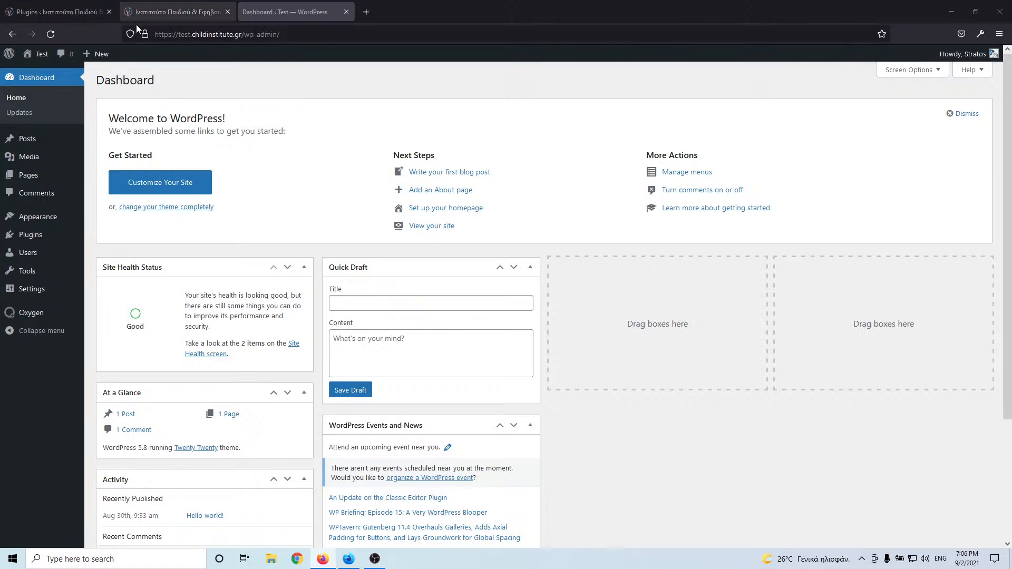
- Glance over the live site's homepage and plugins list, then return to the test Dashboard
click(173, 10)
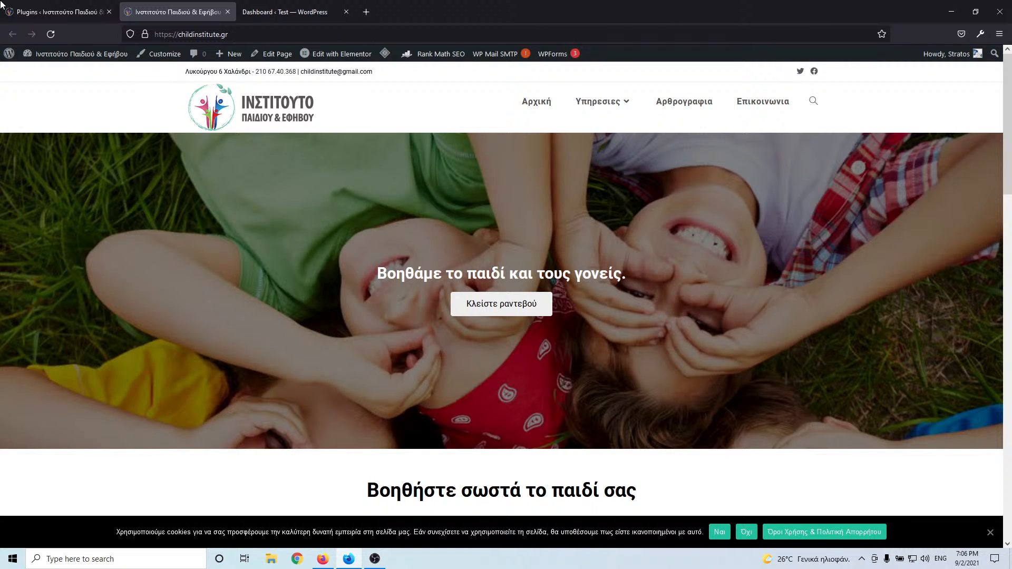
click(63, 11)
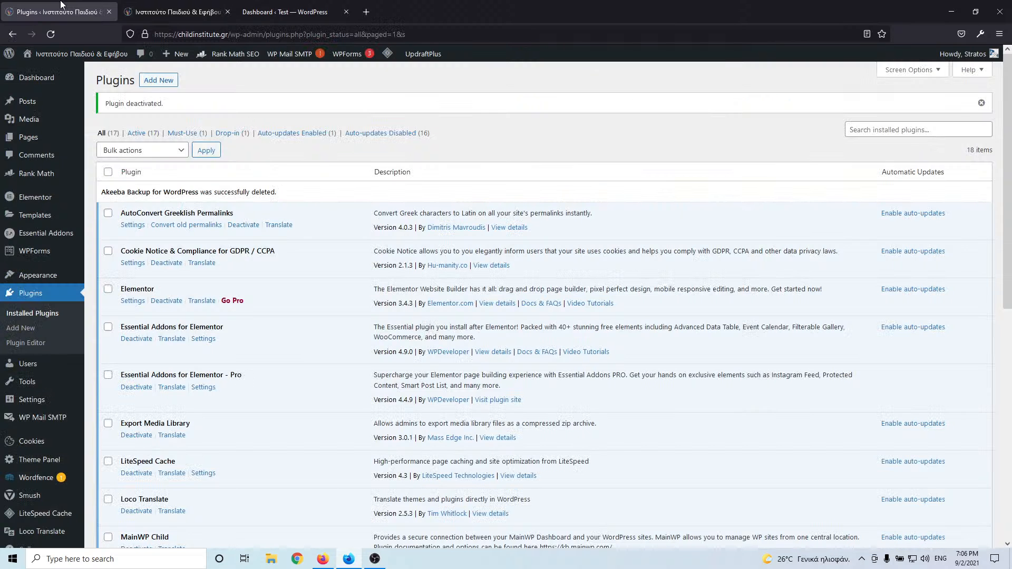
click(182, 14)
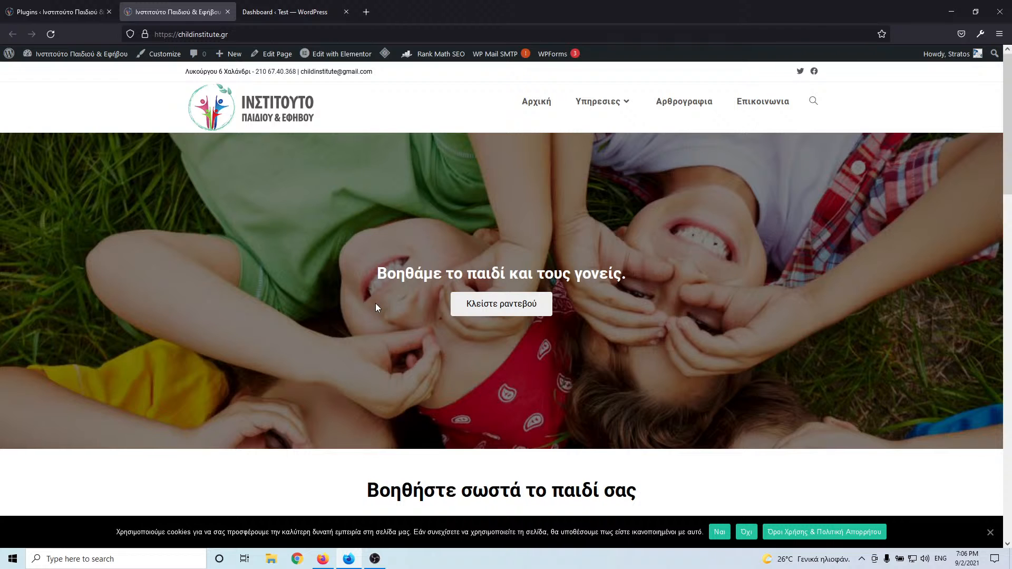
scroll(373, 213, down, 15)
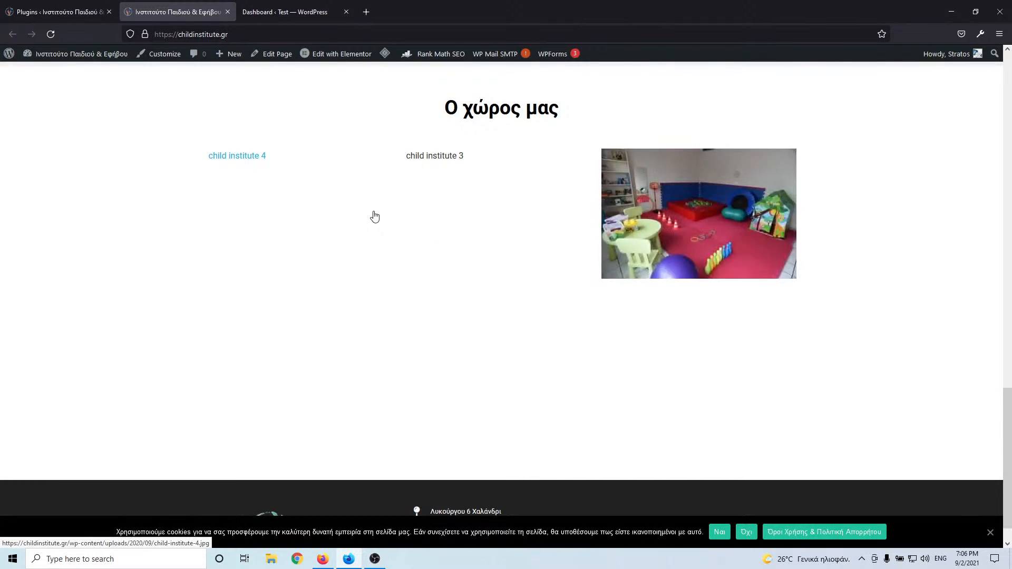
scroll(373, 213, up, 15)
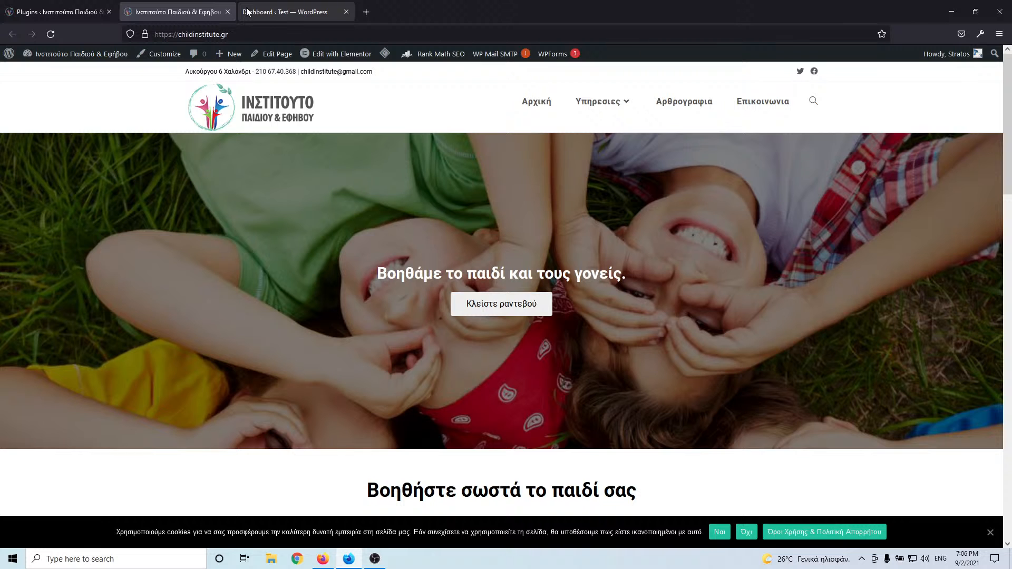
click(288, 11)
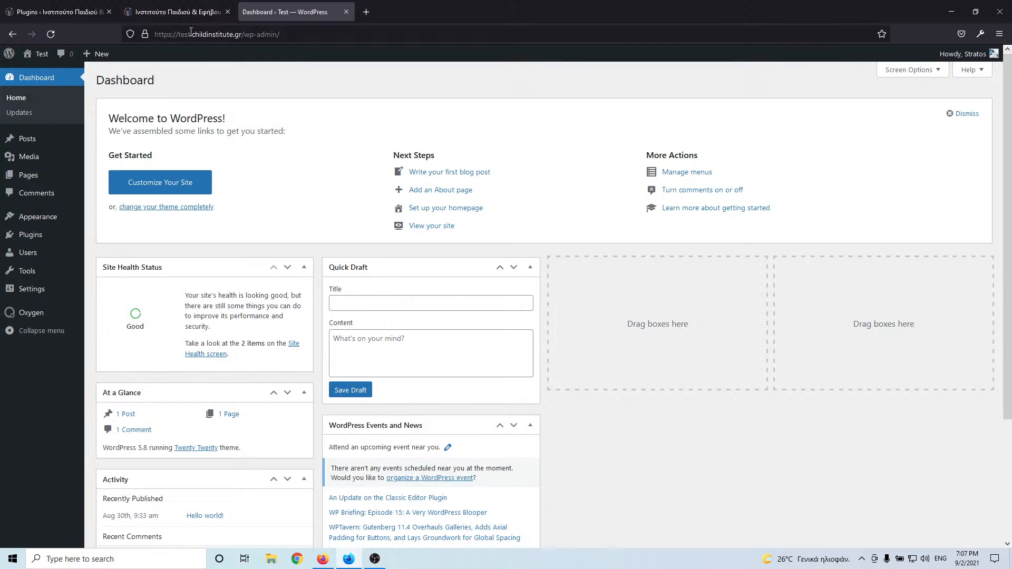
- Scroll the live homepage down through the services to the gallery and back up
click(175, 14)
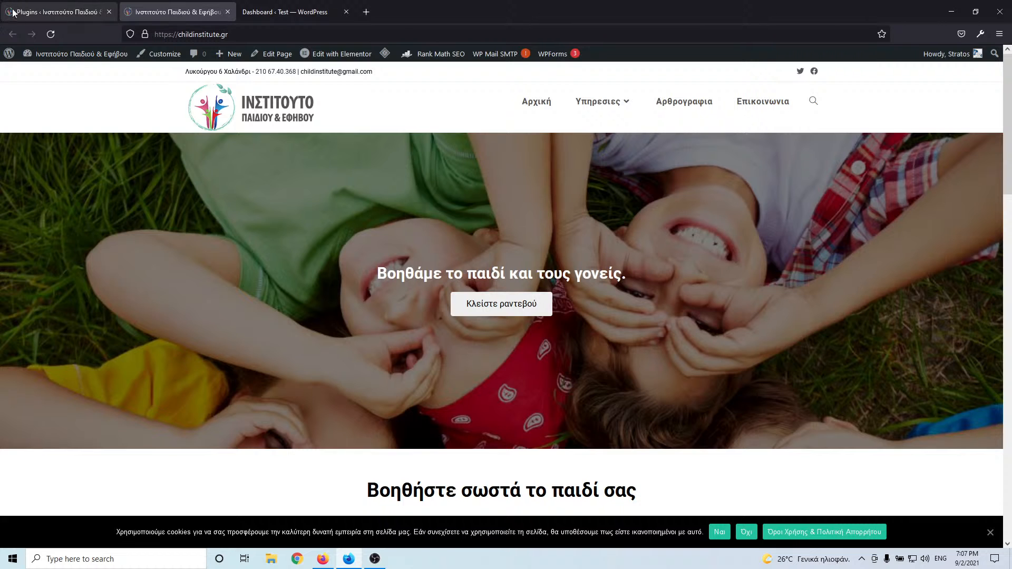
click(46, 13)
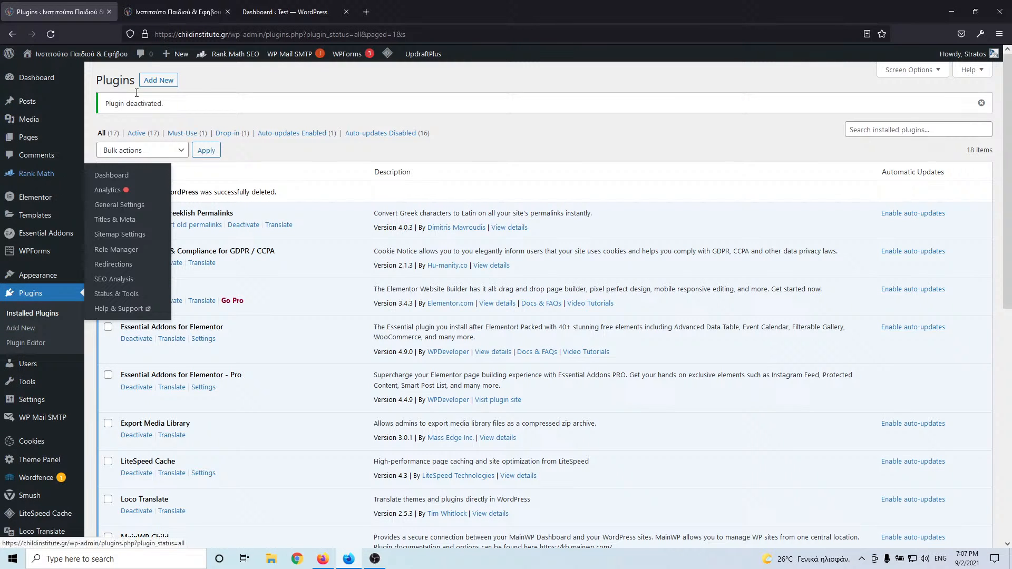
click(188, 14)
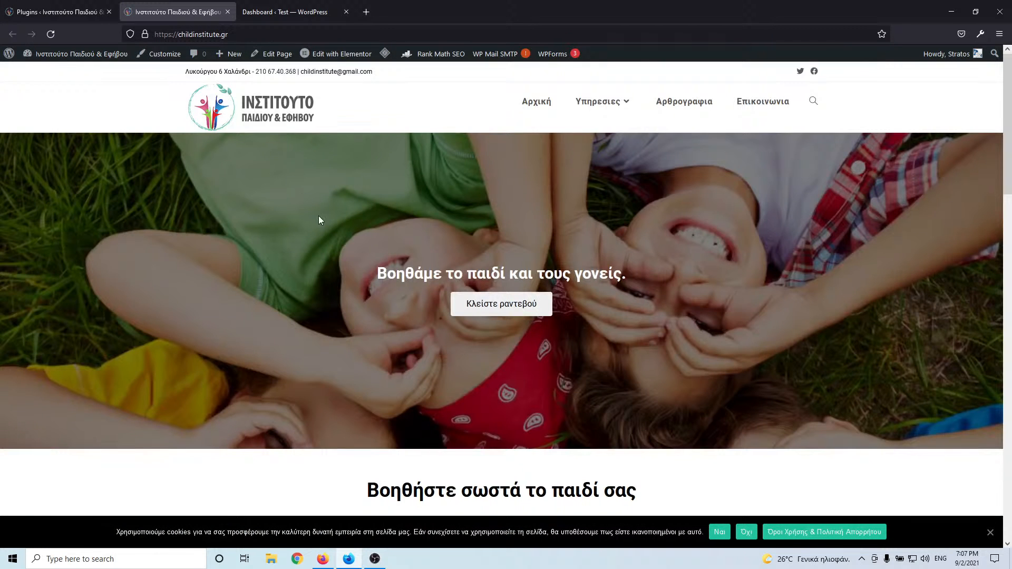
scroll(318, 217, down, 4)
scroll(320, 220, down, 12)
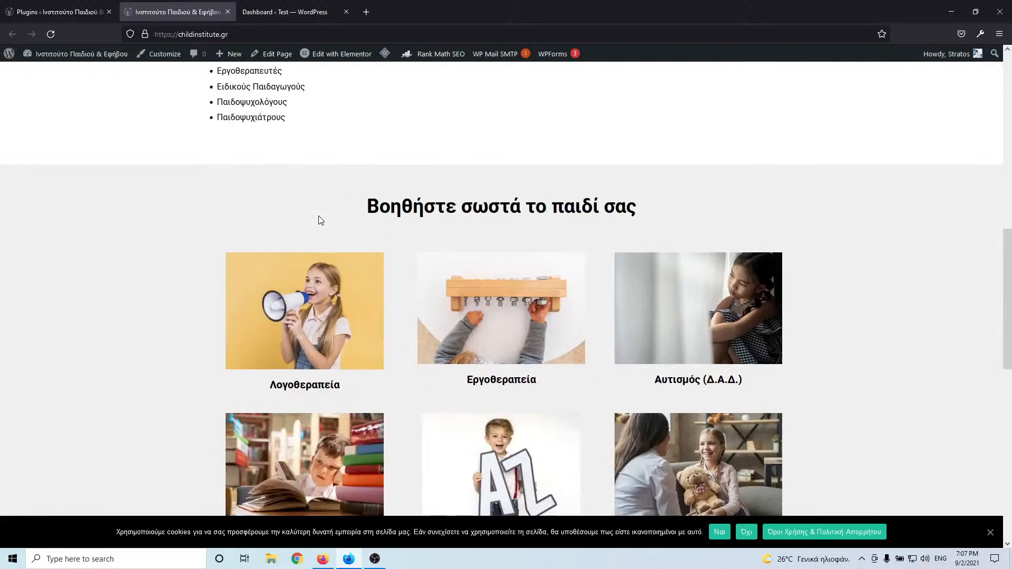
scroll(319, 220, down, 3)
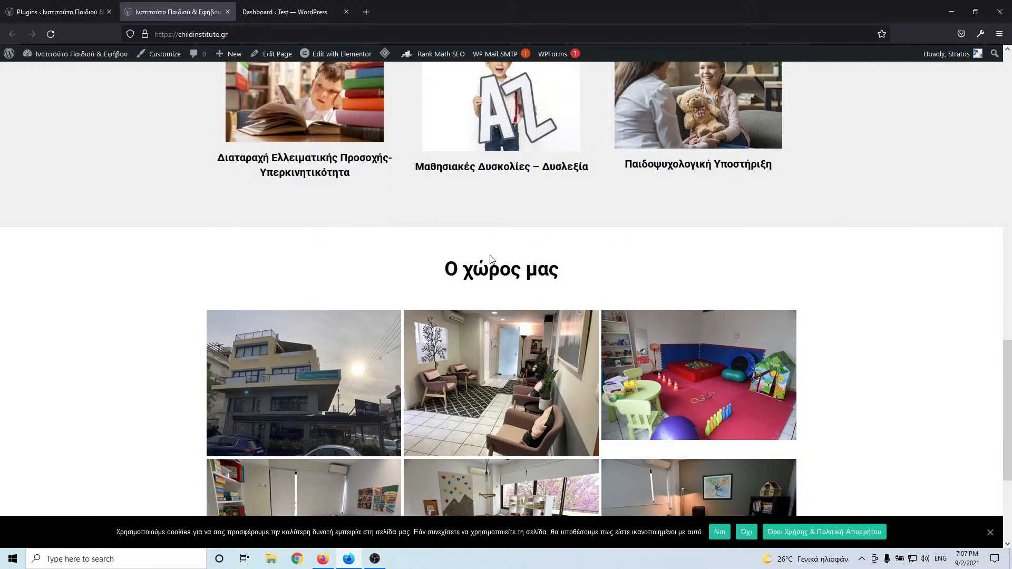
scroll(186, 288, down, 3)
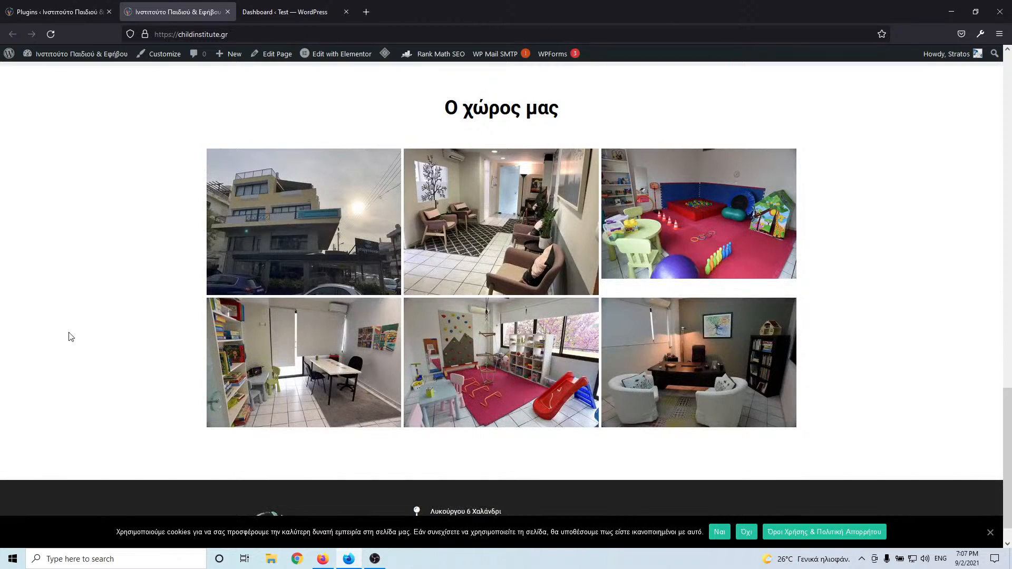
scroll(70, 335, down, 1)
scroll(71, 338, up, 6)
scroll(70, 338, up, 16)
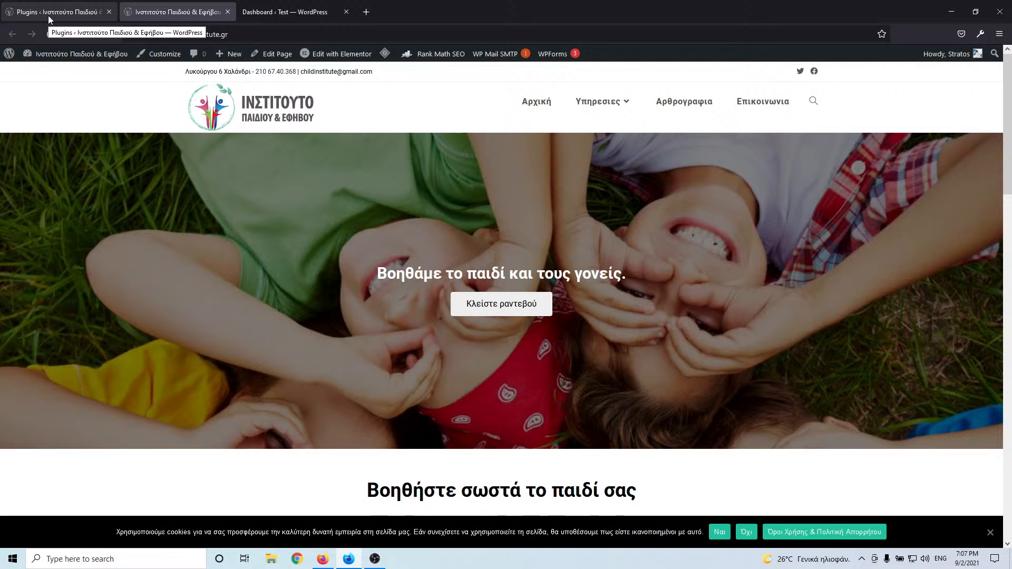
- Bring the 'Dashboard ‹ Test — WordPress' tab back to the front
click(256, 13)
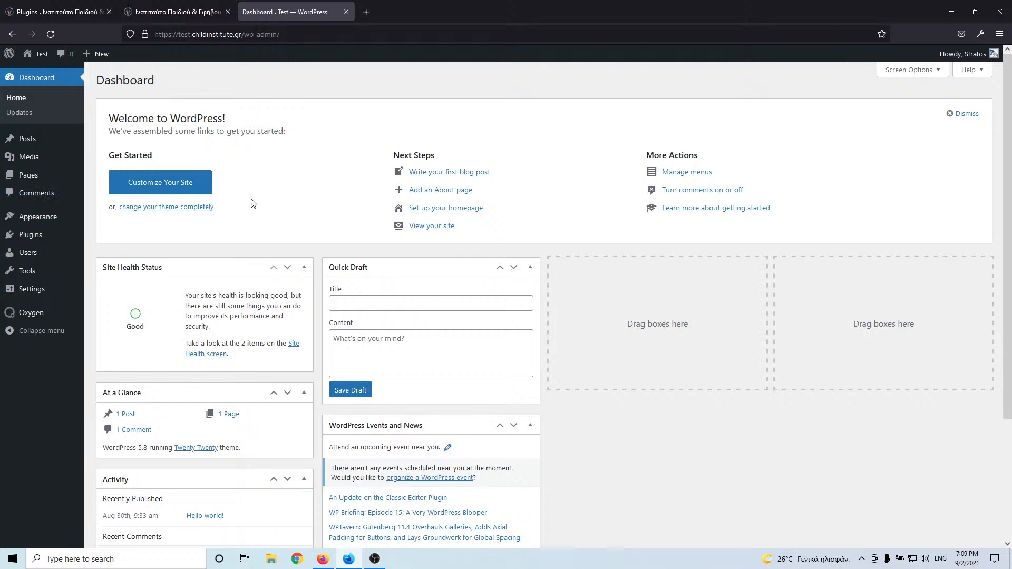
- Install the Astra theme from the live site's Add New themes page
click(79, 6)
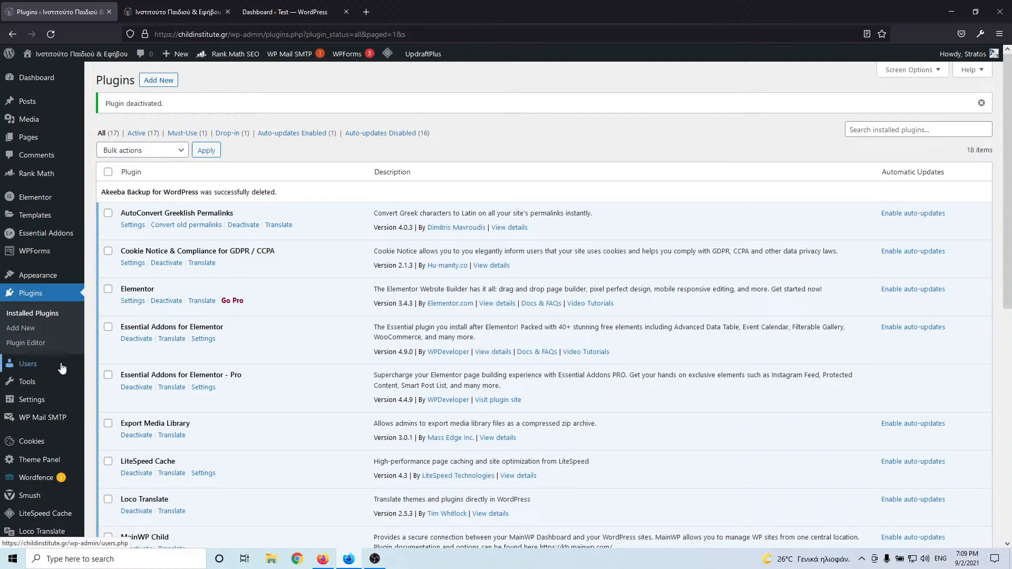
mouse_move(77, 278)
click(103, 278)
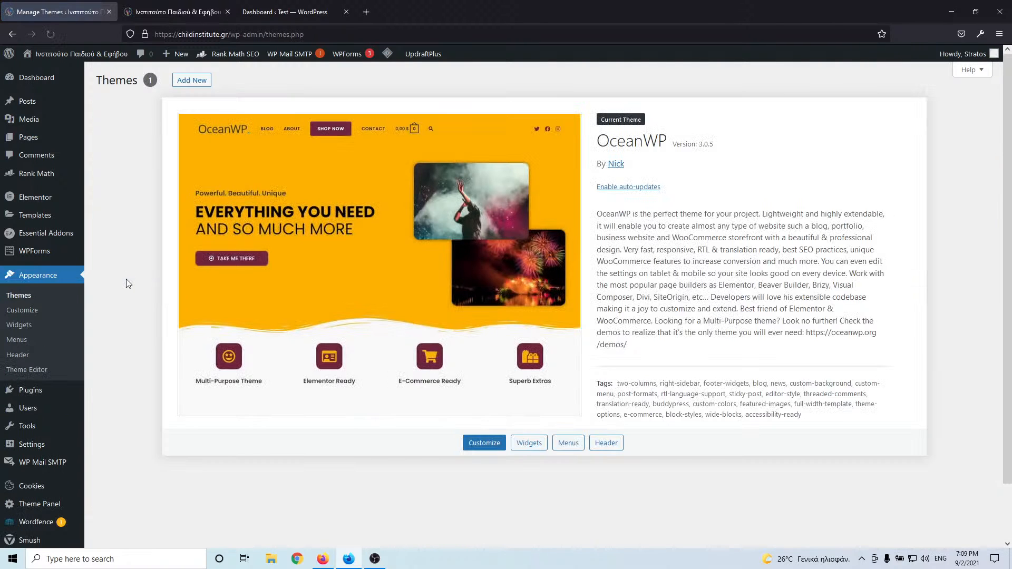
click(189, 80)
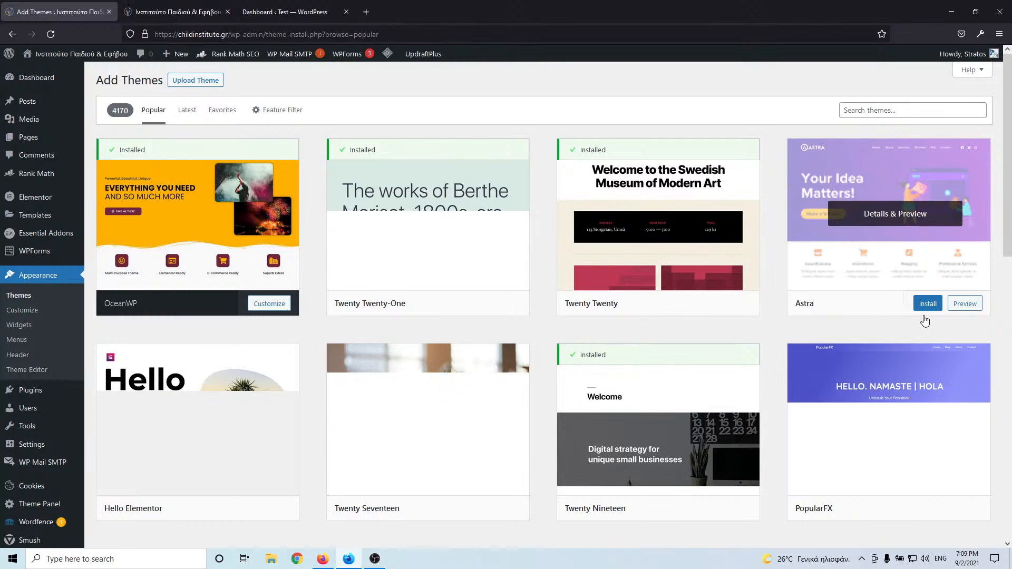
click(926, 305)
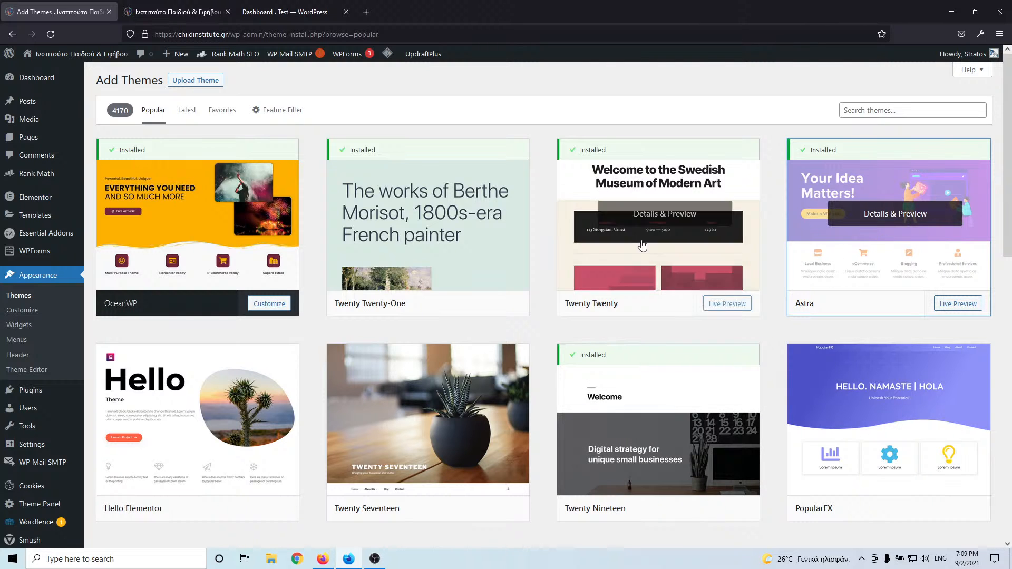
- Return to the Themes overview and review the current OceanWP theme's details
click(32, 299)
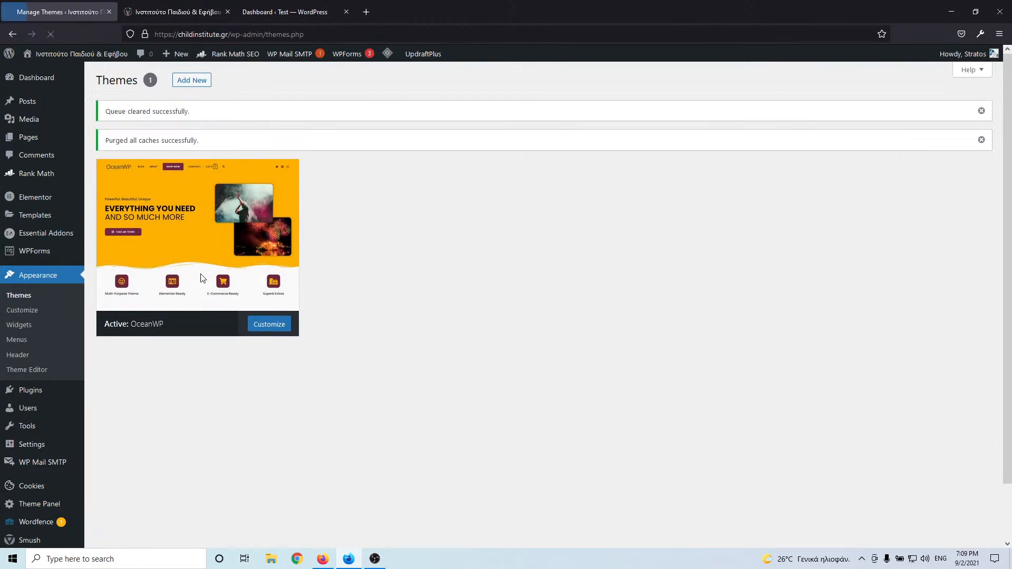
click(171, 247)
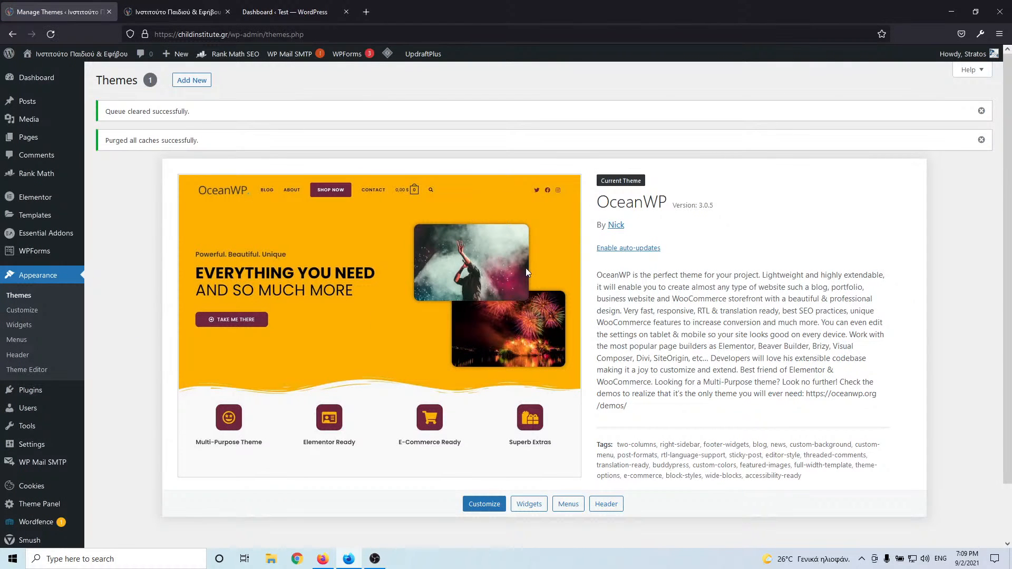
scroll(509, 272, down, 2)
scroll(508, 272, up, 2)
scroll(509, 272, down, 2)
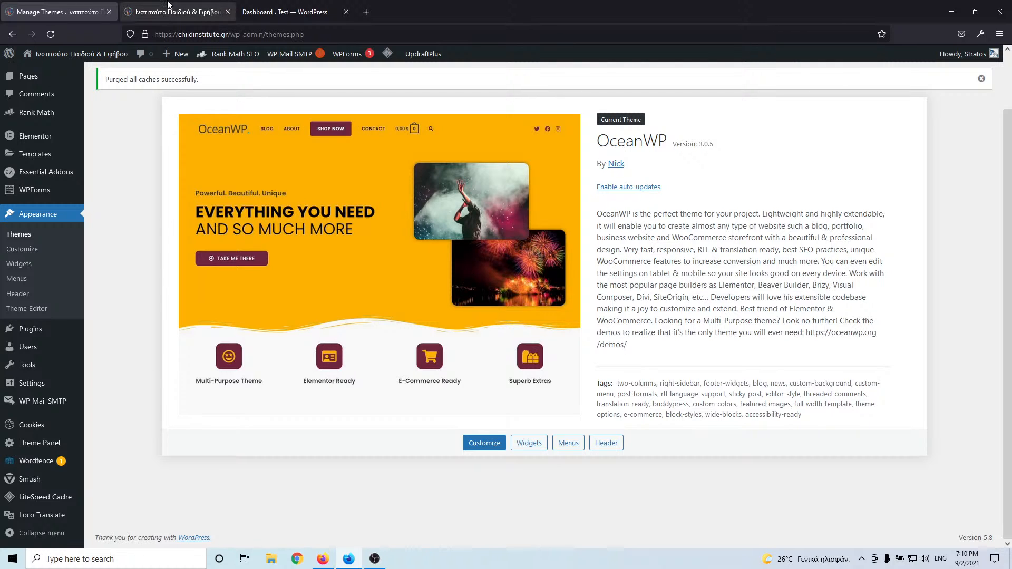
scroll(122, 257, up, 2)
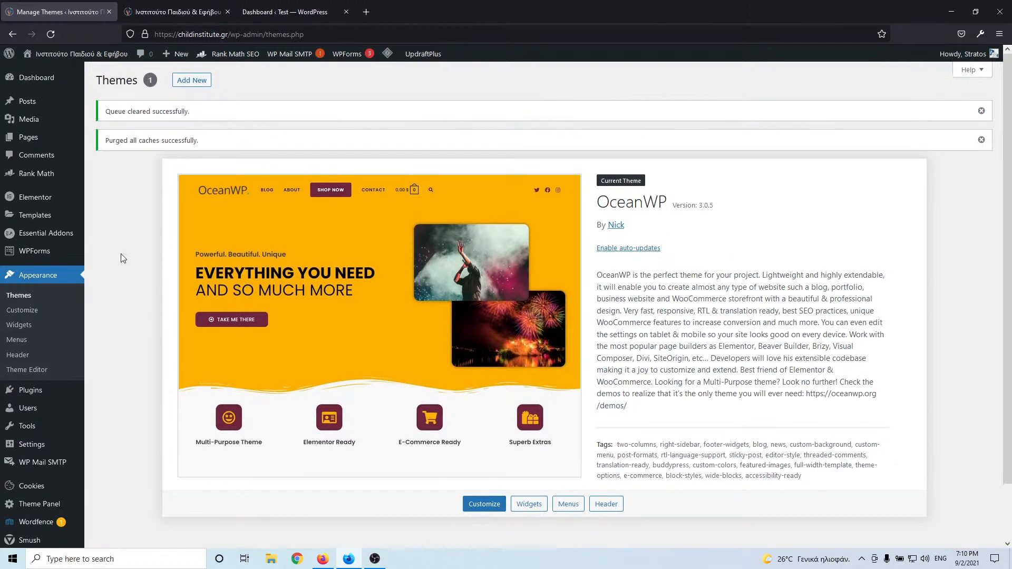
mouse_move(36, 122)
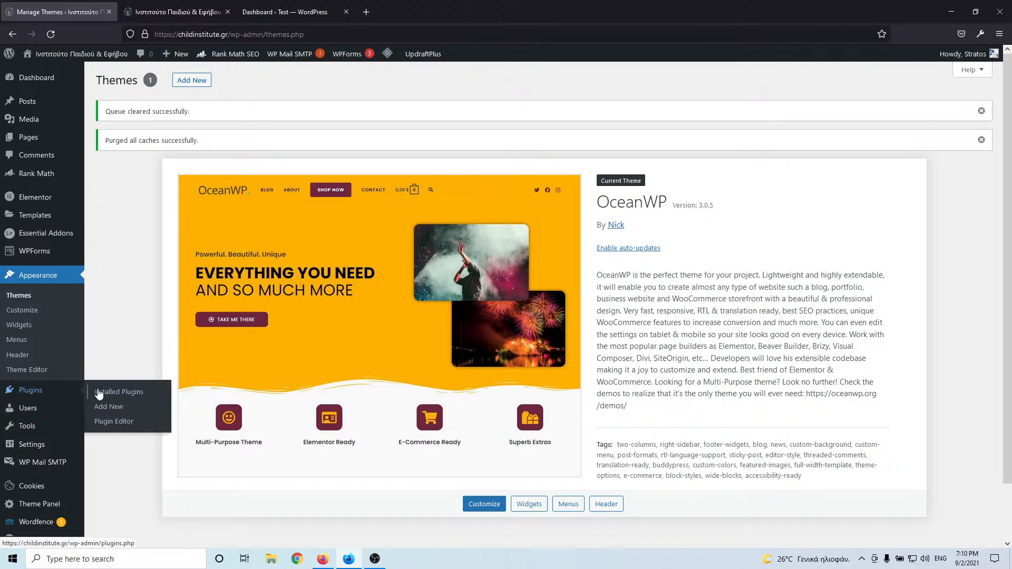
- Export the live site's media library as a zip using the Export Media Library plugin
click(101, 397)
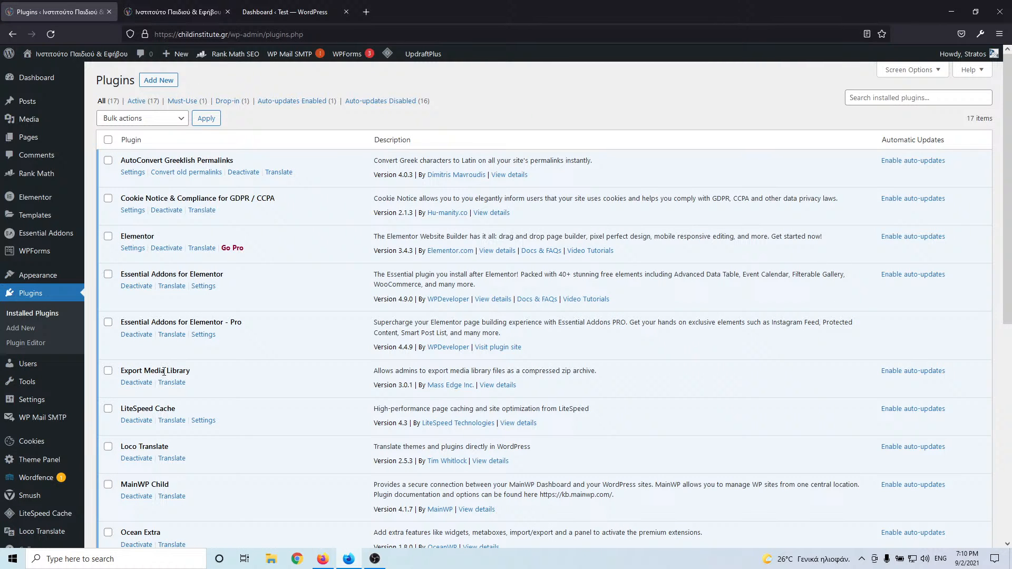
drag(193, 372, 125, 371)
click(226, 379)
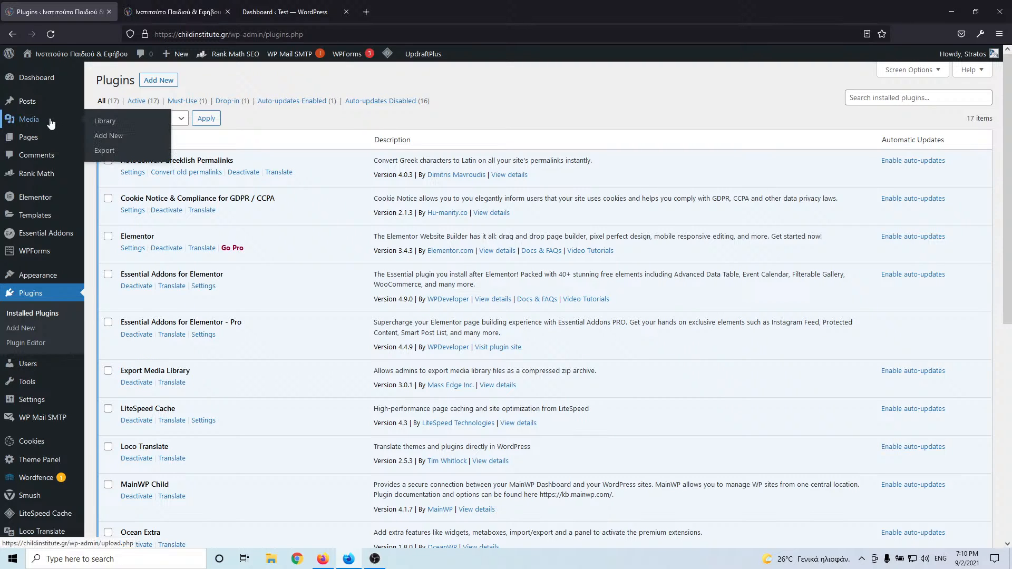
click(110, 152)
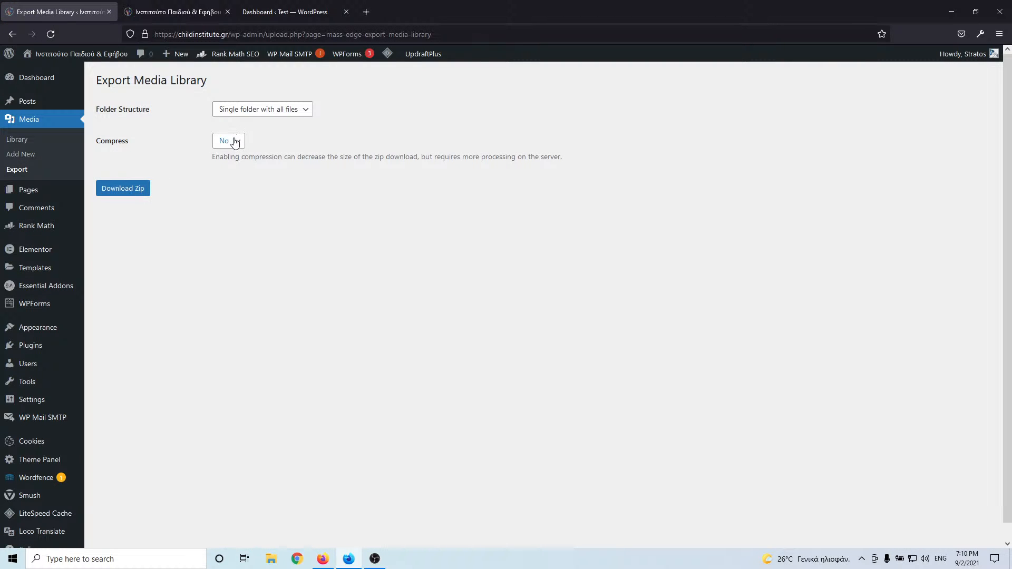
click(137, 193)
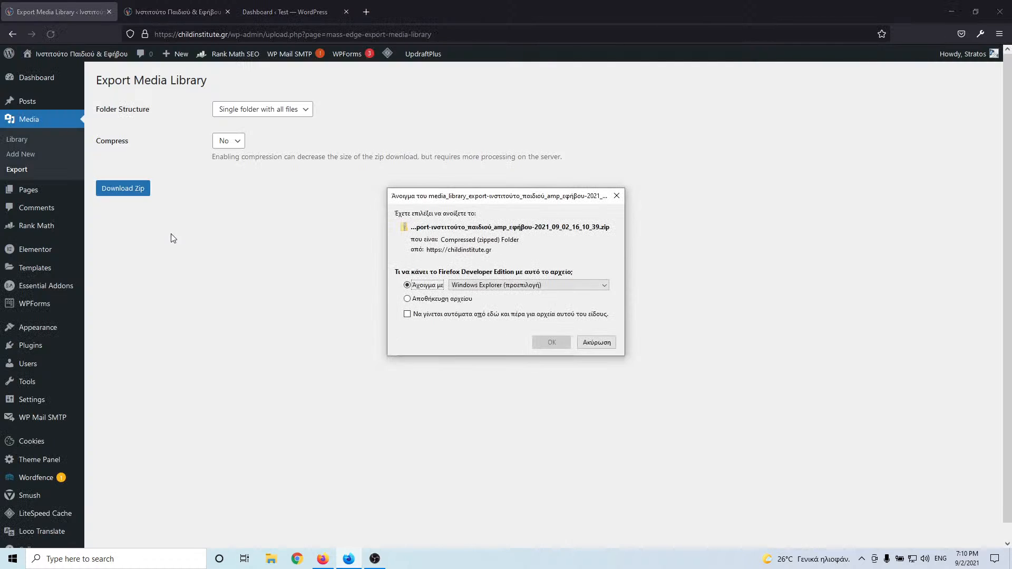
click(446, 299)
click(547, 342)
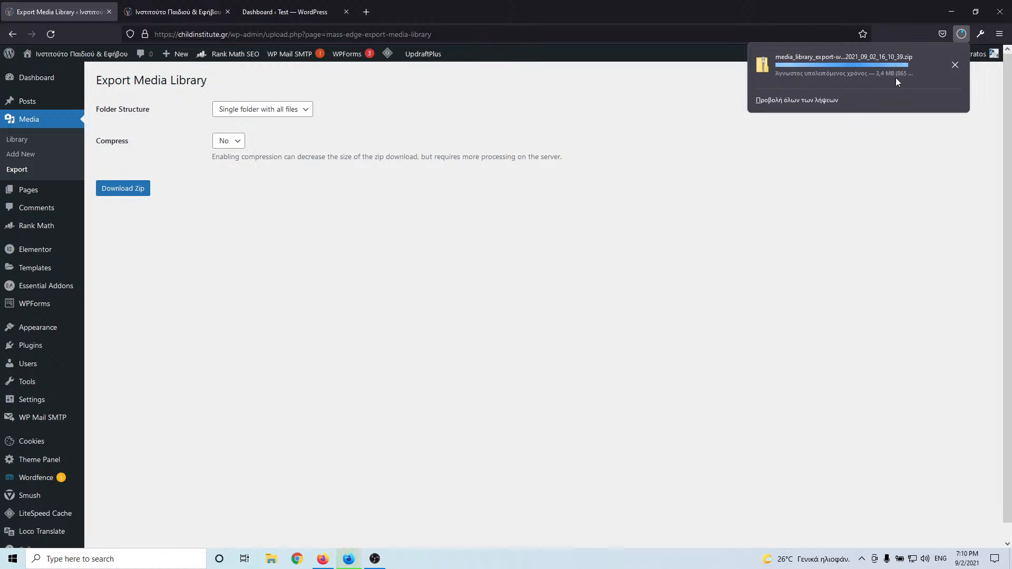
- Check the finished 8.6 MB zip in the downloads Library and open its folder
click(812, 101)
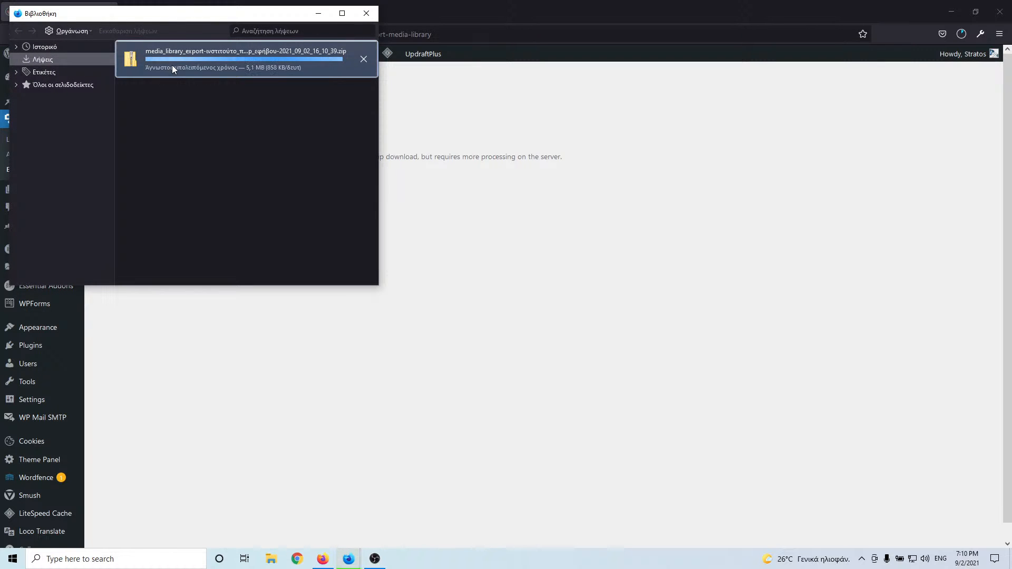
right_click(174, 63)
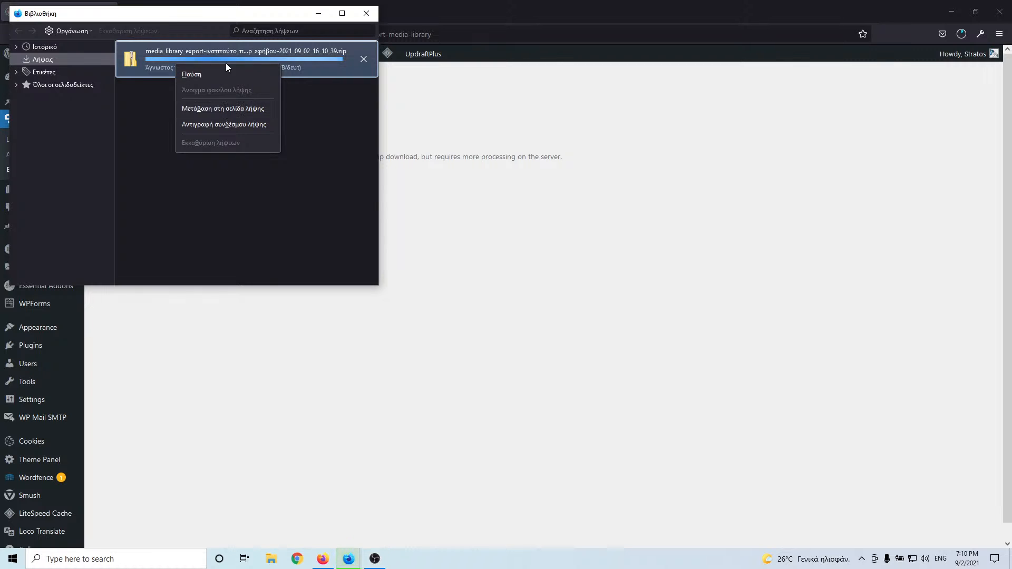
click(237, 50)
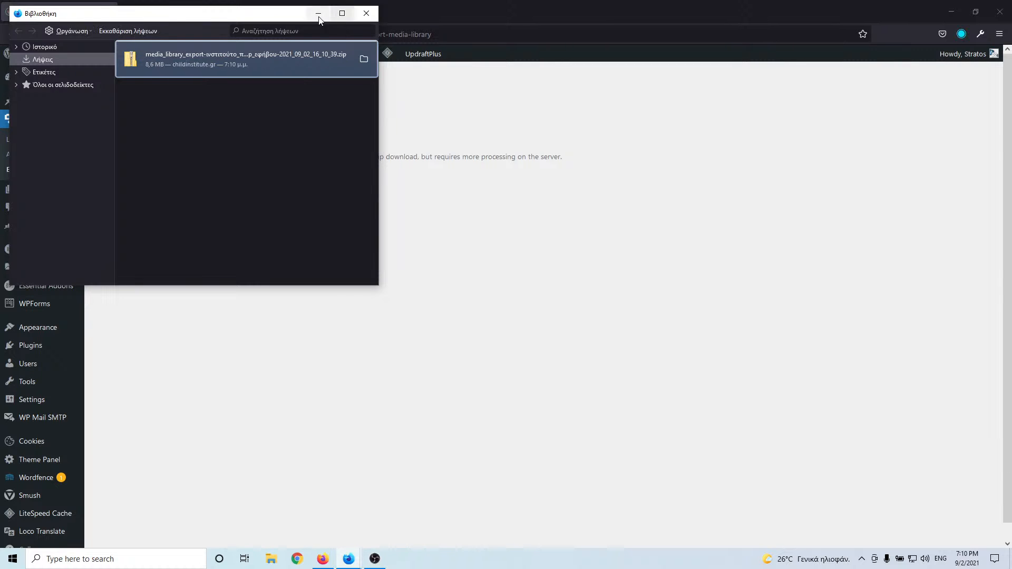
right_click(279, 63)
click(290, 74)
drag(476, 59, 0, 174)
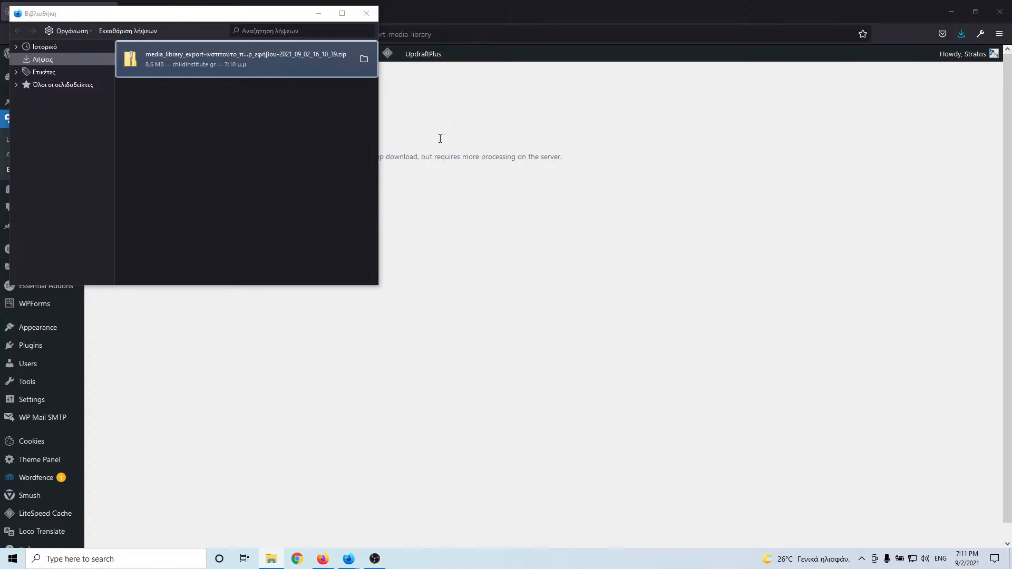
- Go from the test site's empty Media Library to its Upload New Media page
click(367, 13)
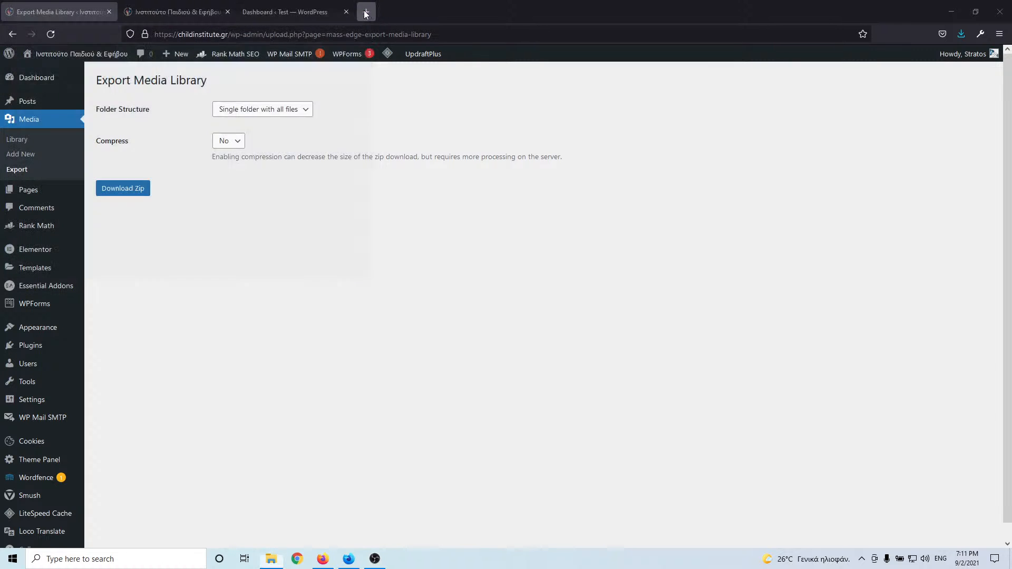
click(276, 12)
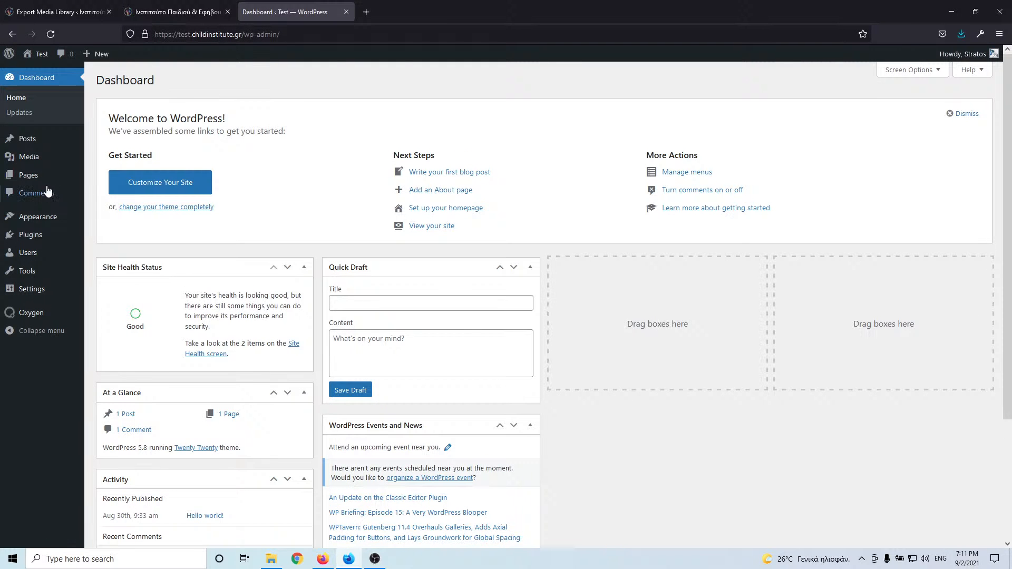
mouse_move(26, 144)
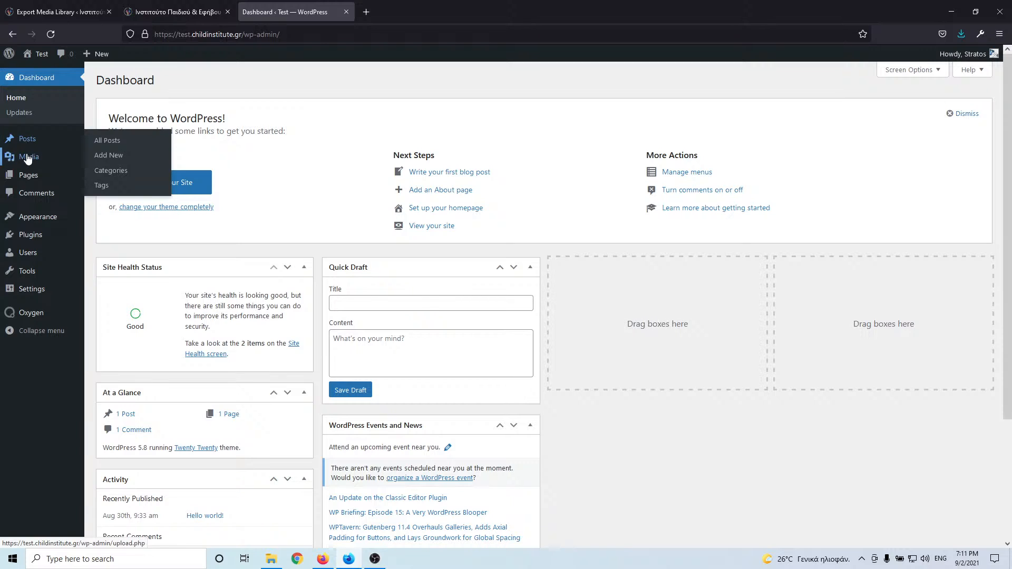
click(103, 160)
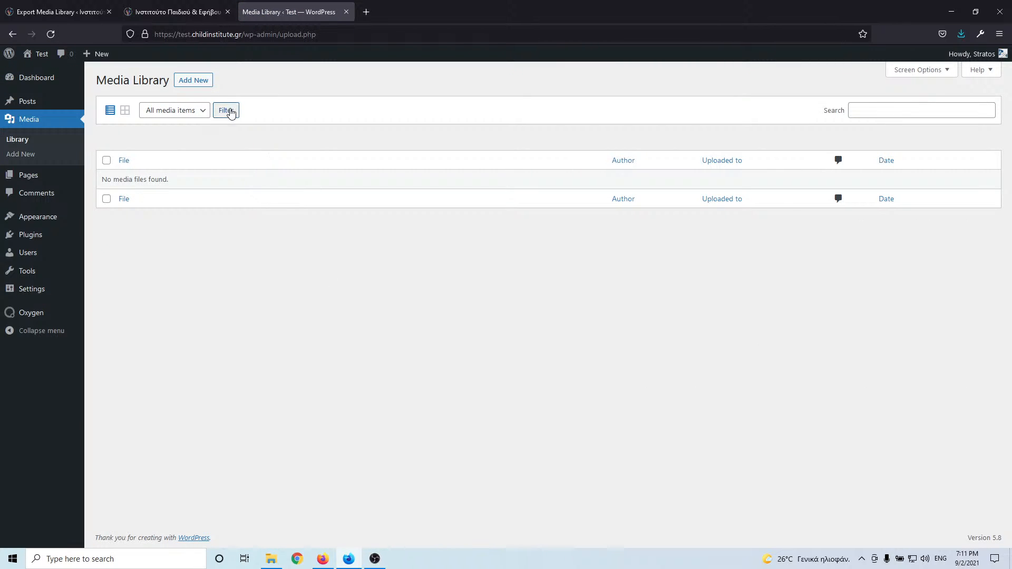
click(196, 85)
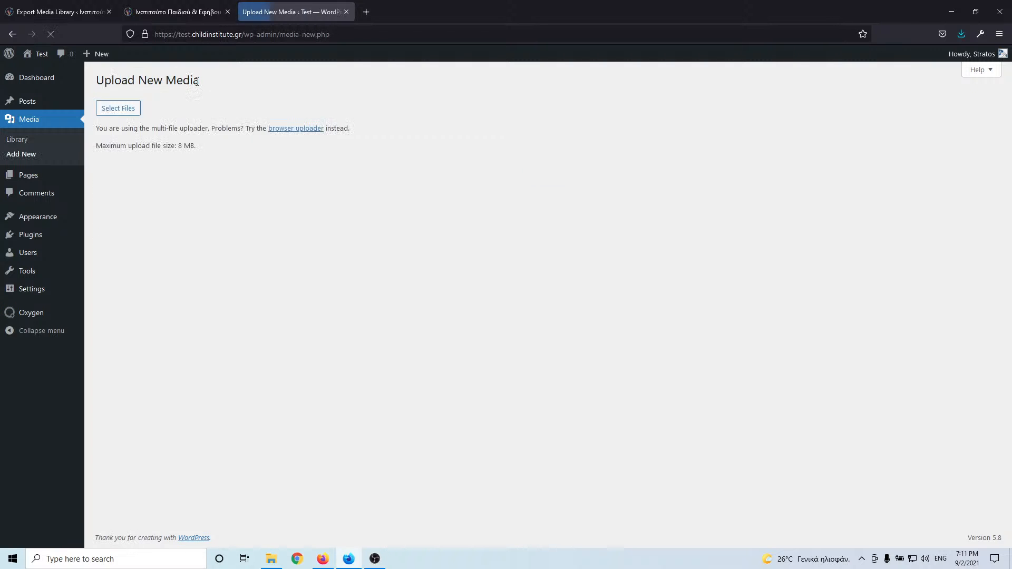
key(alt+Tab)
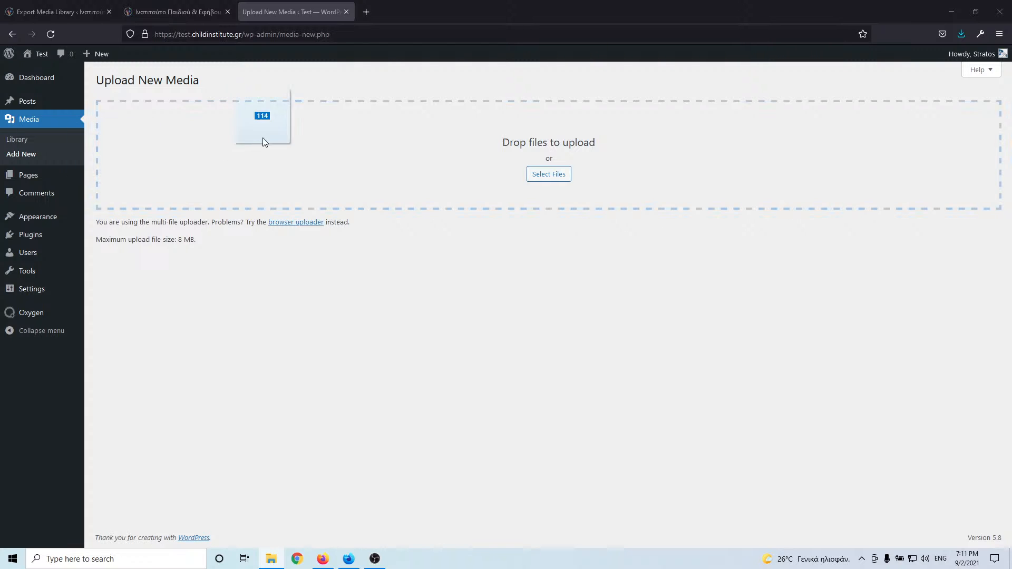
drag(263, 138, 384, 165)
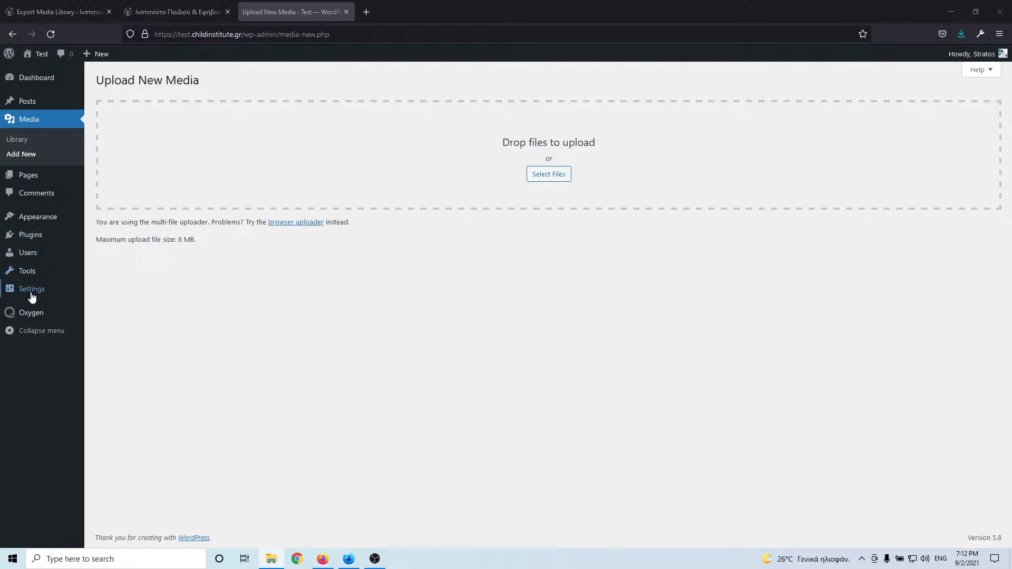
mouse_move(30, 238)
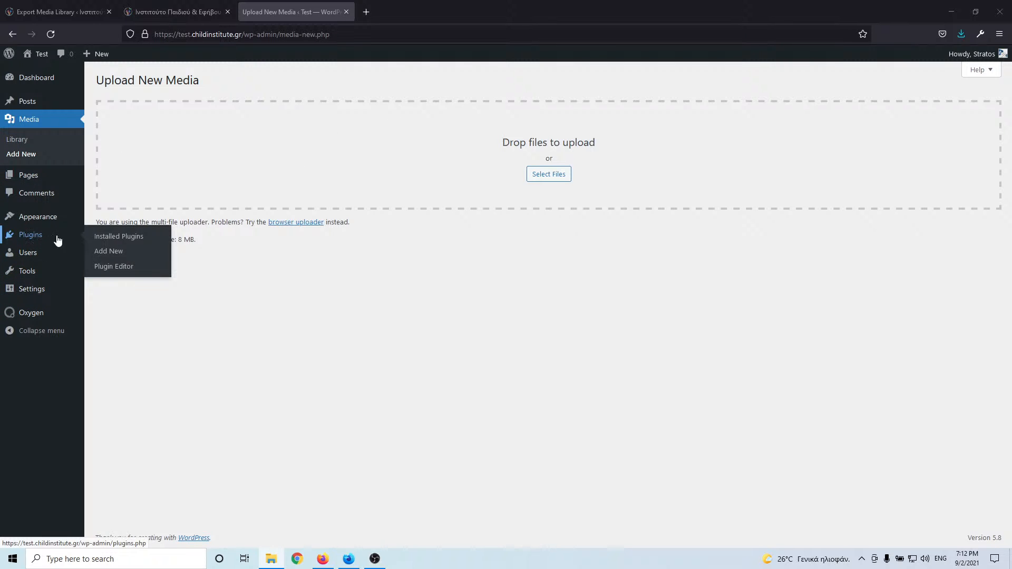
- Open Installed Plugins in a new tab, then try choosing media files on Upload New Media
middle_click(106, 241)
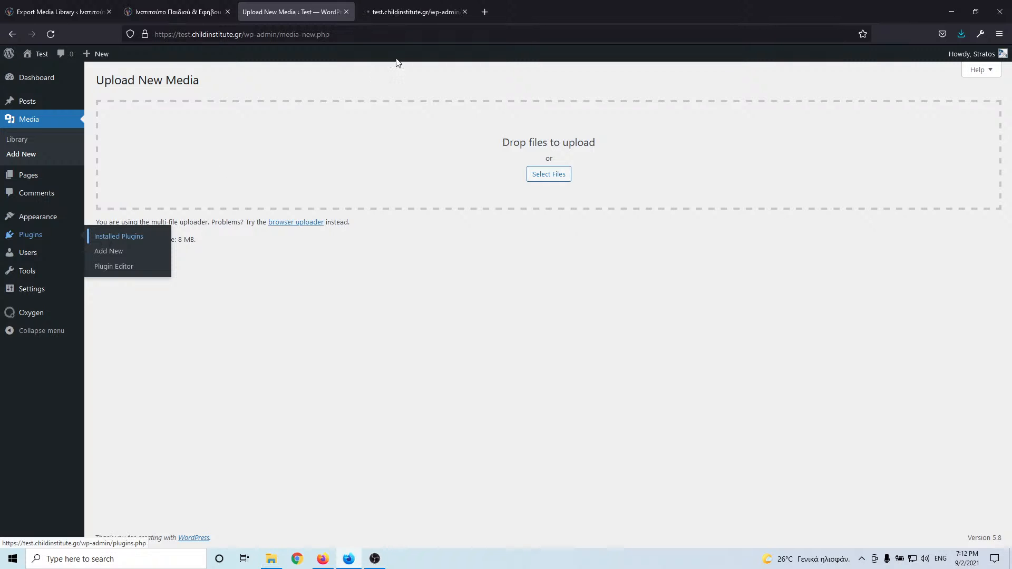
click(417, 9)
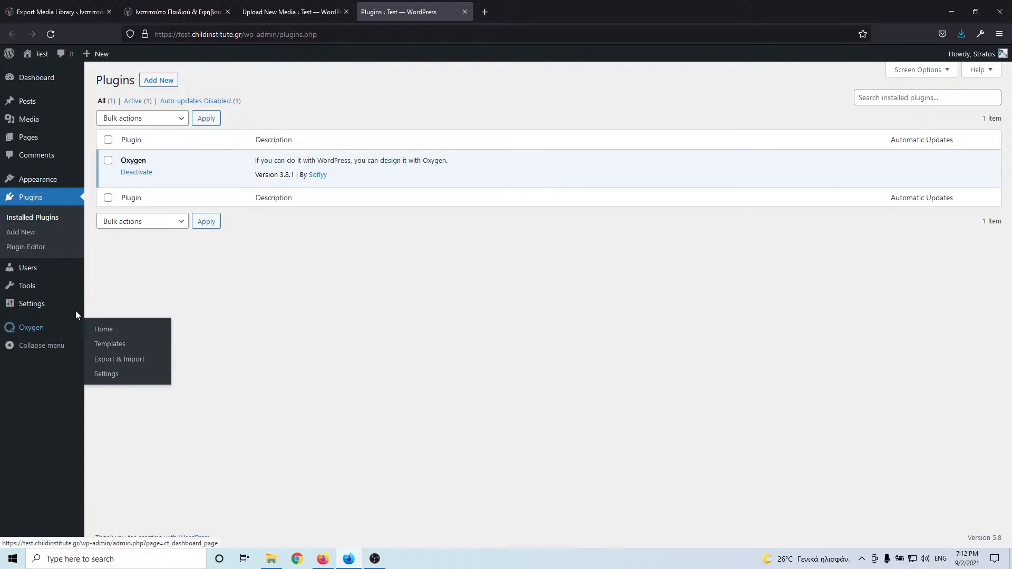
click(293, 11)
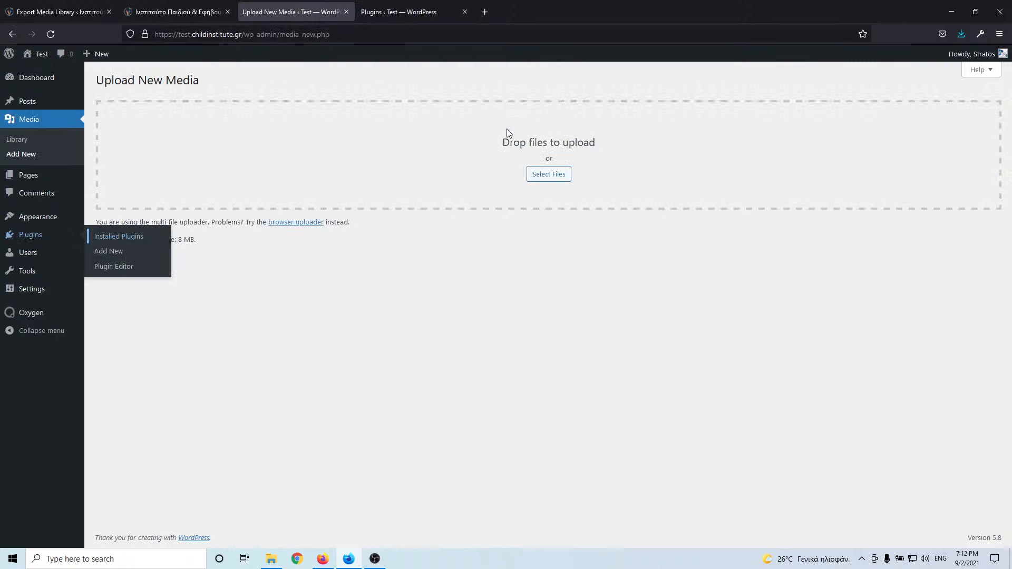
click(551, 180)
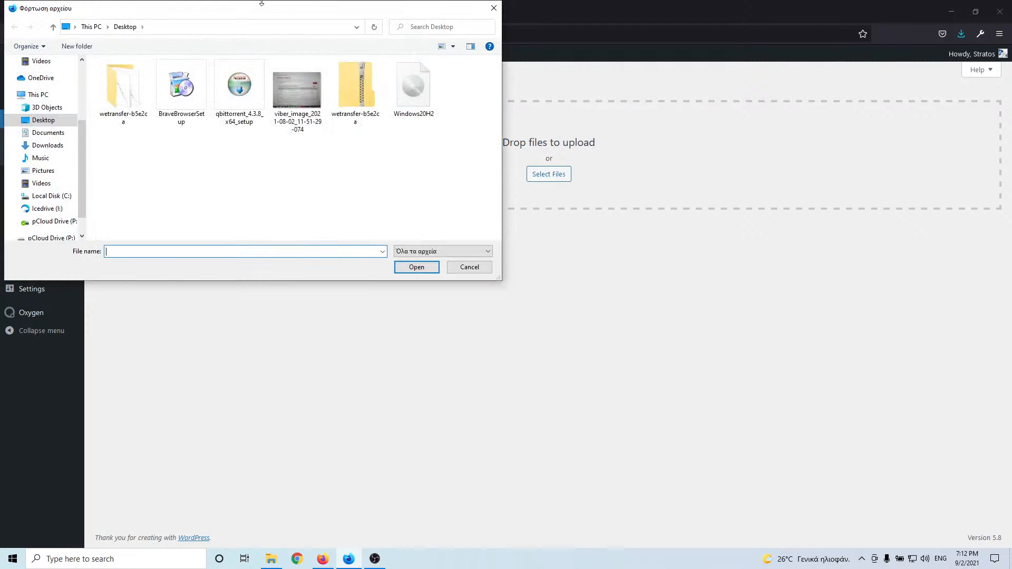
drag(248, 9, 0, 129)
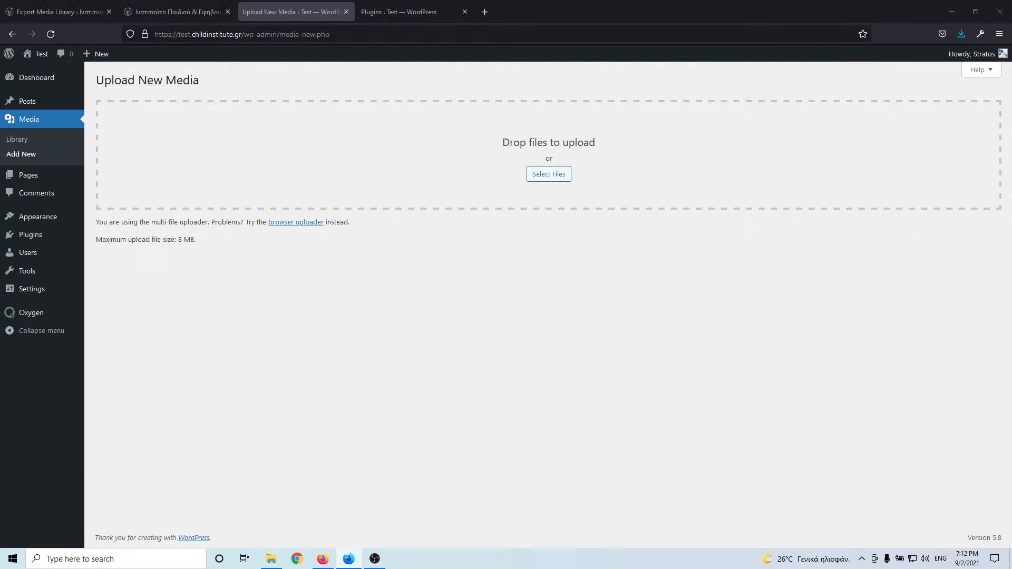
key(alt+Tab)
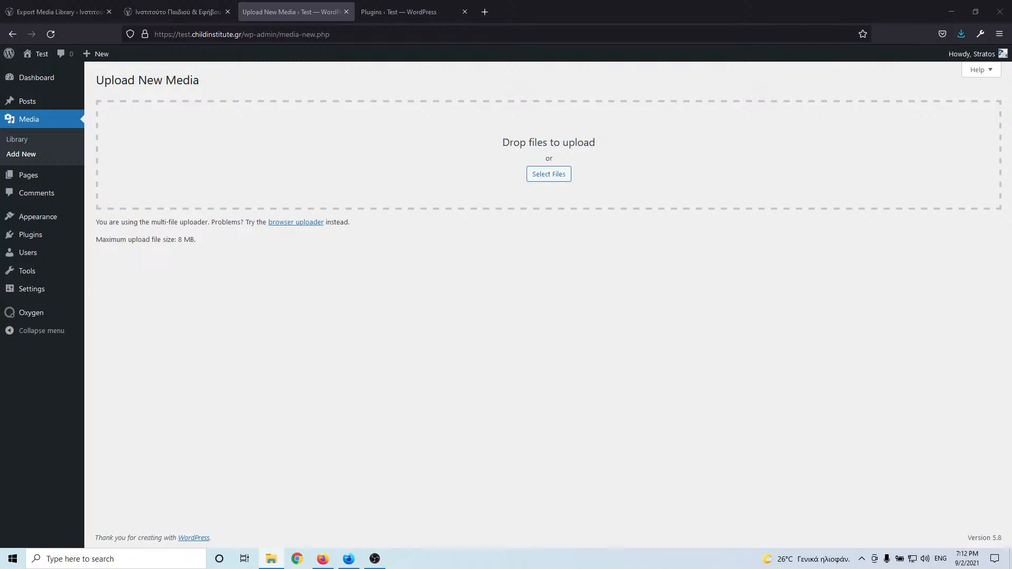
key(alt+Tab)
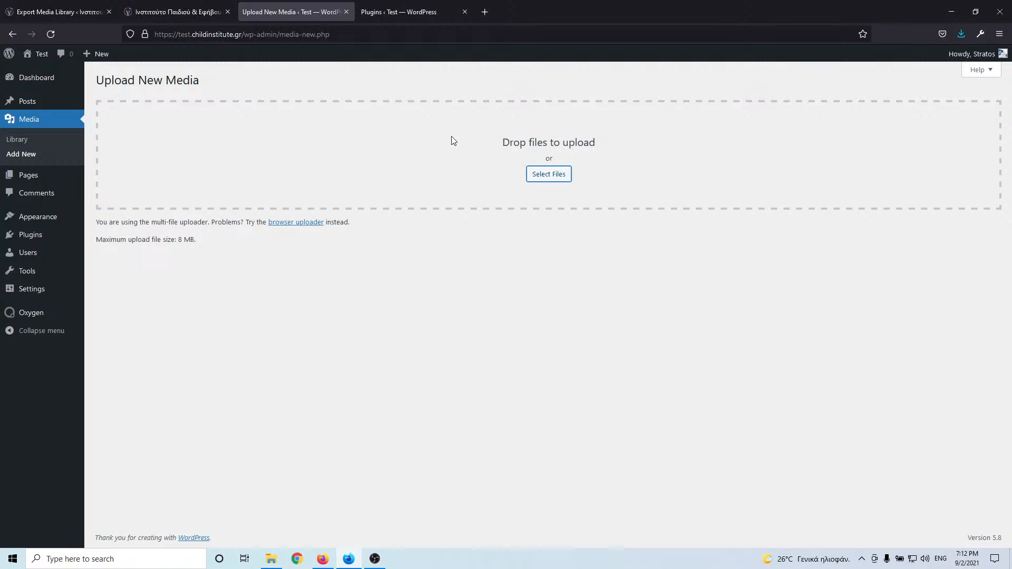
- Reload Upload New Media and drop the 114 exported files onto its upload area
click(25, 145)
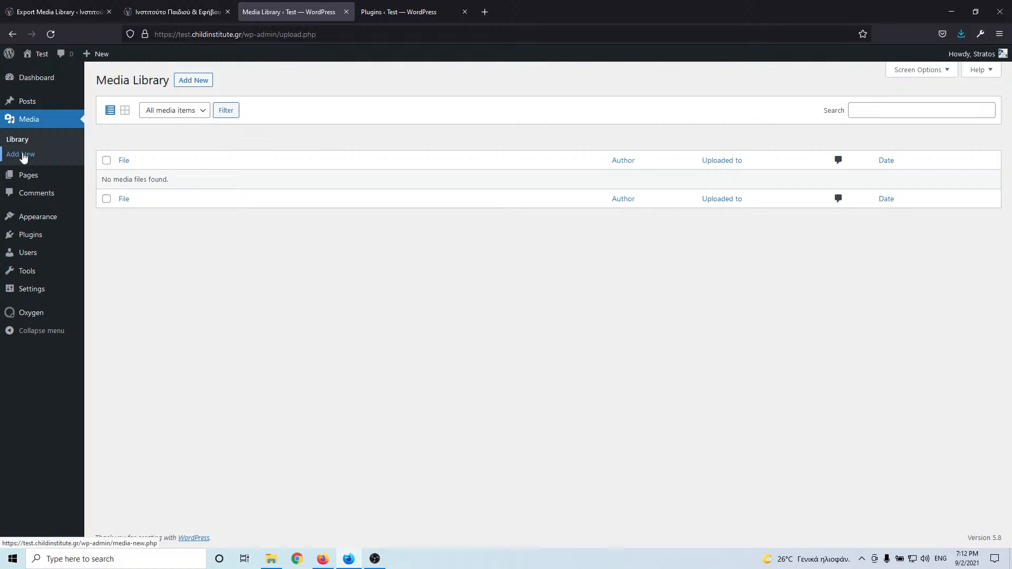
click(23, 155)
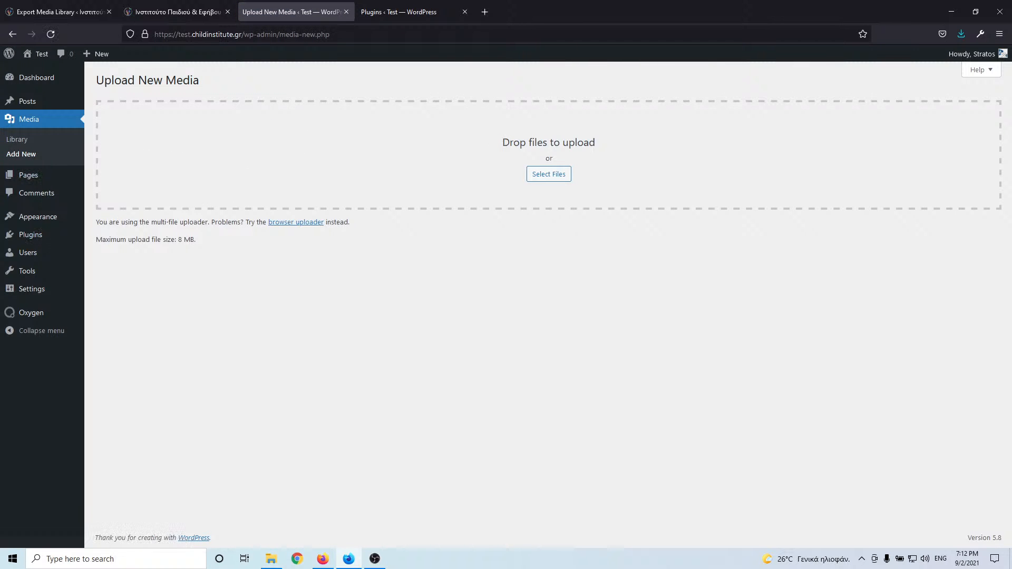
key(alt+Tab)
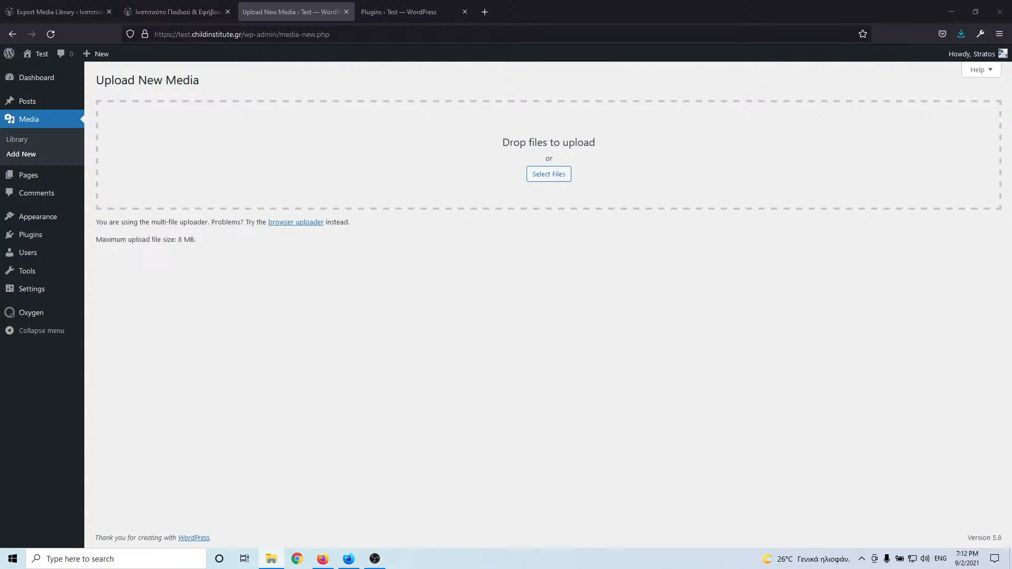
drag(0, 179, 554, 153)
- Switch to the browser uploader and retry submitting the empty upload form
click(300, 222)
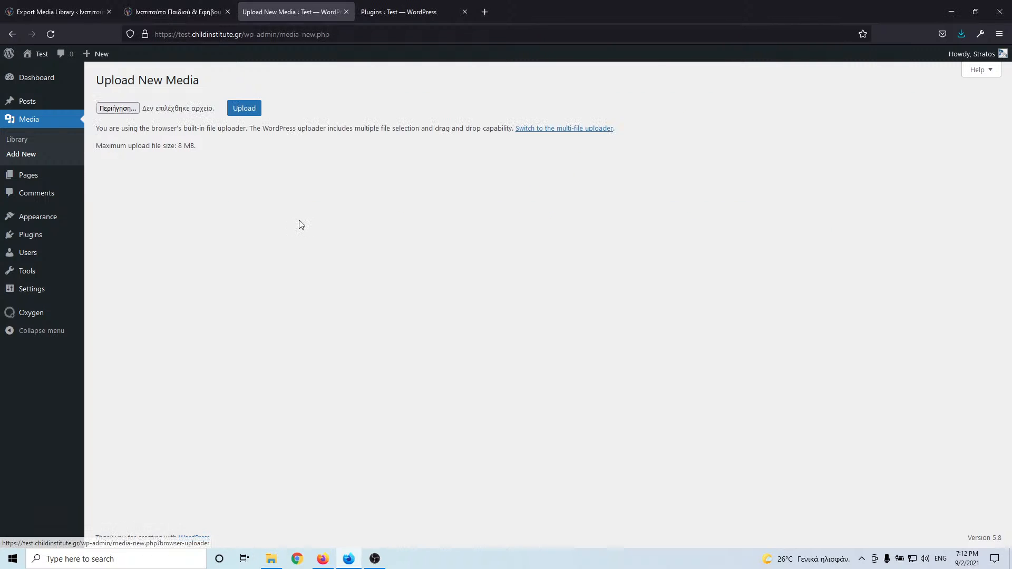
click(241, 111)
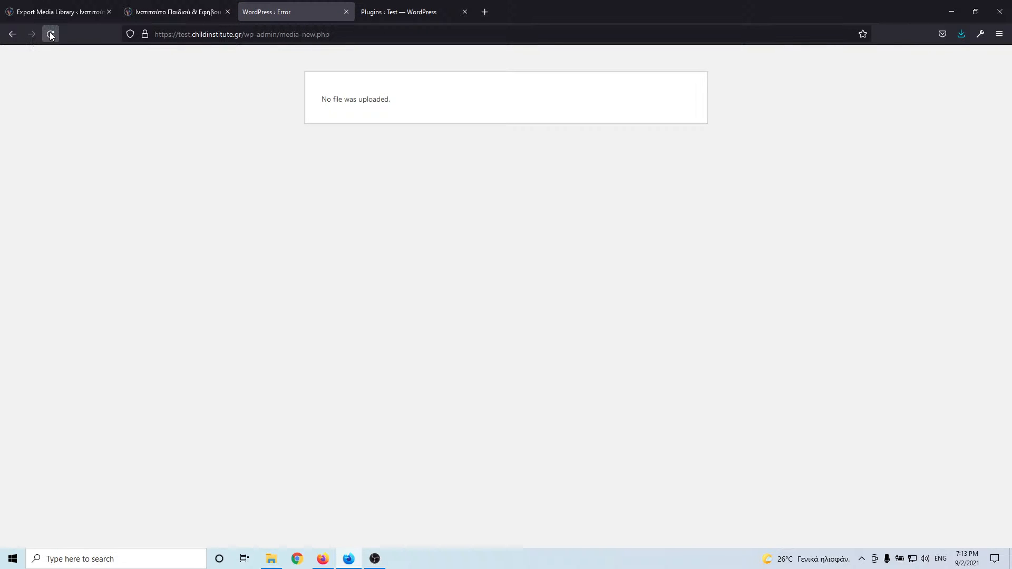
click(51, 34)
click(514, 325)
click(12, 34)
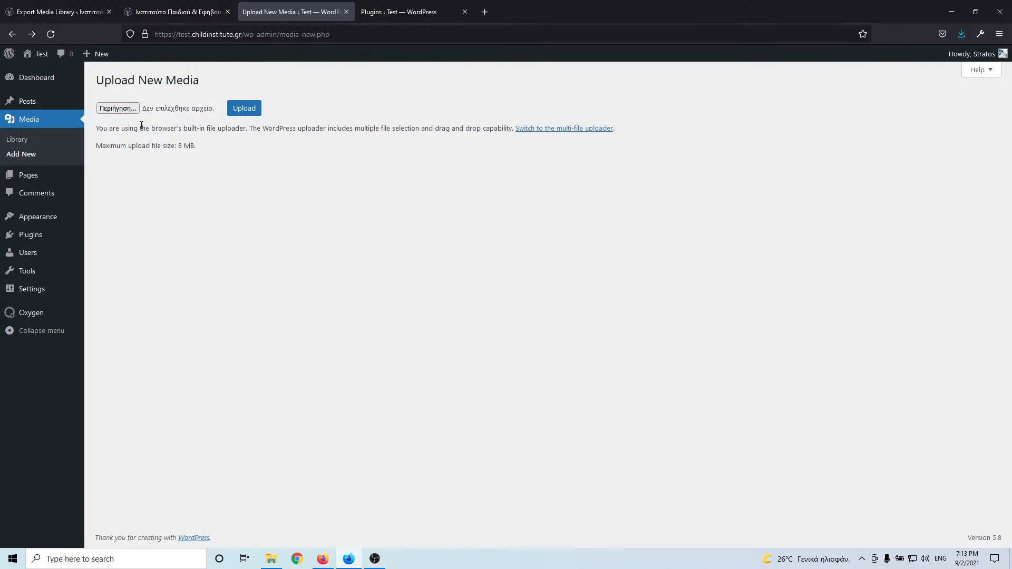
- Upload woman-wondering[1].jpg to the Media Library, then return to the multi-file uploader
click(119, 108)
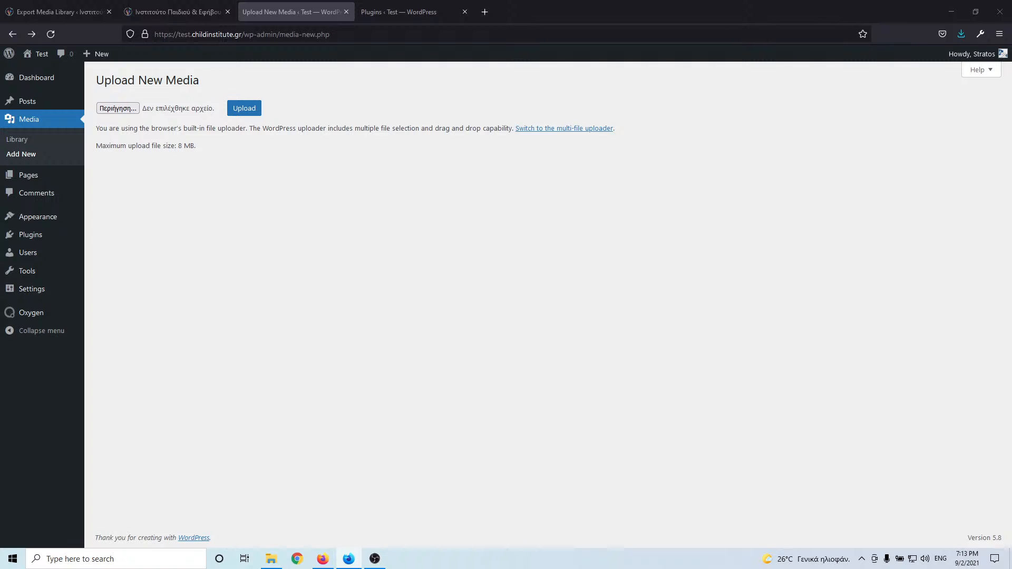
key(Return)
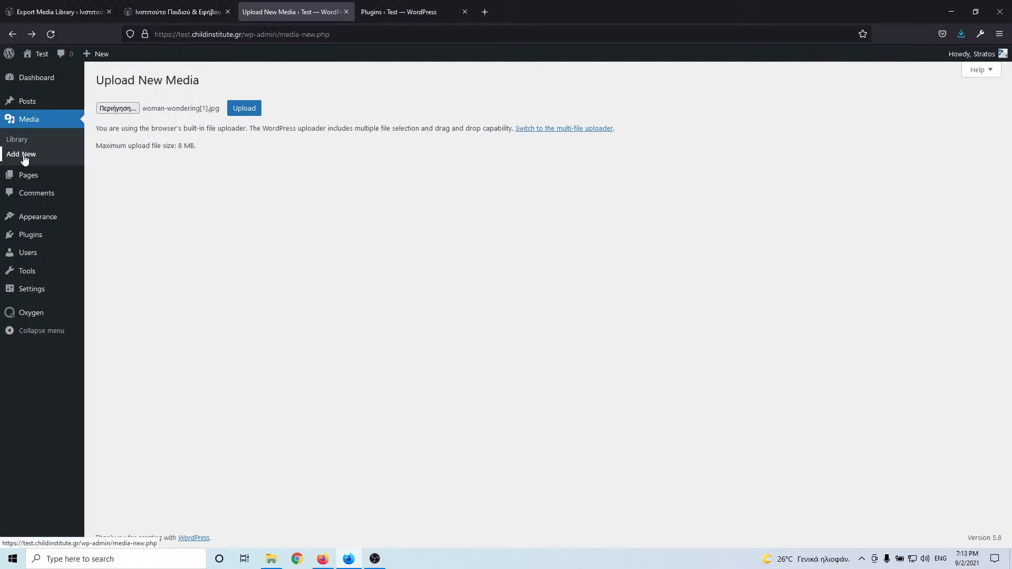
click(238, 109)
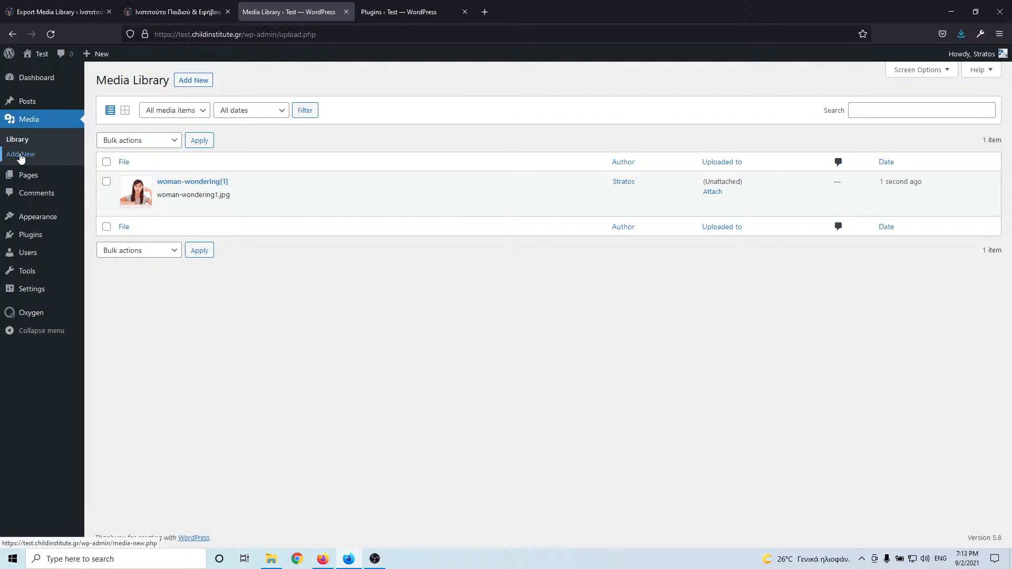
click(21, 157)
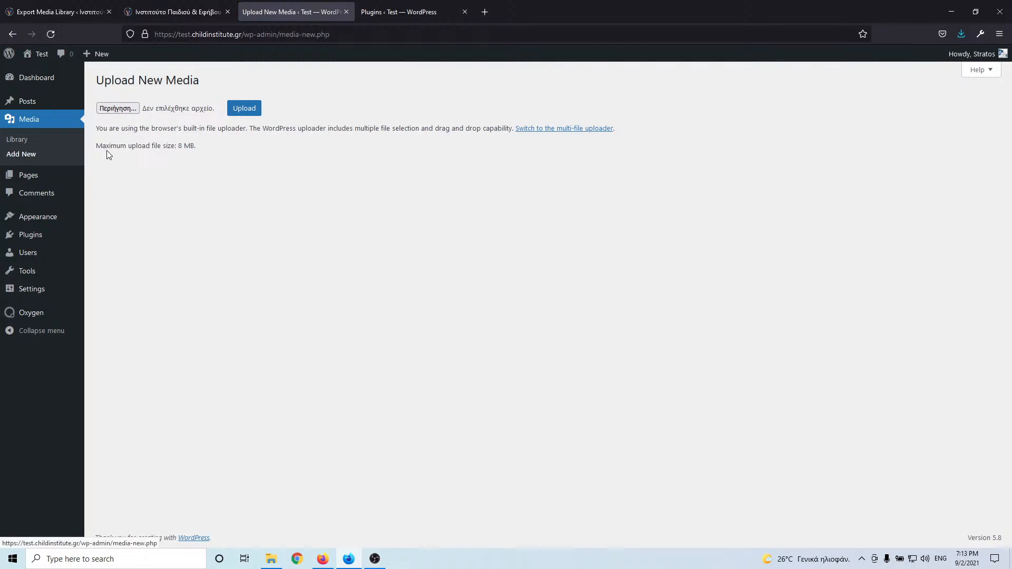
click(553, 129)
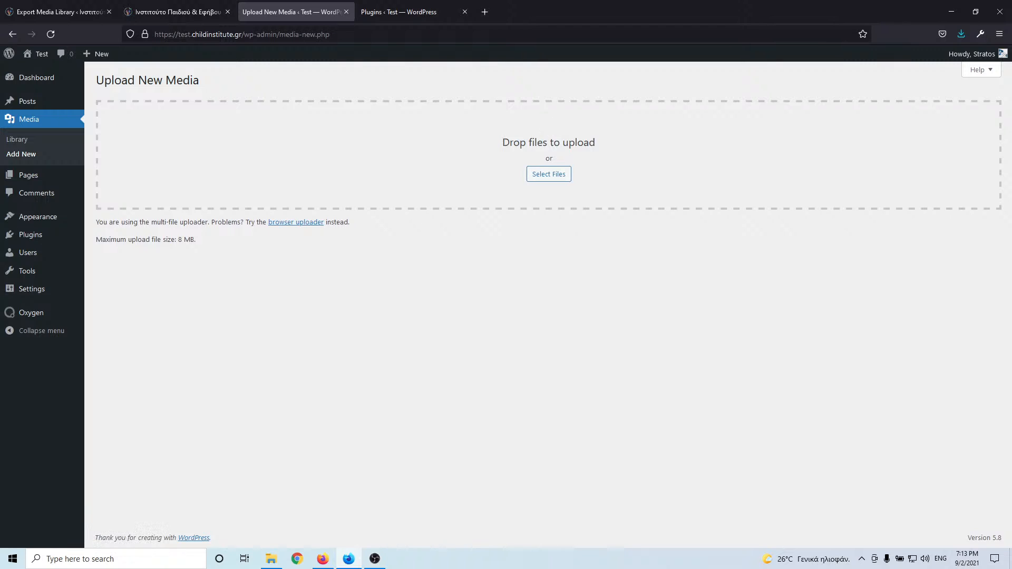
- Drop a media file onto the upload area, then search the plugin directory for 'reset'
key(alt+Tab)
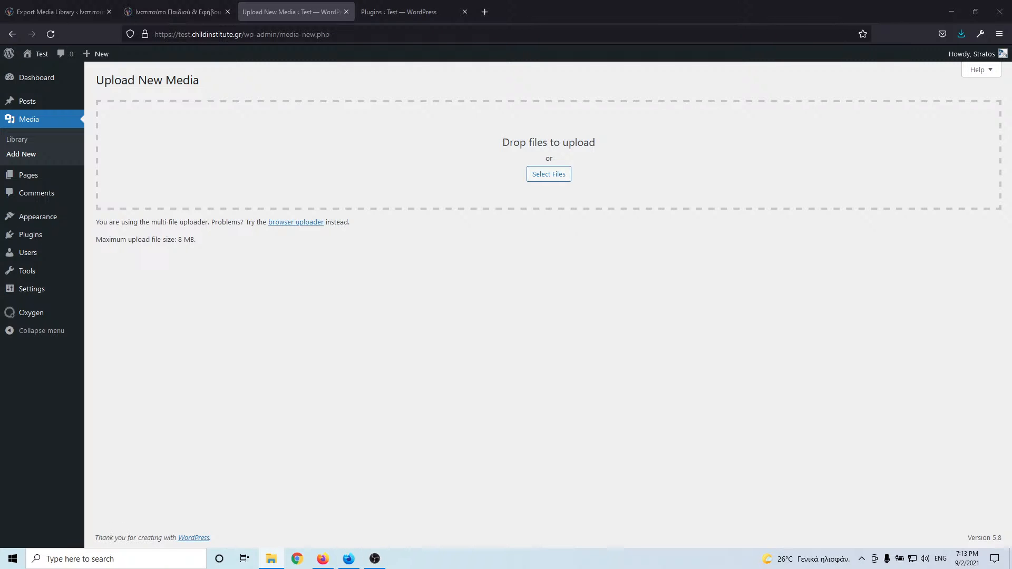
drag(0, 159, 448, 171)
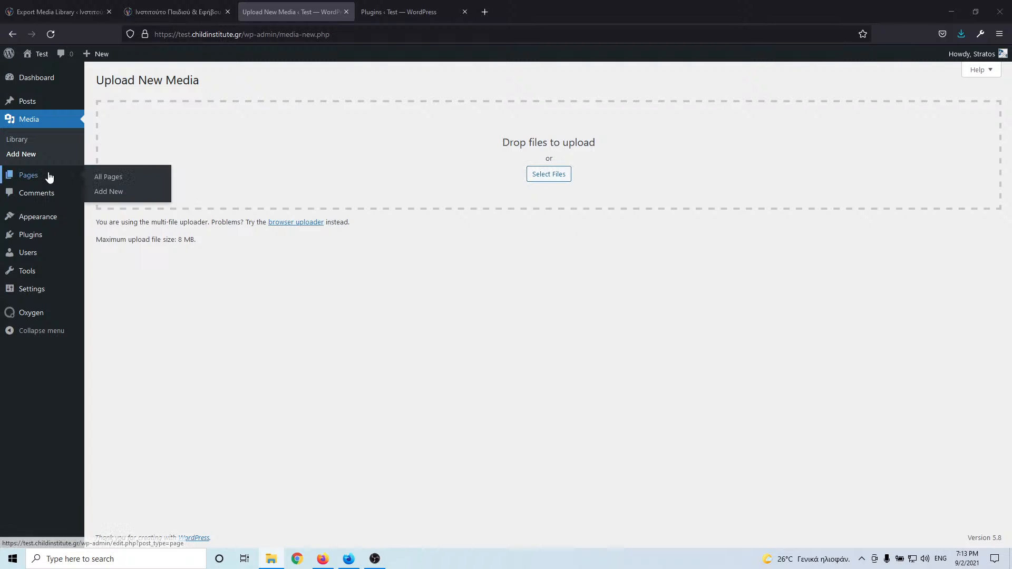
mouse_move(34, 221)
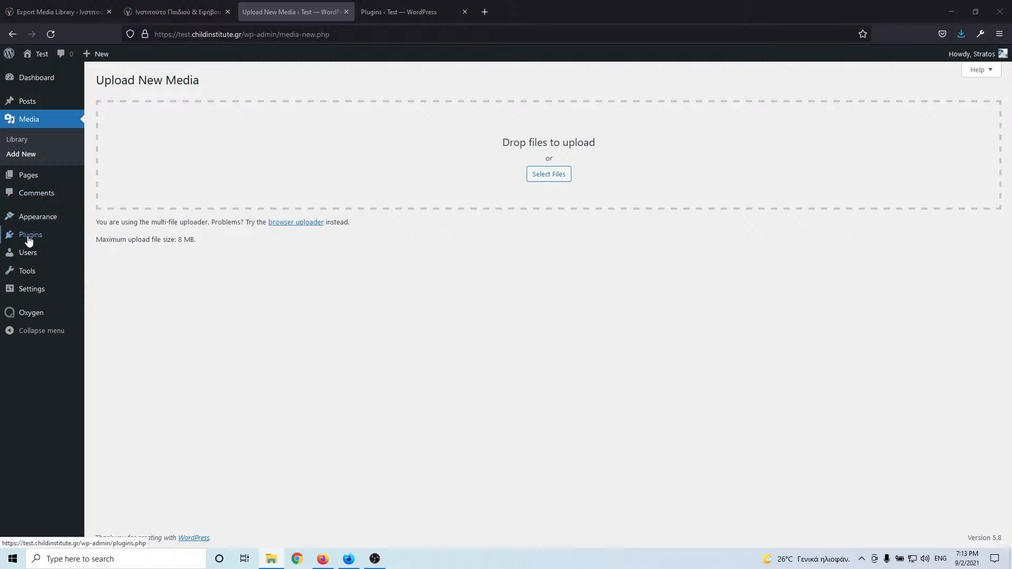
mouse_move(29, 240)
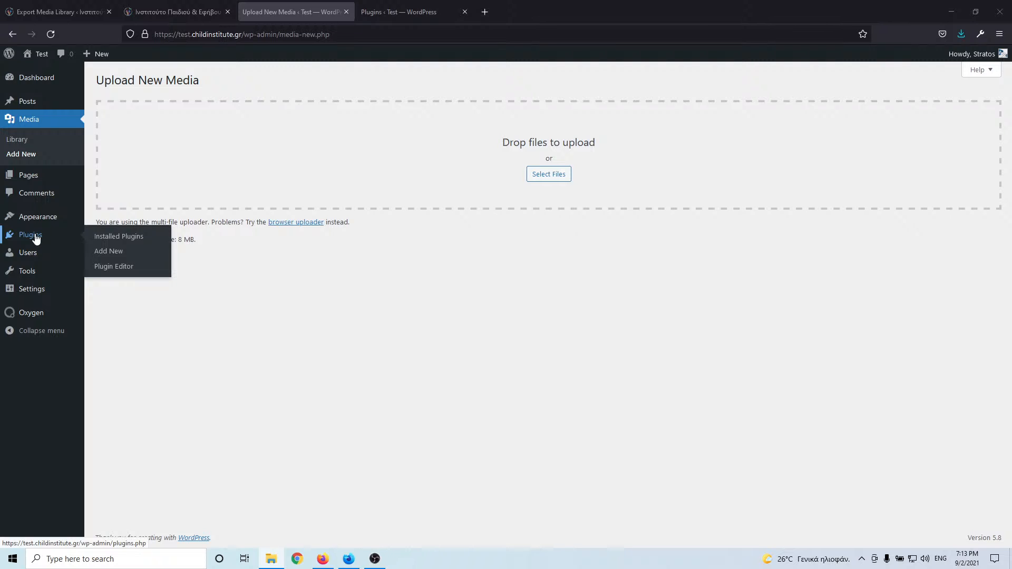
click(112, 251)
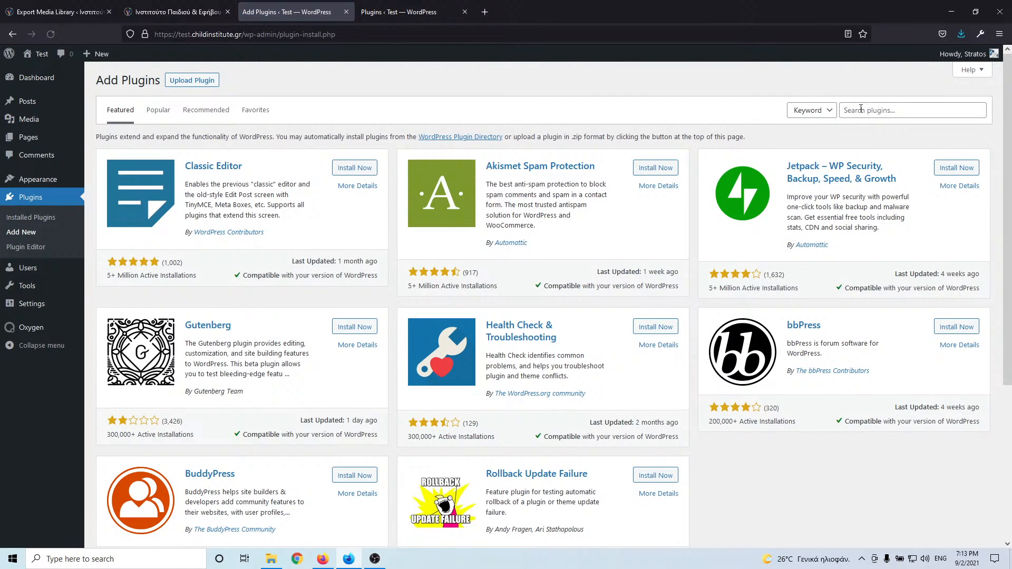
click(861, 110)
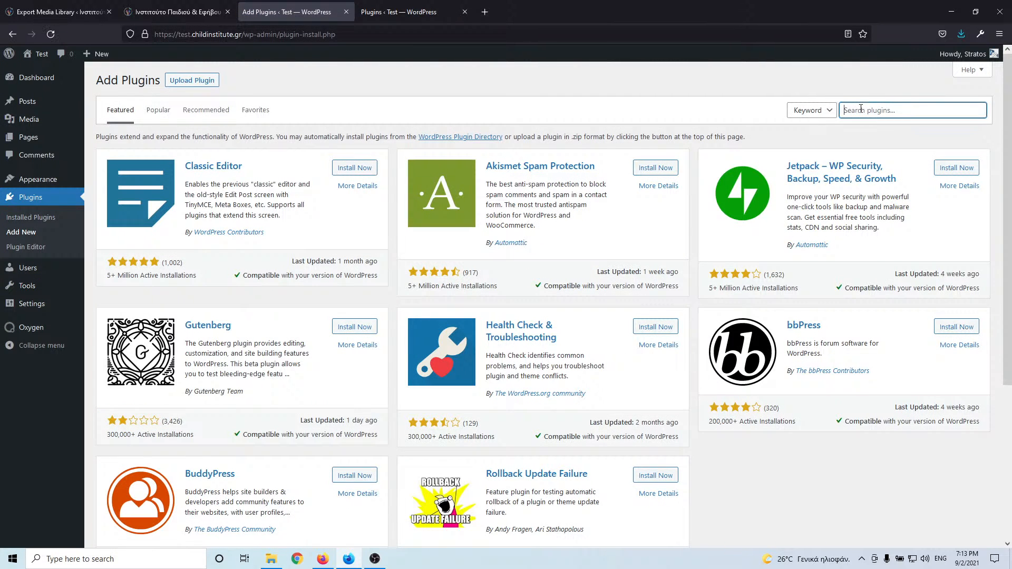
text(reset)
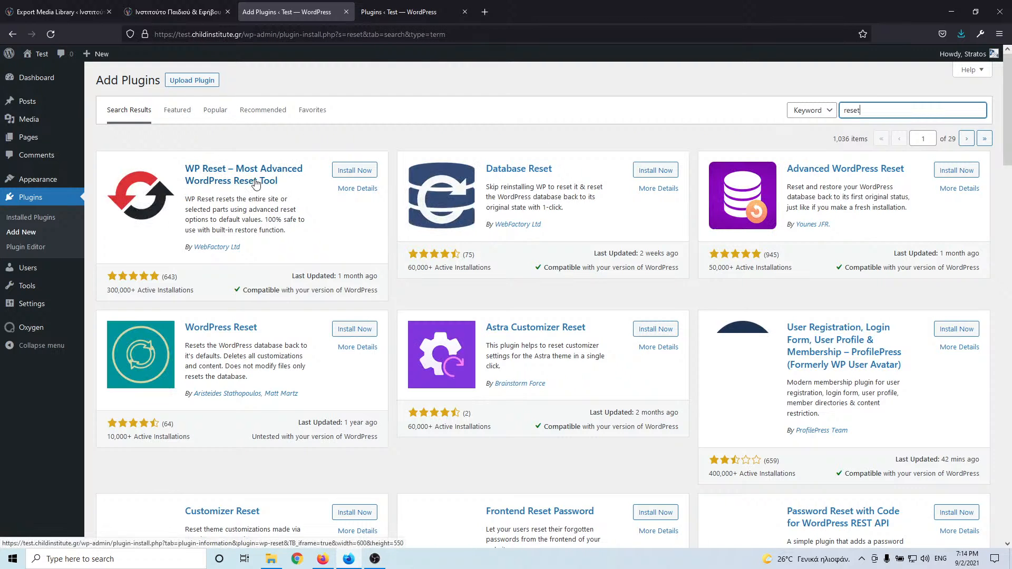
- Install and activate the WP Reset plugin
click(353, 170)
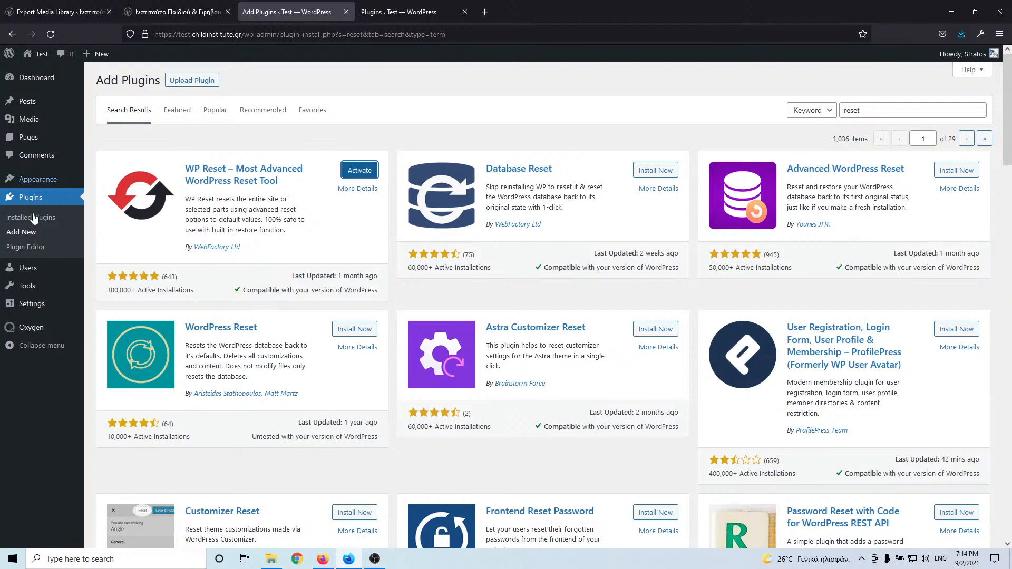
mouse_move(32, 122)
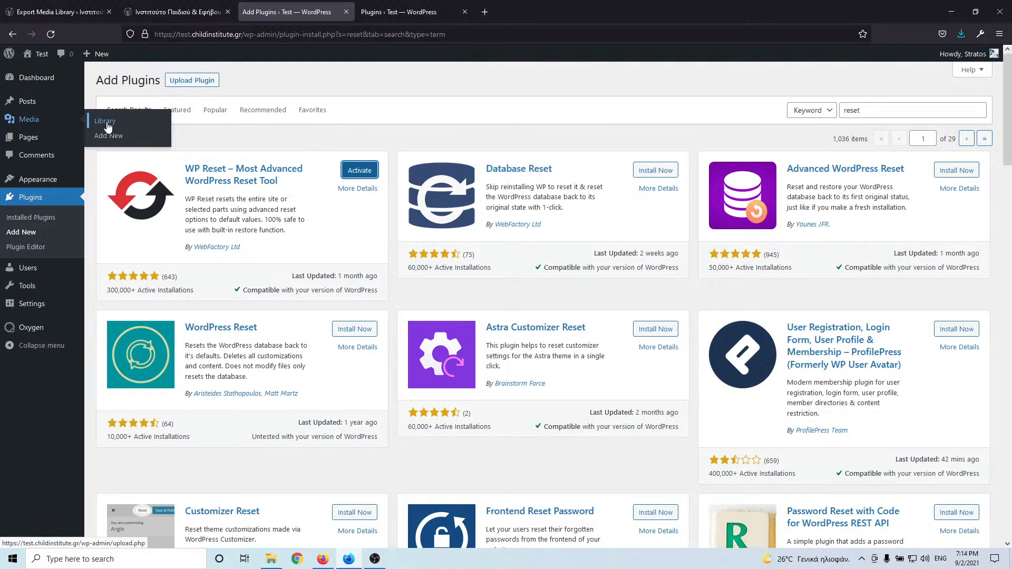
click(354, 171)
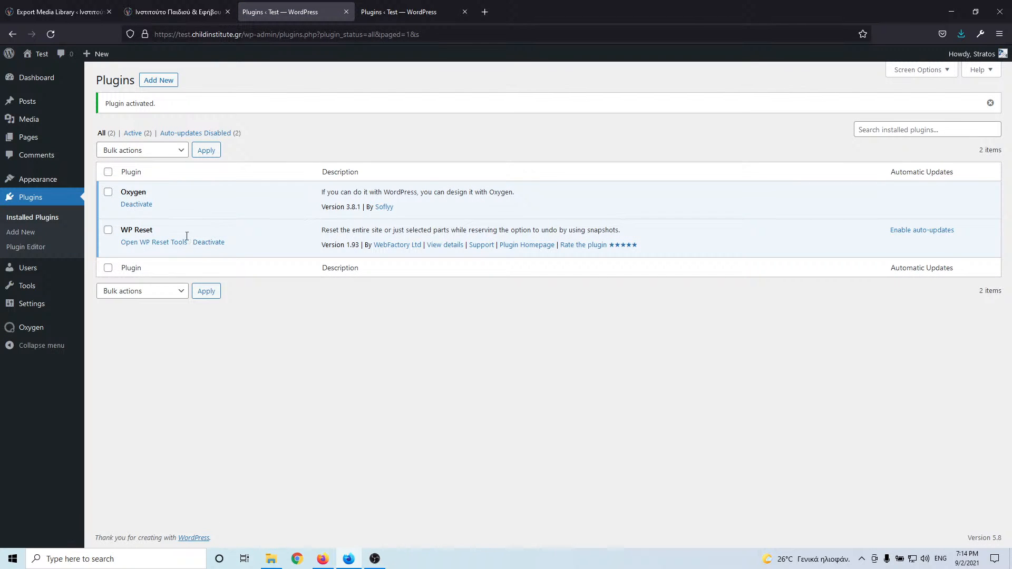
- In WP Reset Tools, attempt the pro-only nuclear reset with 'reset' as confirmation
click(175, 244)
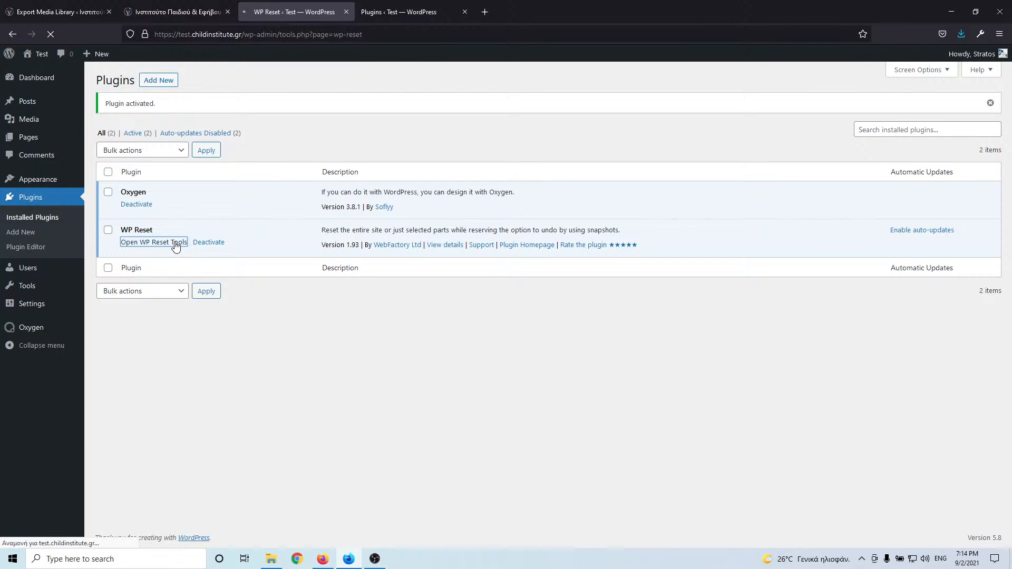
scroll(416, 321, down, 7)
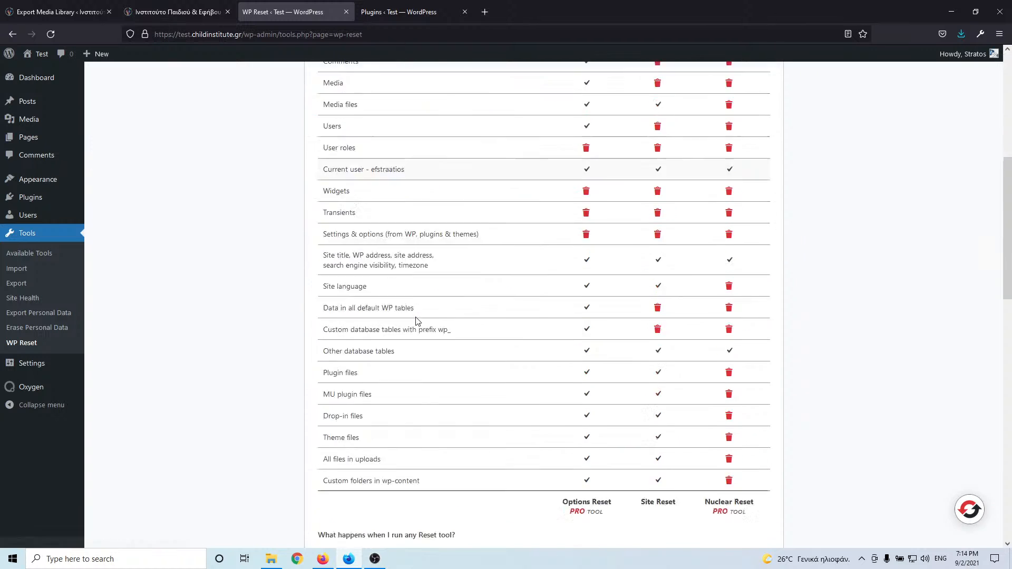
scroll(417, 321, down, 8)
scroll(403, 379, down, 6)
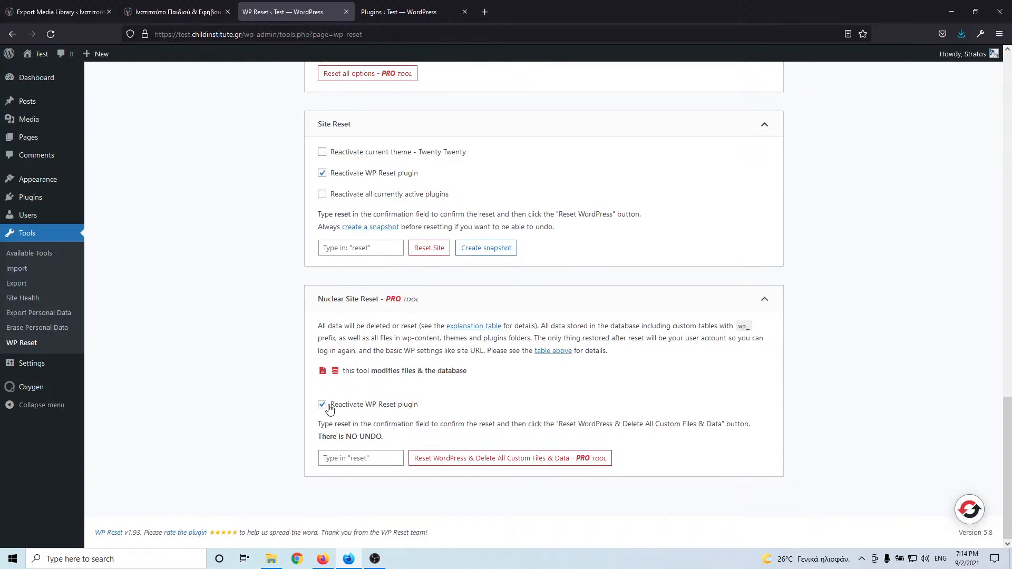
click(344, 460)
text(rese)
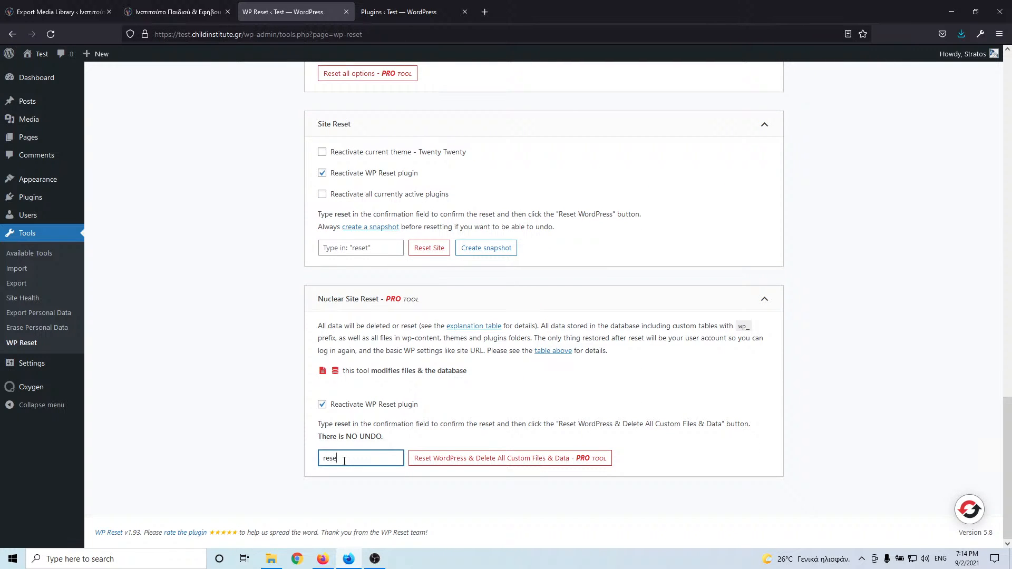
text(t)
click(322, 404)
click(440, 461)
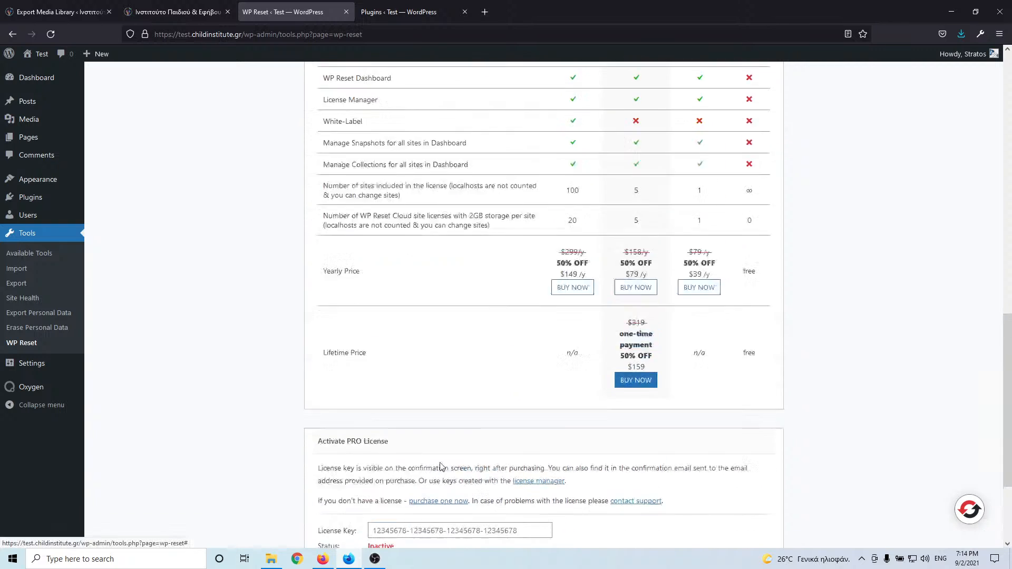
scroll(281, 297, down, 10)
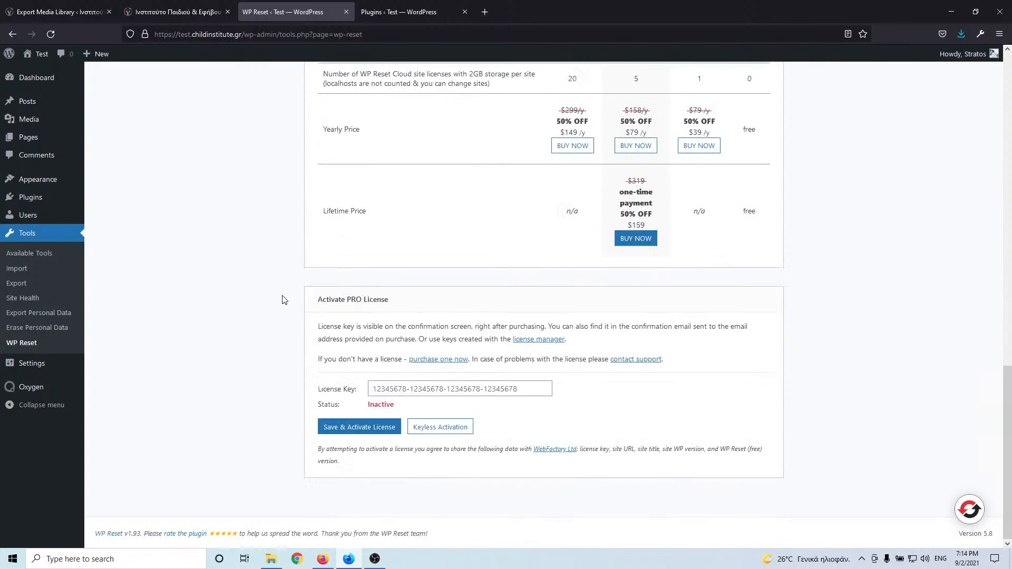
scroll(257, 343, up, 8)
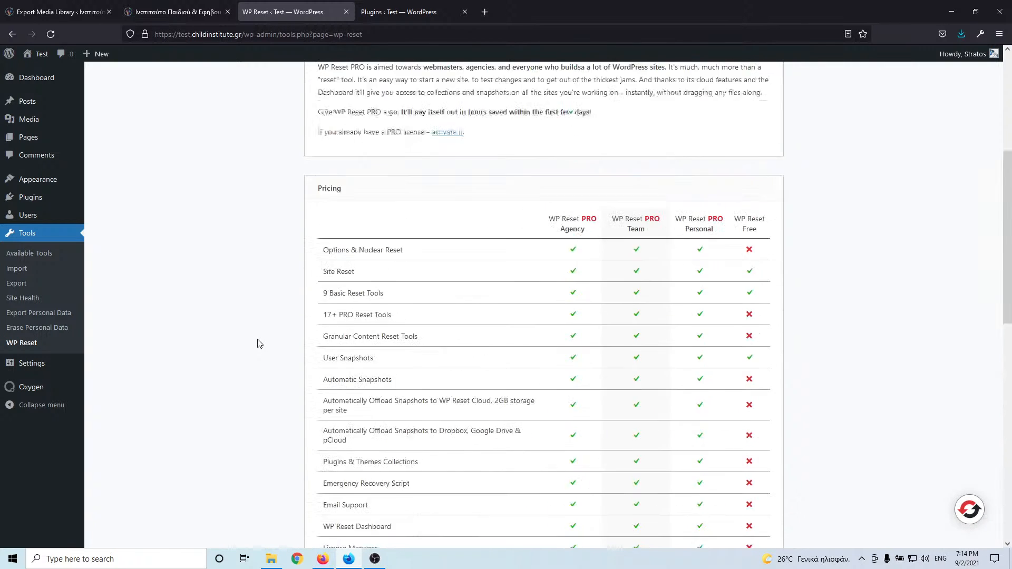
scroll(258, 343, up, 5)
click(315, 114)
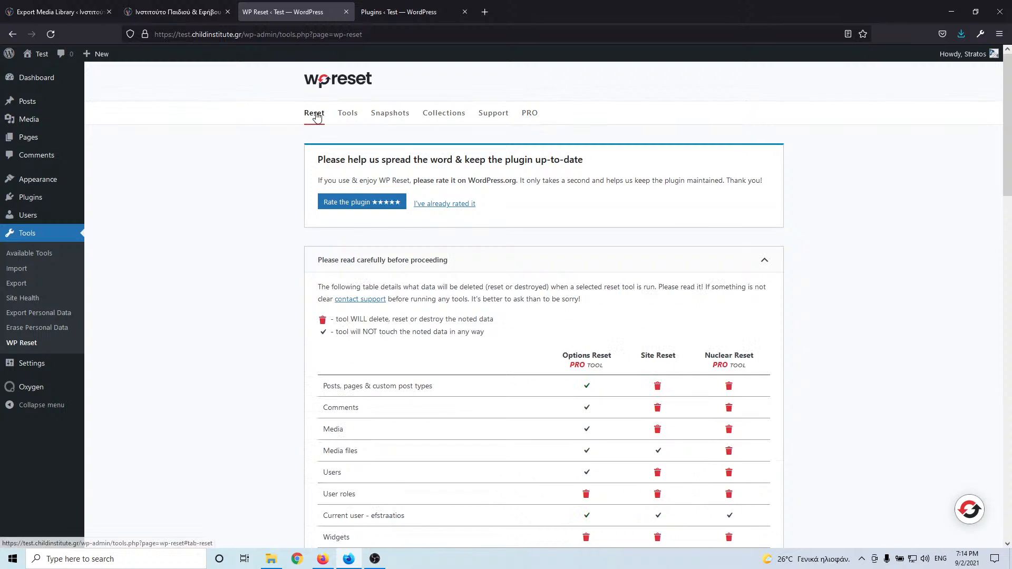
- Run Site Reset with 'reset' confirmation and WP Reset reactivation unticked, confirming the wipe
scroll(300, 273, down, 20)
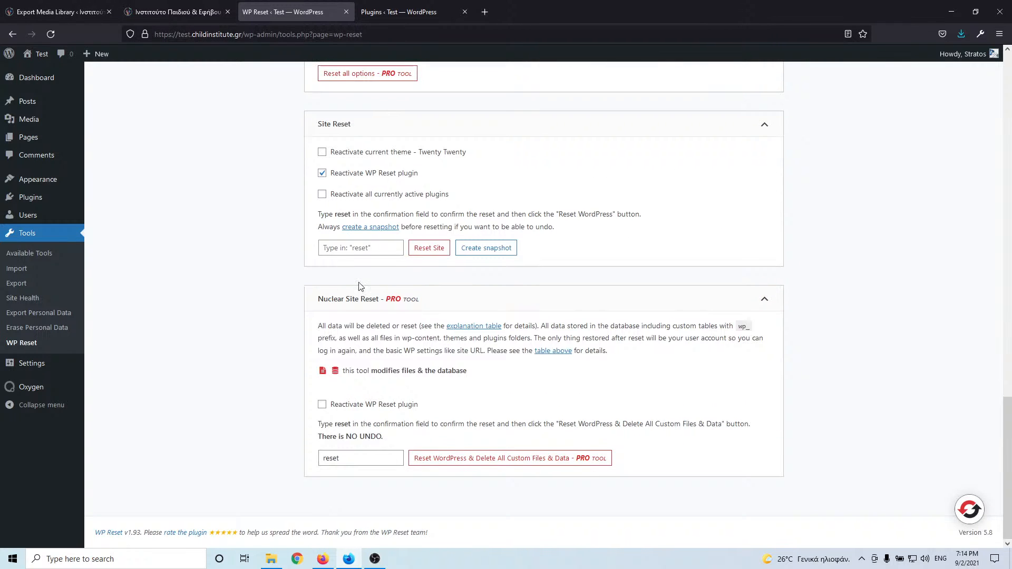
click(367, 246)
text(reset)
click(322, 173)
click(426, 249)
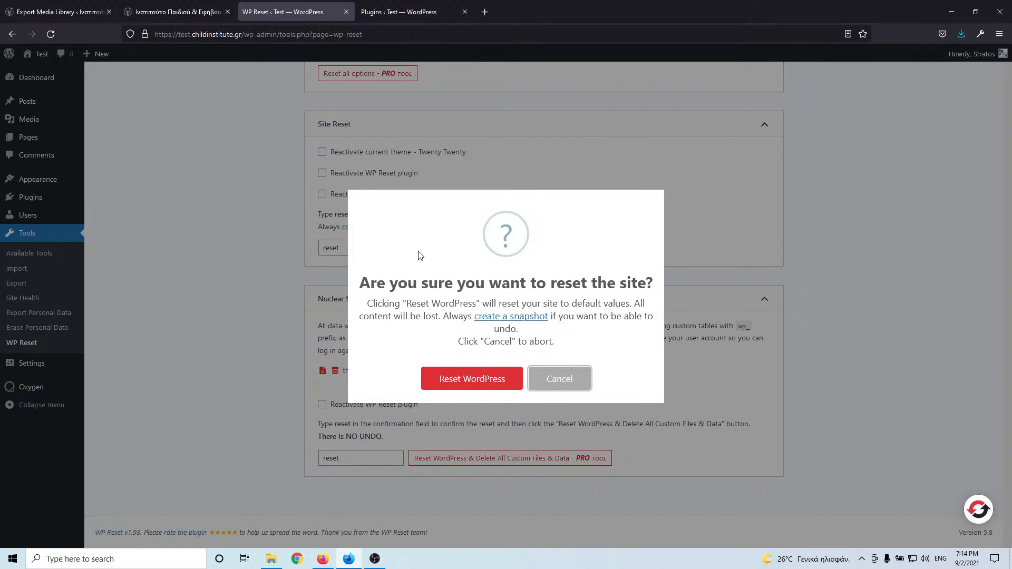
click(466, 378)
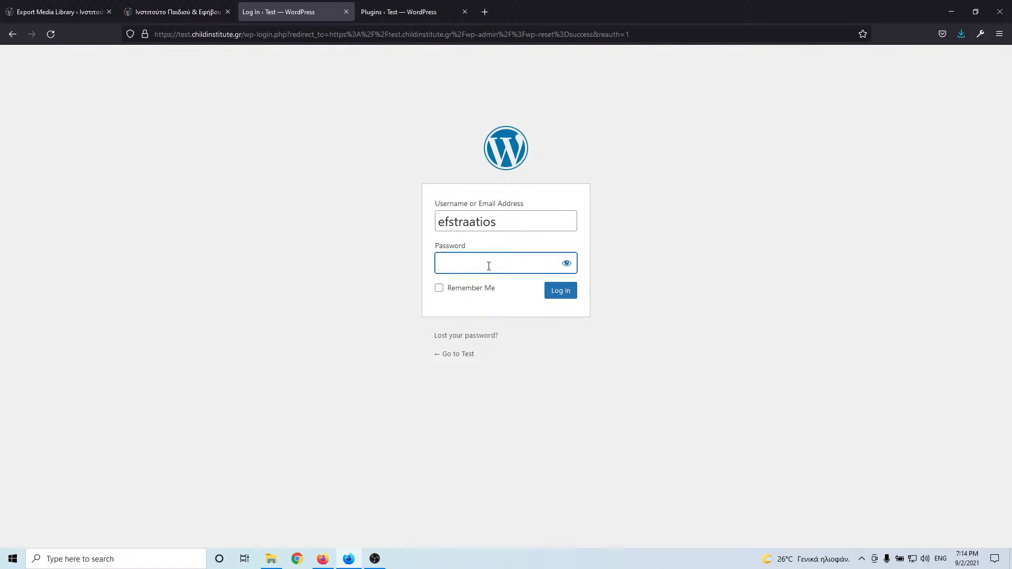
- Maximize the browser, open Upload New Media, and drop a media file onto it
drag(573, 12, 0, 53)
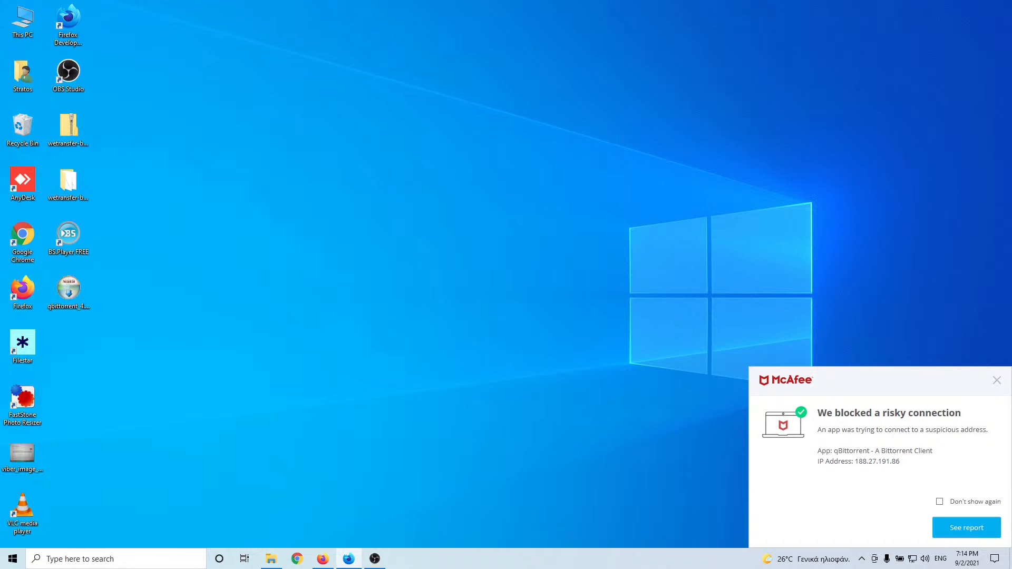
drag(0, 45, 488, 2)
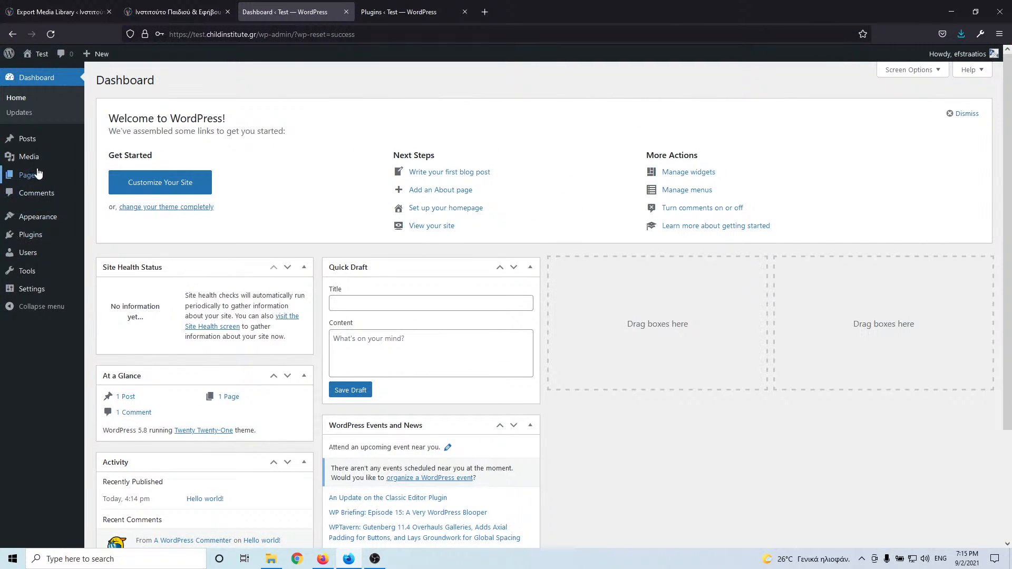
mouse_move(39, 143)
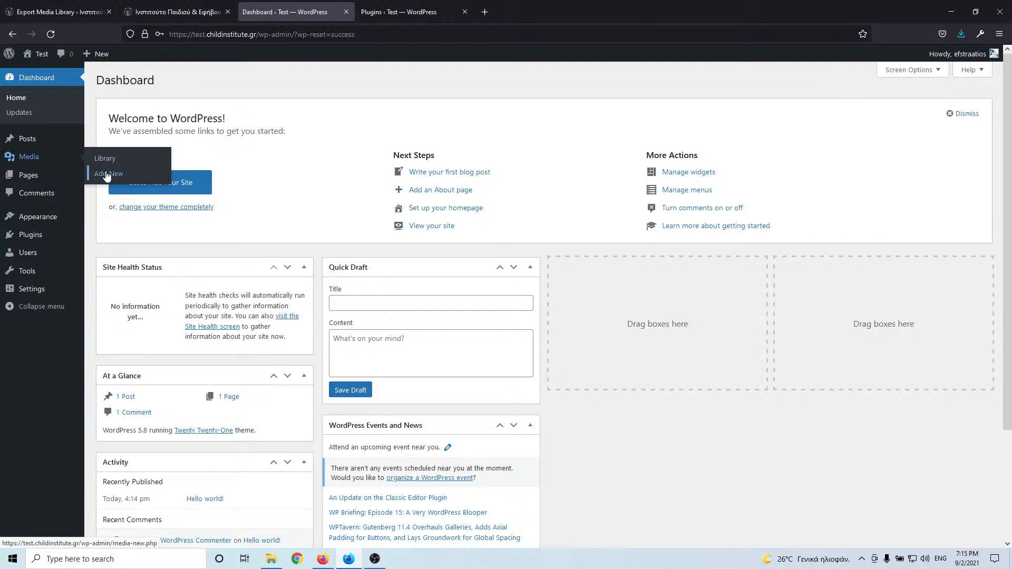
click(106, 174)
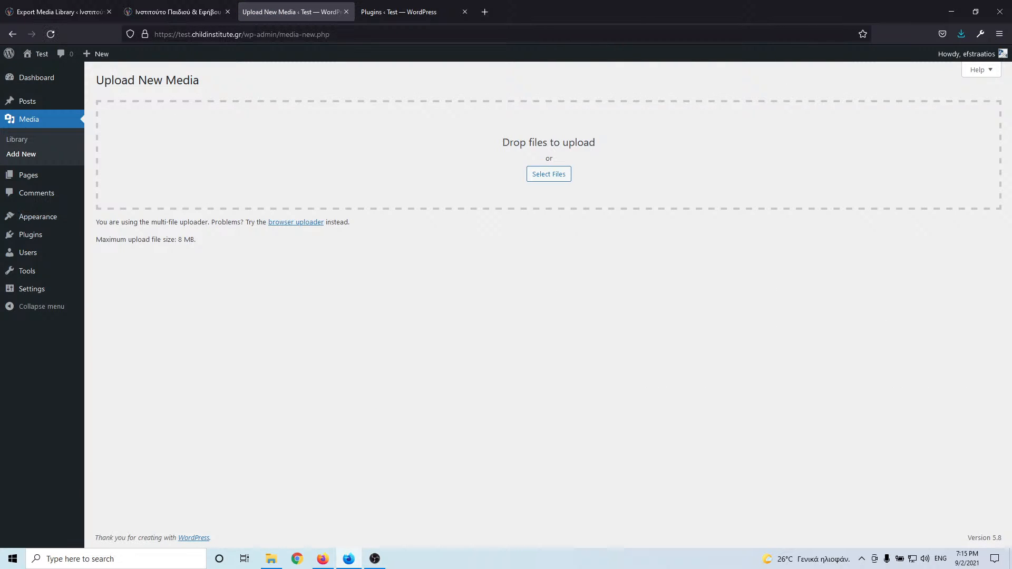
key(alt+Tab)
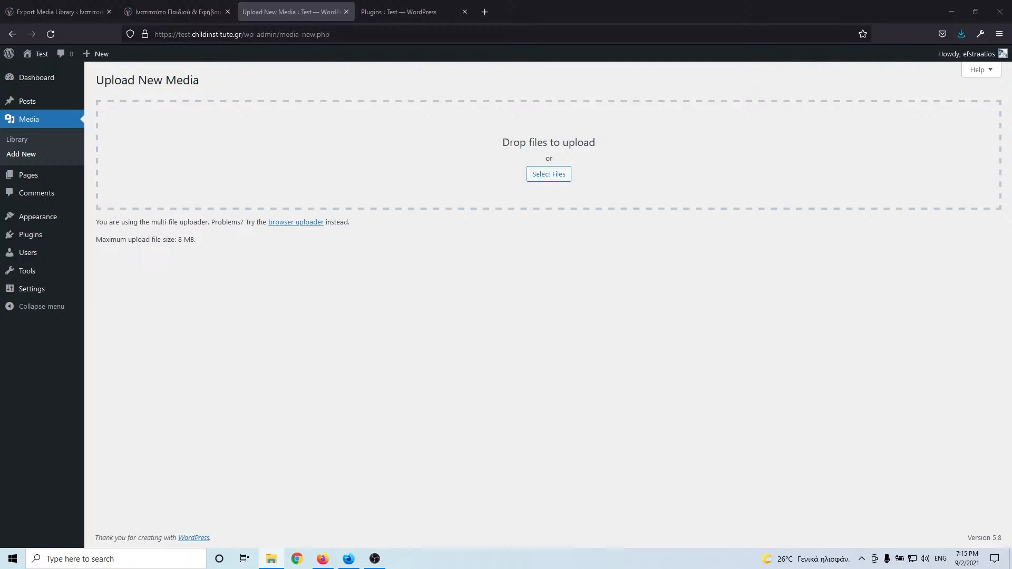
drag(293, 66, 559, 180)
- Switch to the other Firefox window and bring the media archive's file list over the page
mouse_move(322, 562)
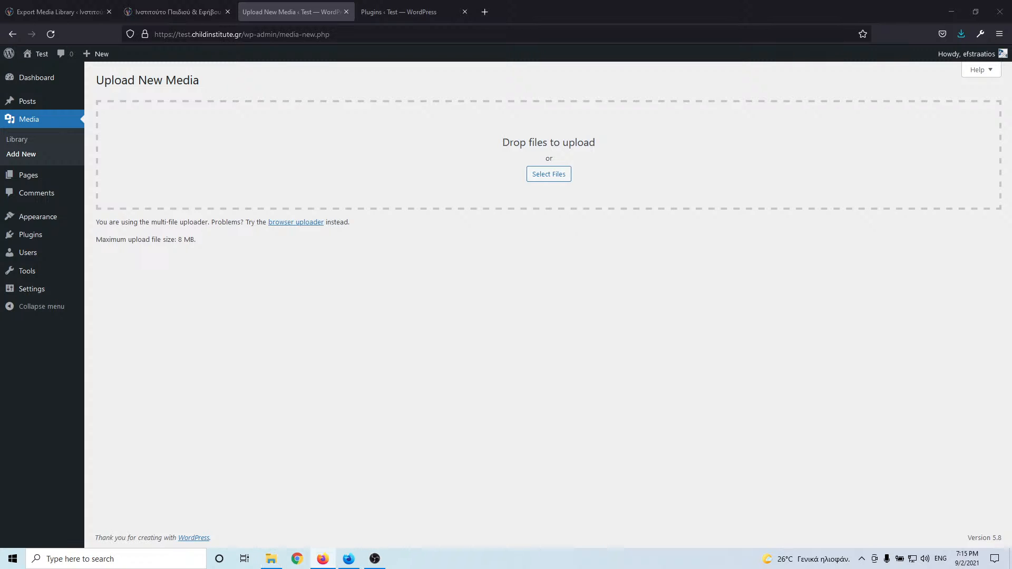
click(332, 35)
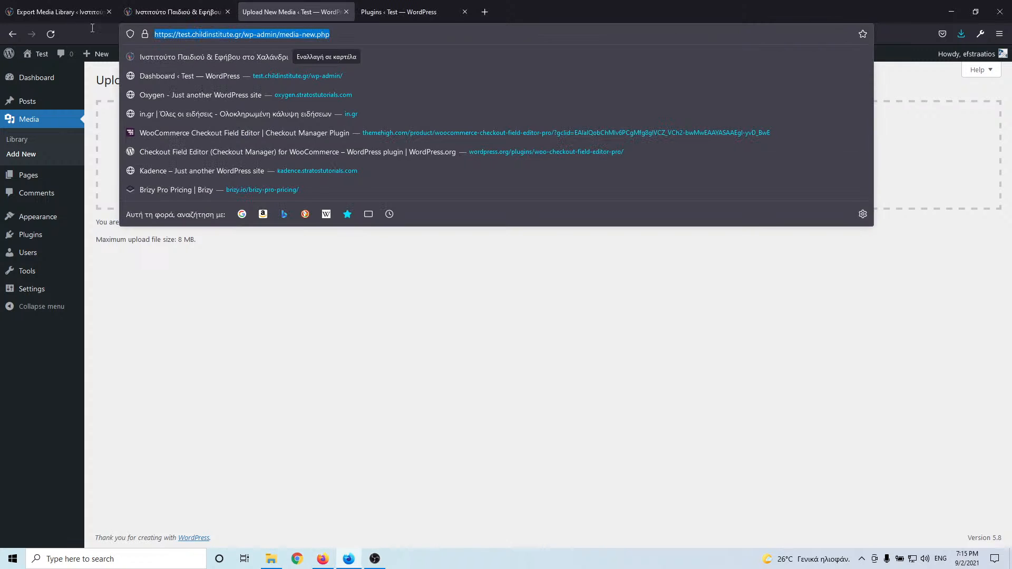
click(322, 559)
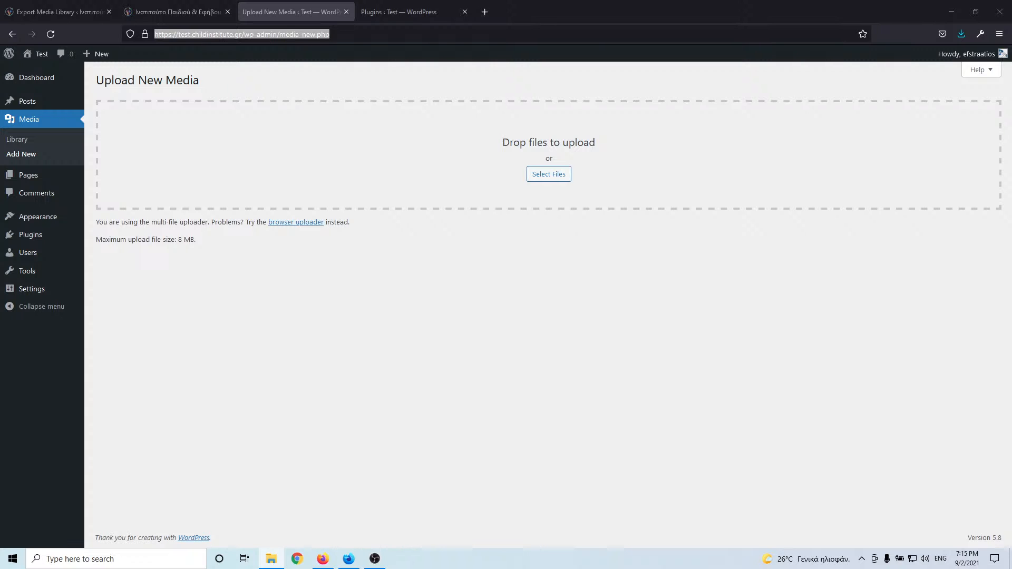
drag(0, 78, 97, 88)
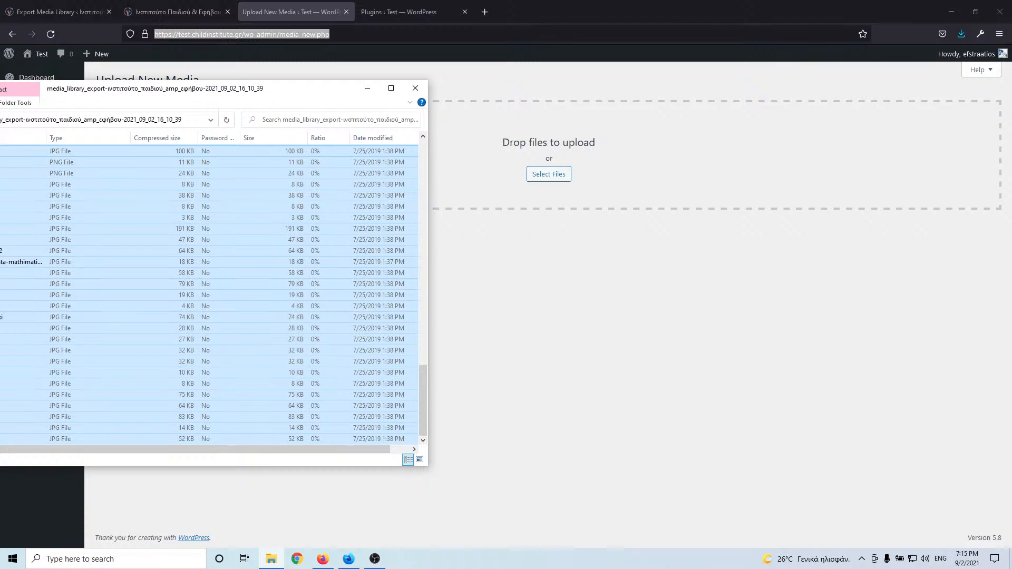
key(alt+Tab)
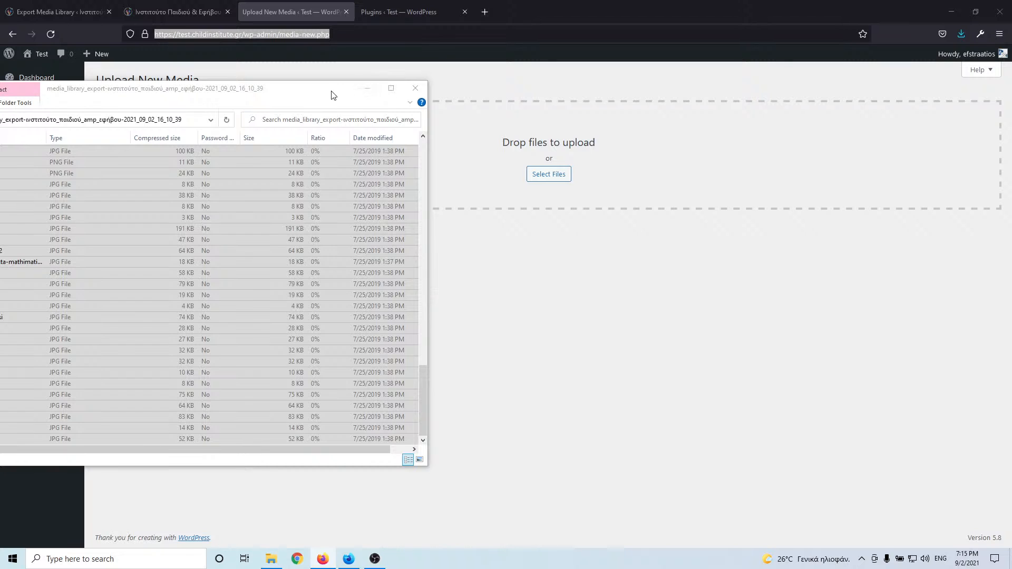
drag(332, 91, 0, 94)
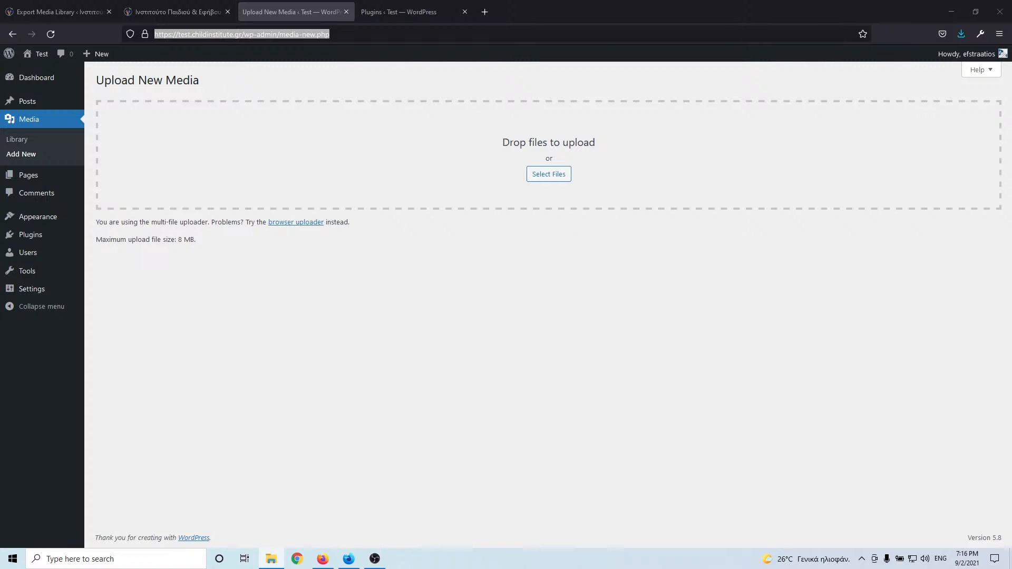
drag(0, 248, 534, 173)
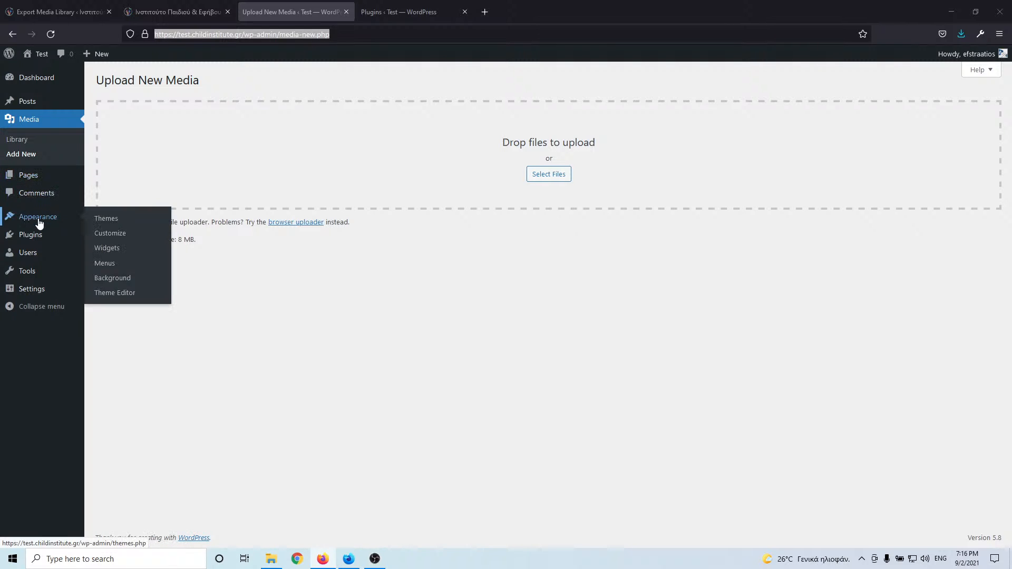
- Search the plugin directory for 'file' and install the File Manager plugin
mouse_move(34, 239)
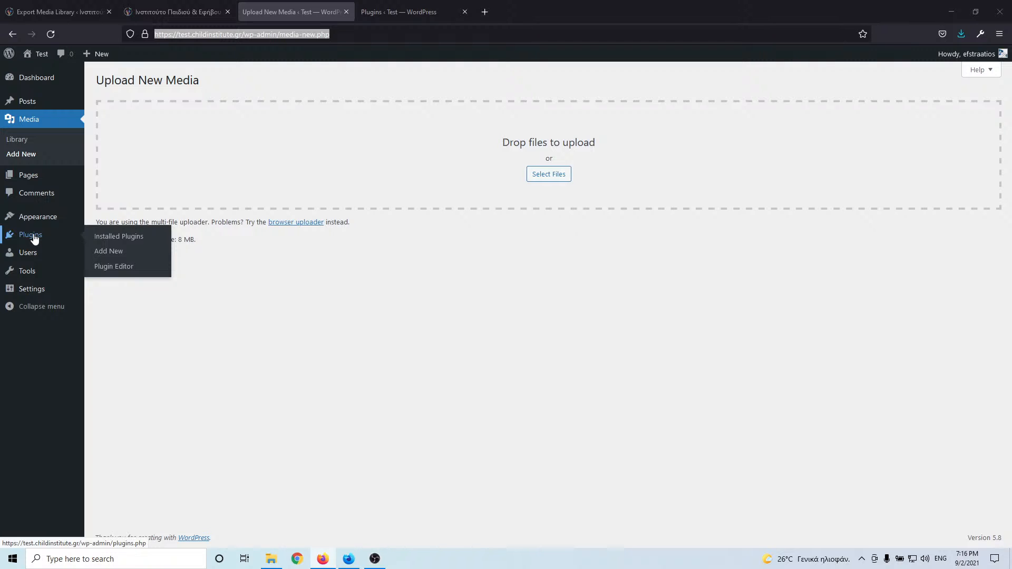
click(106, 251)
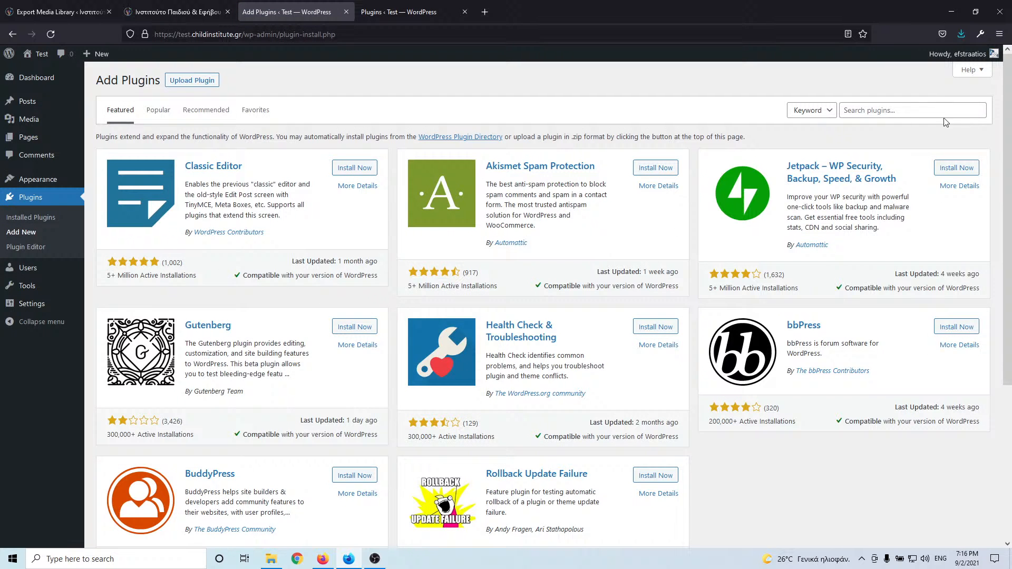
click(915, 110)
text(file)
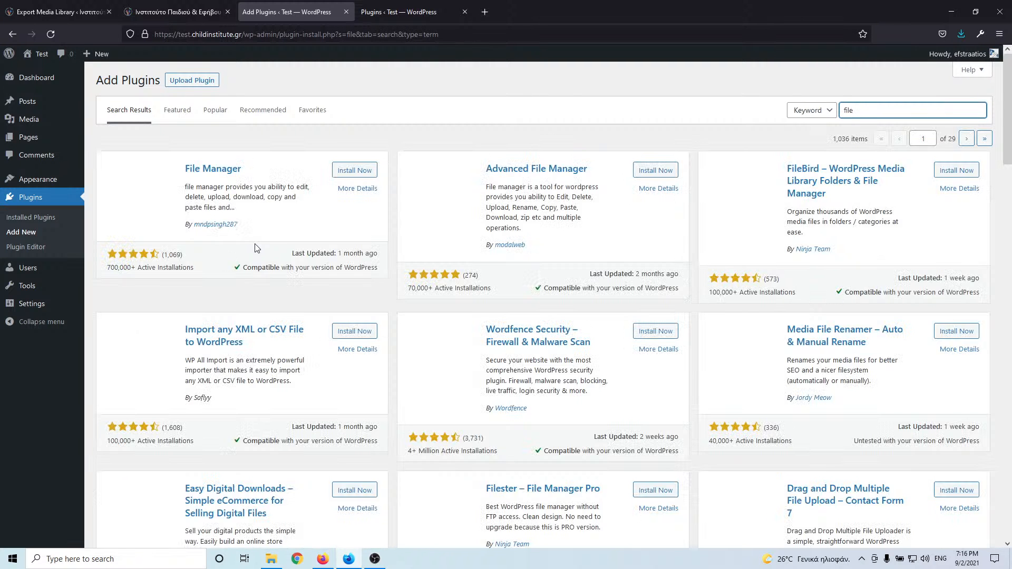
click(360, 173)
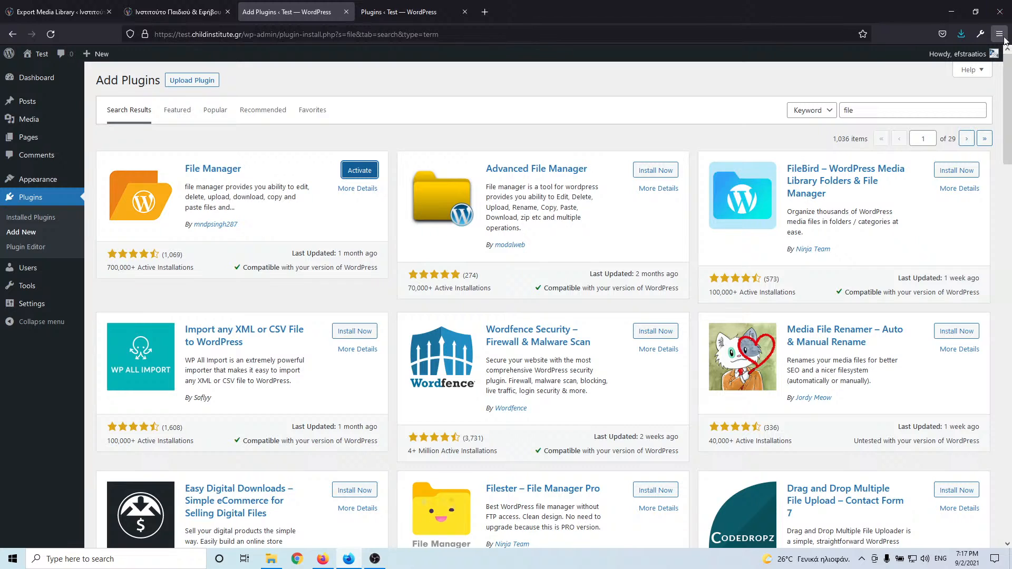
- Dismiss the Pocket and McAfee pop-ups, then activate the File Manager plugin
click(944, 35)
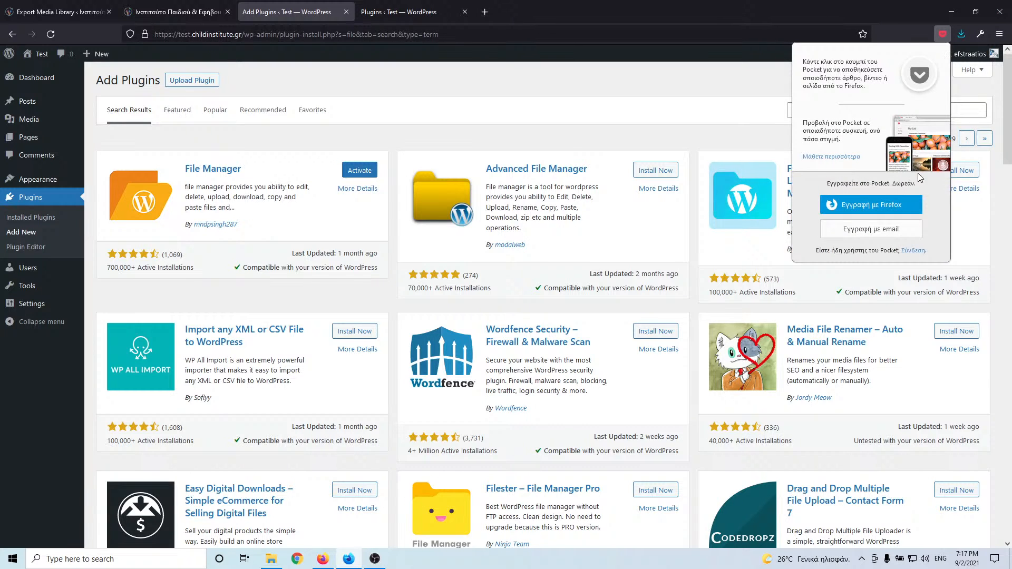
click(916, 36)
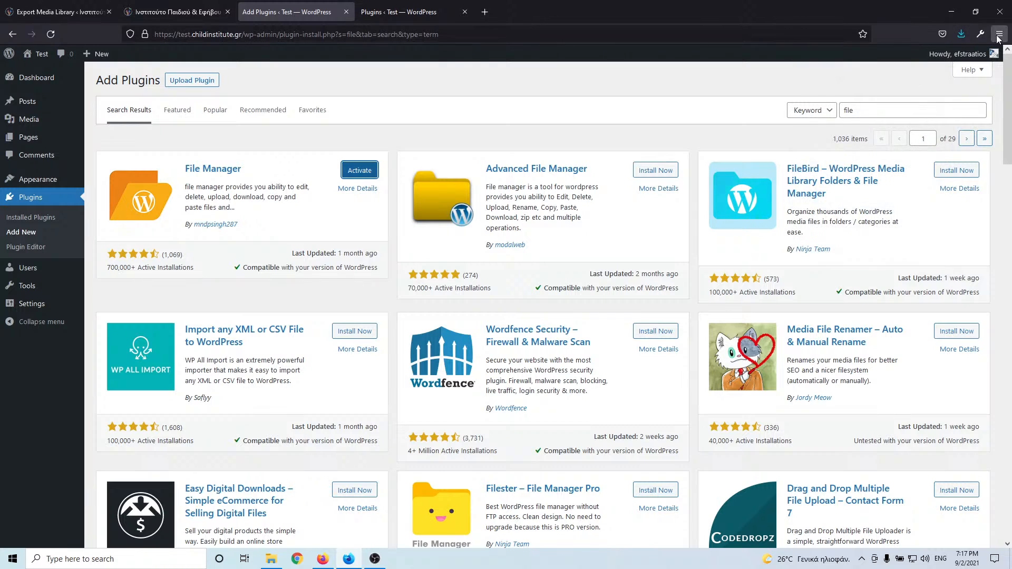
click(860, 563)
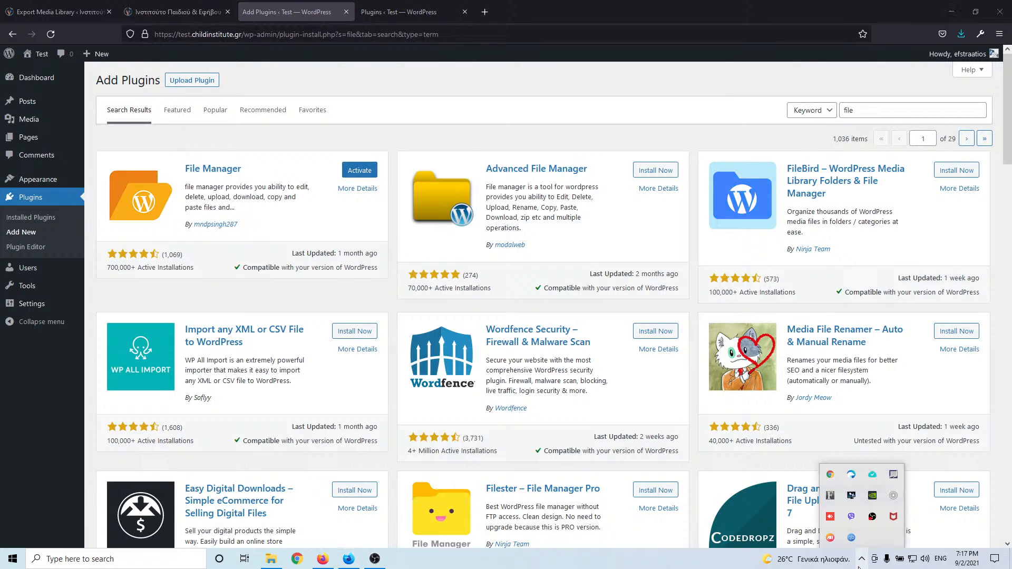
right_click(892, 520)
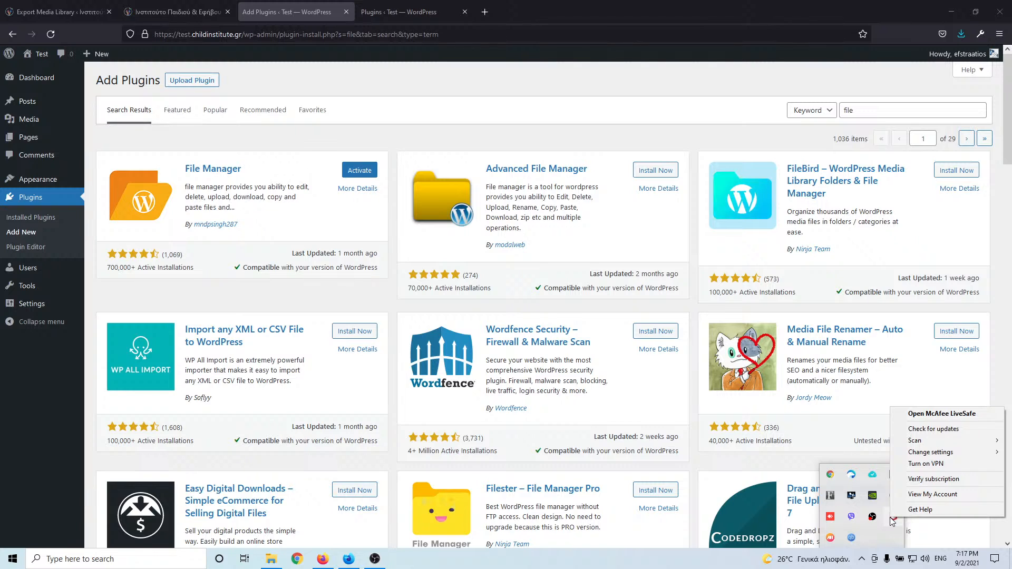
click(879, 541)
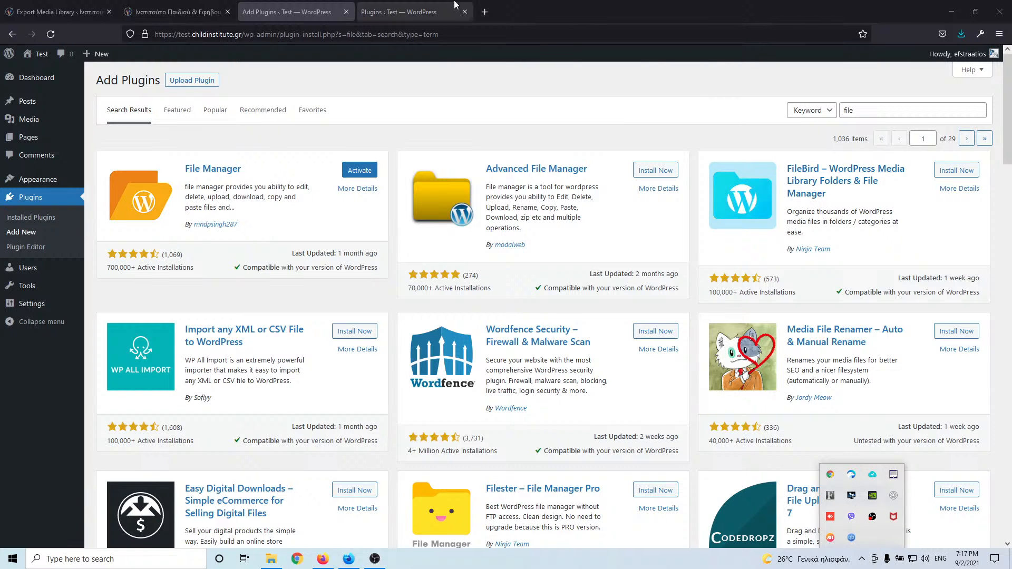
click(368, 171)
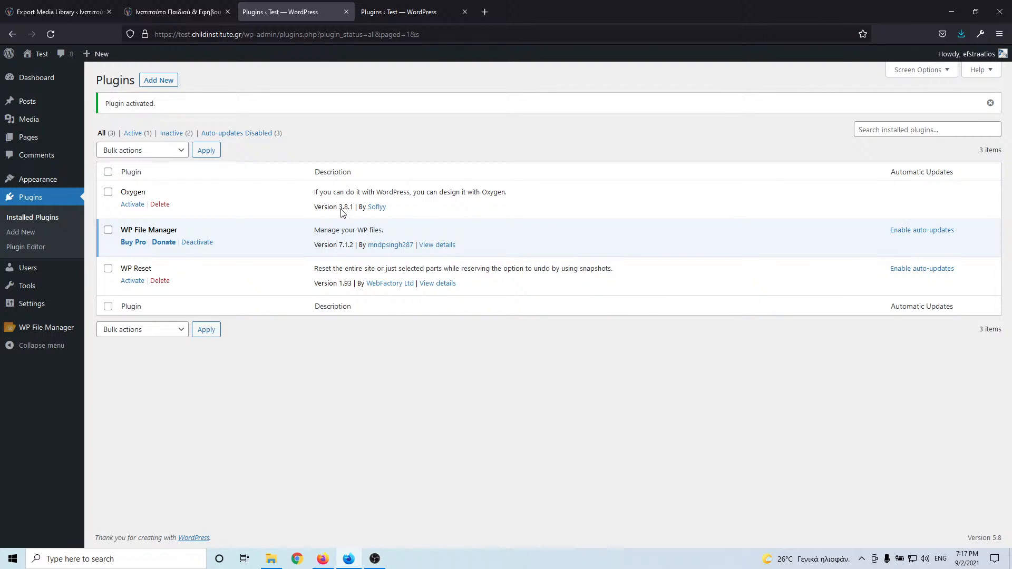
- Open the test site's Media > Add New page in a new tab and drag a file onto it
click(170, 6)
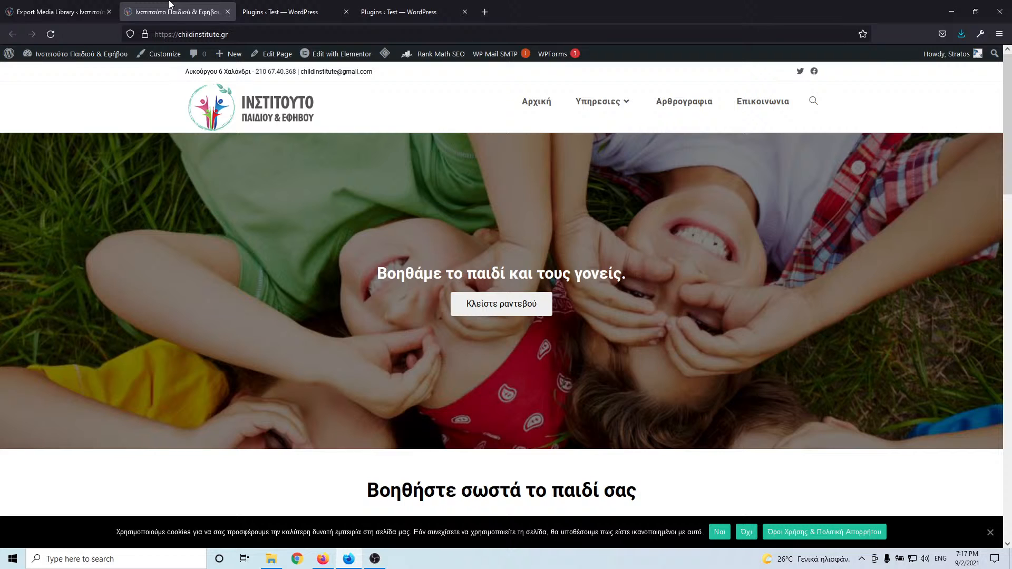
click(394, 13)
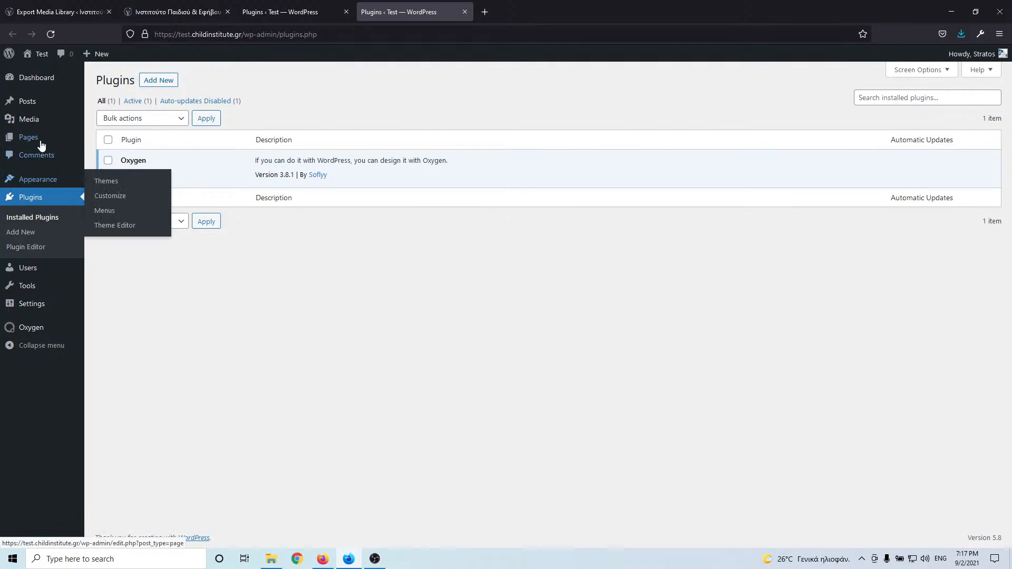
mouse_move(34, 121)
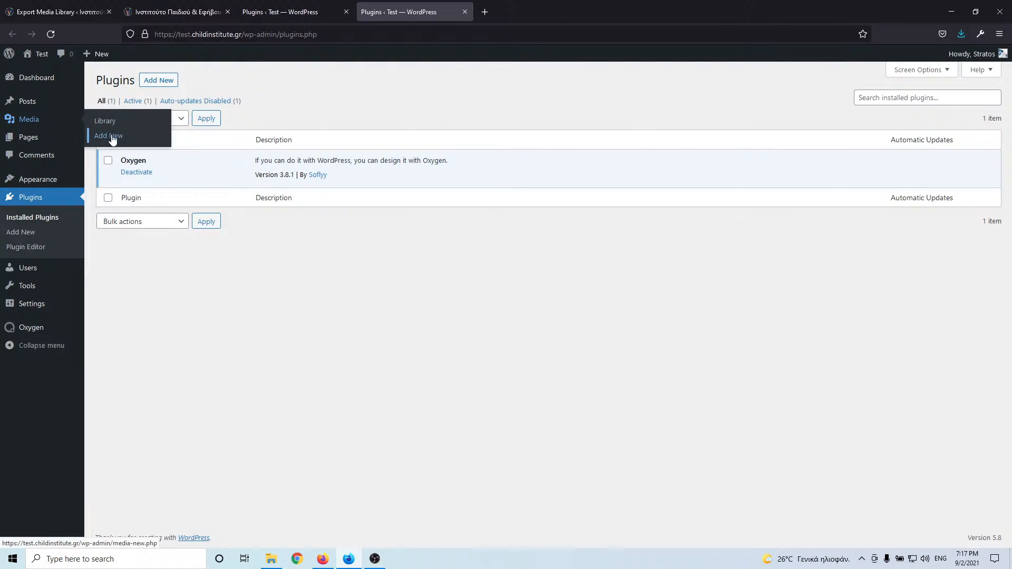
middle_click(109, 135)
click(502, 13)
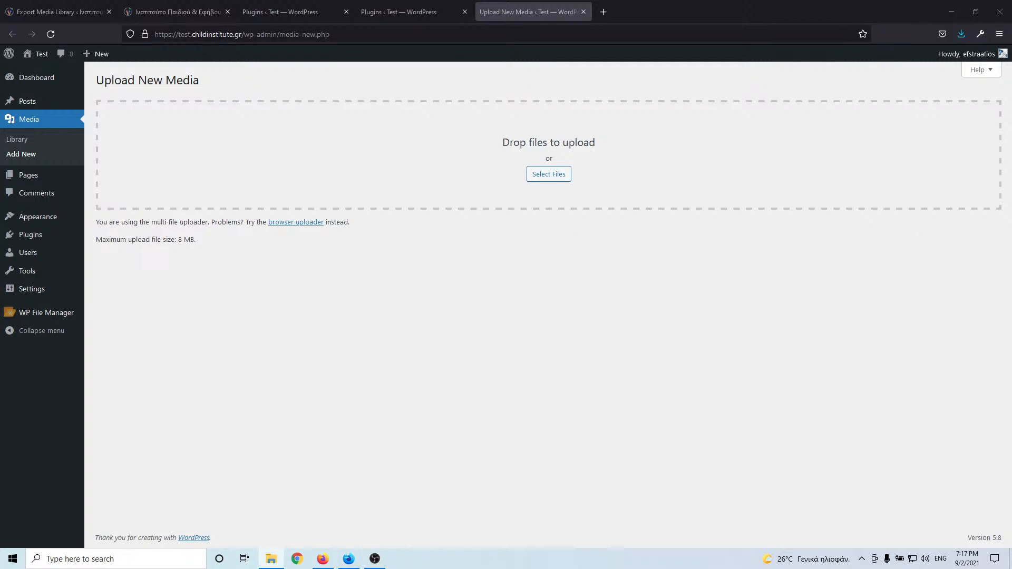
drag(0, 188, 547, 179)
mouse_move(54, 314)
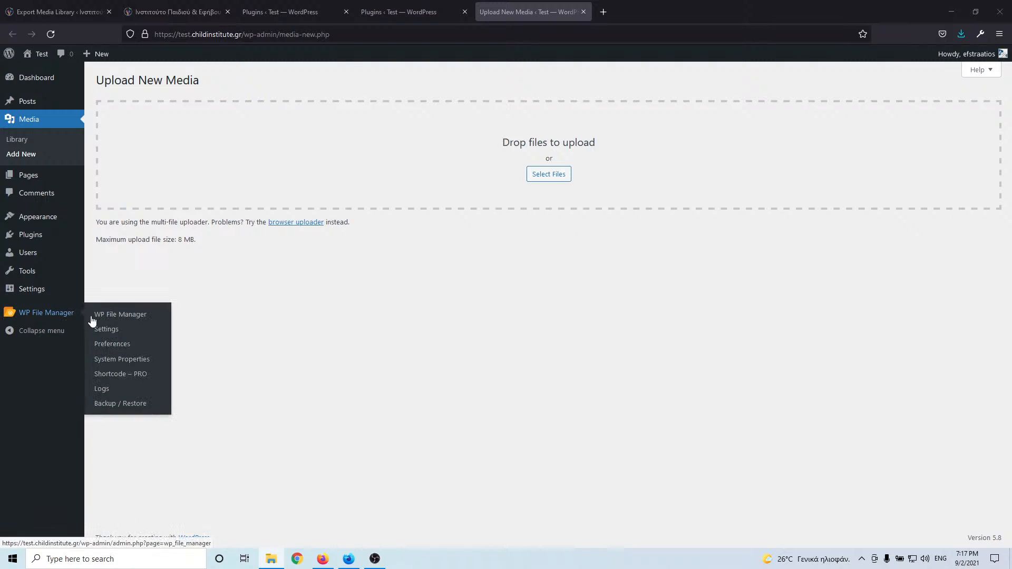
click(118, 316)
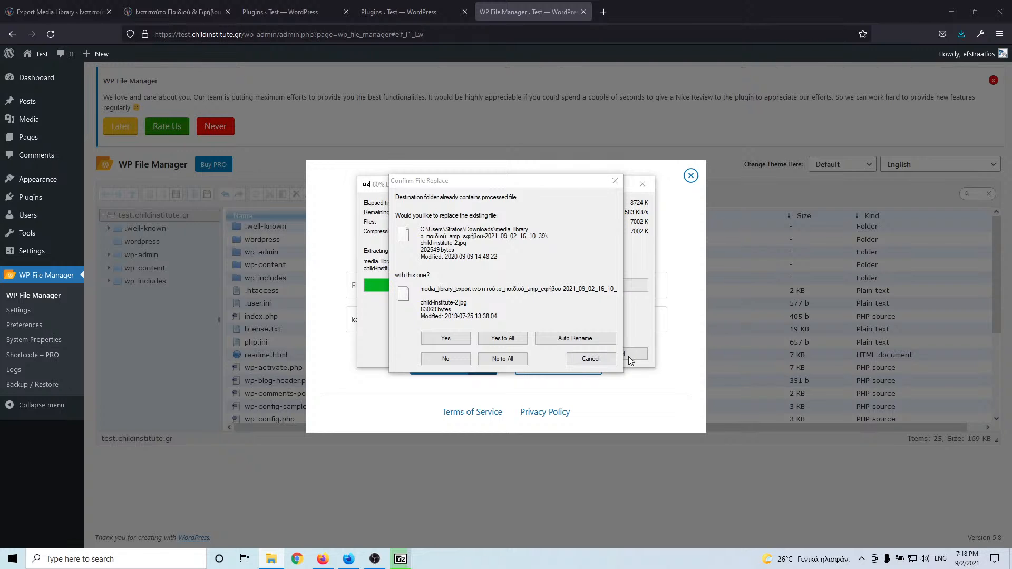
click(604, 363)
click(691, 176)
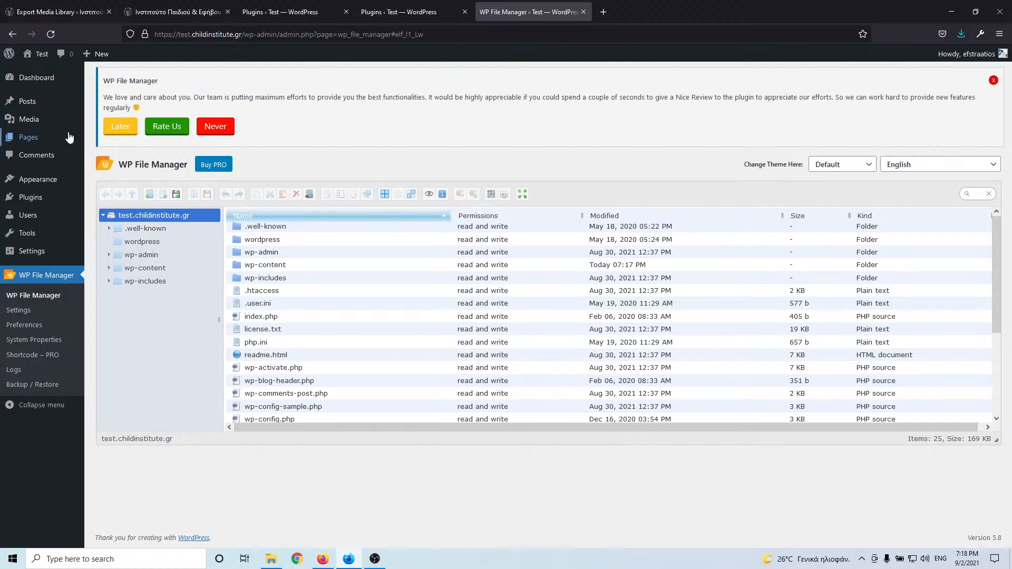
mouse_move(35, 143)
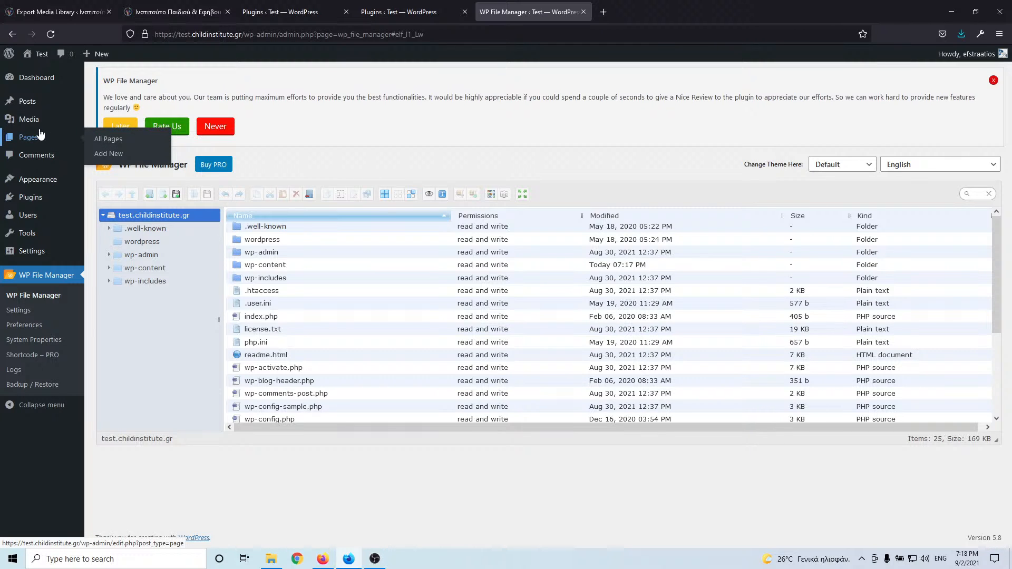
mouse_move(36, 125)
click(107, 135)
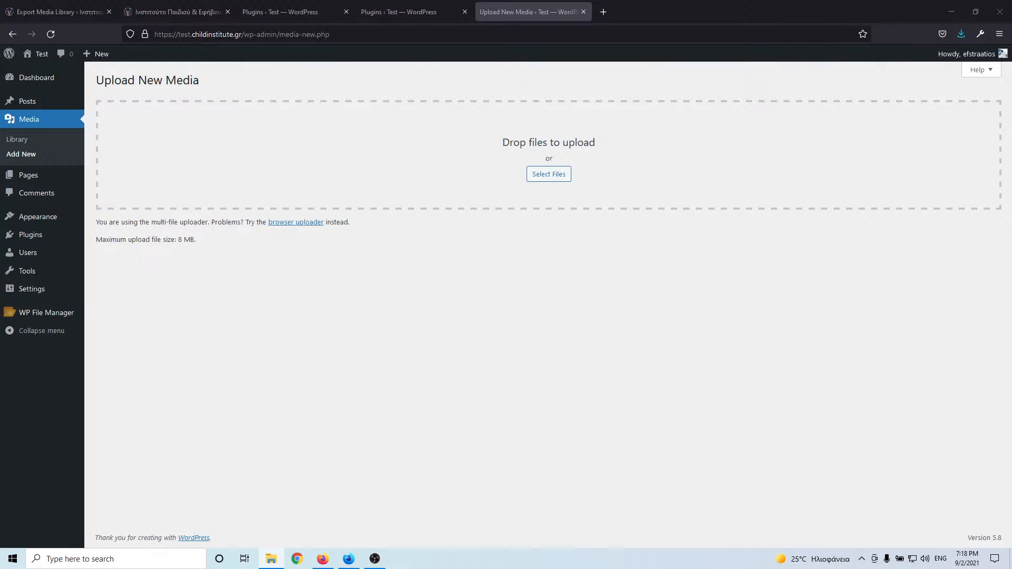
- Check the Media Library, then drop the 64 exported image files onto the Add New upload area
click(18, 139)
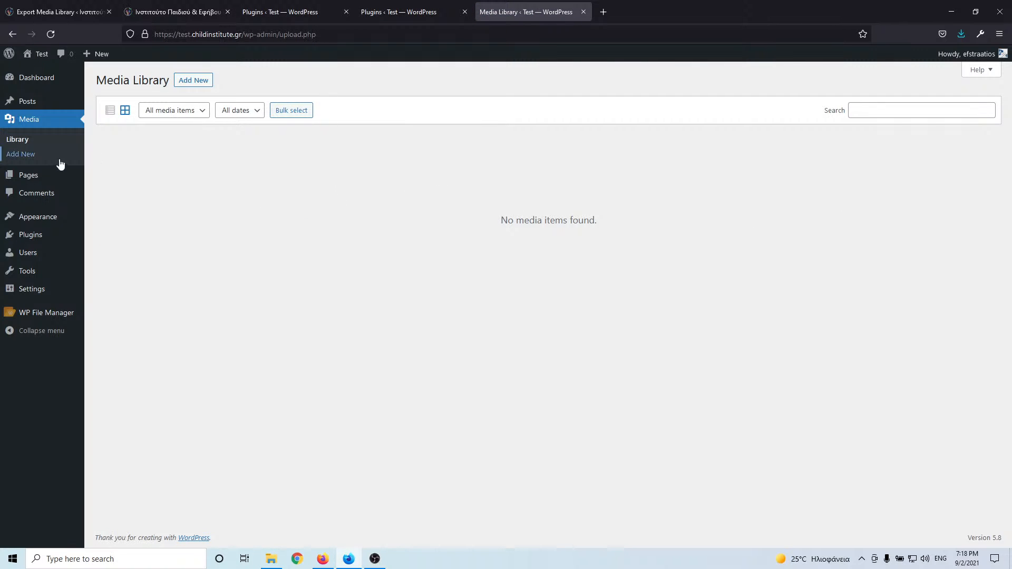
click(23, 157)
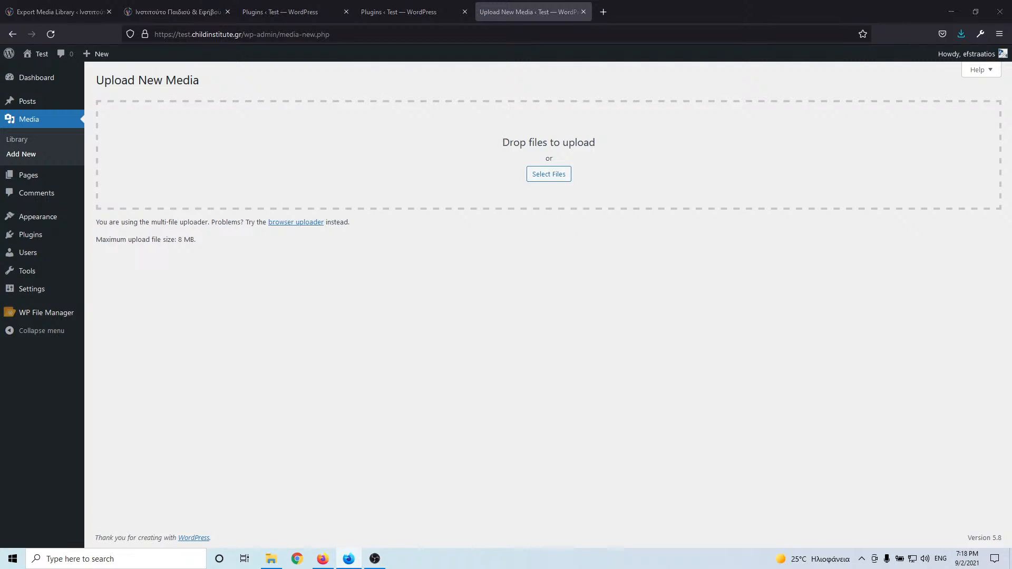
drag(89, 169, 350, 169)
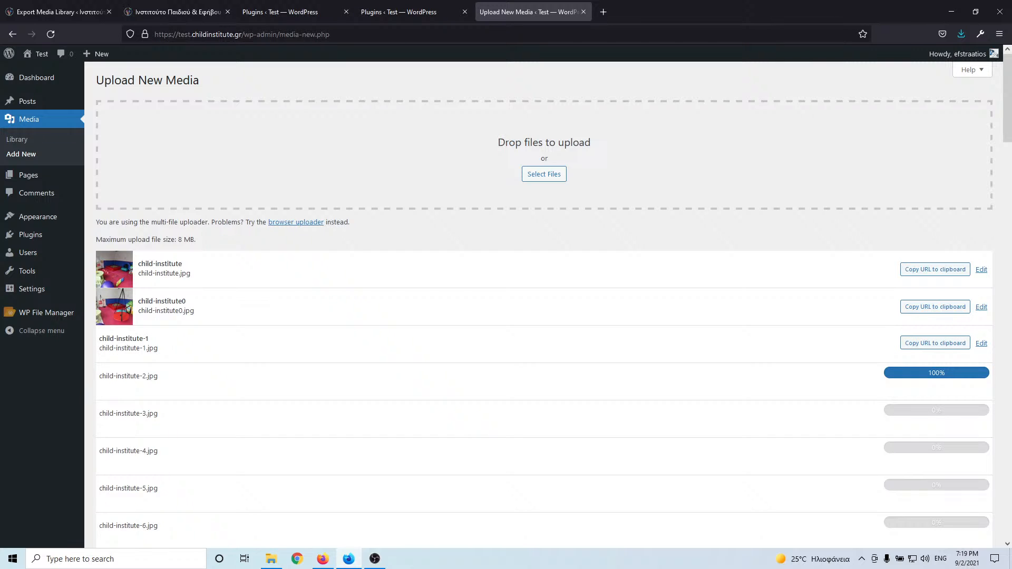
key(alt+Tab)
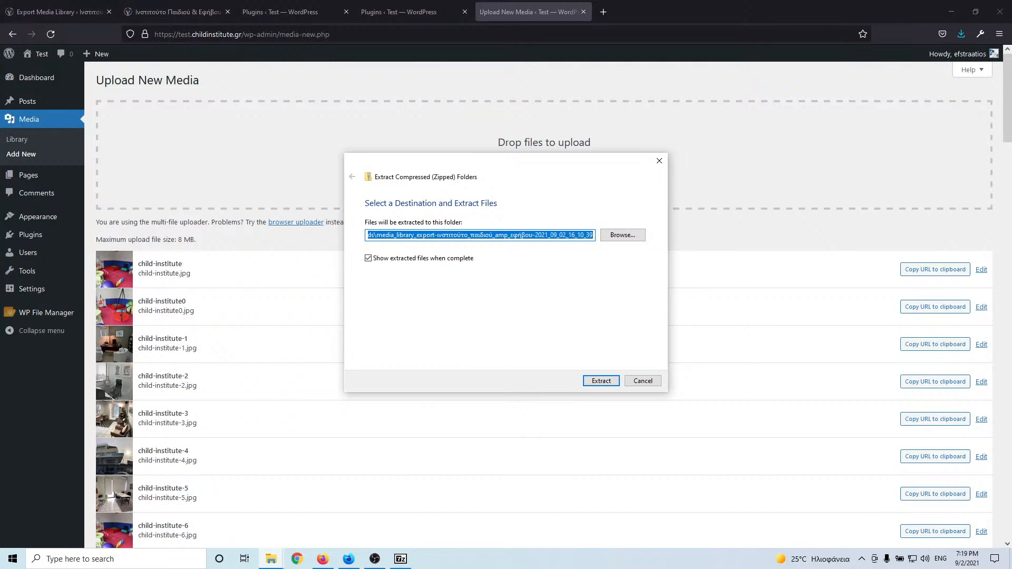
- Close the 7-Zip Extract dialog and open the Media Library showing 27 items
drag(587, 164, 0, 158)
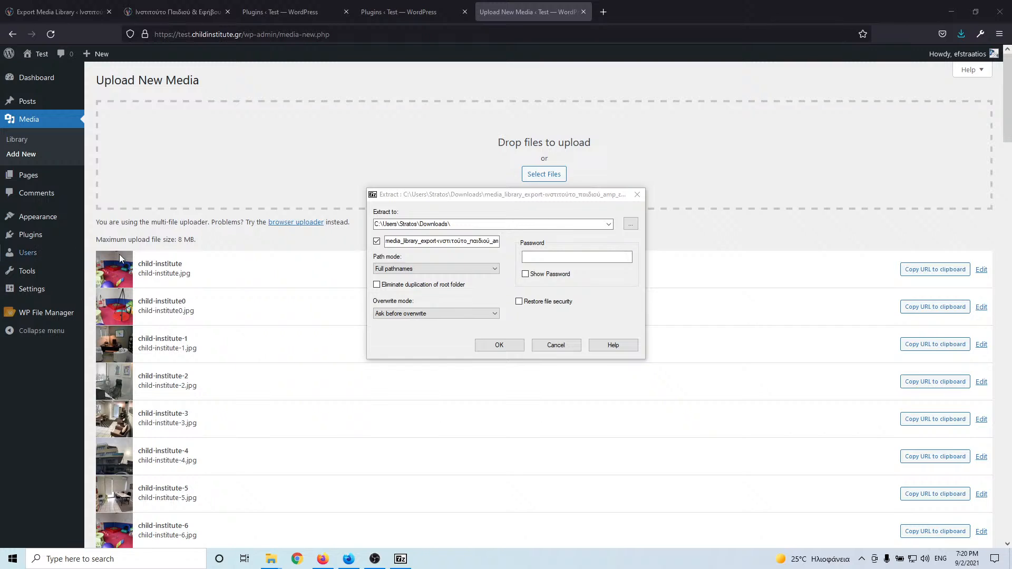
click(556, 345)
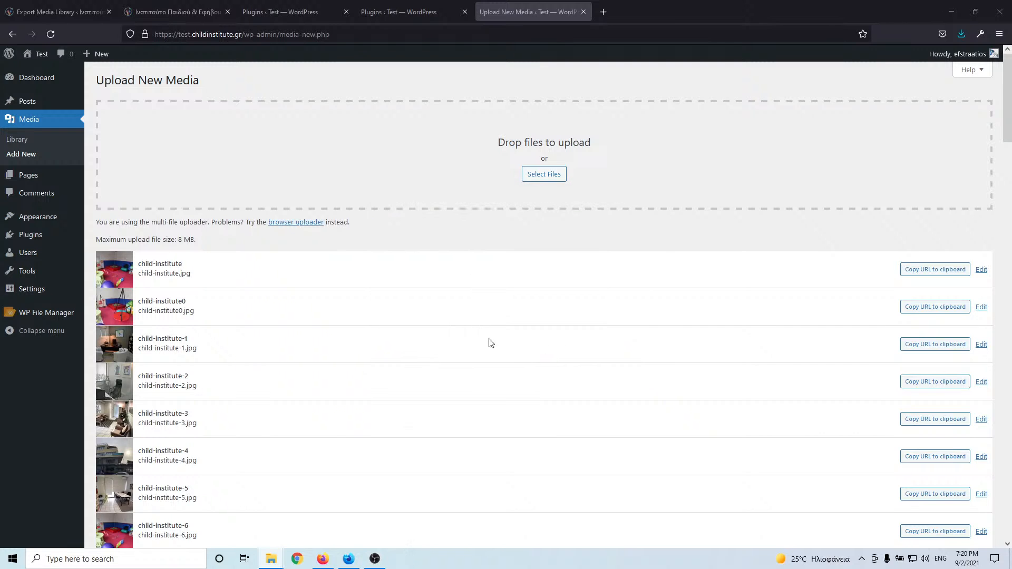
scroll(501, 316, down, 15)
scroll(498, 340, up, 10)
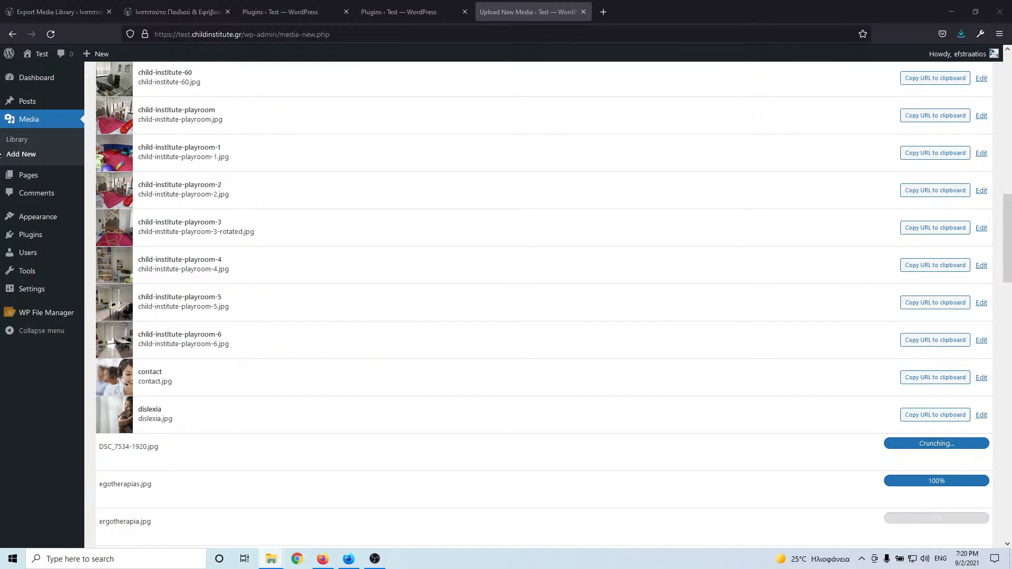
click(17, 140)
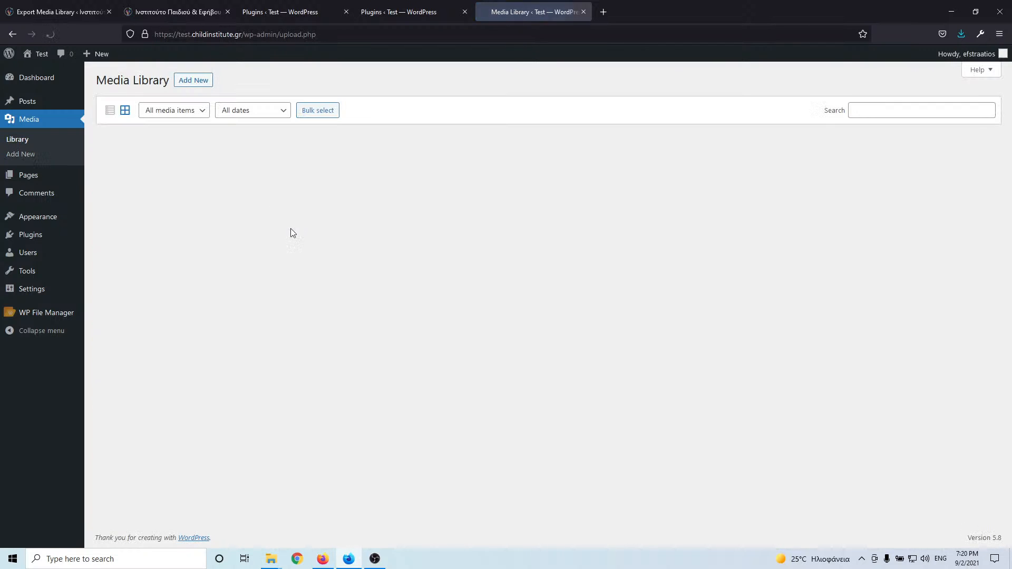
- Switch the Media Library to list view with 100 items per page
click(110, 110)
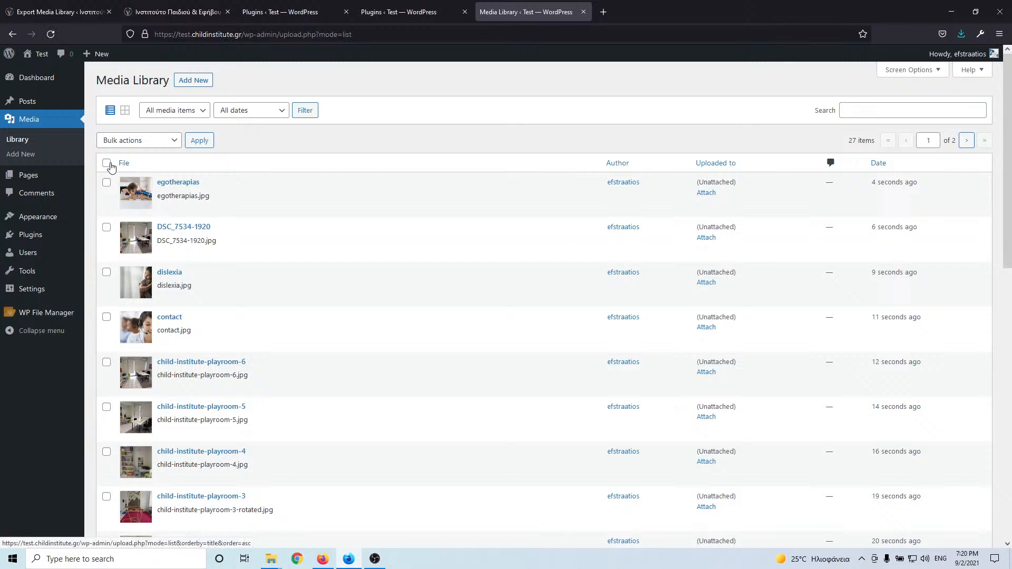
click(107, 163)
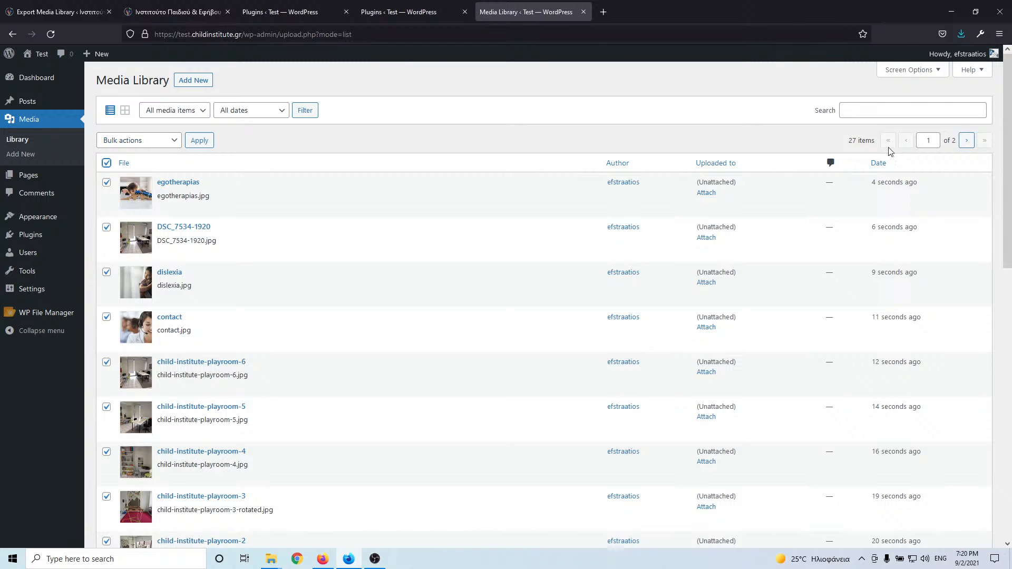
click(935, 71)
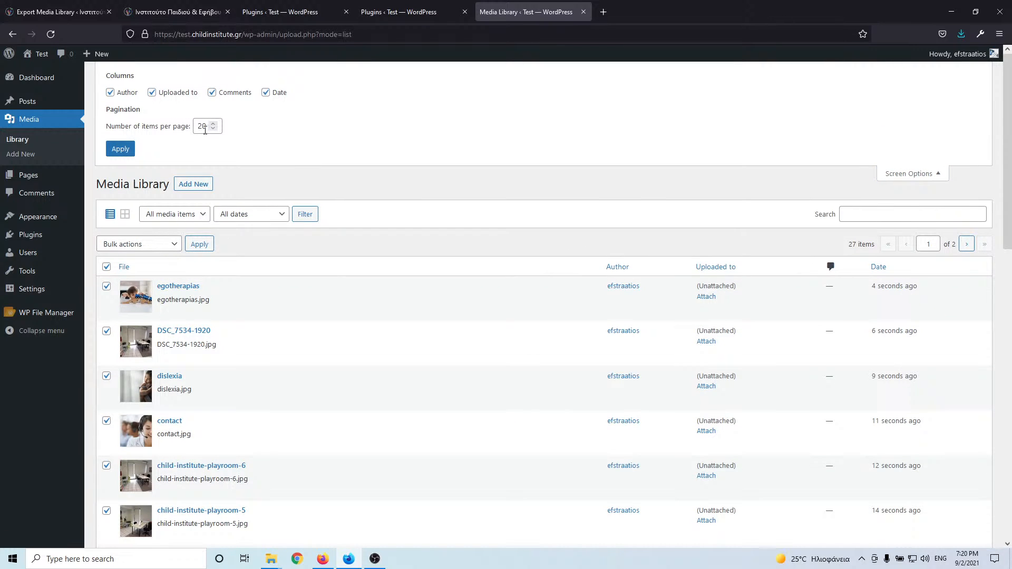
double_click(196, 125)
text(100)
click(121, 150)
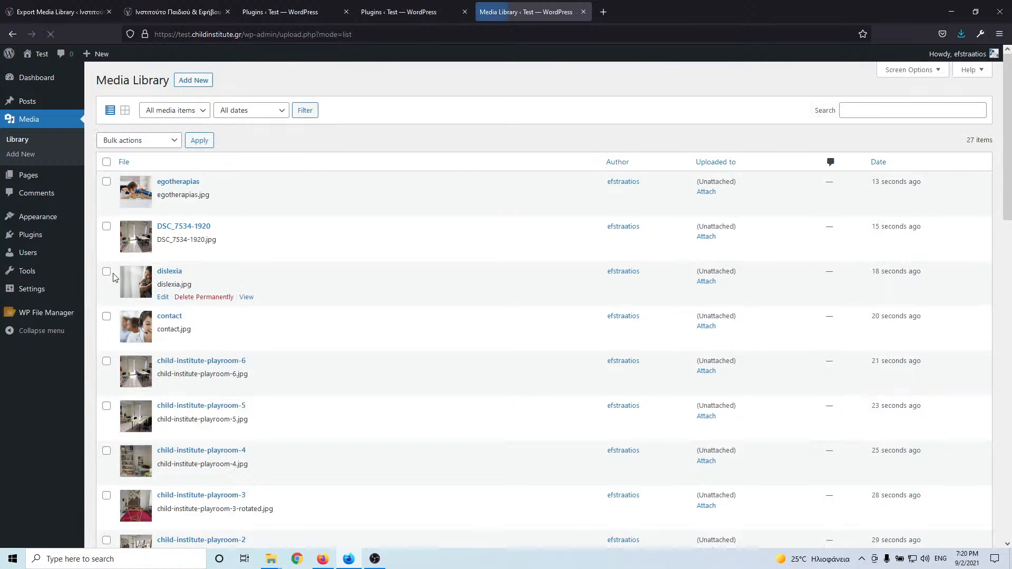
- Select all 27 media items and delete them permanently
click(135, 143)
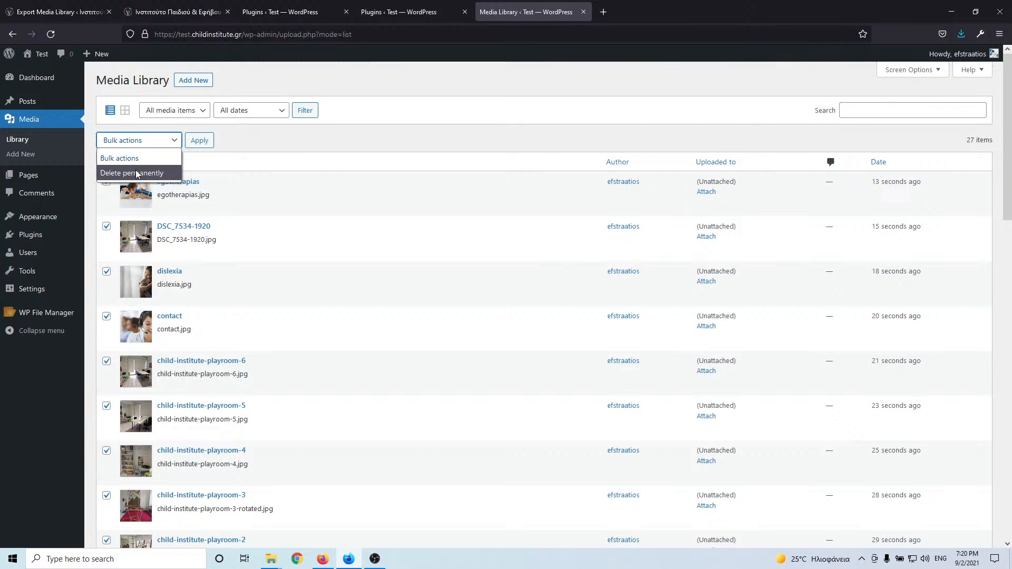
click(135, 172)
click(199, 140)
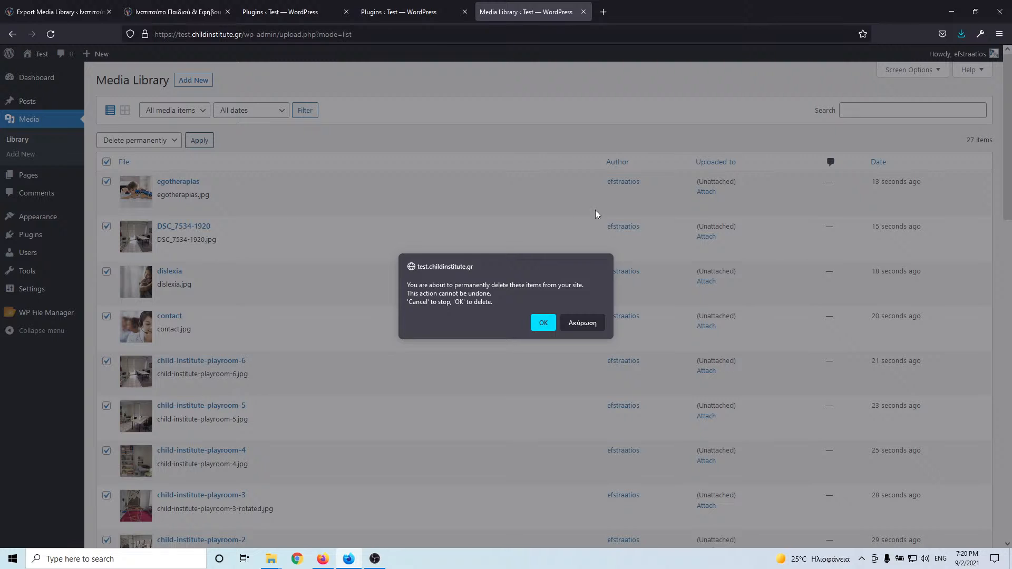
click(544, 323)
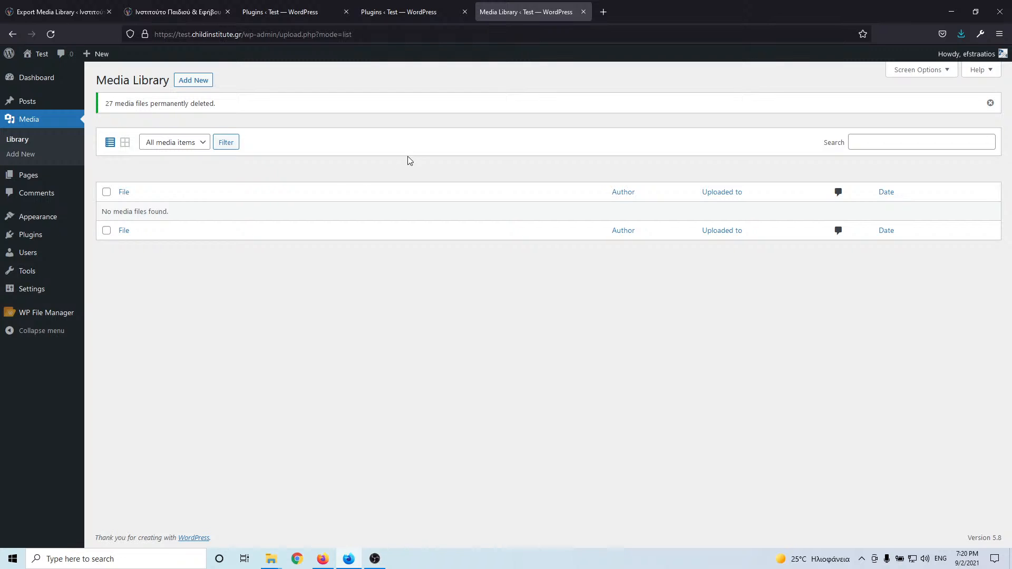
- Drag the 113 image files into the Media > Add New drop zone
click(28, 155)
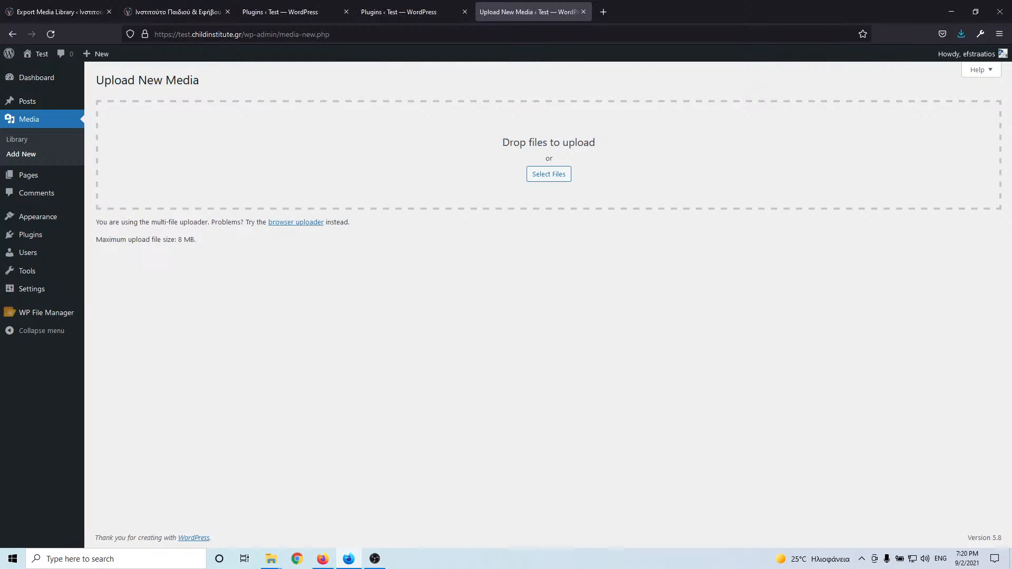
drag(401, 166, 100, 248)
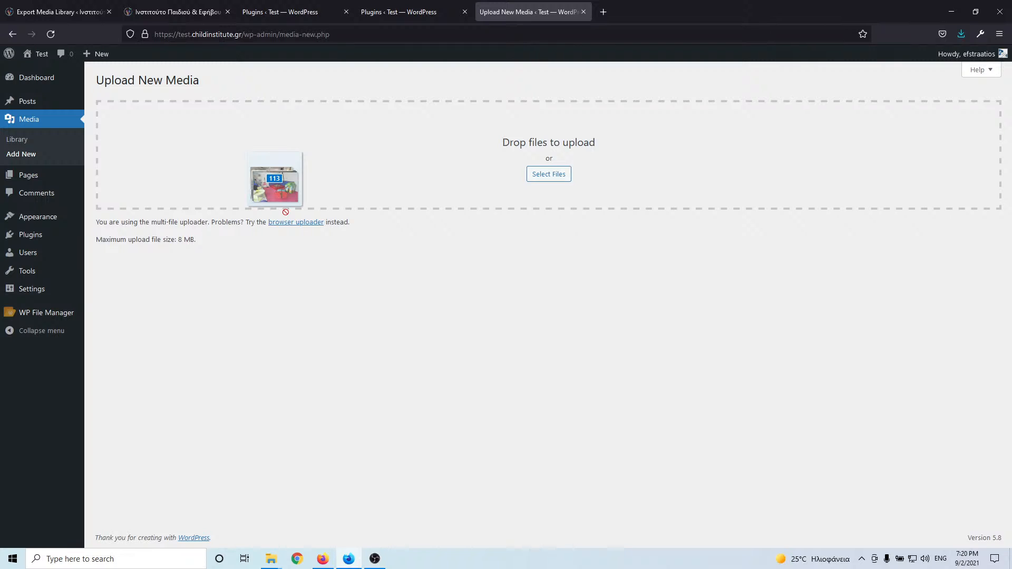
drag(275, 204, 458, 167)
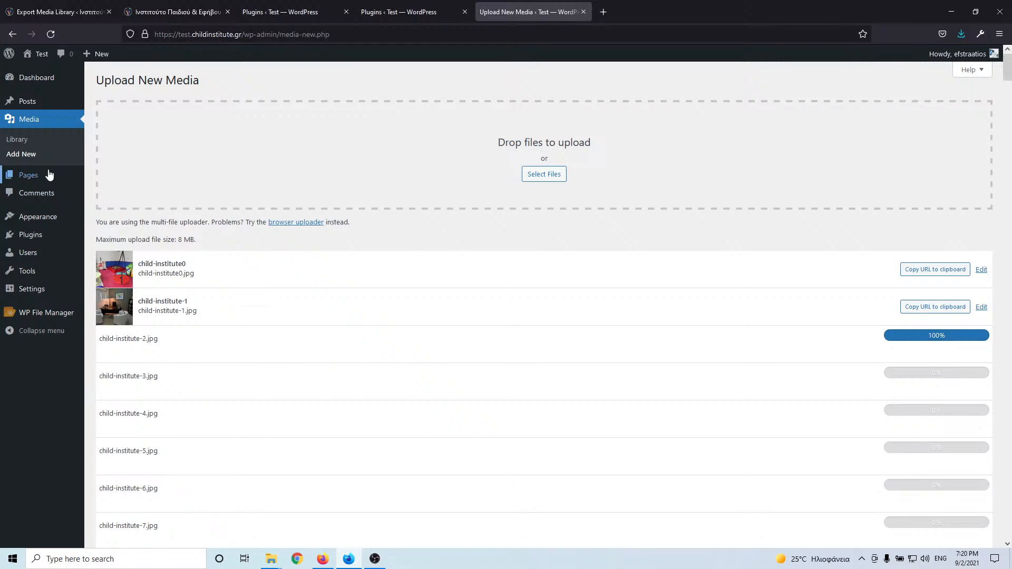
- Open the test site's All Pages list in a background tab and return to the live site tab
mouse_move(41, 181)
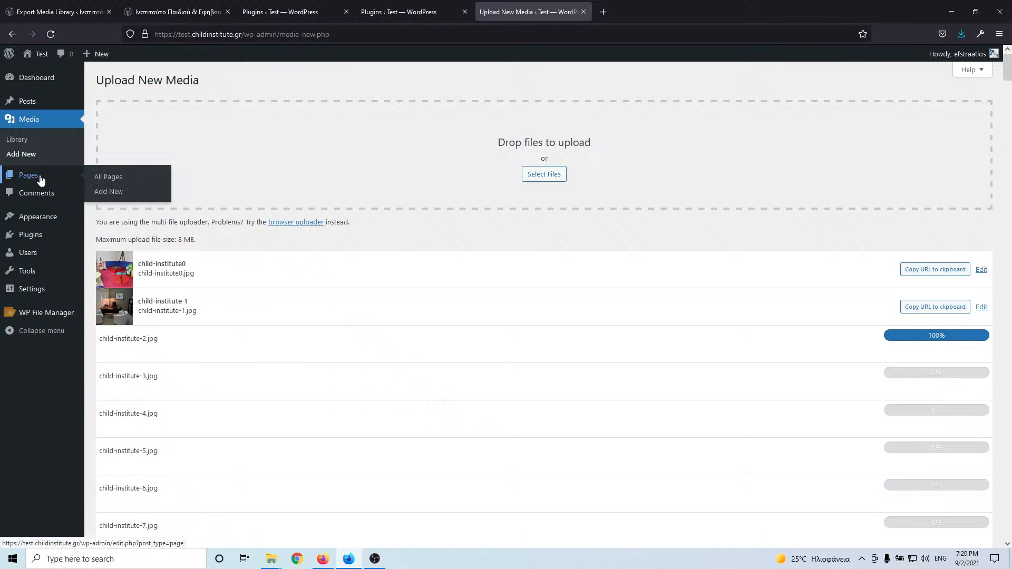
middle_click(107, 179)
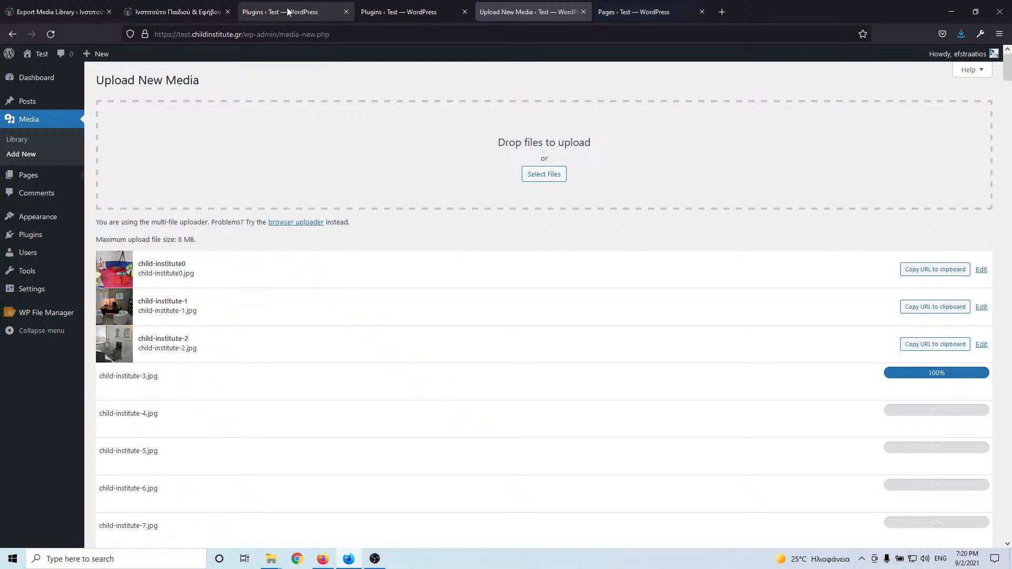
click(74, 2)
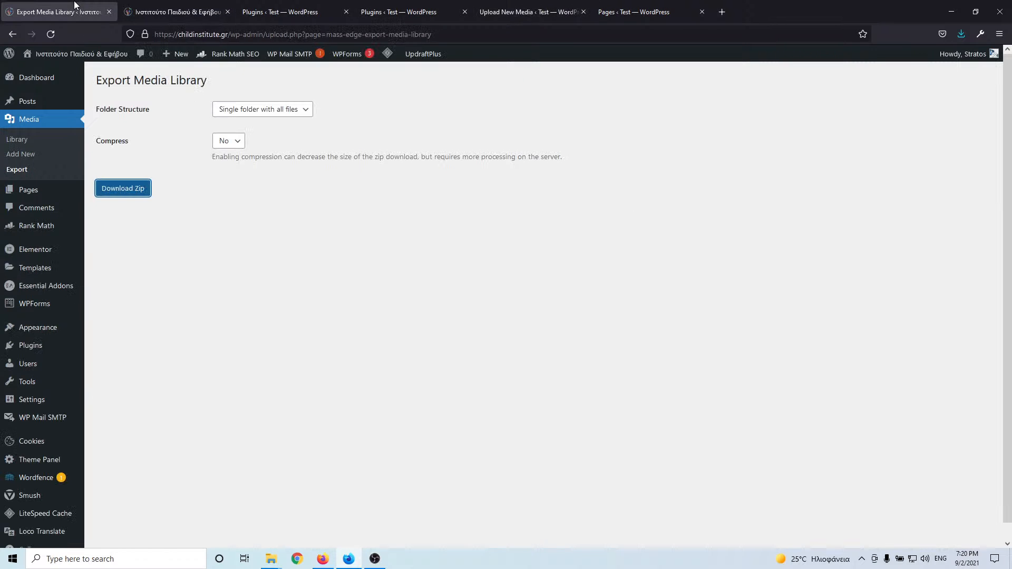
- Open the live site's All Pages list of 12 pages and select the Αρχική title
click(180, 13)
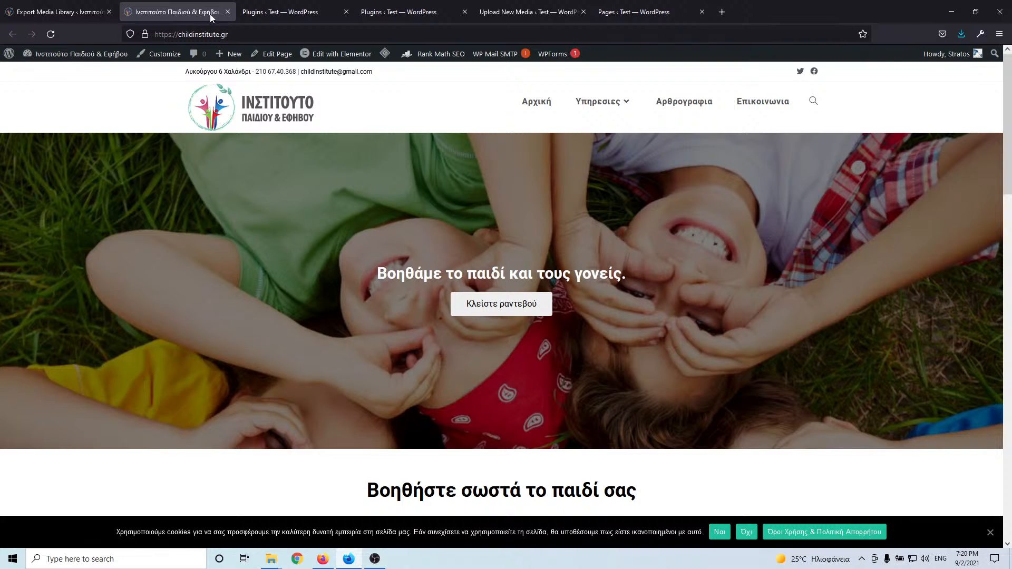
click(297, 11)
click(71, 6)
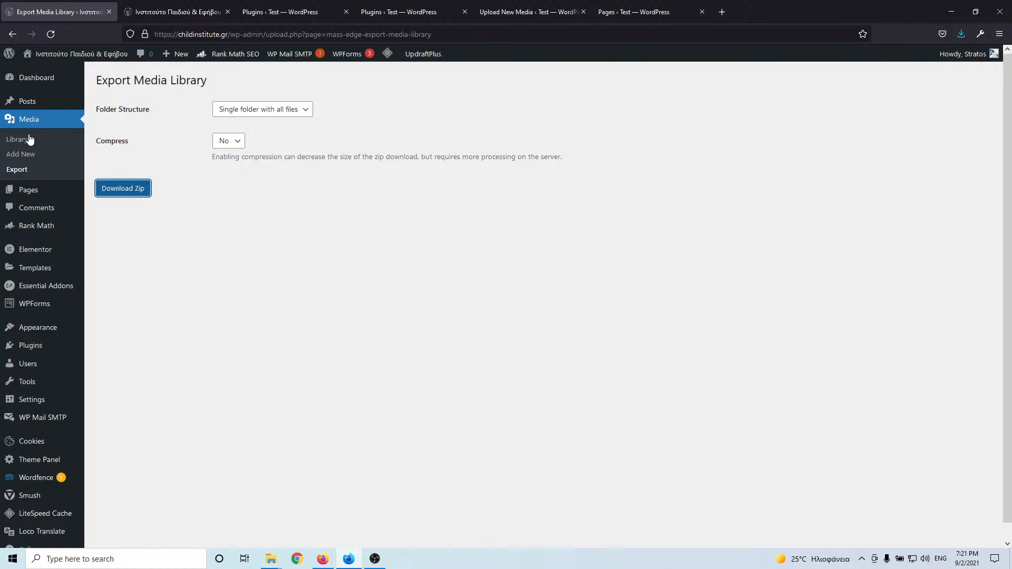
mouse_move(62, 195)
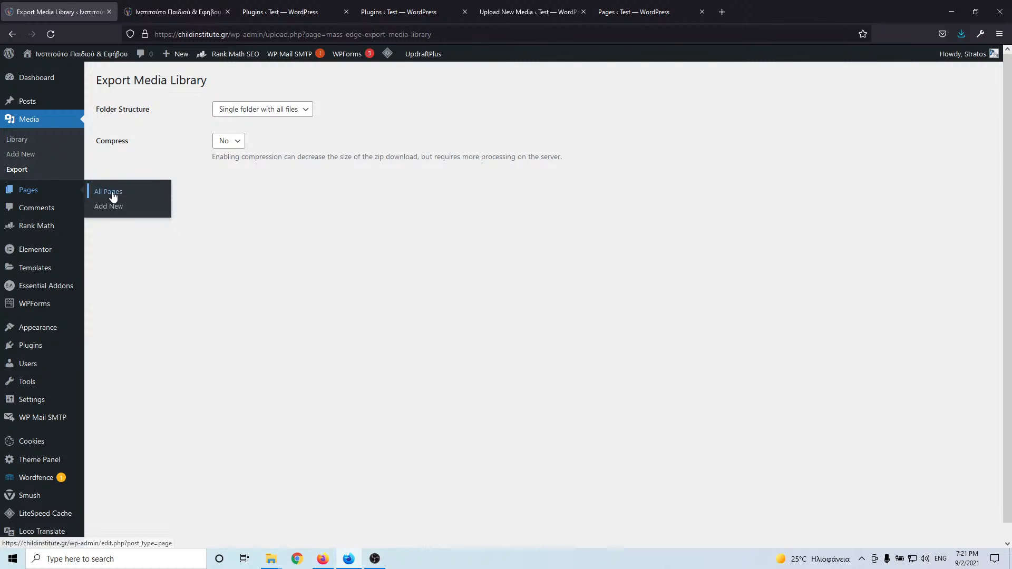
click(112, 194)
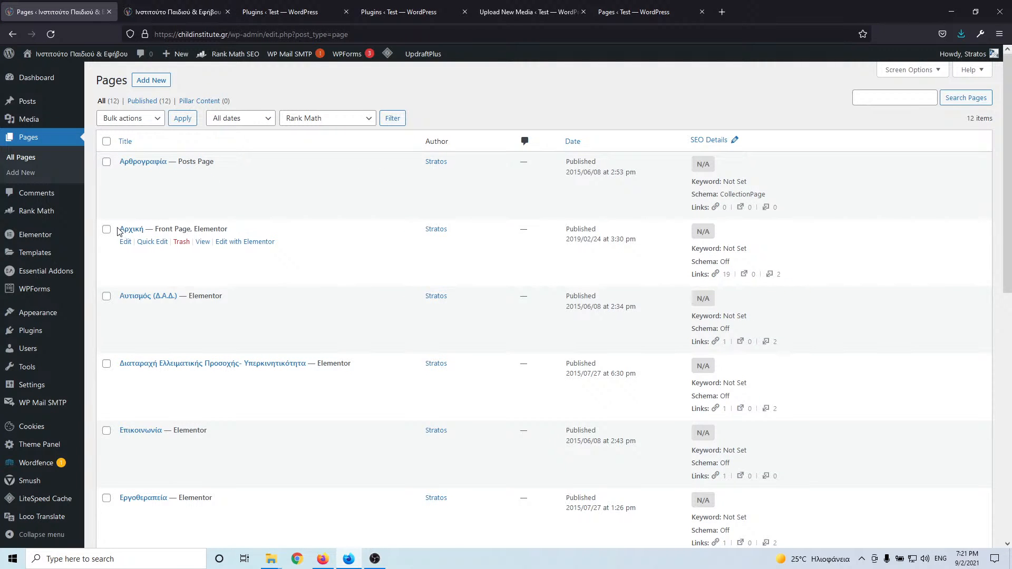
drag(117, 230, 145, 227)
key(ctrl+c)
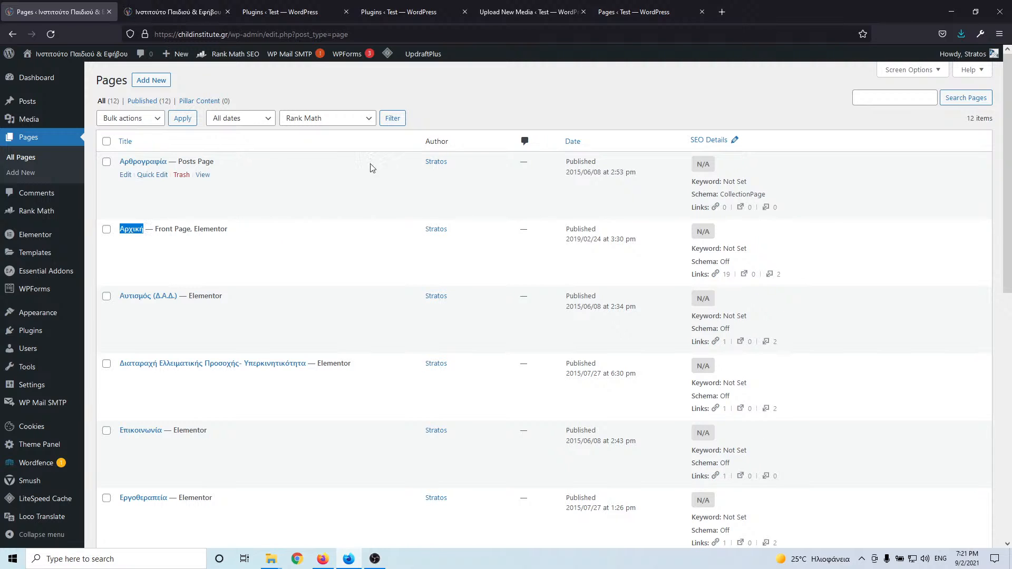
- Create a new test-site page titled Αρχική and publish it
click(636, 11)
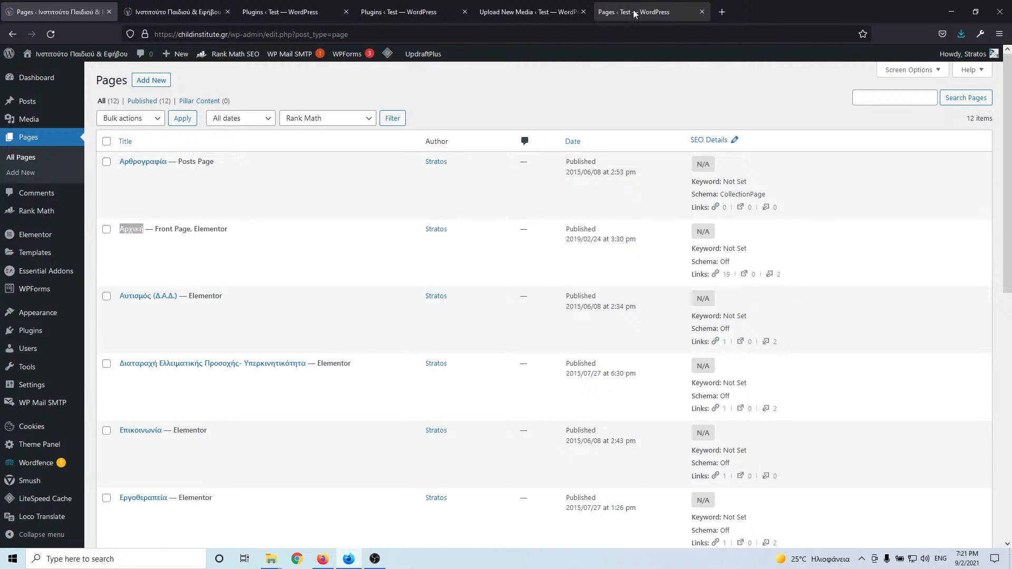
click(151, 80)
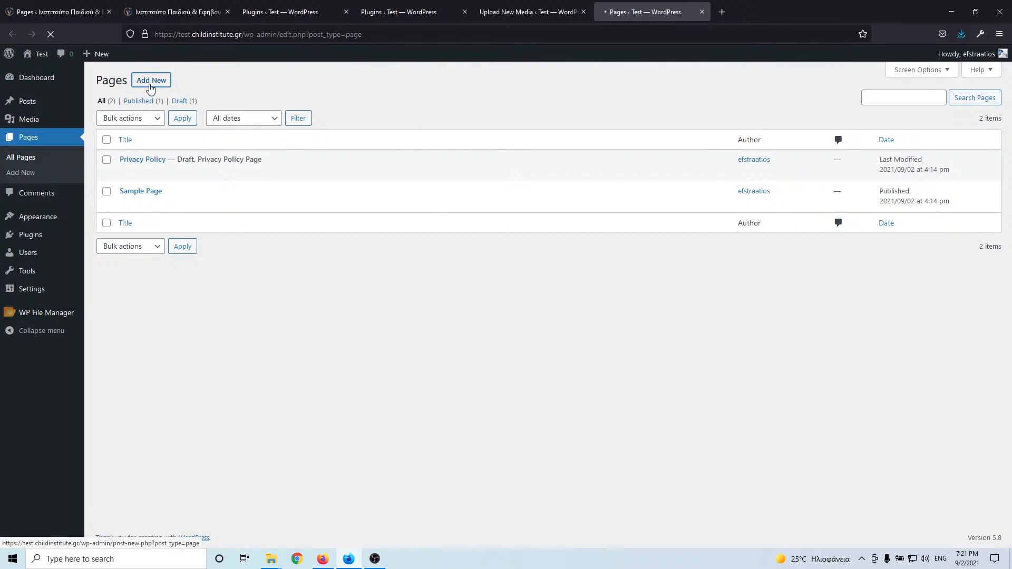
click(57, 12)
click(153, 243)
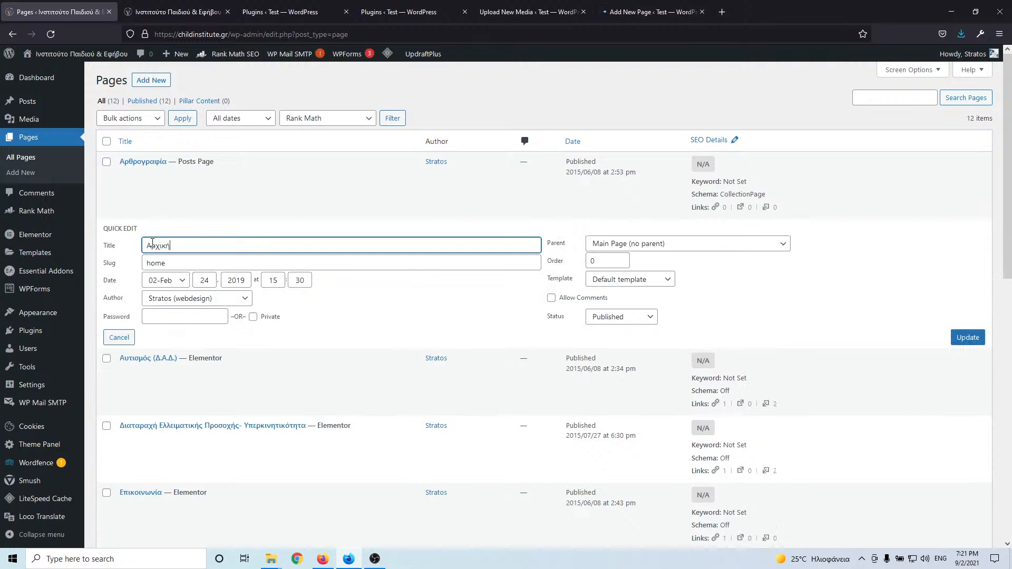
click(633, 12)
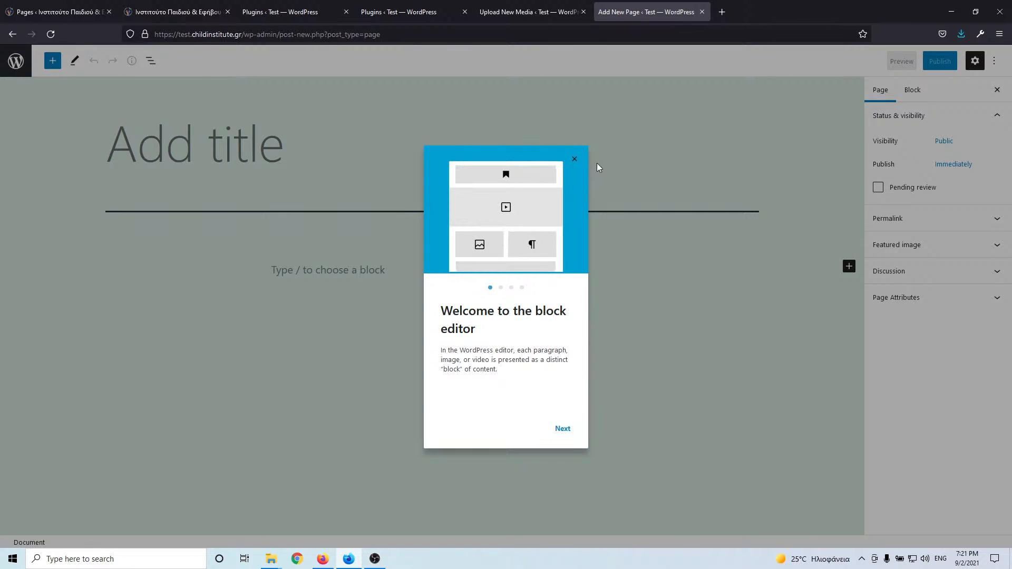
click(576, 159)
click(318, 159)
key(ctrl+v)
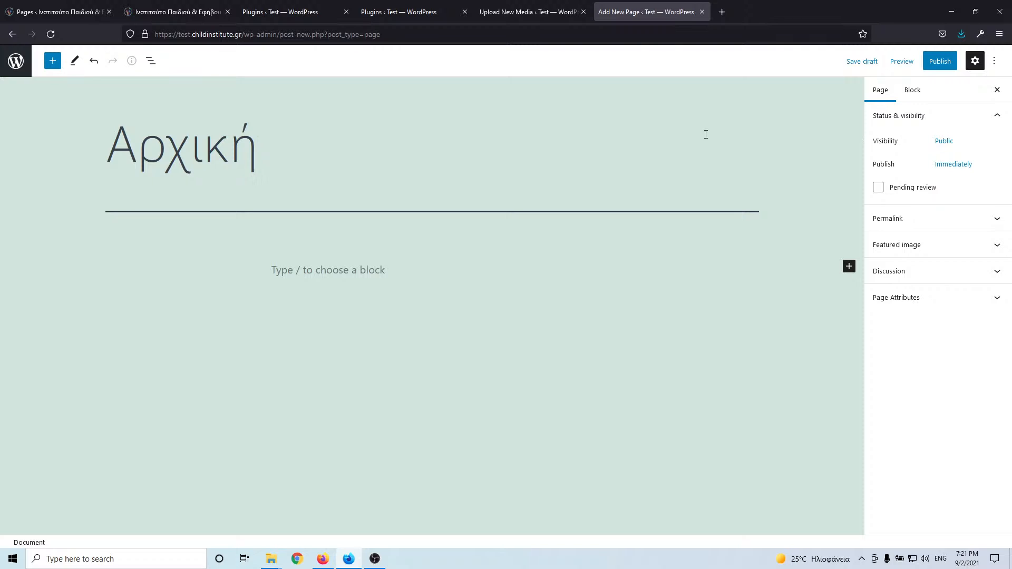
click(936, 62)
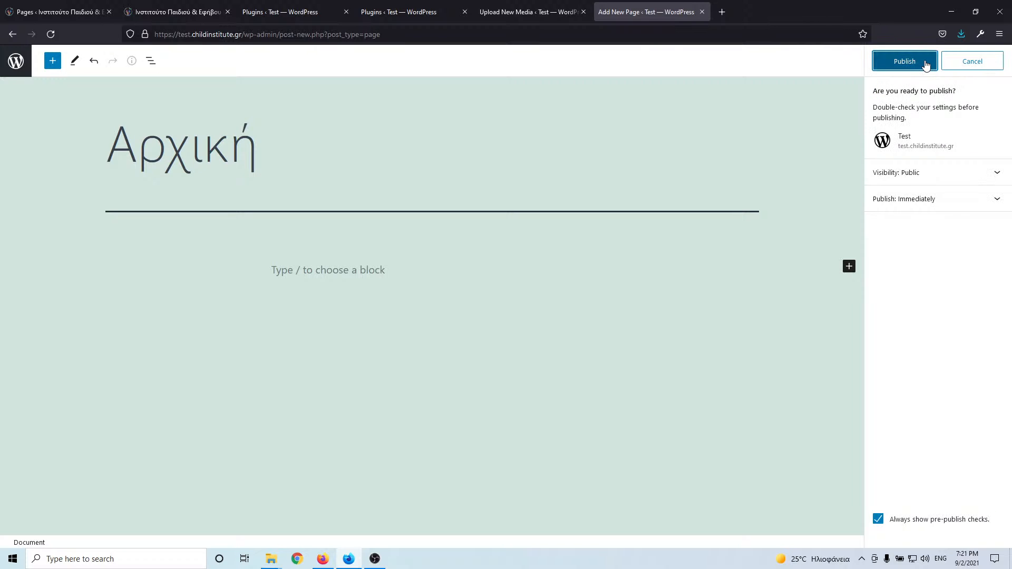
click(926, 62)
- Change the Αρχική page's URL slug to 'home' to match the live site and update it
click(81, 6)
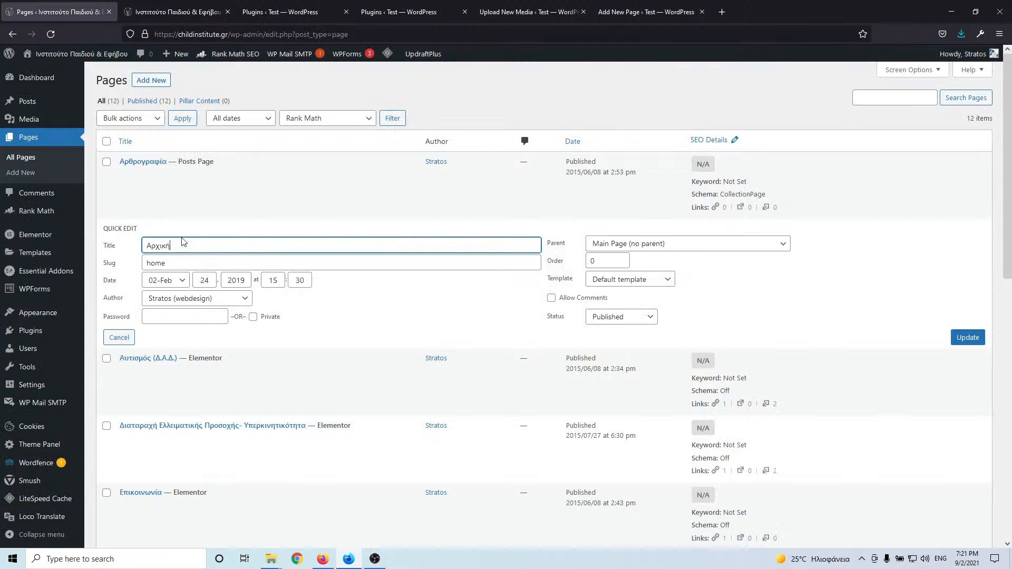
click(164, 262)
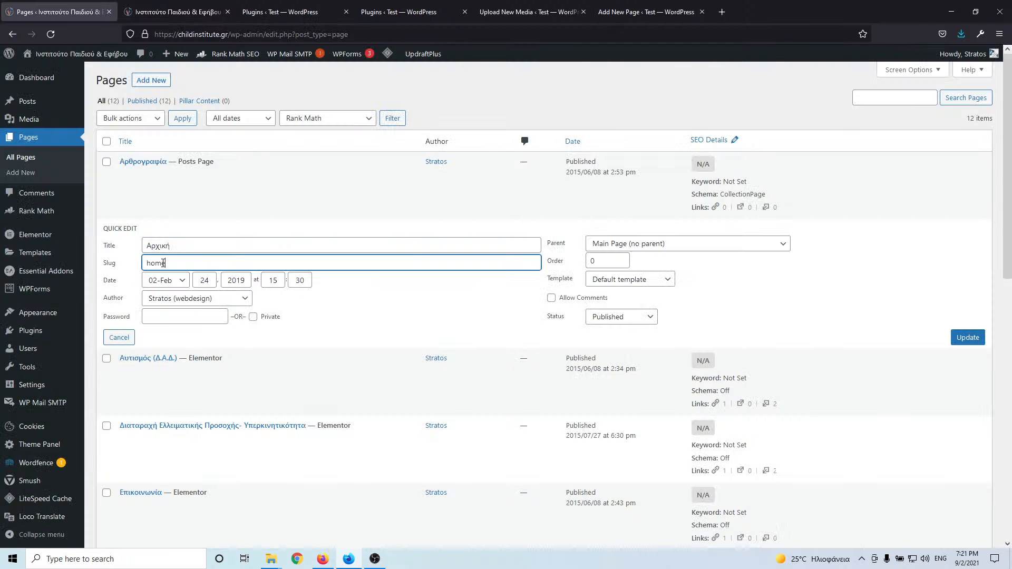
click(646, 12)
click(994, 61)
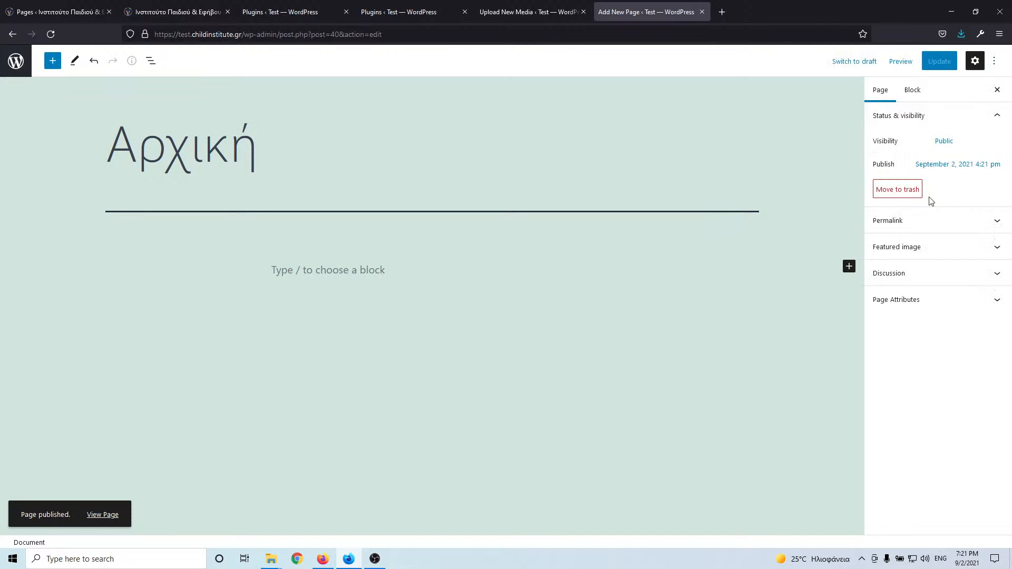
click(931, 221)
drag(922, 253, 827, 258)
text(home)
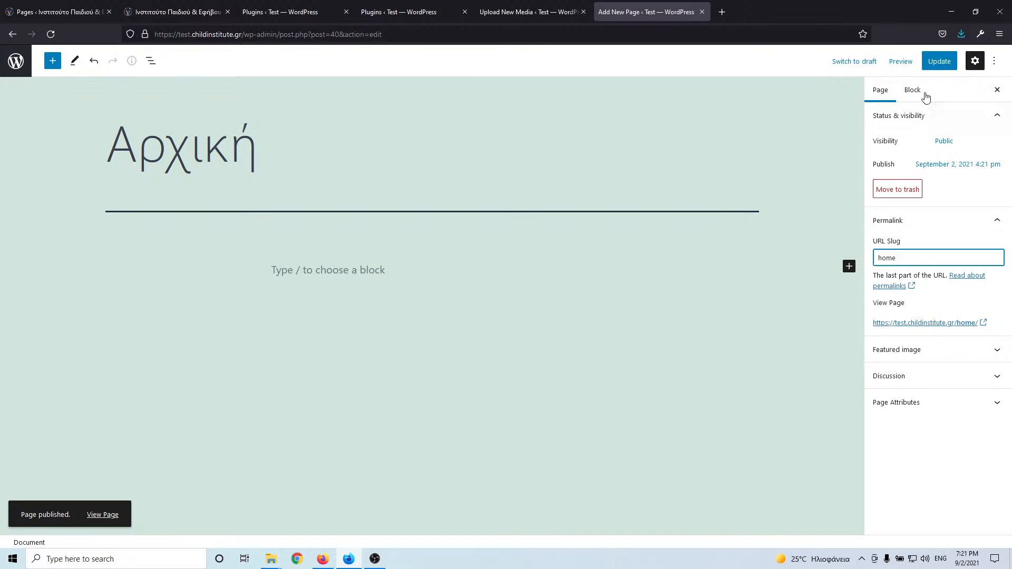
click(939, 61)
- Copy the live Αρθρογραφία page title from its Quick Edit panel
click(97, 15)
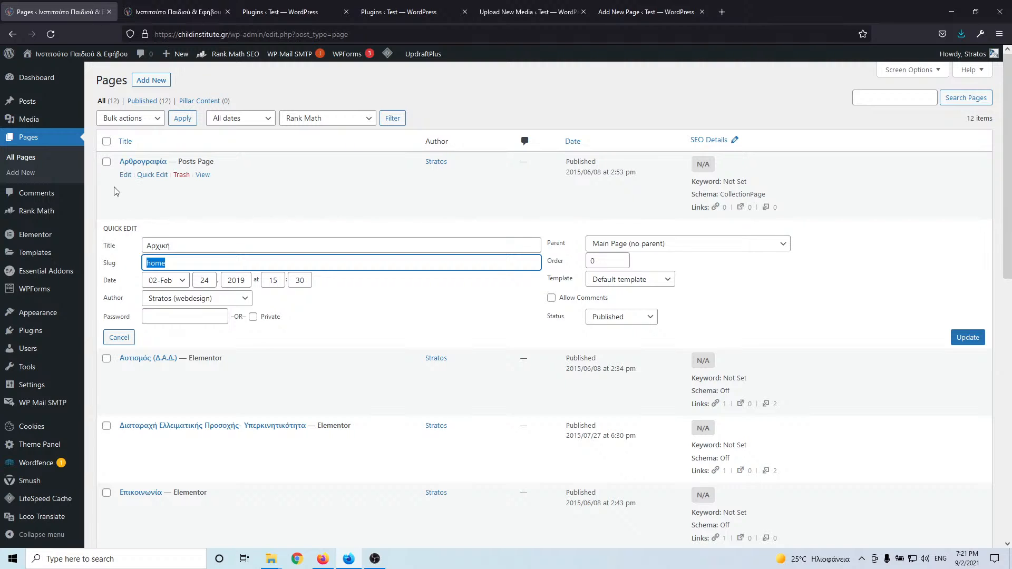
scroll(142, 209, down, 3)
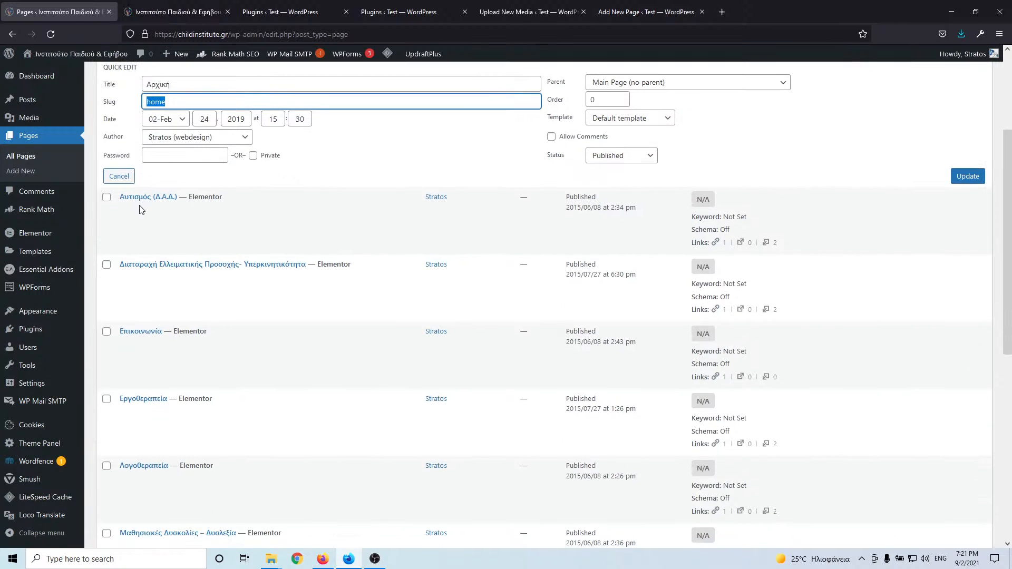
scroll(159, 255, up, 3)
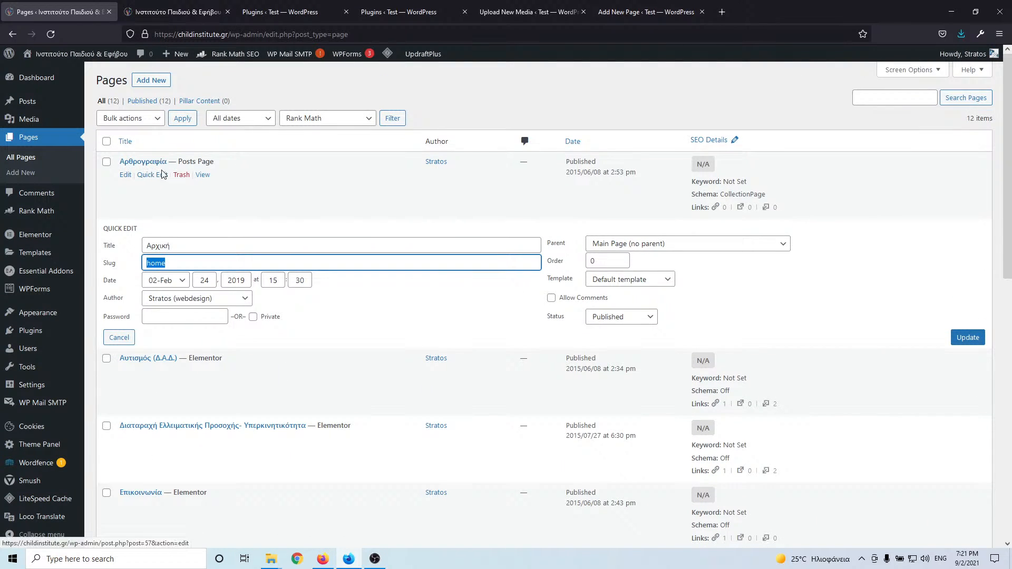
click(124, 176)
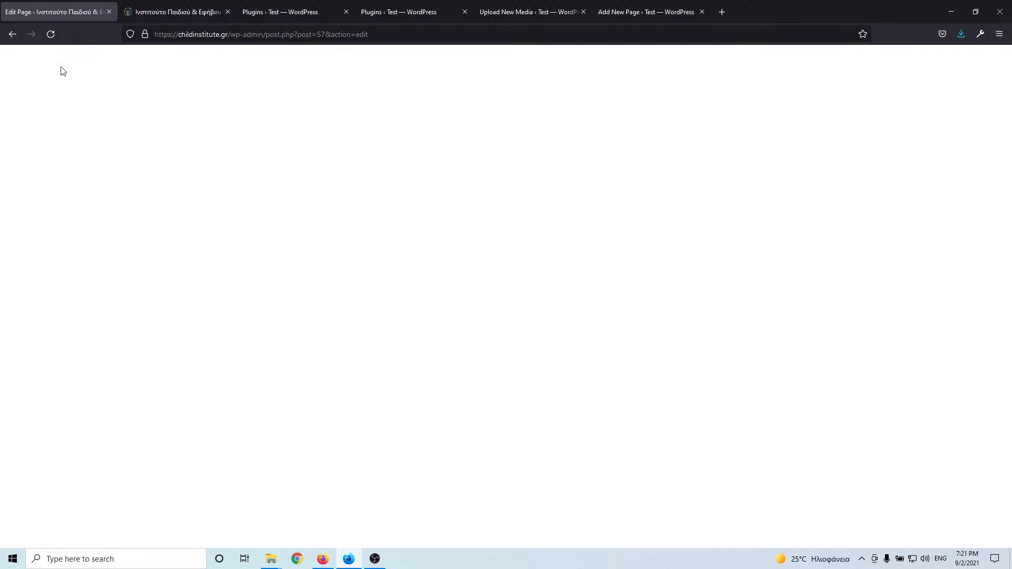
click(13, 33)
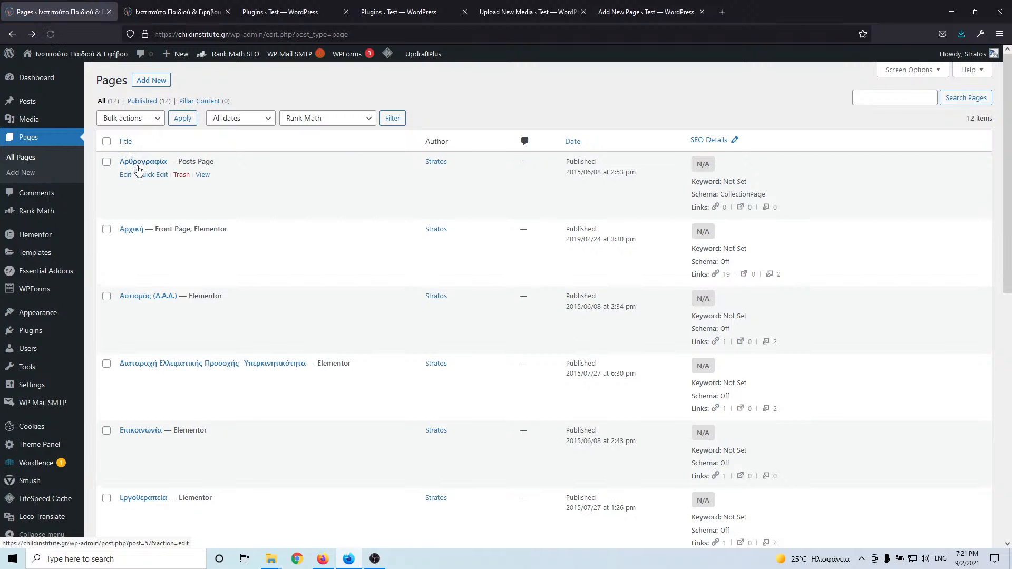
click(153, 175)
click(118, 179)
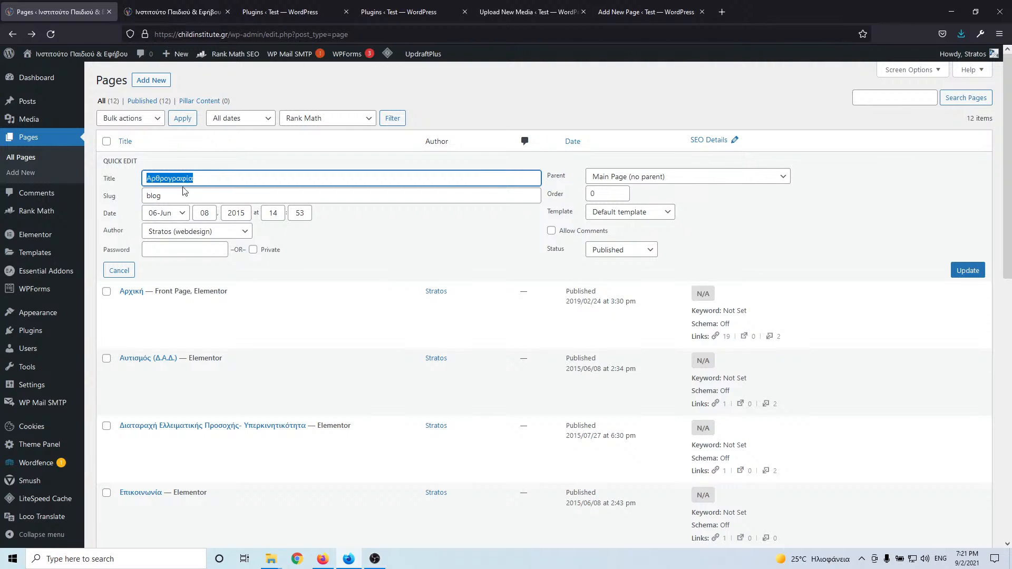
click(646, 12)
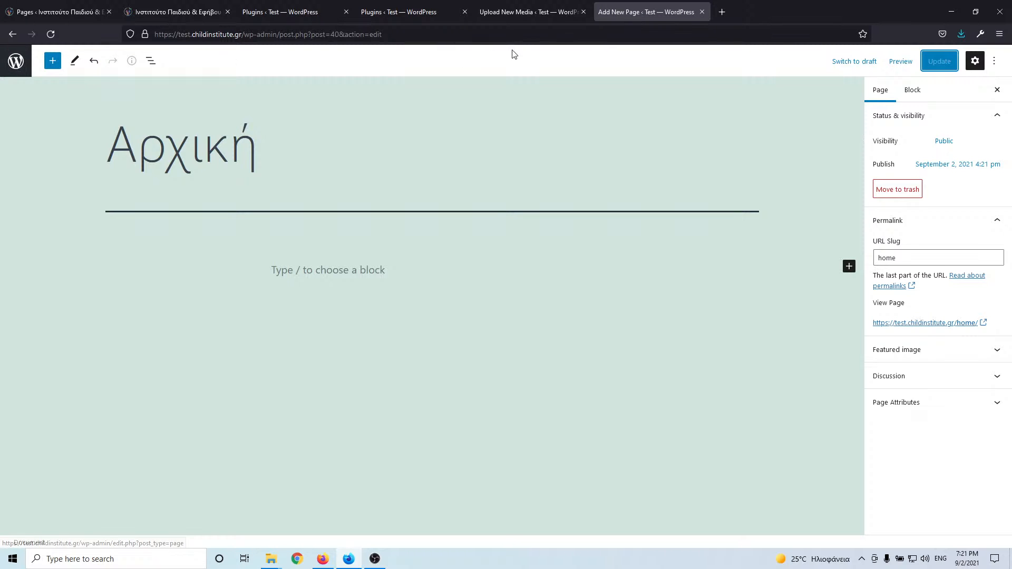
- Close the finished Αρχική tab and open three admin pages in background tabs
click(702, 11)
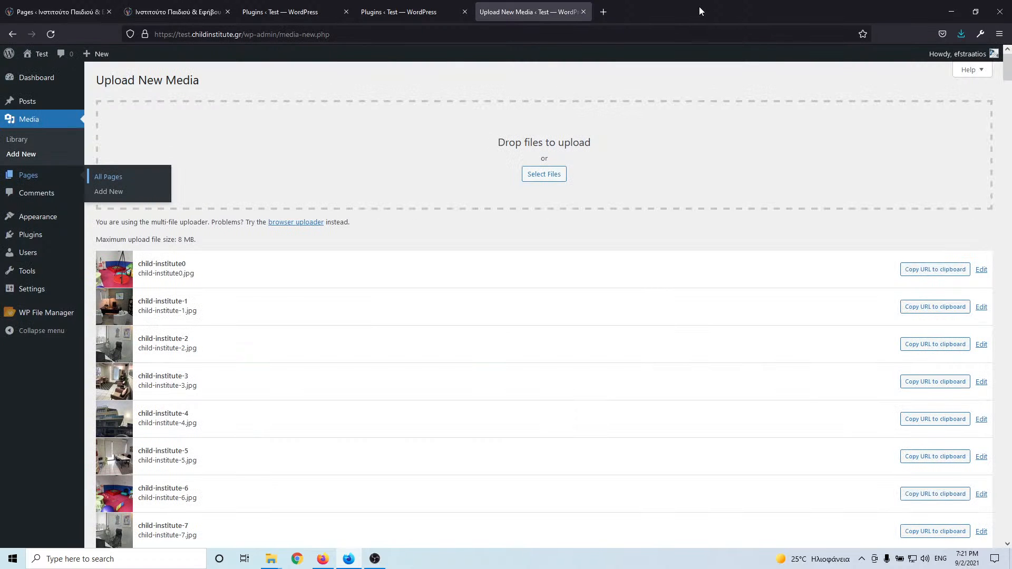
middle_click(27, 157)
middle_click(27, 157)
middle_click(27, 157)
middle_click(27, 156)
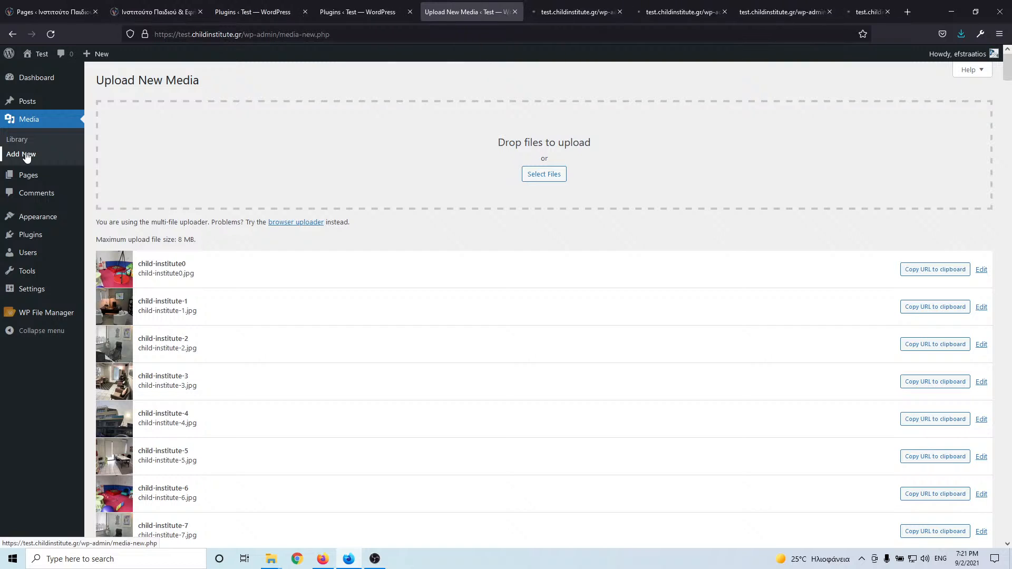
middle_click(27, 156)
click(503, 12)
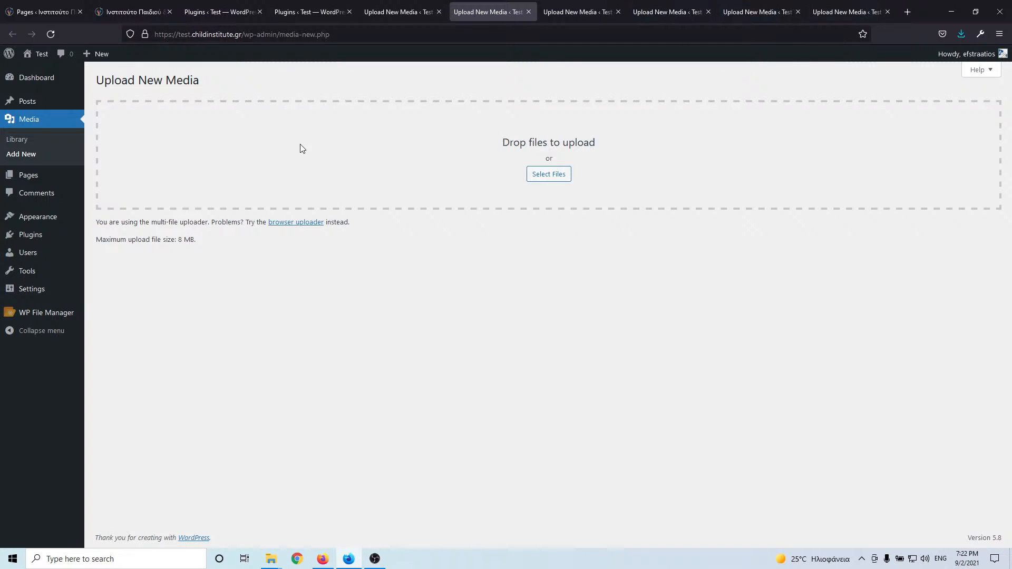
- Close the six extra Upload New Media tabs
click(565, 14)
click(528, 11)
click(528, 11)
click(529, 11)
click(529, 11)
click(528, 11)
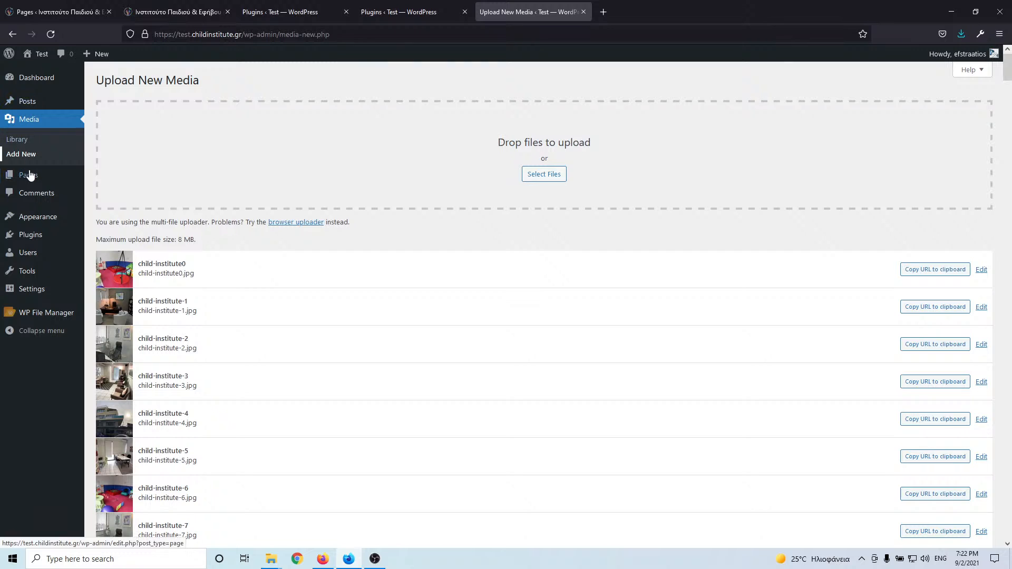
- Open three blank Pages > Add New editors in background tabs
mouse_move(79, 176)
middle_click(109, 193)
middle_click(109, 193)
middle_click(110, 193)
middle_click(109, 193)
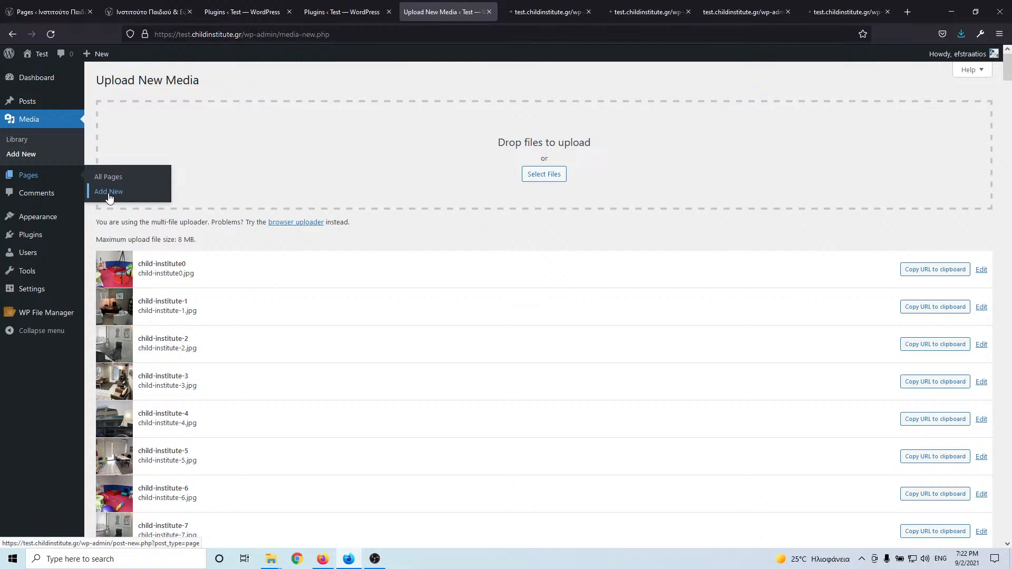
middle_click(109, 193)
middle_click(109, 193)
- Paste the title Αρθρογραφία into a blank new page and publish it
click(446, 11)
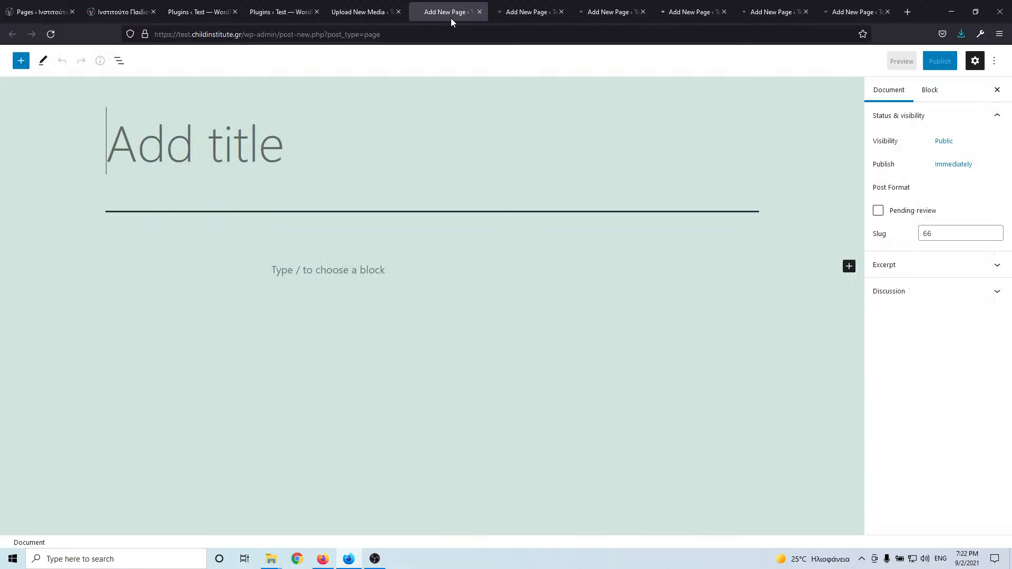
text(Αρθρογραφία)
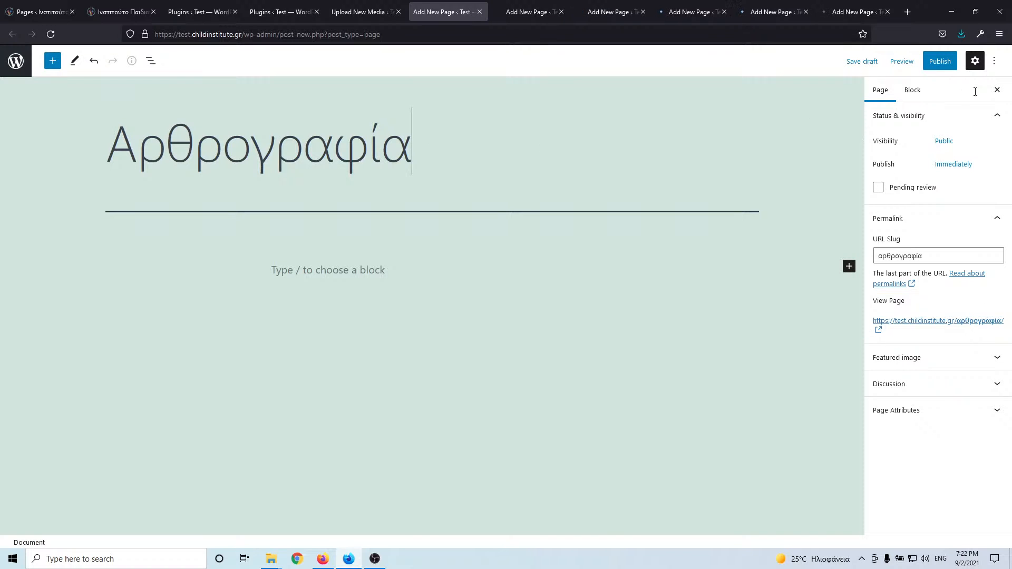
click(928, 65)
click(928, 65)
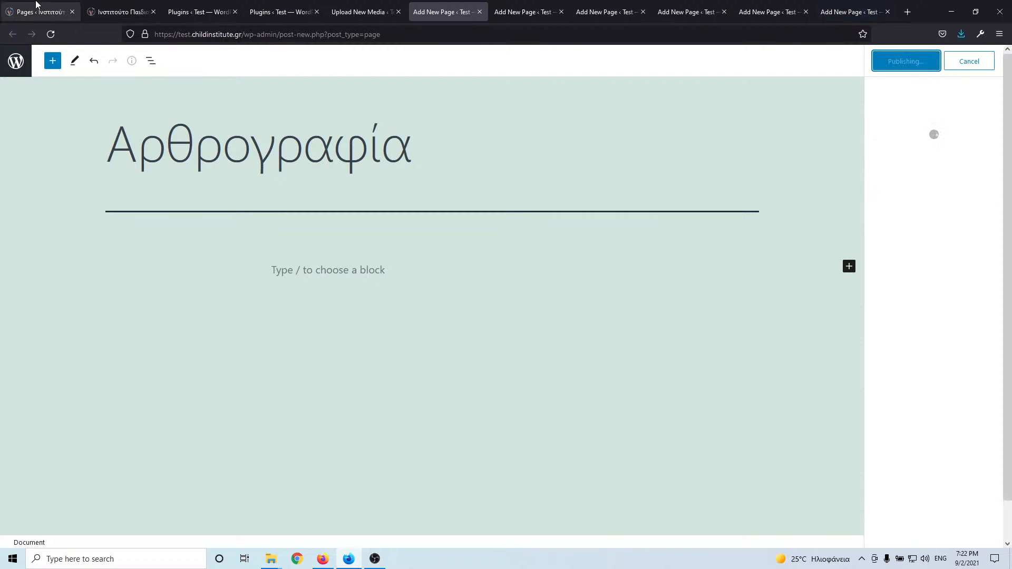
- Set the Αρθρογραφία page's URL slug to 'blog' to match the live site and update it
click(38, 11)
key(Tab)
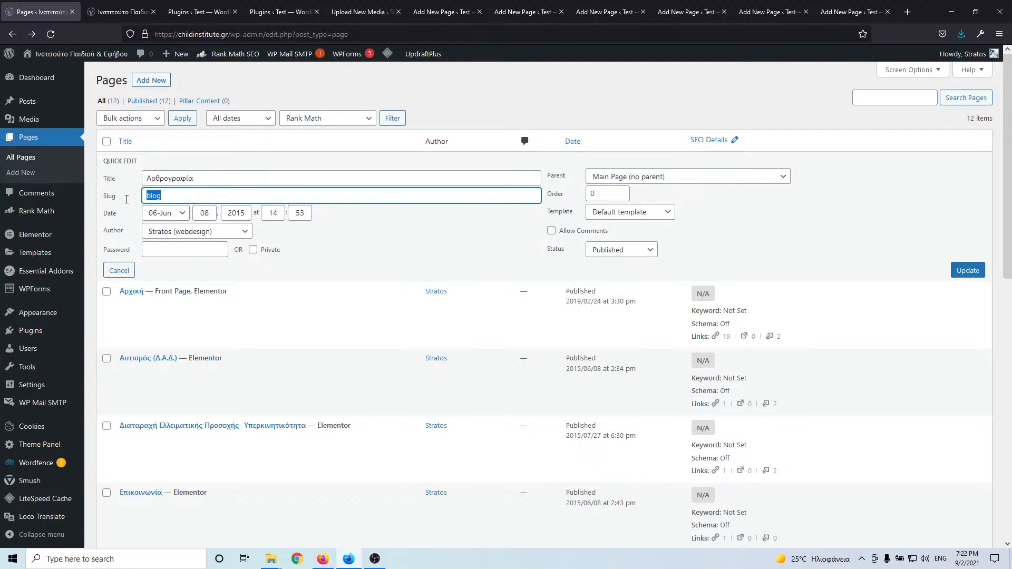
click(523, 14)
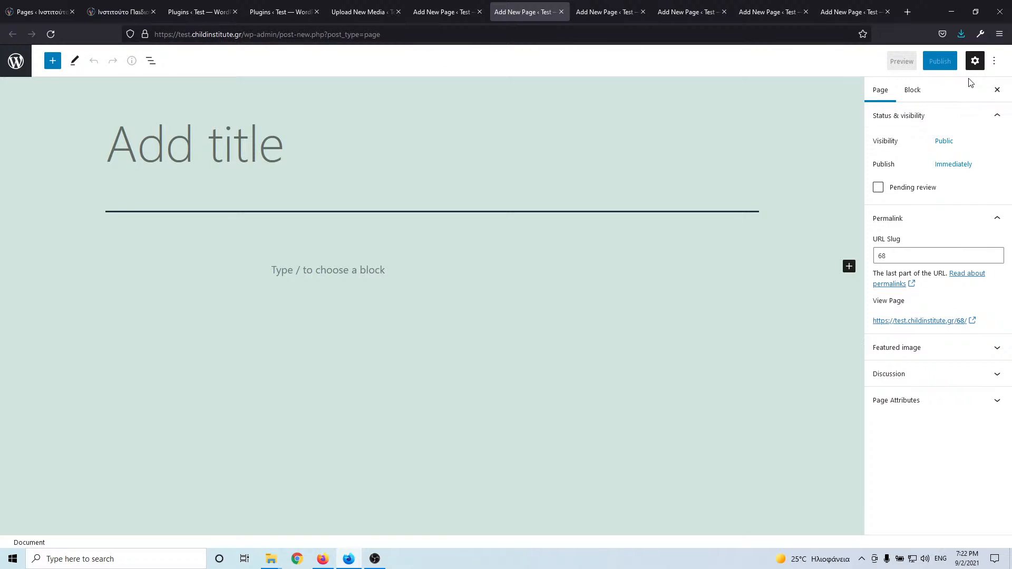
click(446, 12)
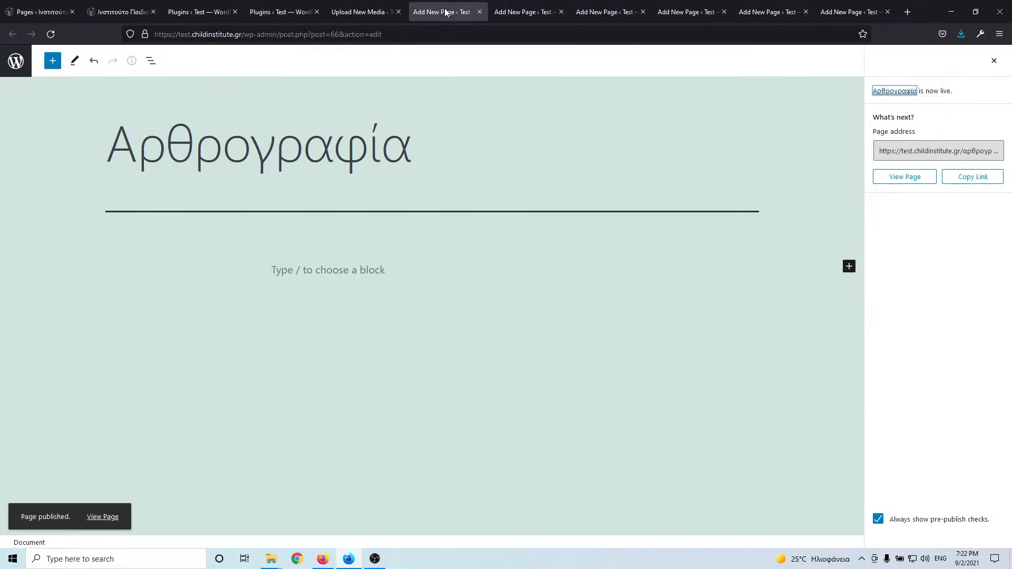
click(994, 61)
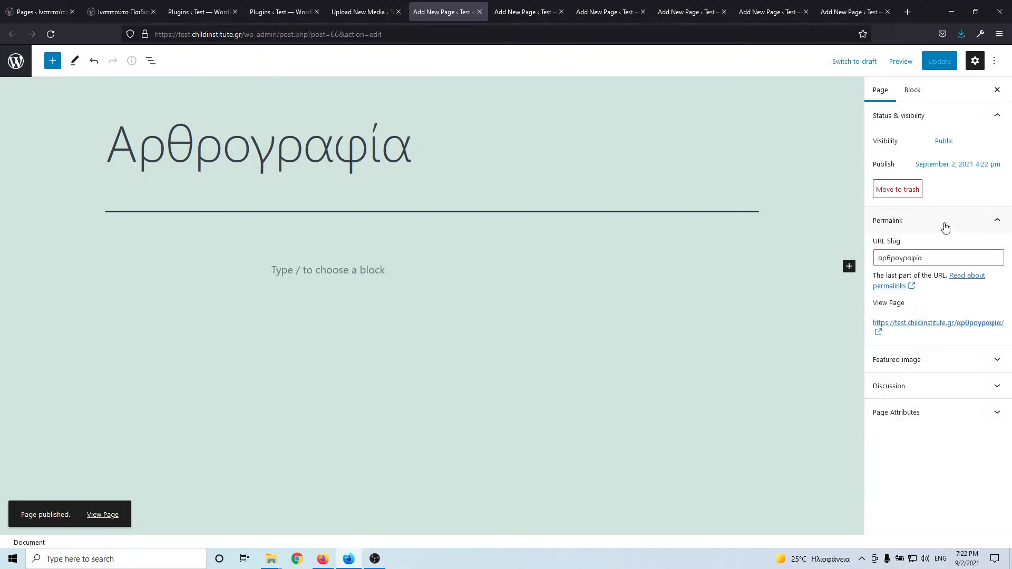
double_click(930, 258)
text(blog)
click(940, 62)
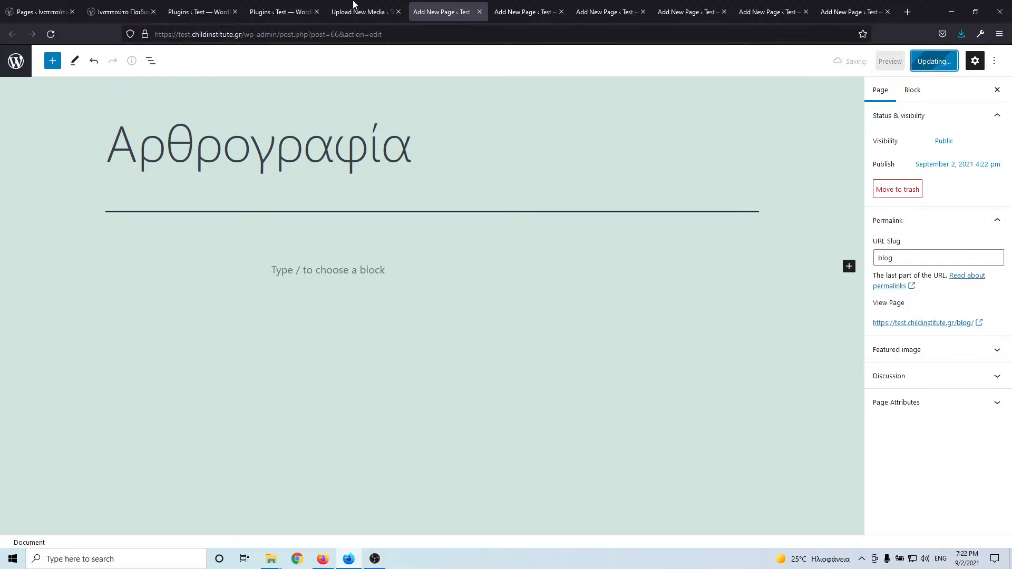
- Copy the live title Αυτισμός (Δ.Α.Δ.) and publish a new test-site page with it
click(40, 12)
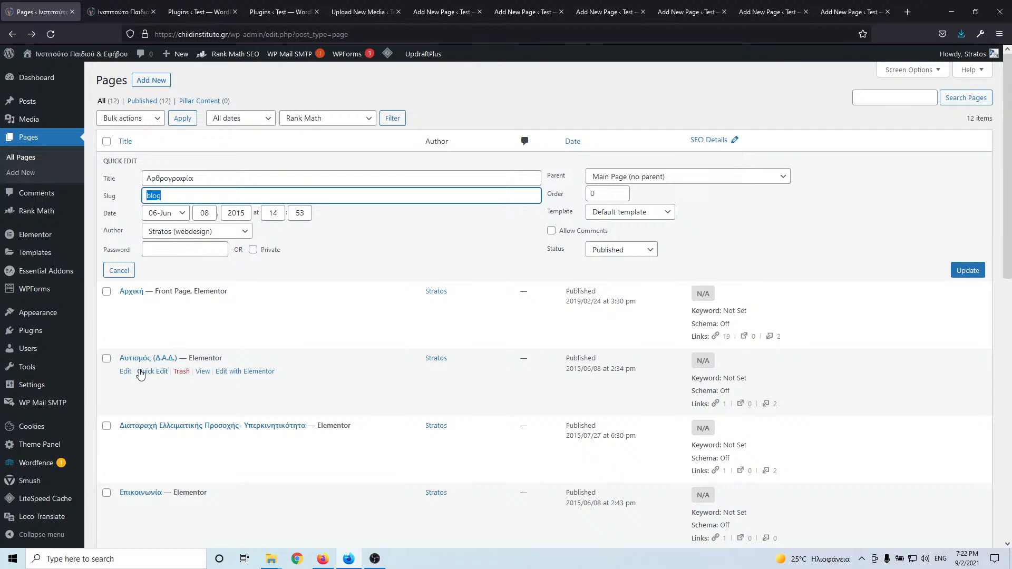
click(147, 372)
drag(220, 315, 126, 316)
key(ctrl+c)
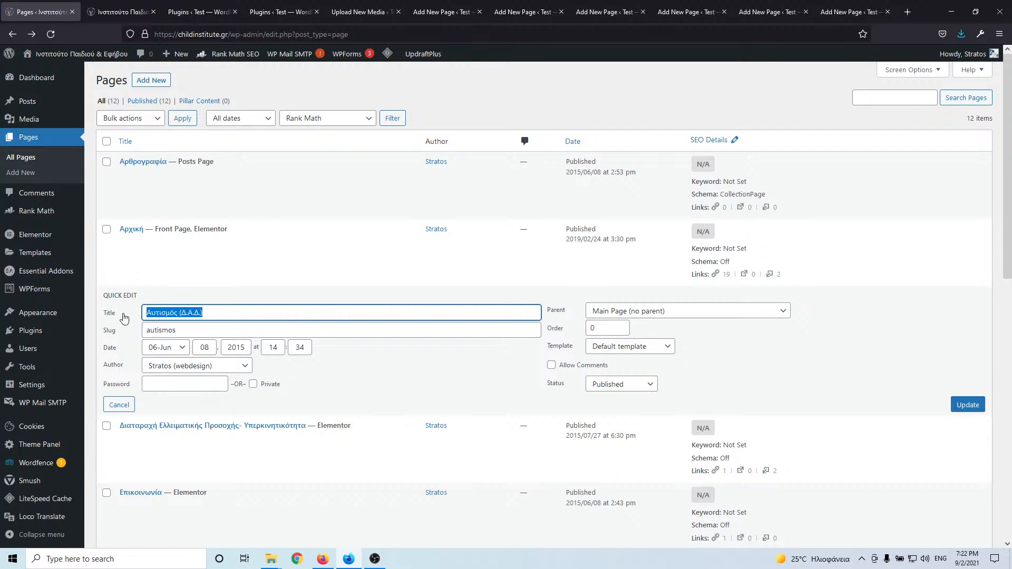
click(530, 11)
click(426, 12)
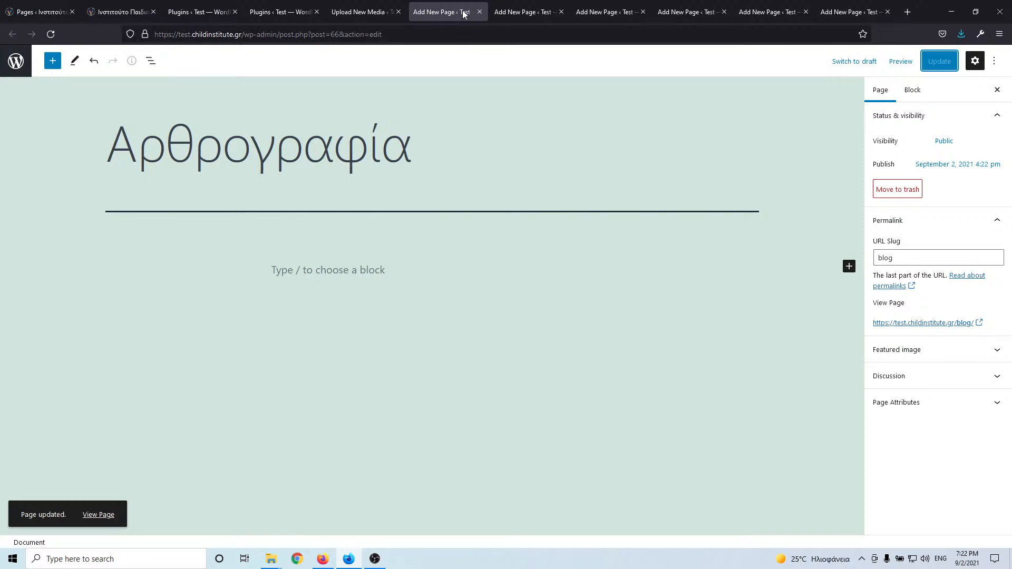
click(481, 11)
key(ctrl+v)
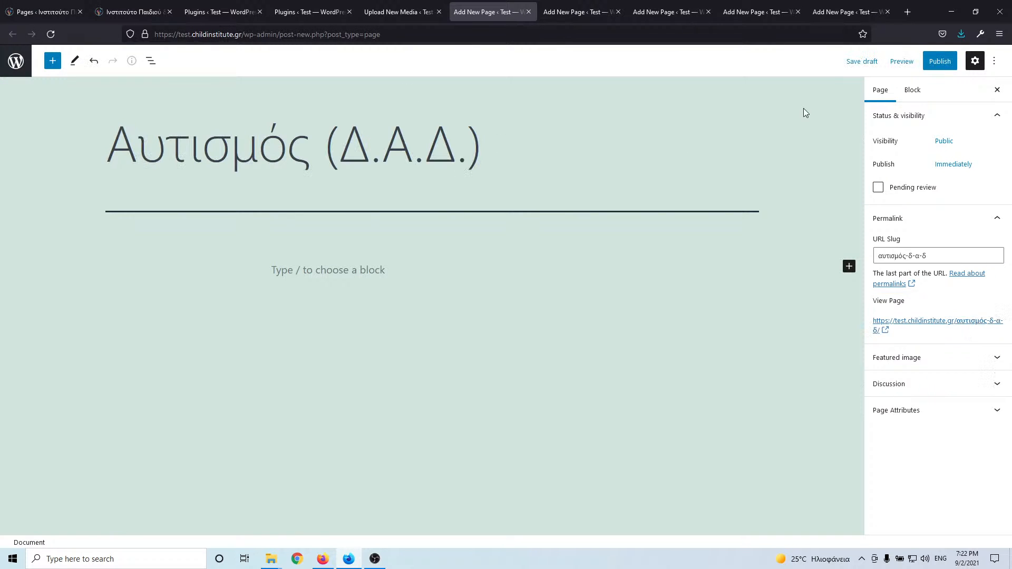
click(940, 62)
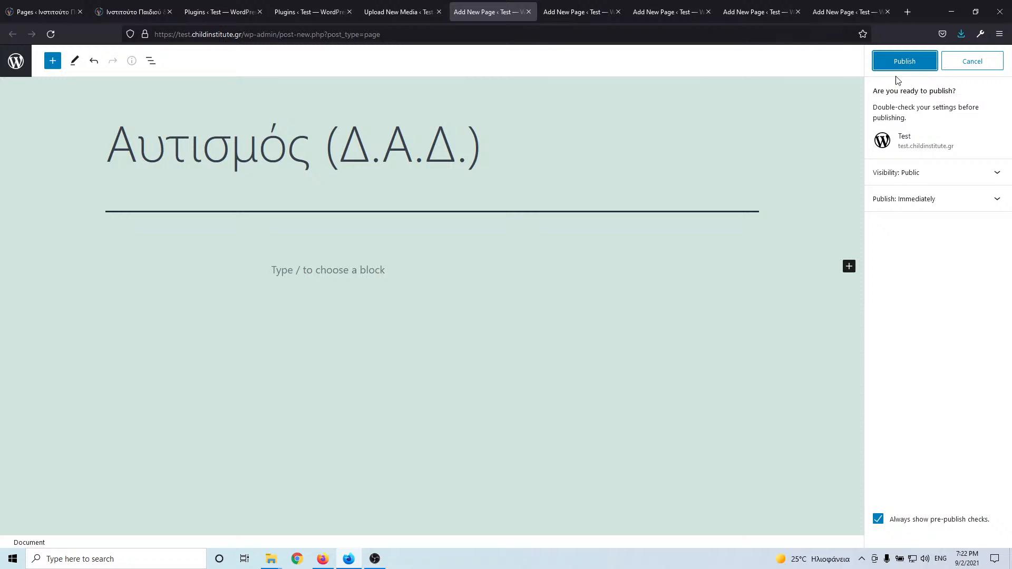
click(900, 63)
- Replace the Αυτισμός page's slug with the live slug 'autismos' and update it
click(37, 10)
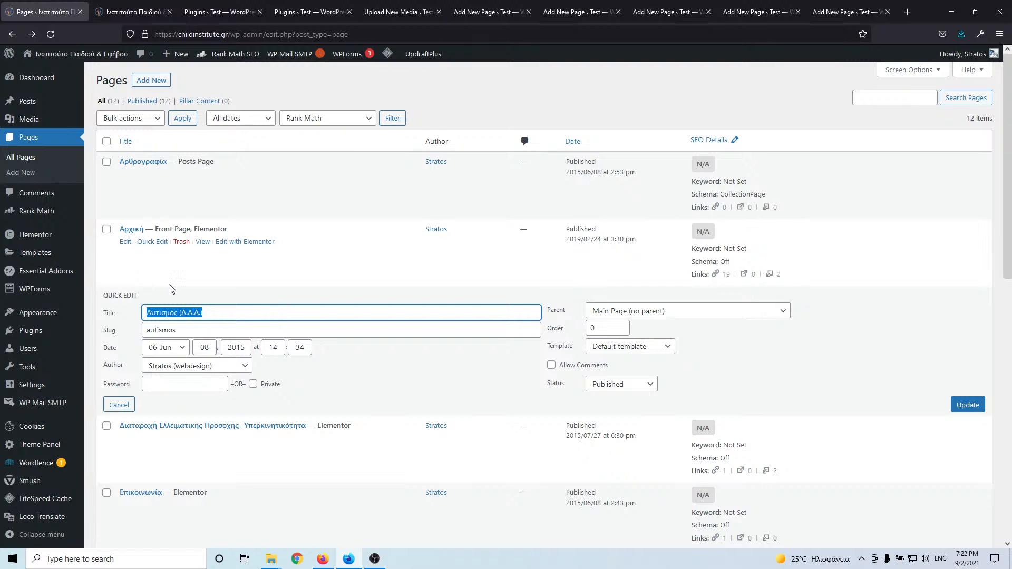
key(Tab)
key(ctrl+c)
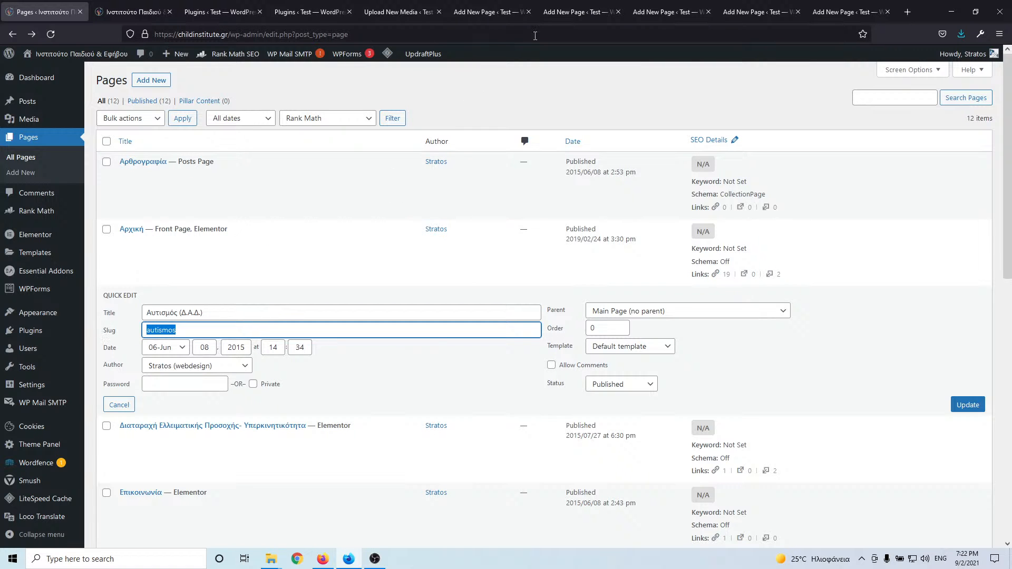
click(491, 12)
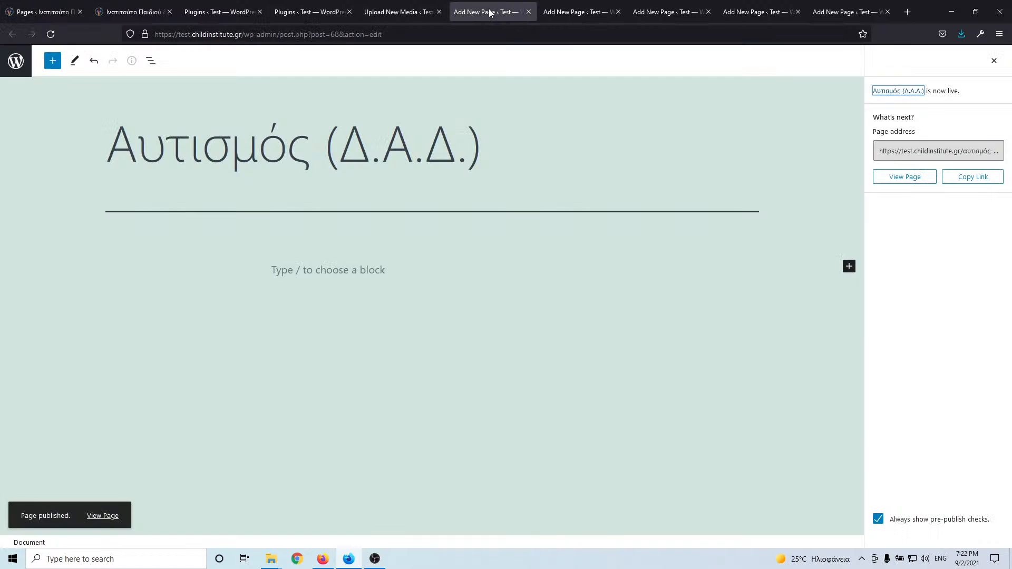
click(994, 61)
triple_click(942, 263)
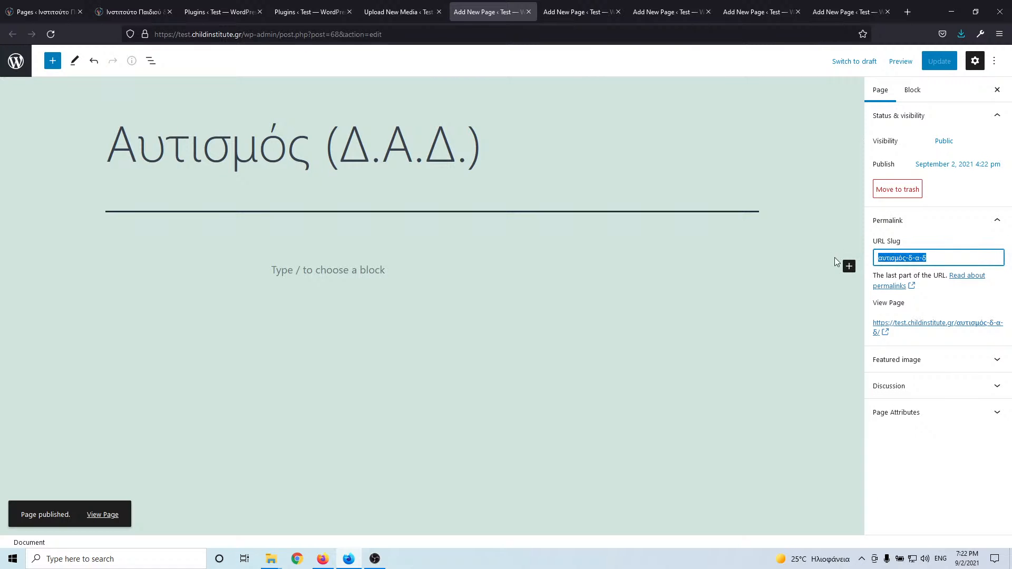
key(ctrl+v)
click(936, 61)
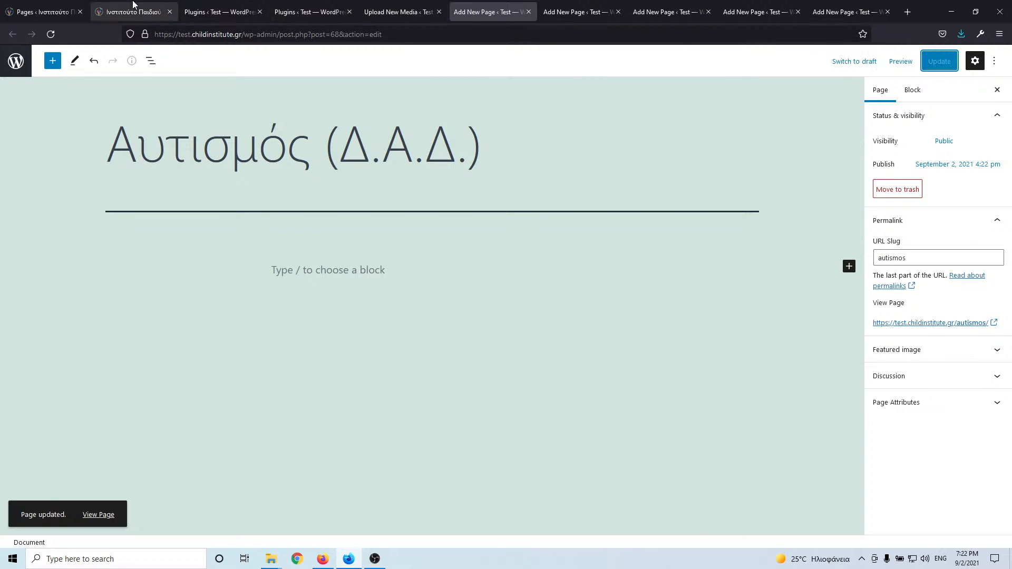
- Copy the next live page's full title from its Quick Edit panel
click(37, 5)
scroll(246, 353, down, 2)
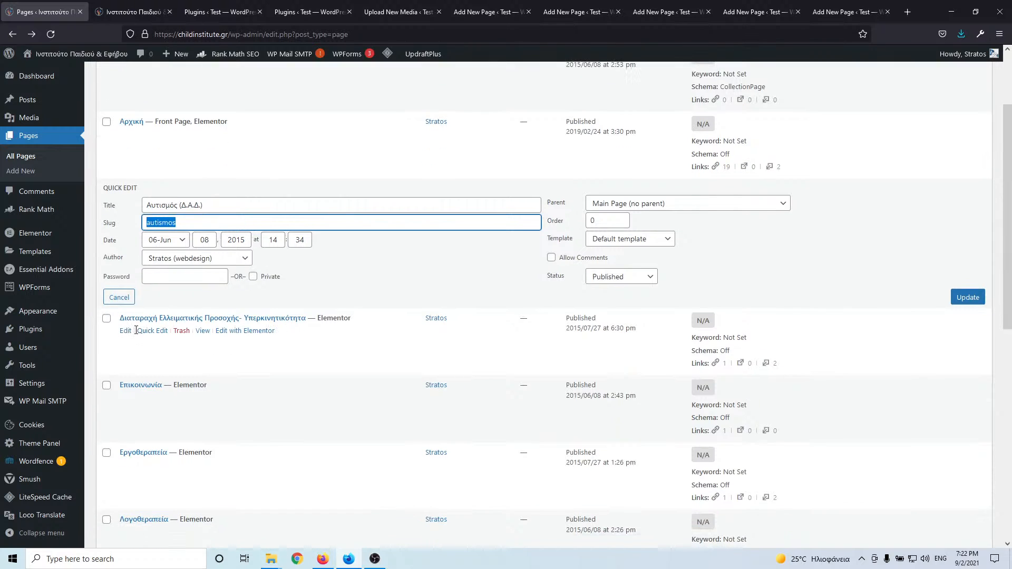
click(144, 331)
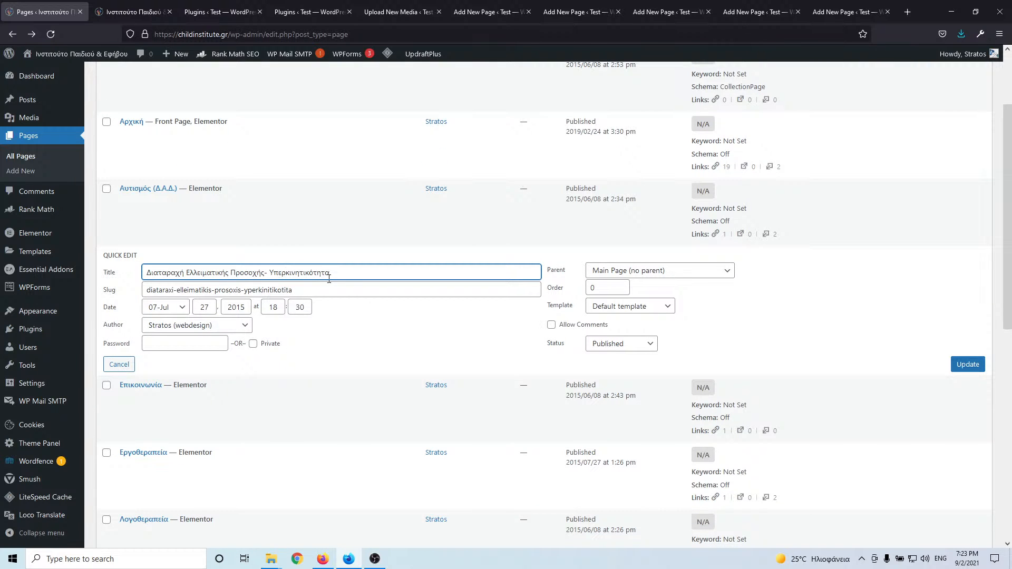
drag(331, 274, 122, 276)
key(ctrl+c)
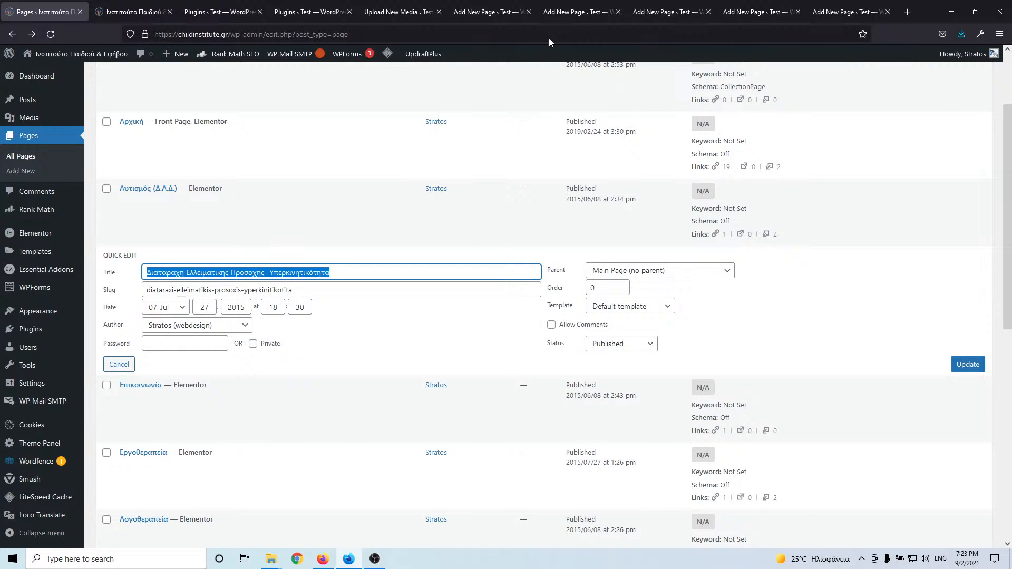
click(481, 12)
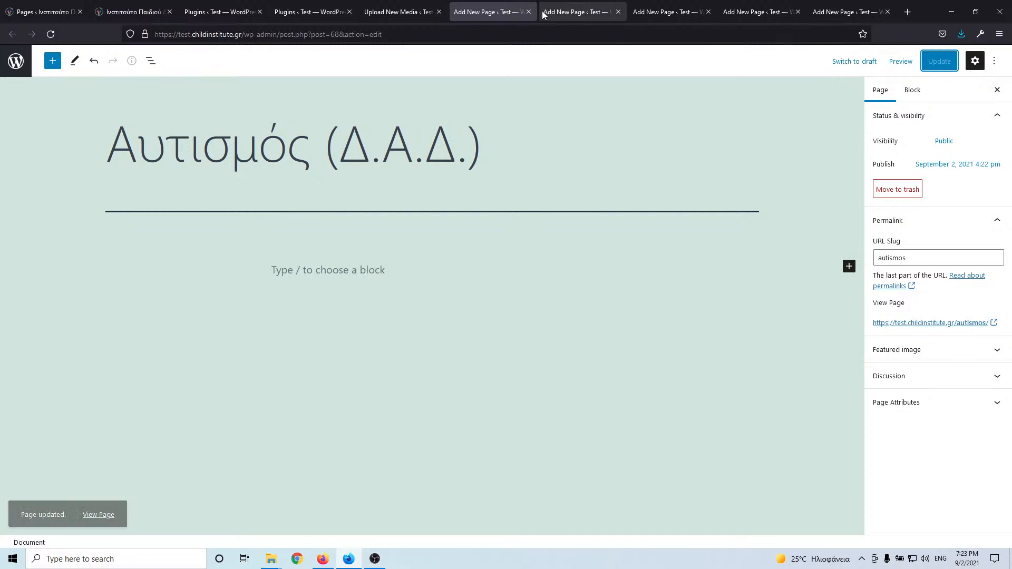
- Close the finished Αυτισμός editor and paste 'Διαταραχή Ελλειματικής Προσοχής- Υπερκινητικότητα' as the new page title
click(528, 12)
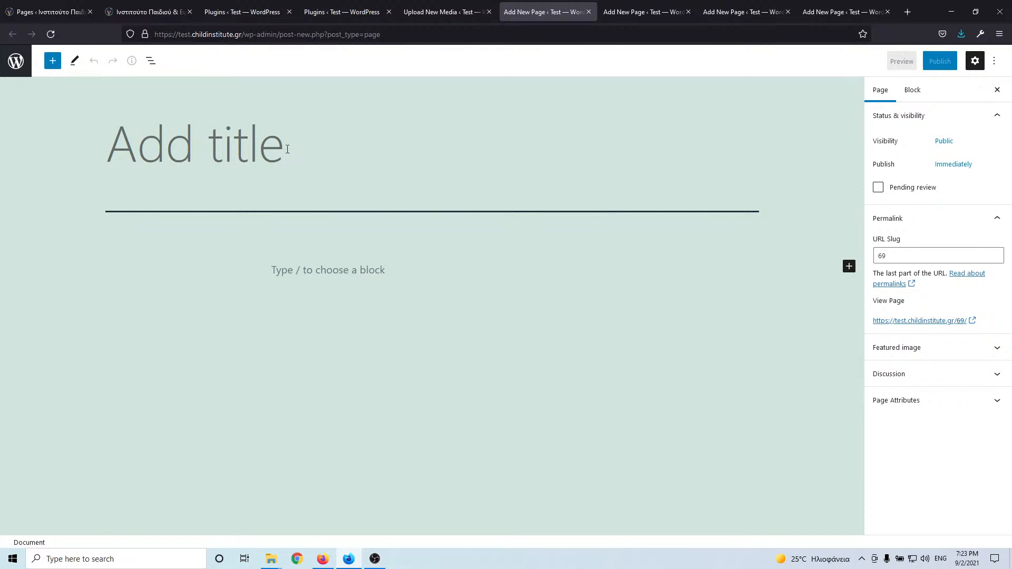
key(ctrl+v)
click(896, 255)
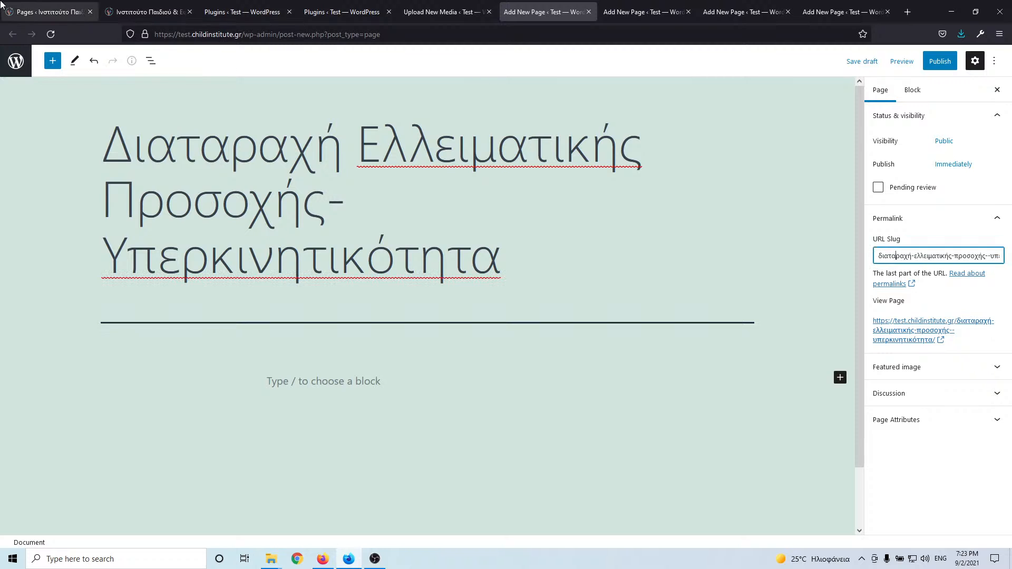
- Set the slug to diataraxi-elleimatikis-prosoxis-yperkinitikotita from the live page and publish
click(55, 7)
drag(312, 296, 144, 294)
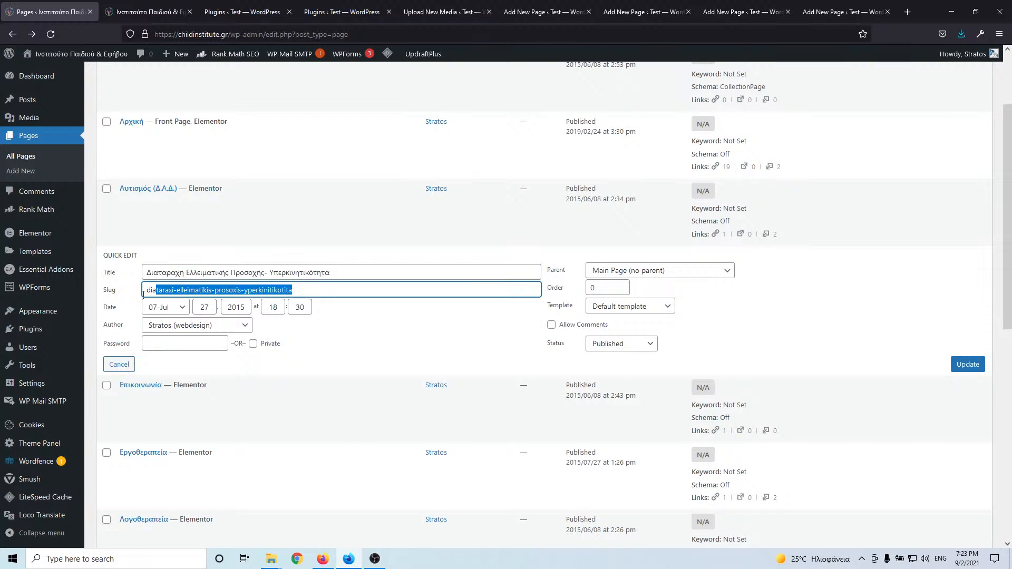
click(537, 11)
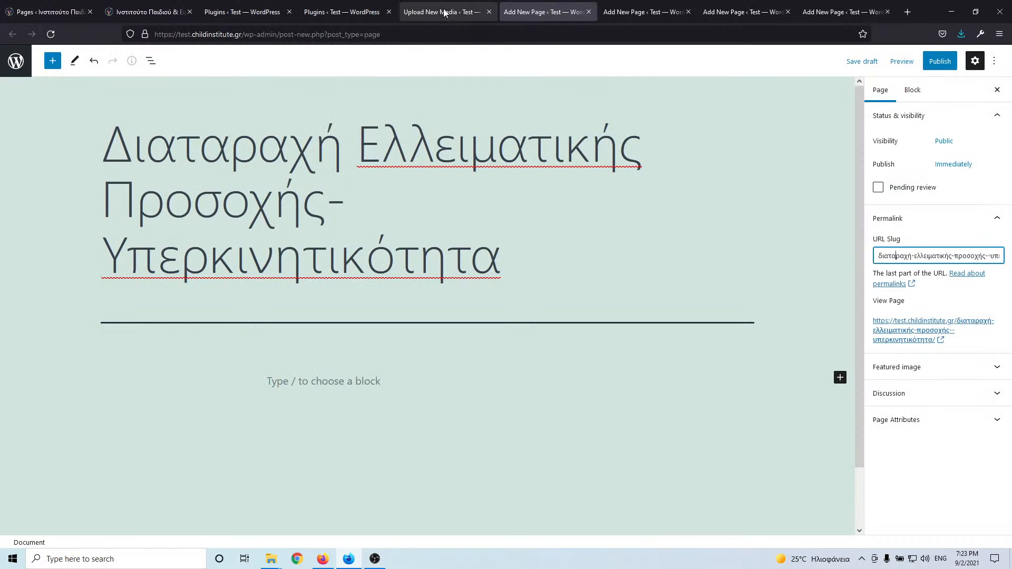
click(429, 10)
click(546, 8)
triple_click(930, 256)
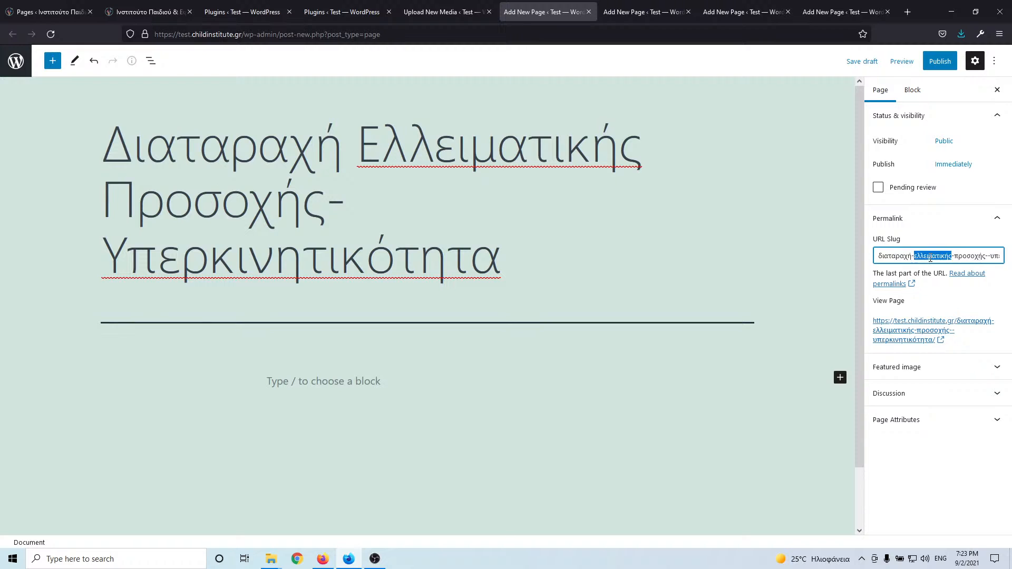
text(diataraxi-elleimatikis-prosoxis-yperkinitikotita)
click(940, 61)
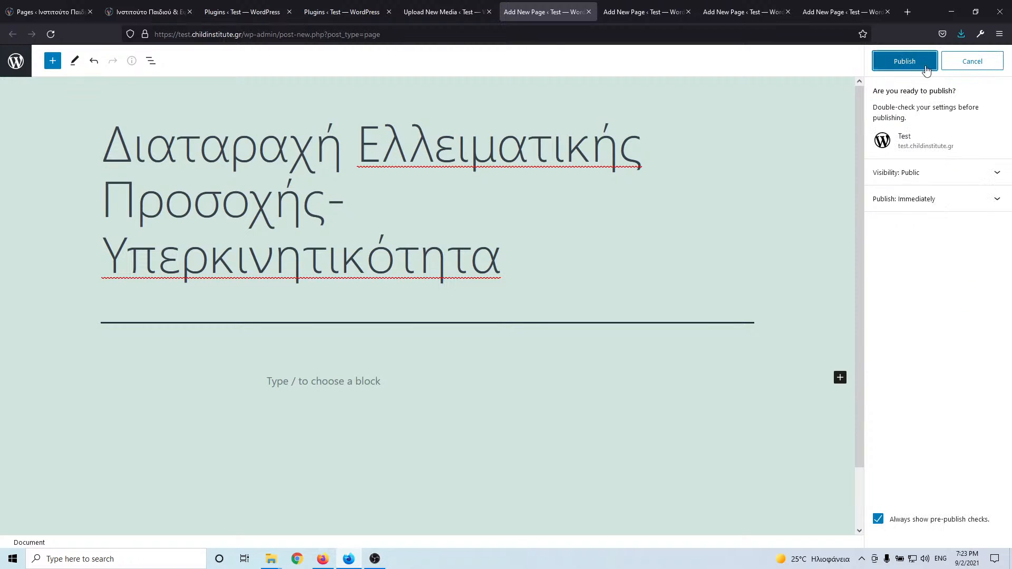
click(905, 64)
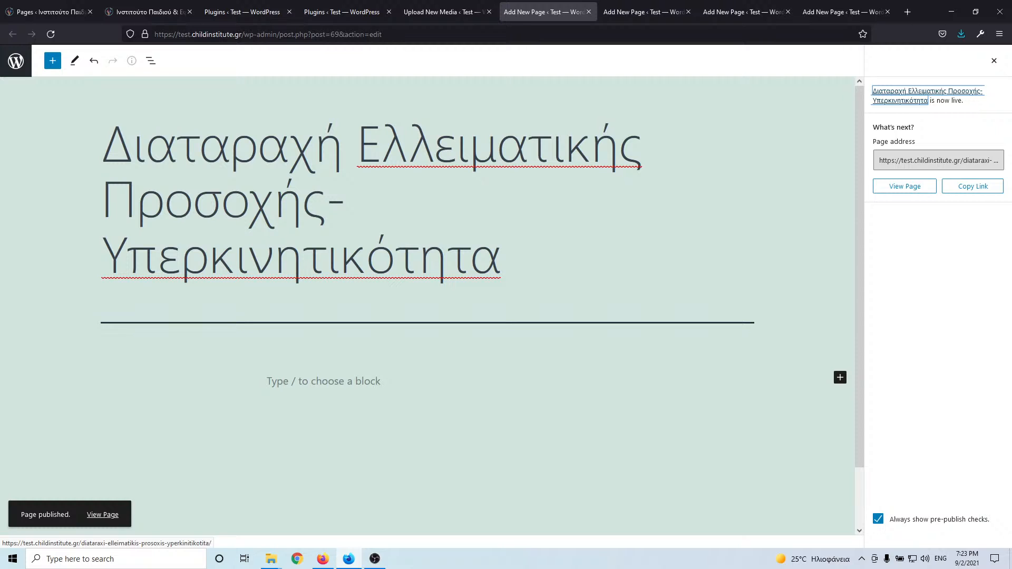
- Copy the live Επικοινωνία page's title from its Quick Edit
click(50, 12)
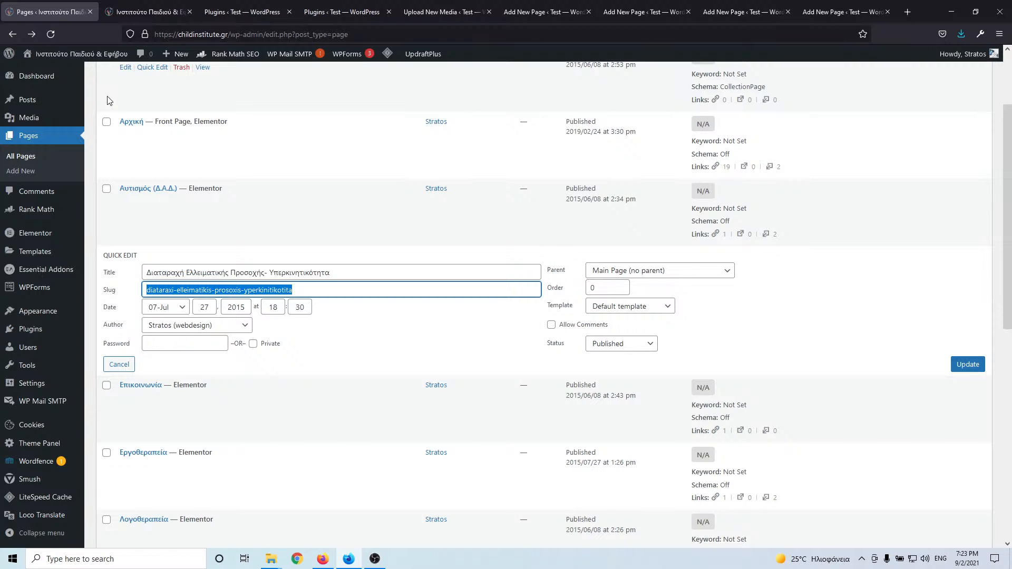
scroll(163, 358, down, 3)
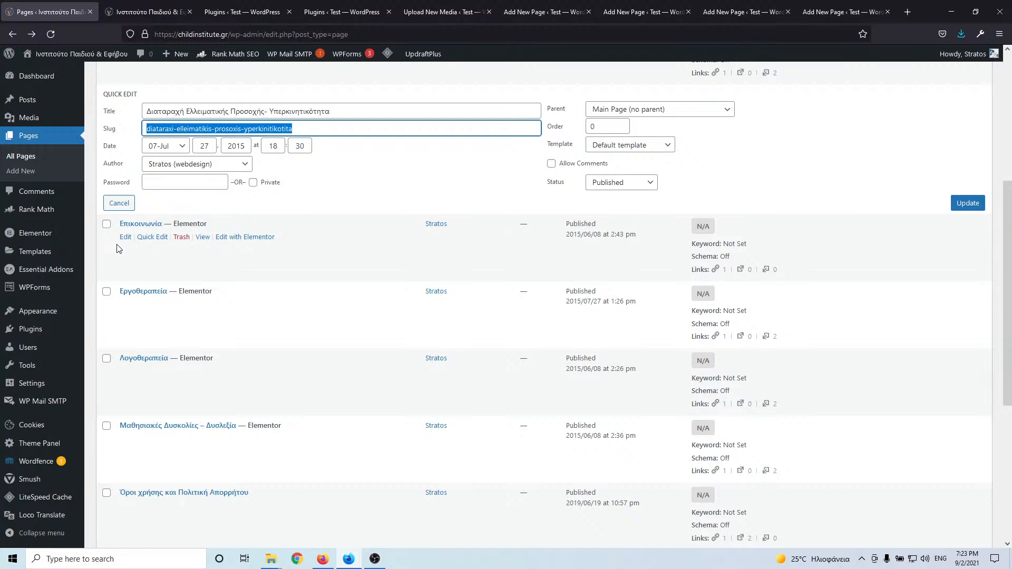
click(150, 237)
drag(188, 179, 101, 183)
key(ctrl+c)
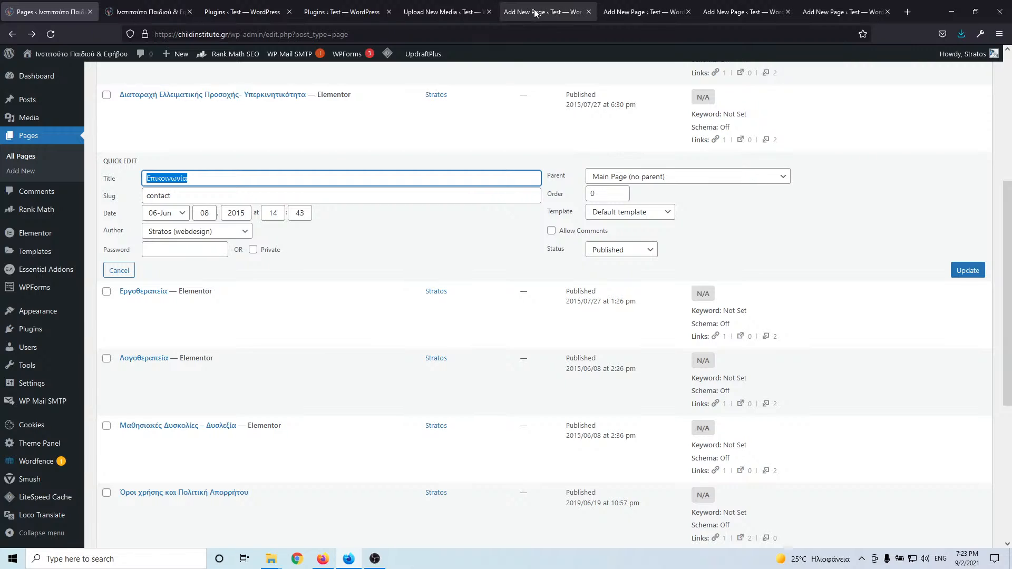
- Close the finished page editor and paste Επικοινωνία as the new page's title
click(564, 16)
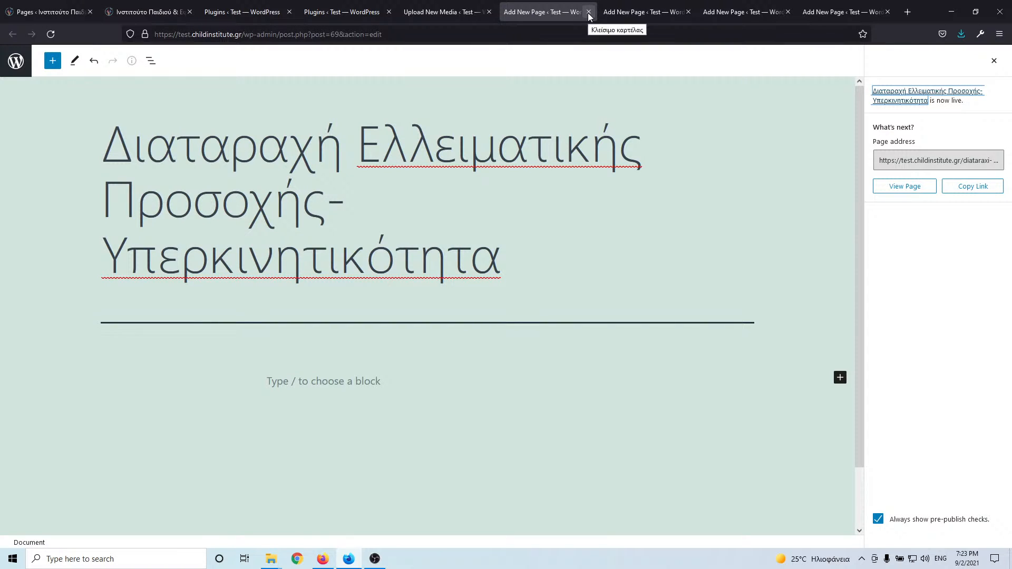
click(589, 12)
key(ctrl+v)
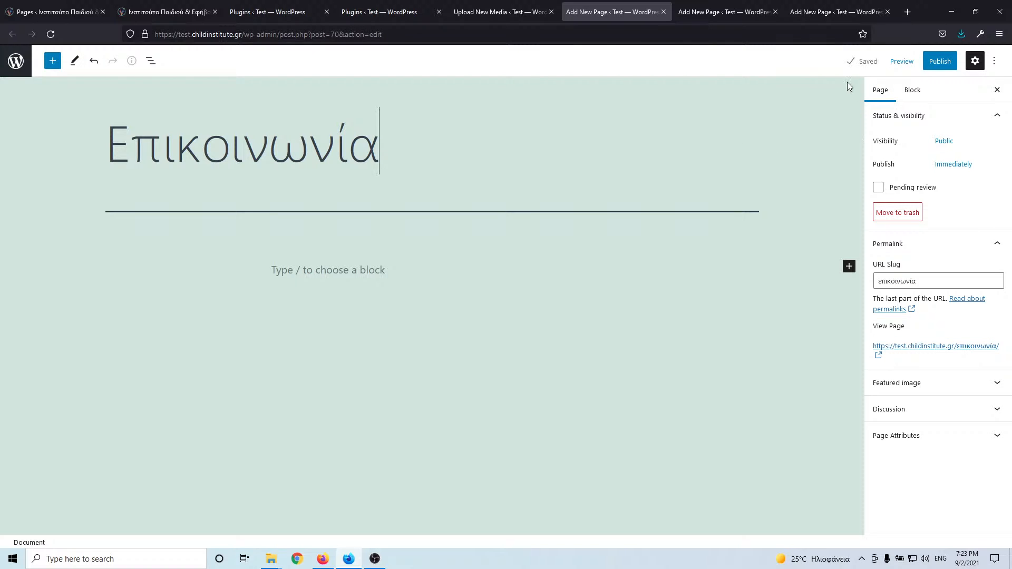
double_click(938, 282)
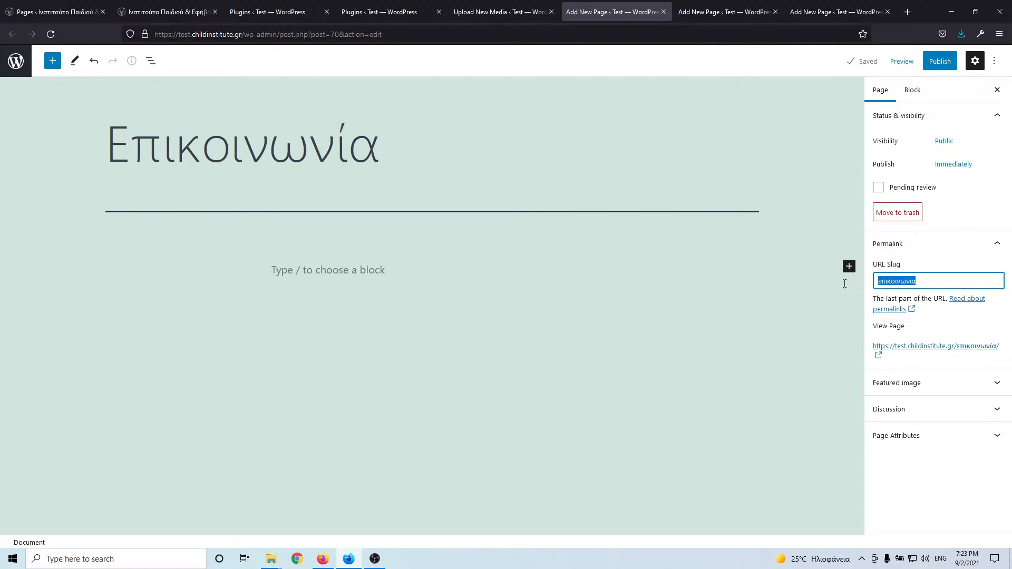
- Set the slug to contact, publish Επικοινωνία, and open the live Εργοθεραπεία page's details
click(55, 11)
key(Tab)
key(ctrl+c)
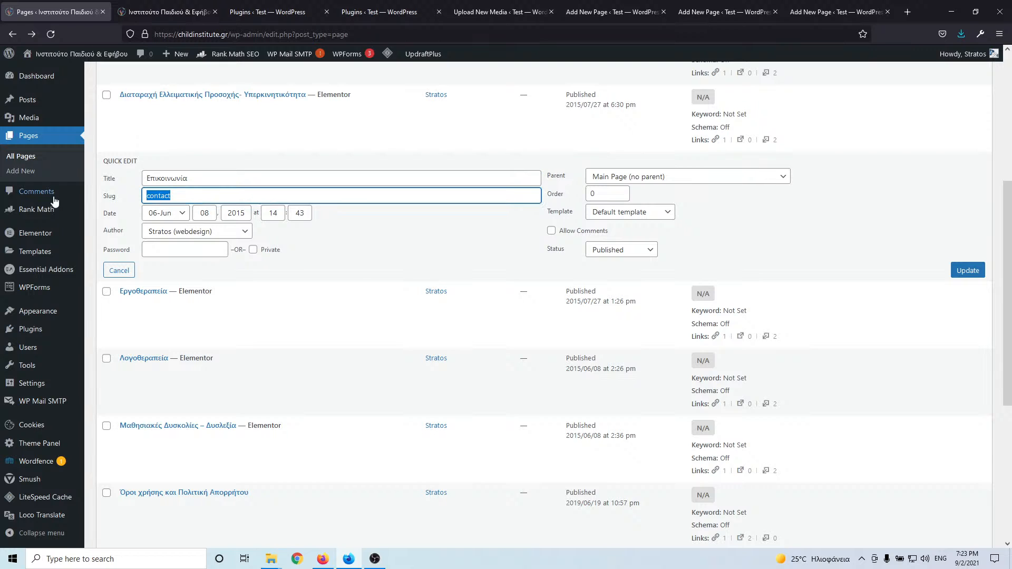
click(483, 11)
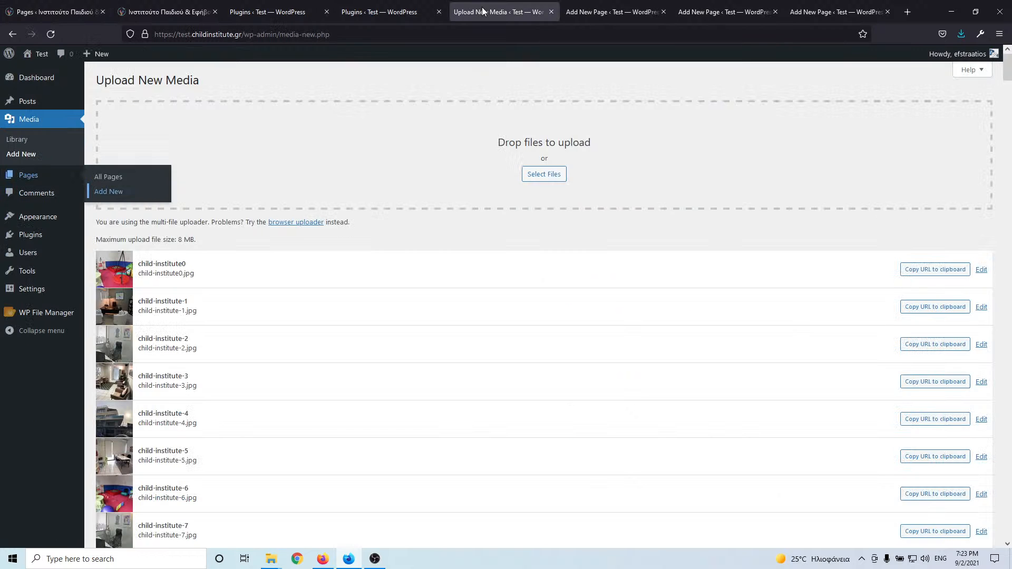
click(612, 12)
key(ctrl+v)
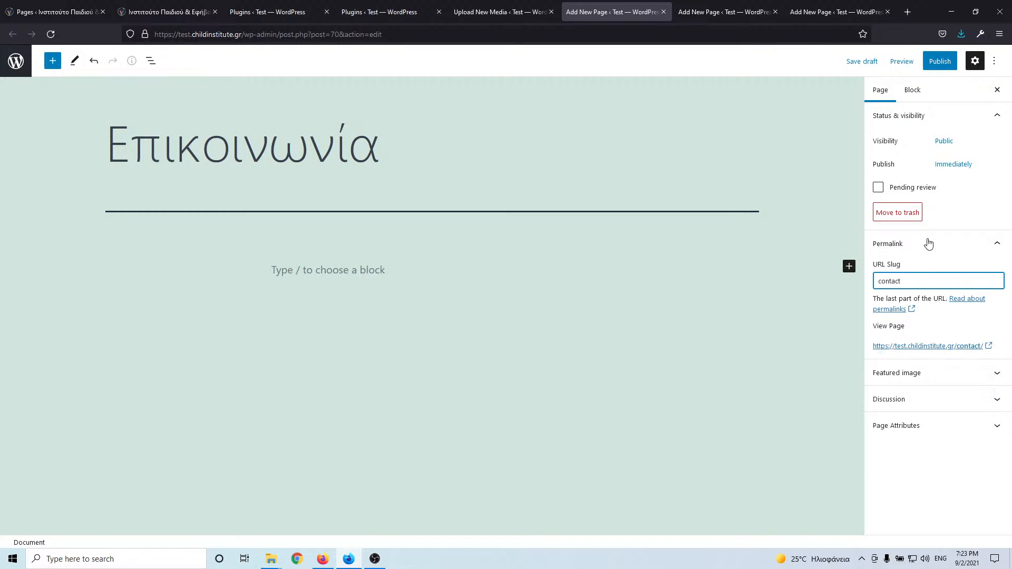
click(940, 61)
click(905, 62)
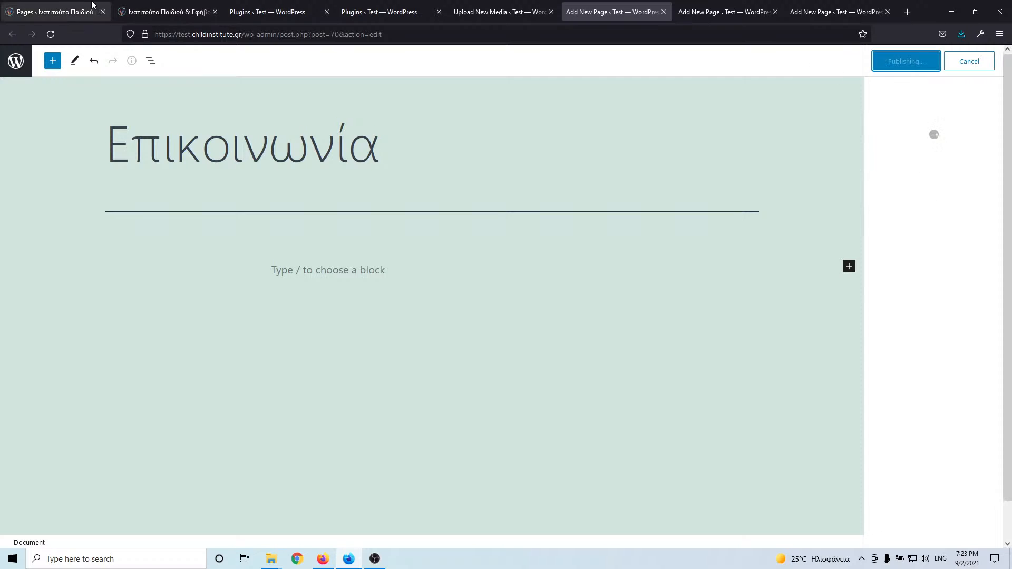
click(55, 3)
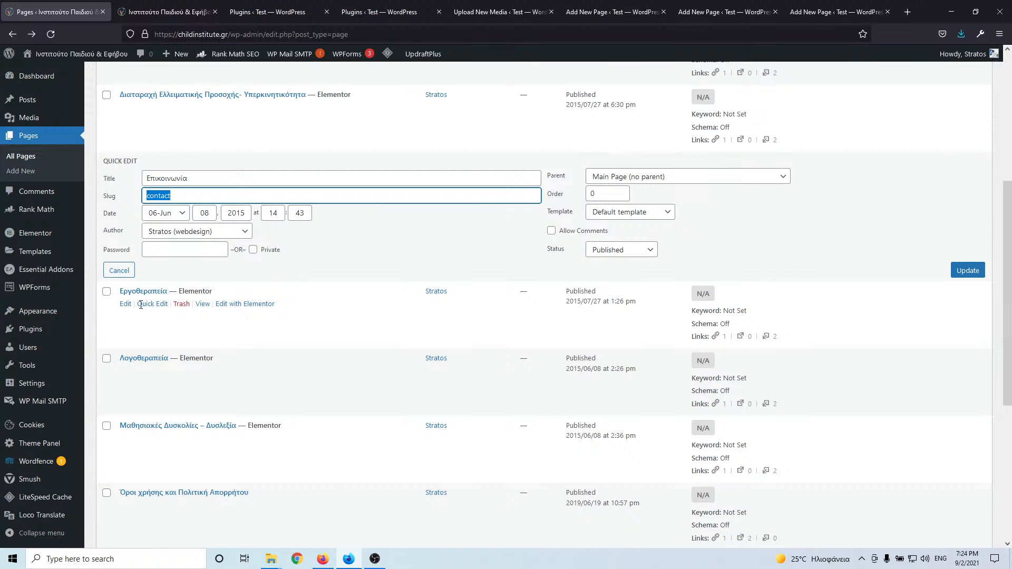
click(152, 303)
- Close the Επικοινωνία editor and paste the live title Εργοθεραπεία into a new page
double_click(175, 245)
key(ctrl+c)
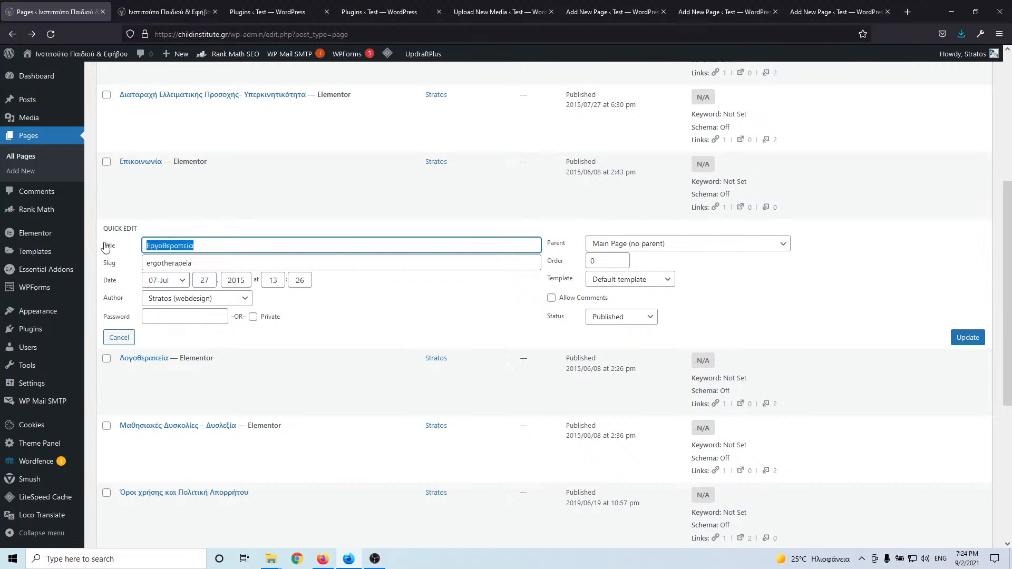
scroll(354, 283, down, 5)
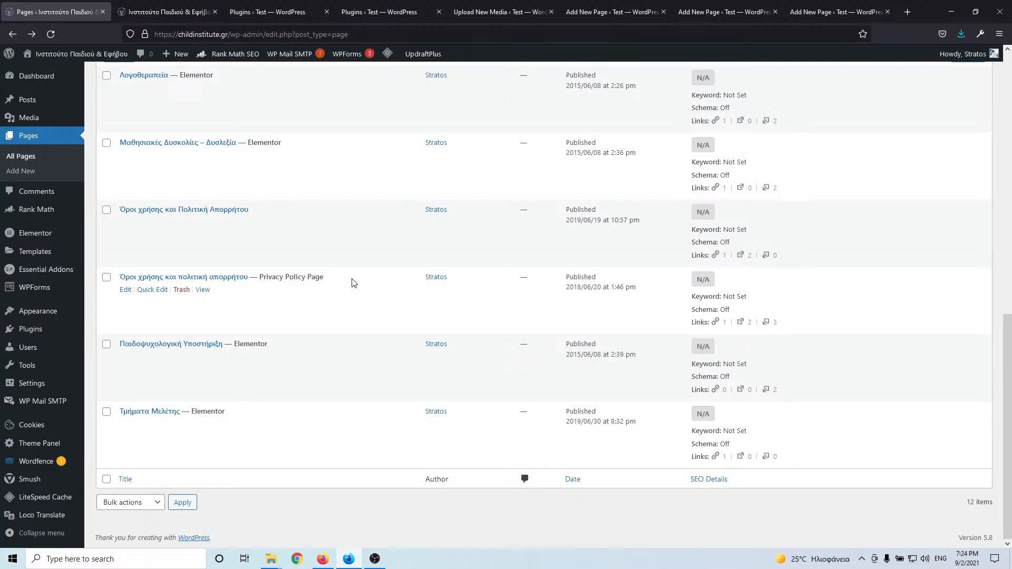
scroll(353, 283, up, 5)
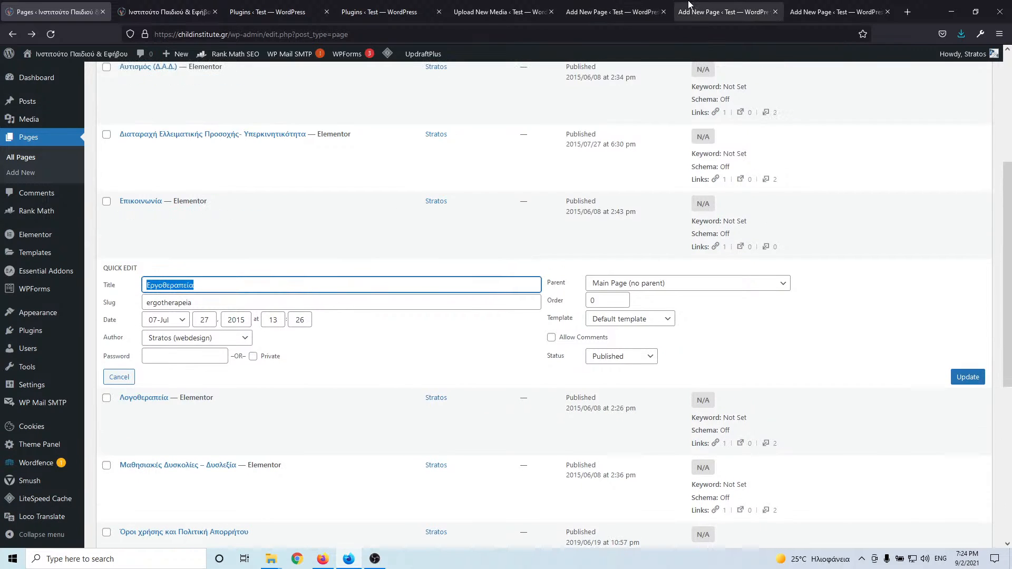
click(708, 11)
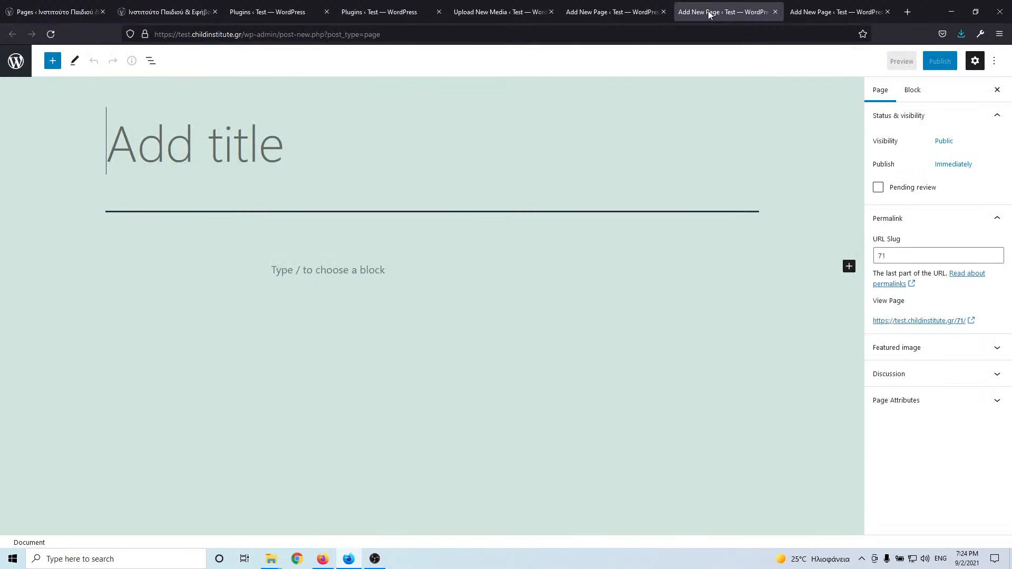
click(659, 17)
click(663, 12)
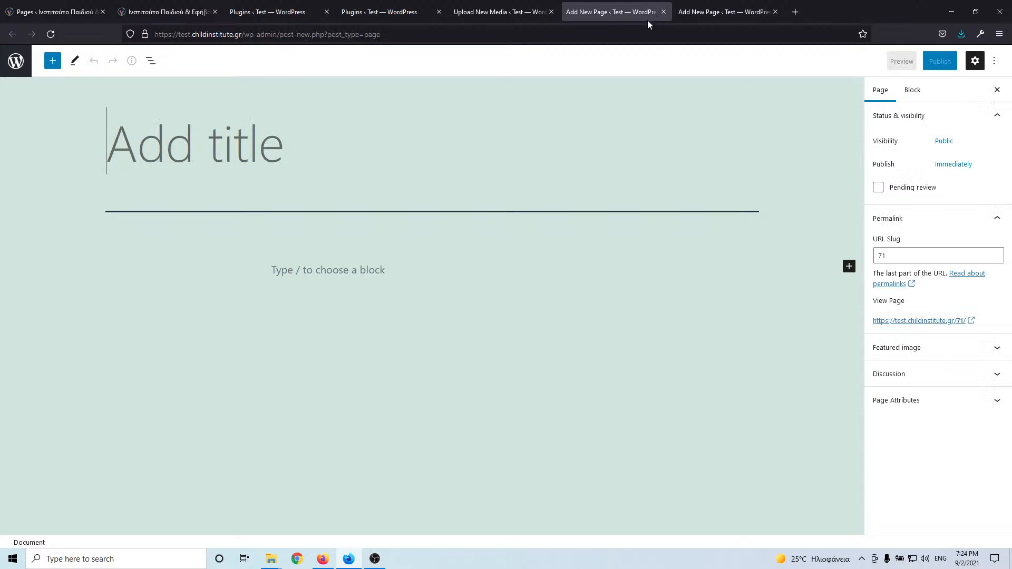
key(ctrl+v)
- Replace the Greek slug with ergotherapeia from the live page and publish
click(58, 12)
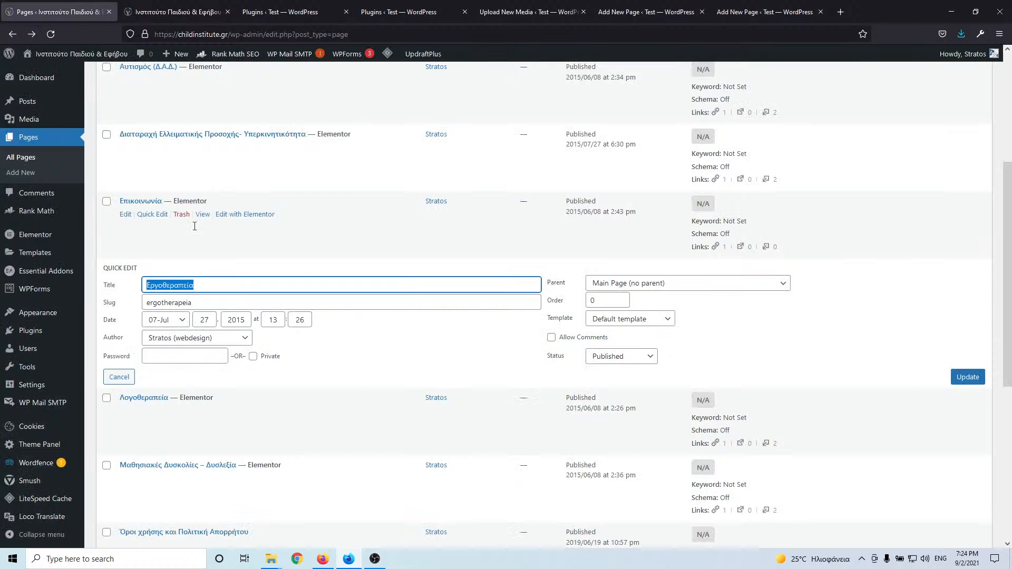
key(Tab)
key(ctrl+c)
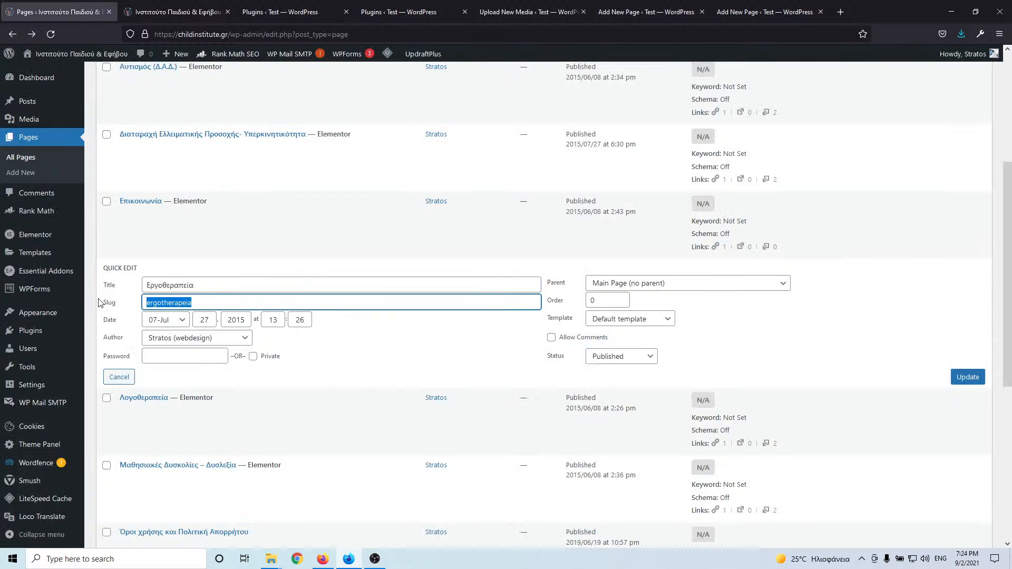
click(528, 12)
click(612, 12)
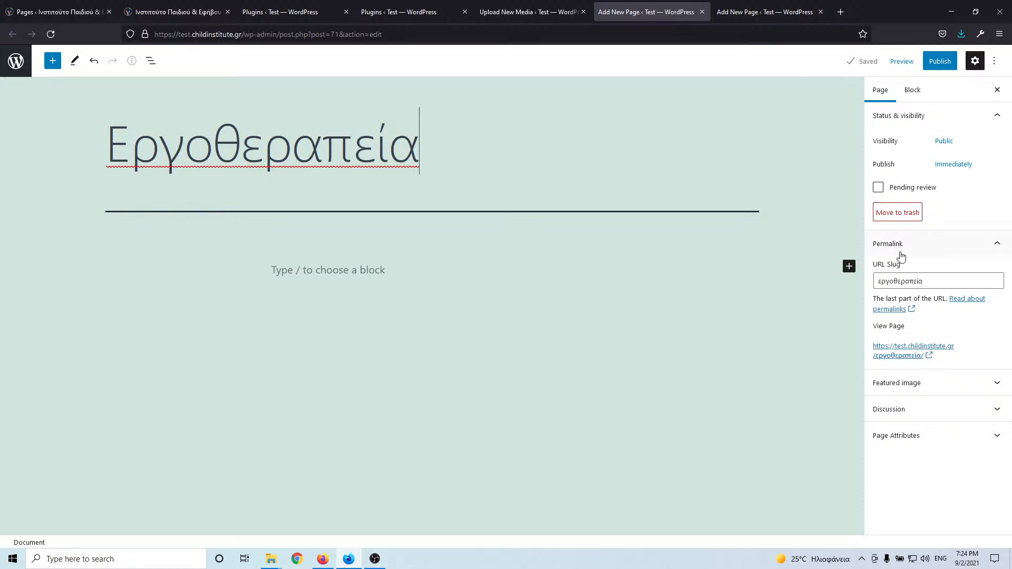
click(902, 281)
key(ctrl+a)
key(ctrl+v)
click(942, 65)
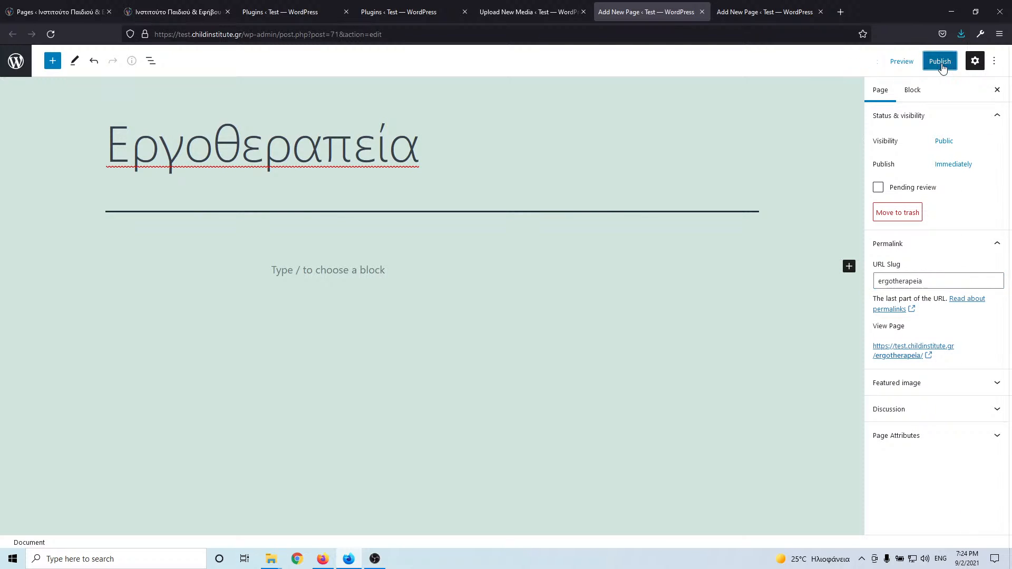
click(905, 61)
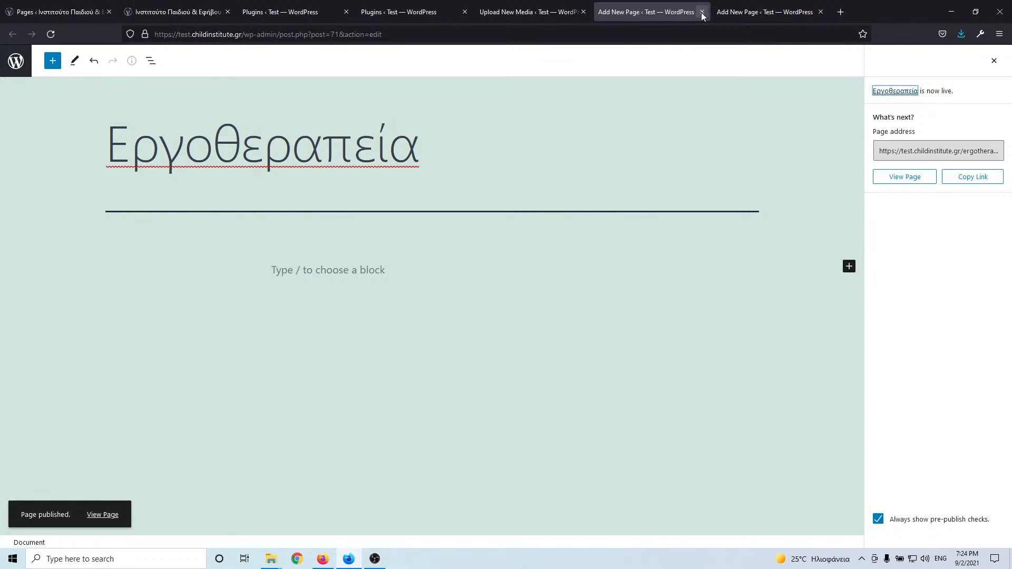
click(87, 10)
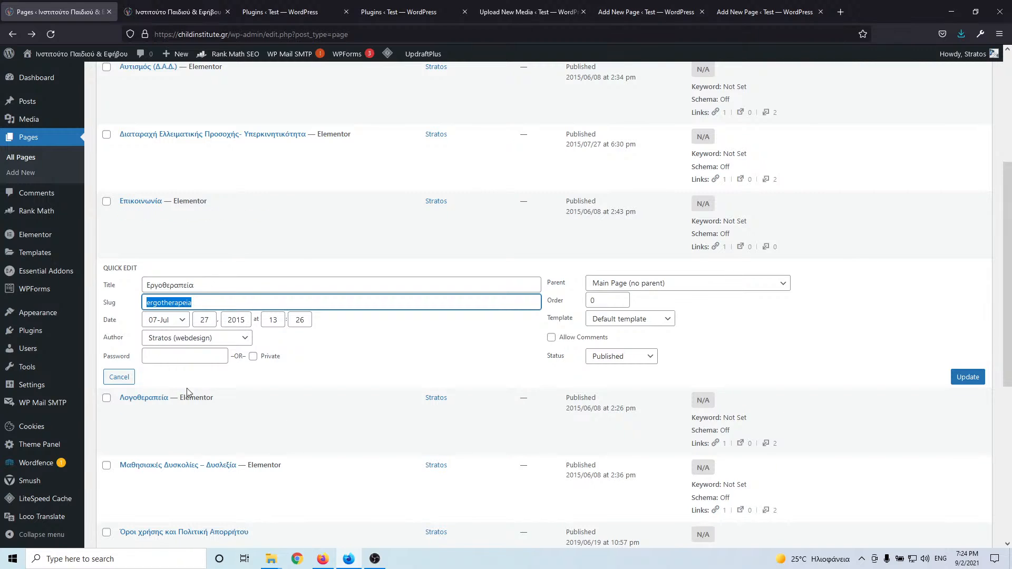
- Close the Εργοθεραπεία editor and paste the live title Λογοθεραπεία into a new page
click(152, 412)
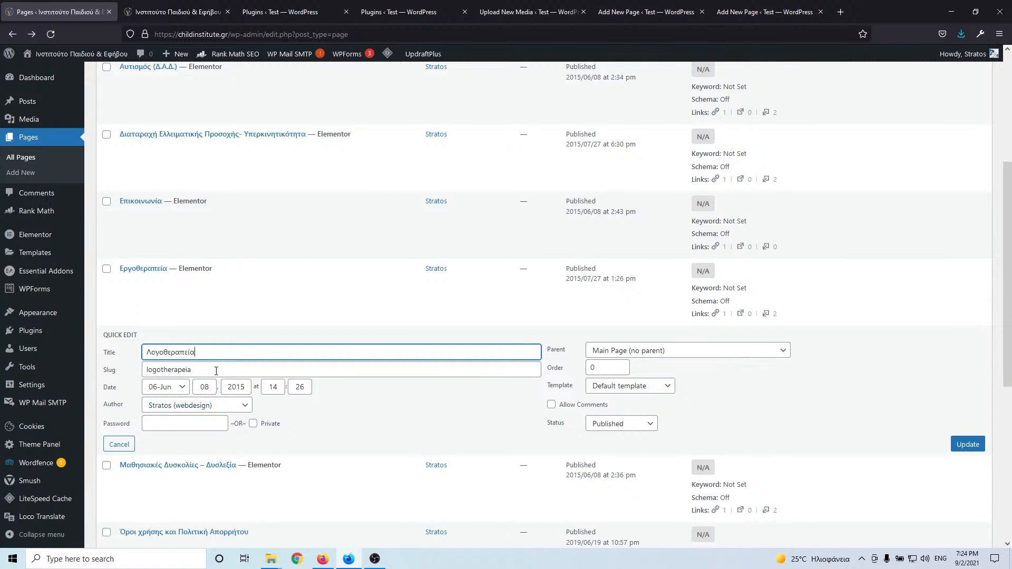
double_click(150, 370)
double_click(222, 354)
key(ctrl+c)
click(636, 10)
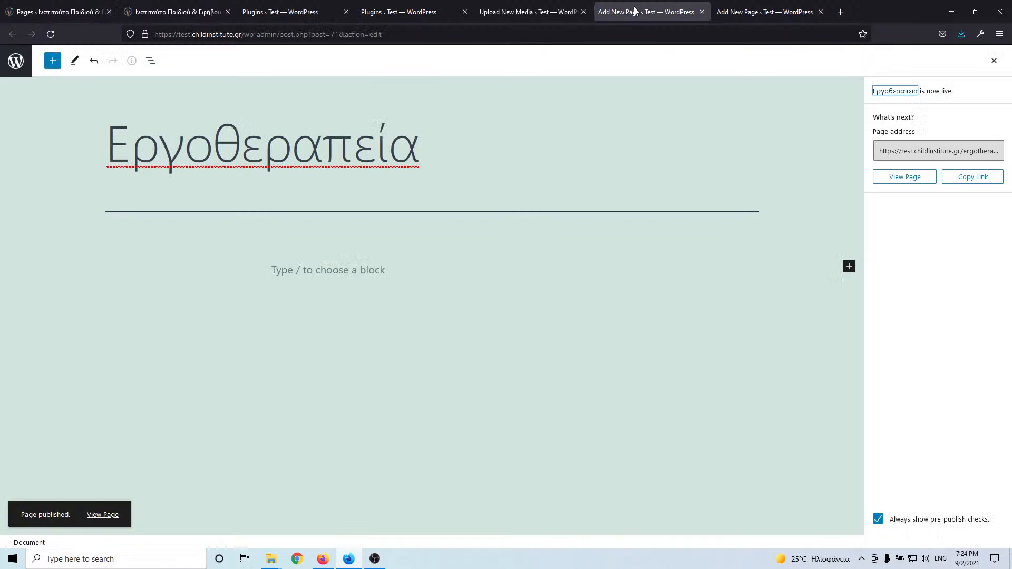
click(703, 11)
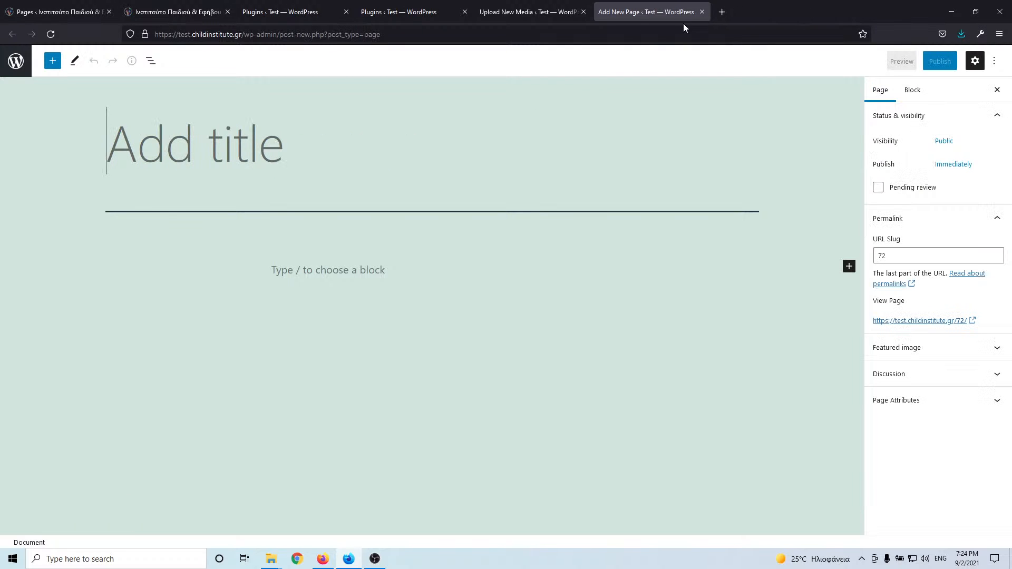
click(258, 126)
key(ctrl+v)
- Set the slug to logotherapeia and publish the Λογοθεραπεία page
click(60, 11)
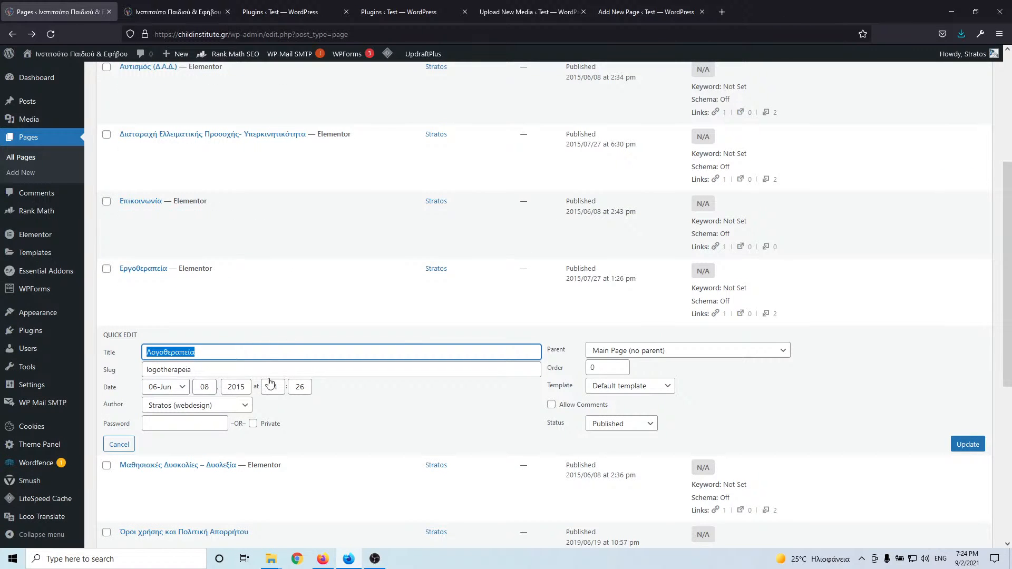
double_click(254, 371)
key(ctrl+c)
click(649, 11)
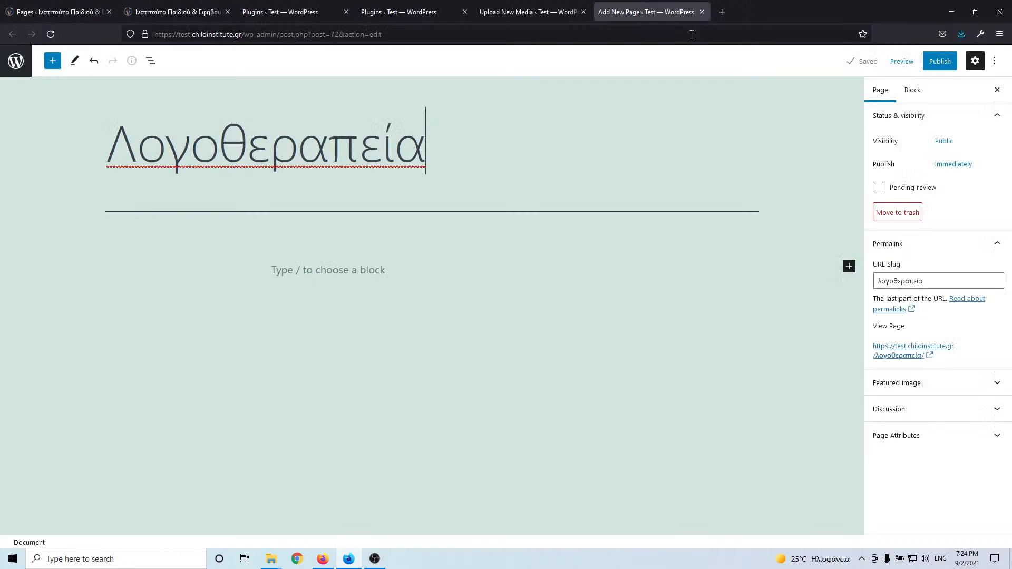
click(927, 281)
key(ctrl+a)
key(ctrl+v)
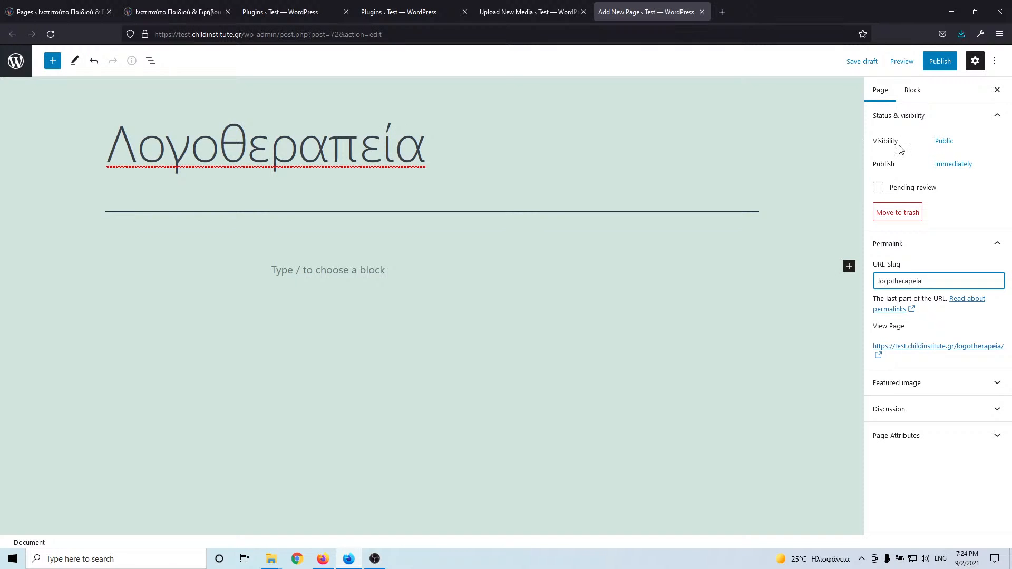
click(937, 62)
click(930, 62)
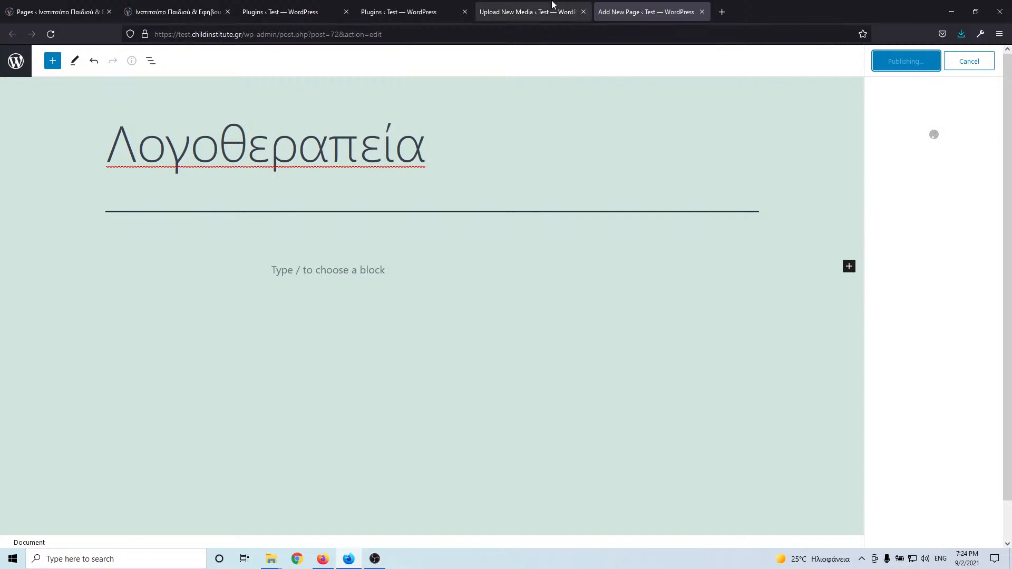
- Copy the title of the live Μαθησιακές Δυσκολίες – Δυσλεξία page from Quick Edit
click(80, 8)
scroll(168, 259, down, 4)
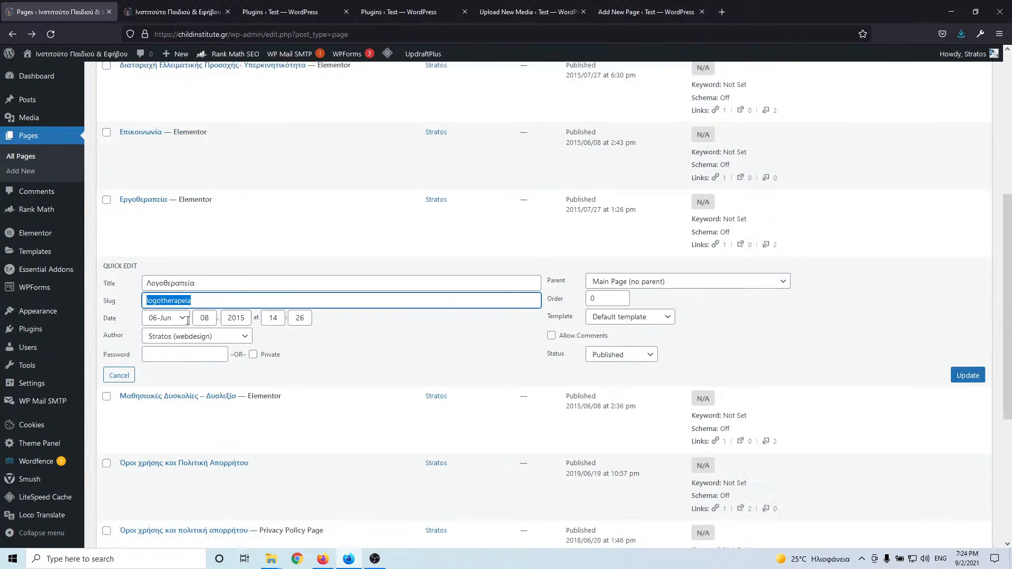
click(142, 263)
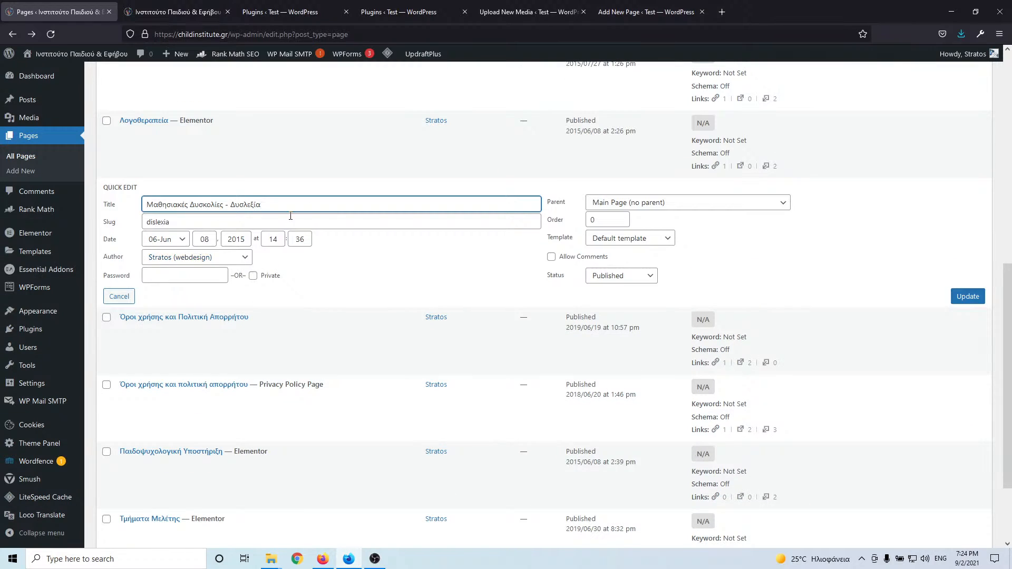
drag(262, 205, 91, 215)
key(ctrl+c)
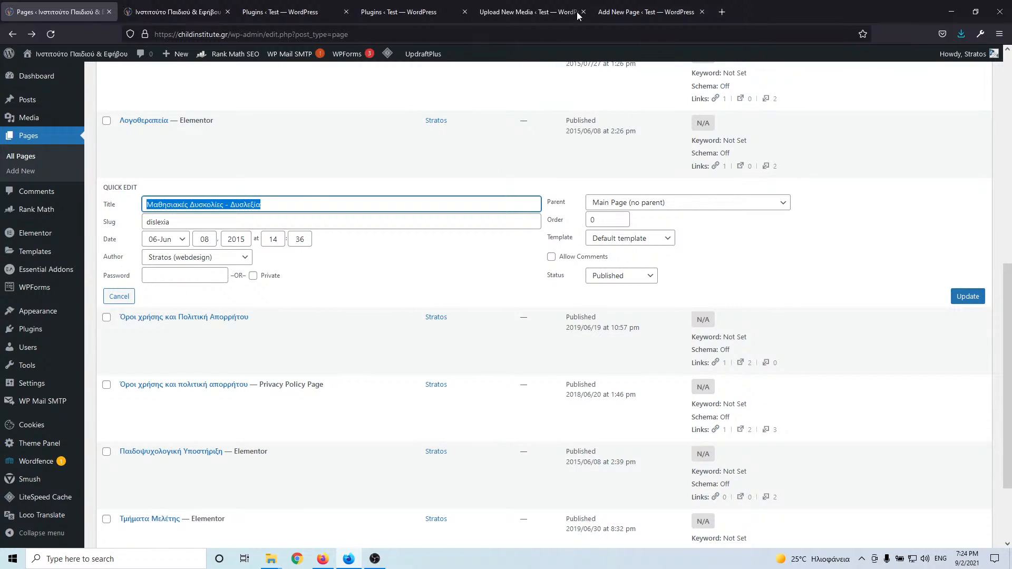
- Close the Λογοθεραπεία editor and open three blank new-page editors in background tabs
click(647, 10)
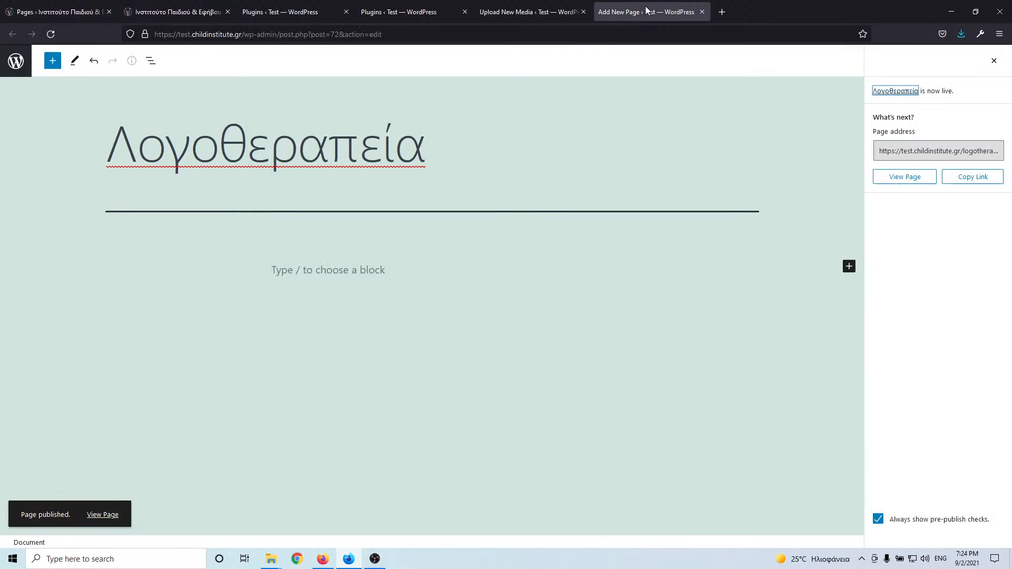
click(702, 12)
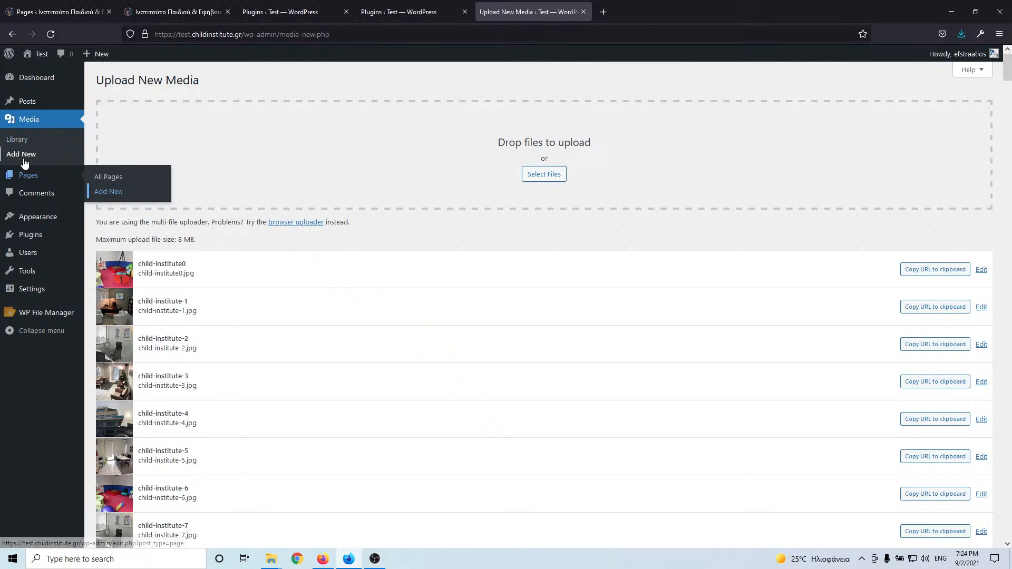
middle_click(110, 194)
middle_click(110, 194)
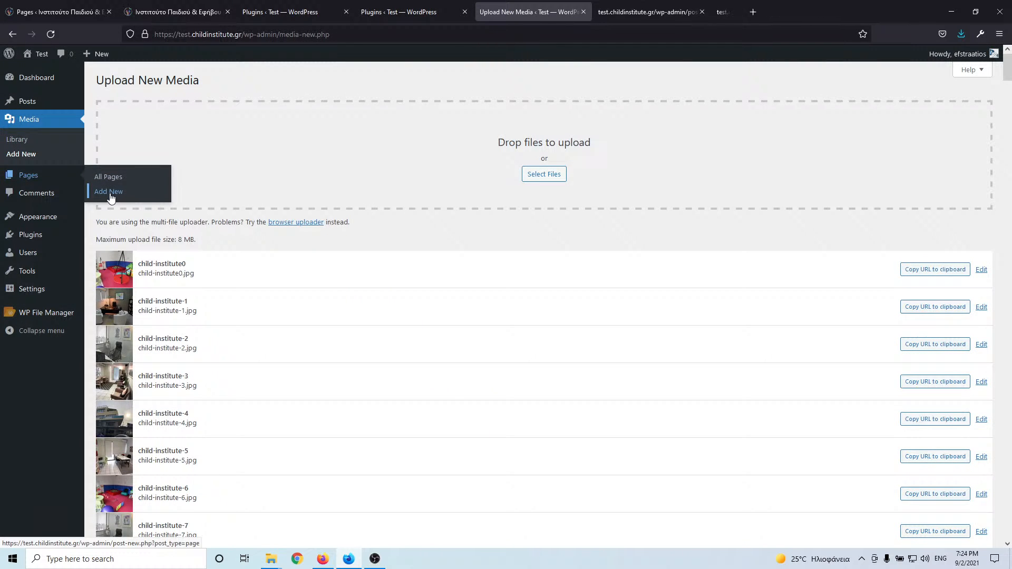
middle_click(111, 195)
middle_click(110, 194)
middle_click(110, 194)
middle_click(110, 194)
- Title a new page 'Μαθησιακές Δυσκολίες - Δυσλεξία', set slug dislexia, and publish it
click(443, 6)
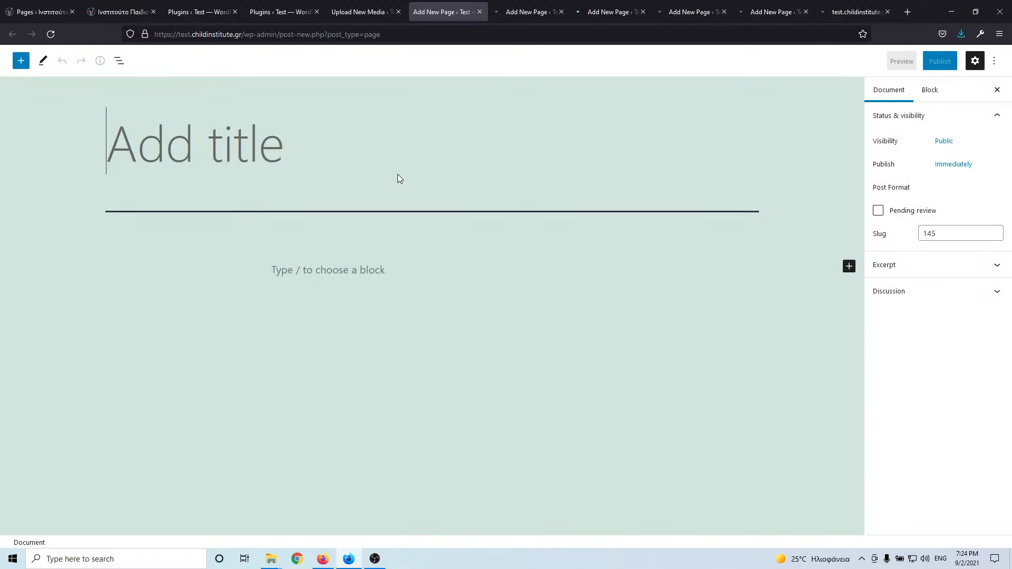
key(ctrl+v)
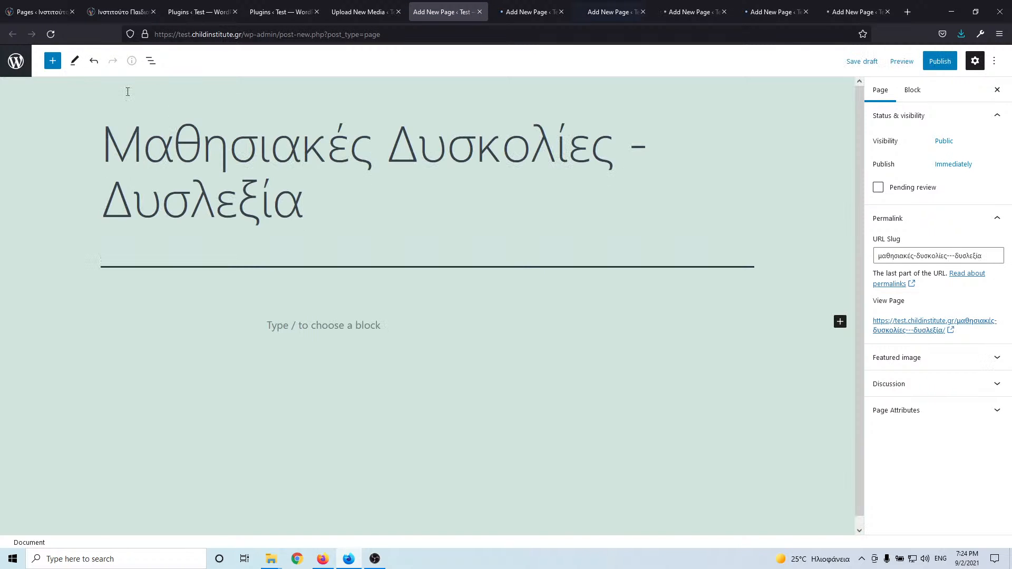
click(16, 11)
click(124, 224)
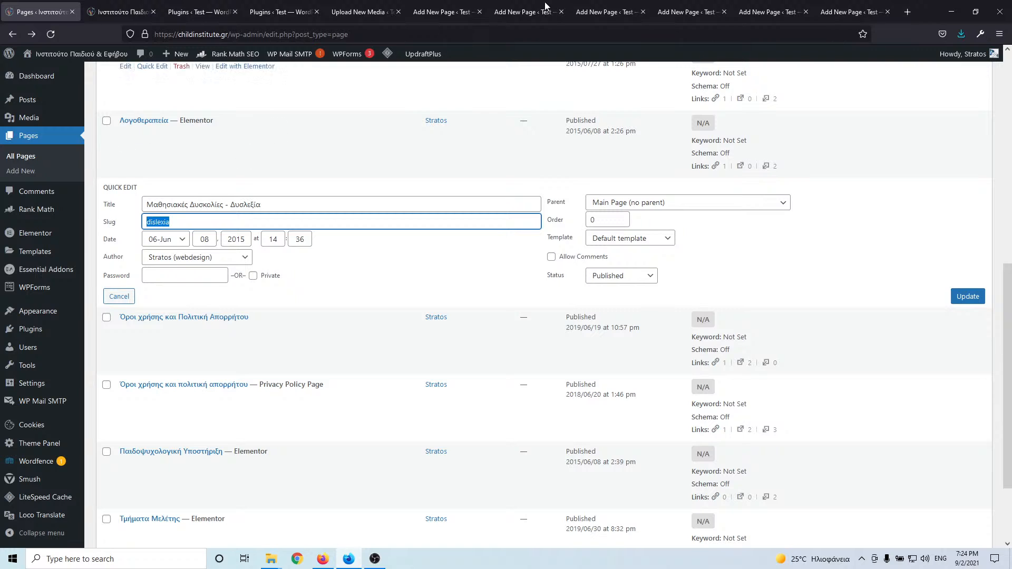
click(443, 11)
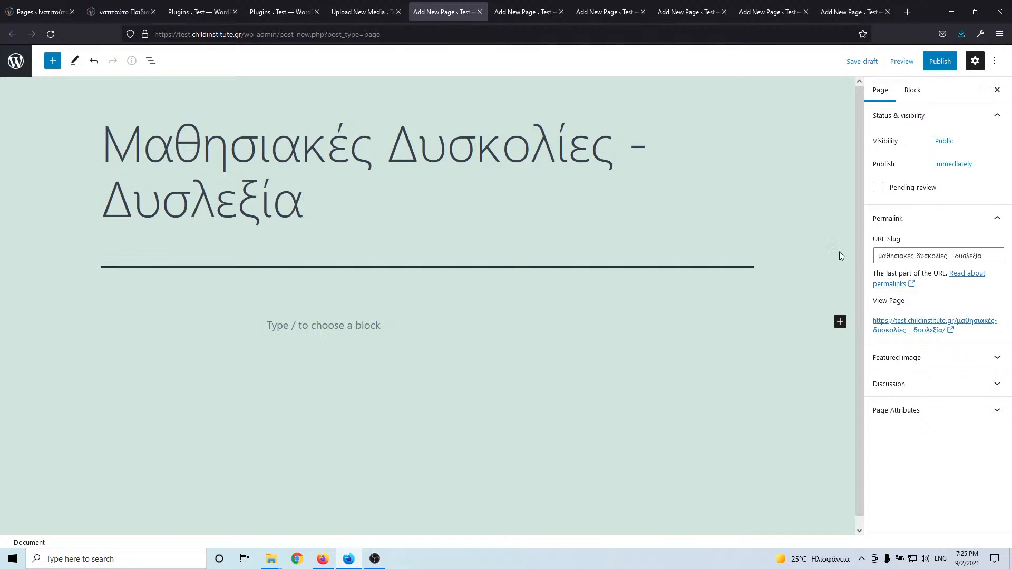
triple_click(883, 252)
text(dislexia)
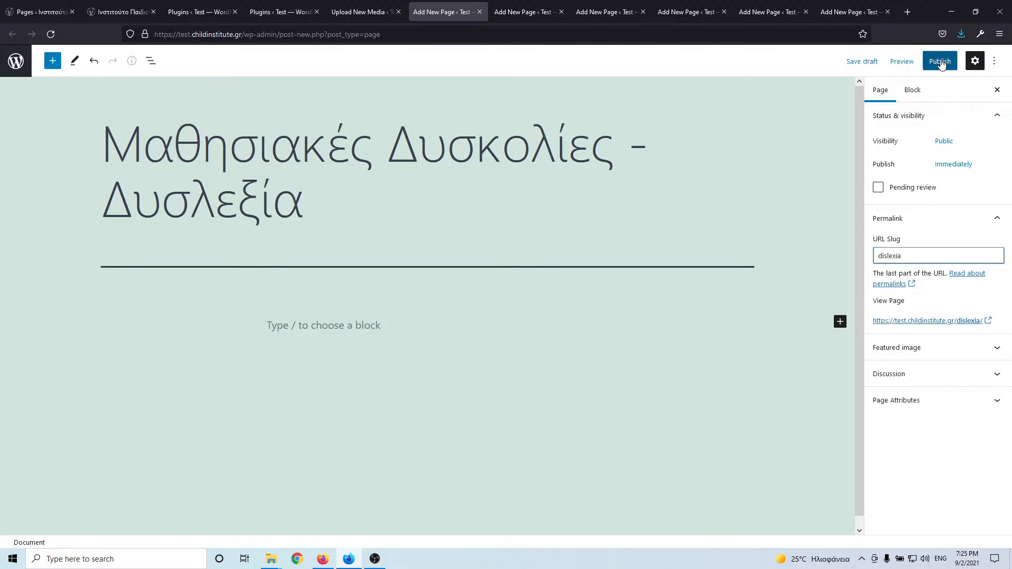
click(936, 62)
click(935, 65)
click(40, 12)
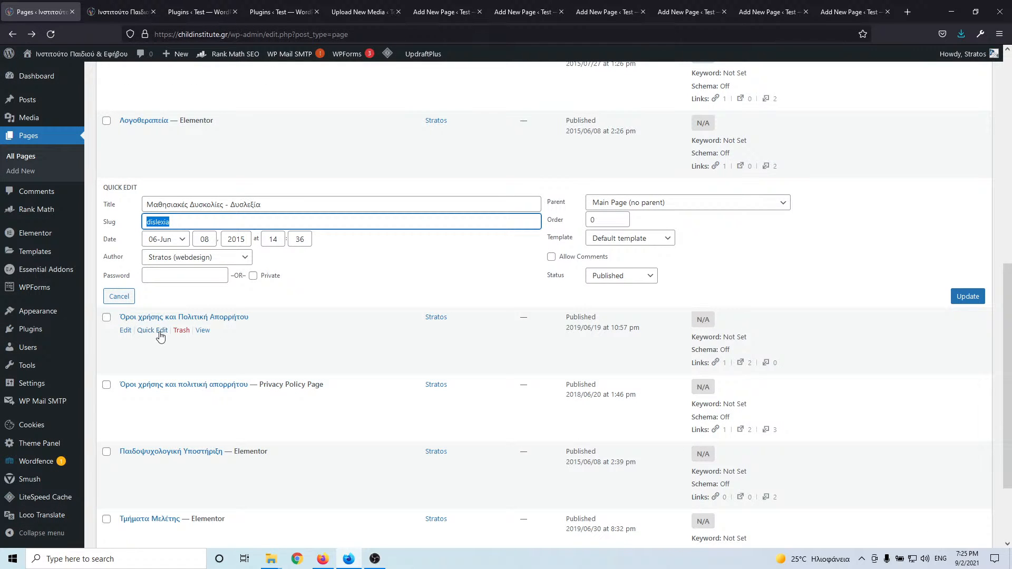
- Close the Δυσλεξία tab and paste the live title 'Όροι χρήσης και Πολιτική Απορρήτου' into a new page
click(152, 330)
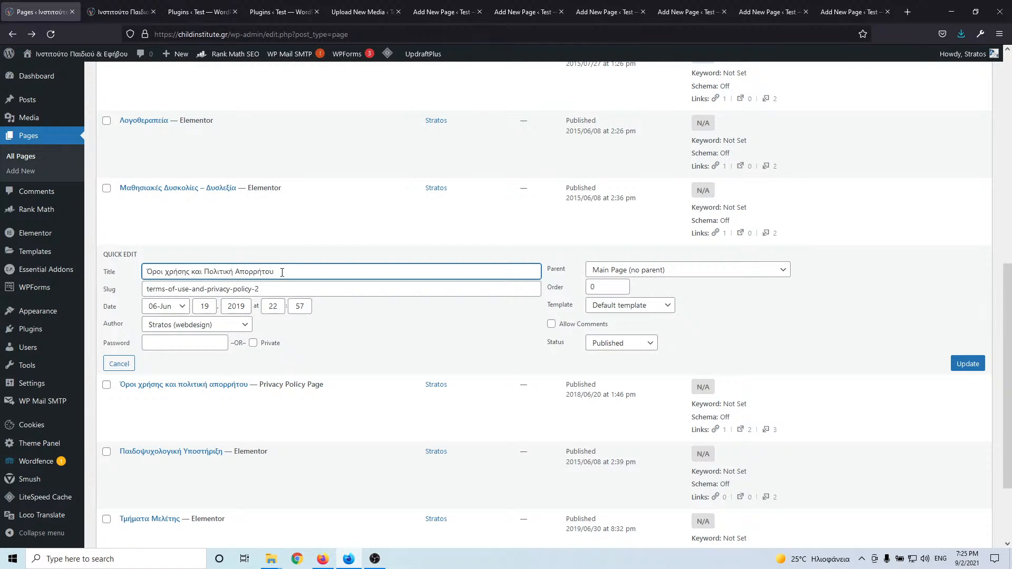
drag(282, 273, 119, 275)
key(ctrl+c)
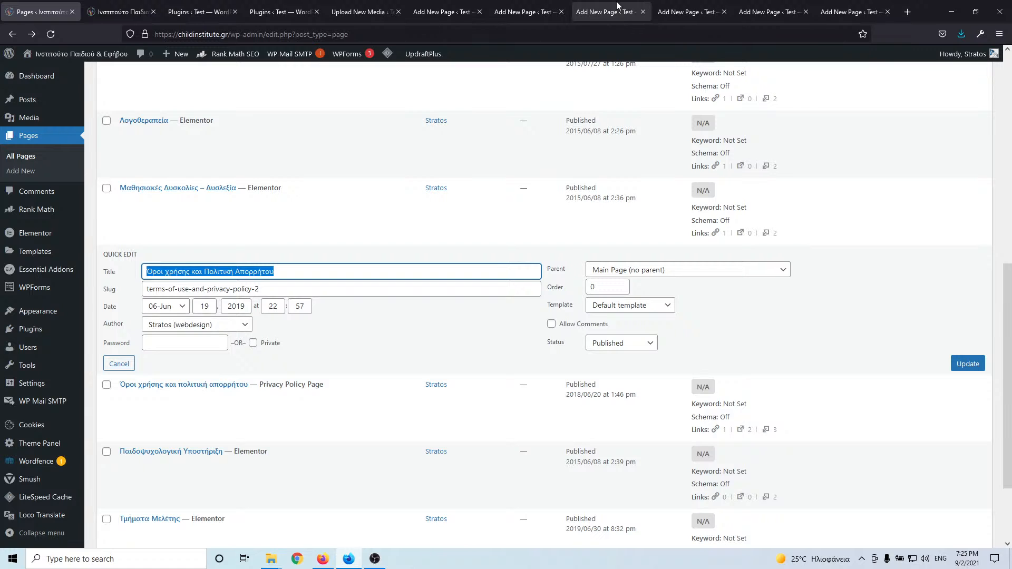
click(502, 12)
click(433, 7)
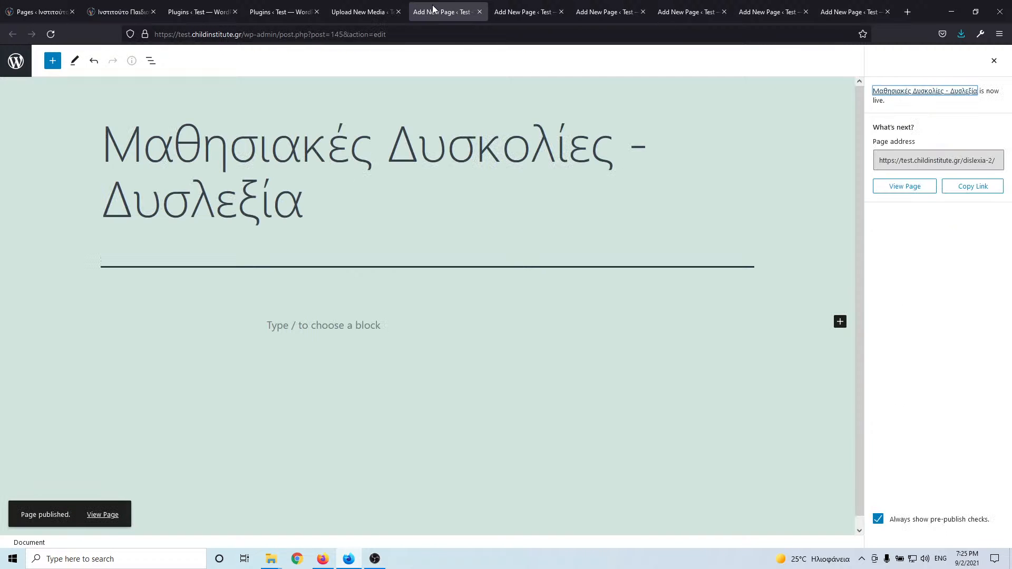
click(479, 12)
key(ctrl+v)
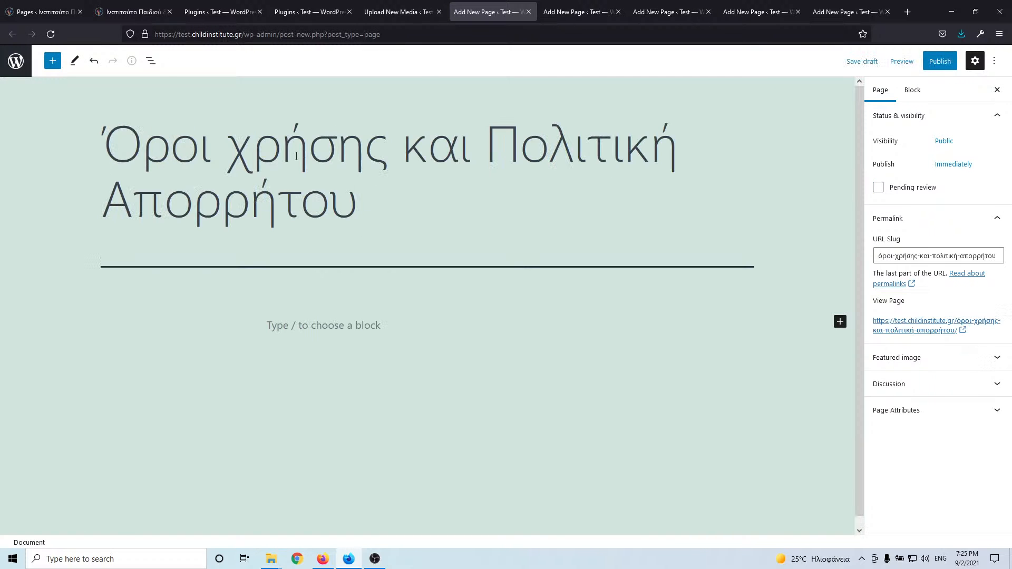
- Set the slug to terms-of-use-and-privacy-policy-2, publish, and close the page's tab
click(24, 6)
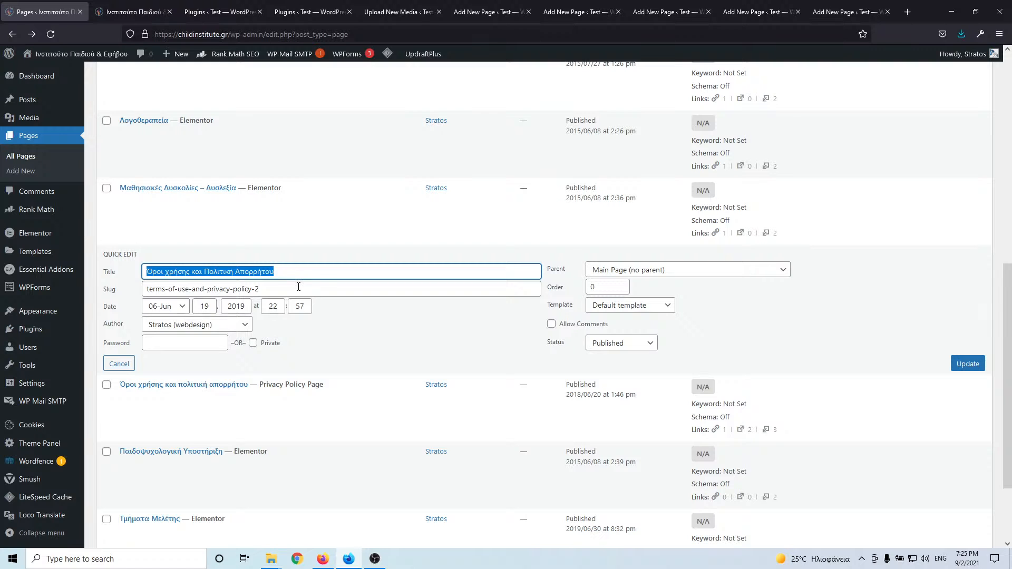
drag(299, 287, 126, 292)
key(ctrl+c)
click(487, 5)
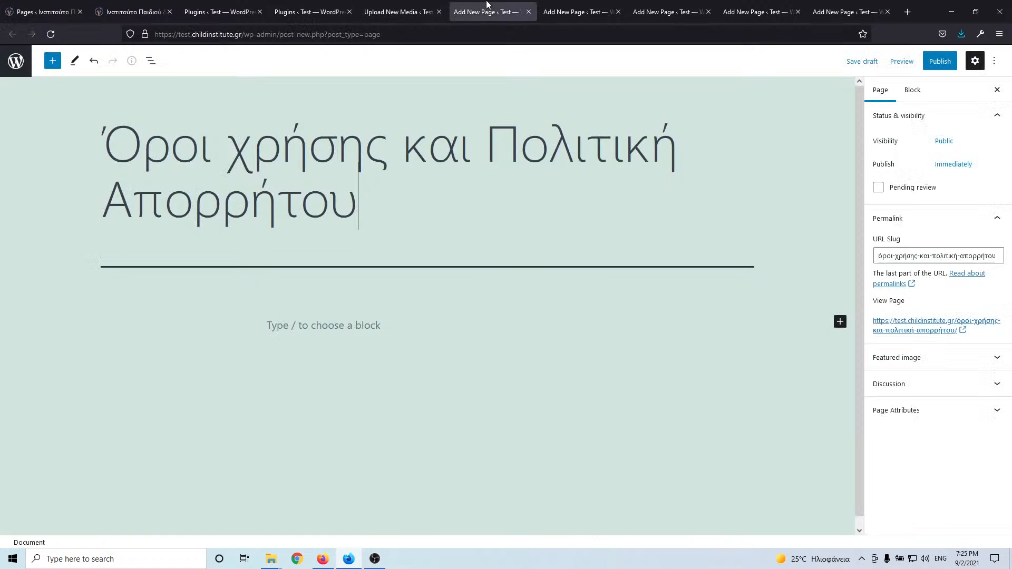
key(ctrl+a)
key(ctrl+v)
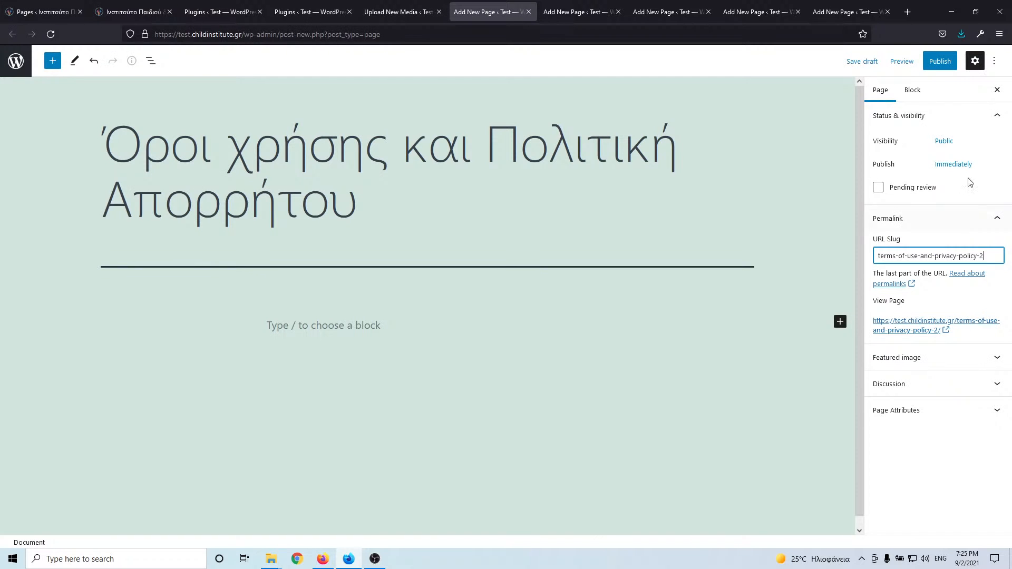
click(938, 61)
click(908, 64)
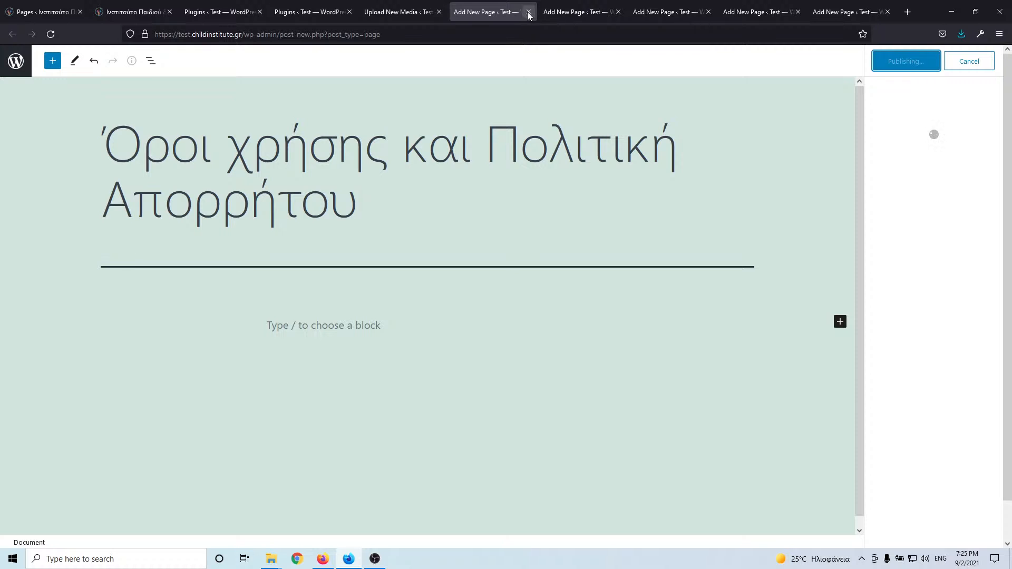
click(529, 12)
click(42, 12)
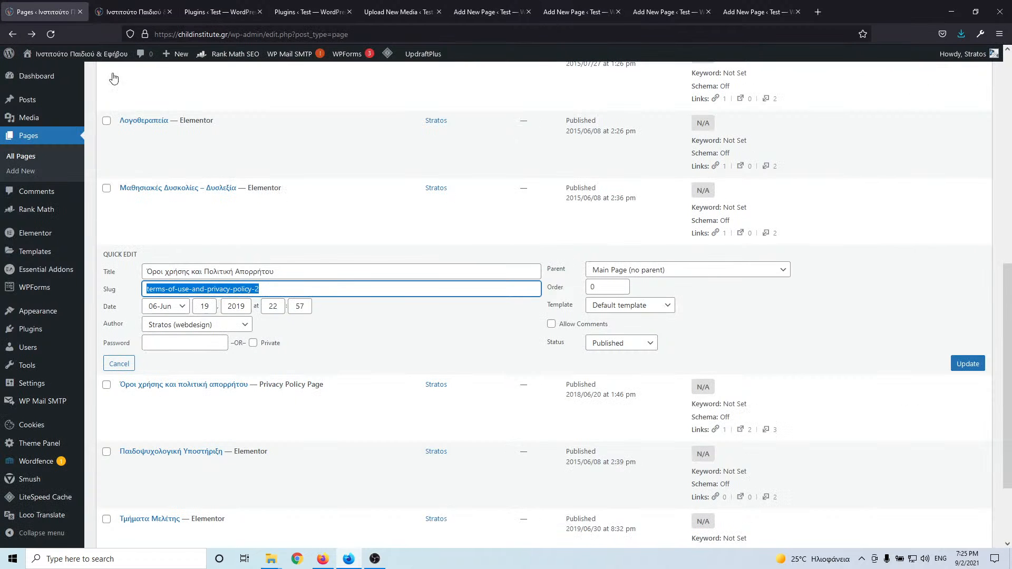
scroll(191, 373, down, 2)
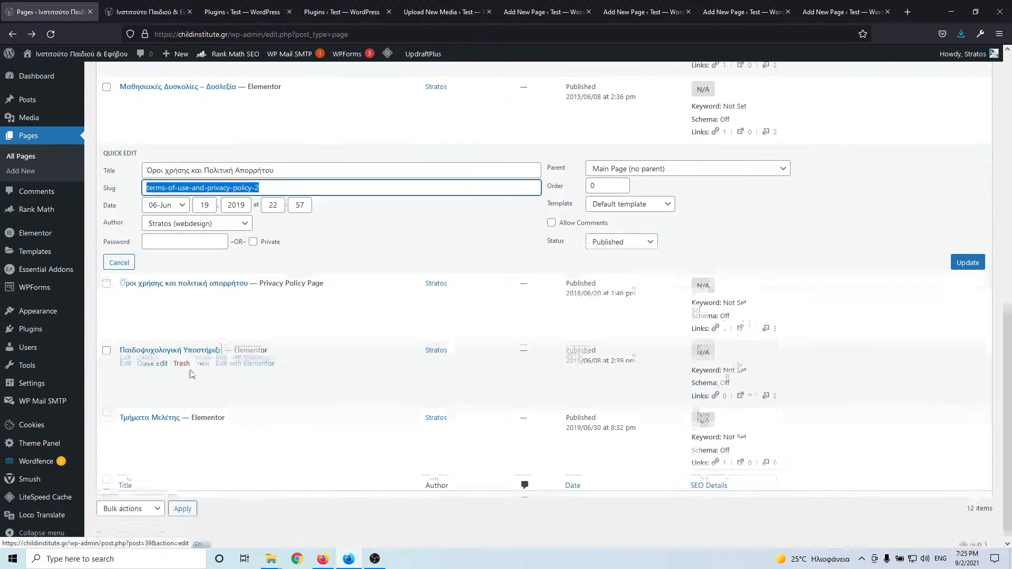
- Paste the live title Παιδοψυχολογική Υποστήριξη into an empty new page
click(145, 356)
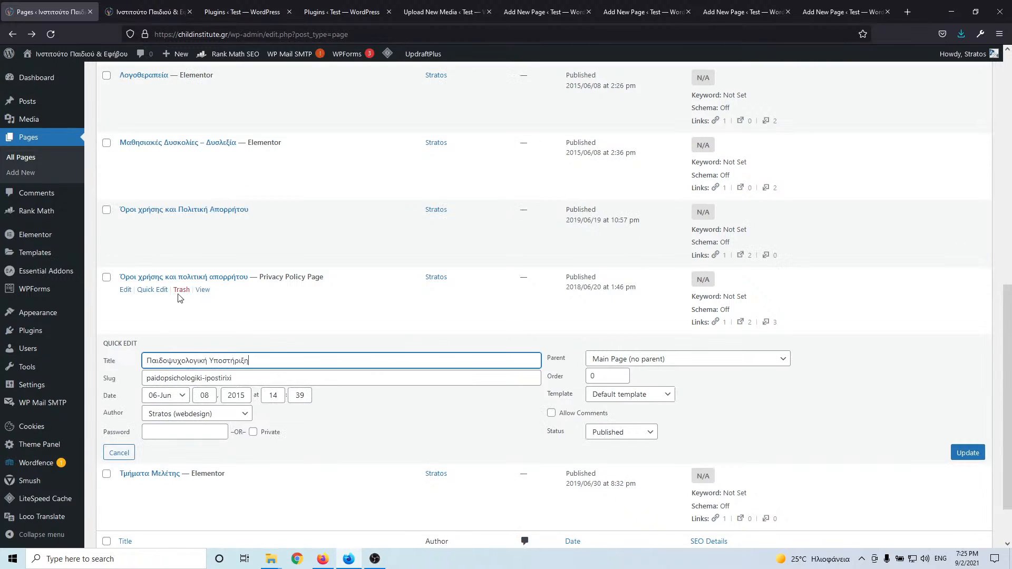
drag(251, 362, 113, 362)
key(ctrl+c)
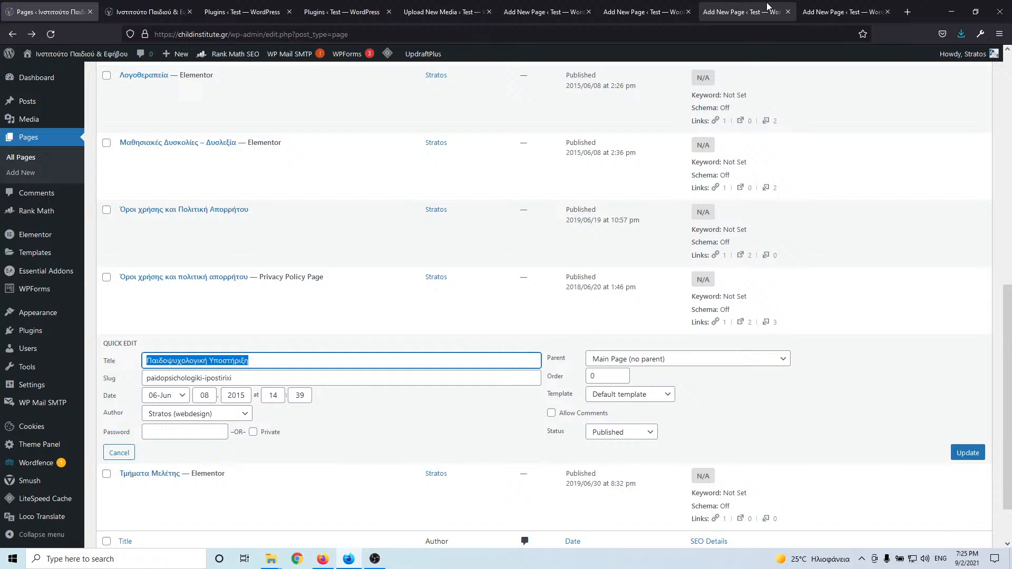
click(653, 14)
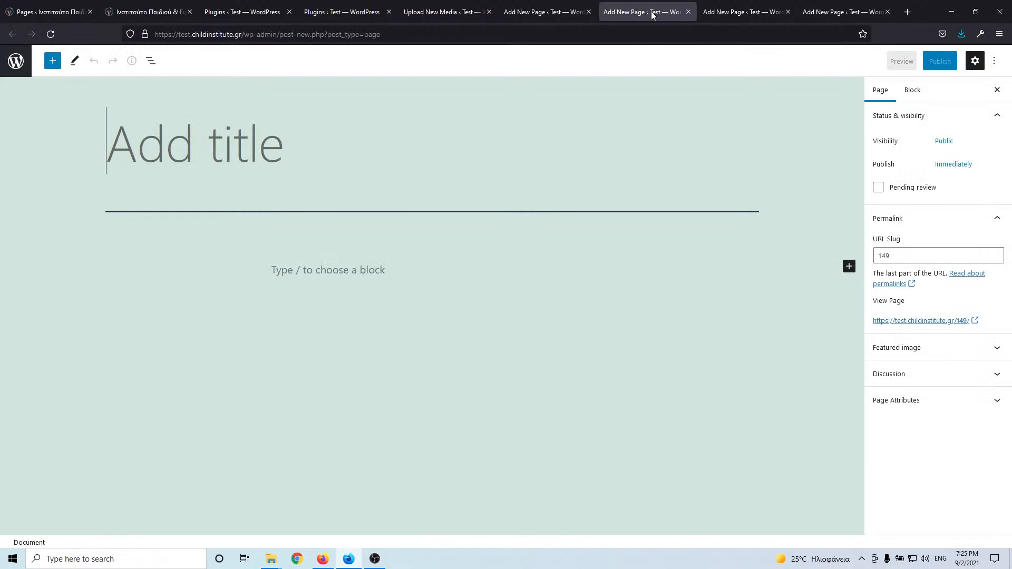
click(540, 12)
click(255, 135)
key(ctrl+v)
- Replace the slug with paidopsichologiki-ipostirixi, publish, and close the page's tab
click(36, 6)
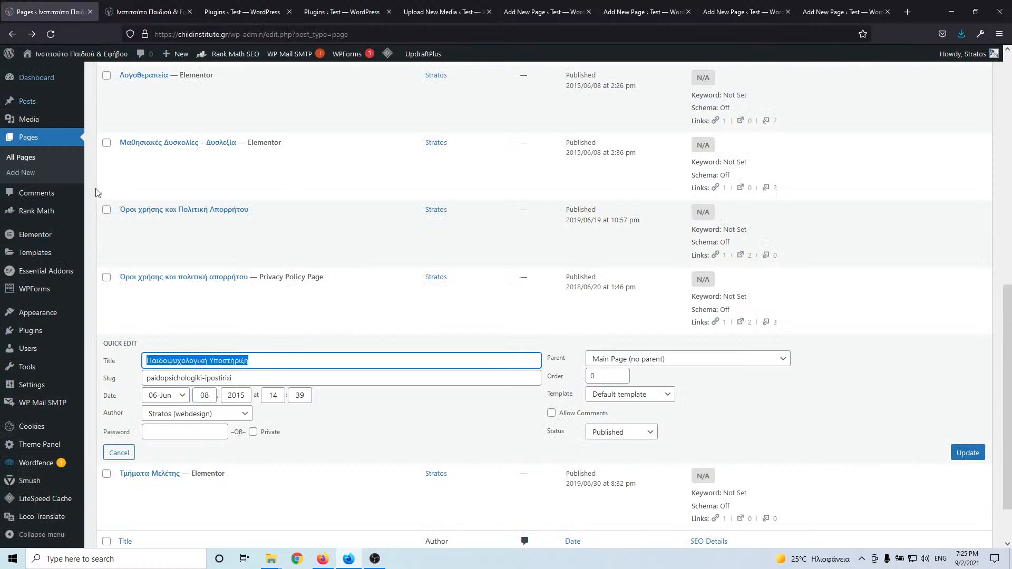
key(Tab)
key(ctrl+c)
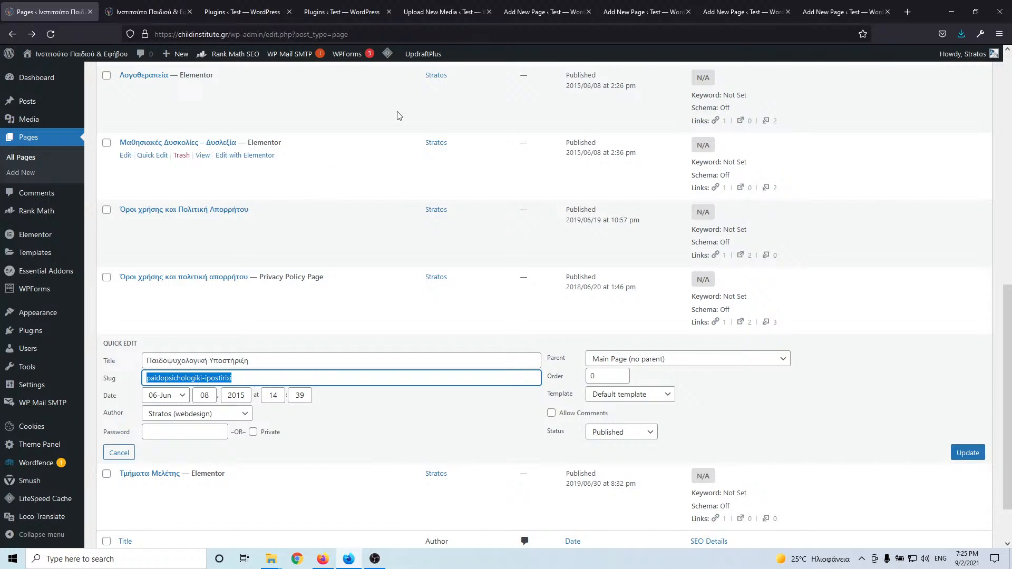
click(544, 12)
click(917, 255)
key(ctrl+a)
key(ctrl+v)
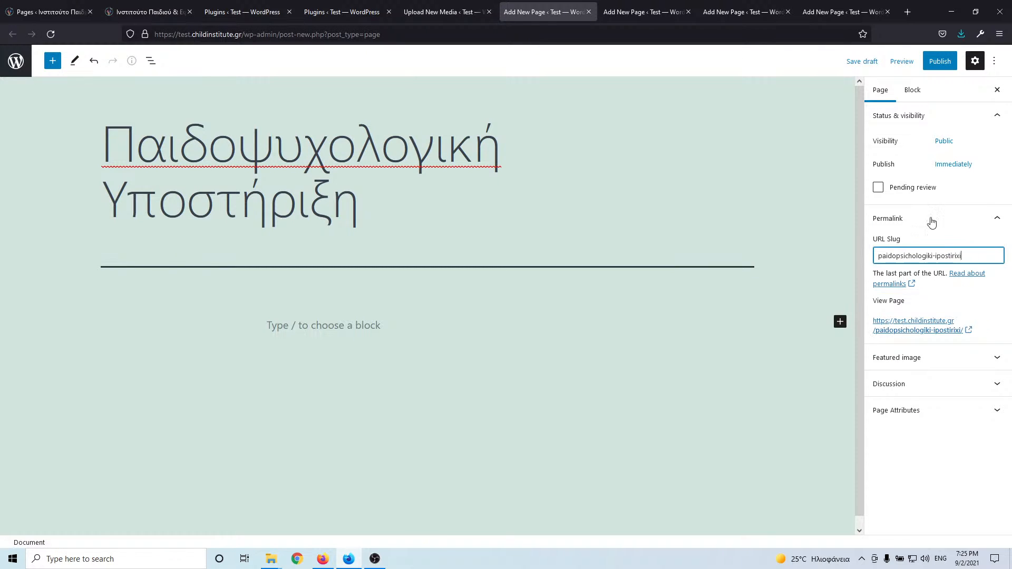
click(940, 62)
click(906, 61)
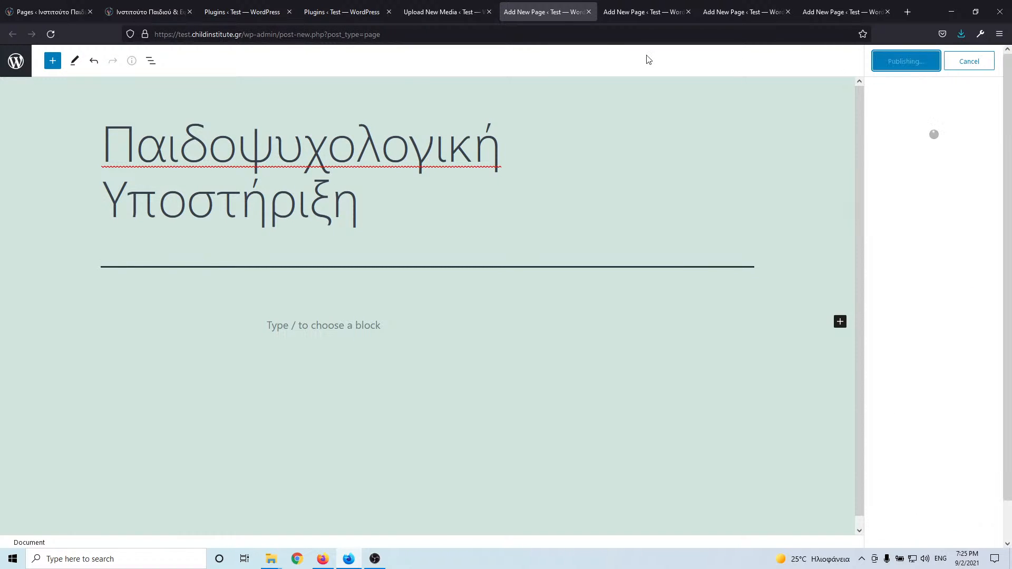
click(589, 12)
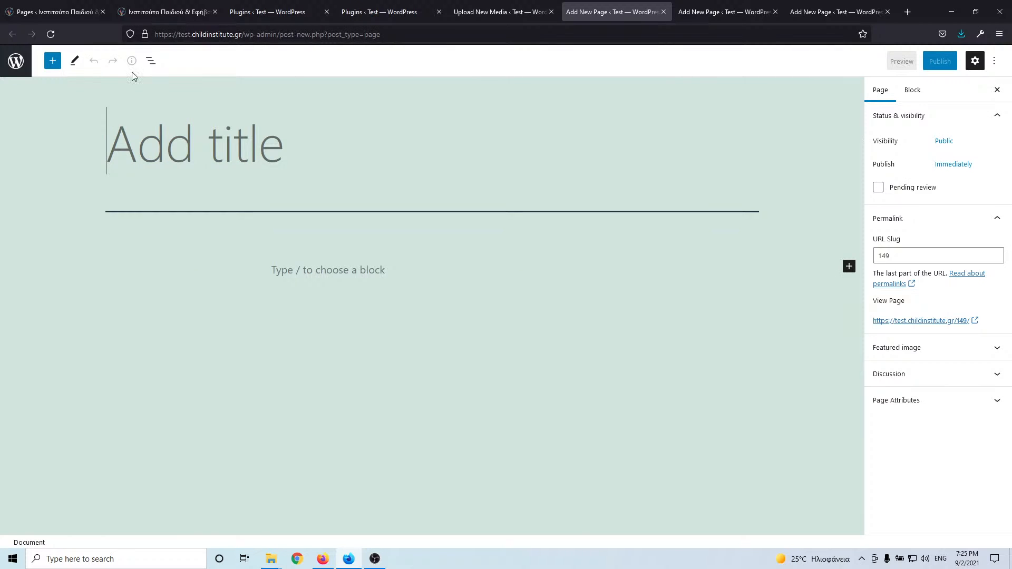
click(55, 11)
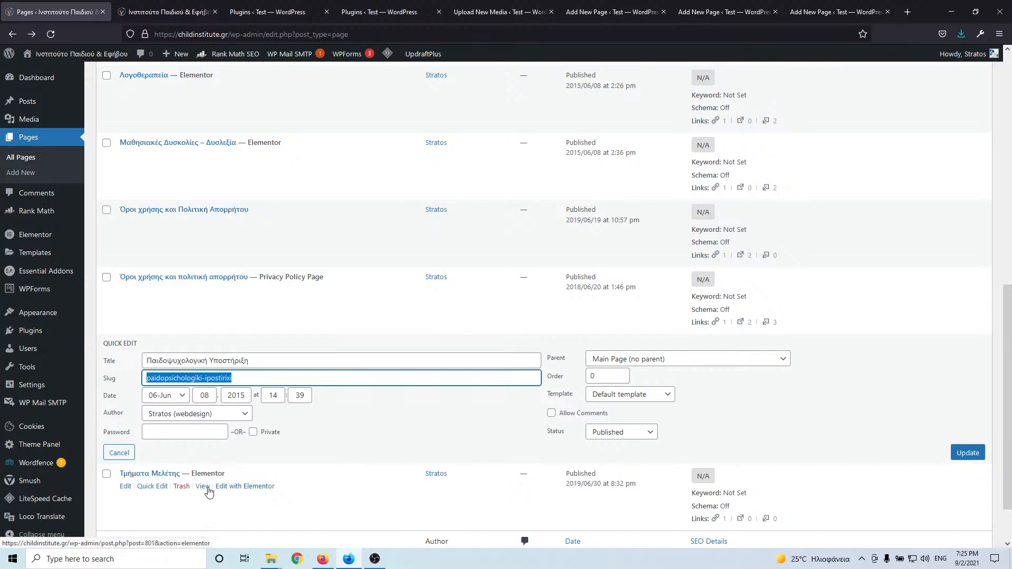
- Paste the live title Τμήματα Μελέτης into an empty new page and select its Greek slug
click(152, 486)
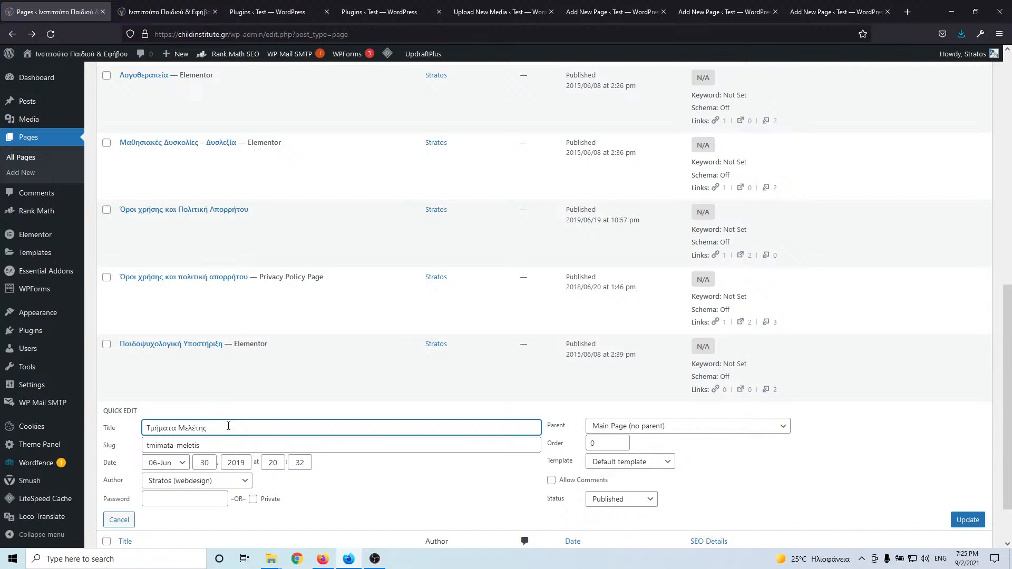
drag(228, 426, 145, 426)
key(ctrl+c)
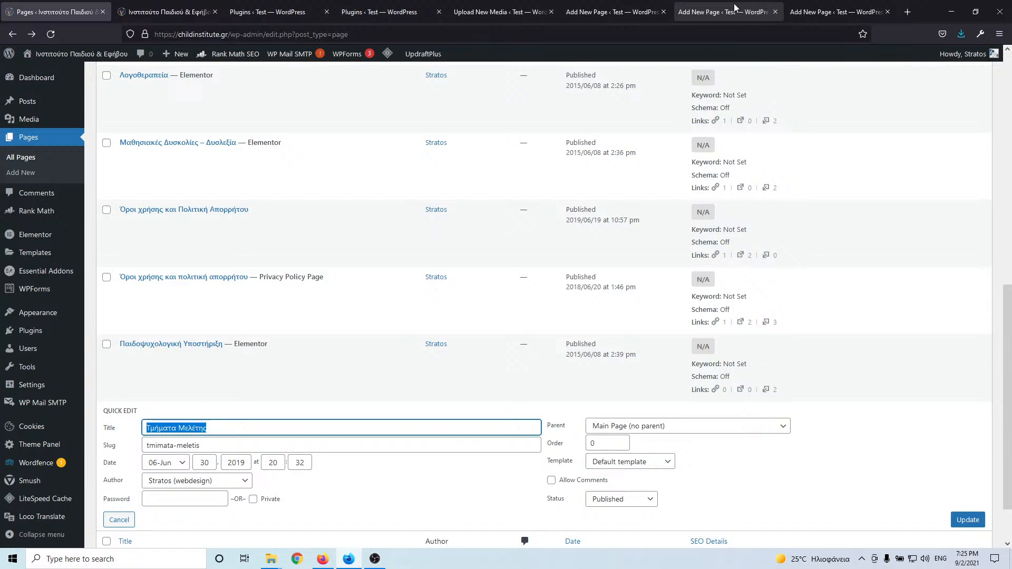
click(627, 10)
key(ctrl+v)
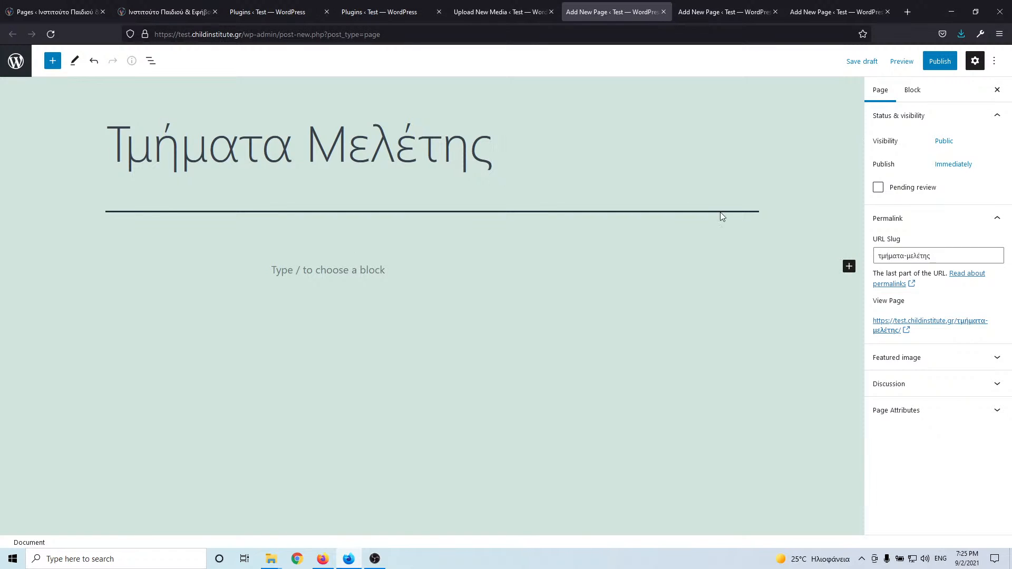
click(912, 255)
key(ctrl+a)
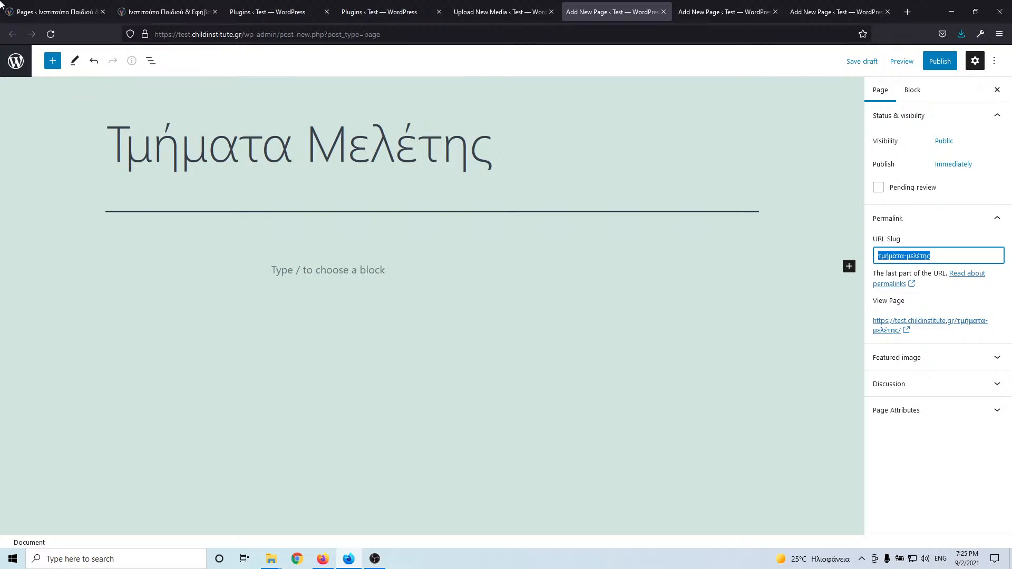
- Replace the slug with tmimata-meletis from the live page and publish
click(38, 13)
click(121, 443)
key(ctrl+c)
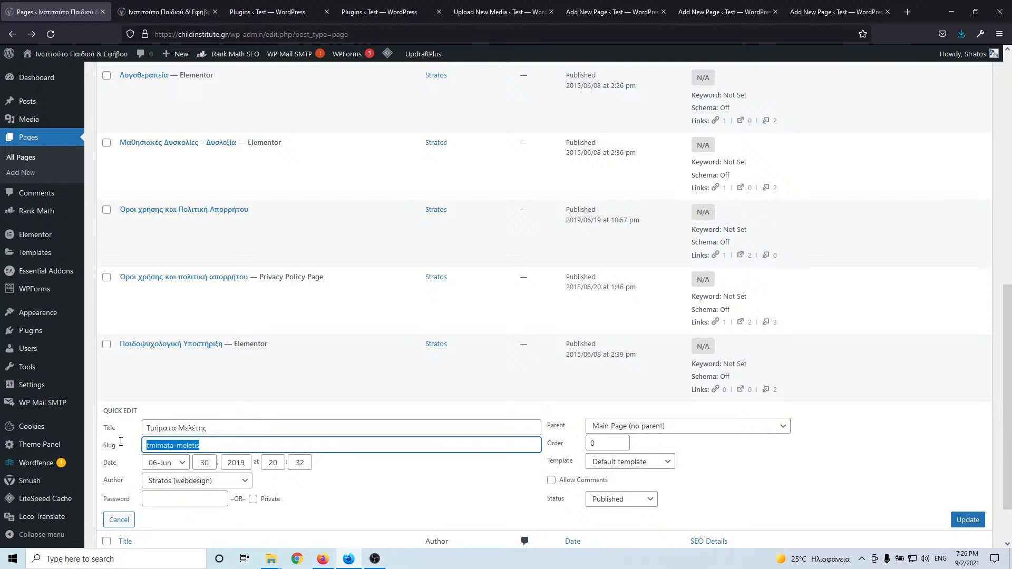
click(611, 12)
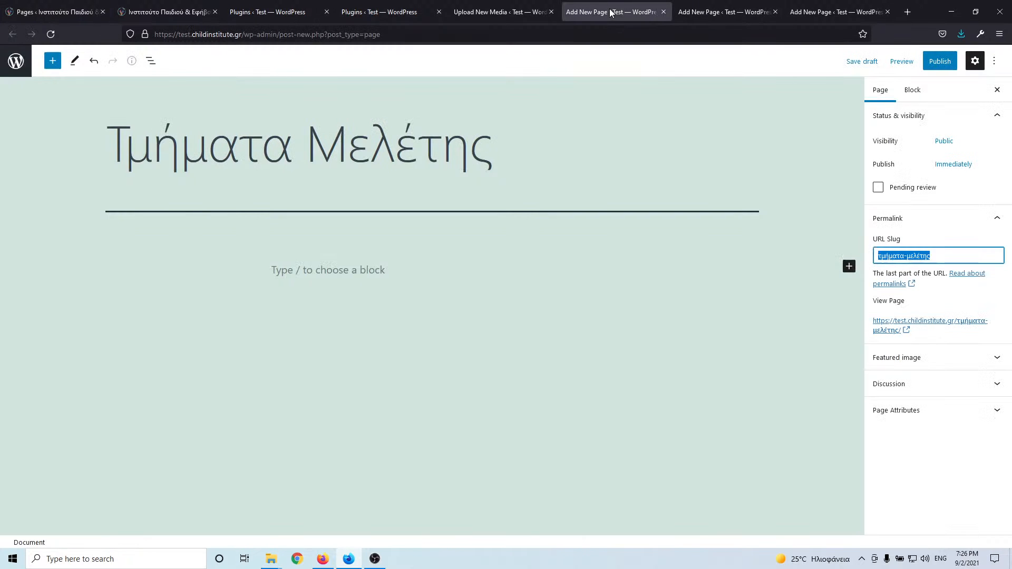
key(ctrl+v)
key(ctrl+s)
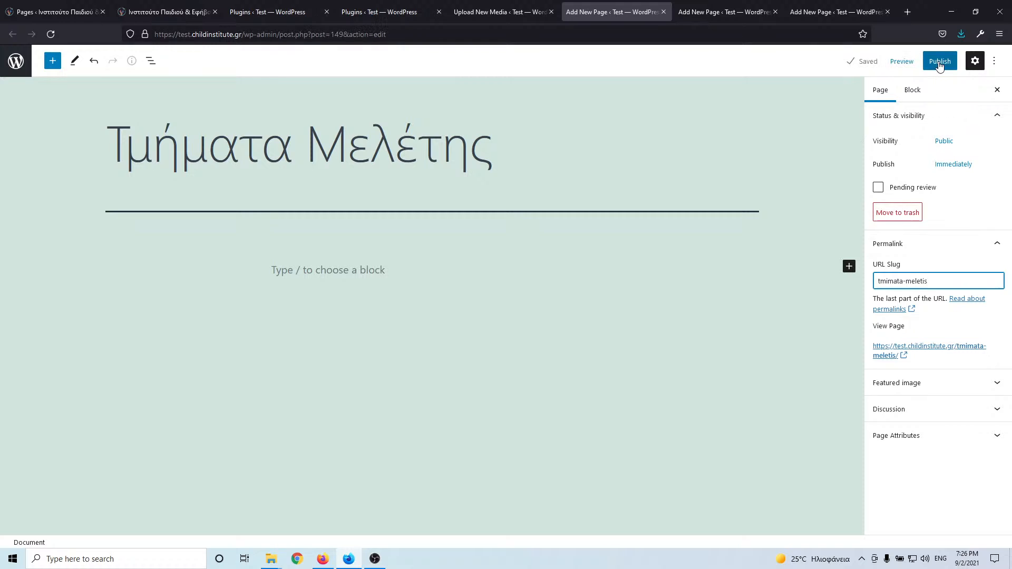
click(941, 62)
click(908, 62)
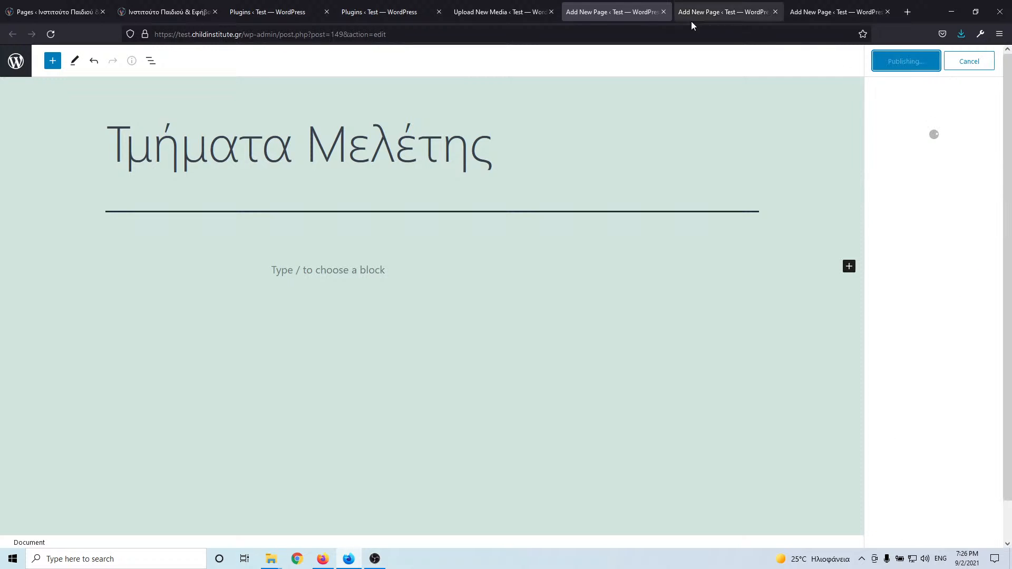
- Close the published page's tab and the two unused new-page tabs
click(663, 10)
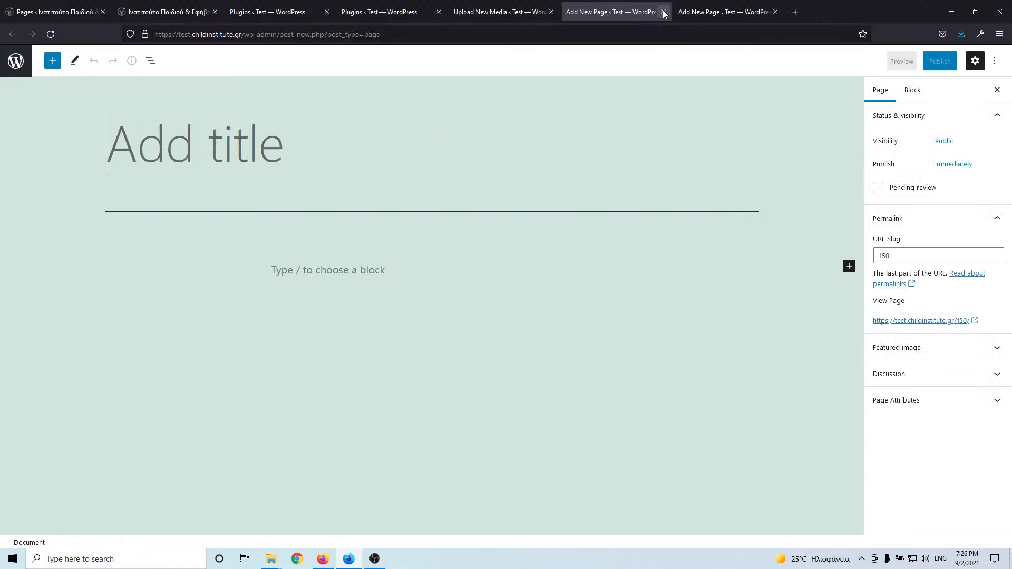
click(663, 10)
click(663, 11)
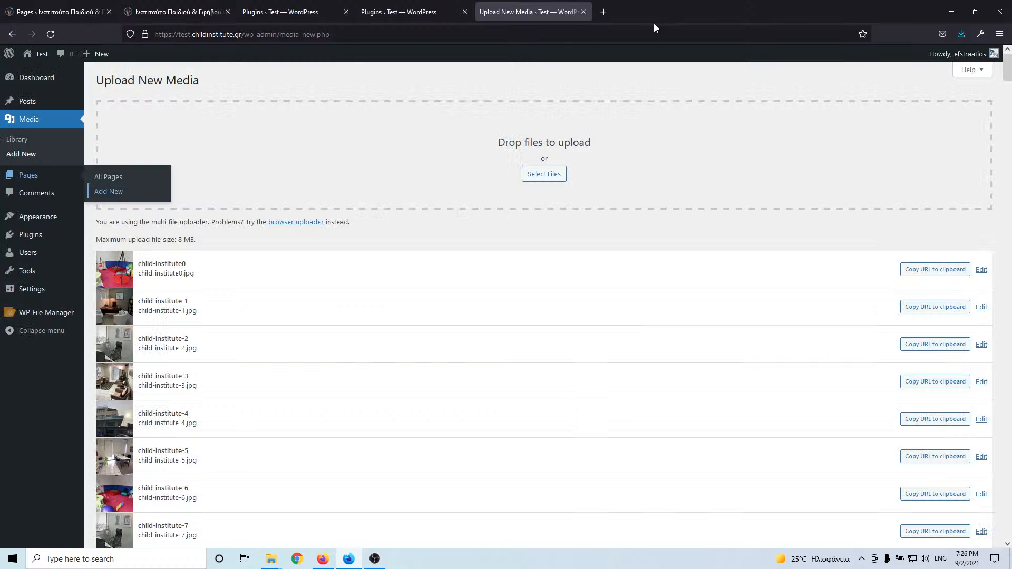
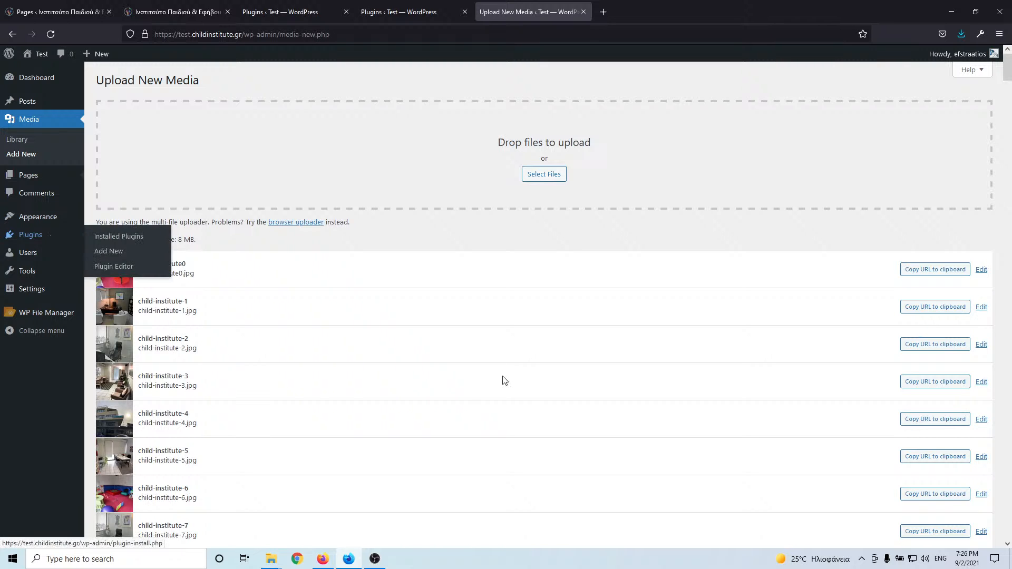
- Open the test site's Installed Plugins list in a new tab
scroll(520, 377, down, 10)
scroll(519, 377, down, 20)
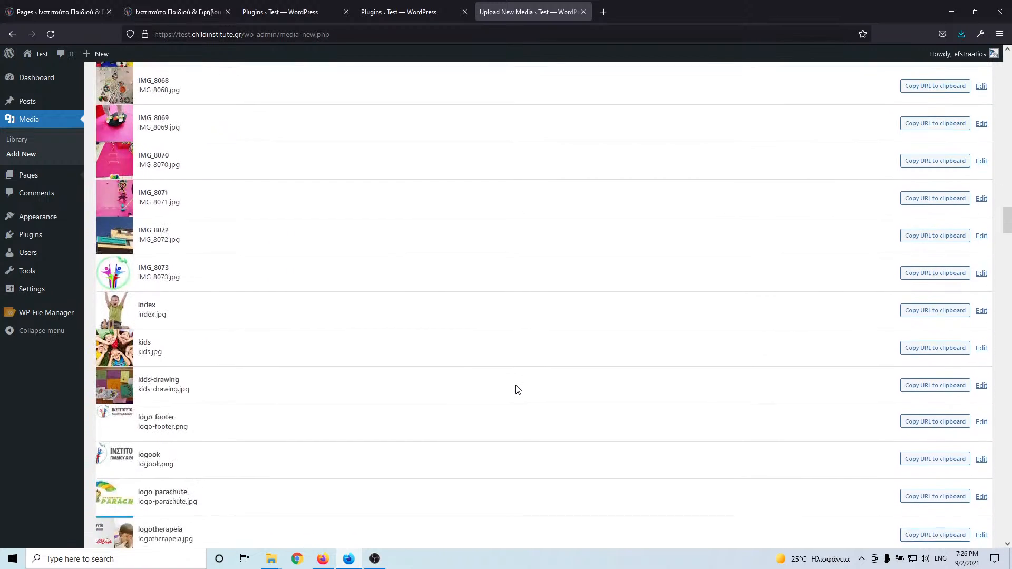
drag(1008, 245, 1007, 360)
scroll(399, 258, up, 10)
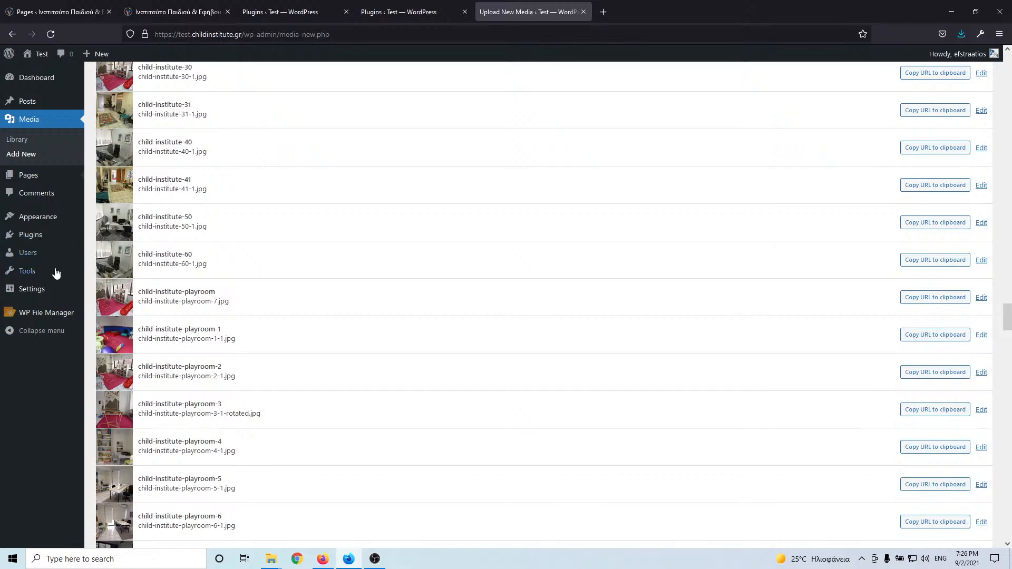
mouse_move(30, 240)
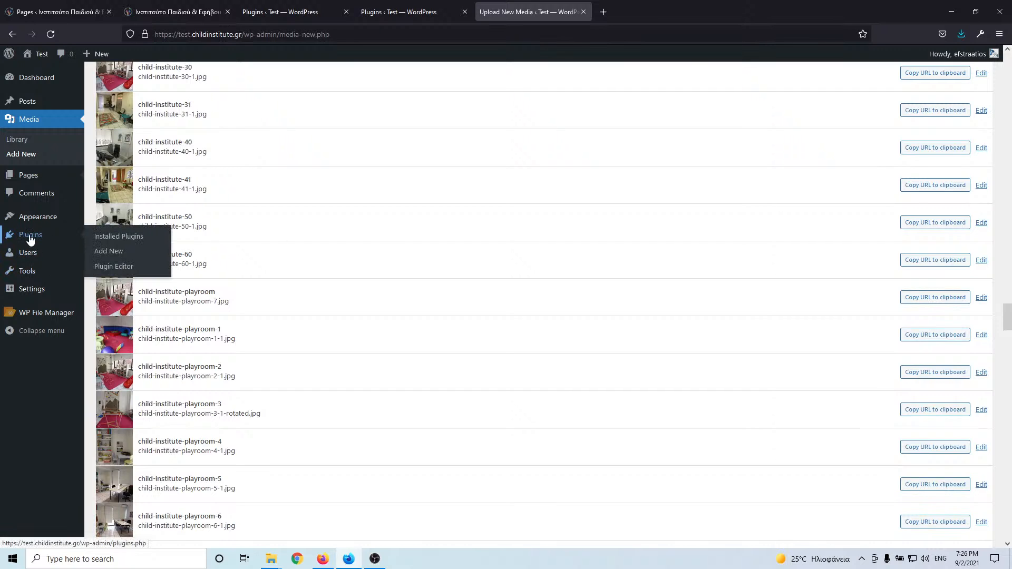
middle_click(109, 239)
- Activate the Oxygen plugin and set it up as a Blank Install
click(651, 12)
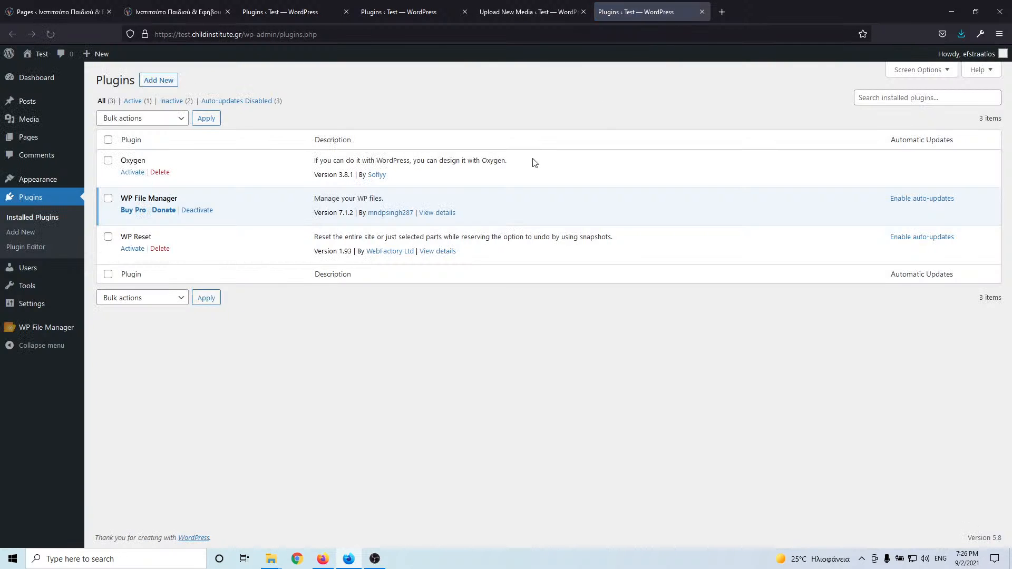
click(132, 174)
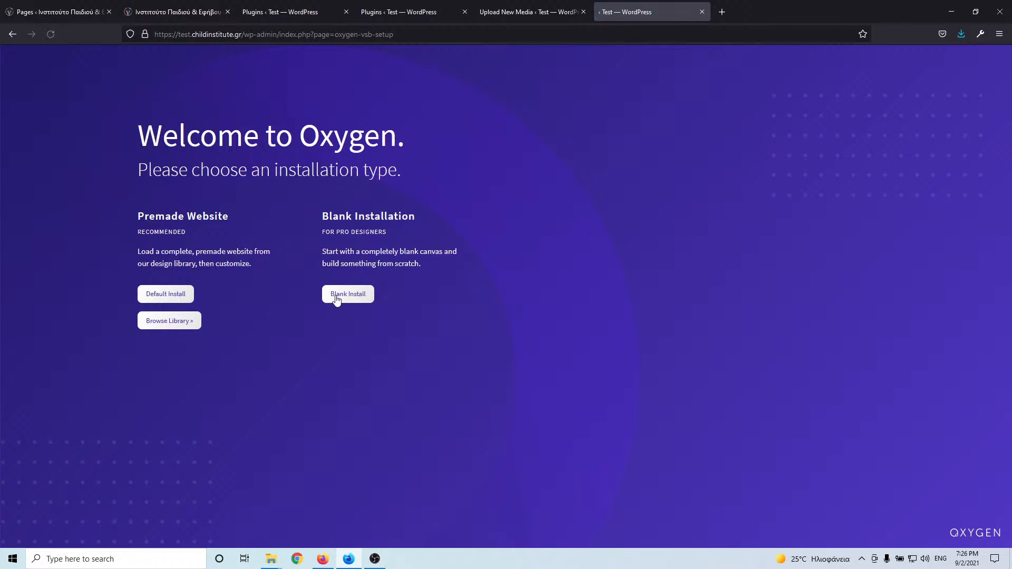
click(343, 298)
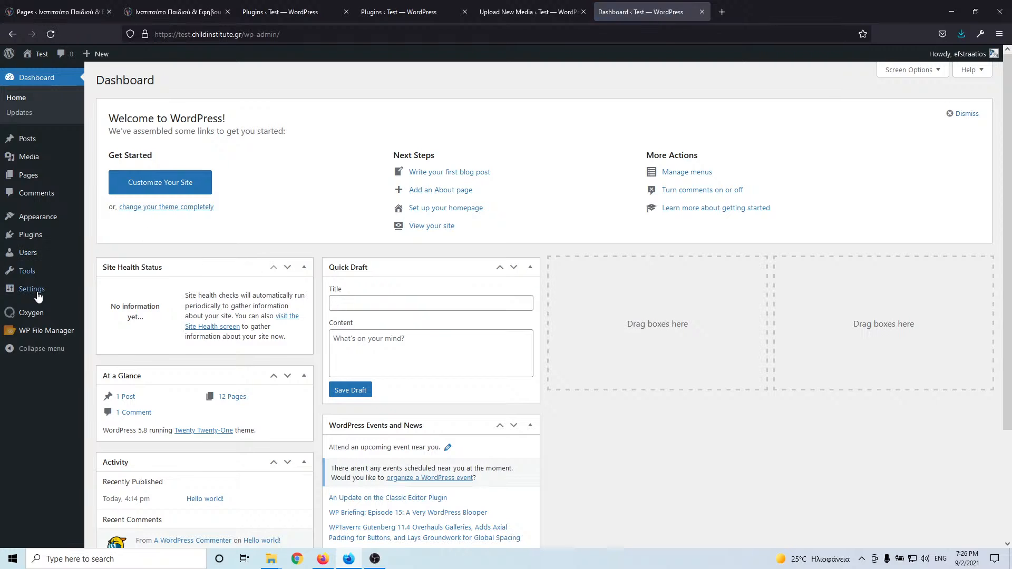
- Open General Settings on both the test site and the live site
mouse_move(32, 290)
click(108, 291)
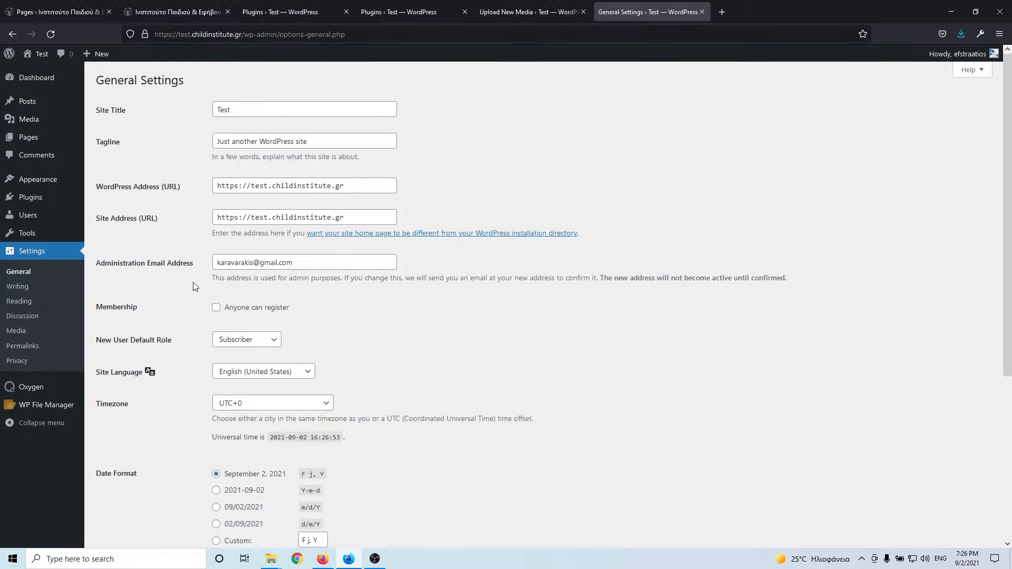
scroll(194, 284, down, 4)
scroll(193, 286, up, 4)
click(65, 15)
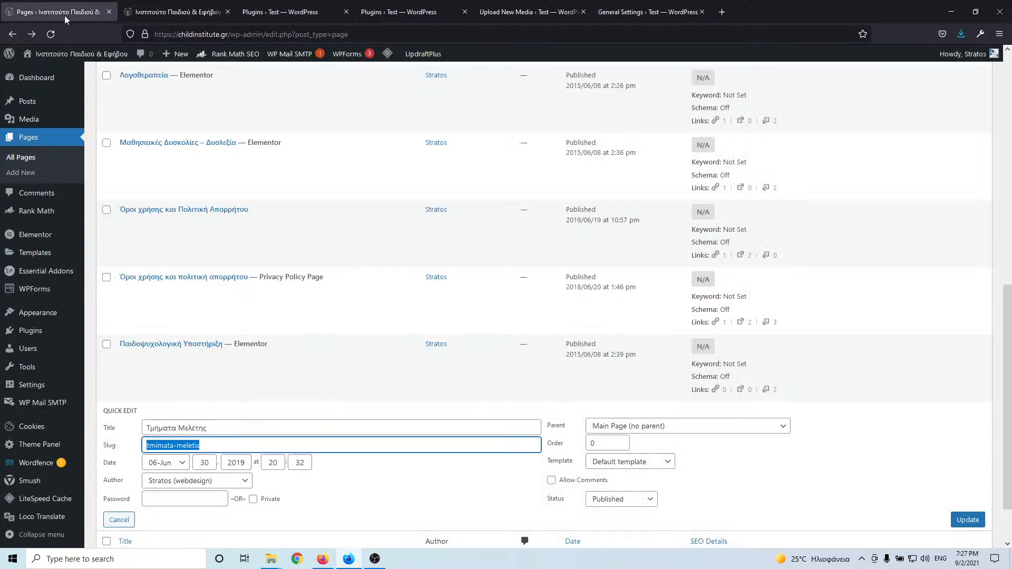
mouse_move(52, 302)
mouse_move(55, 387)
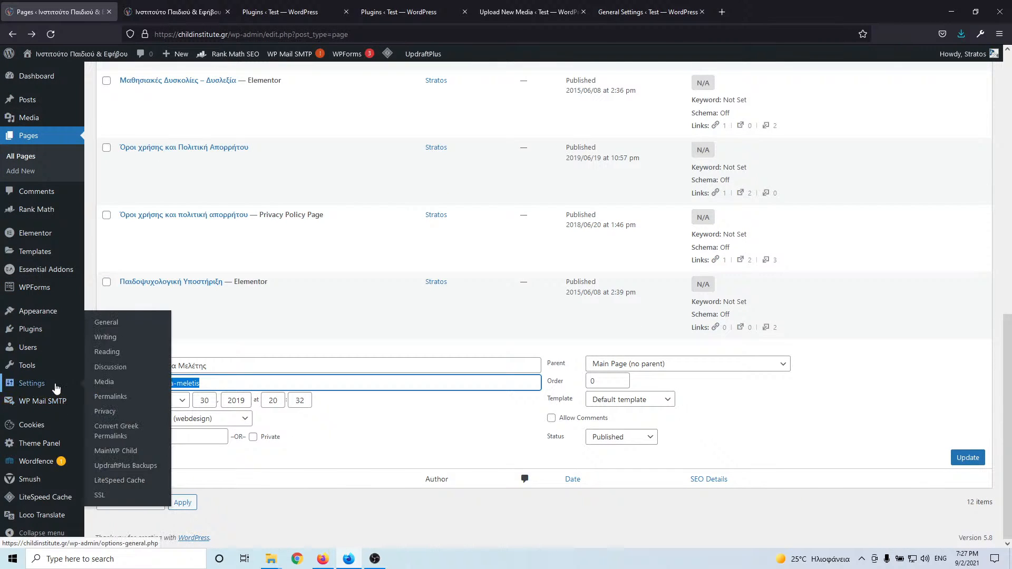
click(114, 327)
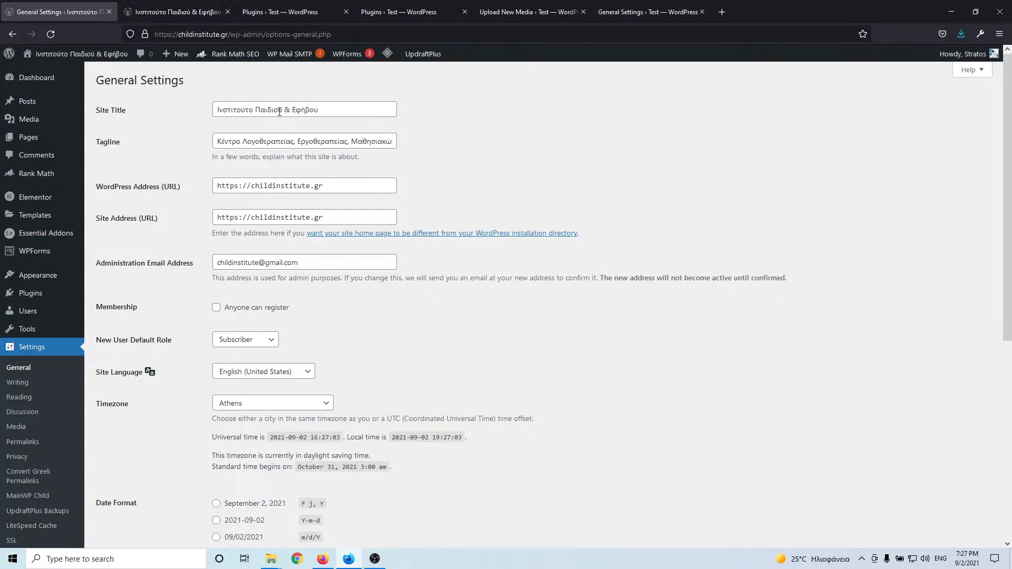
- Copy the live Site Title 'Ινστιτούτο Παιδιού & Εφήβου' over the test site's title 'Test'
triple_click(279, 111)
double_click(279, 111)
triple_click(276, 110)
key(ctrl+c)
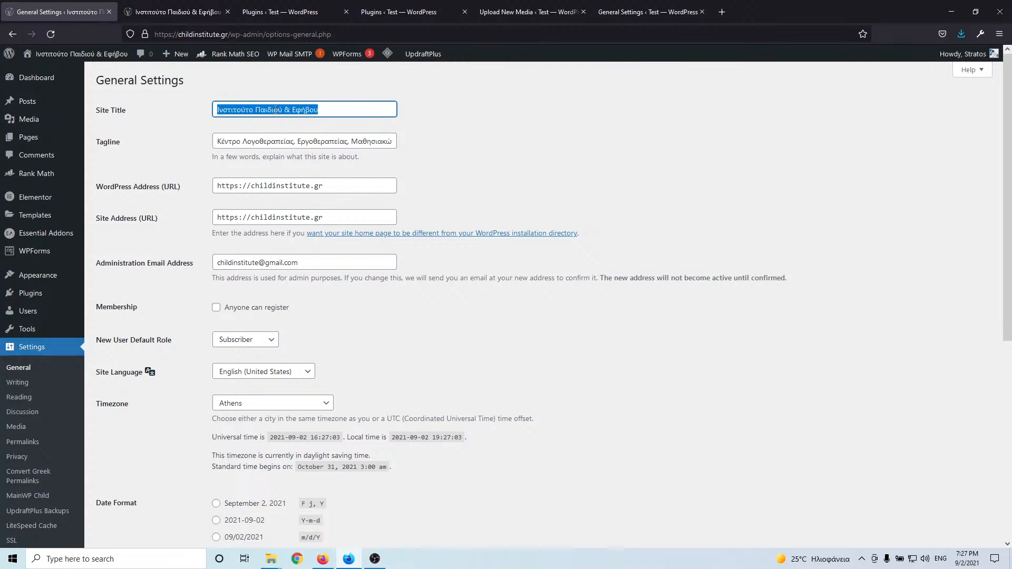
click(628, 11)
double_click(237, 110)
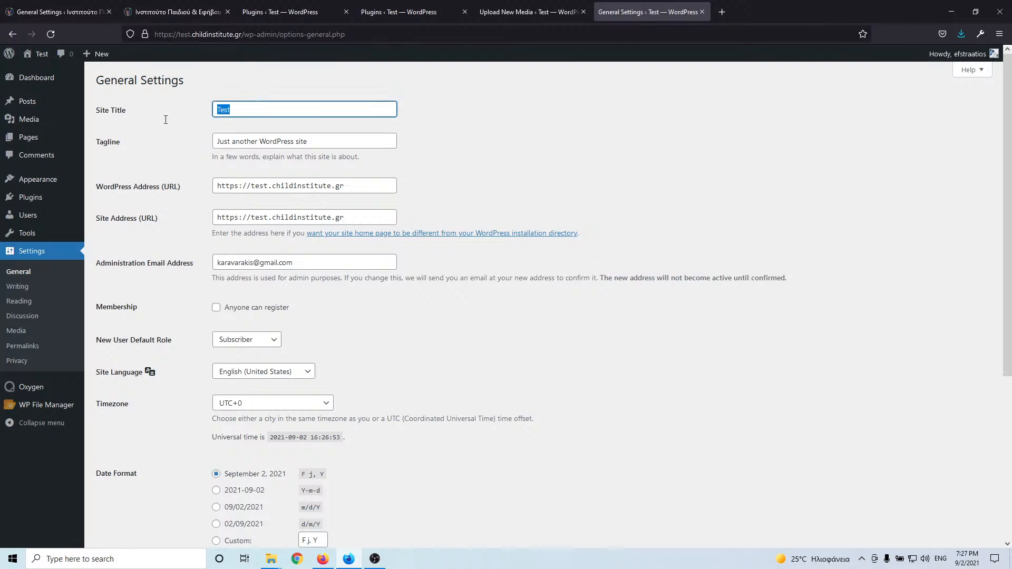
key(ctrl+v)
- Copy the live site's Tagline into the test site's Tagline field
click(43, 11)
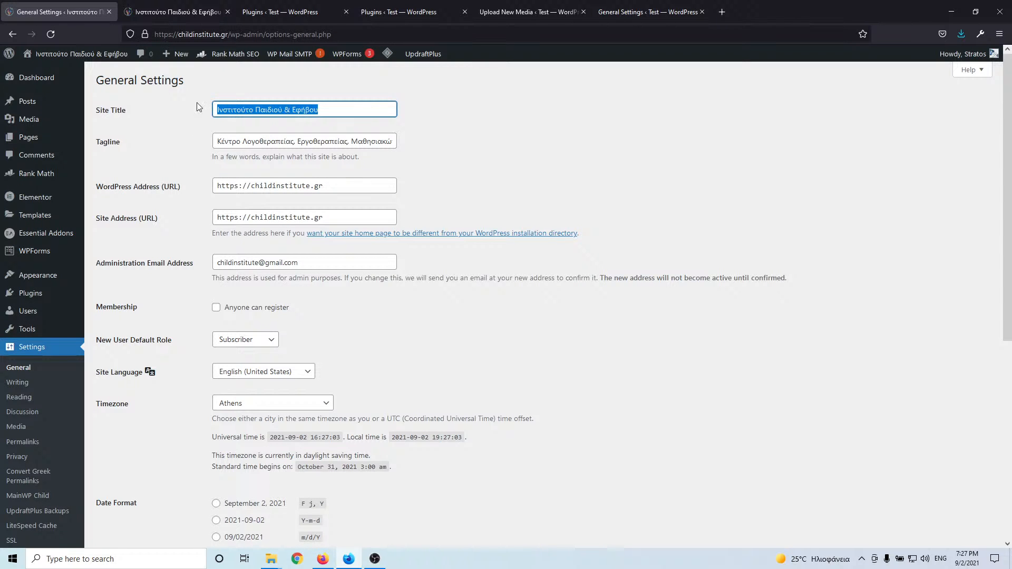
triple_click(251, 138)
click(628, 11)
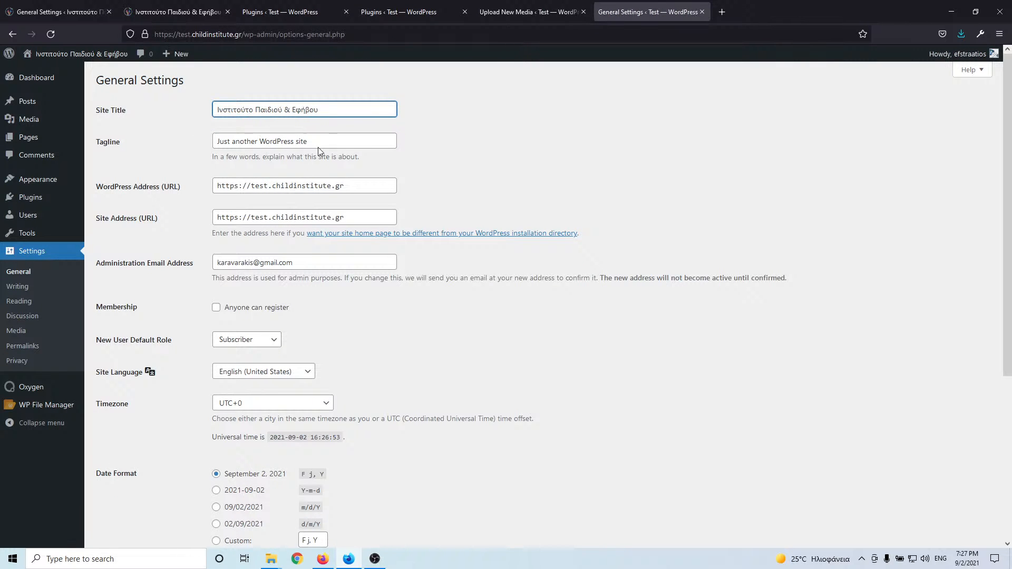
drag(317, 141, 215, 141)
key(ctrl+v)
click(63, 12)
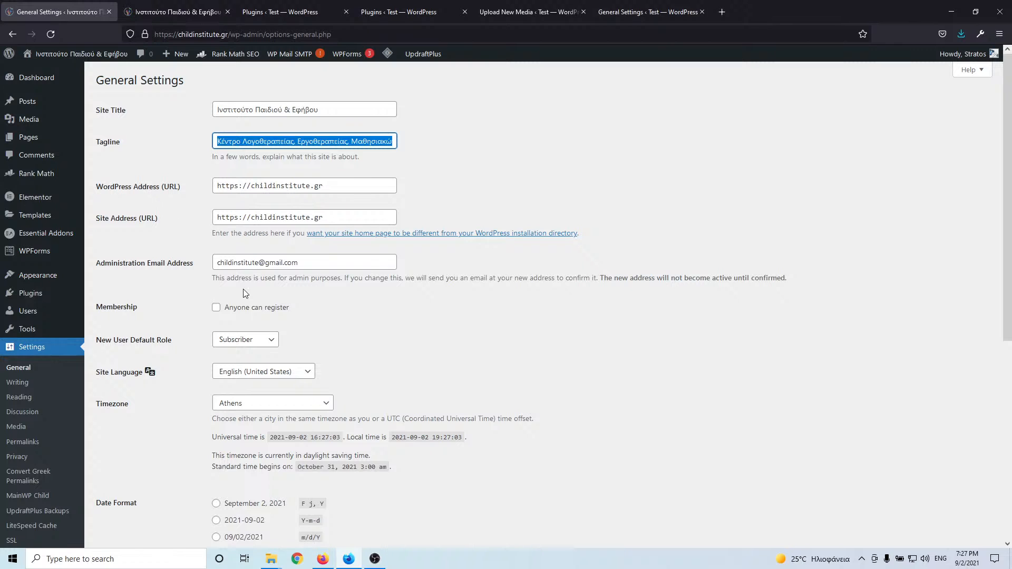
- Set the test site's timezone to Athens
scroll(189, 292, down, 4)
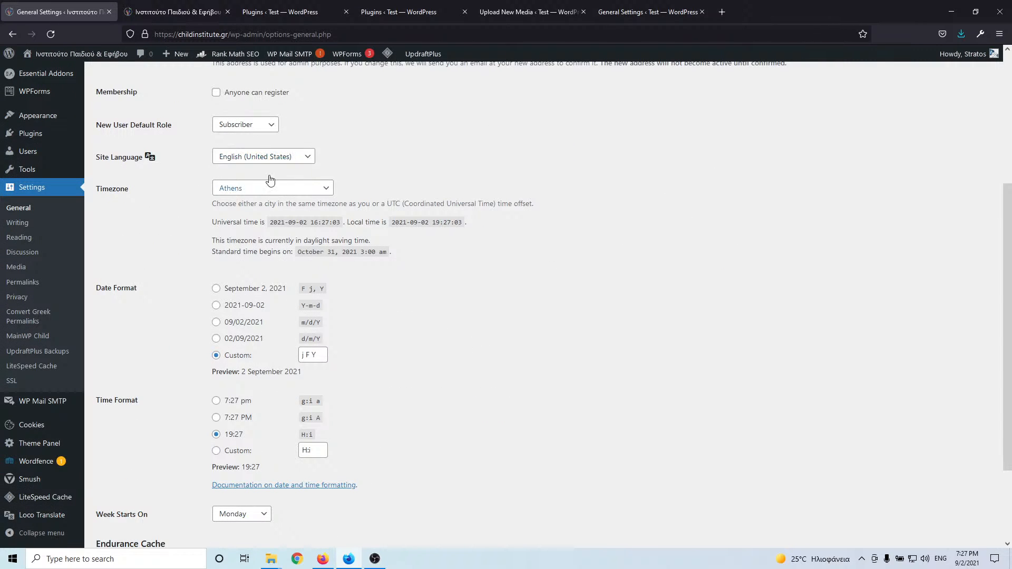
click(627, 11)
scroll(248, 323, down, 3)
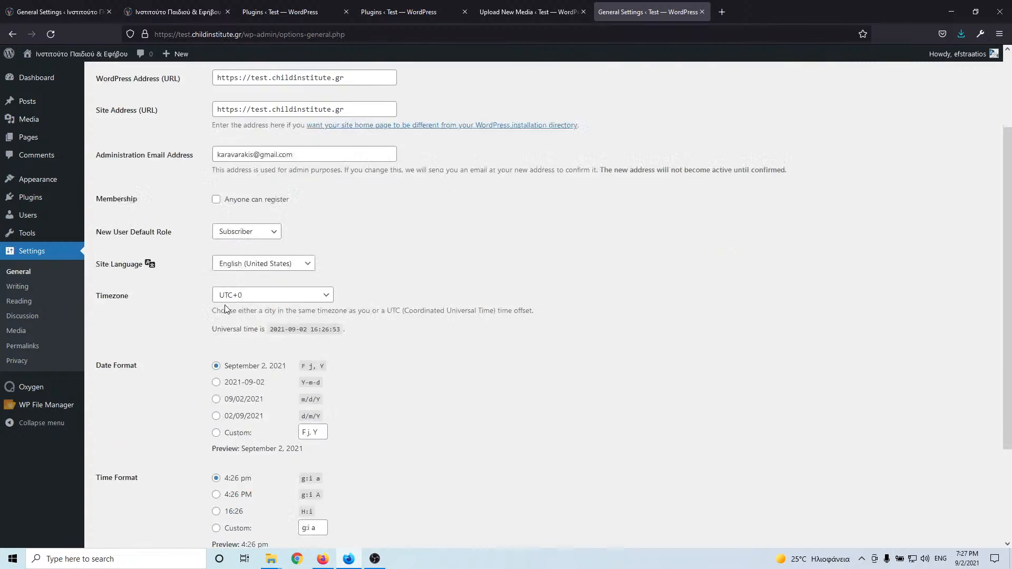
click(263, 215)
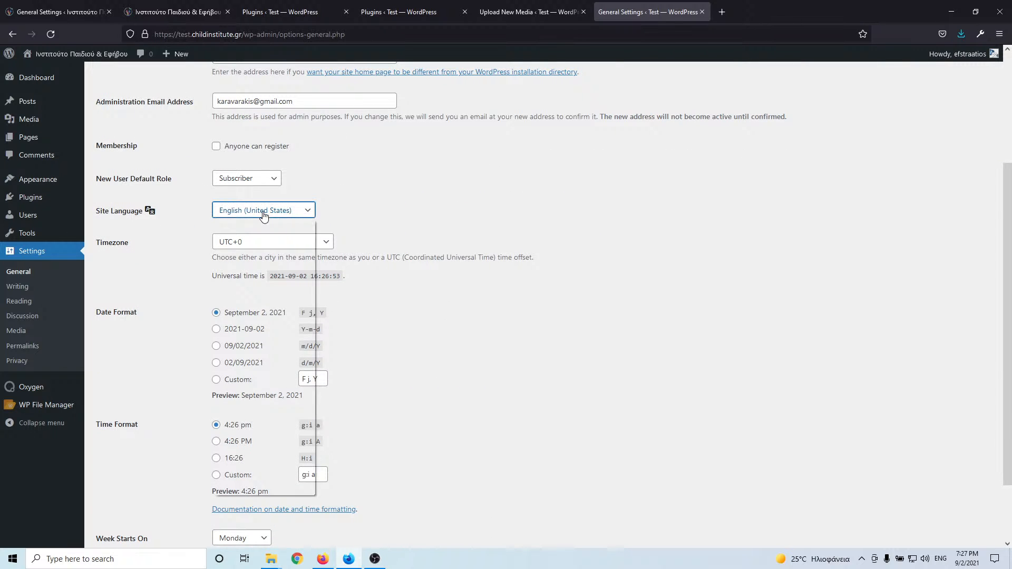
click(197, 207)
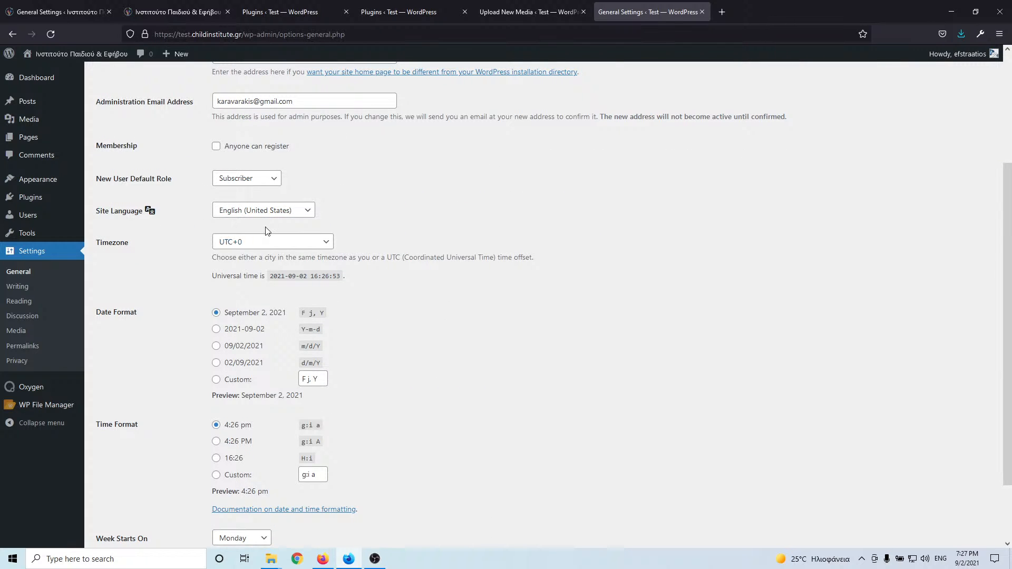
click(264, 248)
scroll(289, 305, down, 3)
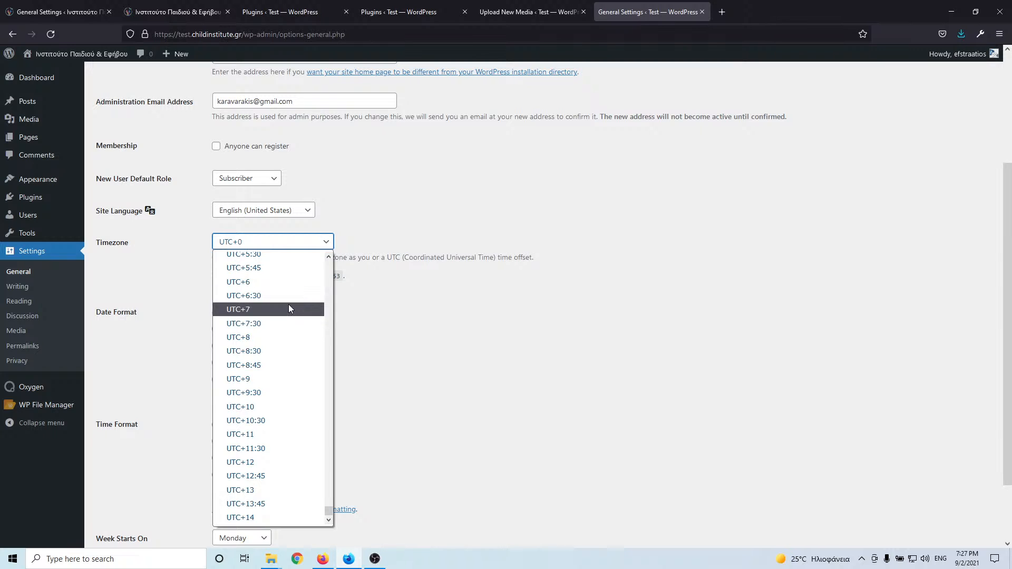
scroll(288, 304, up, 12)
scroll(289, 312, up, 10)
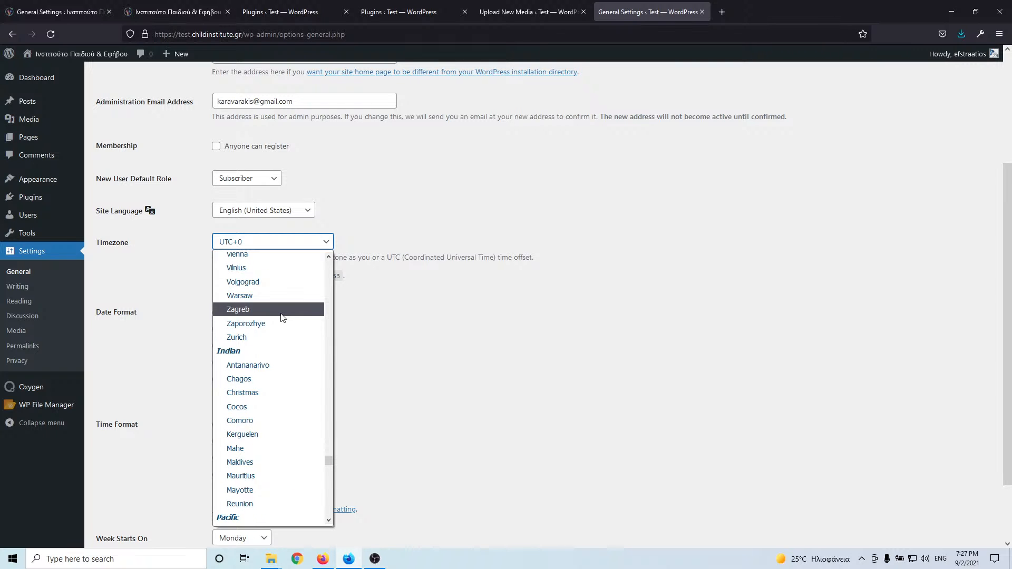
scroll(283, 317, up, 15)
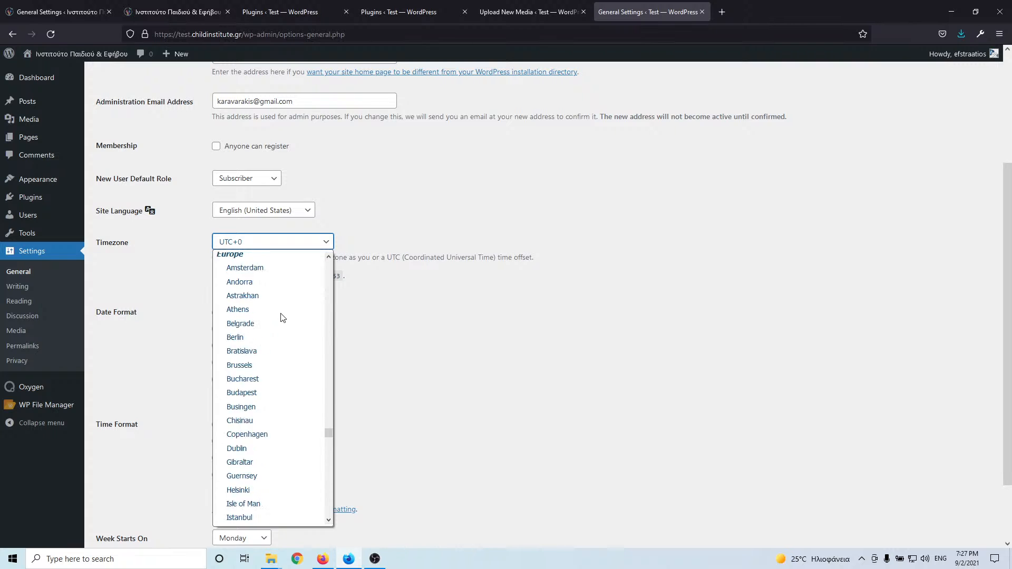
scroll(283, 317, up, 20)
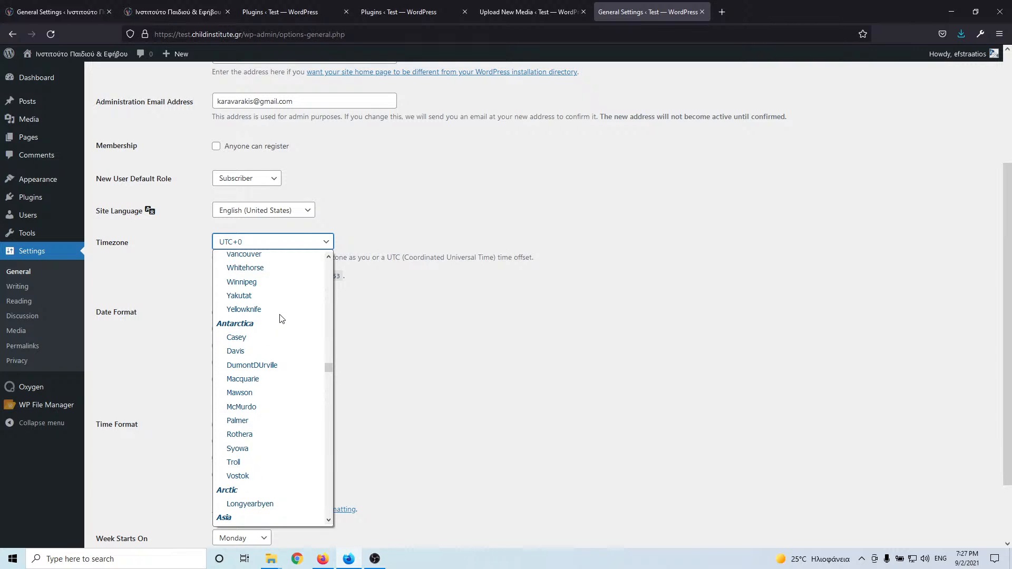
scroll(282, 318, up, 8)
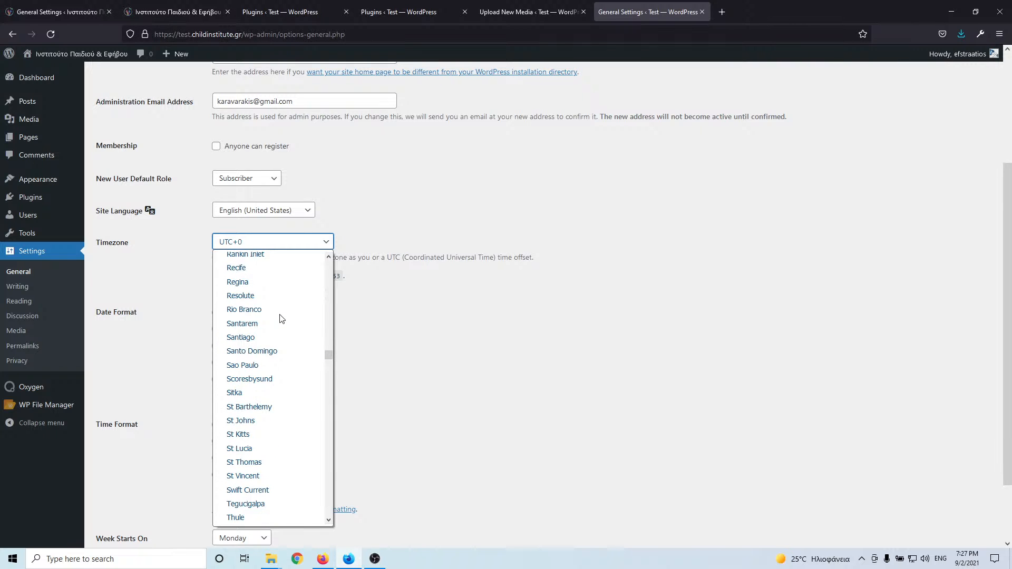
drag(330, 355, 328, 274)
scroll(274, 328, up, 5)
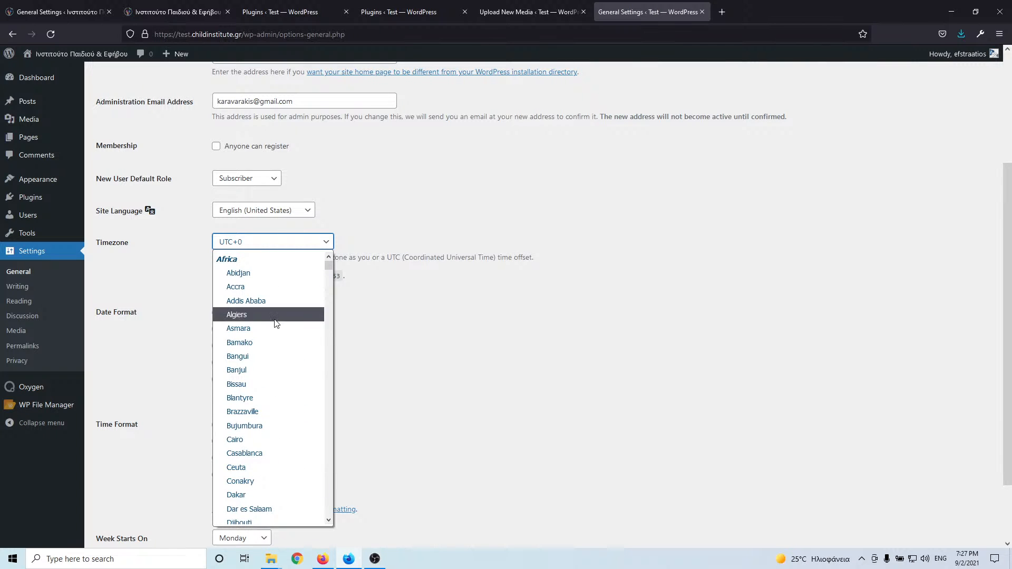
scroll(274, 327, down, 20)
scroll(277, 324, down, 8)
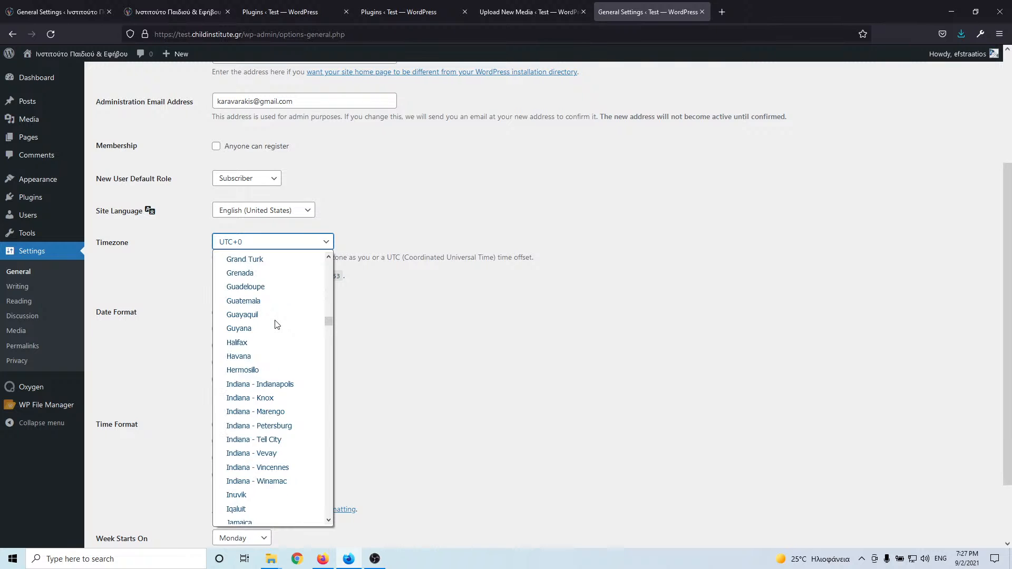
scroll(277, 324, down, 20)
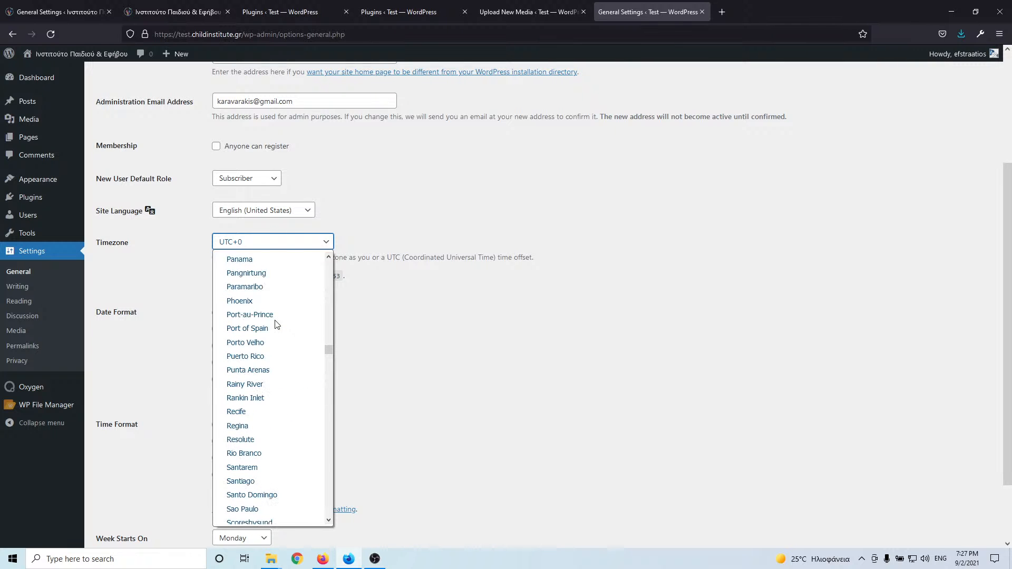
scroll(278, 324, down, 20)
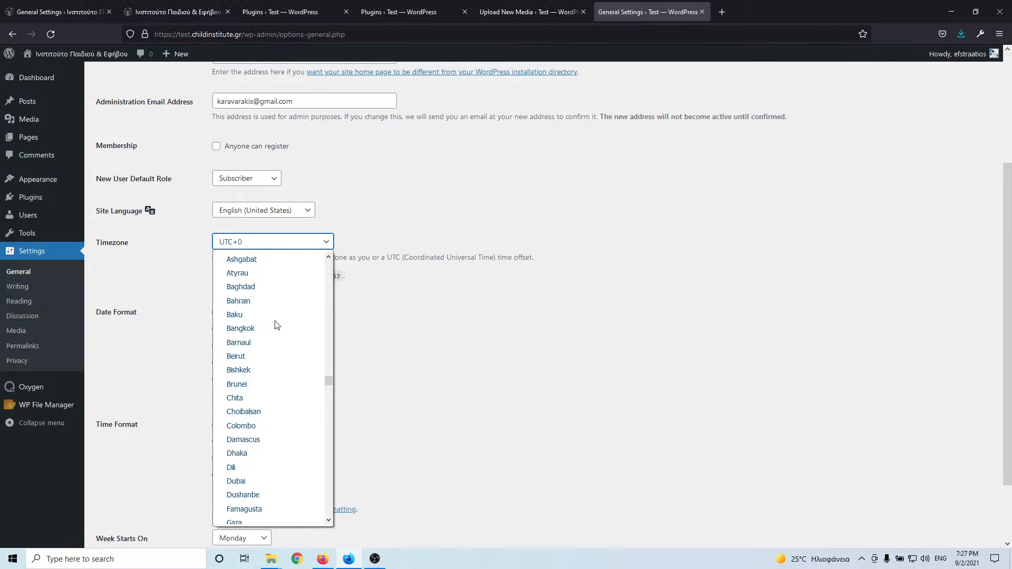
scroll(277, 324, down, 20)
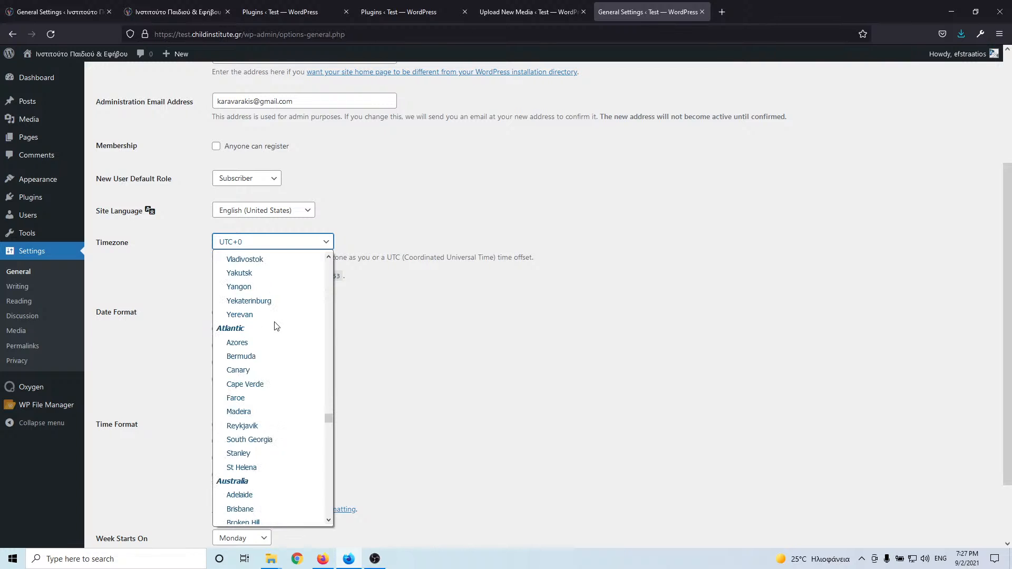
scroll(275, 332, down, 20)
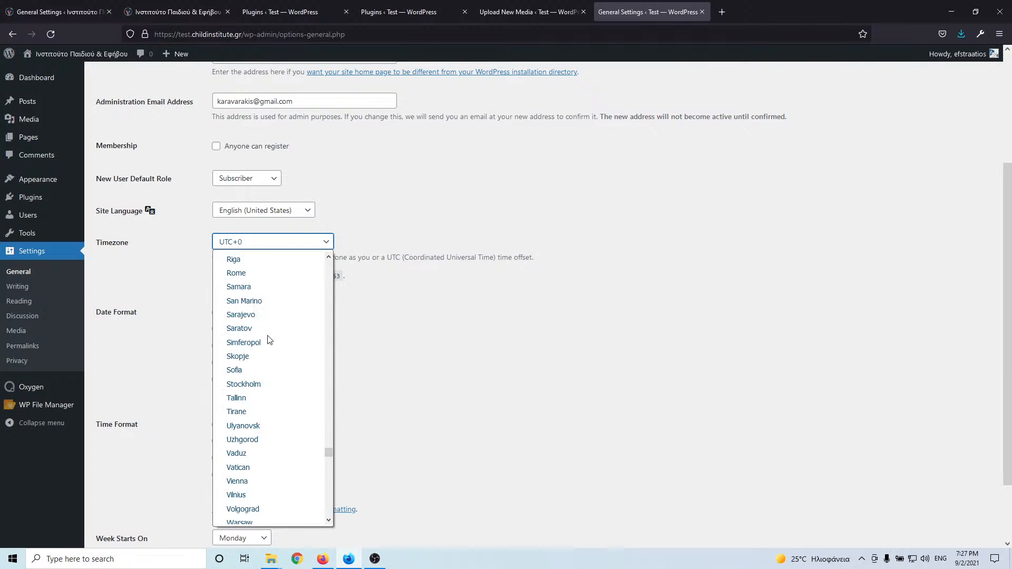
scroll(270, 340, down, 18)
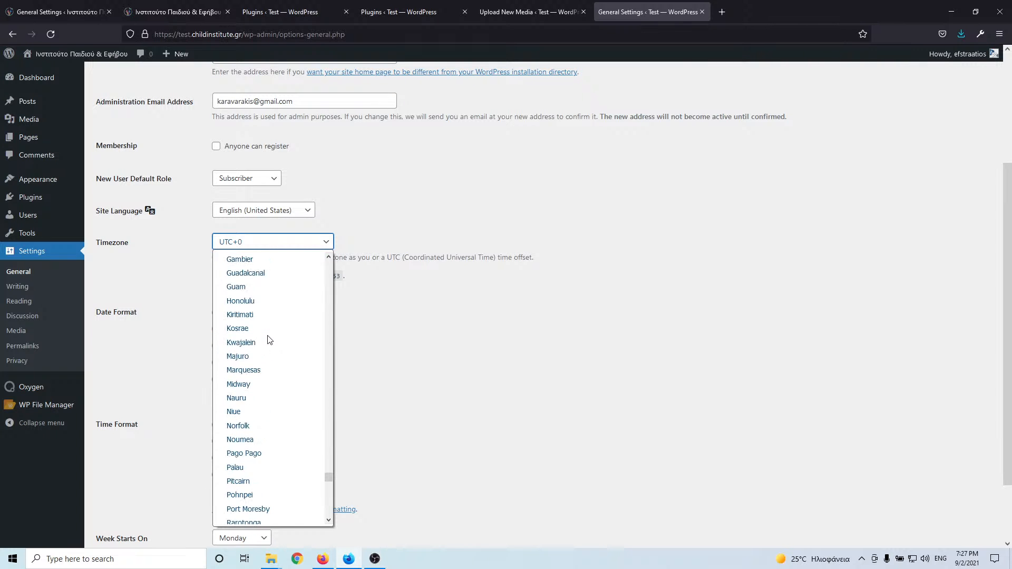
scroll(269, 340, down, 14)
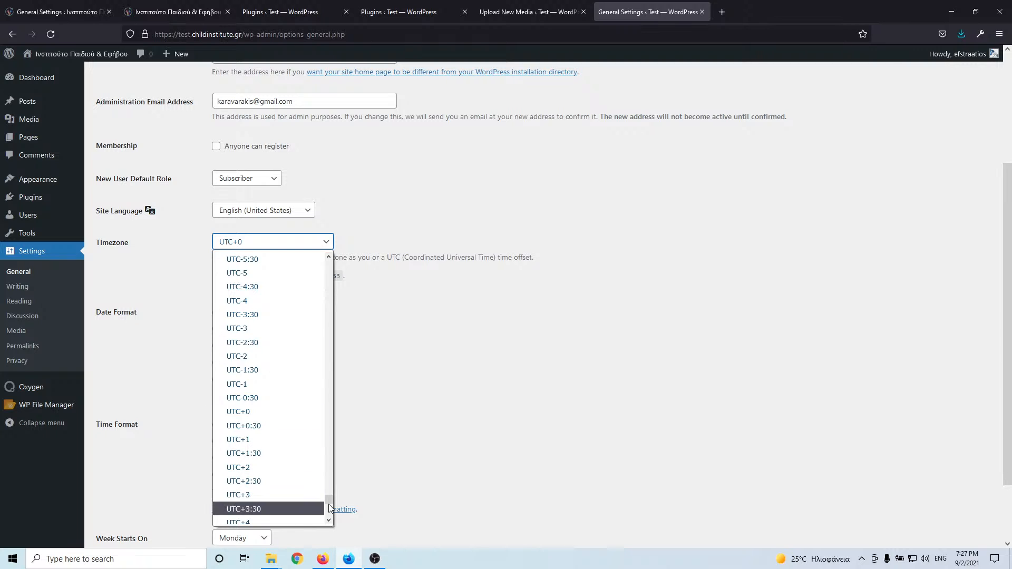
drag(334, 500, 334, 439)
scroll(335, 429, up, 1)
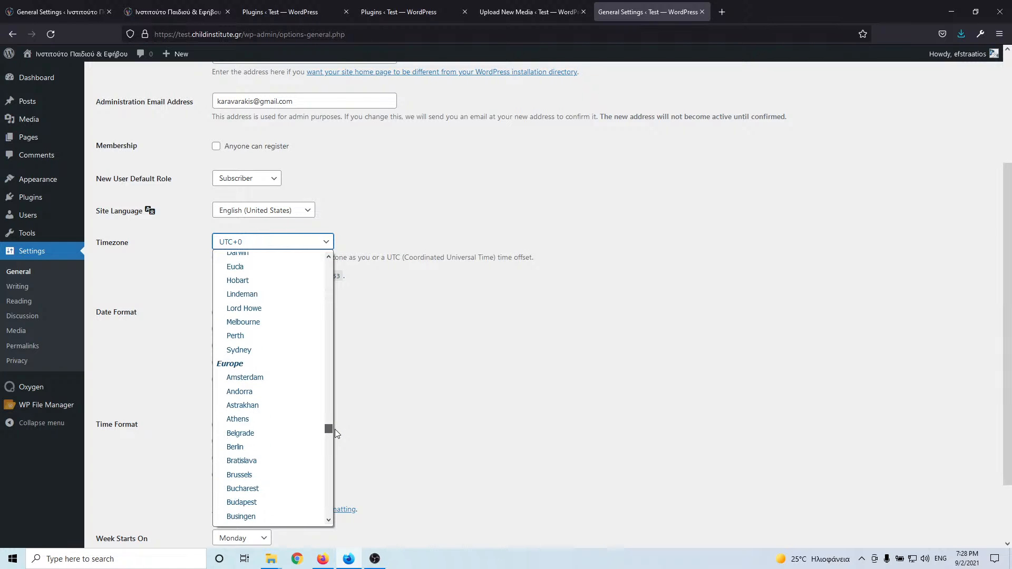
click(281, 420)
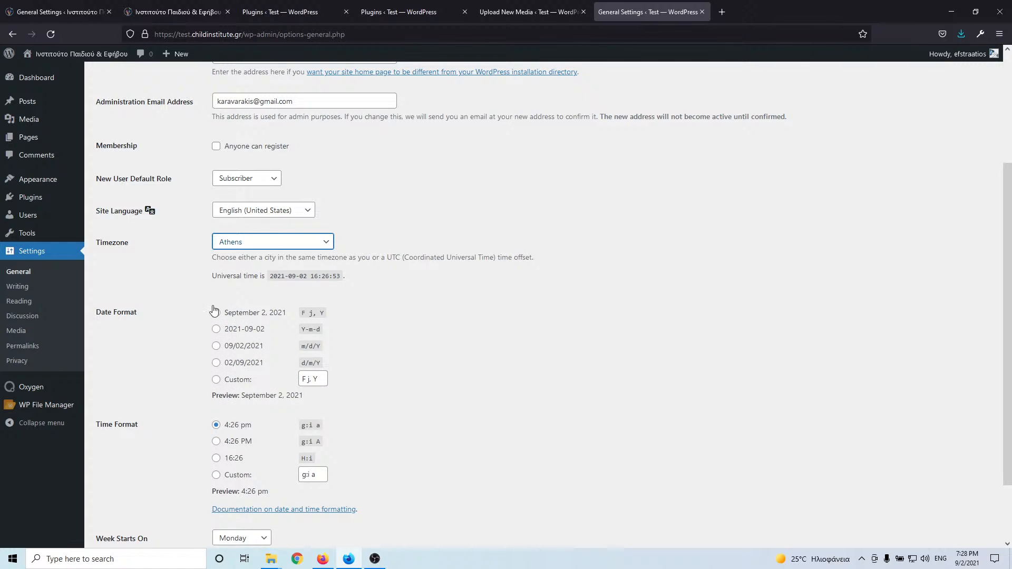
- Choose the d/m/Y date format and the 24-hour H:i time format, then save
click(172, 293)
click(217, 346)
scroll(157, 371, down, 3)
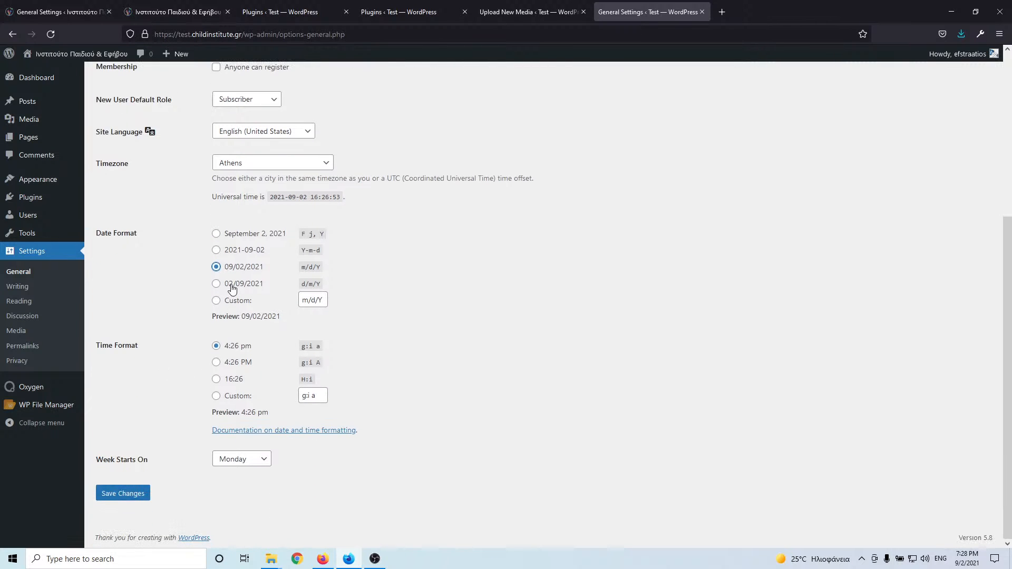
click(217, 285)
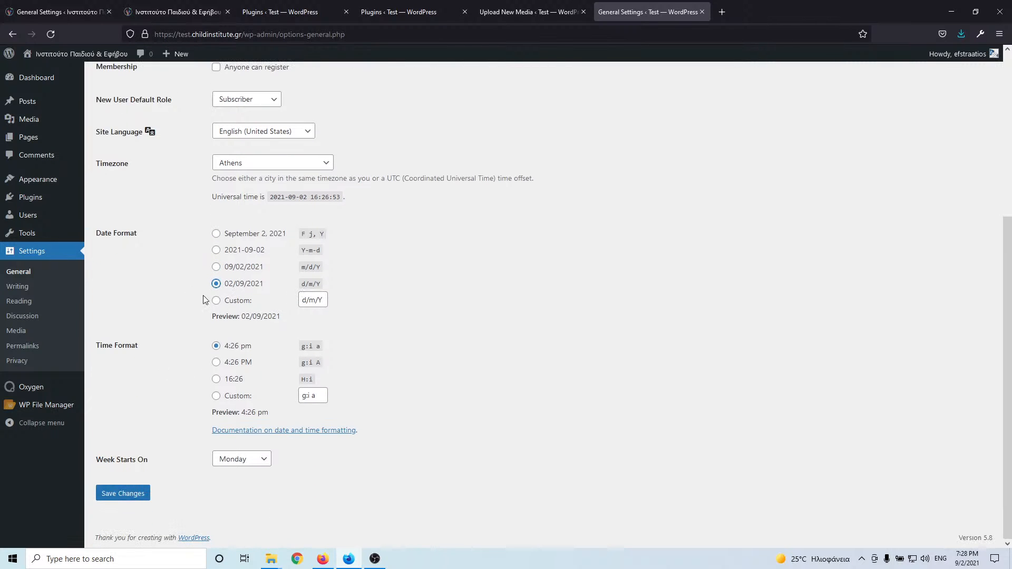
click(217, 379)
click(122, 493)
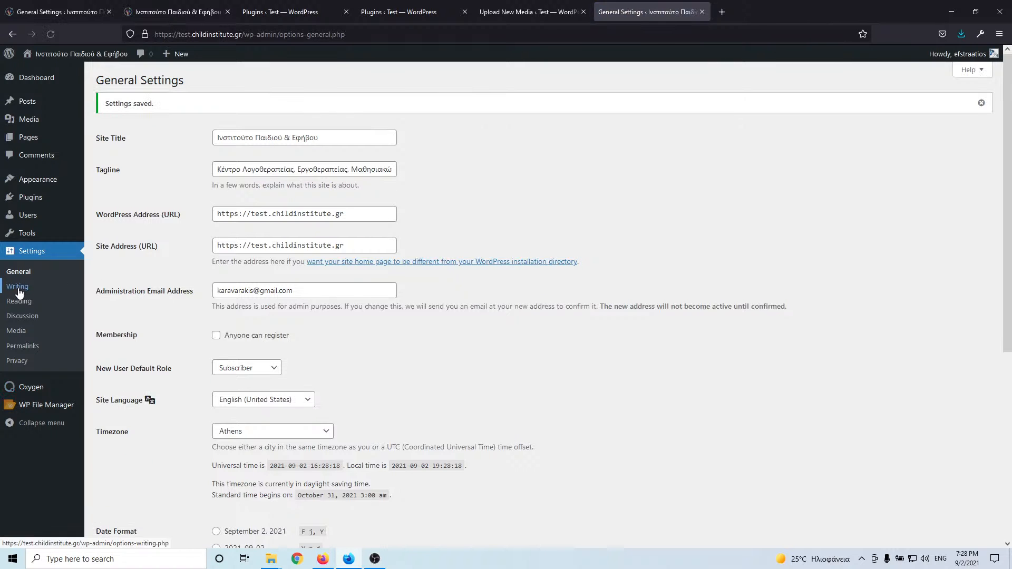
- In Reading settings, make the static page Αρχική the homepage
click(19, 305)
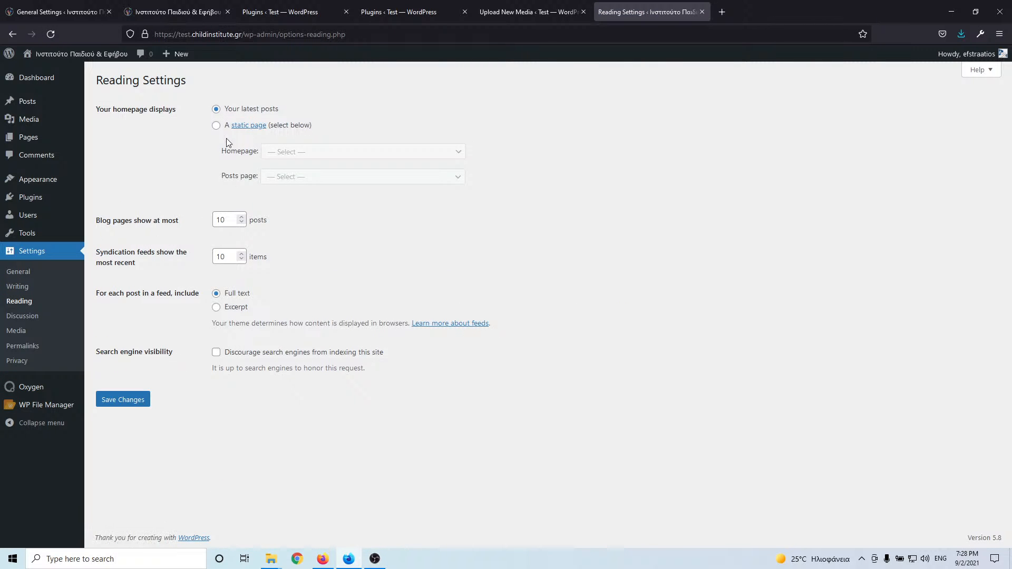
click(215, 126)
click(295, 153)
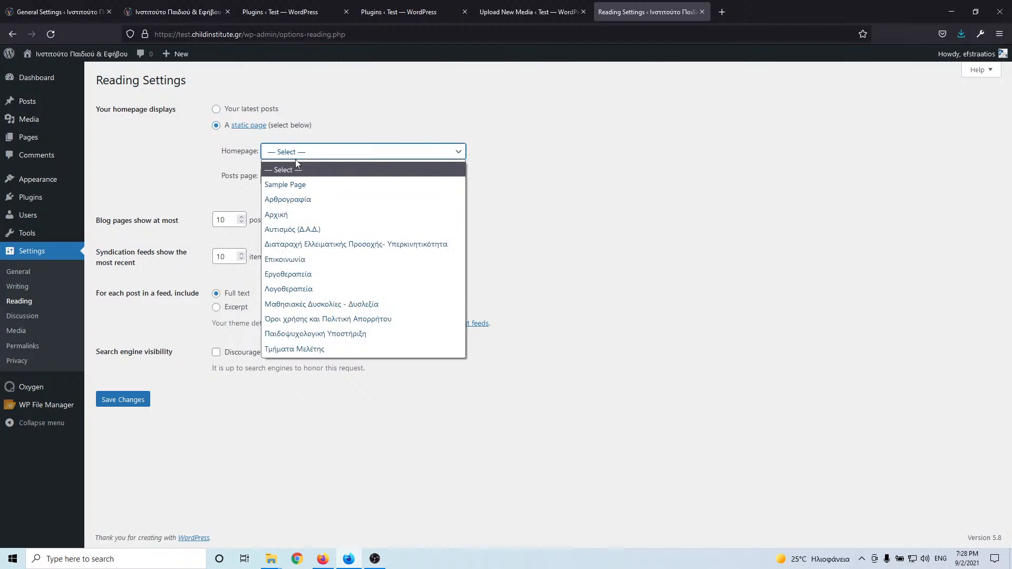
click(317, 215)
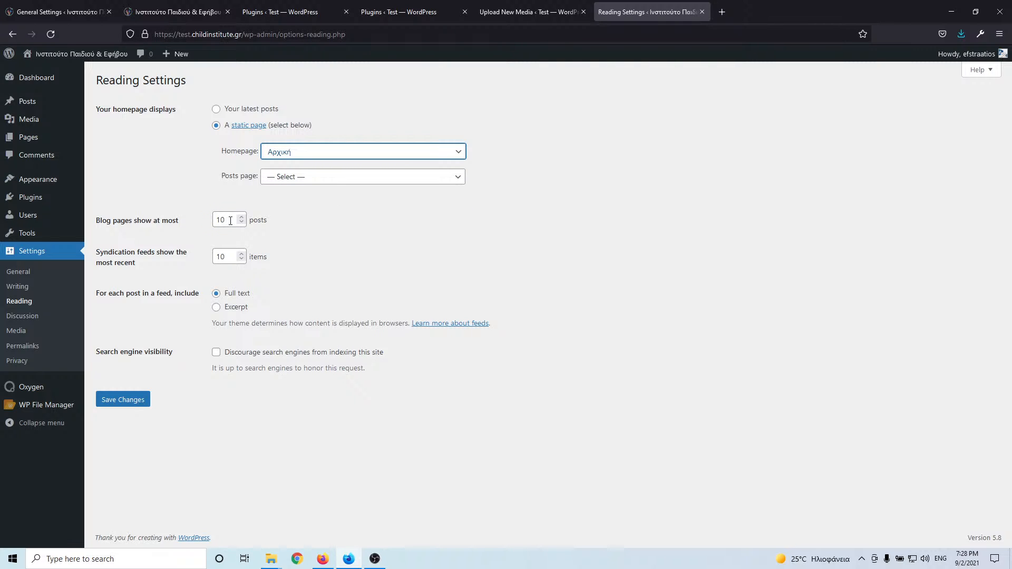
- Show 20 posts per page and 20 feed items as excerpts, discourage search engines, and save
drag(230, 221, 188, 220)
text(20)
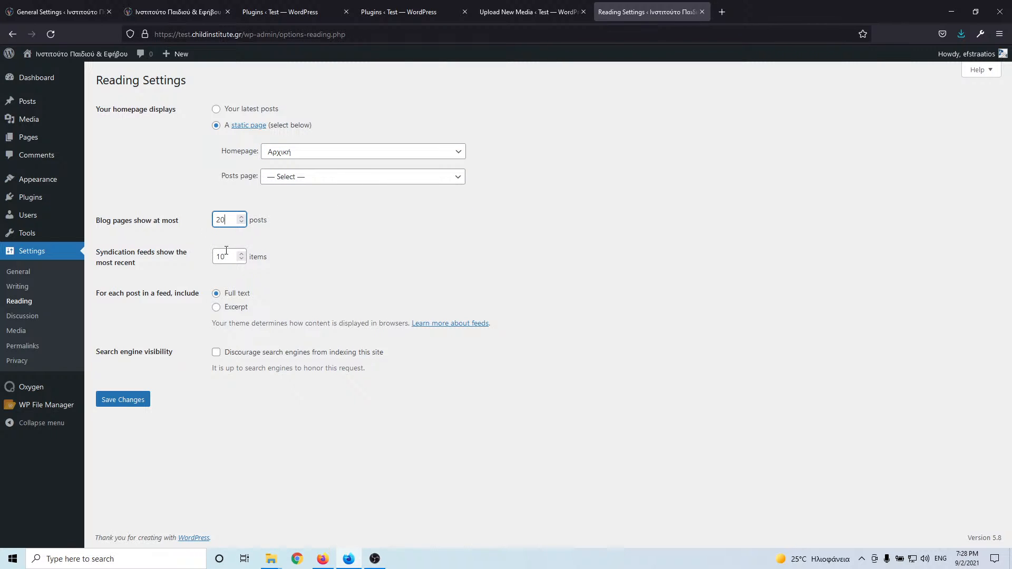
drag(232, 257, 181, 257)
text(20)
click(216, 310)
click(218, 355)
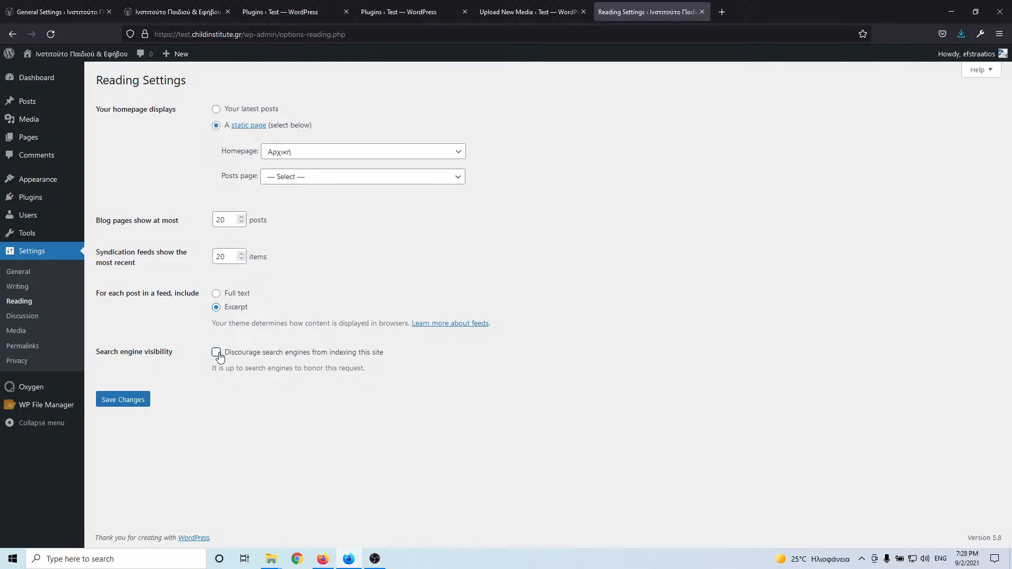
click(132, 403)
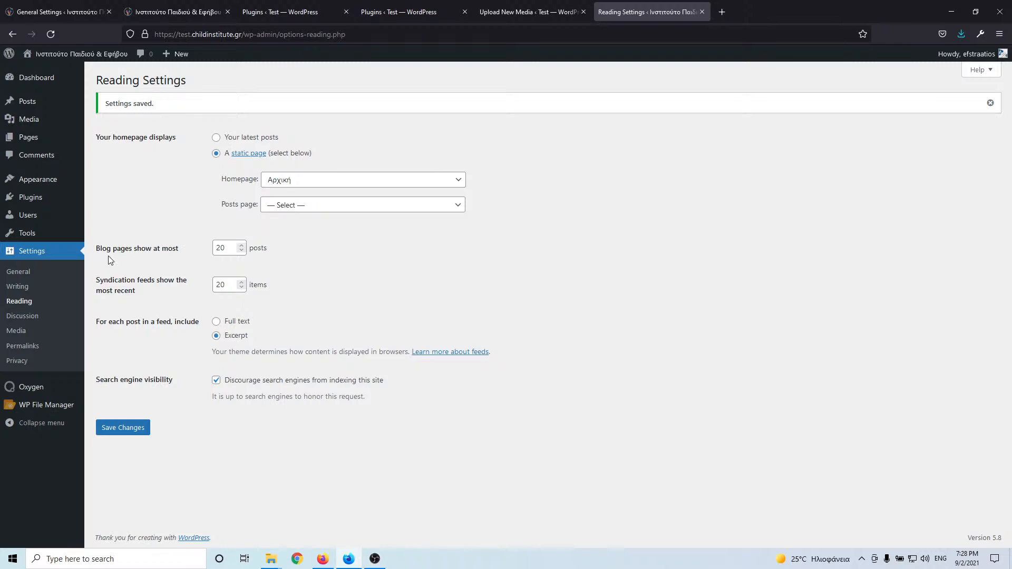
- Turn off link notifications, pingbacks/trackbacks and comments on new posts in Discussion settings, and save
click(33, 318)
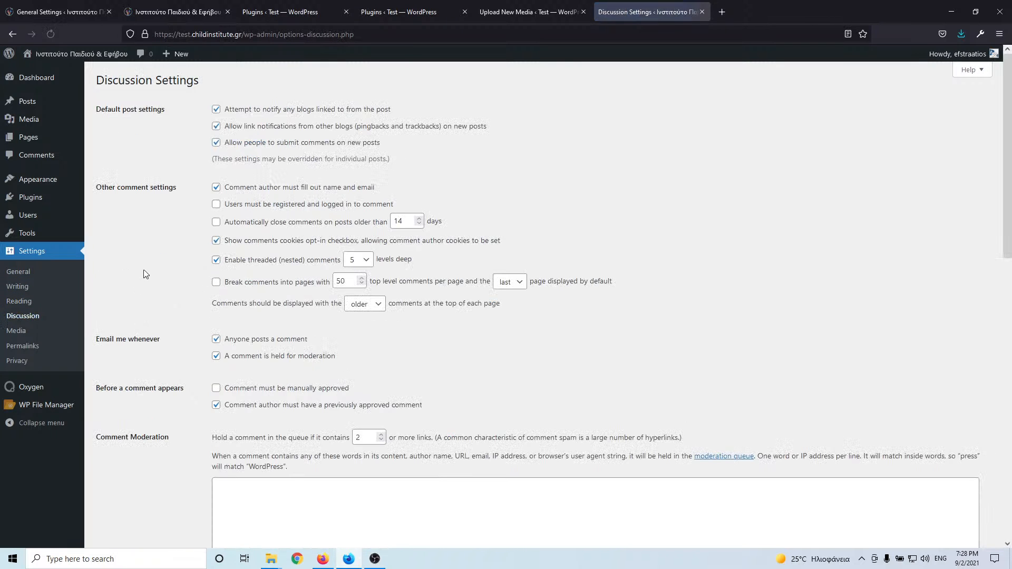
click(216, 109)
click(216, 126)
click(216, 143)
scroll(167, 319, down, 15)
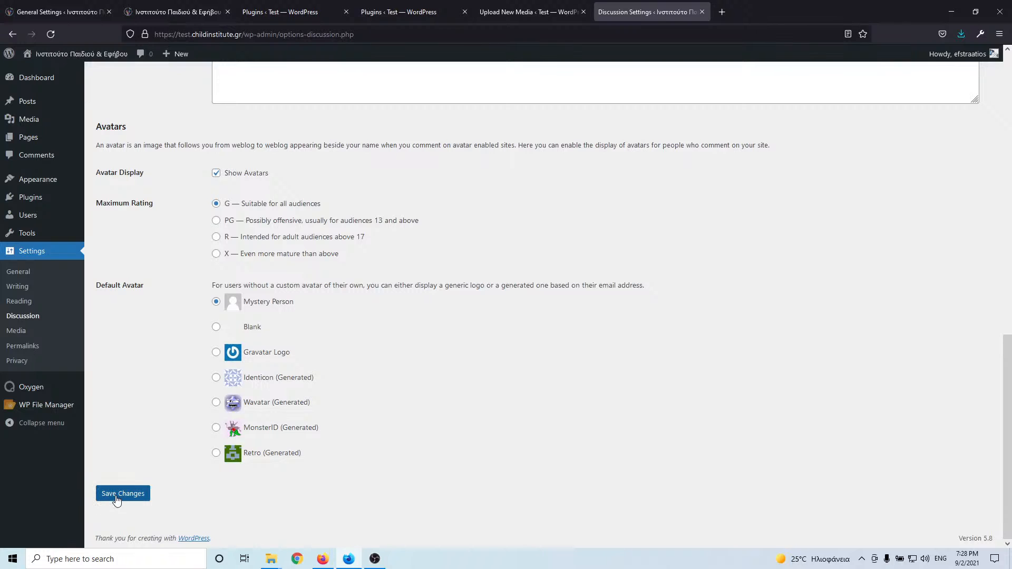
click(119, 498)
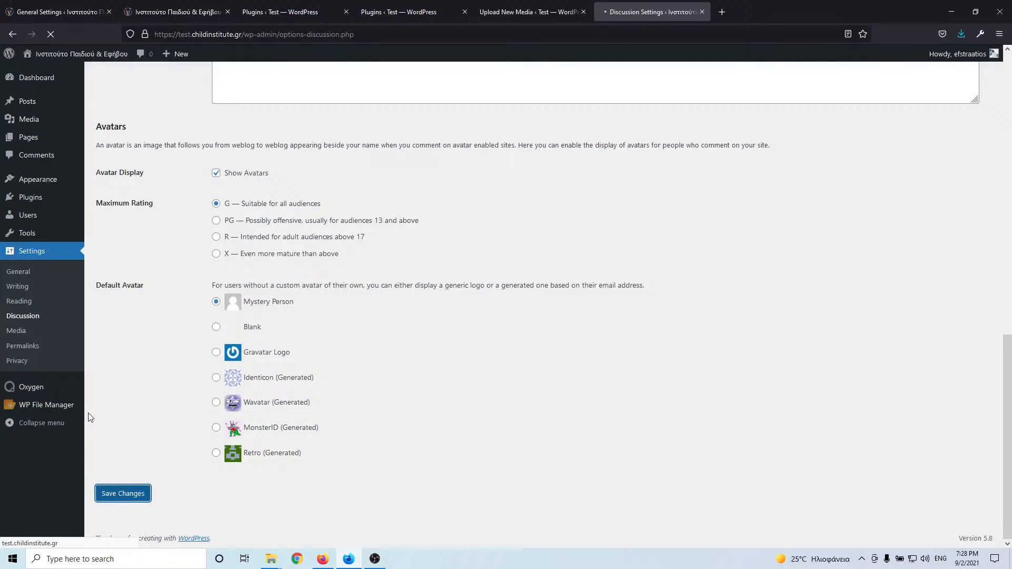
- Switch permalinks to the Post name structure /%postname%/ and save
click(23, 346)
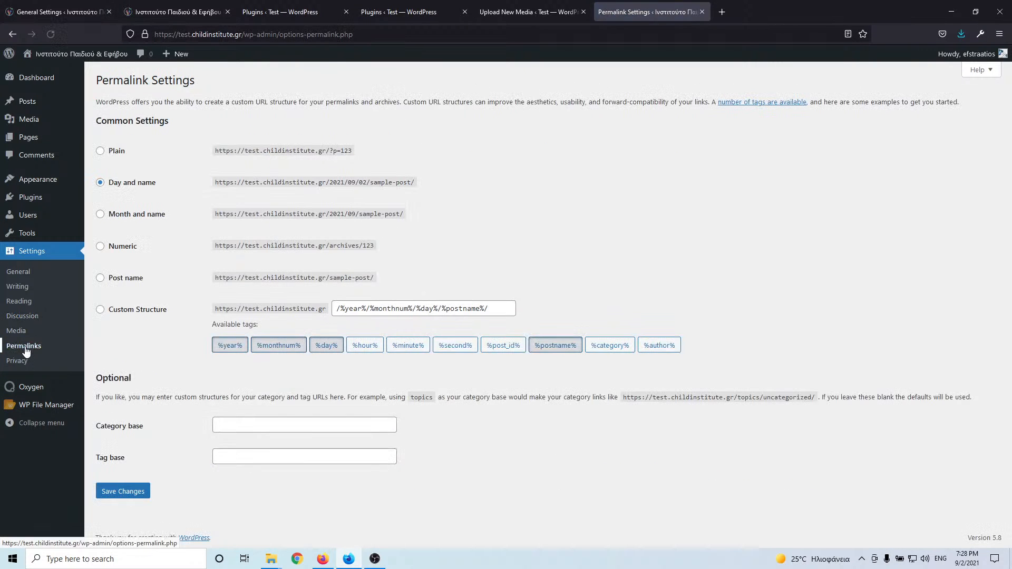
click(100, 279)
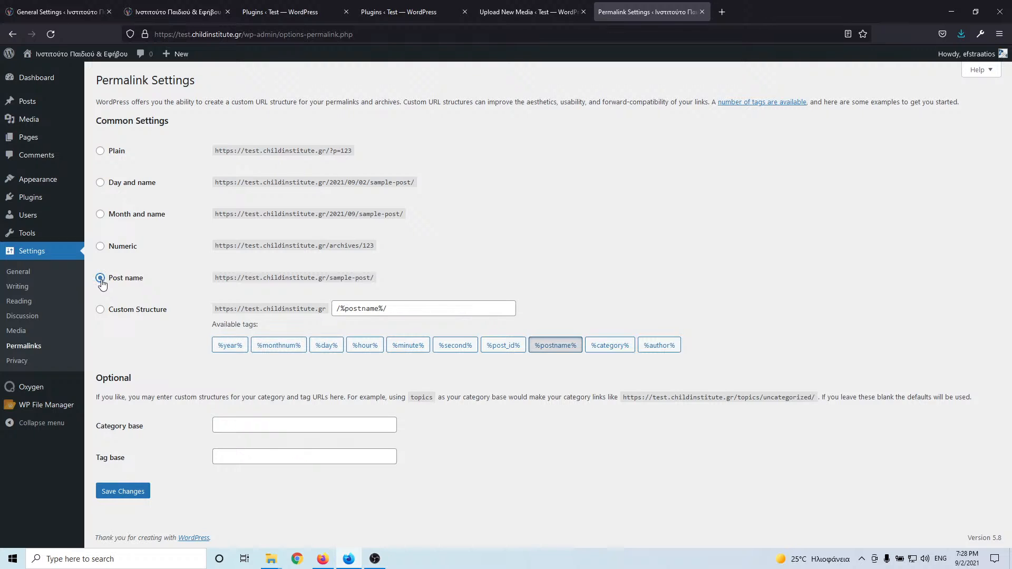
click(120, 492)
mouse_move(65, 409)
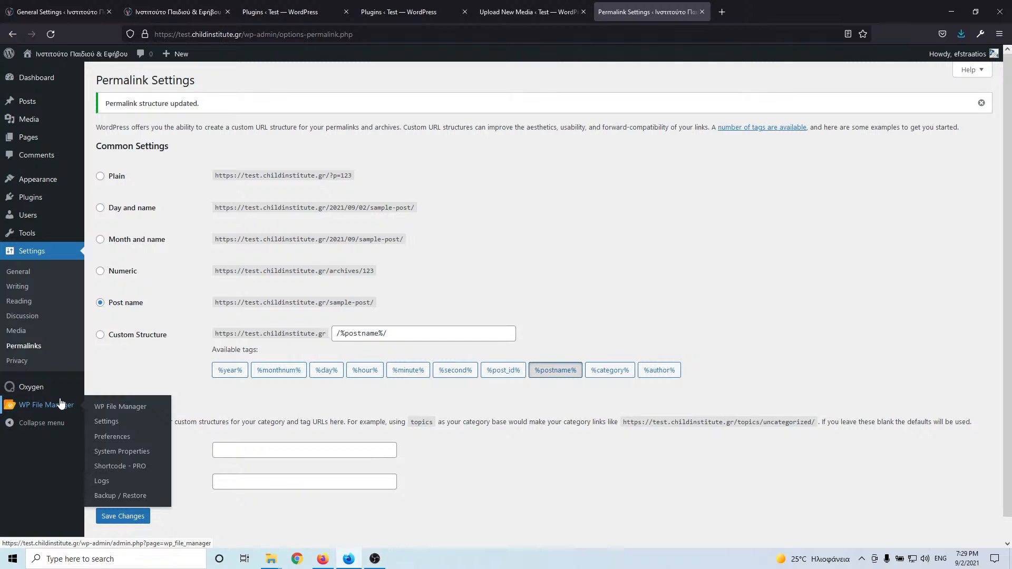
- Browse WP File Manager to wp-content/uploads/2021/09, showing its 825 items
click(112, 422)
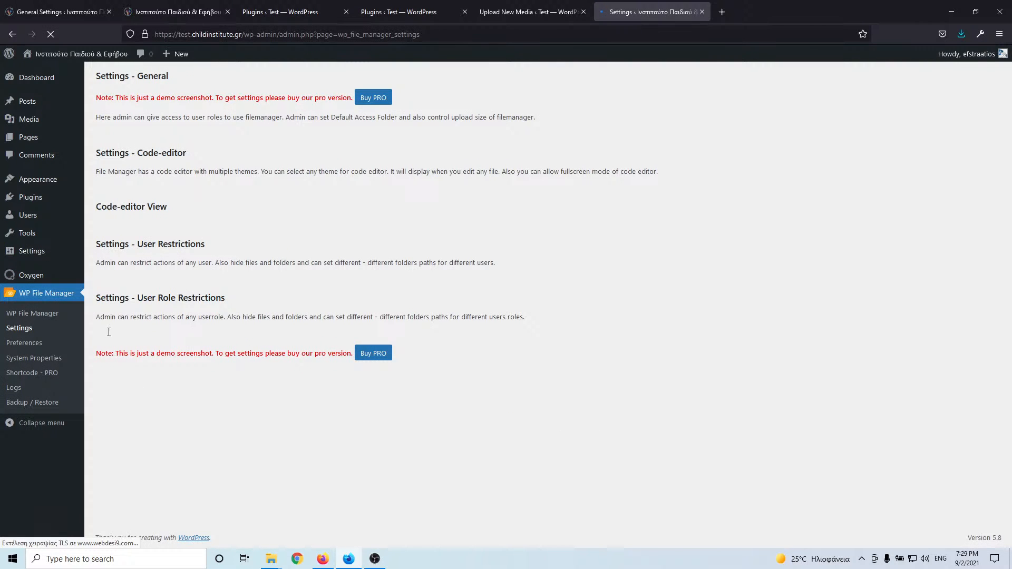
click(45, 315)
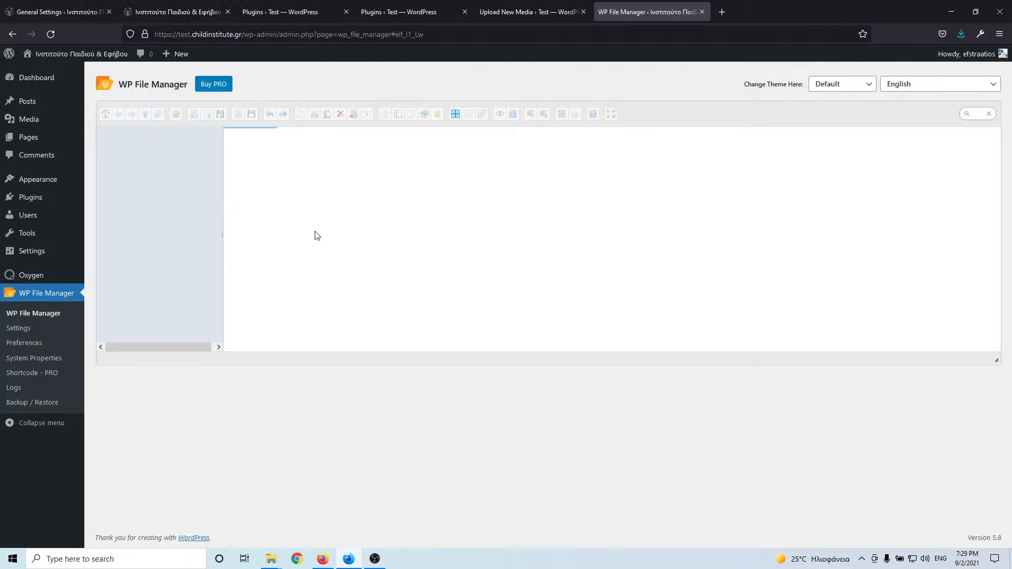
click(143, 189)
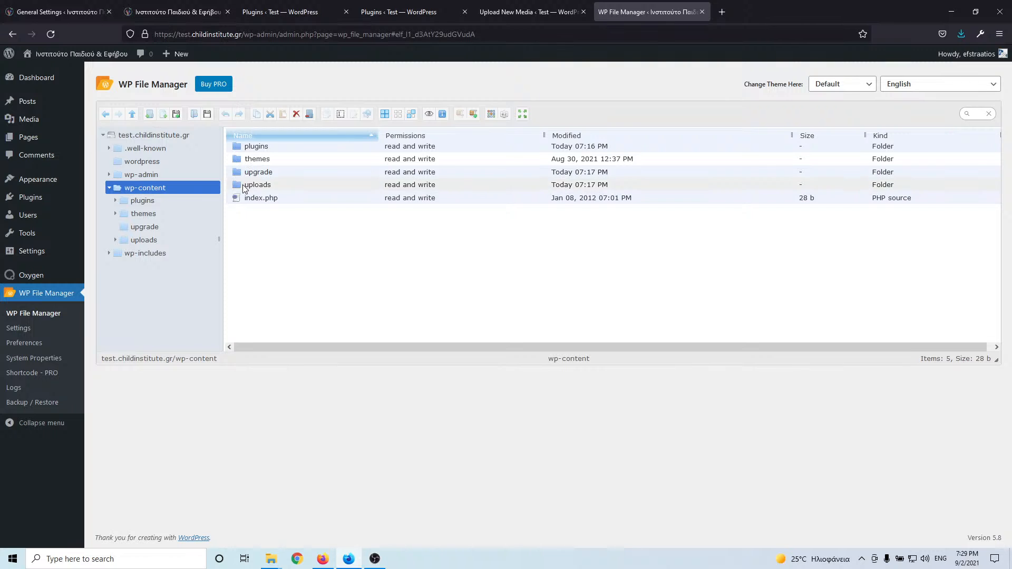
click(242, 184)
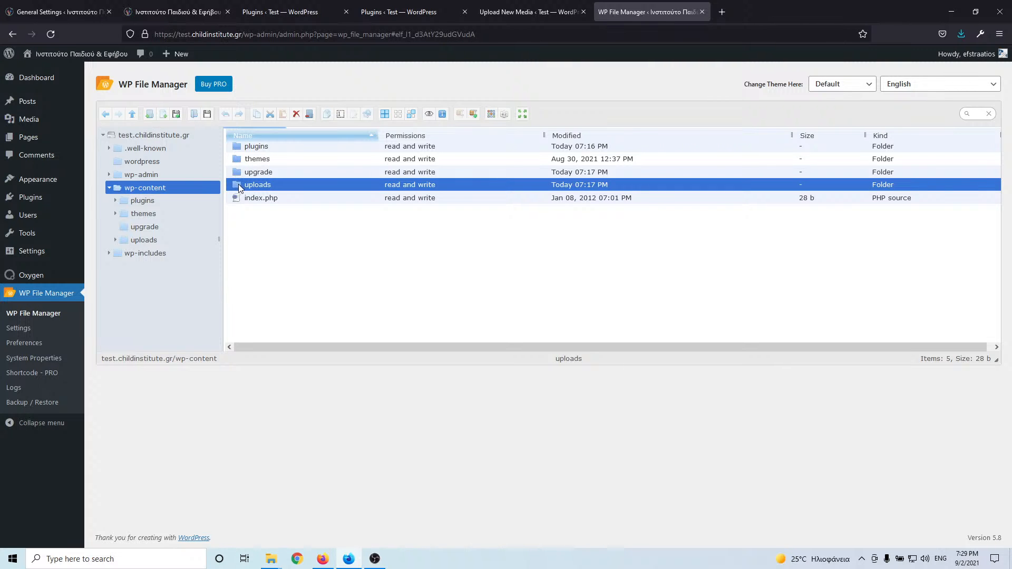
double_click(238, 184)
double_click(237, 182)
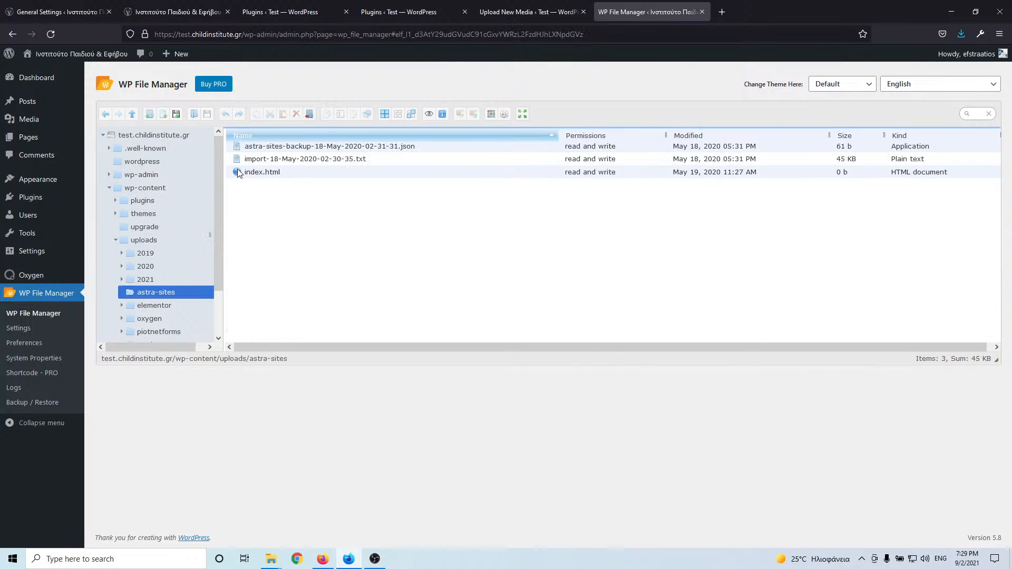
double_click(237, 174)
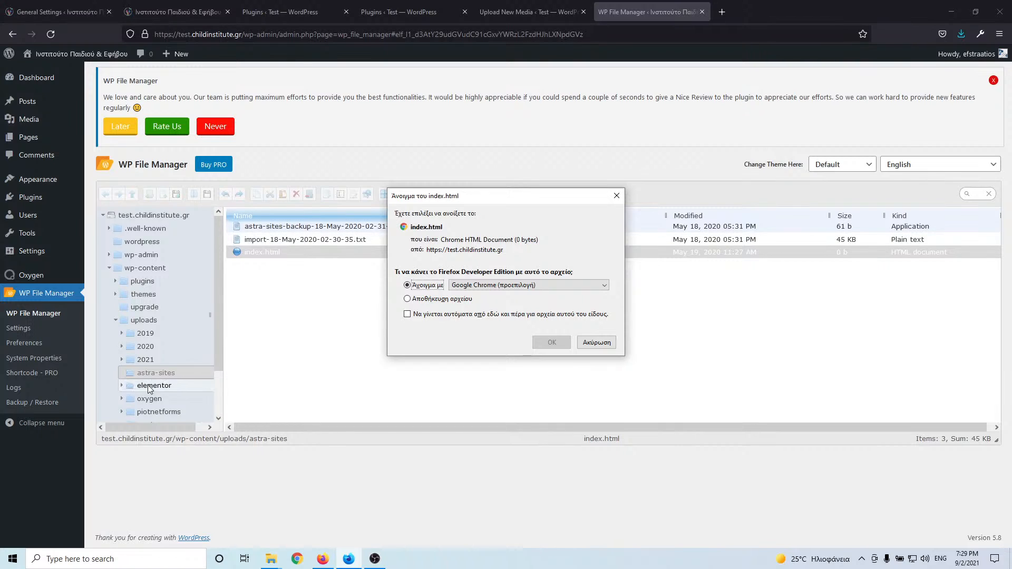
click(145, 359)
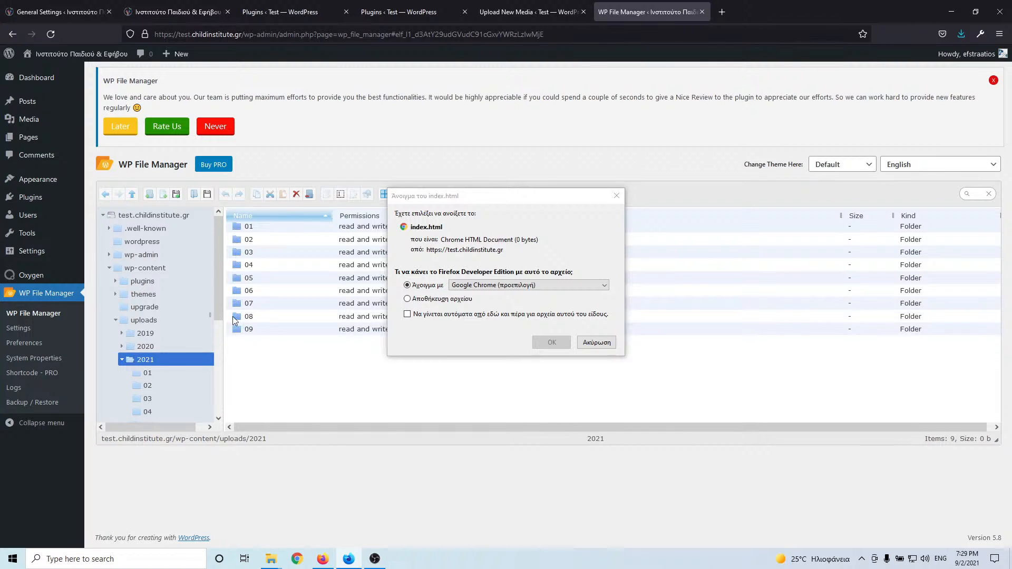
click(596, 342)
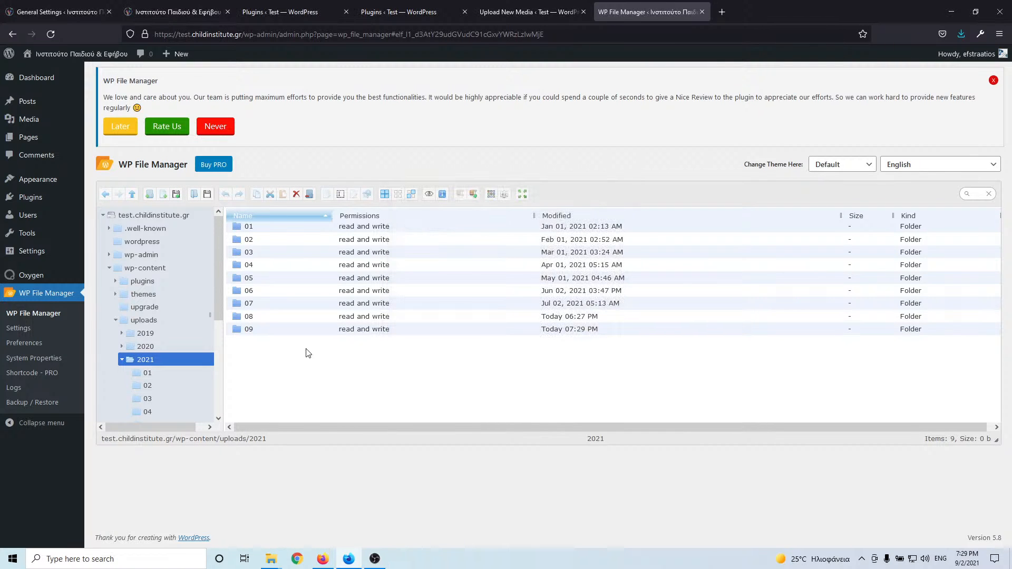
click(262, 331)
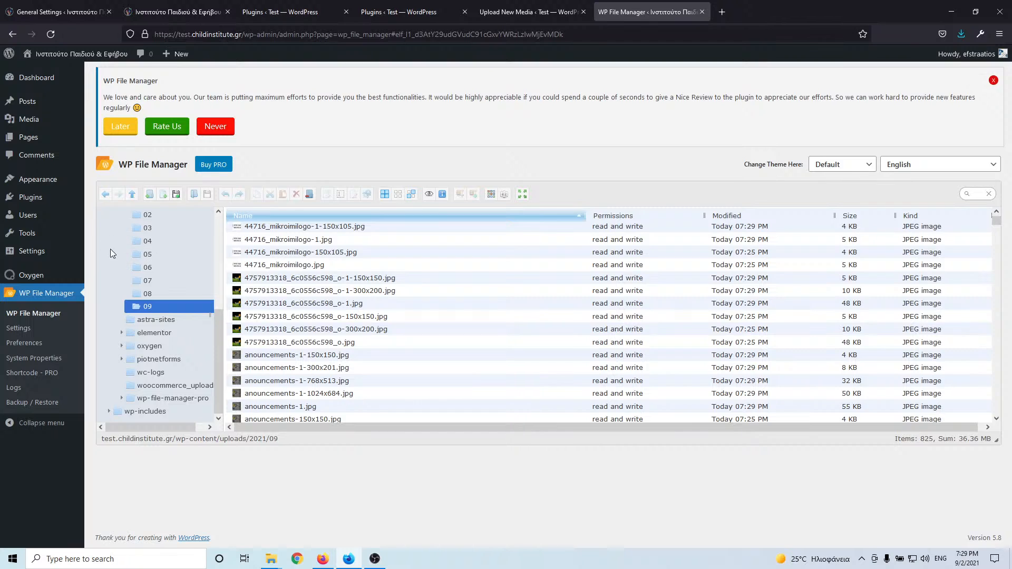
mouse_move(42, 199)
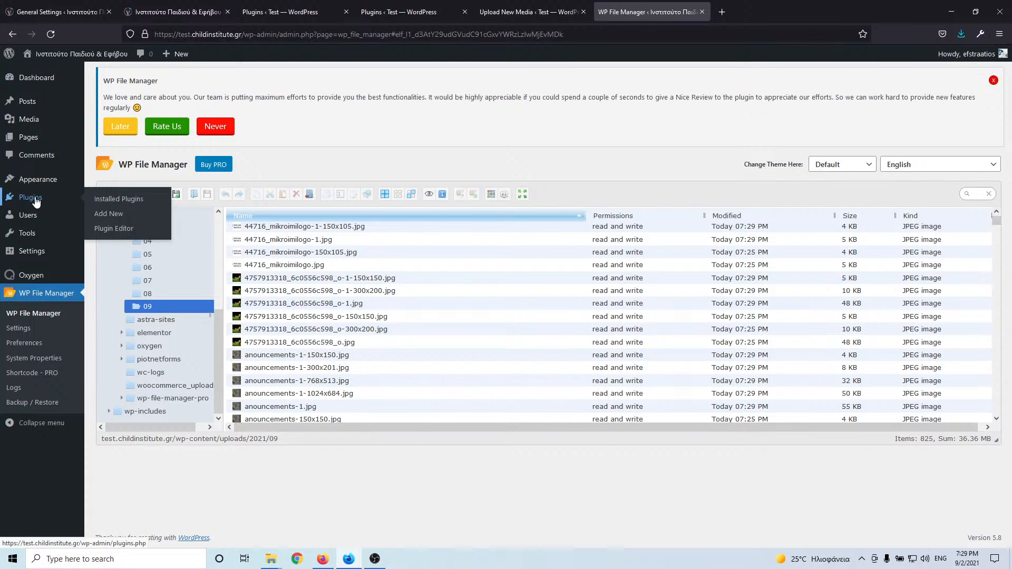
- Bring the test site's plugins list to the front and reload it
click(36, 202)
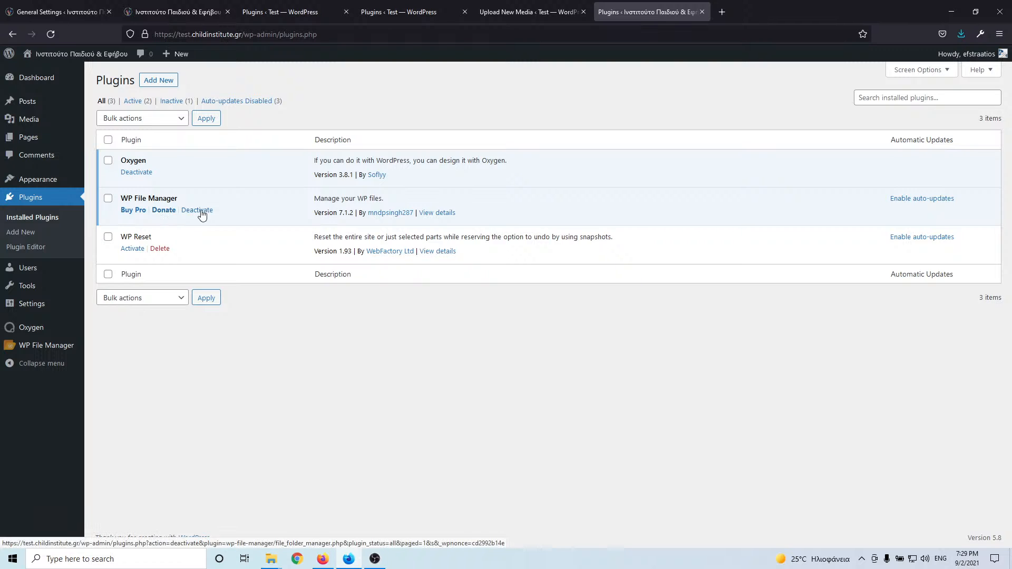
click(522, 12)
click(413, 14)
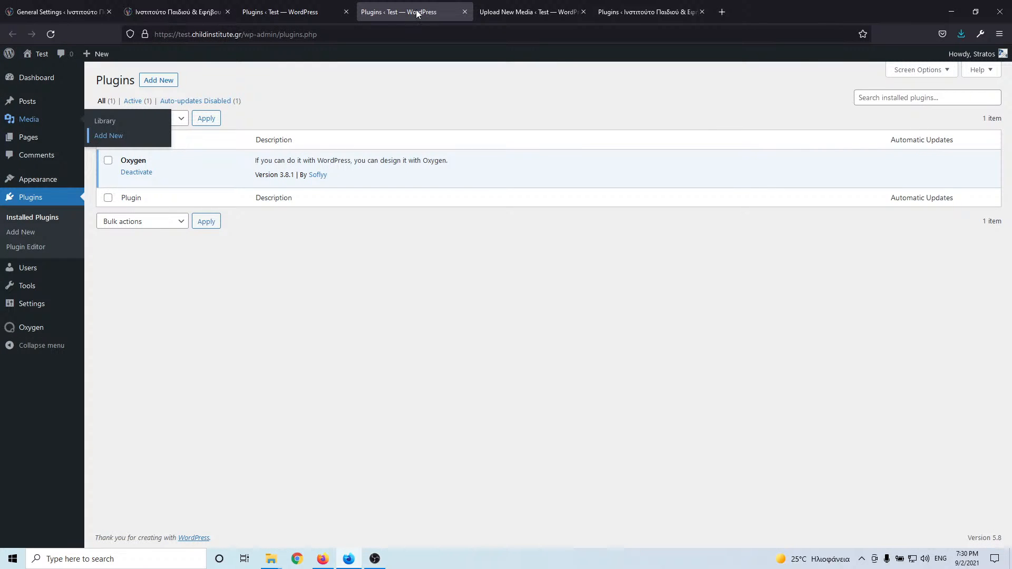
key(ctrl+Page_Up)
click(509, 11)
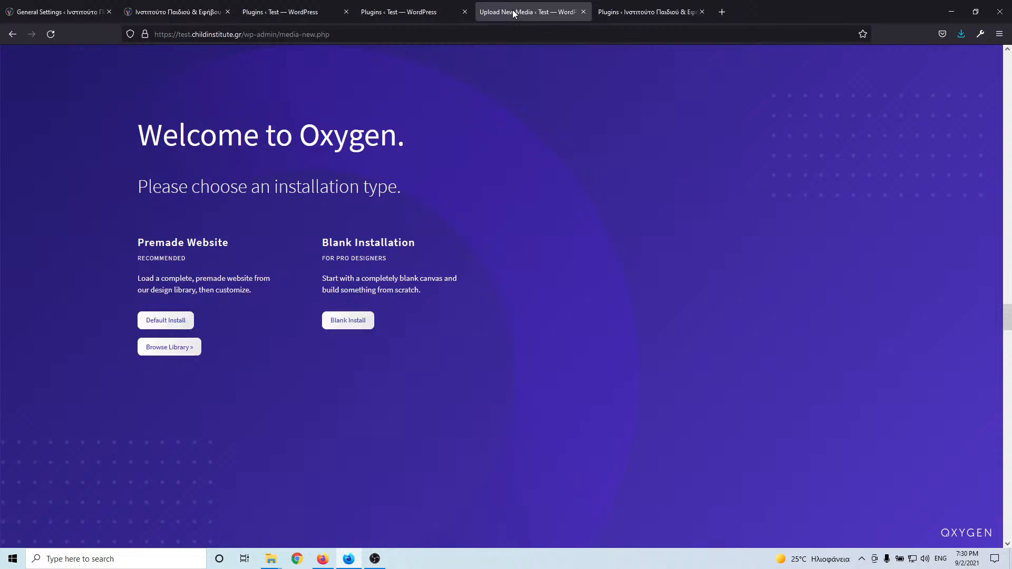
click(658, 7)
click(401, 7)
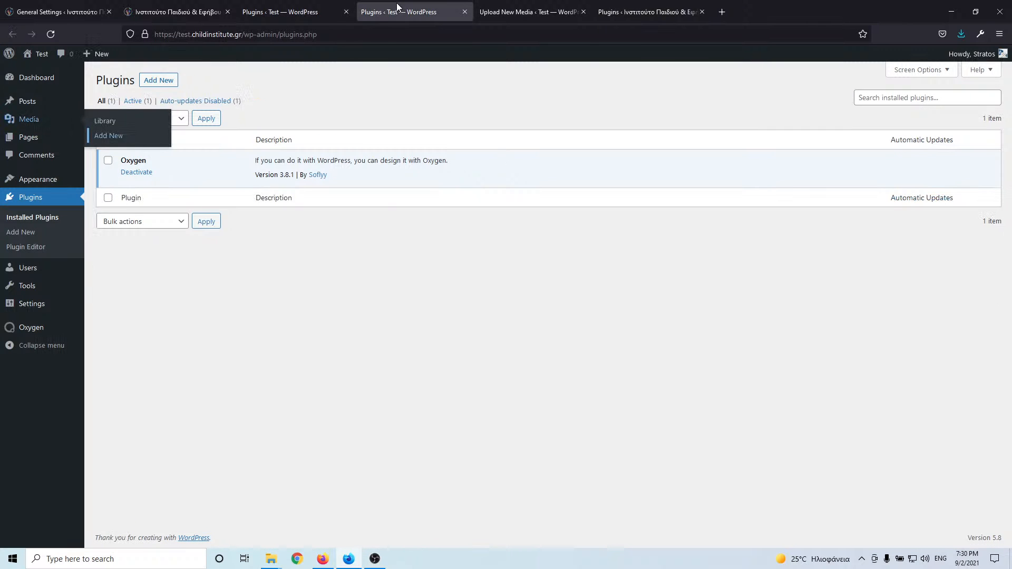
click(529, 10)
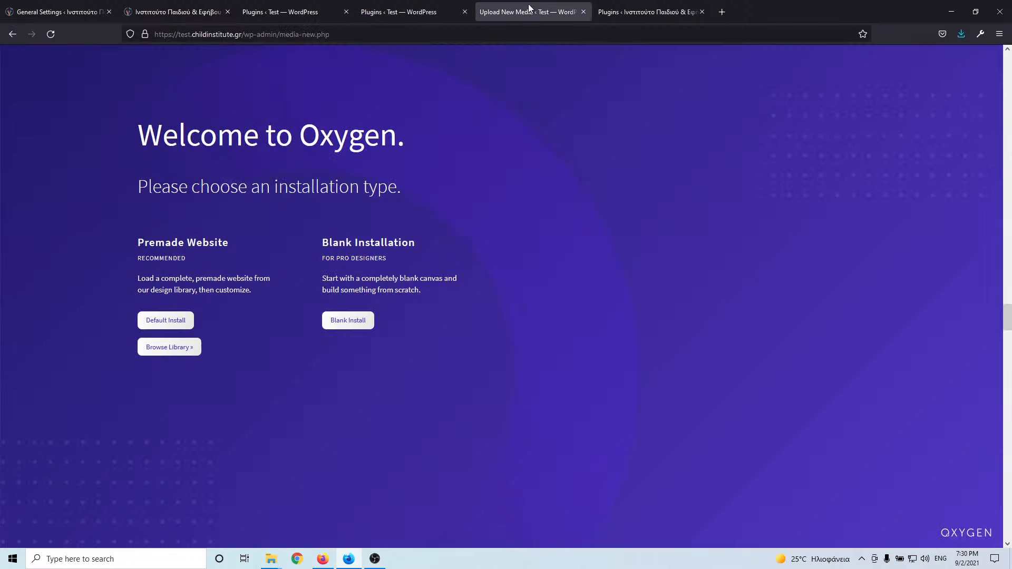
click(421, 13)
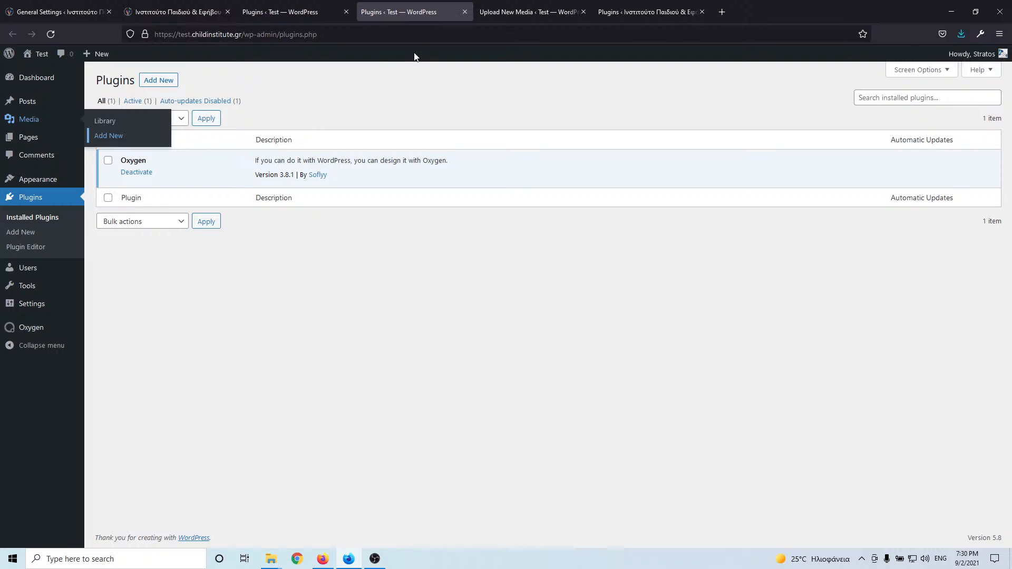
click(49, 35)
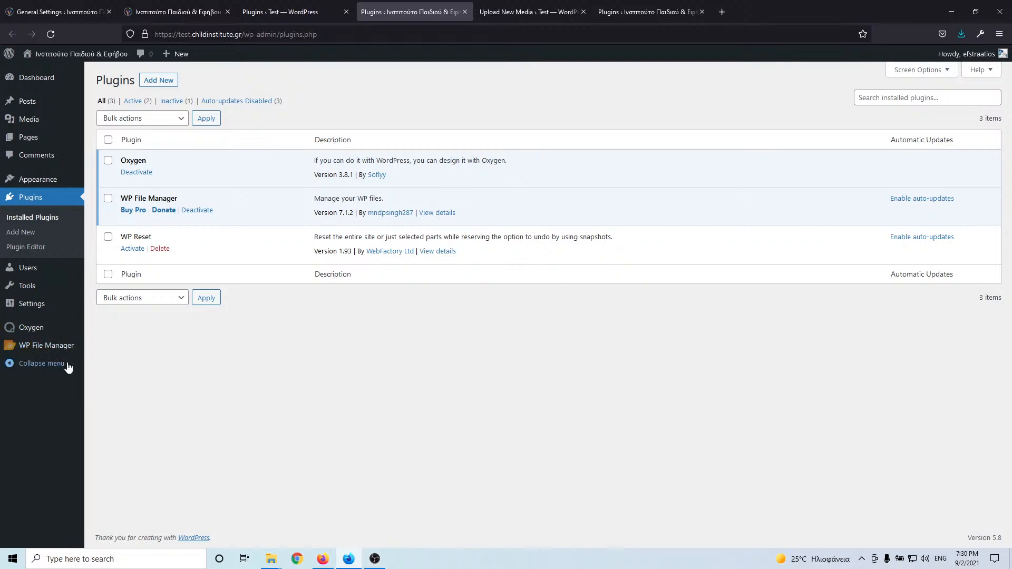
- Deactivate and delete WP File Manager, and open Oxygen Templates in a new tab
click(199, 211)
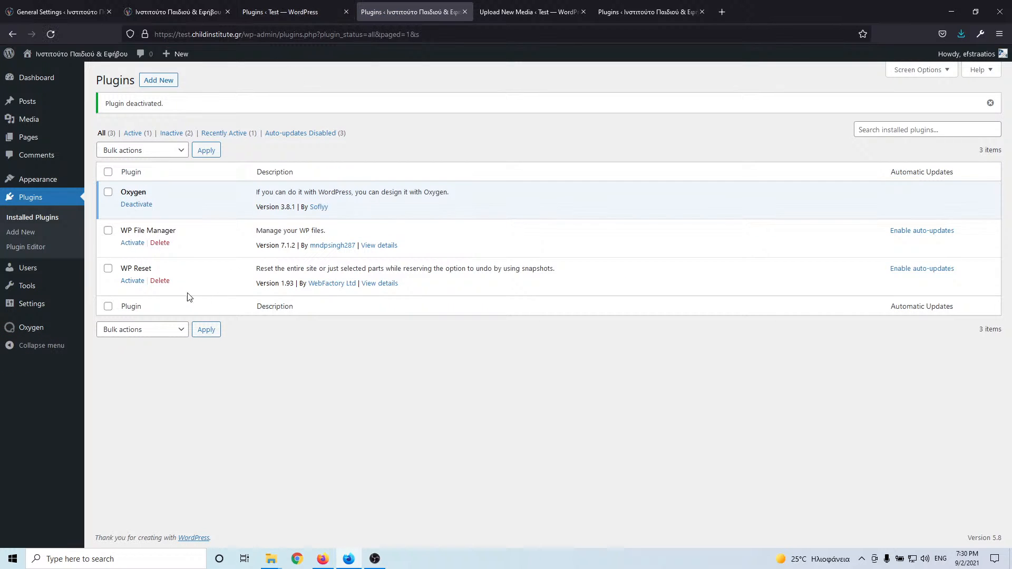
click(161, 244)
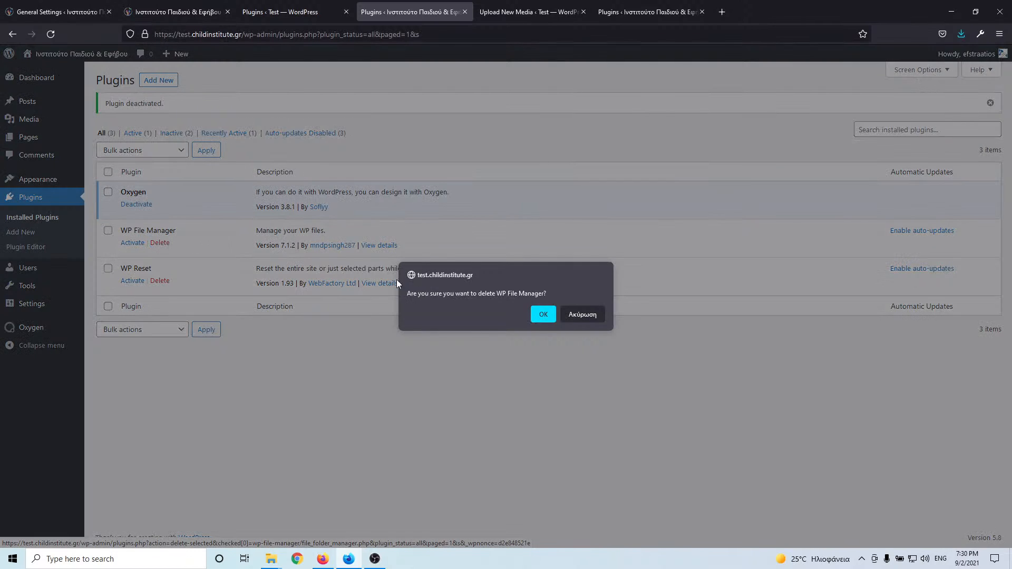
click(543, 315)
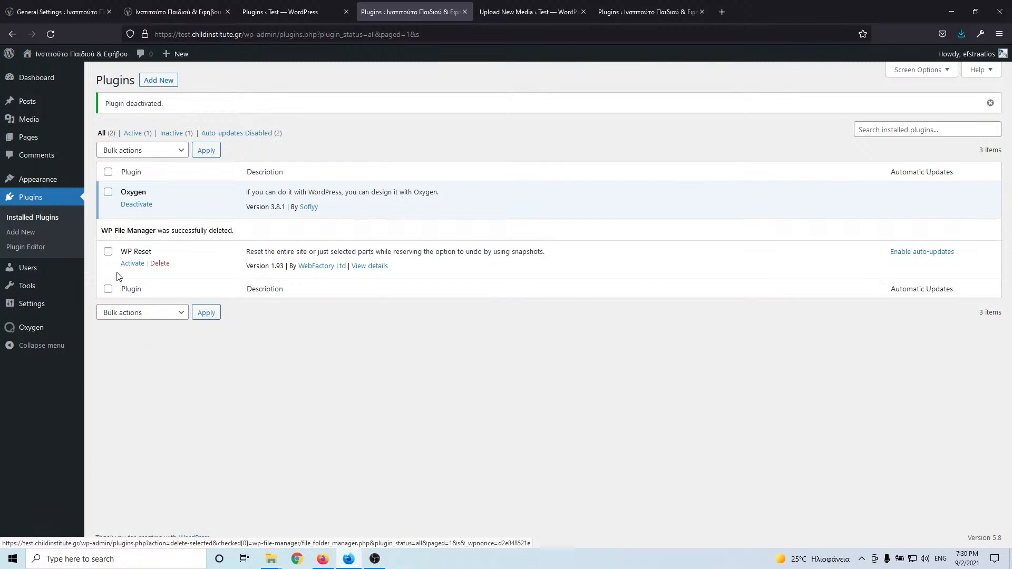
mouse_move(31, 335)
middle_click(90, 343)
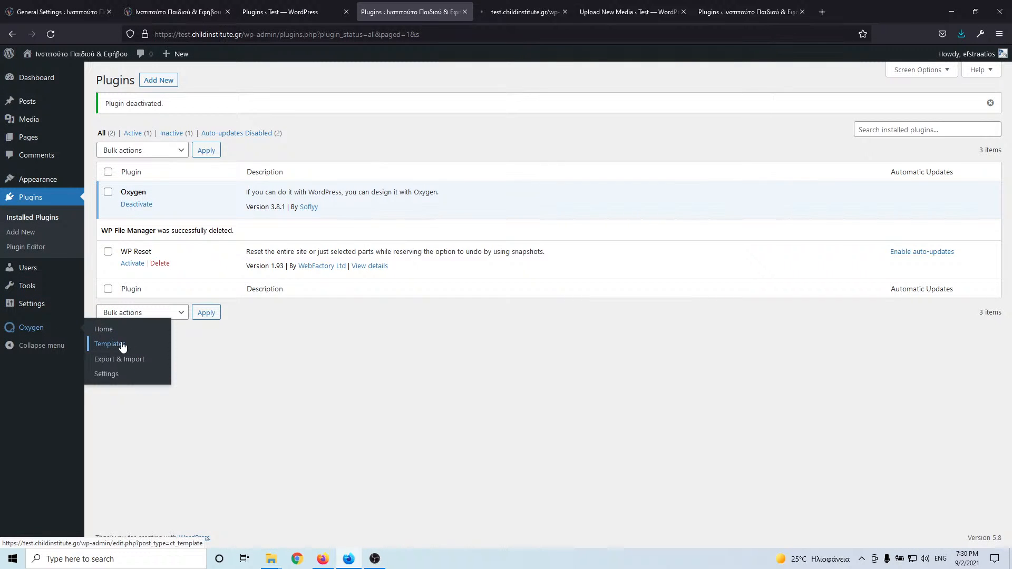
- Close the redundant plugins tab and the Oxygen welcome tab, keeping Templates
click(645, 13)
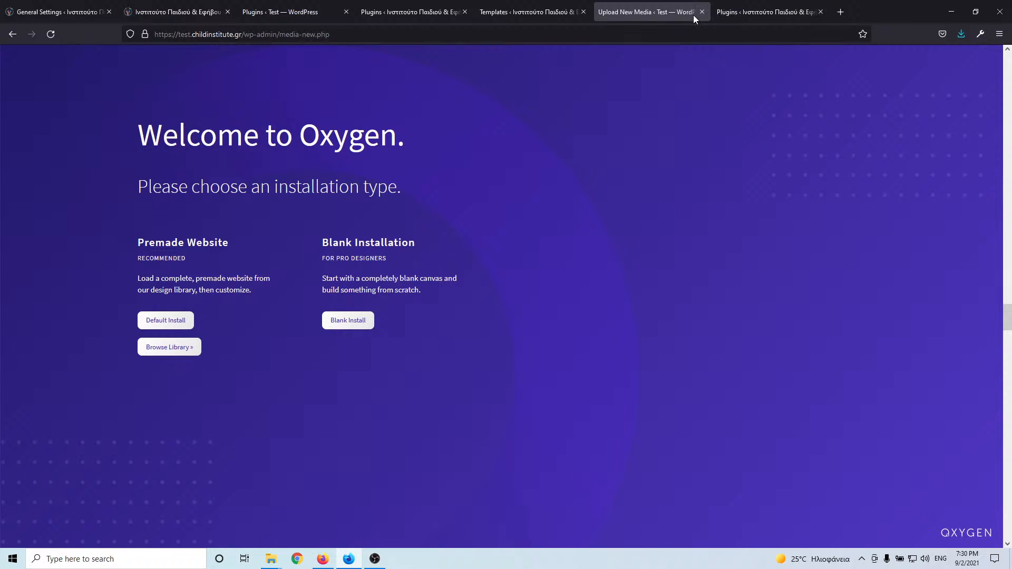
click(765, 10)
click(821, 11)
drag(501, 12, 605, 7)
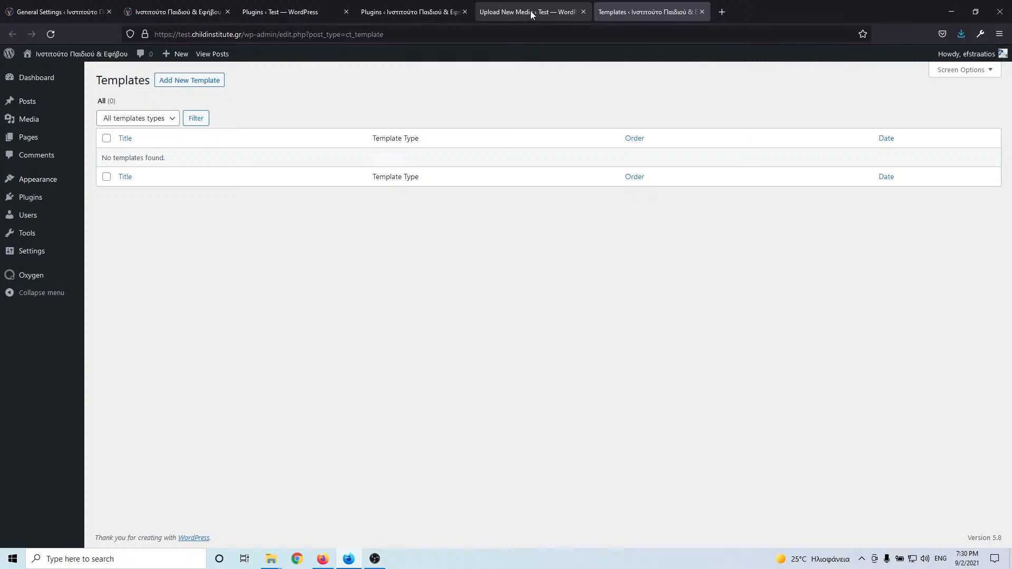
click(532, 14)
click(583, 12)
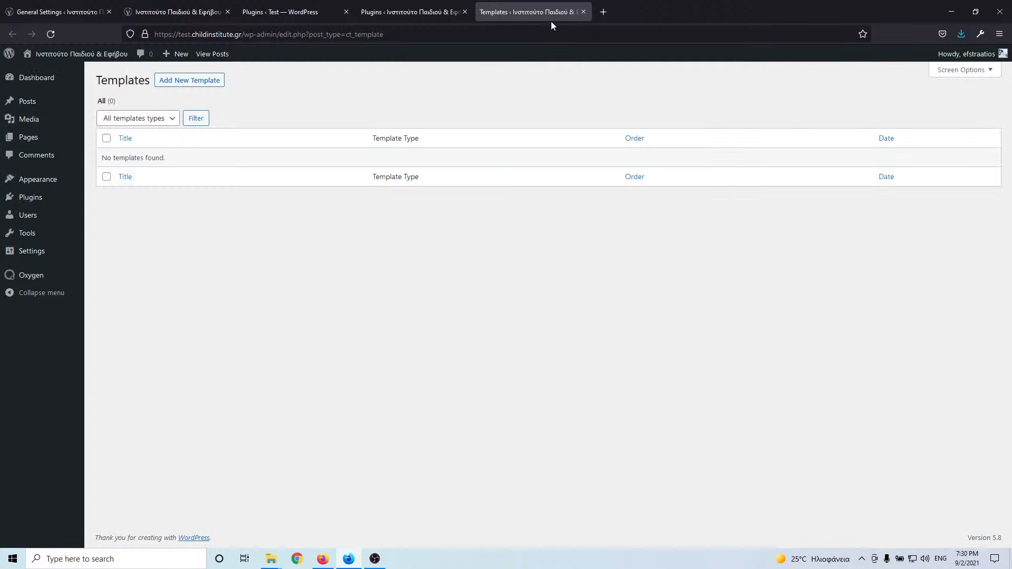
- Create an Oxygen template titled Main, set to Catch All, and publish it
click(197, 83)
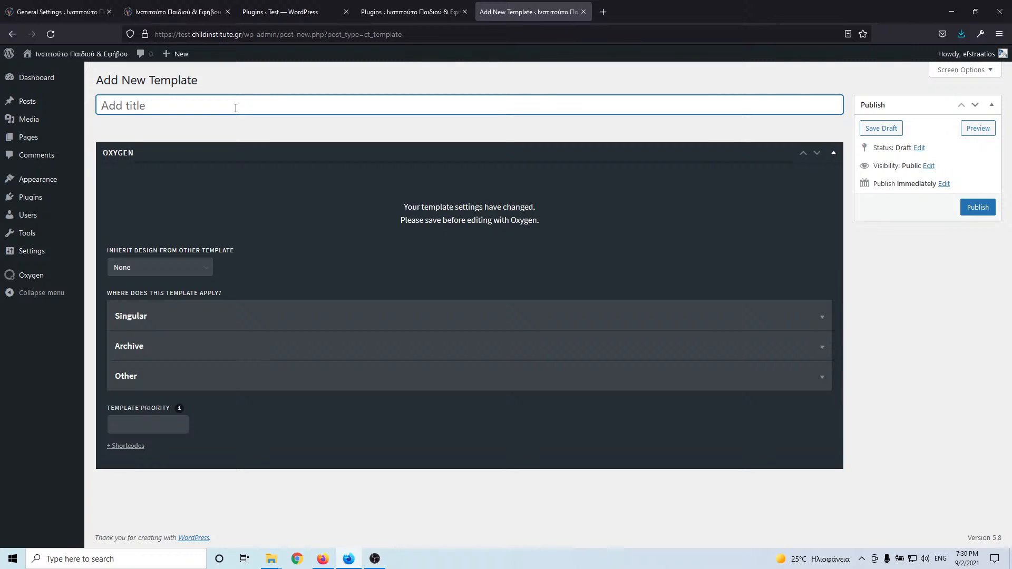
text(Main)
click(190, 377)
scroll(215, 330, down, 2)
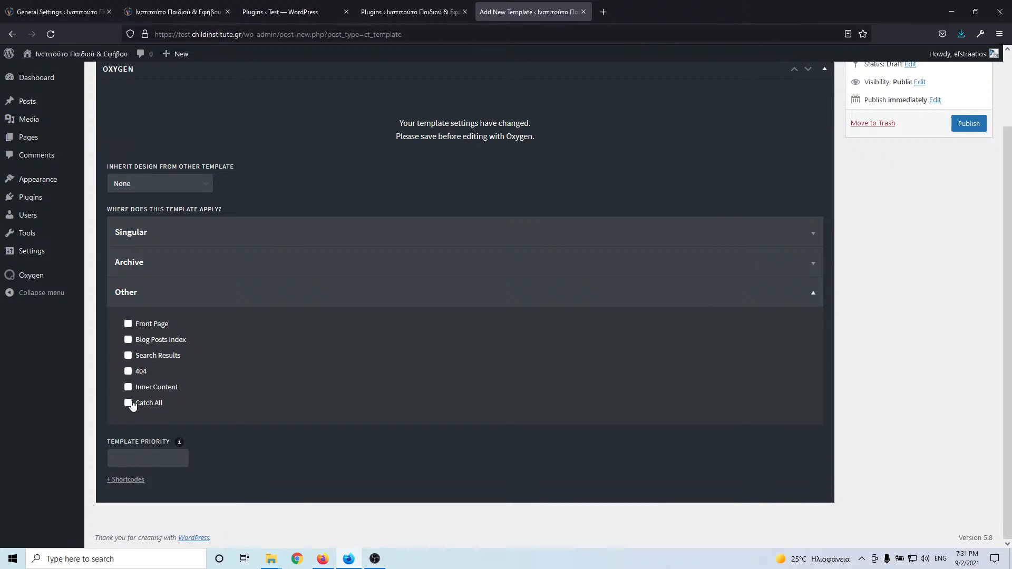
click(128, 403)
scroll(791, 269, up, 2)
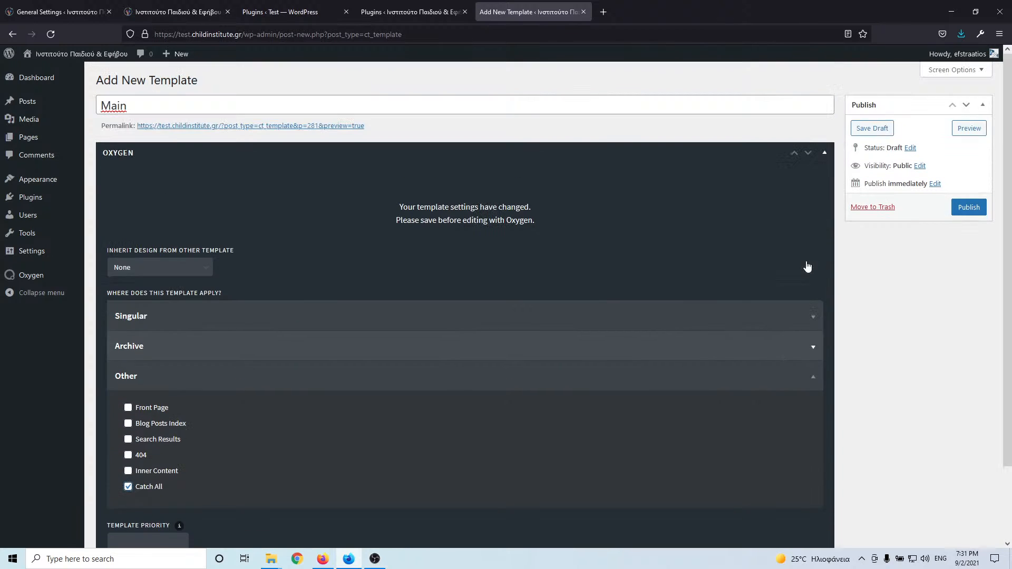
click(969, 207)
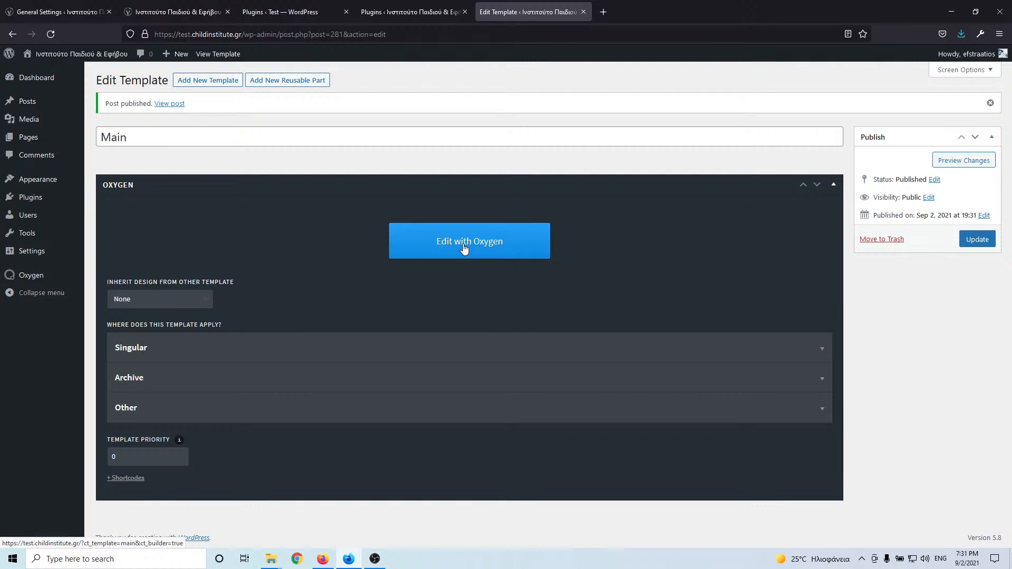
- Launch Main in Oxygen, then open the live site's Customizer from its homepage in a background tab
click(464, 246)
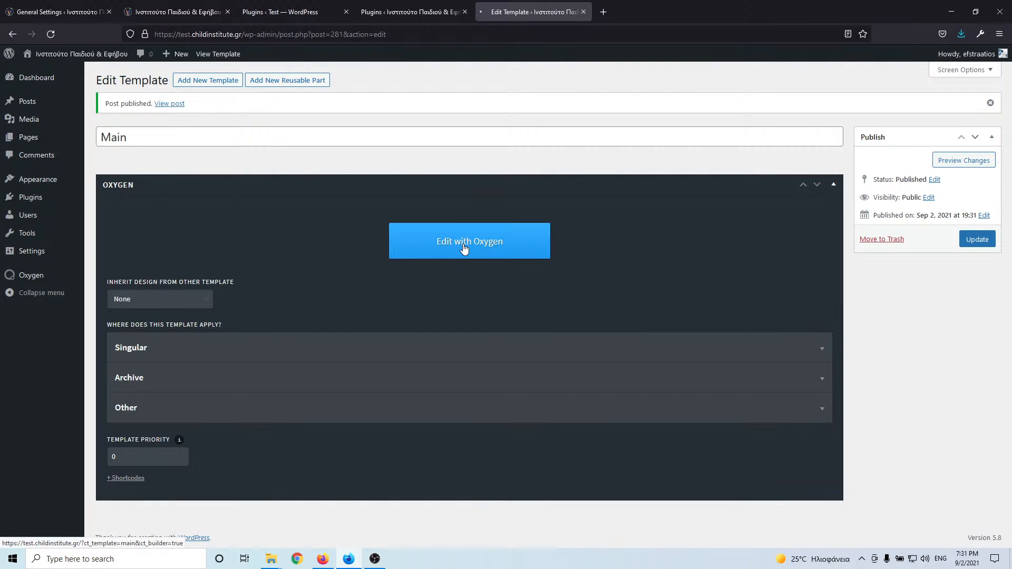
click(201, 15)
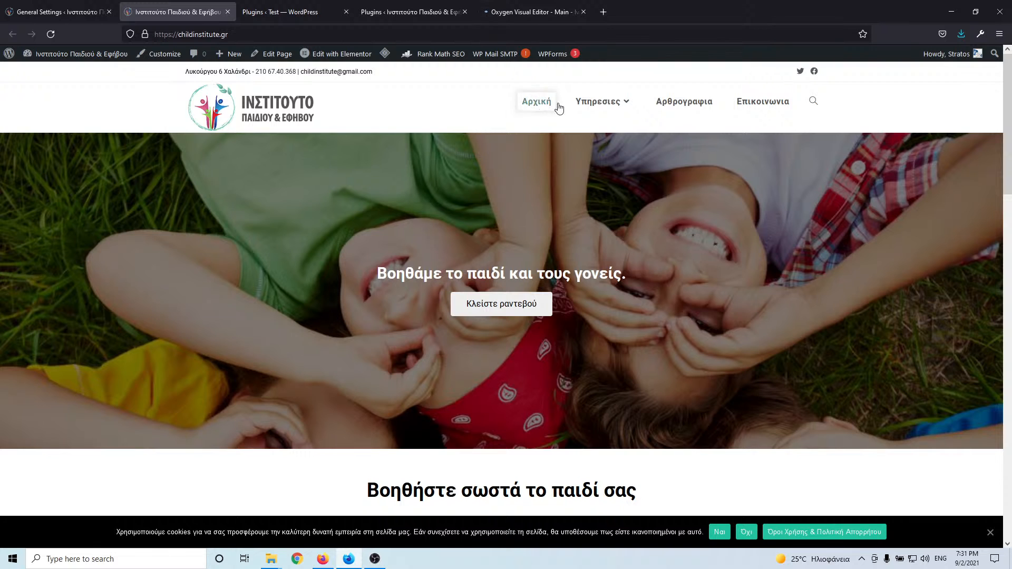
mouse_move(614, 123)
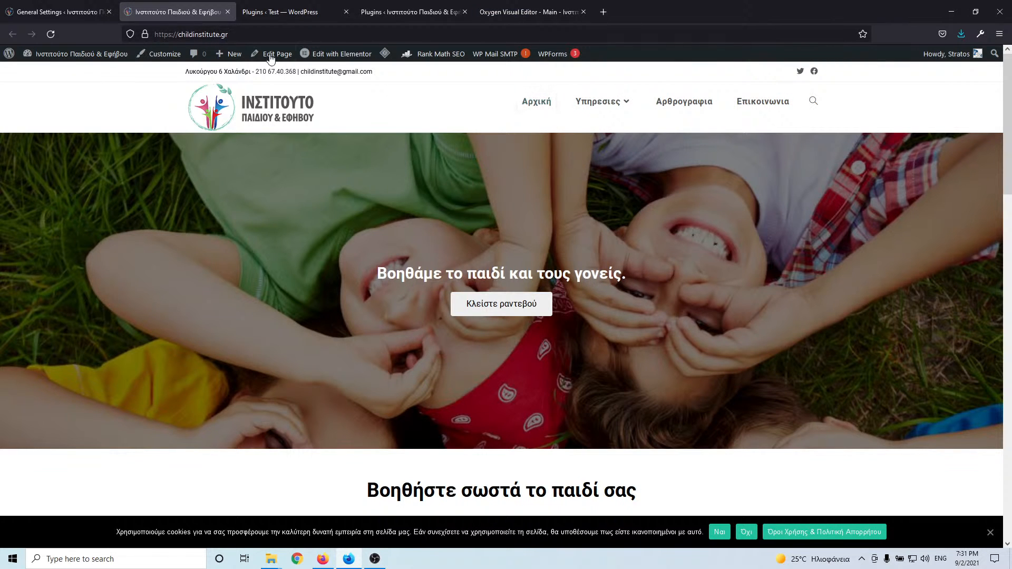
middle_click(158, 54)
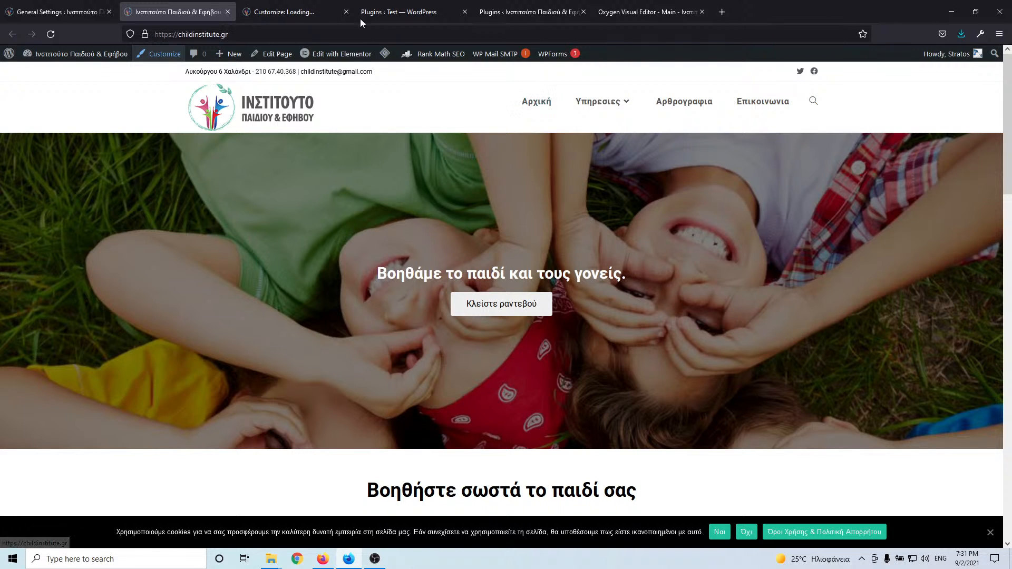
- Check the Customizer's General, Body and All Headings typography, which use Roboto
click(312, 14)
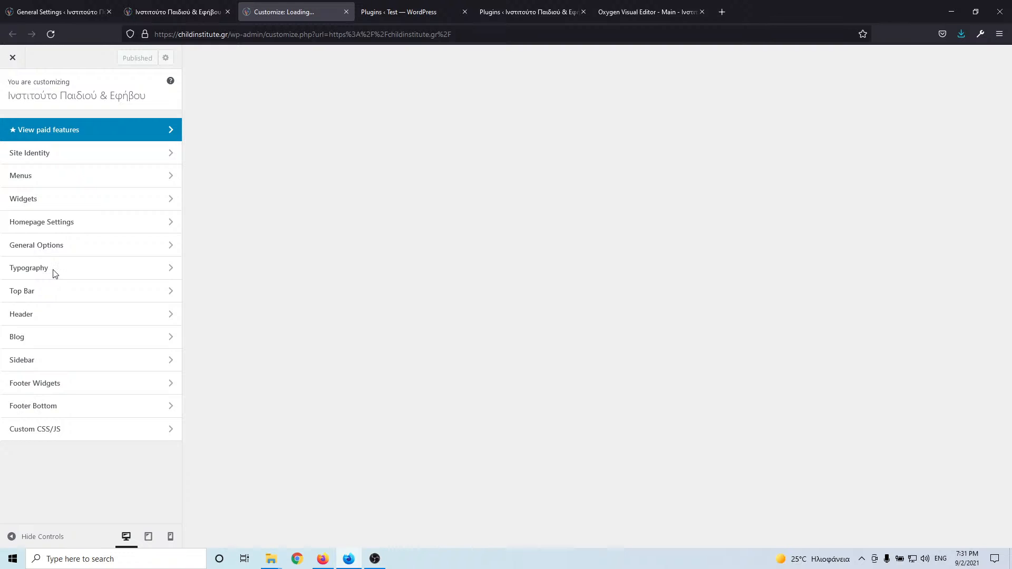
click(93, 268)
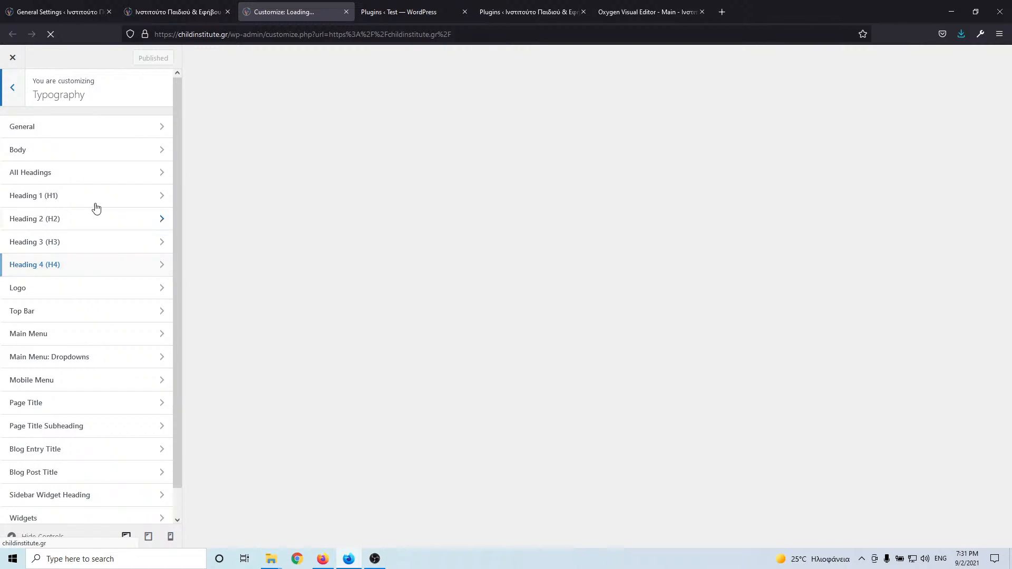
click(98, 135)
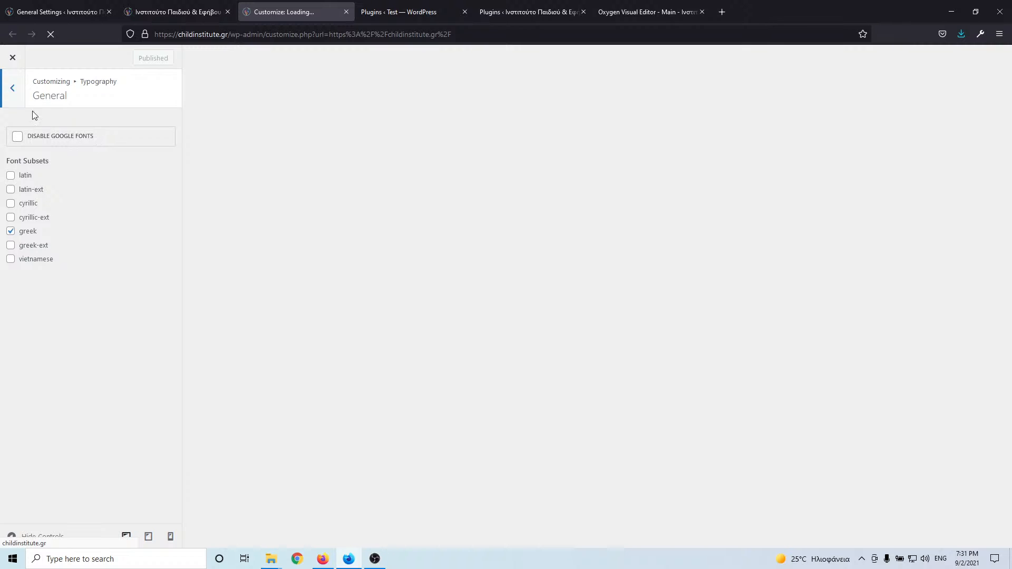
click(12, 88)
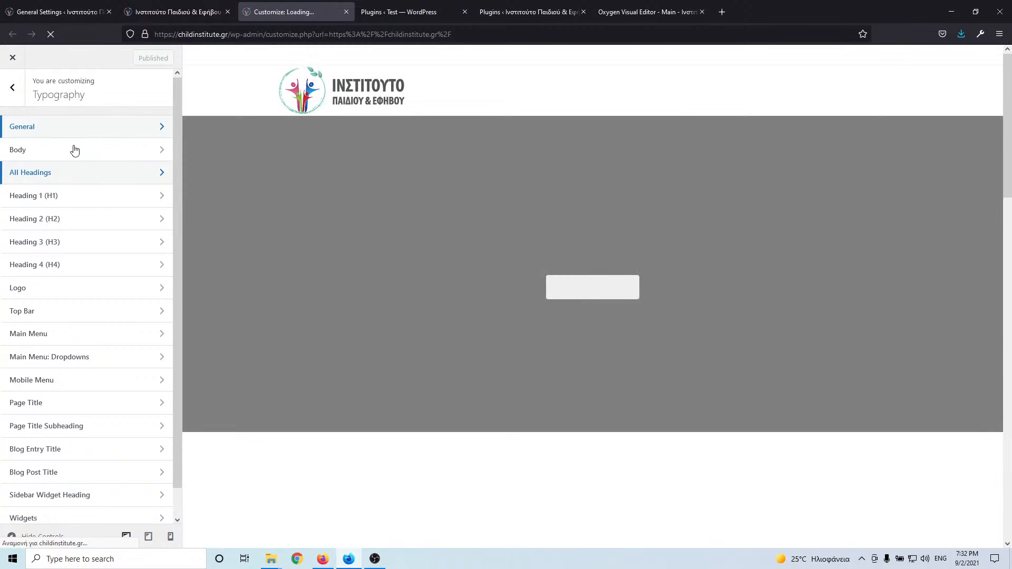
click(75, 150)
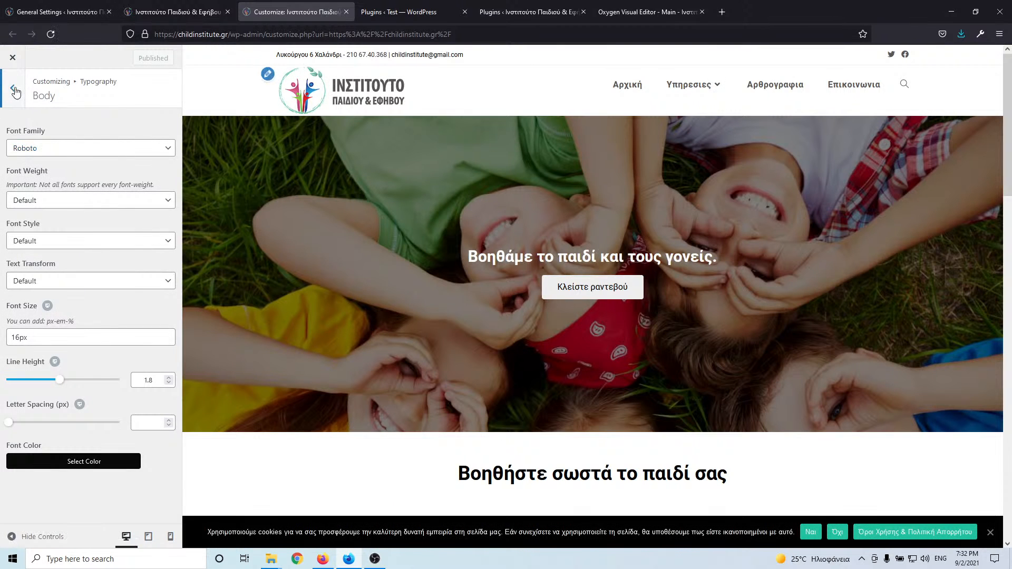
click(16, 92)
click(71, 175)
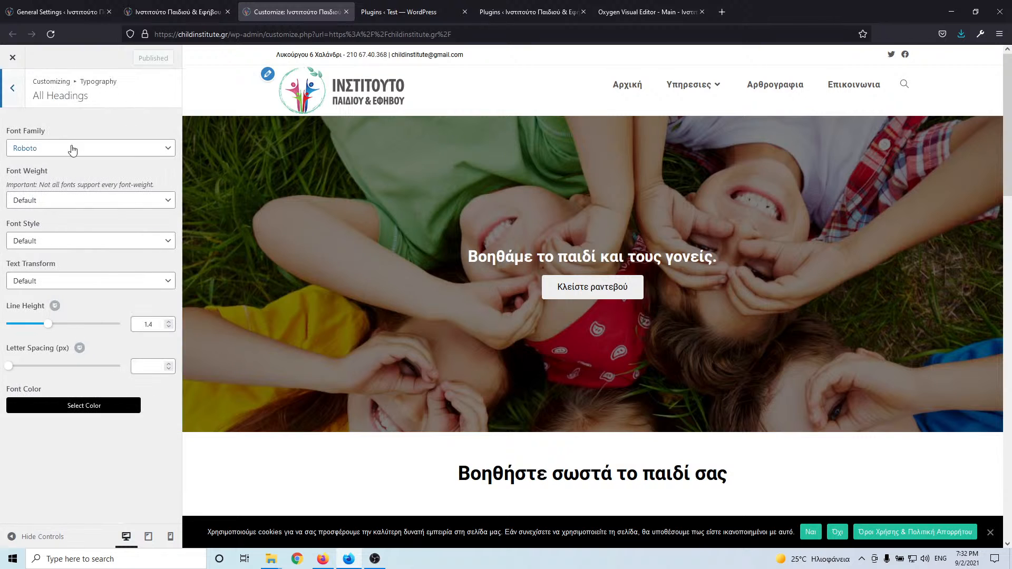
click(13, 88)
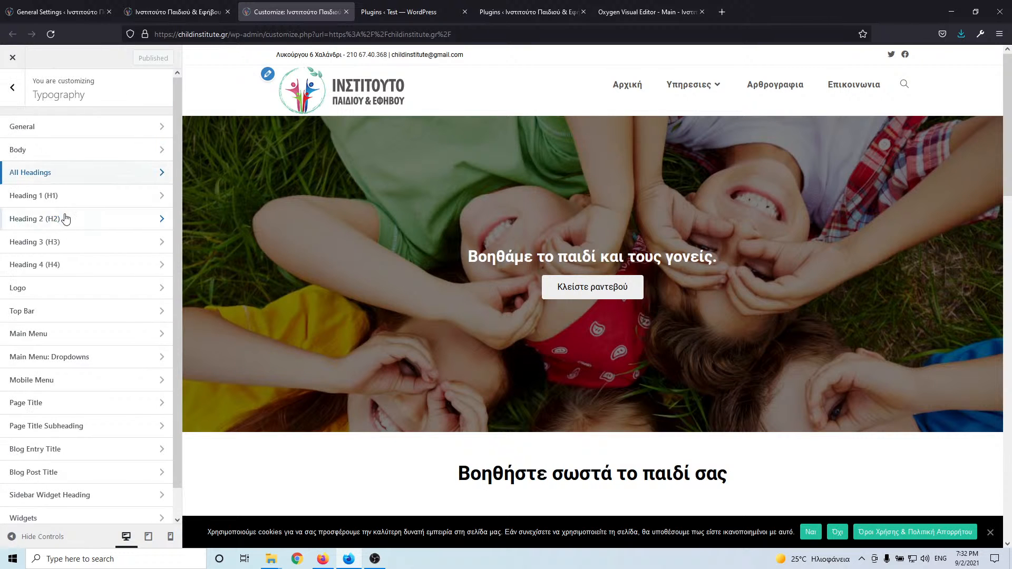
click(12, 88)
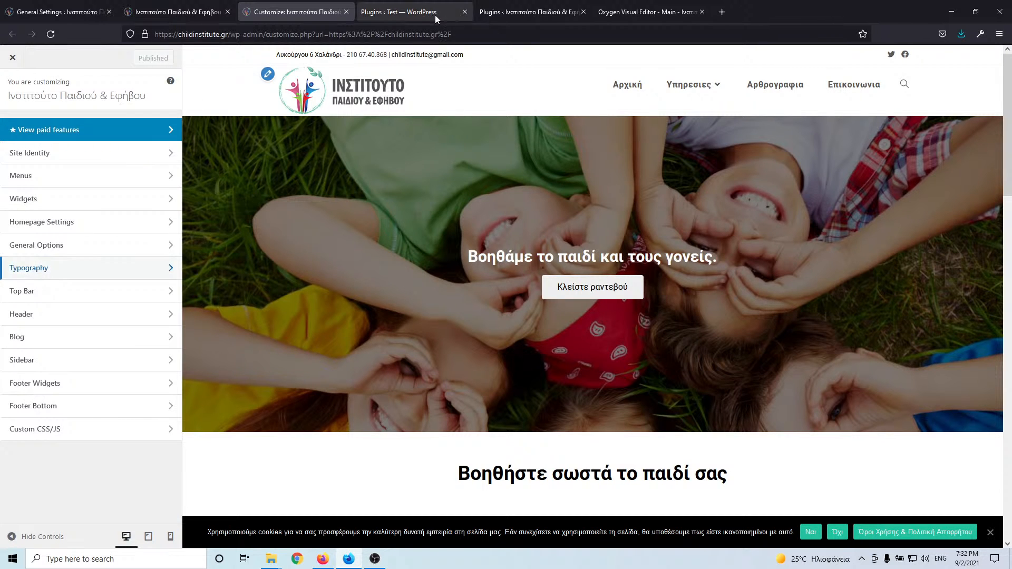
- Return to the Main template in Oxygen and show its structure and Manage options
click(600, 12)
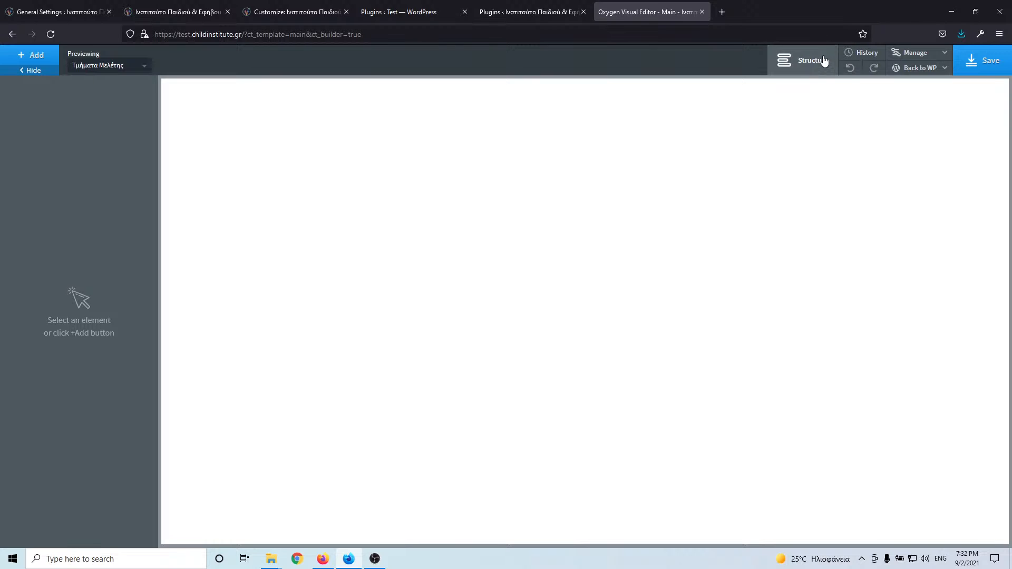
click(824, 61)
click(941, 54)
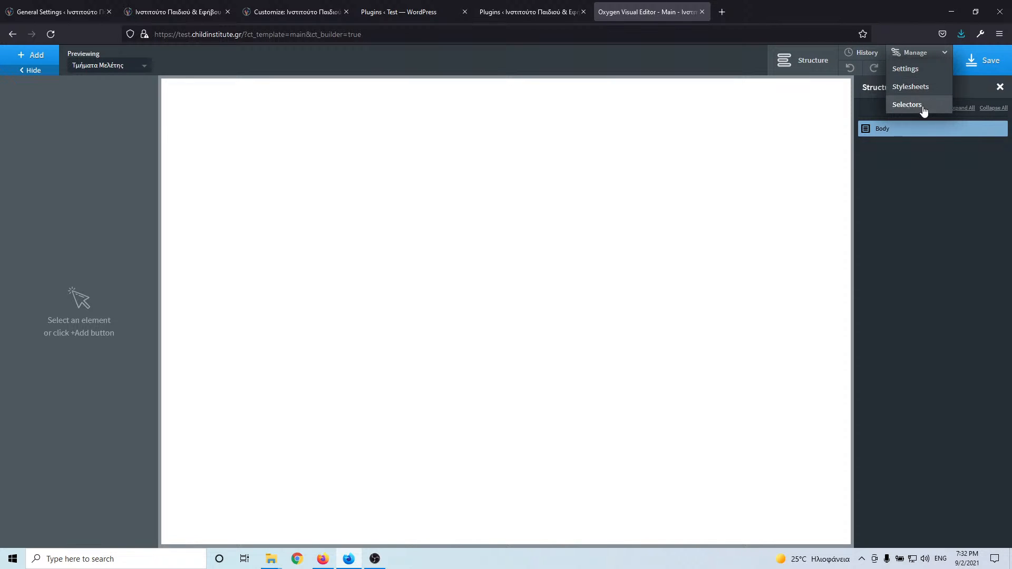
- Set the global display font to Roboto in Global Styles > Fonts
click(926, 70)
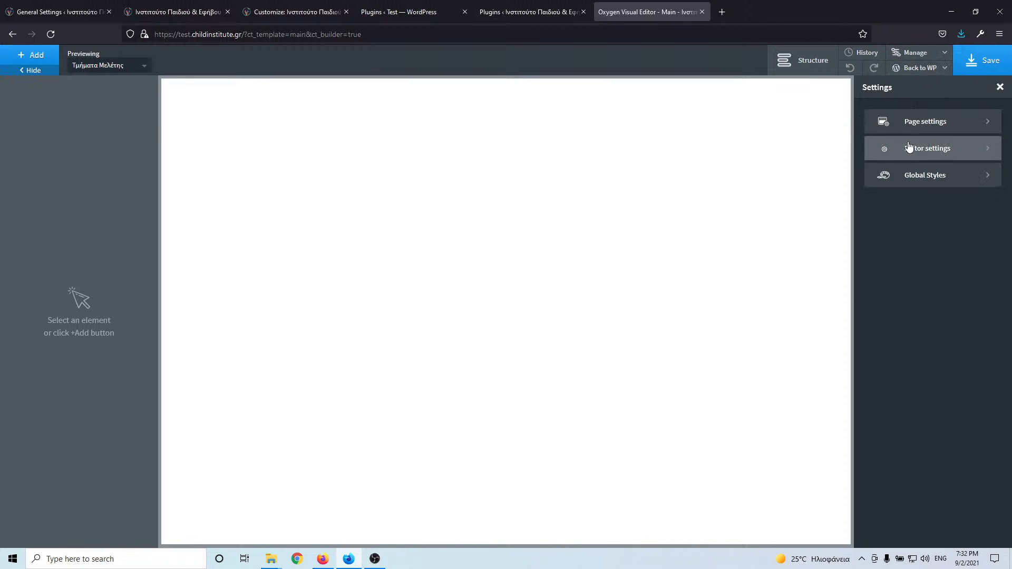
click(952, 130)
click(873, 116)
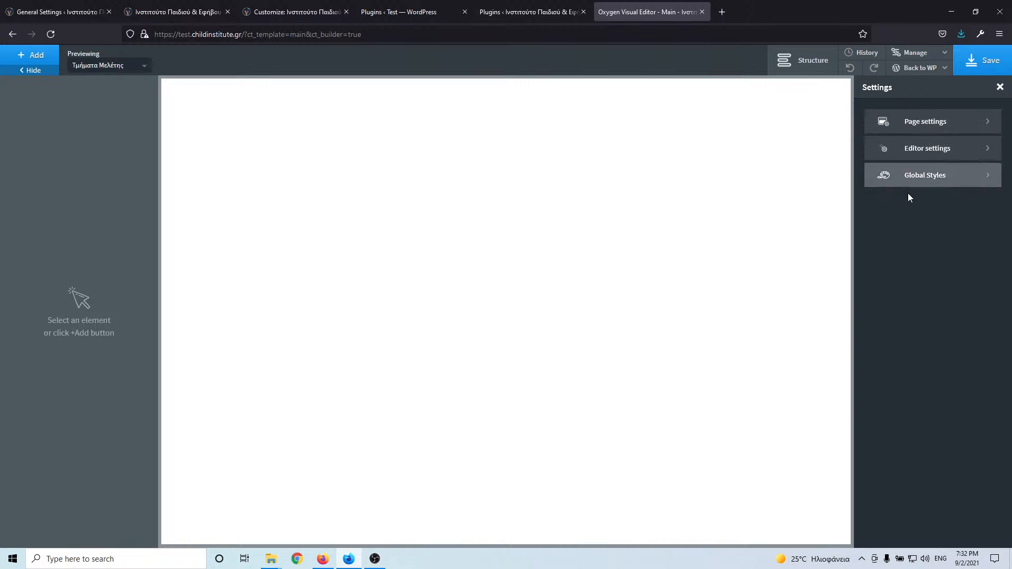
click(927, 184)
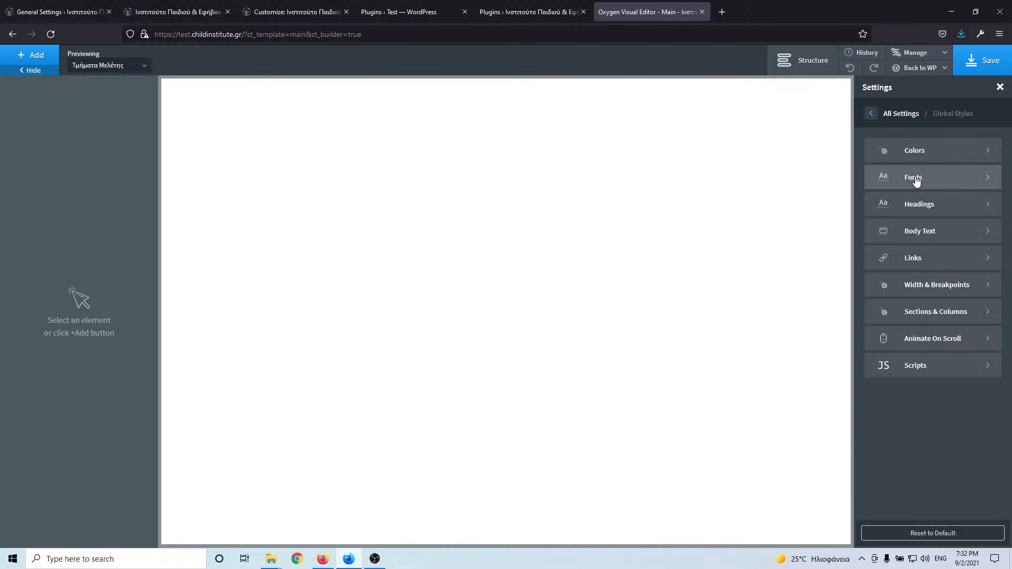
click(948, 184)
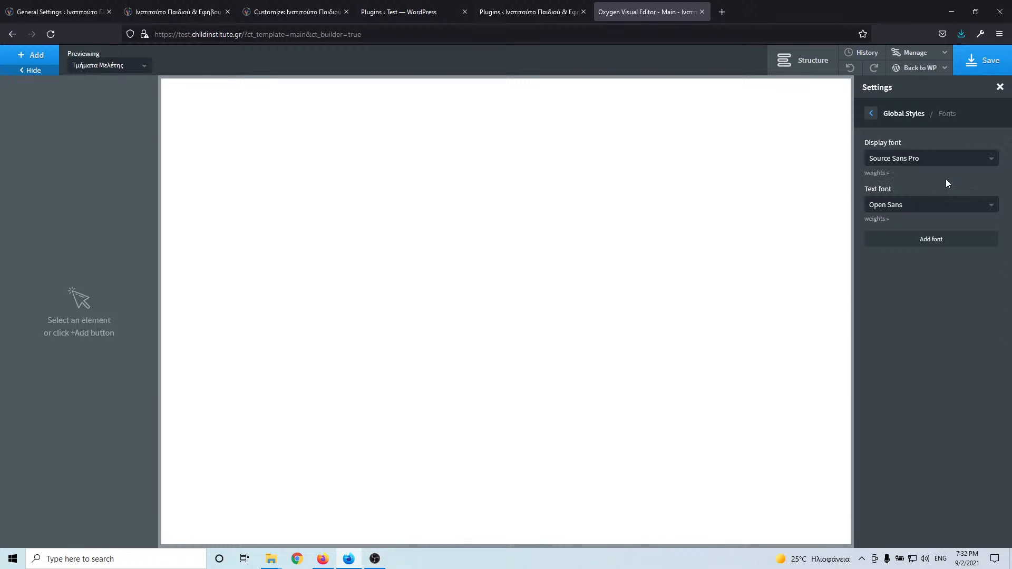
click(918, 166)
text(robo)
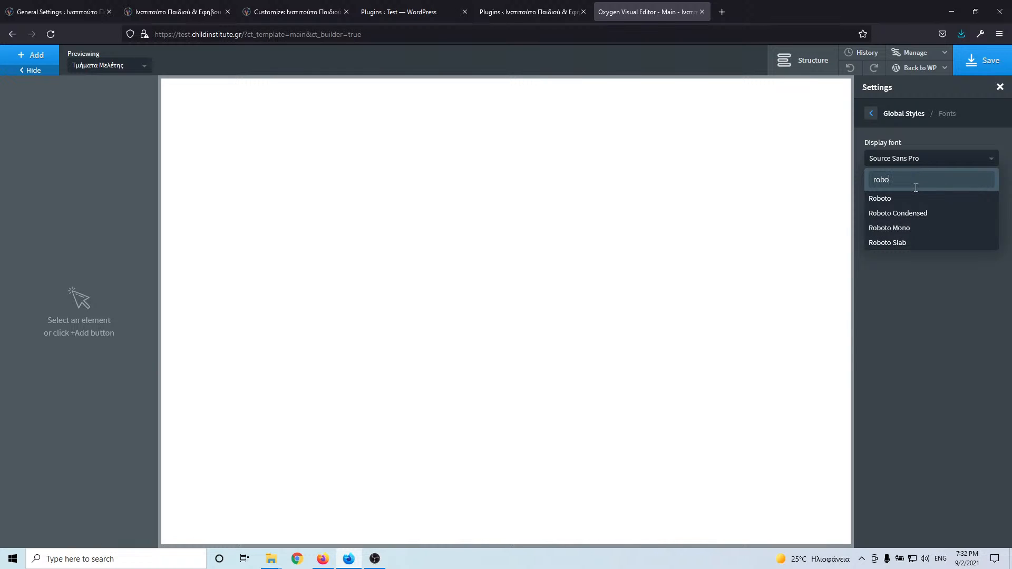
click(912, 206)
- Choose Roboto as the global text font too, then go to the Colors settings
click(902, 208)
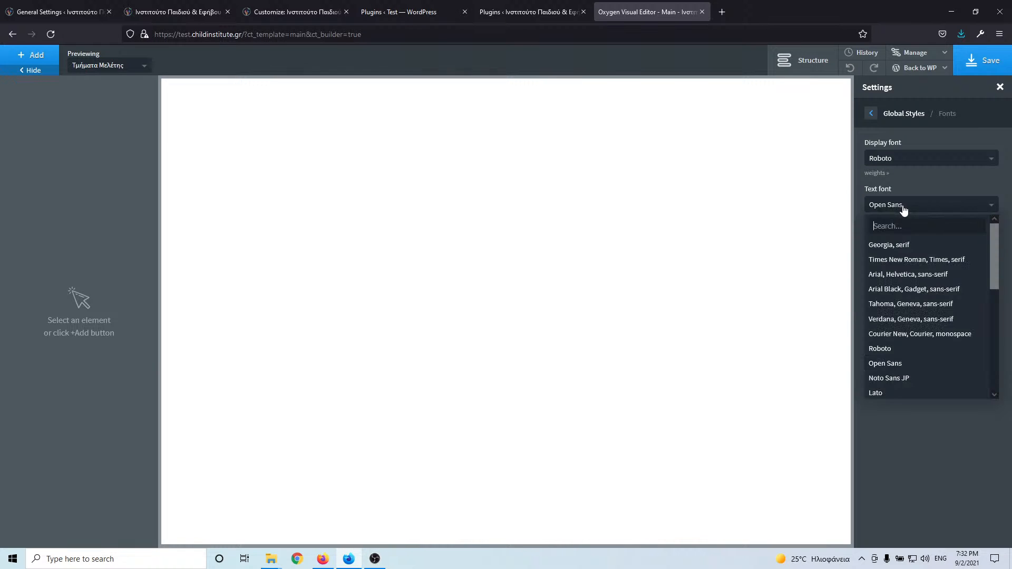
text(ro)
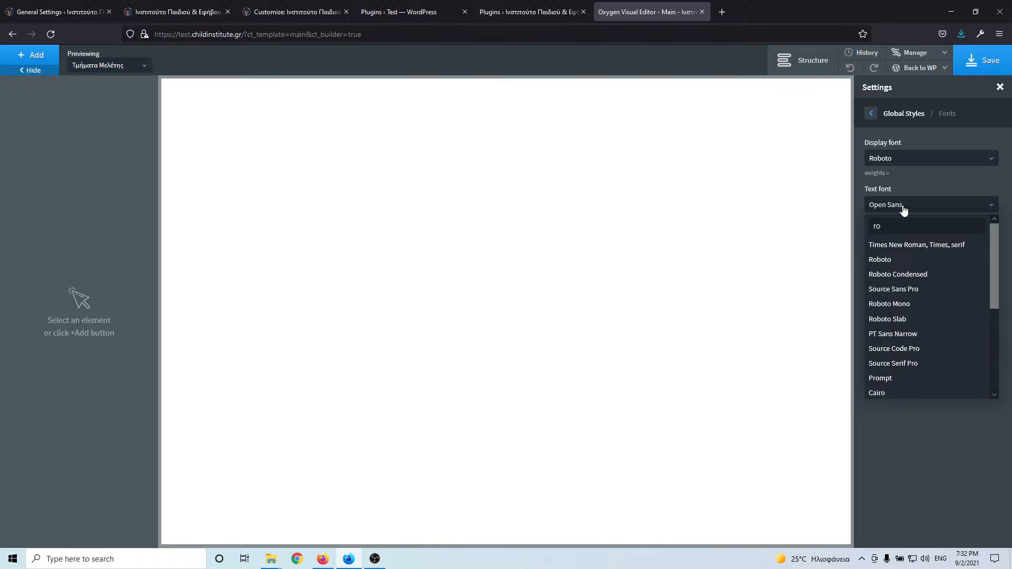
text(bo)
click(903, 245)
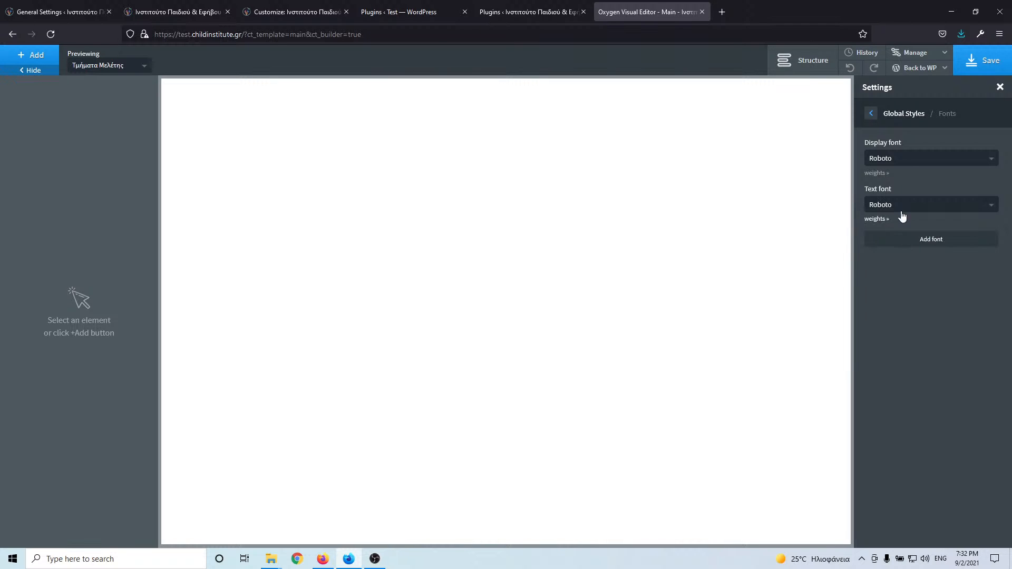
click(872, 115)
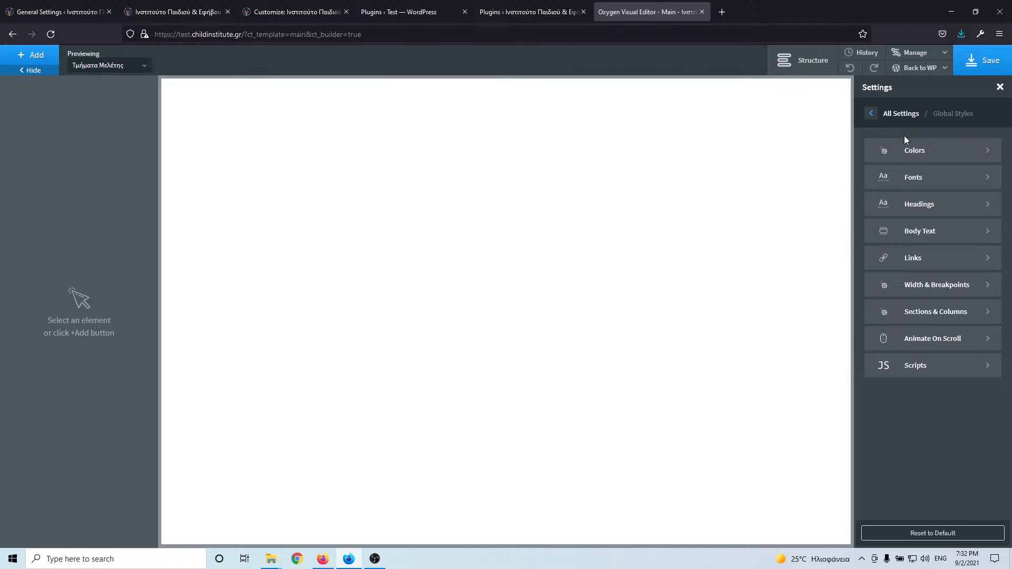
click(939, 153)
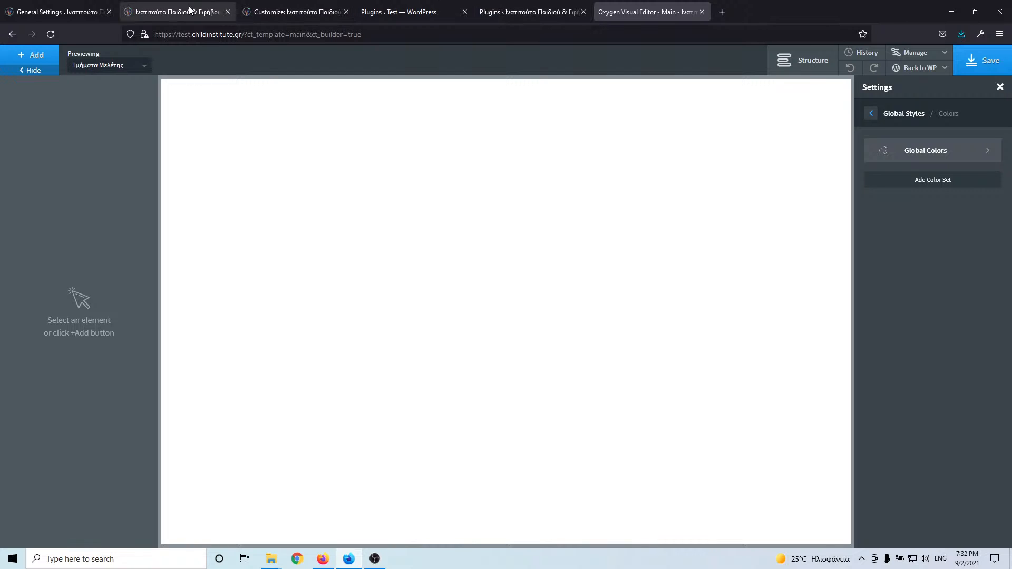
- Copy the theme's primary colour #13aff0 from the Customizer's General Styling options
click(315, 6)
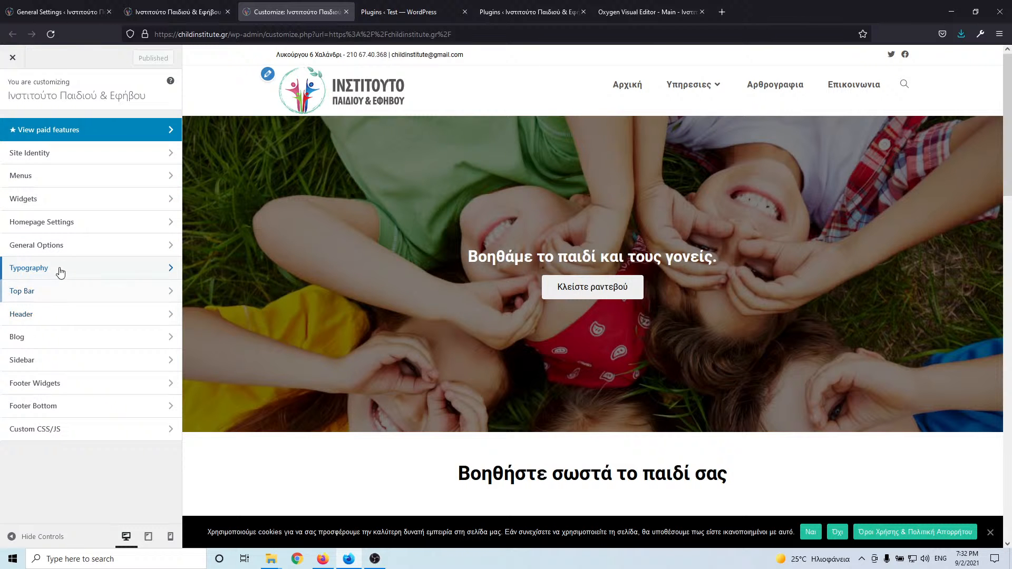
click(71, 252)
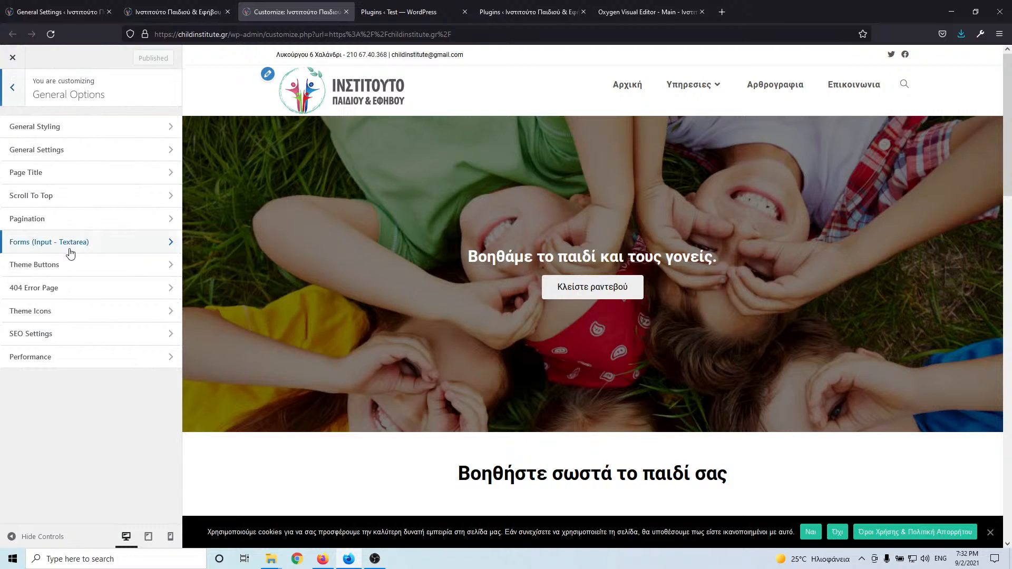
click(12, 90)
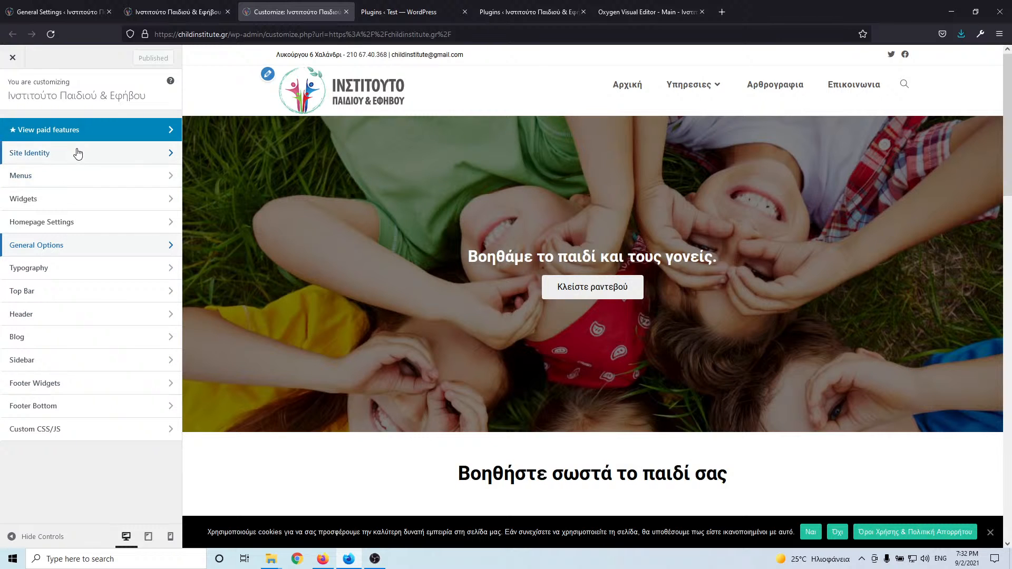
click(65, 247)
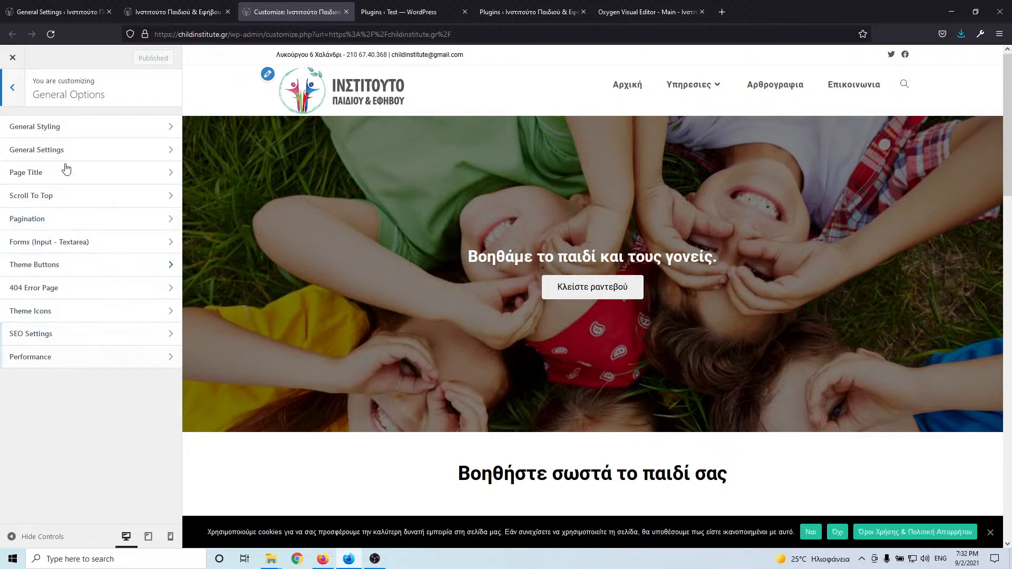
click(61, 127)
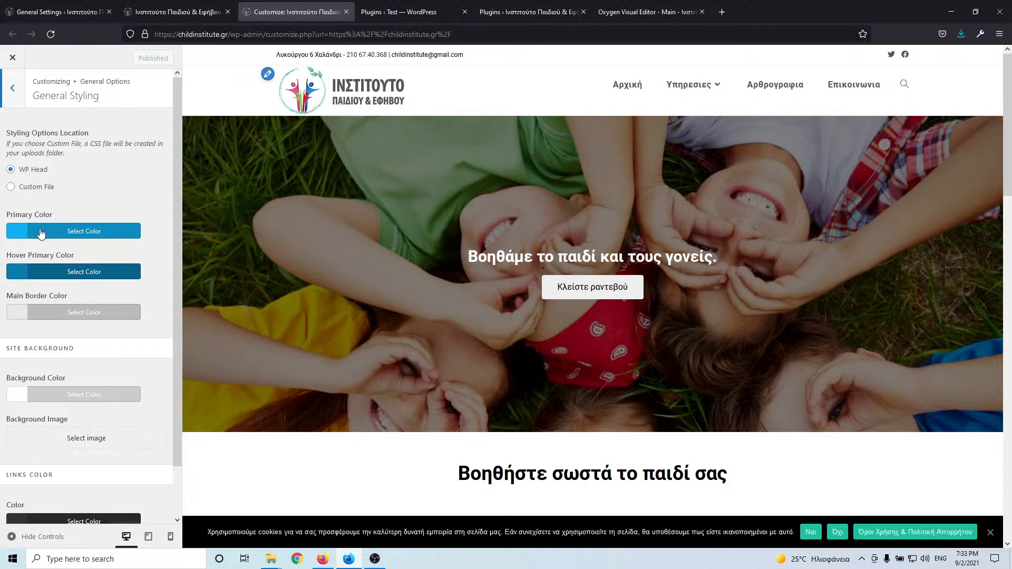
click(58, 232)
triple_click(61, 261)
key(ctrl+c)
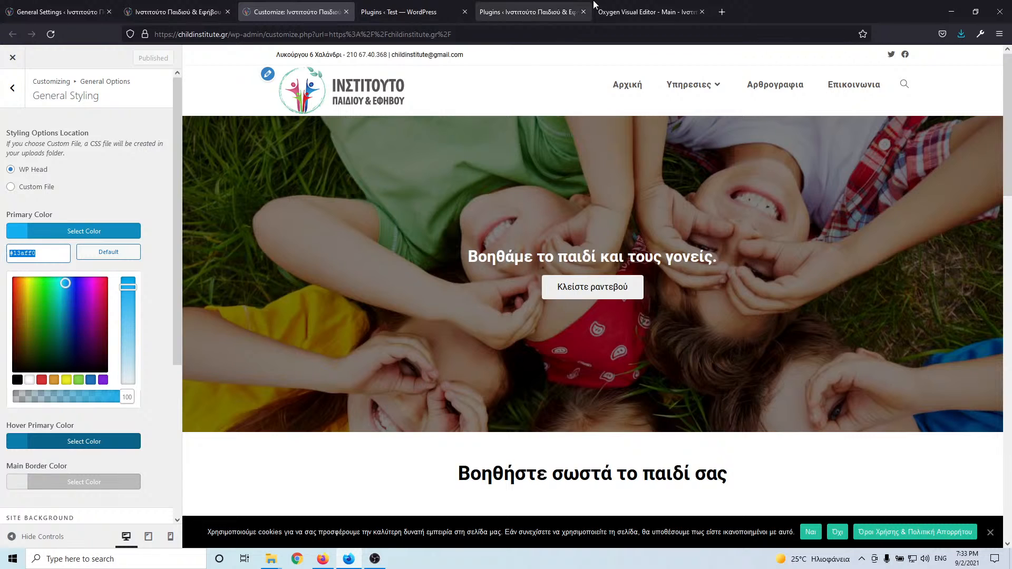
click(674, 12)
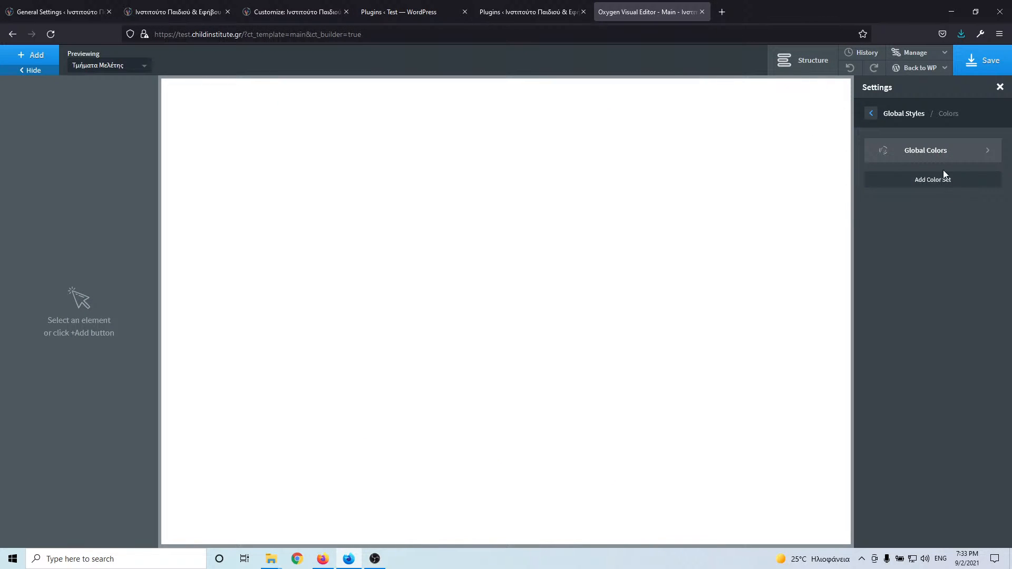
- Add a global colour named Primary with value #13aff0 to Global Colors
click(933, 187)
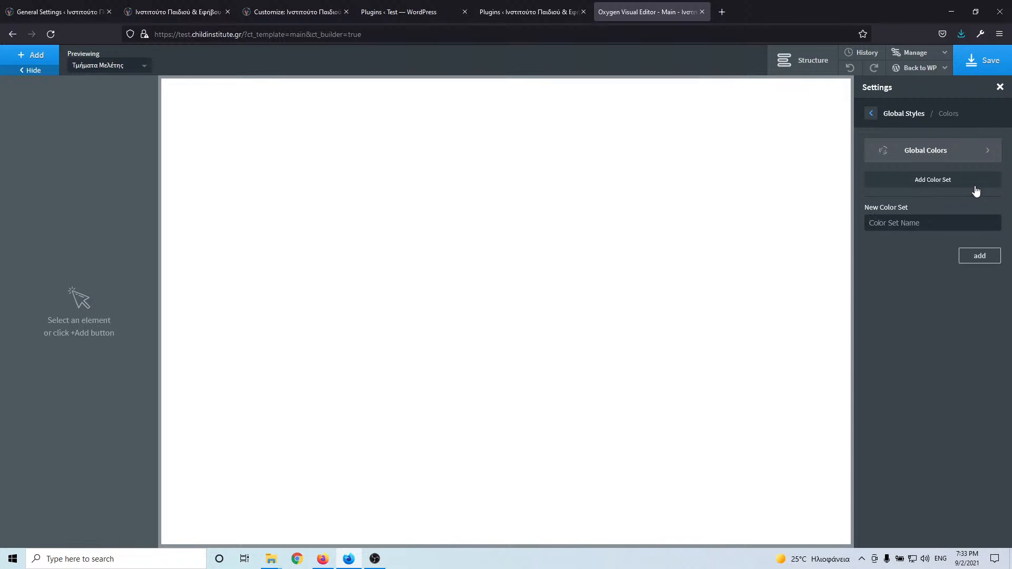
click(927, 150)
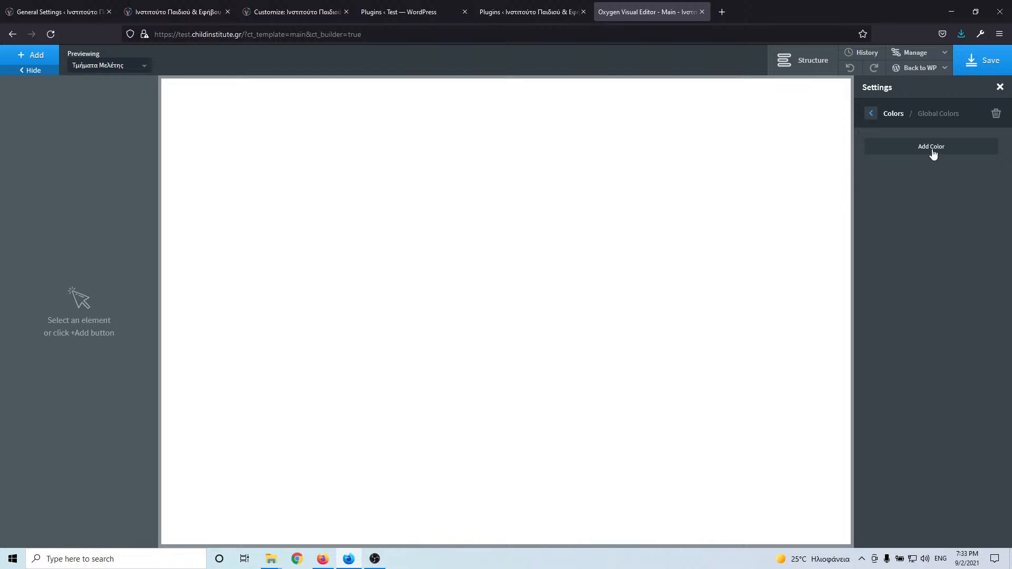
click(933, 152)
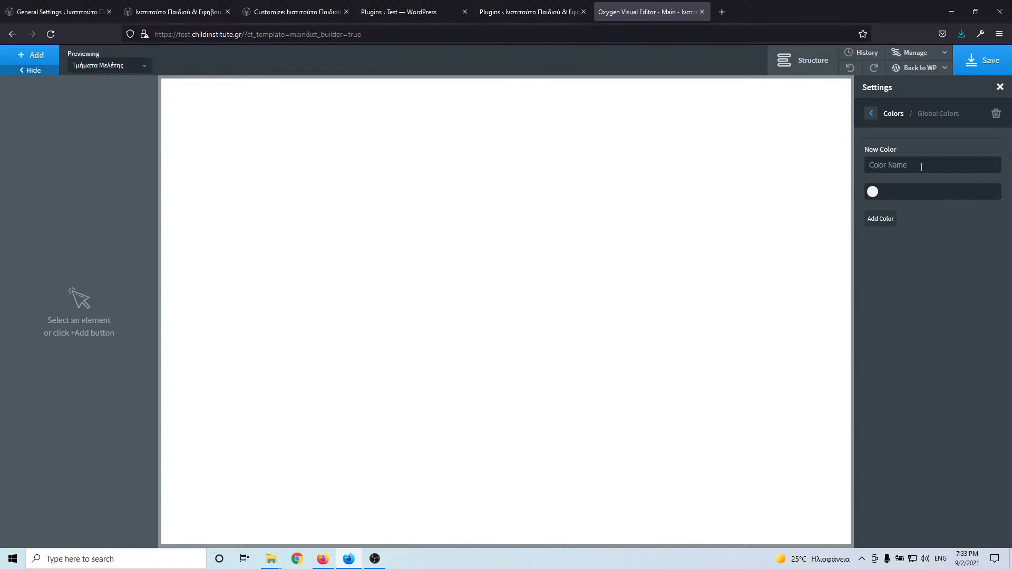
text(Primary)
key(ctrl+v)
click(881, 219)
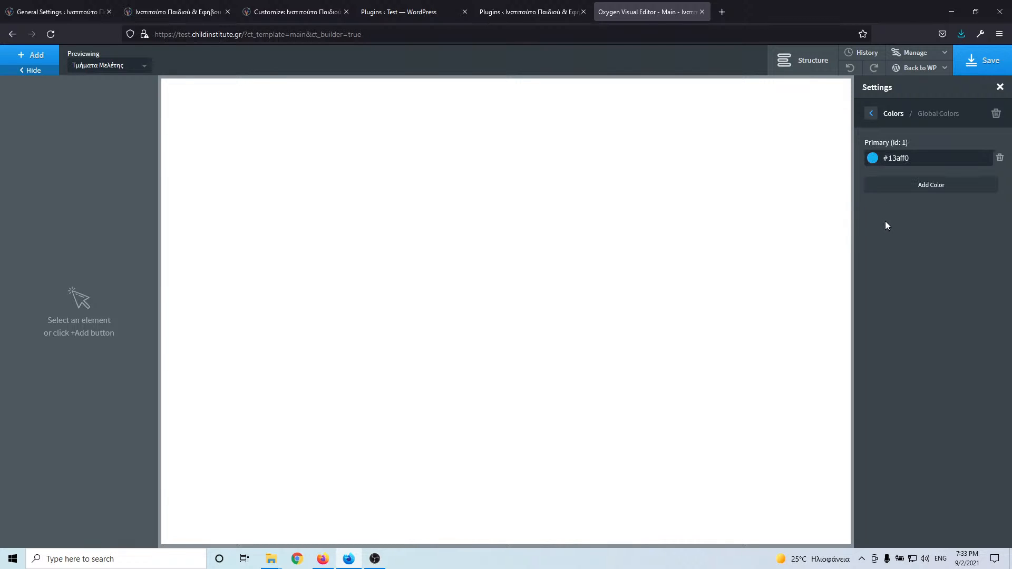
click(932, 190)
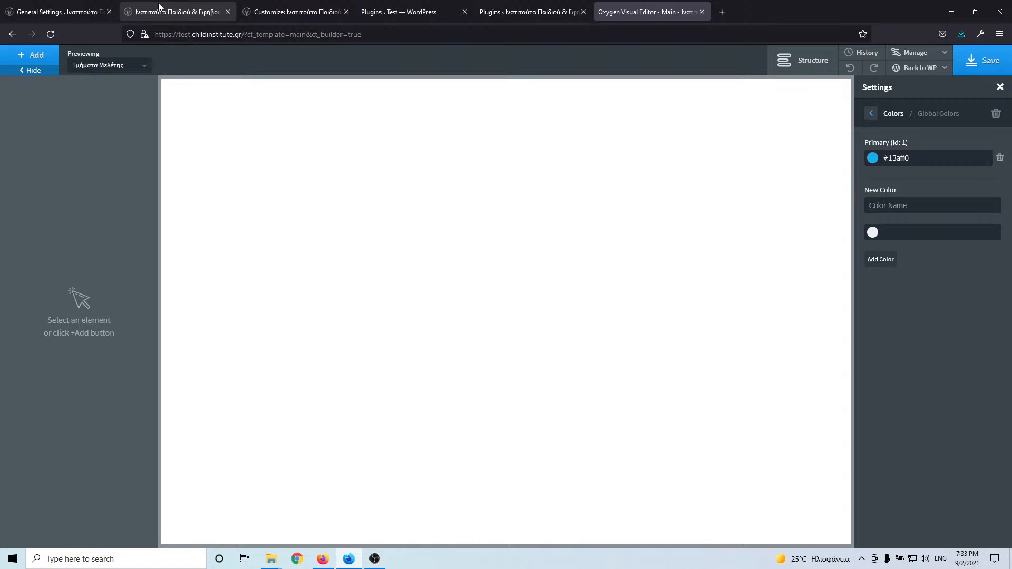
click(79, 13)
- Copy the Hover Primary Color value #0b7cac from the Customizer's General Styling
click(174, 12)
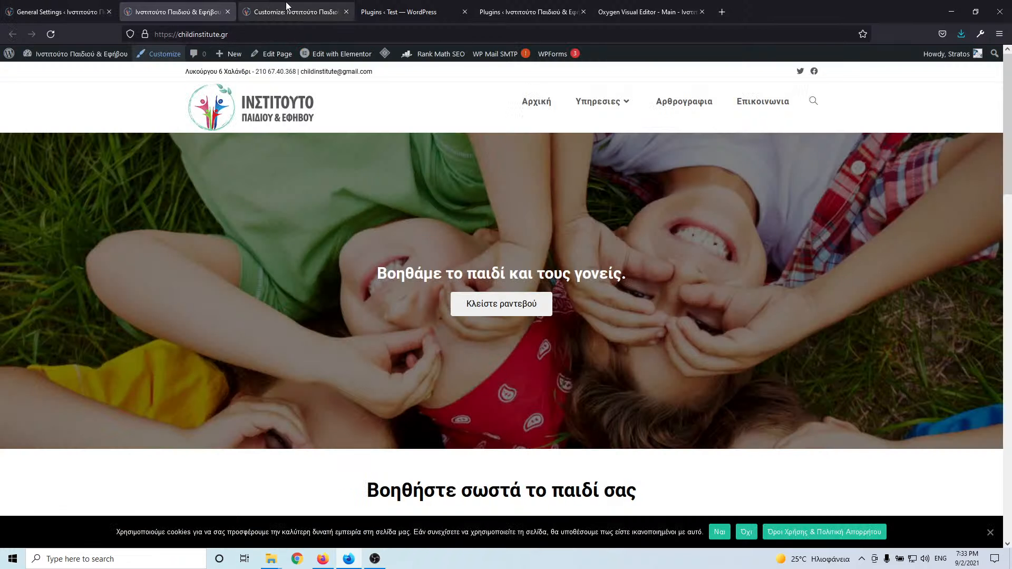
click(286, 7)
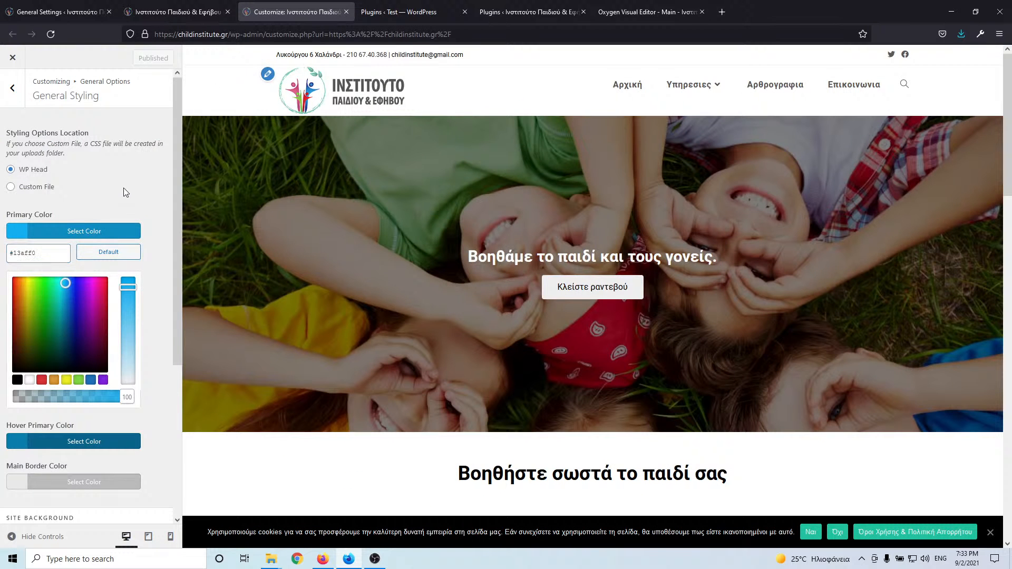
click(126, 192)
scroll(95, 200, down, 1)
click(18, 222)
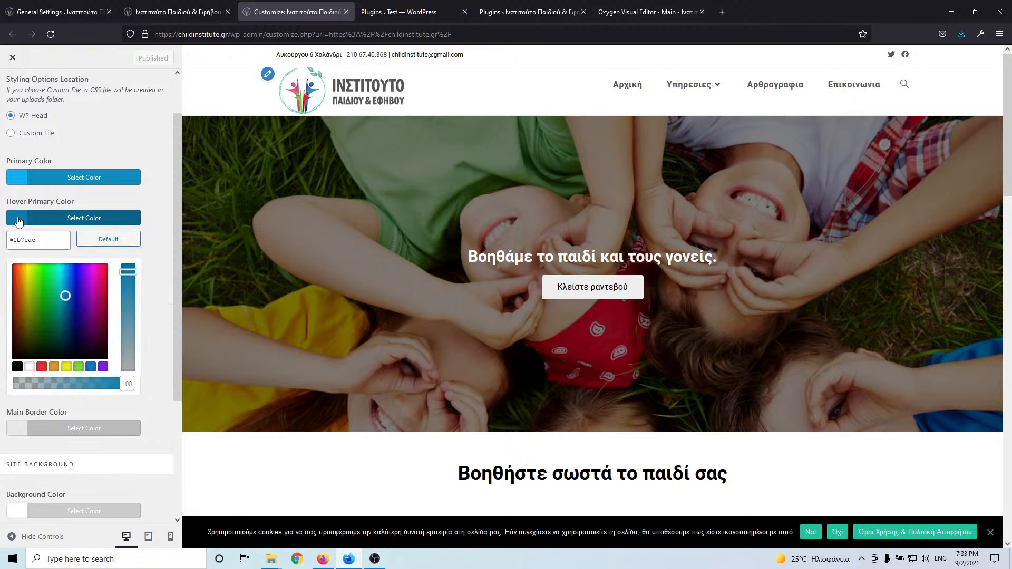
drag(50, 246, 2, 239)
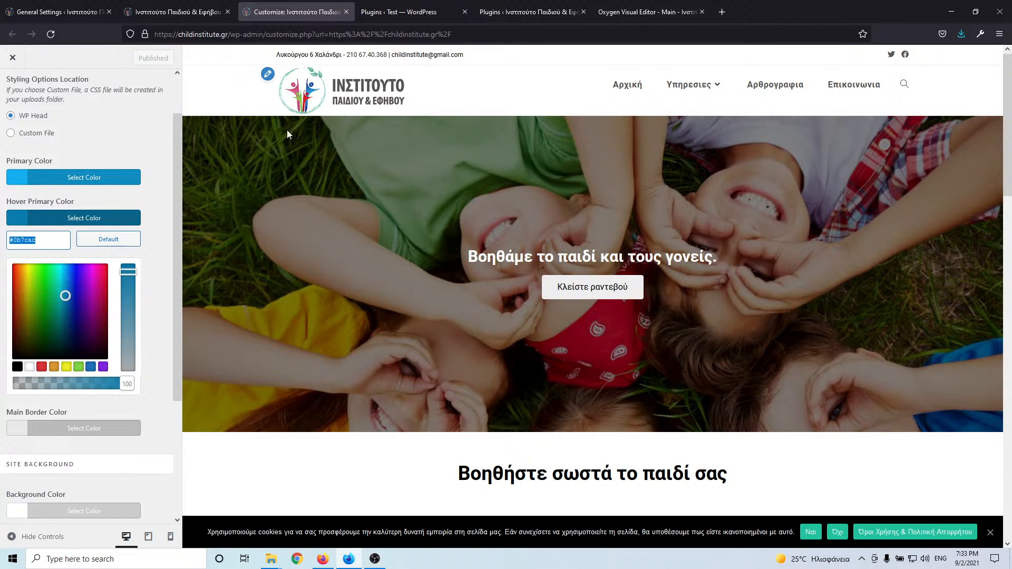
- Add a global colour named Hover with value #0b7cac in Oxygen
click(648, 14)
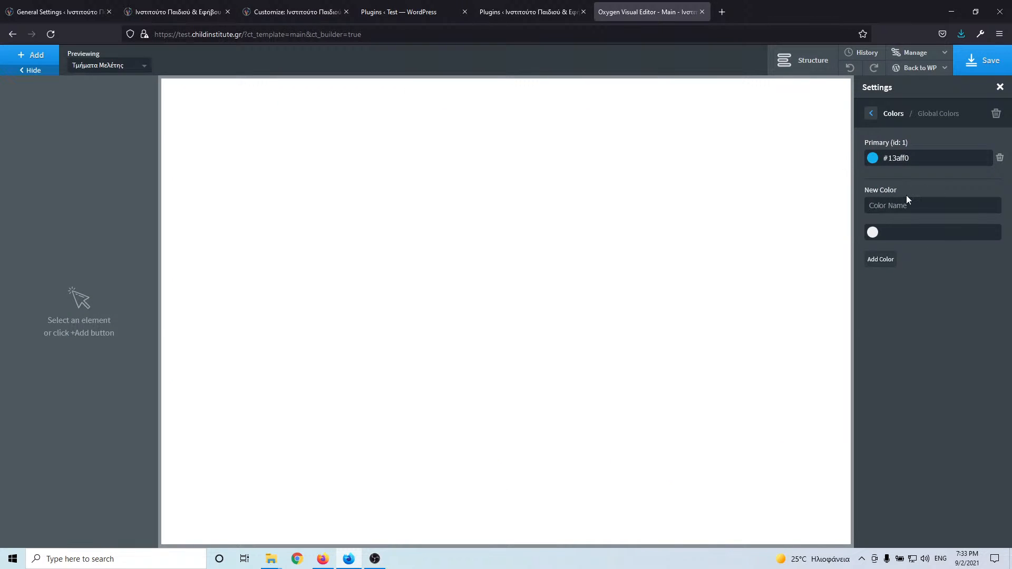
text(Hover)
click(919, 232)
text(#0b7cad)
click(884, 259)
- Review the remaining Customizer styling options, then return to the Oxygen editor
click(72, 15)
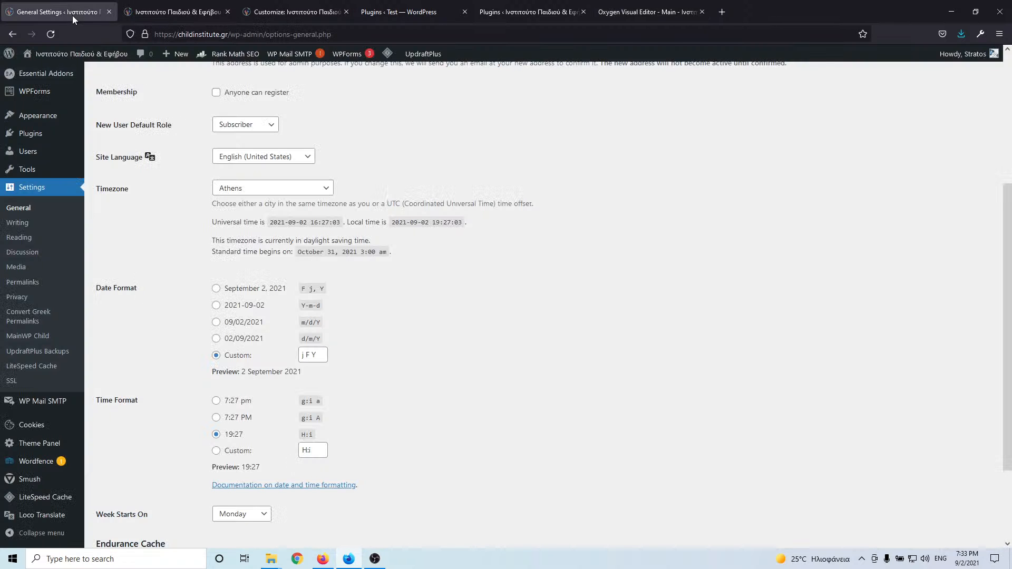
click(280, 13)
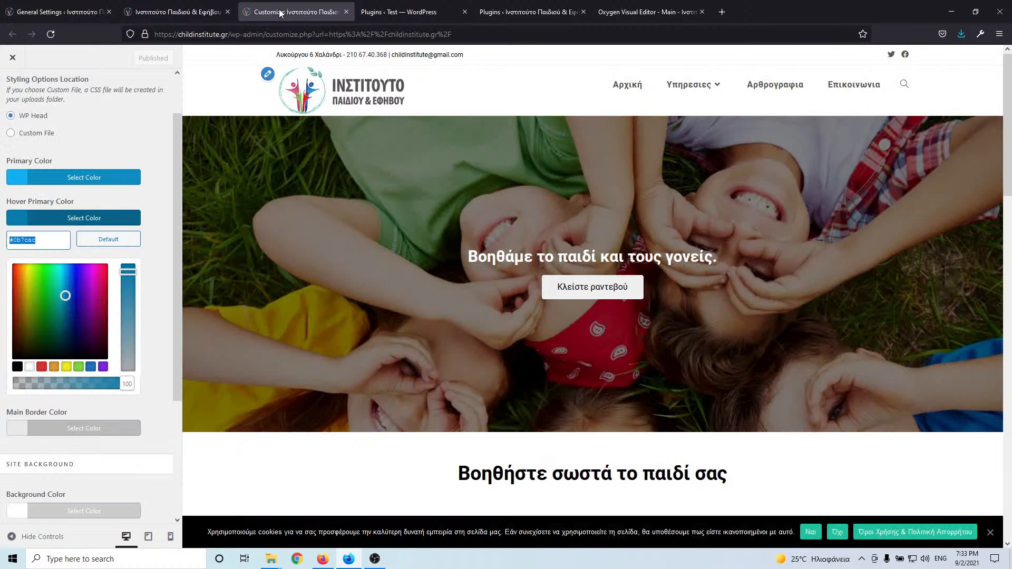
click(147, 200)
scroll(71, 354, down, 2)
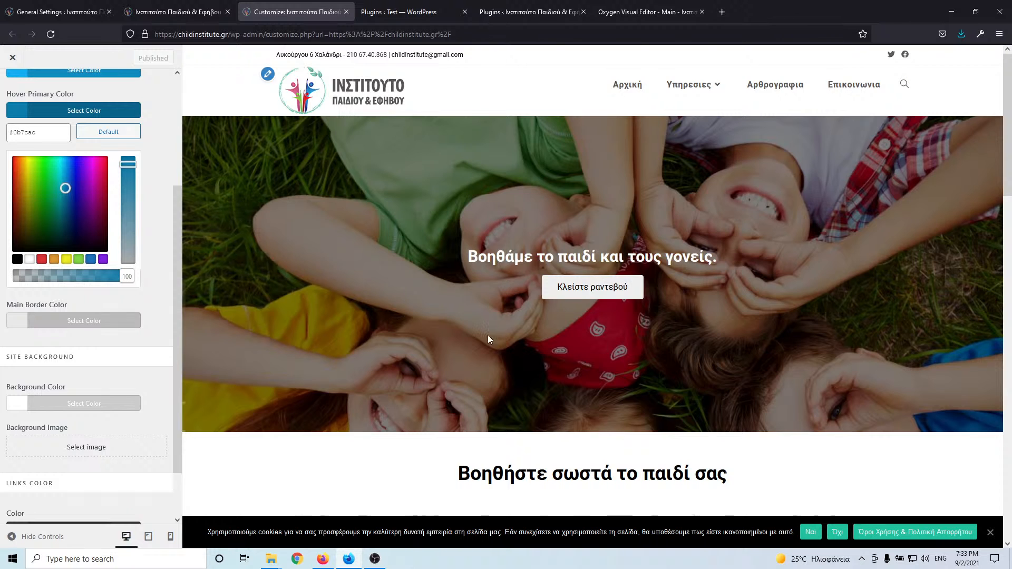
scroll(488, 339, down, 8)
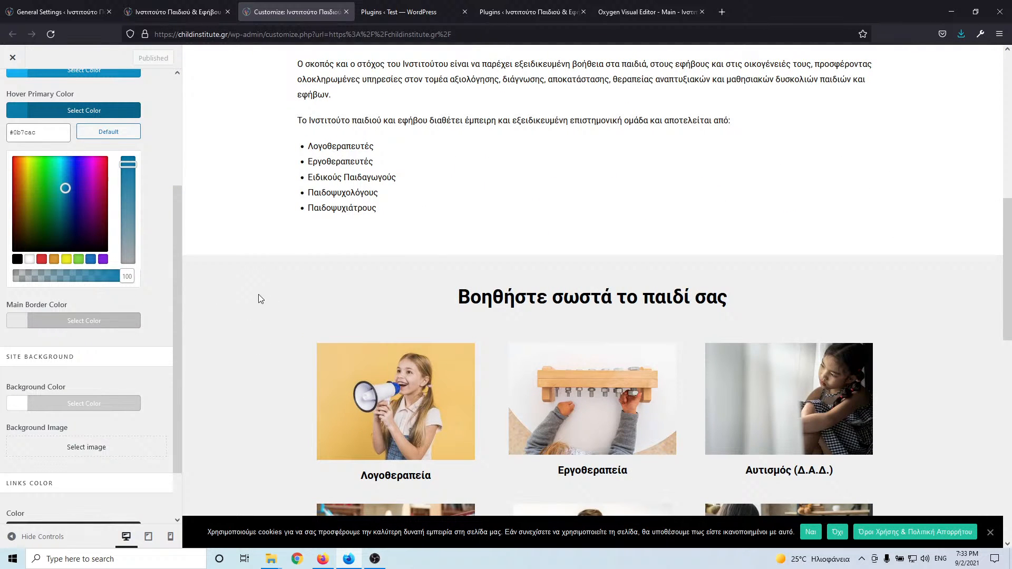
scroll(261, 258, up, 3)
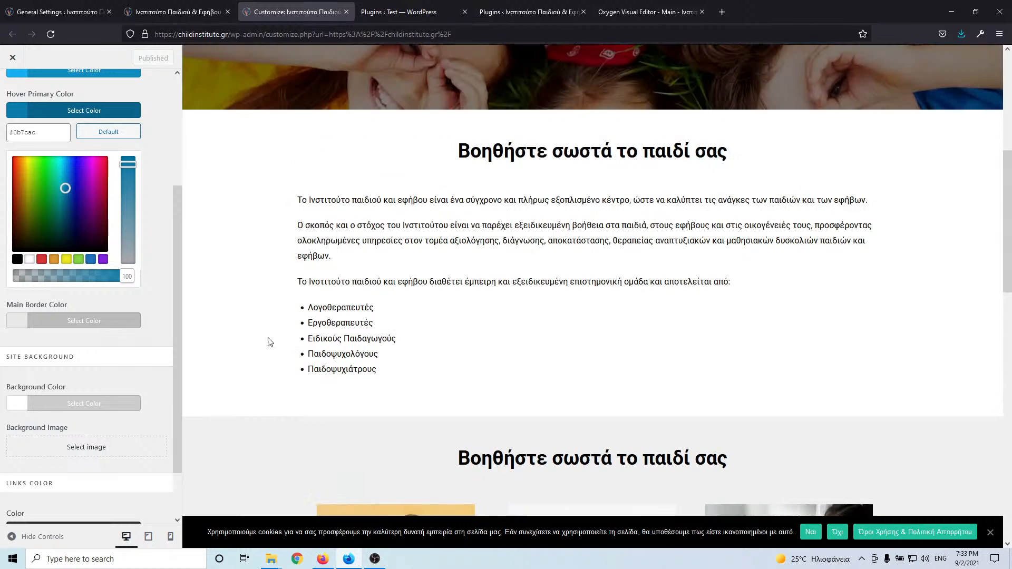
scroll(263, 338, down, 4)
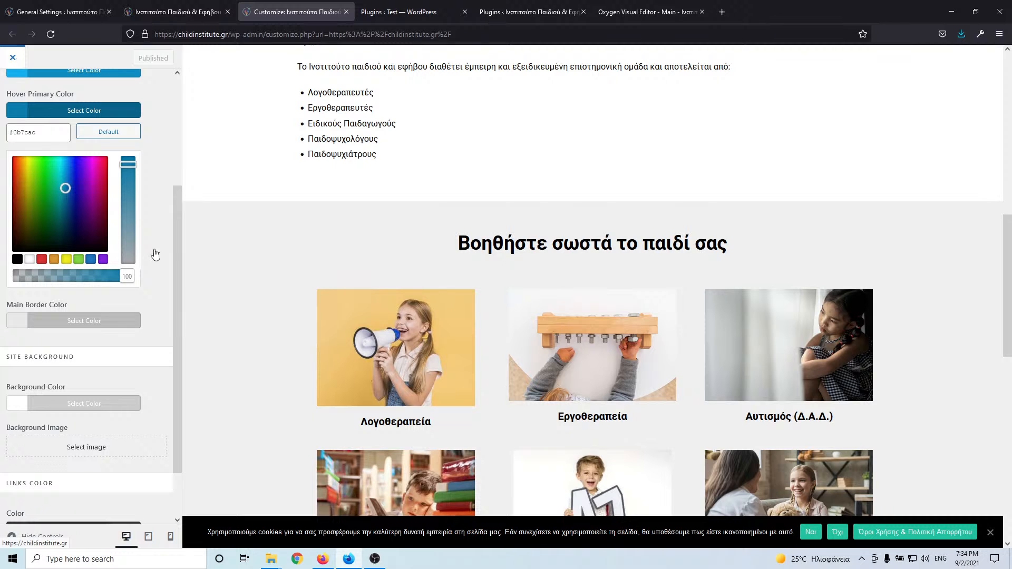
scroll(264, 309, up, 8)
scroll(53, 176, up, 3)
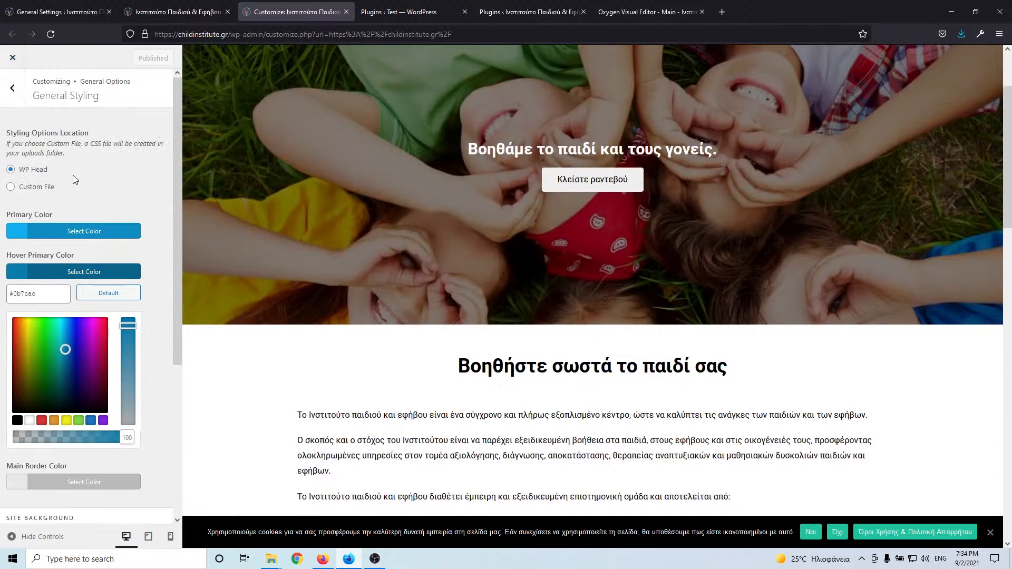
click(667, 11)
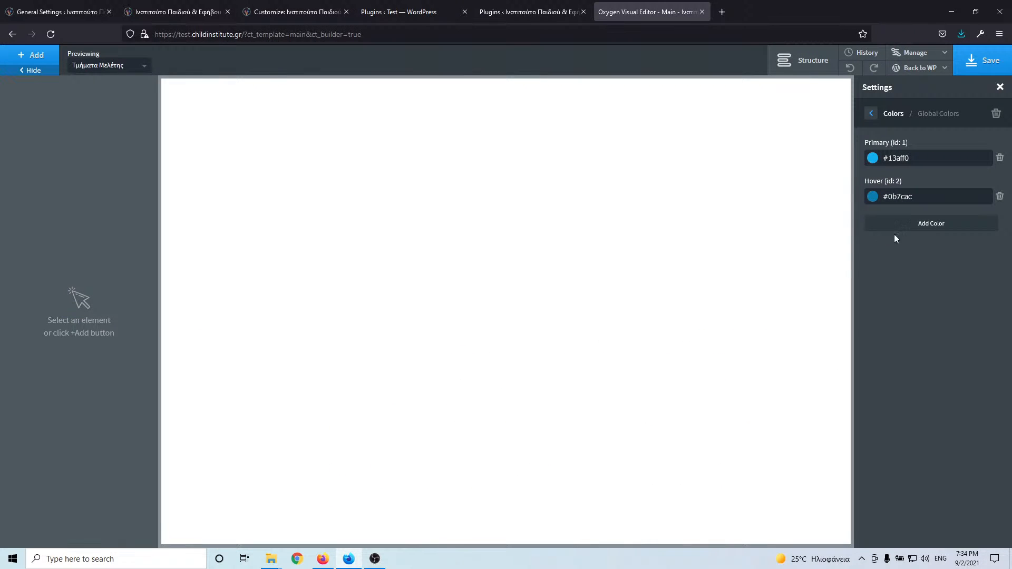
- Make the global Body Text colour black #000000 with line height 1.7
click(872, 115)
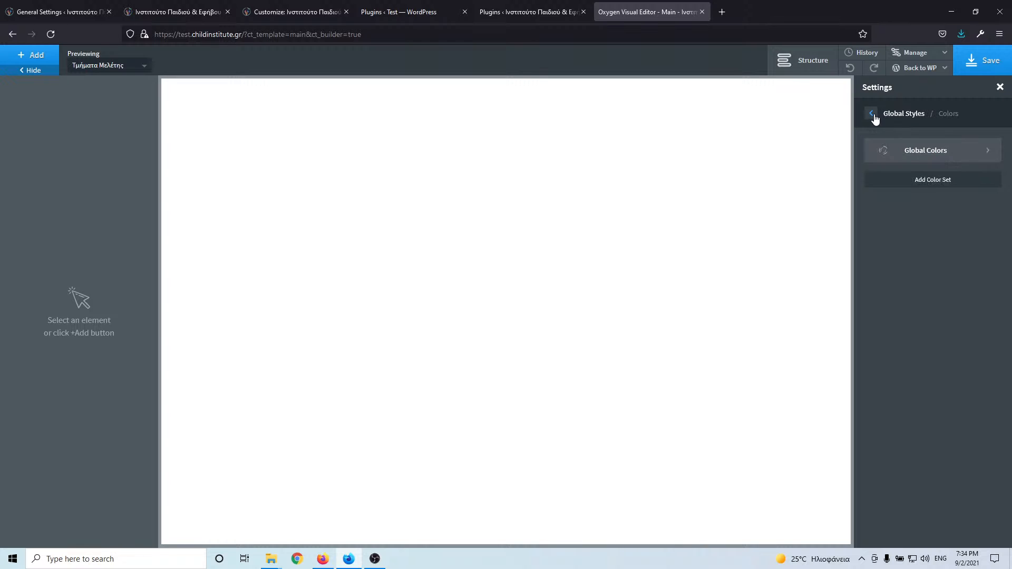
click(872, 114)
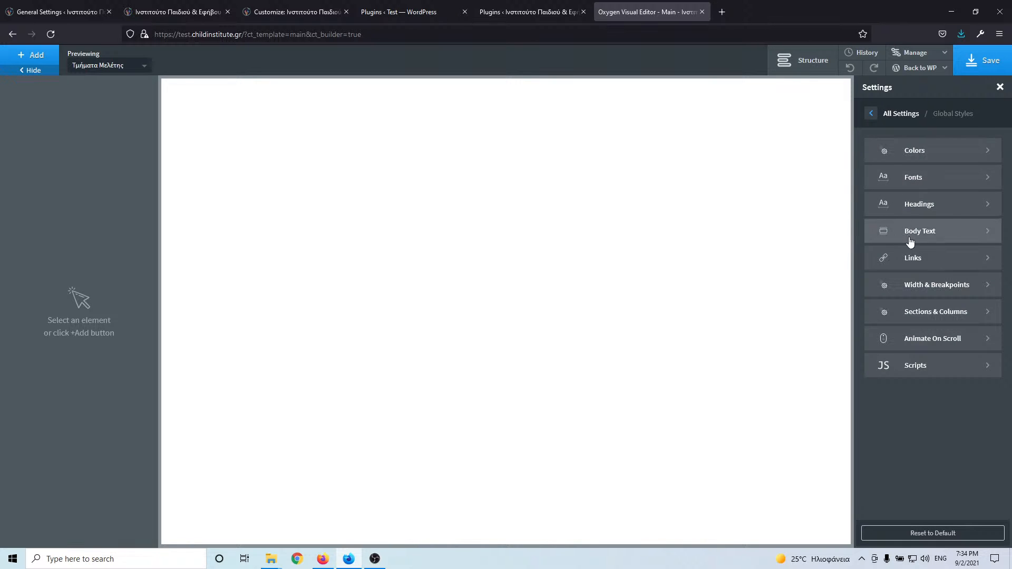
click(950, 236)
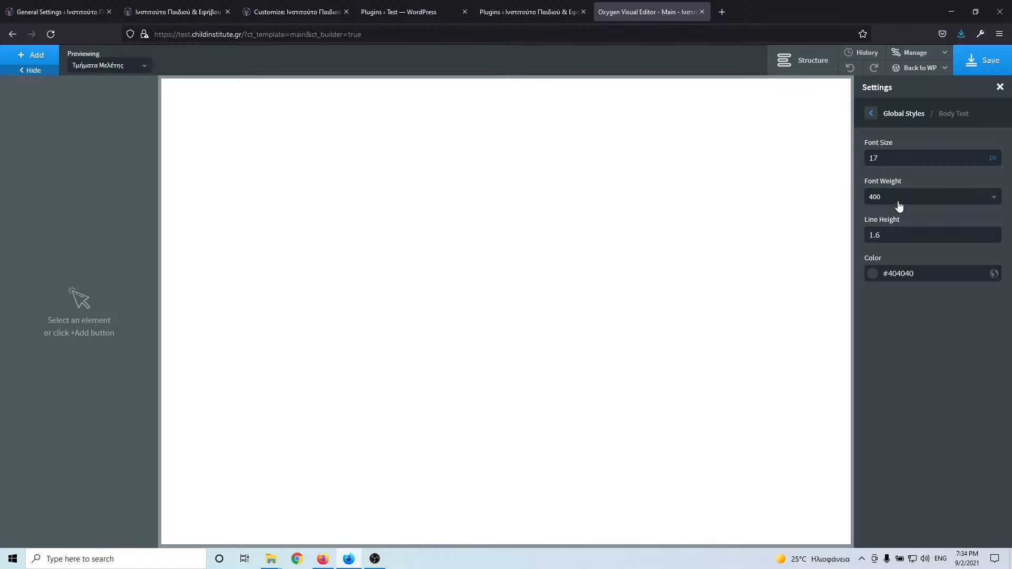
click(873, 273)
drag(875, 355, 859, 378)
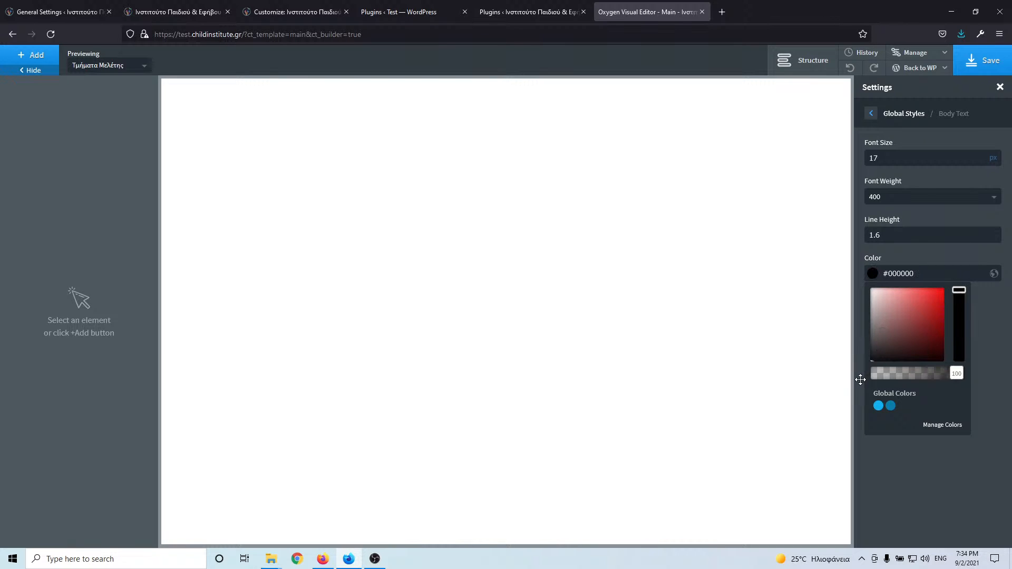
click(897, 239)
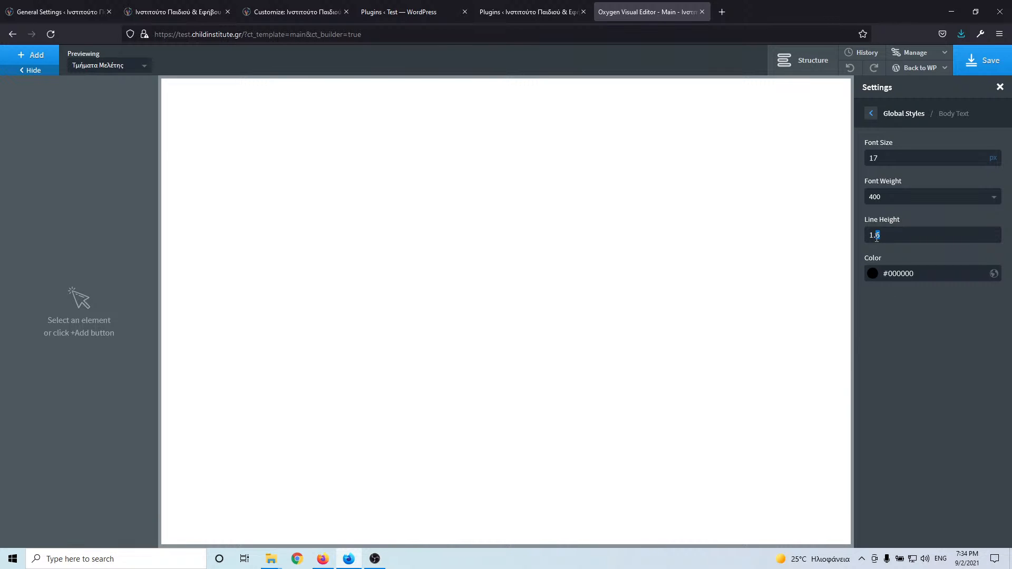
click(871, 113)
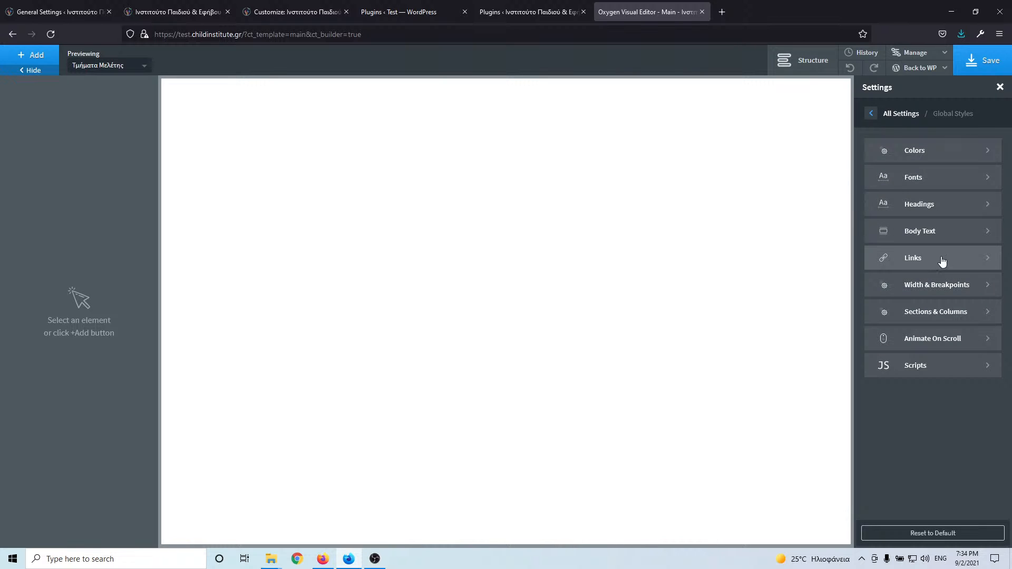
- Change the global Page Width to 1200 px and save the template
click(944, 288)
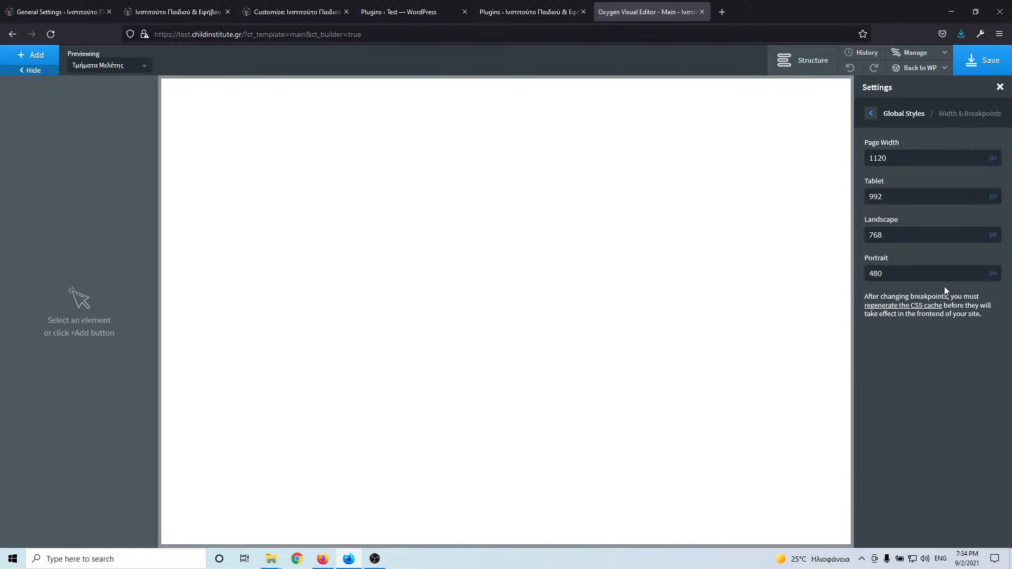
double_click(910, 156)
text(1)
click(958, 73)
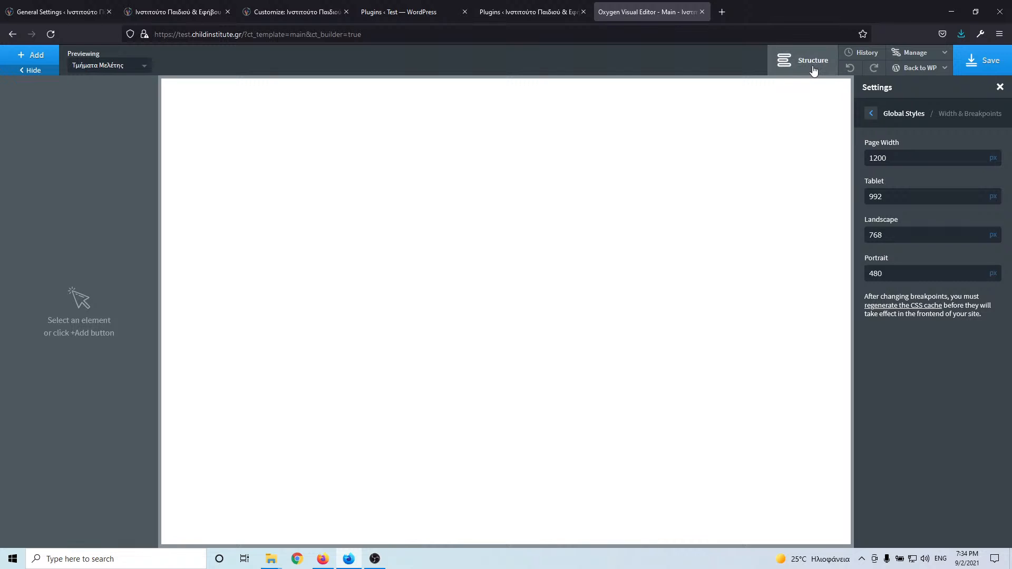
click(815, 71)
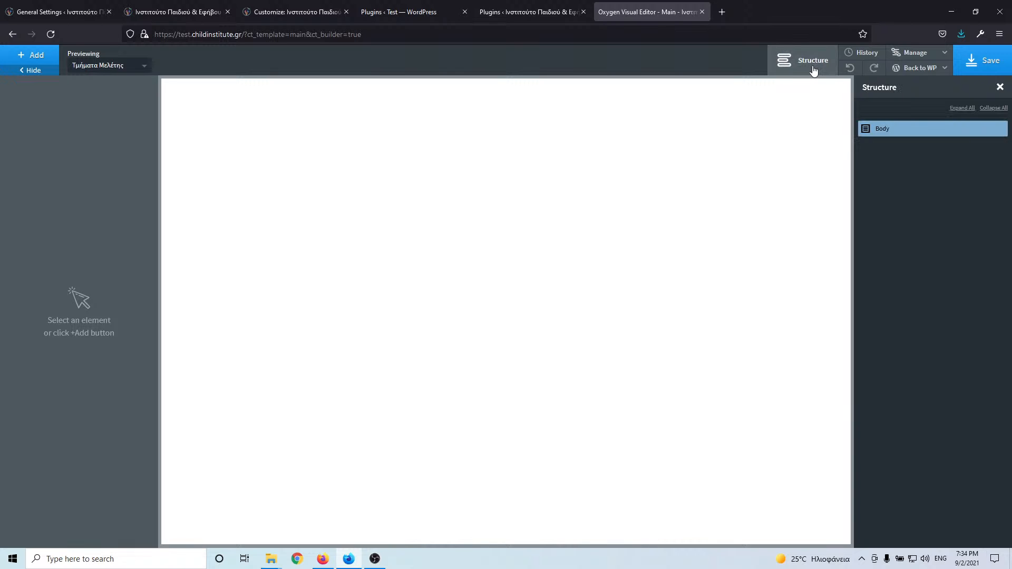
click(32, 57)
- Search 'he', add a Header Builder, and give it a second header row
click(57, 90)
text(he)
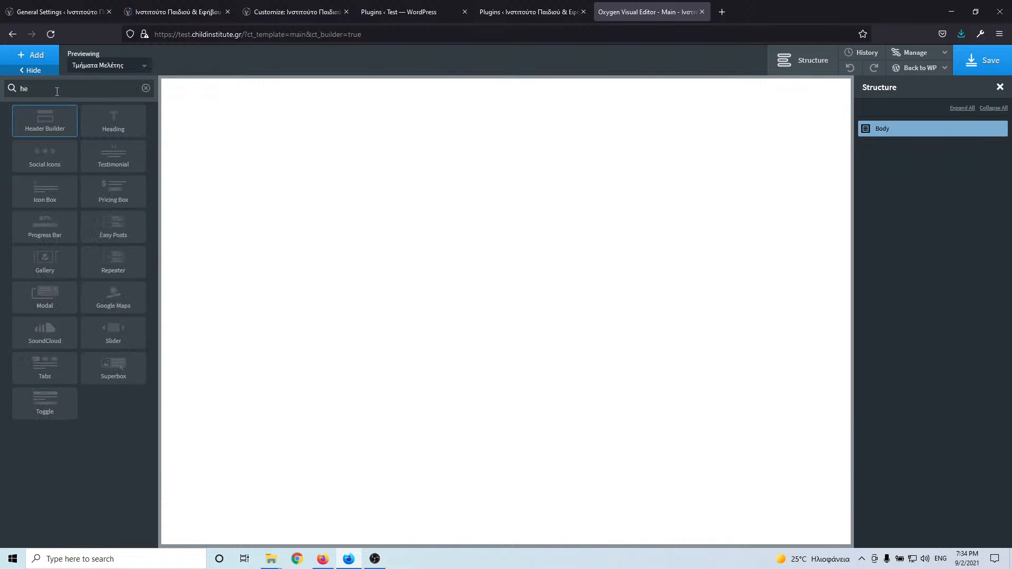
click(51, 126)
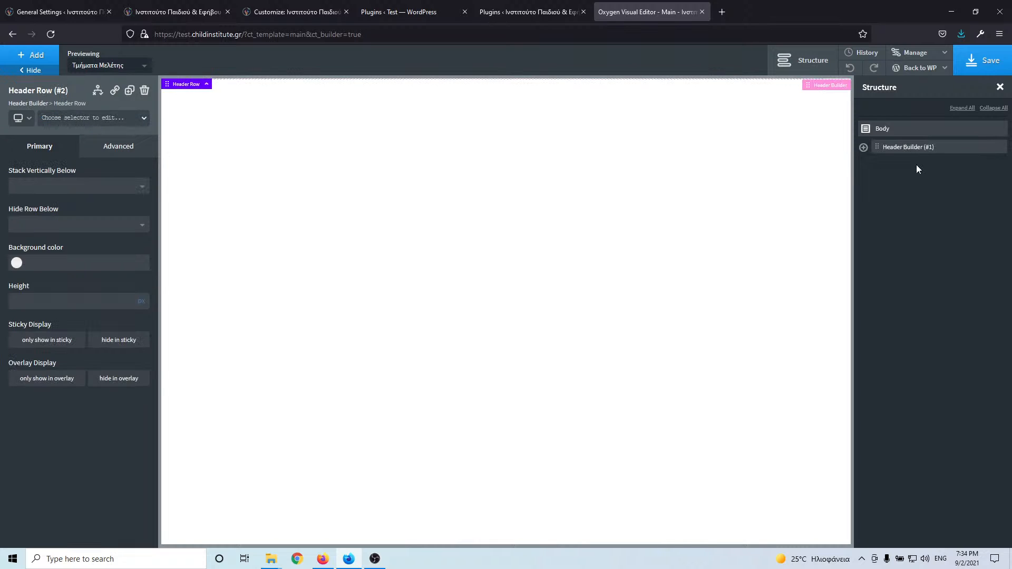
click(864, 147)
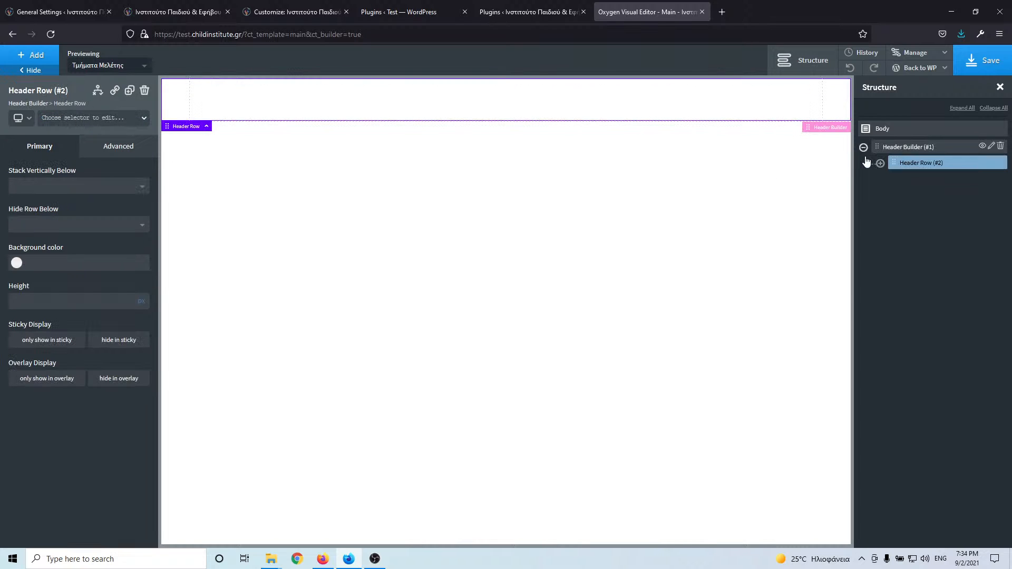
click(907, 148)
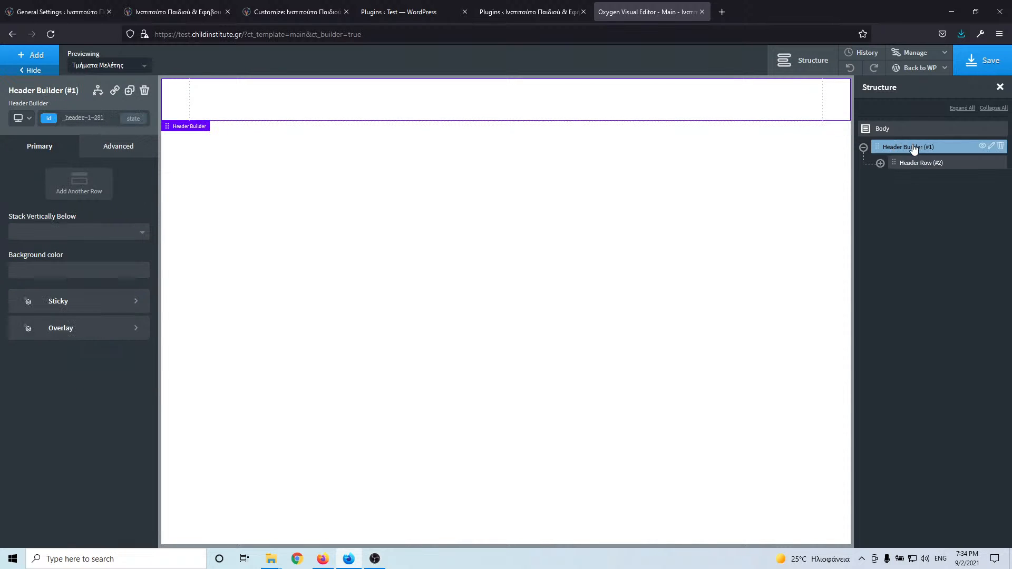
click(84, 189)
click(251, 104)
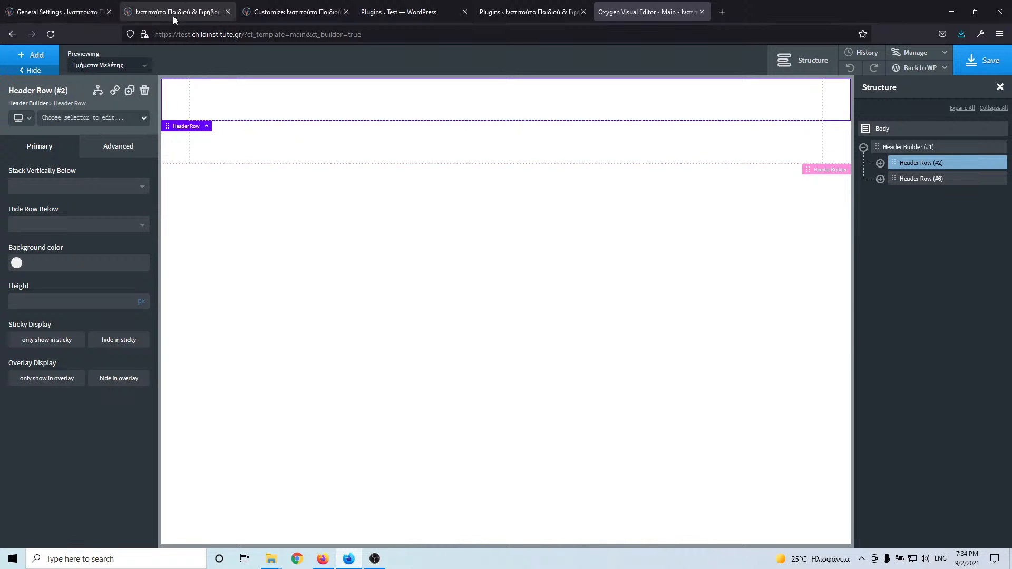
- Compare with the live site, then go to the test site's Plugins page
click(148, 16)
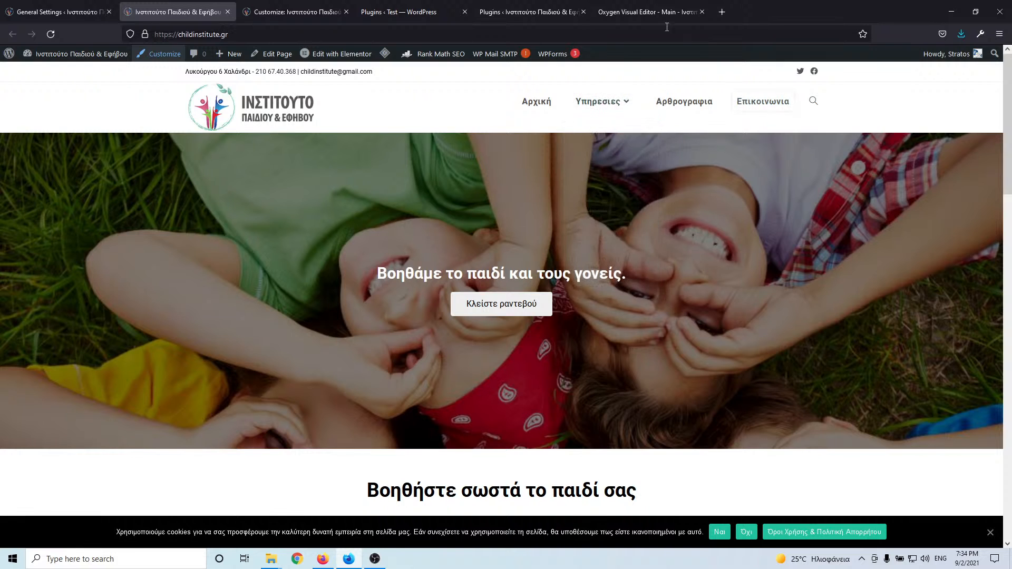
click(633, 11)
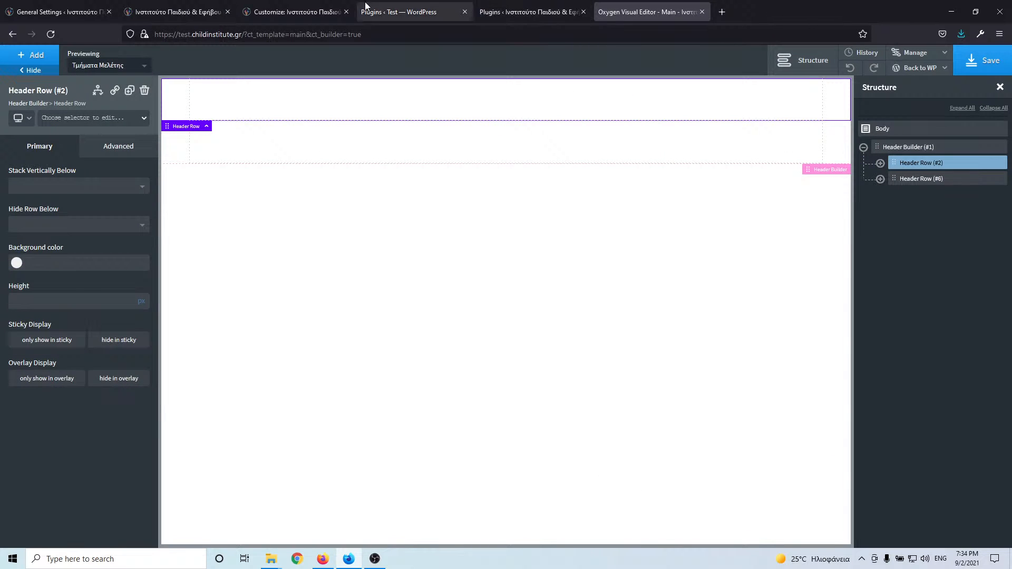
click(505, 13)
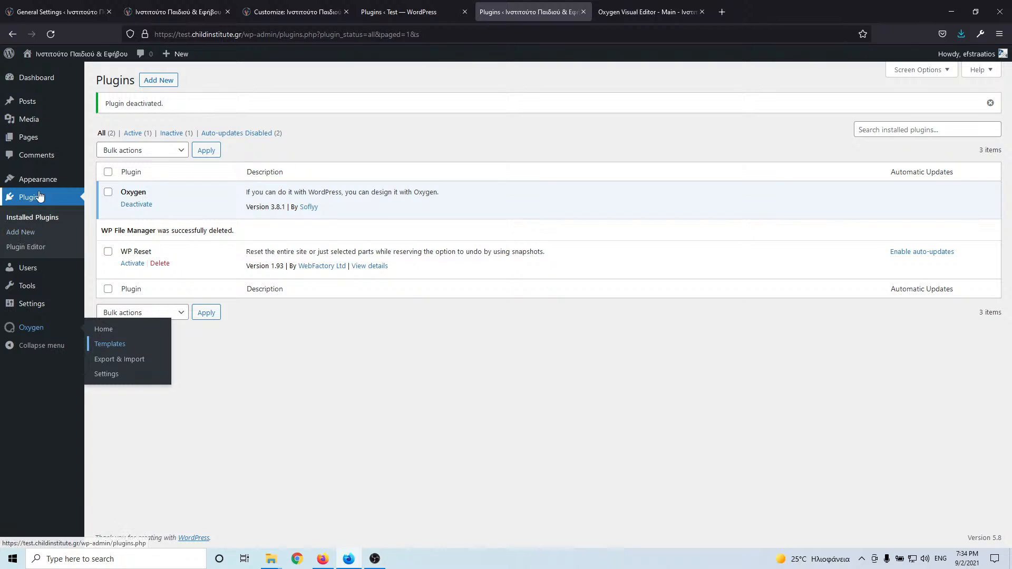
- Create a menu named Main in Appearance > Menus and add all site pages
mouse_move(48, 181)
click(105, 212)
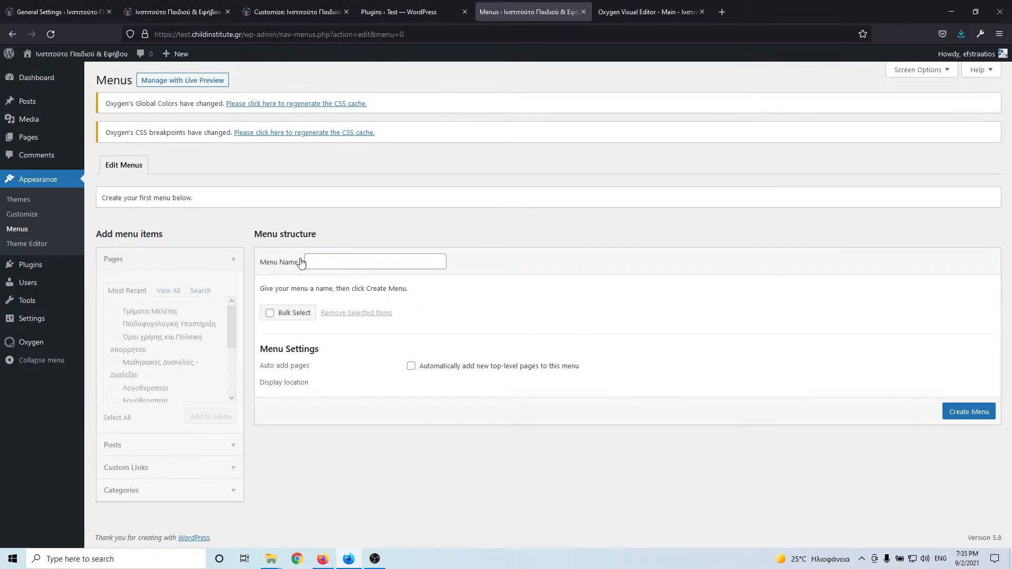
click(333, 262)
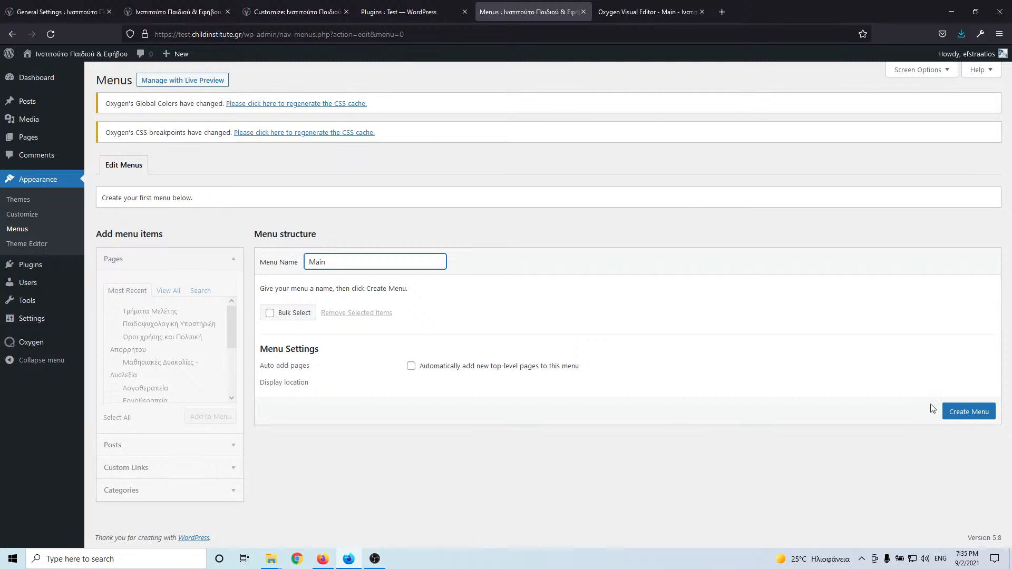
click(957, 416)
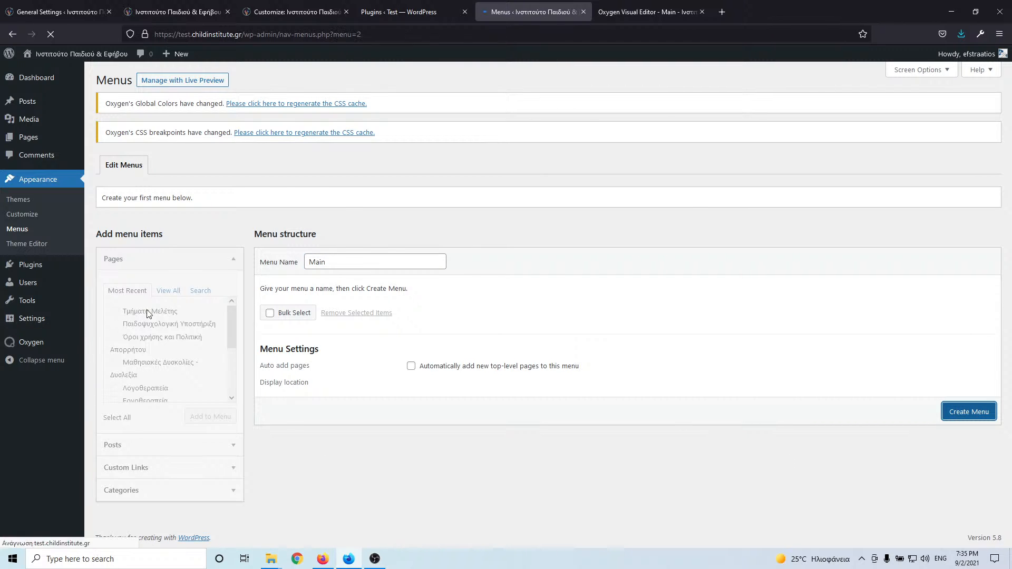
click(161, 292)
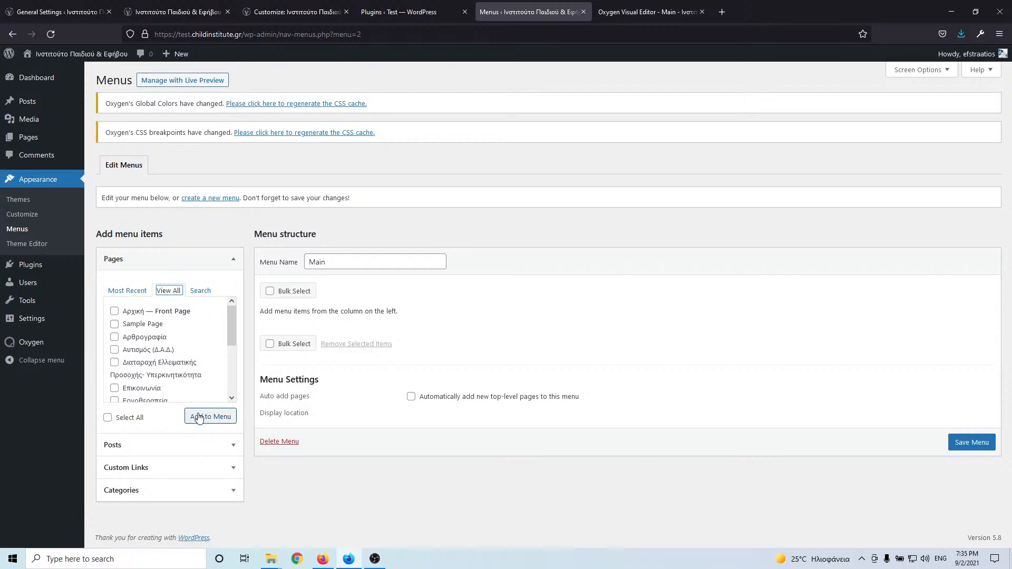
click(123, 419)
click(210, 418)
click(87, 14)
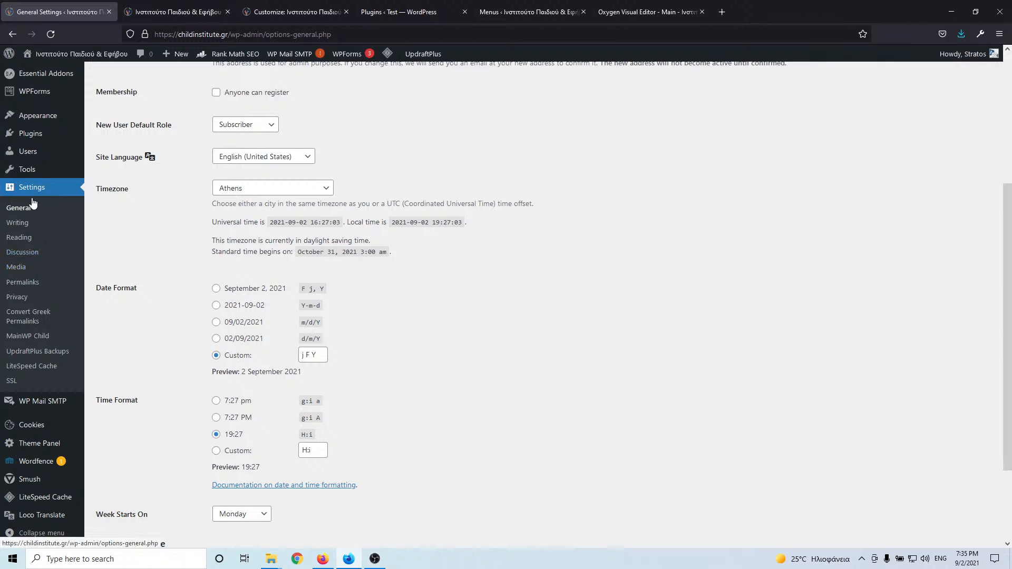
mouse_move(37, 115)
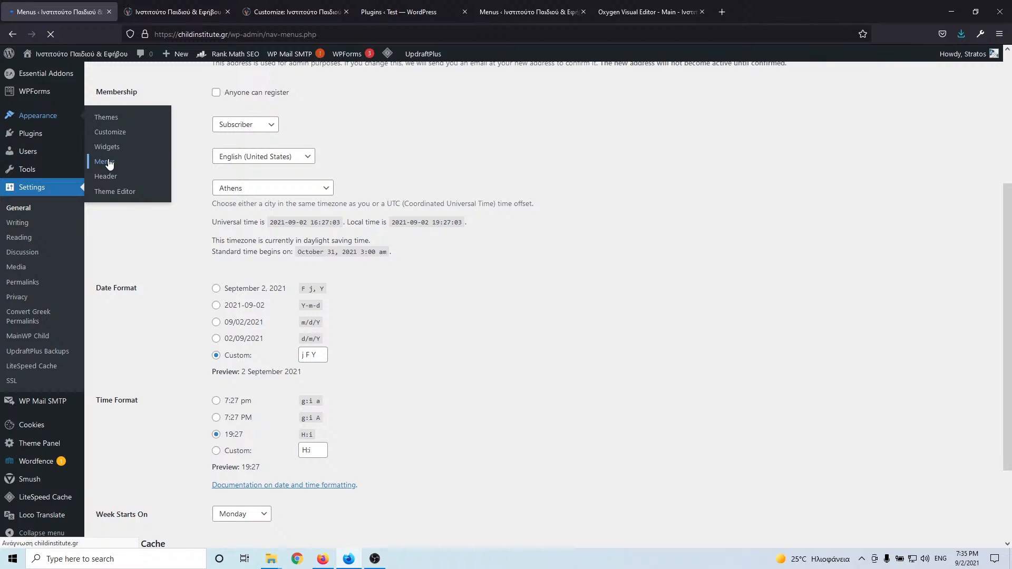
scroll(266, 254, down, 2)
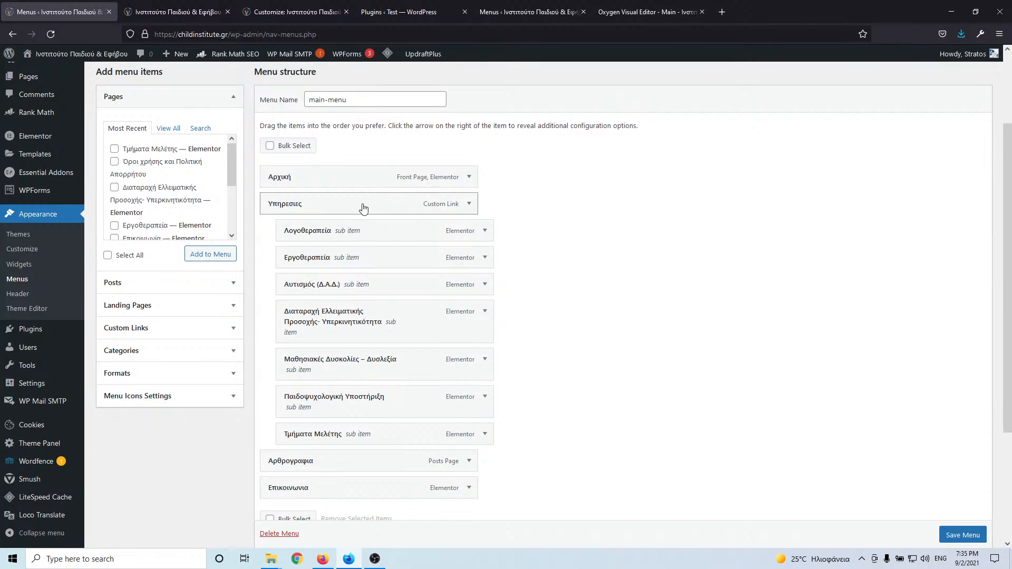
click(469, 207)
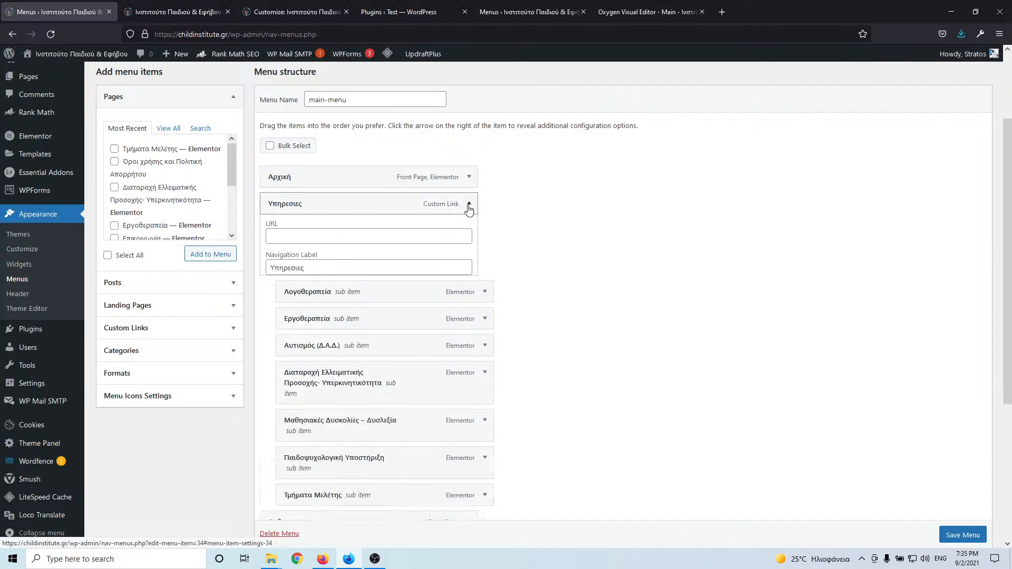
drag(326, 271, 192, 273)
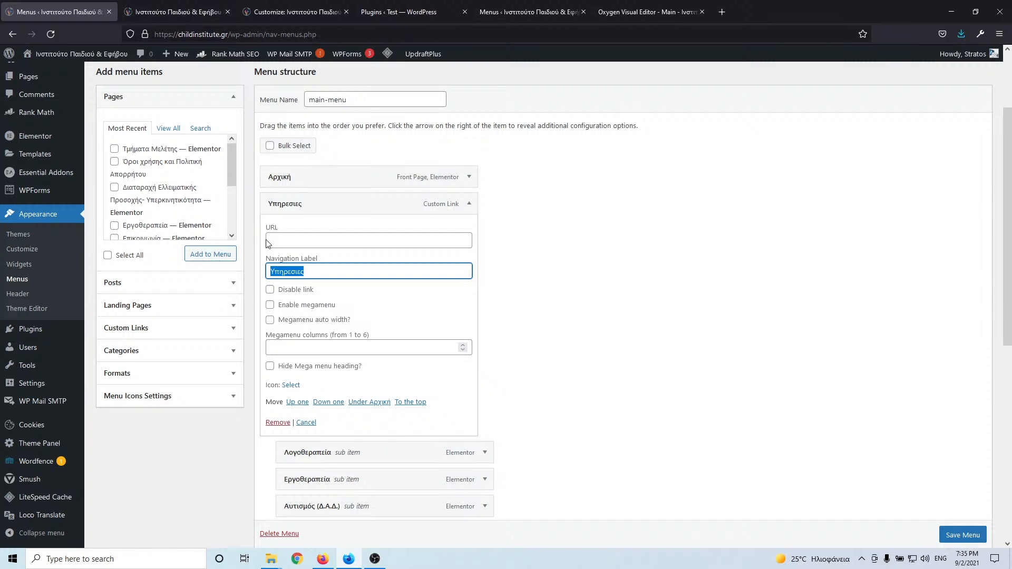
click(656, 14)
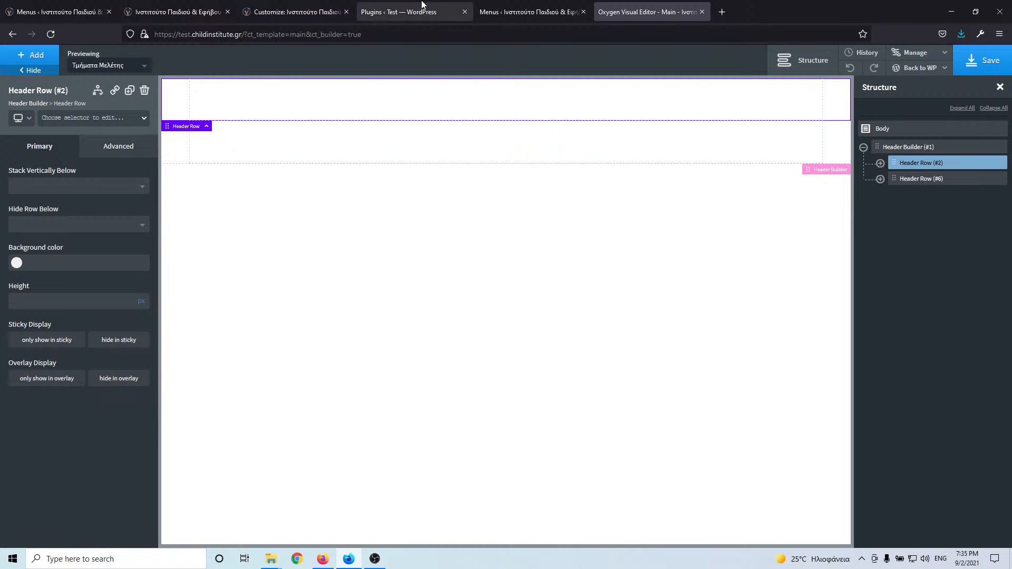
click(481, 10)
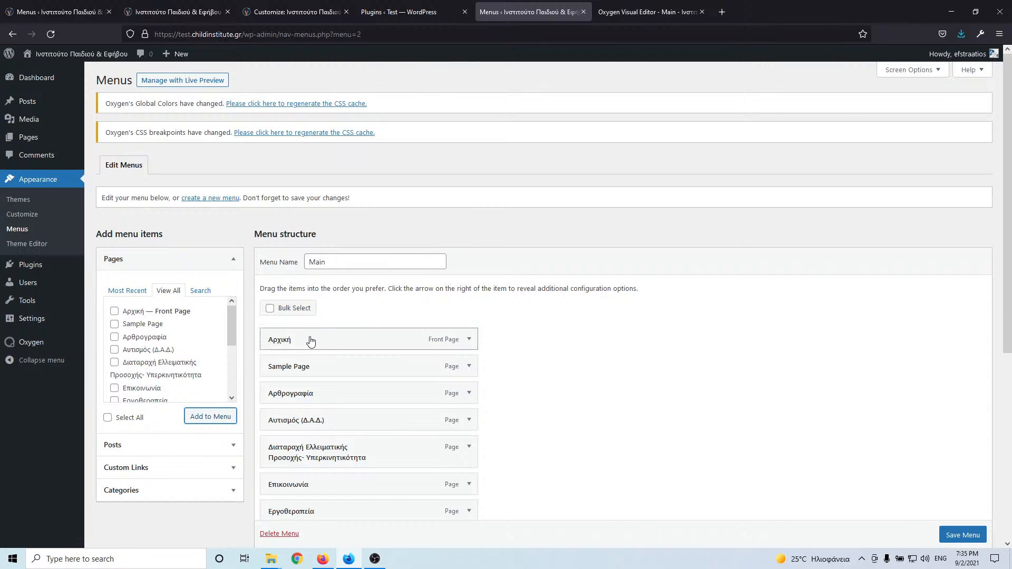
- Add a custom link titled Υπηρεσιες to the menu
click(135, 467)
click(168, 340)
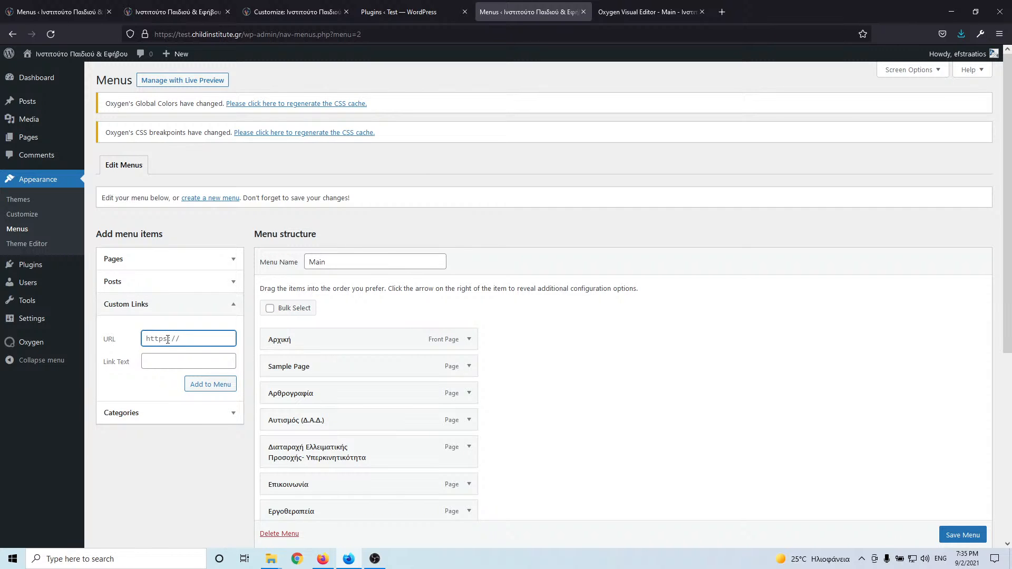
click(167, 358)
text(Υπηρεσιες)
click(196, 386)
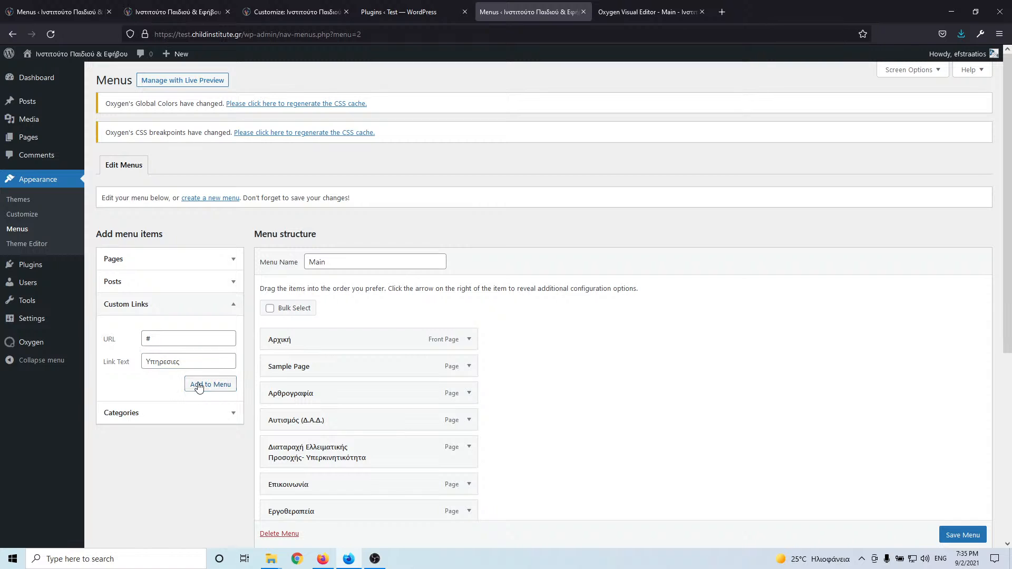
- Move the Υπηρεσιες item up the menu and remove Sample Page
scroll(373, 369, down, 3)
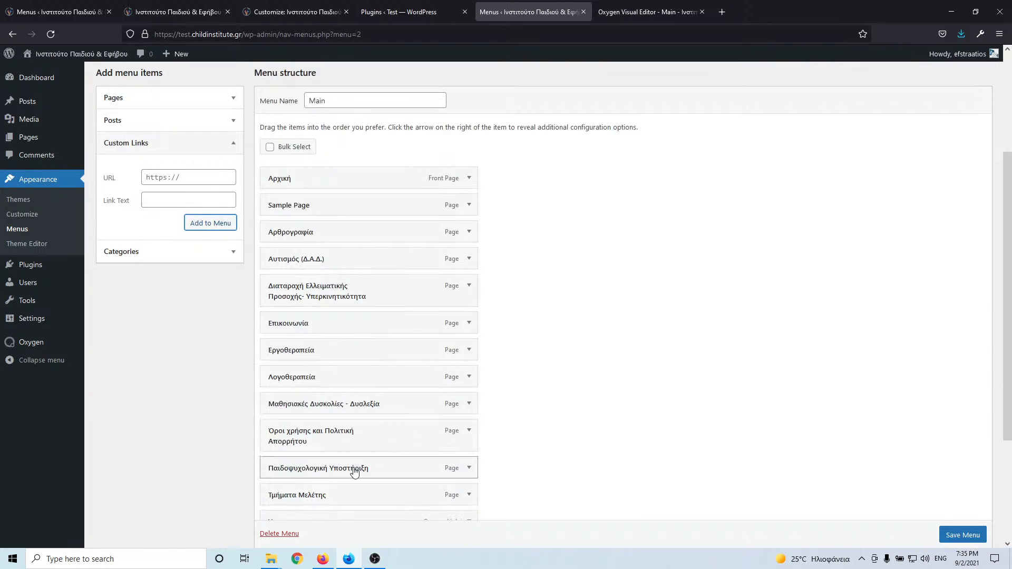
scroll(355, 470, down, 1)
scroll(383, 414, down, 2)
drag(334, 418, 351, 99)
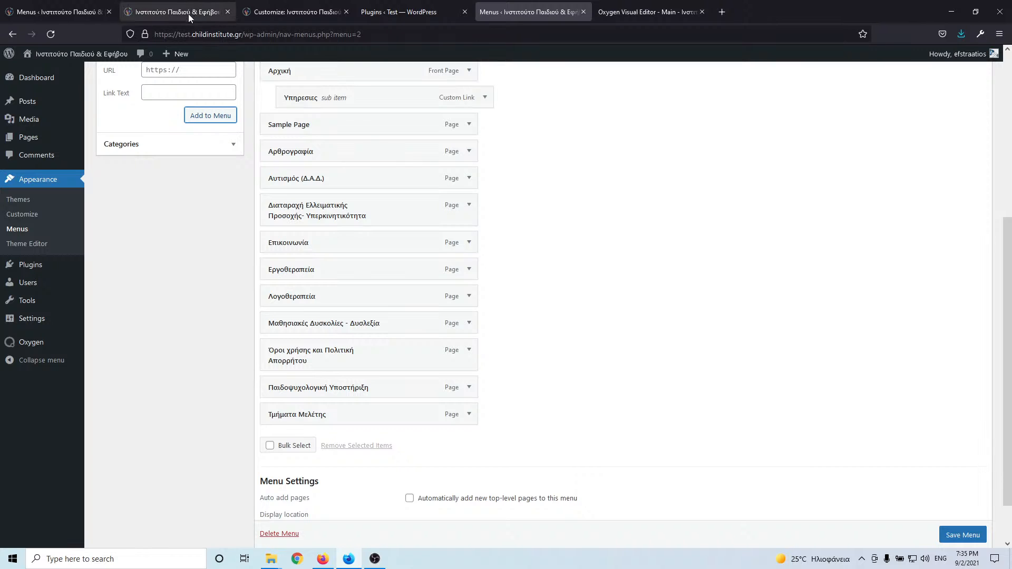
click(470, 125)
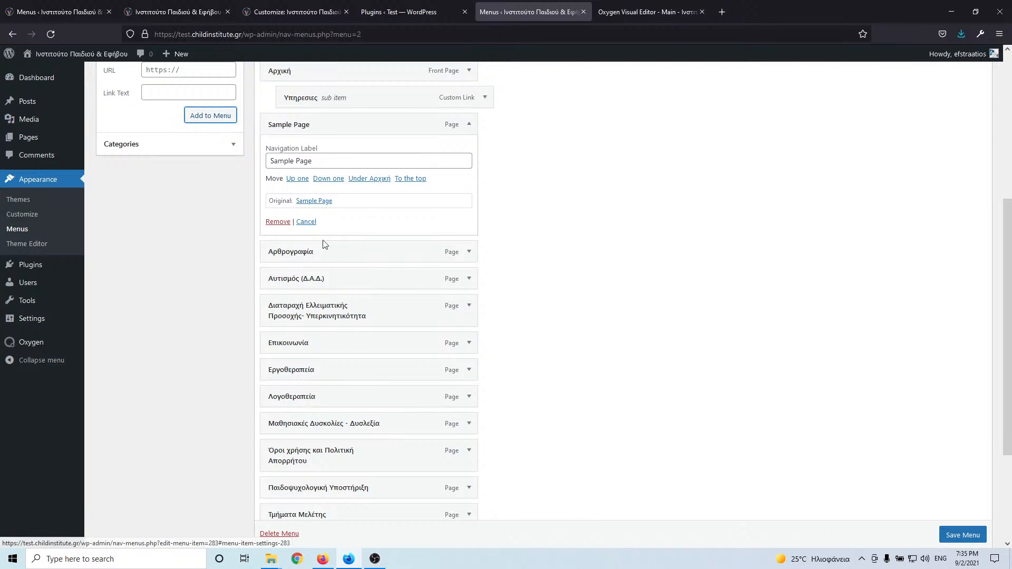
click(287, 223)
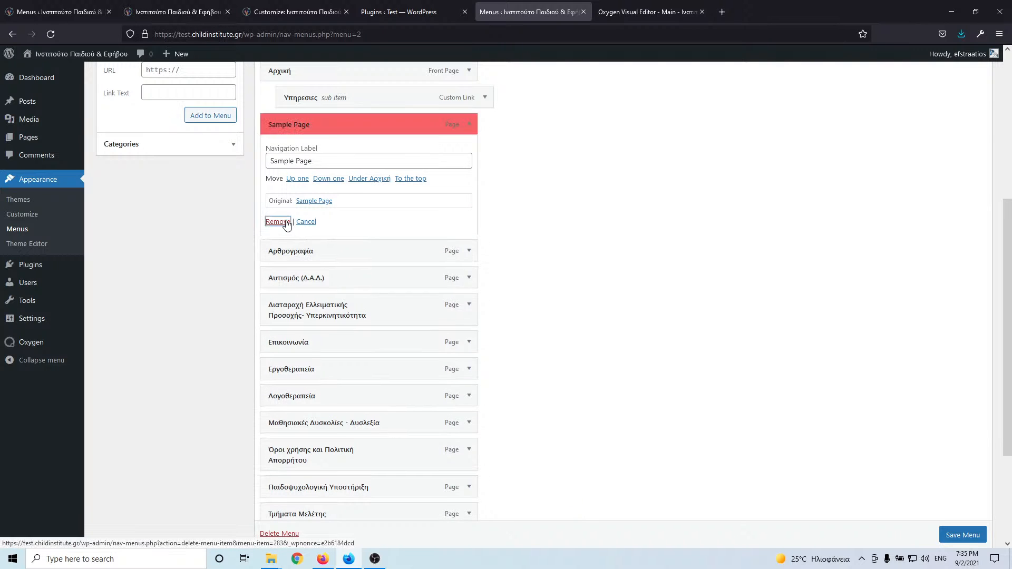
- Nest Λογοθεραπεία, Εργοθεραπεία and Αυτισμός (Δ.Α.Δ.) under Υπηρεσιες, matching the live site
click(68, 13)
click(470, 204)
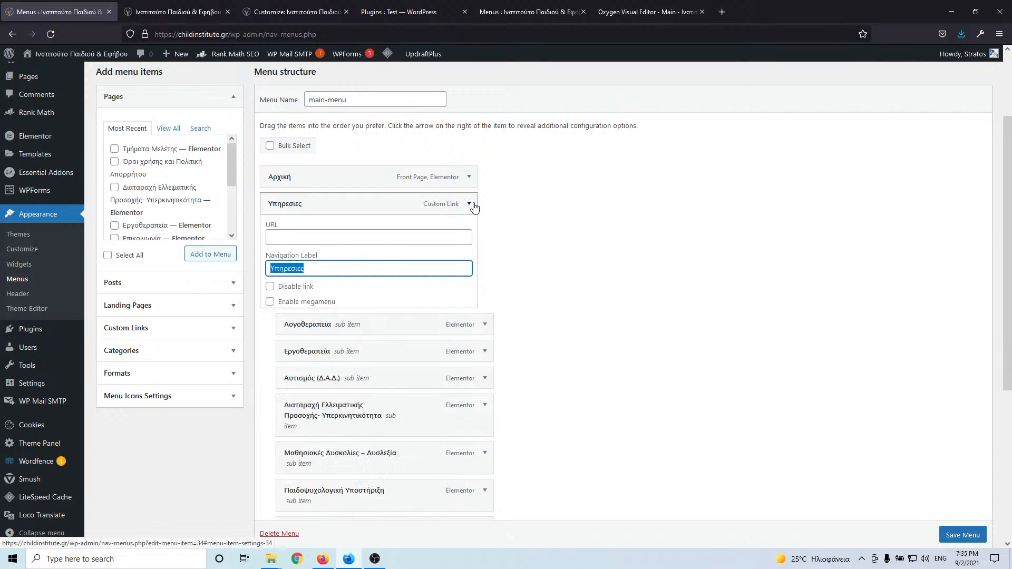
scroll(665, 211, down, 2)
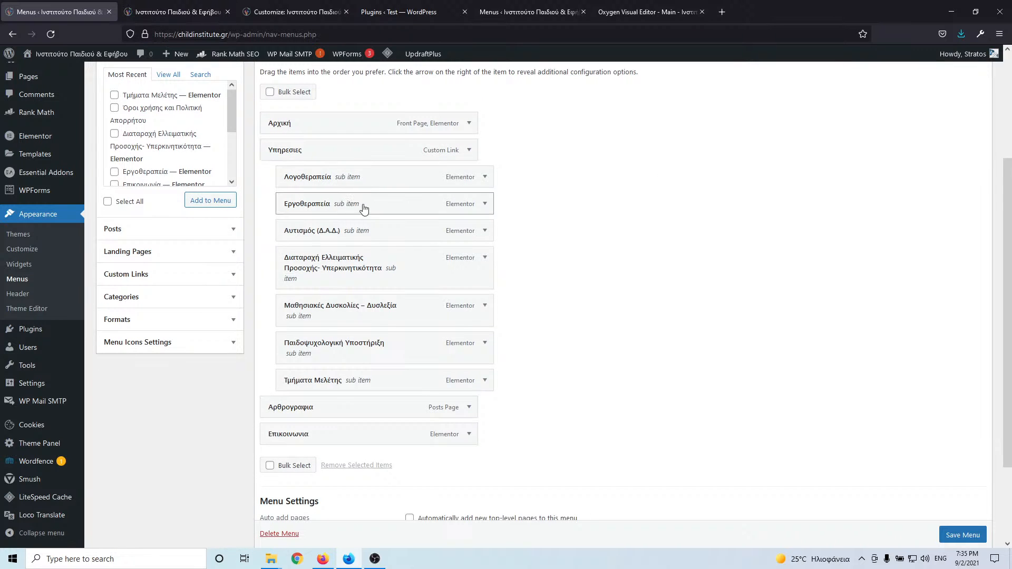
click(536, 12)
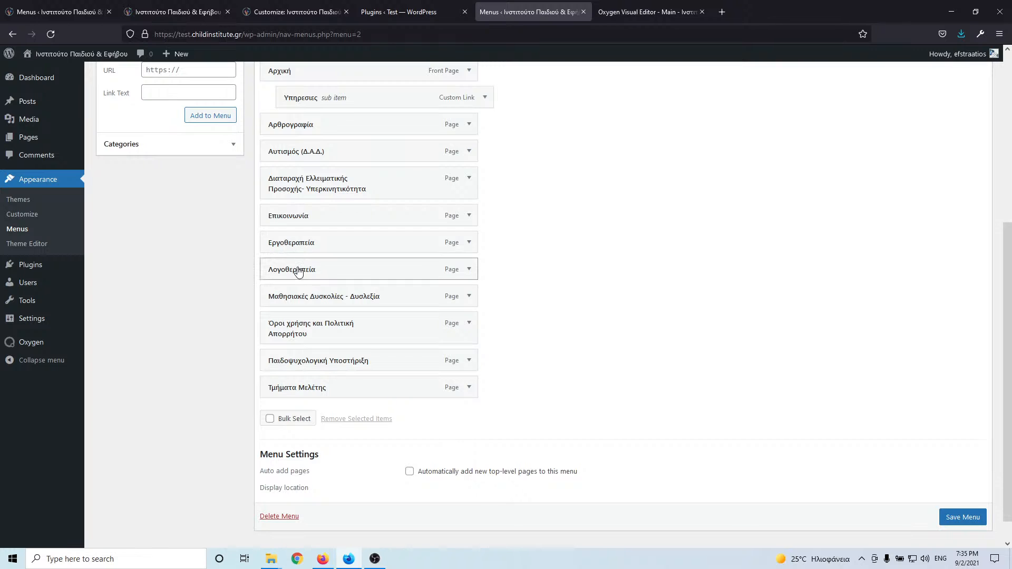
drag(299, 270, 331, 125)
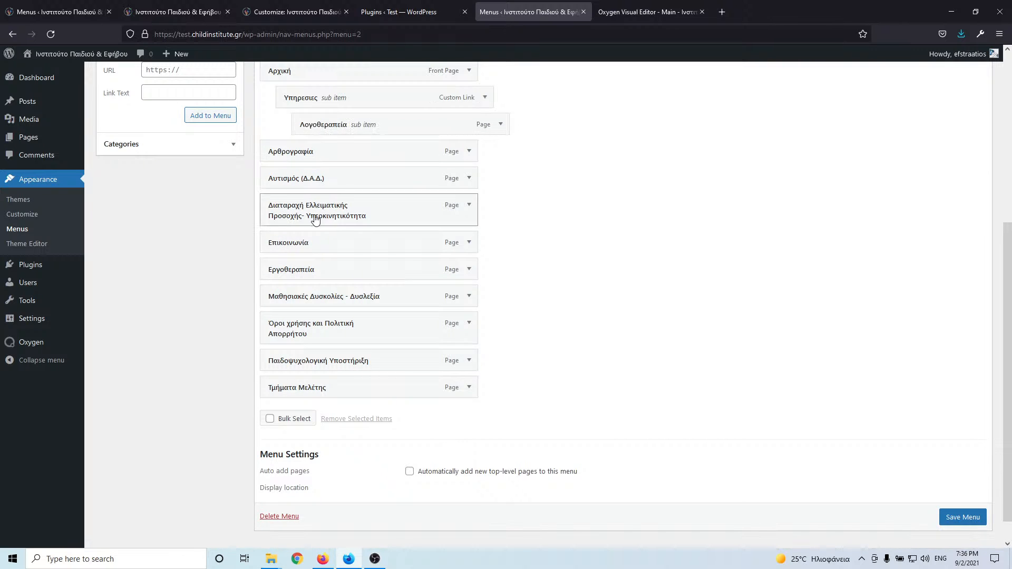
drag(310, 269, 344, 150)
drag(323, 206, 364, 179)
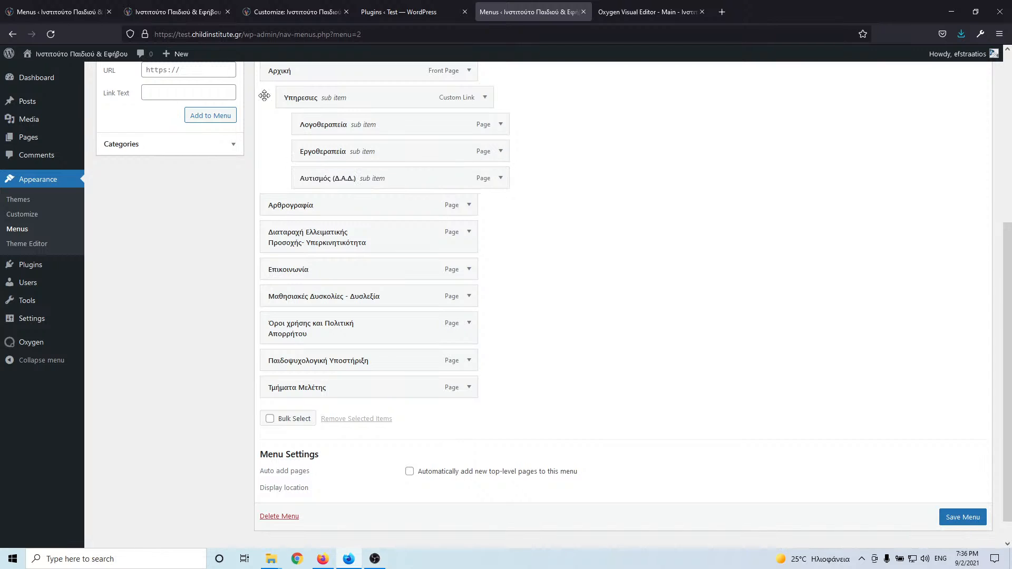
- Nest the attention-deficit page, Μαθησιακές Δυσκολίες - Δυσλεξία and Παιδοψυχολογική Υποστήριξη under Υπηρεσιες
click(87, 10)
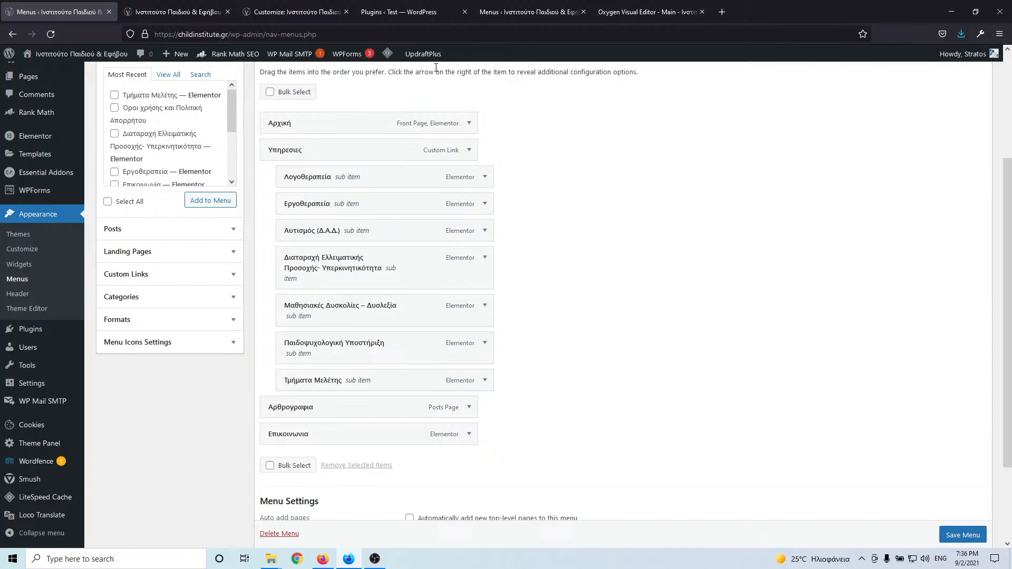
click(504, 8)
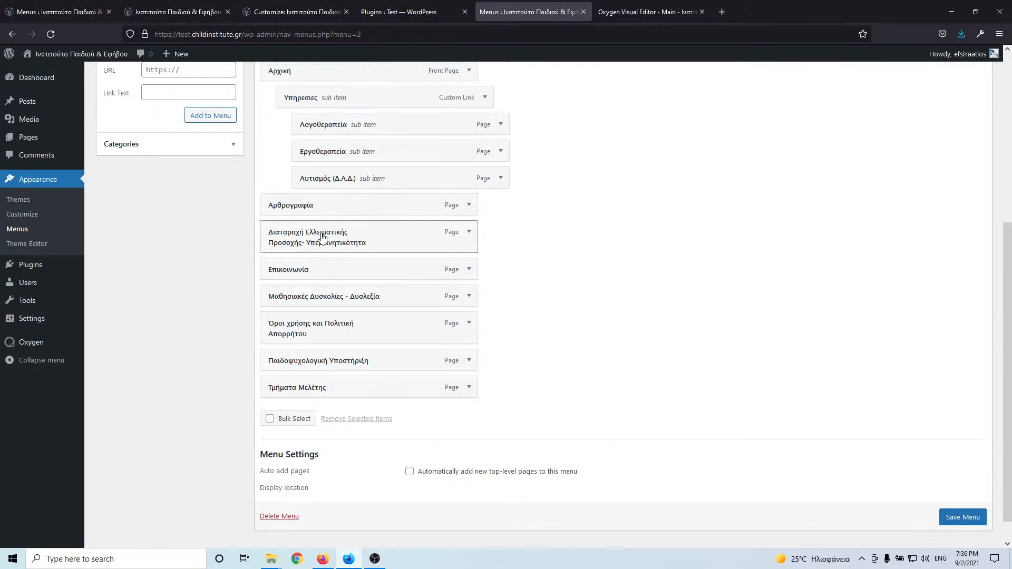
drag(321, 235, 357, 223)
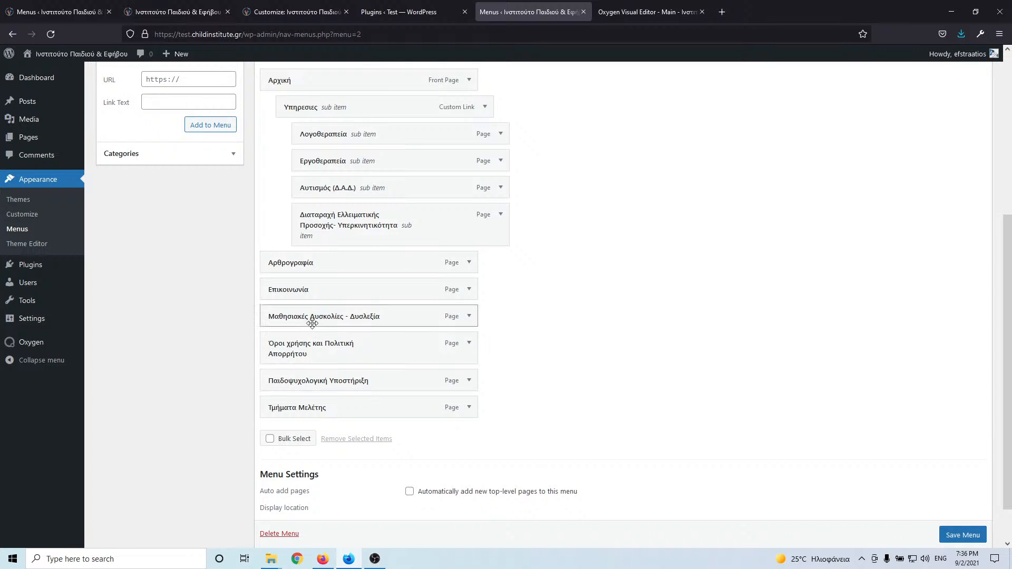
click(58, 12)
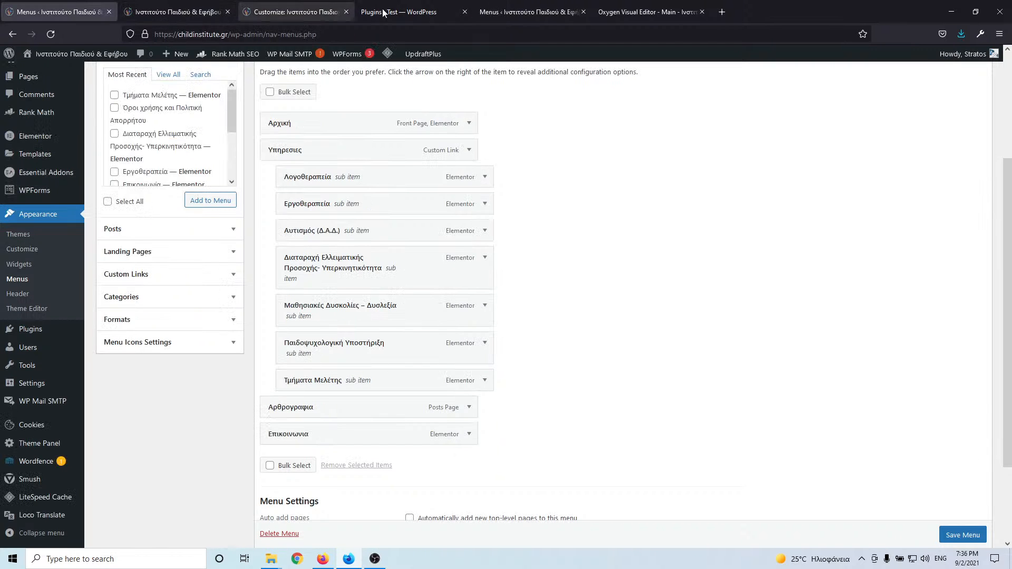
click(513, 13)
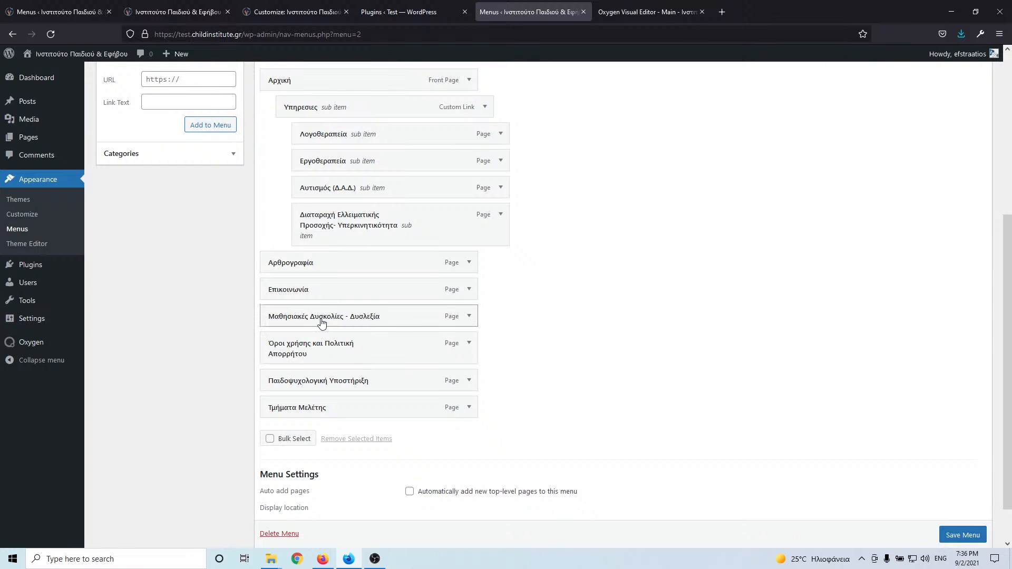
drag(322, 323, 354, 270)
drag(344, 393, 380, 300)
- Nest Τμήματα Μελέτης under Υπηρεσιες as well
click(58, 11)
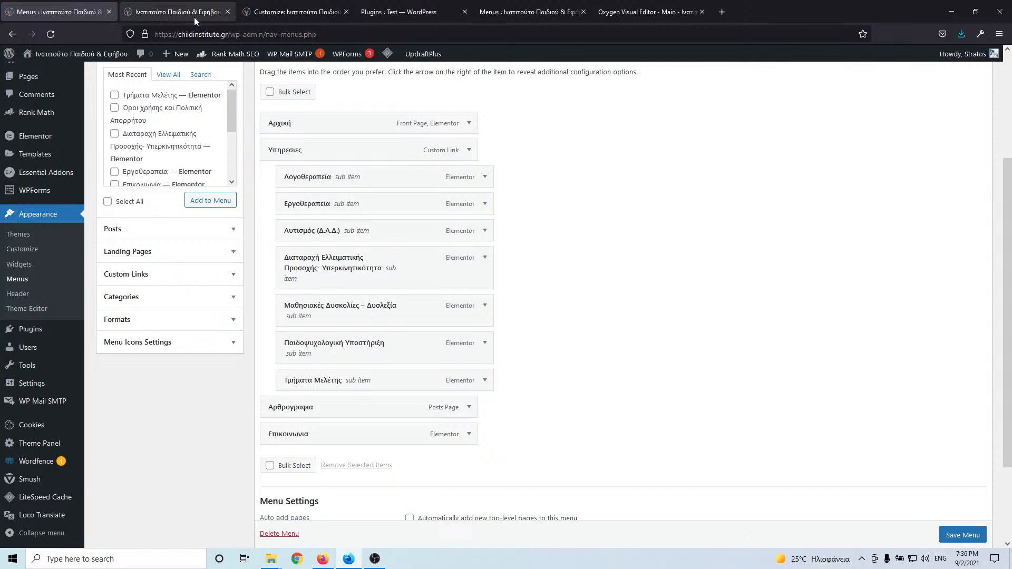
click(431, 13)
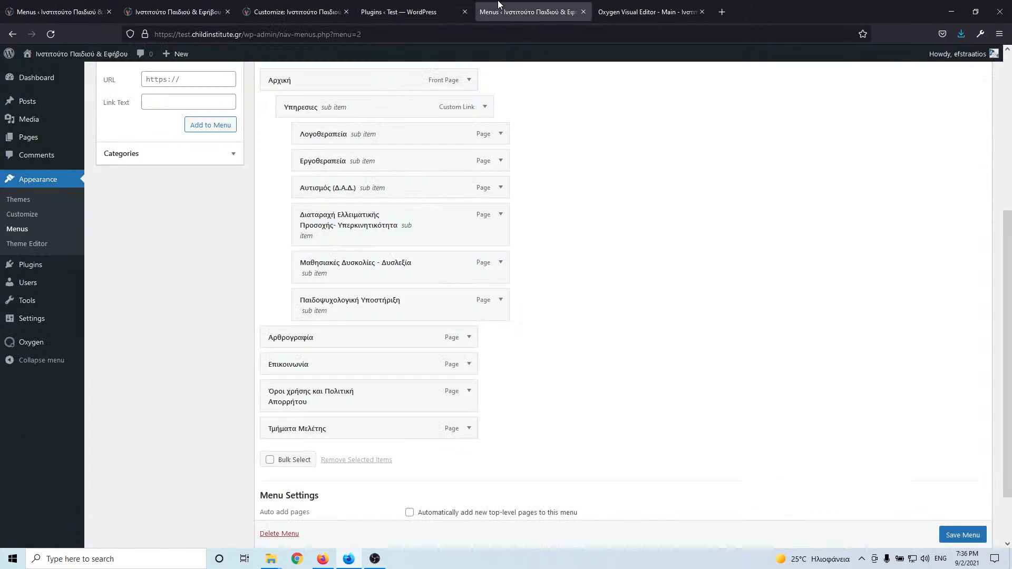
click(528, 11)
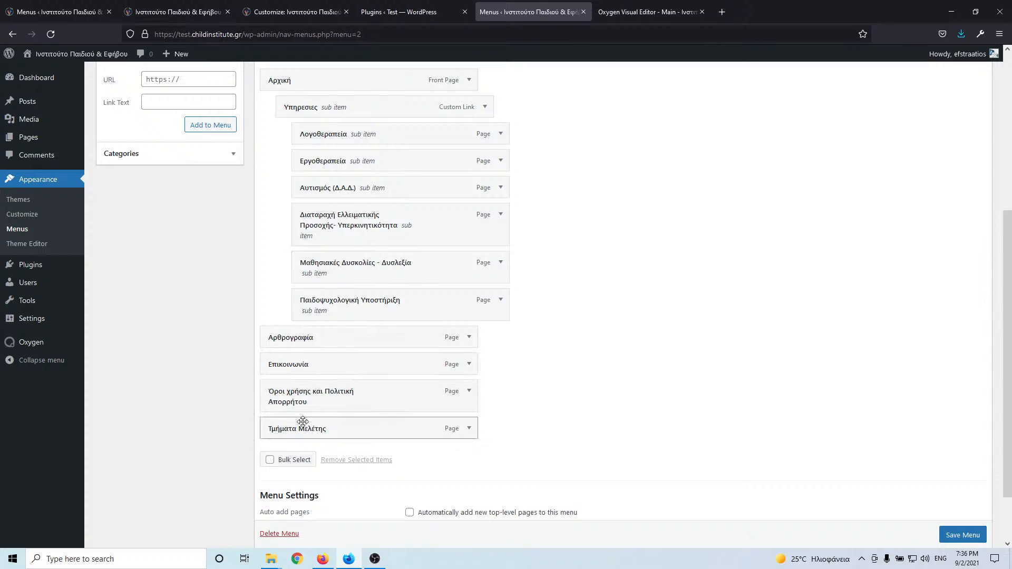
drag(301, 425, 339, 341)
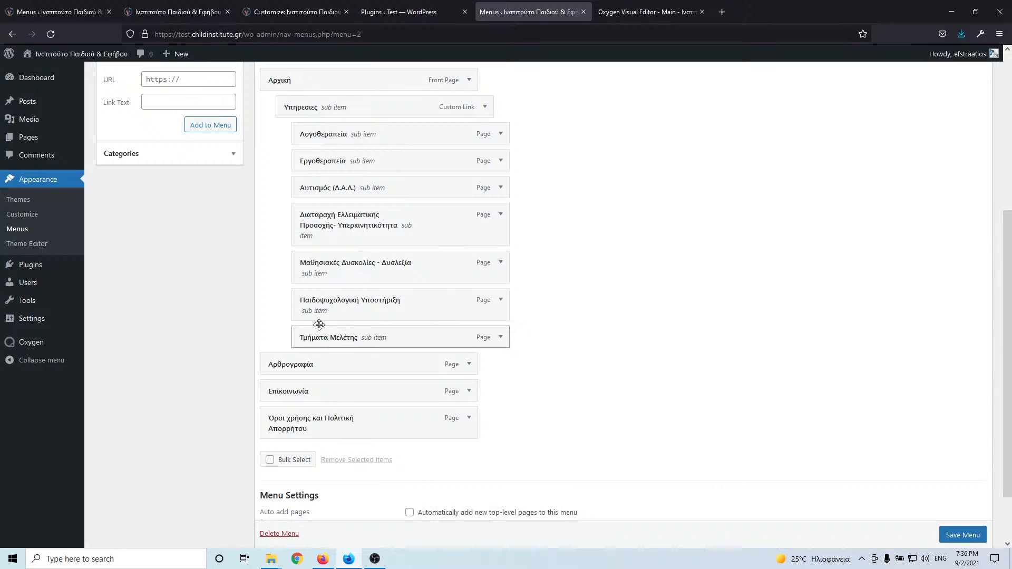
click(83, 5)
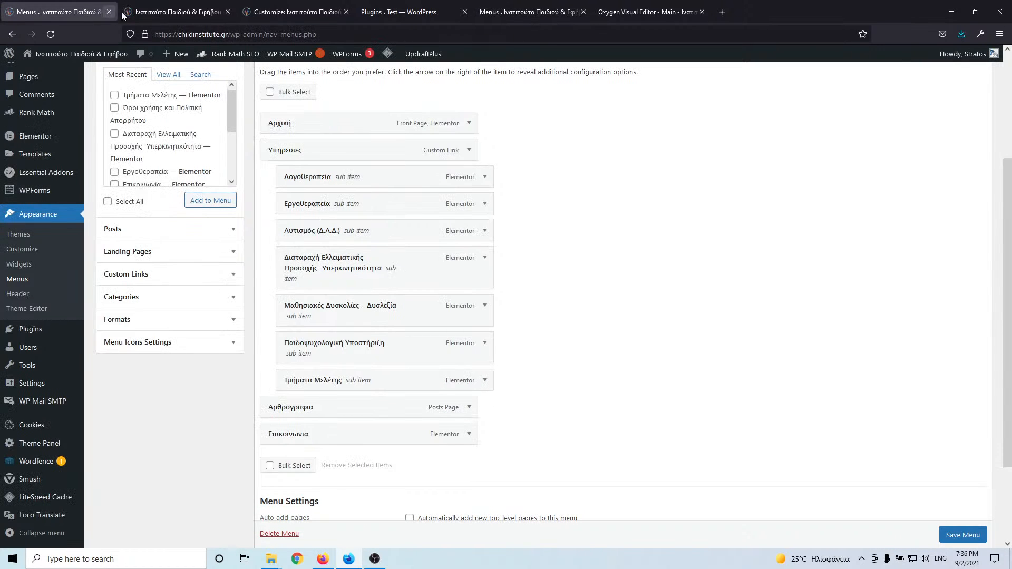
click(528, 12)
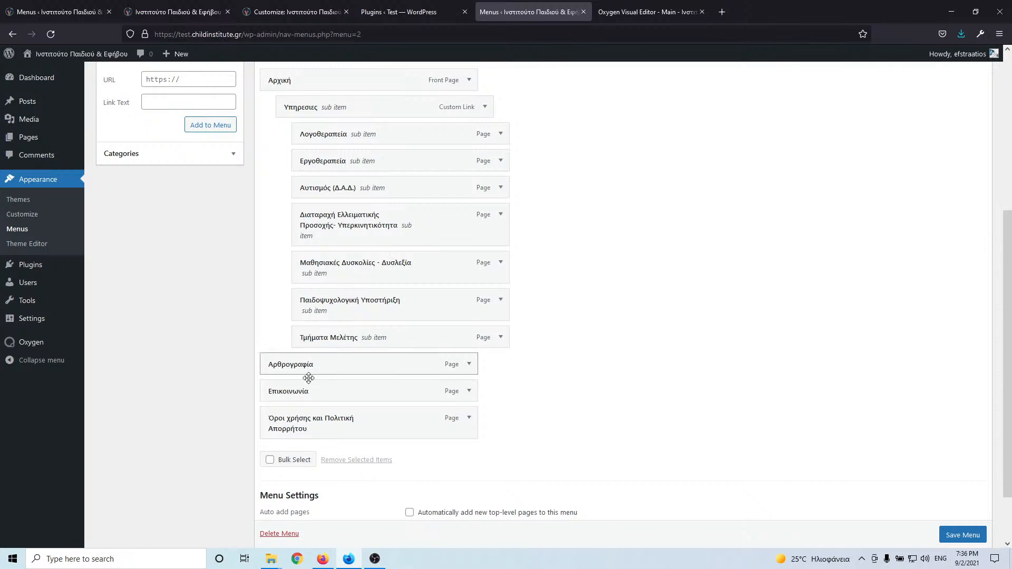
- Remove the terms-and-privacy page from the menu and save it
click(472, 422)
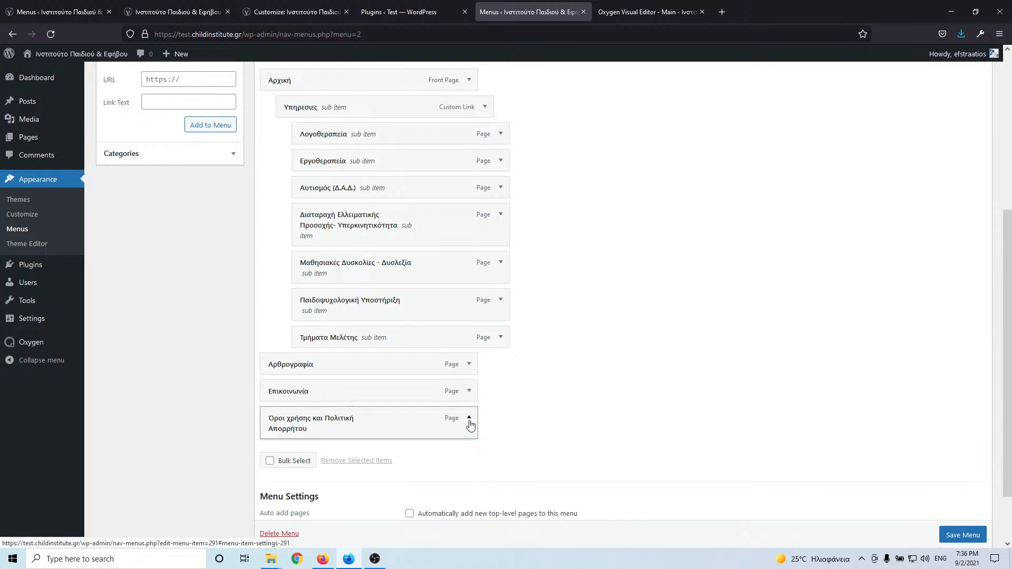
scroll(480, 395, down, 2)
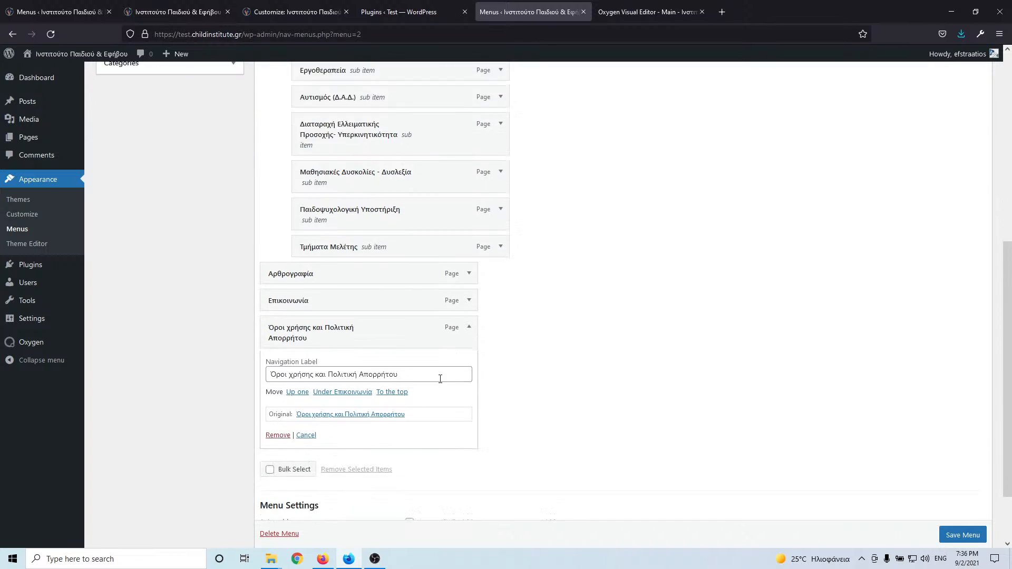
click(277, 419)
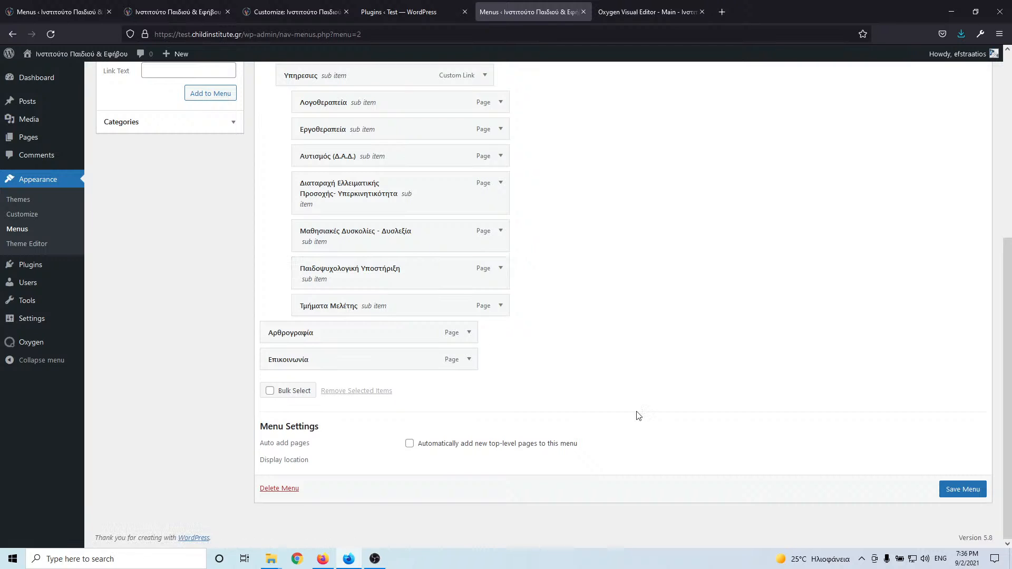
click(983, 490)
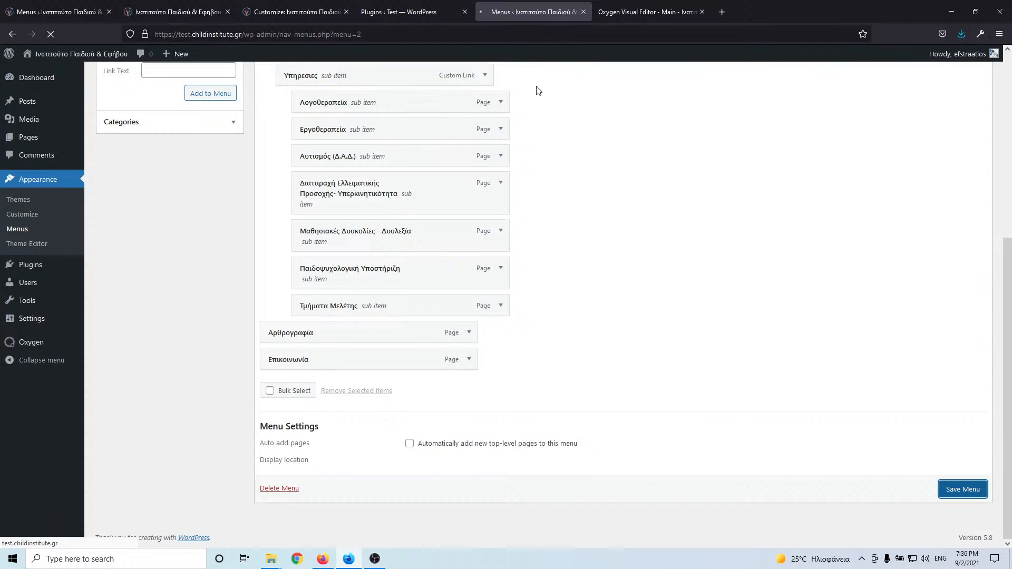
click(634, 12)
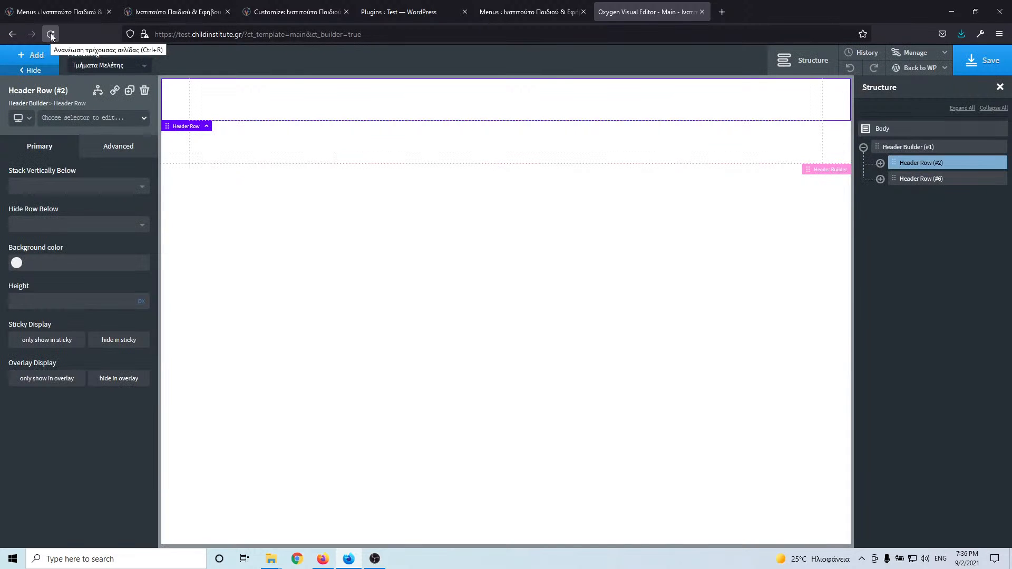
- Add a Link Wrapper with URL / to the second header row's left area
click(50, 34)
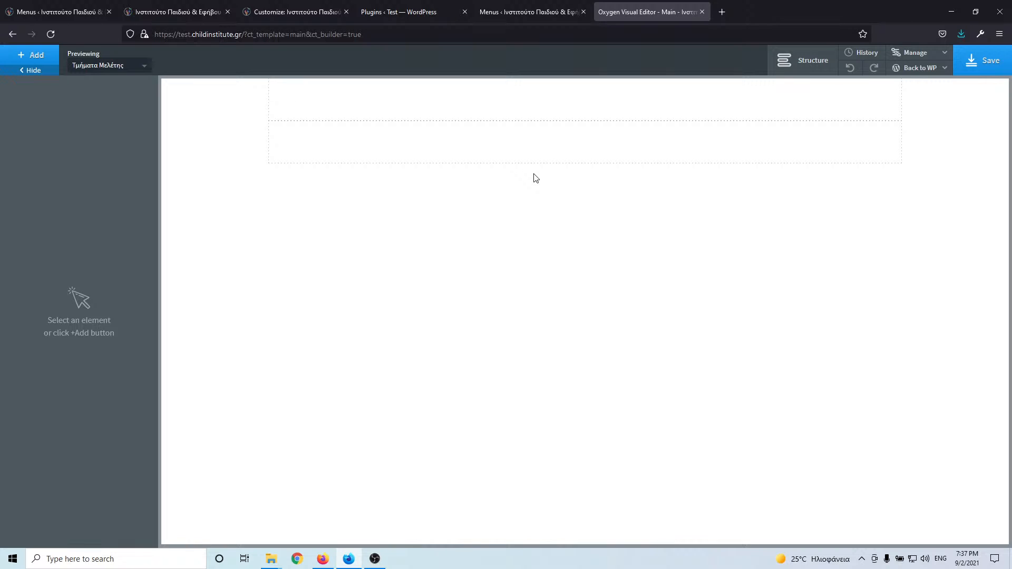
click(621, 101)
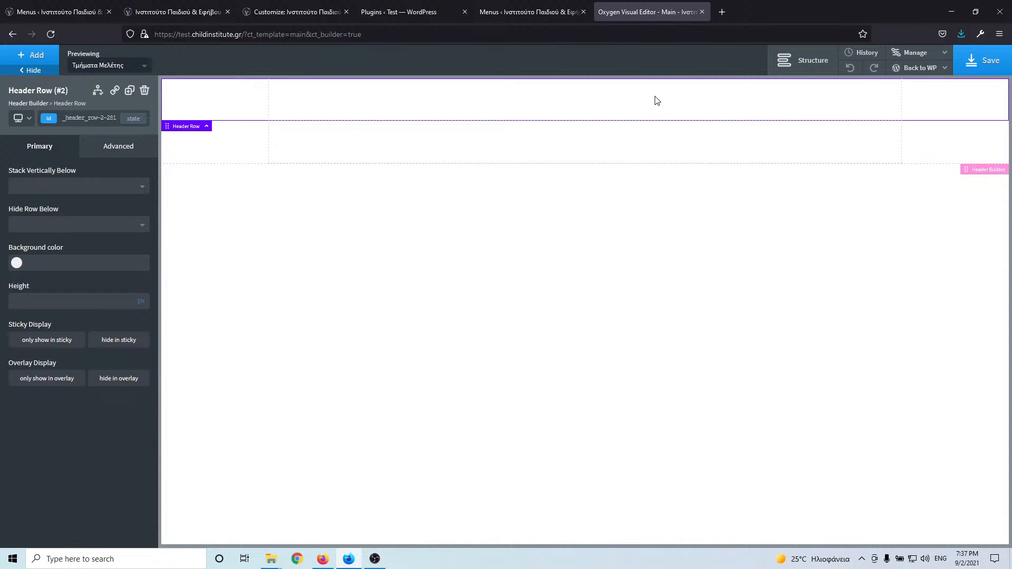
click(812, 64)
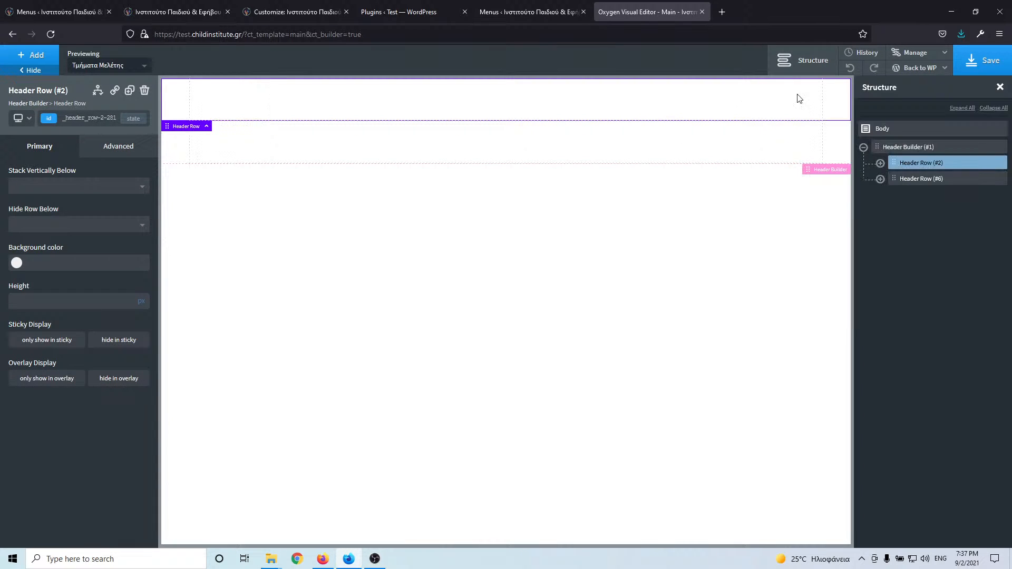
click(911, 180)
click(881, 179)
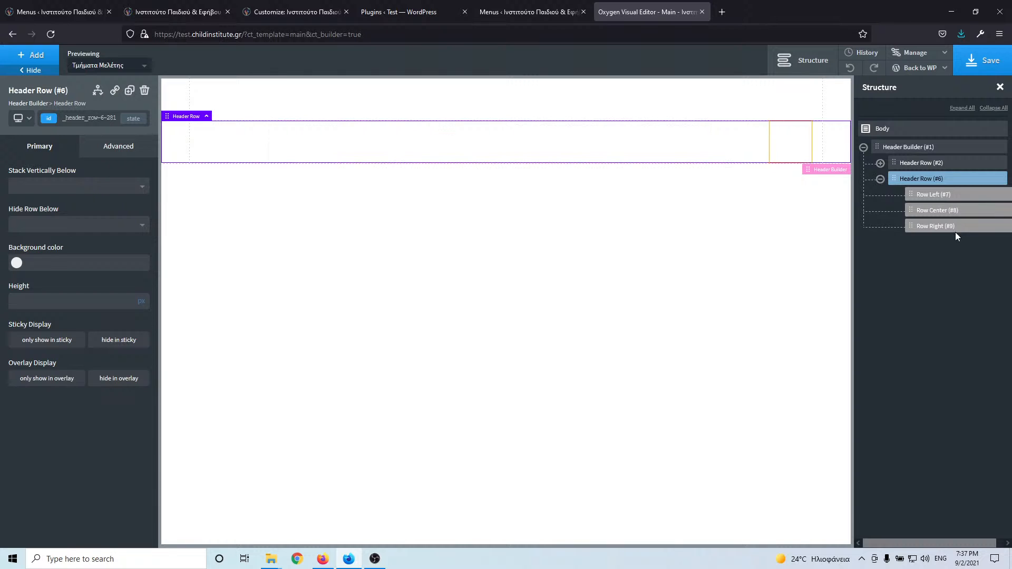
click(31, 55)
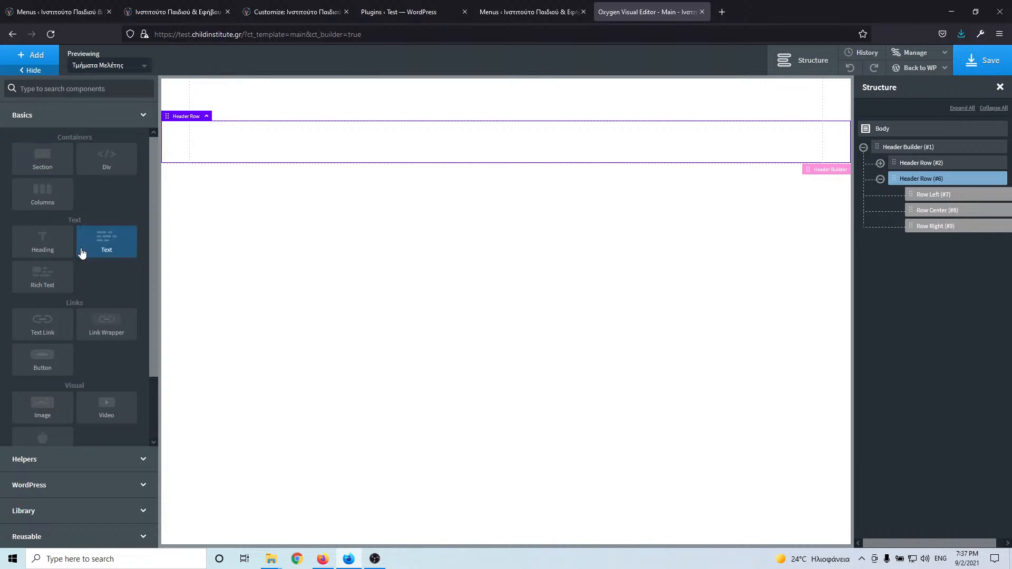
click(107, 329)
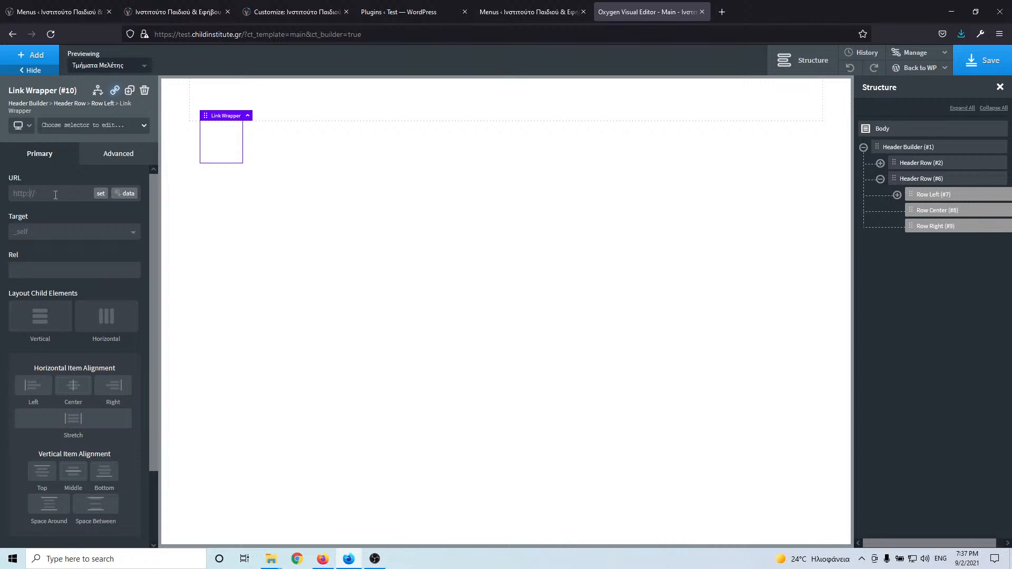
text(/)
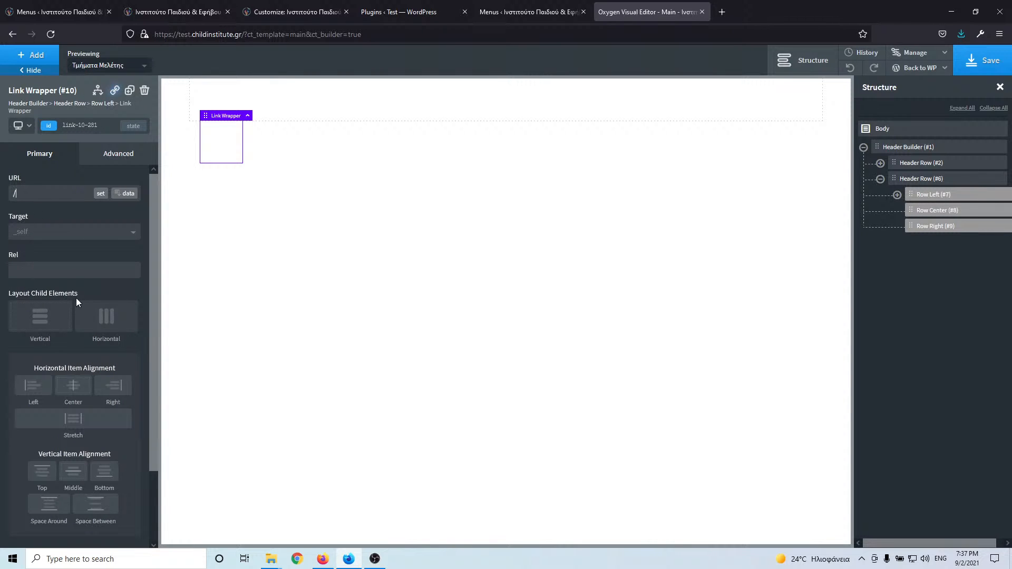
- Add an Image element inside the header's Link Wrapper
click(32, 54)
click(62, 90)
text(im)
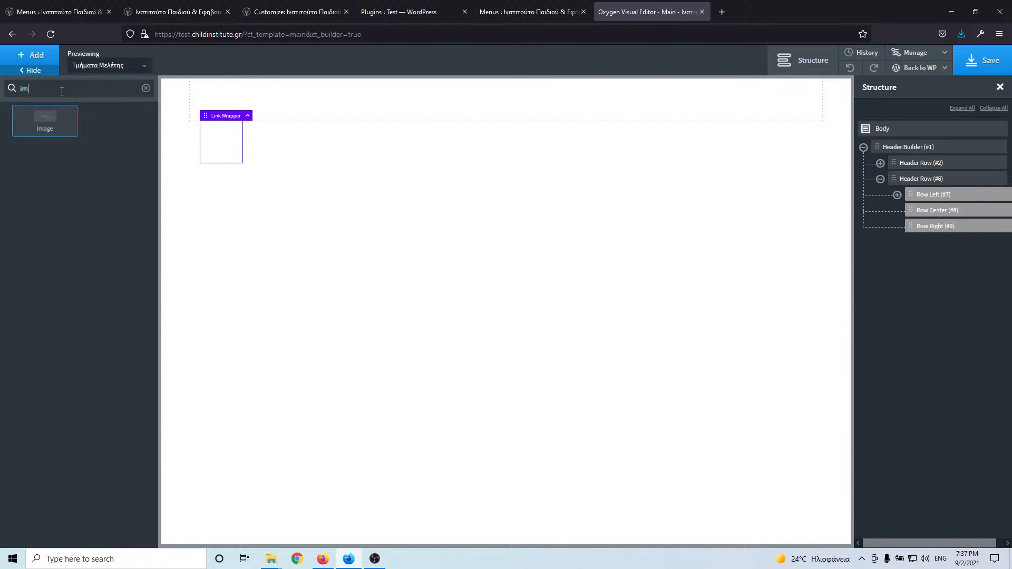
text(age)
click(45, 129)
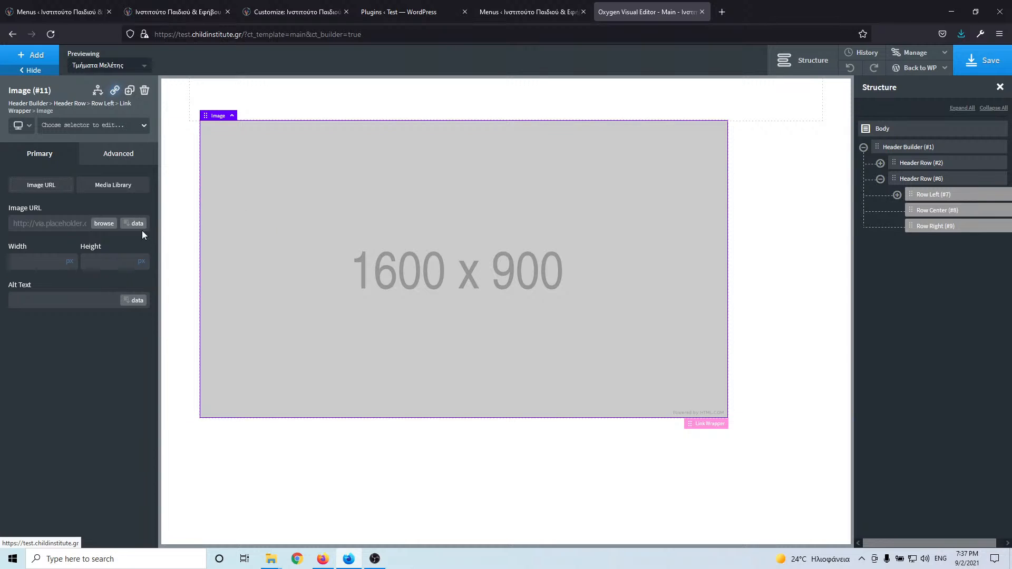
- Search the media library for 'log' and select the logook image
click(105, 224)
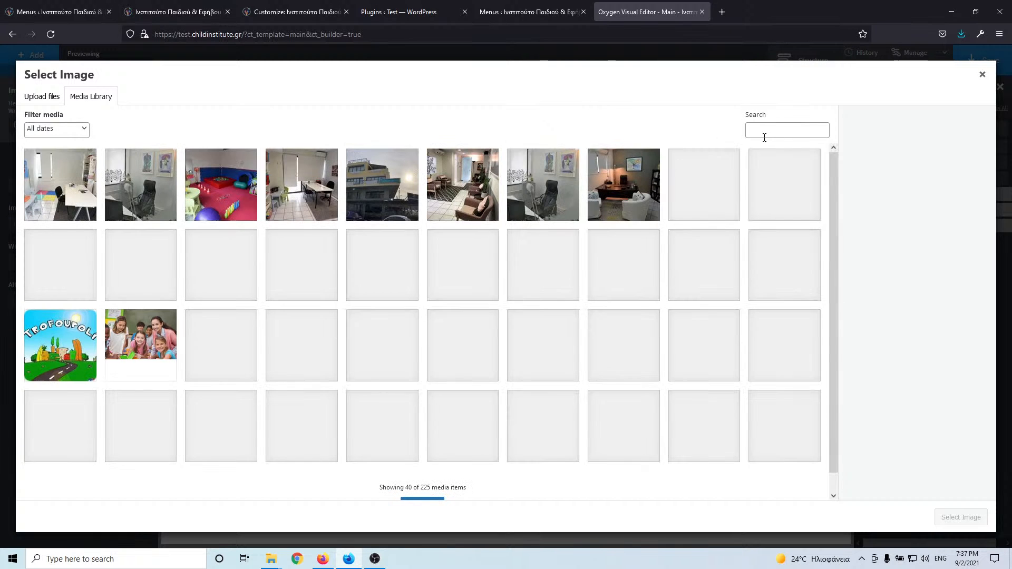
click(766, 132)
text(log)
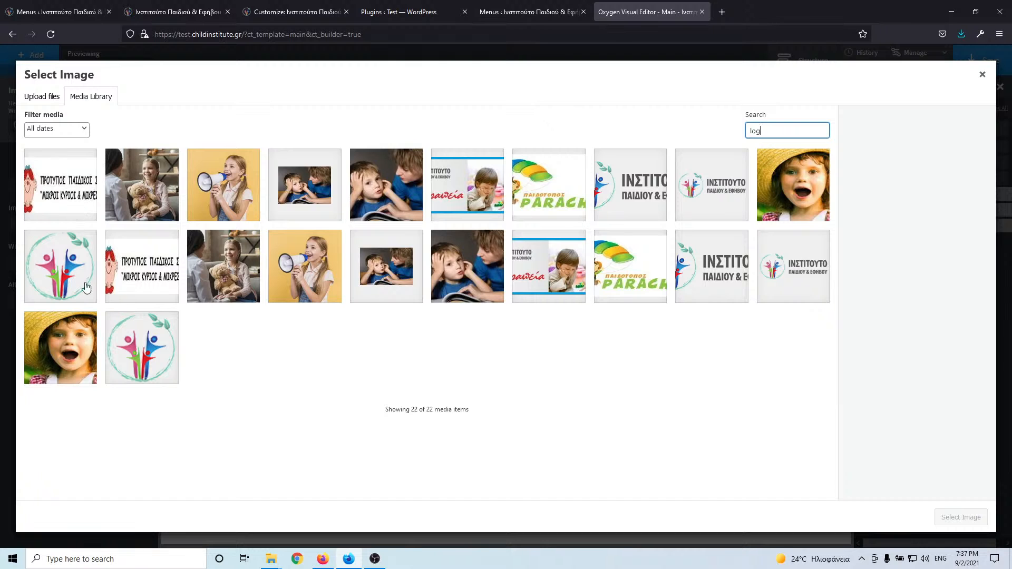
click(714, 267)
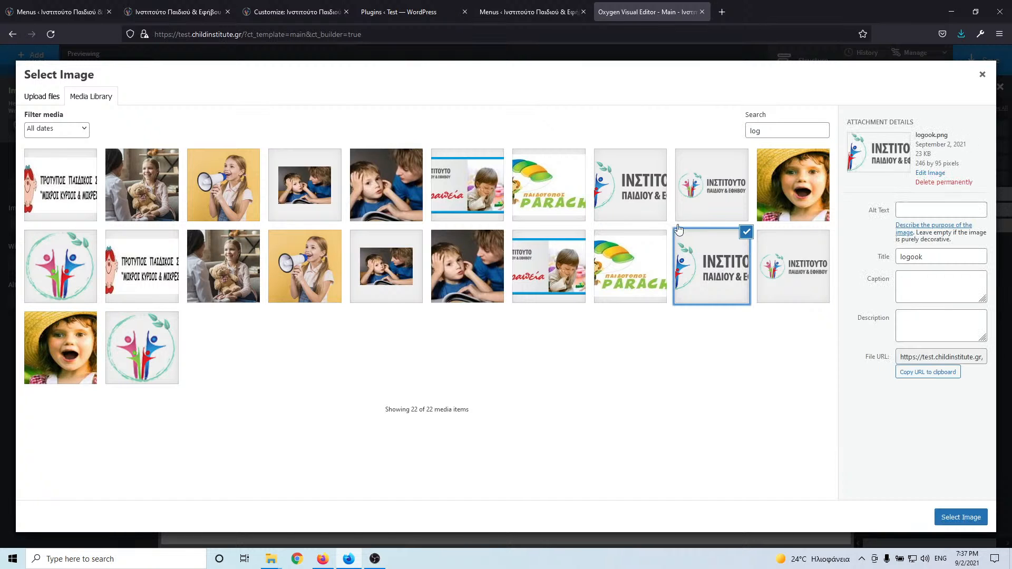
click(631, 183)
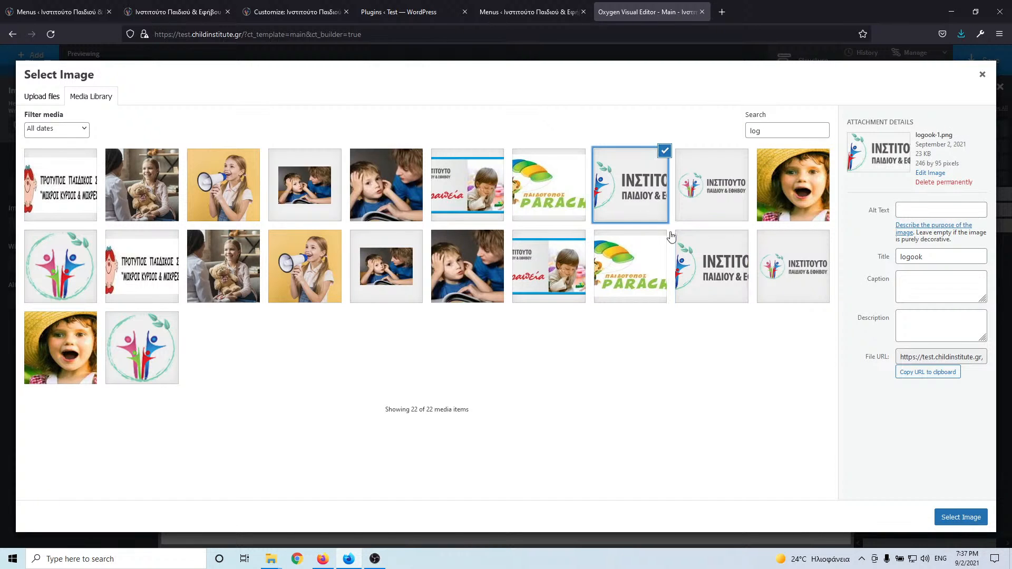
click(690, 256)
click(774, 276)
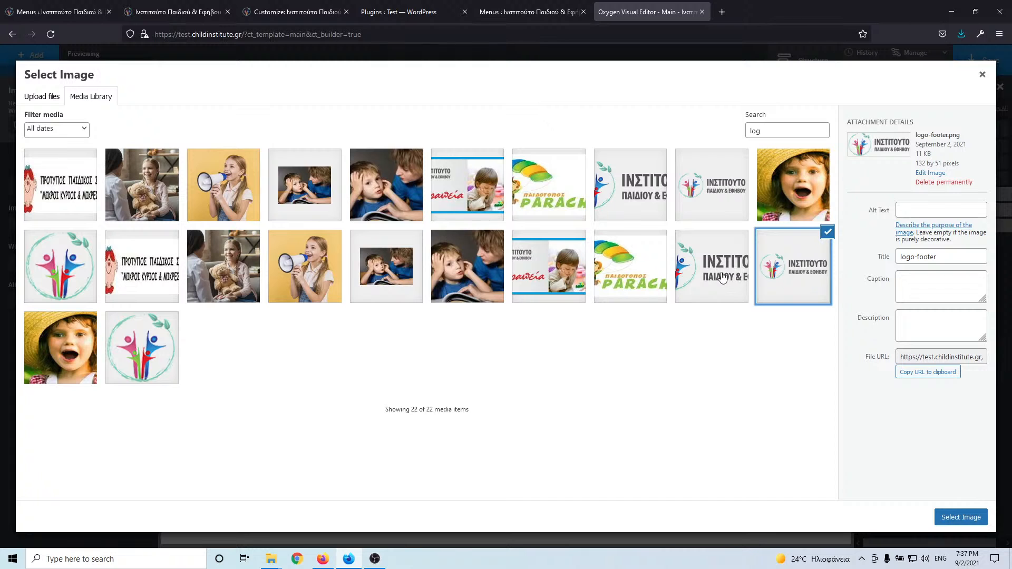
click(722, 278)
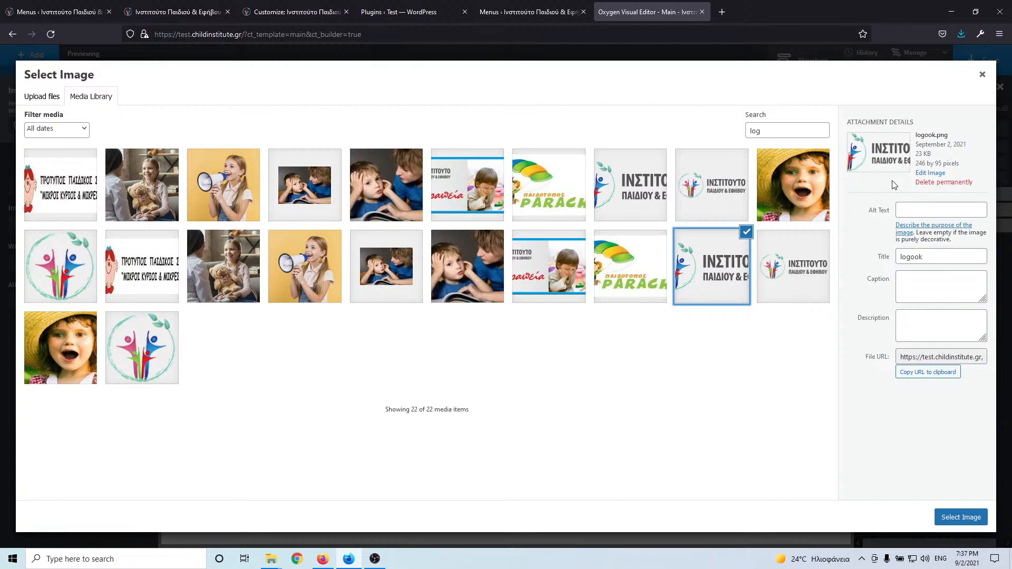
click(77, 4)
click(161, 14)
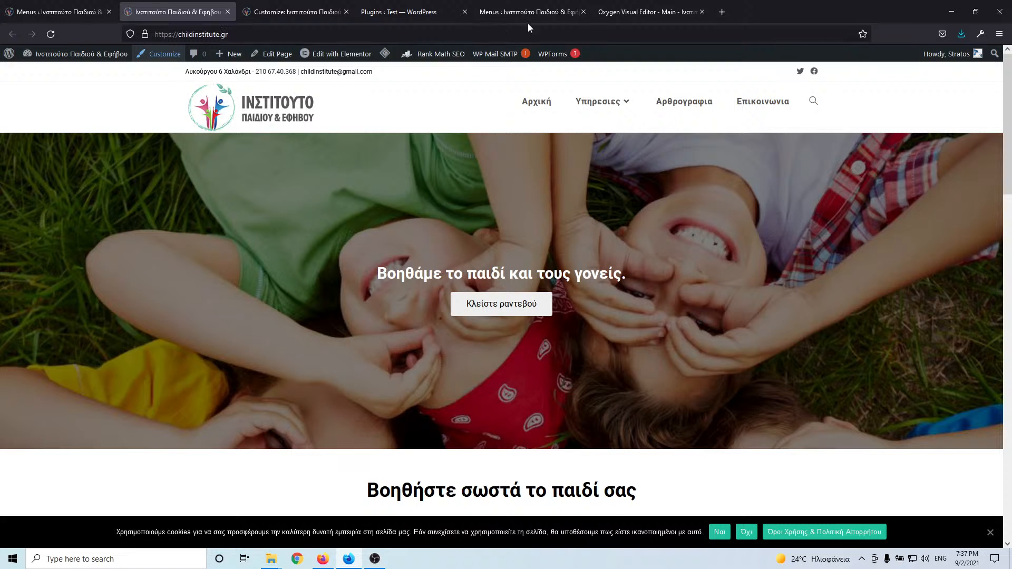
click(625, 12)
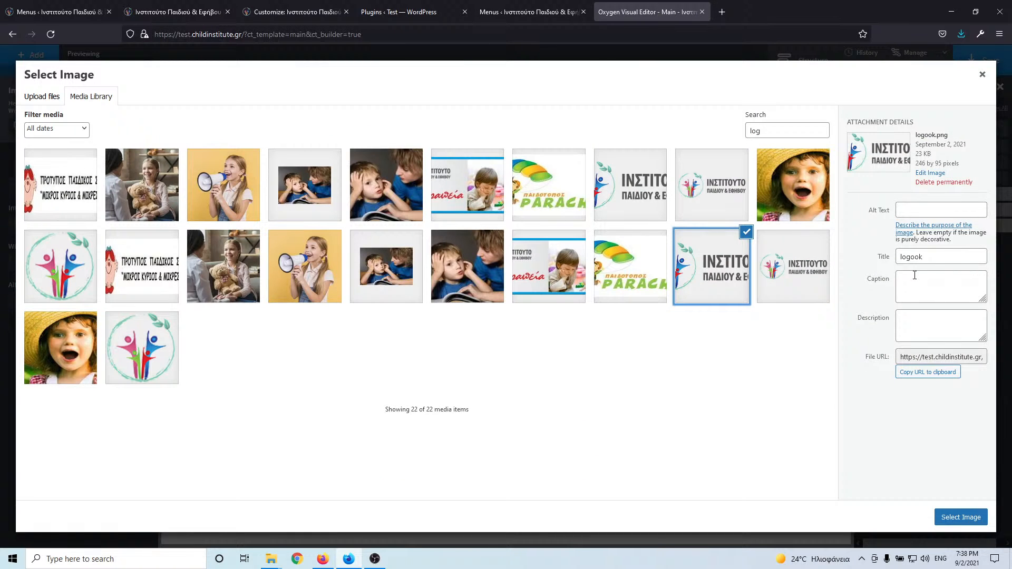
- Set the image's title and alt text to 'logo' and insert it into the header
drag(929, 256, 824, 249)
text(l)
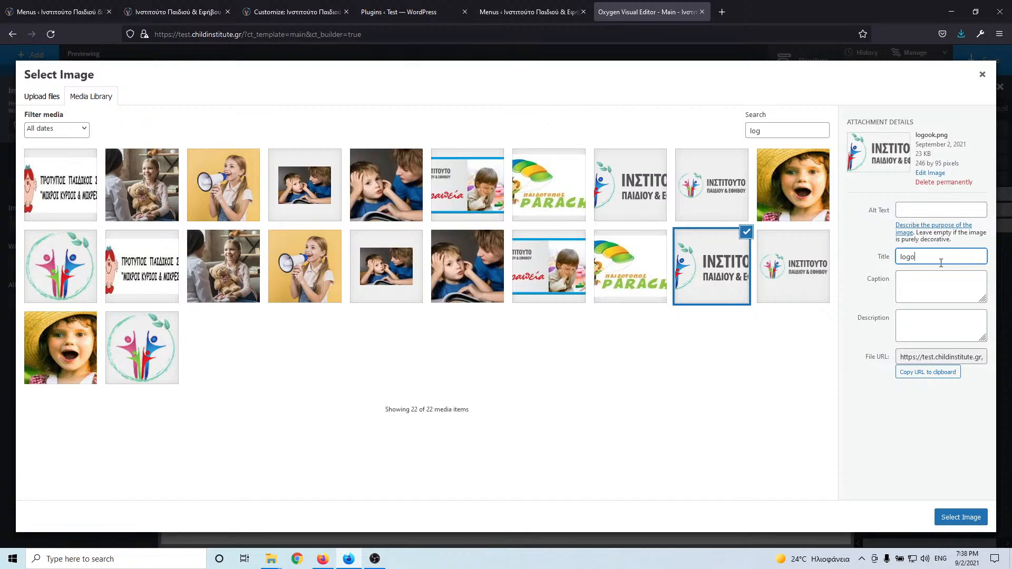
key(ctrl+c)
click(944, 210)
key(ctrl+v)
click(975, 522)
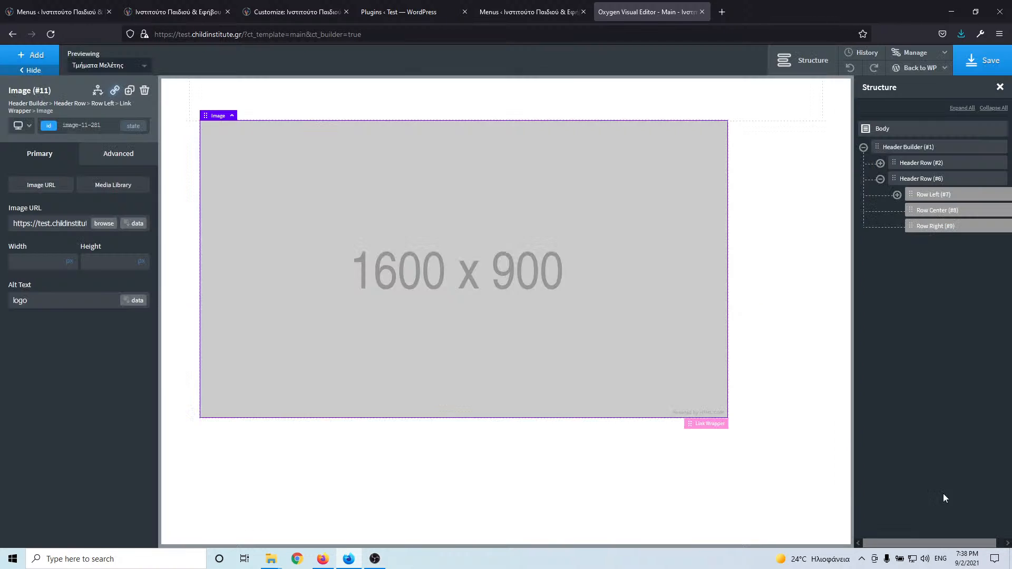
click(76, 4)
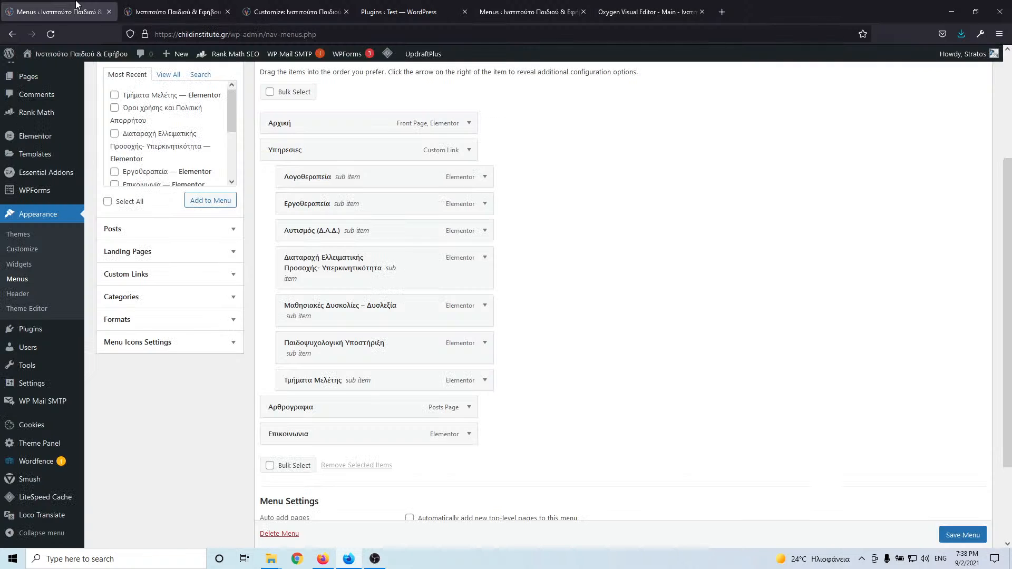
click(170, 6)
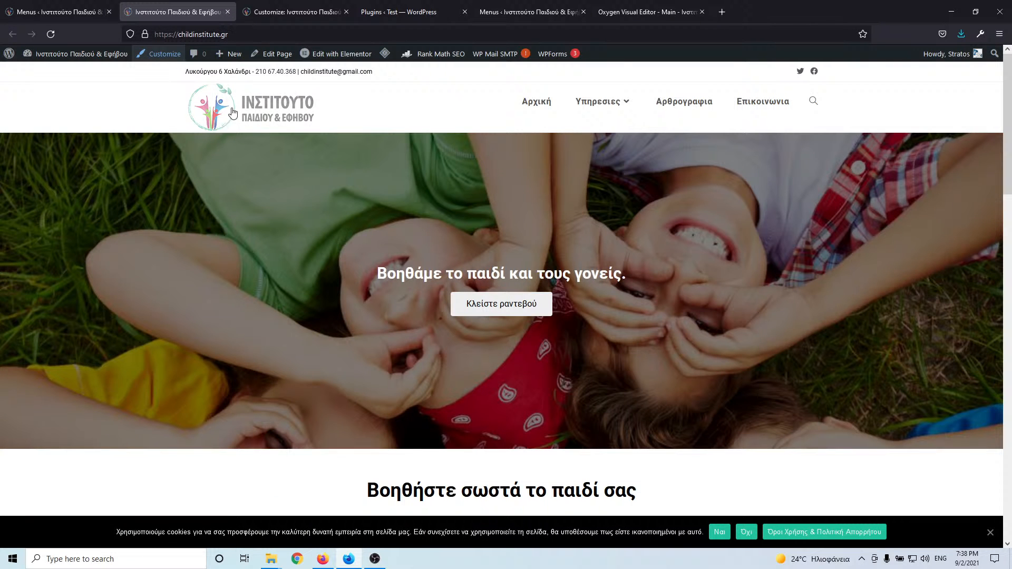
click(640, 7)
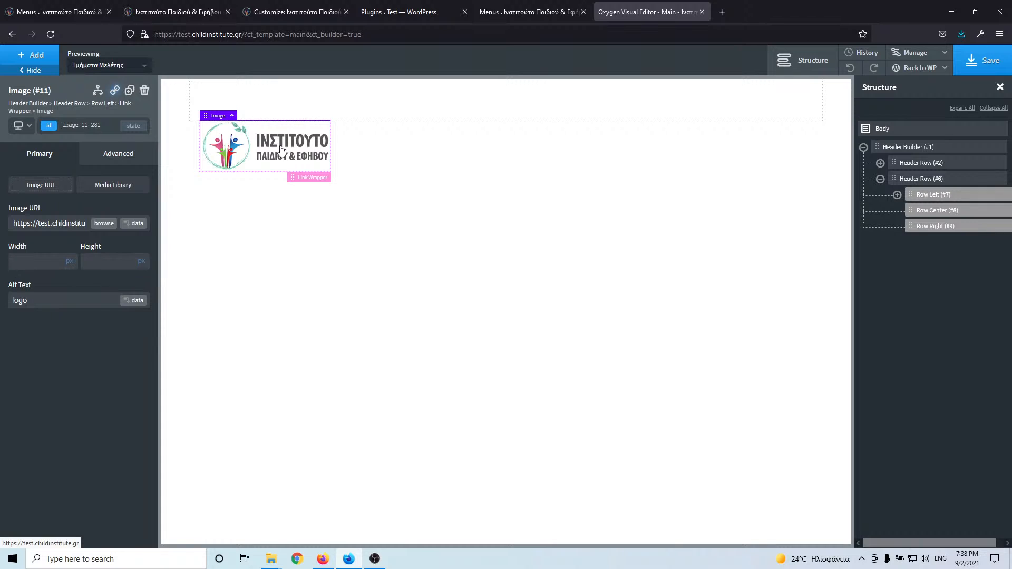
- Set the logo image's width to 200 px
click(56, 261)
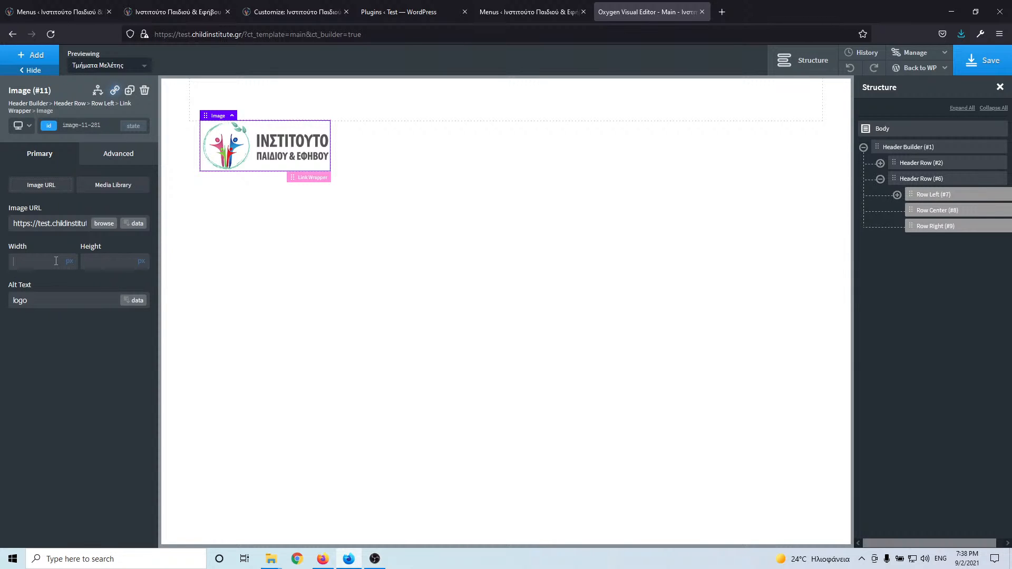
text(150)
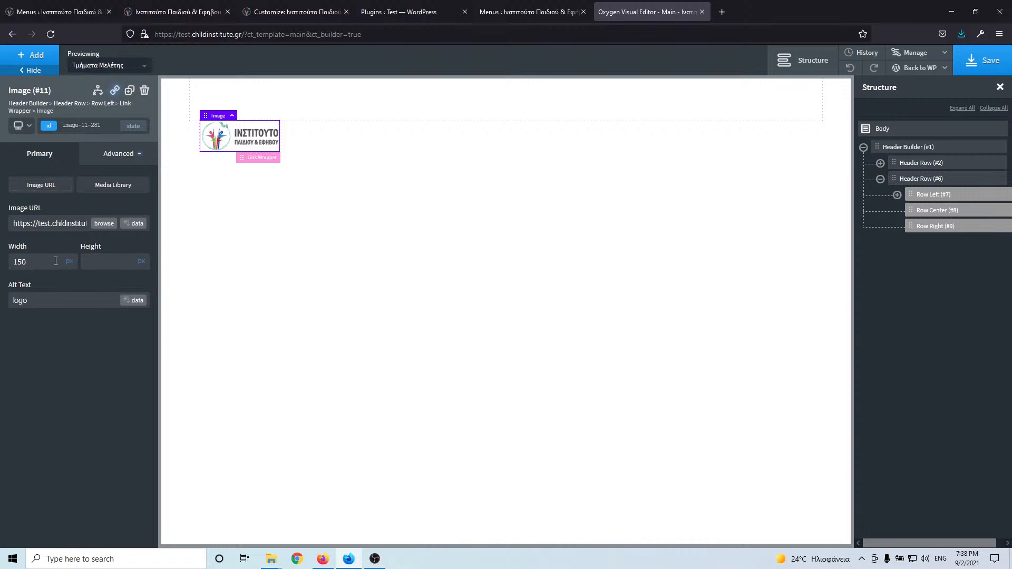
double_click(47, 261)
text(200)
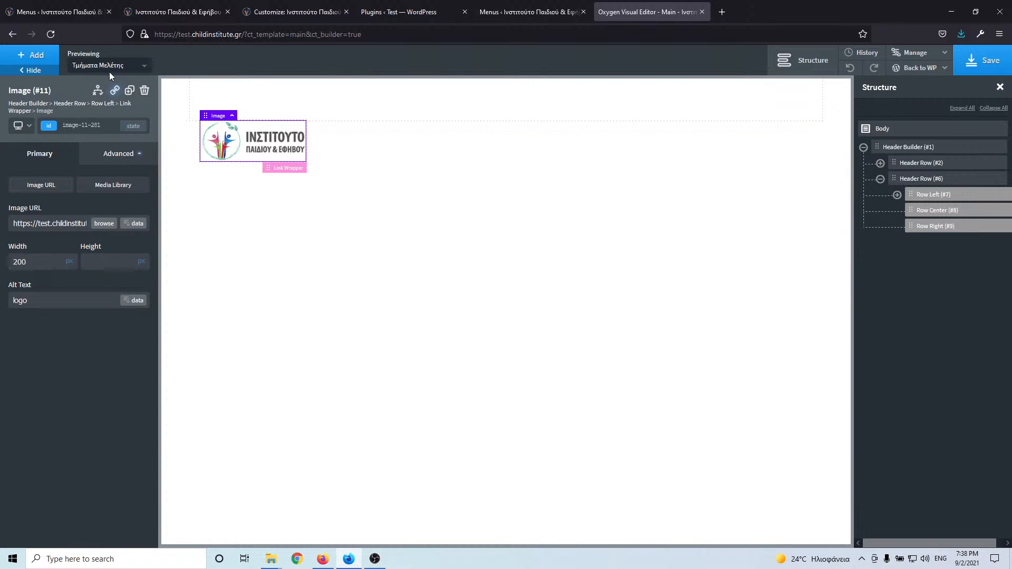
- Add a Pro Menu element and move it into the header's right row
click(29, 55)
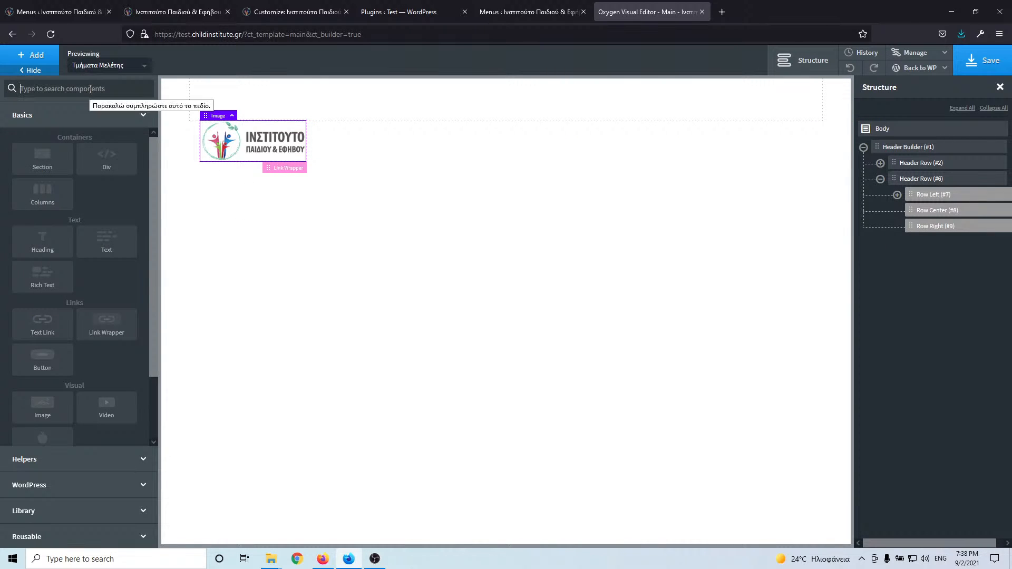
click(90, 88)
text(pro)
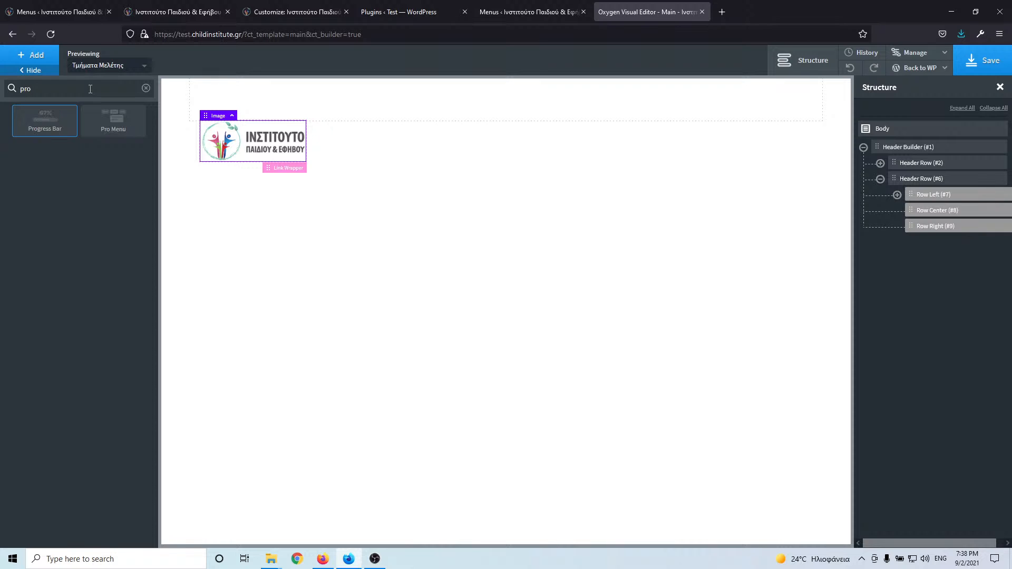
click(107, 127)
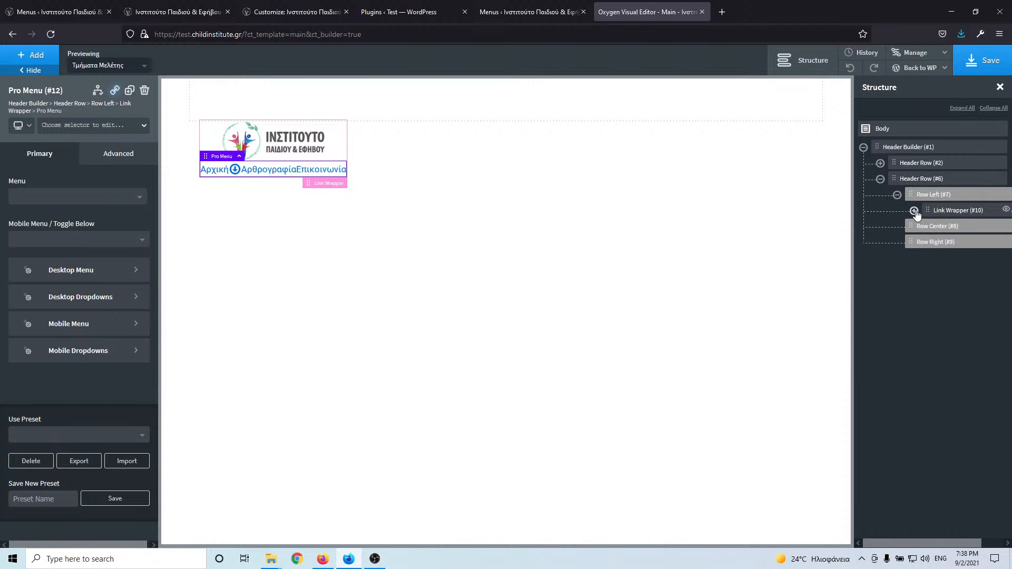
click(914, 210)
drag(953, 244, 935, 259)
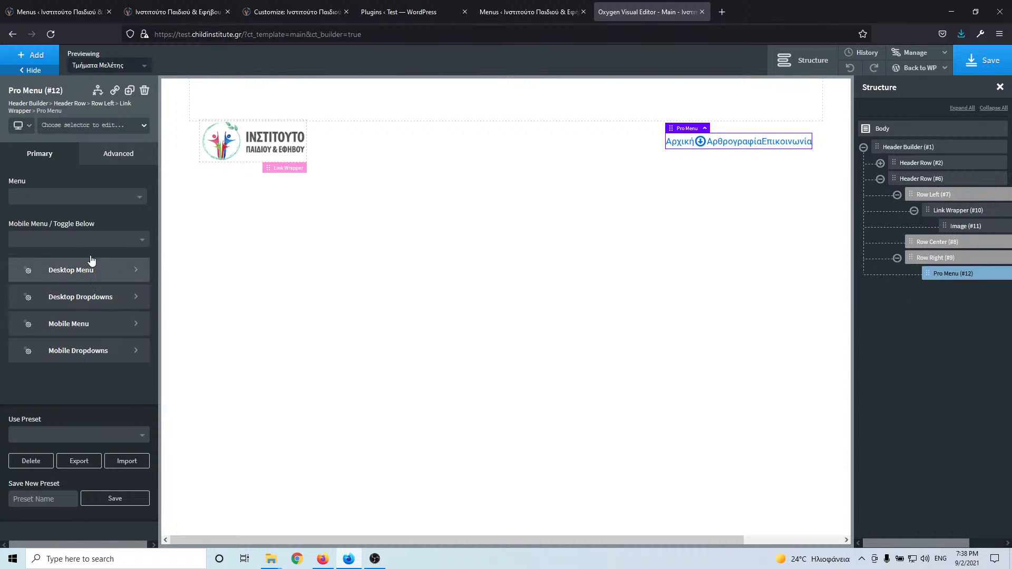
- Show the Main menu in the Pro Menu, switching to mobile below 992px
click(94, 197)
click(61, 217)
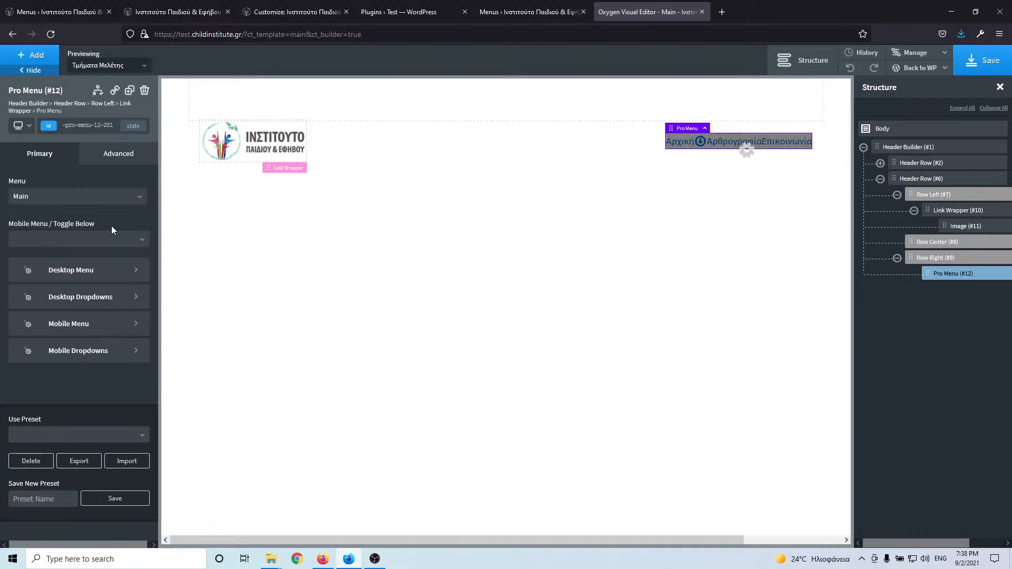
click(105, 242)
click(68, 287)
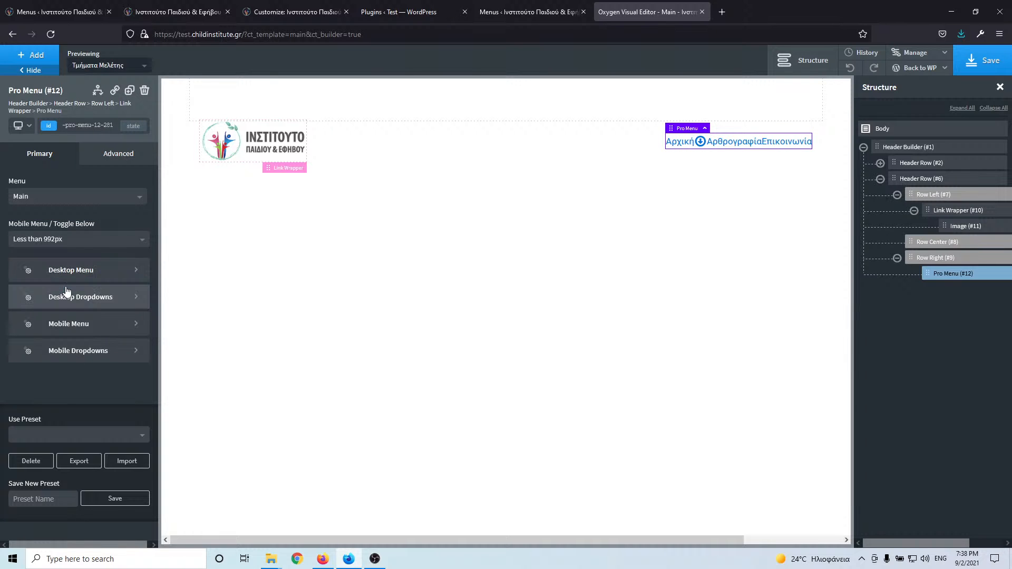
- Set the desktop menu typography to 17 px black (#000000) text
click(83, 275)
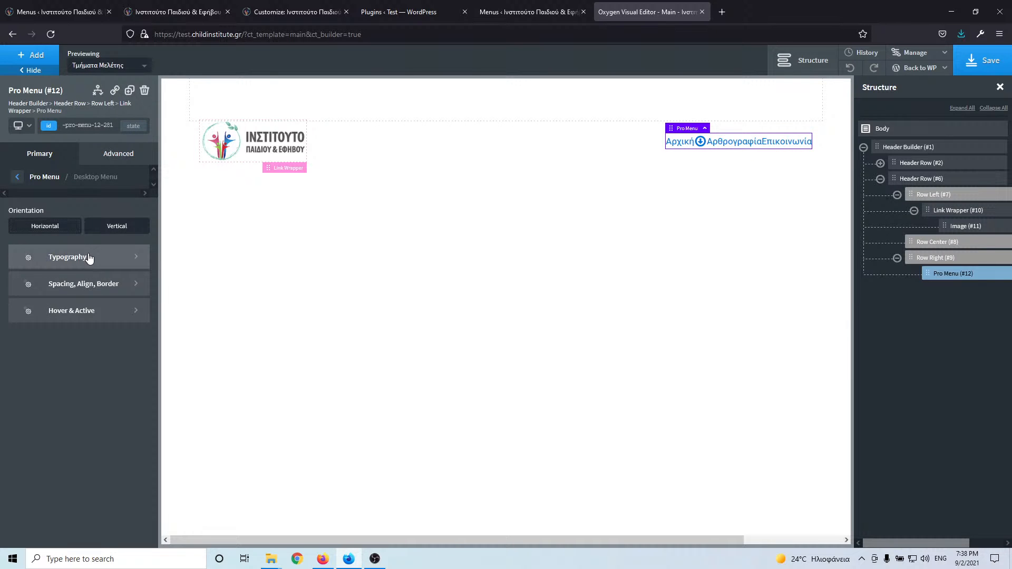
click(90, 258)
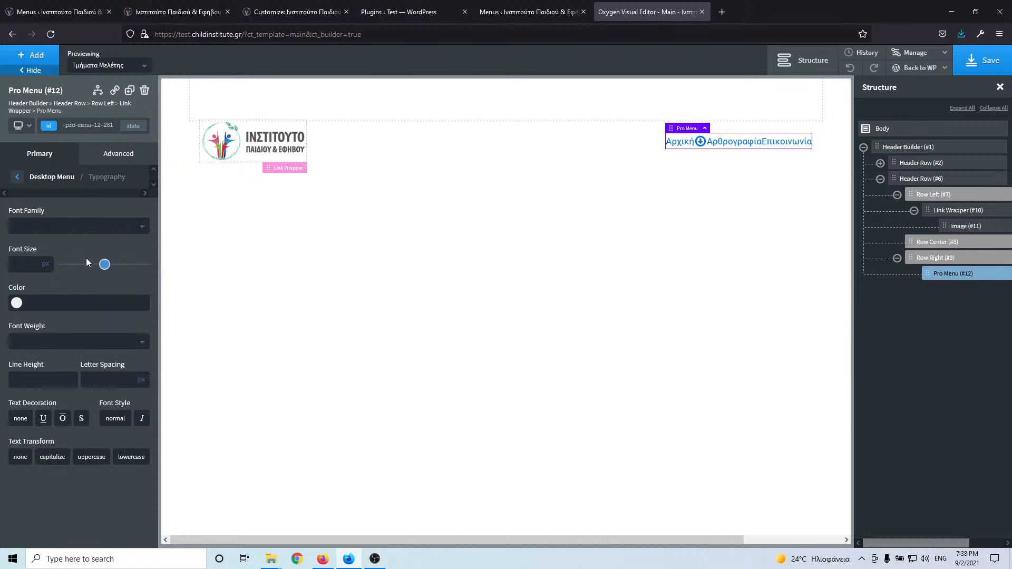
click(17, 265)
text(17)
click(21, 304)
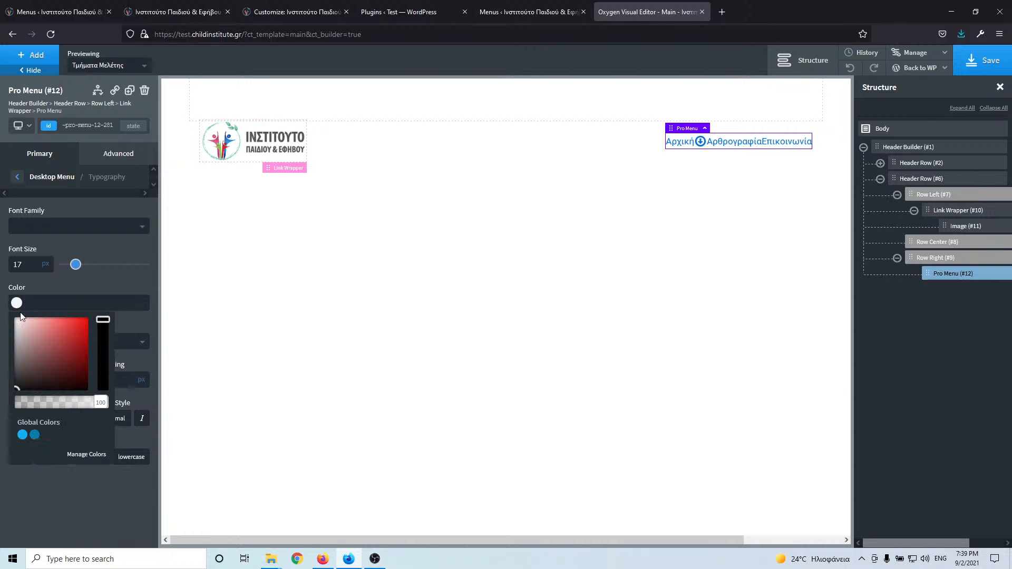
drag(7, 393, 7, 396)
click(55, 489)
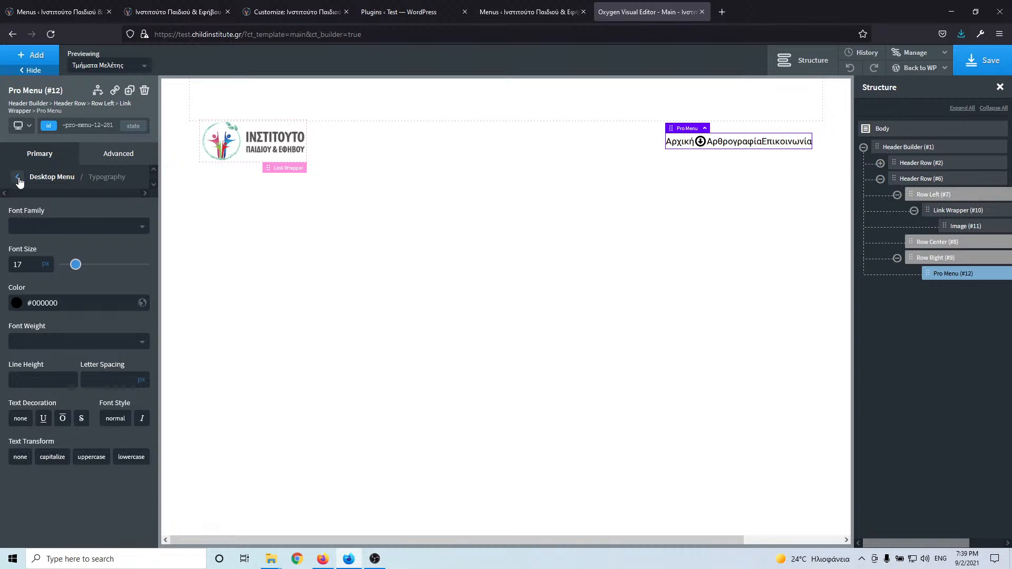
- Give the menu items 20/15 px padding
click(14, 179)
click(42, 280)
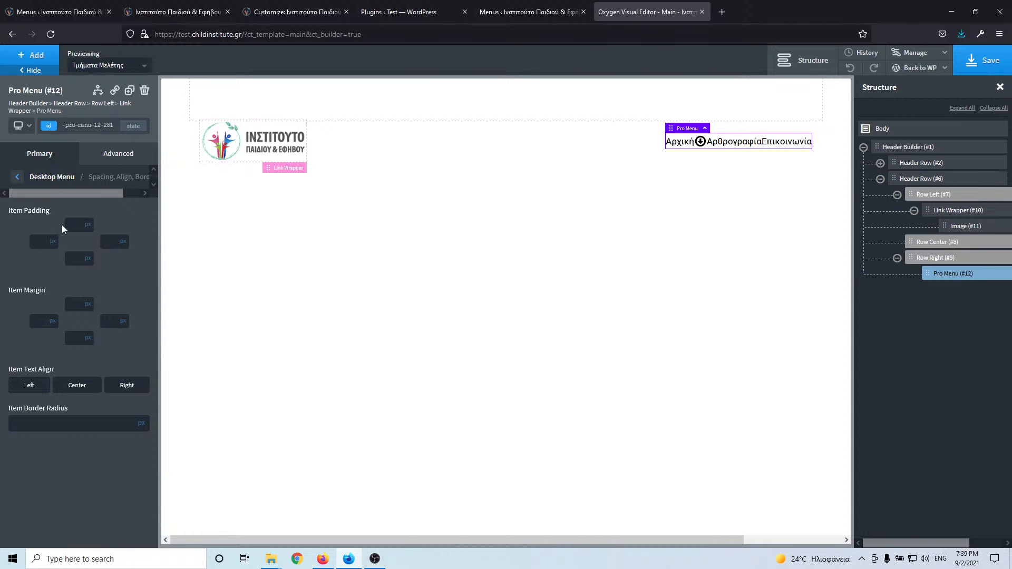
text(20)
click(65, 258)
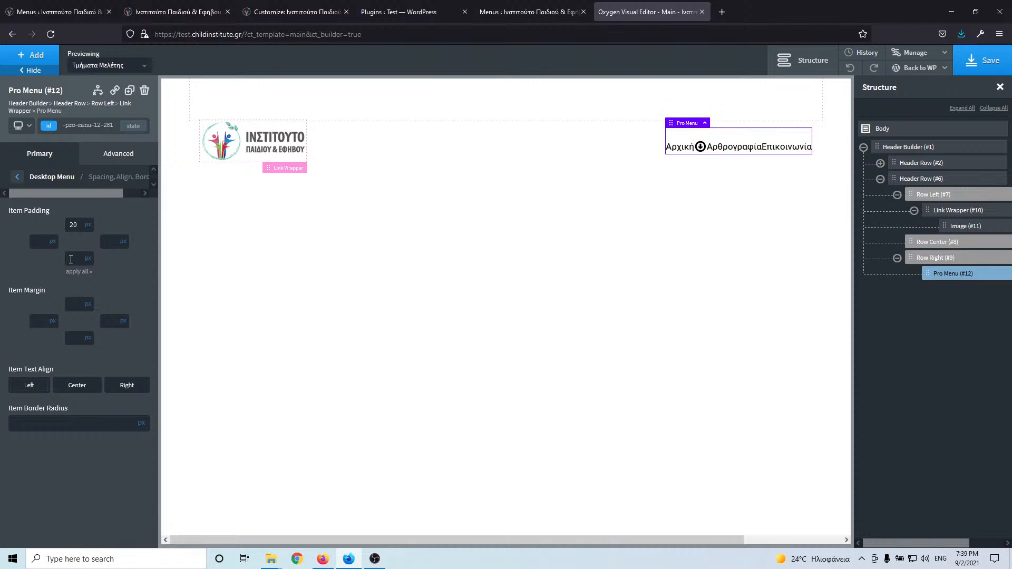
text(20)
click(31, 241)
text(15)
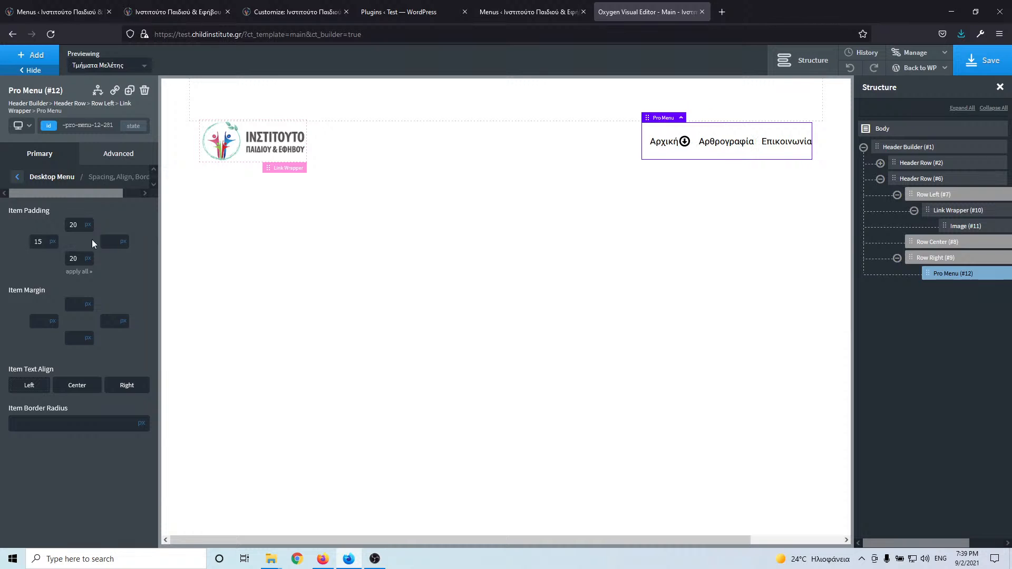
text(15)
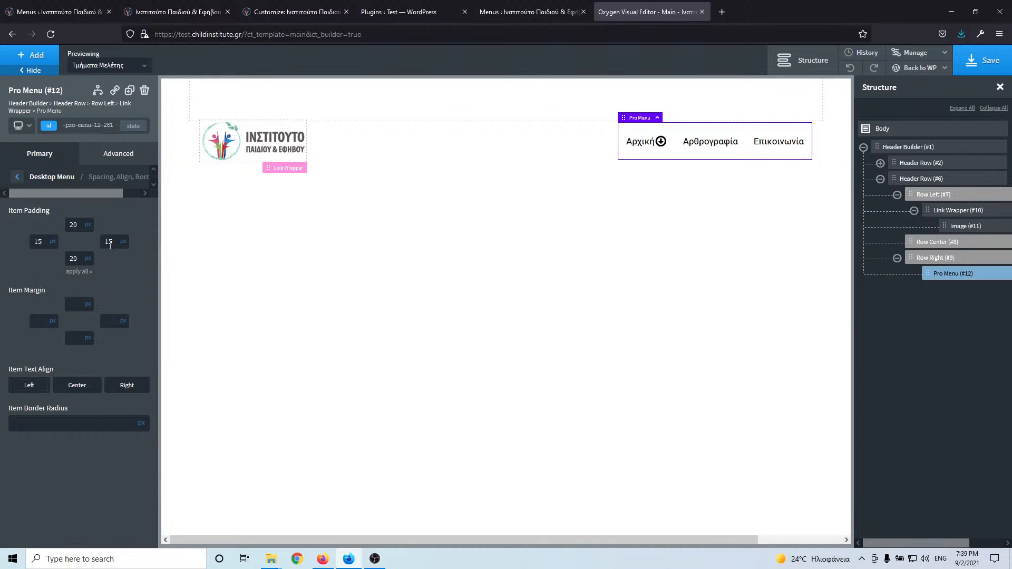
- Re-enter 15 px as the right menu item padding
key(BackSpace)
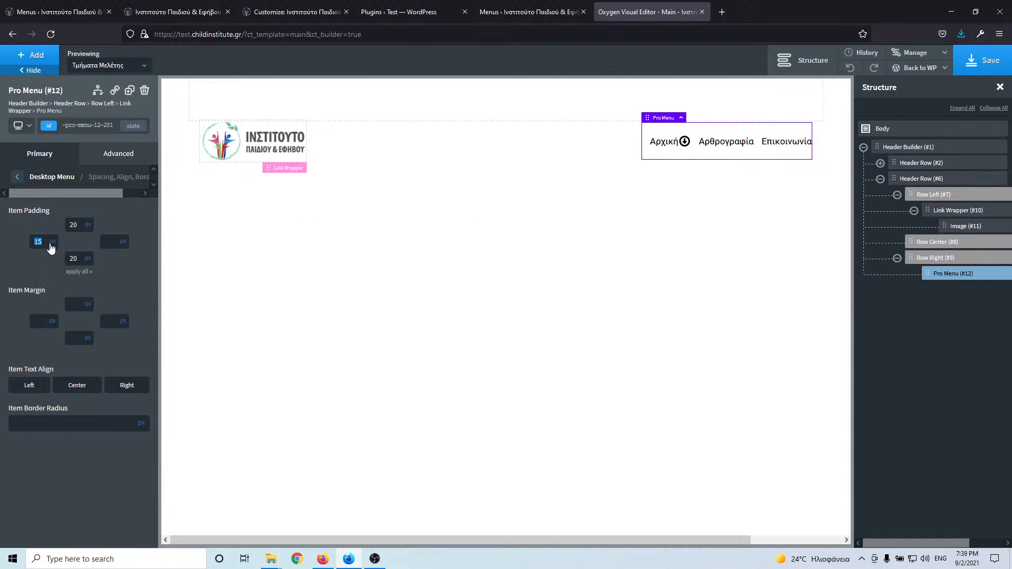
text(15)
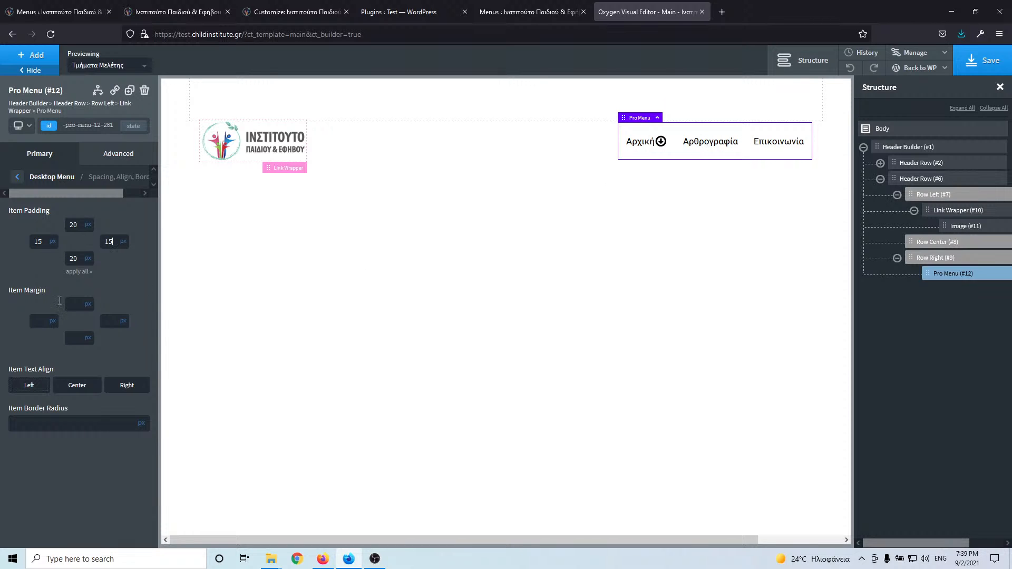
click(18, 178)
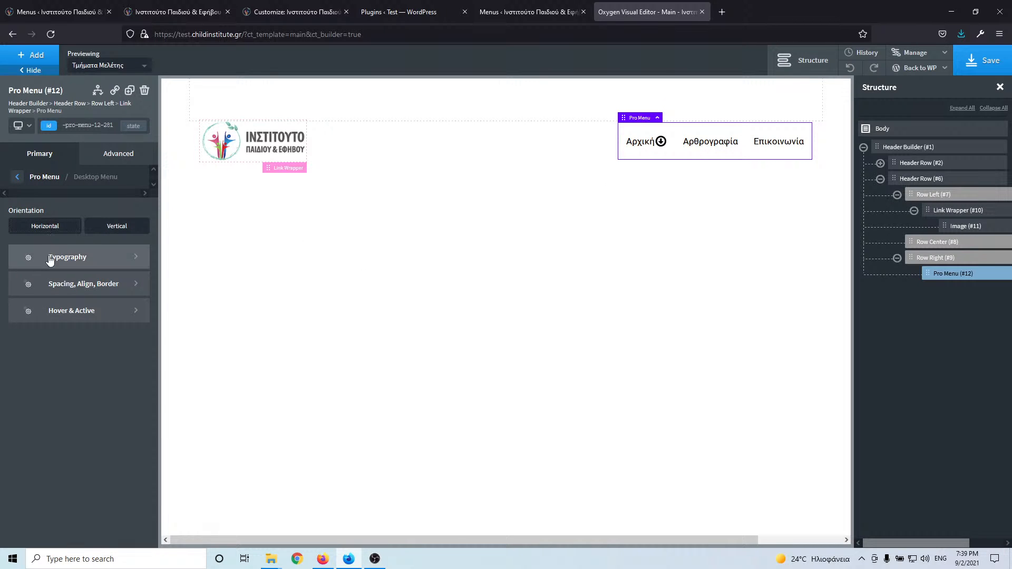
- Set menu link hover text to the global Hover colour and active text to global Primary
click(77, 316)
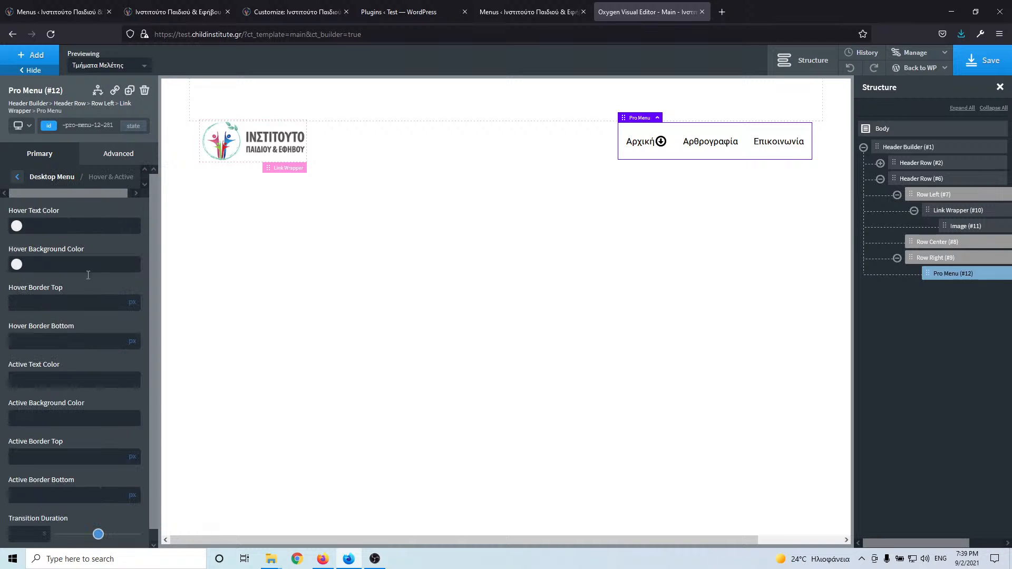
click(17, 227)
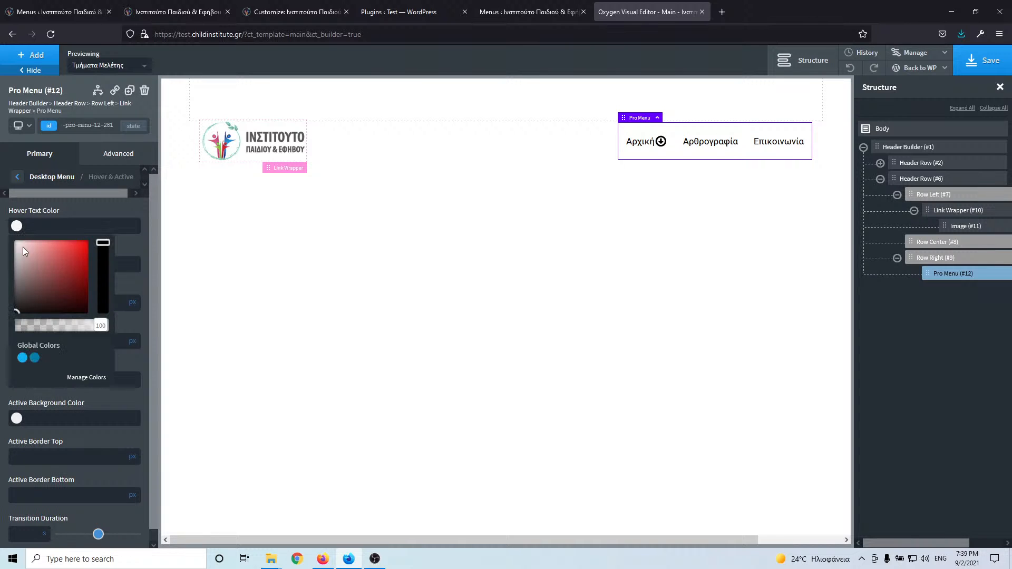
click(31, 360)
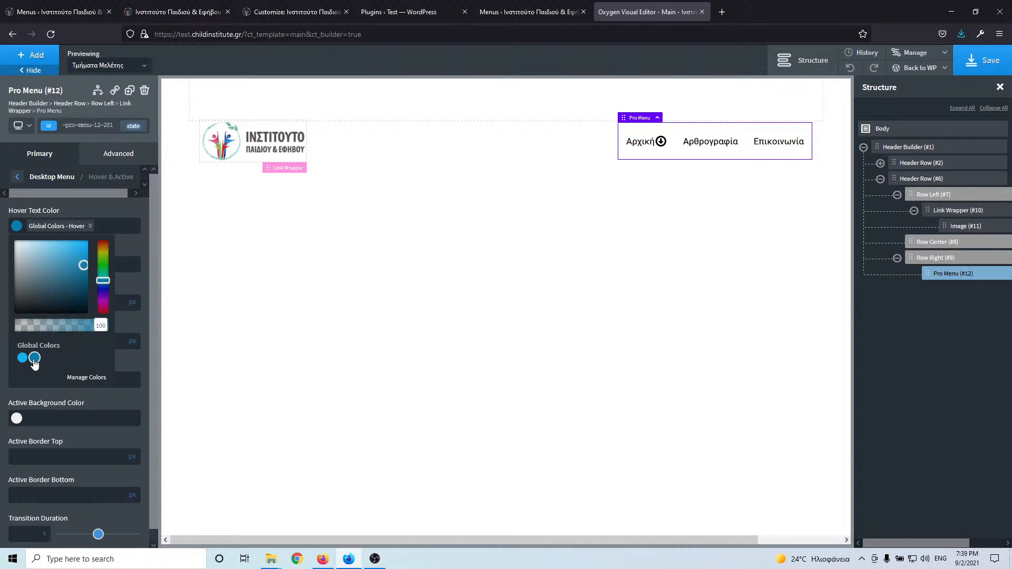
mouse_move(675, 146)
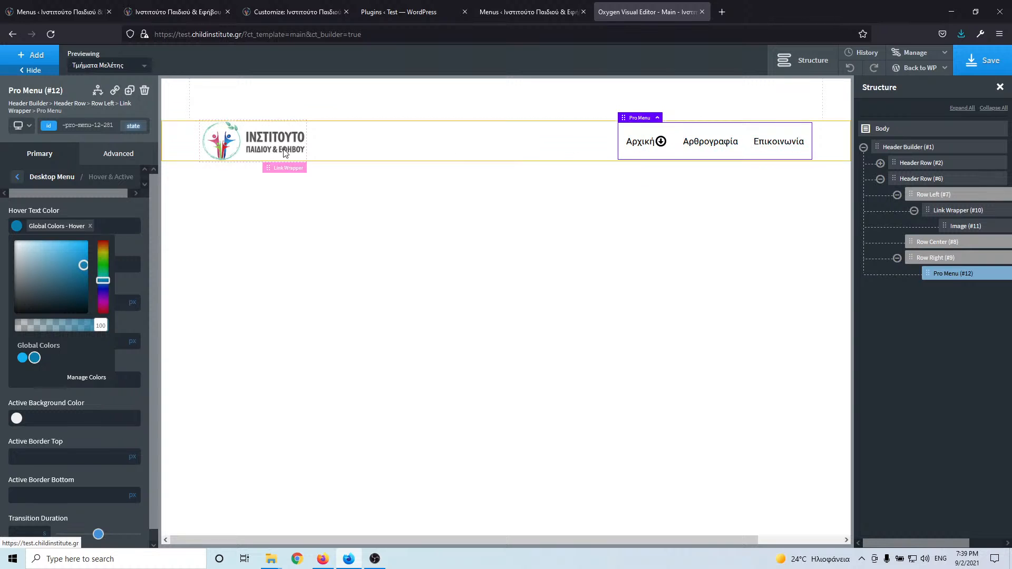
click(104, 212)
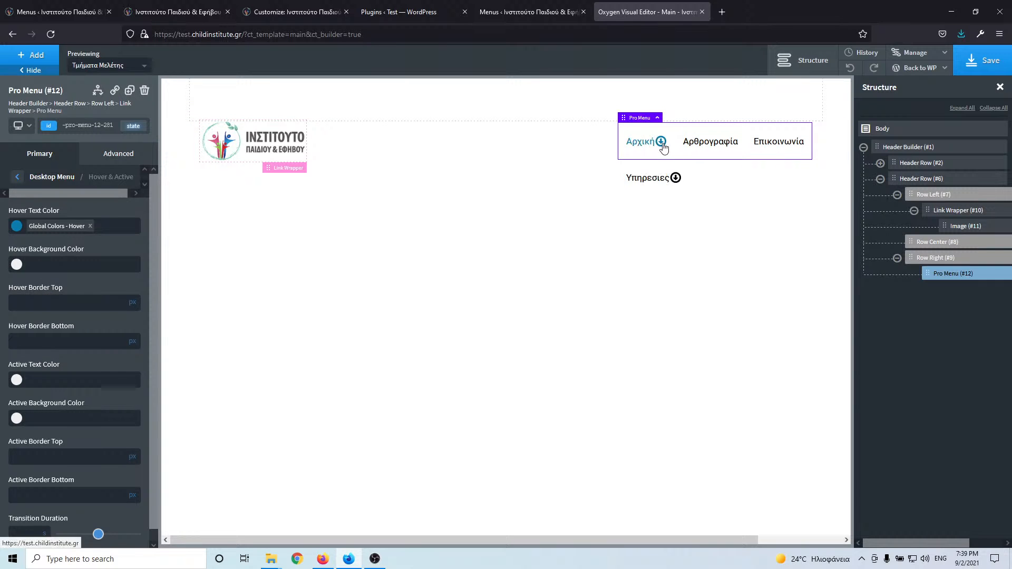
mouse_move(661, 159)
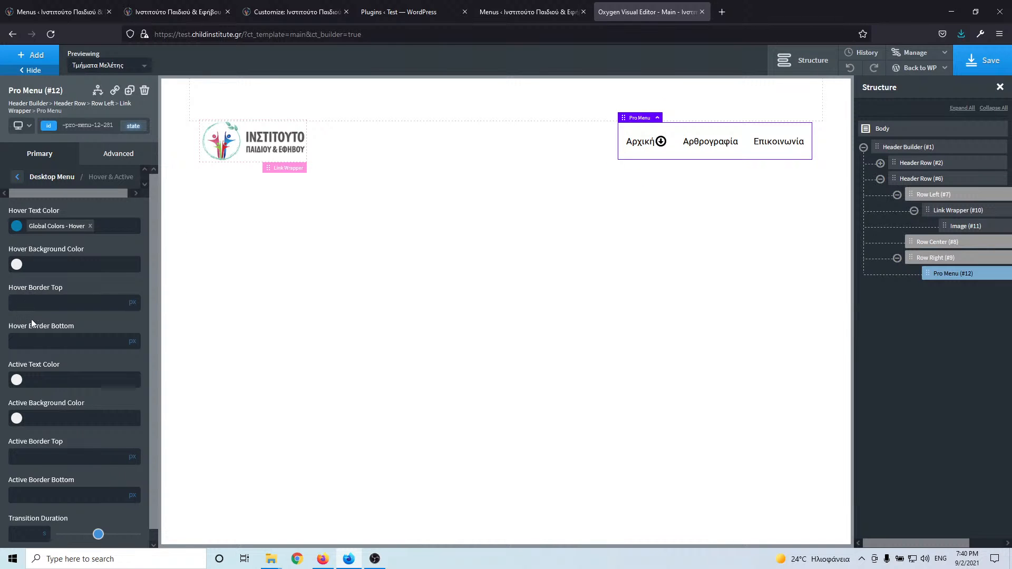
scroll(27, 343, down, 1)
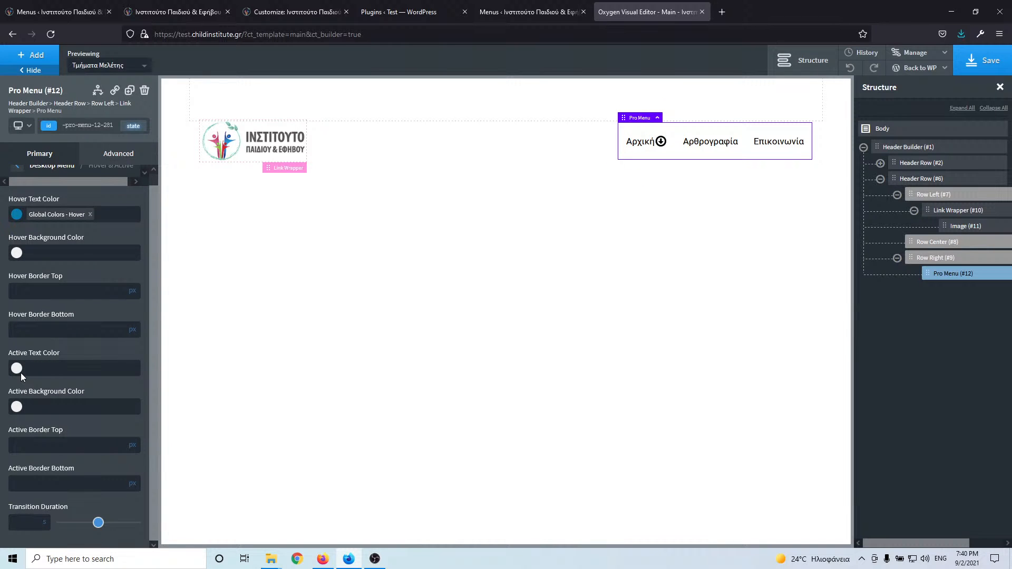
click(17, 369)
click(22, 501)
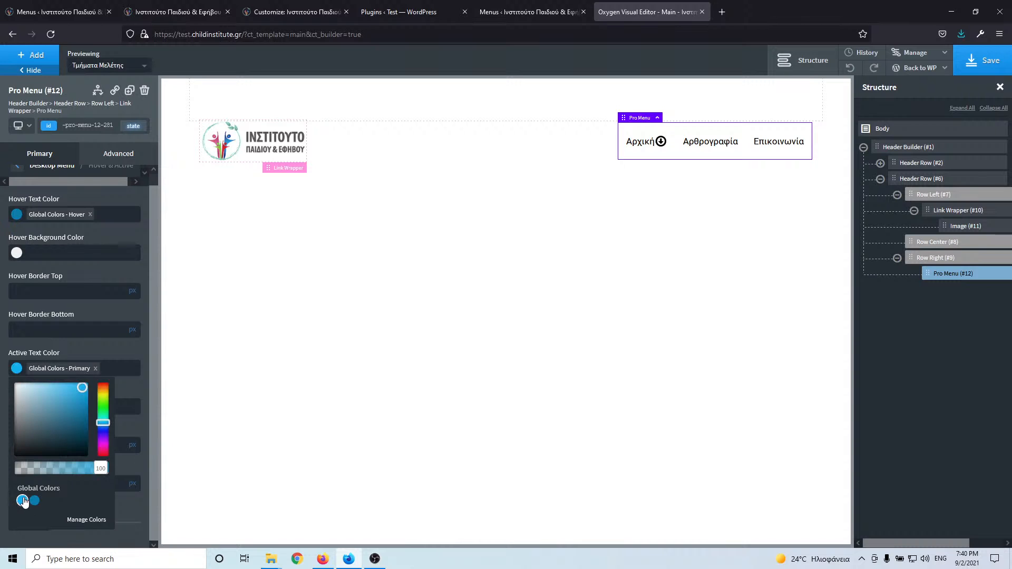
click(78, 350)
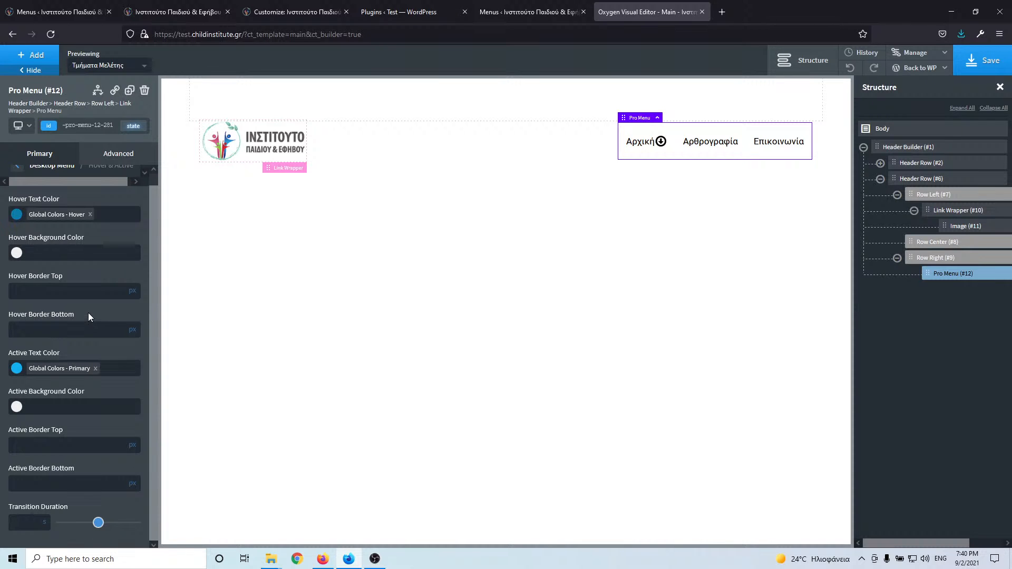
scroll(89, 318, up, 2)
- Change the desktop dropdown icon to the angle-down chevron and save the header template
click(18, 180)
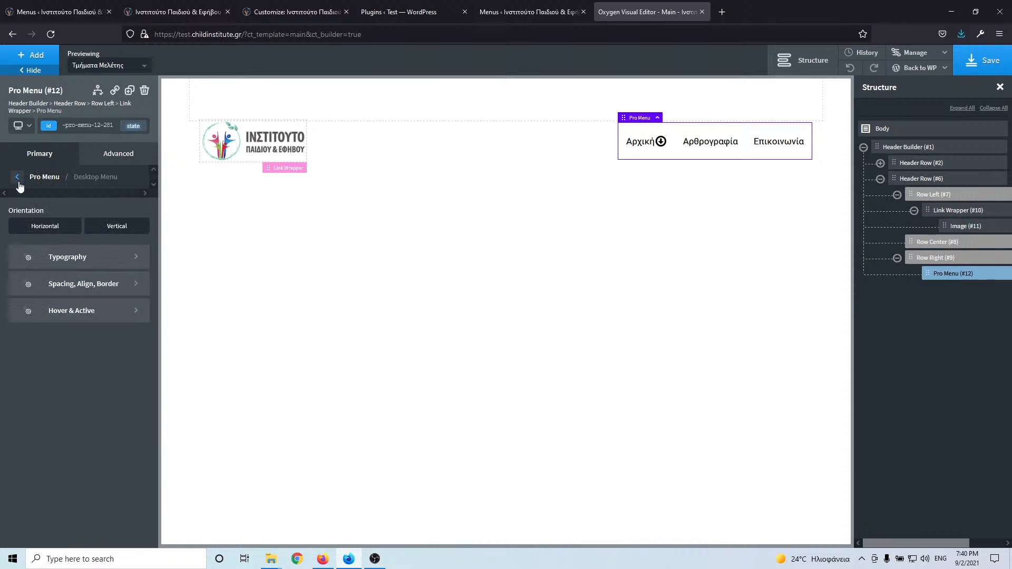
click(19, 179)
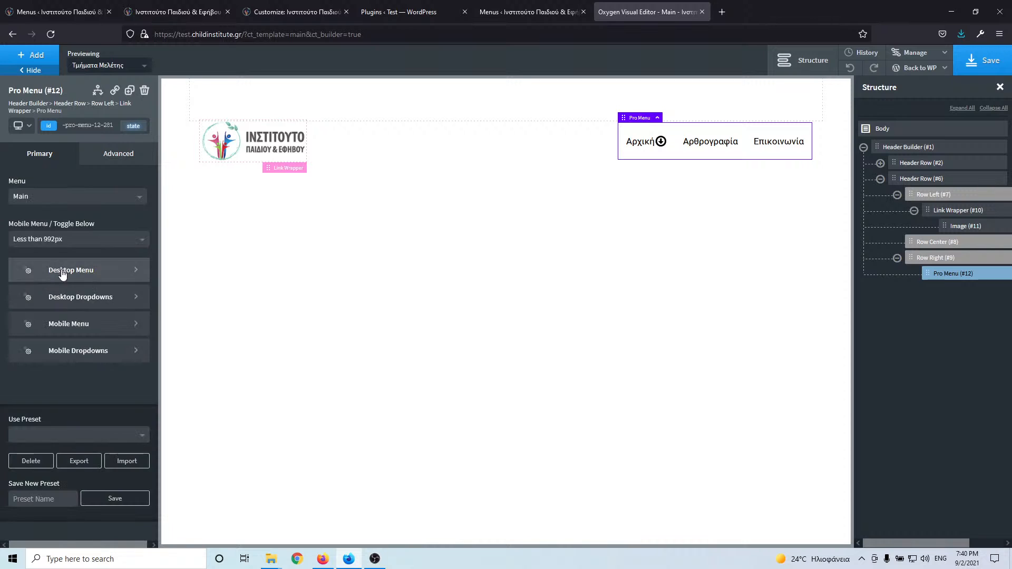
click(74, 295)
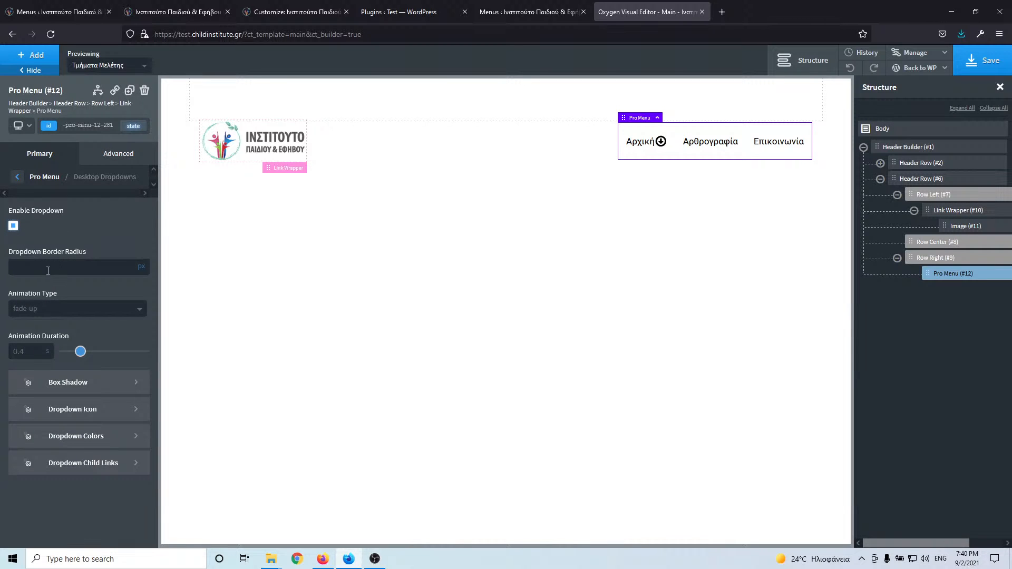
click(81, 414)
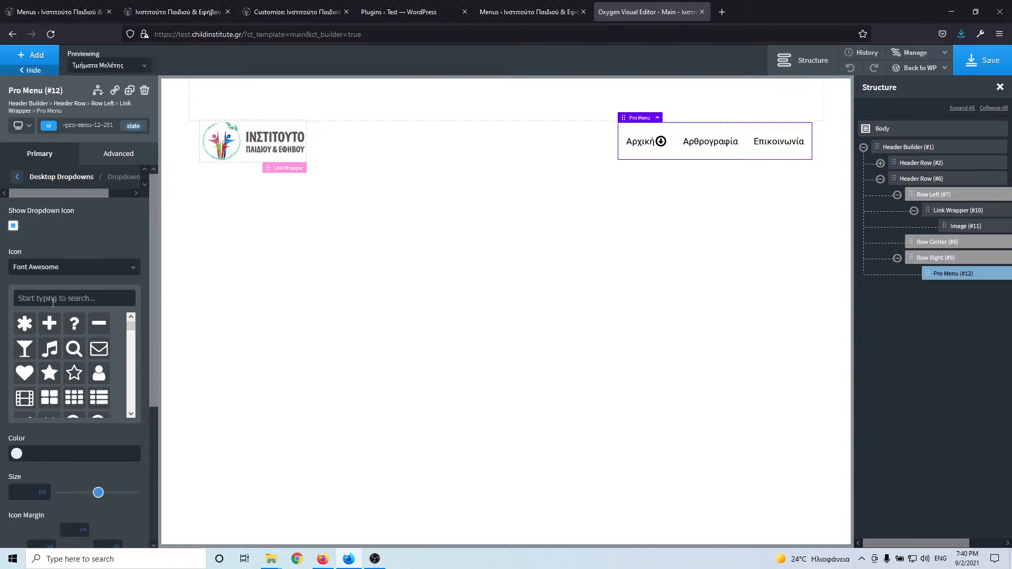
text(dow)
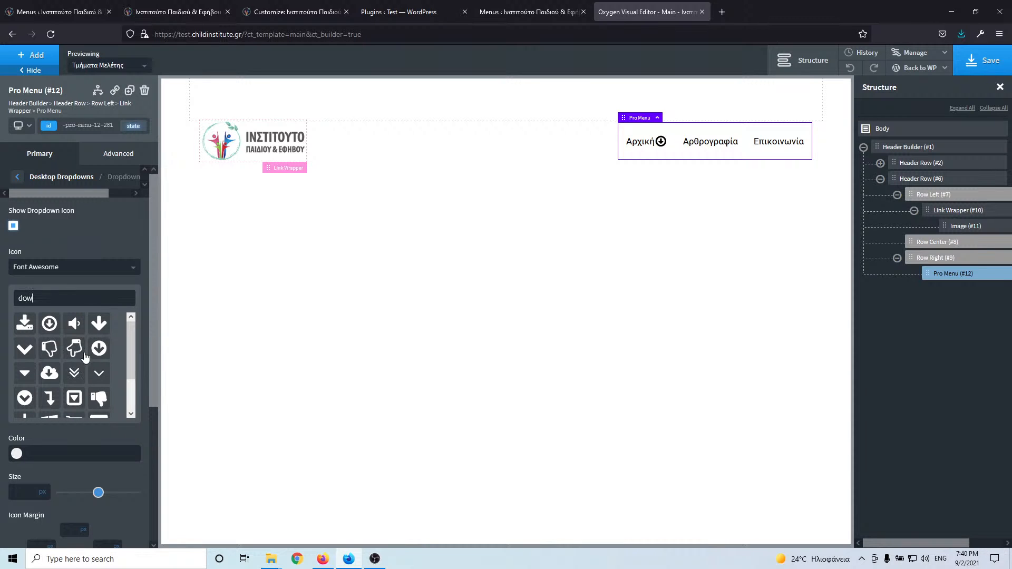
click(102, 377)
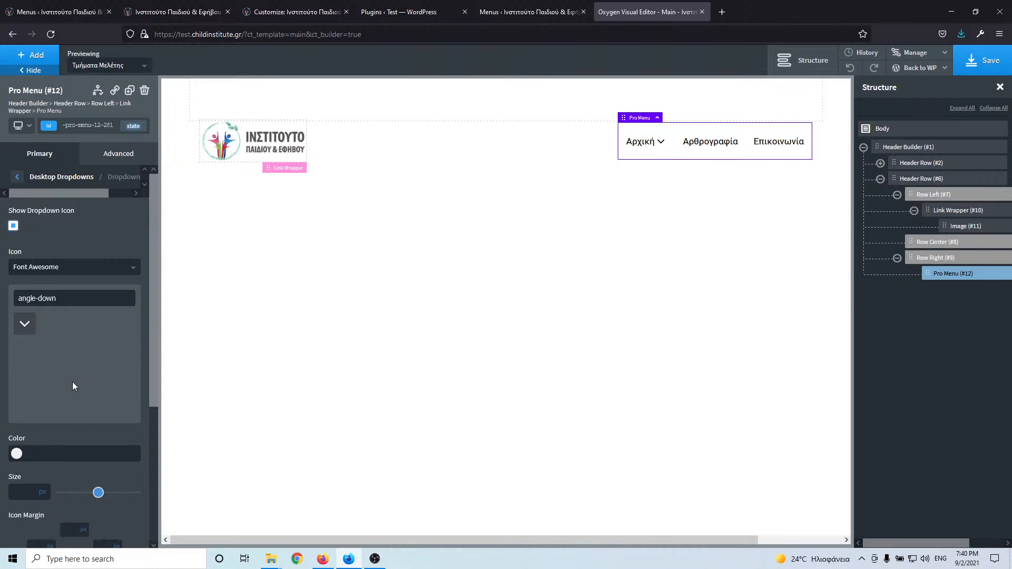
scroll(72, 383, down, 3)
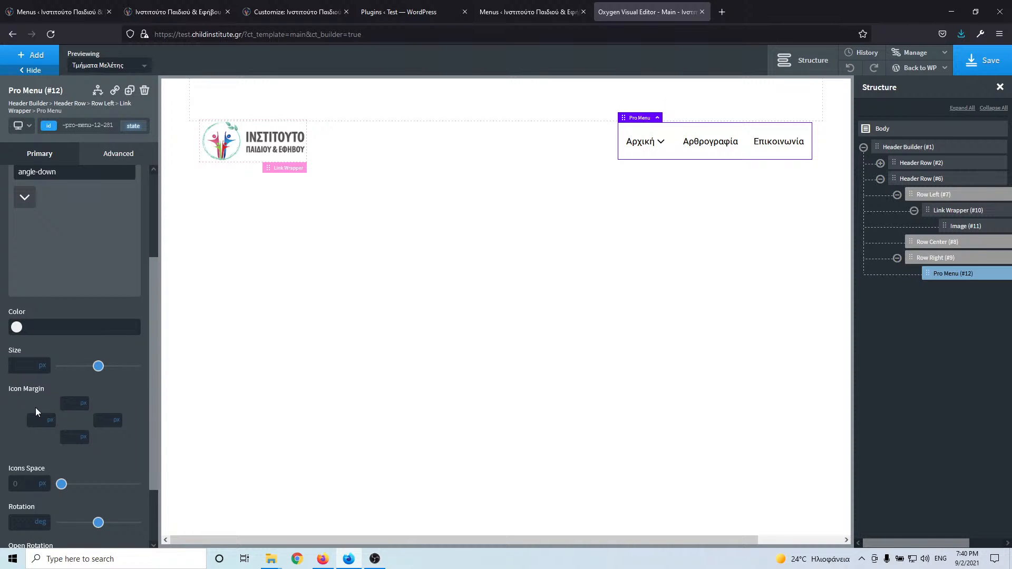
scroll(36, 407, down, 2)
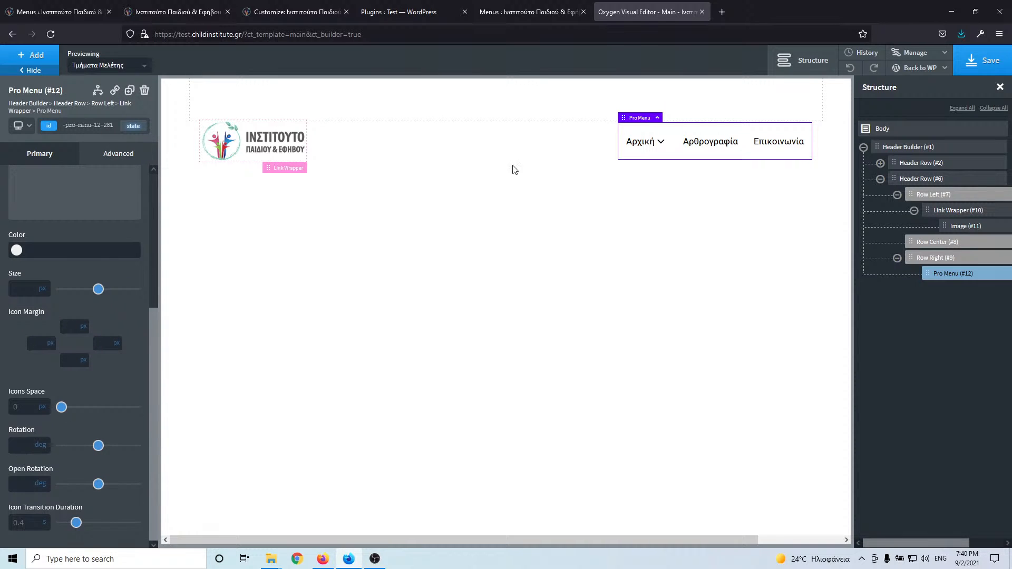
click(982, 60)
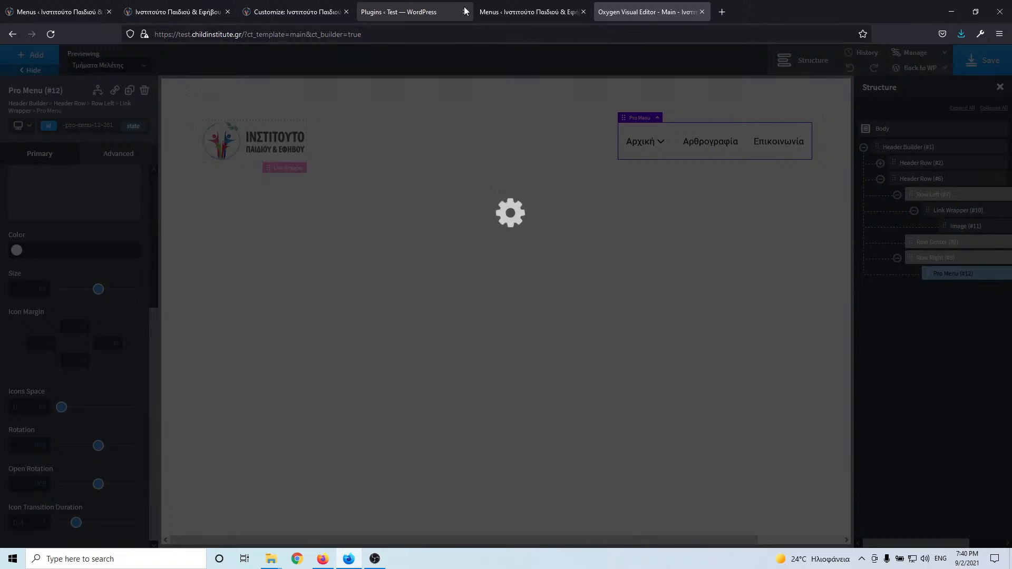
- Move Υπηρεσίες to top level after Αρχική in the Main menu, save it, and reload the builder
click(502, 8)
scroll(323, 306, down, 3)
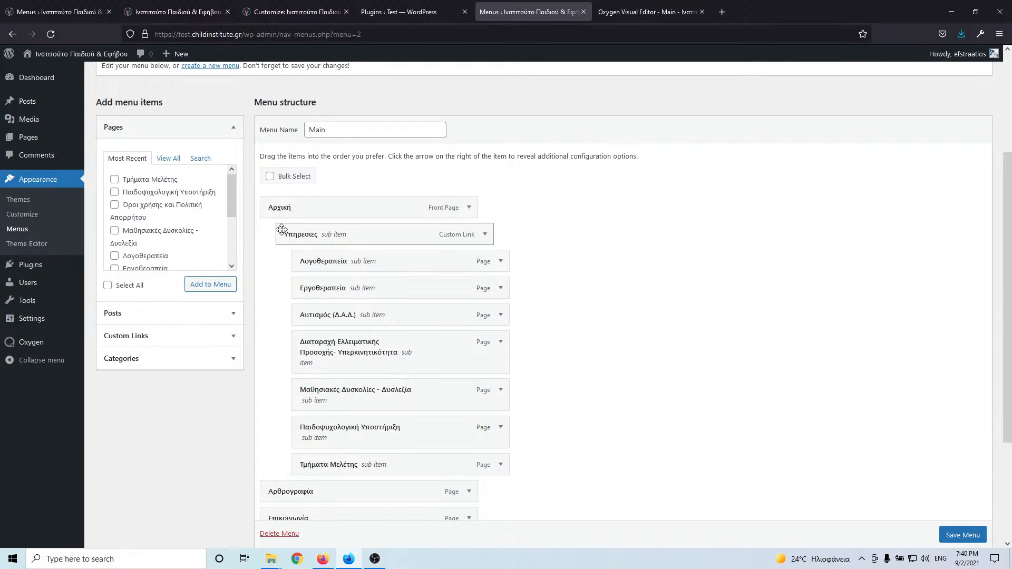
drag(284, 235, 271, 277)
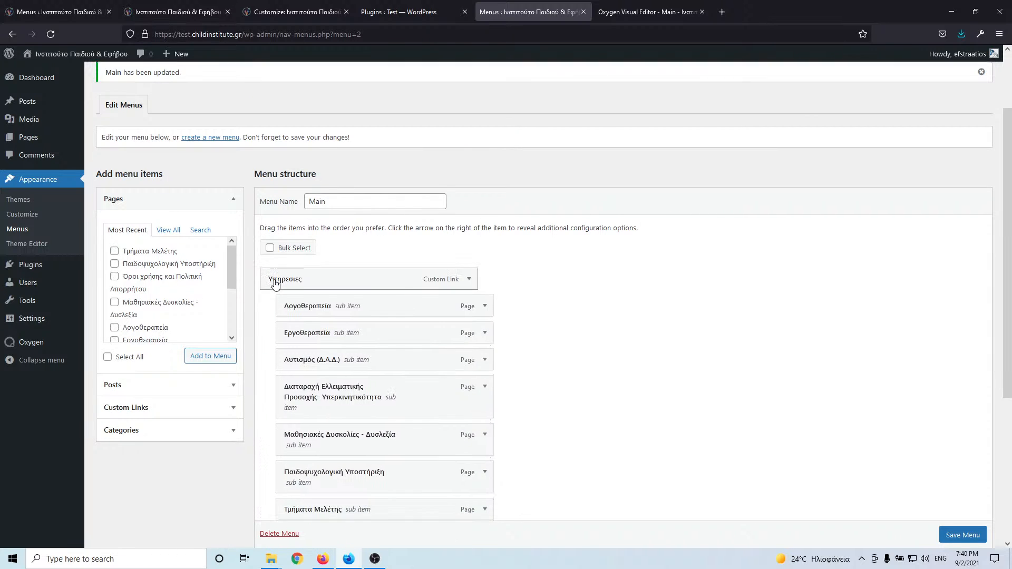
scroll(276, 326, down, 3)
drag(276, 372, 280, 117)
scroll(949, 528, down, 1)
click(959, 531)
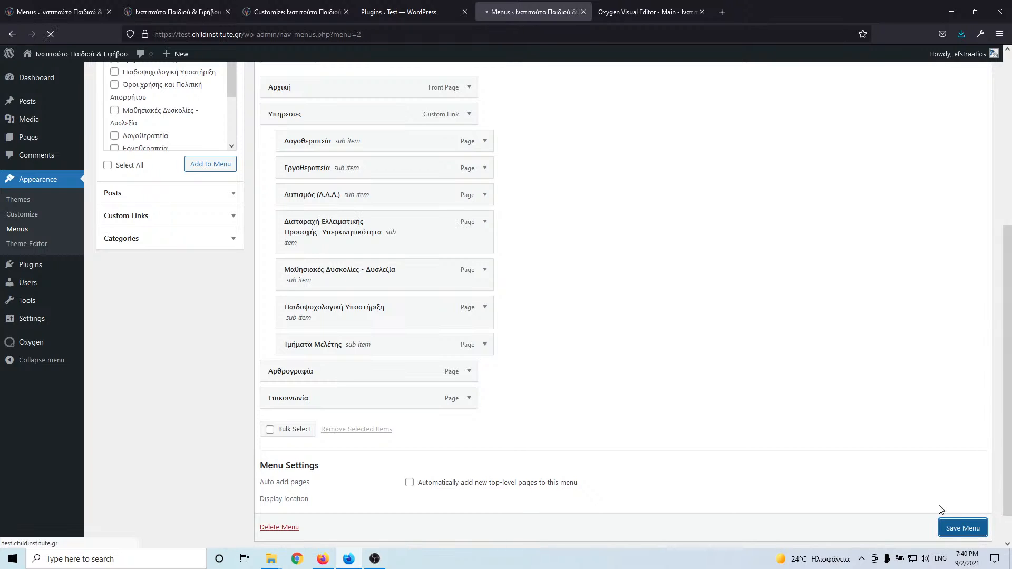
click(649, 11)
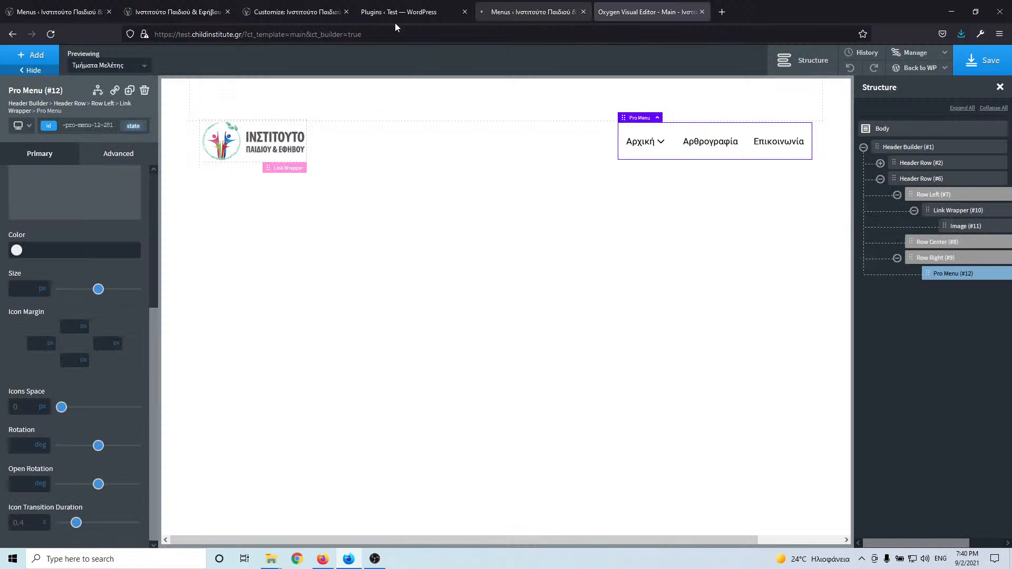
click(52, 37)
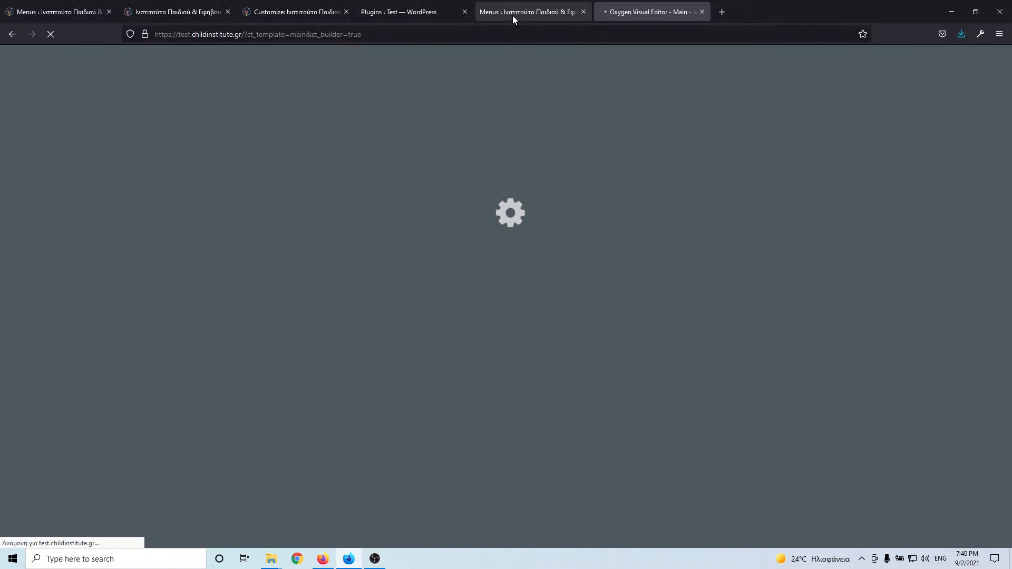
- Close the duplicate Menus tab and open the live homepage to check the Υπηρεσίες dropdown
click(584, 12)
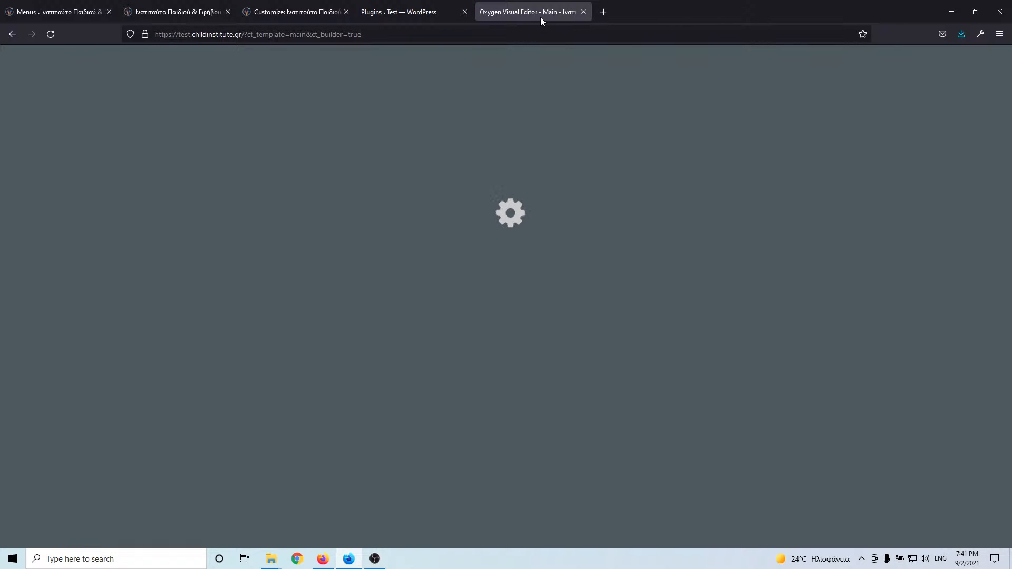
click(416, 10)
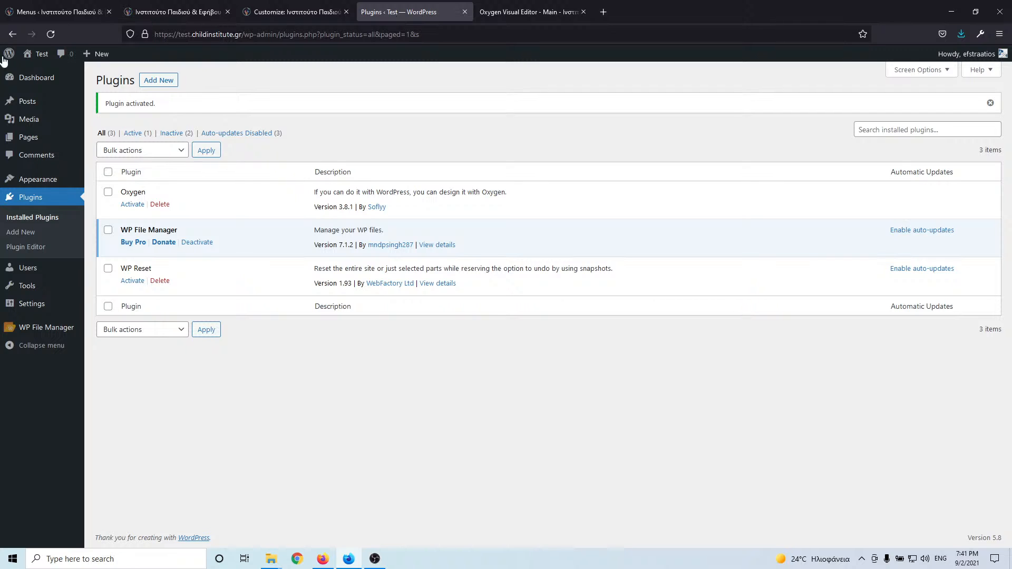
middle_click(37, 72)
click(511, 12)
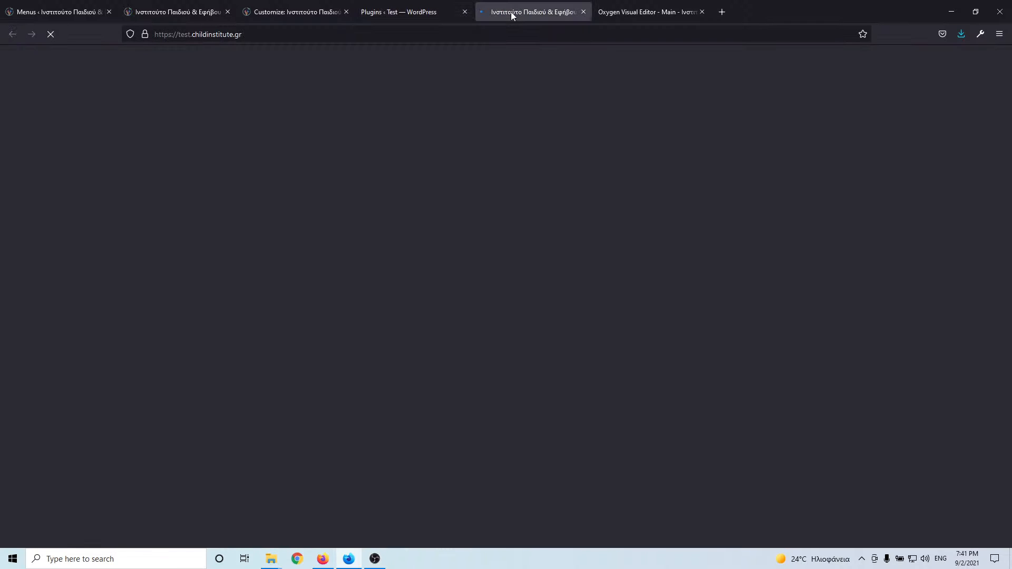
mouse_move(635, 87)
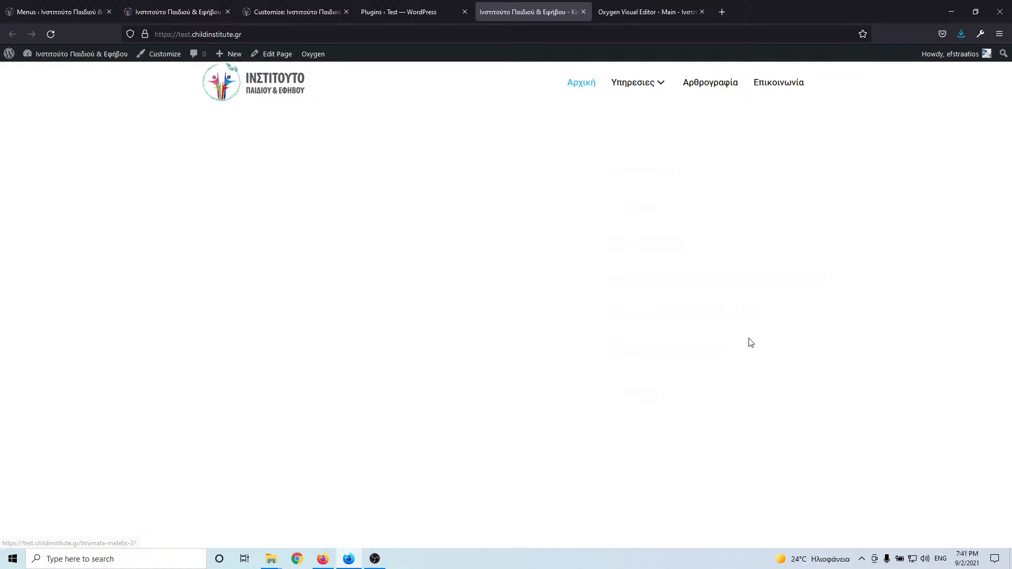
click(660, 13)
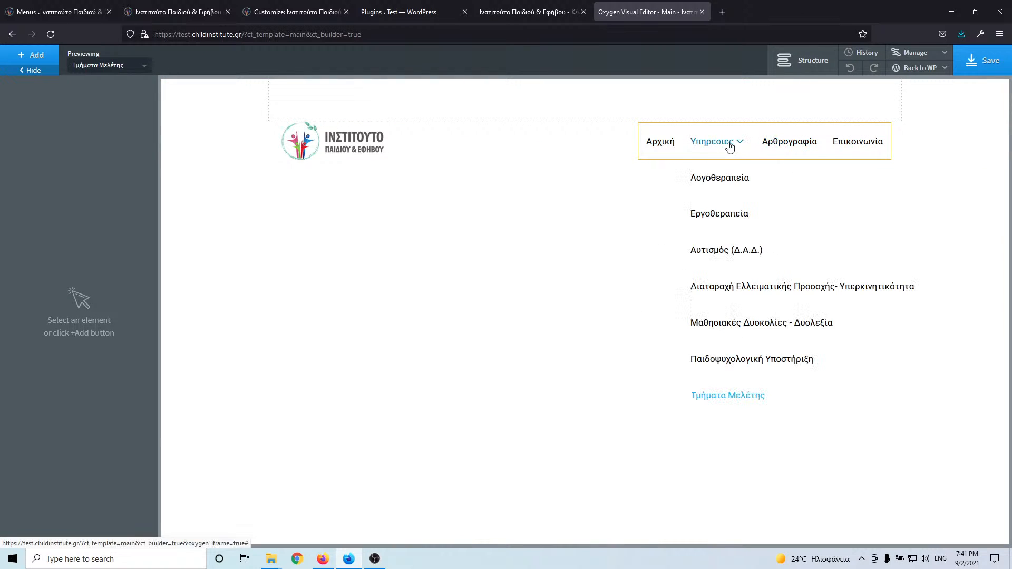
- Give the desktop dropdowns a rgba(0,0,0,0.33) box shadow with 0 offsets and blur 3
click(728, 146)
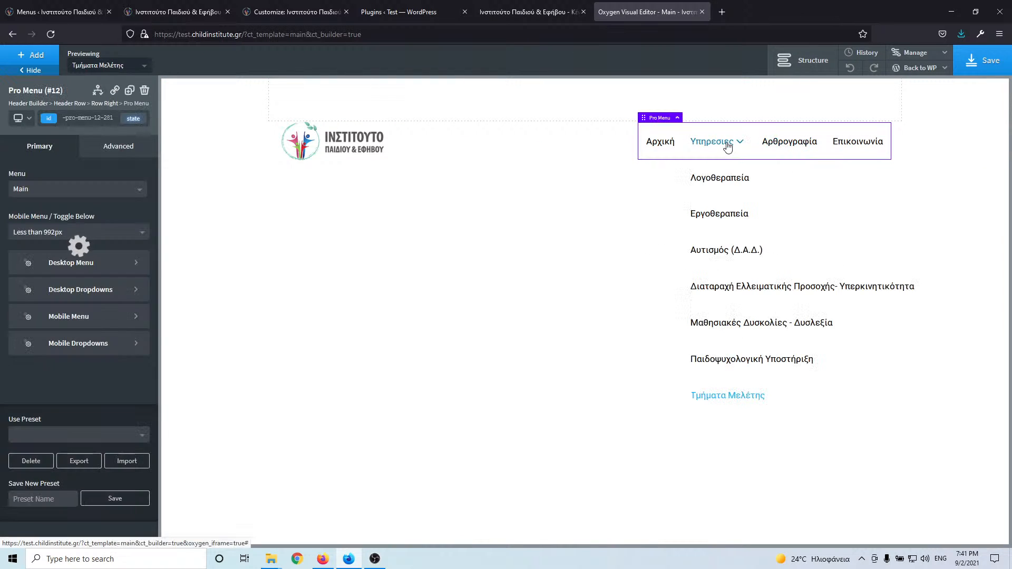
click(101, 297)
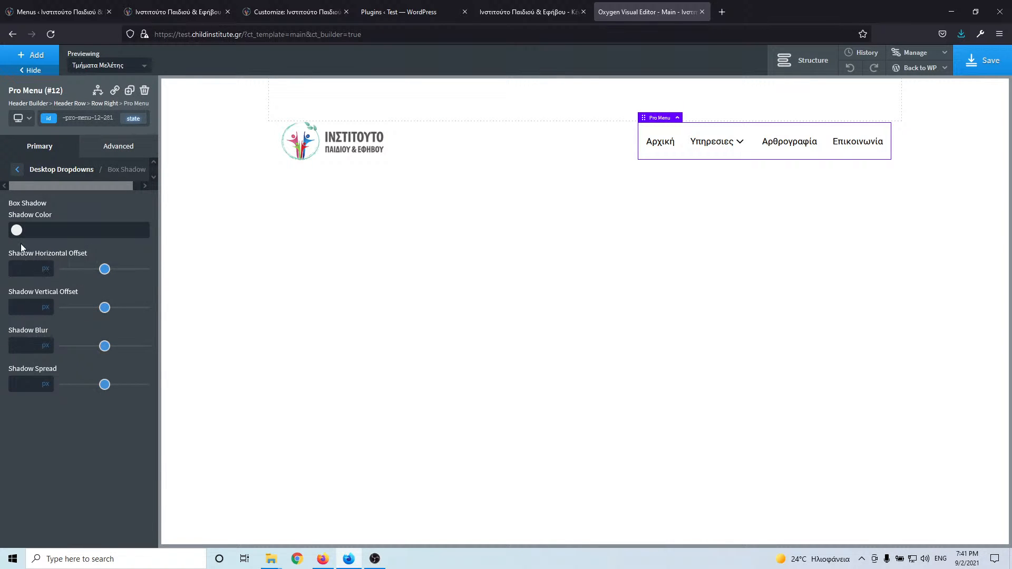
click(17, 230)
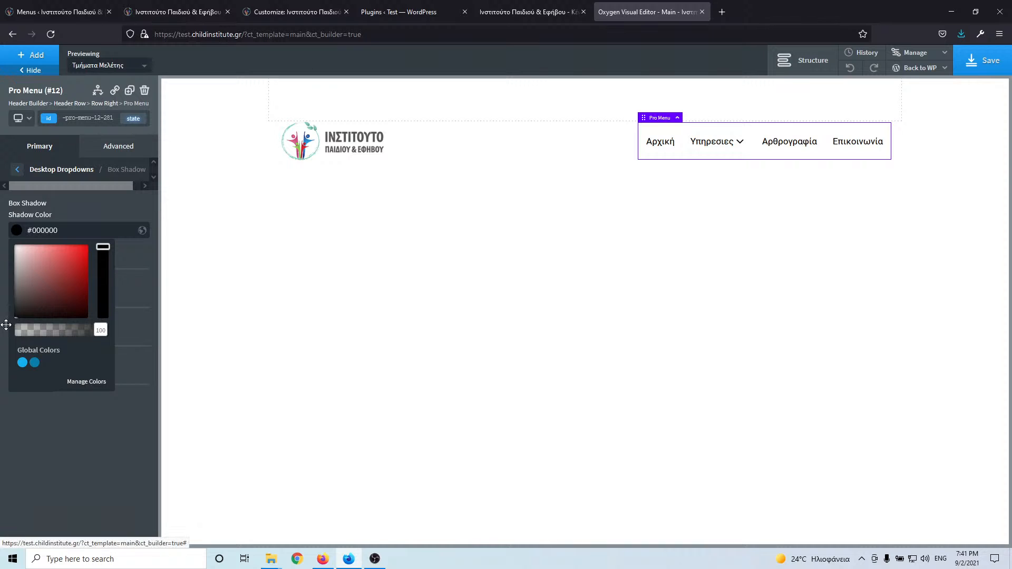
click(17, 230)
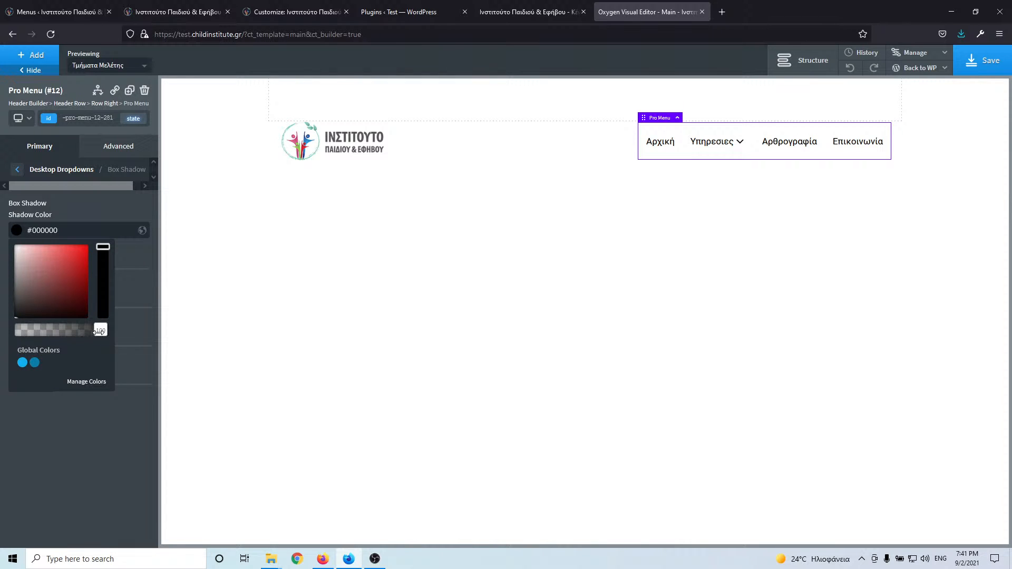
drag(98, 331, 46, 333)
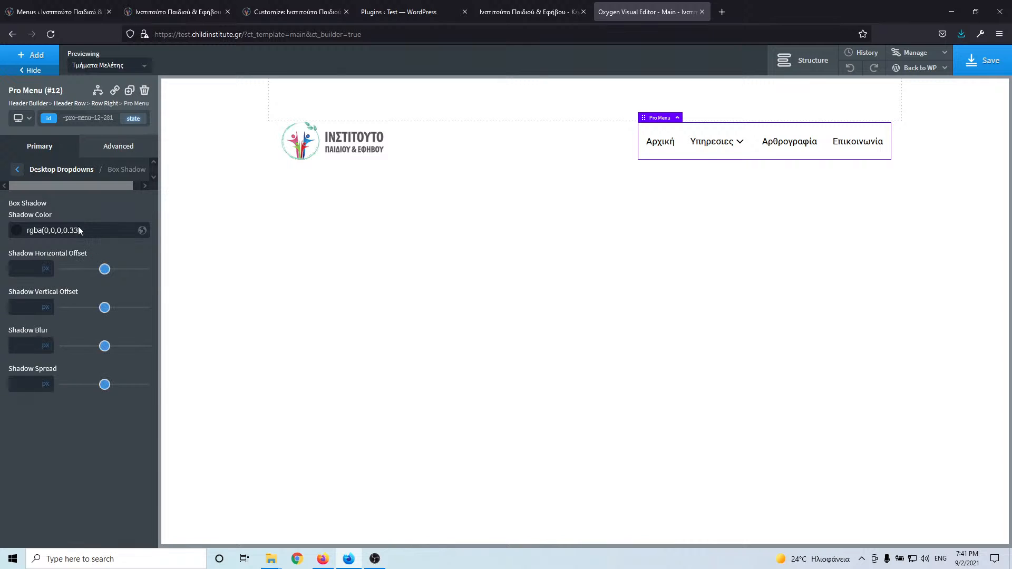
text(0)
click(26, 307)
text(0.)
text(3)
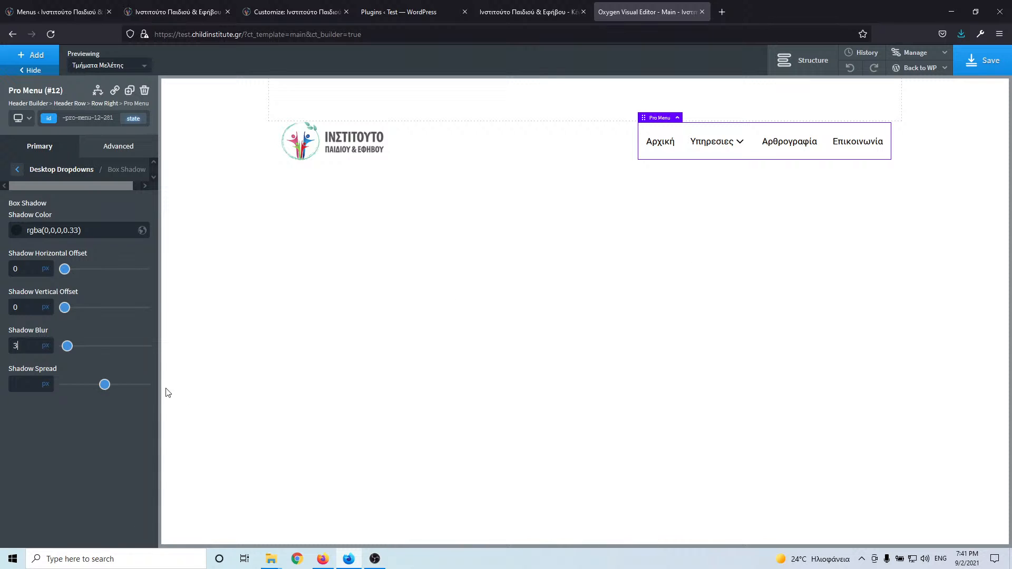
click(19, 170)
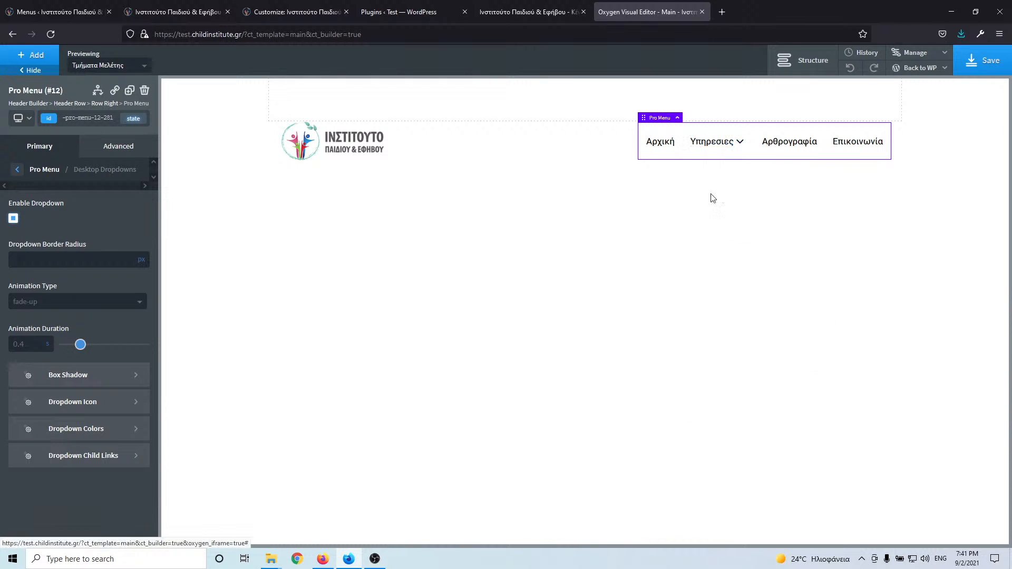
- Look over the dropdown child link padding settings
mouse_move(733, 142)
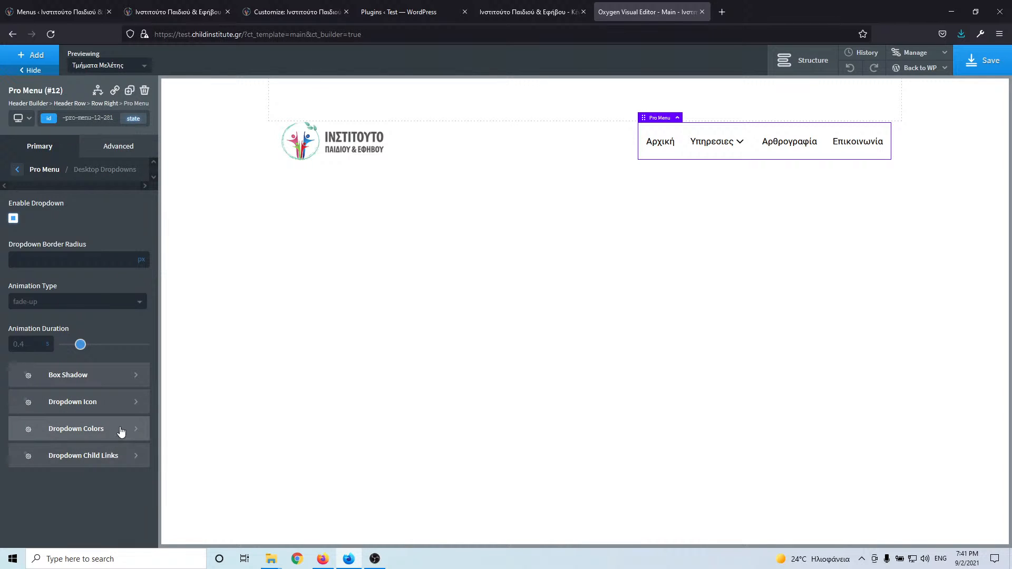
click(120, 456)
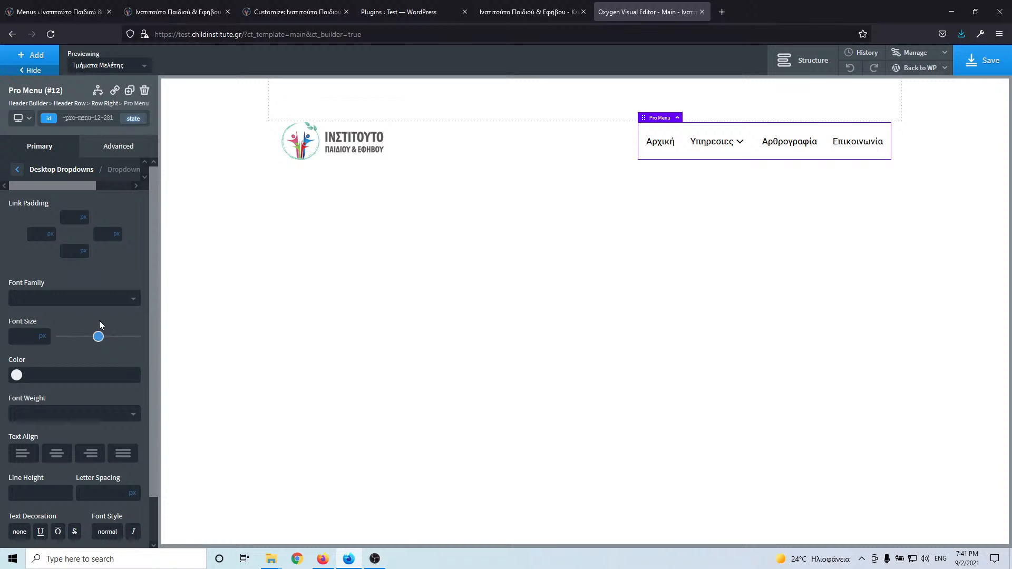
click(72, 216)
click(17, 170)
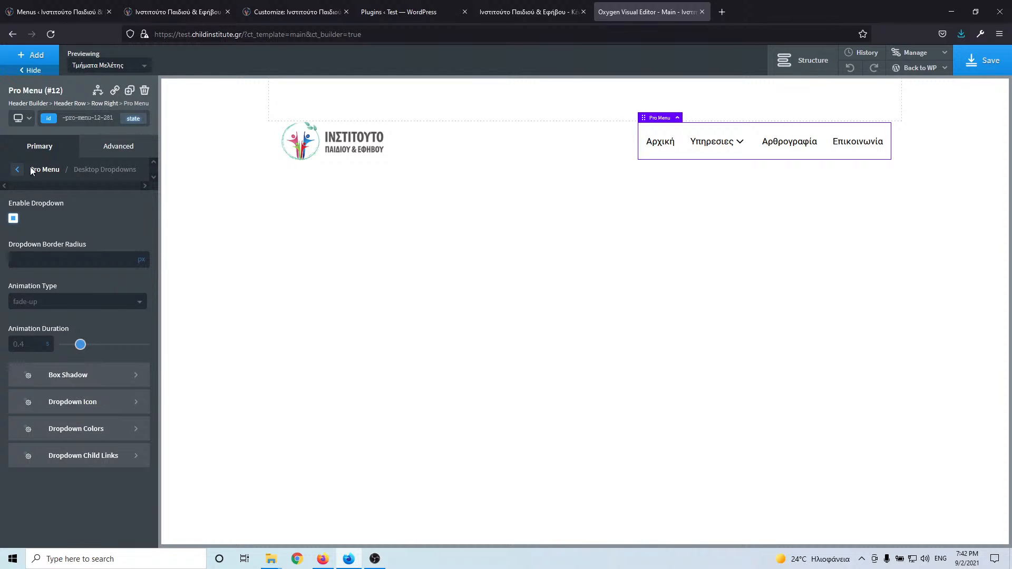
click(18, 172)
- Make the mobile menu an off-canvas panel aligned right with a slide-left animation
click(89, 318)
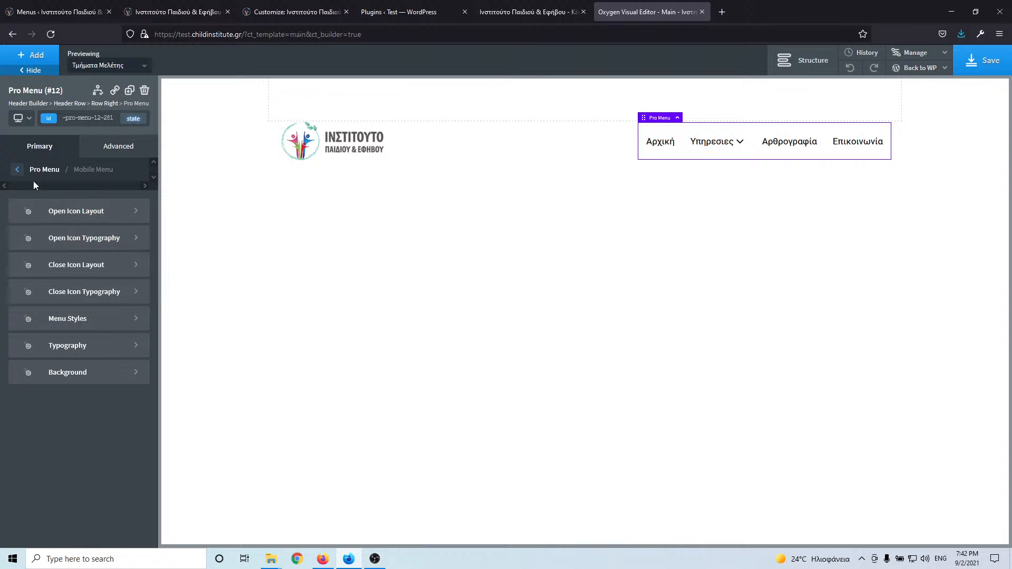
click(92, 319)
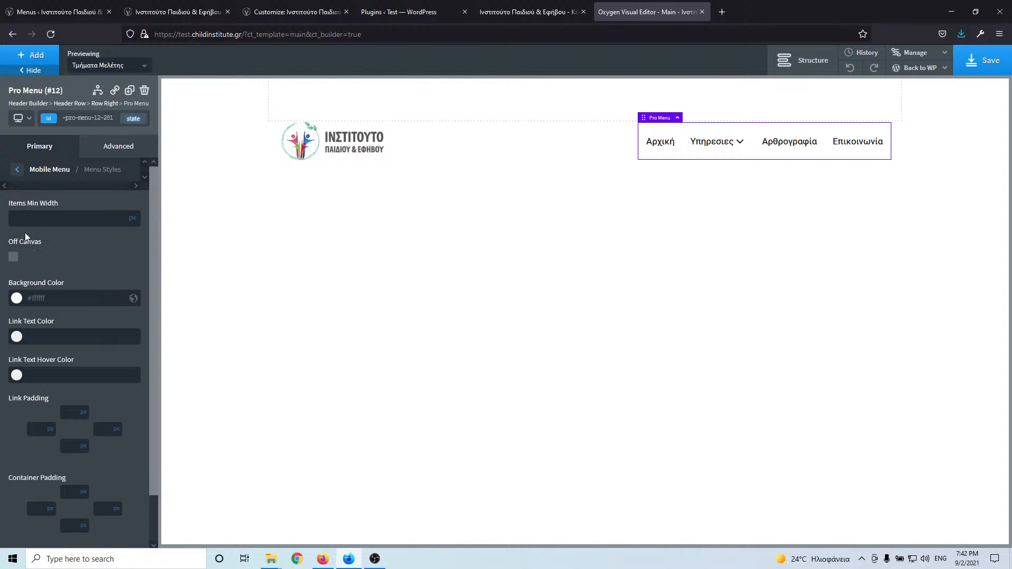
click(14, 258)
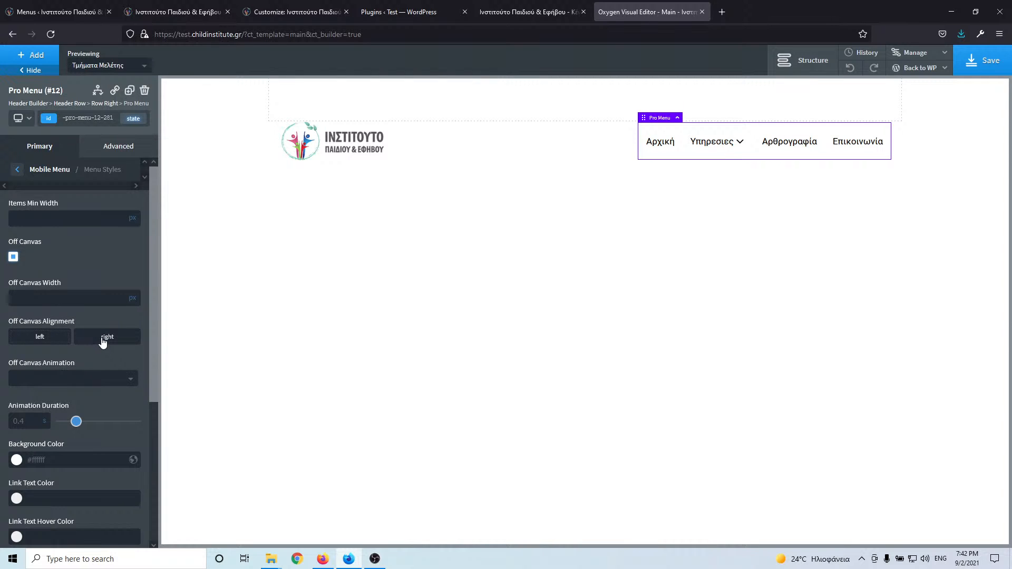
click(103, 343)
click(91, 382)
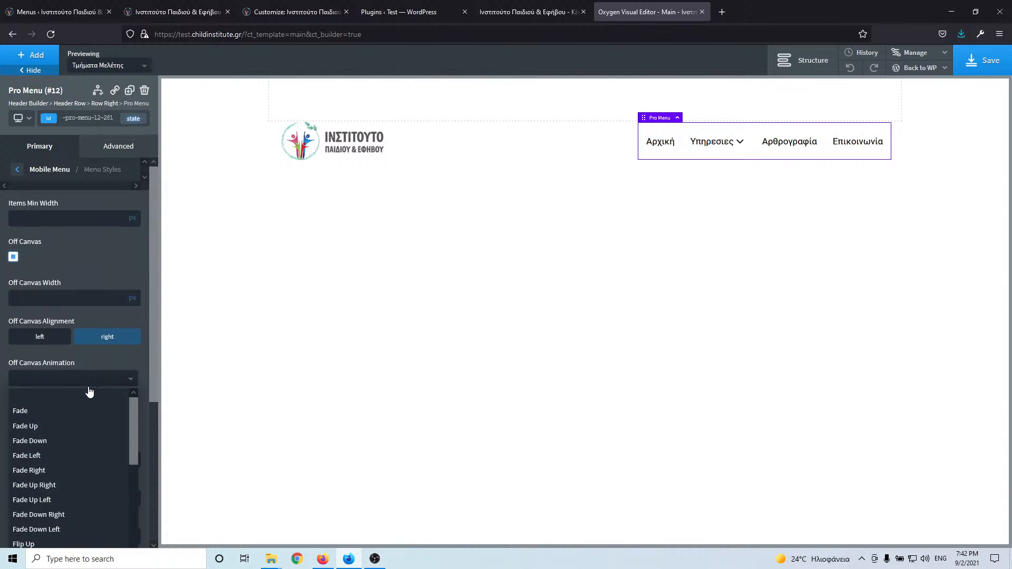
scroll(89, 423, down, 1)
scroll(90, 422, down, 3)
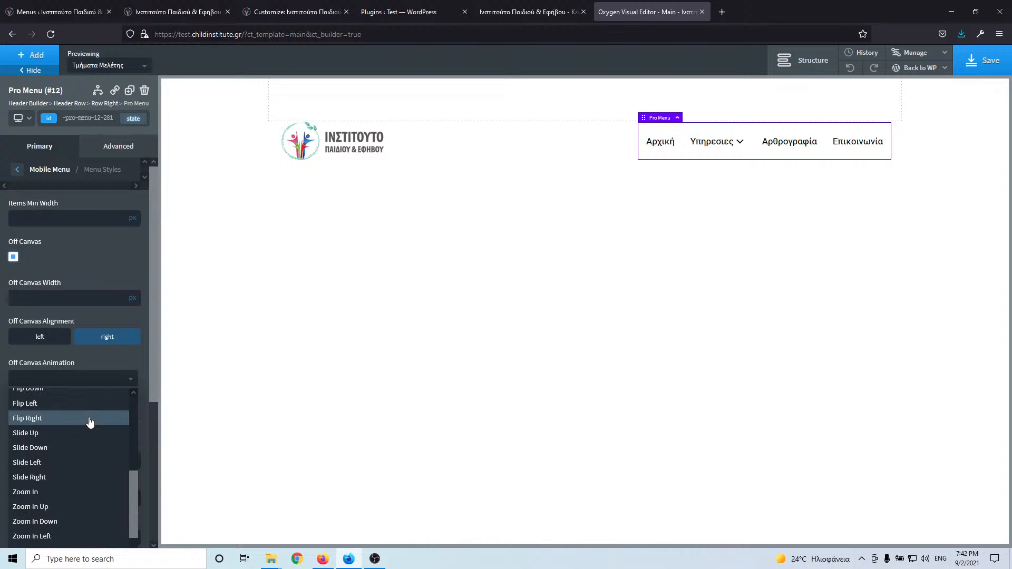
click(69, 462)
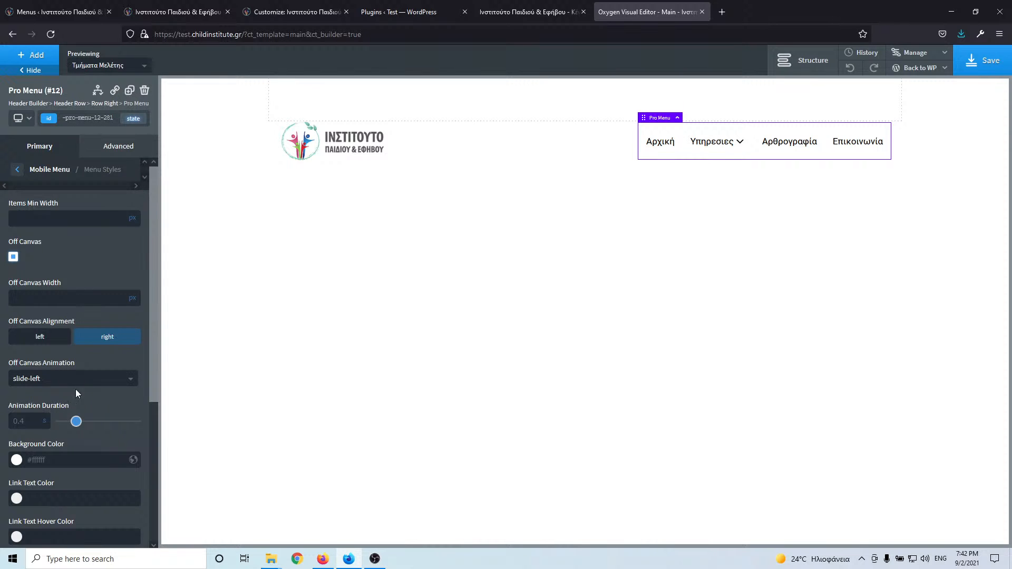
- Preview below 768px with the mobile menu open and set the off-canvas width to 200
scroll(84, 346, down, 4)
scroll(84, 344, up, 4)
click(30, 127)
click(36, 181)
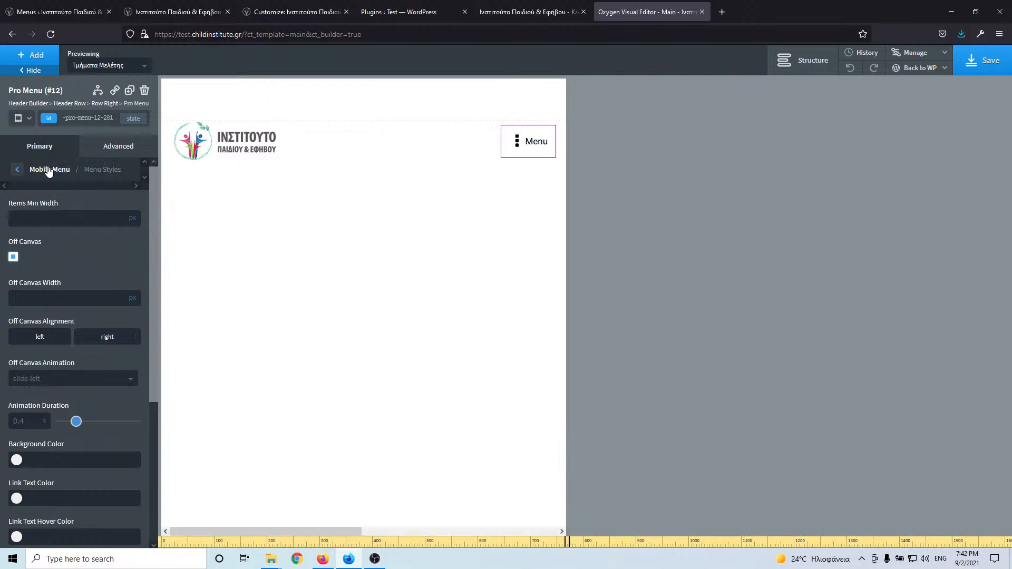
click(522, 147)
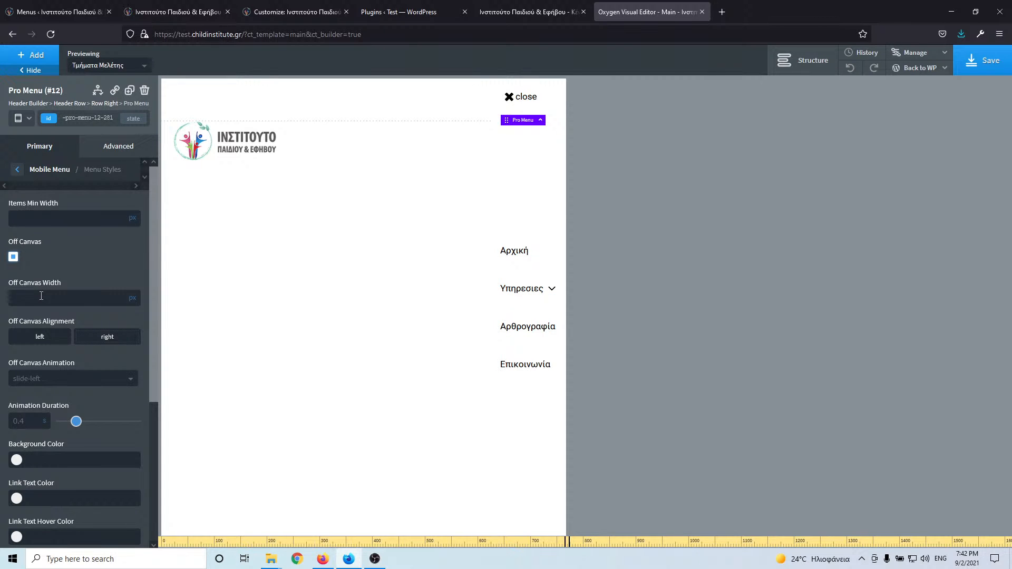
text(00)
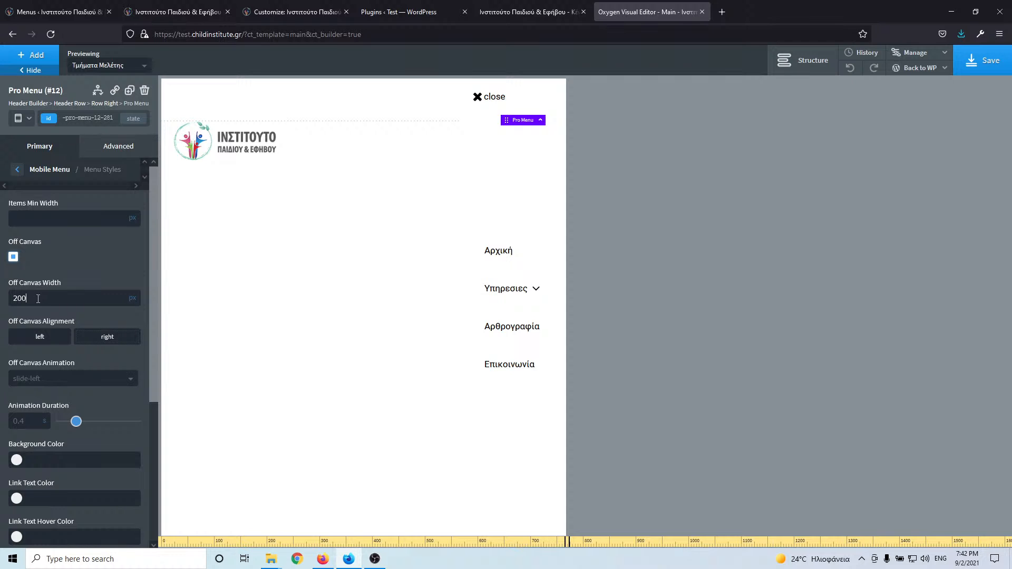
- Choose the bars icon for the mobile menu open toggle
click(17, 170)
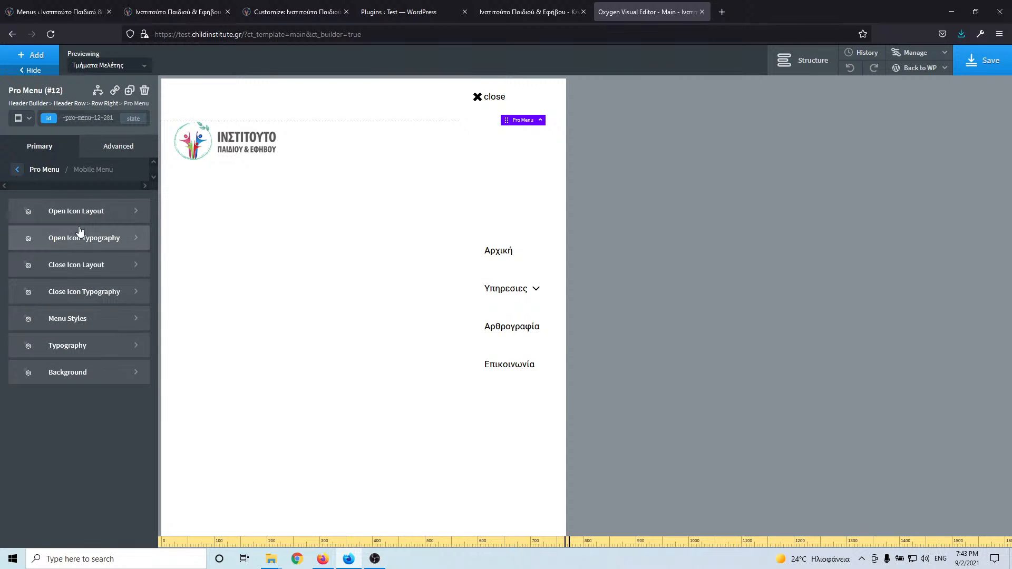
click(16, 171)
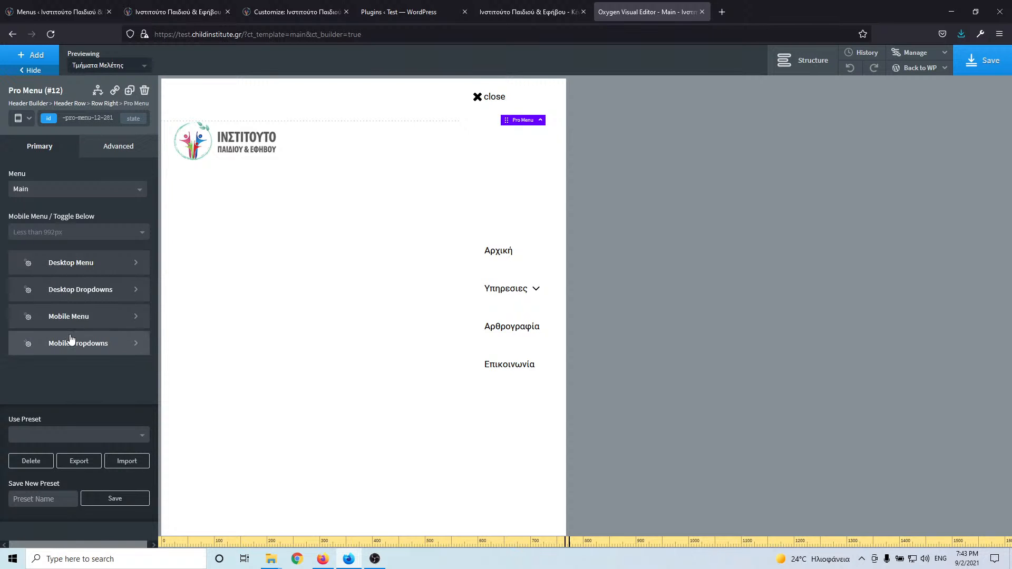
click(70, 318)
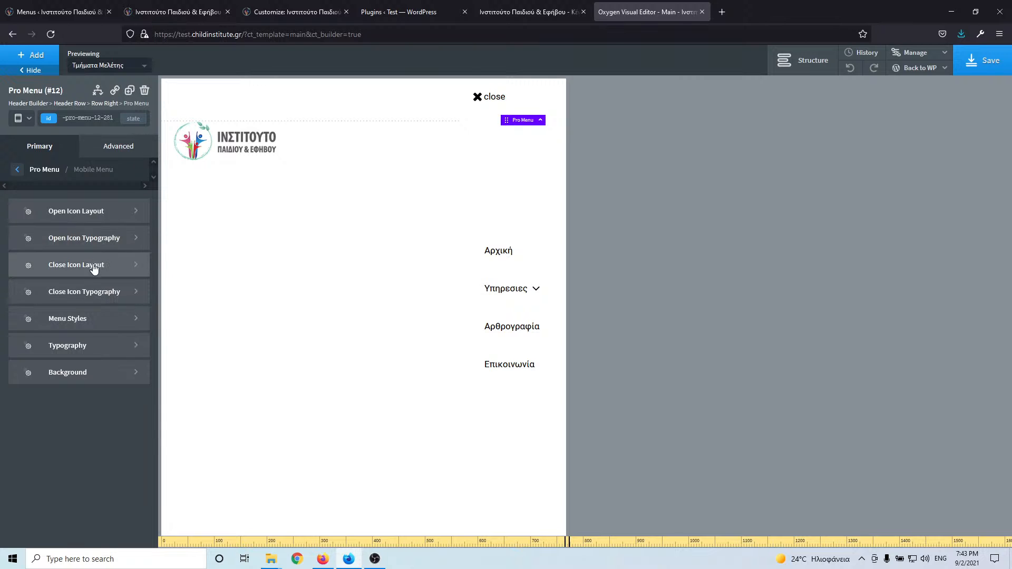
click(74, 217)
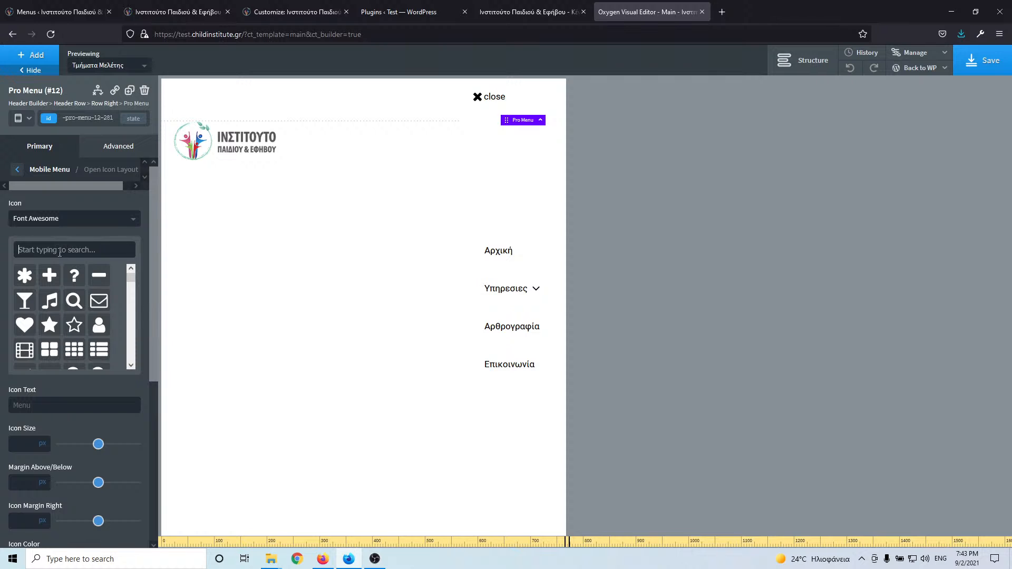
text(bar)
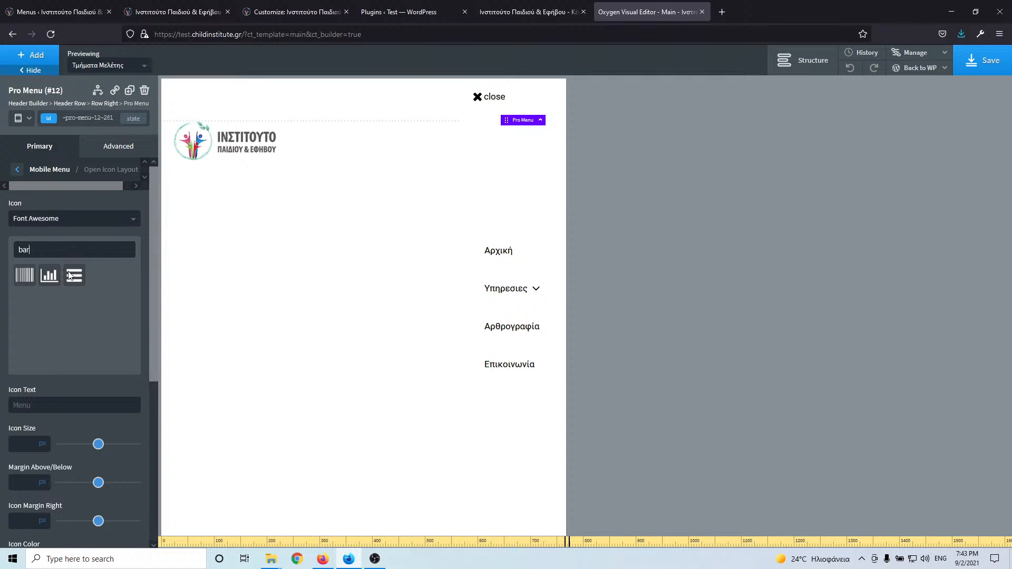
text(s)
click(498, 98)
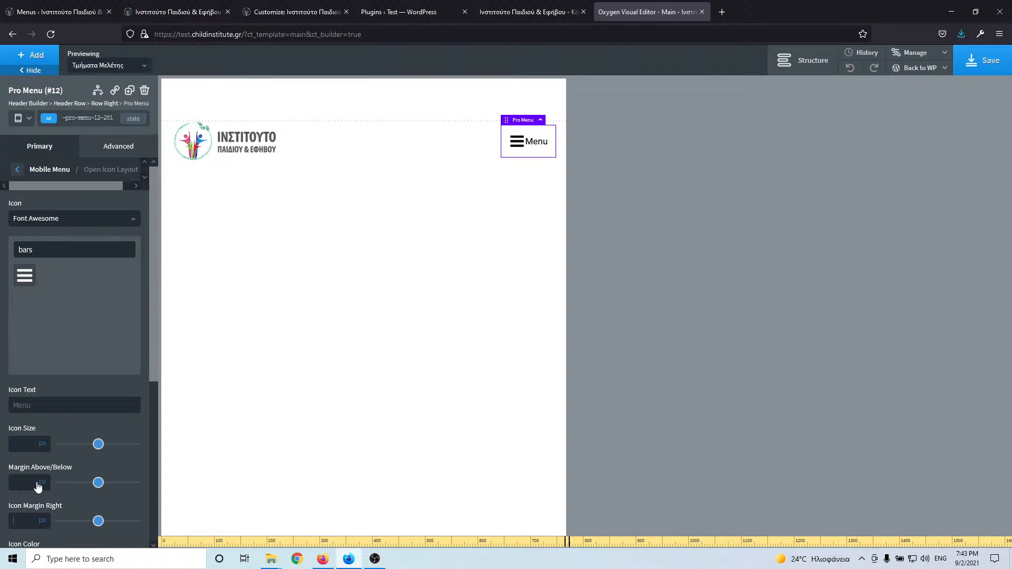
- Set the toggle icon's right margin to 5 and its size to 25
text(5)
scroll(81, 400, down, 5)
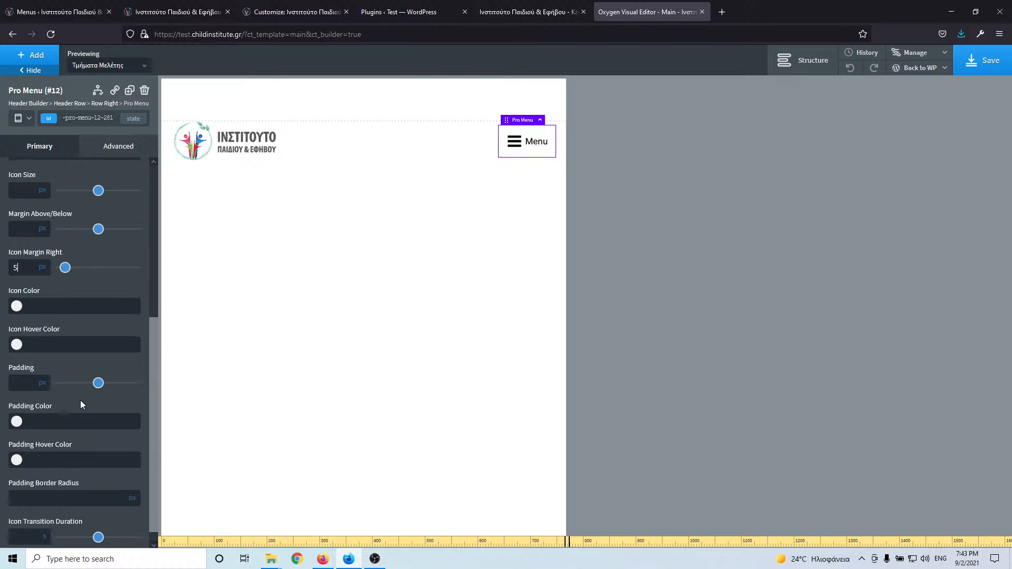
scroll(81, 405, down, 1)
scroll(81, 400, up, 5)
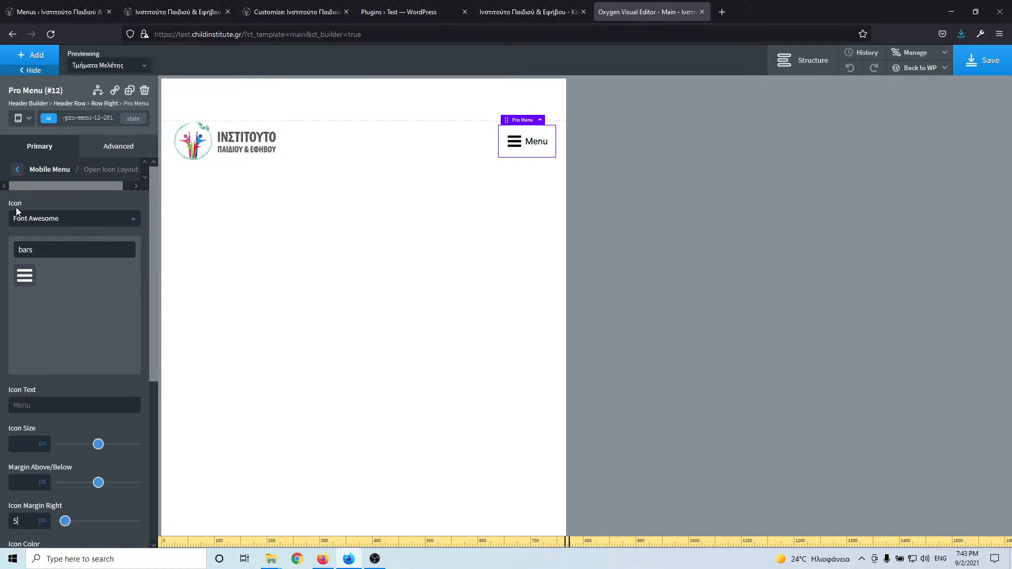
scroll(39, 284, down, 3)
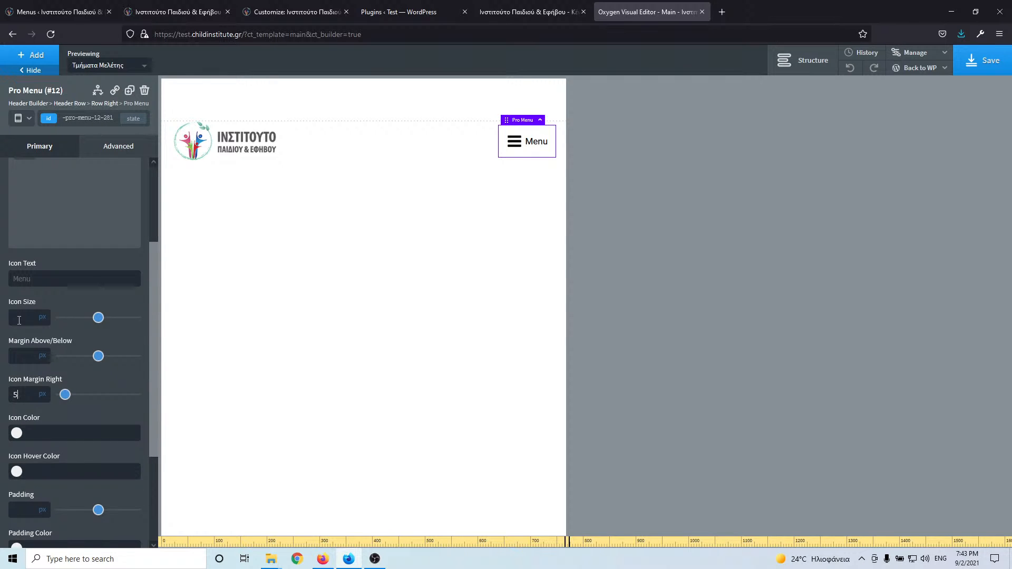
click(19, 318)
text(25)
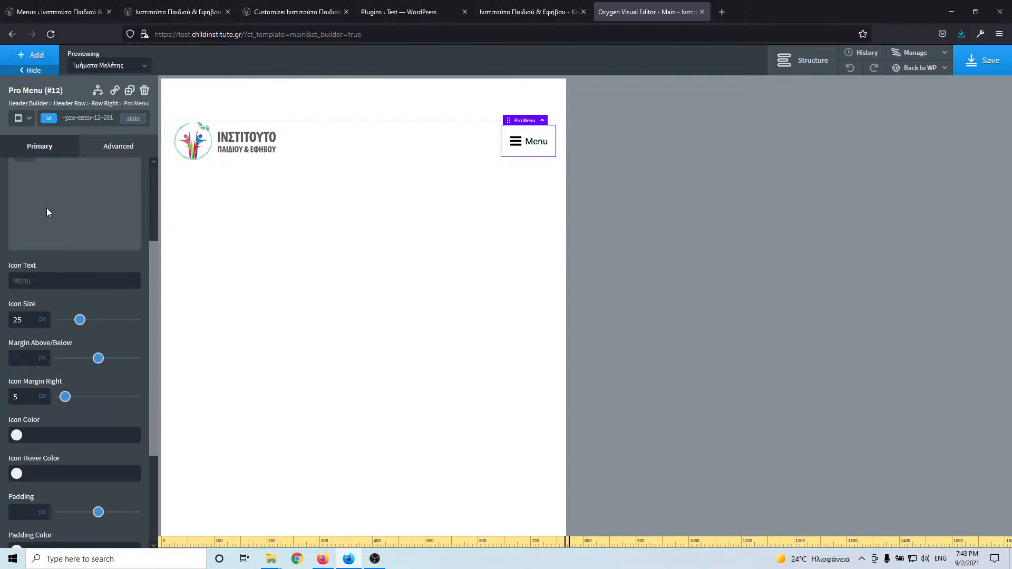
scroll(45, 211, up, 3)
click(15, 172)
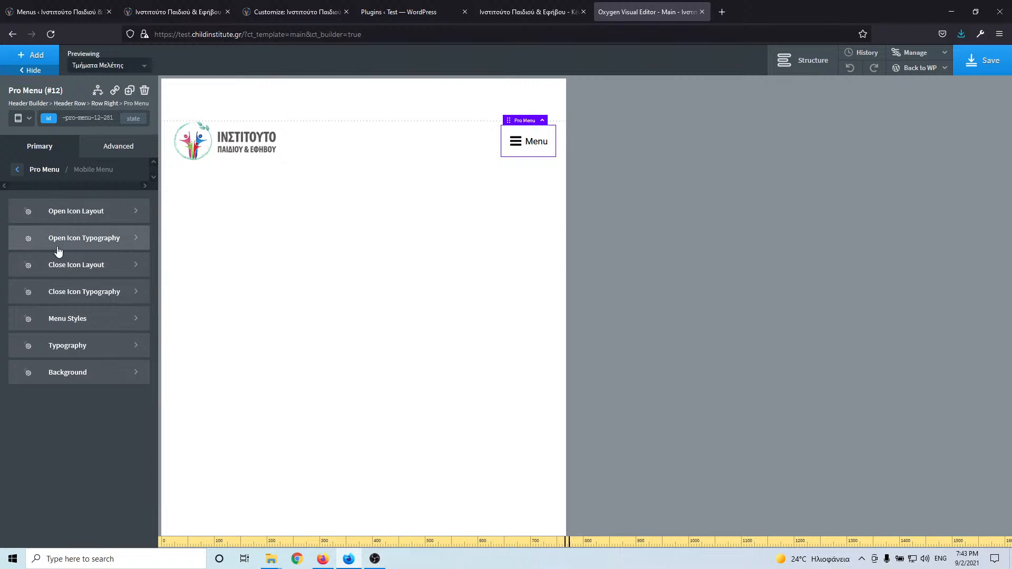
- Remove the close icon's 'close' text, check the mobile menu preview, and save the header
click(84, 269)
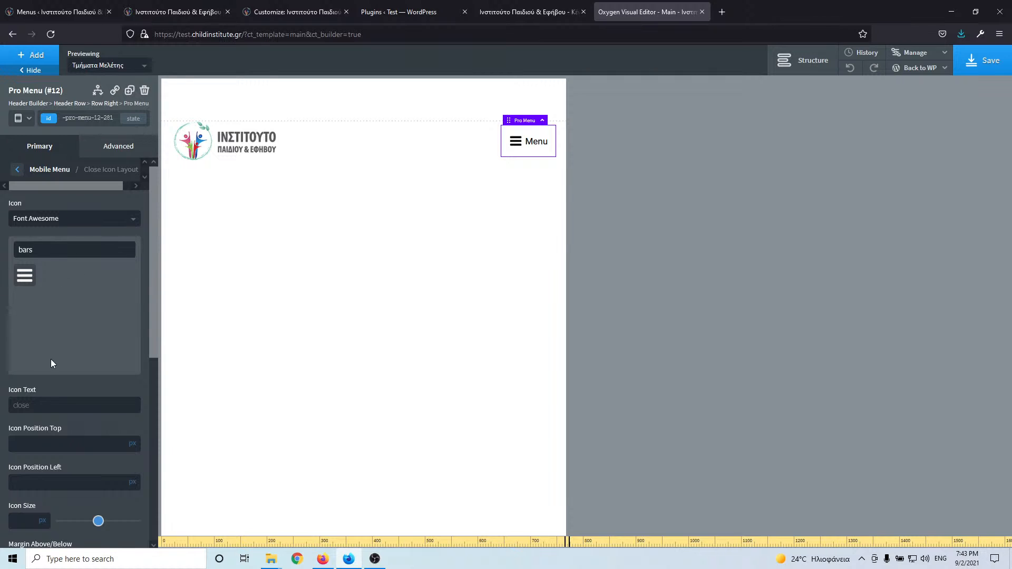
double_click(38, 408)
key(BackSpace)
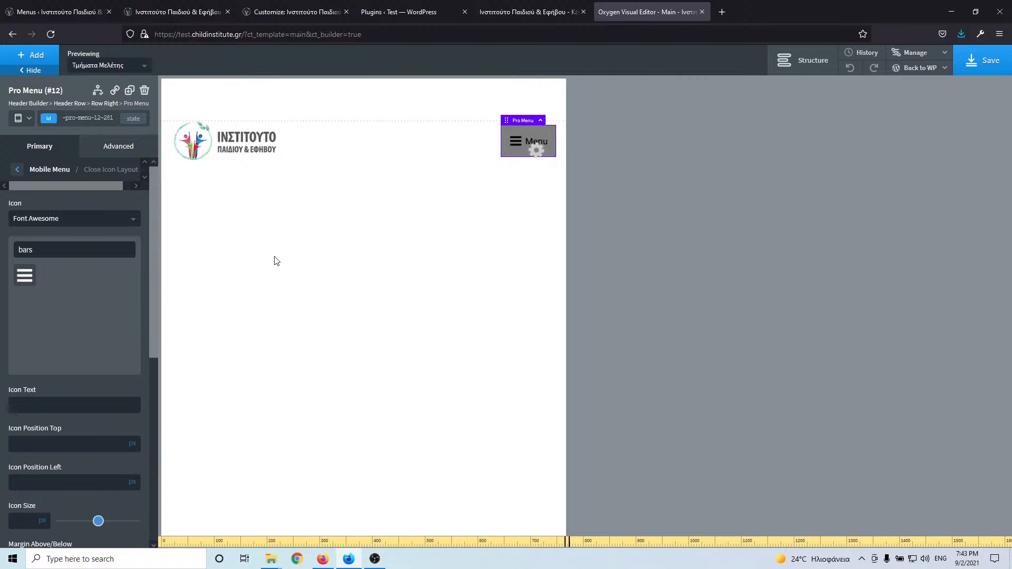
click(516, 143)
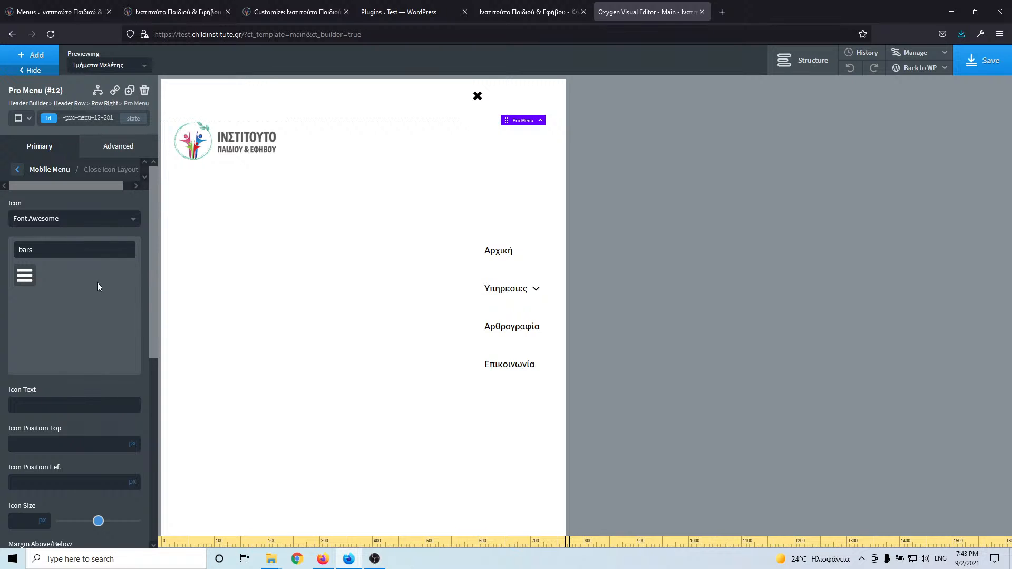
click(20, 170)
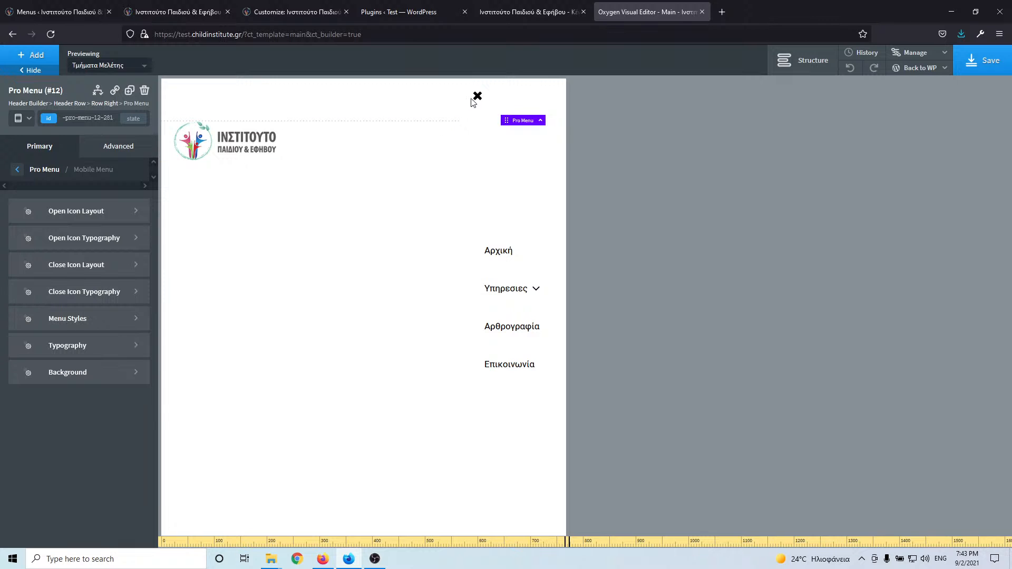
click(984, 60)
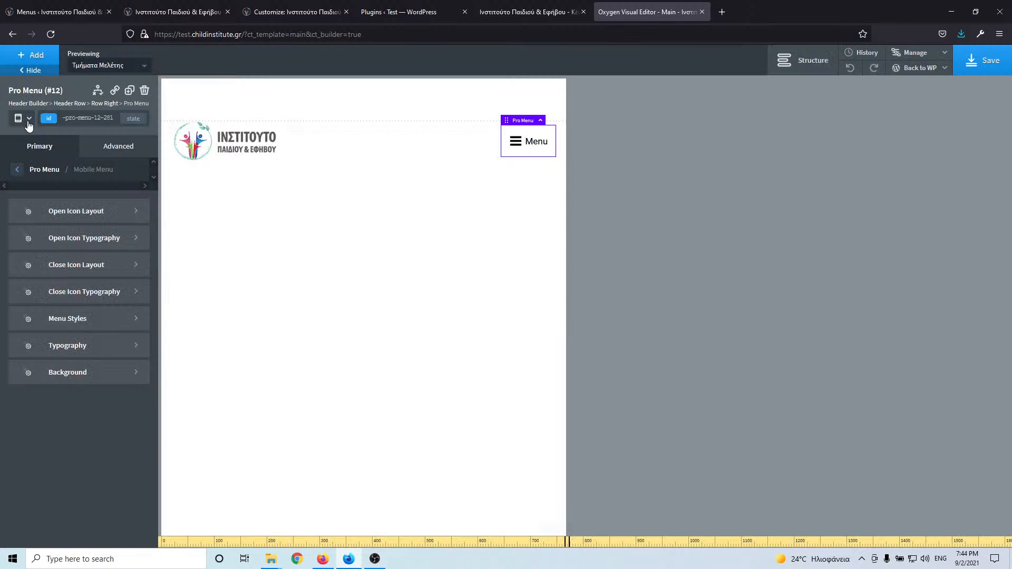
- Switch the preview back to All devices and compare the header with the live homepage
click(26, 118)
click(32, 137)
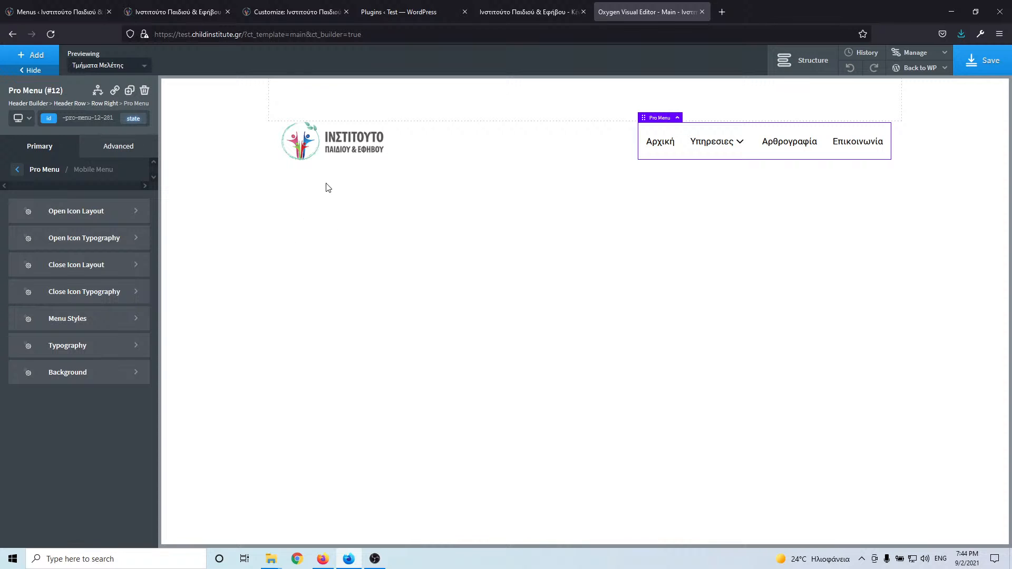
click(74, 11)
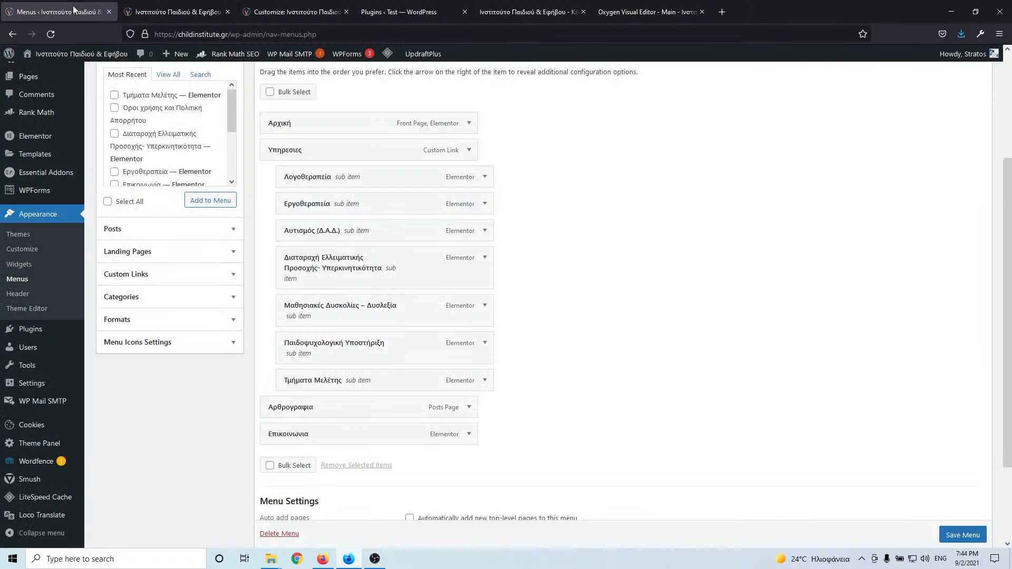
click(185, 13)
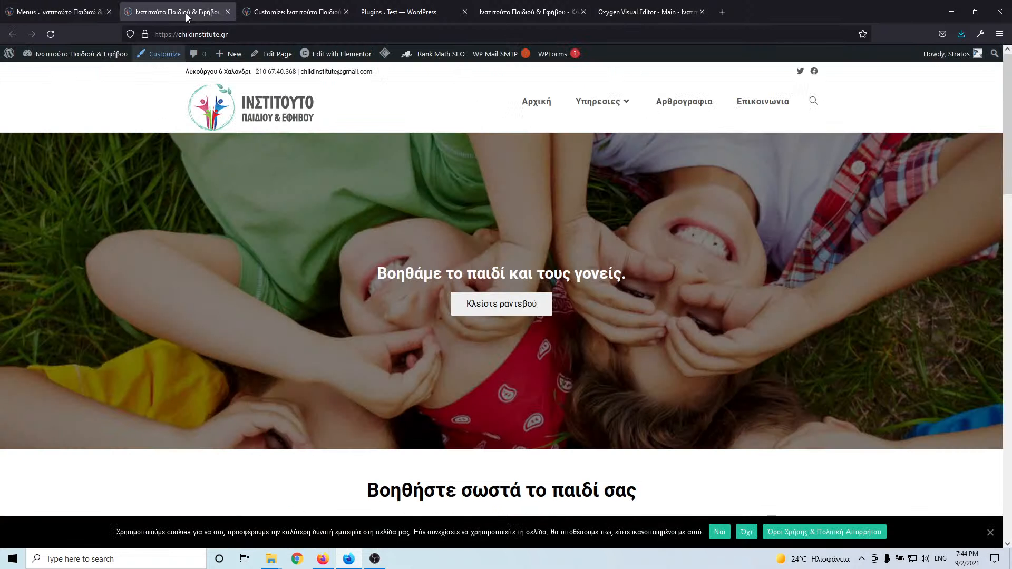
click(809, 101)
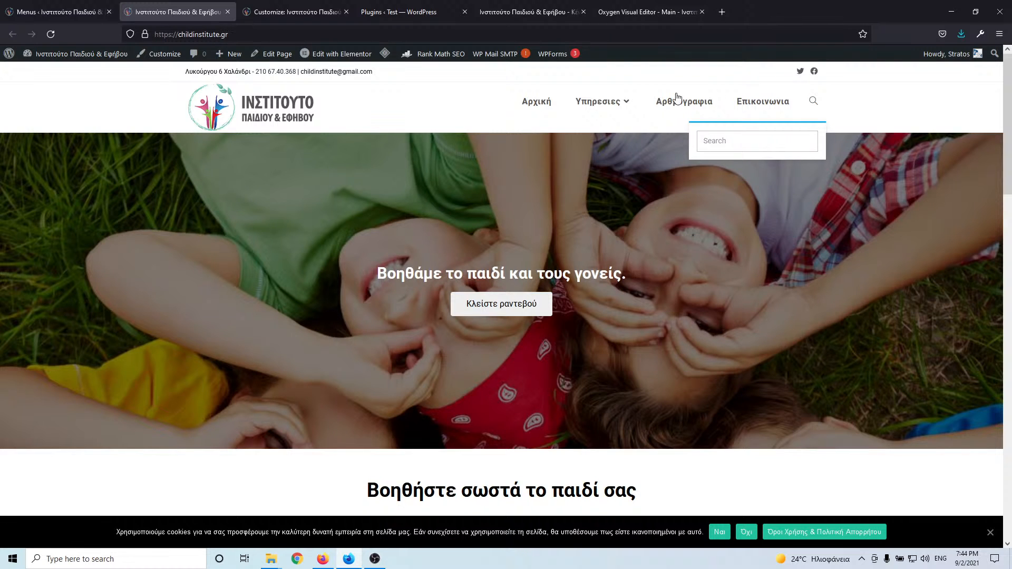
click(636, 10)
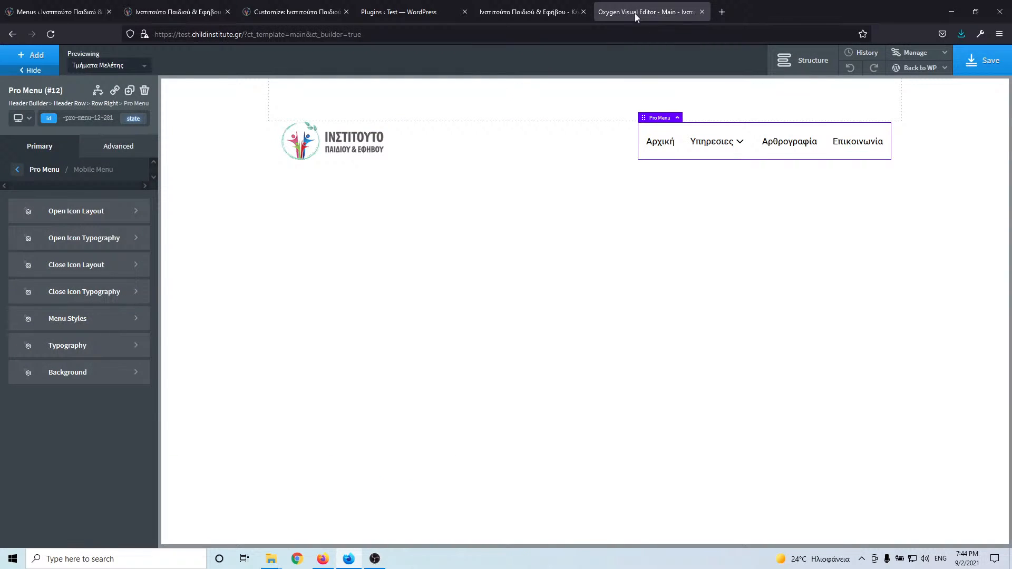
click(84, 4)
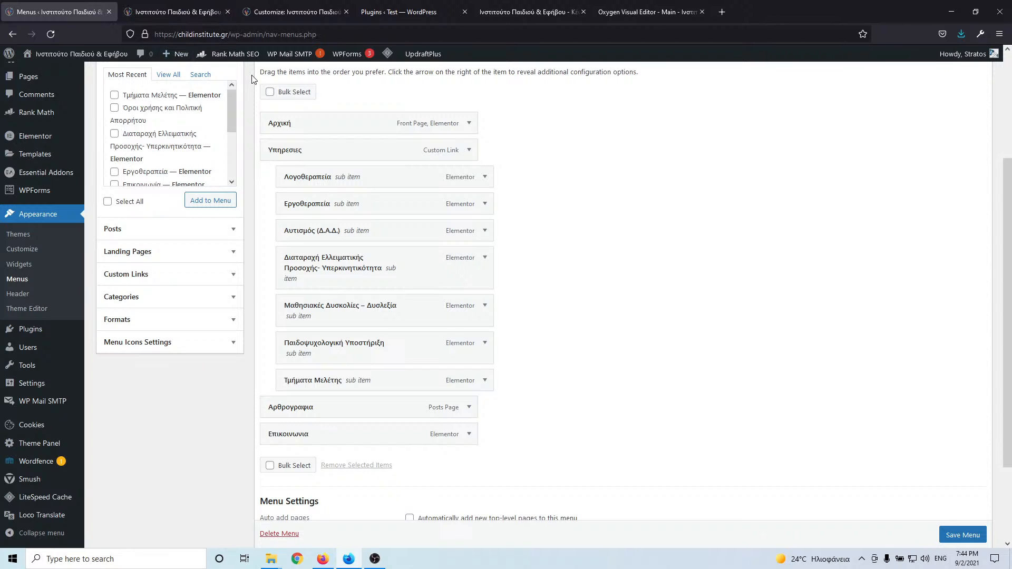
click(184, 16)
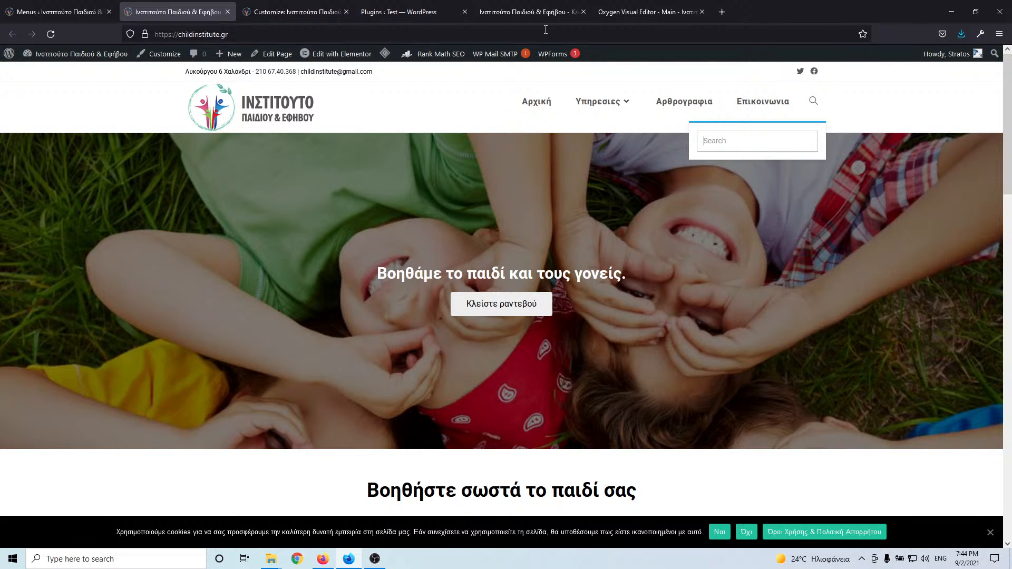
click(635, 9)
- Add a Div container to the empty top header row
click(360, 106)
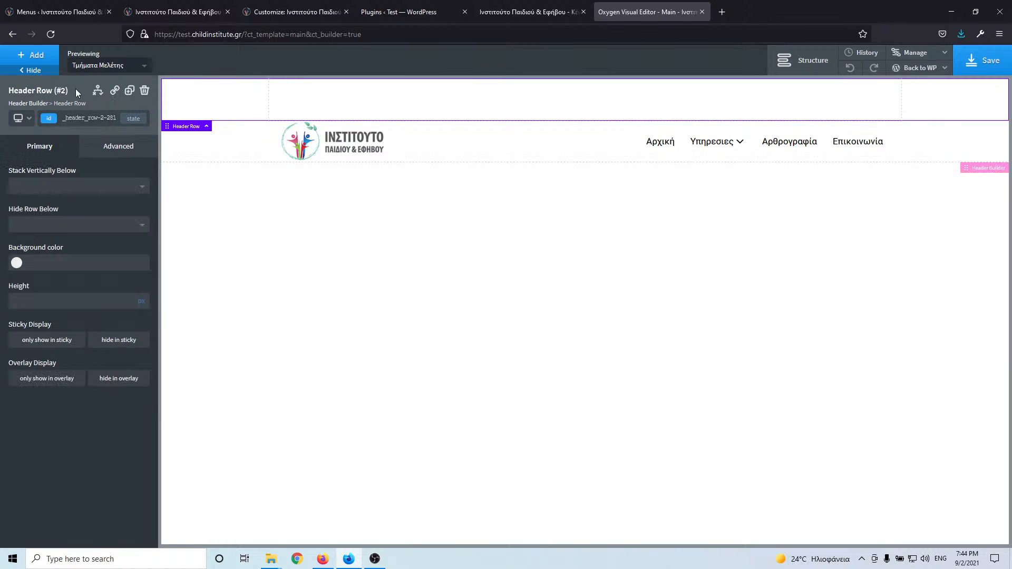
click(40, 56)
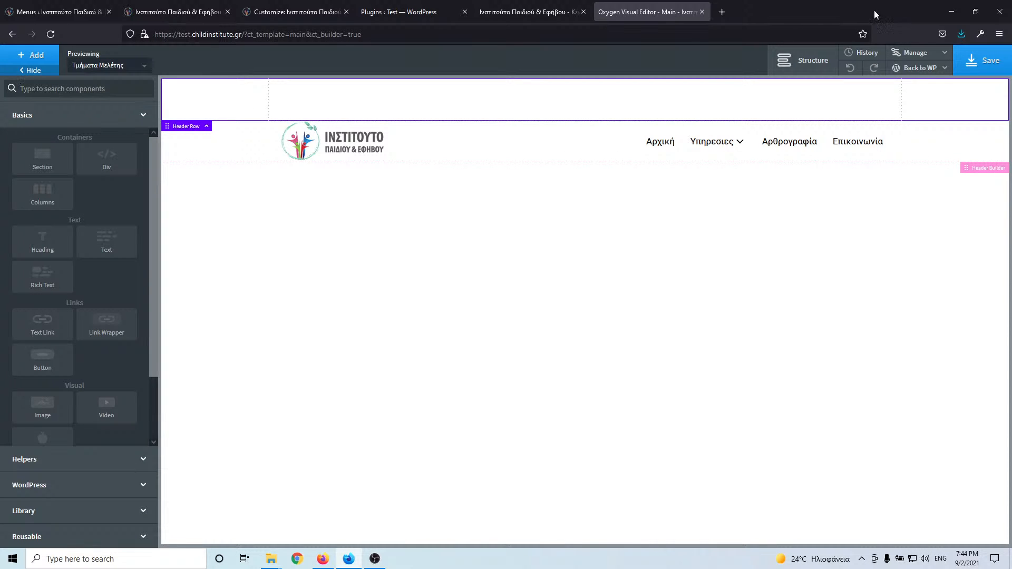
click(802, 60)
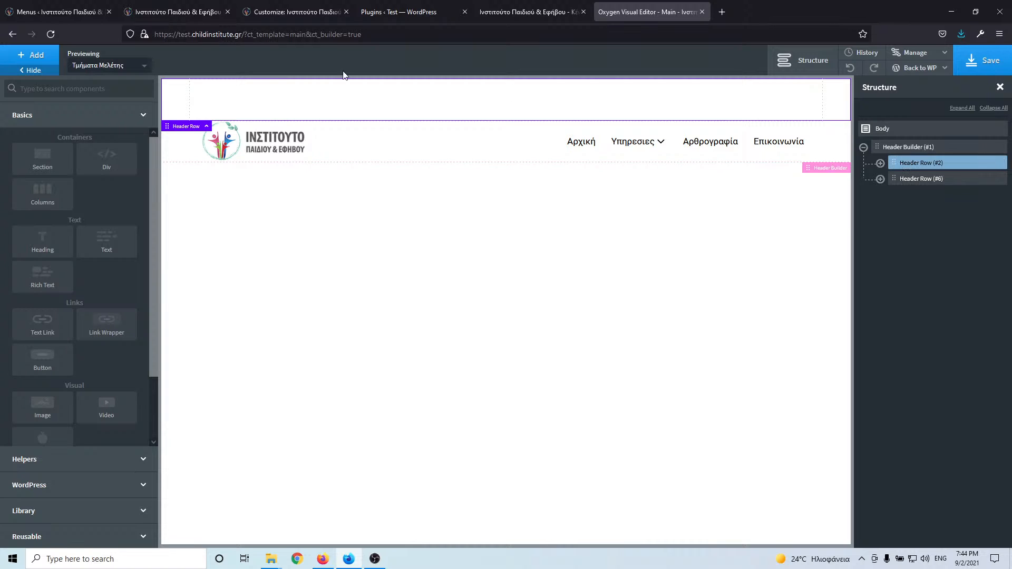
click(26, 56)
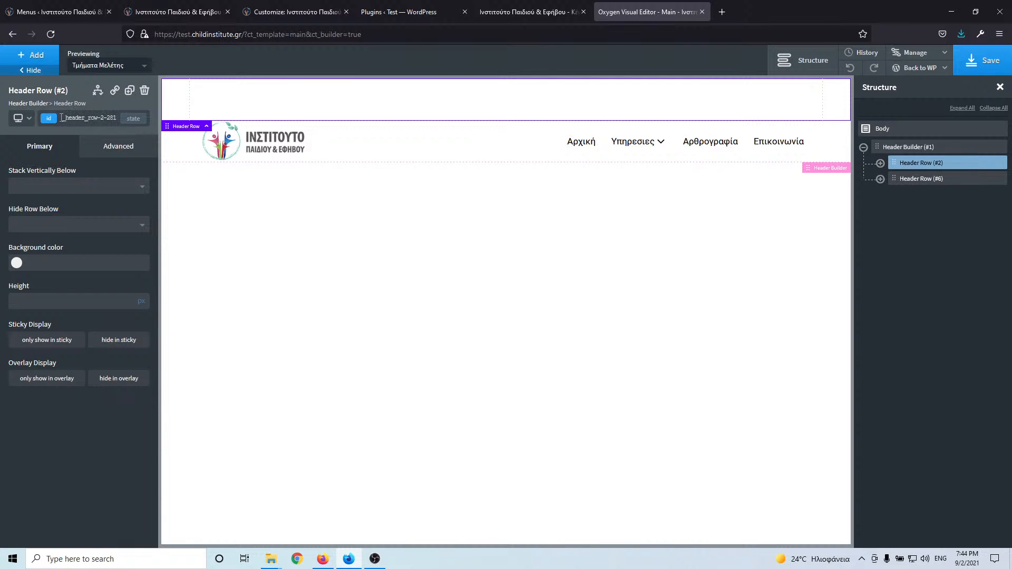
click(35, 57)
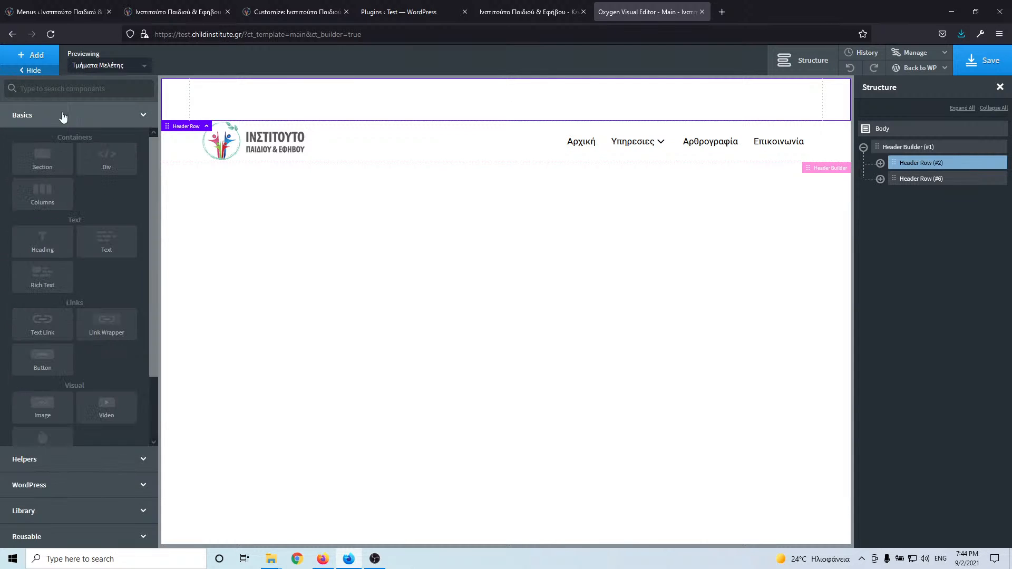
text(div)
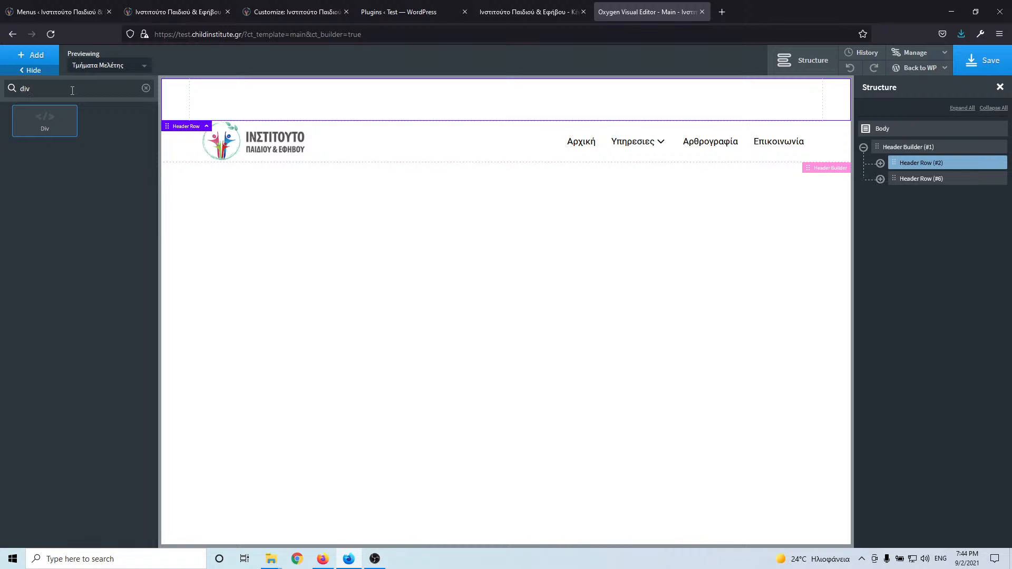
click(68, 125)
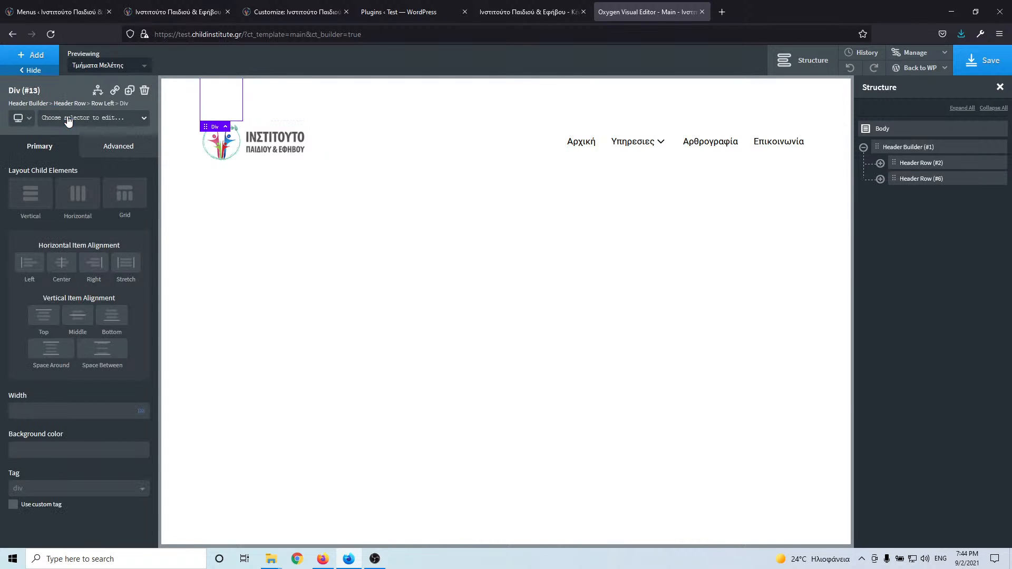
- Check the live homepage header, then add three more nested Div containers
click(68, 12)
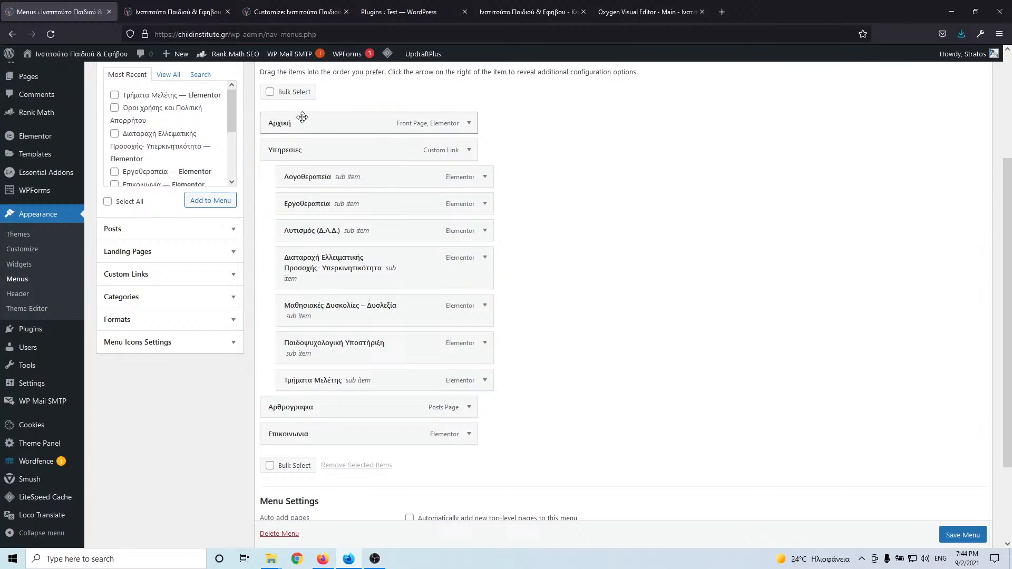
click(187, 15)
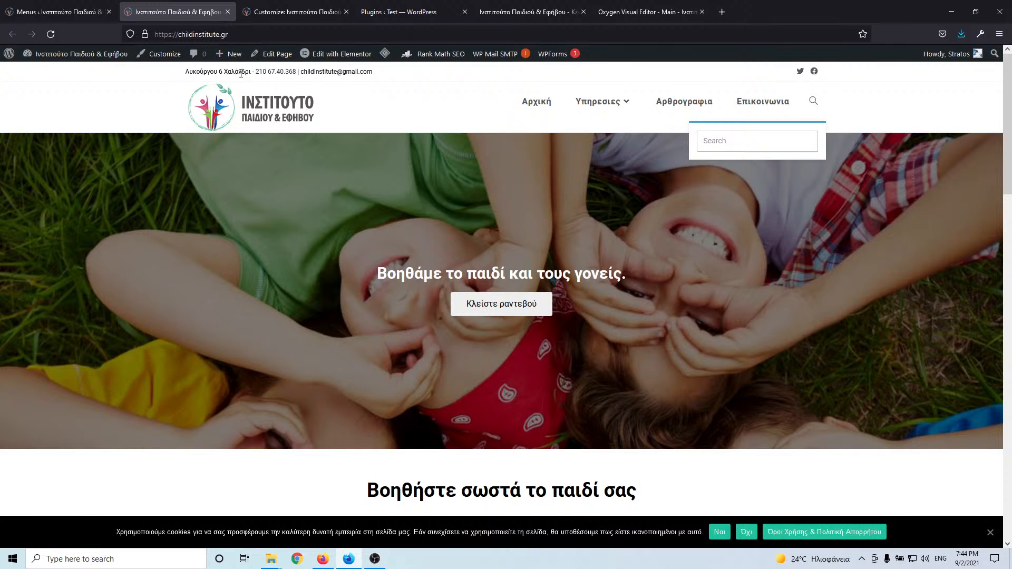
click(633, 15)
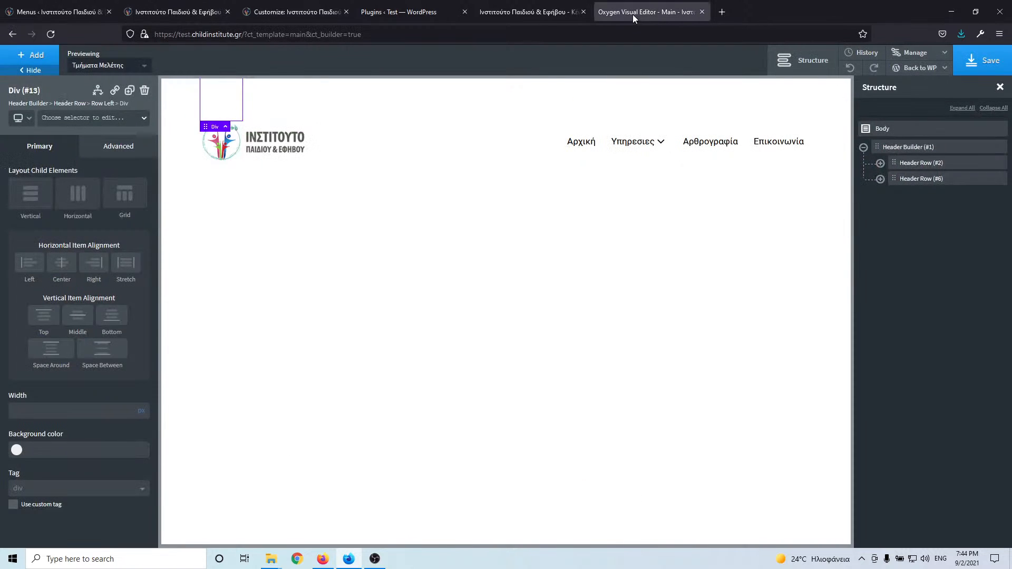
click(33, 55)
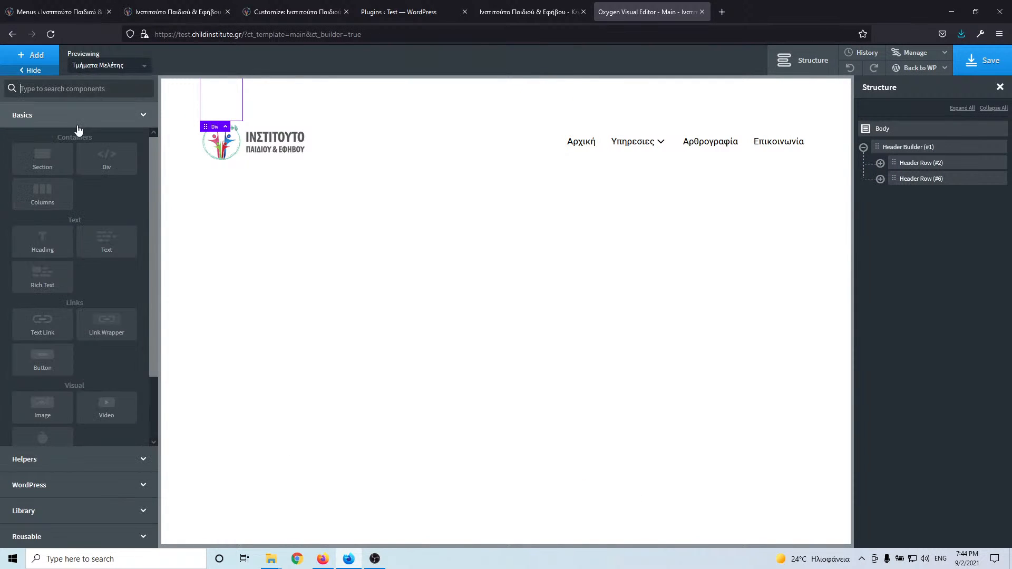
click(98, 160)
click(33, 54)
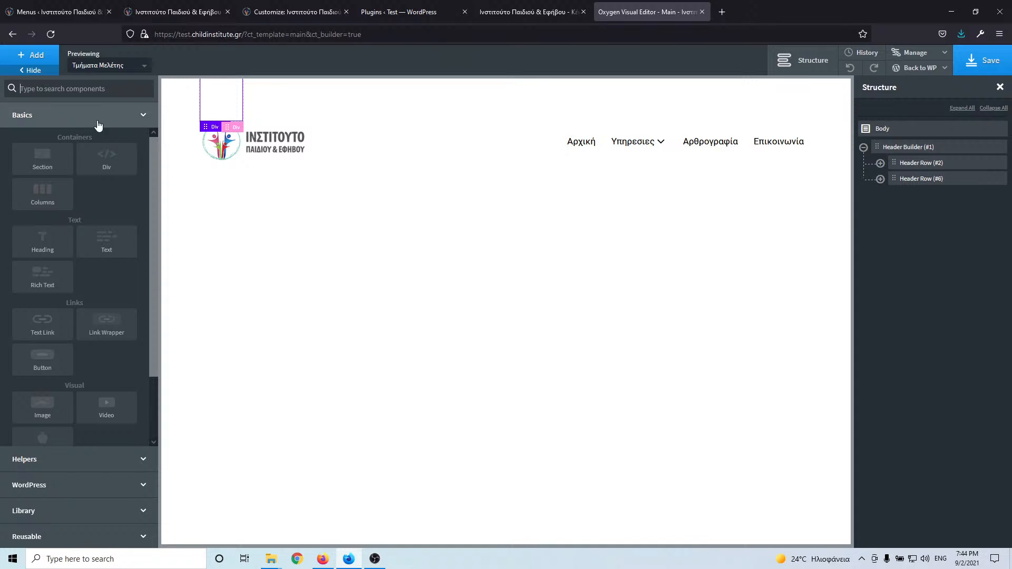
click(107, 156)
click(33, 55)
click(107, 157)
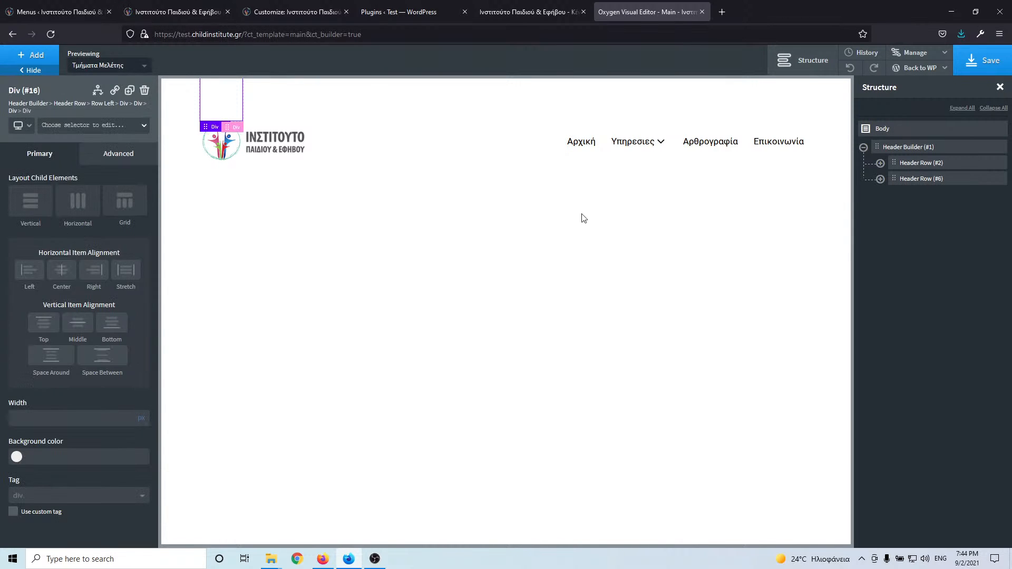
- Move Divs #15 and #16 directly under Div #13 and set its layout to Horizontal
click(881, 163)
click(897, 179)
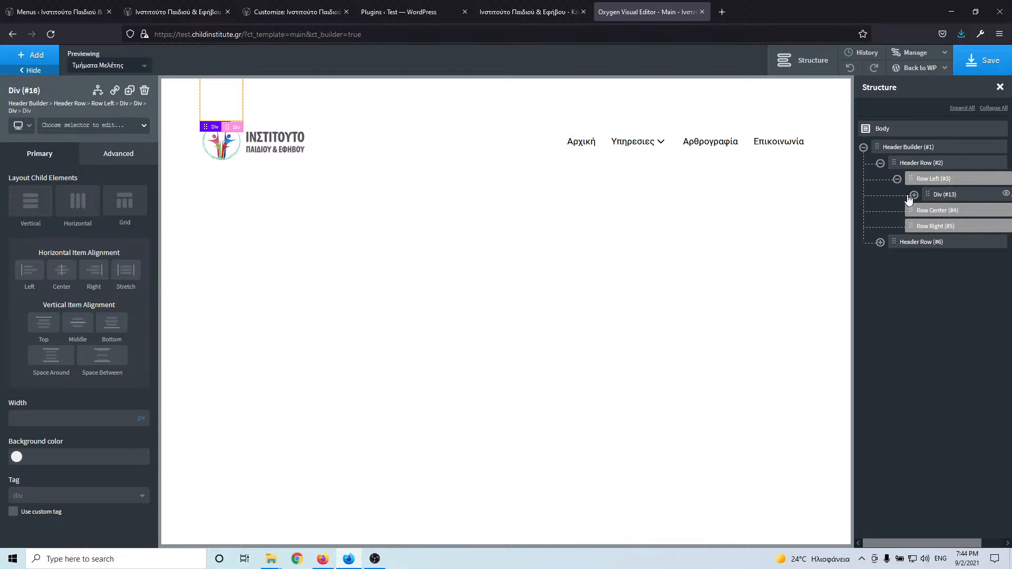
click(914, 196)
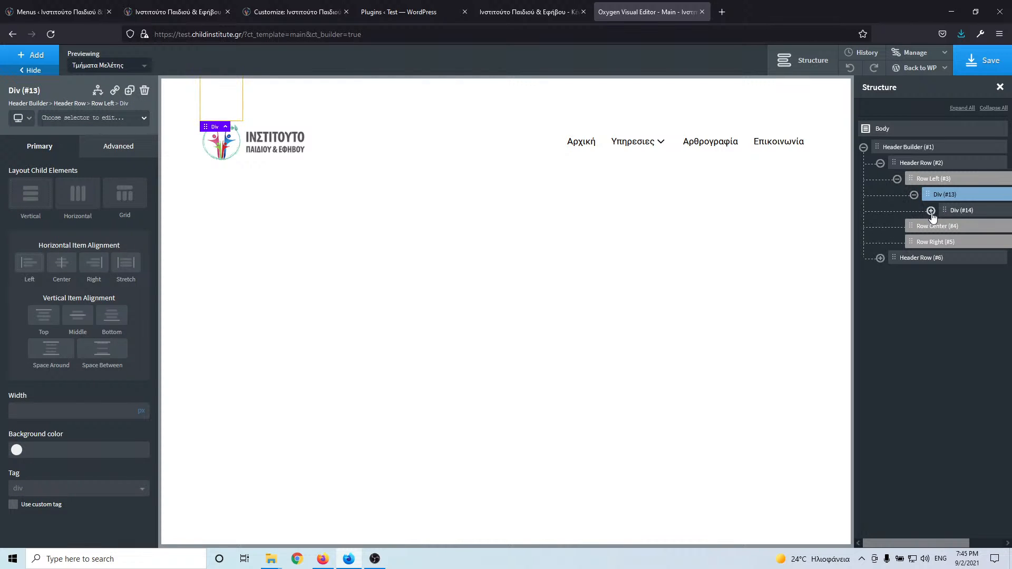
click(931, 210)
click(948, 226)
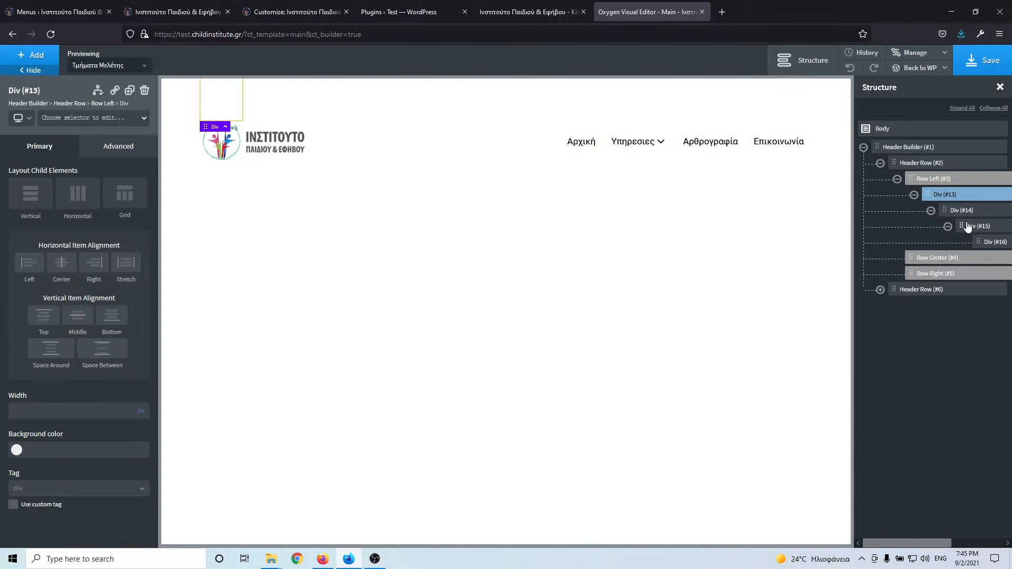
drag(980, 242, 955, 203)
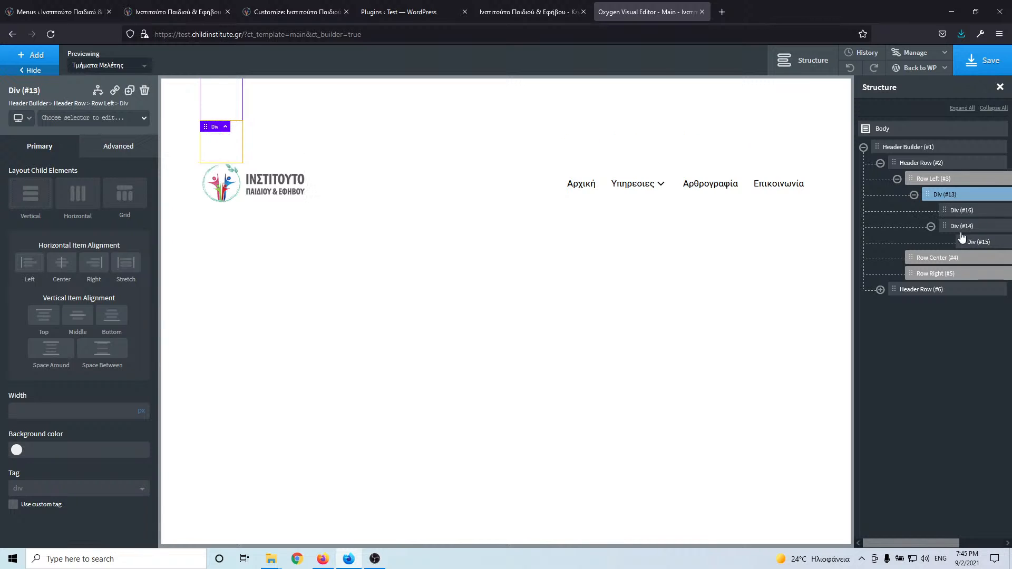
drag(967, 242, 945, 207)
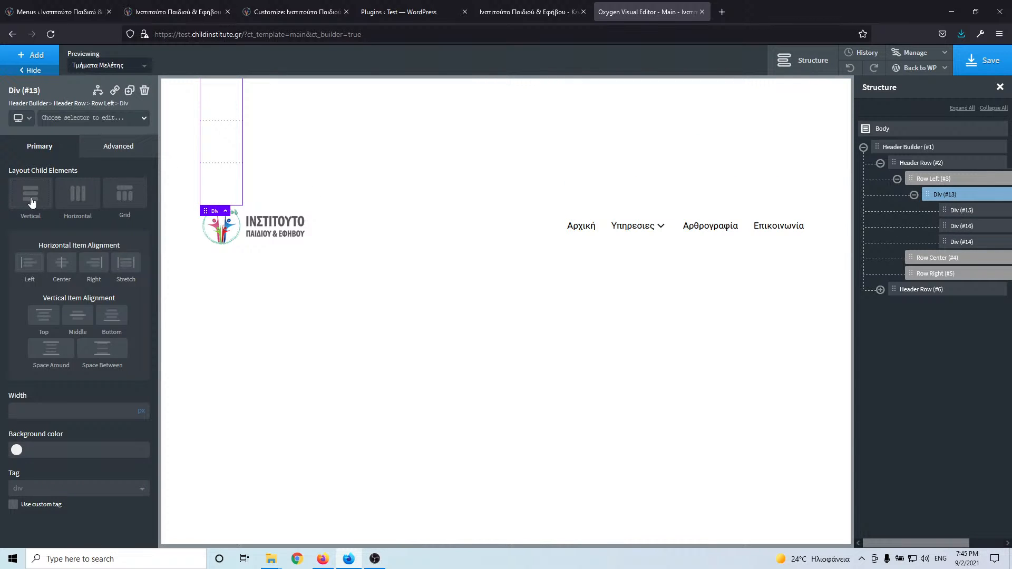
click(79, 194)
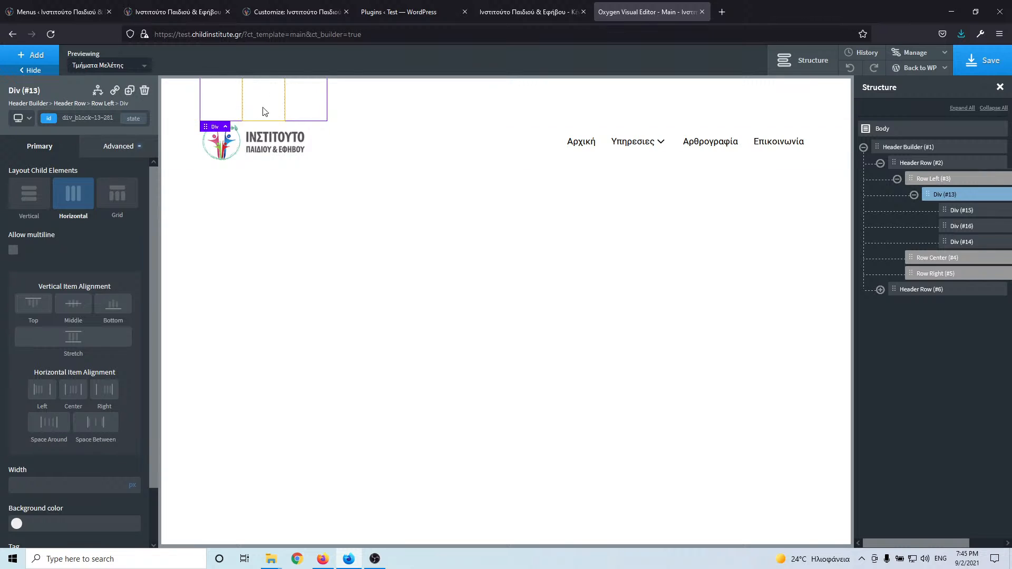
click(962, 211)
- Add a Text element inside Div #15 with class top-header-contact-info
click(37, 56)
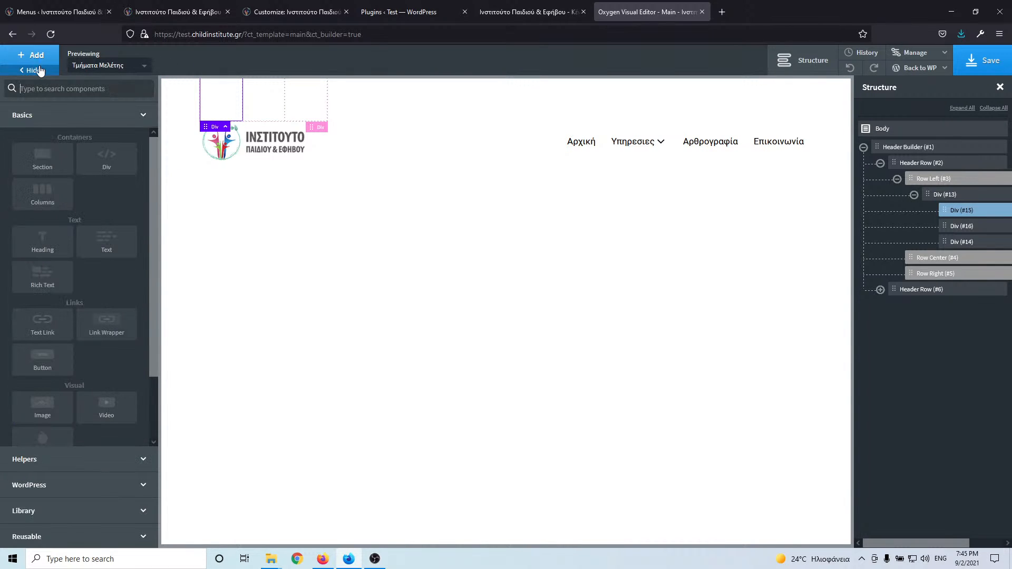
click(56, 90)
text(te)
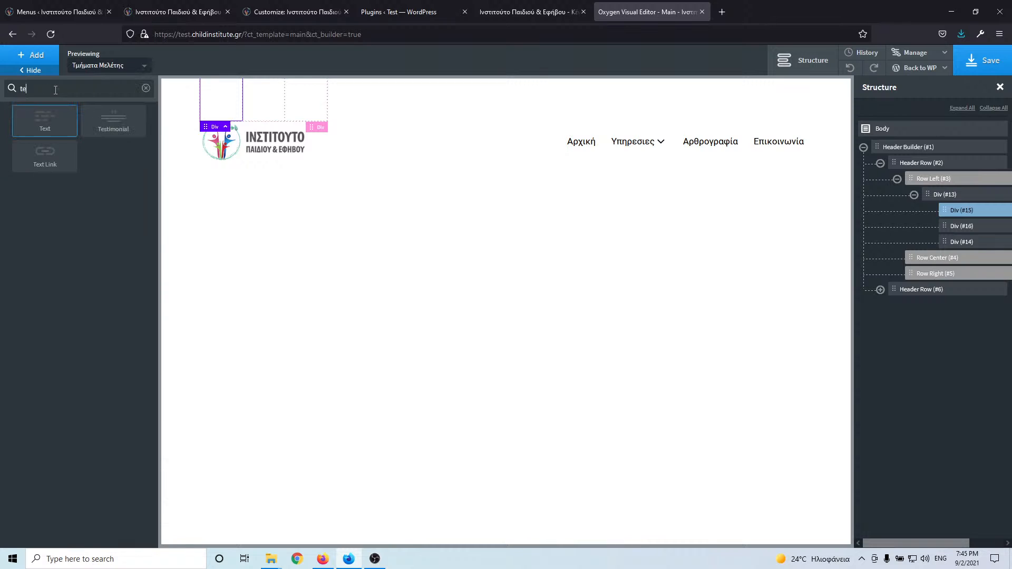
click(48, 120)
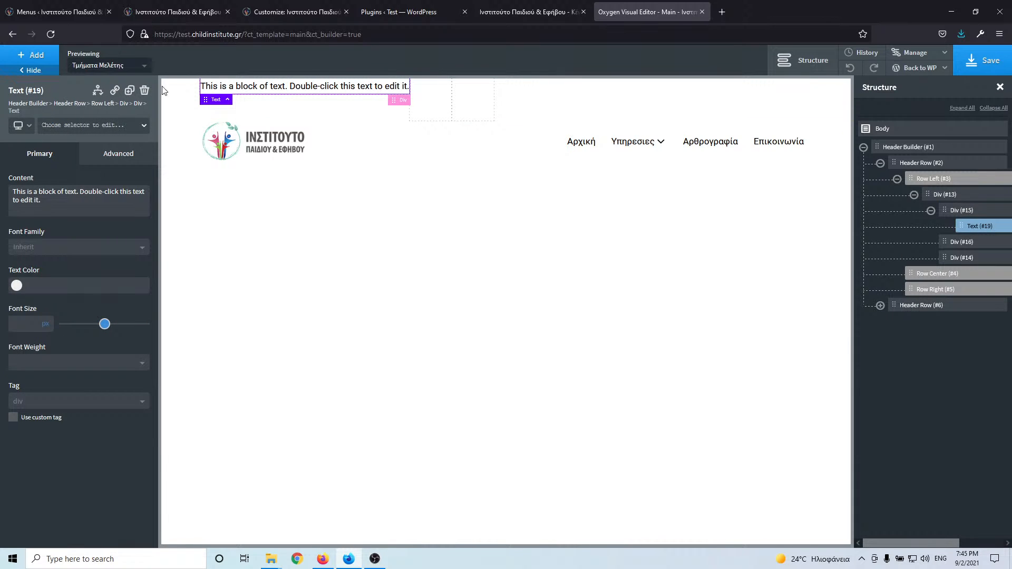
click(91, 130)
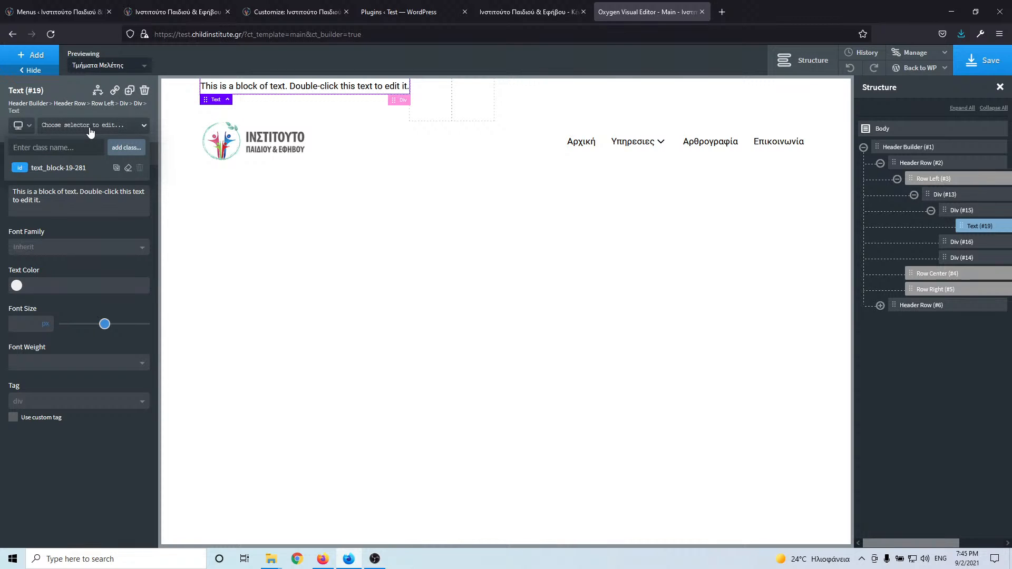
text(top-header-content)
key(BackSpace)
key(BackSpace)
key(BackSpace)
key(BackSpace)
key(BackSpace)
key(BackSpace)
text(co)
key(Return)
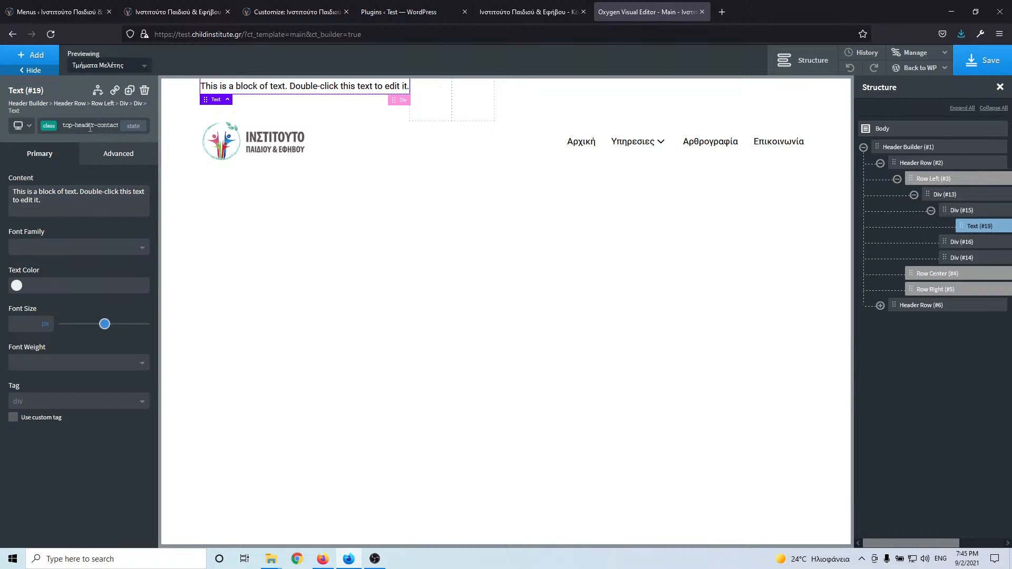
- Duplicate the text block twice and move the third copy into the second div
click(131, 93)
click(130, 93)
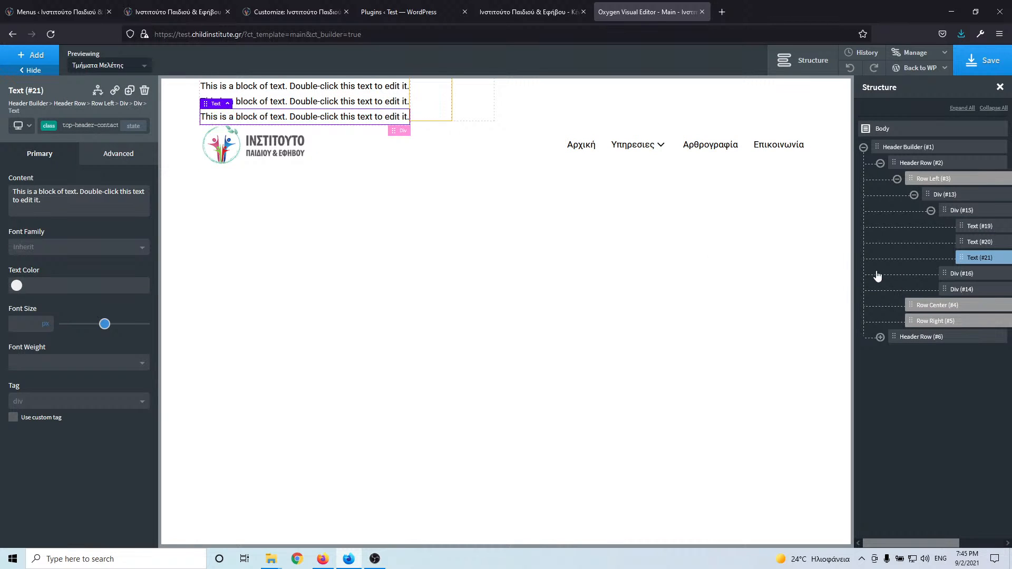
drag(961, 257, 960, 286)
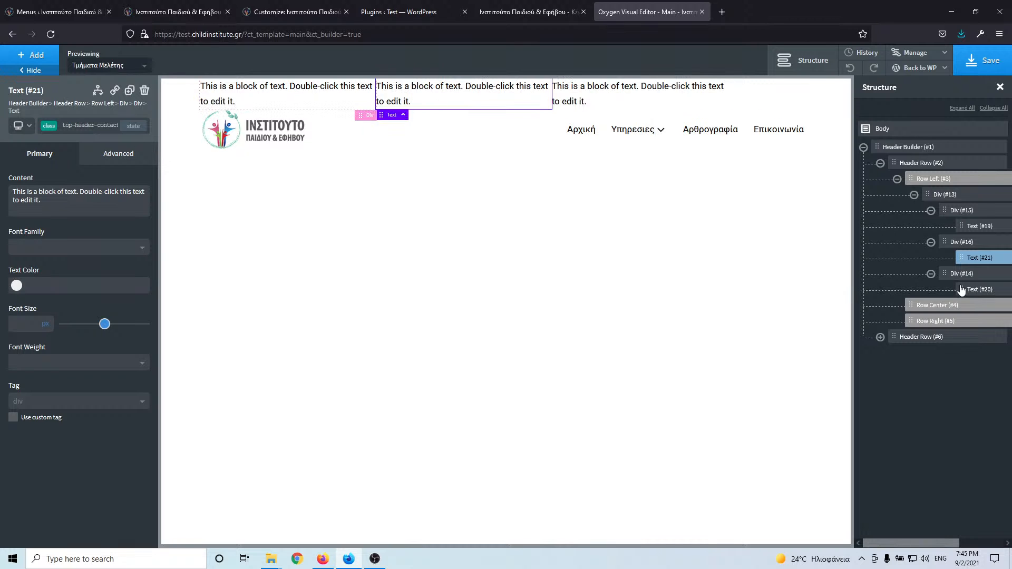
- Copy the live site's contact line into the first text block, removing empty lines
click(62, 12)
click(179, 12)
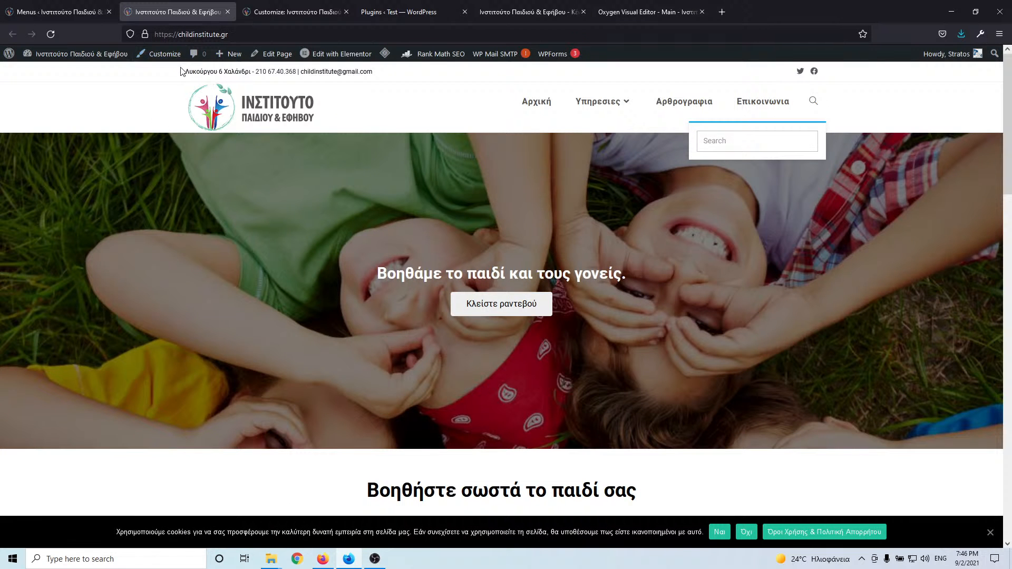
mouse_move(180, 69)
mouse_down()
mouse_move(267, 76)
mouse_move(187, 78)
mouse_up()
key(ctrl+c)
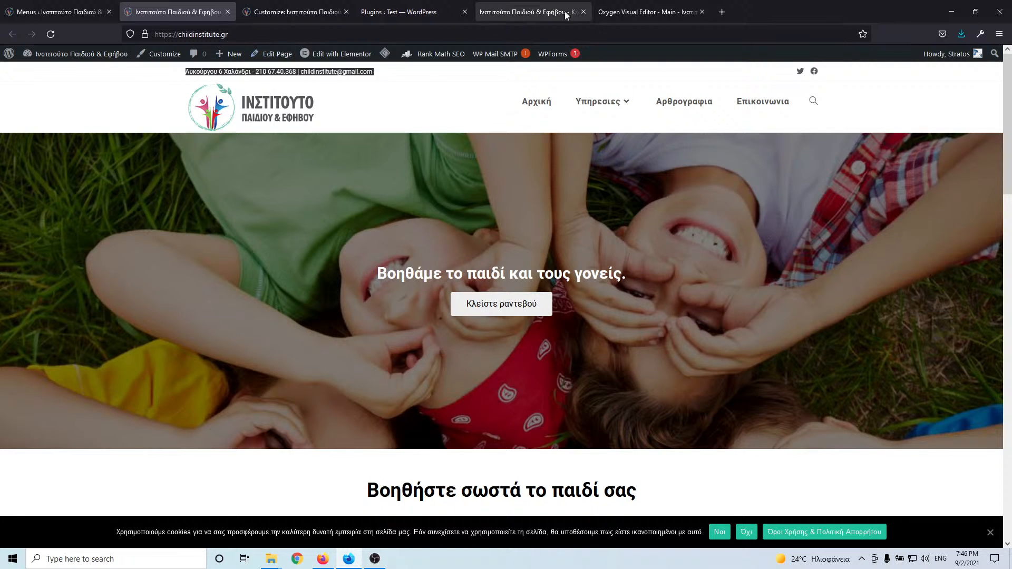
click(622, 12)
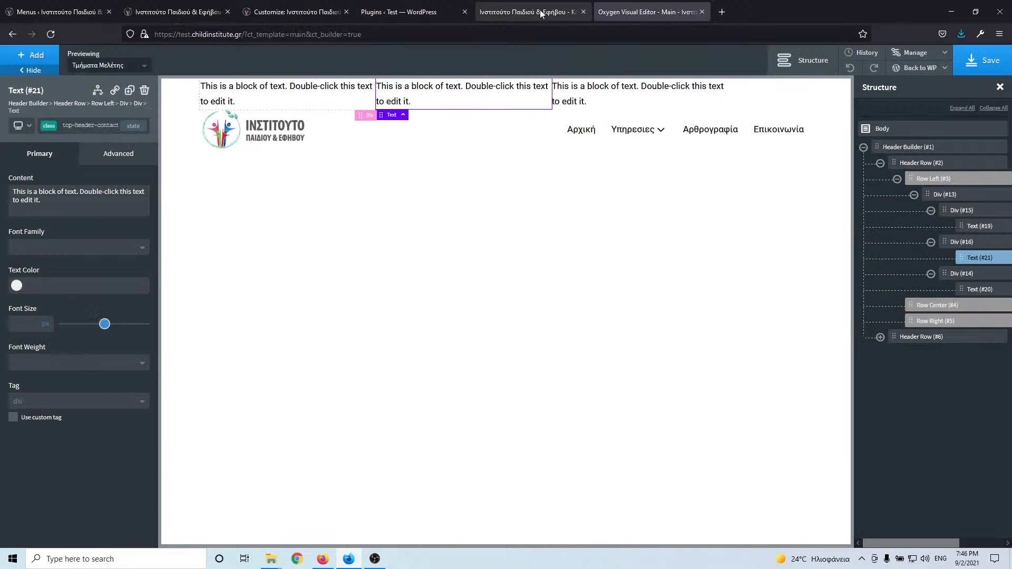
double_click(260, 89)
key(ctrl+v)
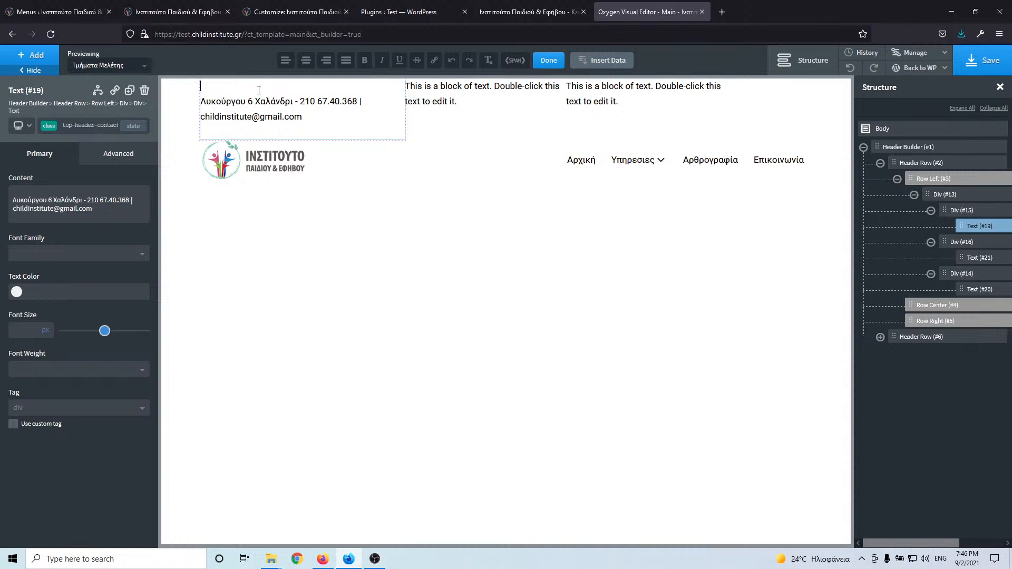
key(Delete)
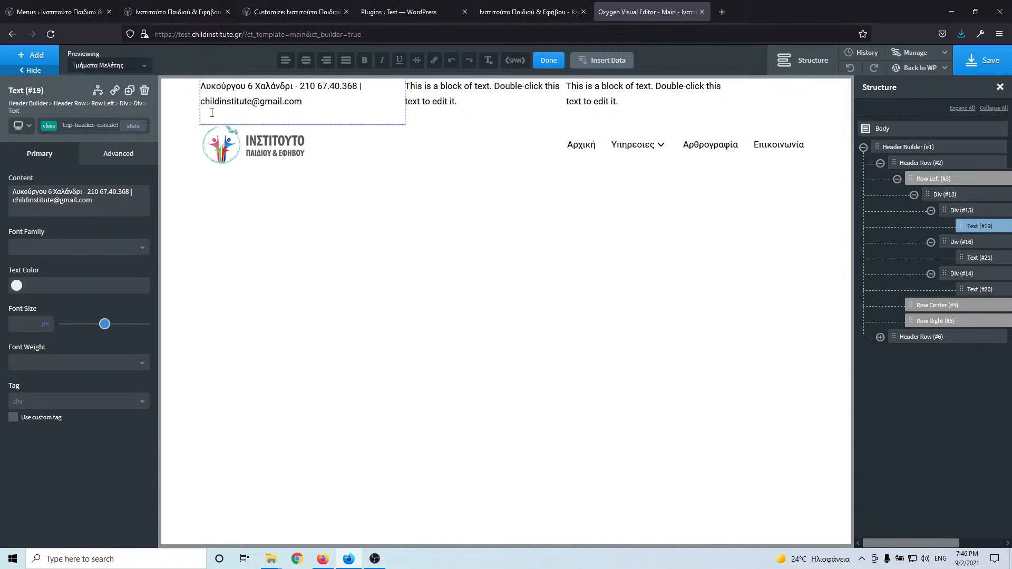
key(BackSpace)
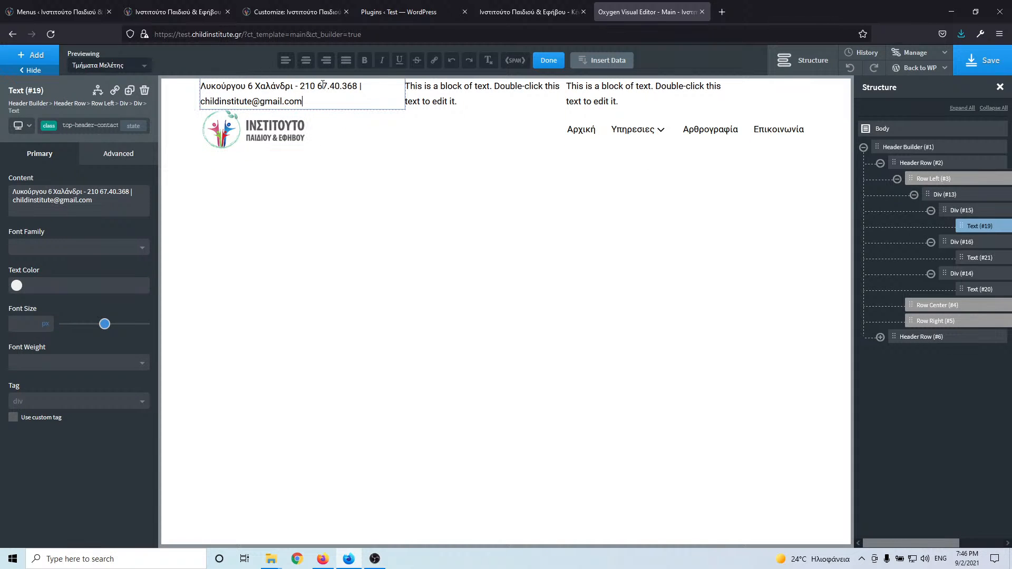
- Move the phone number and e-mail from the first block into the second block
drag(300, 85, 314, 102)
key(ctrl+c)
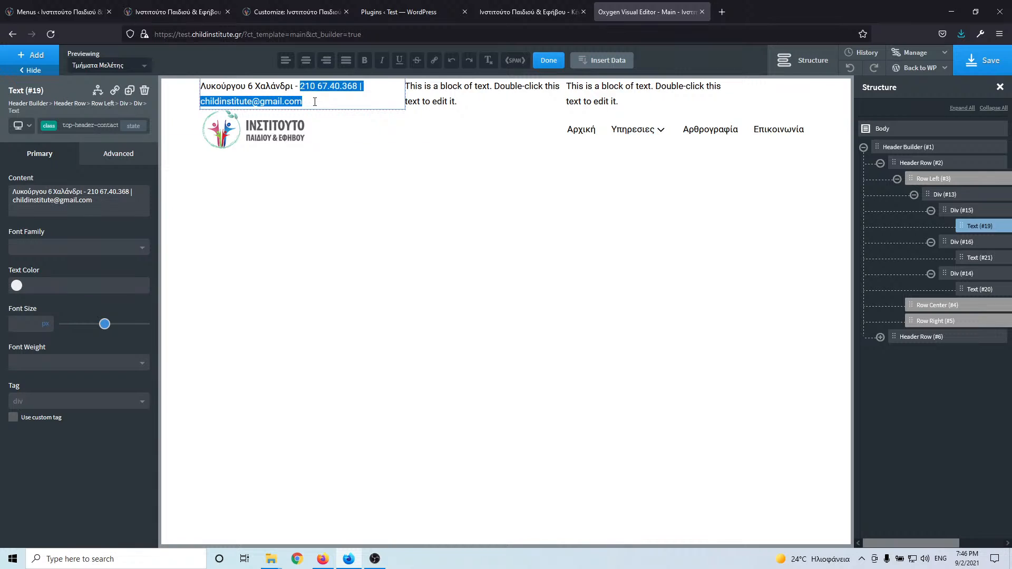
key(BackSpace)
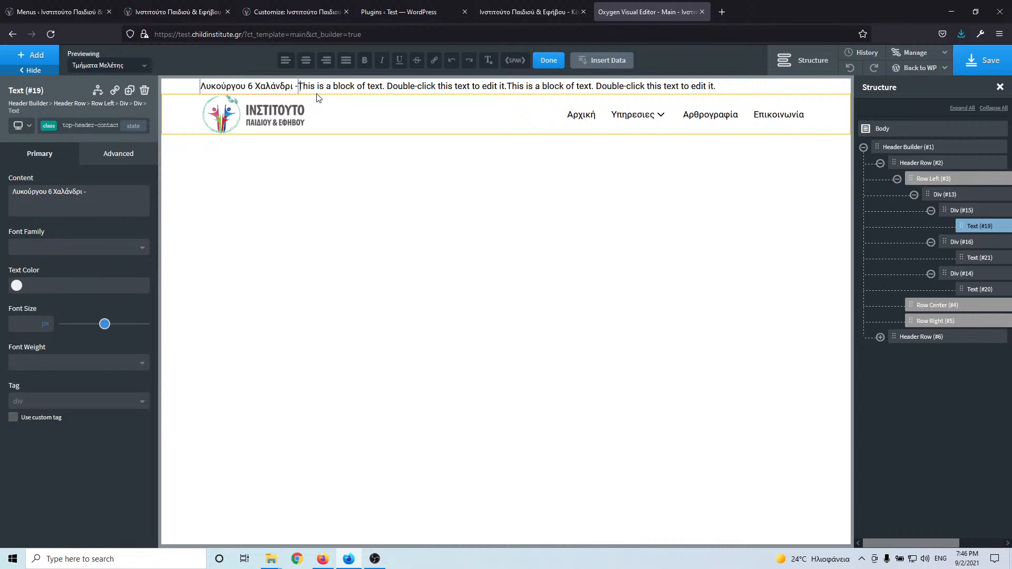
click(319, 86)
double_click(320, 86)
click(317, 86)
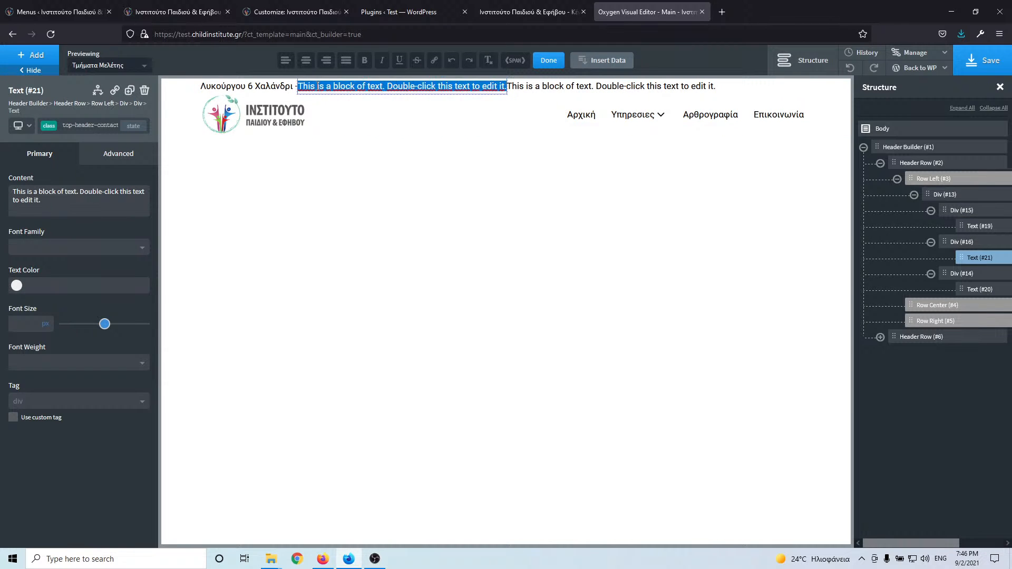
triple_click(316, 86)
key(ctrl+v)
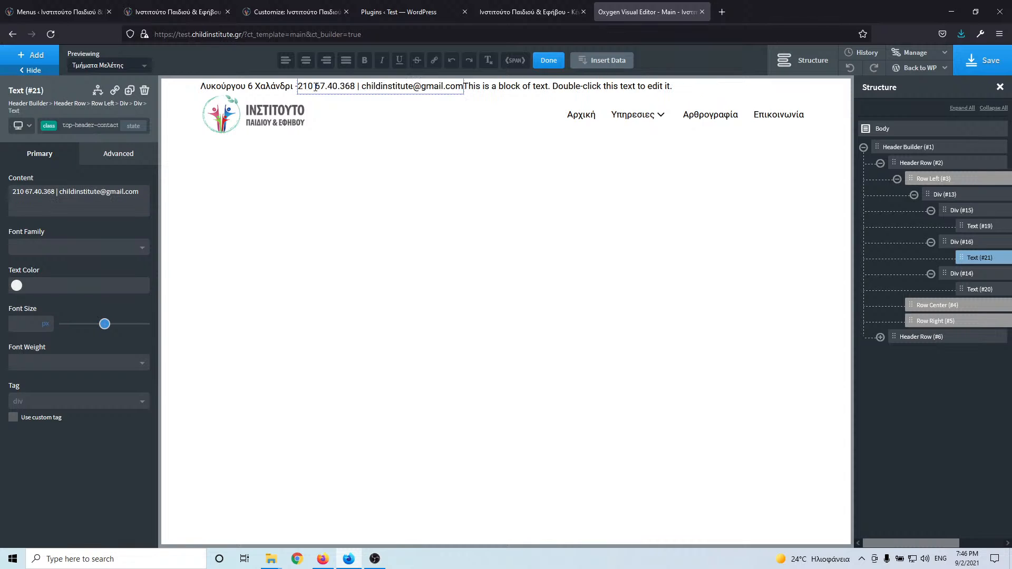
- Move the e-mail address from the second block into the third block
double_click(375, 86)
click(367, 86)
drag(363, 86, 462, 84)
key(ctrl+c)
key(BackSpace)
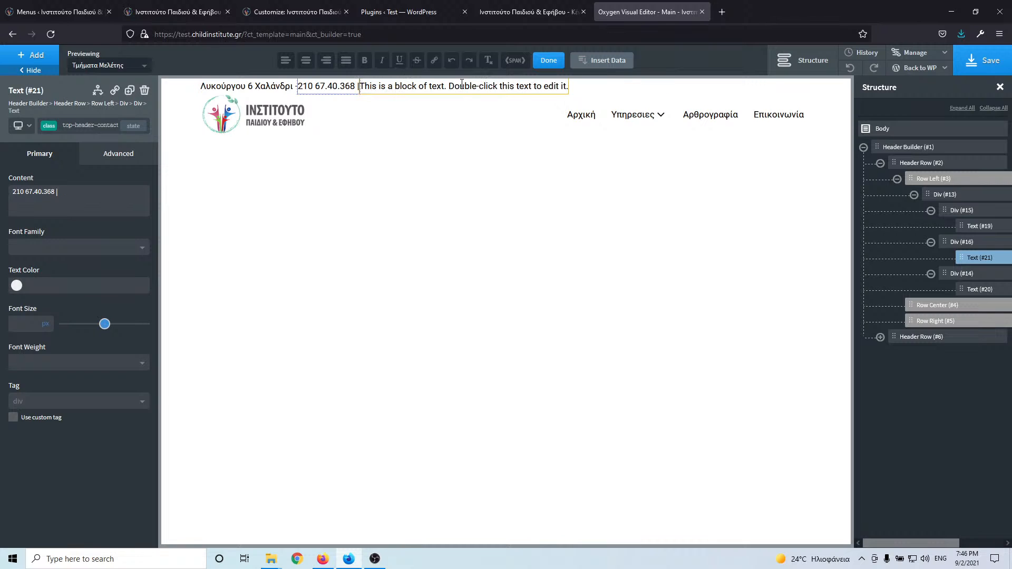
double_click(436, 86)
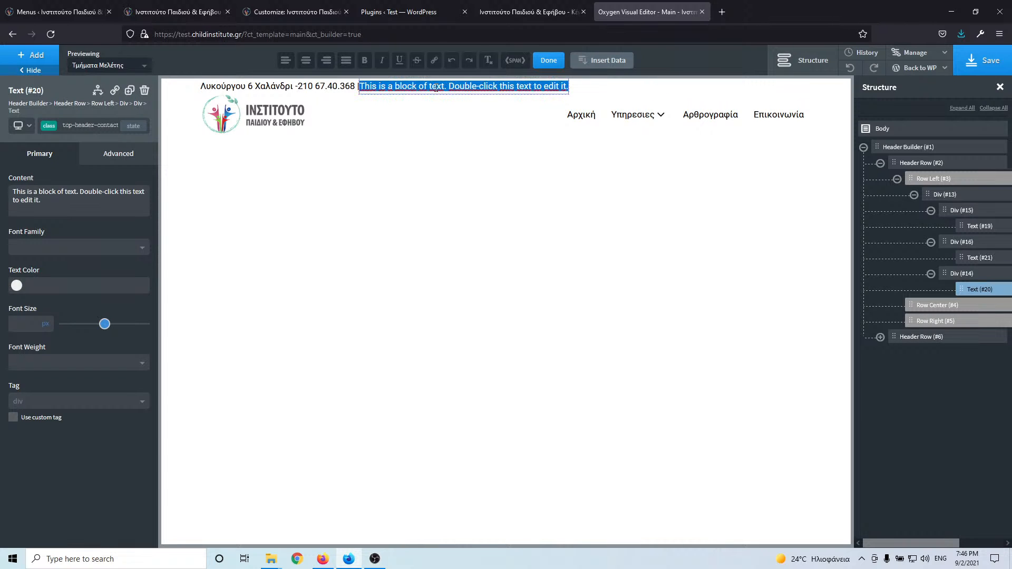
key(ctrl+v)
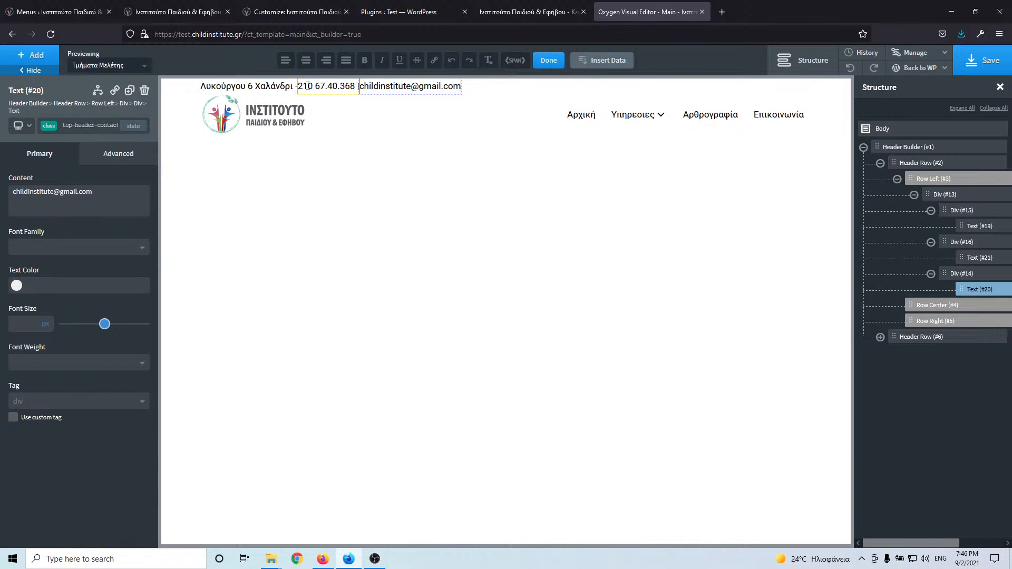
- Make the address text black at 12 px and compare with the live homepage
click(248, 86)
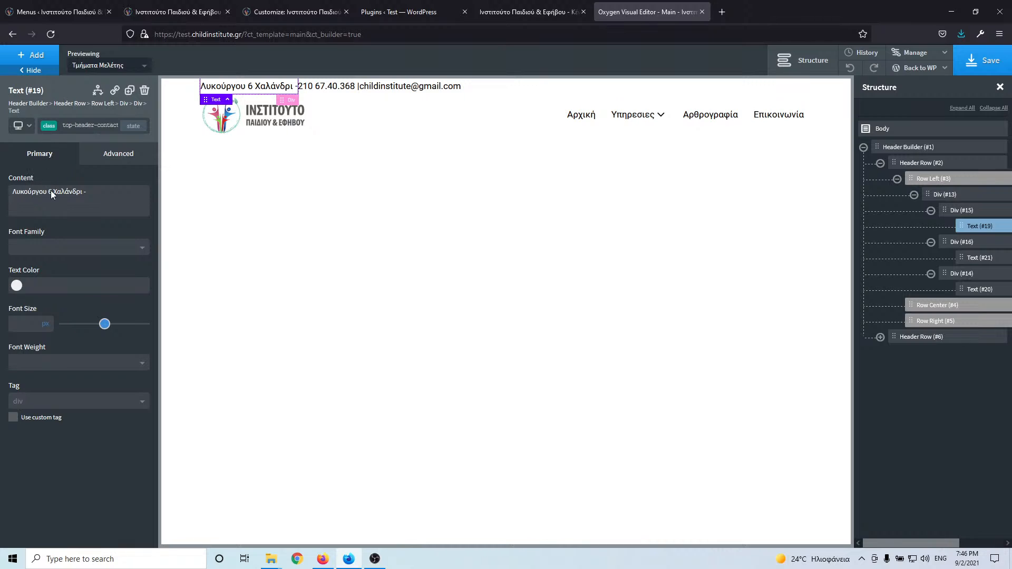
click(19, 287)
drag(40, 333, 2, 389)
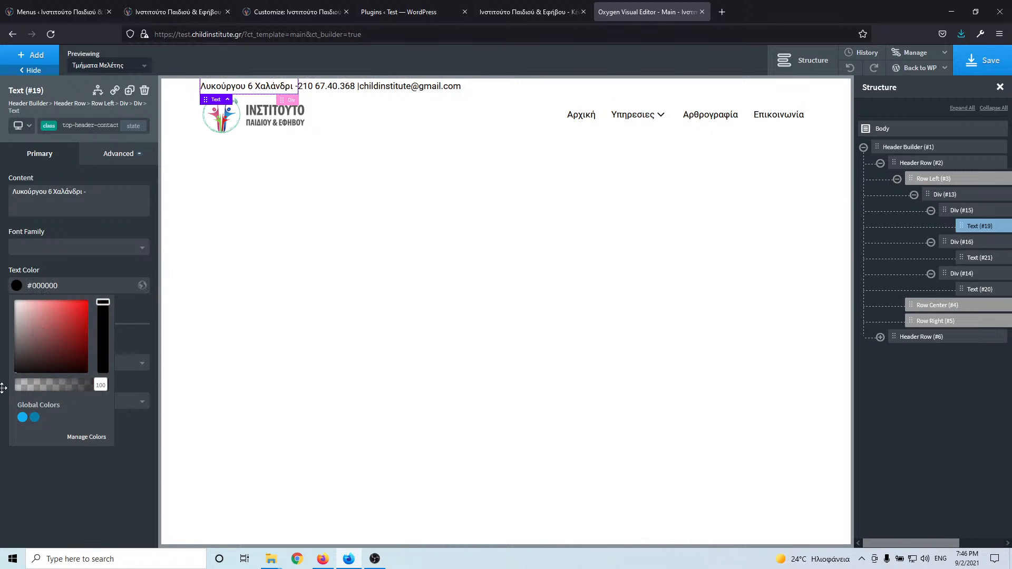
click(30, 453)
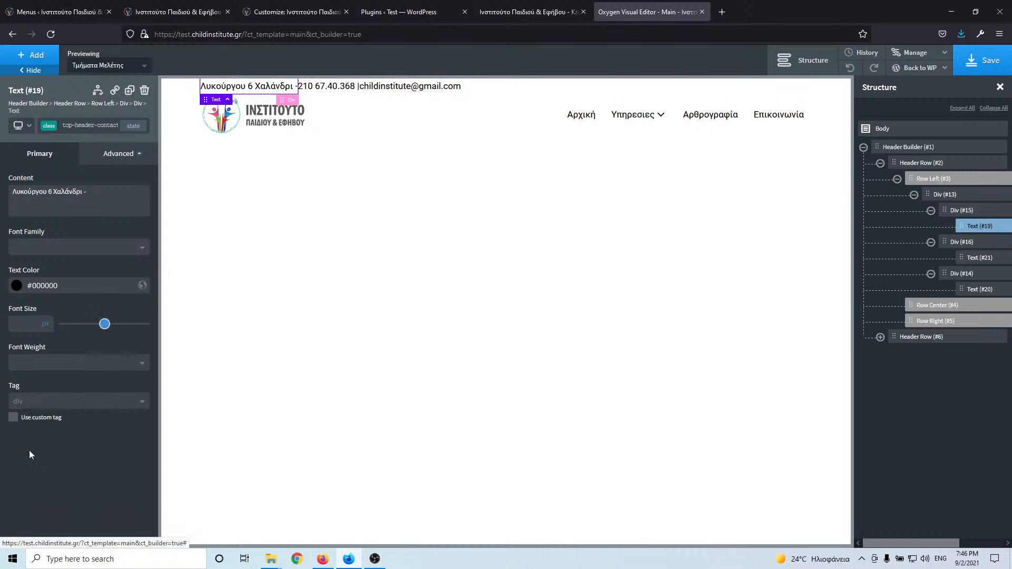
click(24, 321)
text(12)
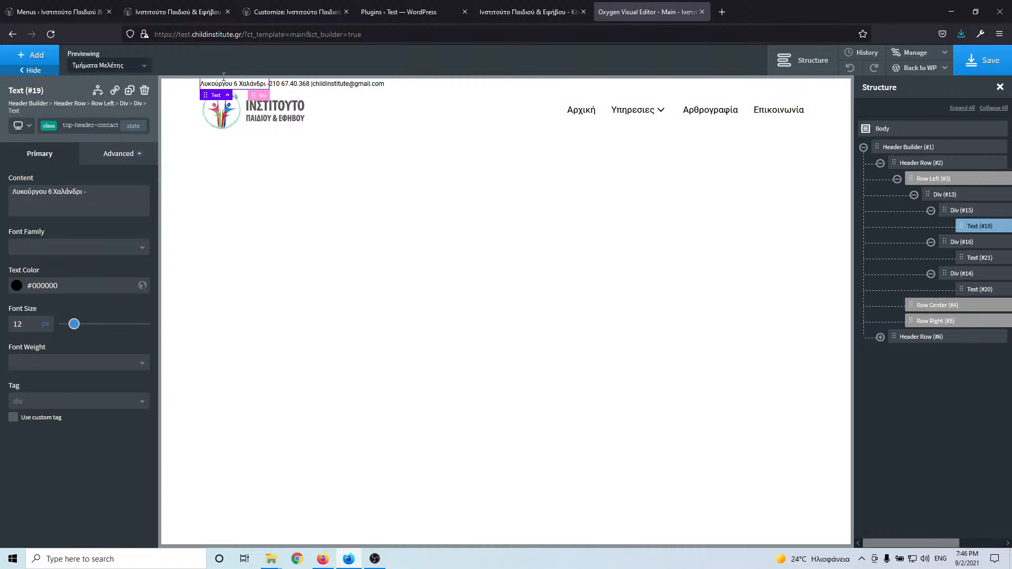
click(74, 16)
click(144, 5)
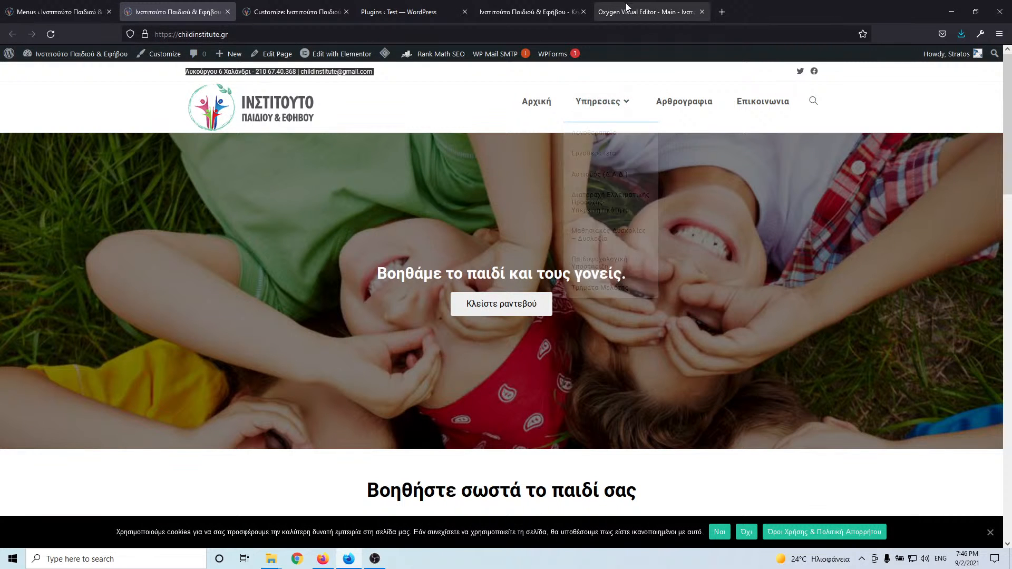
- Insert a space after the dash following the street address in the first text block
click(596, 10)
click(425, 86)
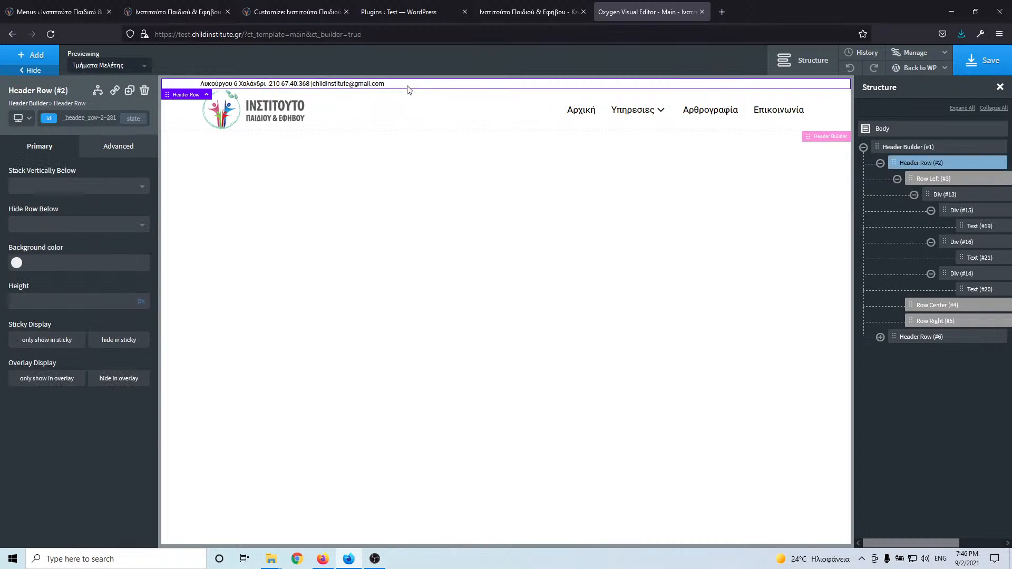
click(280, 84)
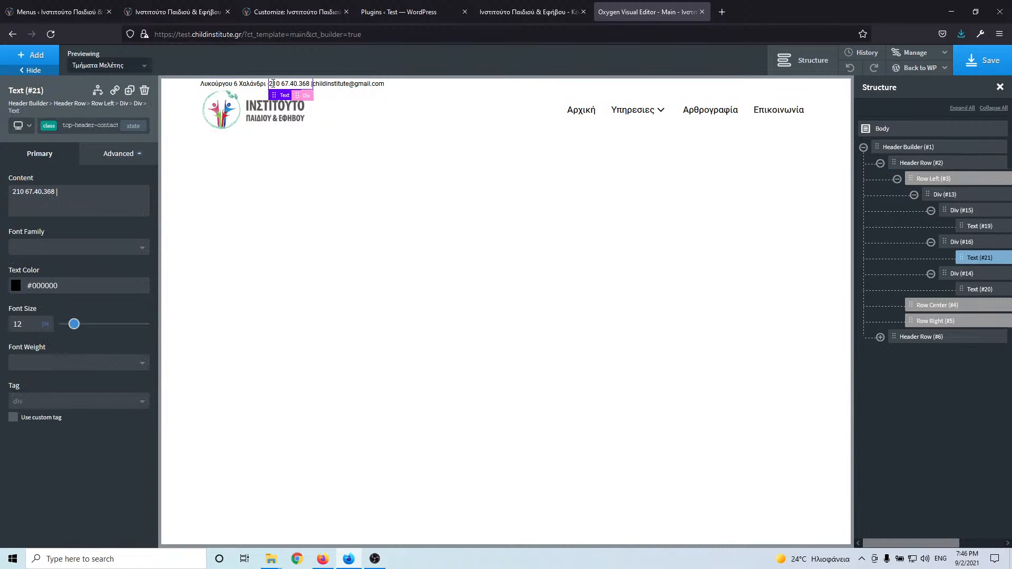
double_click(266, 83)
click(267, 84)
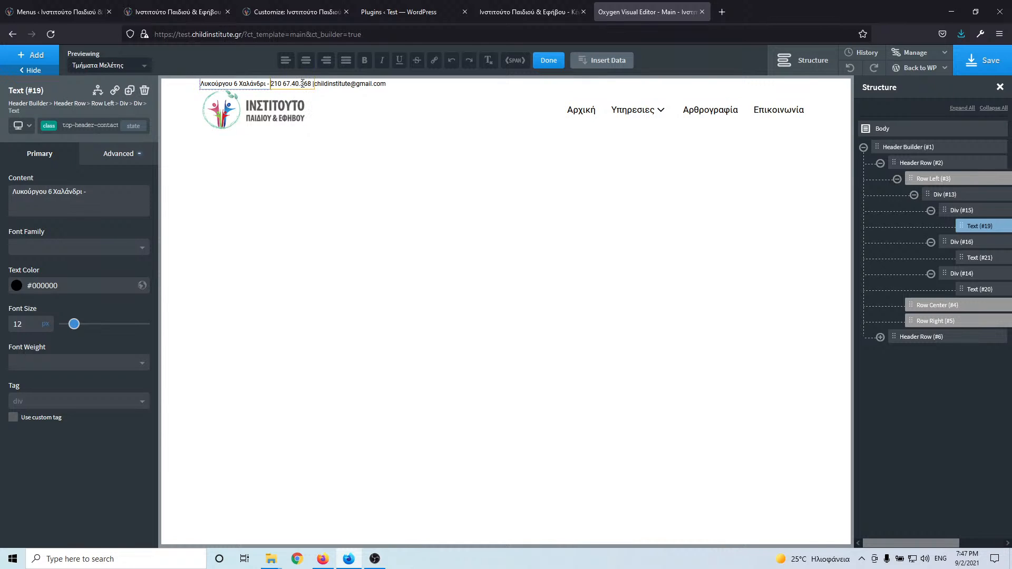
click(285, 83)
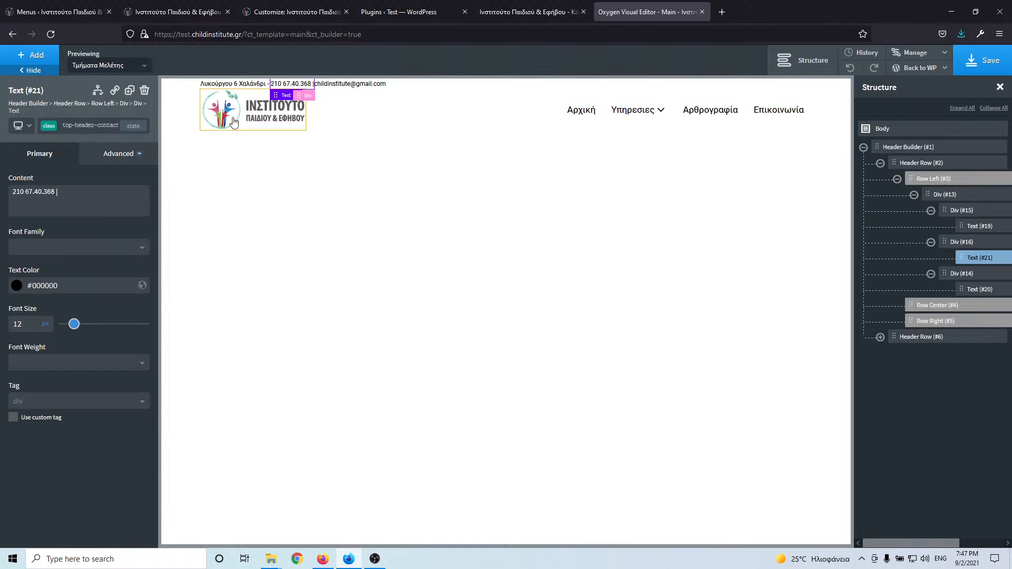
- Link the phone number text to a tel: URL with the institute's number, then check the live homepage
click(115, 90)
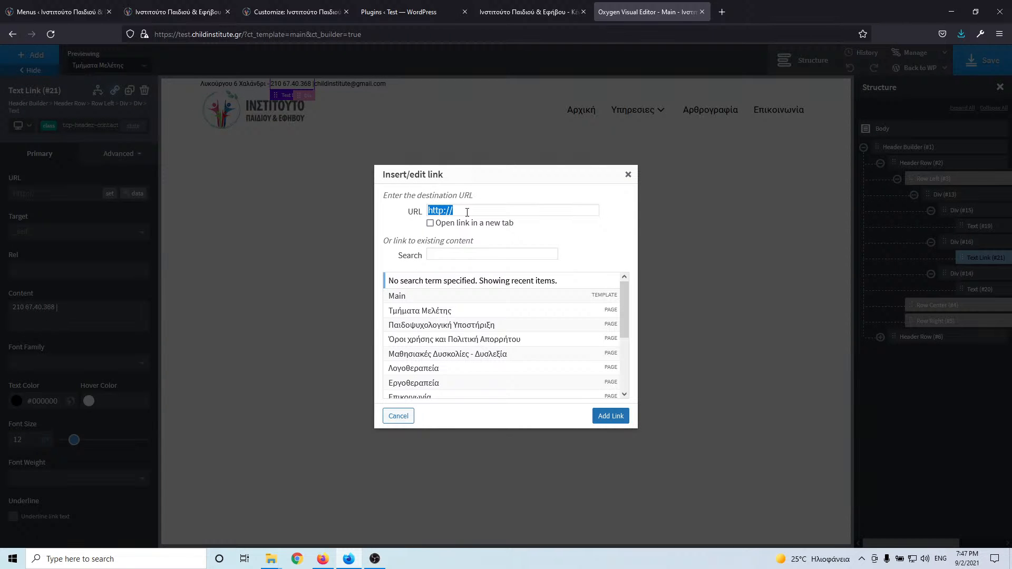
click(618, 417)
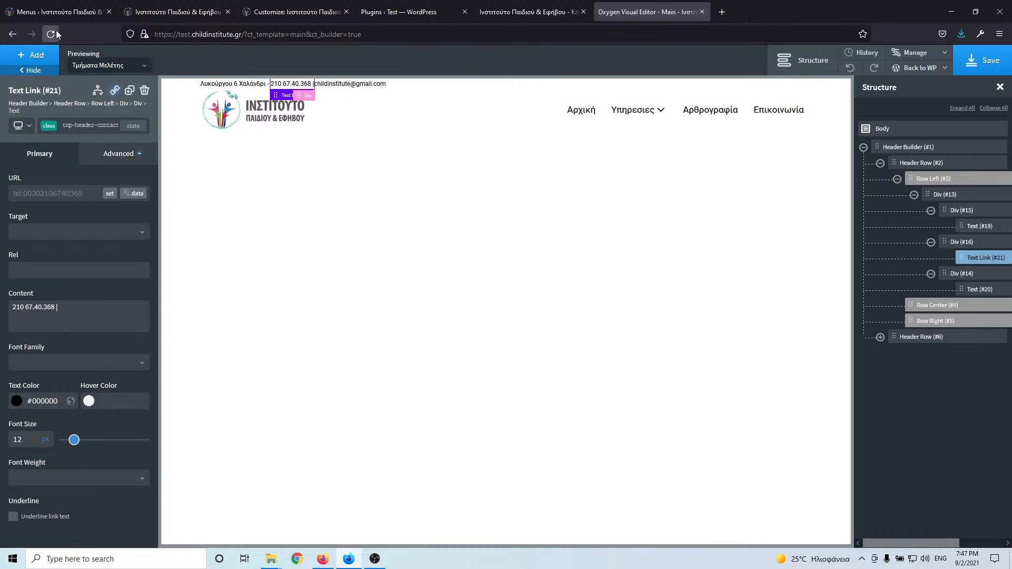
click(179, 12)
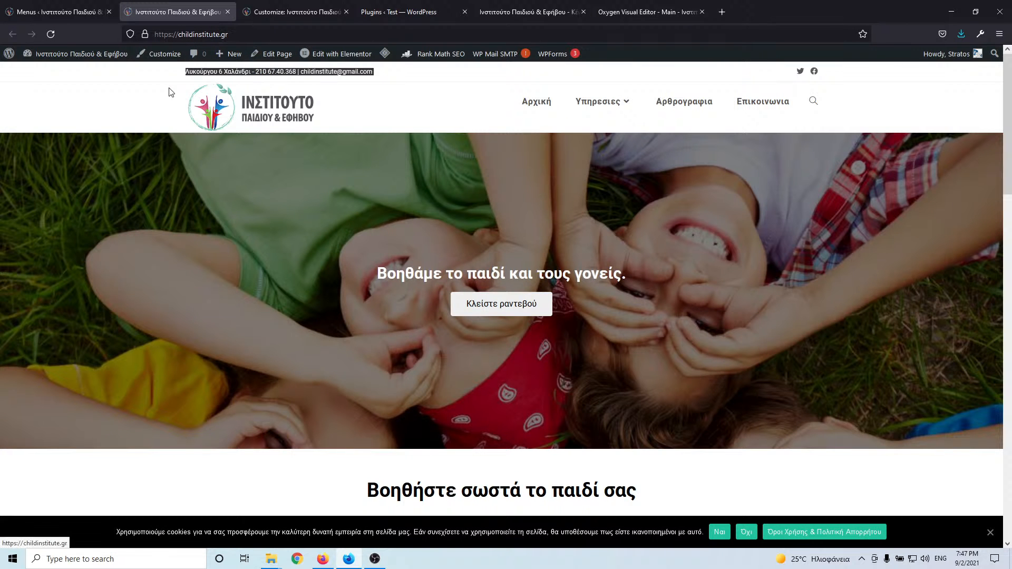
- Set the phone link's hover colour to the light-blue global colour
click(284, 15)
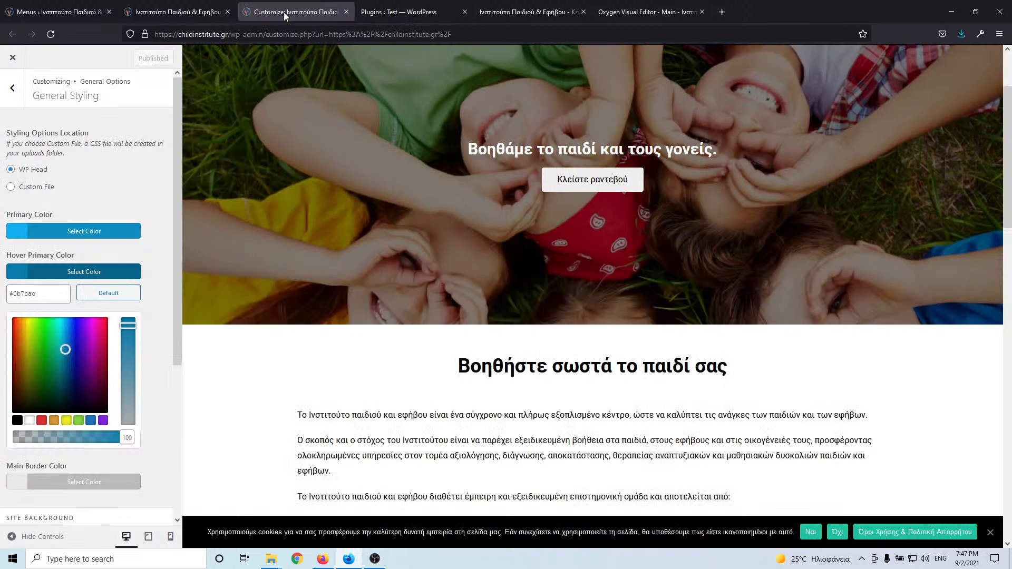
click(149, 12)
click(648, 11)
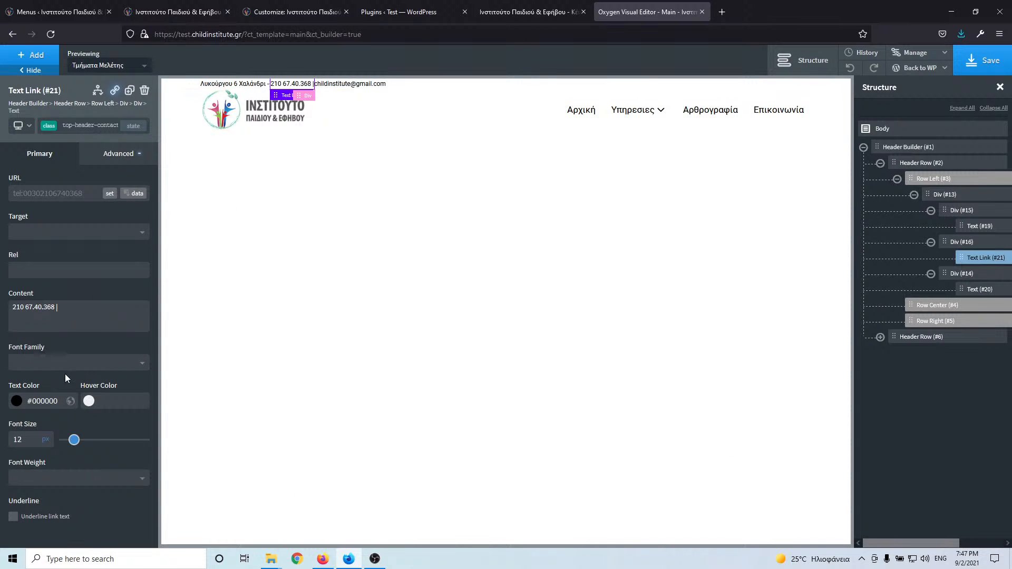
click(92, 405)
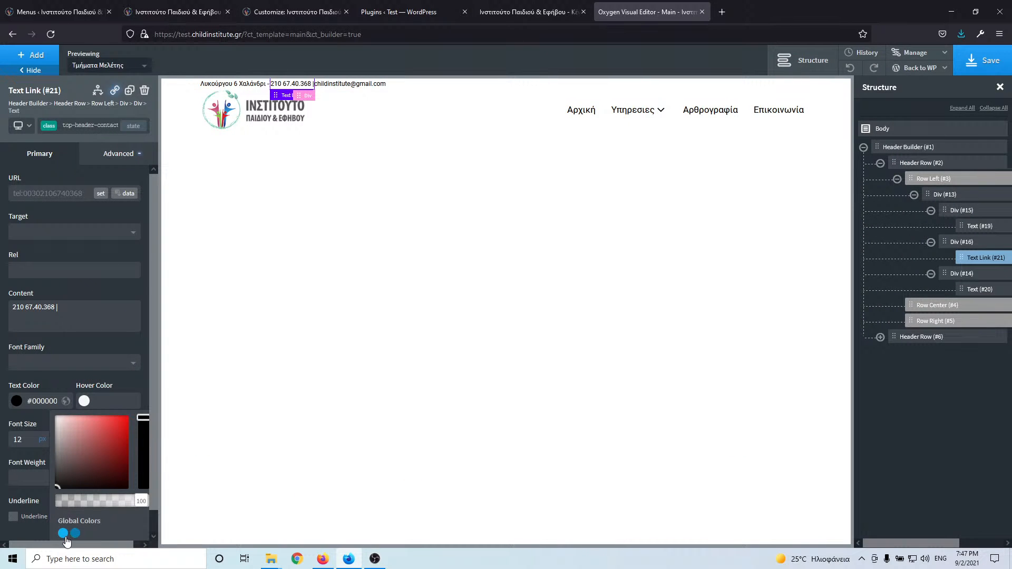
click(62, 534)
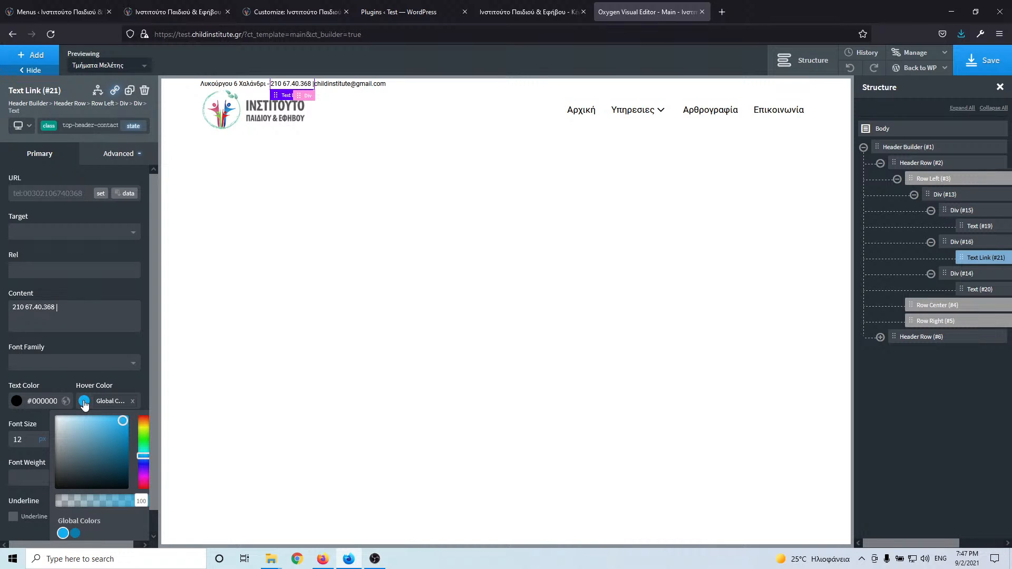
click(75, 533)
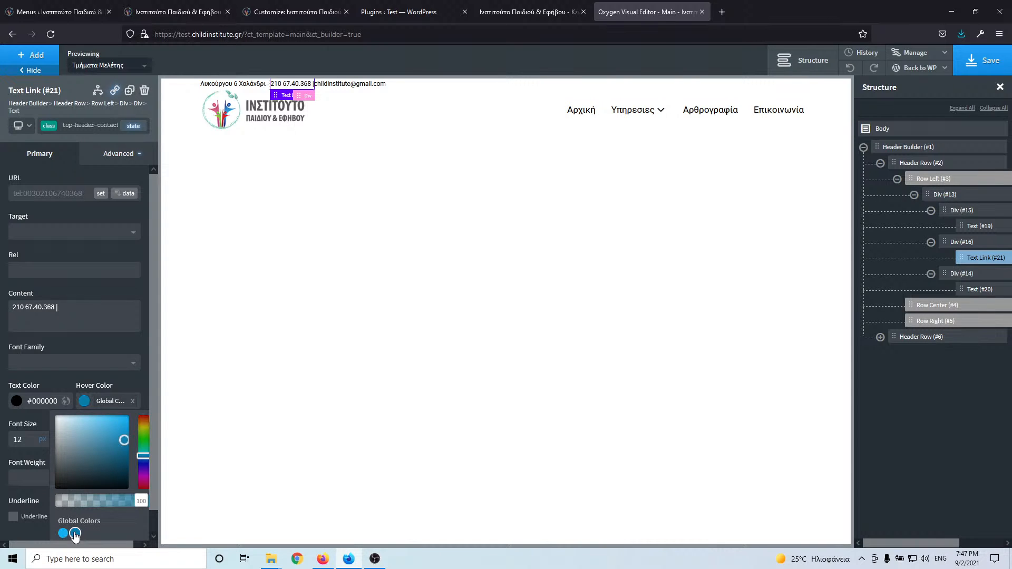
click(63, 533)
click(115, 376)
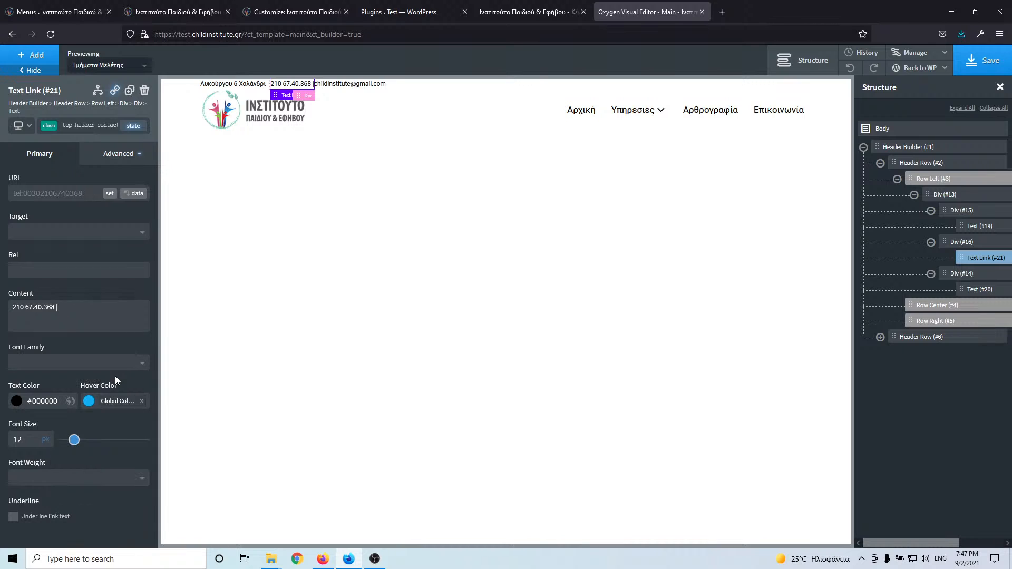
- Delete the empty line after the phone number text
click(339, 84)
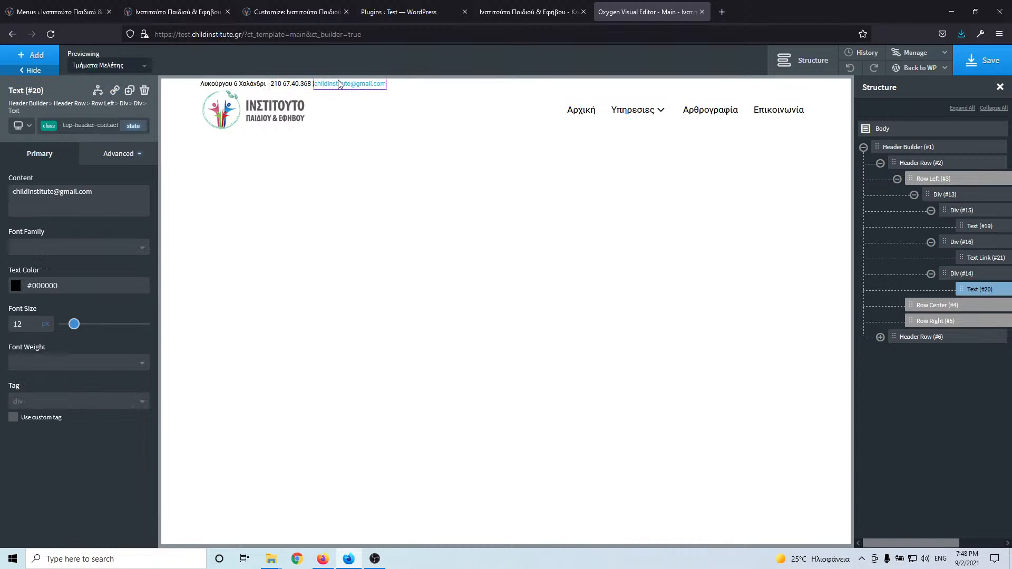
double_click(311, 83)
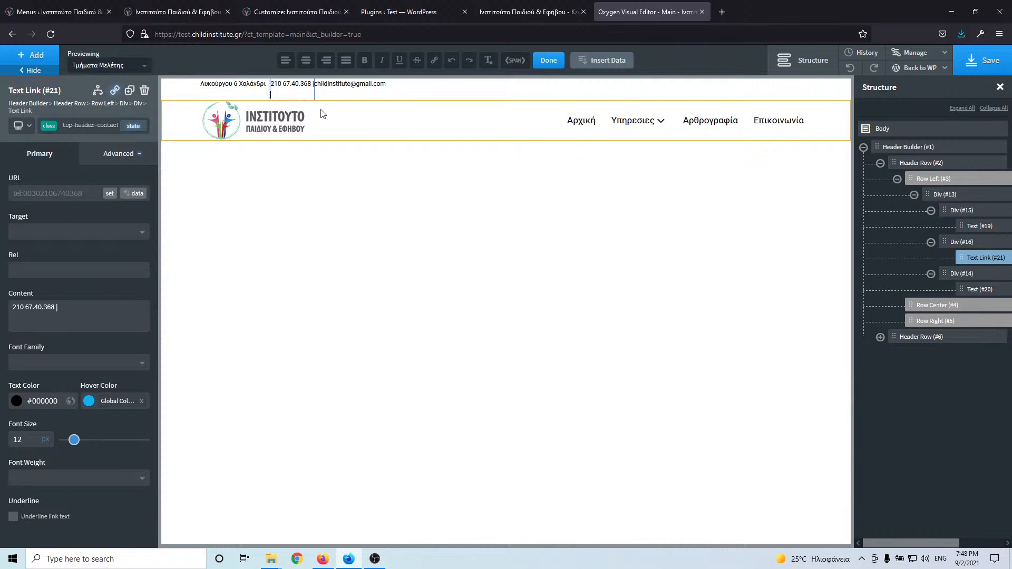
key(BackSpace)
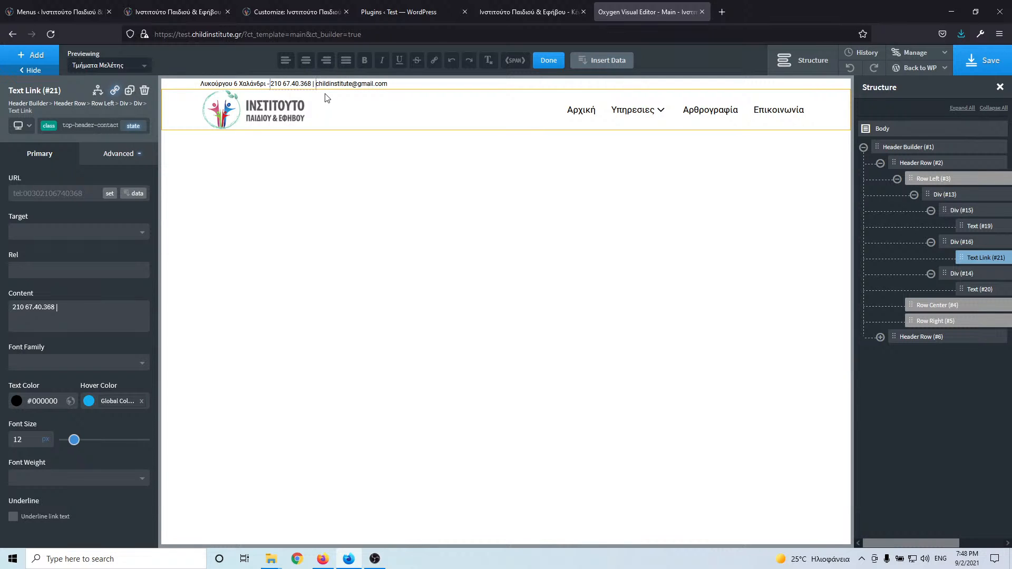
- Link the e-mail text to a mailto: URL for the address
double_click(331, 86)
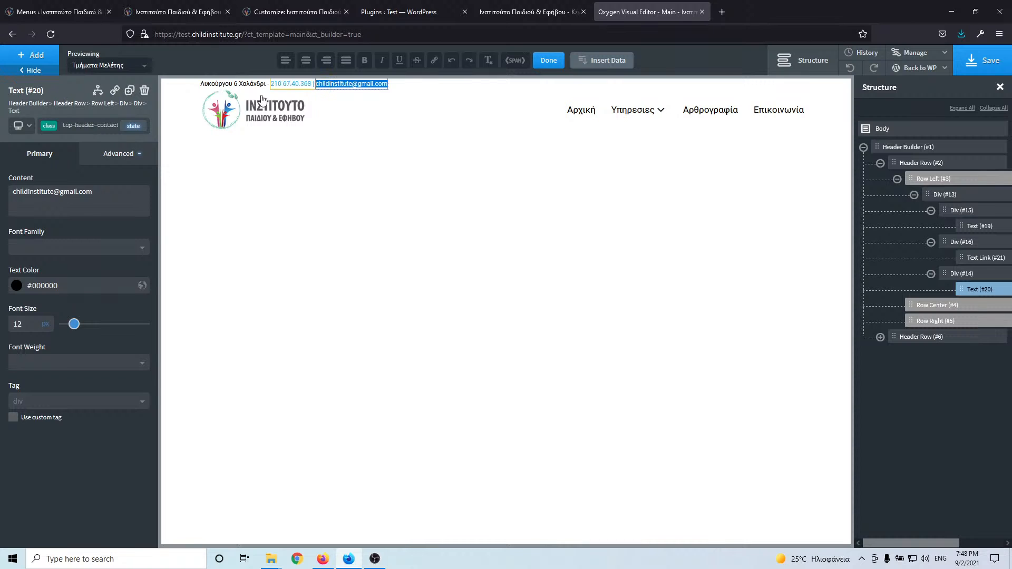
click(117, 90)
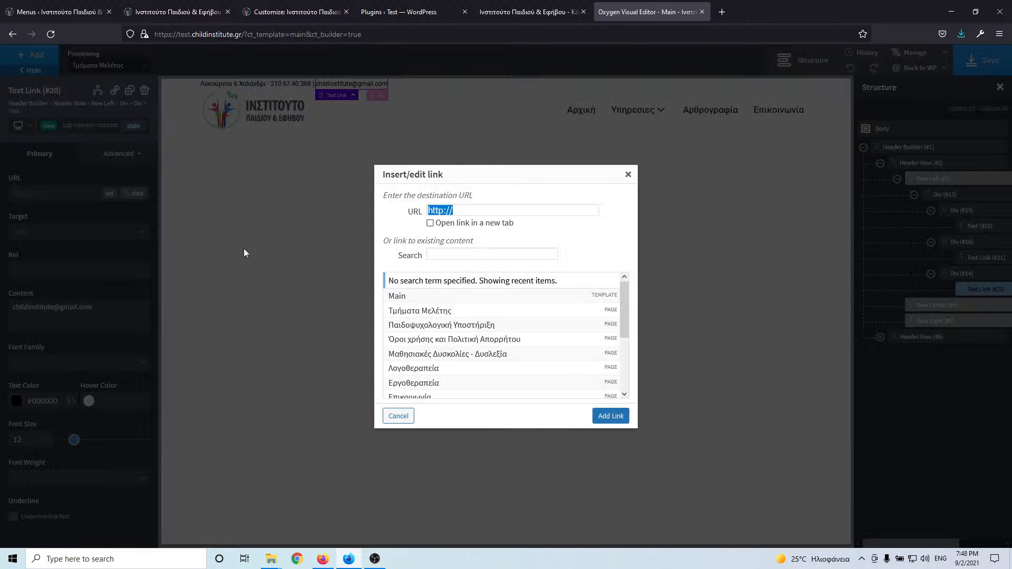
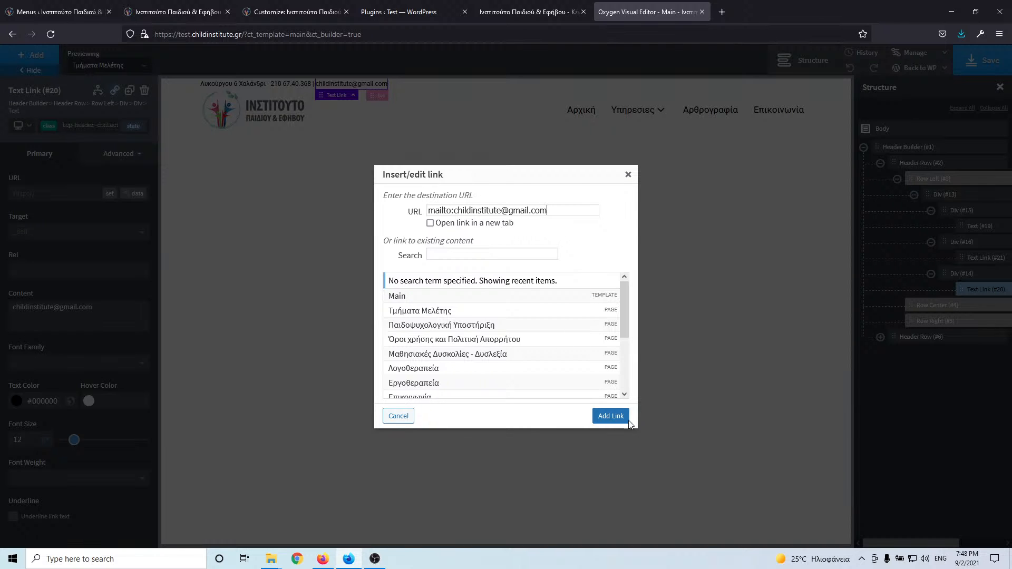
click(611, 417)
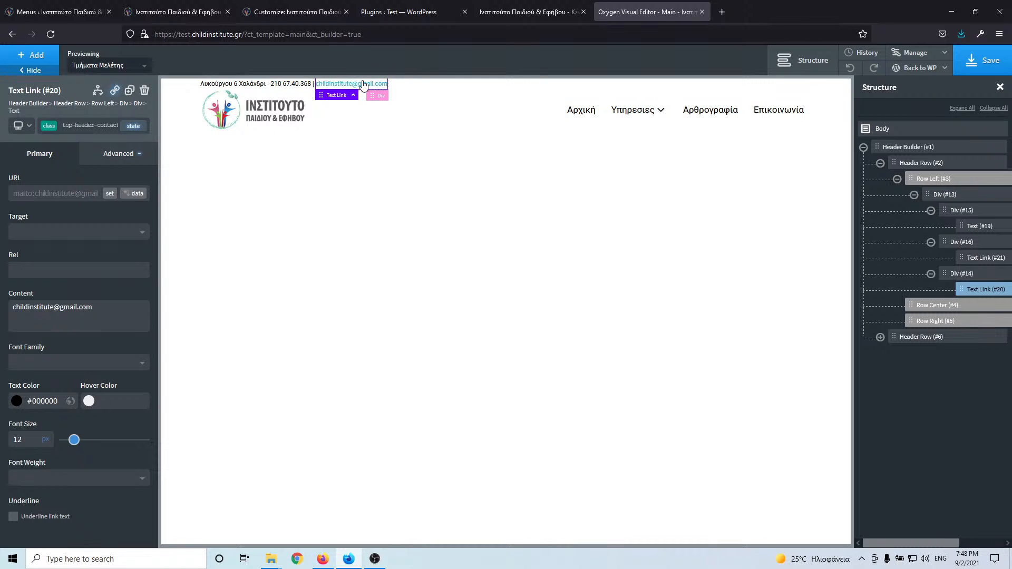
- Compare the header with the live homepage, then bring up the components list
click(51, 13)
click(129, 11)
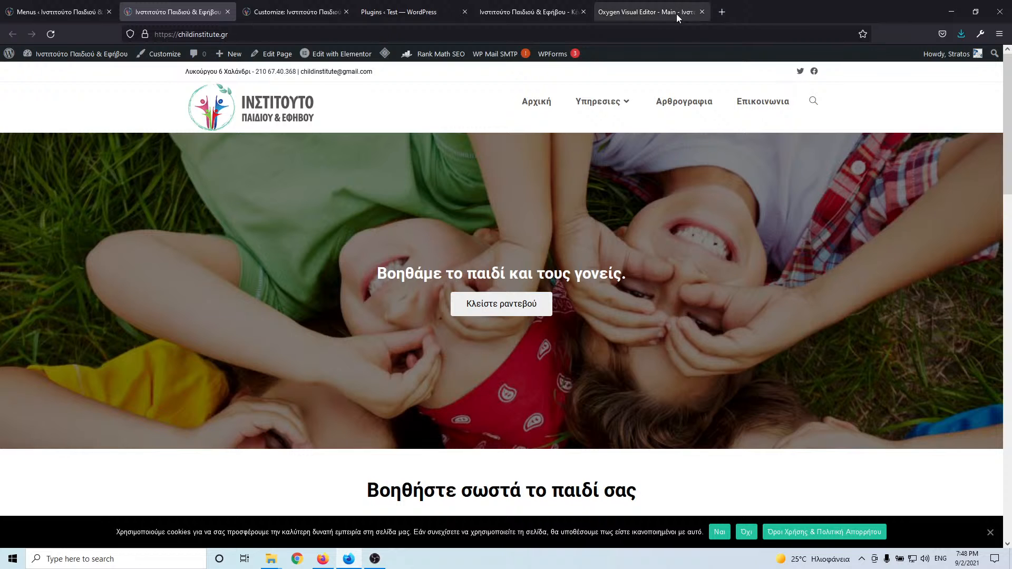
click(649, 11)
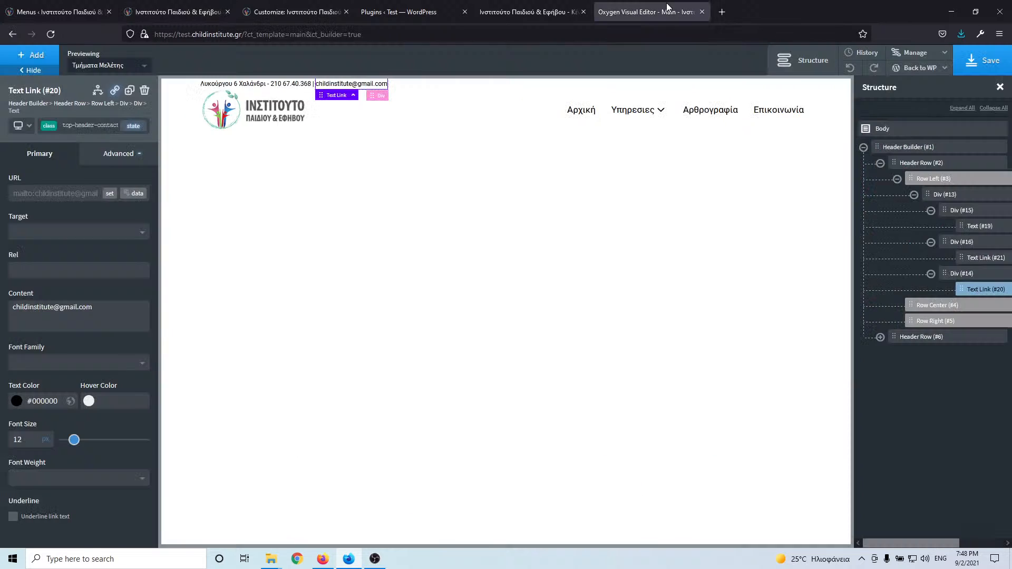
click(33, 55)
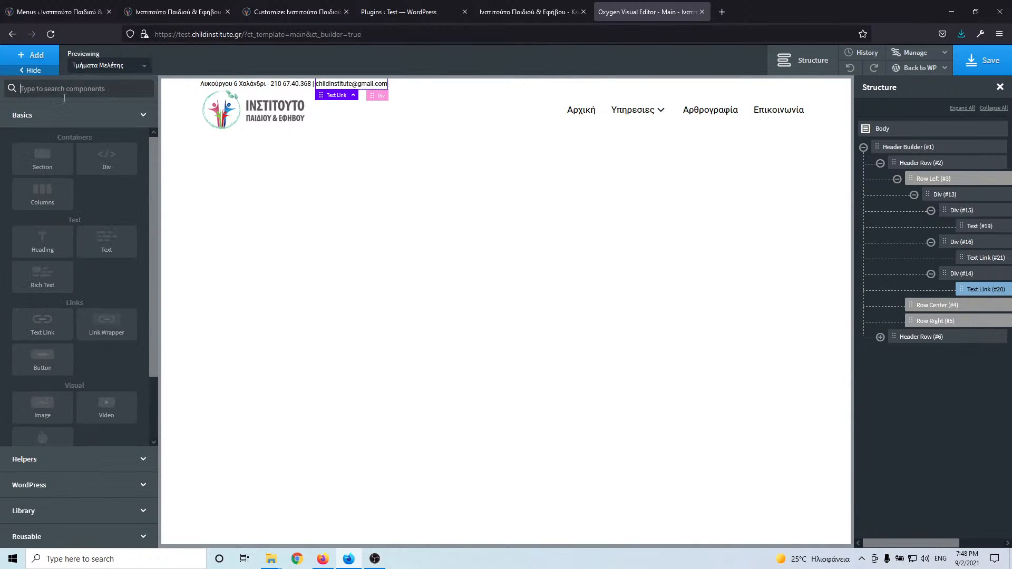
- Add a new Div (#32) and place it in Row Right (#5) beside the menu
click(103, 164)
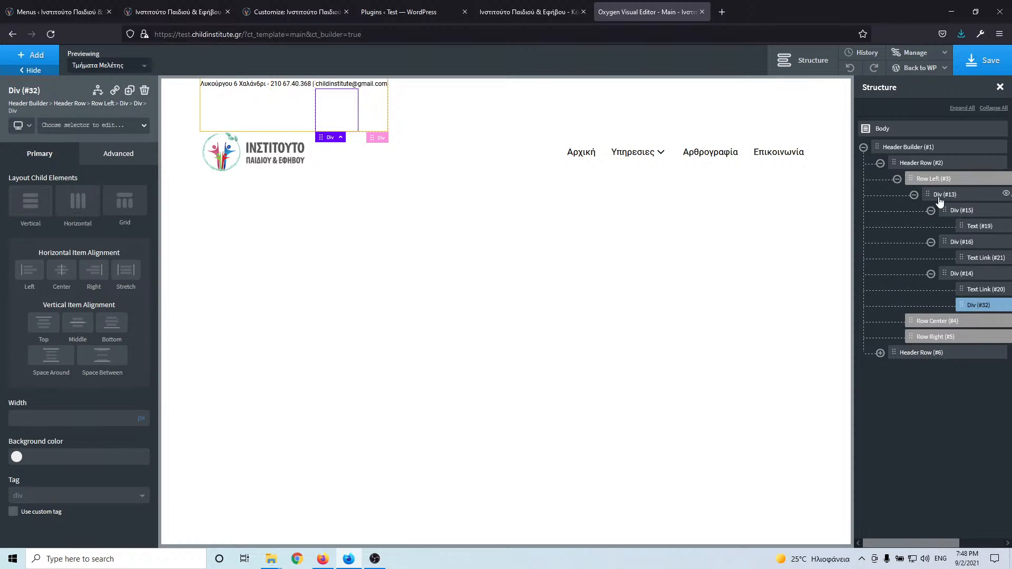
drag(961, 305, 933, 336)
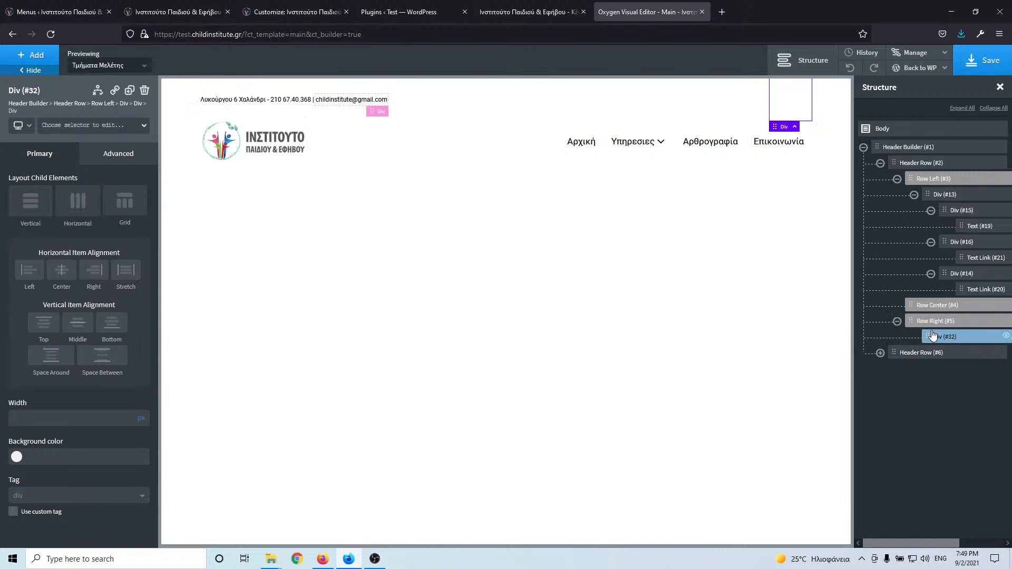
click(80, 130)
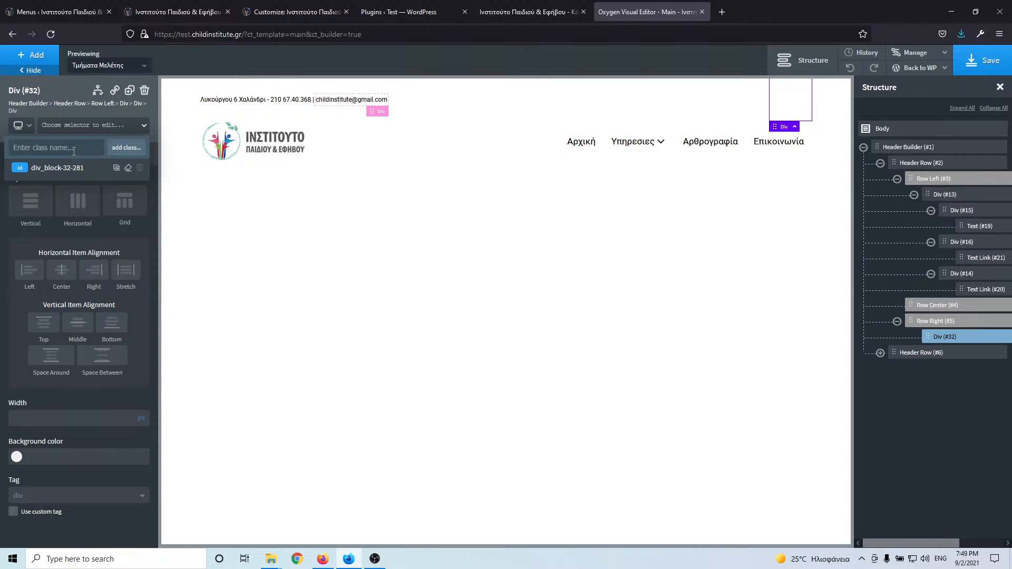
click(31, 55)
- Add an Icon element to the right div with class top-header-social-icons
click(79, 89)
text(ico)
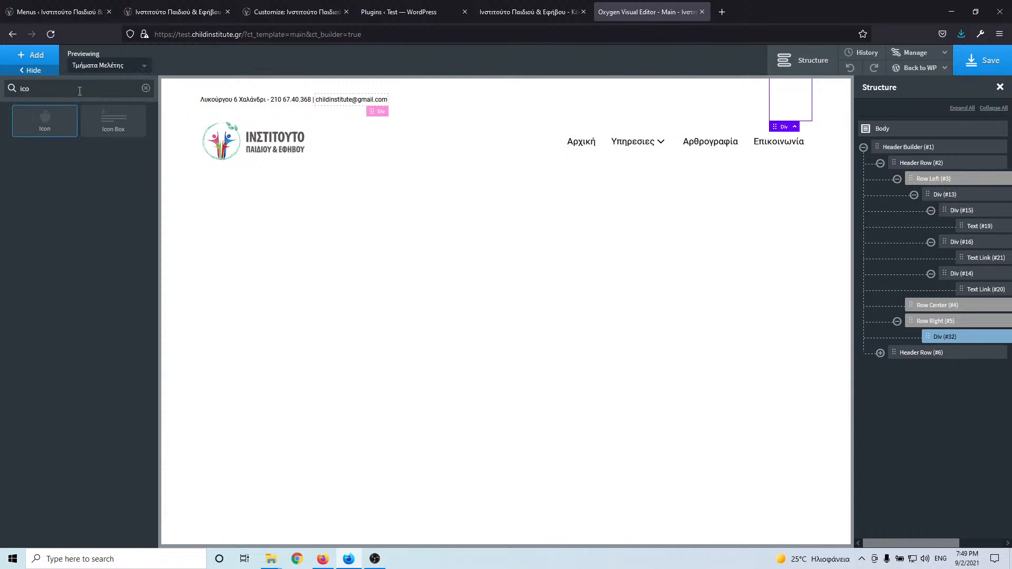
click(62, 125)
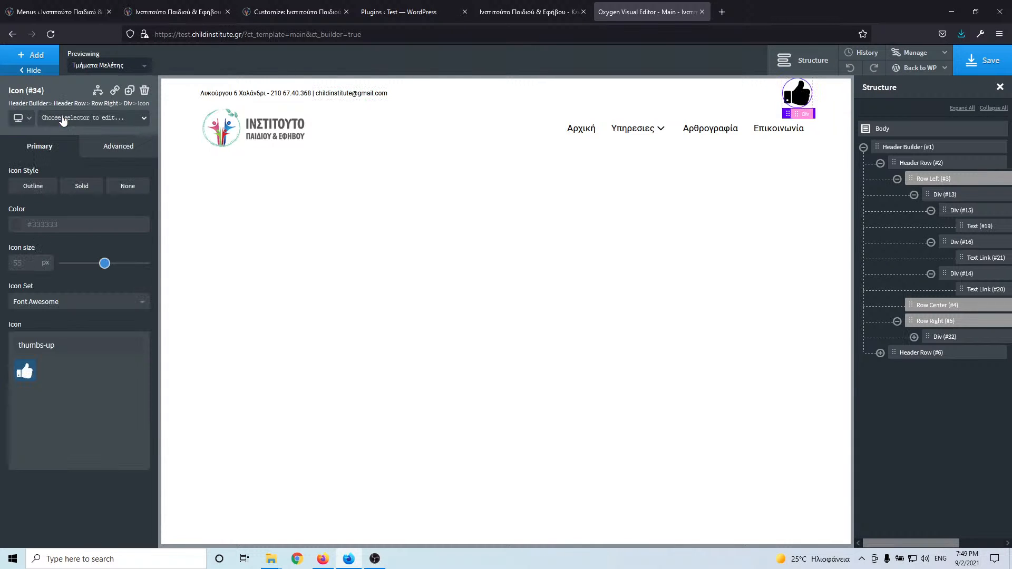
click(69, 119)
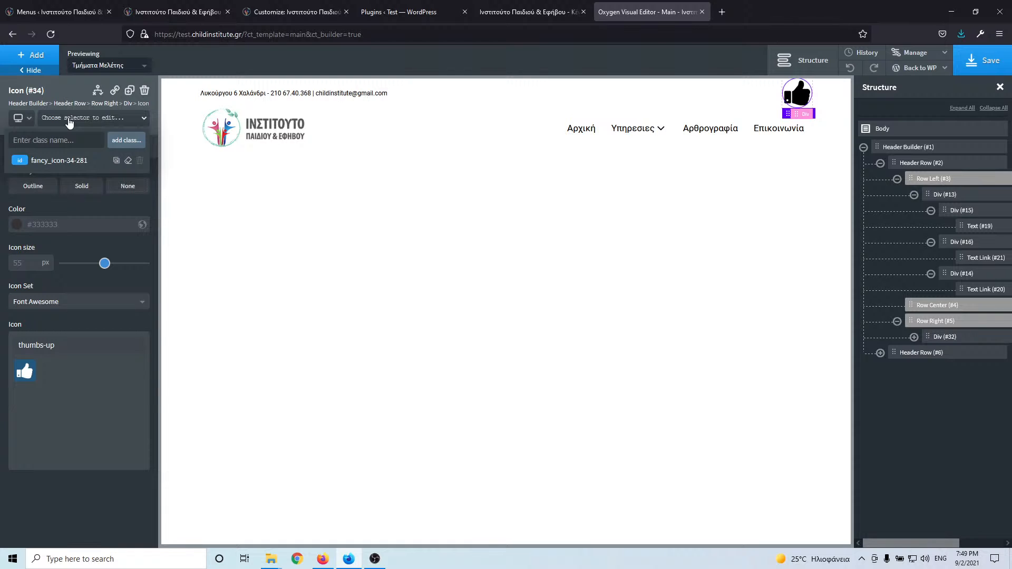
text(top)
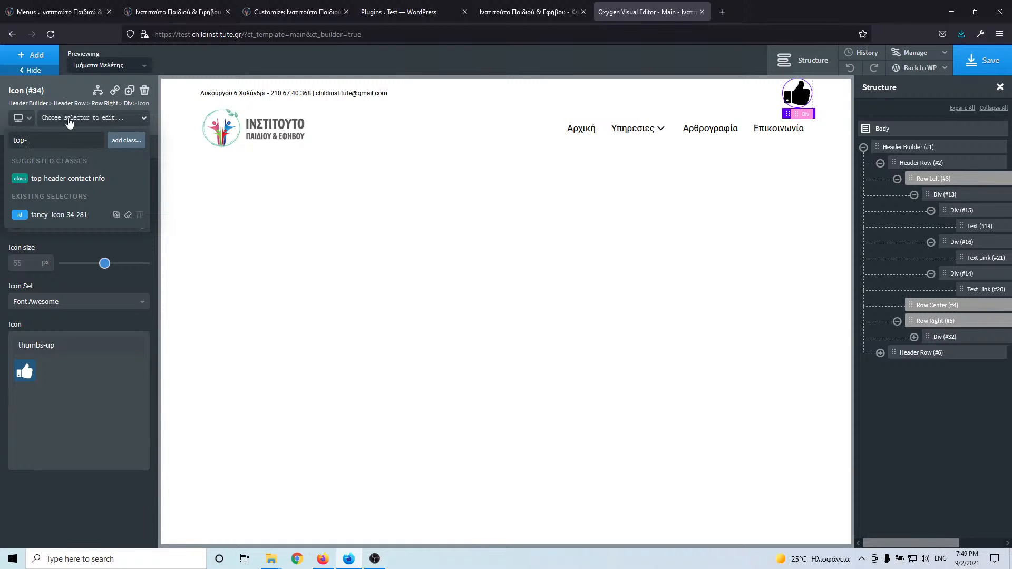
text(-header-social-icons)
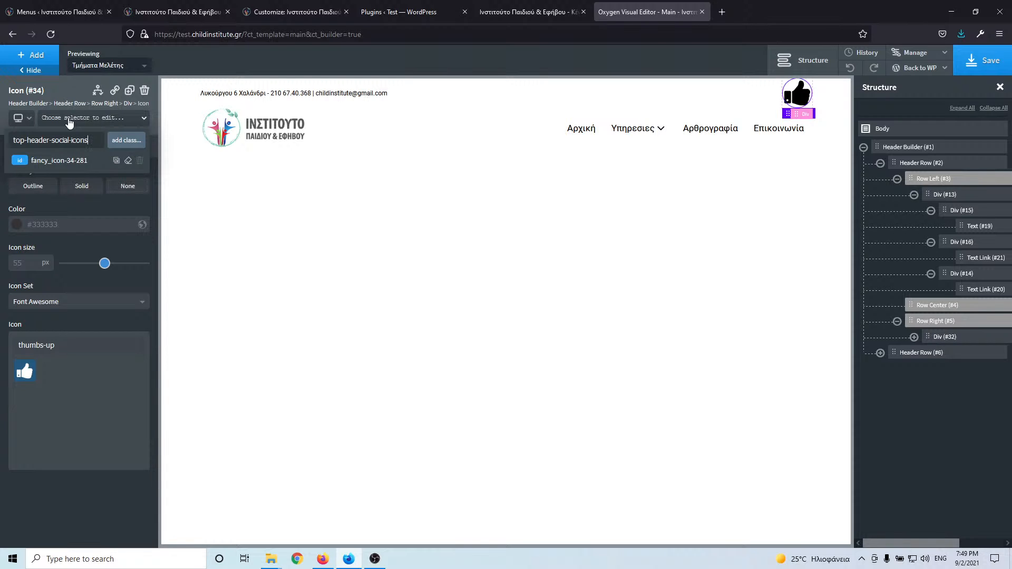
click(127, 140)
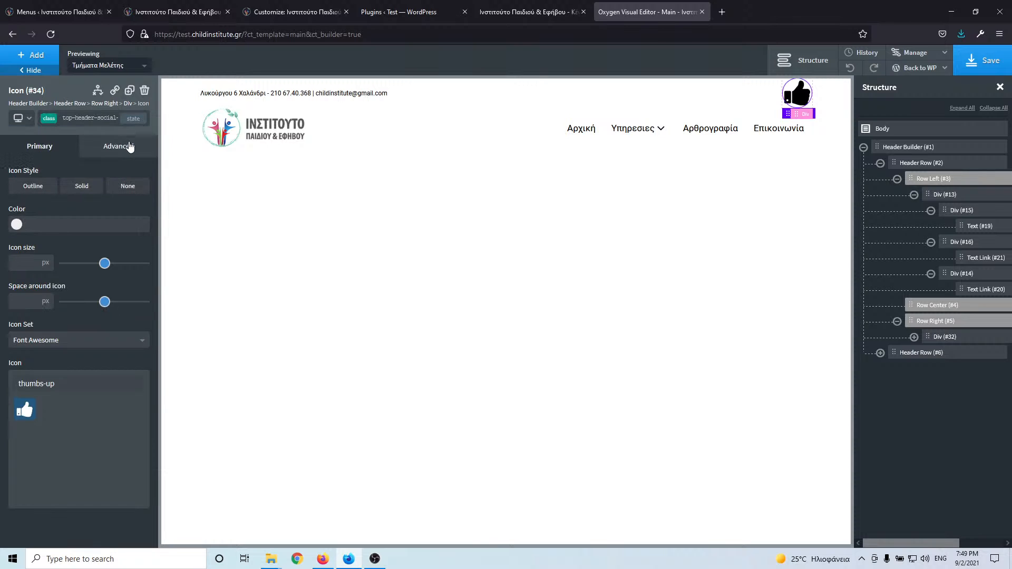
- Set the icon colour to black (#000000) and search the icon list for 'twi'
click(17, 224)
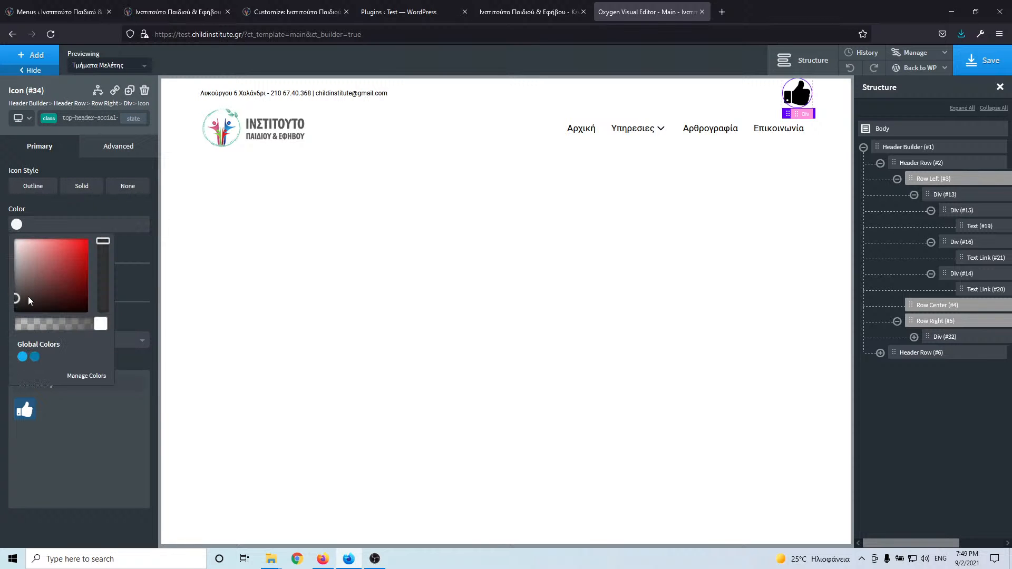
click(26, 303)
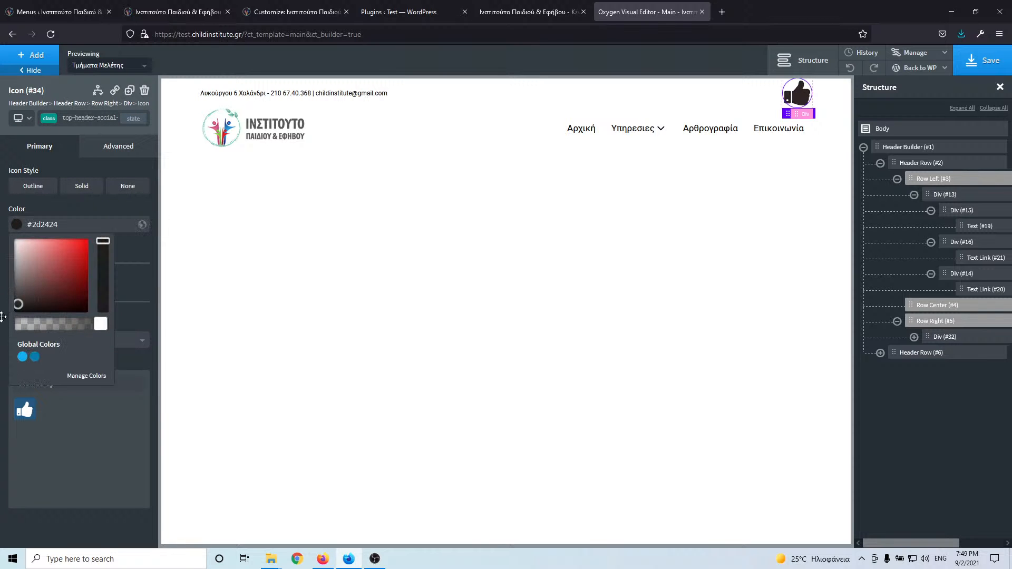
click(78, 13)
click(161, 11)
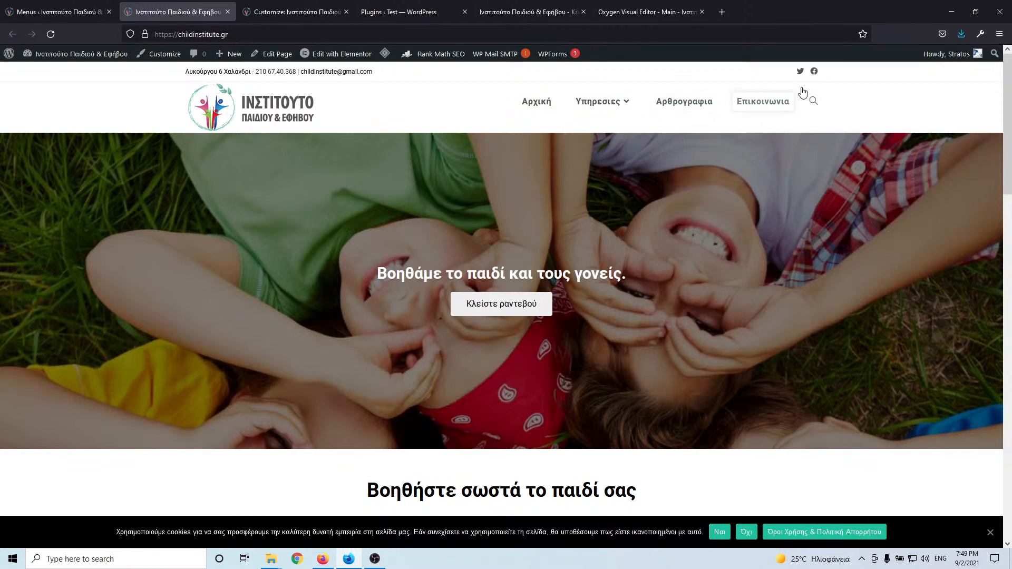
click(698, 15)
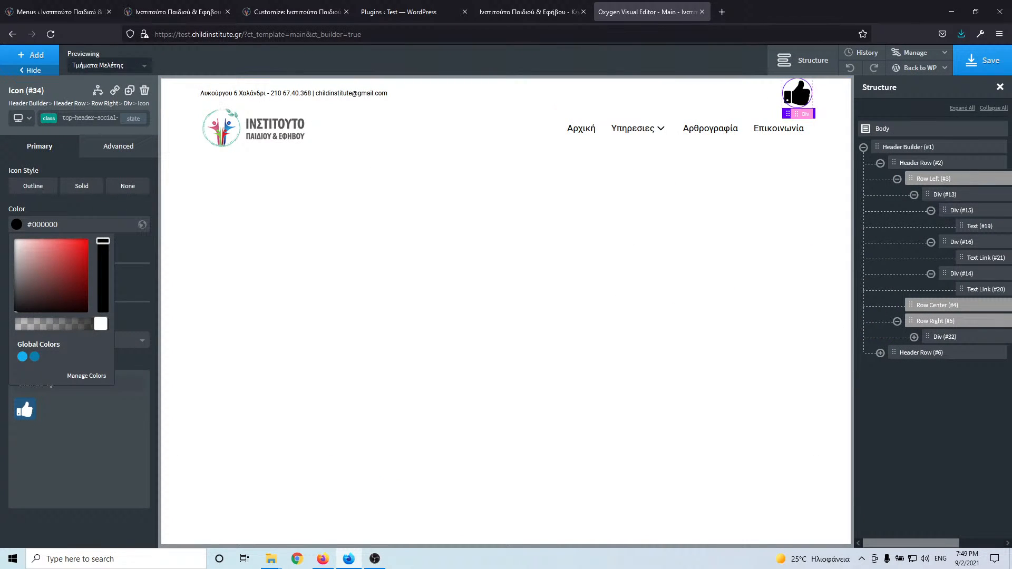
click(111, 206)
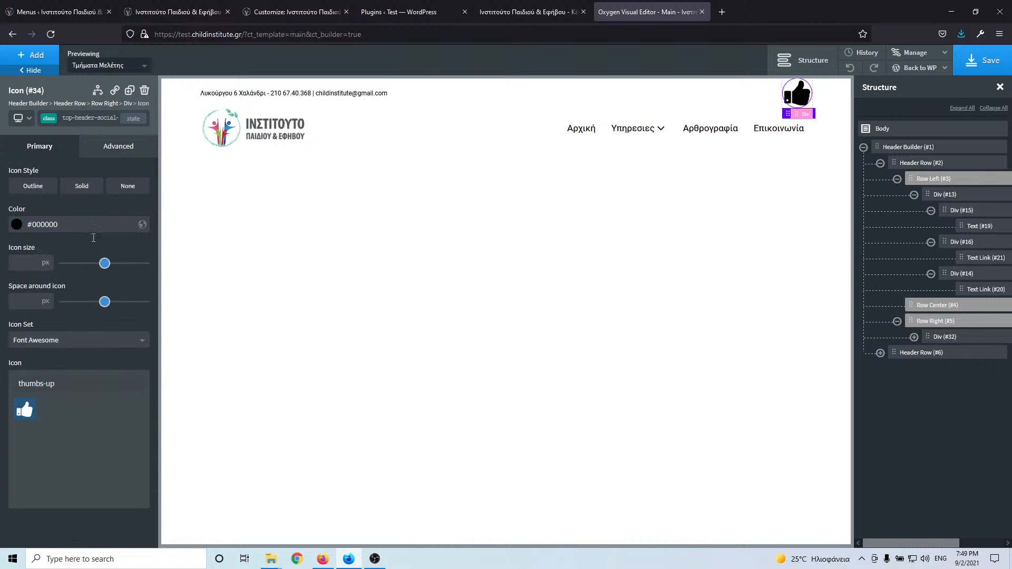
triple_click(57, 389)
text(twi)
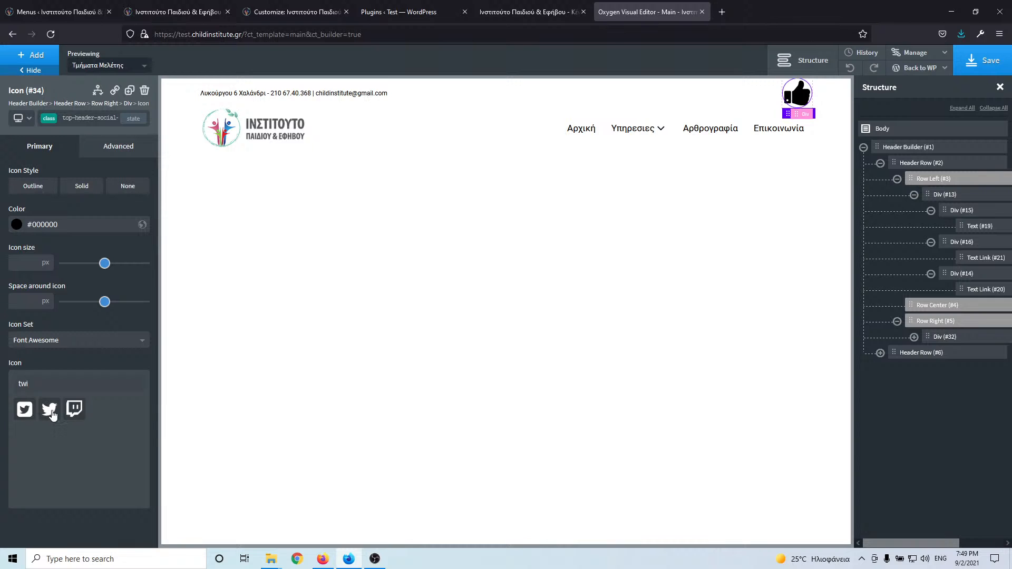
- Choose the Twitter bird icon and compare with the live homepage
click(51, 416)
click(33, 3)
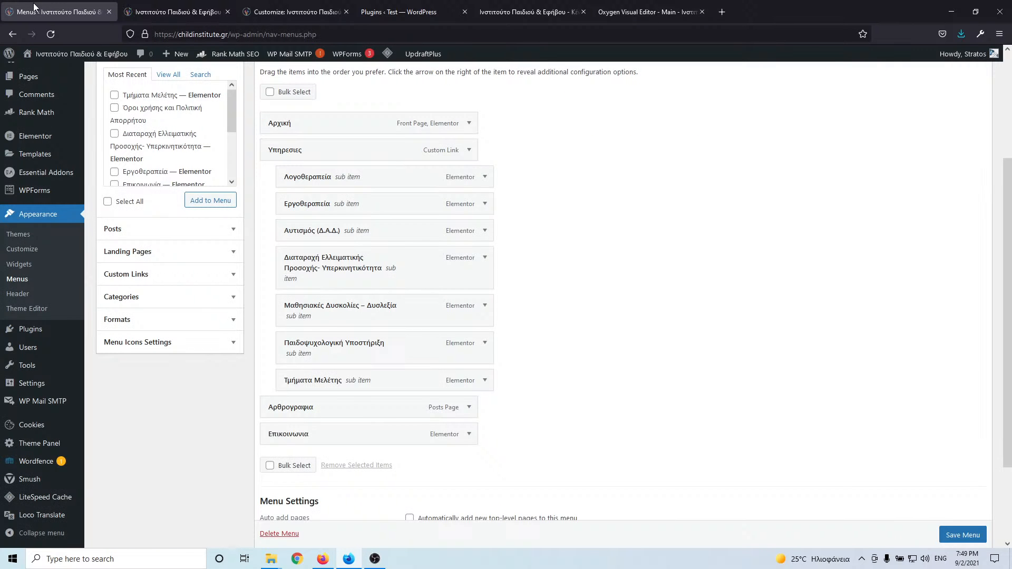
click(124, 7)
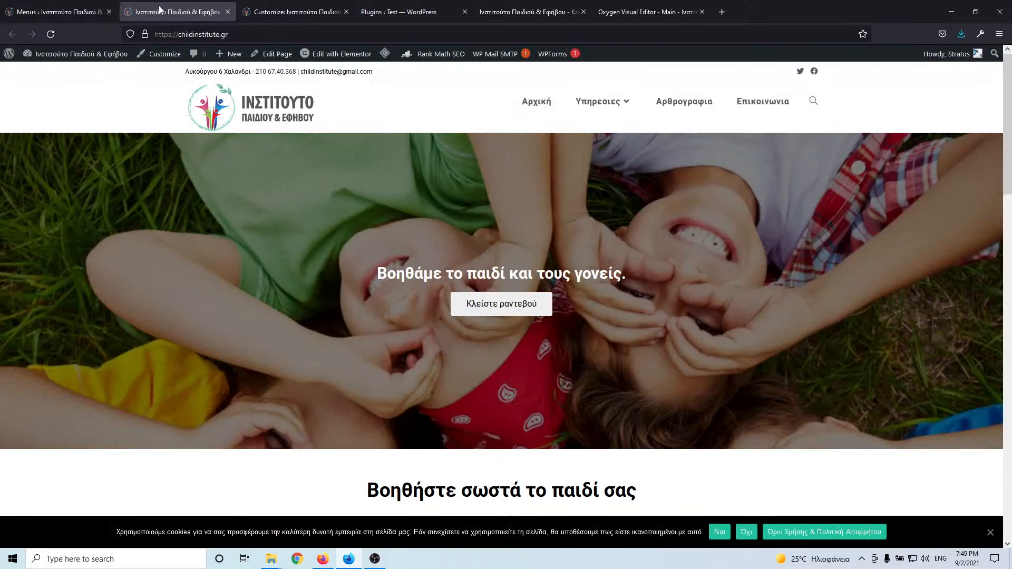
click(678, 9)
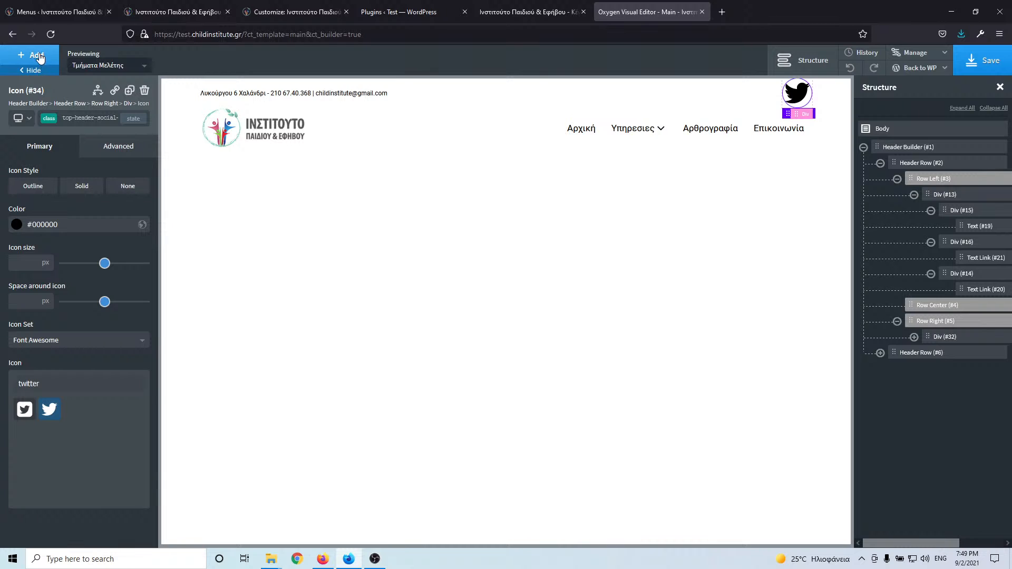
- Duplicate the Twitter icon and change the copy to facebook-square
click(130, 90)
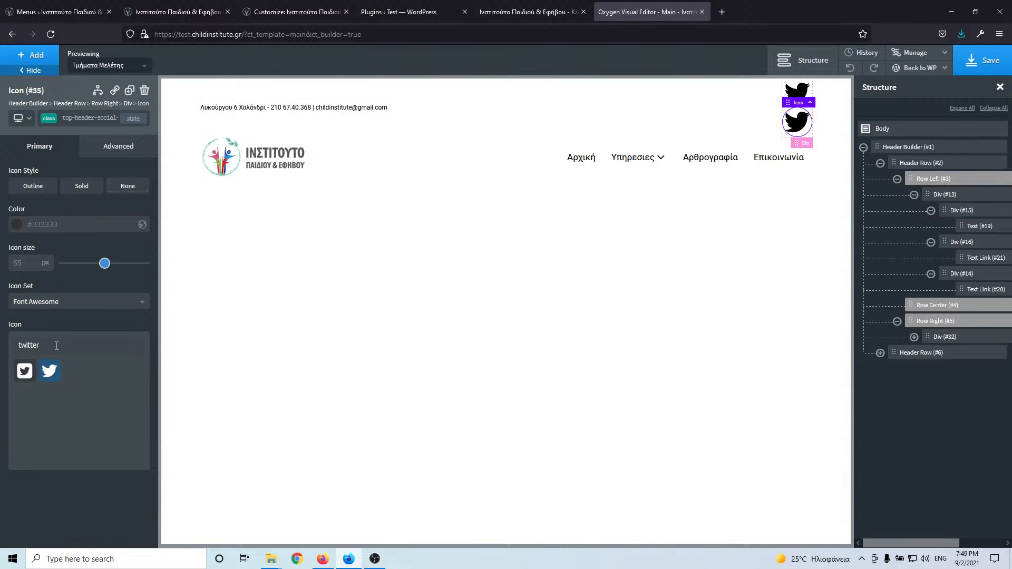
key(ctrl+a)
text(f)
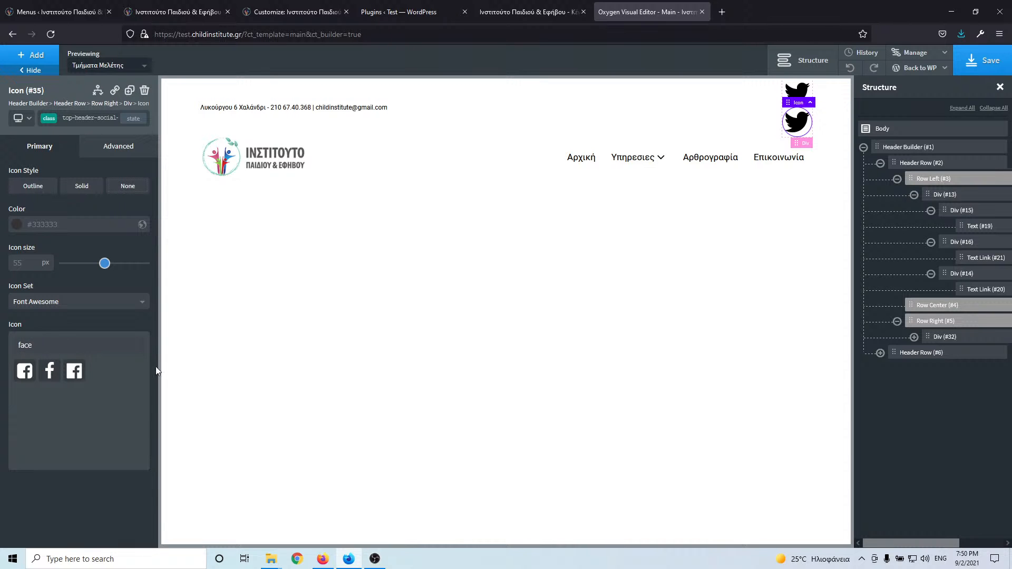
click(83, 3)
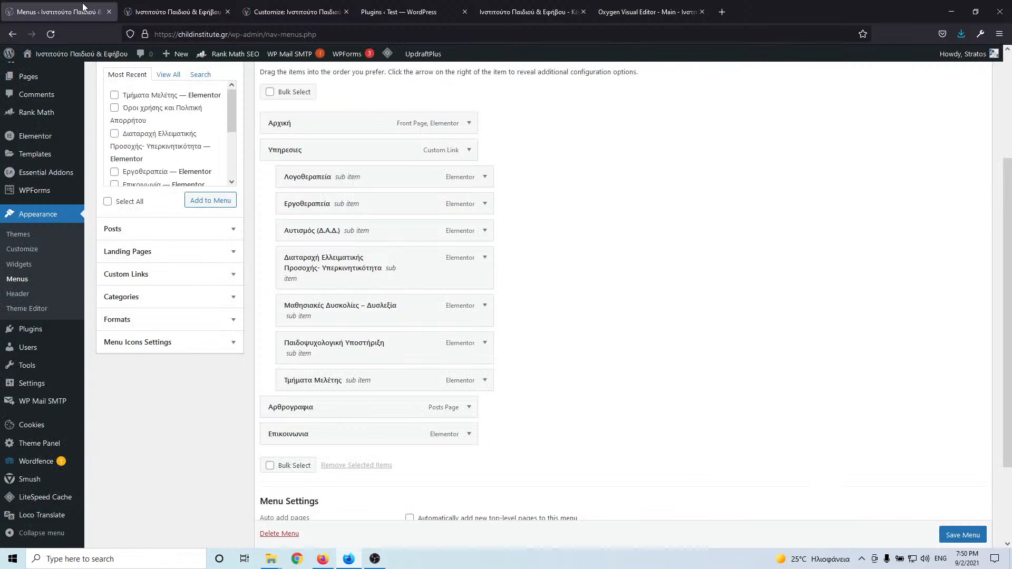
click(191, 4)
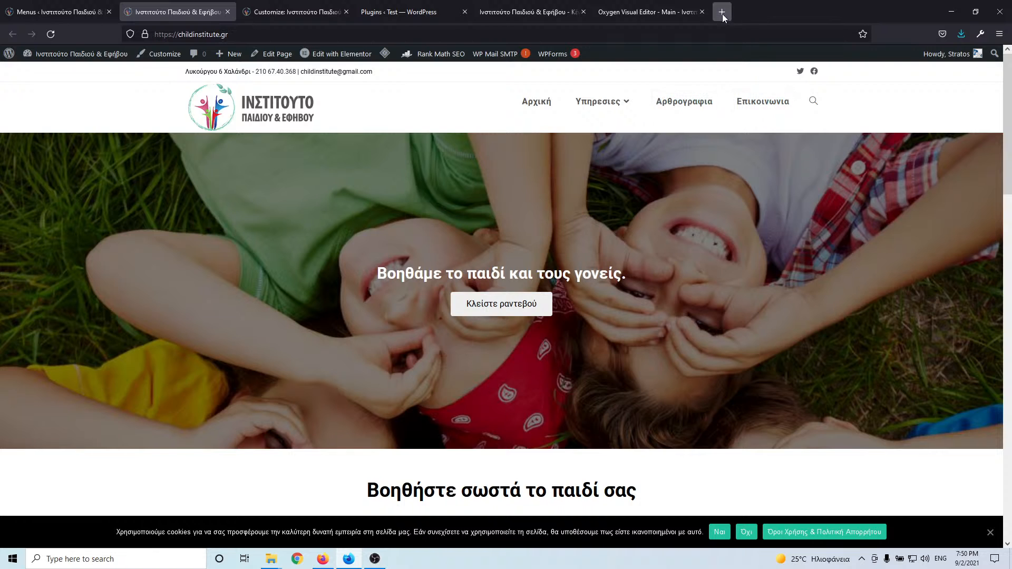
click(673, 11)
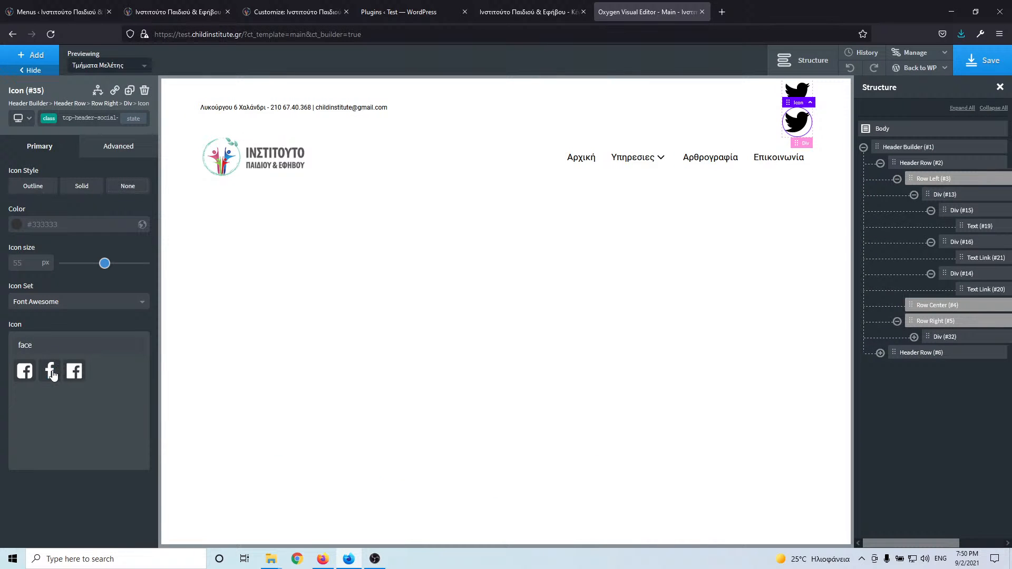
click(24, 371)
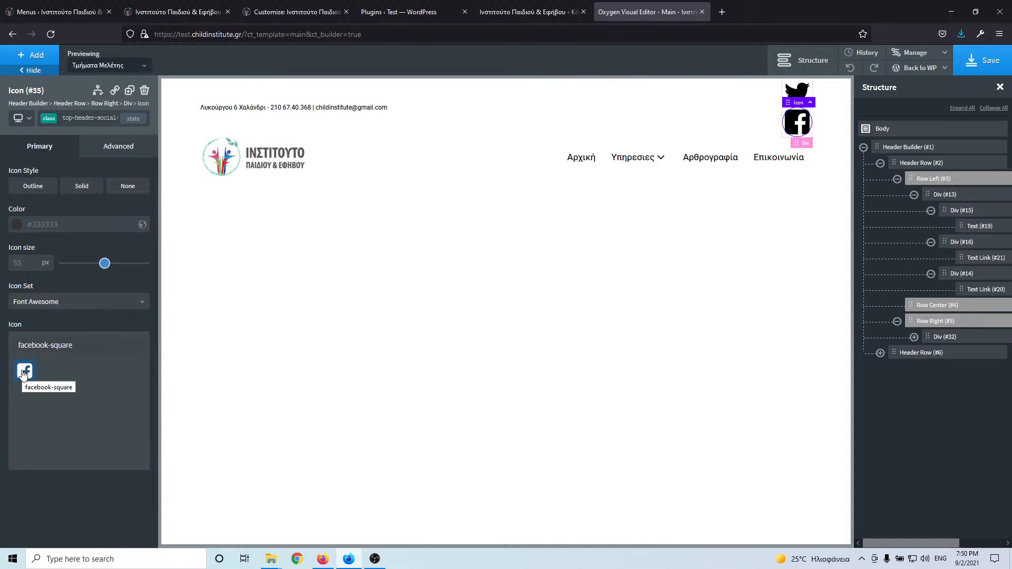
click(89, 7)
click(166, 13)
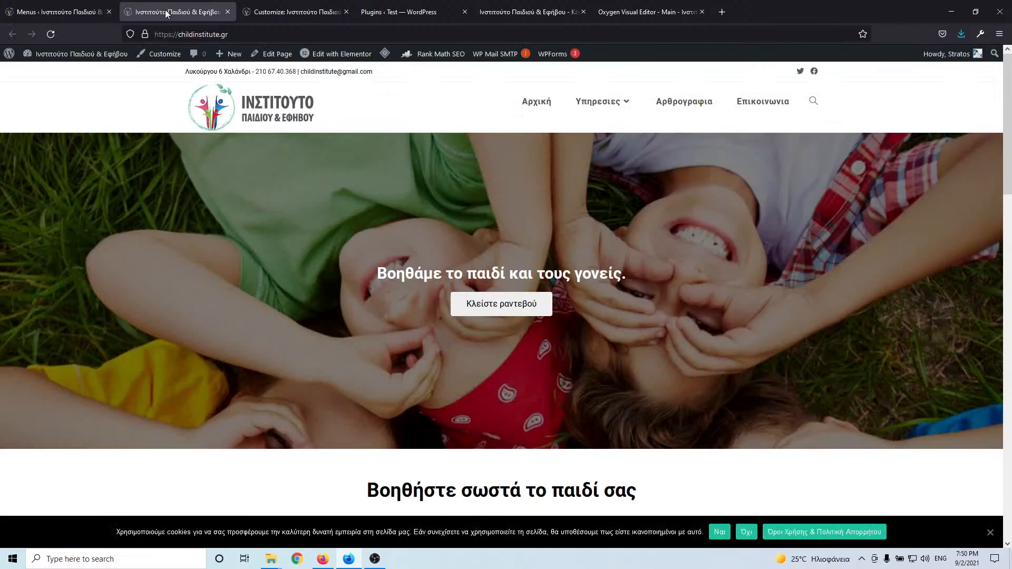
click(634, 12)
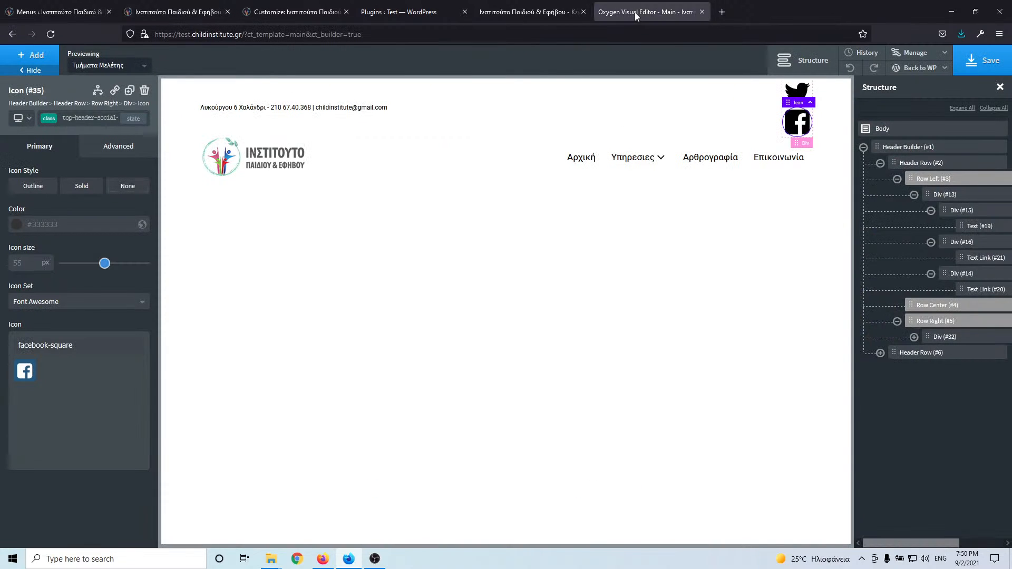
- Set the social icon's border radius to 50
click(104, 156)
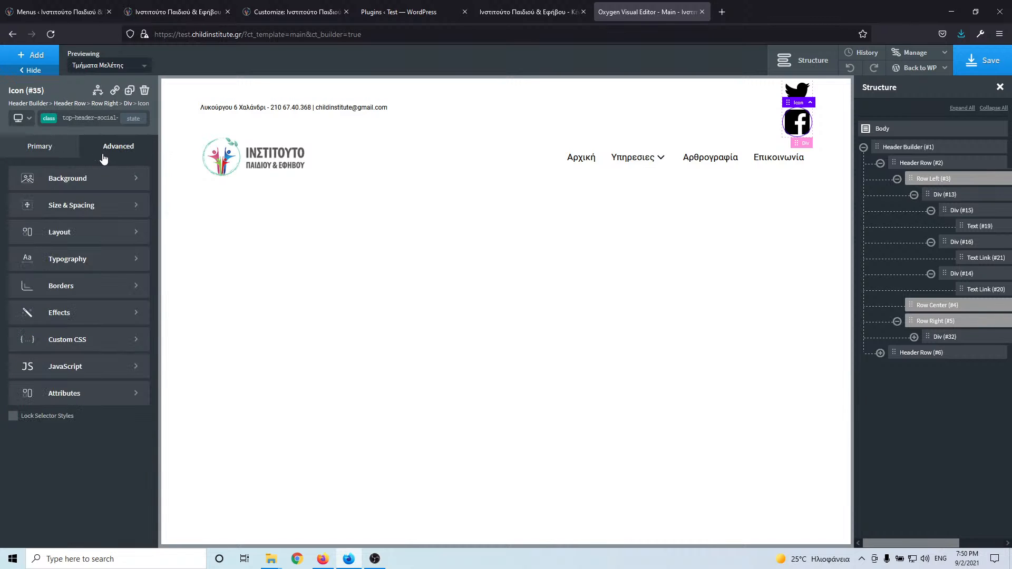
click(83, 294)
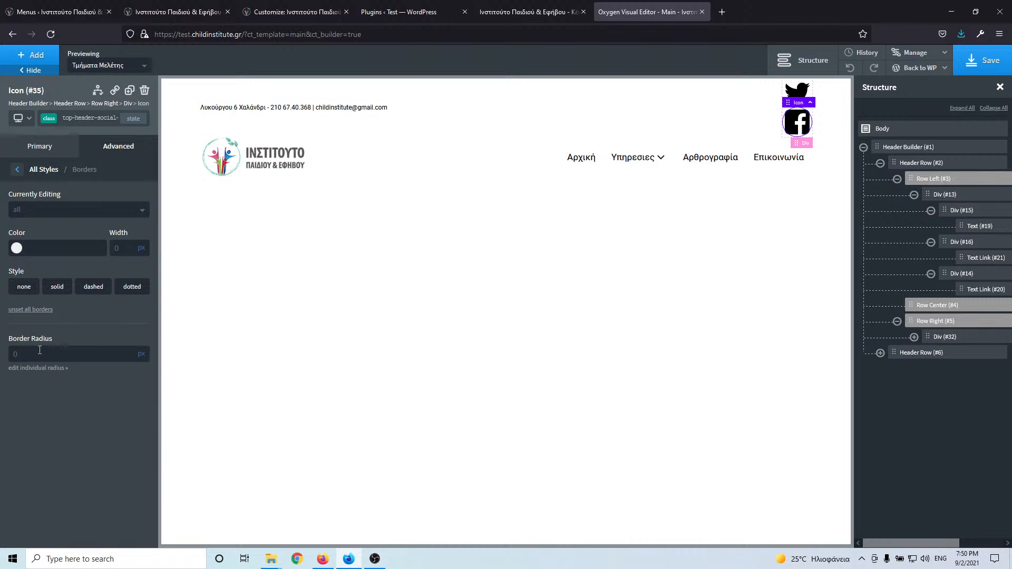
click(38, 350)
text(20)
key(ctrl+a)
text(50)
- Set the icon size to 20 px, save, and check the header on the reloaded test site
click(17, 169)
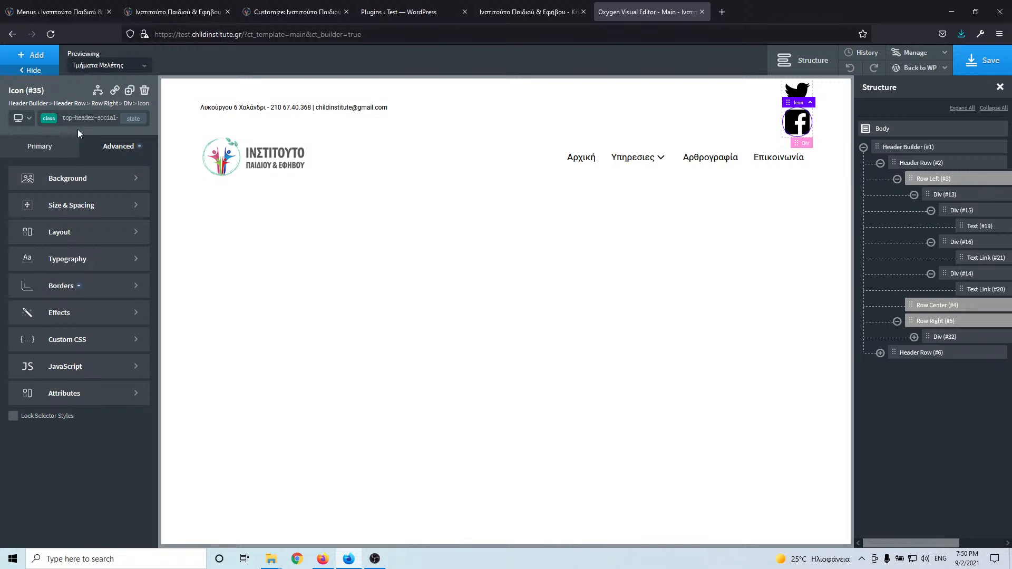
click(46, 153)
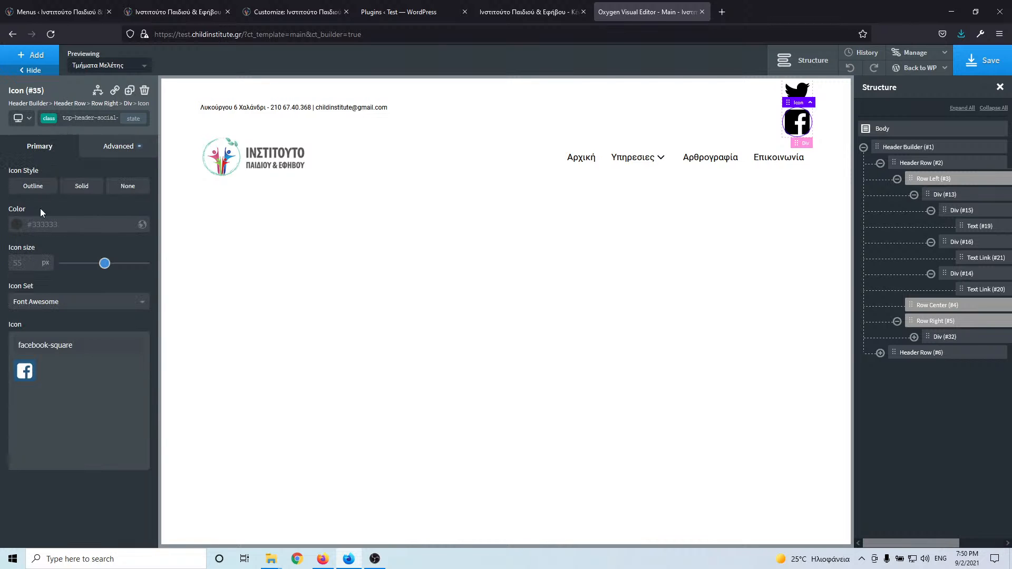
click(34, 265)
text(20)
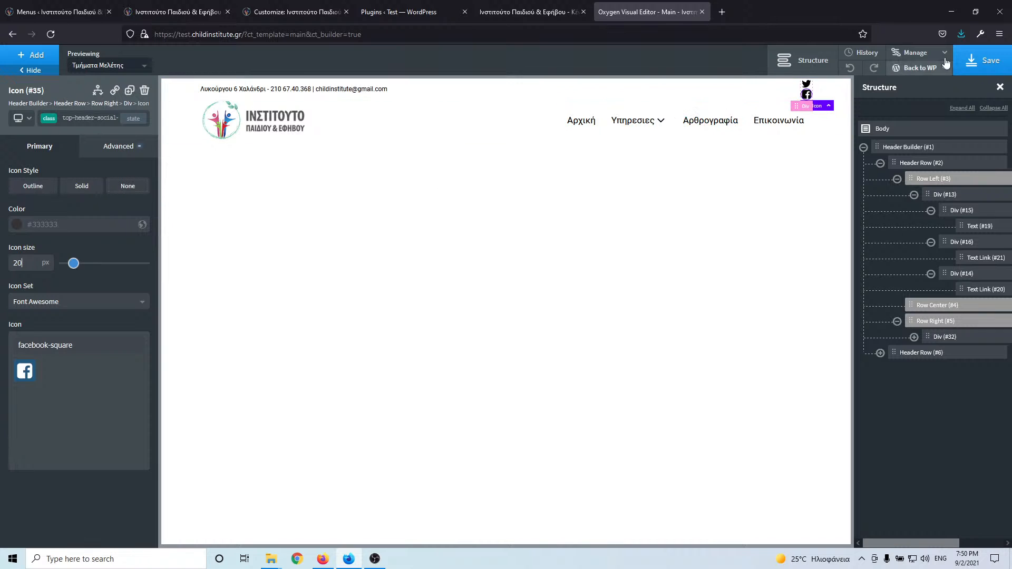
click(978, 59)
click(517, 12)
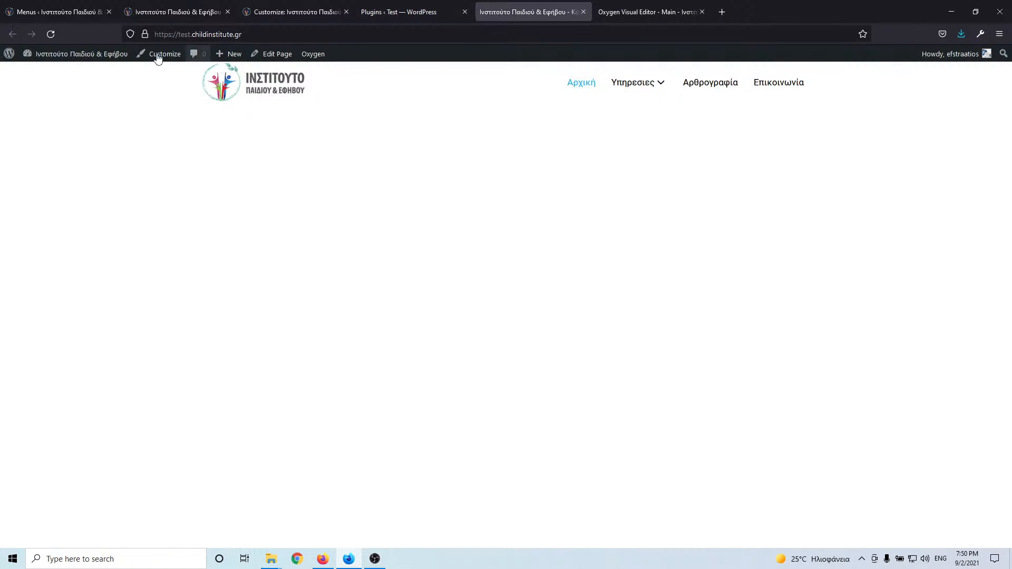
click(55, 34)
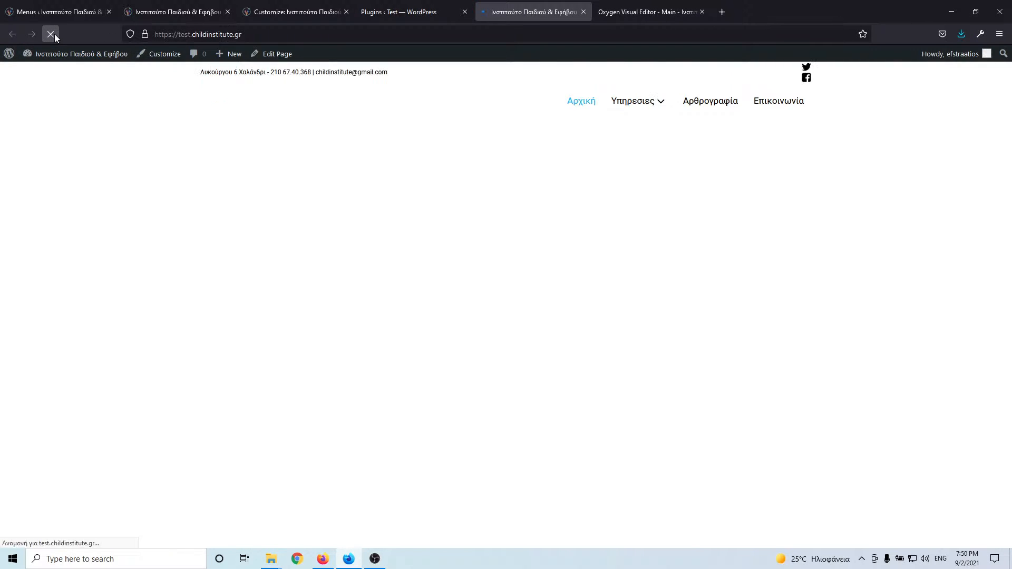
click(660, 14)
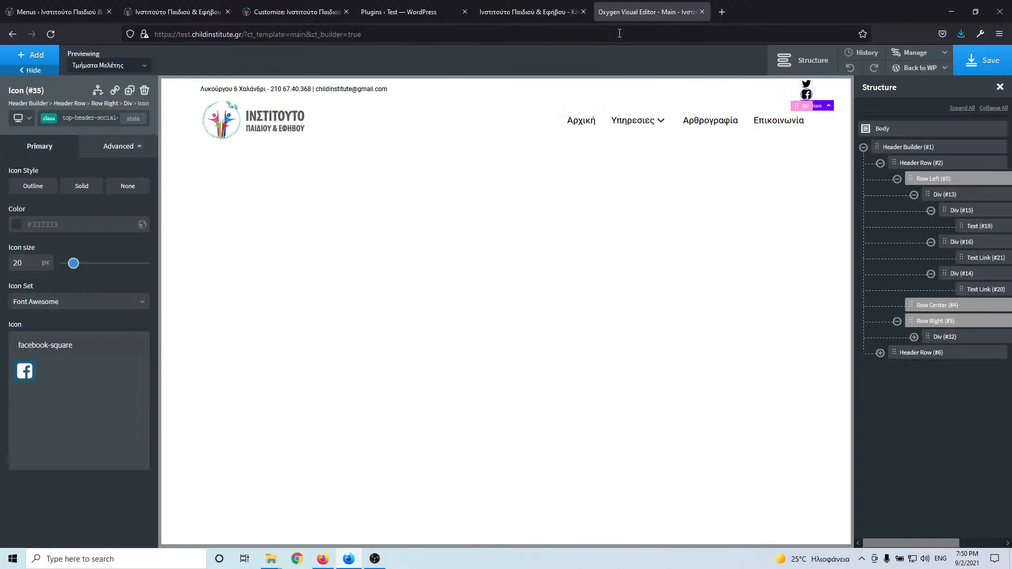
- Clear the icon's 50 border radius value
click(115, 149)
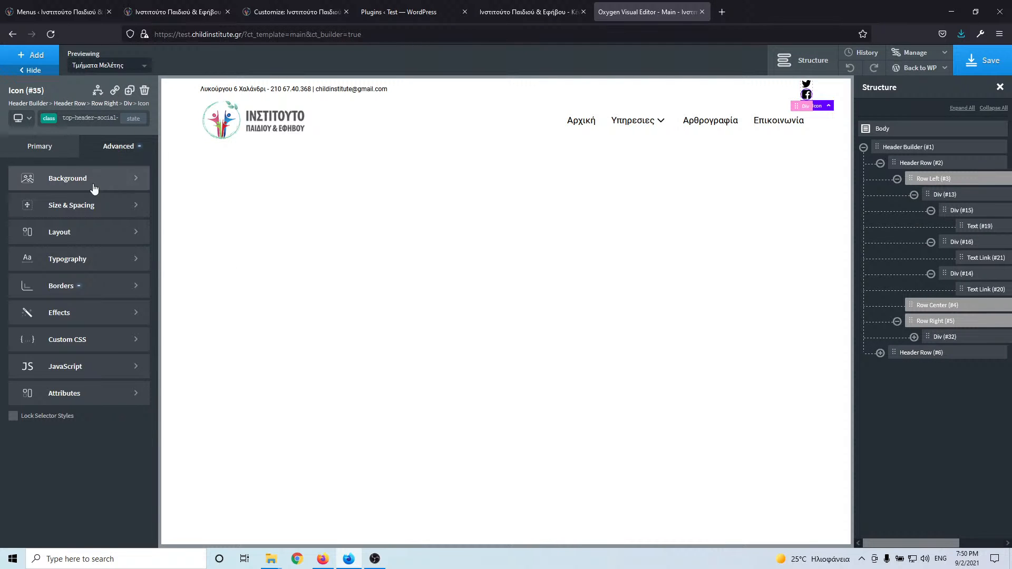
click(79, 285)
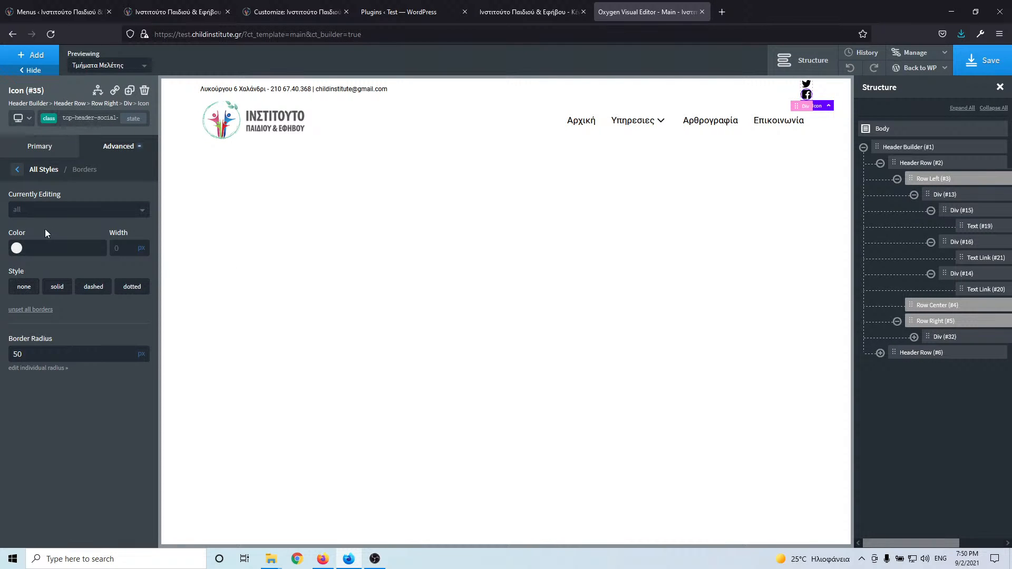
double_click(38, 355)
key(BackSpace)
click(17, 169)
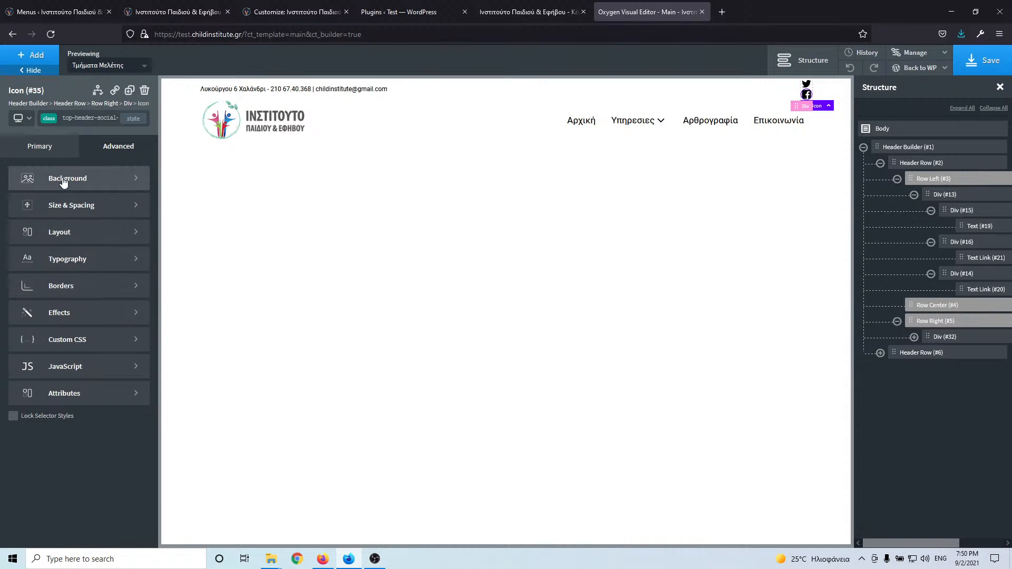
click(53, 150)
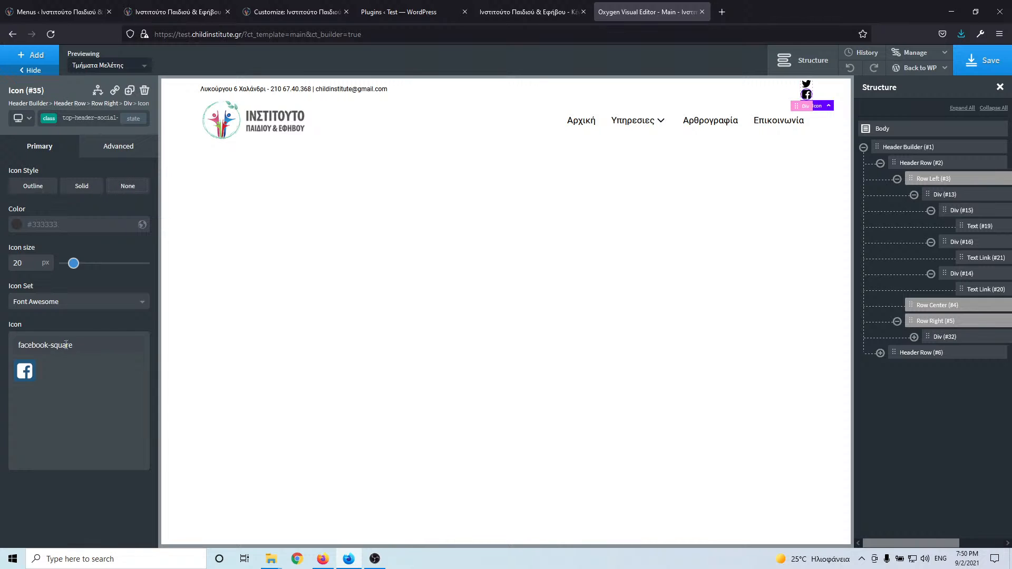
- Re-pick the Font Awesome facebook-square icon and set Div #32's layout to Horizontal
drag(90, 345, 23, 346)
text(face)
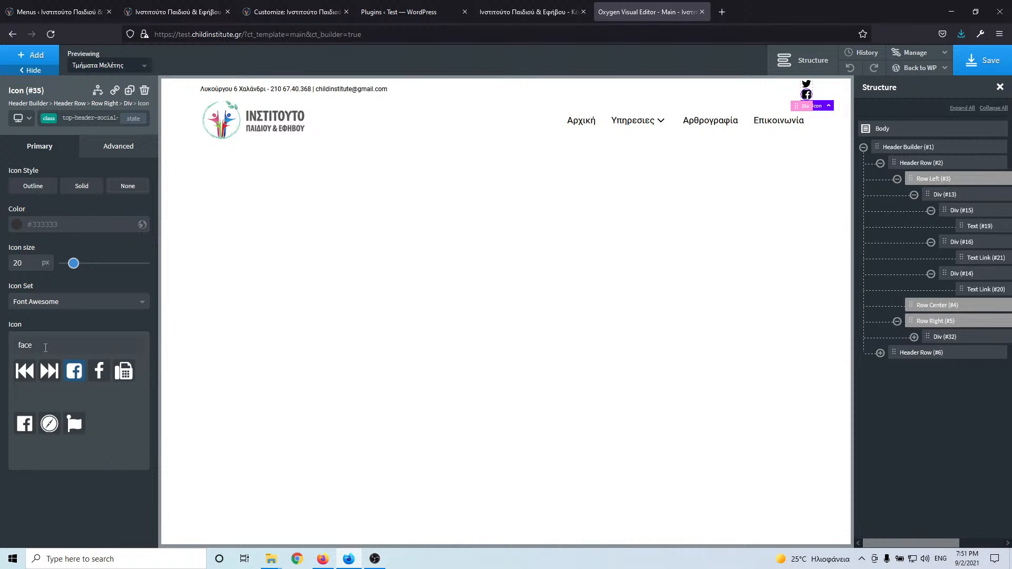
click(83, 305)
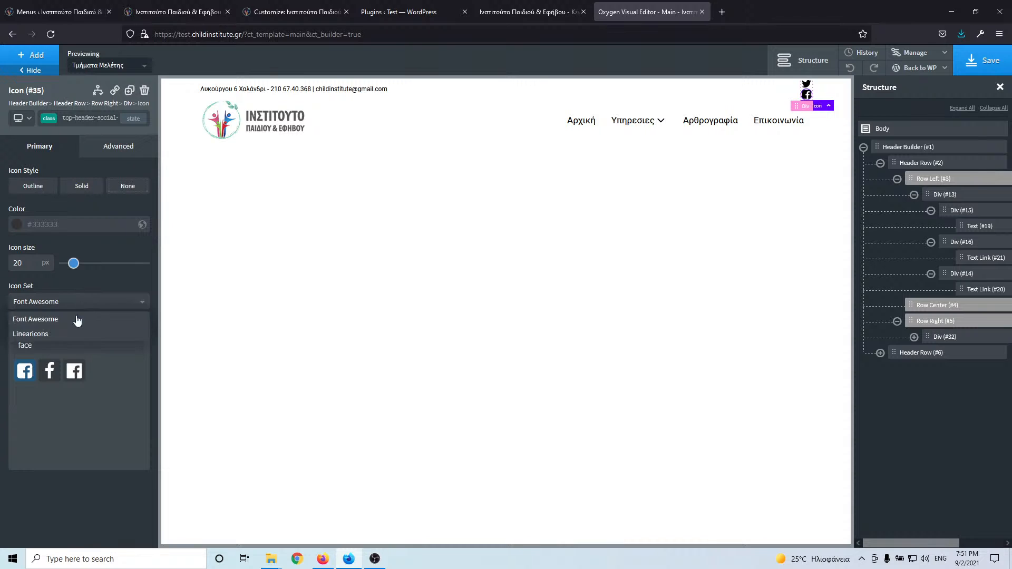
click(68, 334)
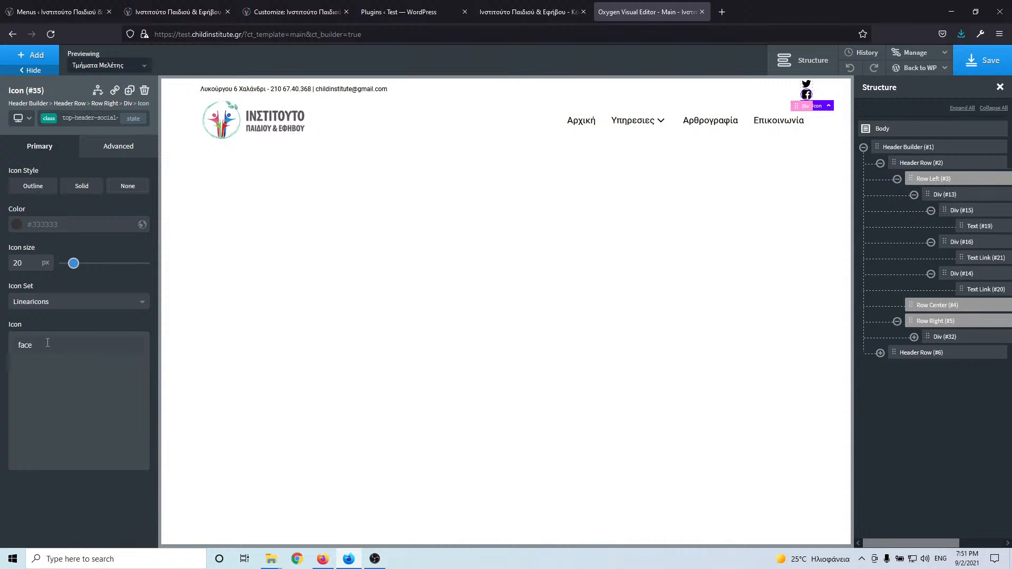
click(63, 302)
click(62, 320)
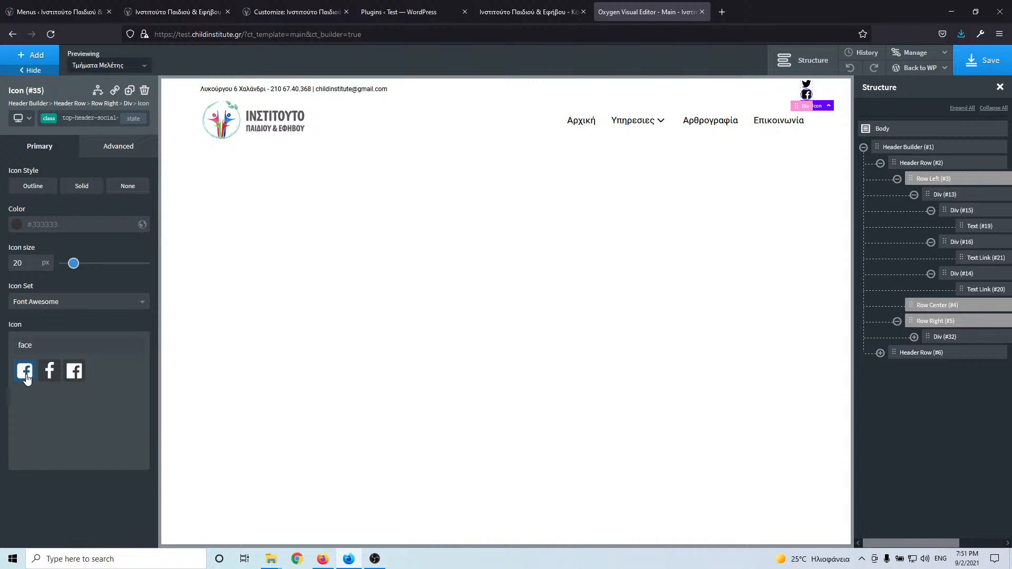
click(24, 372)
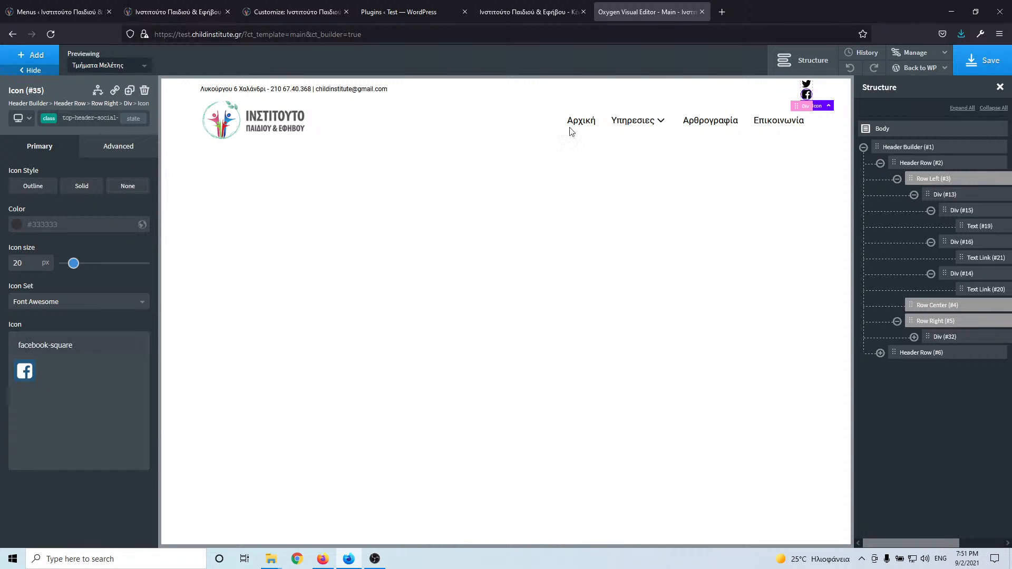
click(945, 337)
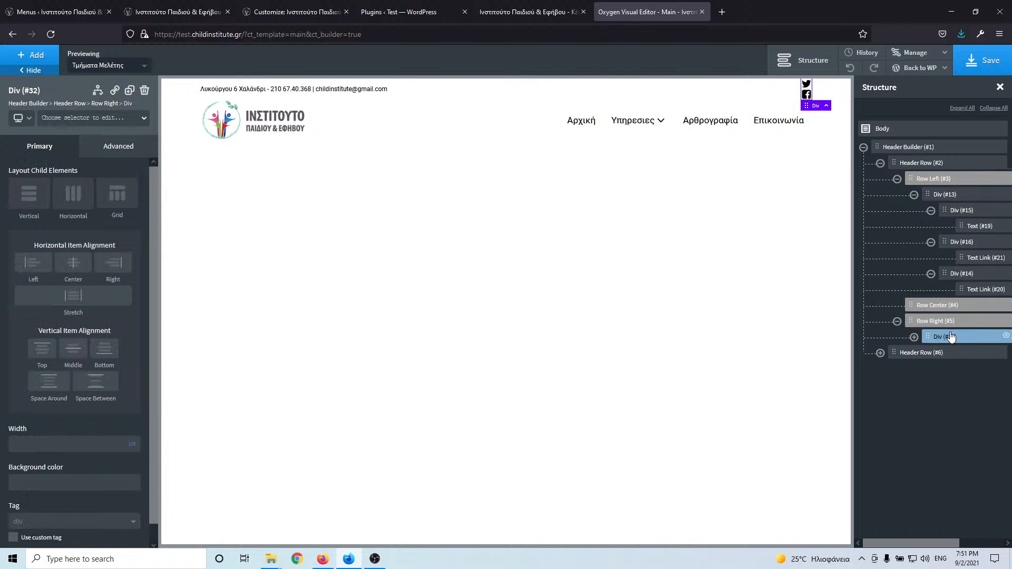
click(72, 201)
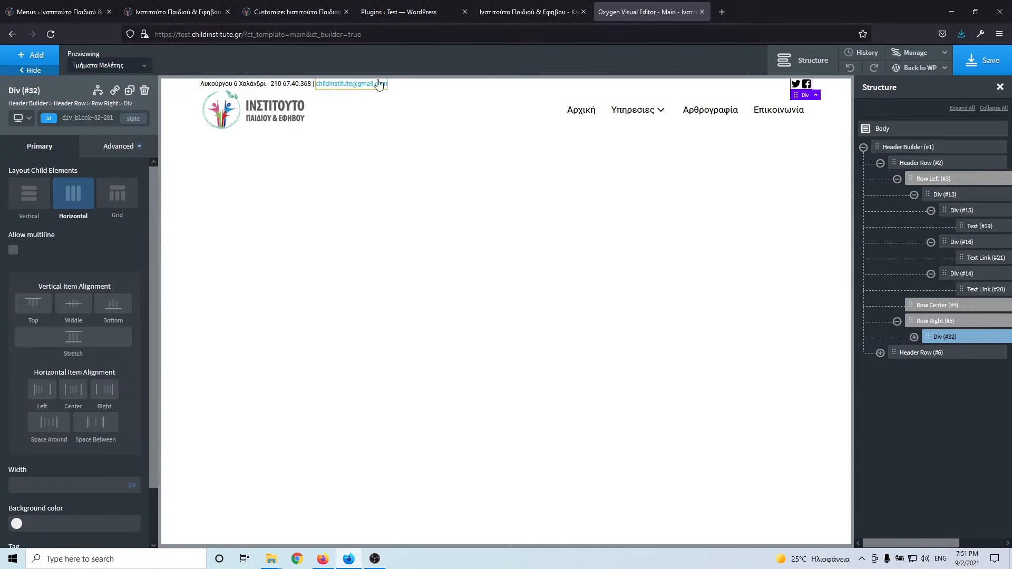
- Give the top header row a 1 px solid, semi-transparent black bottom border
click(417, 87)
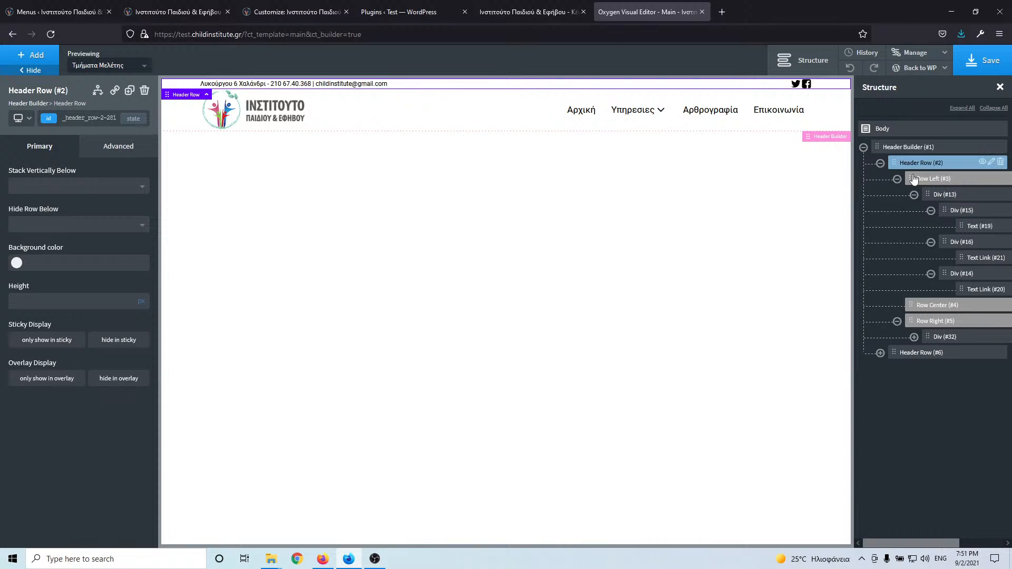
click(109, 149)
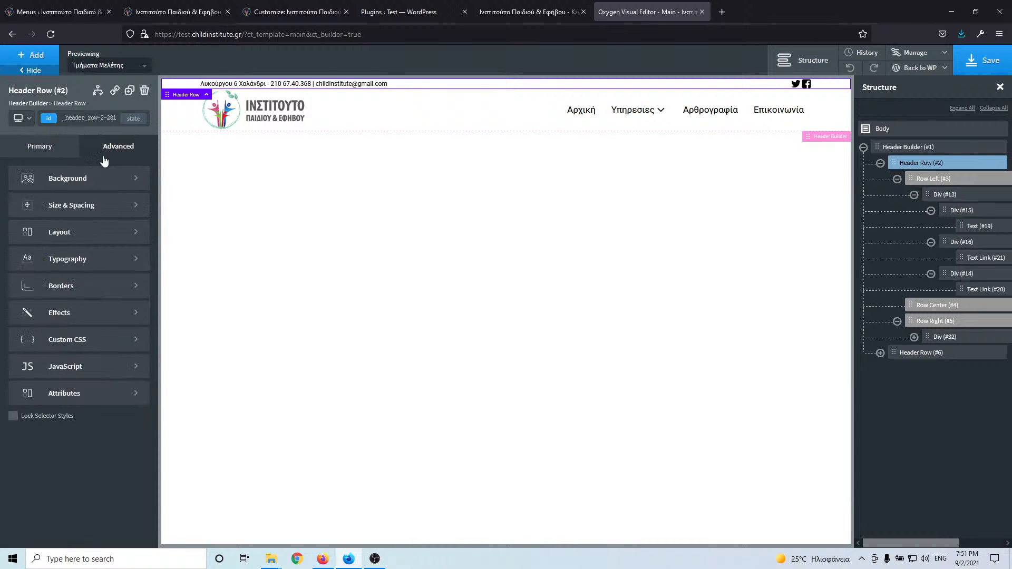
click(81, 298)
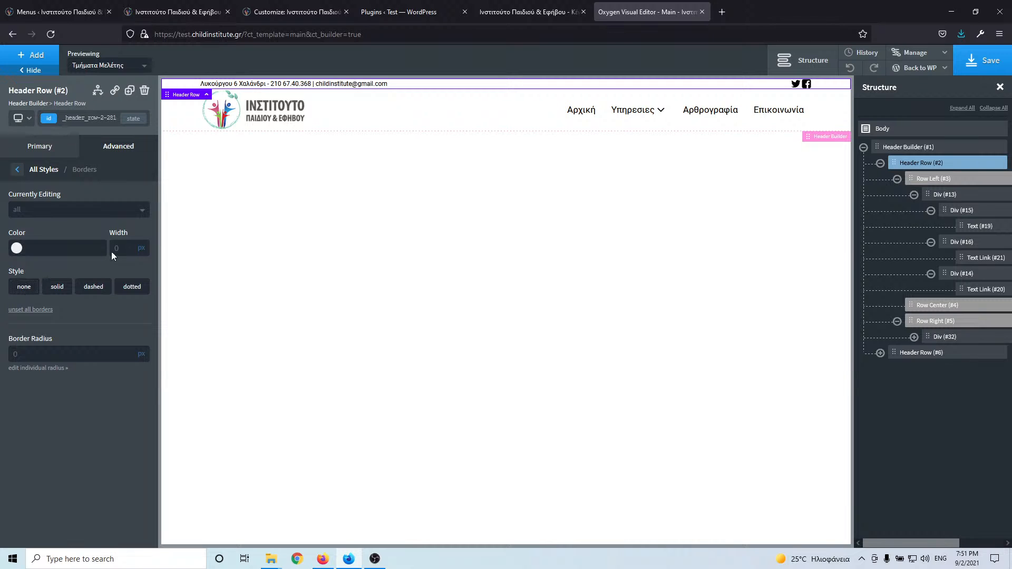
click(61, 210)
click(37, 269)
click(50, 286)
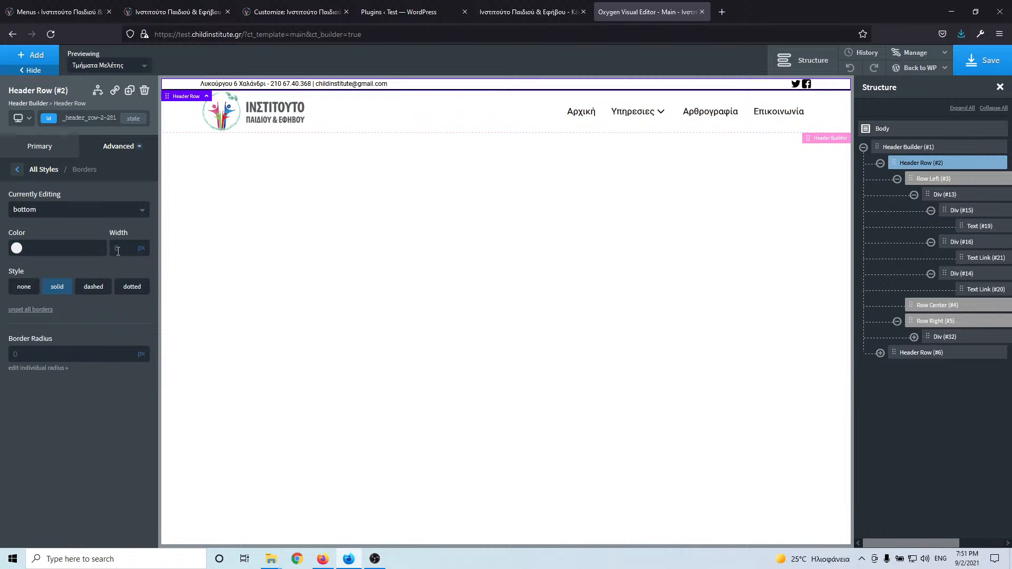
text(1)
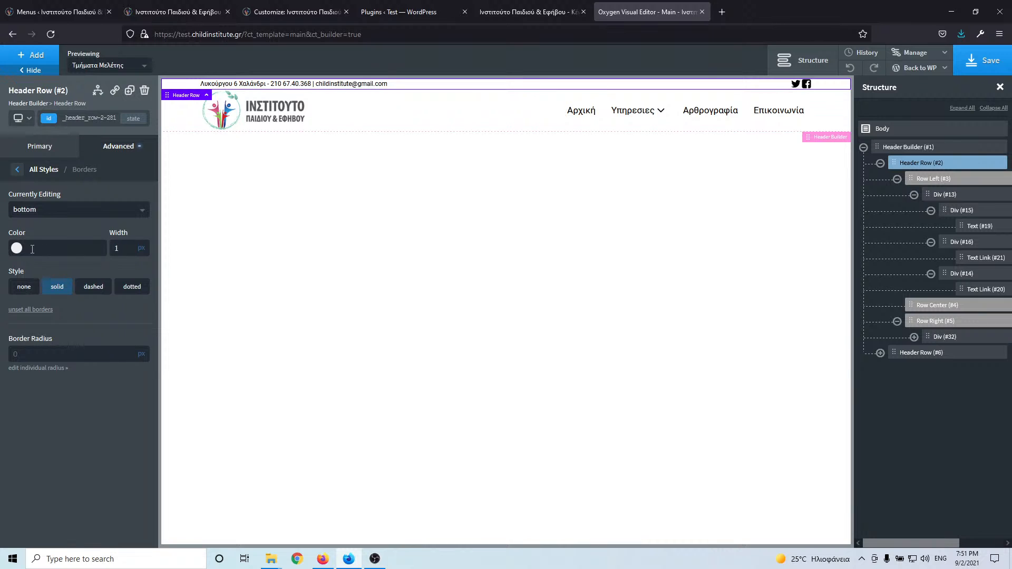
click(18, 248)
drag(36, 305, 1, 346)
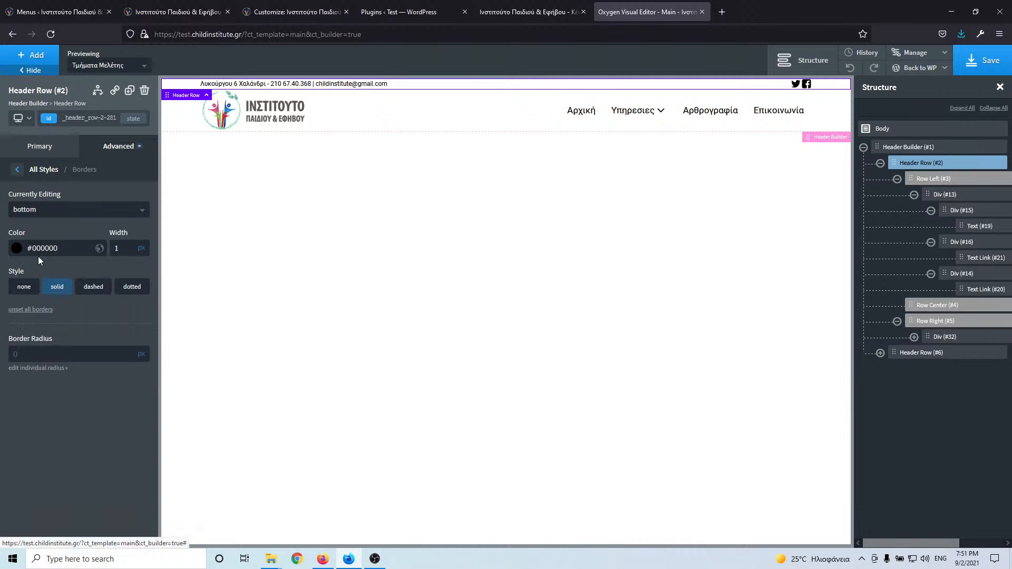
click(16, 249)
drag(97, 350, 39, 349)
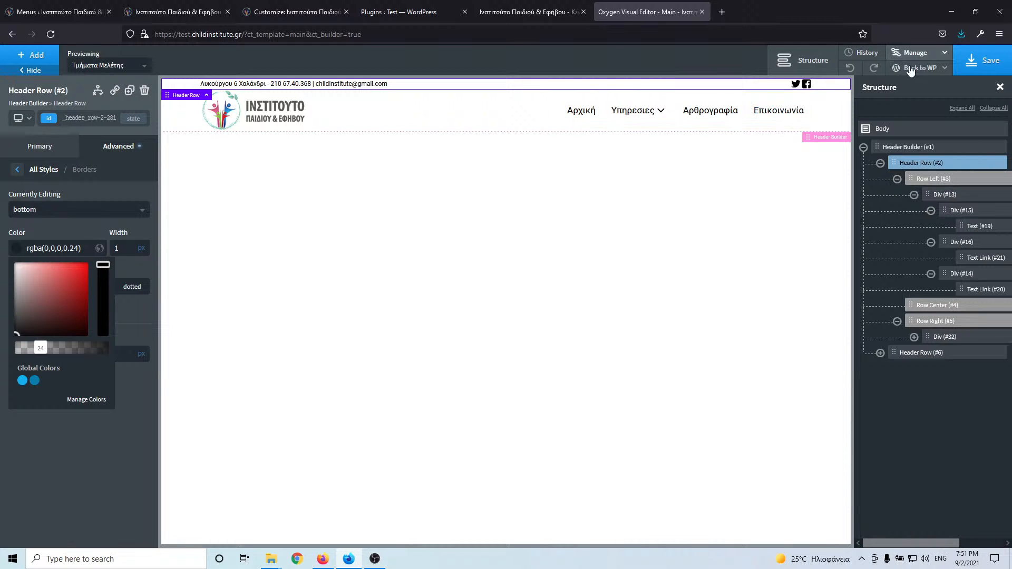
- Save the header twice and reload the test site to check the result
click(983, 60)
click(527, 11)
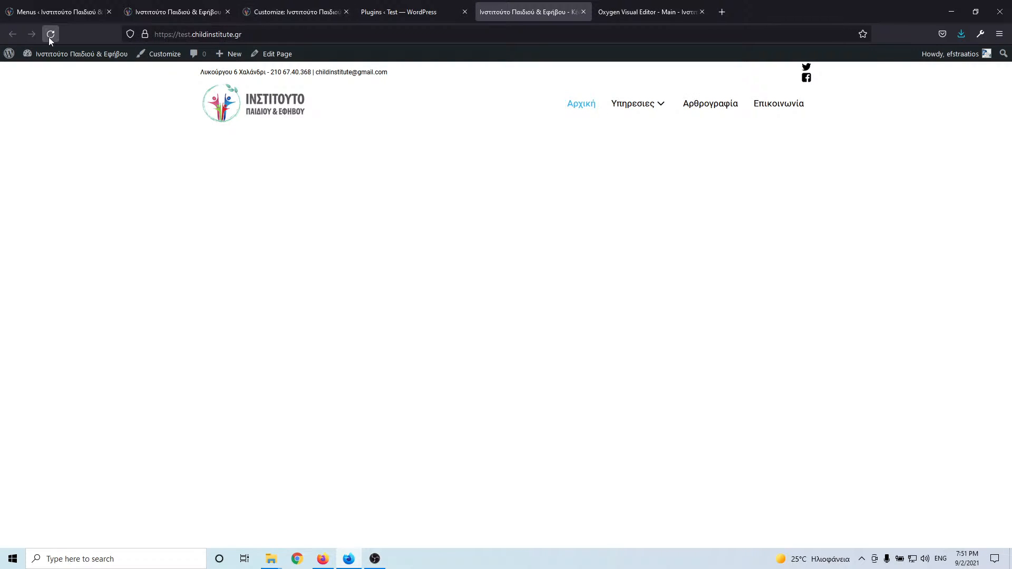
click(49, 38)
click(623, 10)
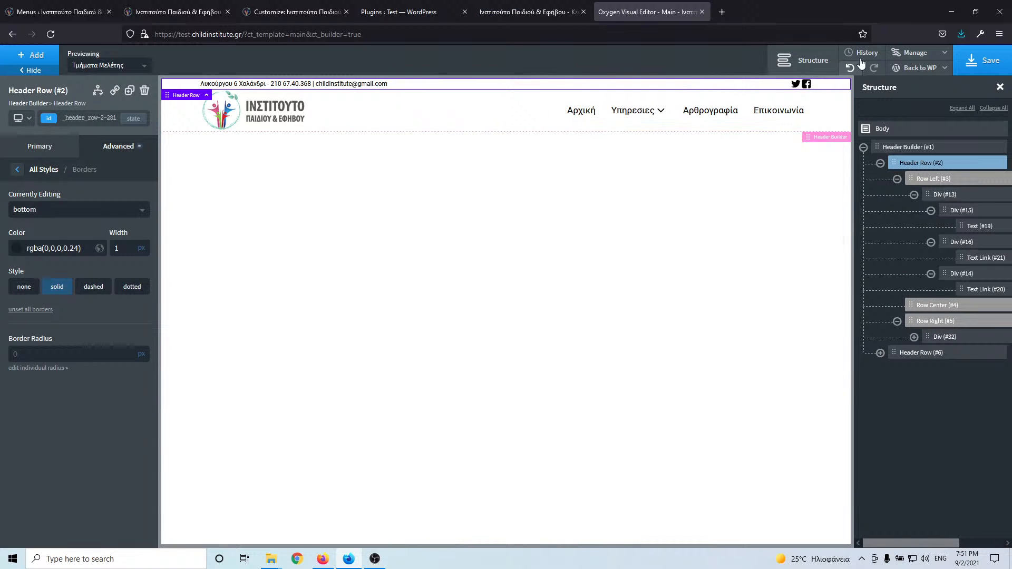
click(984, 60)
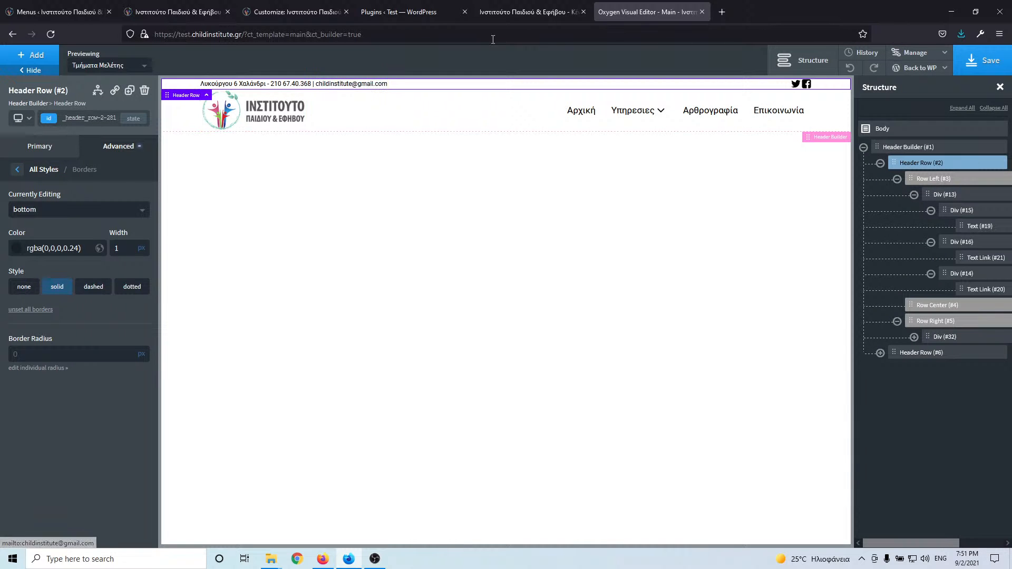
click(520, 13)
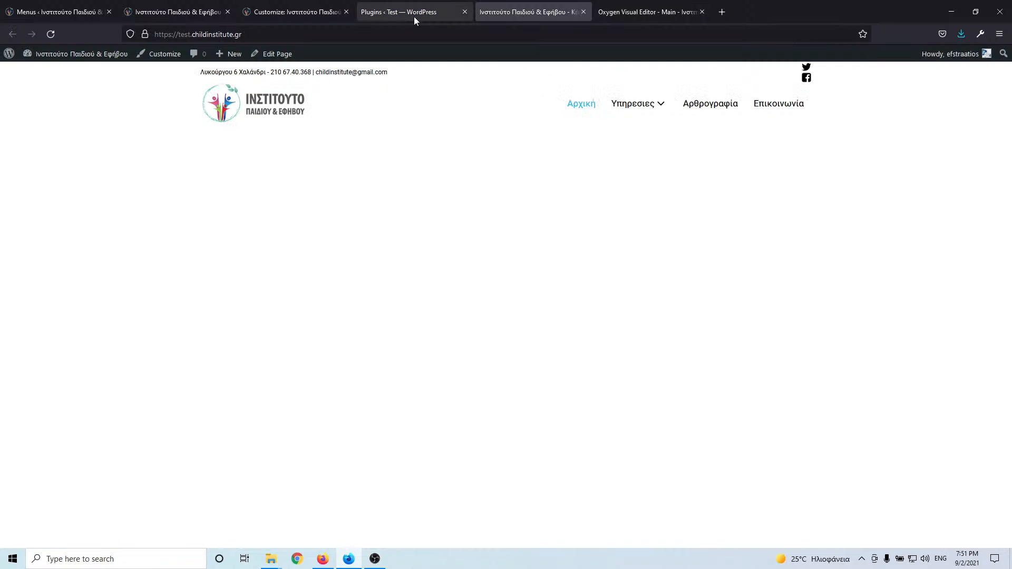
click(51, 34)
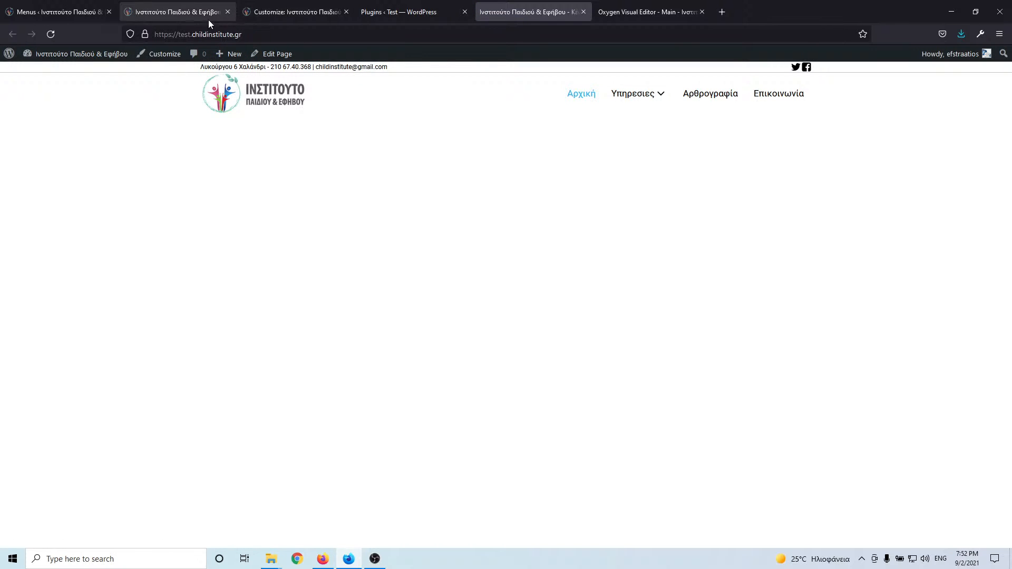
- Compare with the live childinstitute.gr homepage, then go back to the Oxygen editor
click(74, 14)
click(165, 15)
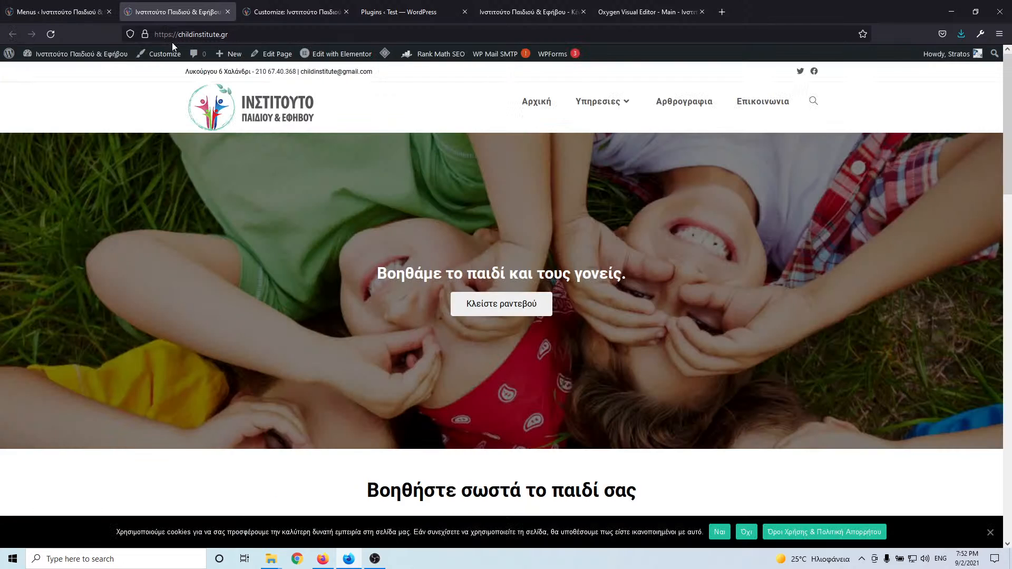
click(630, 16)
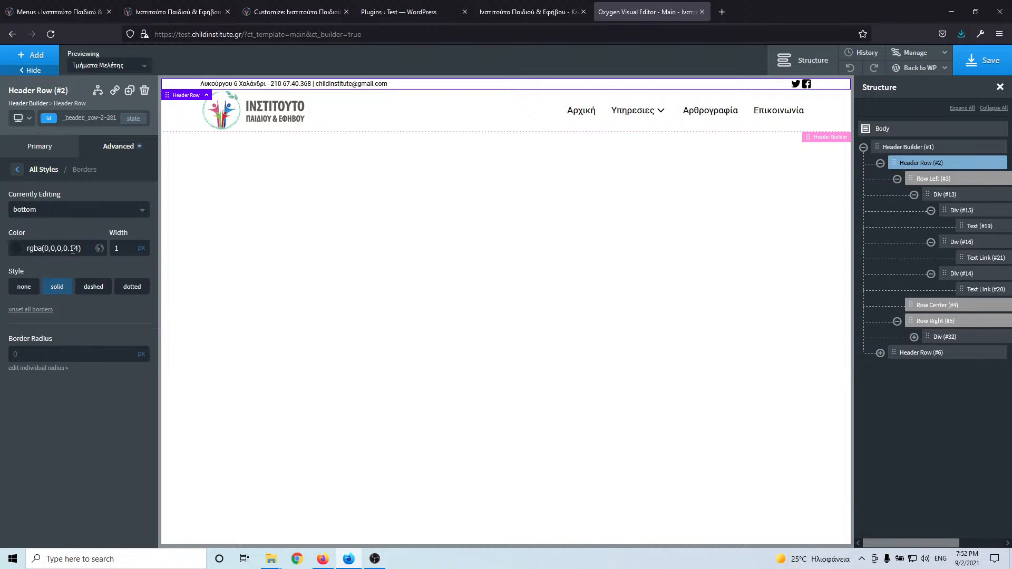
- Save the rgba(0,0,0,0.14) border, reload the test site, and reopen the live homepage
click(982, 61)
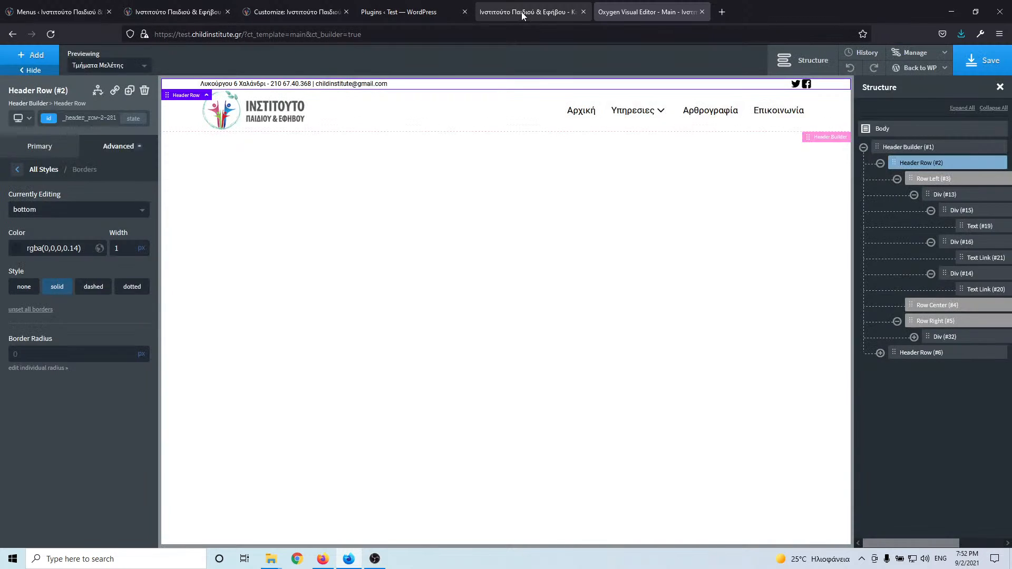
click(521, 11)
click(52, 35)
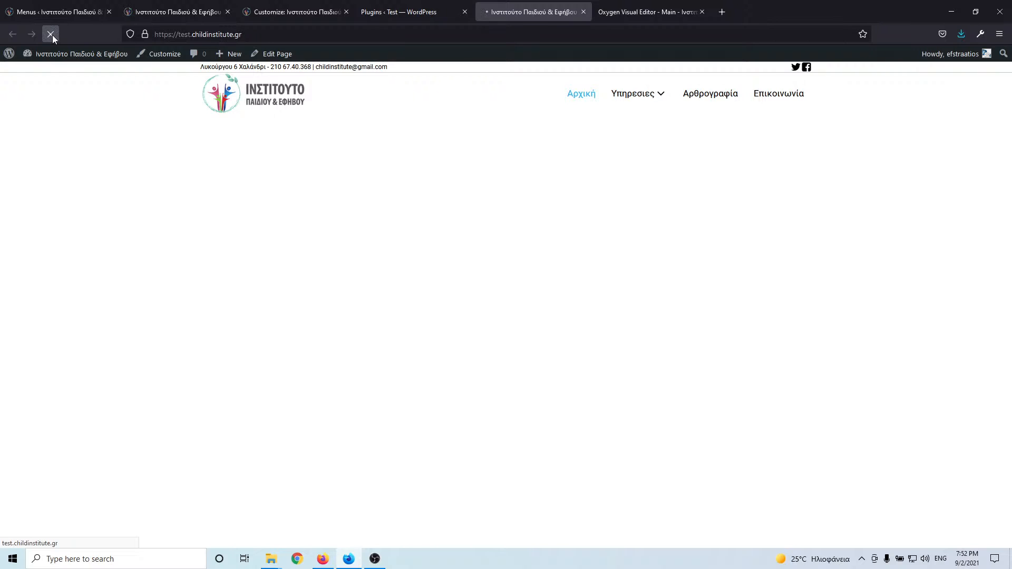
click(81, 12)
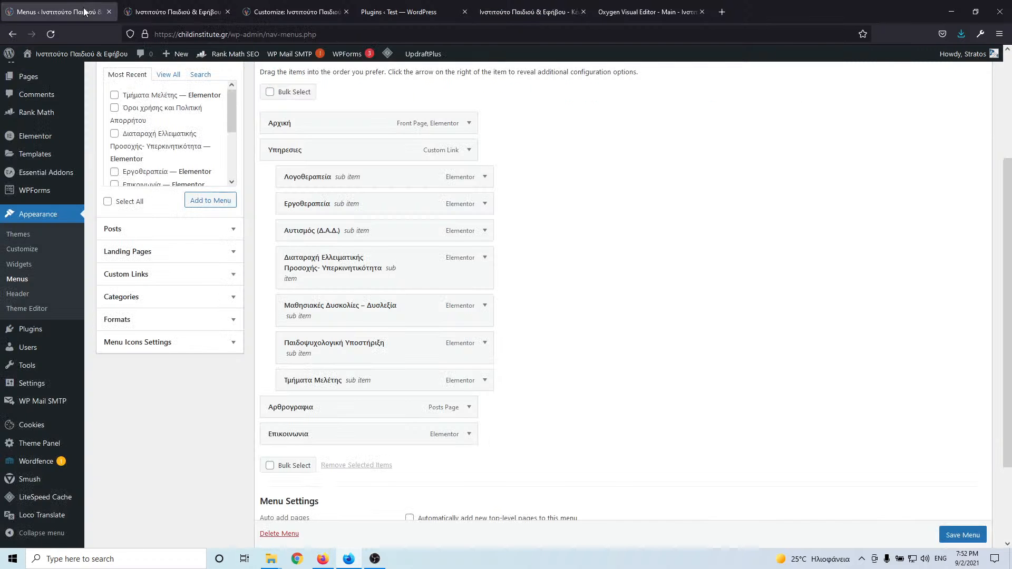
click(174, 12)
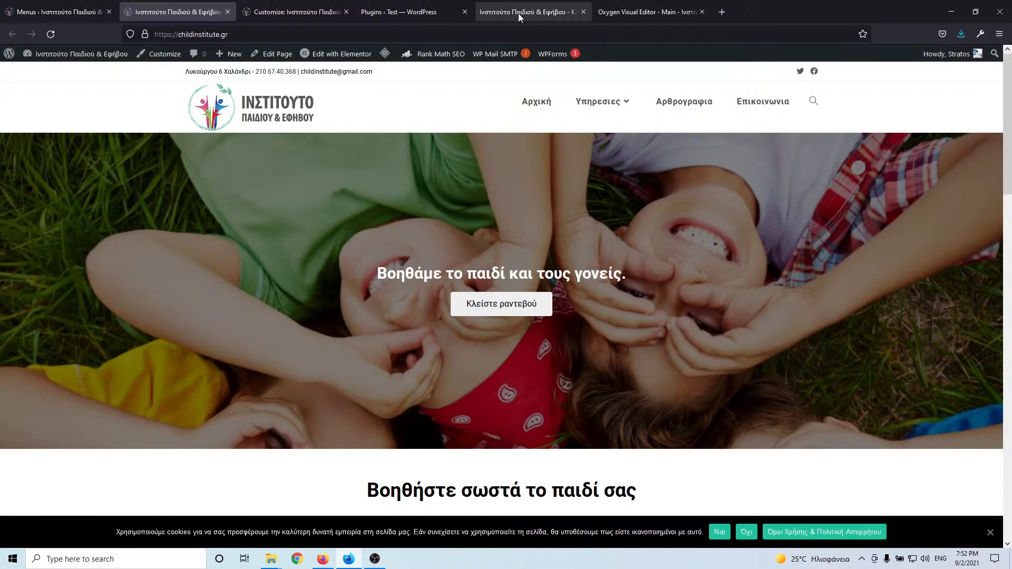
- Set the header row's top and bottom padding to 5 in Size & Spacing
click(631, 11)
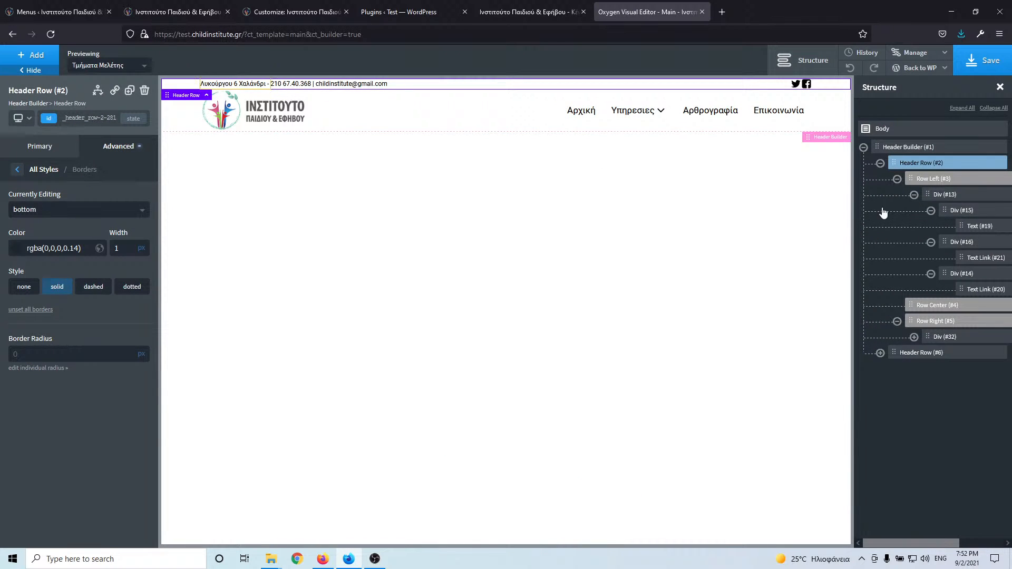
click(17, 170)
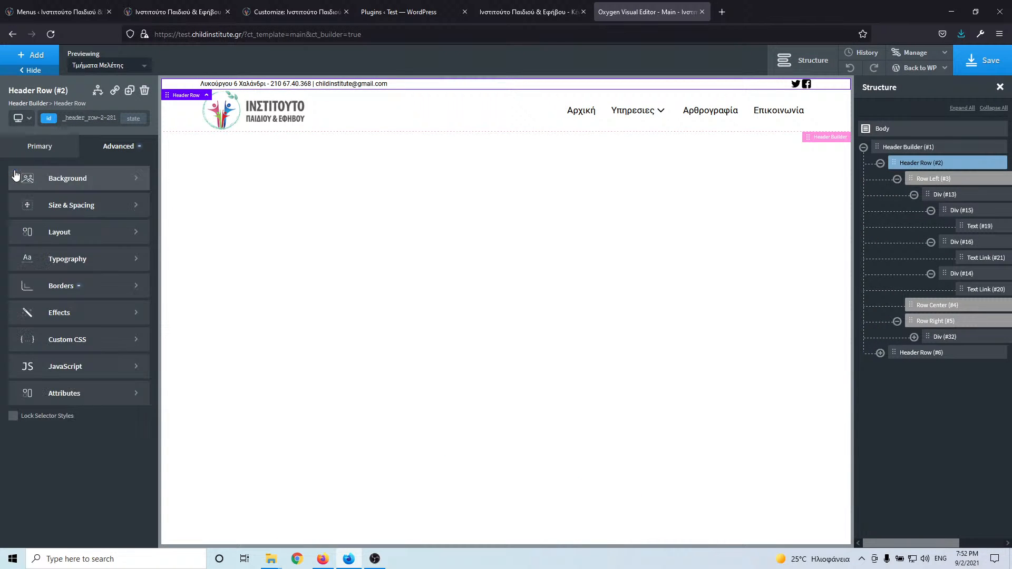
click(88, 206)
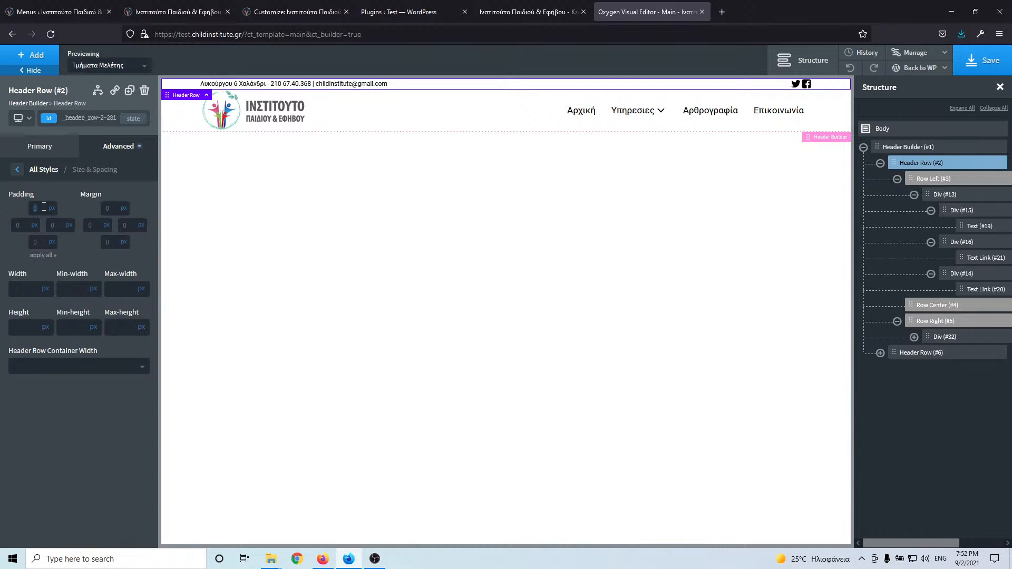
text(5)
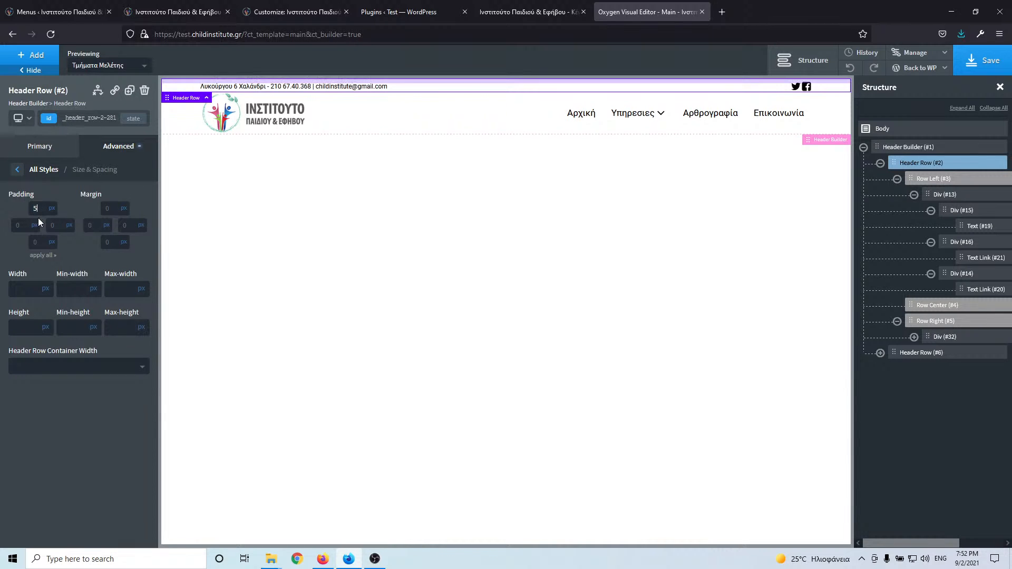
click(41, 237)
text(5)
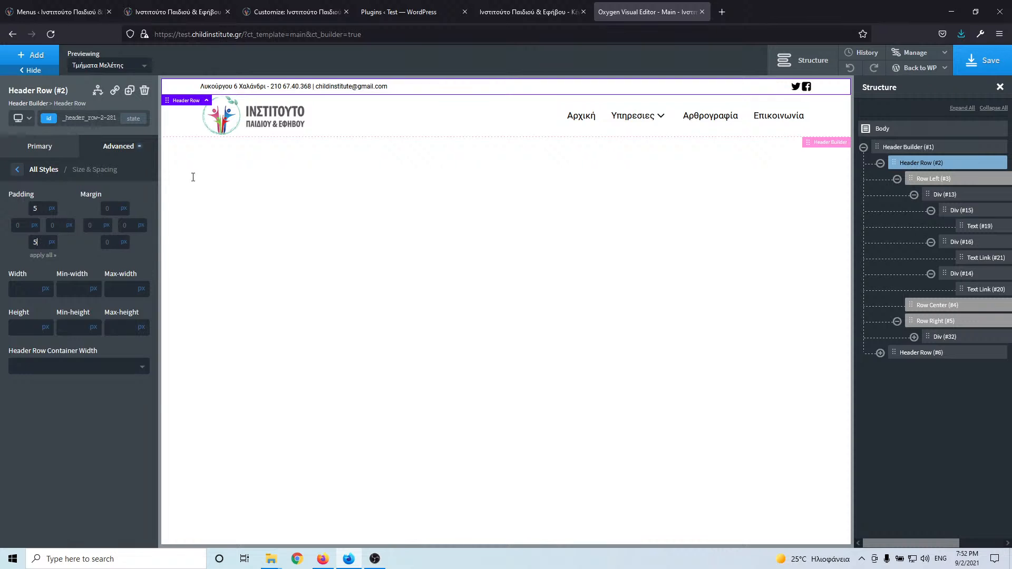
- Save the padding change and reload the test site to verify it
click(980, 60)
click(513, 7)
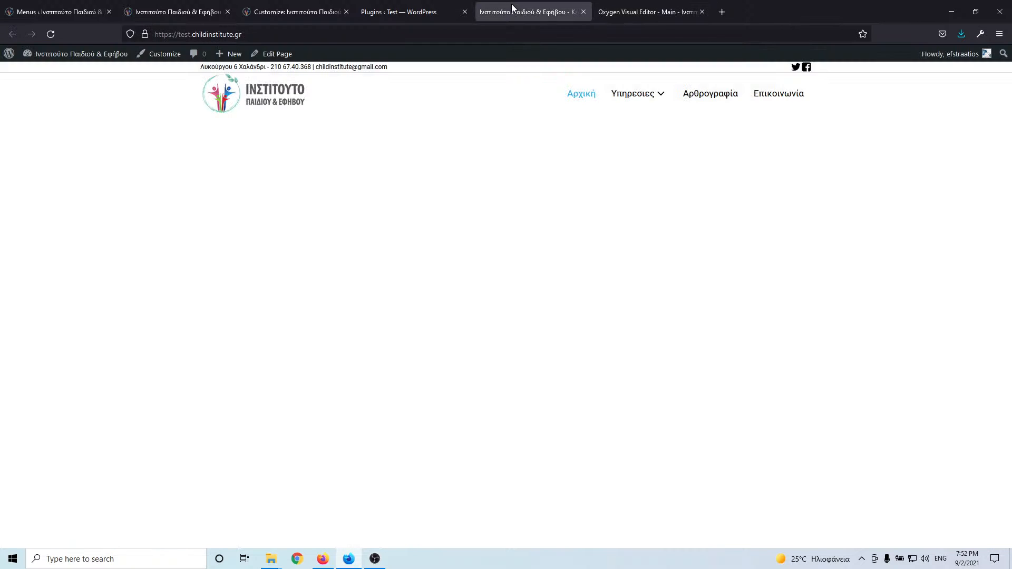
click(51, 35)
click(51, 34)
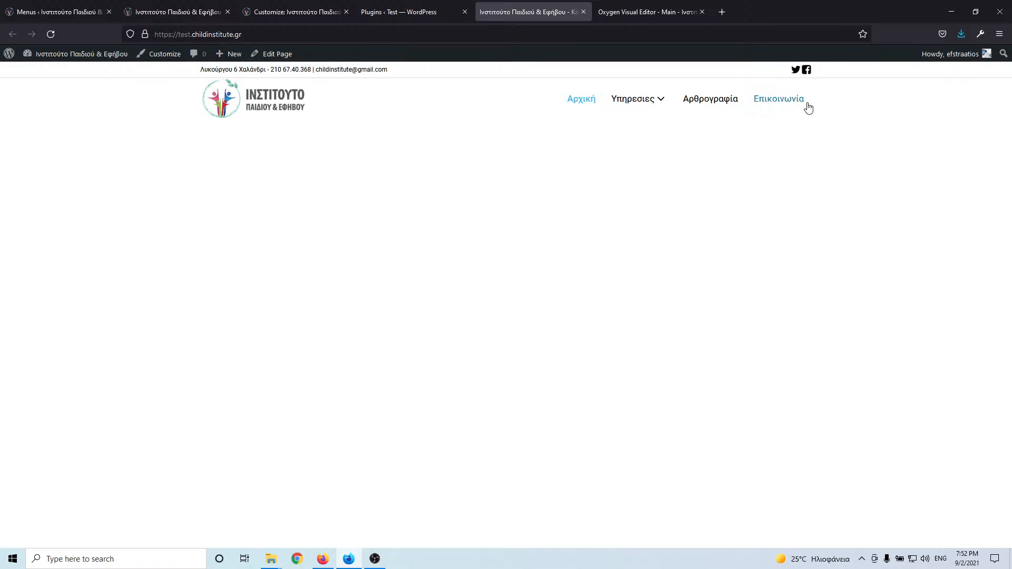
click(668, 7)
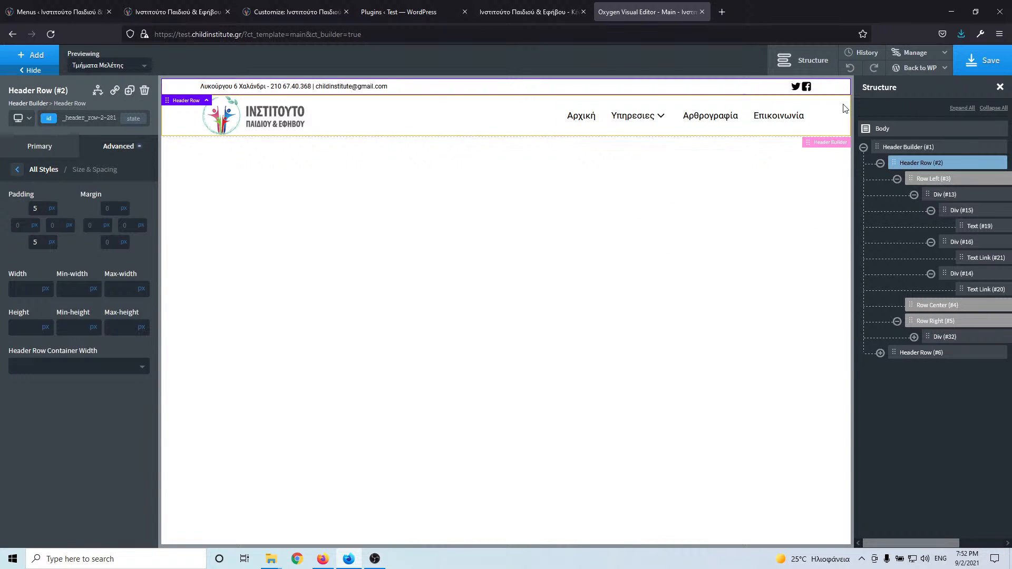
- Expand Header Row (#6) and Row Right (#9) in Structure and select Pro Menu (#12)
click(957, 195)
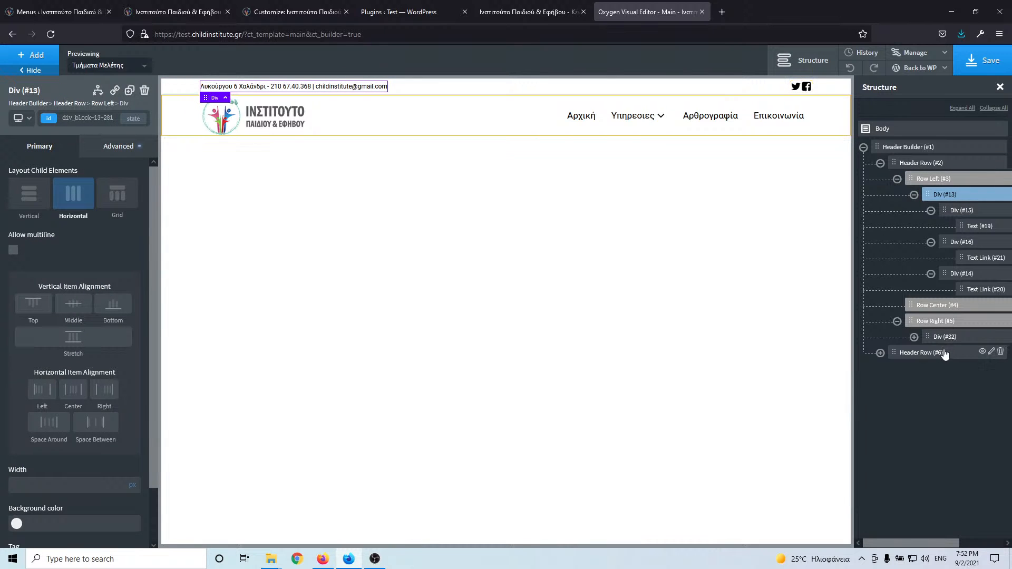
click(881, 353)
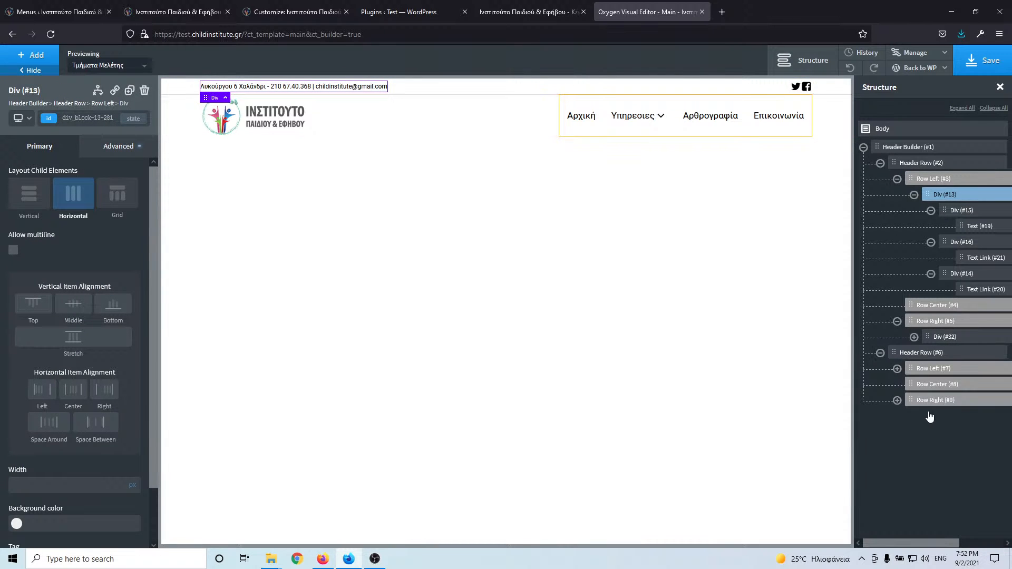
click(897, 400)
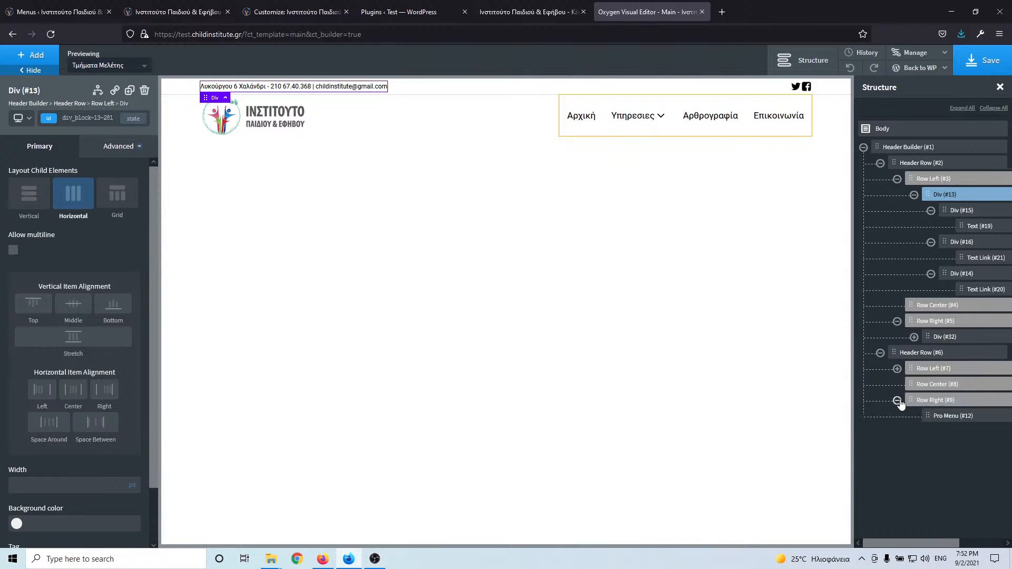
click(944, 417)
- Add a Search Form beside the Pro Menu, then delete Search Form (#36)
click(35, 56)
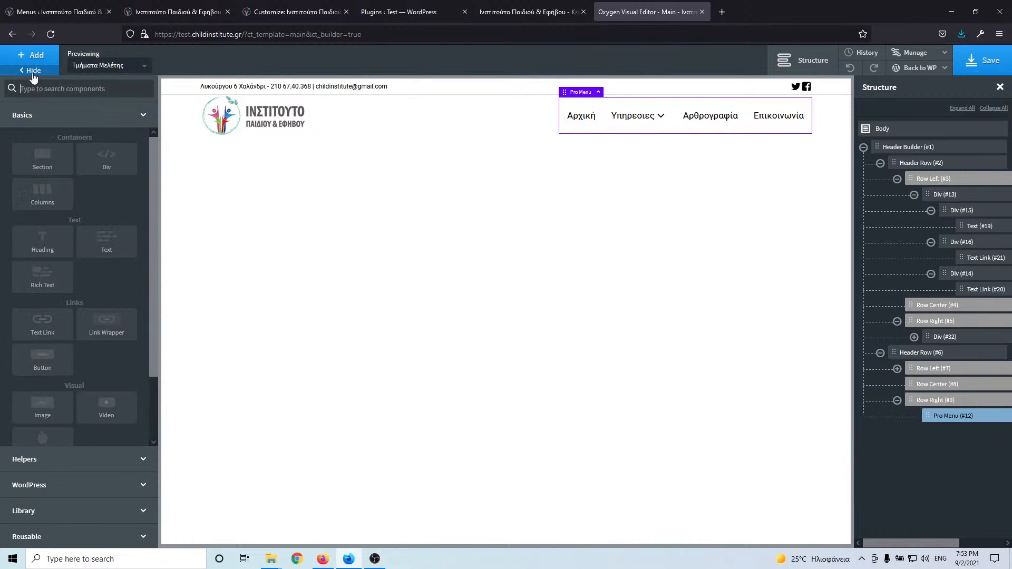
text(se)
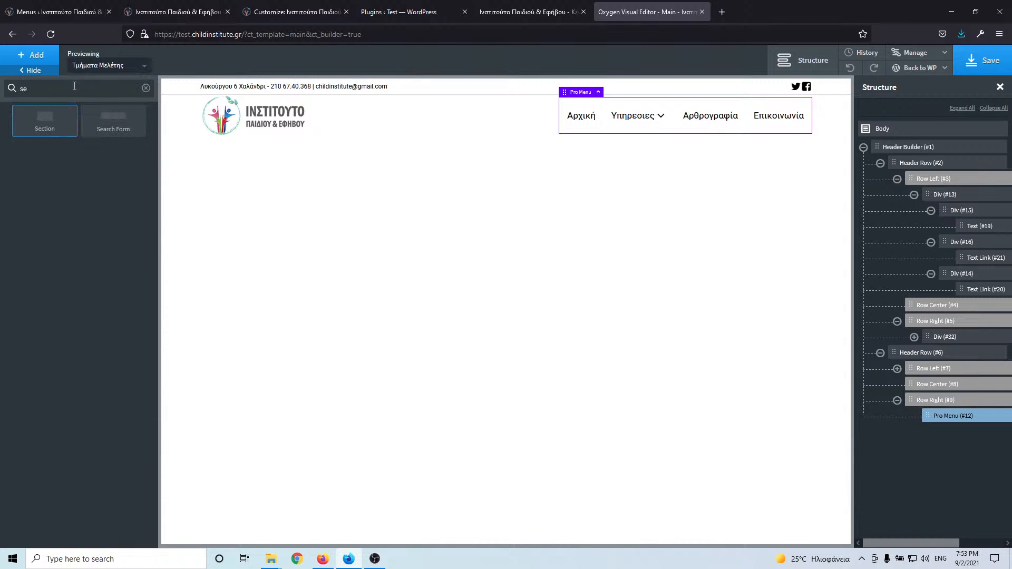
click(120, 126)
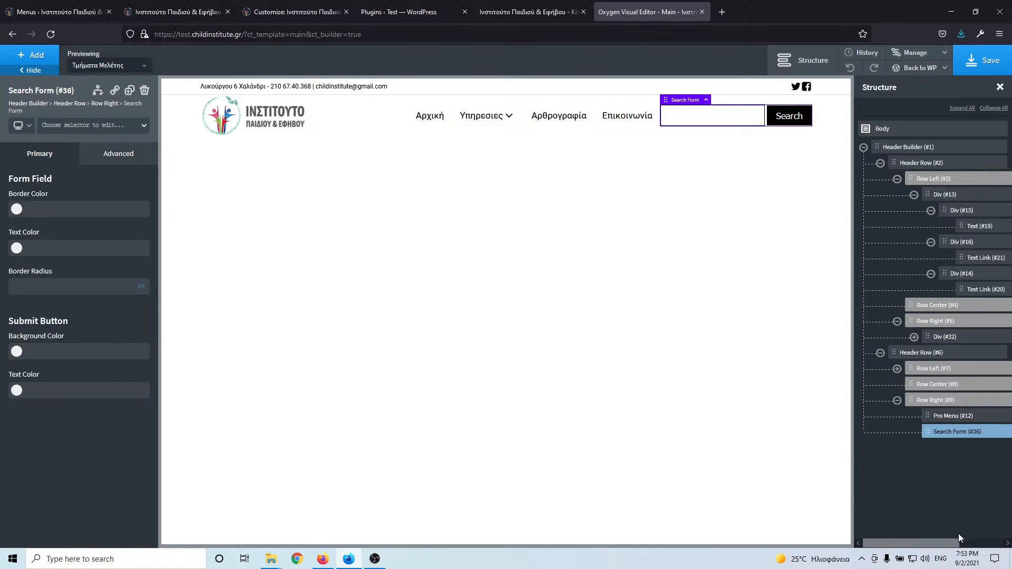
drag(948, 543, 992, 542)
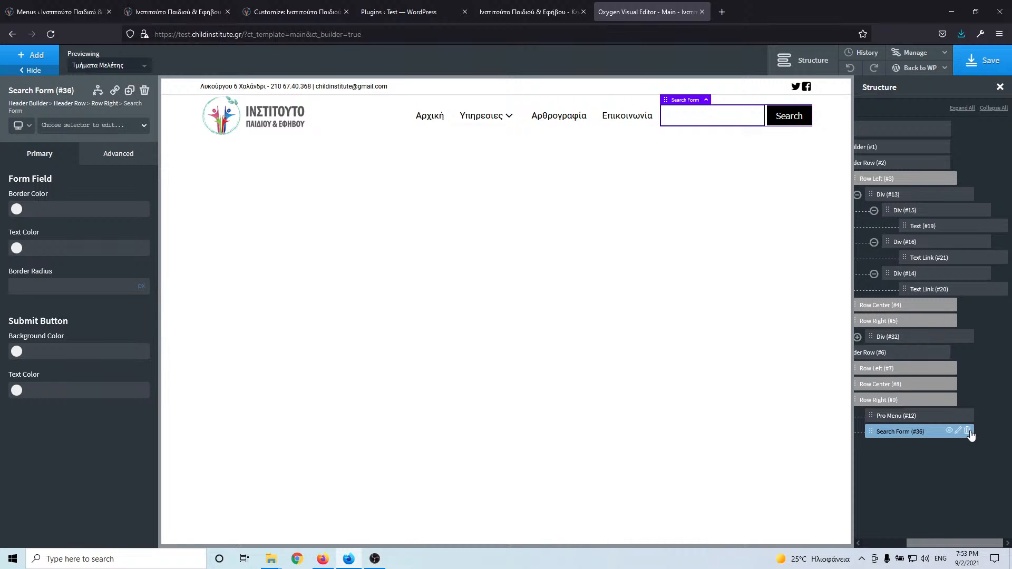
click(969, 431)
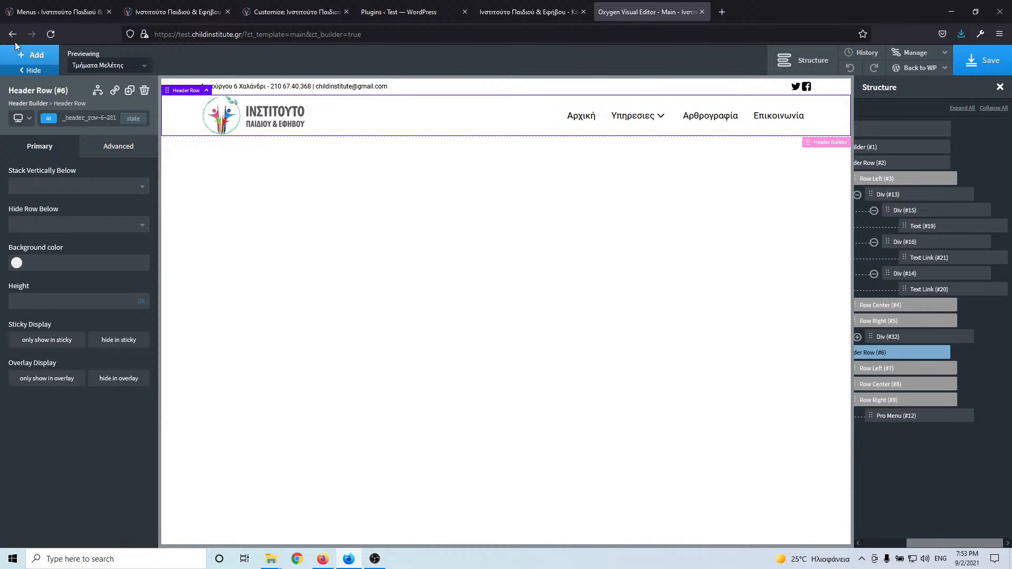
- Add an Icon element to the header and set it to the search magnifier
click(33, 56)
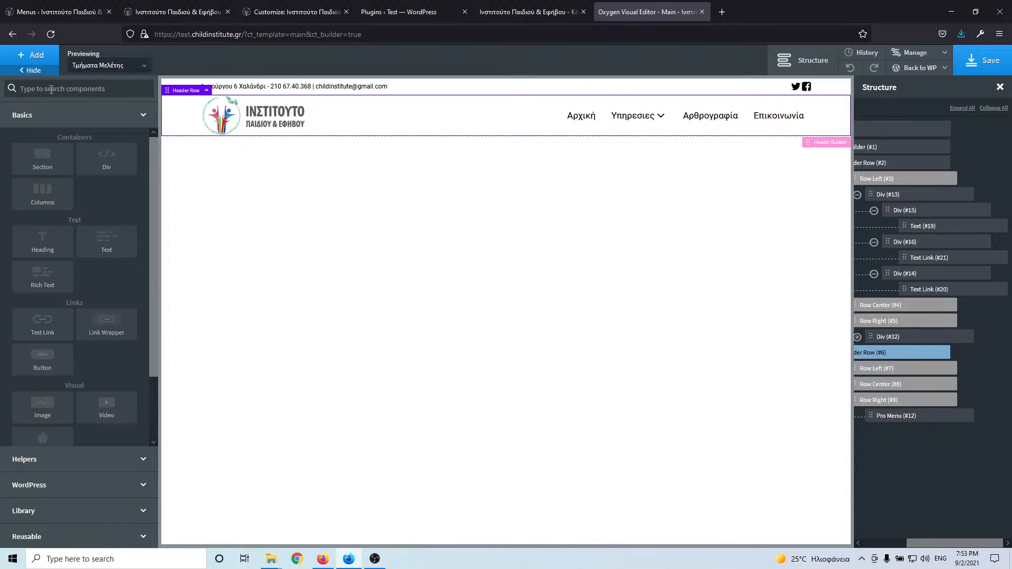
click(51, 89)
text(ico)
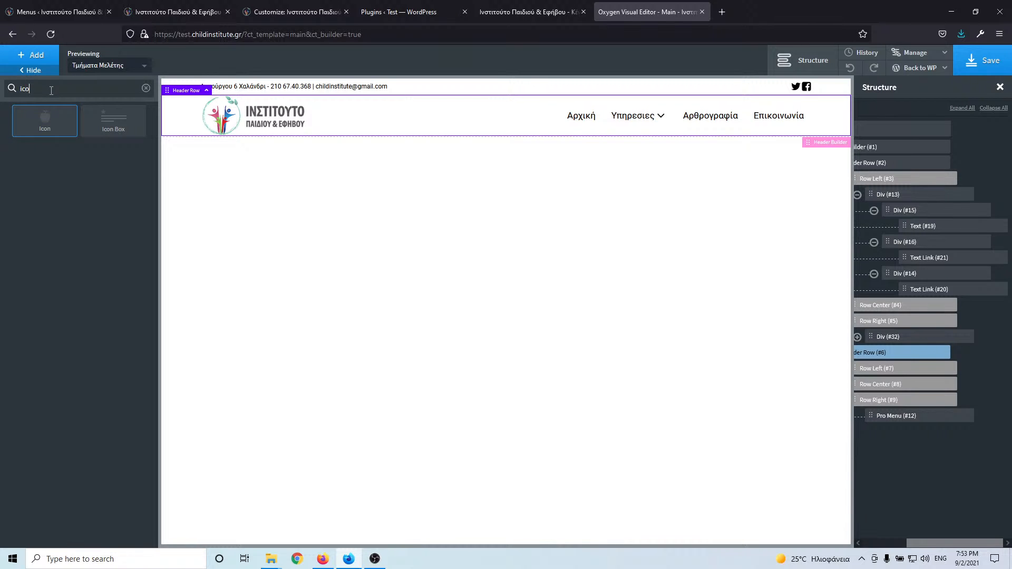
click(45, 124)
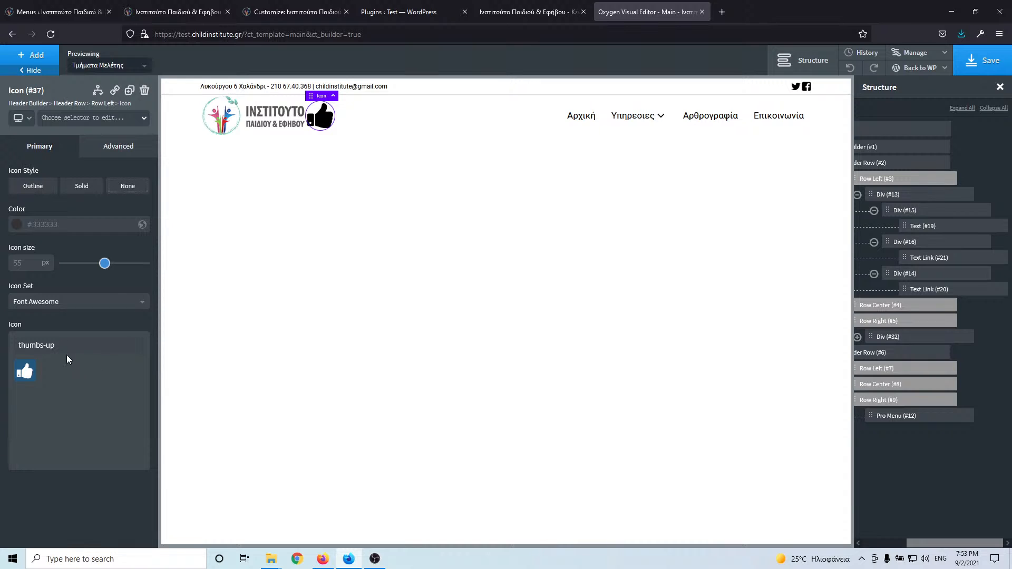
triple_click(50, 346)
text(search)
click(34, 374)
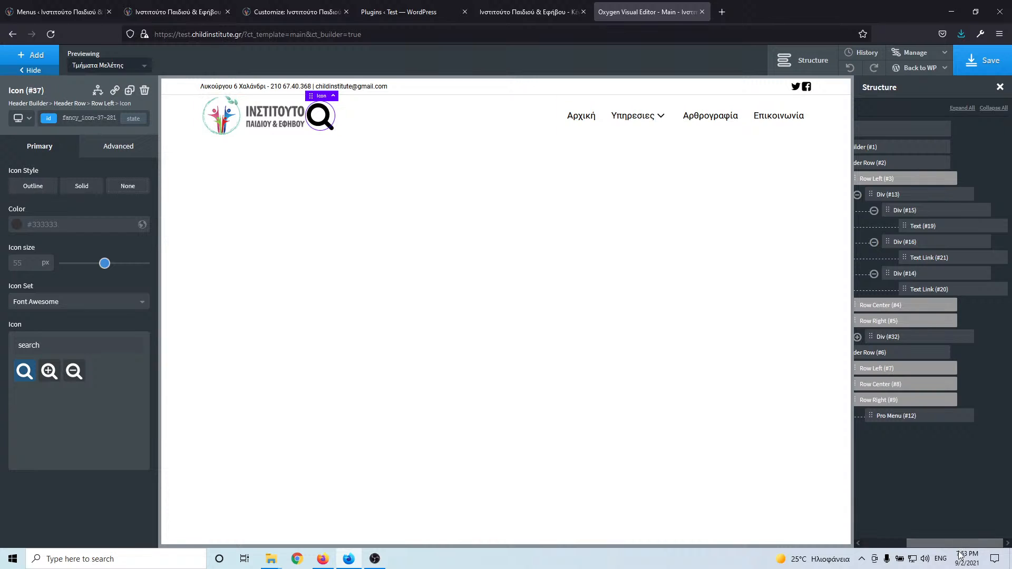
drag(958, 544, 910, 544)
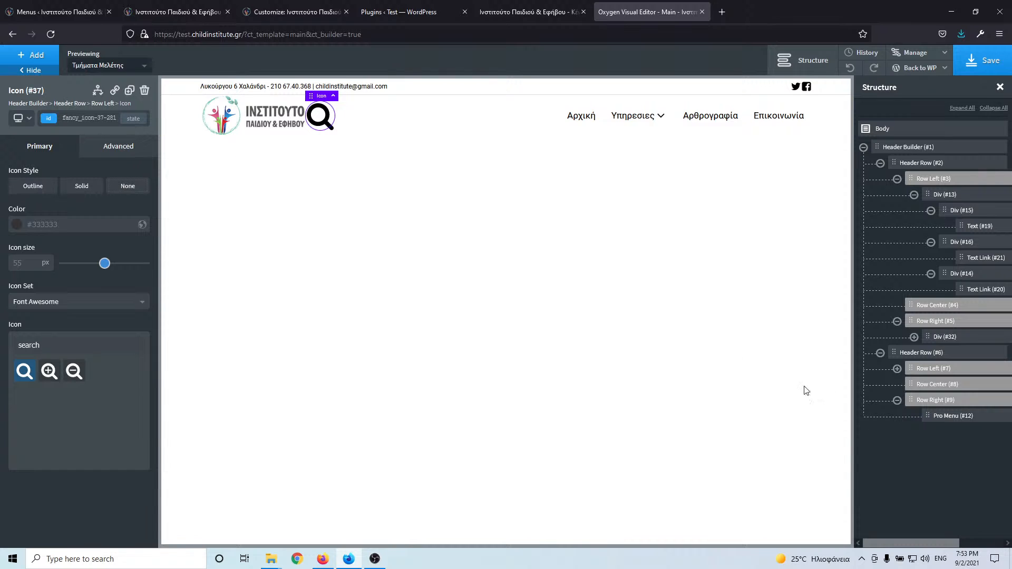
- Move Icon (#37) from Row Left to below Pro Menu in Row Right, sized 25
click(914, 338)
click(914, 338)
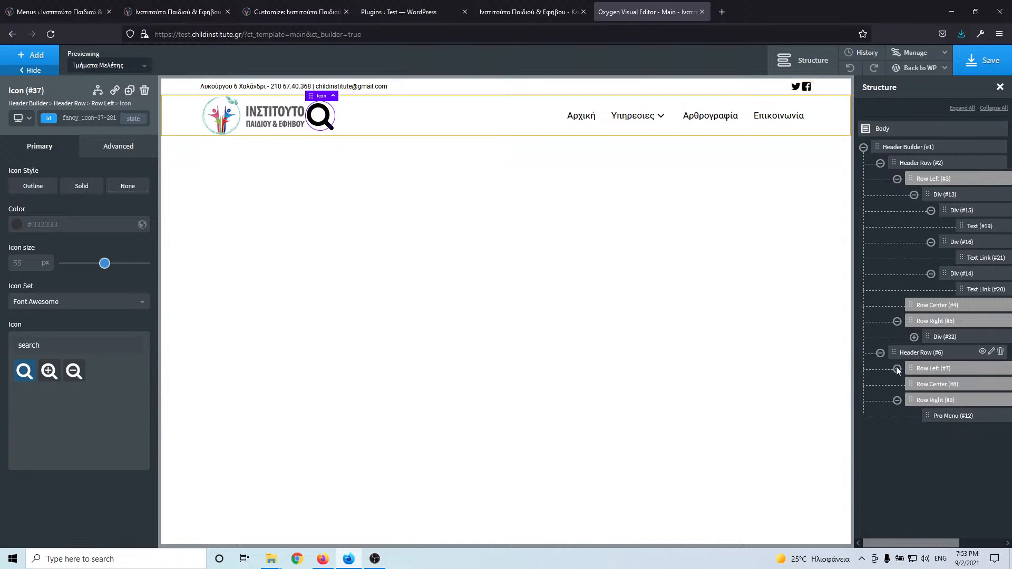
click(898, 369)
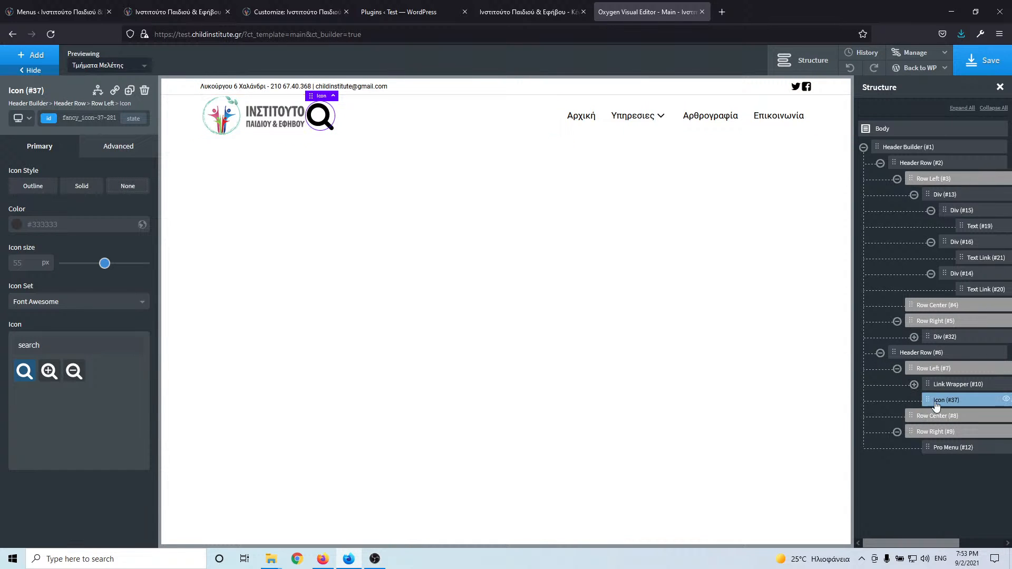
drag(936, 405, 946, 447)
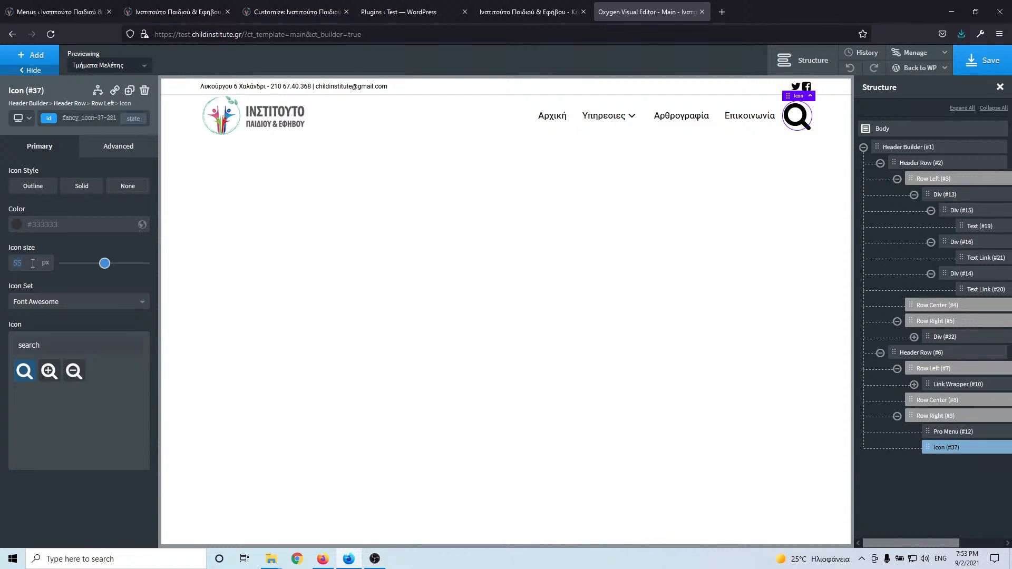
text(25)
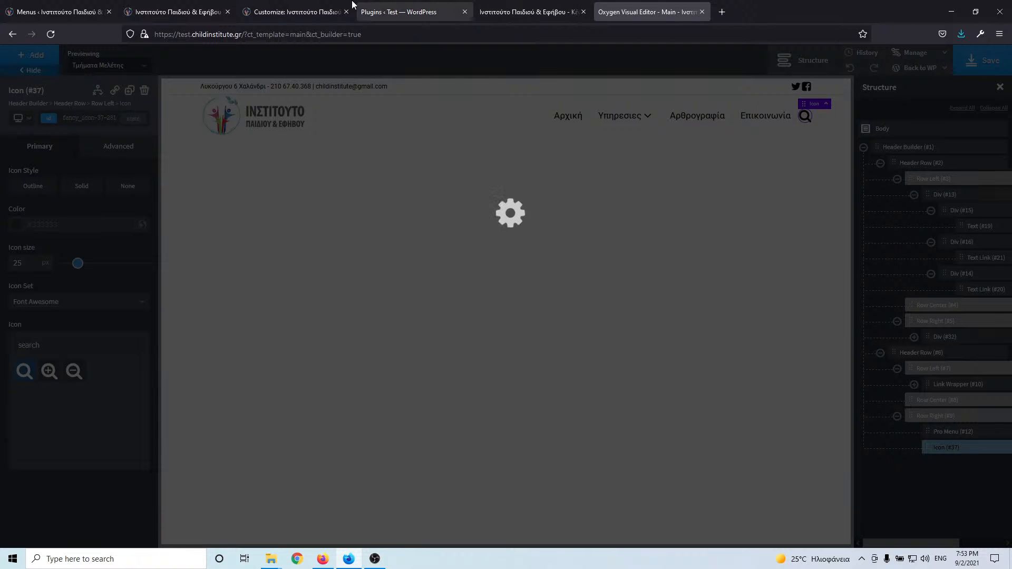
- Save, compare with the live homepage, then resize the search icon to 20 and check it
click(984, 60)
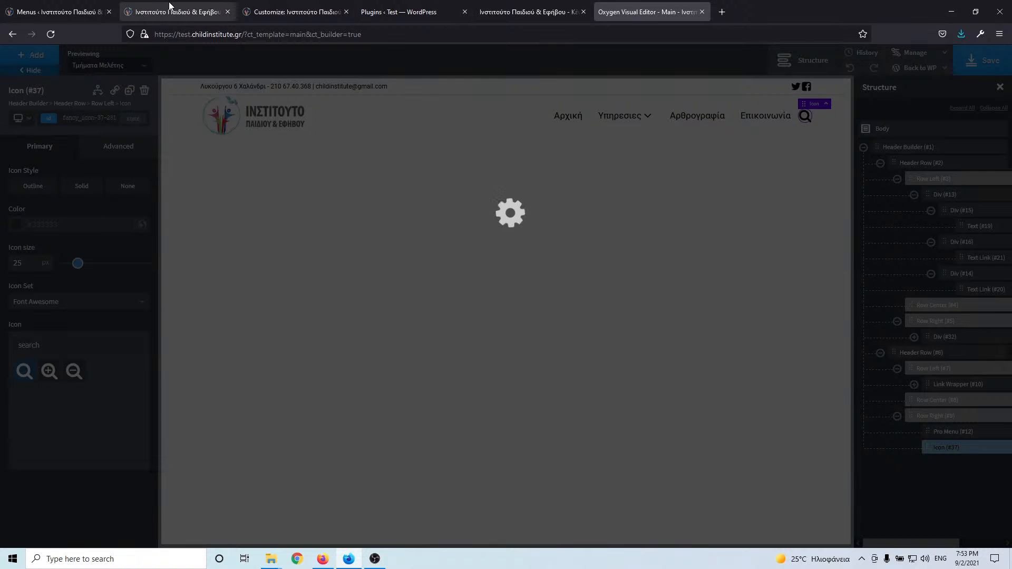
click(149, 11)
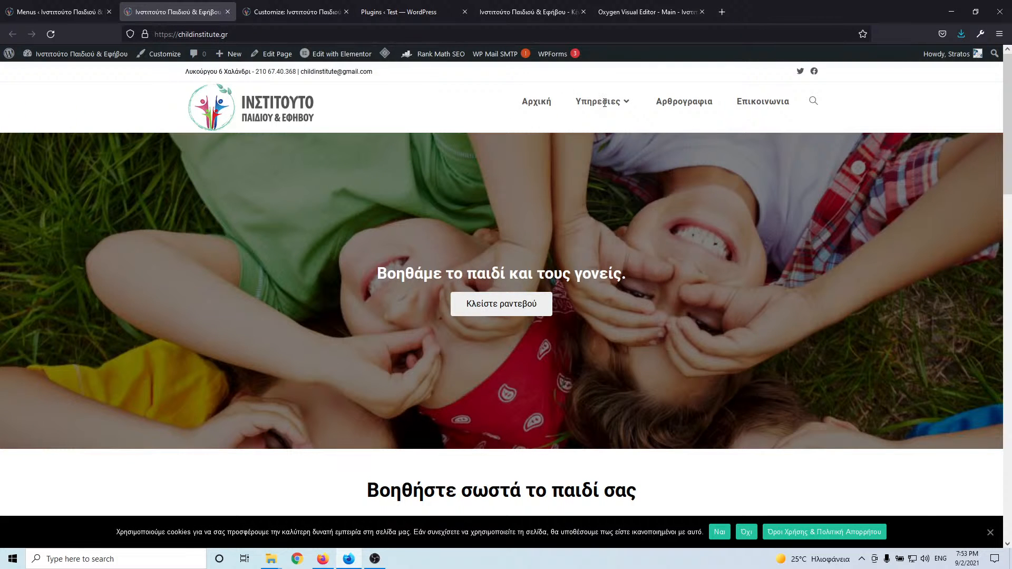
click(659, 12)
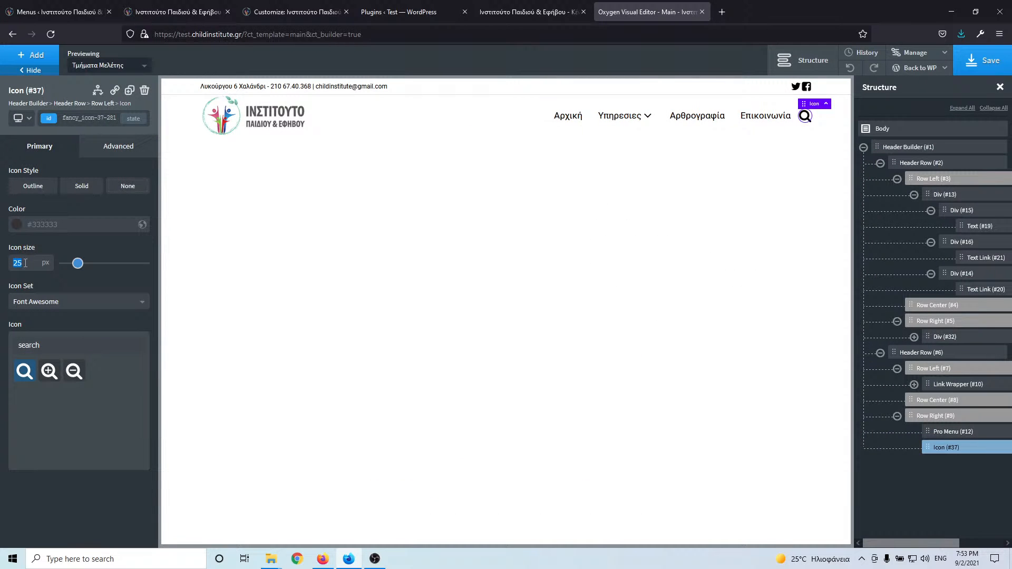
text(20)
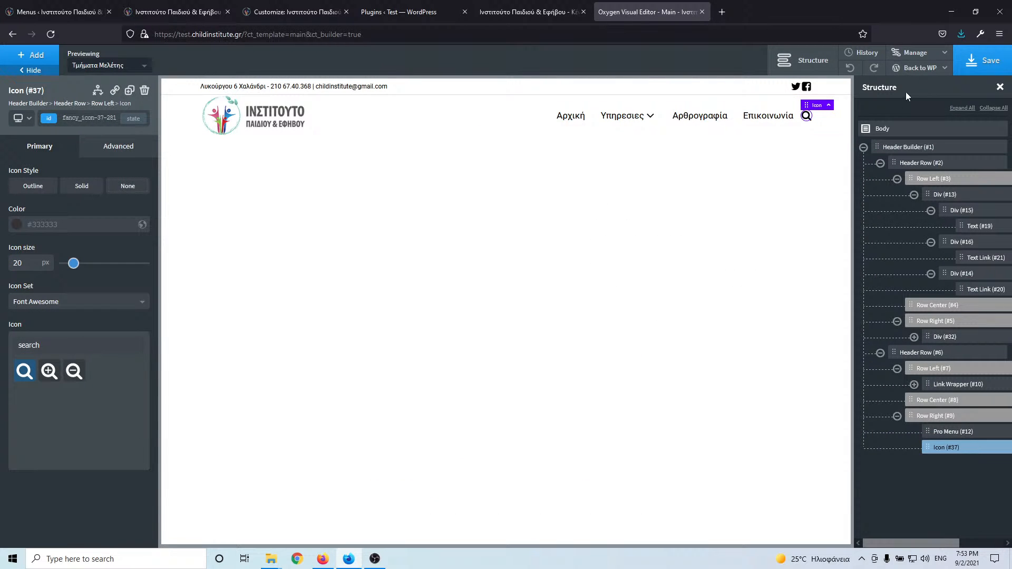
click(983, 60)
click(527, 12)
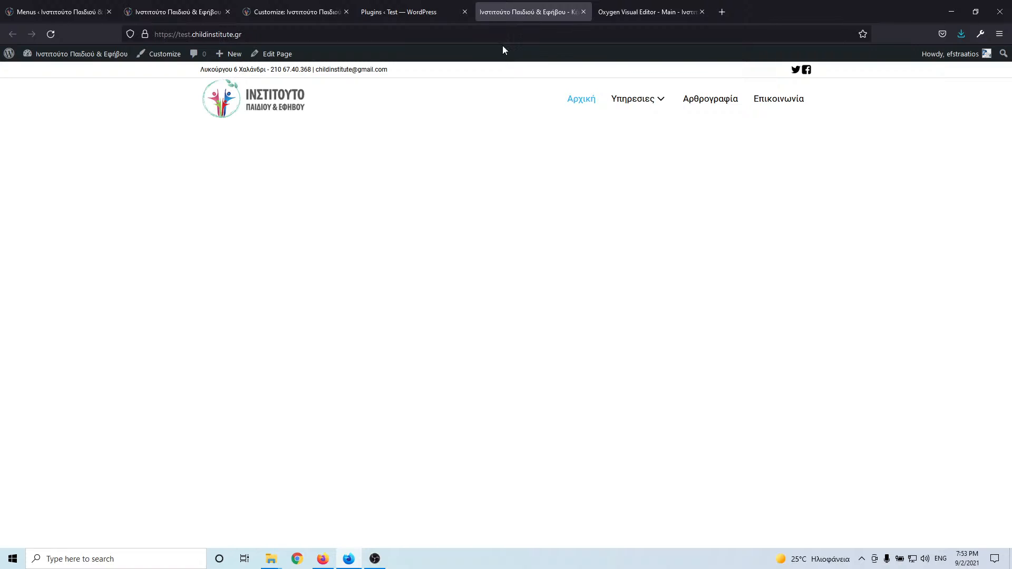
click(50, 34)
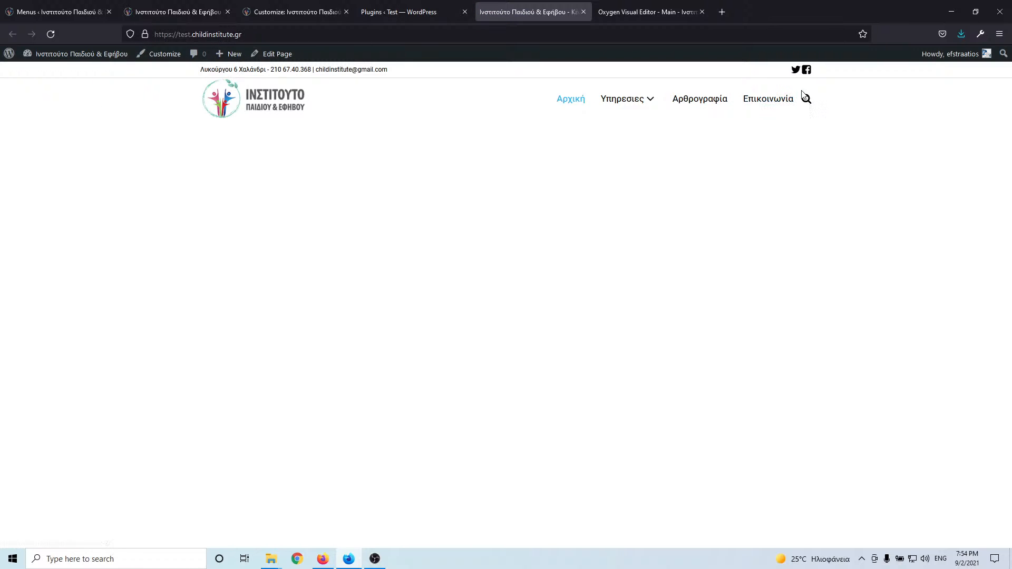
click(672, 13)
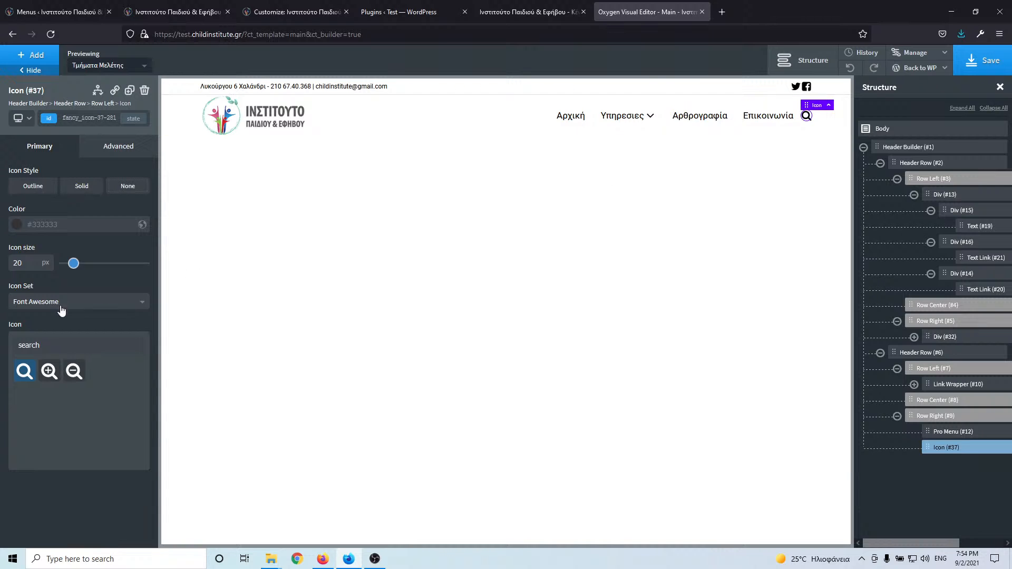
- Colour the search icon grey #727272 and save
click(16, 225)
drag(30, 275, 7, 275)
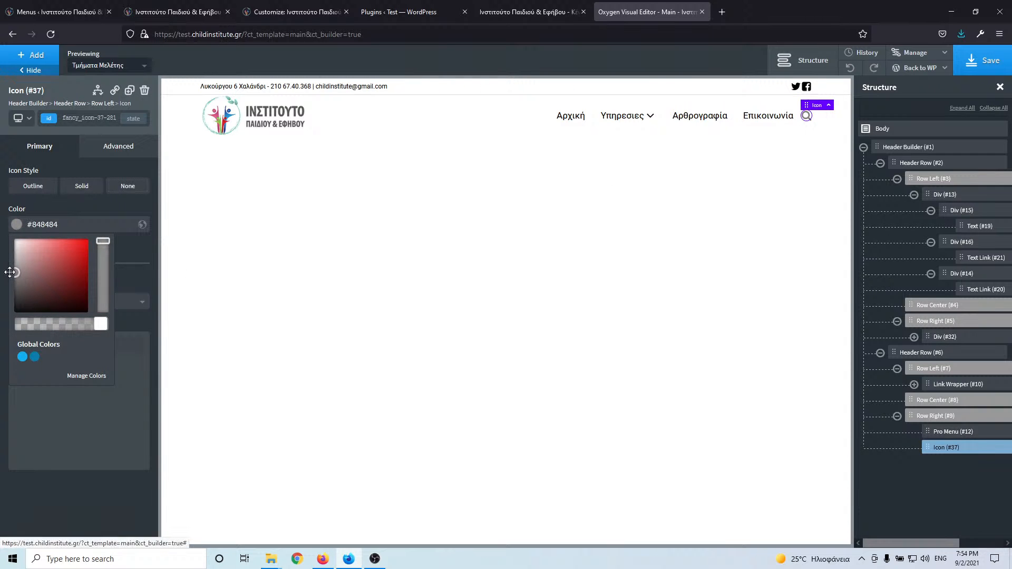
click(15, 280)
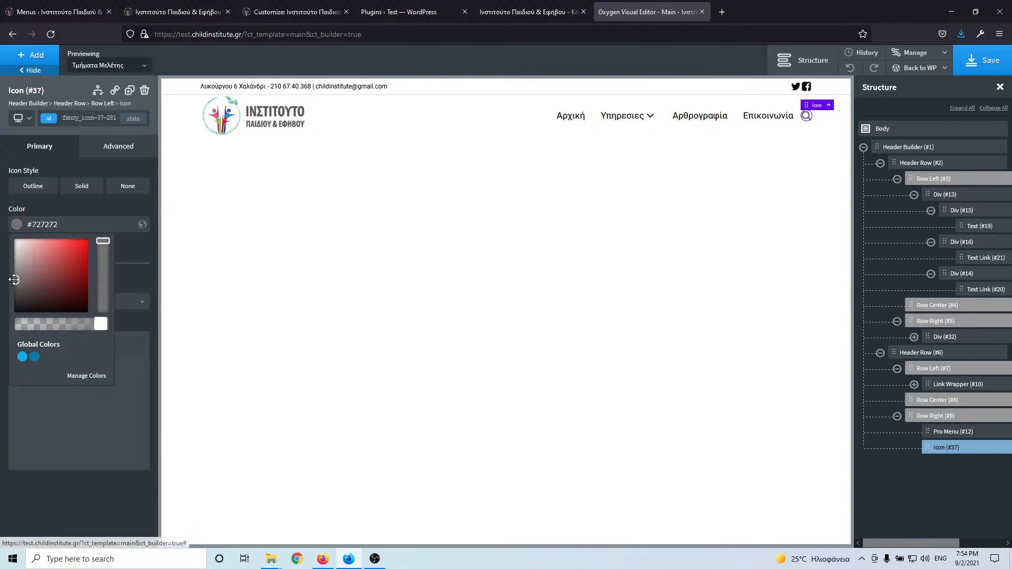
click(984, 60)
- Reload the test site to check the grey icon and compare with the live homepage
click(510, 11)
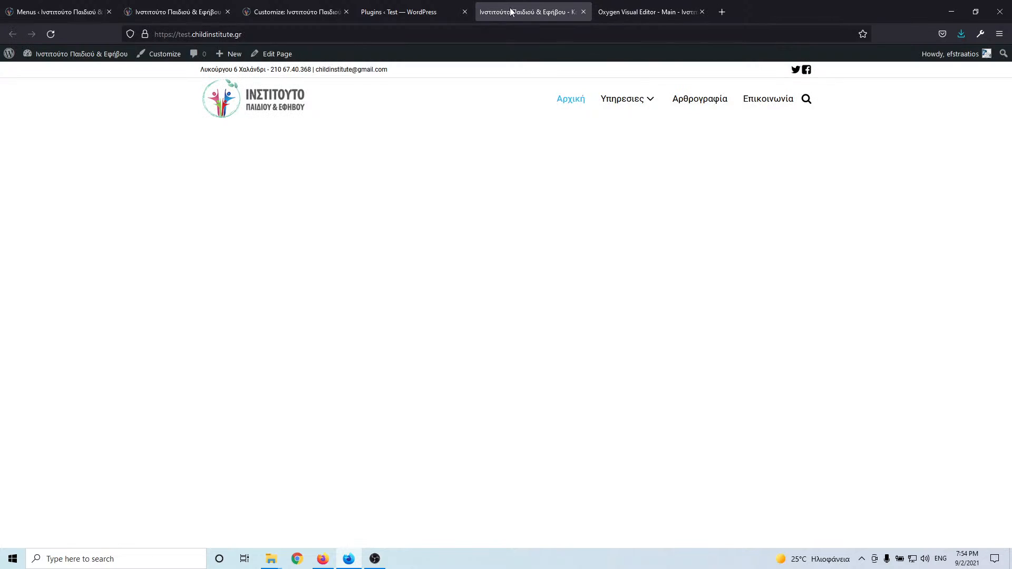
click(53, 37)
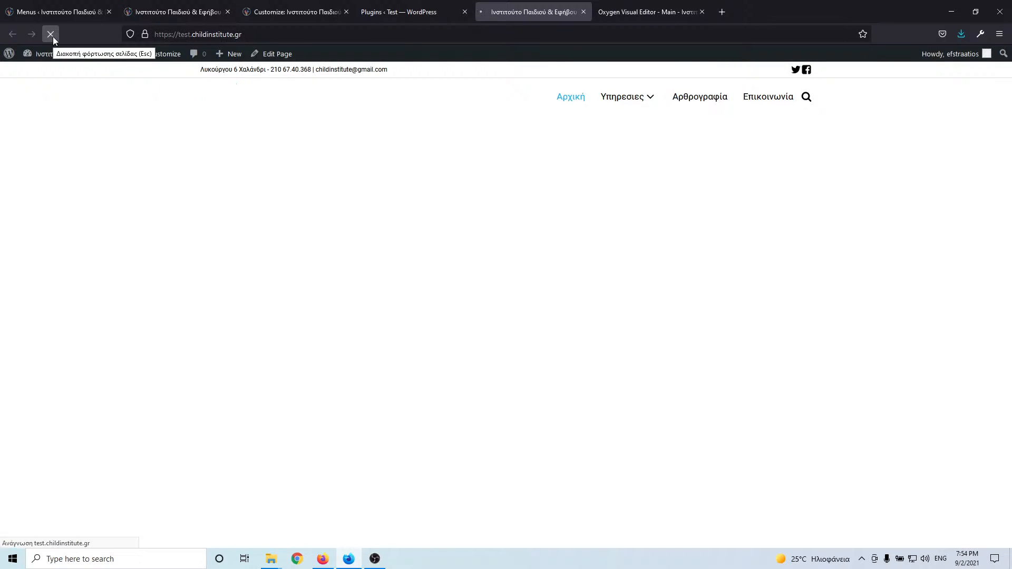
click(51, 36)
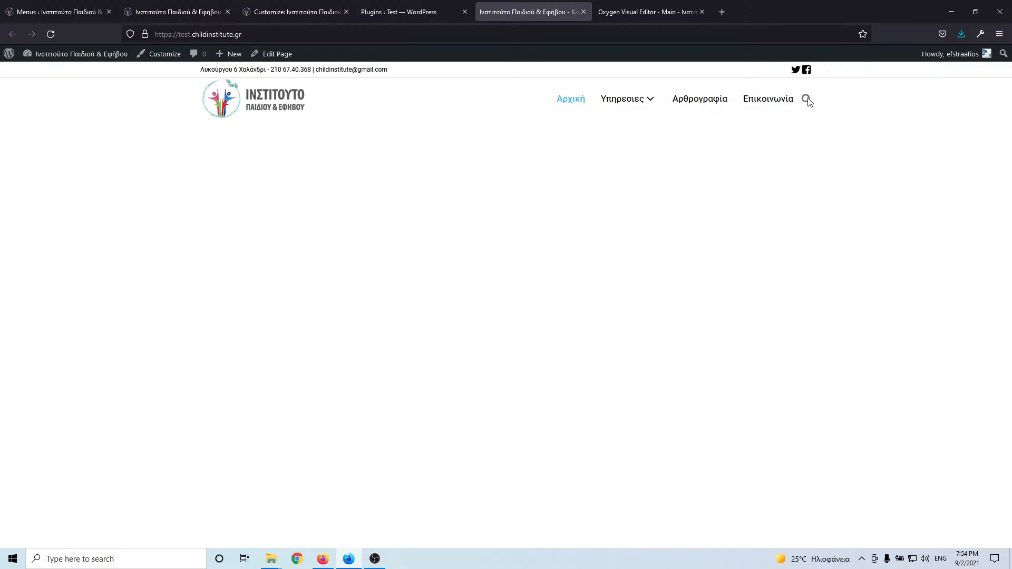
click(647, 5)
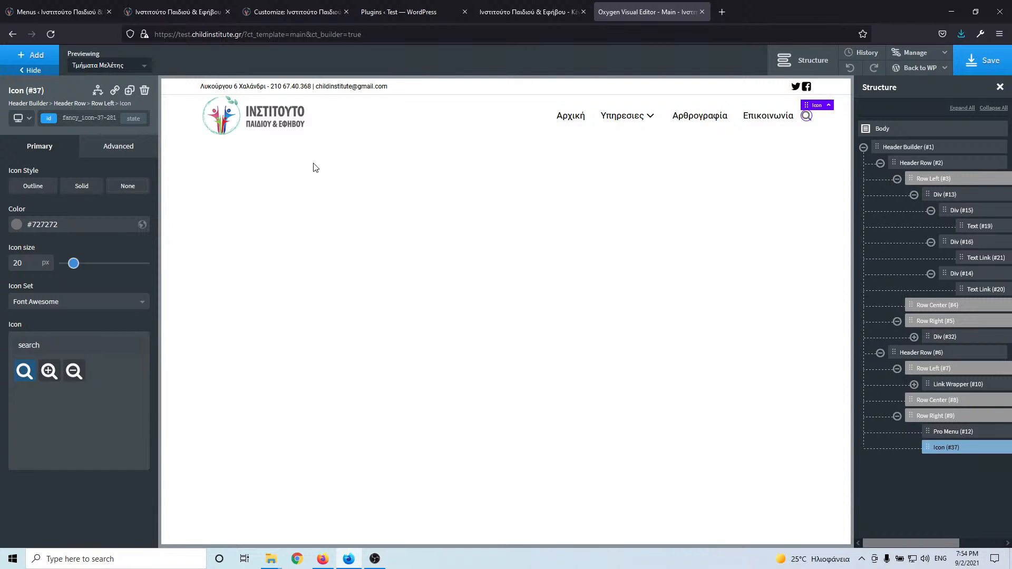
click(562, 9)
click(211, 11)
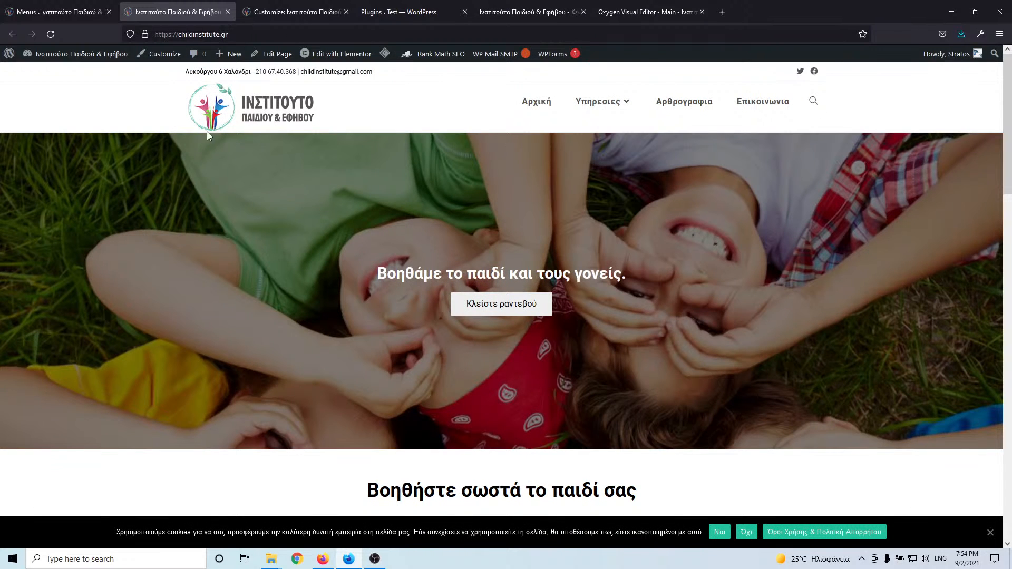
click(629, 14)
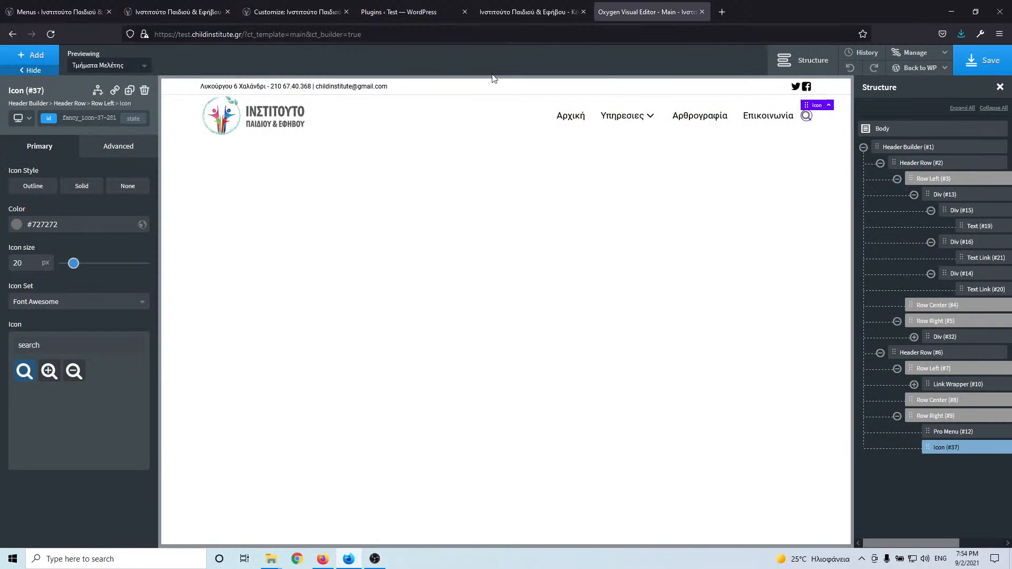
- Add an Inner Content block below the header
click(34, 56)
text(inner)
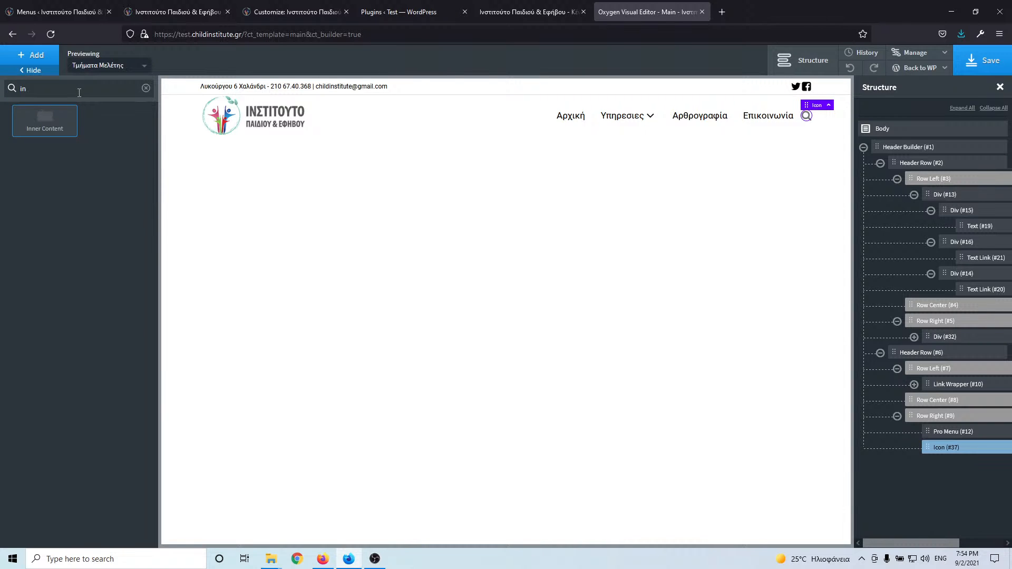
click(53, 123)
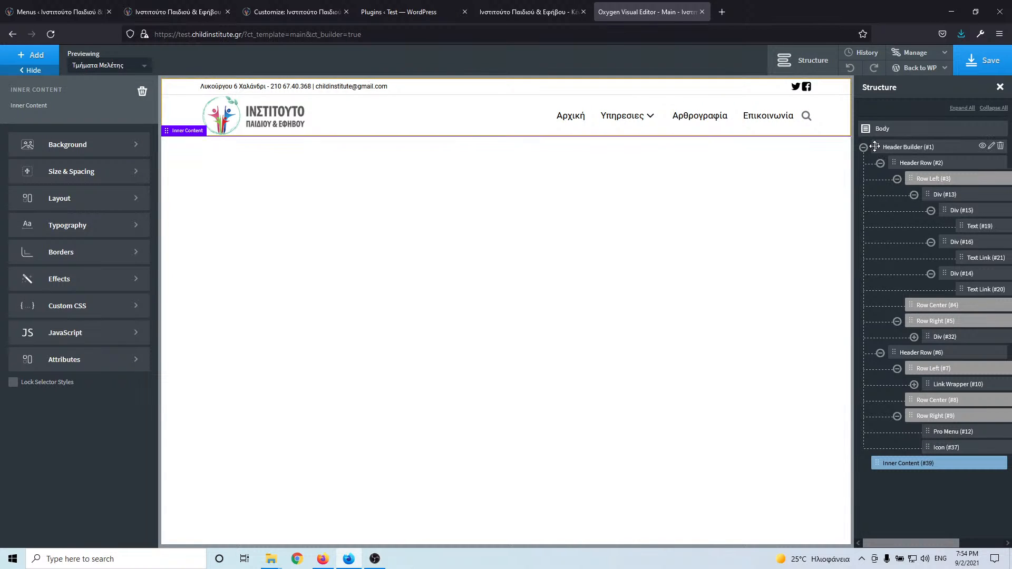
click(864, 148)
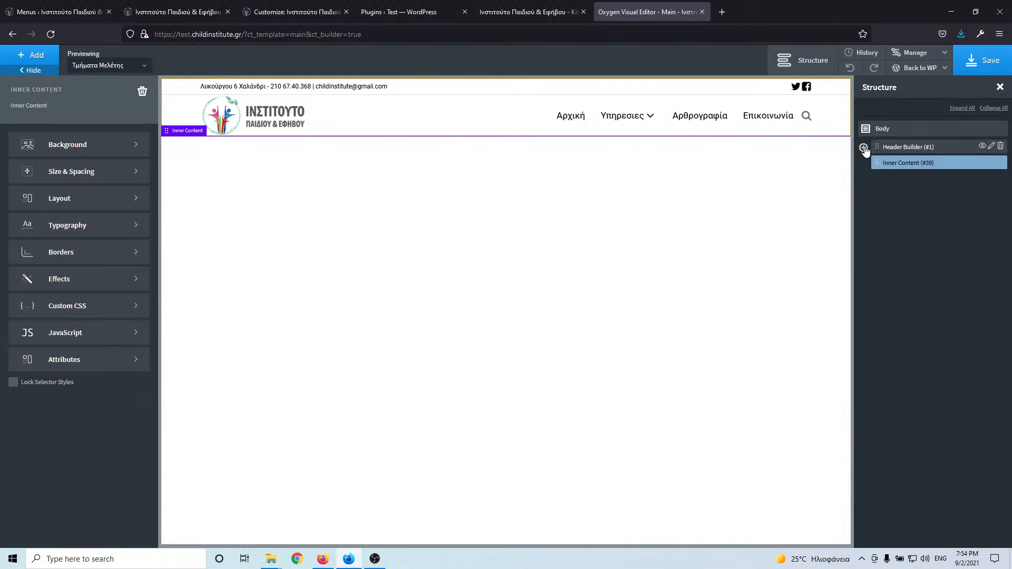
- Add a Section beneath it with its tag set to footer
click(33, 55)
click(70, 88)
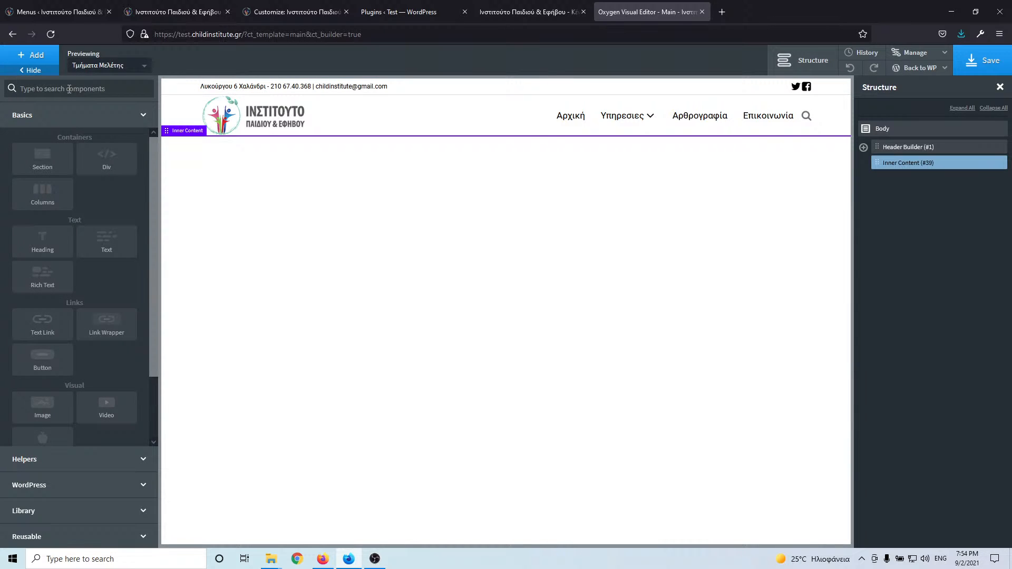
text(sec)
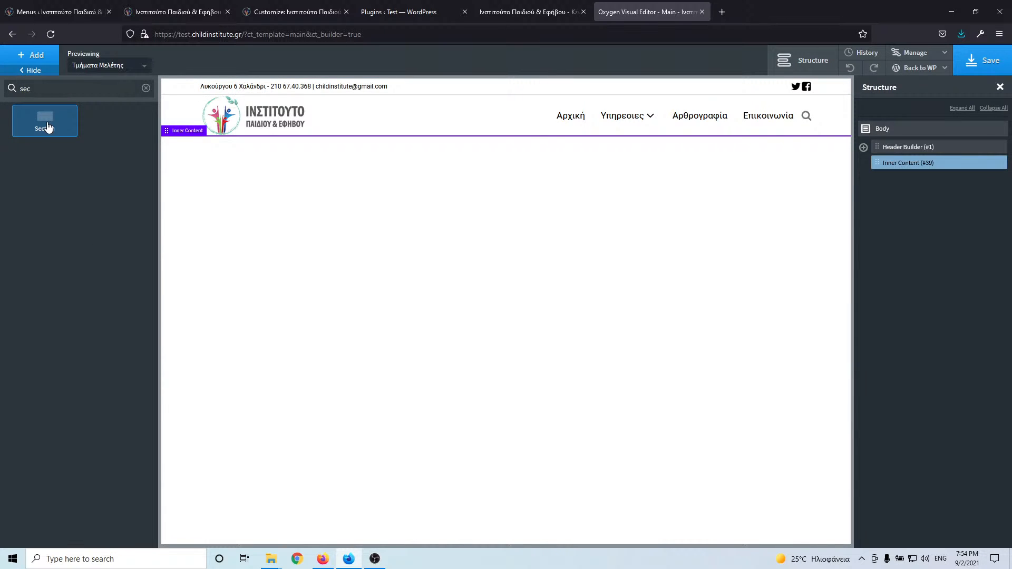
click(47, 128)
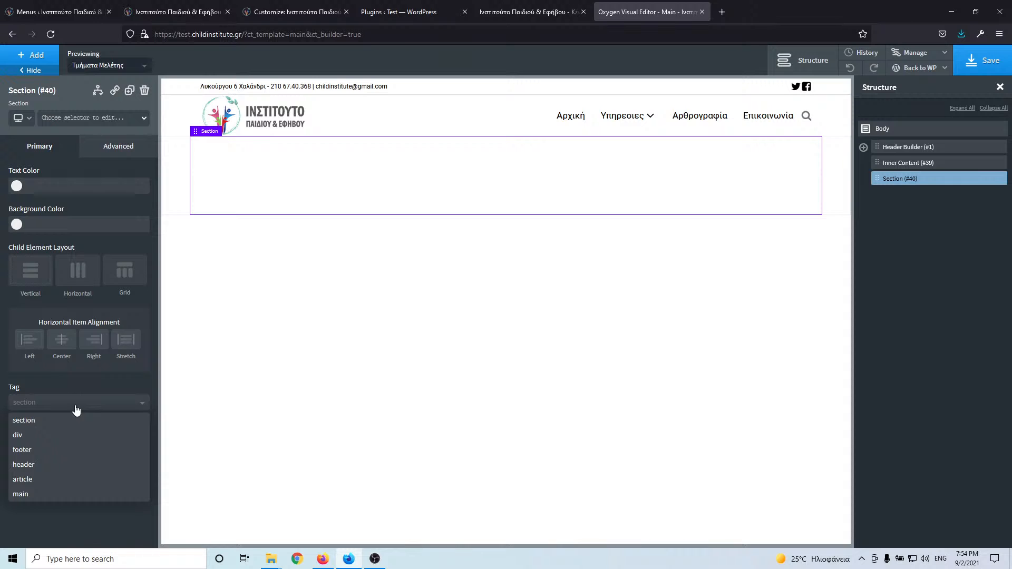
click(54, 453)
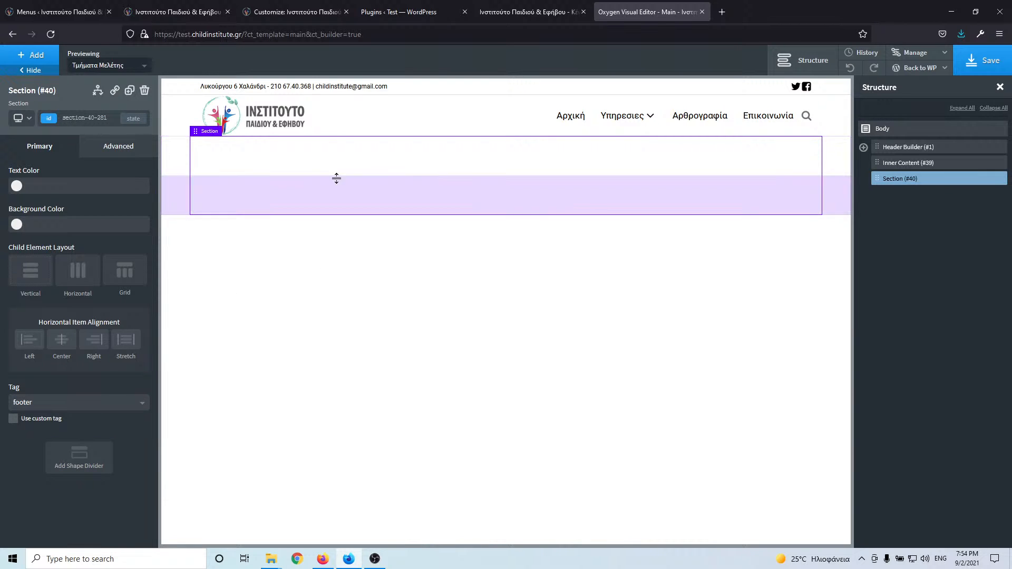
- Give the Inner Content a minimum height of 70 vh
click(910, 165)
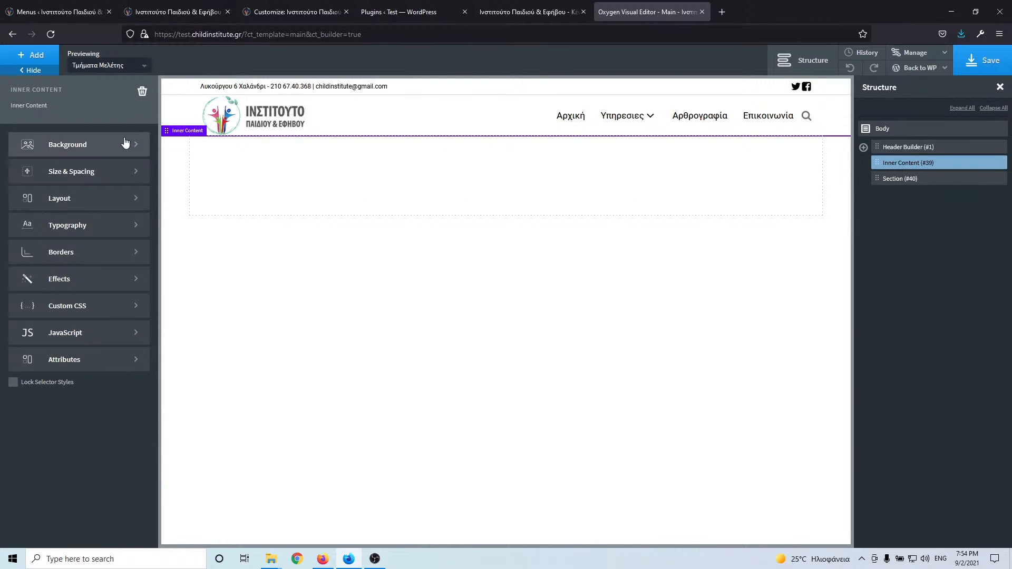
click(93, 172)
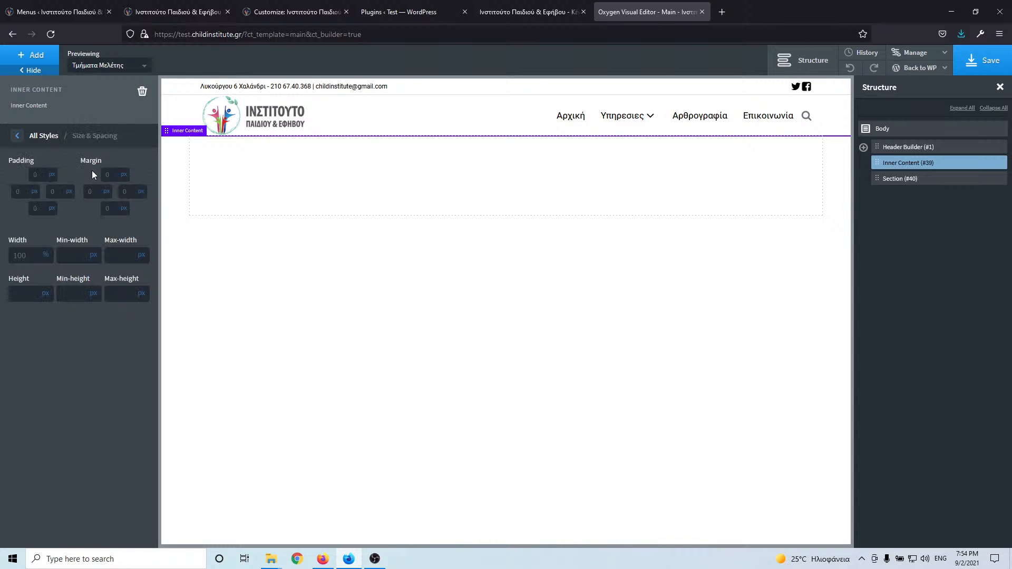
click(75, 291)
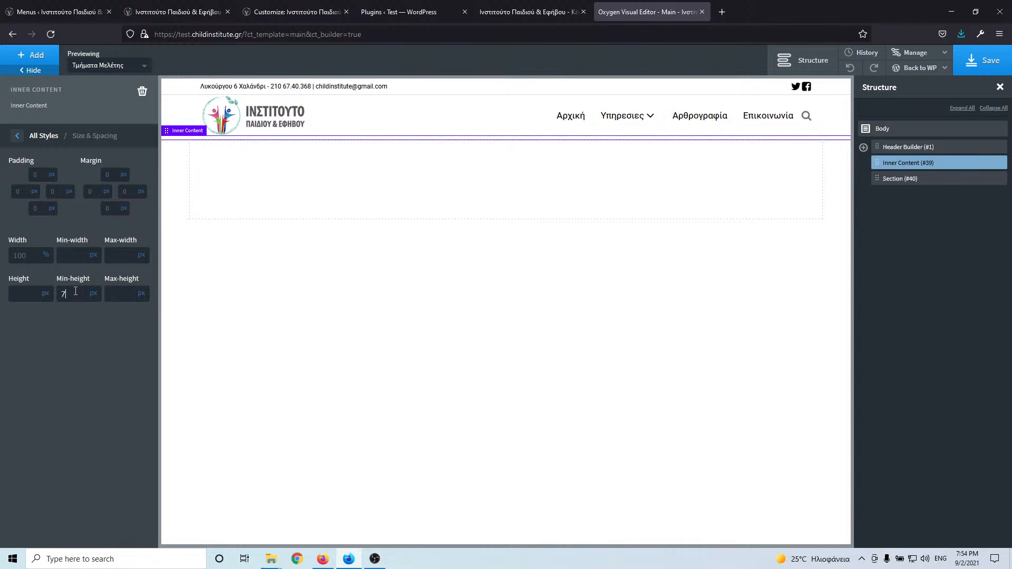
text(70)
click(93, 293)
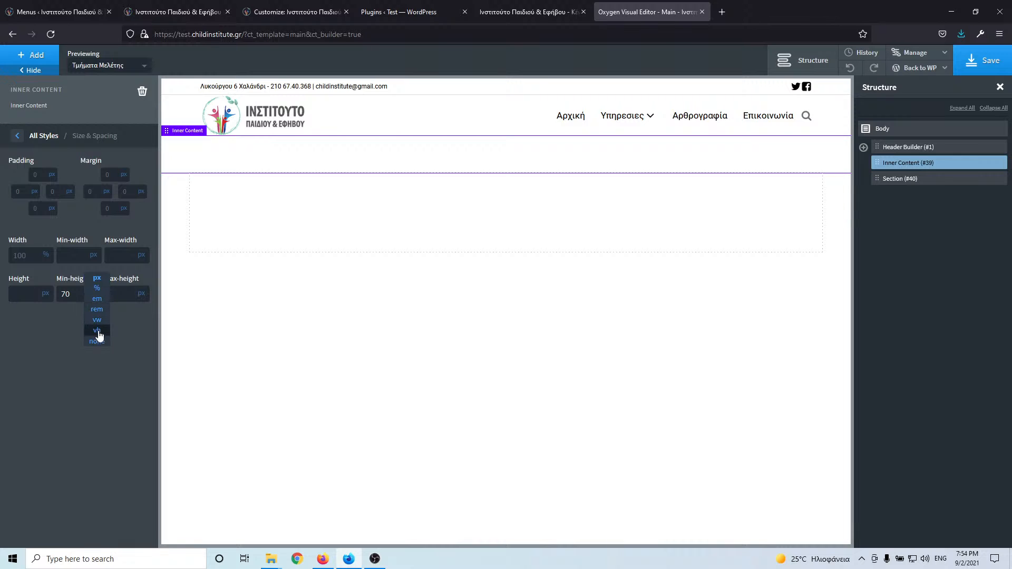
click(102, 331)
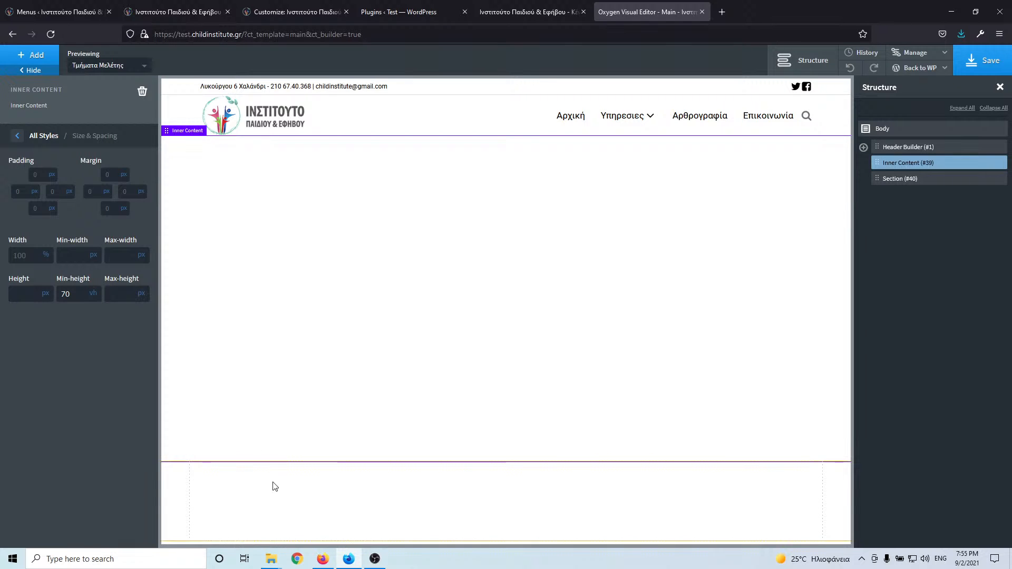
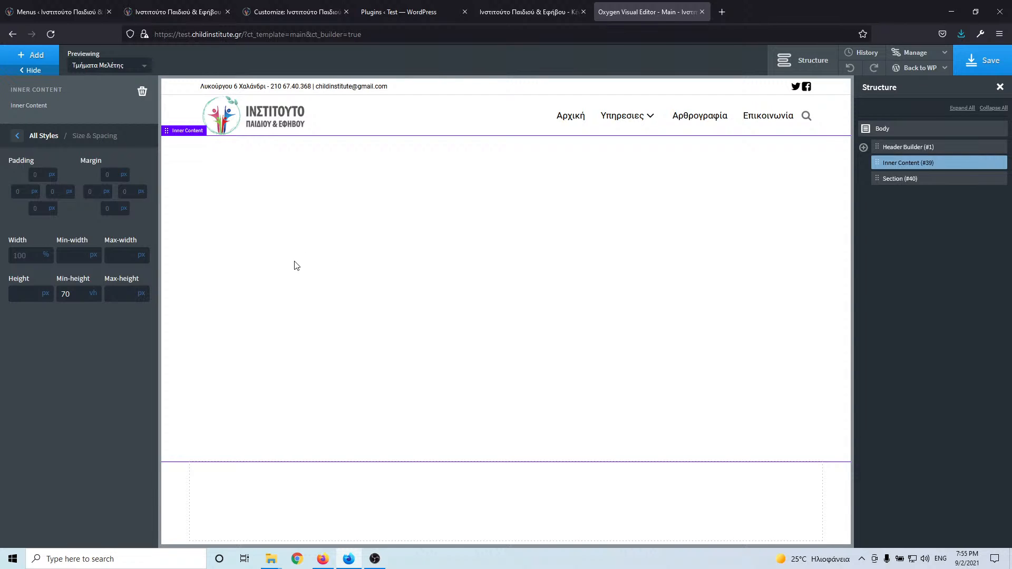
- Select the empty footer Section #40 and compare it with the live site's footer, dismissing its cookie notice
click(928, 180)
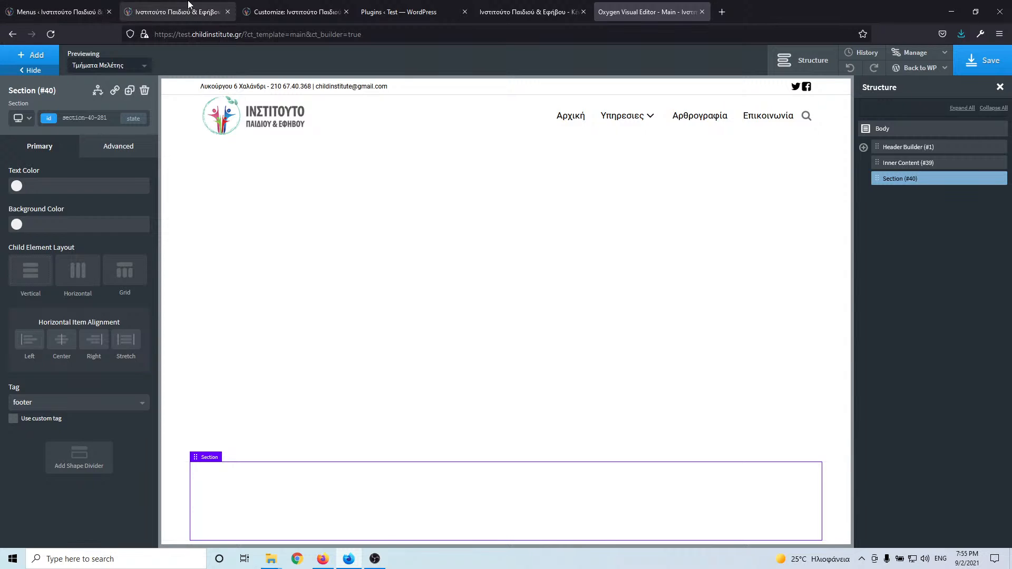
click(189, 6)
scroll(401, 358, down, 15)
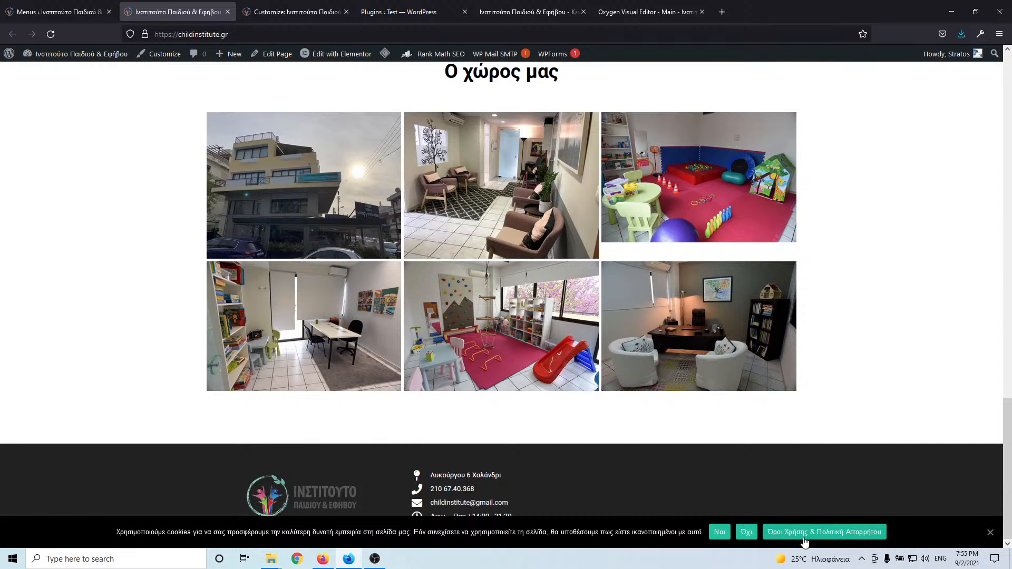
click(991, 533)
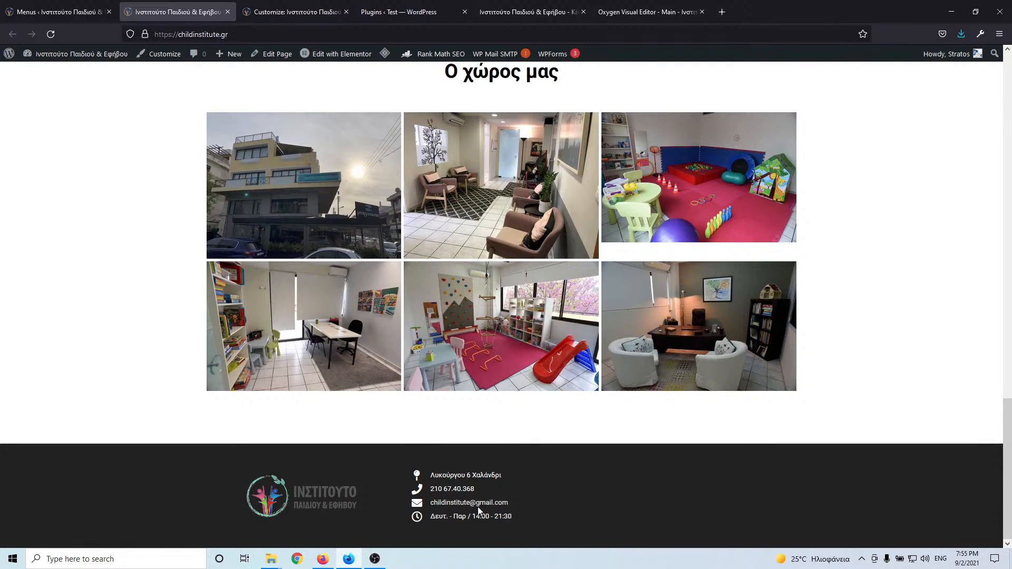
click(635, 8)
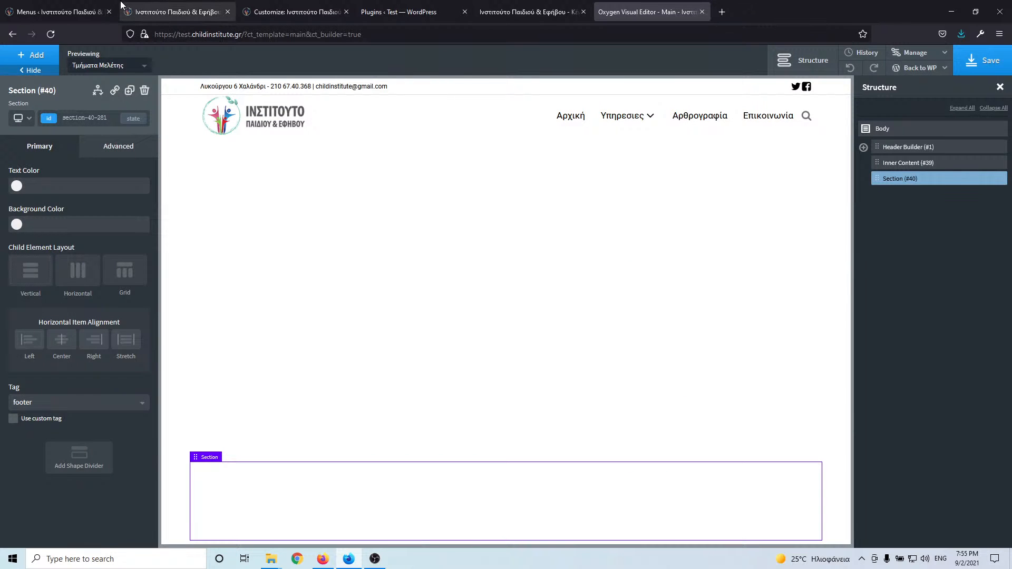
click(161, 13)
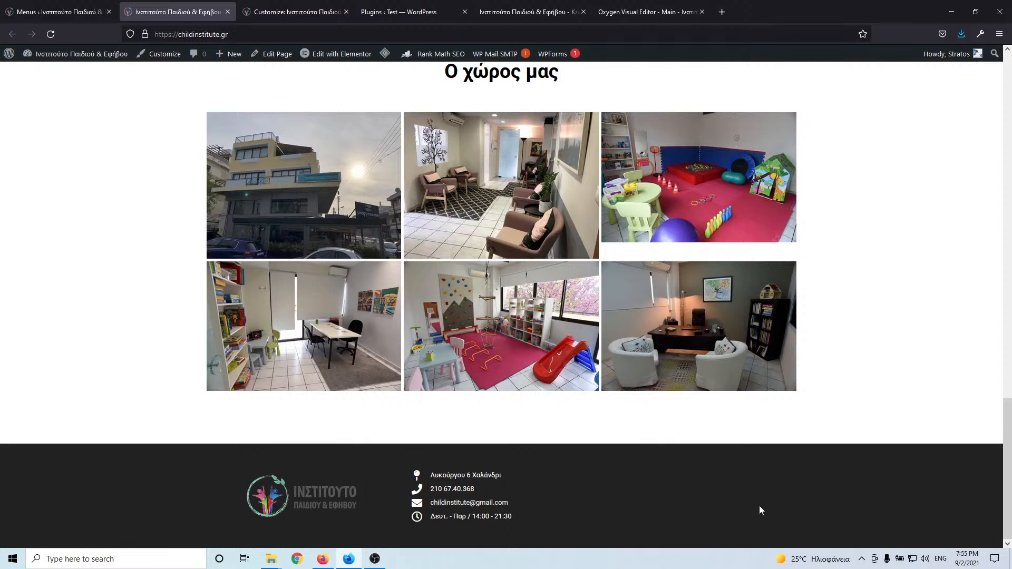
click(632, 13)
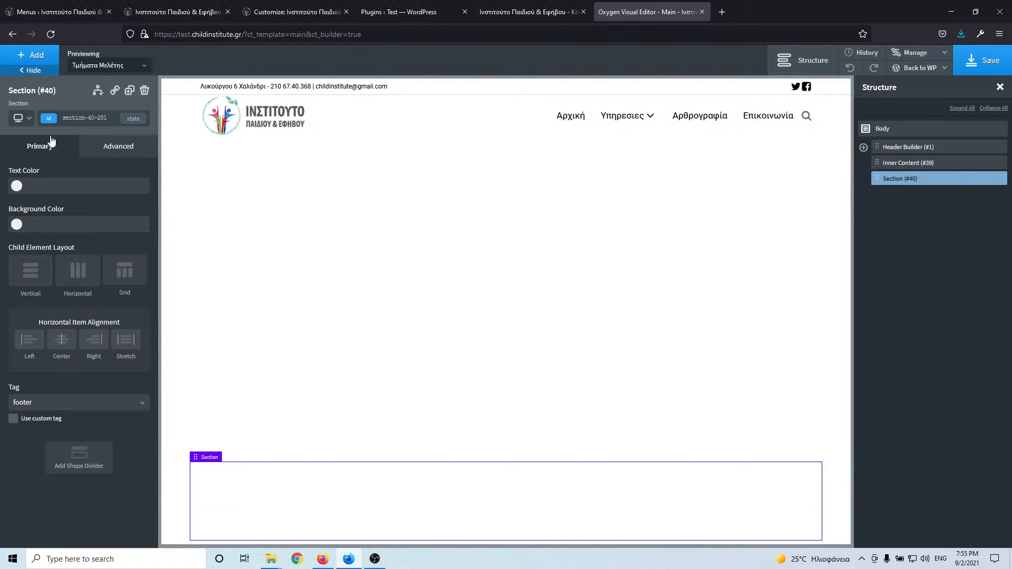
click(33, 55)
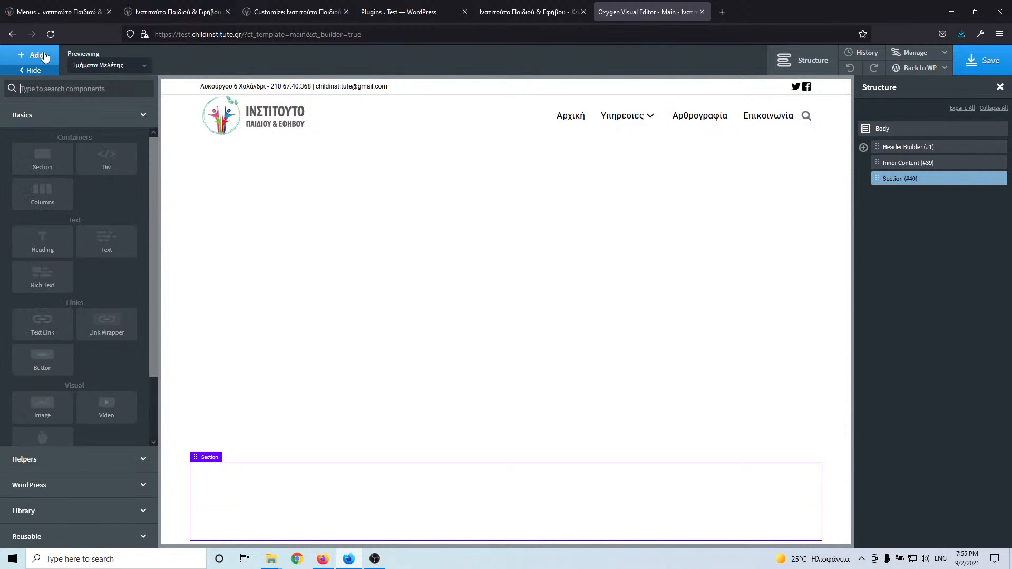
- Add a 33/33/33 Columns element to the footer and remove the section's bottom padding
click(57, 196)
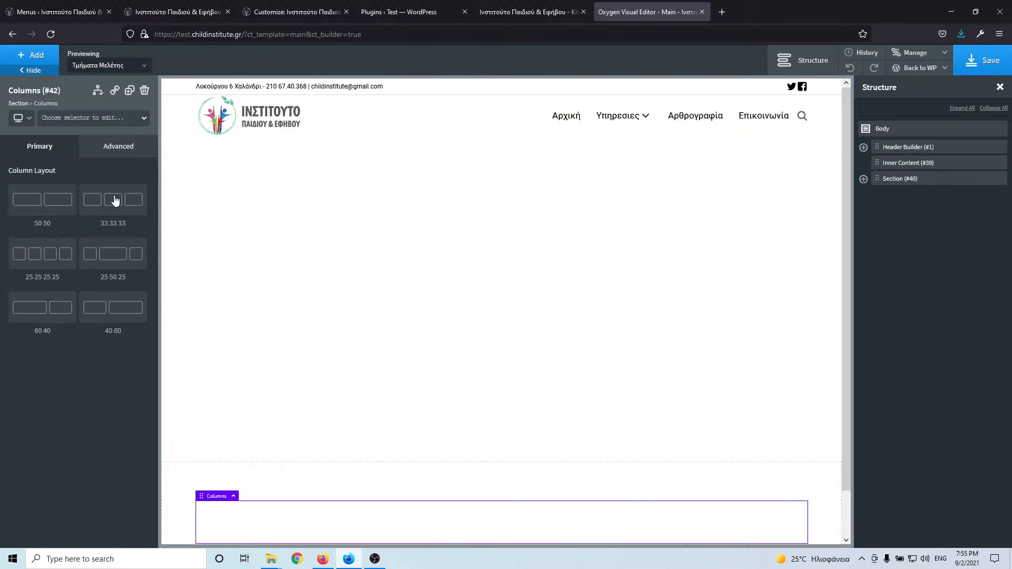
scroll(443, 441, down, 2)
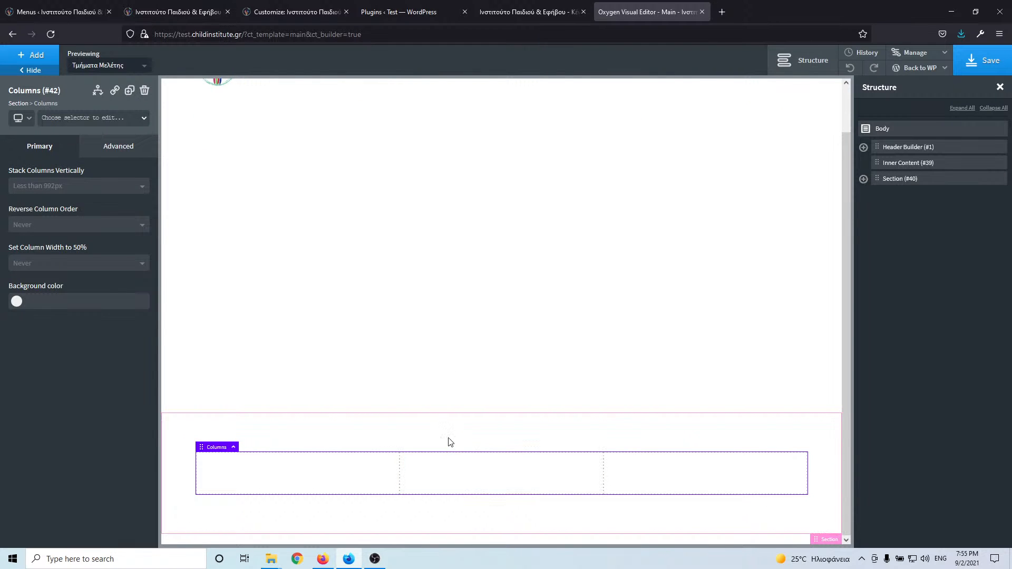
click(453, 440)
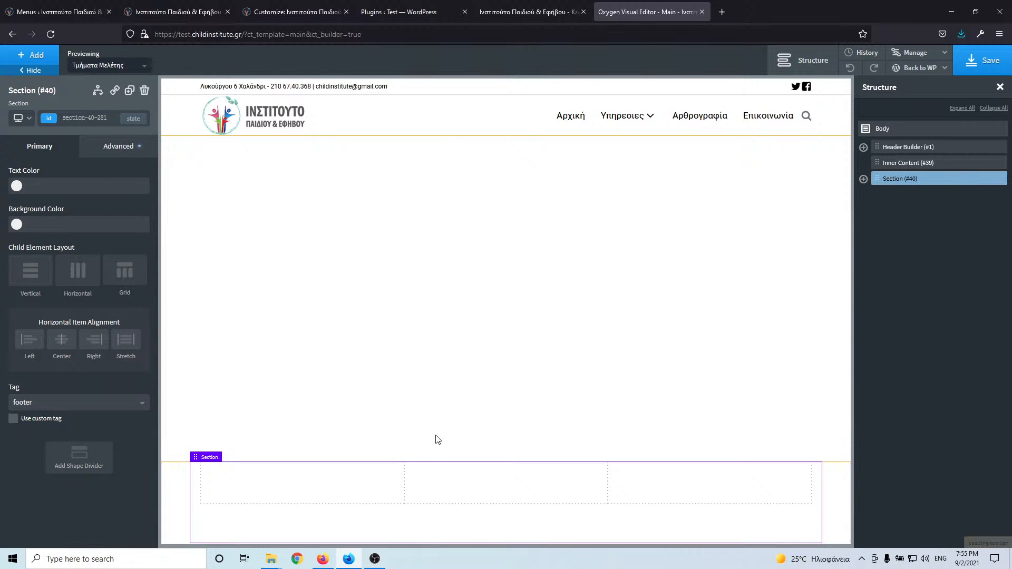
drag(429, 529, 429, 473)
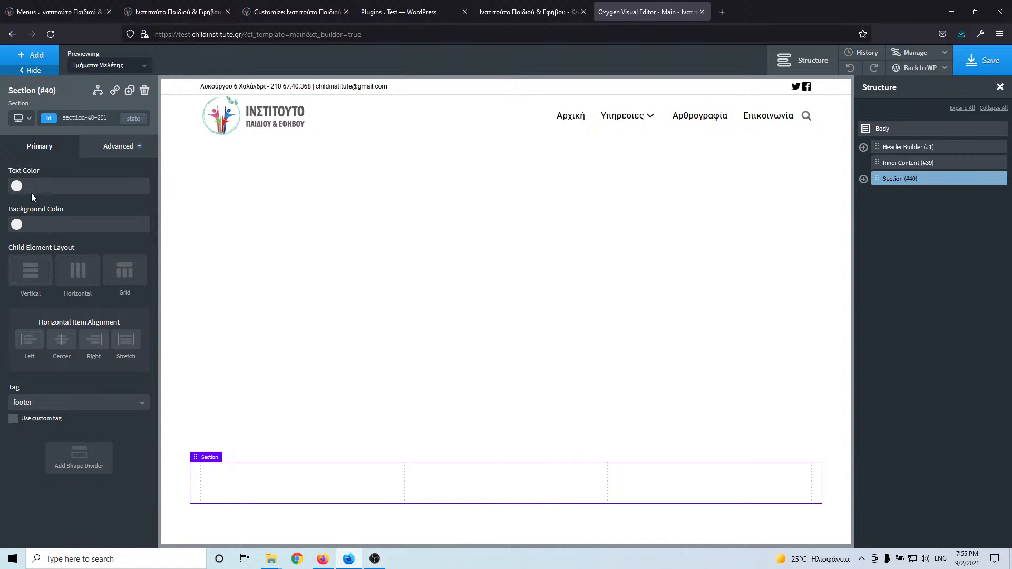
- Give the footer section a #232323 background and #ffffff text colour
click(16, 224)
drag(37, 281, 3, 304)
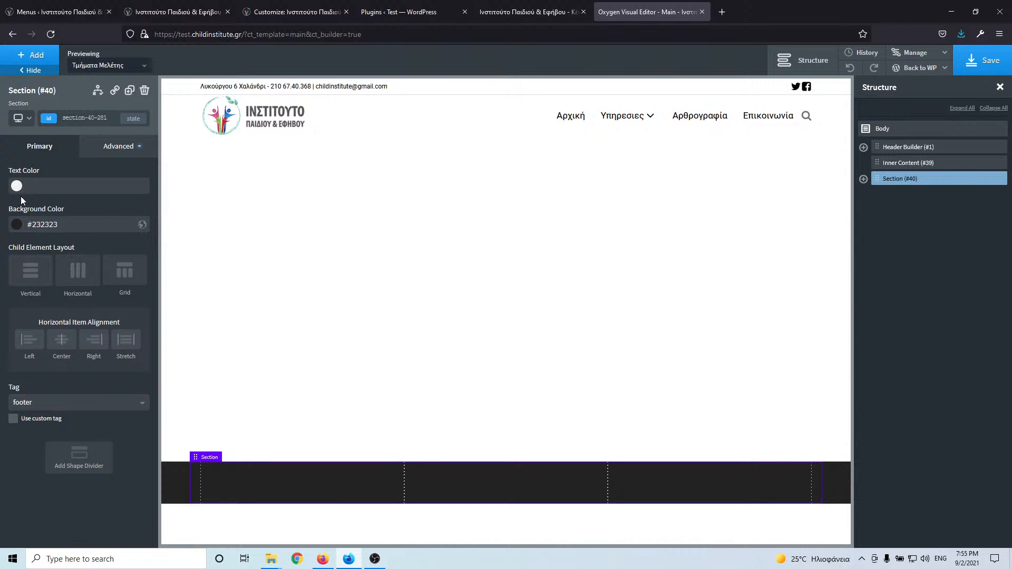
click(17, 187)
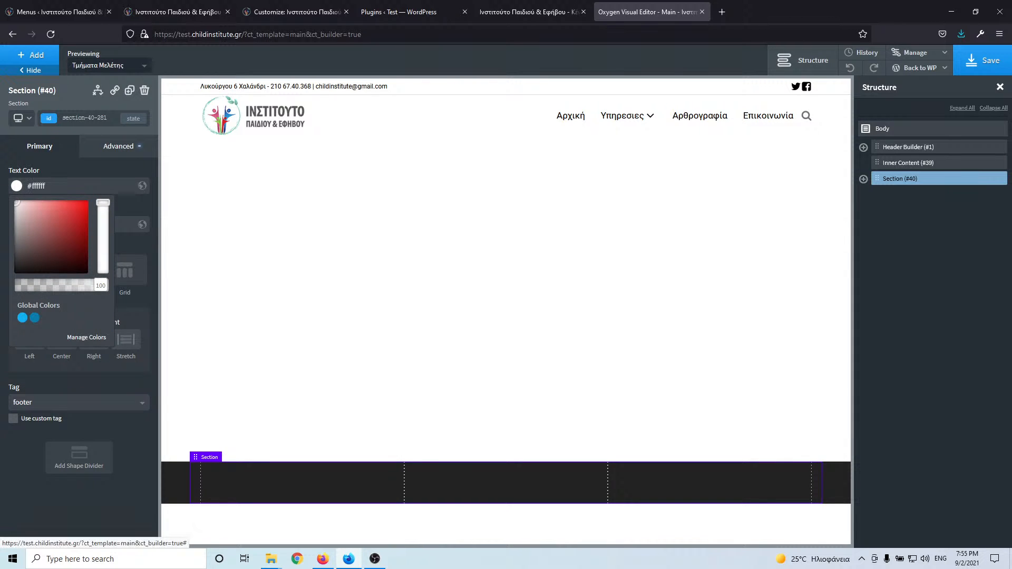
click(259, 475)
click(32, 54)
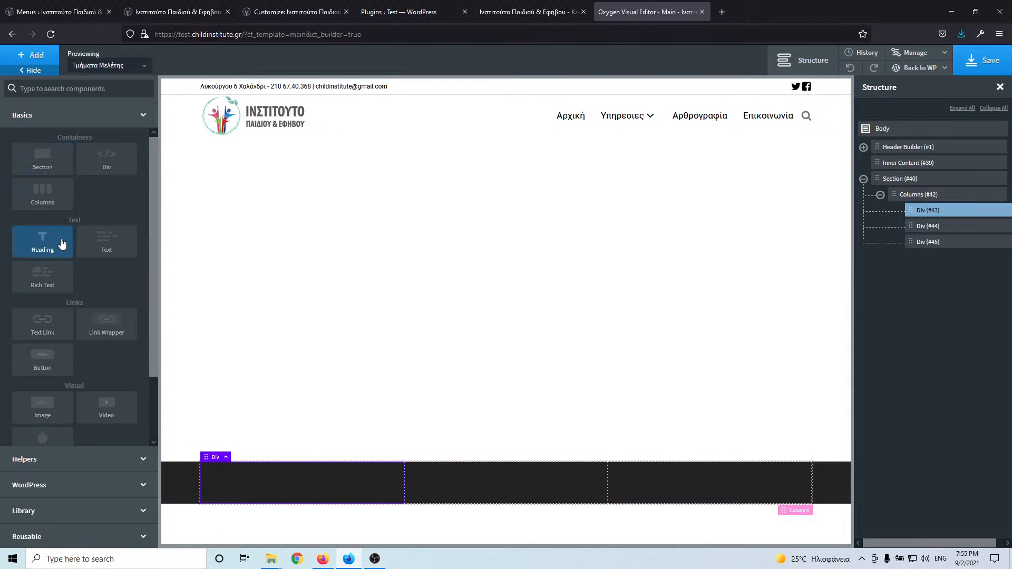
- Add the logo-footer image from the Media Library to the first column with alt text 'logo-footer'
click(64, 410)
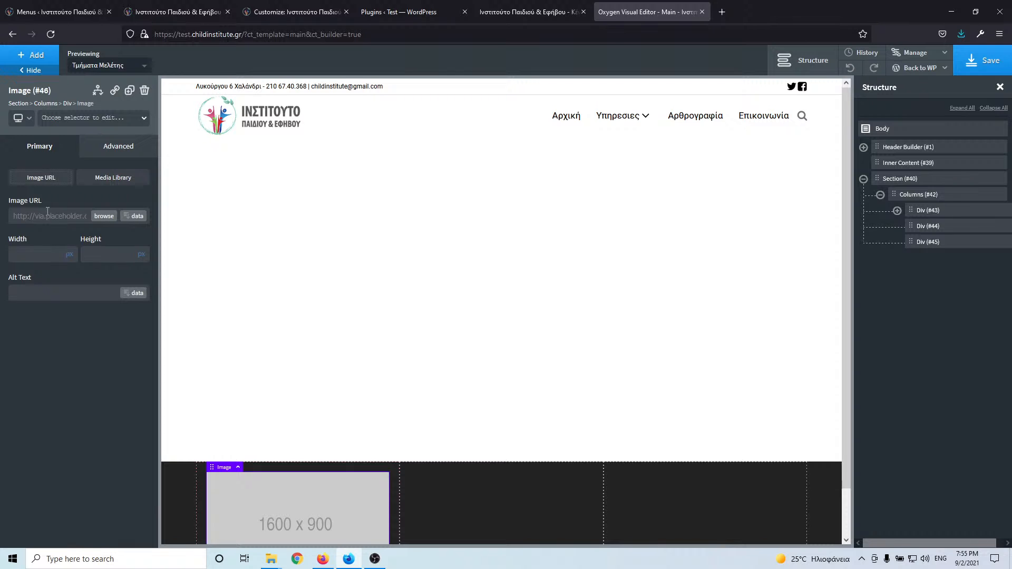
click(104, 217)
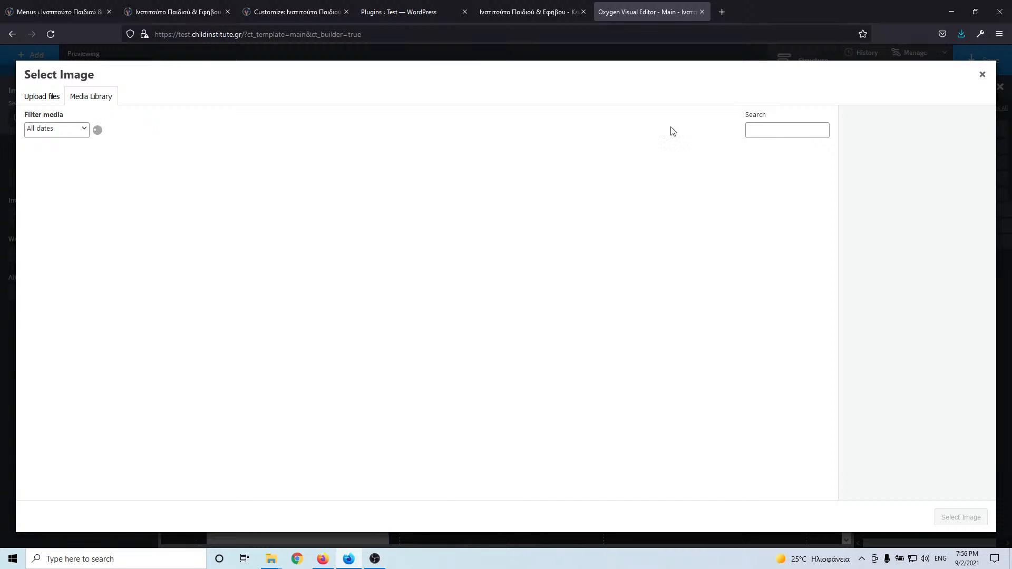
click(756, 131)
text(lo)
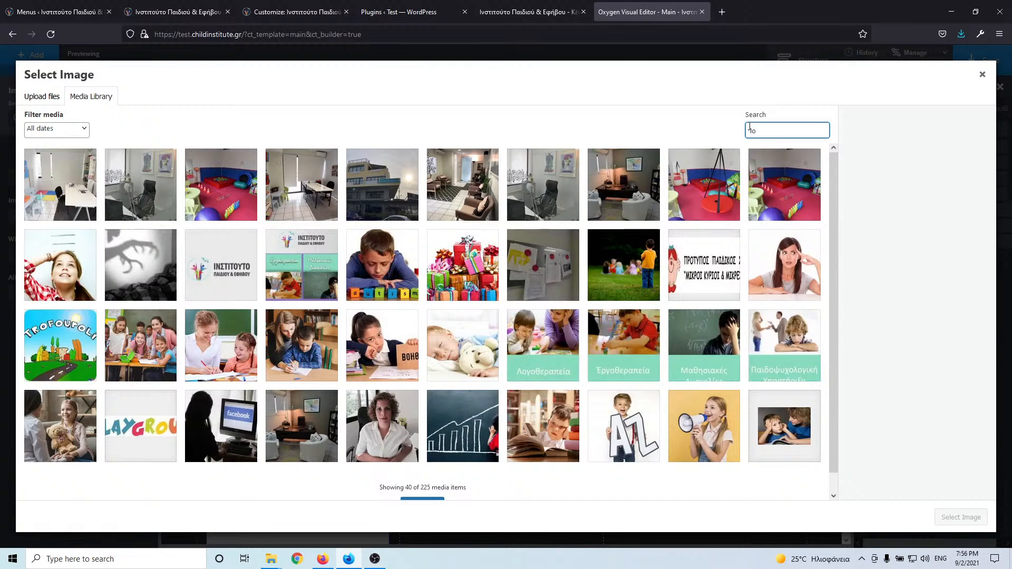
text(g)
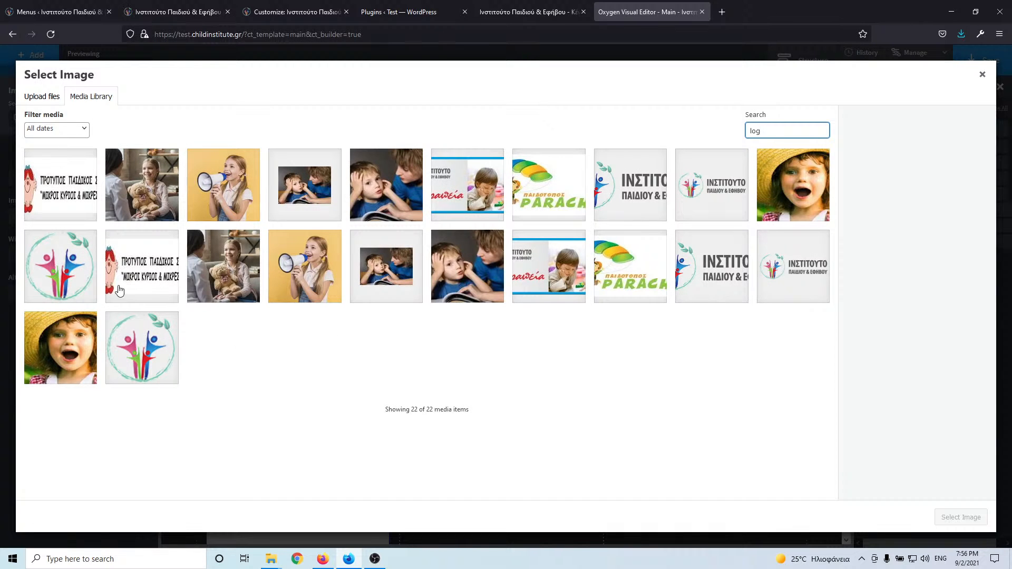
click(630, 207)
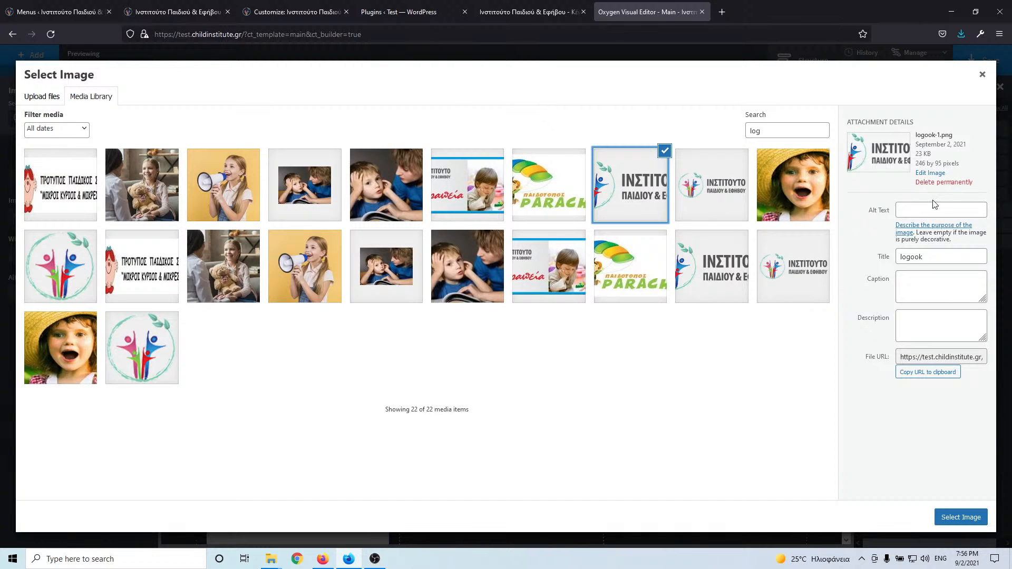
click(743, 185)
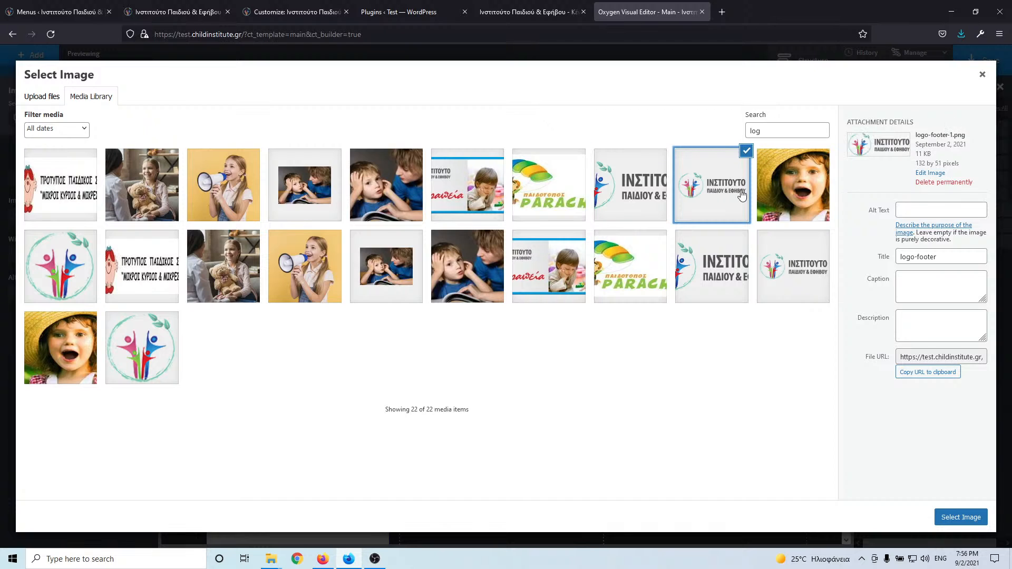
drag(942, 263, 825, 259)
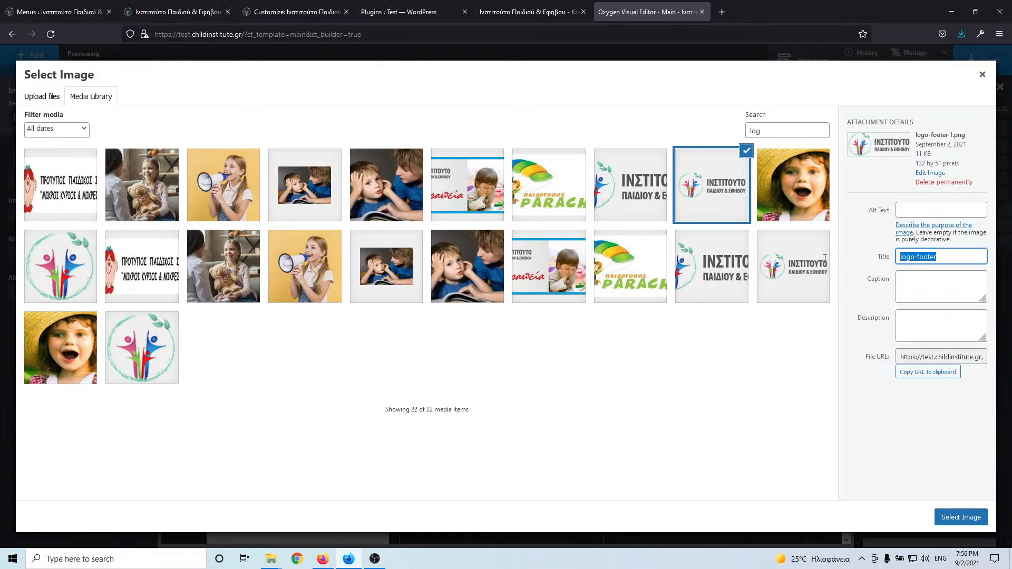
key(ctrl+c)
click(904, 211)
key(ctrl+v)
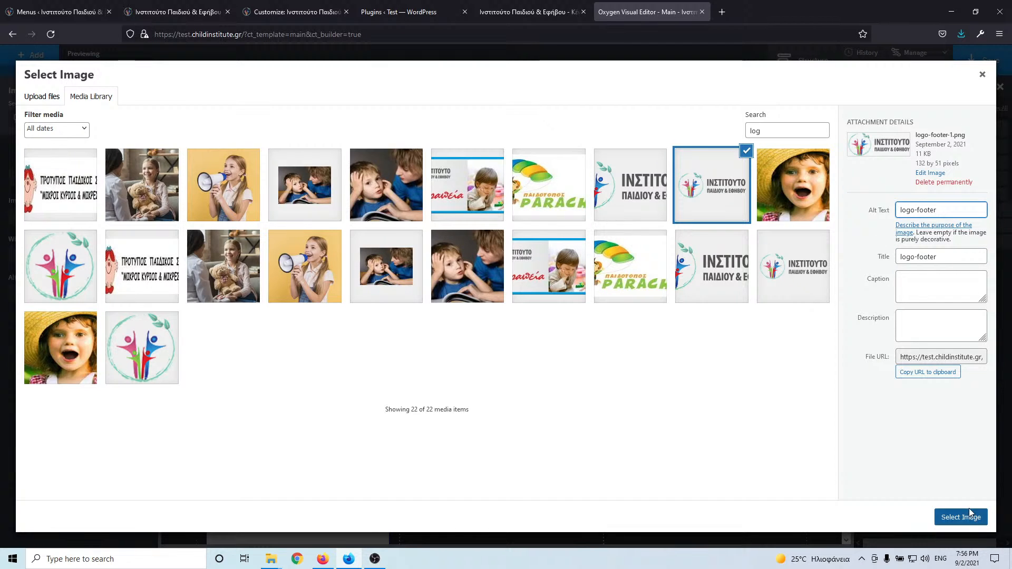
click(967, 519)
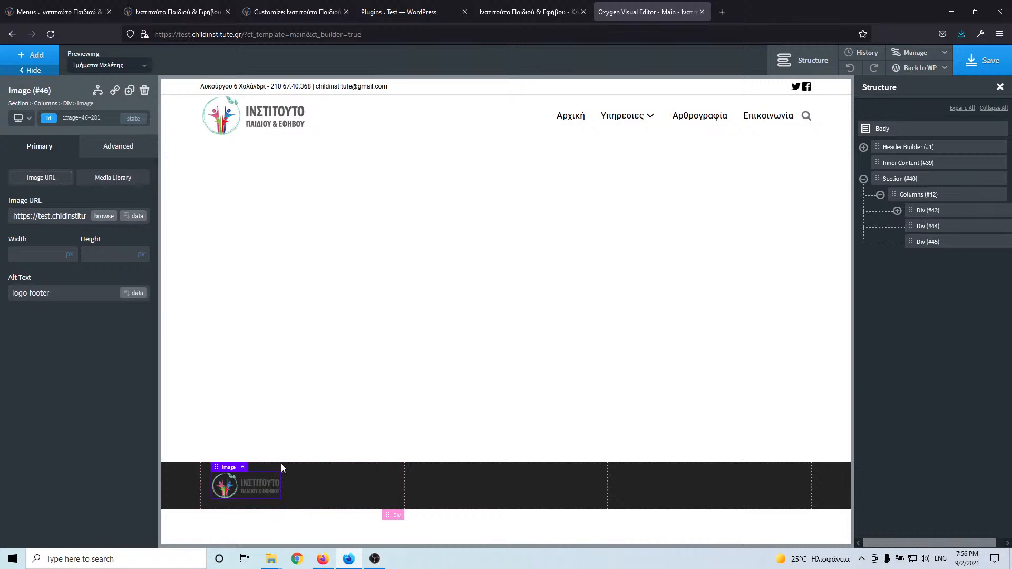
- Check the live footer, then set the logo image width to 160 px
click(201, 13)
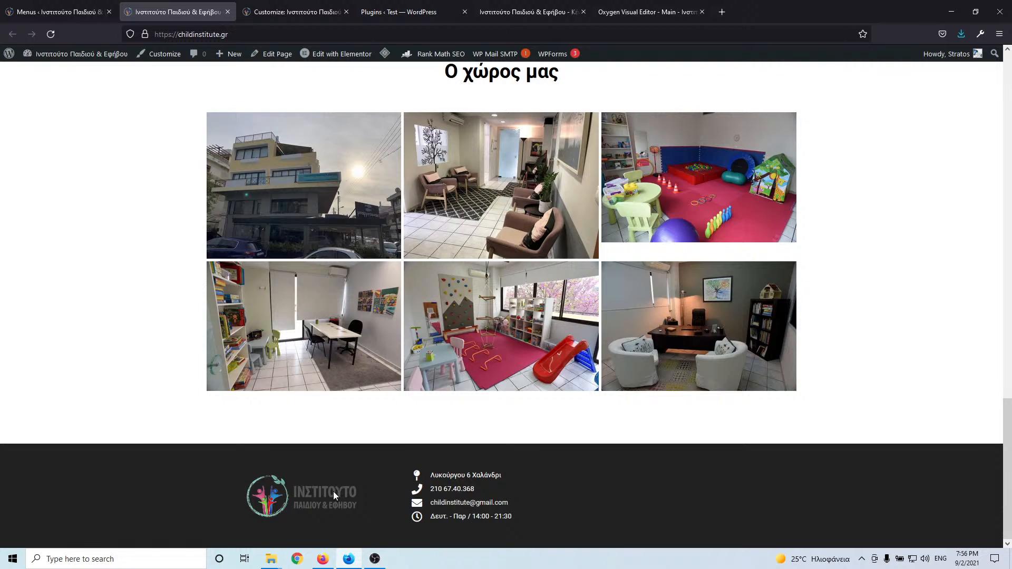
click(659, 7)
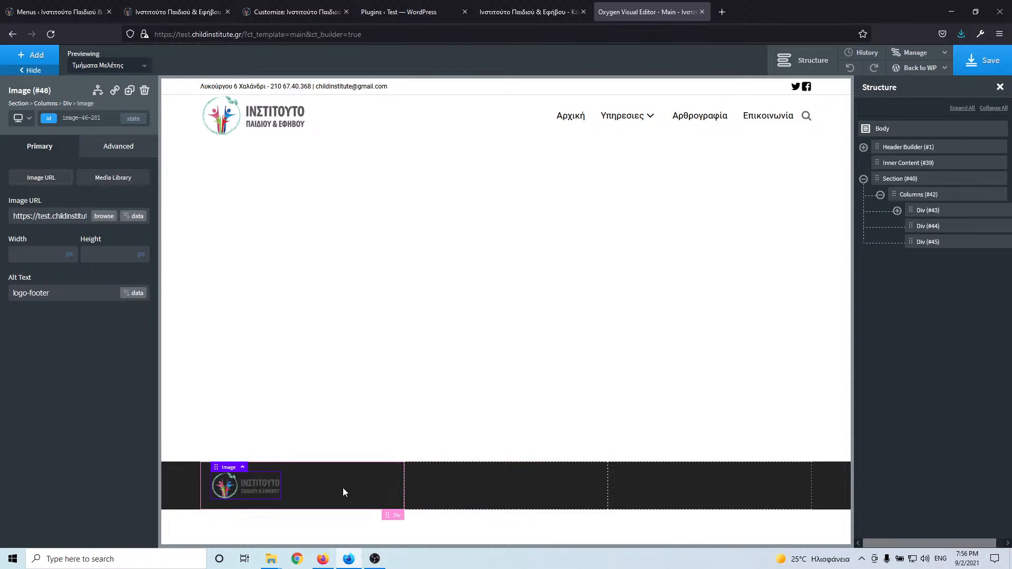
click(36, 257)
text(150)
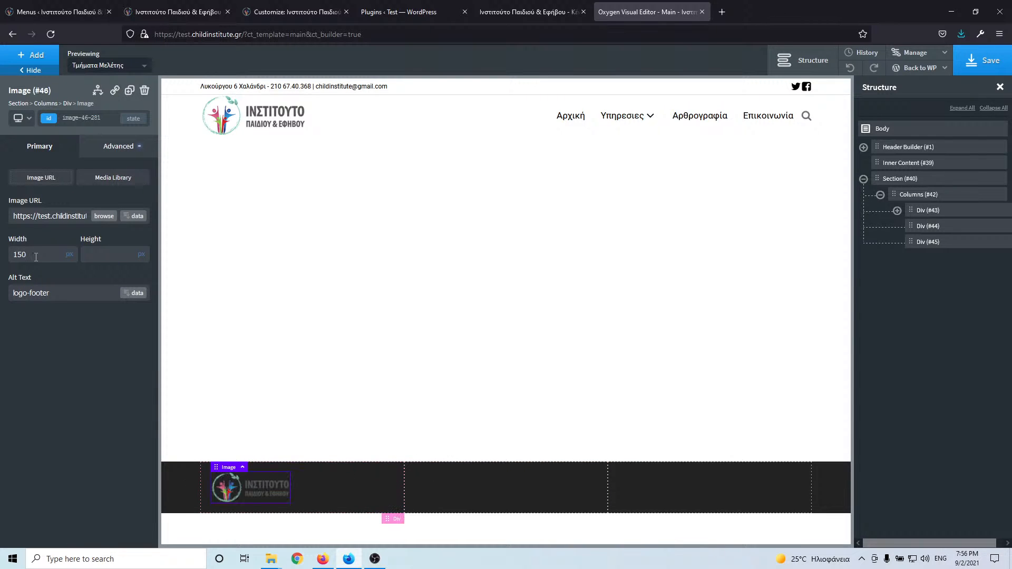
key(Up)
key(Up)
key(Up)
key(Up)
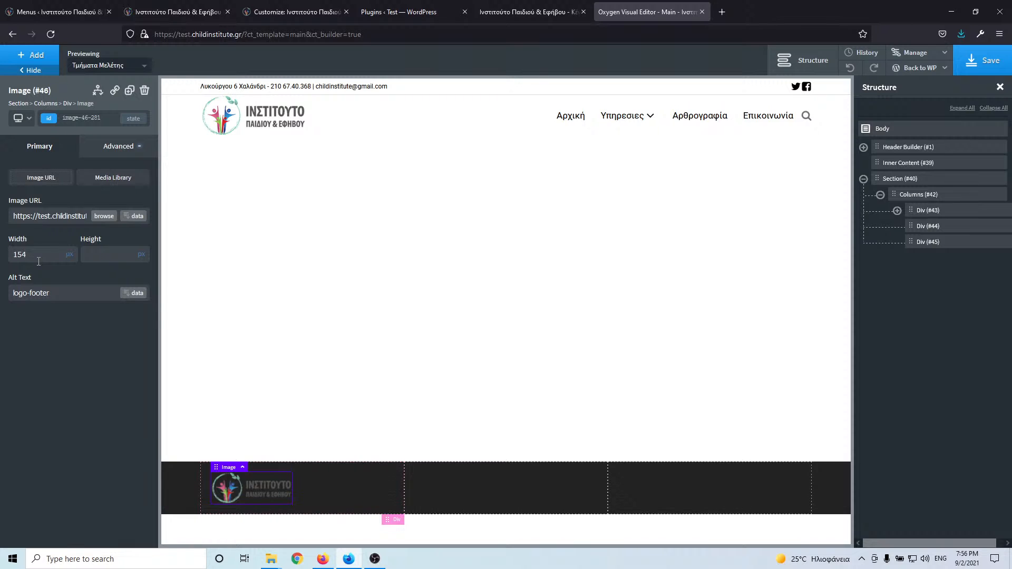
key(Up)
key(Up)
key(Up)
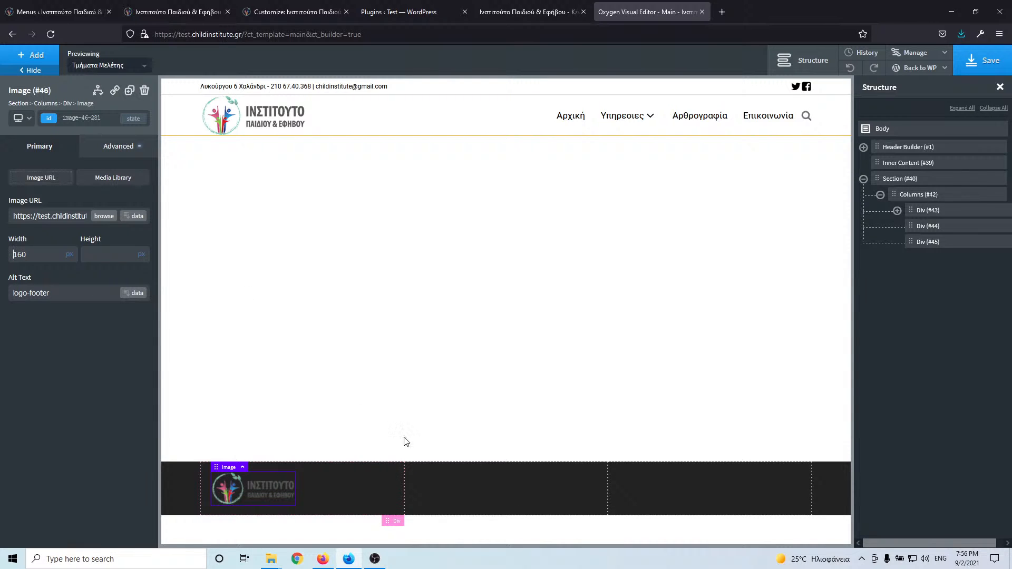
click(435, 486)
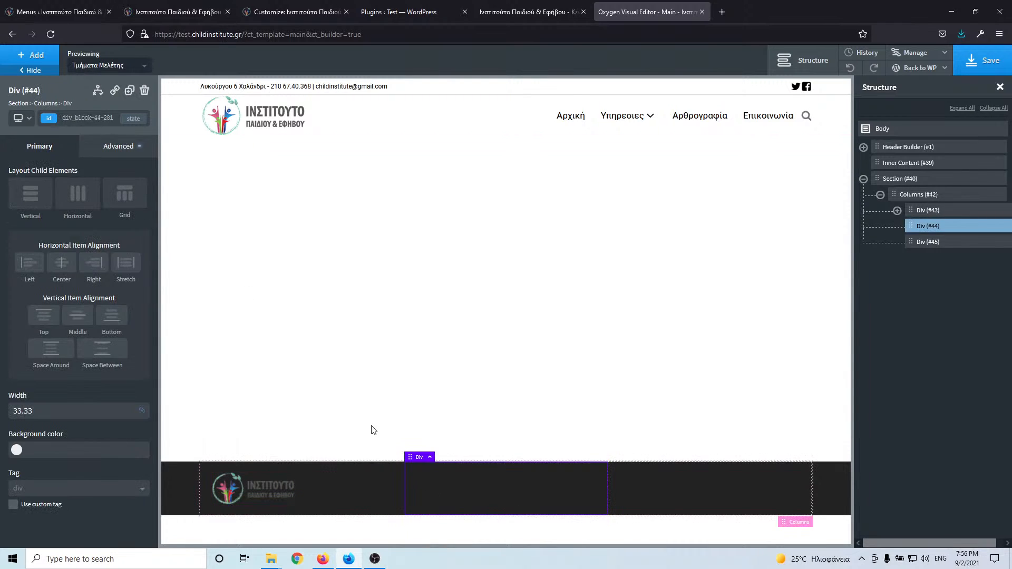
- Add a Div with class footer-contact-div inside the middle footer column Div #47
click(35, 54)
click(117, 167)
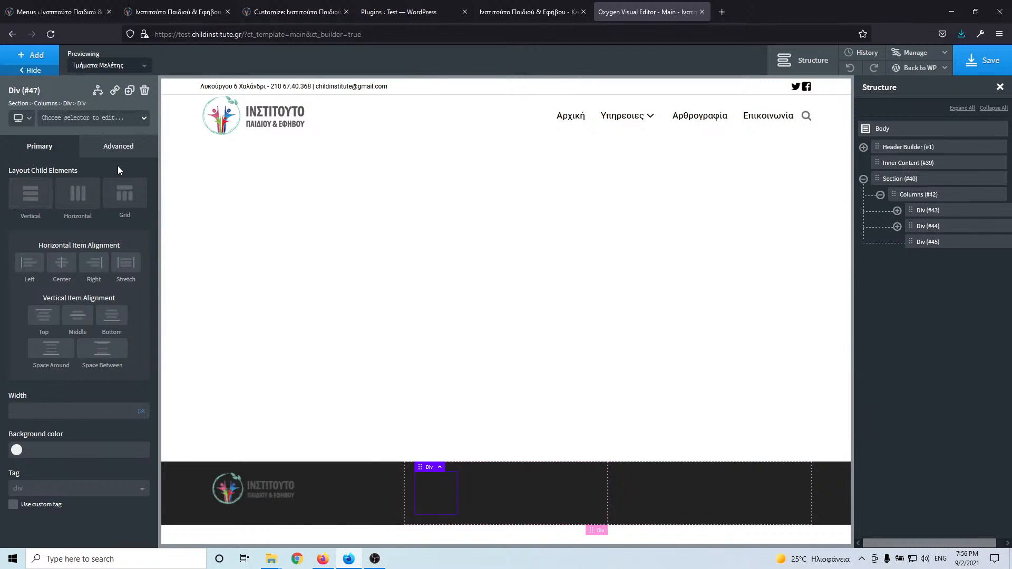
click(96, 119)
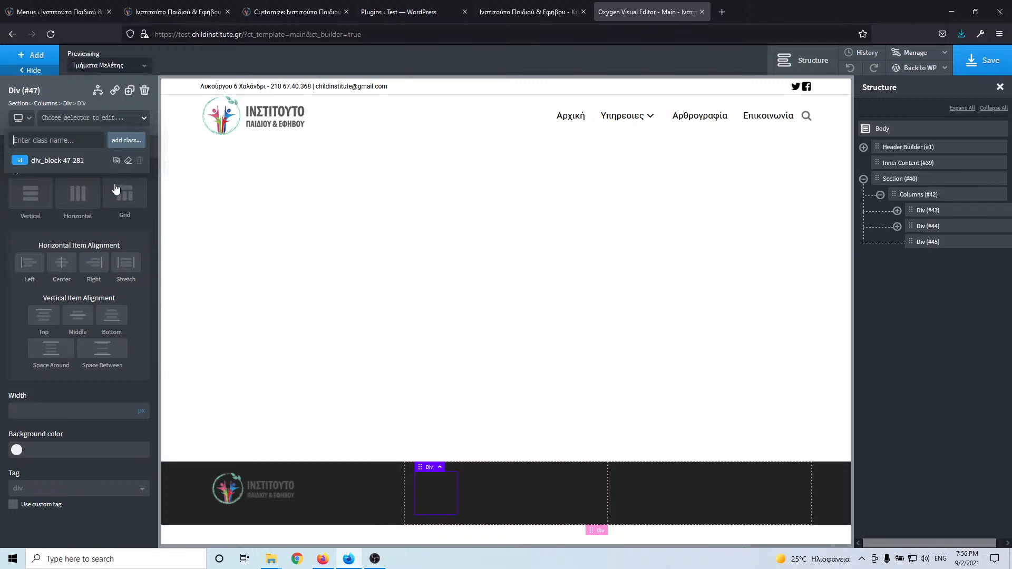
click(447, 488)
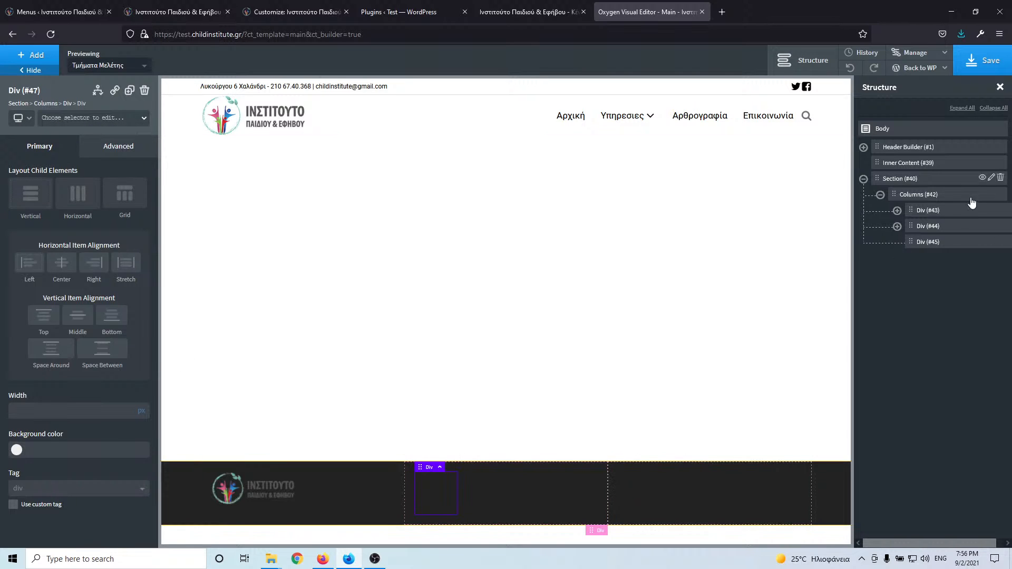
click(32, 55)
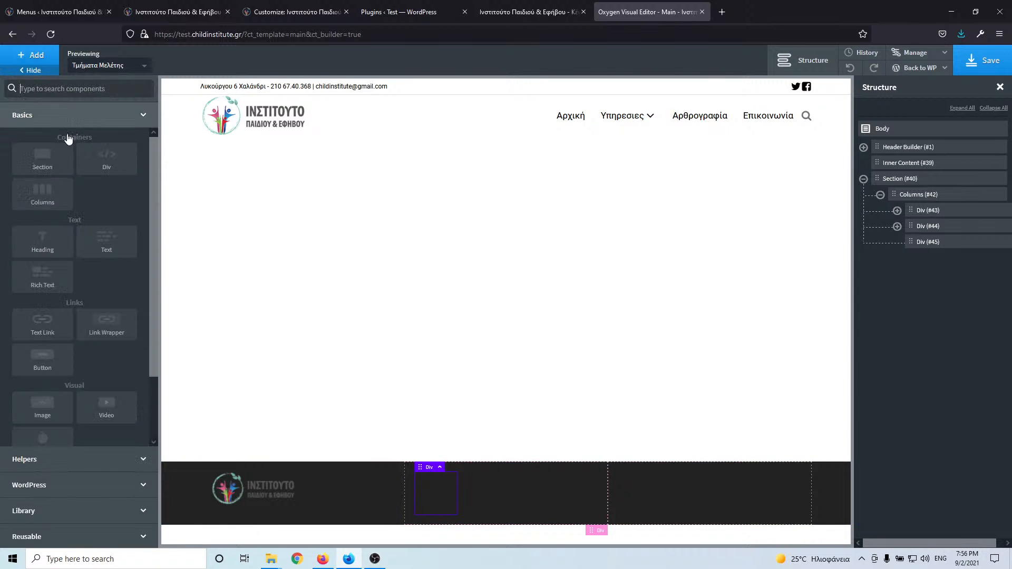
click(108, 158)
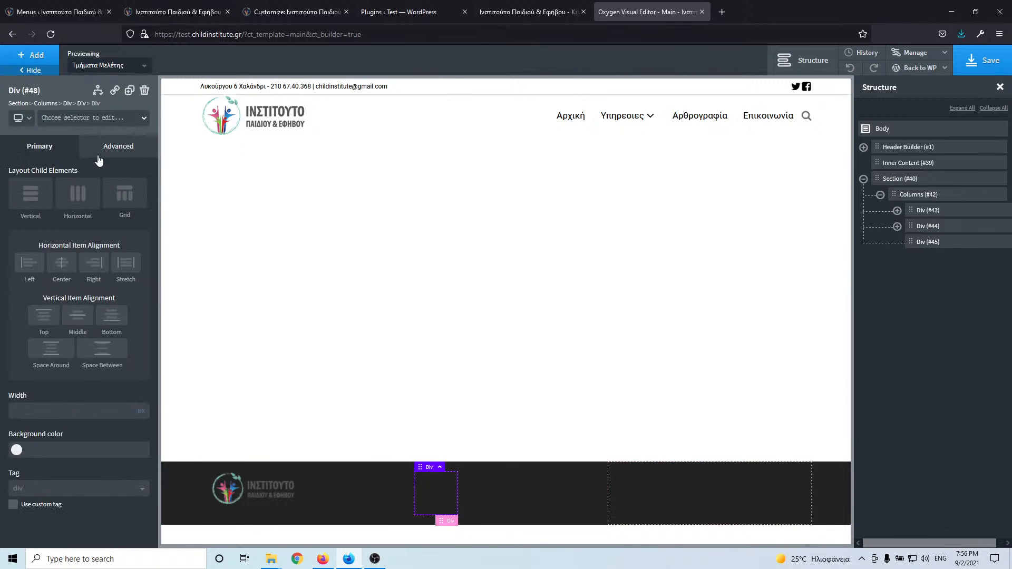
click(87, 118)
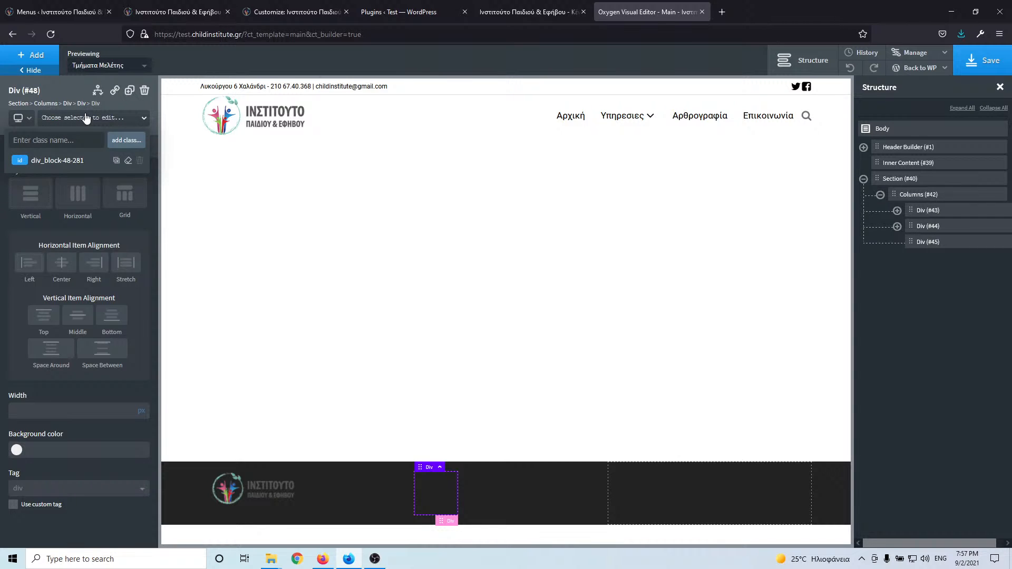
text(footer-contact-div)
key(Return)
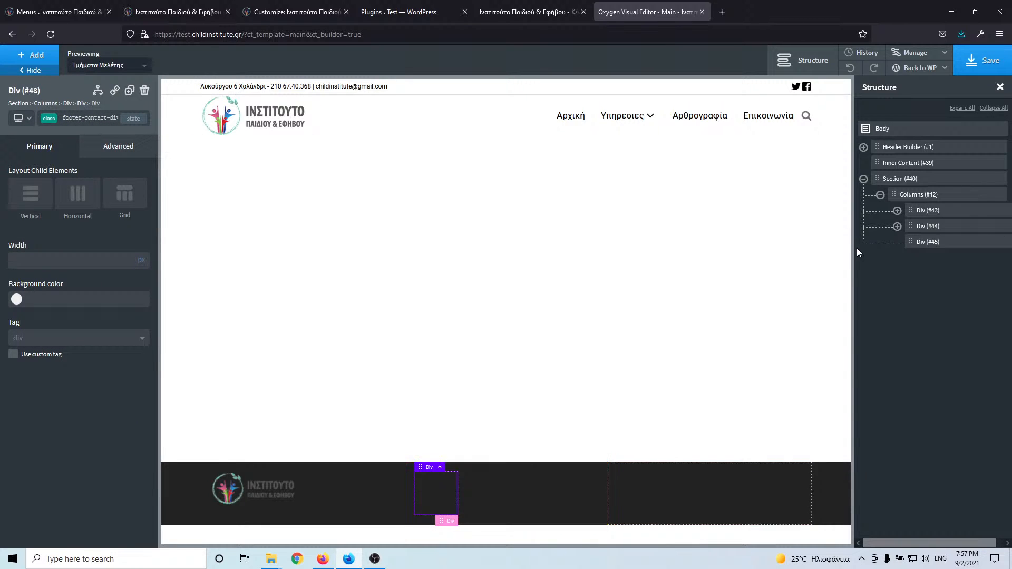
click(897, 226)
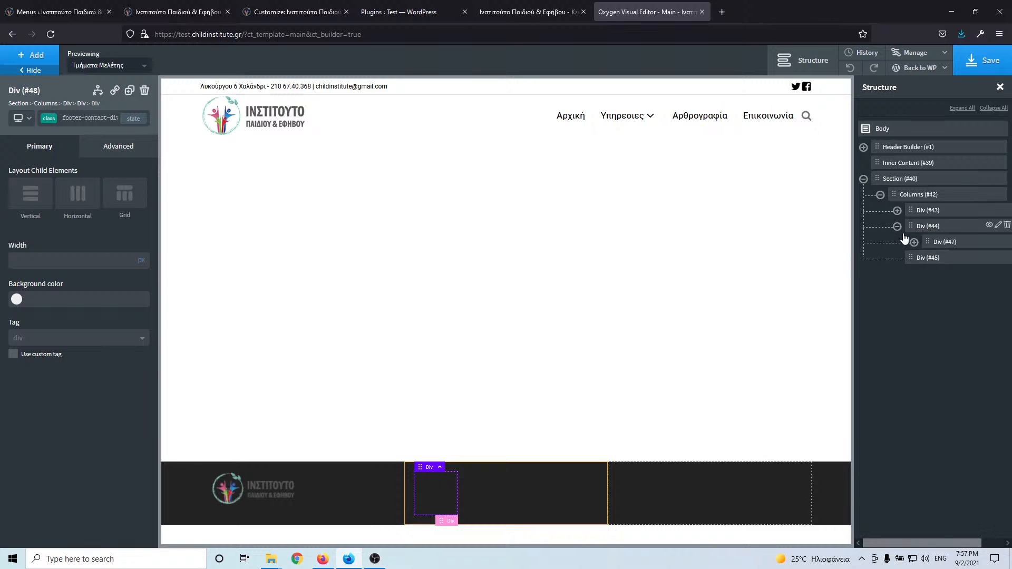
click(915, 242)
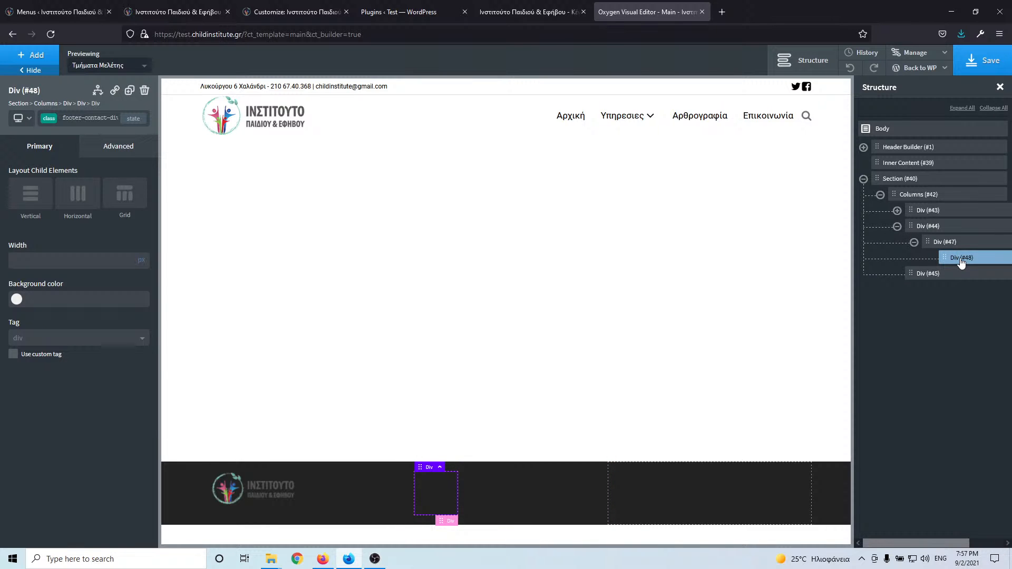
- Search components for 'ico' and add an Icon inside the footer-contact-div
click(23, 62)
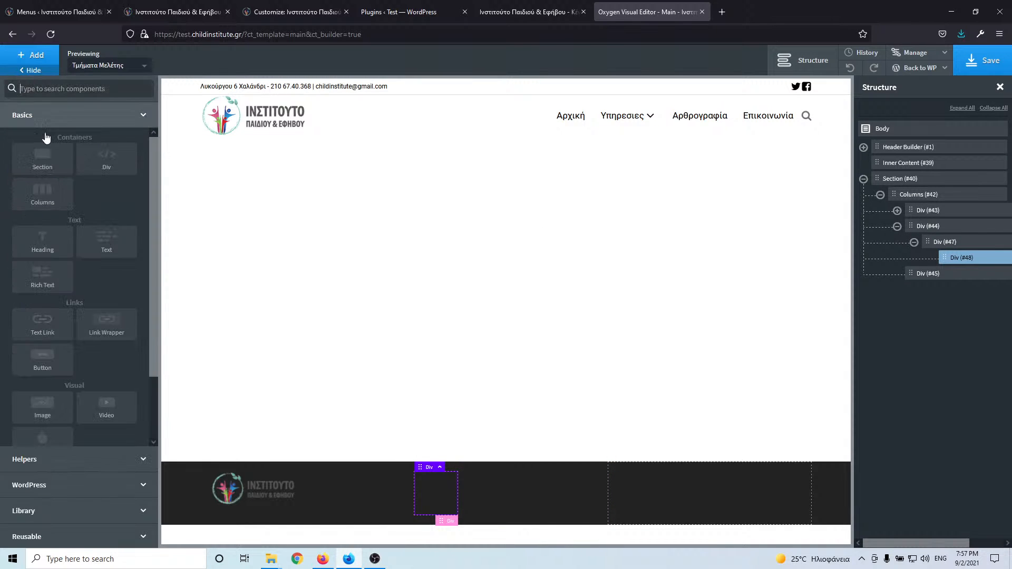
click(59, 88)
text(ico)
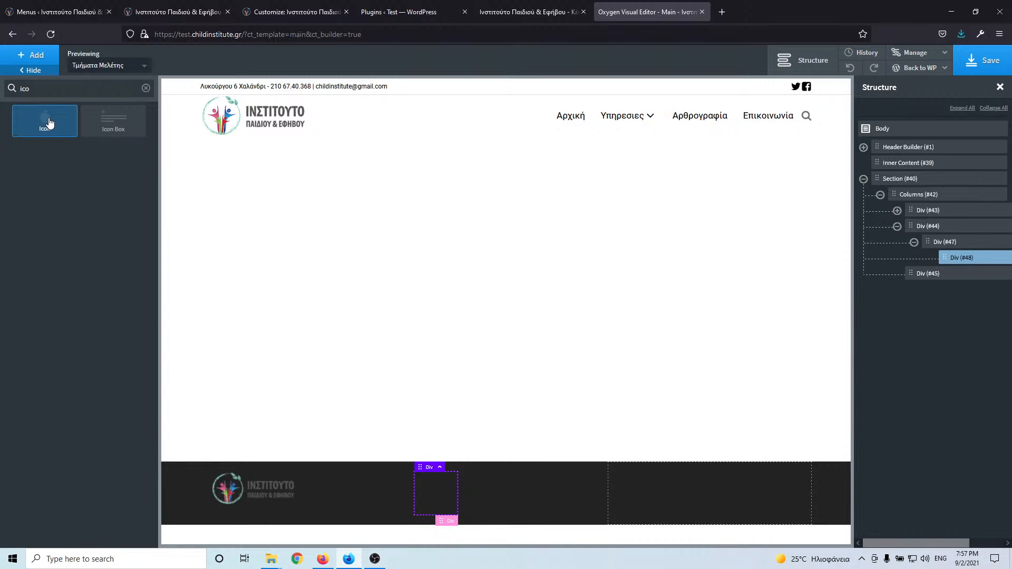
click(50, 123)
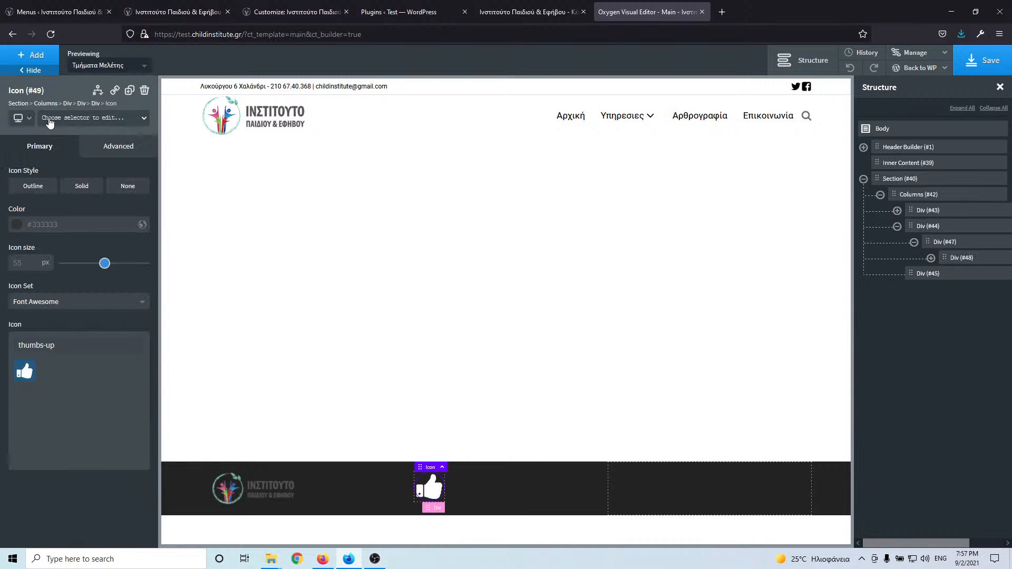
click(46, 60)
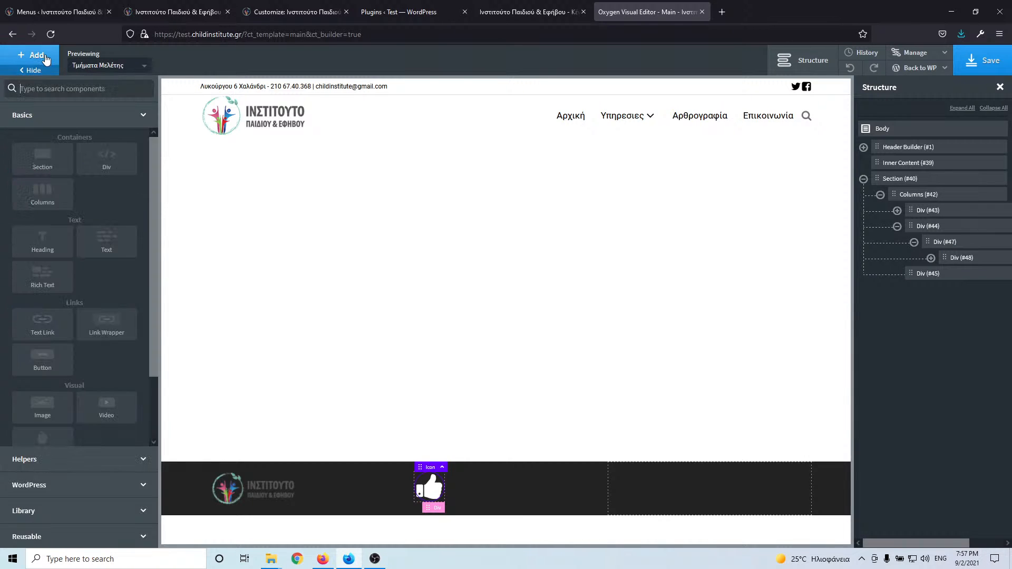
- Add a Text block and set Div #48's layout to Horizontal with Middle alignment
click(110, 251)
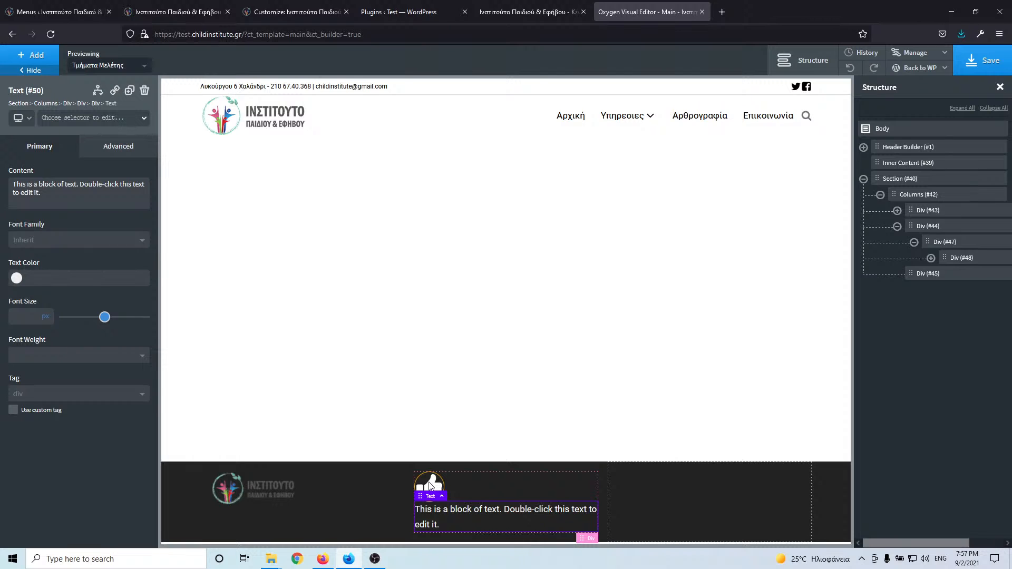
click(489, 482)
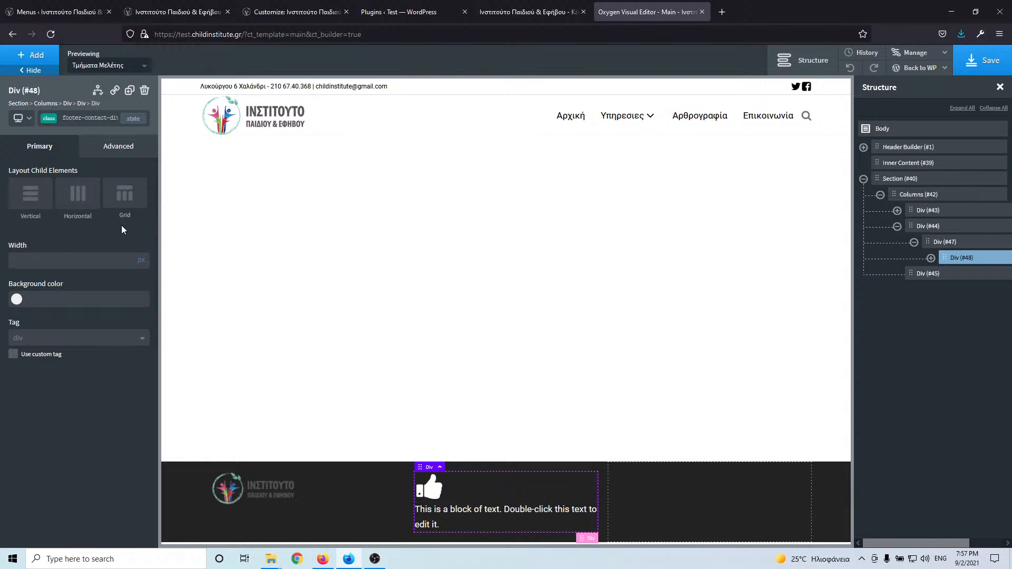
click(78, 195)
click(78, 304)
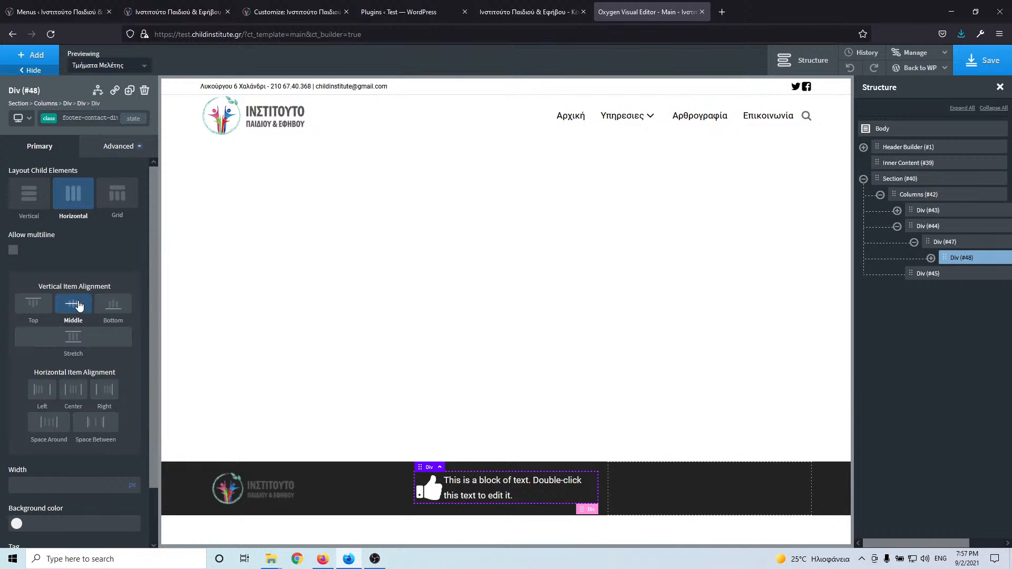
- Give the icon class footer-contact-icon, size 25 px and colour #ffffff
click(431, 496)
click(70, 119)
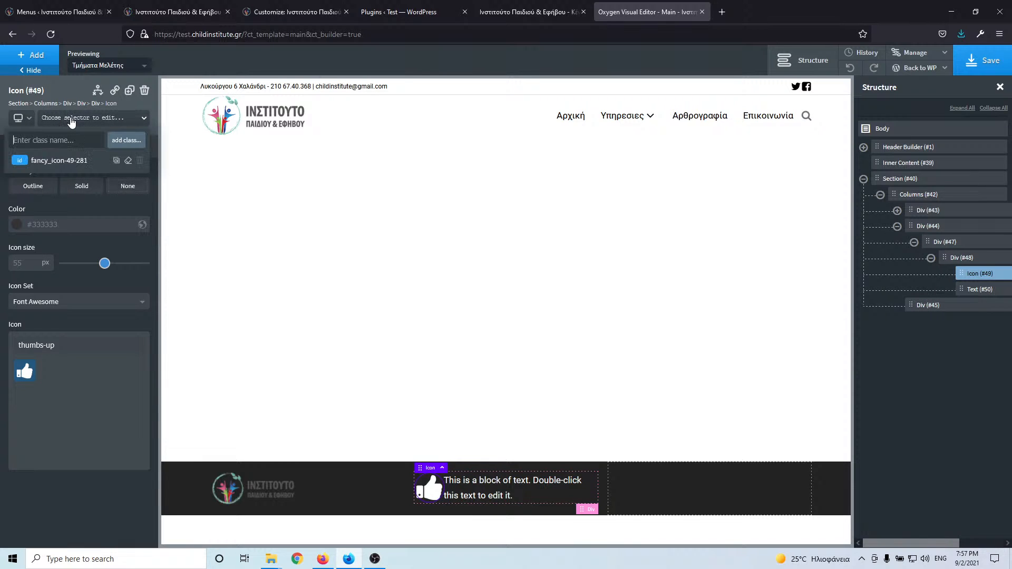
text(footer-contac)
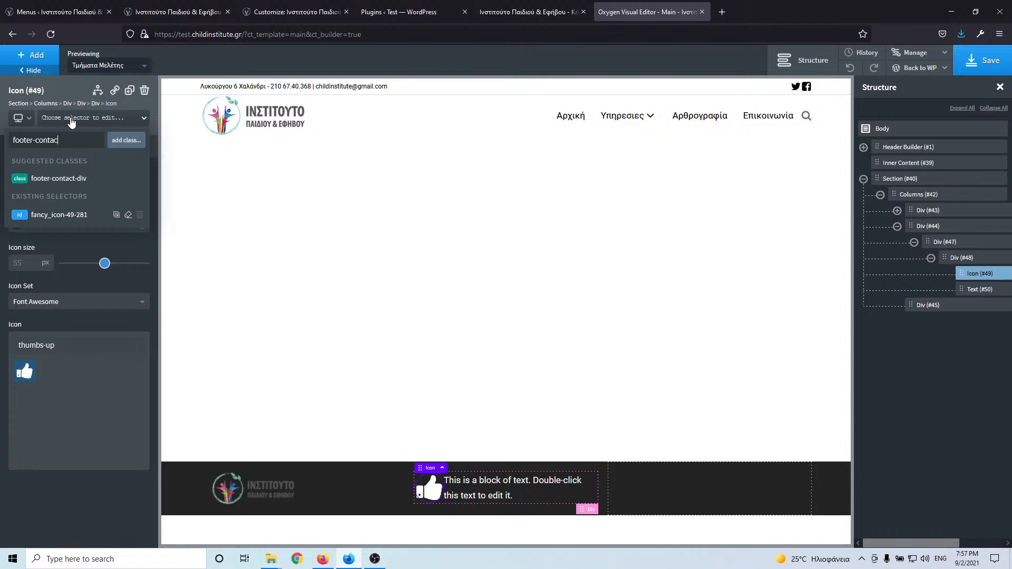
text(t-icon)
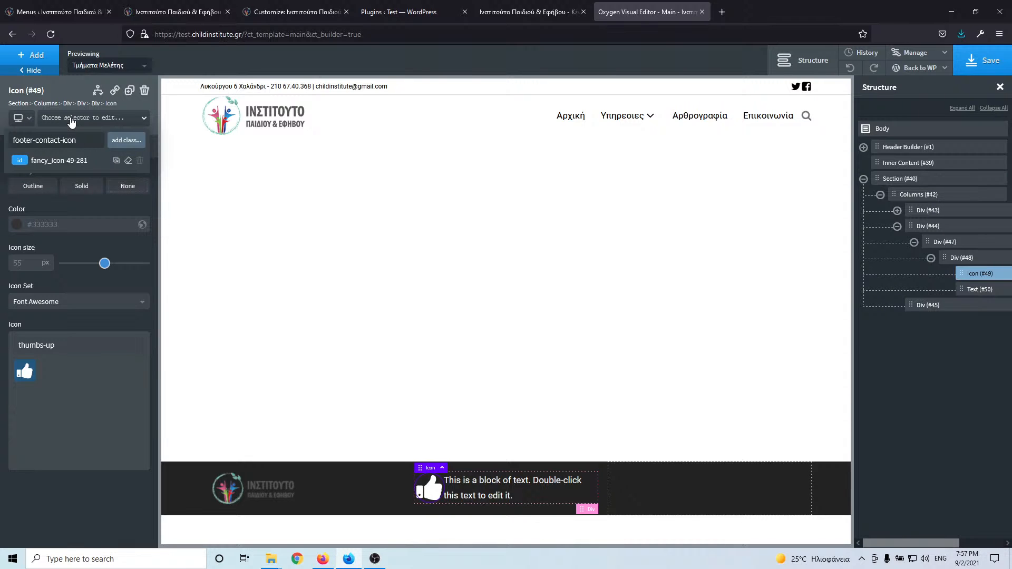
key(Return)
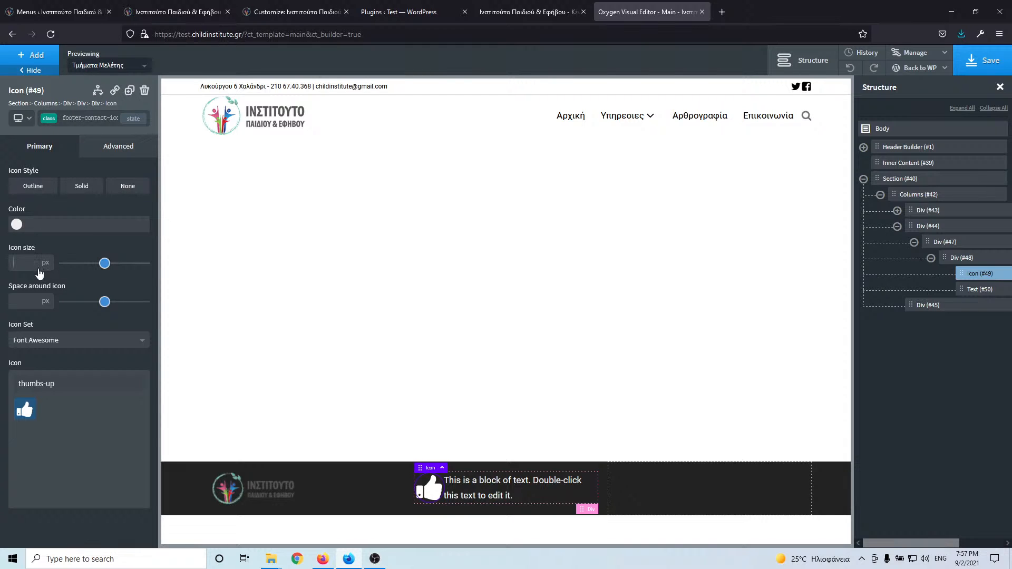
text(25)
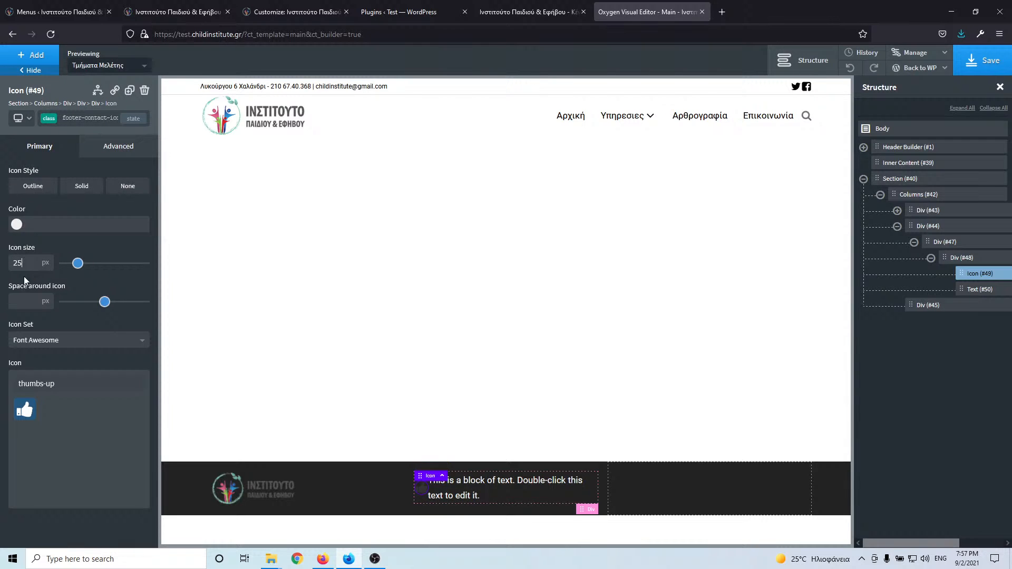
click(17, 228)
click(16, 242)
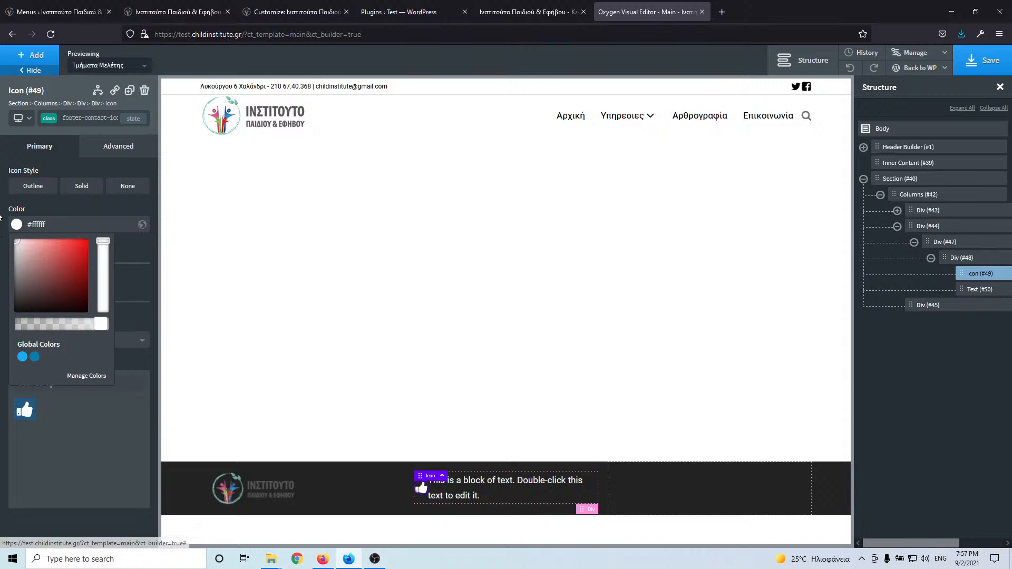
- Give Text #50 the class footer-contact-text and text colour #ffffff
click(453, 495)
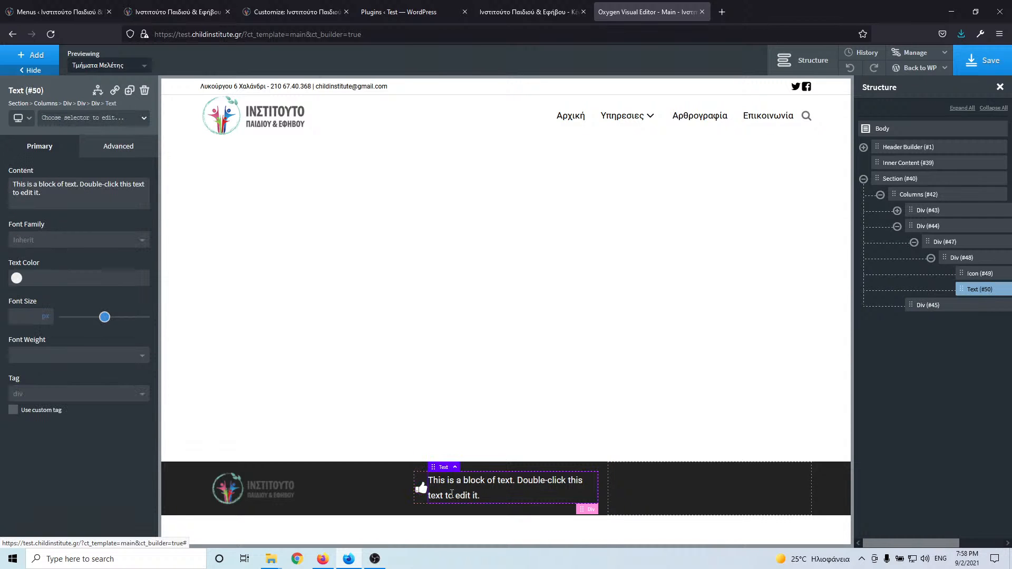
click(92, 121)
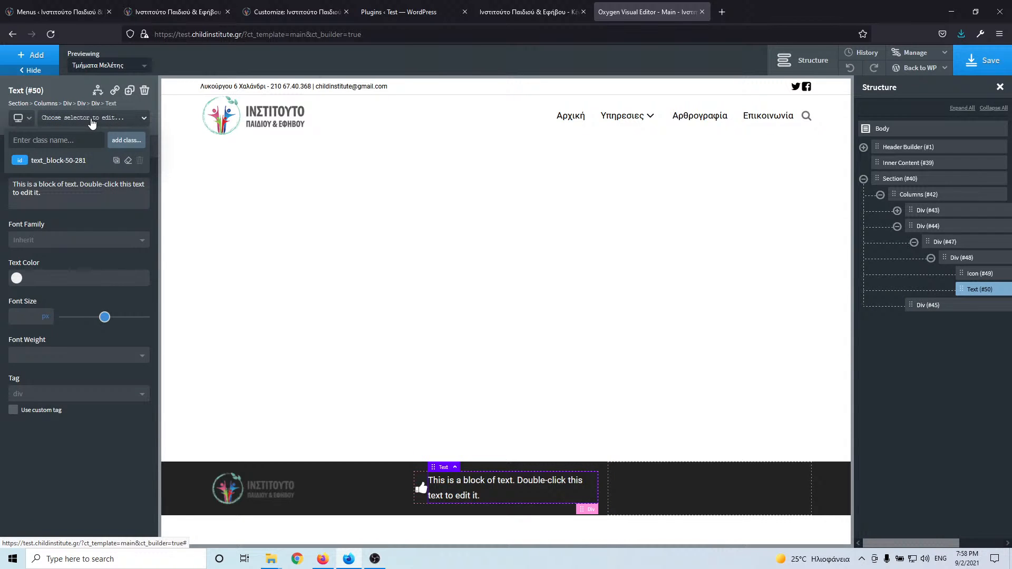
text(contact)
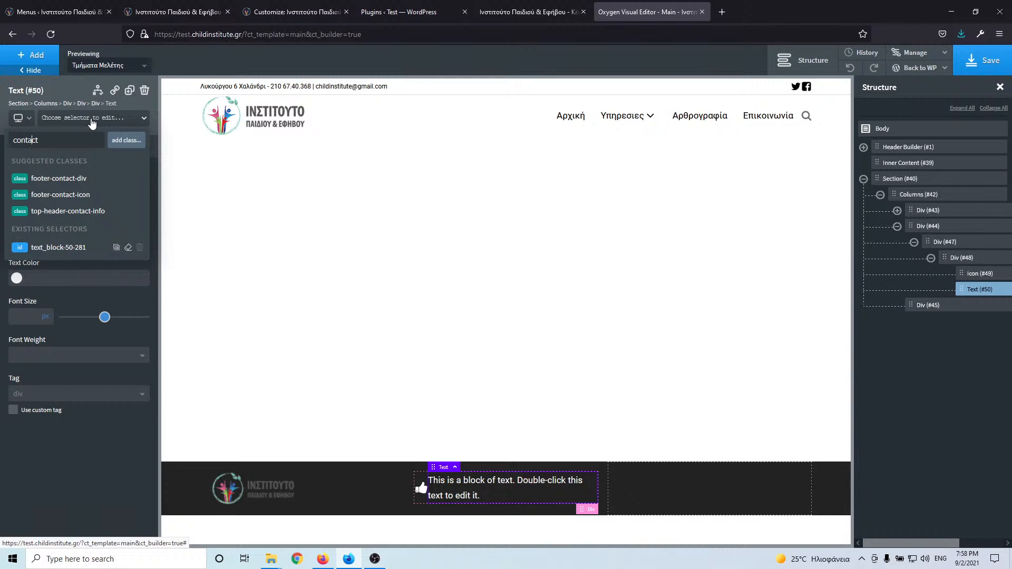
text(footer-contact)
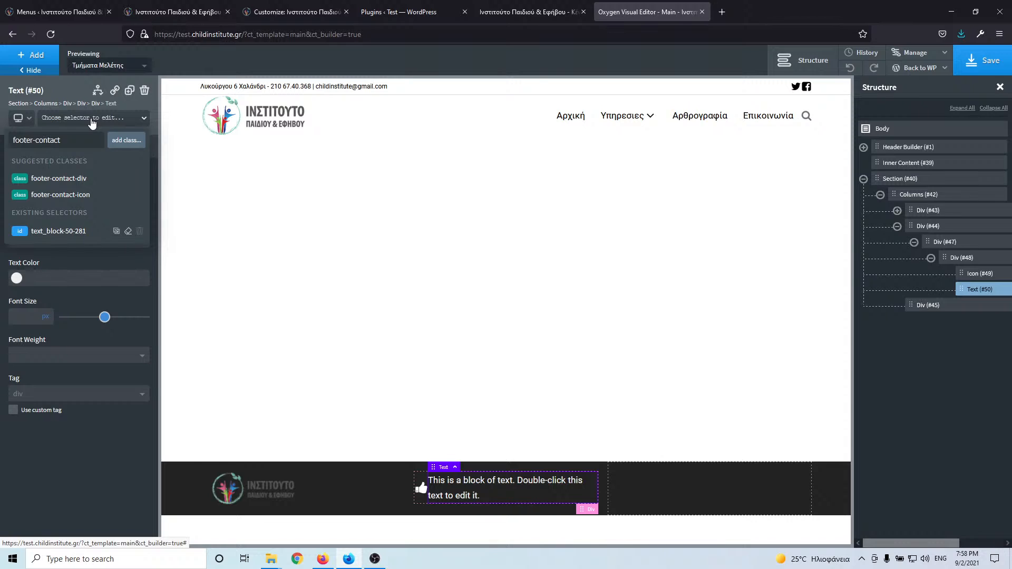
text(-i)
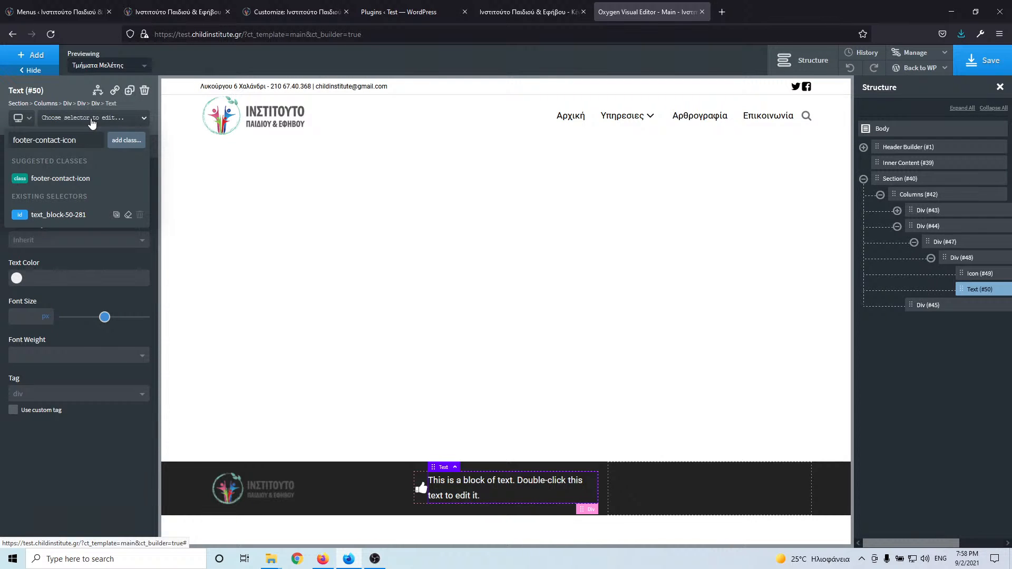
key(BackSpace)
text(t)
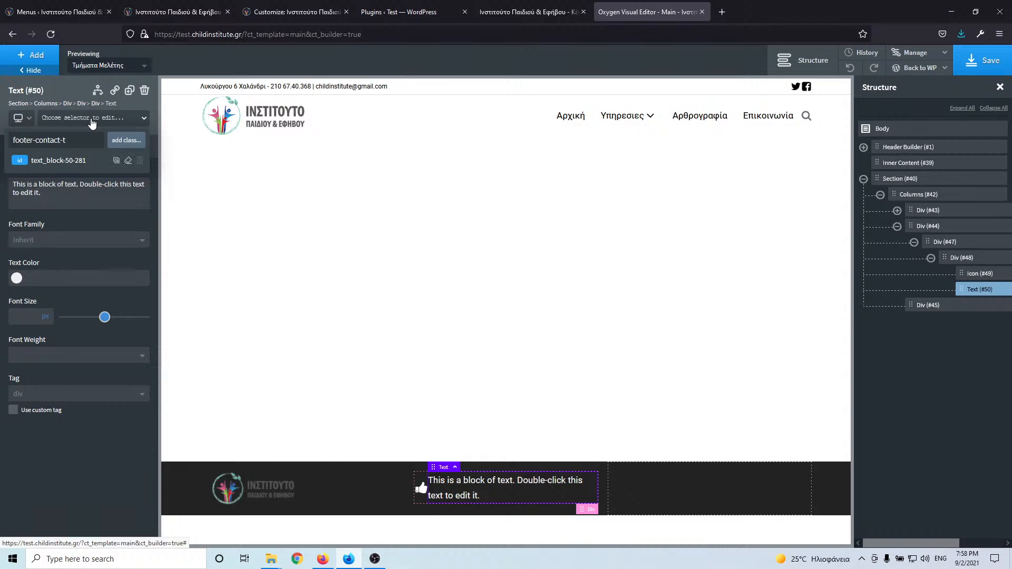
text(ext)
key(Return)
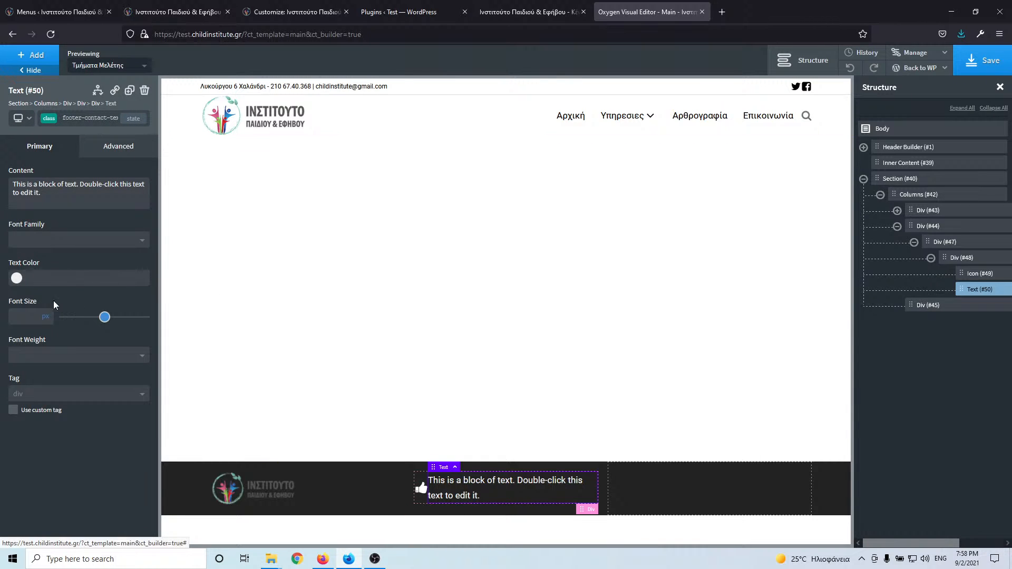
click(17, 278)
drag(32, 321, 16, 294)
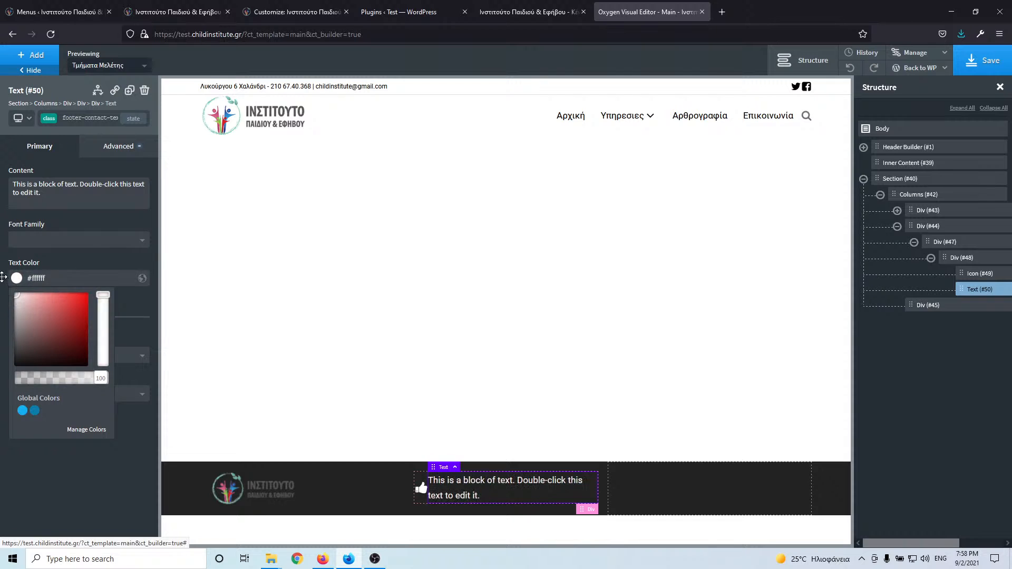
click(70, 258)
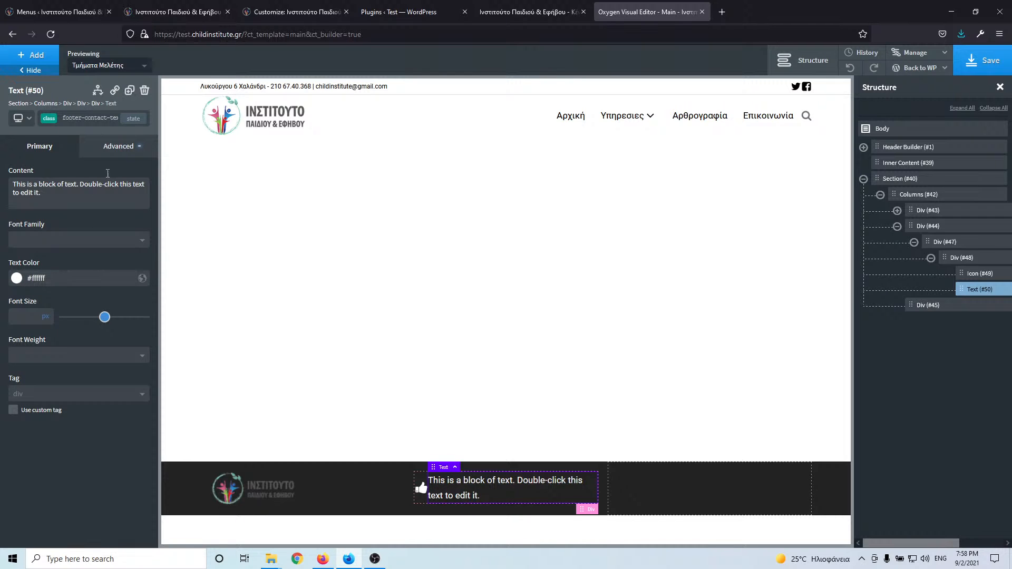
- Copy the street address from the live site's footer and paste it into the text block
click(191, 11)
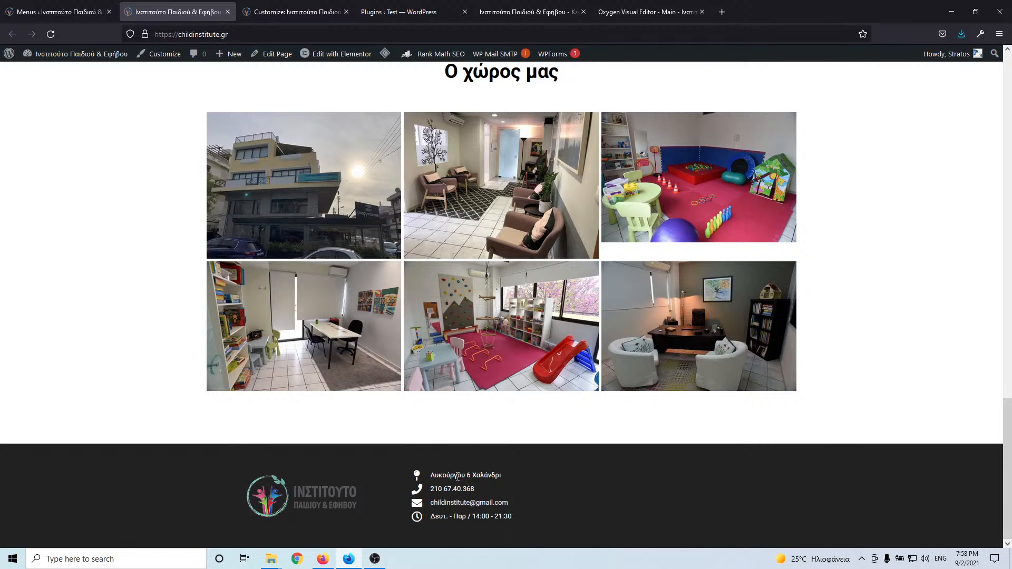
triple_click(458, 477)
key(ctrl+c)
click(628, 13)
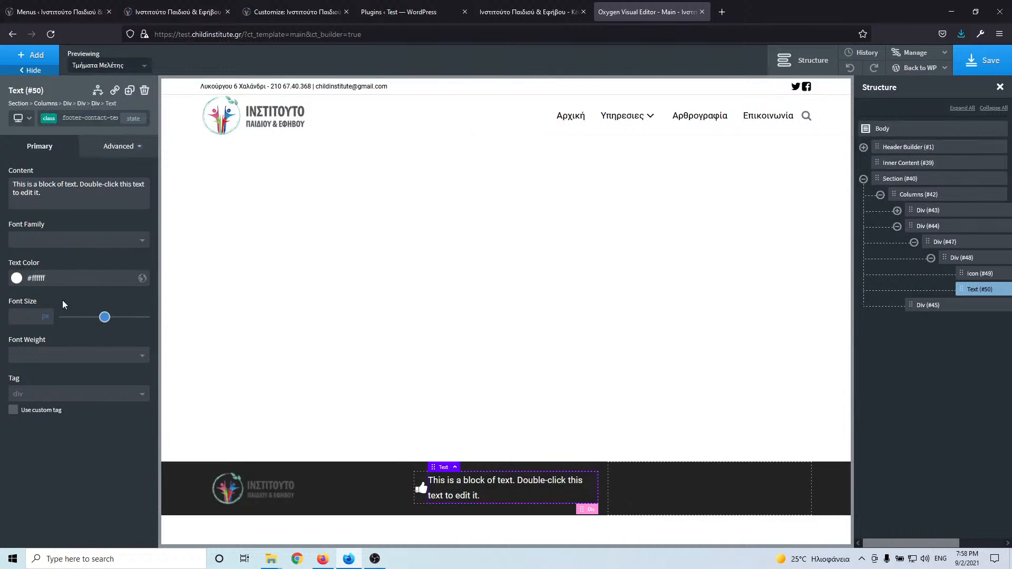
triple_click(451, 480)
key(ctrl+v)
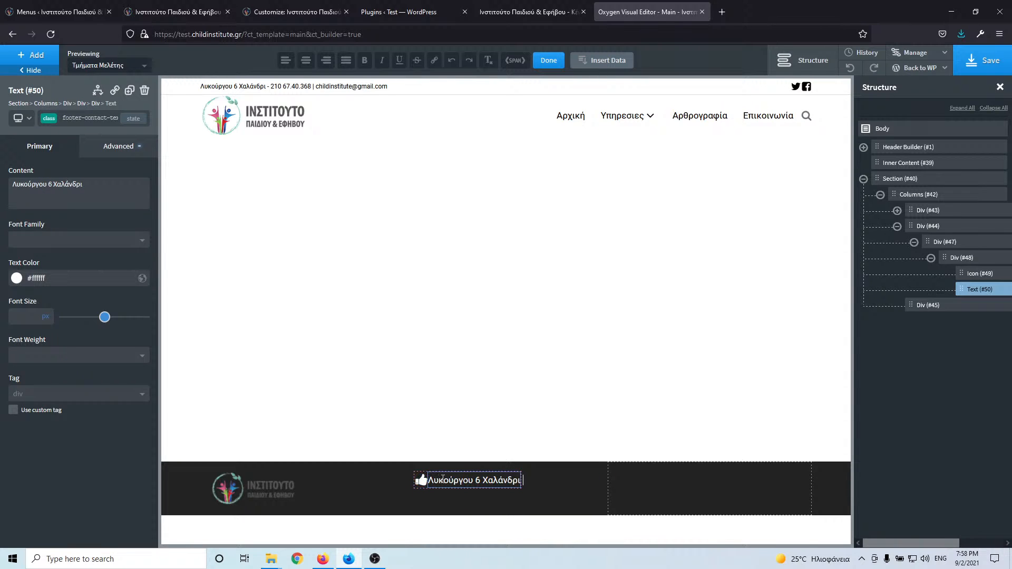
- Set the footer text size to 15 and give the icon a 5 px right margin
click(22, 316)
text(15)
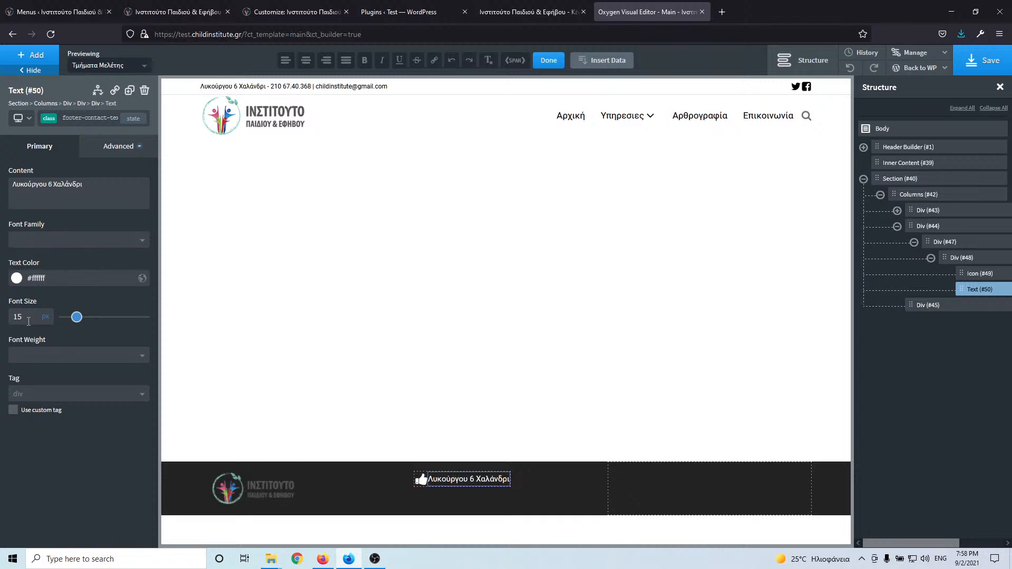
click(419, 482)
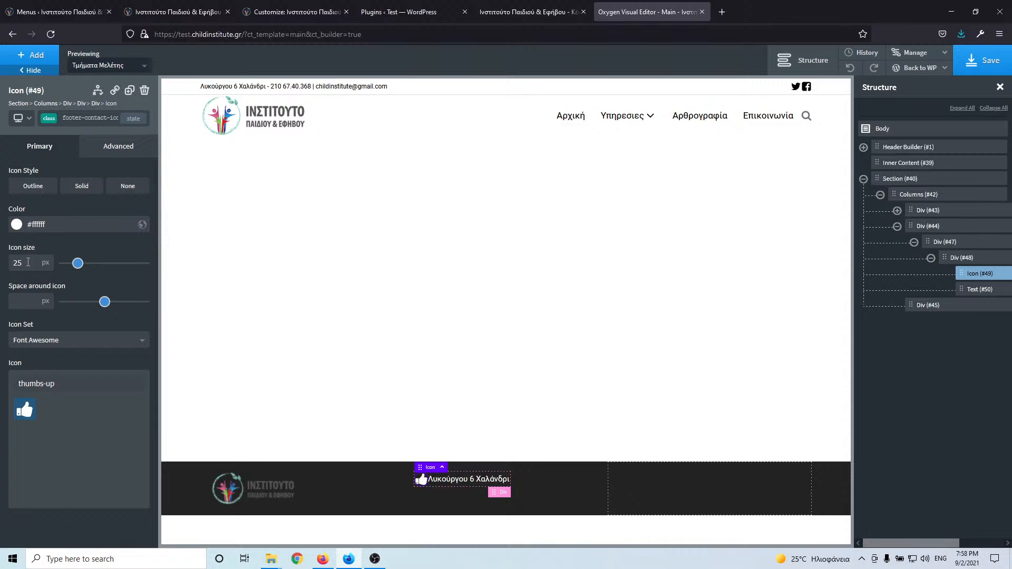
click(105, 158)
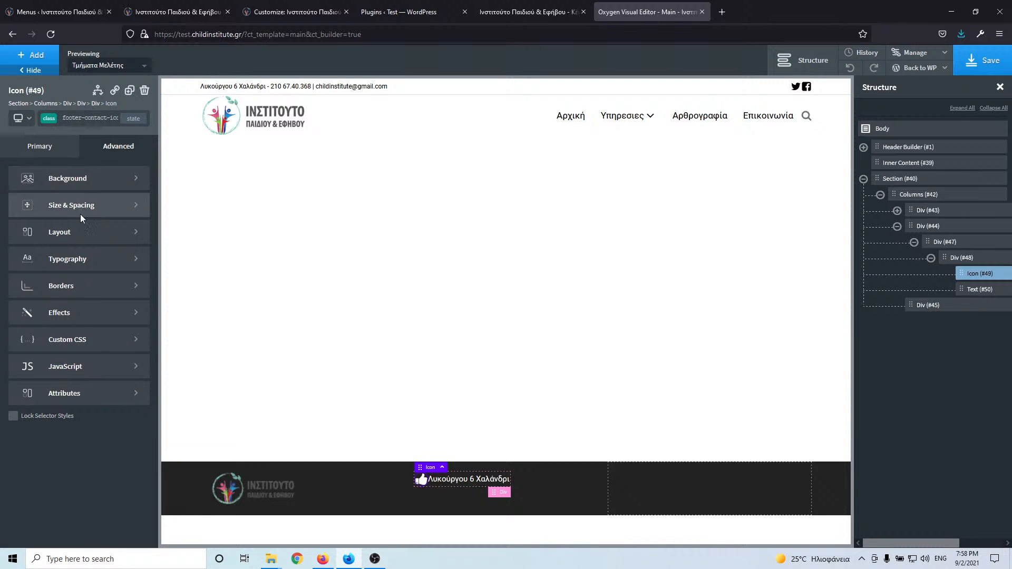
click(80, 210)
click(123, 223)
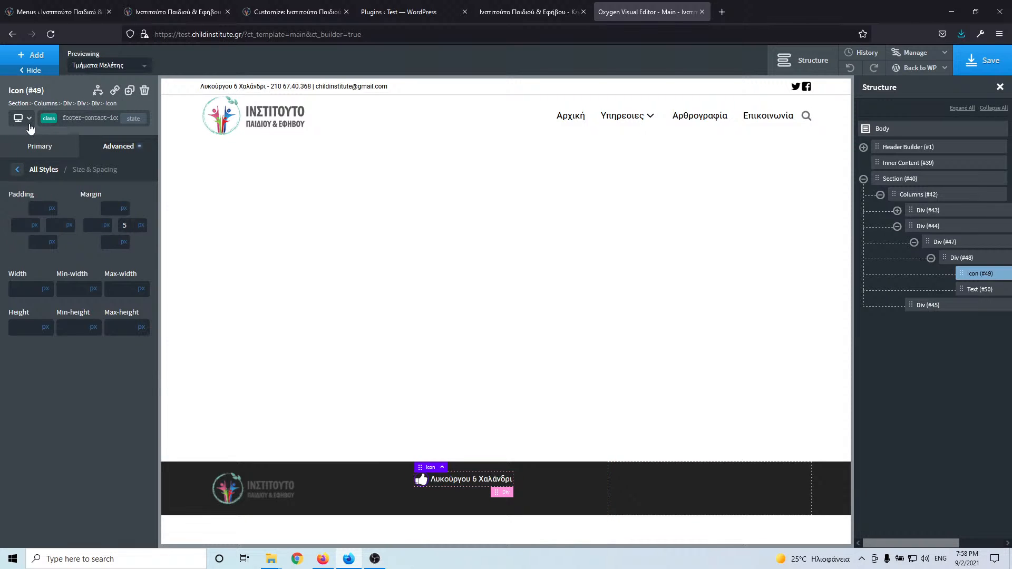
- Change the footer icon from thumbs-up to map-marker
click(35, 149)
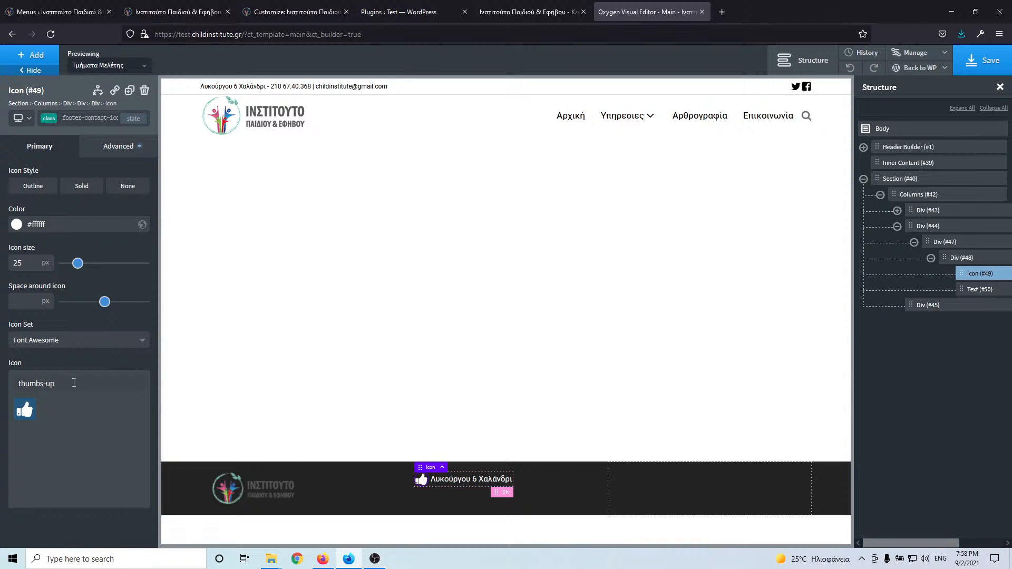
drag(74, 384, 16, 384)
text(map)
click(25, 410)
- Copy the phone number from the live site's footer
click(170, 12)
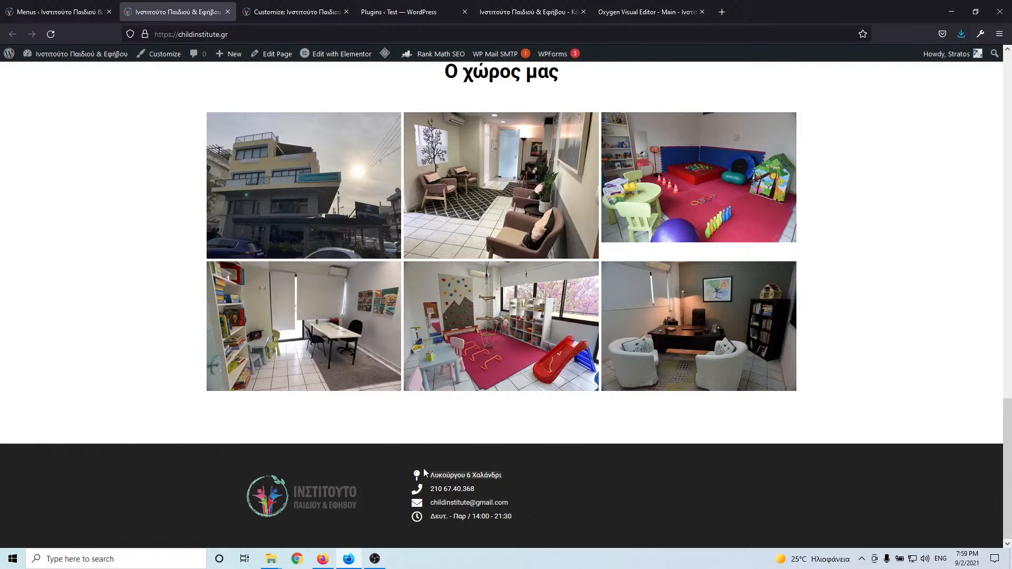
drag(482, 491, 429, 491)
key(ctrl+c)
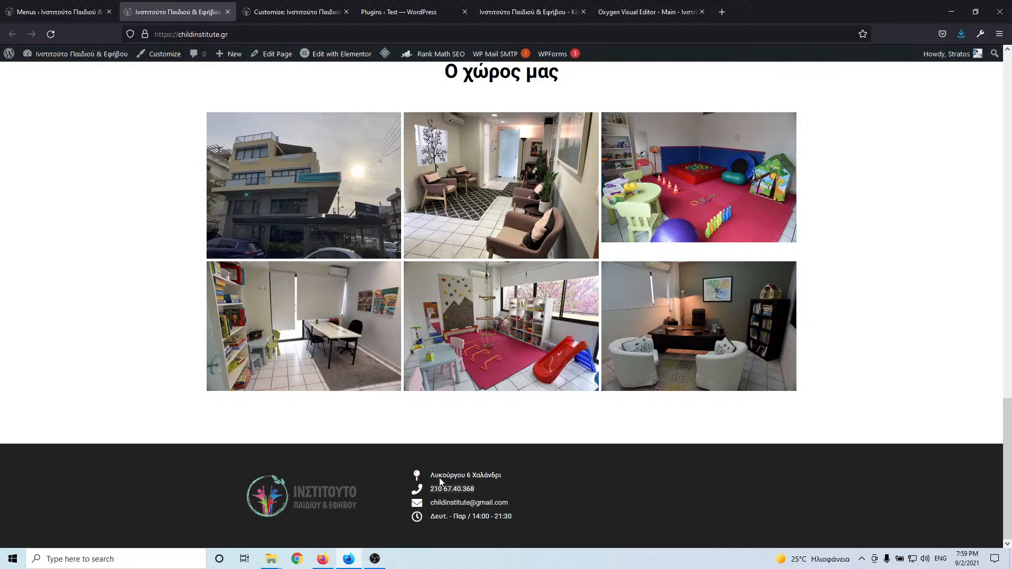
click(81, 12)
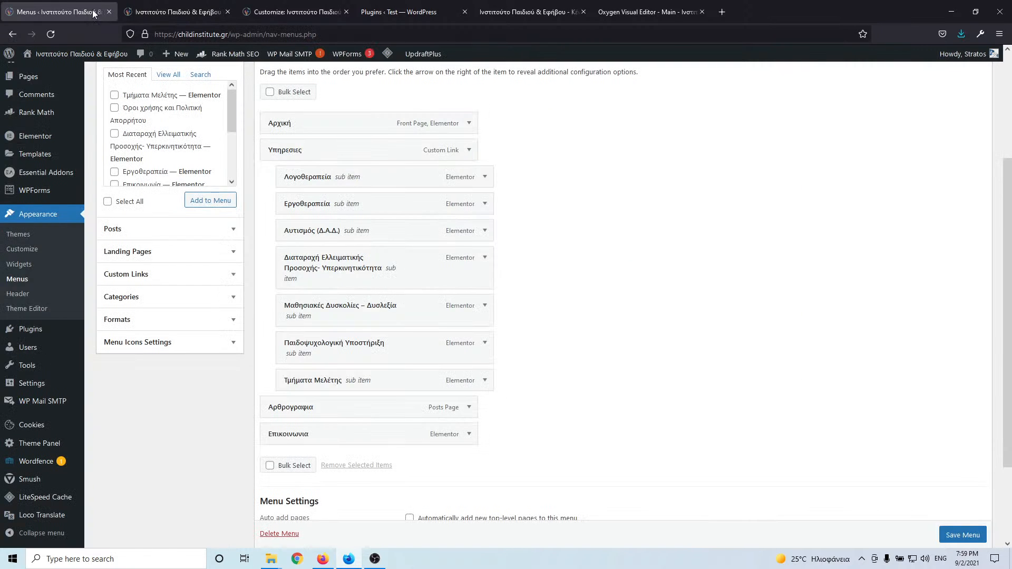
click(647, 11)
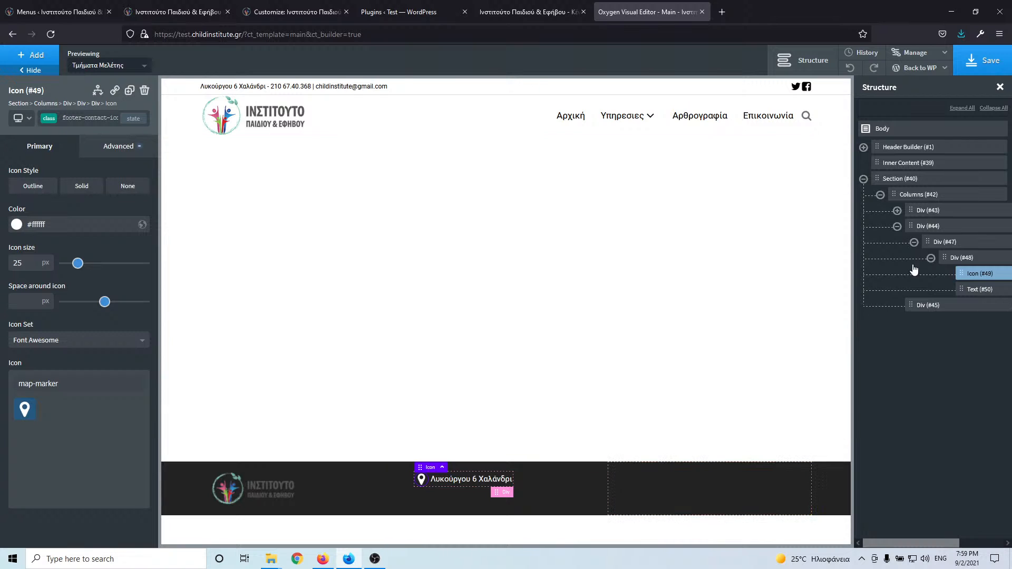
- Duplicate address row Div #48 three times and paste the phone number into the second row's text
click(962, 258)
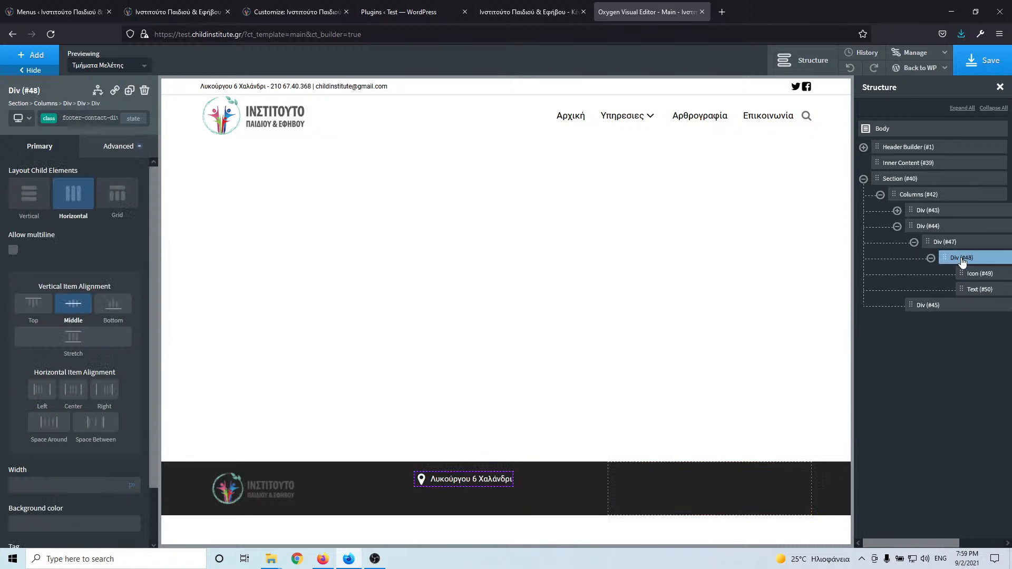
click(129, 91)
click(129, 91)
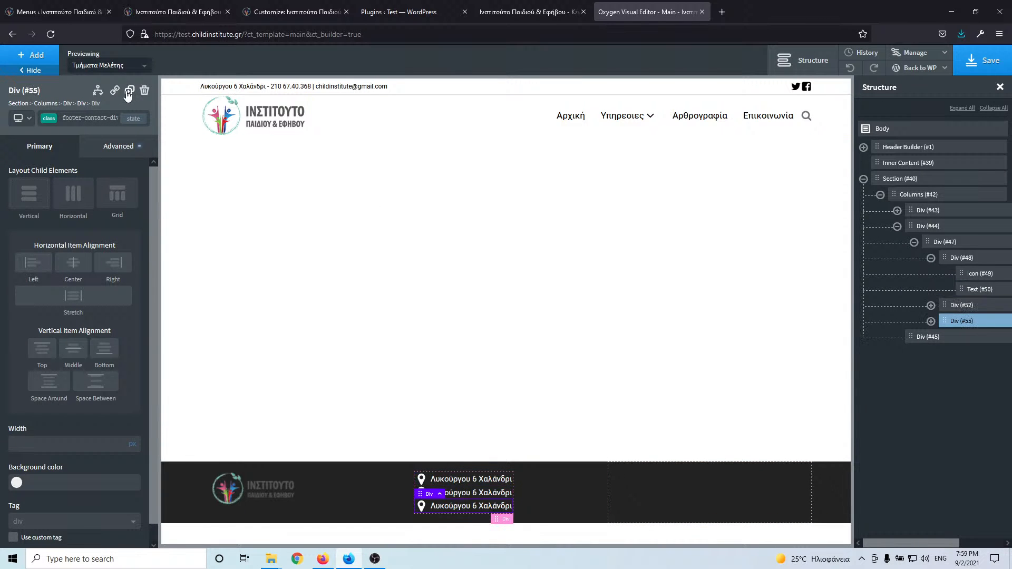
click(128, 91)
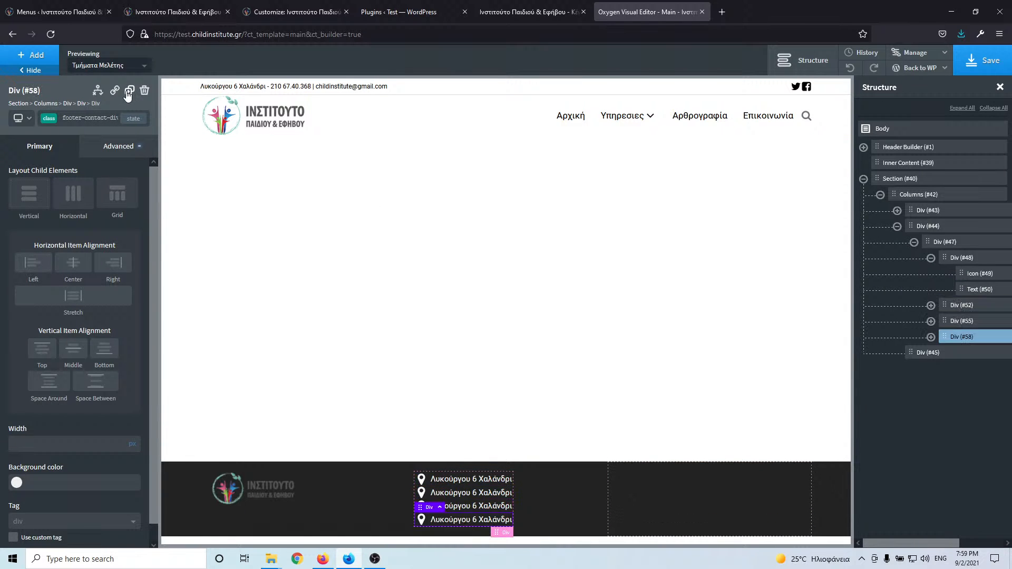
triple_click(454, 496)
key(ctrl+v)
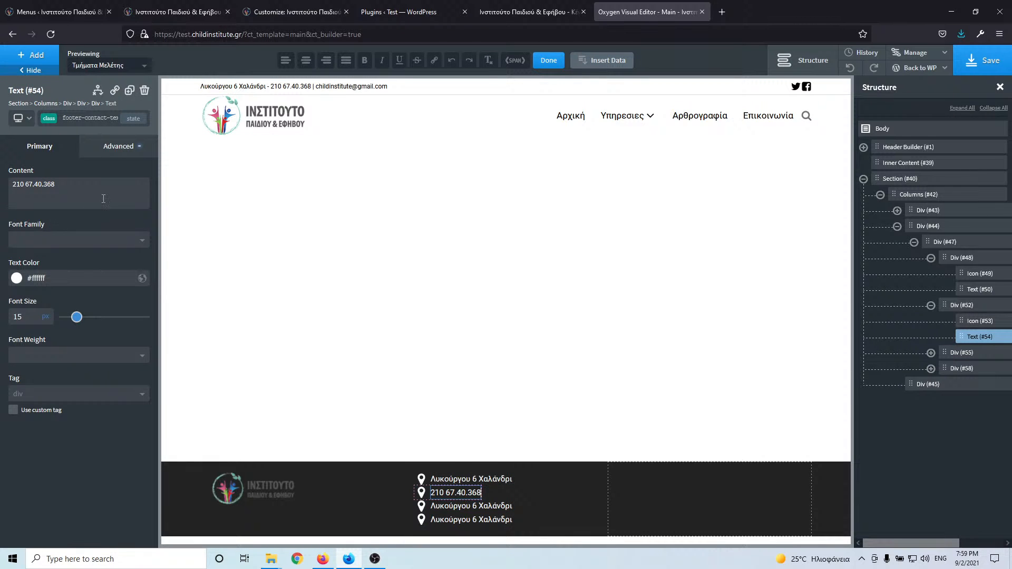
- Replace the second row's map-marker Icon #53 with the phone icon
click(422, 495)
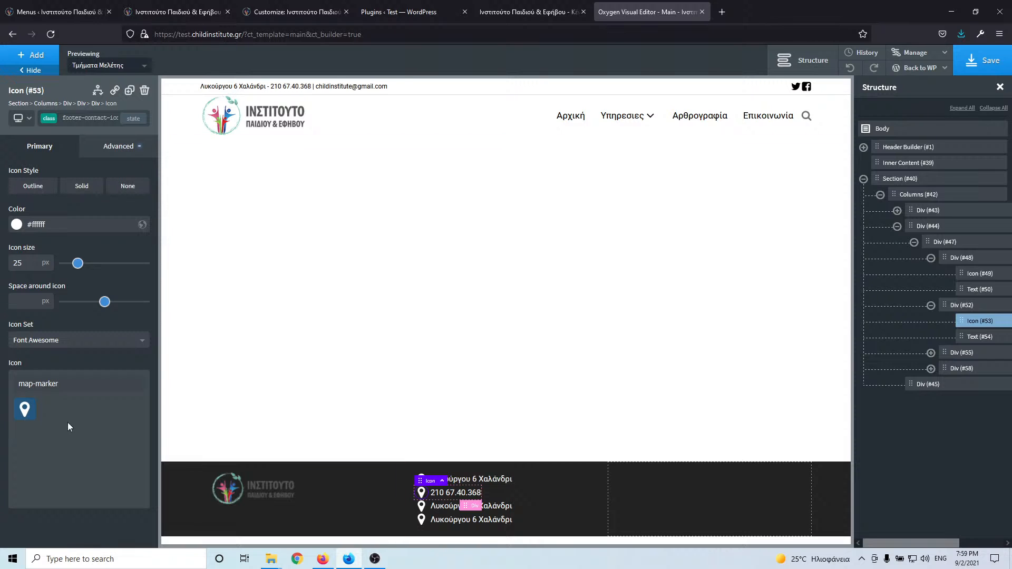
triple_click(70, 378)
text(phone)
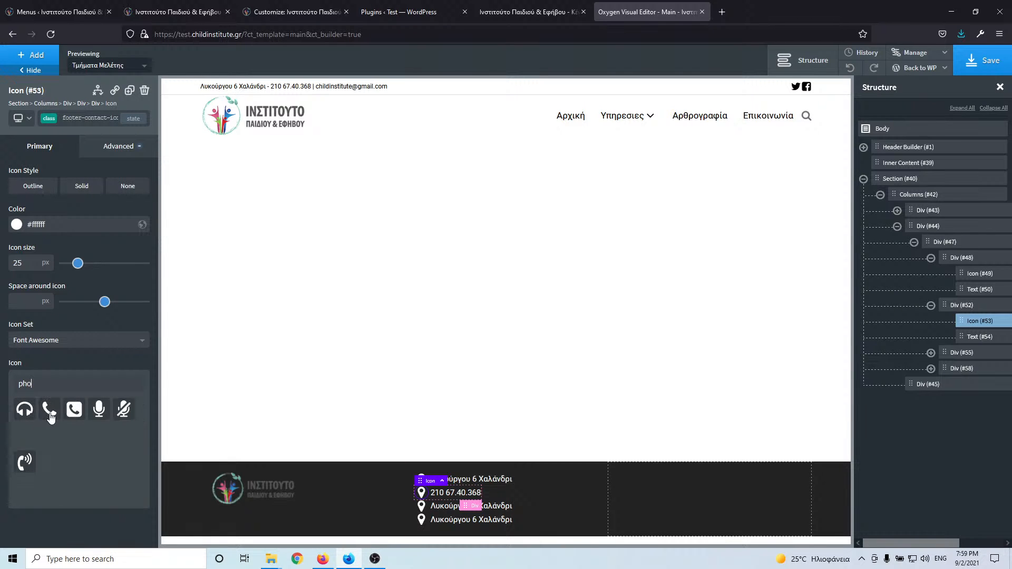
click(49, 409)
click(170, 12)
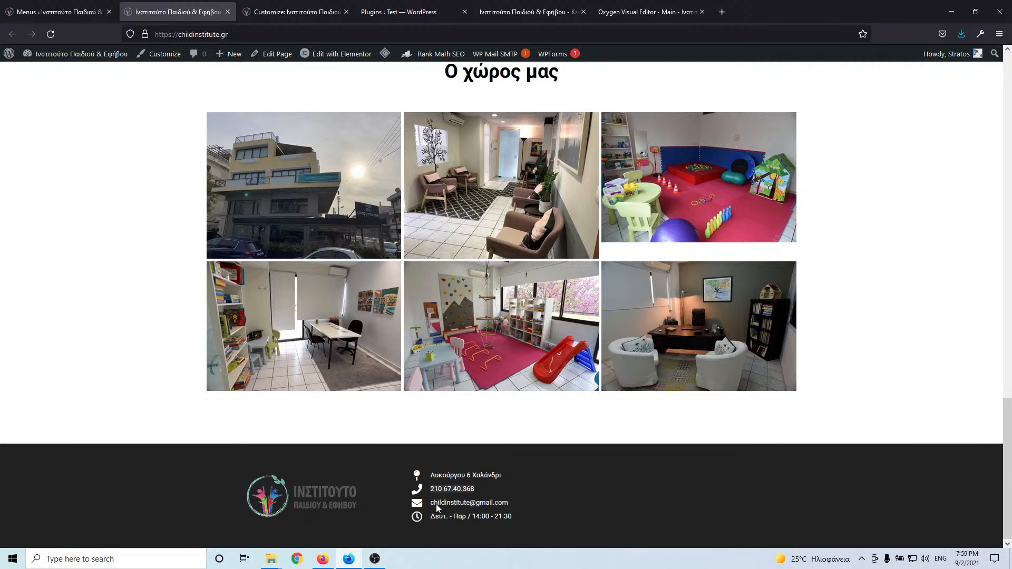
click(609, 13)
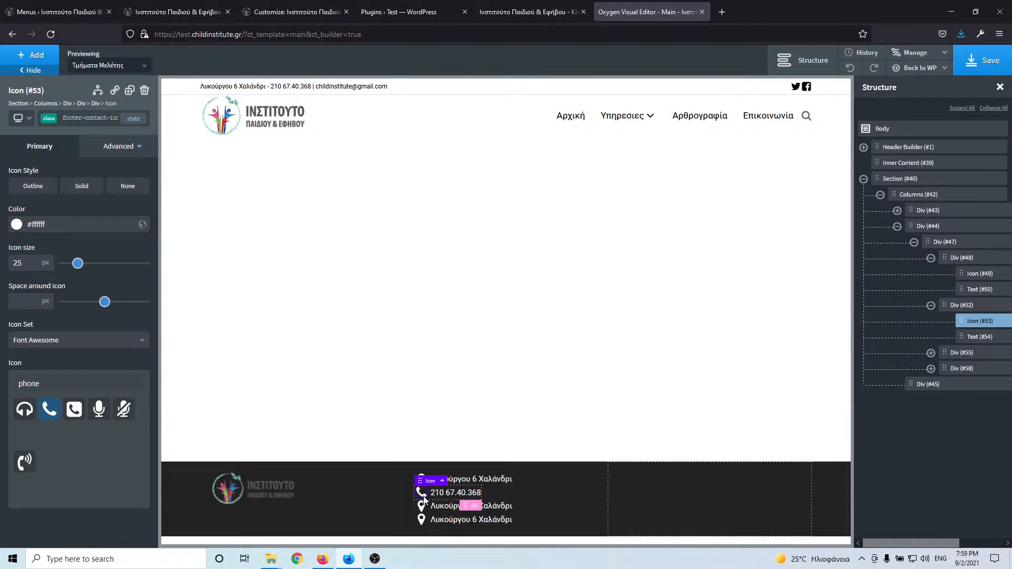
- Browse the icon's Advanced Effects and Transition settings
click(99, 154)
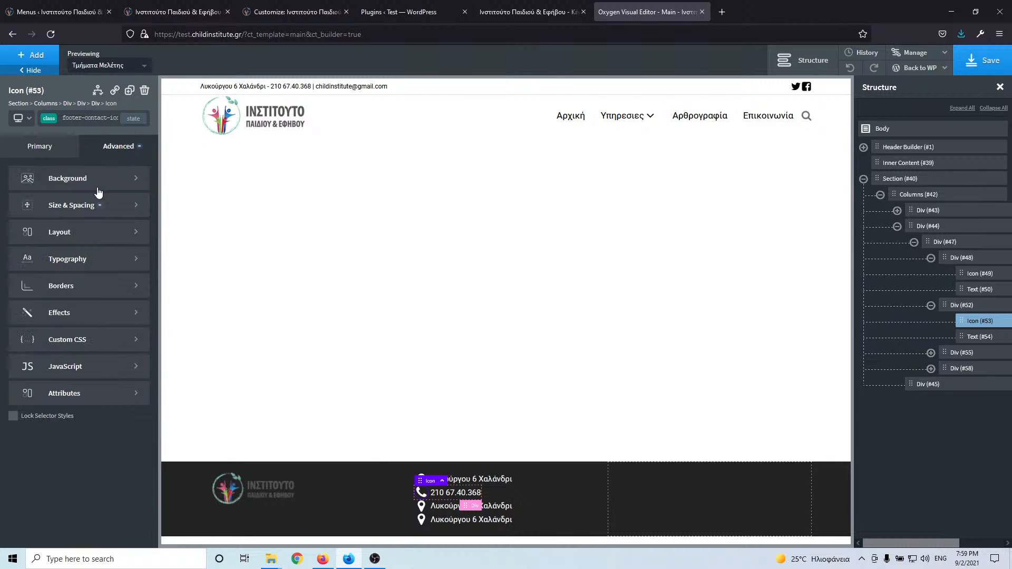
click(84, 315)
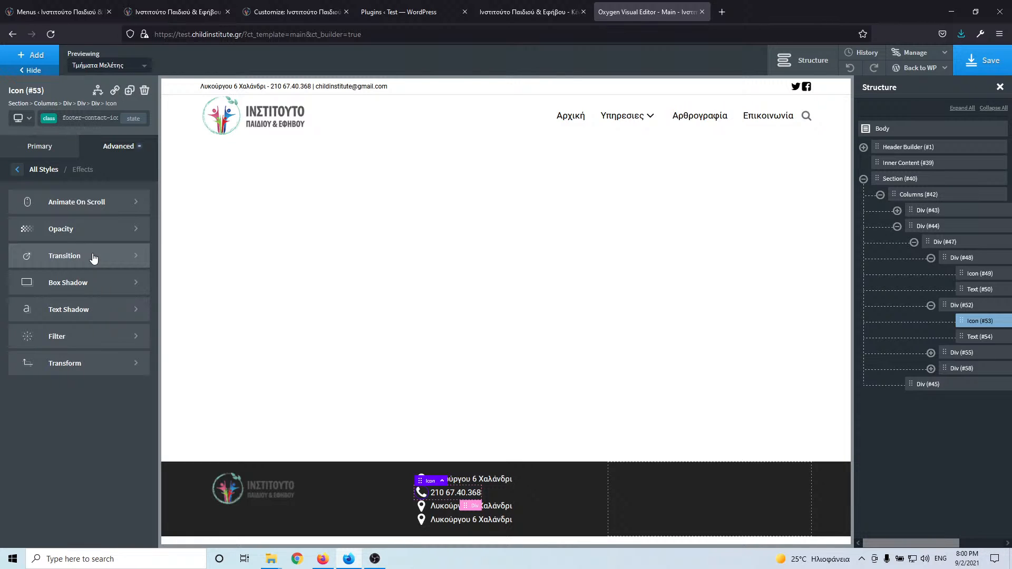
click(94, 257)
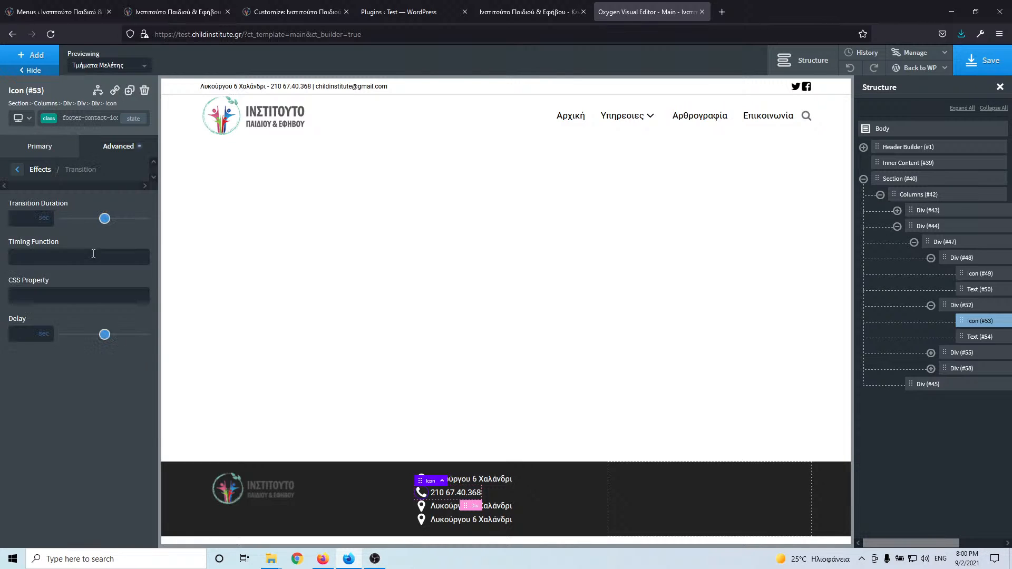
click(18, 171)
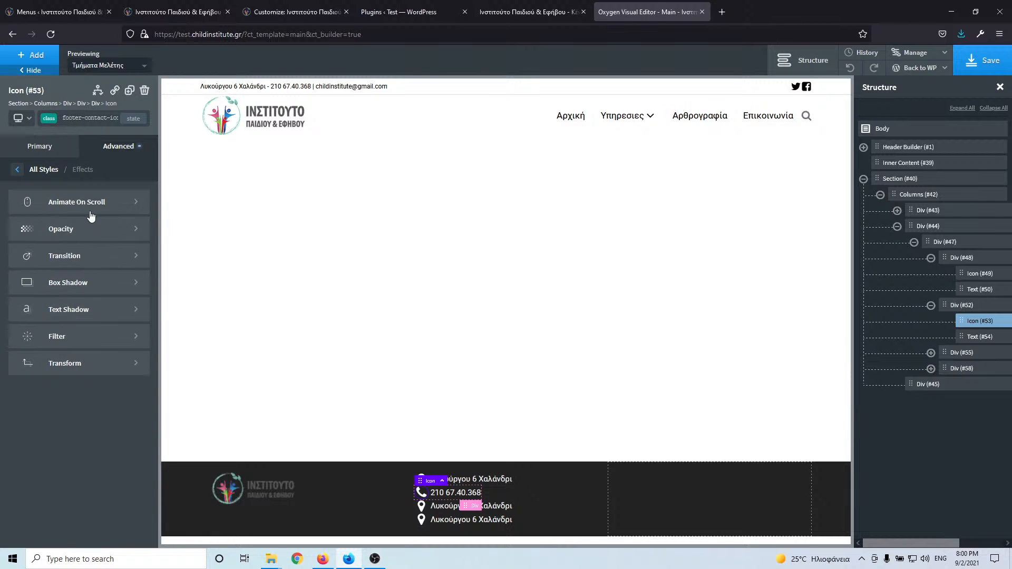
- Look through the Transform settings and select icons and texts in the contact rows
click(100, 364)
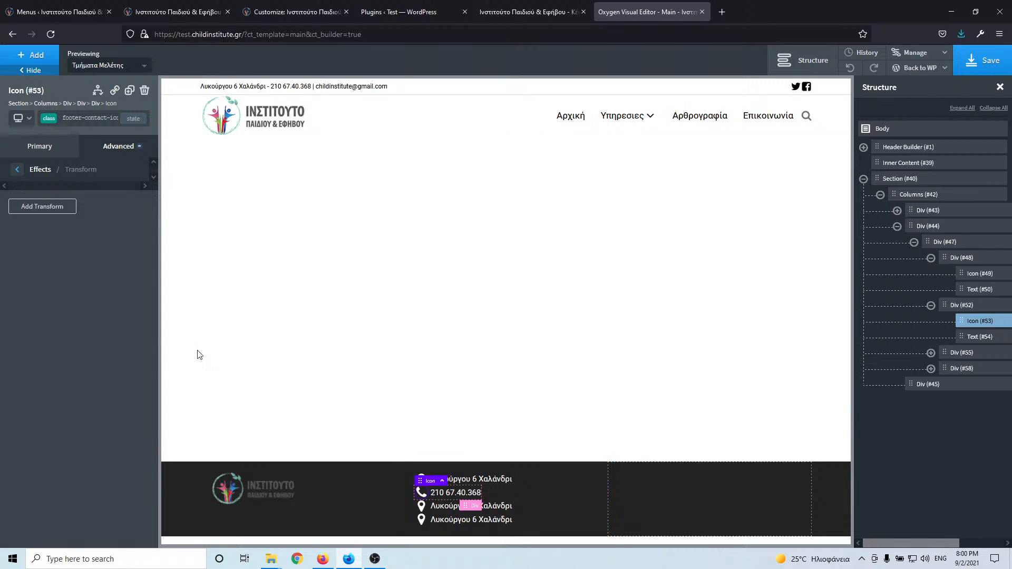
click(424, 508)
click(442, 507)
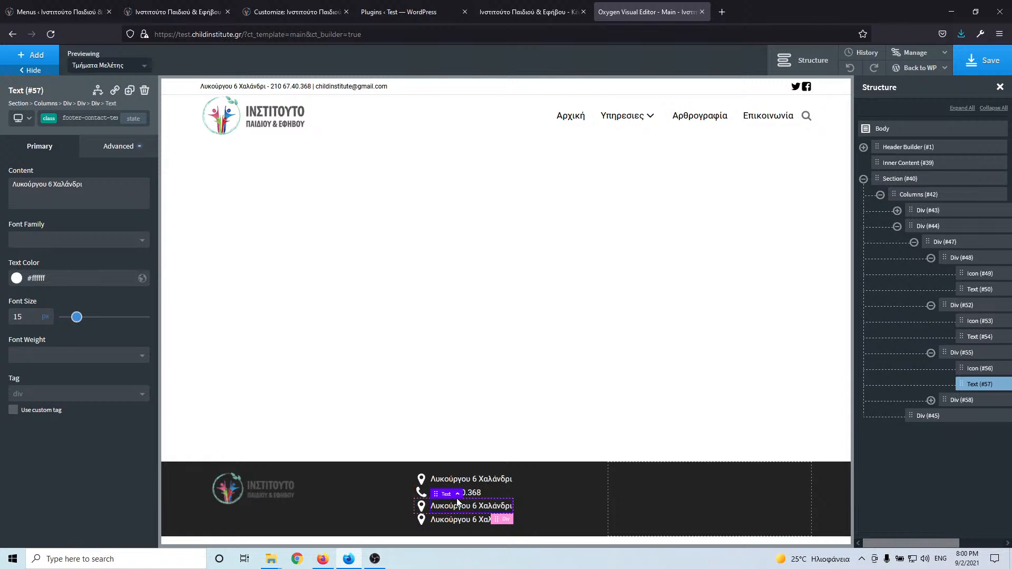
click(429, 496)
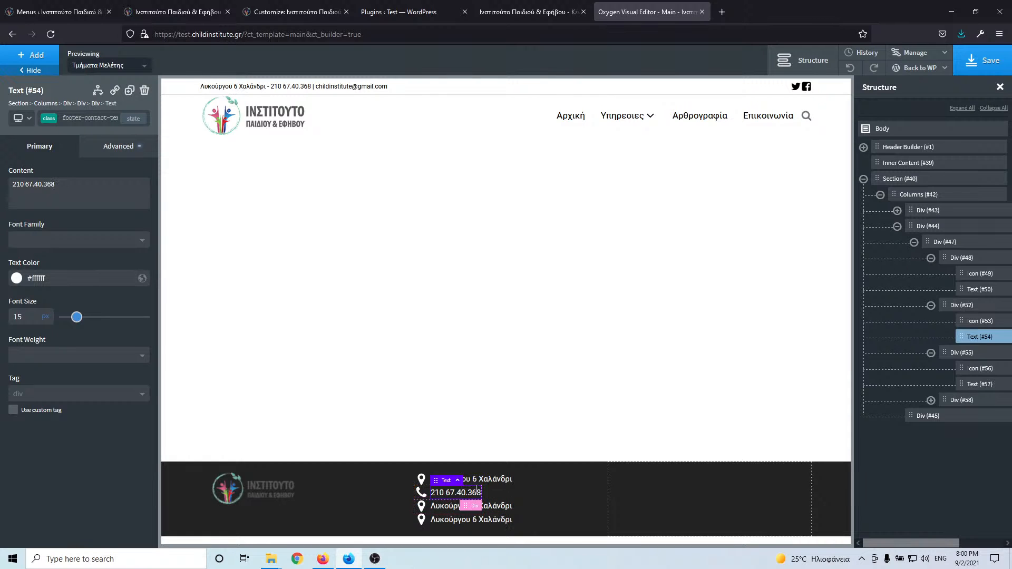
- Convert phone row Div #52 into a Link Wrapper with a tel: link to the institute's number
click(963, 305)
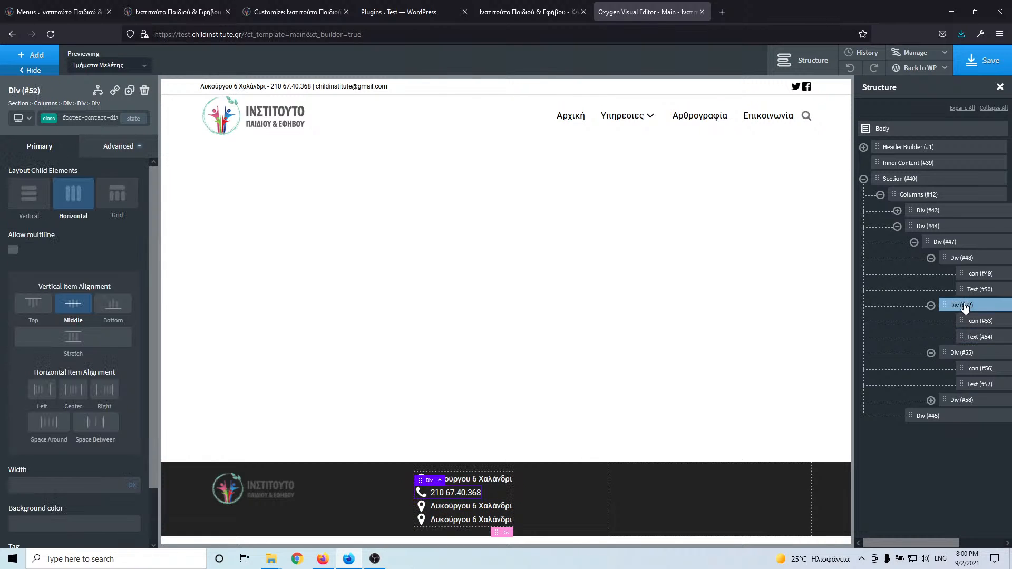
click(115, 92)
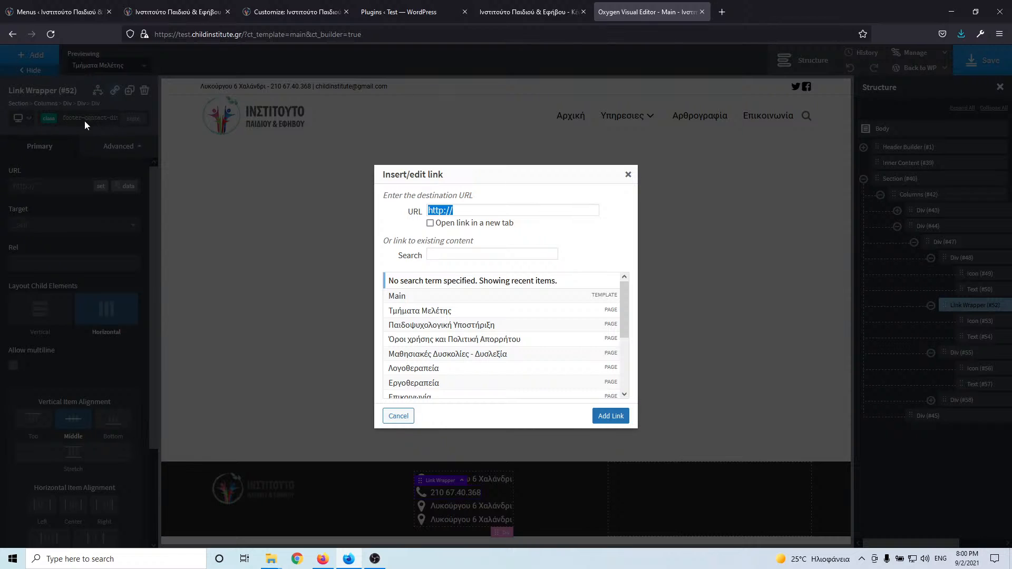
click(477, 211)
triple_click(435, 211)
text(tel)
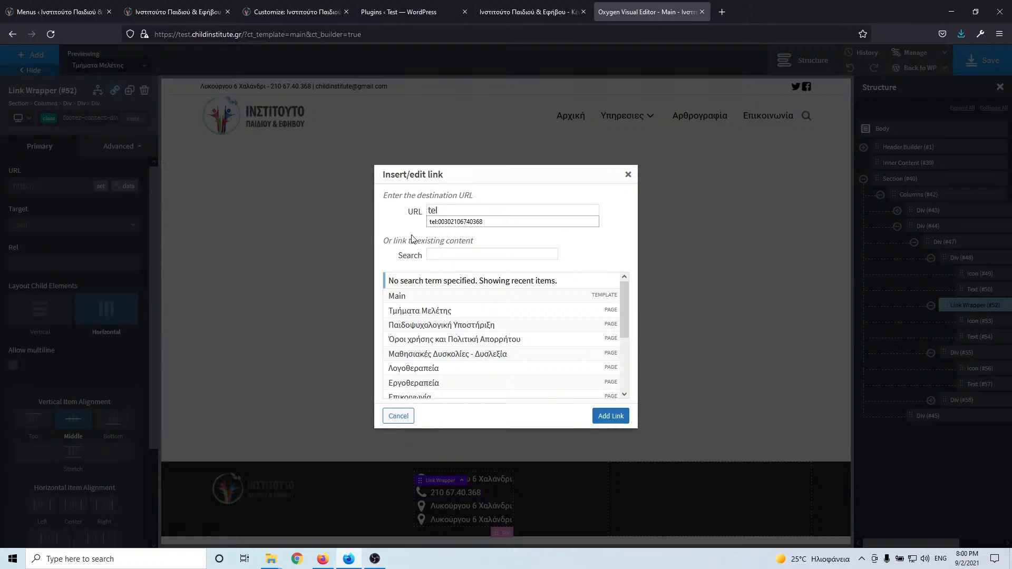
click(459, 222)
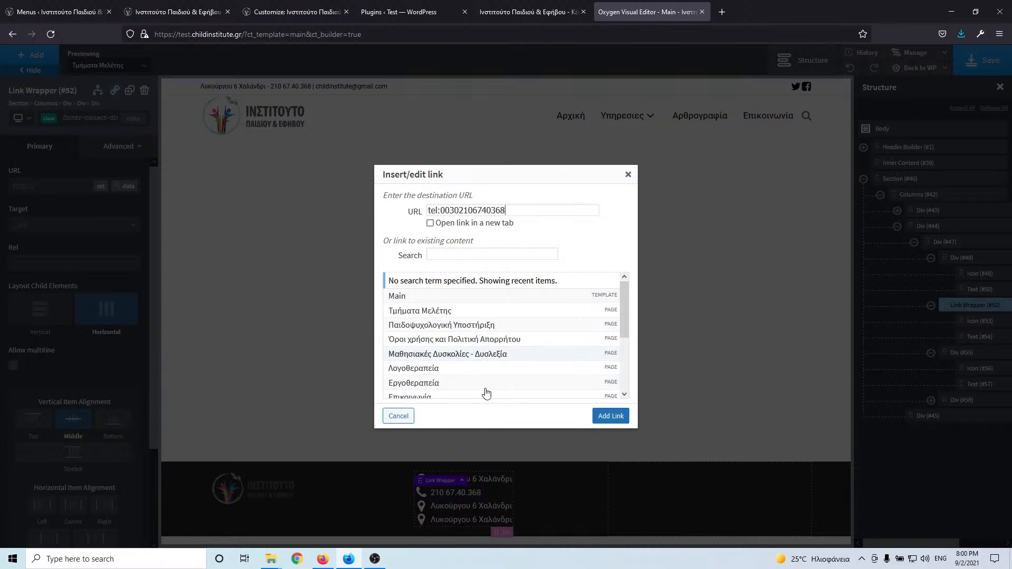
click(613, 418)
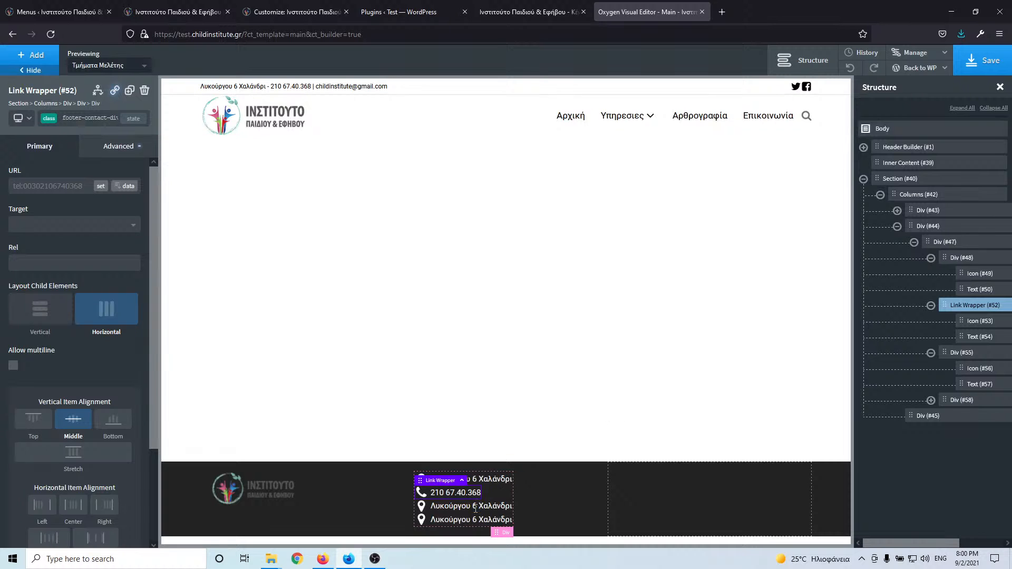
click(455, 506)
- Paste the institute's e-mail address into the third footer contact row's text
click(201, 12)
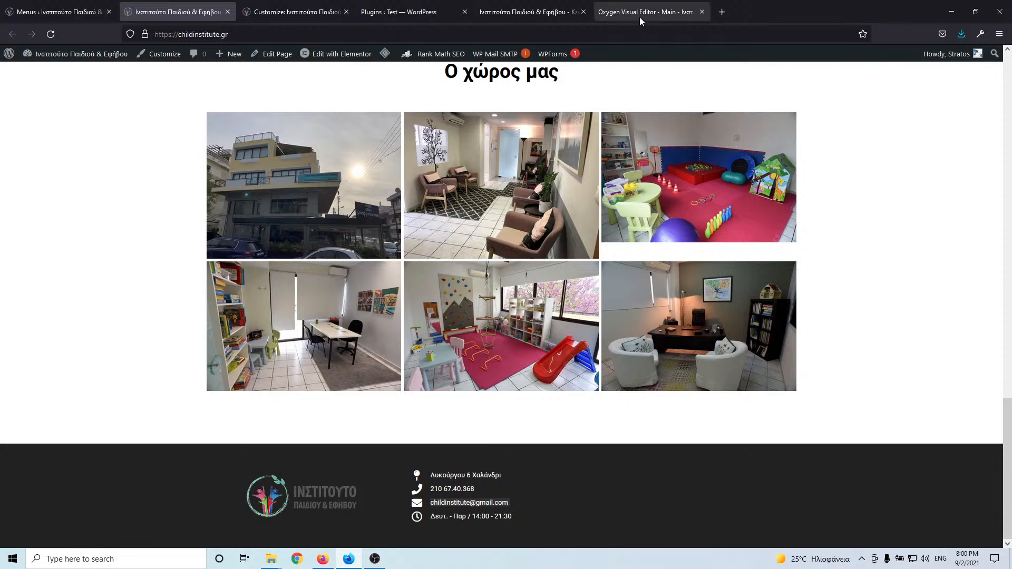
click(615, 14)
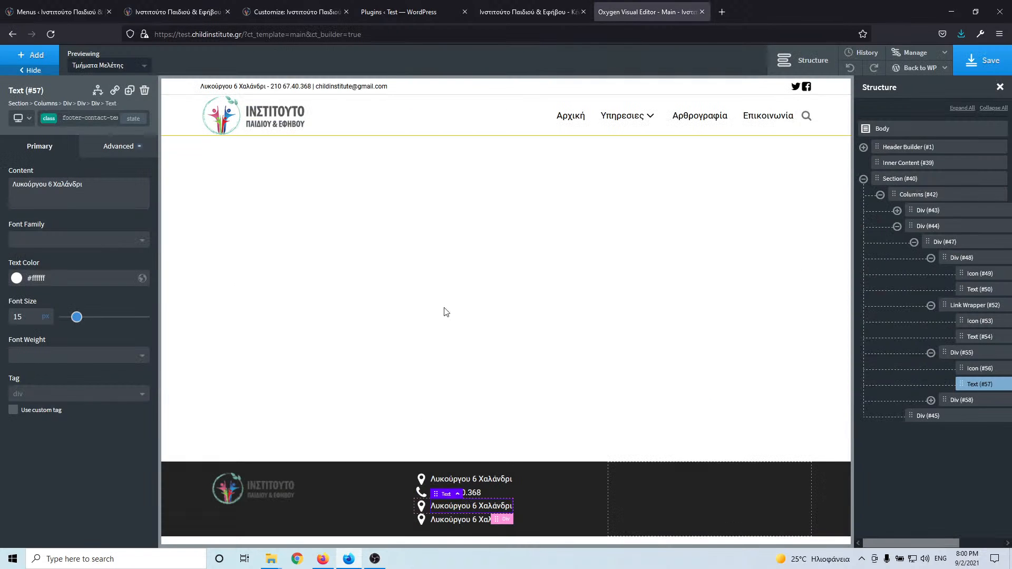
triple_click(445, 505)
key(ctrl+v)
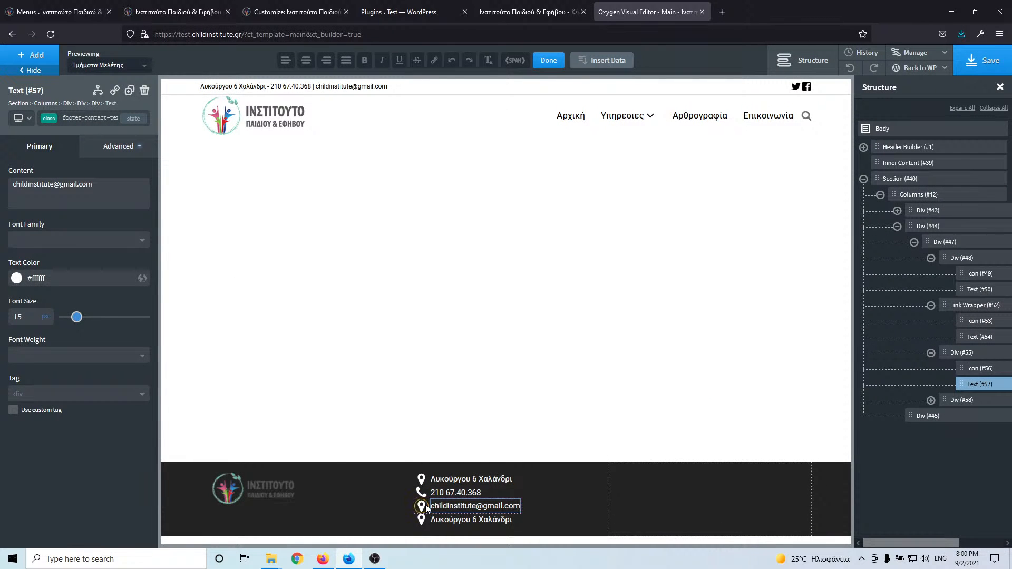
- Replace the third row's map-marker icon with the solid Font Awesome 'envelope' icon
click(425, 508)
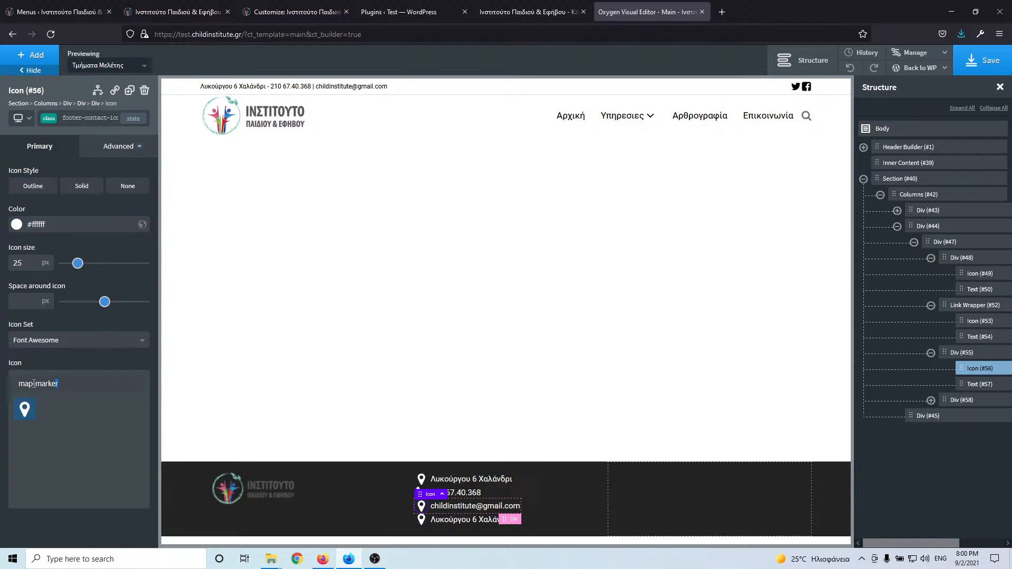
drag(34, 384, 18, 384)
text(env)
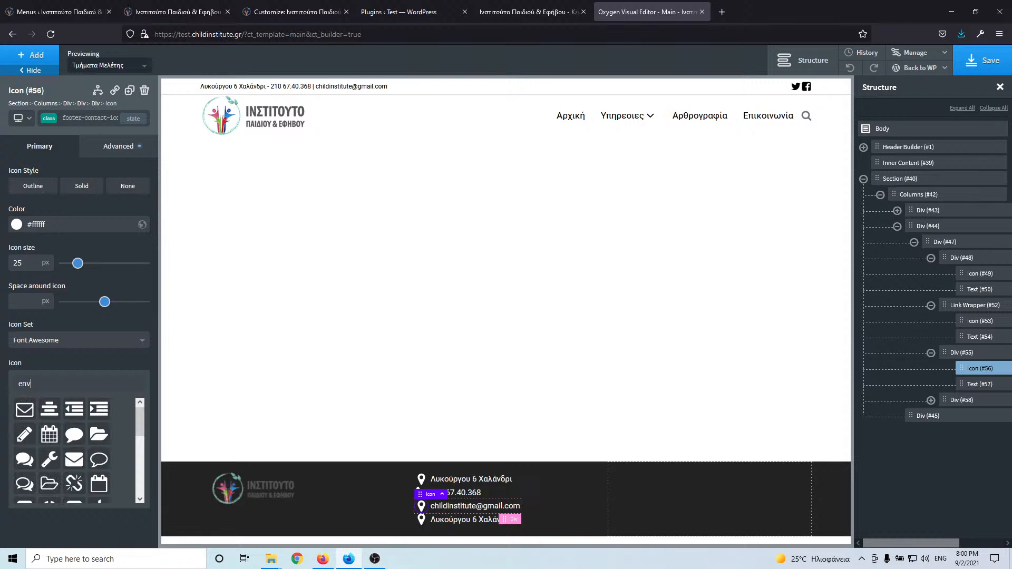
click(24, 410)
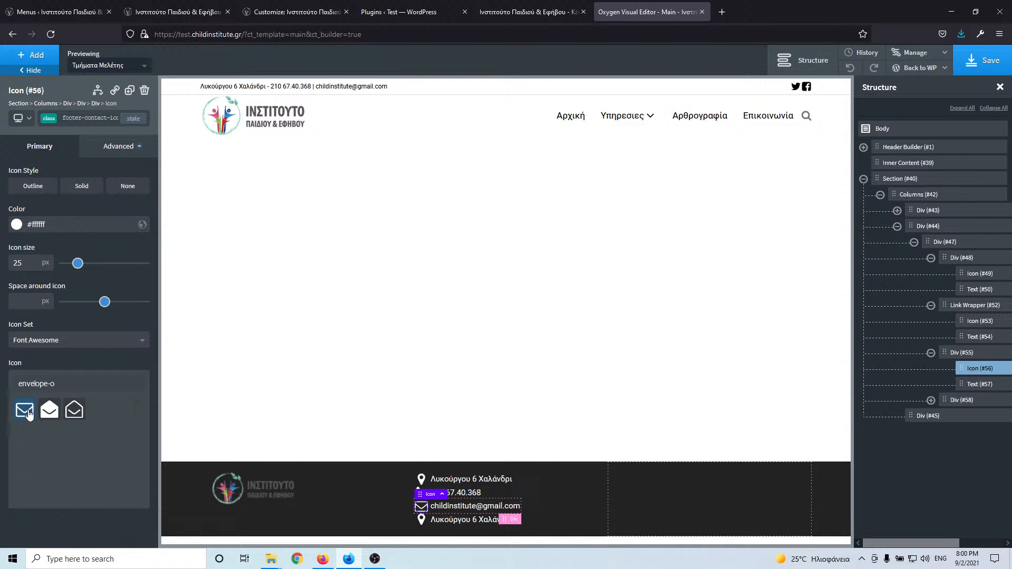
click(158, 14)
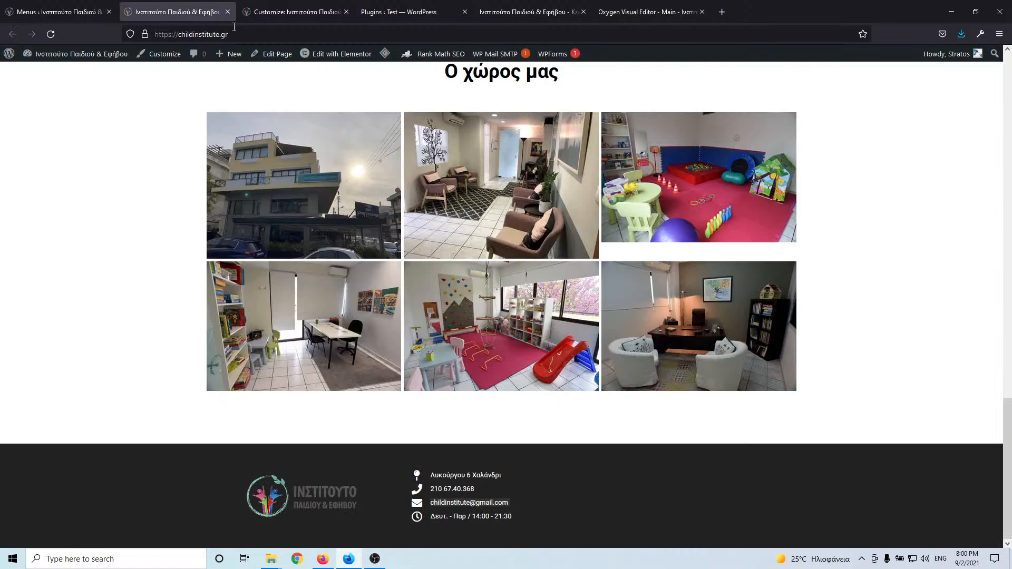
click(649, 12)
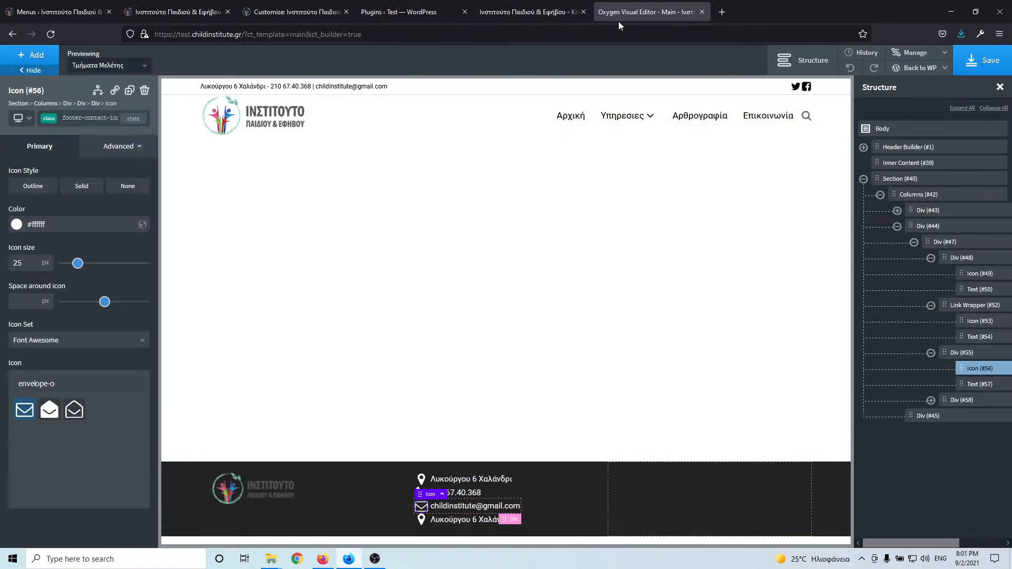
click(49, 411)
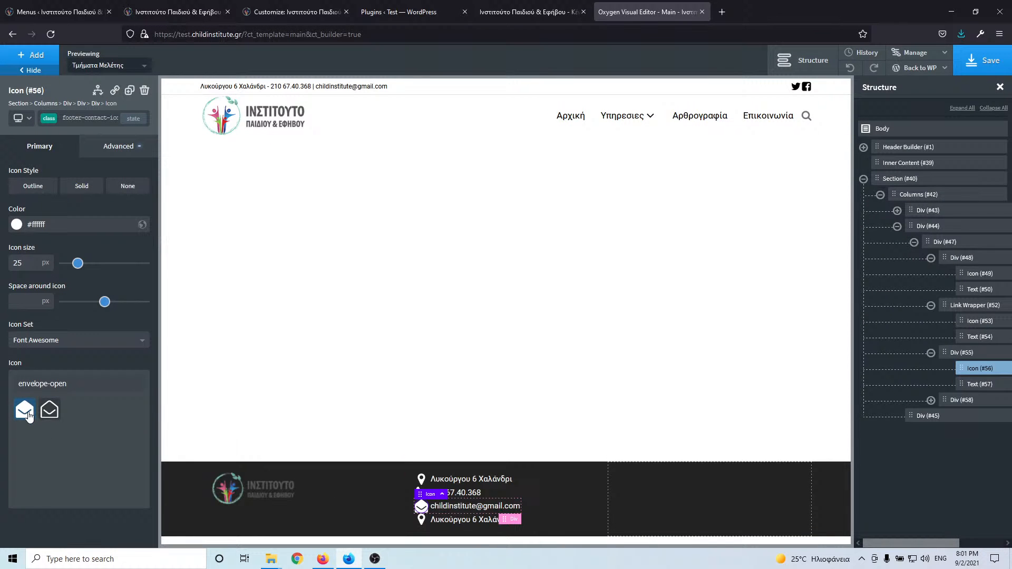
drag(72, 383, 25, 384)
click(47, 384)
key(BackSpace)
text(envelope)
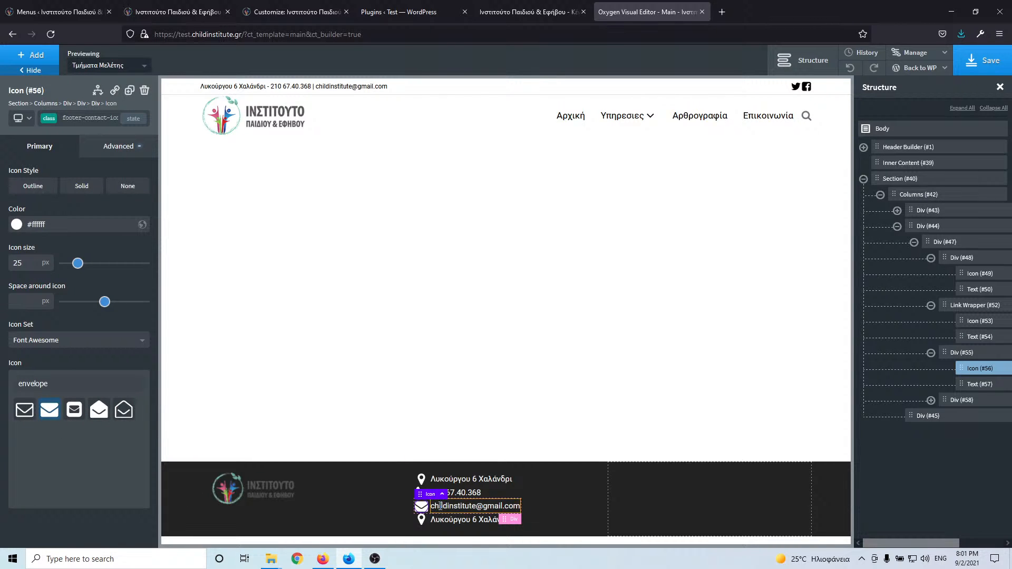
click(440, 506)
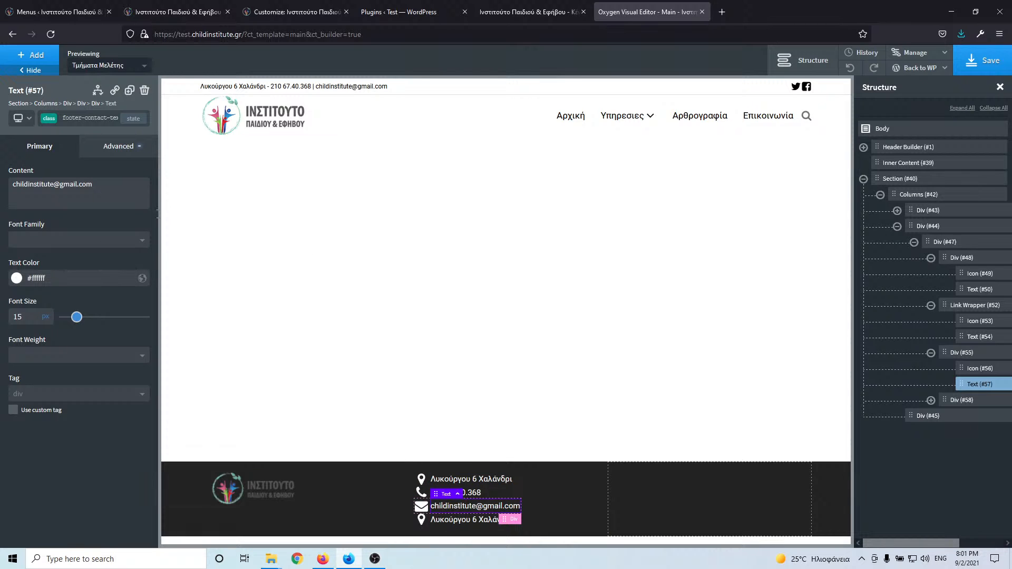
- Turn the e-mail row's Div into a Link Wrapper with a mailto: link to the institute's address
click(962, 352)
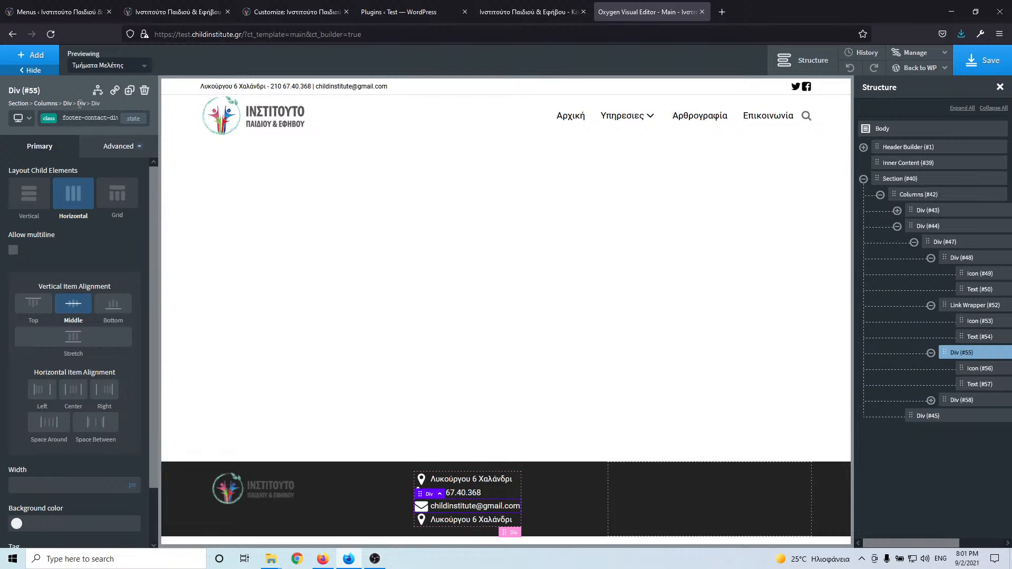
click(114, 90)
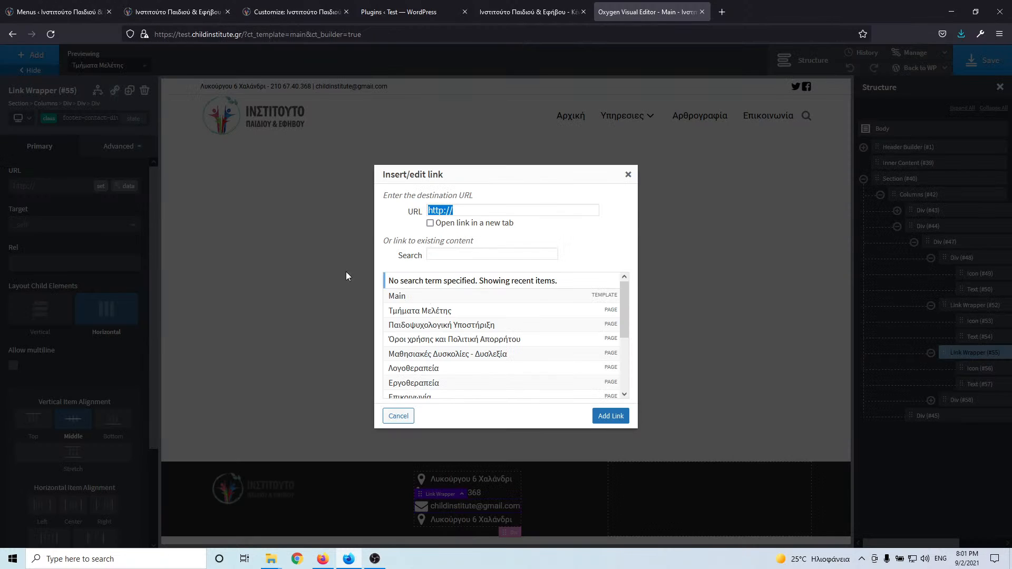
text(ma)
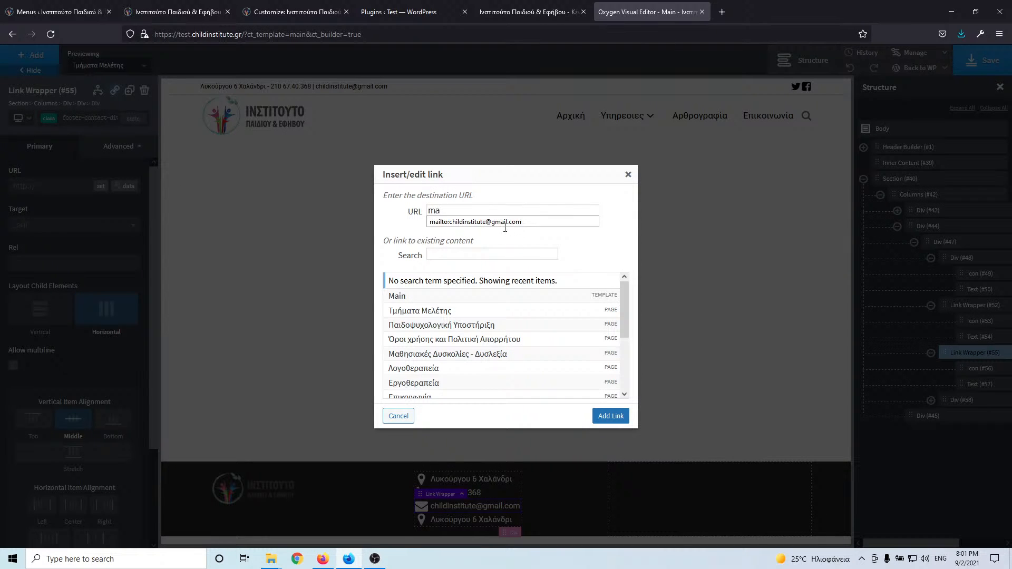
click(504, 222)
click(611, 420)
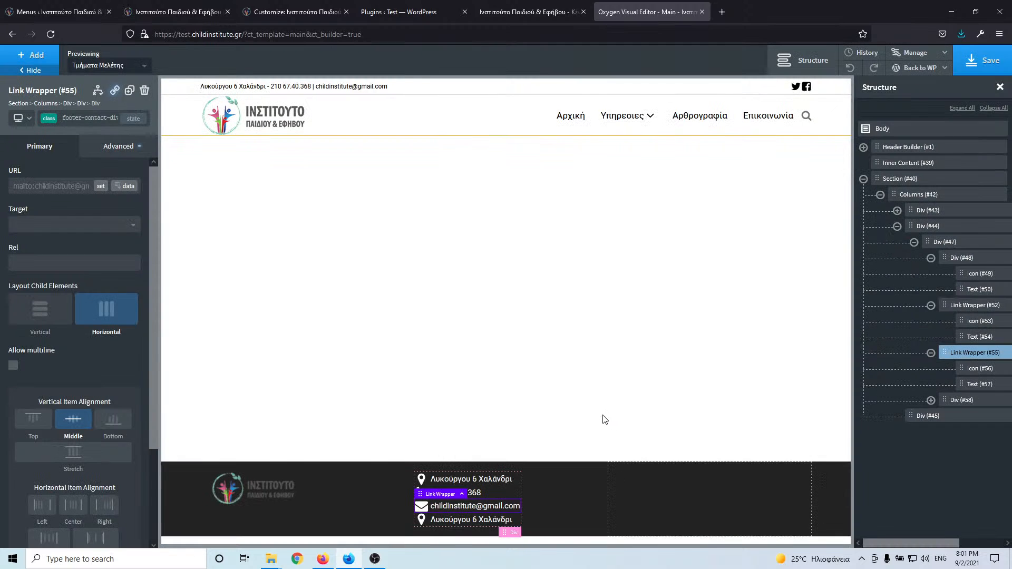
click(163, 14)
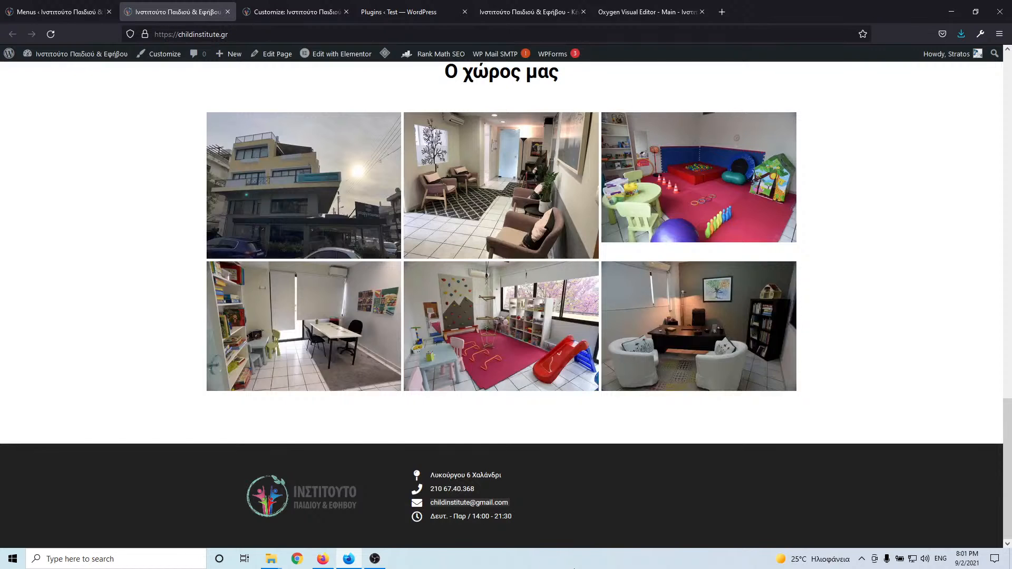
drag(526, 517, 431, 521)
key(ctrl+c)
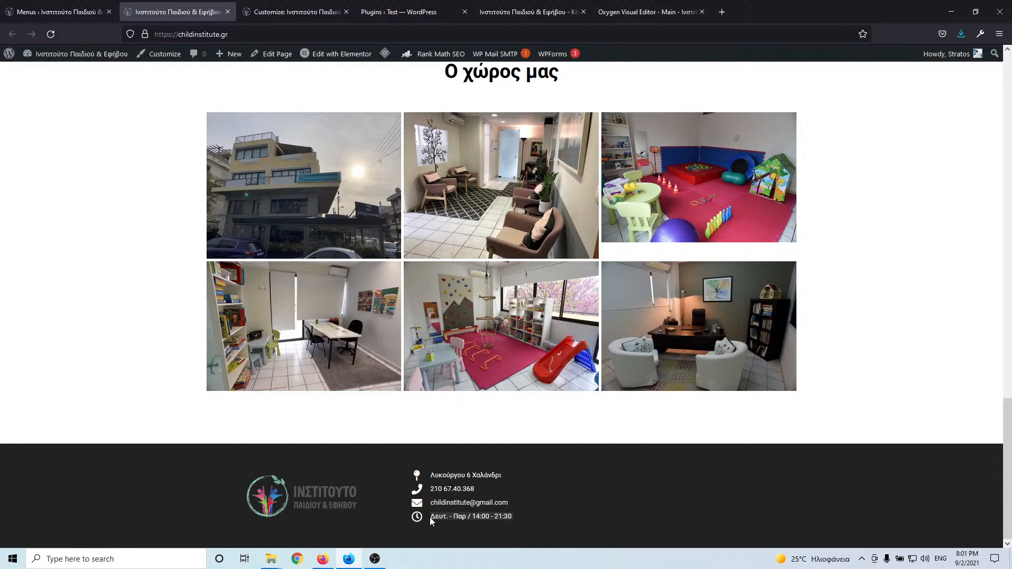
- Give the last footer row a clock-o icon and the hours 'Δευτ. - Παρ / 14:00 - 21:30', then save
click(625, 11)
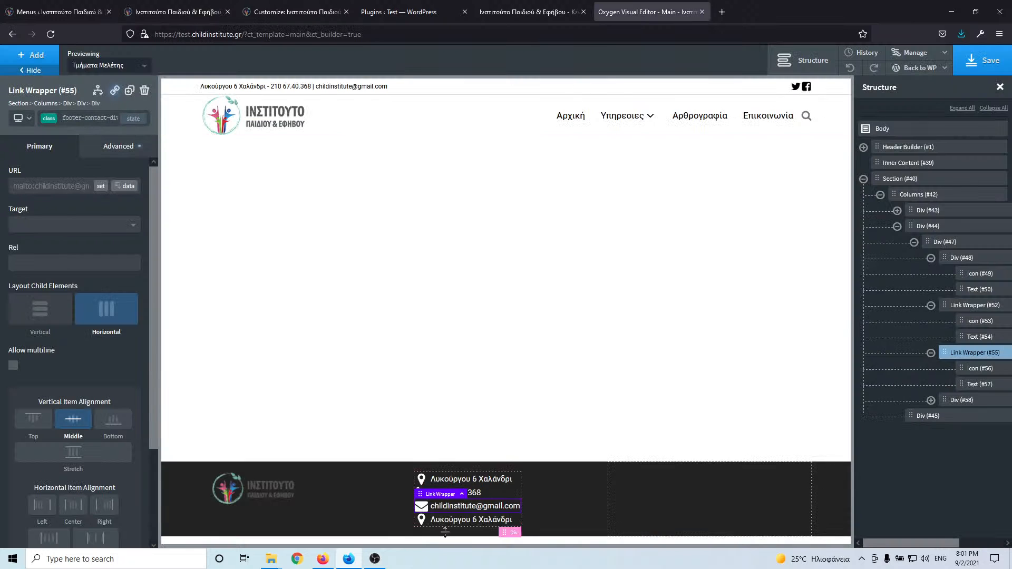
click(422, 520)
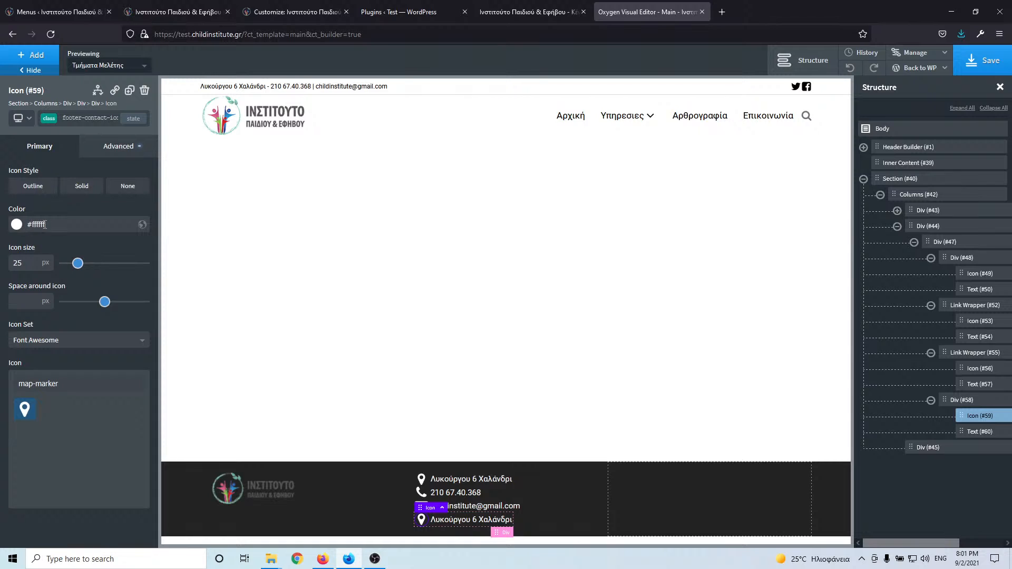
drag(18, 386, 18, 385)
text(clock-o)
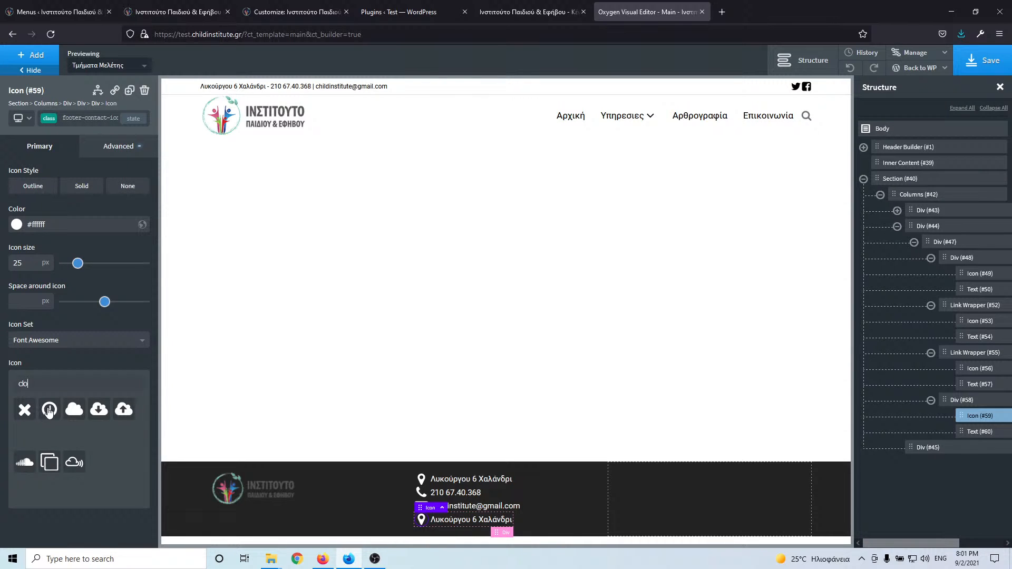
double_click(443, 521)
key(ctrl+v)
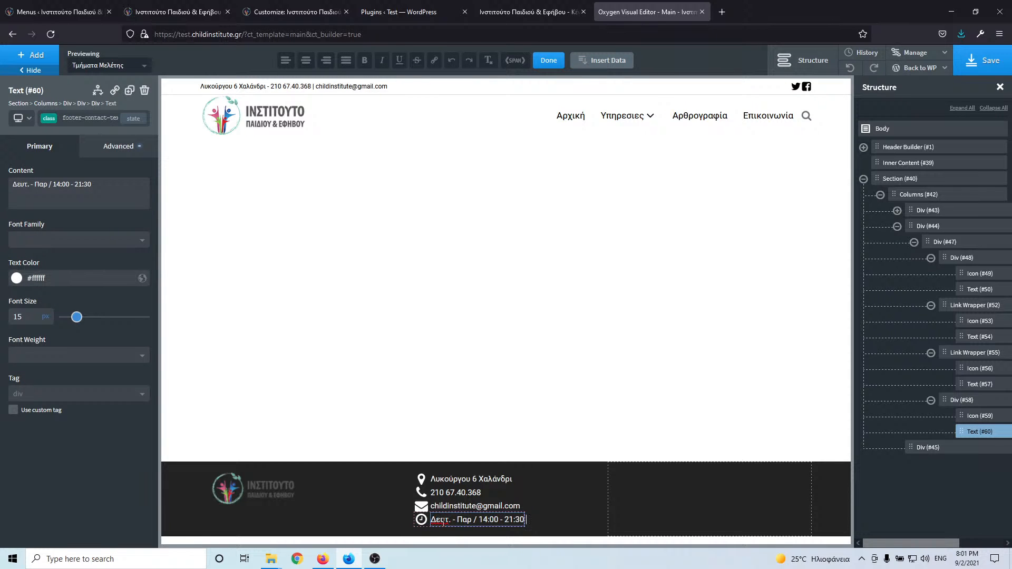
click(972, 62)
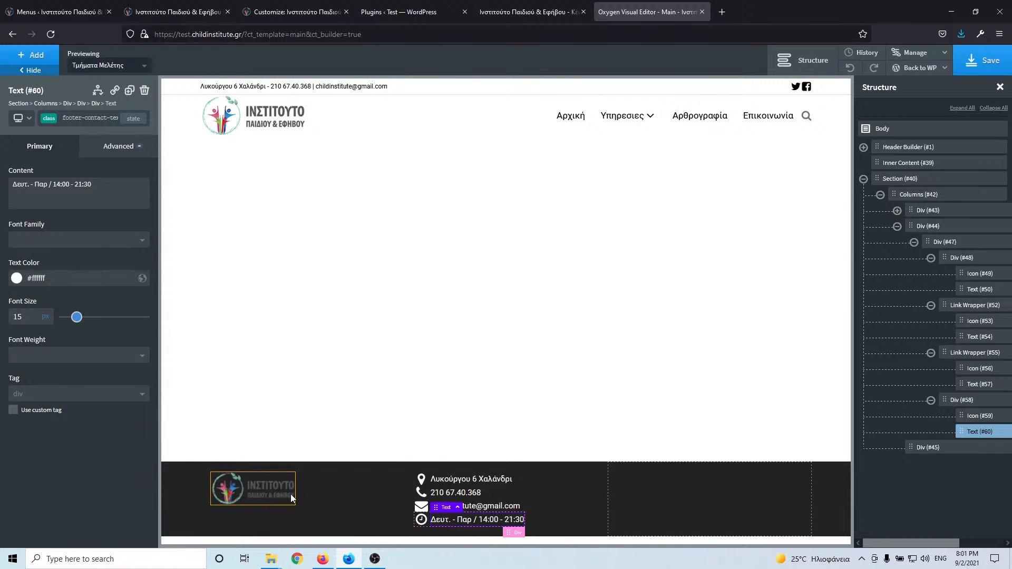
- Centre the footer's left column vertically and compare the logo images in the media library
click(315, 489)
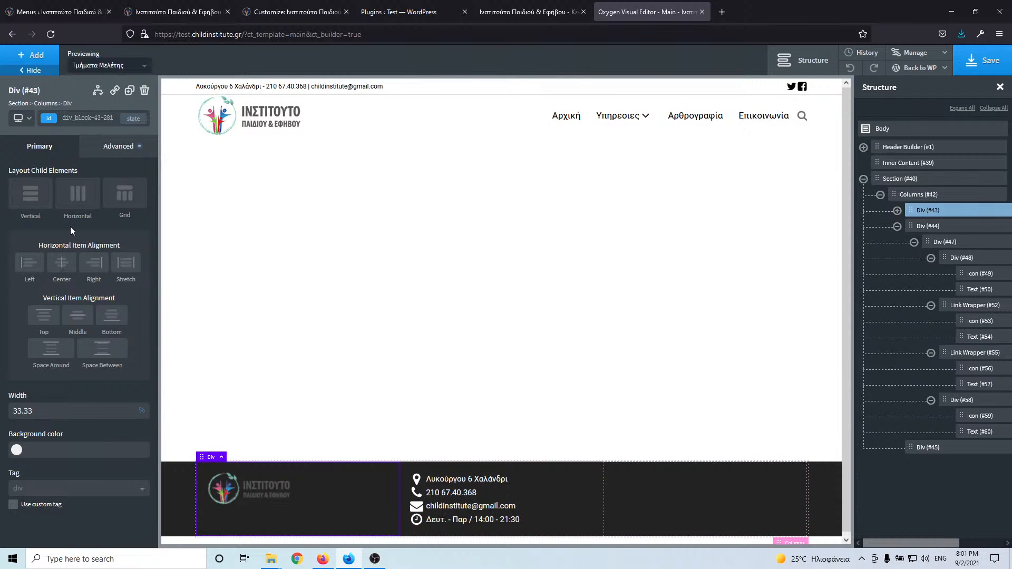
click(77, 318)
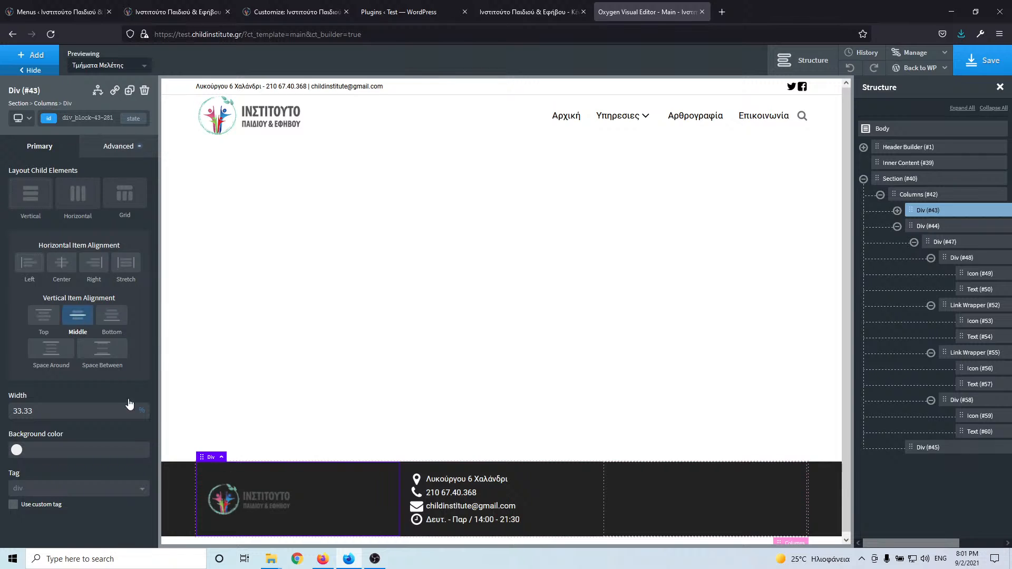
click(253, 502)
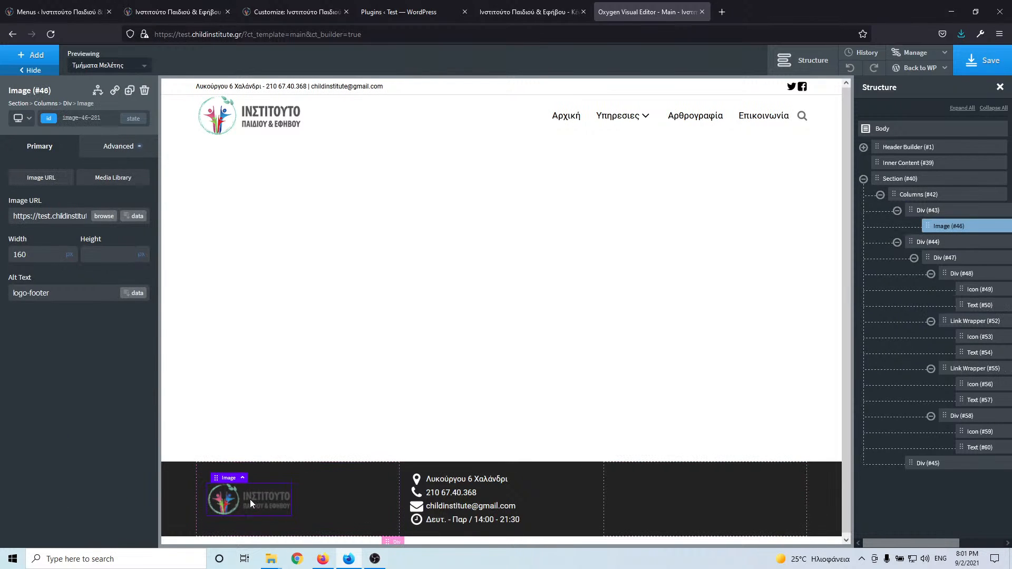
click(102, 221)
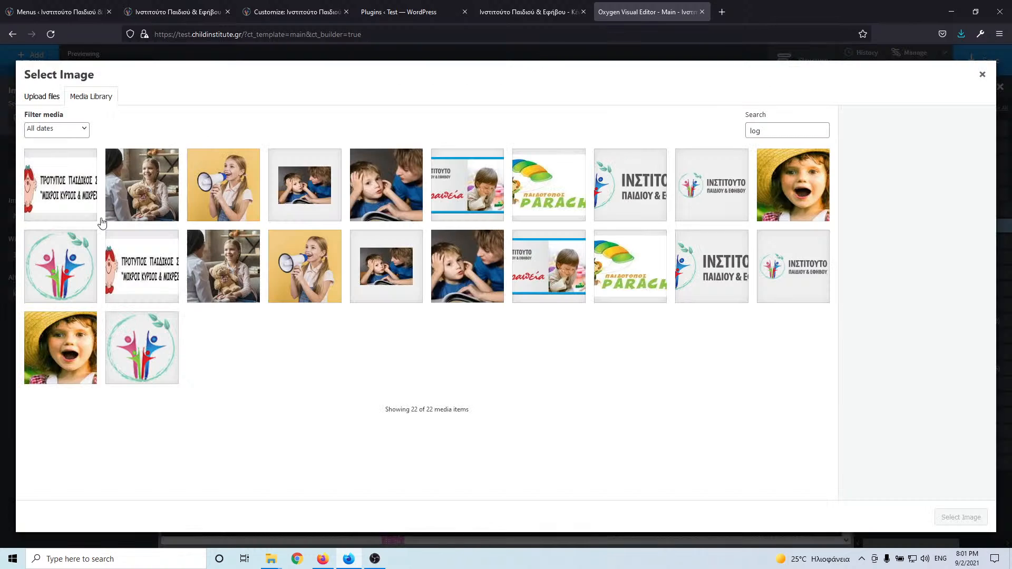
click(688, 277)
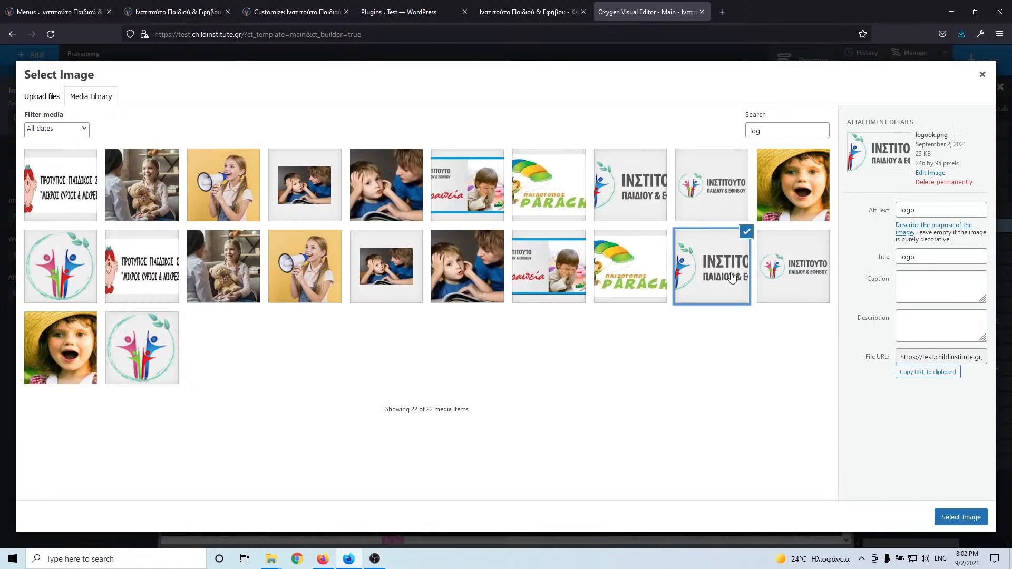
click(779, 276)
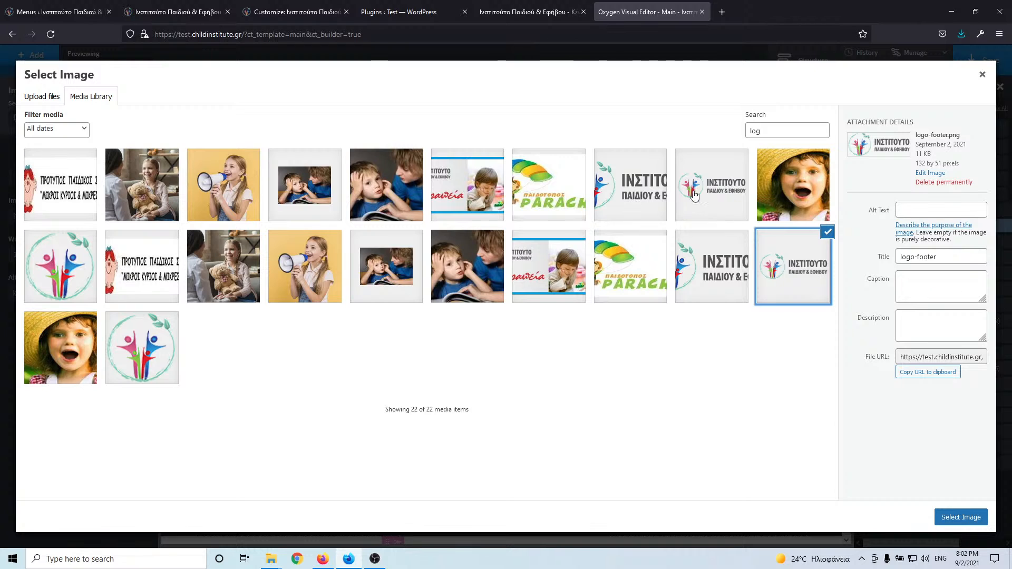
click(712, 197)
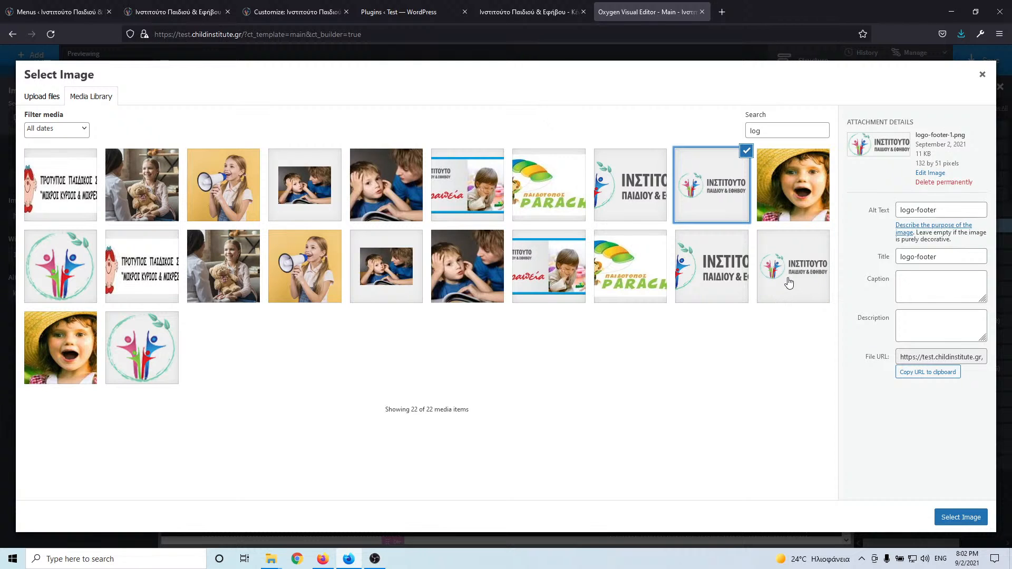
click(787, 280)
click(711, 203)
- Use logo-footer.png as the footer logo, with 'logo-footer' as its alt text
click(773, 273)
click(699, 197)
click(770, 270)
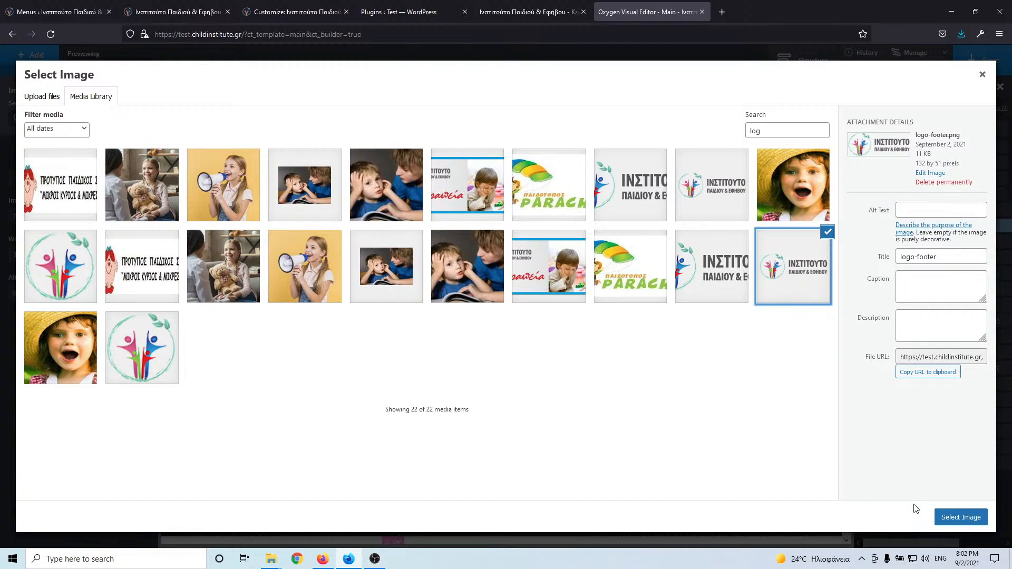
click(739, 178)
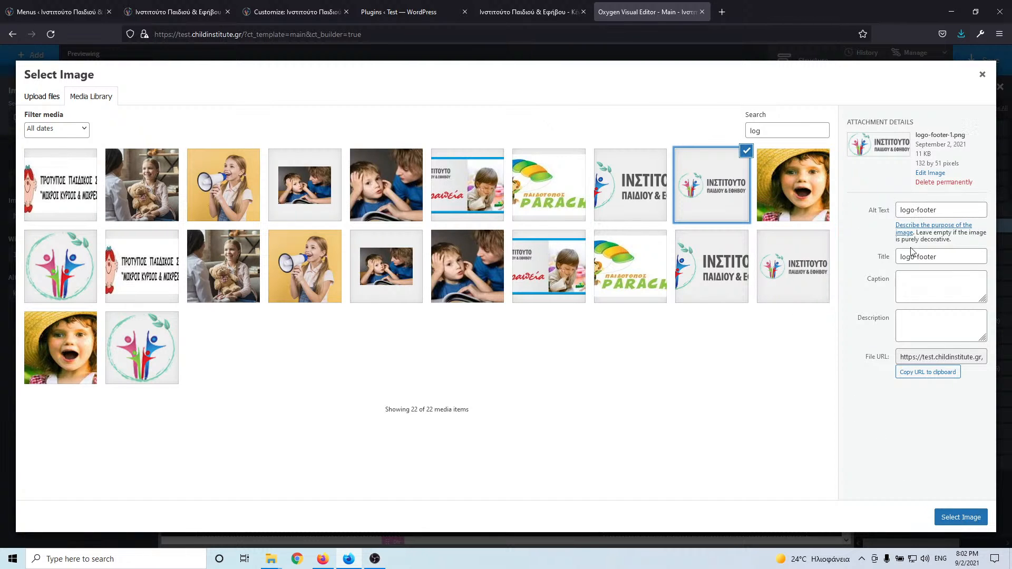
drag(942, 257, 786, 260)
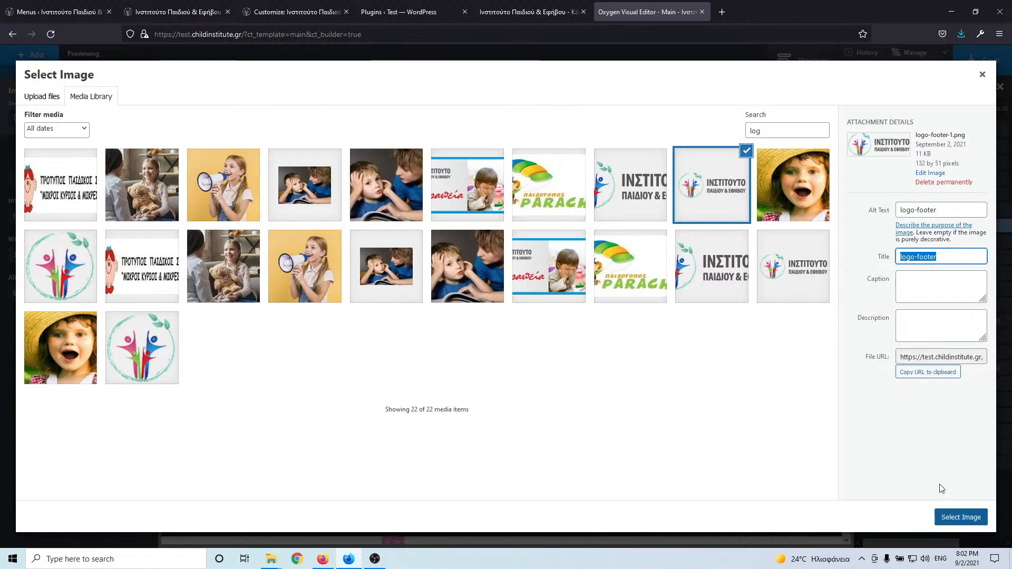
click(769, 256)
drag(940, 258, 862, 239)
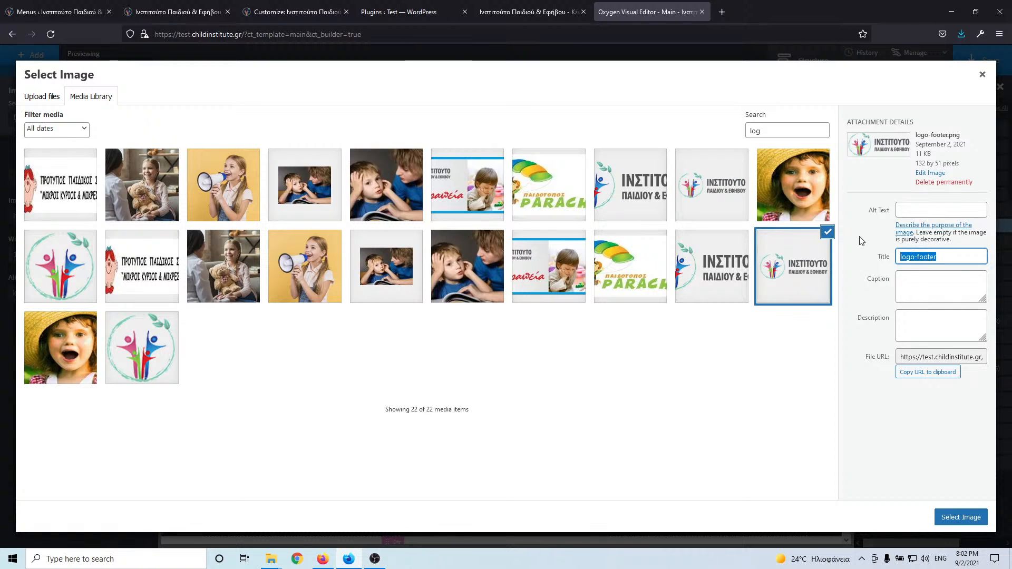
key(ctrl+c)
click(933, 208)
key(ctrl+v)
click(963, 518)
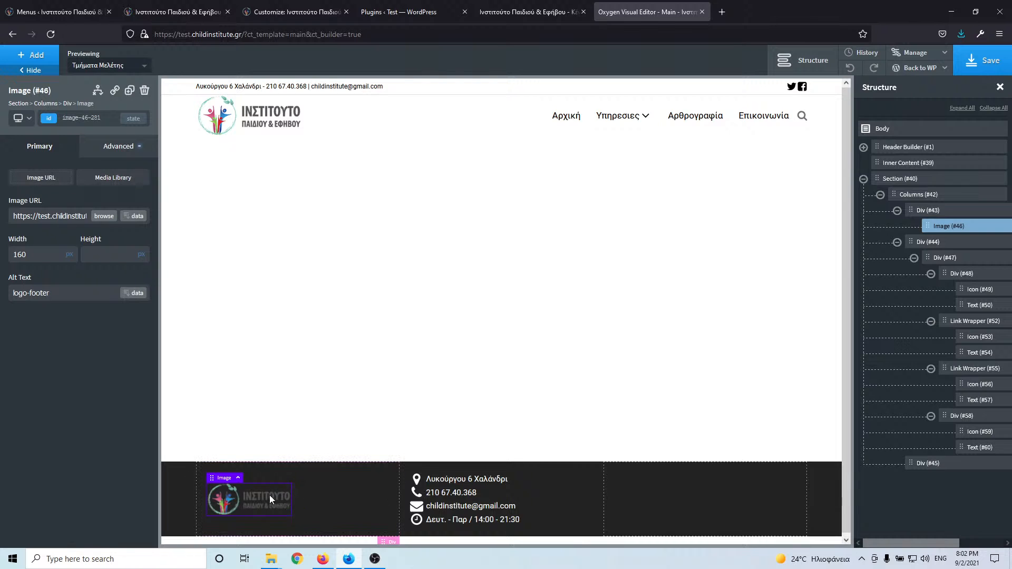
- Save the template and select the header top bar's Twitter icon in a narrower device preview
click(962, 63)
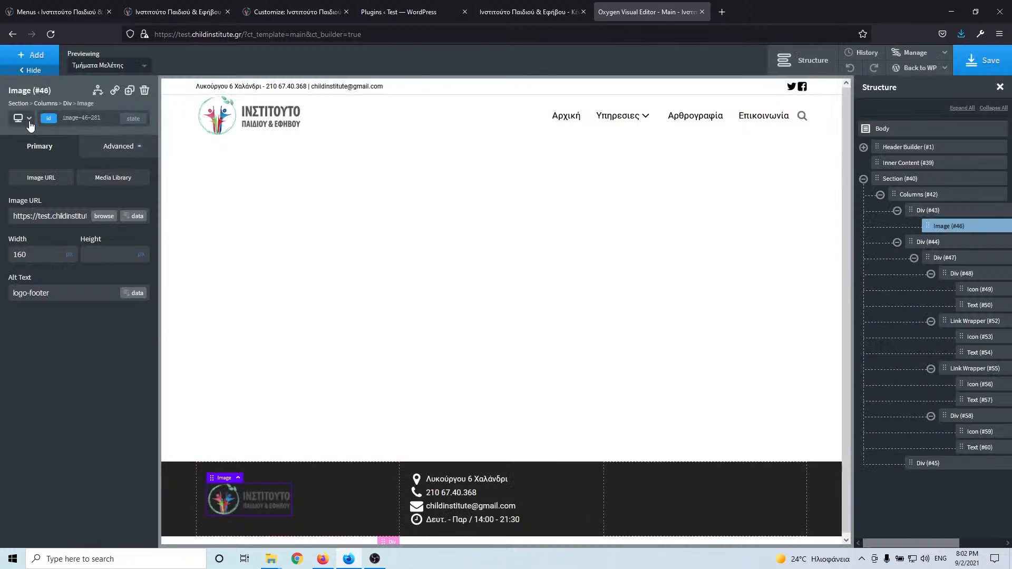
click(29, 119)
click(38, 151)
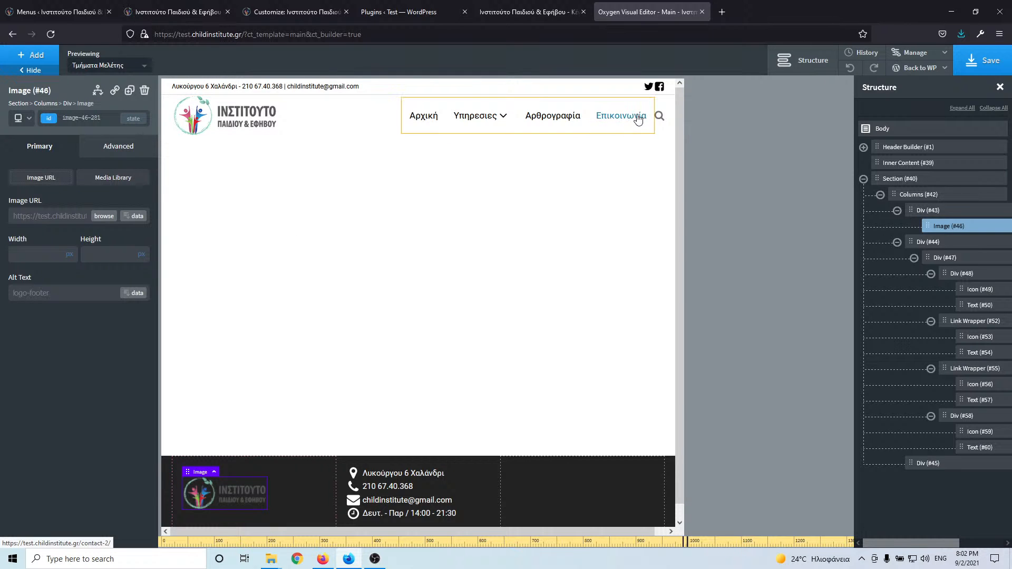
click(649, 88)
- On all devices, give the Twitter icon a 7 px left margin and no right margin, then save
click(27, 121)
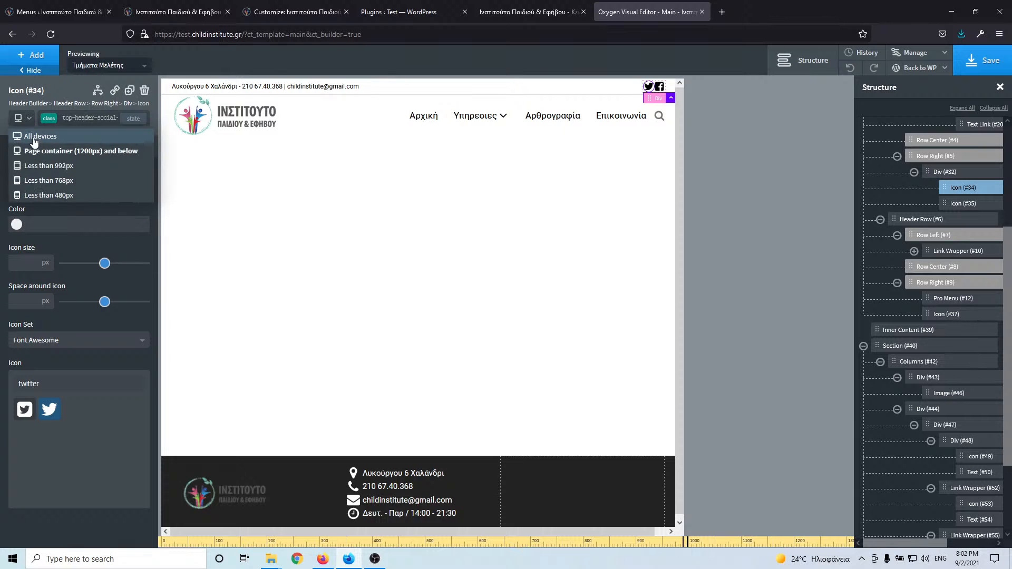
click(32, 138)
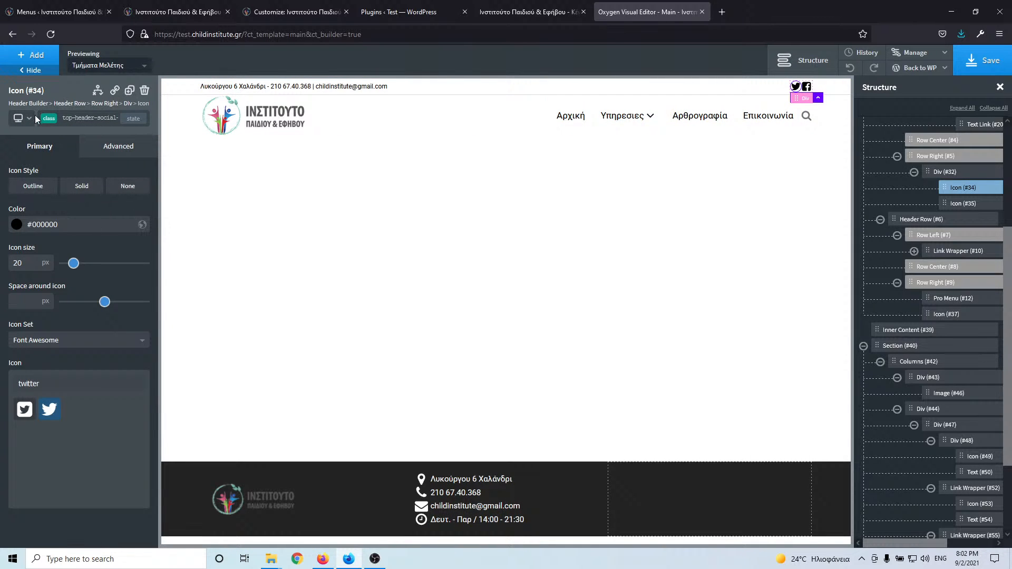
click(107, 148)
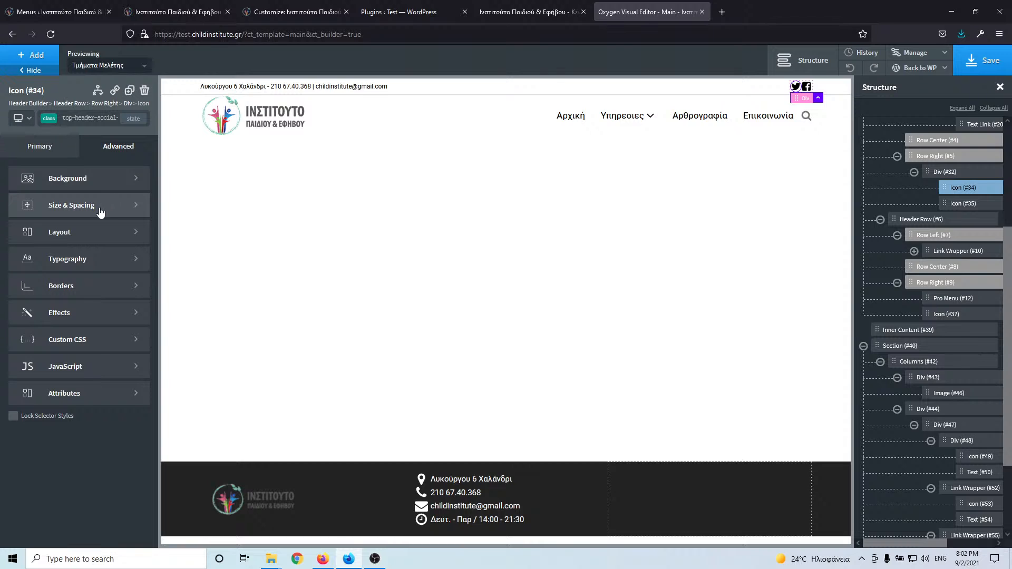
click(101, 210)
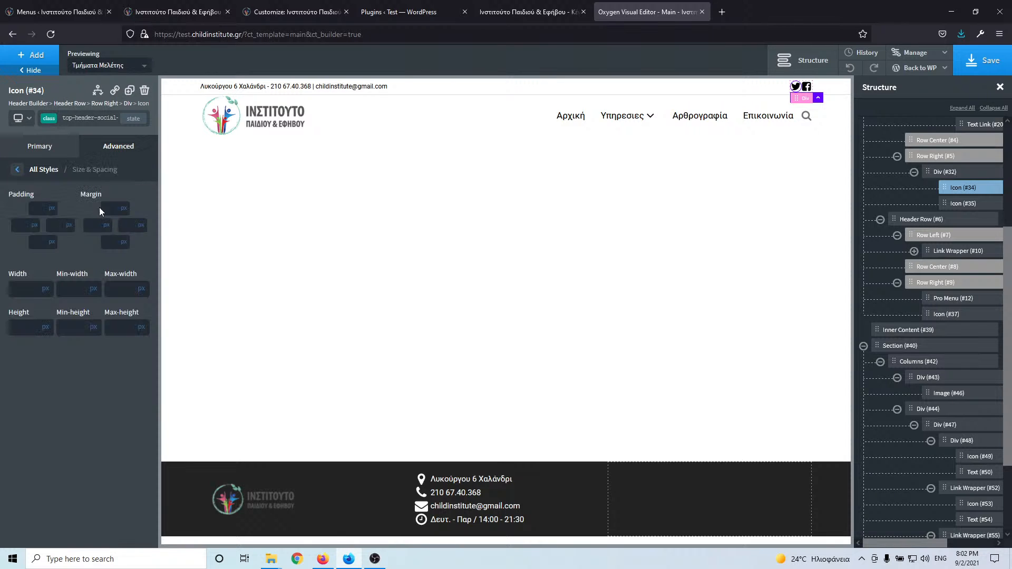
click(122, 228)
text(15)
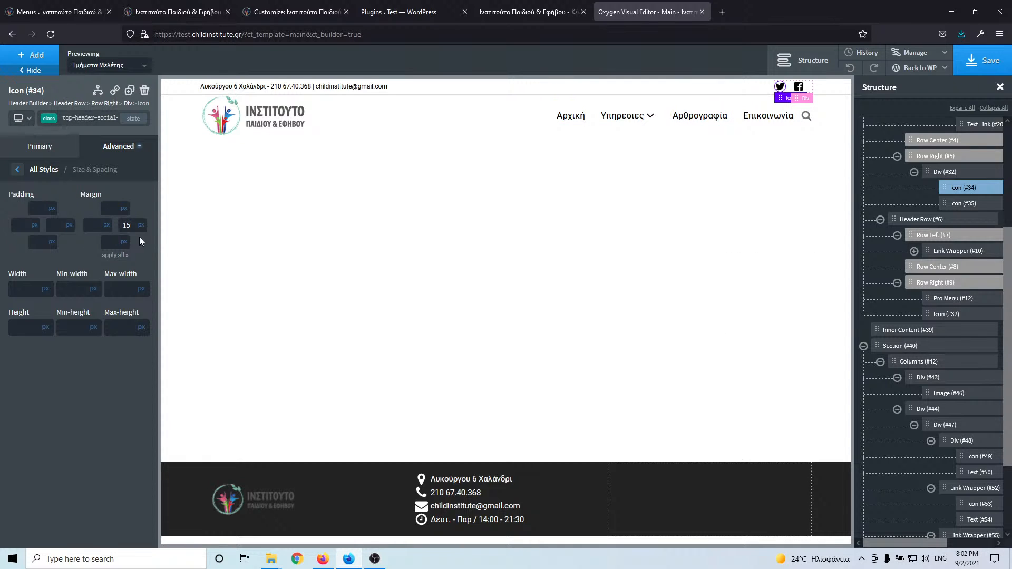
key(Down)
key(Down)
key(Down)
key(Down)
key(Down)
key(Down)
key(Down)
key(Down)
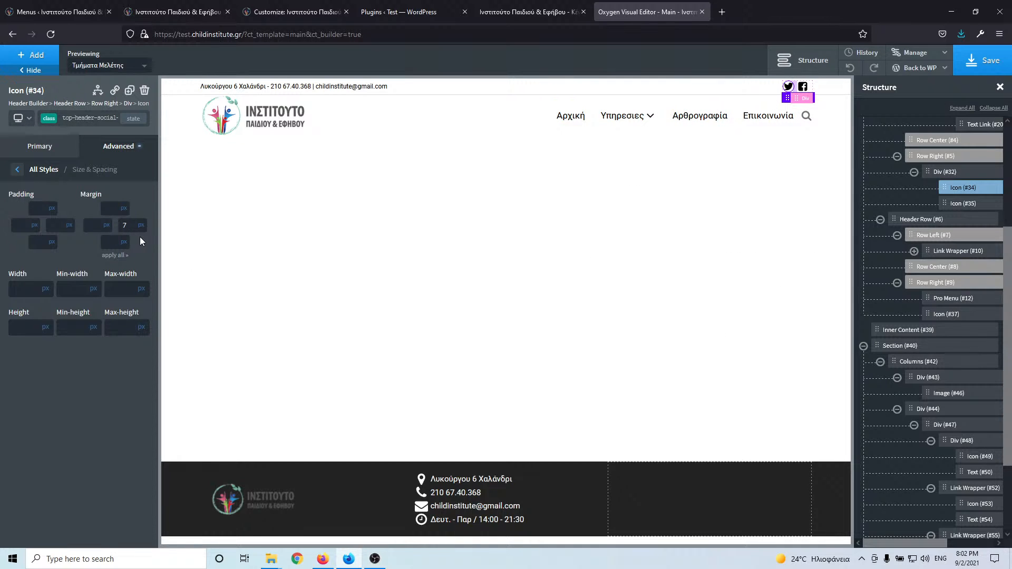
key(BackSpace)
key(Up)
key(Up)
key(Up)
key(Down)
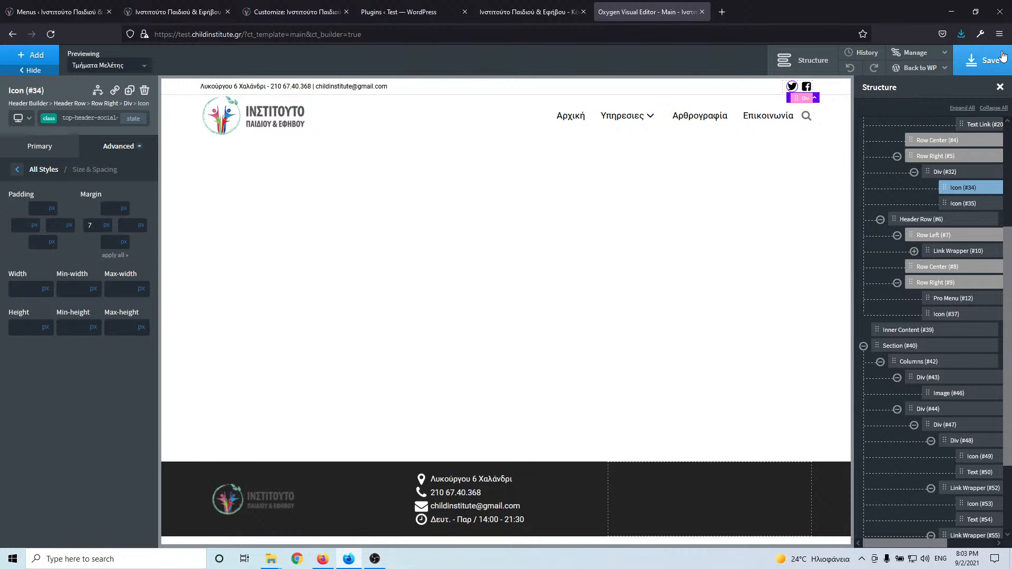
click(984, 60)
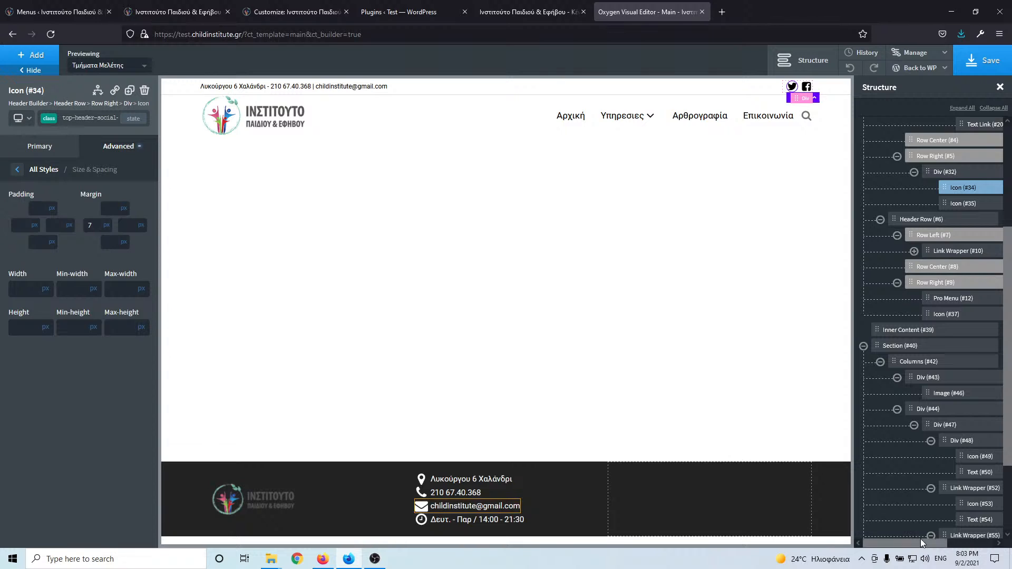
- Wrap the header's Twitter icon (#34) in a div and convert it into a Link Wrapper
drag(937, 546, 979, 546)
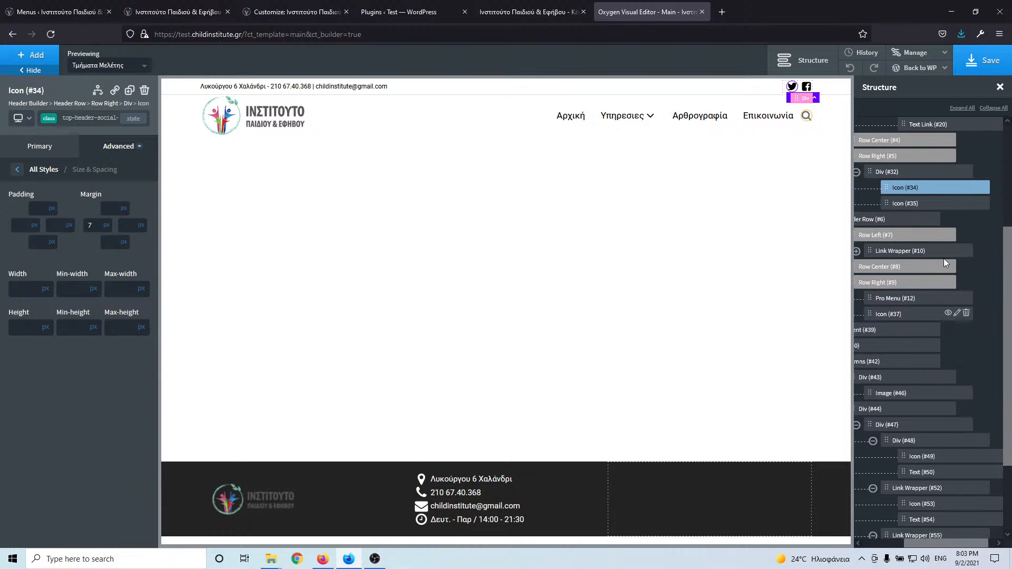
click(974, 189)
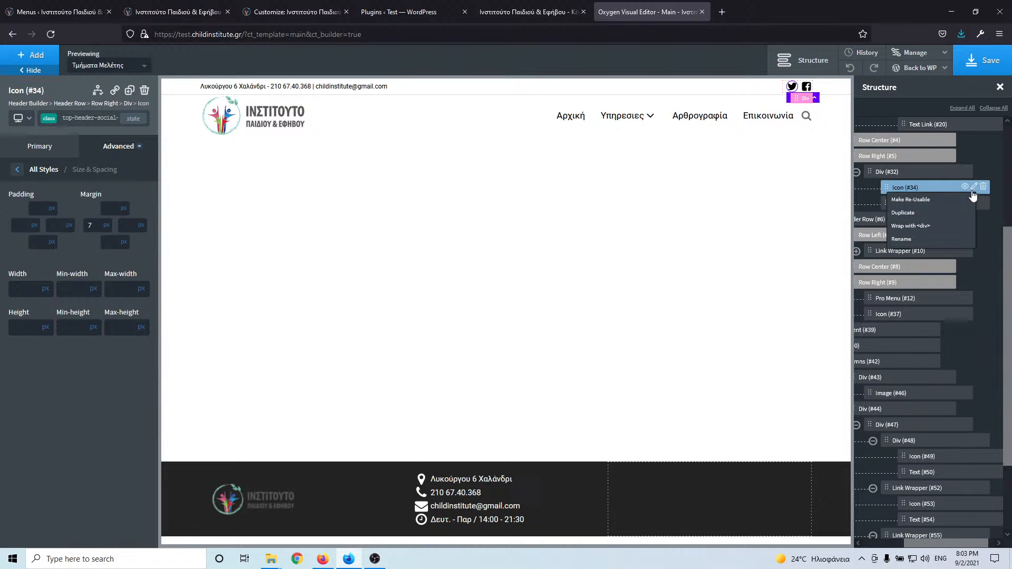
click(927, 227)
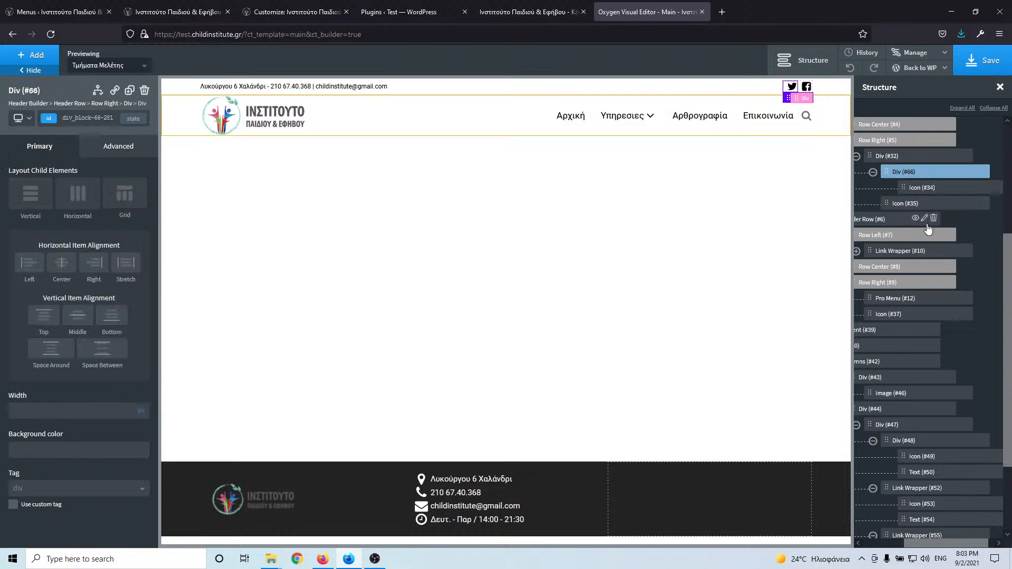
click(115, 91)
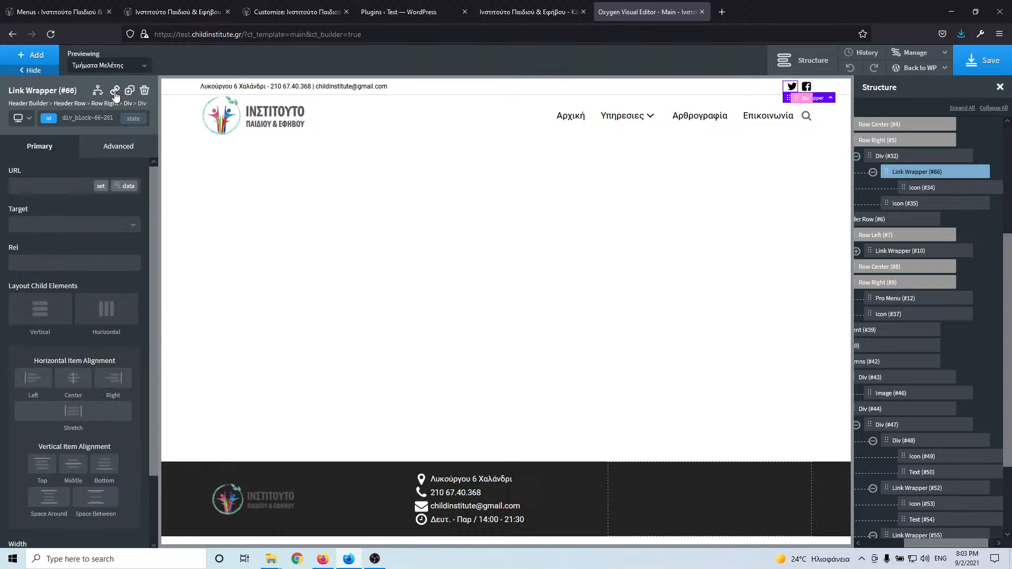
click(164, 11)
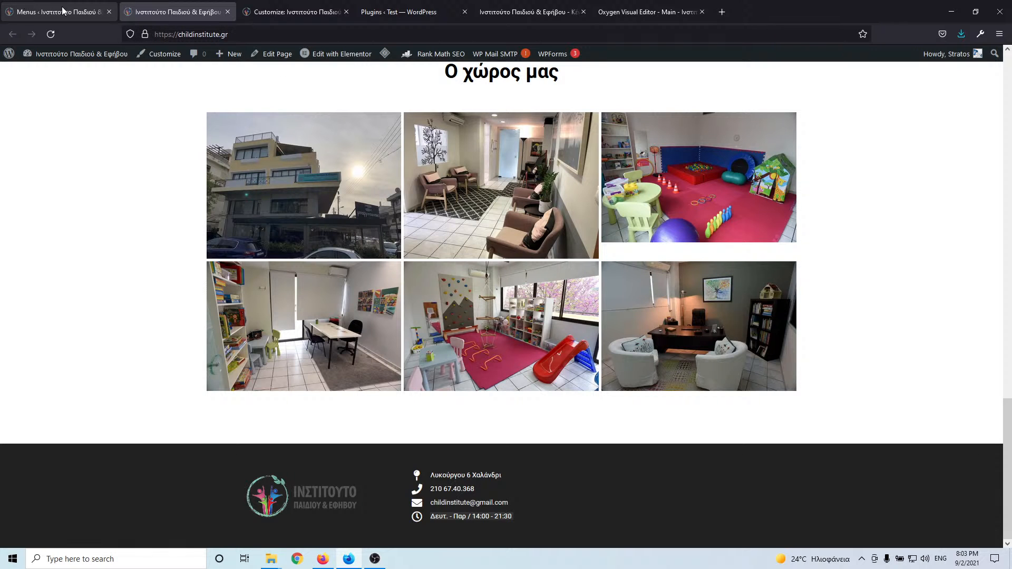
- Copy the link address behind the header Twitter icon on the live homepage
scroll(625, 240, up, 20)
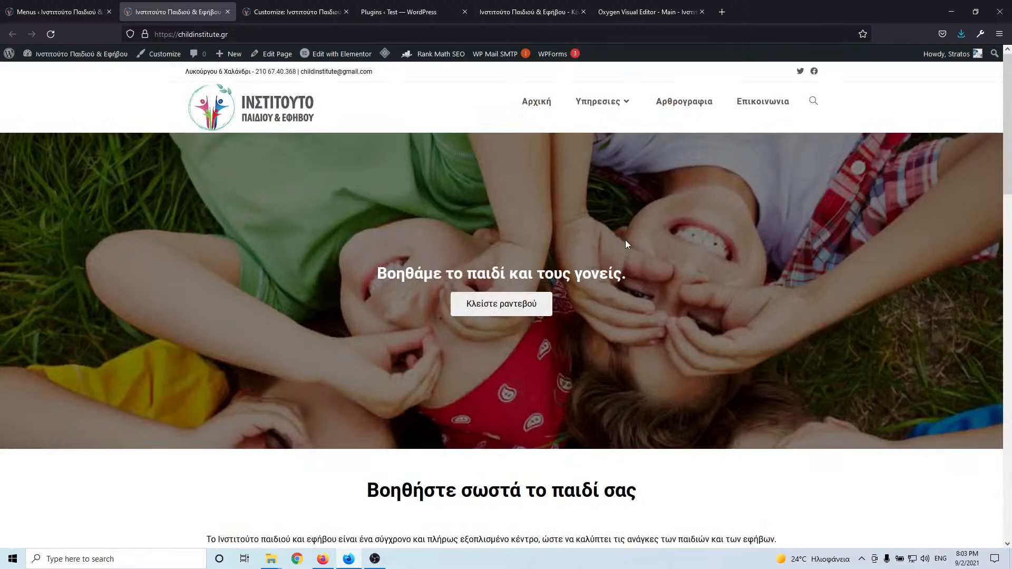
right_click(802, 74)
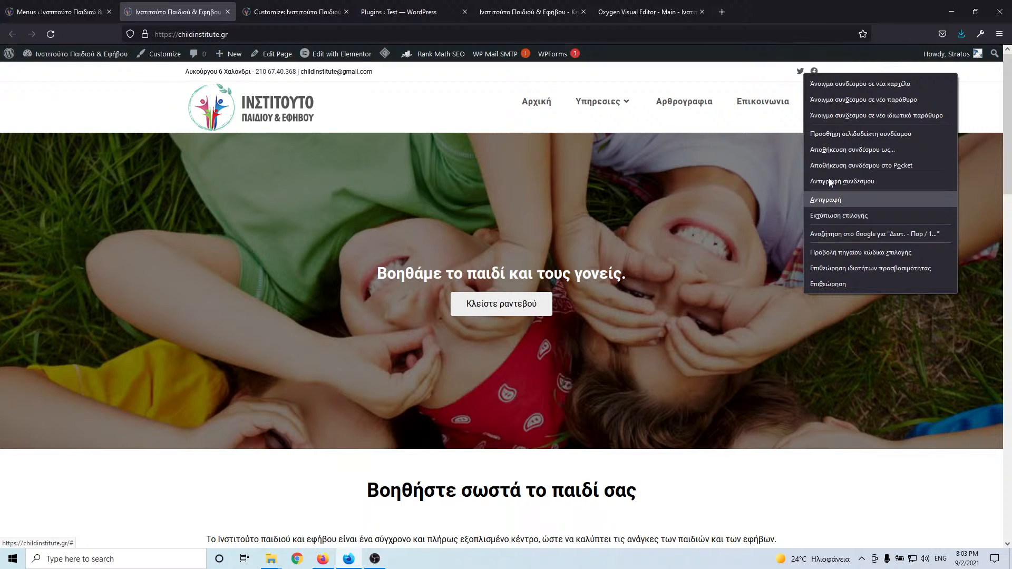
click(775, 73)
click(606, 12)
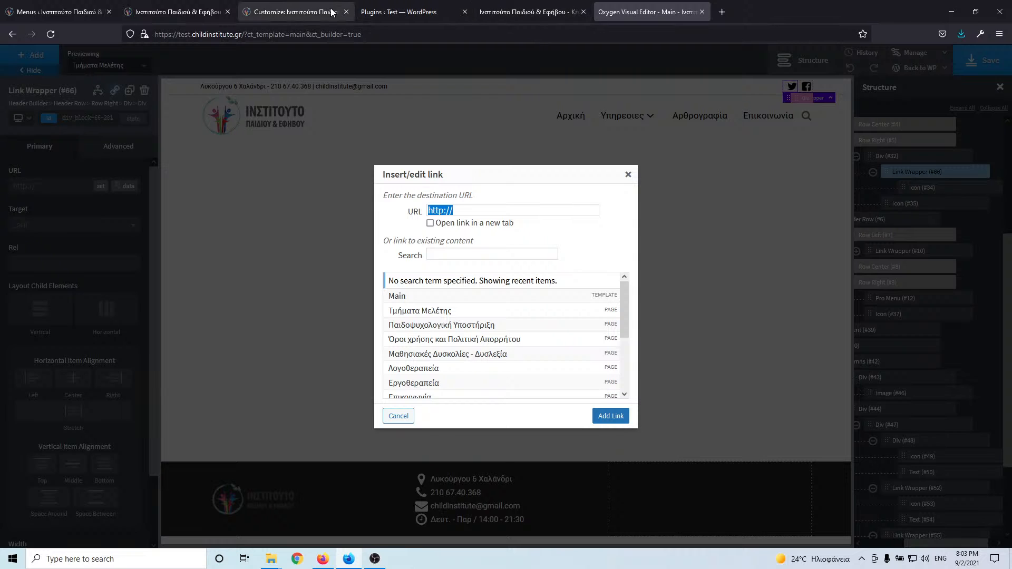
click(176, 13)
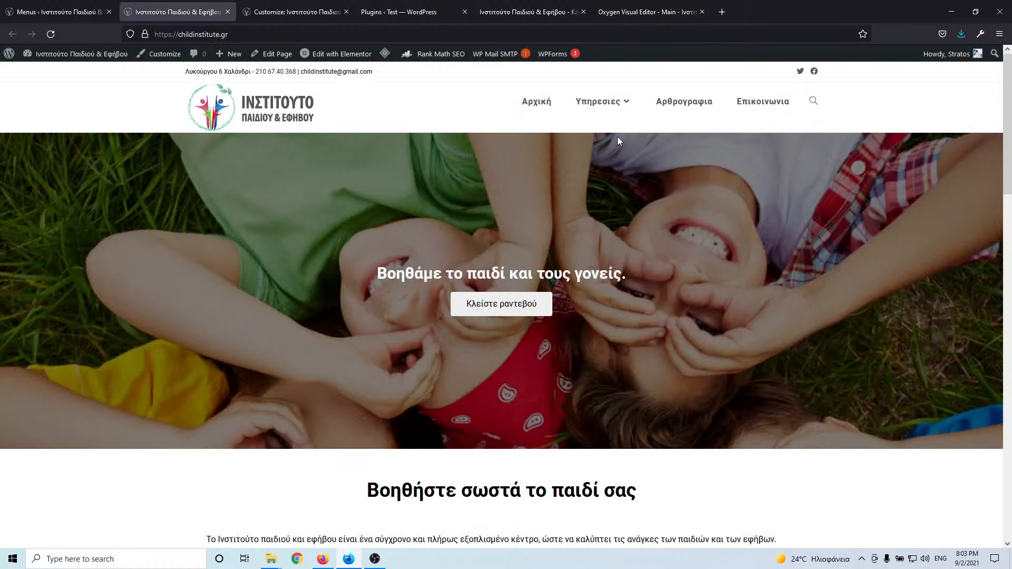
right_click(801, 71)
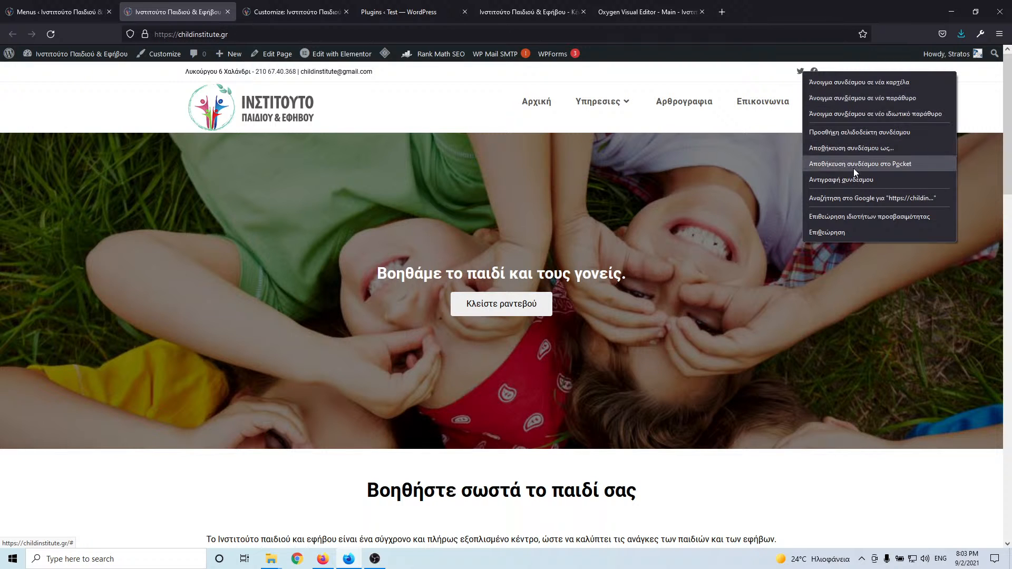
click(862, 180)
click(649, 12)
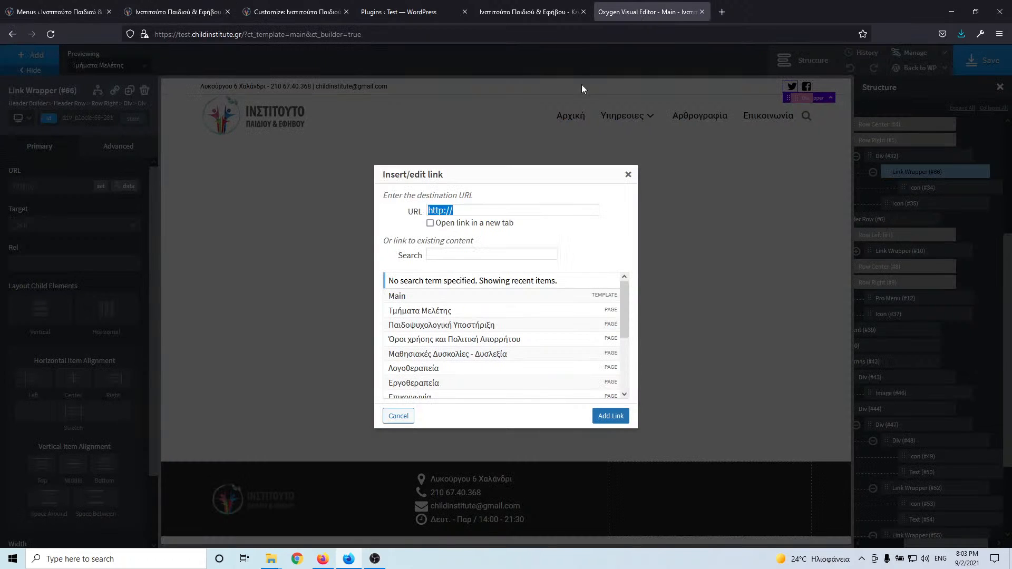
text(https://childinstitute.gr/#)
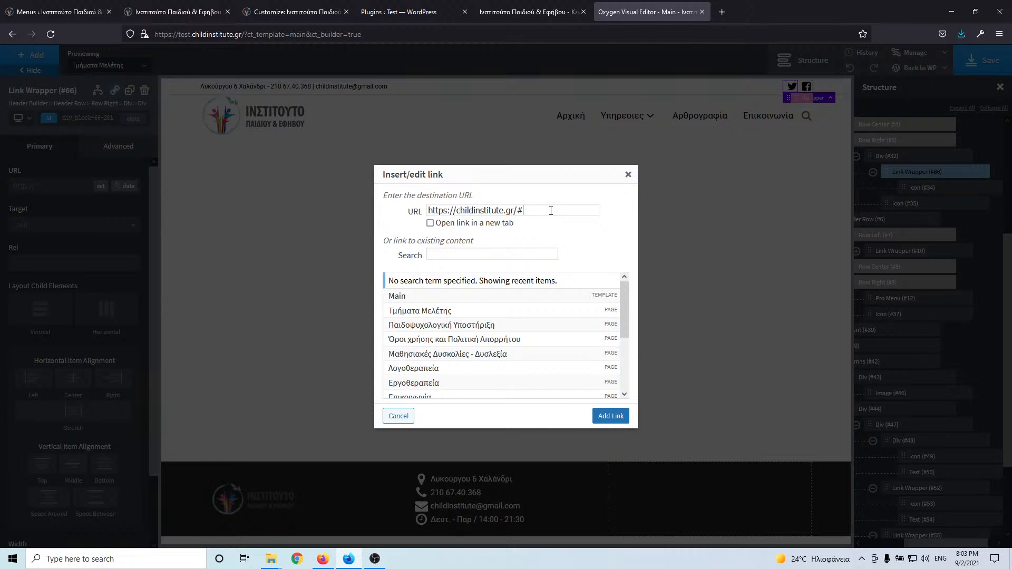
drag(551, 211, 333, 213)
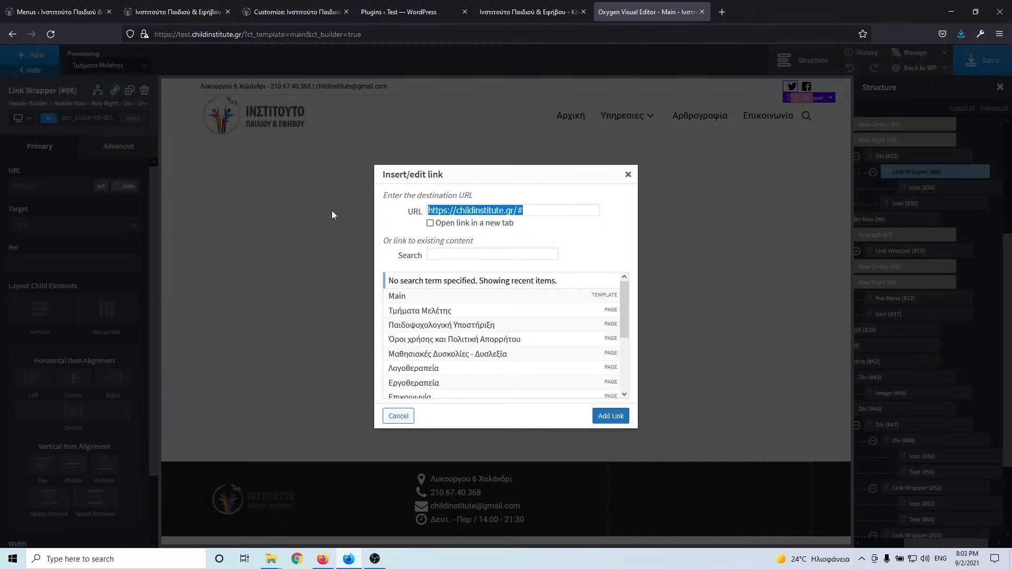
click(629, 175)
click(68, 8)
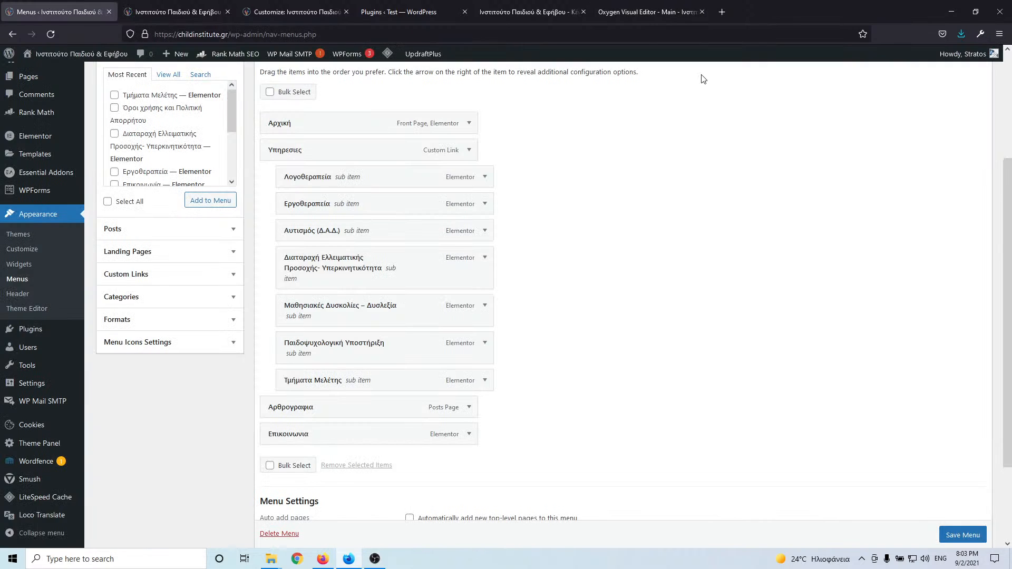
click(188, 5)
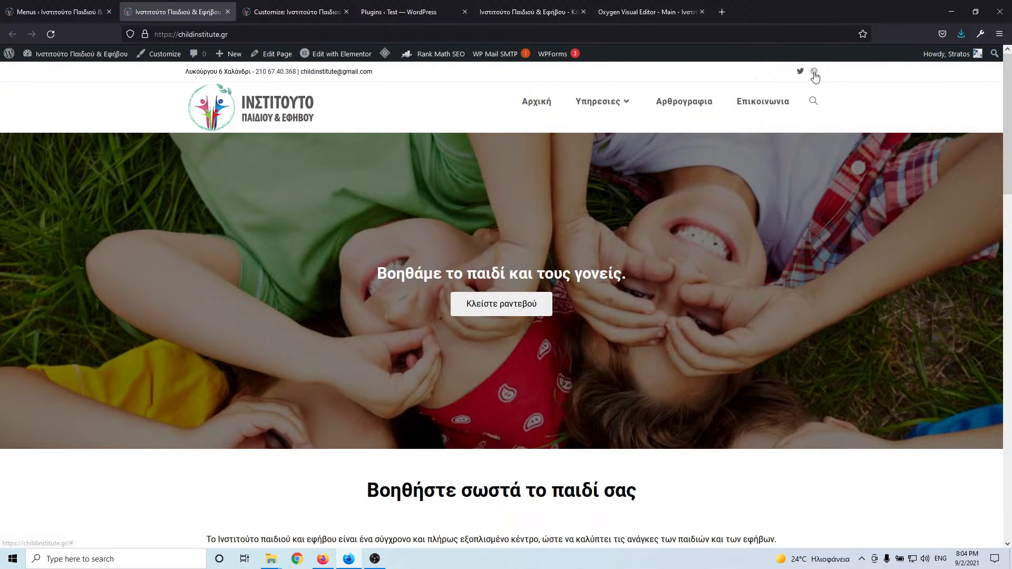
click(632, 12)
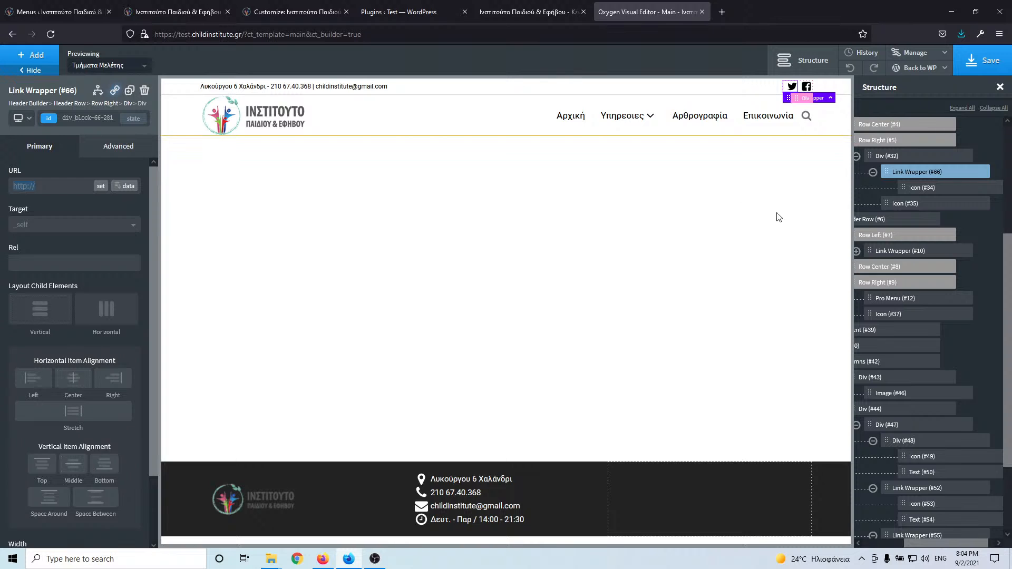
- Select the header logo Link Wrapper and preview at Page container, then 768px tablet width
click(832, 149)
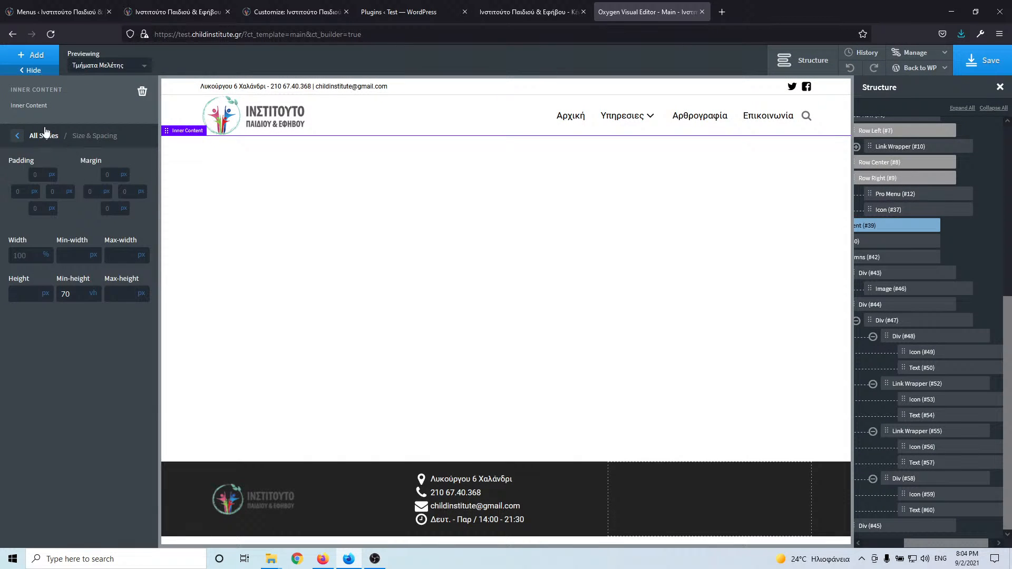
click(19, 136)
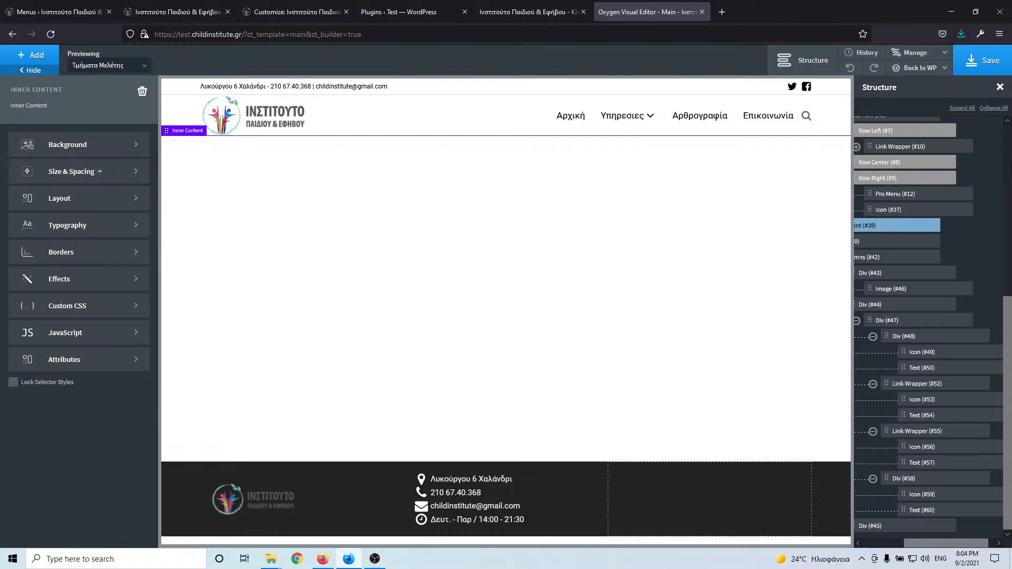
click(923, 148)
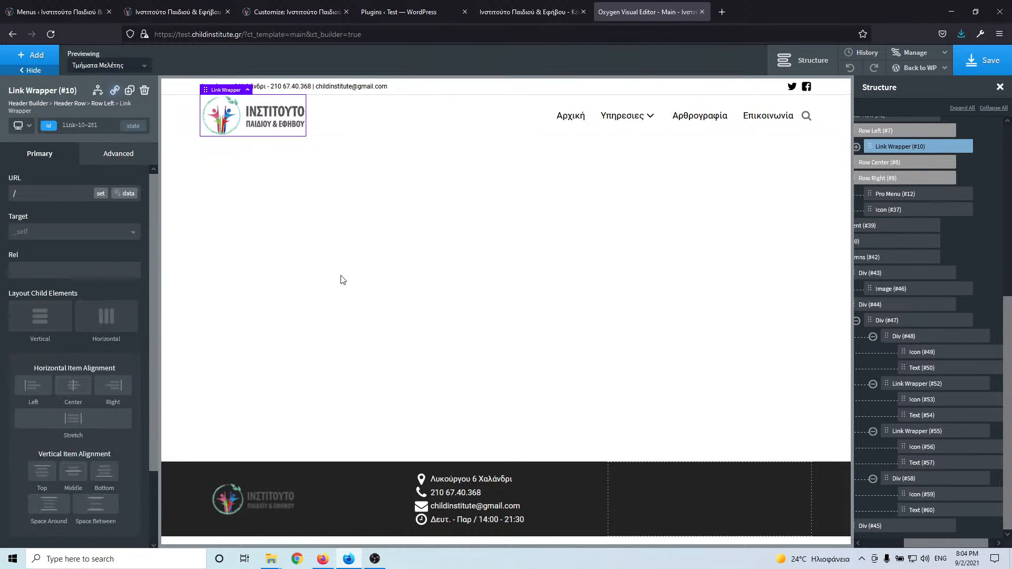
click(35, 129)
click(34, 159)
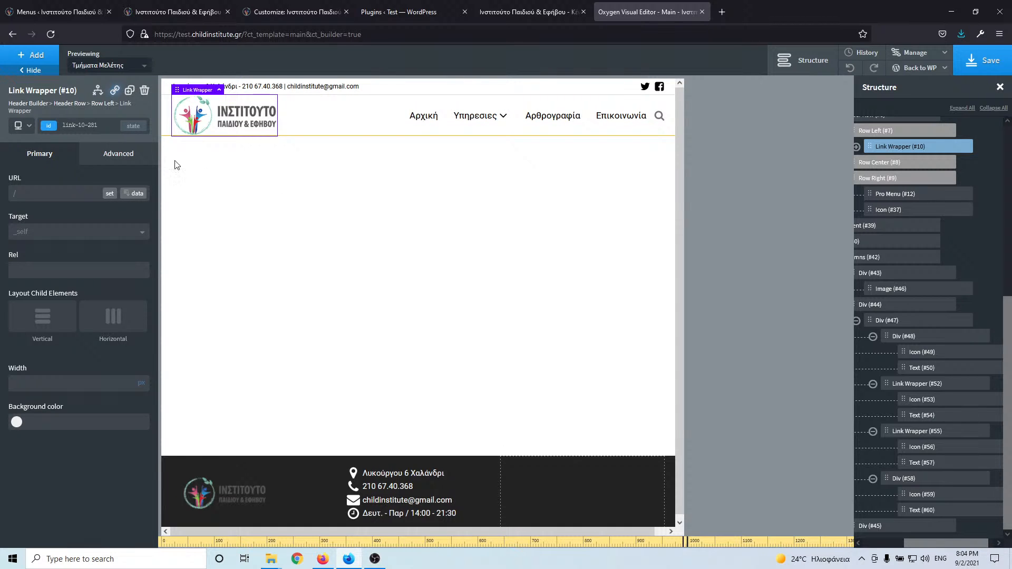
click(23, 125)
click(41, 178)
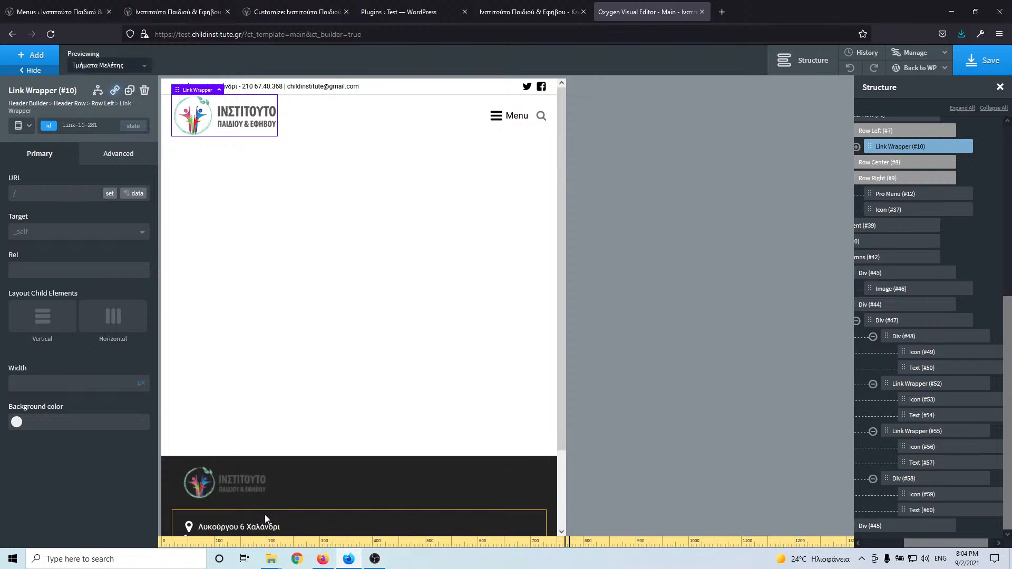
scroll(287, 350, down, 2)
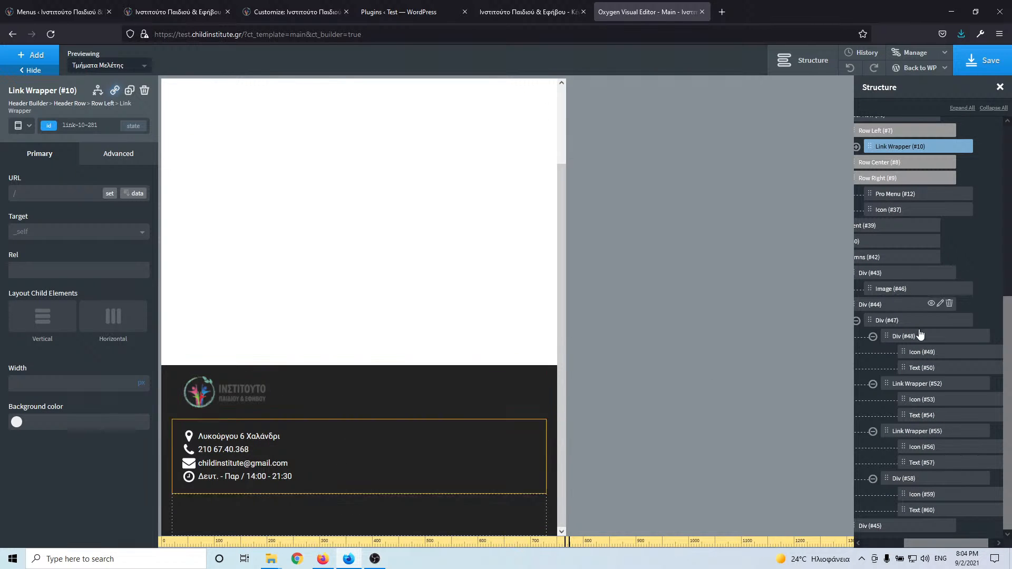
drag(931, 545, 890, 545)
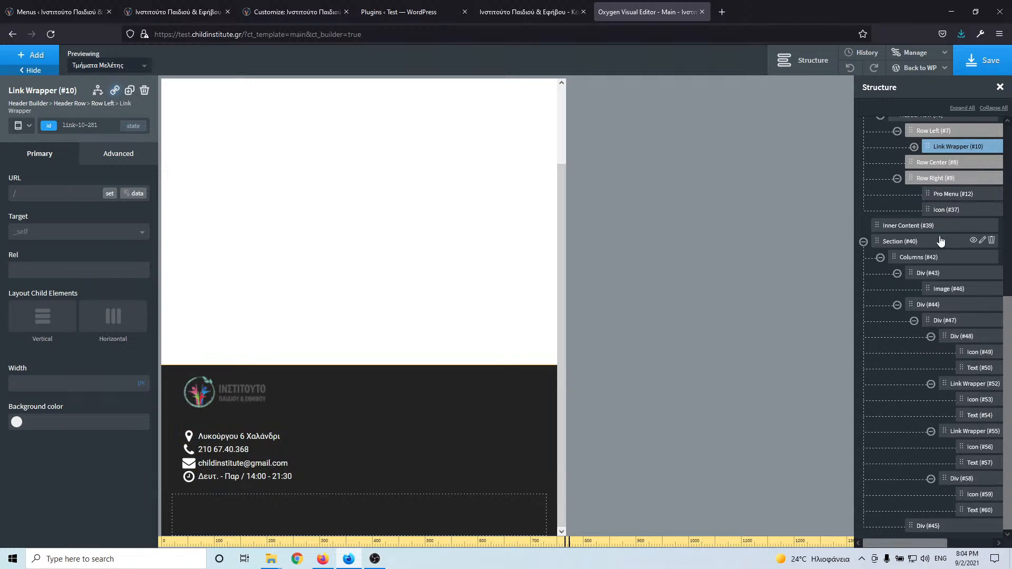
- Stack the footer columns only below 768px, set the address text to 12 px, and save
click(934, 259)
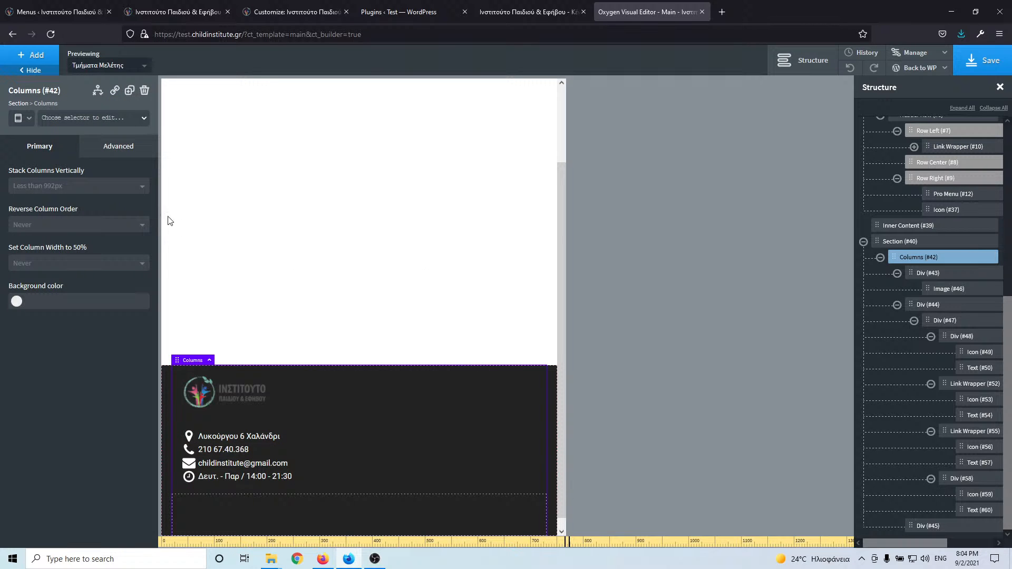
click(93, 194)
click(82, 233)
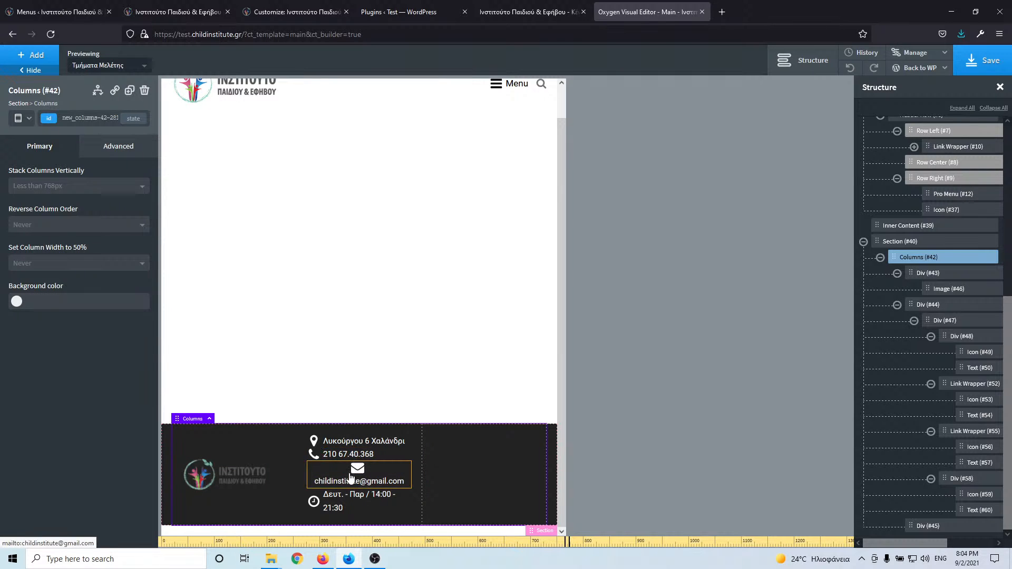
click(354, 443)
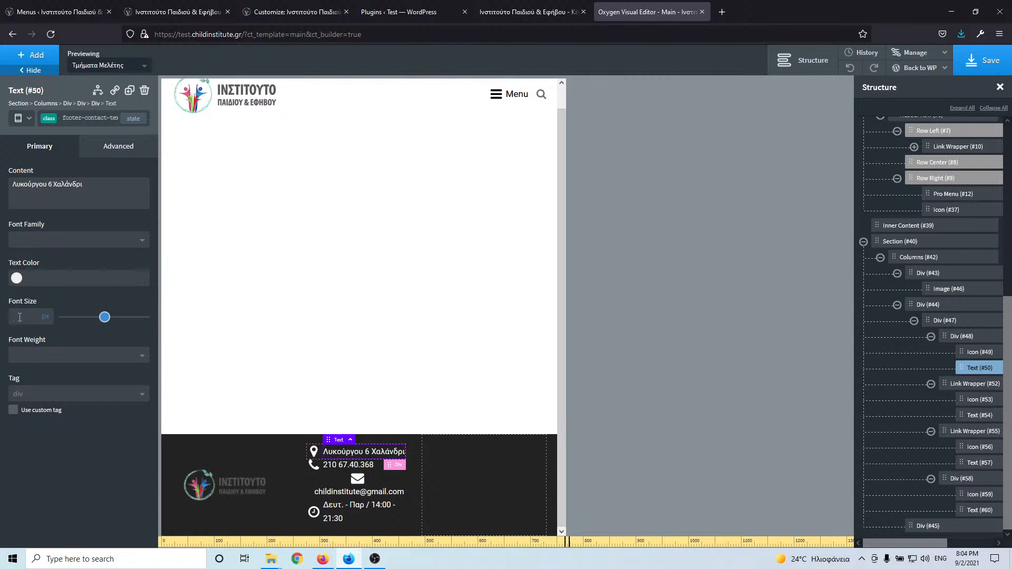
text(12)
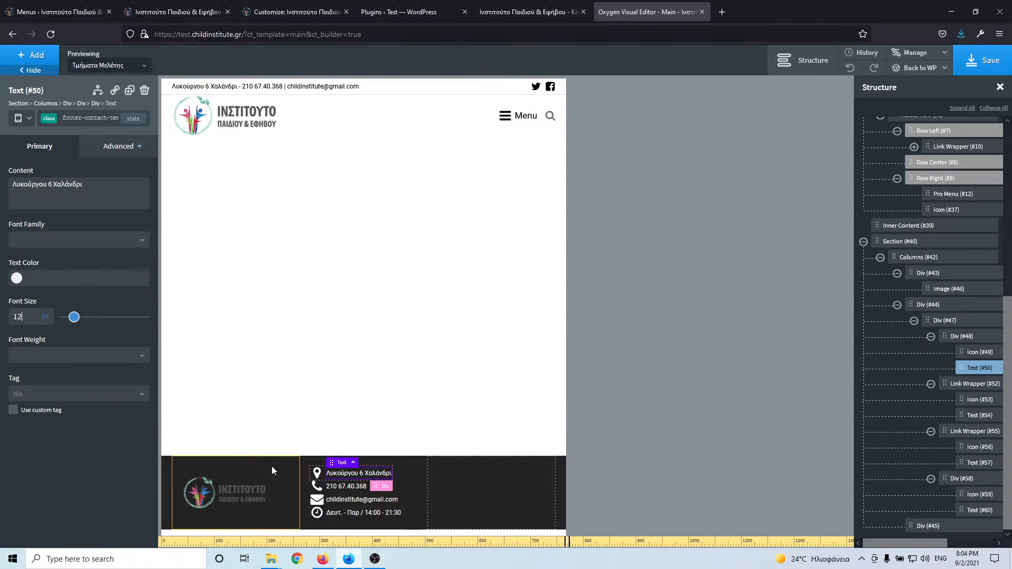
click(969, 62)
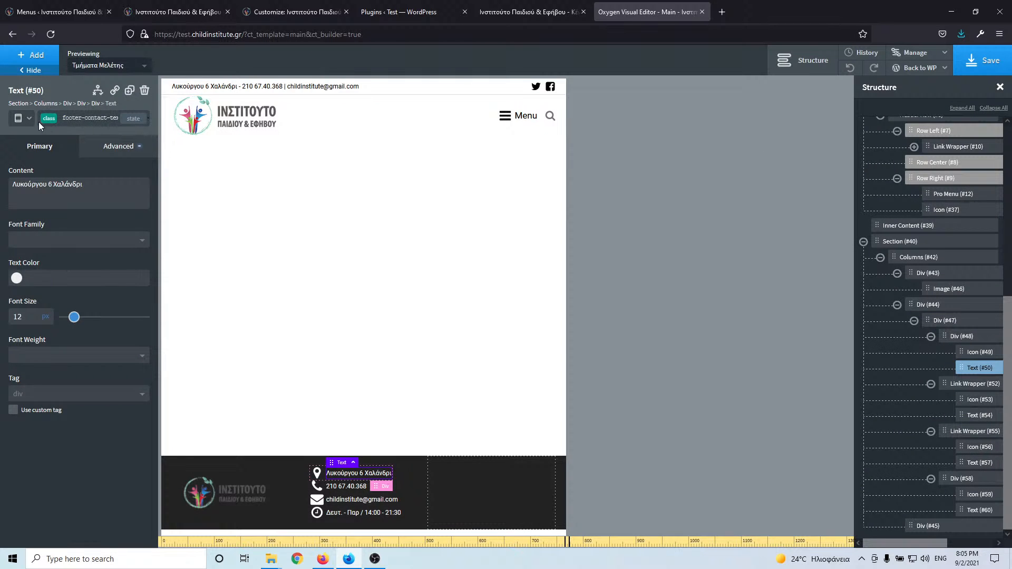
- At the 480px breakpoint, horizontally centre the contents of the footer logo column (Div #43)
click(26, 118)
click(57, 193)
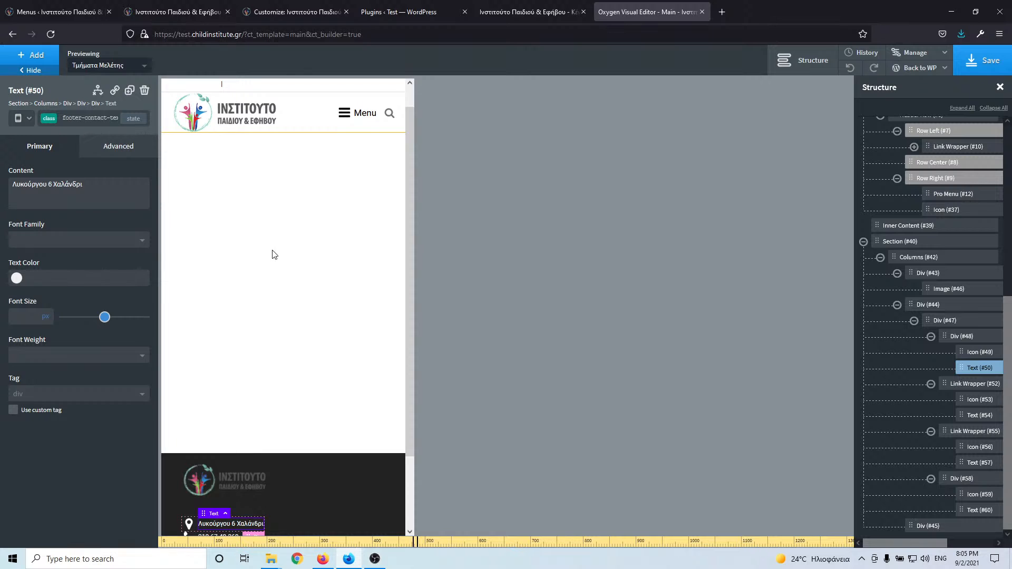
scroll(273, 254, down, 3)
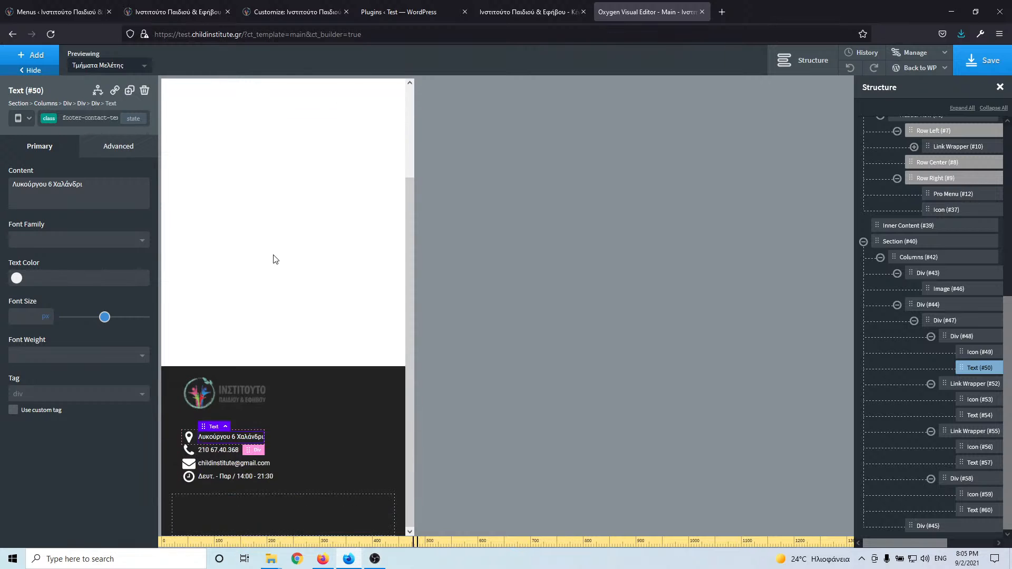
click(316, 403)
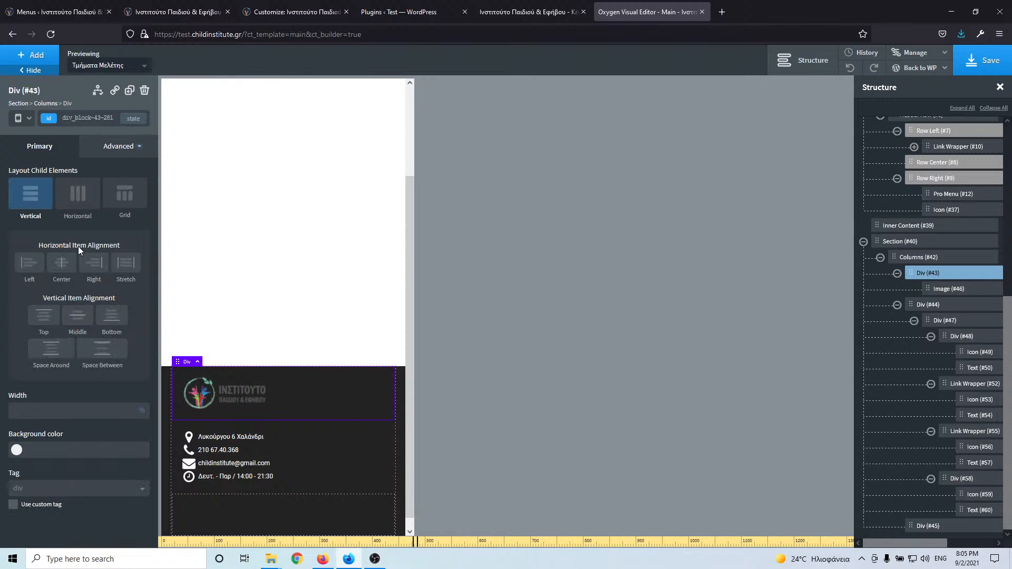
click(62, 263)
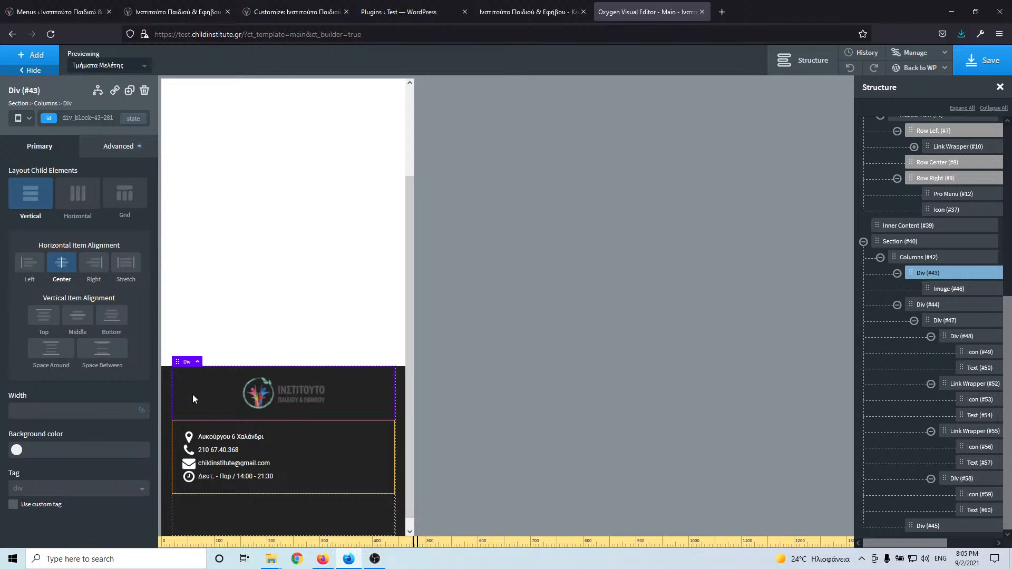
- Give the footer contact container (Div #44) a vertical layout with centred horizontal alignment
click(194, 427)
click(42, 200)
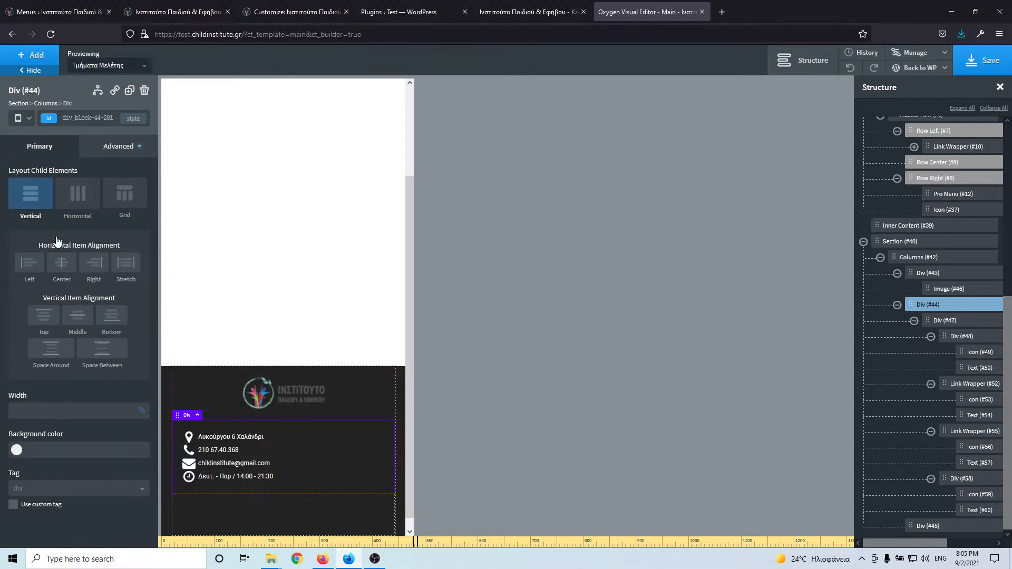
click(68, 267)
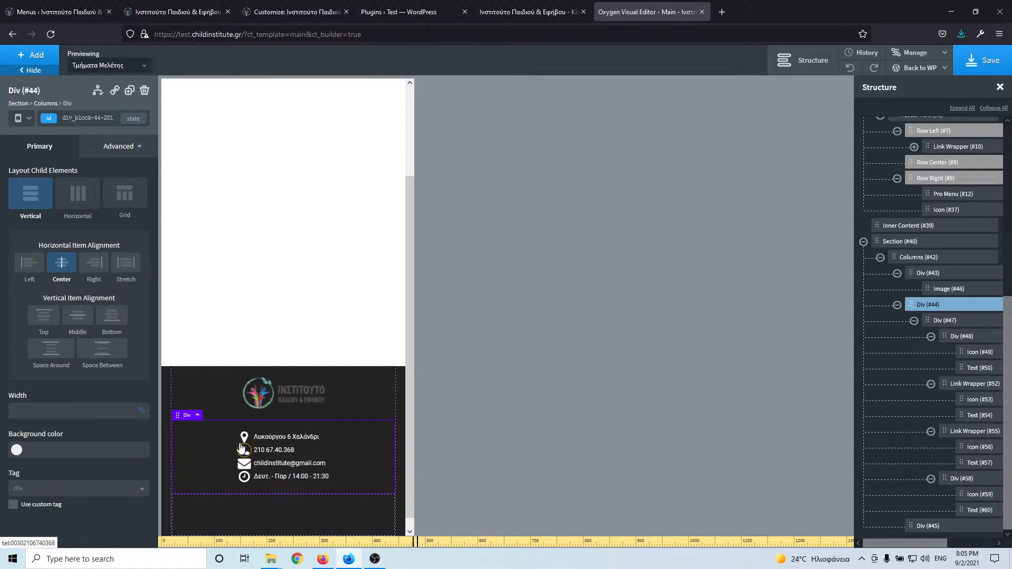
- Try a vertical, centred layout on the inner contact block (Div #47), revert it, and save
click(320, 450)
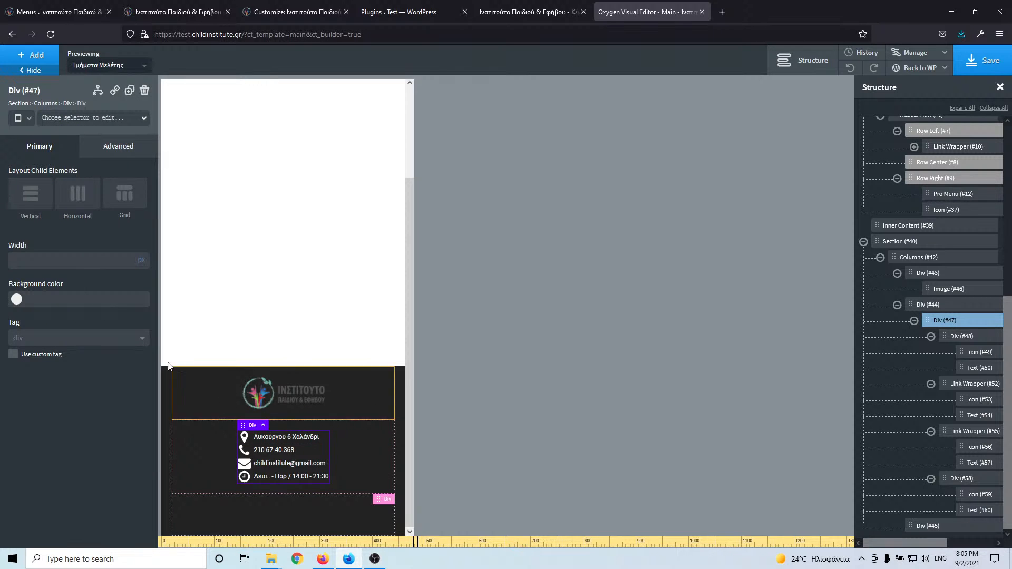
click(37, 203)
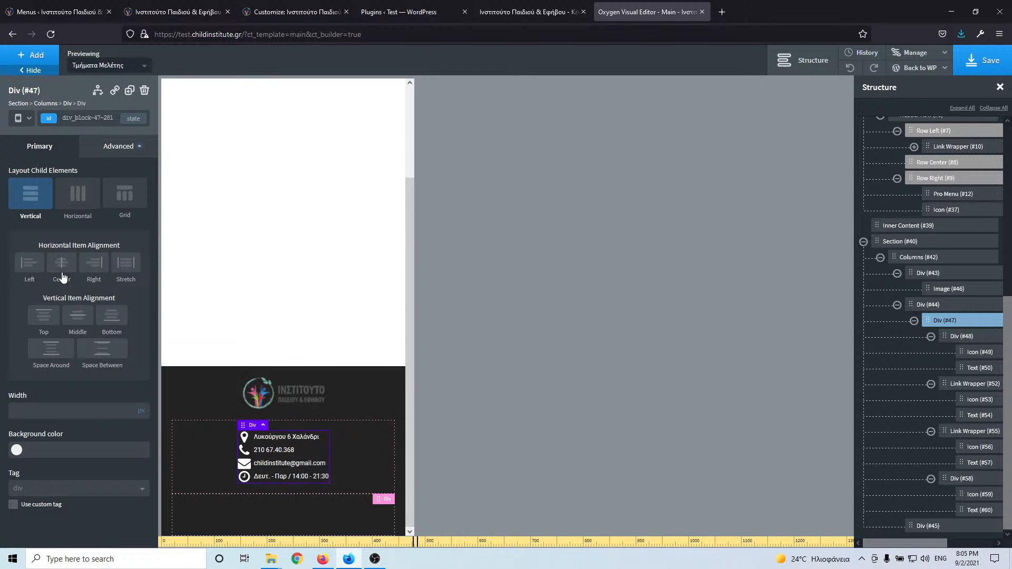
click(62, 275)
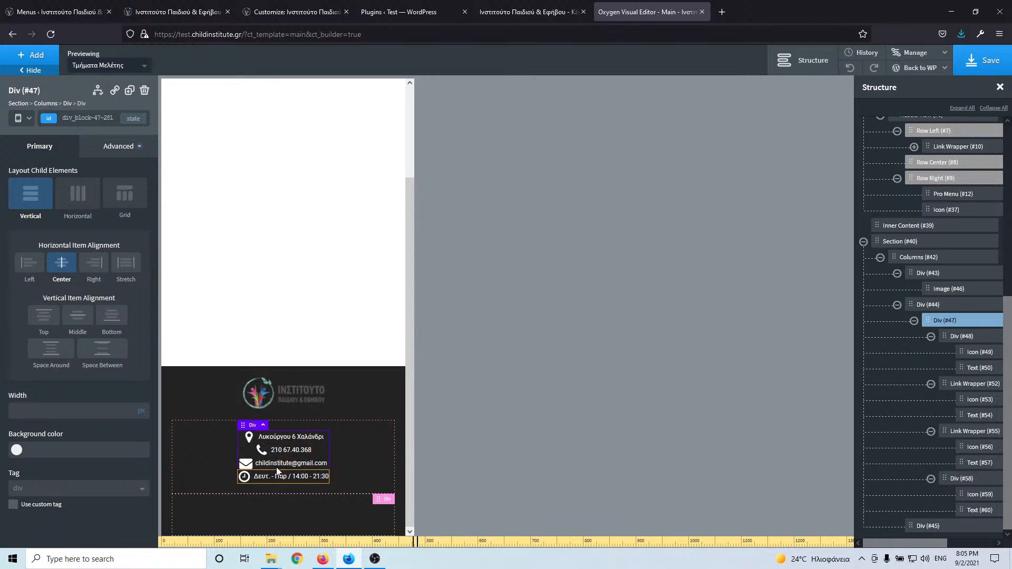
click(64, 264)
click(30, 196)
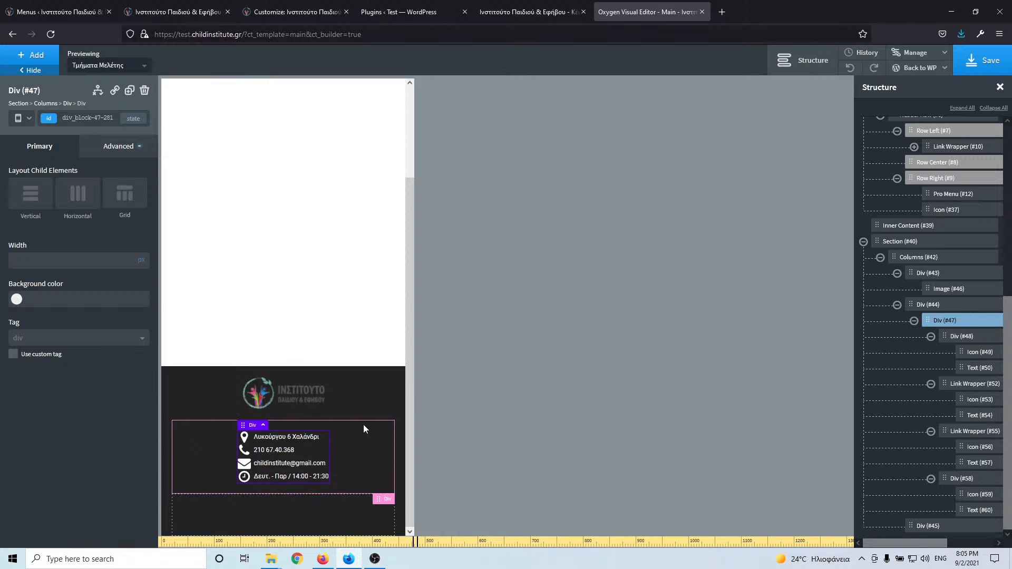
click(987, 67)
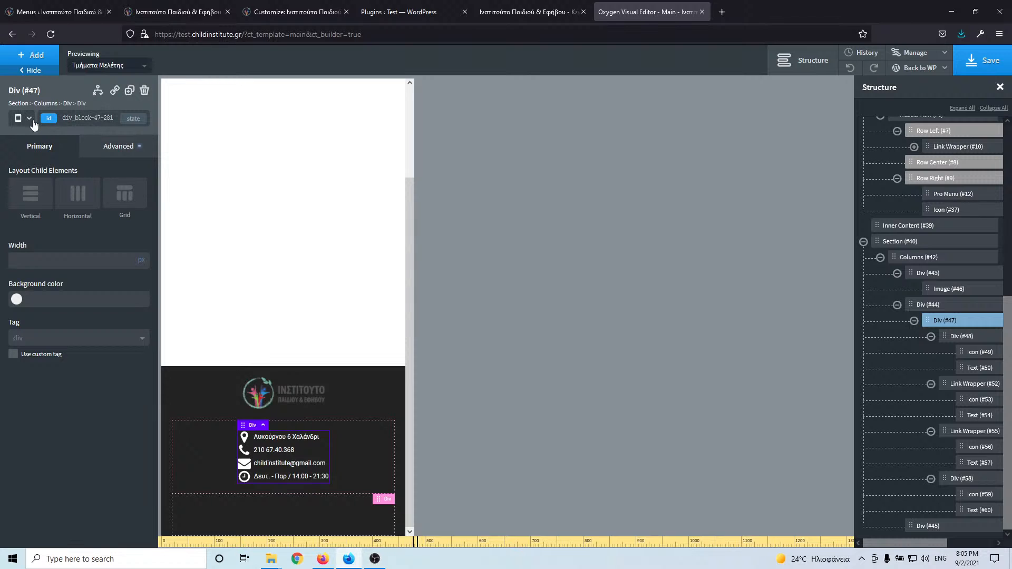
click(31, 122)
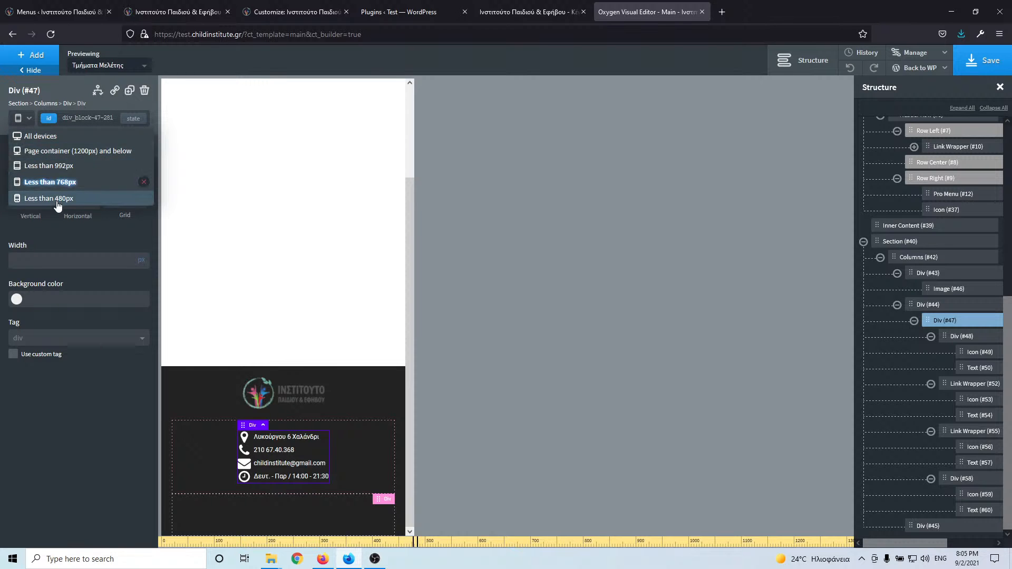
click(27, 199)
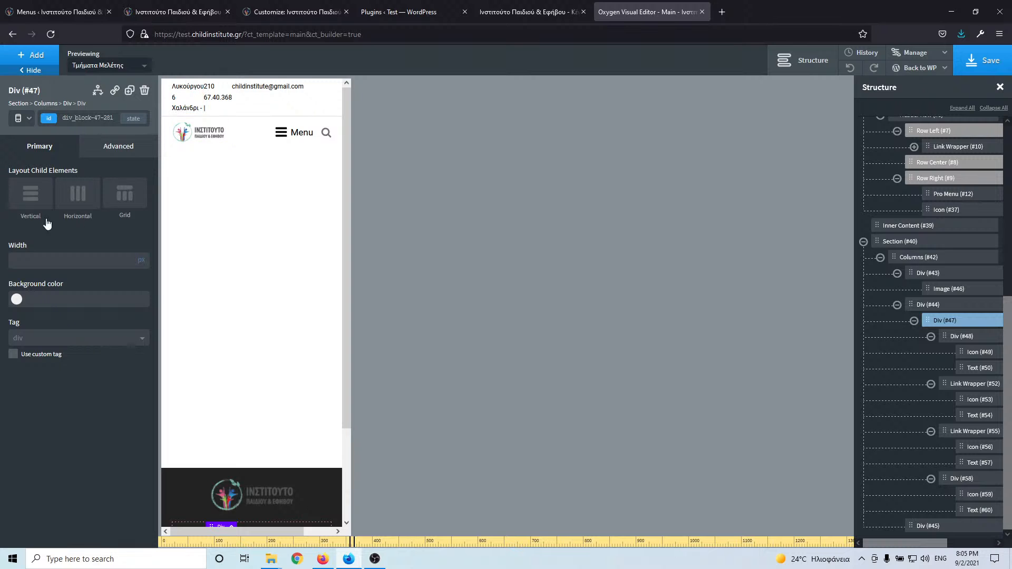
click(29, 120)
click(30, 183)
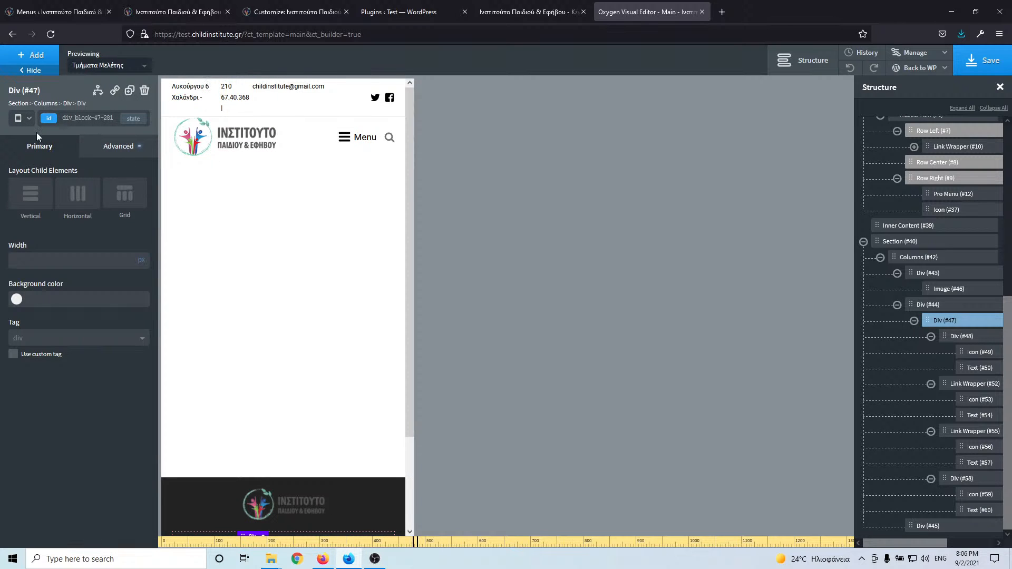
click(29, 121)
click(39, 167)
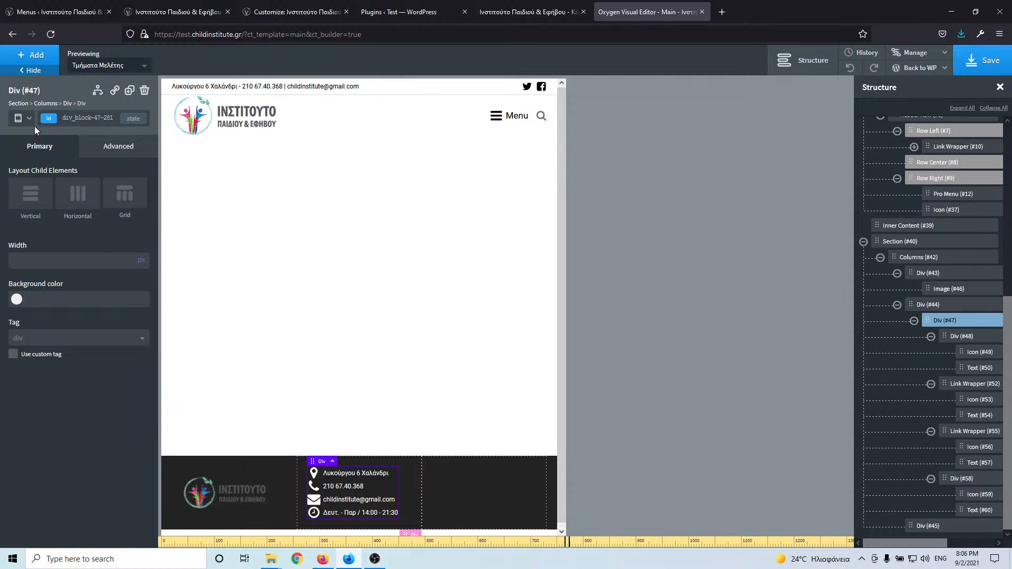
click(31, 120)
click(39, 182)
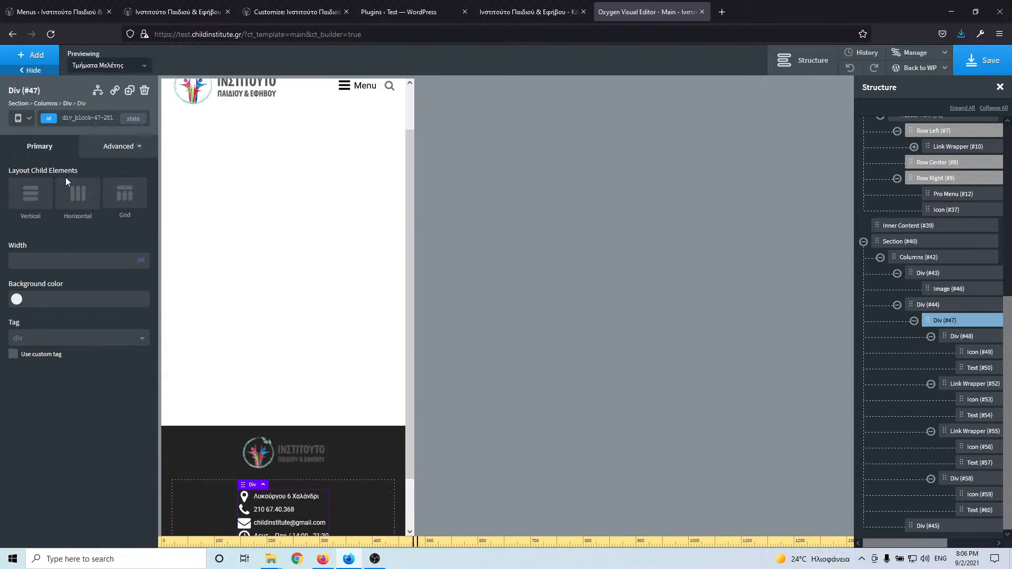
click(194, 89)
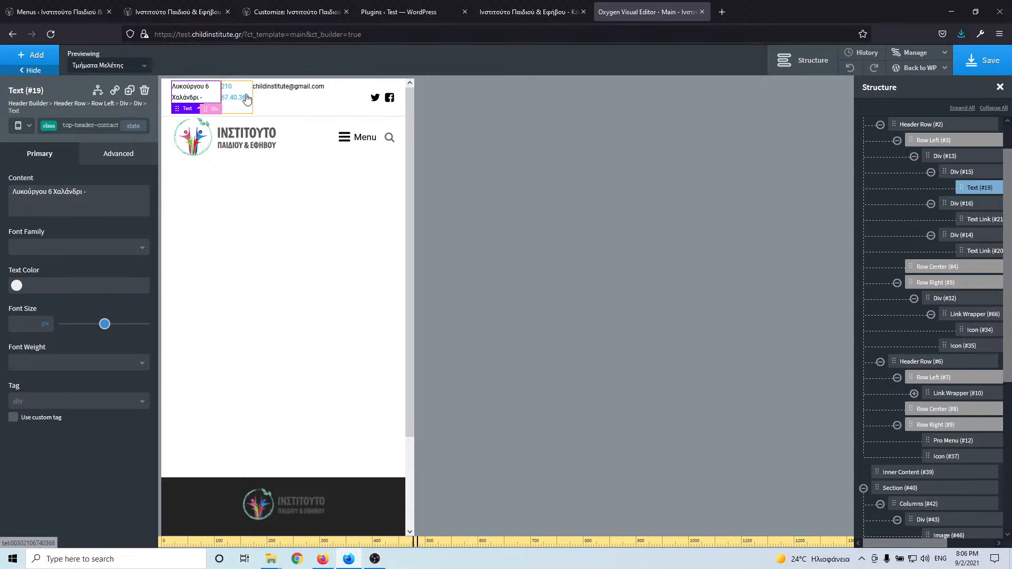
click(272, 87)
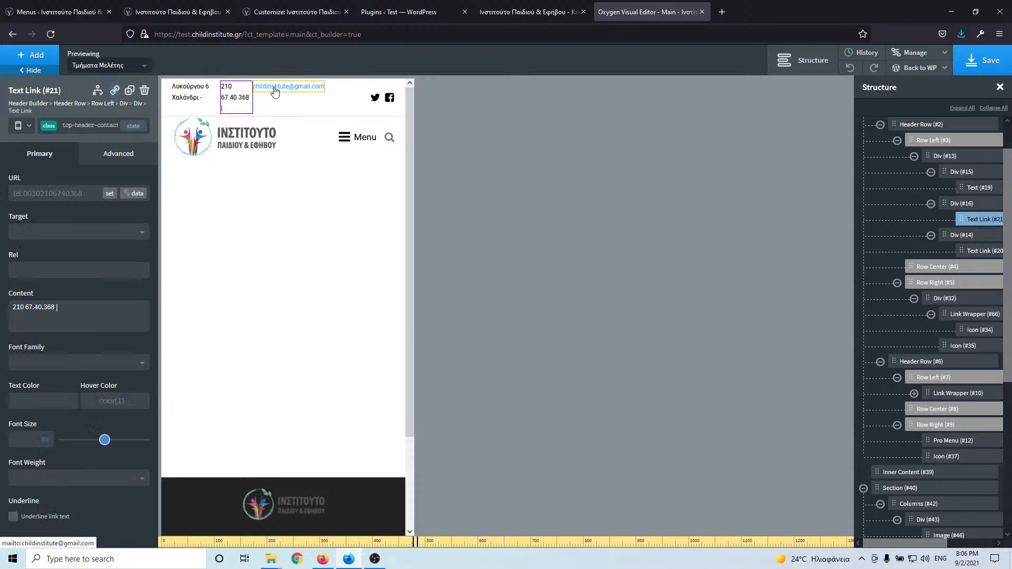
click(201, 105)
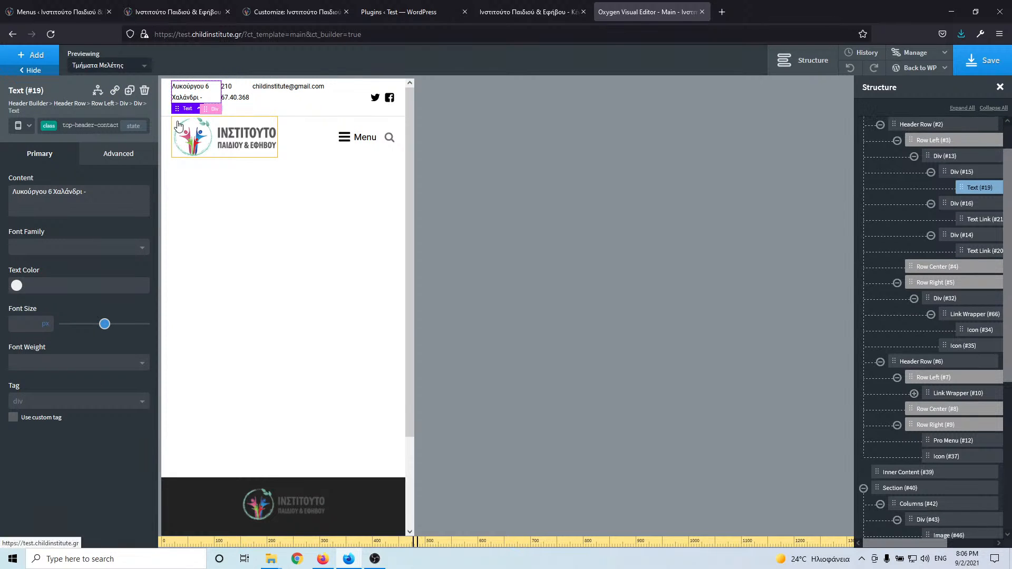
click(232, 98)
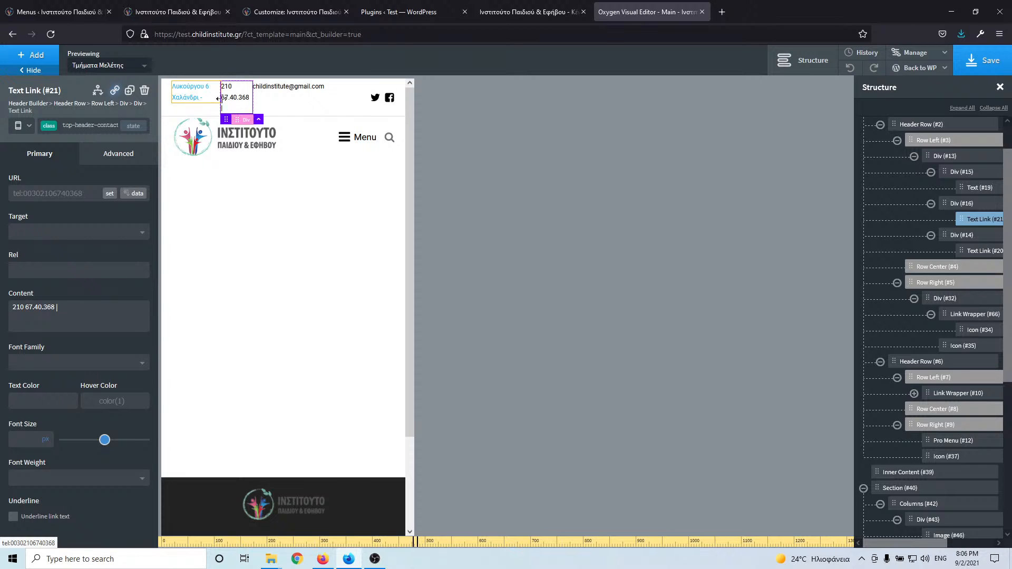
click(273, 96)
scroll(991, 297, up, 2)
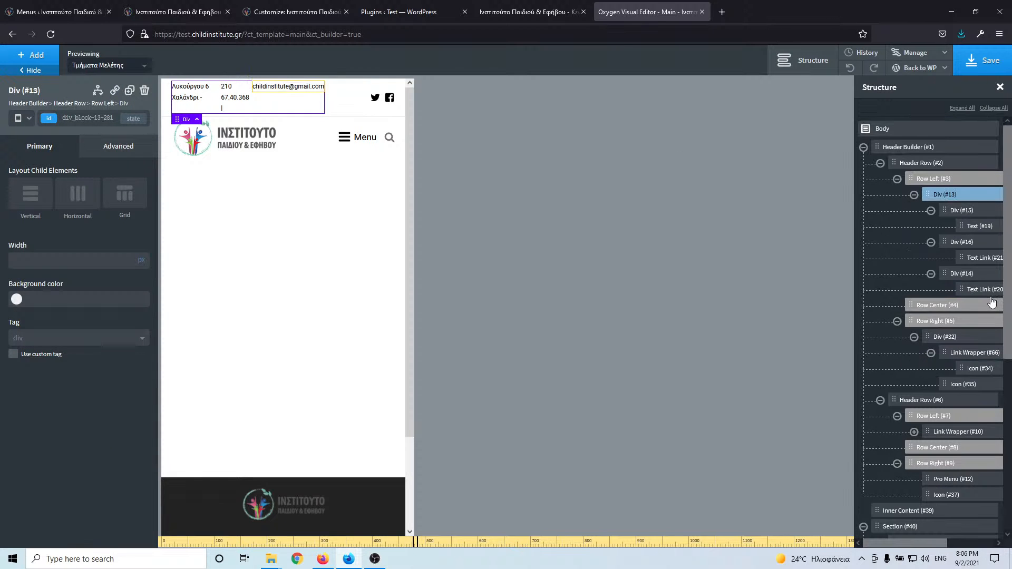
- Make the top Header Row stack vertically below 768px and save the page
click(939, 163)
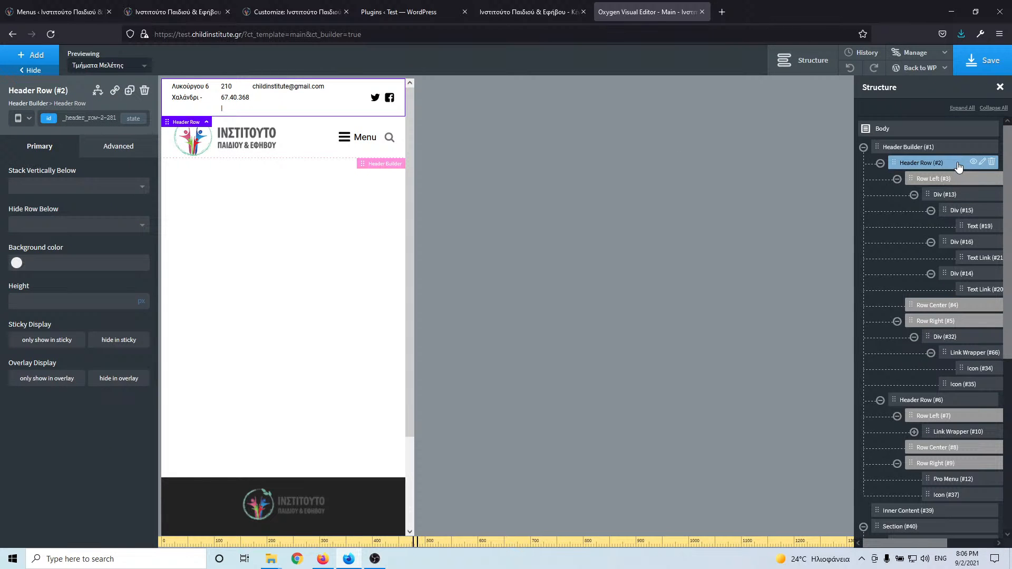
click(88, 188)
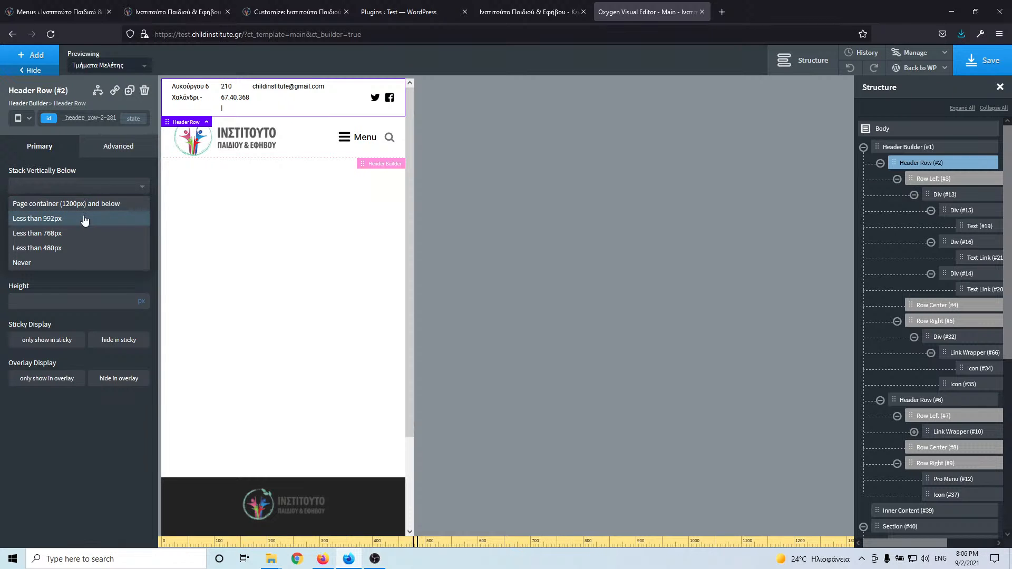
click(77, 234)
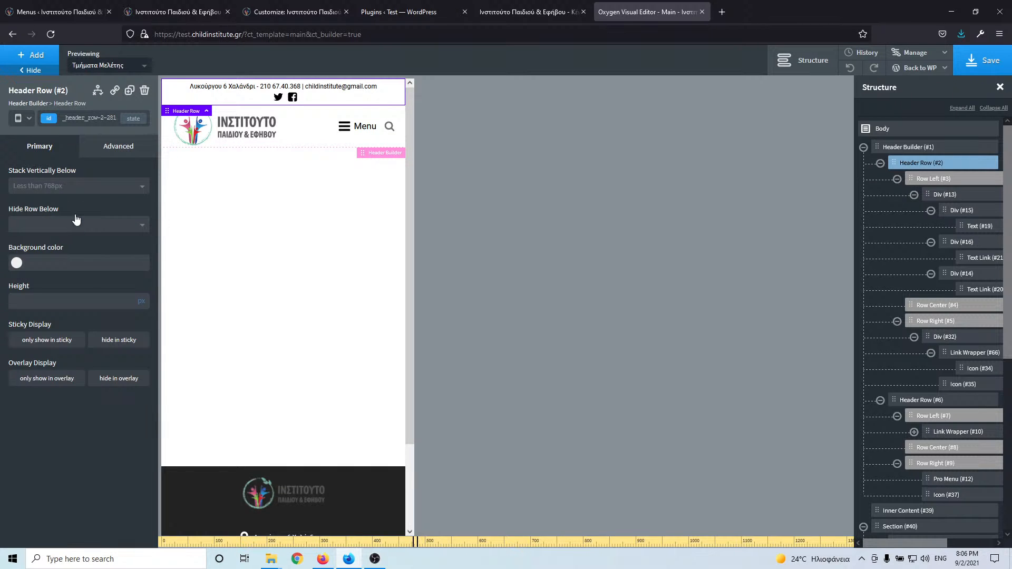
click(75, 191)
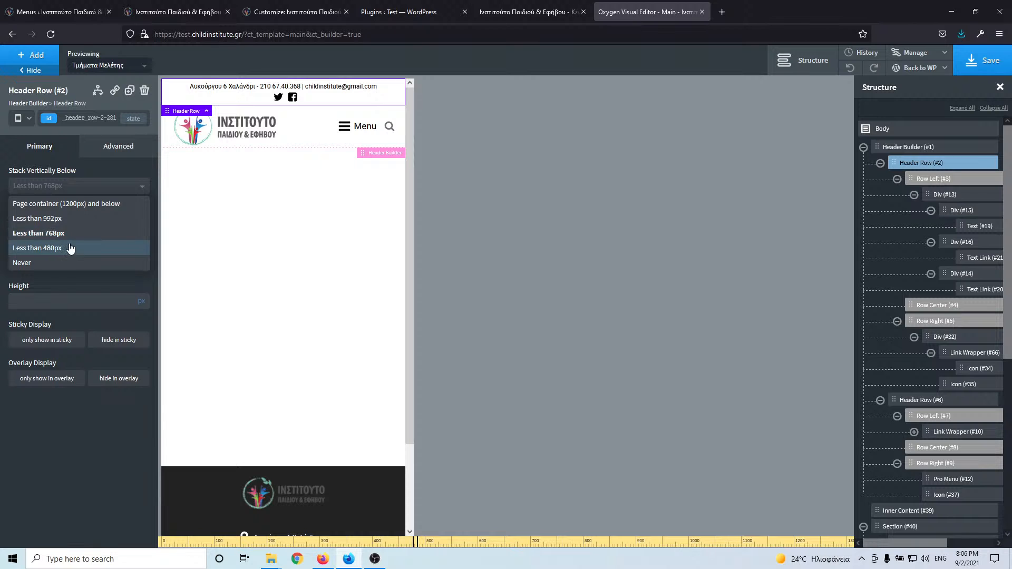
click(72, 218)
click(75, 188)
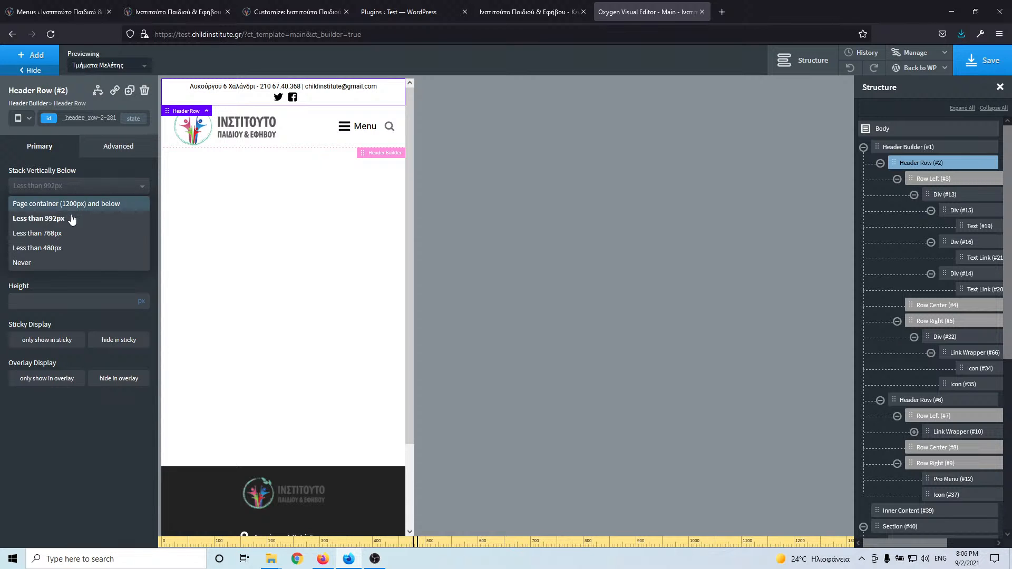
click(68, 233)
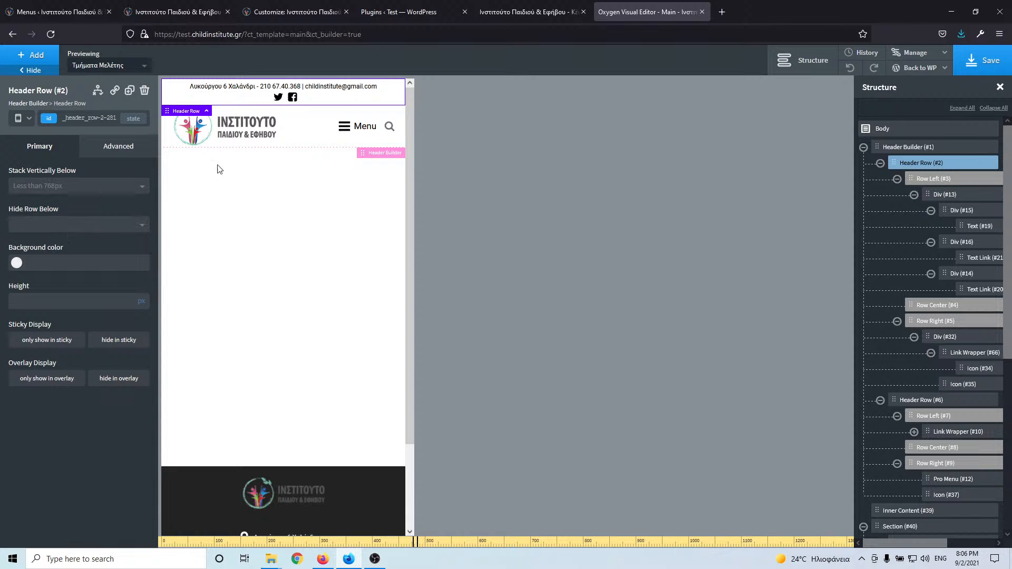
click(984, 61)
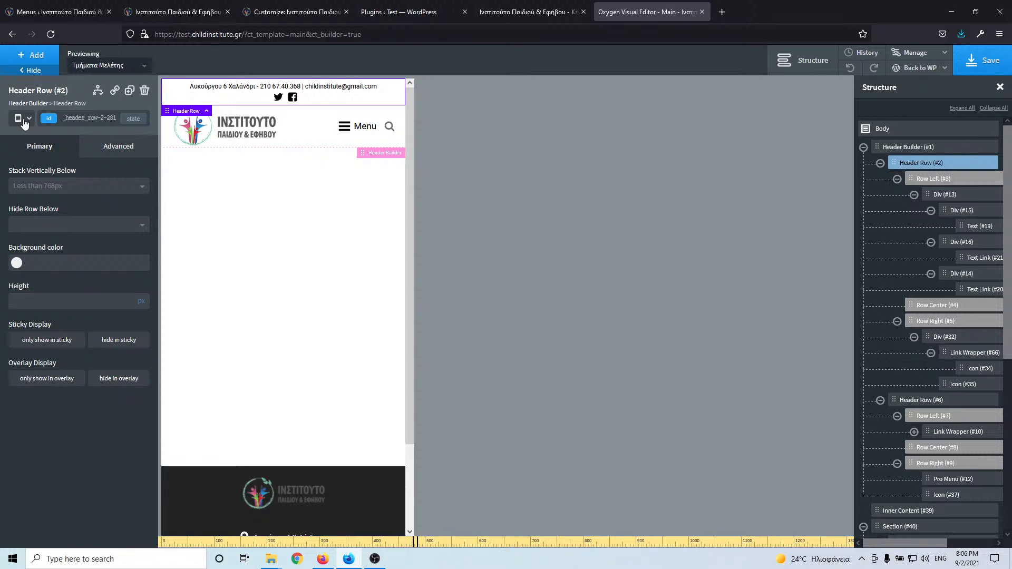
- At phone width, keep the header row stacking vertically below 768px
click(17, 118)
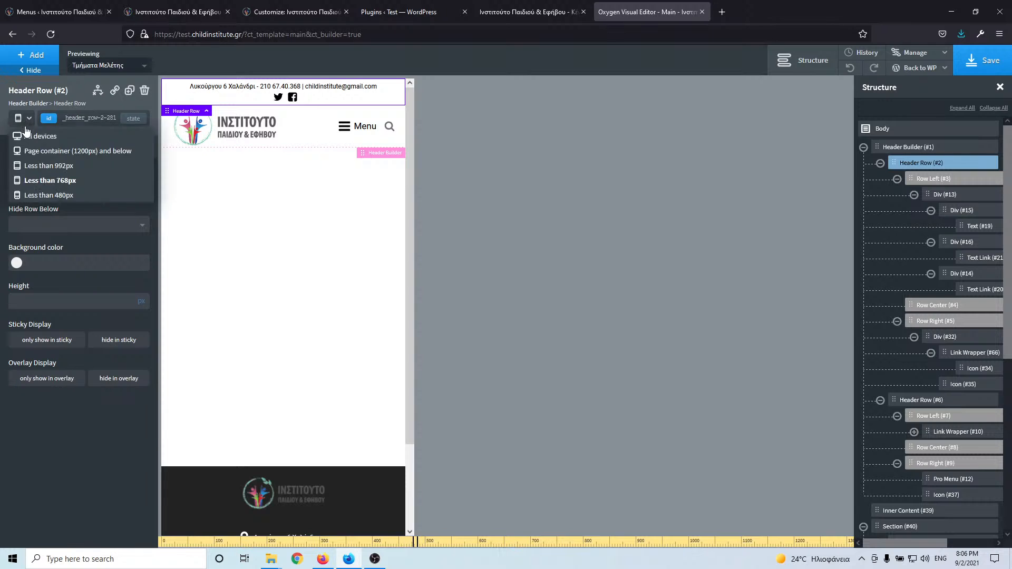
click(39, 195)
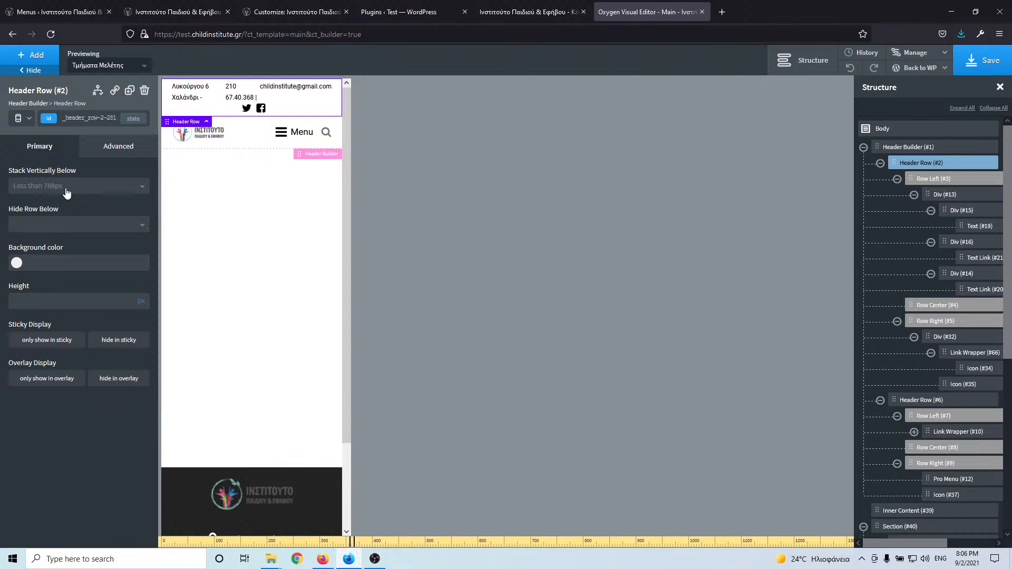
click(64, 189)
click(64, 248)
click(49, 188)
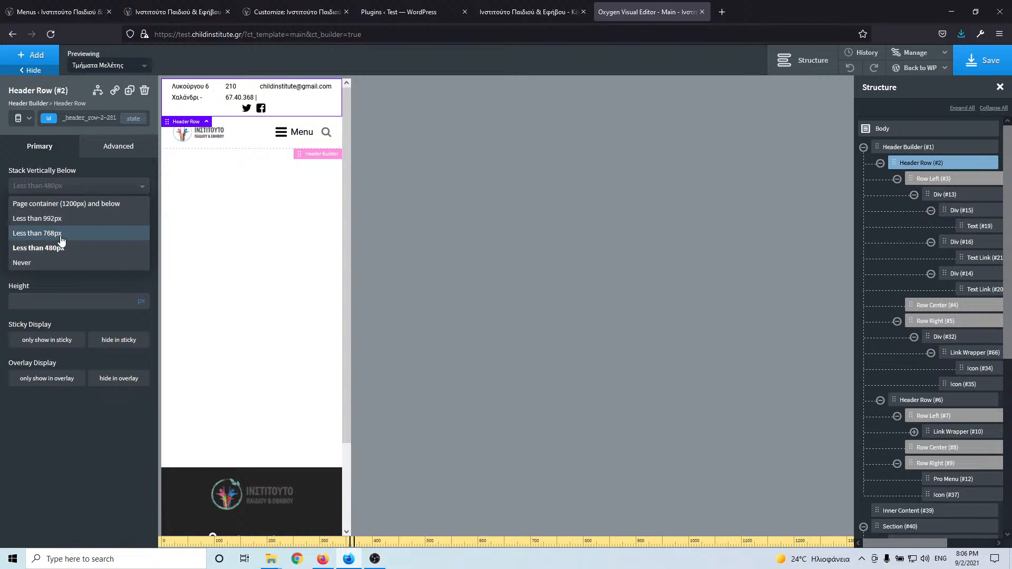
click(60, 235)
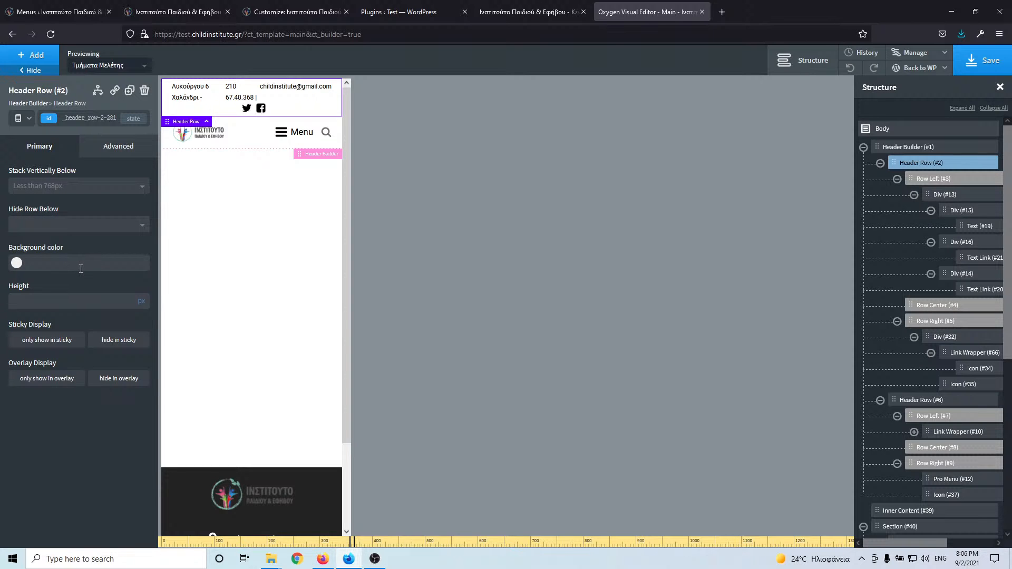
- Set the header phone number link's font size to 12 and save
click(195, 97)
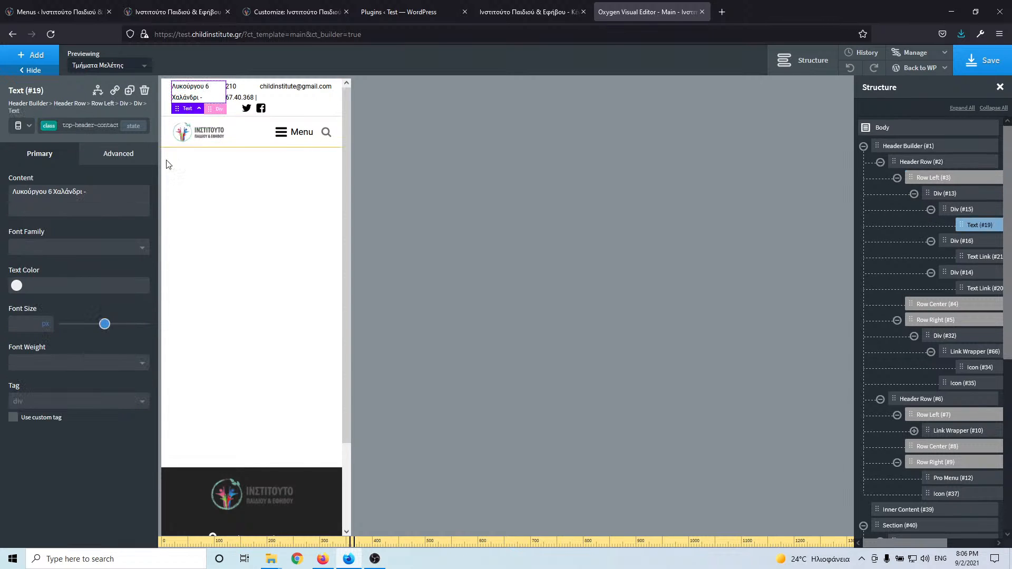
click(236, 97)
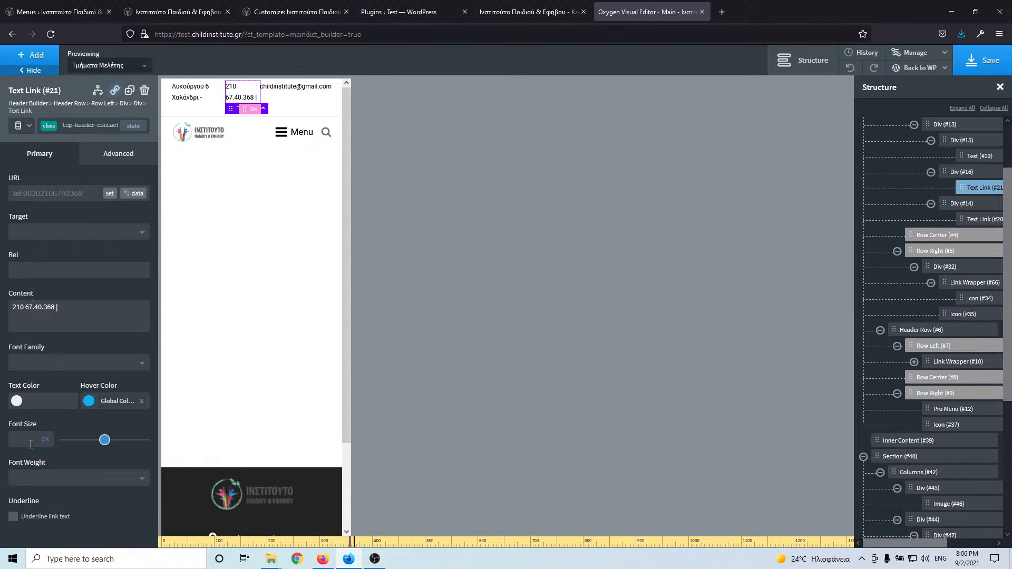
text(12)
click(981, 61)
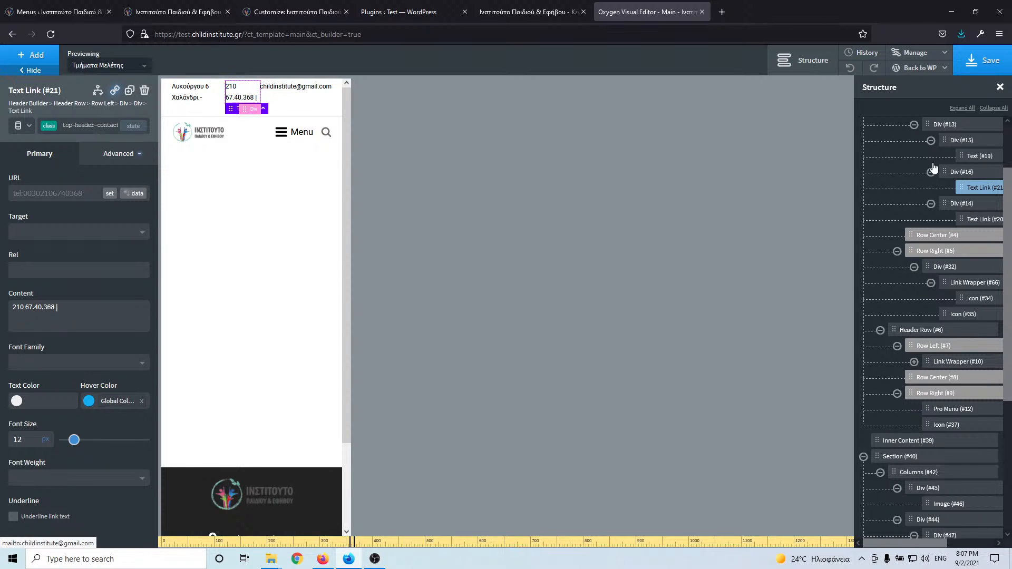
- Give the contact details Div (#13) a vertical layout, reselect the Header Row, and save
scroll(957, 184, up, 2)
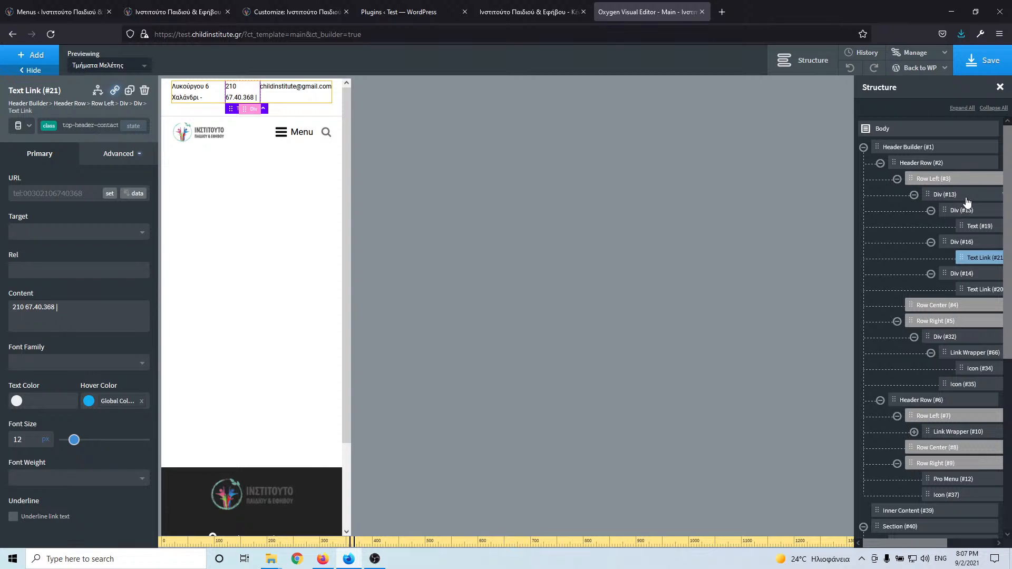
click(949, 194)
click(46, 202)
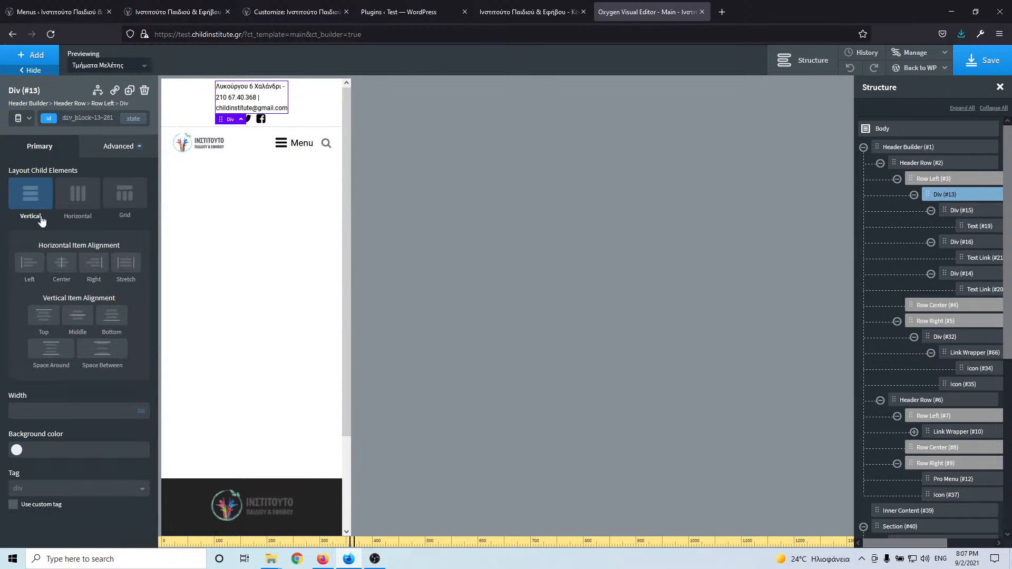
click(313, 103)
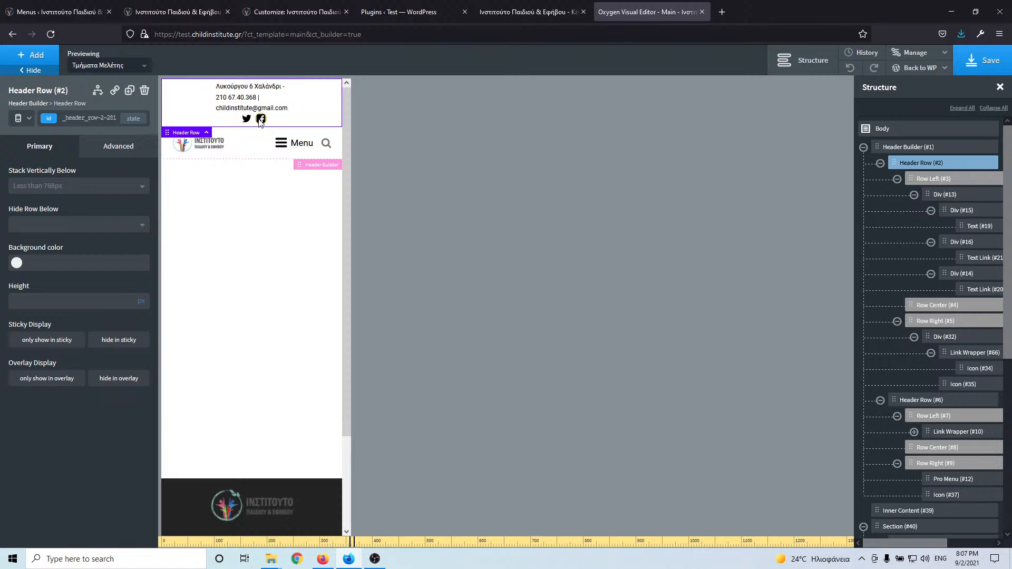
click(994, 62)
- Keep the header row stacking below 768px and preview the header at the below-992px breakpoint
click(42, 186)
click(43, 182)
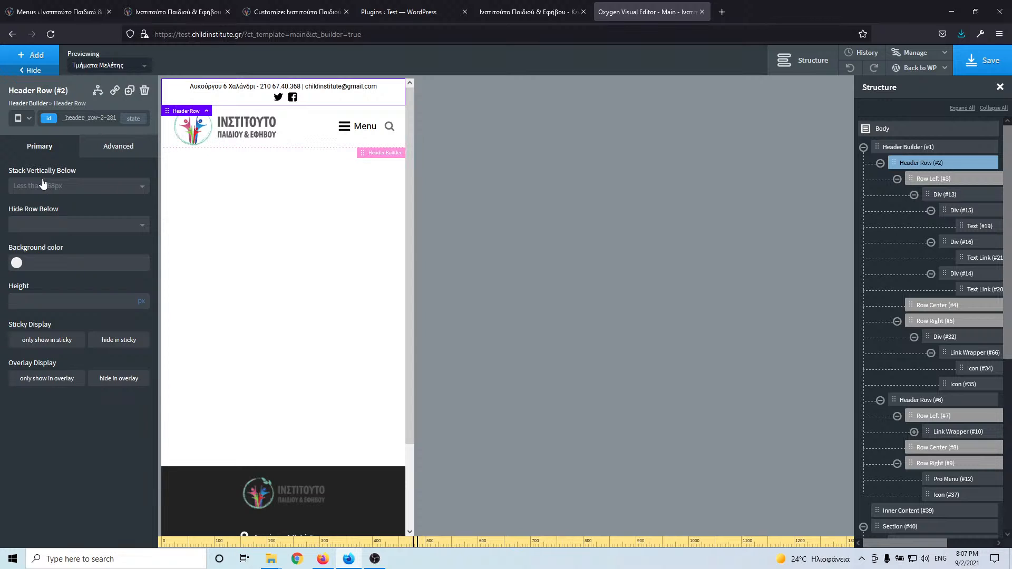
click(25, 119)
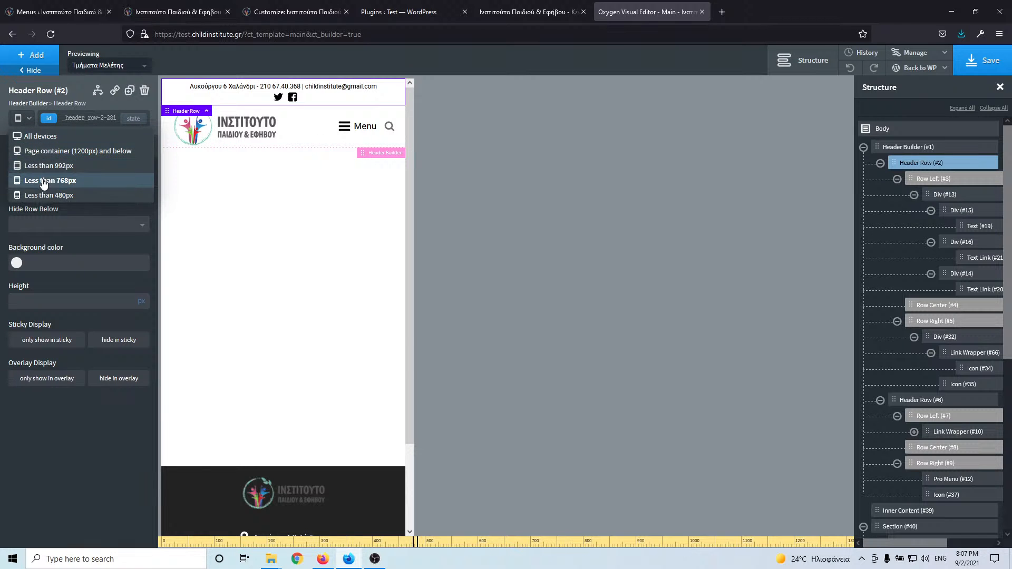
click(47, 166)
- Switch back to All devices, save the header template, and close the Oxygen editor tab
click(23, 118)
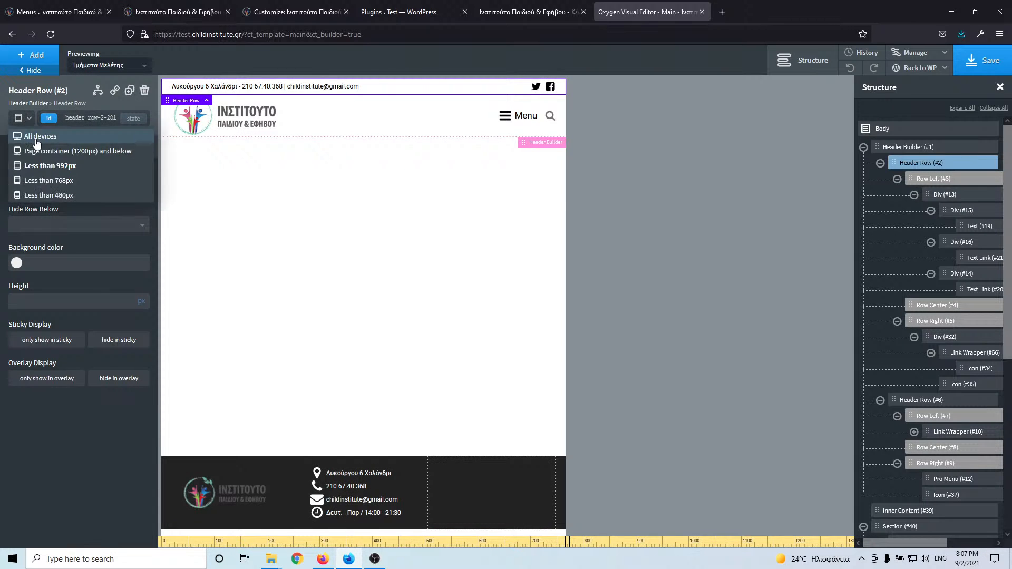
click(40, 136)
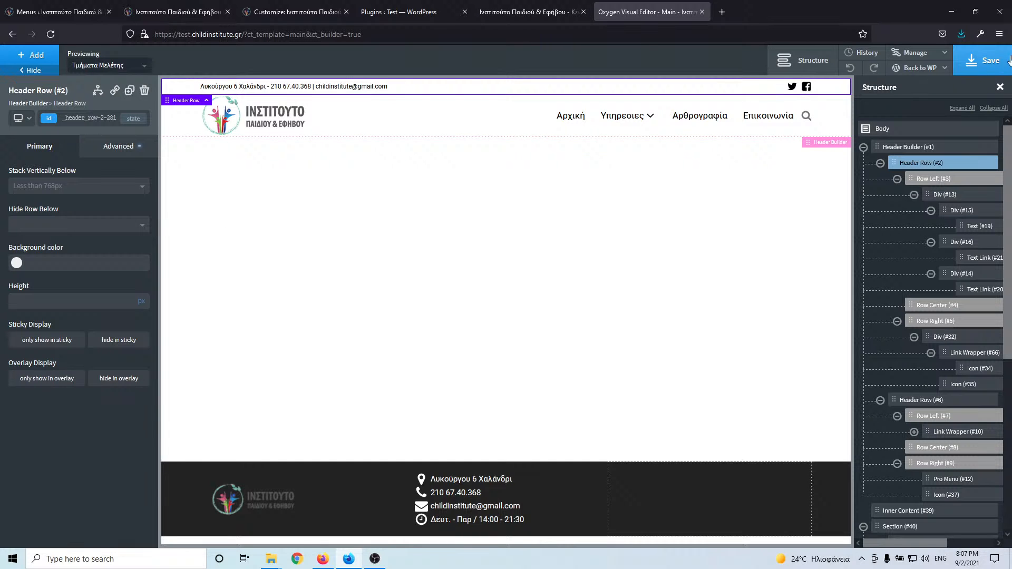
click(978, 61)
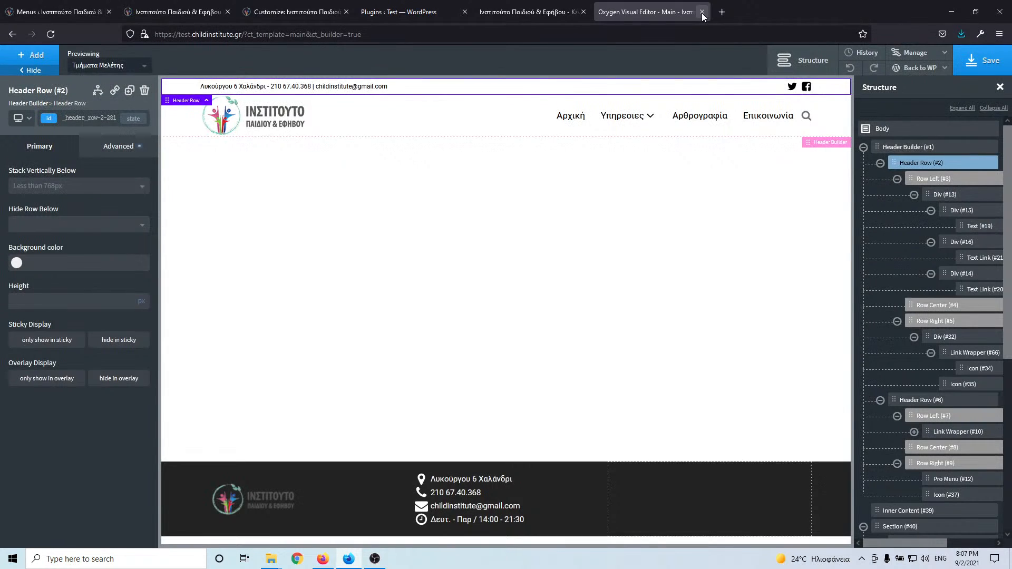
click(702, 12)
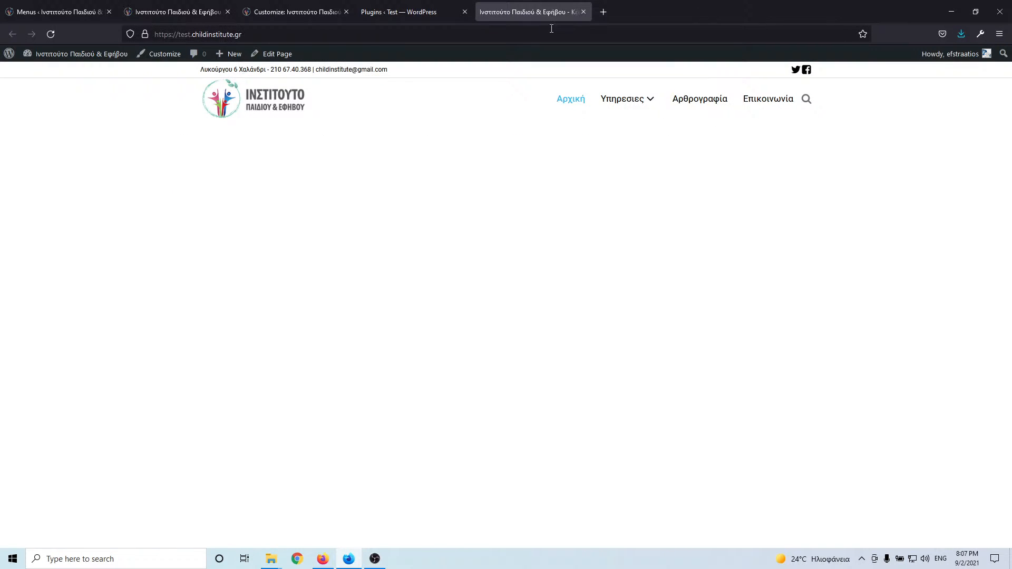
- Open the Αρχική home page's editor in a new tab and launch Oxygen despite the warning
middle_click(272, 54)
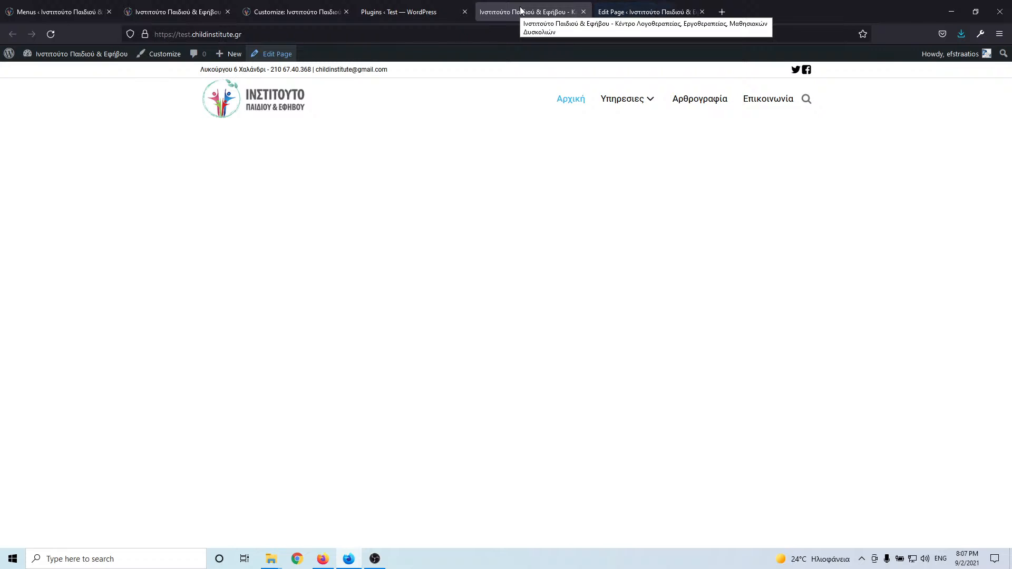
click(608, 11)
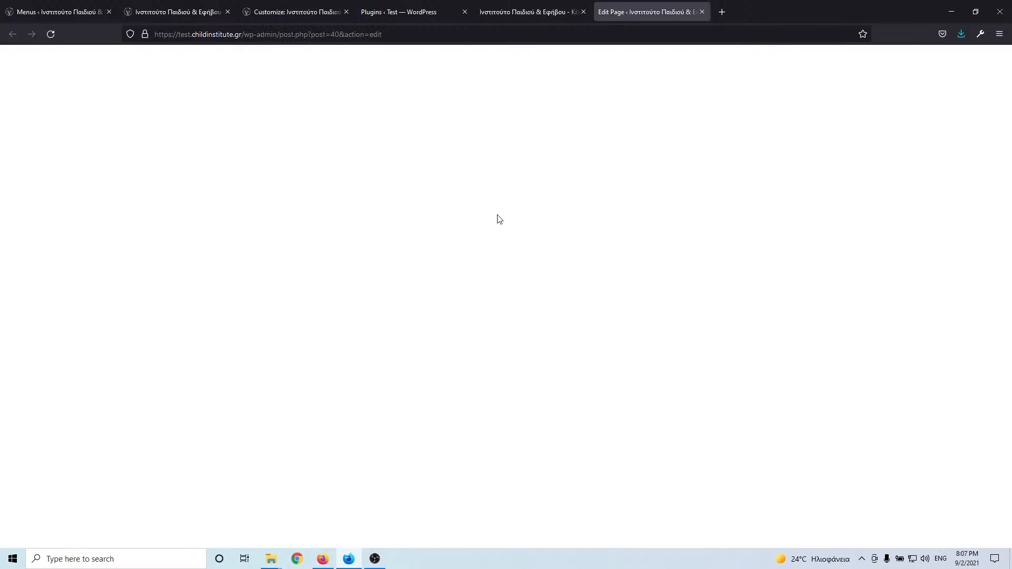
click(427, 435)
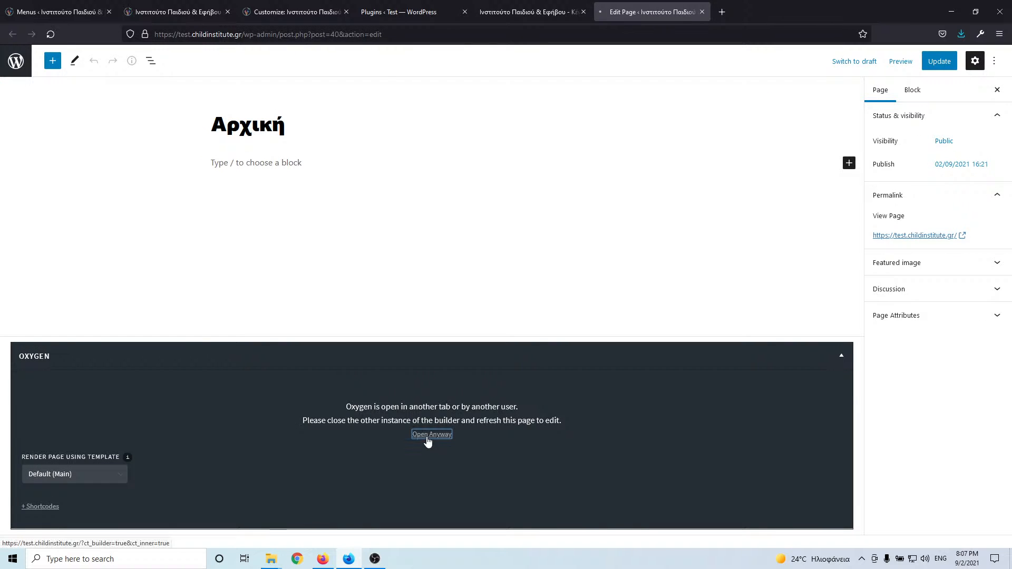
- Move the editor tab beside the live homepage and switch between them until Oxygen loads
drag(664, 14, 289, 17)
click(170, 15)
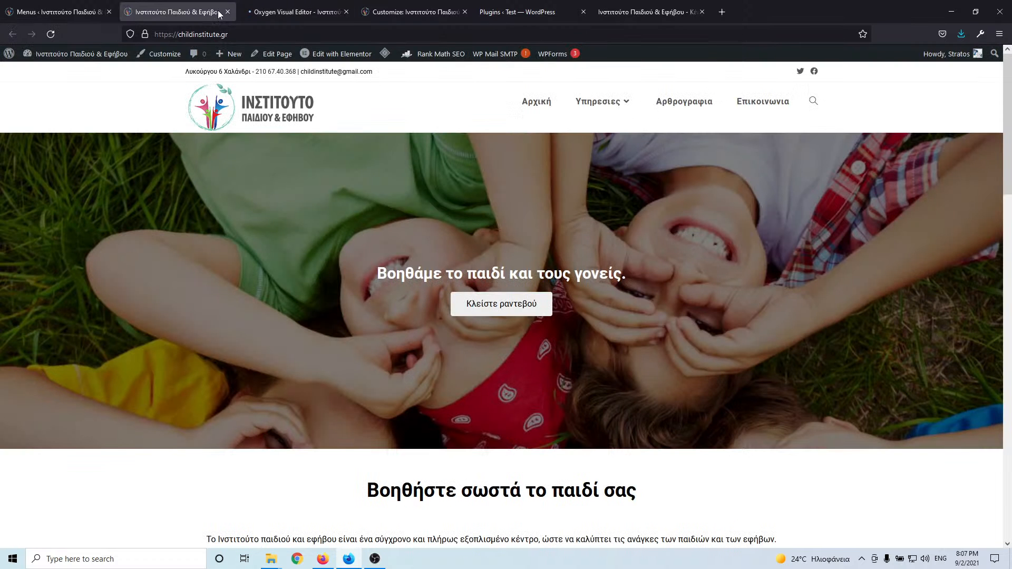
click(309, 16)
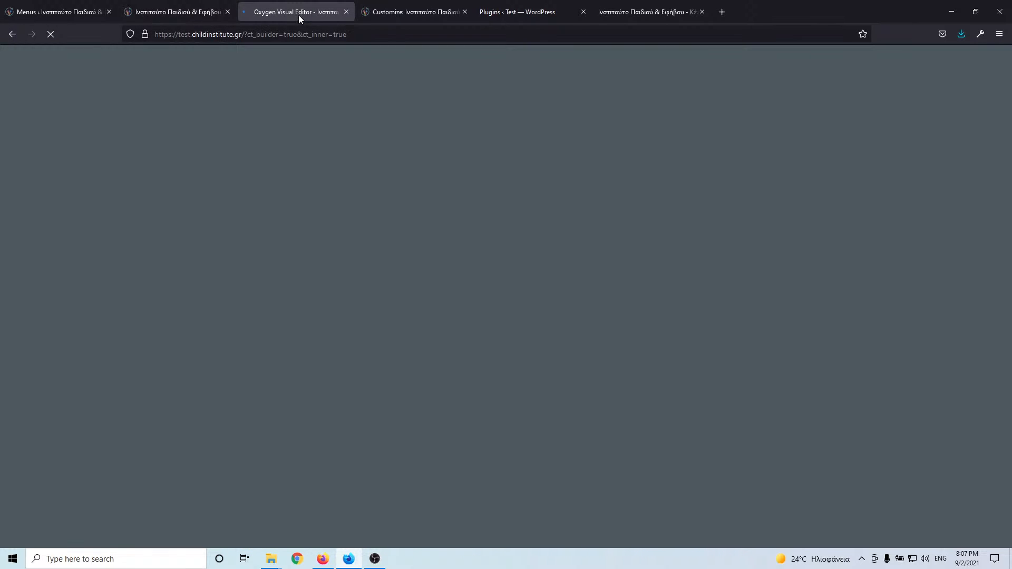
click(194, 12)
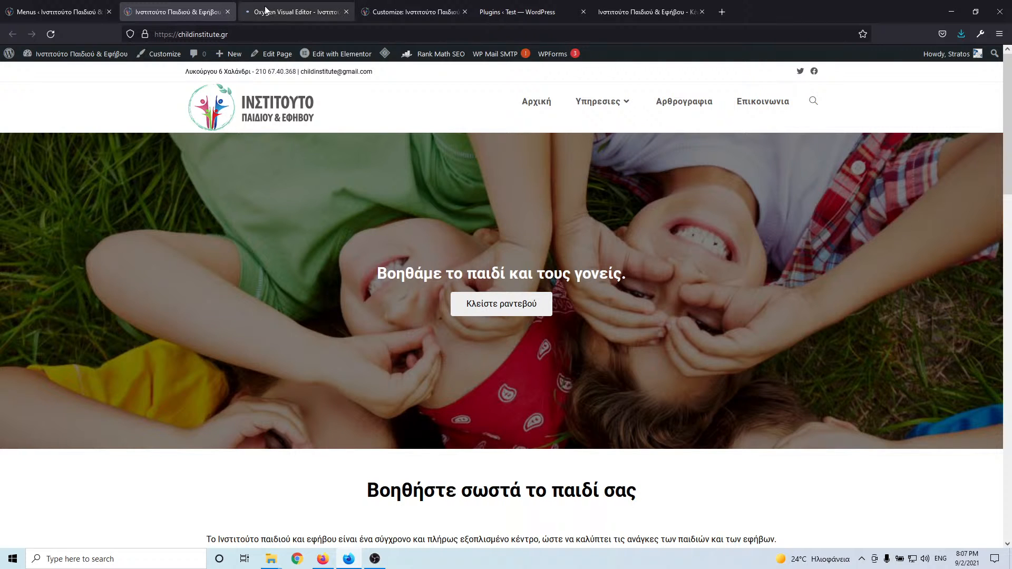
click(267, 10)
click(176, 15)
click(291, 8)
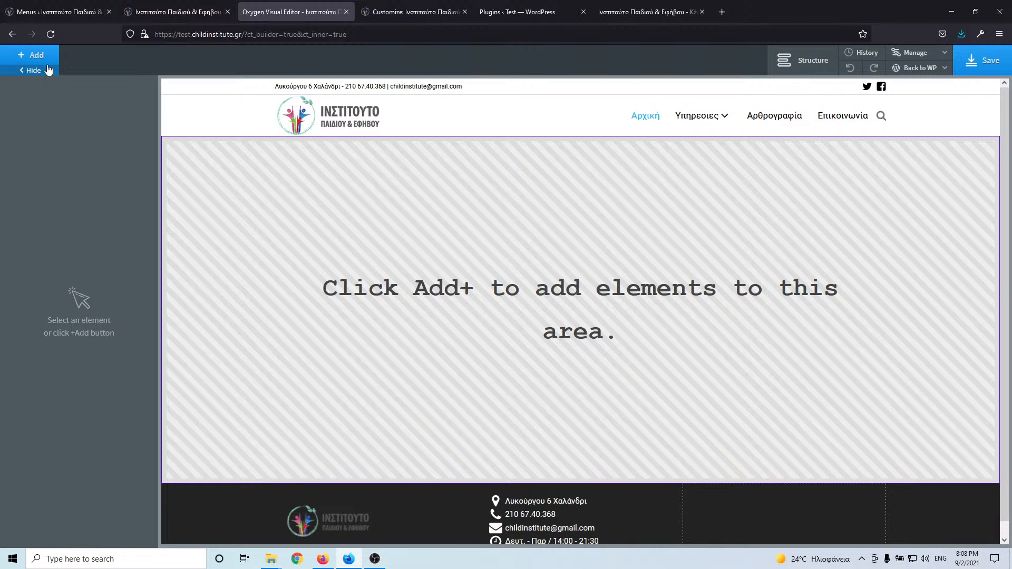
- Add a new section below the header and open its background image picker
click(33, 57)
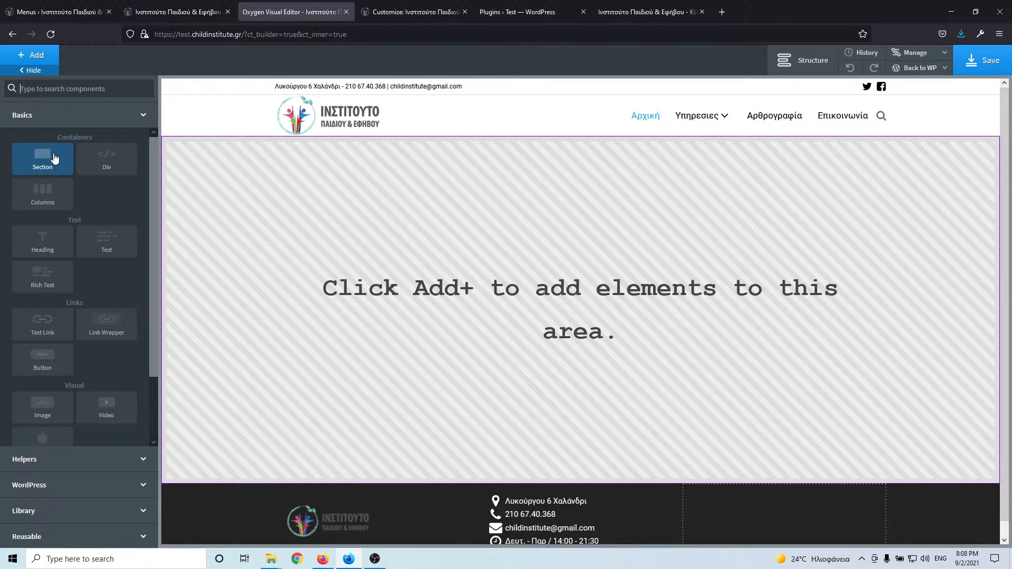
click(56, 161)
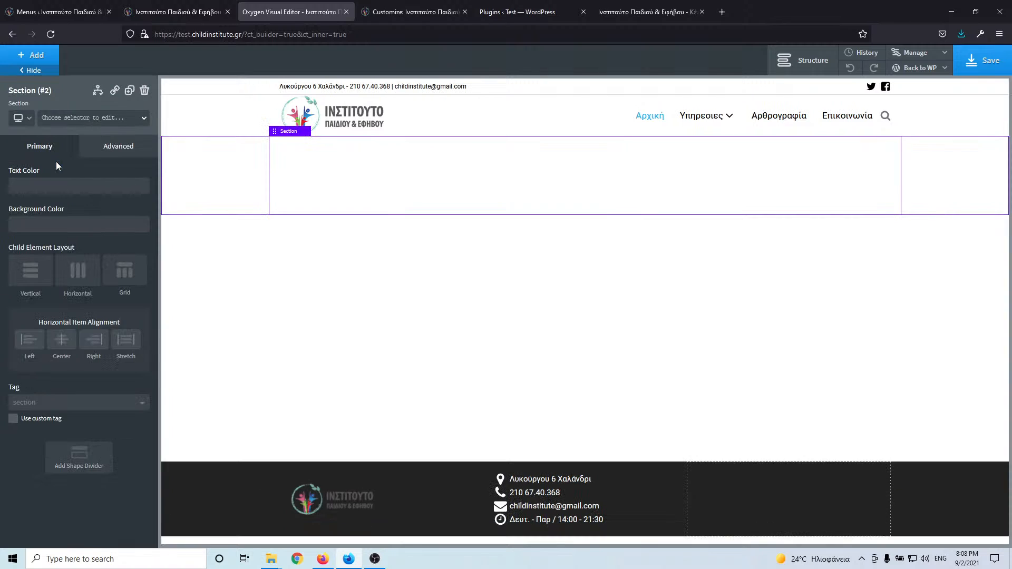
click(103, 156)
click(100, 182)
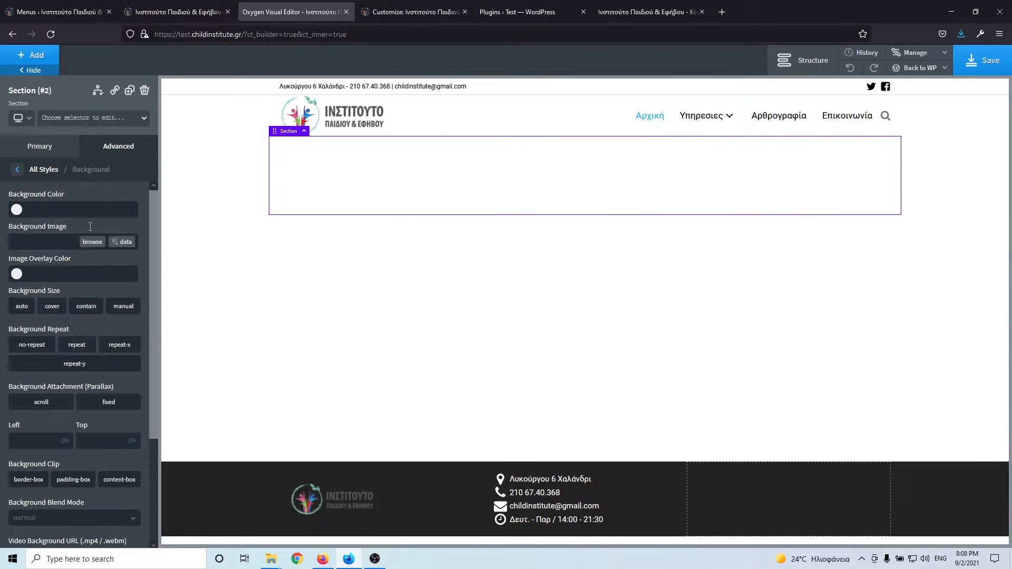
click(90, 243)
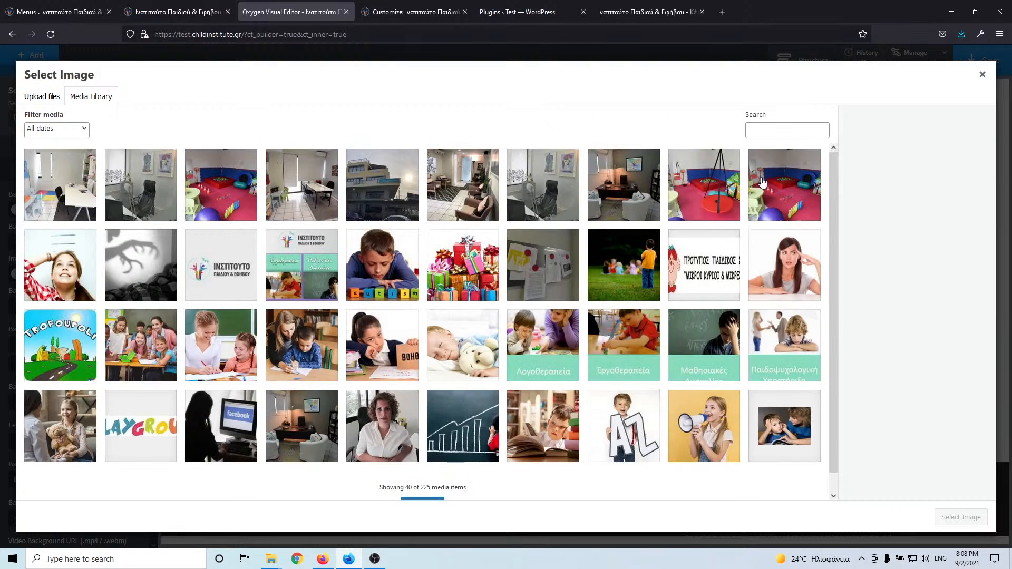
- Load more media, select kids.jpg, and copy its title 'kids' into the Alt Text field
scroll(560, 287, down, 1)
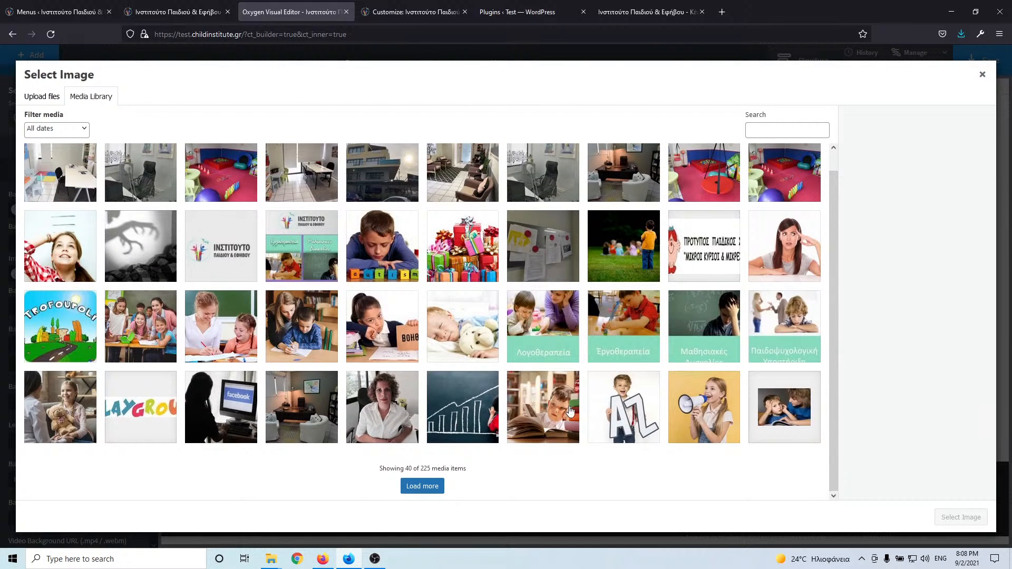
click(433, 489)
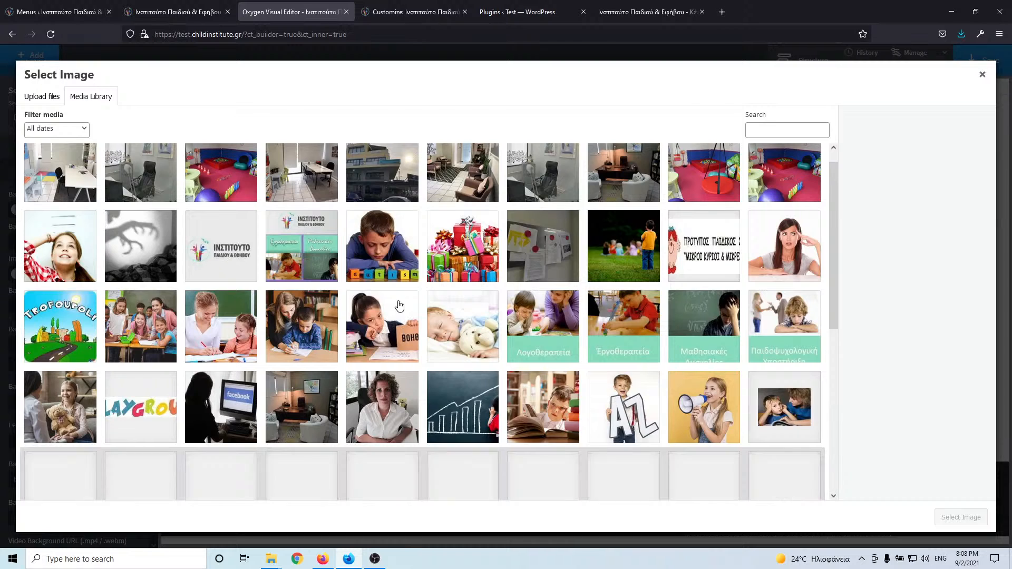
scroll(400, 305, down, 8)
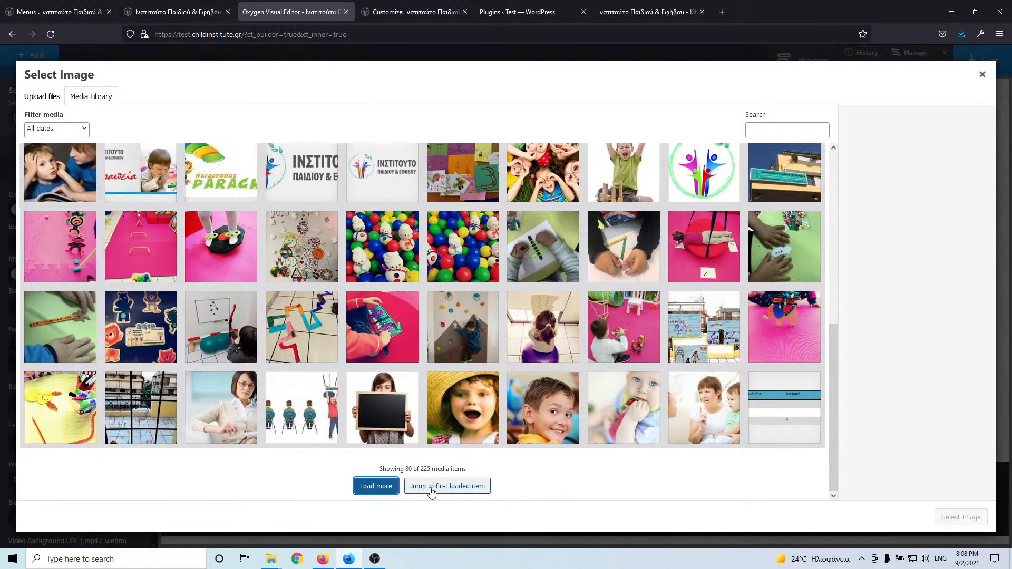
click(389, 490)
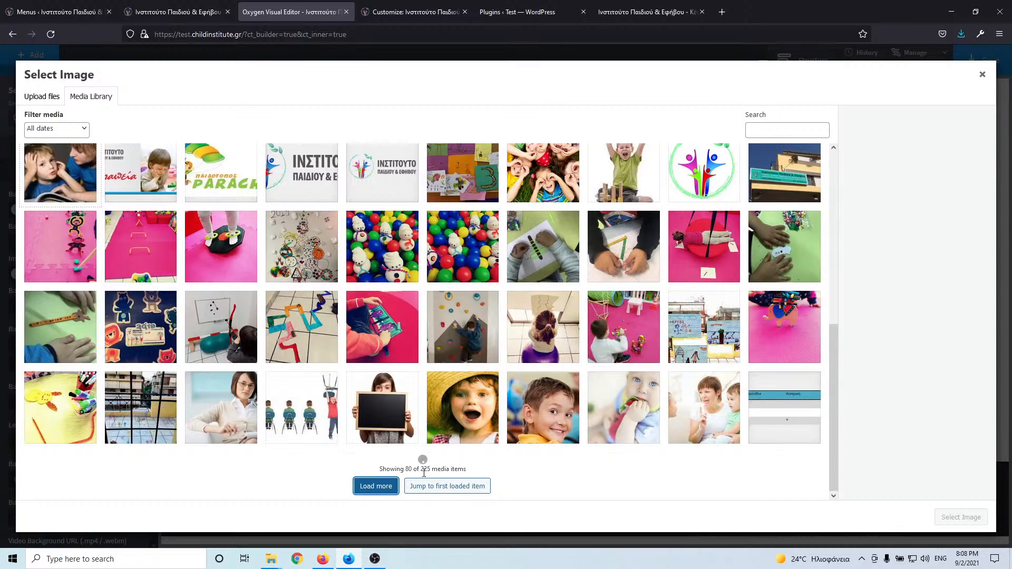
scroll(502, 297, down, 5)
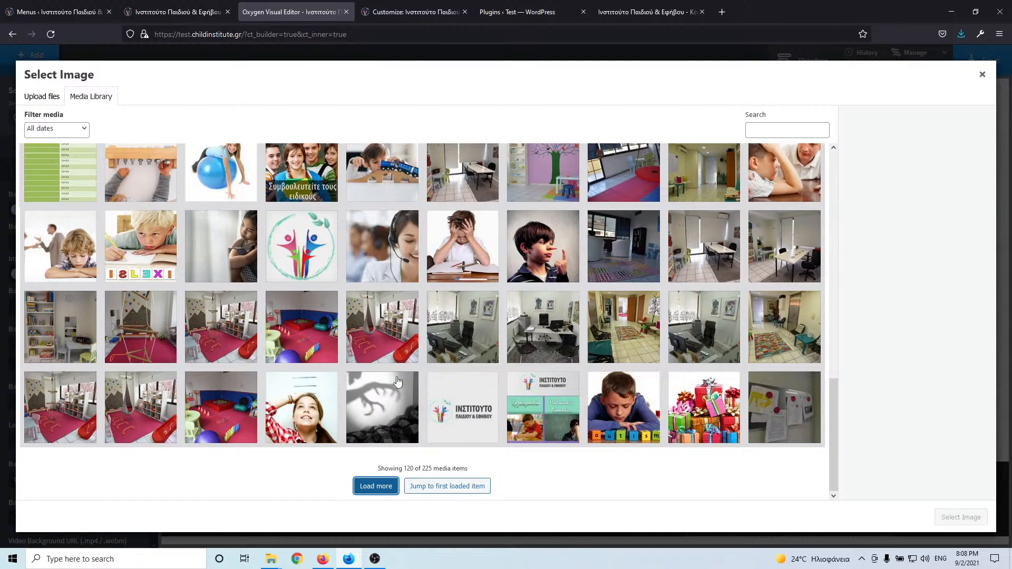
click(376, 486)
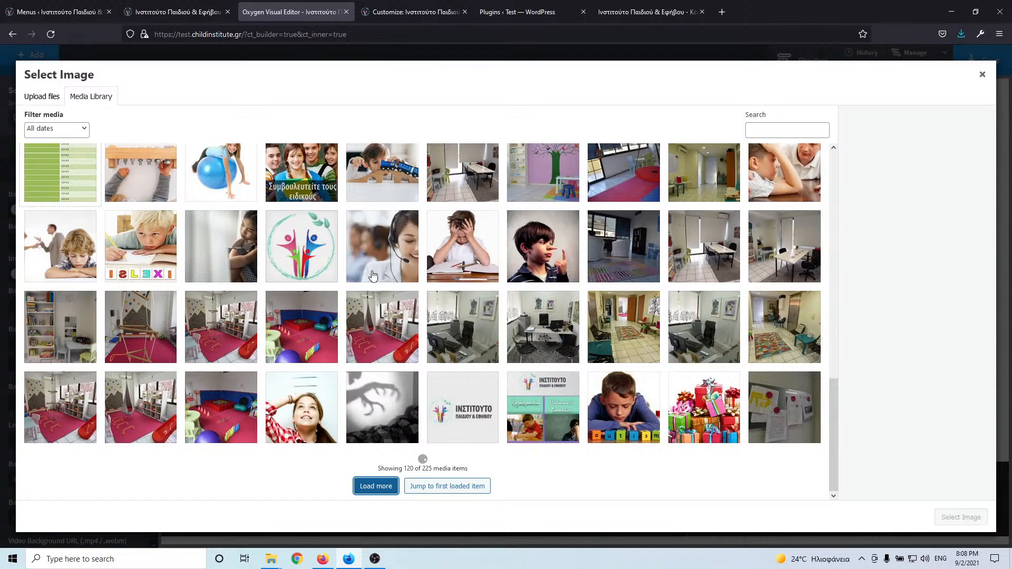
scroll(369, 294, down, 8)
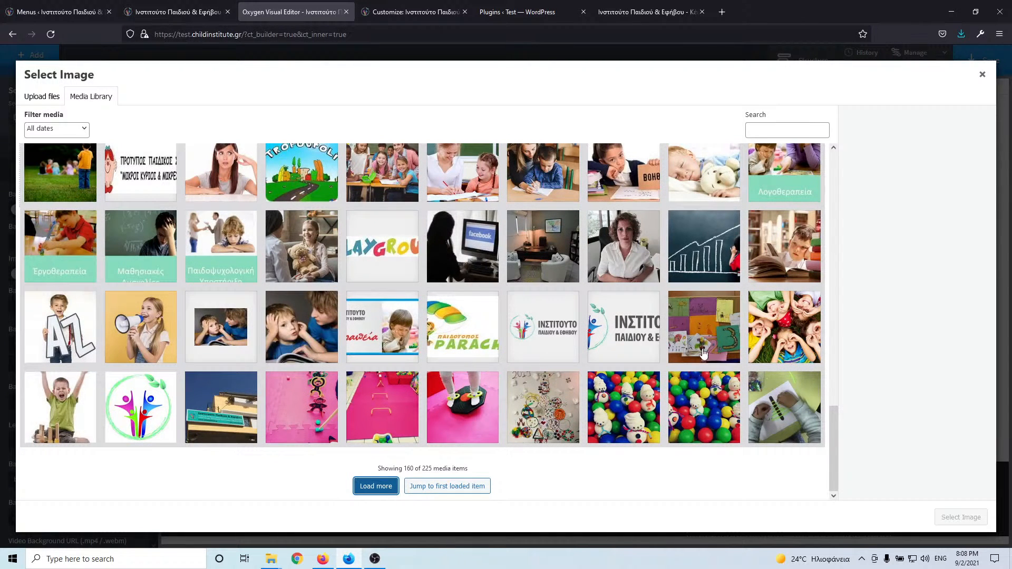
click(770, 325)
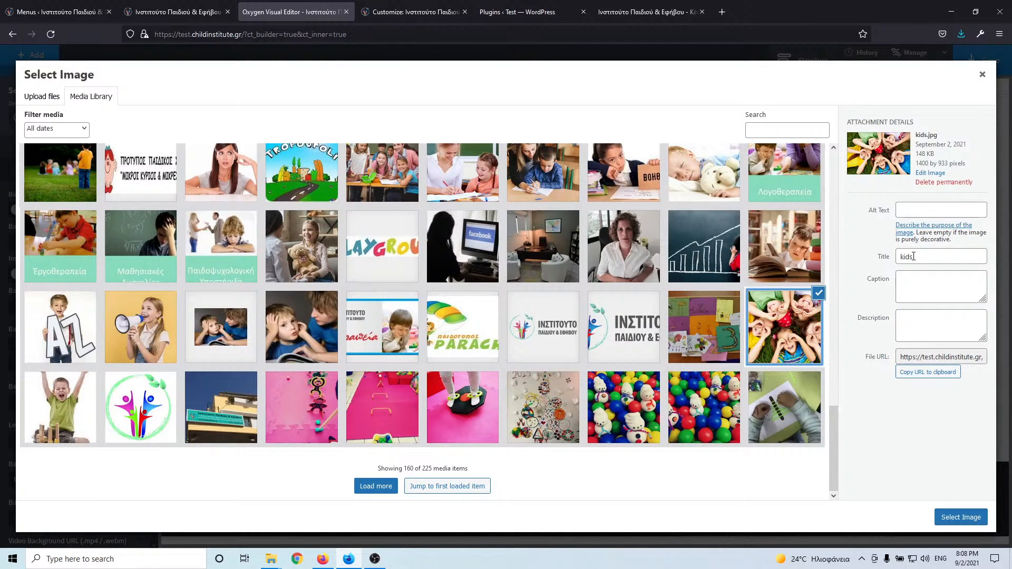
double_click(914, 257)
key(ctrl+c)
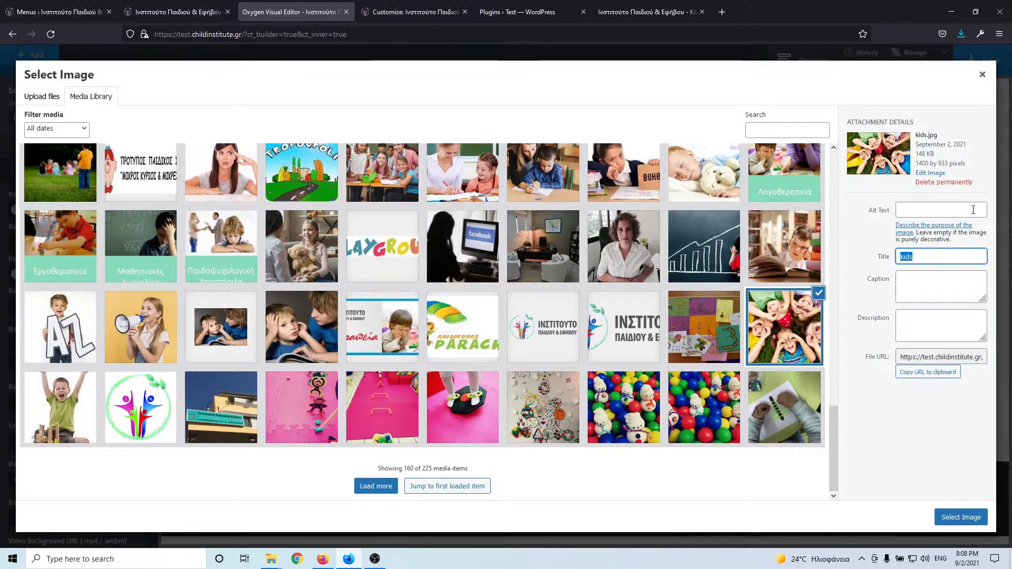
click(973, 209)
key(ctrl+v)
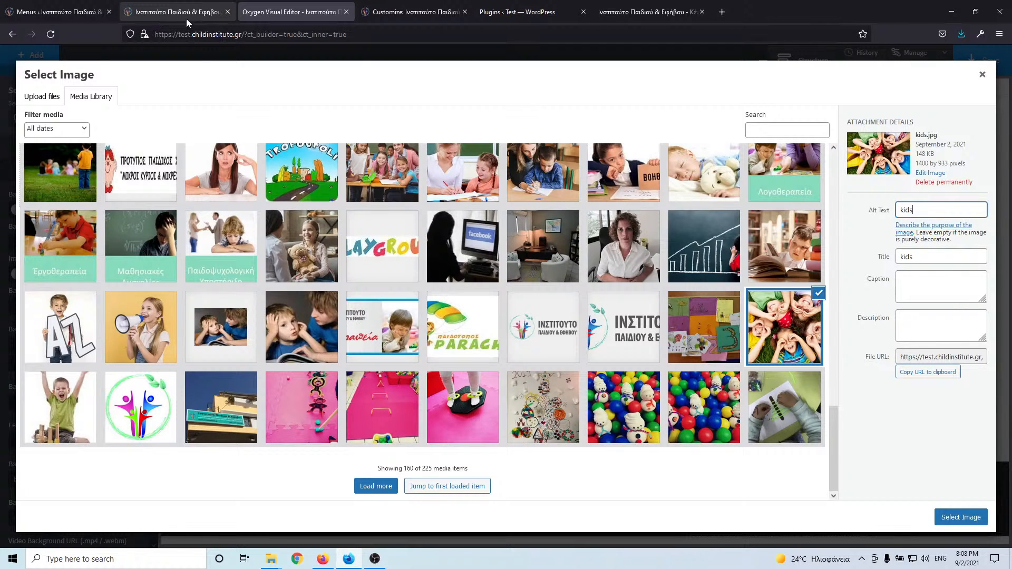
click(47, 13)
click(160, 13)
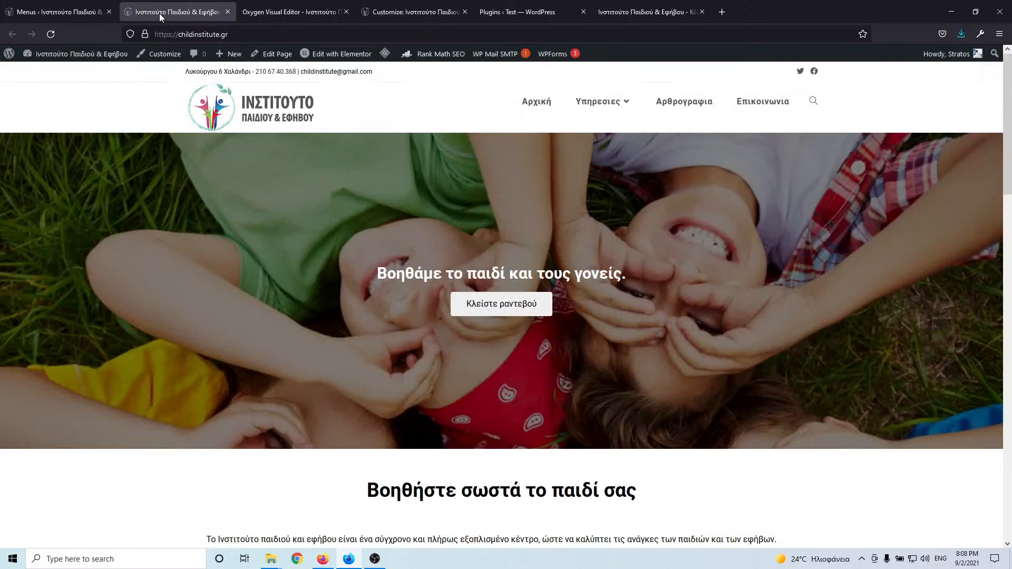
click(95, 12)
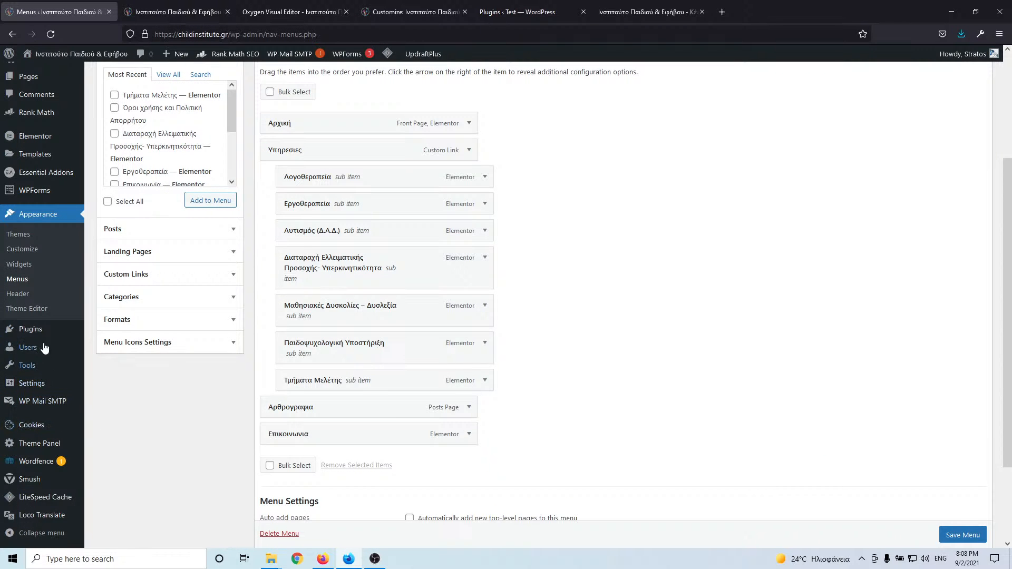
scroll(37, 446, down, 2)
mouse_move(37, 386)
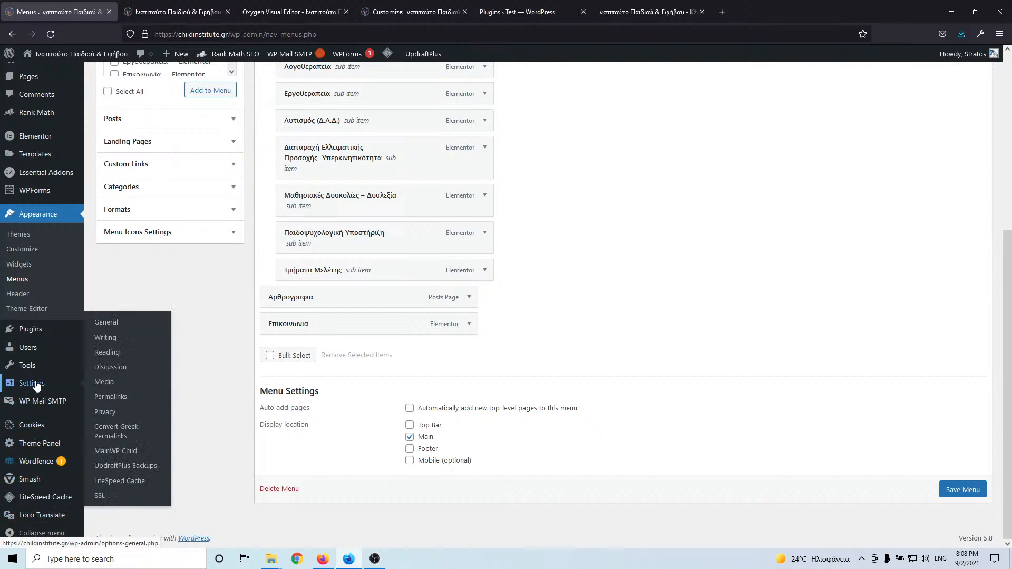
click(106, 322)
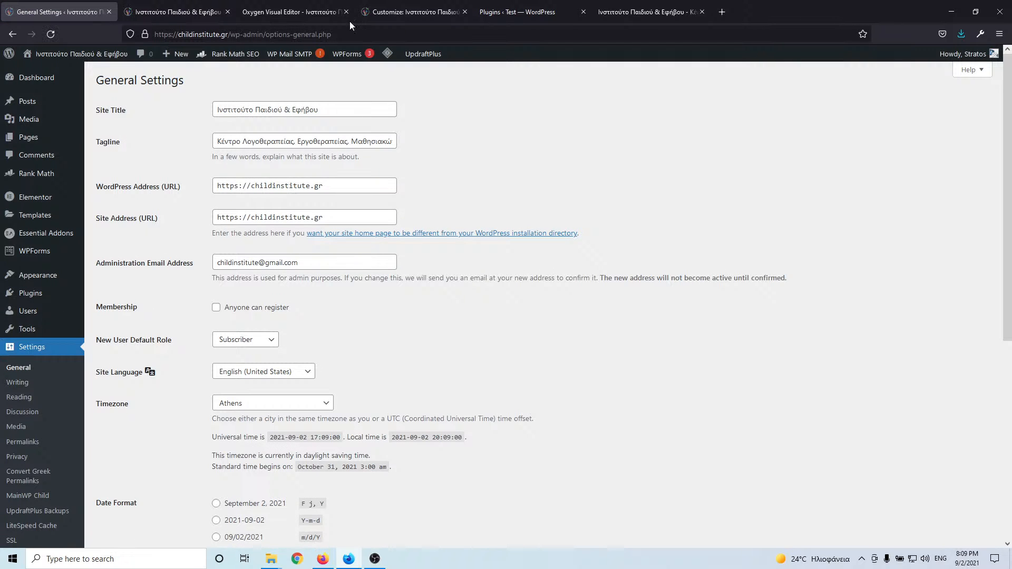
triple_click(345, 139)
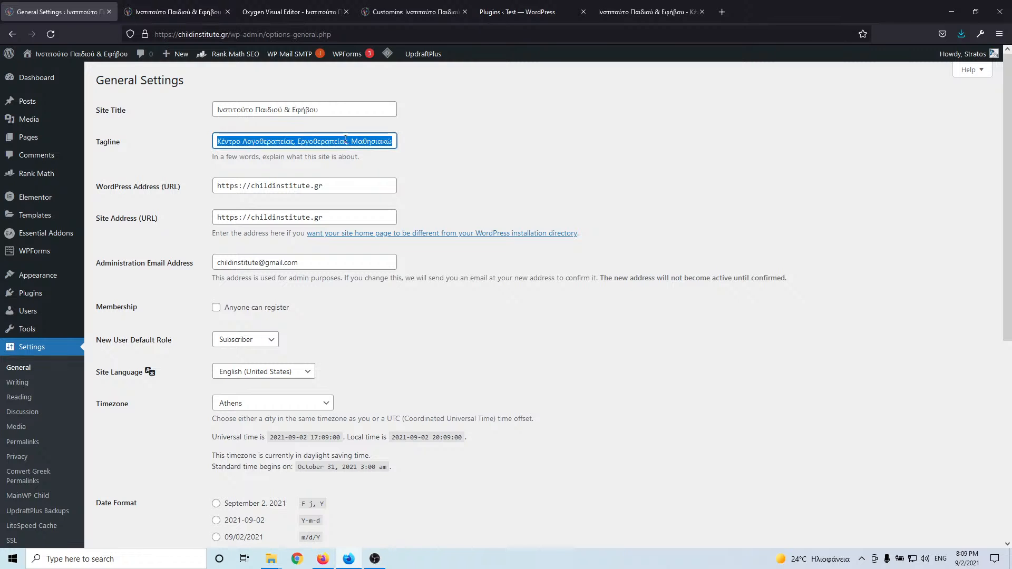
click(653, 12)
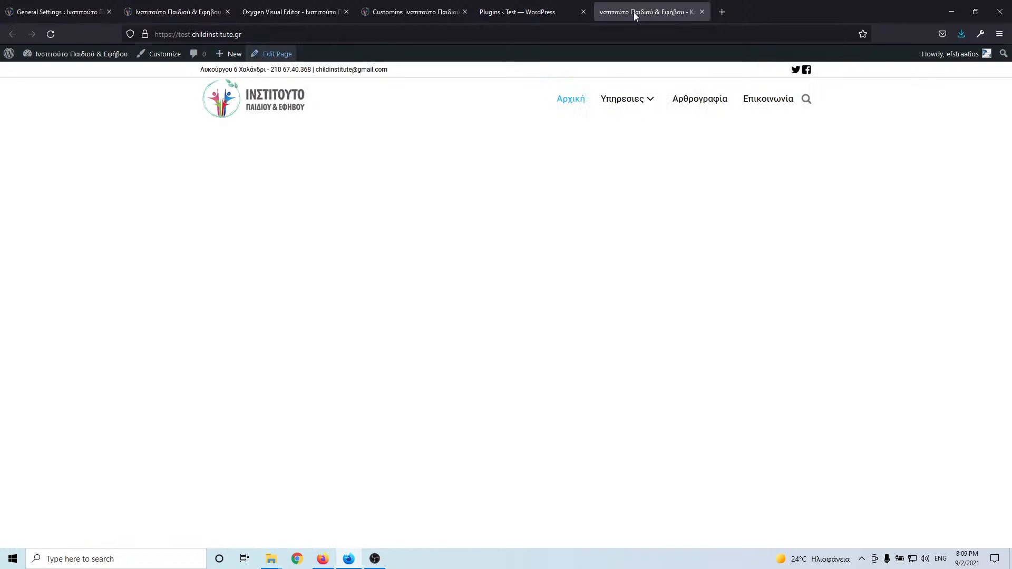
click(525, 12)
click(407, 13)
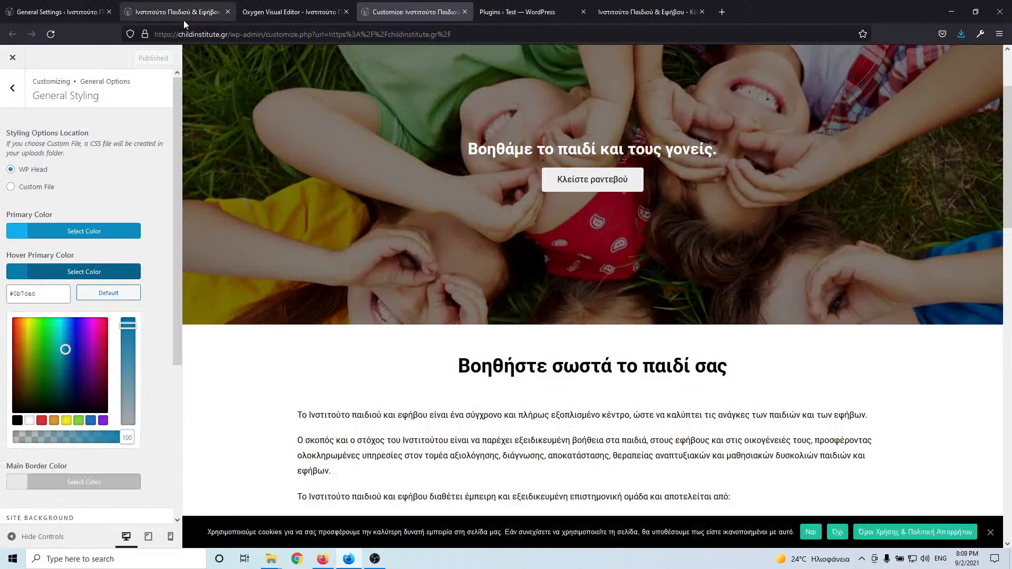
click(290, 13)
- Replace the image's title and alt text with the copied tagline and use kids.jpg as background
click(934, 257)
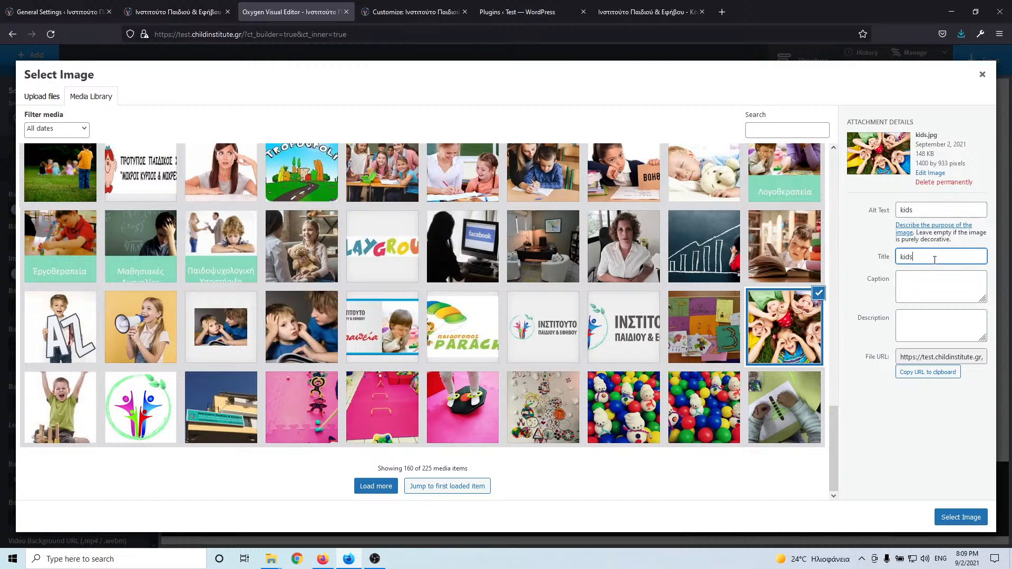
key(ctrl+a)
key(ctrl+v)
click(928, 210)
key(ctrl+a)
key(ctrl+v)
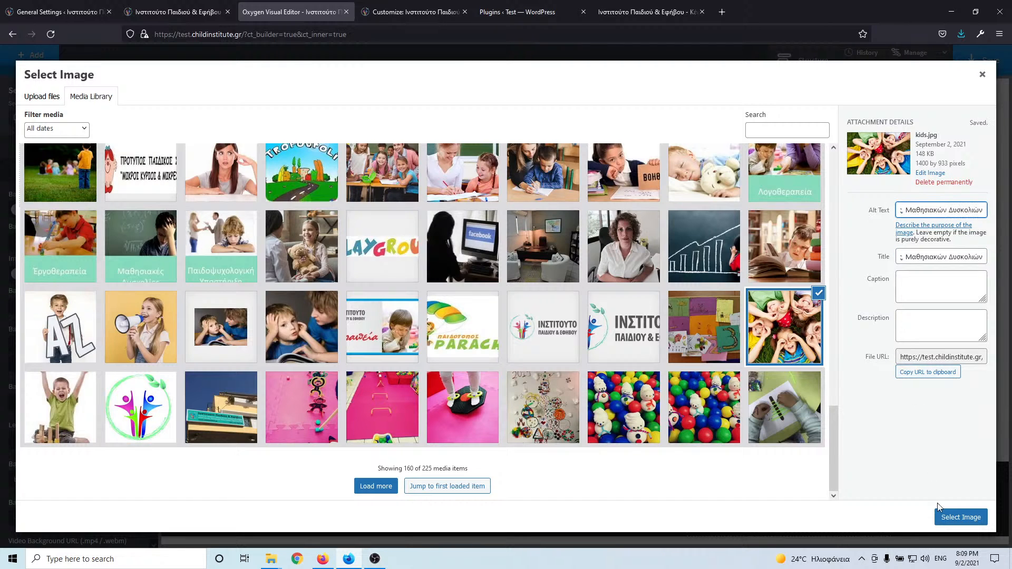
click(961, 516)
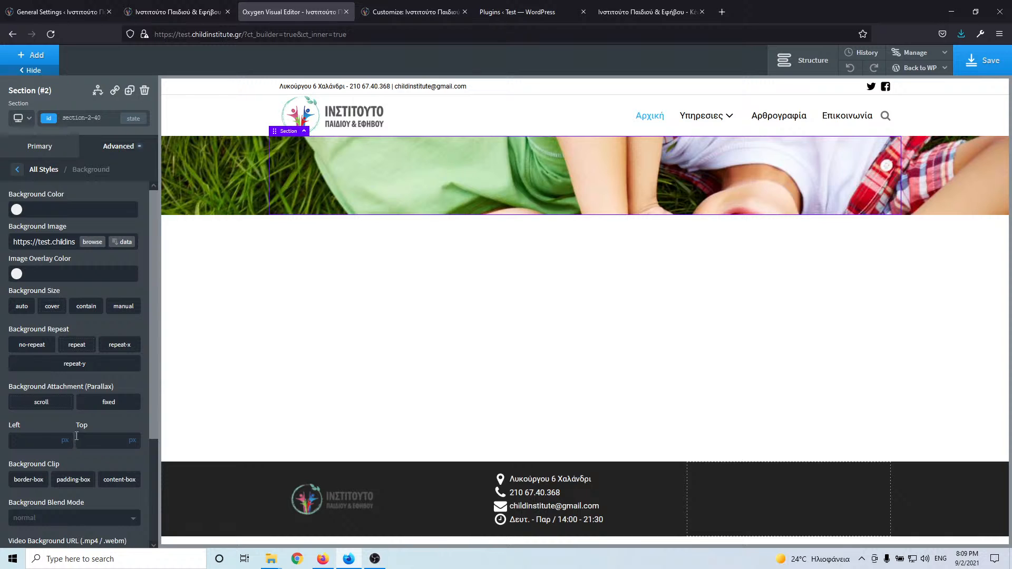
- Position the background at 50% left and 50% top, non-repeating, sized to cover
click(33, 443)
text(50)
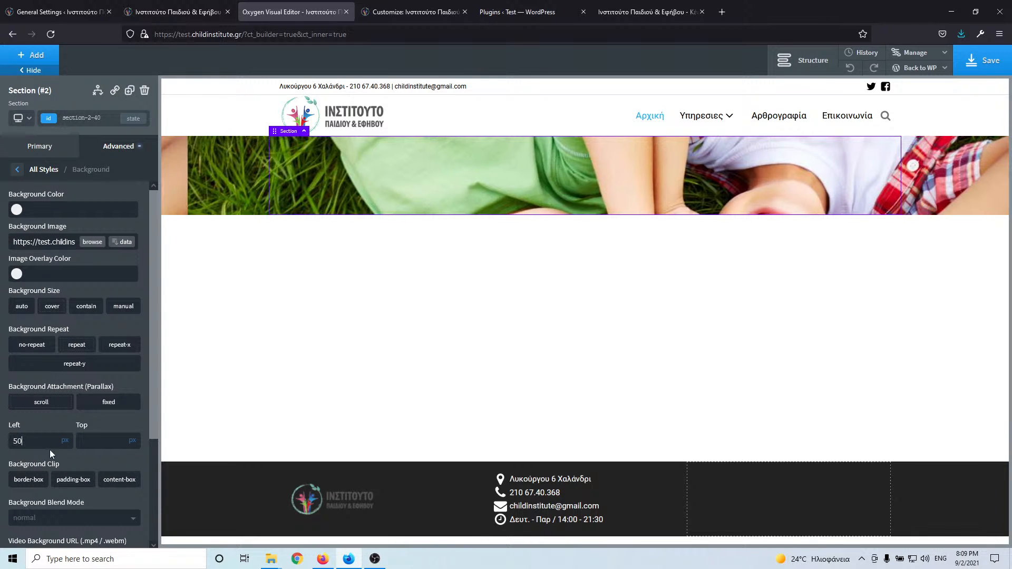
click(99, 437)
text(50)
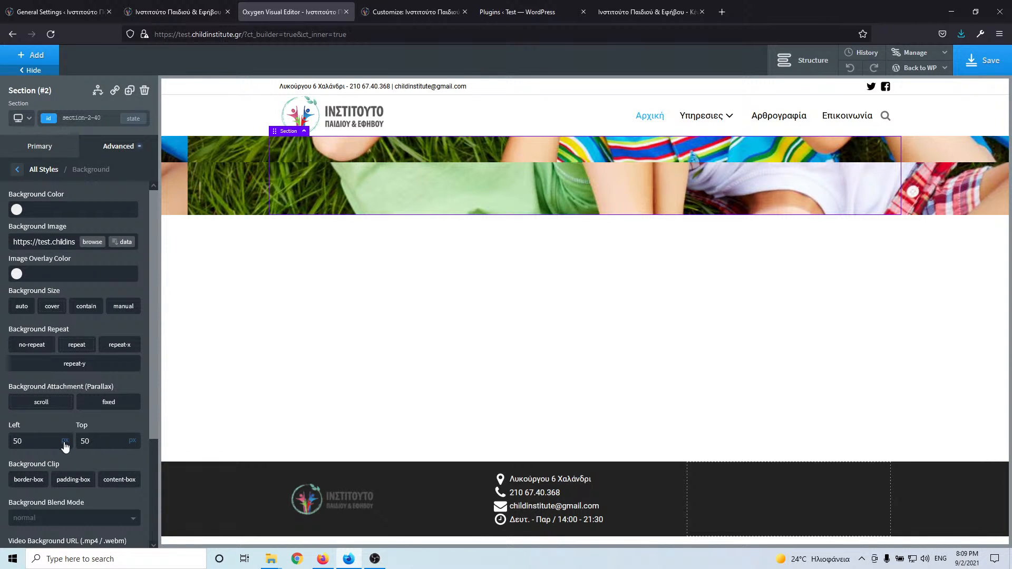
click(65, 443)
click(74, 440)
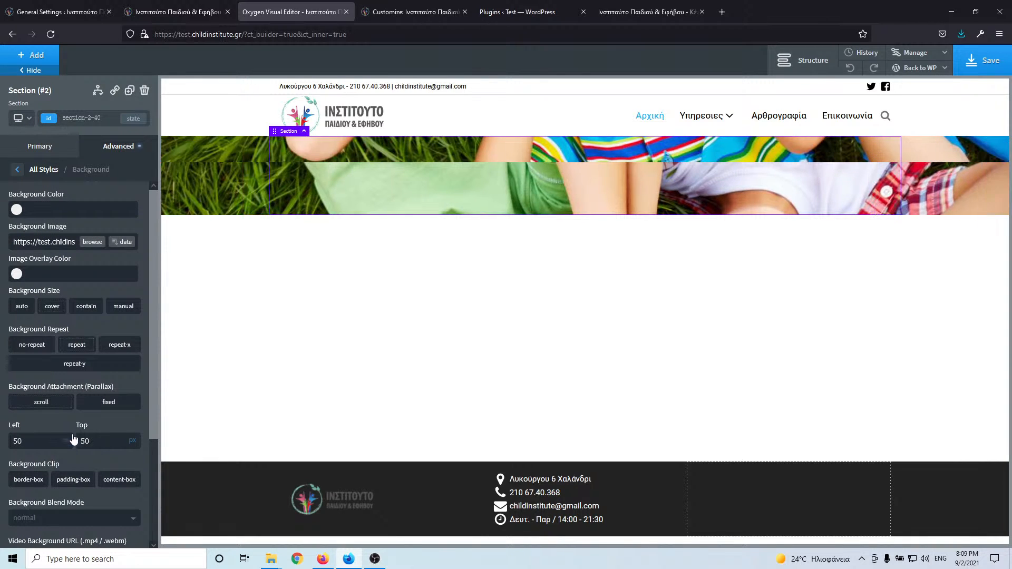
click(137, 442)
click(135, 442)
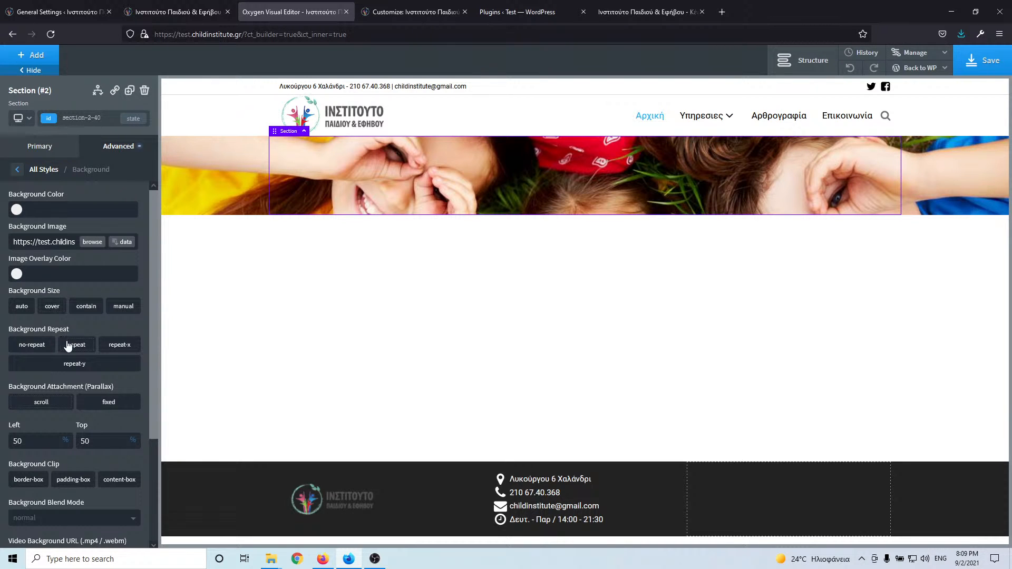
click(42, 346)
click(53, 307)
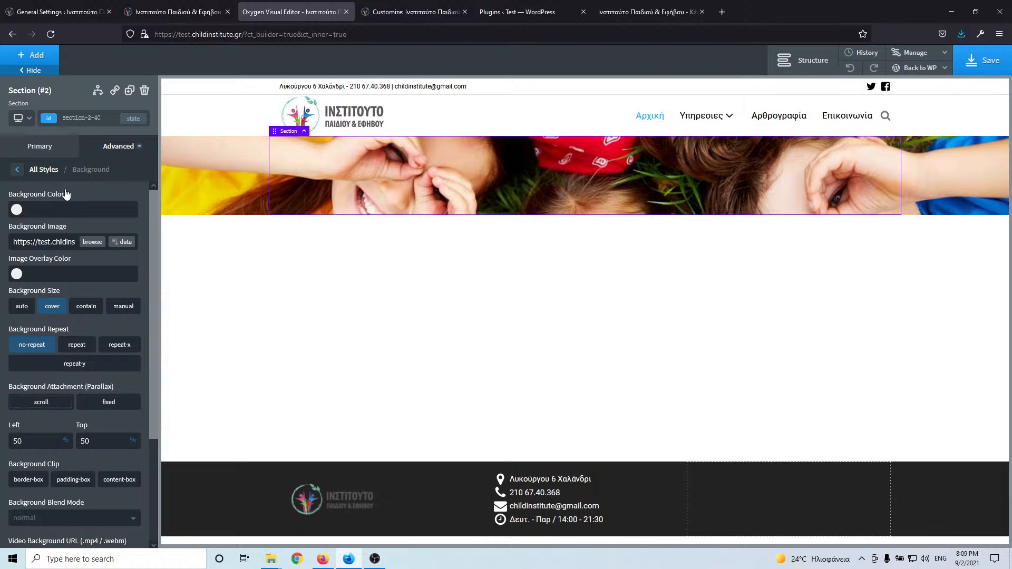
- Set the section's top and bottom padding to 250px
click(19, 169)
click(76, 211)
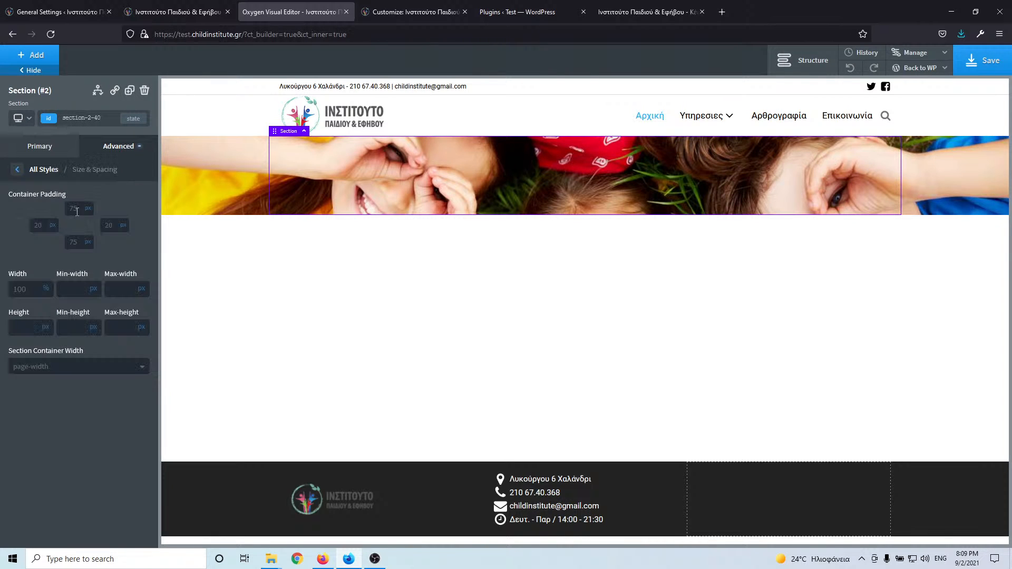
double_click(76, 209)
text(150)
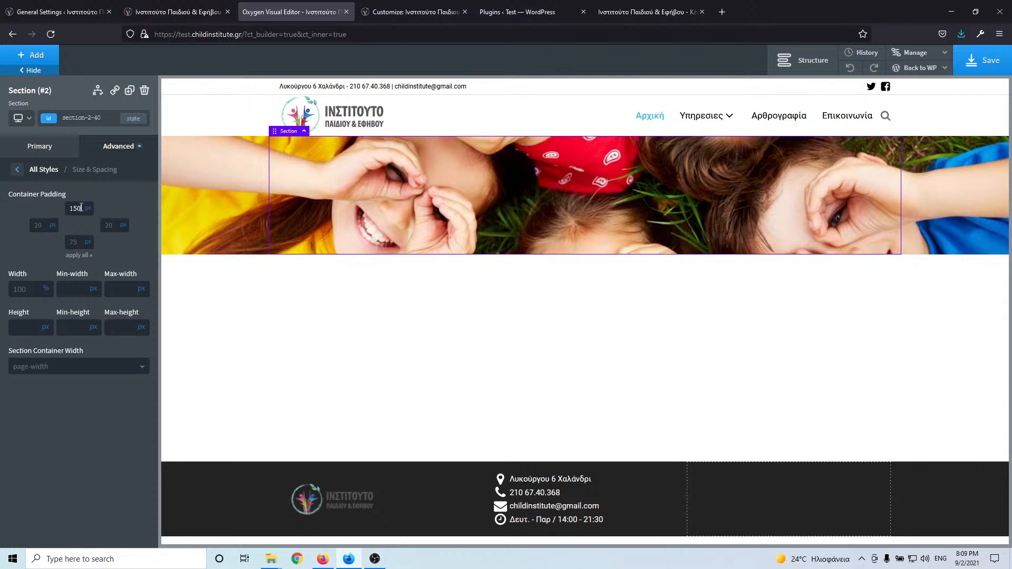
double_click(80, 208)
text(250)
double_click(77, 242)
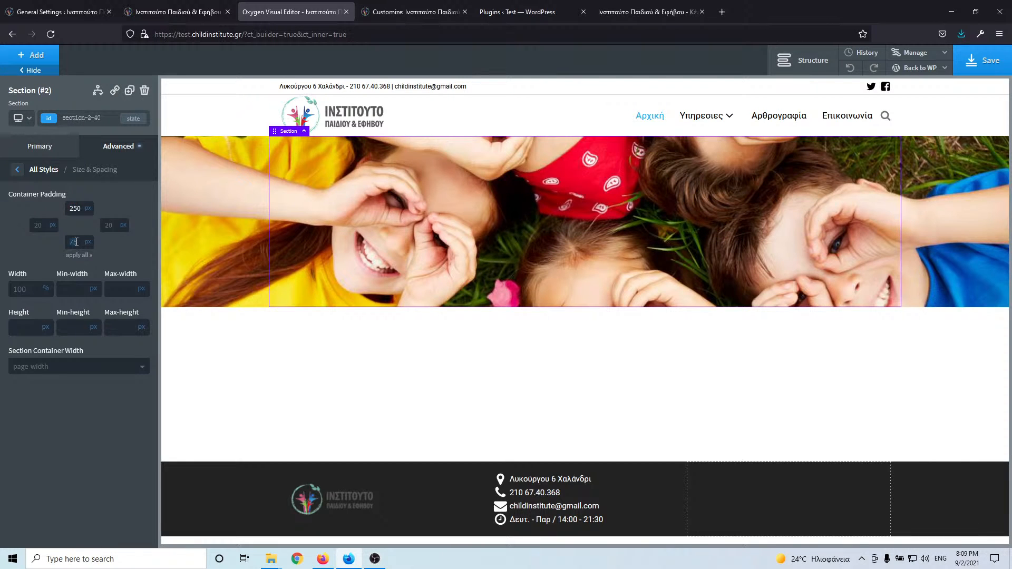
text(250)
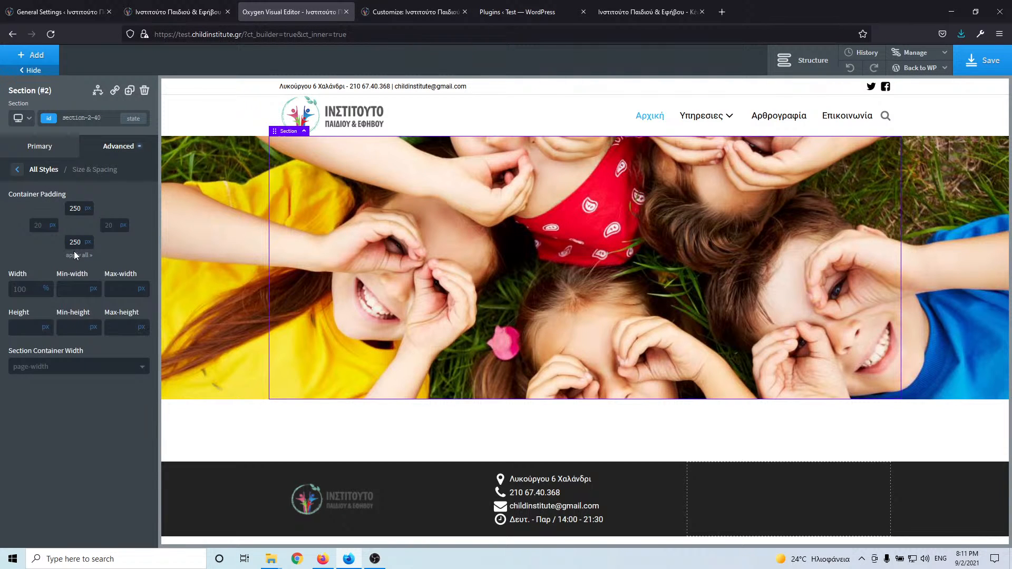
- Copy the hero heading text from the live site's homepage
click(73, 7)
click(172, 4)
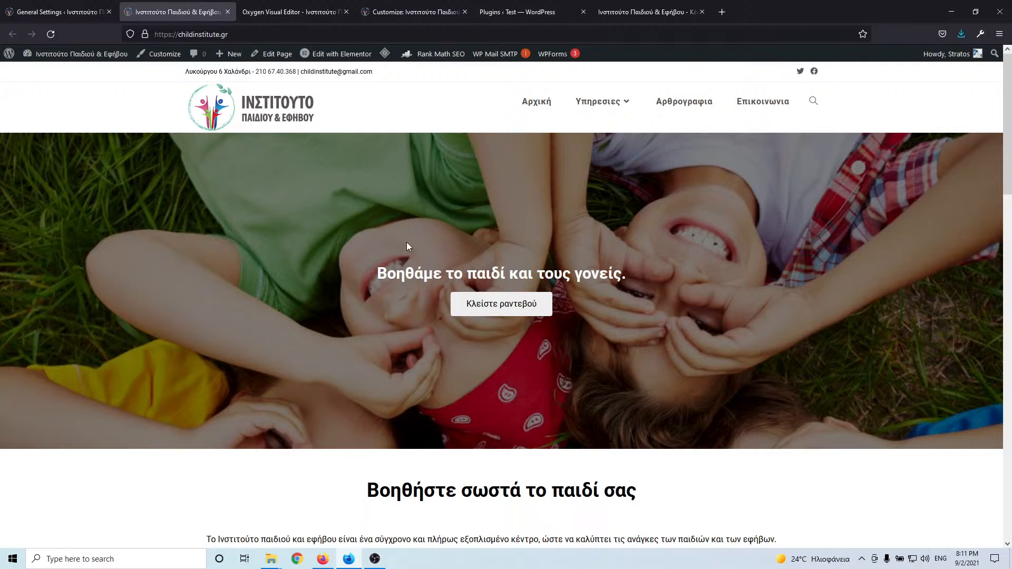
triple_click(457, 273)
key(ctrl+c)
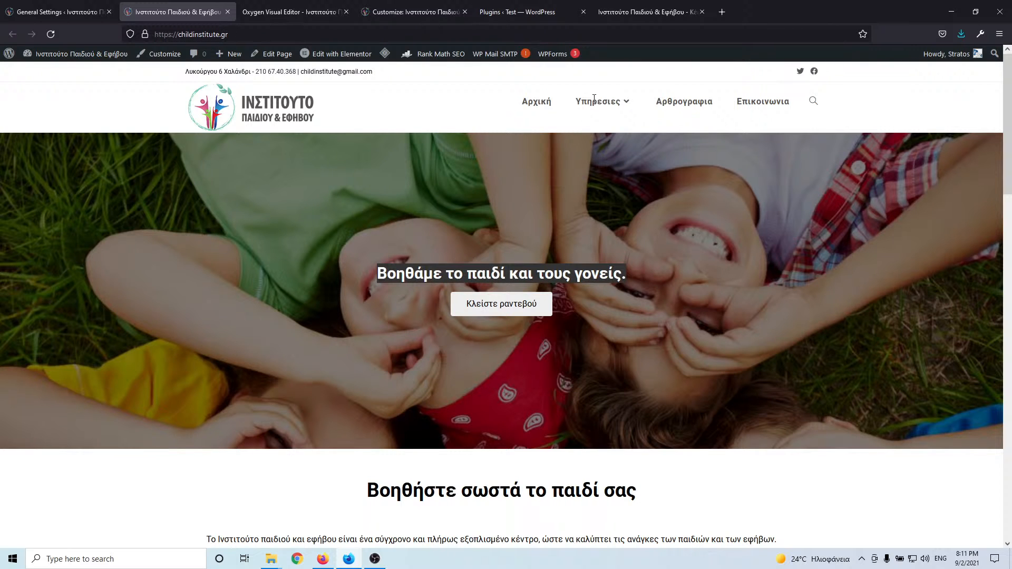
click(641, 15)
click(511, 15)
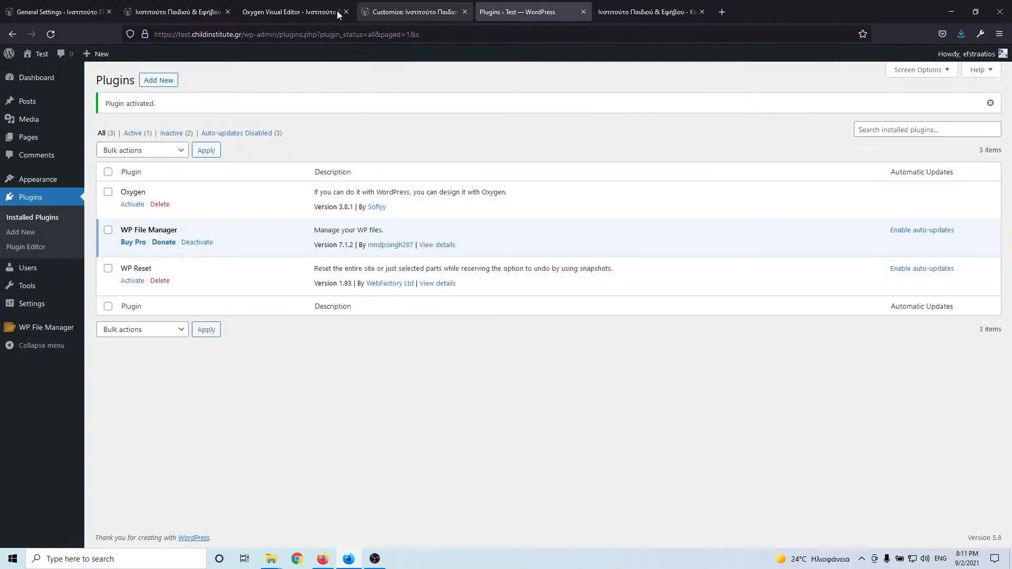
click(338, 14)
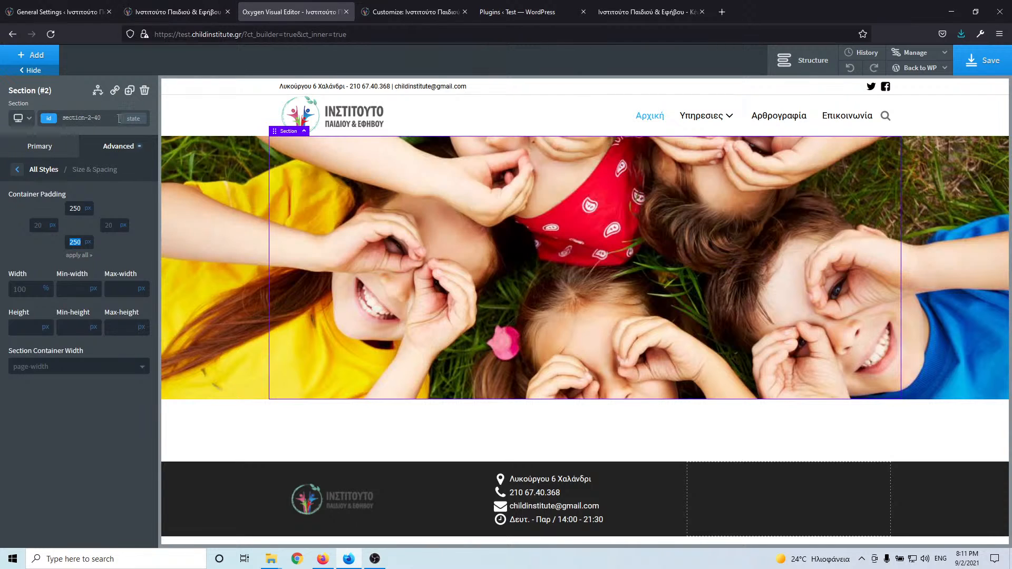
- Add a heading to the hero and paste 'Βοηθάμε το παιδί και τους γονείς.' without the blank line
click(32, 54)
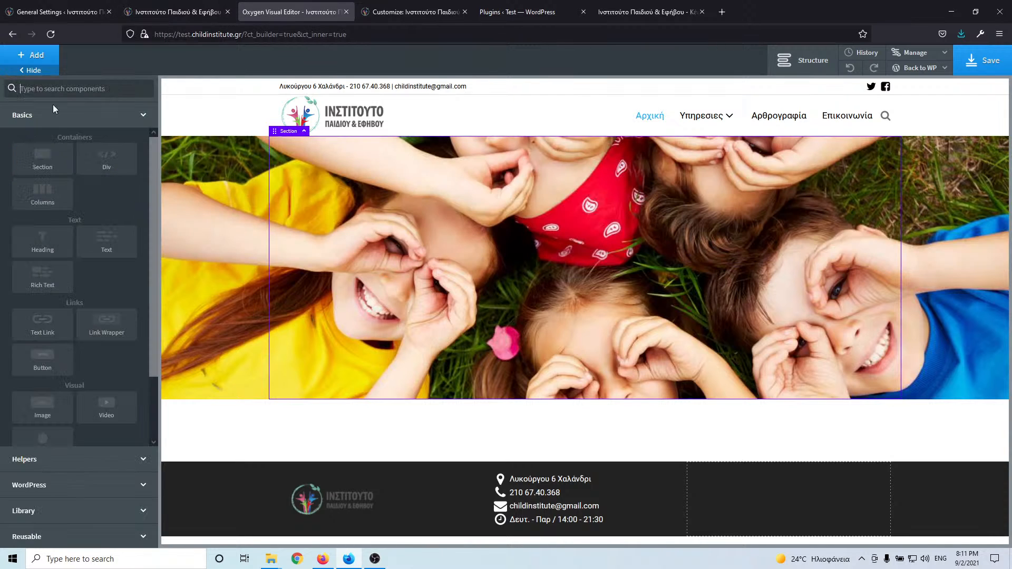
click(46, 251)
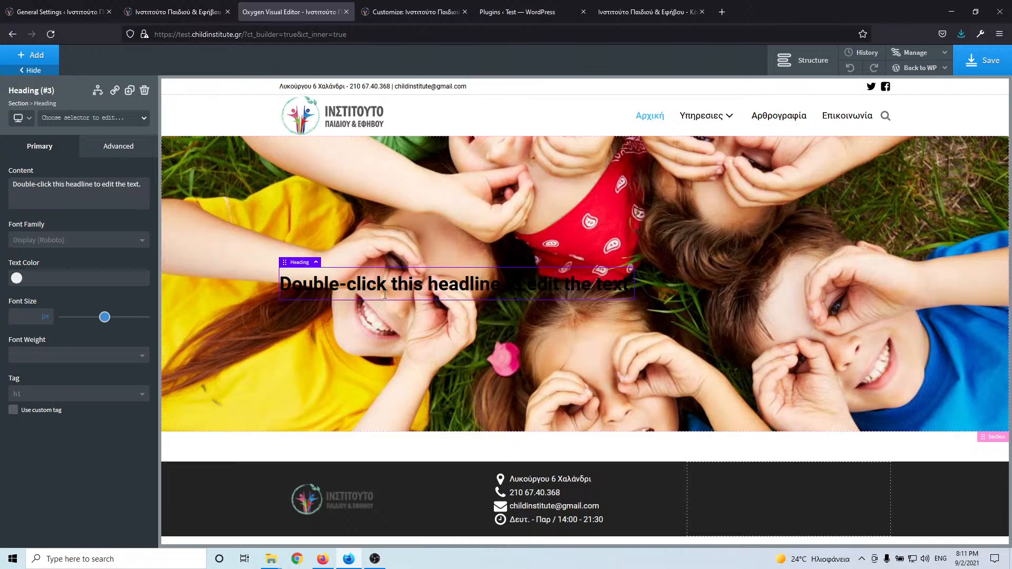
double_click(385, 296)
key(ctrl+v)
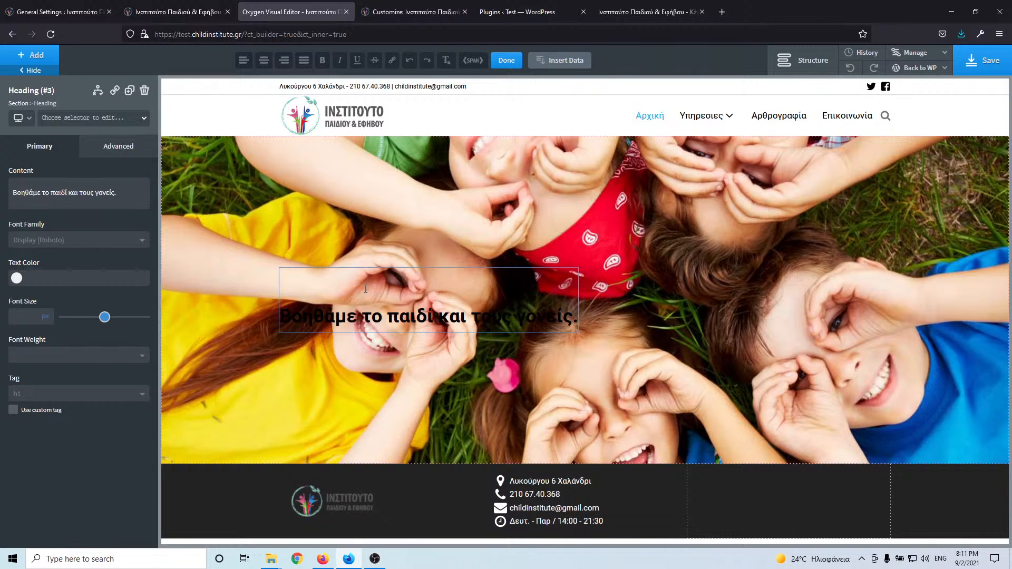
key(Delete)
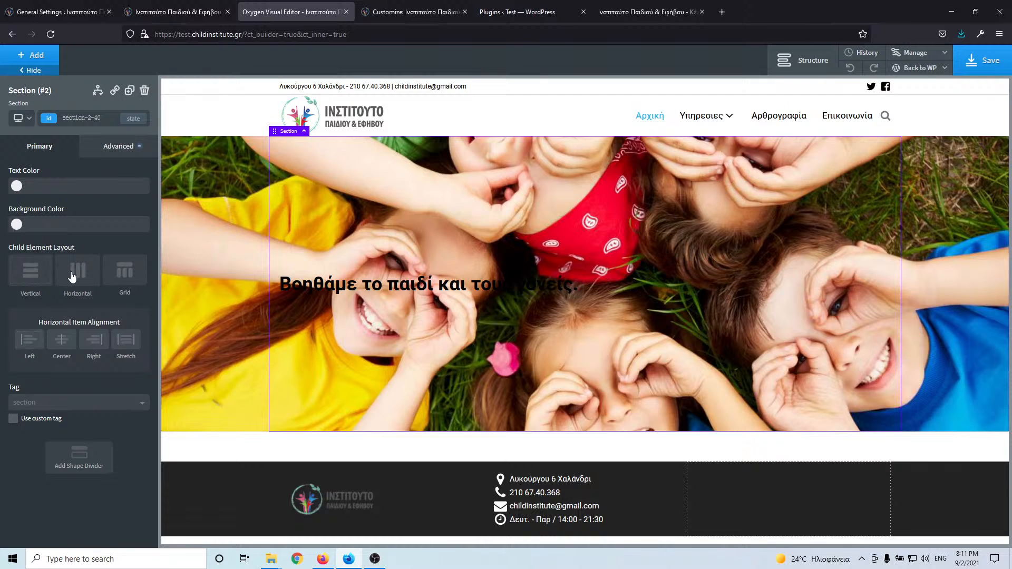
- Lay out the hero section horizontally, middle and centre, with white #ffffff text
click(72, 272)
click(73, 342)
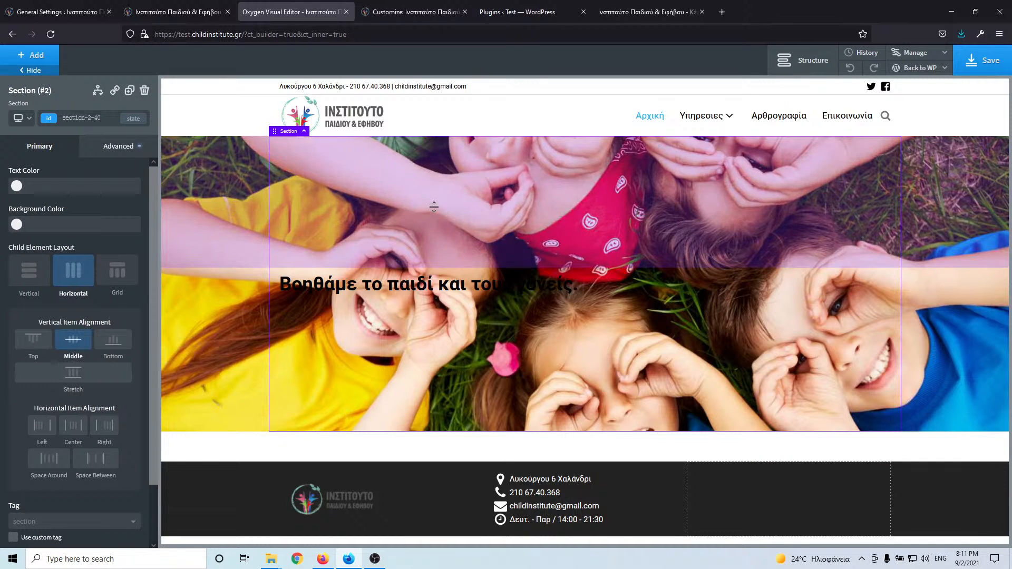
click(76, 432)
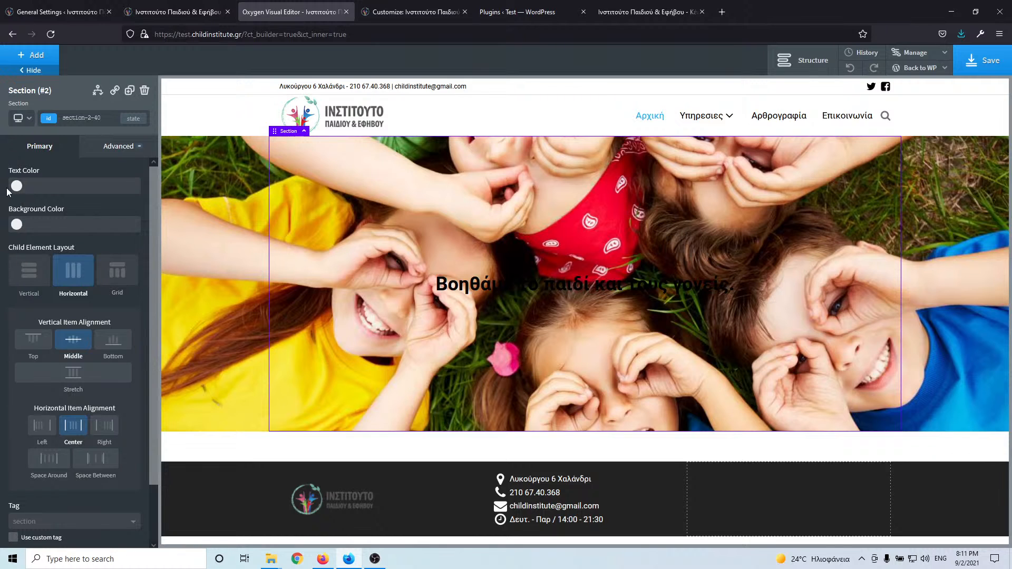
click(16, 190)
drag(41, 258, 9, 188)
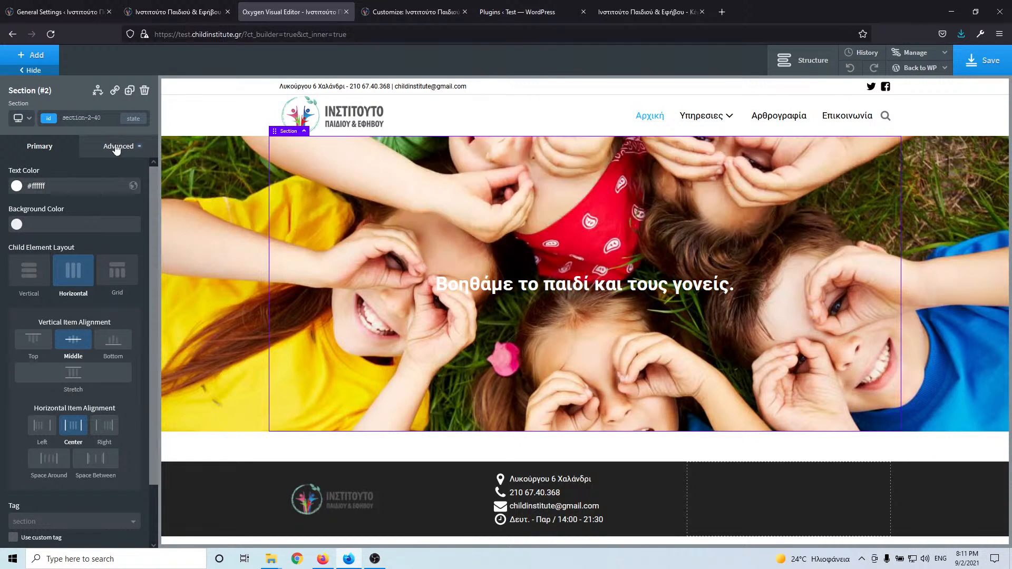
- Give the hero background a black image overlay at rgba(0,0,0,0.49)
click(116, 149)
click(85, 185)
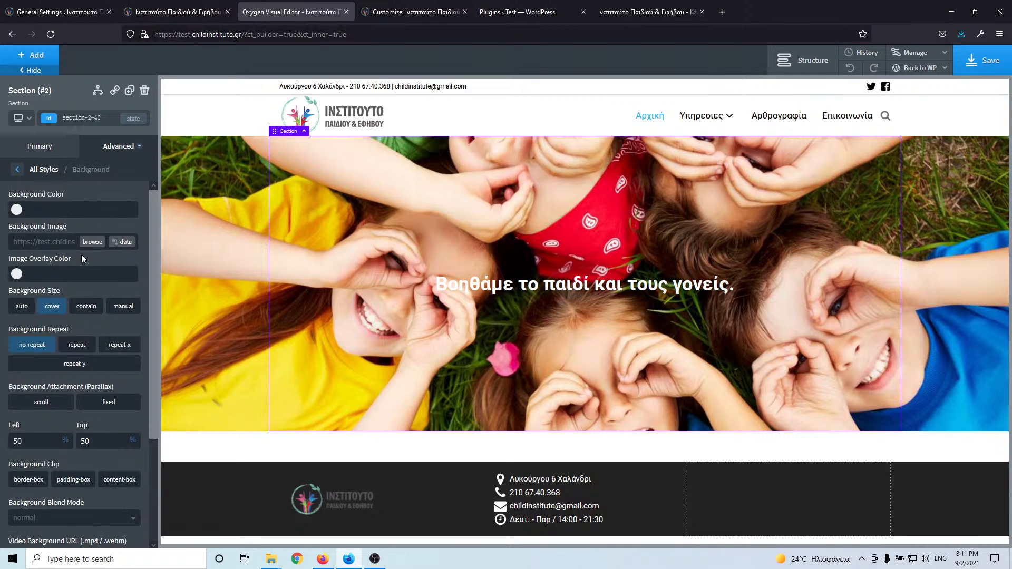
click(16, 274)
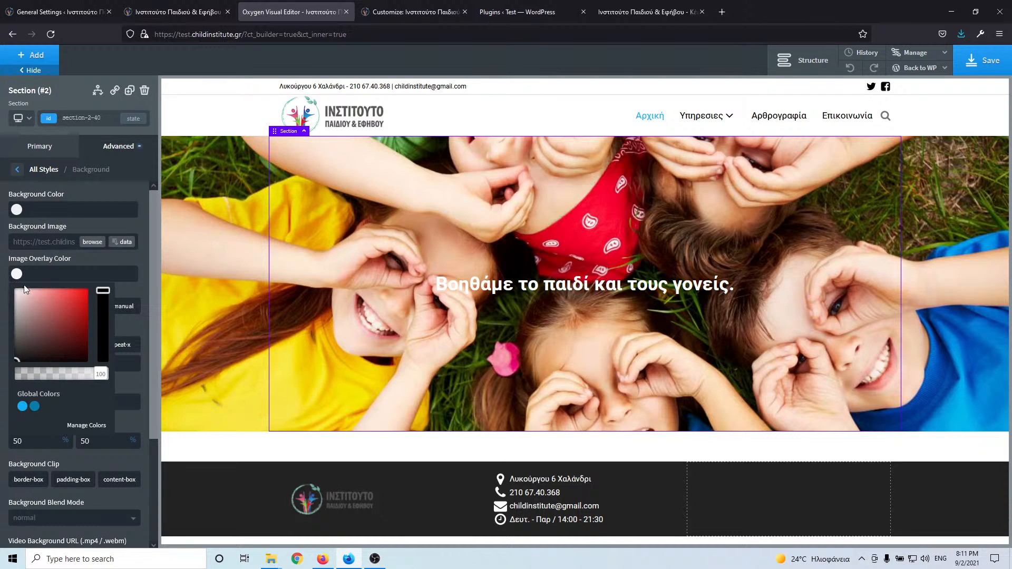
drag(35, 312, 10, 369)
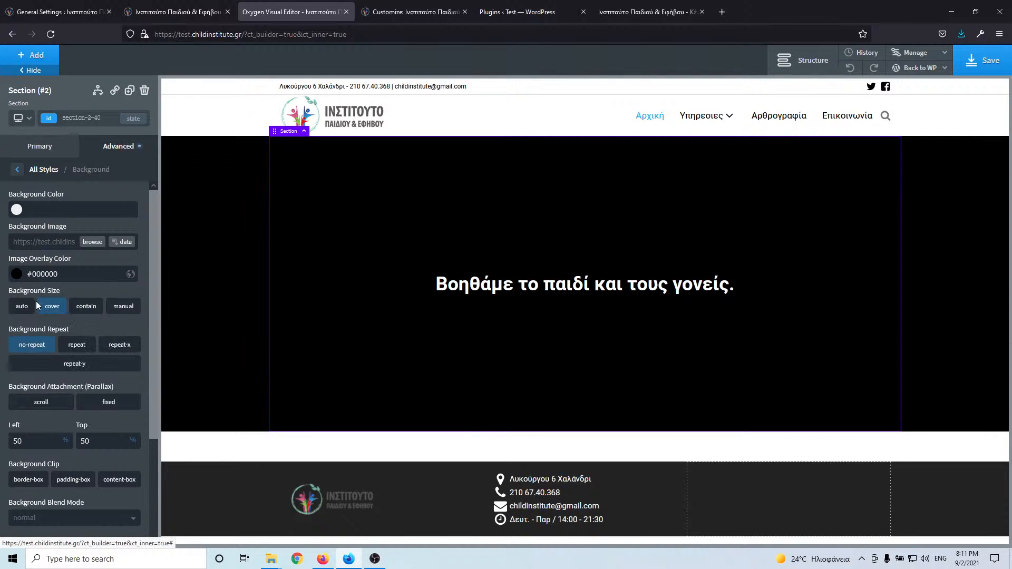
click(14, 277)
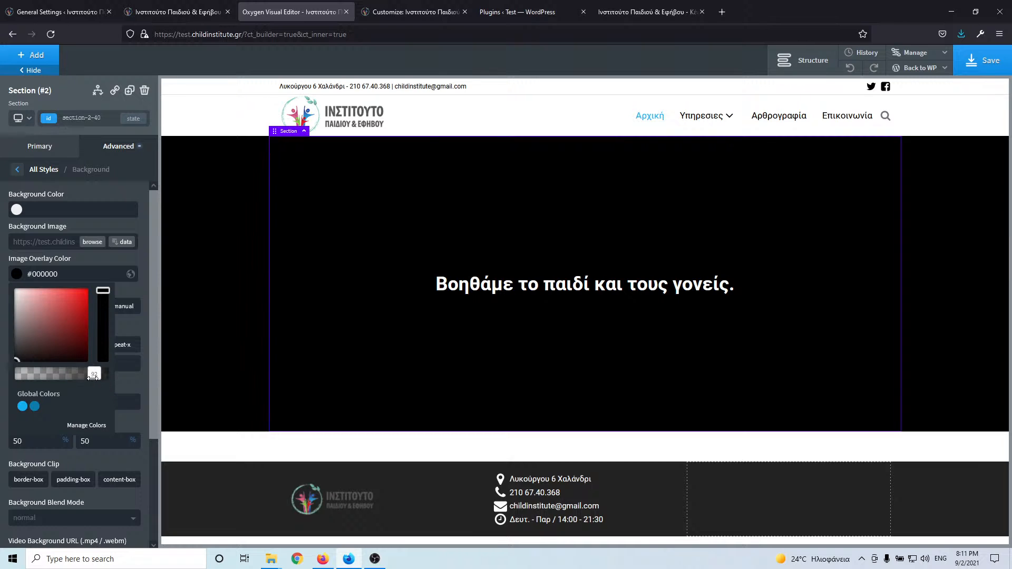
drag(100, 374, 65, 381)
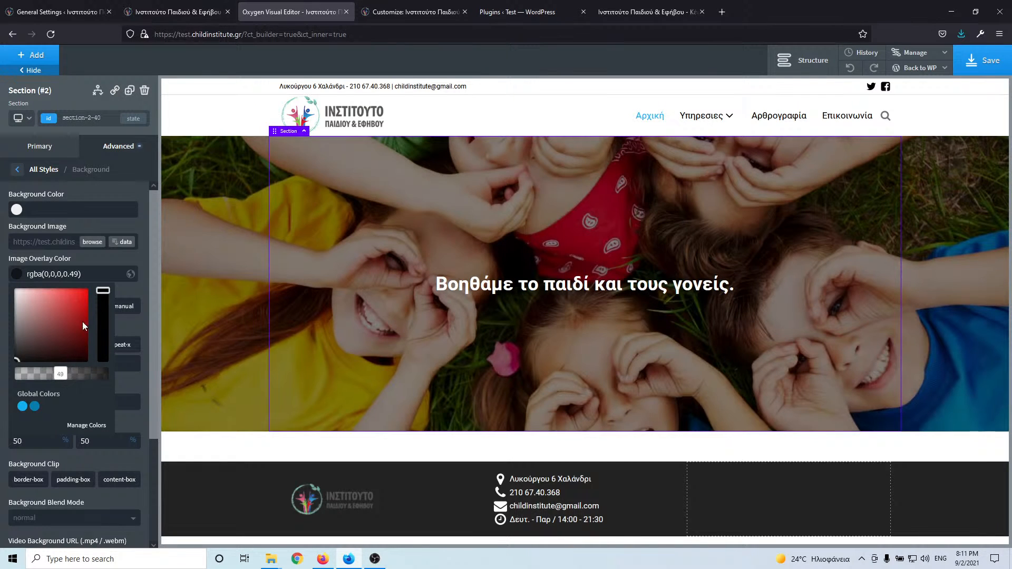
click(99, 254)
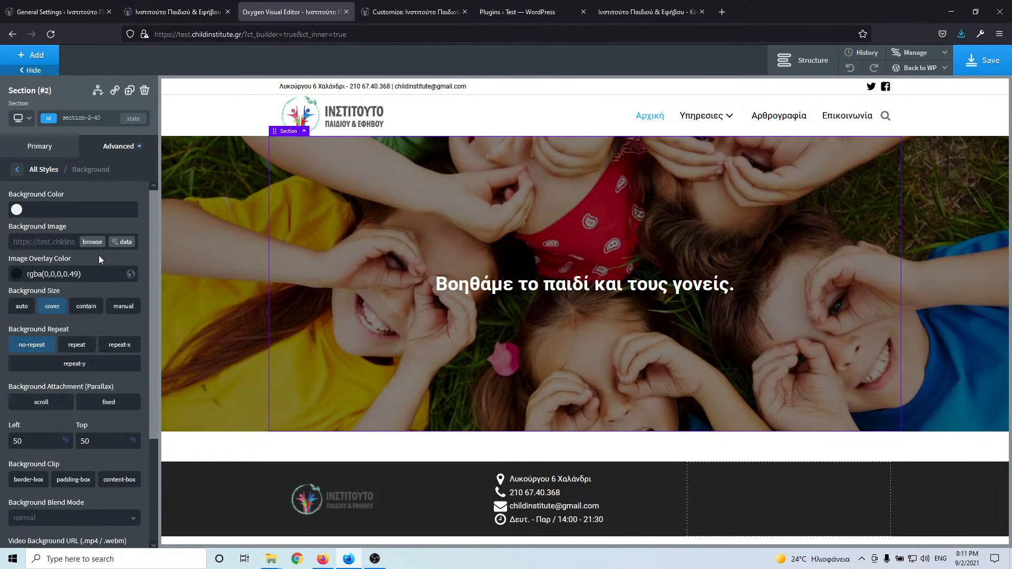
- Add a button to the hero, stacked vertically under the heading, checking the live site's version
click(32, 54)
text(bu)
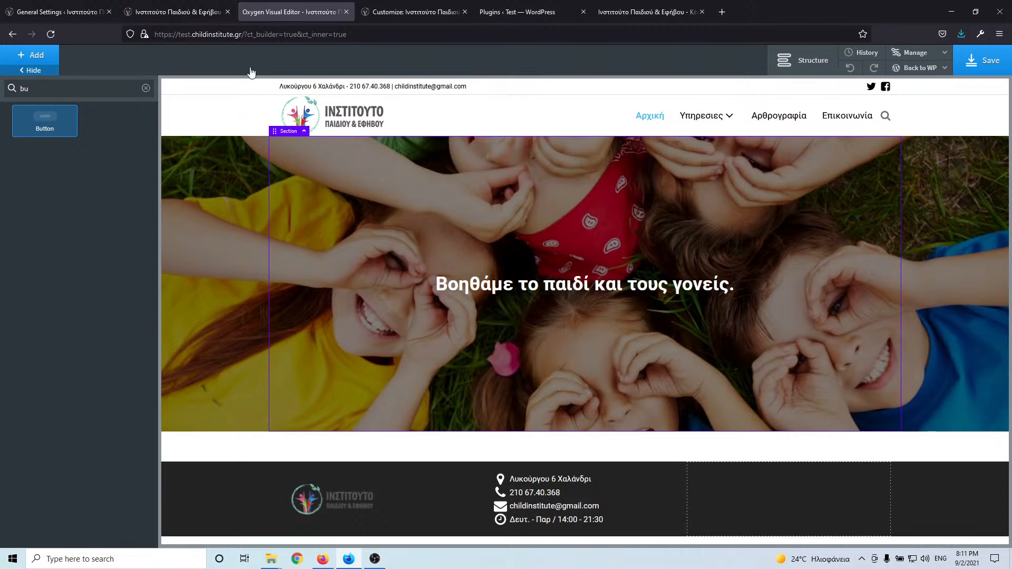
click(45, 121)
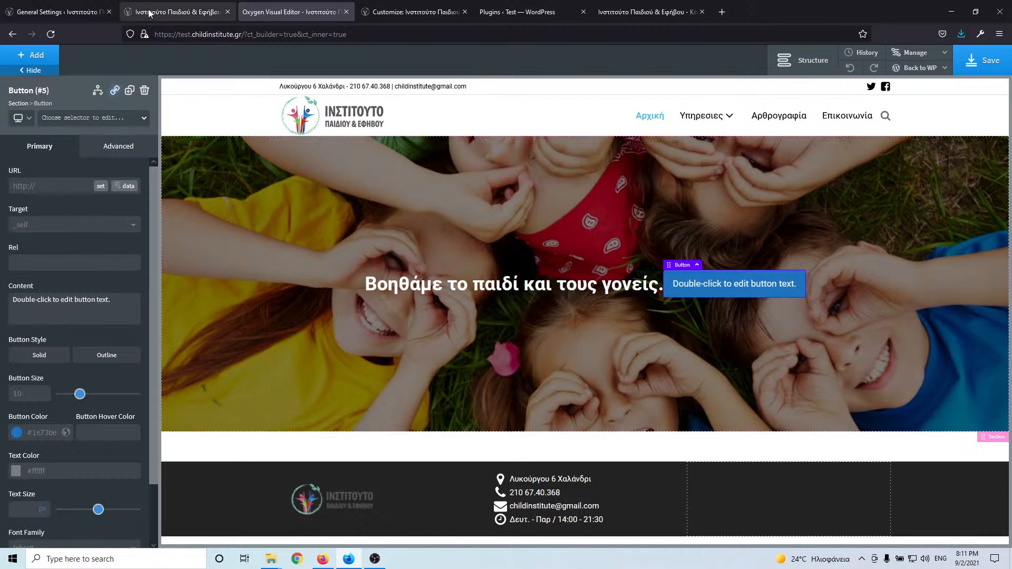
click(168, 12)
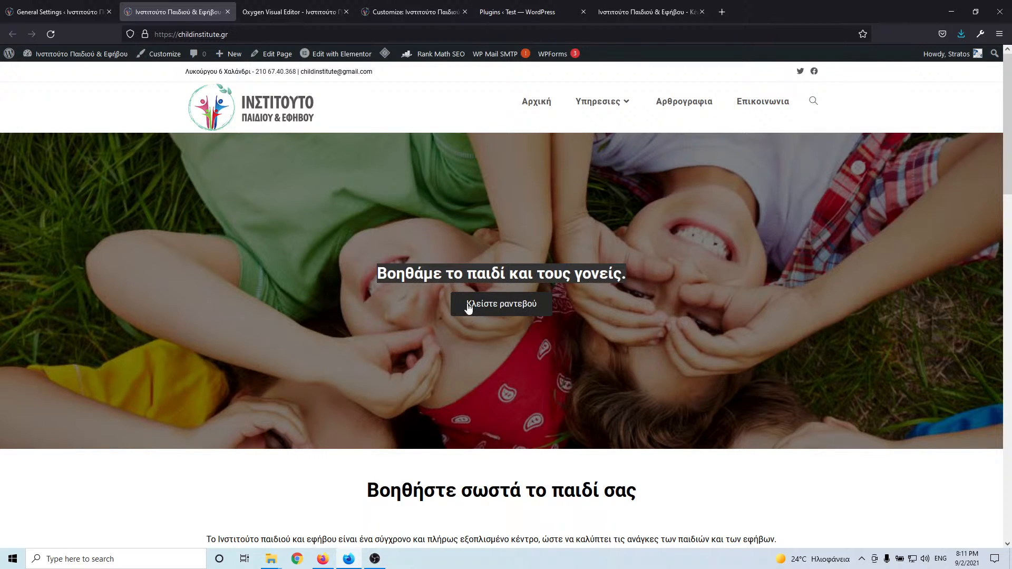
click(317, 12)
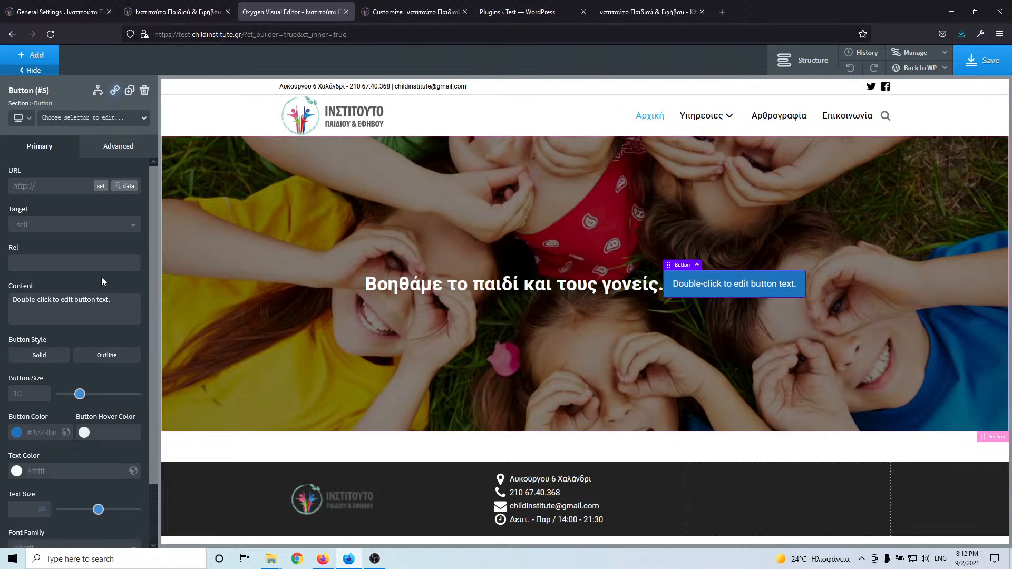
click(31, 270)
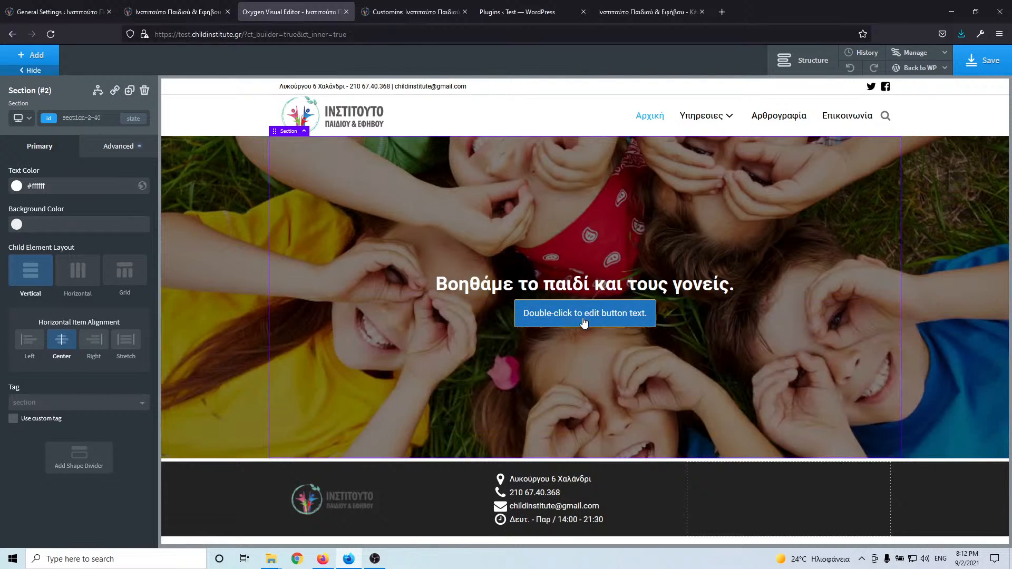
click(576, 314)
click(179, 12)
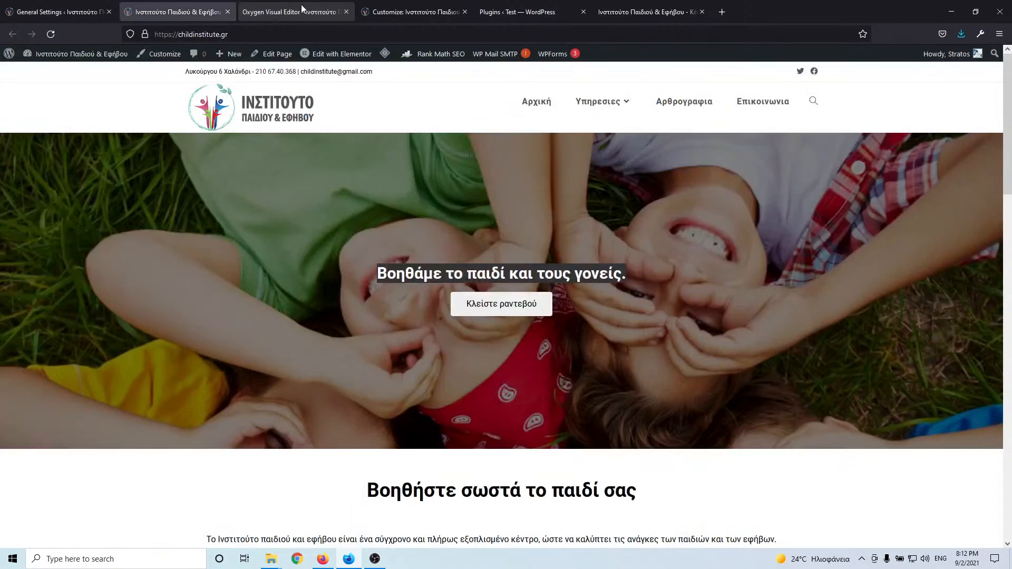
click(286, 11)
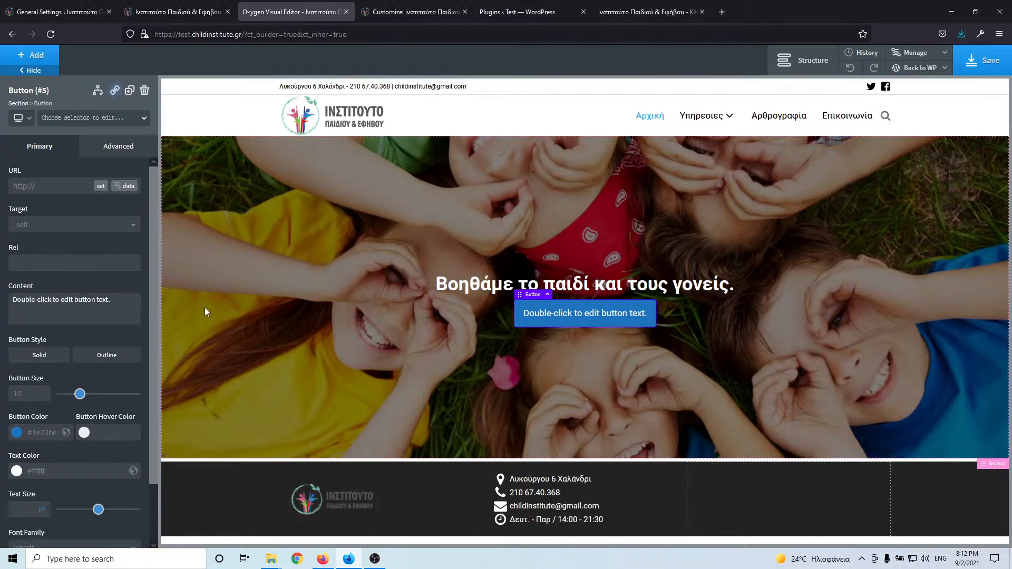
- Change the button label to 'Κλείστε ραντεβού'
double_click(576, 317)
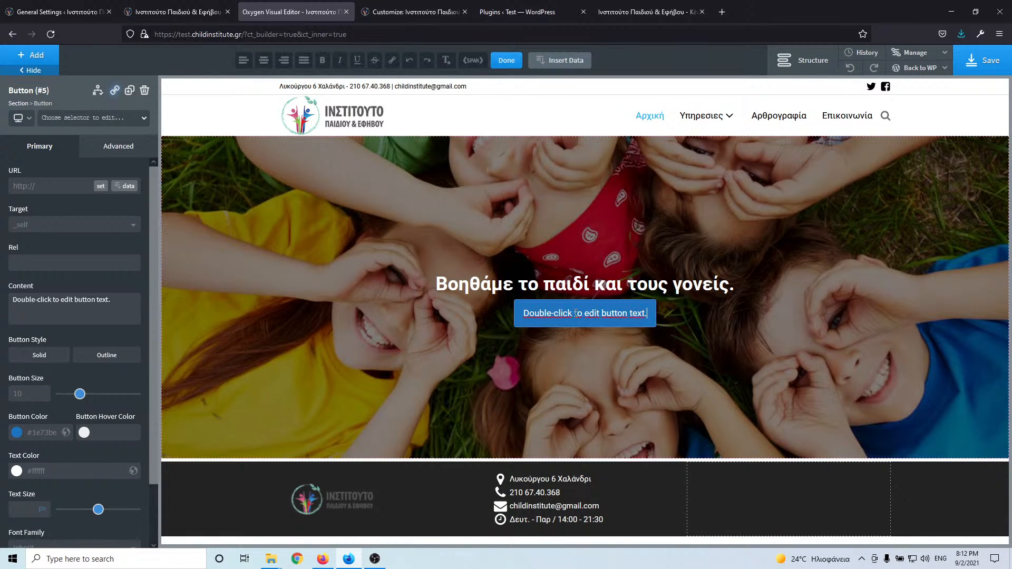
double_click(577, 314)
triple_click(577, 313)
key(alt+shift)
text(Κ)
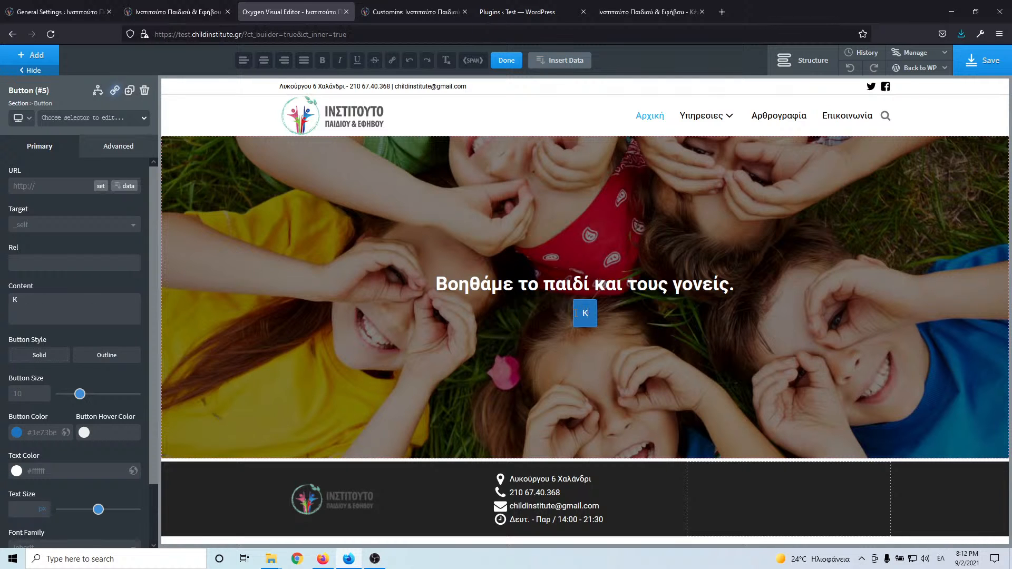
text(λείστ)
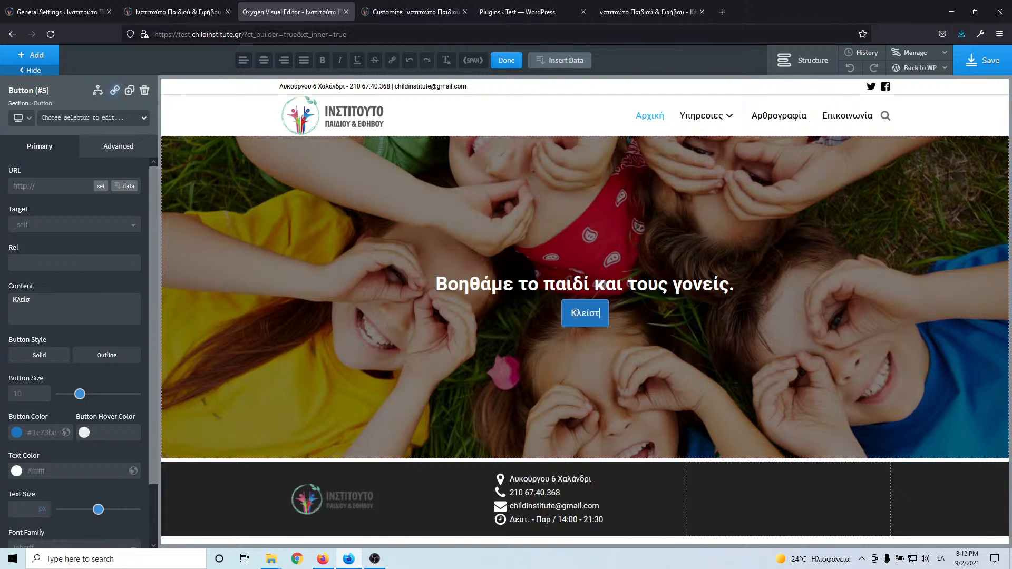
text(ε ραντεβού)
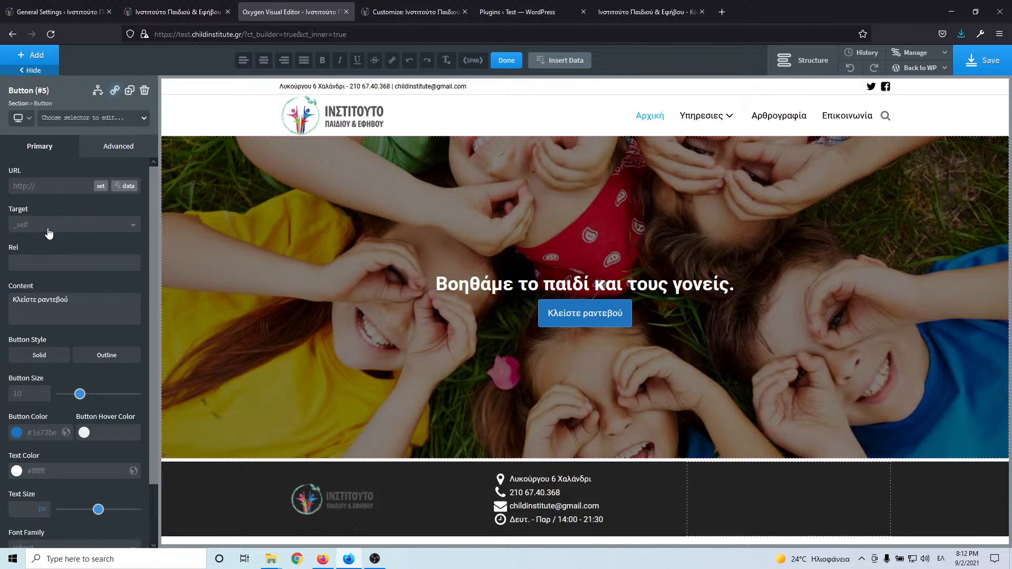
- Set the button colour to white #ffffff and its text colour to black #000000
scroll(62, 313, down, 2)
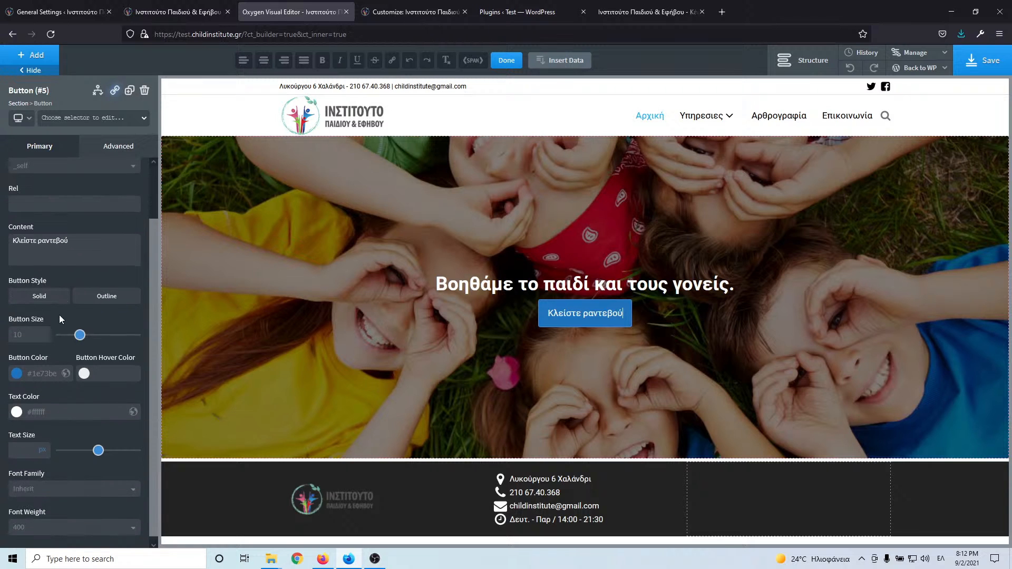
click(15, 372)
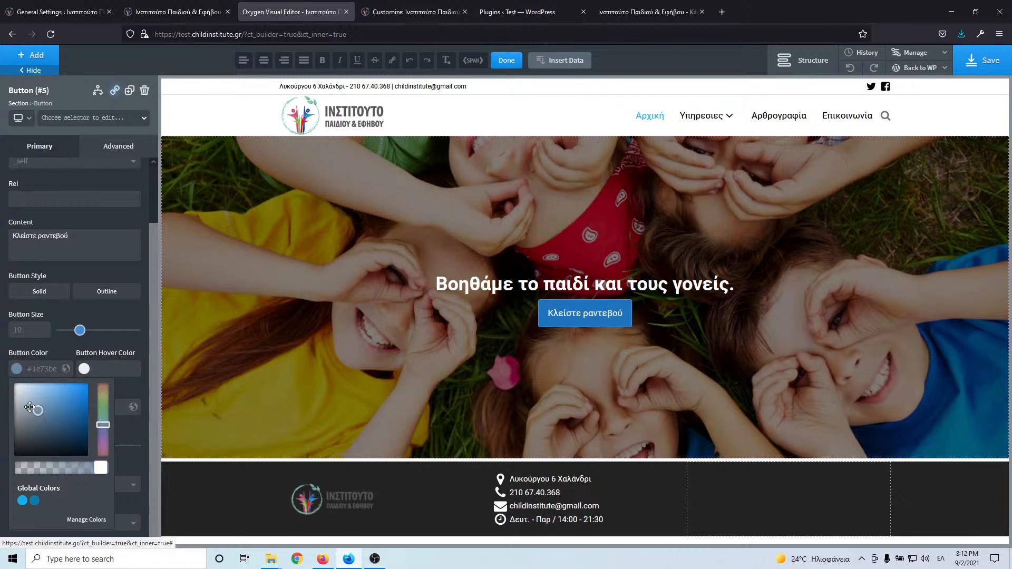
drag(30, 400, 9, 384)
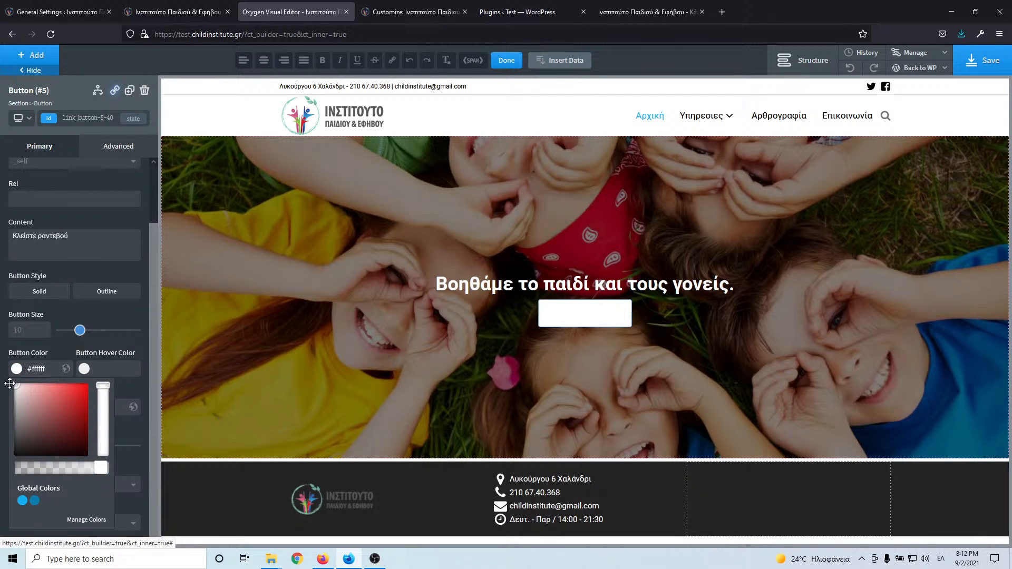
click(90, 347)
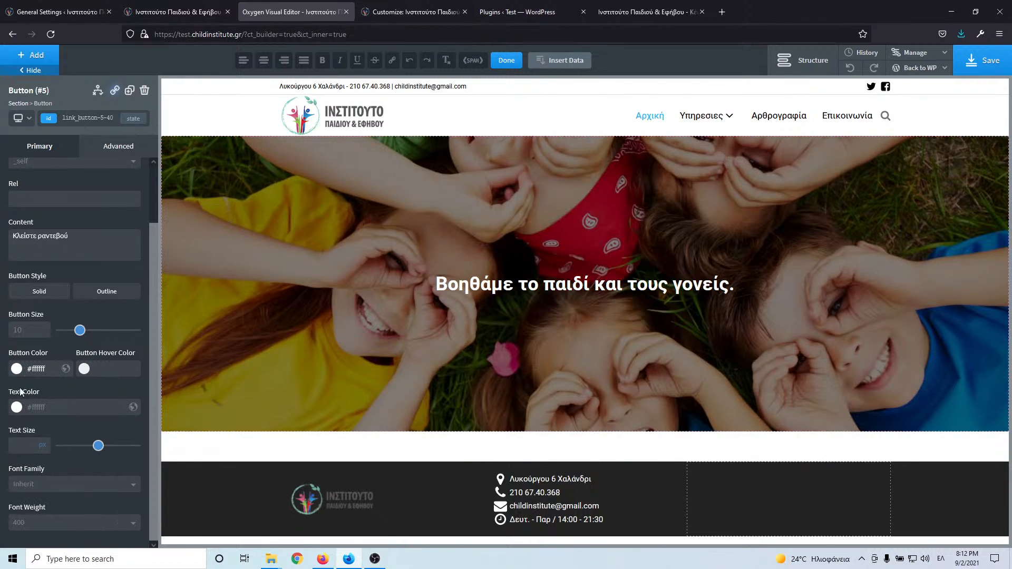
click(16, 407)
drag(36, 464, 12, 495)
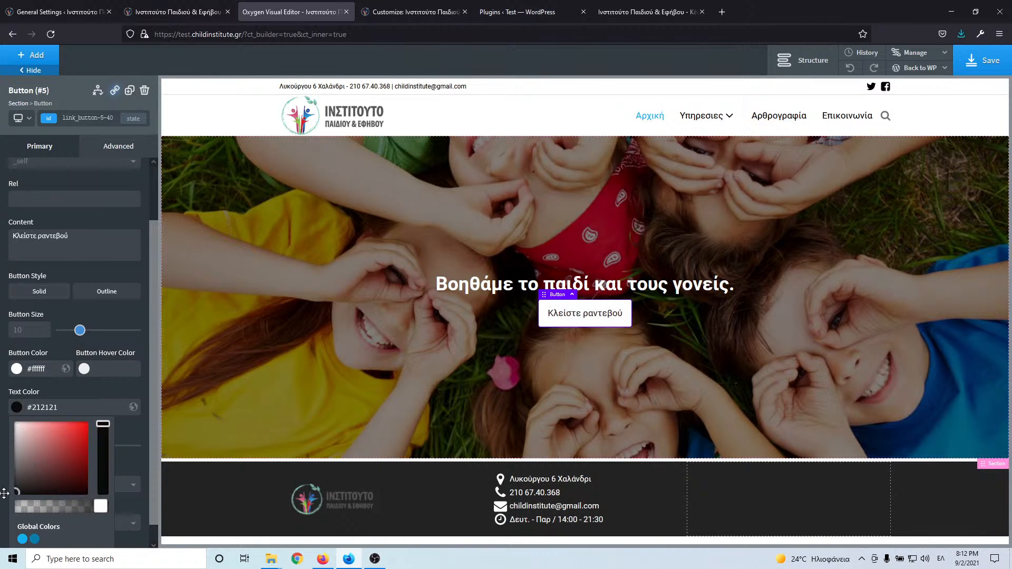
click(87, 400)
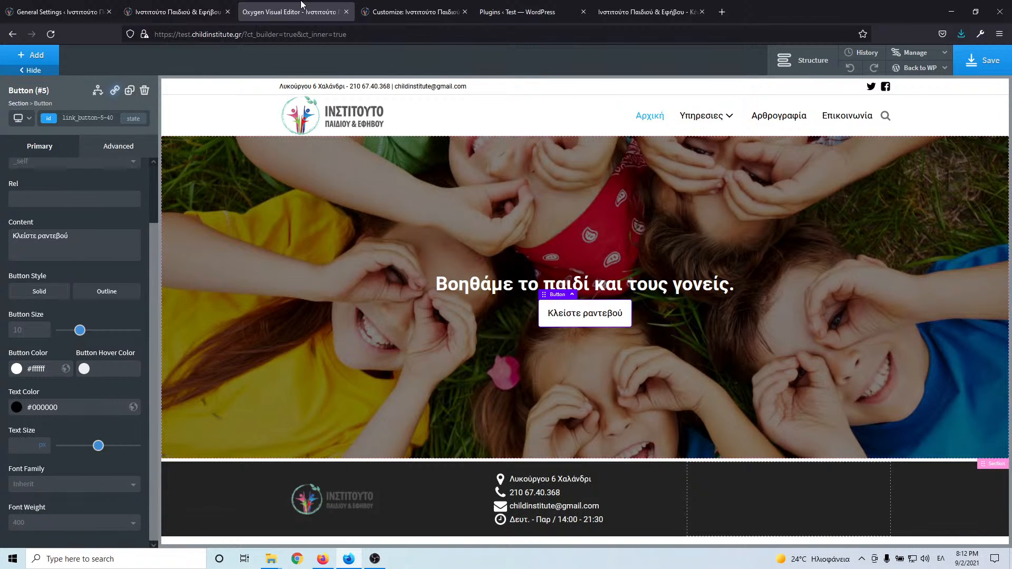
click(198, 13)
click(278, 15)
- Set the button's :hover background colour to #141414
click(133, 119)
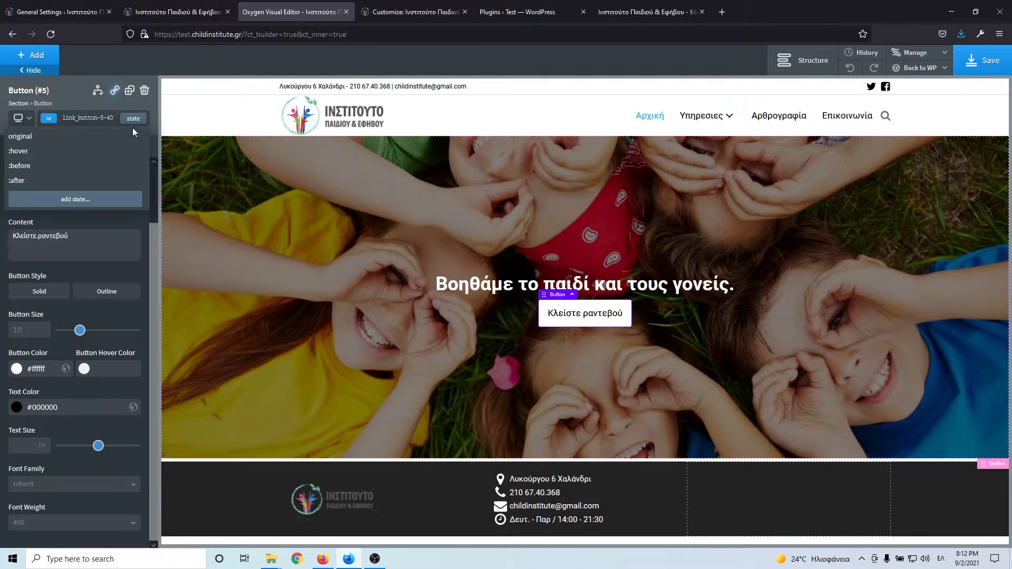
click(87, 151)
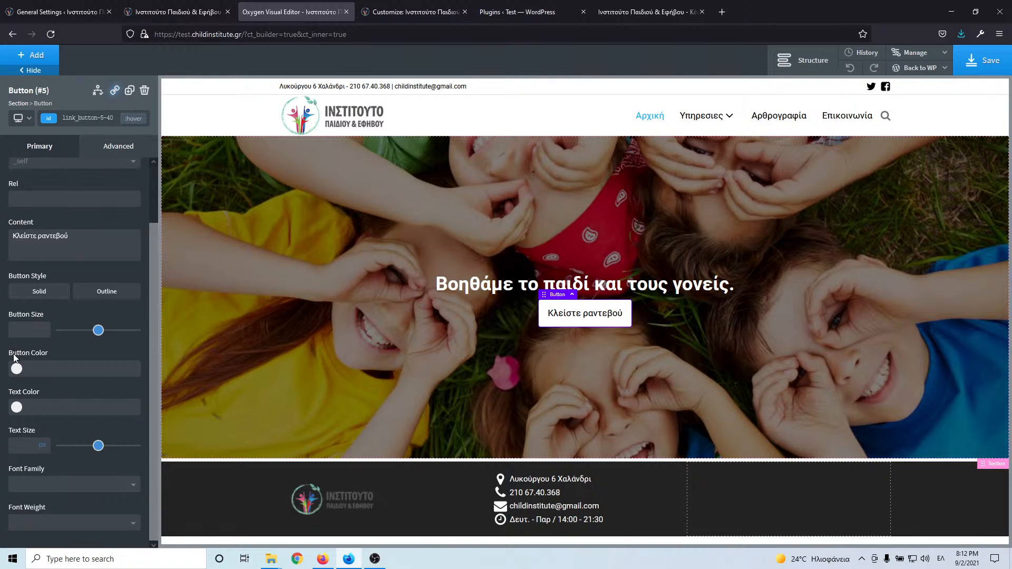
click(16, 372)
drag(25, 424, 4, 474)
click(87, 356)
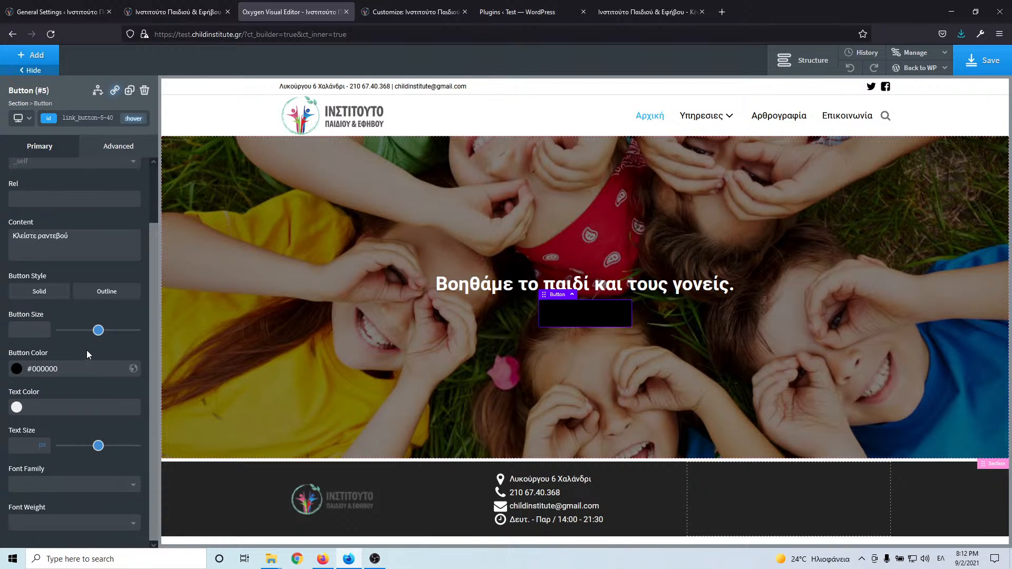
click(17, 369)
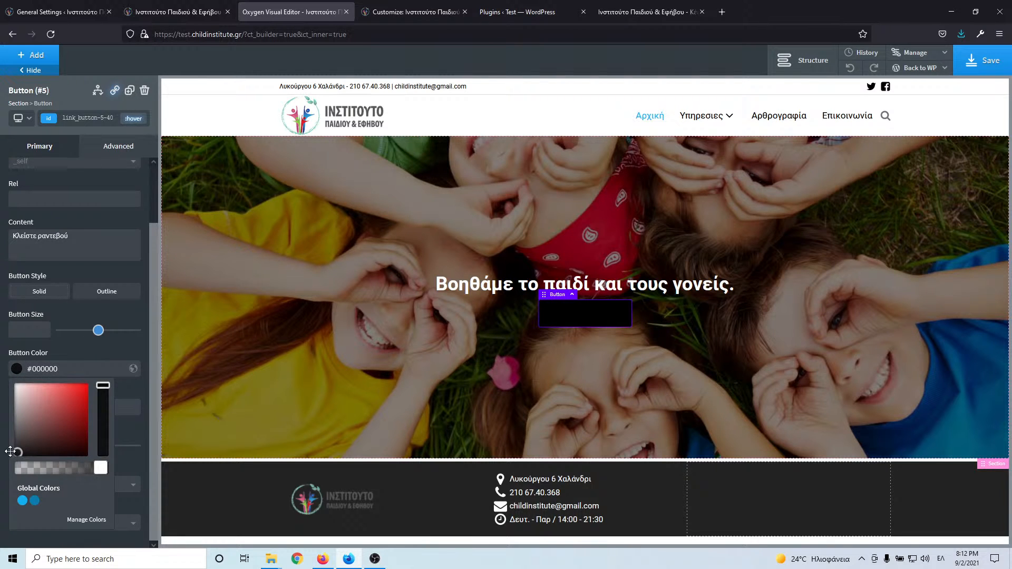
drag(11, 452, 5, 451)
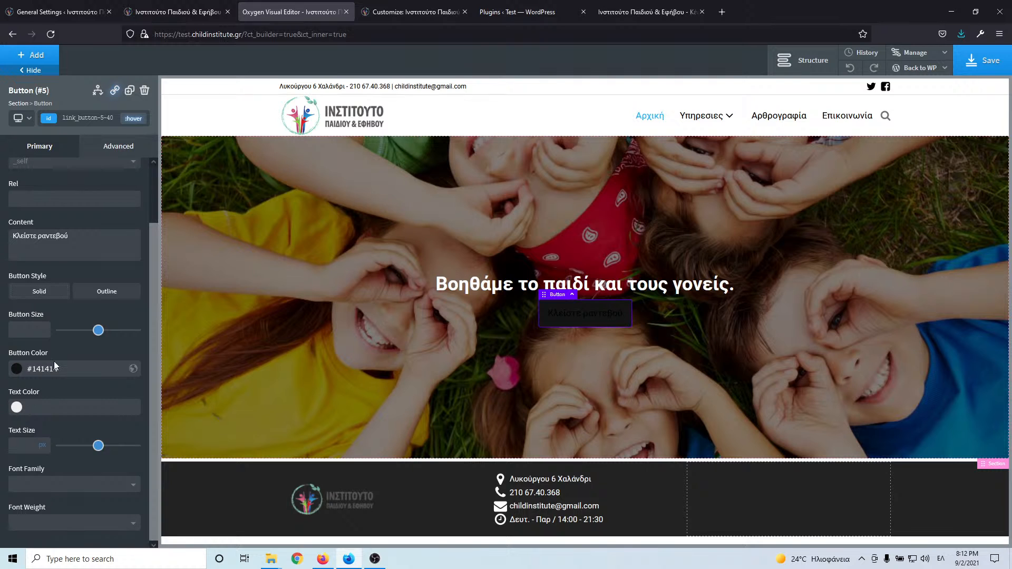
click(17, 407)
- Make the hover label text white #ffffff, then return to the original state
click(21, 440)
drag(21, 440, 15, 425)
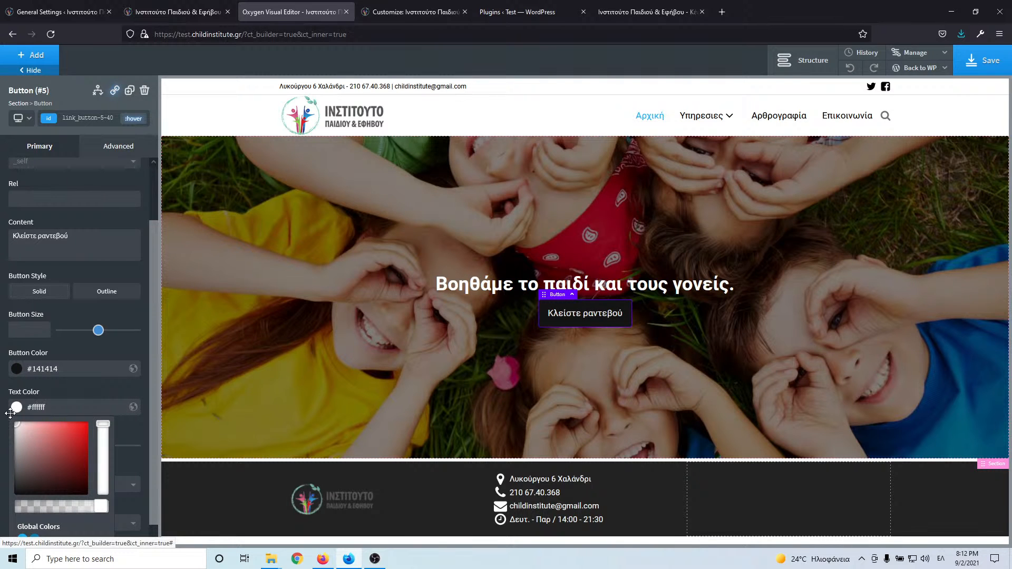
click(133, 118)
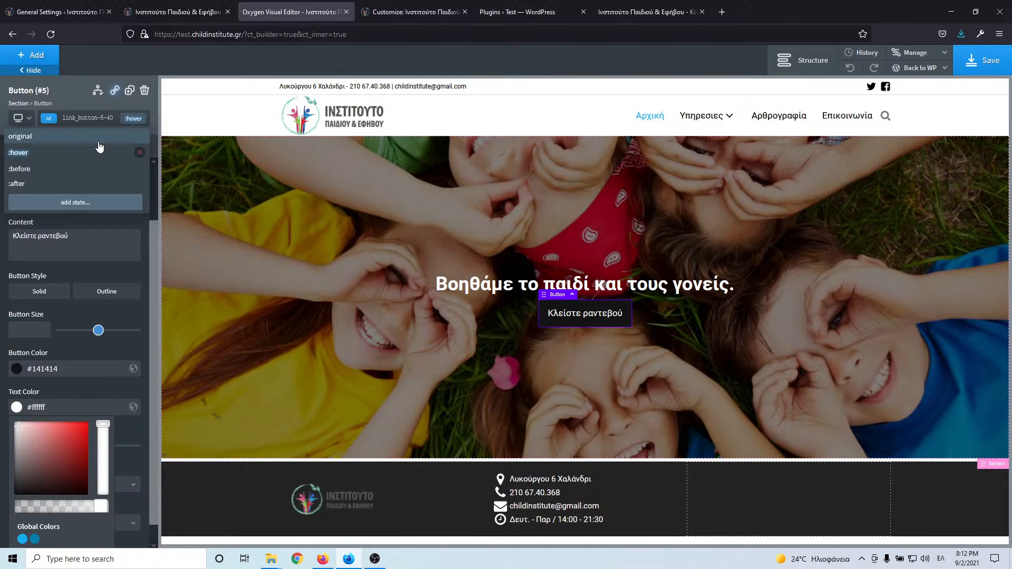
click(99, 140)
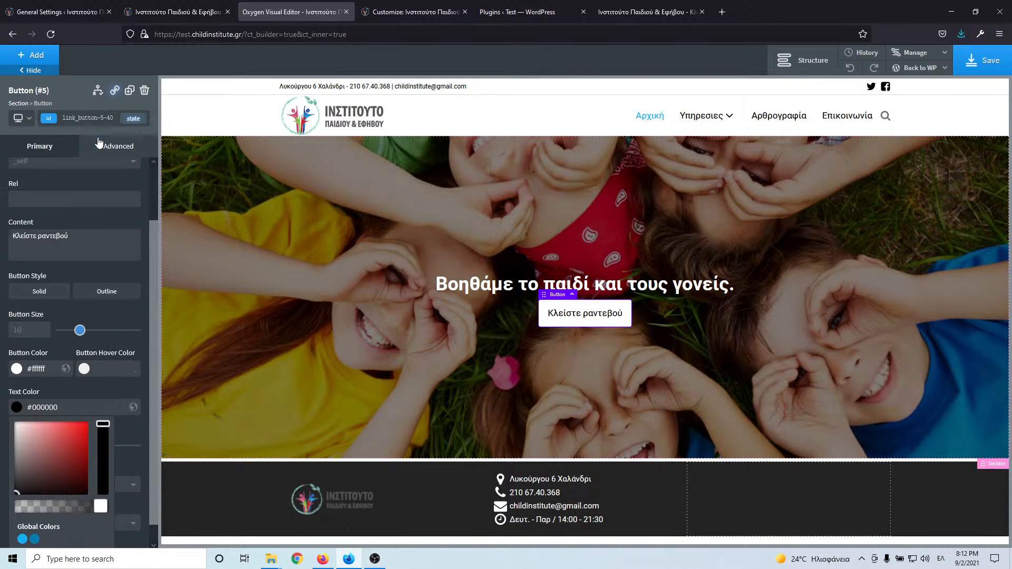
- Add the class 'transition' to the button
click(74, 118)
text(τρανσπον)
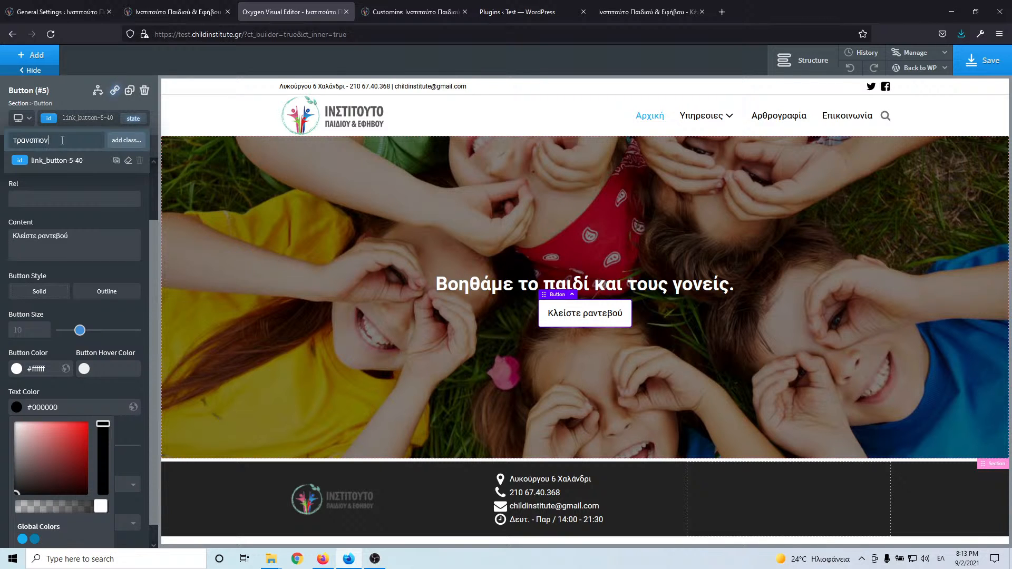
key(ctrl+a)
text(tgr)
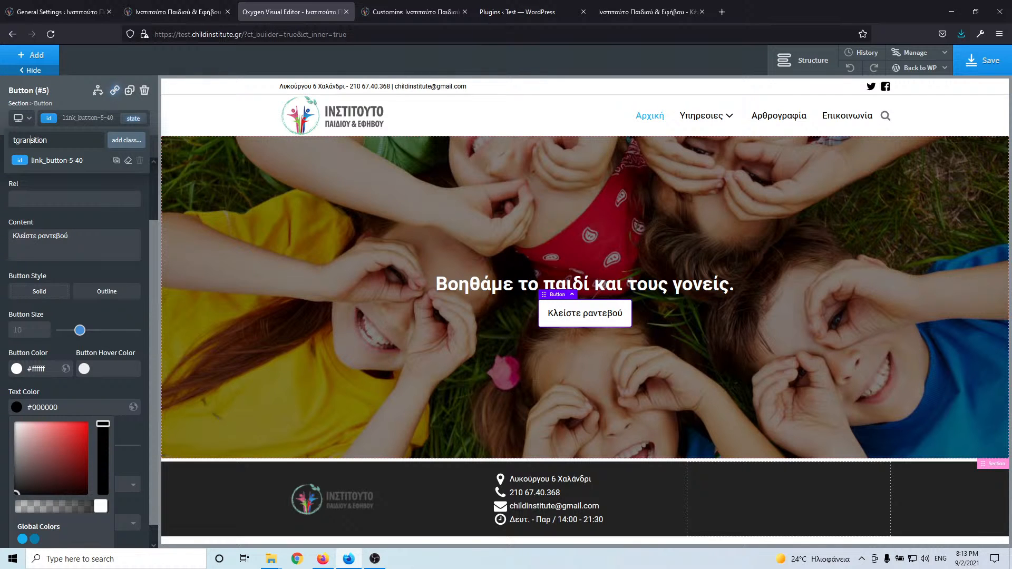
key(BackSpace)
key(Return)
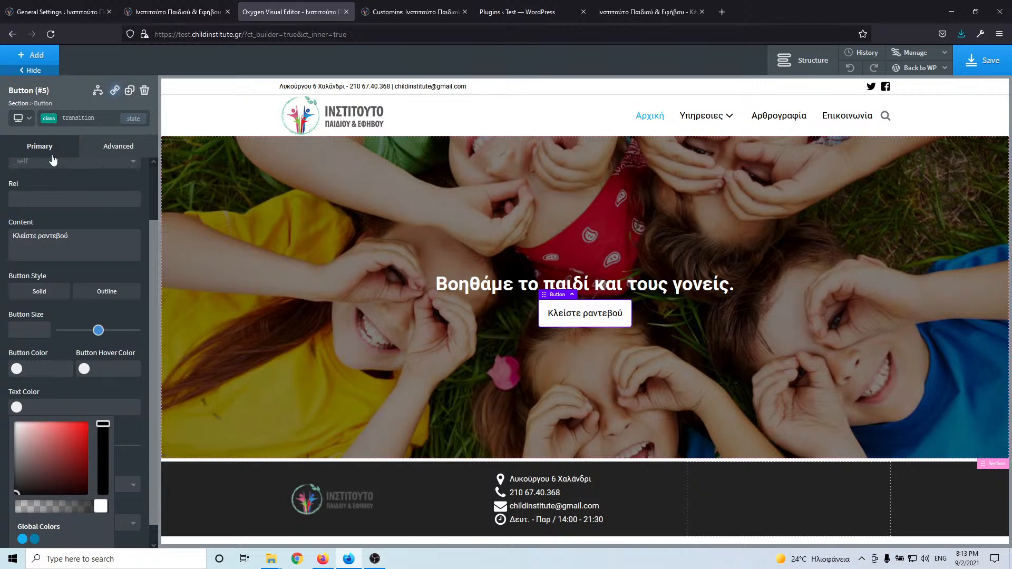
- Set a 0.2-second ease-in-out transition under Effects and save the page
click(105, 151)
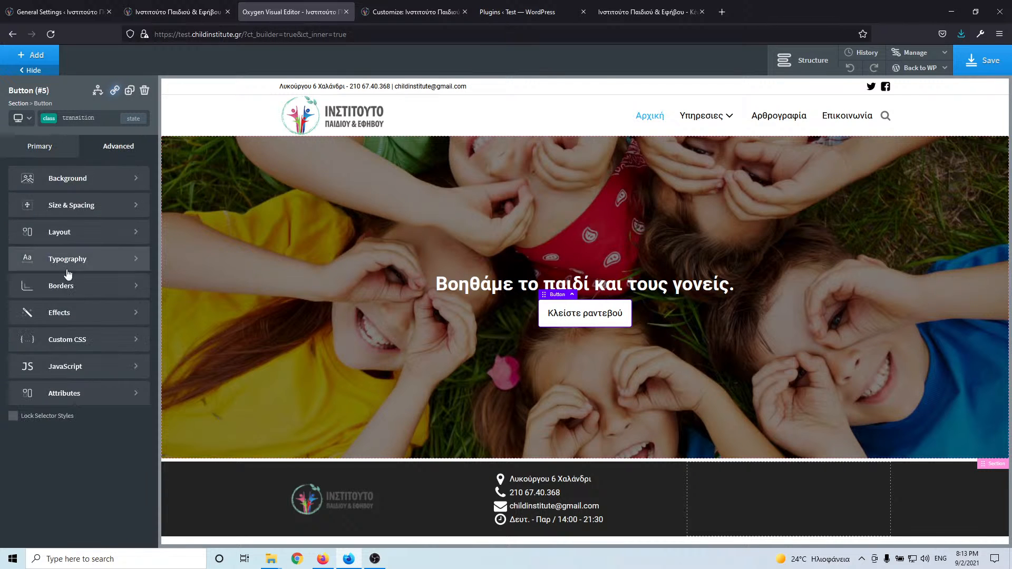
click(61, 316)
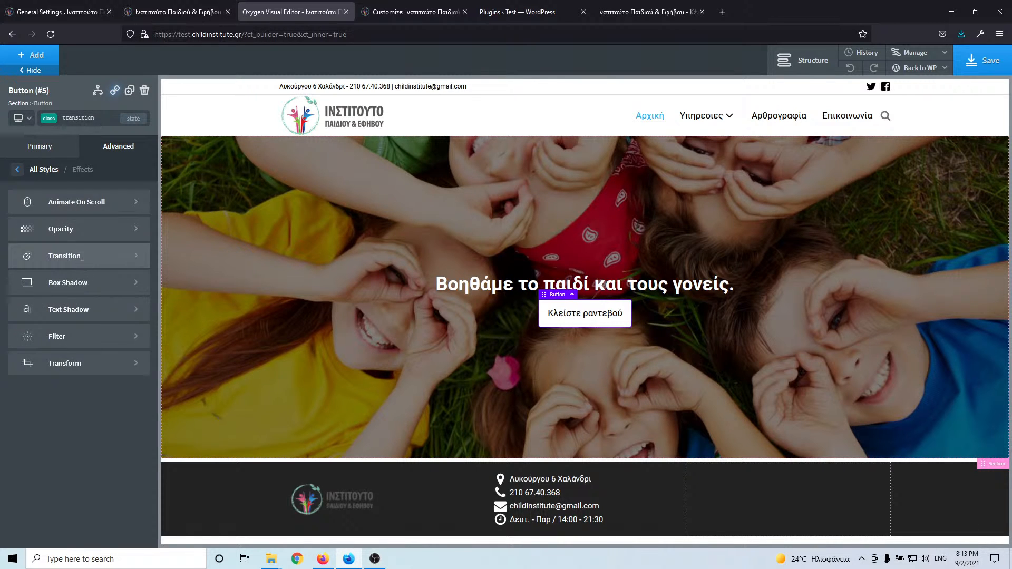
click(79, 256)
click(19, 216)
text(0)
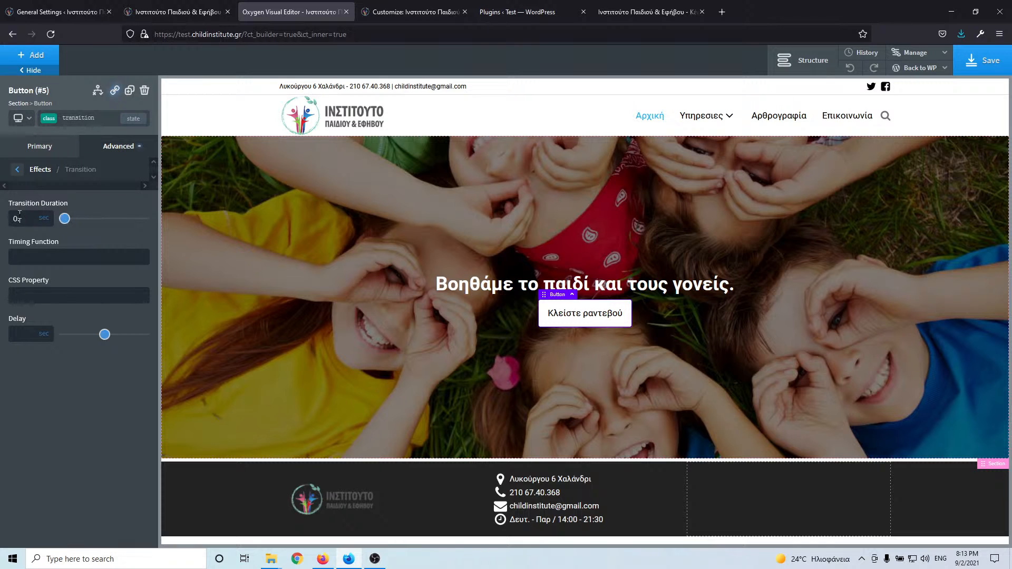
text(.4)
text(out)
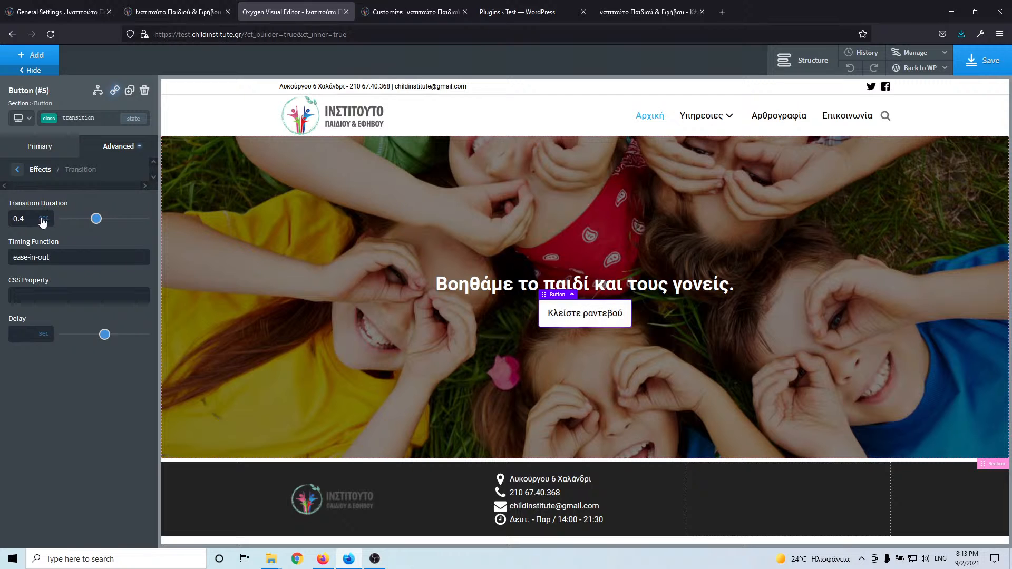
double_click(19, 219)
click(27, 219)
key(BackSpace)
text(2)
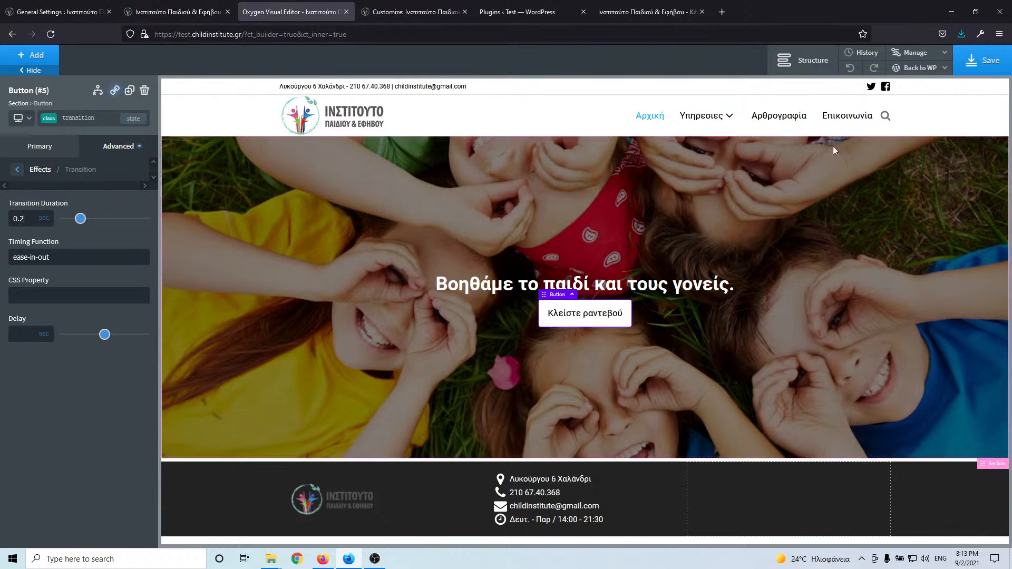
click(972, 64)
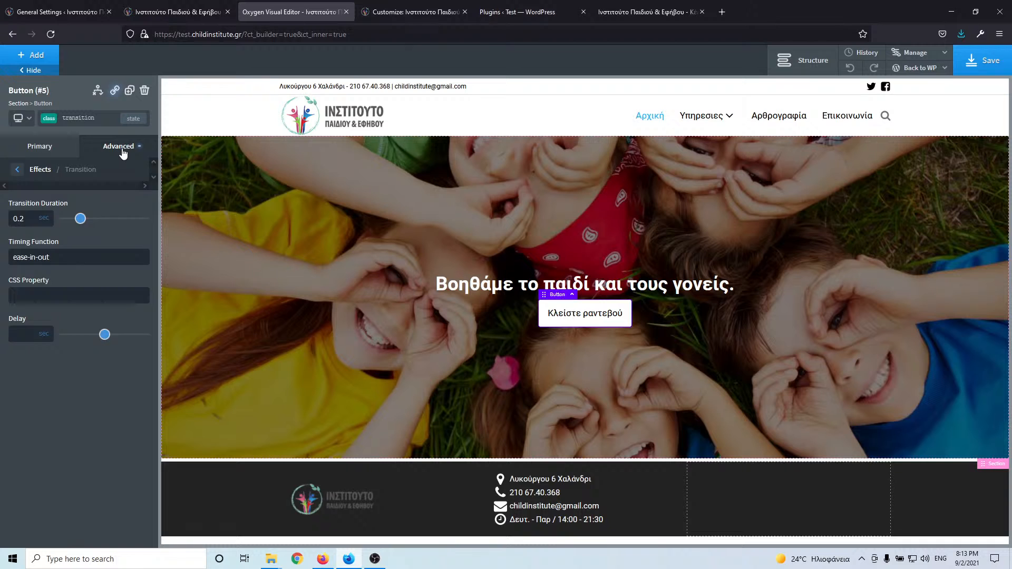
- Tick Lock Selector Styles for the transition class and show the Structure panel
click(121, 148)
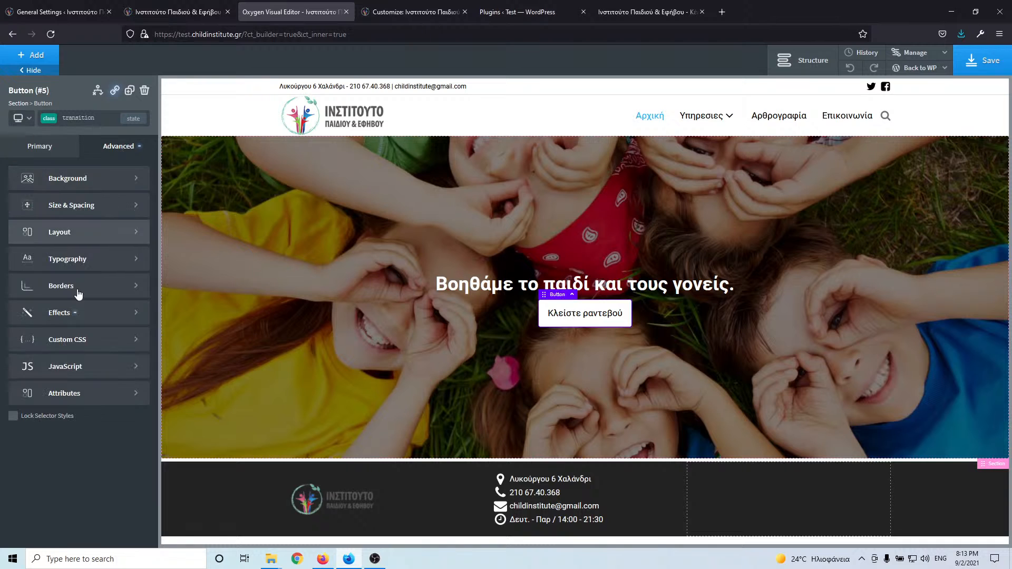
click(13, 417)
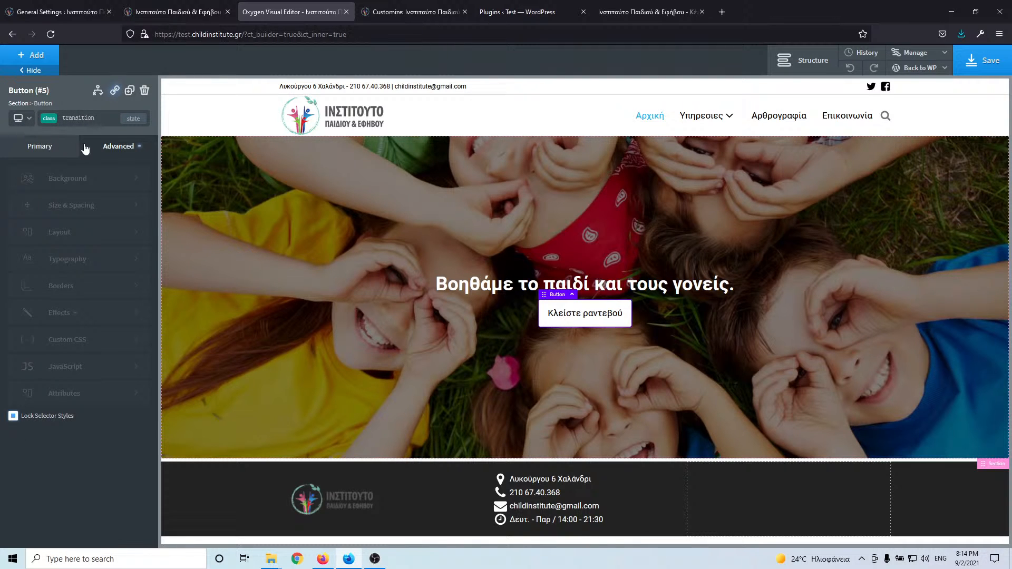
click(61, 149)
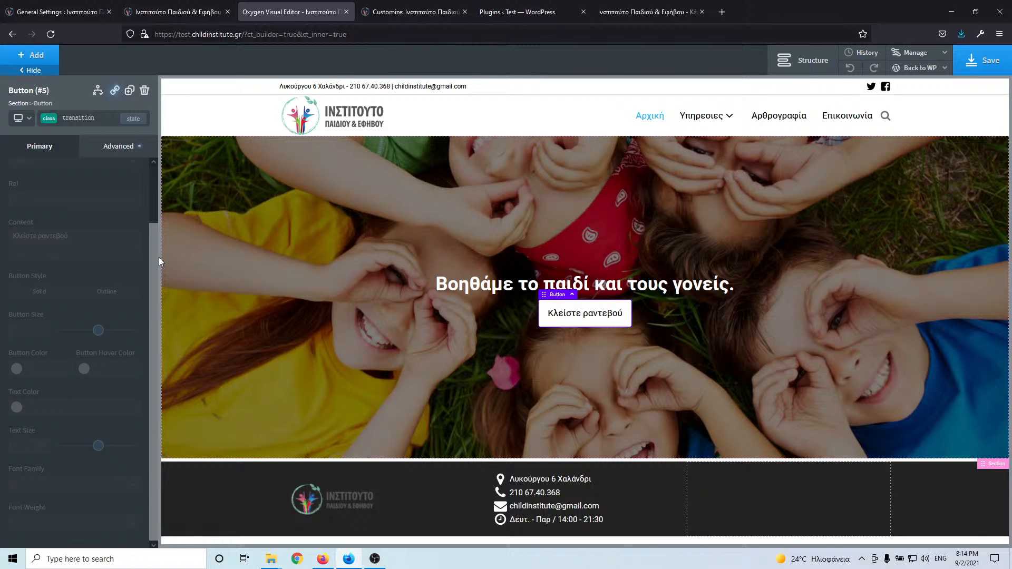
click(106, 150)
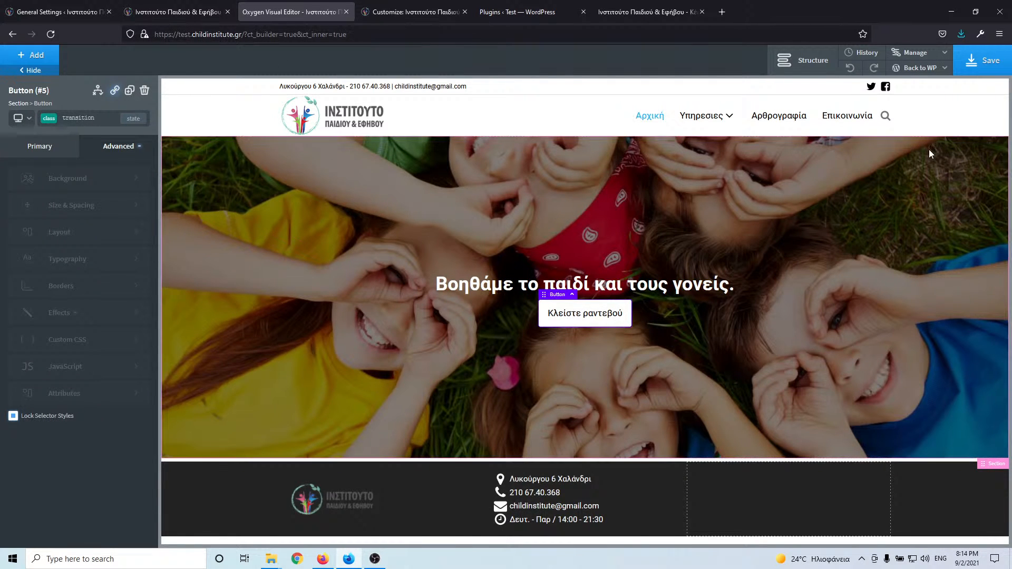
click(806, 61)
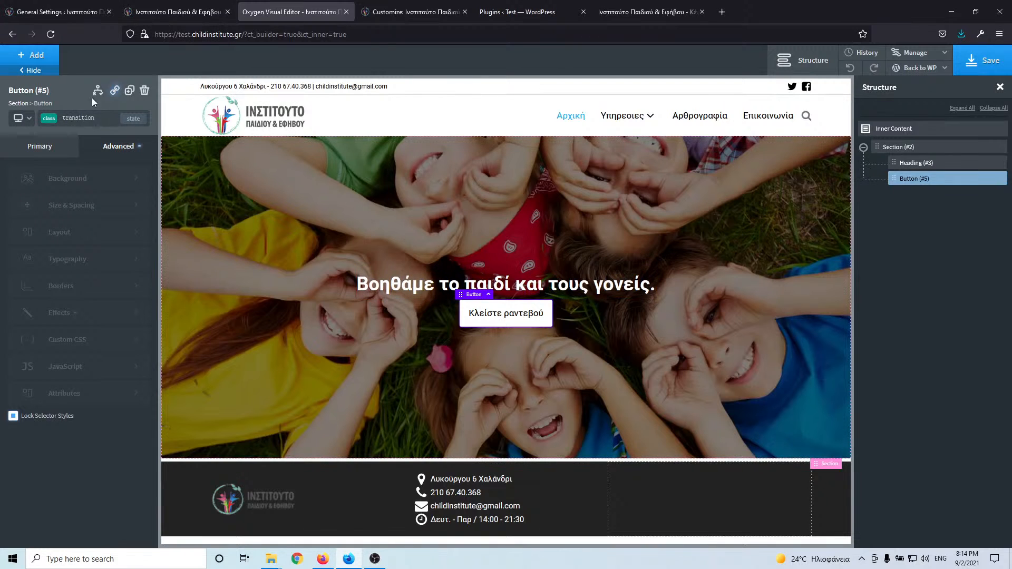
- Add a new section below the hero and copy 'Βοηθήστε σωστά το παιδί σας' from the live site
click(42, 56)
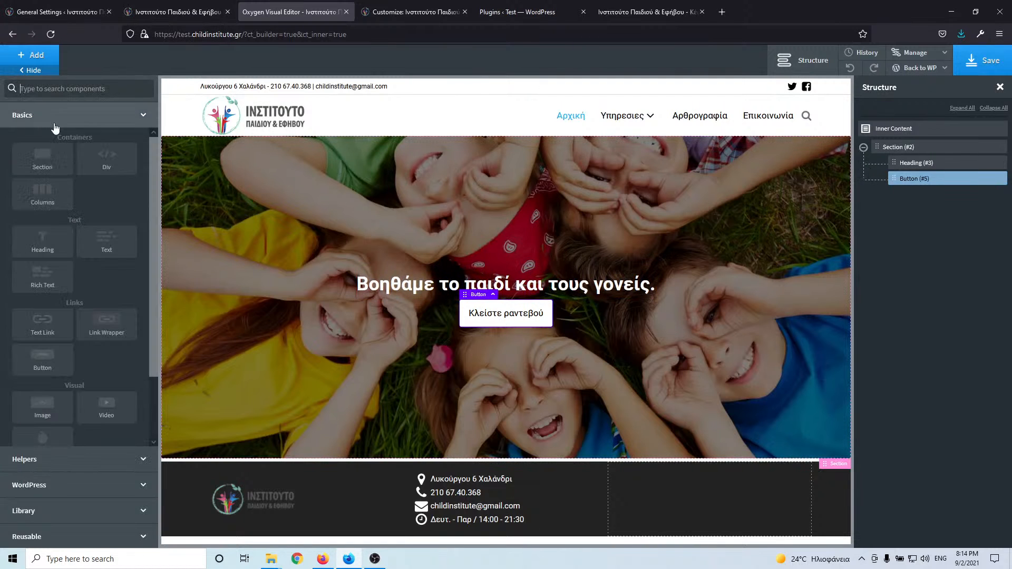
click(43, 167)
click(164, 14)
scroll(490, 290, down, 4)
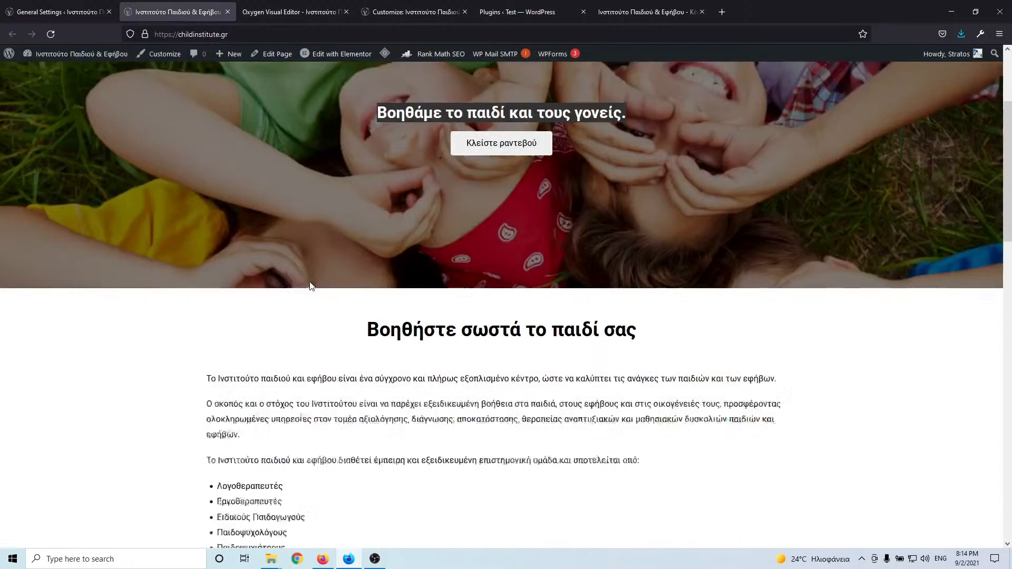
triple_click(491, 279)
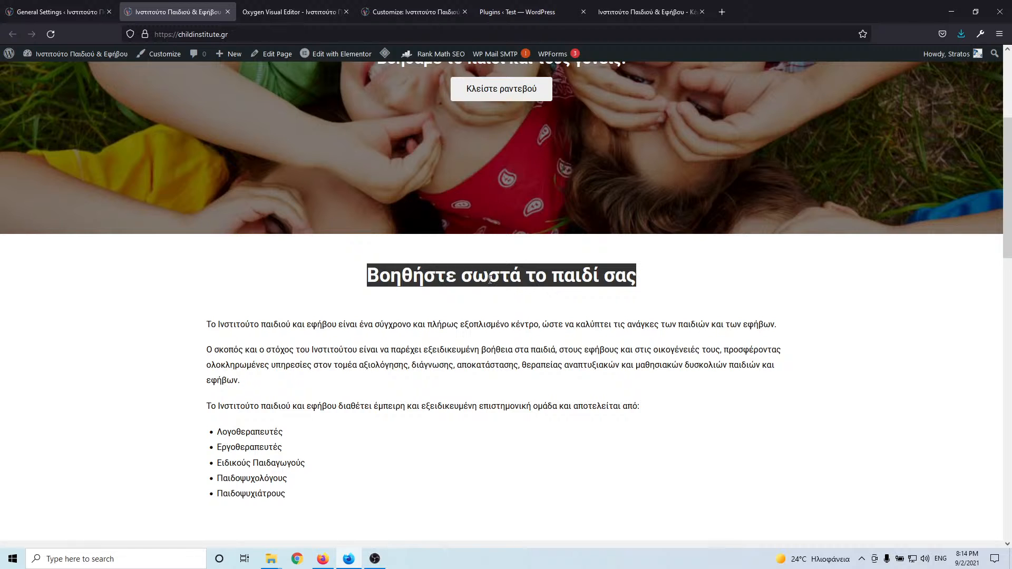
- Set Section #7's child layout to vertical and centred
click(627, 7)
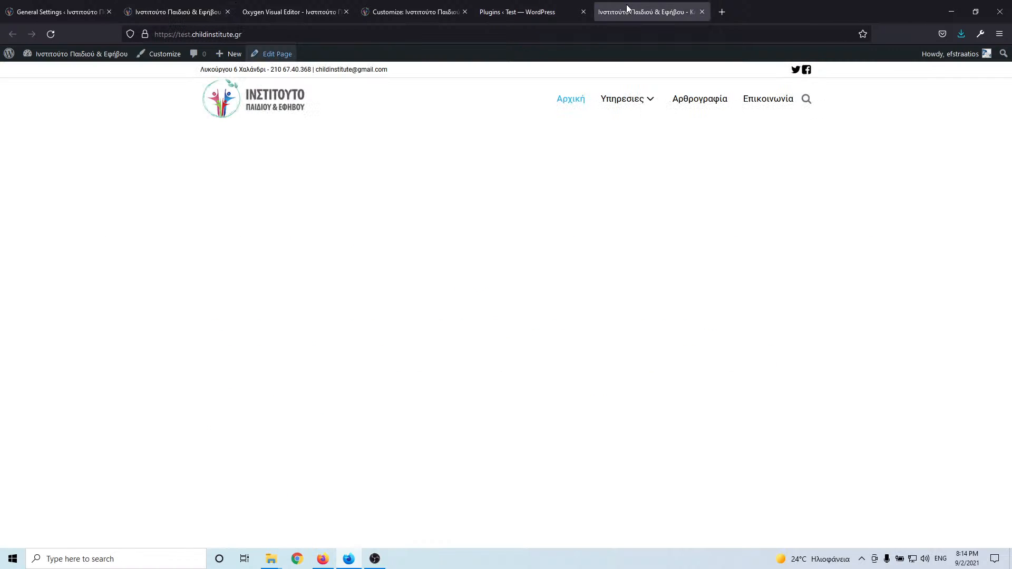
click(549, 10)
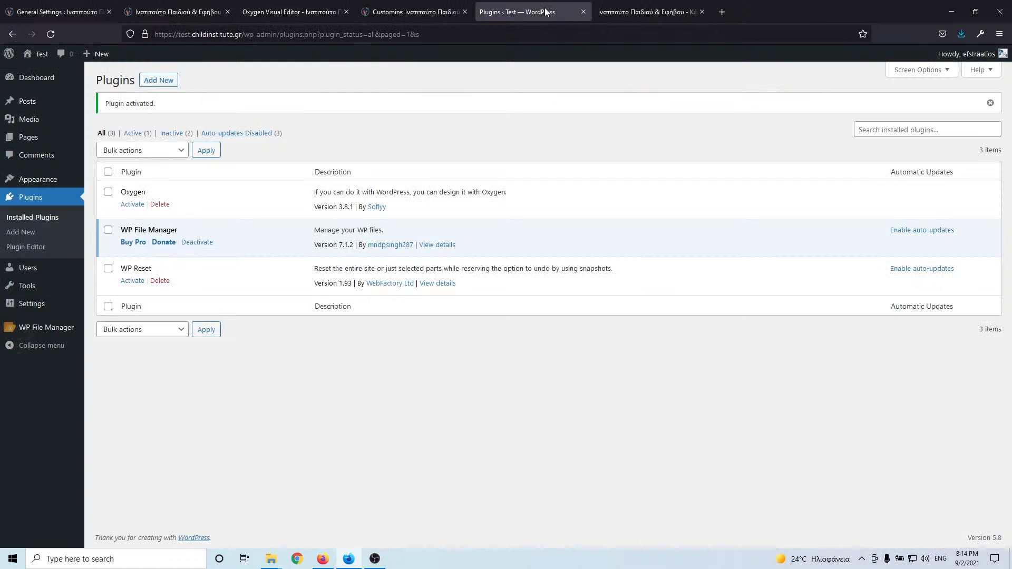
click(272, 12)
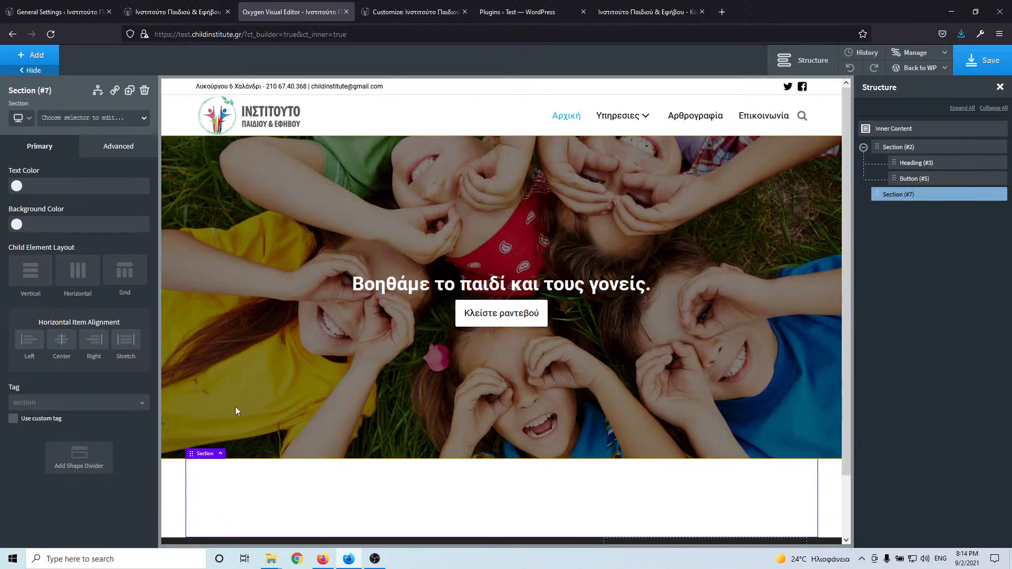
click(43, 277)
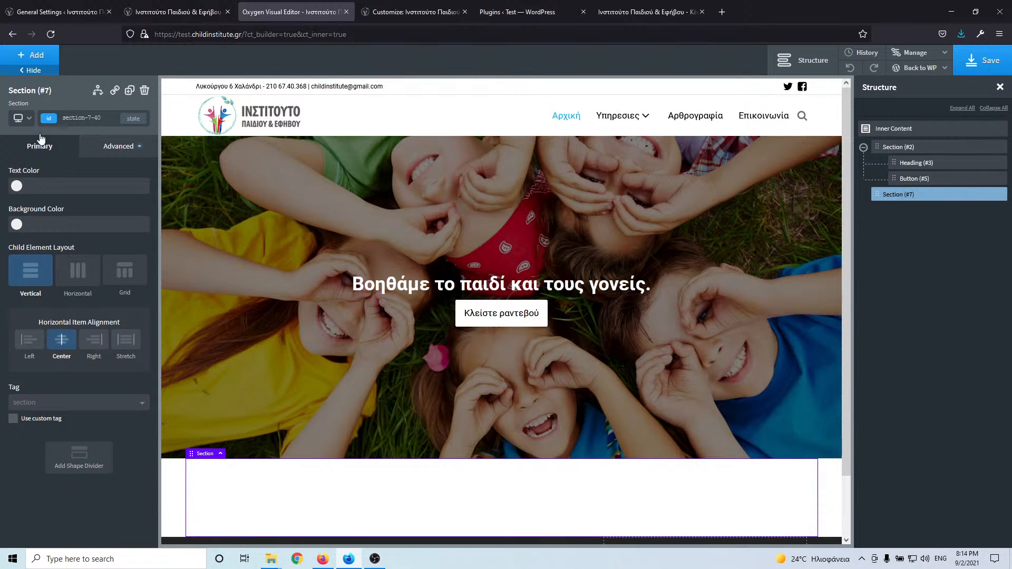
click(37, 55)
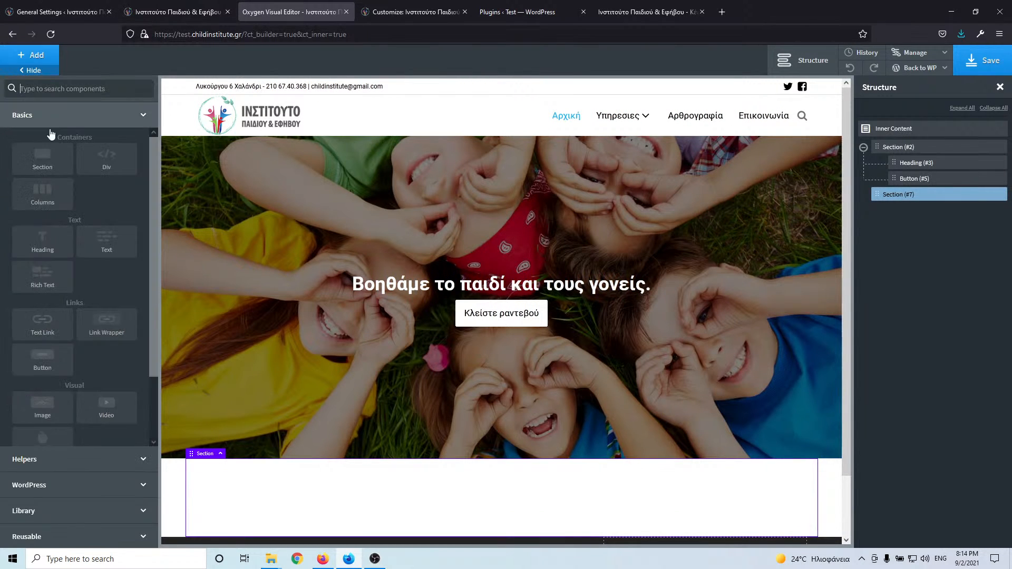
- Add an h2 heading reading 'Βοηθήστε σωστά το παιδί σας' to the new section
click(52, 244)
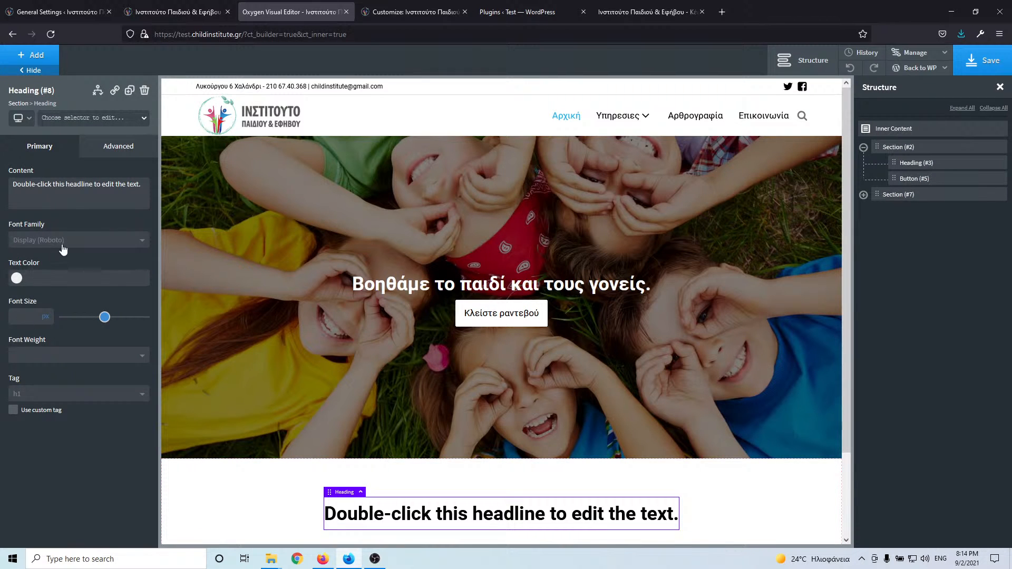
click(54, 400)
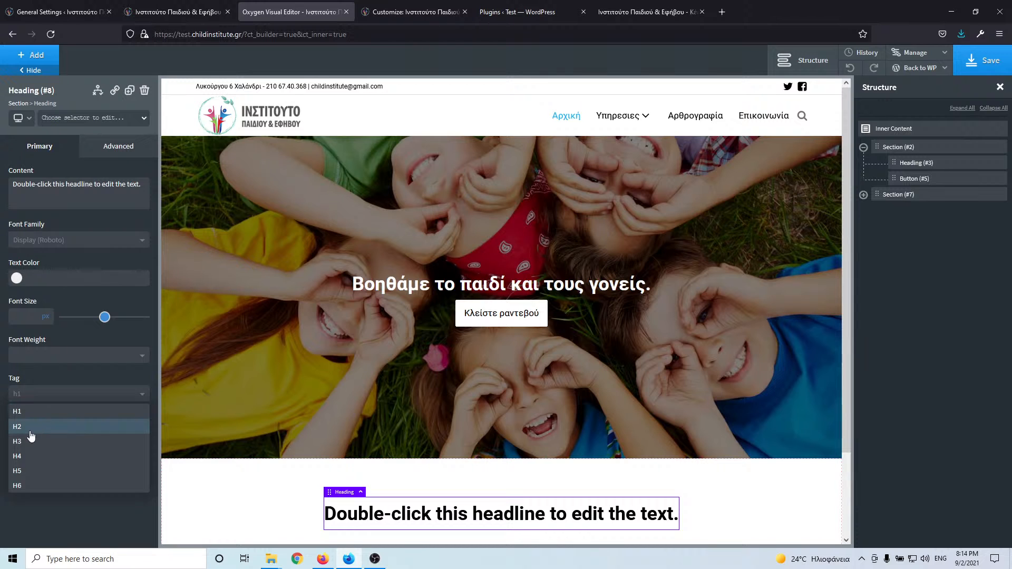
click(31, 427)
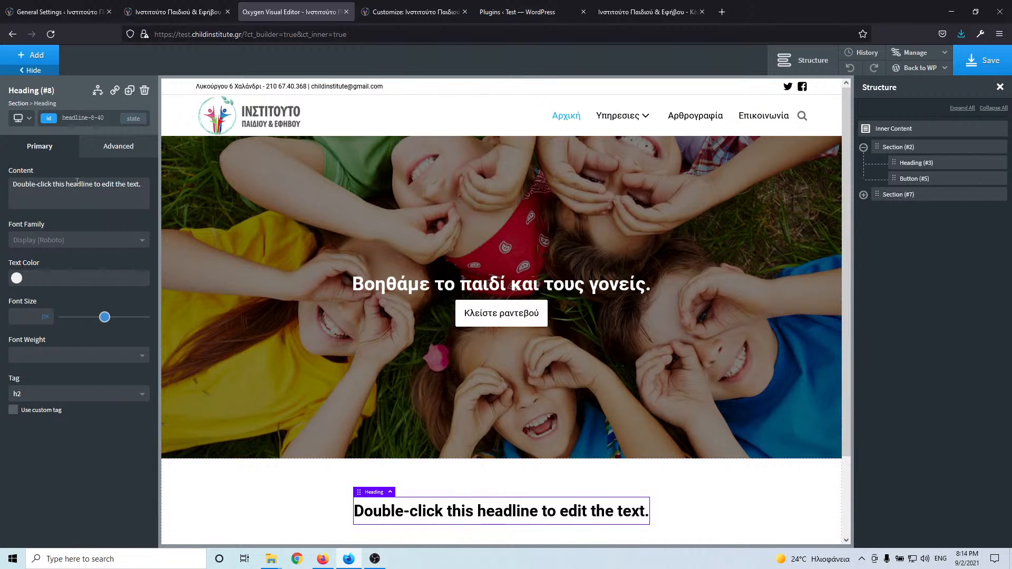
double_click(453, 517)
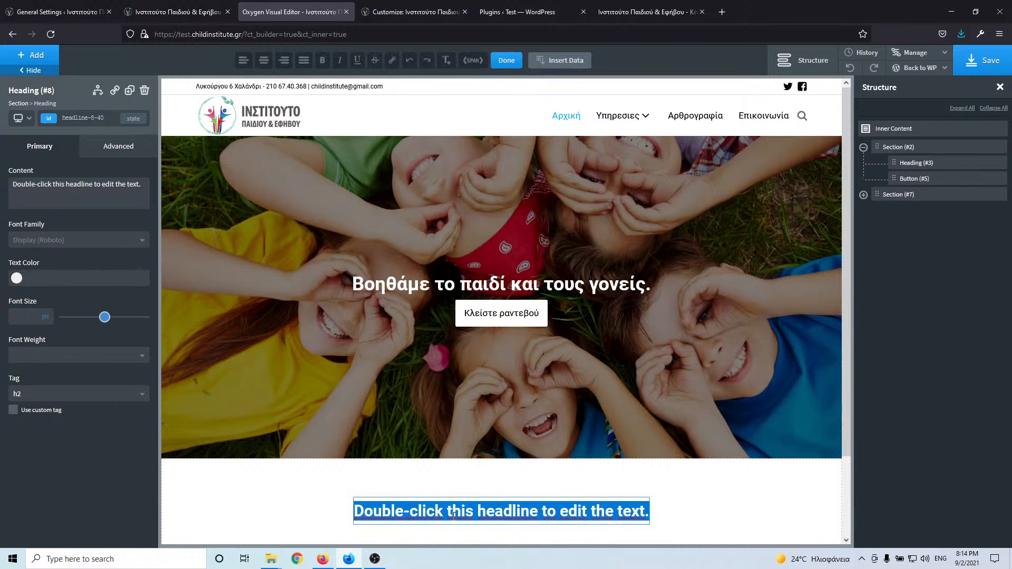
text(Βοηθήστε σωστά το παιδί σας)
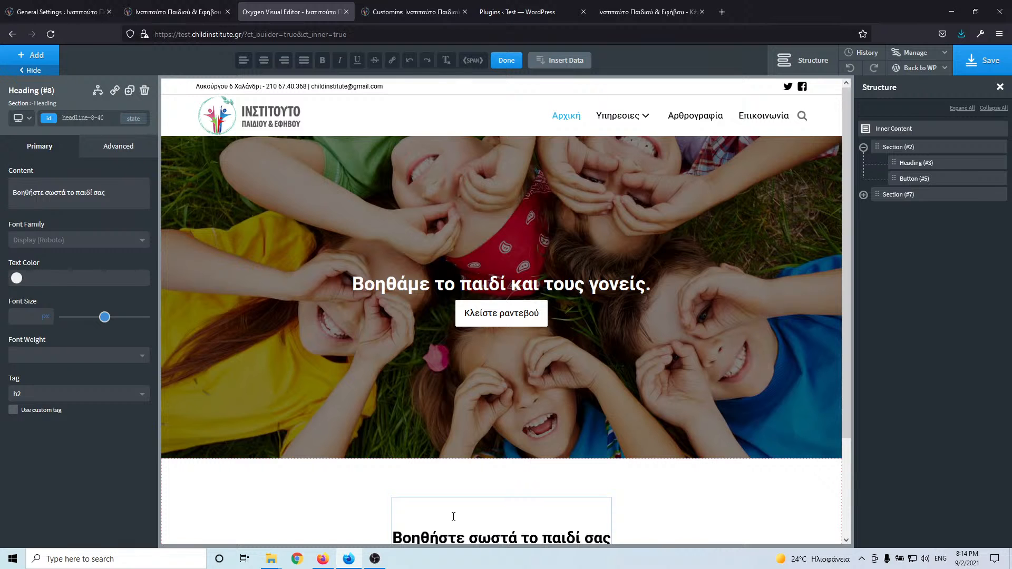
key(Delete)
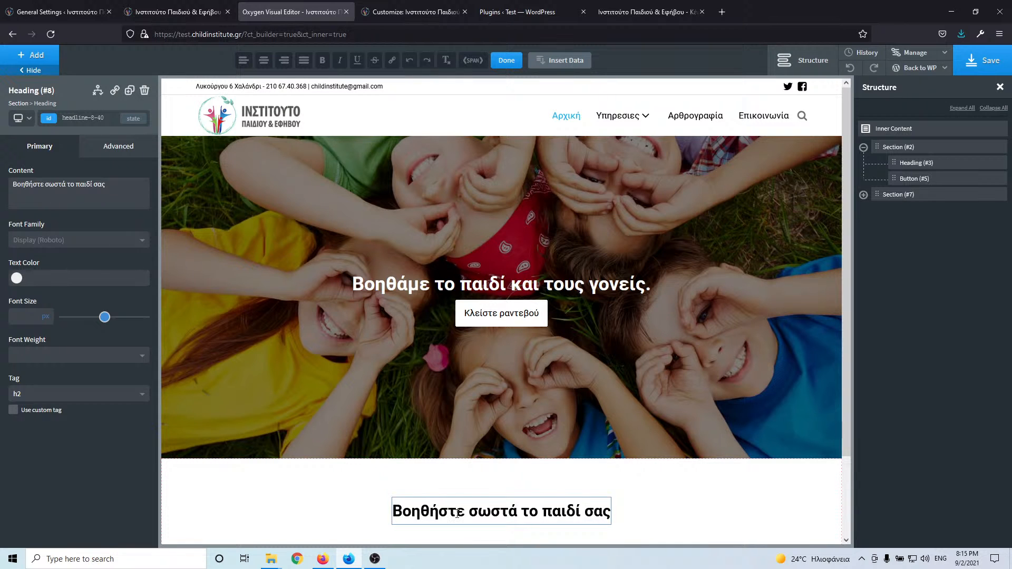
scroll(470, 495, down, 1)
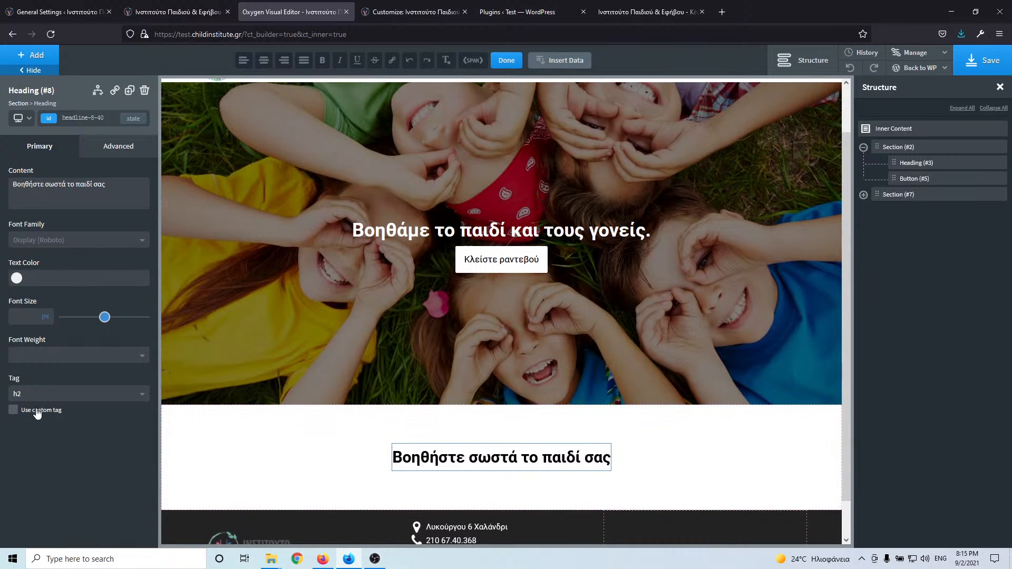
- Give the heading the class h2
click(76, 117)
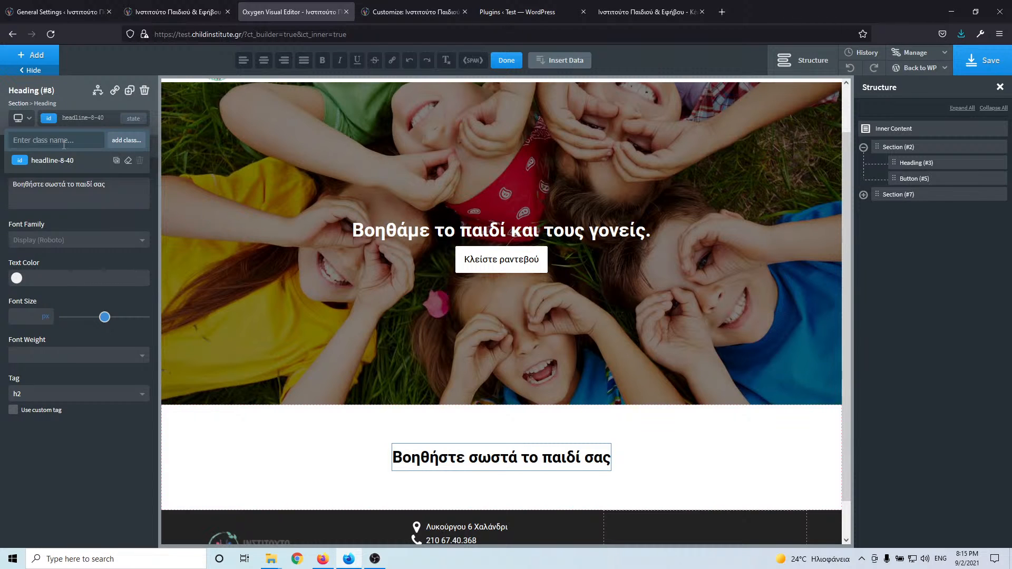
text(h)
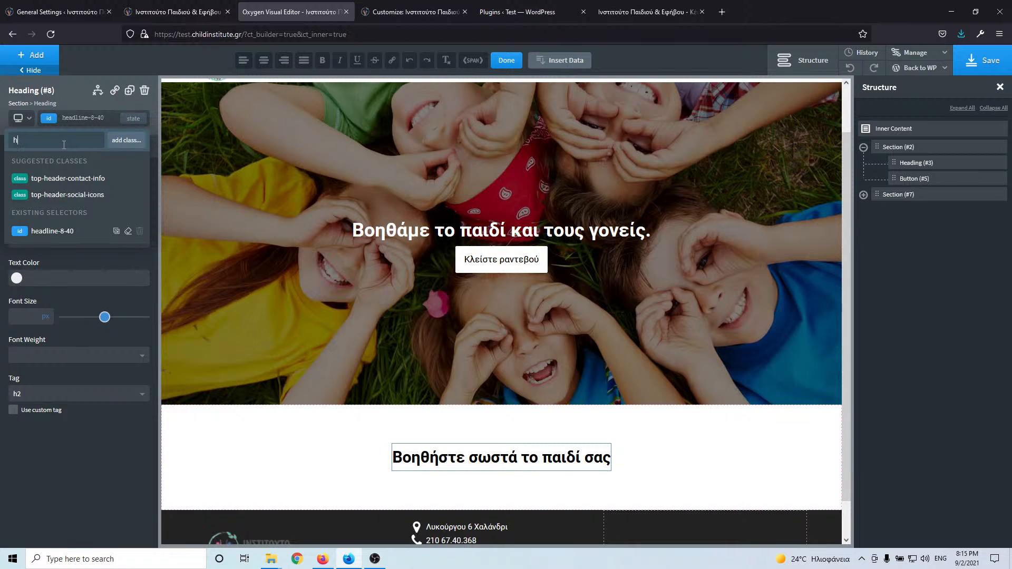
text(2)
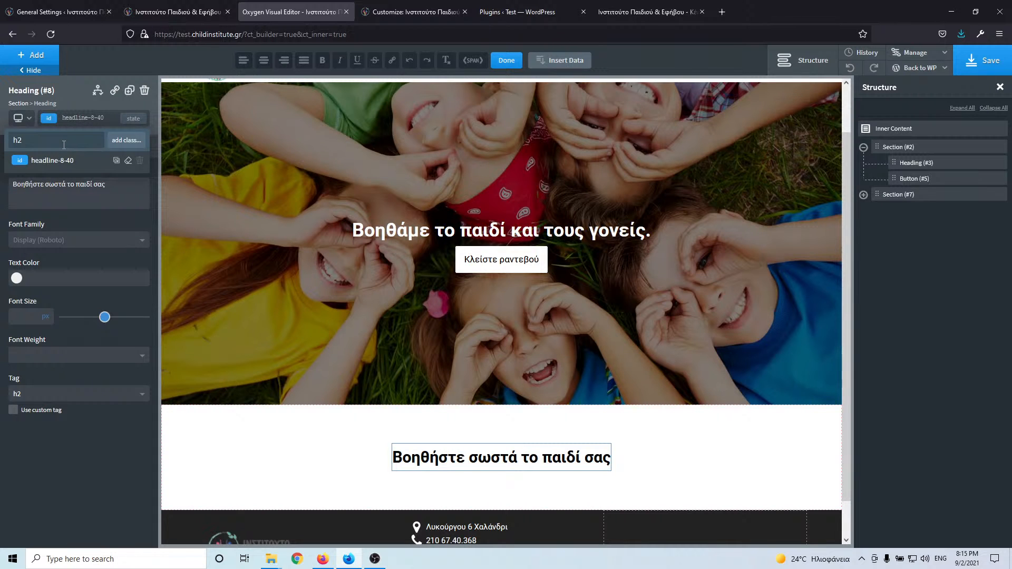
key(Return)
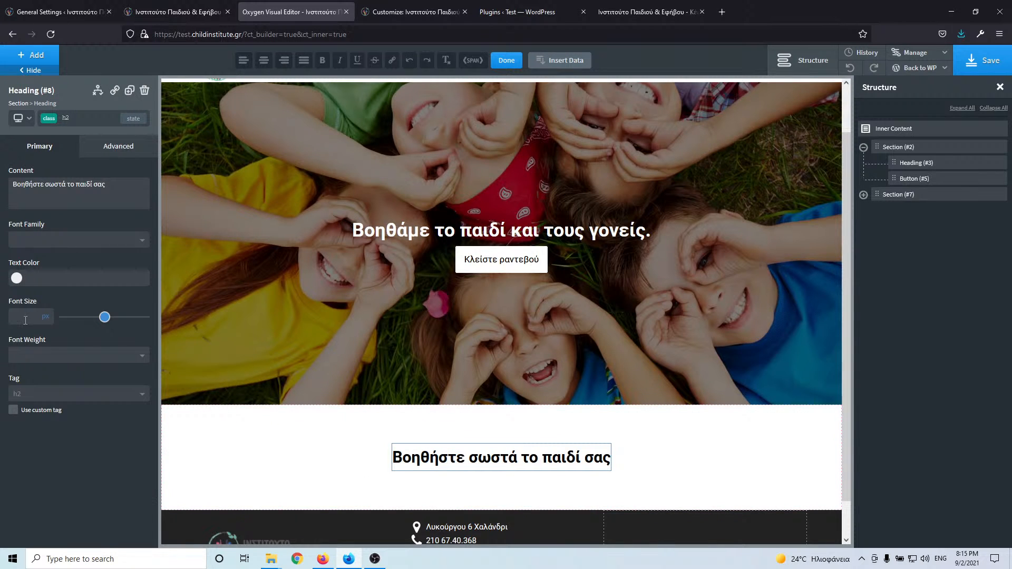
scroll(533, 380, down, 1)
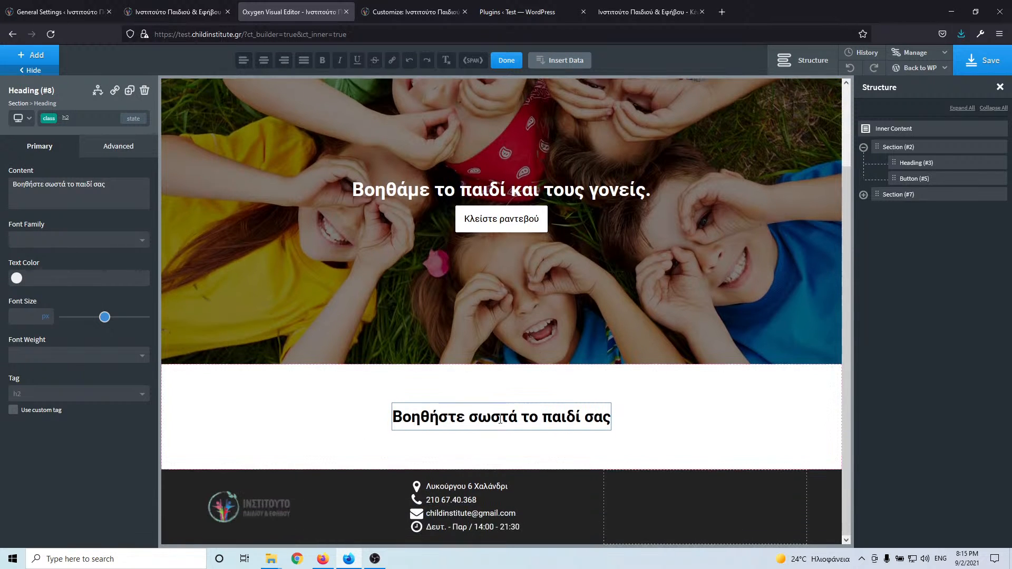
- Copy the intro paragraphs and specialist list from the live site
click(45, 70)
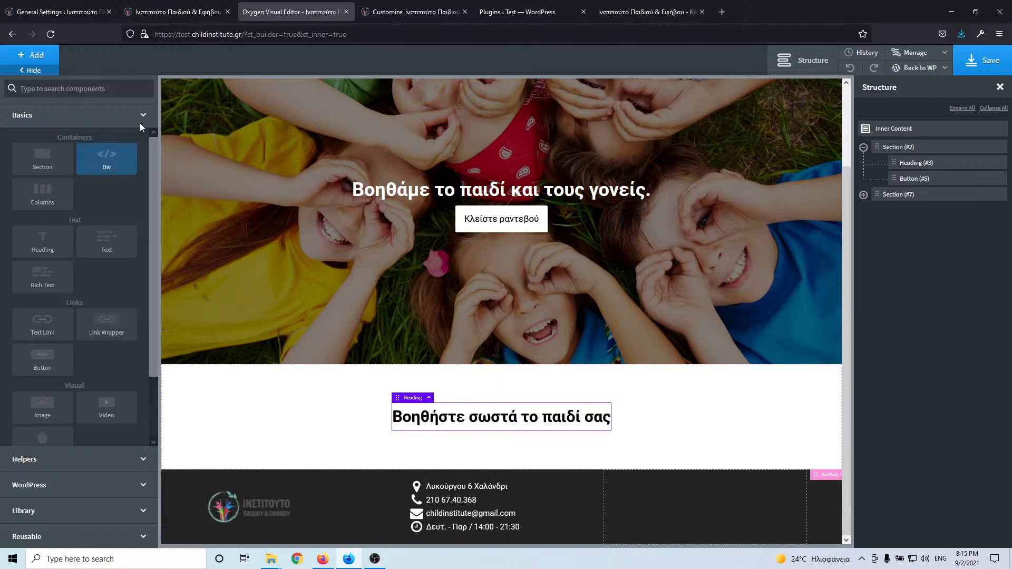
click(177, 11)
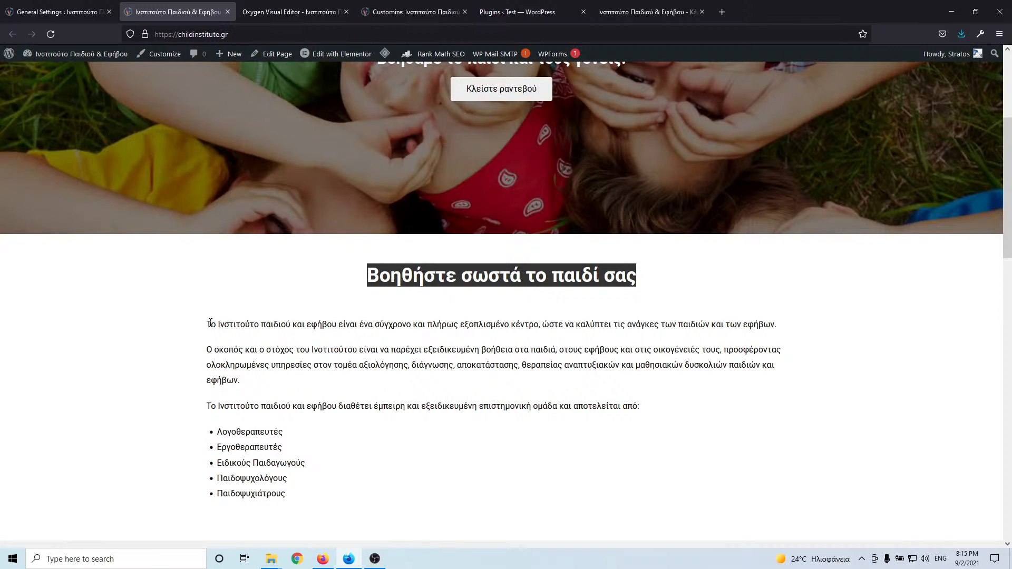
drag(210, 322, 294, 505)
key(ctrl+c)
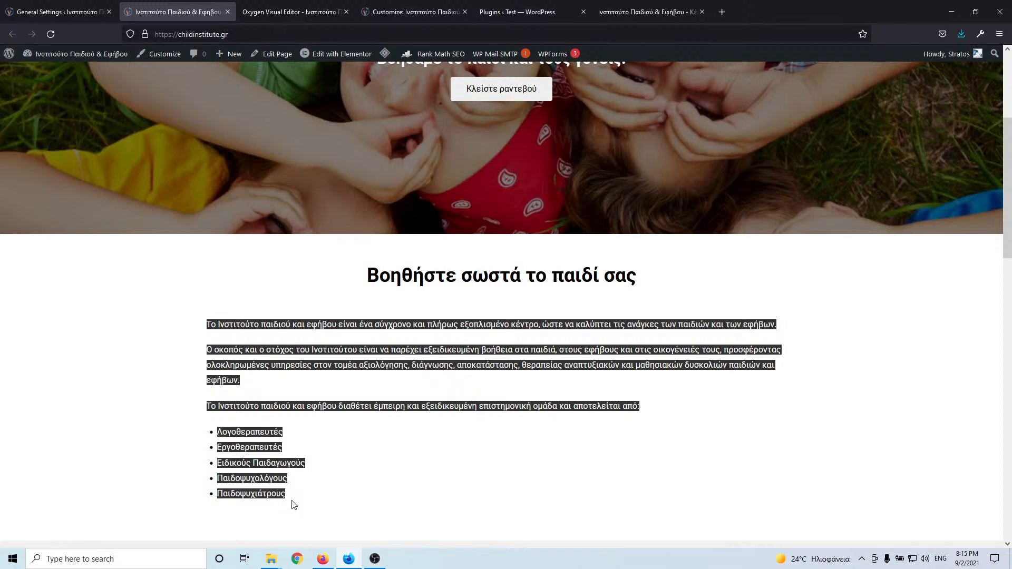
click(322, 455)
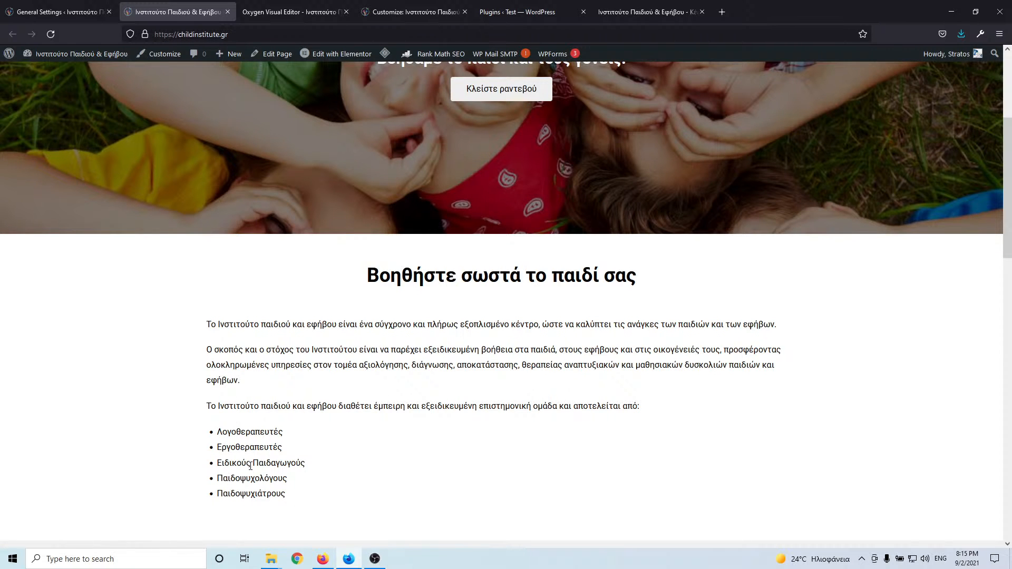
scroll(248, 317, down, 5)
click(300, 13)
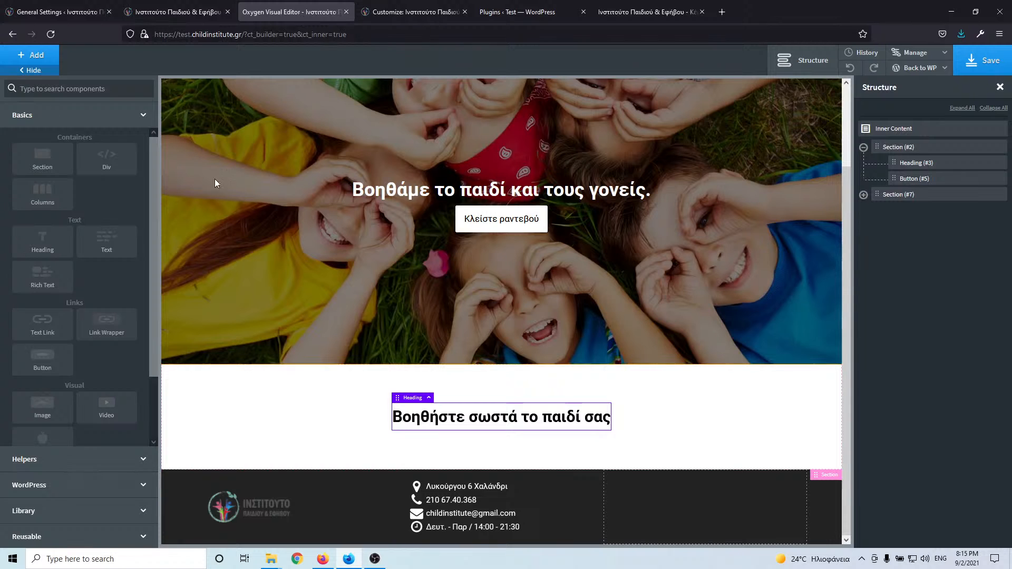
- Add a Rich Text block under the heading and paste the copied paragraphs and list into it
click(42, 274)
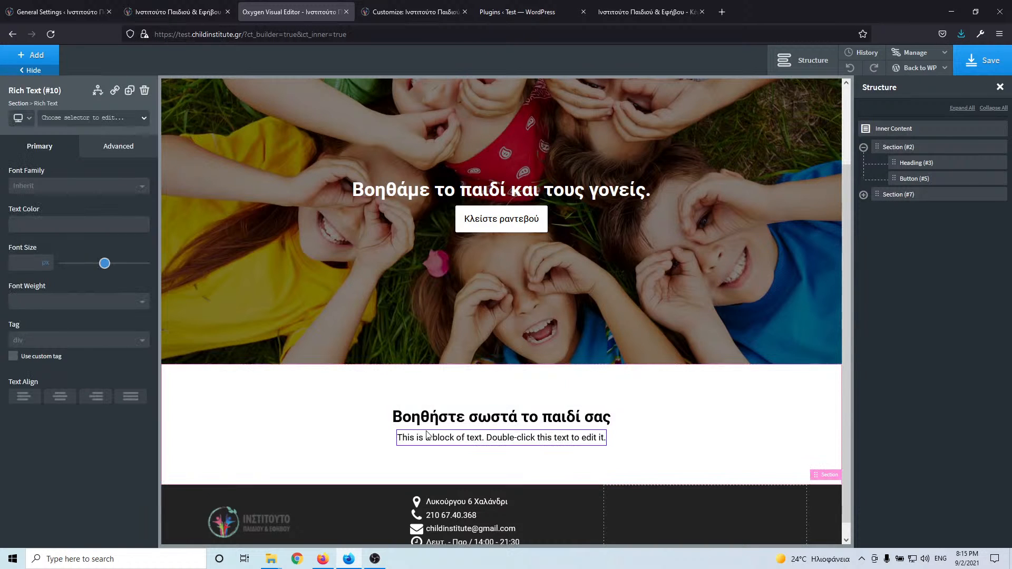
double_click(441, 438)
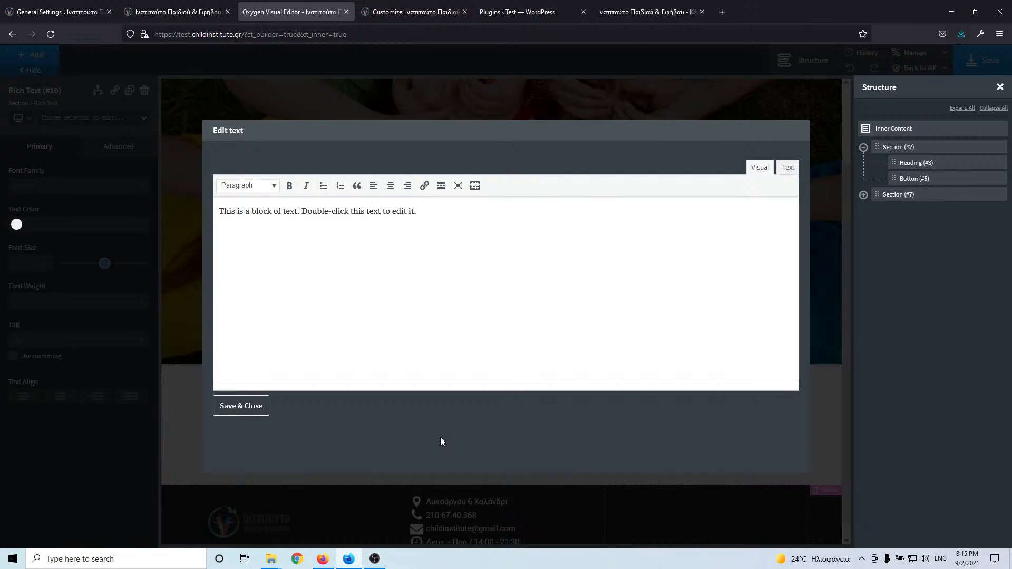
click(413, 292)
key(ctrl+a)
key(ctrl+v)
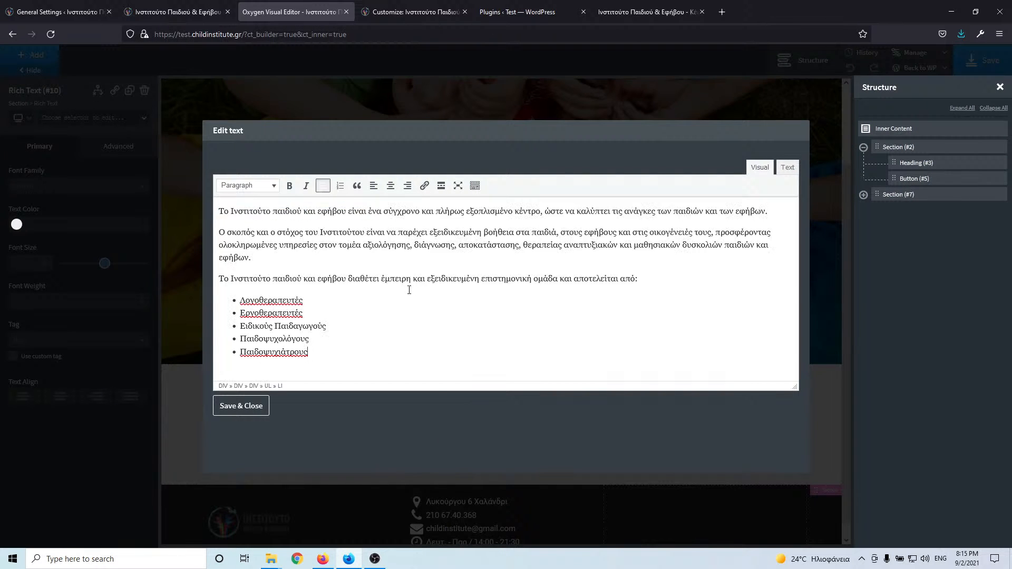
click(247, 407)
scroll(460, 338, down, 2)
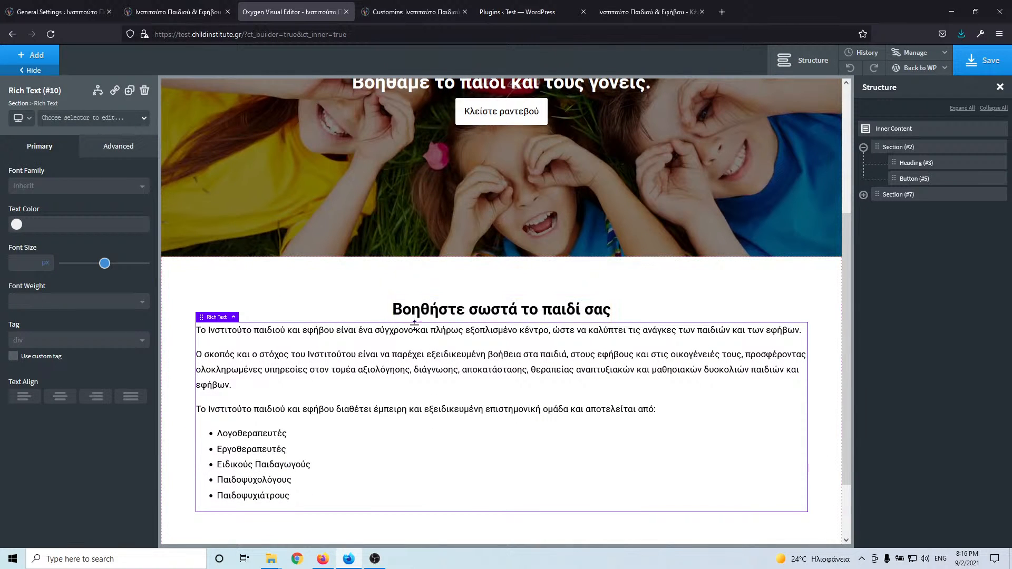
click(460, 310)
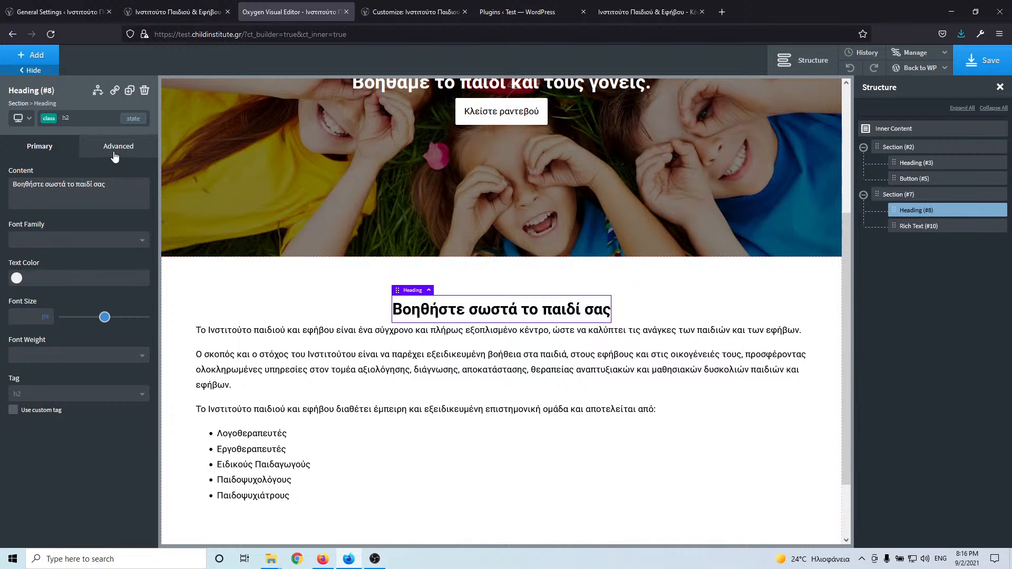
- Add the class margin-bottom-l to the heading
click(91, 122)
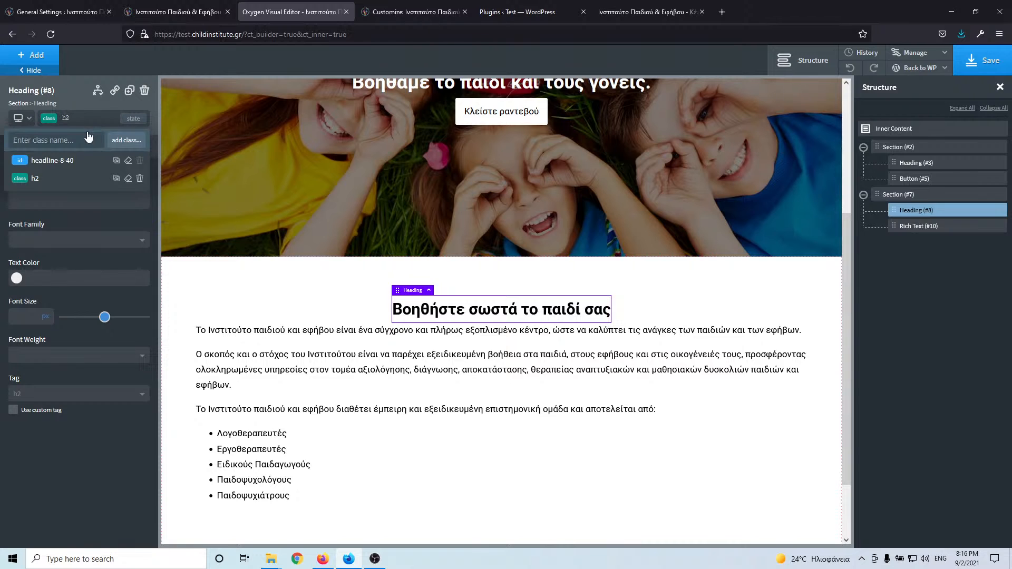
text(margin-bottom)
text(la)
key(BackSpace)
key(Return)
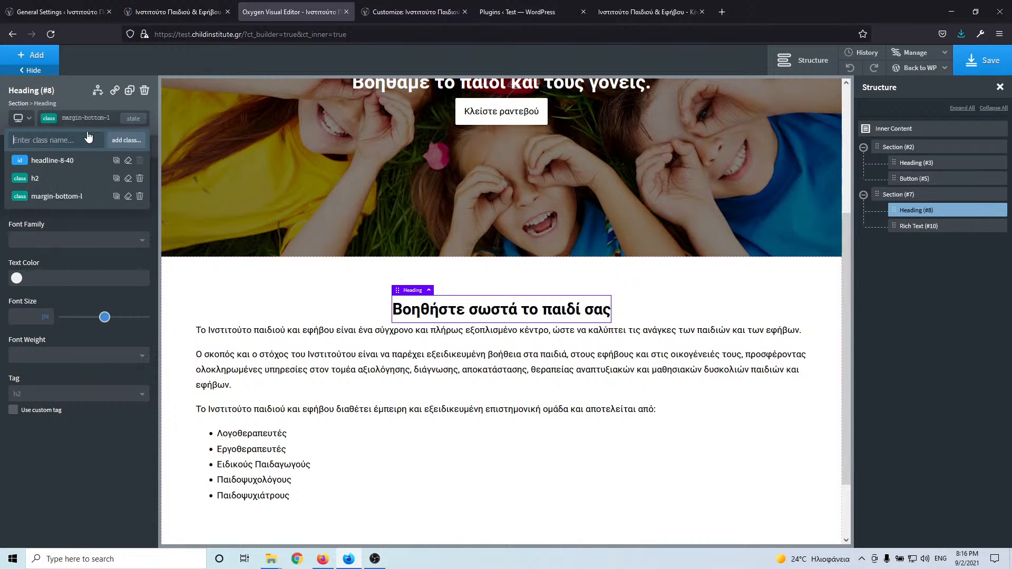
- Set the heading's bottom margin to 40 px in Size & Spacing
click(101, 153)
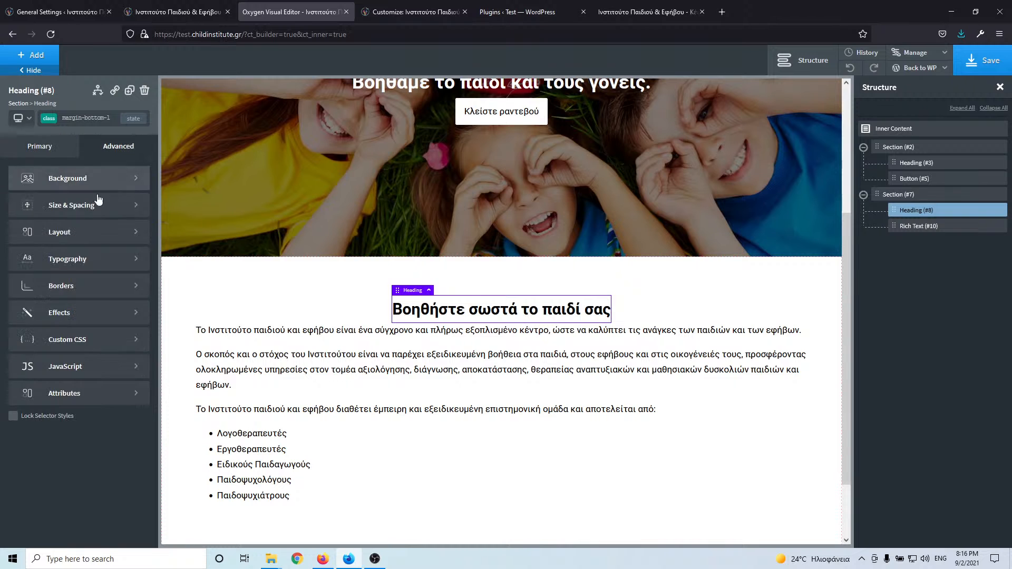
click(87, 206)
click(109, 240)
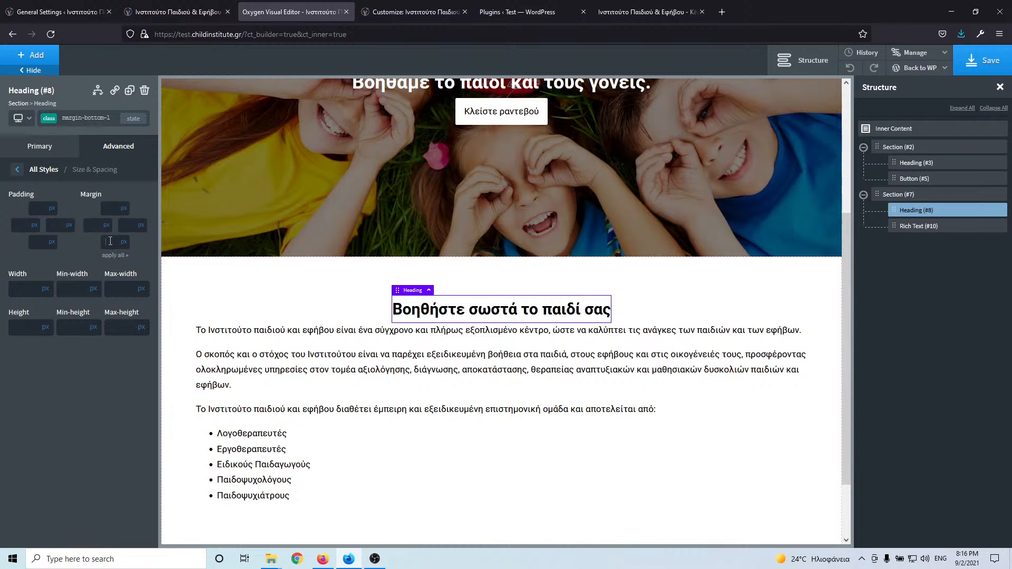
text(40)
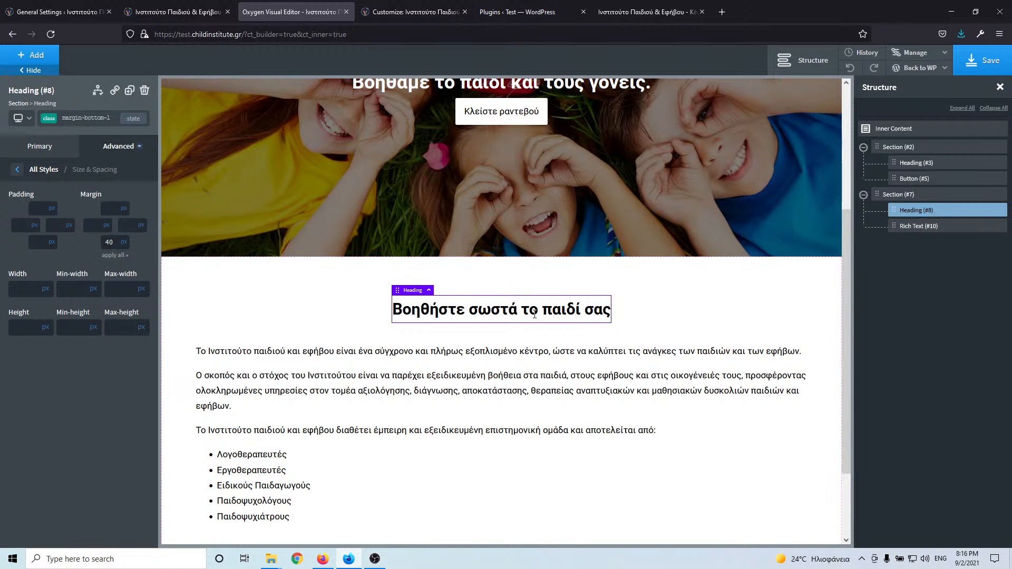
scroll(496, 344, down, 2)
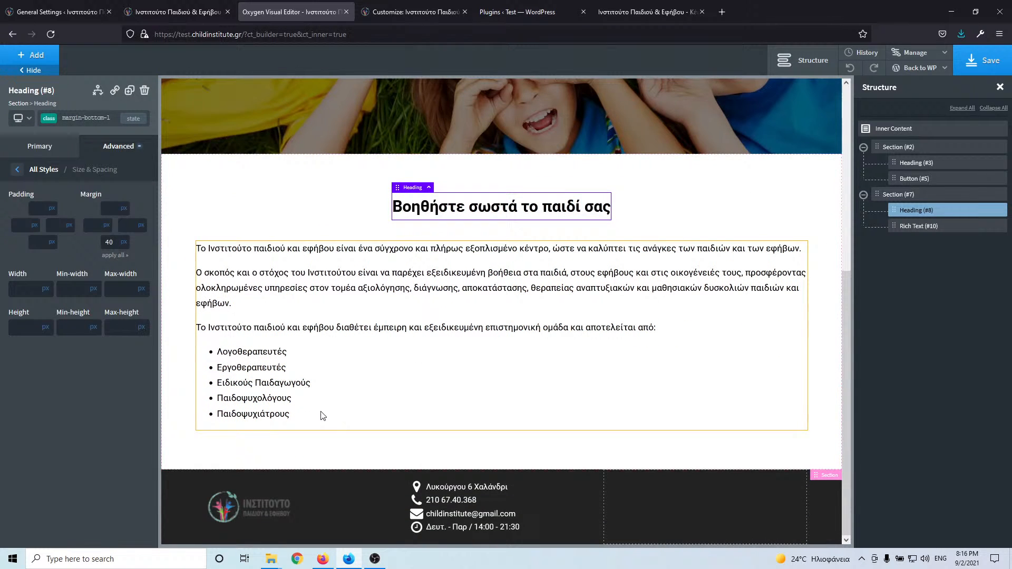
- On the live site, scroll to the services section and select its heading 'Βοηθήστε σωστά το παιδί σας'
click(161, 11)
scroll(108, 273, down, 5)
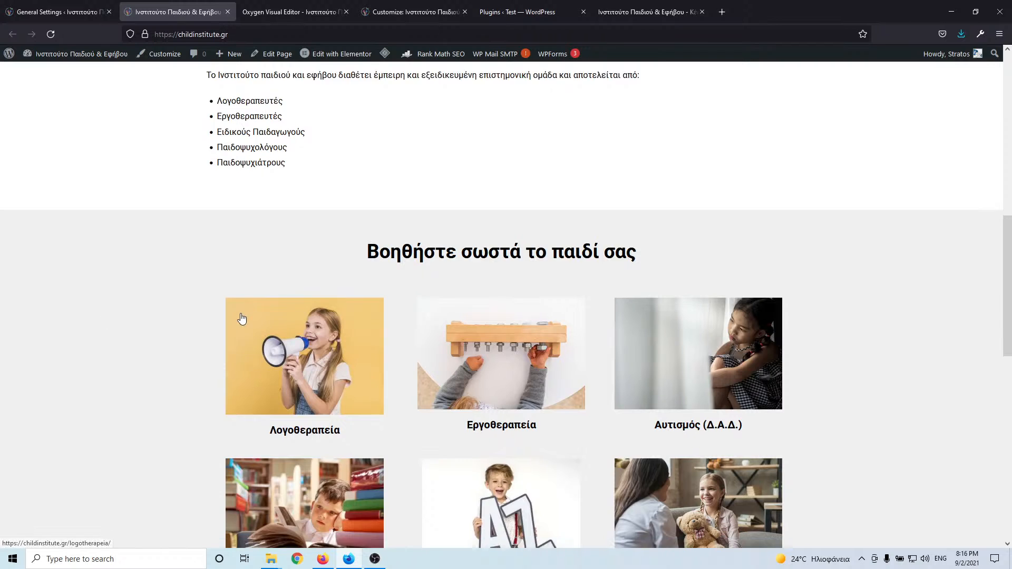
scroll(243, 317, down, 2)
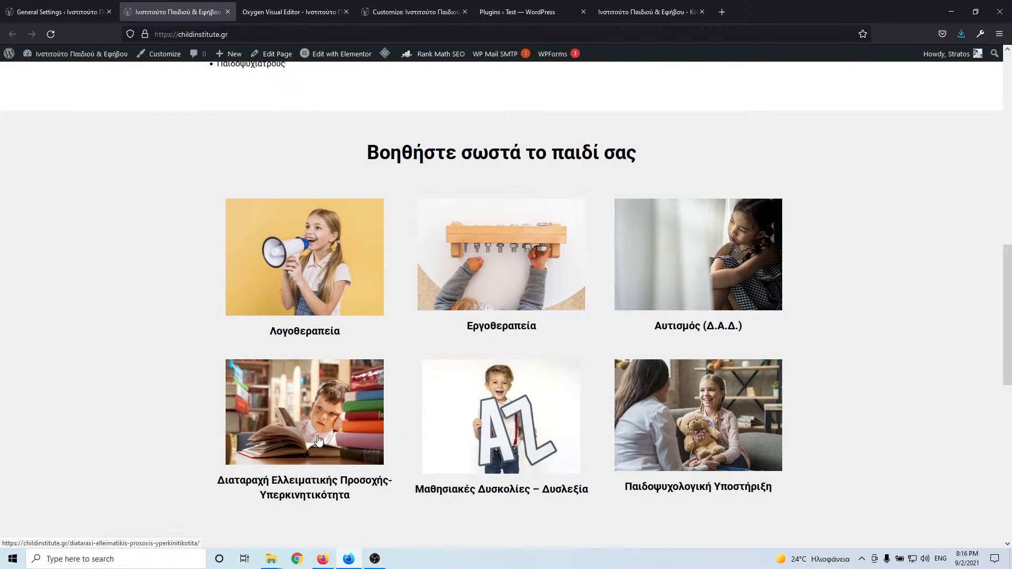
scroll(284, 382, down, 3)
scroll(547, 280, up, 3)
scroll(548, 281, up, 2)
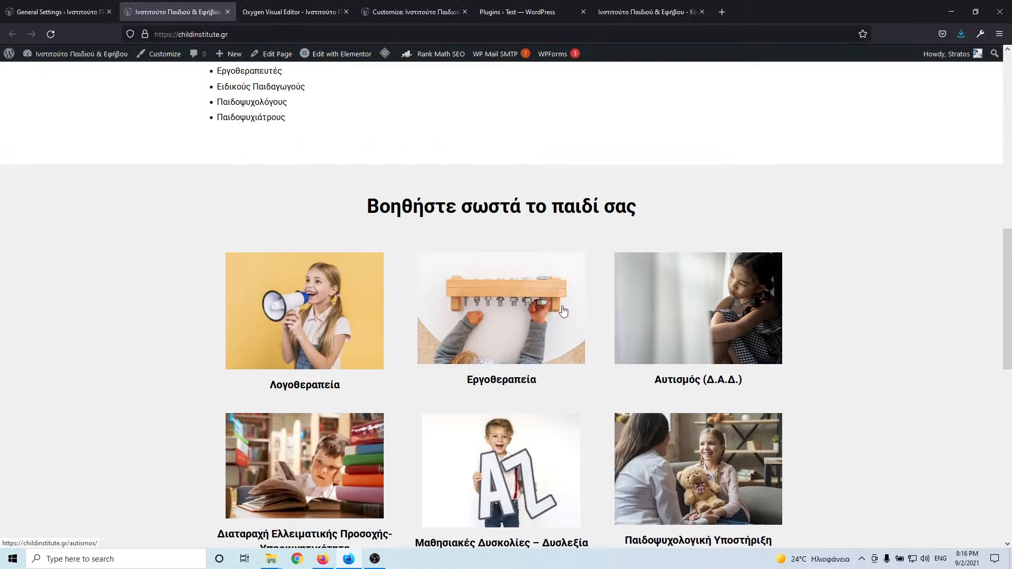
scroll(156, 237, up, 4)
scroll(159, 243, up, 4)
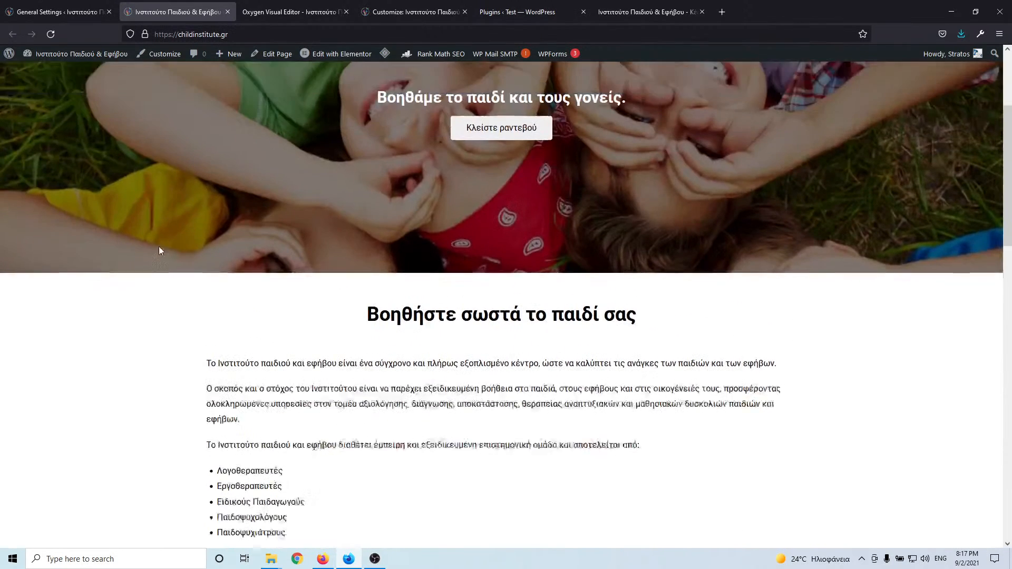
scroll(199, 281, down, 6)
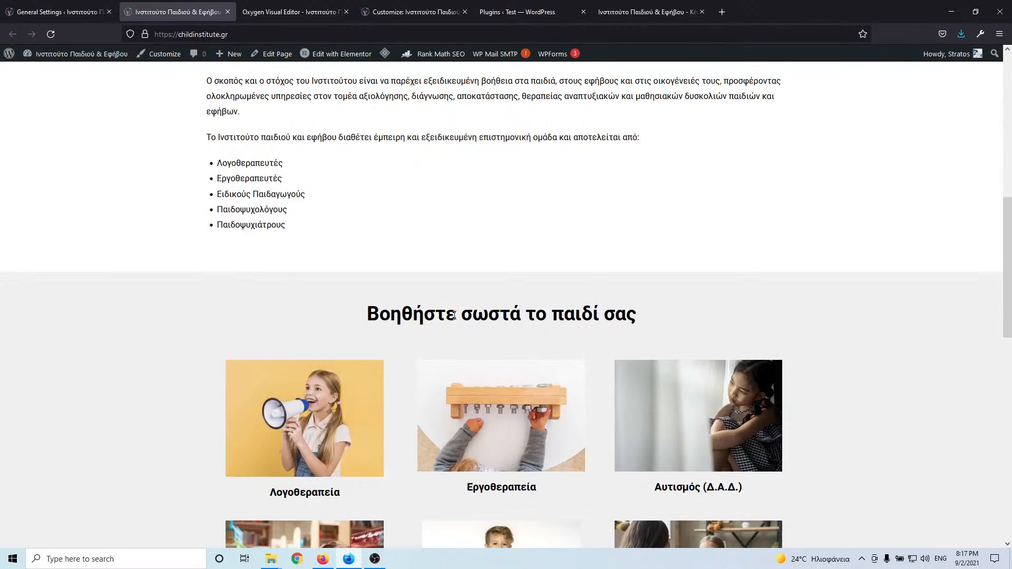
drag(361, 314, 638, 316)
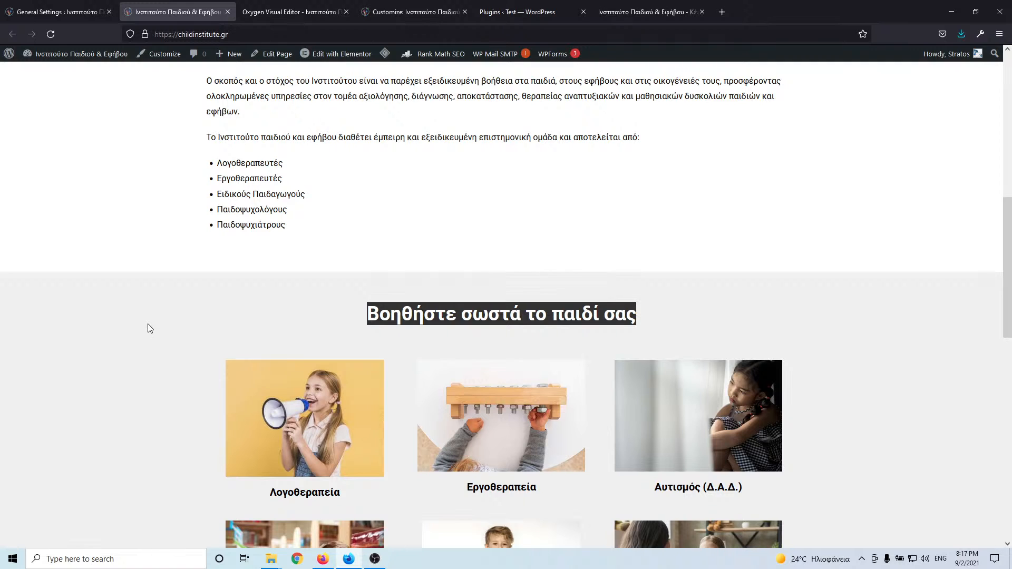
- Inspect the services section in Firefox's developer tools
right_click(125, 219)
click(110, 278)
right_click(62, 331)
click(91, 461)
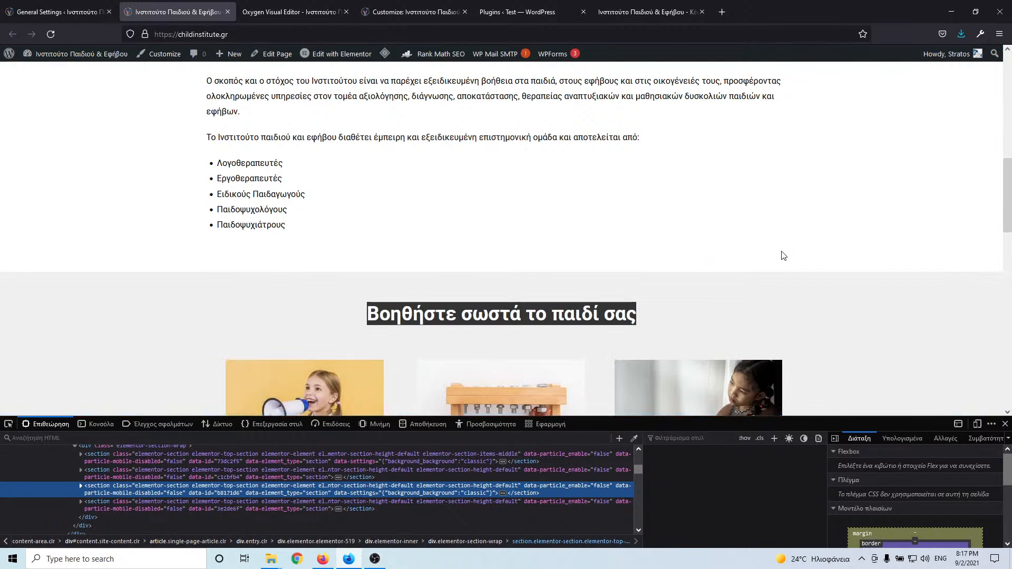
scroll(778, 258, down, 3)
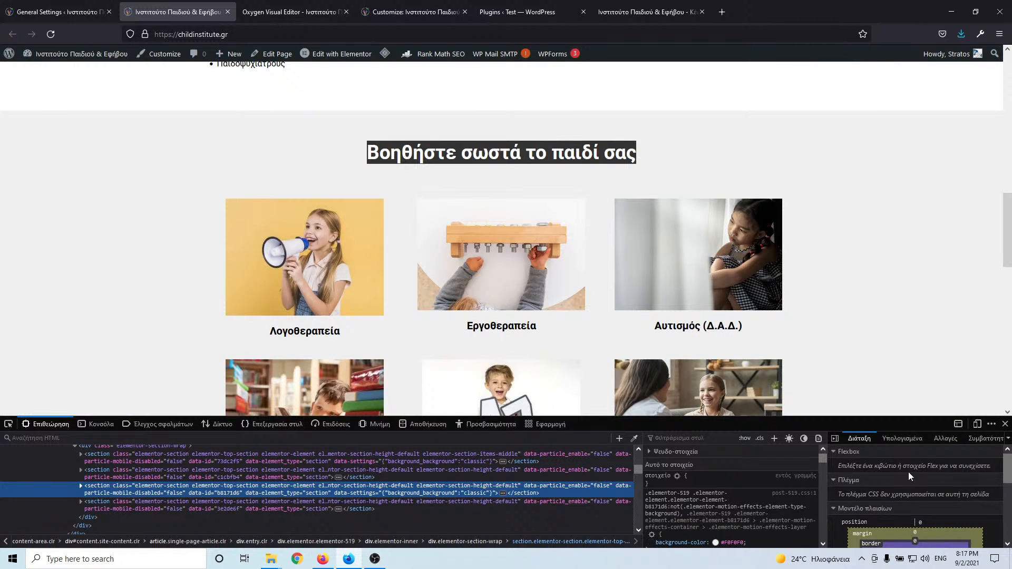
scroll(909, 472, down, 3)
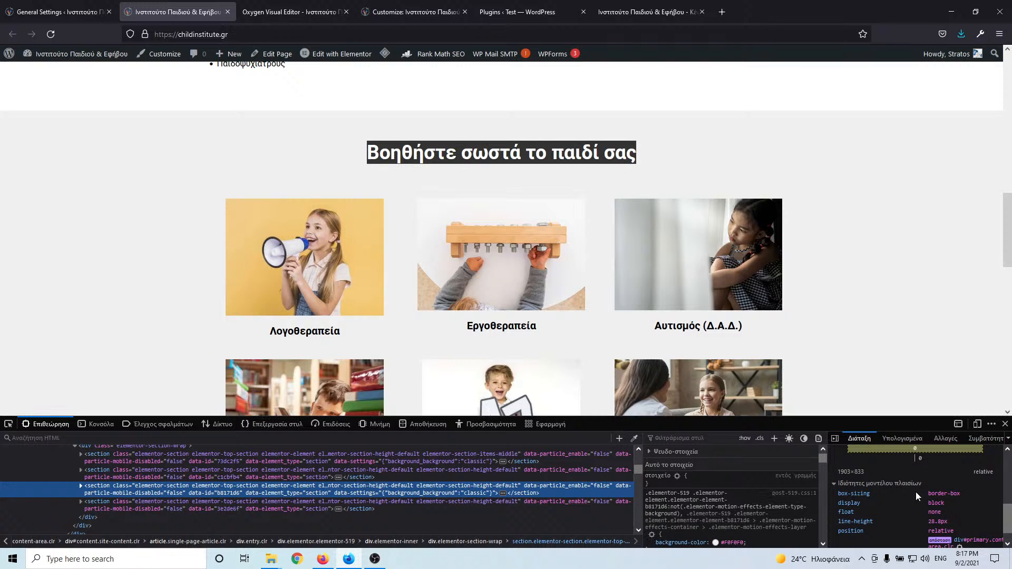
scroll(916, 492, down, 2)
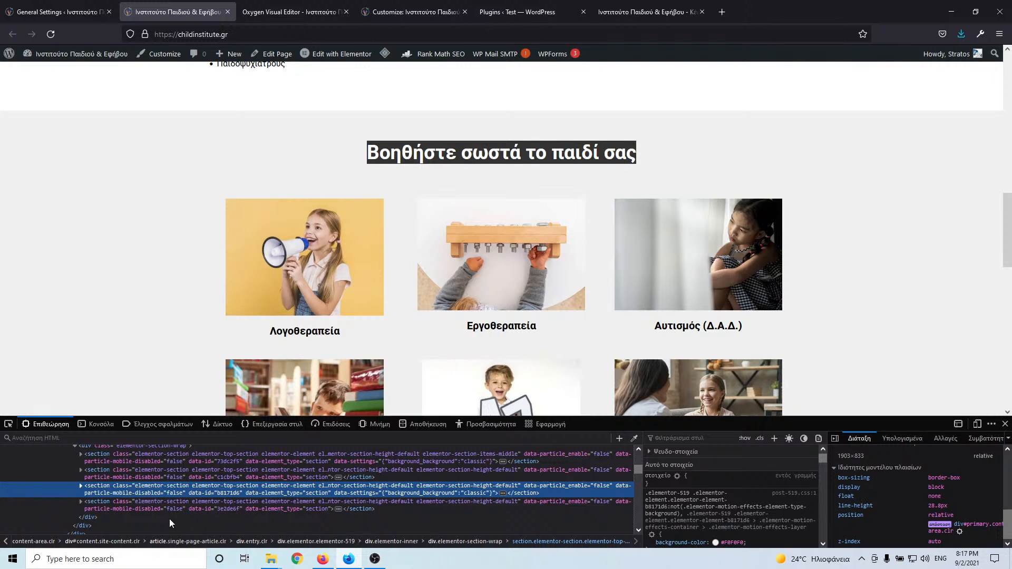
- Pick the services section element and select its #f0f0f0 background-color value
click(8, 424)
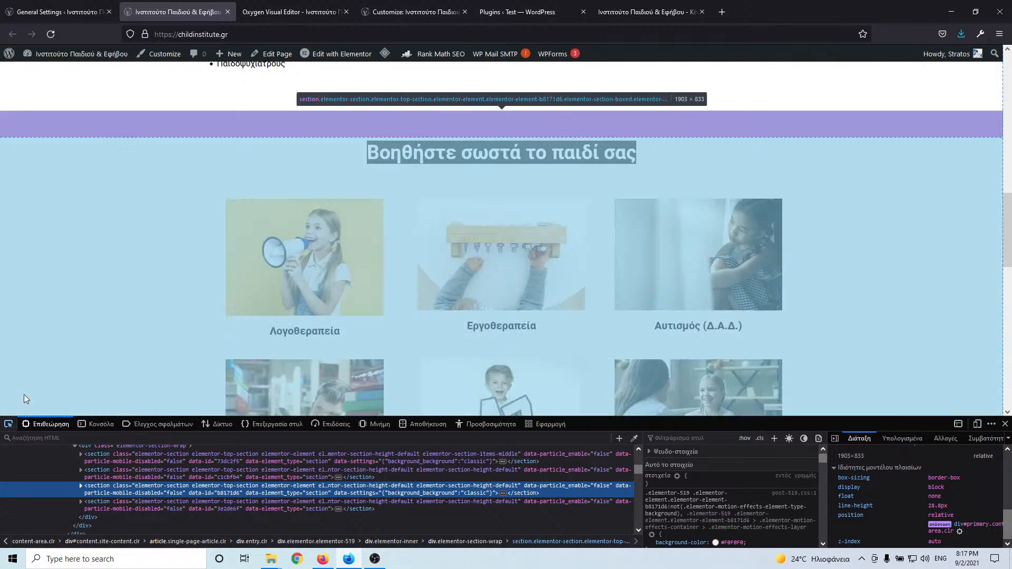
click(48, 295)
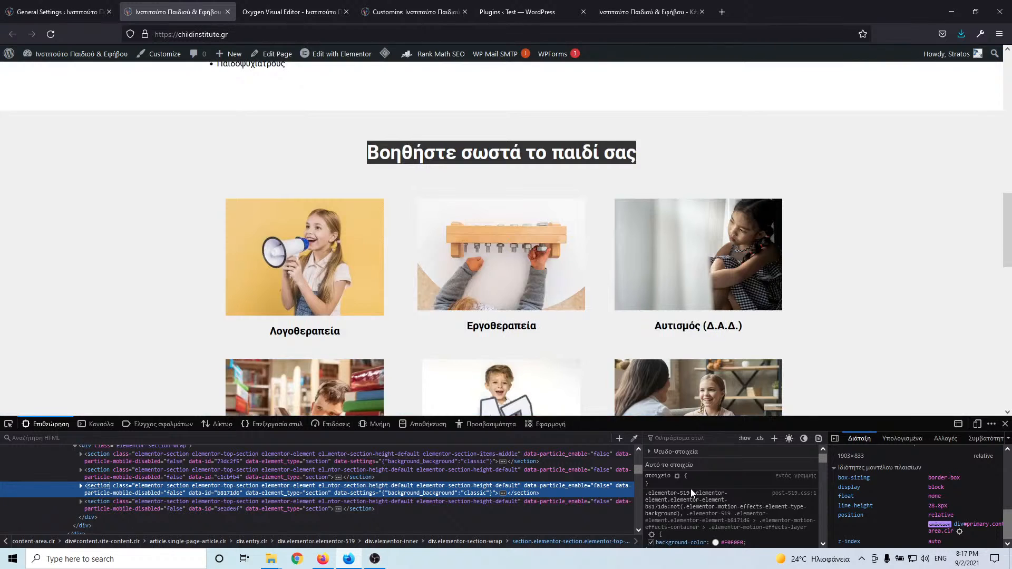
scroll(691, 489, down, 2)
click(735, 495)
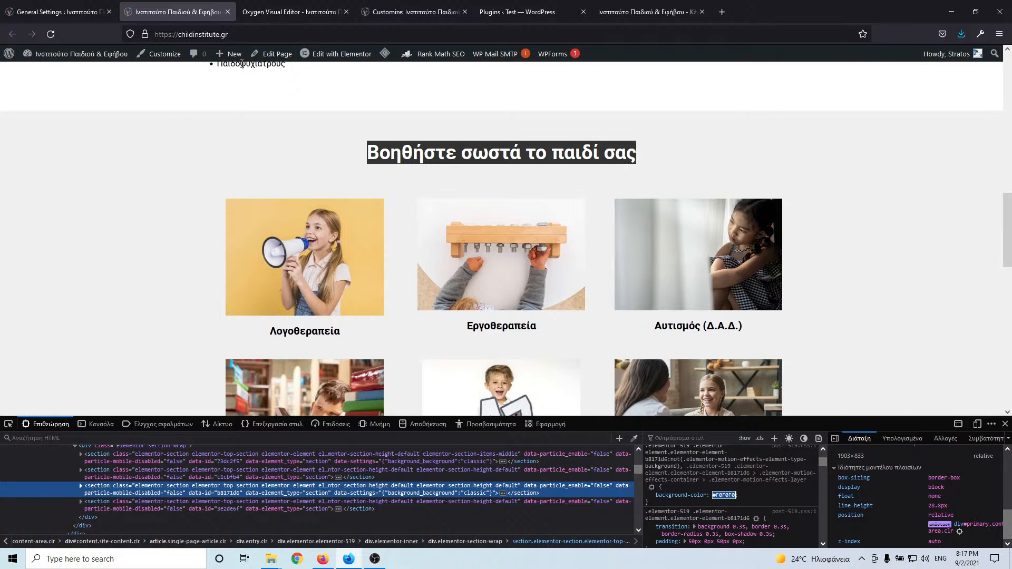
click(510, 15)
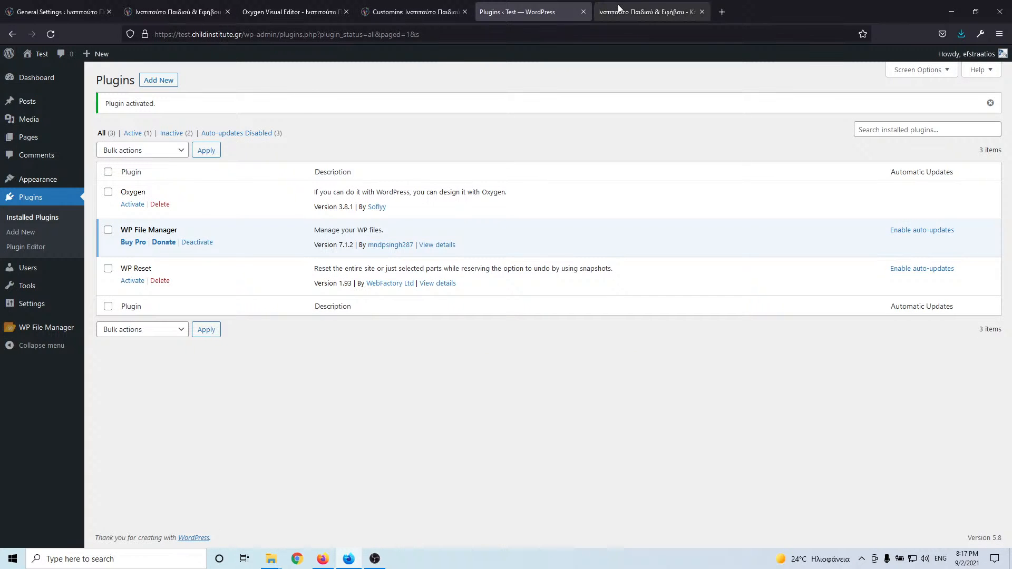
- Back in Oxygen, select intro Section #7, clear its background colour, and show addable components
click(618, 8)
click(298, 11)
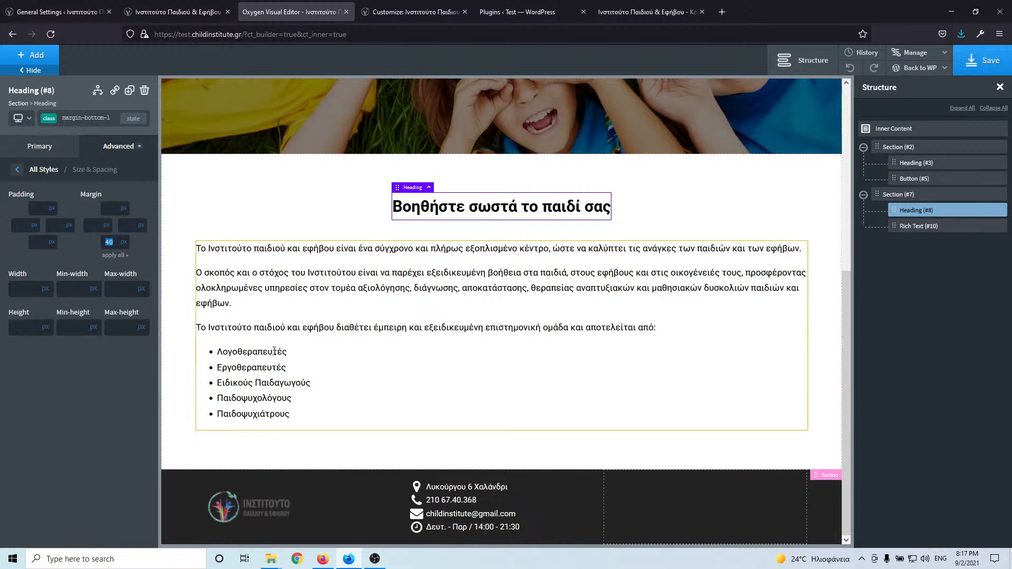
click(239, 194)
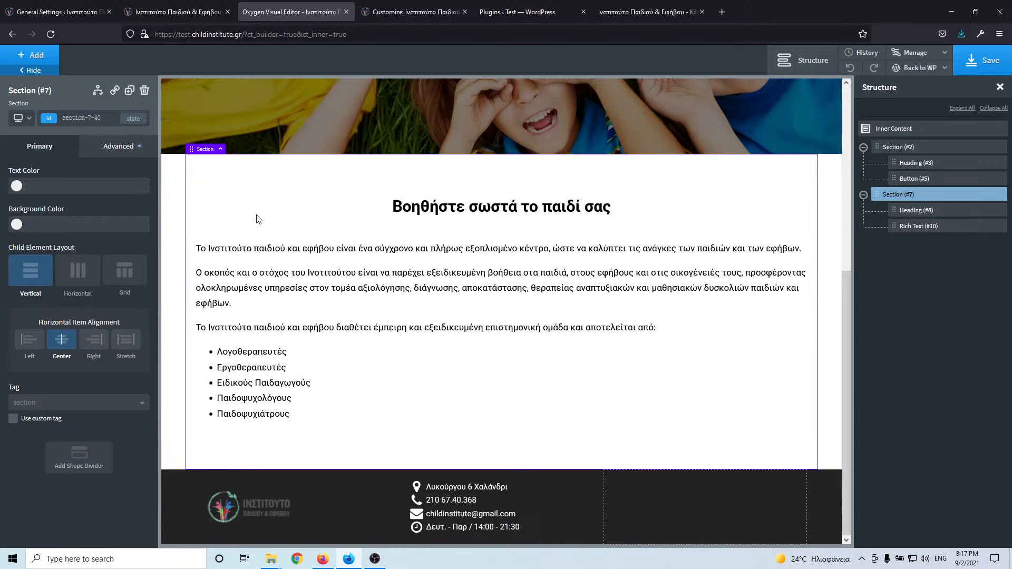
click(15, 227)
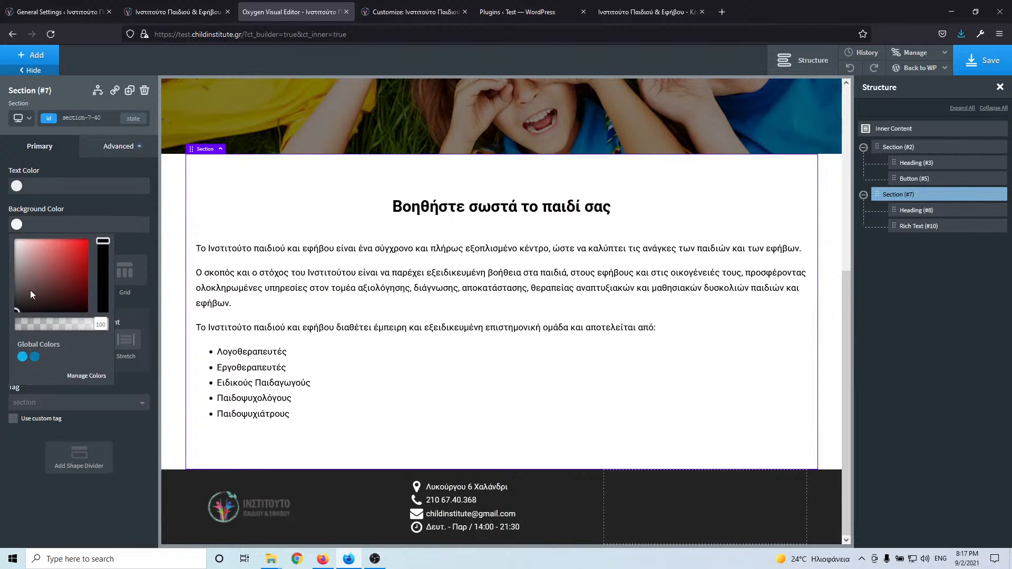
click(18, 247)
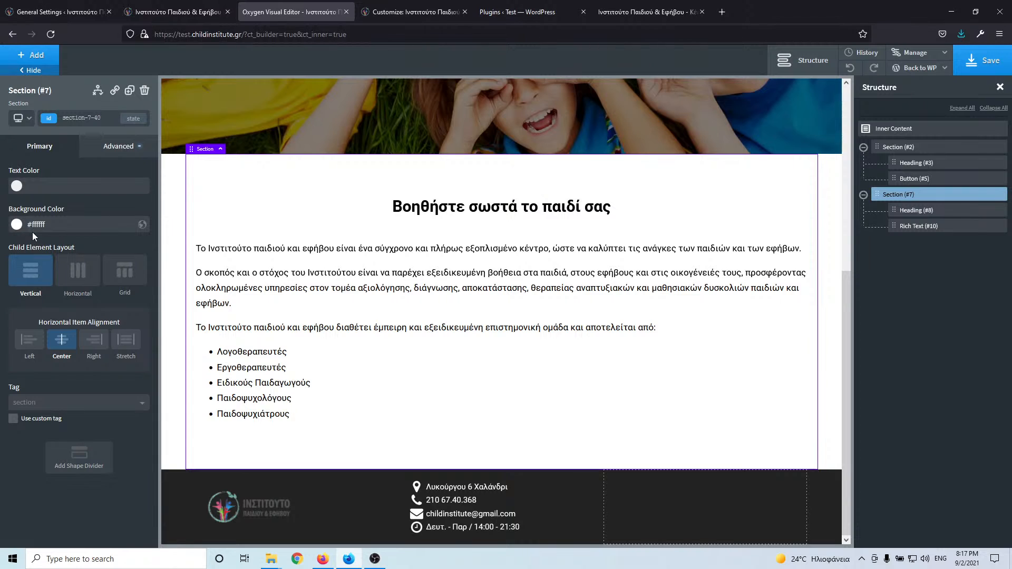
drag(31, 225, 28, 225)
key(BackSpace)
click(33, 58)
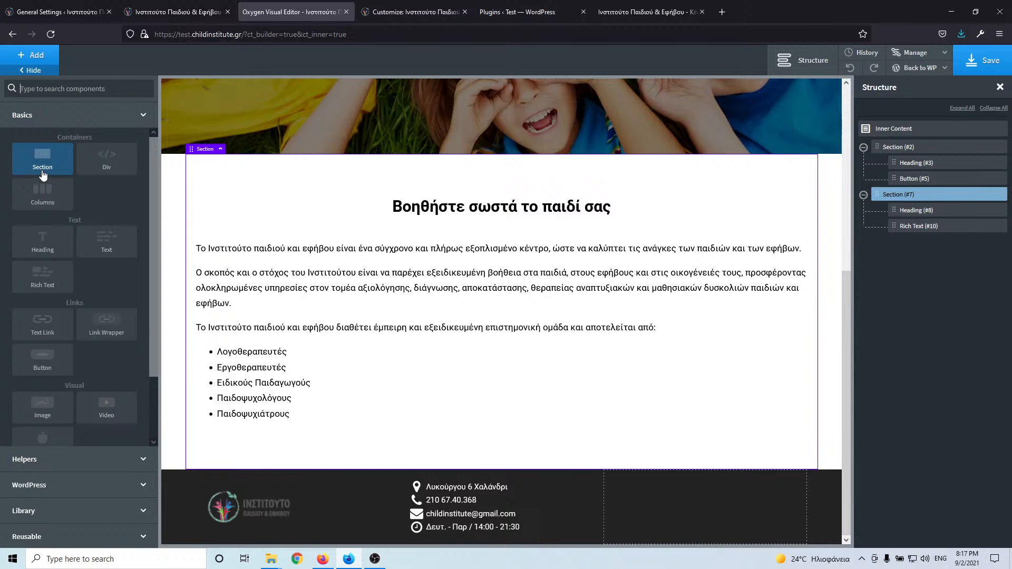
- Add a new section with background #f0f0f0, saved as global colour 'Off White'
click(42, 170)
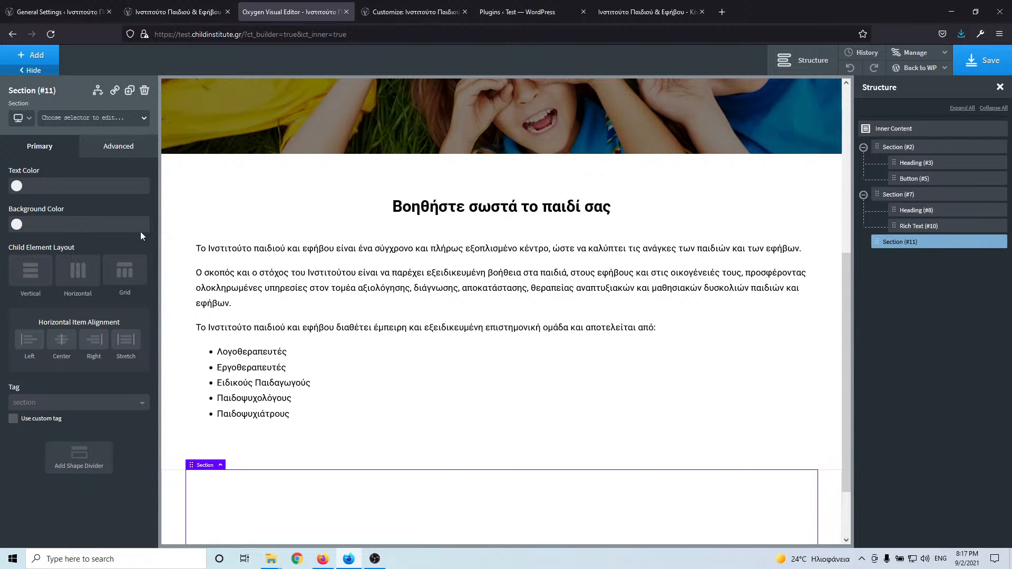
click(18, 225)
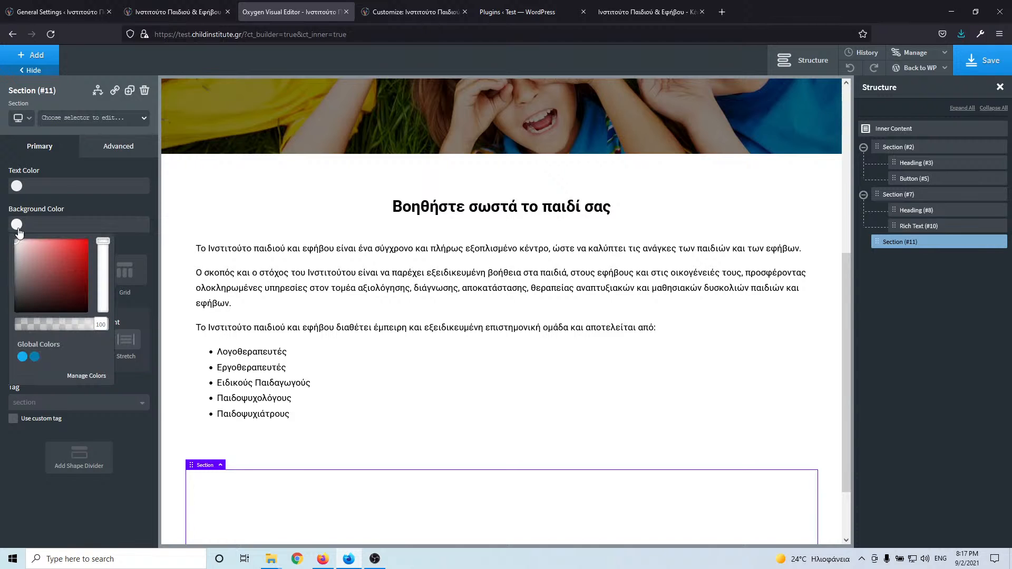
click(50, 220)
text(#f0f0f0)
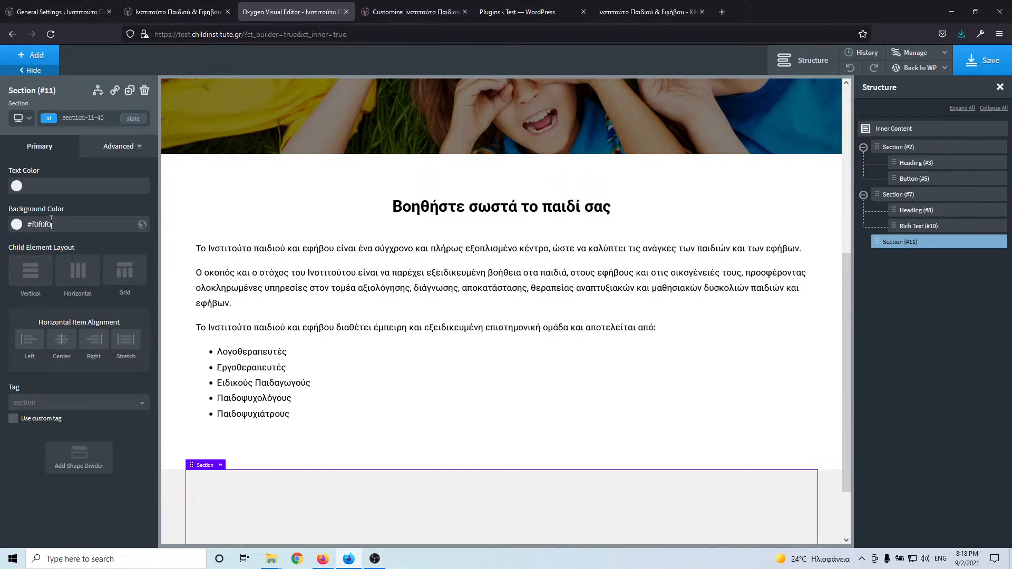
click(142, 224)
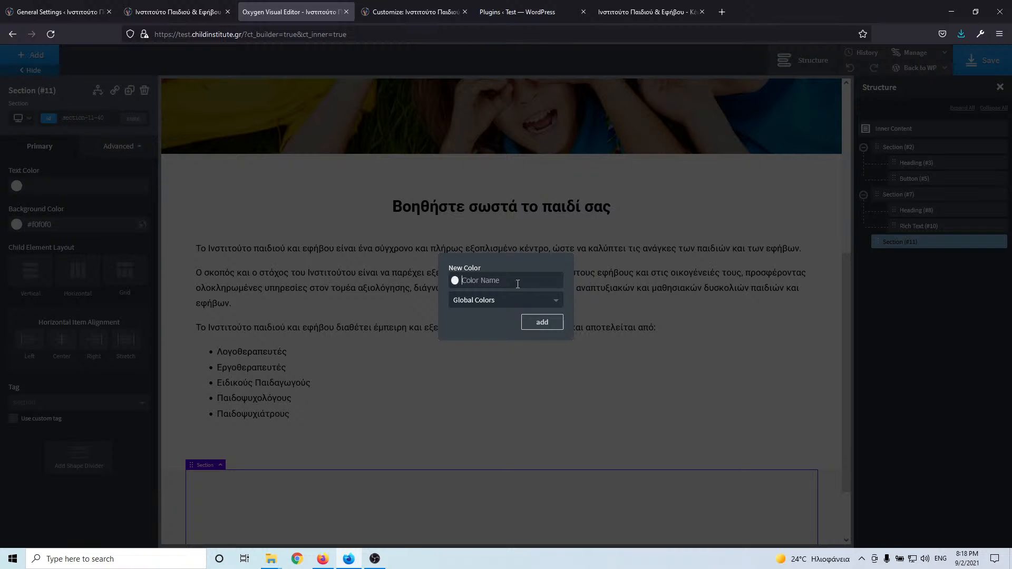
text(Off)
text(White)
click(542, 322)
- Check the live site's heading, close the developer tools, and return to Oxygen
click(172, 11)
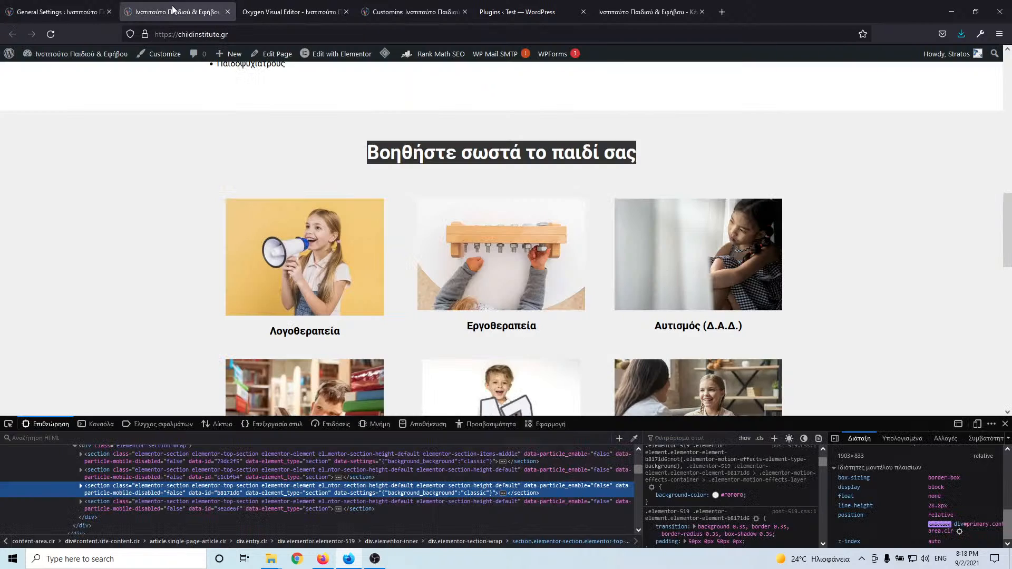
triple_click(485, 153)
key(ctrl+c)
key(F12)
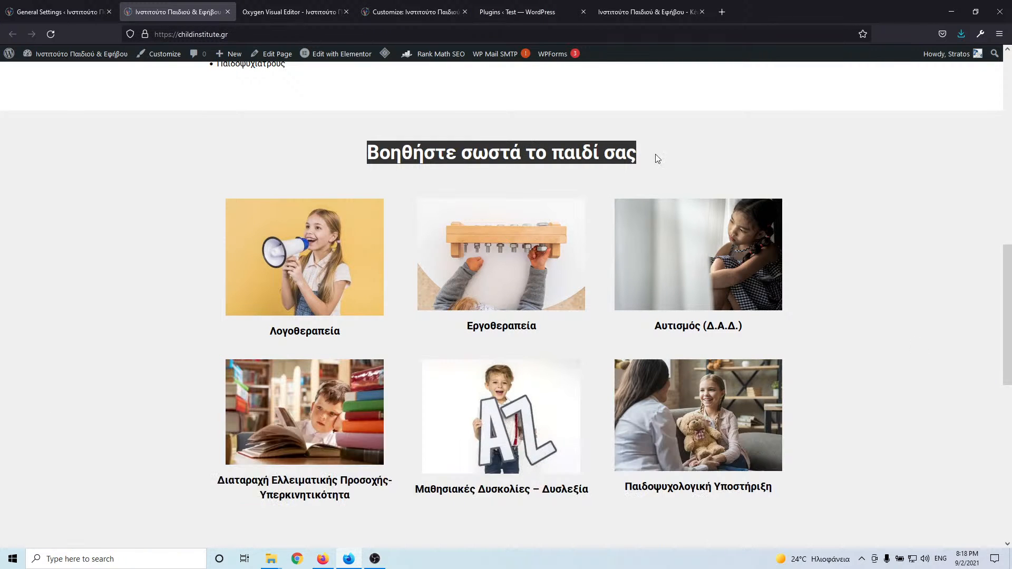
click(311, 12)
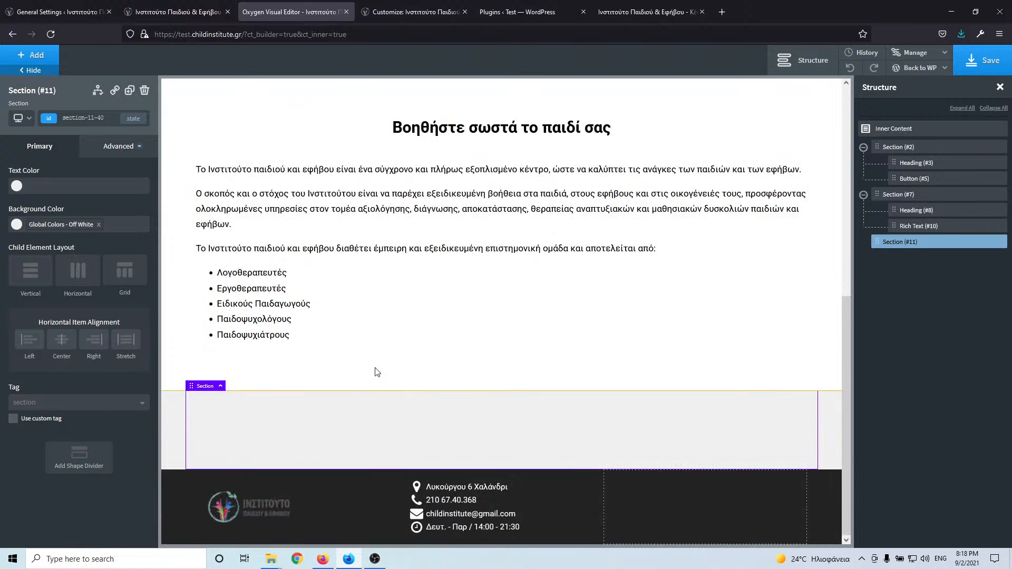
- Add a heading reading 'Βοηθήστε σωστά το παιδί σας' with class h2 and tag h2
click(33, 55)
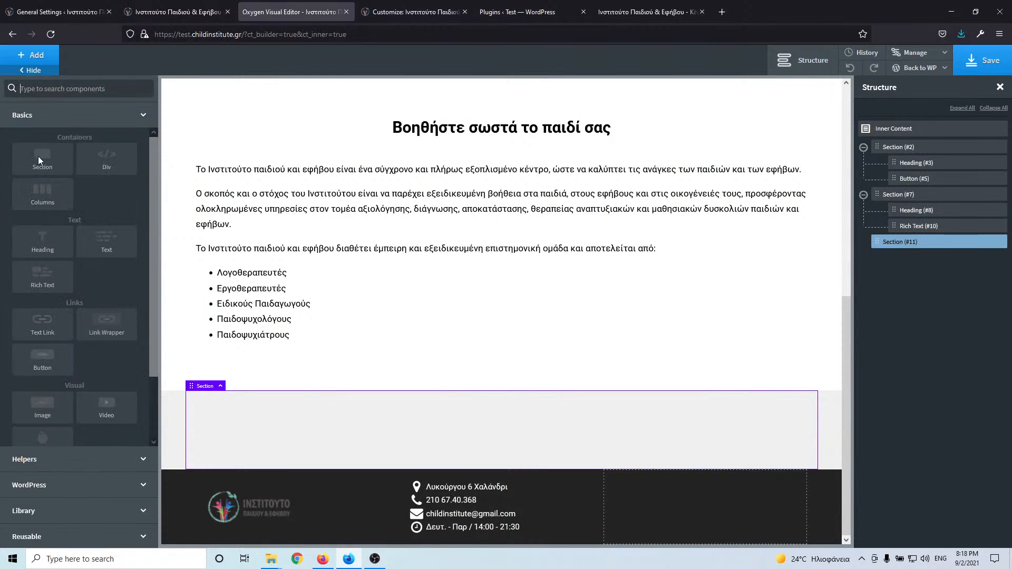
click(43, 240)
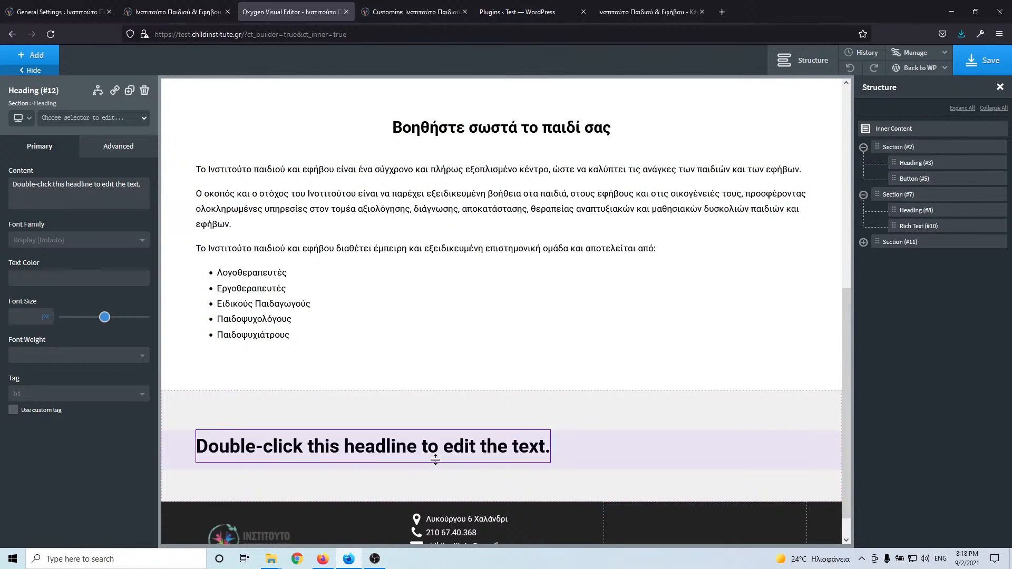
double_click(412, 448)
key(ctrl+v)
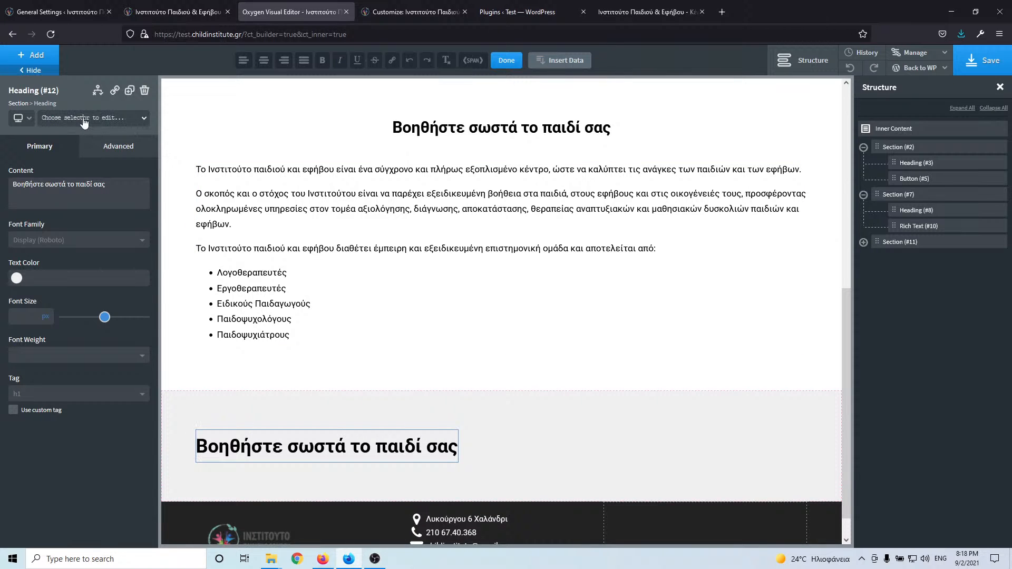
click(84, 118)
text(h)
click(44, 178)
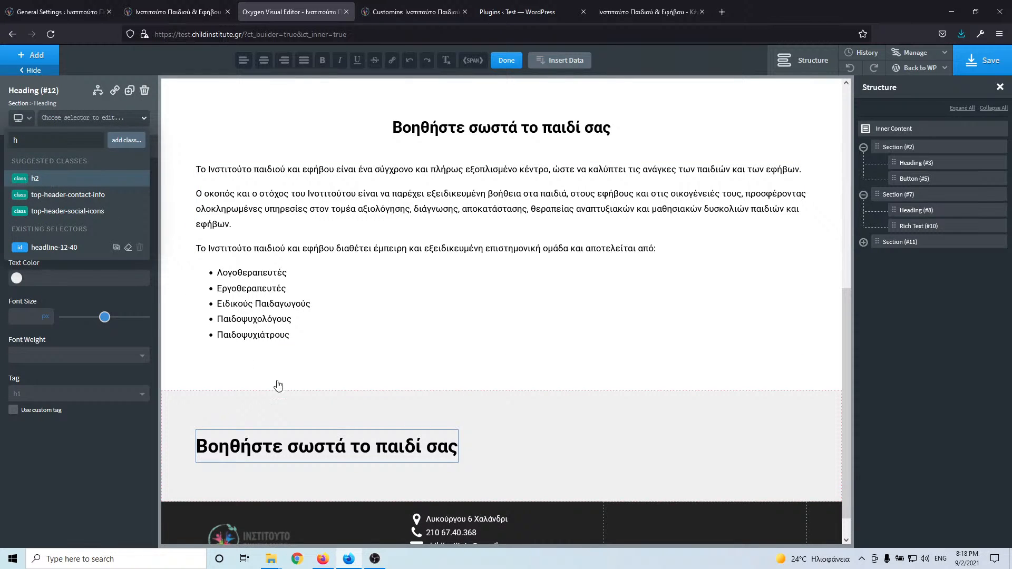
click(113, 394)
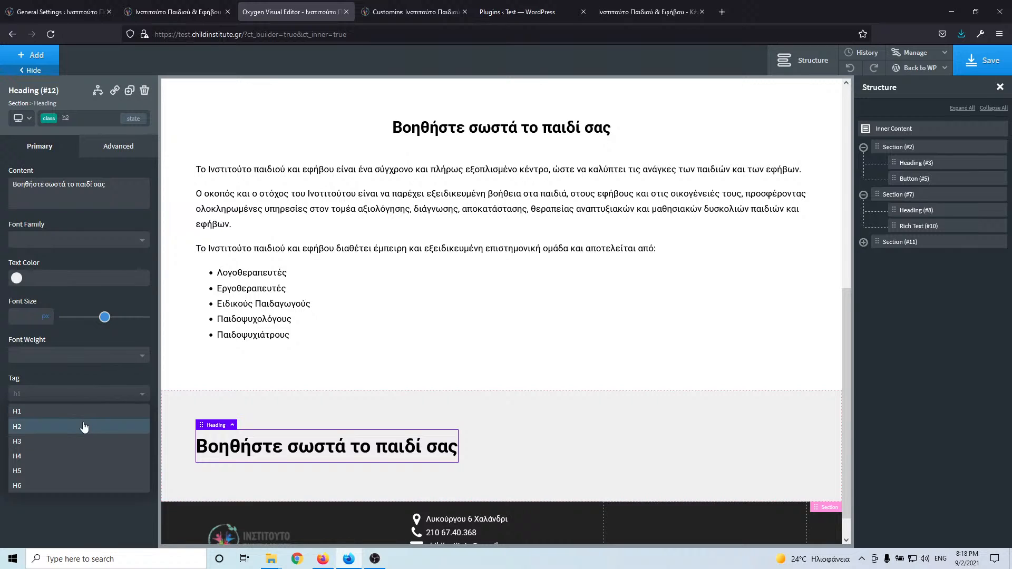
click(84, 425)
- Set Section #11 to centred alignment with a vertical layout, comparing against the live site
click(191, 423)
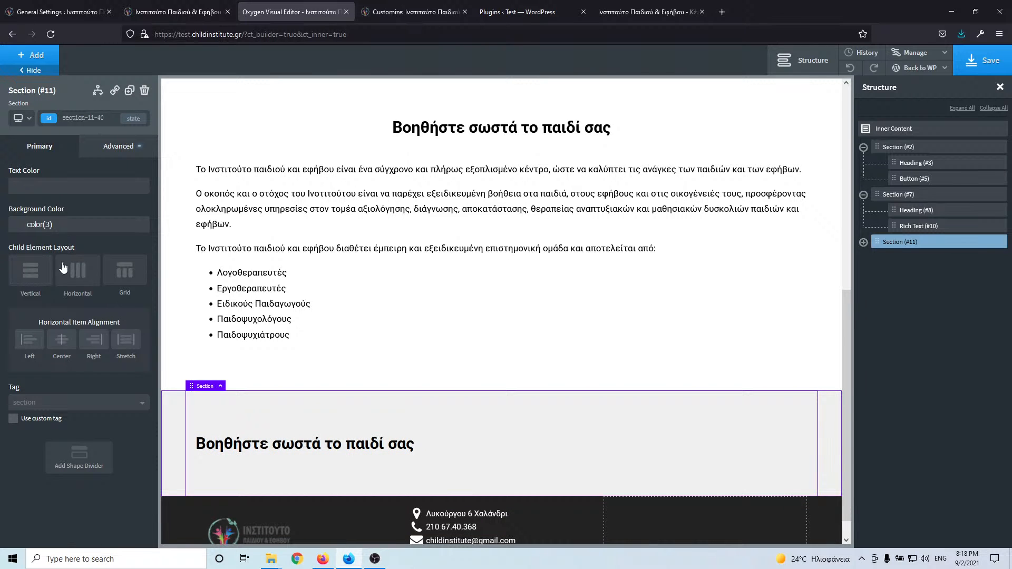
click(62, 340)
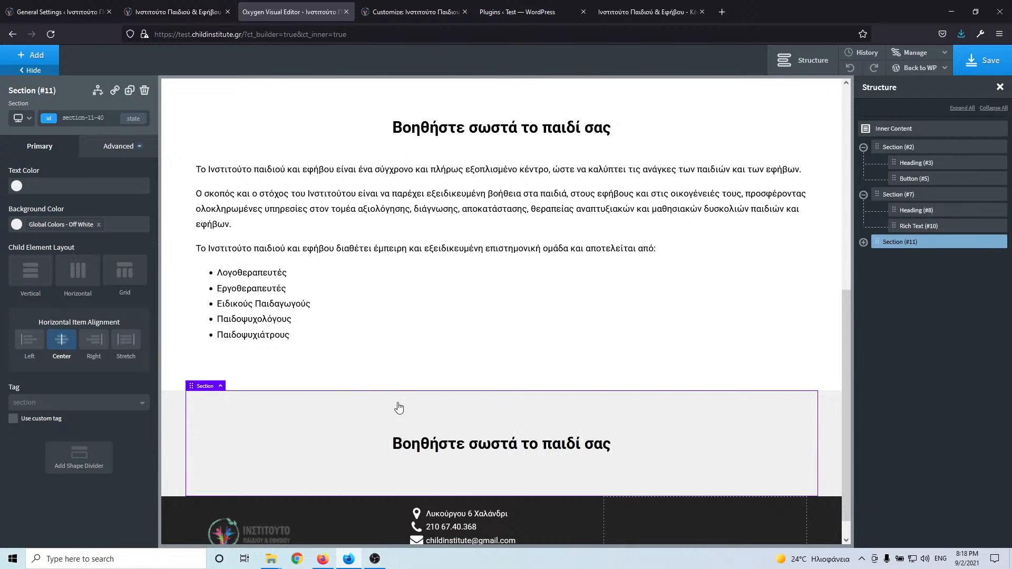
click(30, 270)
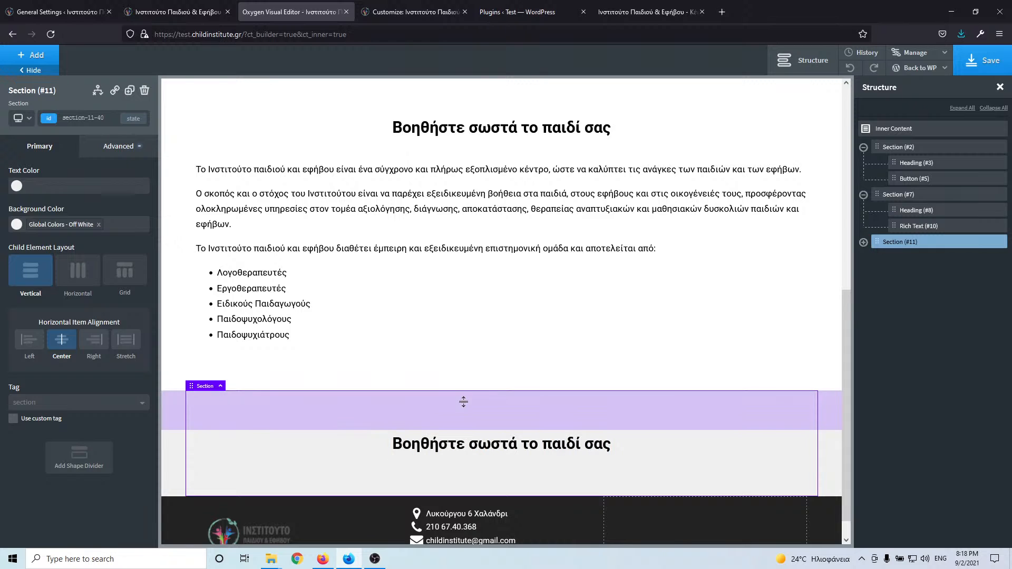
click(202, 13)
scroll(651, 206, down, 2)
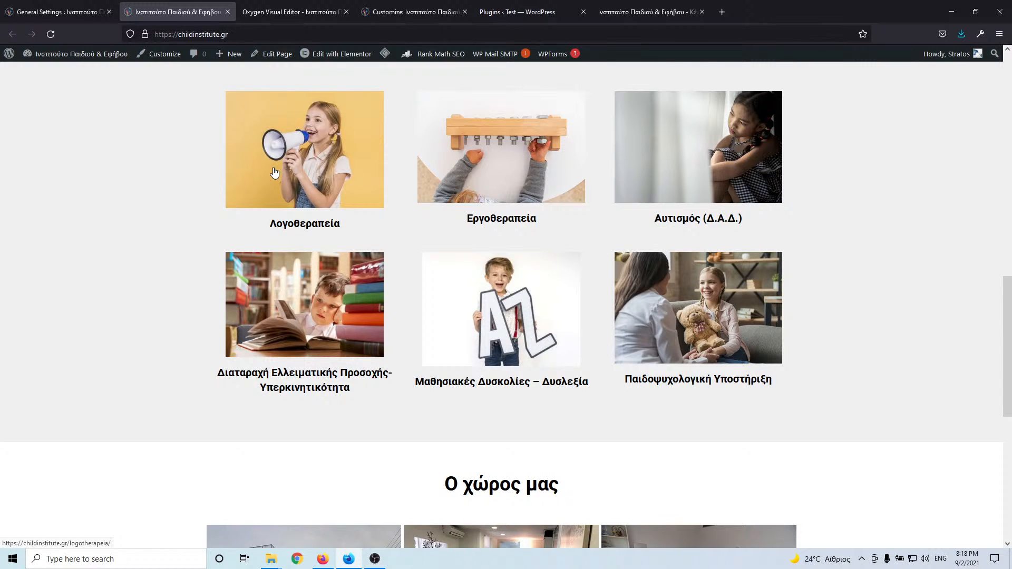
scroll(274, 158, up, 1)
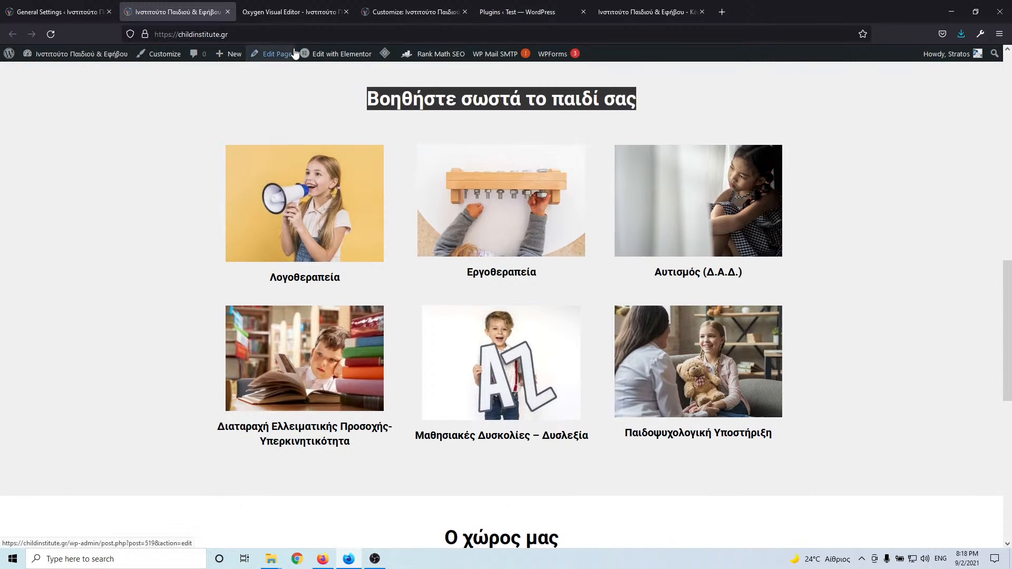
click(301, 13)
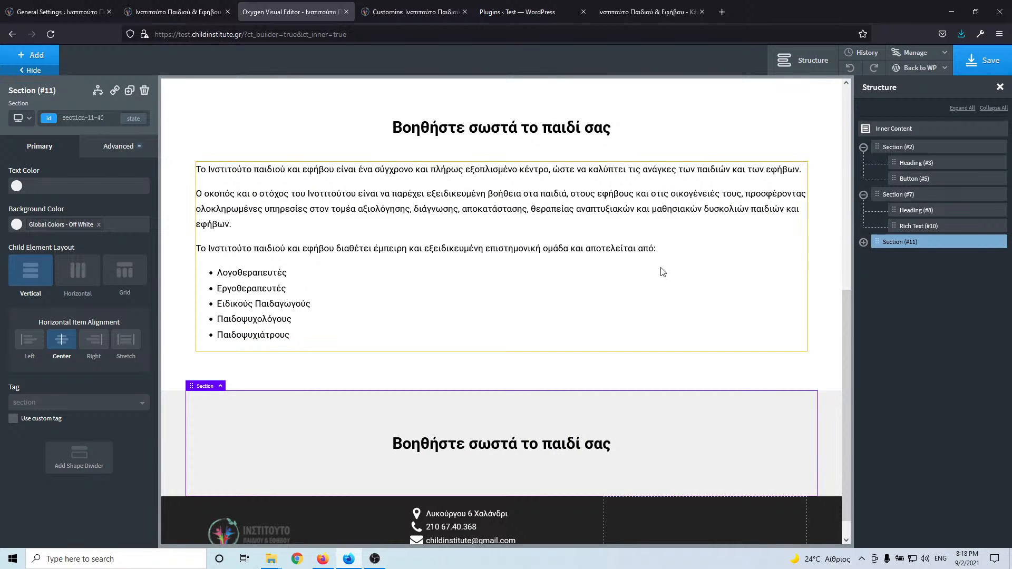
click(864, 242)
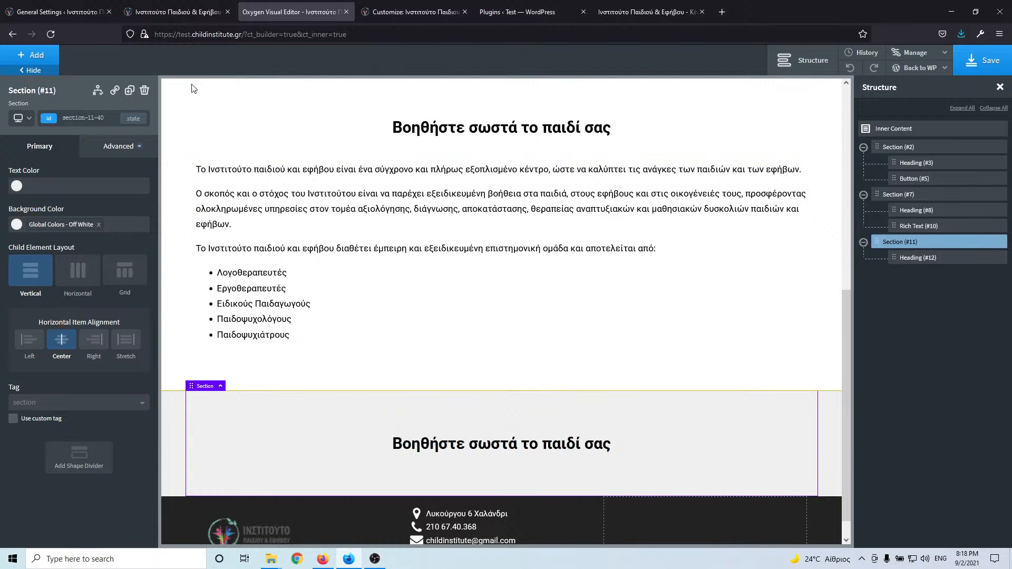
click(37, 56)
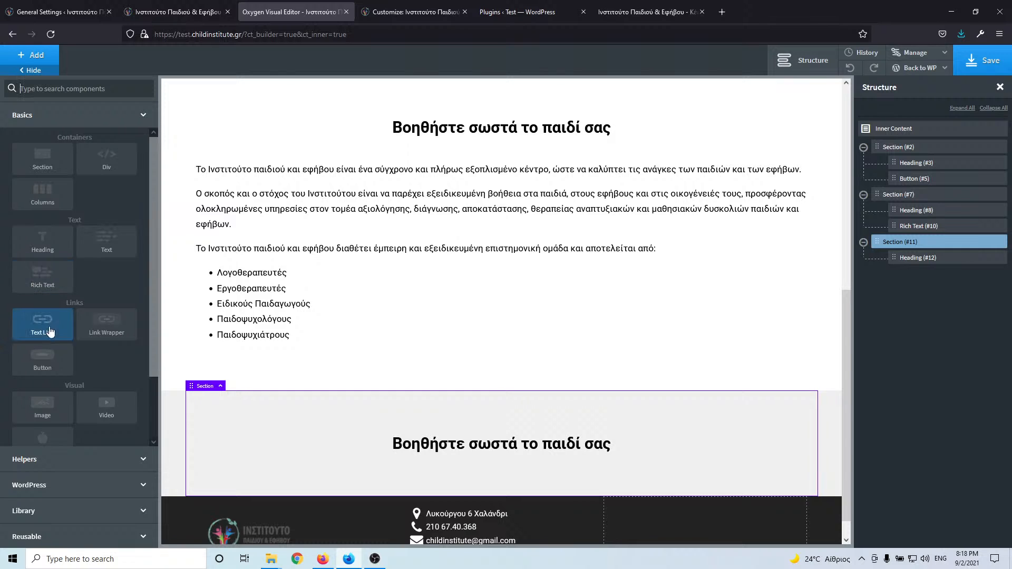
- Add a 33/33/33 Columns element classed home-voithiste-columns below the heading
click(52, 201)
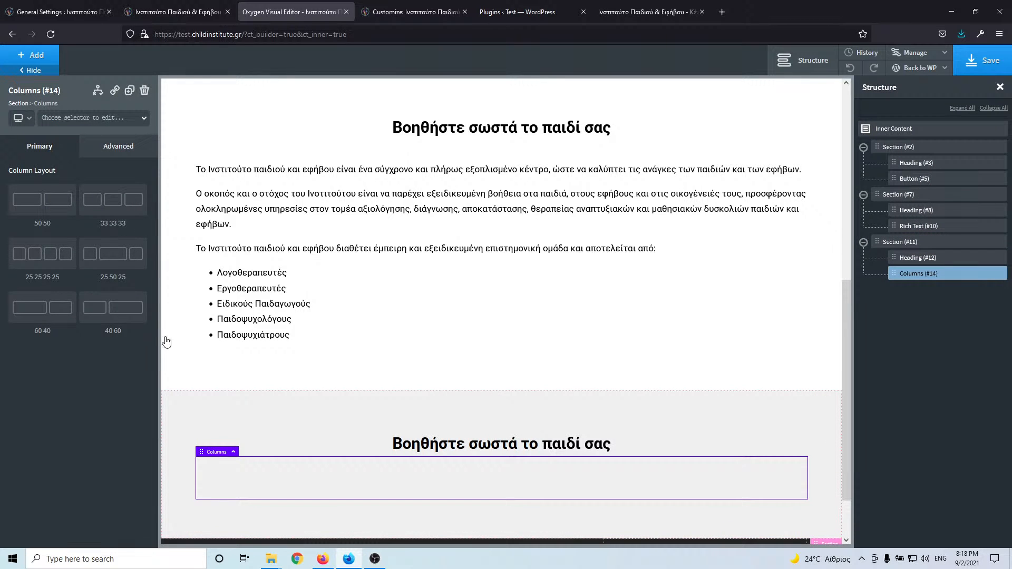
click(113, 201)
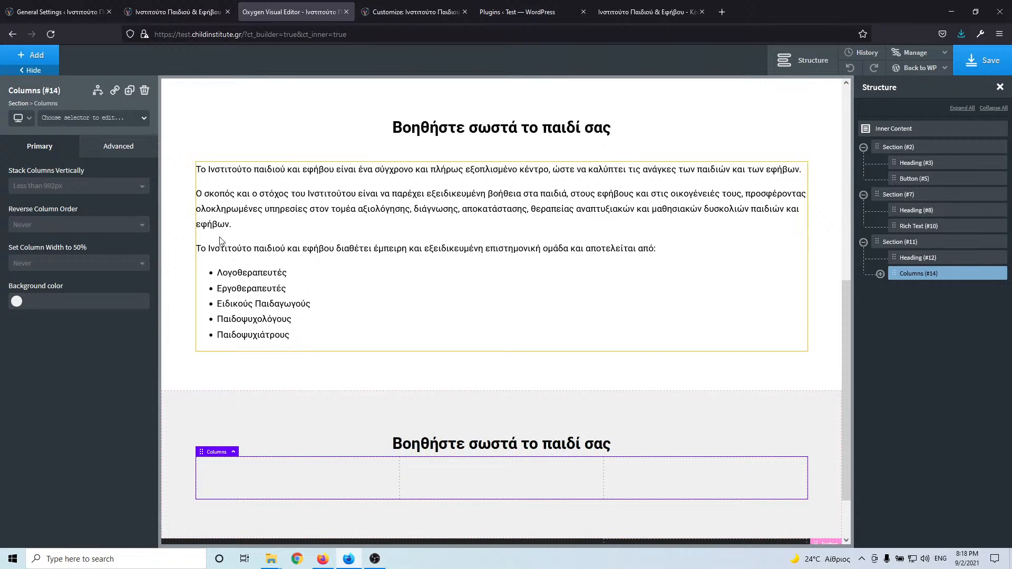
click(93, 120)
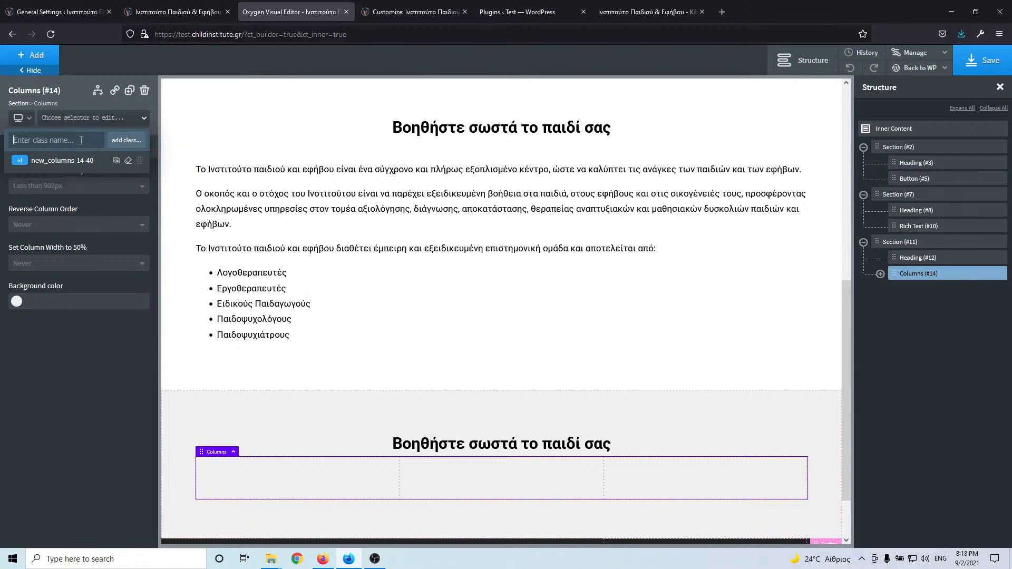
text(home)
text(-voithiste-)
text(columns)
key(Return)
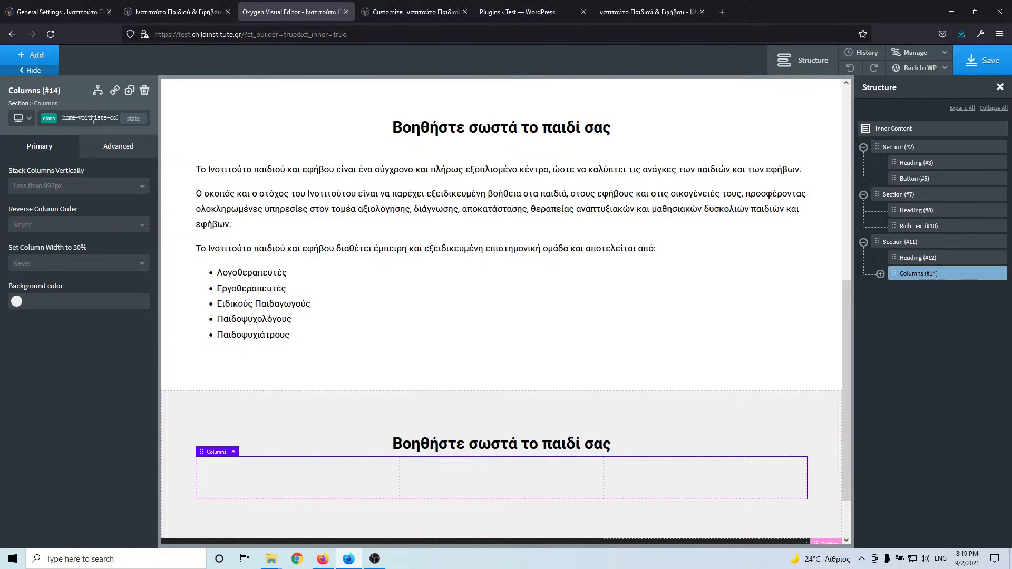
- Give Heading #12 the margin-bottom-l class
click(475, 444)
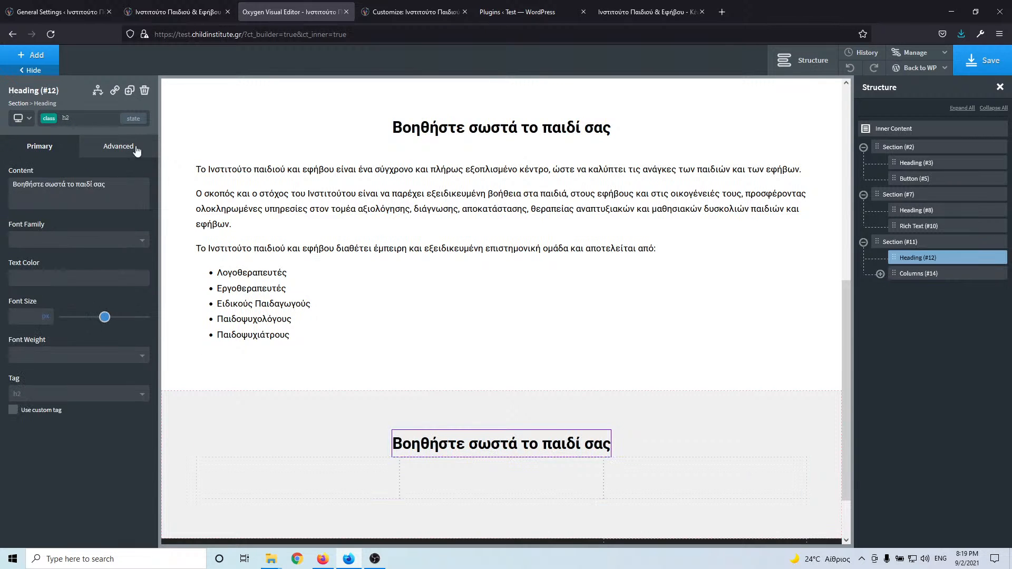
click(80, 121)
text(mar)
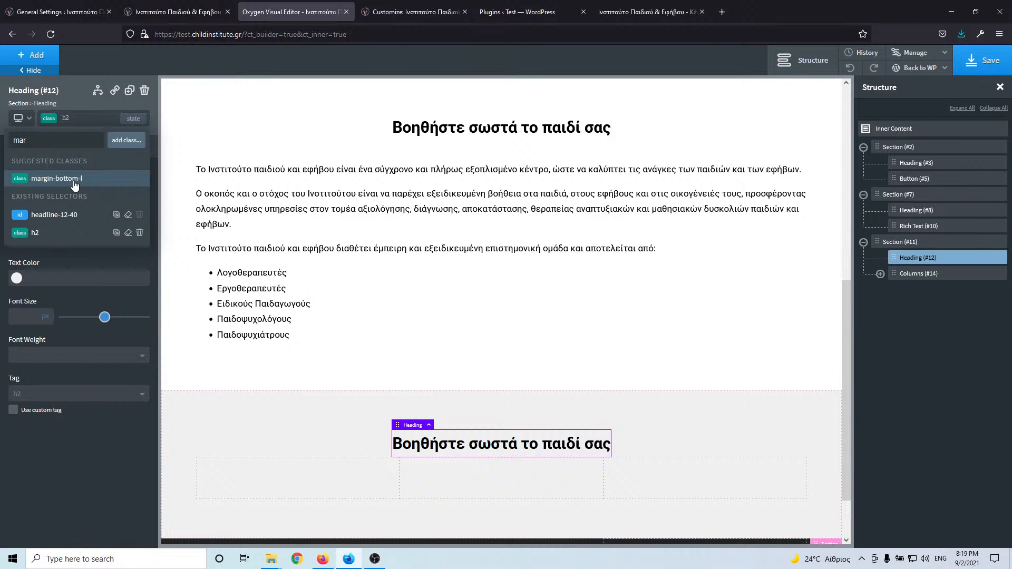
click(74, 181)
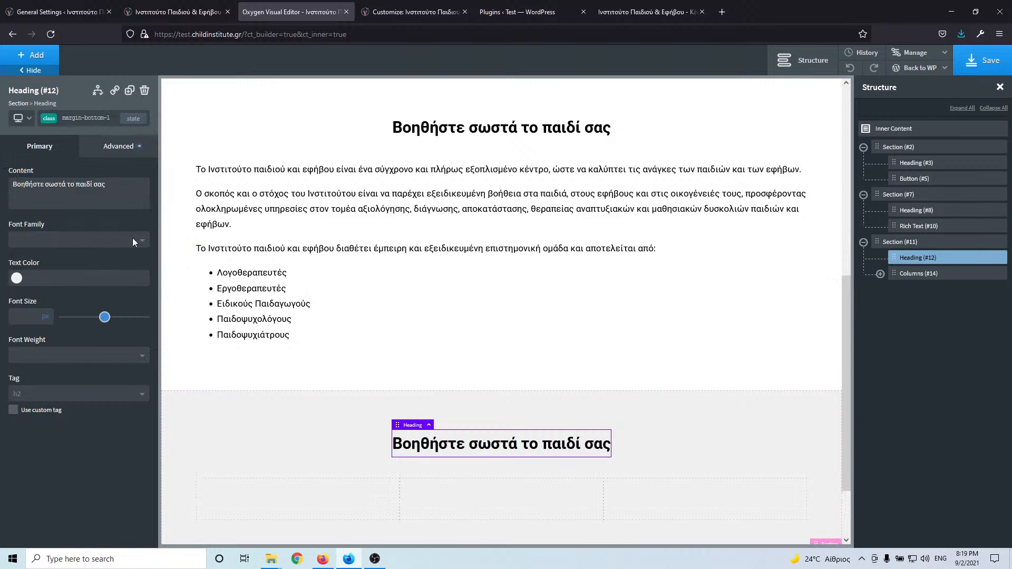
scroll(332, 363, down, 1)
scroll(332, 363, down, 3)
- Add a Div classed home-voithiste-div inside the first column, then glance at the live site's cards
click(316, 404)
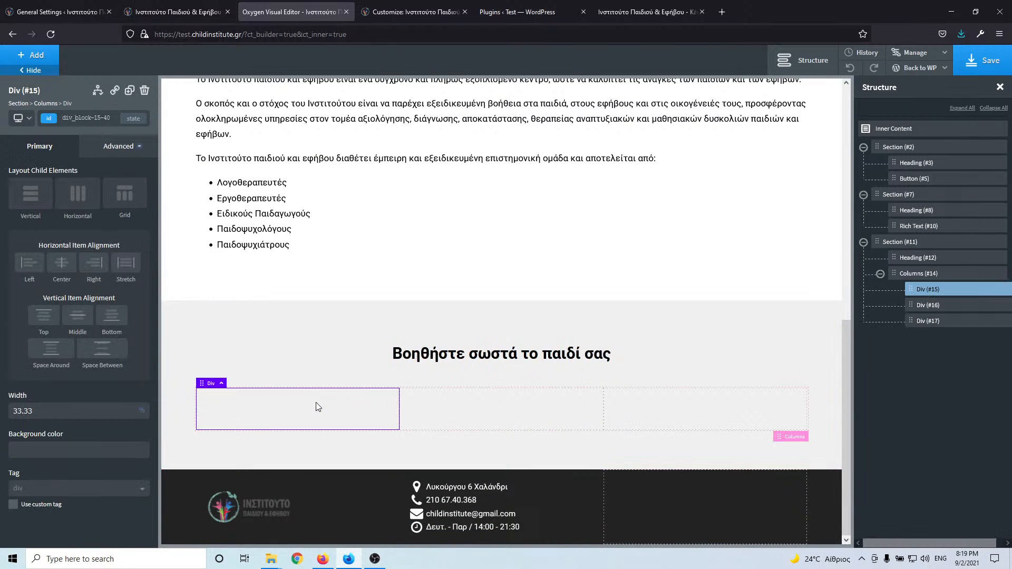
click(32, 55)
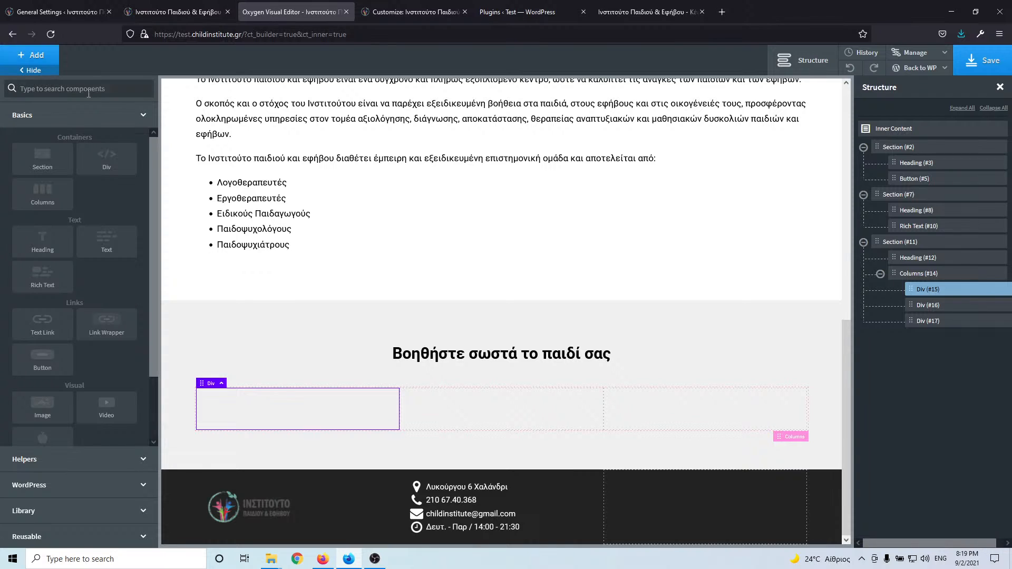
click(108, 164)
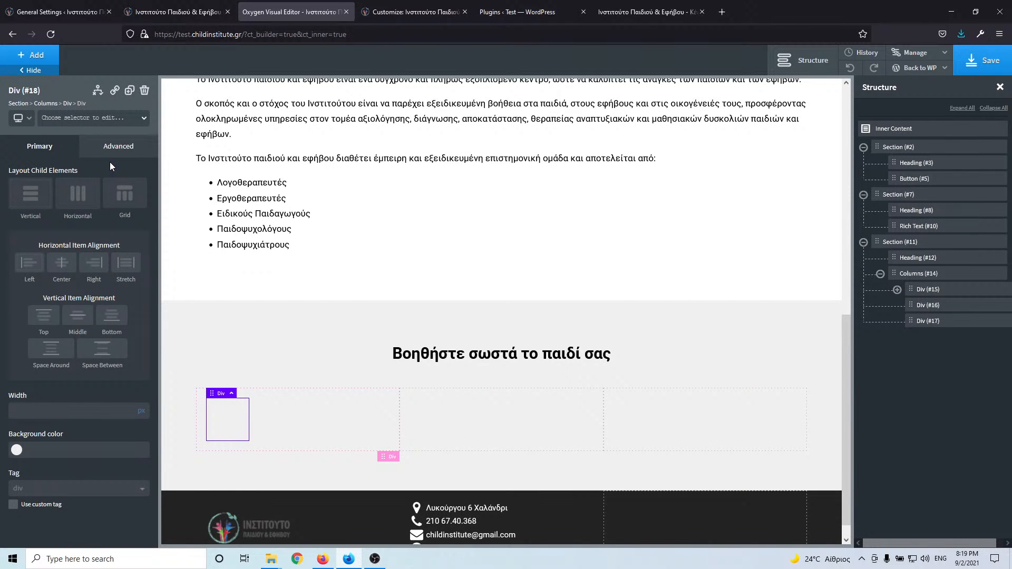
click(78, 120)
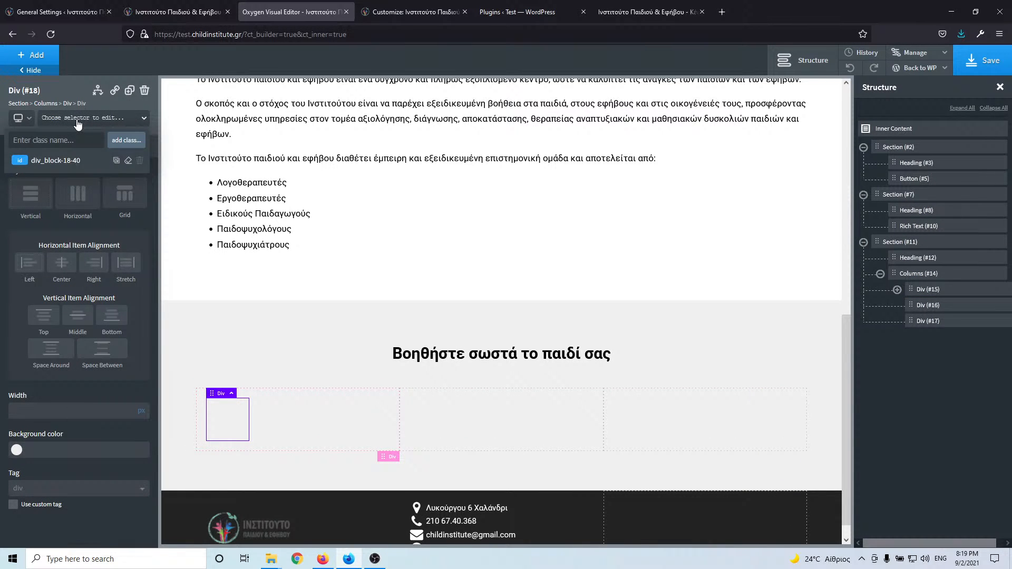
text(home-v)
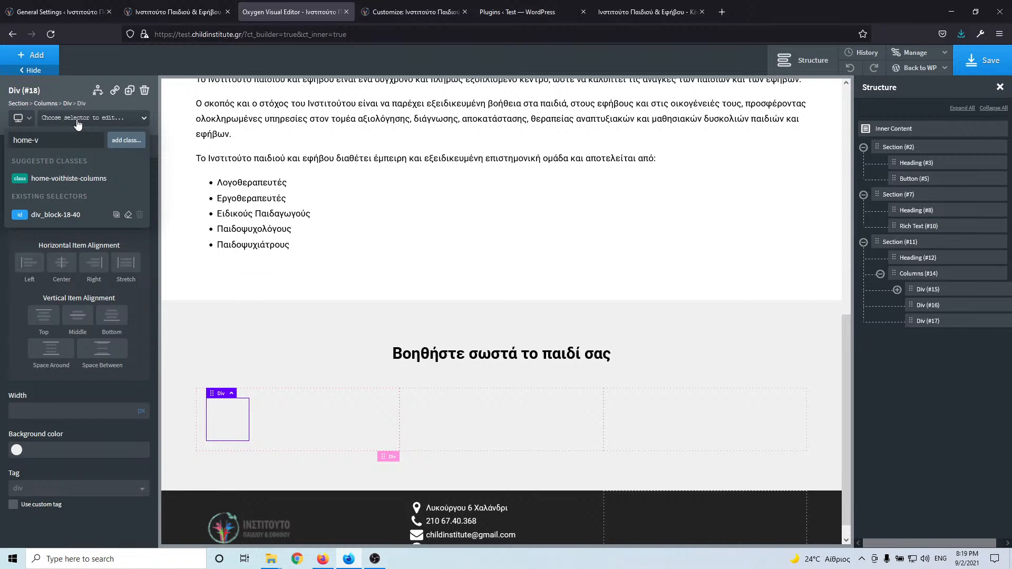
text(oithiste-div)
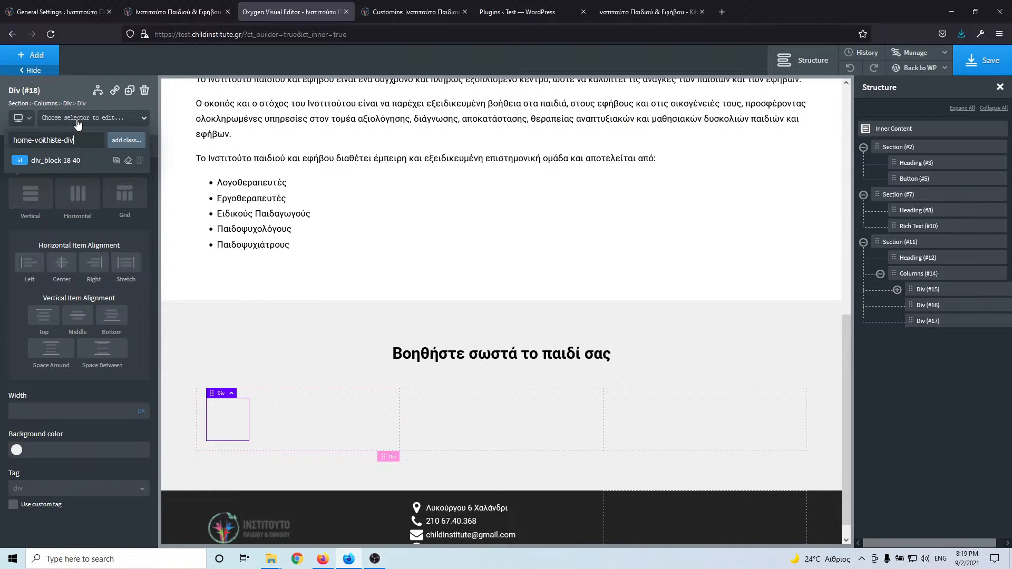
key(Return)
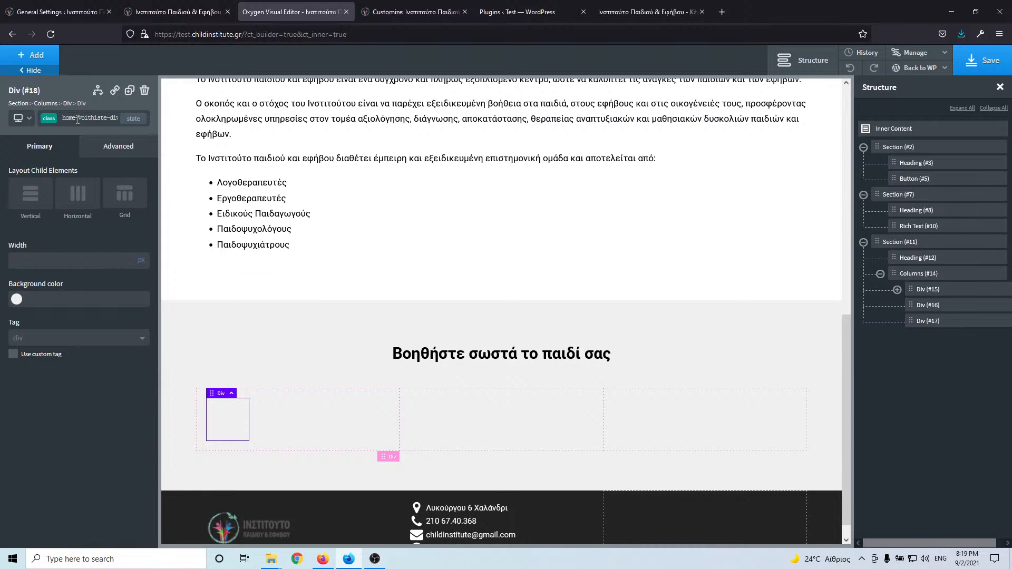
click(188, 15)
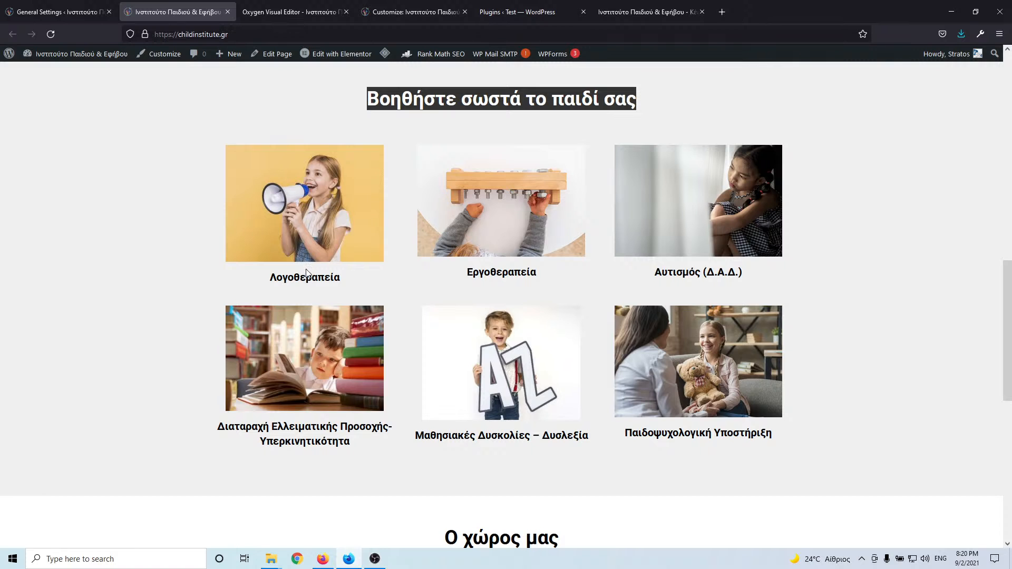
click(303, 14)
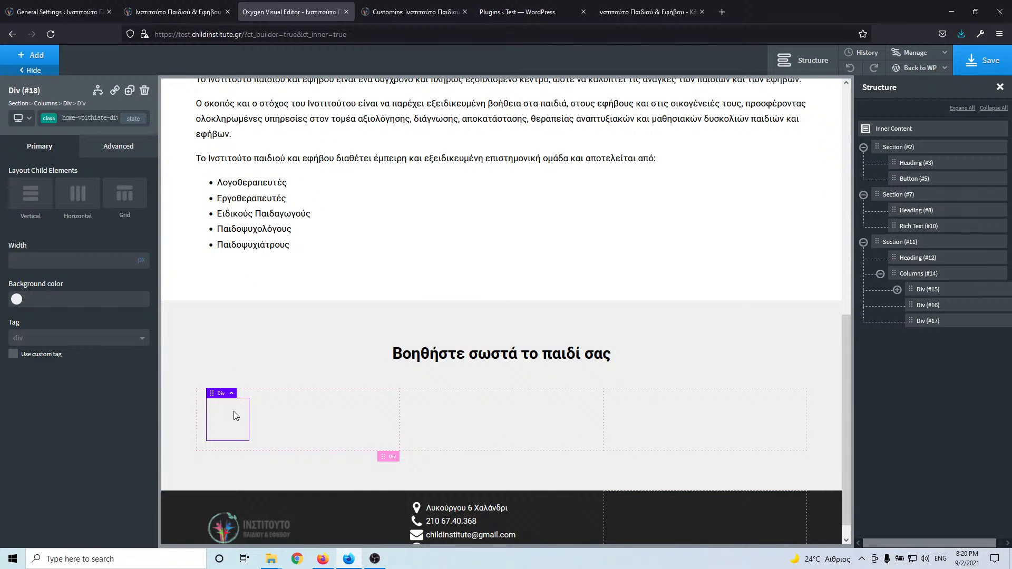
- Add an Image element inside the home-voithiste-div block and class it home-voithiste-image
click(42, 56)
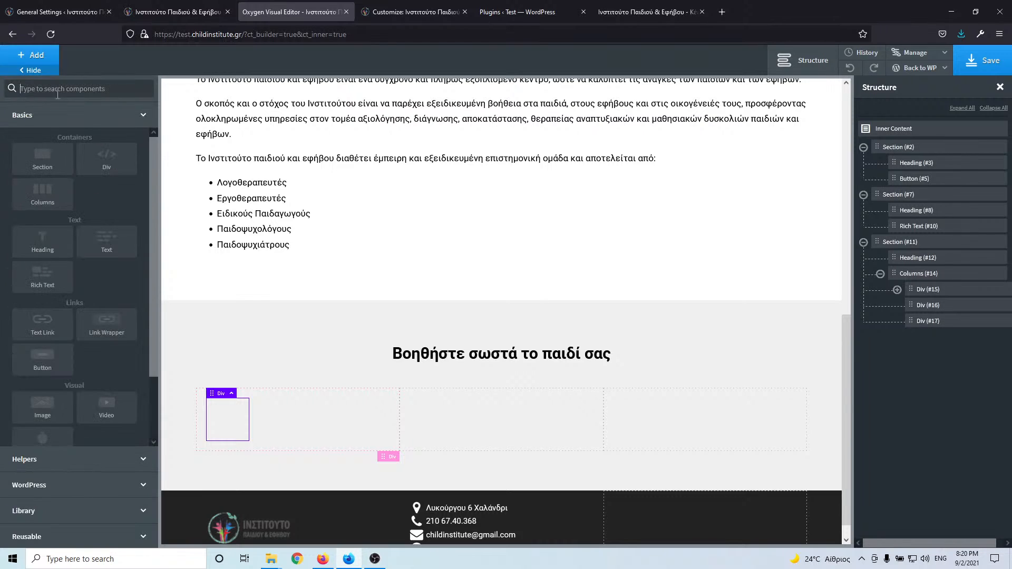
click(64, 88)
text(image)
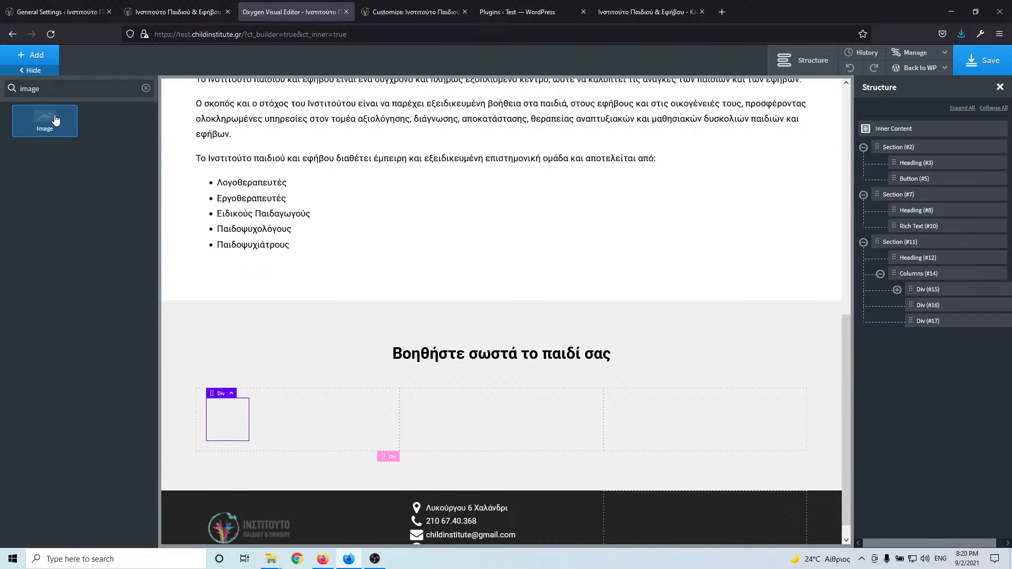
click(56, 121)
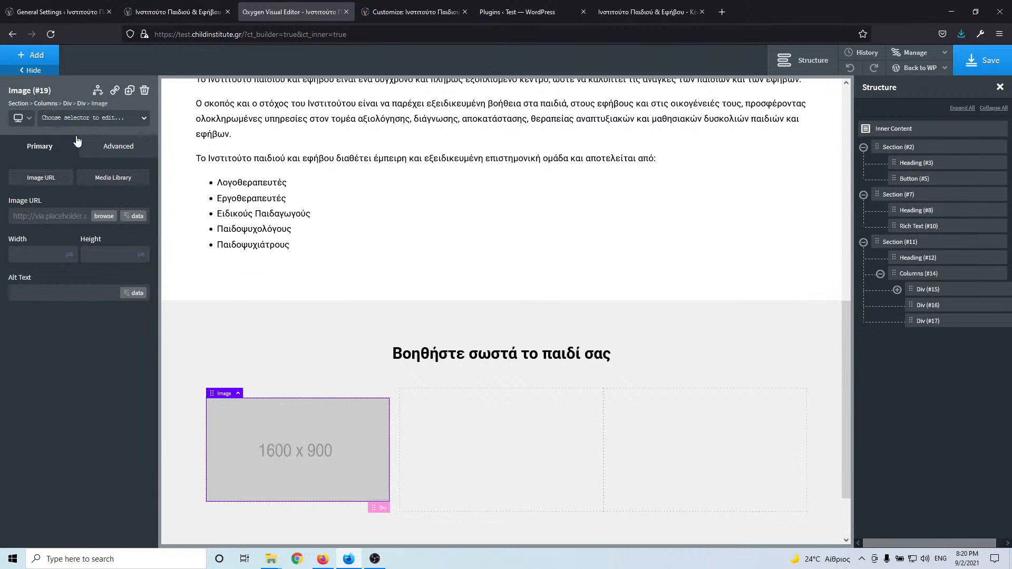
click(87, 118)
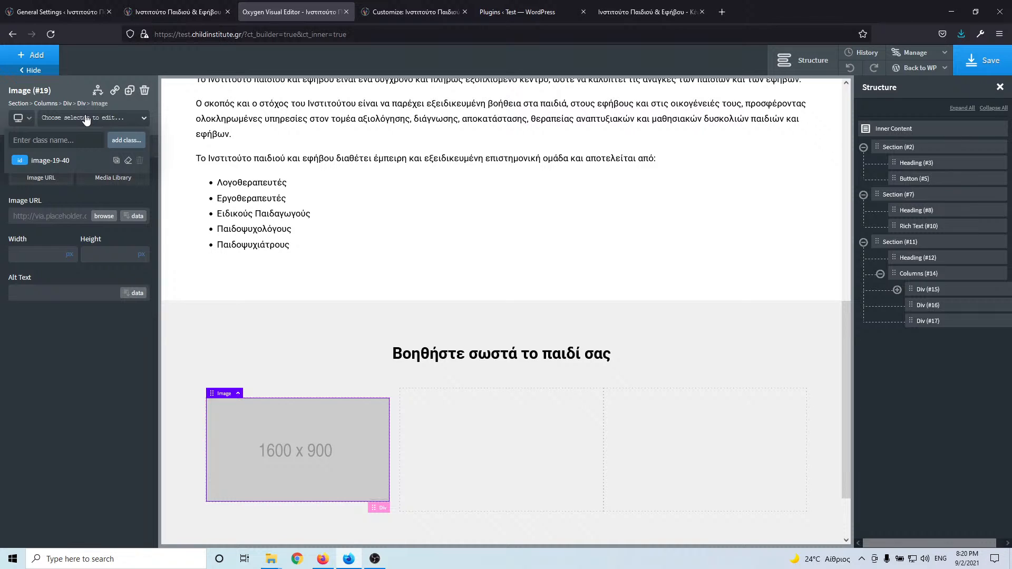
text(home)
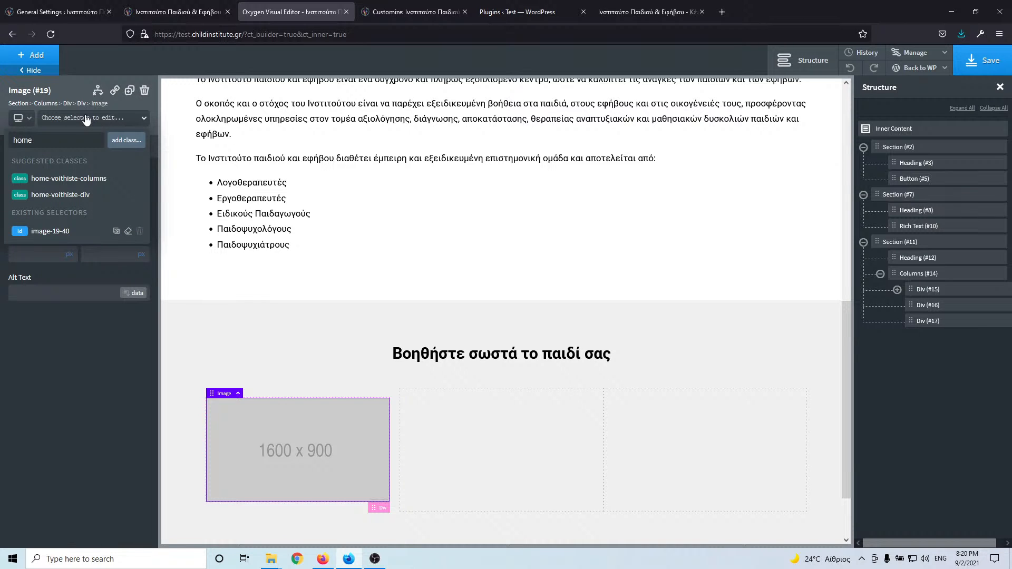
text(-voithiste-image)
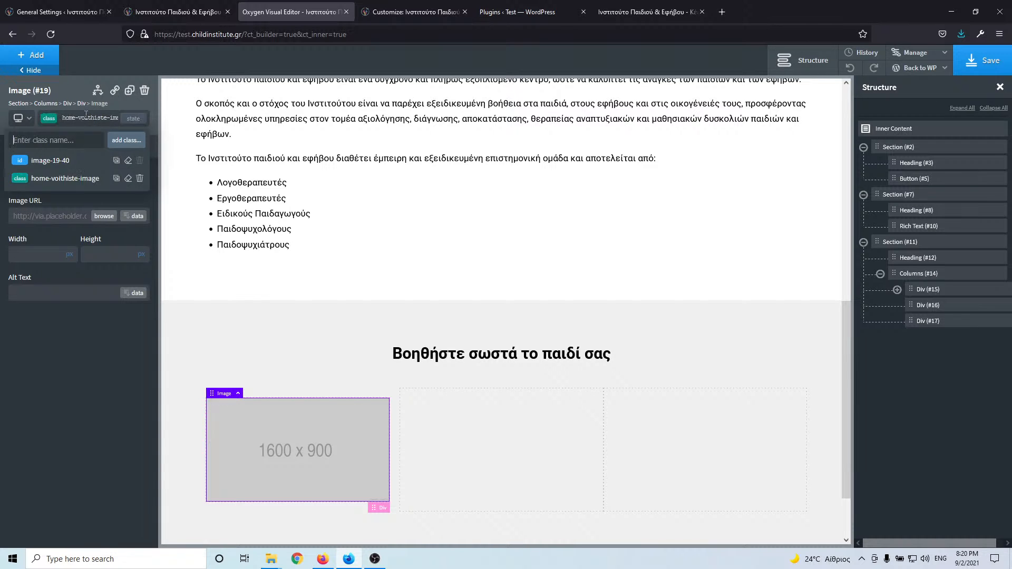
key(Return)
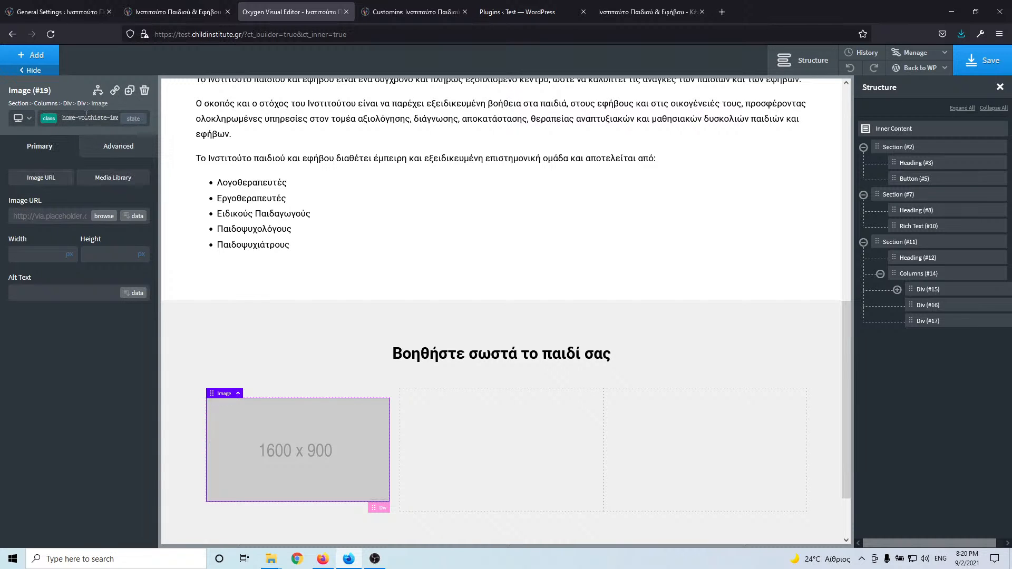
click(35, 55)
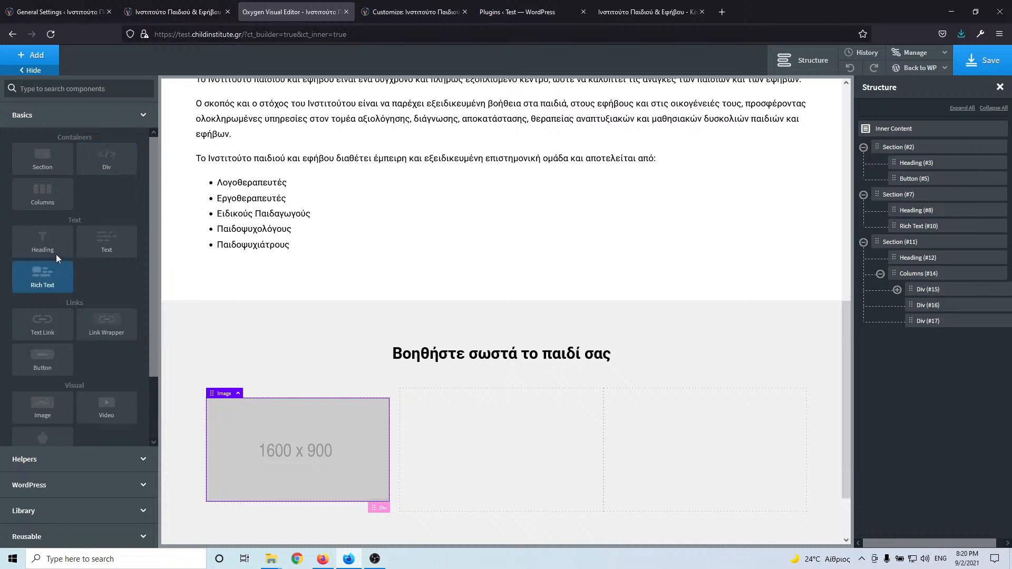
- Add a Heading classed home-voithiste-title below the image and set its tag to H4
click(50, 242)
click(87, 119)
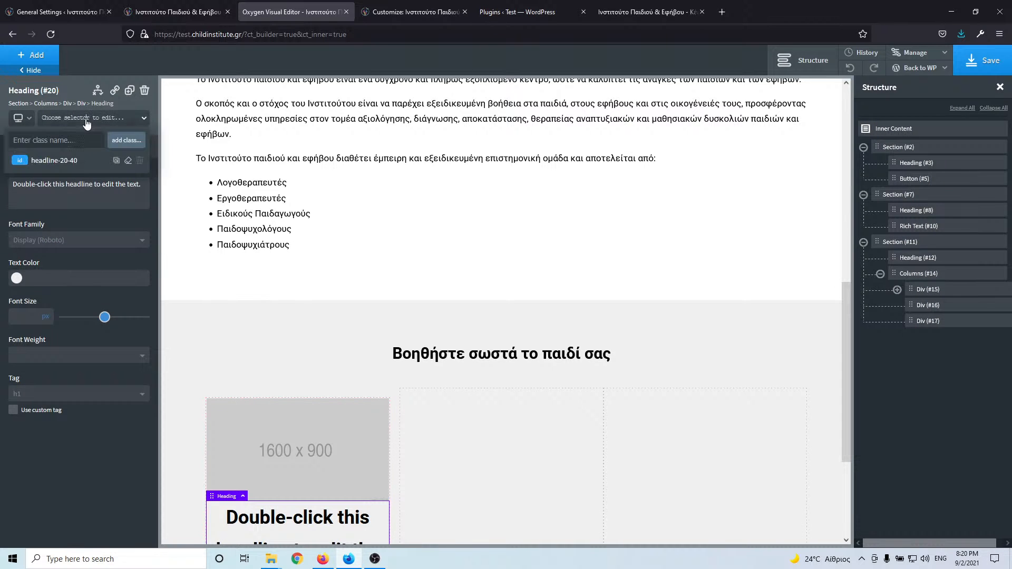
text(home-voithiste-)
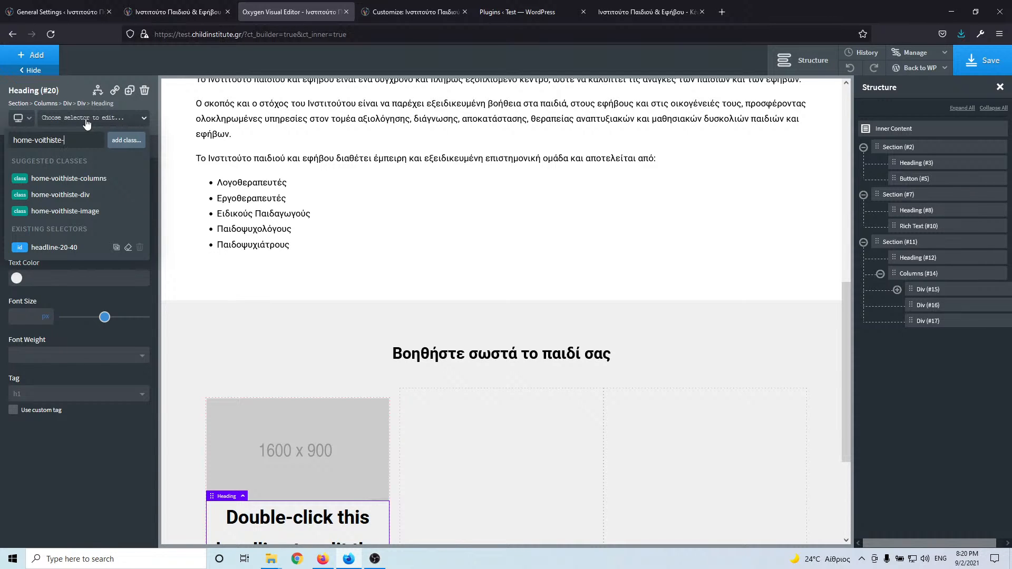
text(he)
key(BackSpace)
key(BackSpace)
text(title)
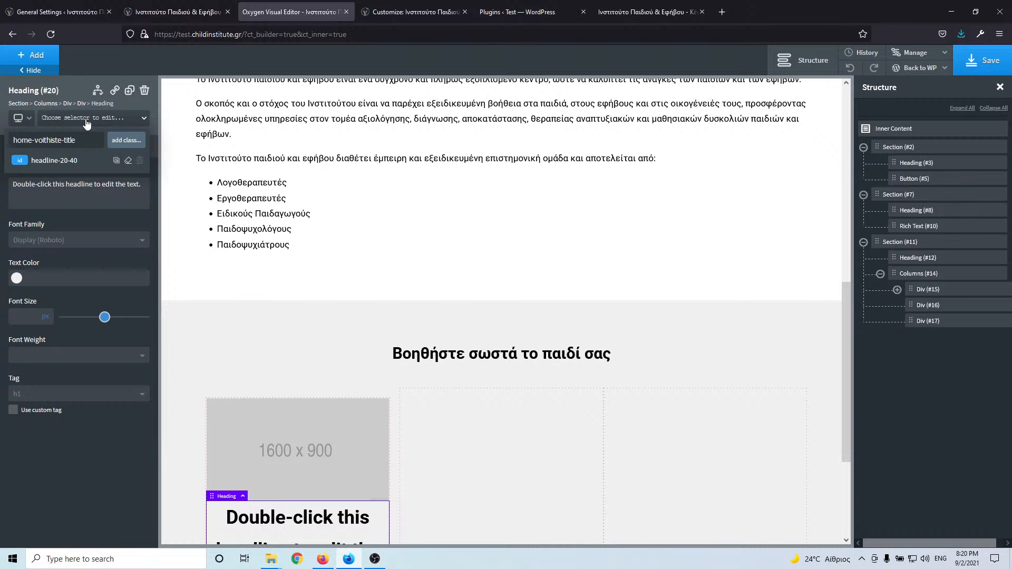
key(Return)
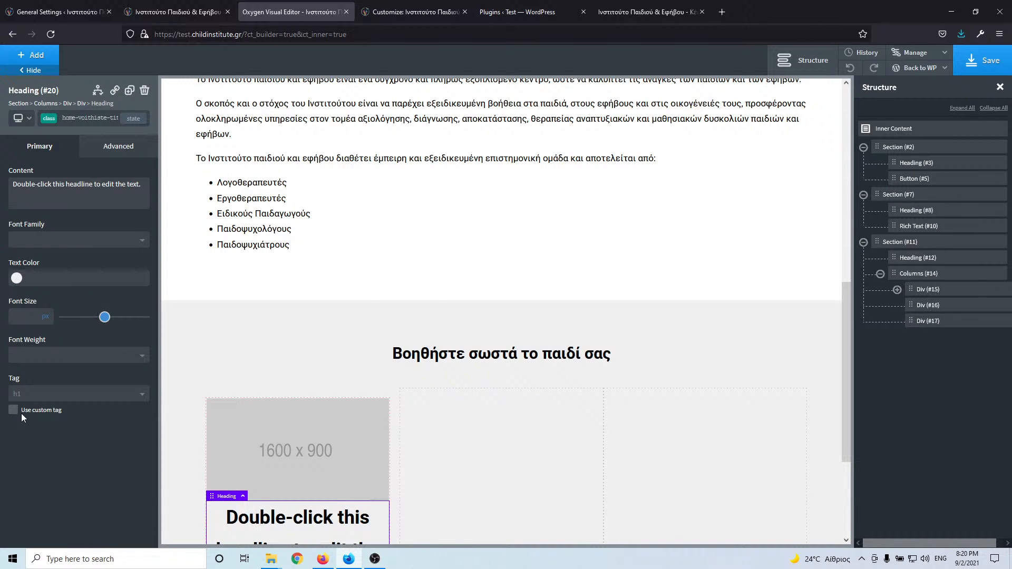
click(37, 395)
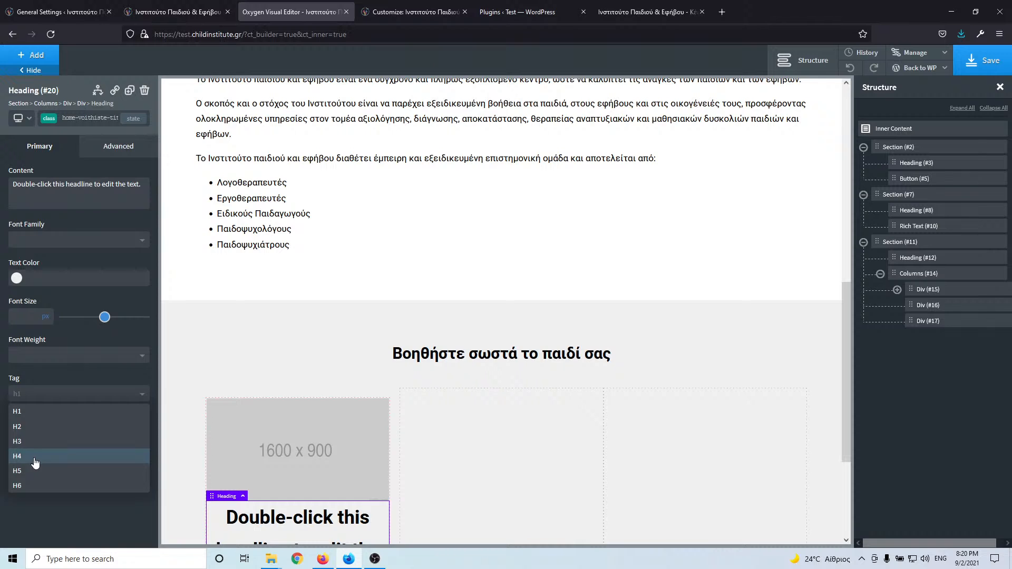
click(34, 457)
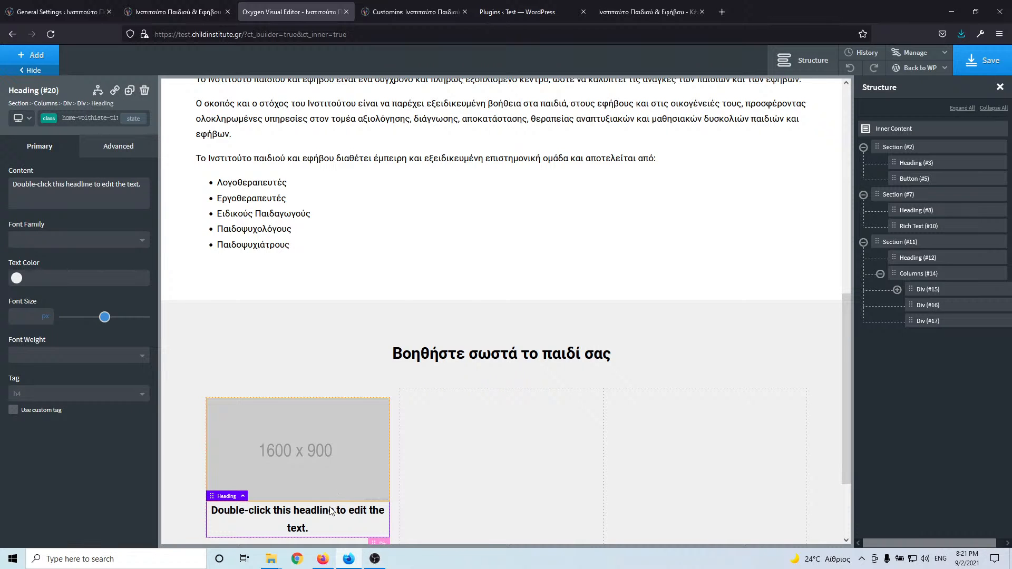
click(322, 459)
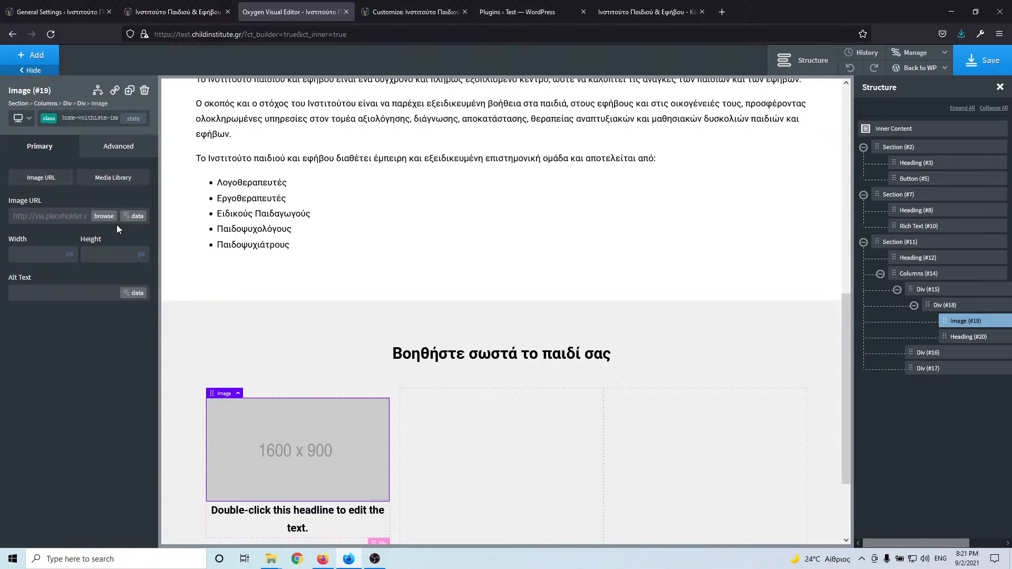
- Choose logotherapia.jpg from the media library for the card image, comparing with the live services section
click(211, 13)
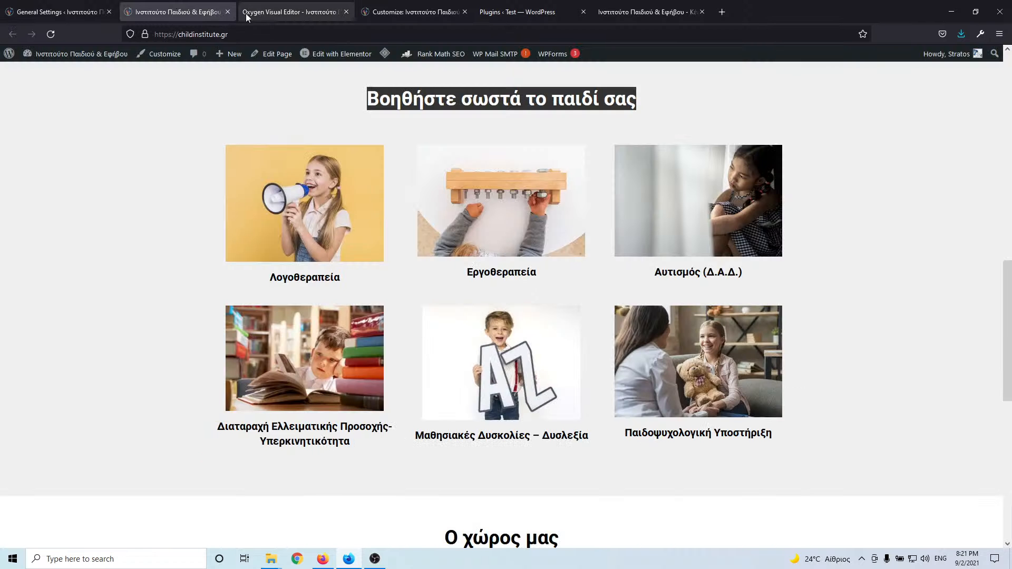
click(272, 10)
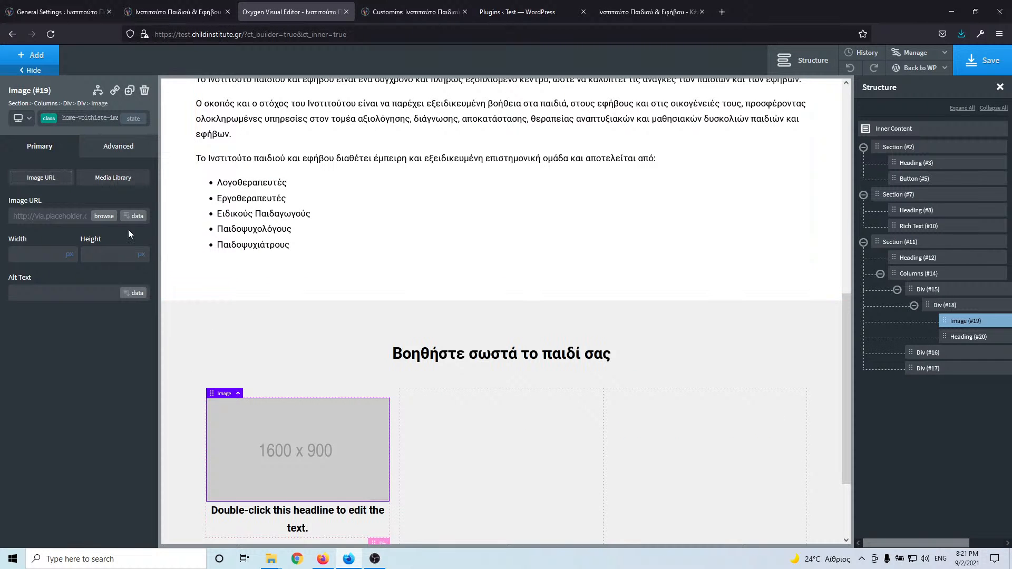
click(103, 216)
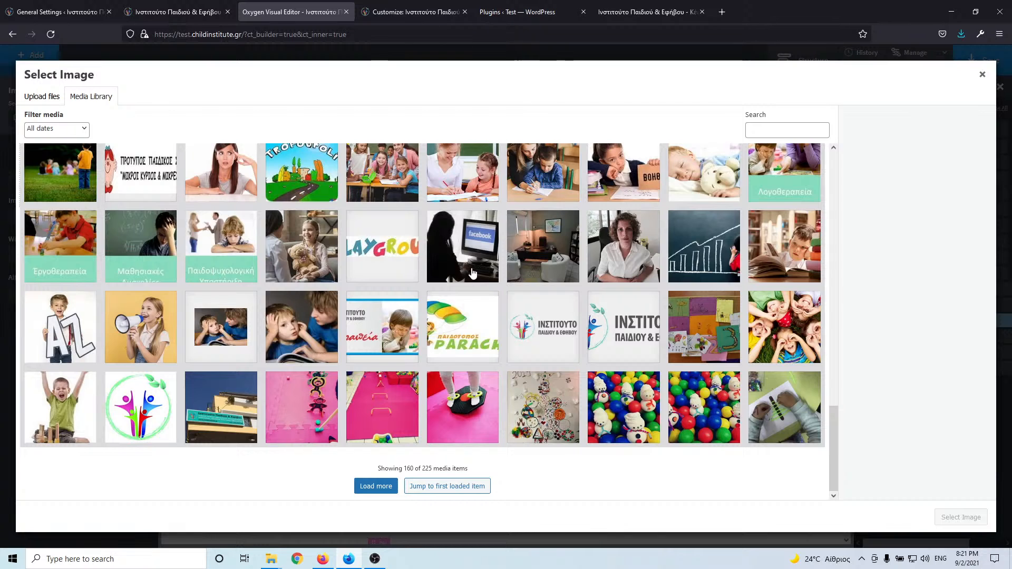
click(158, 352)
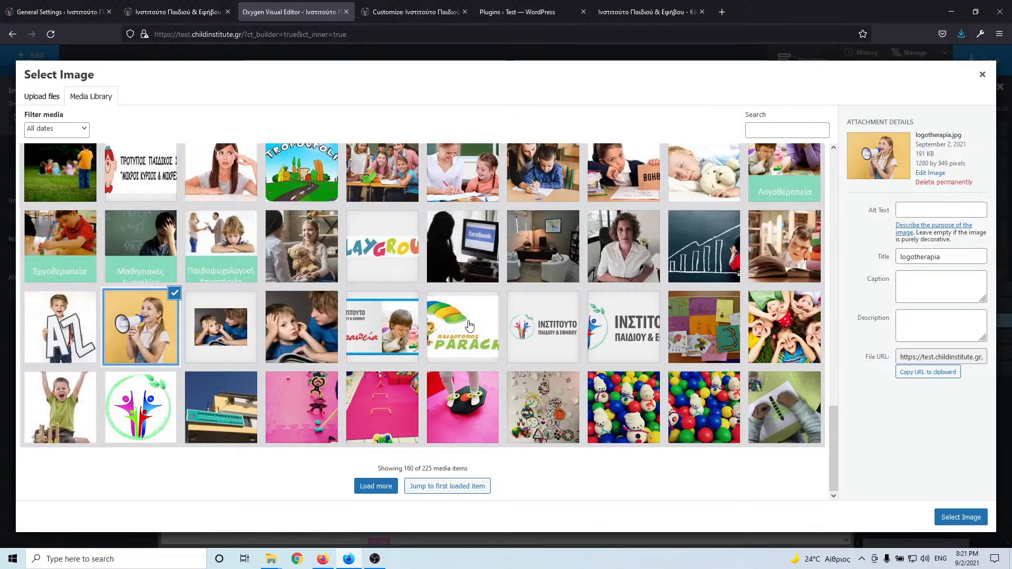
scroll(240, 336, up, 2)
scroll(239, 333, up, 5)
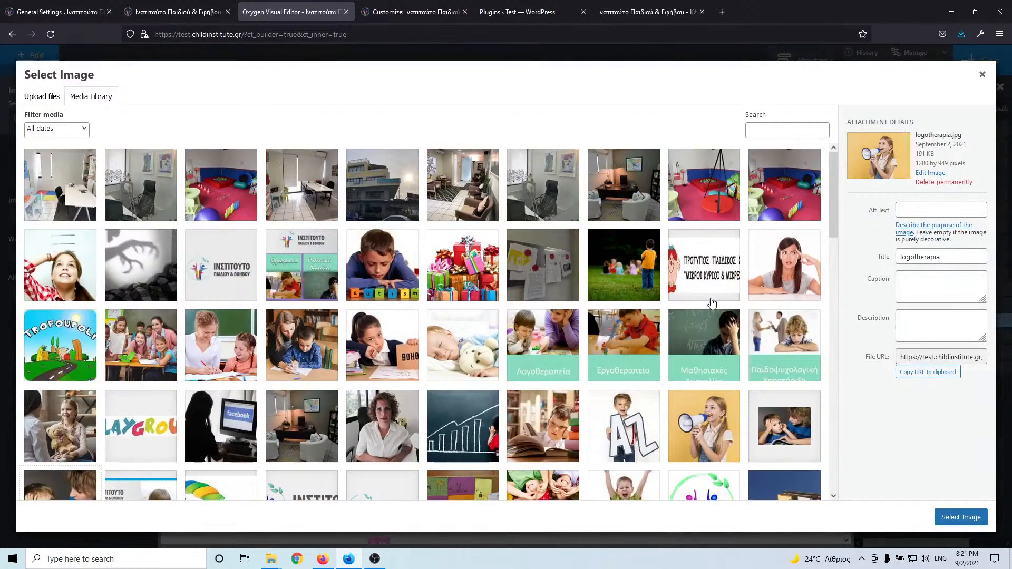
scroll(714, 302, down, 2)
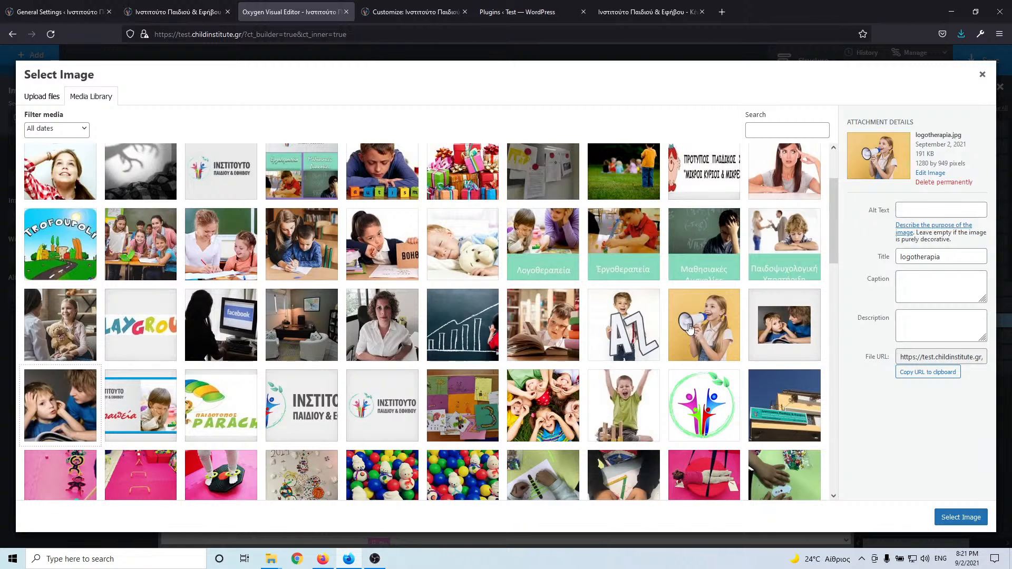
click(186, 9)
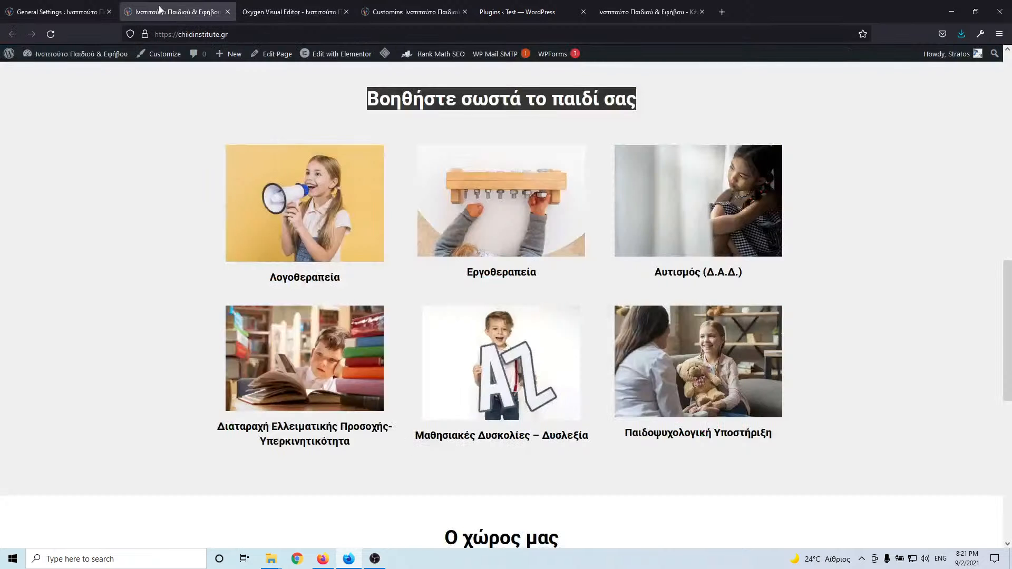
click(305, 14)
- View the WordPress Media Library and its Screen Options, then close it and return to Oxygen's image picker
click(413, 9)
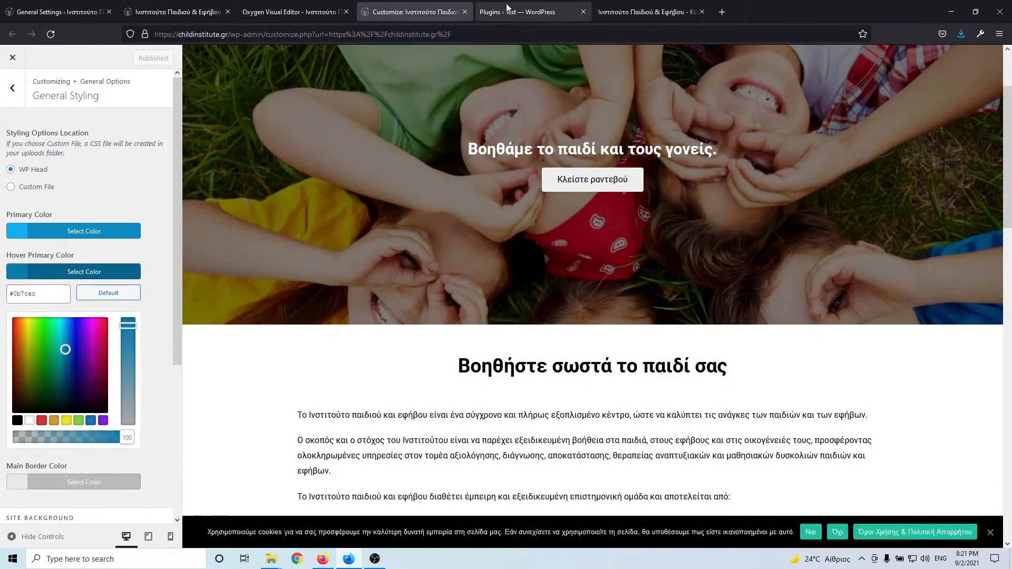
click(509, 11)
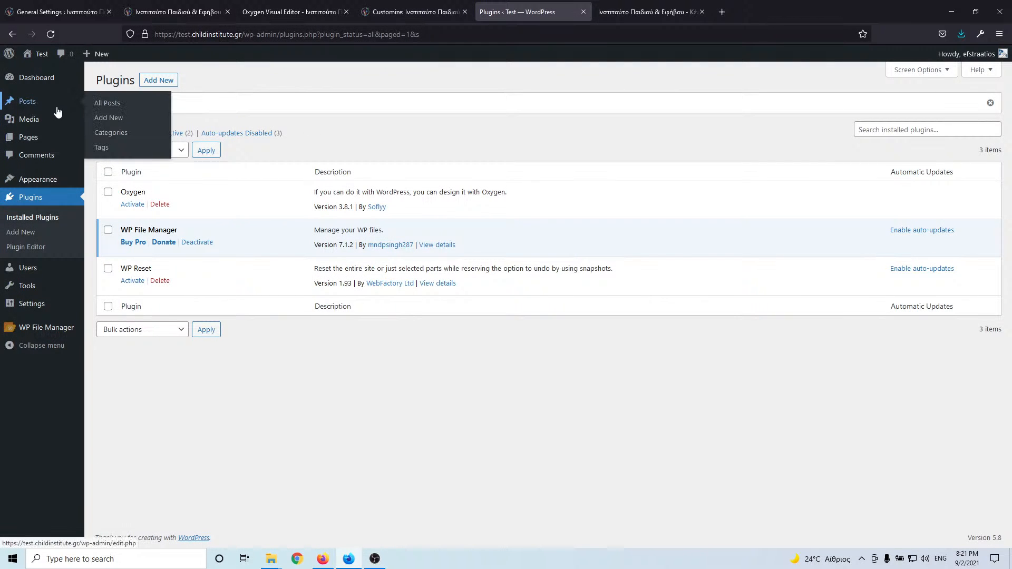
mouse_move(36, 122)
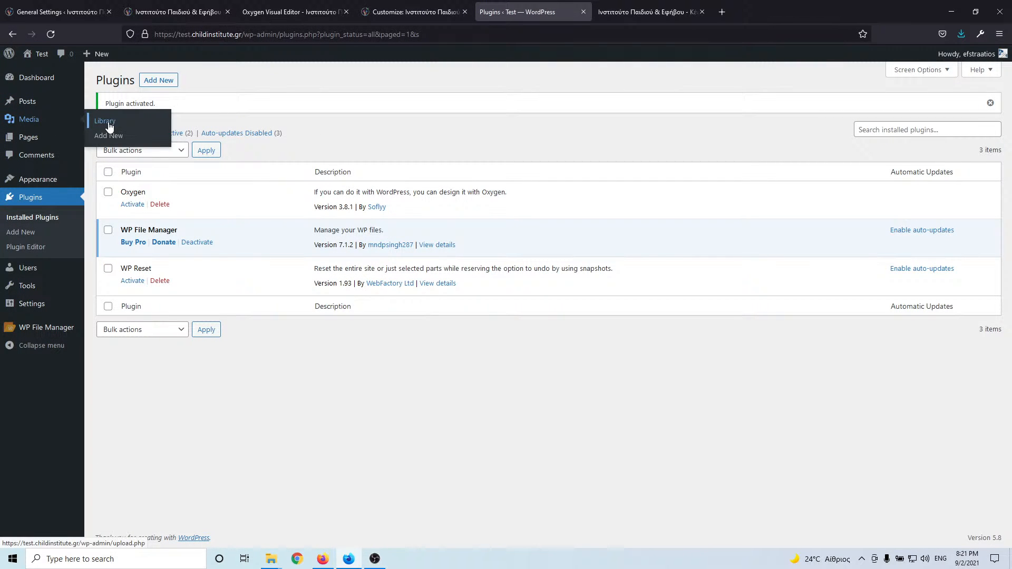
click(109, 123)
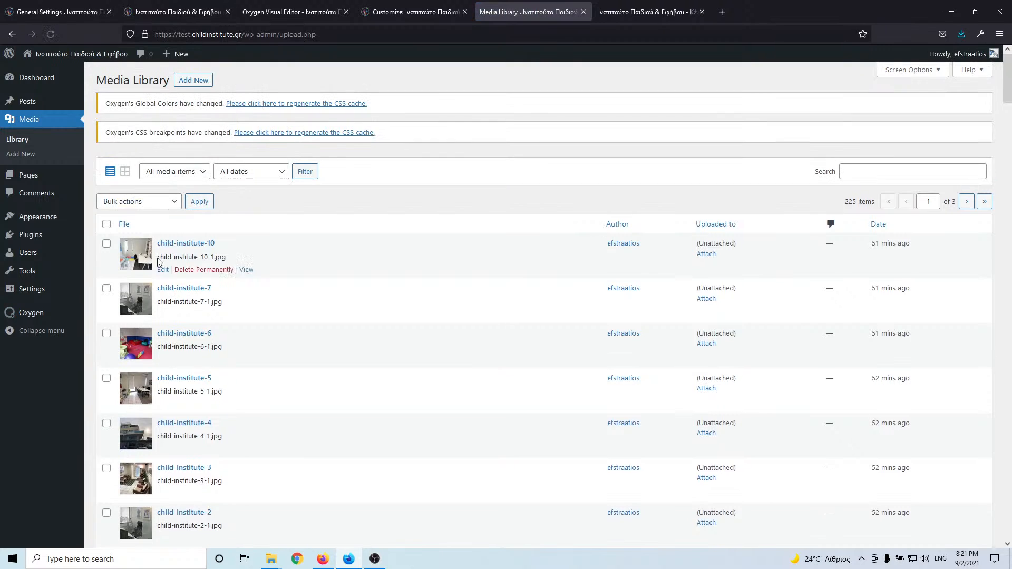
scroll(159, 262, down, 5)
scroll(159, 262, up, 5)
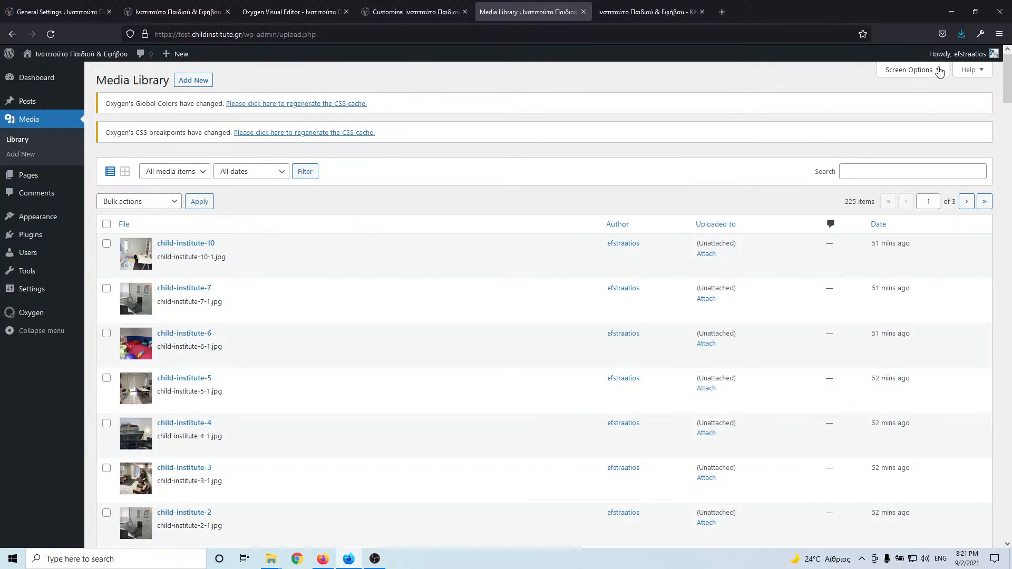
click(940, 72)
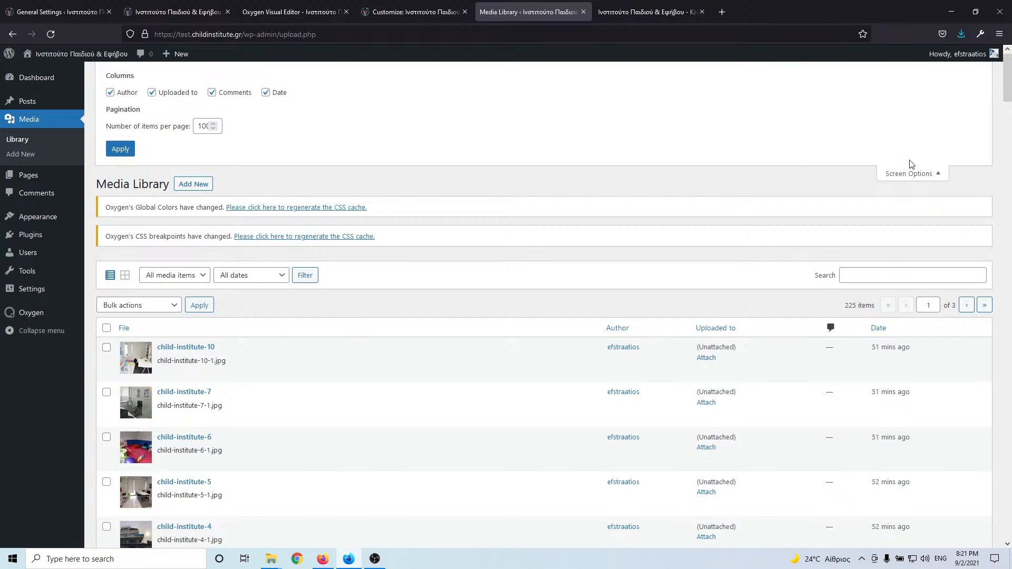
click(581, 12)
click(415, 13)
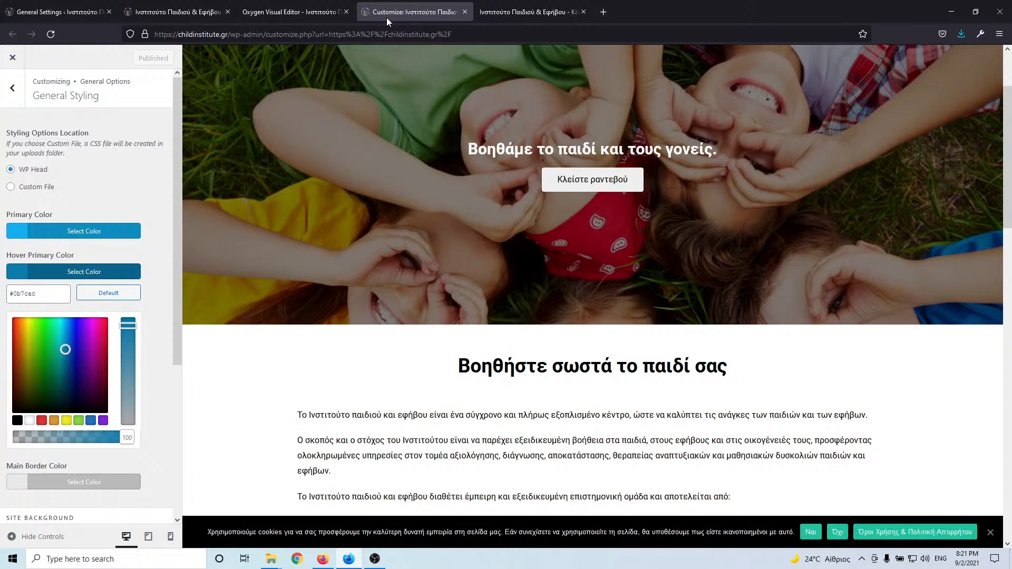
click(285, 12)
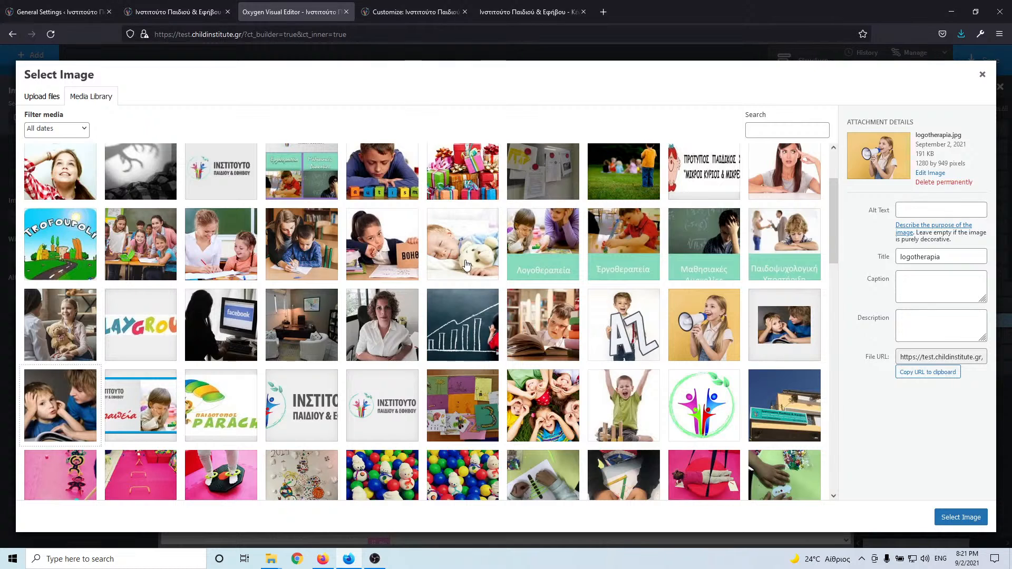
- Choose the megaphone-girl logotherapia-1.jpg photo and copy the Λογοθεραπεία title from the live site
click(717, 326)
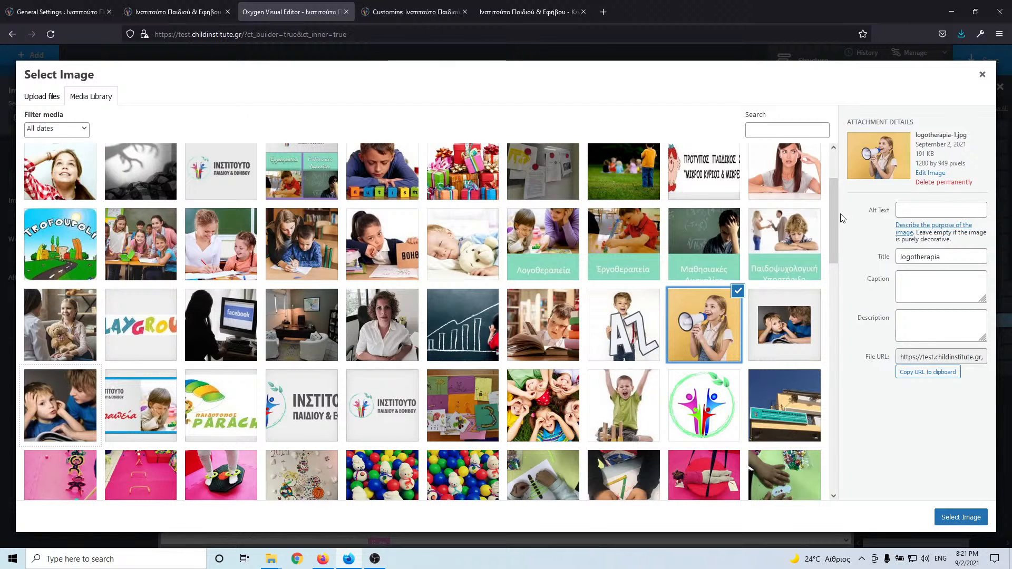
scroll(733, 314, up, 2)
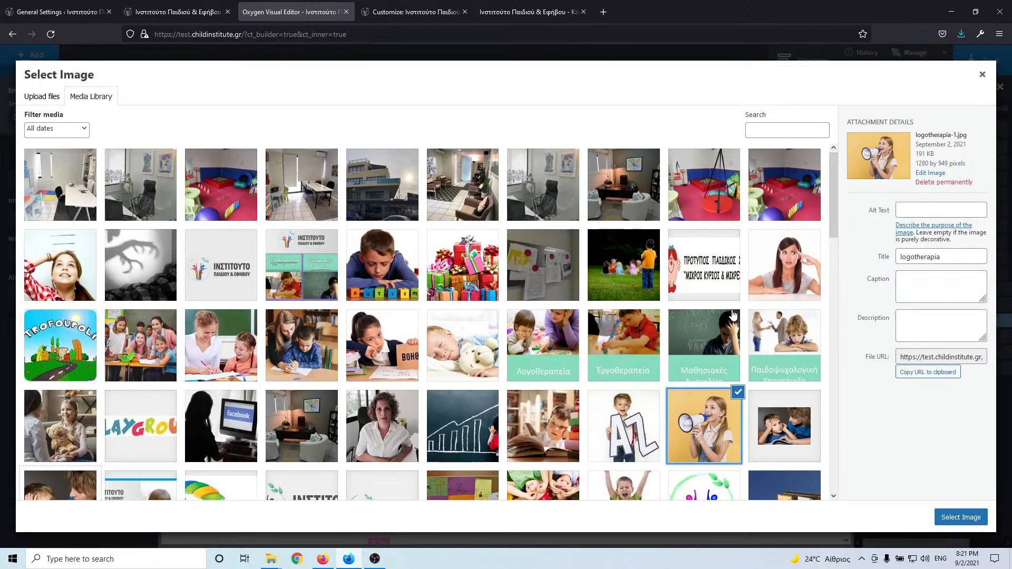
scroll(780, 353, down, 3)
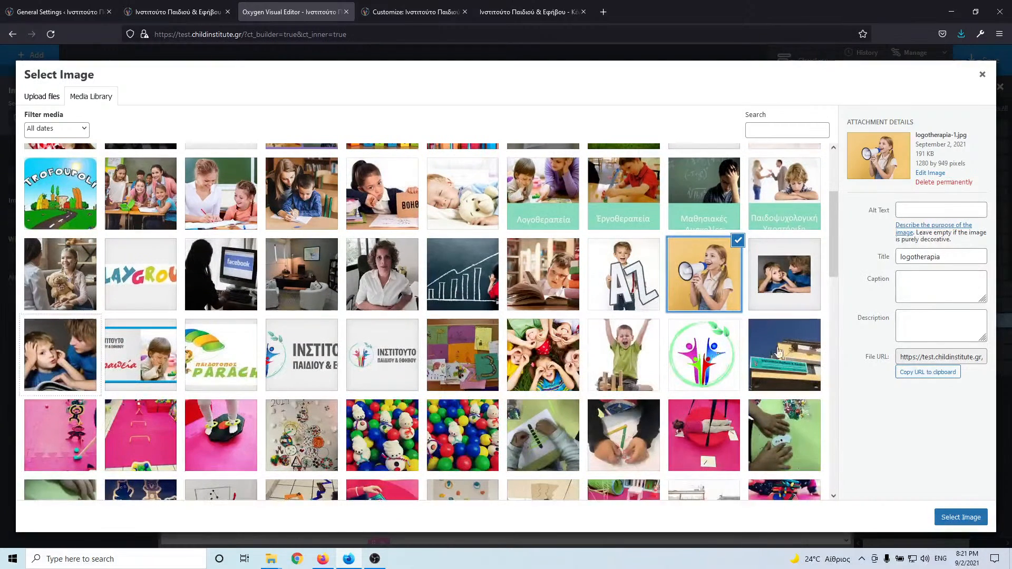
double_click(959, 255)
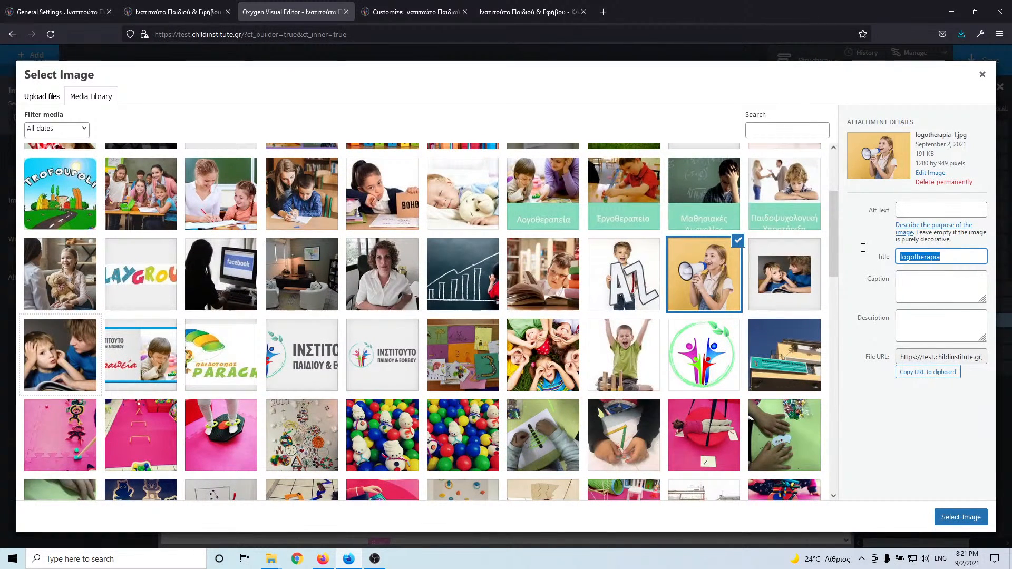
click(189, 7)
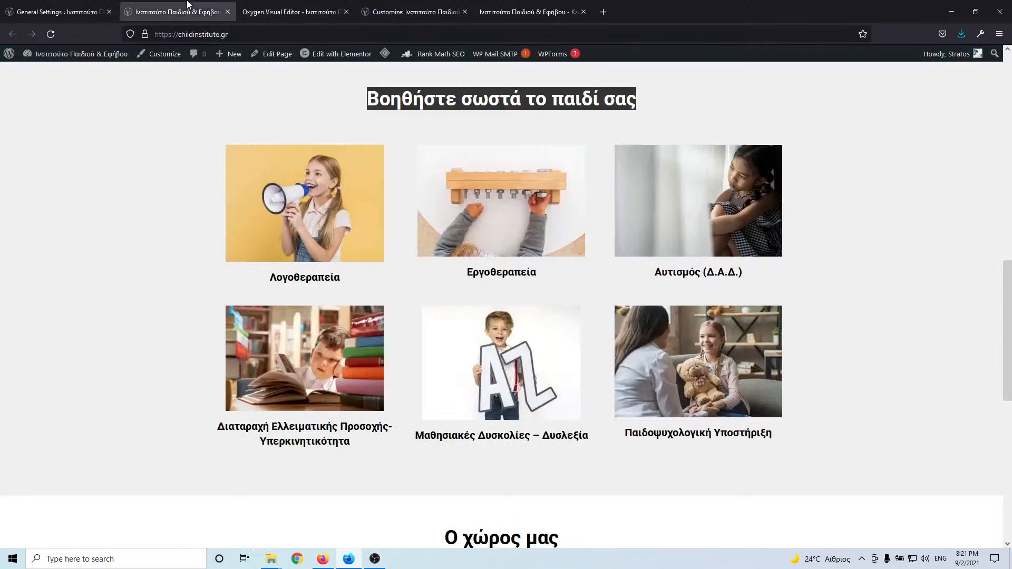
drag(344, 281, 272, 283)
key(ctrl+c)
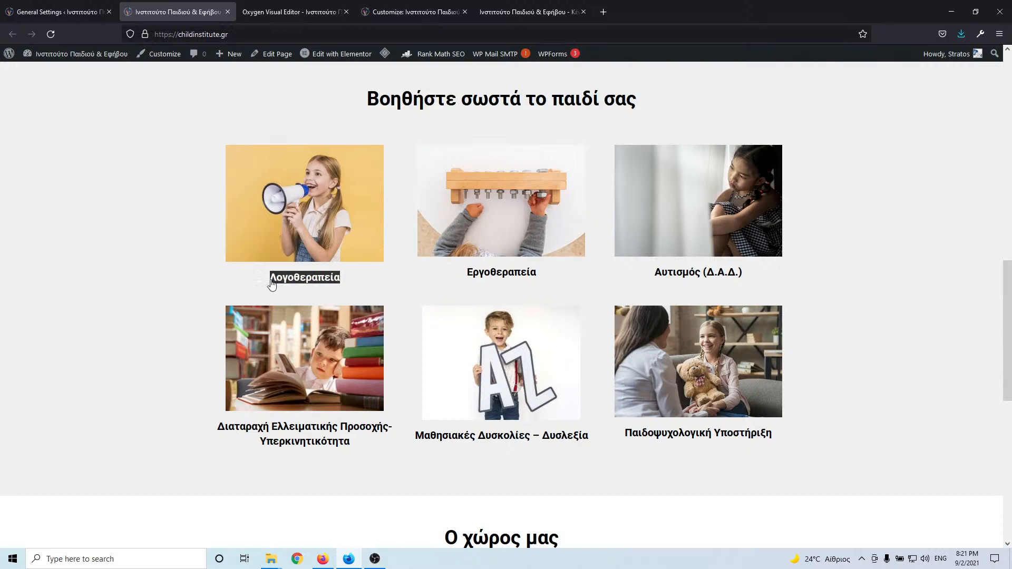
- Paste Λογοθεραπεία as the image's title and alt text, and insert the photo into the card
click(490, 6)
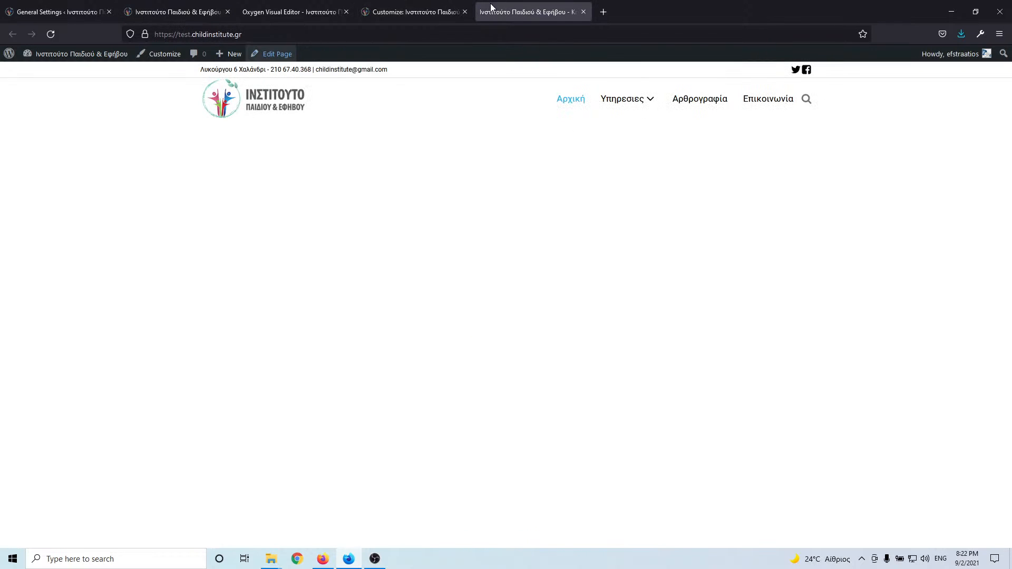
click(414, 13)
click(291, 12)
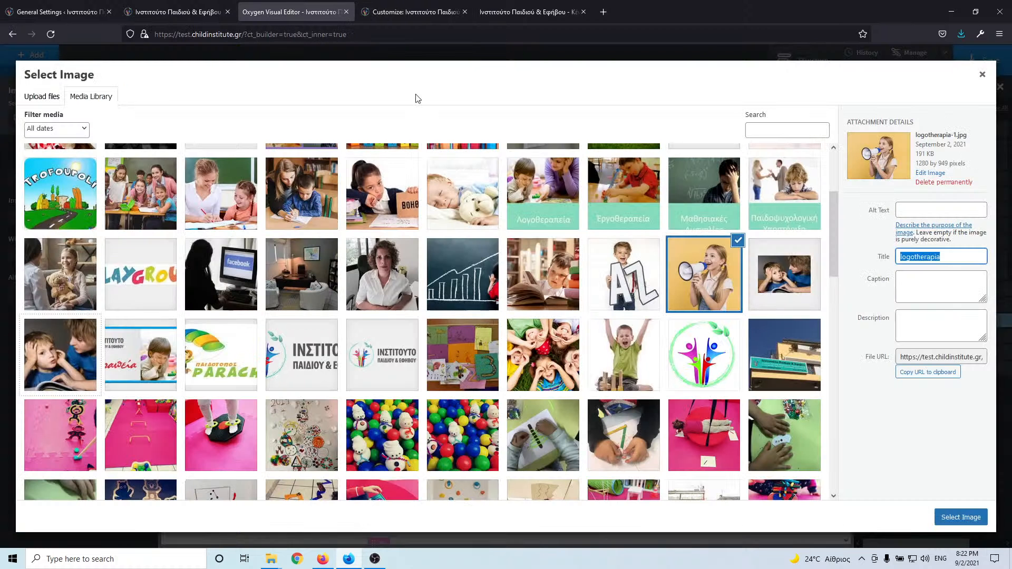
key(ctrl+v)
click(934, 210)
key(ctrl+v)
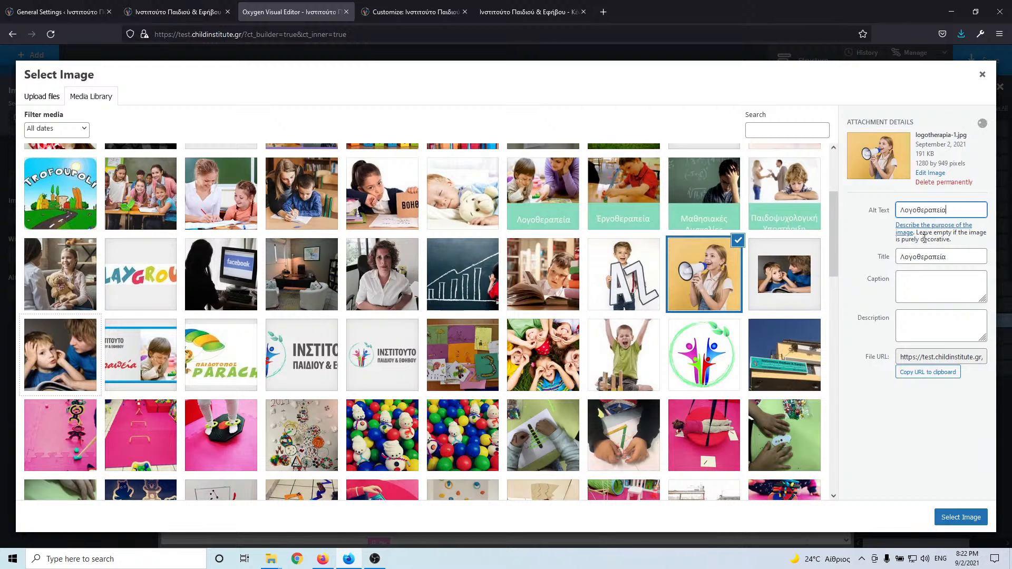
click(961, 518)
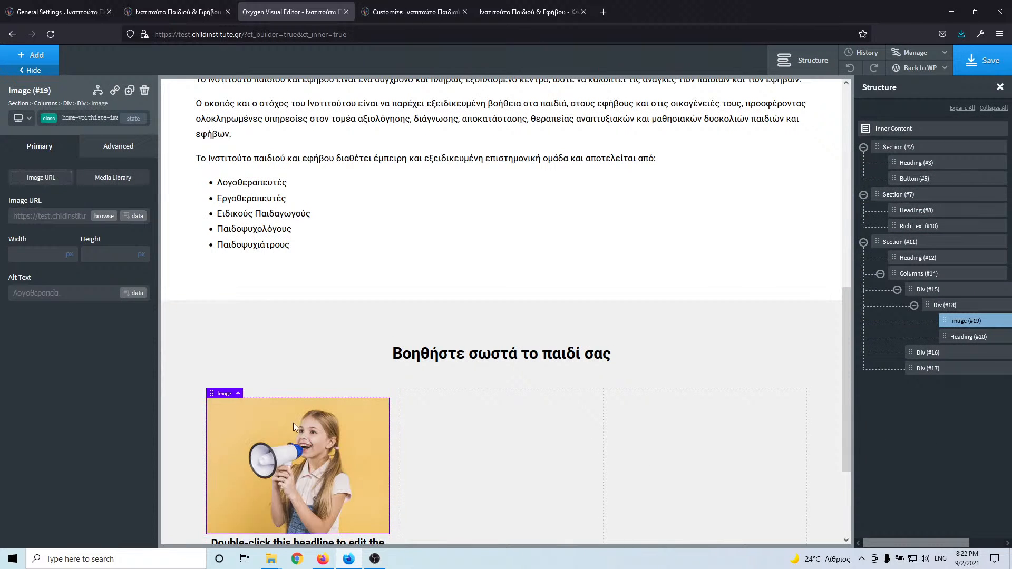
- Change the first card's headline to Λογοθεραπεία and set the card's child layout to Vertical
scroll(291, 395, down, 3)
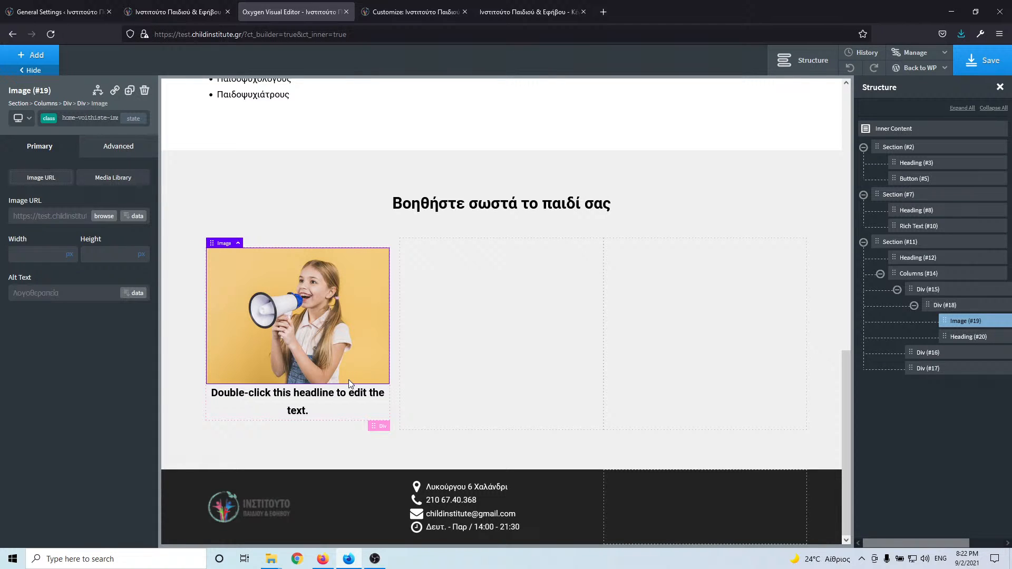
click(287, 395)
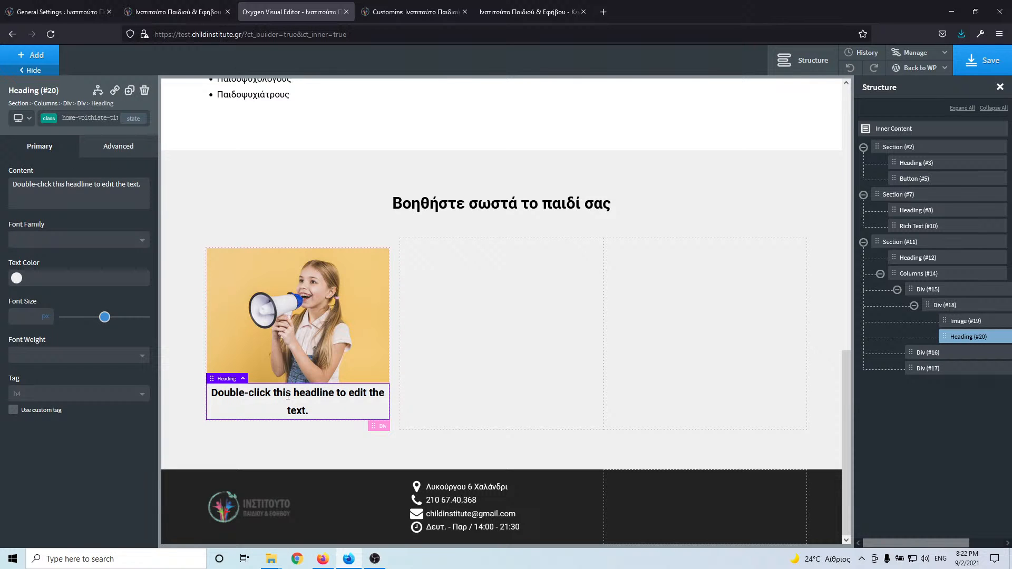
double_click(288, 395)
key(ctrl+v)
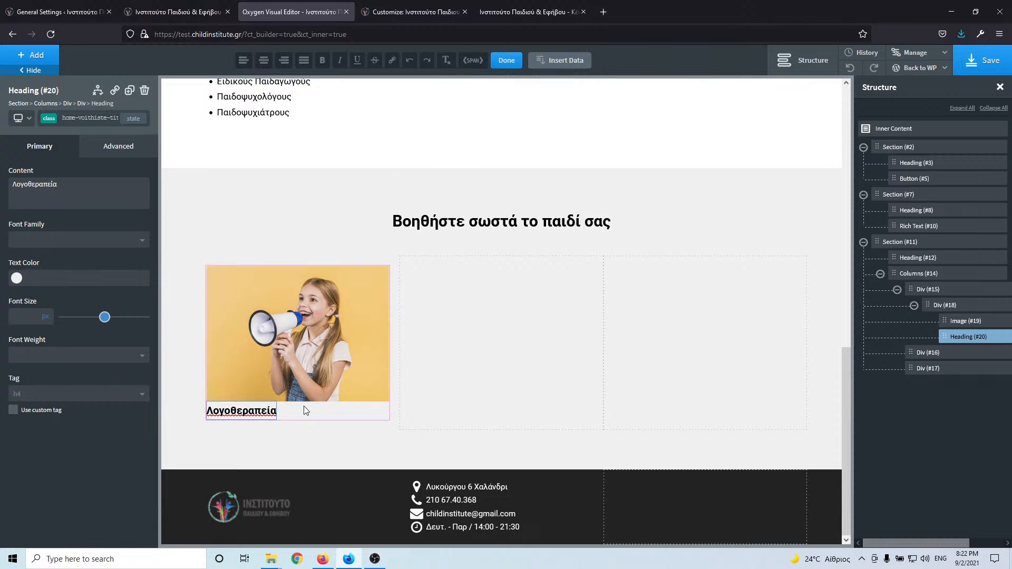
click(956, 306)
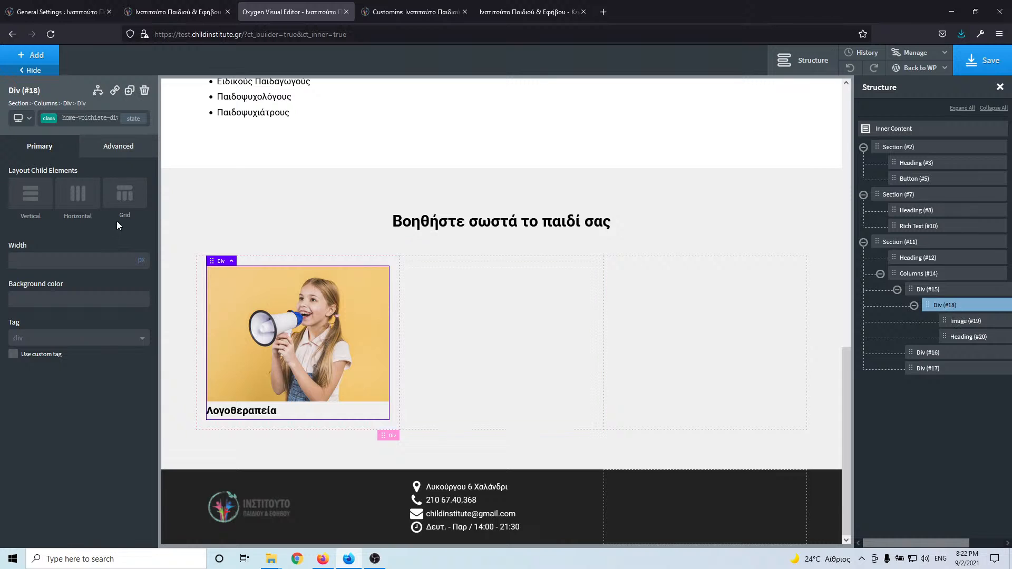
click(30, 197)
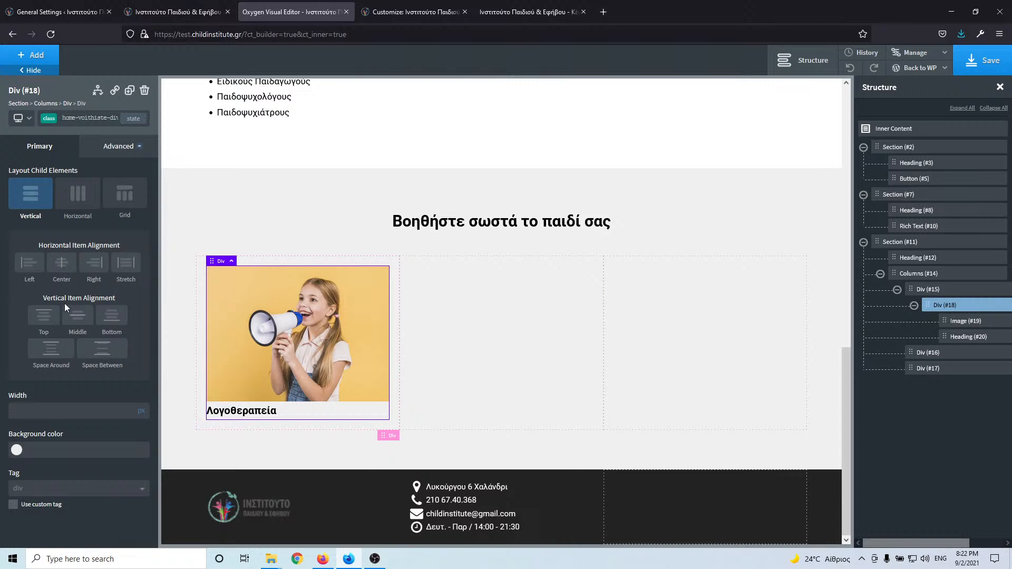
- Center the card's contents and convert the card Div into a Link Wrapper without a URL
click(78, 316)
click(61, 264)
click(79, 319)
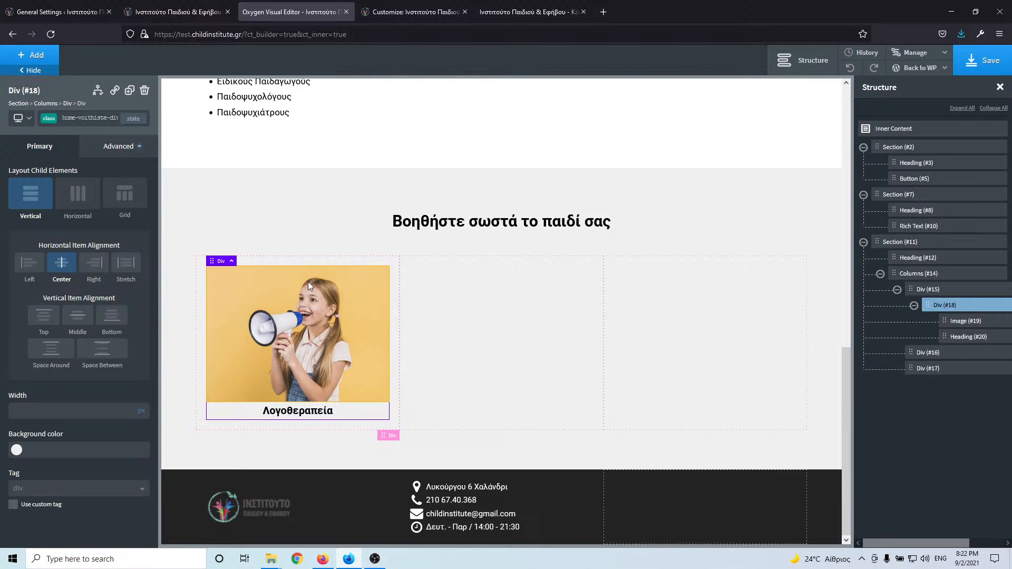
click(114, 91)
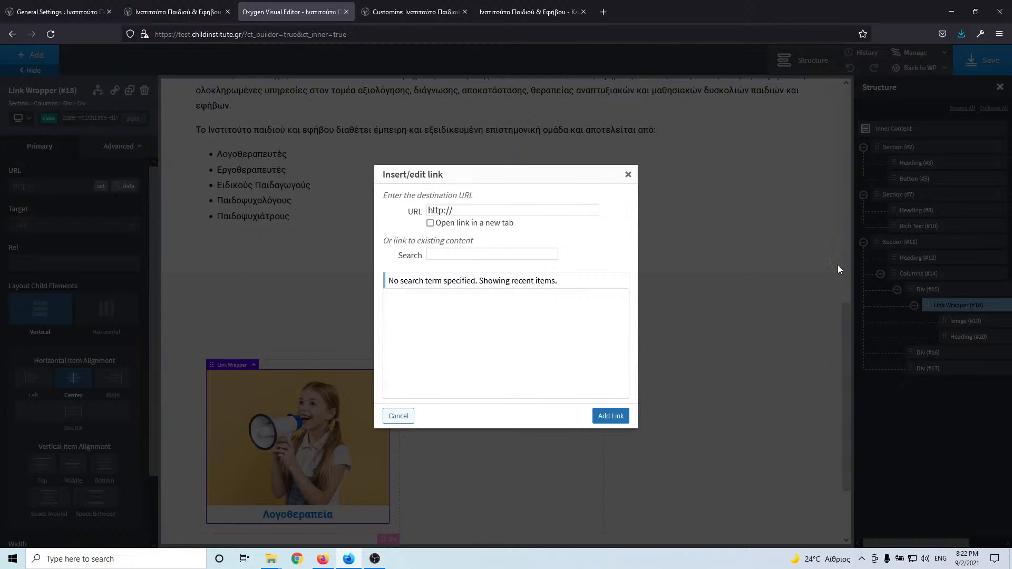
click(628, 174)
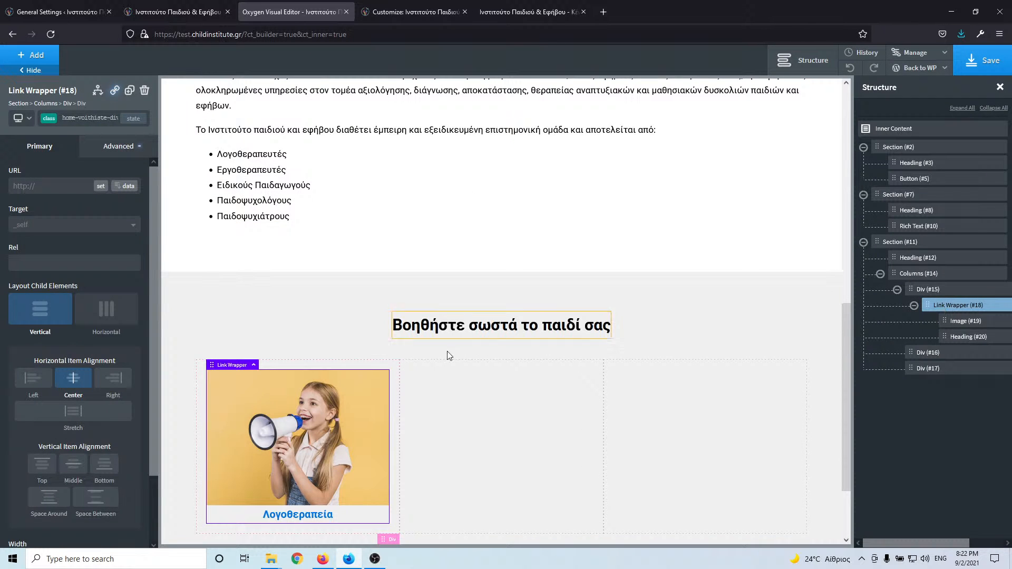
- Set the Λογοθεραπεία title's text colour to black (#000000)
scroll(312, 477, down, 1)
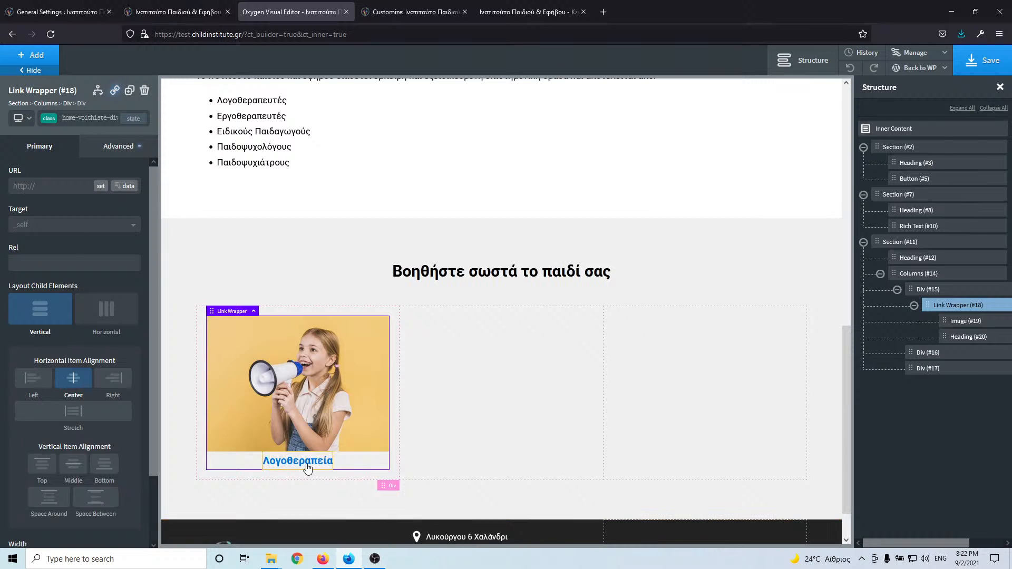
click(305, 462)
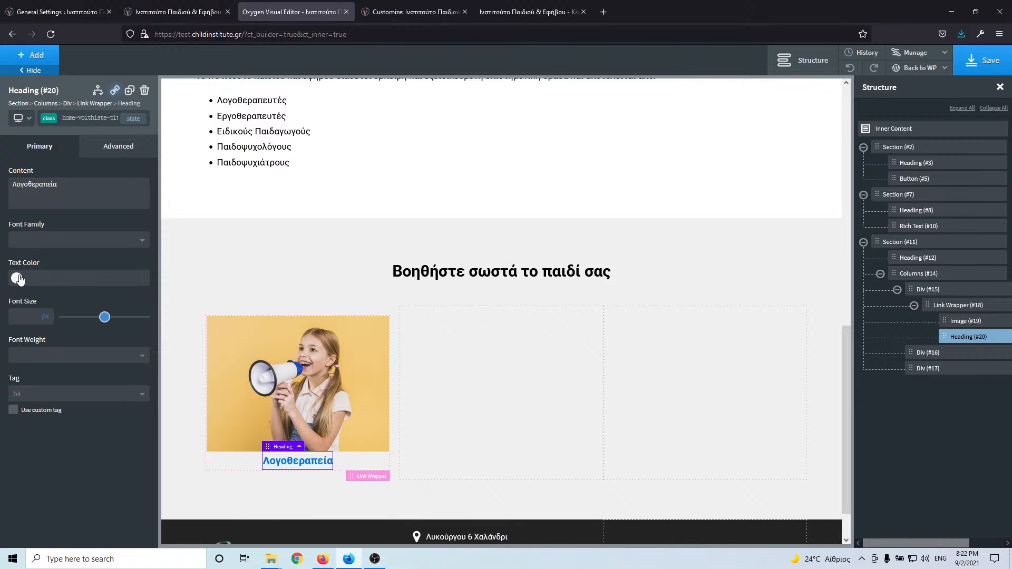
click(18, 279)
drag(25, 294, 2, 386)
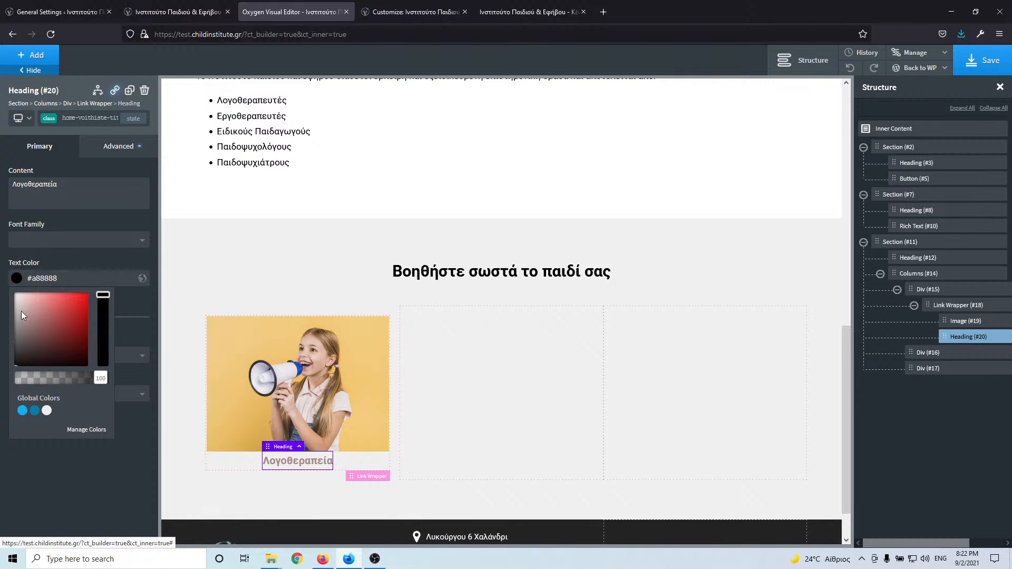
drag(22, 316, 15, 366)
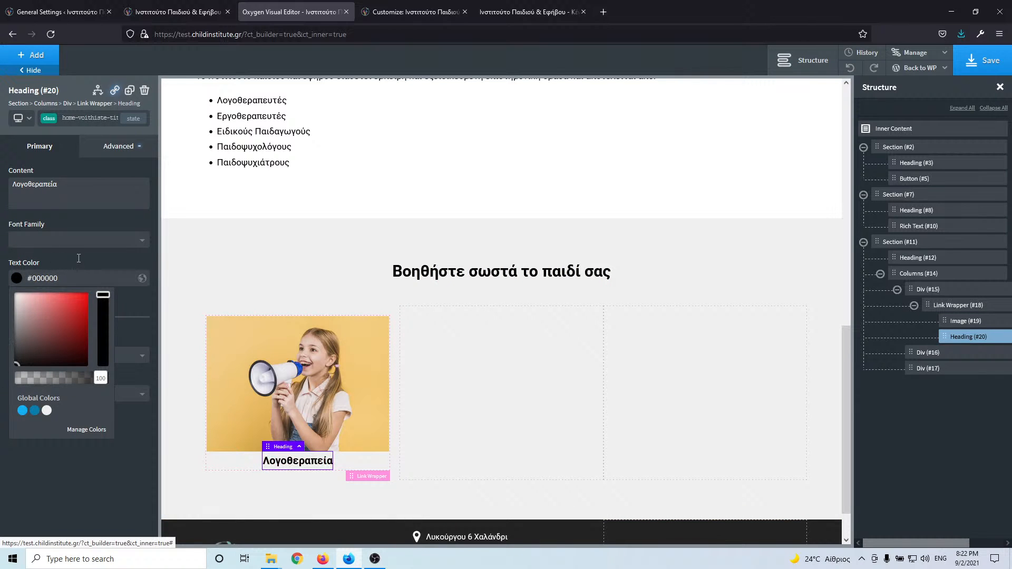
click(294, 415)
- Add a margin-bottom-s class to the card image with a 10 px bottom margin, and lock it
click(190, 15)
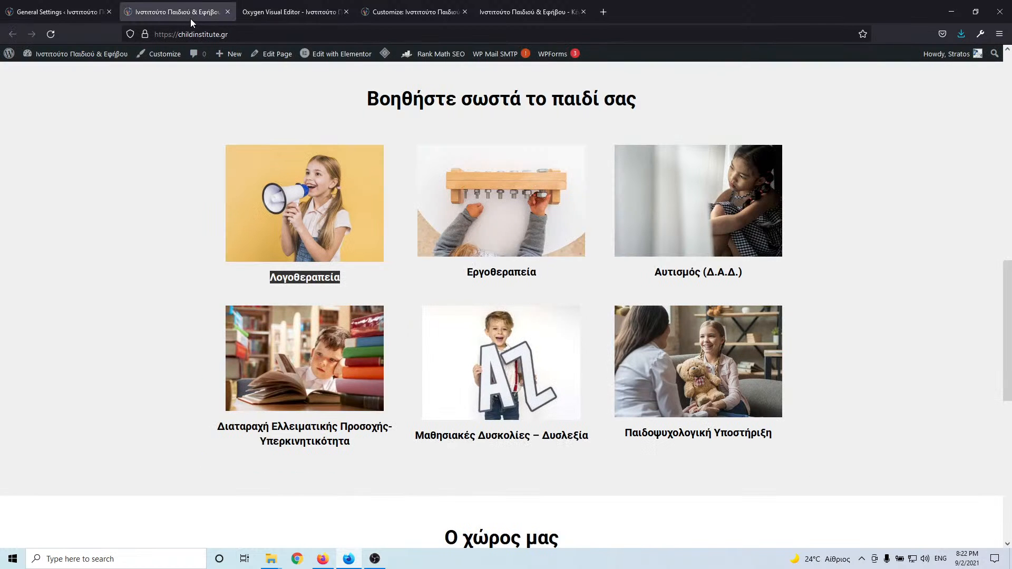
click(301, 15)
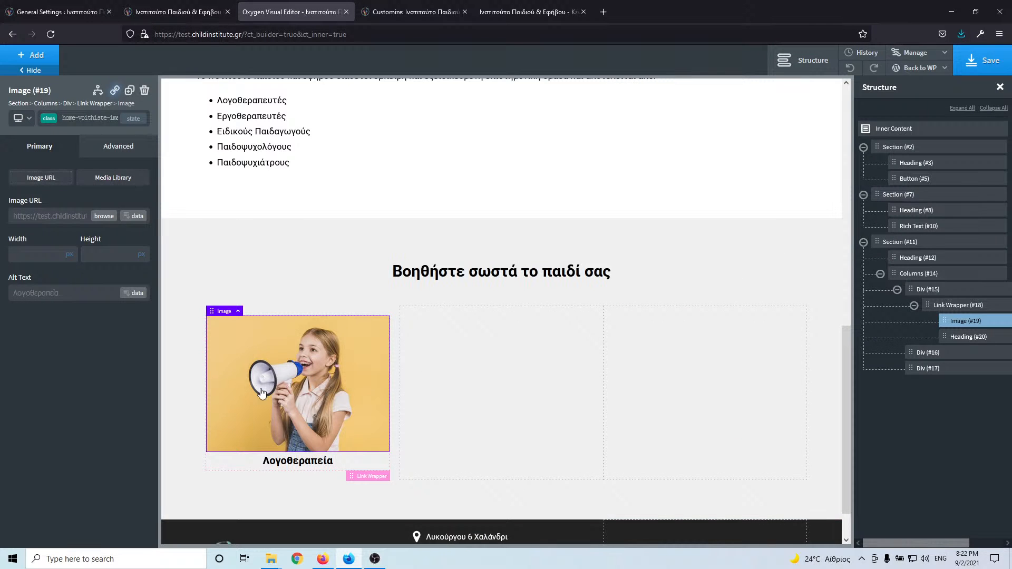
click(102, 116)
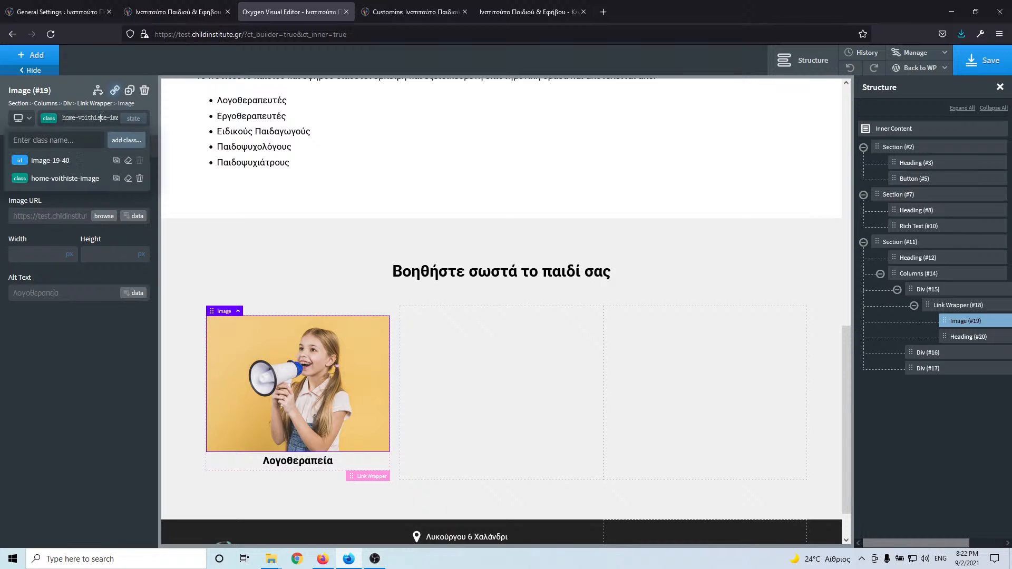
text(margin-bottom-)
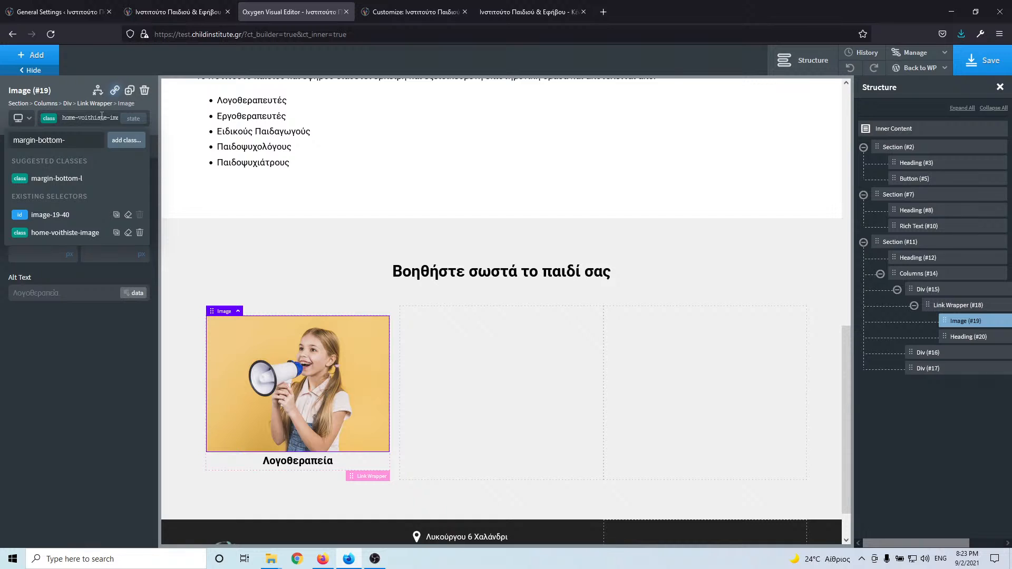
text(s)
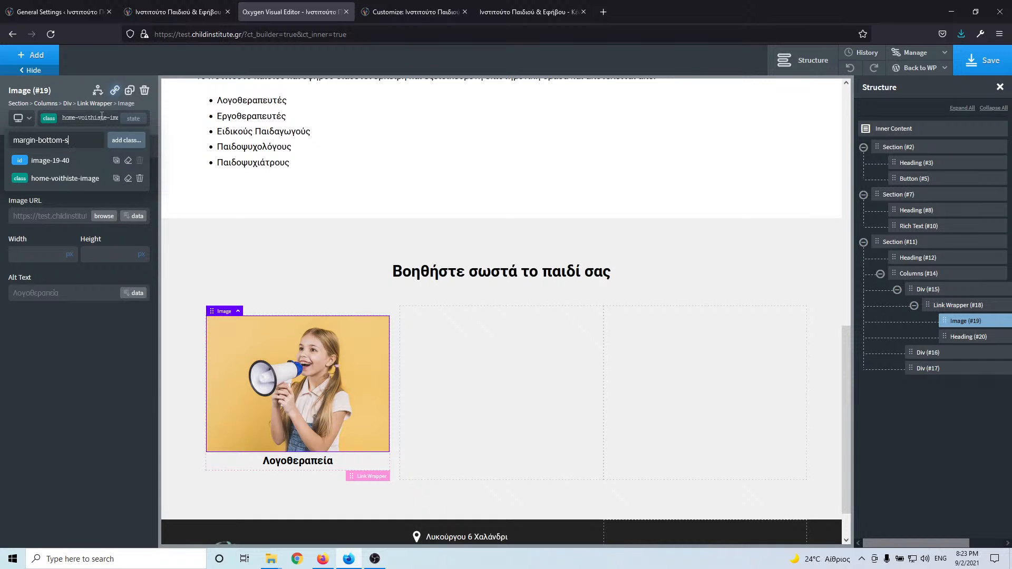
key(Return)
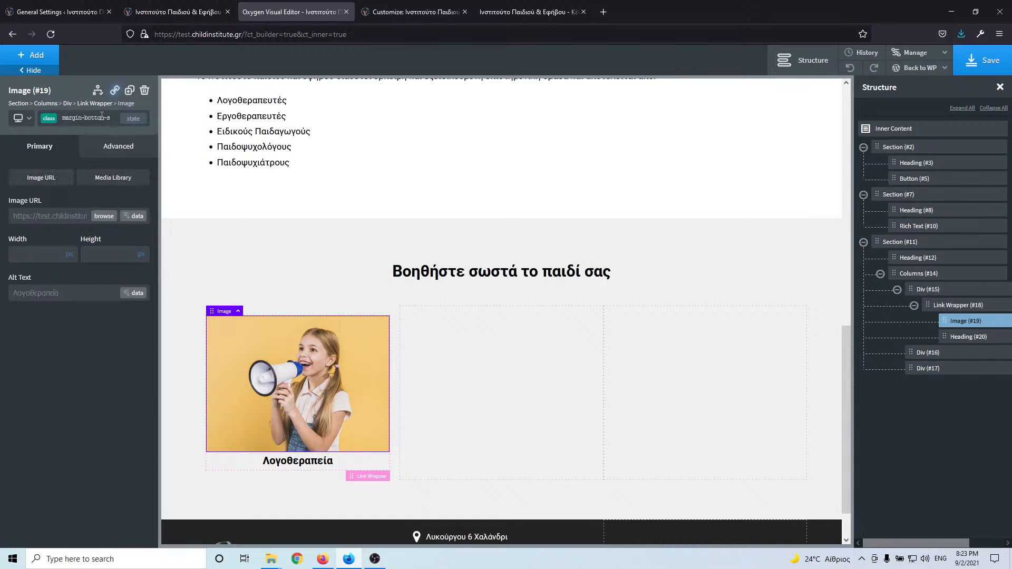
click(114, 153)
click(97, 208)
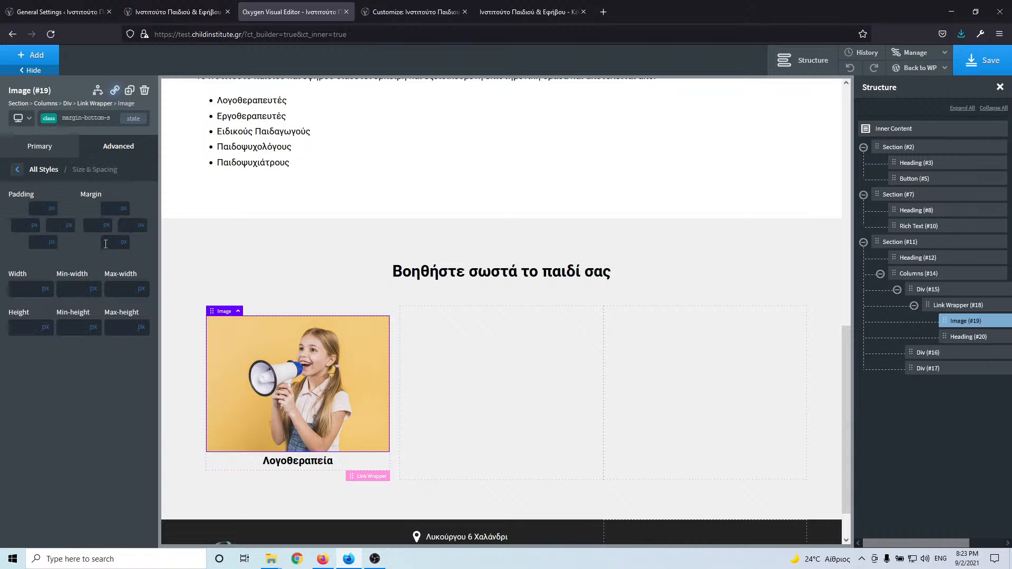
text(10)
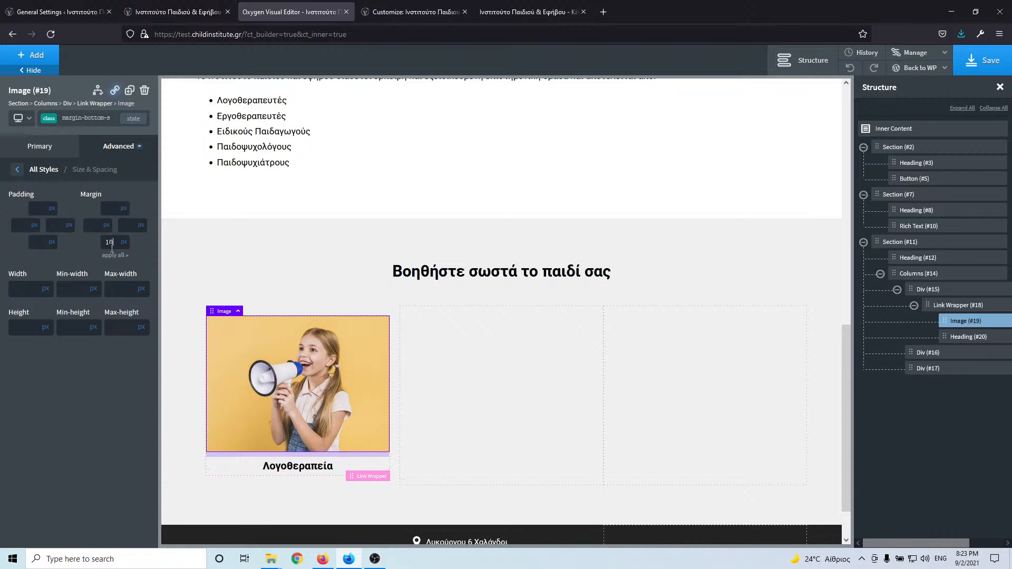
click(119, 147)
click(13, 417)
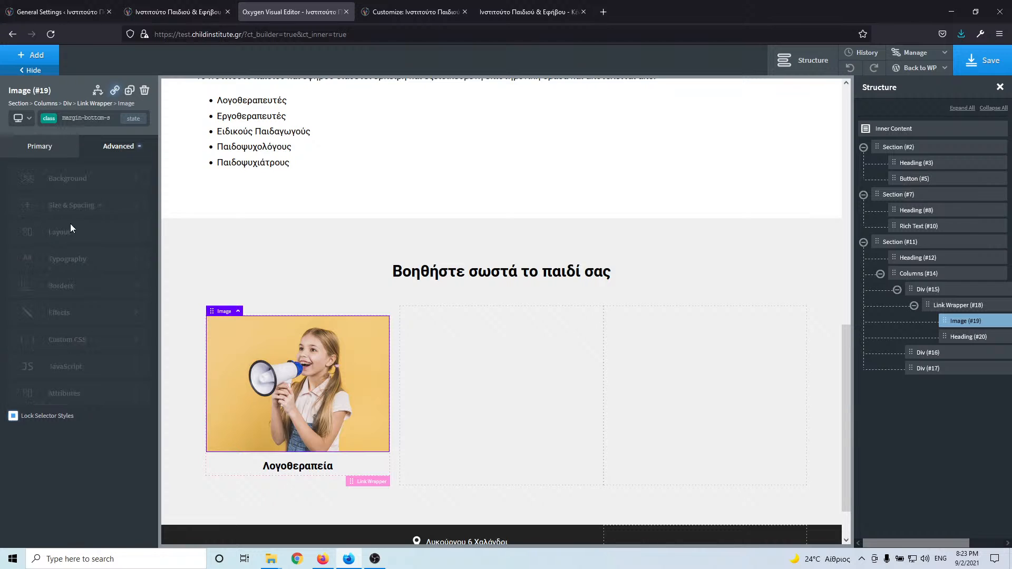
- Apply the home-voithiste image class to the card's picture
click(90, 120)
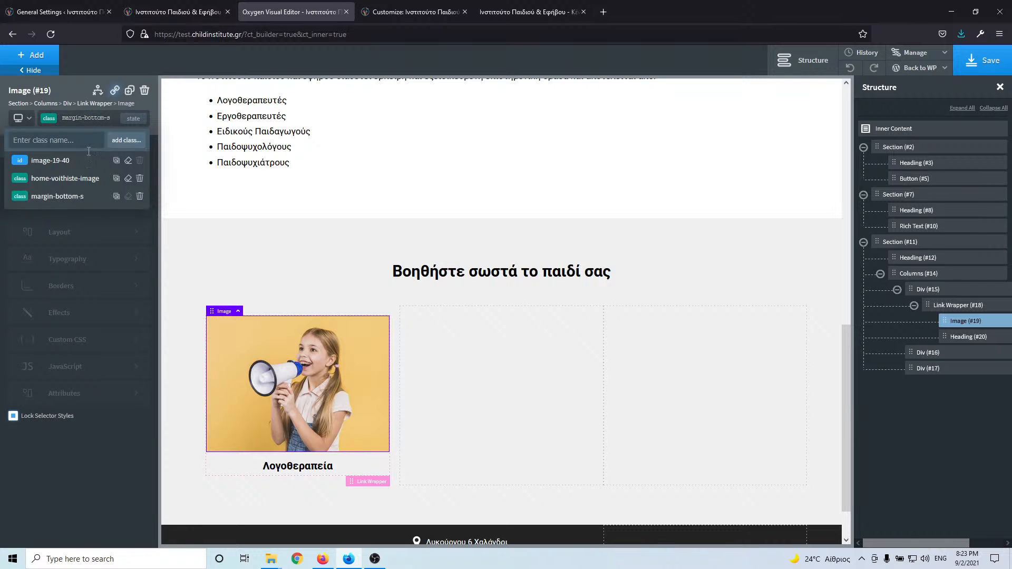
click(120, 506)
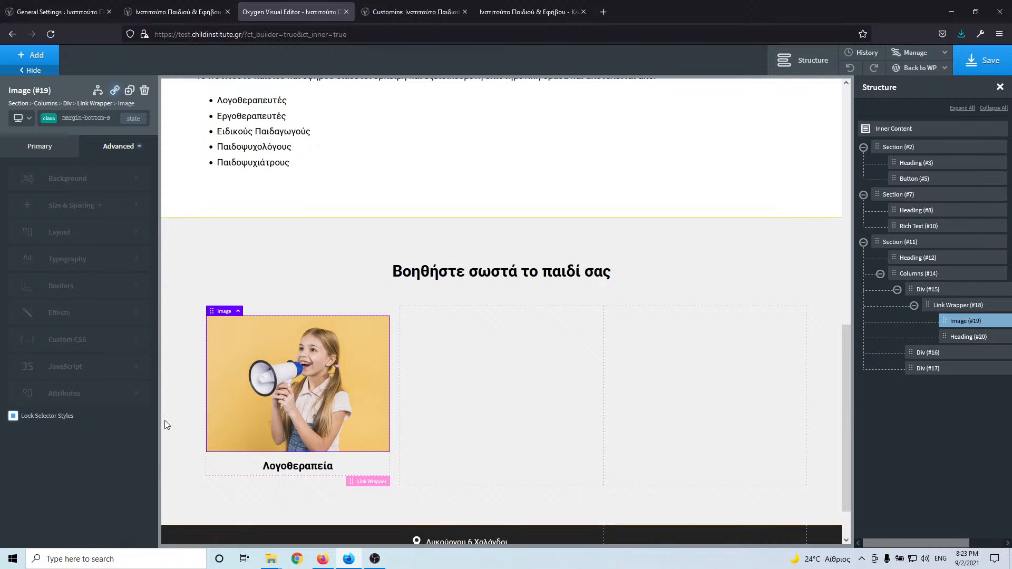
click(94, 121)
click(79, 178)
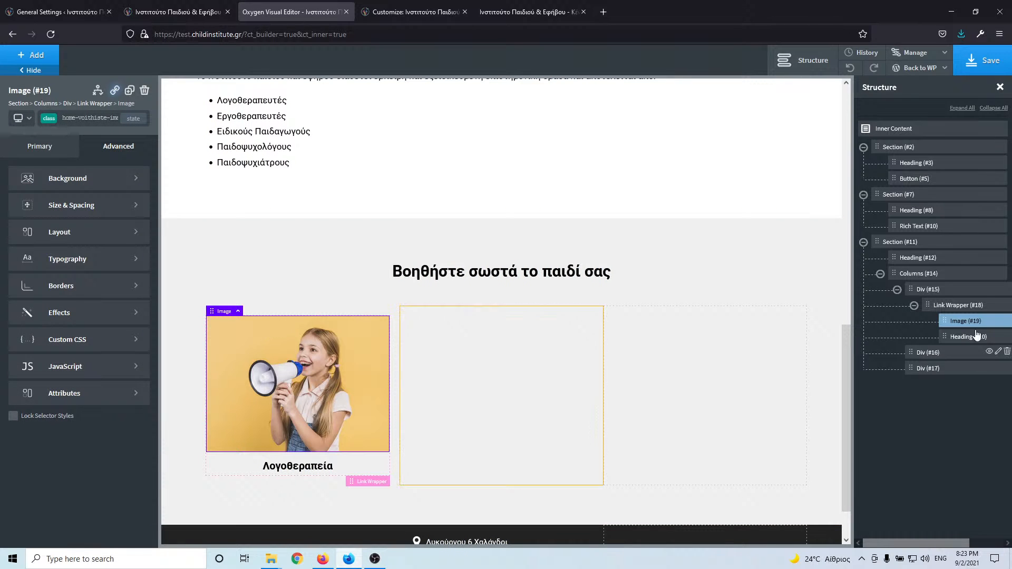
- Duplicate the first service card five times, then delete three of the extra copies
click(961, 307)
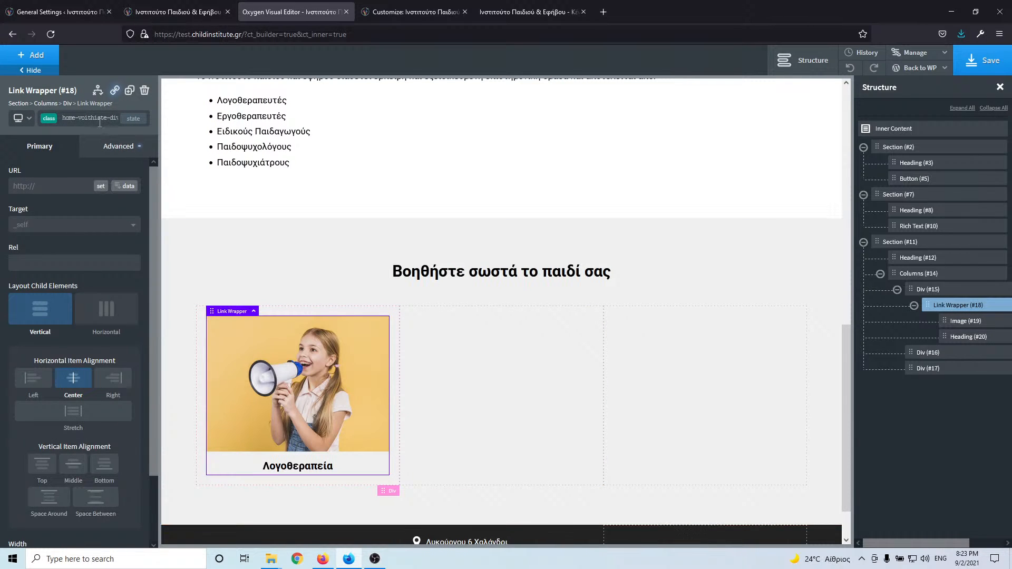
click(131, 91)
click(131, 91)
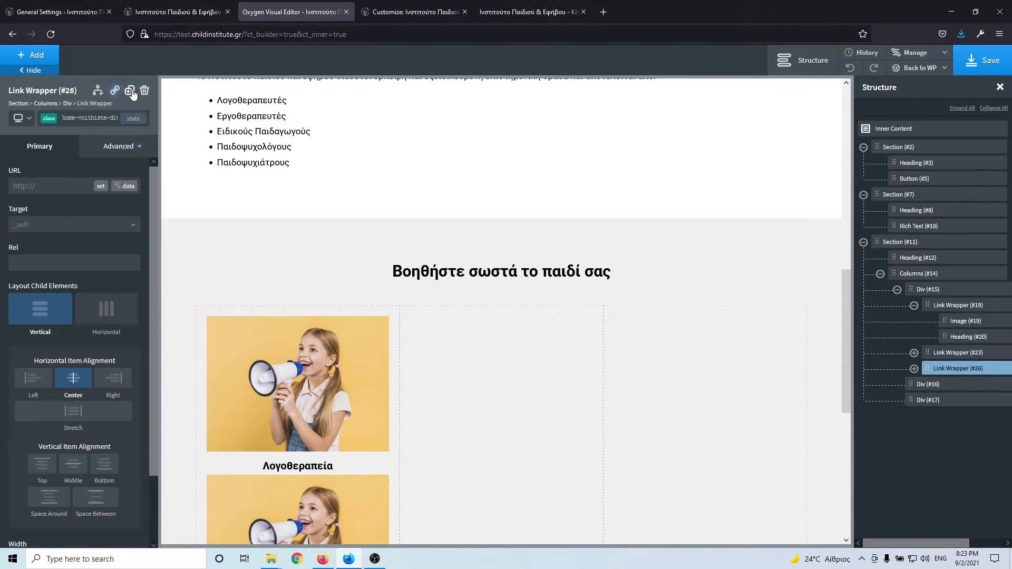
click(130, 91)
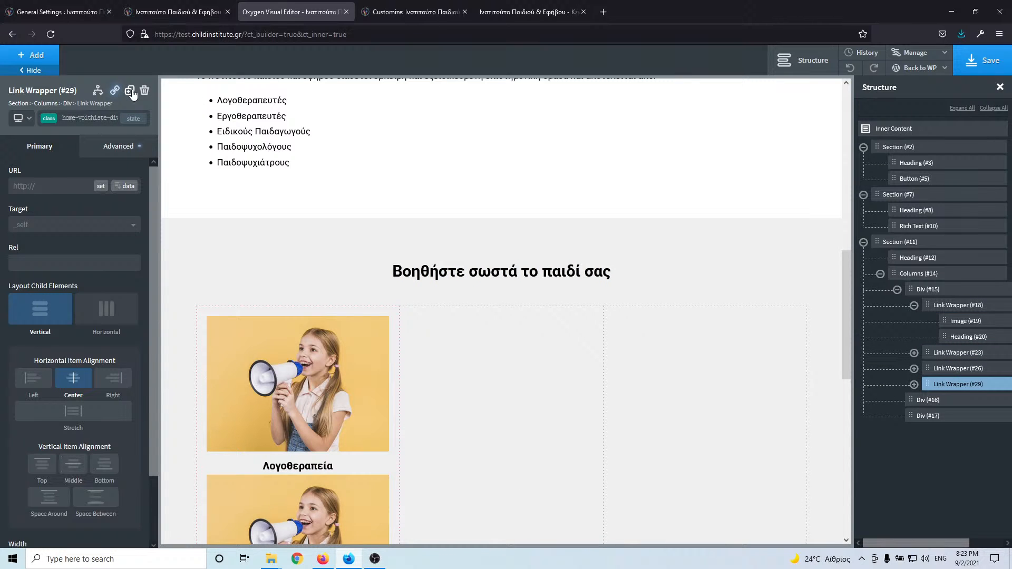
click(130, 92)
click(131, 91)
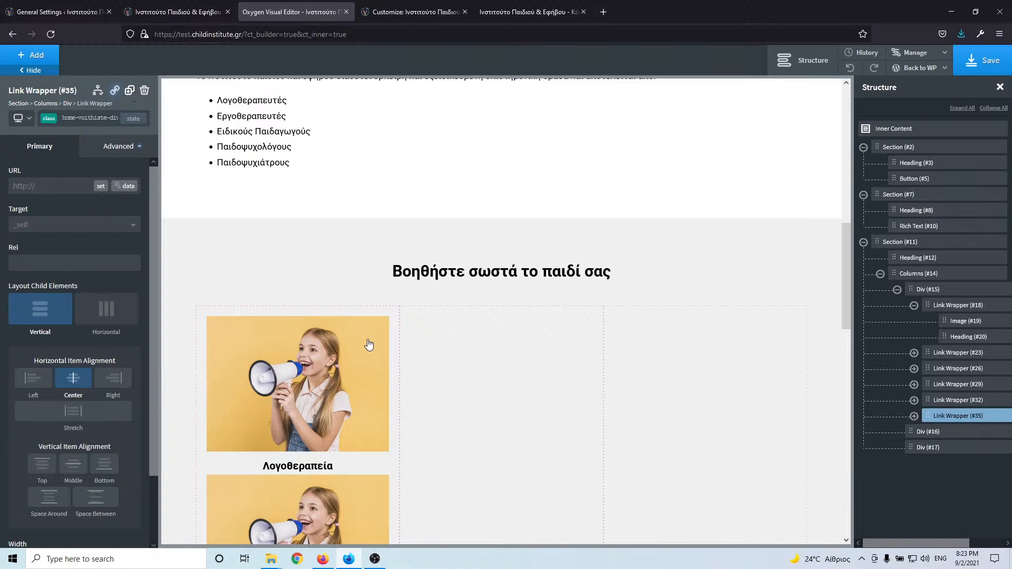
scroll(372, 351, down, 3)
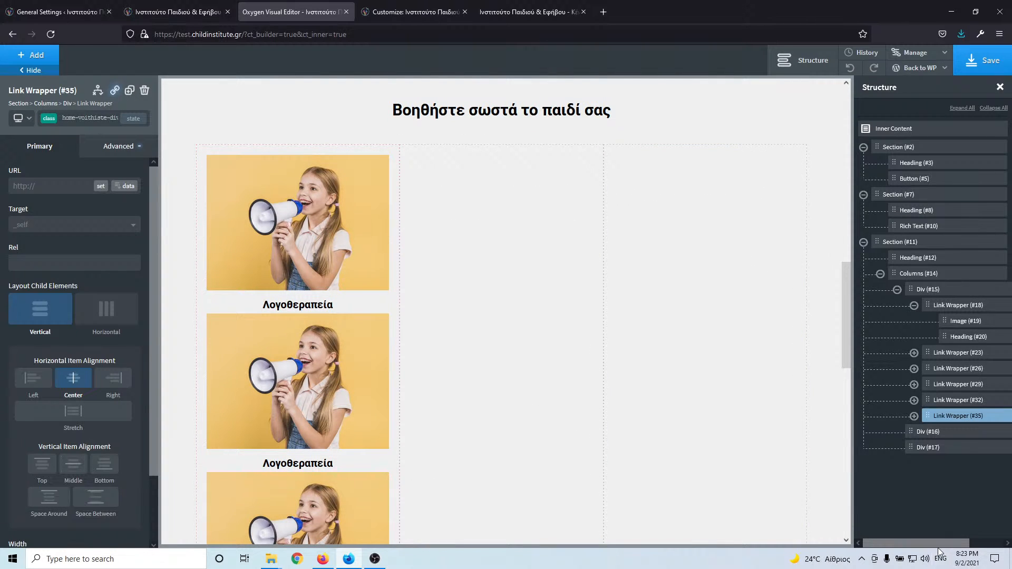
drag(938, 548, 985, 542)
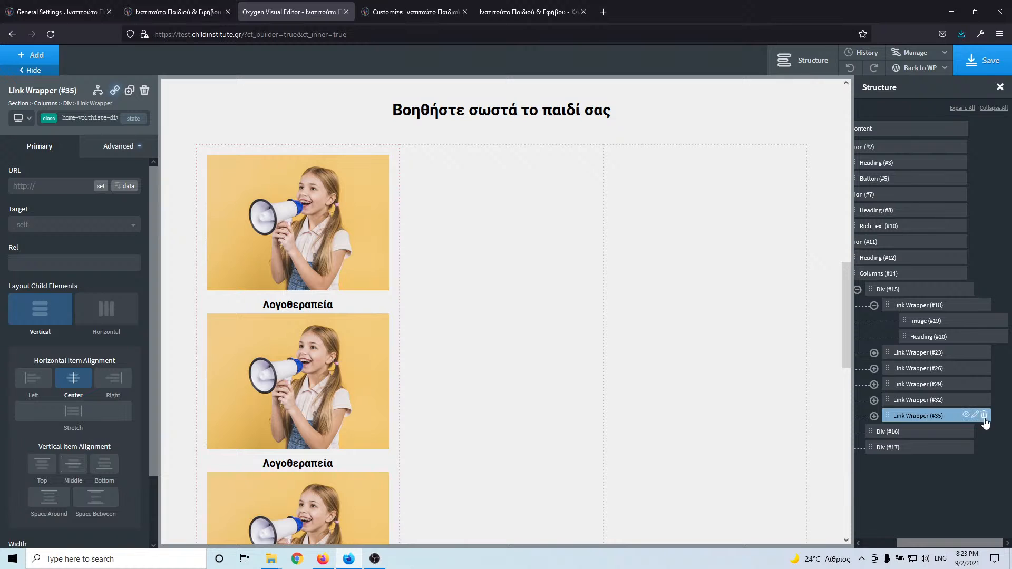
click(984, 416)
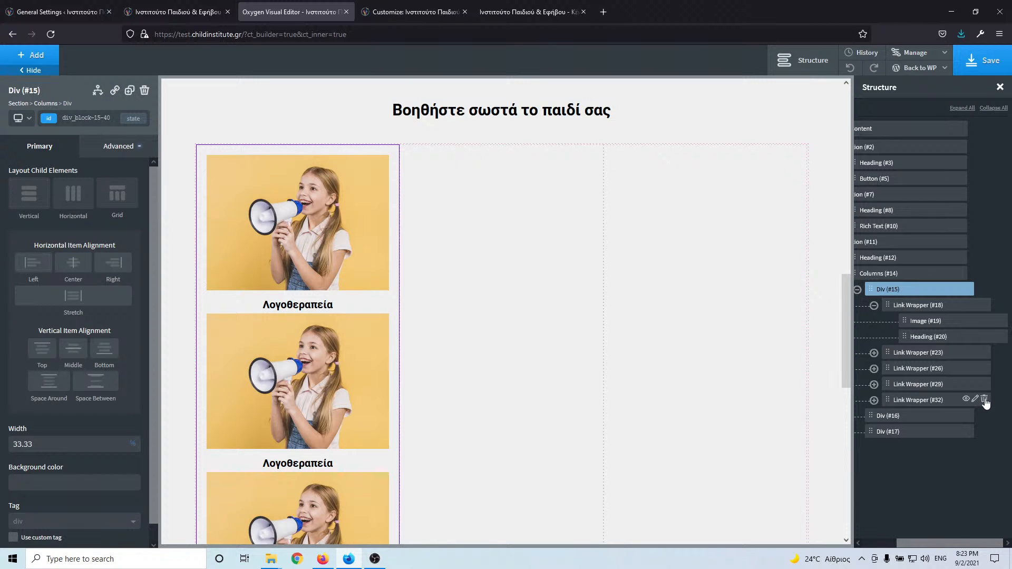
click(985, 400)
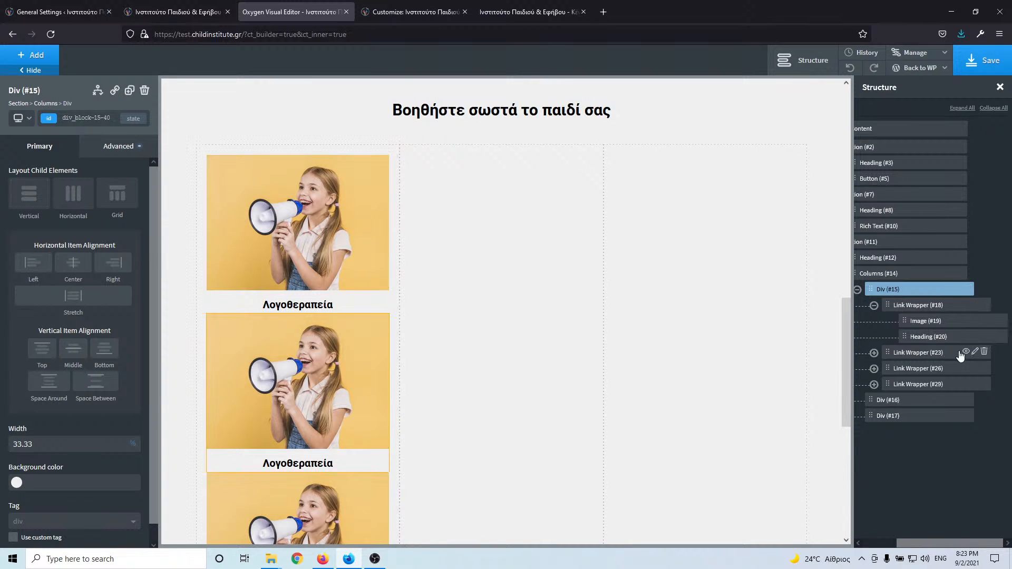
click(984, 384)
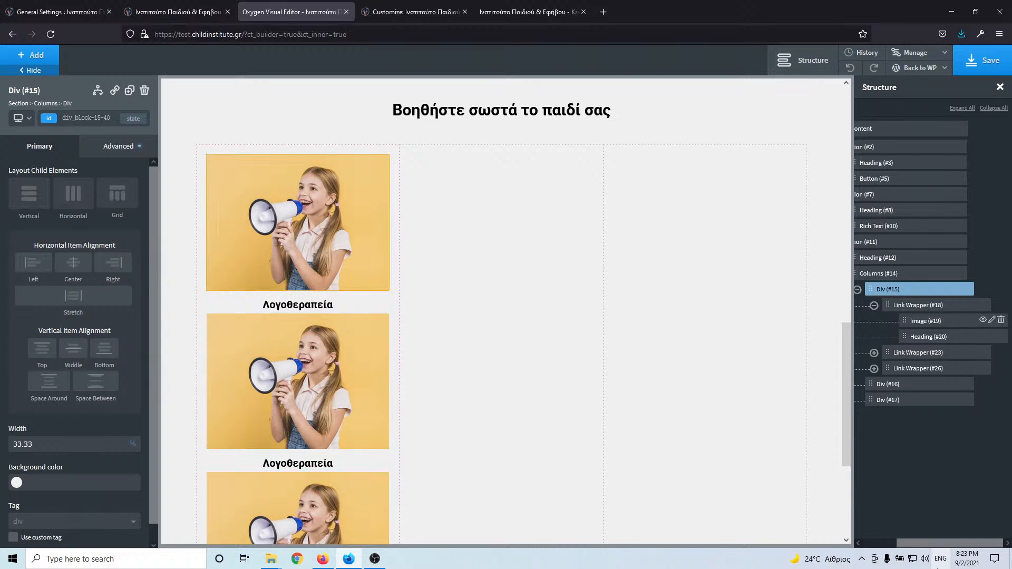
- Move one card copy into the second column
drag(950, 541, 895, 539)
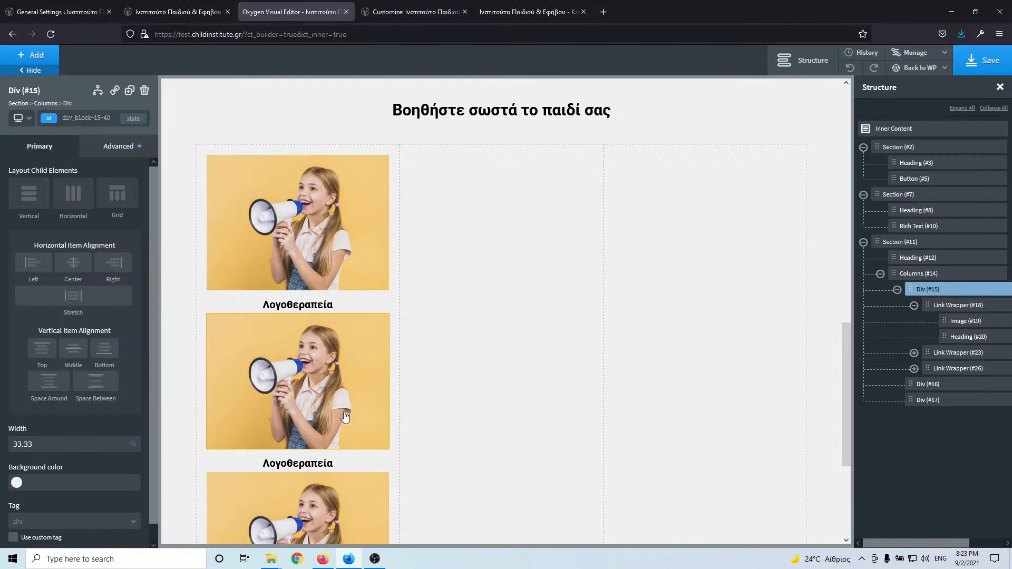
click(368, 460)
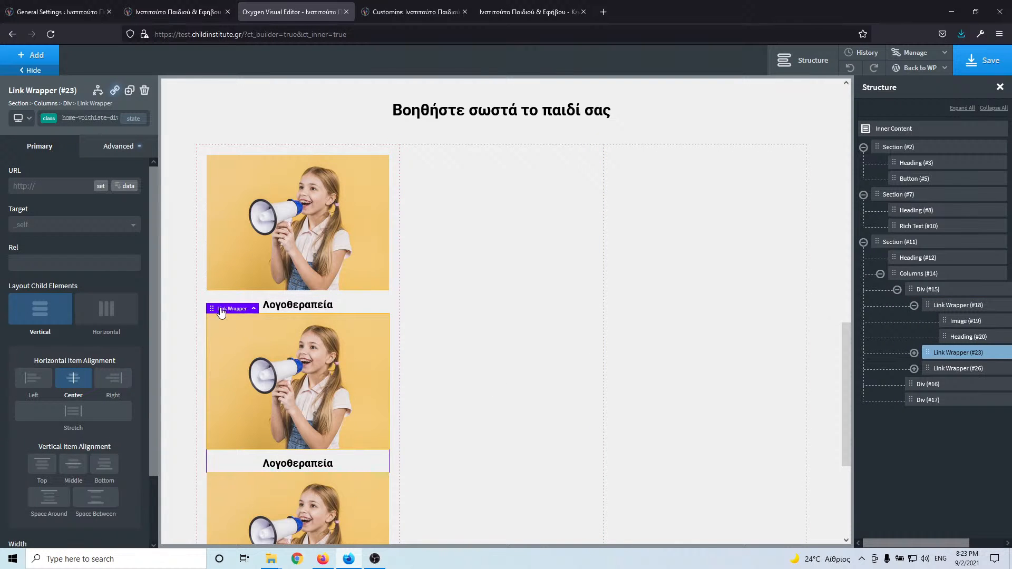
drag(214, 307, 452, 213)
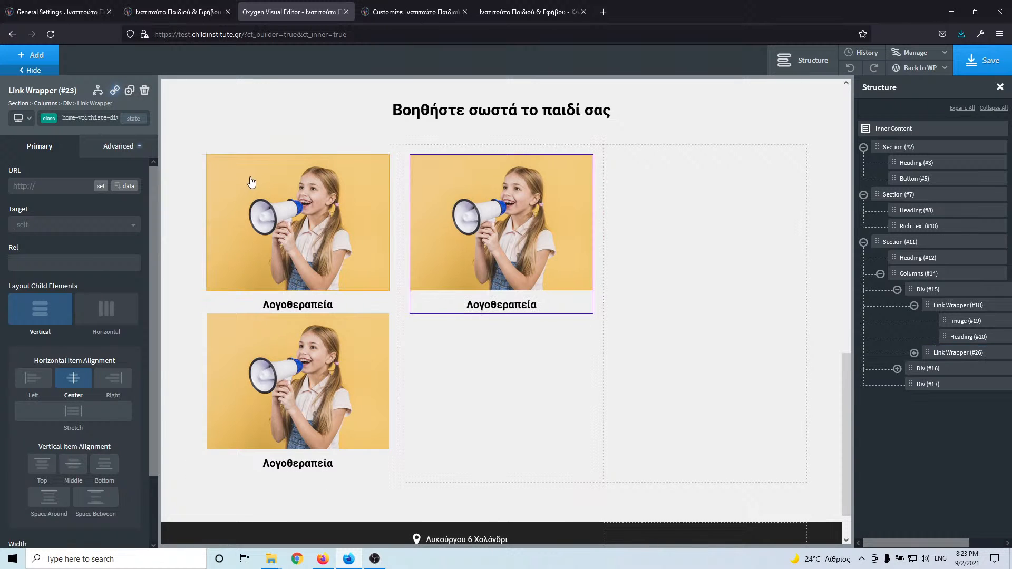
click(223, 297)
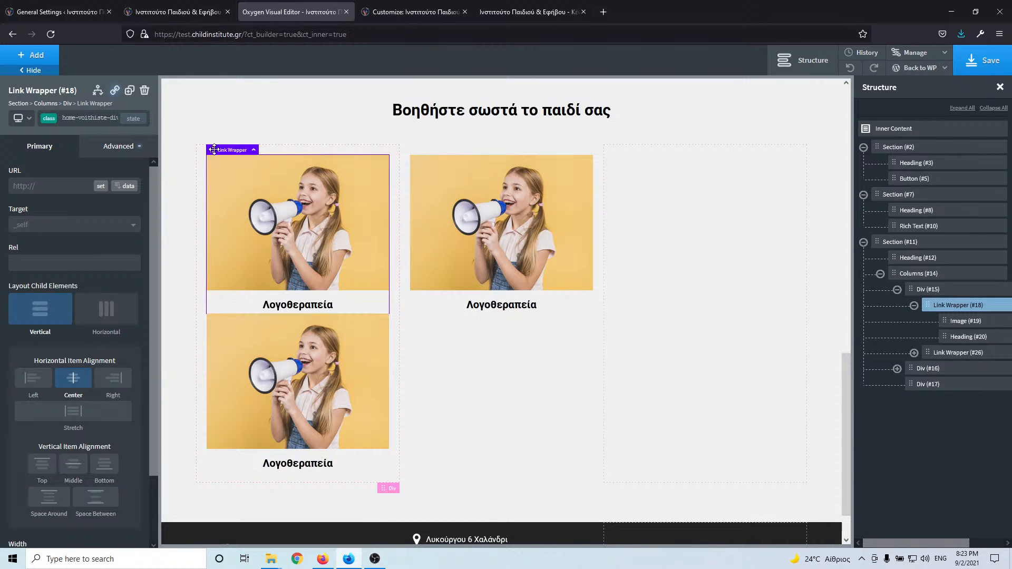
- Drag the original Λογοθεραπεία card into the third column (Div #17), then view the live site
drag(213, 148, 459, 330)
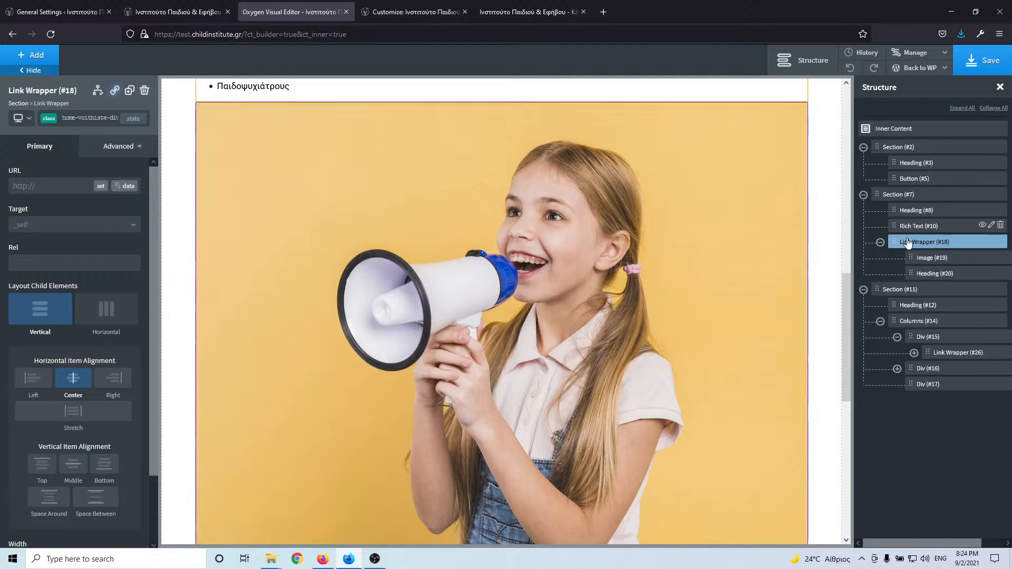
drag(894, 241, 946, 394)
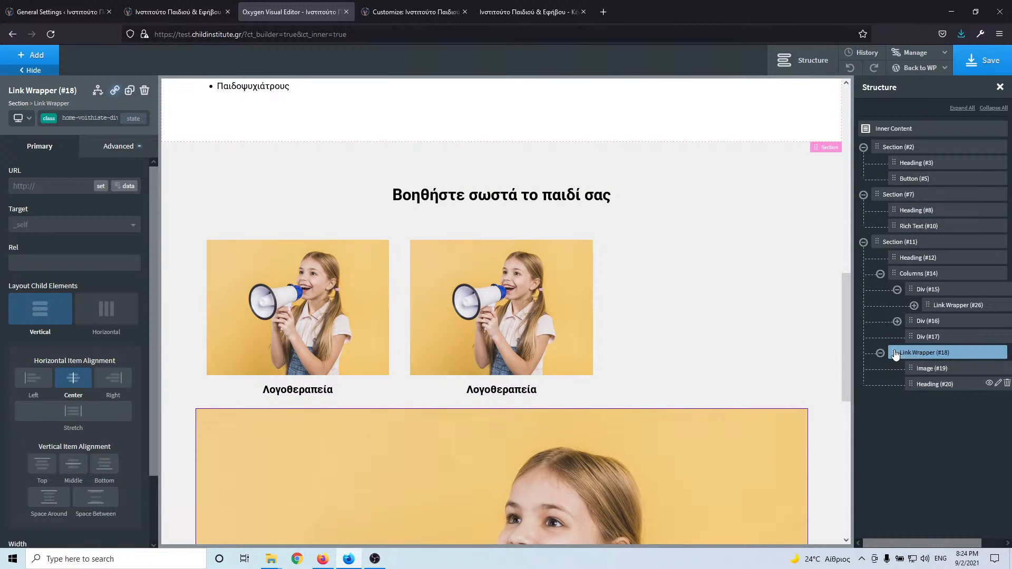
drag(895, 352, 936, 346)
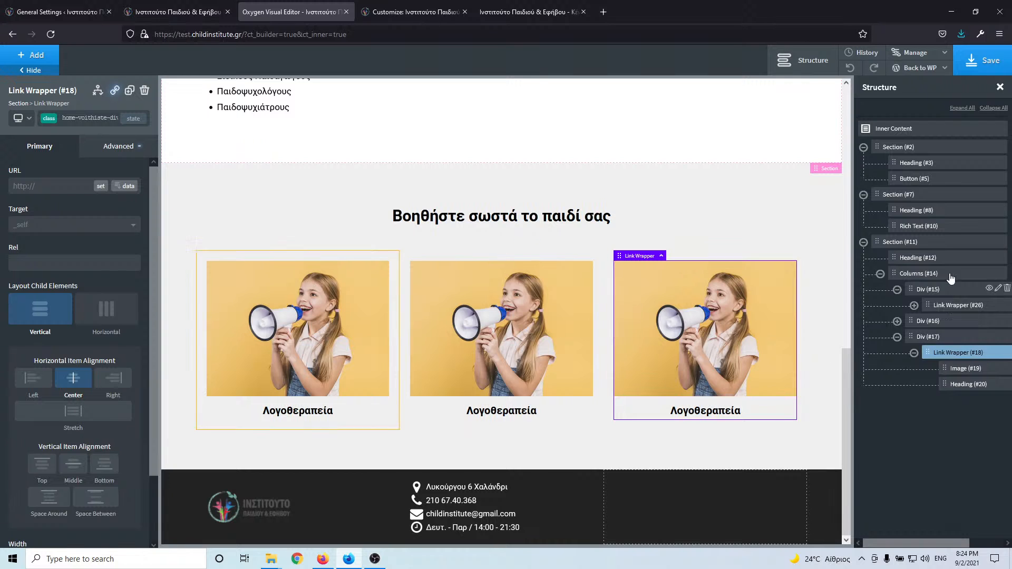
click(186, 8)
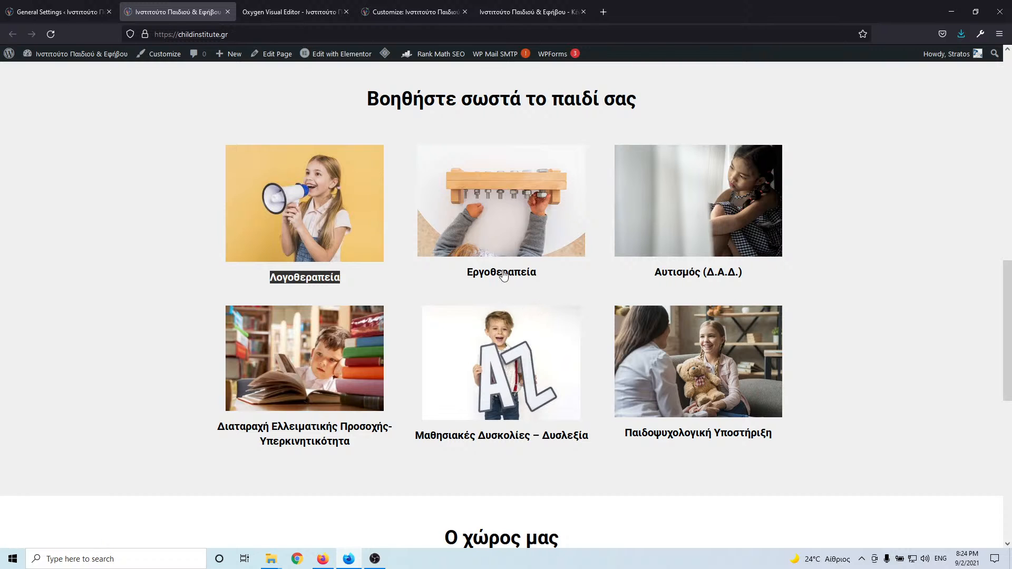
- Copy Εργοθεραπεία from the live site and make it the middle card's title
drag(557, 276, 471, 280)
key(ctrl+c)
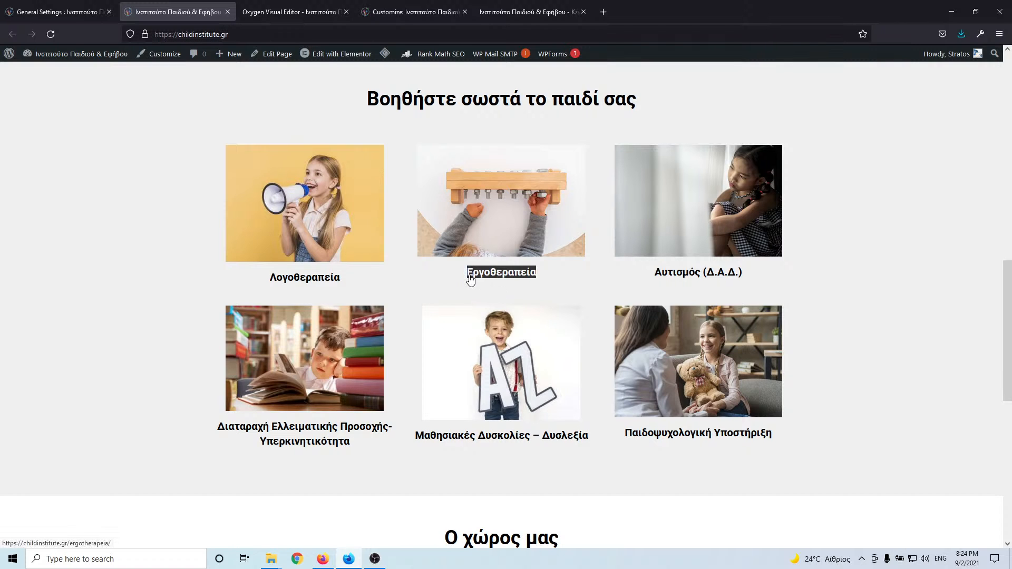
click(284, 11)
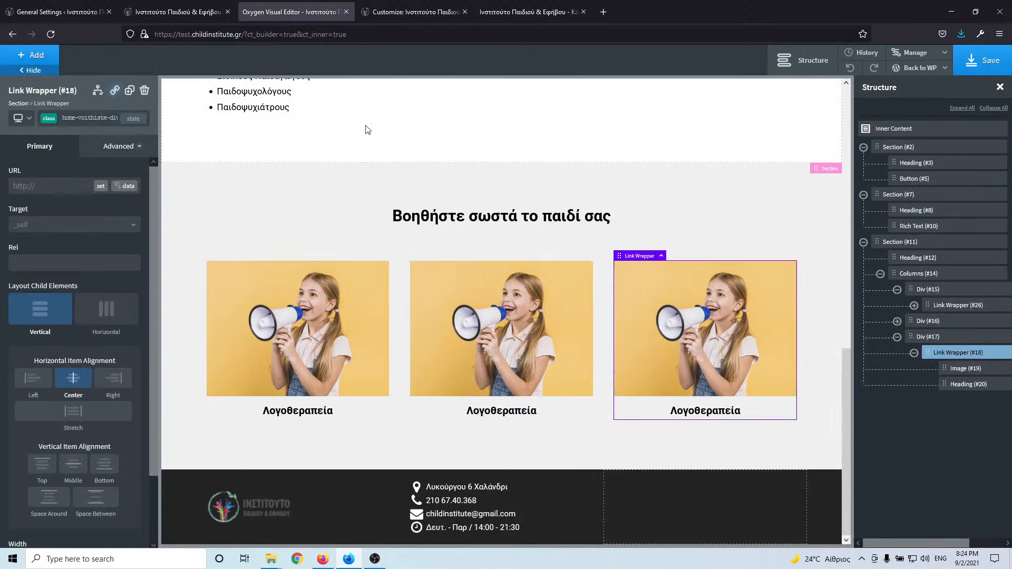
click(491, 414)
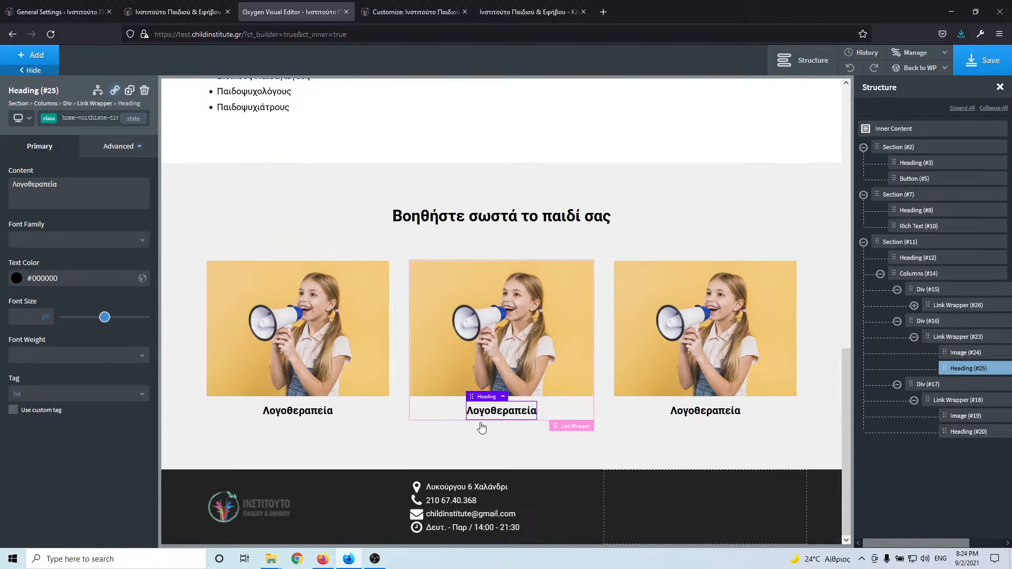
double_click(505, 417)
key(ctrl+v)
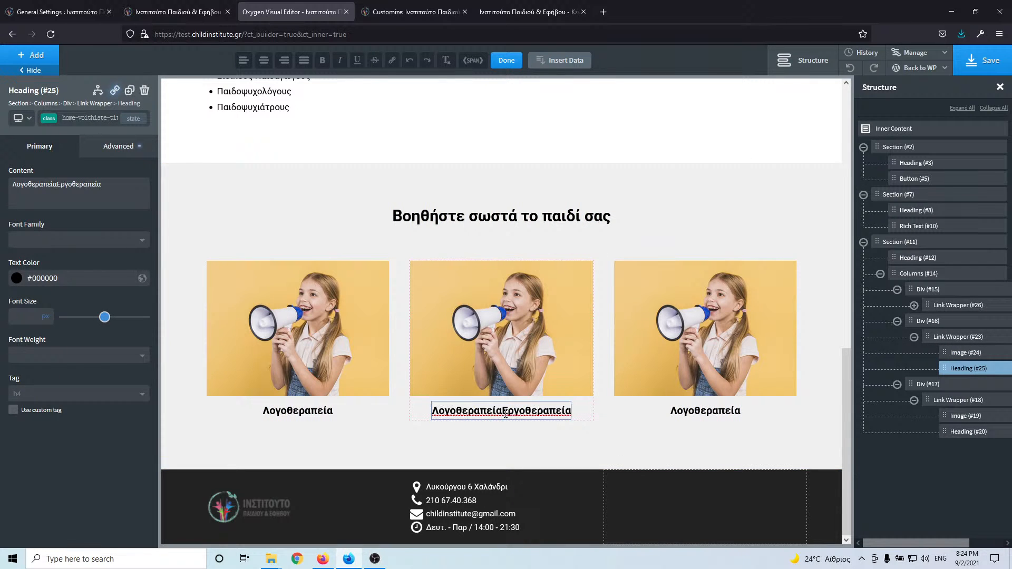
key(ctrl+a)
key(ctrl+v)
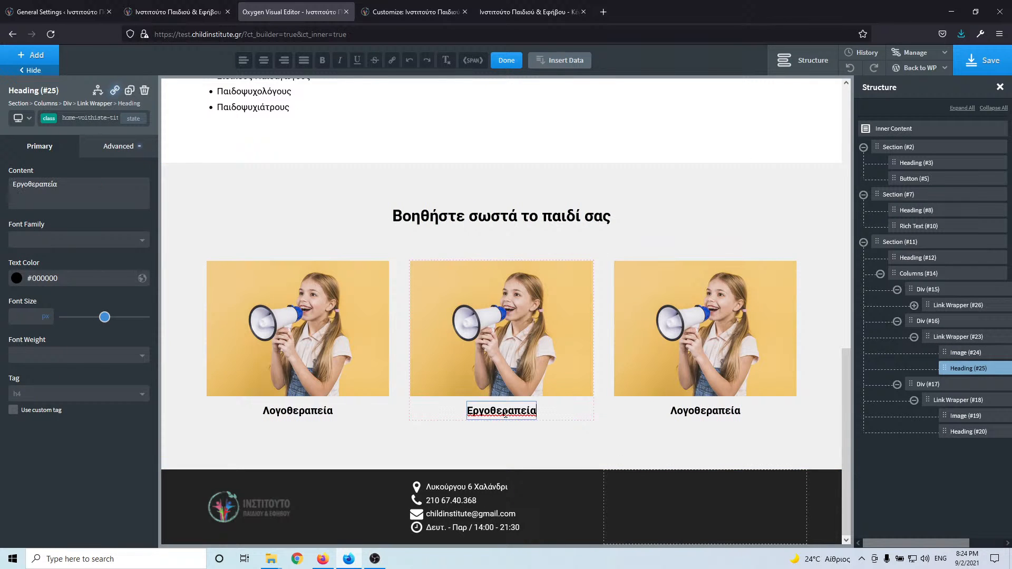
- Open the media library for the middle card's image, then return to the live site
click(510, 345)
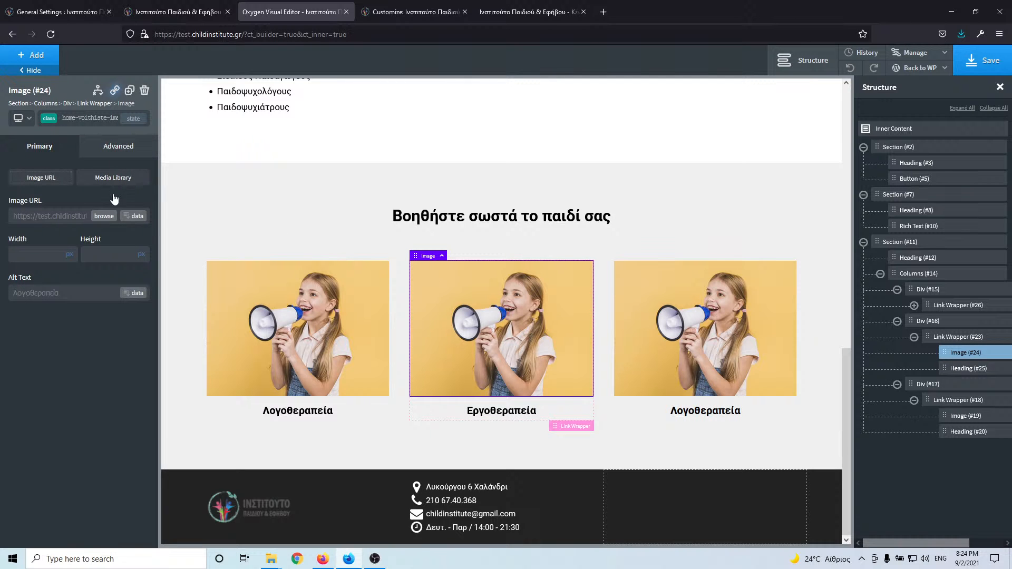
click(115, 218)
click(169, 11)
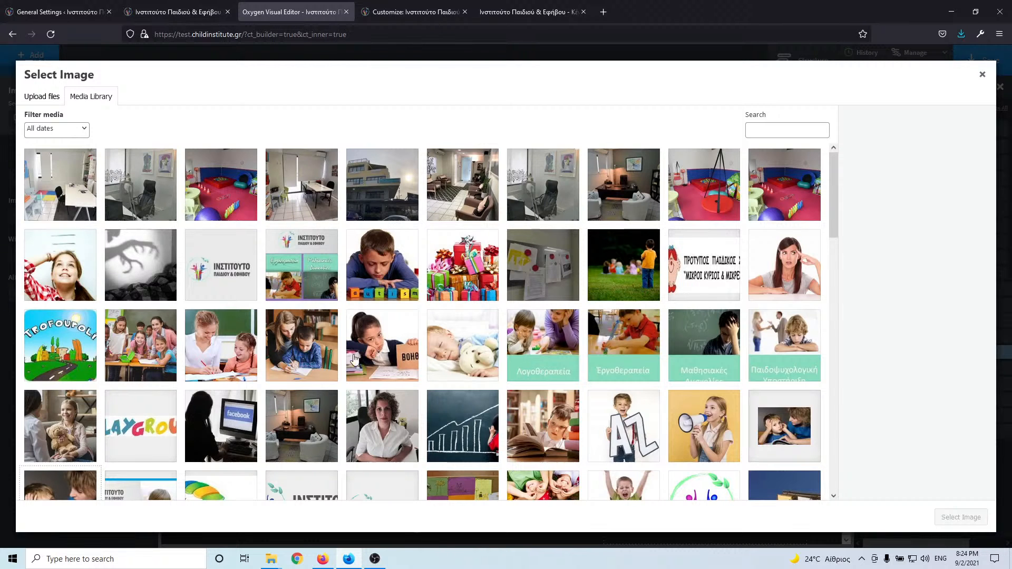
scroll(603, 403, down, 1)
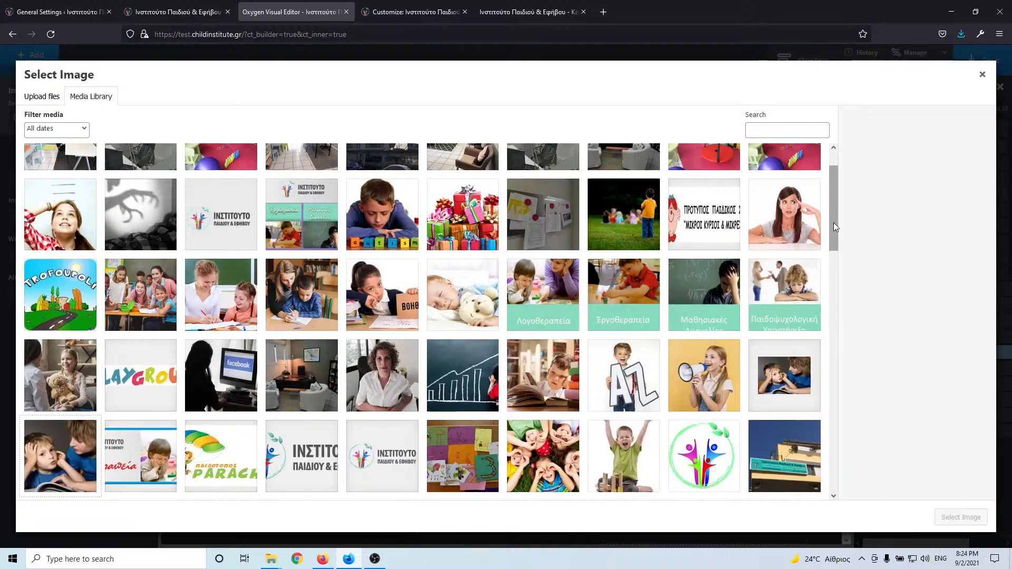
drag(834, 222, 810, 425)
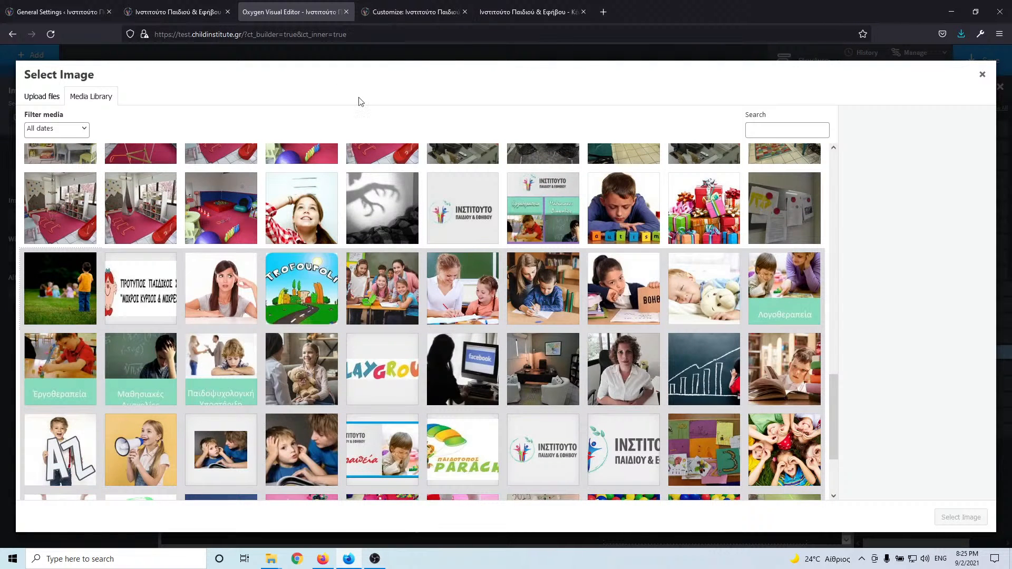
click(192, 12)
right_click(533, 201)
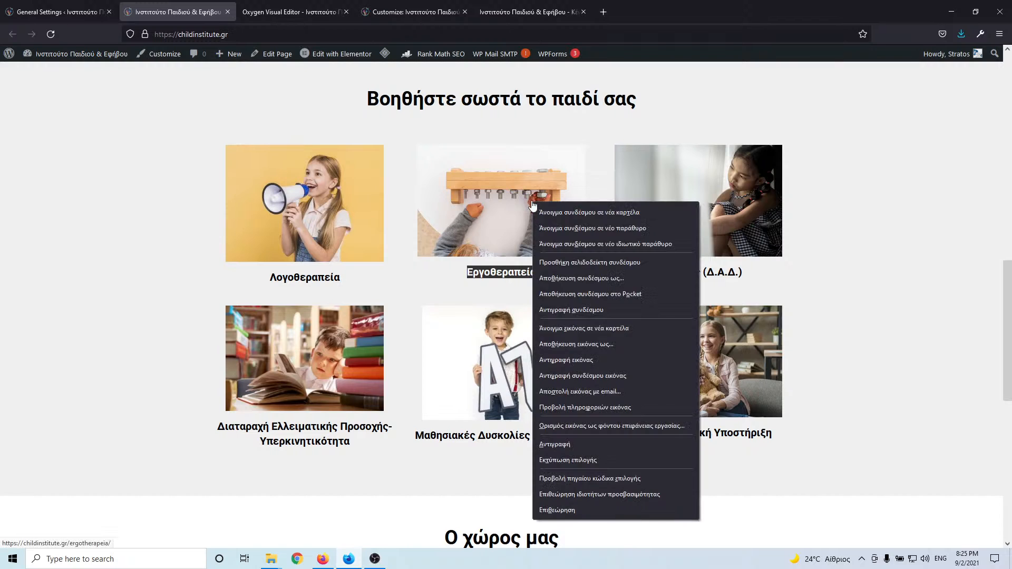
click(580, 343)
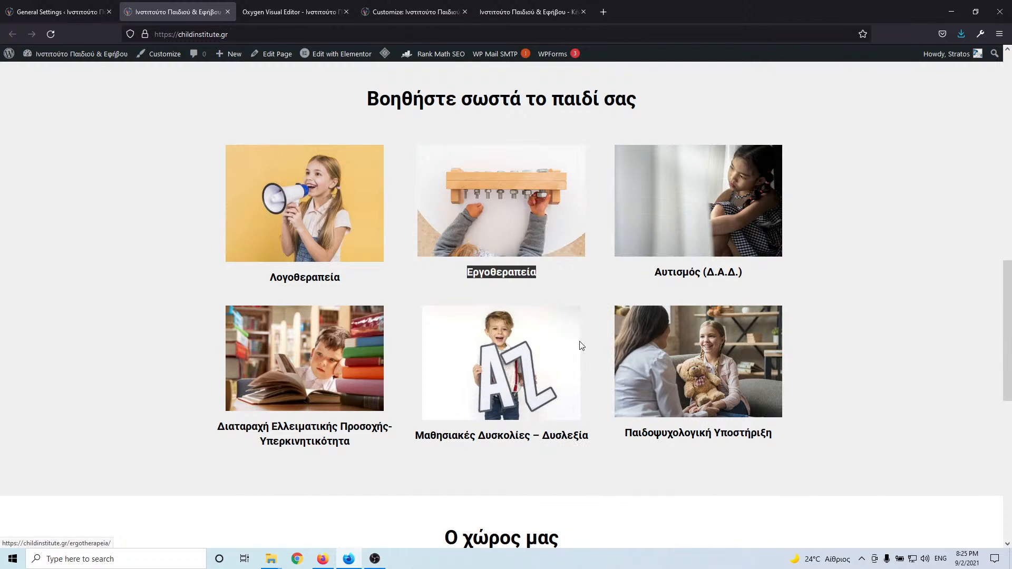
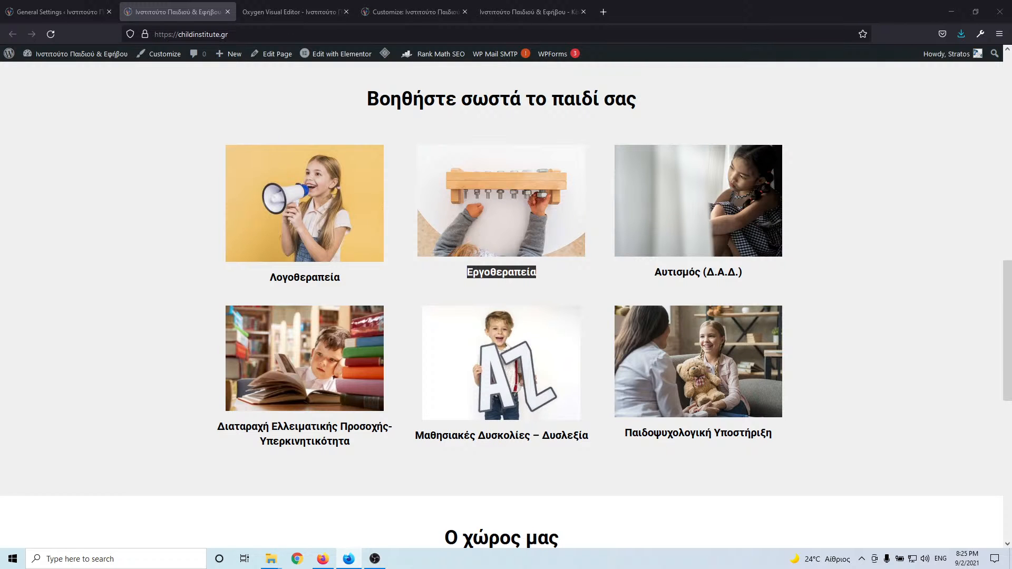
- Search the media library for 'ergotherapia' and pick the first photo
click(328, 7)
click(775, 131)
text(ergotherapia)
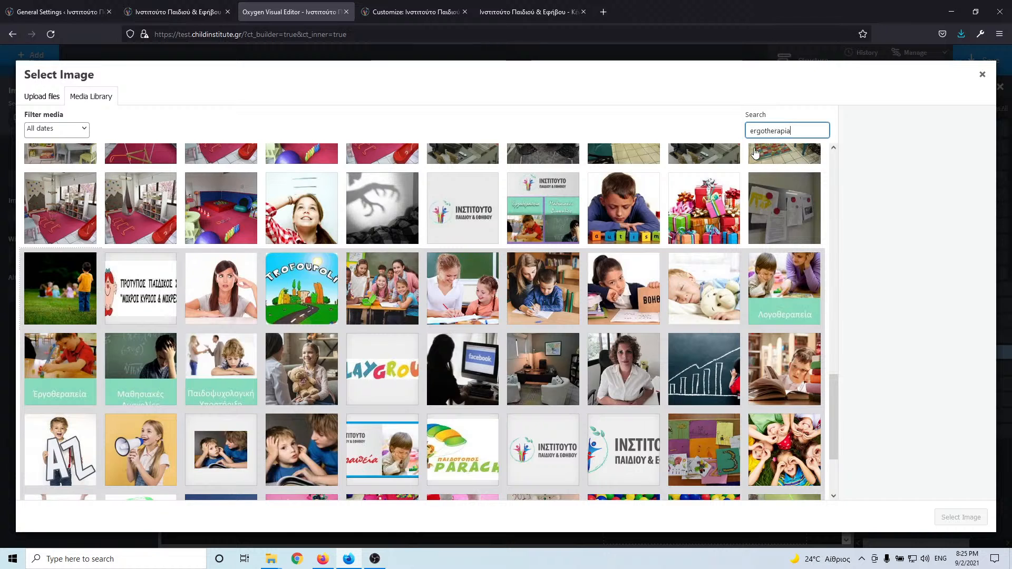
click(47, 192)
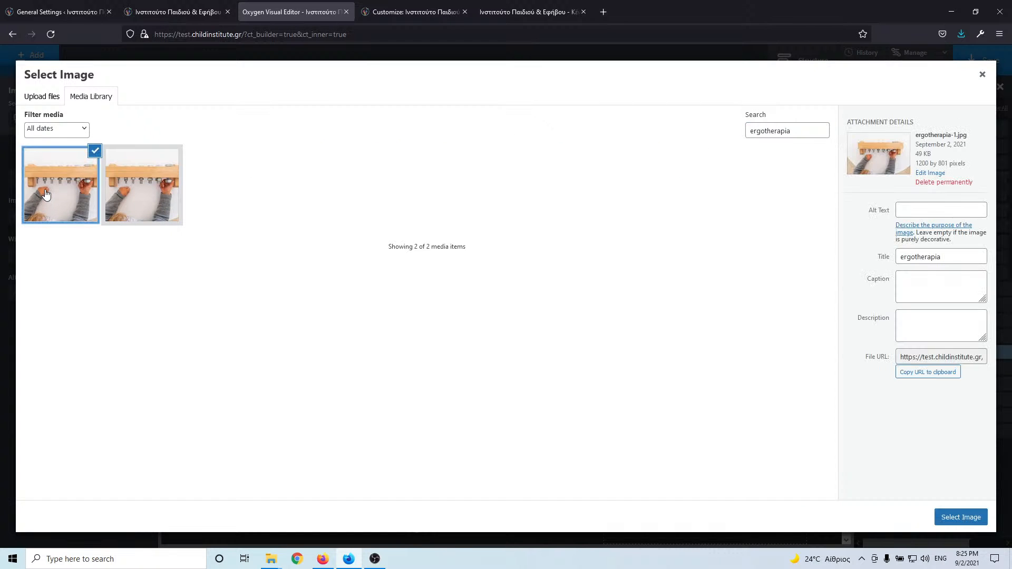
- Set the photo's title and alt text to Εργοθεραπεία and use it in the middle card
click(184, 11)
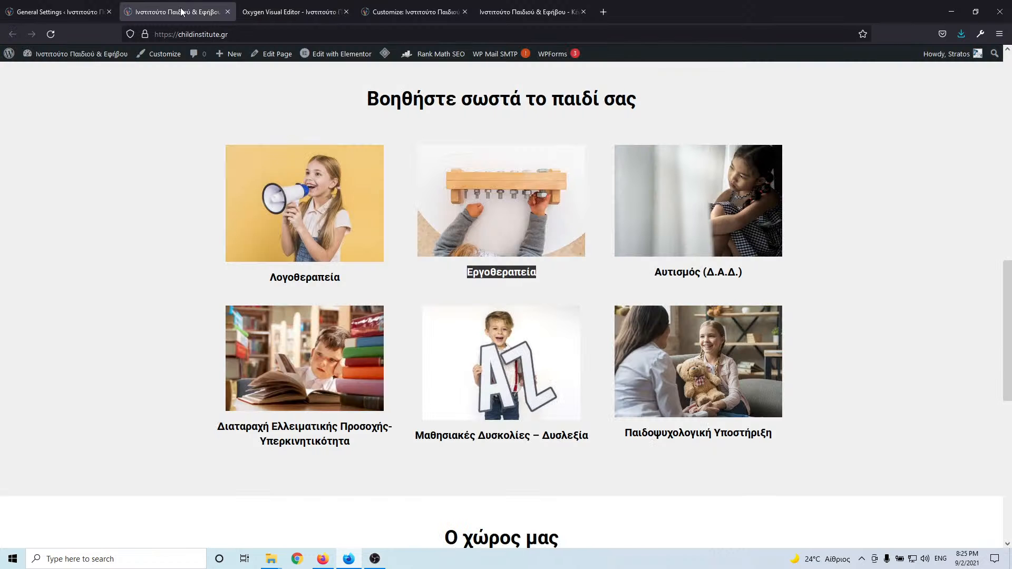
click(302, 5)
click(929, 252)
key(ctrl+a)
text(Εργοθεραπεία)
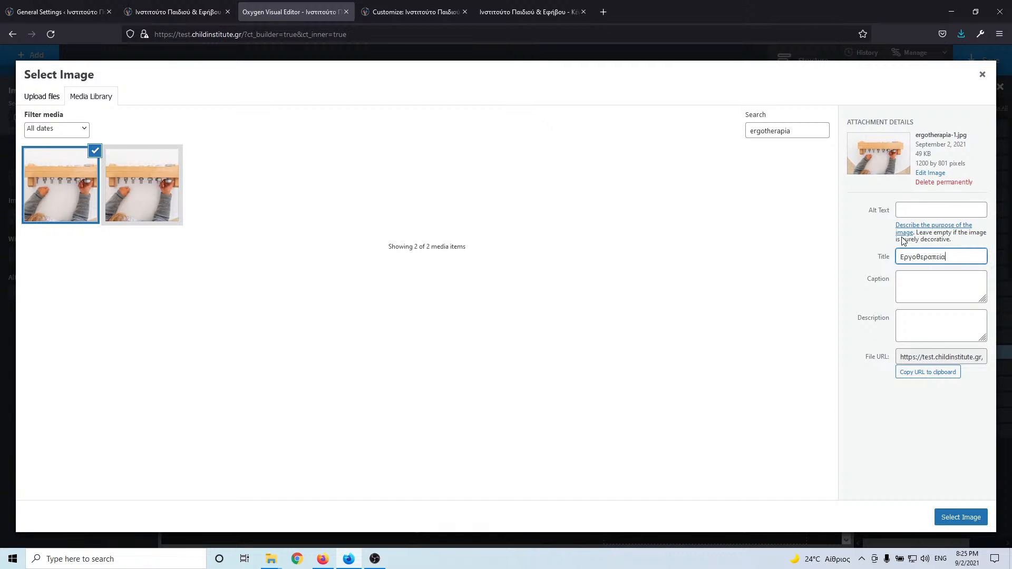
click(921, 208)
text(Εργοθεραπεία)
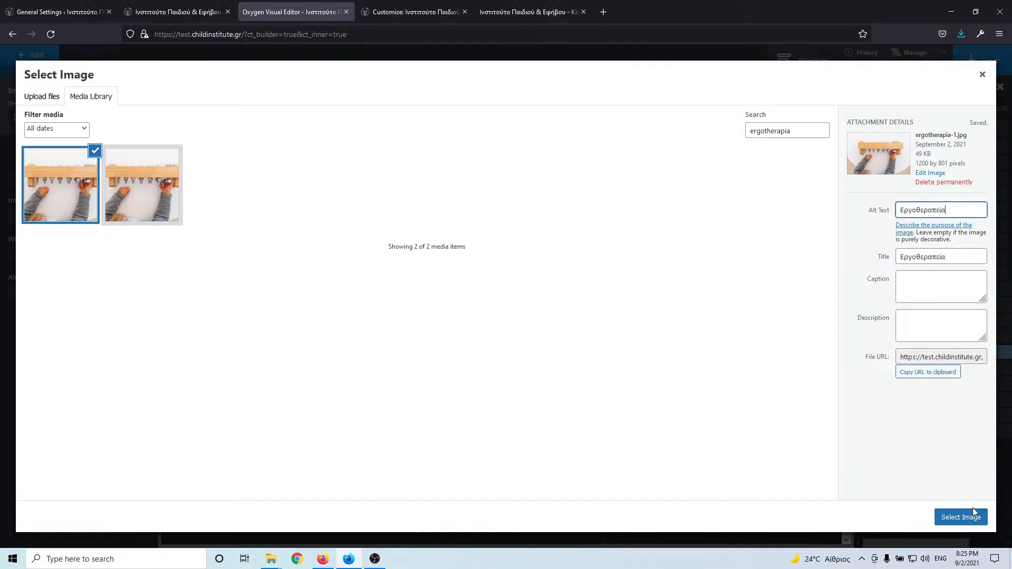
click(965, 517)
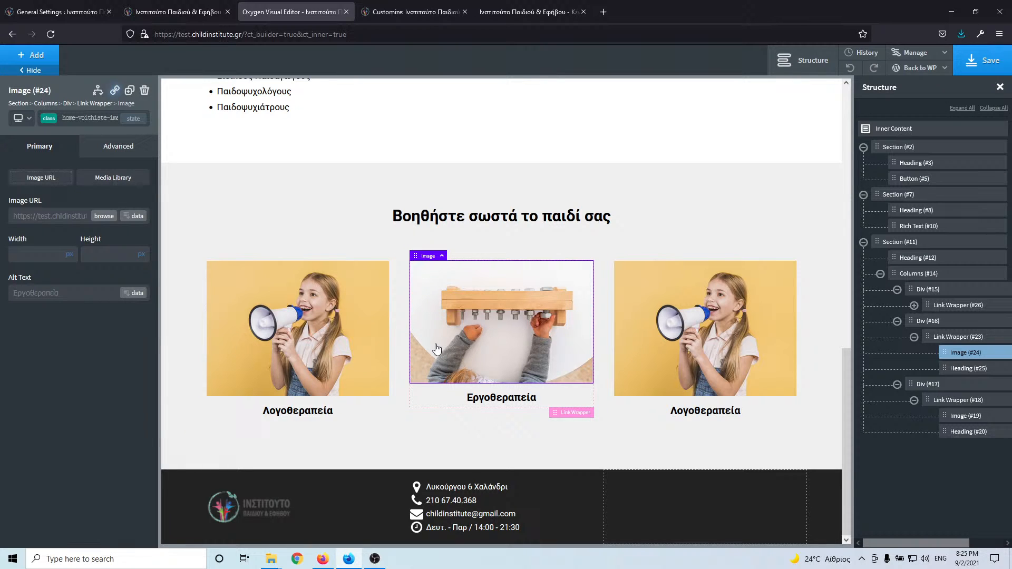
click(189, 11)
click(319, 13)
click(100, 217)
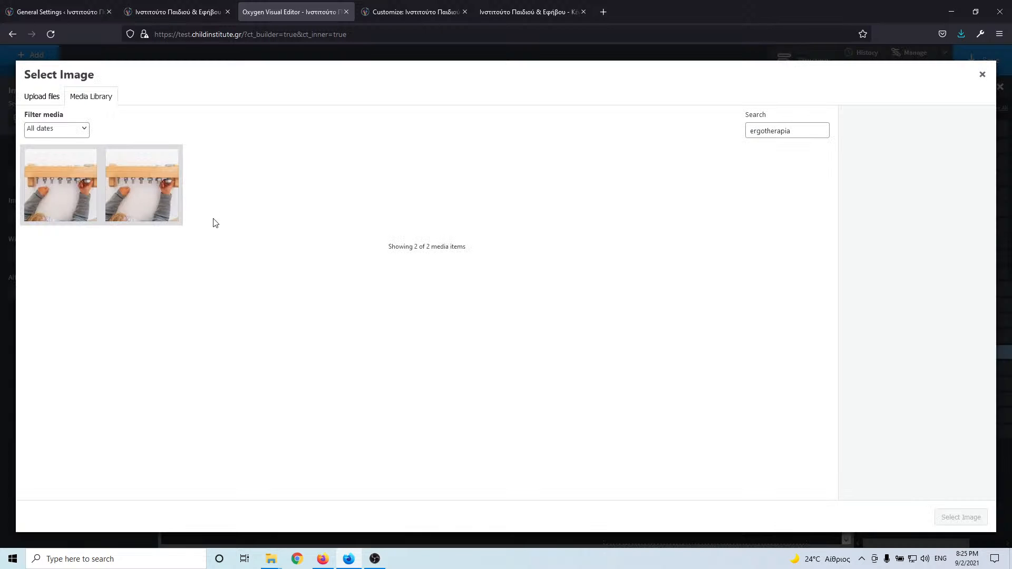
click(88, 192)
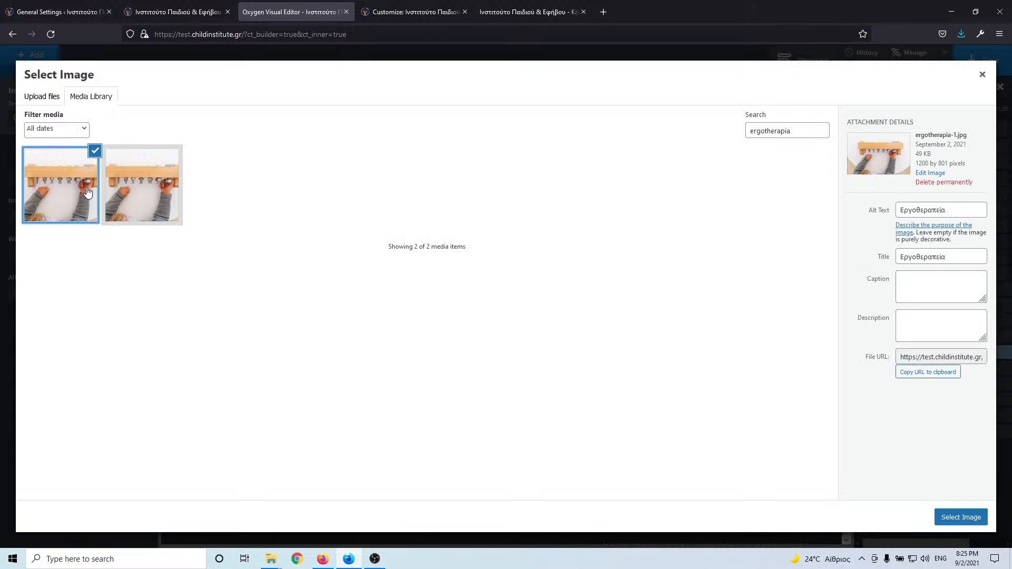
click(131, 202)
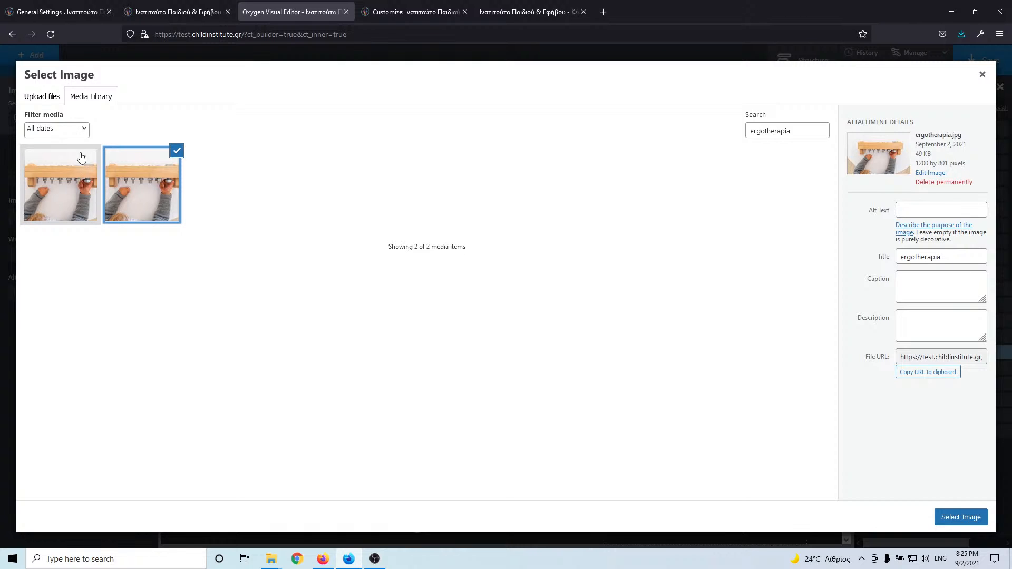
drag(819, 125, 714, 129)
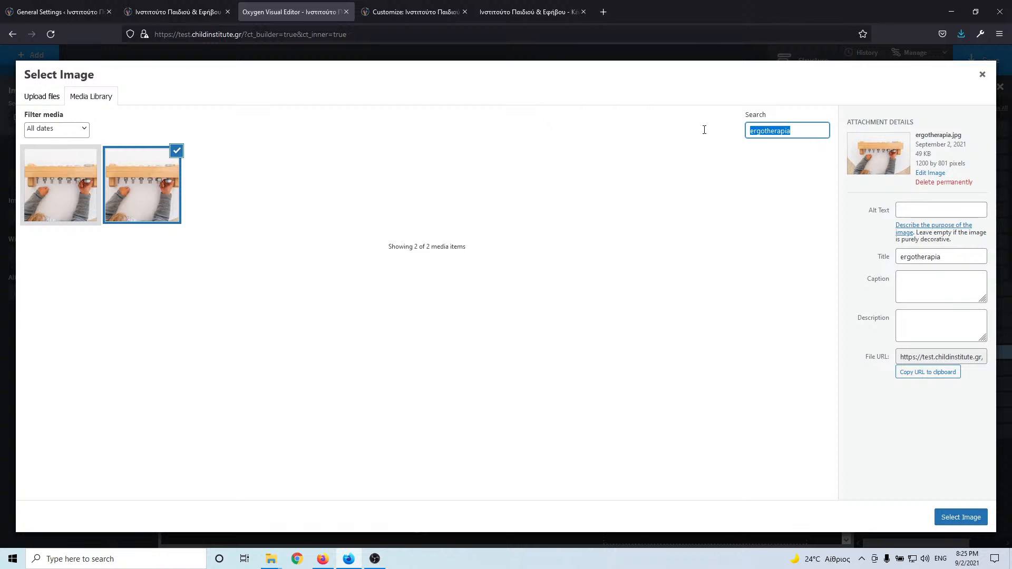
key(BackSpace)
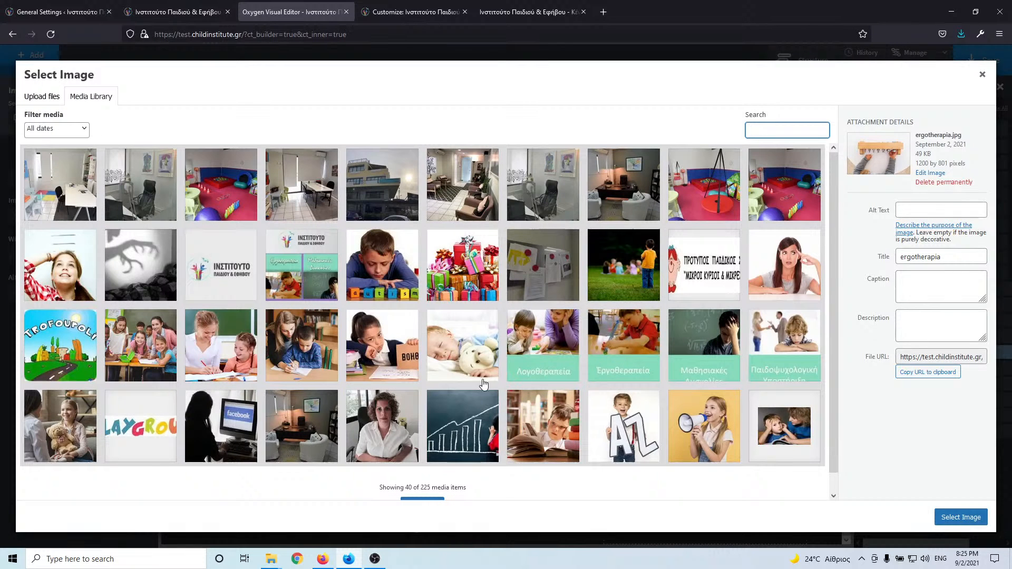
click(716, 422)
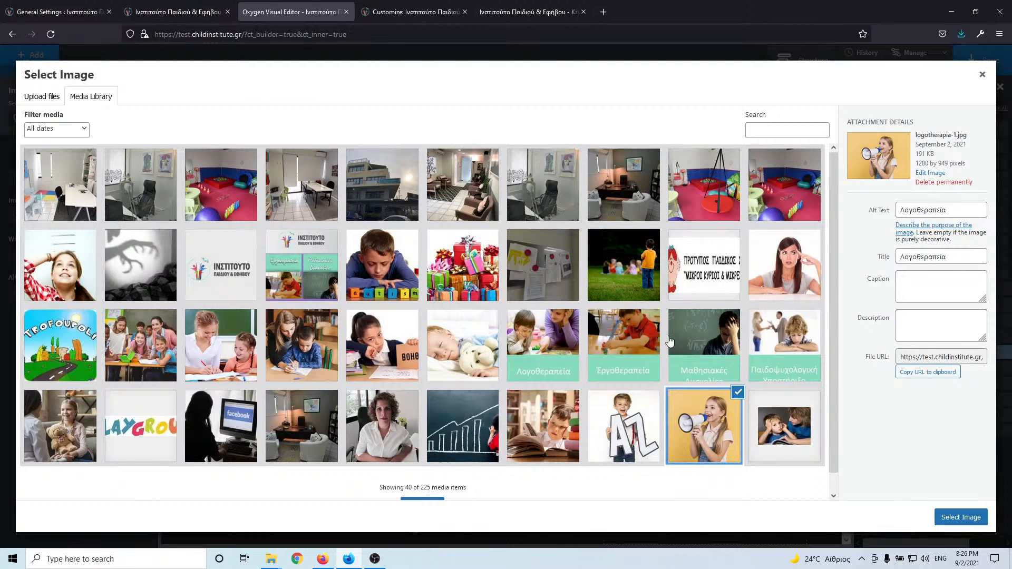
click(199, 18)
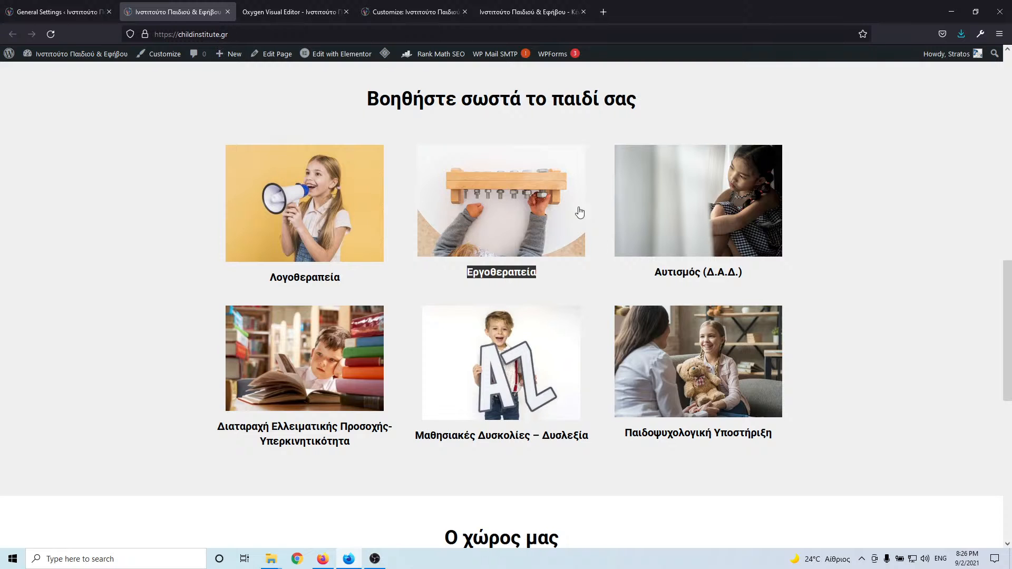
drag(758, 274, 657, 279)
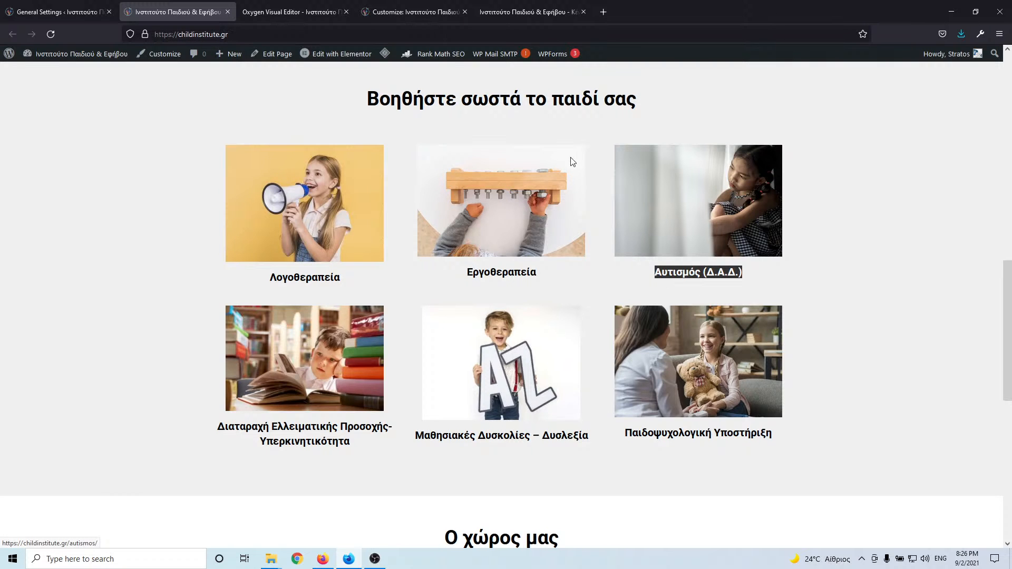
click(293, 2)
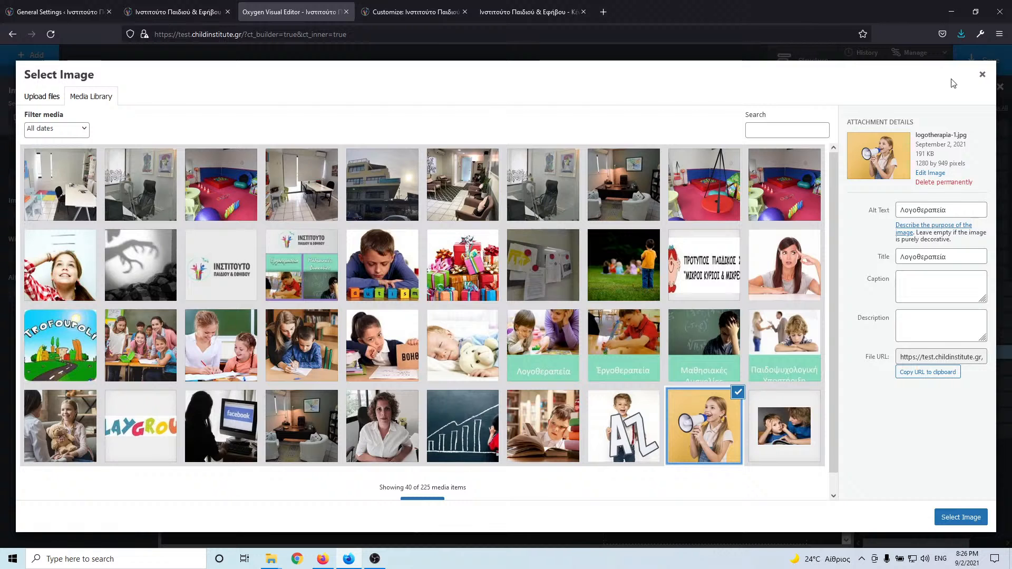
click(983, 75)
- Browse the media library for the third card's image and pick the dislexia-1.jpg photo
click(700, 322)
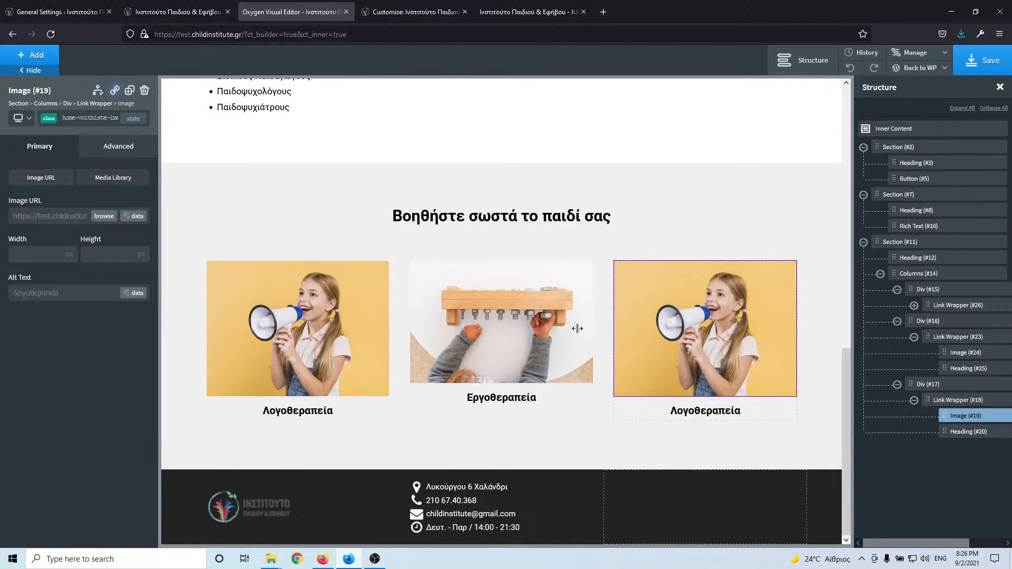
click(104, 217)
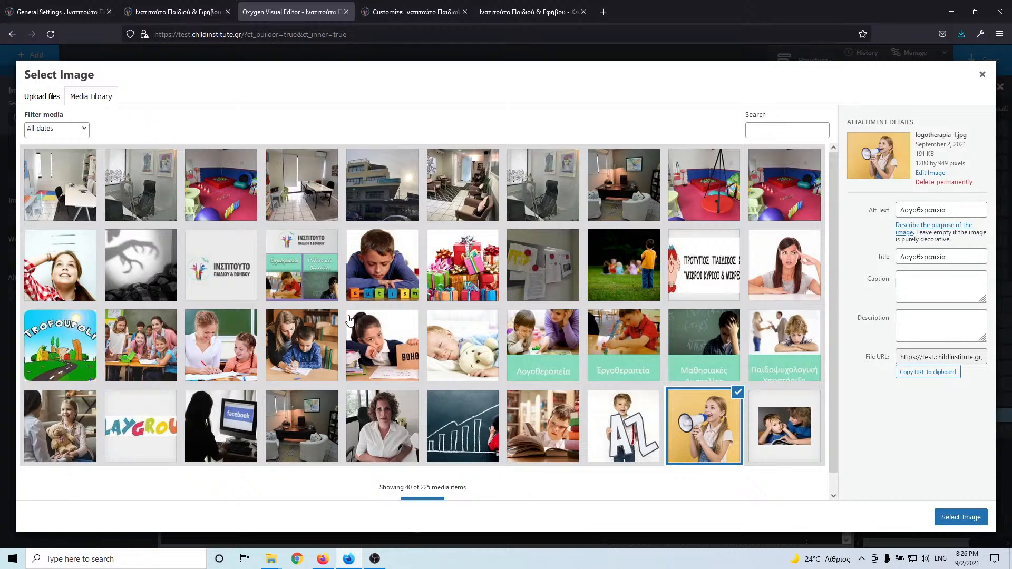
click(198, 14)
click(296, 13)
scroll(537, 316, down, 1)
click(430, 485)
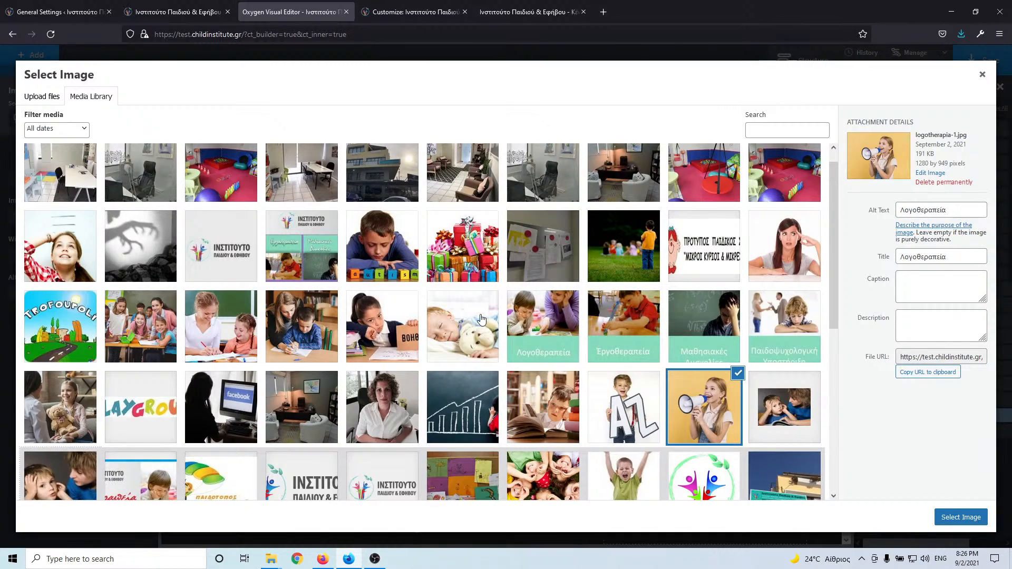
scroll(481, 319, down, 3)
scroll(482, 319, up, 4)
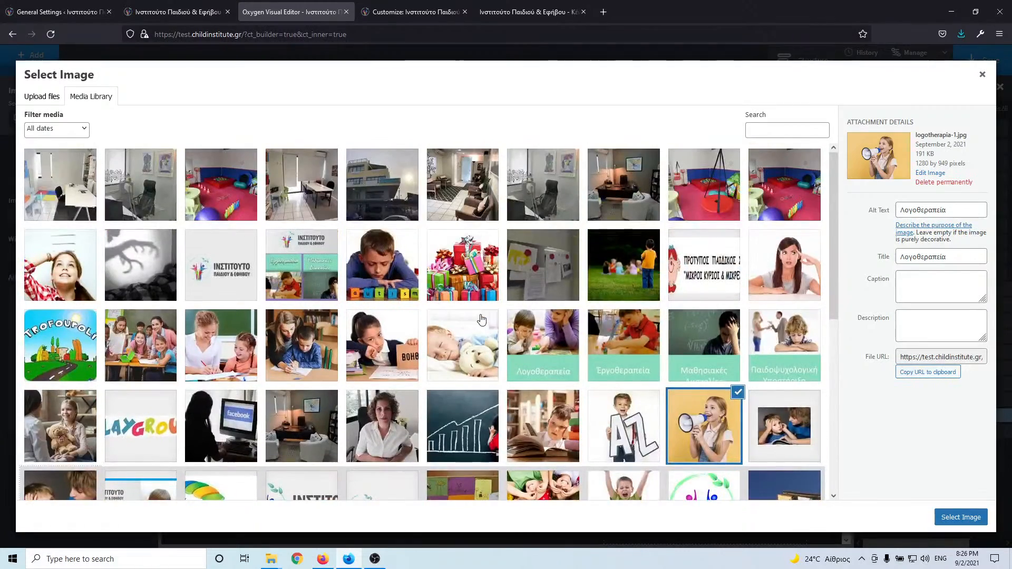
scroll(481, 319, down, 5)
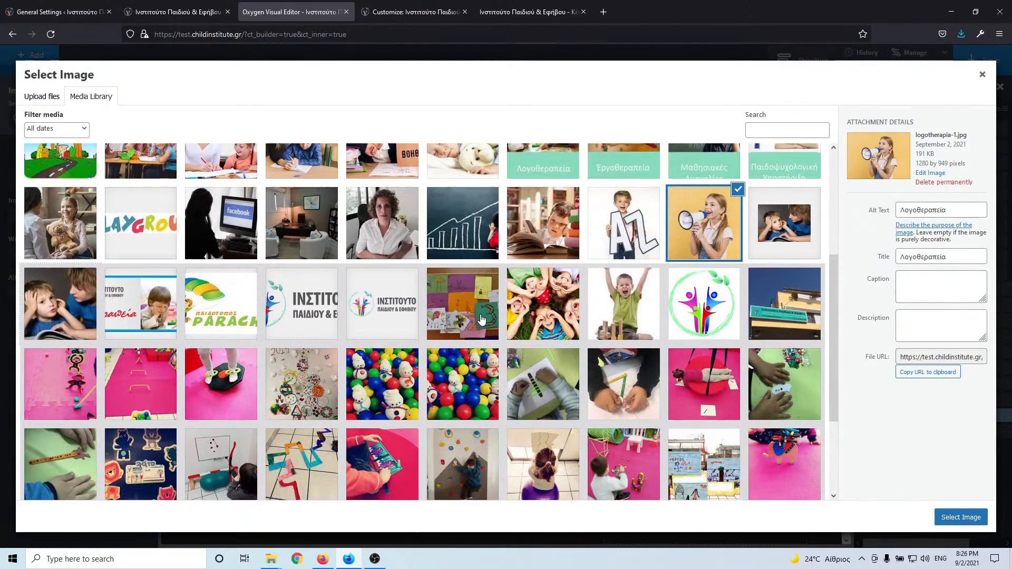
scroll(481, 319, down, 4)
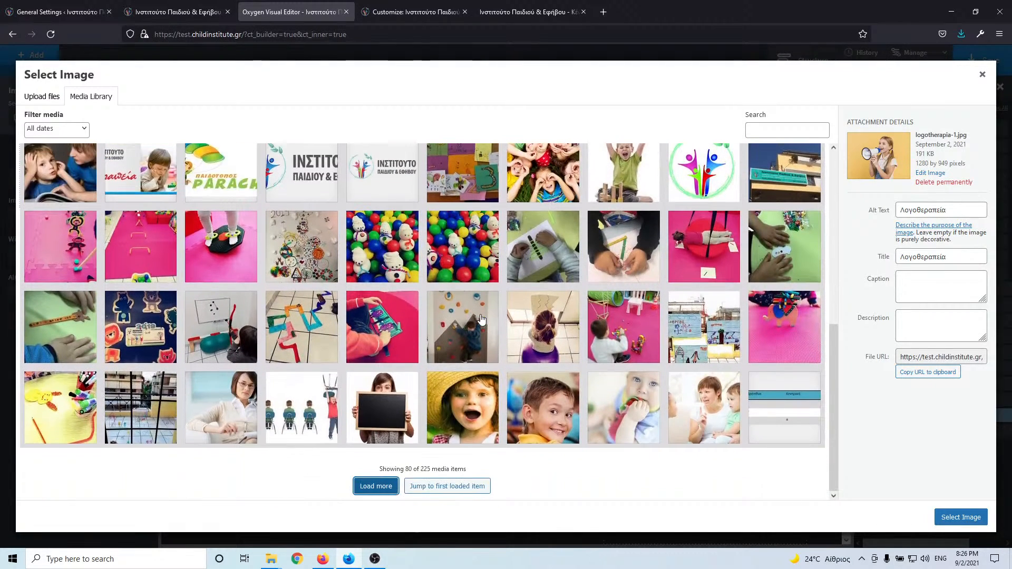
click(373, 488)
click(373, 491)
scroll(98, 296, down, 4)
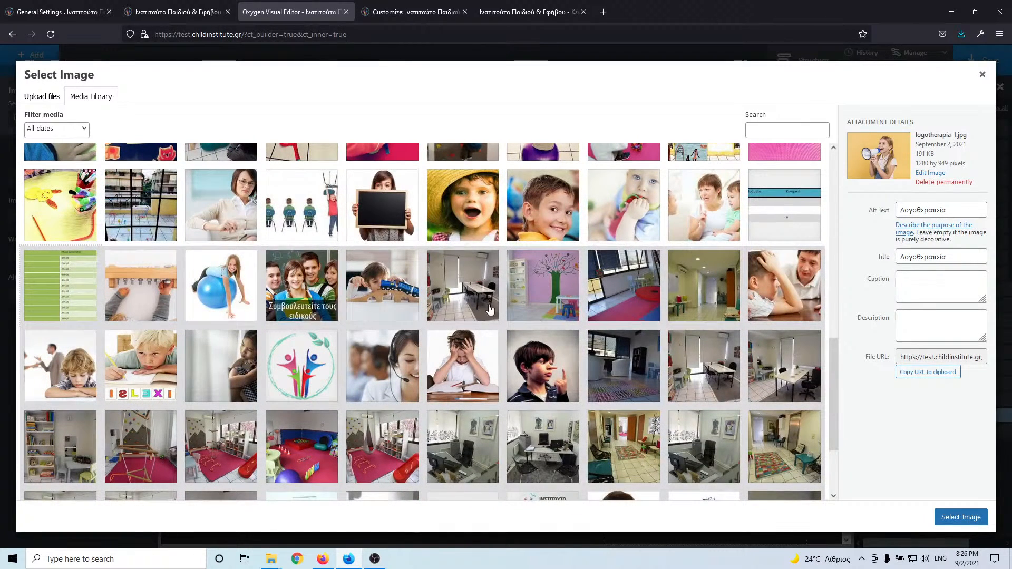
click(214, 381)
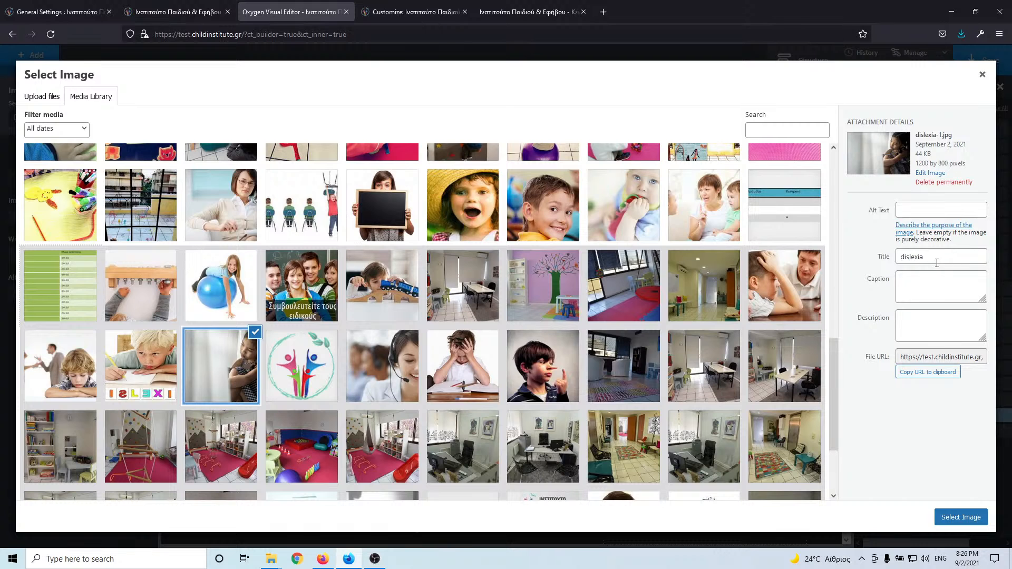
- Set the photo's title and alt text to Αυτισμός (Δ.Α.Δ.) and apply it
double_click(937, 257)
text(Αυτισμός (Δ.Α.Δ.))
click(903, 210)
text(Αυτισμός (Δ.Α.Δ.))
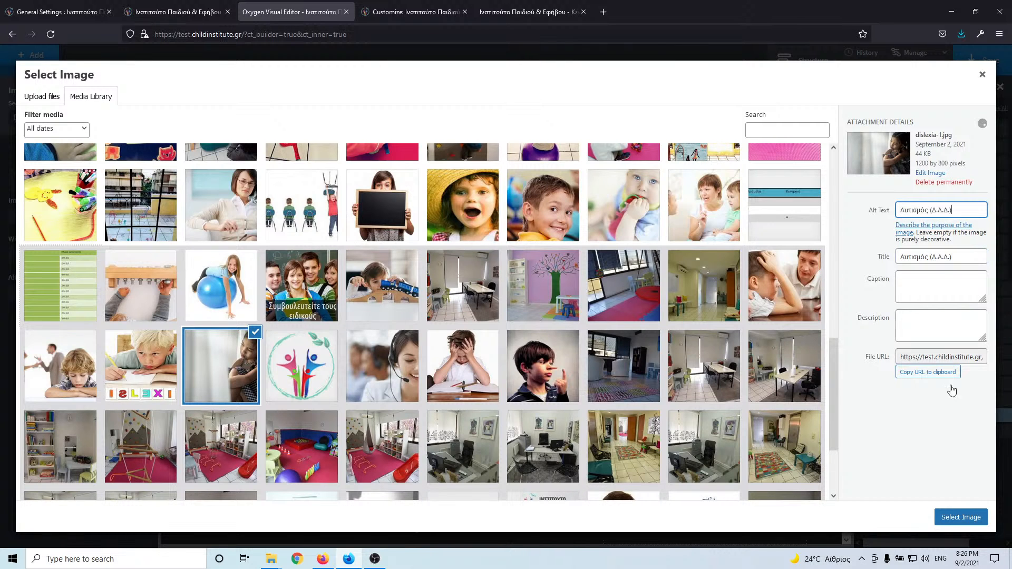
click(961, 517)
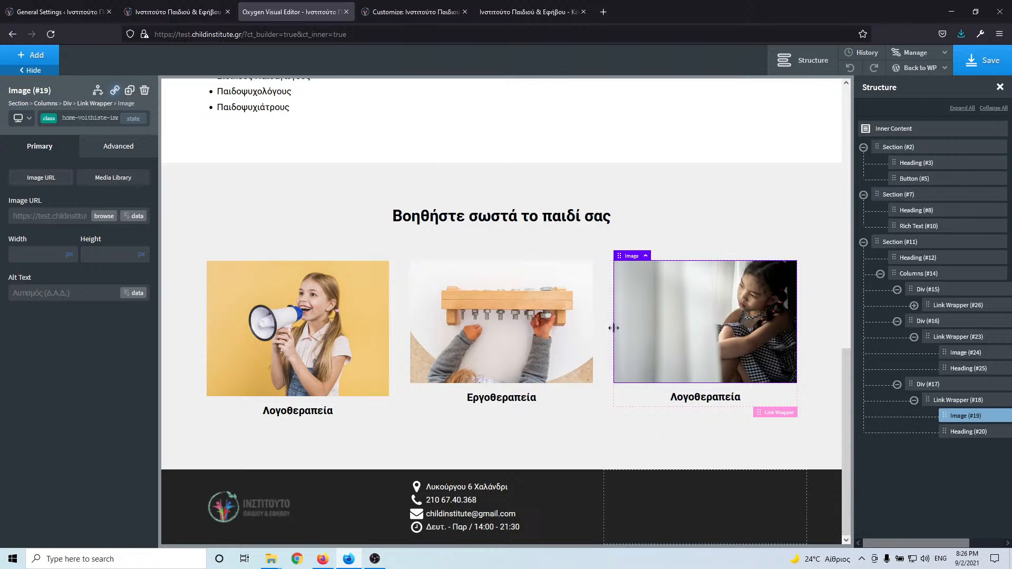
- Change the third card's heading to Αυτισμός (Δ.Α.Δ.)
click(696, 398)
double_click(698, 397)
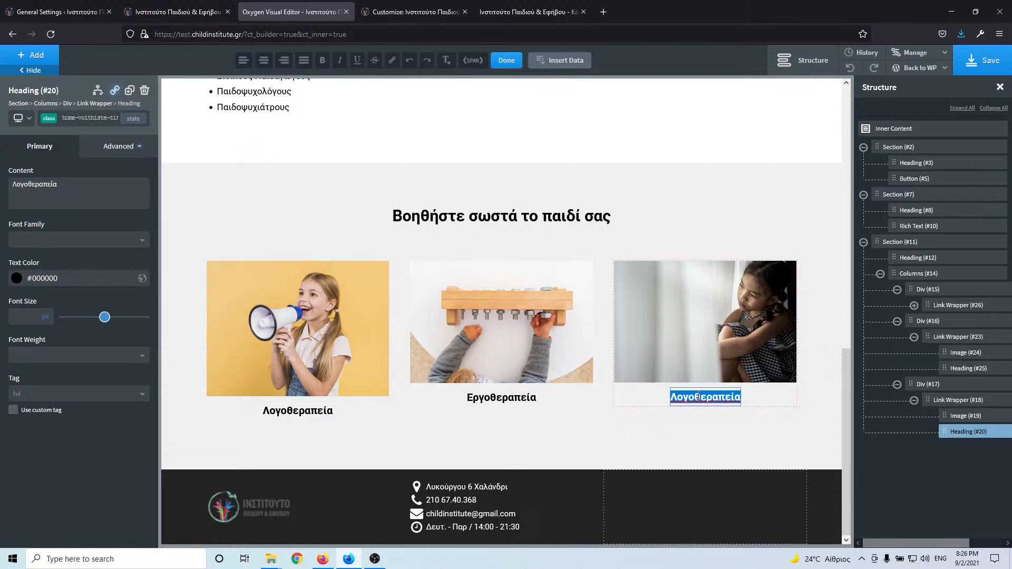
text(Αυτισμός (Δ.Α.Δ.))
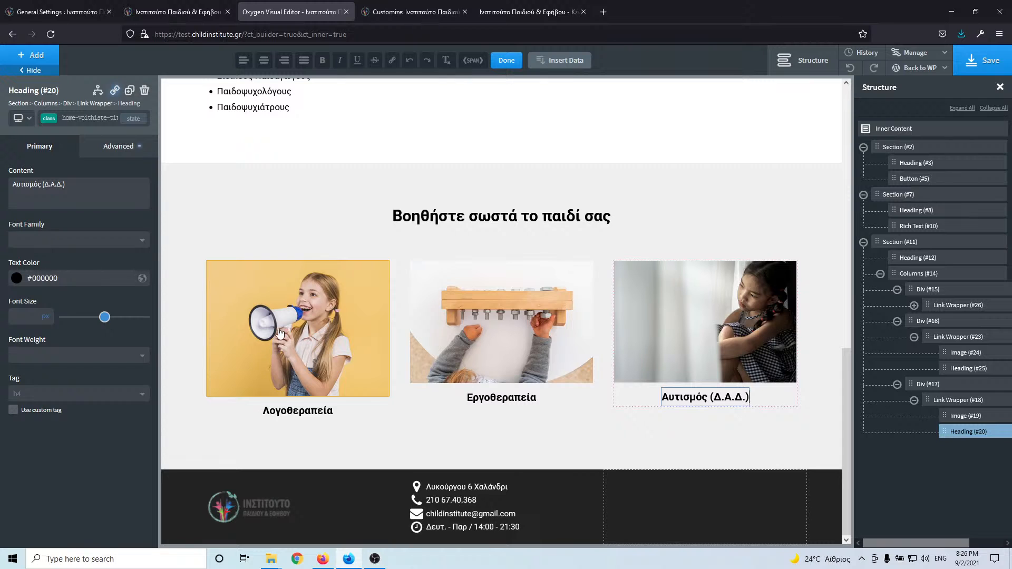
click(280, 333)
- Target the first card's image by its id and edit its width under Size & Spacing
click(102, 118)
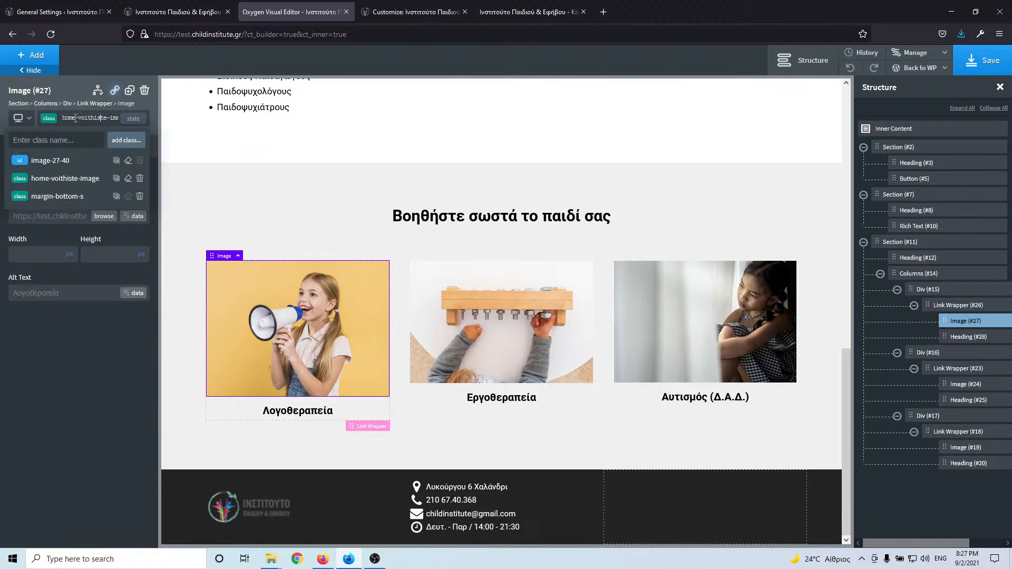
click(61, 164)
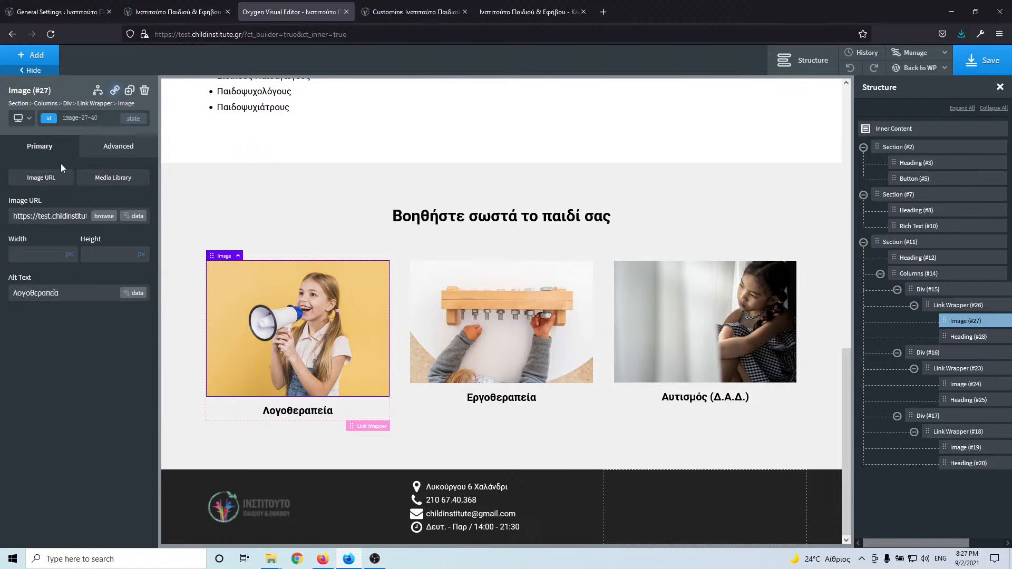
click(113, 150)
click(82, 204)
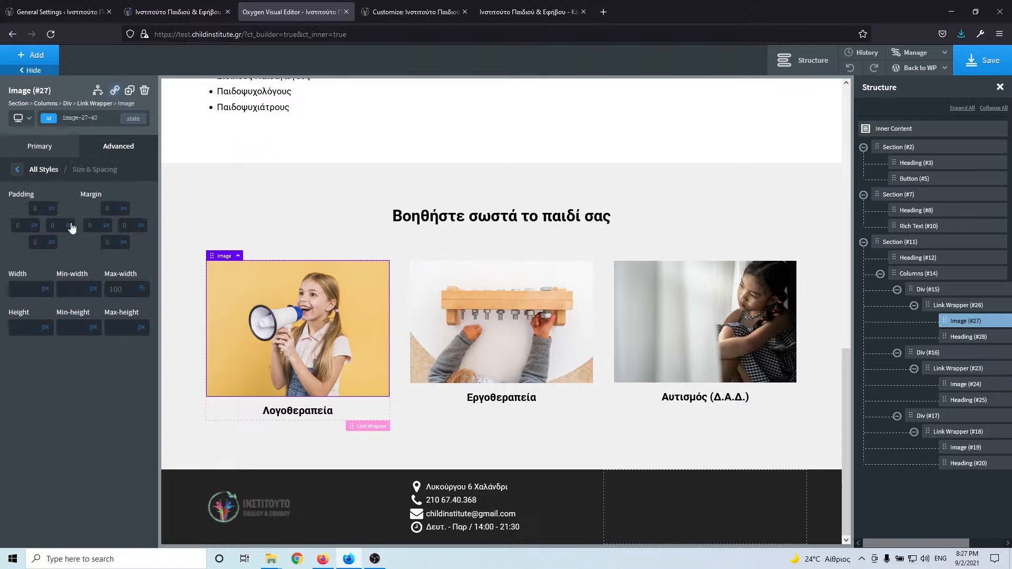
click(24, 291)
text(1200)
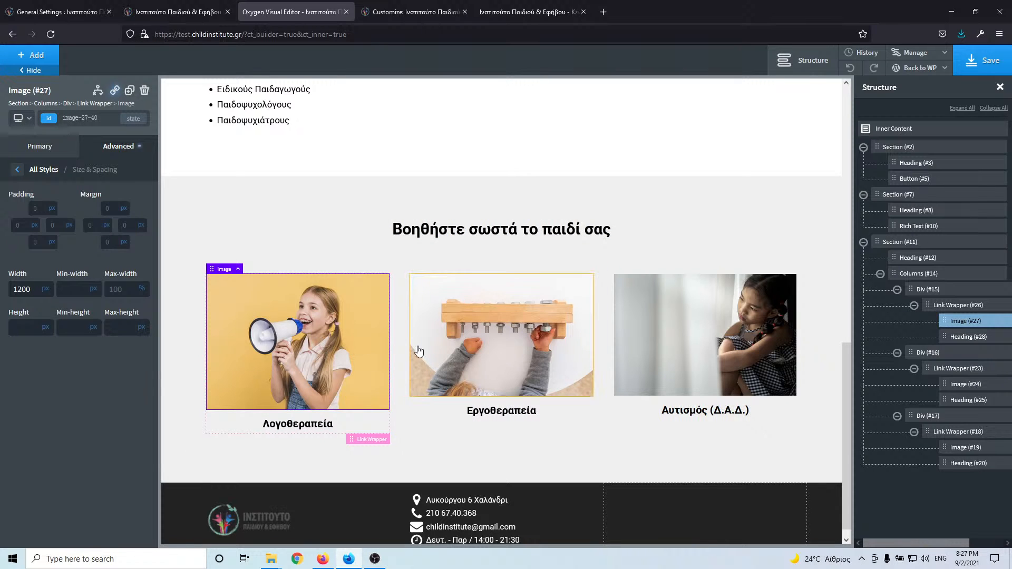
- Clear the first image's 1200 px width, then compare with the live site
click(467, 360)
click(297, 336)
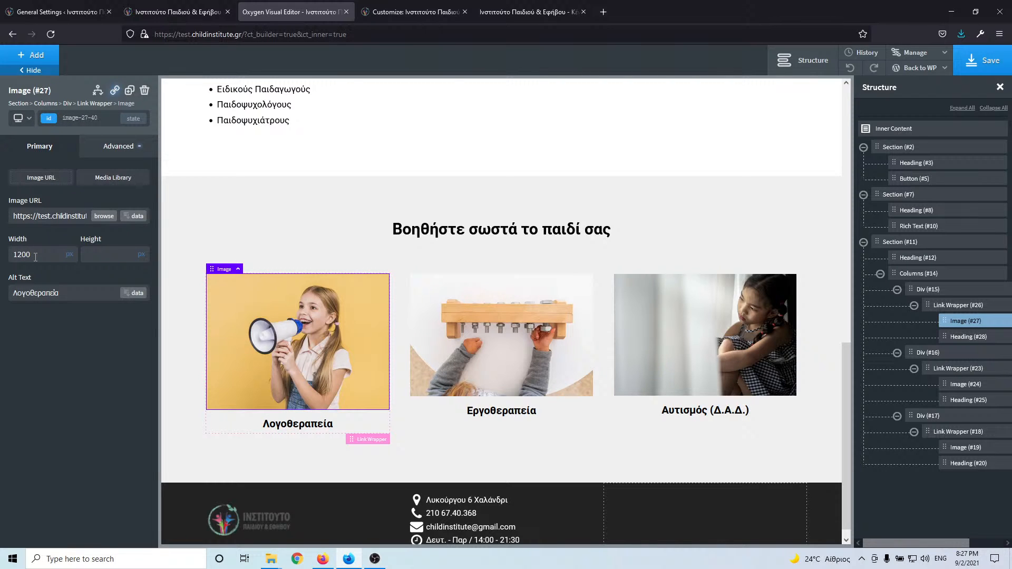
scroll(35, 257, down, 1)
scroll(38, 252, down, 1)
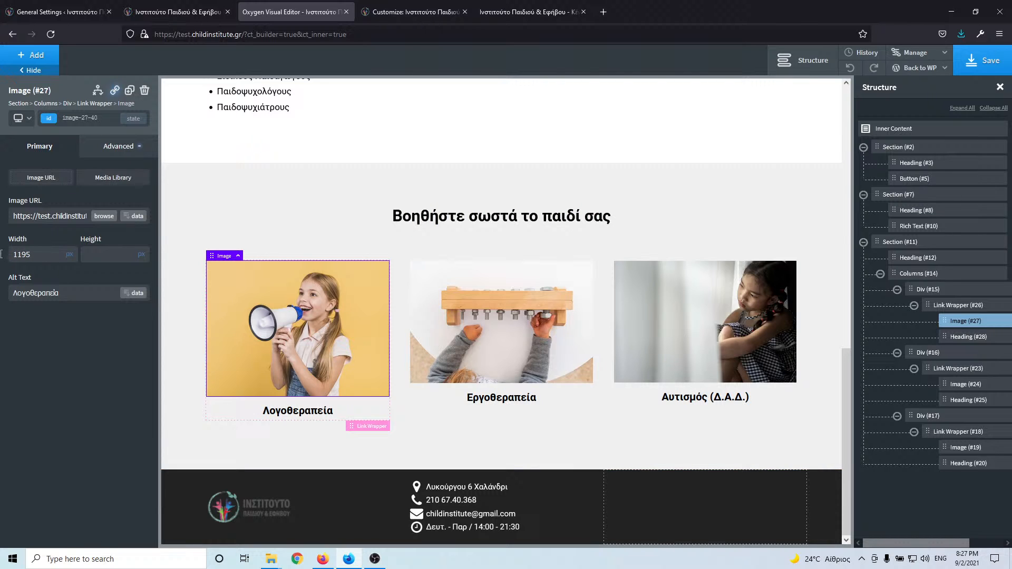
key(ctrl+a)
key(BackSpace)
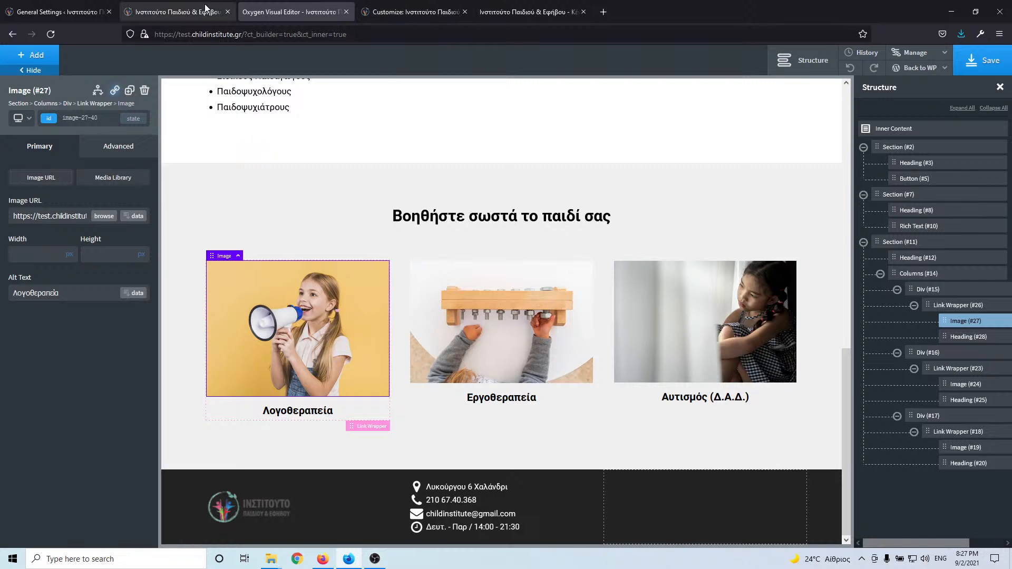
click(166, 13)
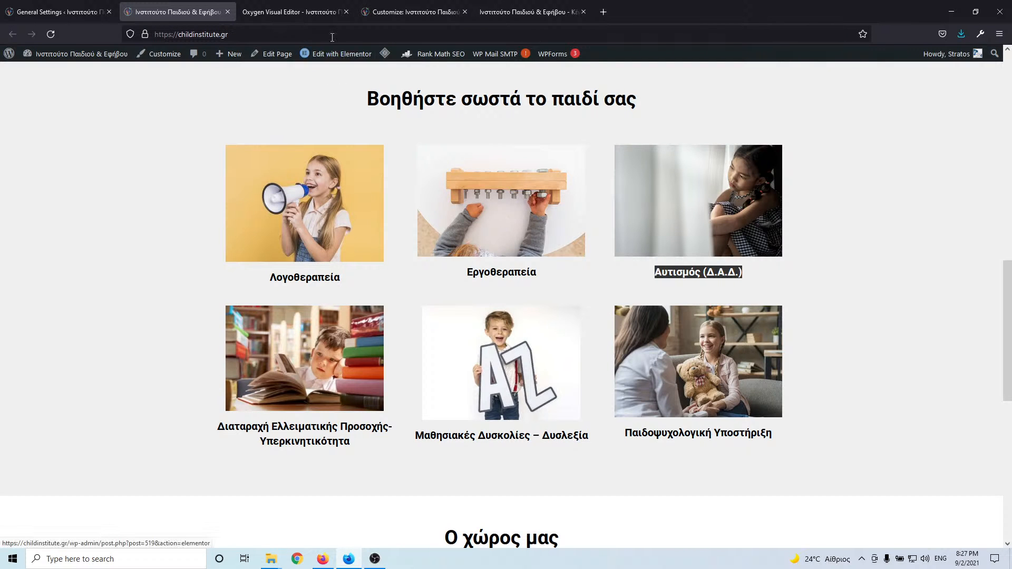
- Replace the Εργοθεραπεία card's picture with ergotherapia-1.jpg from the media library
click(342, 7)
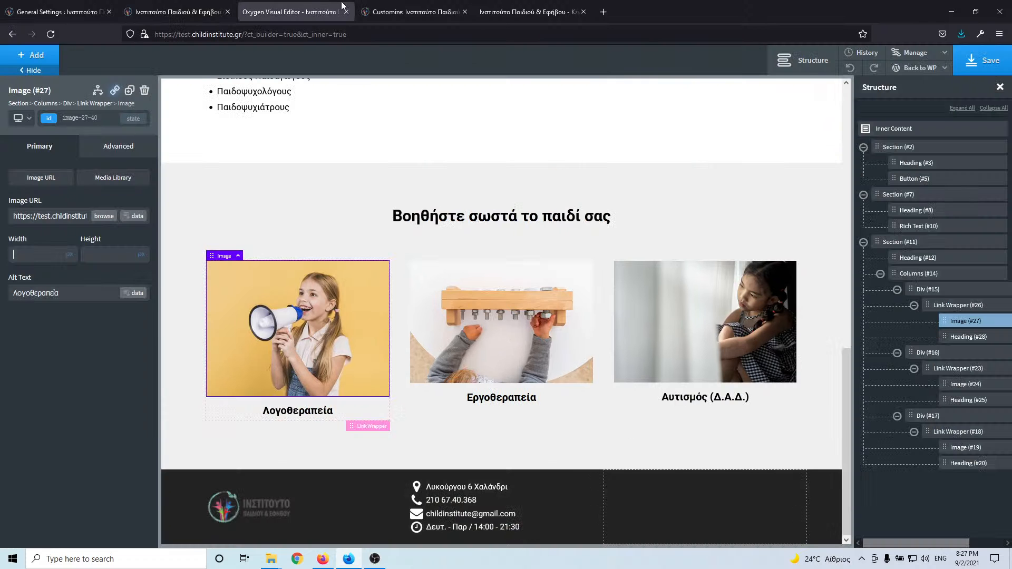
click(449, 329)
click(105, 217)
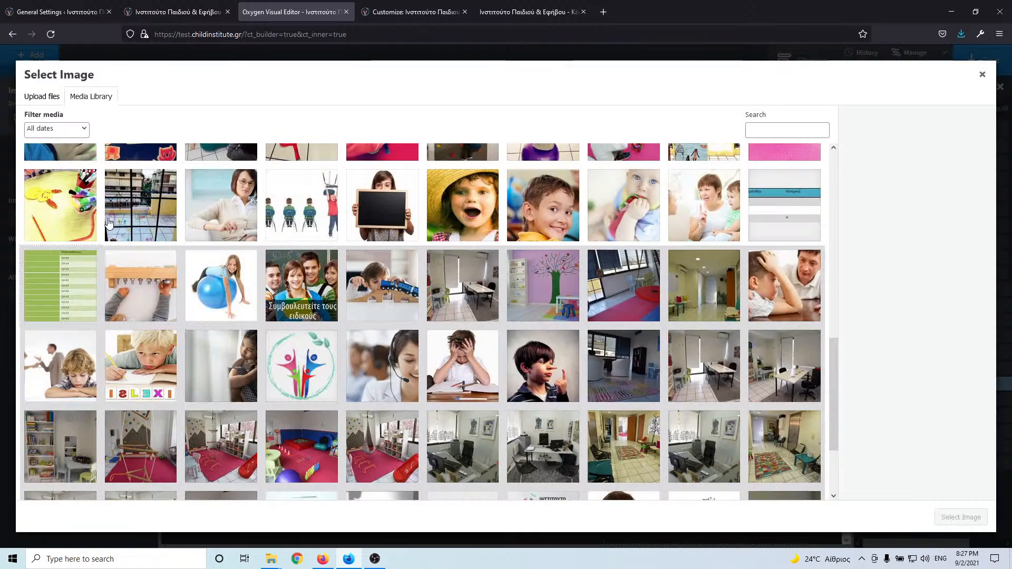
scroll(537, 291, up, 1)
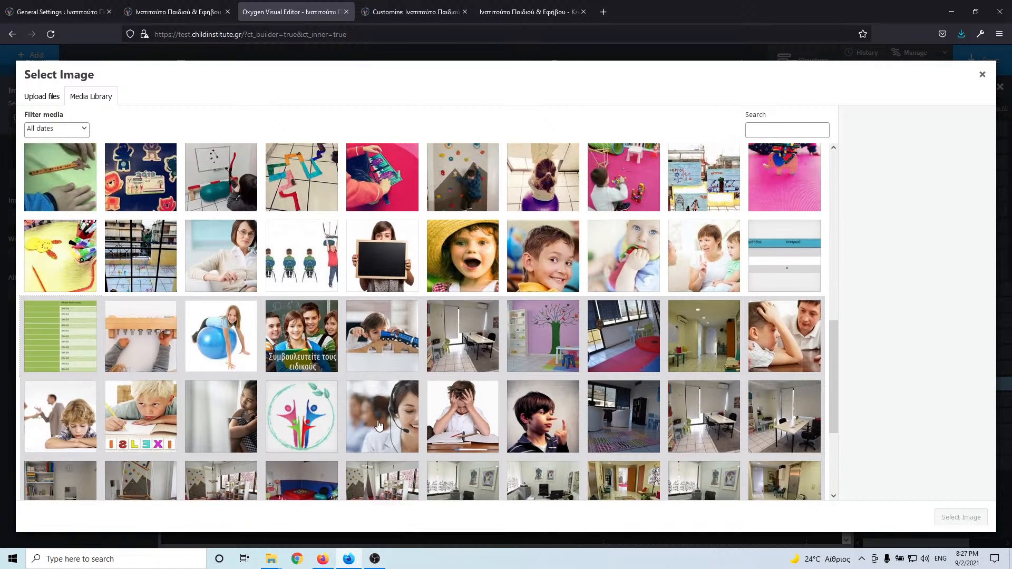
click(221, 417)
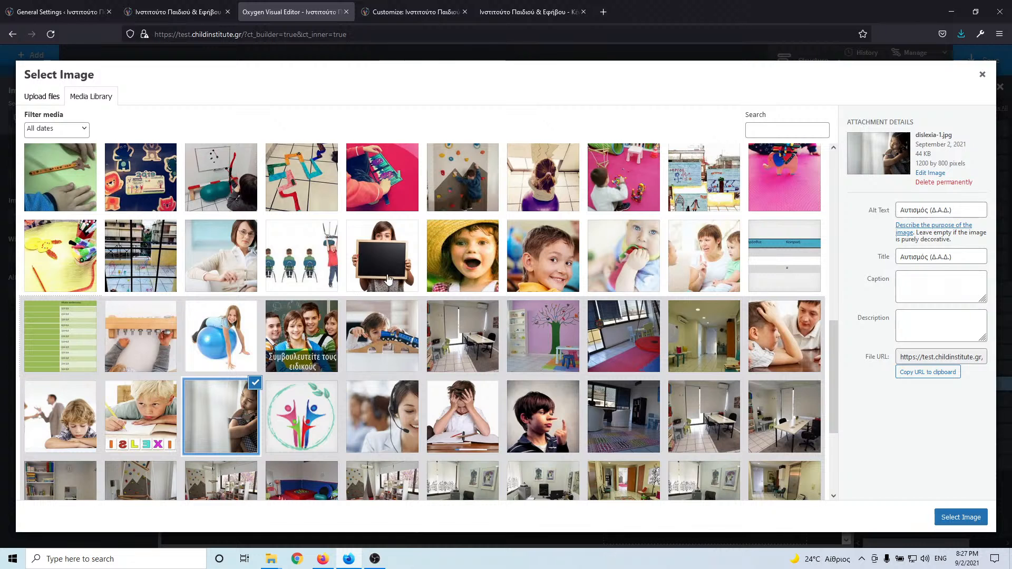
scroll(278, 314, up, 2)
click(149, 446)
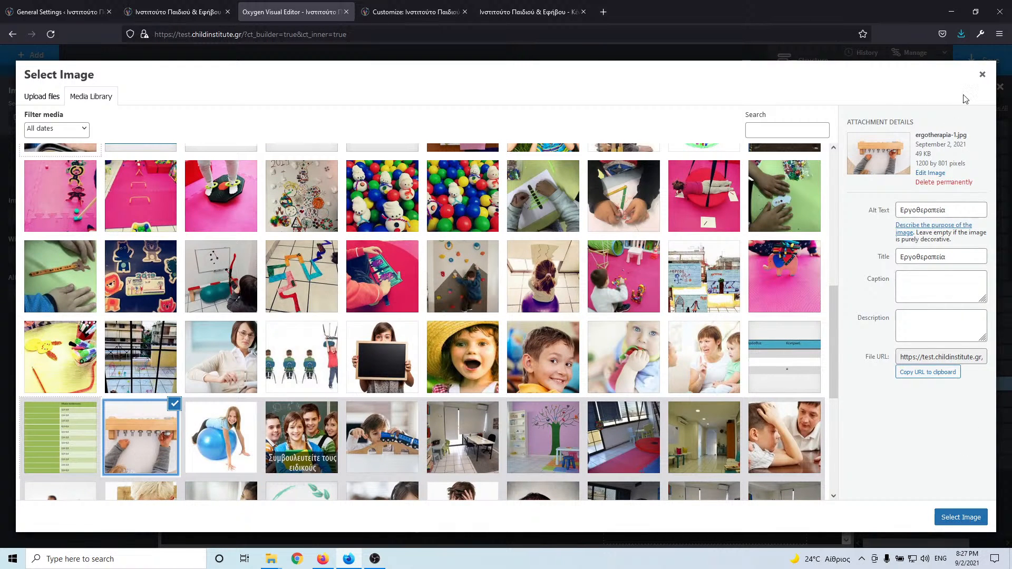
click(984, 76)
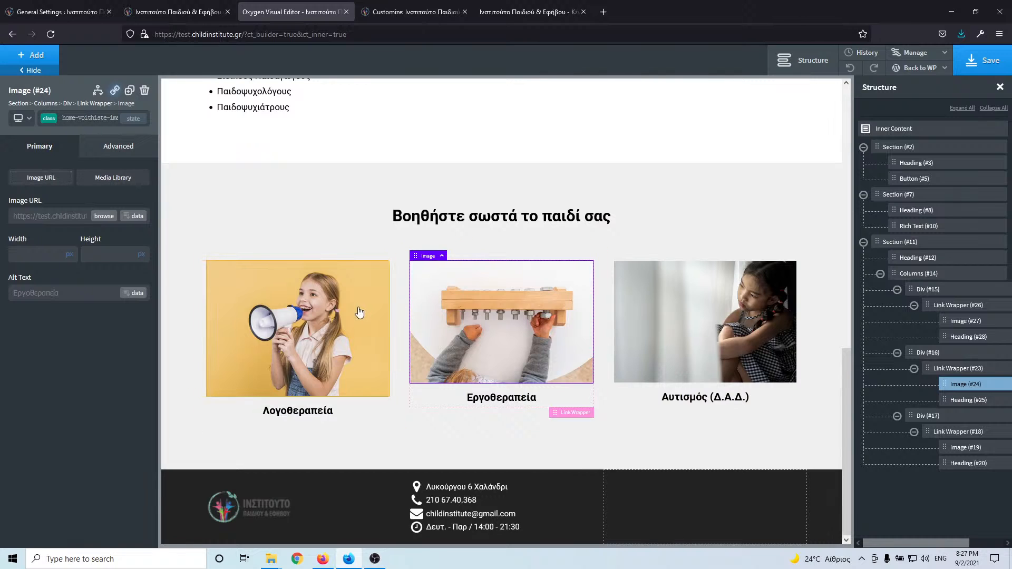
click(241, 284)
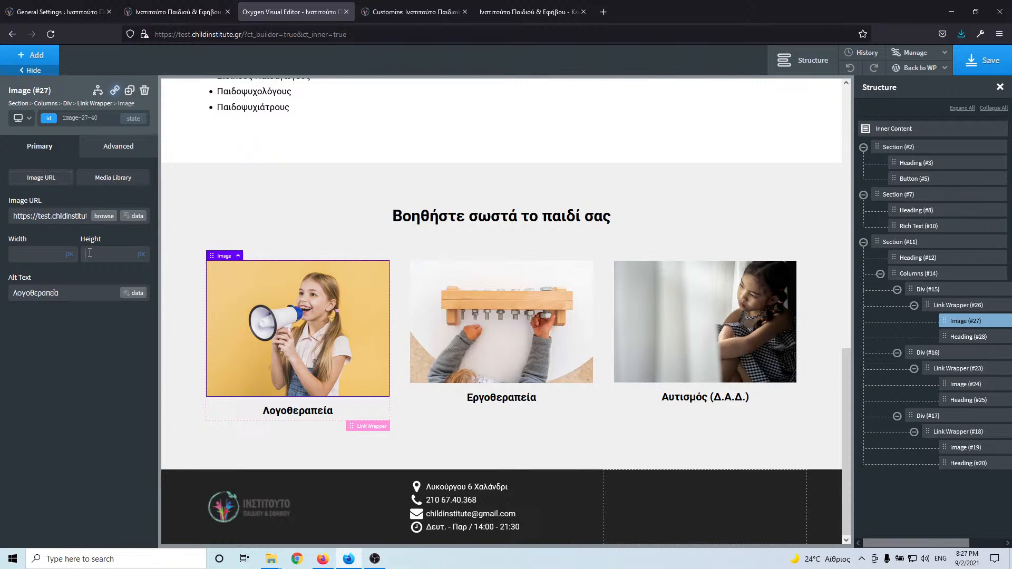
click(90, 254)
text(800)
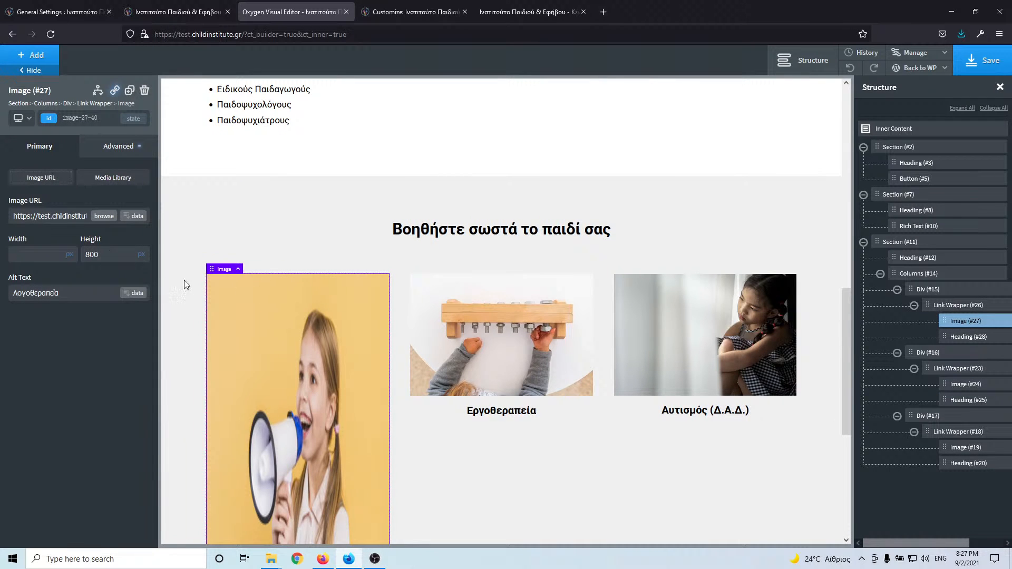
text(12)
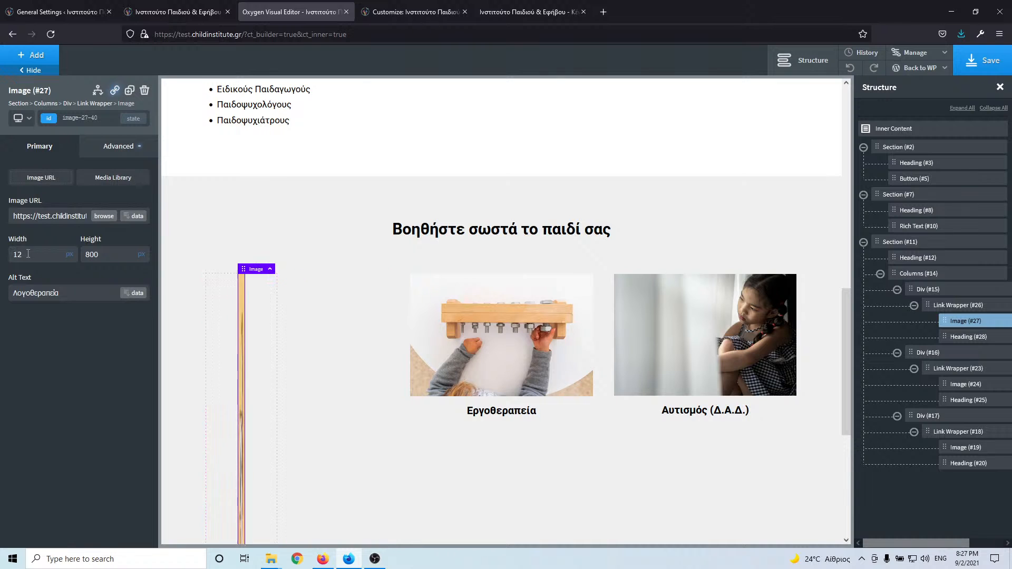
text(00)
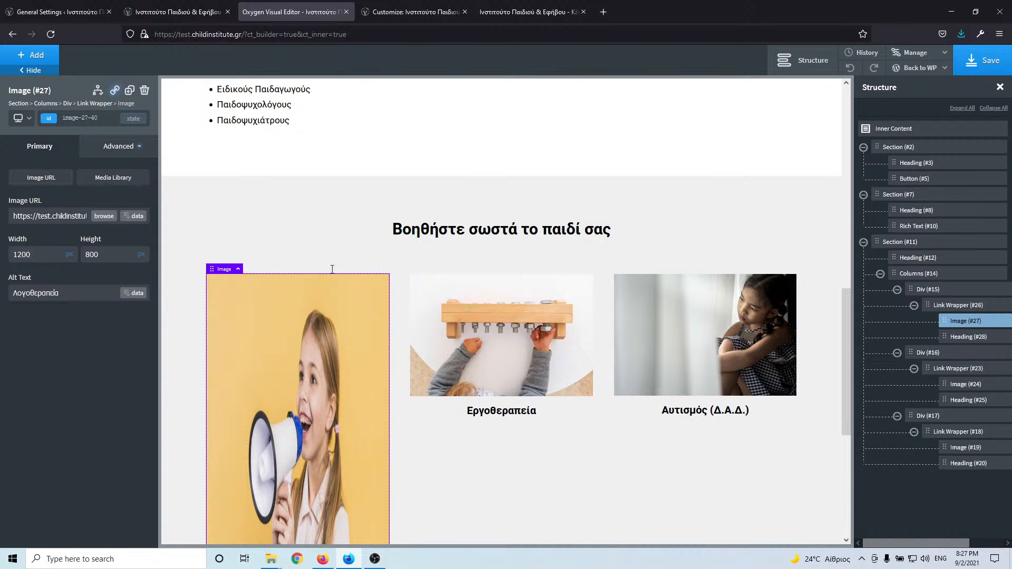
scroll(322, 283, down, 4)
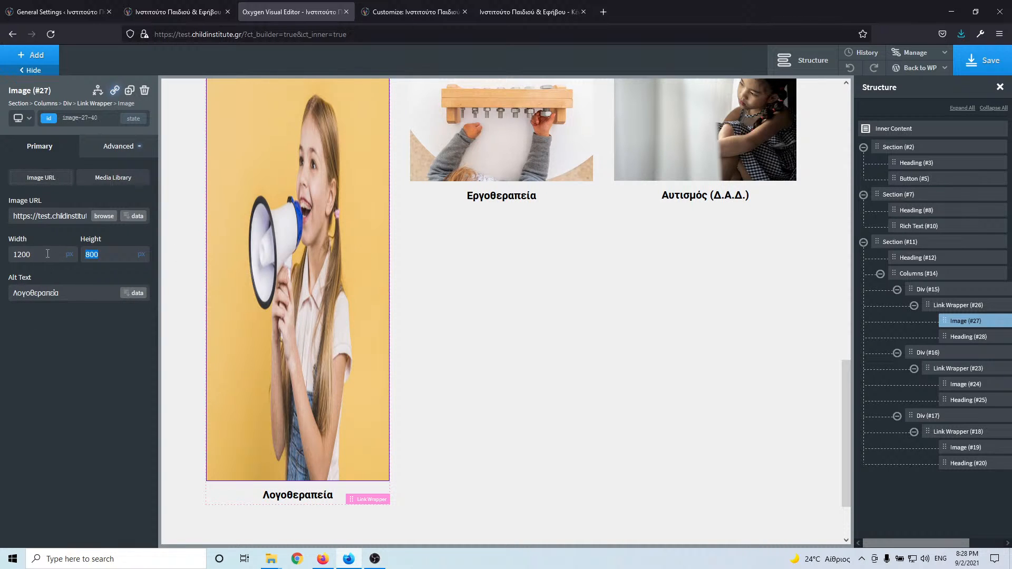
double_click(47, 254)
key(BackSpace)
double_click(109, 254)
key(BackSpace)
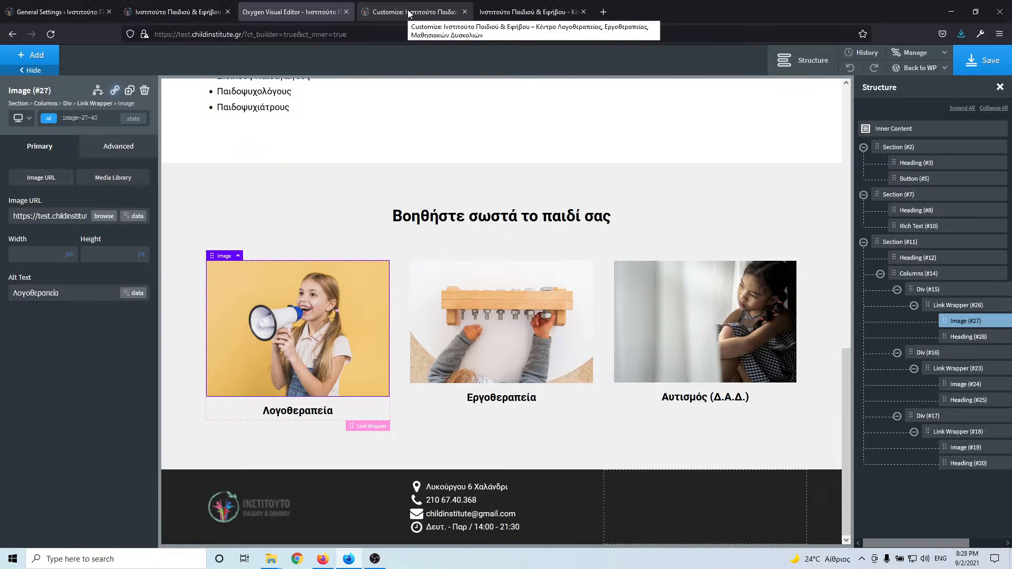
click(68, 256)
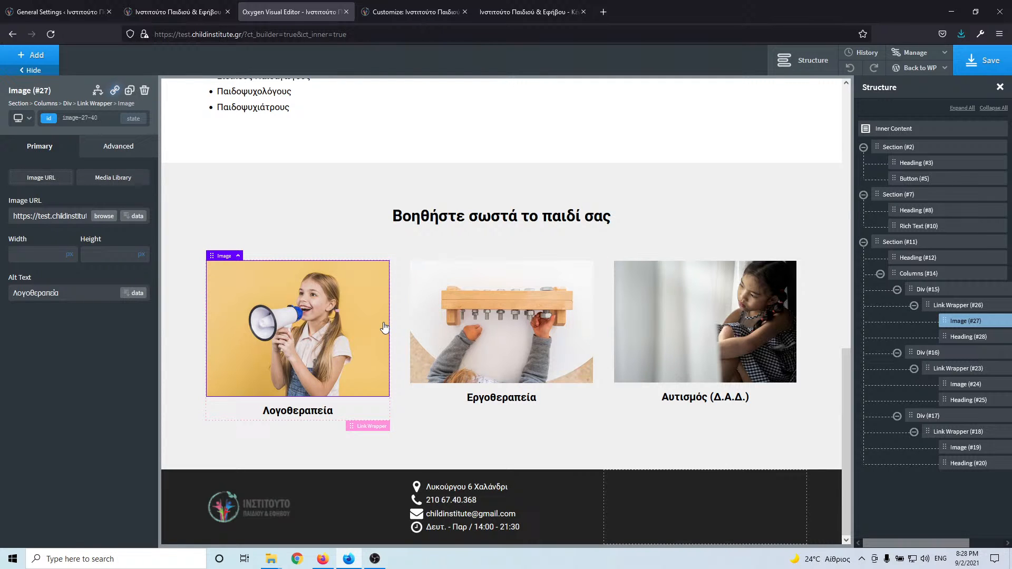
click(411, 11)
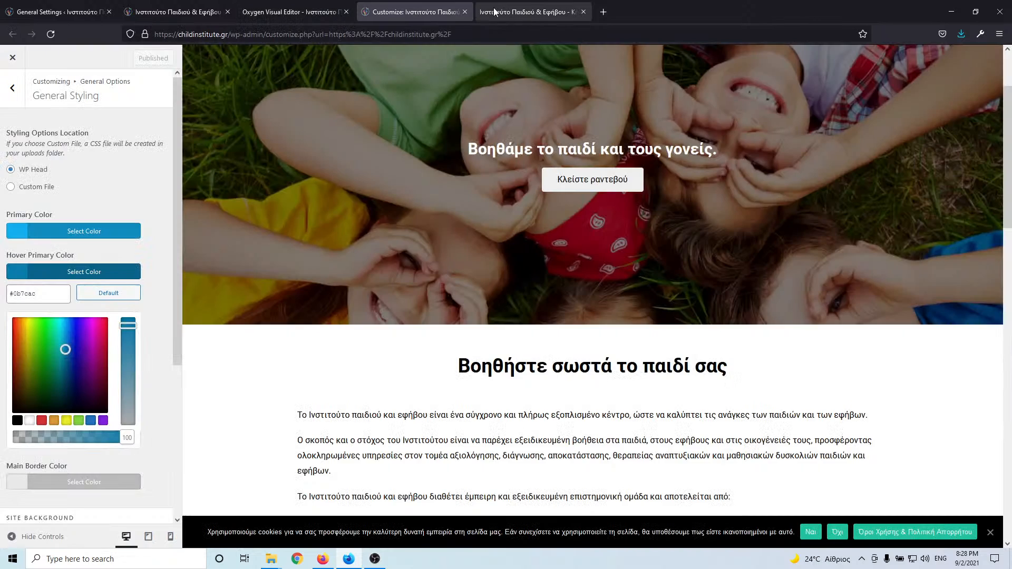
click(496, 11)
click(265, 12)
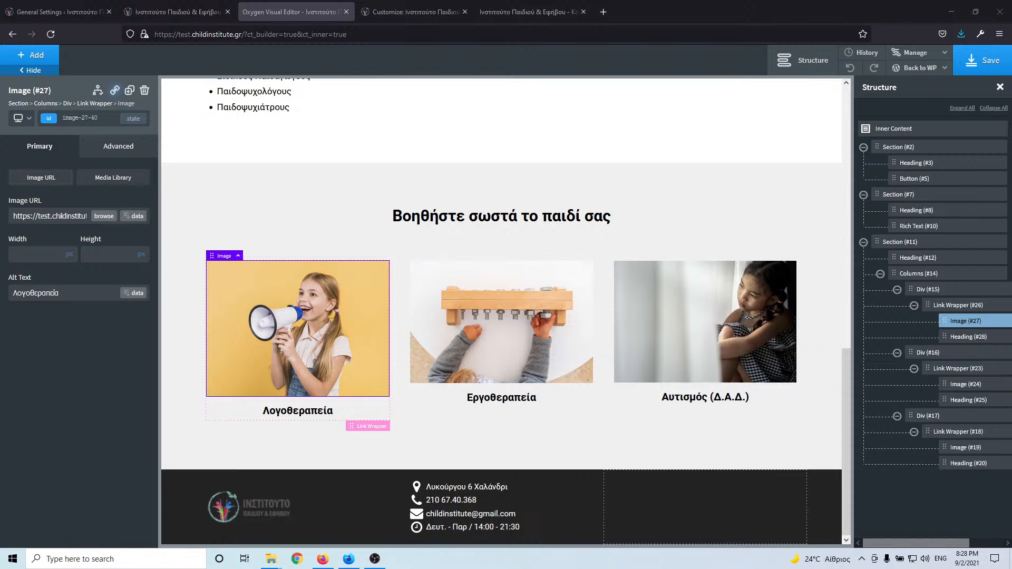
- Launch Calculator and drag its window aside to reveal the editor
key(XF86Calculator)
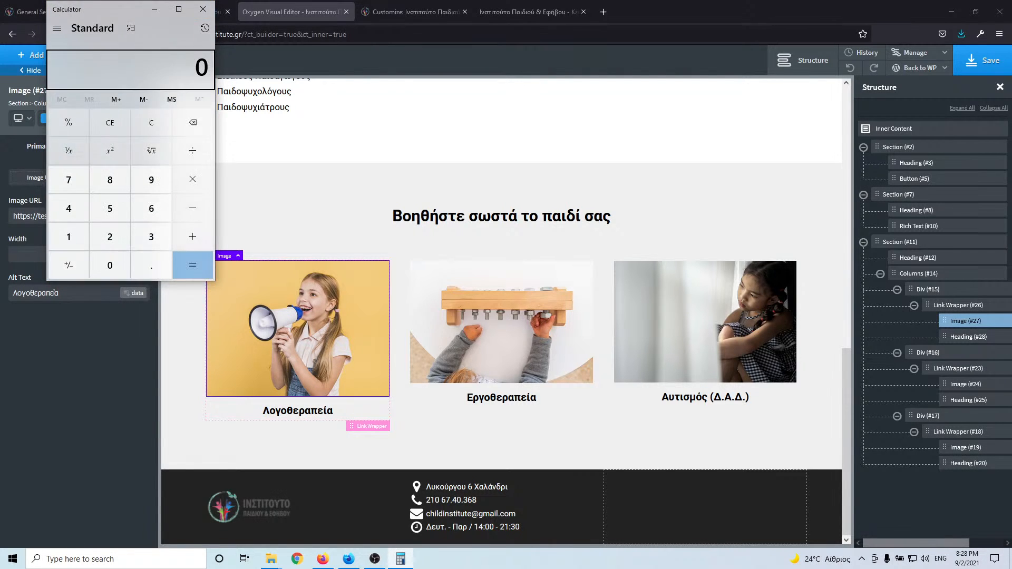
drag(127, 10, 0, 52)
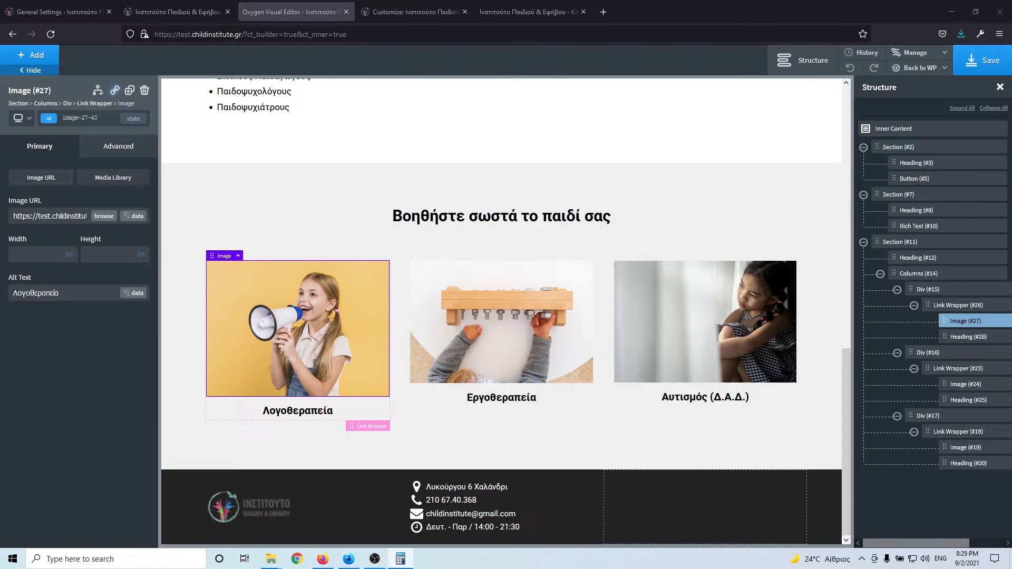
click(41, 249)
text(100)
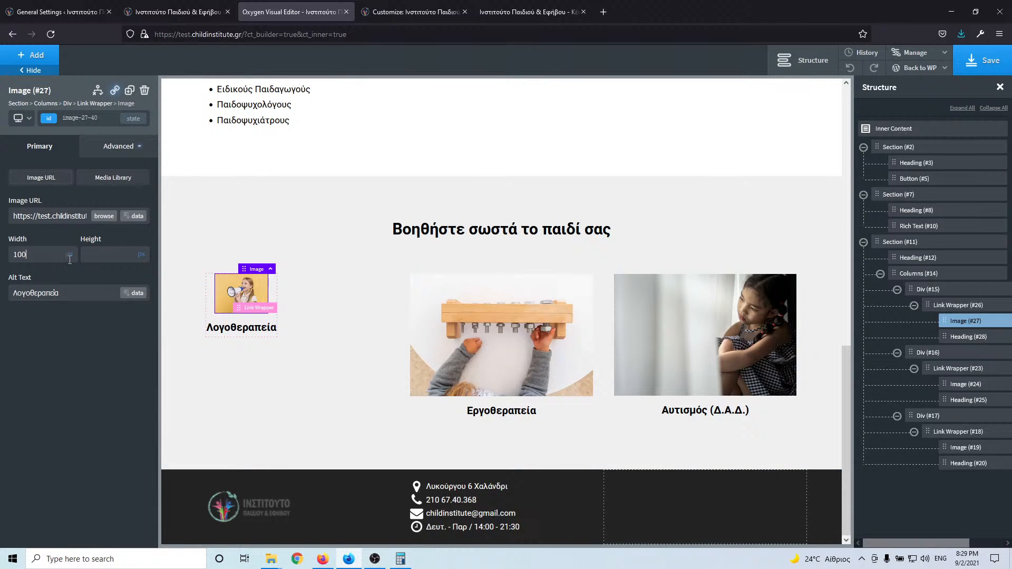
click(69, 256)
click(72, 259)
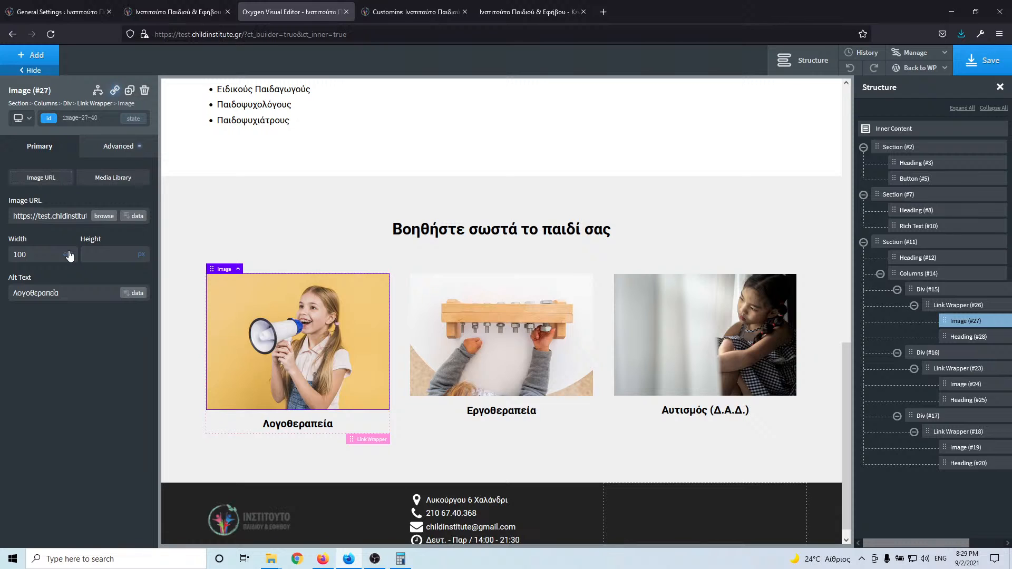
click(70, 255)
click(80, 259)
click(94, 253)
text(66)
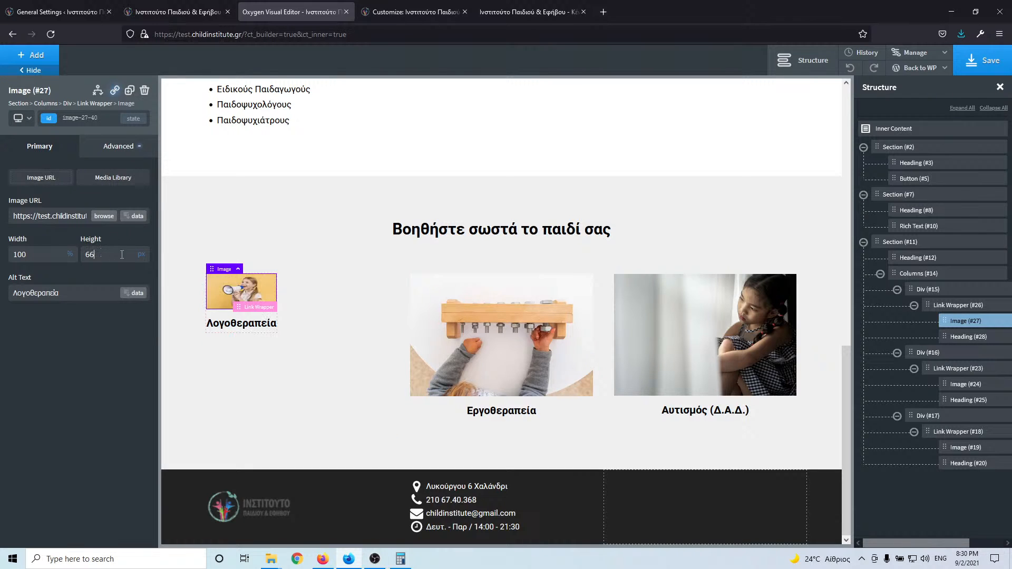
click(141, 256)
click(145, 248)
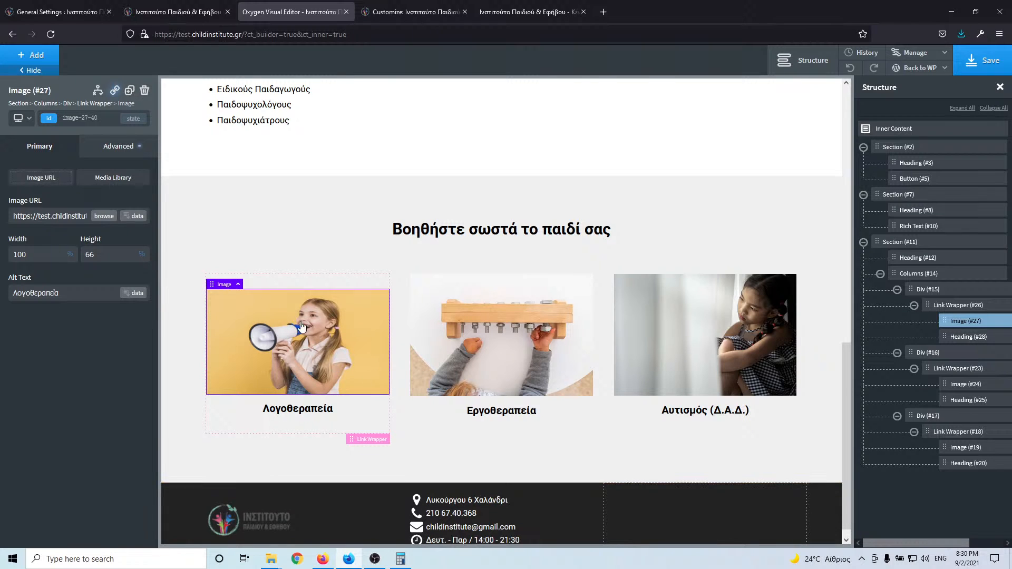
double_click(112, 255)
text(.6)
key(BackSpace)
key(BackSpace)
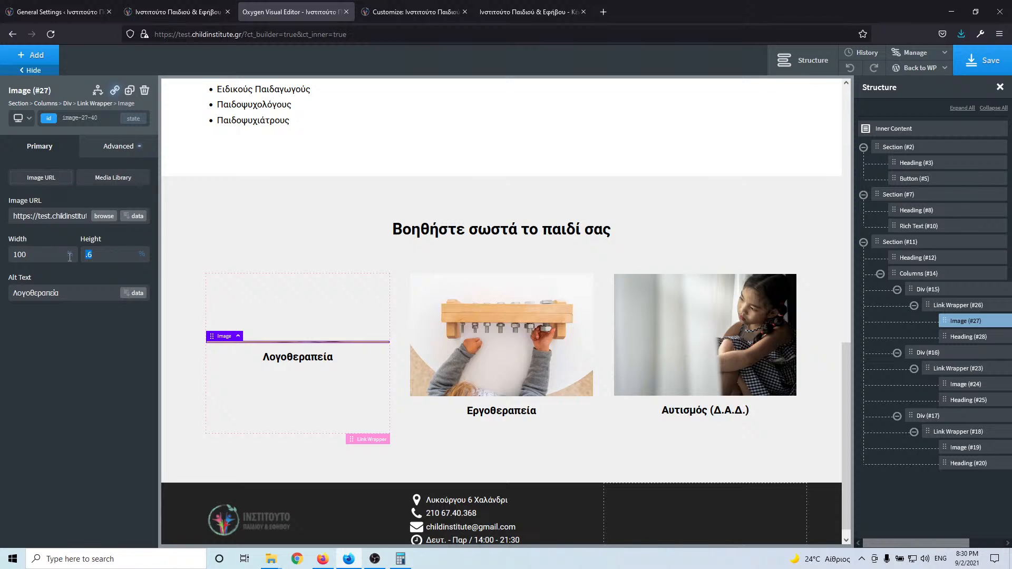
text(66.6)
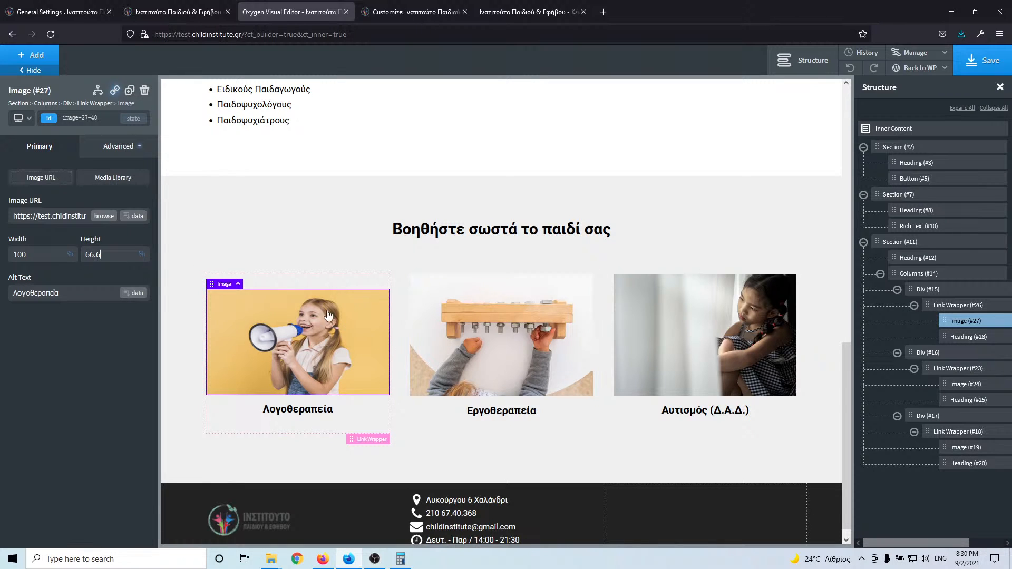
double_click(110, 258)
text(69.6)
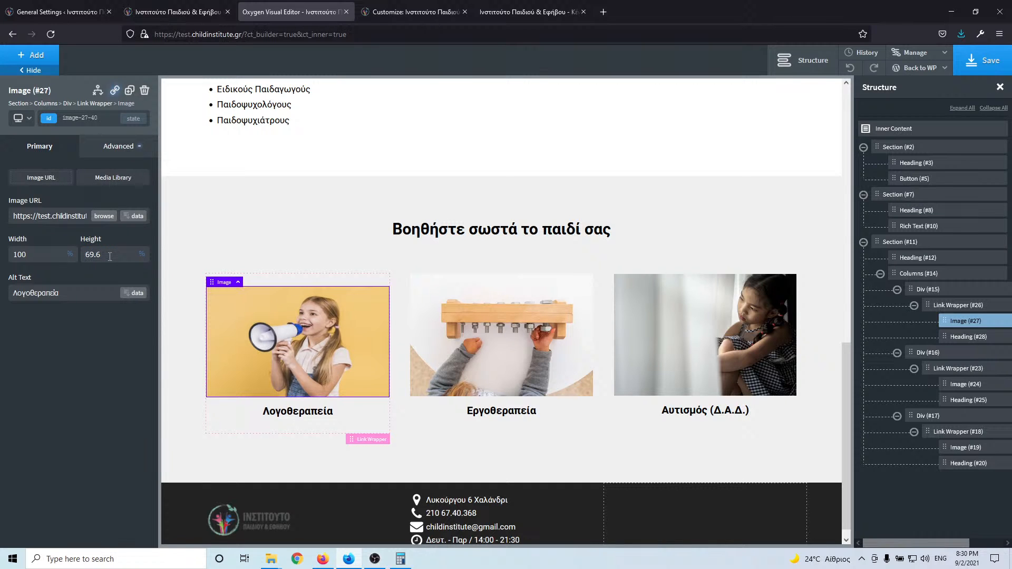
key(Up)
key(Up)
key(Up)
key(Up)
key(Up)
key(Up)
key(Up)
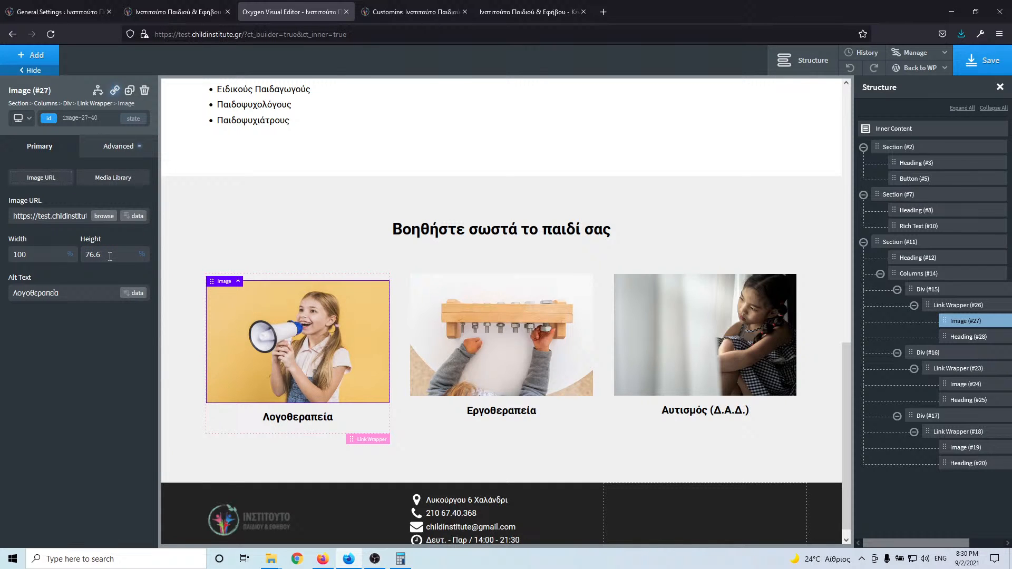
key(Up)
key(Up)
key(Up)
key(Up)
key(Up)
key(Up)
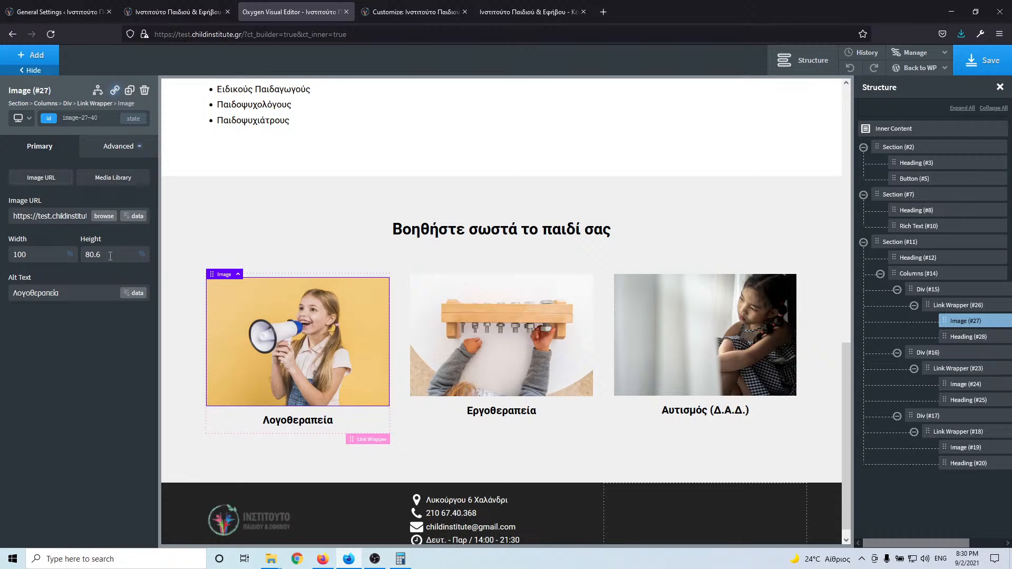
key(Up)
key(Up)
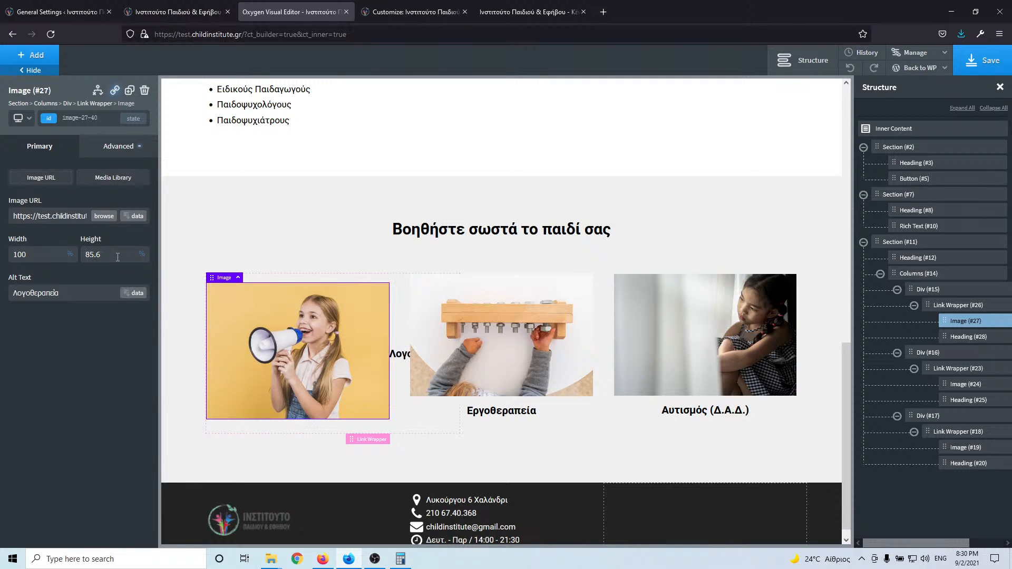
double_click(95, 254)
key(BackSpace)
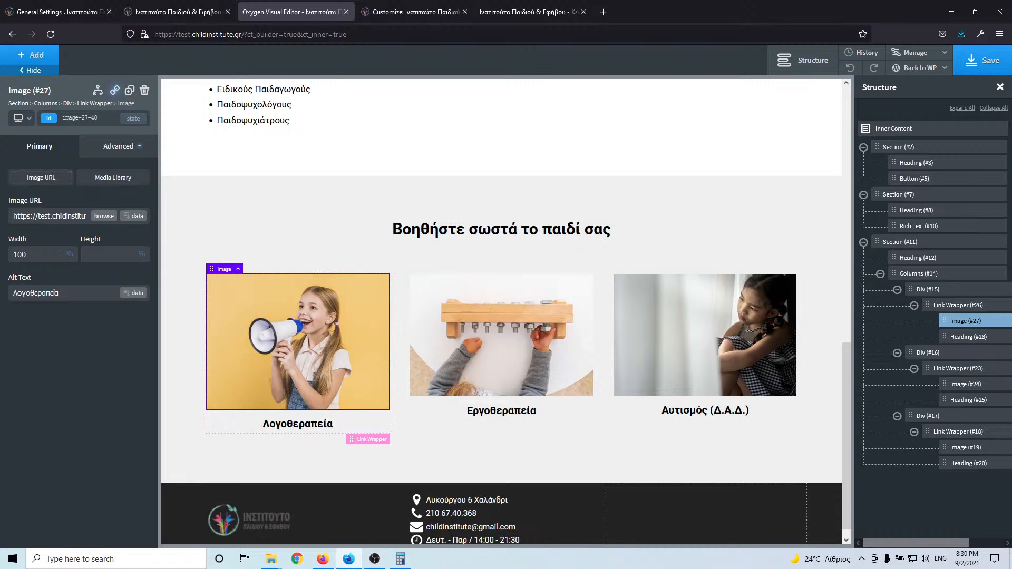
double_click(20, 255)
key(BackSpace)
- Add a div inside the first card's link wrapper above the image, then delete the image
click(968, 309)
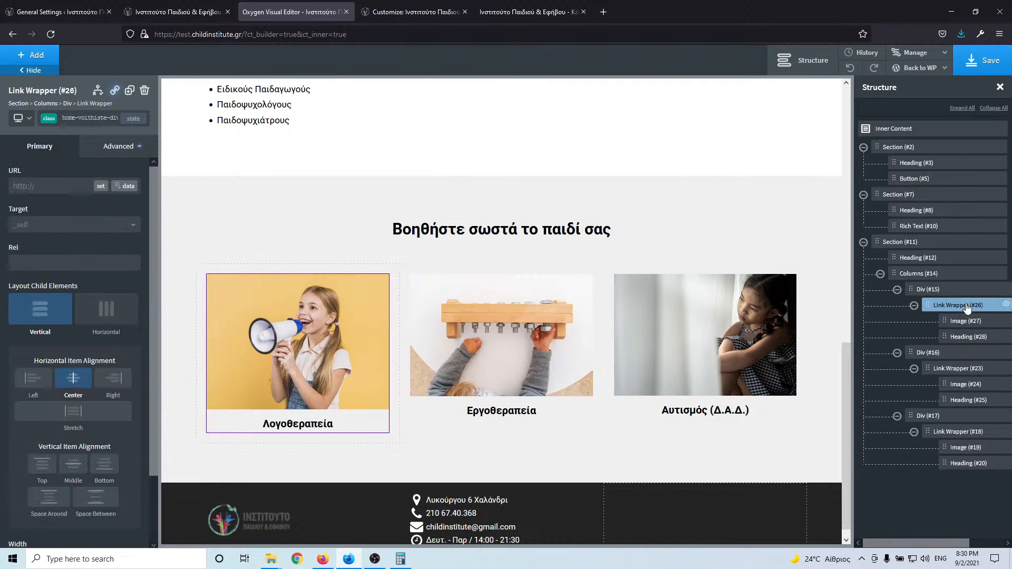
click(31, 57)
click(117, 168)
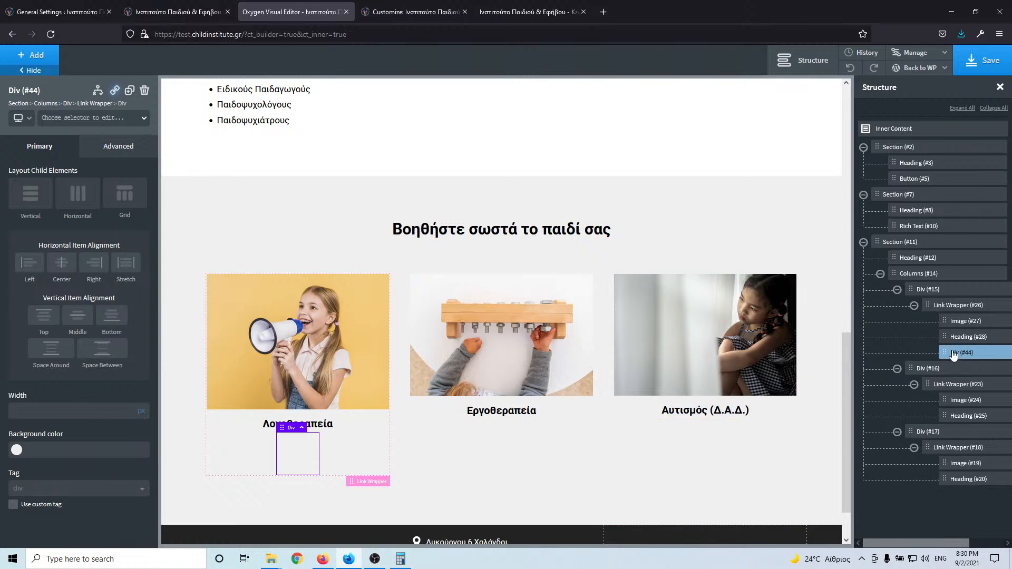
drag(947, 352, 949, 319)
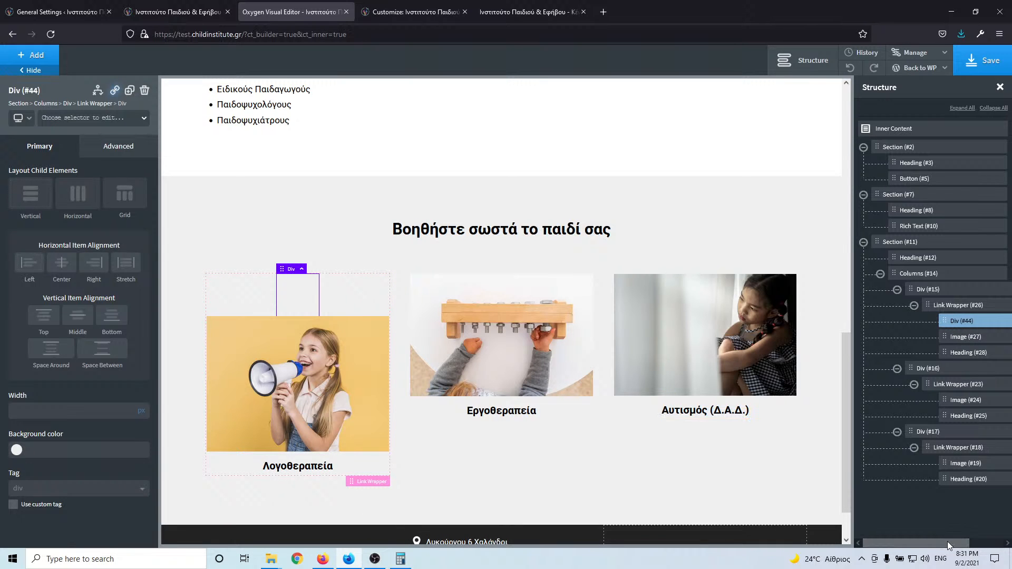
drag(948, 542, 982, 542)
click(975, 338)
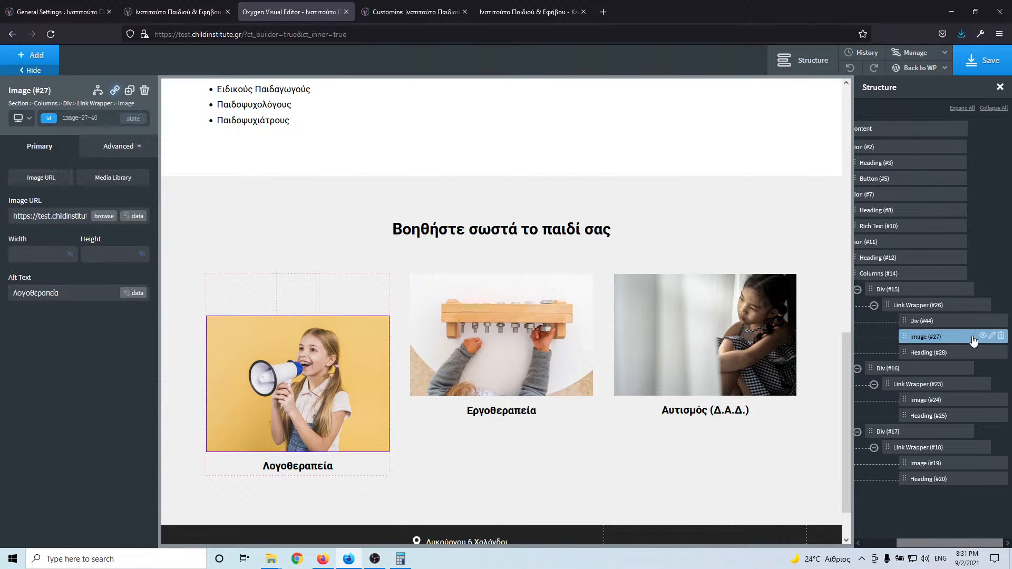
click(1000, 337)
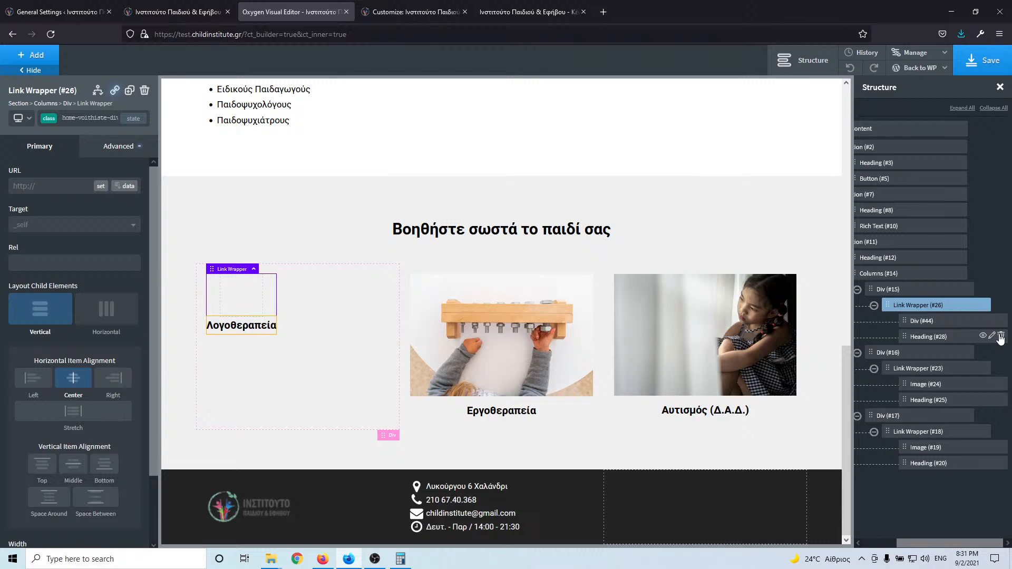
- Give the new div a height of 300 px and a width of 100%
click(959, 323)
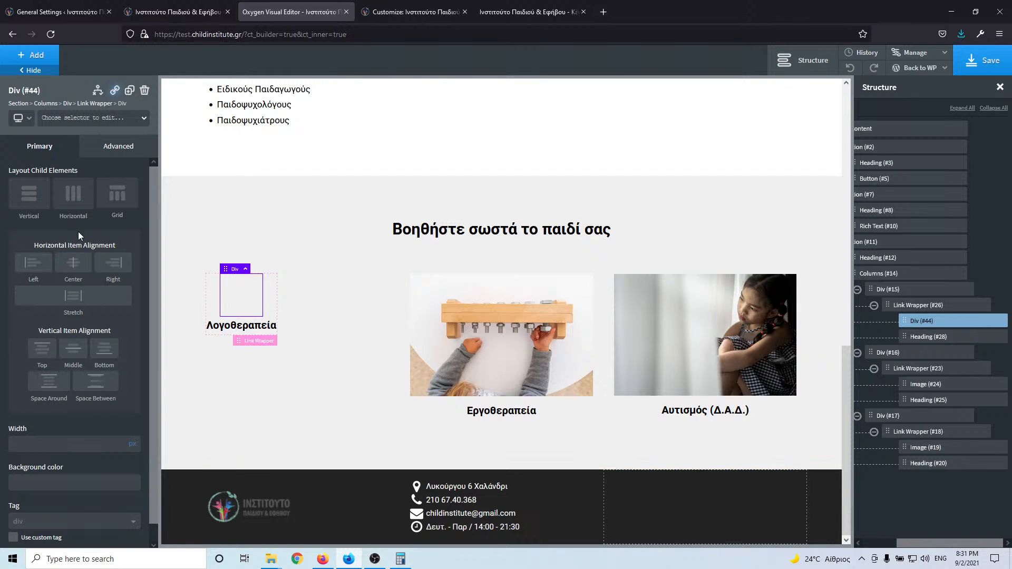
click(108, 148)
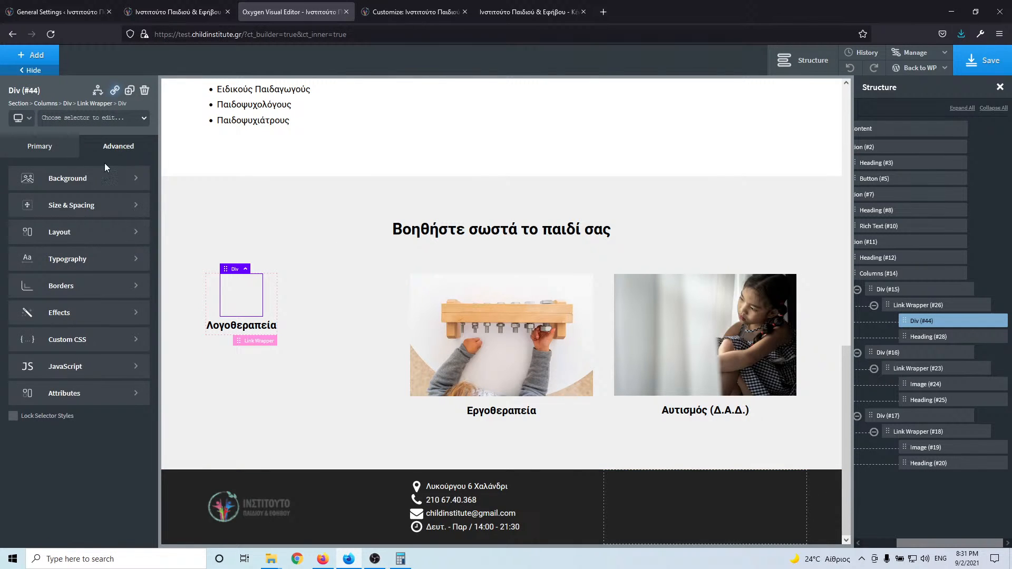
click(79, 202)
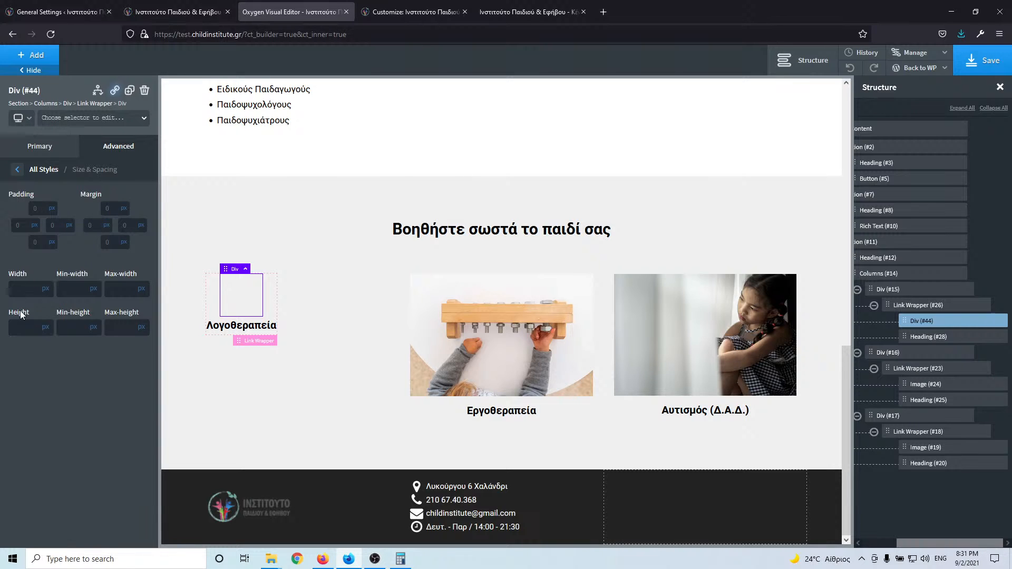
click(19, 329)
text(30)
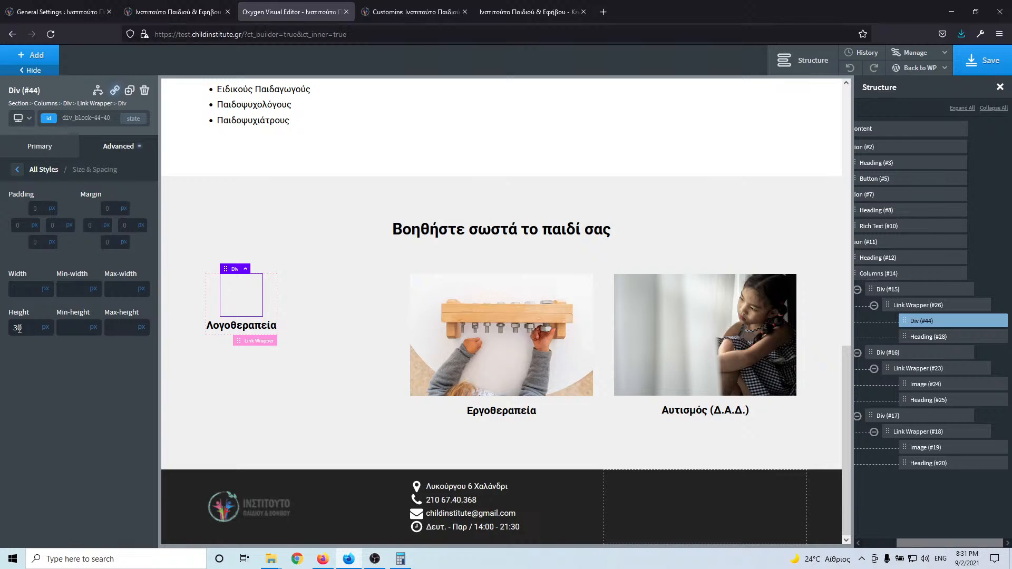
text(0)
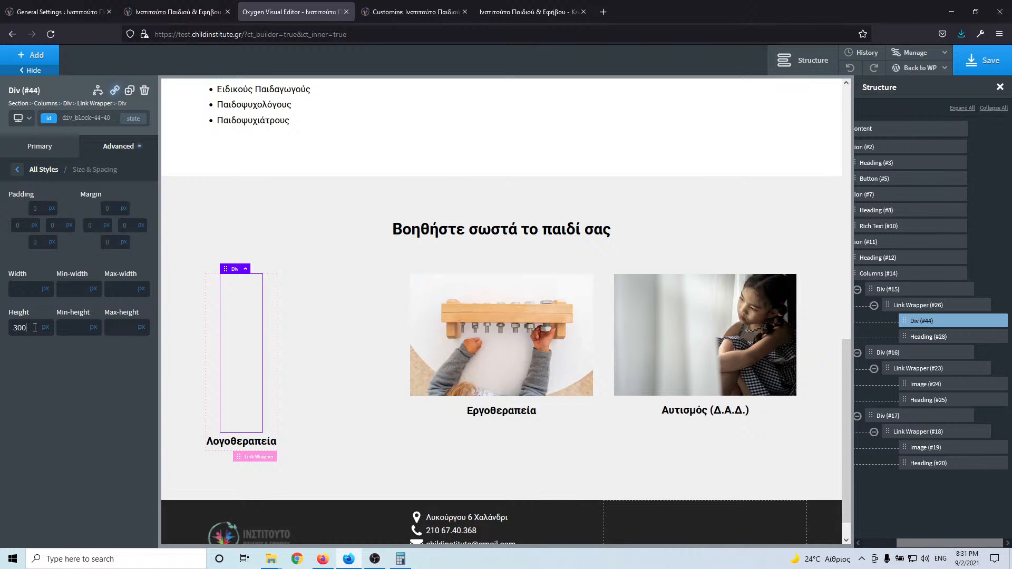
click(45, 294)
text(100)
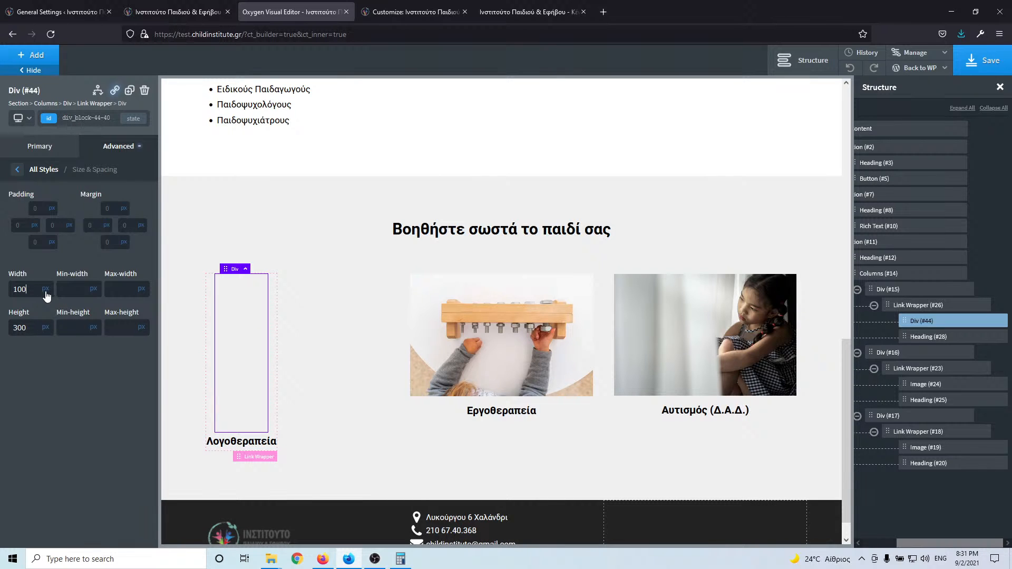
click(45, 290)
click(49, 286)
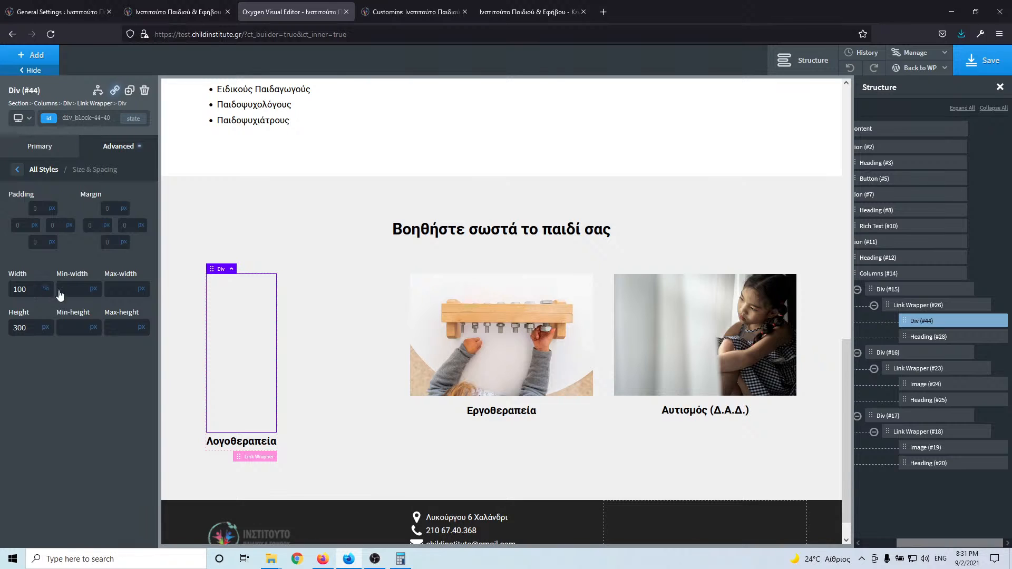
click(920, 306)
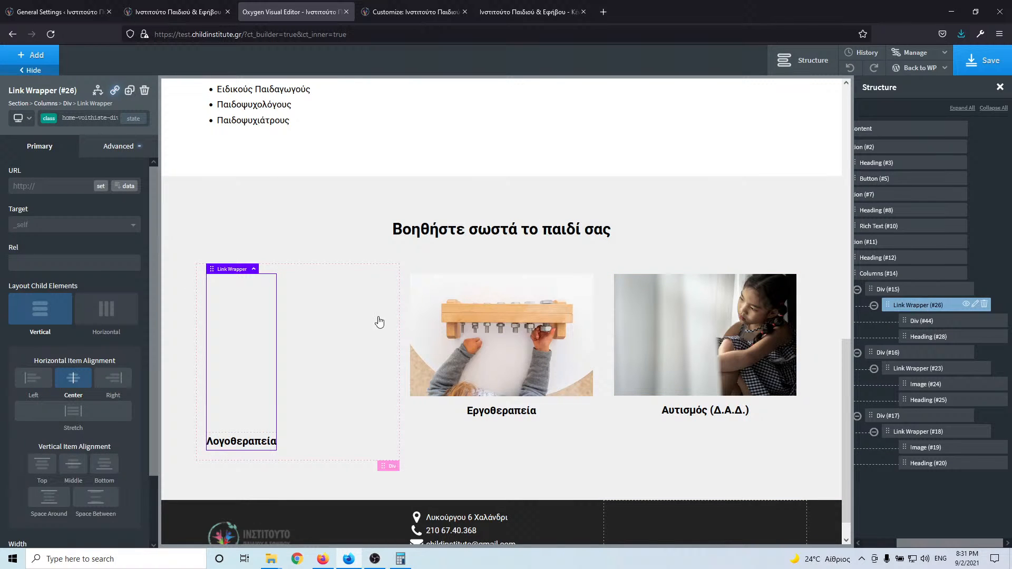
- Set link wrapper #26's width to 100% through its id, then revert to the home-voithiste-div class
scroll(32, 425, down, 3)
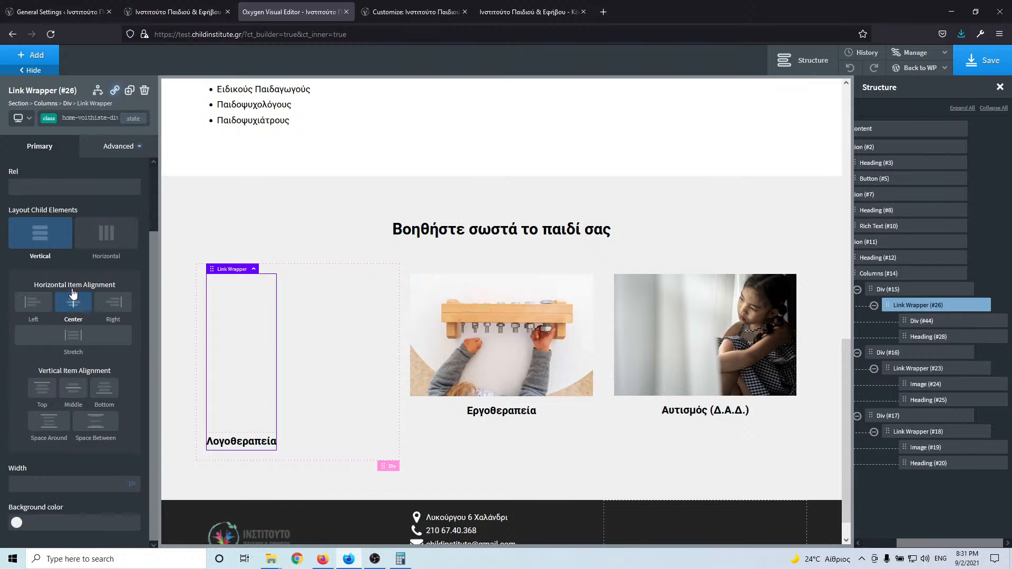
click(87, 118)
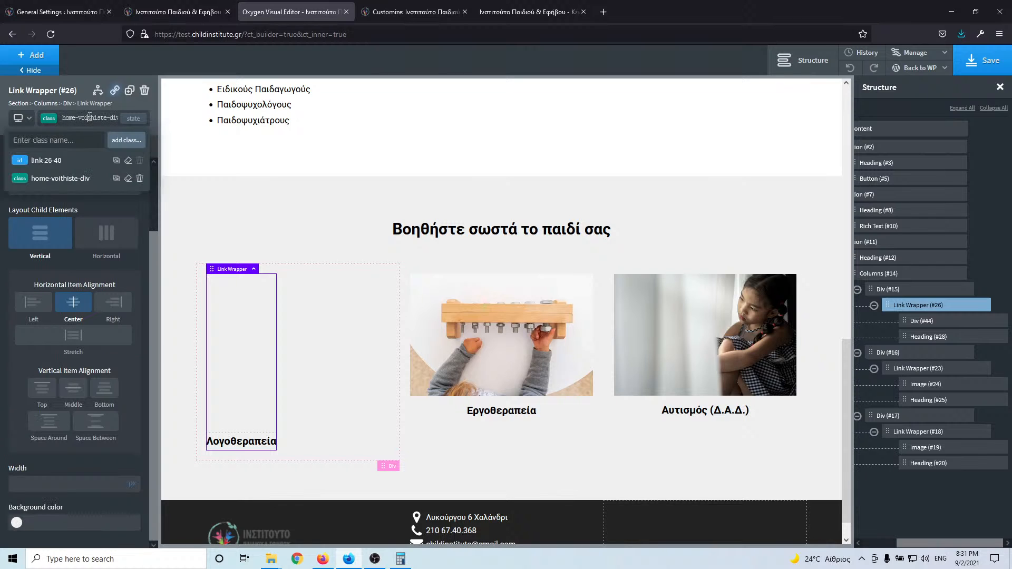
click(72, 168)
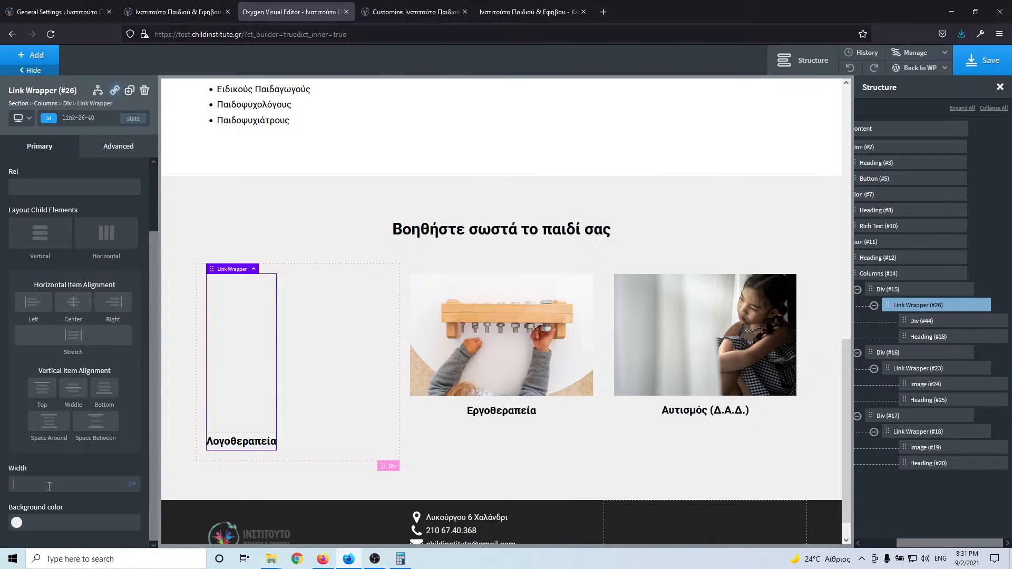
click(135, 482)
click(134, 477)
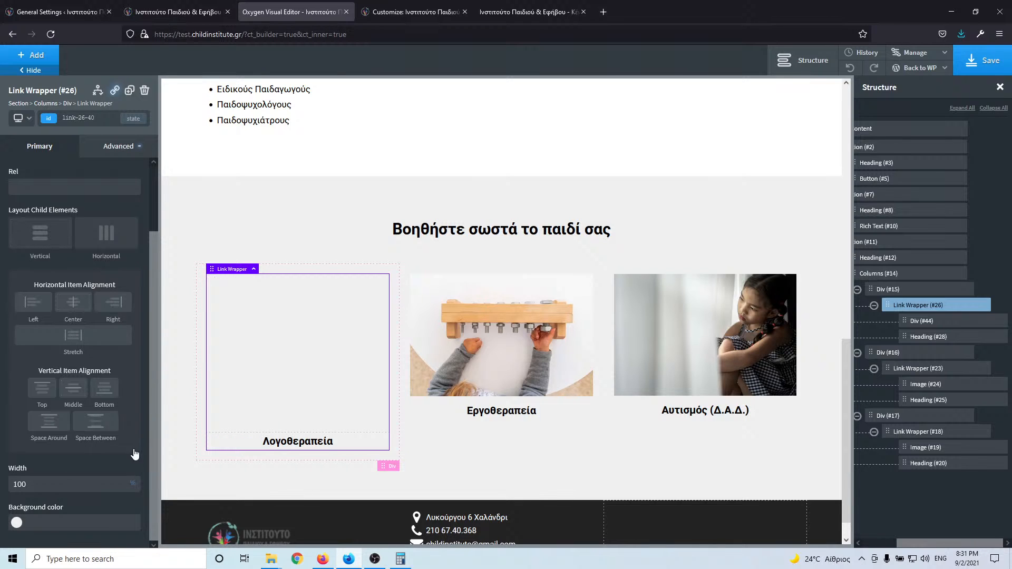
click(99, 150)
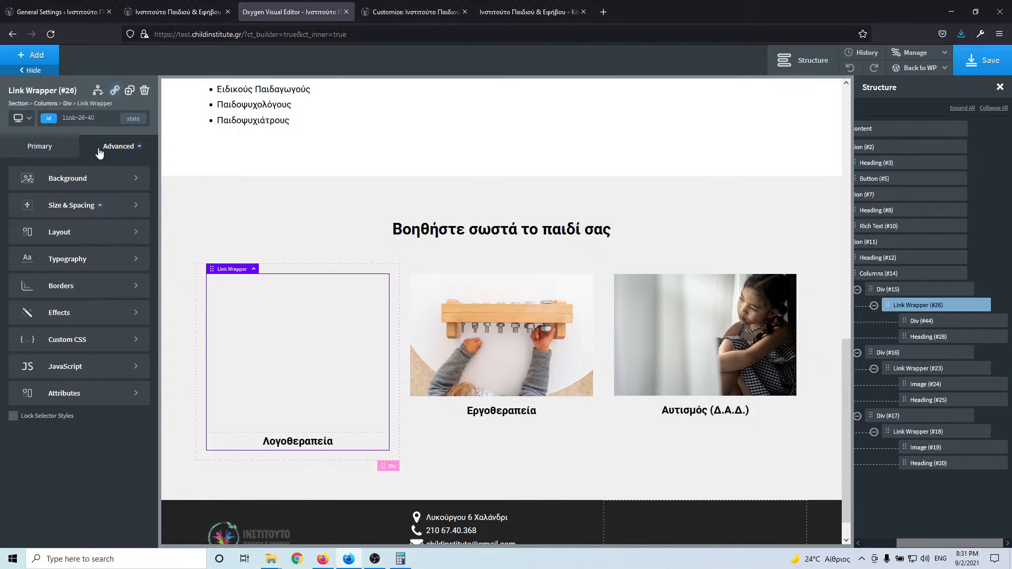
click(100, 118)
click(64, 182)
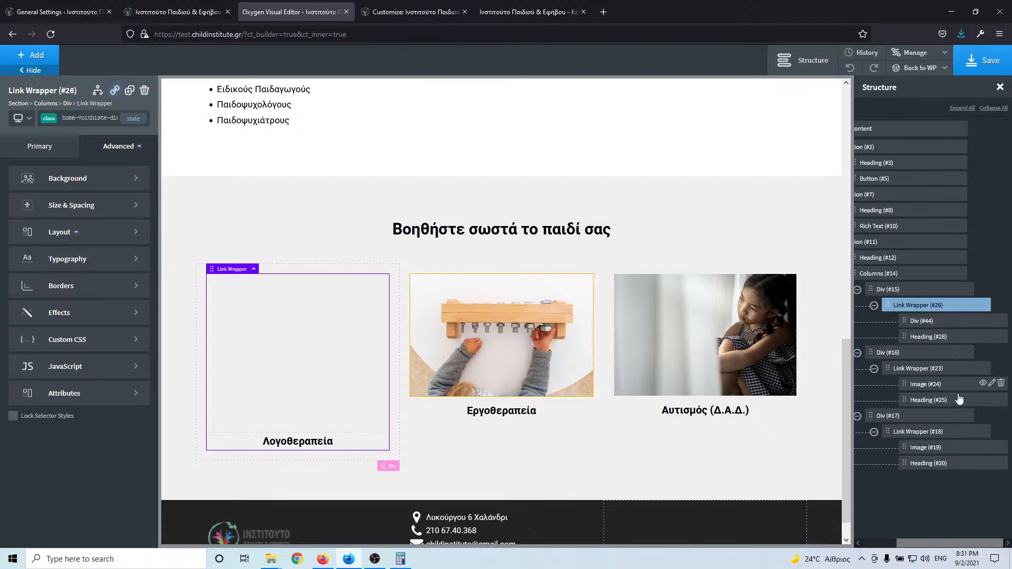
click(947, 323)
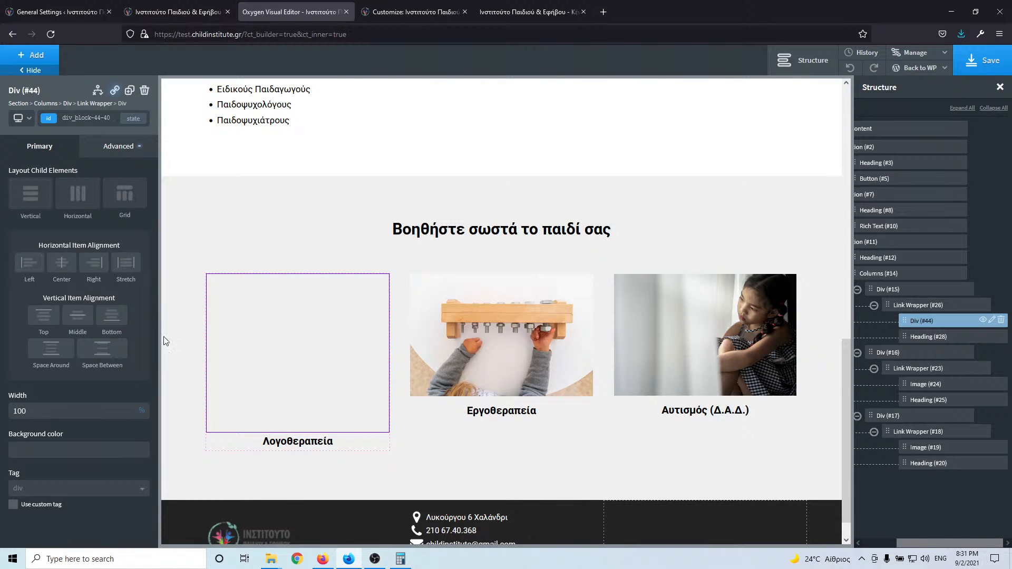
- Change the empty div's height to 233 px
click(108, 150)
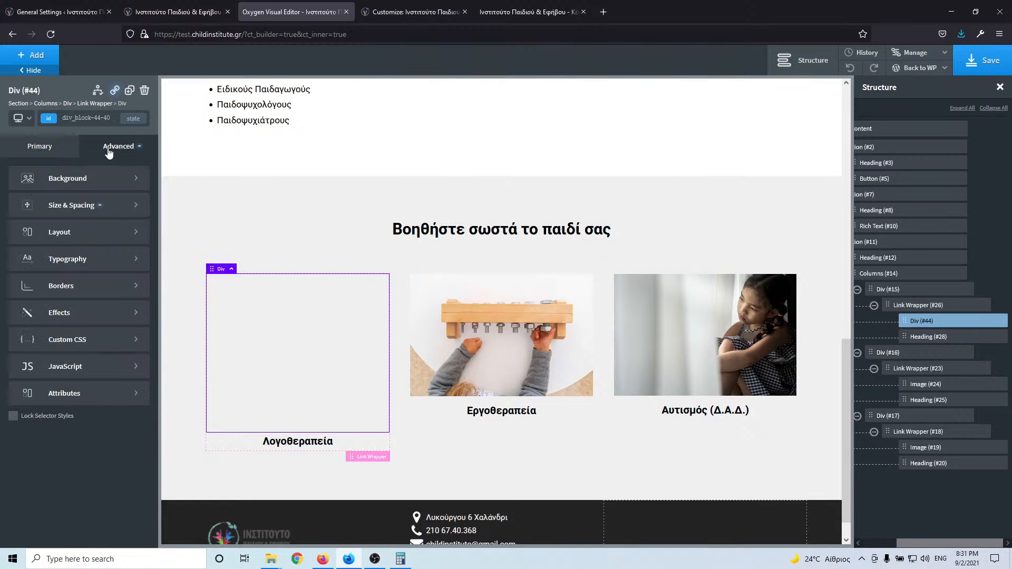
click(97, 206)
double_click(33, 328)
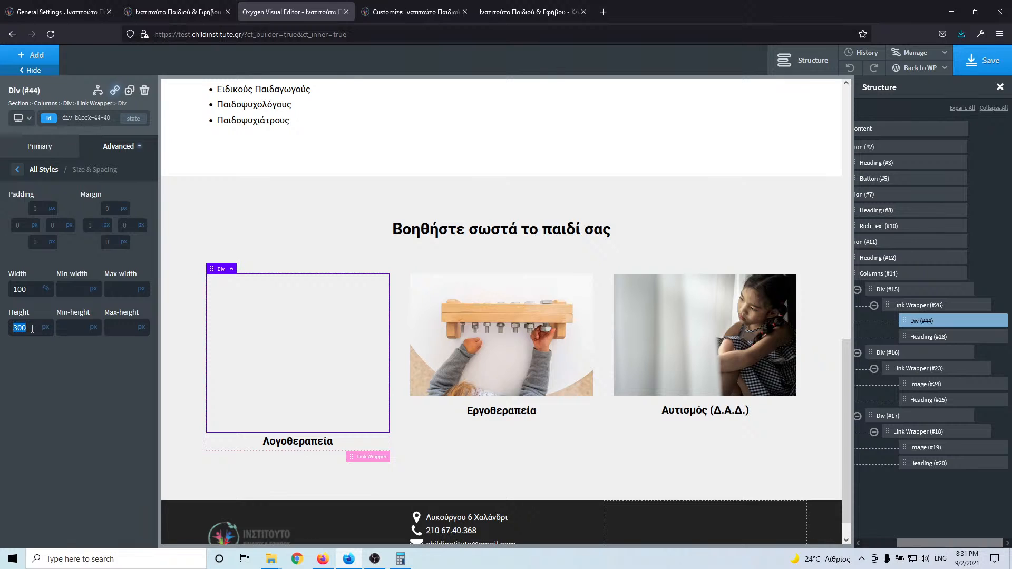
text(299)
key(BackSpace)
text(2)
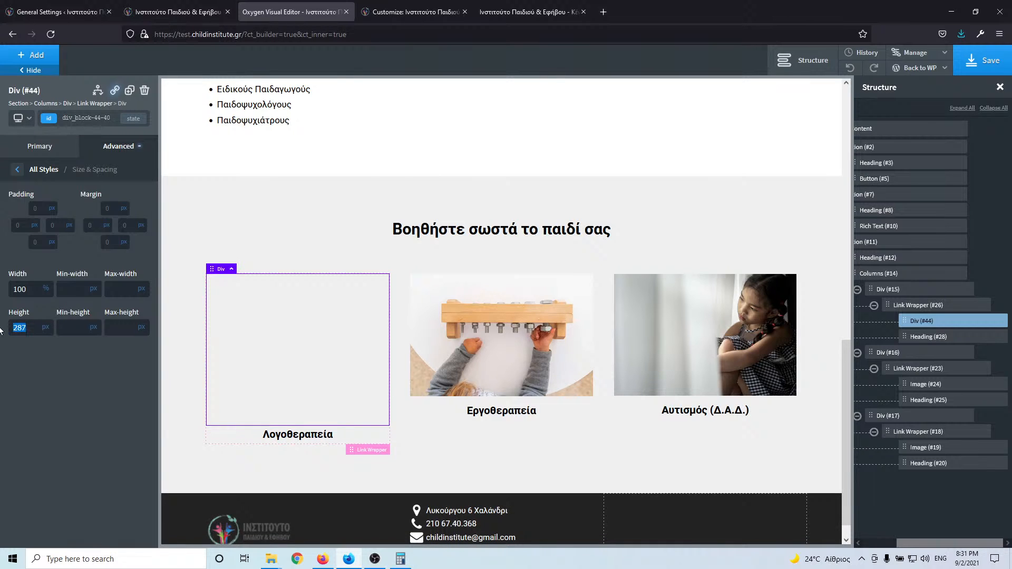
text(50)
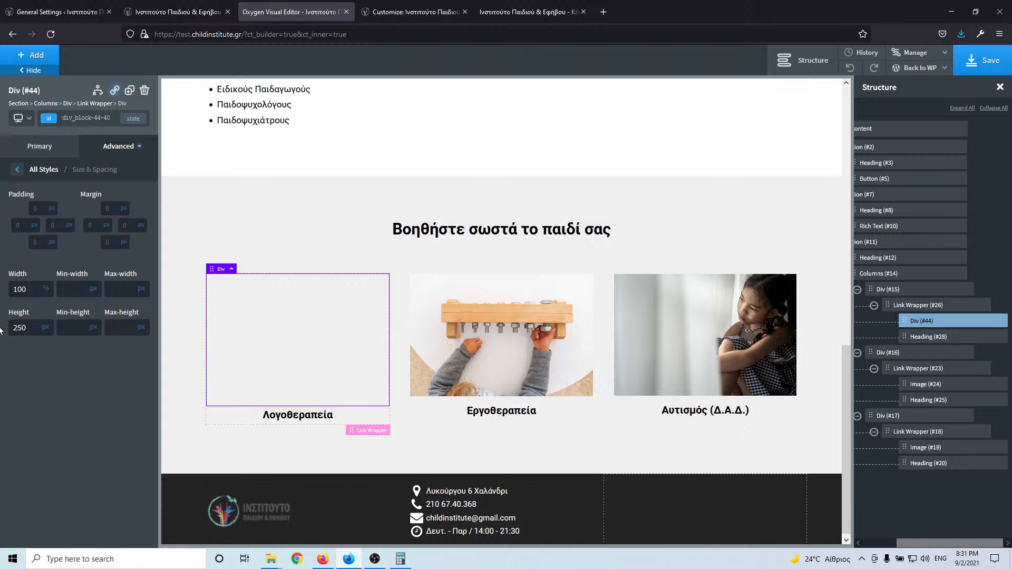
key(Down)
key(Down)
key(Down)
key(Down)
key(Down)
key(Down)
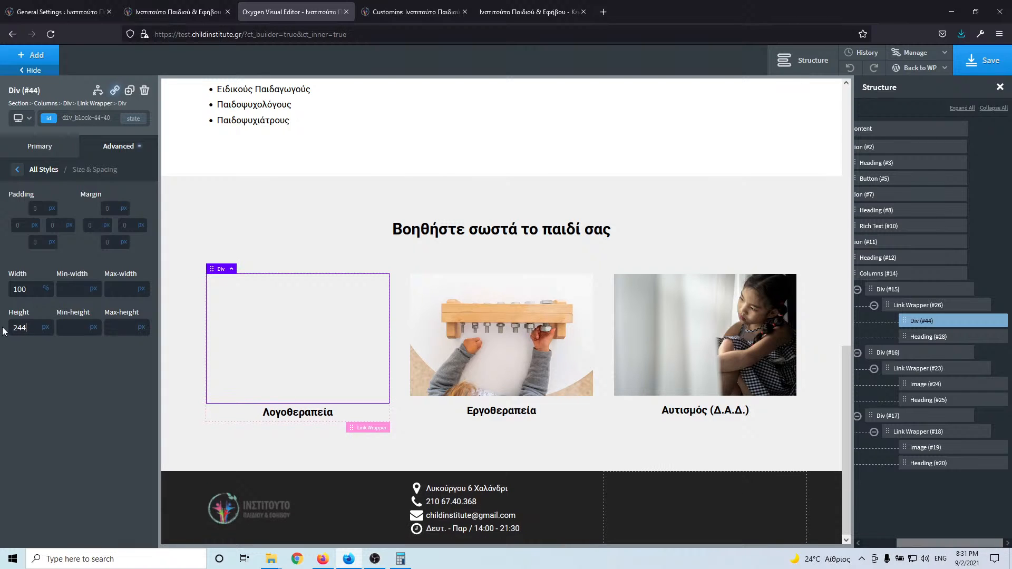
key(Down)
key(Down)
key(Down)
key(Down)
key(Down)
key(Down)
key(Down)
key(Down)
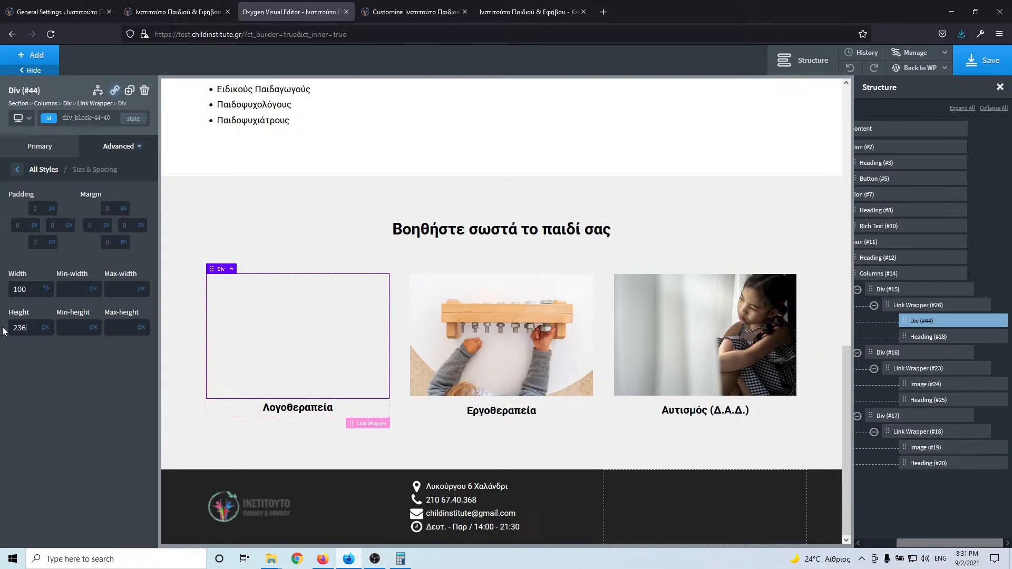
key(Down)
key(Down)
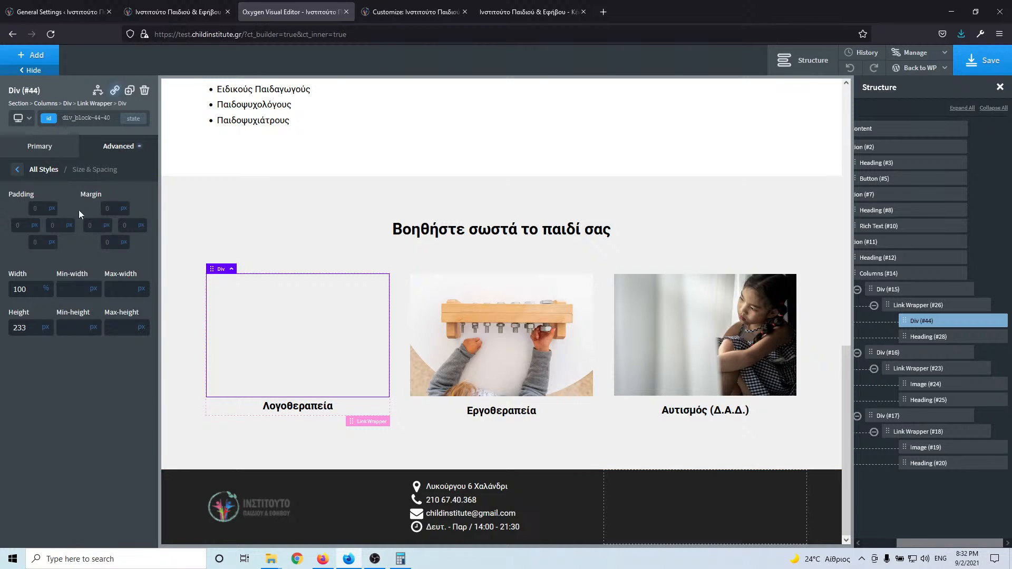
- Add the margin-bottom-s class to the div
click(85, 119)
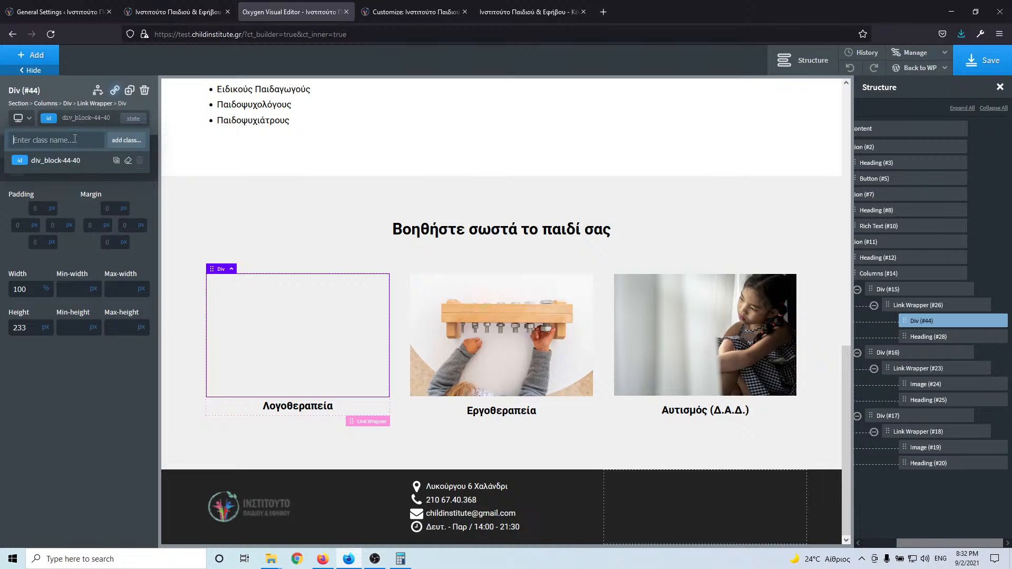
text(mar)
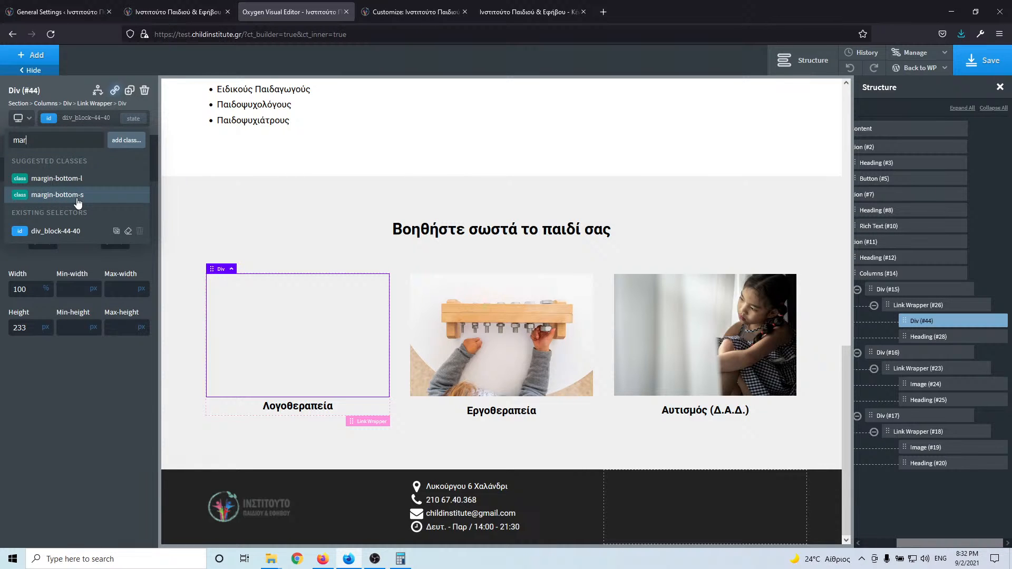
click(57, 195)
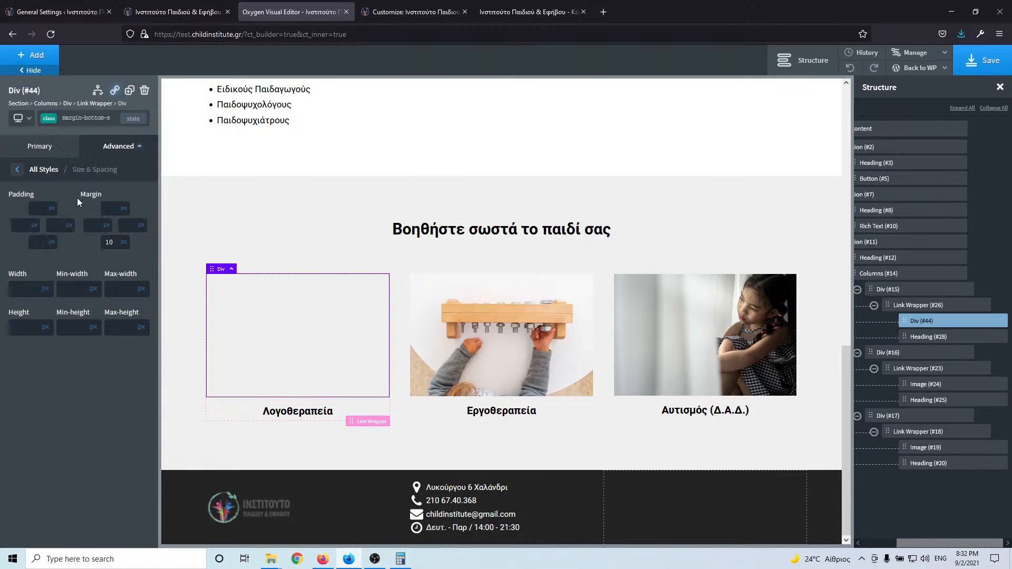
click(18, 170)
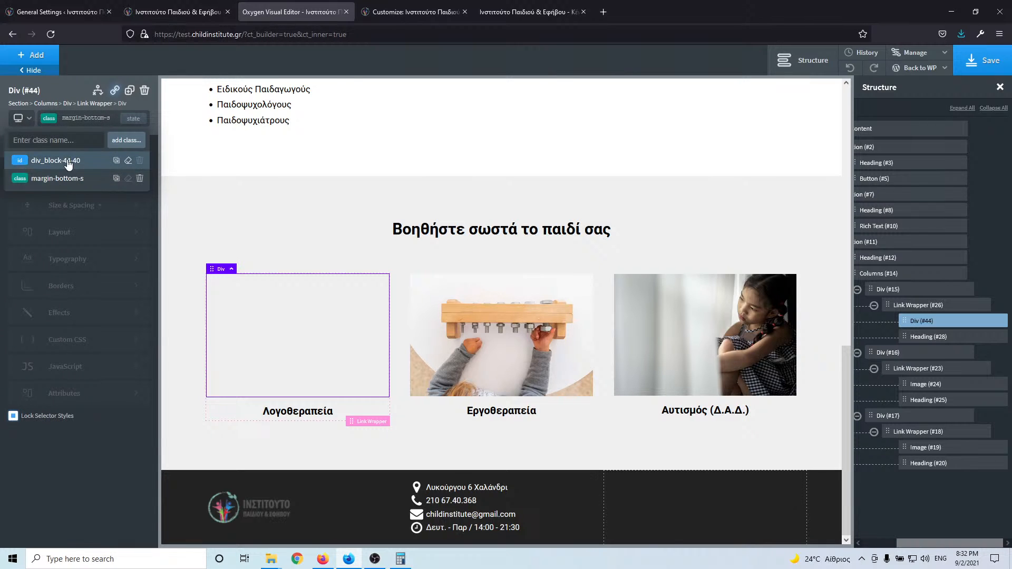
- Set the megaphone-girl photo as the div's background image
click(69, 163)
click(95, 182)
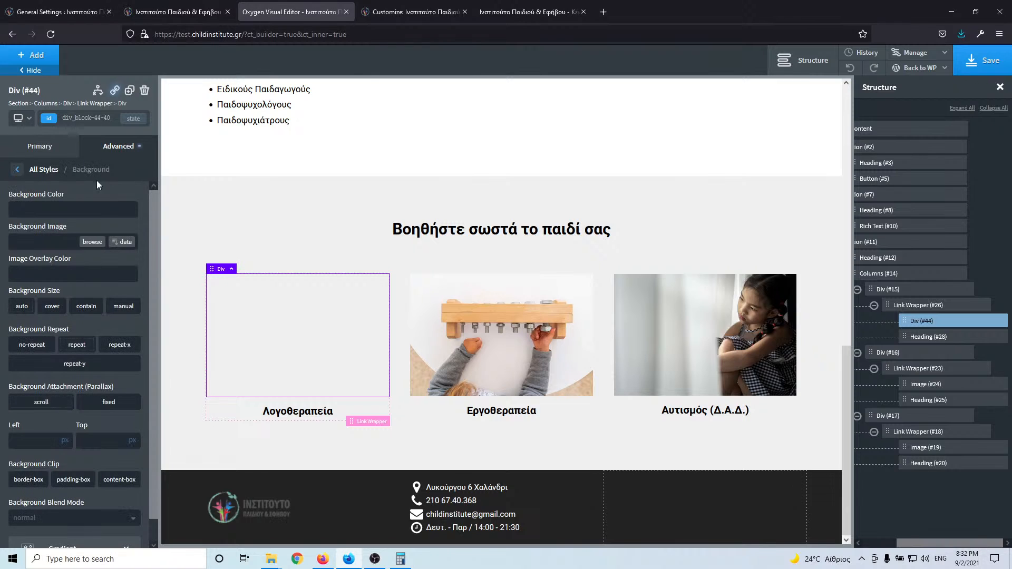
click(94, 244)
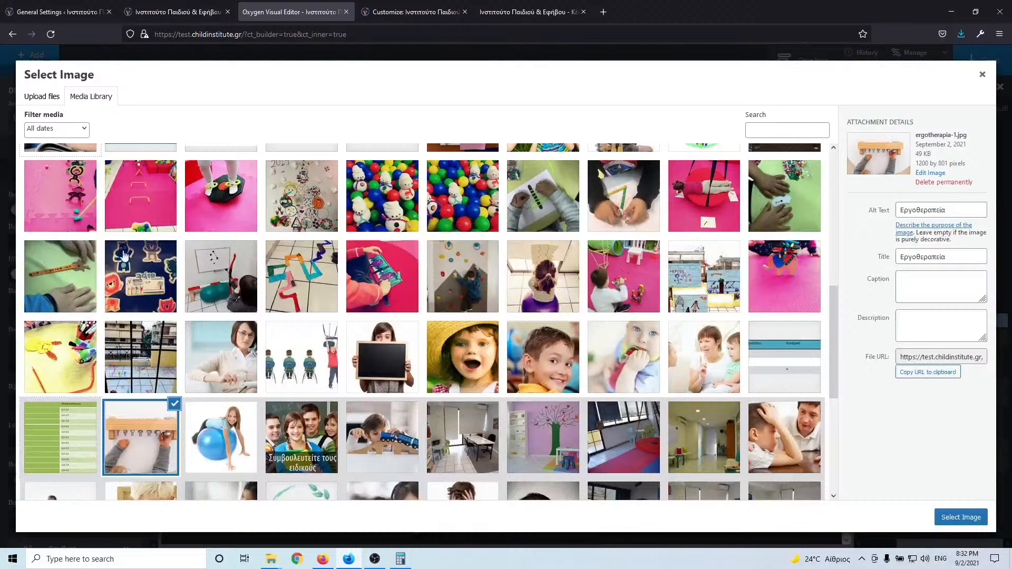
scroll(560, 358, up, 10)
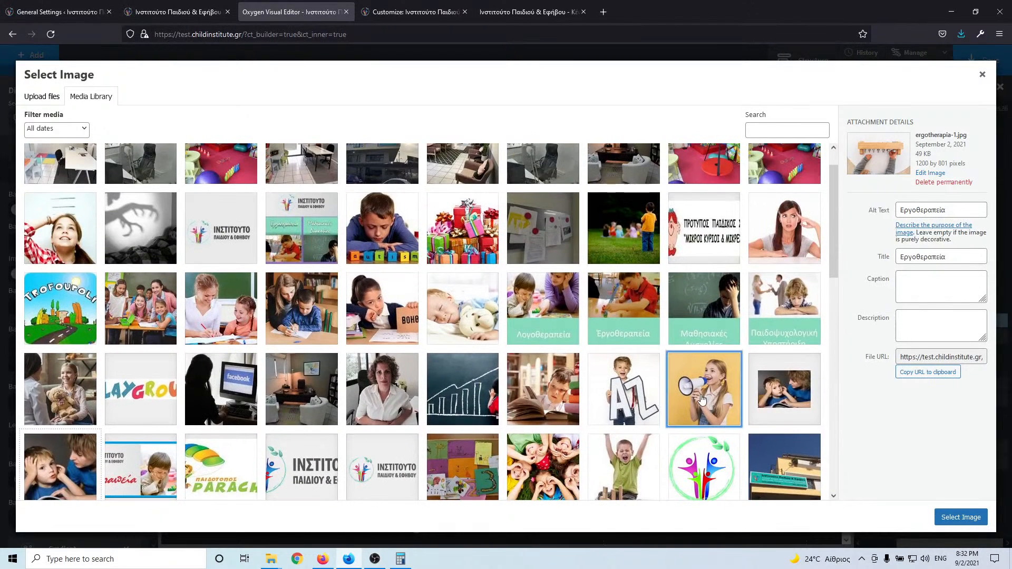
click(703, 400)
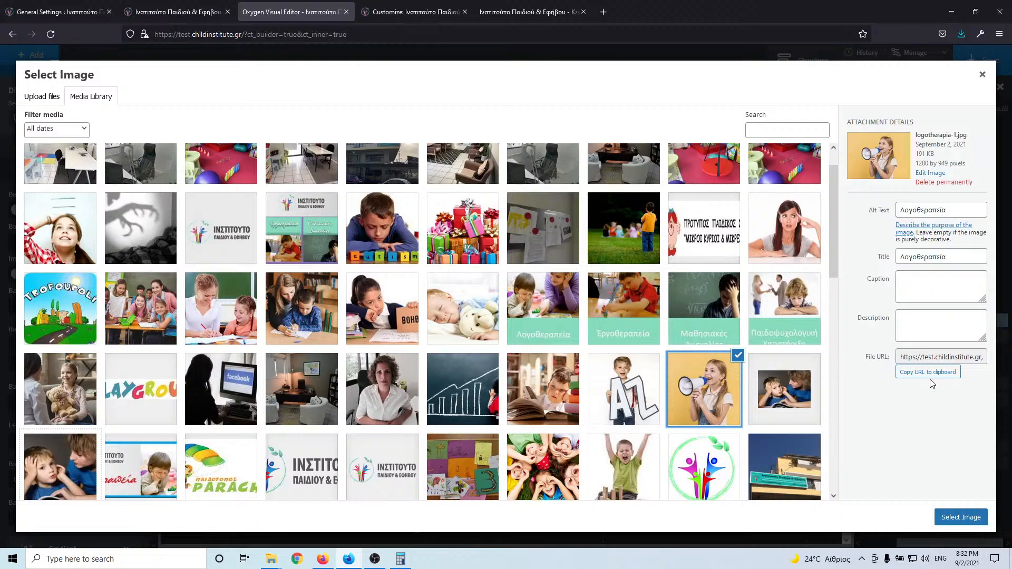
click(965, 519)
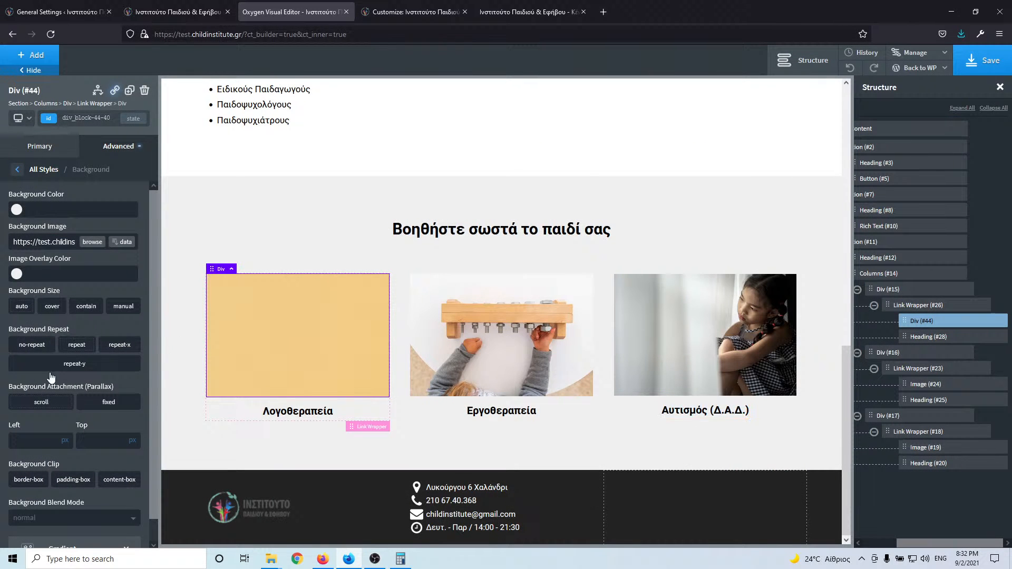
- Make the background size cover with a 50% top position, and save the page
click(50, 307)
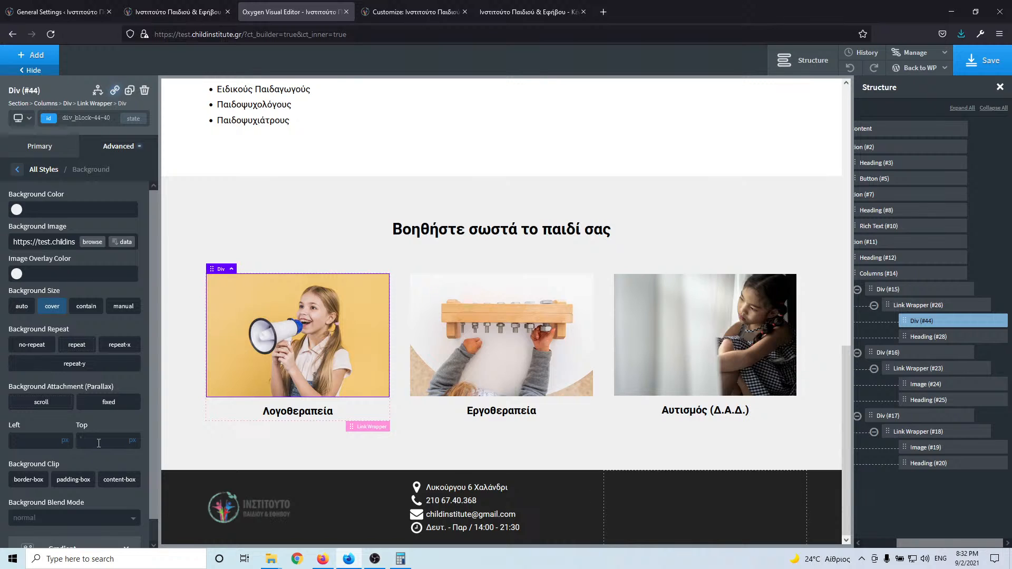
click(132, 442)
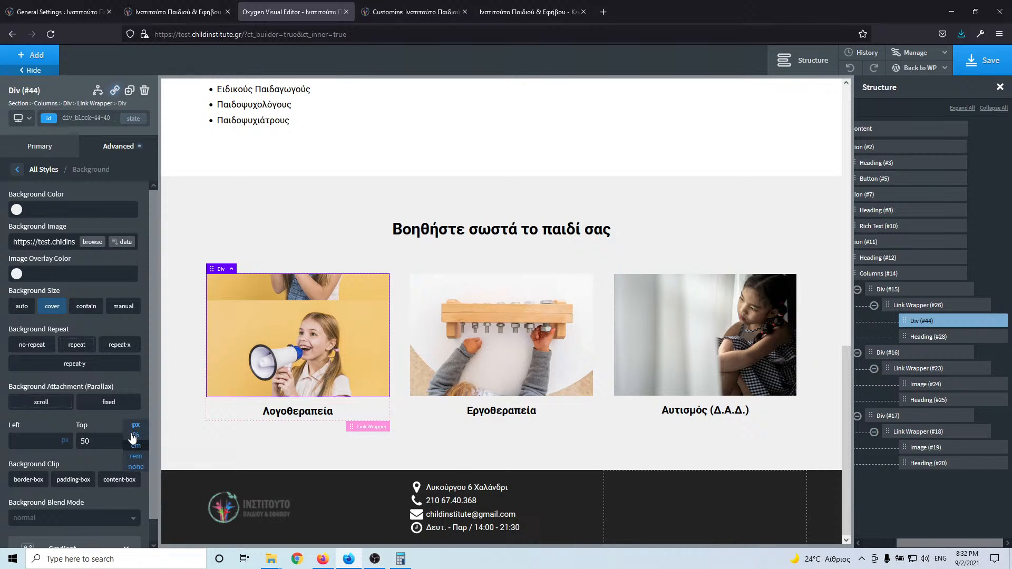
click(132, 436)
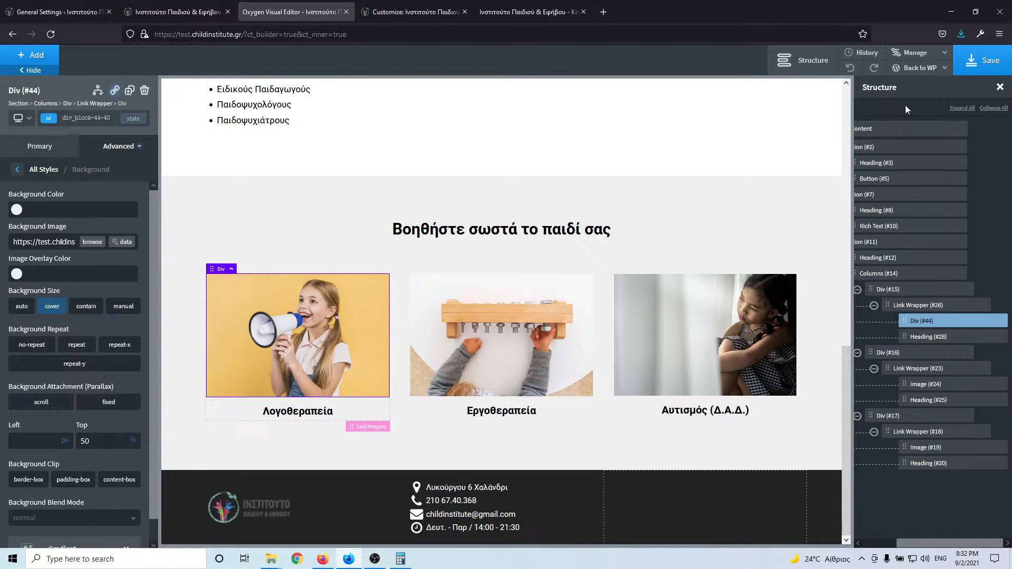
click(984, 60)
drag(950, 542, 929, 542)
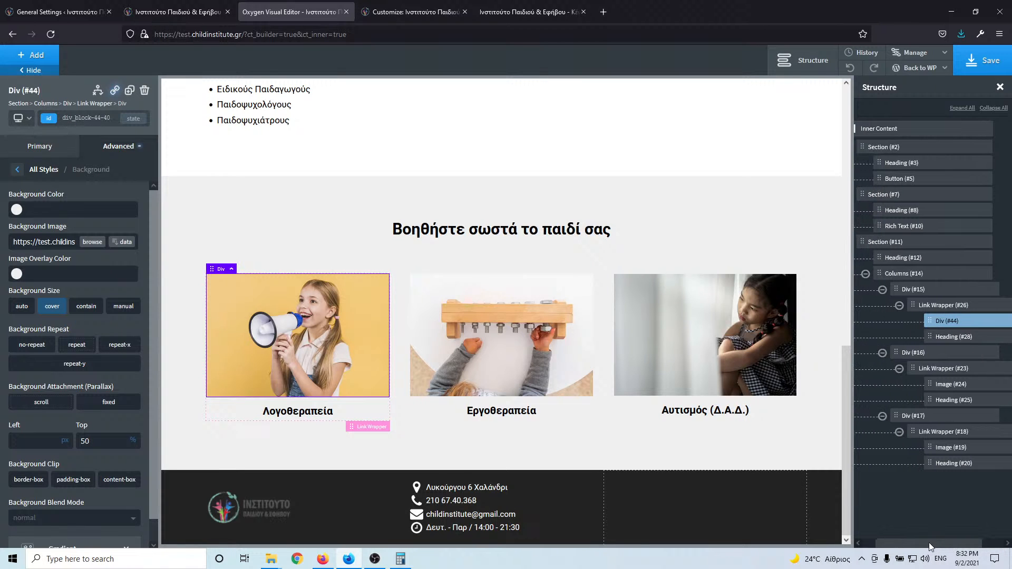
- Duplicate the Columns row of three cards and compare it with the live site
click(938, 276)
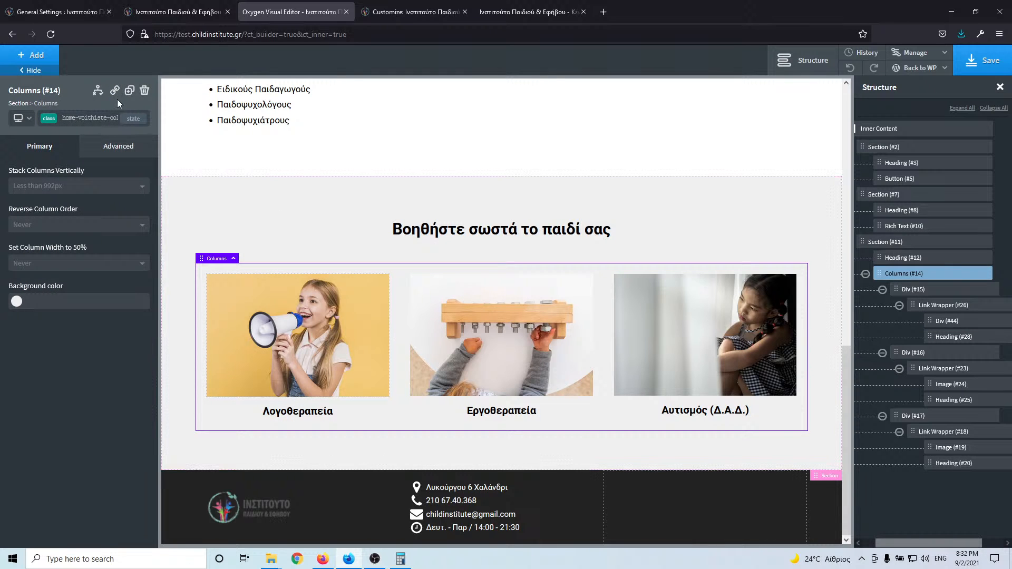
click(129, 91)
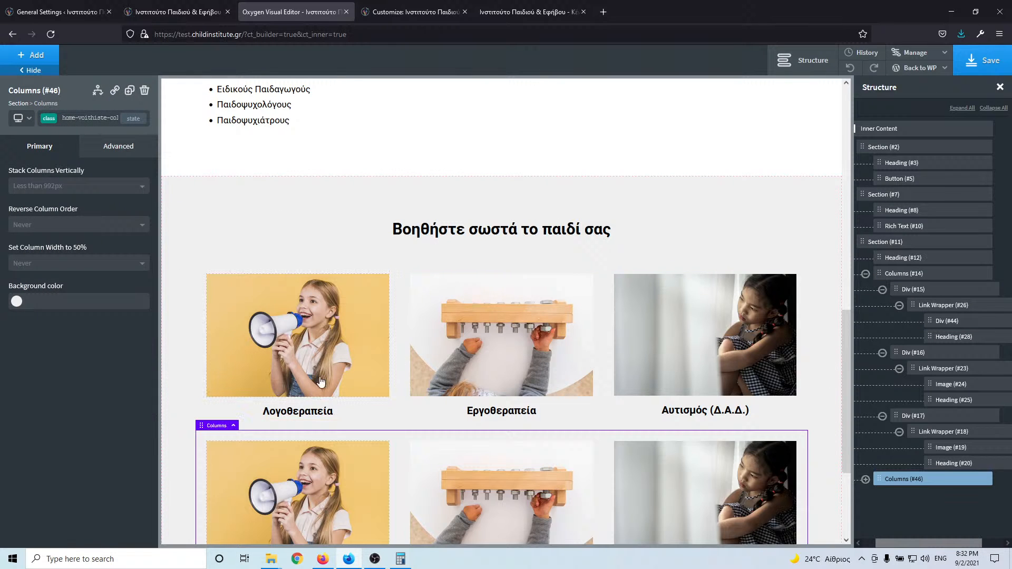
scroll(327, 368, down, 3)
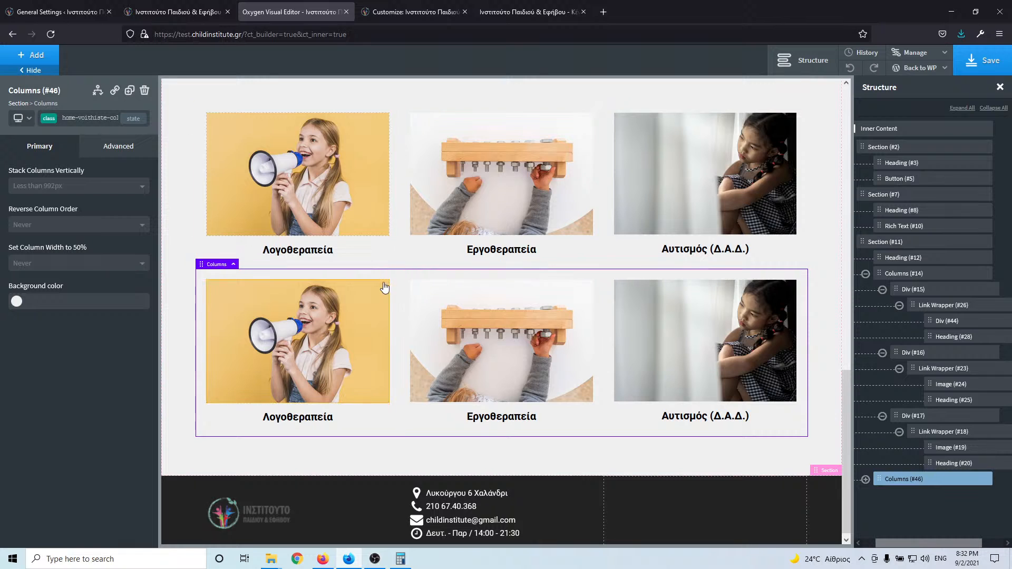
click(170, 220)
click(177, 12)
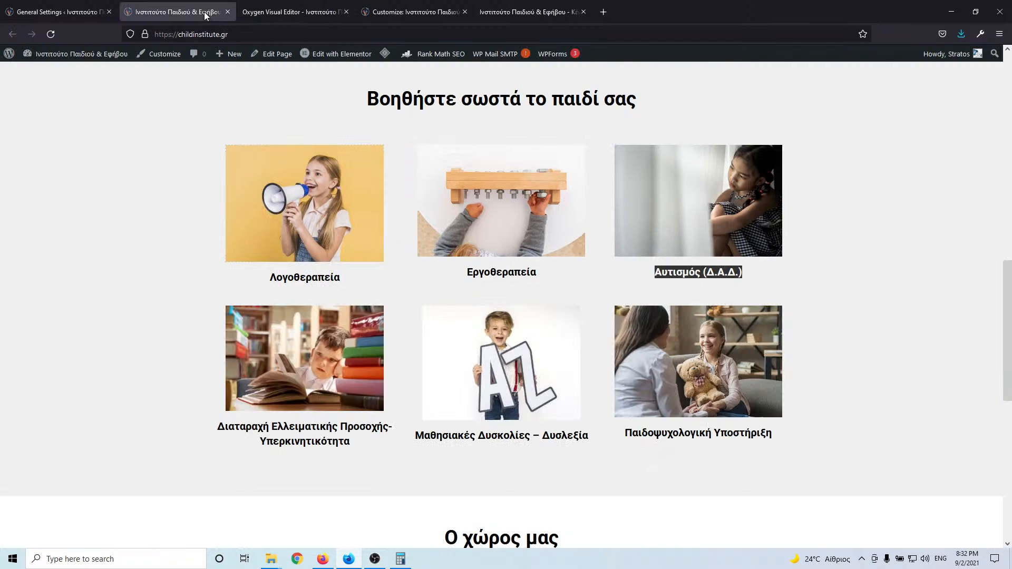
click(289, 14)
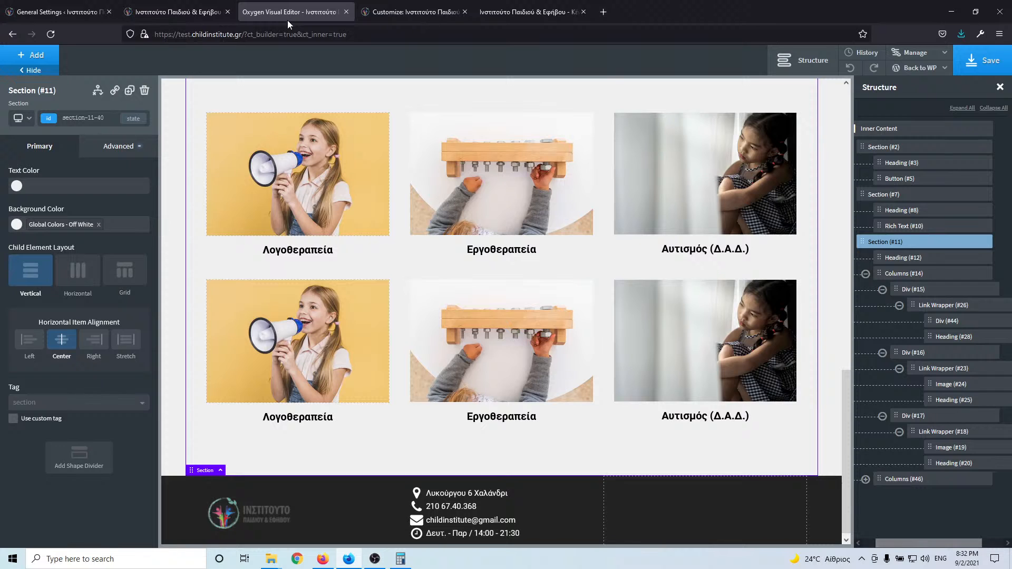
click(197, 13)
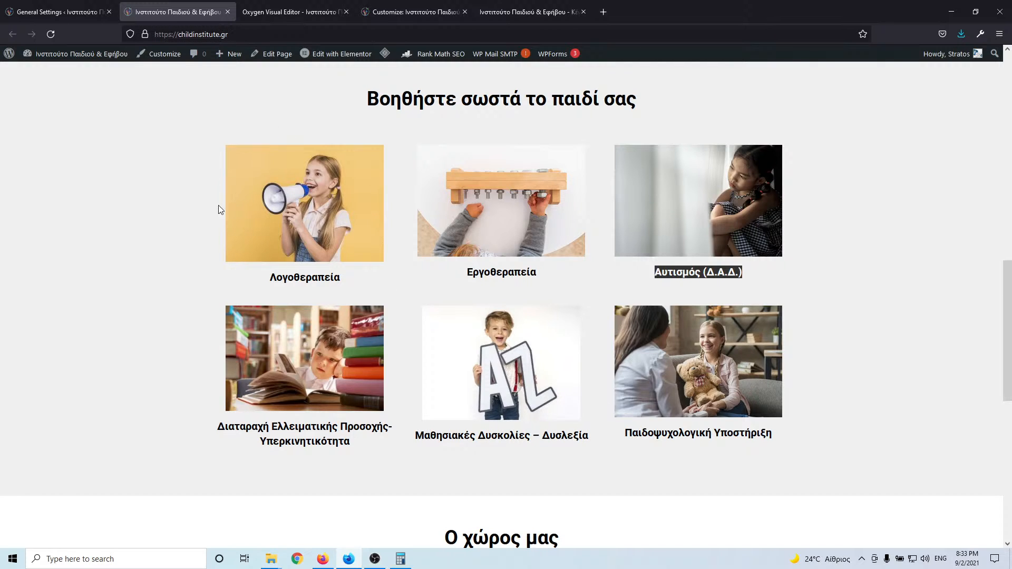
click(286, 14)
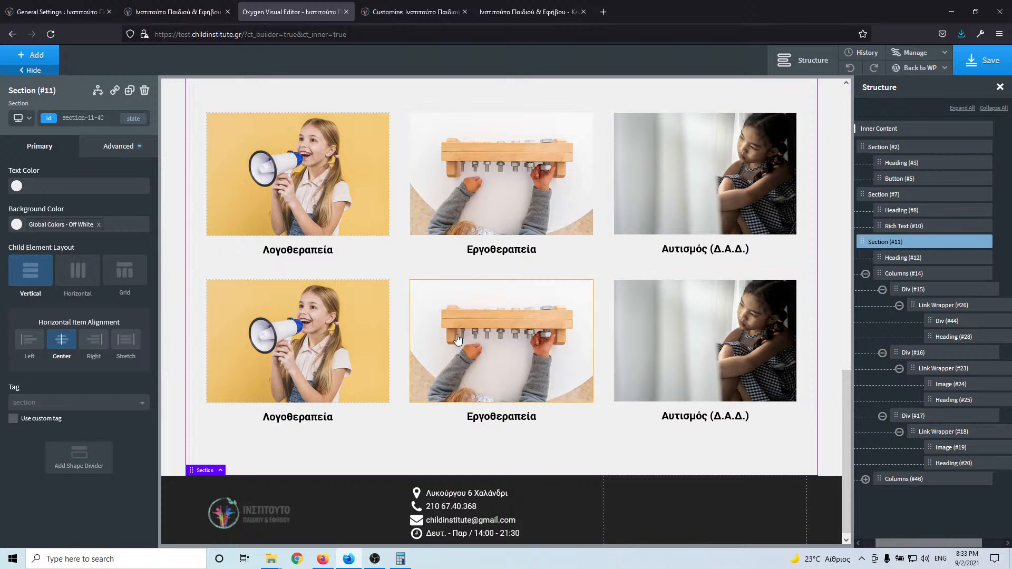
- Copy the Μαθησιακές Δυσκολίες – Δυσλεξία caption from the live site for the second row's middle card
click(469, 356)
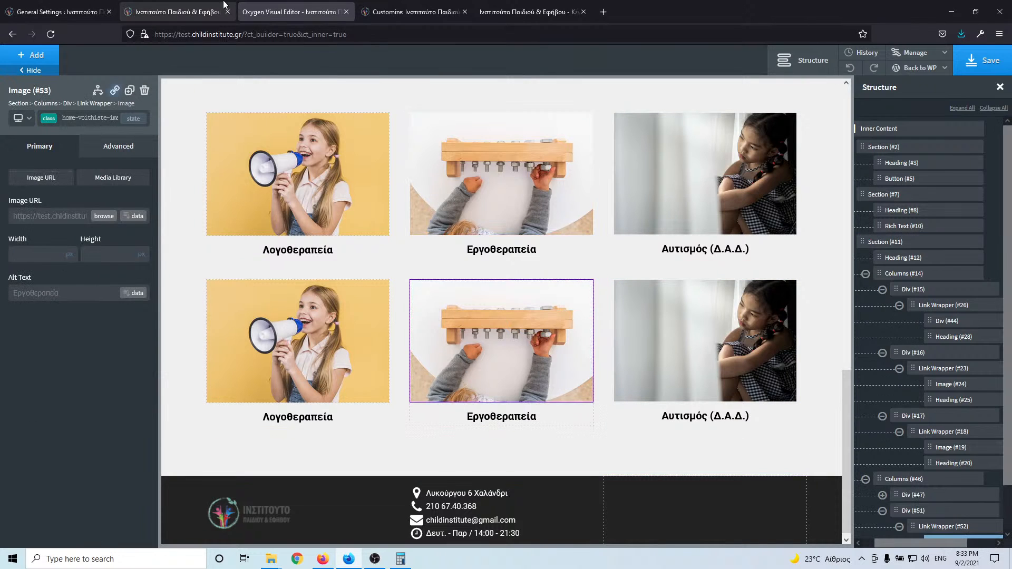
click(179, 13)
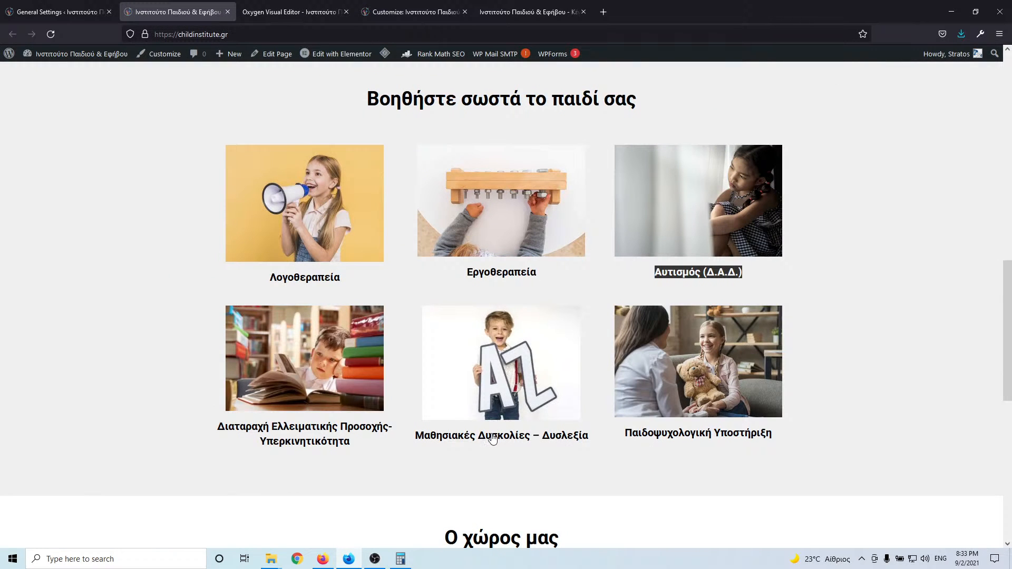
drag(589, 436, 432, 445)
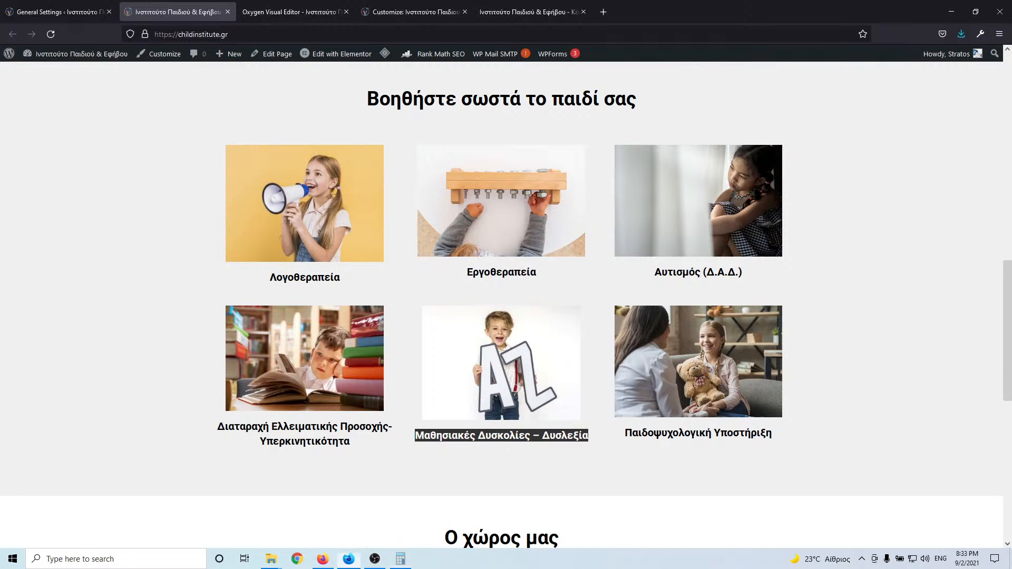
click(286, 14)
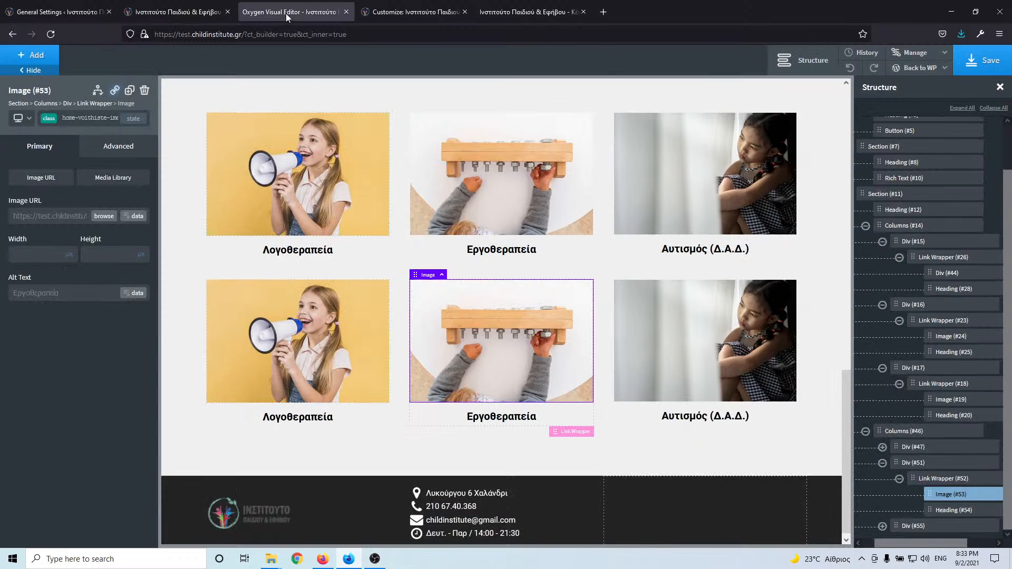
- Put the AZ boy photo in the middle card, with the pasted caption as its title and alt text
click(103, 217)
scroll(460, 267, up, 1)
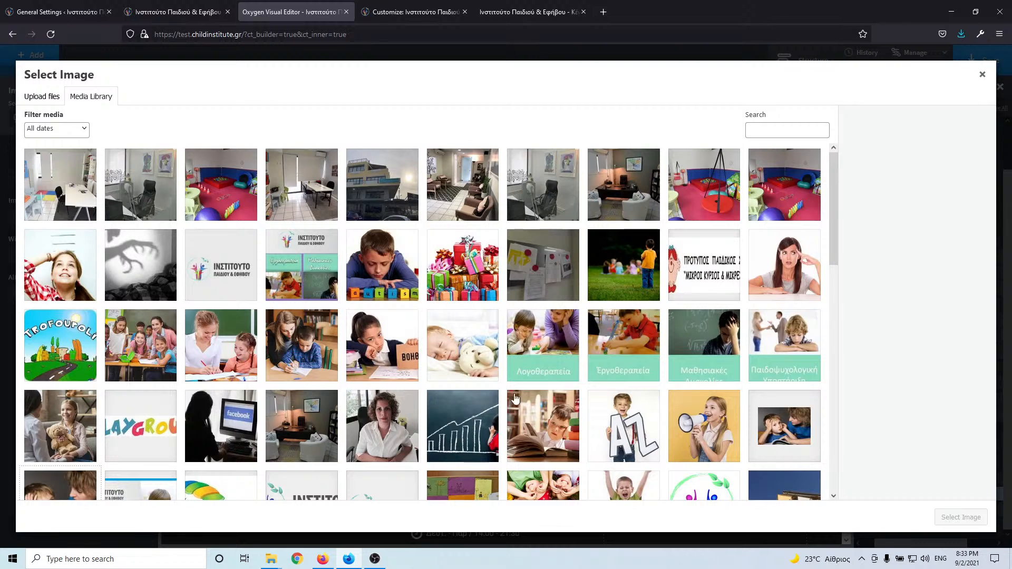
click(600, 421)
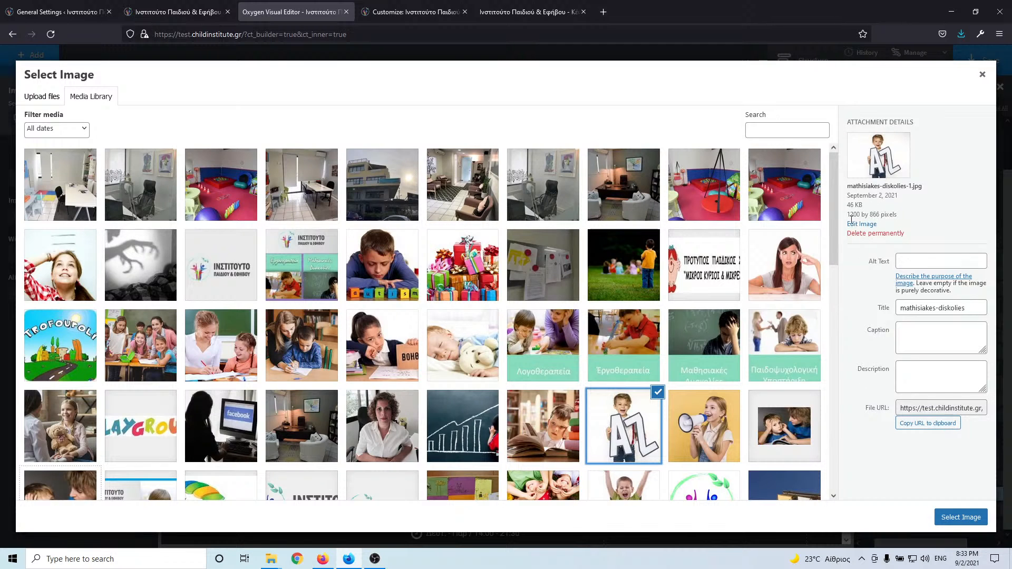
triple_click(931, 308)
text(Μαθησιακές Δυσκολίες – Δυσλεξία)
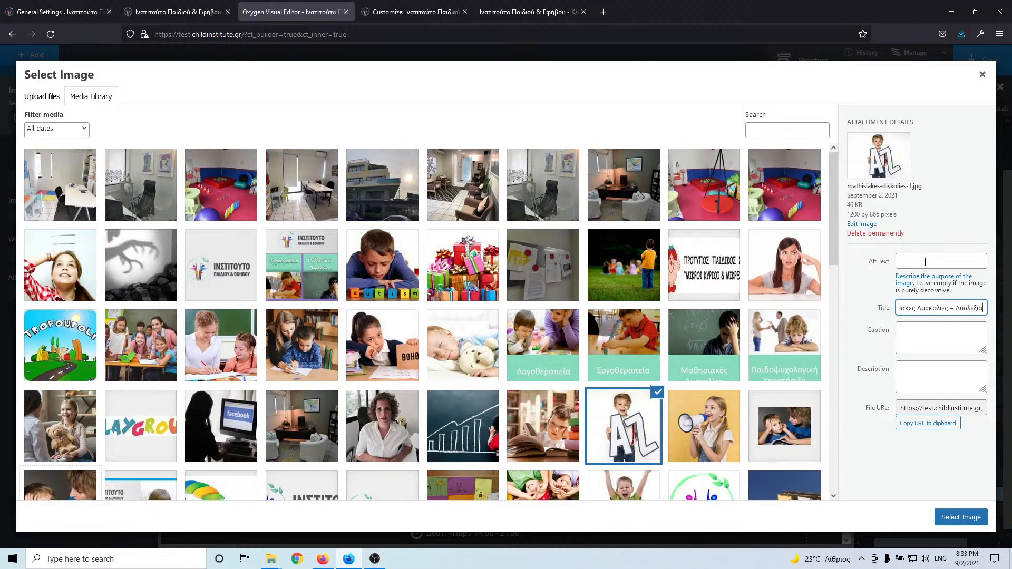
click(926, 263)
text(Μαθησιακές Δυσκολίες – Δυσλεξία)
click(961, 519)
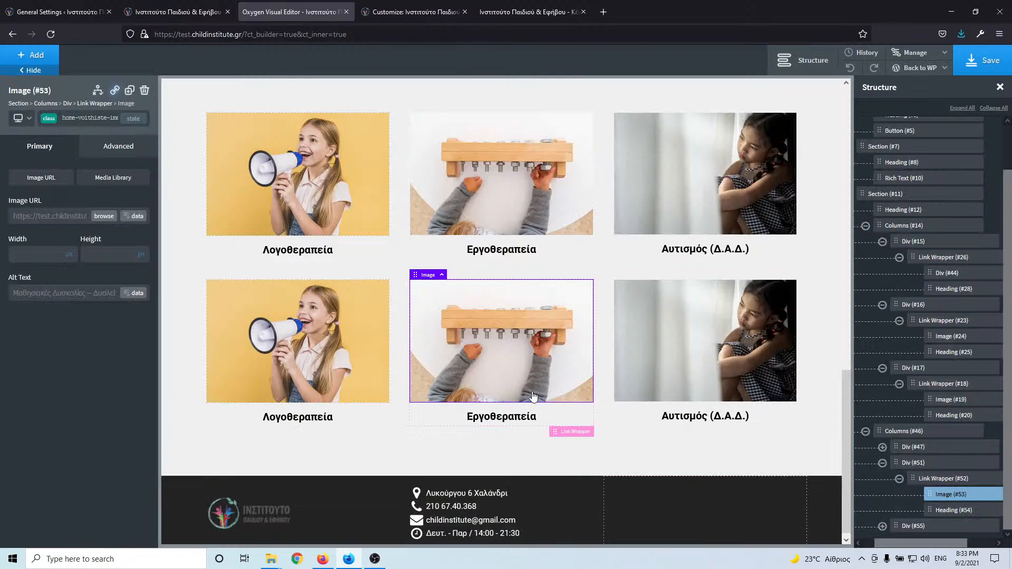
- Replace the middle card's heading Εργοθεραπεία with Μαθησιακές Δυσκολίες – Δυσλεξία
double_click(504, 428)
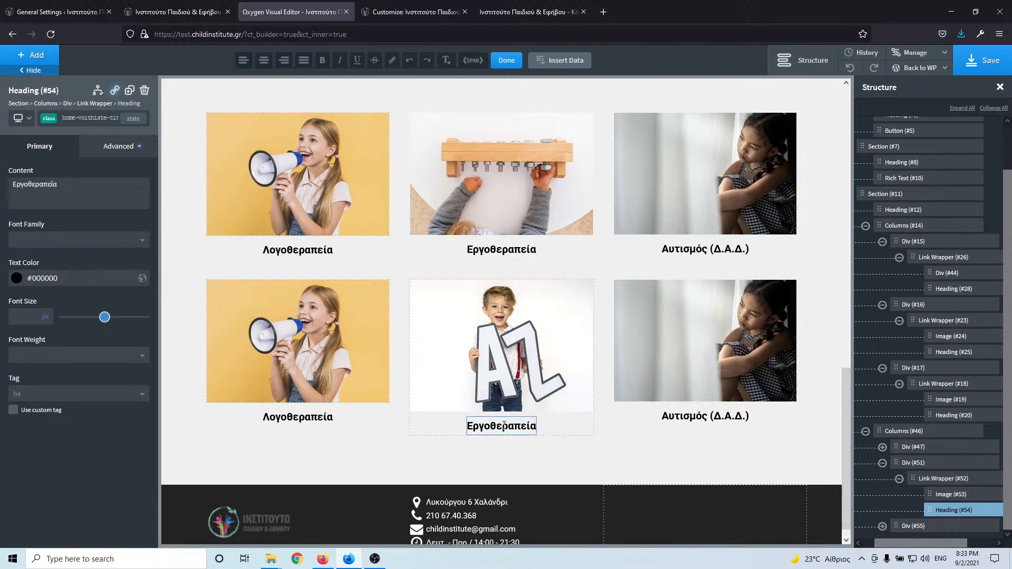
double_click(504, 426)
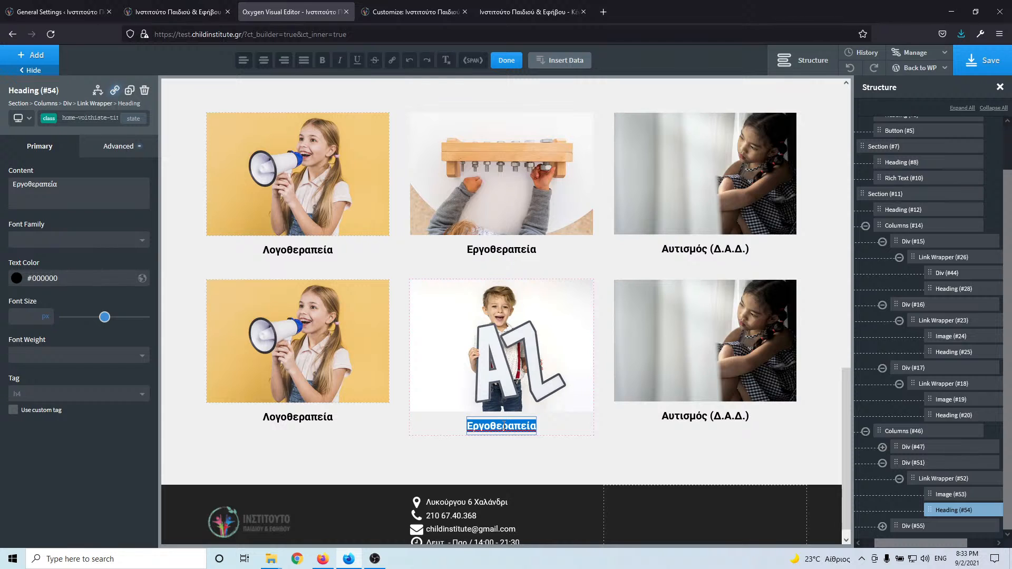
text(Μαθησιακές Δυσκολίες – Δυσλεξία)
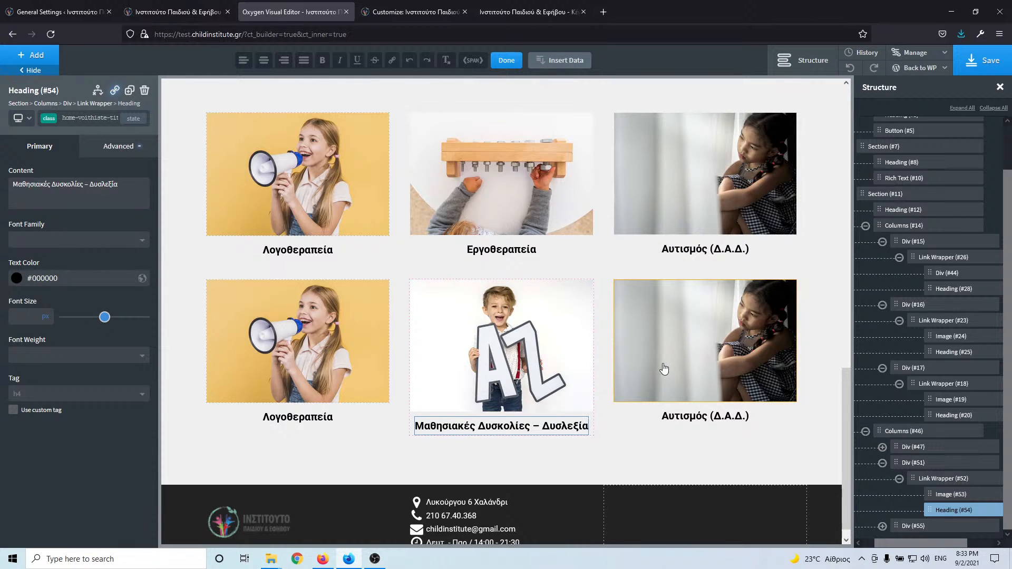
click(675, 395)
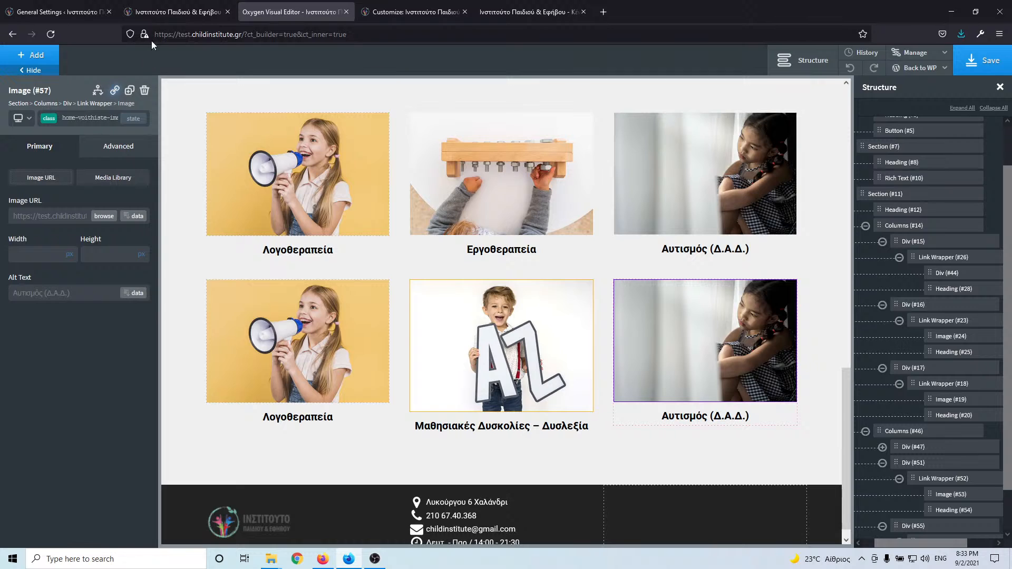
- Place the teddy-bear photo in the right card, titled and alt-texted 'Παιδοψυχολογική Υποστήριξη' from the live site
click(195, 18)
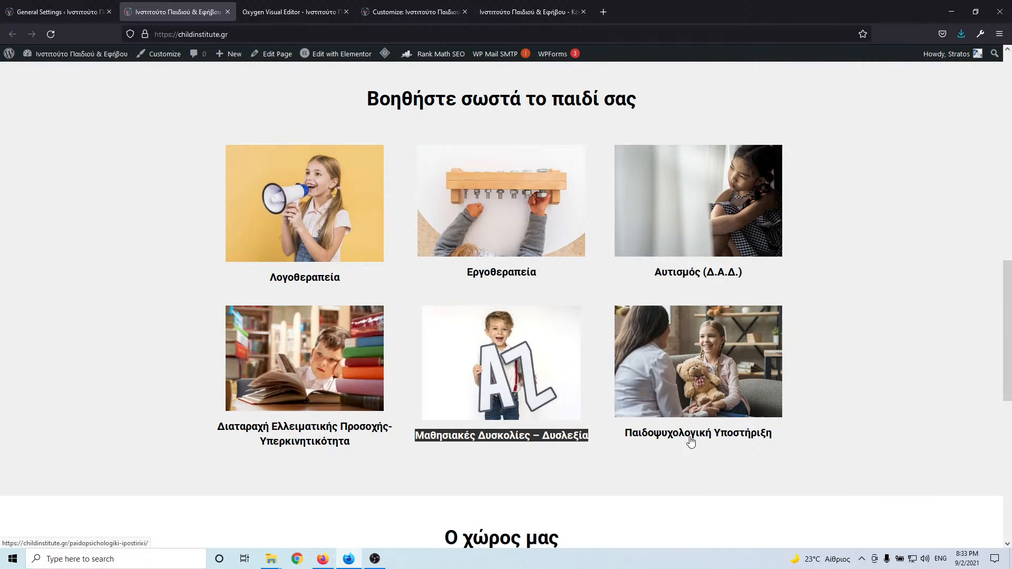
drag(778, 438, 628, 435)
key(ctrl+c)
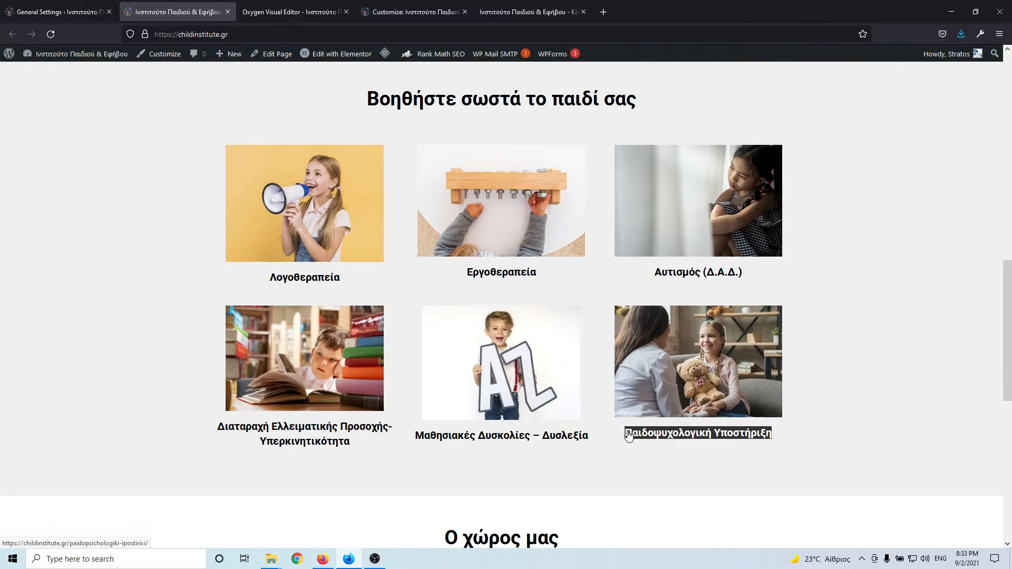
click(292, 12)
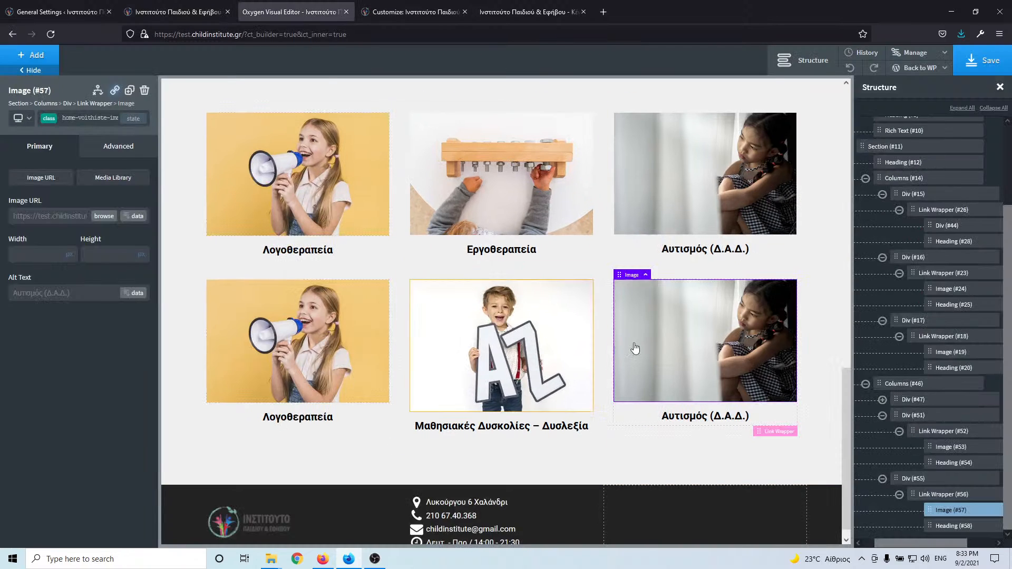
click(104, 217)
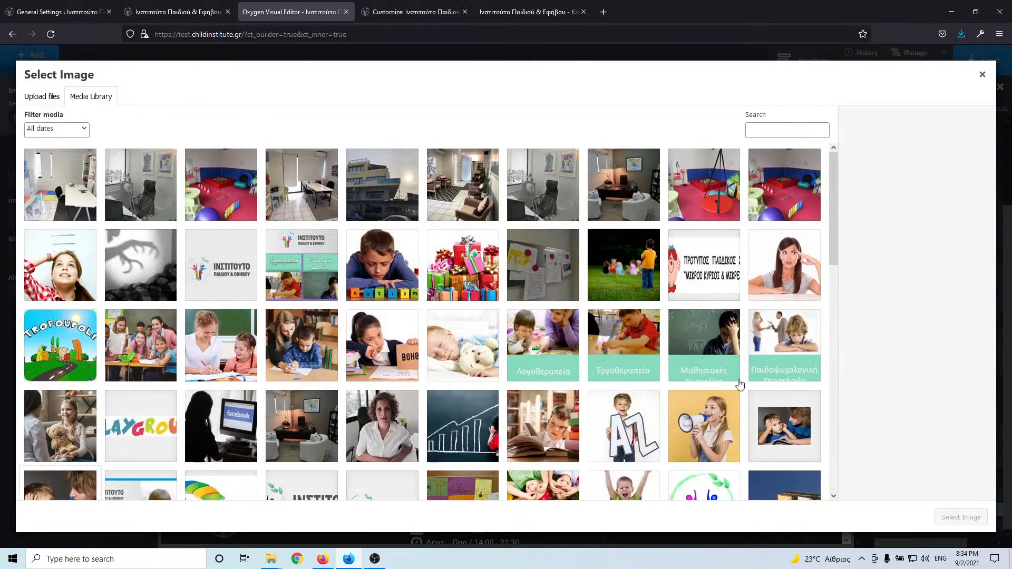
click(90, 421)
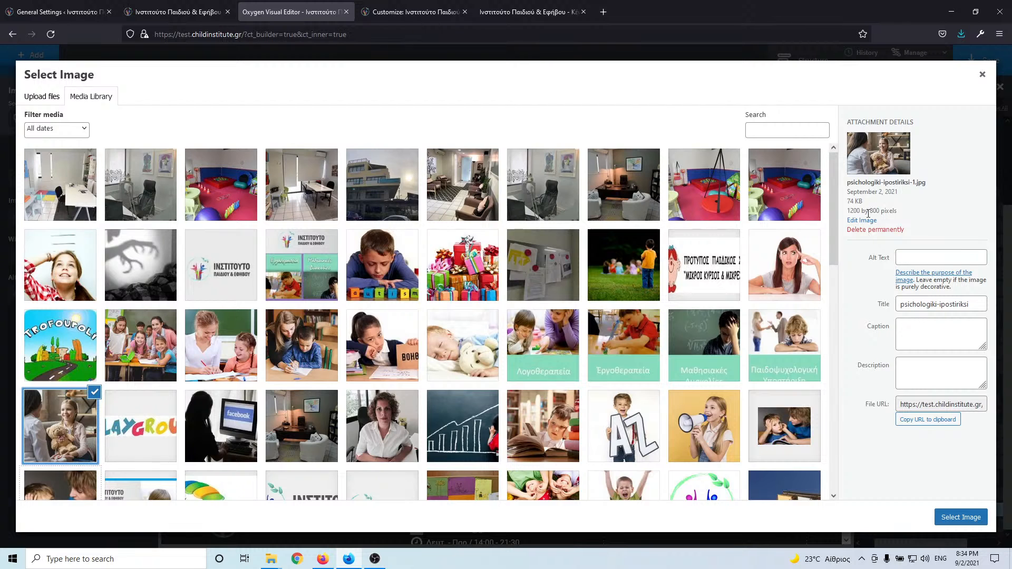
triple_click(932, 307)
key(ctrl+v)
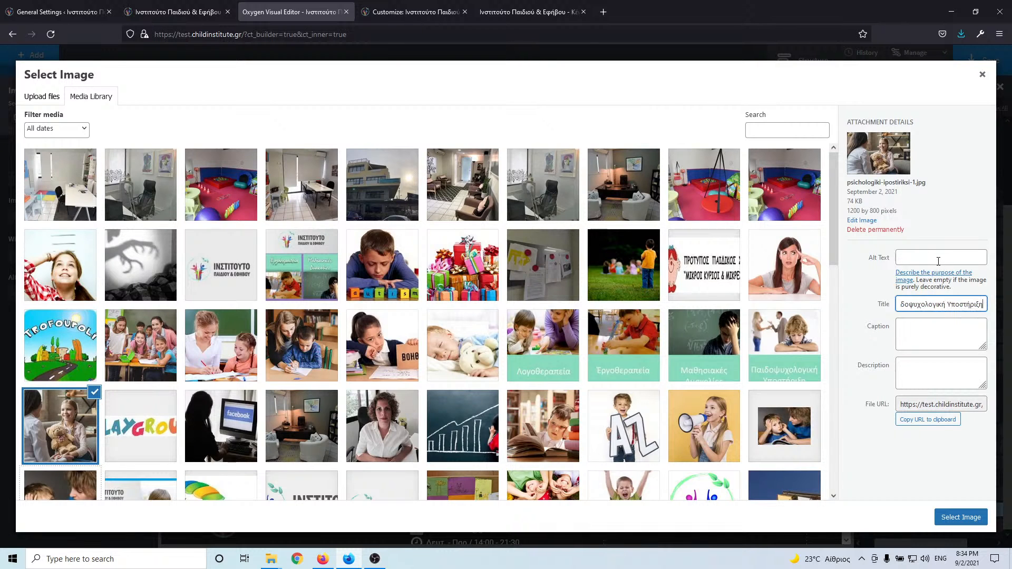
click(940, 259)
key(ctrl+v)
click(958, 517)
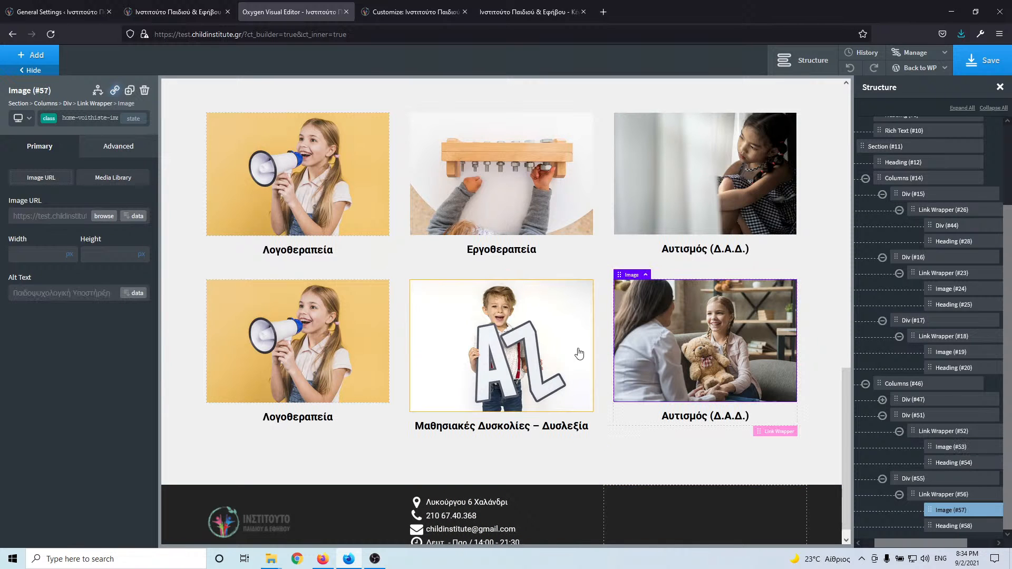
- Reopen the media library for the second card's AZ image, then close it without changes
click(563, 347)
click(104, 217)
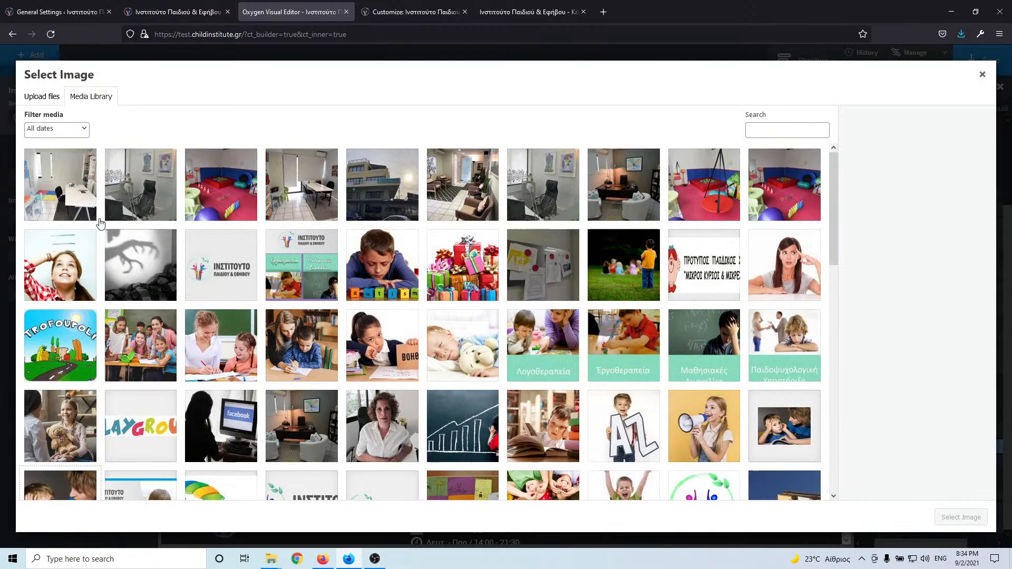
click(629, 433)
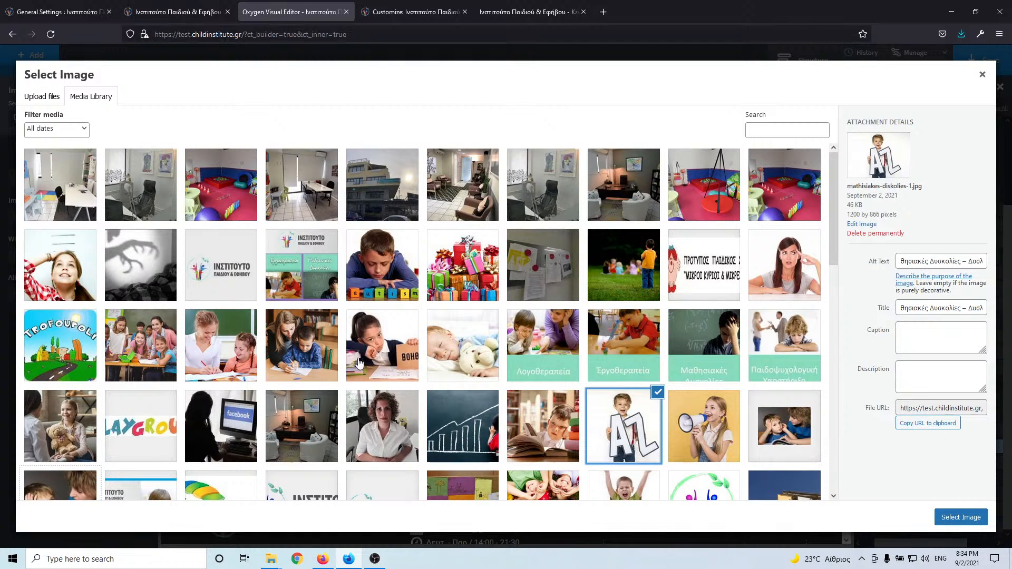
scroll(310, 369, down, 1)
click(35, 384)
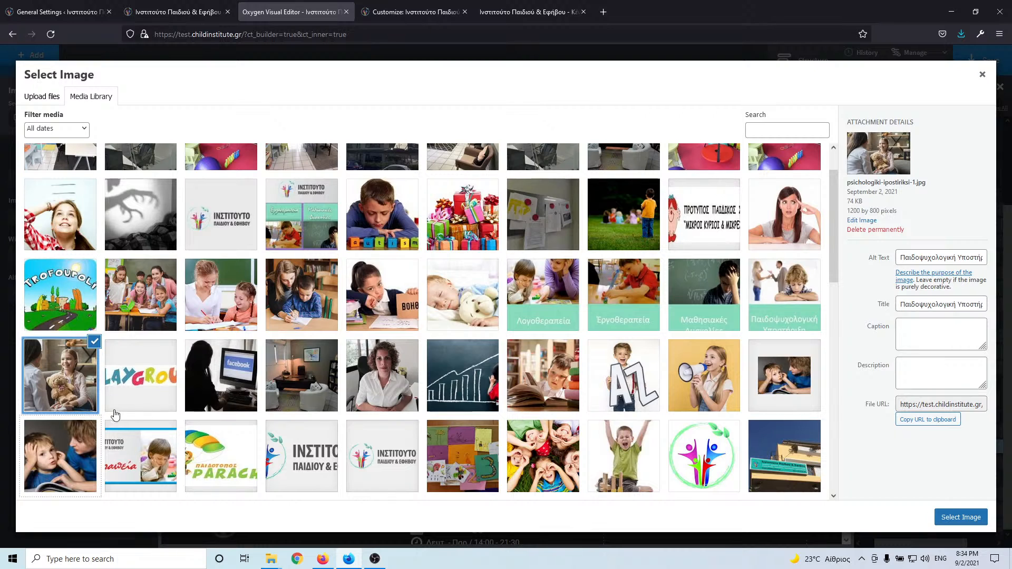
click(982, 75)
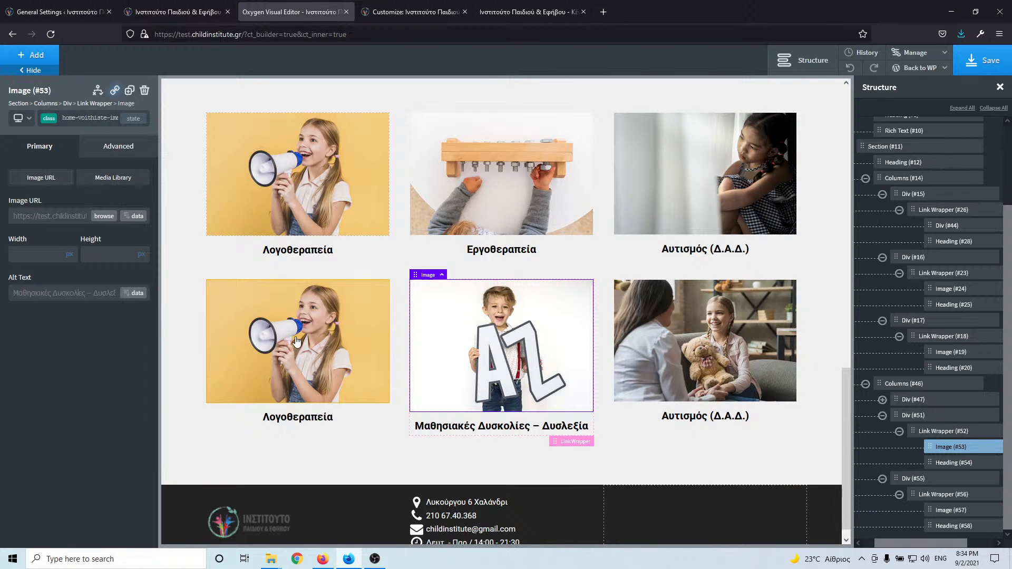
- Retitle the lower-left card's heading 'Διαταραχή Ελλειματικής Προσοχής-Υπερκινητικότητα', copied from the live site
click(332, 335)
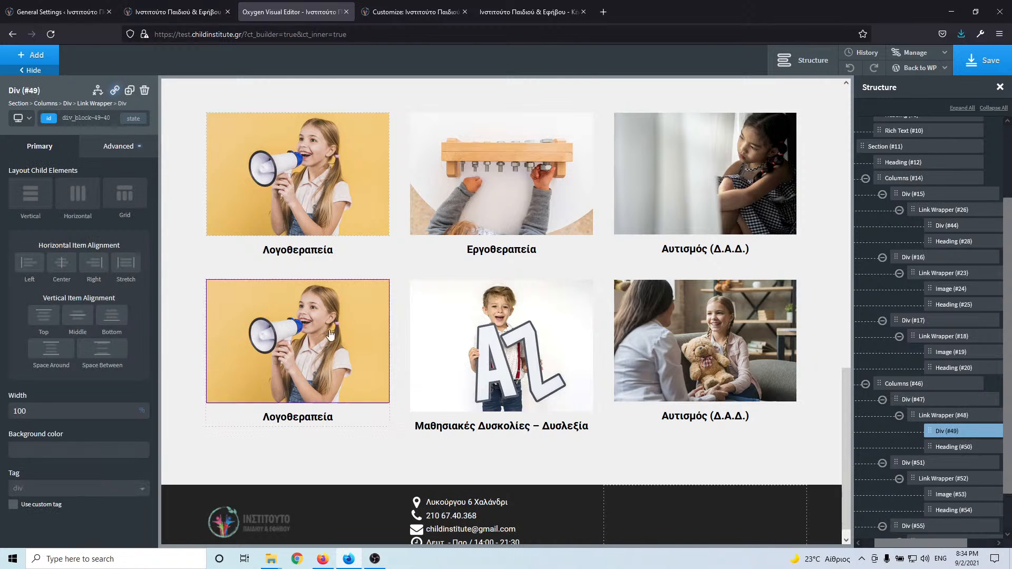
click(170, 11)
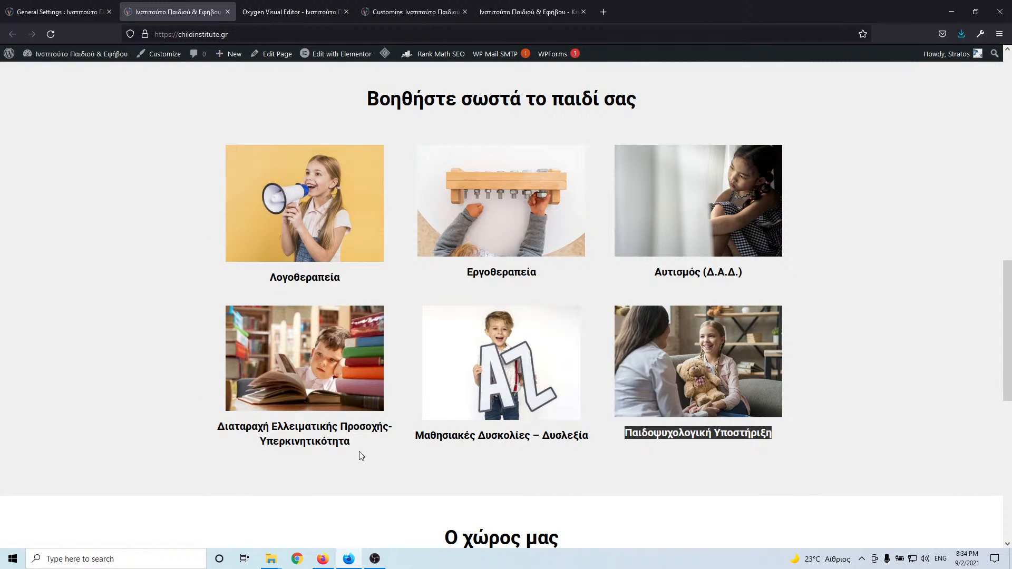
drag(359, 451, 216, 426)
key(ctrl+c)
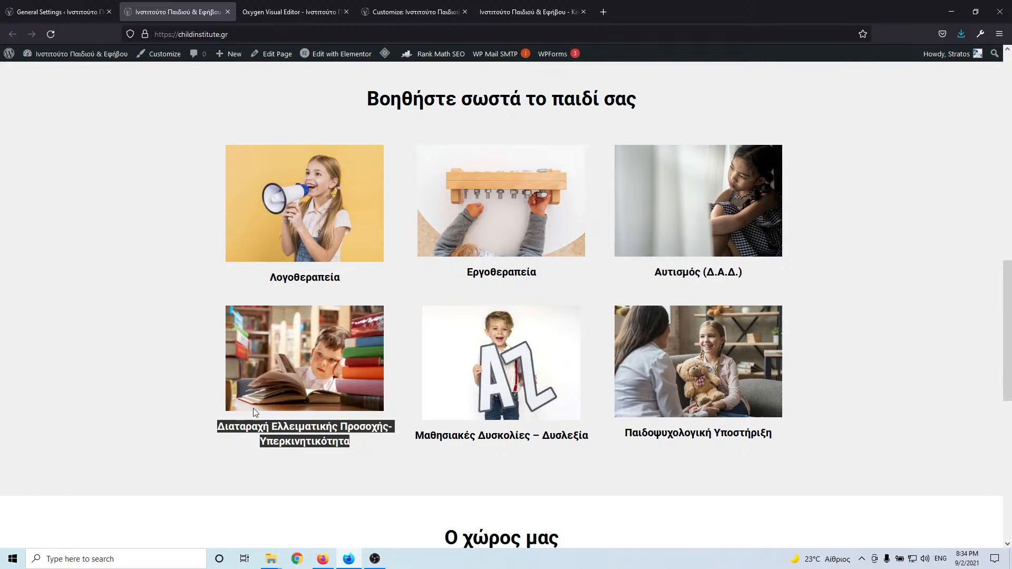
click(284, 10)
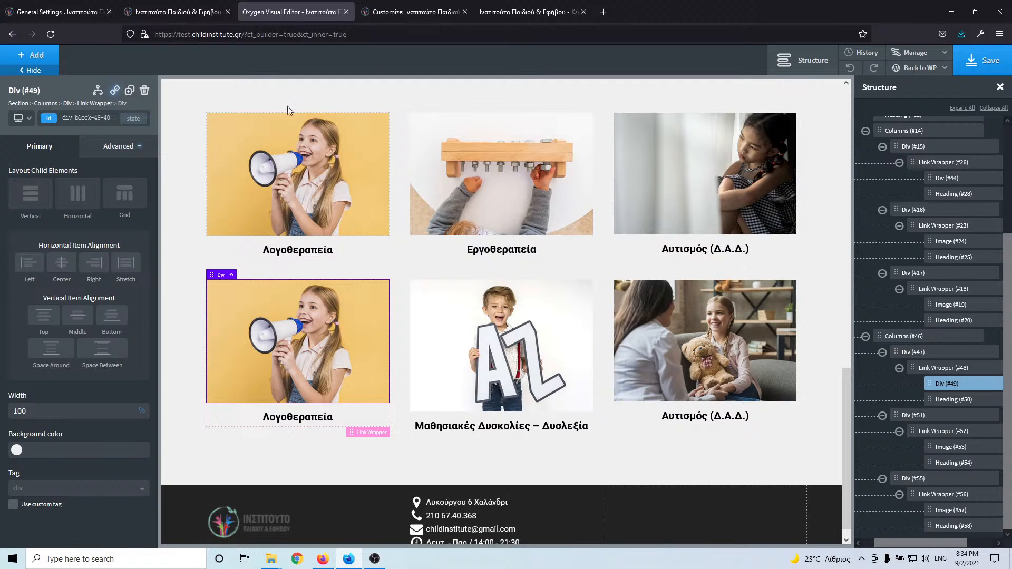
click(300, 420)
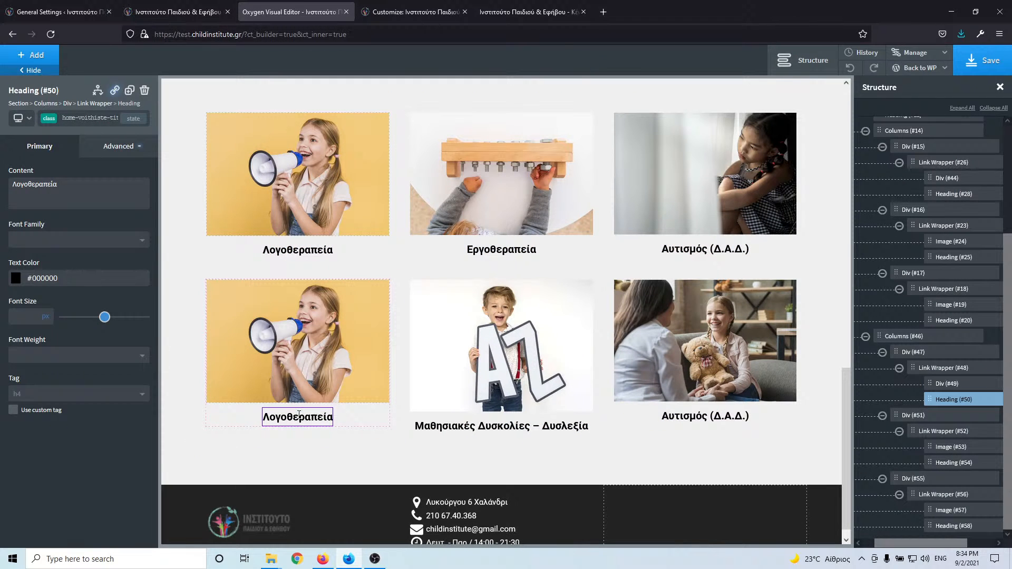
double_click(299, 415)
key(ctrl+a)
key(ctrl+v)
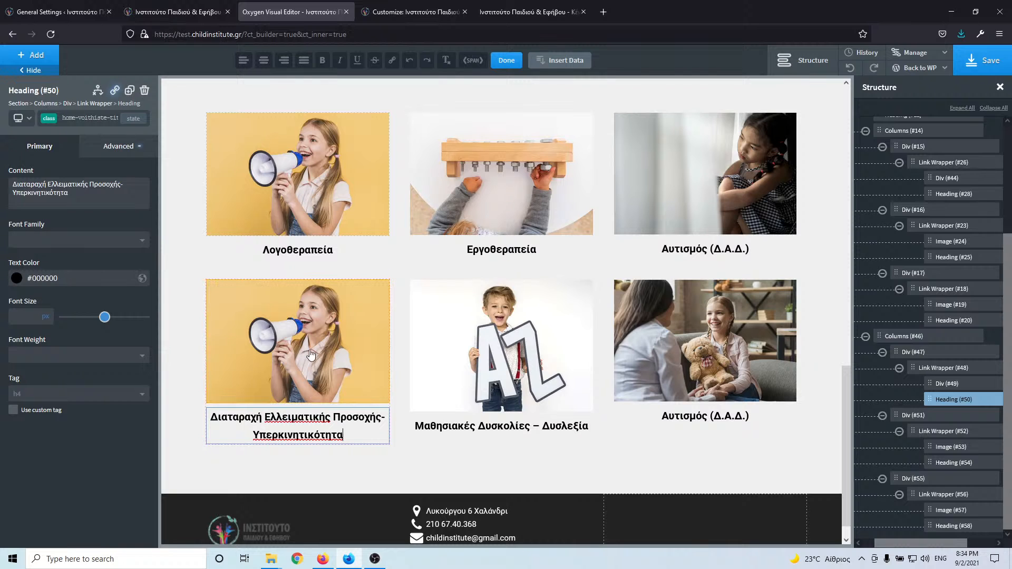
- Bring up the Advanced > Background settings of the card's image container
click(351, 290)
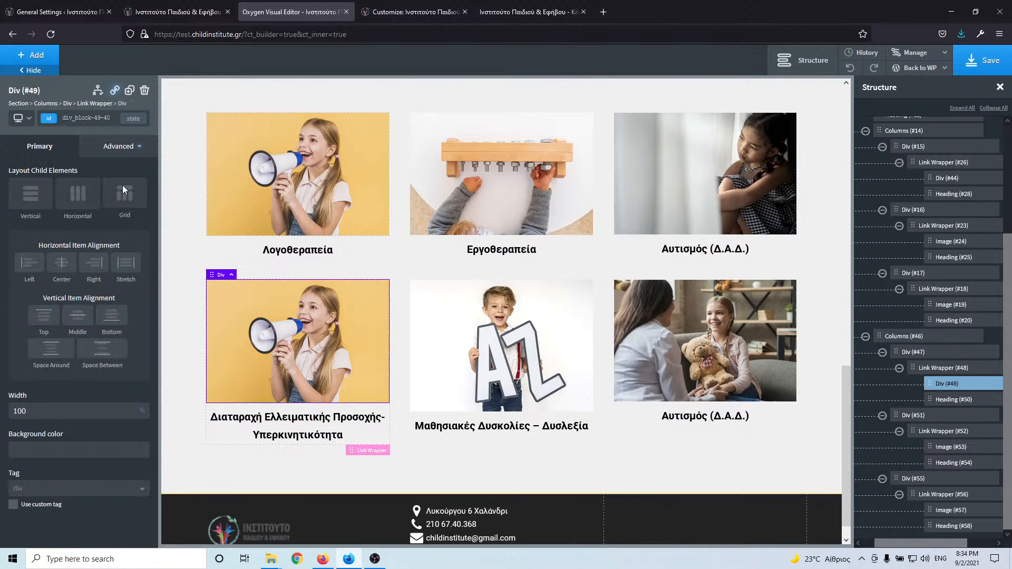
click(114, 147)
click(105, 177)
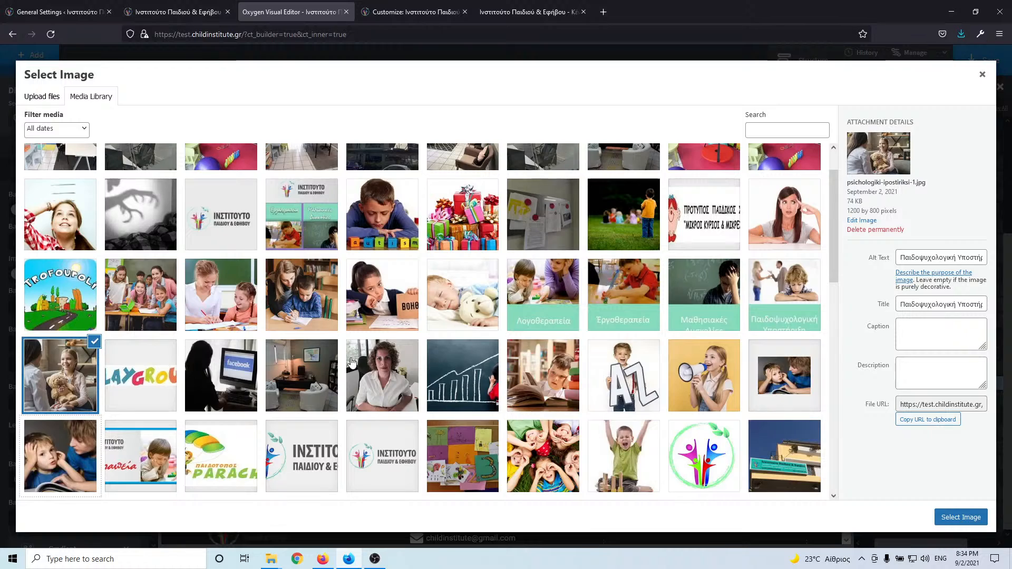
- Look through the media library for the boy-with-books photo, checking the live site, then close it
scroll(352, 363, up, 2)
scroll(624, 350, down, 5)
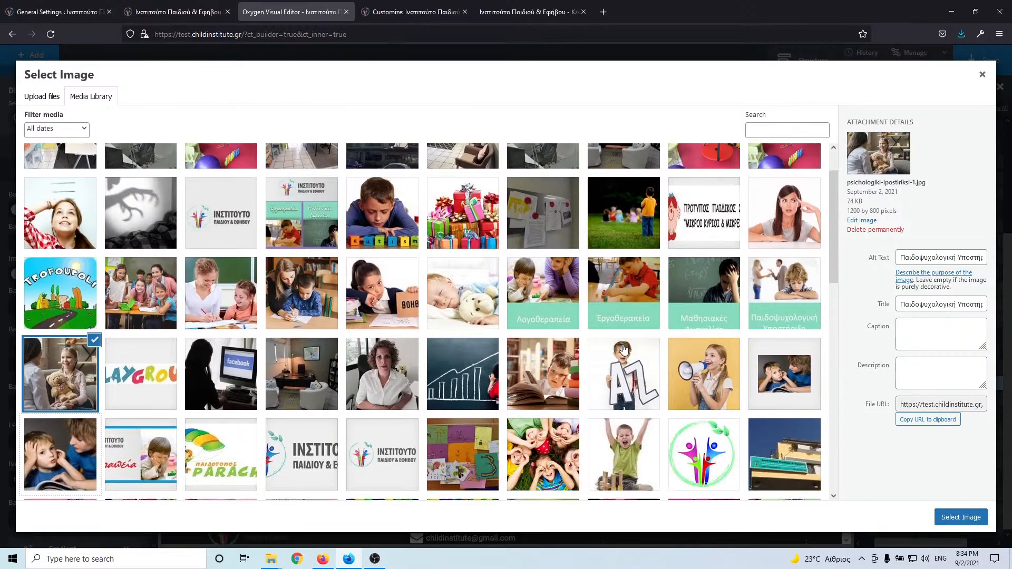
scroll(624, 350, down, 5)
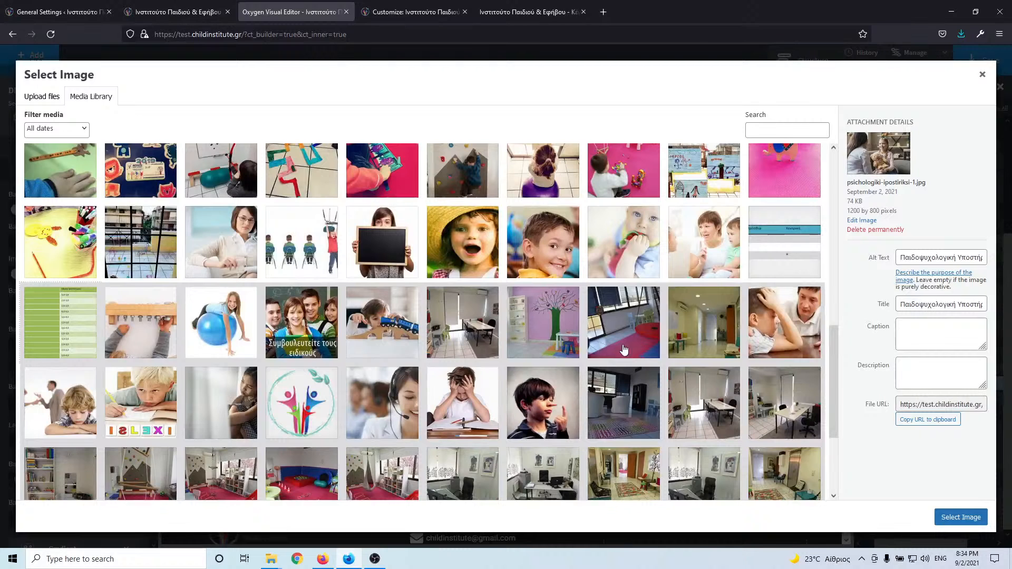
click(173, 11)
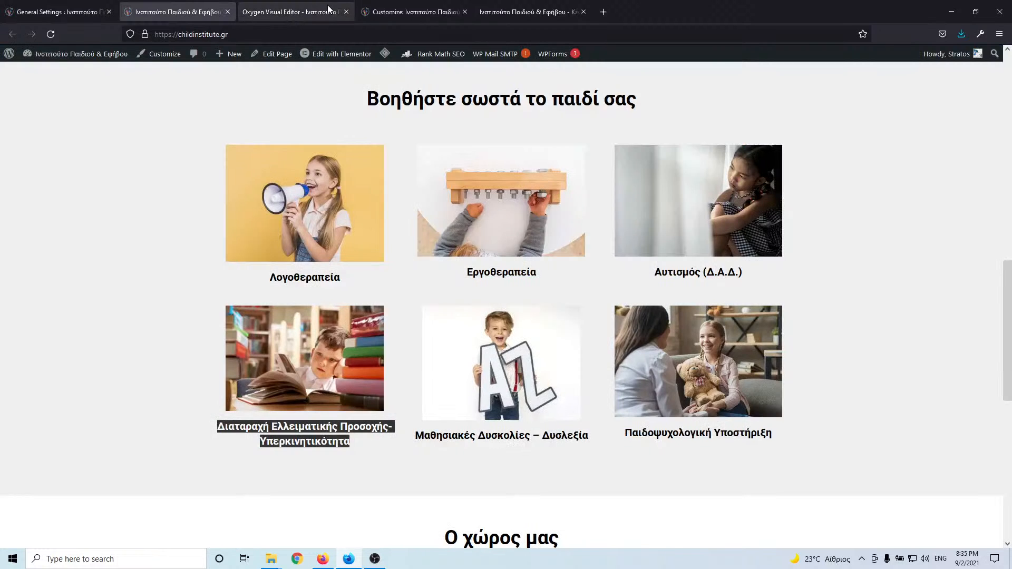
click(320, 12)
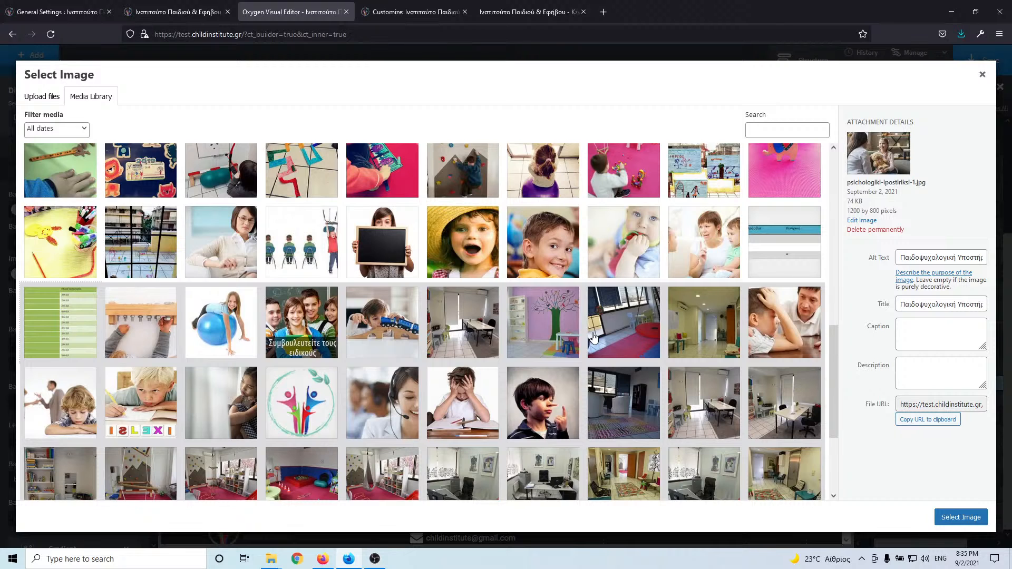
scroll(595, 337, down, 5)
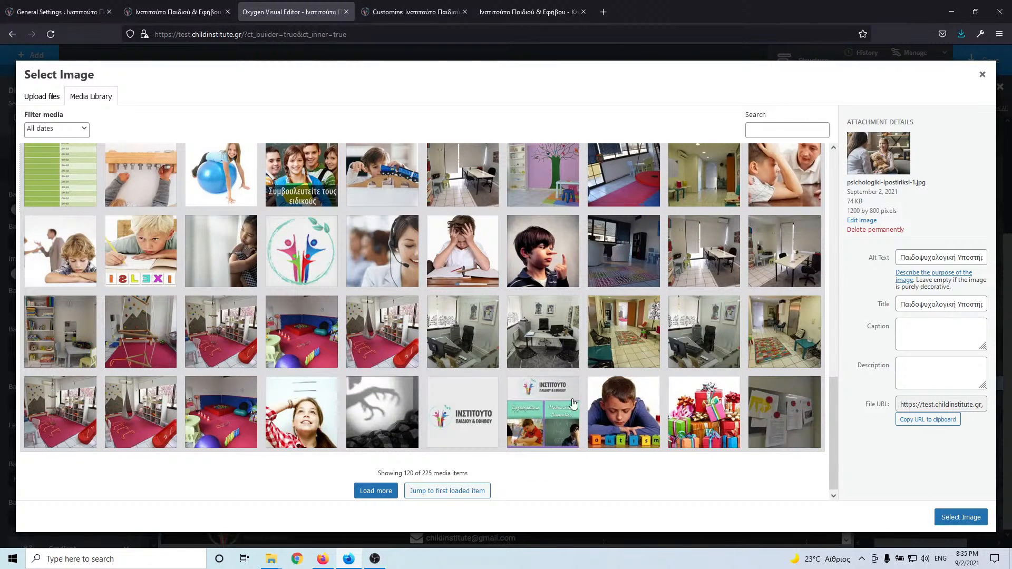
click(377, 495)
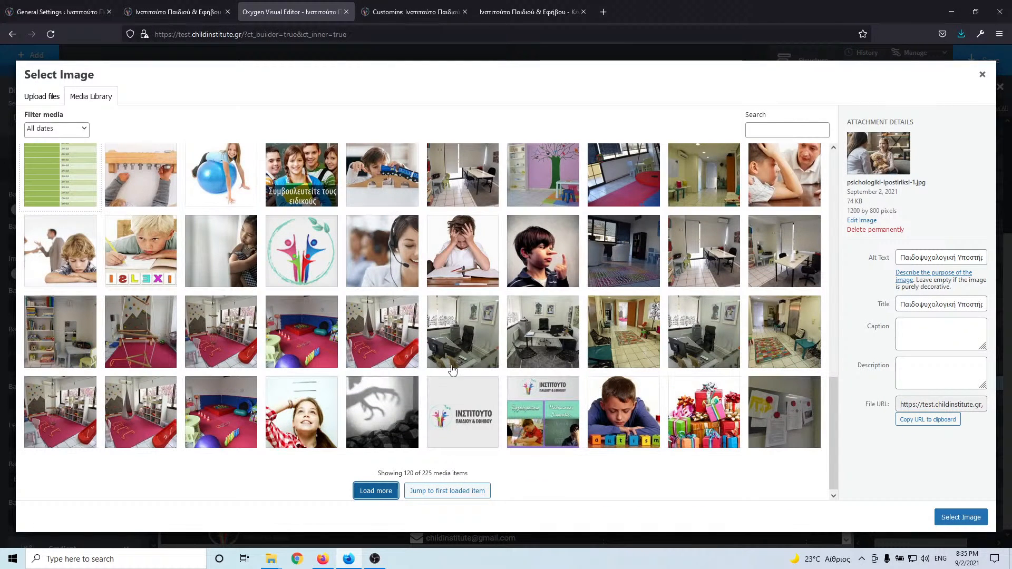
scroll(549, 333, down, 3)
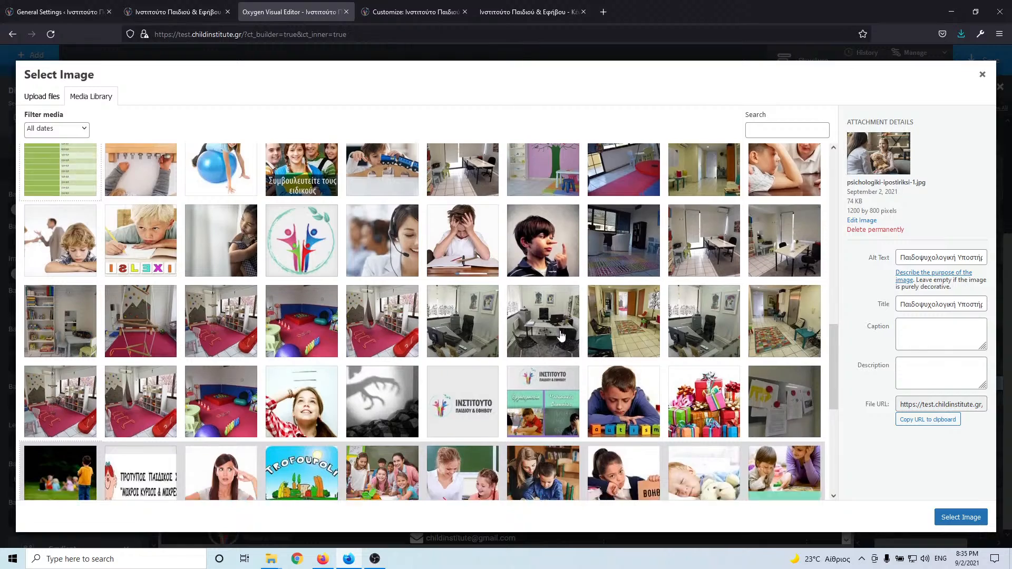
scroll(561, 336, down, 1)
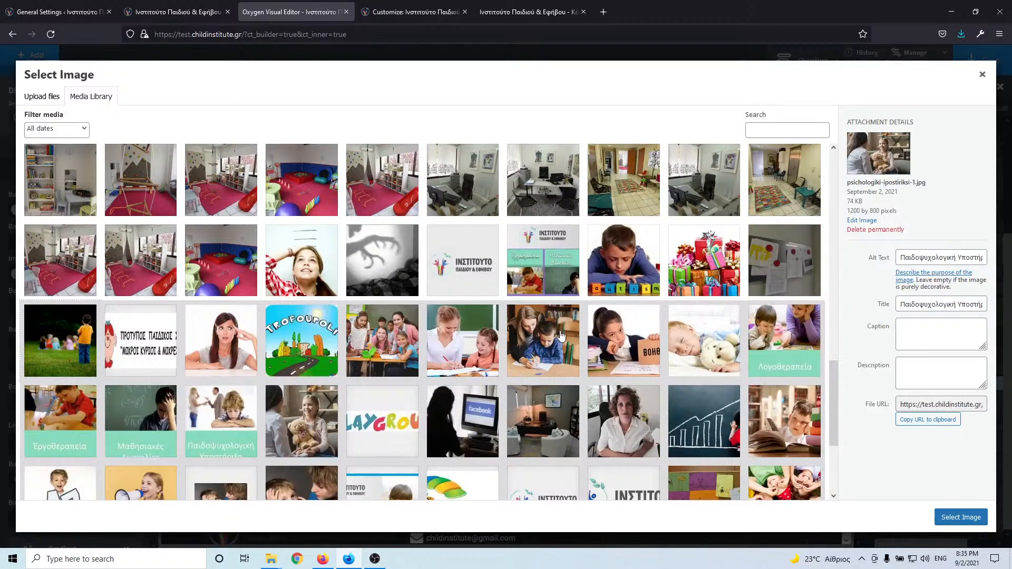
scroll(561, 336, down, 3)
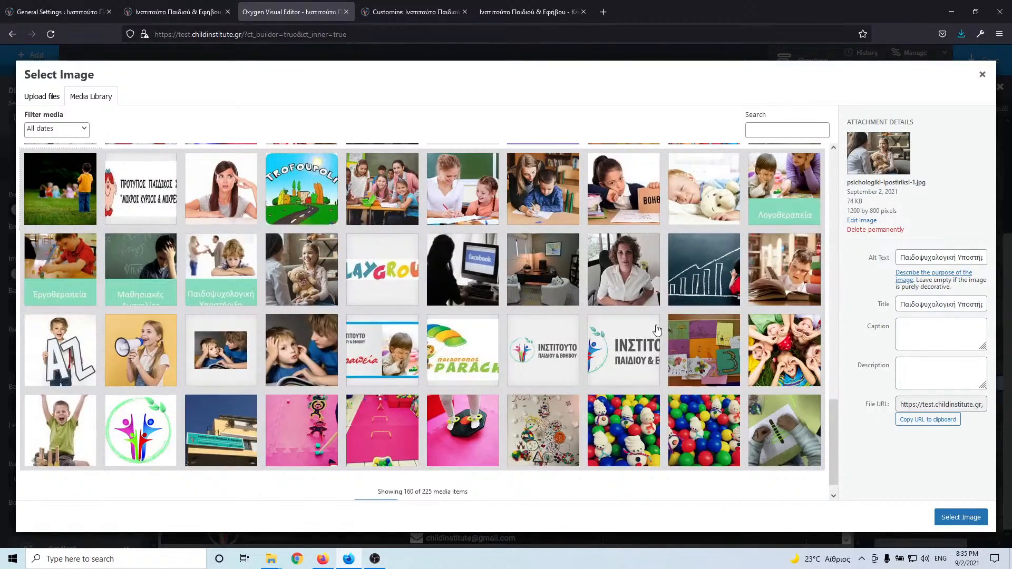
click(767, 274)
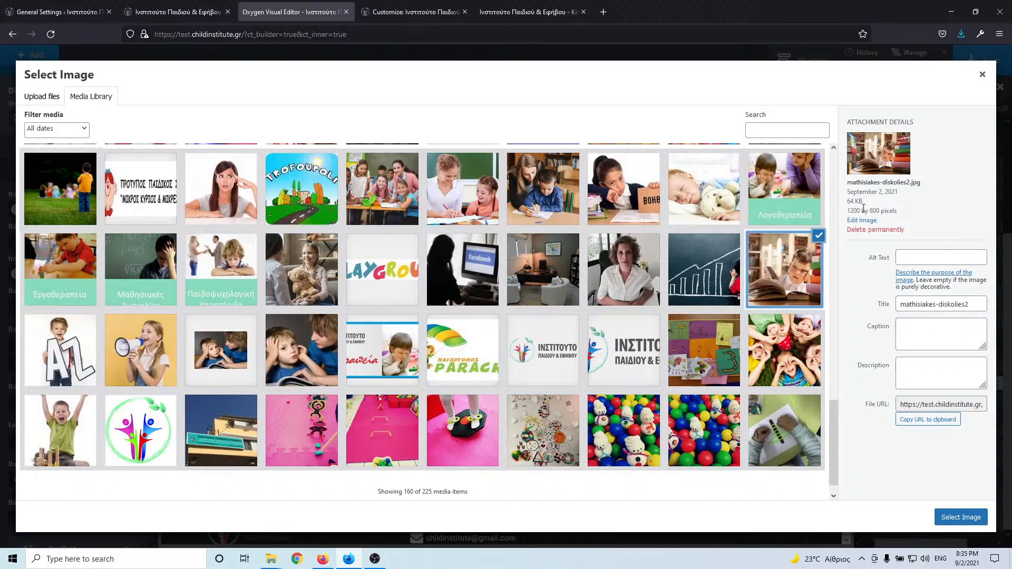
click(982, 77)
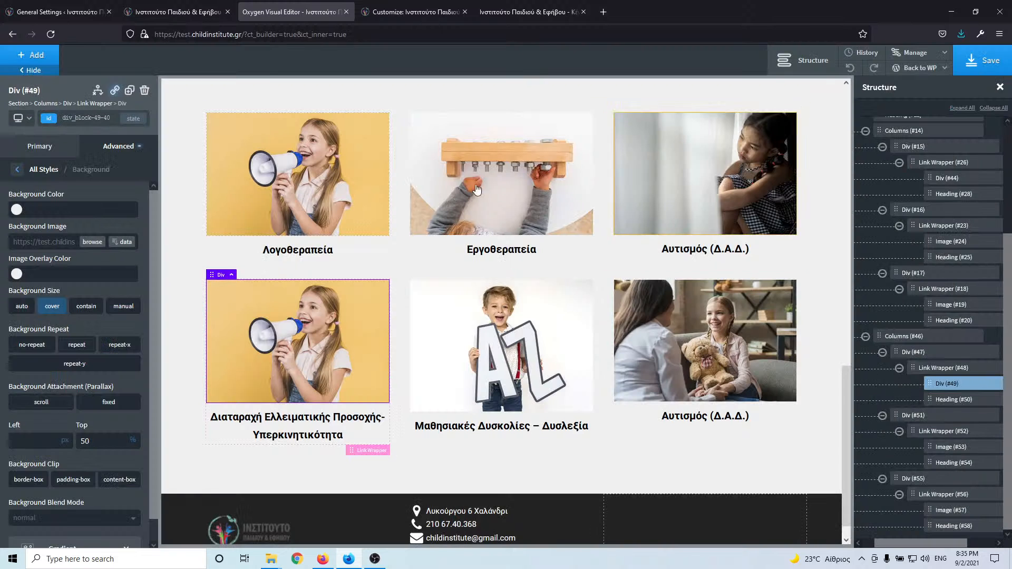
- Pick the boy-with-books photo from the media library for the second card's image
click(489, 347)
click(100, 216)
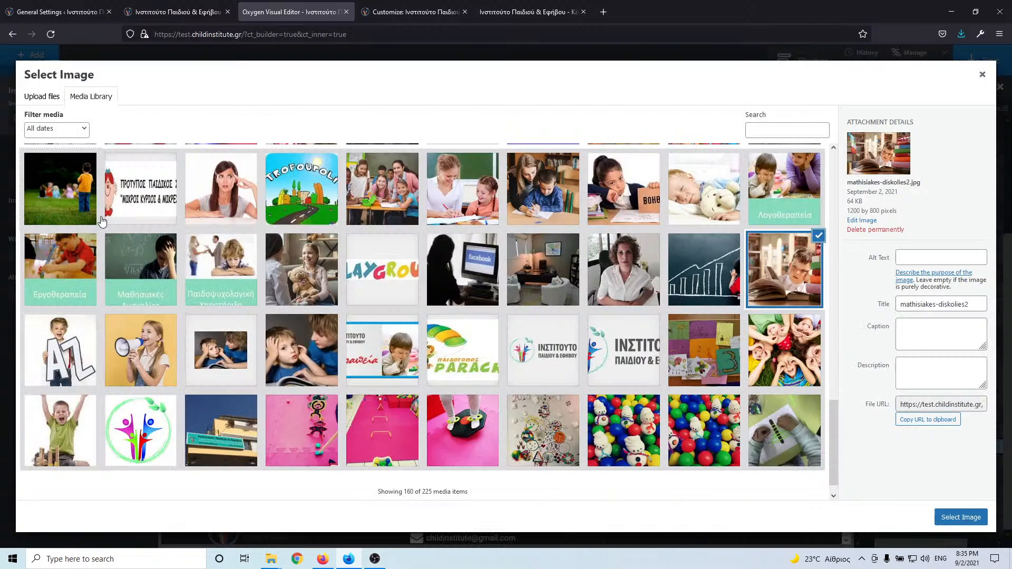
scroll(582, 343, down, 1)
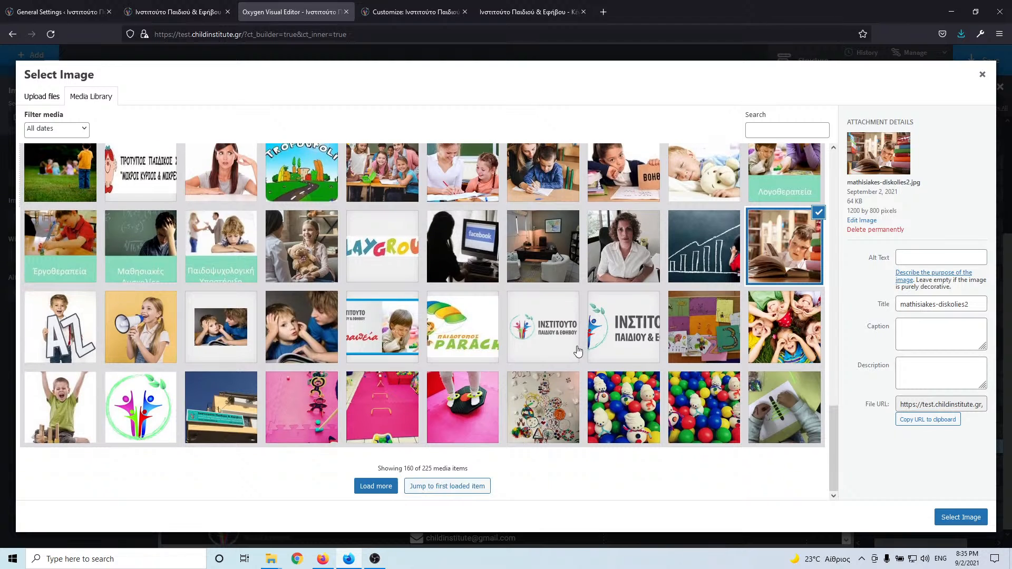
click(382, 488)
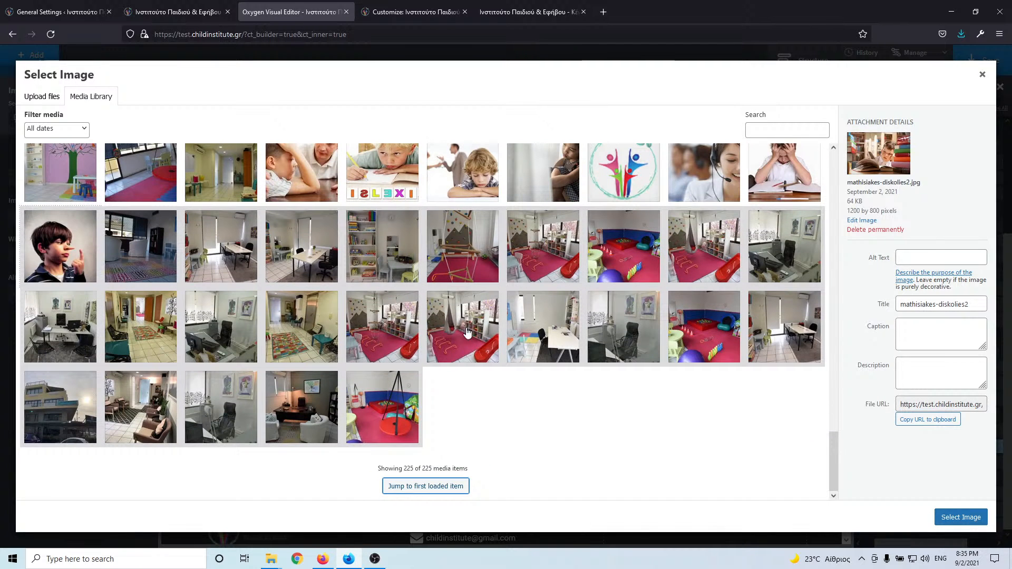
scroll(593, 294, up, 3)
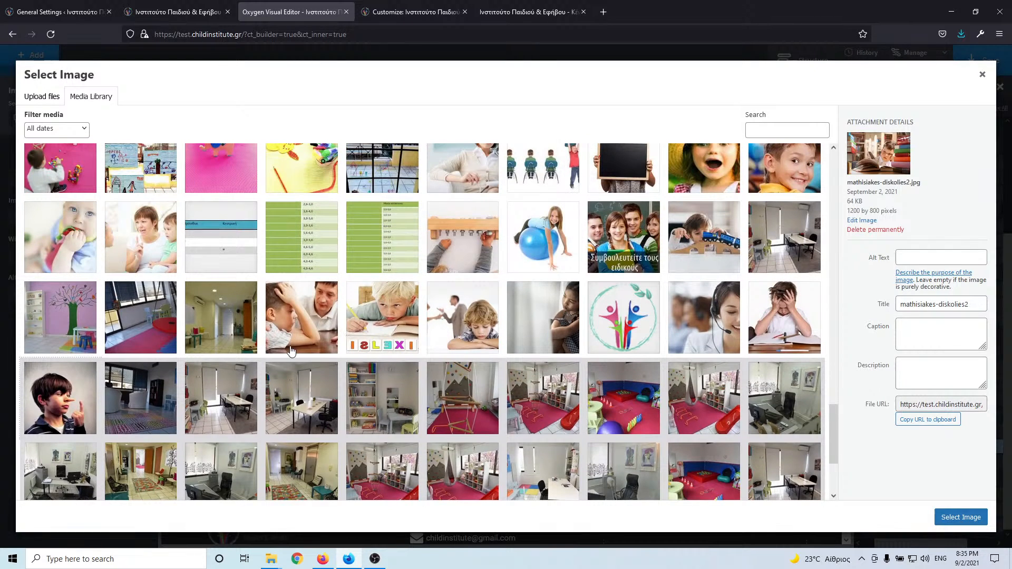
scroll(291, 351, down, 5)
scroll(346, 376, up, 6)
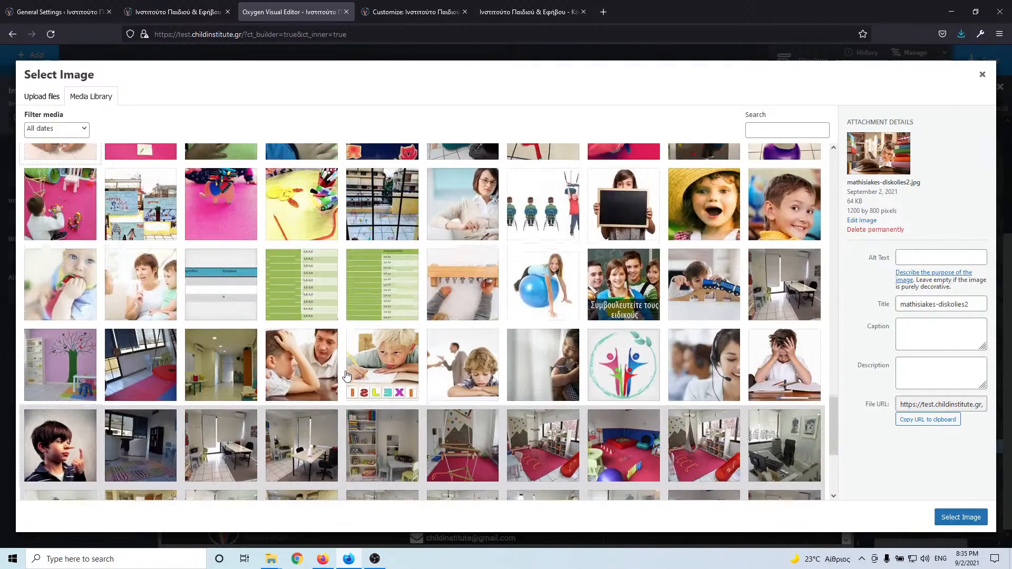
scroll(346, 376, up, 3)
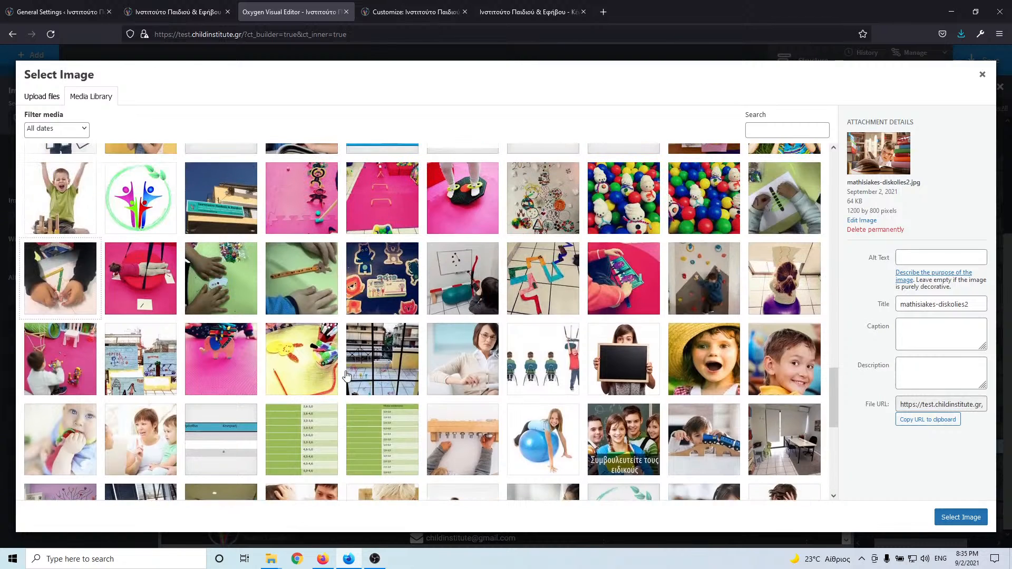
scroll(346, 375, up, 3)
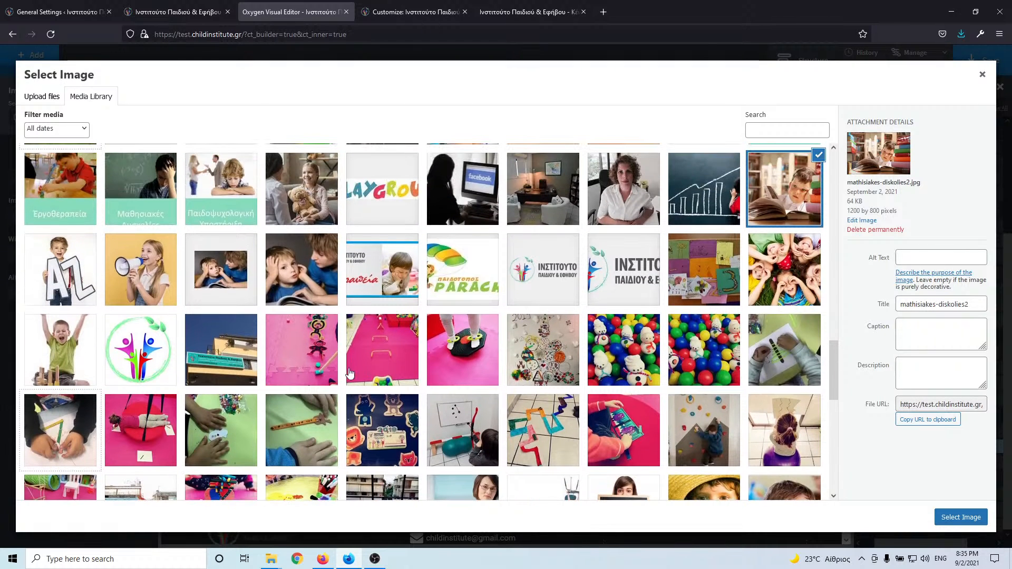
scroll(387, 337, up, 2)
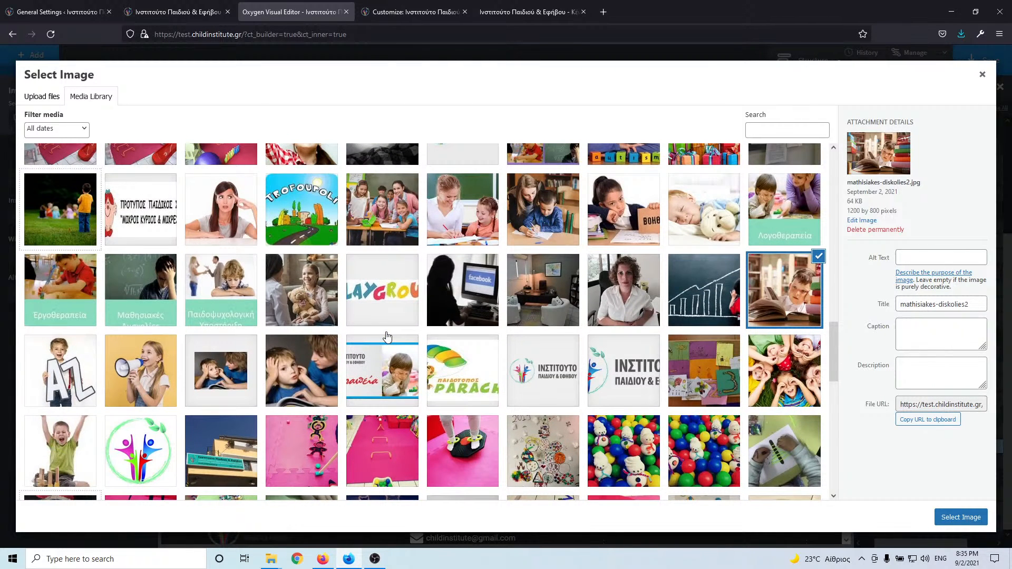
click(786, 287)
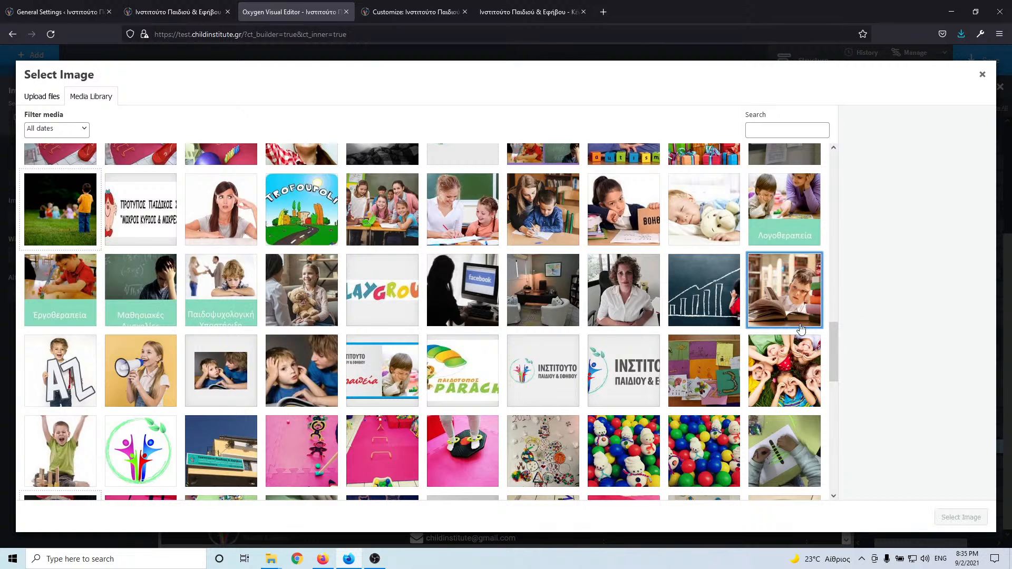
click(778, 300)
- Set the photo's title and alt text to Διαταραχή Ελλειματικής Προσοχής-Υπερκινητικότητα and insert it
triple_click(961, 303)
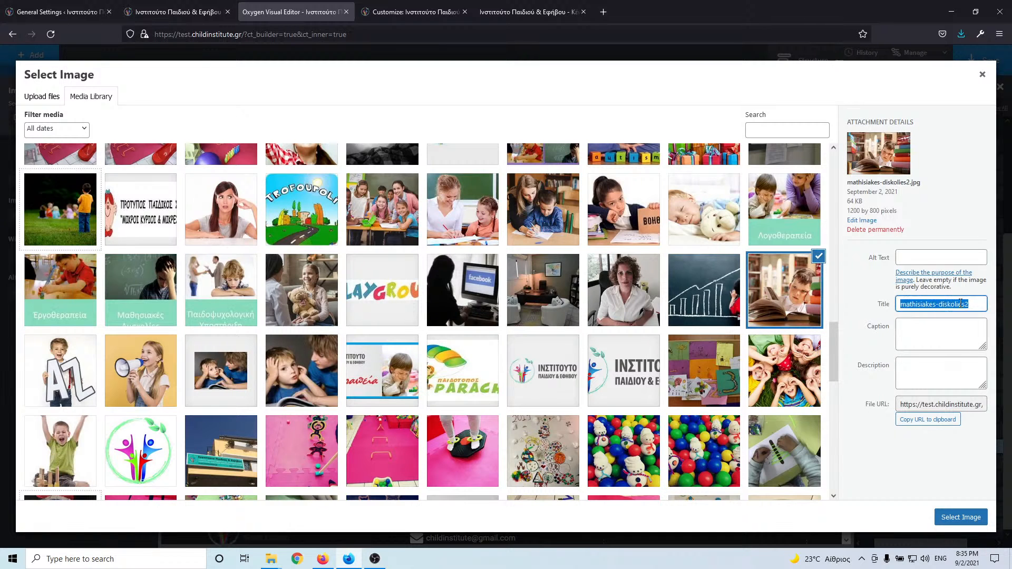
key(ctrl+v)
click(952, 258)
key(ctrl+v)
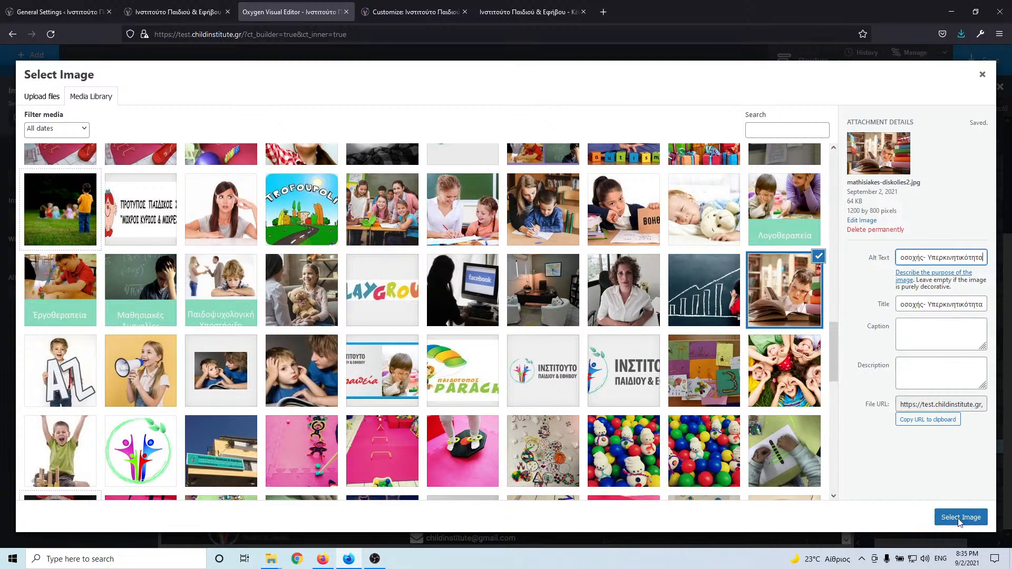
click(960, 518)
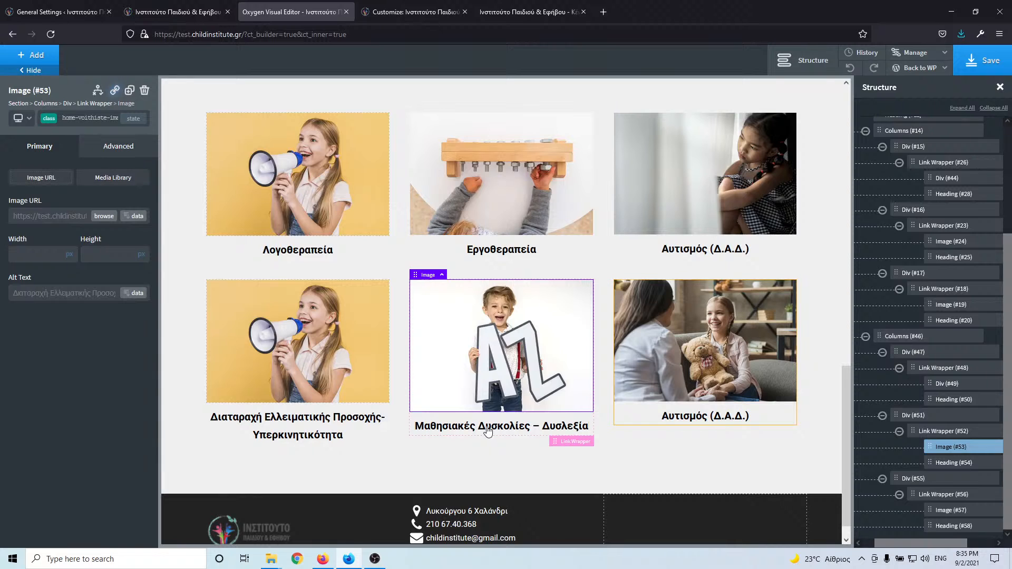
- Replace the boy-with-books card's heading with Διαταραχή Ελλειματικής Προσοχής-Υπερκινητικότητα
click(488, 420)
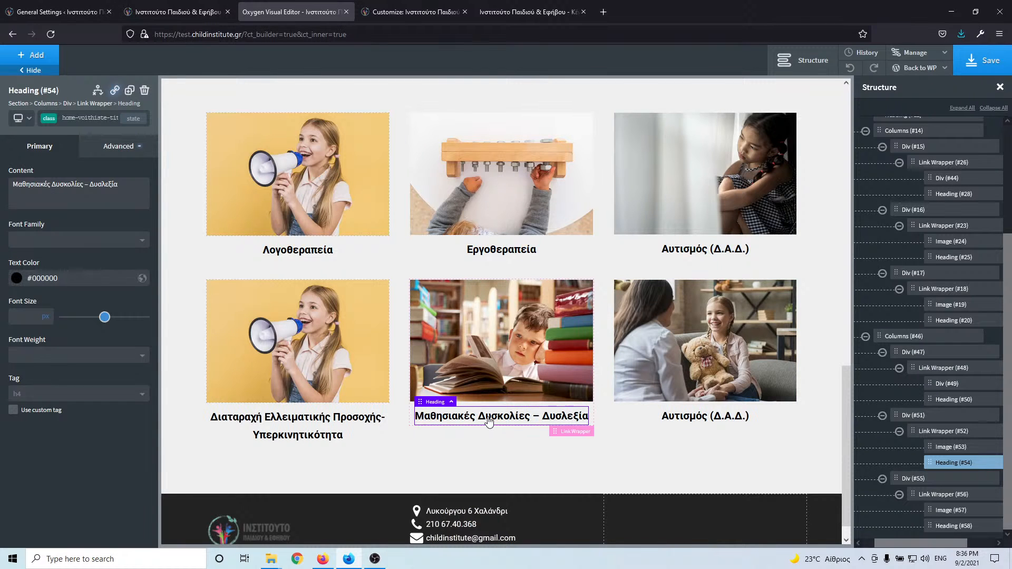
double_click(488, 417)
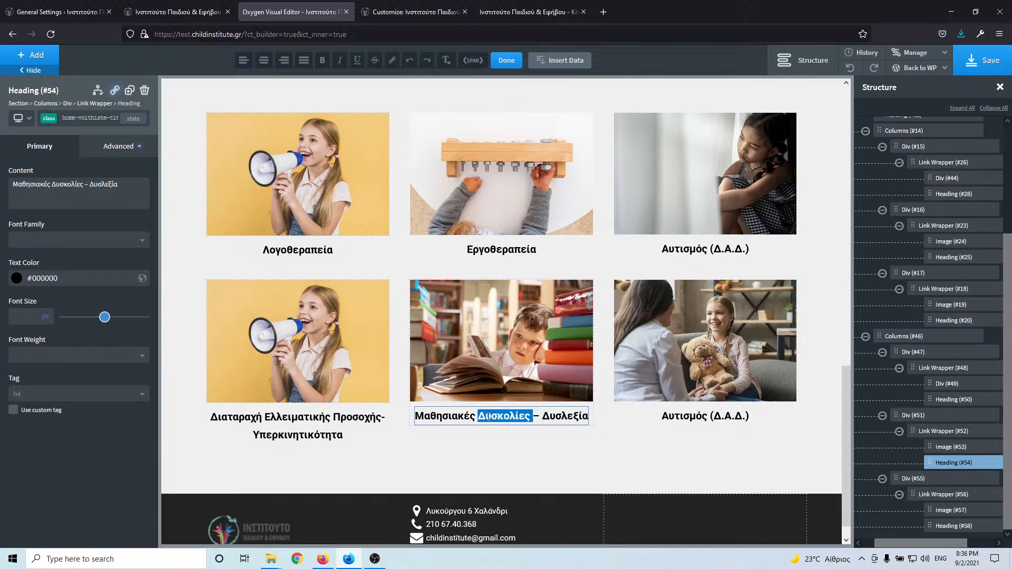
key(ctrl+a)
text(Διαταραχή Ελλειματικής Προσοχής-Υπερκινητικότητα)
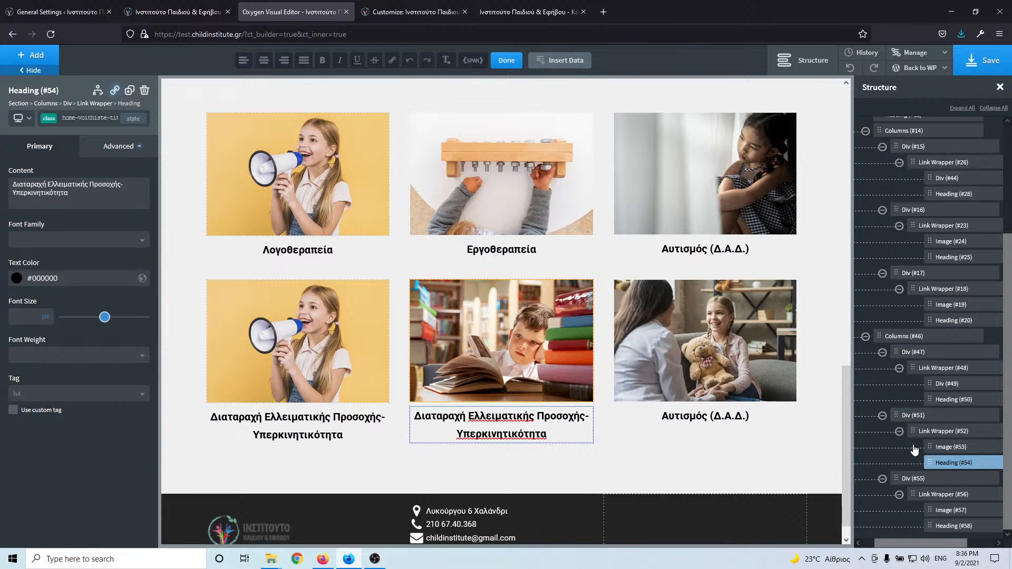
- Move Link Wrapper #52 above Link Wrapper #48 so the boy-with-books card comes first
click(899, 432)
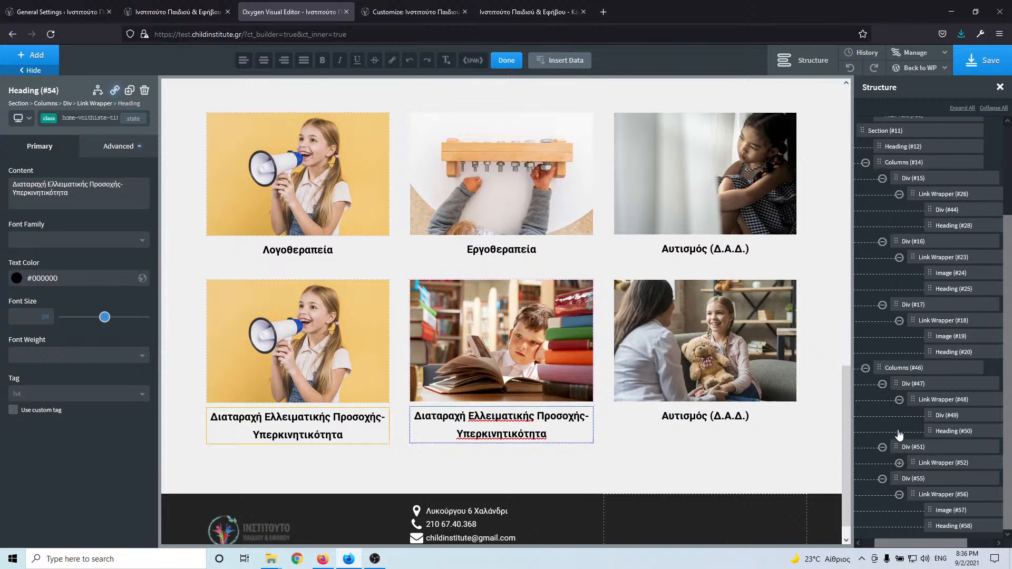
click(900, 494)
click(899, 432)
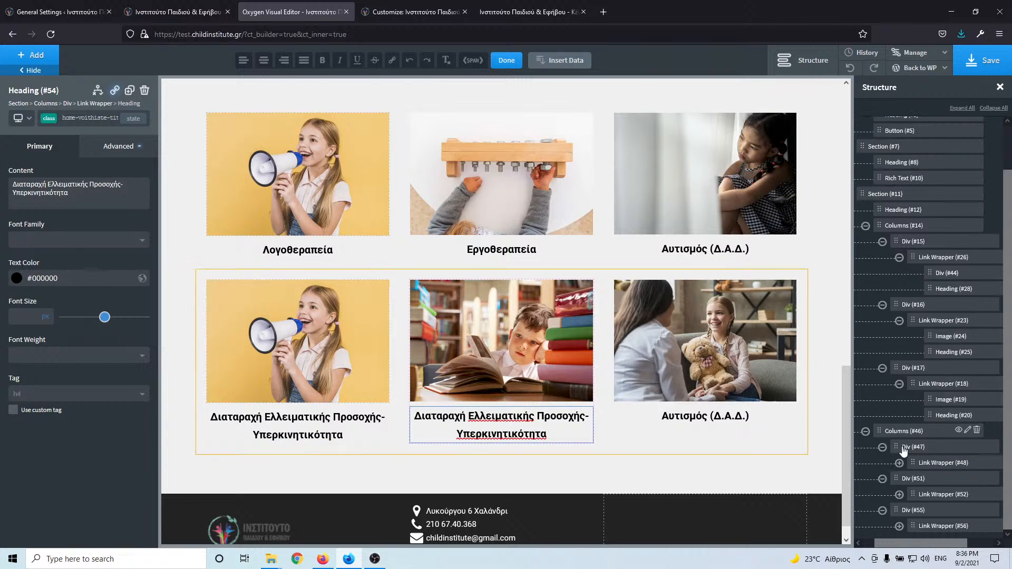
click(929, 494)
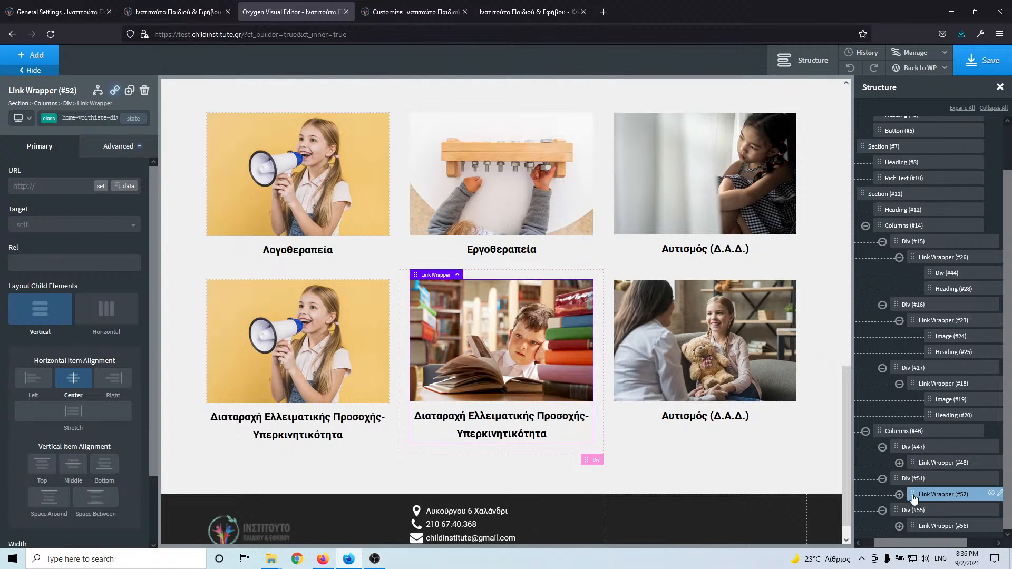
mouse_move(914, 493)
mouse_down()
mouse_move(920, 464)
mouse_move(915, 508)
mouse_move(918, 492)
mouse_up()
click(915, 478)
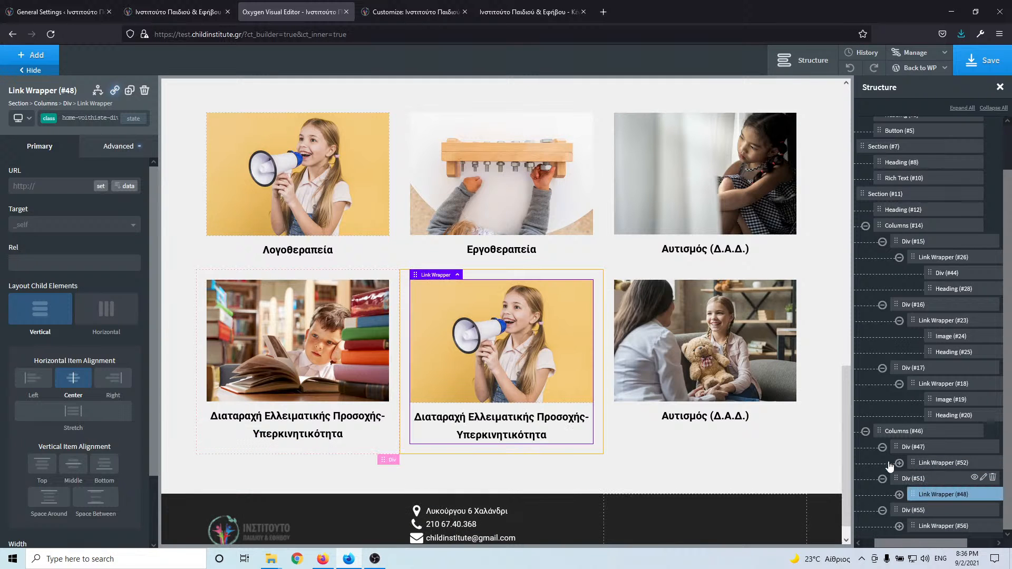
click(615, 363)
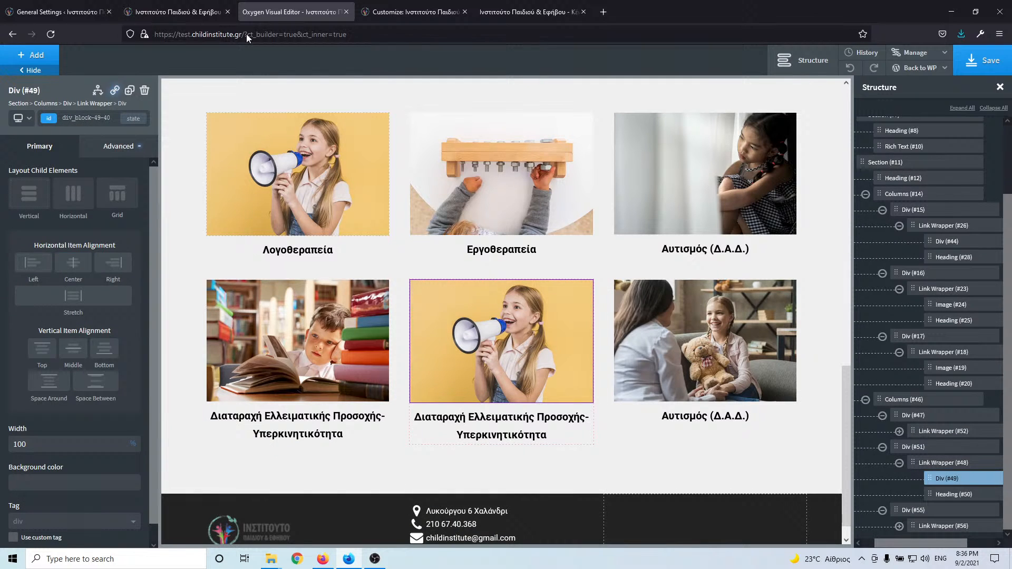
- Copy the Μαθησιακές Δυσκολίες – Δυσλεξία title from the live site
click(190, 7)
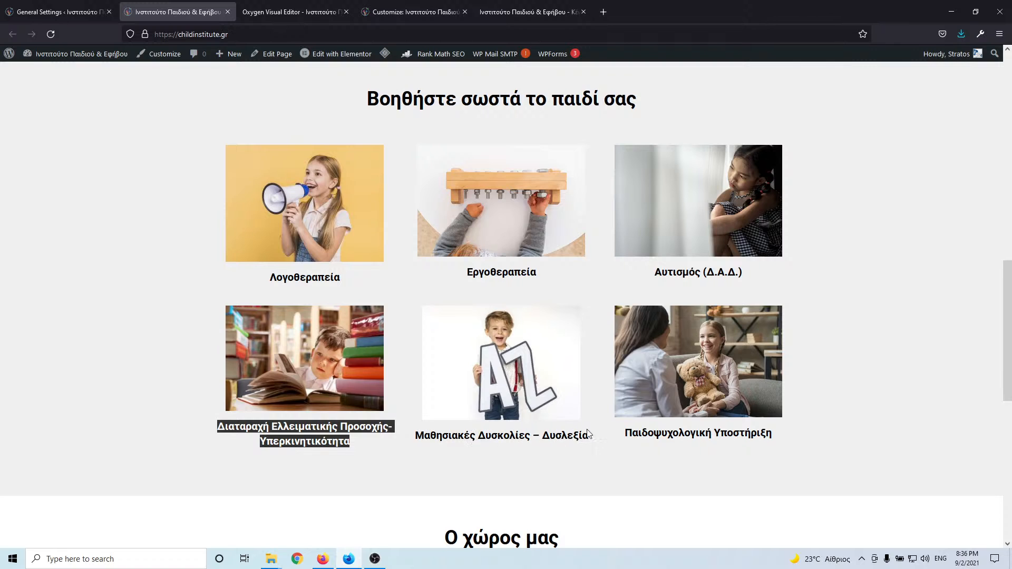
drag(589, 436, 421, 443)
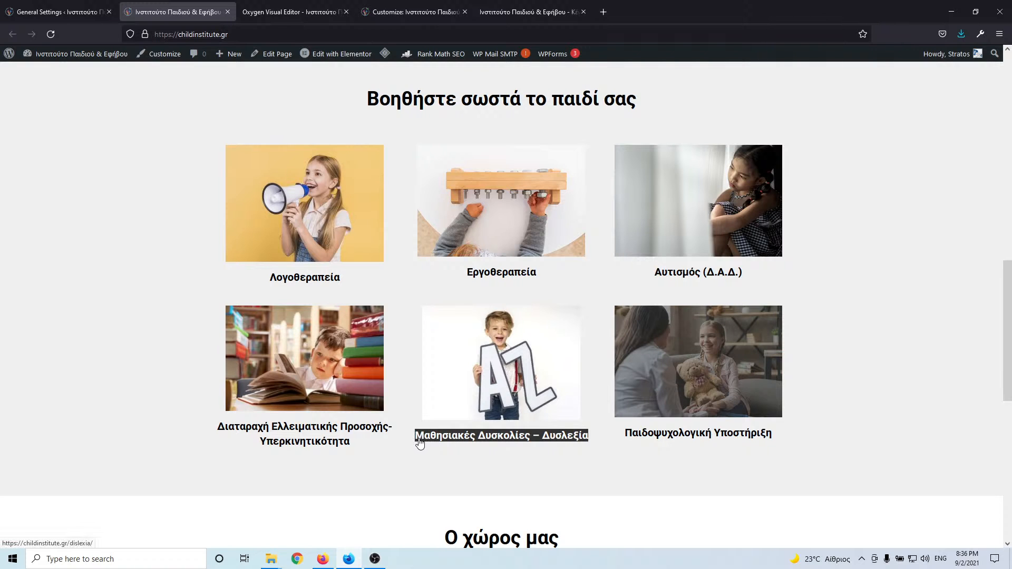
click(280, 11)
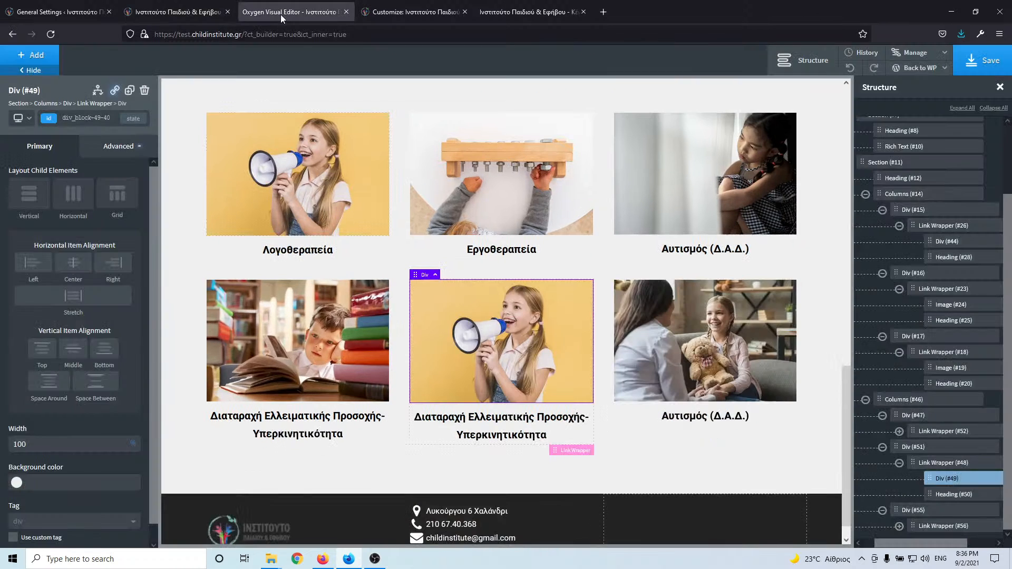
click(492, 422)
- Set the AZ boy photo as the background image of the middle card's Div #49
click(504, 356)
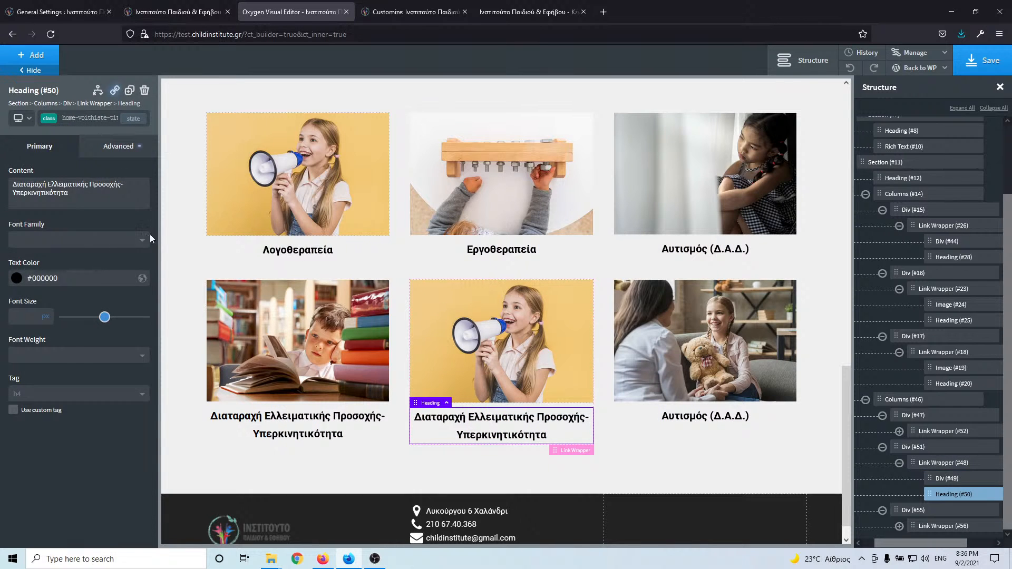
click(113, 145)
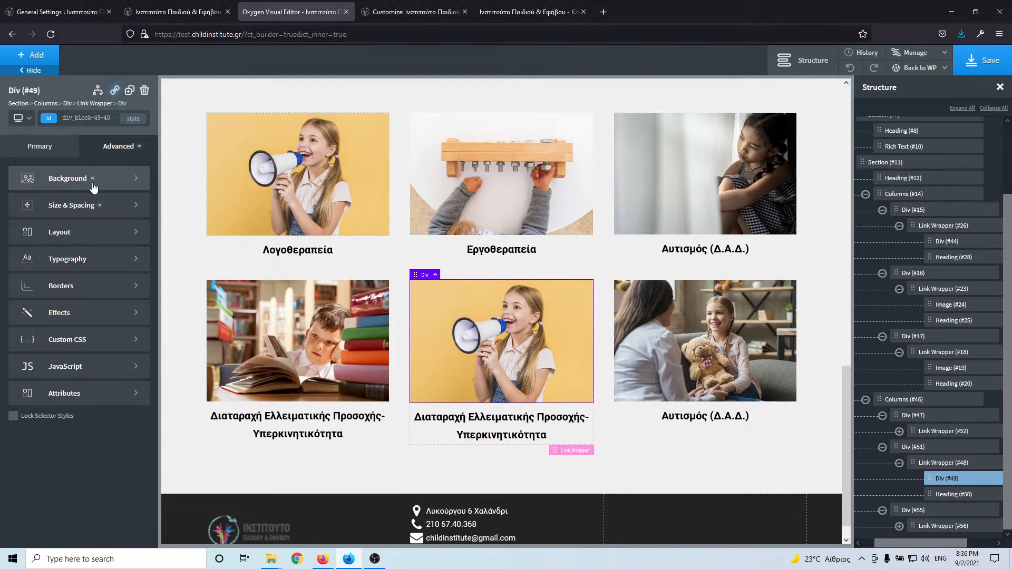
click(74, 205)
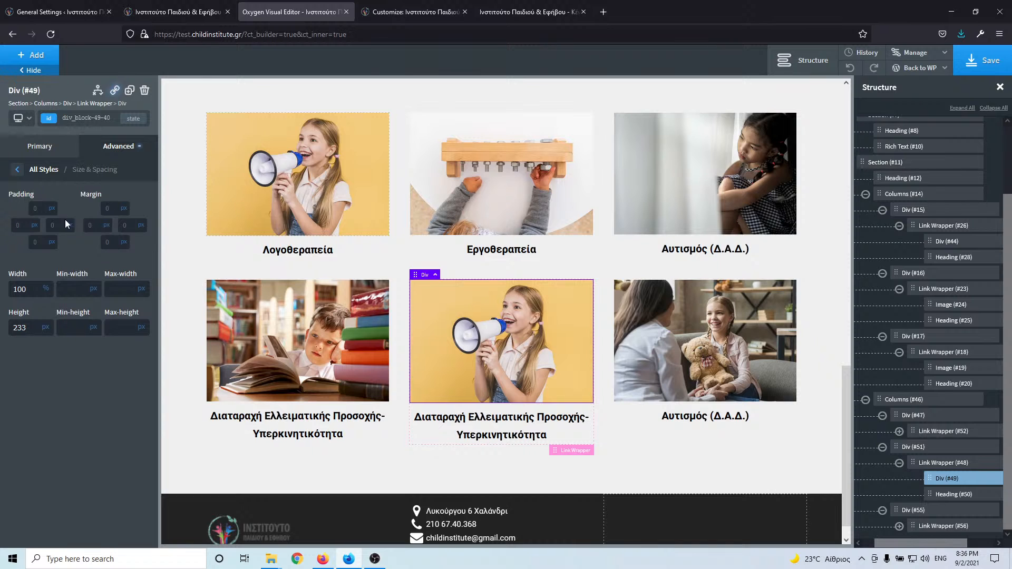
click(19, 169)
click(67, 186)
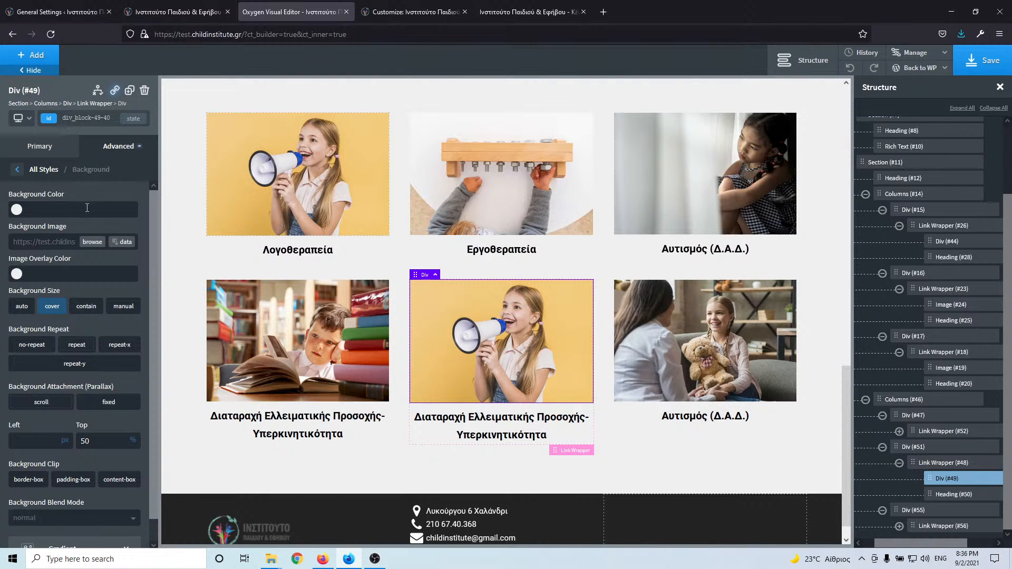
click(93, 243)
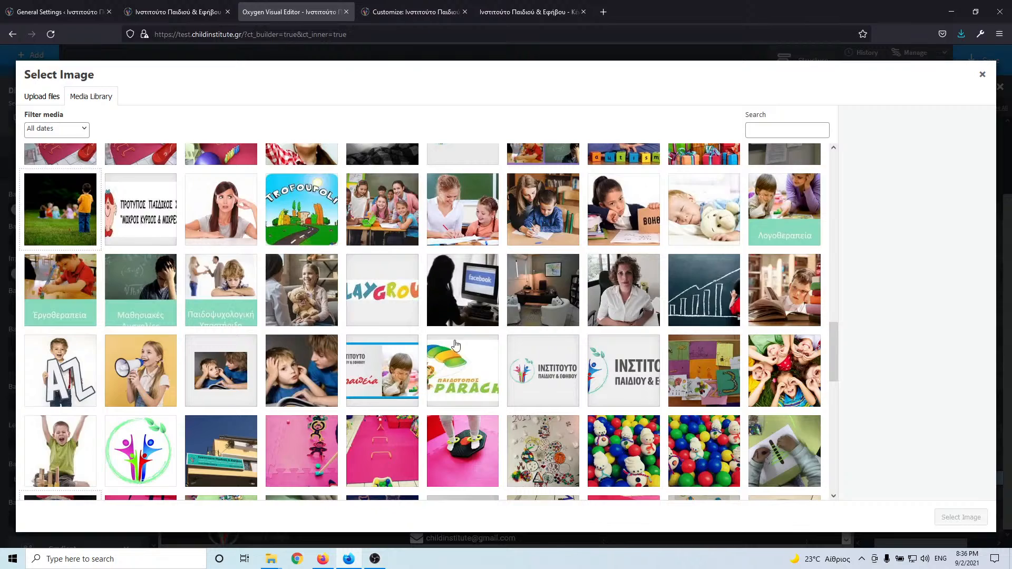
scroll(456, 345, up, 10)
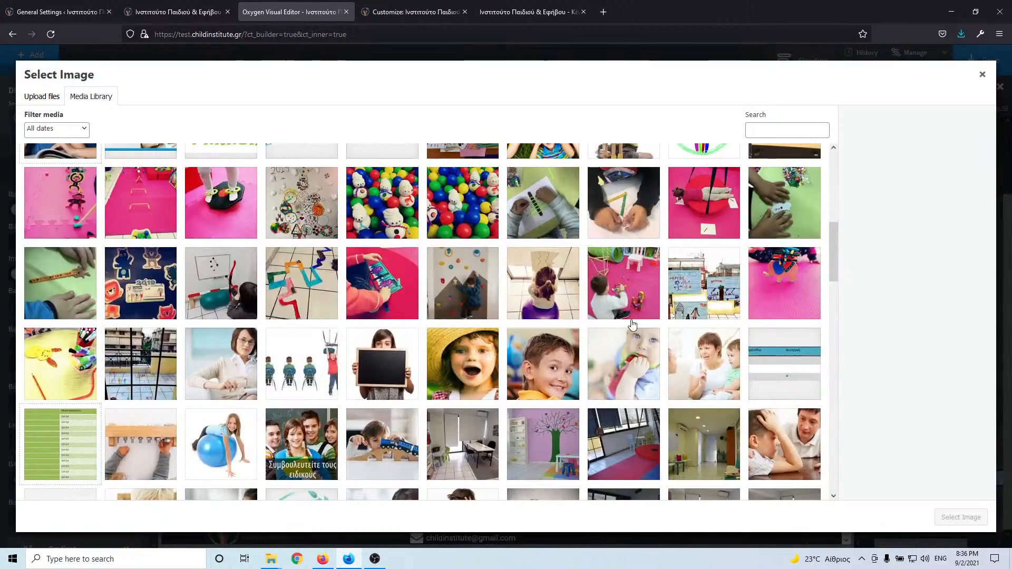
scroll(633, 324, up, 4)
click(633, 254)
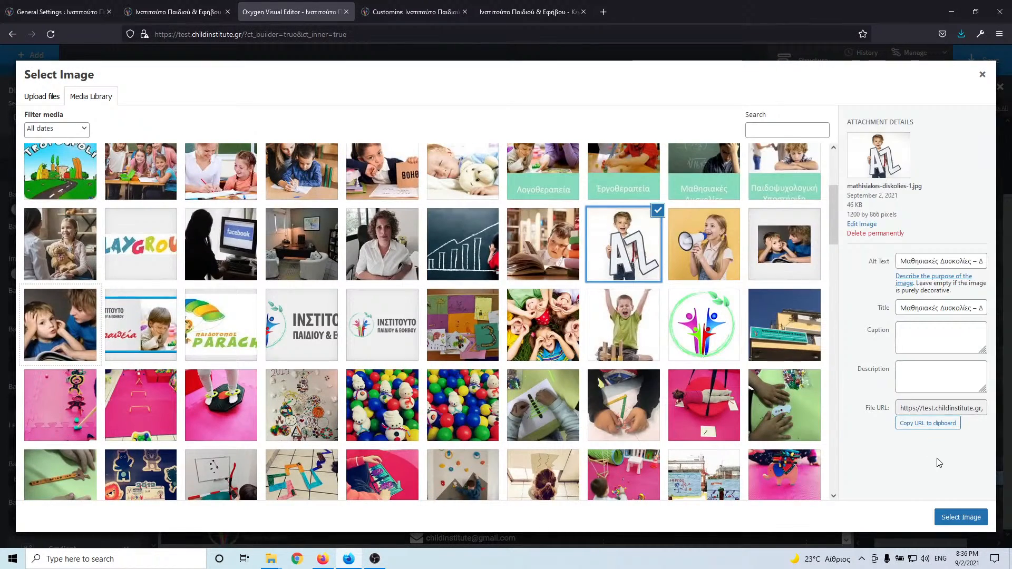
click(949, 519)
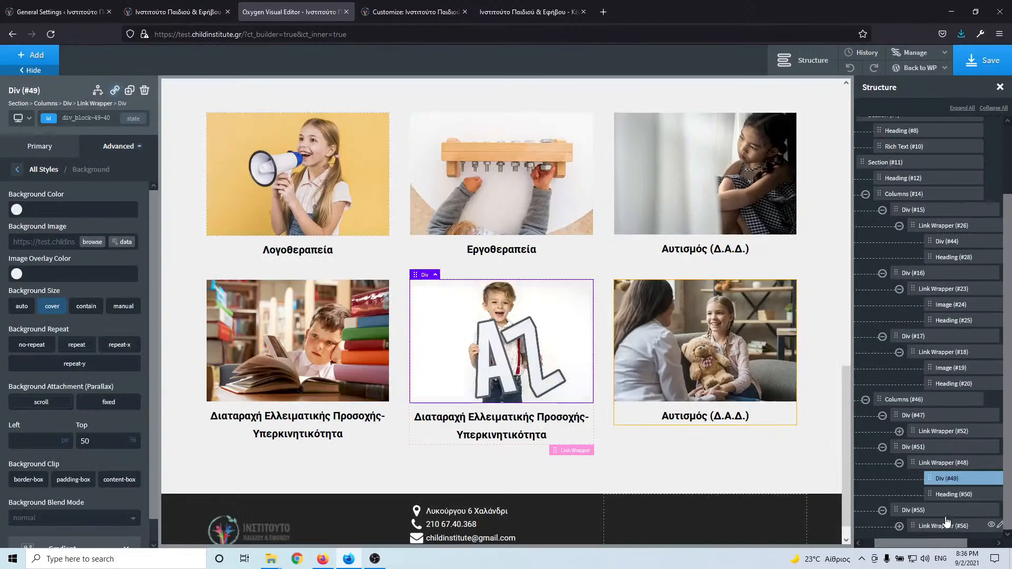
- Paste 'Μαθησιακές Δυσκολίες – Δυσλεξία Παιδοψυχολογική Υποστήριξη' into Heading #50 and save the page
click(526, 423)
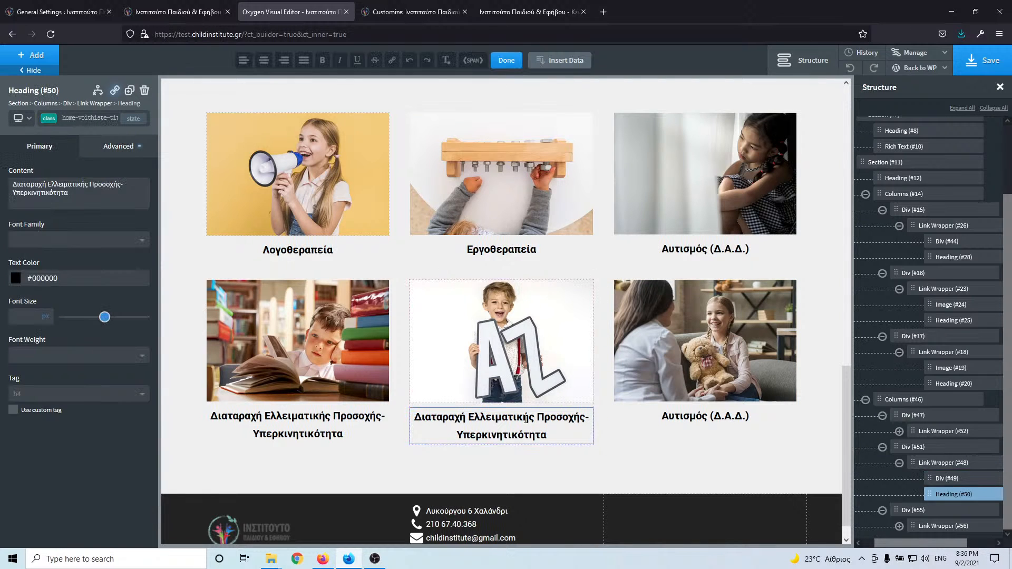
double_click(526, 423)
key(ctrl+a)
text(Μαθησιακές Δυσκολίες – Δυσλεξία Παιδοψυχολογική Υποστήριξη)
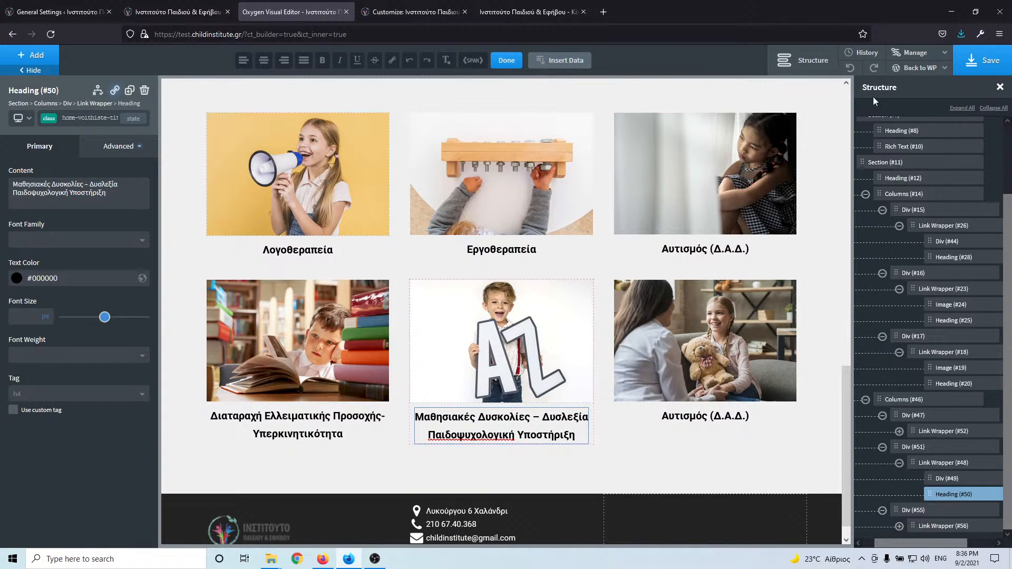
click(973, 67)
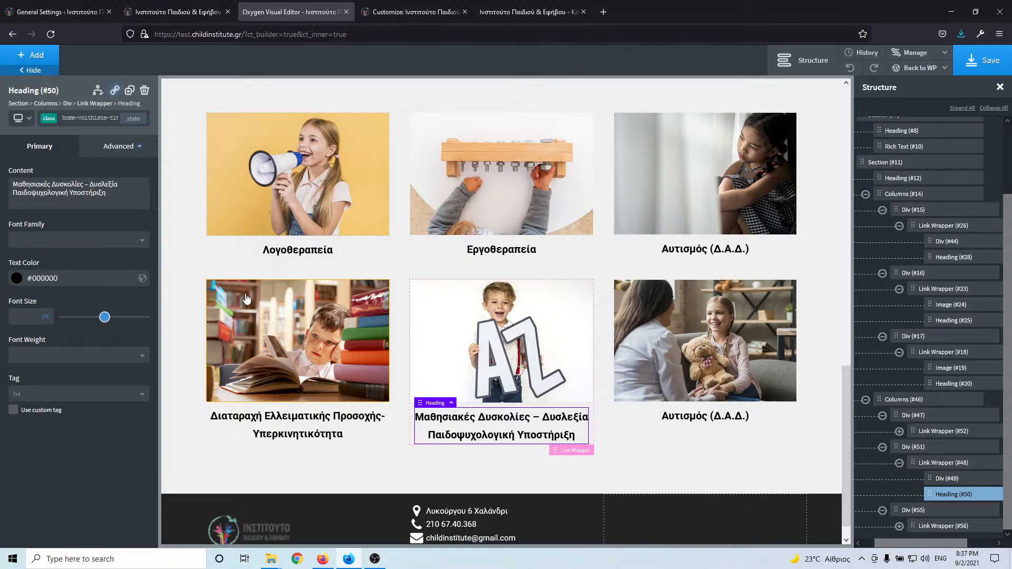
click(981, 66)
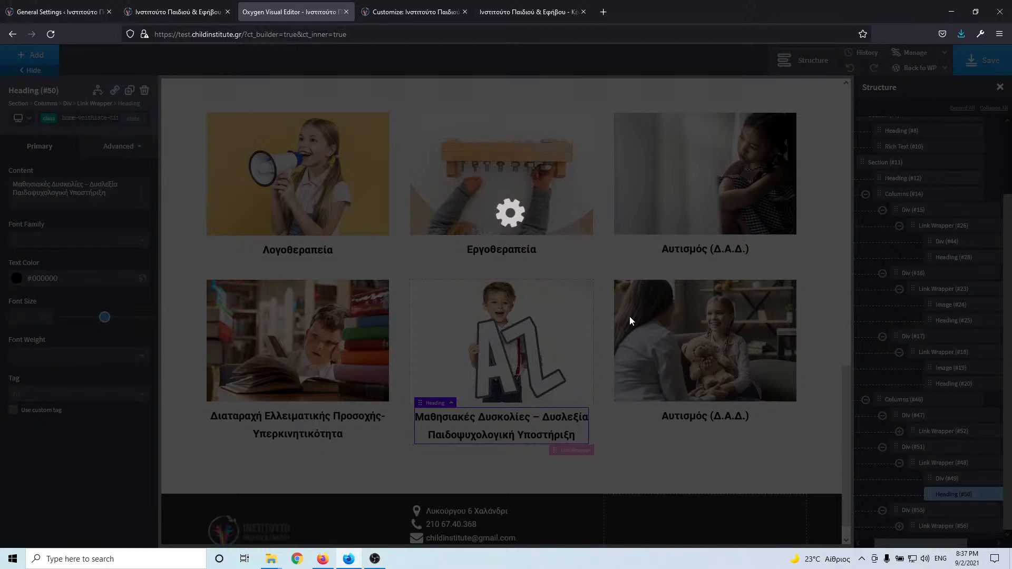
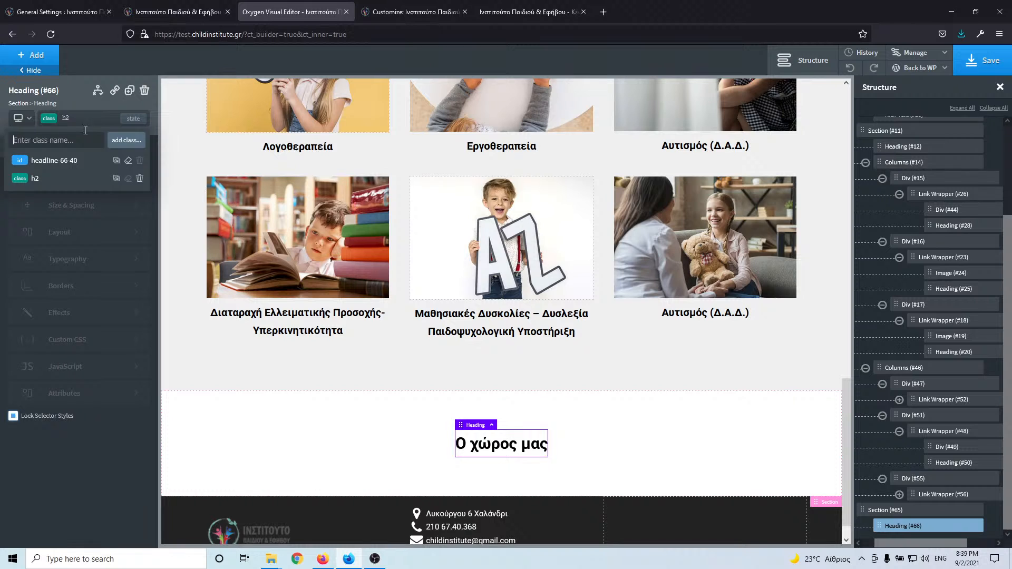
- Add the margin-bottom-l class to the Ο χώρος μας heading and lock its selector styles
text(ma)
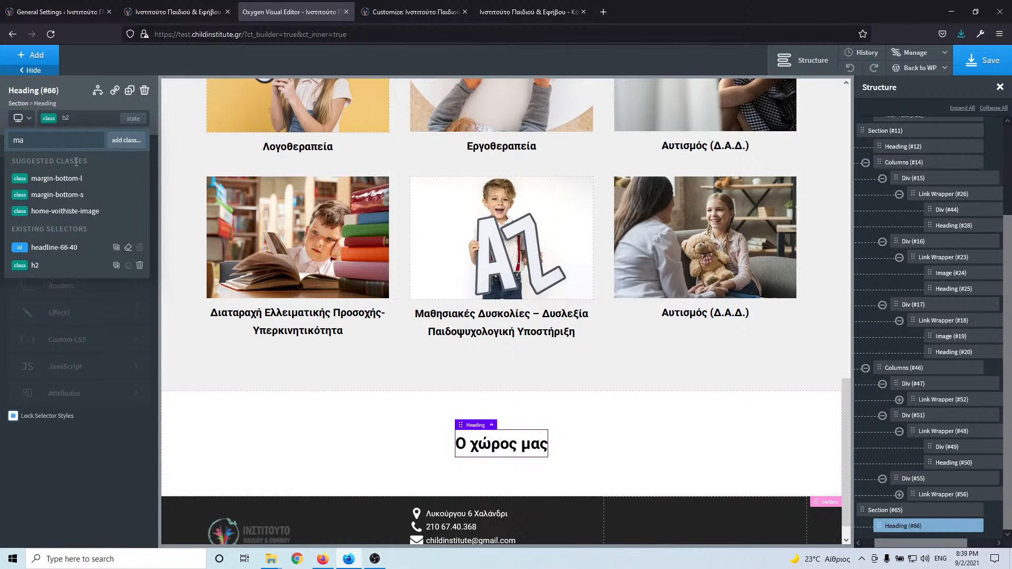
click(93, 180)
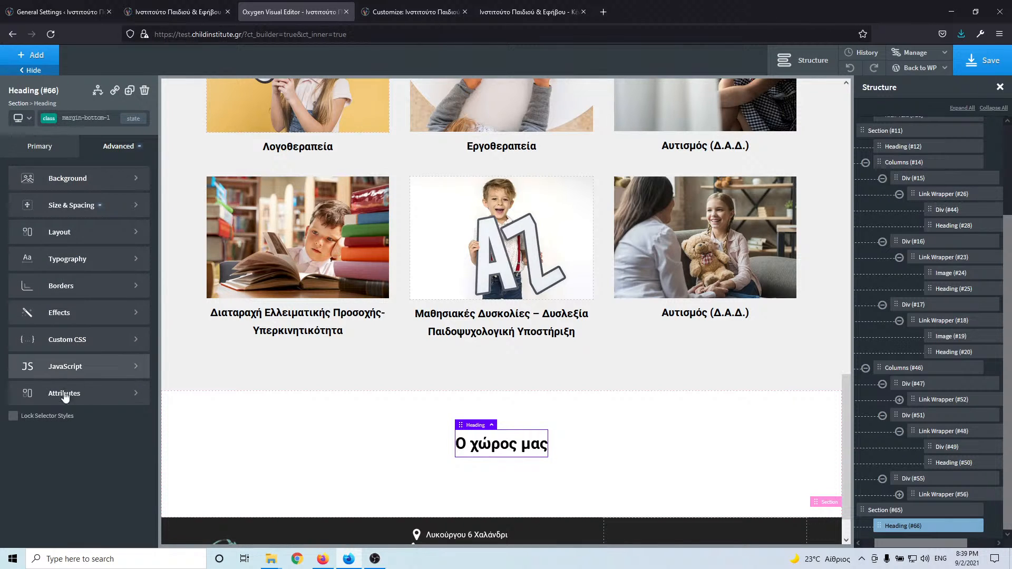
click(13, 420)
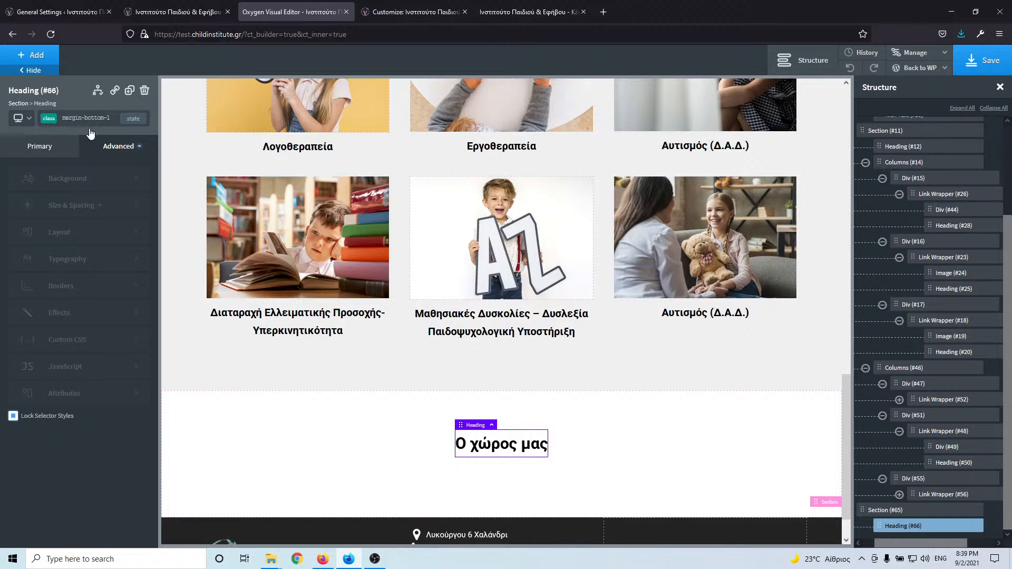
- Add a Gallery element under the heading, check the live site's gallery, and start choosing images
click(39, 57)
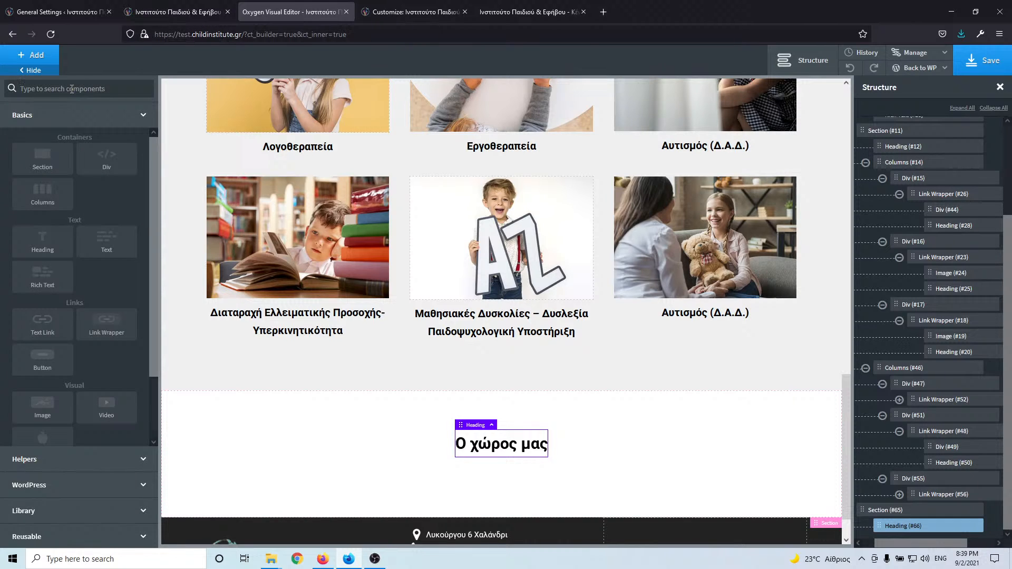
text(gal)
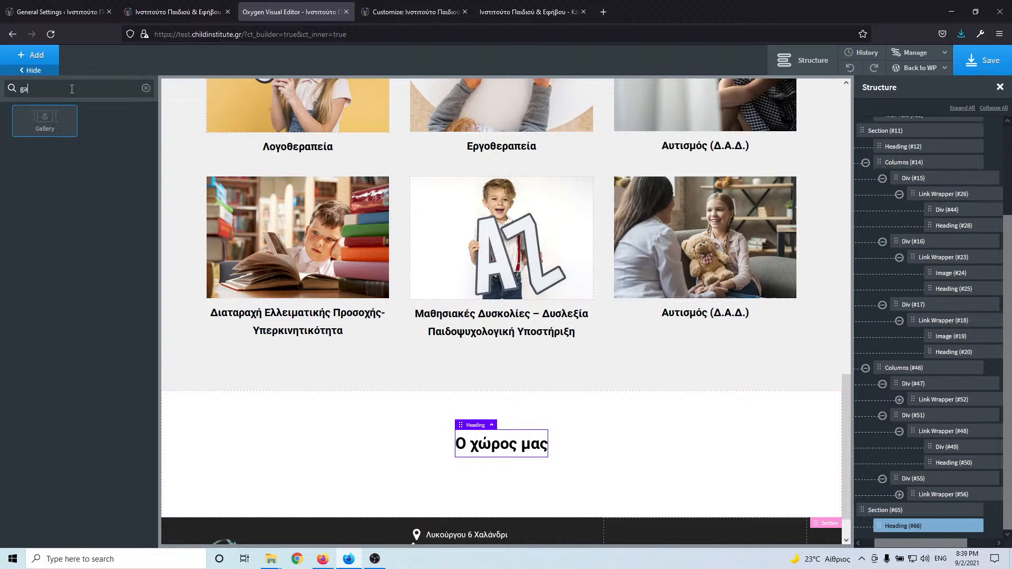
click(62, 125)
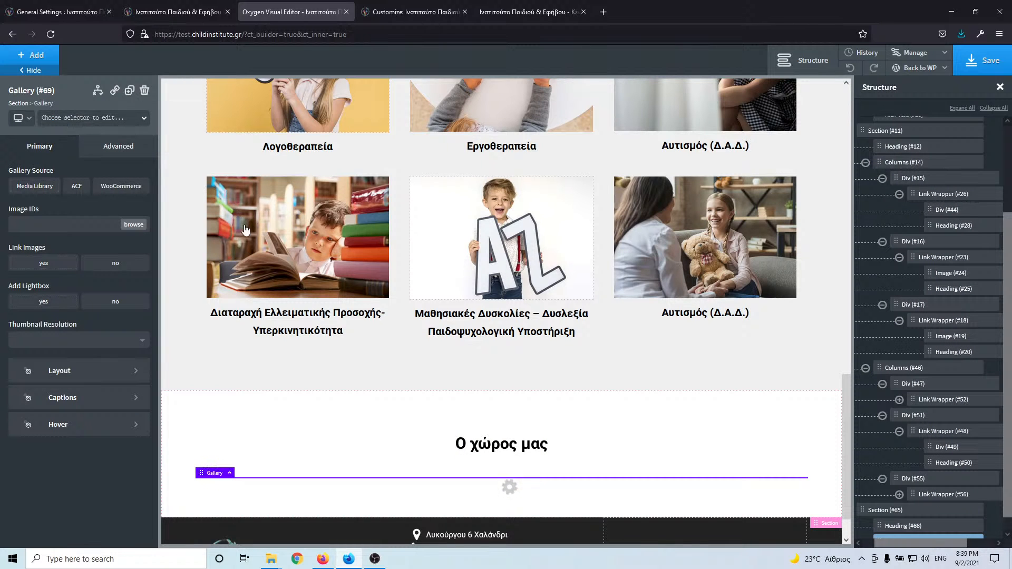
click(181, 12)
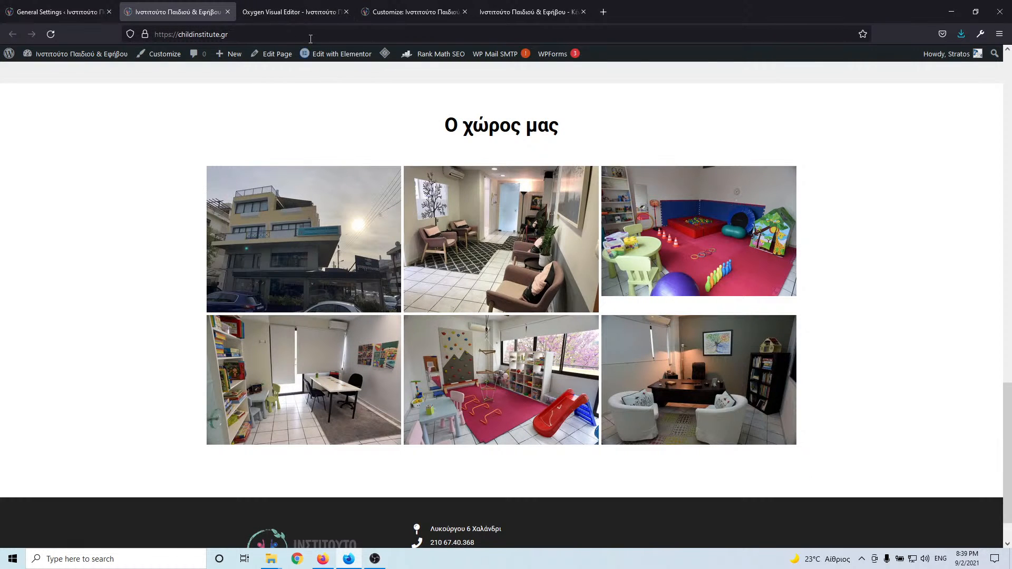
click(288, 14)
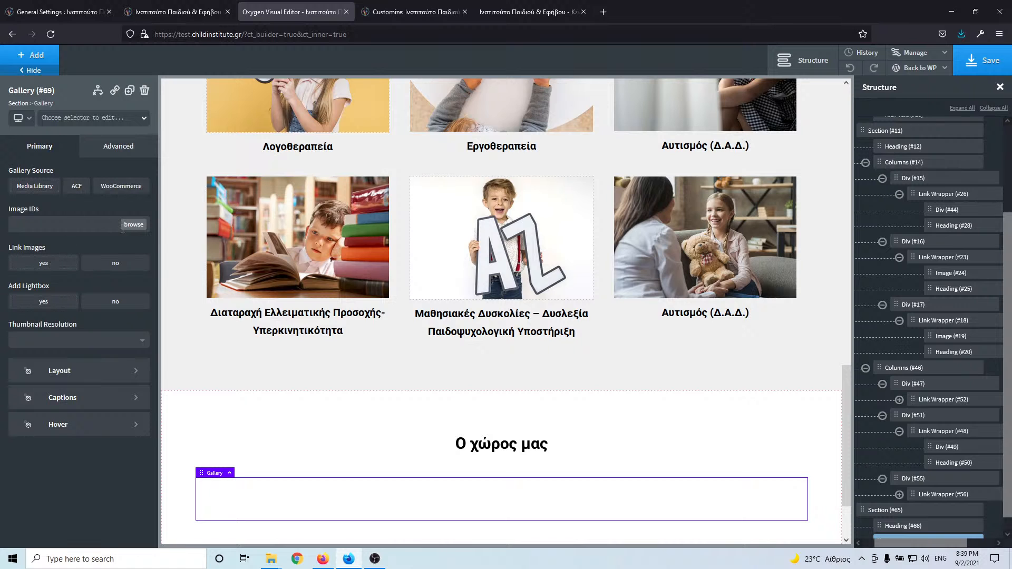
click(128, 228)
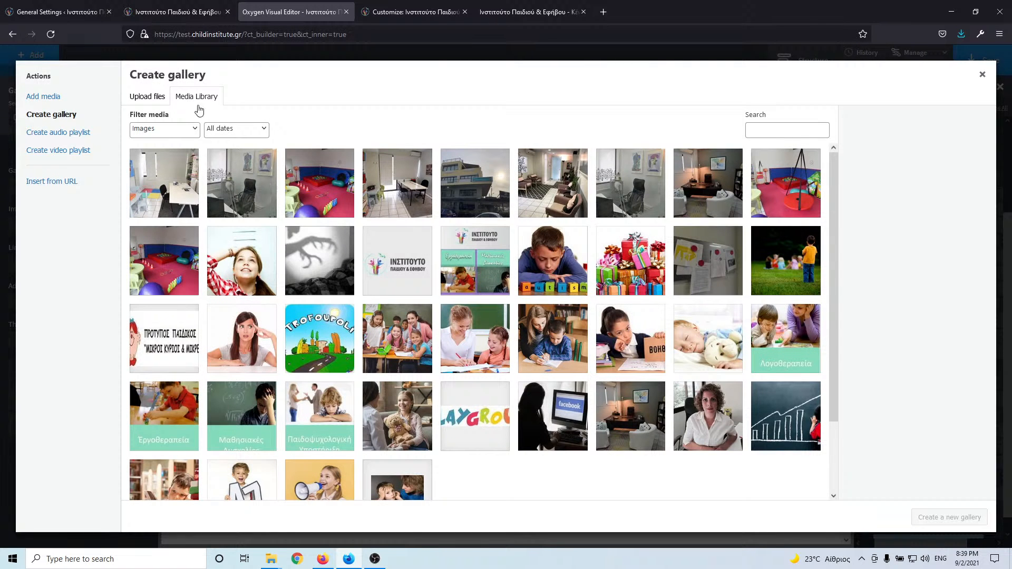
- Select the building exterior photo, checking the live site's gallery order
click(467, 190)
click(178, 17)
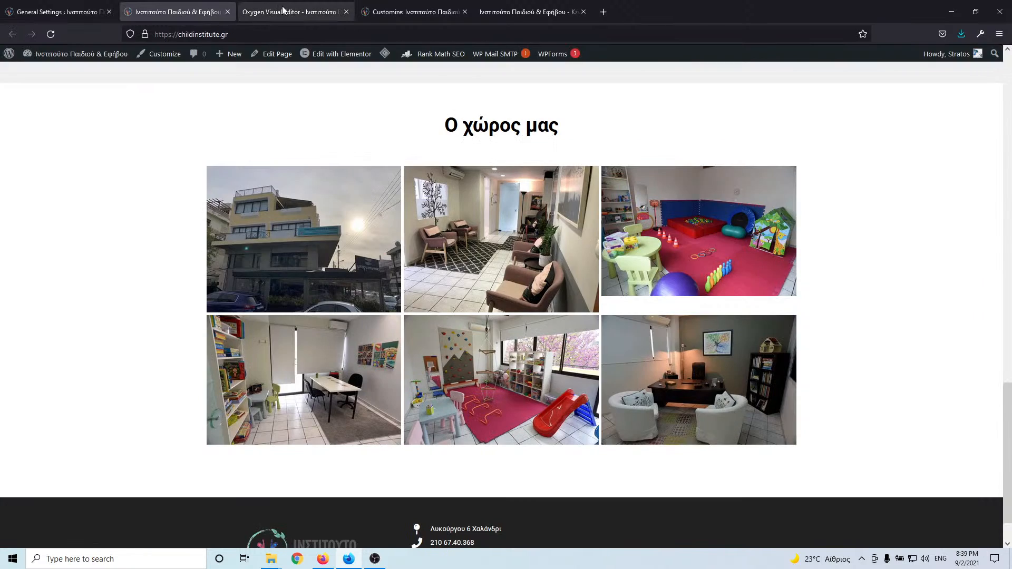
click(285, 12)
click(211, 15)
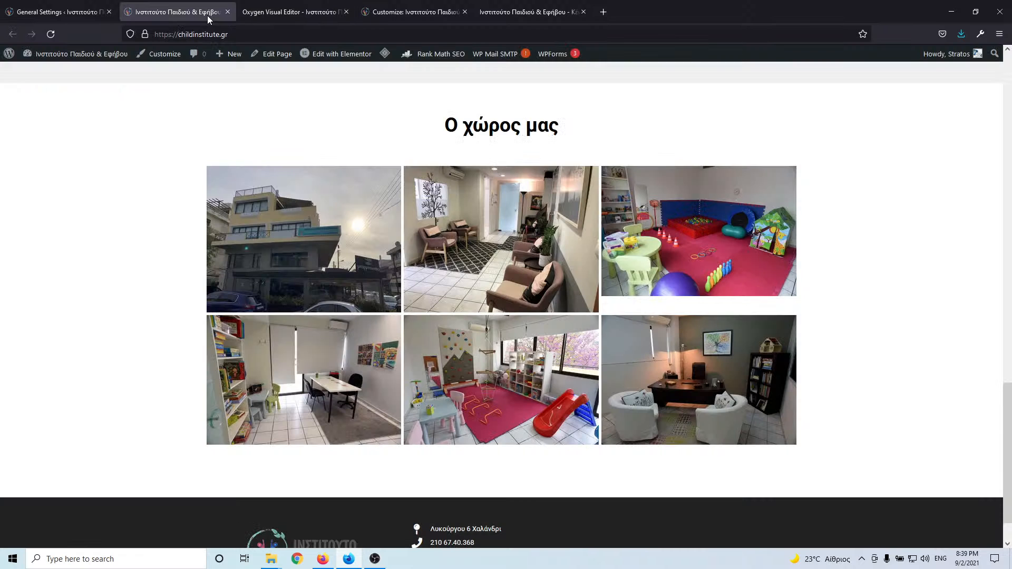
click(272, 14)
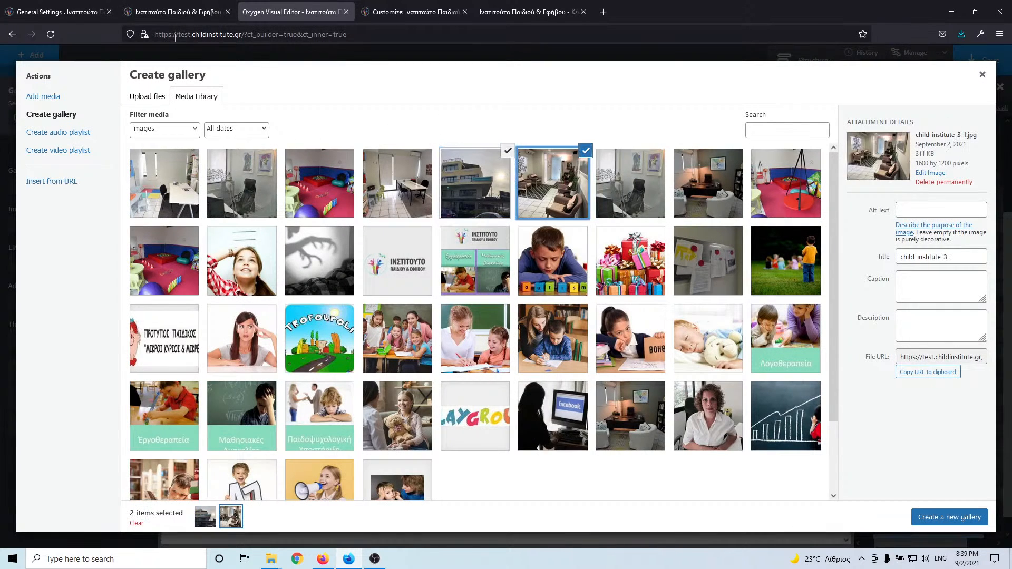
click(172, 15)
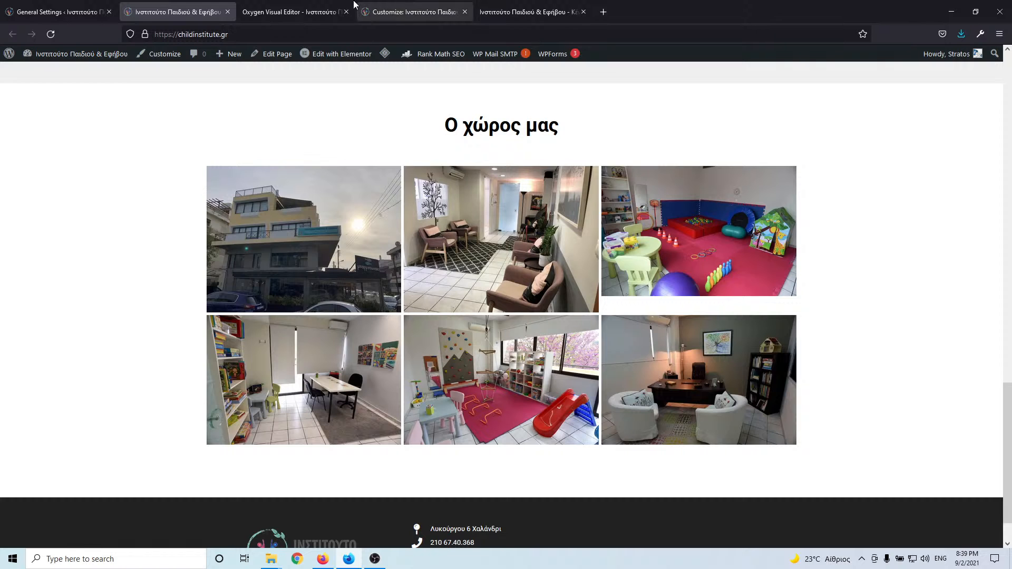
click(299, 13)
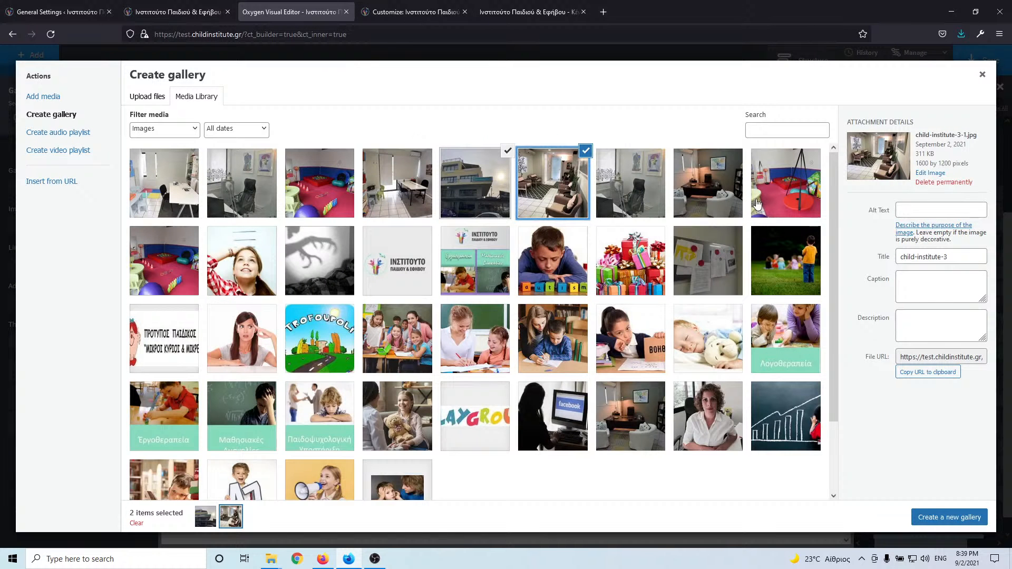
click(191, 16)
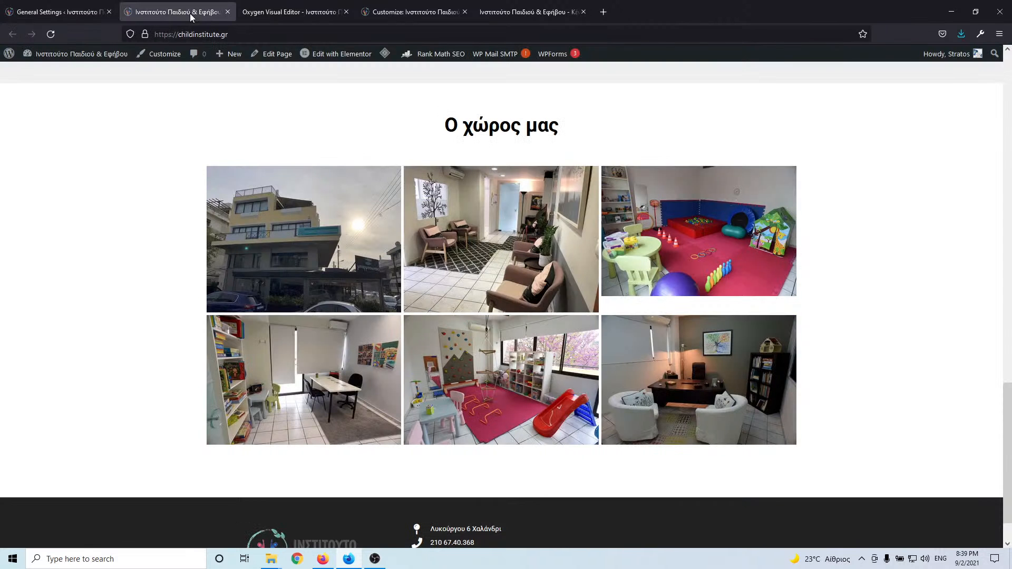
click(284, 13)
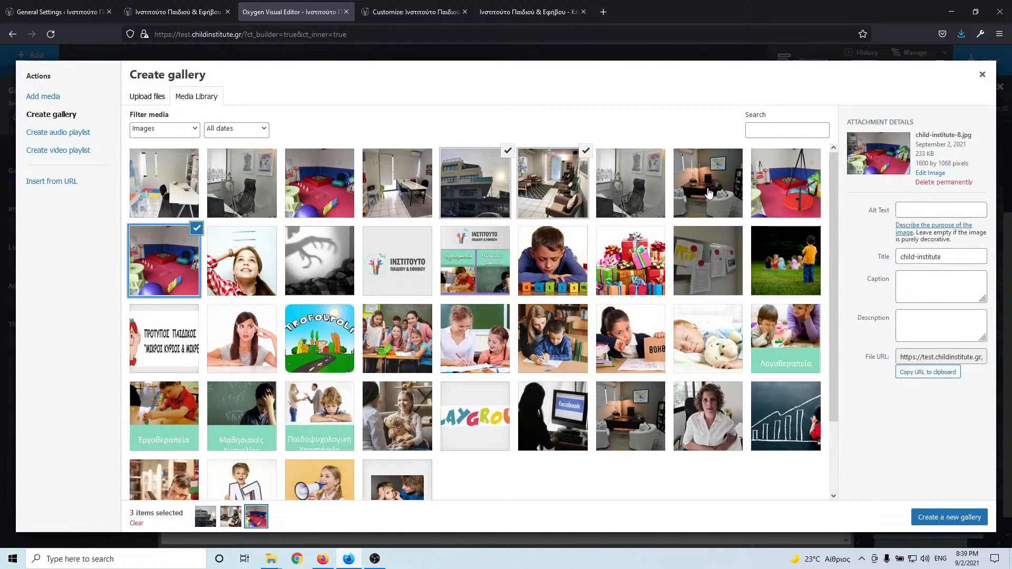
- Add the room-with-desk photo to the selection, comparing against the live site's gallery
click(414, 195)
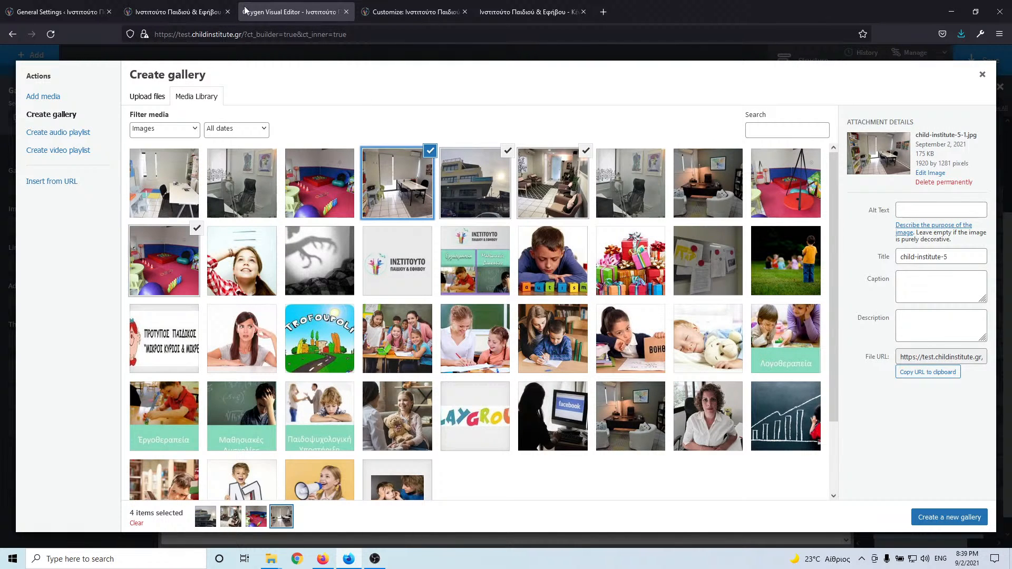
click(210, 13)
click(294, 15)
click(216, 15)
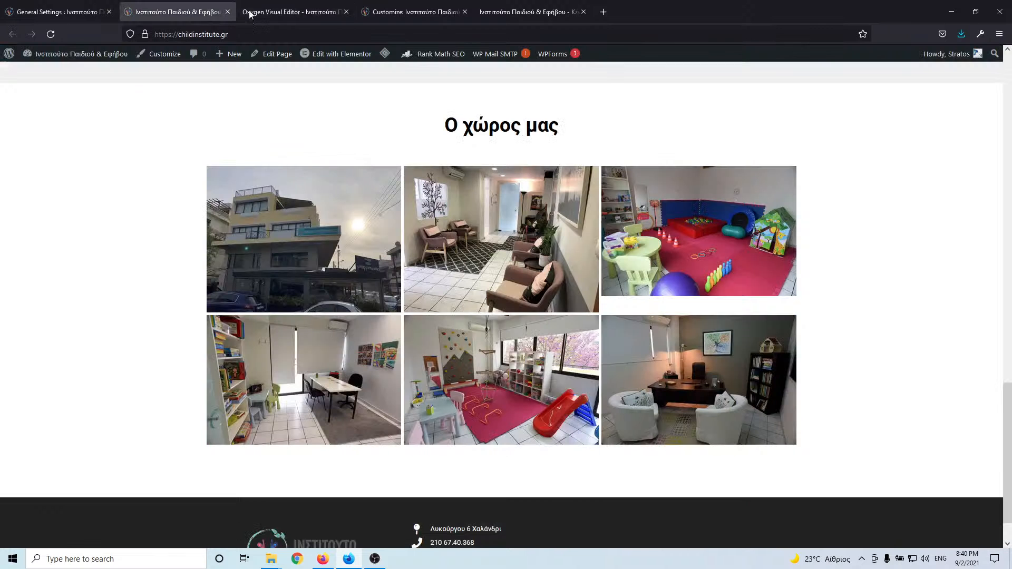
click(288, 15)
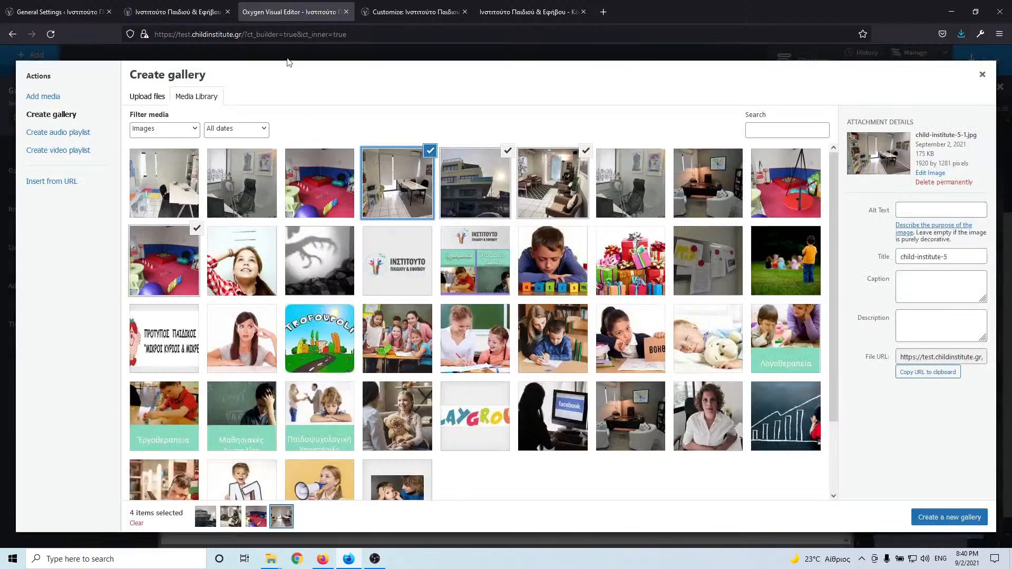
scroll(478, 291, down, 2)
scroll(475, 316, up, 2)
scroll(414, 440, down, 2)
- Load more of the 225-item media library to find the remaining premises photos
click(480, 482)
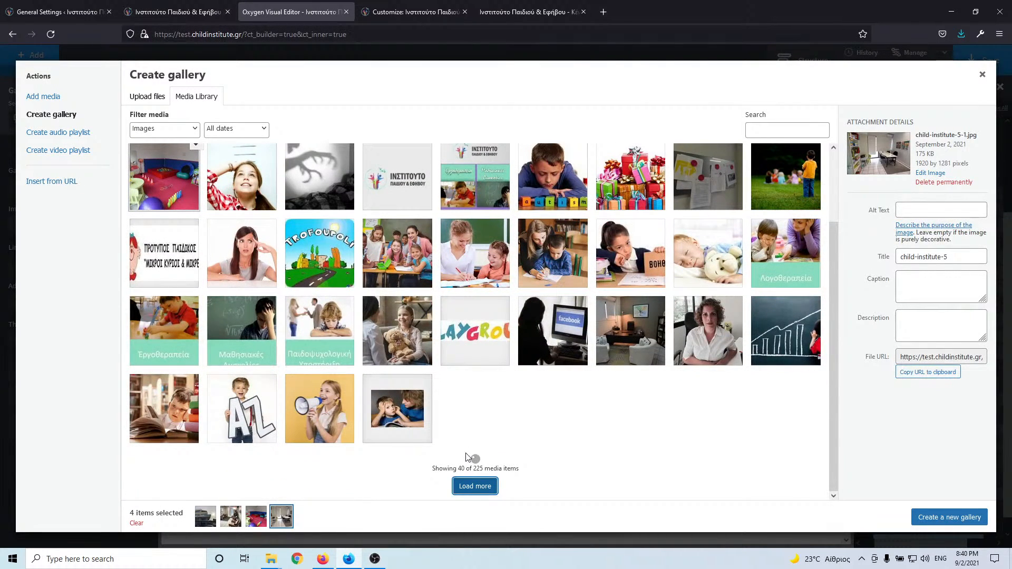
scroll(474, 421, down, 6)
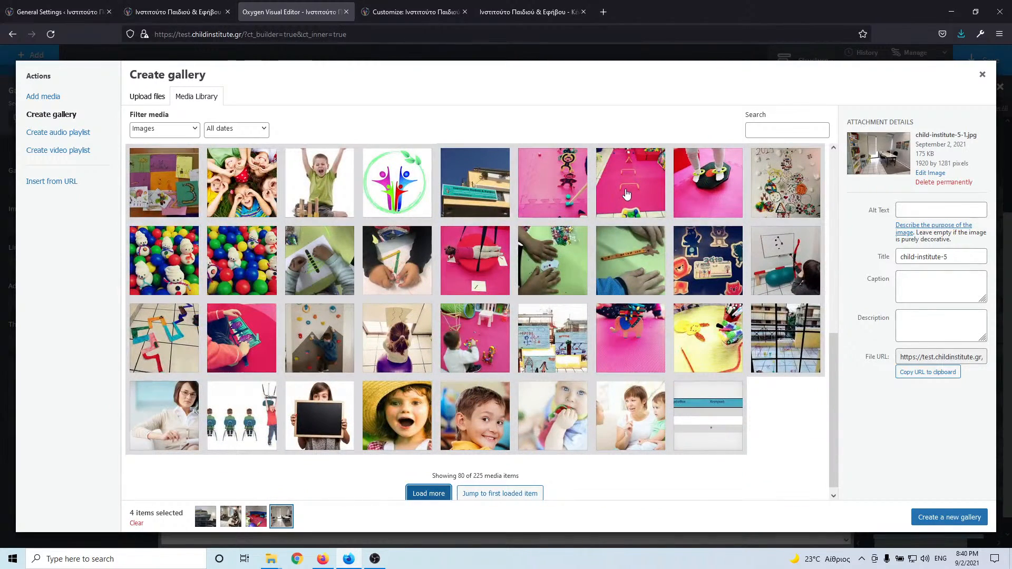
scroll(613, 261, up, 2)
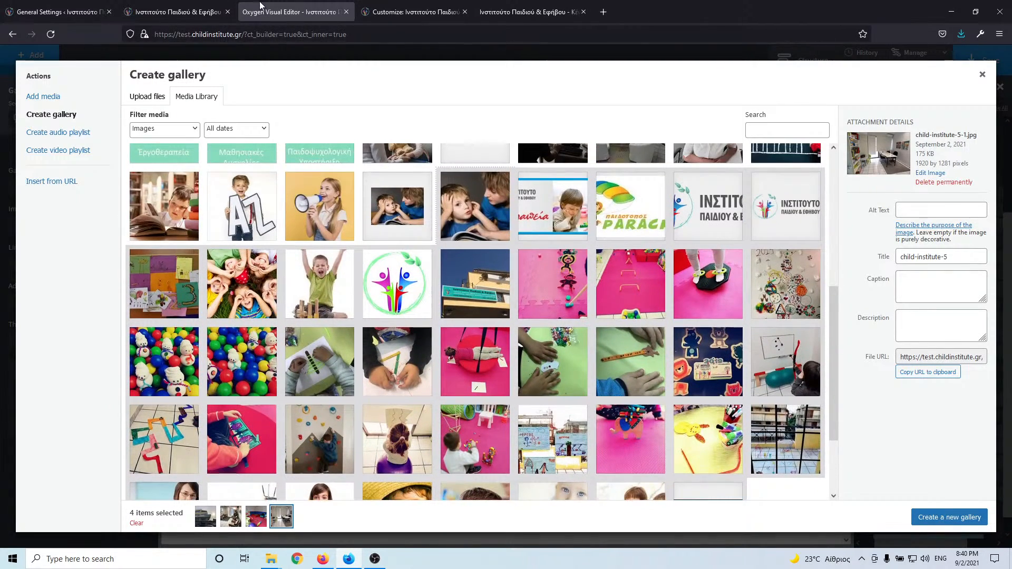
click(210, 14)
click(293, 12)
scroll(425, 224, down, 5)
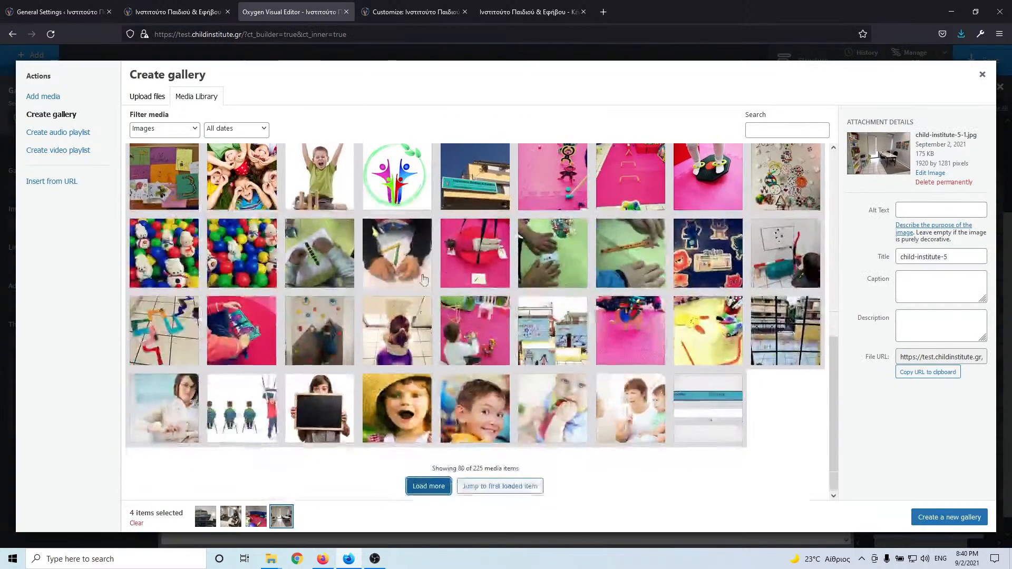
click(435, 485)
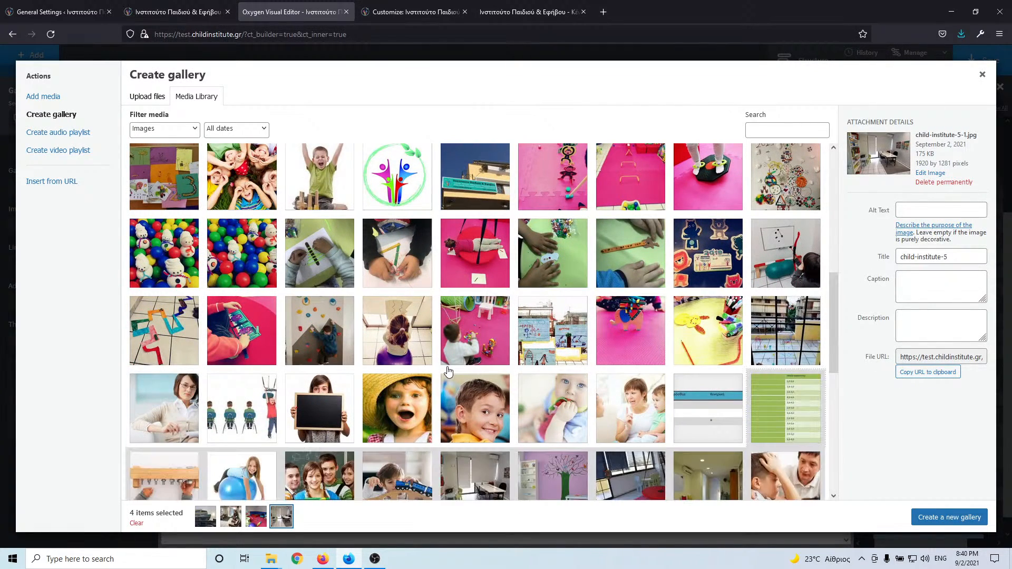
scroll(449, 372, down, 8)
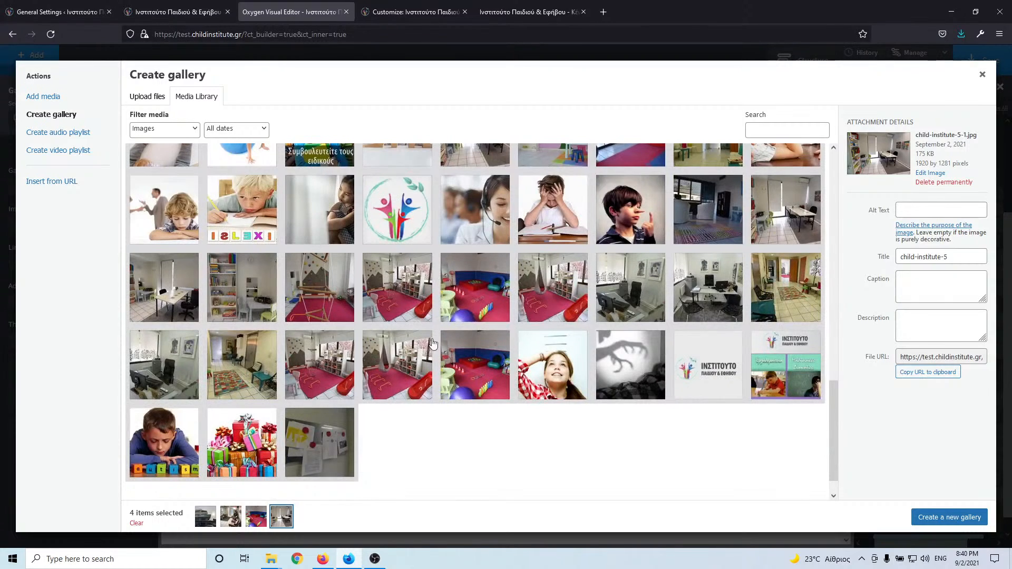
- Select the playroom photos, then drop the blue-walled, hammock and duplicate extras
click(401, 315)
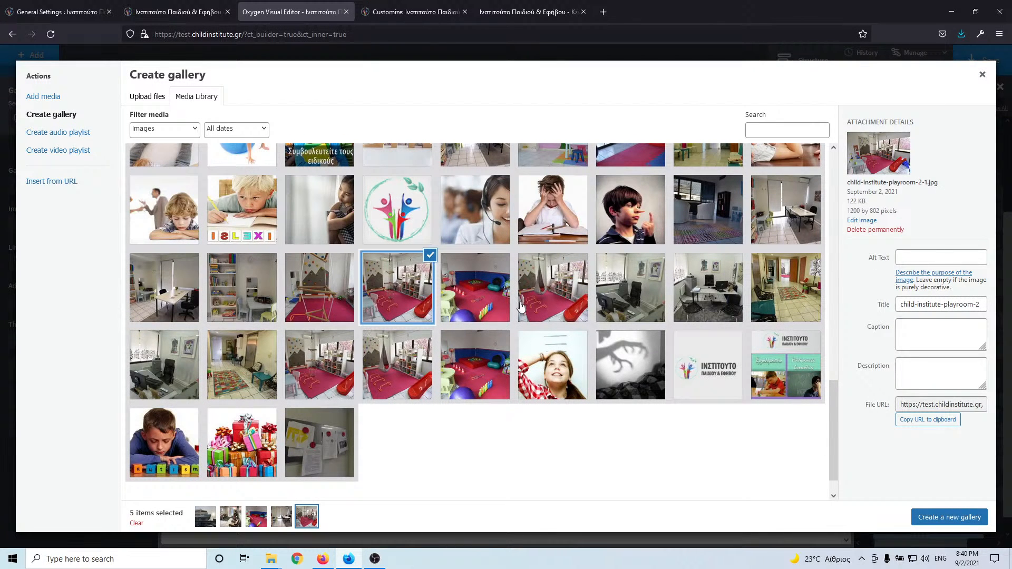
click(337, 382)
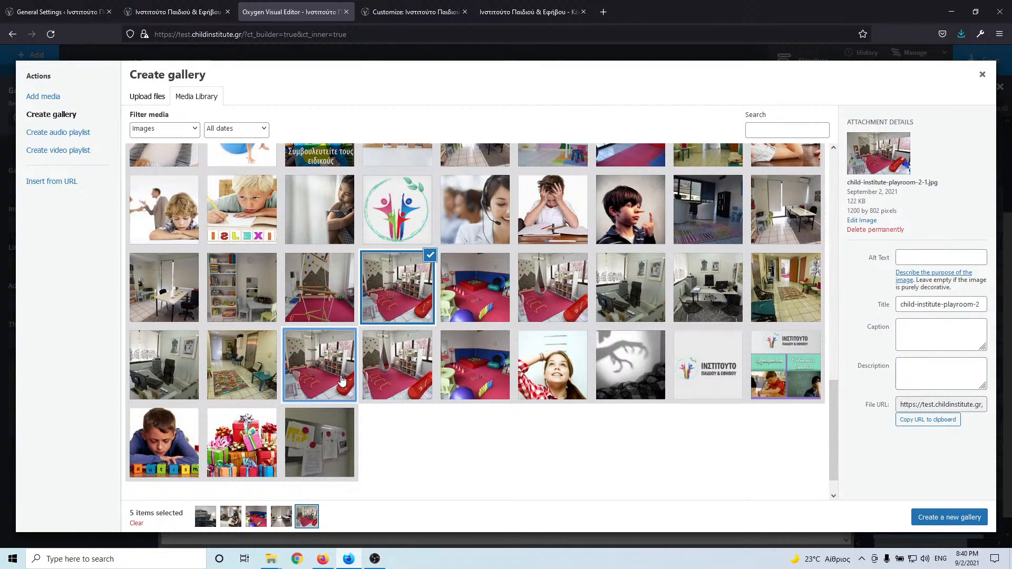
click(390, 381)
click(472, 373)
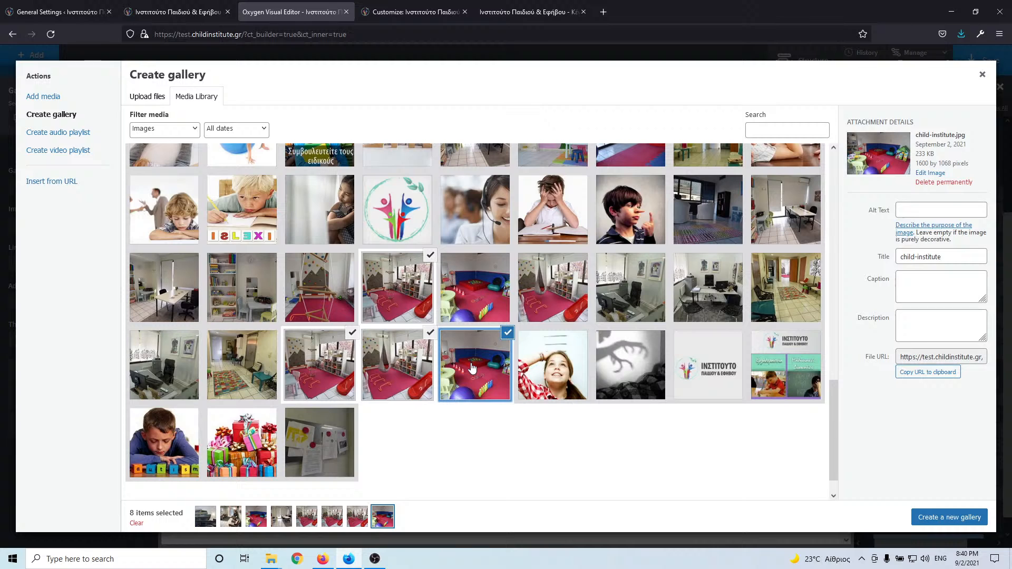
click(405, 311)
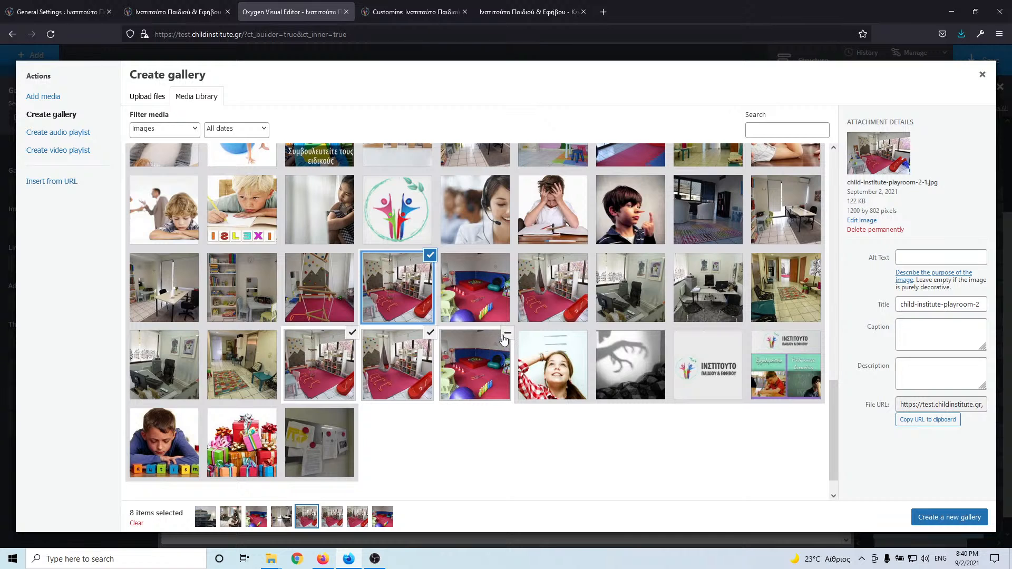
click(507, 332)
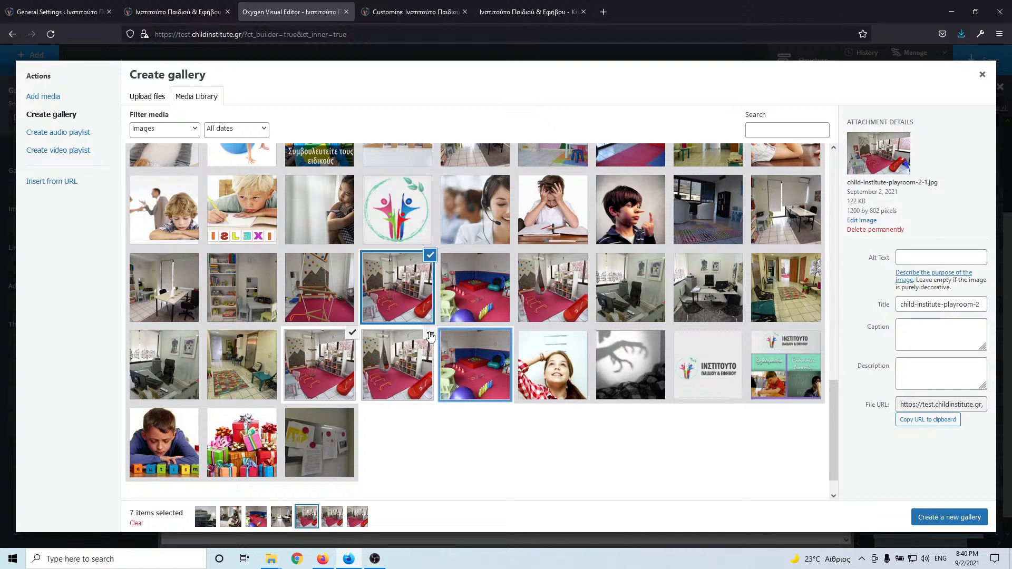
click(399, 360)
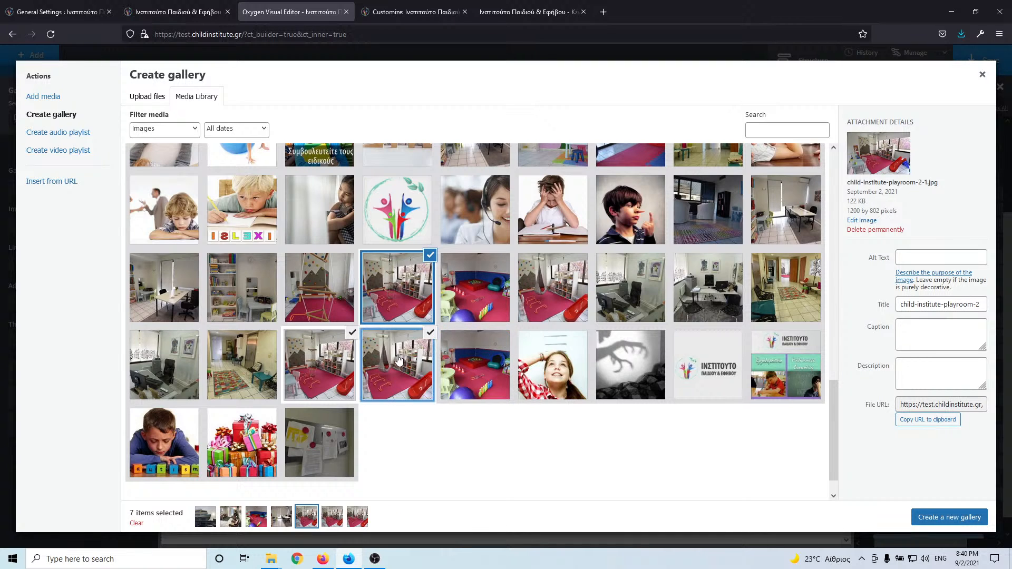
click(399, 305)
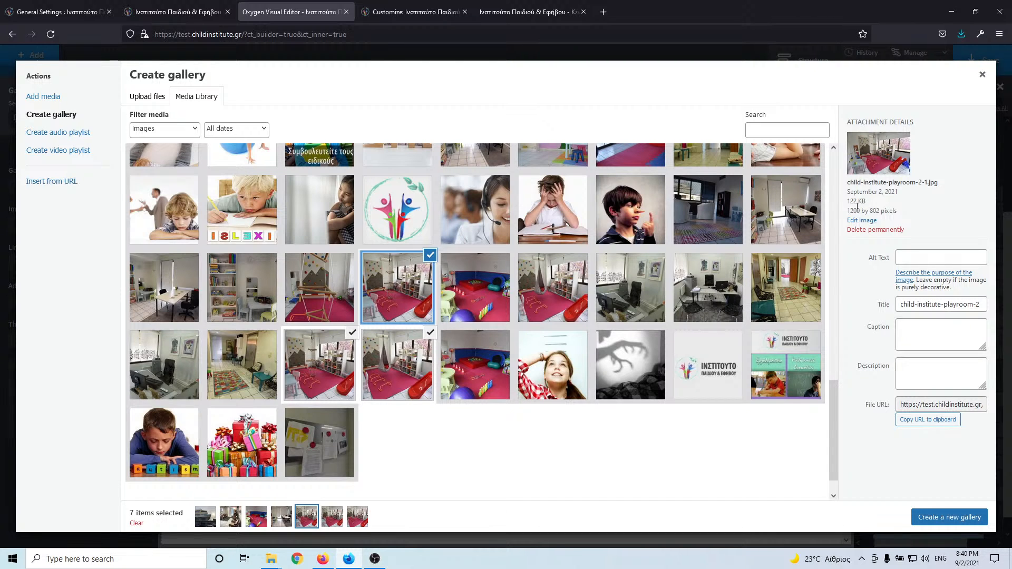
click(405, 371)
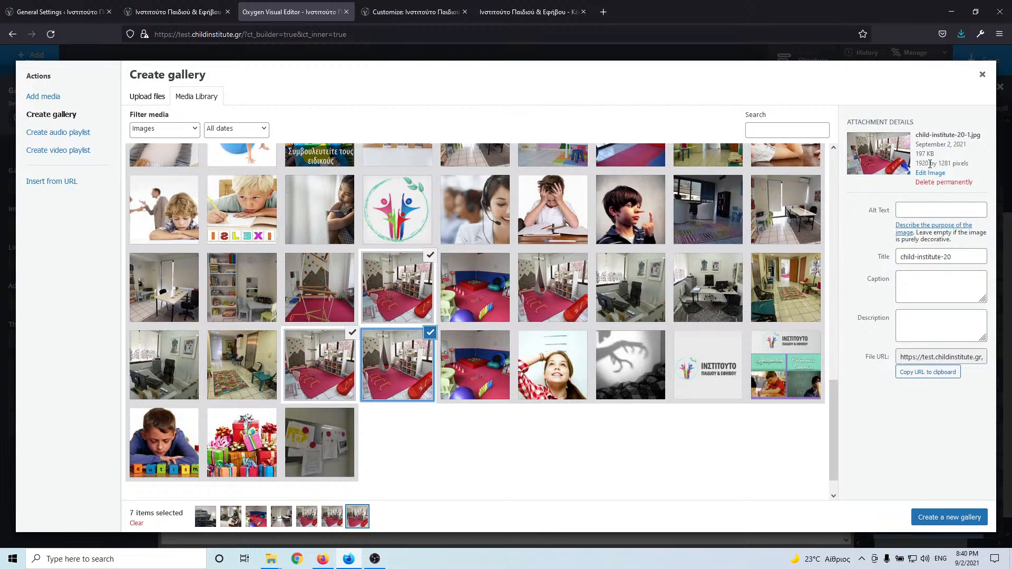
click(422, 345)
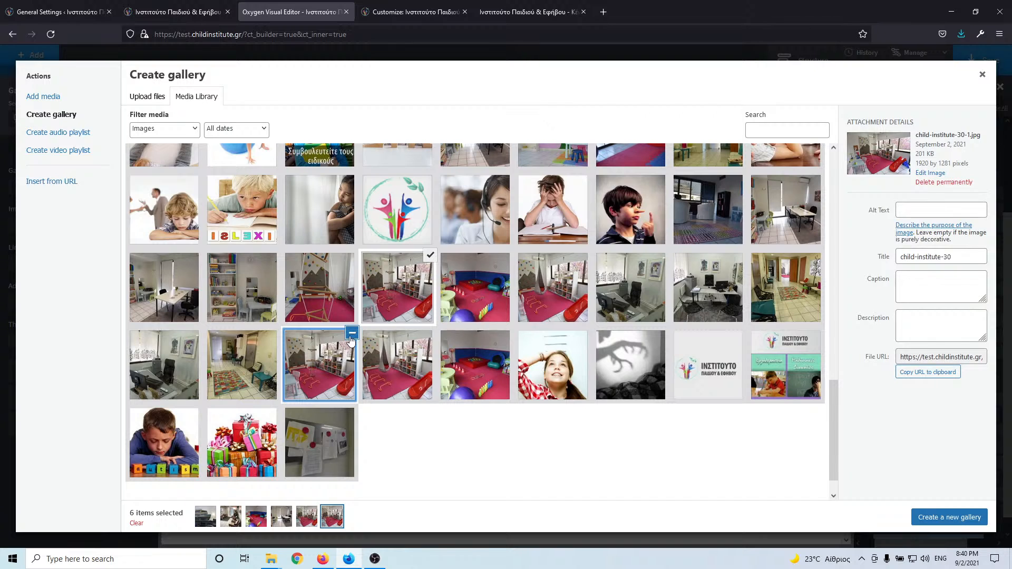
click(351, 333)
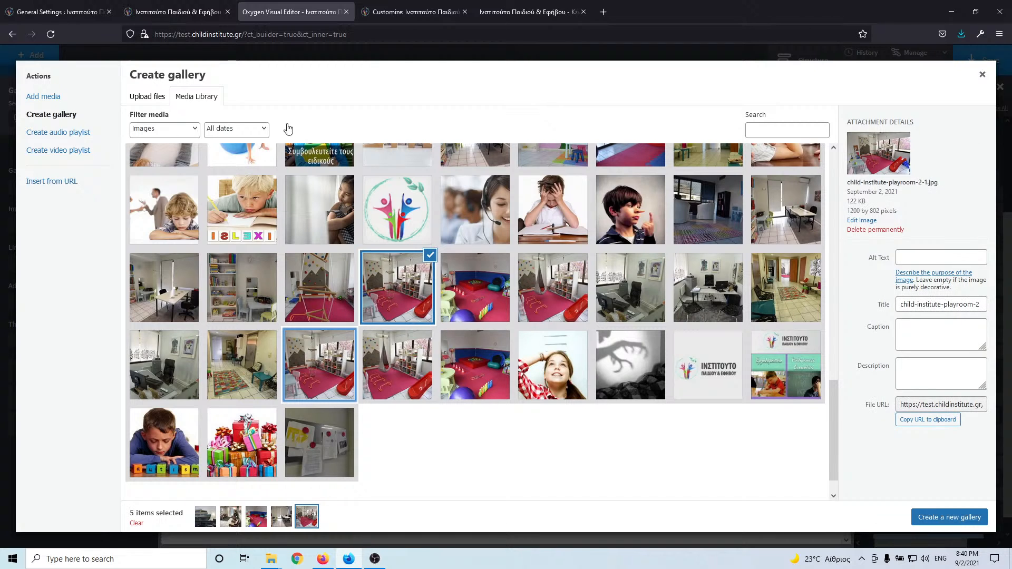
- Add the office photo and copy the 'Ο χώρος μας' heading text from the live site
click(203, 9)
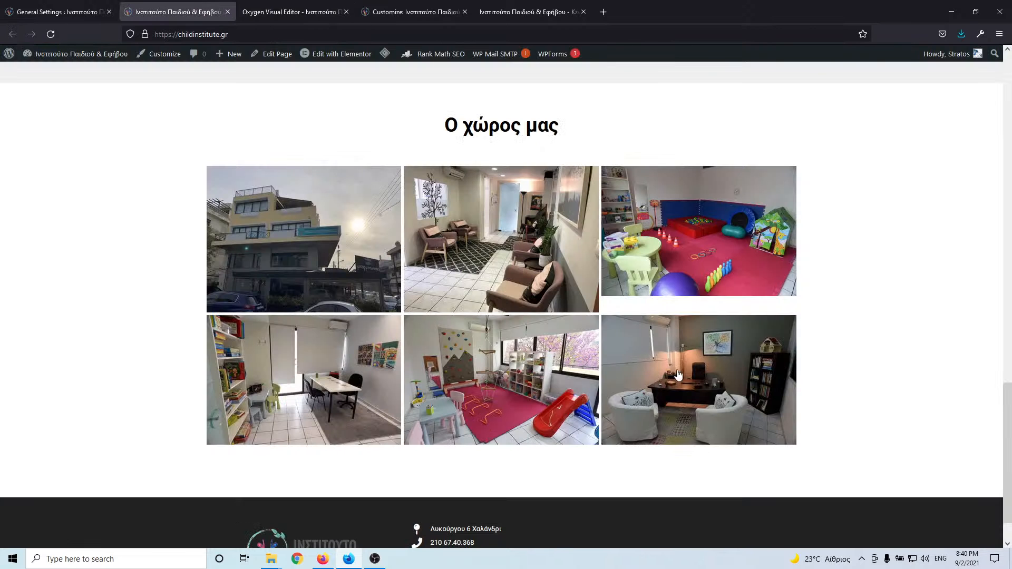
click(294, 11)
scroll(541, 353, down, 3)
scroll(540, 352, up, 5)
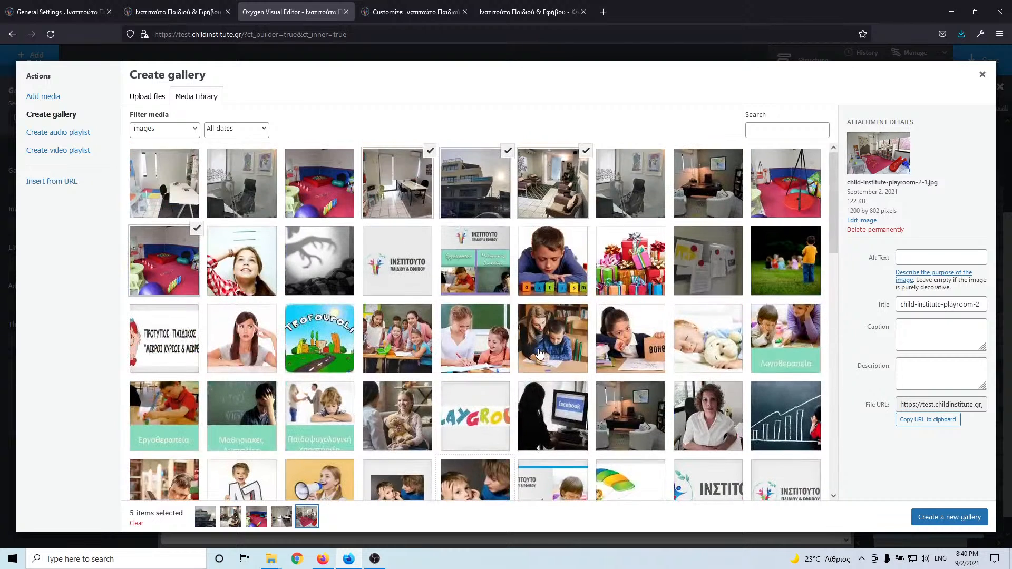
click(716, 195)
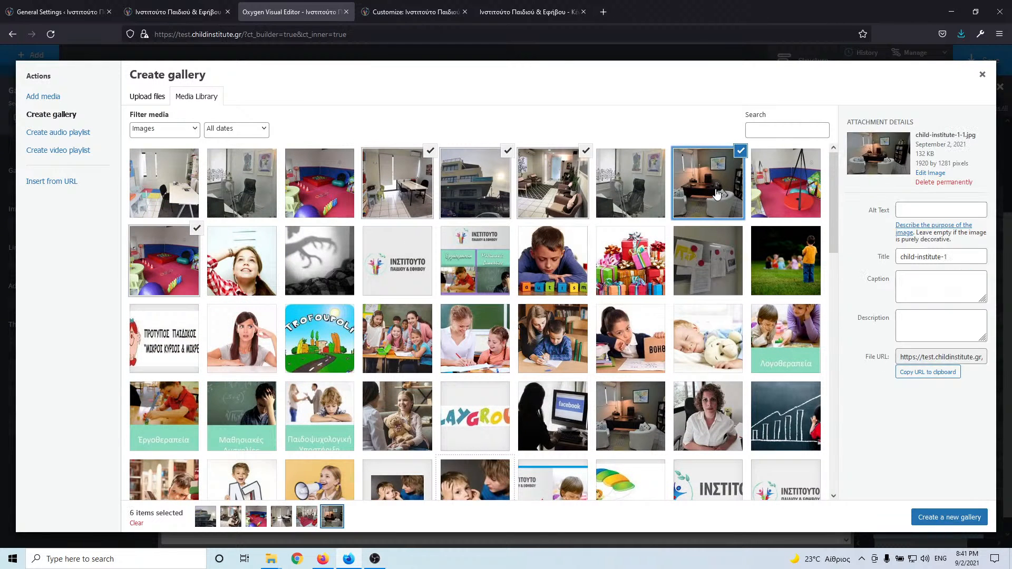
click(162, 12)
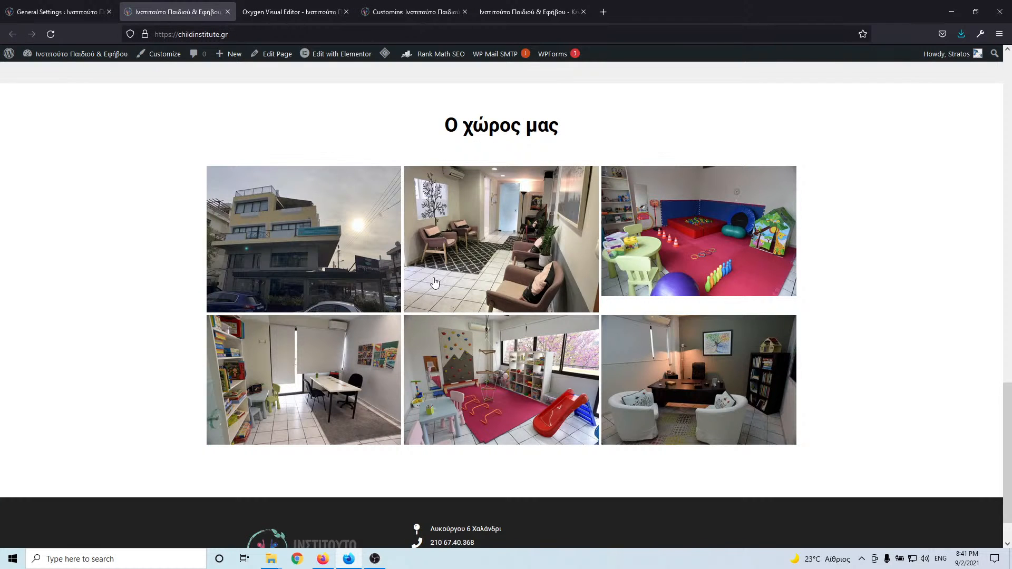
double_click(472, 127)
triple_click(474, 127)
key(ctrl+c)
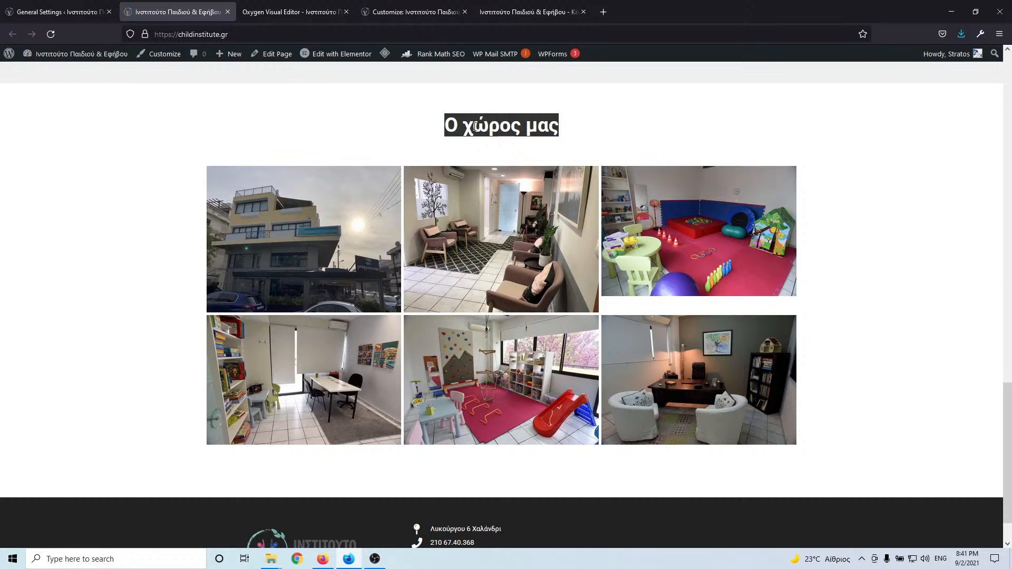
click(298, 11)
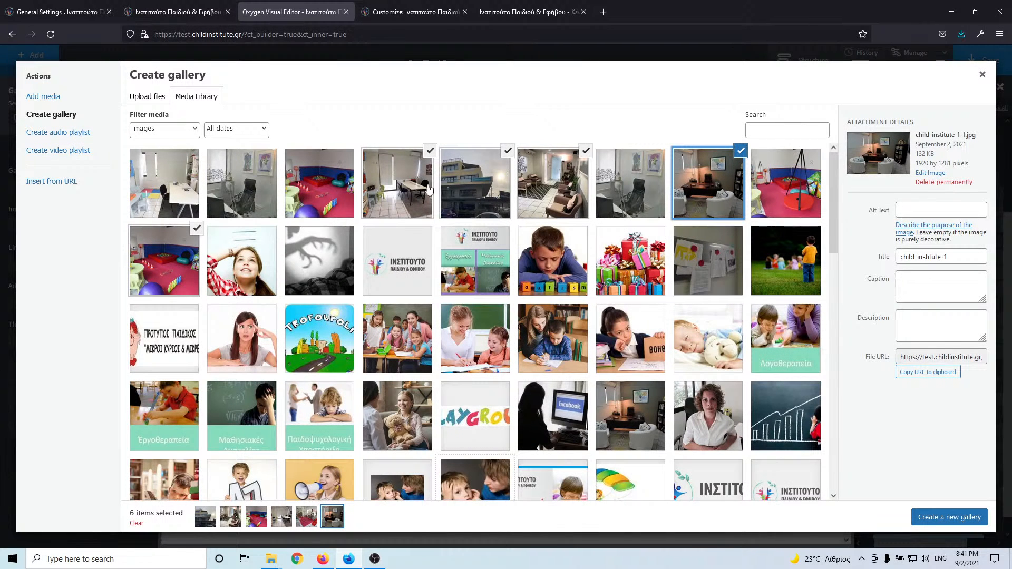
- Set title and alt text 'Ο χώρος μας' on the desk-room and building photos
click(415, 178)
triple_click(939, 264)
key(ctrl+v)
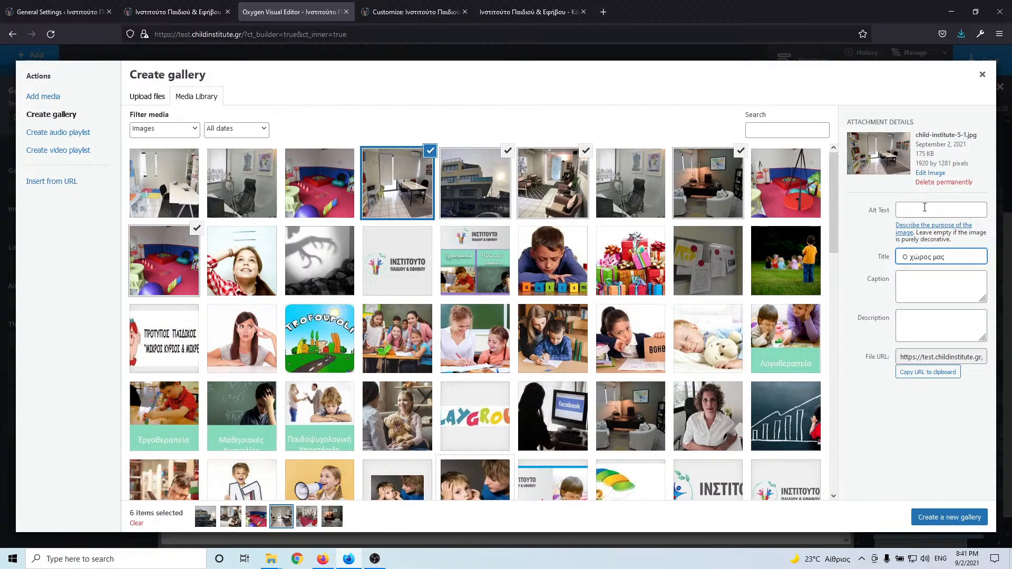
click(928, 210)
key(ctrl+v)
click(463, 190)
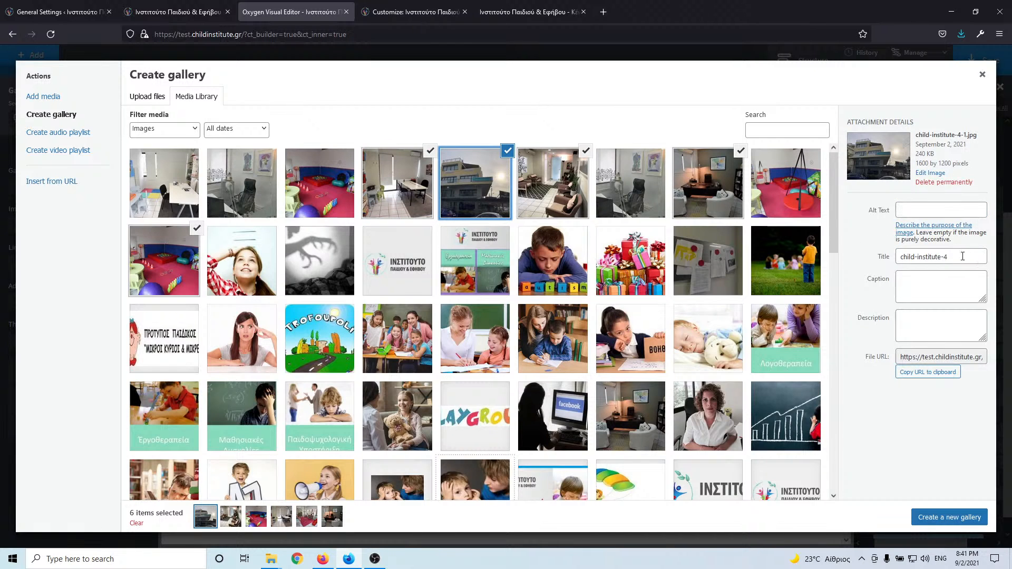
triple_click(963, 257)
key(ctrl+v)
click(949, 210)
key(ctrl+v)
- Set title and alt text 'Ο χώρος μας' on the waiting-room and office photos
click(568, 187)
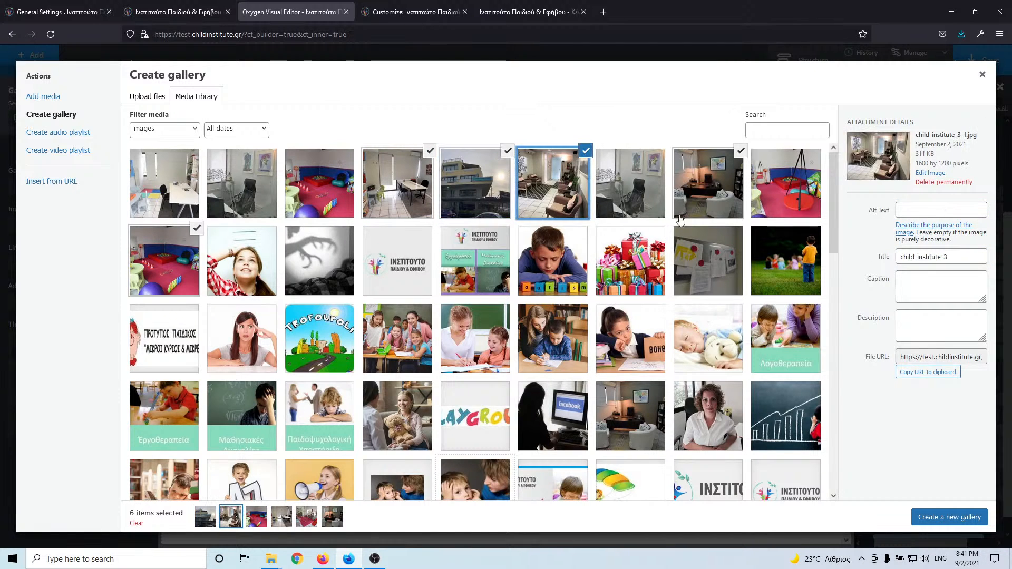
triple_click(956, 258)
key(ctrl+v)
click(935, 208)
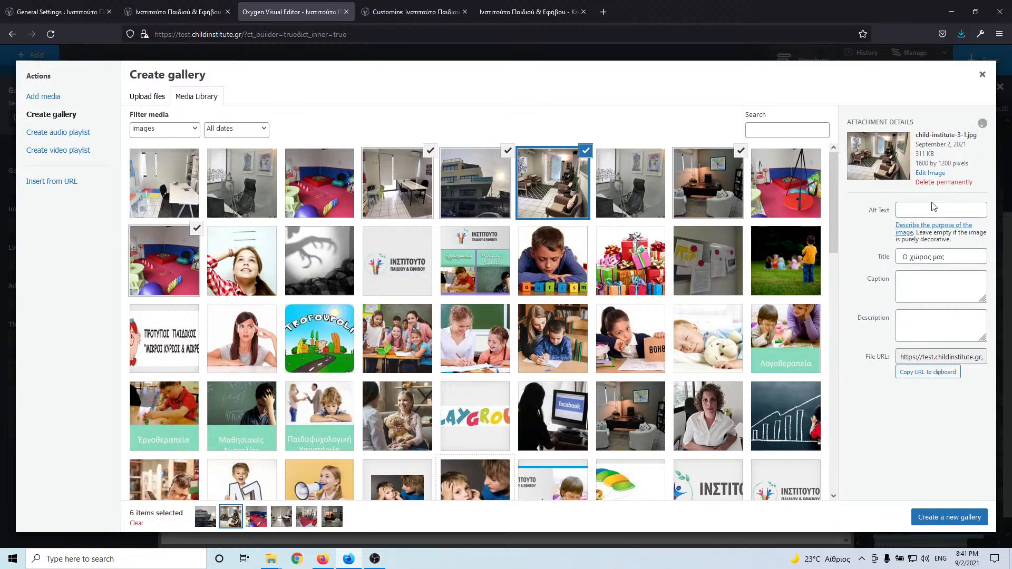
key(ctrl+v)
click(704, 192)
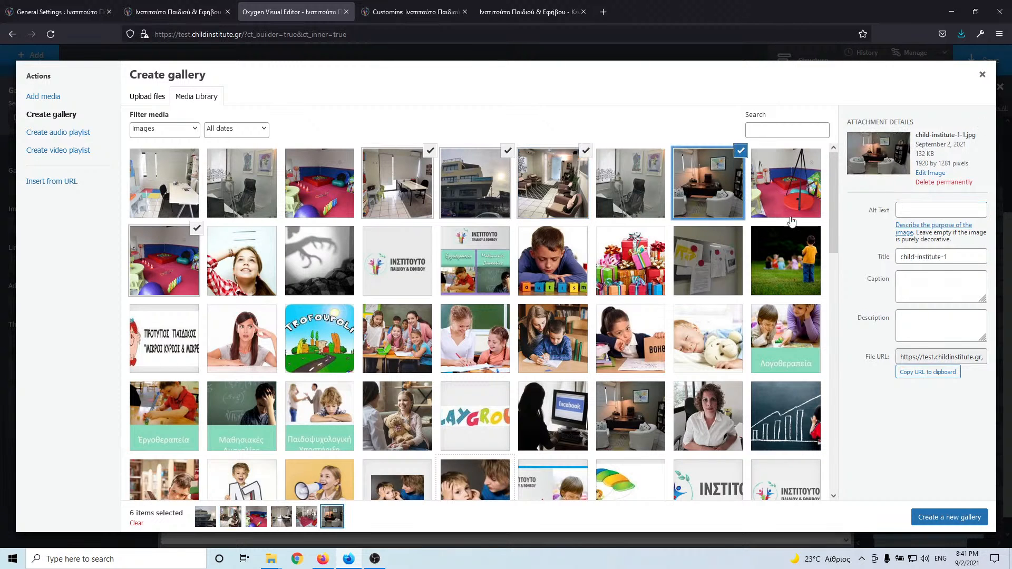
triple_click(972, 263)
key(ctrl+v)
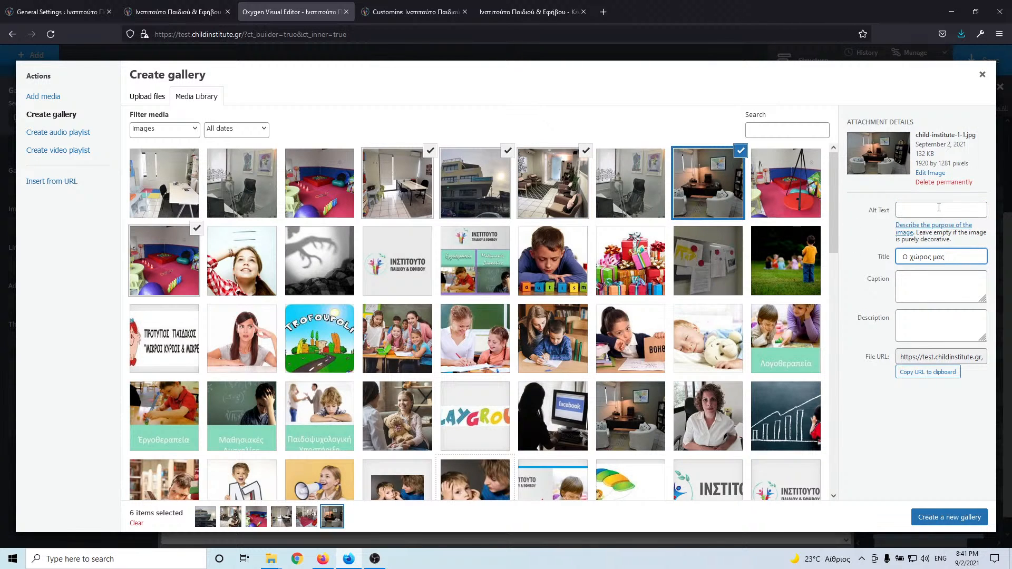
click(940, 208)
key(ctrl+v)
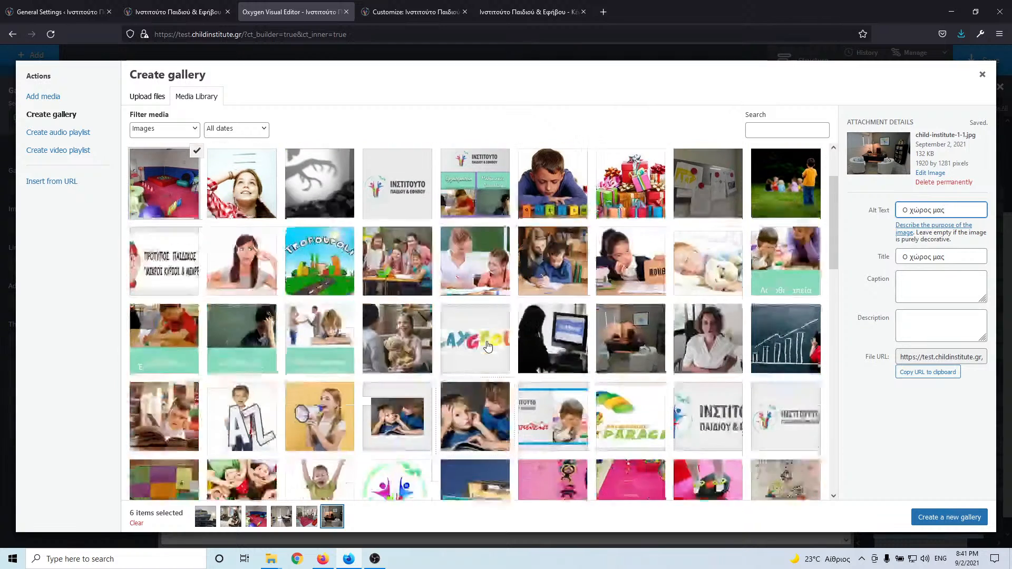
- Give the playroom photo the title and alt text 'Ο χώρος μας'
scroll(488, 345, down, 3)
scroll(488, 346, down, 1)
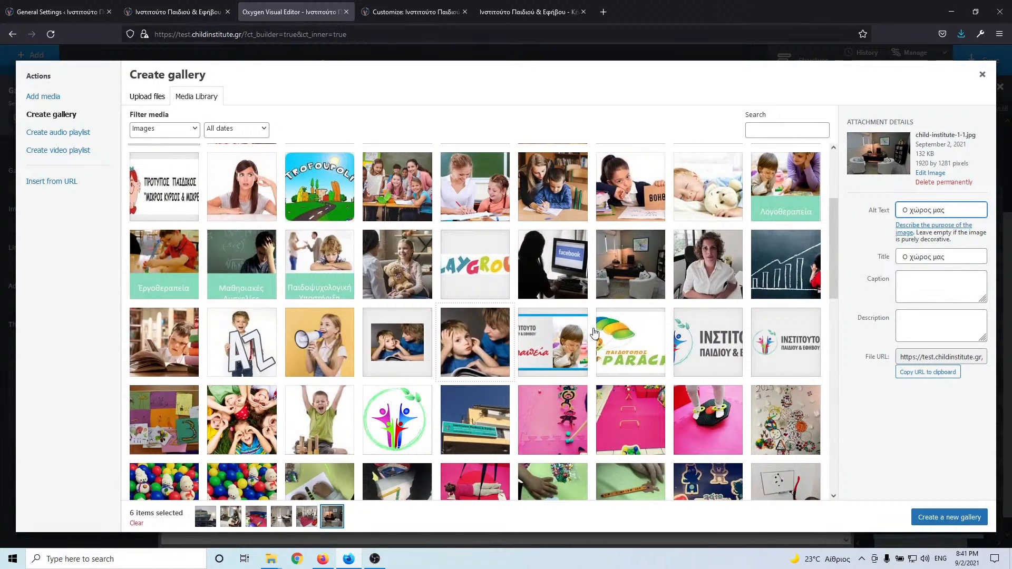
scroll(595, 334, down, 1)
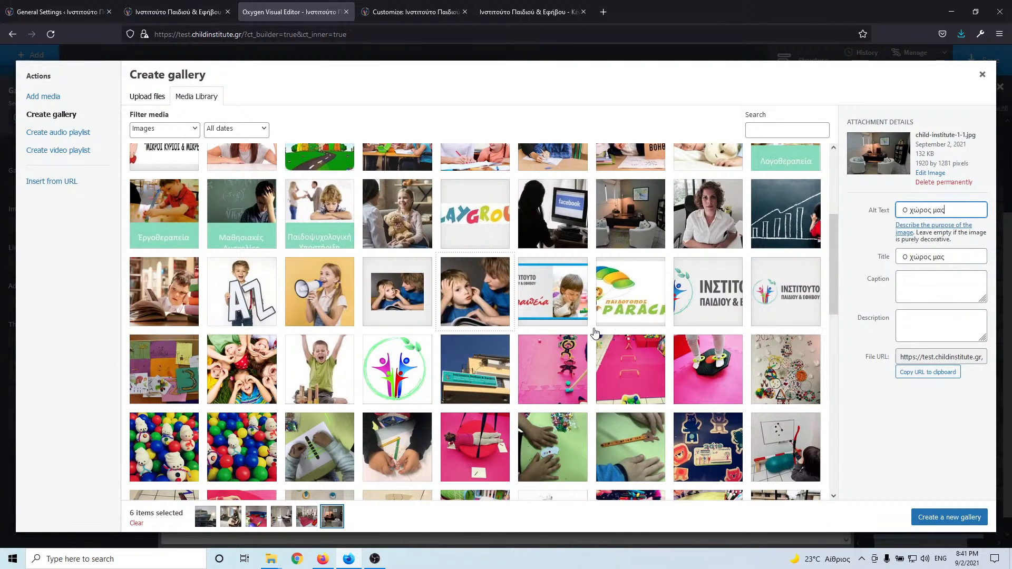
scroll(479, 380, down, 3)
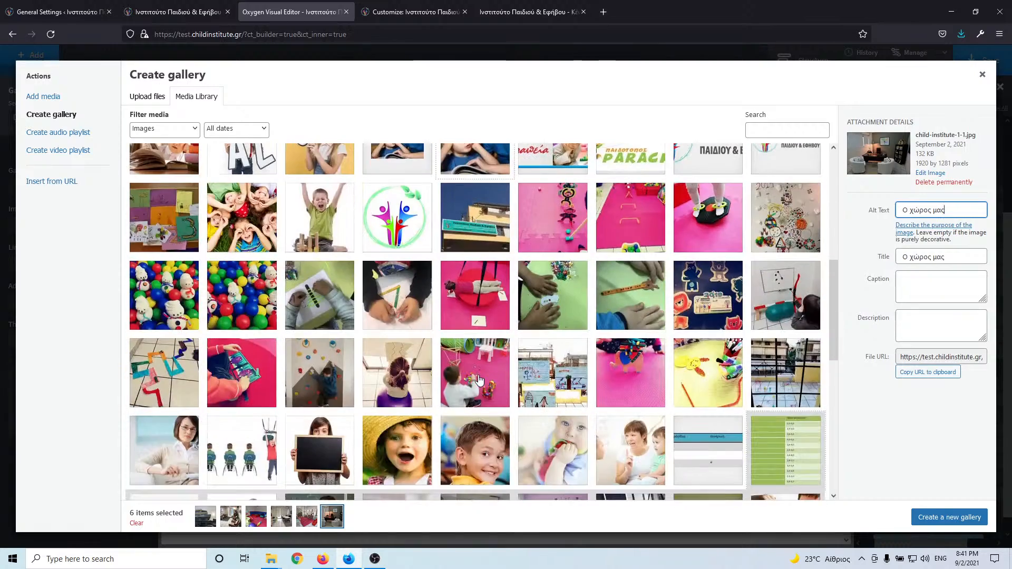
scroll(478, 385, down, 3)
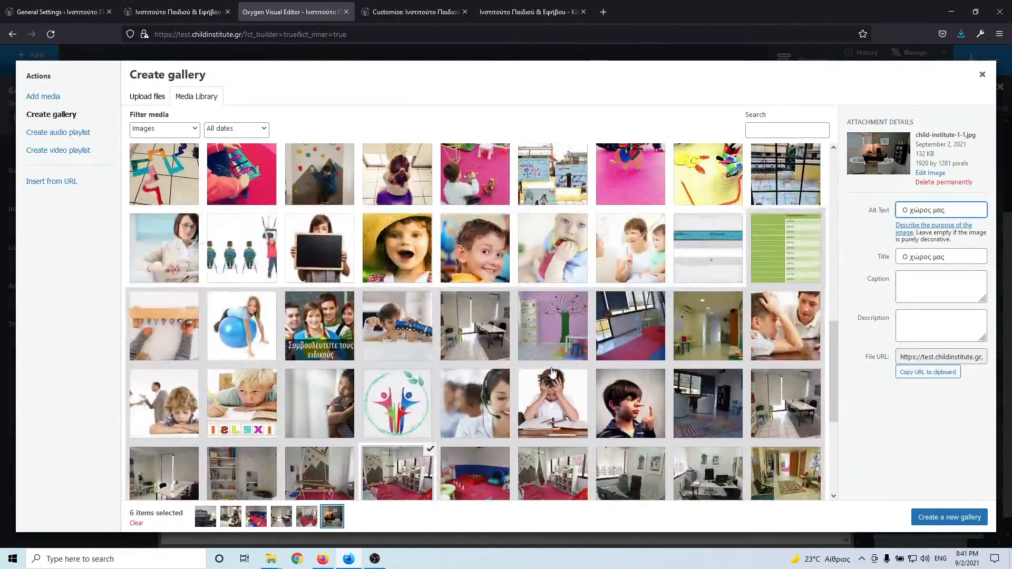
scroll(548, 374, down, 3)
click(428, 342)
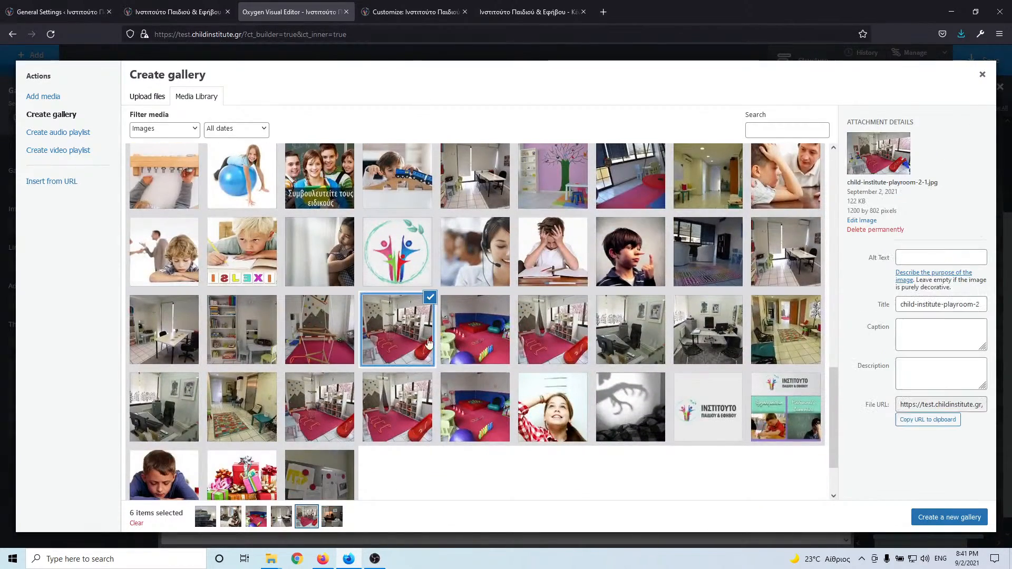
triple_click(910, 304)
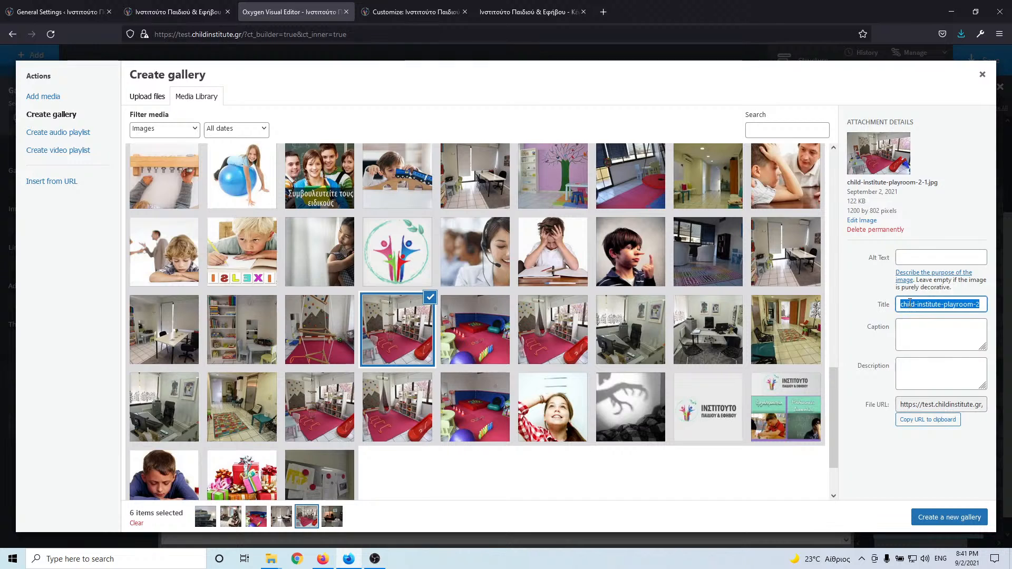
text(Ο χώρος μας)
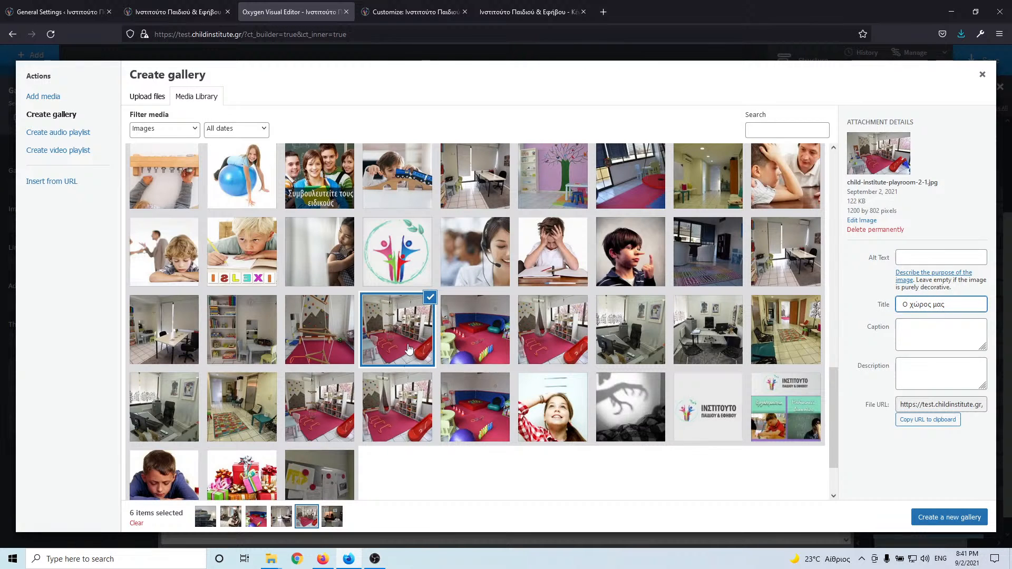
scroll(627, 338, up, 8)
scroll(626, 338, up, 1)
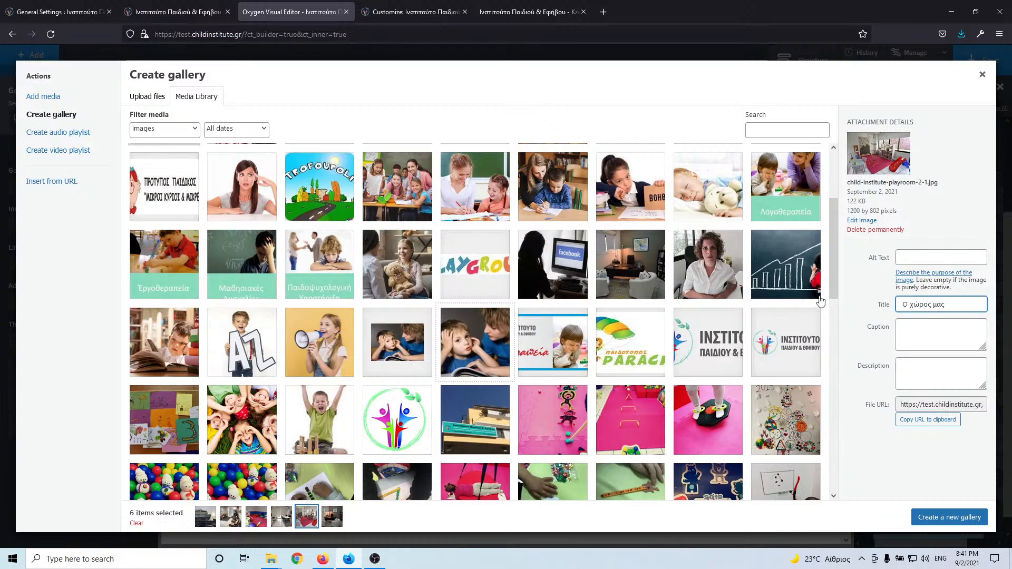
click(946, 256)
key(ctrl+v)
scroll(464, 333, up, 3)
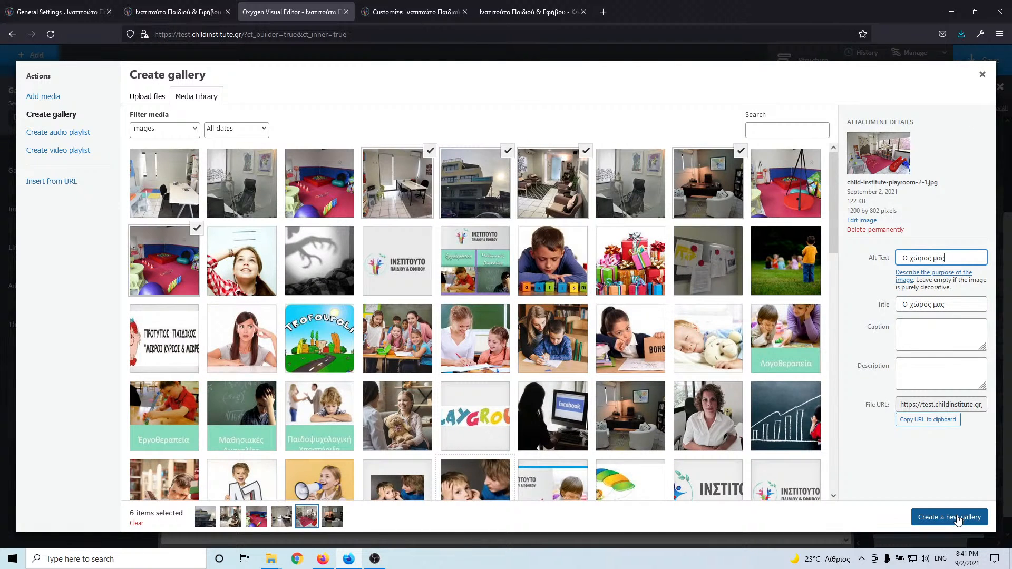
- Insert the six-photo gallery under the heading and set its layout to a grid
click(959, 518)
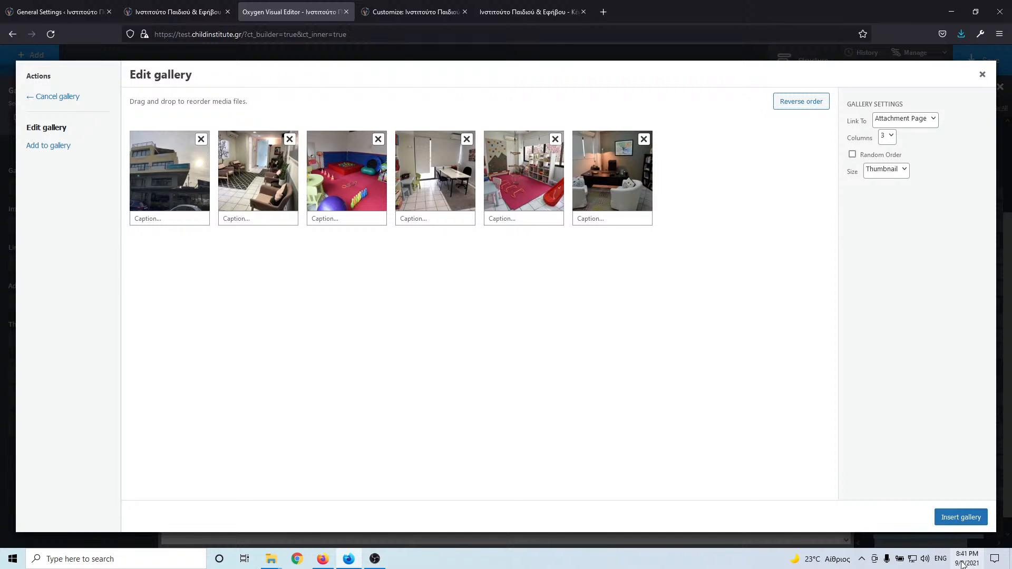
click(961, 517)
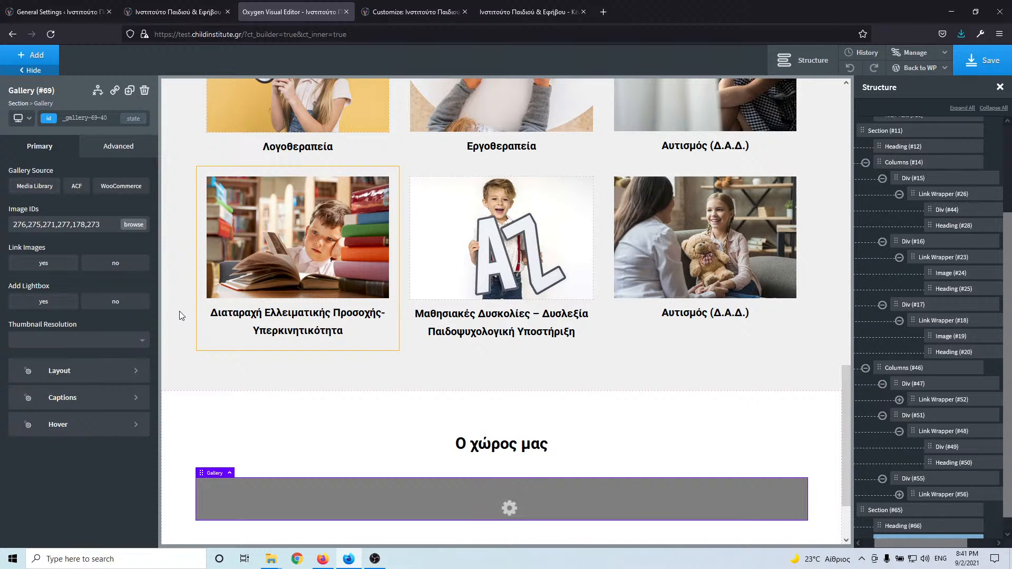
click(96, 372)
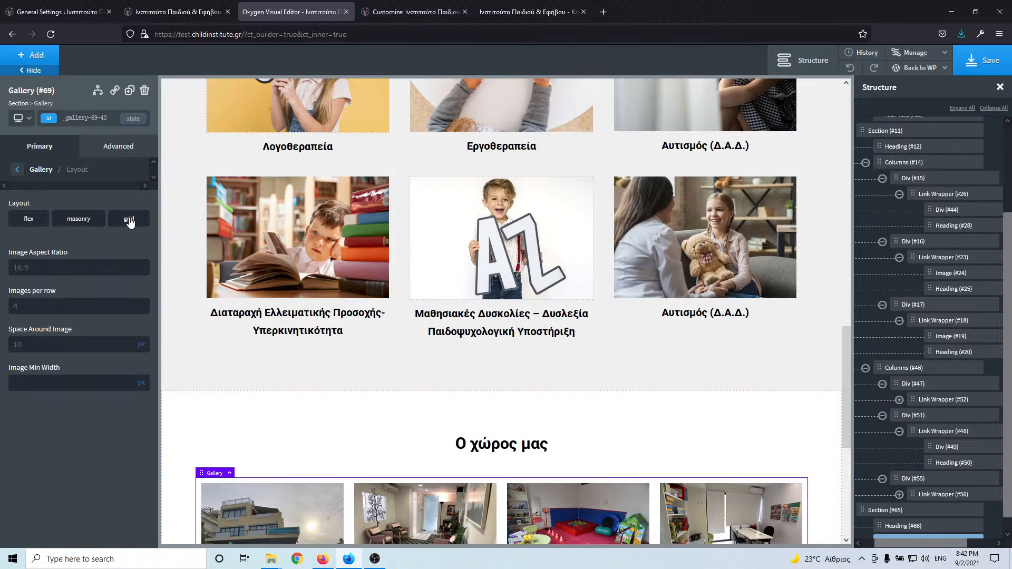
click(129, 219)
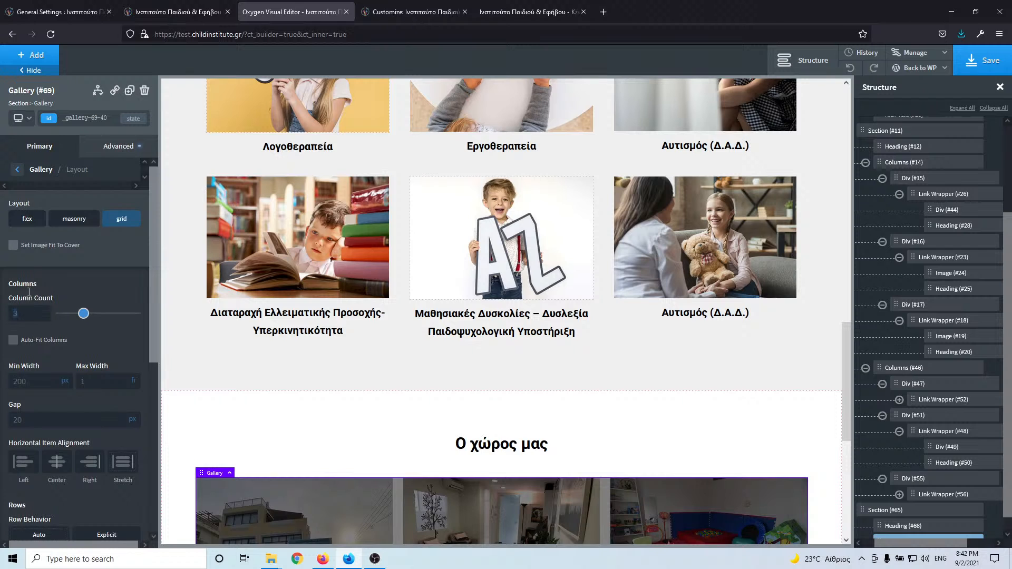
scroll(84, 327, down, 4)
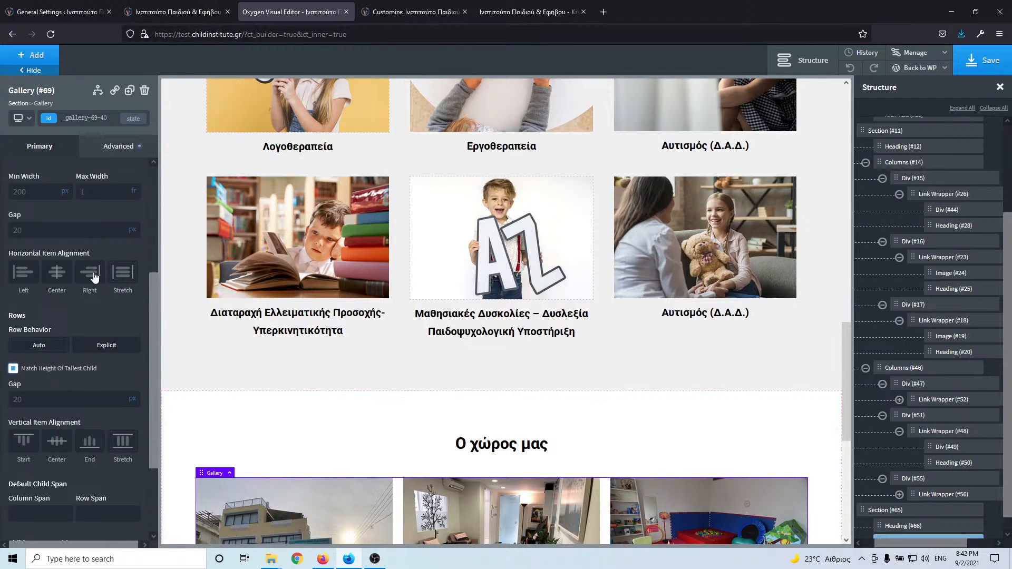
scroll(91, 233, up, 4)
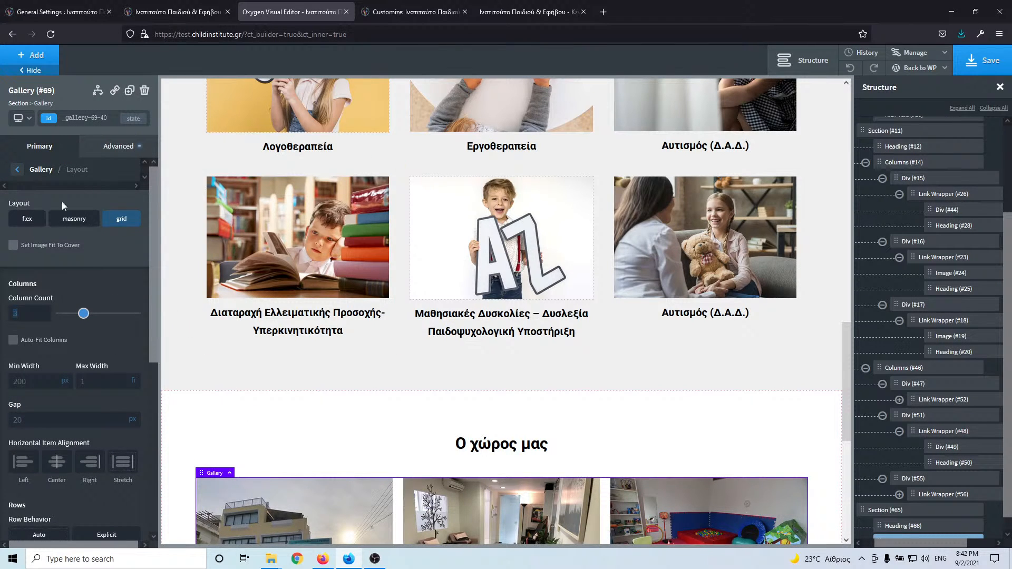
click(29, 119)
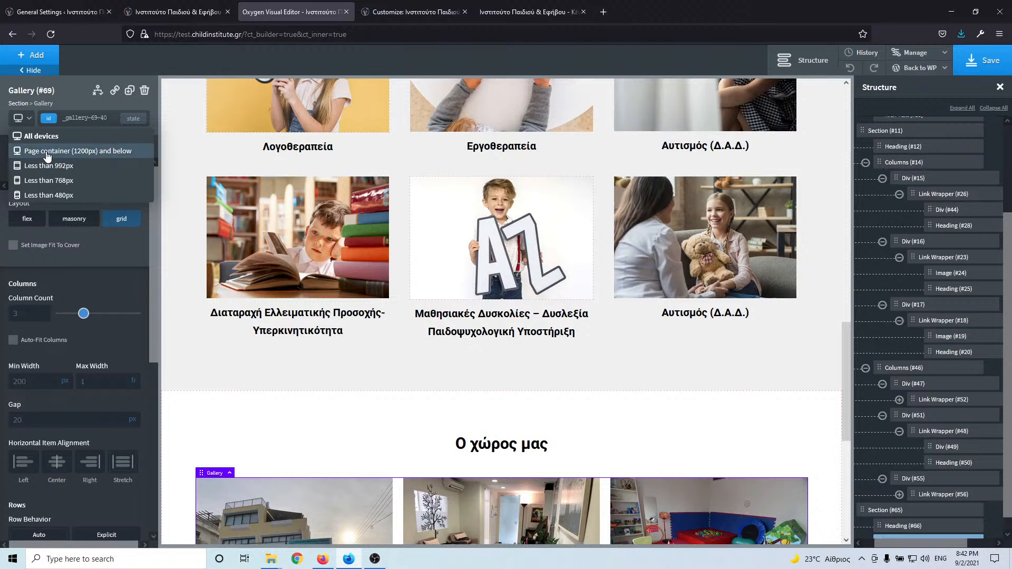
- Set the gallery layout to grid at the 1200px-and-below breakpoint
click(102, 152)
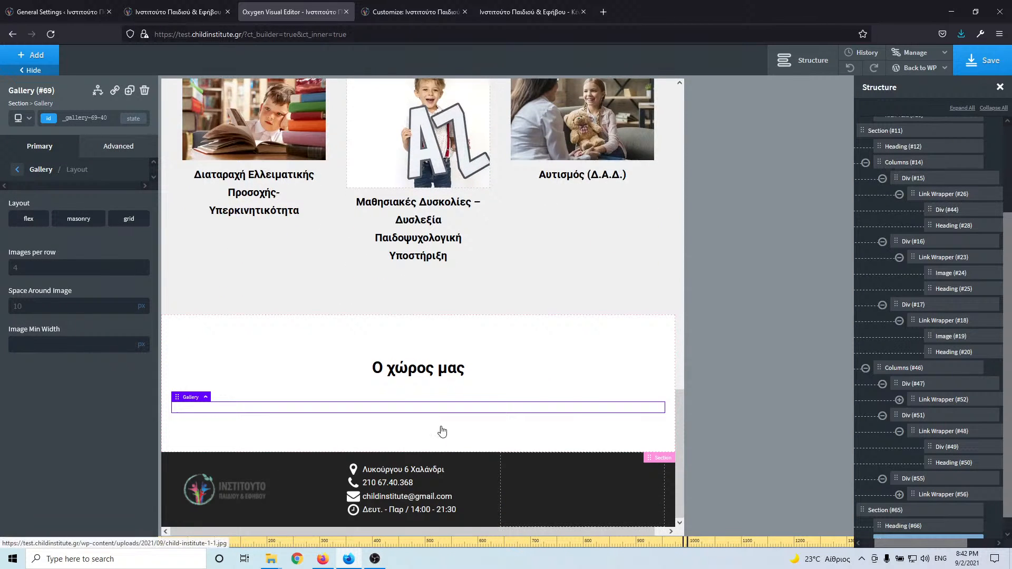
click(127, 221)
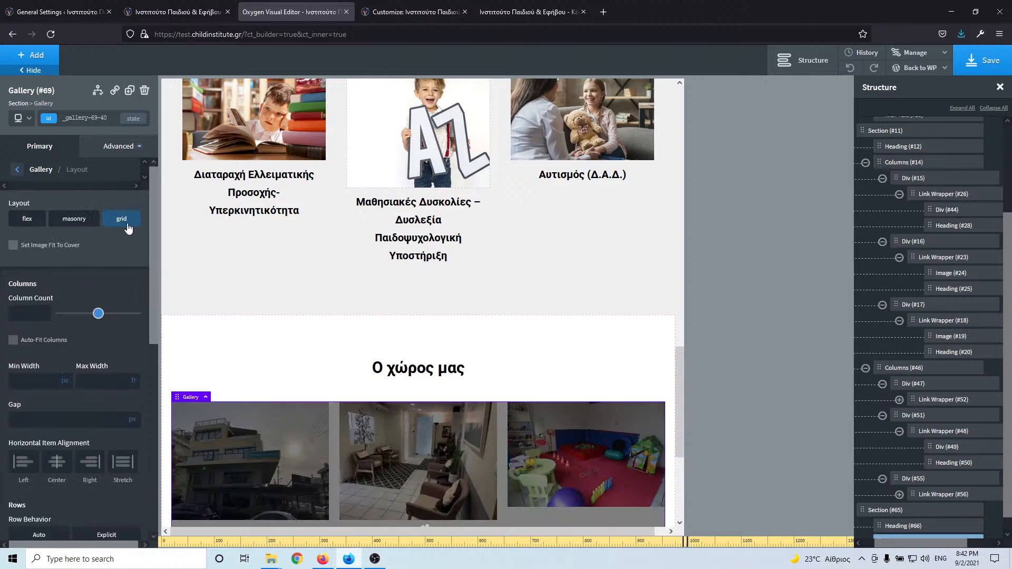
scroll(203, 319, down, 2)
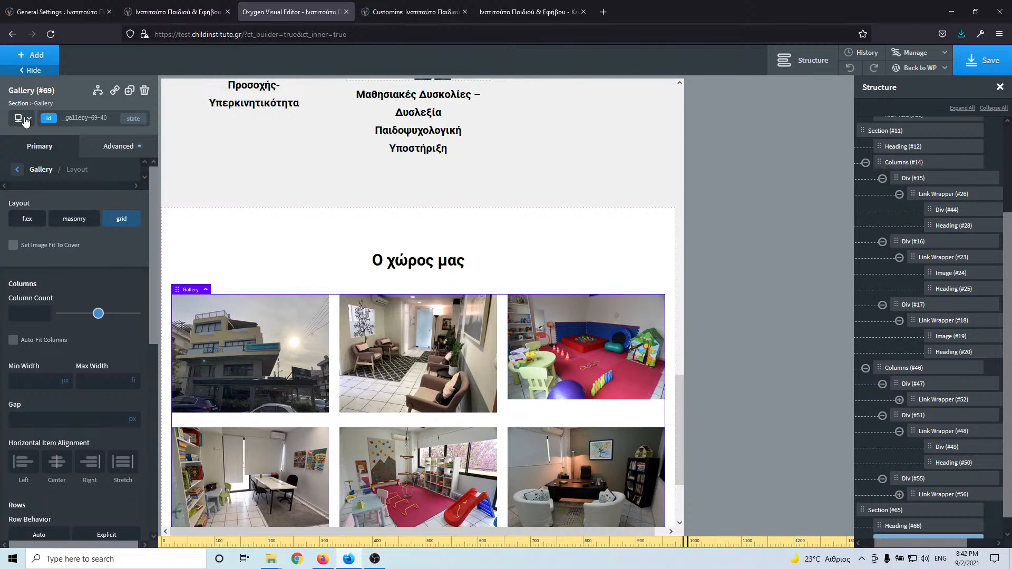
- Under 992px, use a grid layout with a column count of 2
click(24, 120)
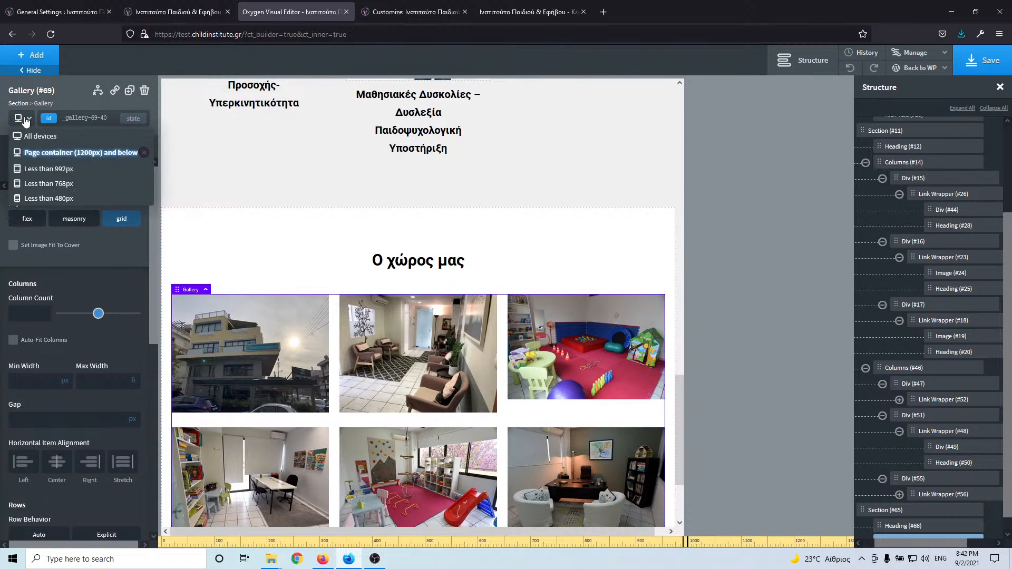
click(54, 170)
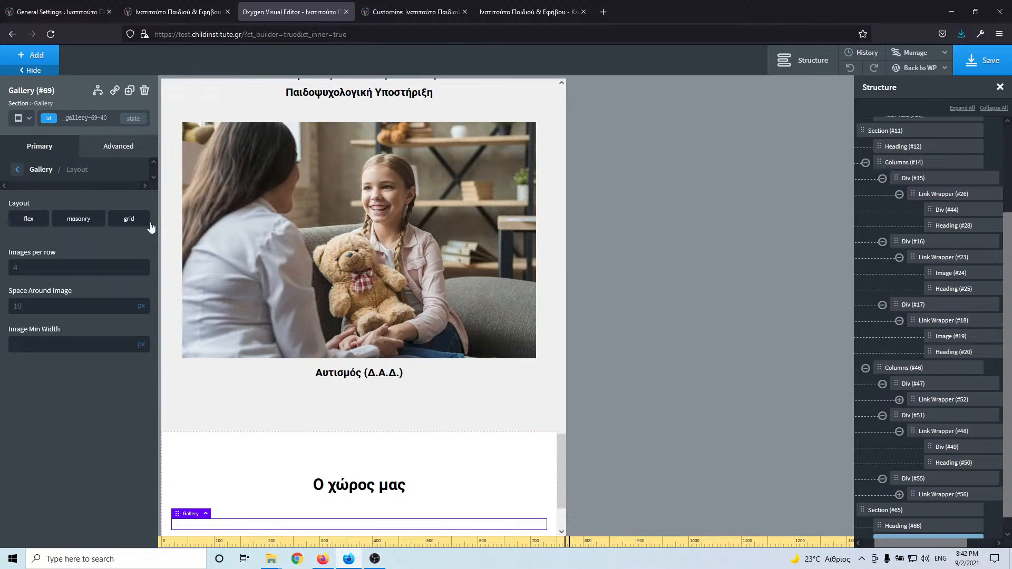
click(127, 226)
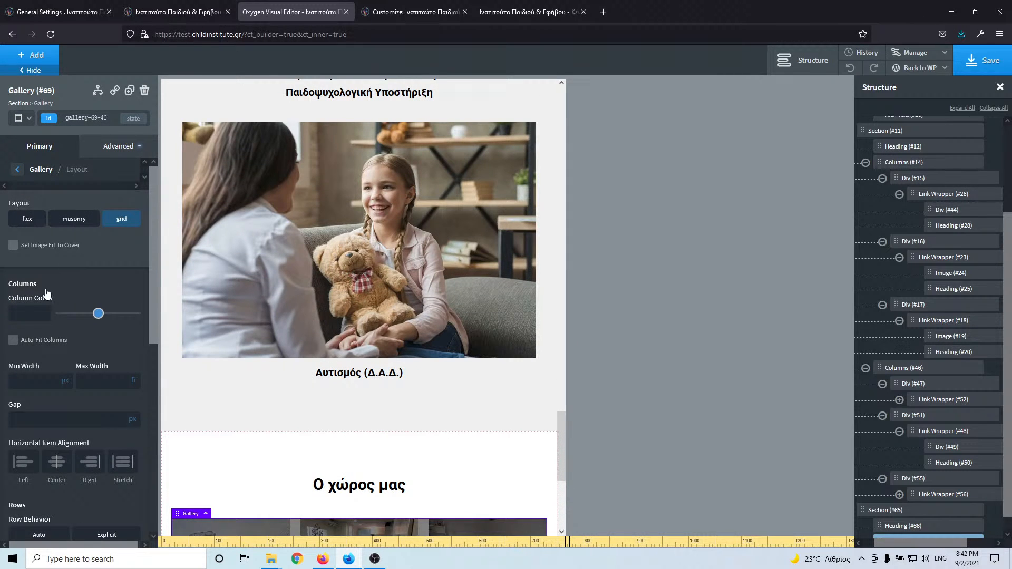
click(33, 312)
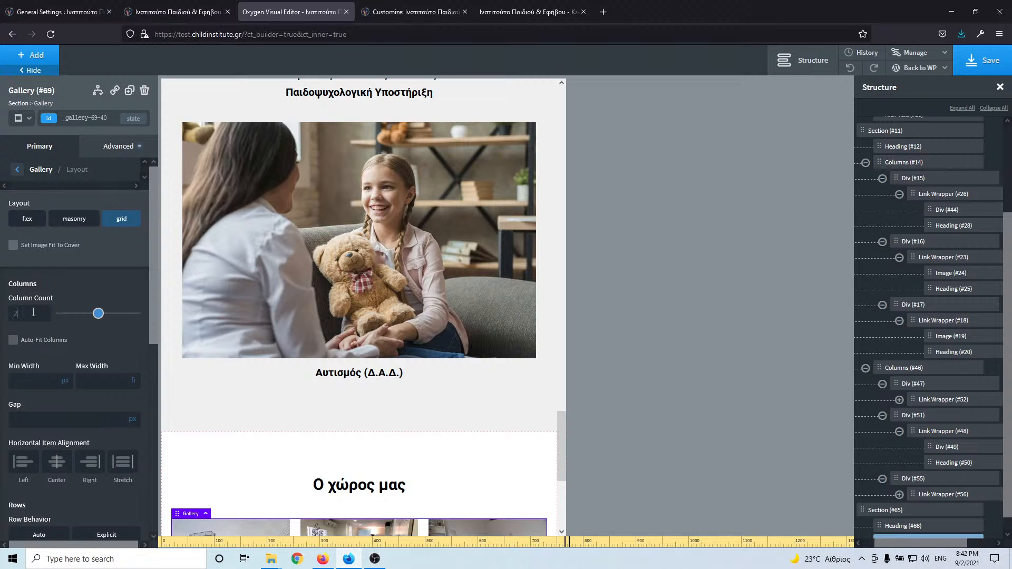
text(2)
scroll(270, 394, down, 8)
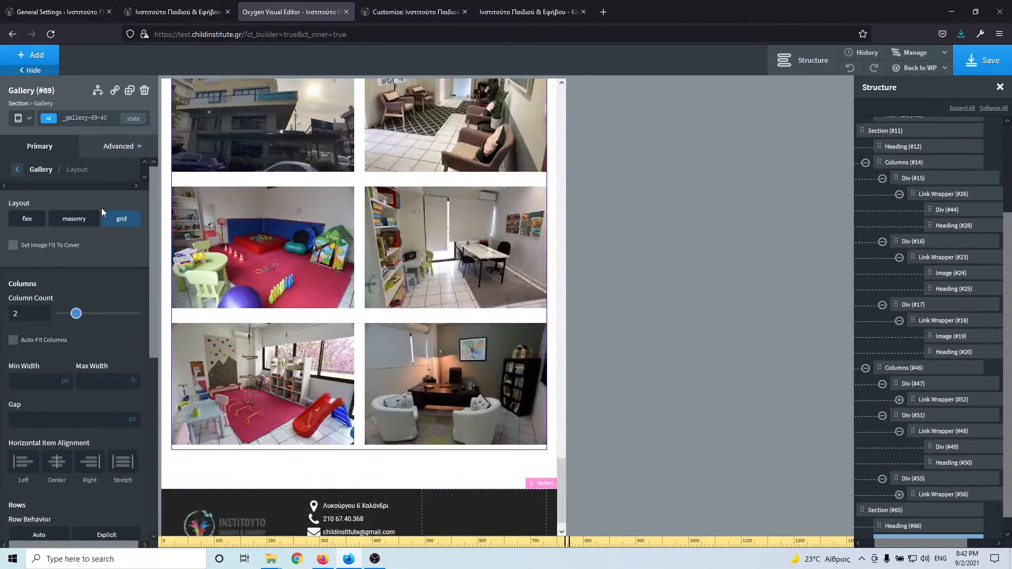
- Under 768px, set the gallery column count to 1
click(24, 120)
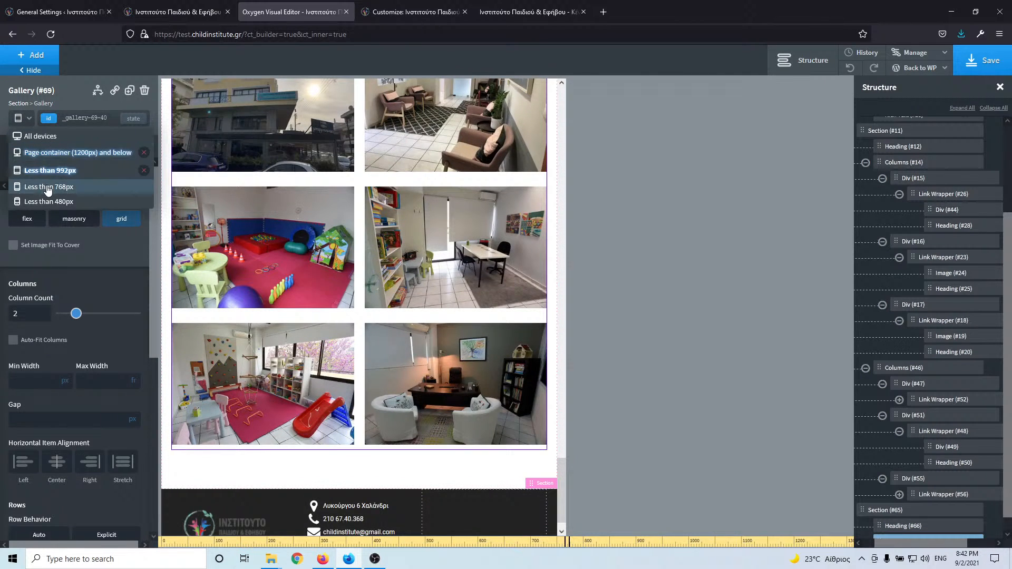
click(56, 199)
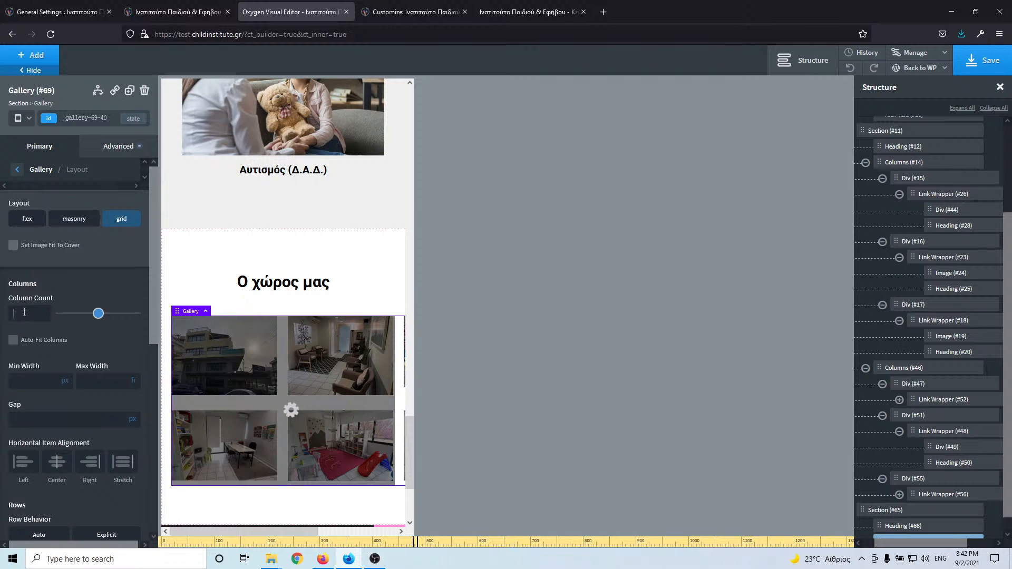
click(24, 313)
text(1)
scroll(269, 377, down, 10)
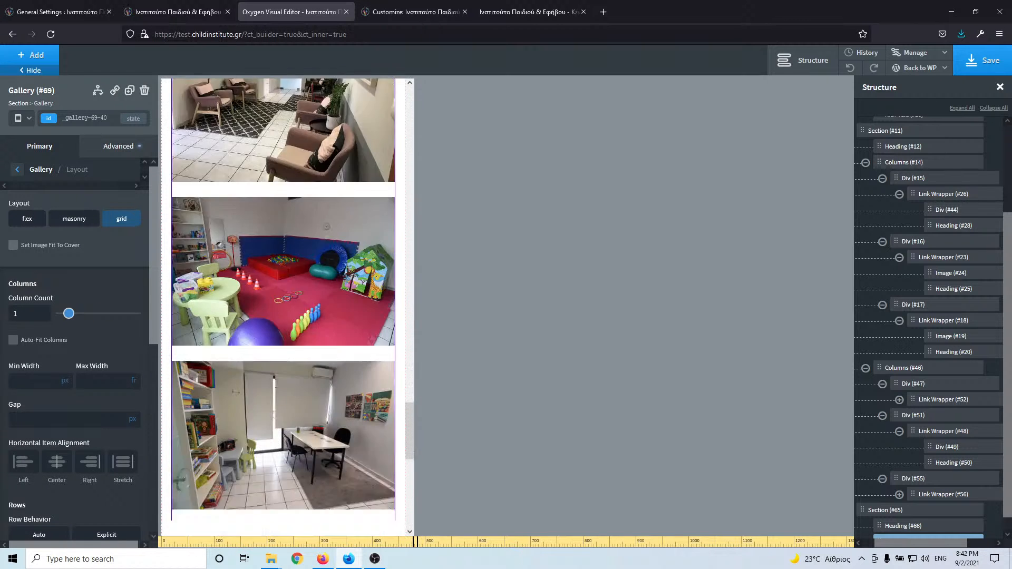
scroll(269, 378, up, 5)
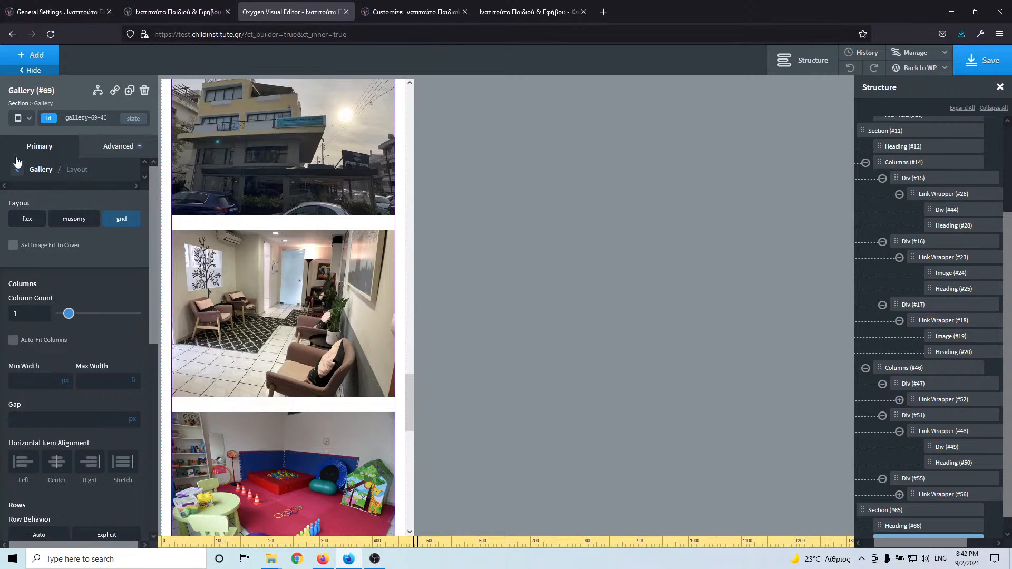
- Under 480px, use a grid layout with a column count of 1
click(26, 118)
click(40, 205)
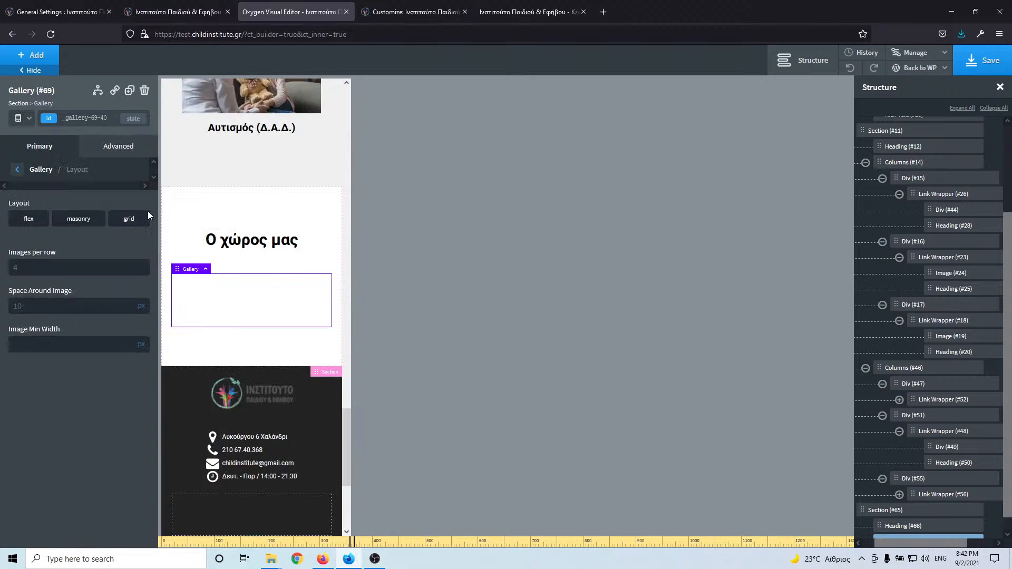
click(134, 221)
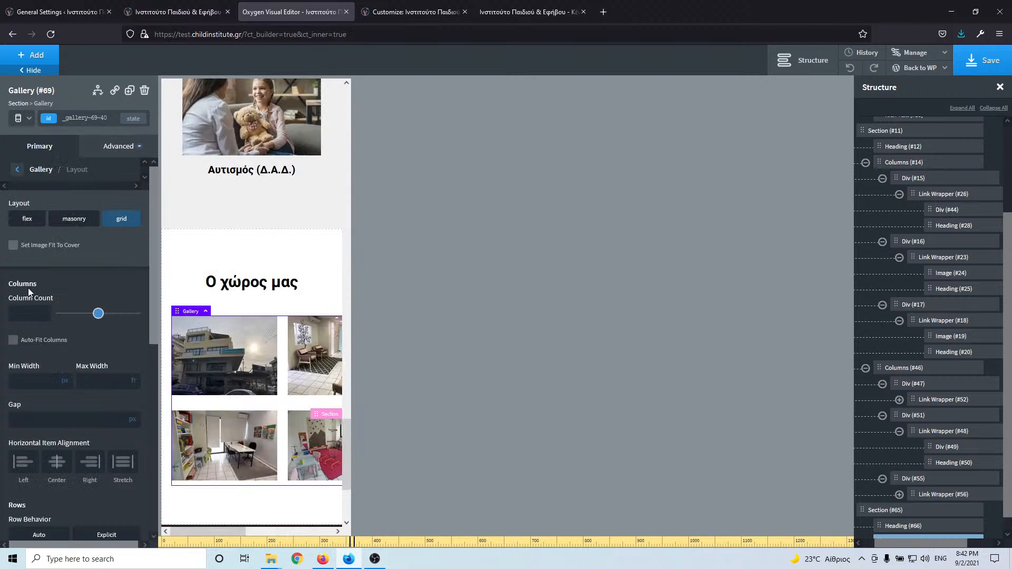
click(24, 315)
text(1)
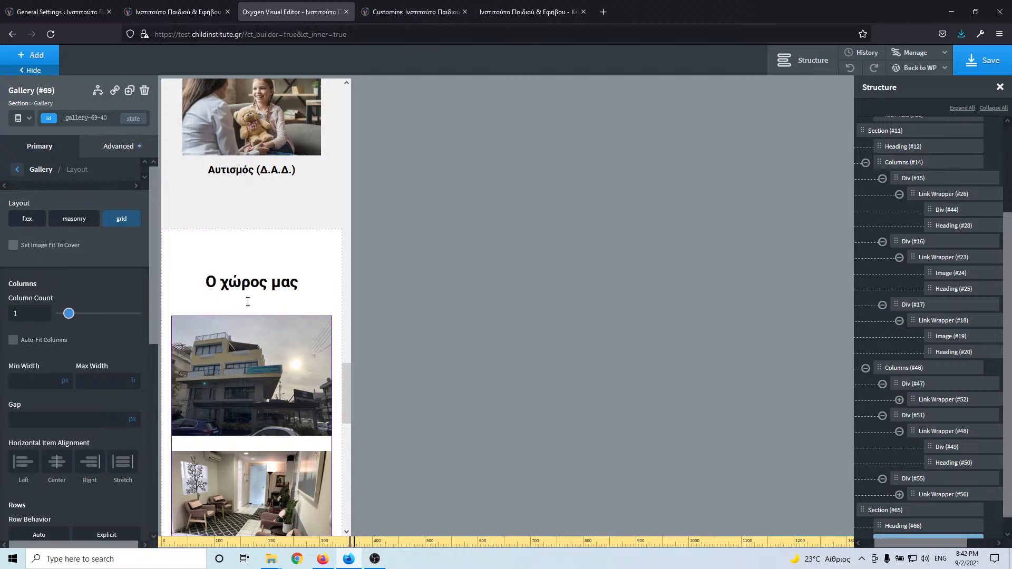
- Save the page and return to editing for all devices
click(981, 61)
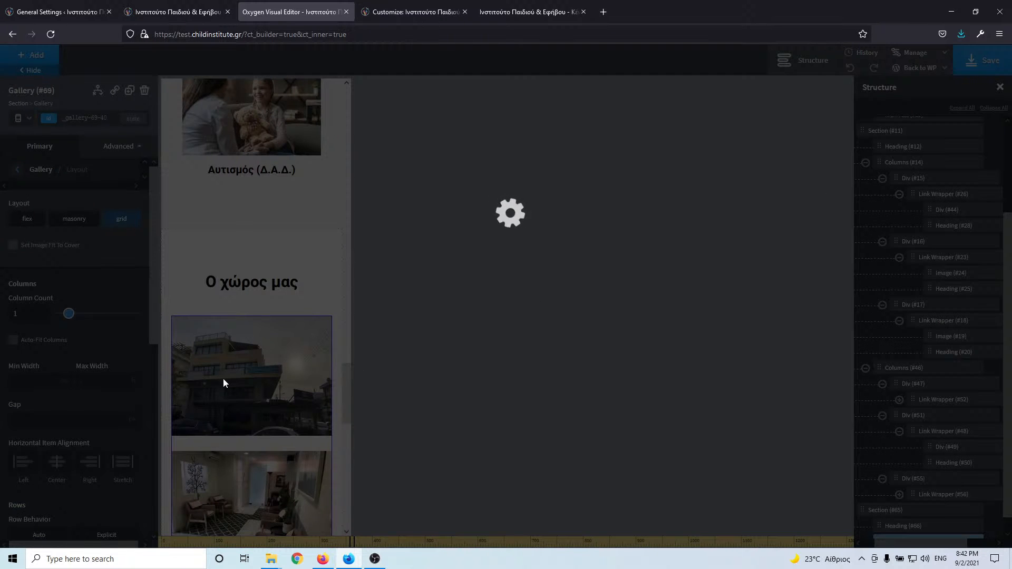
scroll(258, 310, up, 6)
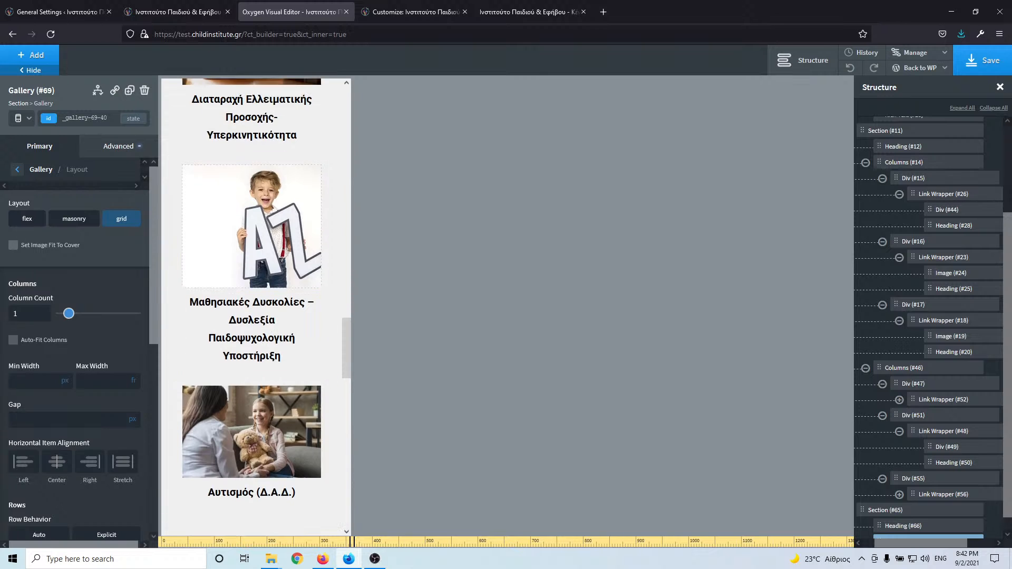
click(24, 118)
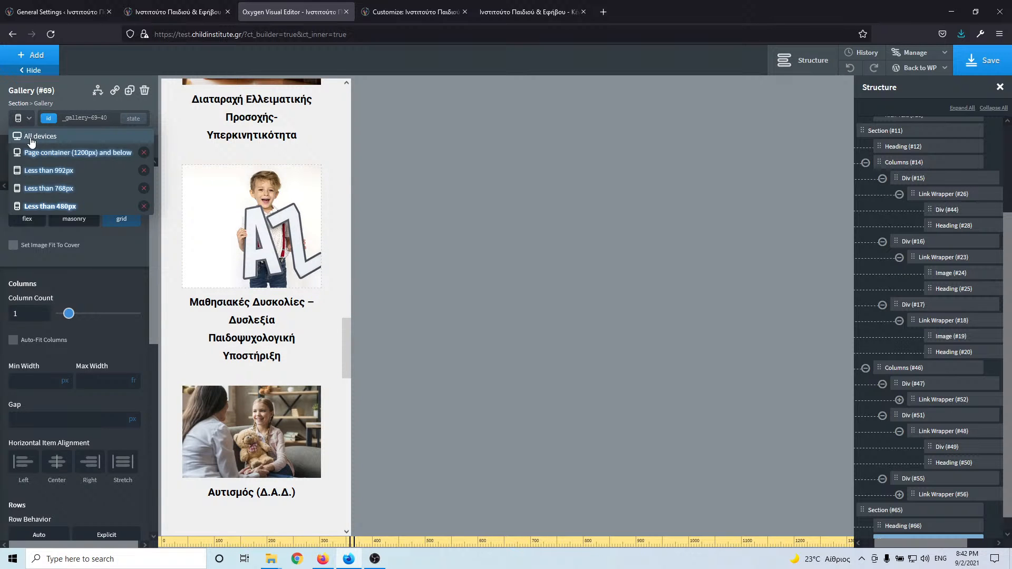
click(26, 130)
scroll(290, 287, up, 20)
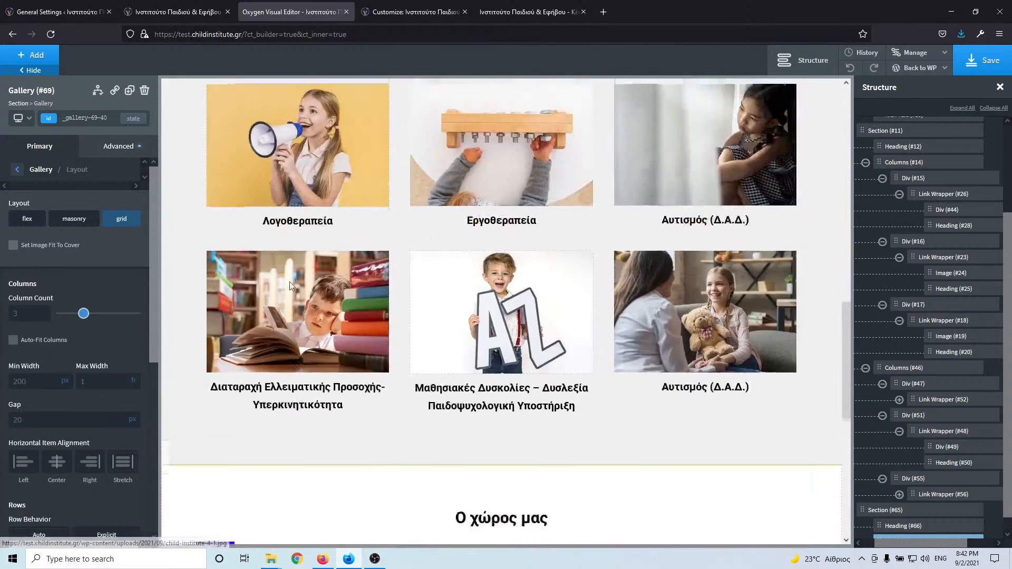
scroll(287, 289, down, 20)
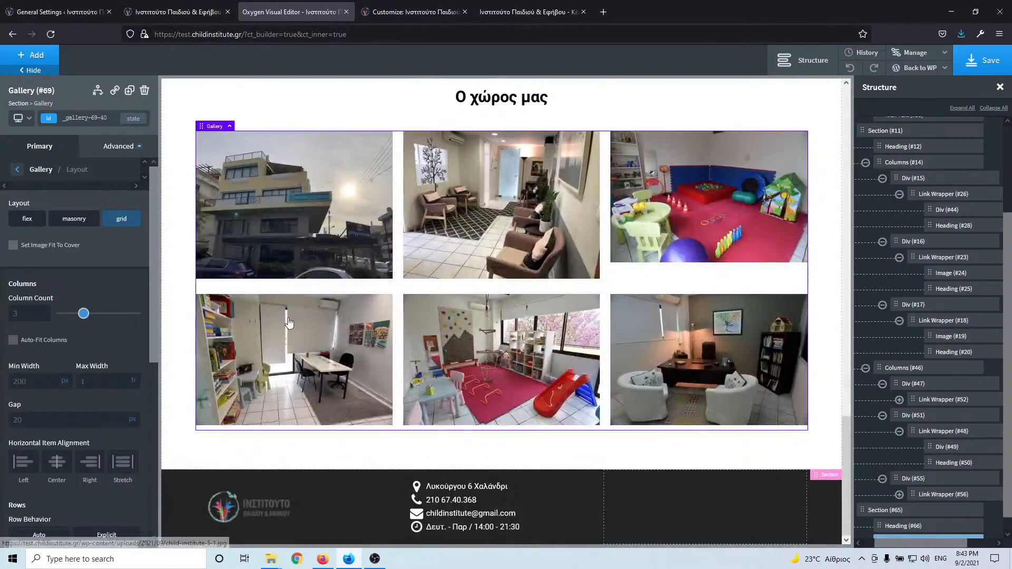
scroll(289, 296, up, 10)
scroll(289, 322, up, 10)
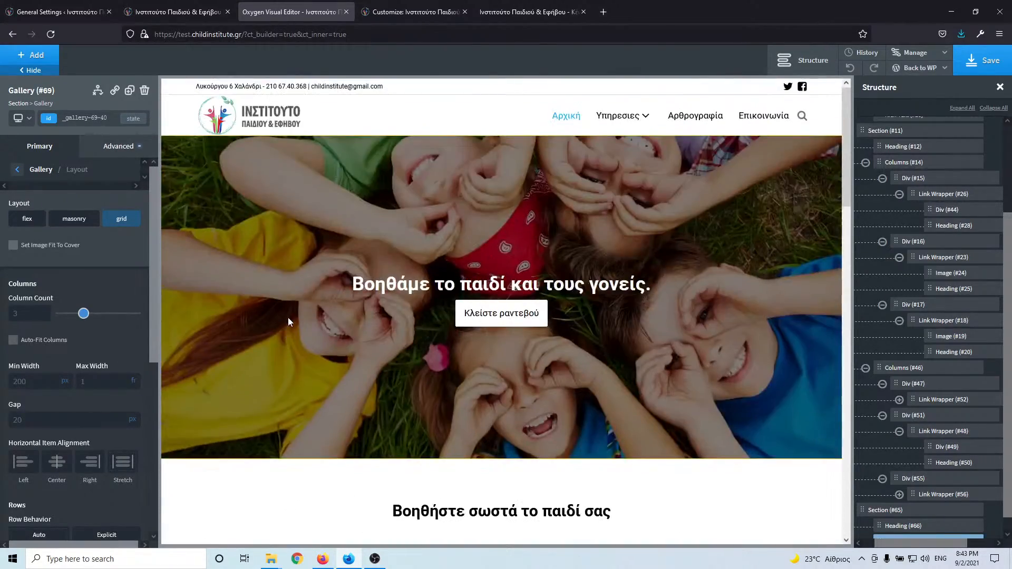
scroll(288, 317, down, 10)
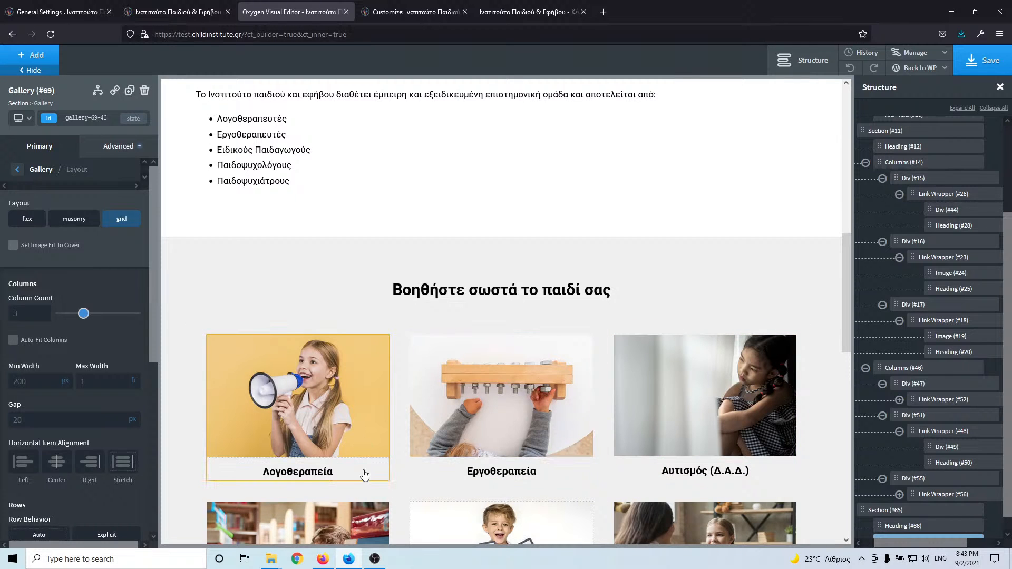
- Link the Λογοθεραπεία card's Link Wrapper #26 to /logotherapeia/ using the live site's link
click(363, 471)
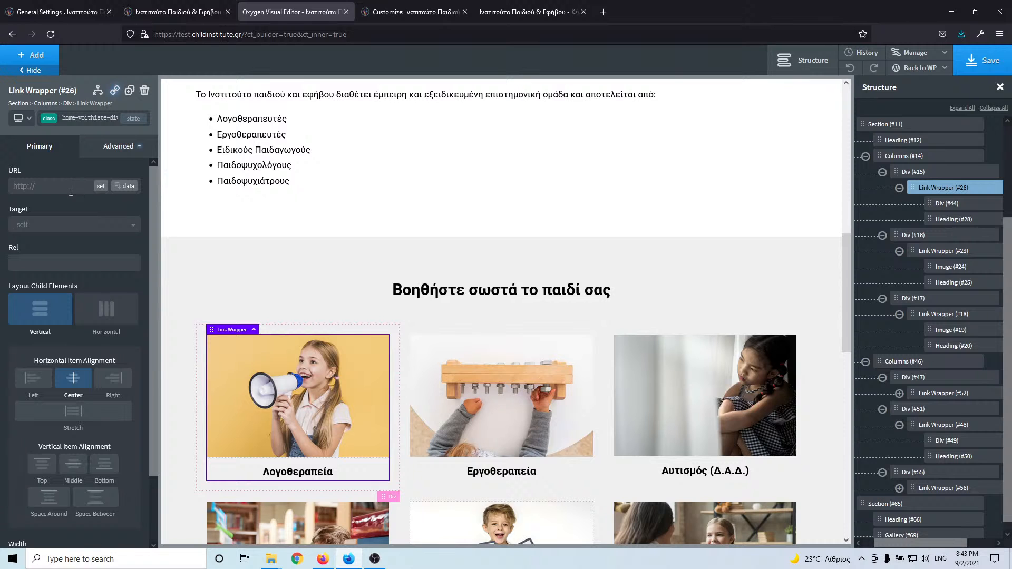
click(176, 11)
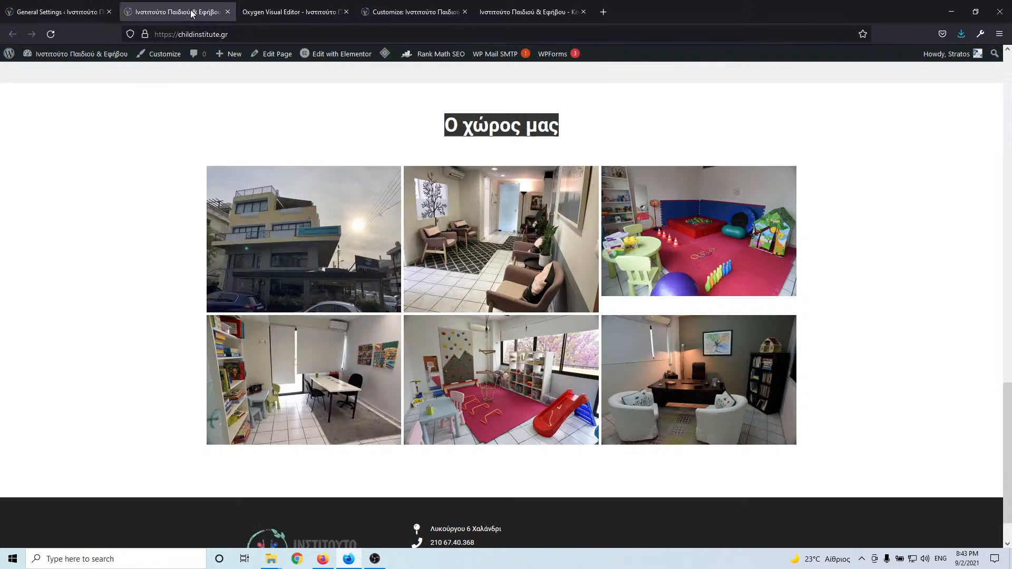
scroll(290, 177, up, 10)
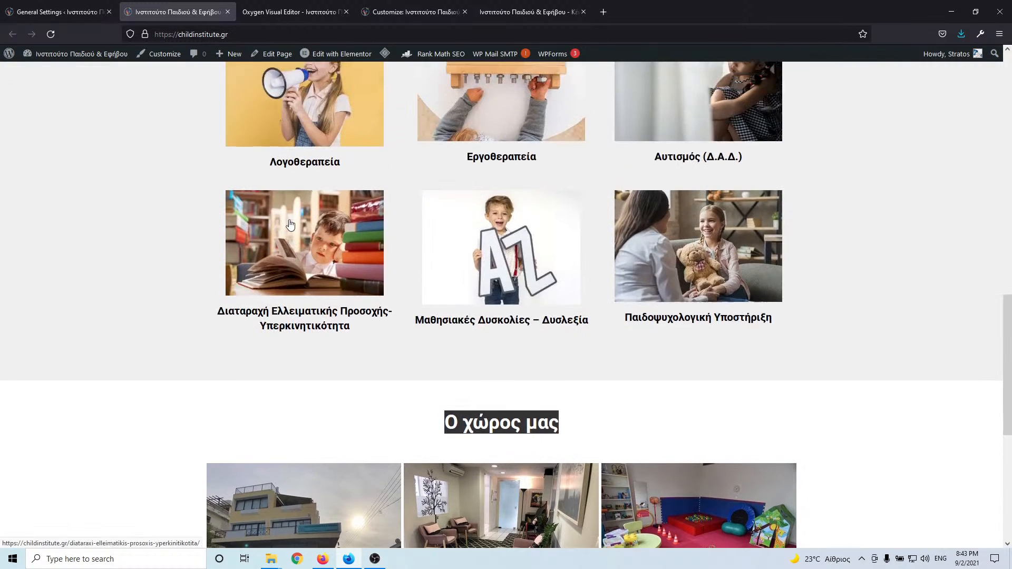
right_click(294, 317)
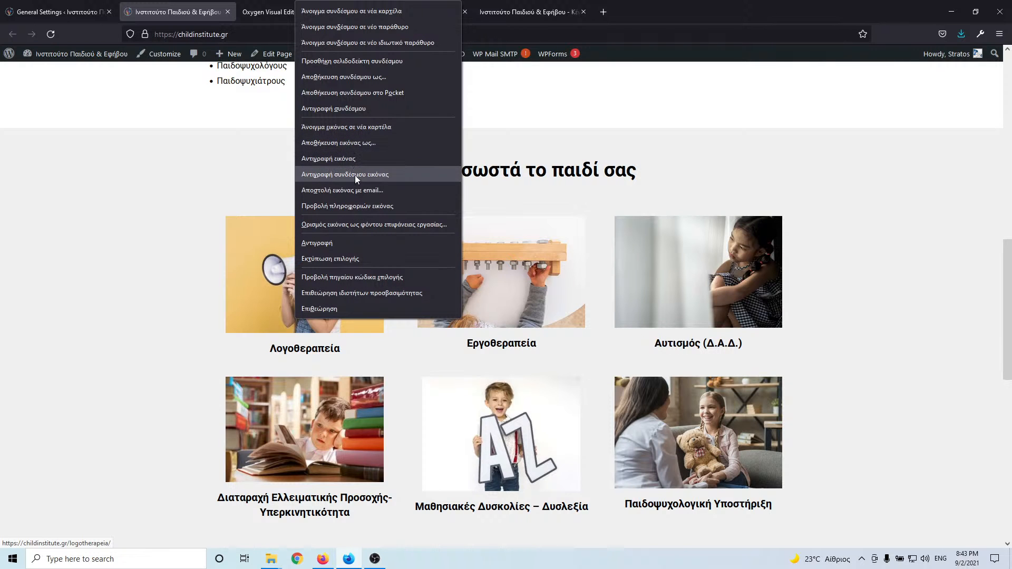
click(355, 108)
click(280, 11)
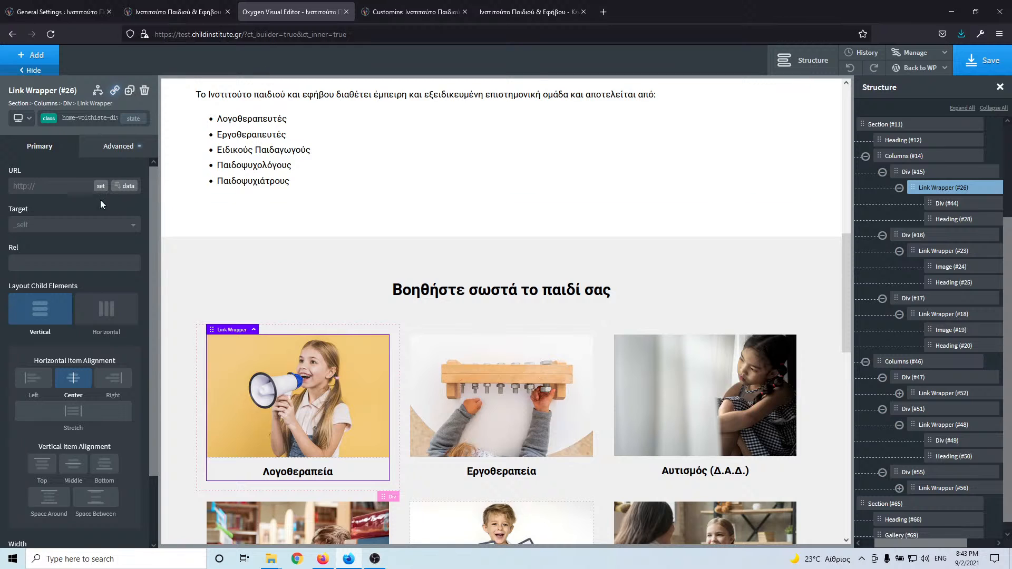
click(48, 185)
key(ctrl+v)
key(Home)
key(ctrl+a)
key(BackSpace)
- Copy the Εργοθεραπεία card's link address from the live site
click(185, 13)
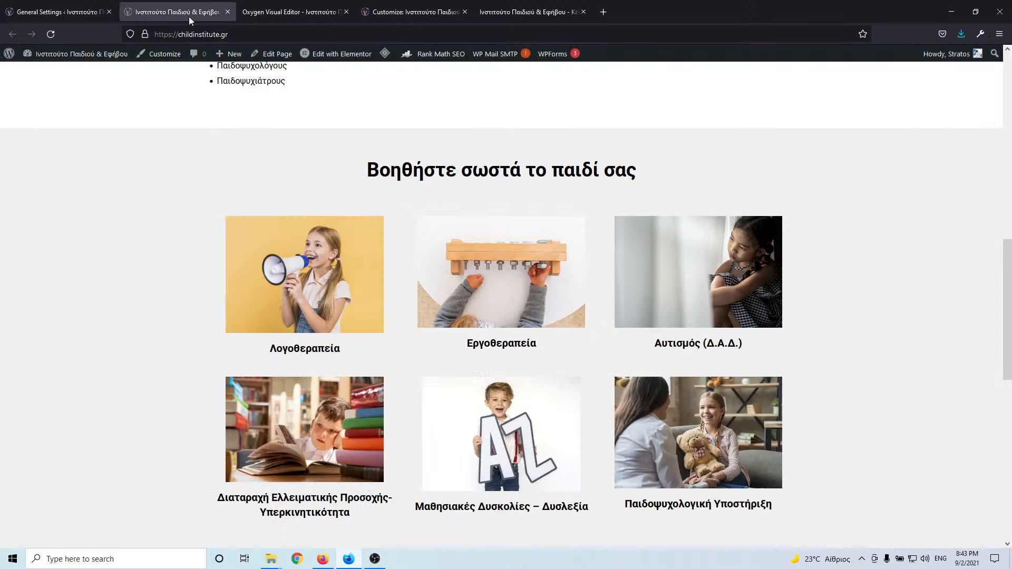
right_click(467, 315)
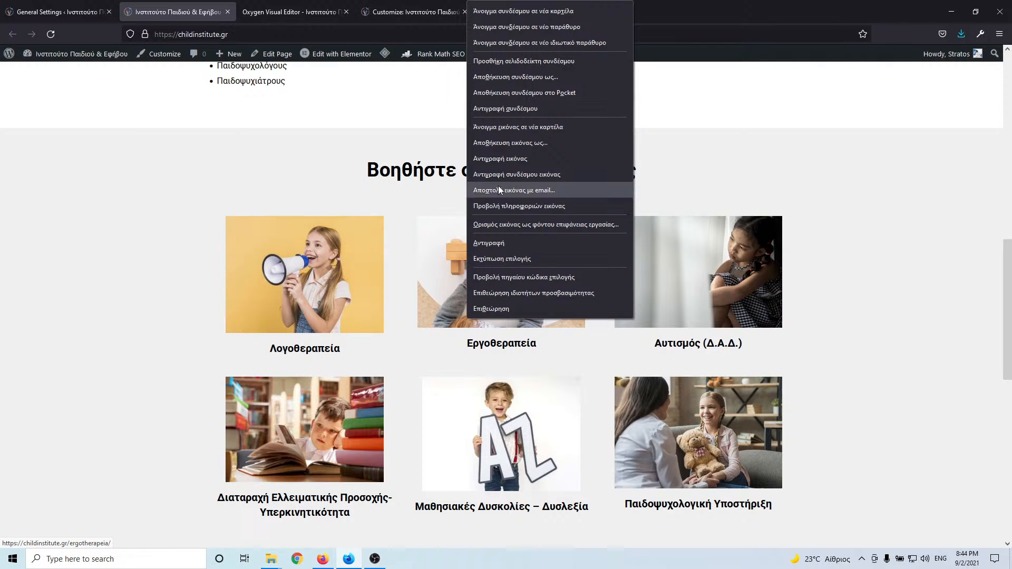
click(522, 108)
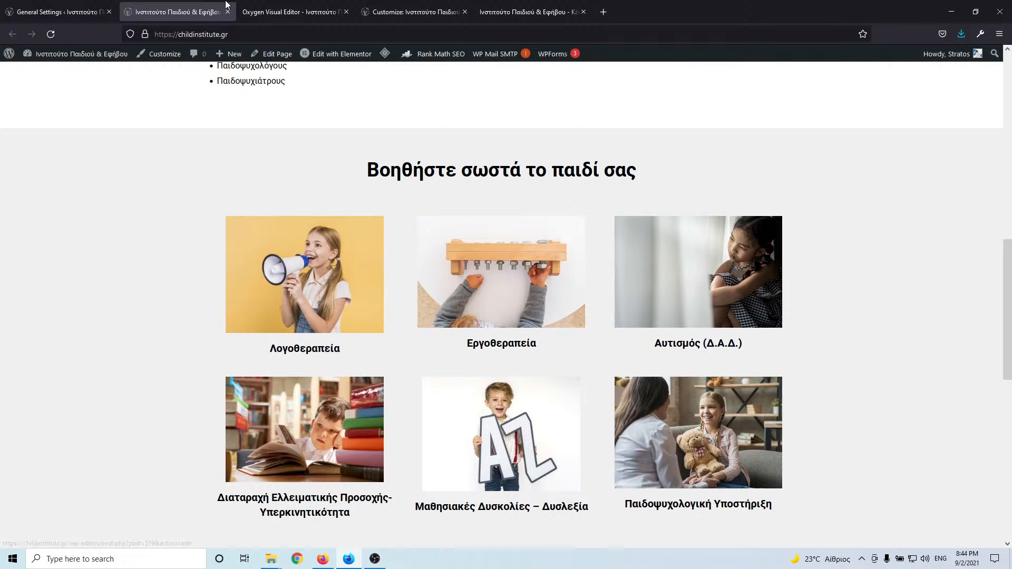
click(316, 12)
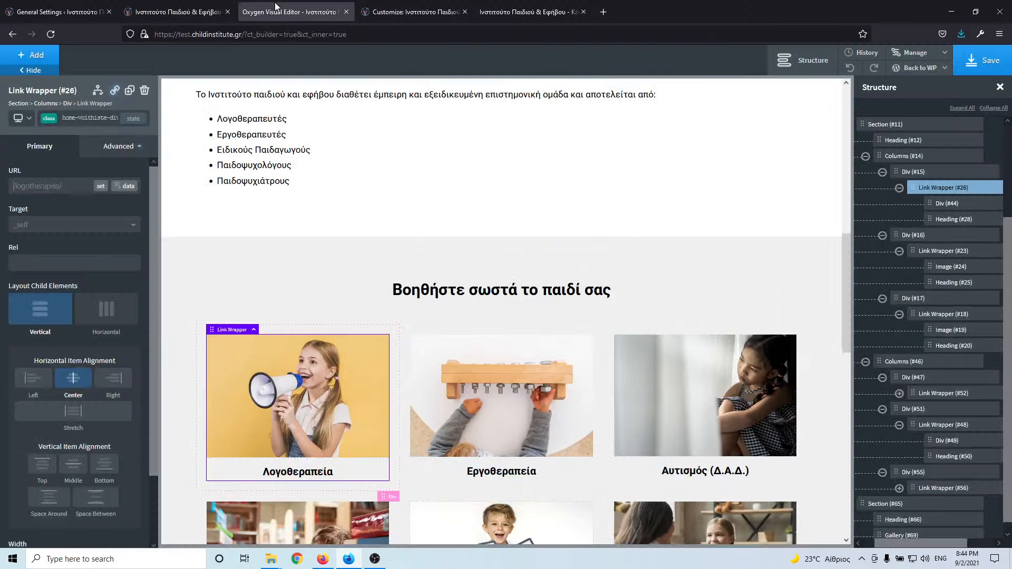
- Link the Εργοθεραπεία card's Link Wrapper to /ergotherapeia/ by pasting the address and removing the domain
click(466, 334)
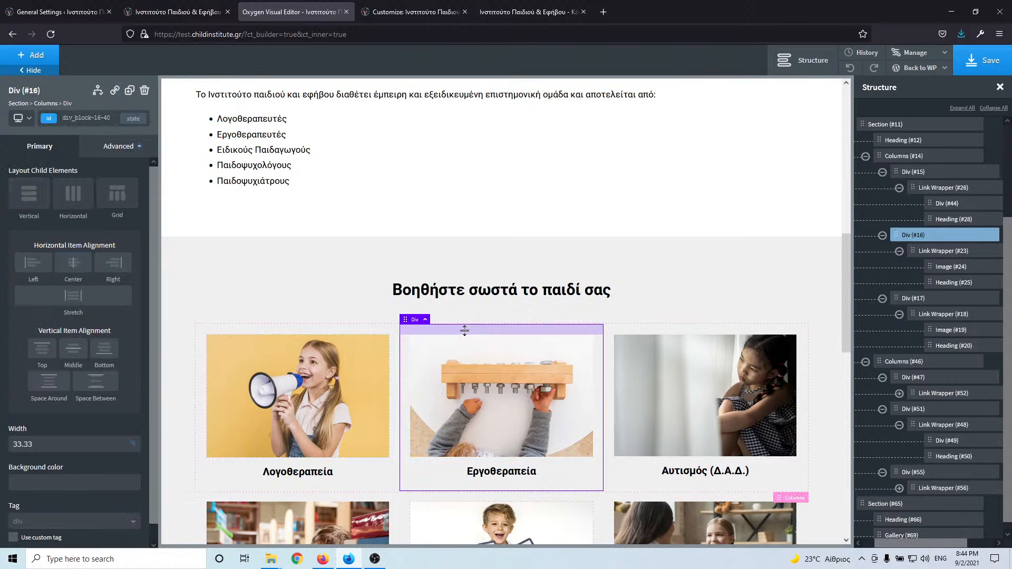
click(943, 252)
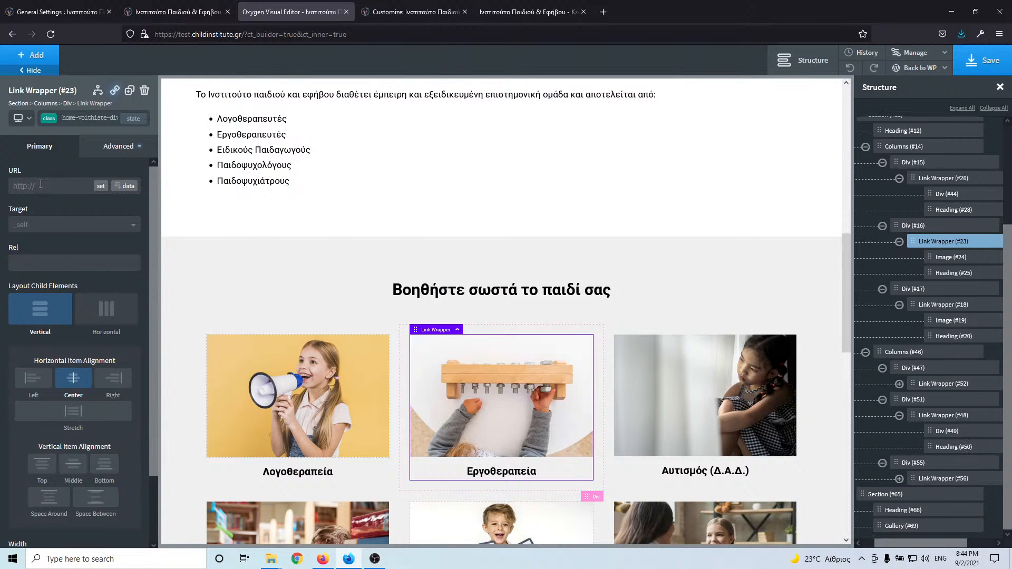
key(ctrl+v)
drag(40, 187, 13, 186)
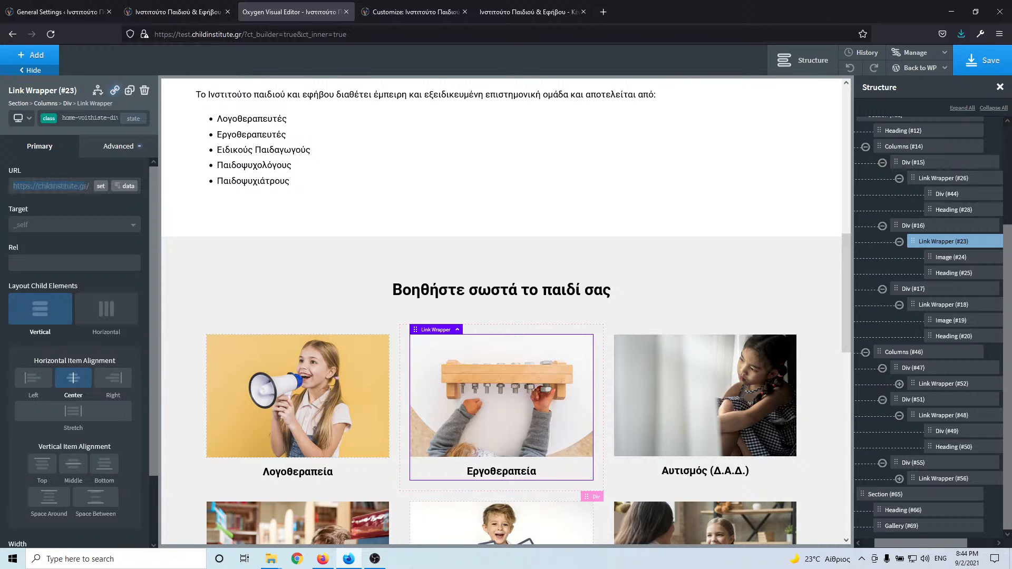
key(BackSpace)
- Copy the autism card's link from the live site and set the Αυτισμός (Δ.Α.Δ.) card to /autismos/
click(174, 12)
right_click(666, 314)
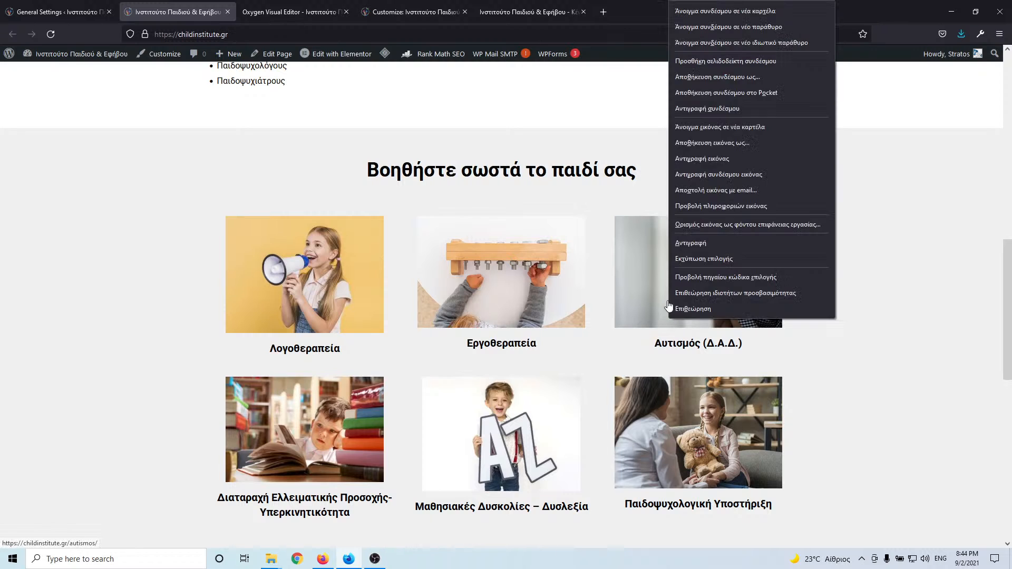
click(707, 108)
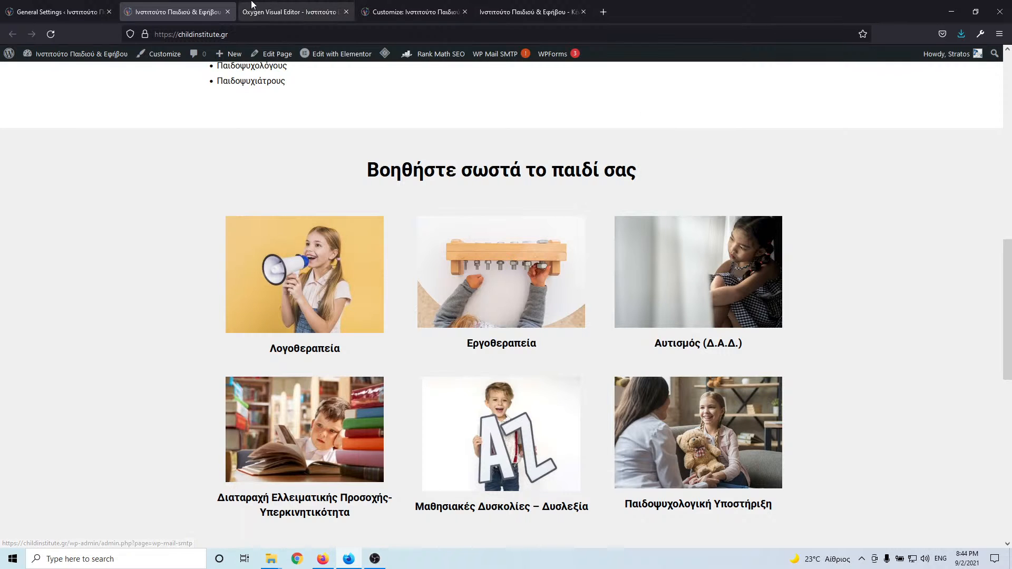
click(293, 12)
click(643, 442)
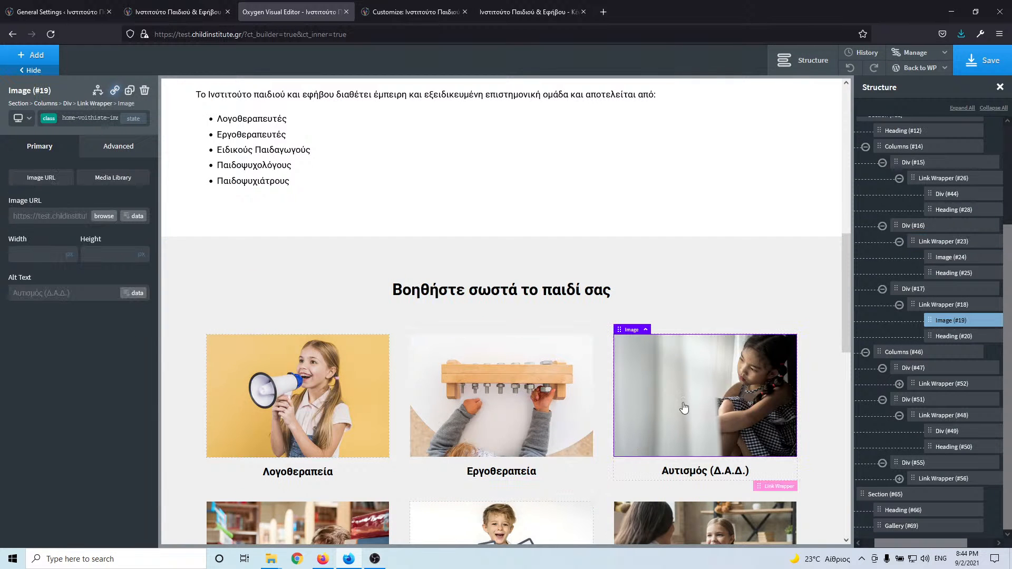
click(952, 305)
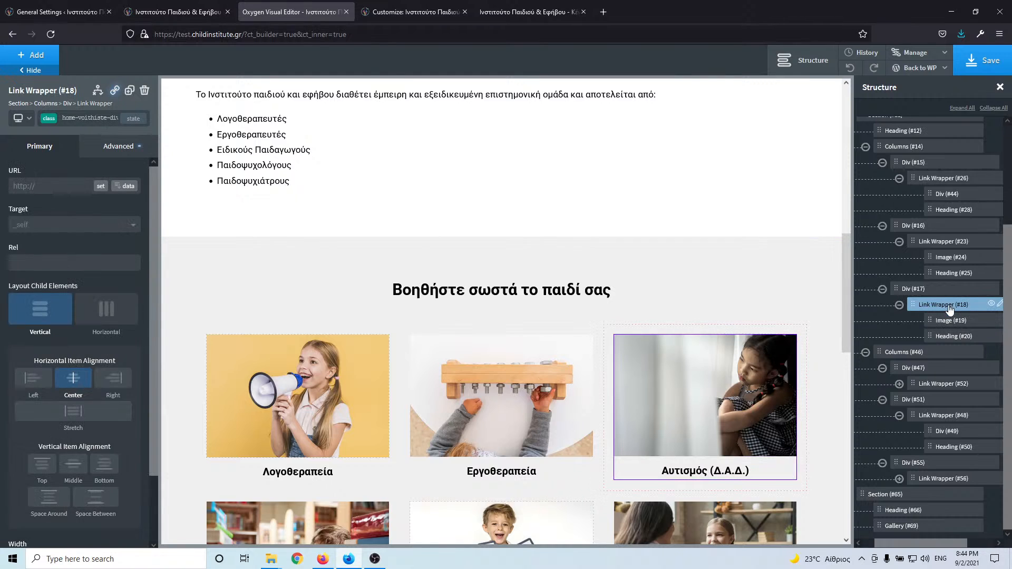
drag(55, 192, 1, 186)
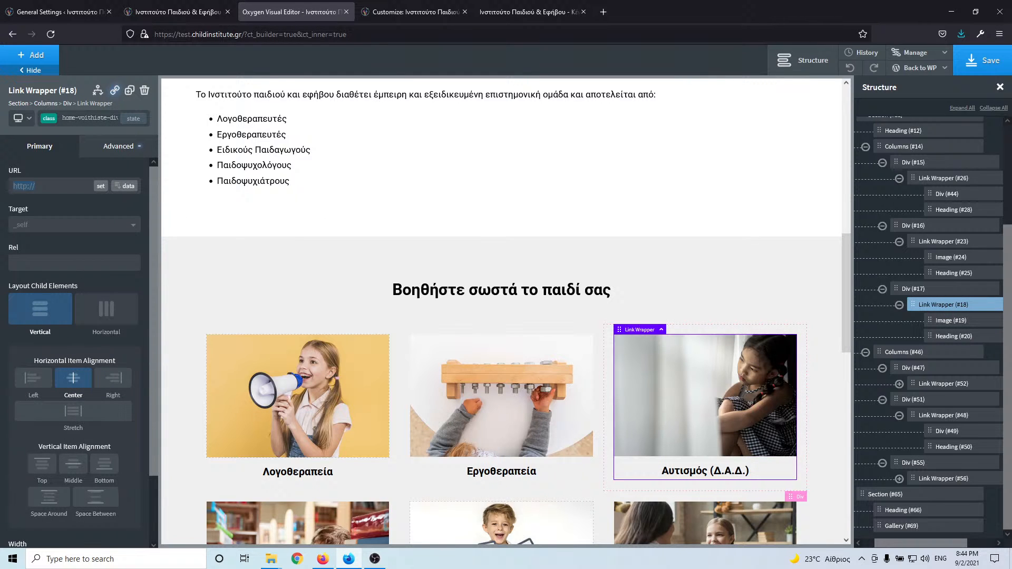
key(ctrl+v)
drag(56, 186, 0, 187)
key(BackSpace)
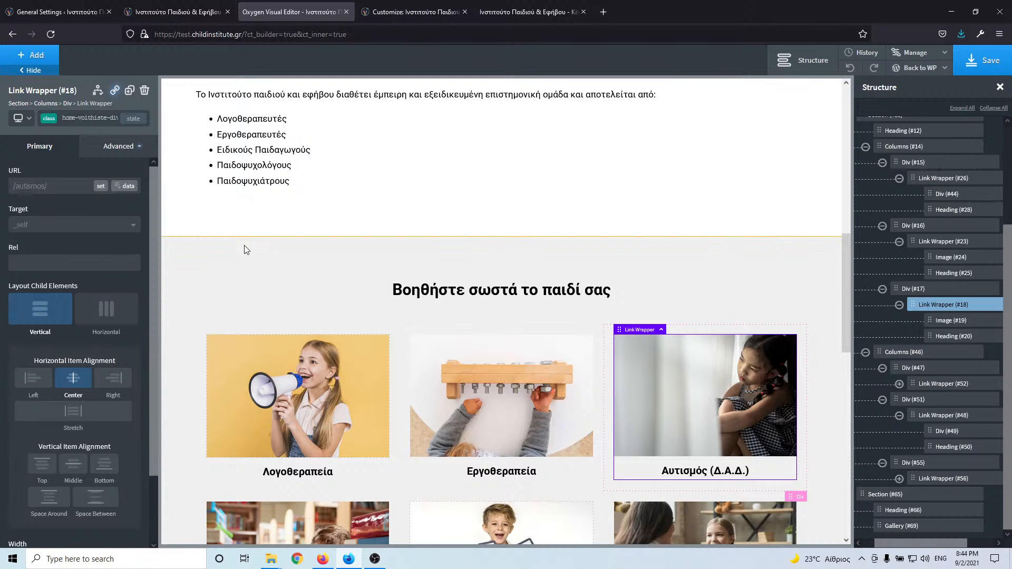
- Select the ADHD card's Link Wrapper and bring up the ADHD card's link options on the live site
click(931, 387)
click(232, 6)
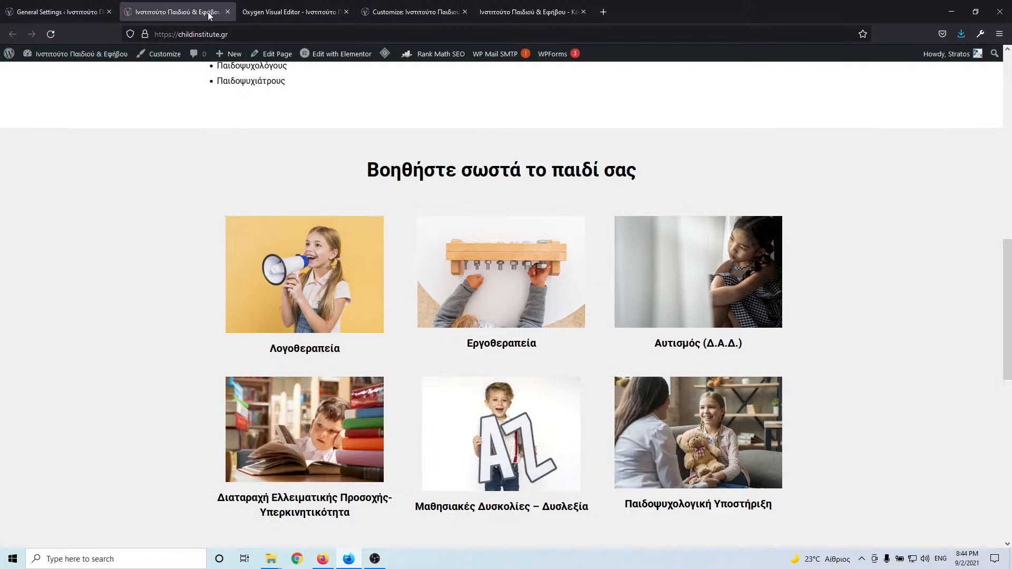
scroll(378, 318, down, 3)
right_click(290, 328)
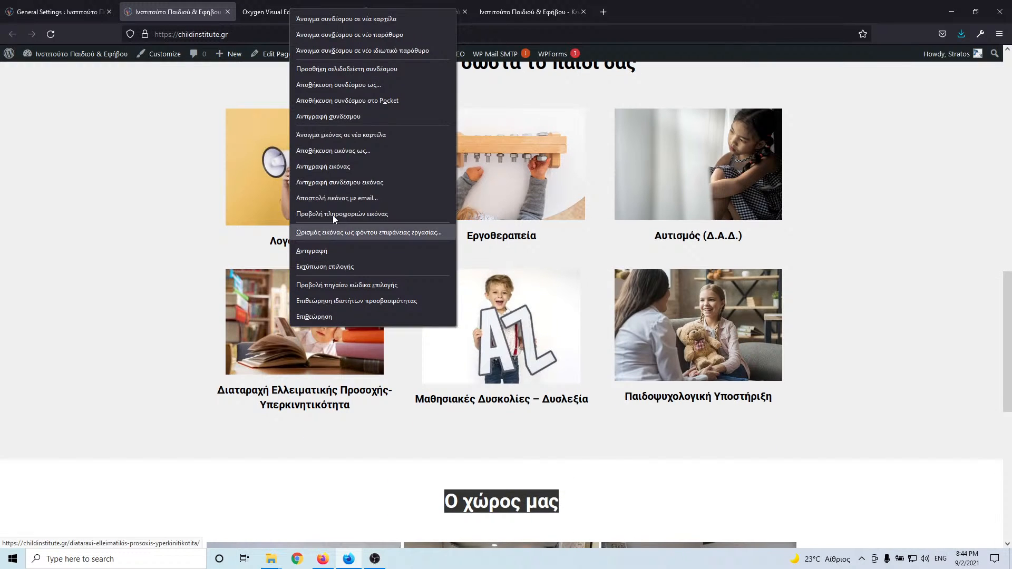
- Copy the ADHD card's live-site link and paste it as the ADHD card's Link Wrapper URL
click(348, 112)
click(302, 8)
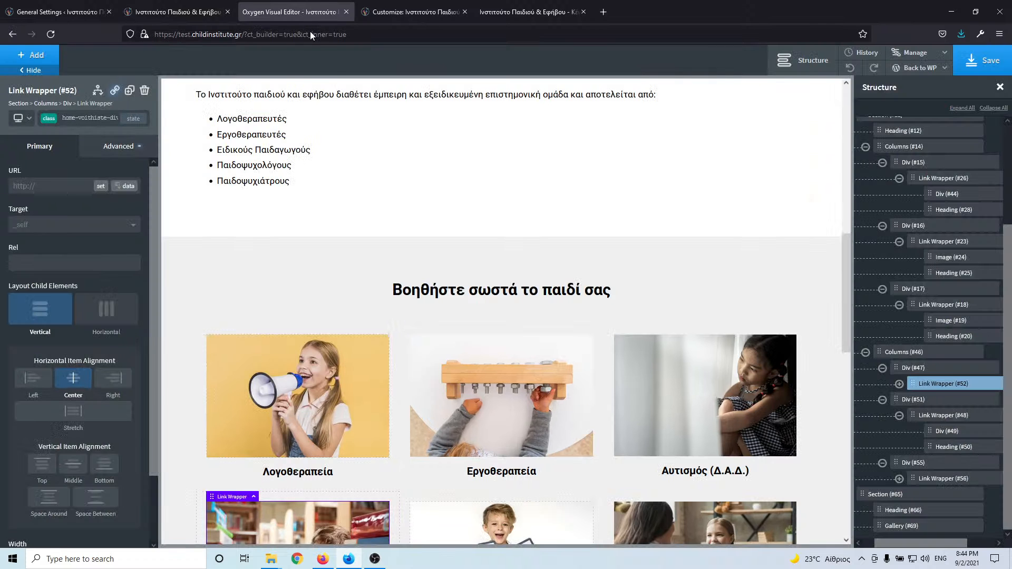
click(39, 188)
key(ctrl+v)
key(ctrl+a)
click(76, 184)
key(ctrl+a)
key(ctrl+v)
- Copy the dyslexia card's live link and set the Μαθησιακές Δυσκολίες – Δυσλεξία card to /disleksia/
click(187, 11)
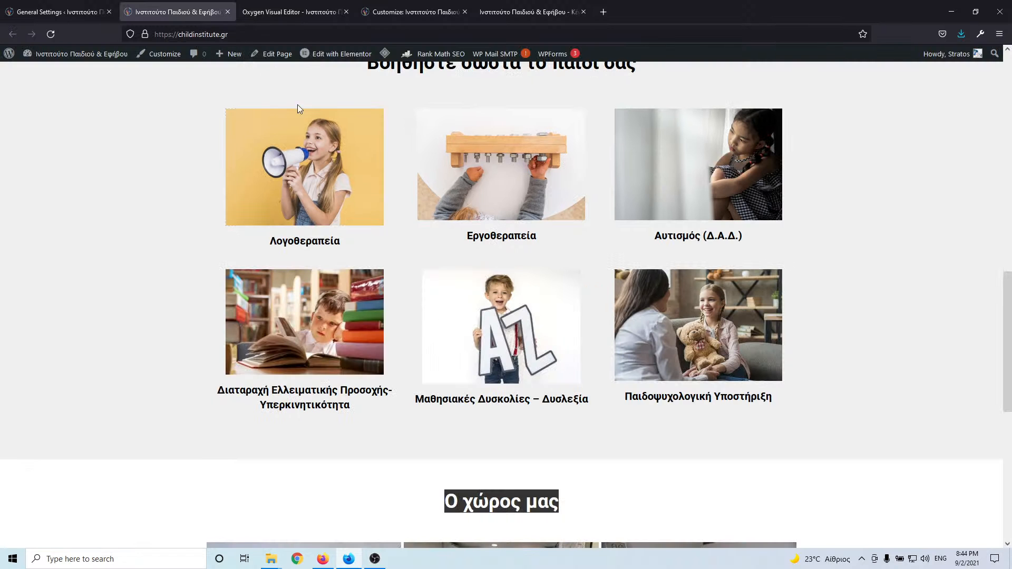
right_click(458, 295)
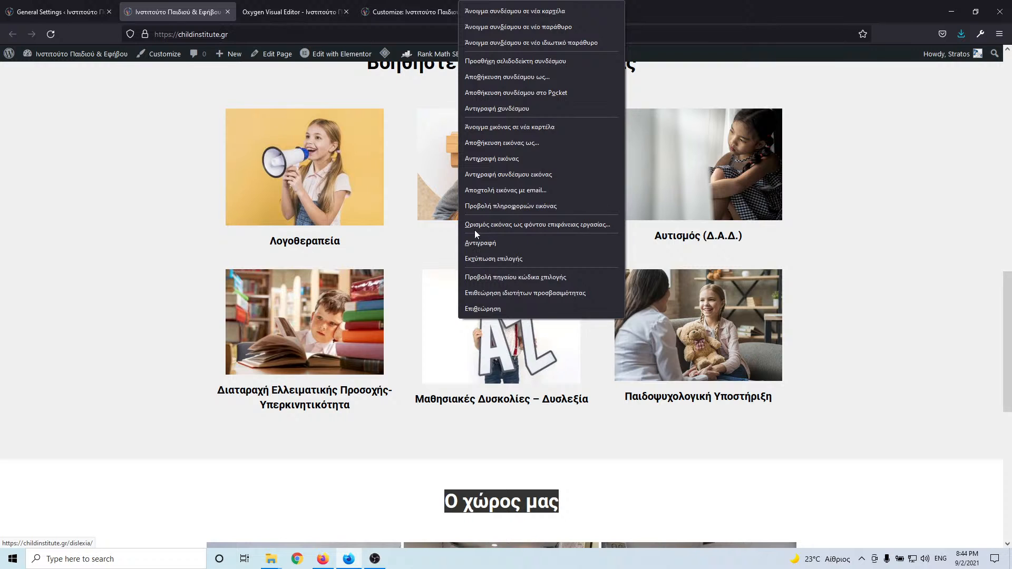
click(513, 110)
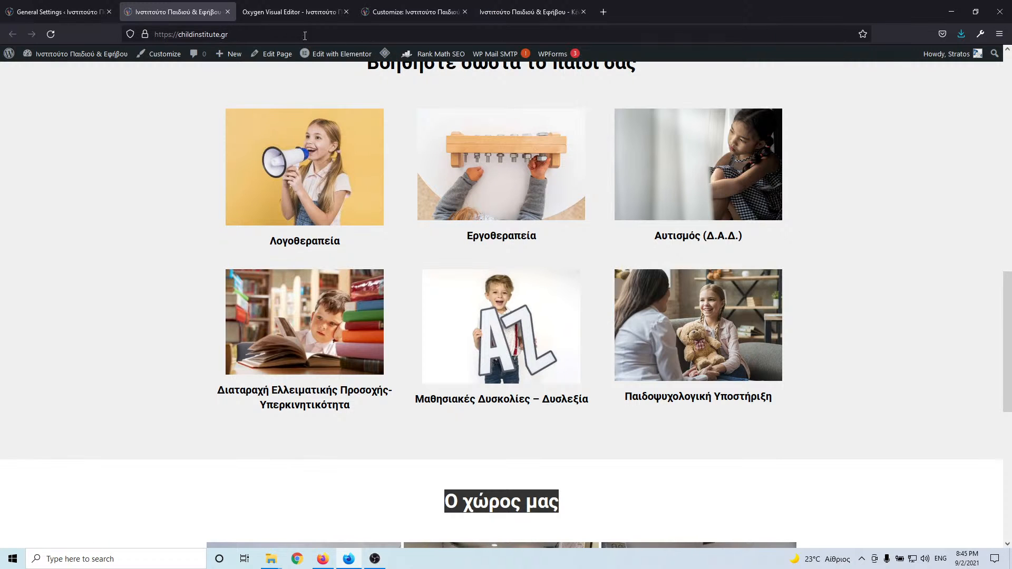
click(290, 13)
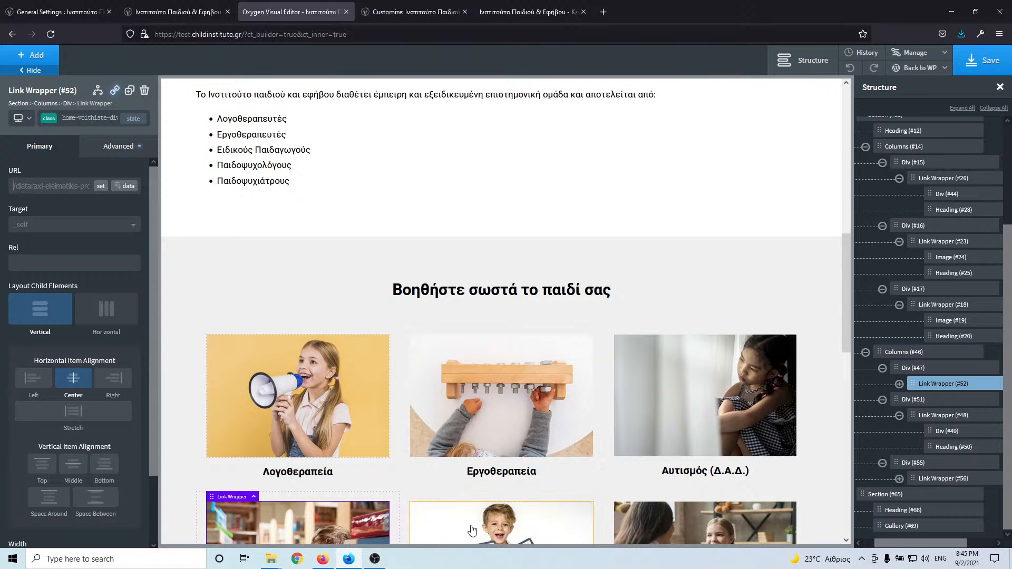
click(928, 433)
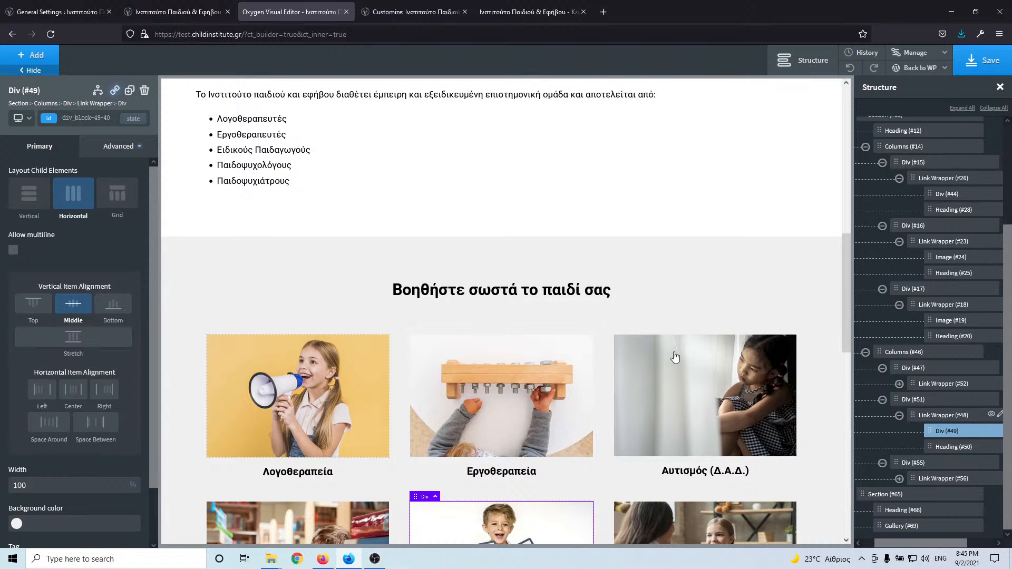
click(942, 417)
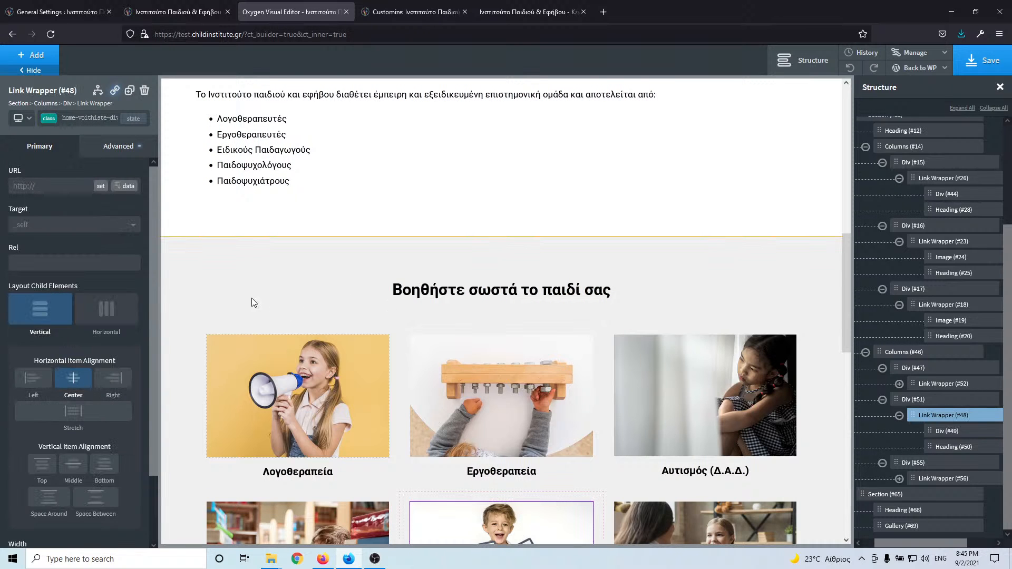
click(22, 186)
key(ctrl+v)
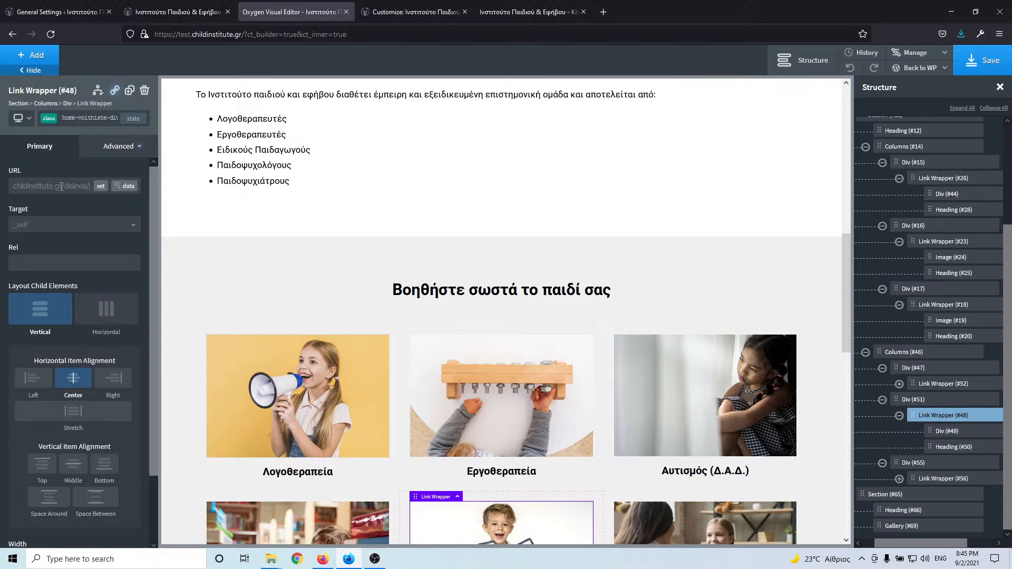
drag(60, 186, 12, 196)
key(BackSpace)
- Copy the psychology support card's link address from the live site
click(179, 13)
right_click(684, 324)
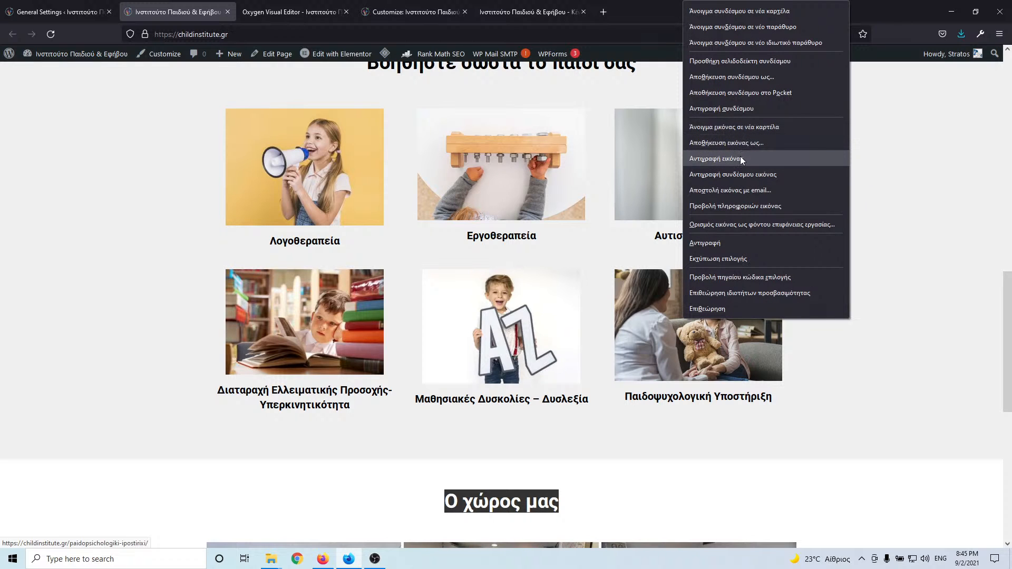
click(741, 108)
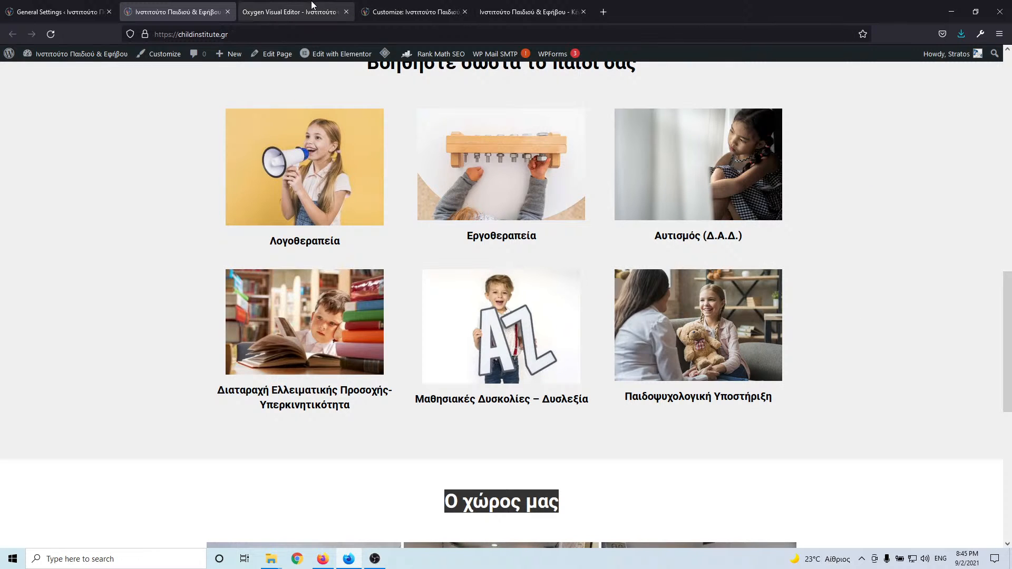
- Set the bottom-right card's Link Wrapper to the relative /paidopsichologiki-ipost… path, without the domain
click(290, 12)
scroll(673, 427, down, 3)
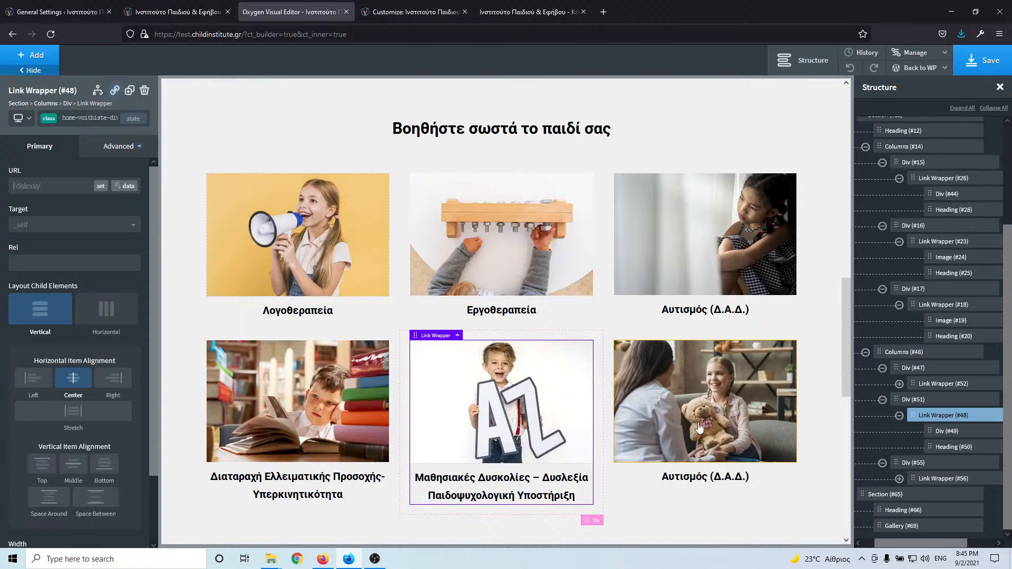
click(674, 427)
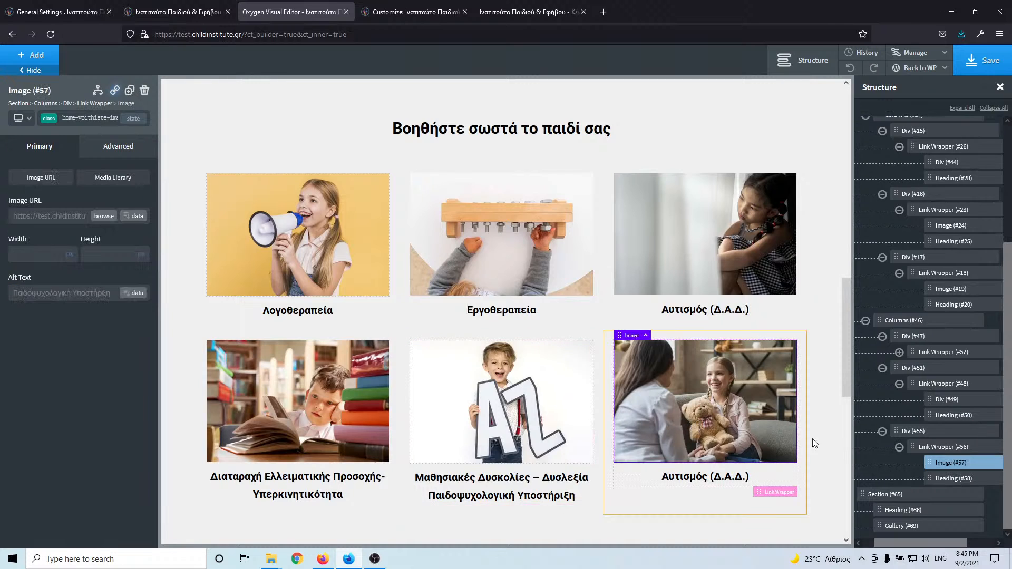
click(942, 447)
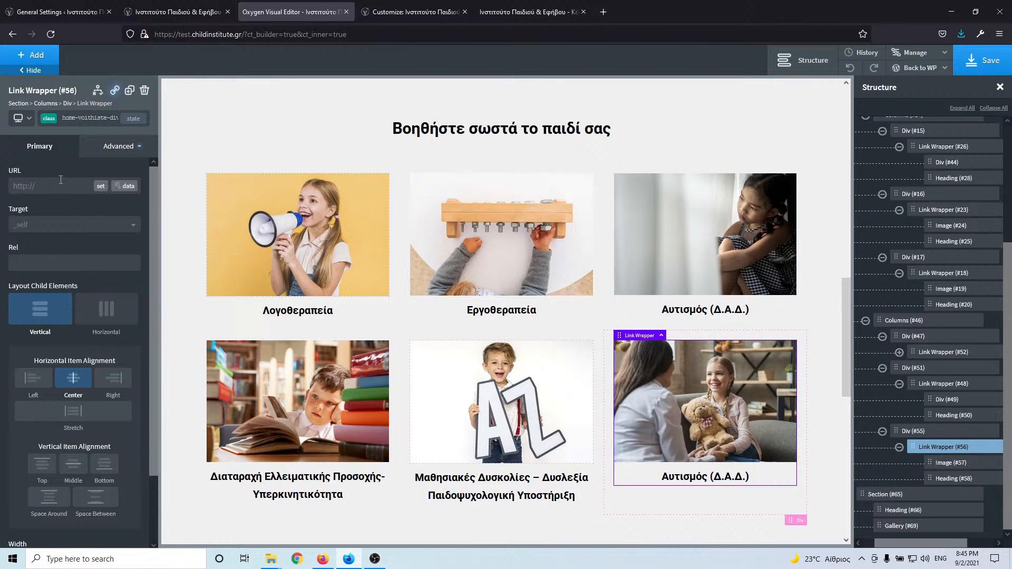
key(ctrl+v)
key(ctrl+a)
drag(88, 182, 1, 191)
click(85, 183)
drag(86, 184, 8, 186)
key(BackSpace)
- Save the homepage
click(999, 62)
key(alt+Tab)
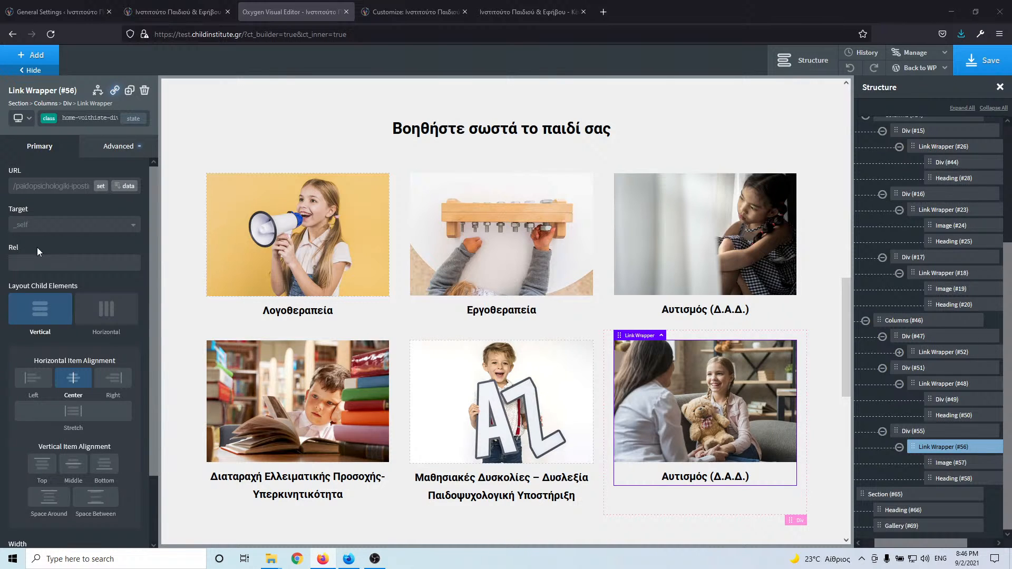
click(977, 67)
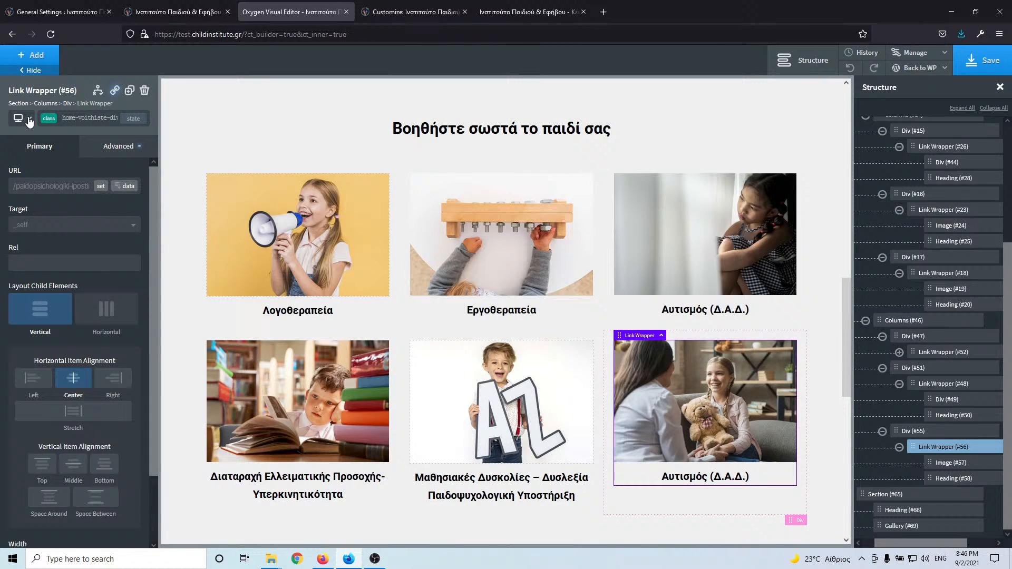
- Preview the cards at a smaller breakpoint and confirm the Λογοθεραπεία card links to /logotherapeia/
click(29, 119)
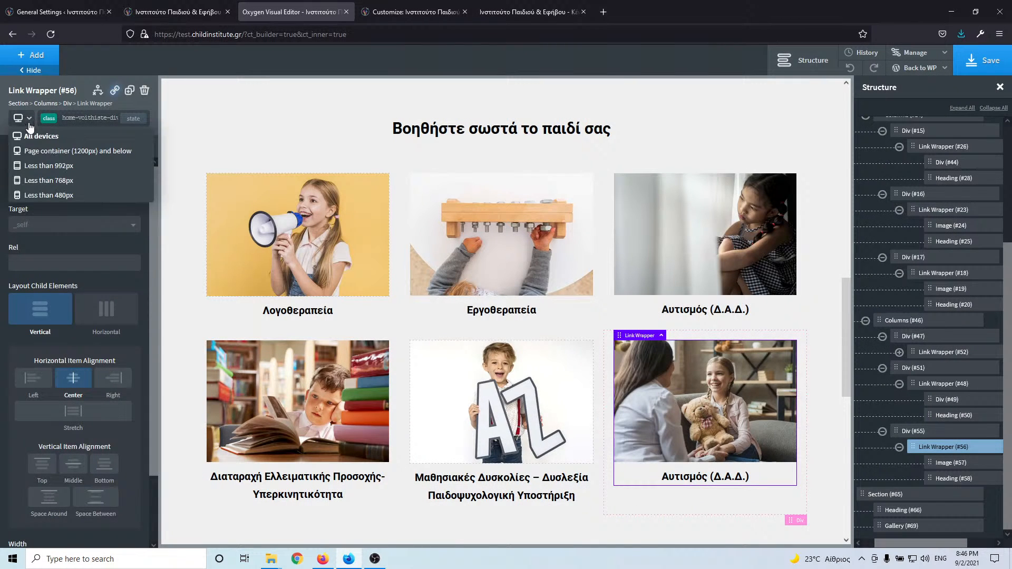
click(41, 152)
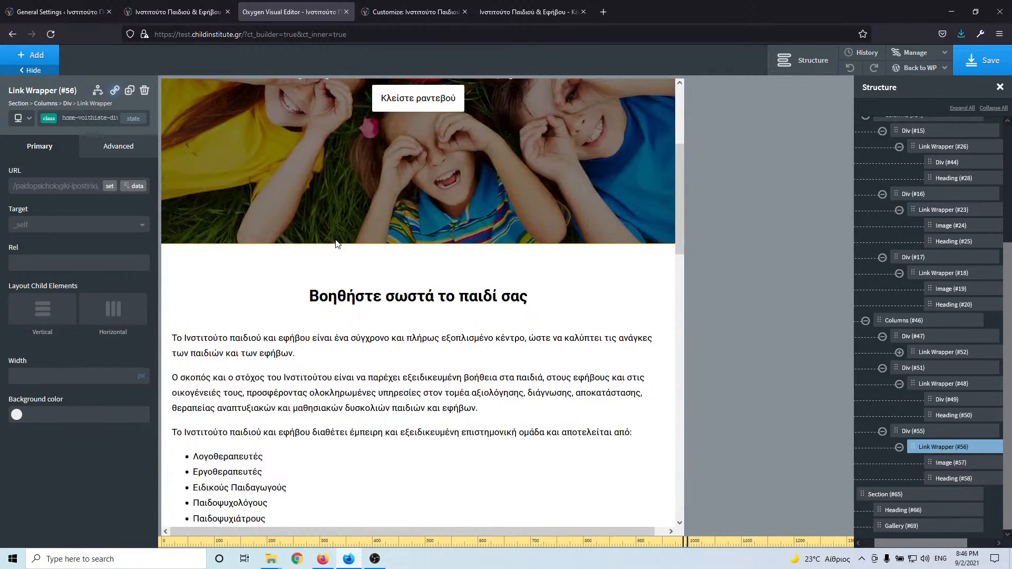
scroll(337, 243, down, 10)
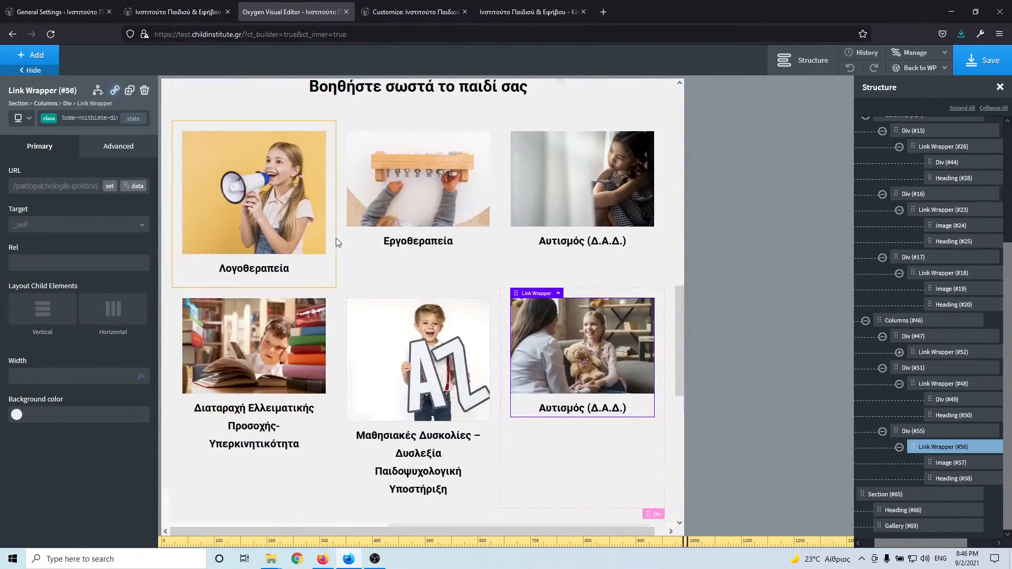
scroll(337, 238, down, 4)
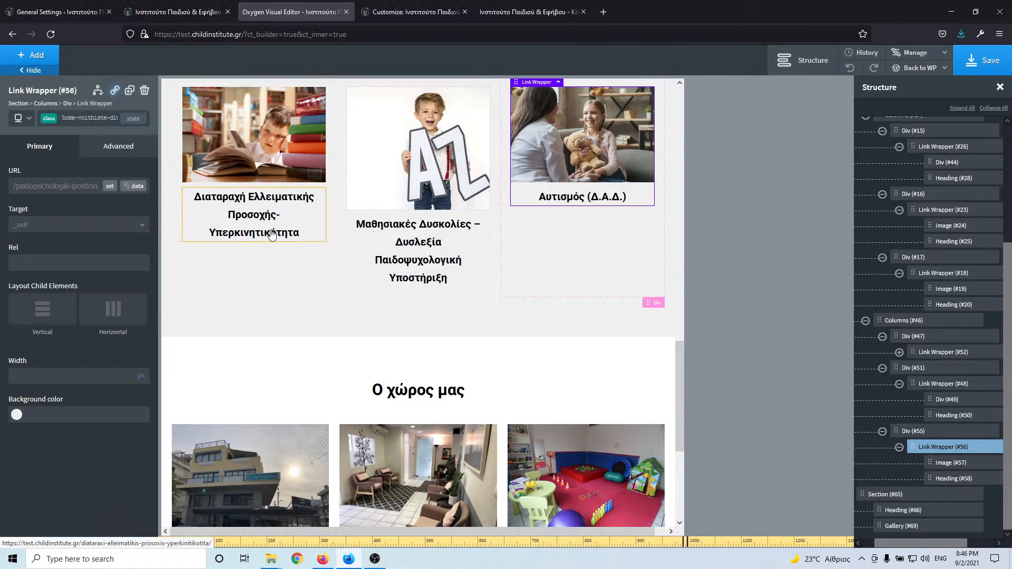
scroll(272, 235, up, 4)
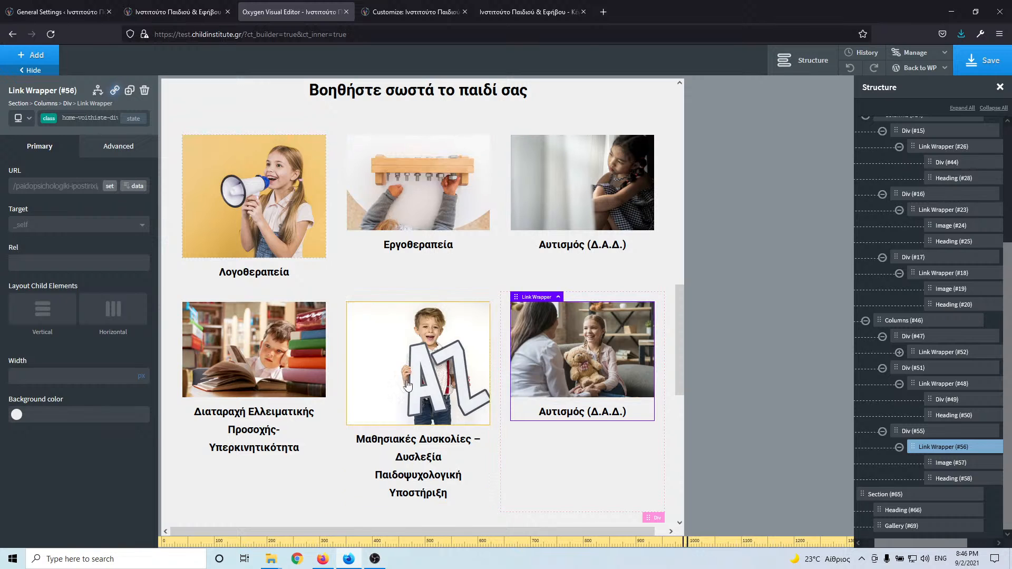
click(238, 213)
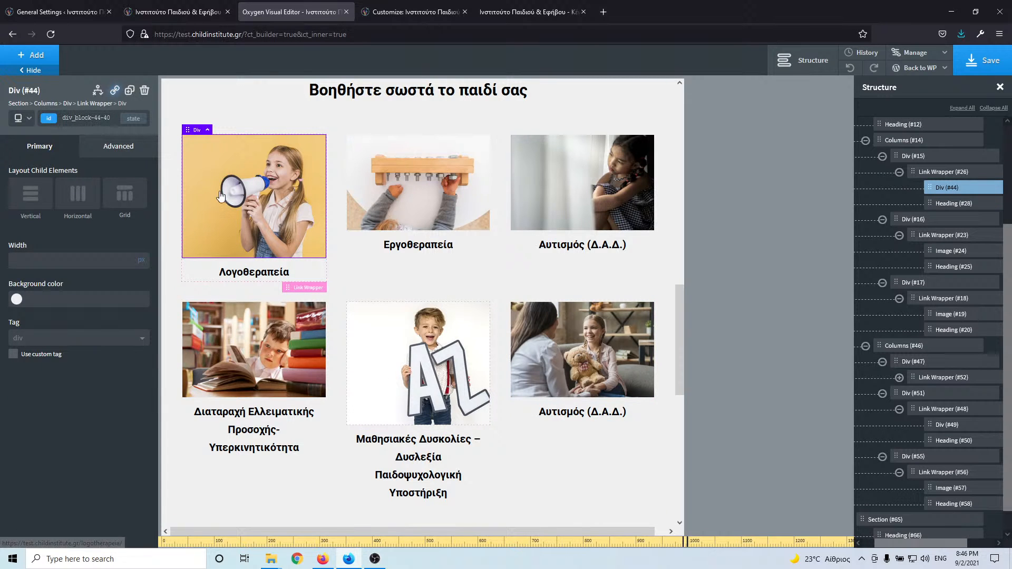
click(945, 173)
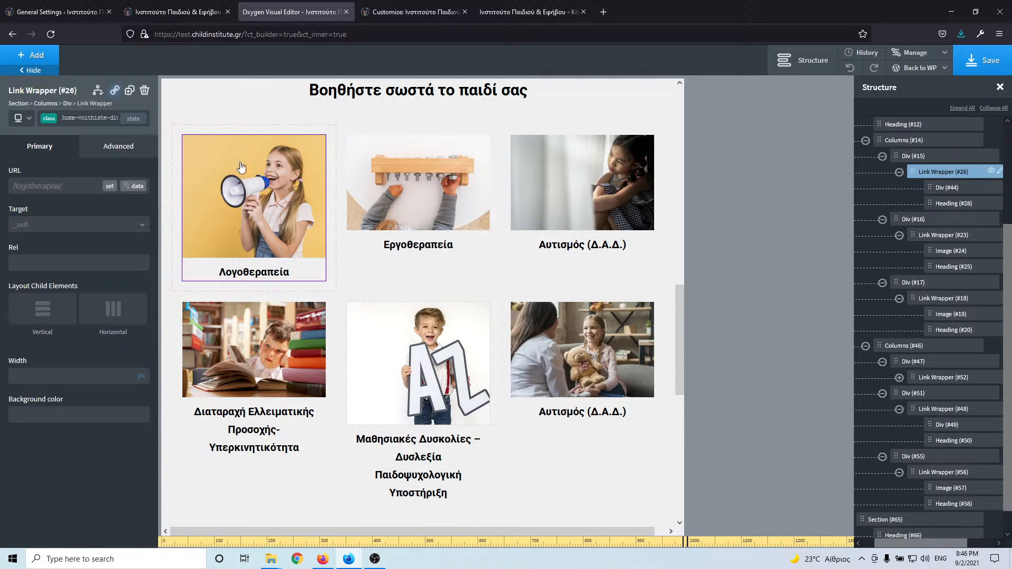
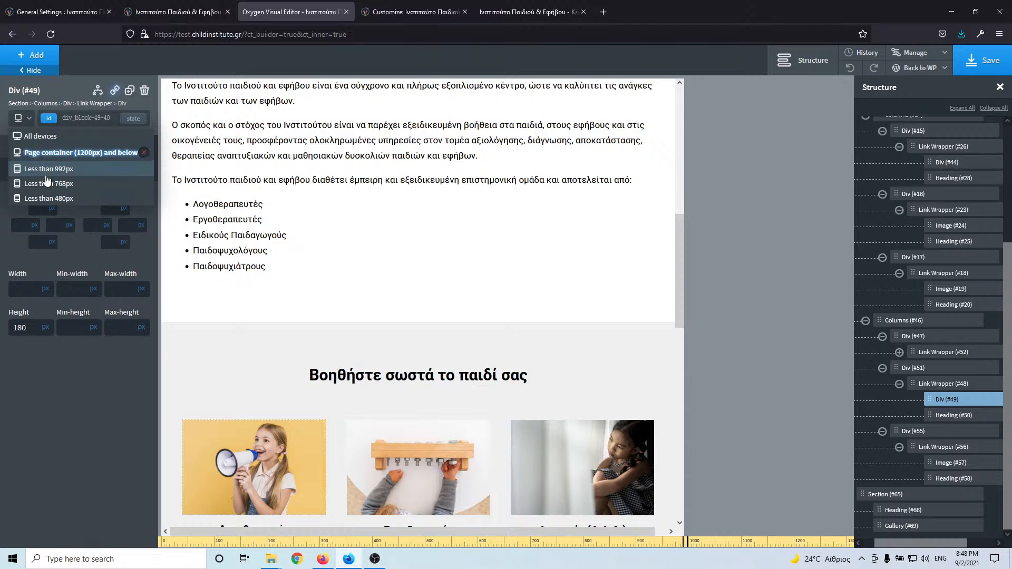
- Preview the service cards below 768px, then below 992px, and select the Λογοθεραπεία heading
click(46, 182)
scroll(211, 232, down, 10)
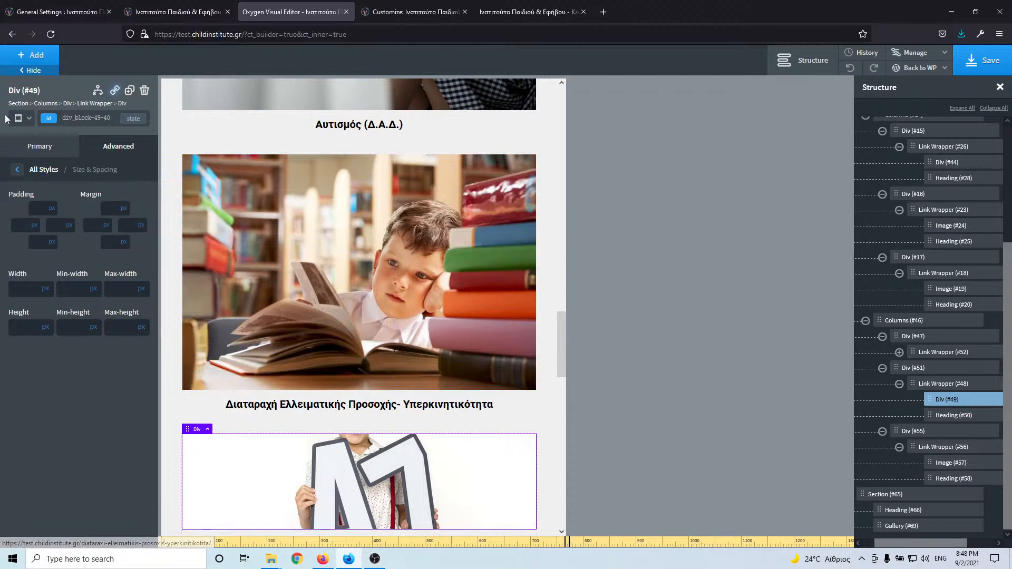
click(22, 118)
click(52, 170)
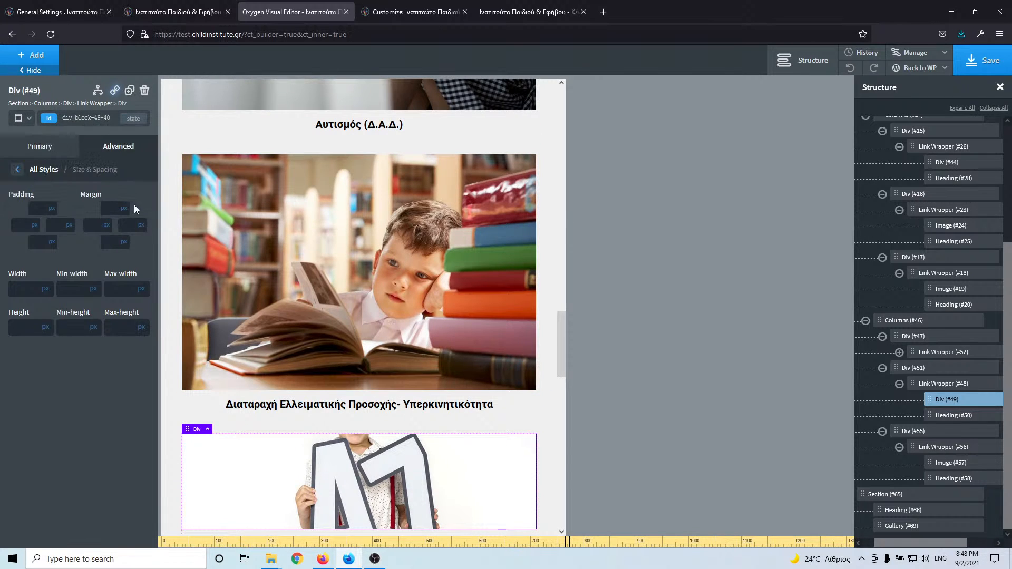
click(27, 119)
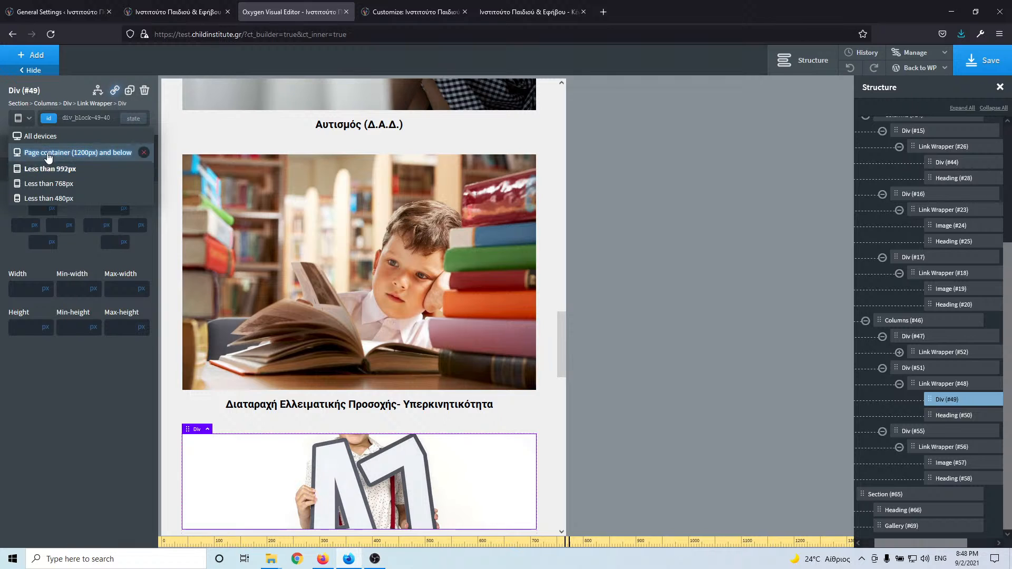
click(38, 168)
scroll(317, 298, up, 10)
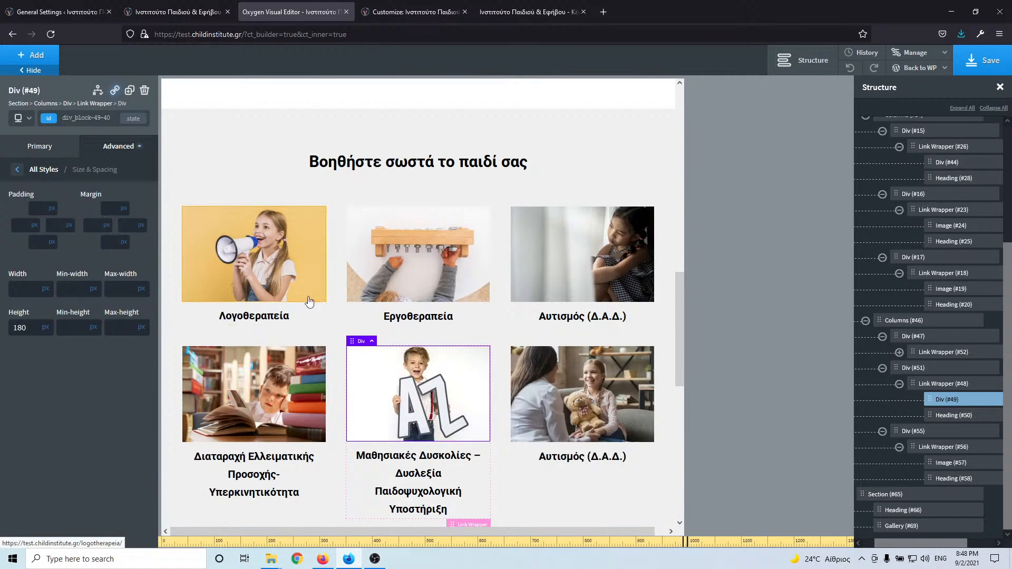
click(257, 317)
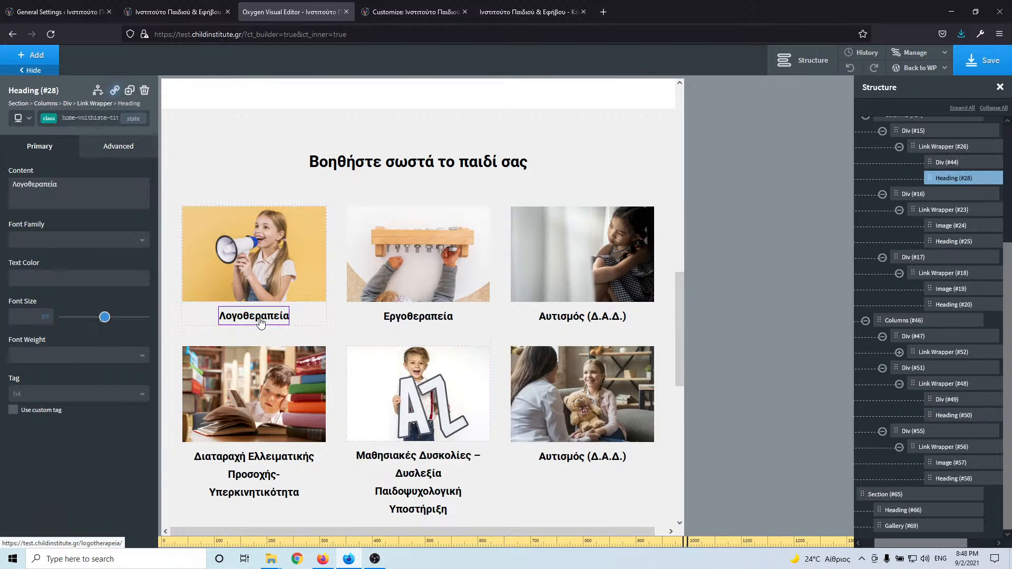
- Set the Λογοθεραπεία heading's font size to 20
click(21, 316)
text(2)
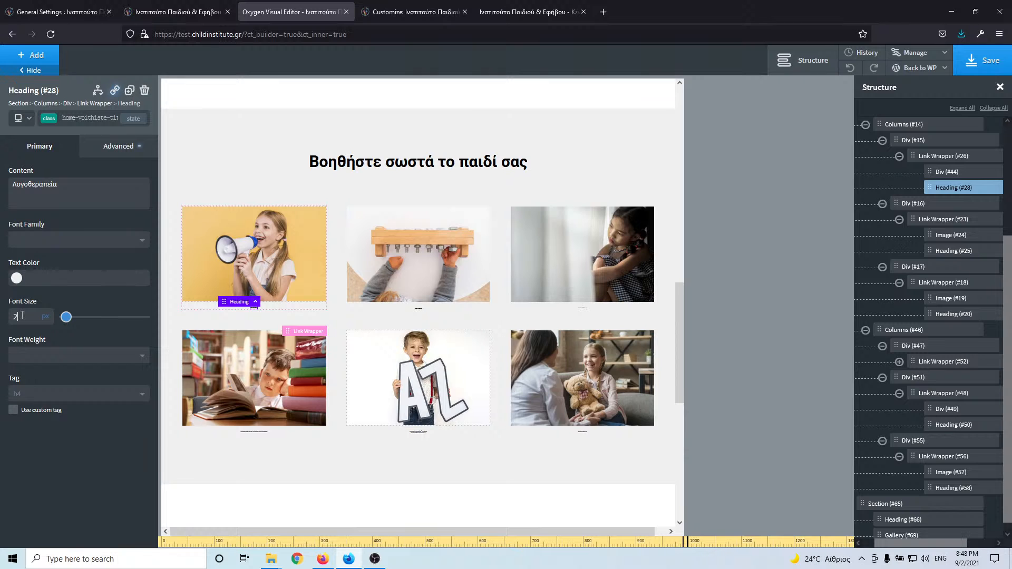
text(2)
key(BackSpace)
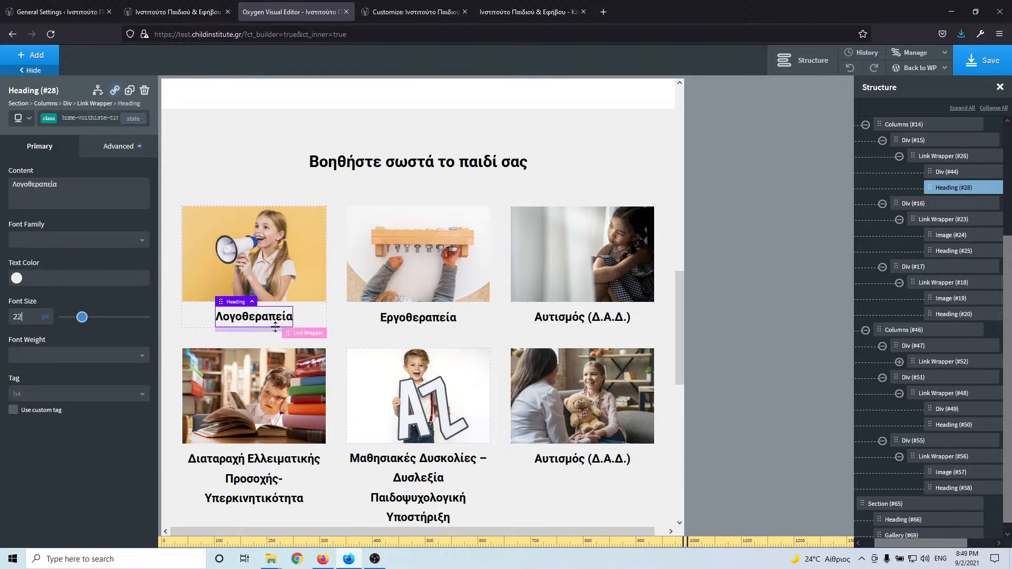
text(0)
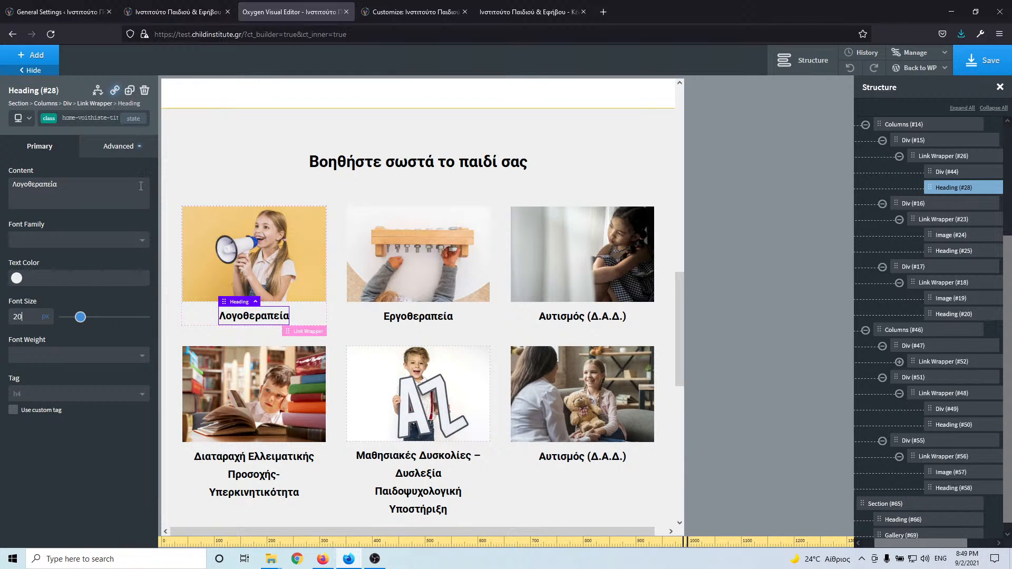
- Switch the preview to the below-768px breakpoint and bring the service cards into view
click(30, 125)
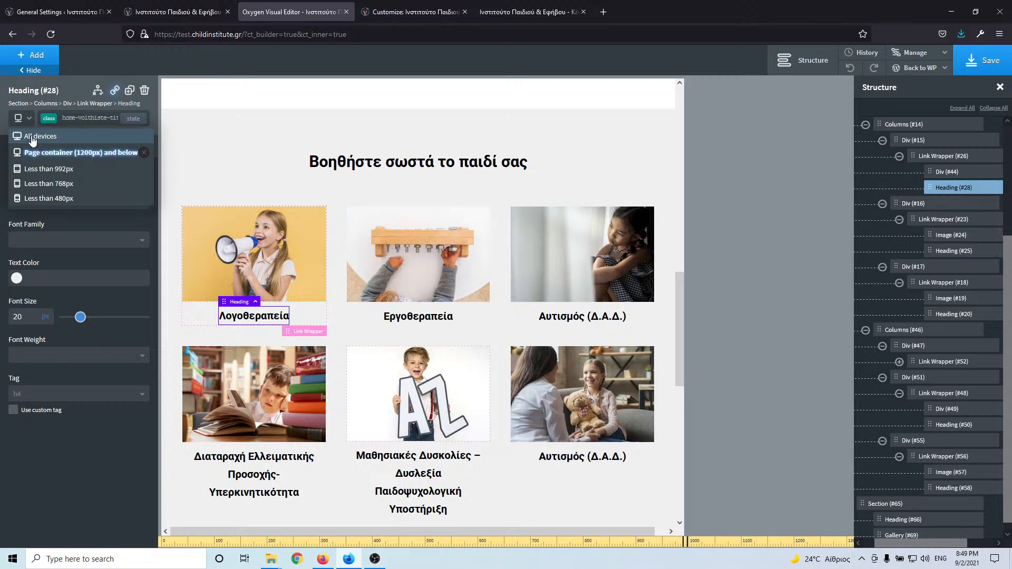
click(47, 175)
scroll(285, 256, up, 6)
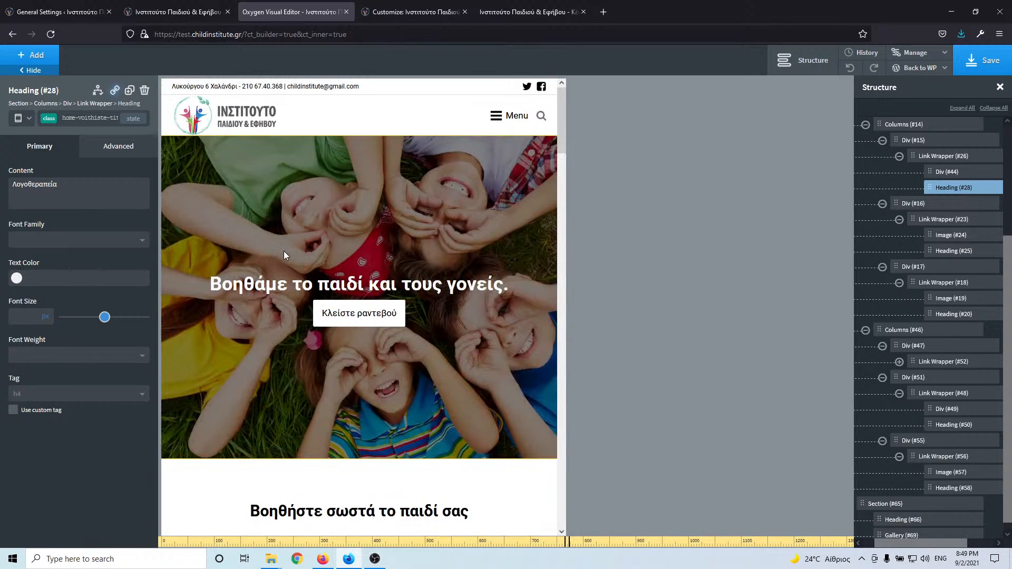
scroll(333, 260, down, 10)
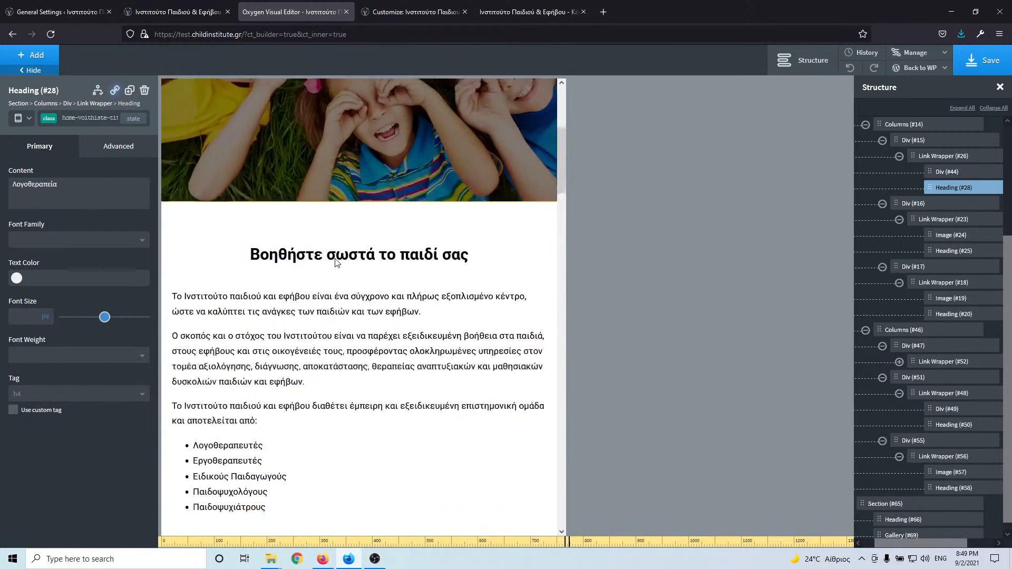
scroll(337, 263, down, 2)
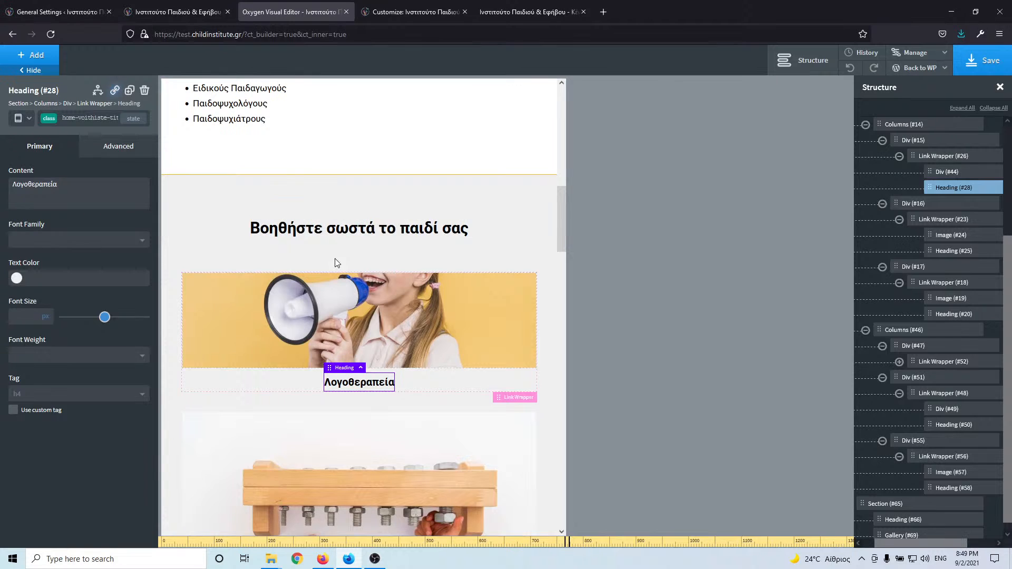
scroll(337, 263, down, 1)
- Give the Λογοθεραπεία card's image block a height of 350 px
click(336, 264)
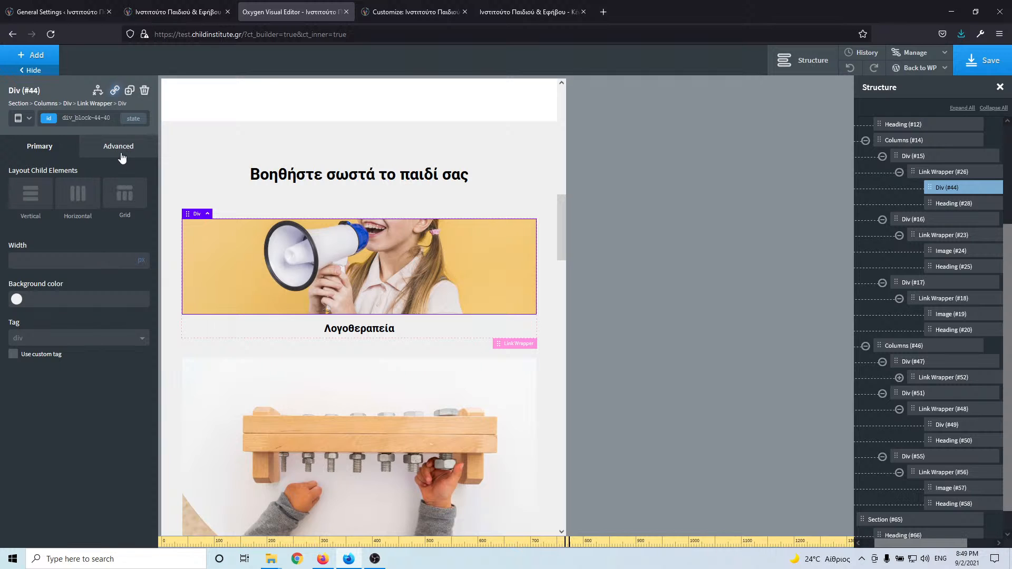
scroll(379, 298, down, 3)
scroll(219, 232, up, 3)
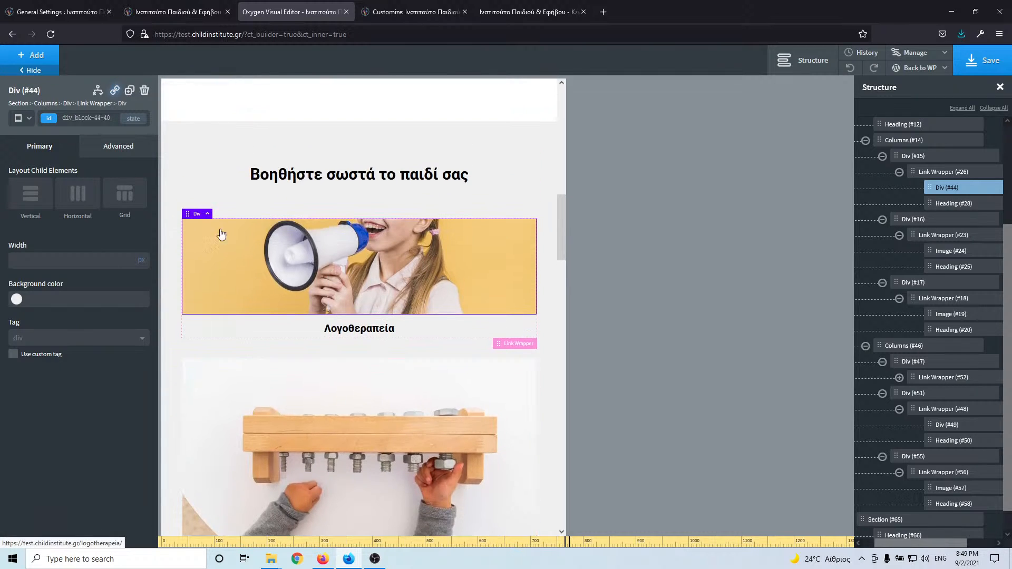
click(112, 151)
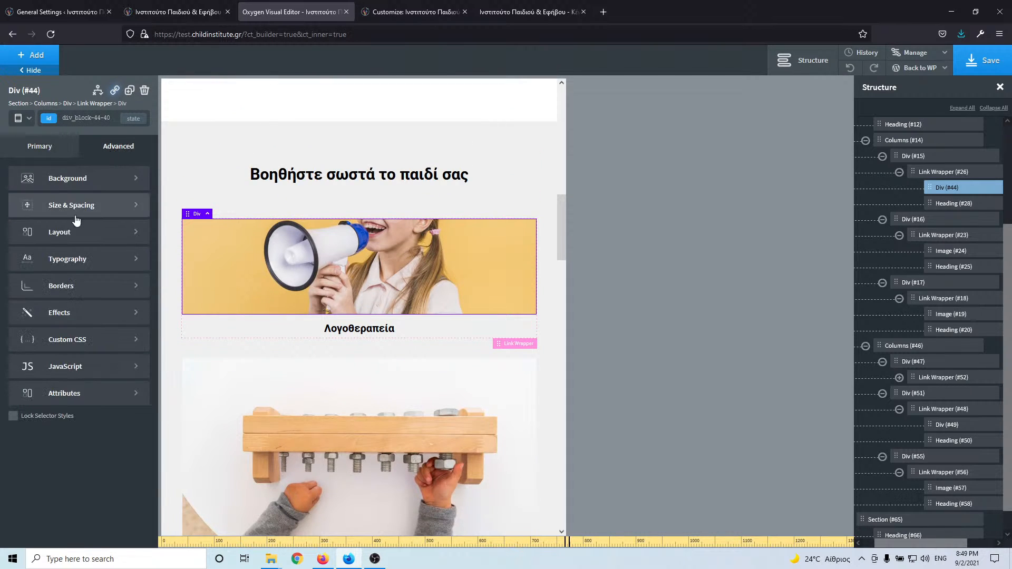
click(70, 212)
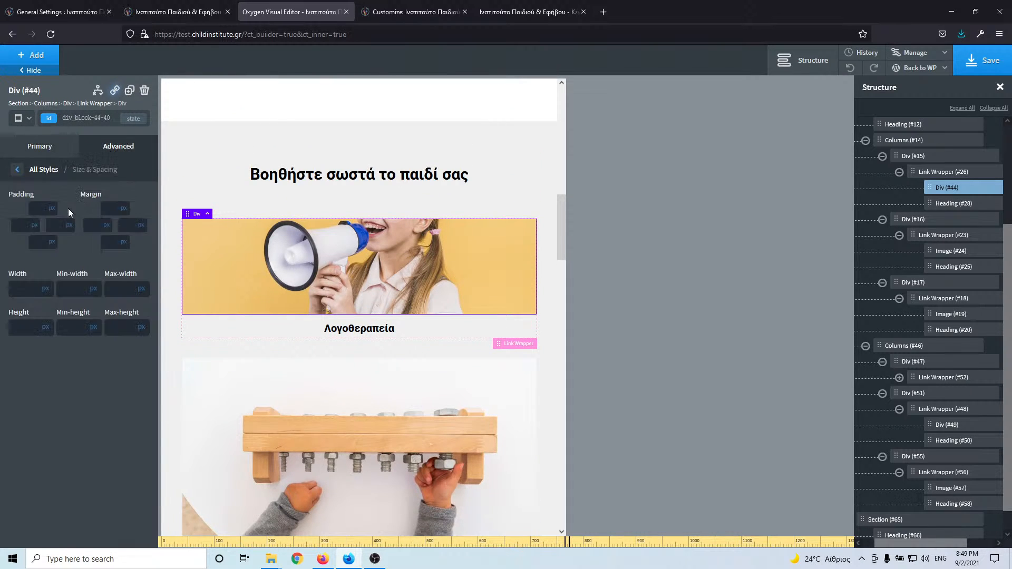
click(17, 327)
text(250)
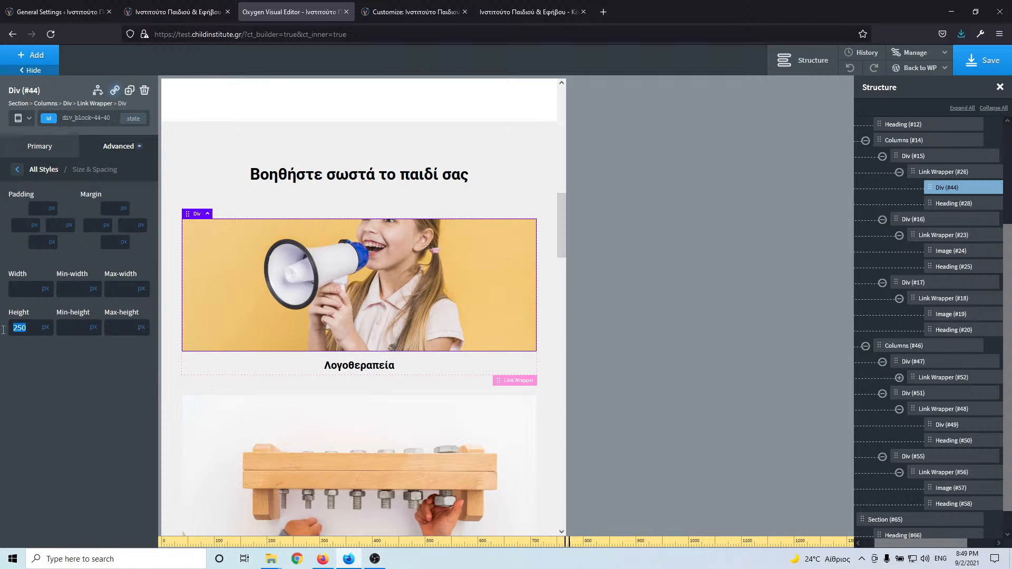
text(300)
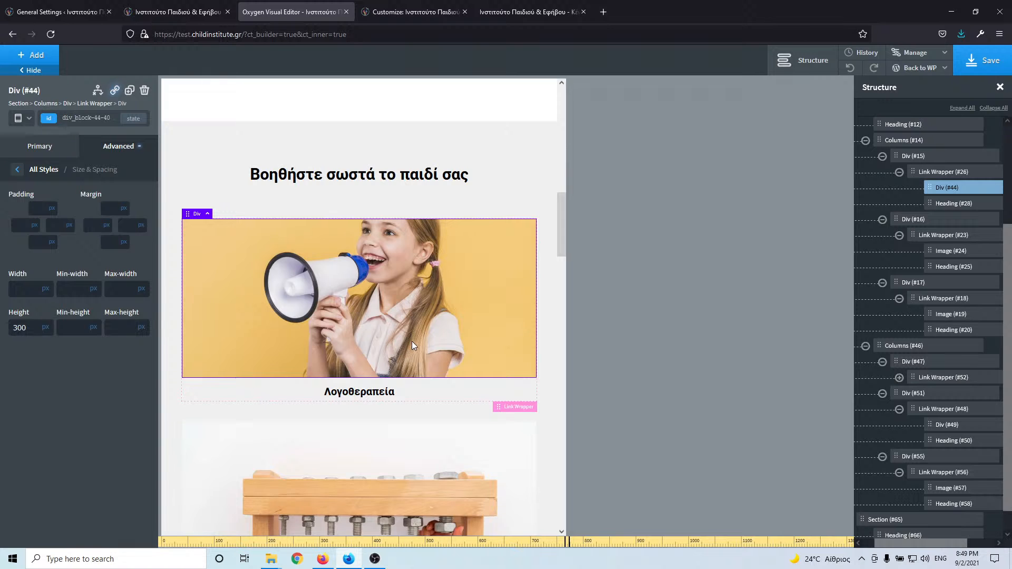
scroll(412, 345, down, 4)
scroll(413, 345, up, 4)
text(350)
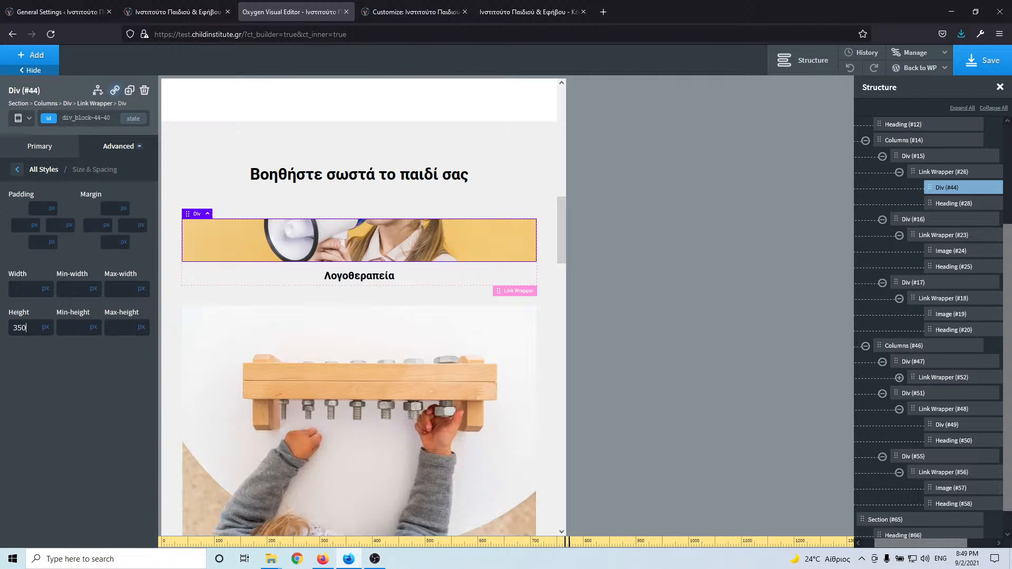
scroll(423, 270, down, 4)
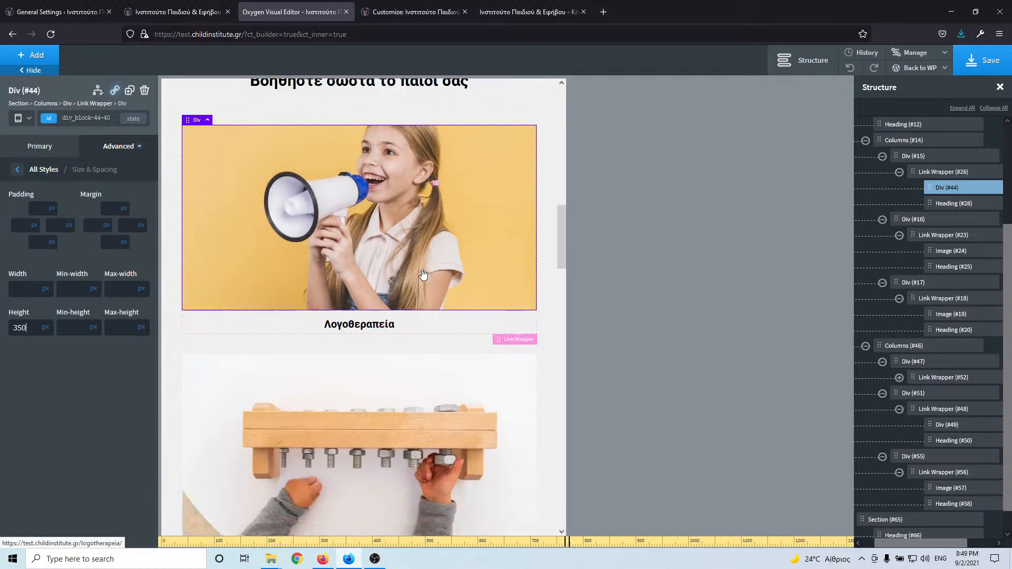
scroll(415, 295, down, 3)
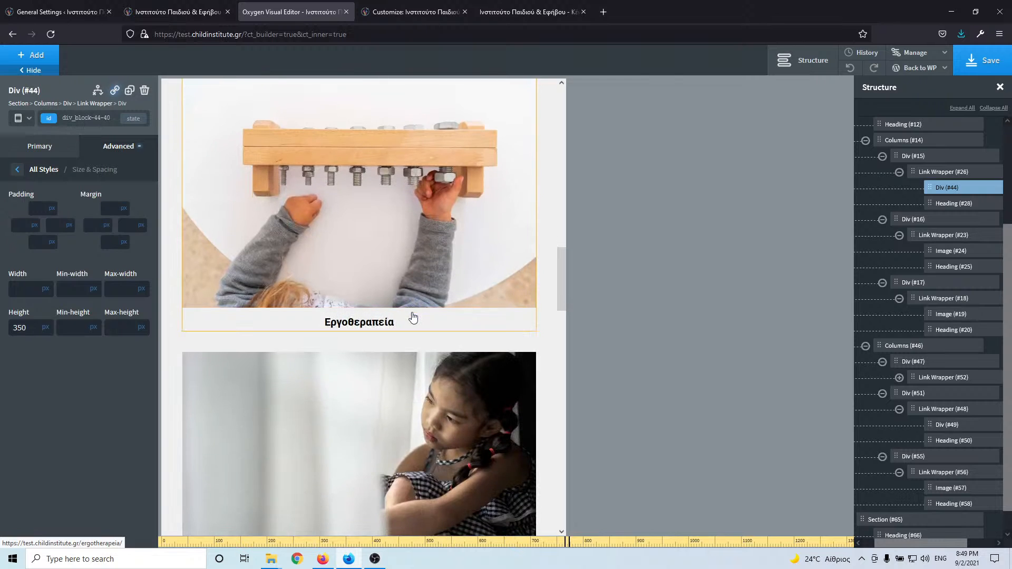
scroll(413, 317, up, 4)
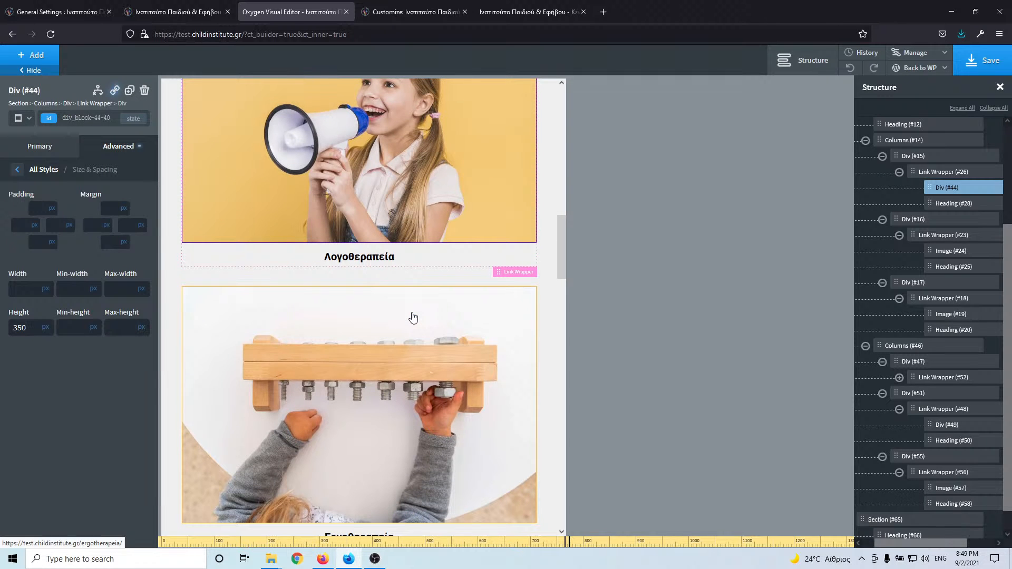
scroll(411, 351, down, 11)
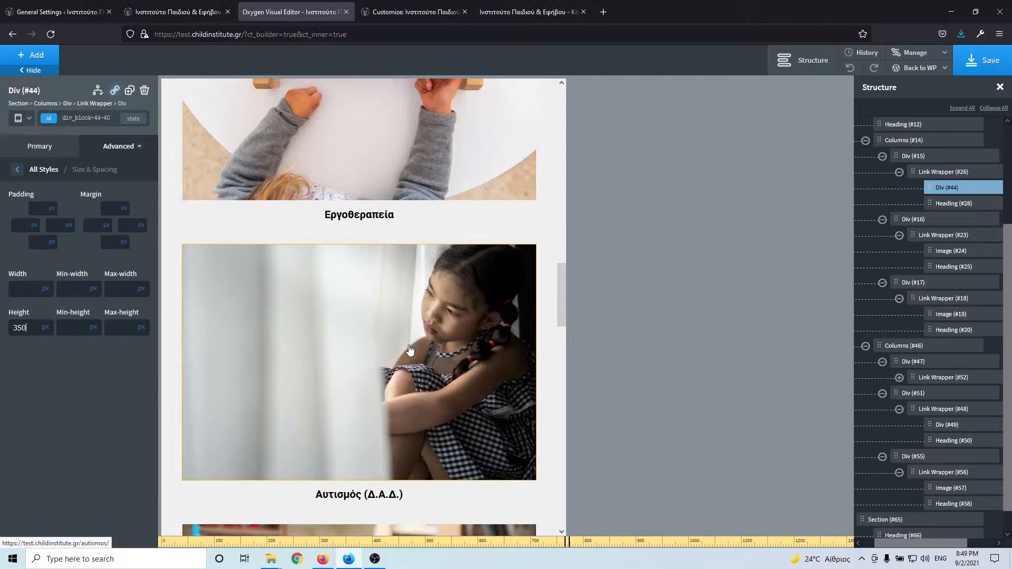
scroll(410, 350, down, 7)
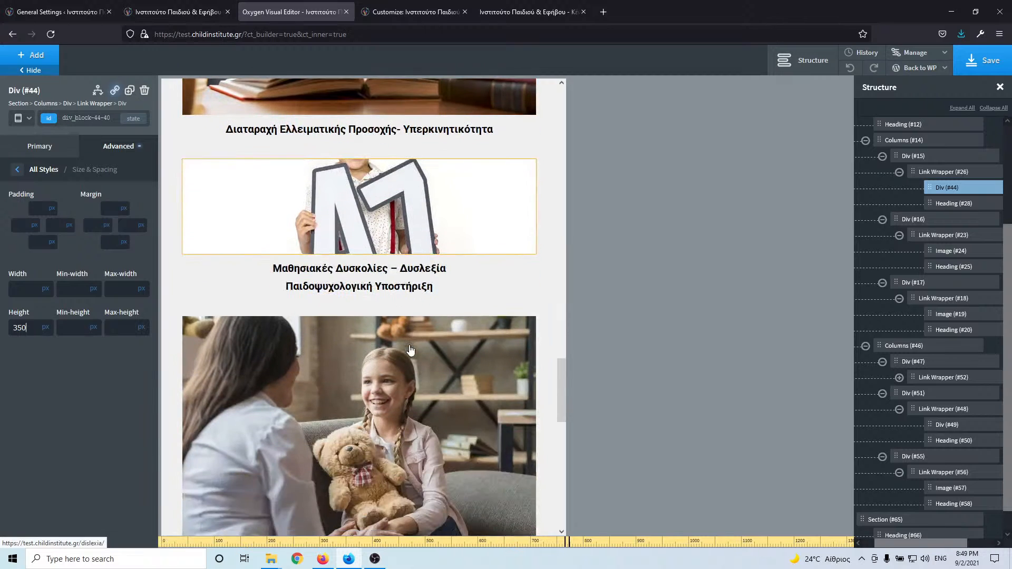
- Set the dyslexia card's image block (Div #49) height to 350 px
click(393, 224)
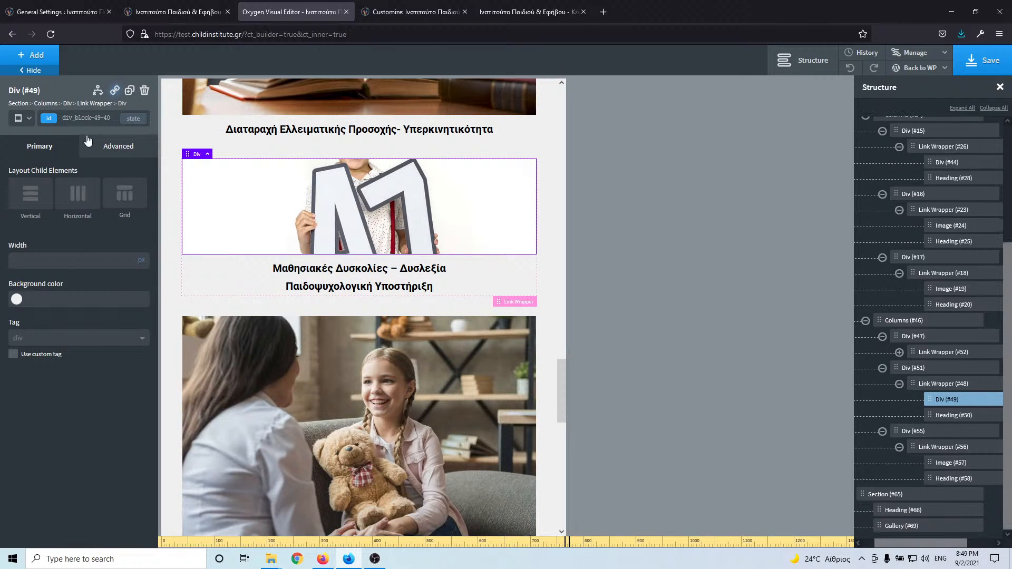
click(112, 148)
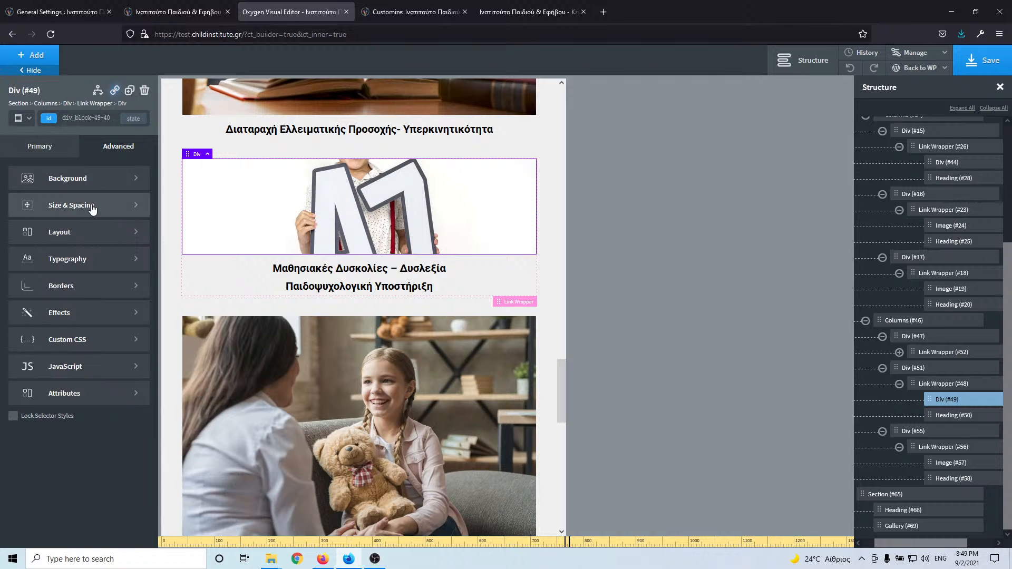
click(93, 210)
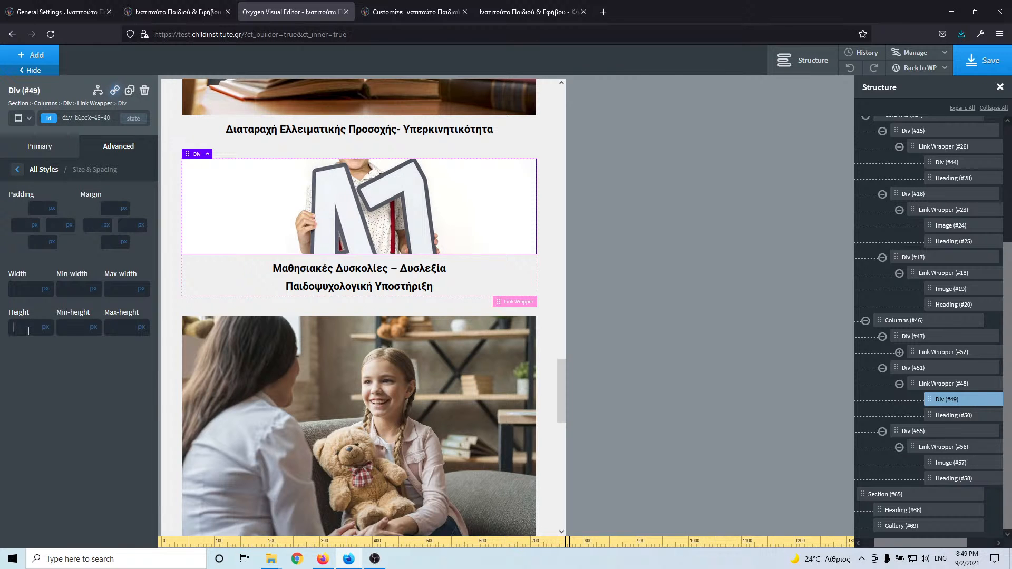
text(350)
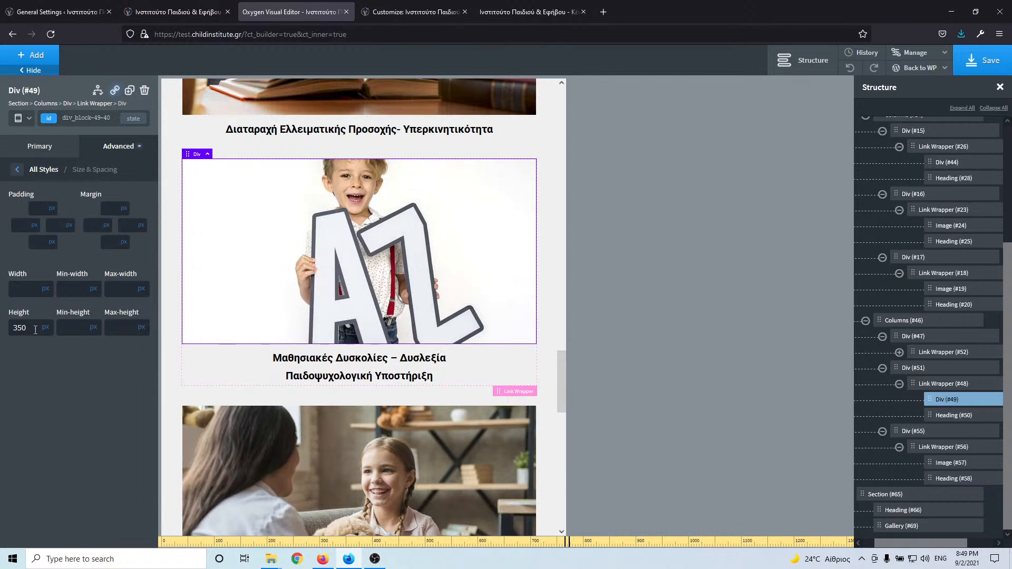
scroll(472, 330, down, 8)
scroll(472, 330, down, 6)
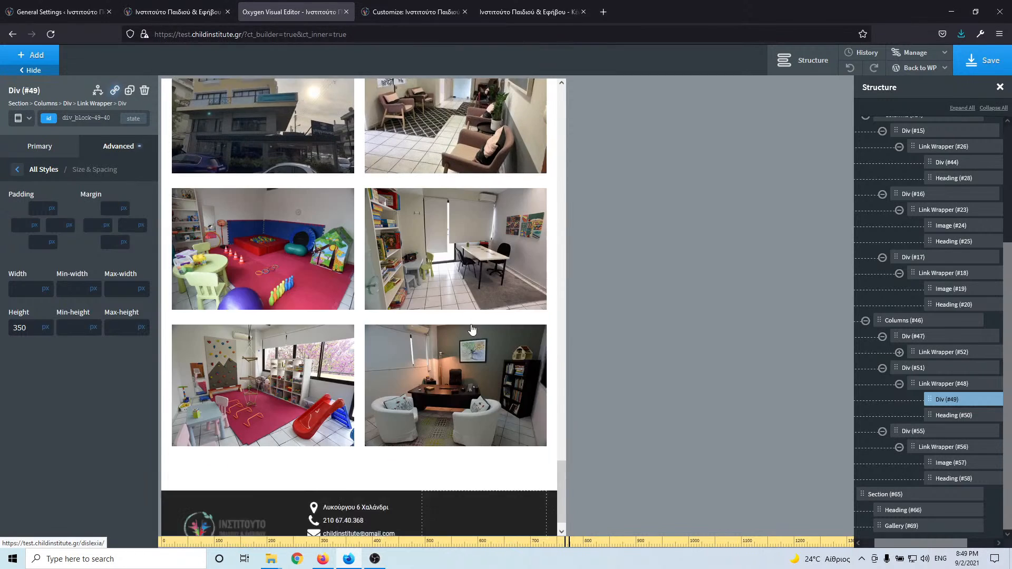
click(26, 118)
- At tablet width (<768px), set the Λογοθεραπεία image box (Div #44) height to 300 px
click(45, 201)
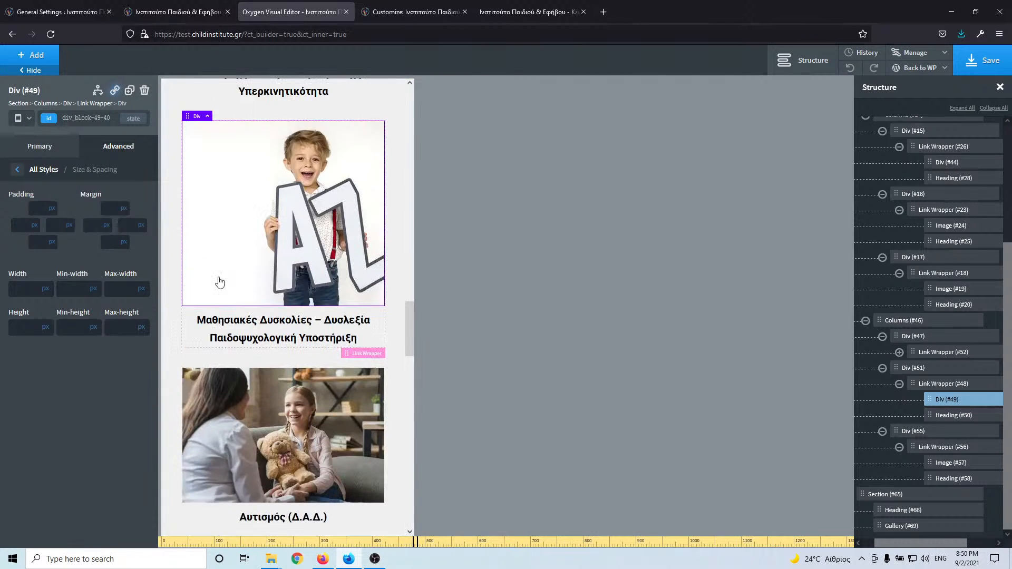
scroll(321, 261, up, 10)
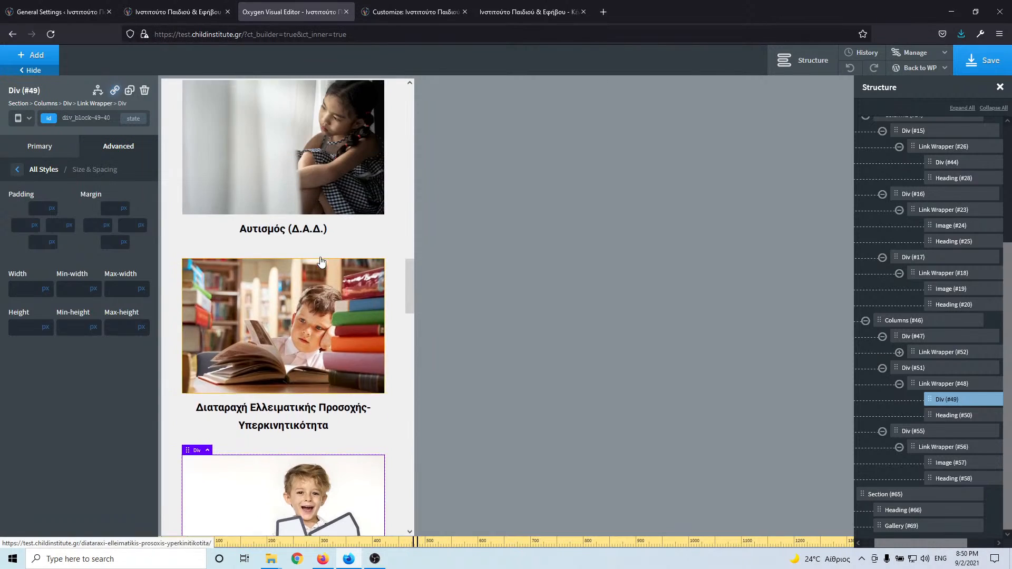
scroll(321, 261, up, 3)
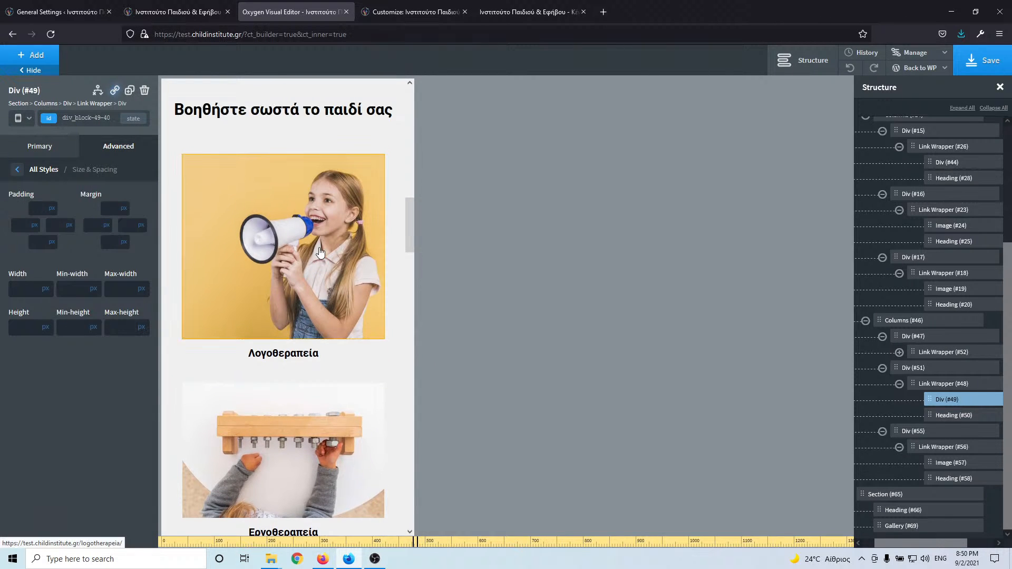
click(321, 258)
click(104, 149)
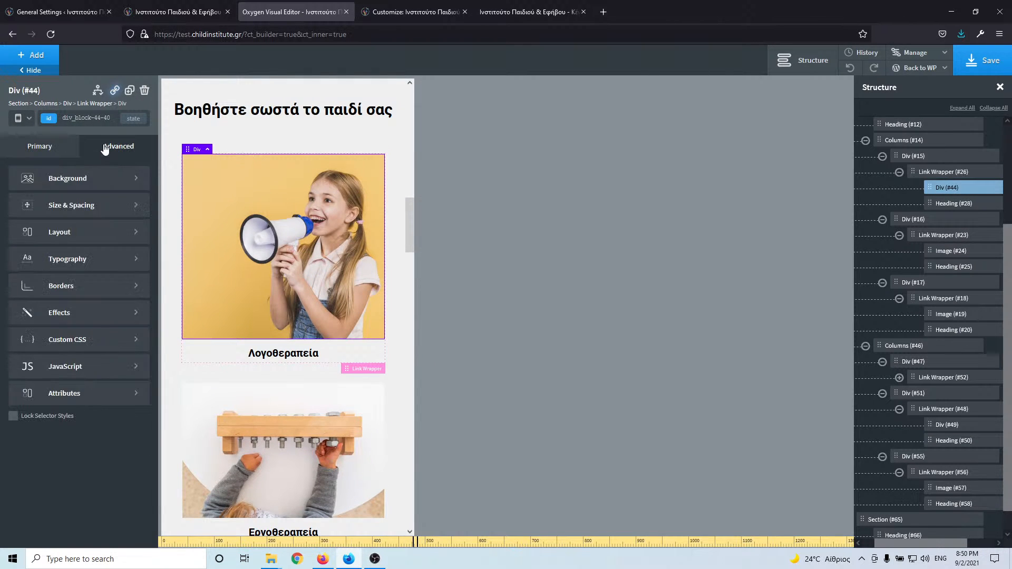
click(72, 209)
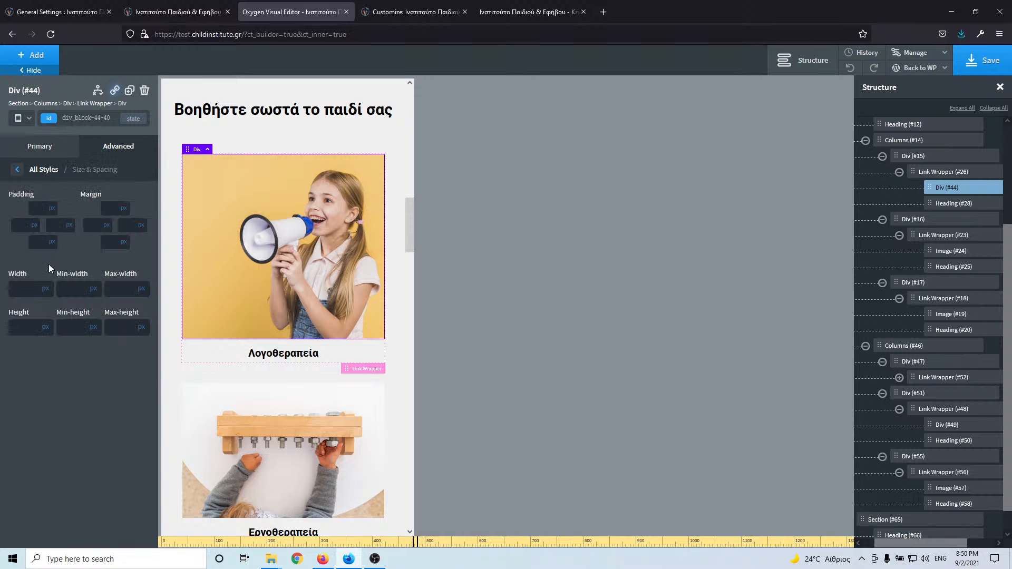
click(21, 328)
text(30)
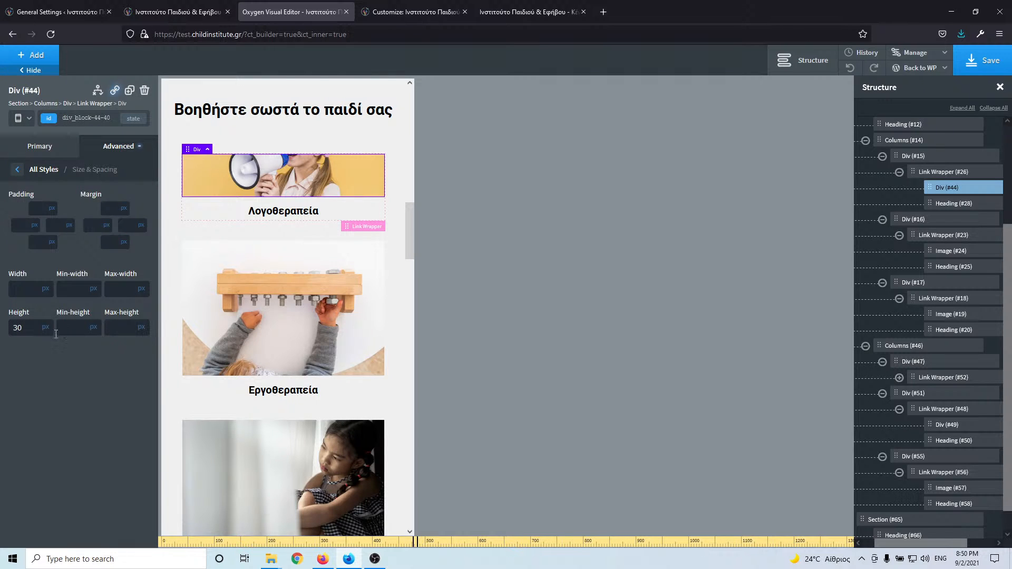
text(0)
scroll(304, 324, down, 12)
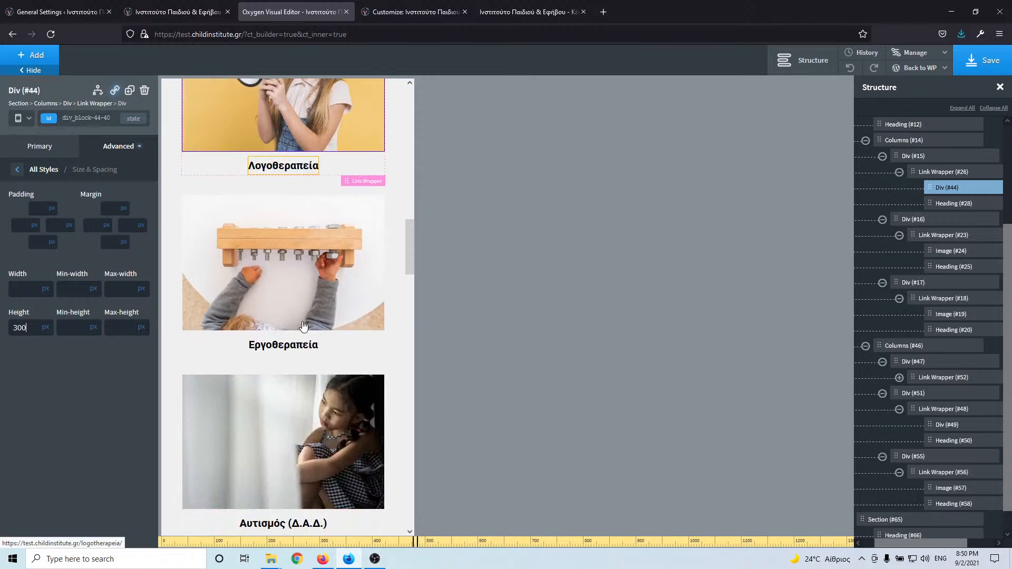
- Set the dyslexia card's image box (Div #49) height to 300 px too
click(303, 314)
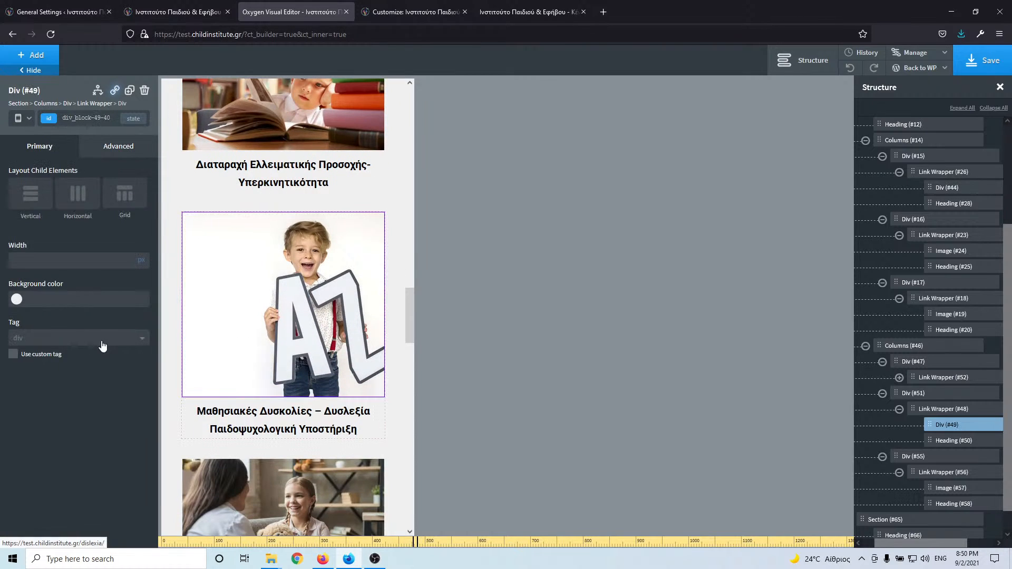
click(120, 147)
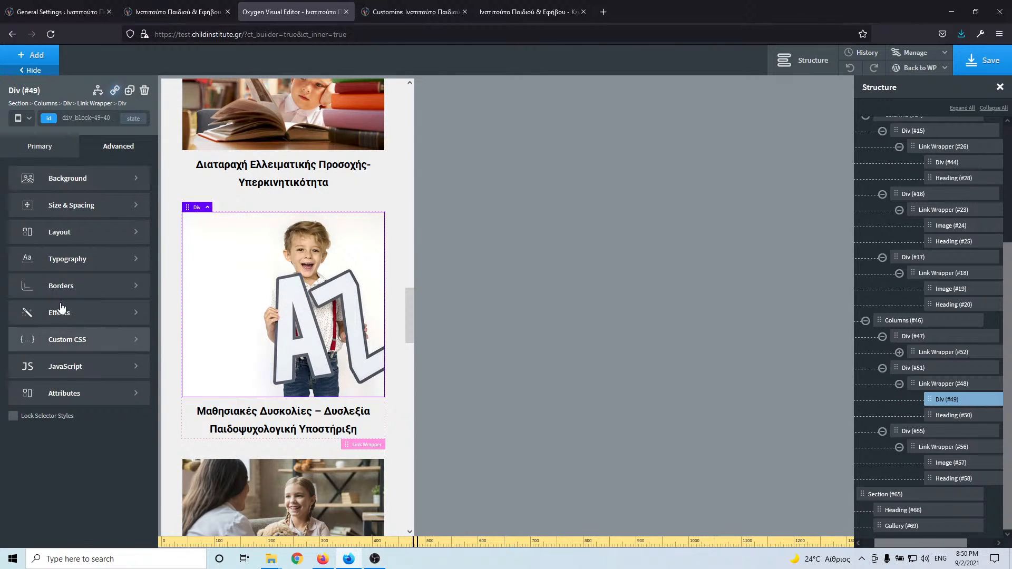
click(86, 206)
text(3)
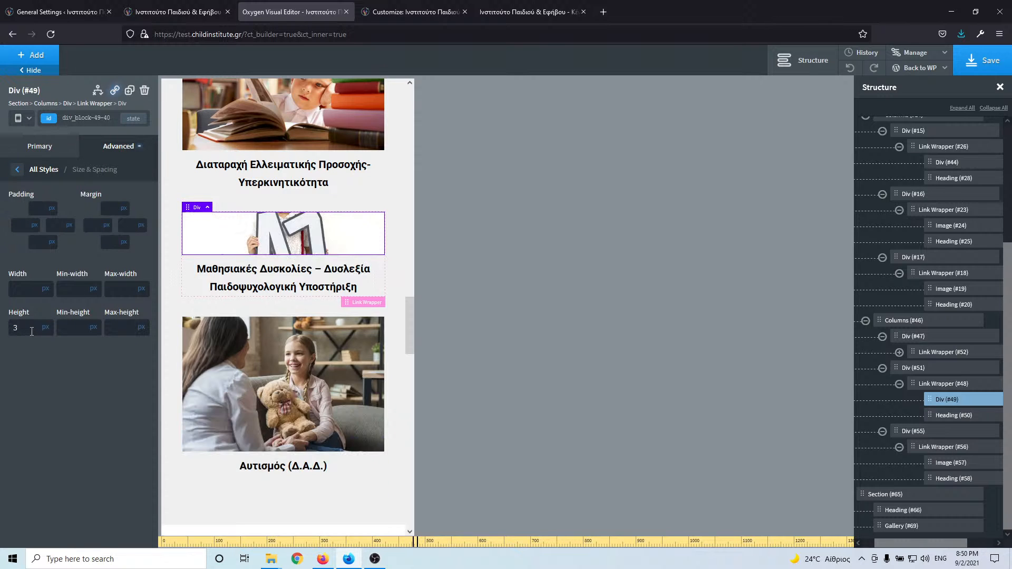
text(00)
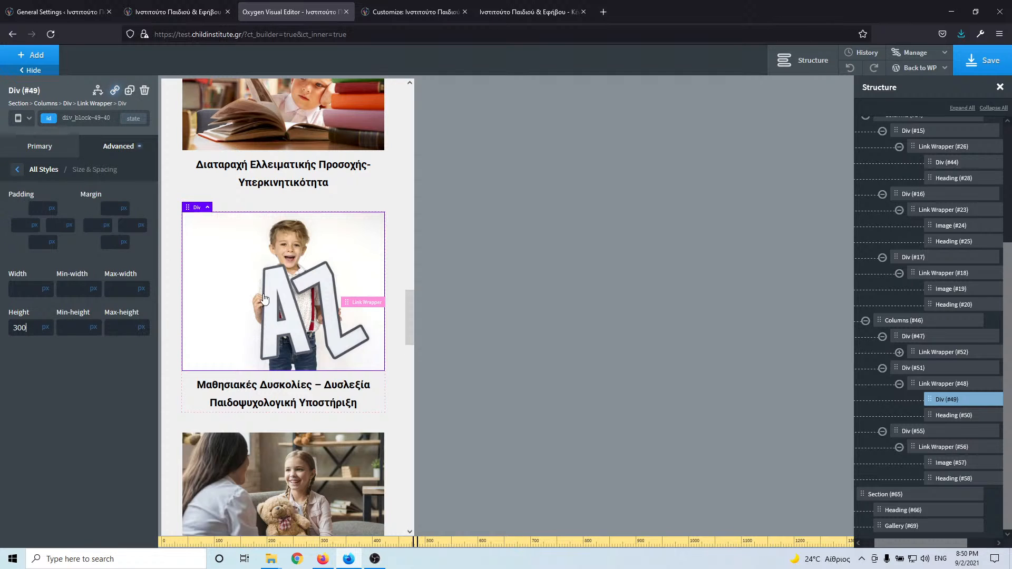
scroll(266, 290, up, 15)
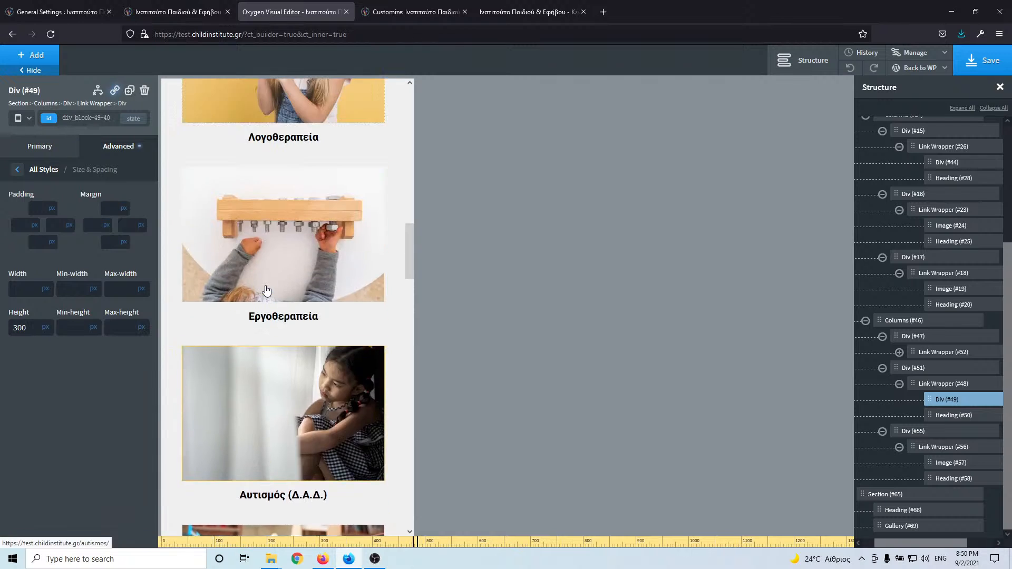
scroll(266, 289, up, 3)
scroll(265, 286, down, 2)
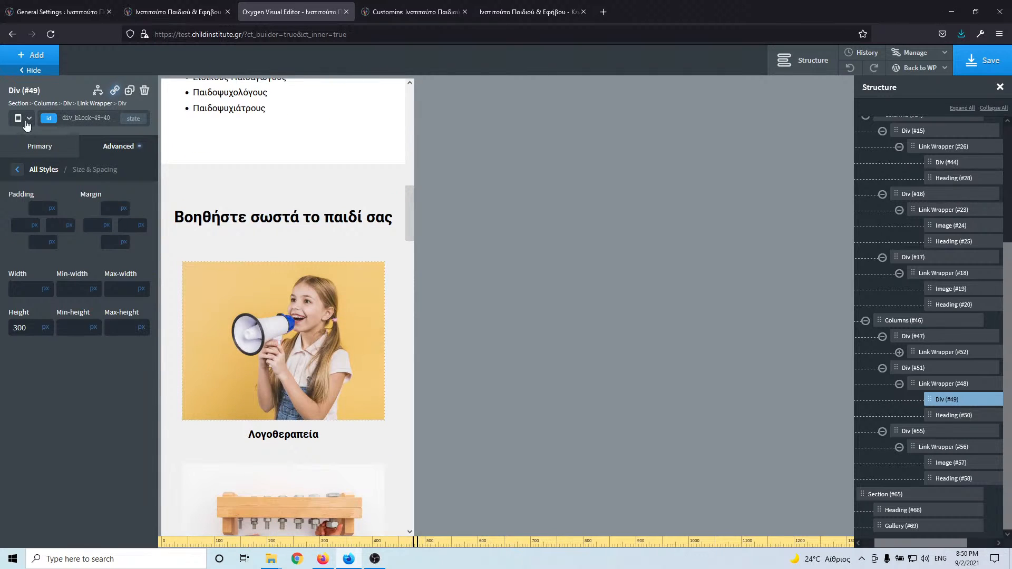
- At phone width (<480px), set the Λογοθεραπεία image box height to 200 px
click(26, 124)
click(50, 199)
scroll(289, 255, down, 5)
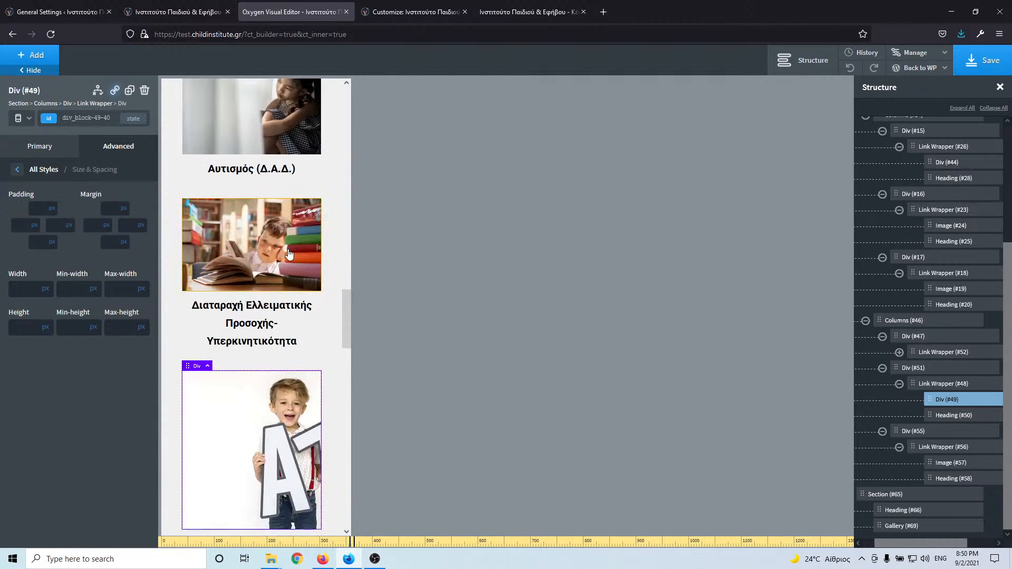
scroll(289, 254, up, 8)
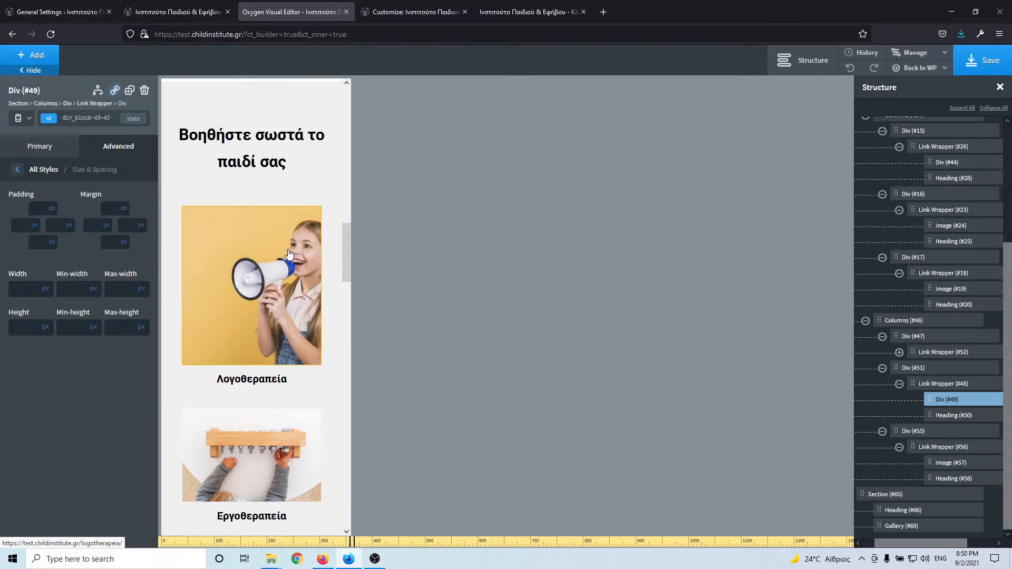
scroll(289, 255, down, 2)
scroll(288, 253, up, 1)
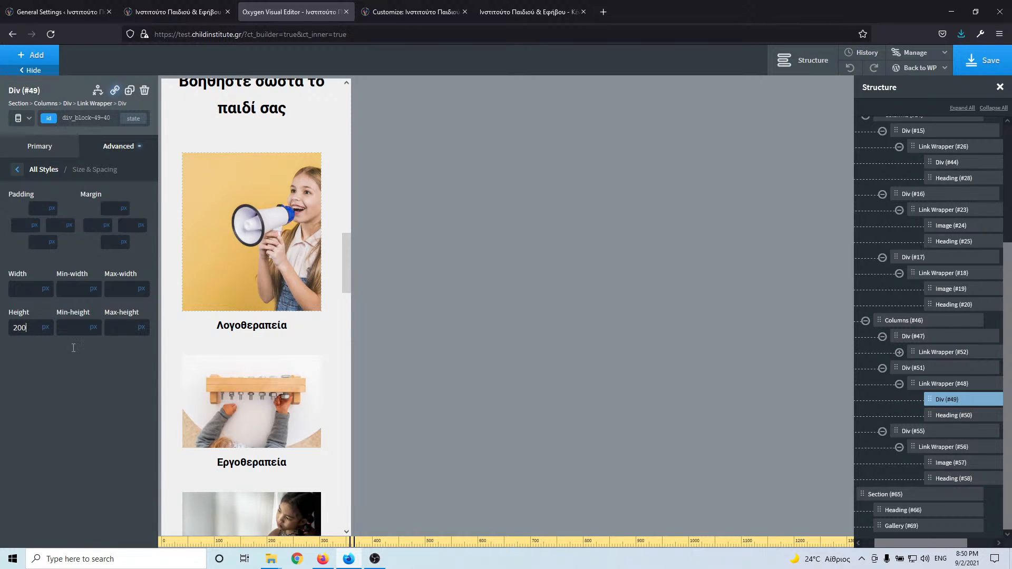
scroll(246, 377, down, 8)
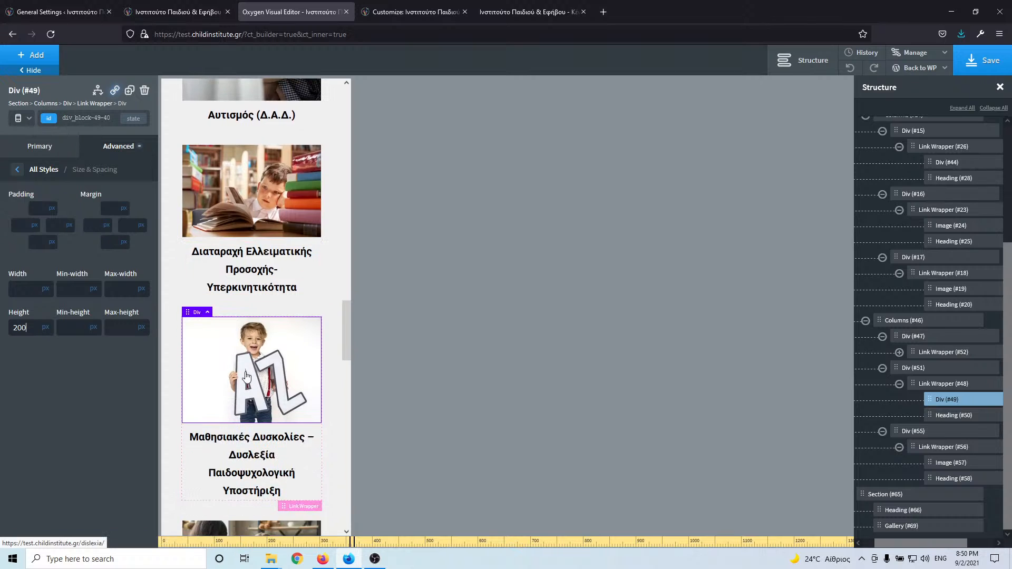
scroll(247, 376, up, 8)
click(272, 242)
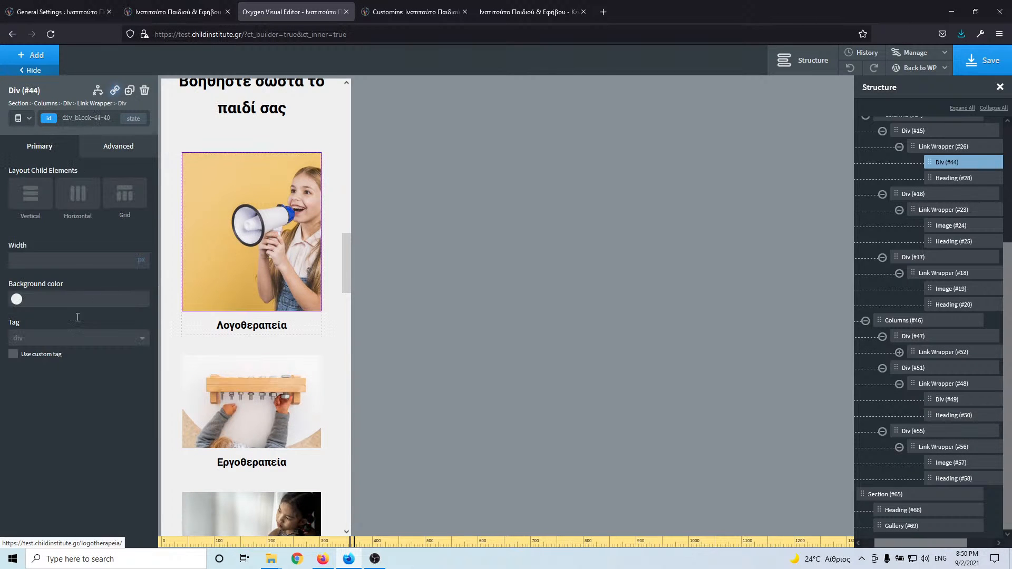
click(119, 146)
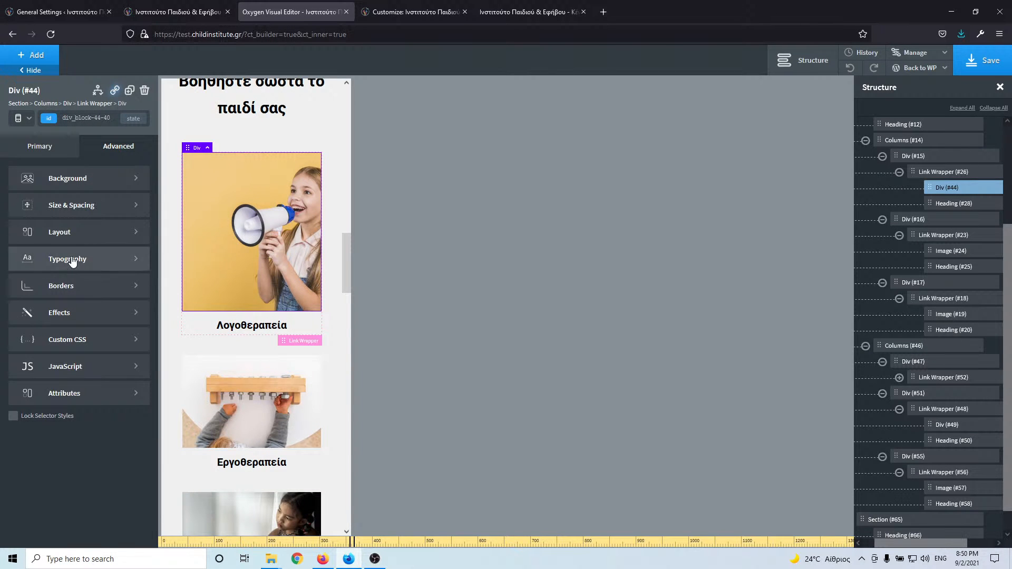
click(80, 210)
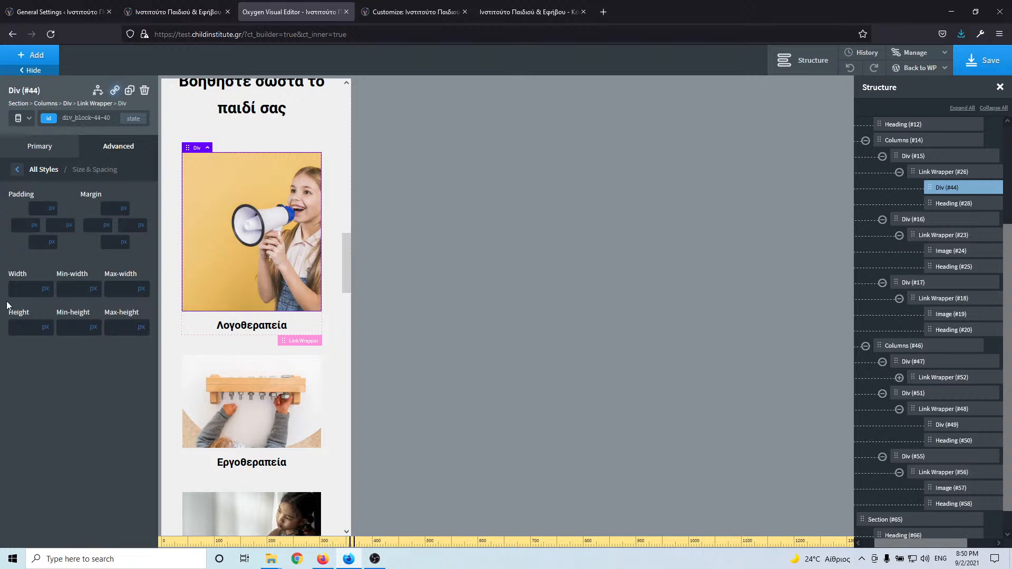
text(2)
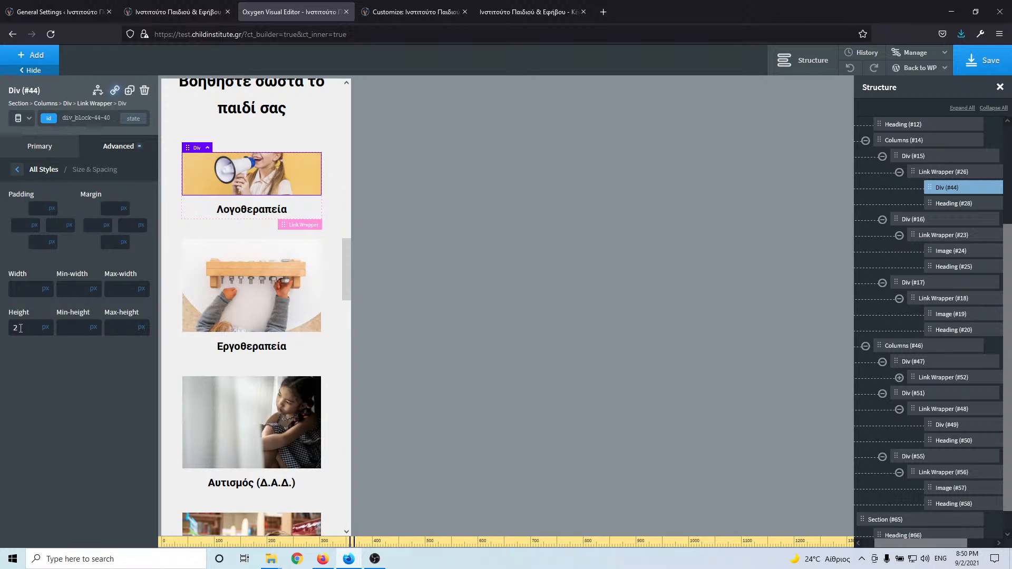
text(00)
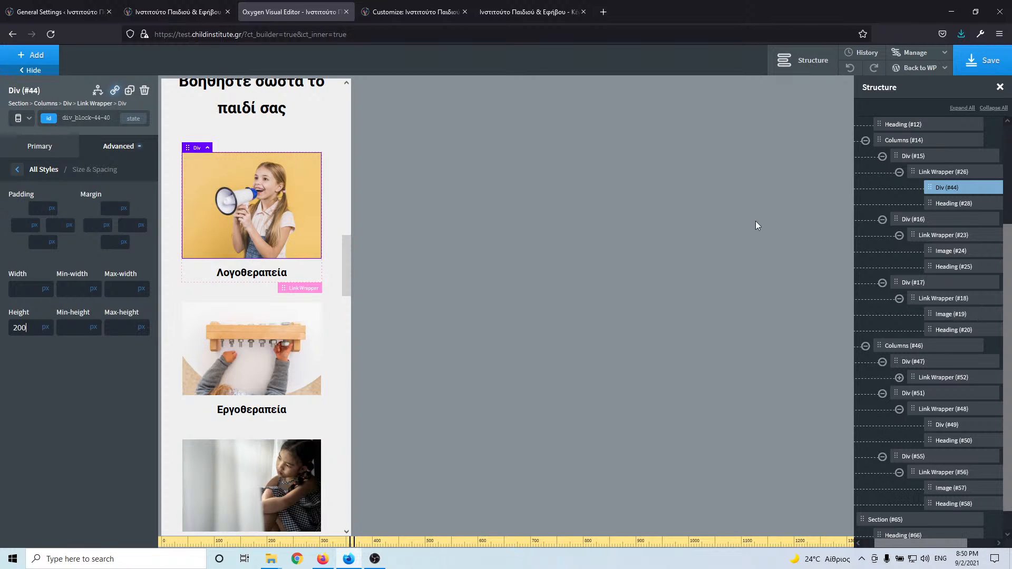
- Save the page and return to the All devices layout at the Ο χώρος μας gallery
click(1008, 61)
click(29, 119)
click(26, 139)
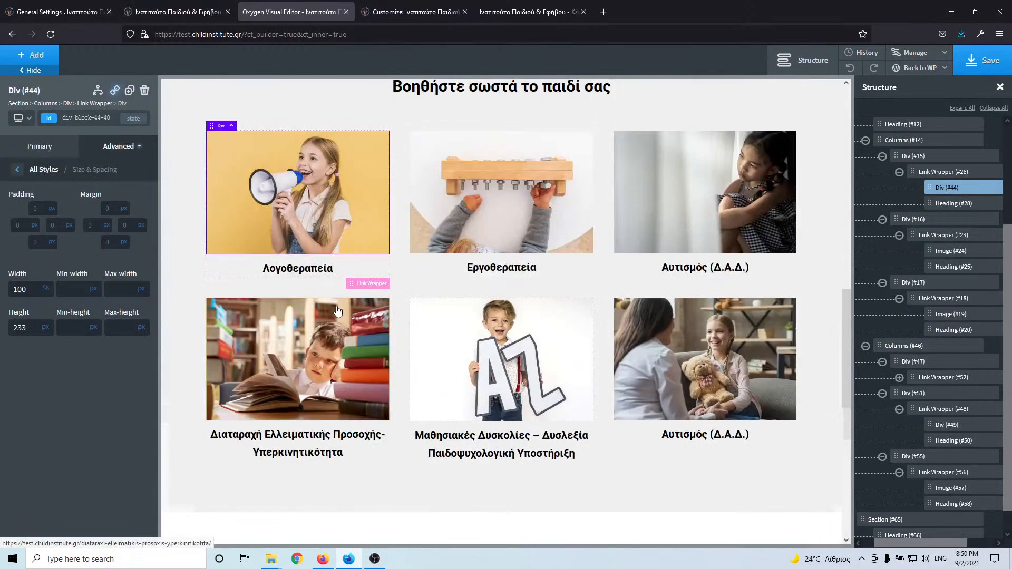
scroll(328, 372, down, 5)
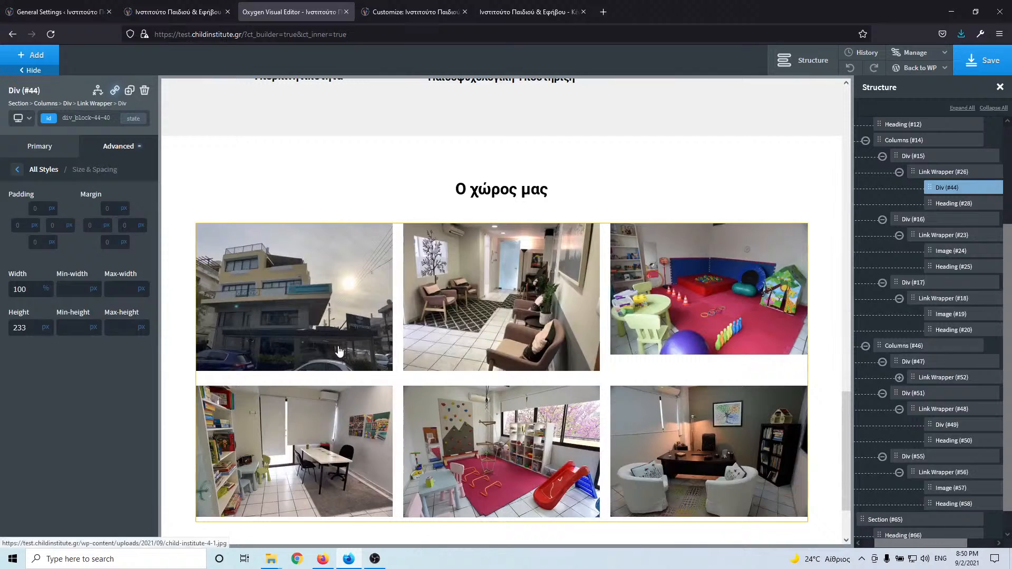
click(340, 353)
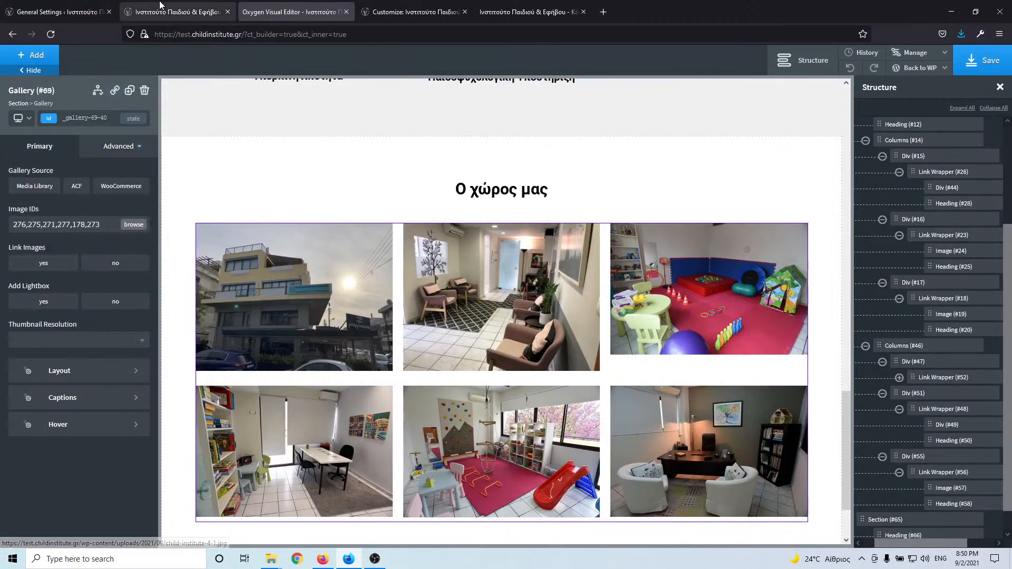
- Check on the live site how its gallery photos open enlarged and advance
click(174, 12)
scroll(347, 397, down, 4)
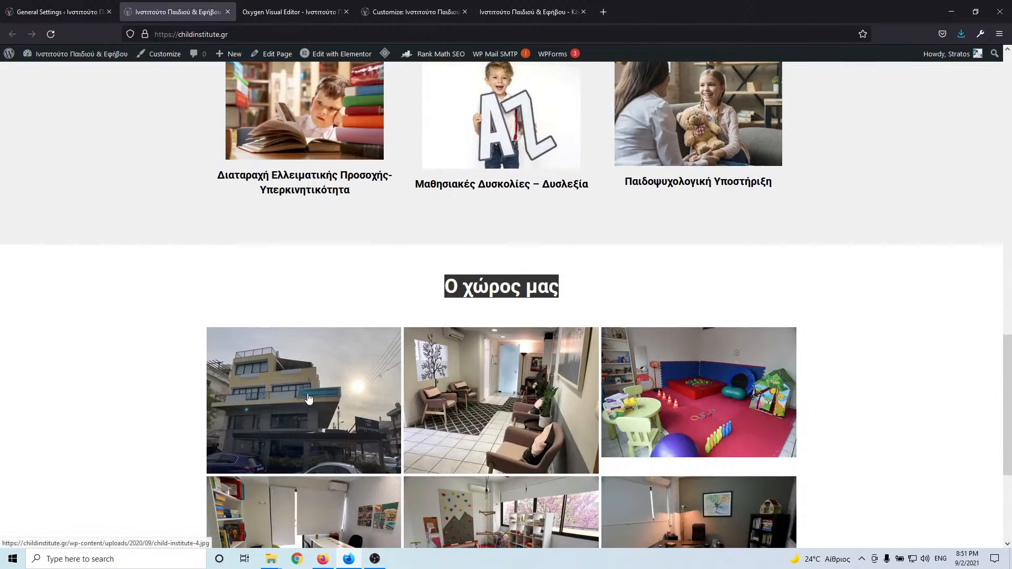
click(349, 403)
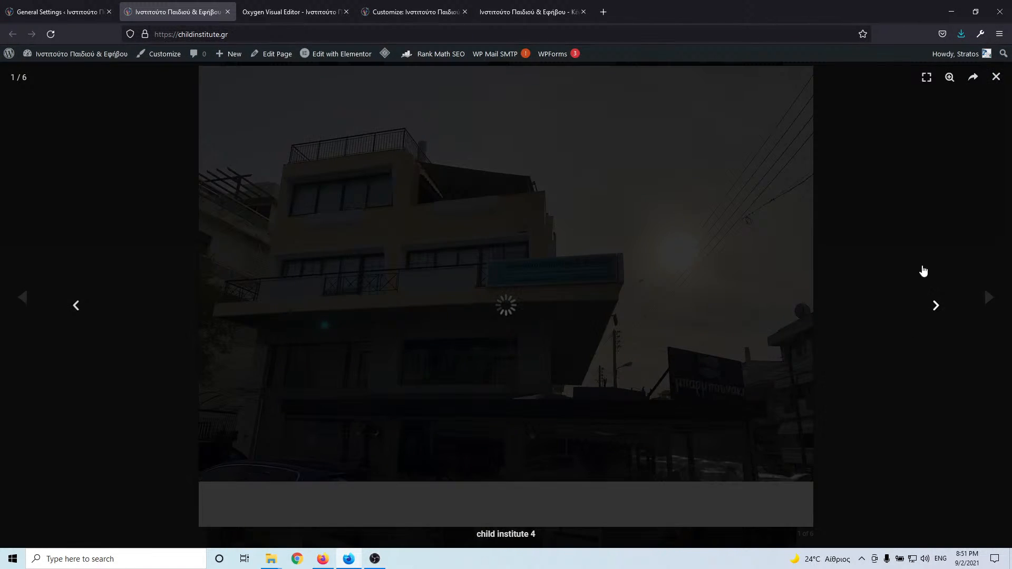
click(936, 305)
click(262, 5)
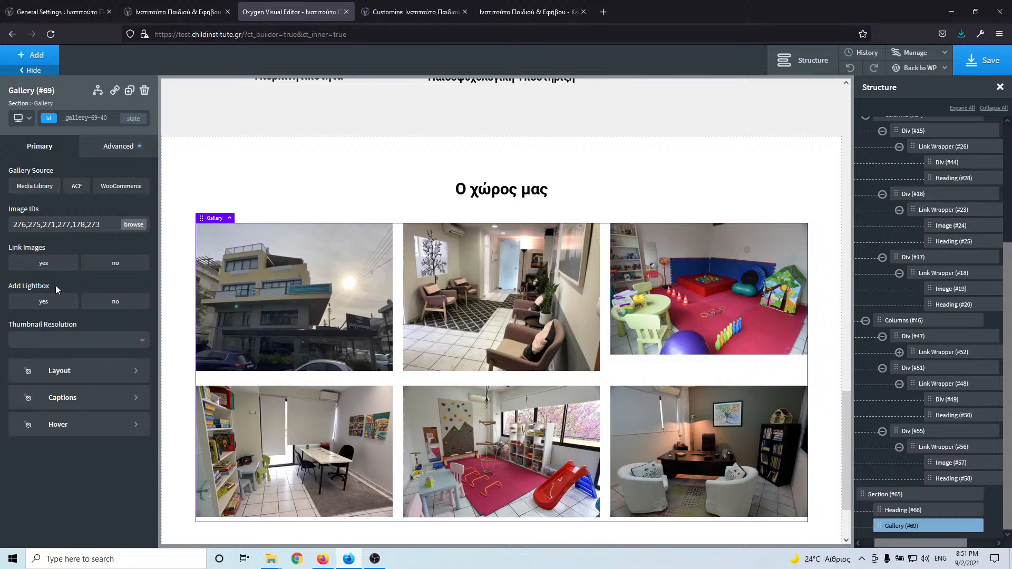
- Make the gallery images link to full size with the lightbox enabled
click(45, 265)
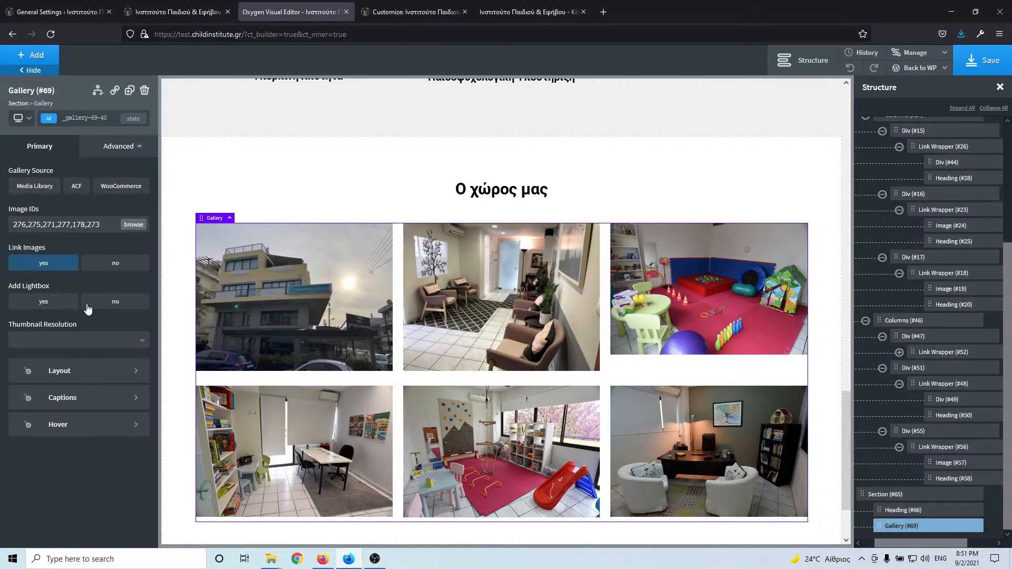
click(45, 302)
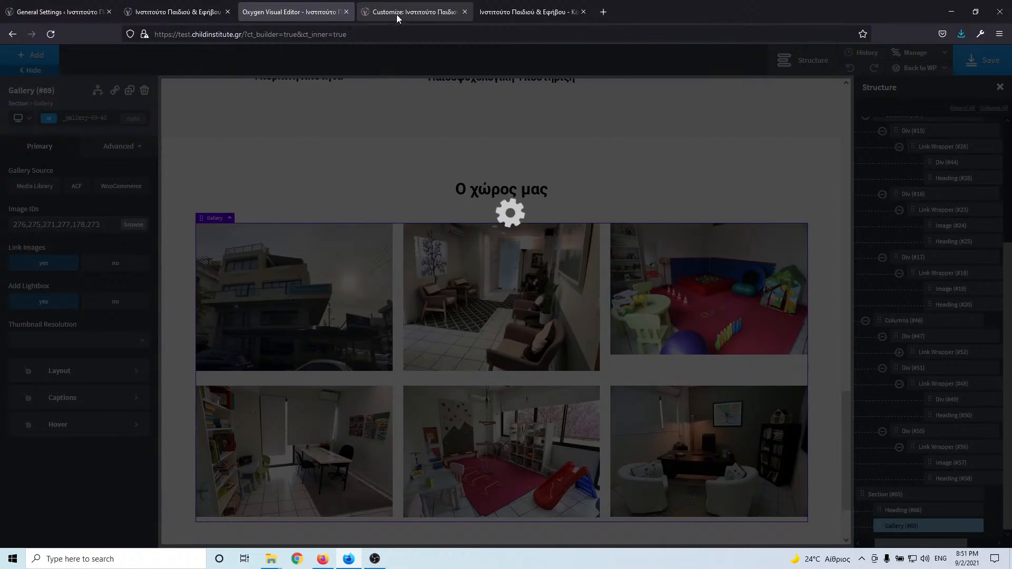
click(401, 11)
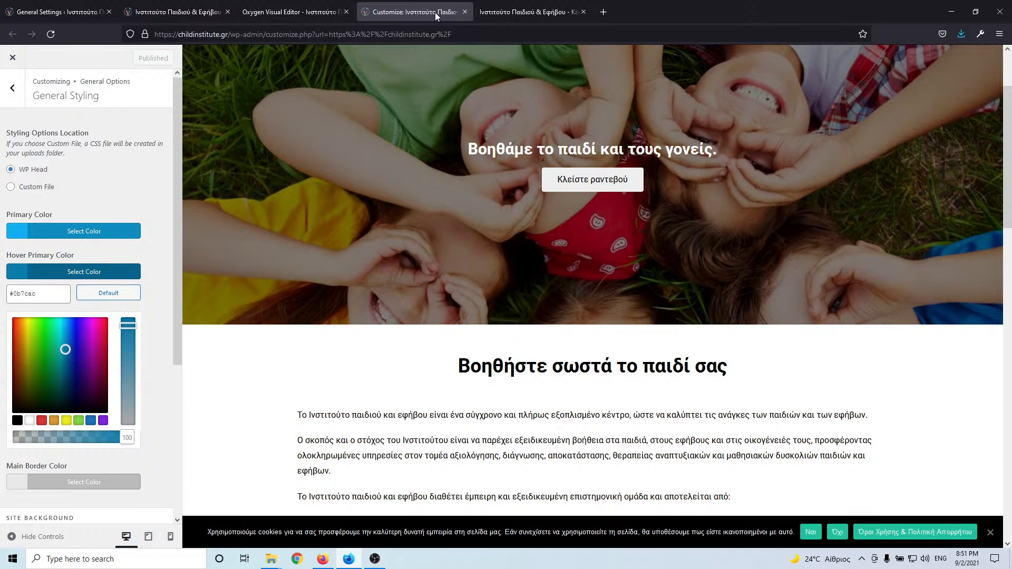
- Move the Customizer tab to first position and reload the test site's home page
drag(438, 11, 68, 23)
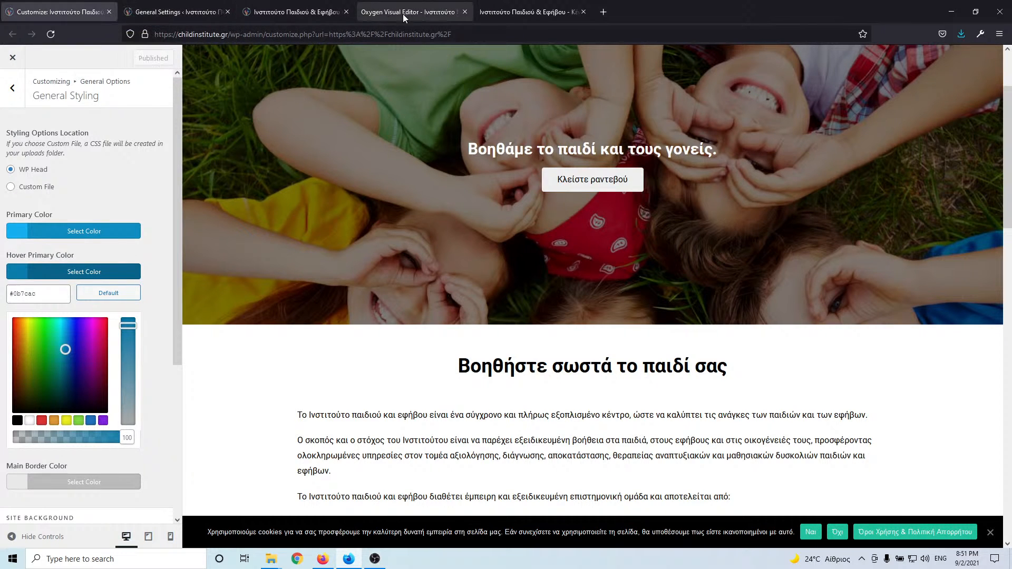
click(423, 17)
key(ctrl+Tab)
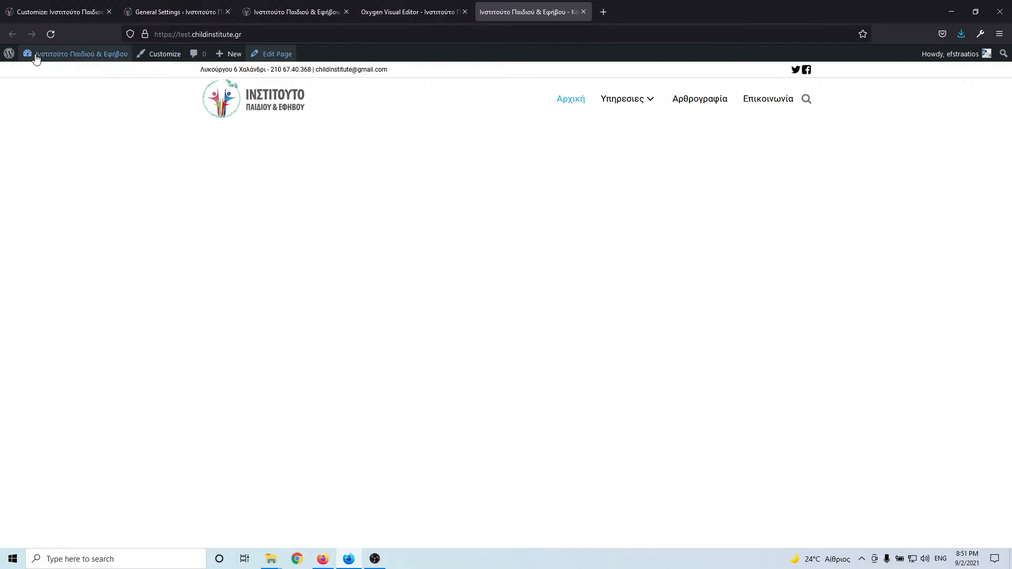
click(57, 34)
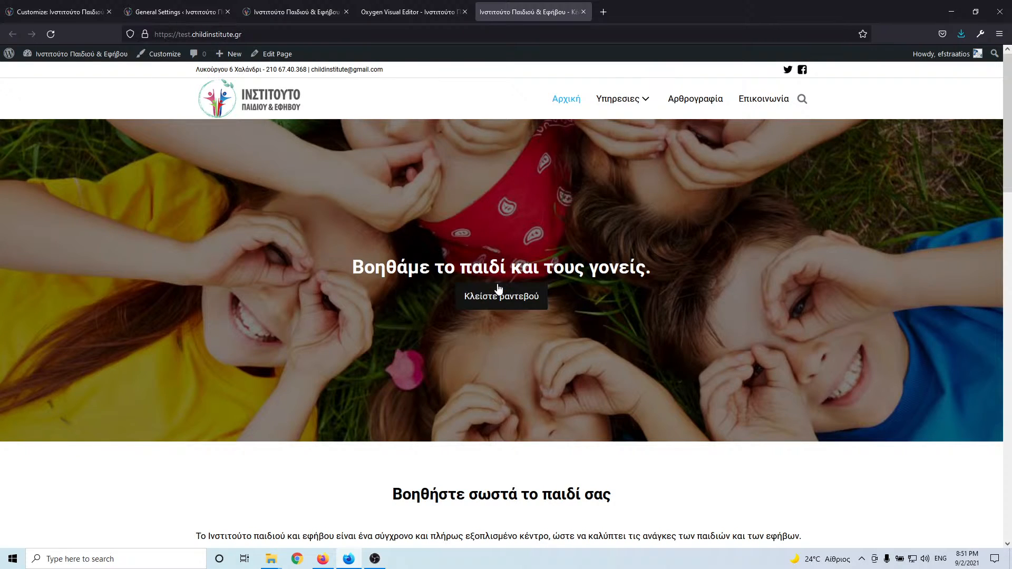
- Confirm the Ο χώρος μας photos open in a lightbox with arrow-key navigation and Esc closing
scroll(499, 289, down, 10)
scroll(500, 289, down, 5)
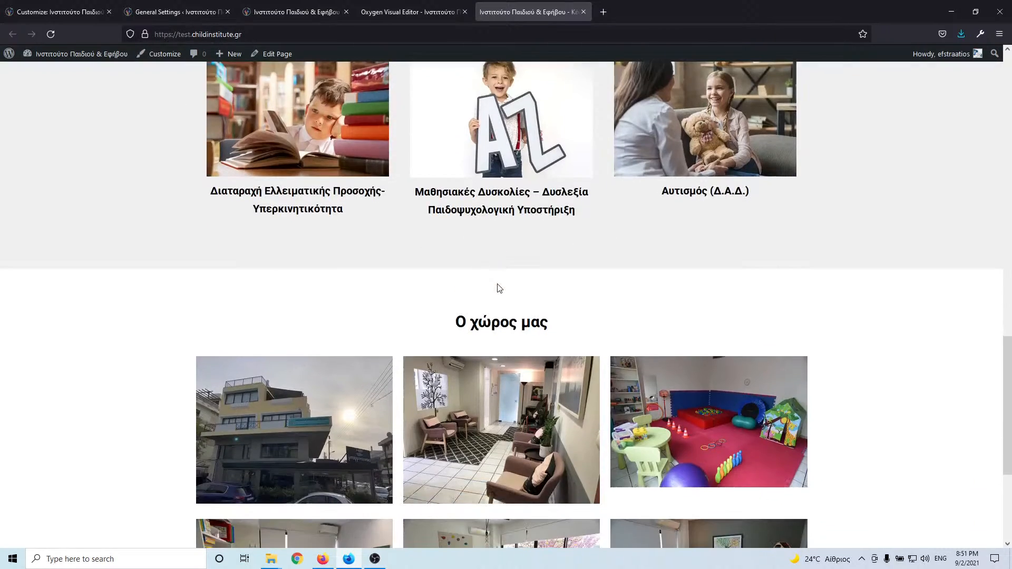
click(323, 232)
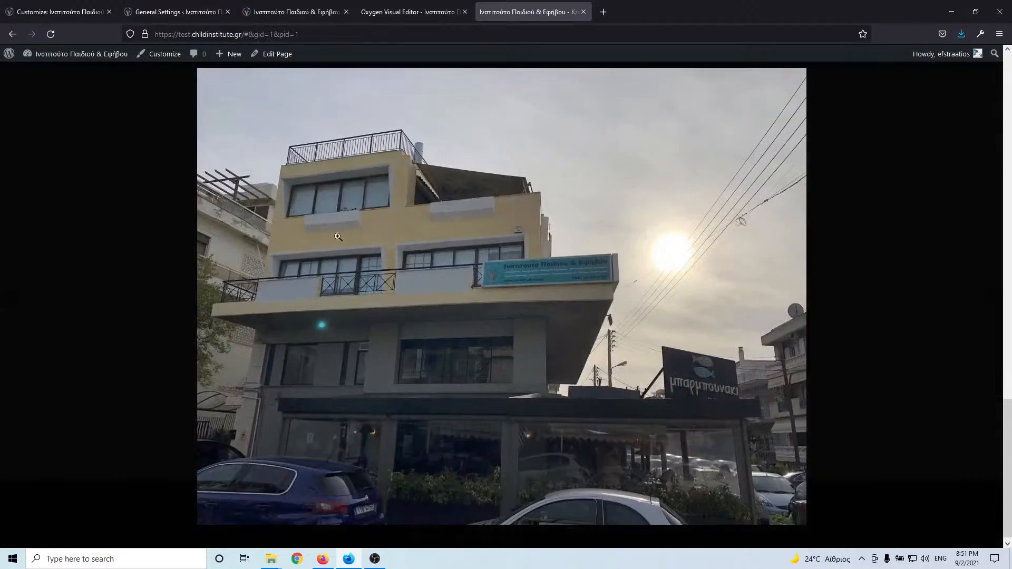
click(943, 273)
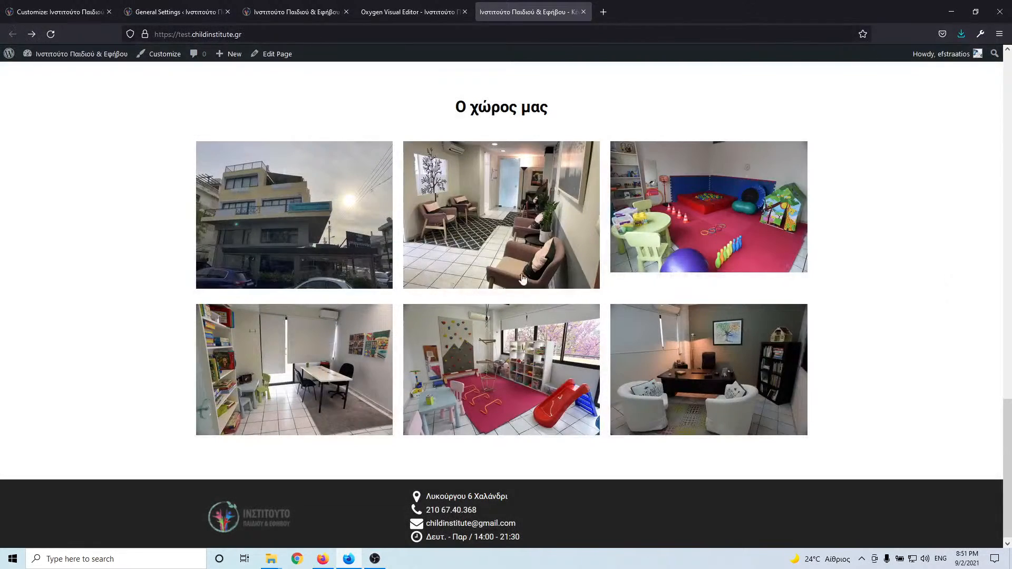
click(309, 241)
key(Right)
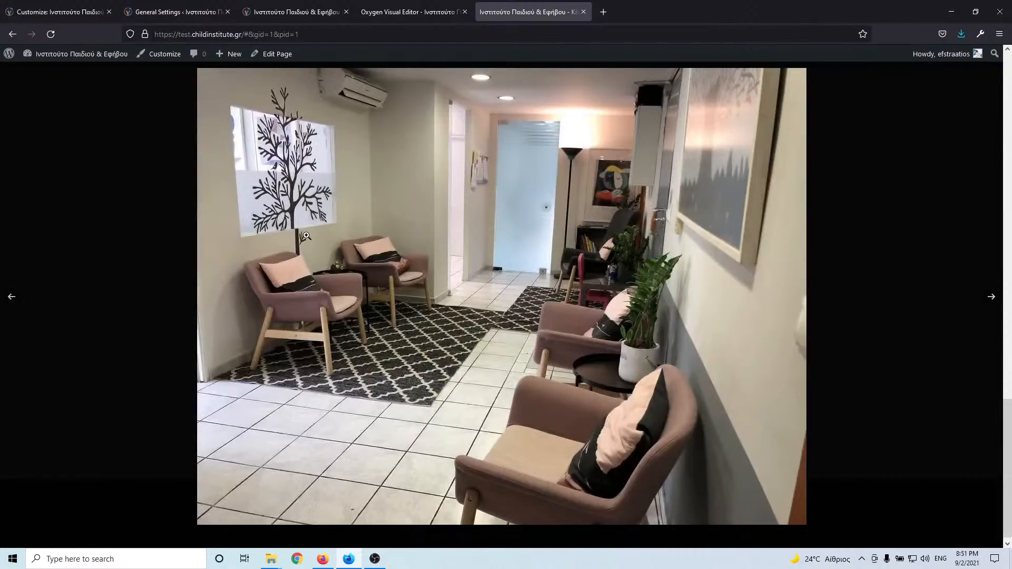
key(Right)
key(Right)
key(Right)
key(Right)
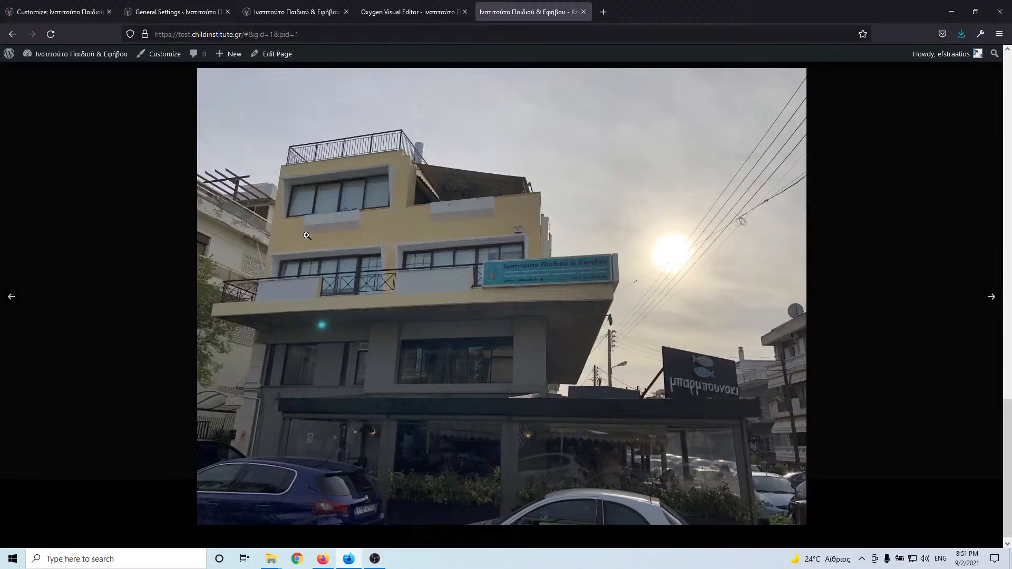
key(Escape)
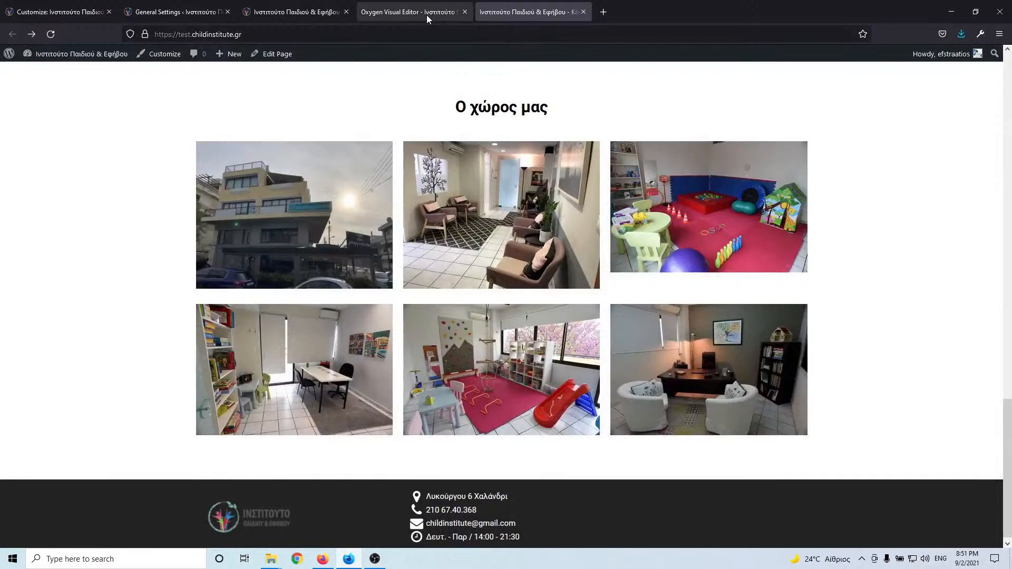
click(426, 14)
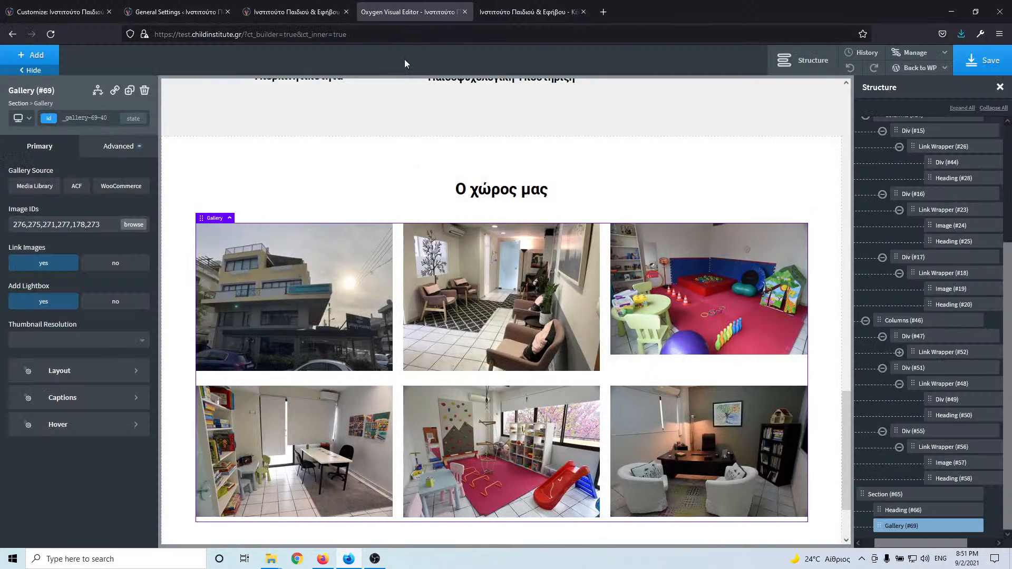
- Search Google for gtmetrix and open the GTmetrix website
click(603, 12)
click(593, 35)
text(g)
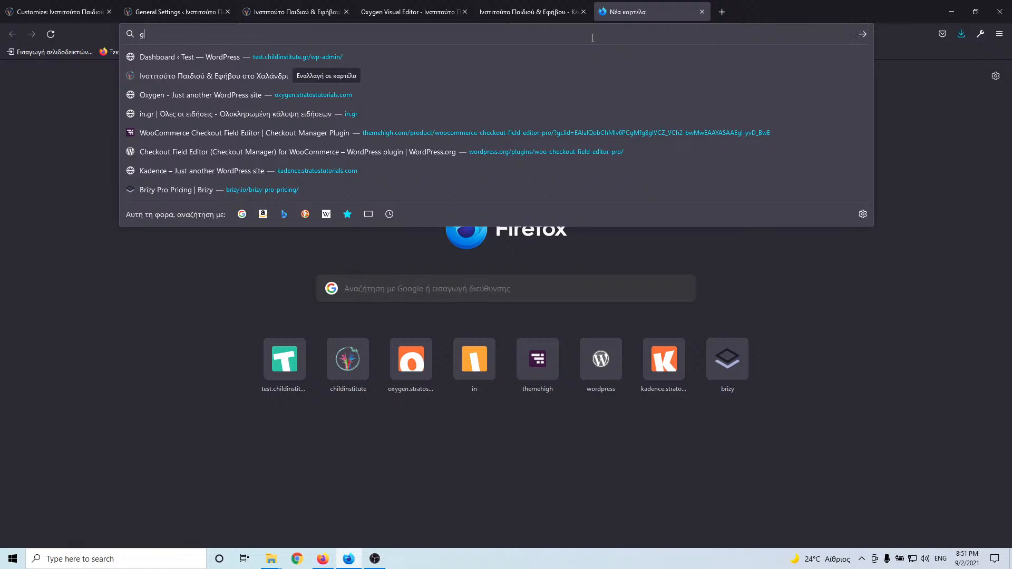
text(tm)
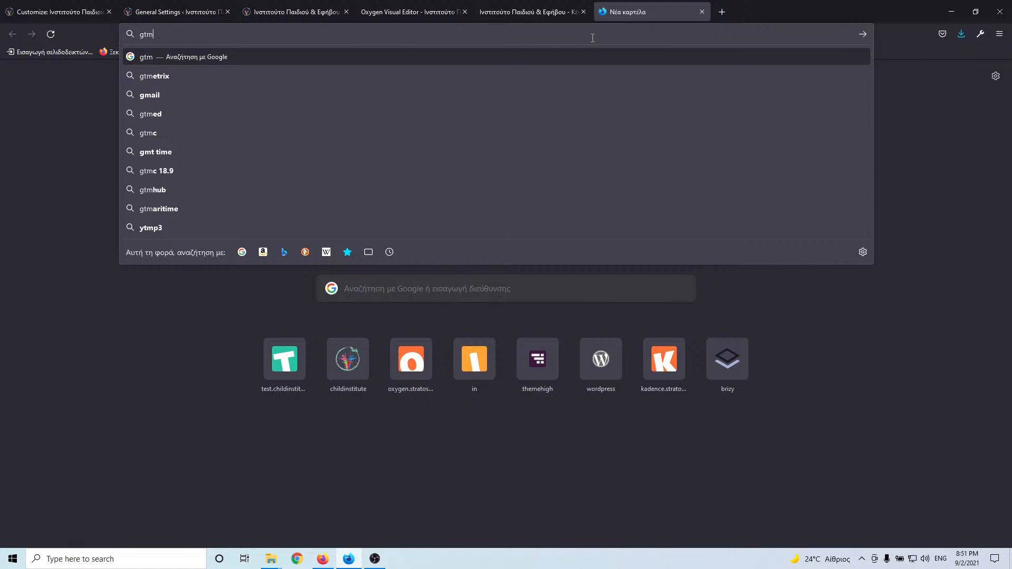
key(Return)
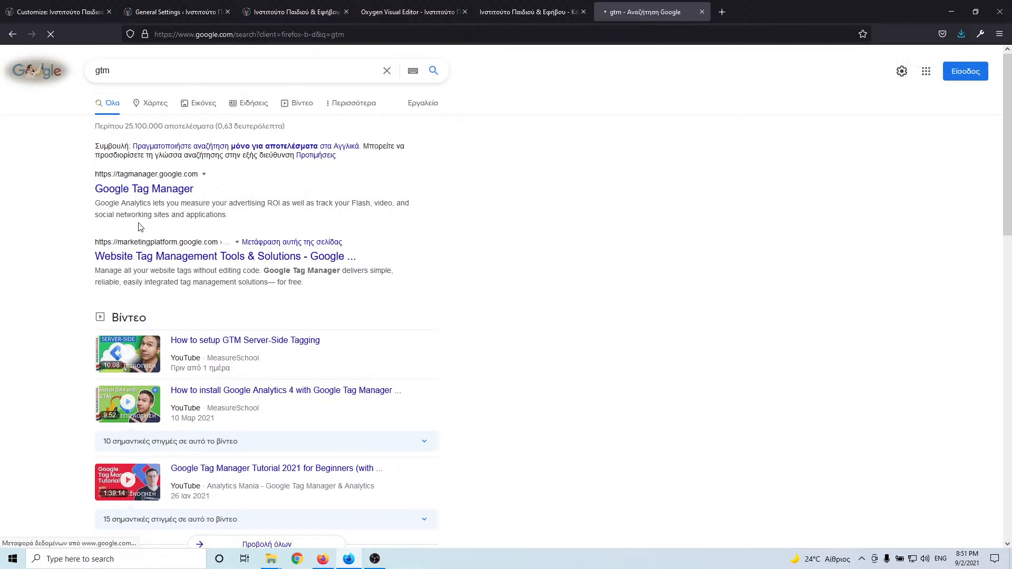
click(142, 70)
text(etrix)
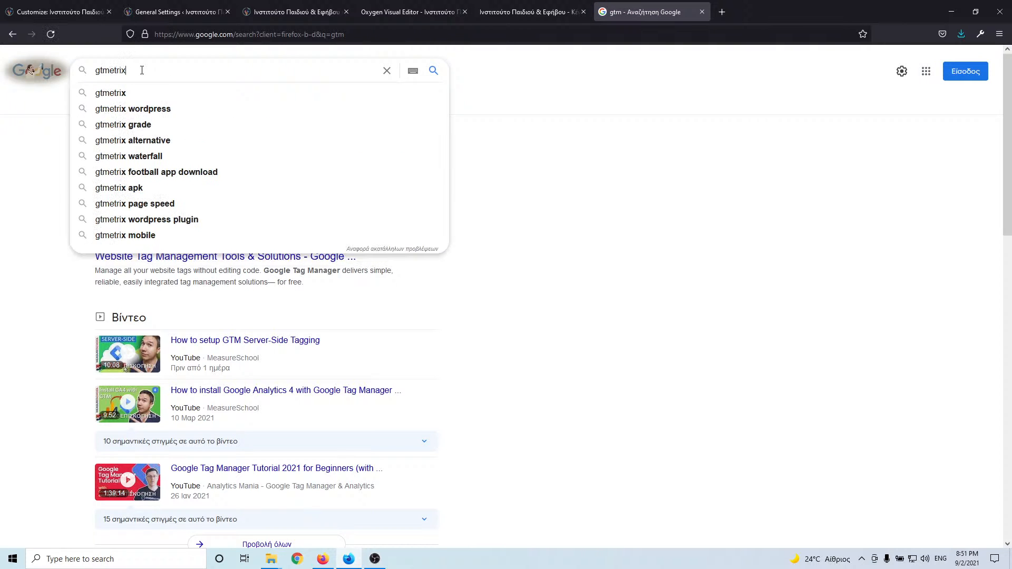
key(Return)
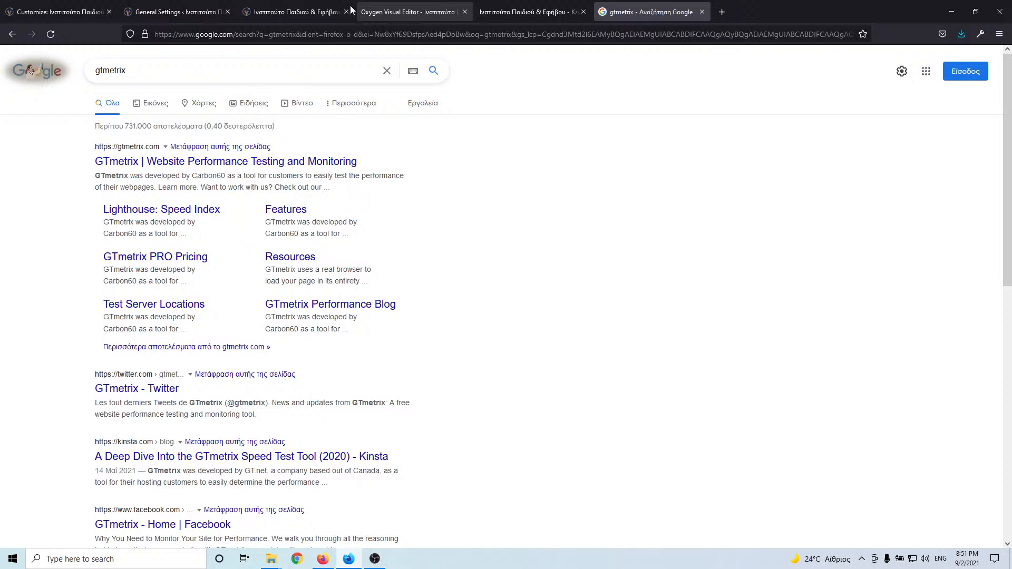
click(203, 162)
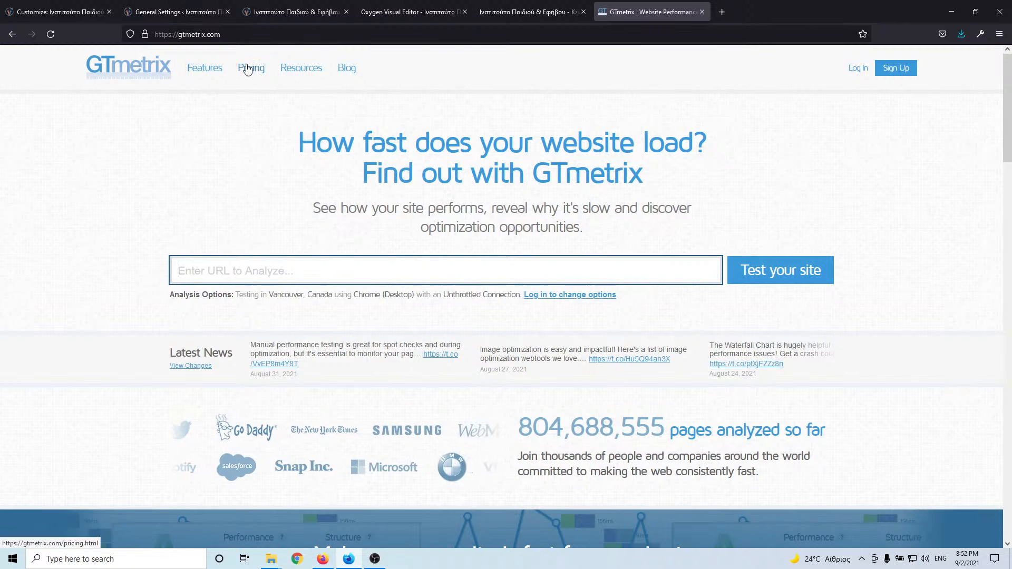
- Copy the GTmetrix address and load it in a second new tab
drag(232, 34, 154, 35)
key(ctrl+c)
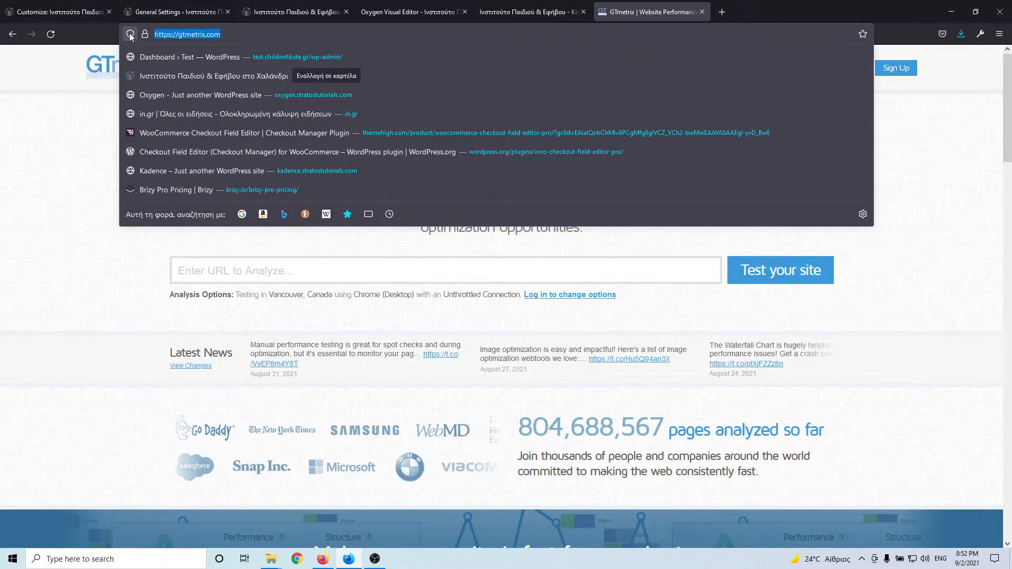
click(722, 13)
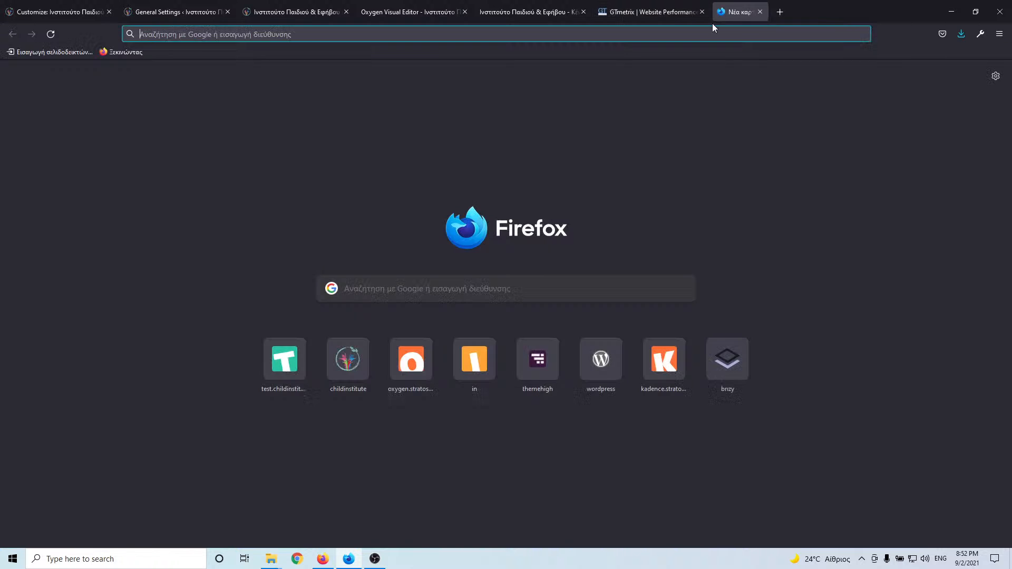
click(694, 32)
key(ctrl+v)
key(Return)
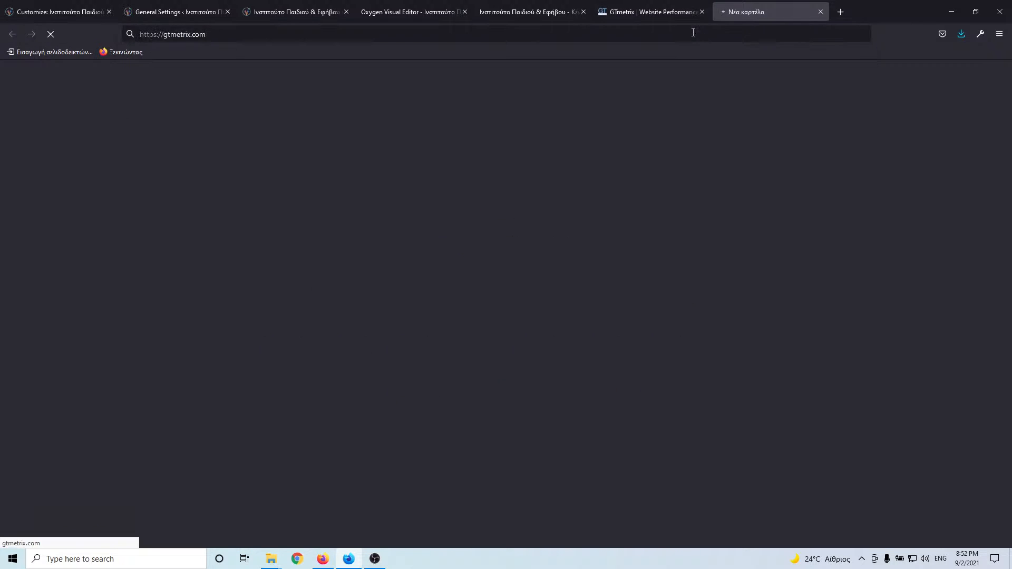
click(296, 11)
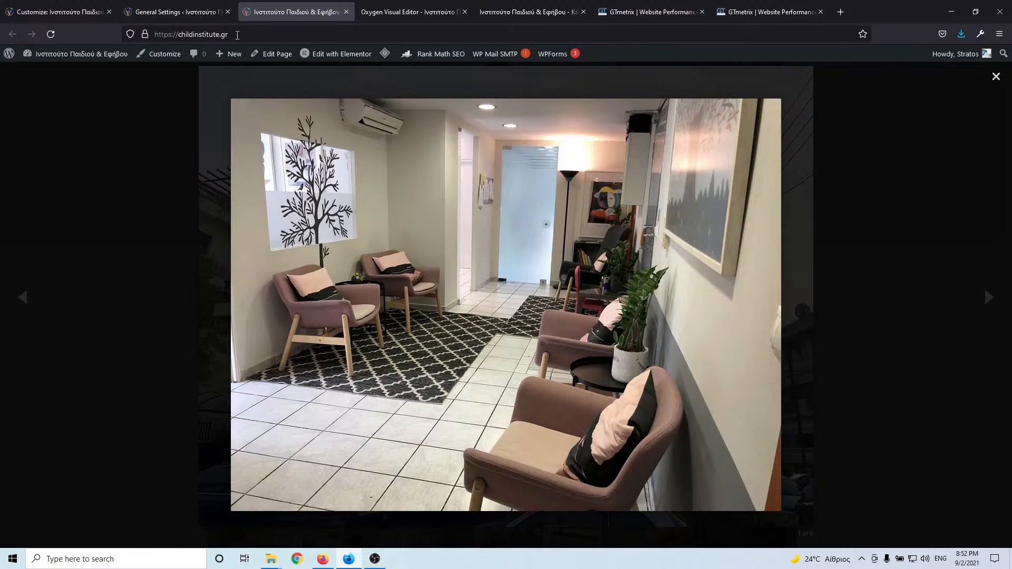
drag(238, 35, 122, 41)
key(ctrl+c)
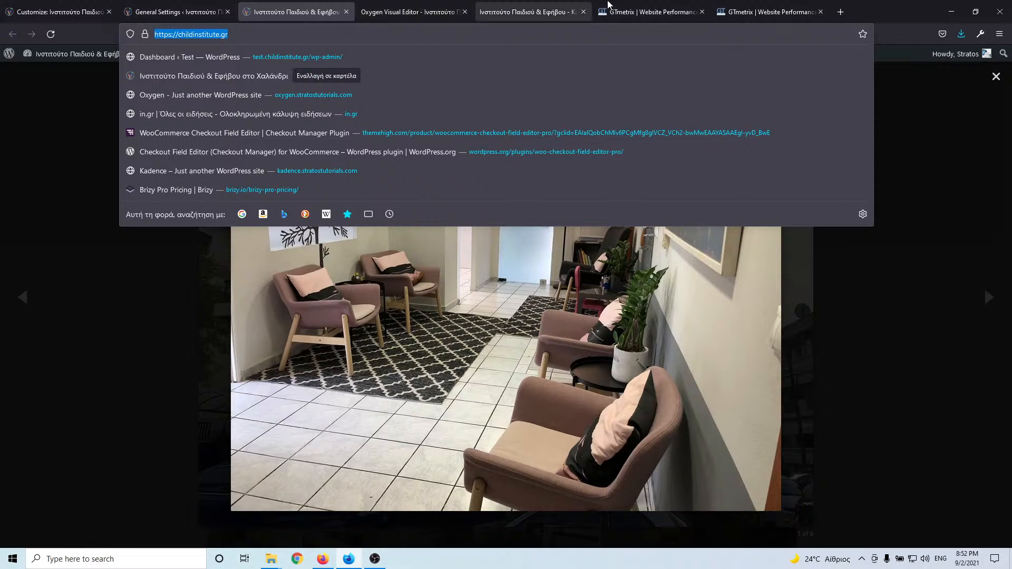
click(622, 10)
click(382, 273)
key(ctrl+v)
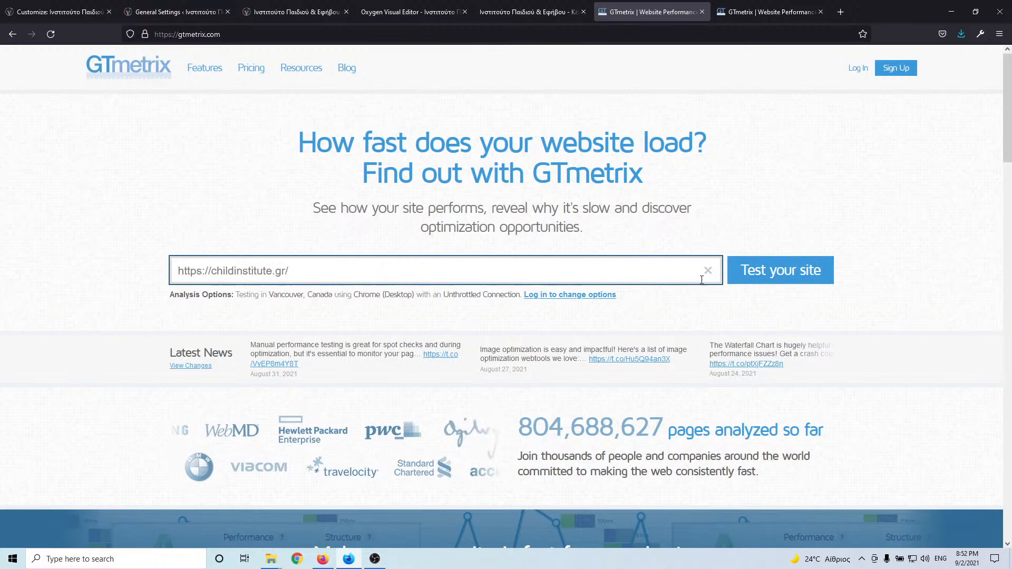
click(775, 272)
click(840, 12)
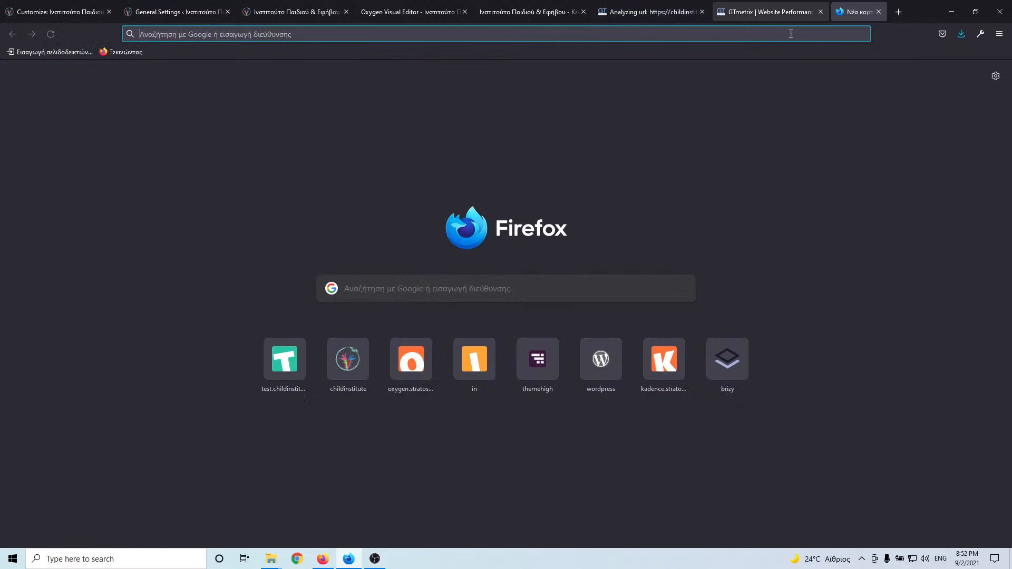
- Search for Google PageSpeed Insights, open it and paste the live site address
click(729, 34)
text(google i)
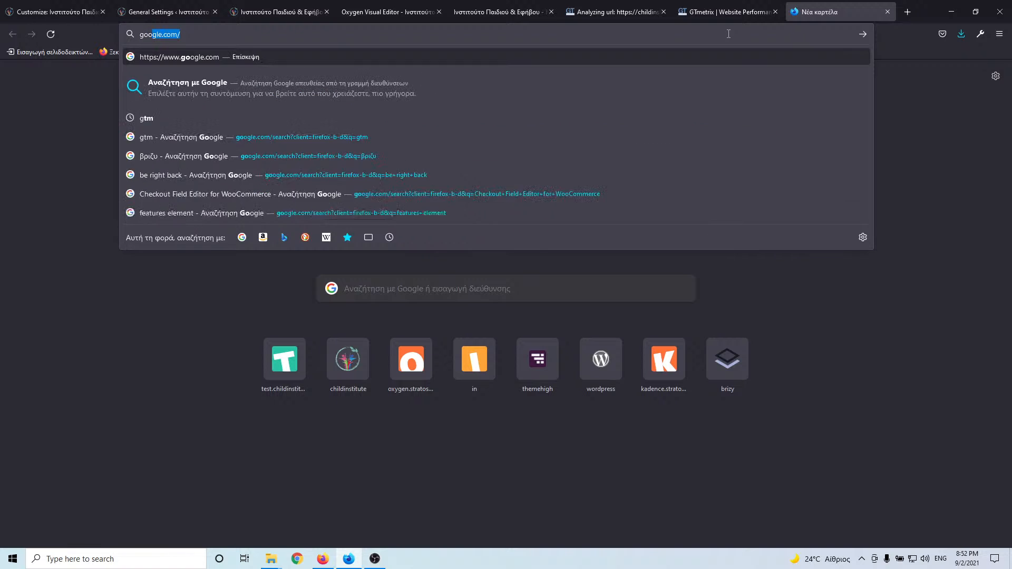
text(nsi)
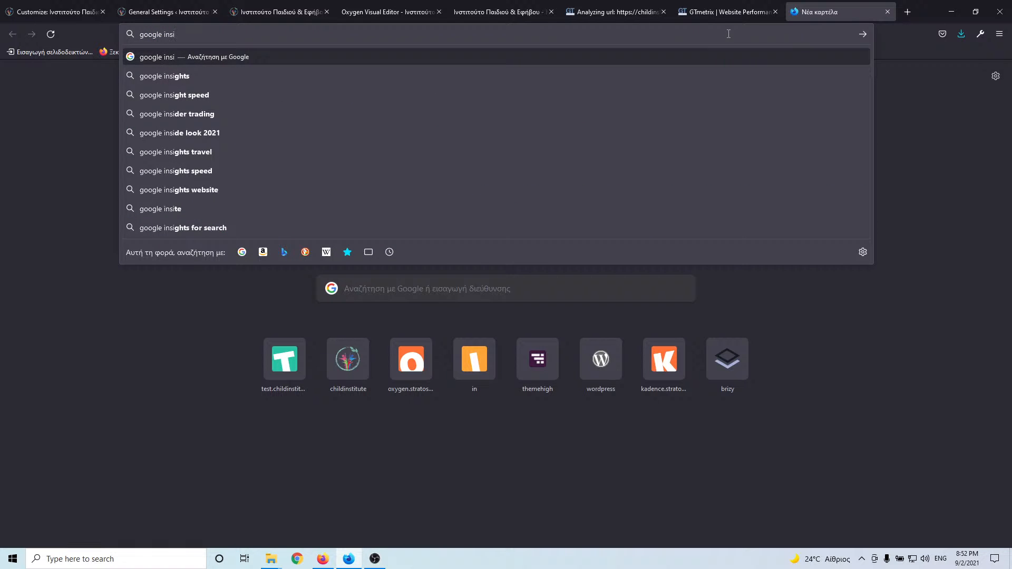
key(Down)
key(Down)
key(Return)
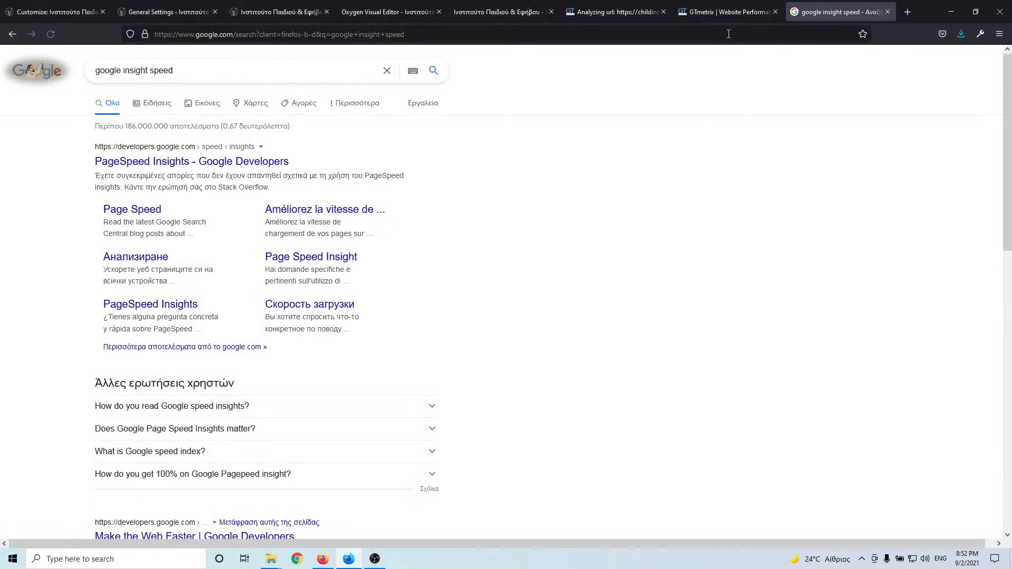
click(238, 162)
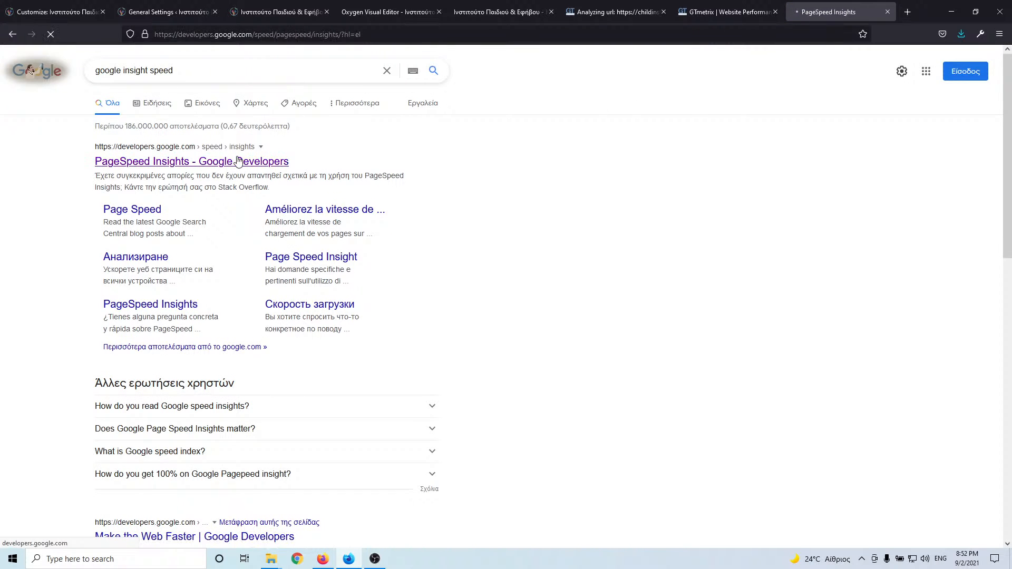
click(344, 152)
key(ctrl+v)
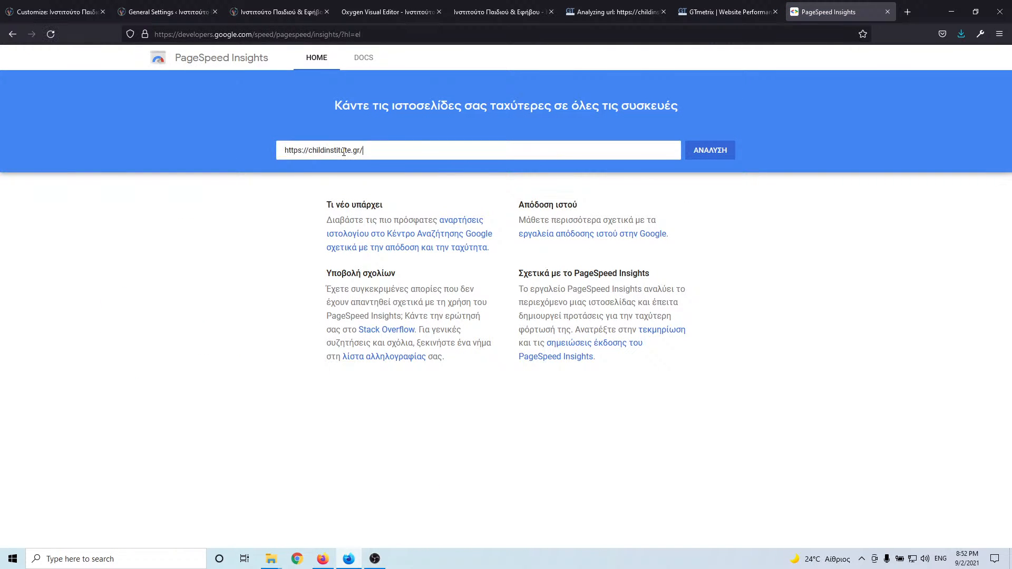
- Change the PageSpeed URL language from hl=el to hl=en and paste the live address again
click(137, 33)
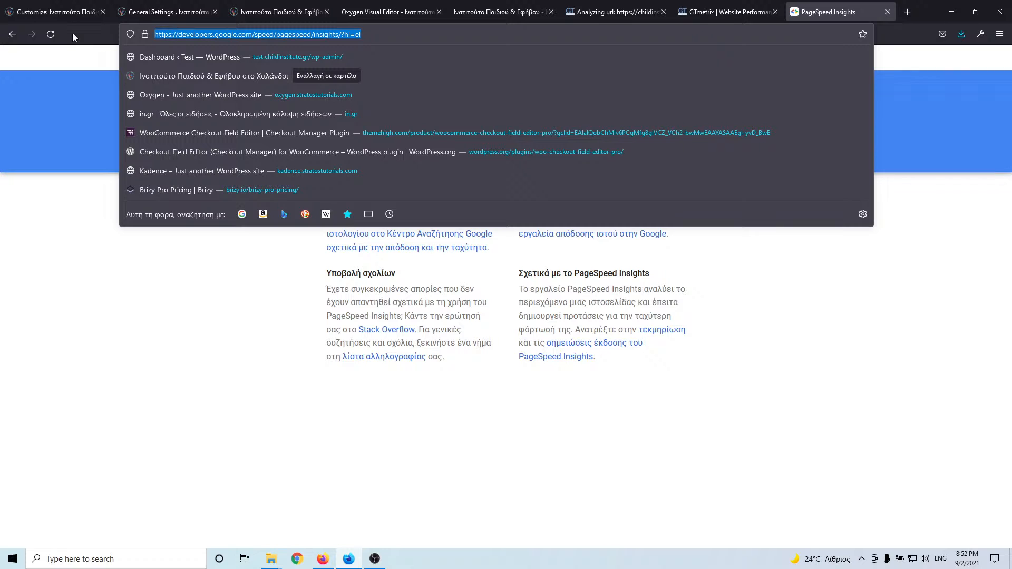
click(342, 35)
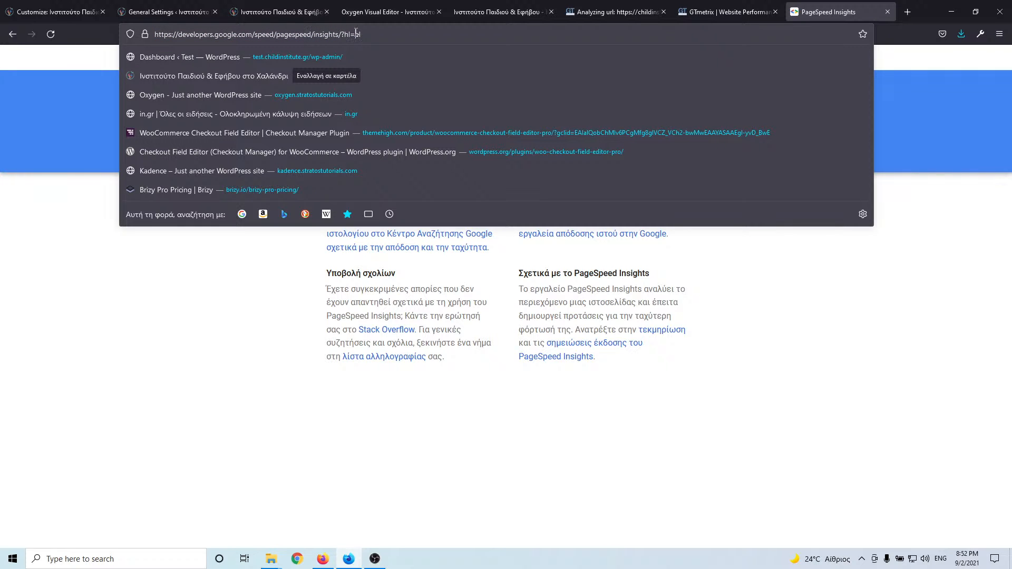
text(en)
key(Return)
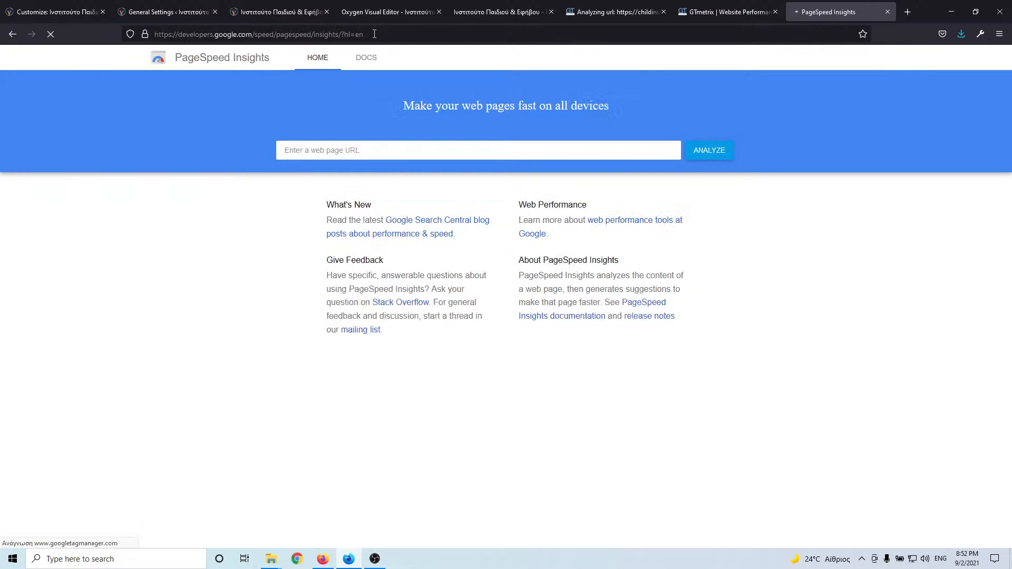
click(352, 150)
key(ctrl+v)
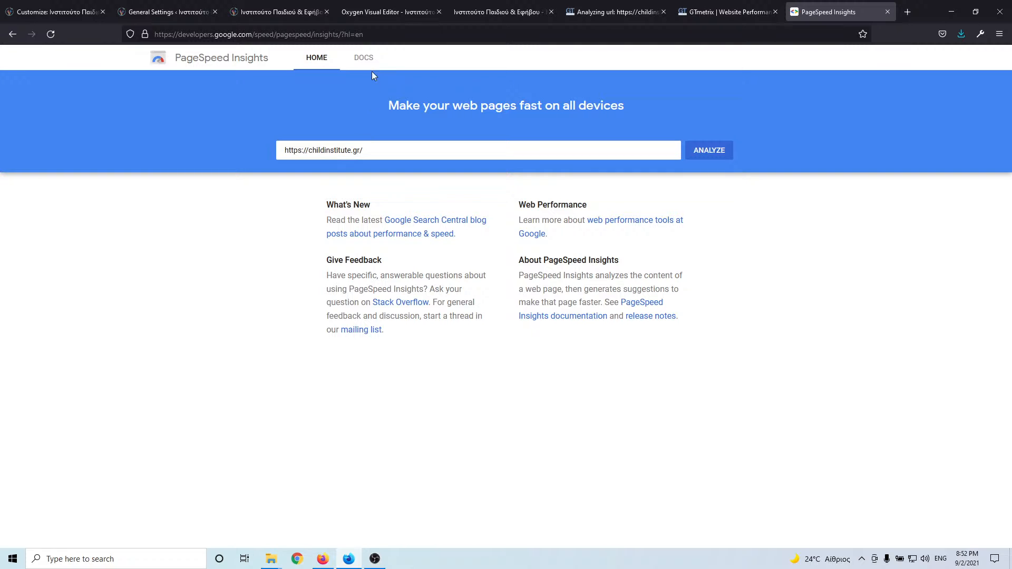
- Open a second English PageSpeed tab and start analysing childinstitute.gr in the first
click(522, 34)
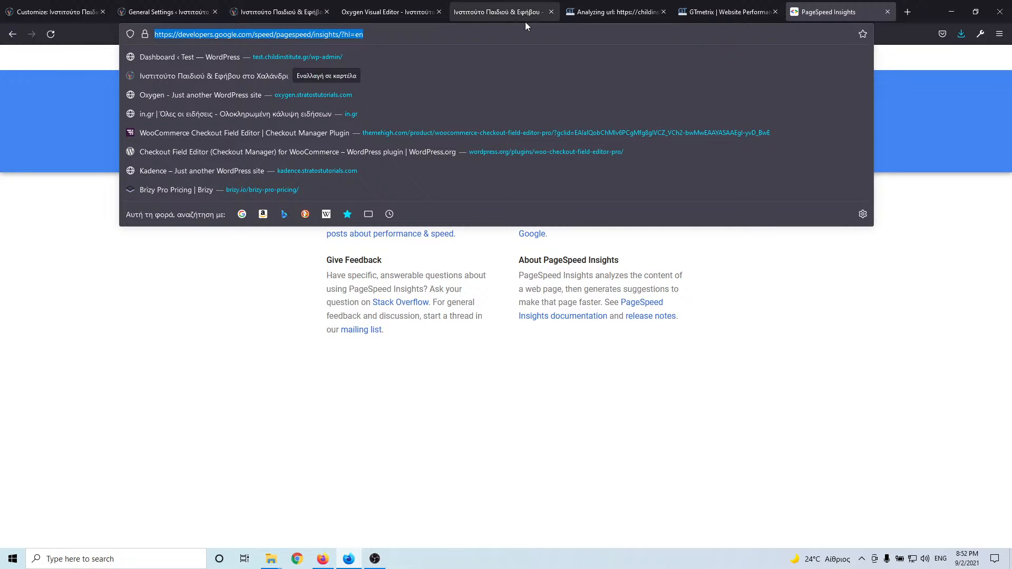
key(ctrl+c)
click(908, 12)
key(ctrl+v)
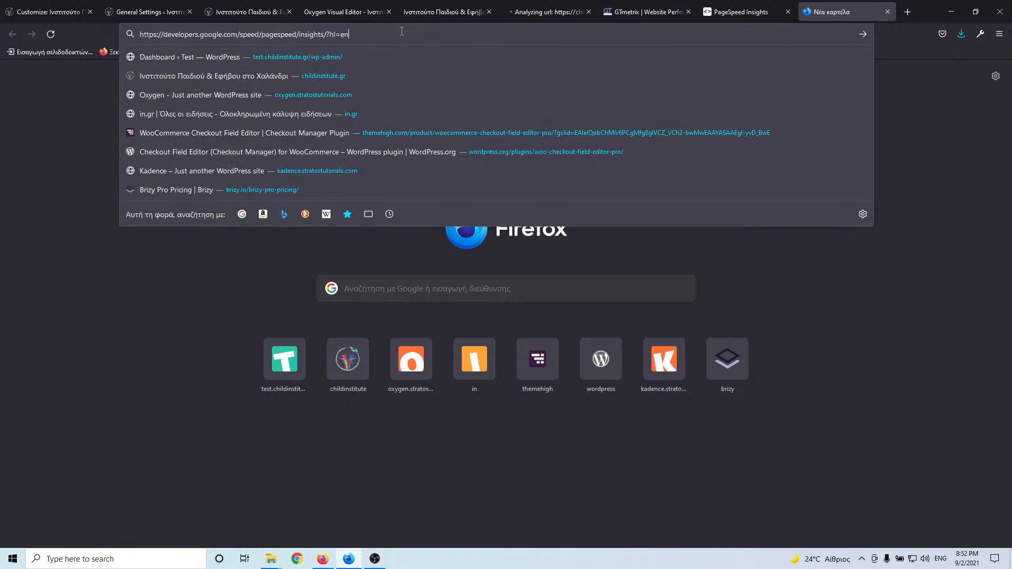
key(Return)
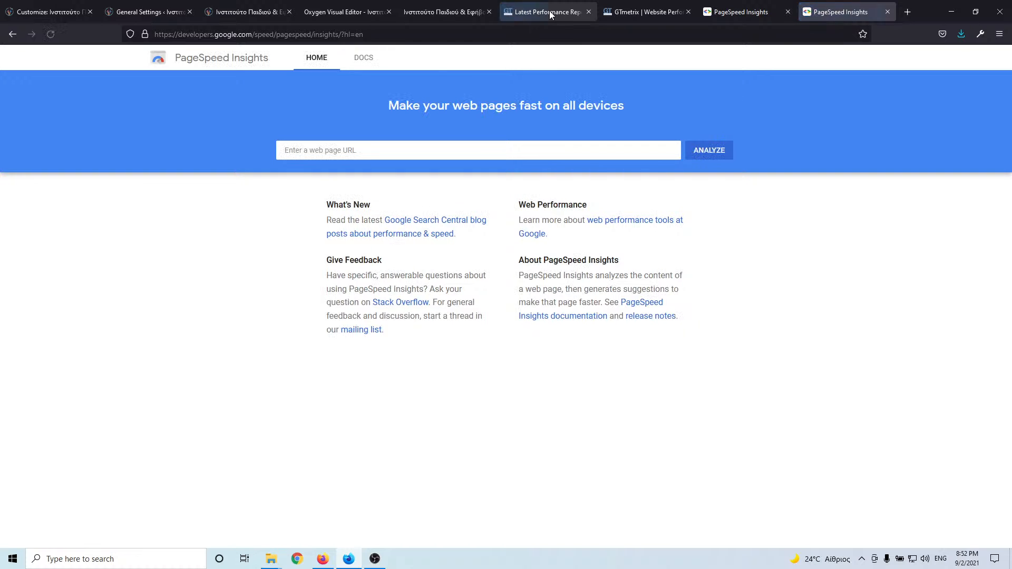
click(749, 13)
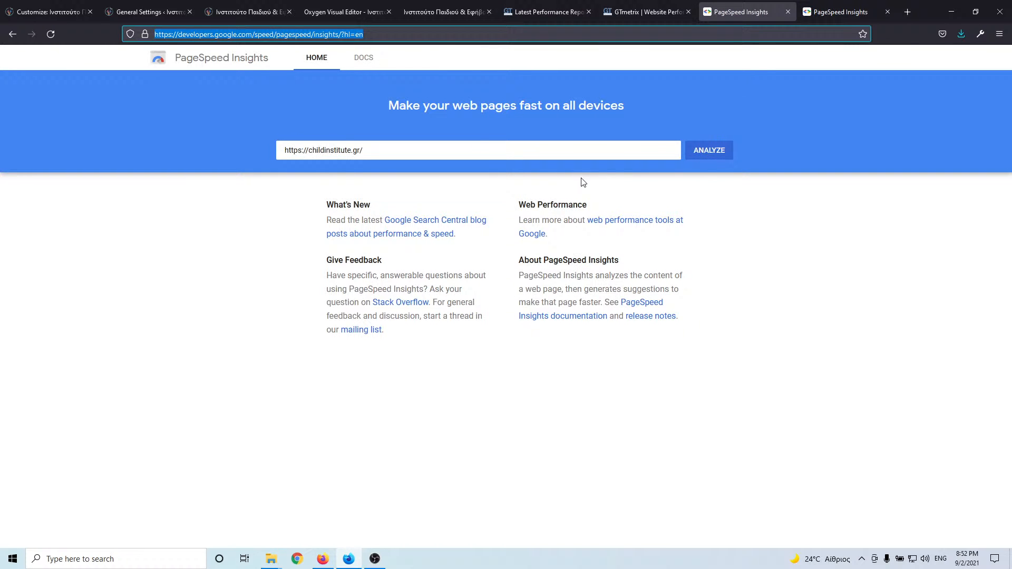
click(697, 160)
- Copy the test site address and start a GTmetrix test of test.childinstitute.gr
click(313, 19)
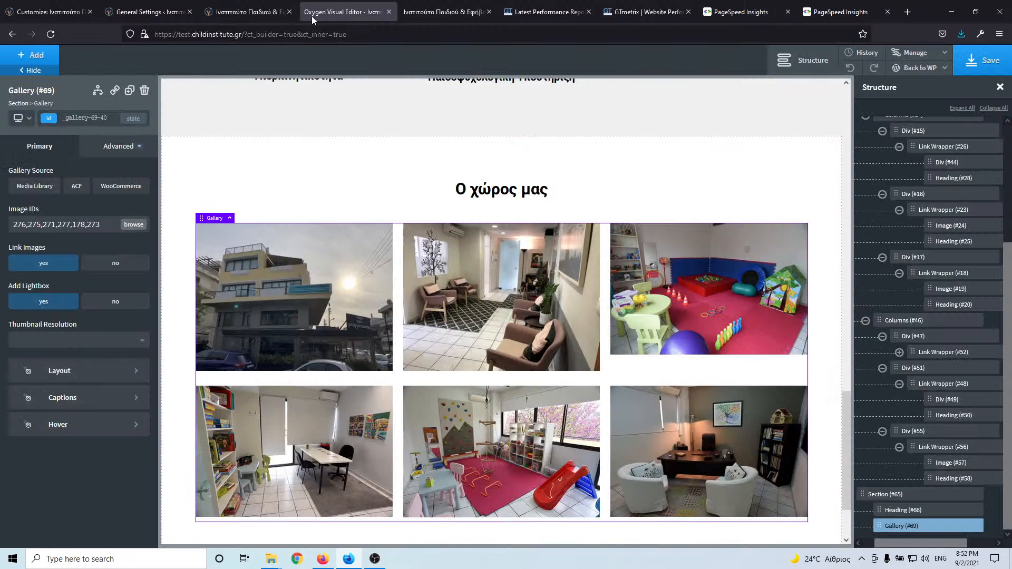
drag(243, 34, 154, 34)
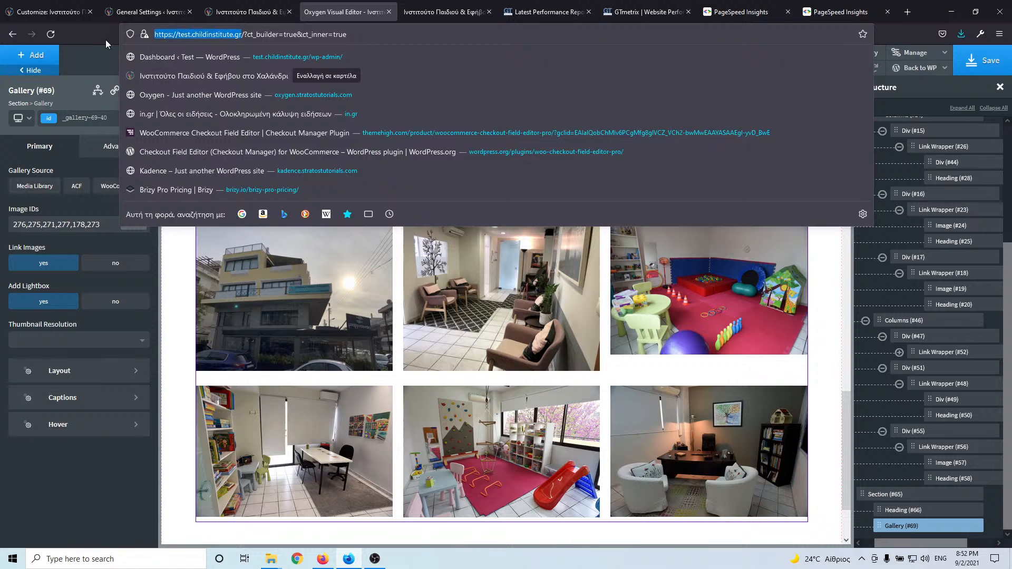
click(649, 8)
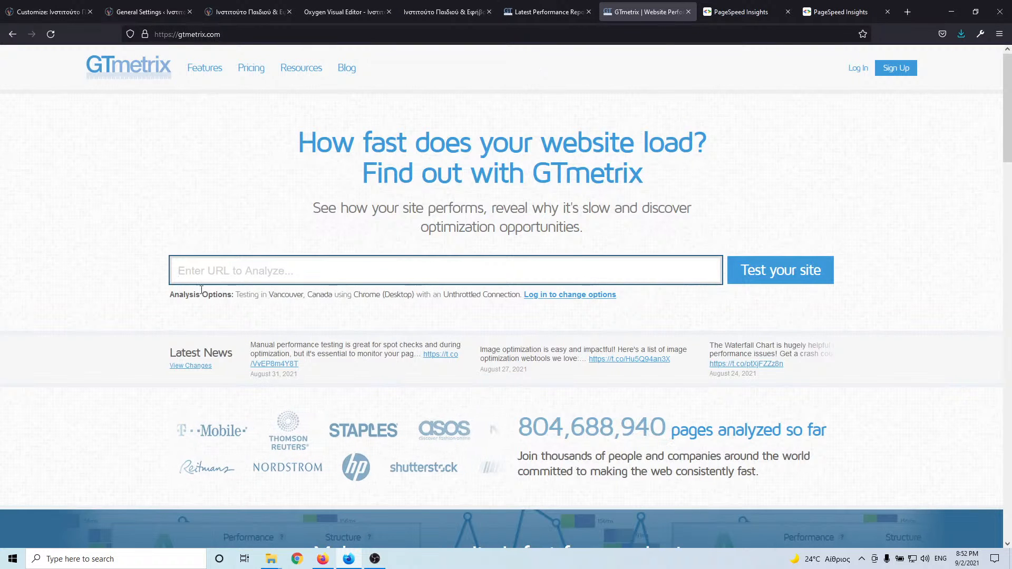
click(648, 263)
key(ctrl+v)
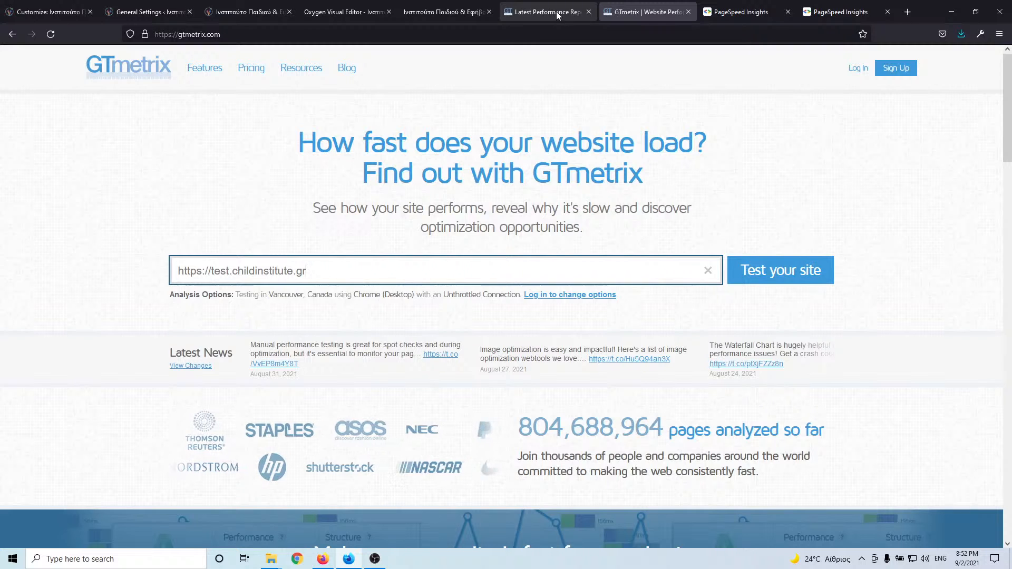
click(770, 271)
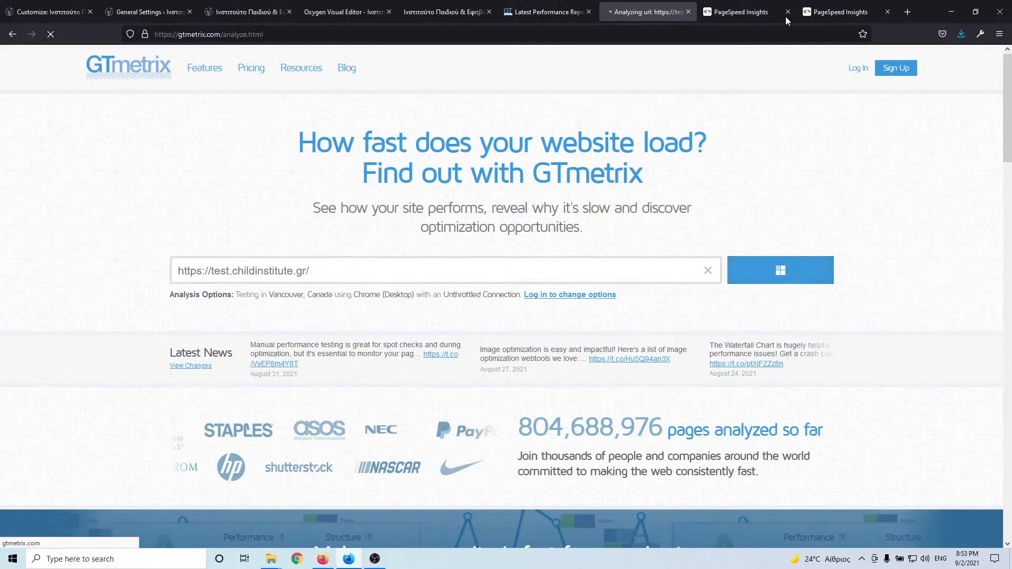
- Start a PageSpeed analysis of test.childinstitute.gr in the second tab while GTmetrix runs
click(823, 12)
click(481, 151)
key(ctrl+v)
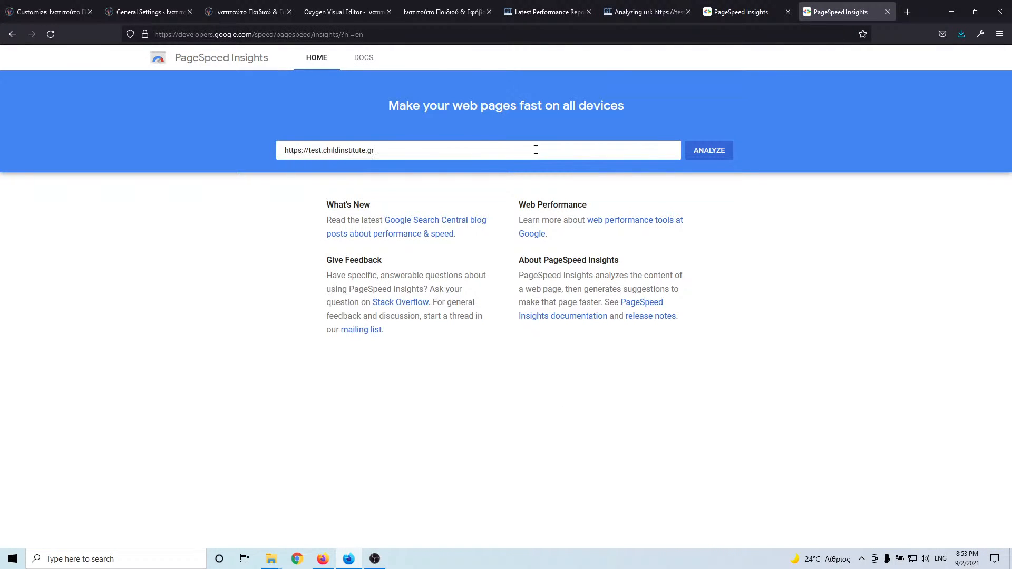
click(637, 11)
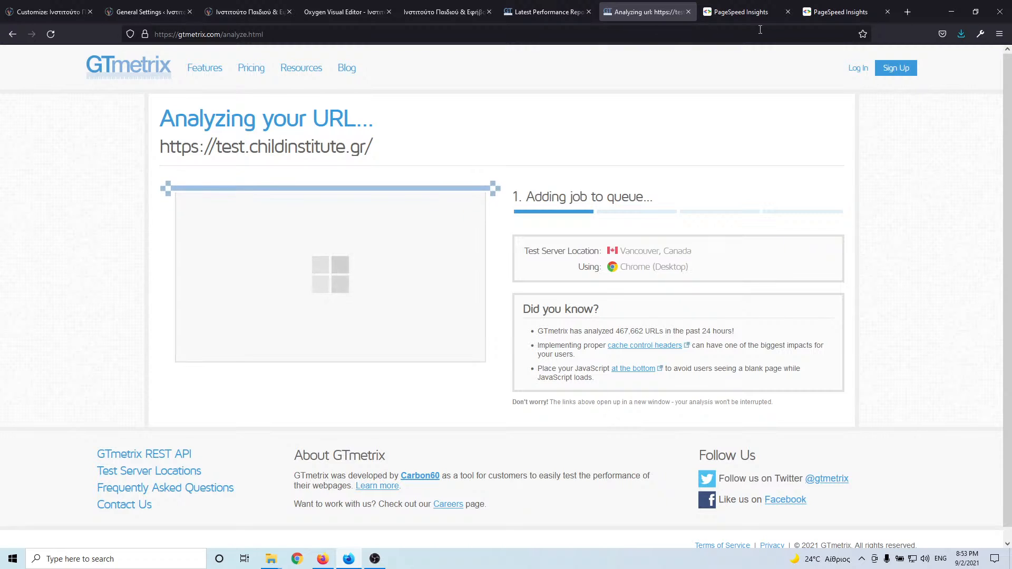
click(767, 15)
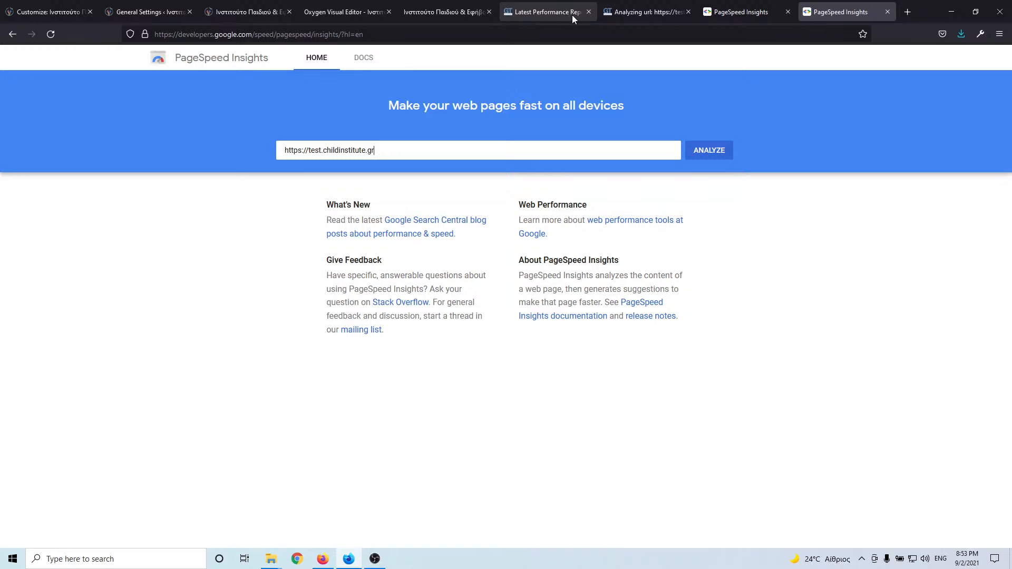
click(645, 12)
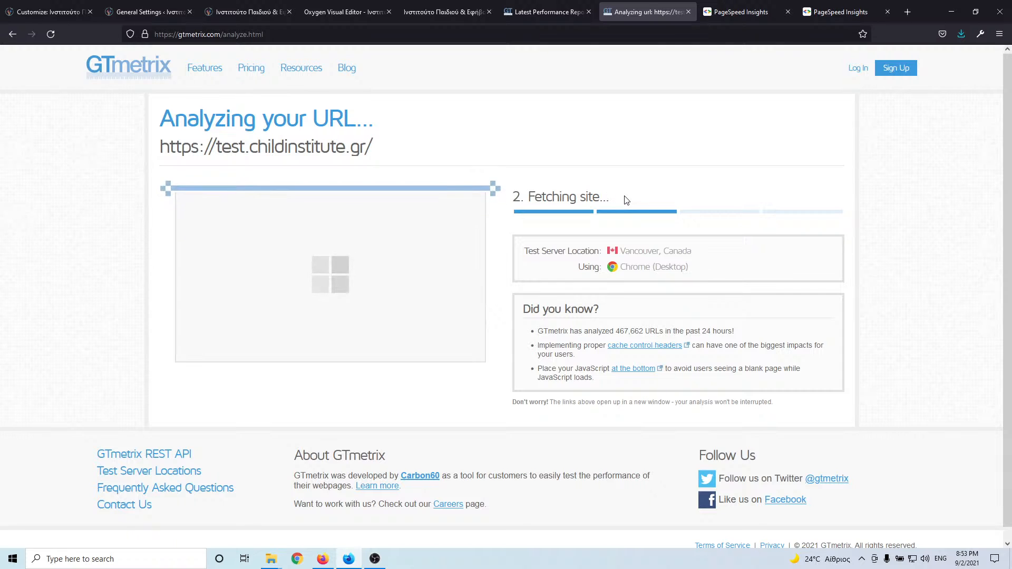
click(838, 12)
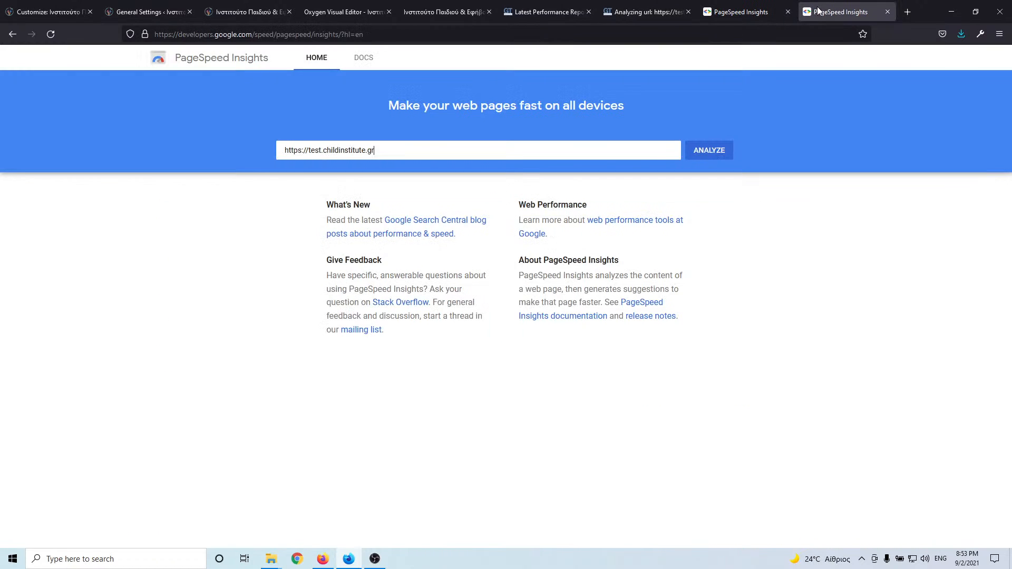
click(728, 151)
click(544, 9)
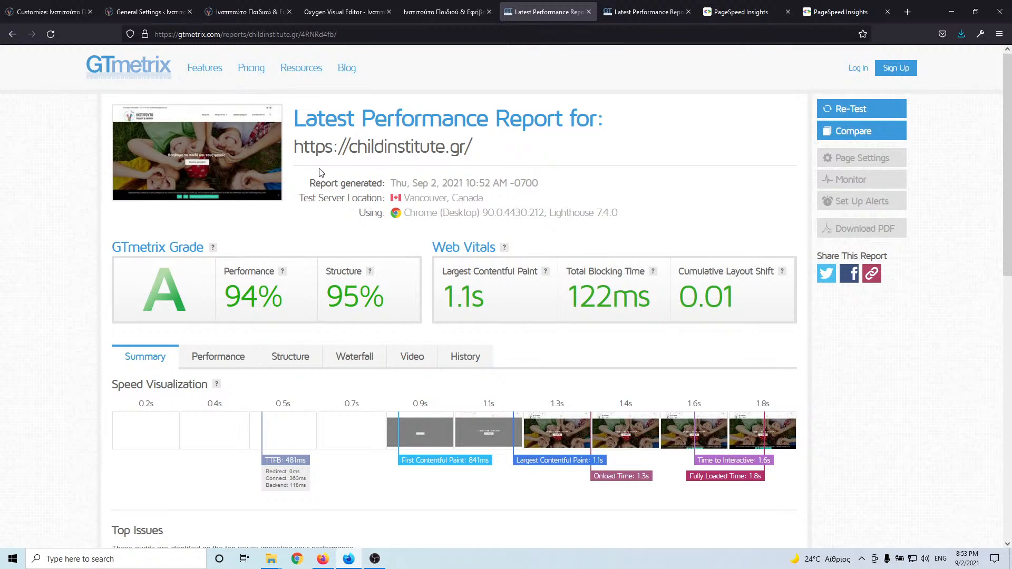
- Scroll through childinstitute.gr's GTmetrix issues, then open test.childinstitute.gr's grade-A report
scroll(319, 173, down, 3)
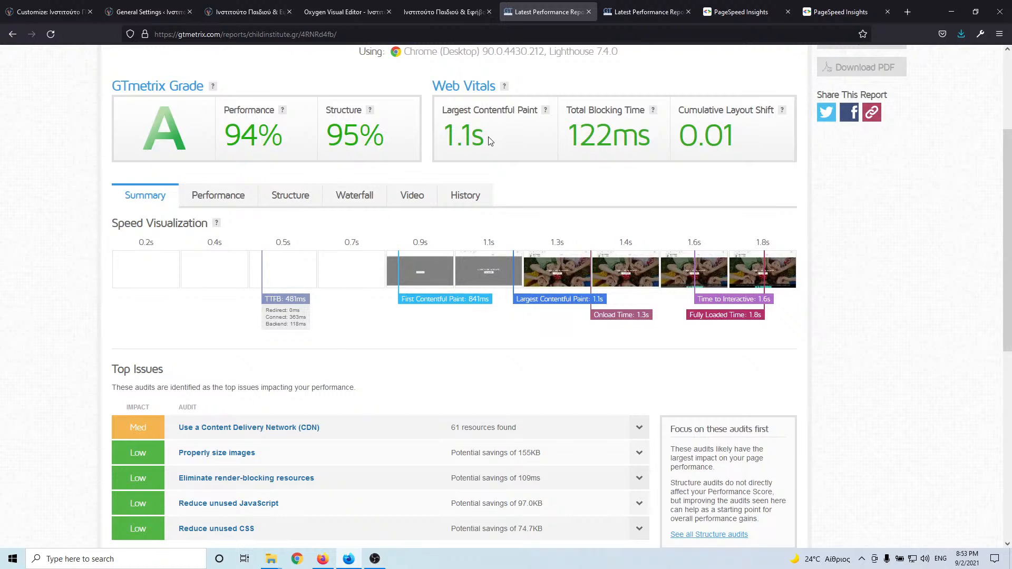
scroll(490, 141, down, 2)
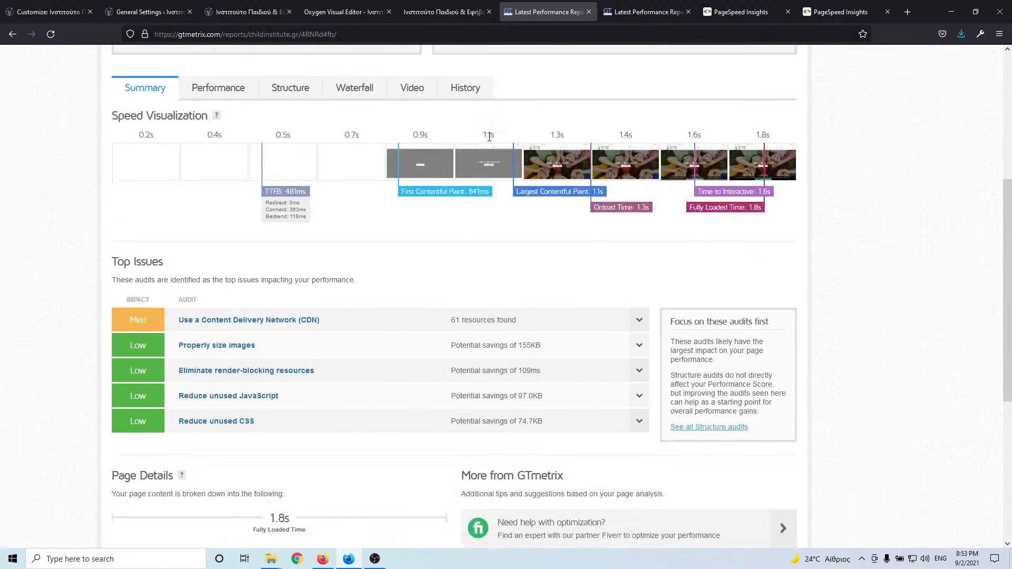
click(74, 12)
click(159, 12)
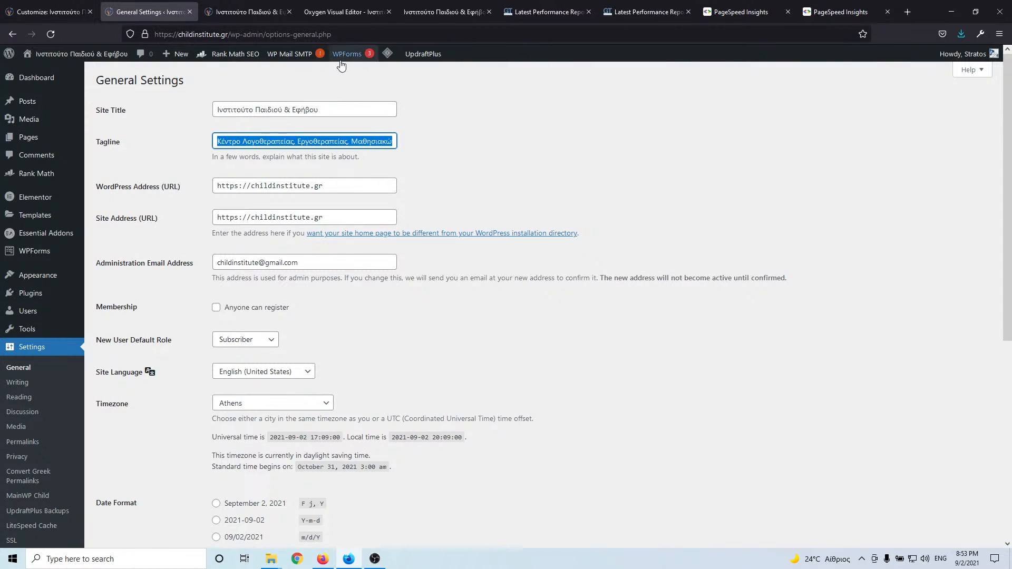
mouse_move(393, 60)
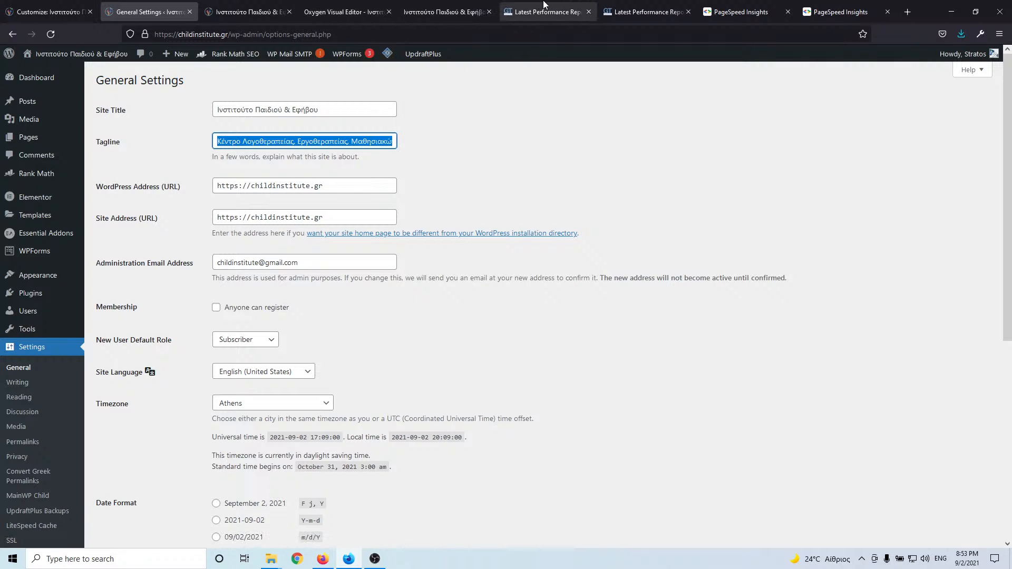
click(548, 11)
scroll(404, 241, down, 3)
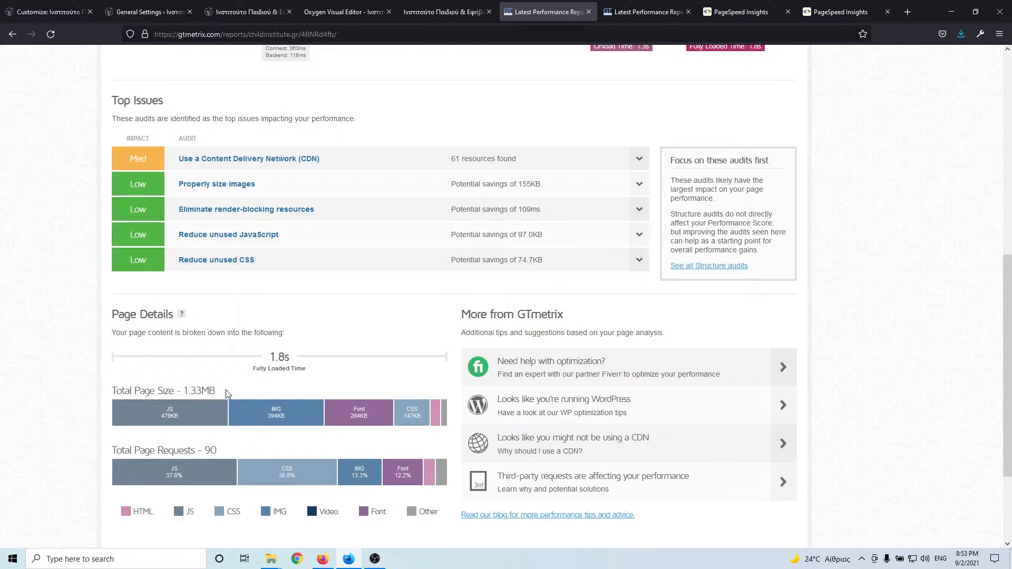
click(653, 14)
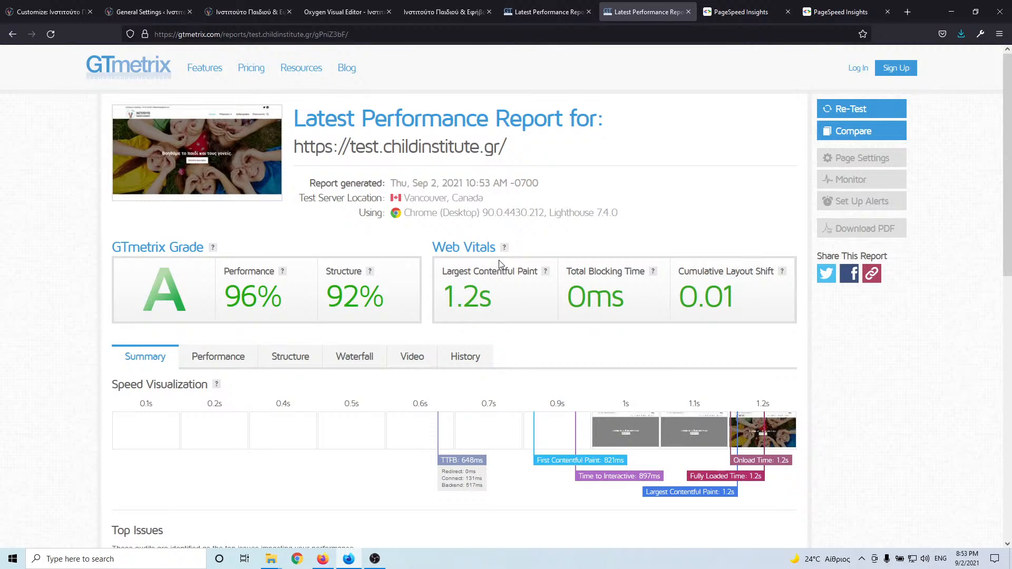
- Compare the test site's GTmetrix report against the live site's report
scroll(500, 263, down, 15)
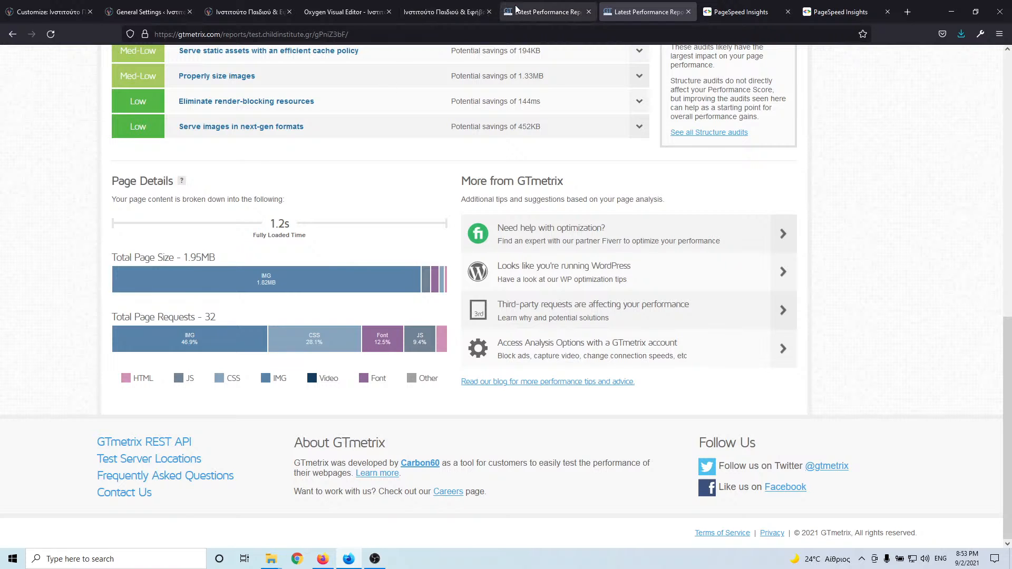
click(532, 11)
scroll(343, 327, down, 3)
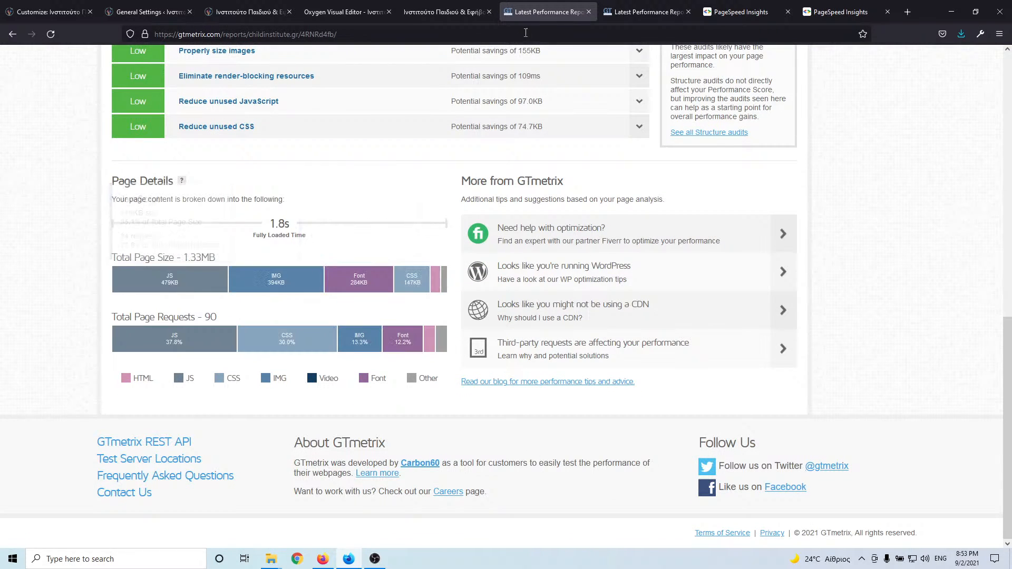
click(639, 11)
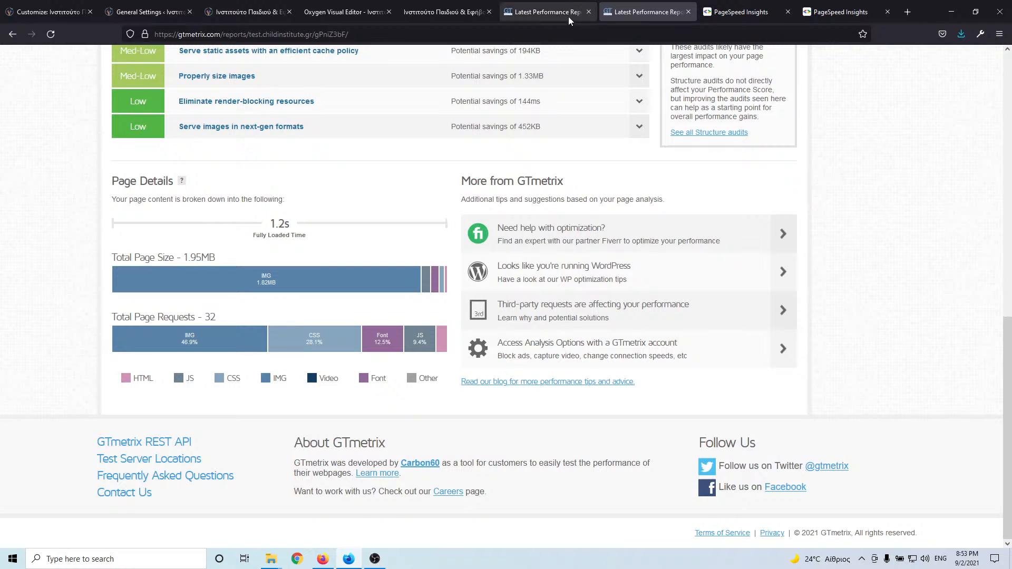
mouse_move(249, 283)
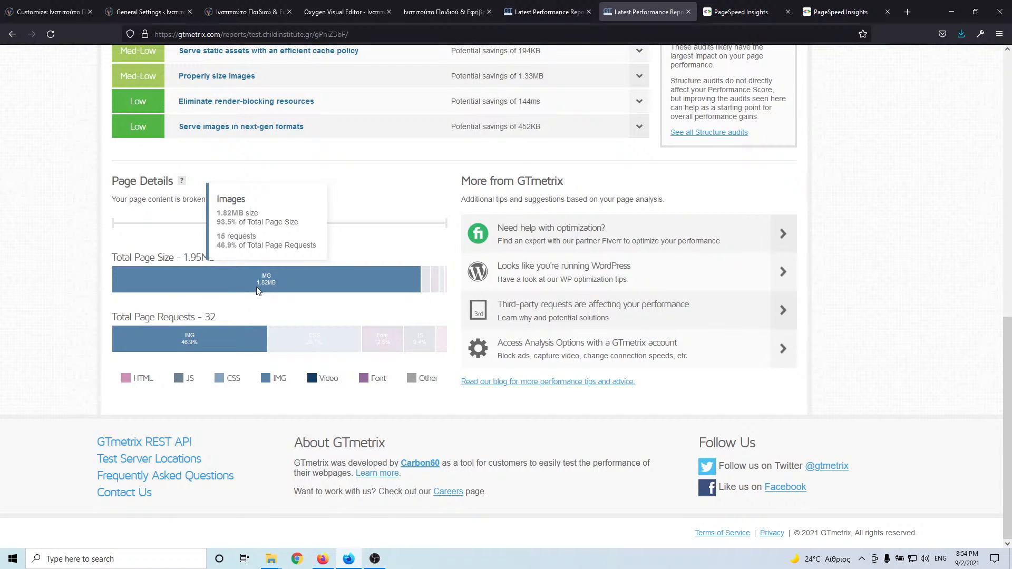
scroll(509, 154, up, 10)
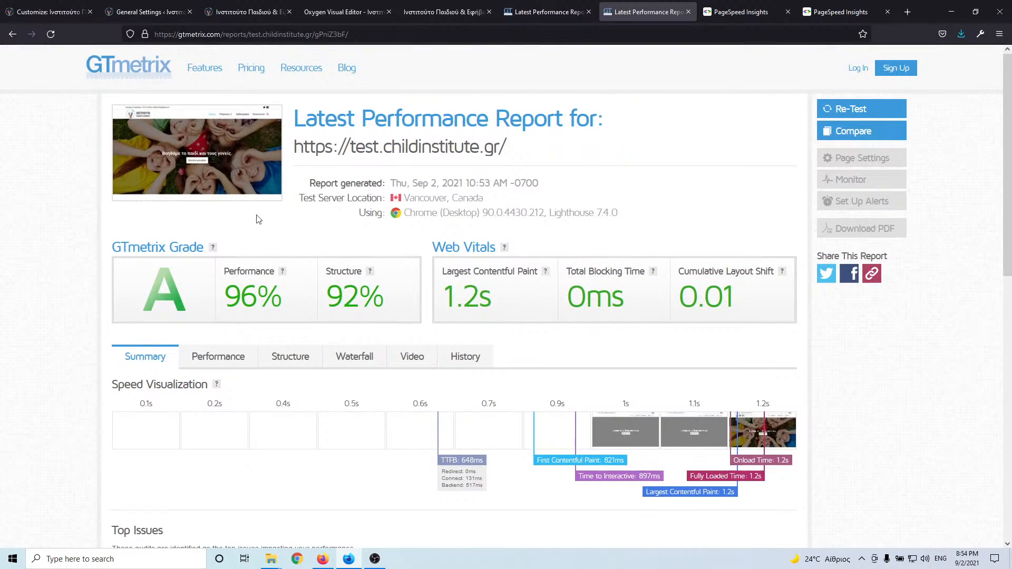
scroll(258, 219, down, 3)
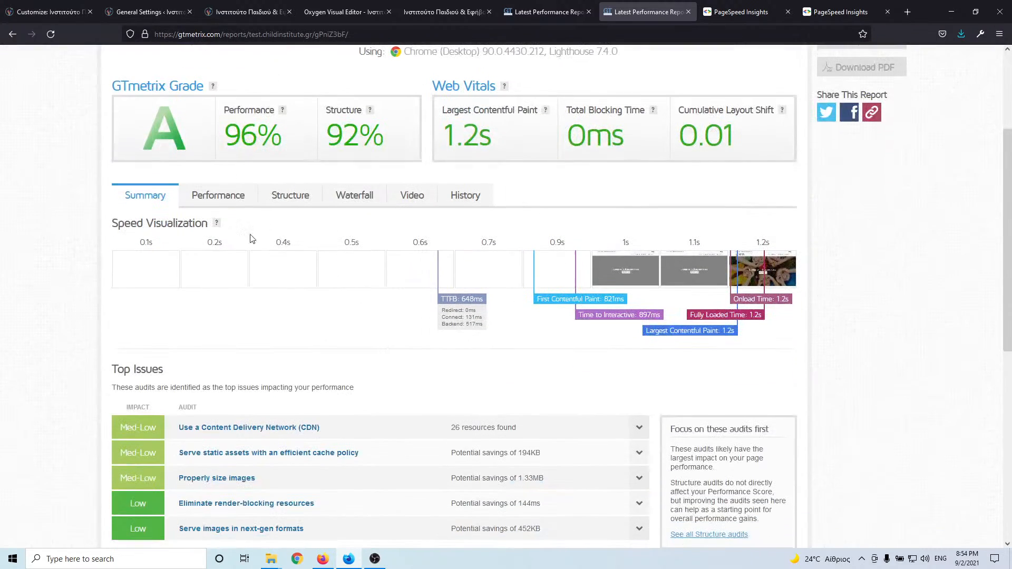
- Show the test site's 33-request, 1.95MB waterfall sorted by request size
click(349, 201)
scroll(320, 236, down, 2)
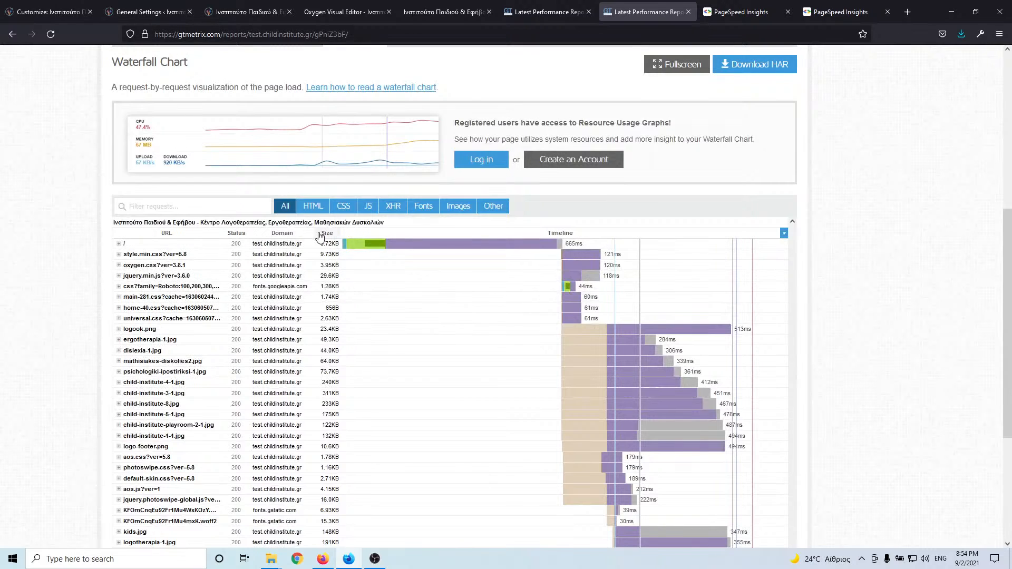
click(328, 236)
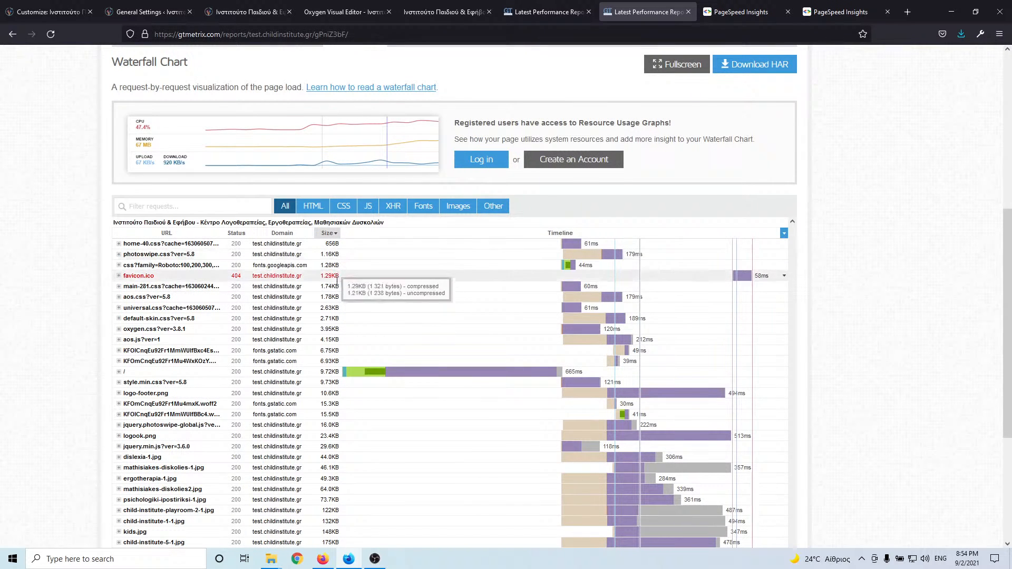
scroll(338, 287, down, 4)
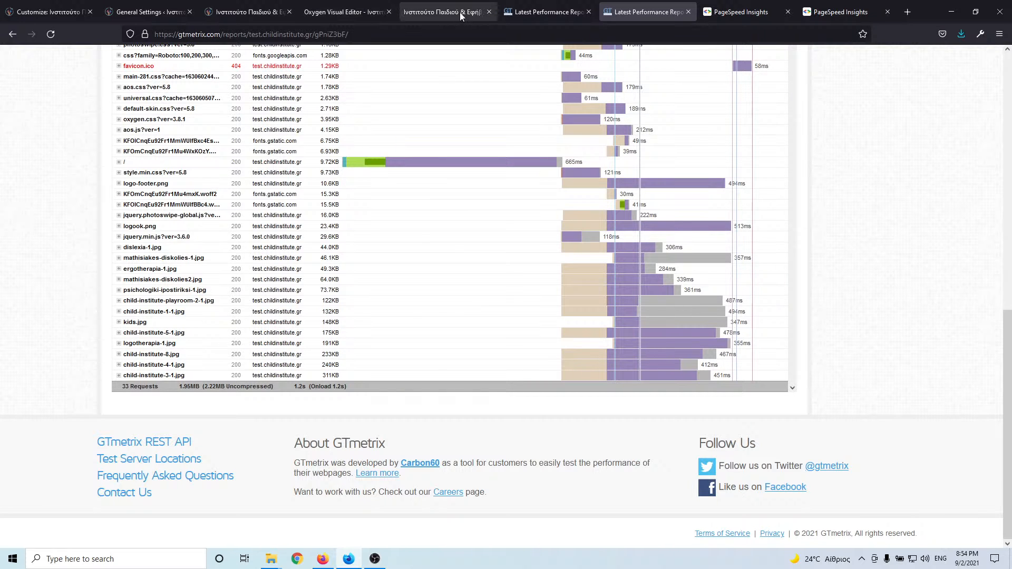
click(748, 13)
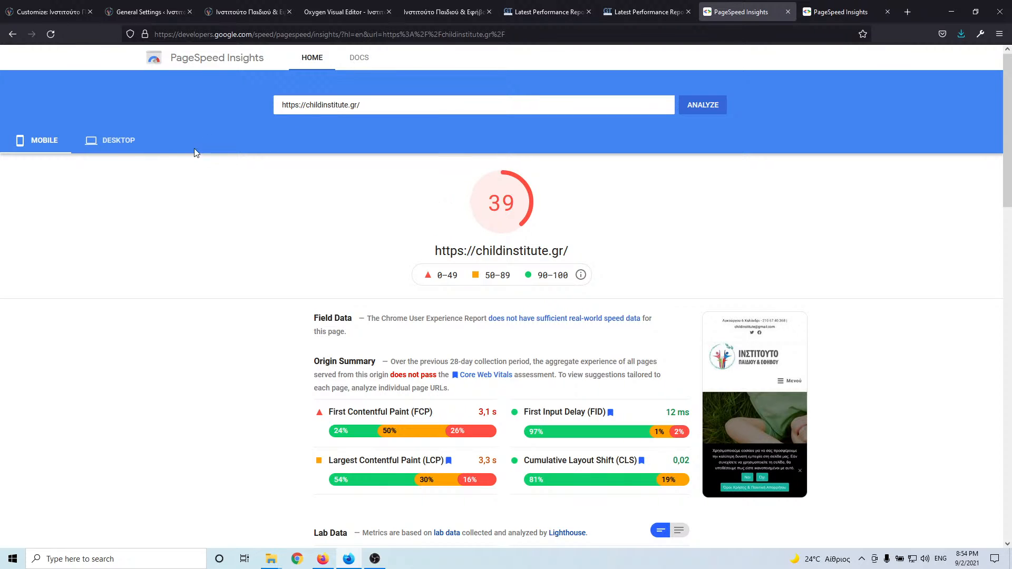
- Check desktop PageSpeed scores: 78 for childinstitute.gr and 98 for test.childinstitute.gr
click(113, 148)
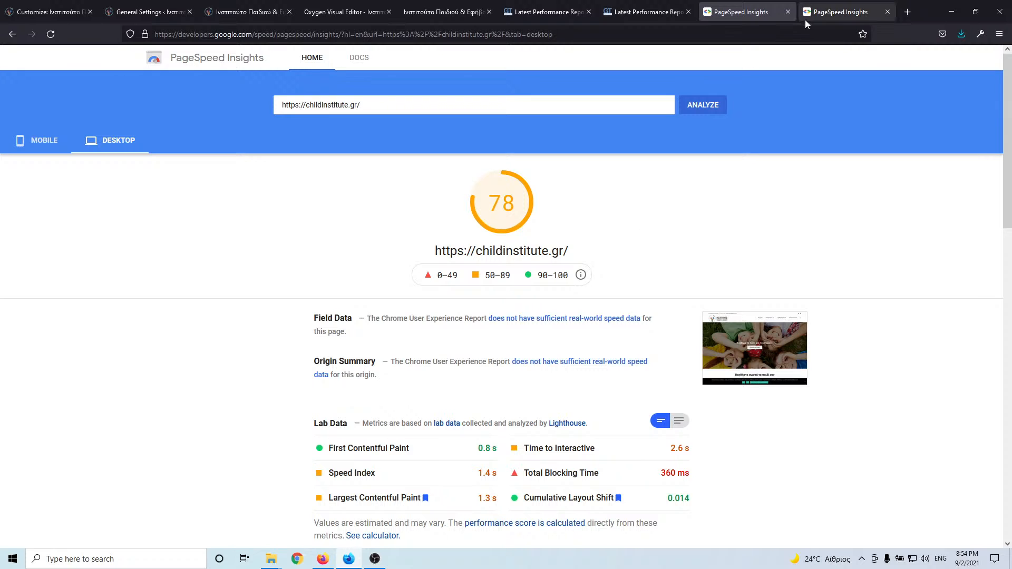
click(830, 12)
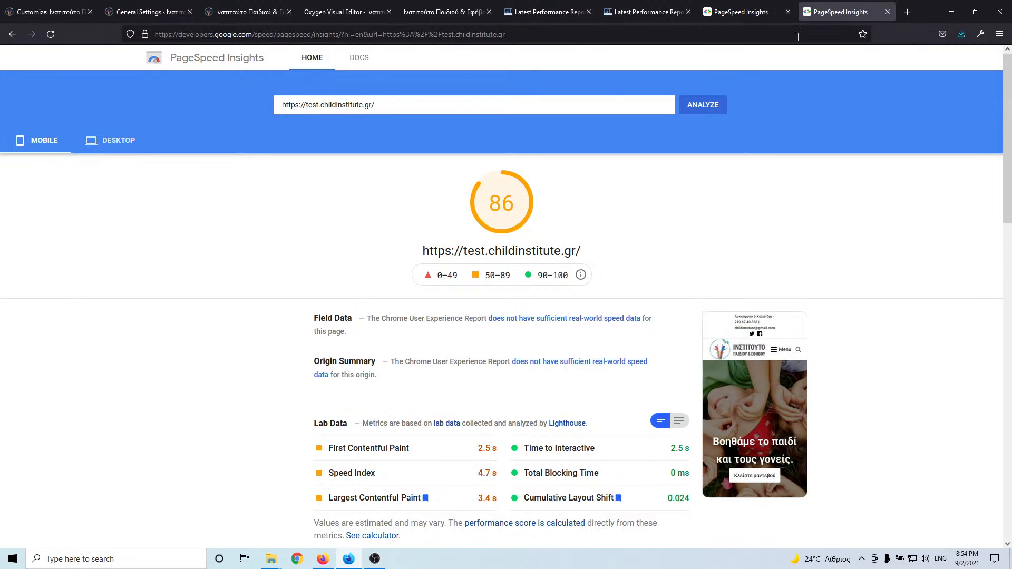
click(122, 147)
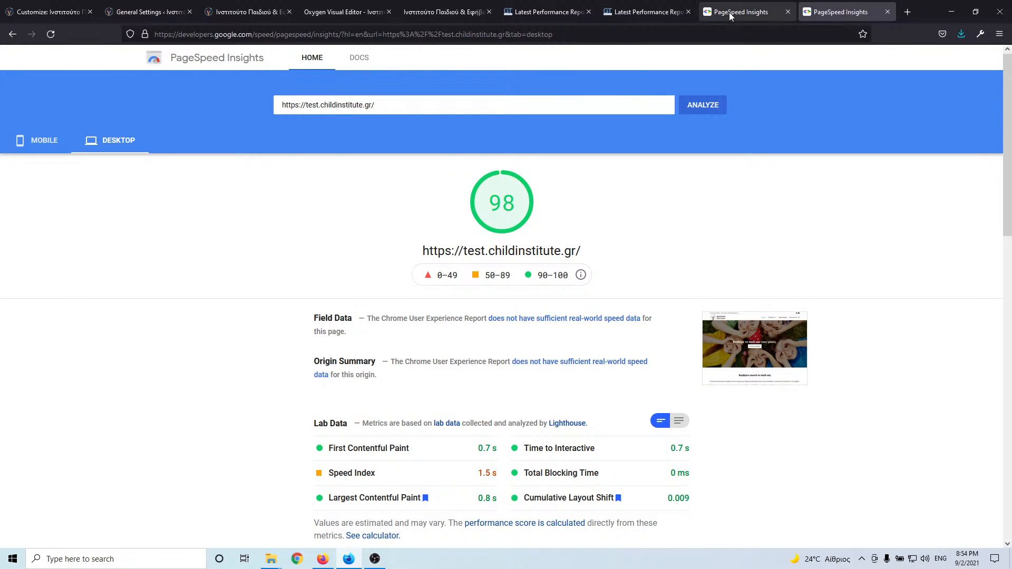
click(554, 12)
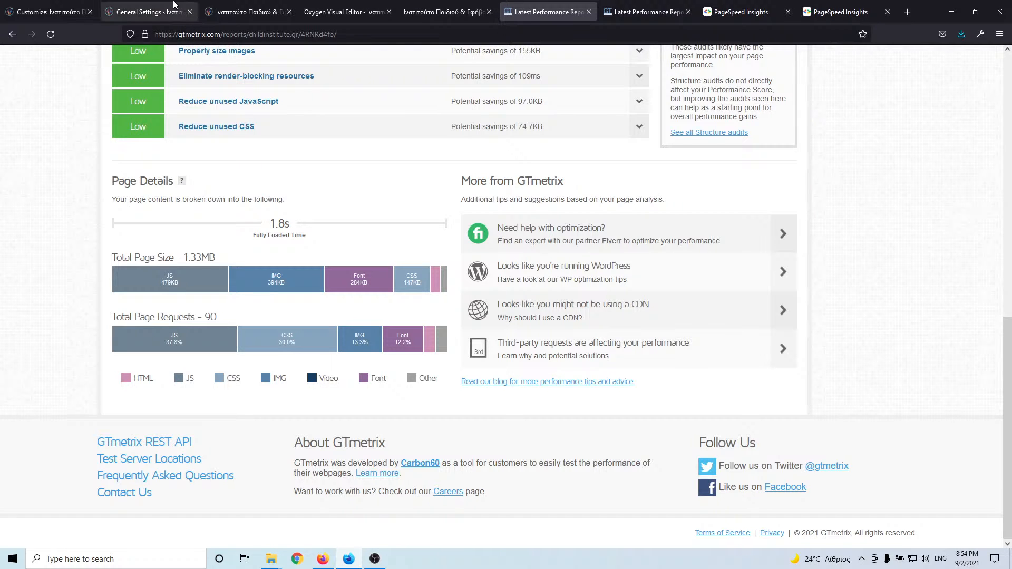
click(155, 15)
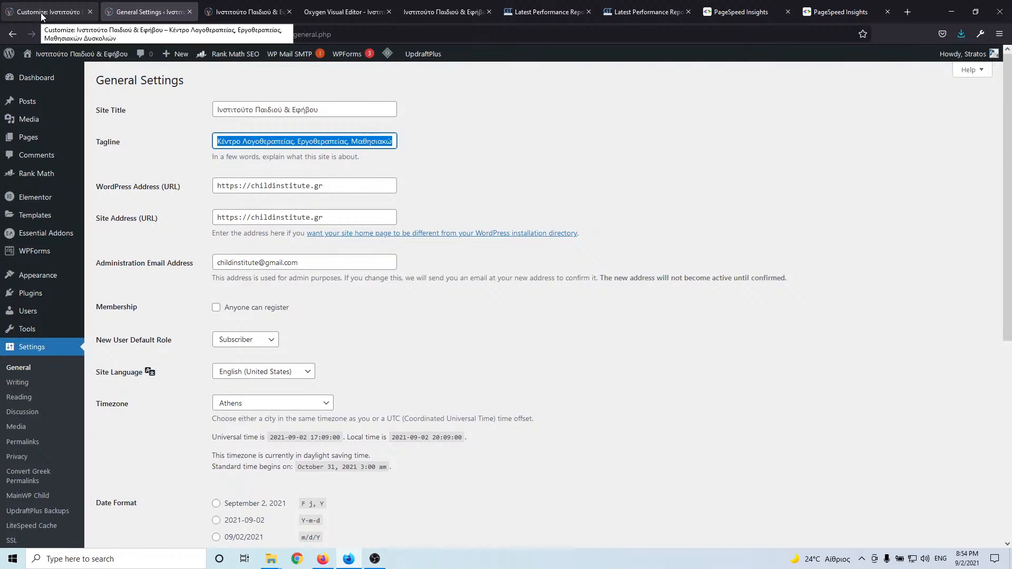
- Close the enlarged gallery photos on the live homepage and open the Επικοινωνία page
click(40, 13)
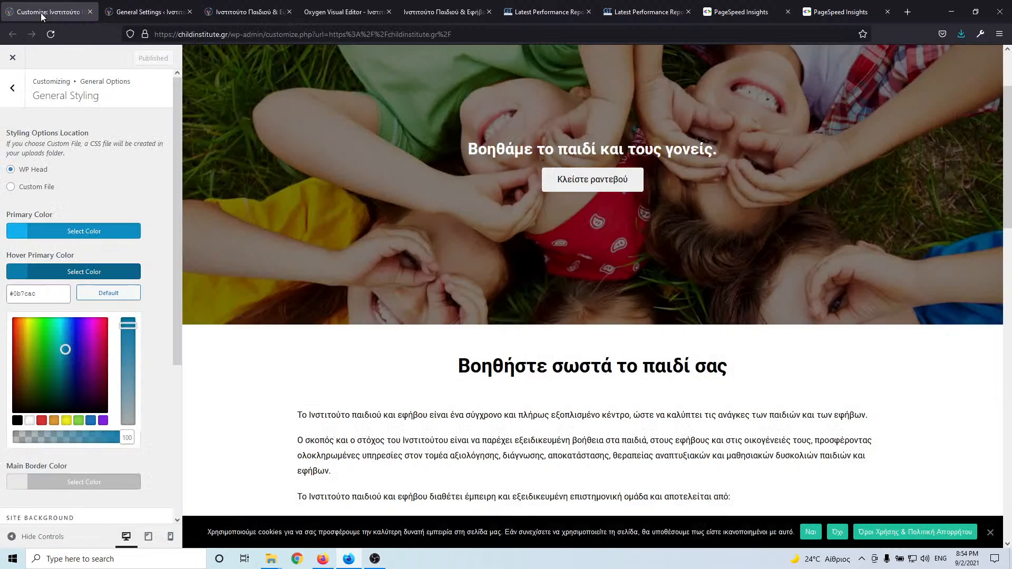
click(152, 15)
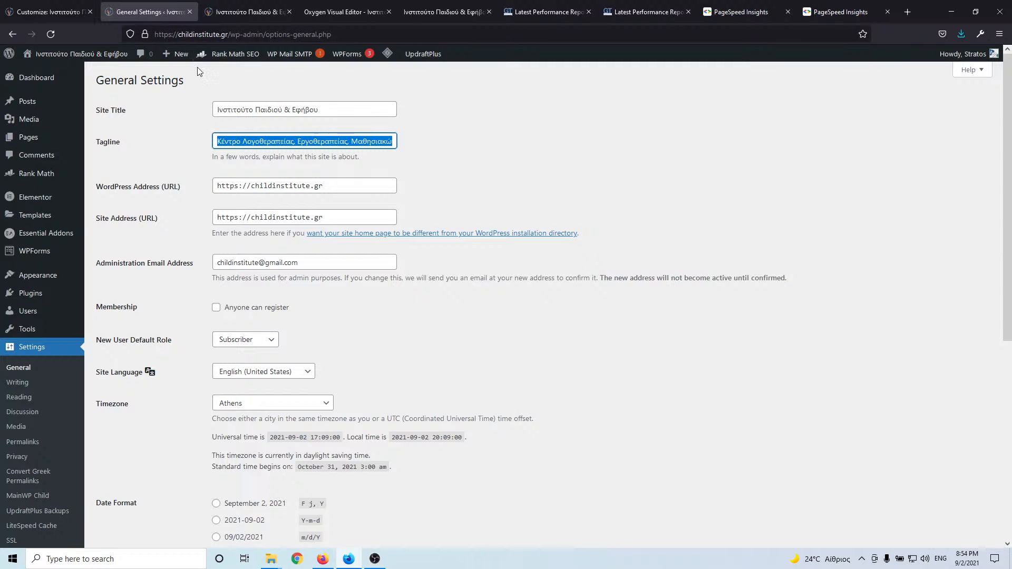
click(263, 15)
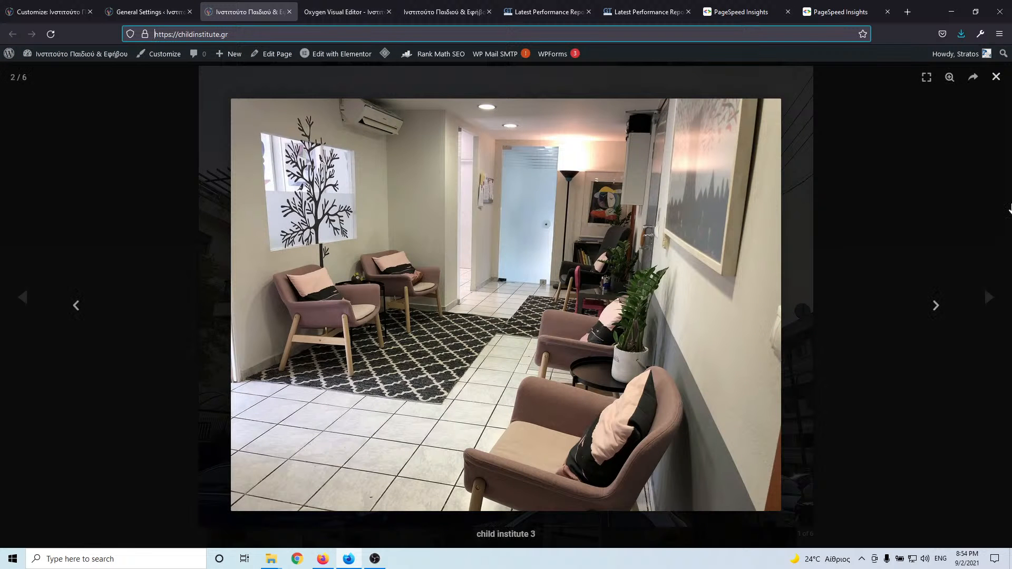
click(1001, 82)
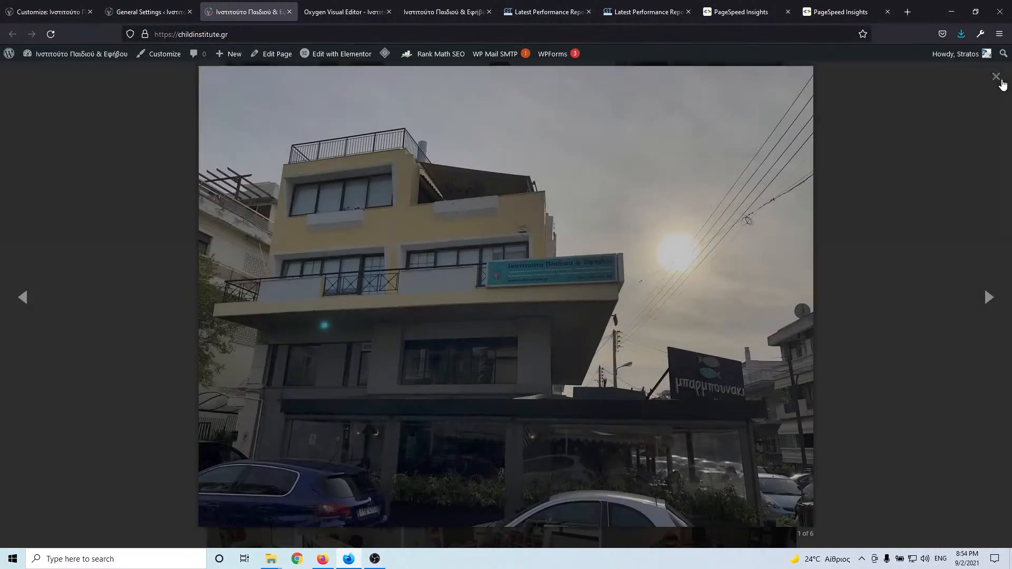
click(944, 188)
scroll(933, 191, up, 10)
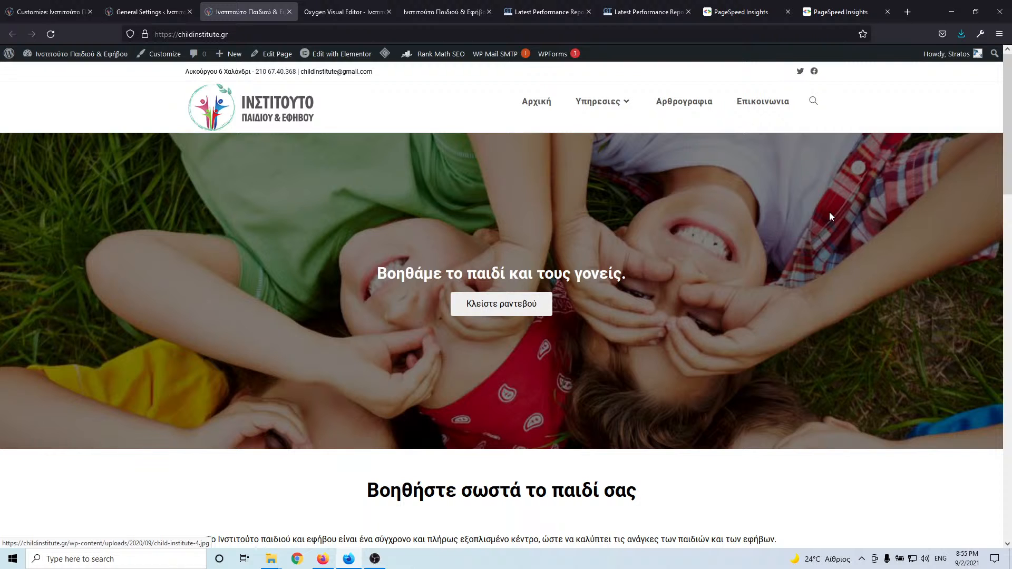
mouse_move(598, 101)
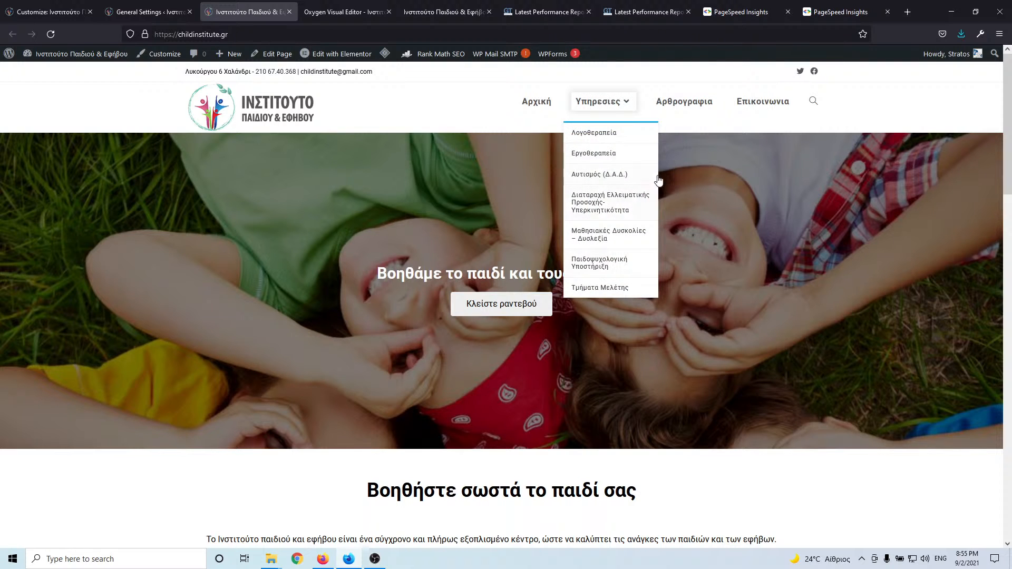
click(760, 99)
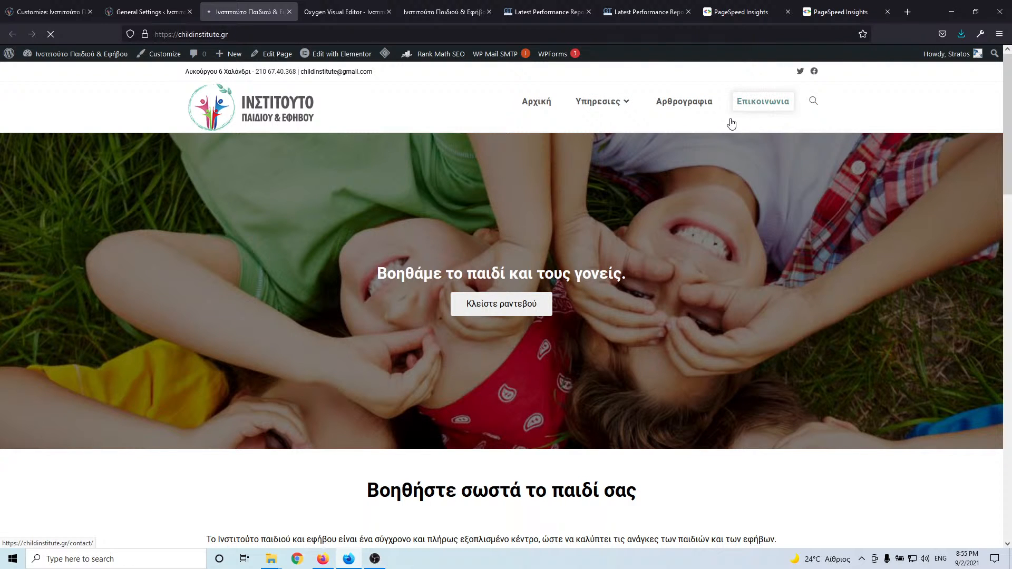
click(347, 13)
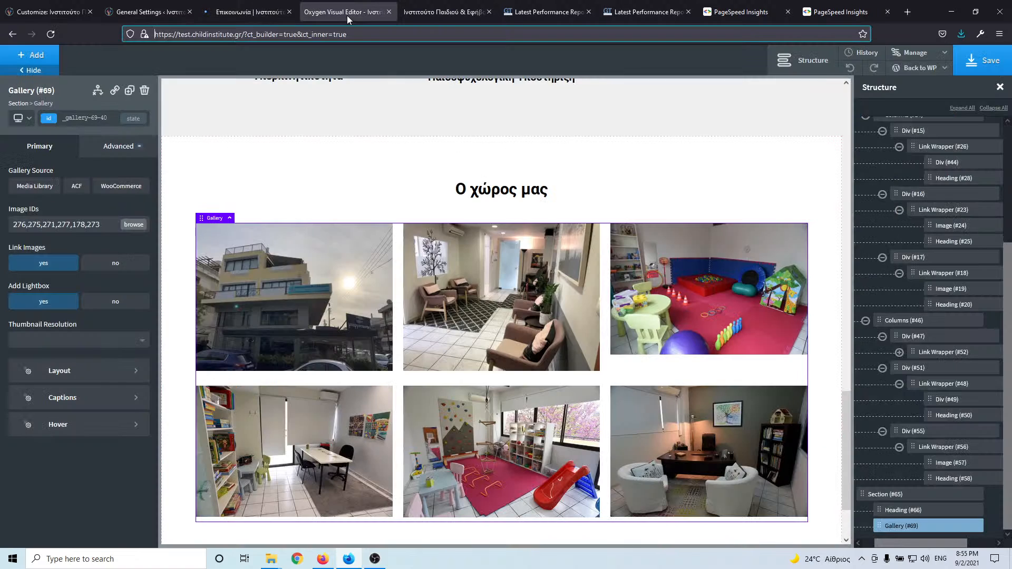
- Exit Oxygen Builder via Back to WP to the Αρχική page's edit screen
click(266, 14)
click(325, 12)
click(922, 67)
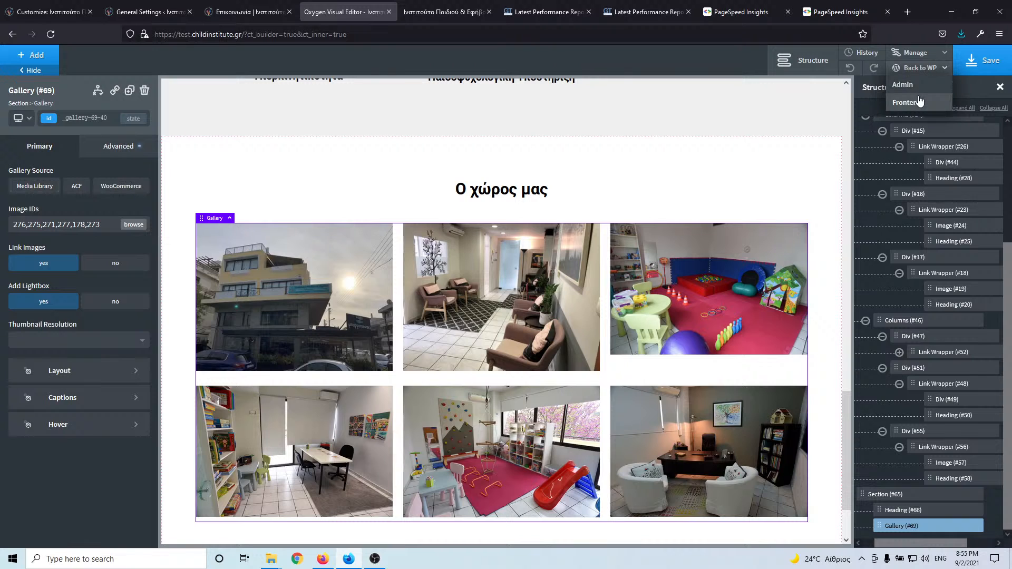
click(919, 86)
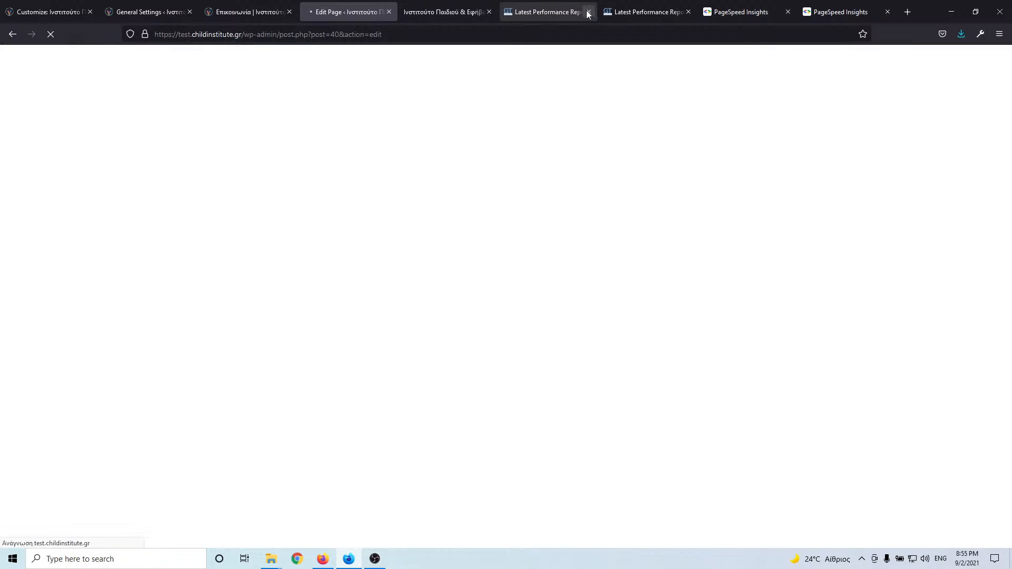
- Close the two GTmetrix and two PageSpeed Insights tabs
click(588, 12)
click(588, 12)
click(588, 12)
click(588, 12)
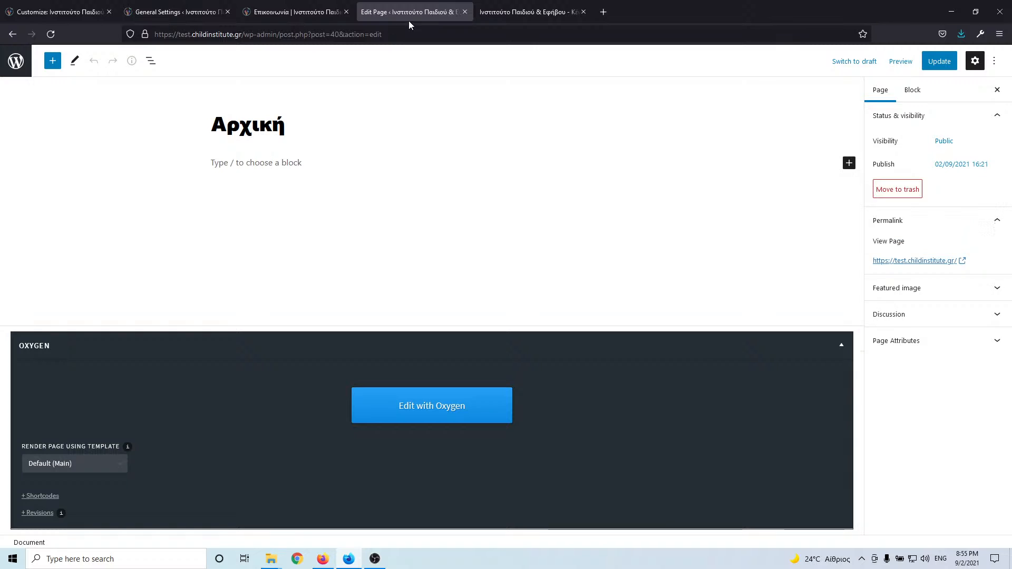
- From the Pages list, regenerate Oxygen's CSS cache via the notice link for Αρχική and Main
click(16, 60)
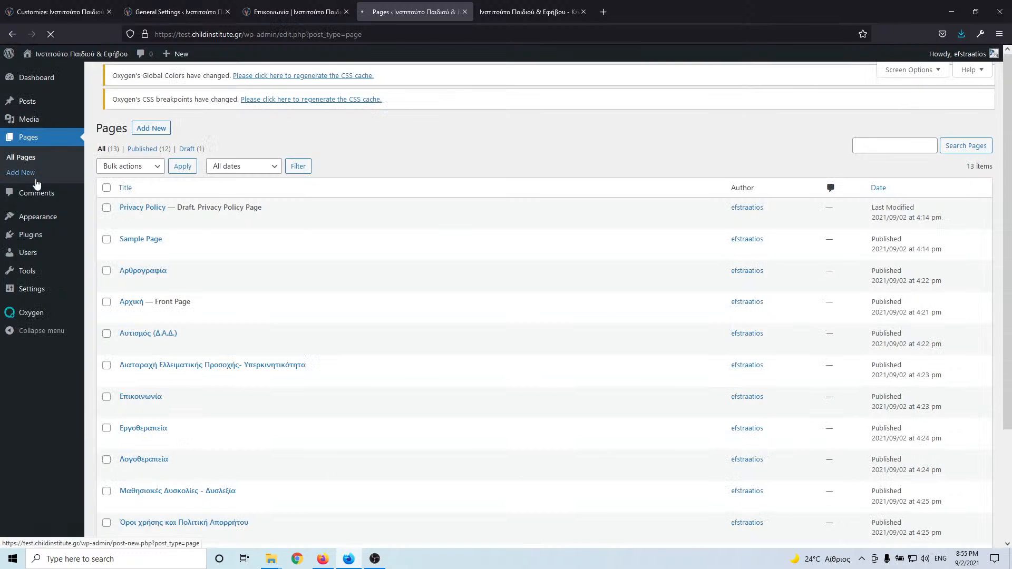
click(260, 104)
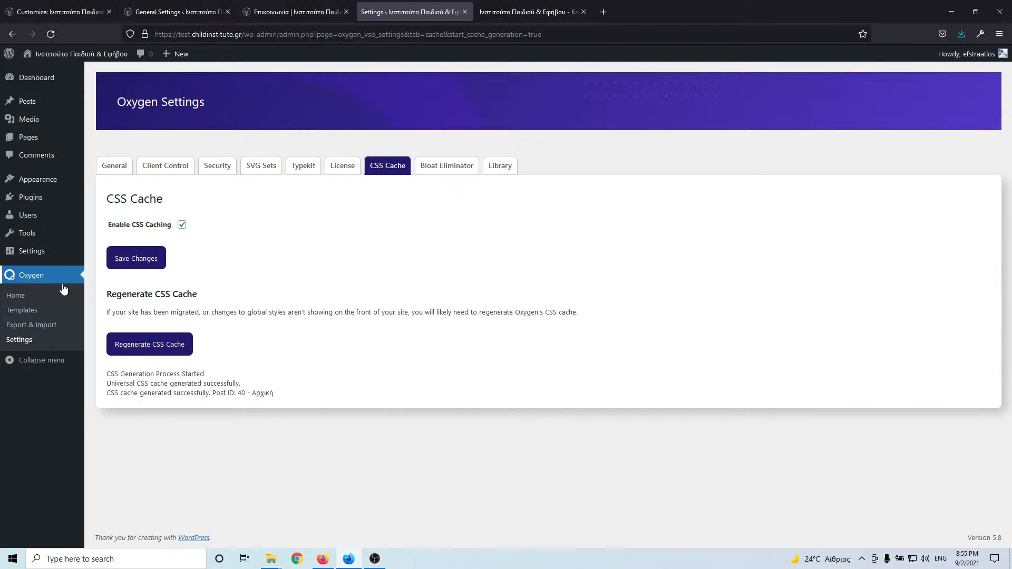
mouse_move(36, 198)
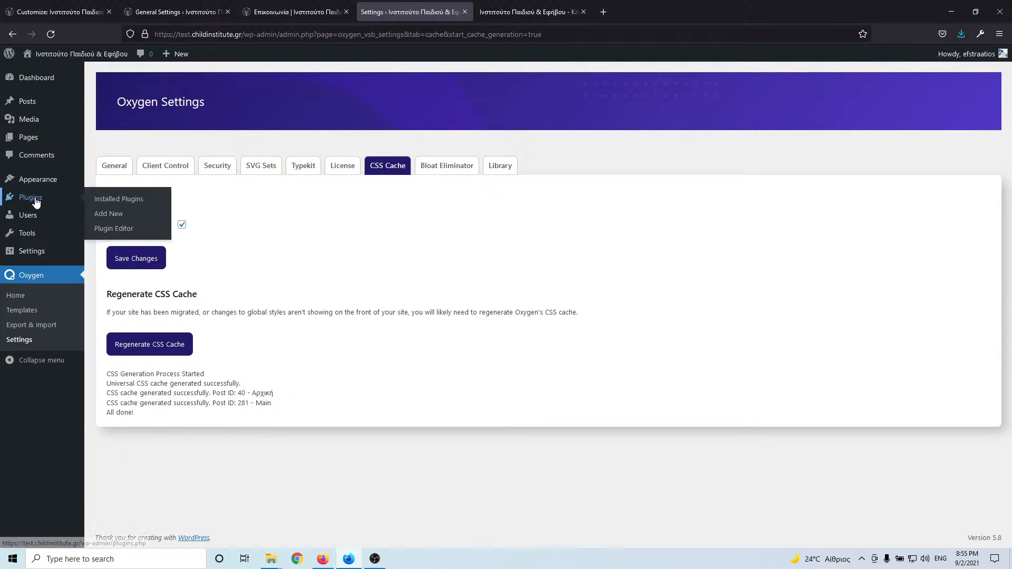
click(118, 216)
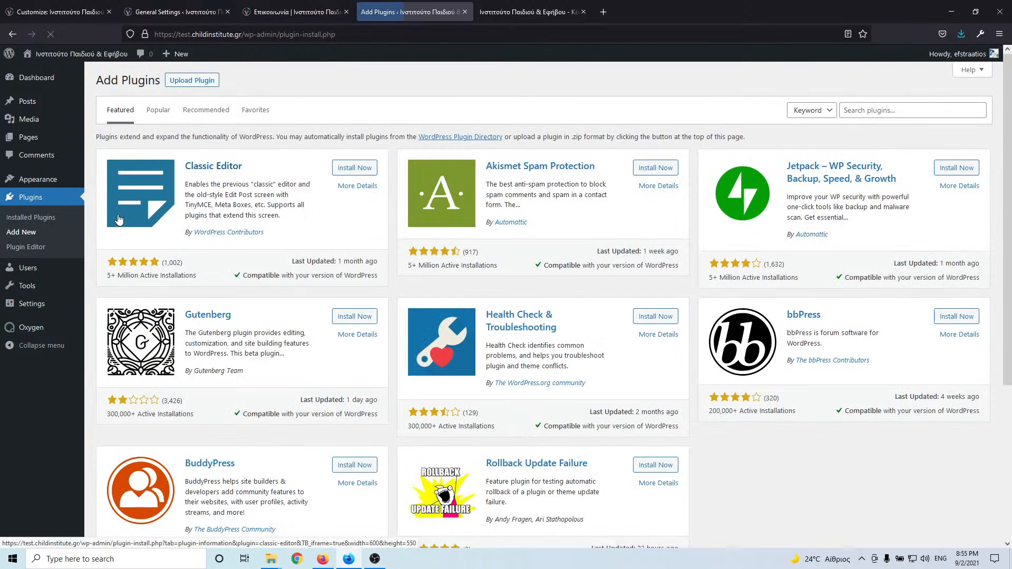
- Search the plugin directory for 'plotnet', then install and activate Piotnet Forms
click(942, 109)
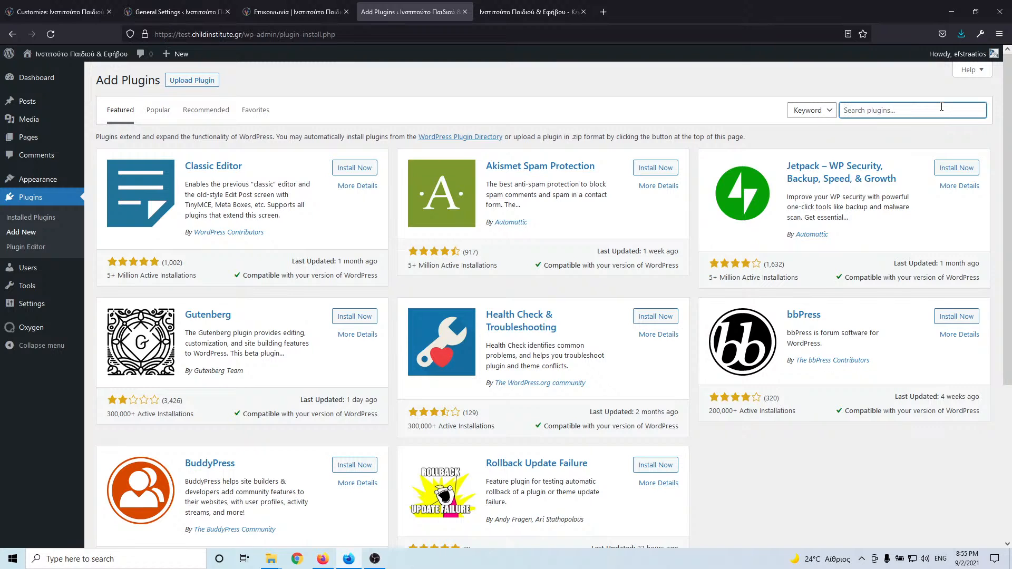
text(plotnet)
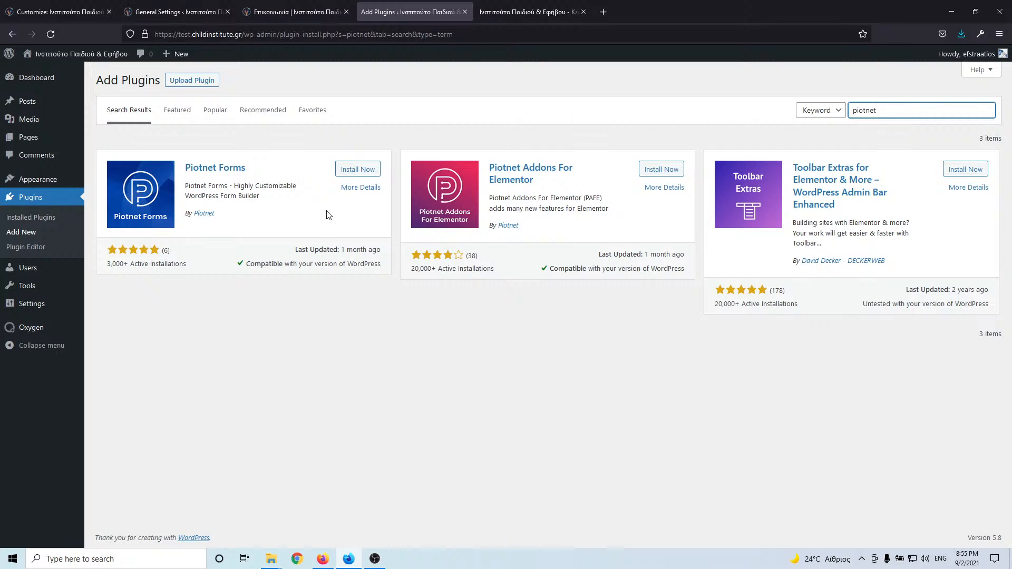
click(366, 170)
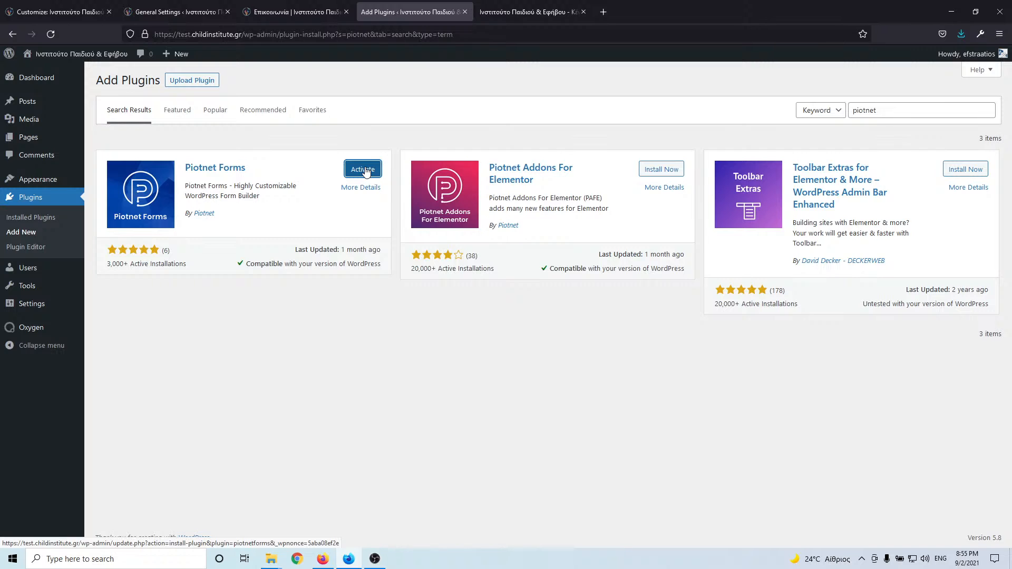
click(363, 169)
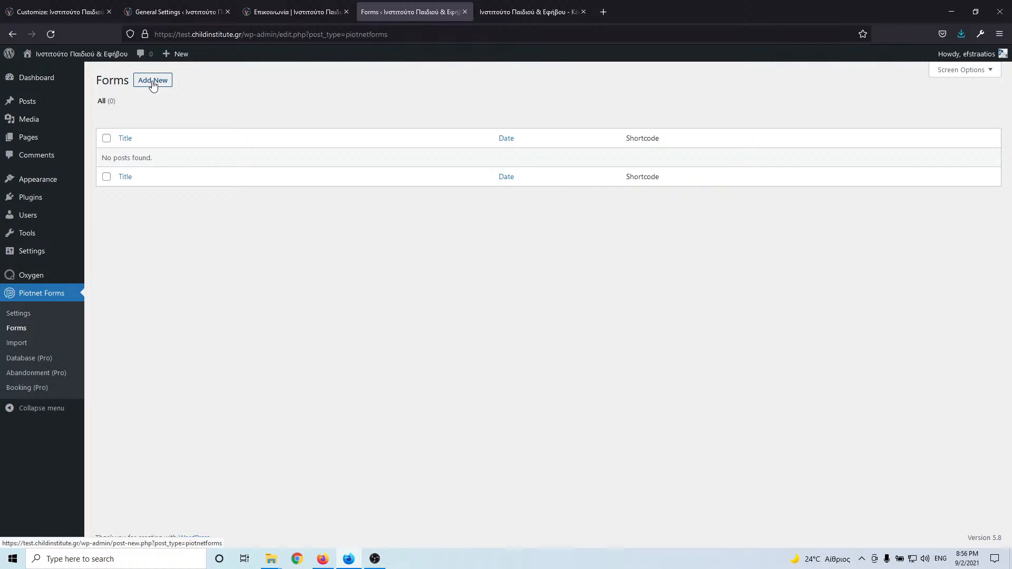
- Create a new Piotnet form titled Contact and publish it
click(291, 12)
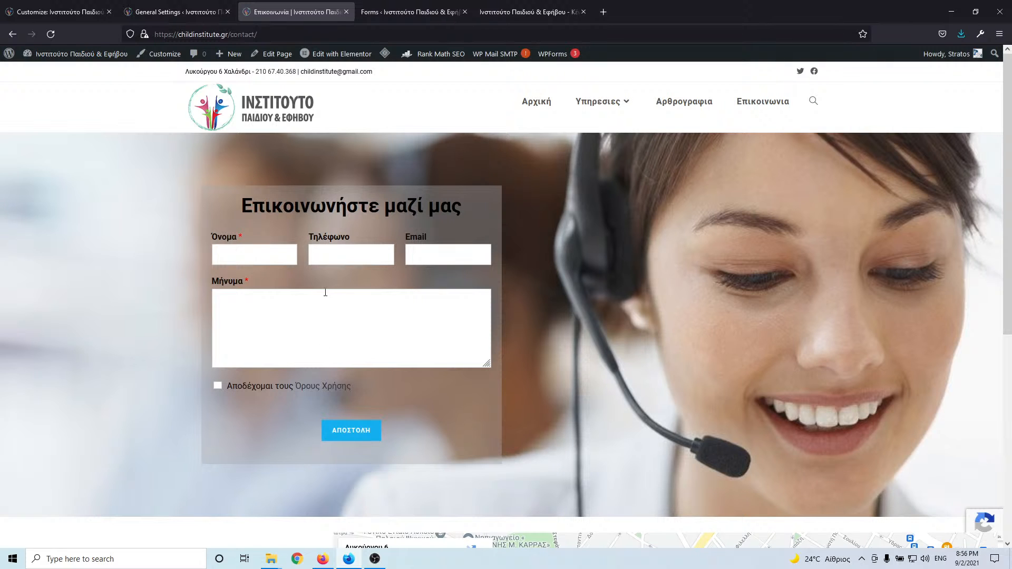
click(424, 12)
click(155, 80)
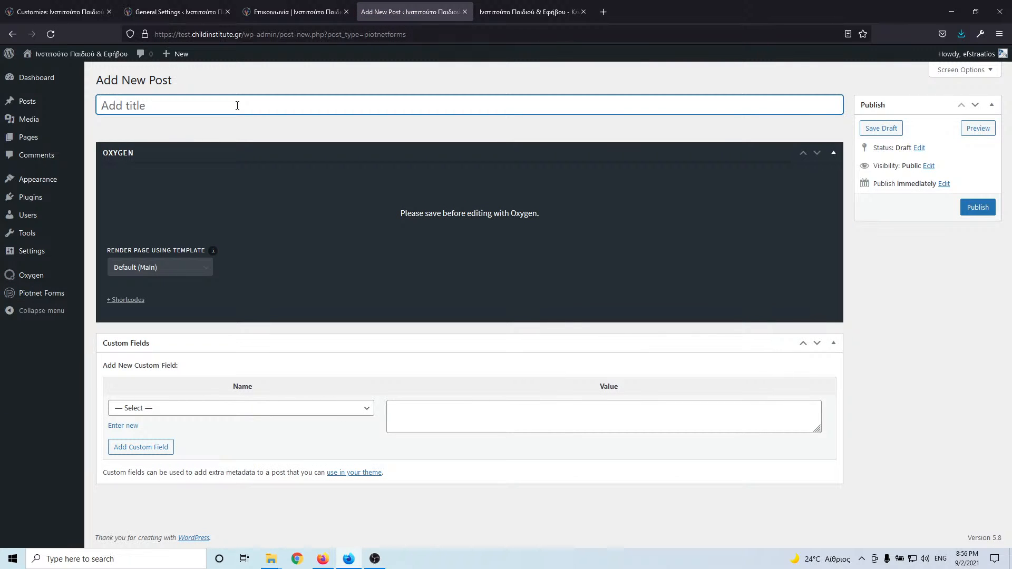
text(Contact)
click(968, 210)
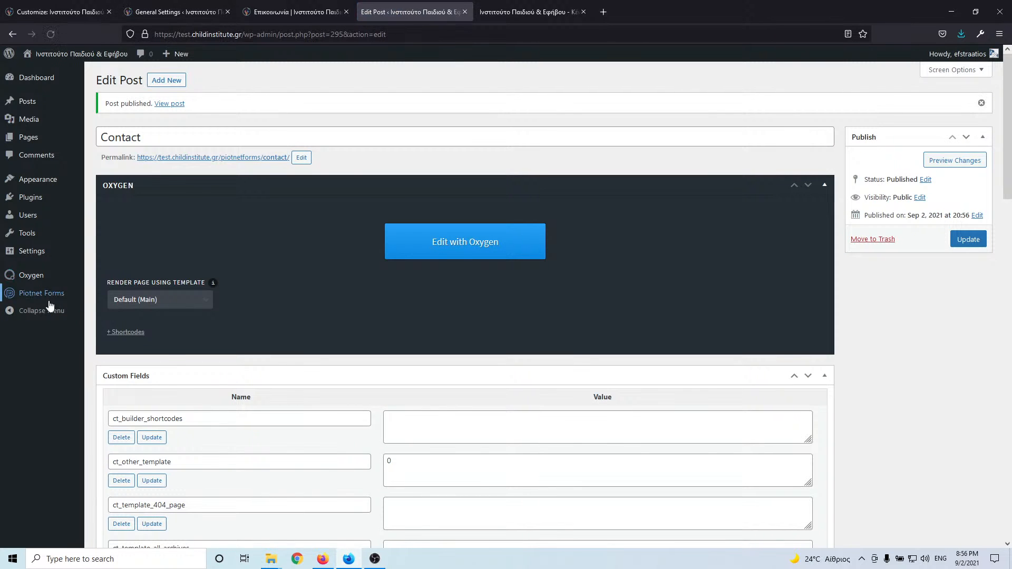
- Open the Contact form from the Piotnet Forms list in the form editor
click(46, 299)
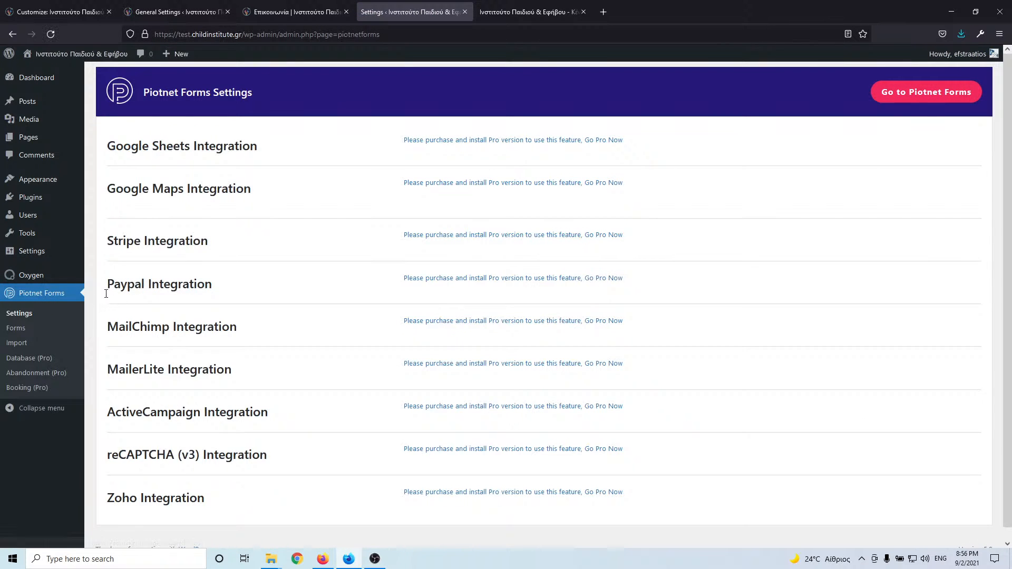
click(23, 332)
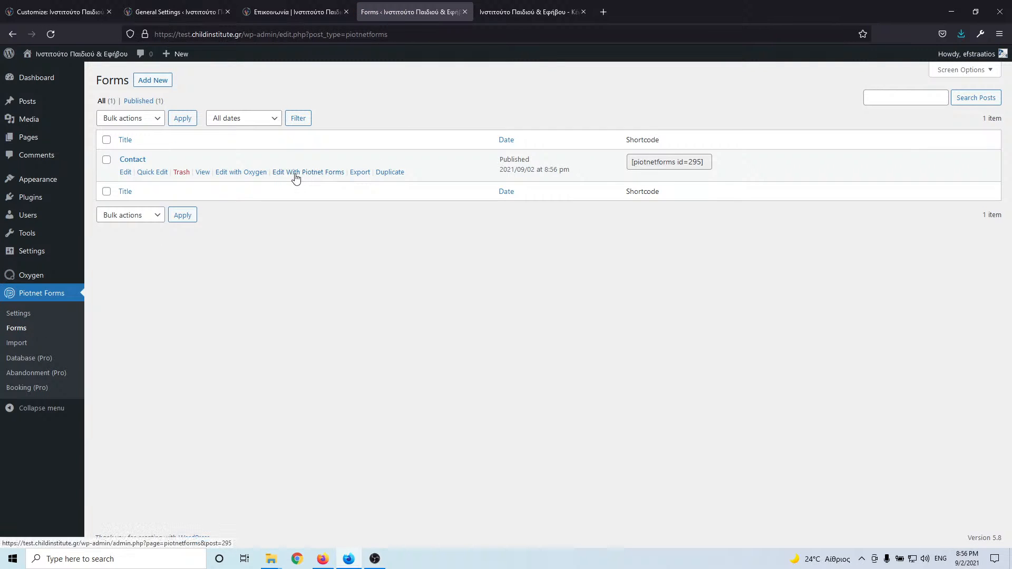
ctrl+click(296, 178)
click(527, 12)
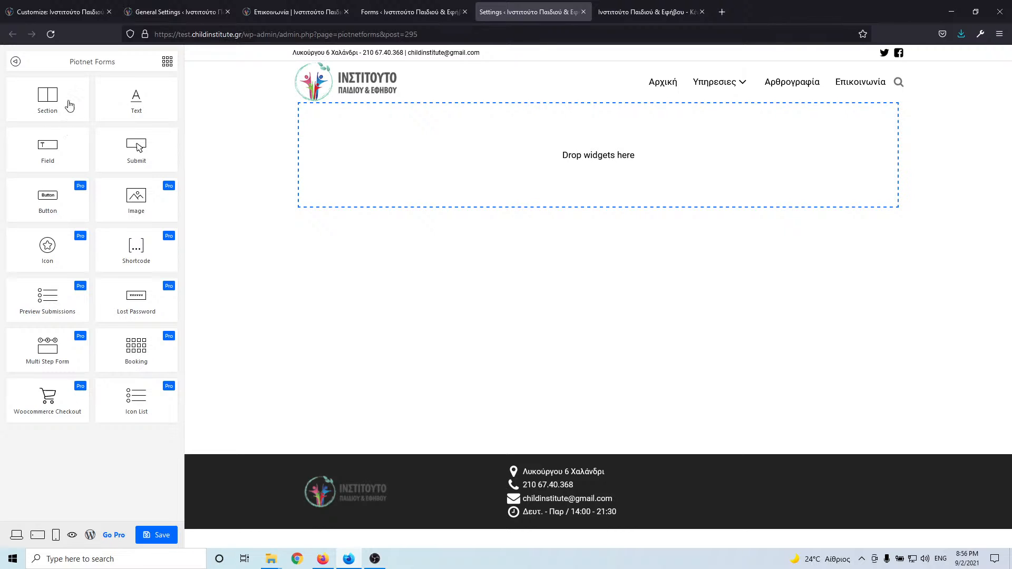
- Add a section with a field, keeping form ID contact and setting field ID name
drag(54, 109, 534, 153)
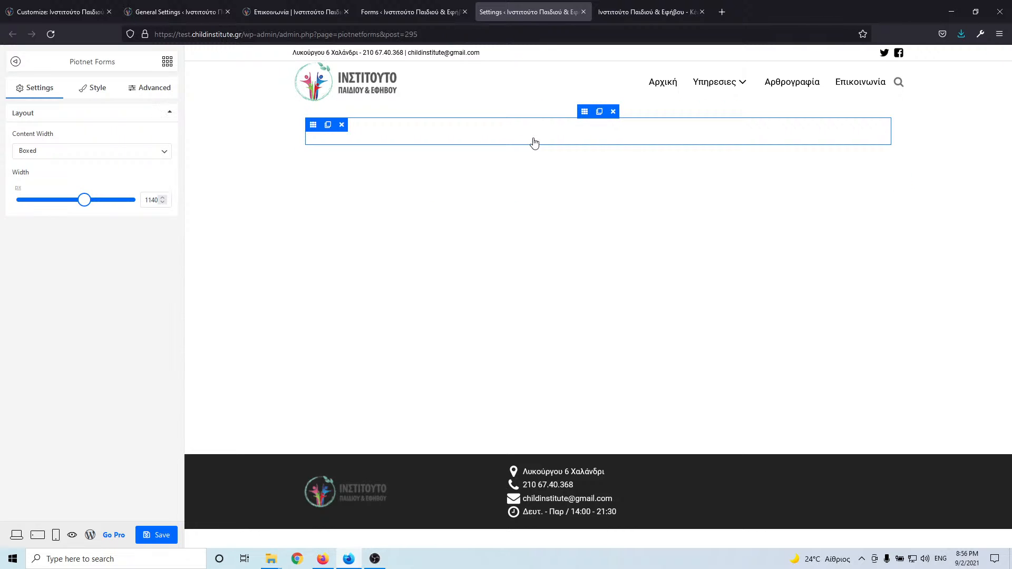
click(167, 62)
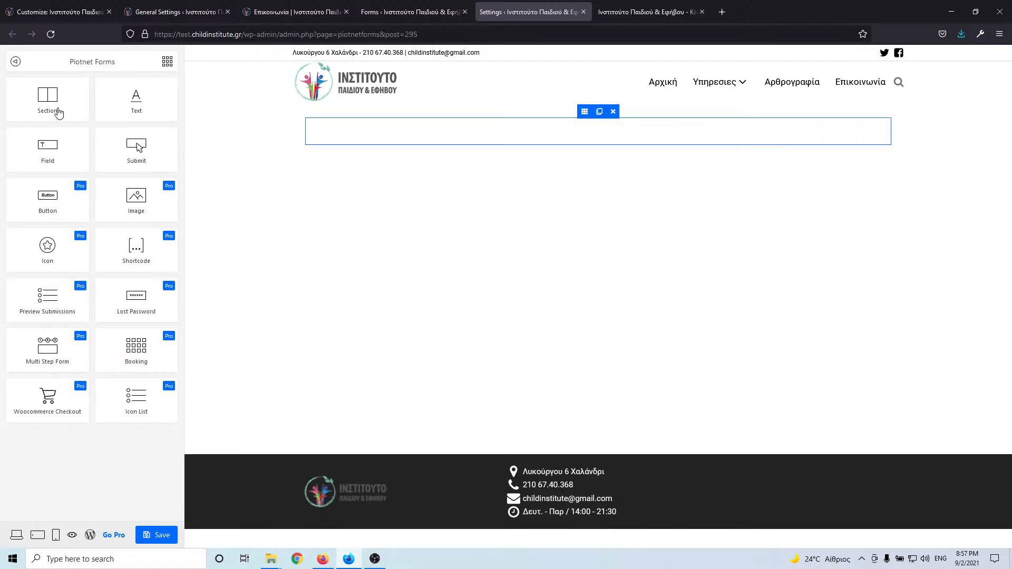
drag(50, 149, 387, 141)
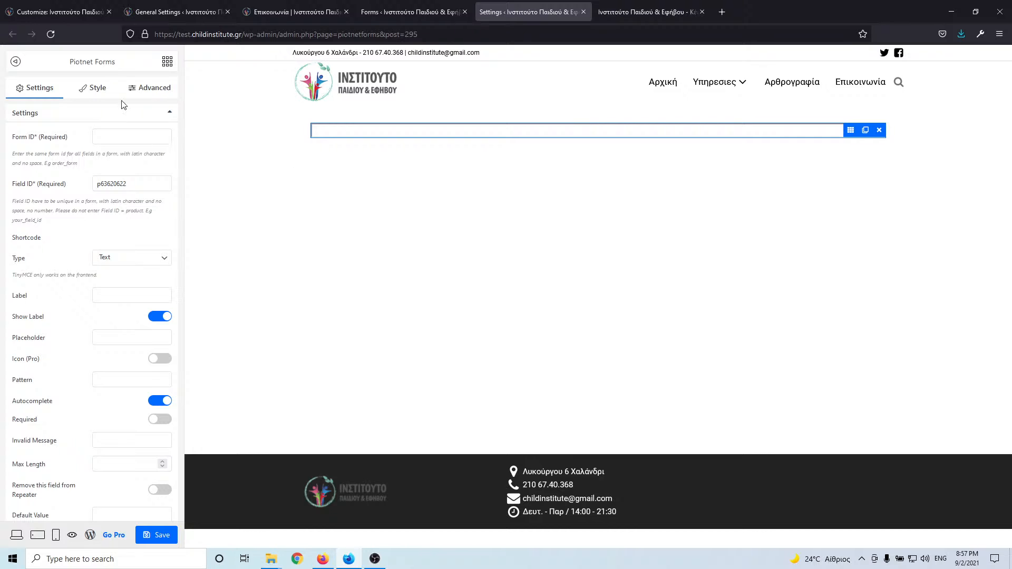
click(119, 138)
drag(126, 137, 69, 148)
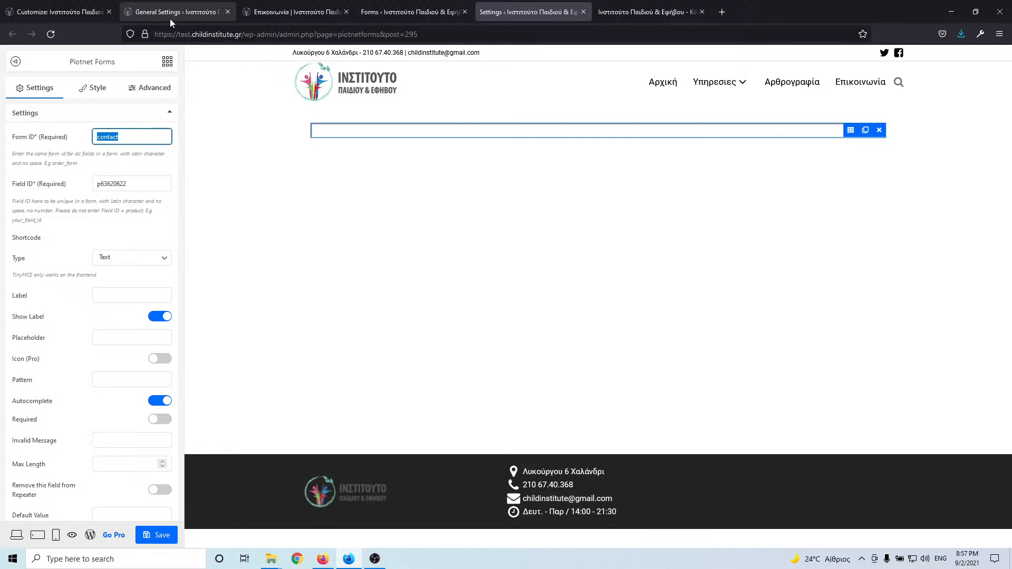
double_click(150, 187)
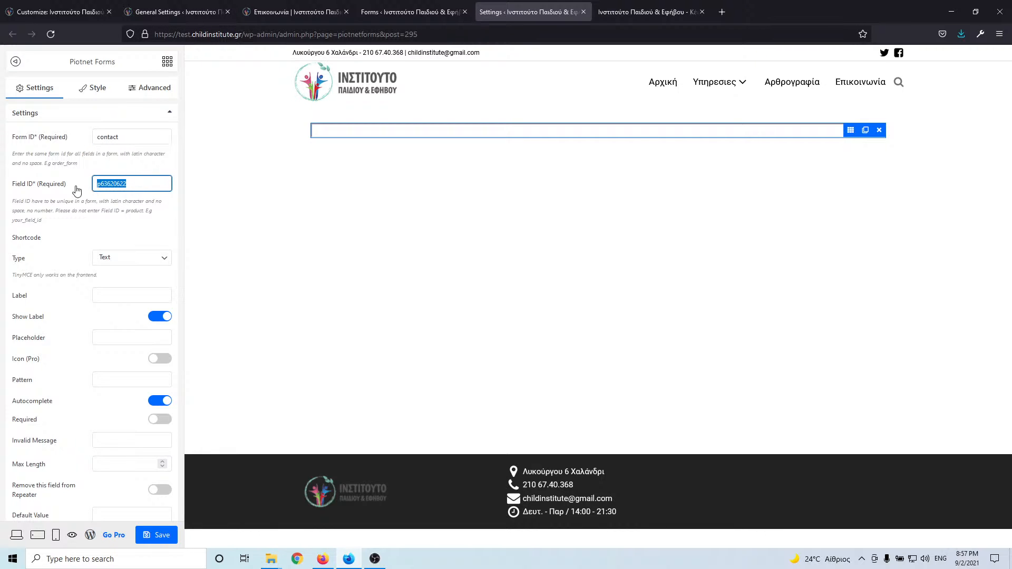
text(name)
- Check the live contact form and move the form editor tab before the forms list
click(183, 6)
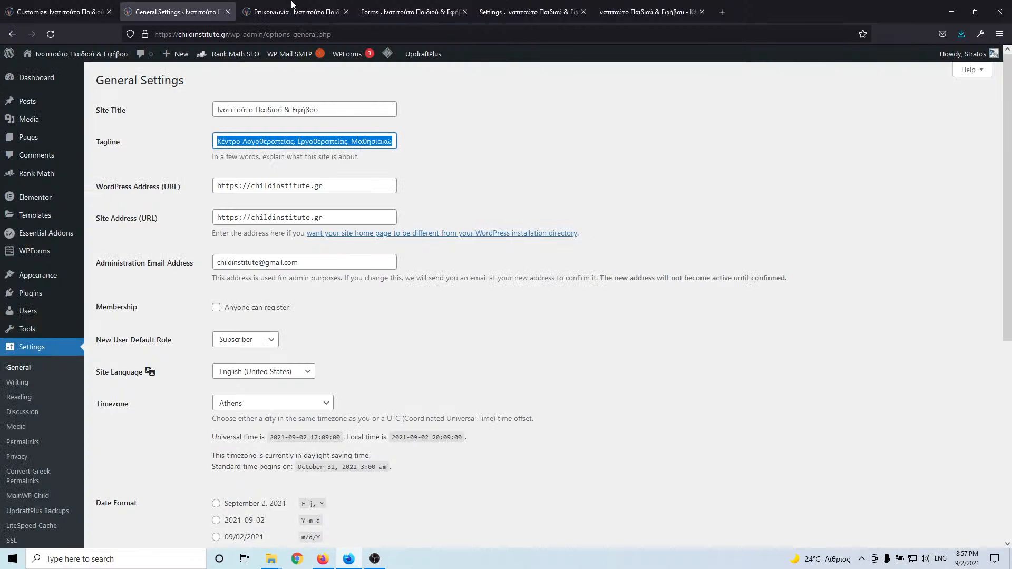
click(263, 14)
click(393, 15)
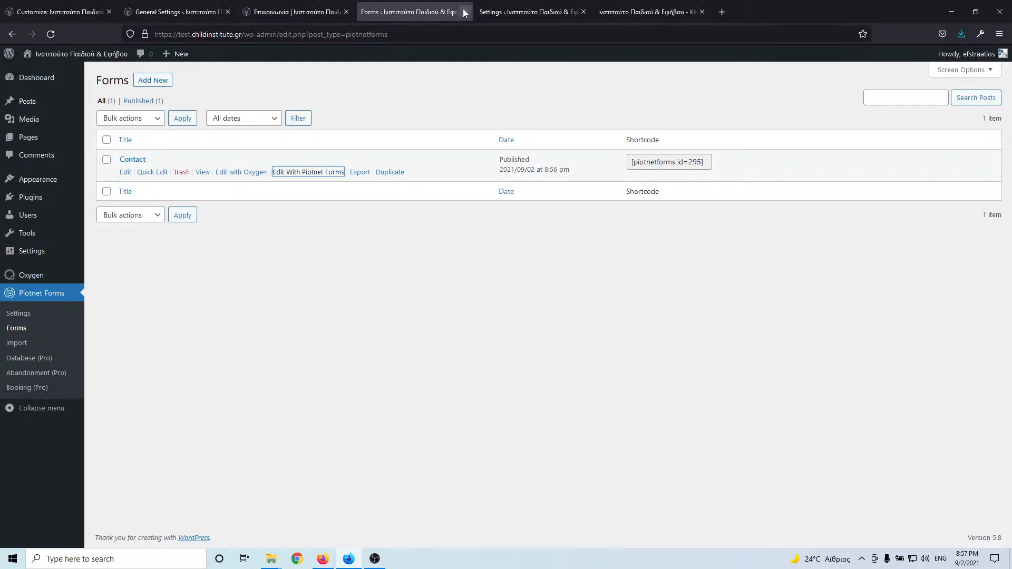
drag(528, 12, 391, 21)
click(291, 9)
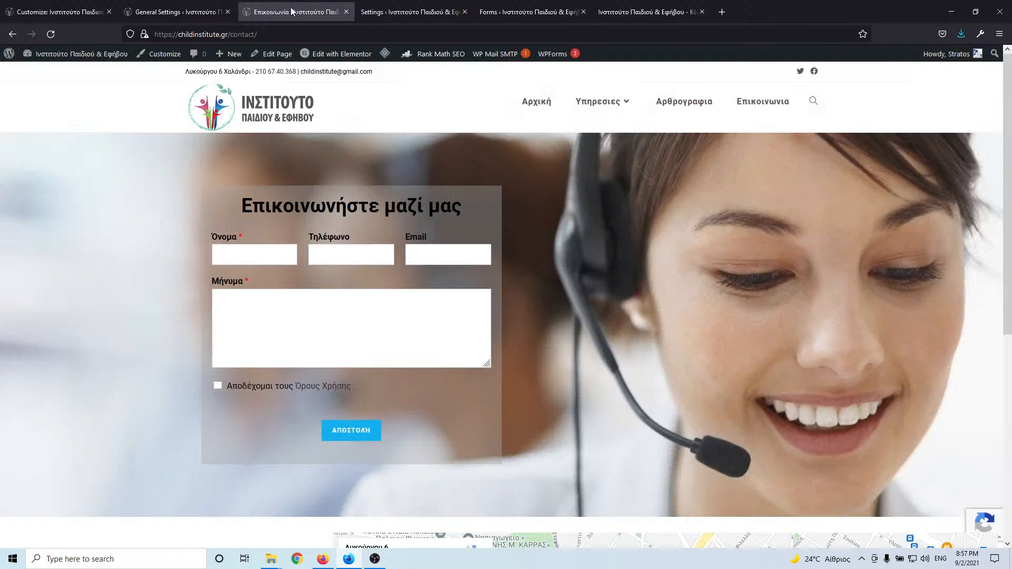
click(409, 7)
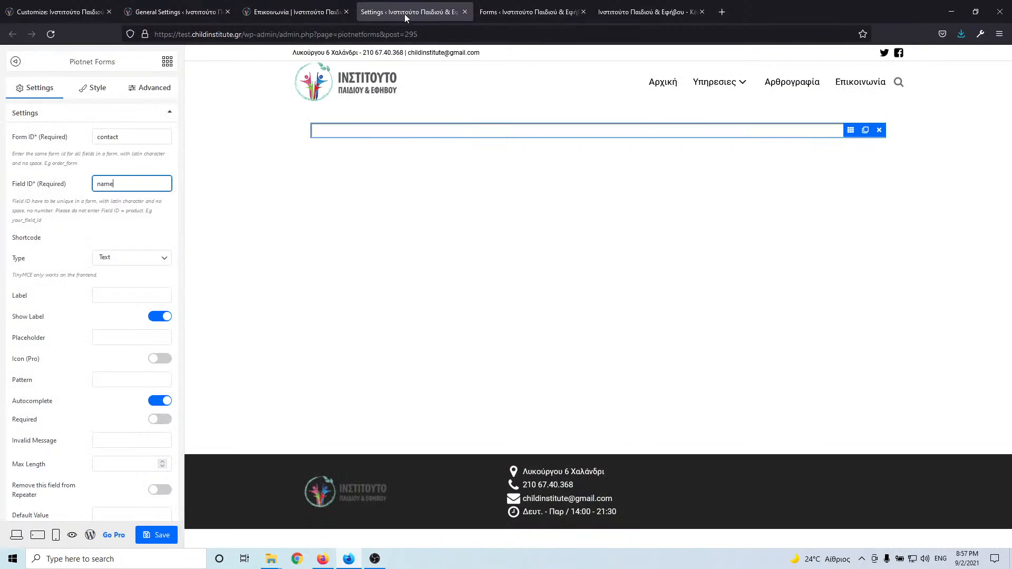
- Label the field Όνομα and turn on Required and Required Mark
click(116, 293)
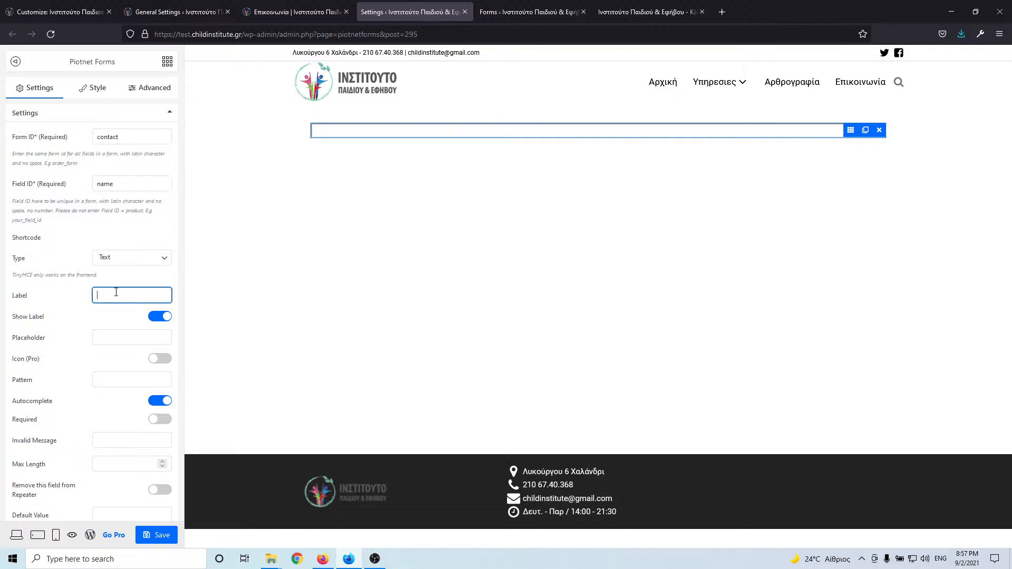
text(Όνομα)
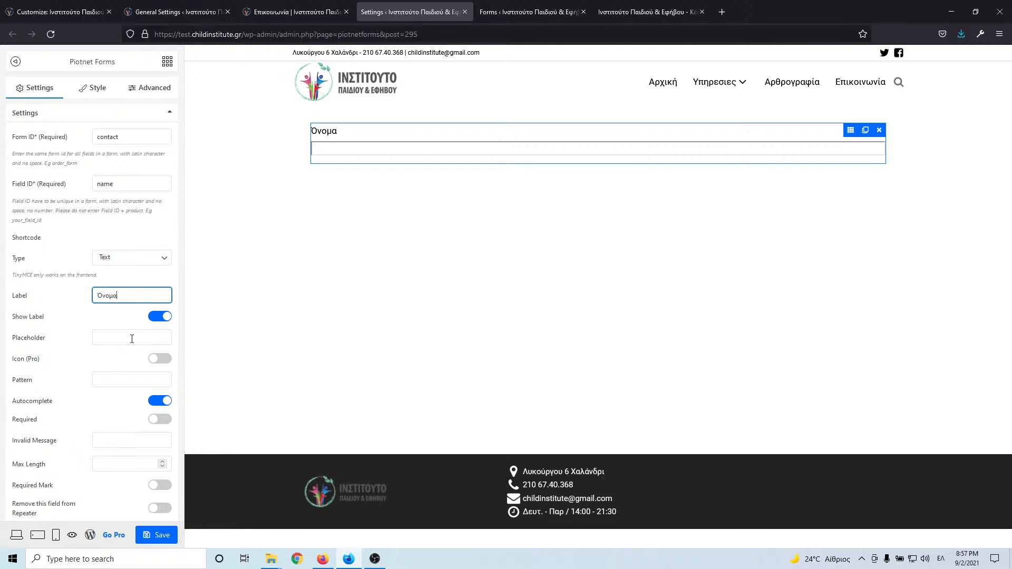
click(164, 420)
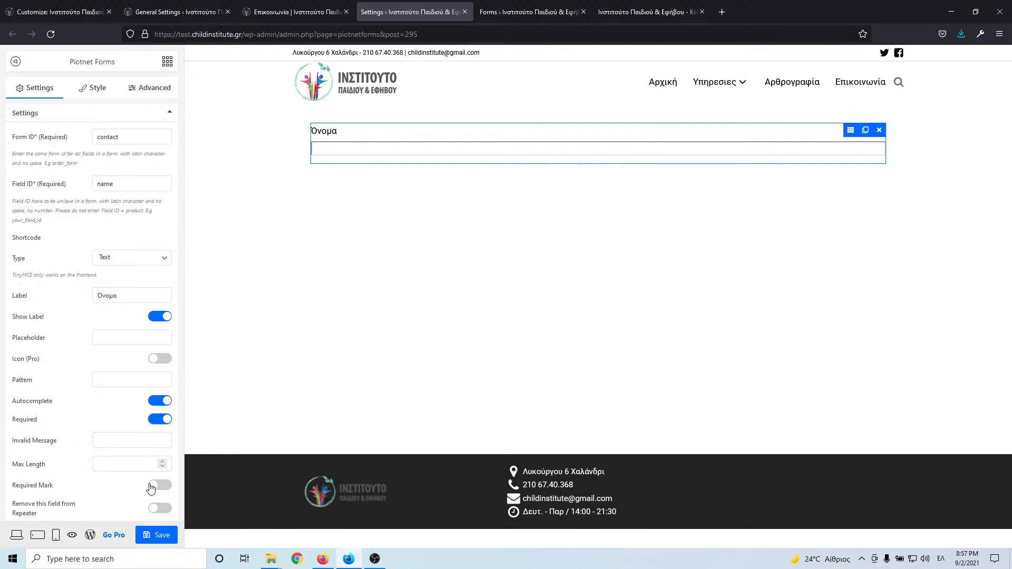
click(154, 485)
- Review the field's spacing, label and input style options, then select its column
click(152, 90)
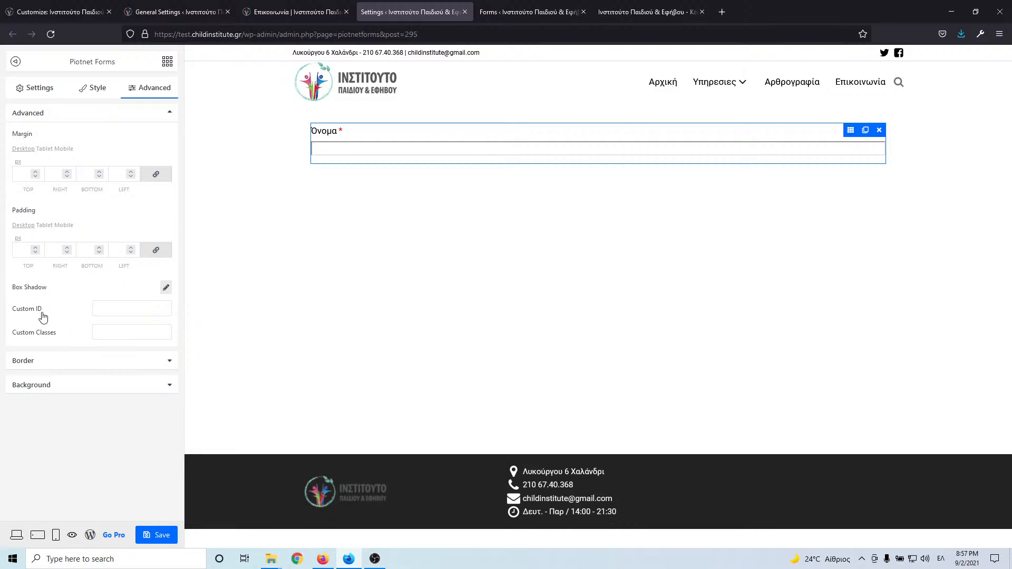
click(95, 89)
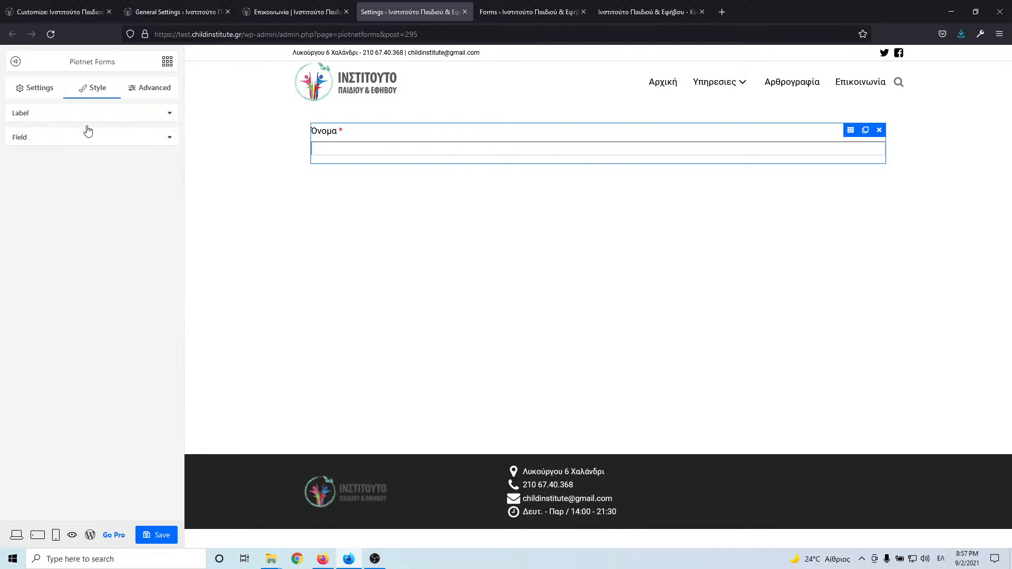
click(115, 117)
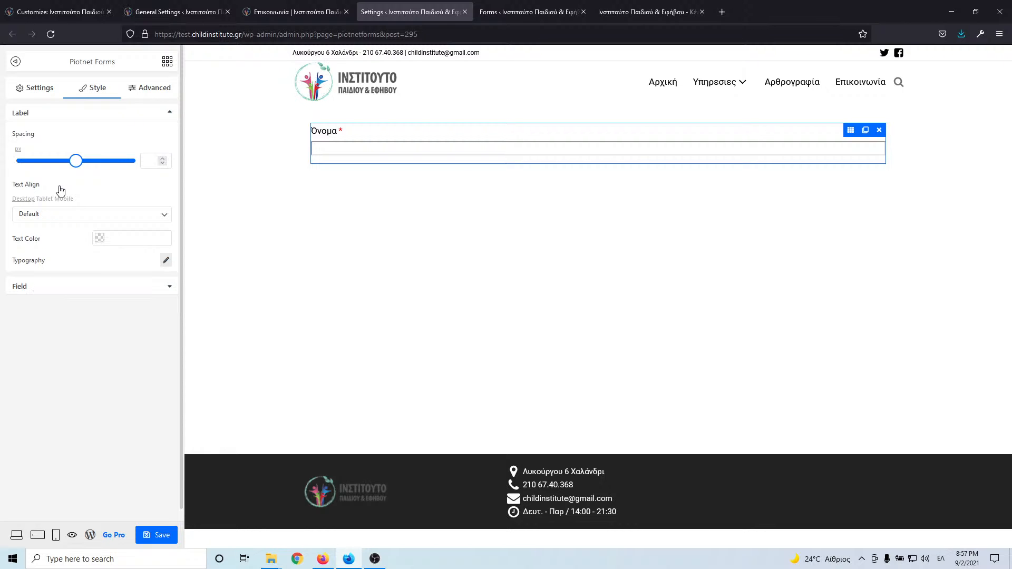
click(45, 287)
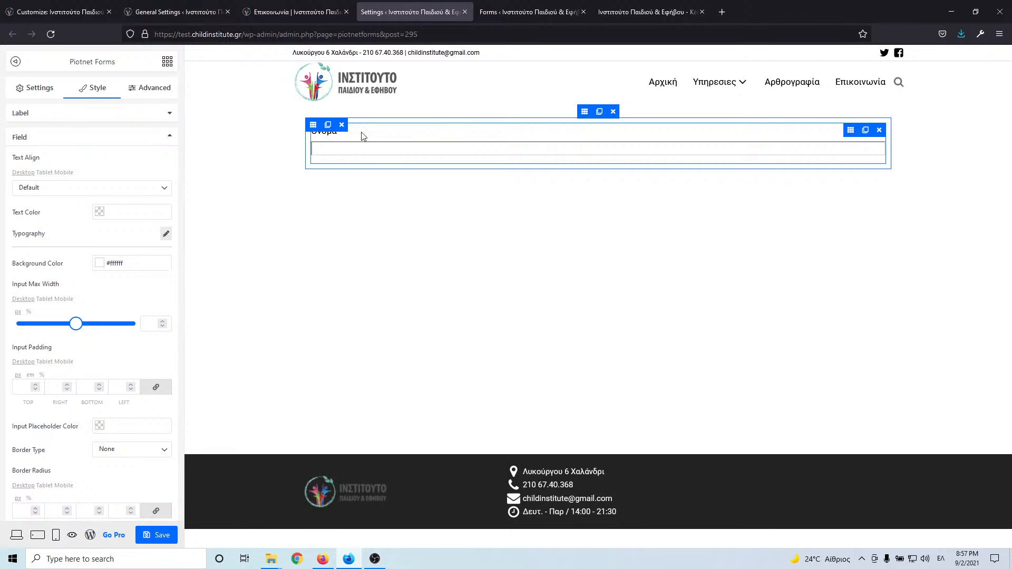
click(313, 125)
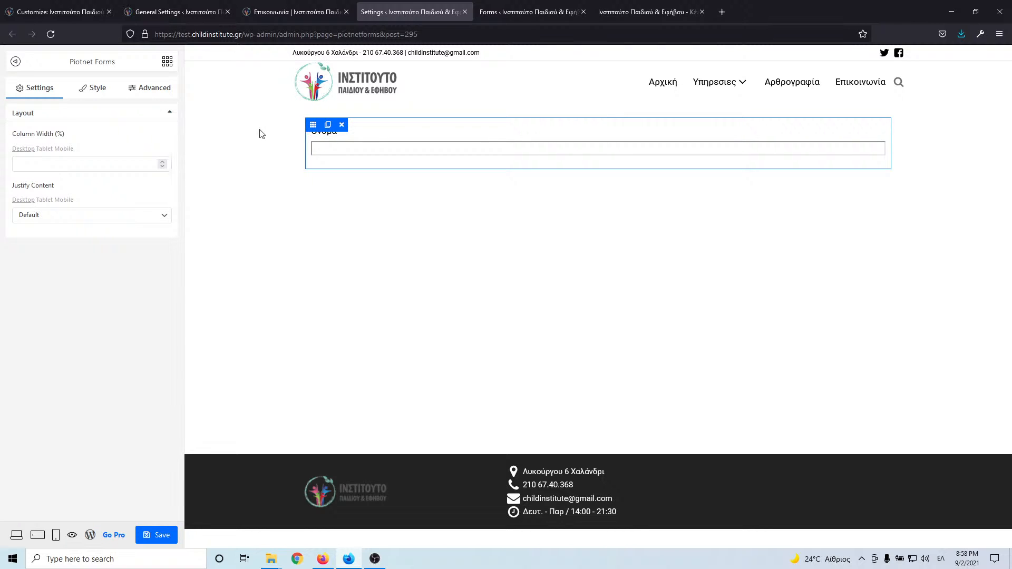
- Duplicate the Όνομα column twice so three fields stand in the row
click(57, 166)
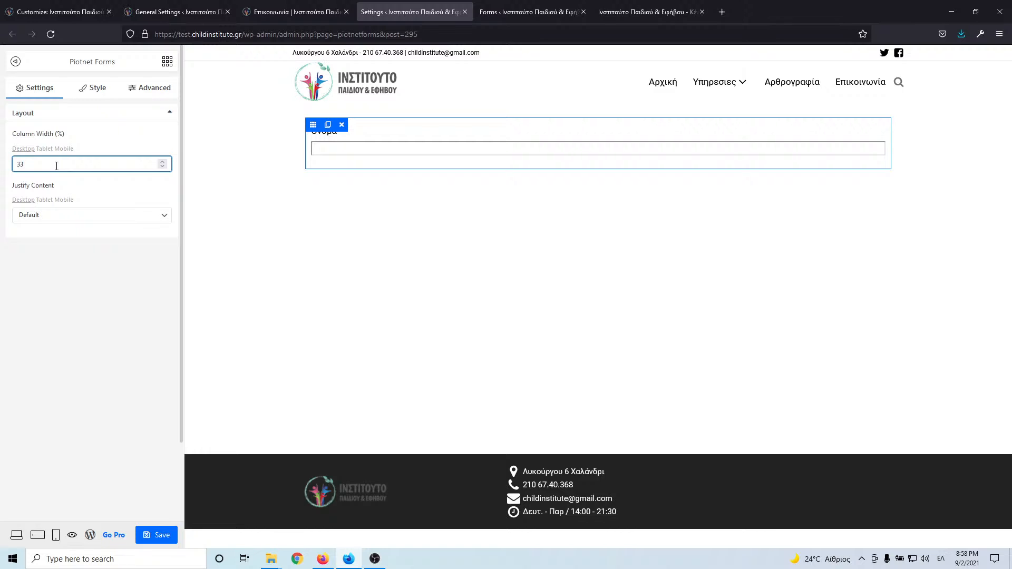
click(329, 127)
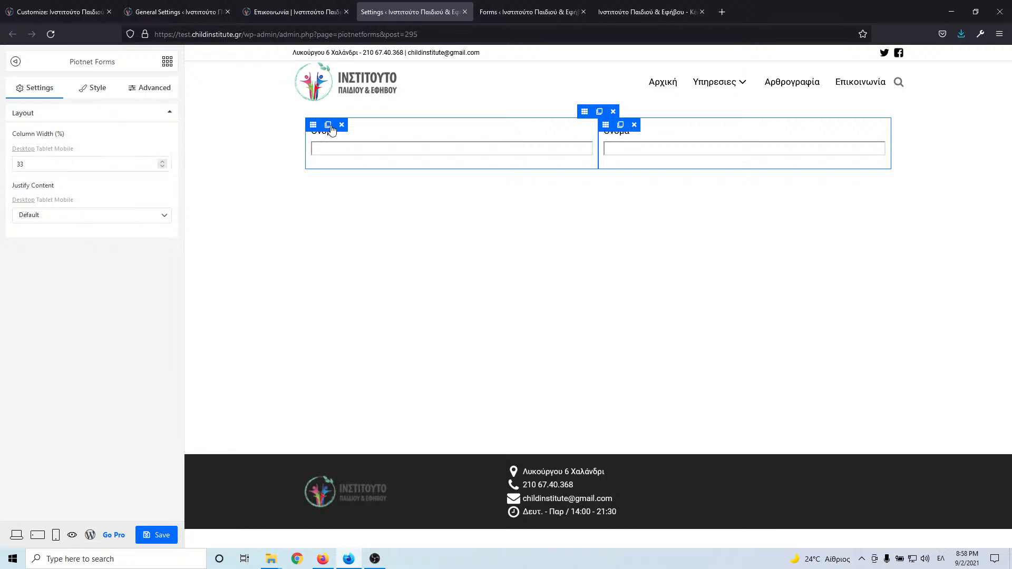
click(621, 125)
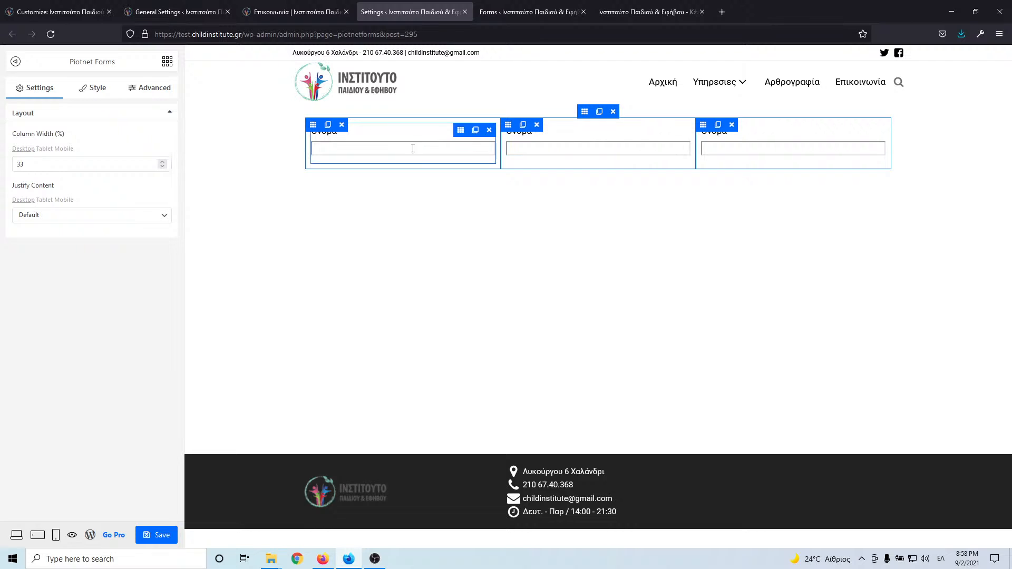
- Change the middle field's Field ID to phone
click(570, 144)
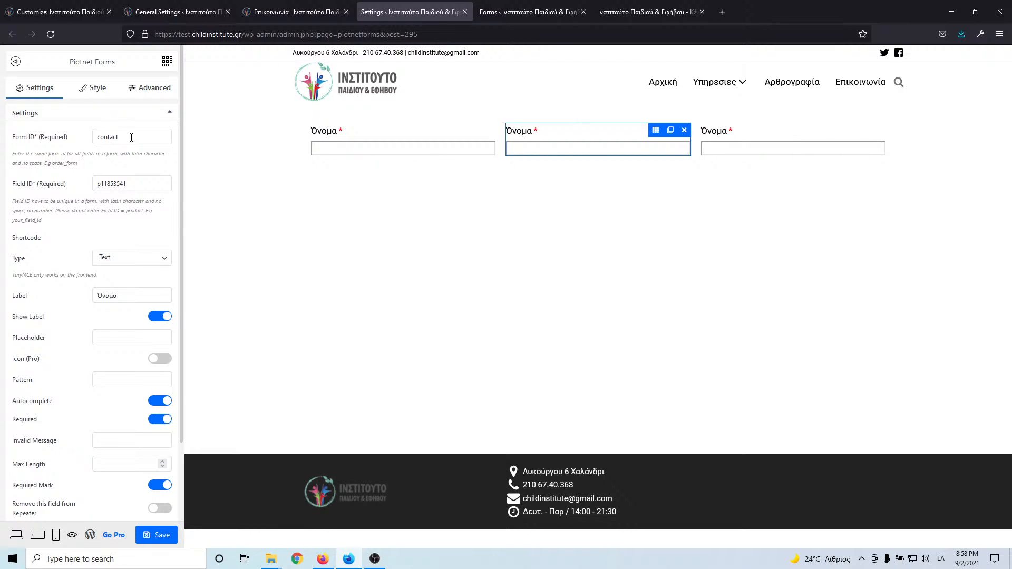
double_click(138, 182)
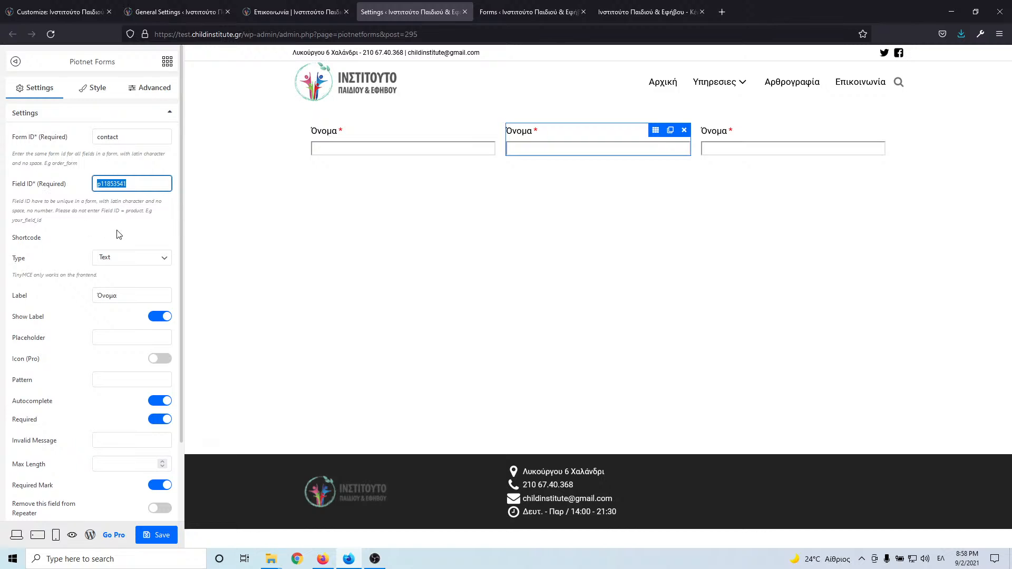
click(289, 11)
click(422, 16)
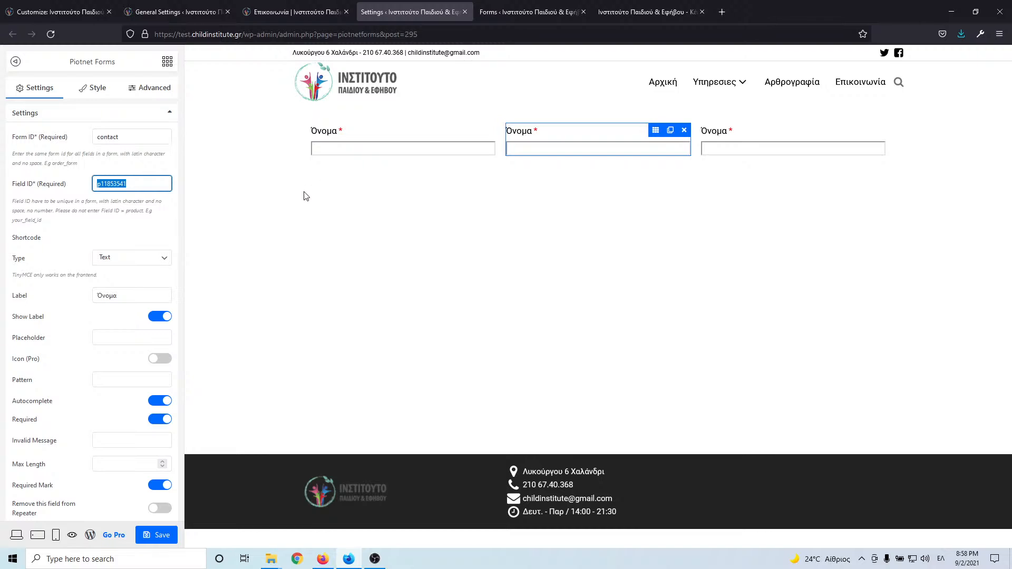
text(π)
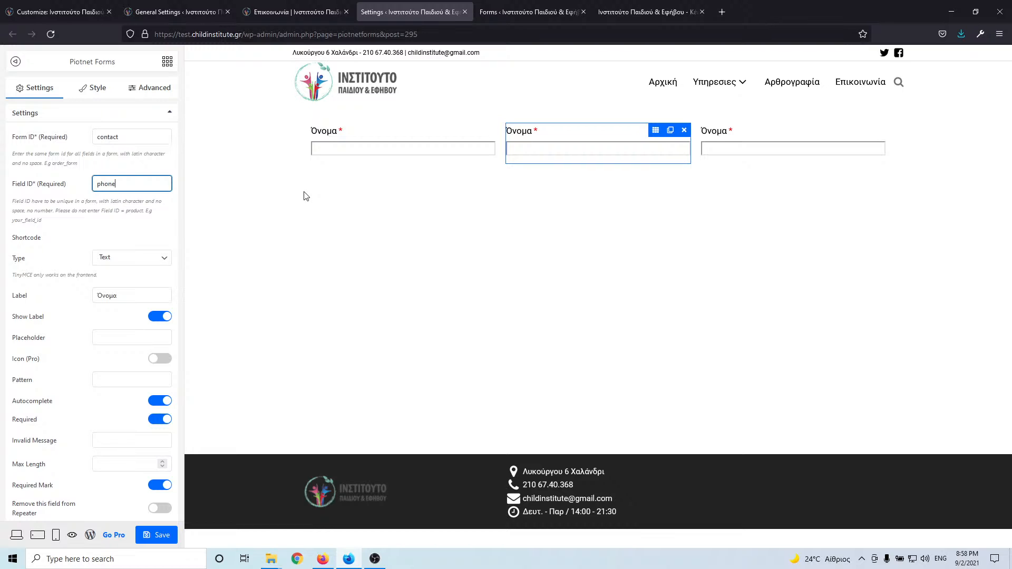
- Try Type Number, revert to Text, and relabel the middle field Τηλέφωνο
click(125, 259)
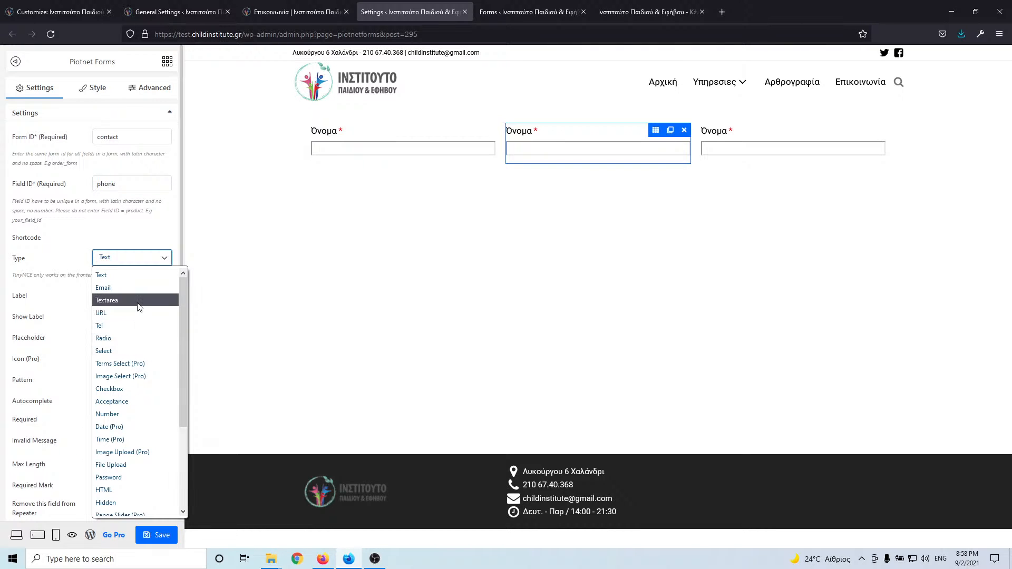
click(135, 414)
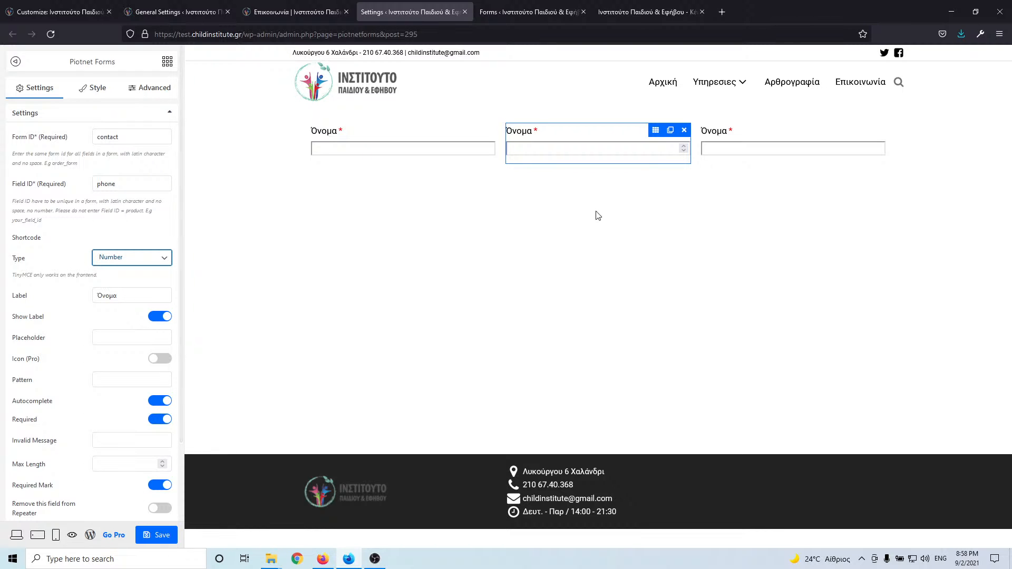
click(131, 259)
click(132, 270)
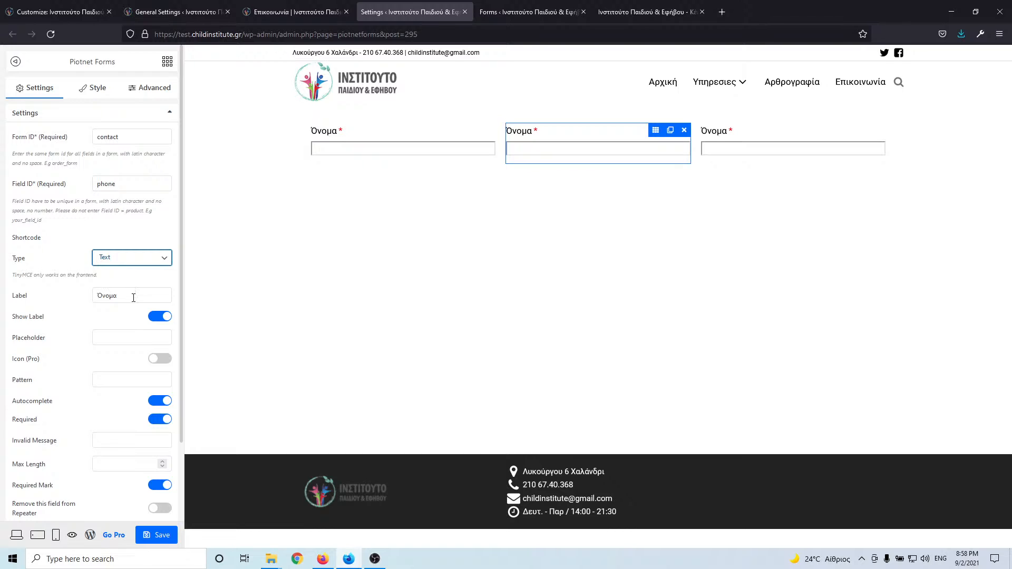
click(30, 299)
text(T)
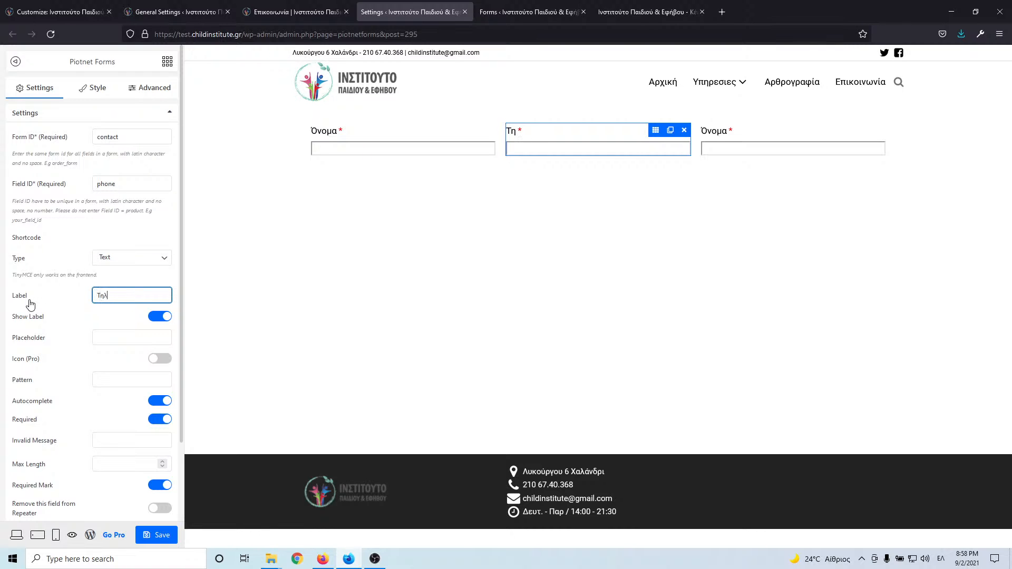
text(ηλέφωνο)
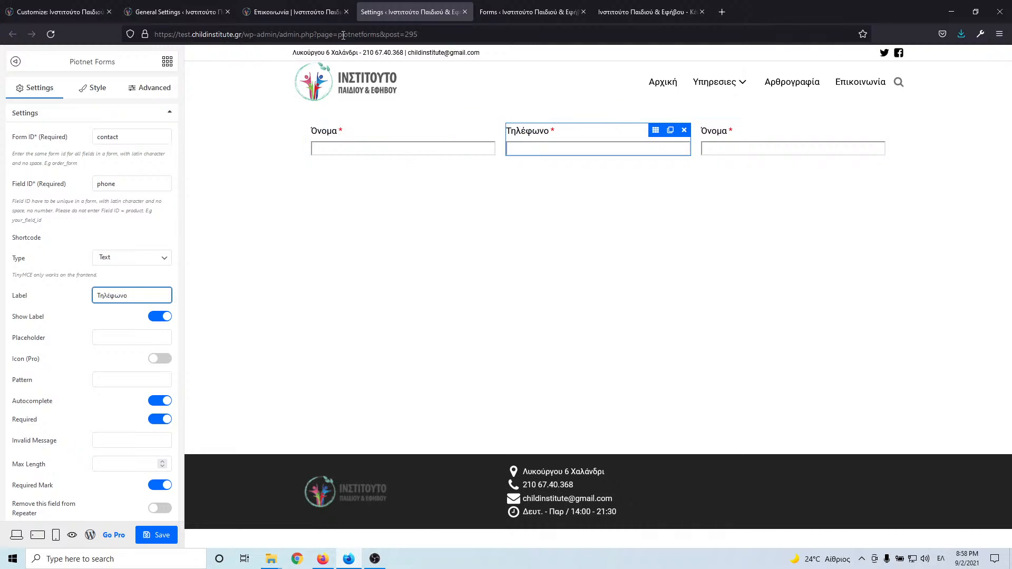
click(280, 12)
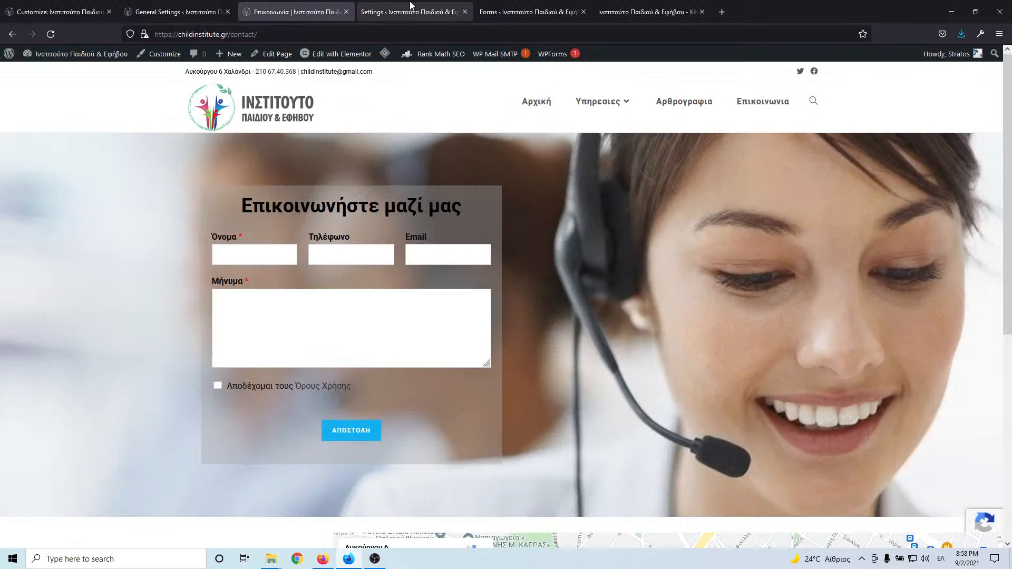
click(414, 8)
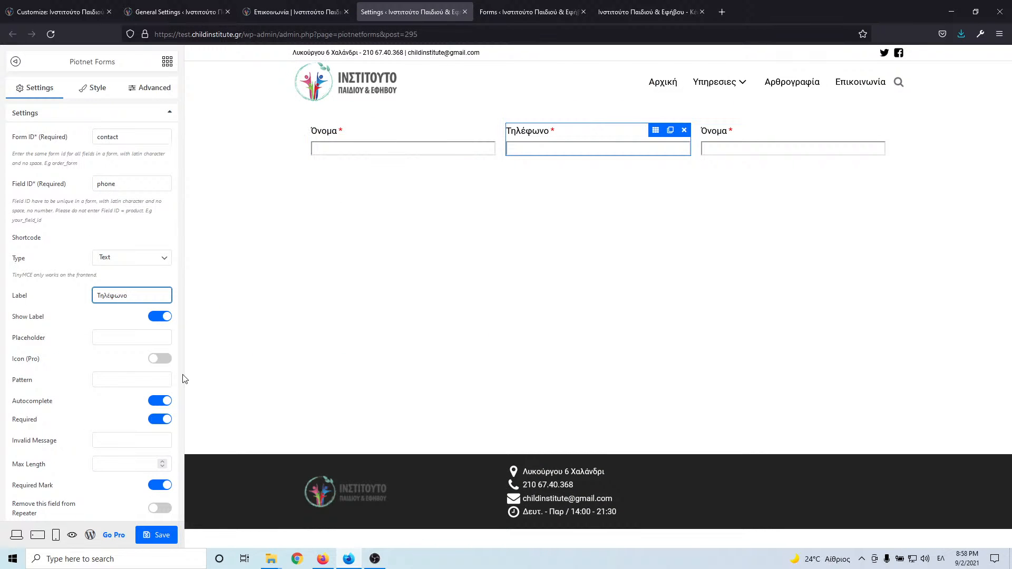
- Make the Τηλέφωνο field optional with its required mark switched off
click(160, 485)
click(159, 420)
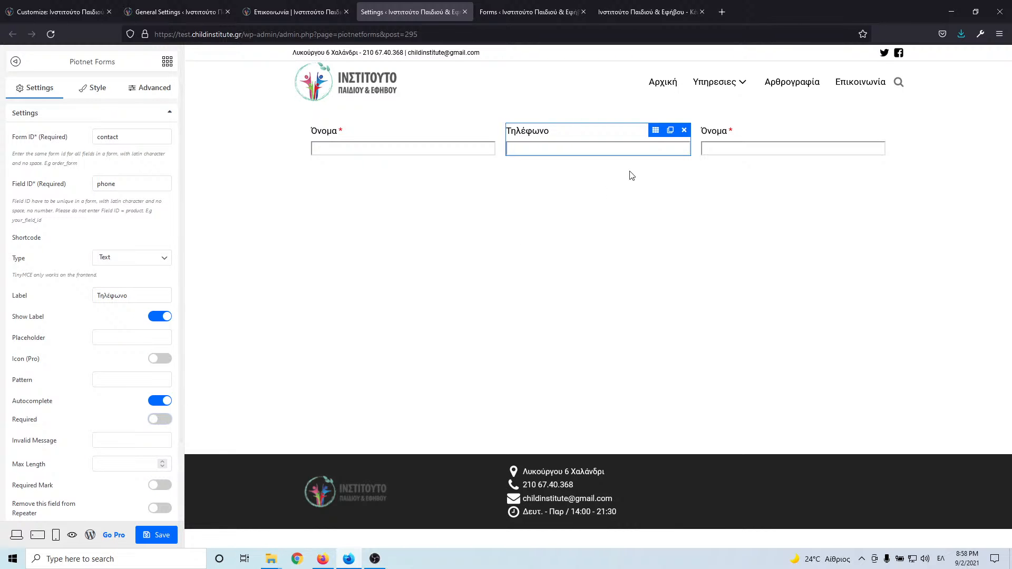
click(757, 133)
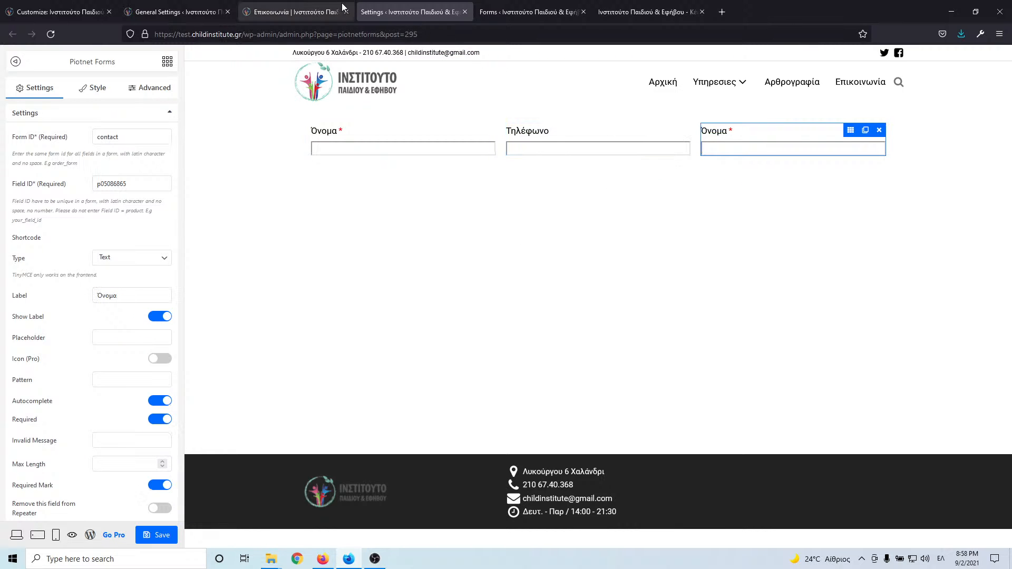
click(270, 12)
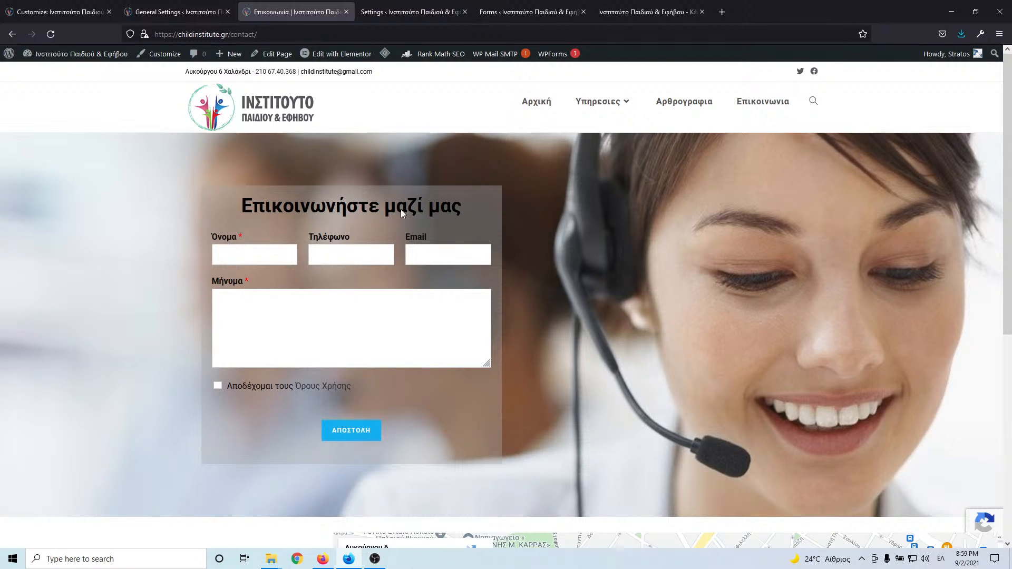
click(402, 11)
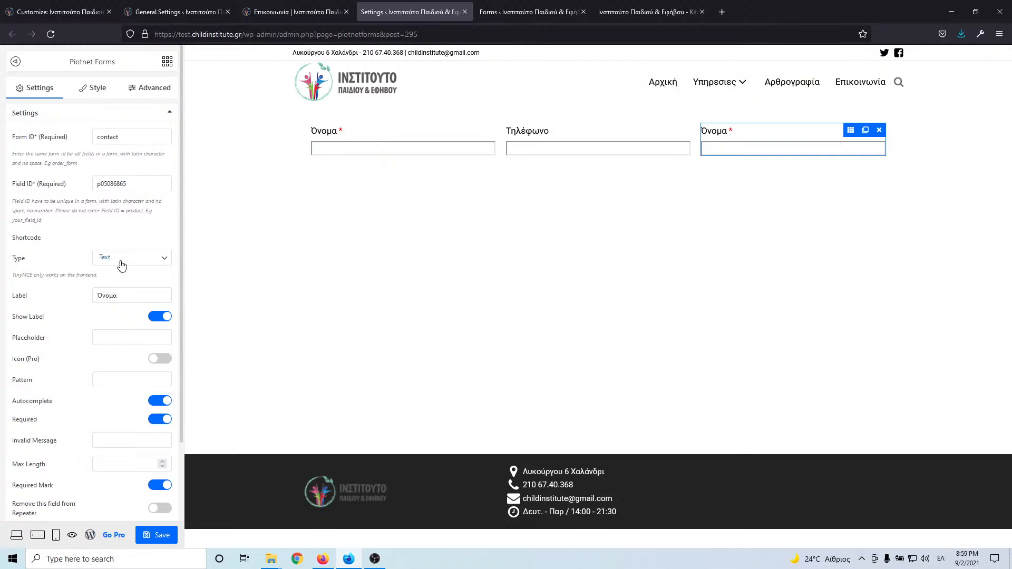
- Set the third field's Field ID to email and its Label to Email
drag(126, 184, 80, 178)
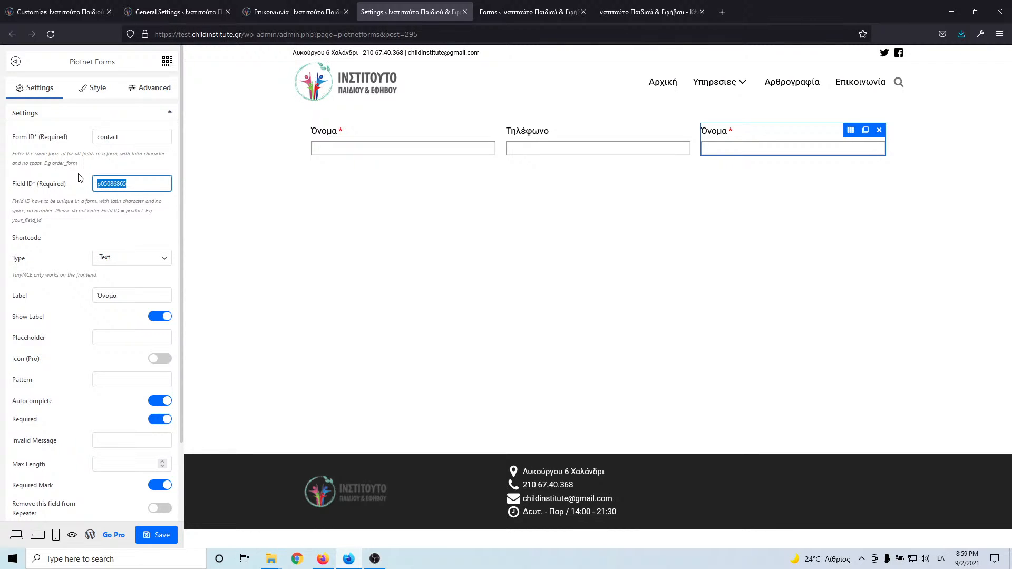
key(BackSpace)
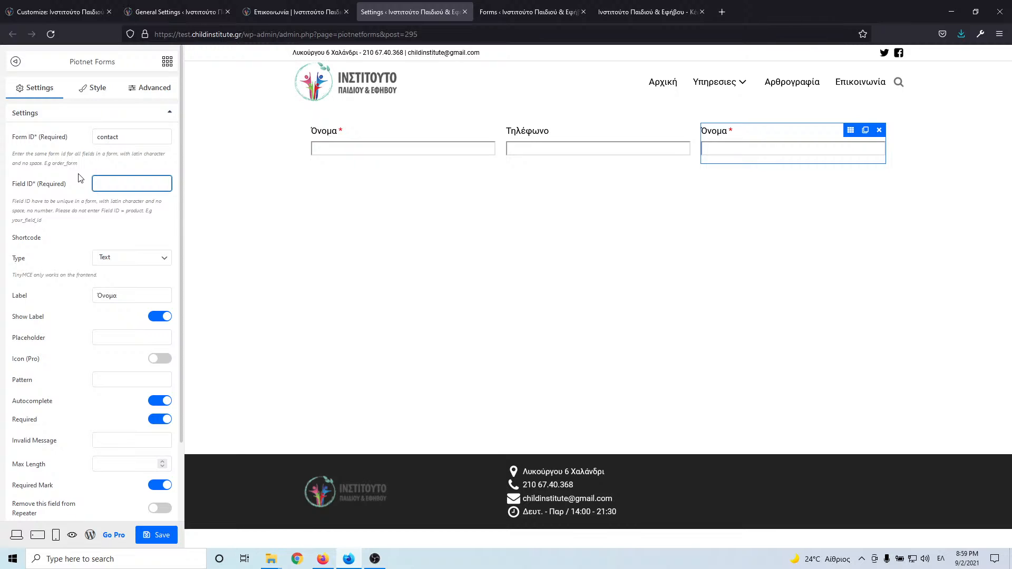
key(alt+shift)
text(e)
key(Tab)
key(Tab)
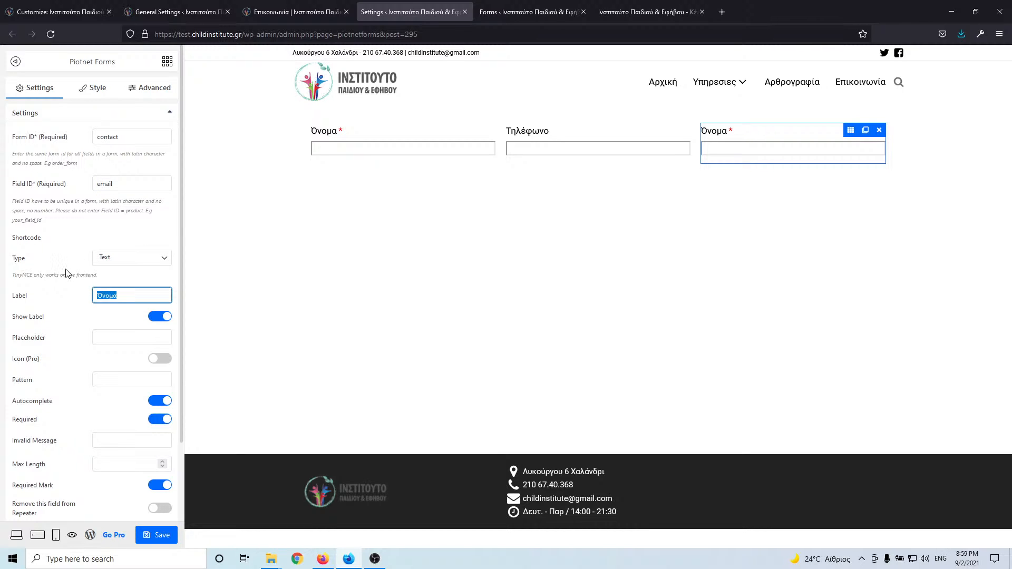
text(Εμαιλ)
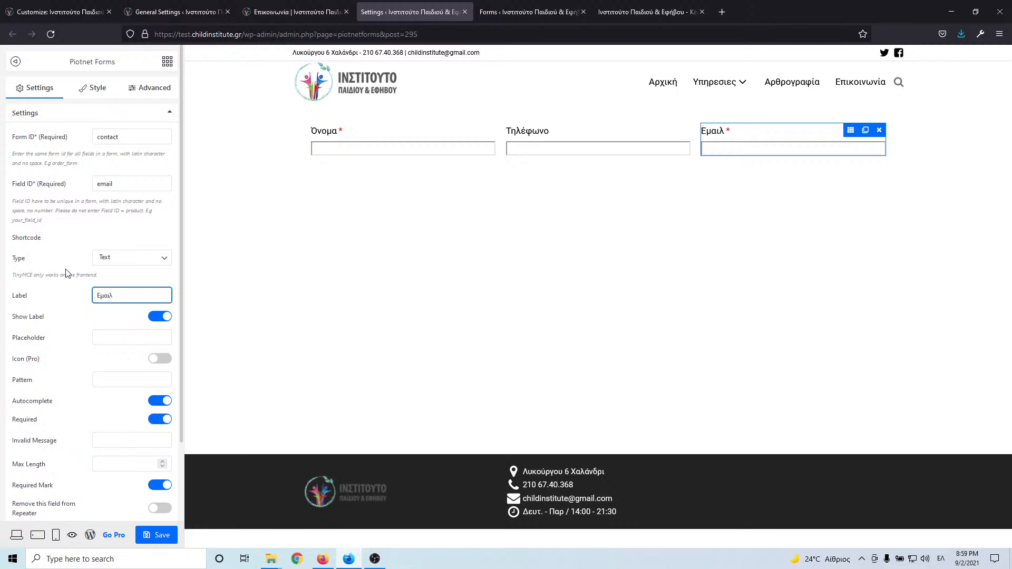
key(BackSpace)
key(BackSpace)
text(Ema)
- Make the third field an optional Email-type field without required mark, and save
click(120, 258)
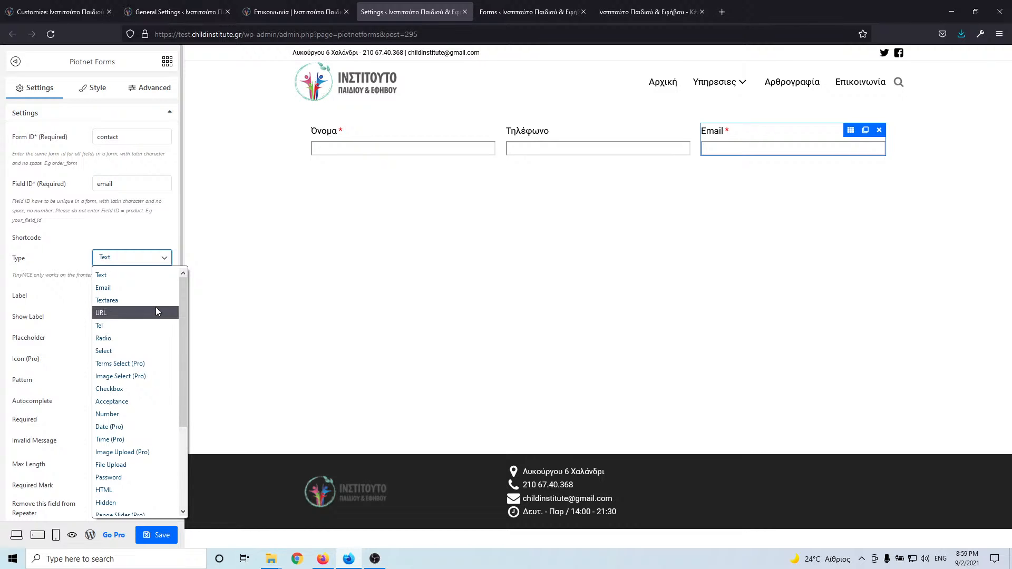
click(145, 287)
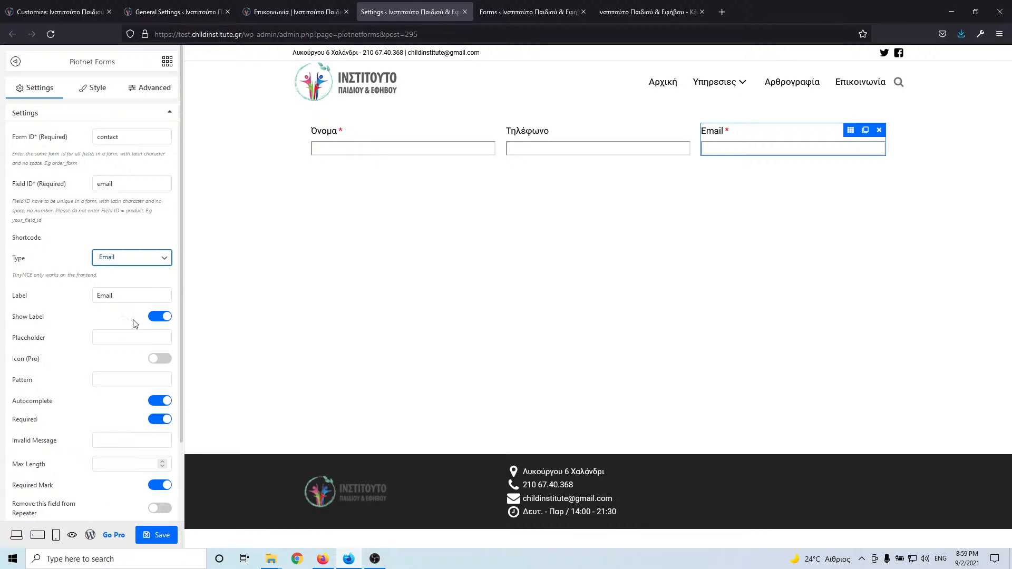
click(159, 419)
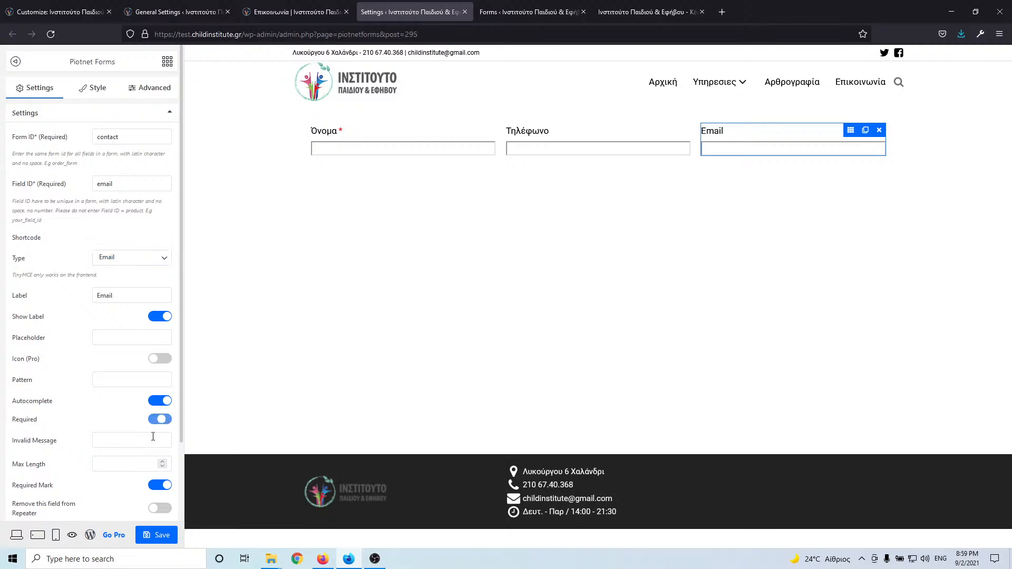
click(159, 485)
click(158, 485)
click(159, 485)
click(157, 486)
click(157, 488)
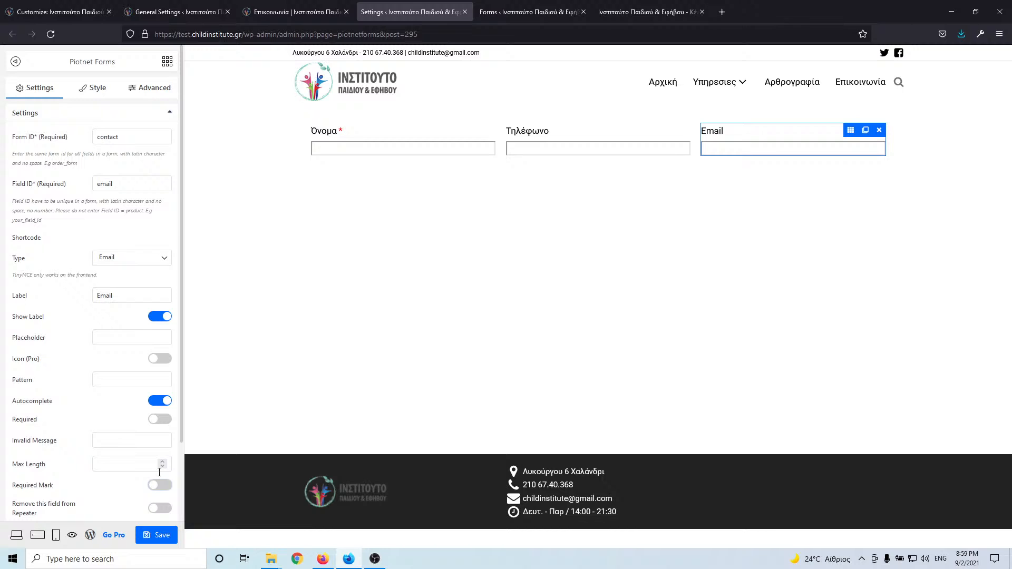
click(155, 533)
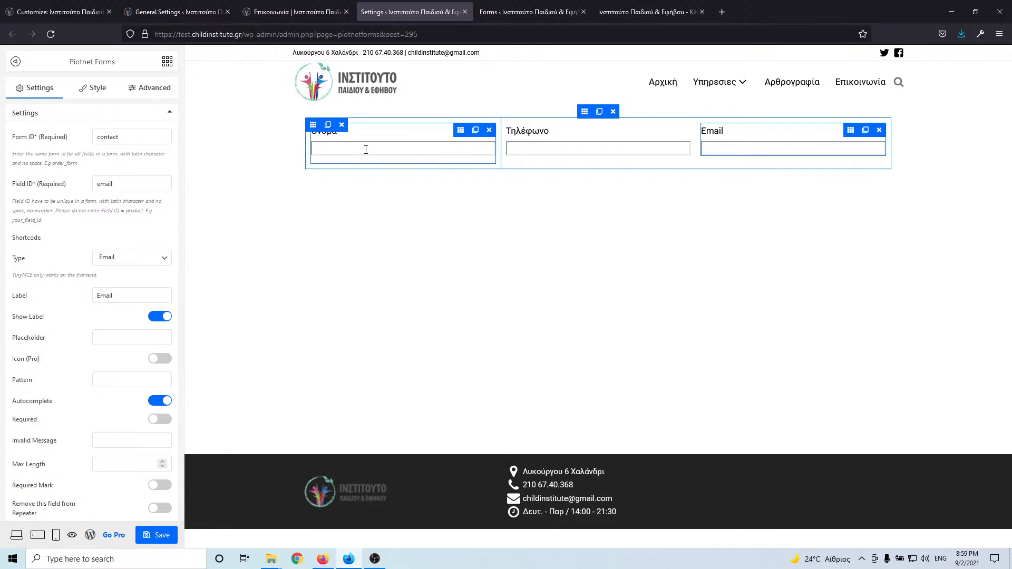
- Duplicate a field to add a new column and review its layout and width settings
click(328, 126)
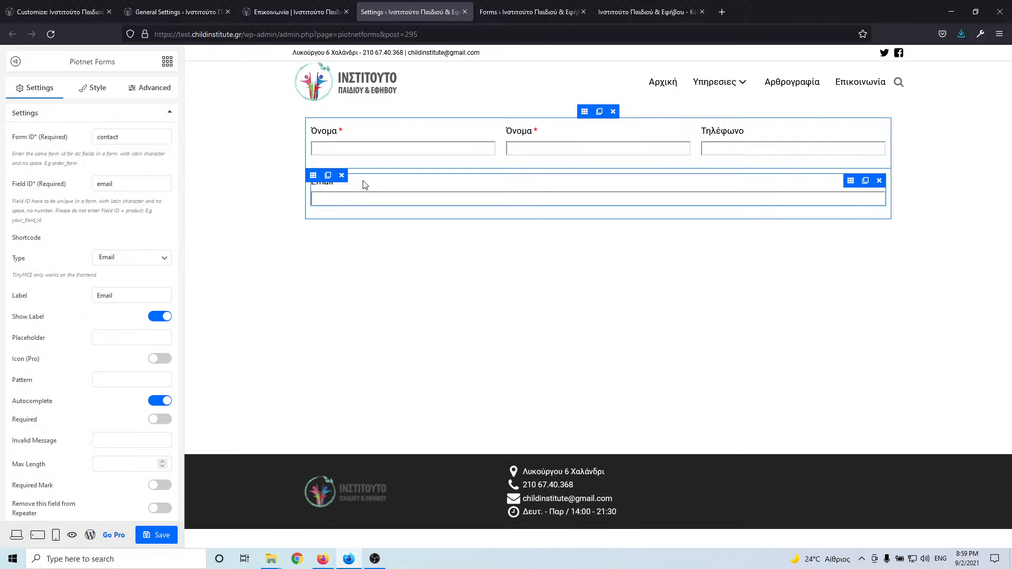
click(136, 94)
click(102, 92)
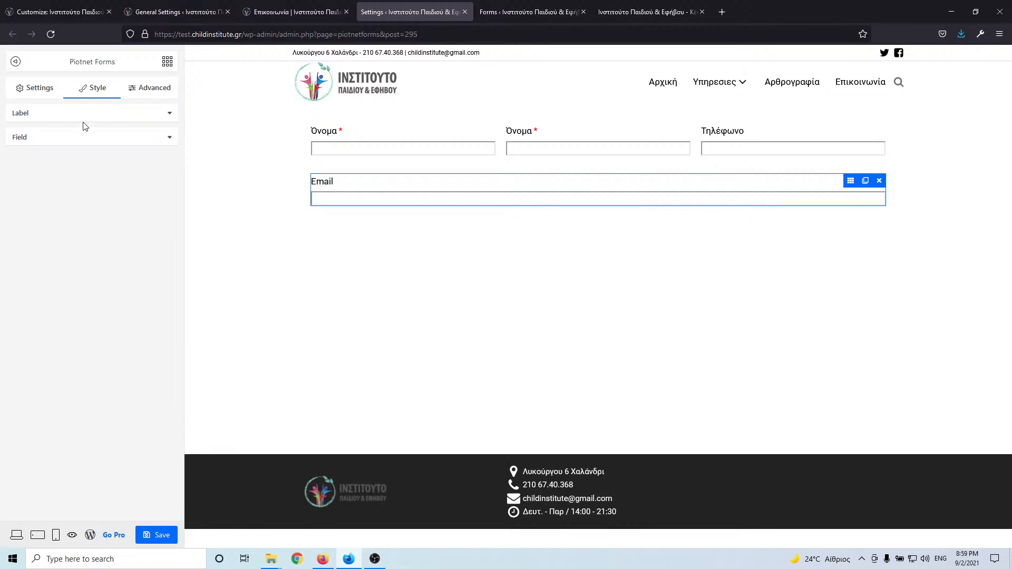
click(313, 177)
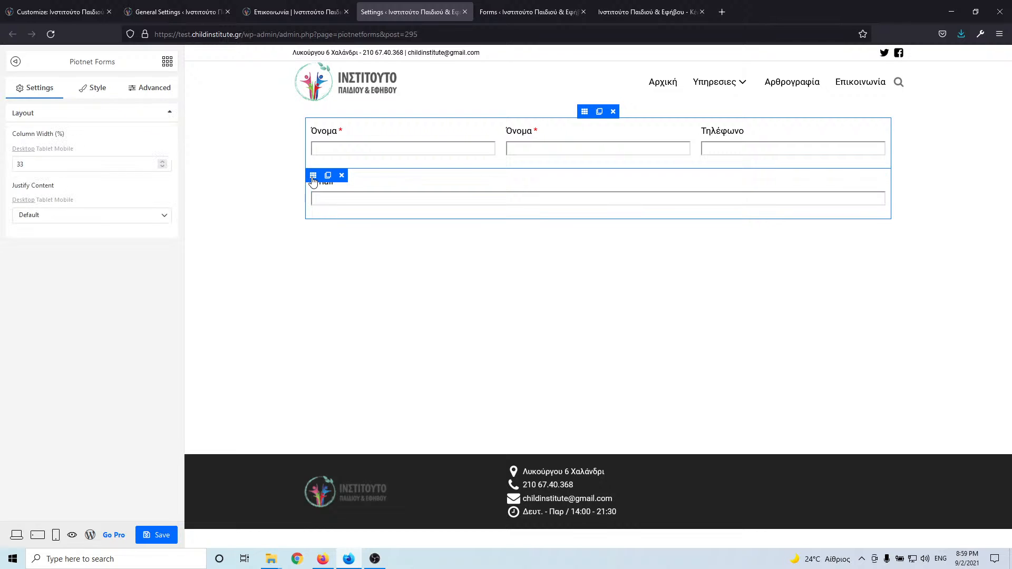
click(23, 161)
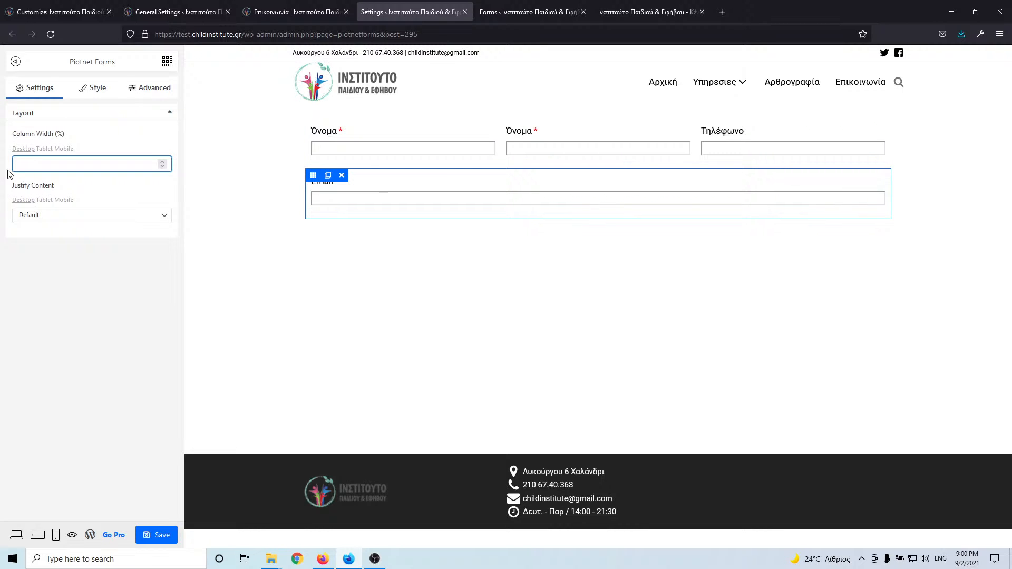
click(361, 185)
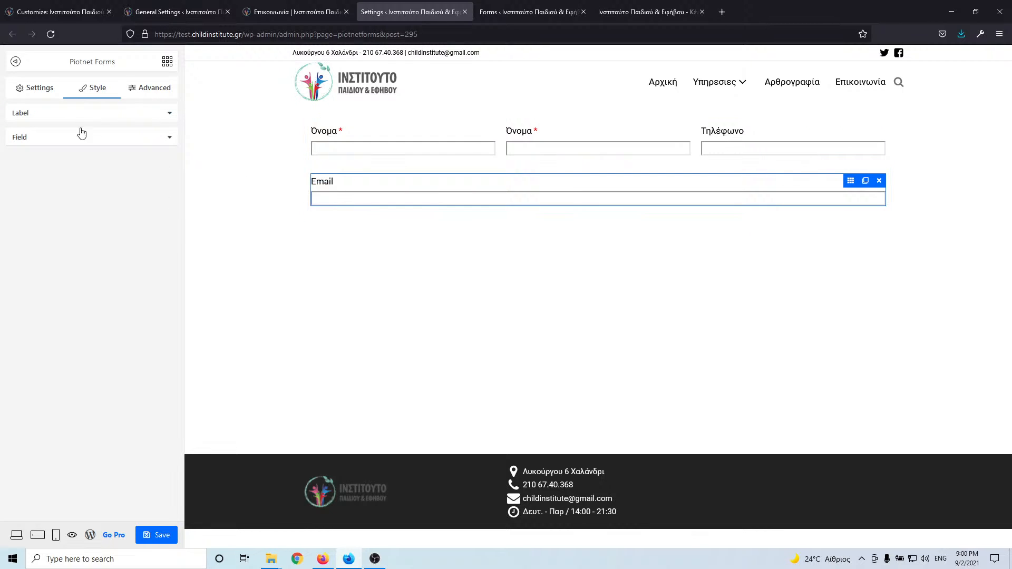
click(41, 89)
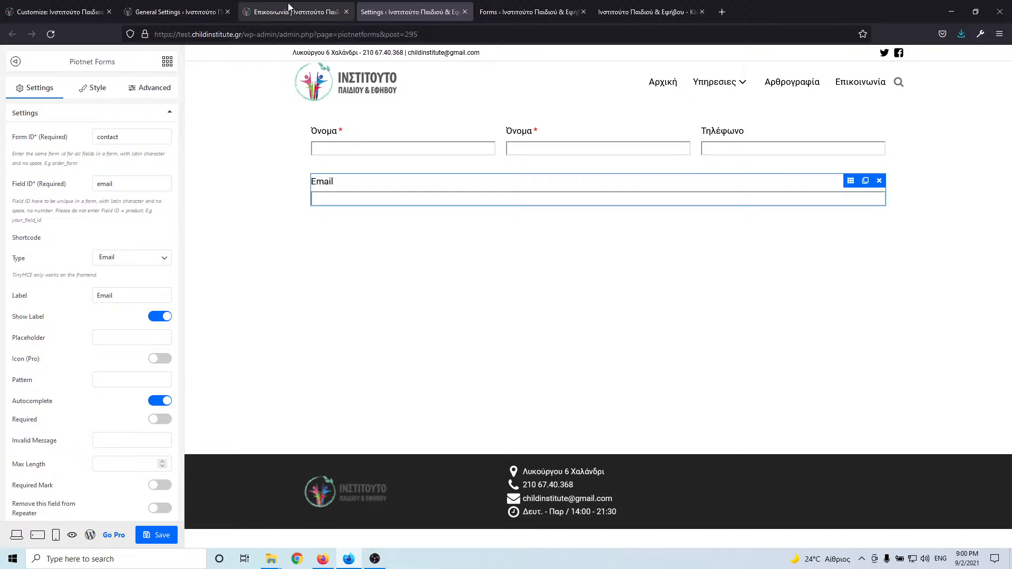
click(278, 13)
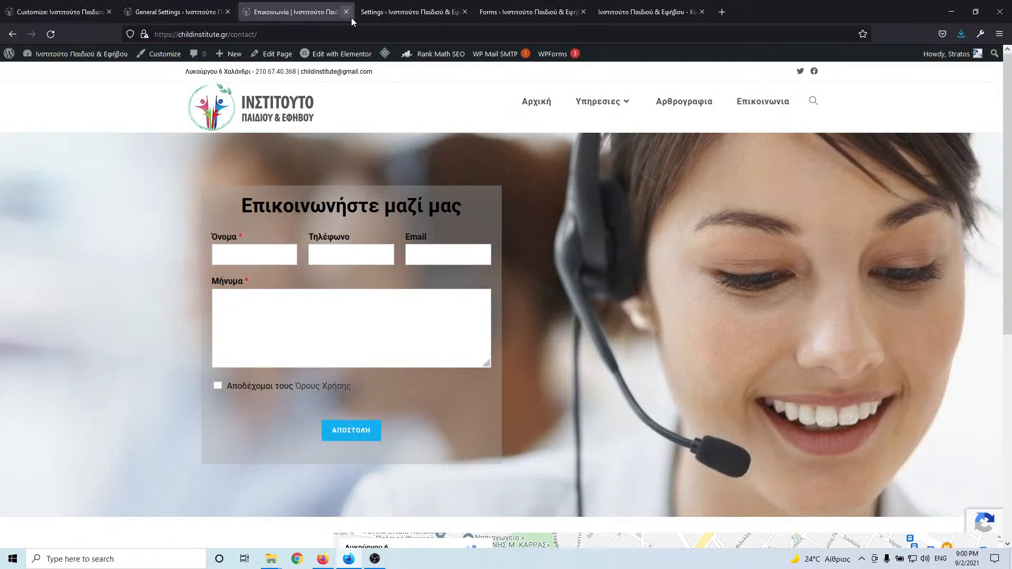
click(390, 12)
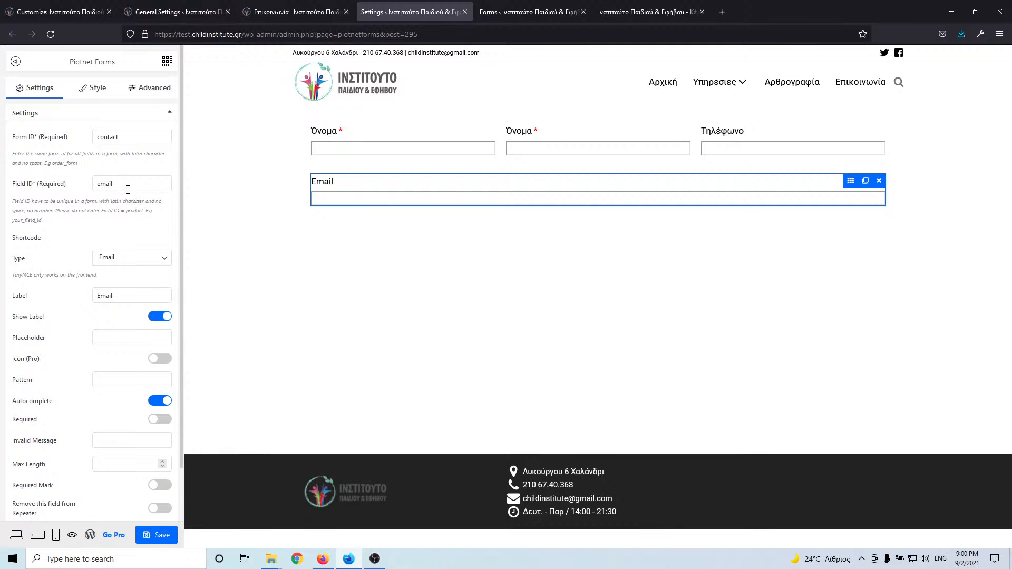
- Make the copy a required Textarea with Field ID content and label Μήνυμα
click(29, 180)
text(content)
click(65, 295)
text(Μήνυμα)
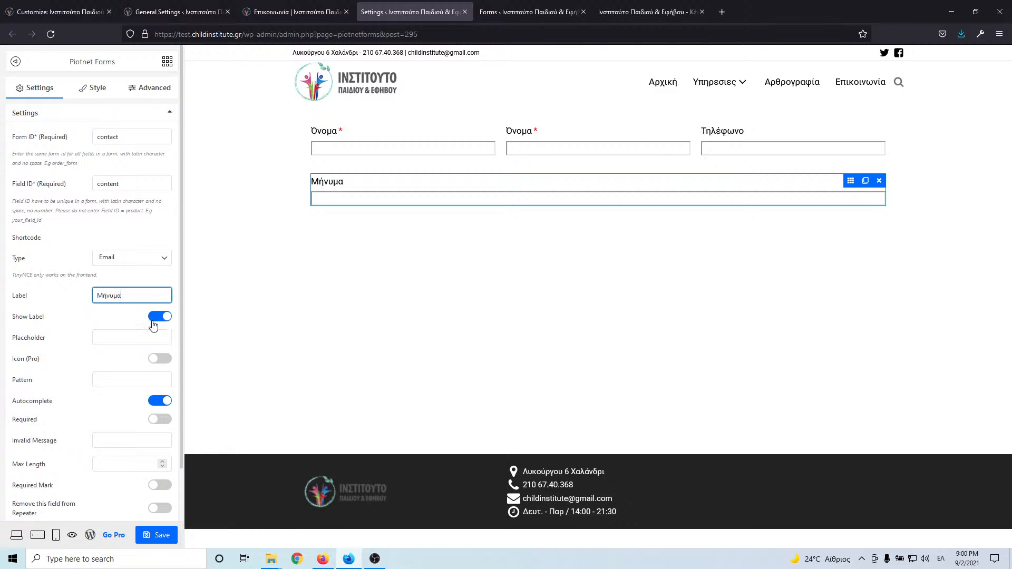
click(159, 421)
click(160, 485)
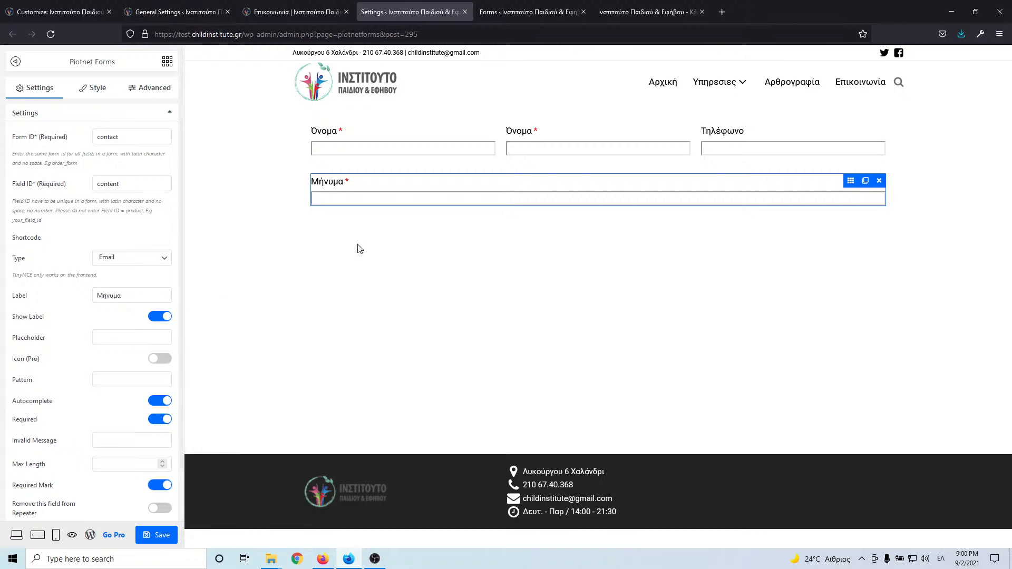
click(127, 261)
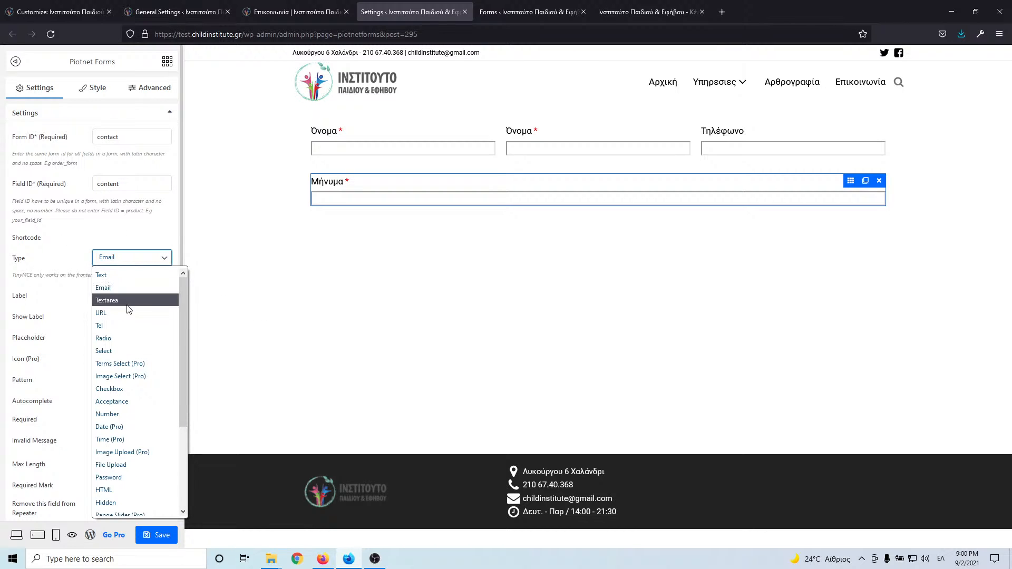
click(107, 300)
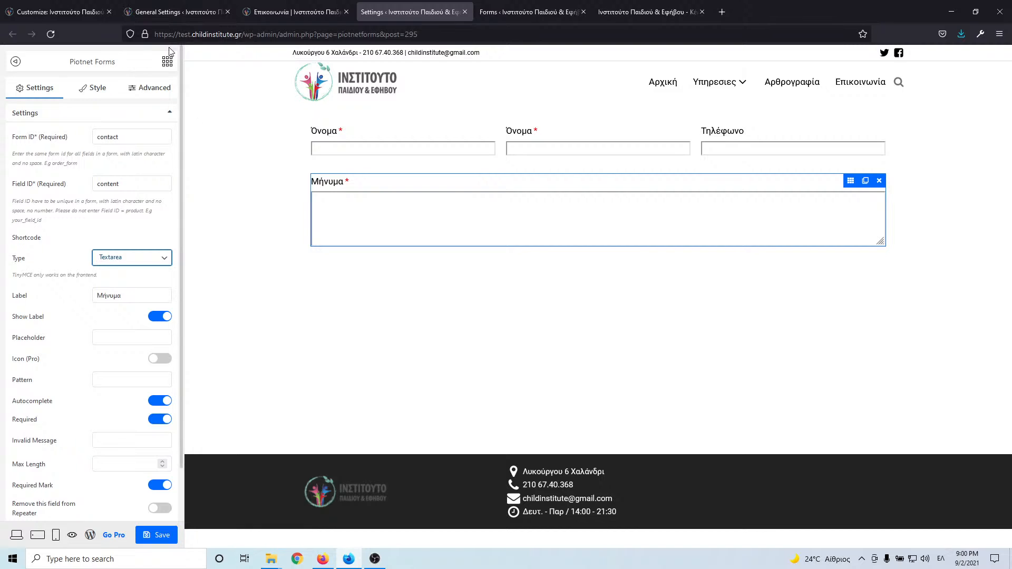
click(320, 14)
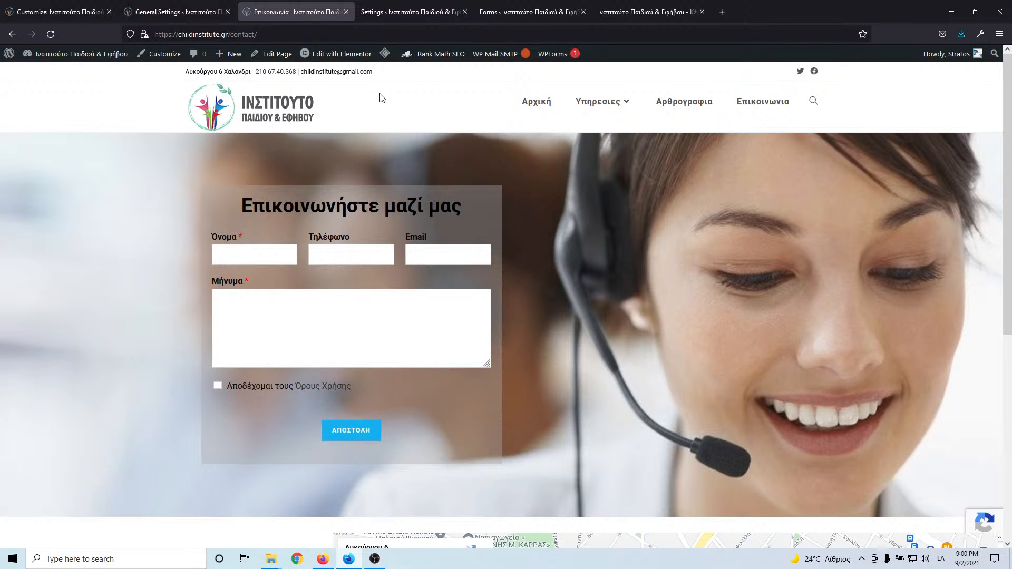
- Check the 'Αποδέχομαι τους Όρους Χρήσης' wording on the live form, then return to the editor
drag(353, 386, 239, 390)
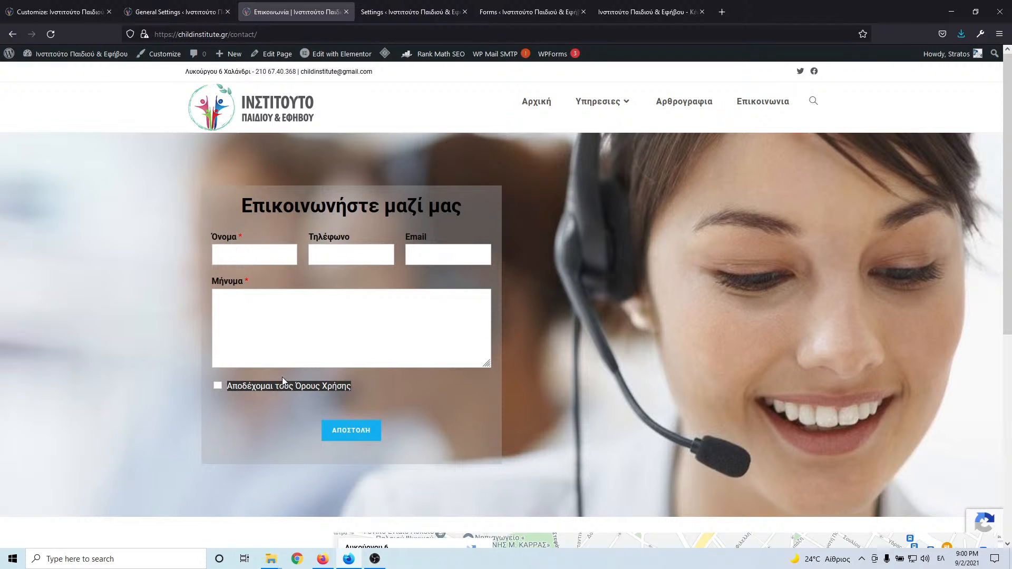
click(363, 385)
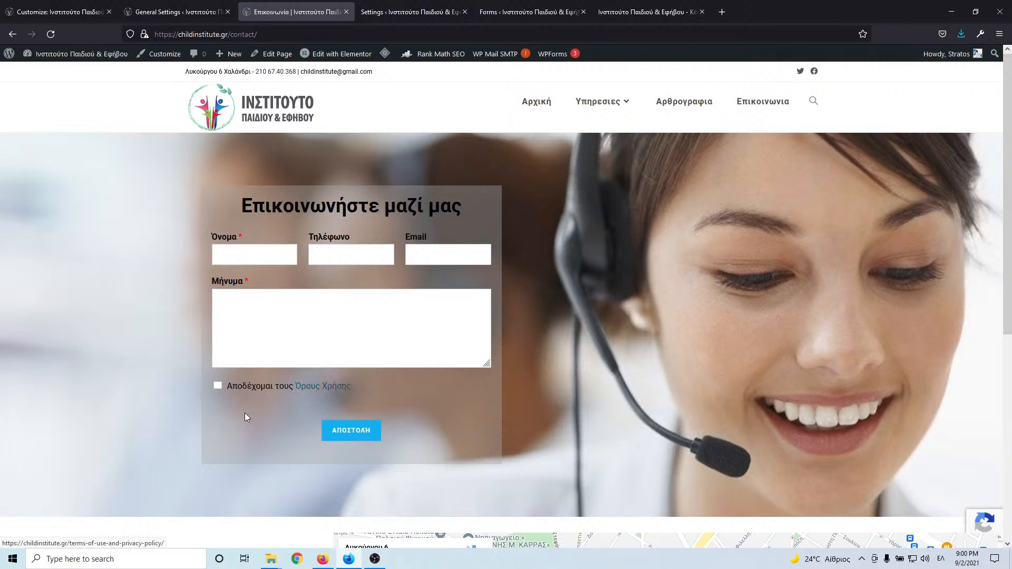
click(384, 14)
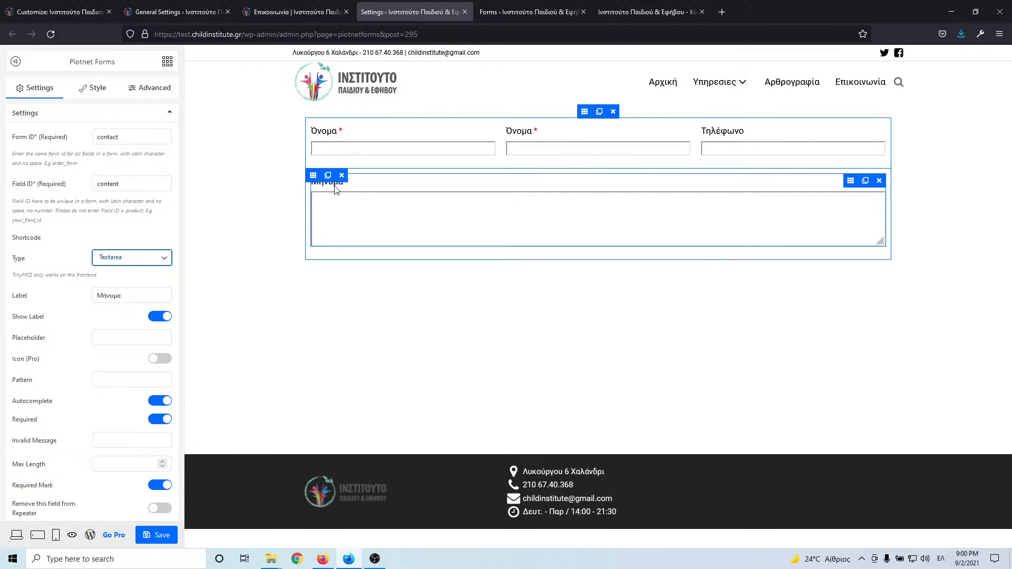
- Duplicate the Μήνυμα column and set both columns' Column Width to 100
click(328, 175)
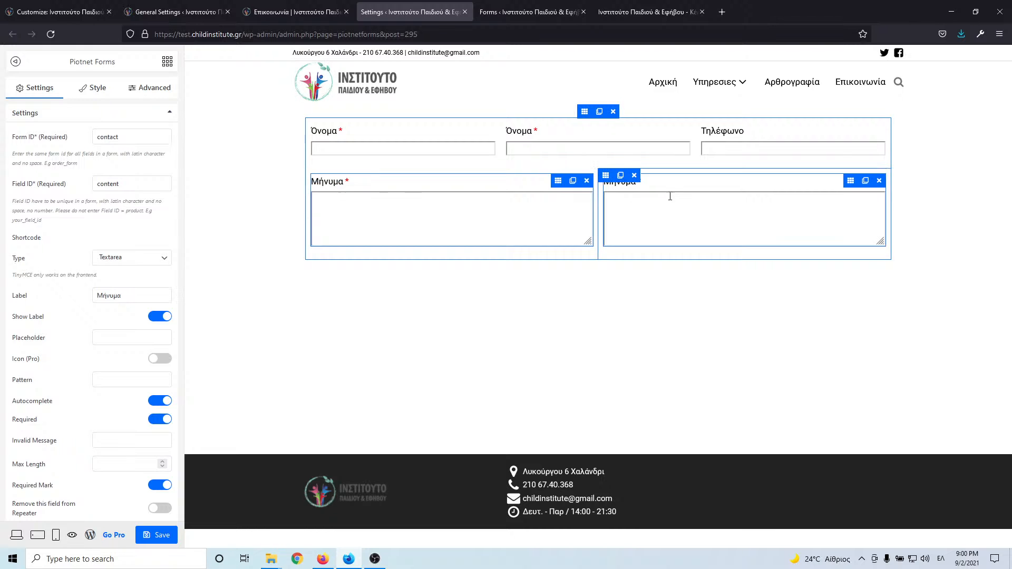
click(610, 181)
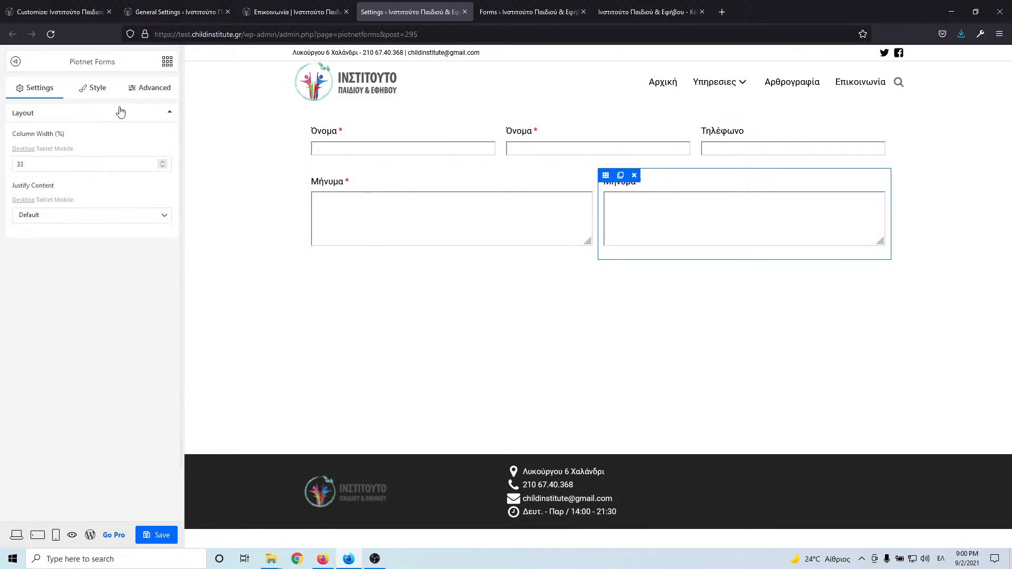
click(30, 166)
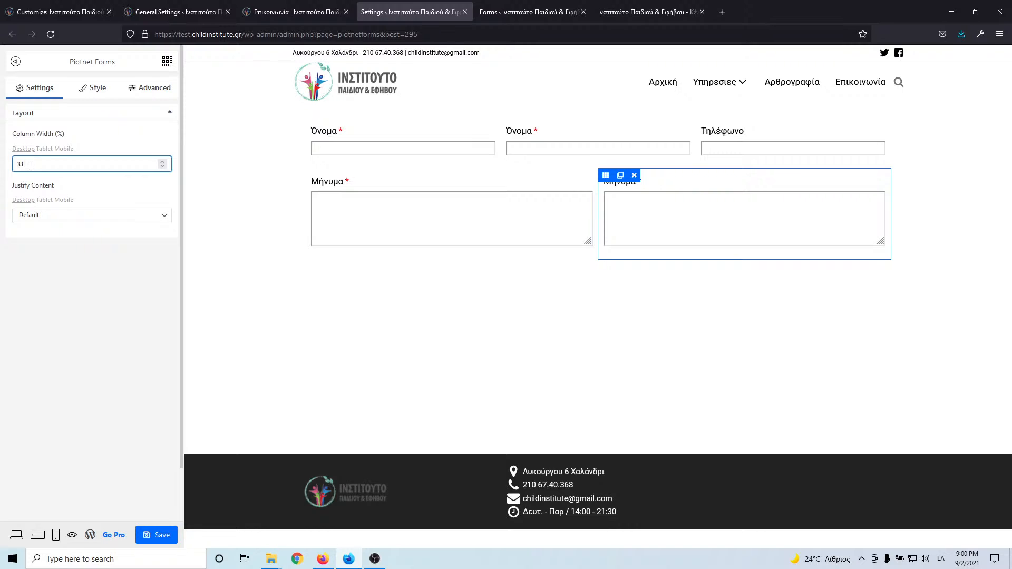
key(BackSpace)
key(BackSpace)
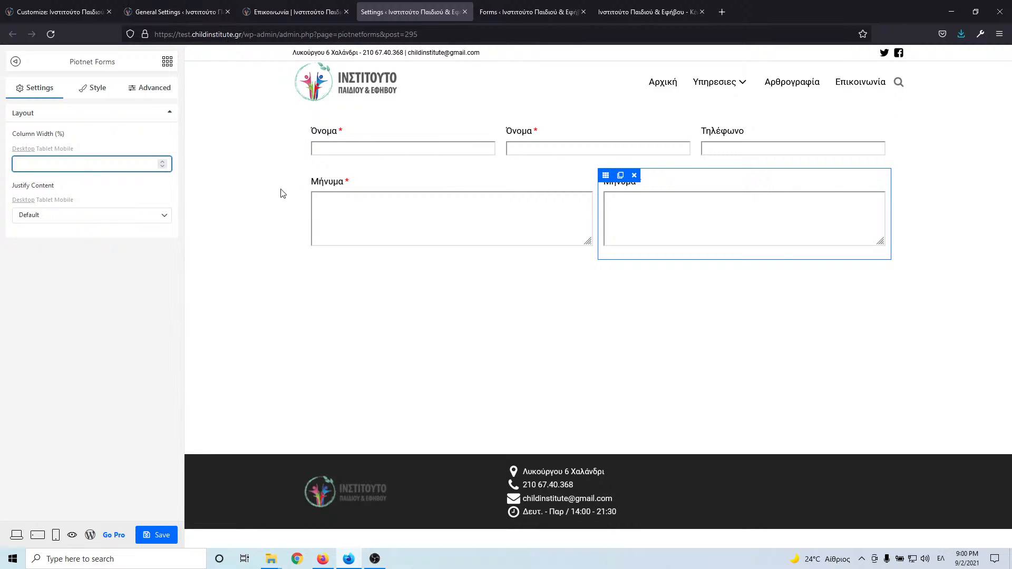
click(314, 177)
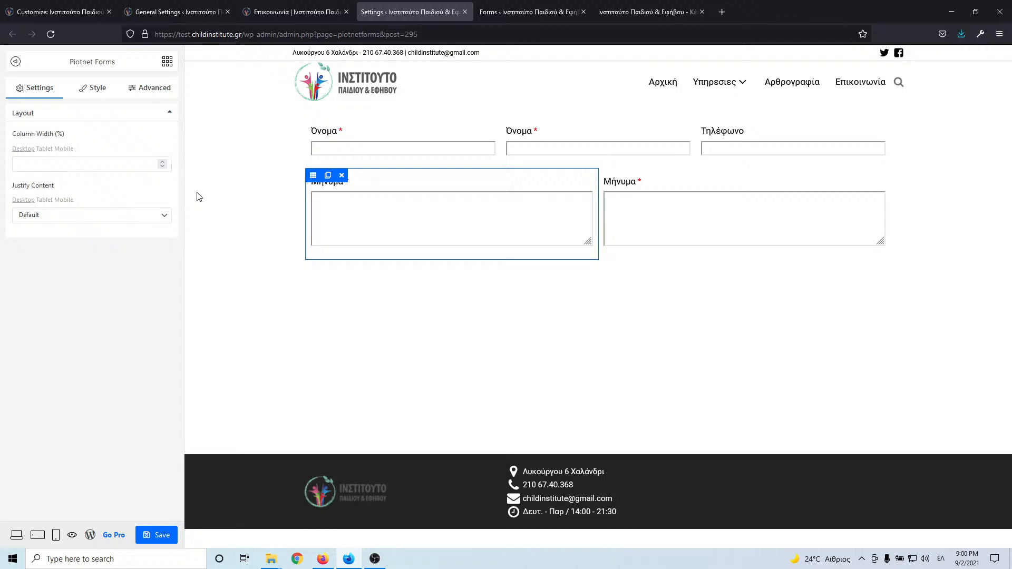
click(85, 165)
text(100)
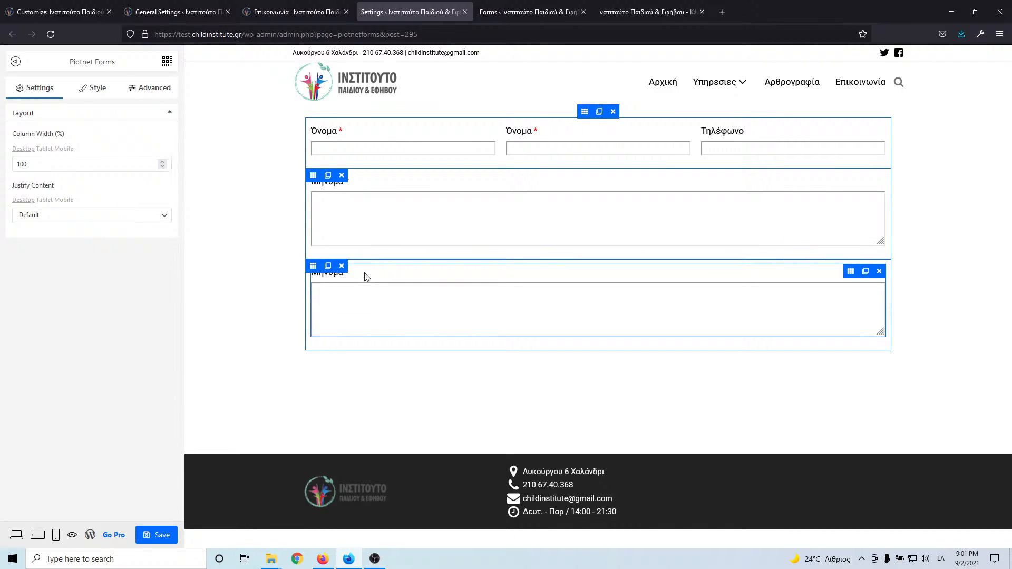
click(367, 277)
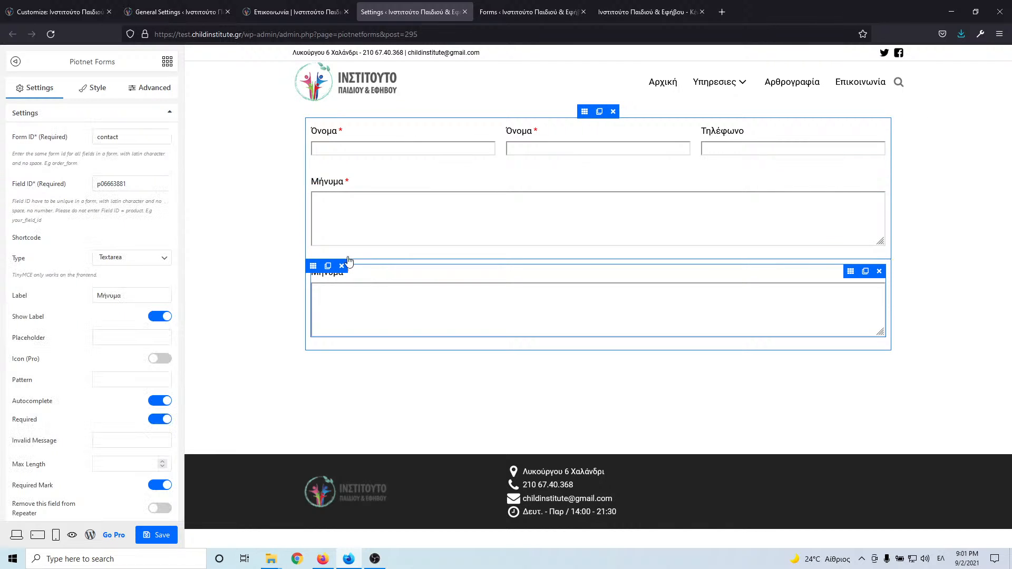
click(312, 266)
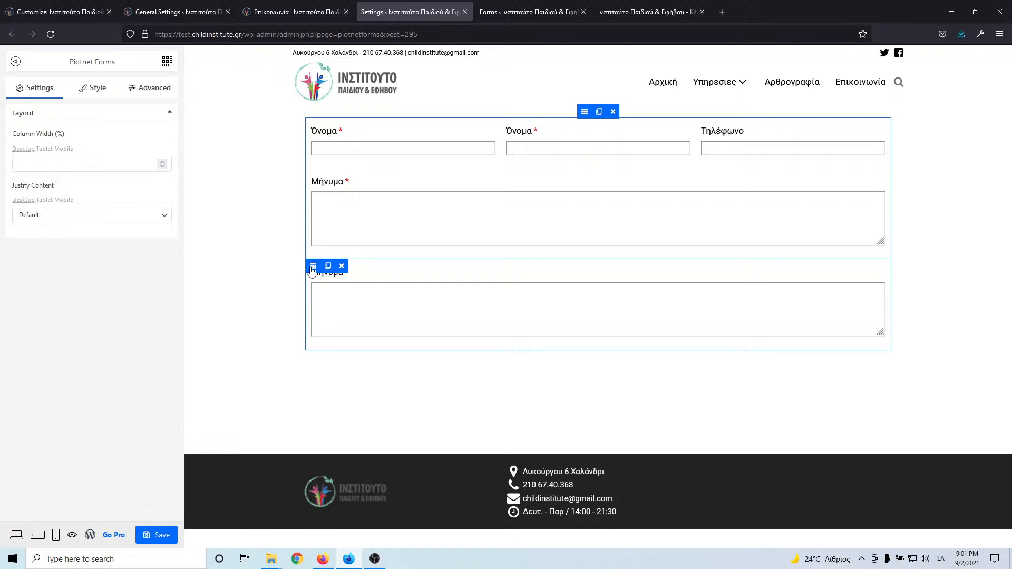
click(67, 163)
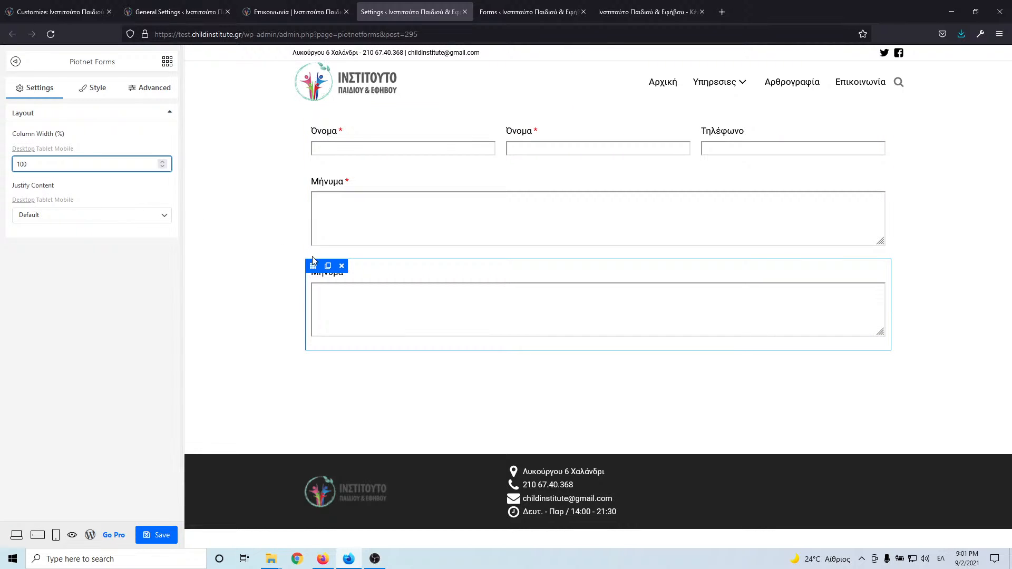
- Change the second Μήνυμα field's Field ID to accept and select its label
click(388, 276)
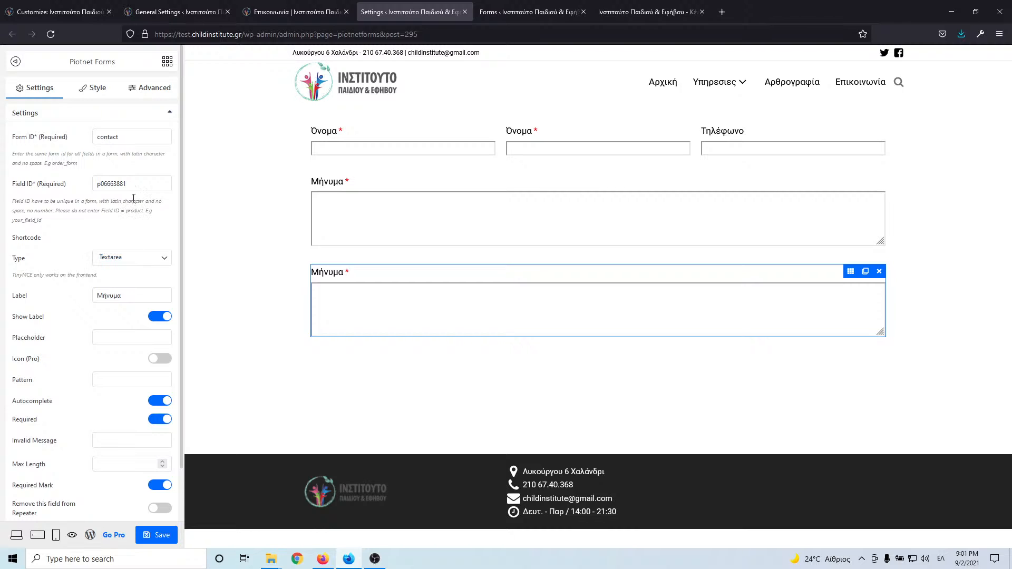
drag(132, 183, 80, 184)
text(A)
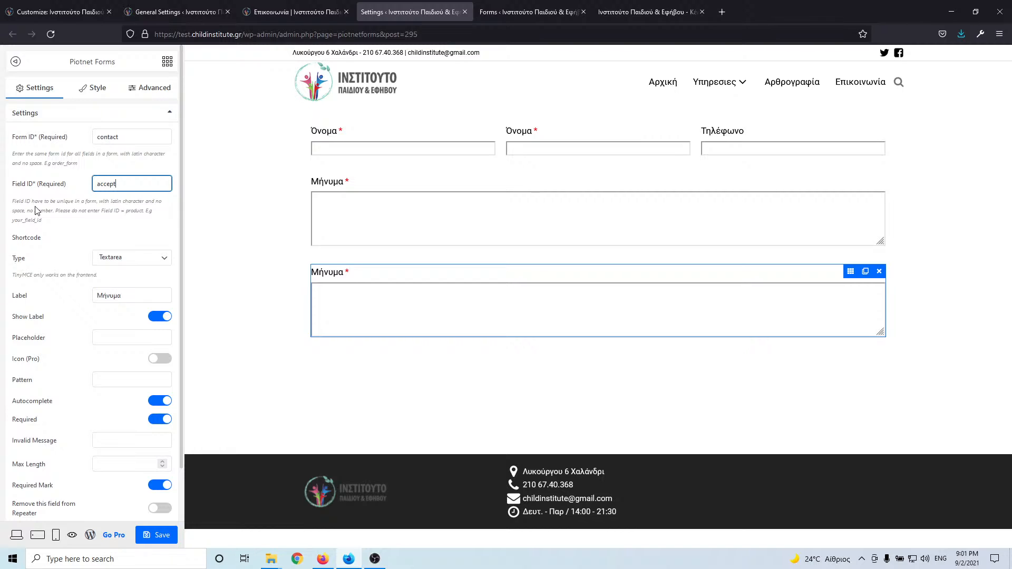
drag(120, 296, 41, 297)
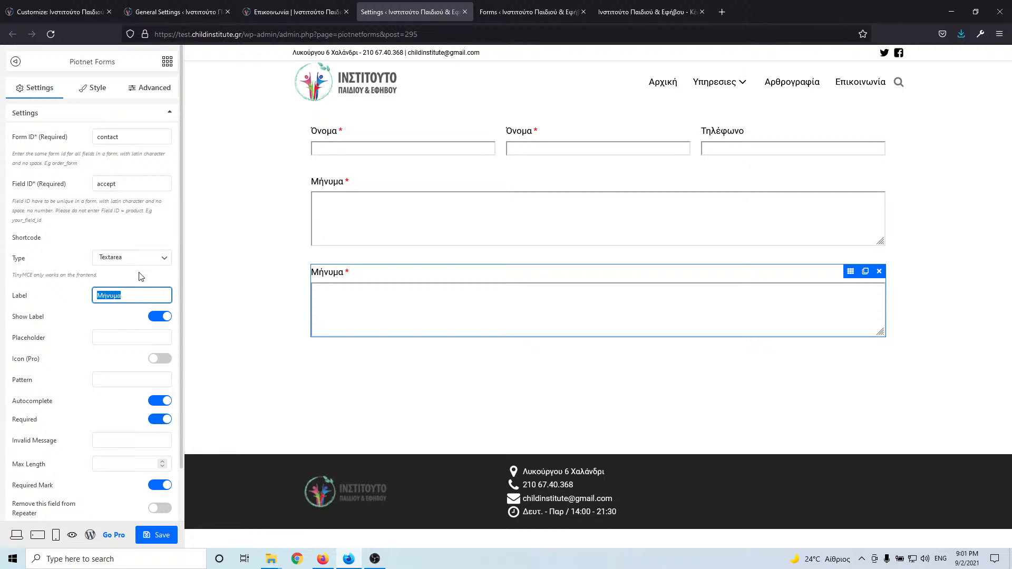
- Make it a checkbox with label and option 'Αποδέχομαι τους Όρους Χρήσης', Show Label off
text(Αποδέχομαι τους Όρους Χρήσης)
click(145, 258)
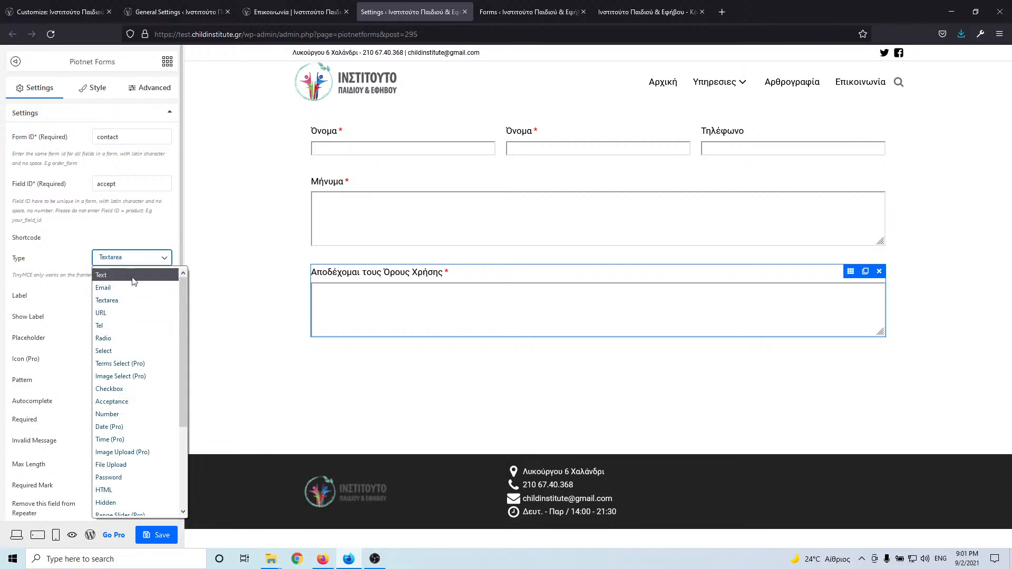
click(128, 390)
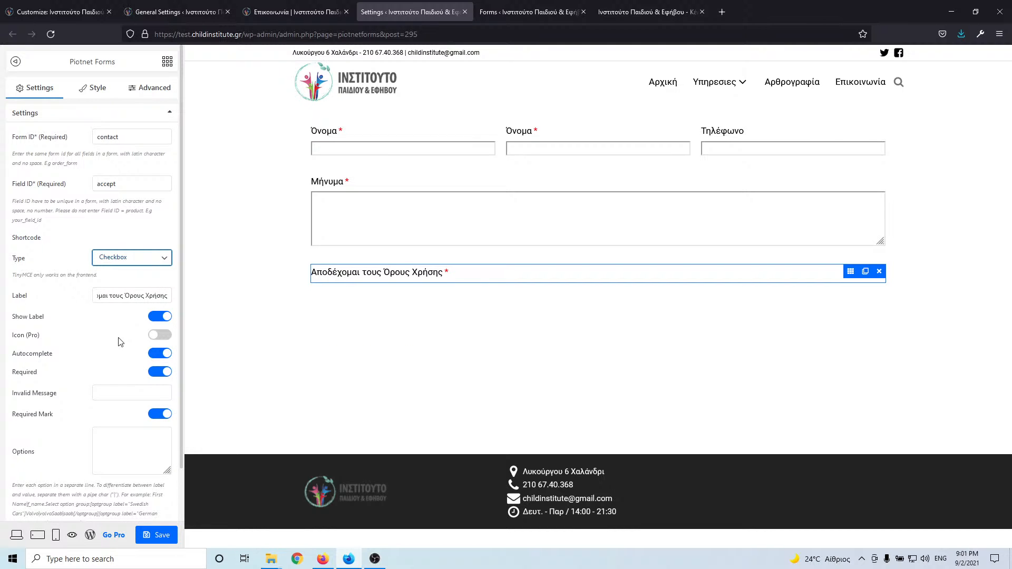
scroll(121, 342, down, 2)
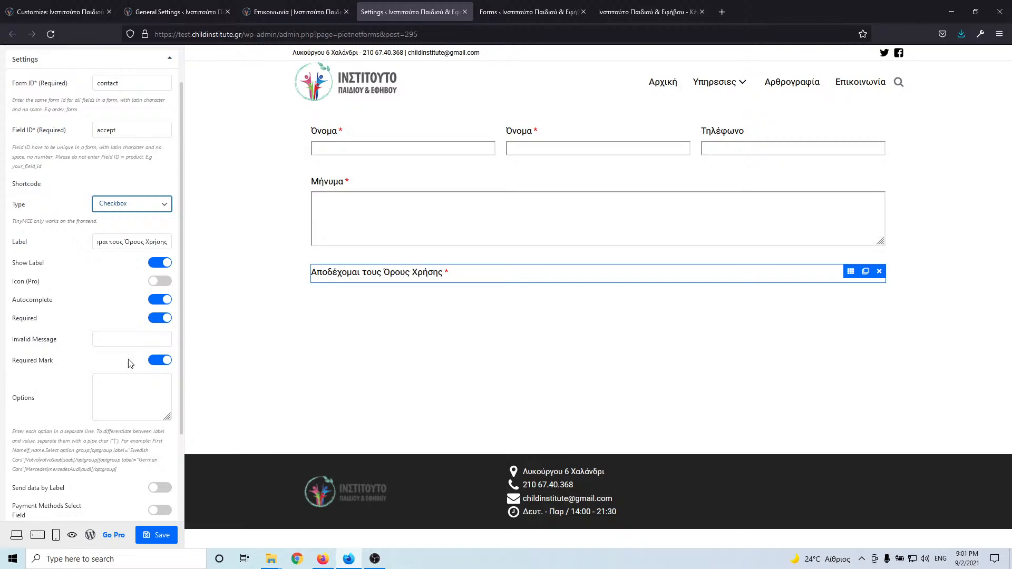
click(108, 388)
text(Αποδέχομαι τους Όρους Χρήσης)
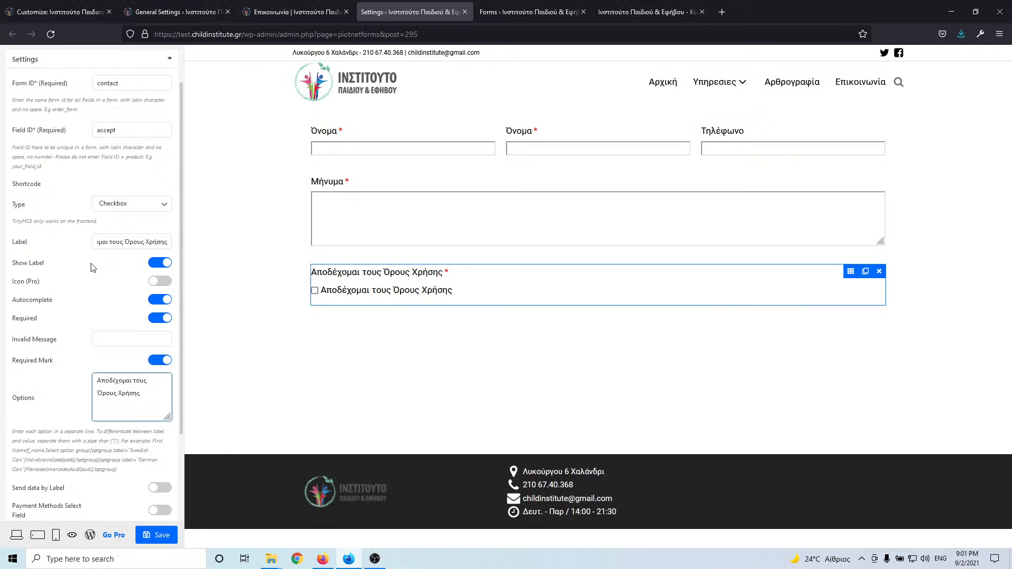
click(157, 263)
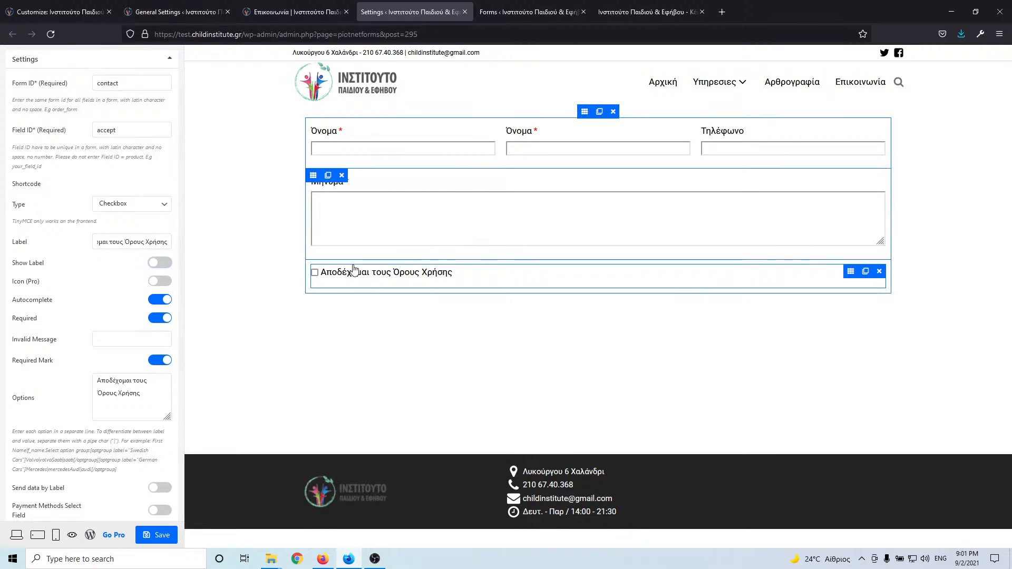
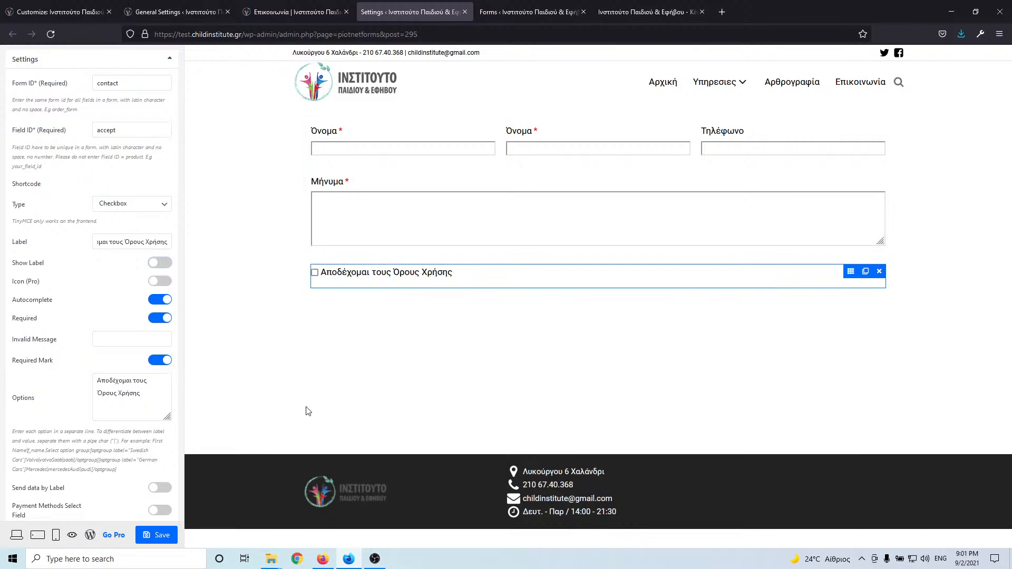
- Save the contact form with its required 'Αποδέχομαι τους Όρους Χρήσης' checkbox
click(165, 537)
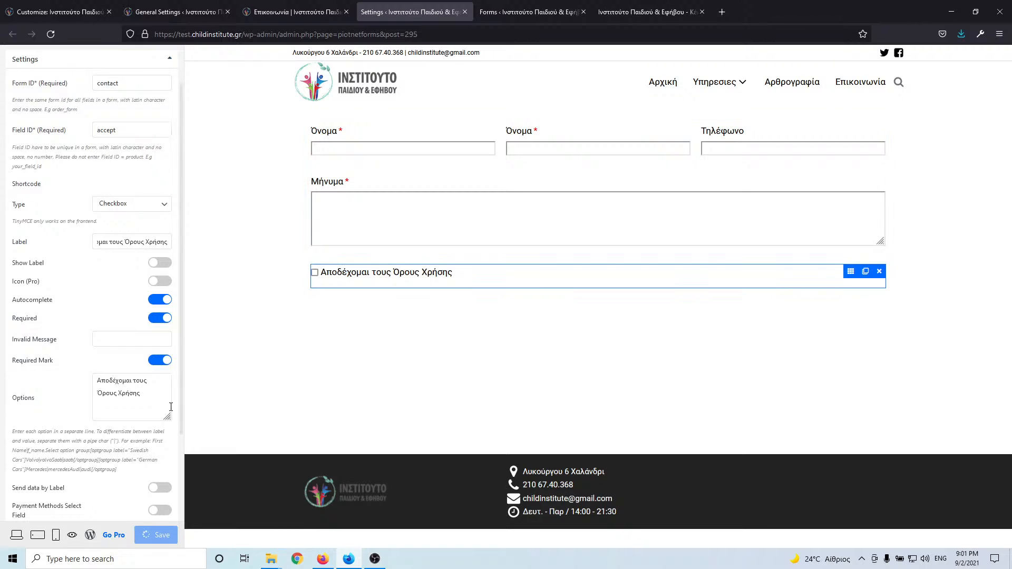
click(96, 396)
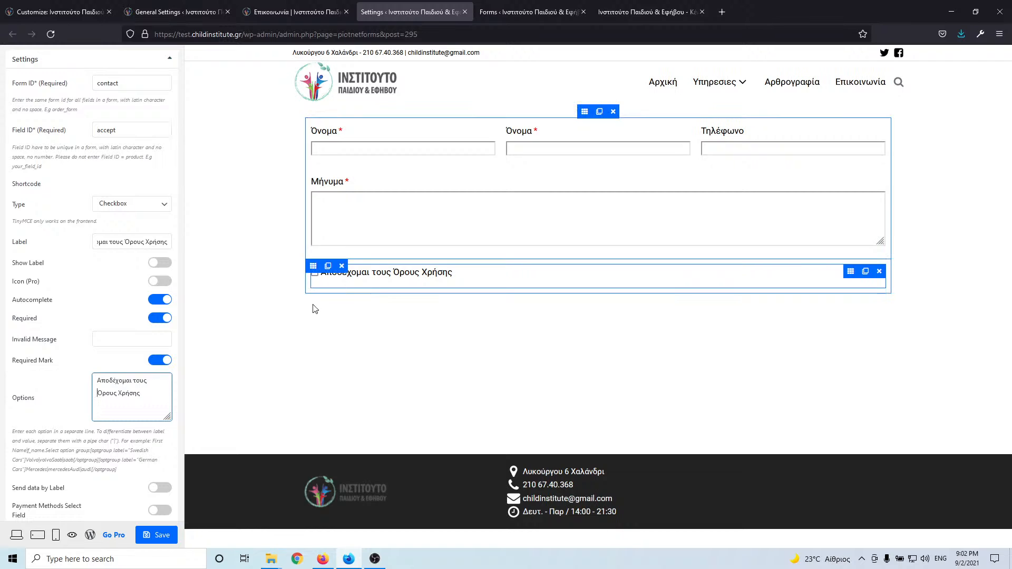
scroll(150, 434, up, 2)
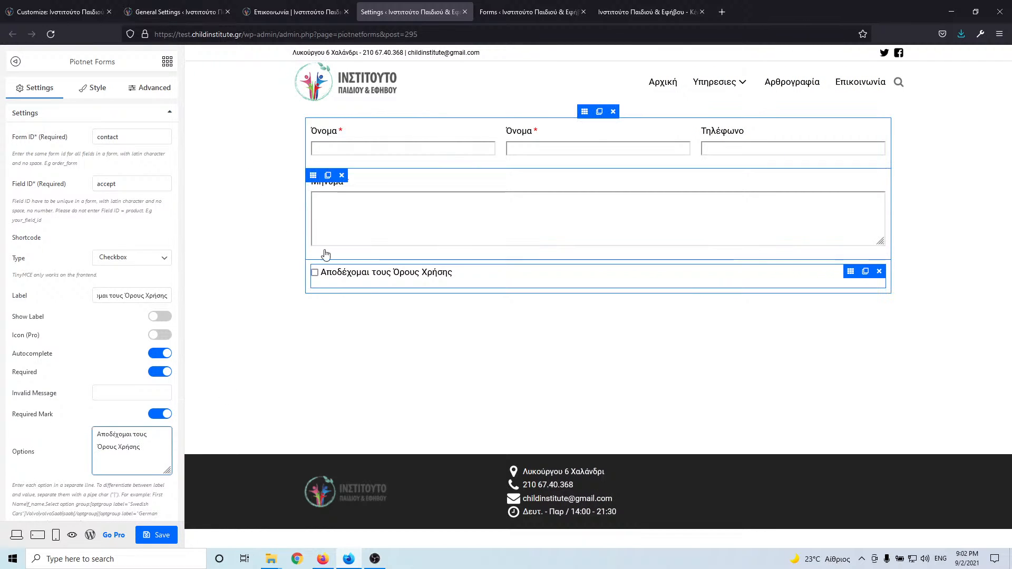
- Add a Submit button below the terms checkbox and set its Form ID to contact
click(168, 61)
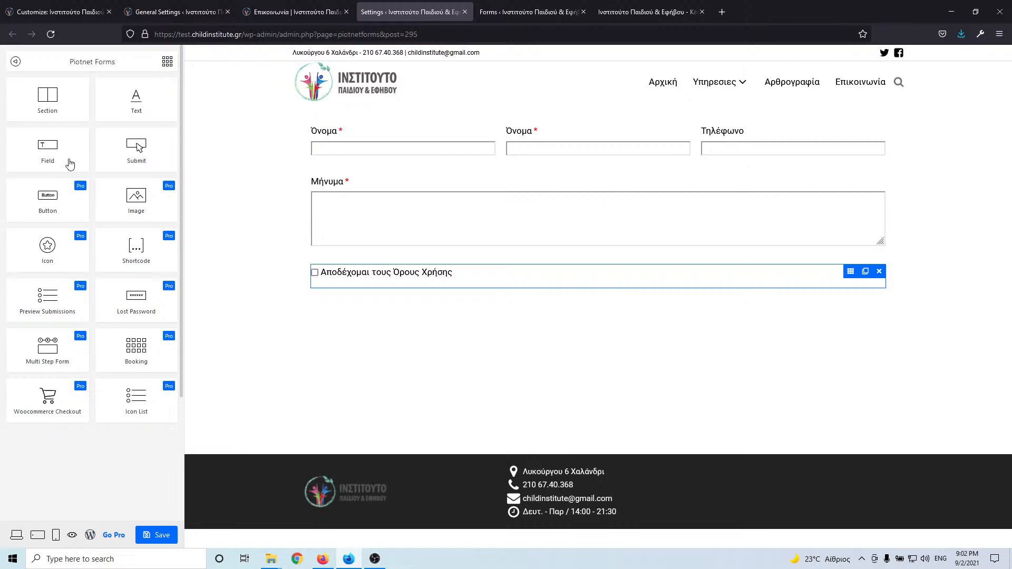
drag(137, 151, 365, 292)
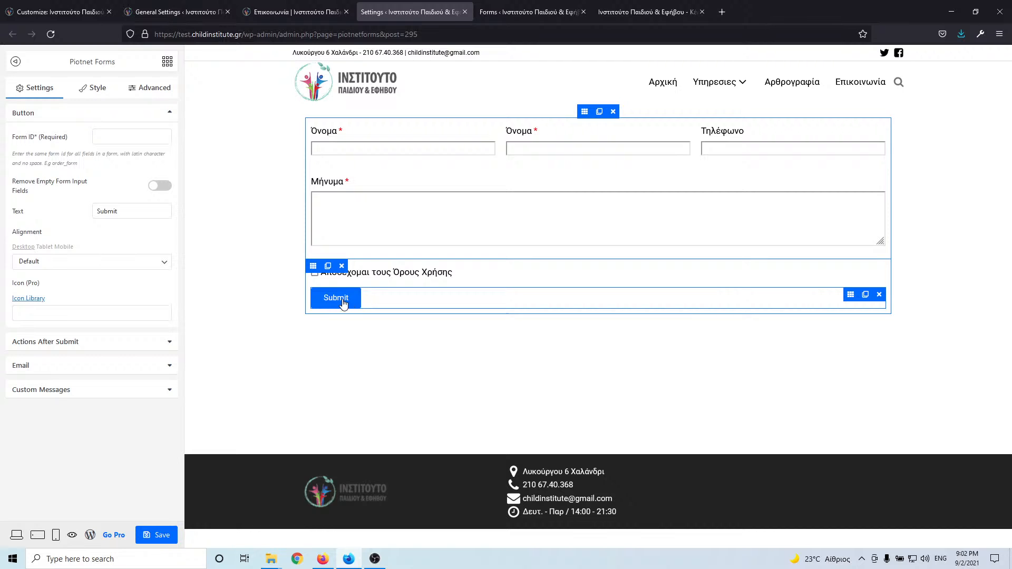
click(270, 6)
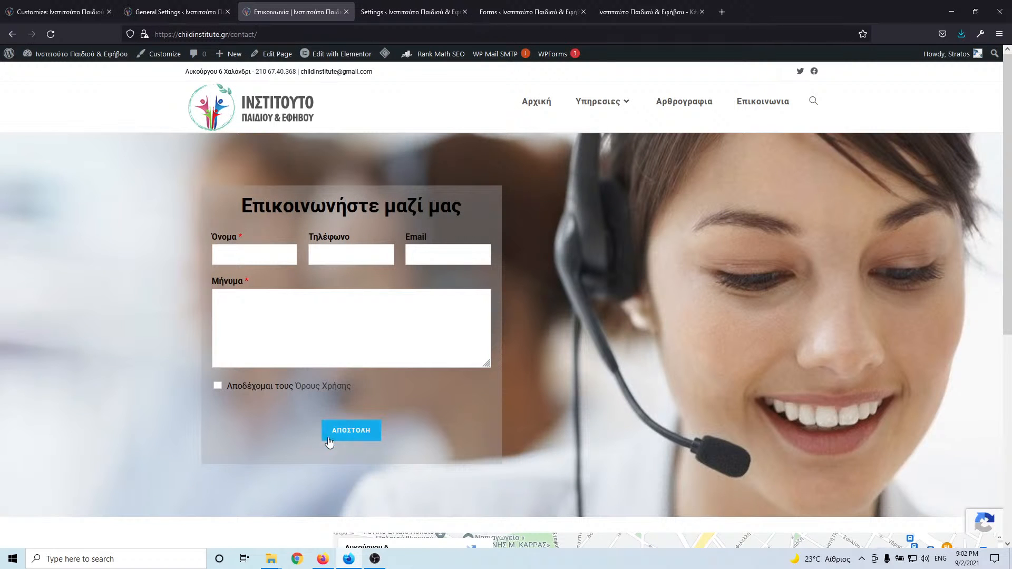
click(384, 15)
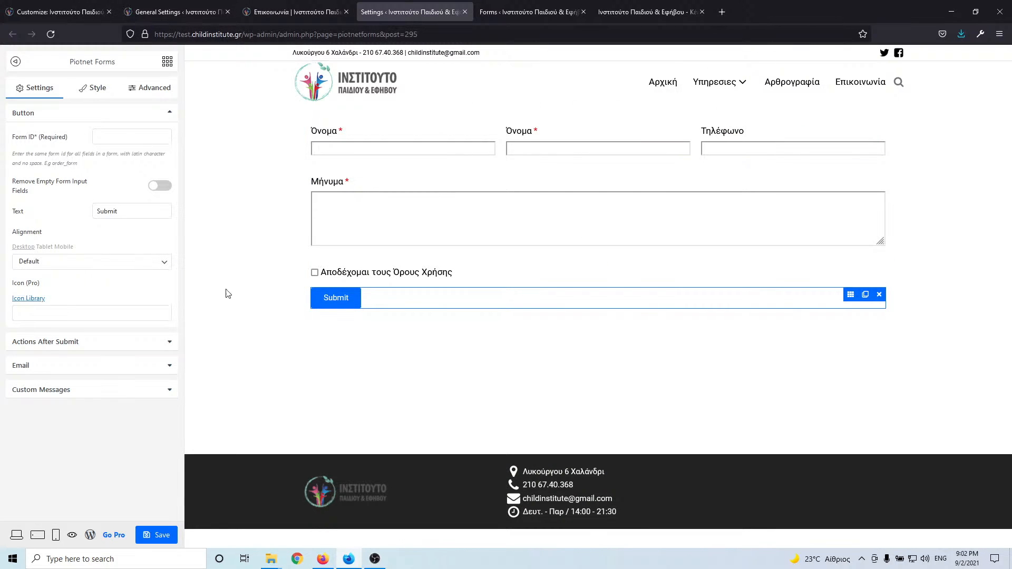
click(114, 137)
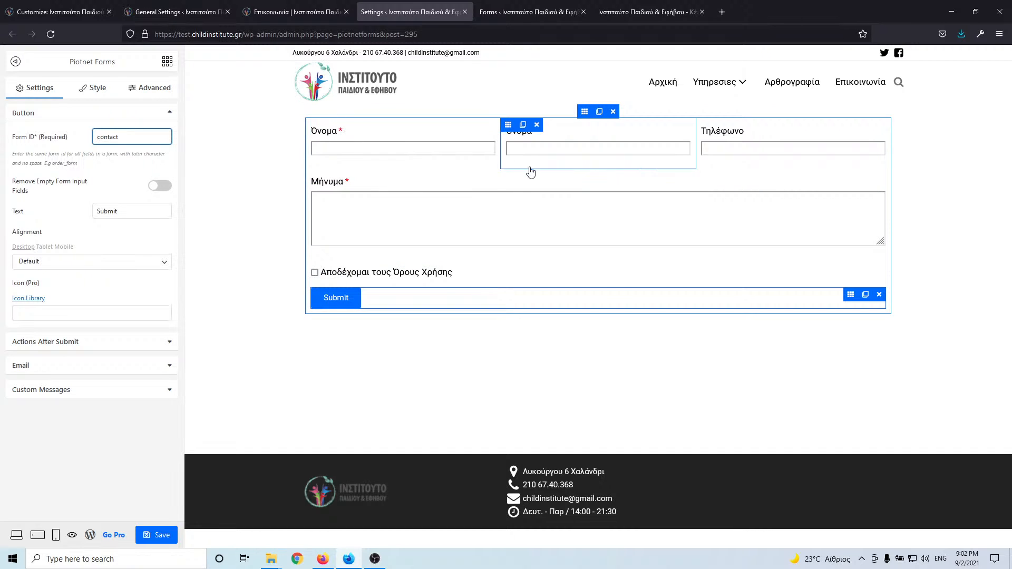
- Change the submit button's text to 'Αποστολή' and view the live contact page
click(340, 306)
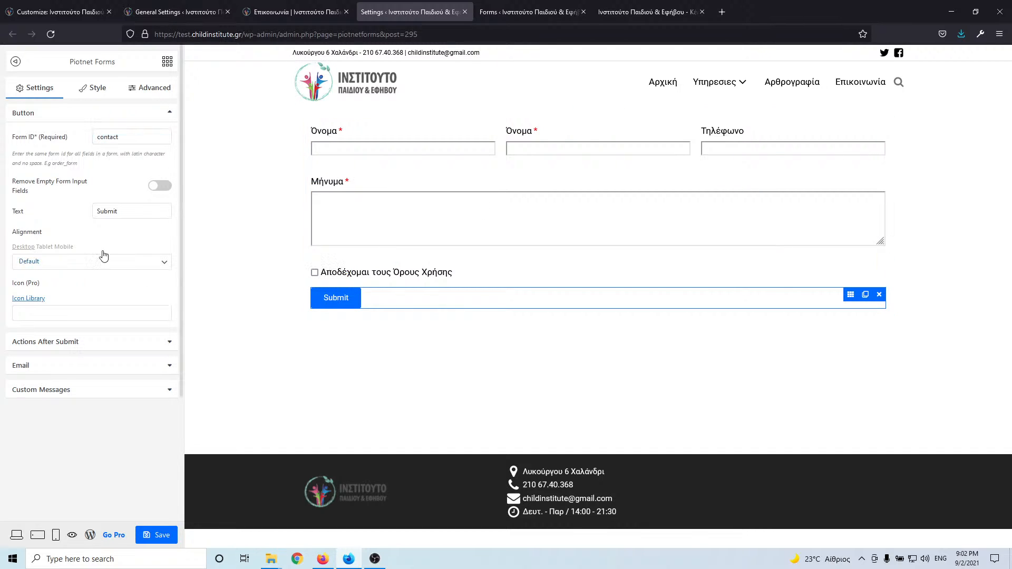
double_click(153, 210)
text(Apo)
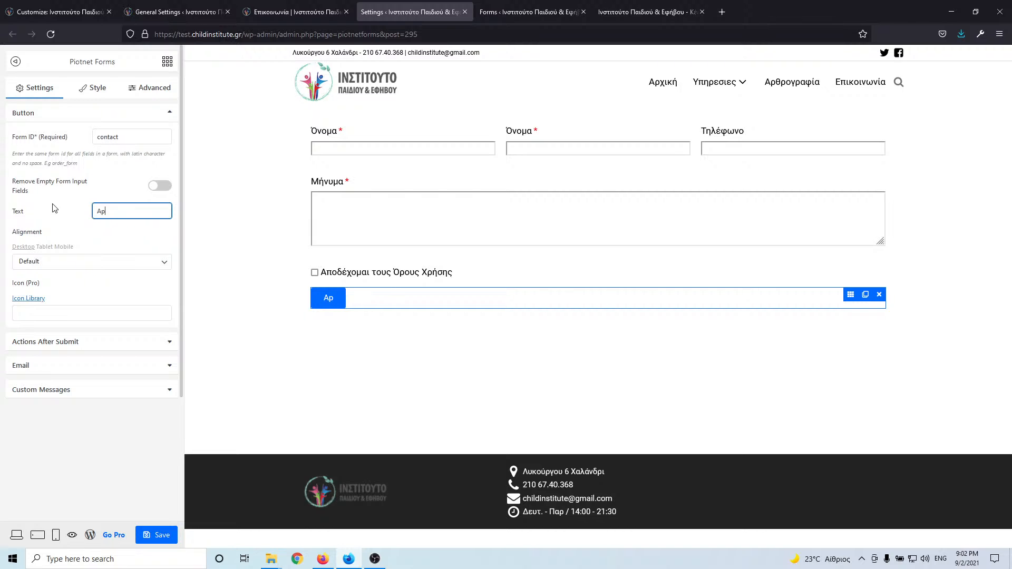
key(BackSpace)
key(BackSpace)
key(BackSpace)
key(alt+shift)
text(Αποστολή)
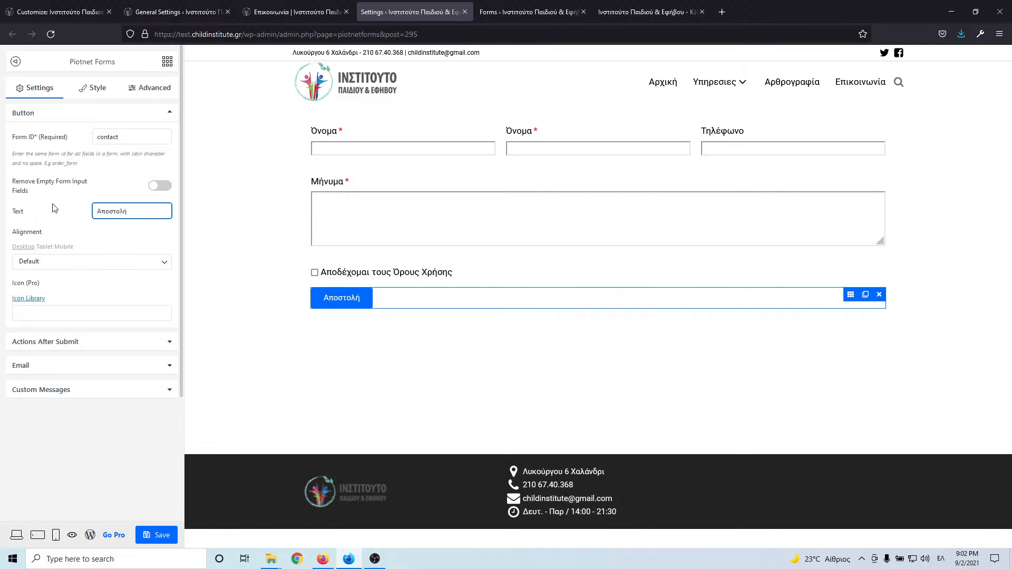
click(296, 10)
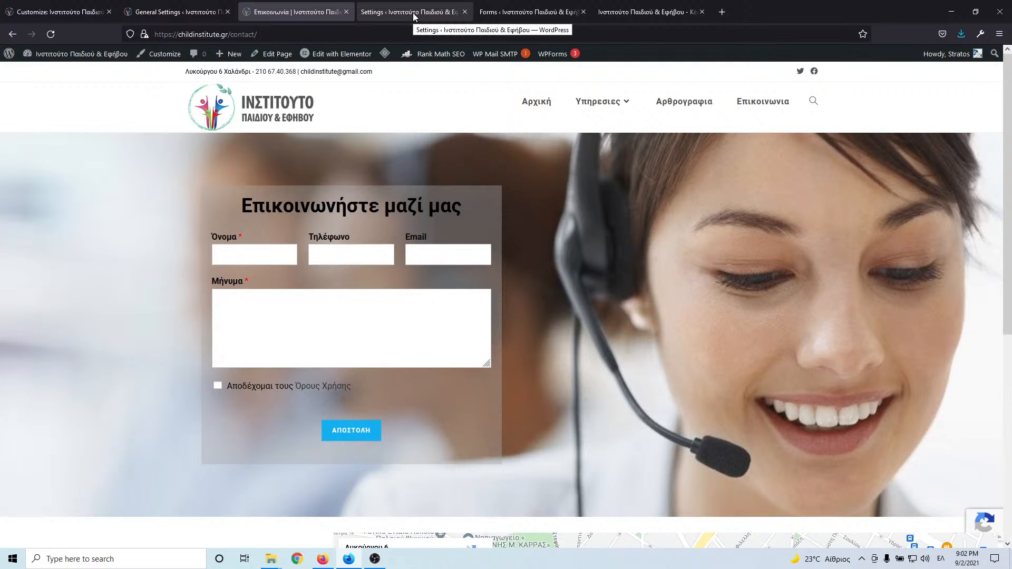
- Copy the theme's hover colour #0b7cac and make it the Αποστολή button's background
click(43, 10)
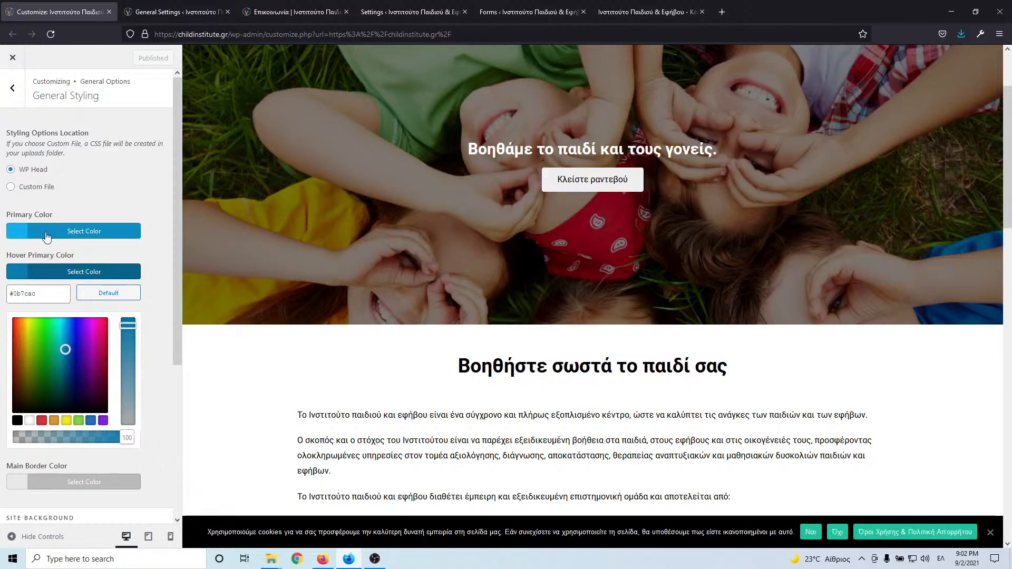
click(53, 273)
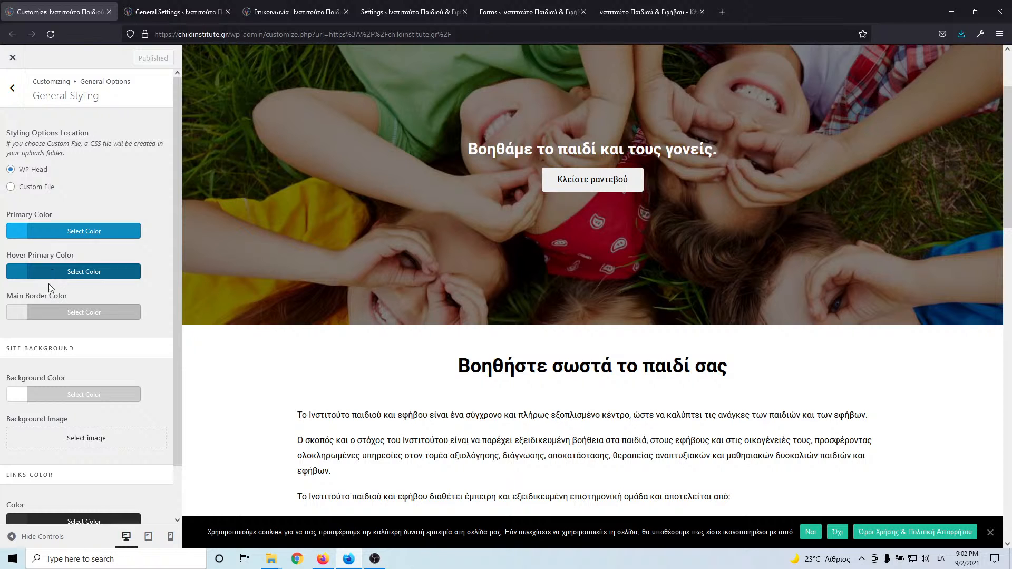
click(52, 273)
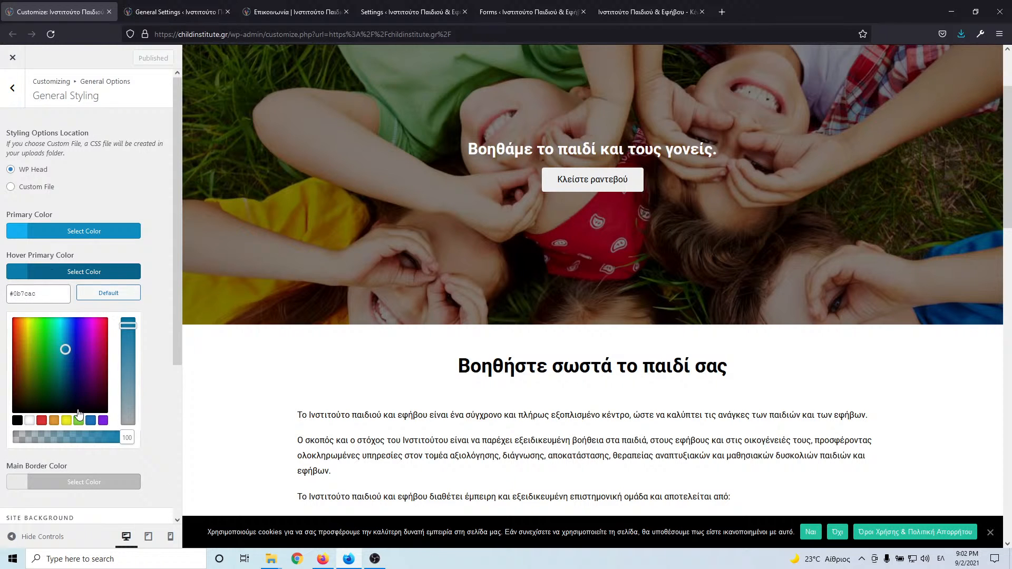
triple_click(50, 293)
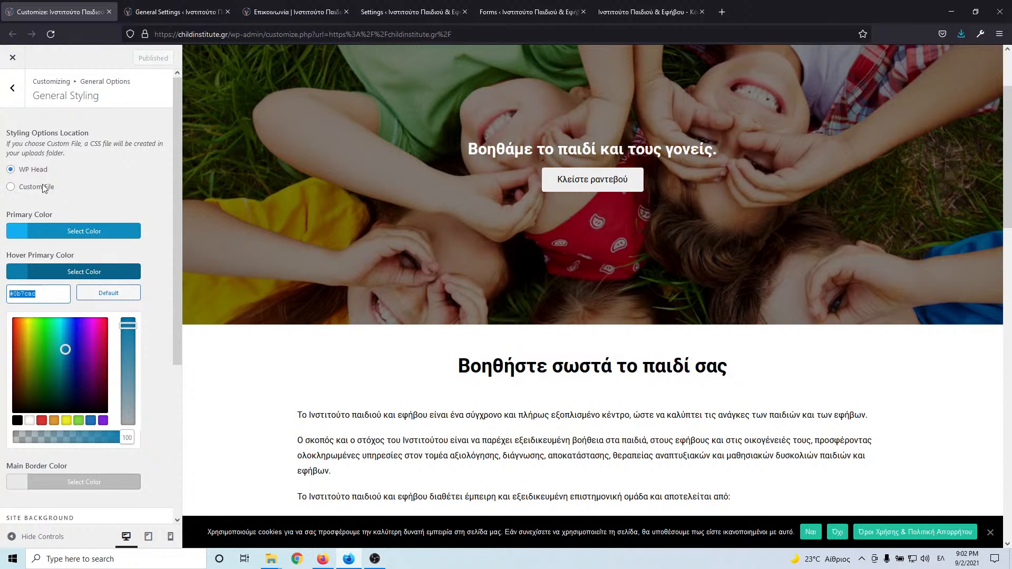
click(264, 8)
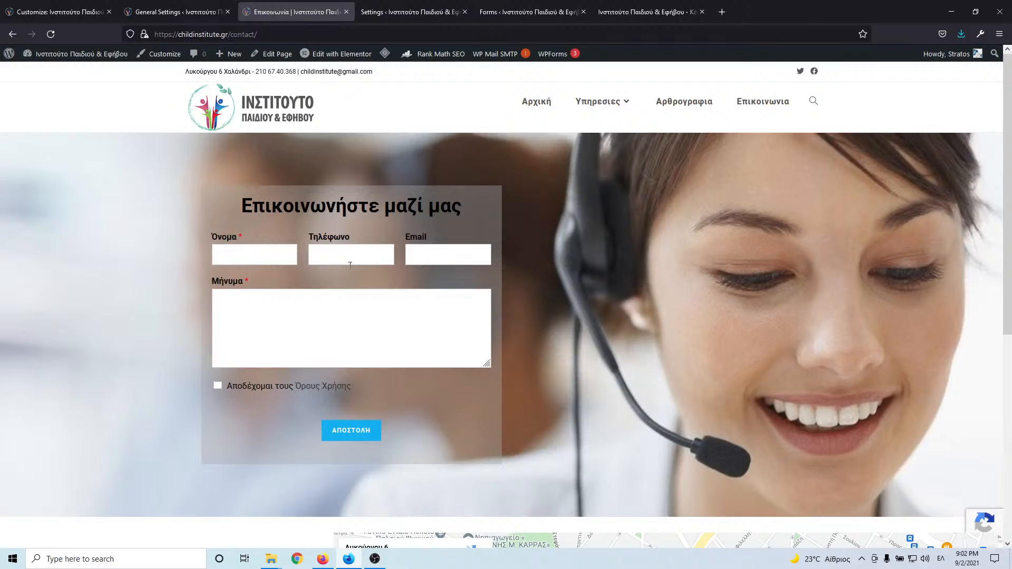
key(ctrl+Tab)
click(201, 15)
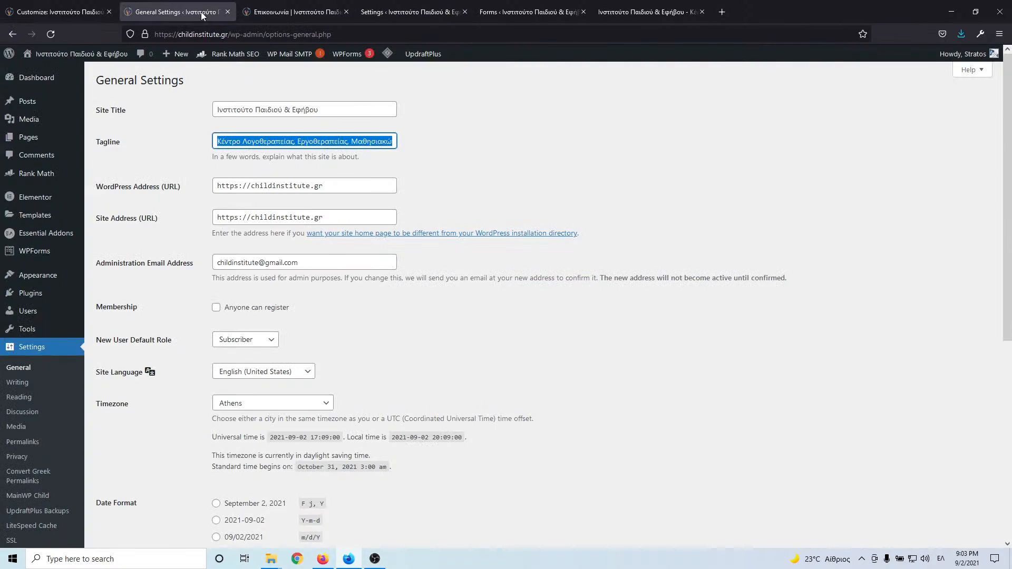
click(409, 7)
click(333, 301)
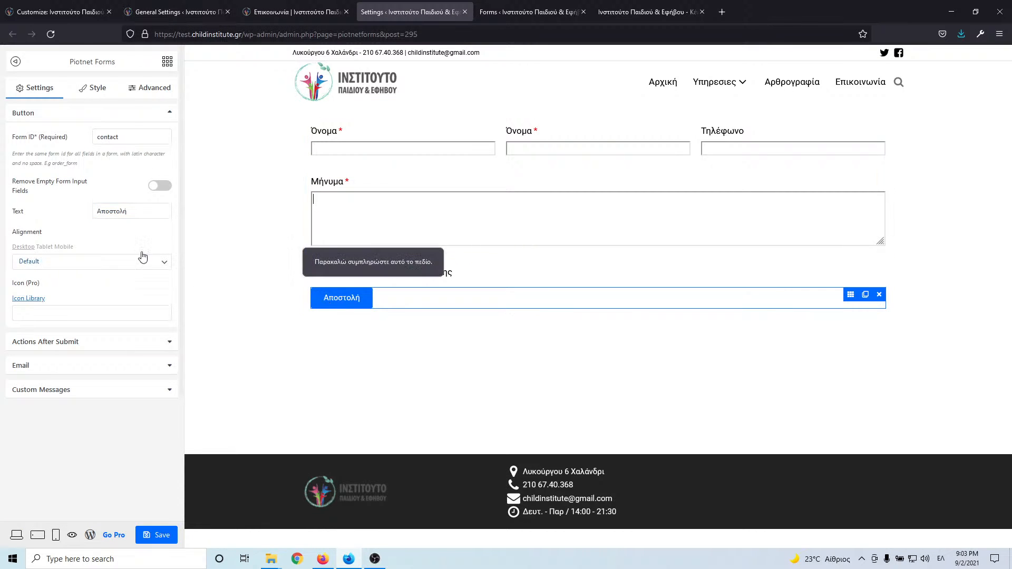
click(97, 90)
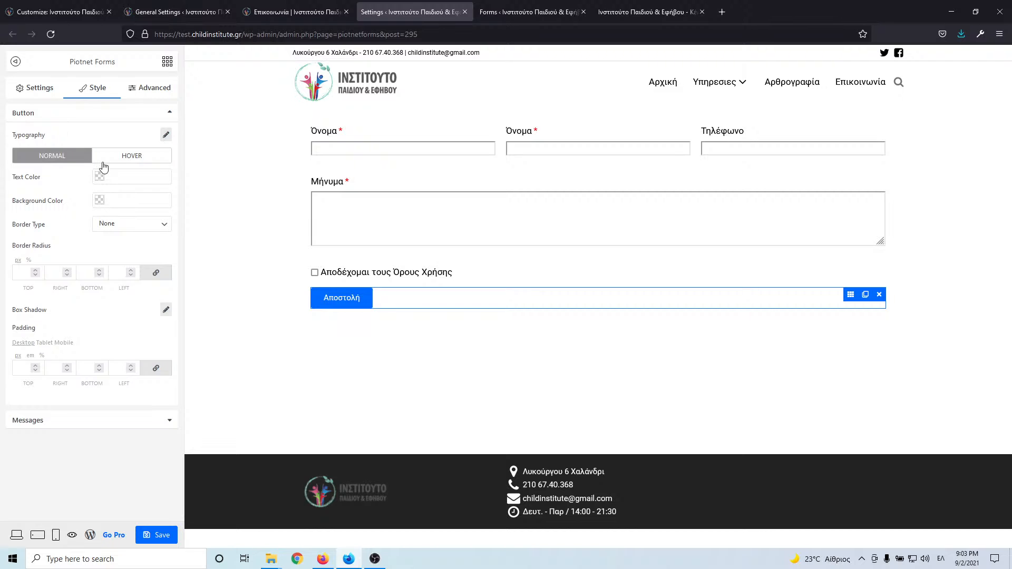
click(121, 199)
text(#0b7bac)
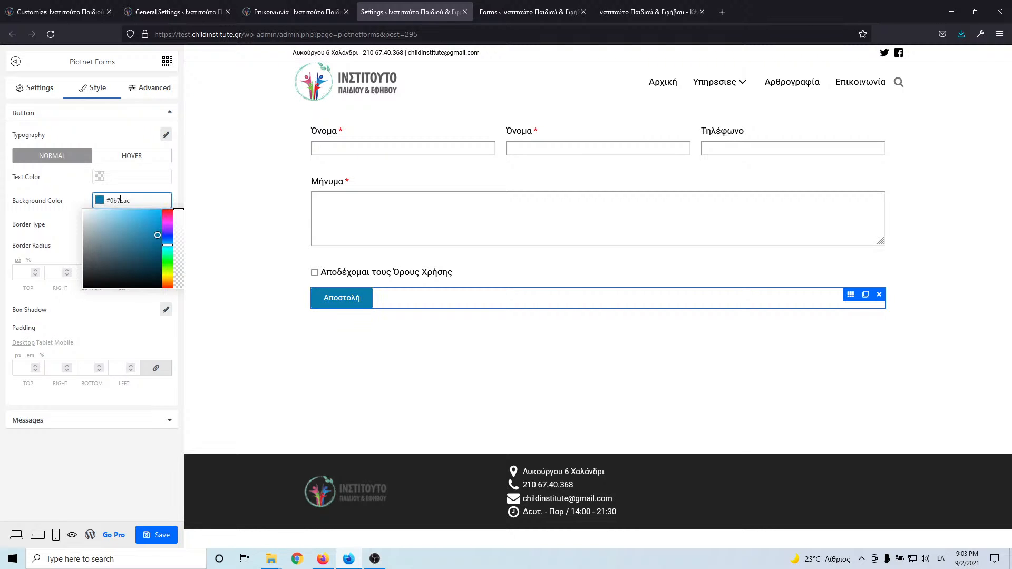
- Set the button's hover background to the theme primary #13aff0 and save the form
click(58, 11)
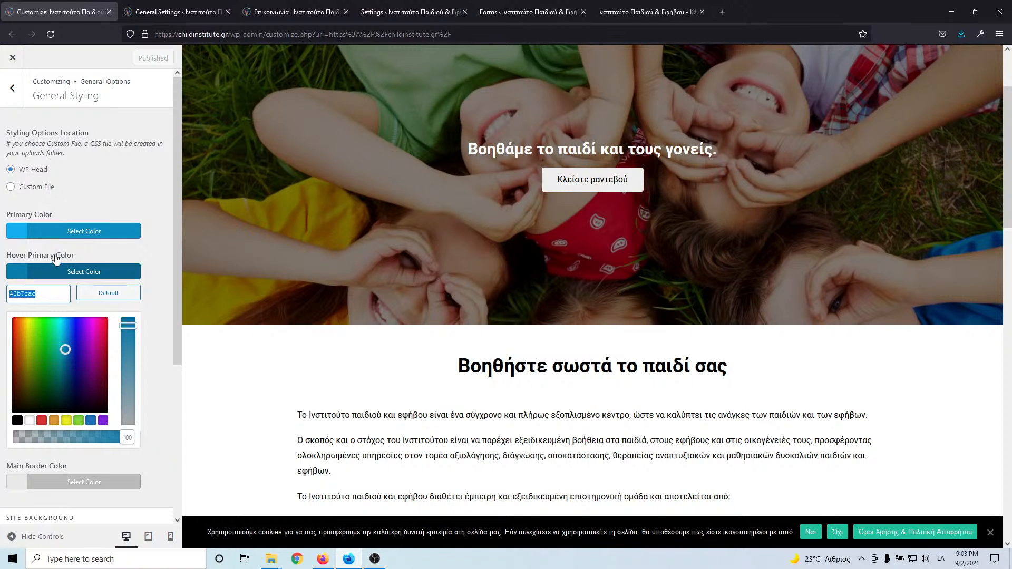
click(59, 235)
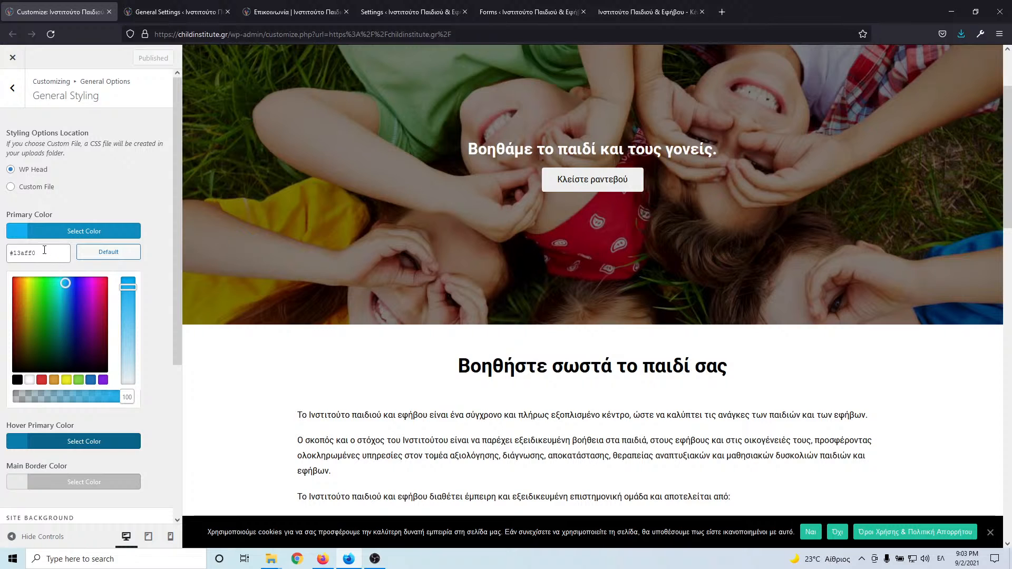
triple_click(45, 252)
click(293, 11)
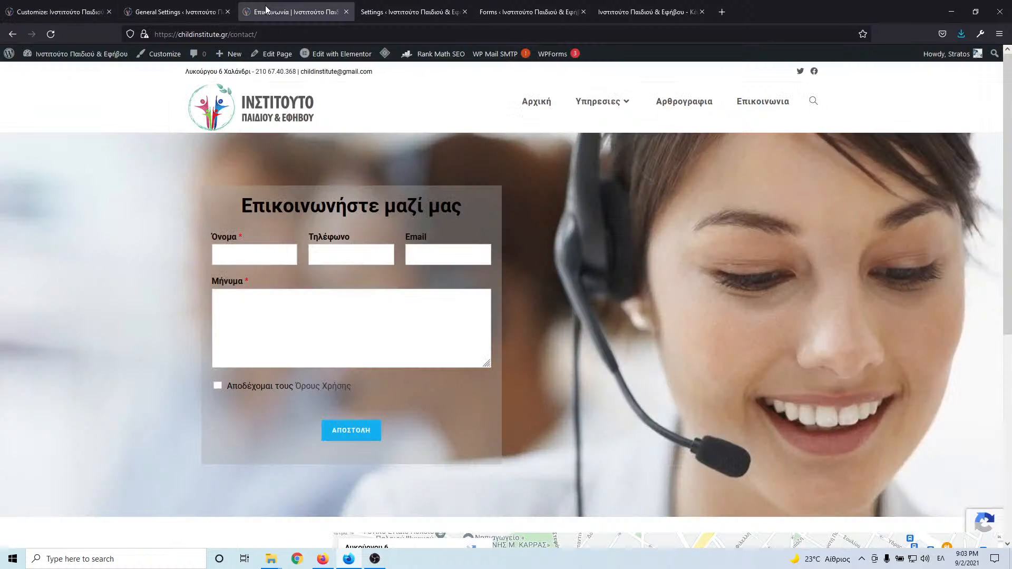
click(388, 13)
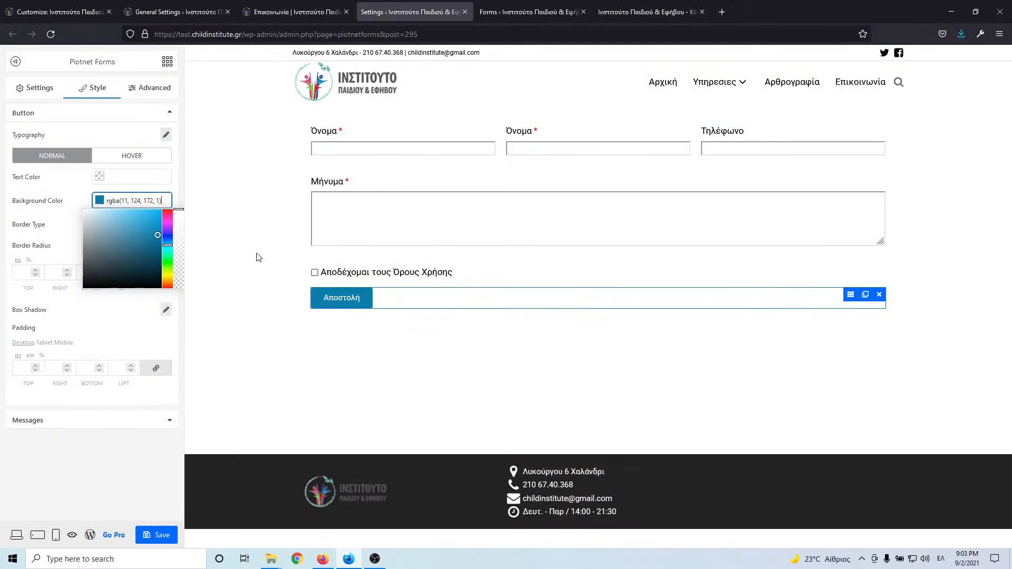
click(66, 191)
click(133, 156)
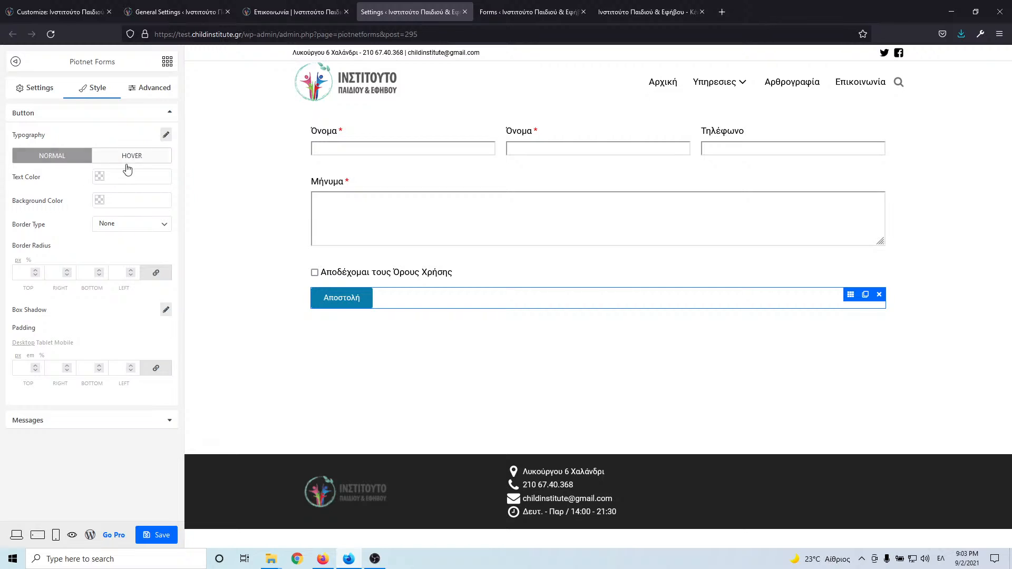
click(116, 199)
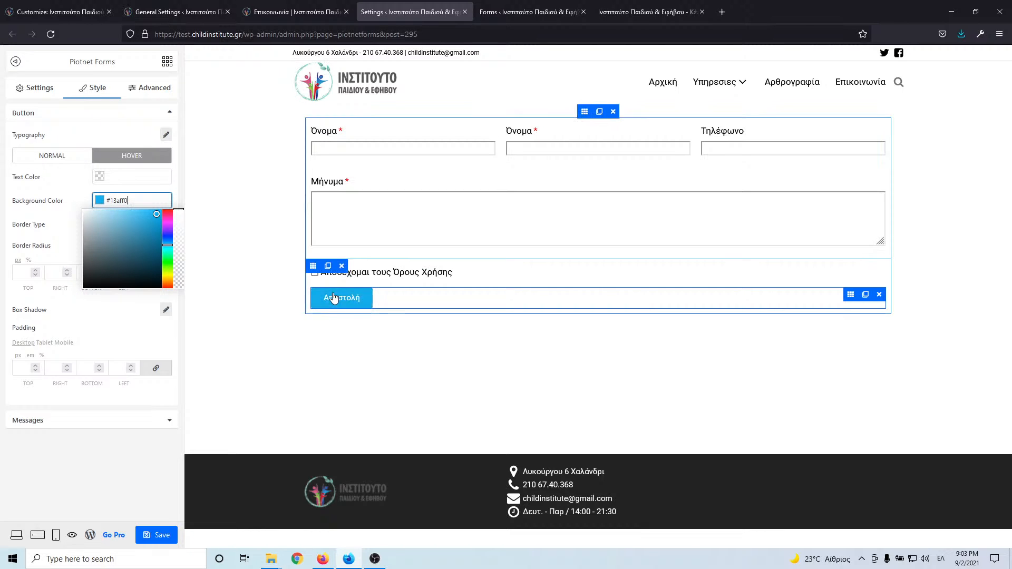
click(148, 535)
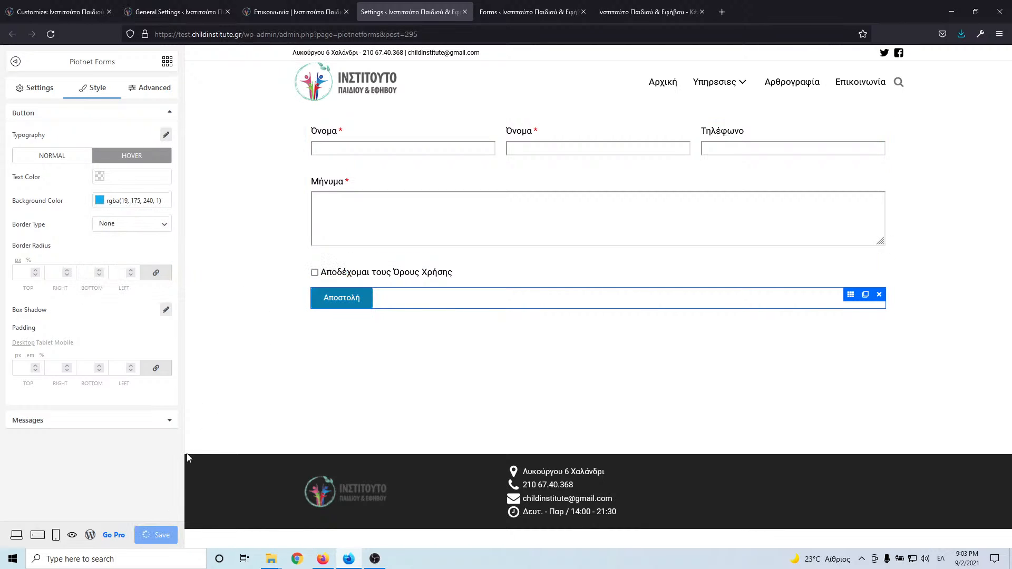
click(34, 89)
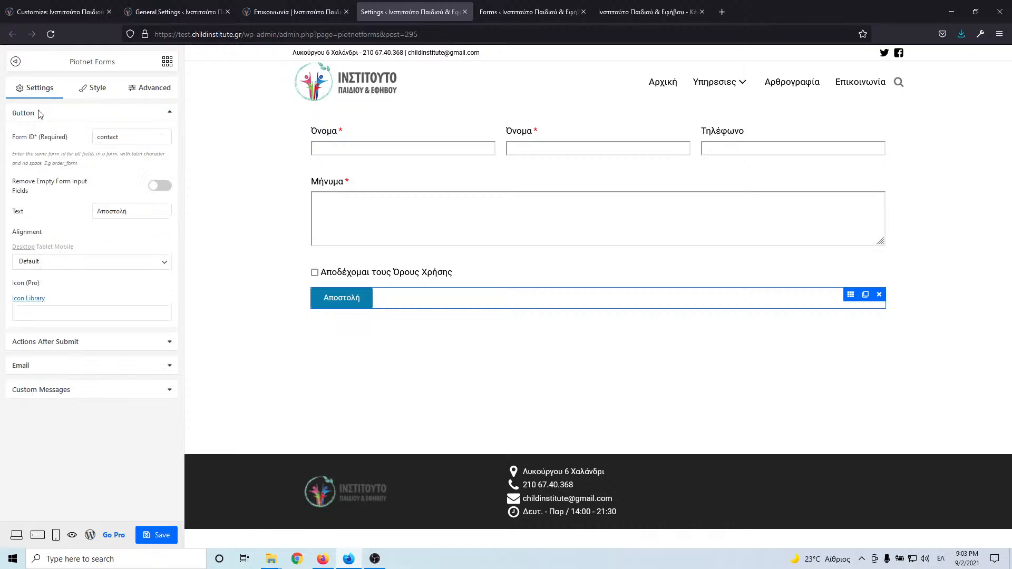
click(337, 309)
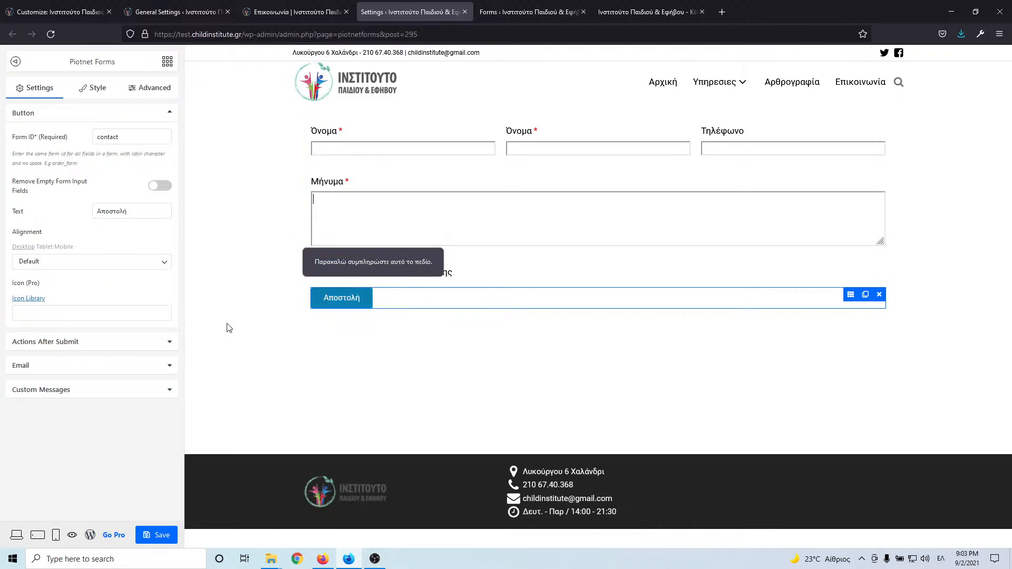
click(80, 369)
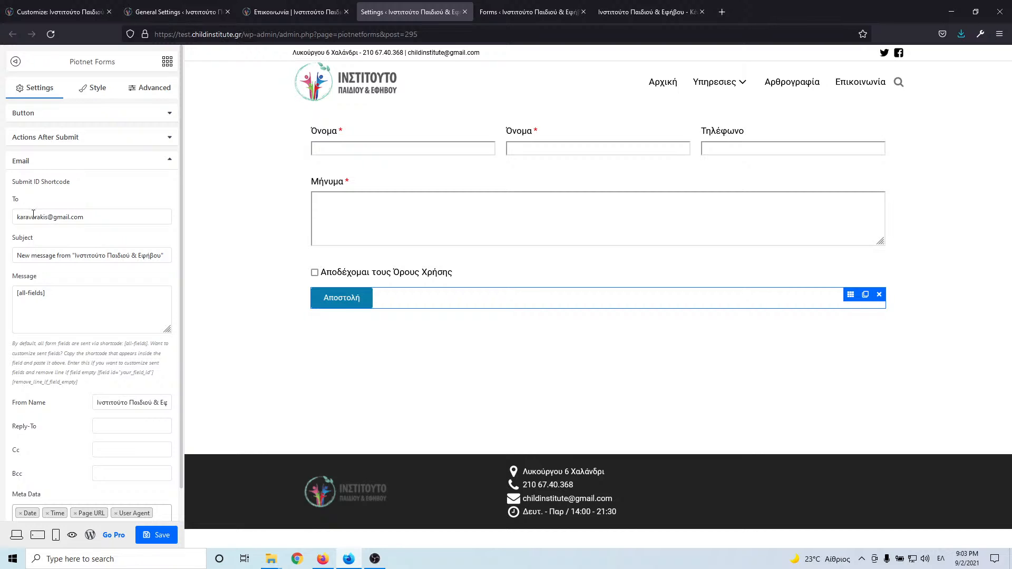
click(55, 138)
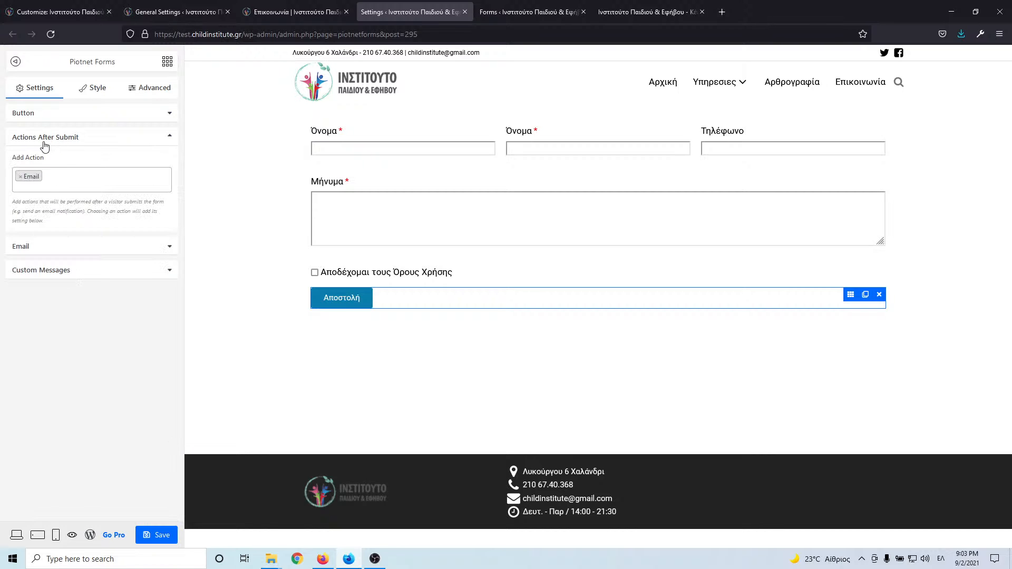
click(48, 248)
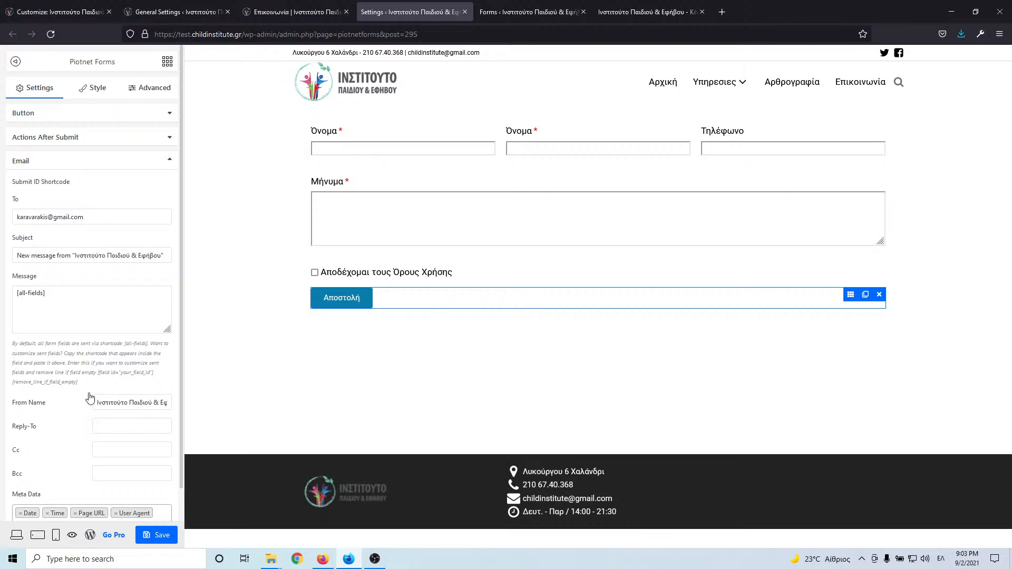
click(35, 216)
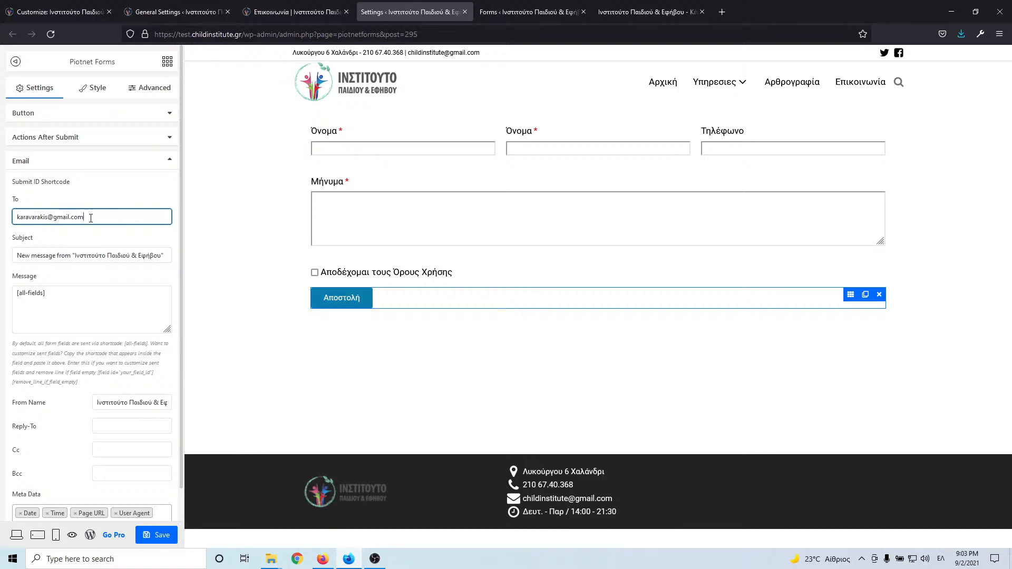
key(ctrl+a)
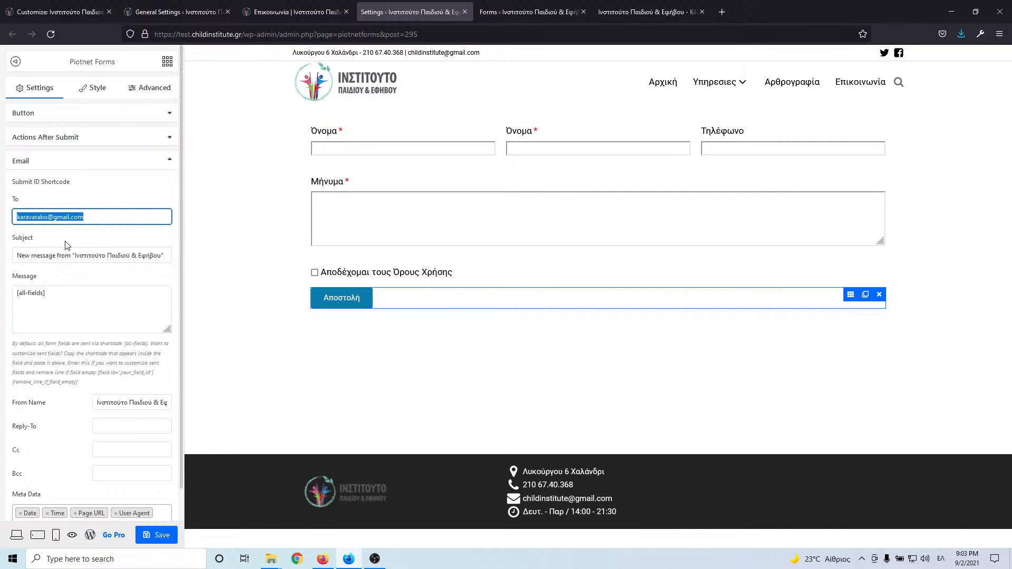
click(39, 254)
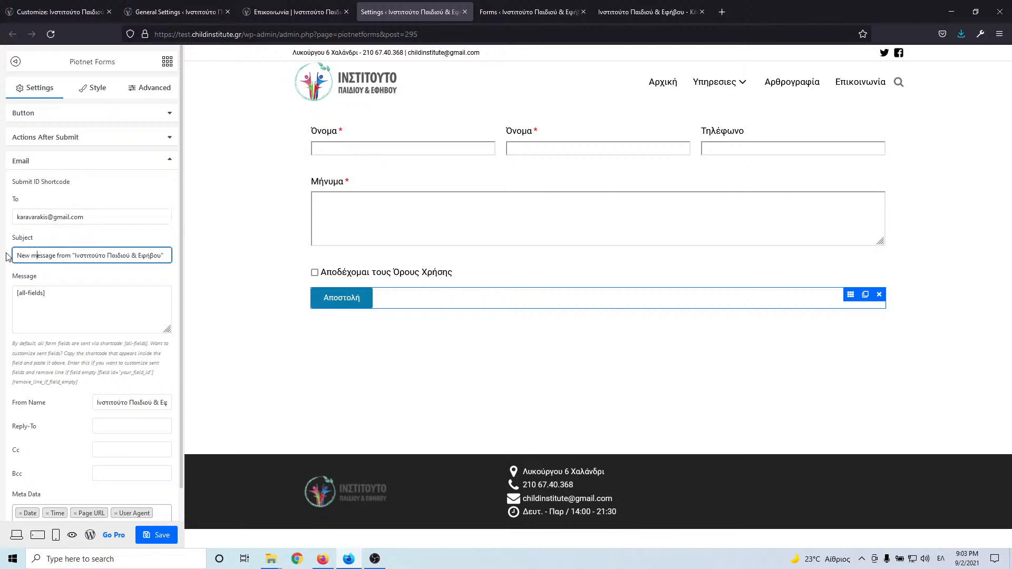
scroll(72, 372, down, 2)
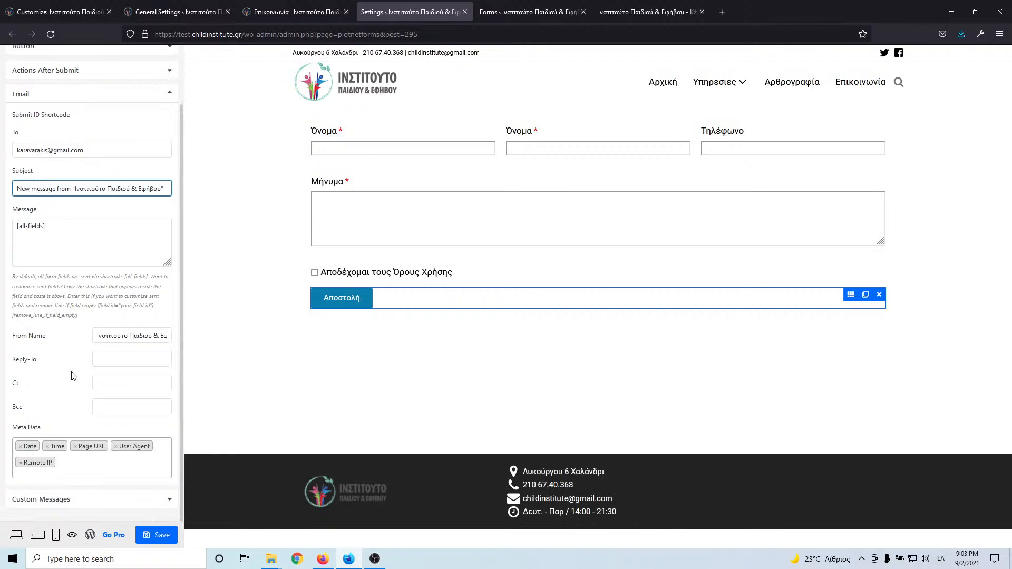
scroll(73, 376, up, 2)
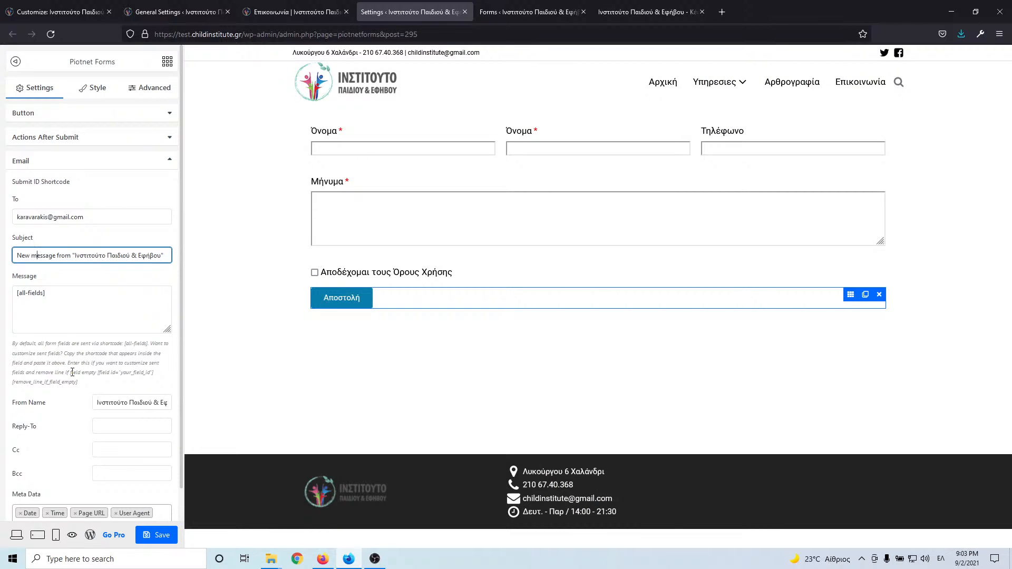
scroll(93, 420, down, 2)
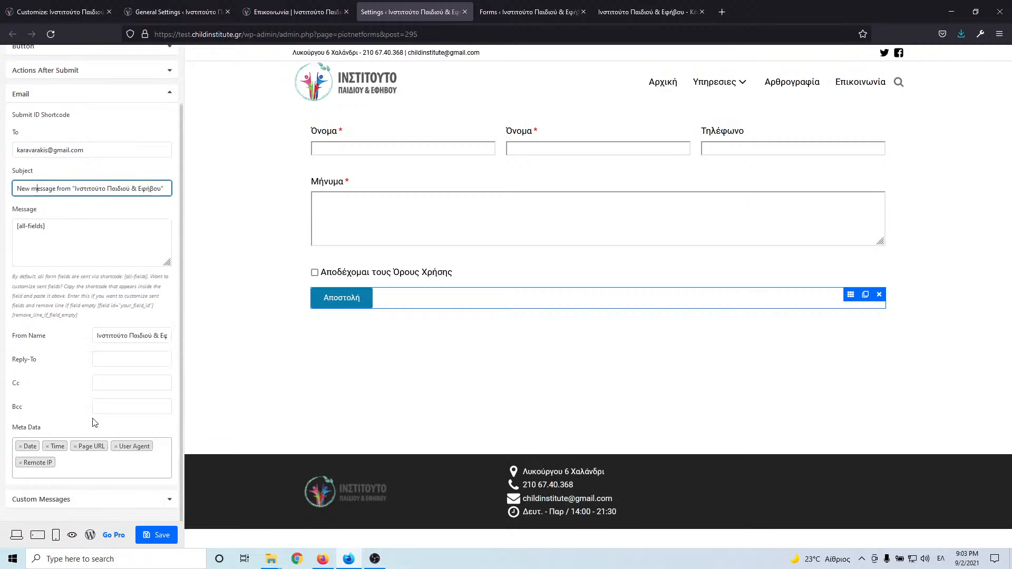
- Set the success message to 'Ευχαριστούμε! Θα επικοινωνήσουμε μαζί σας σύντομα.', save, and preview at tablet width
click(97, 499)
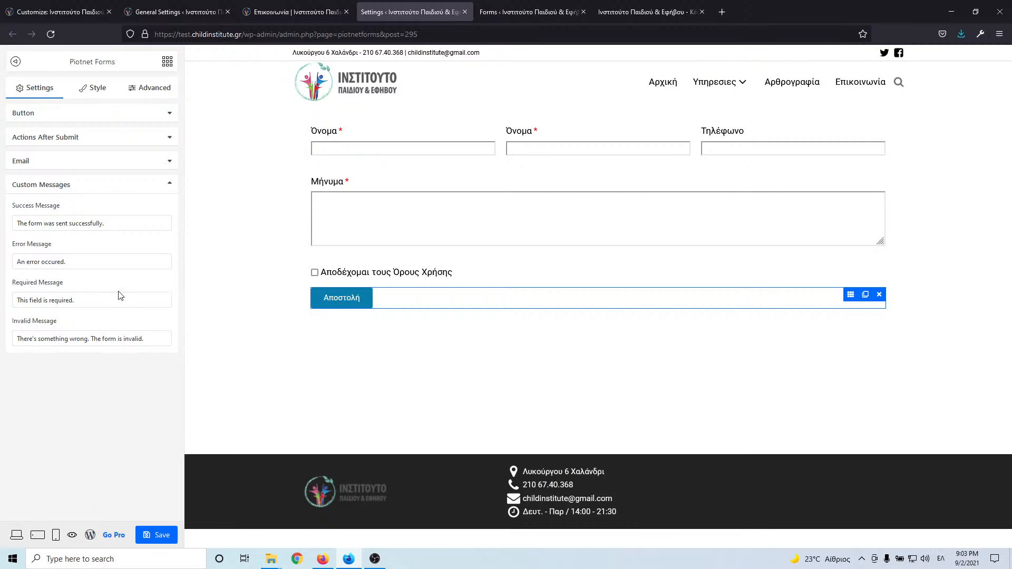
triple_click(126, 222)
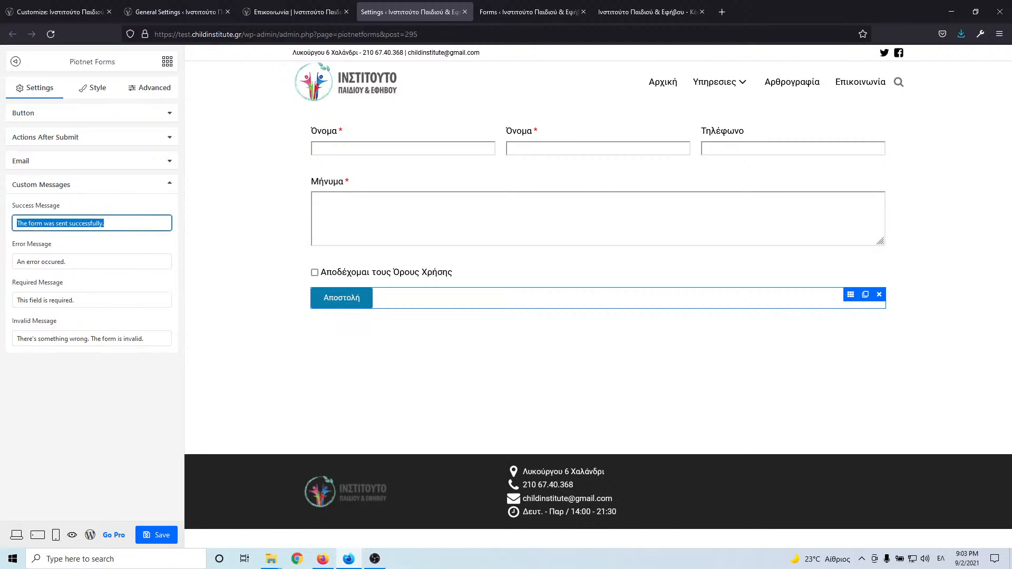
key(alt+shift)
text(Eyxaristo;)
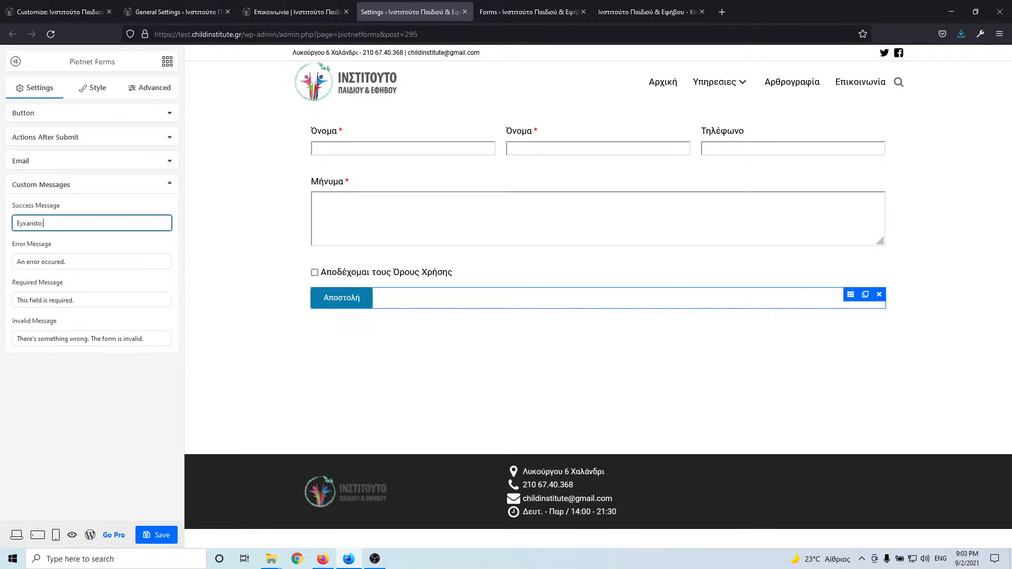
key(BackSpace)
key(ctrl+BackSpace)
text(Ε)
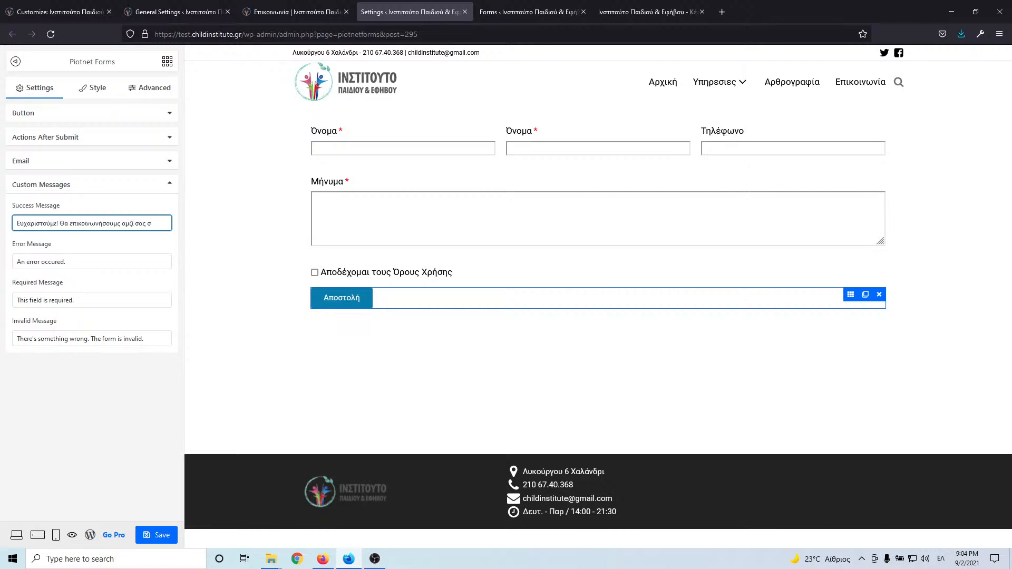
text(ομα)
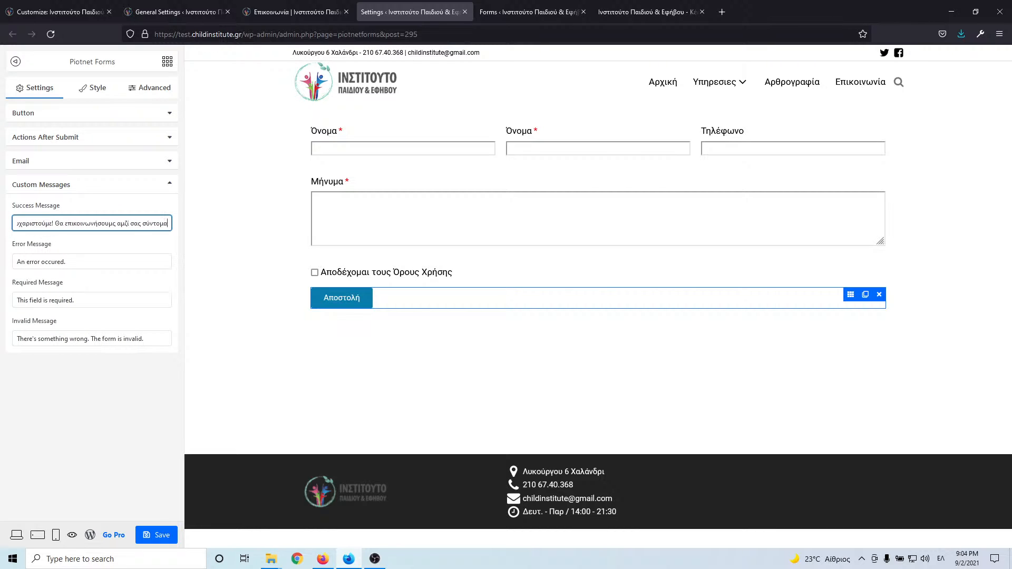
text(.)
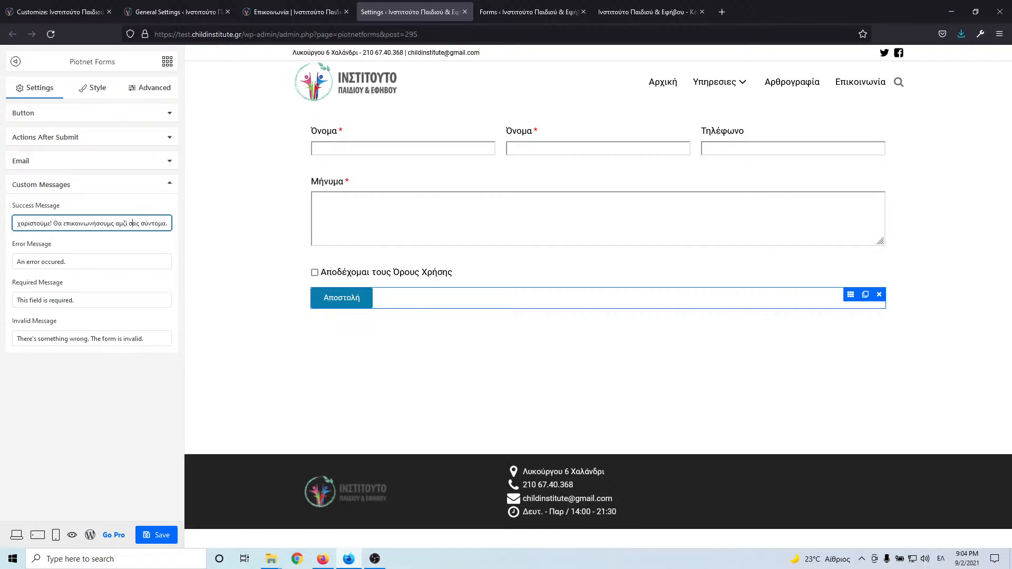
text(α)
key(Left)
key(Left)
key(BackSpace)
click(142, 538)
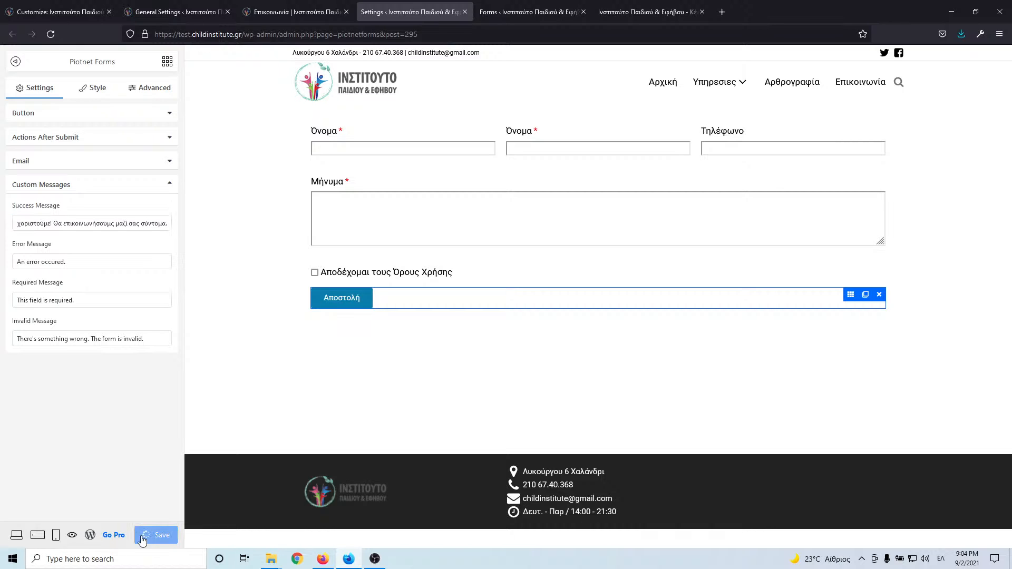
click(38, 536)
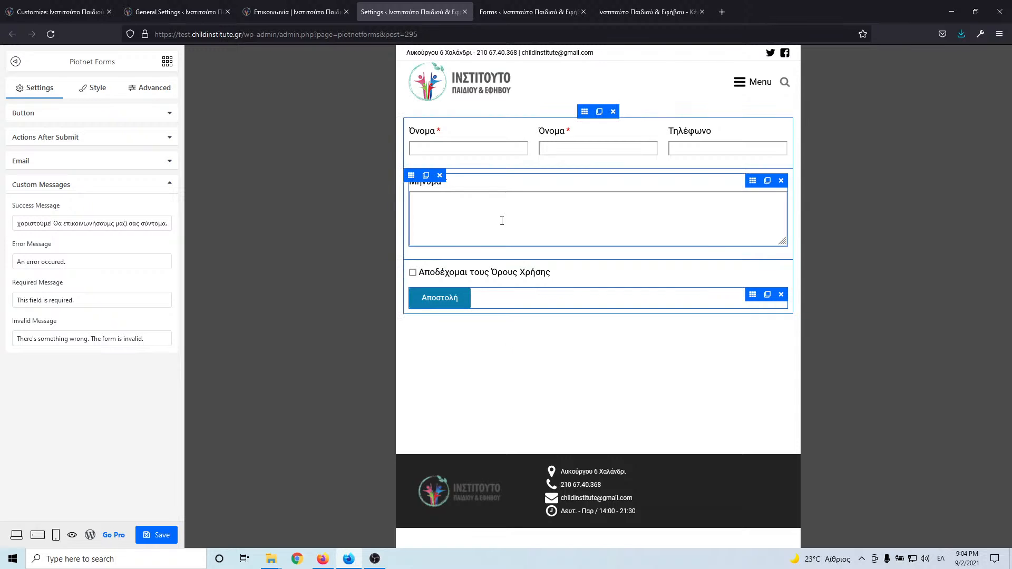
- In mobile preview, set the Όνομα, Όνομα and Τηλέφωνο columns' mobile width to full width
click(60, 535)
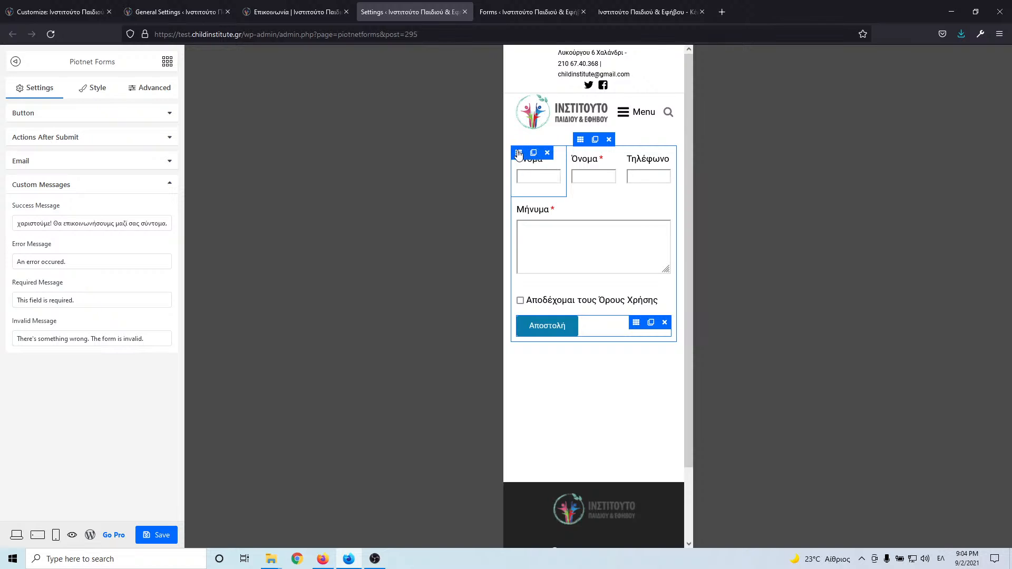
click(519, 152)
click(51, 165)
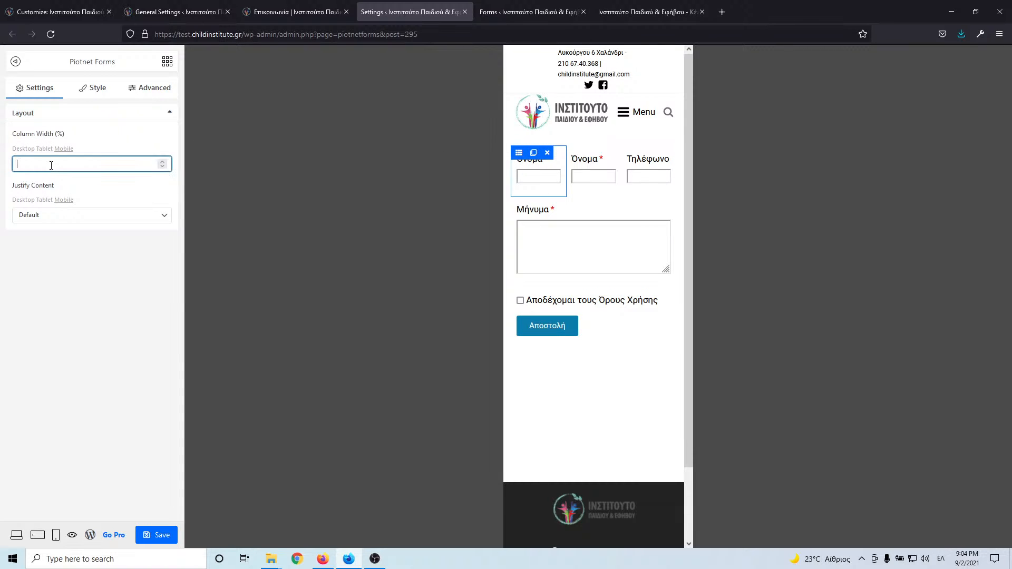
text(100)
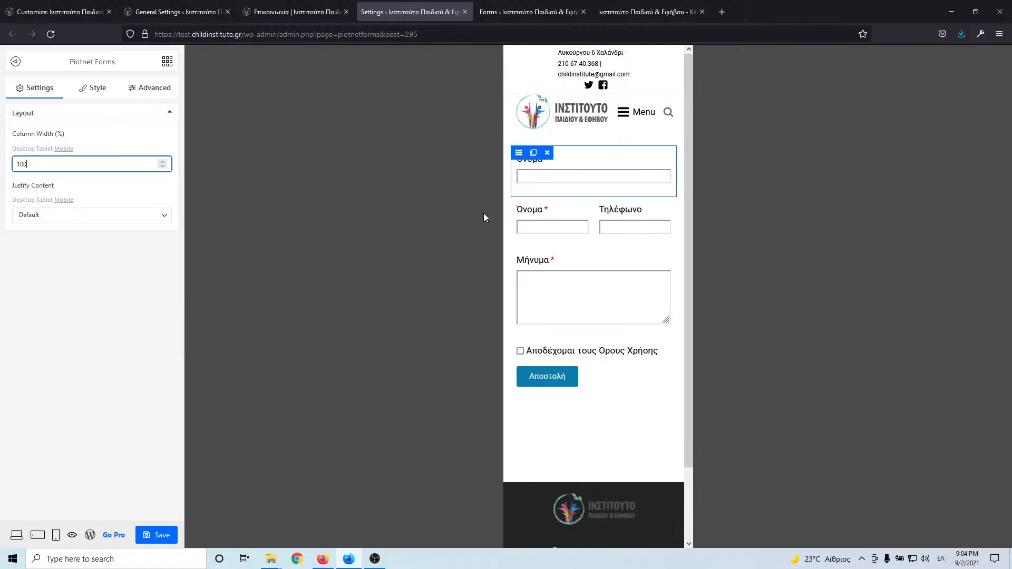
click(519, 205)
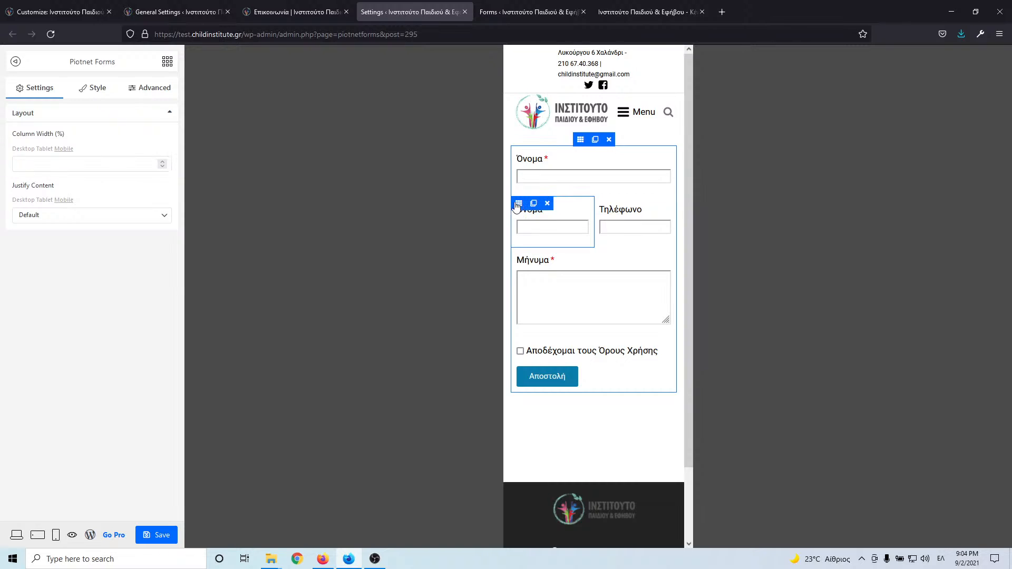
click(46, 164)
text(100)
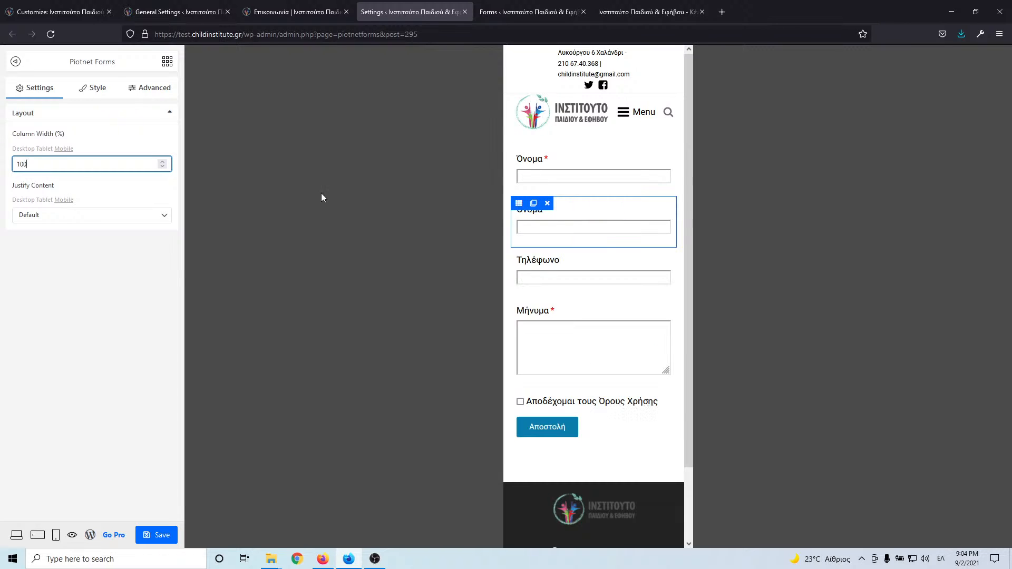
click(522, 257)
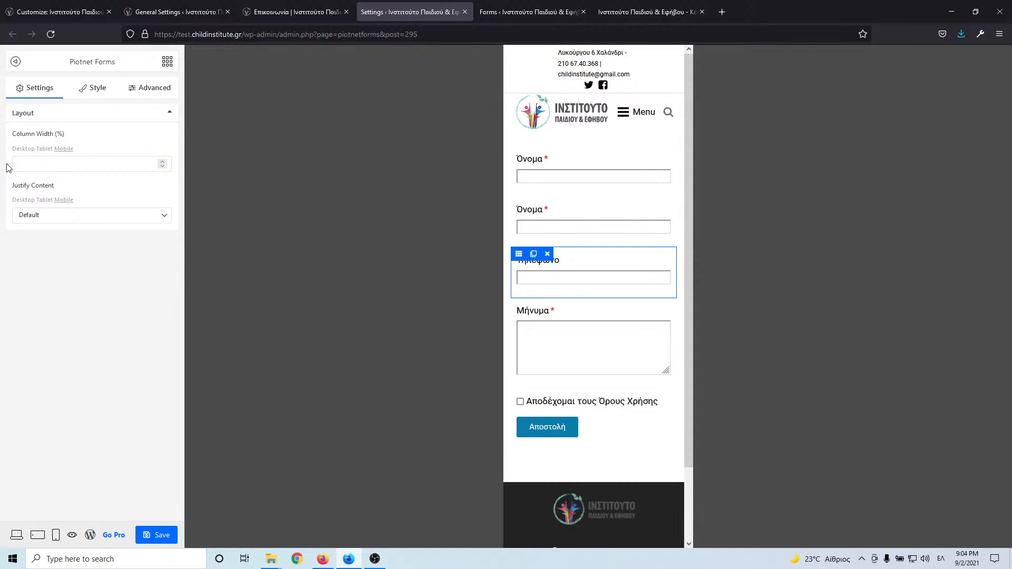
click(28, 166)
text(33)
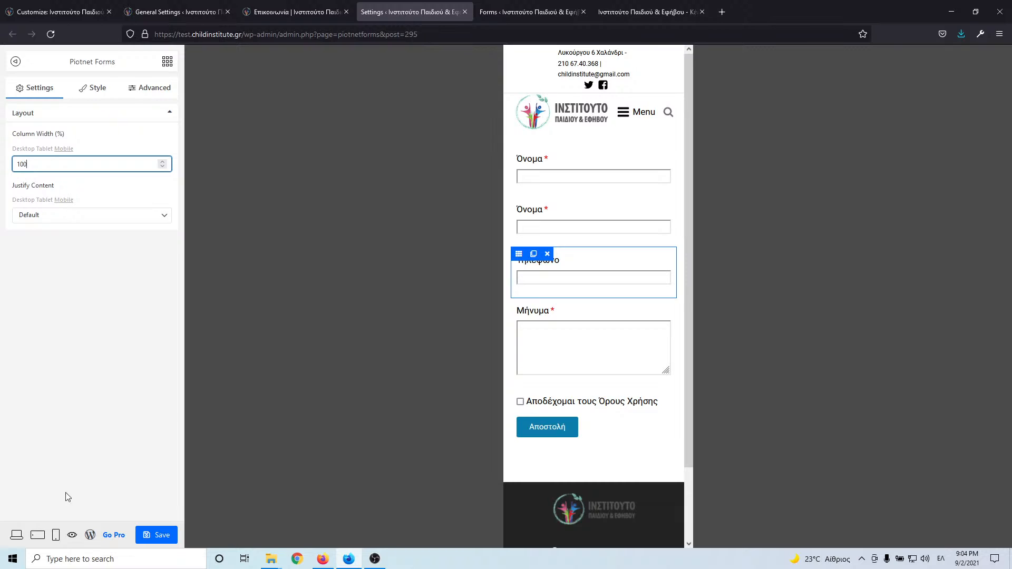
click(16, 535)
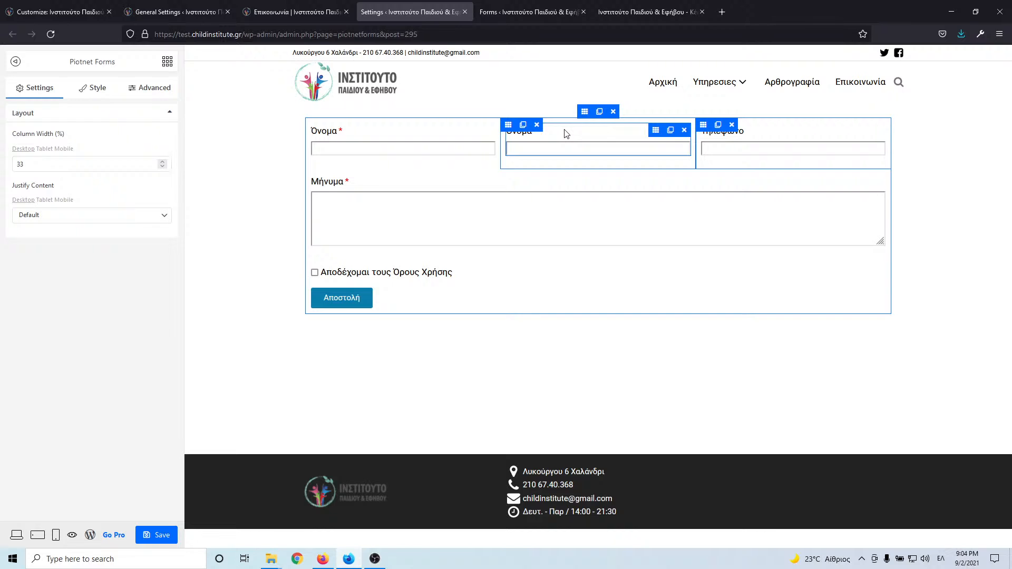
- Relabel the second field Τηλέφωνο and the third field Email
click(746, 136)
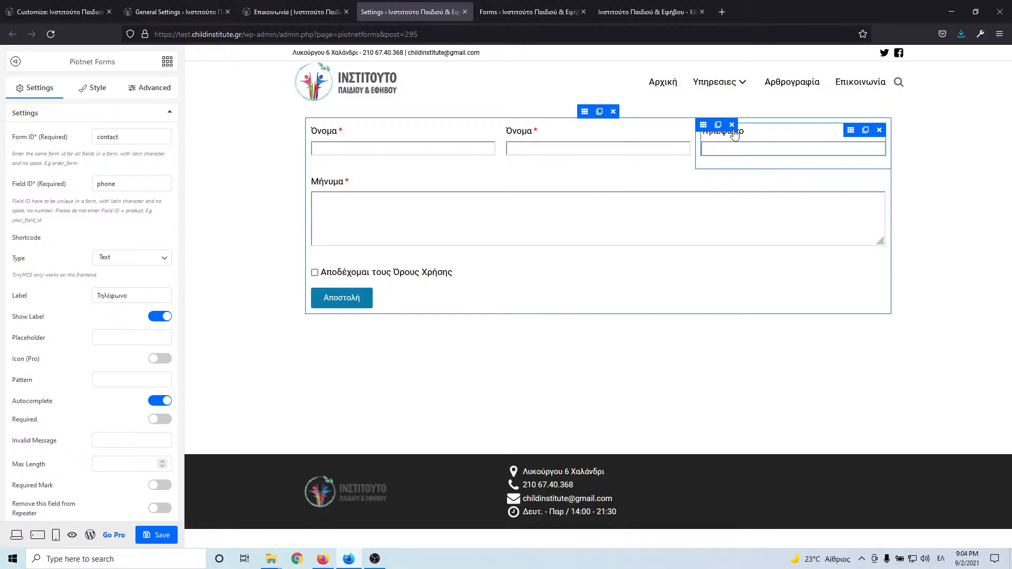
drag(148, 294, 58, 296)
key(ctrl+c)
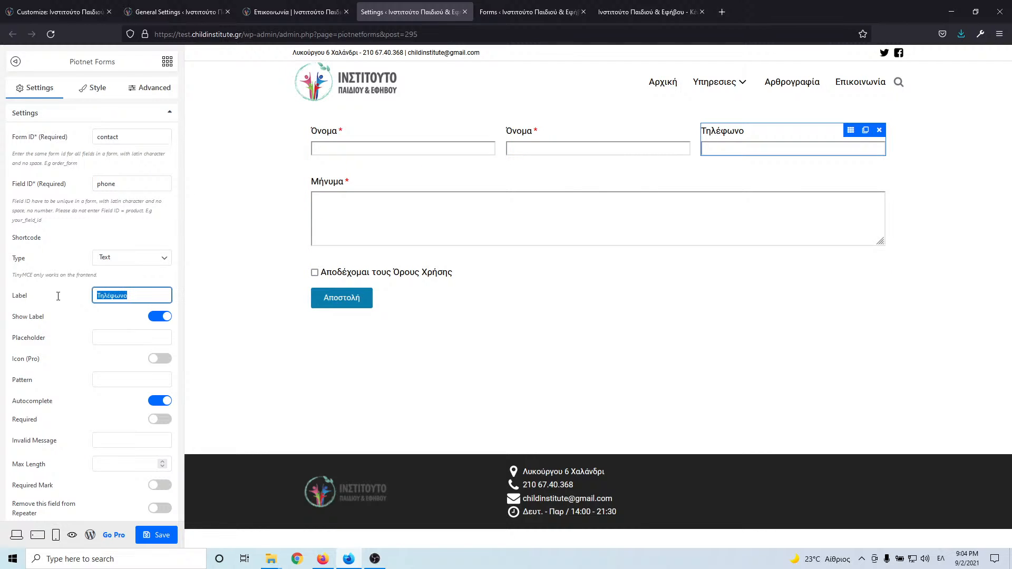
click(575, 142)
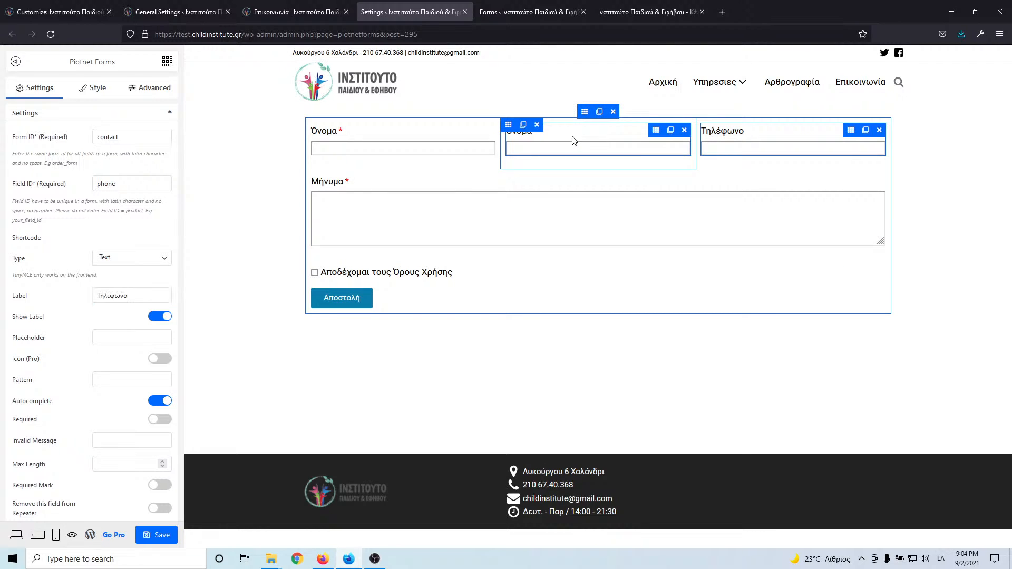
drag(130, 295, 72, 295)
key(ctrl+v)
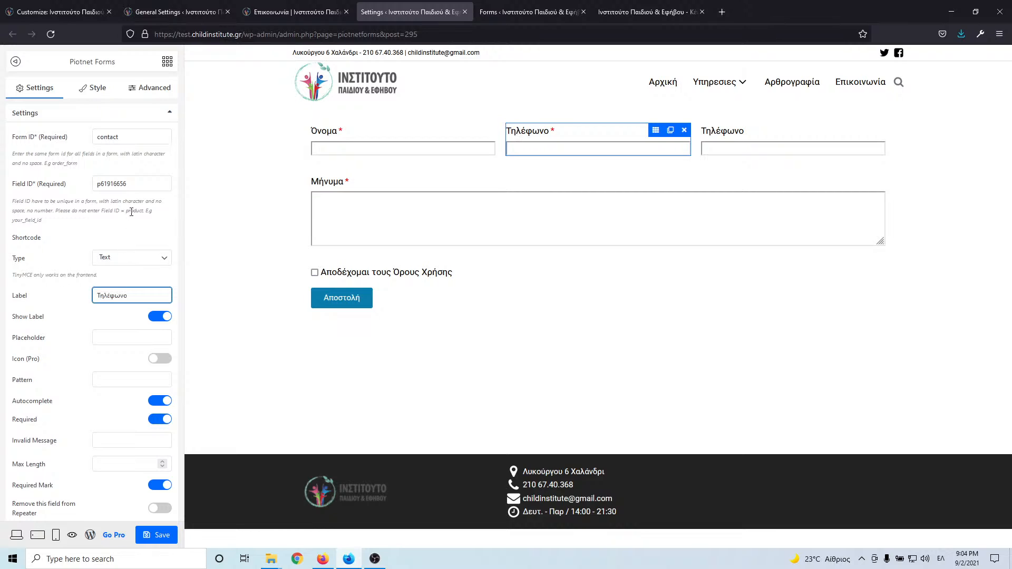
click(757, 142)
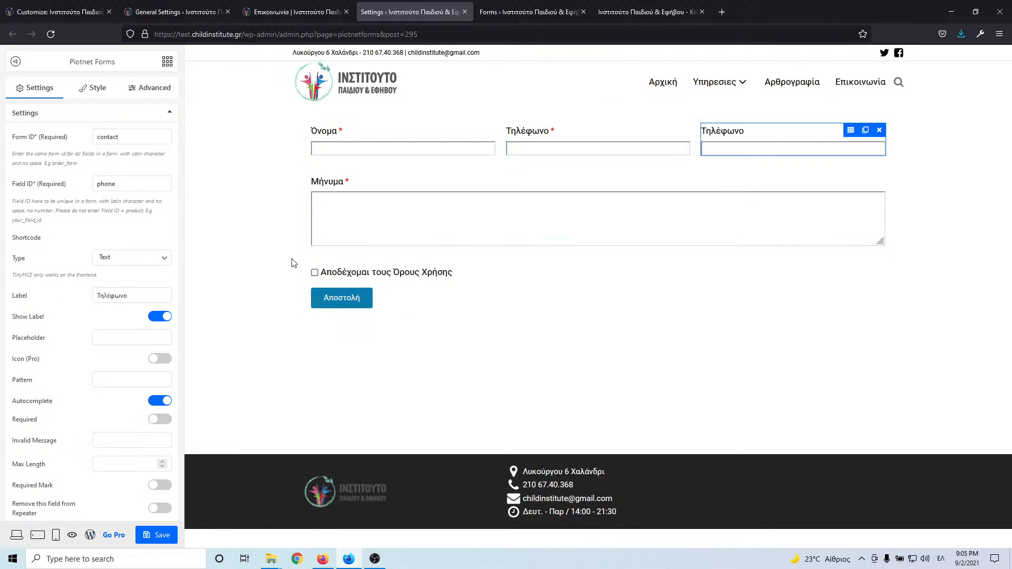
drag(157, 295, 42, 303)
text(e)
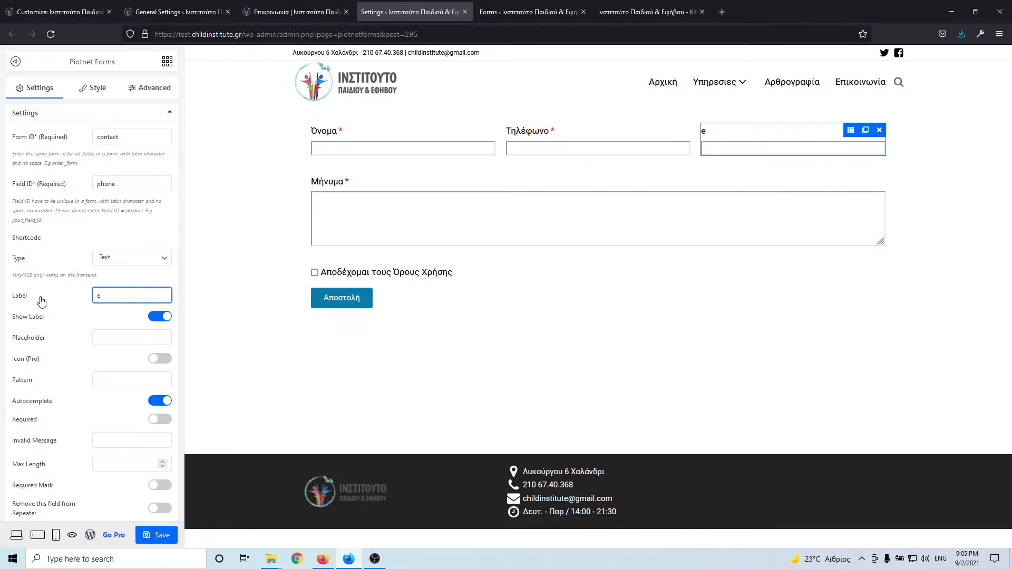
key(BackSpace)
text(Email)
- Give Email the ID email and Email type, set Τηλέφωνο's ID to phone, and save
drag(158, 183, 55, 185)
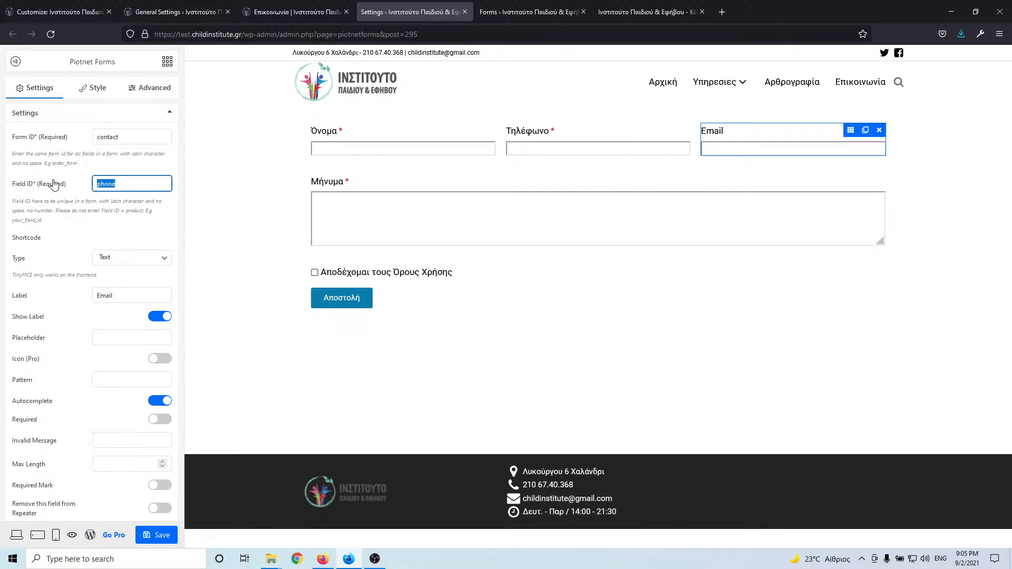
text(email)
click(133, 258)
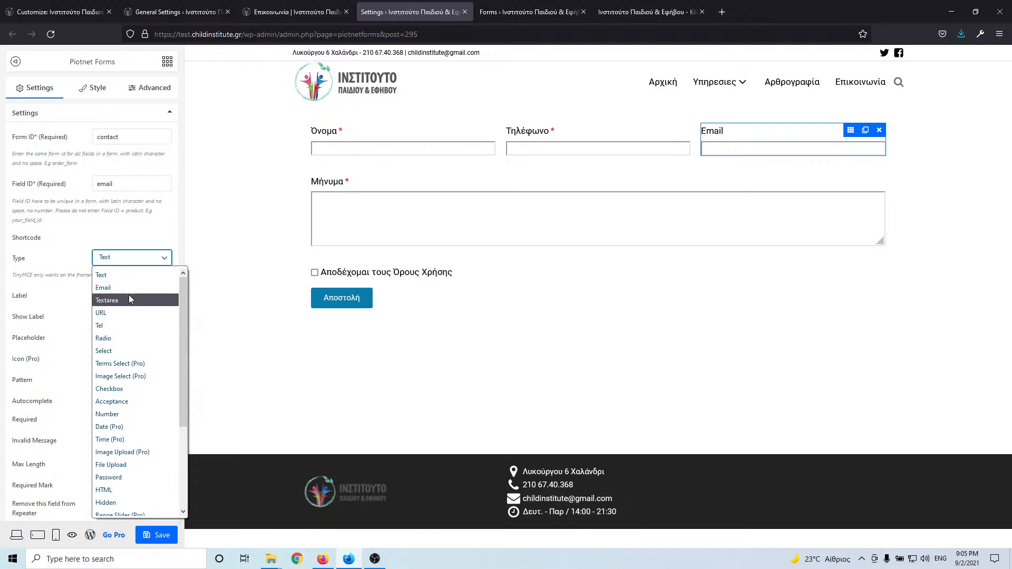
click(106, 287)
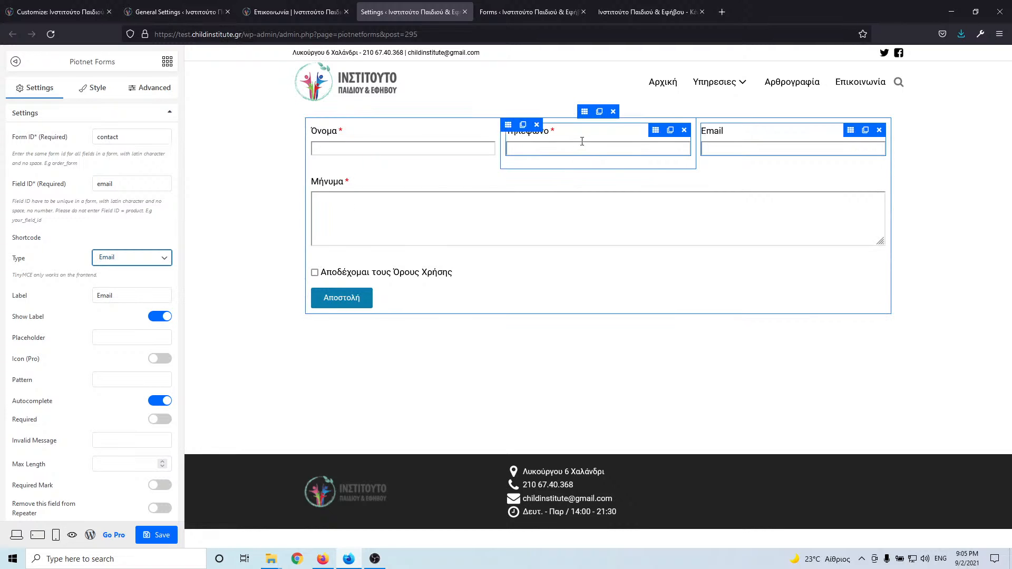
click(534, 149)
double_click(114, 184)
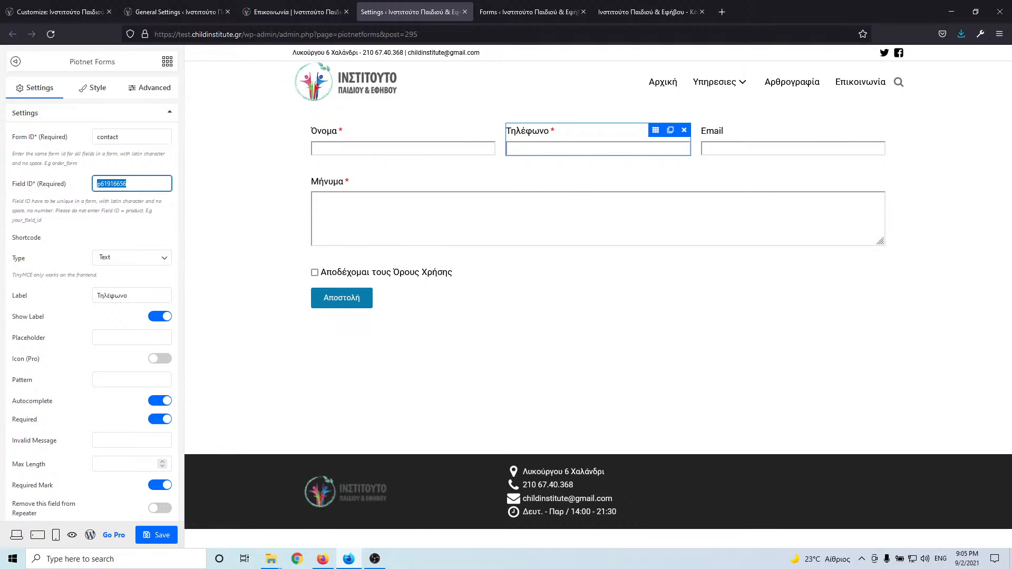
key(alt+shift)
text(π)
click(152, 535)
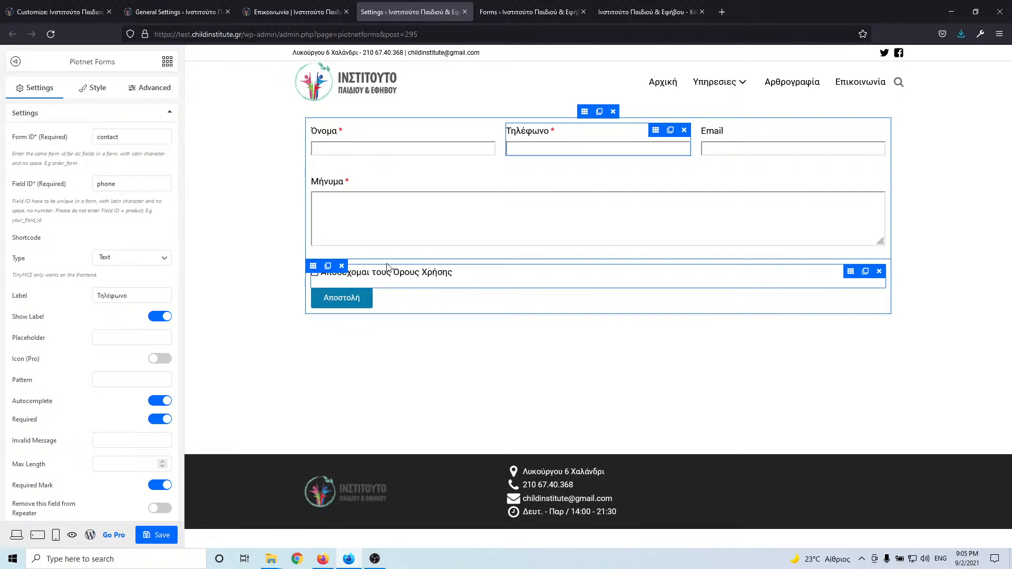
- Copy the Contact form's shortcode [piotnetforms id=295] and open the site homepage in a new tab
click(465, 12)
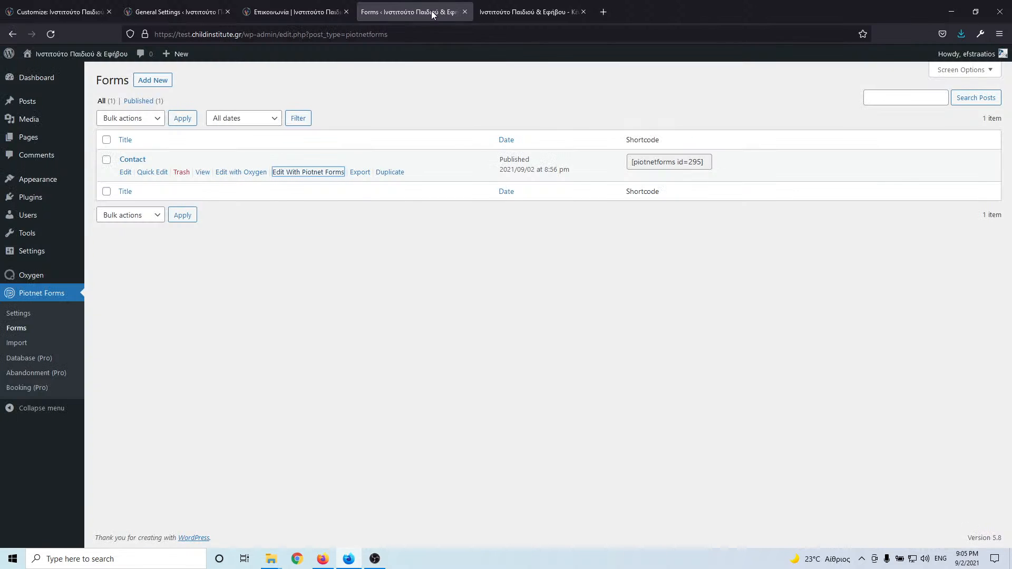
click(647, 163)
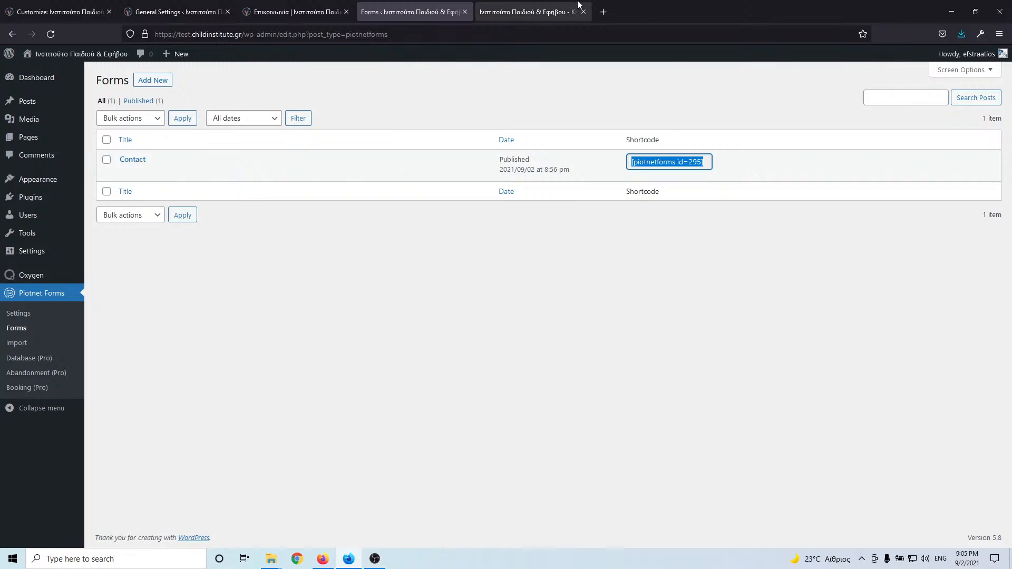
click(527, 12)
click(267, 15)
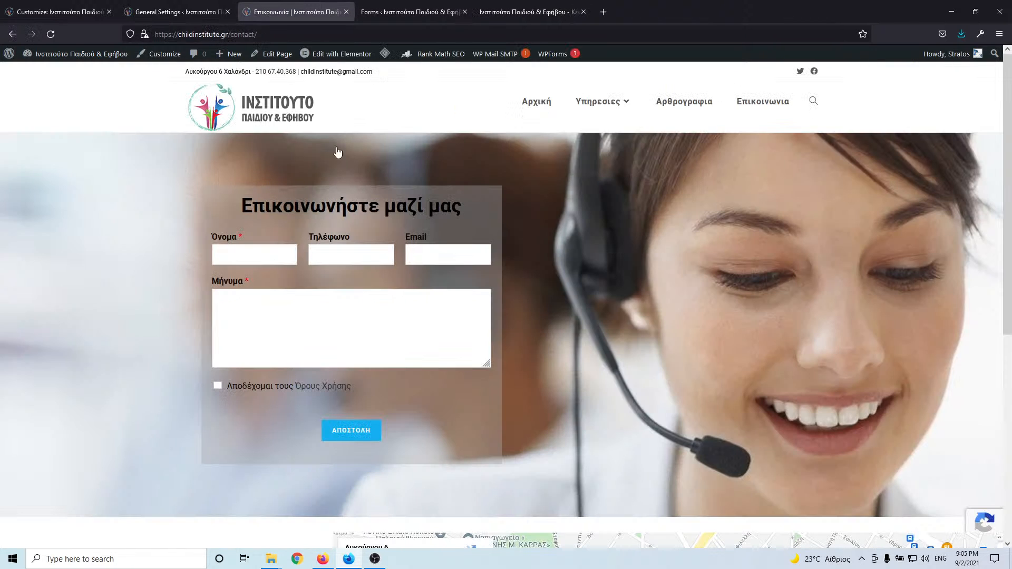
click(416, 14)
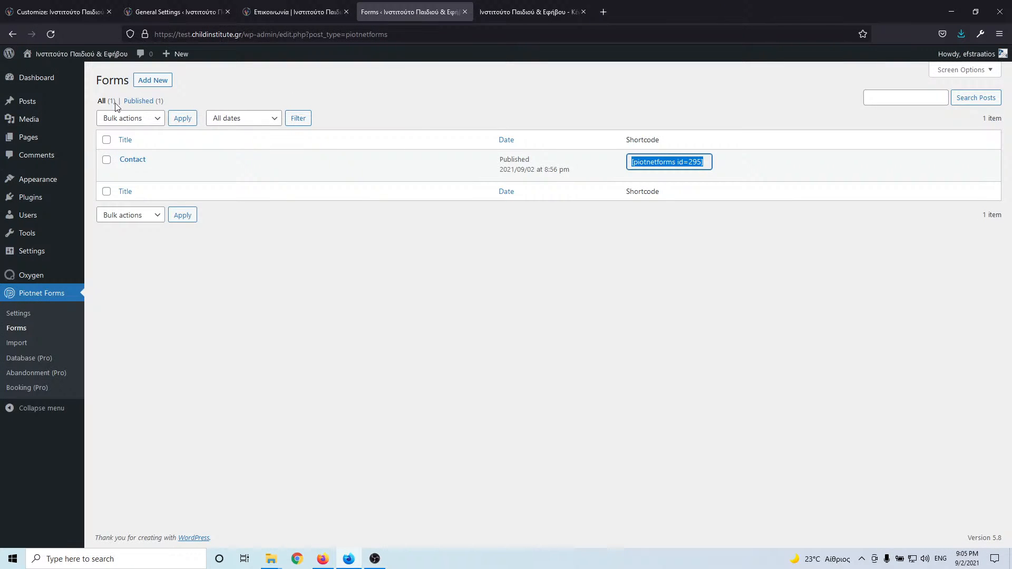
mouse_move(53, 53)
middle_click(48, 74)
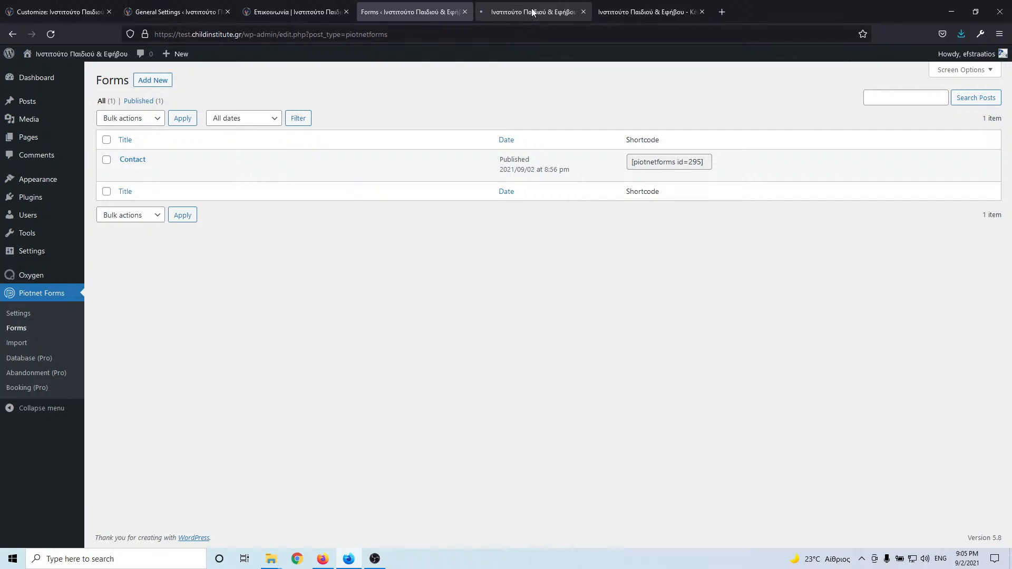
drag(533, 11, 406, 11)
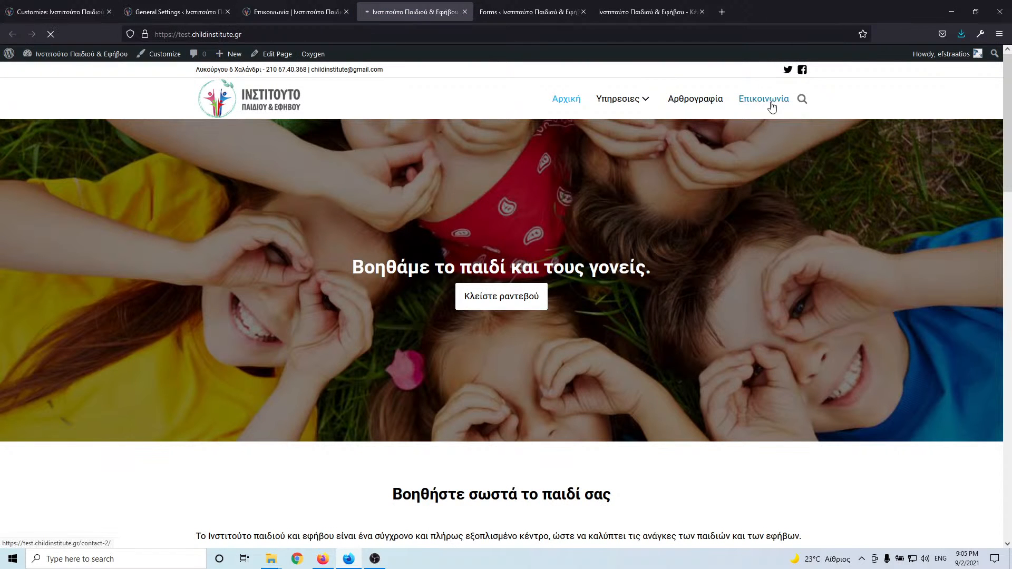
- Open the Επικοινωνία page and launch it in the Oxygen visual editor
click(772, 108)
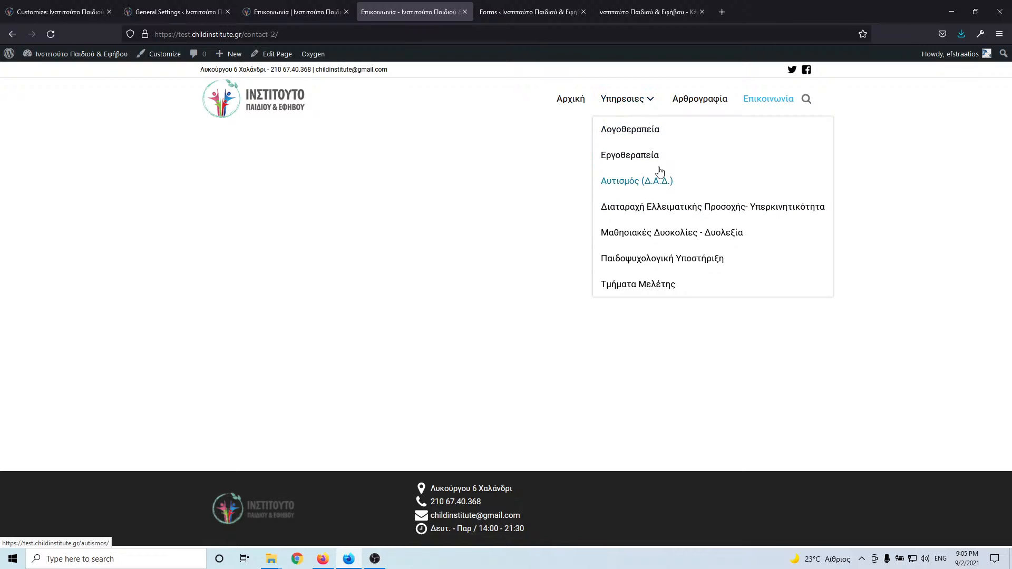
click(771, 103)
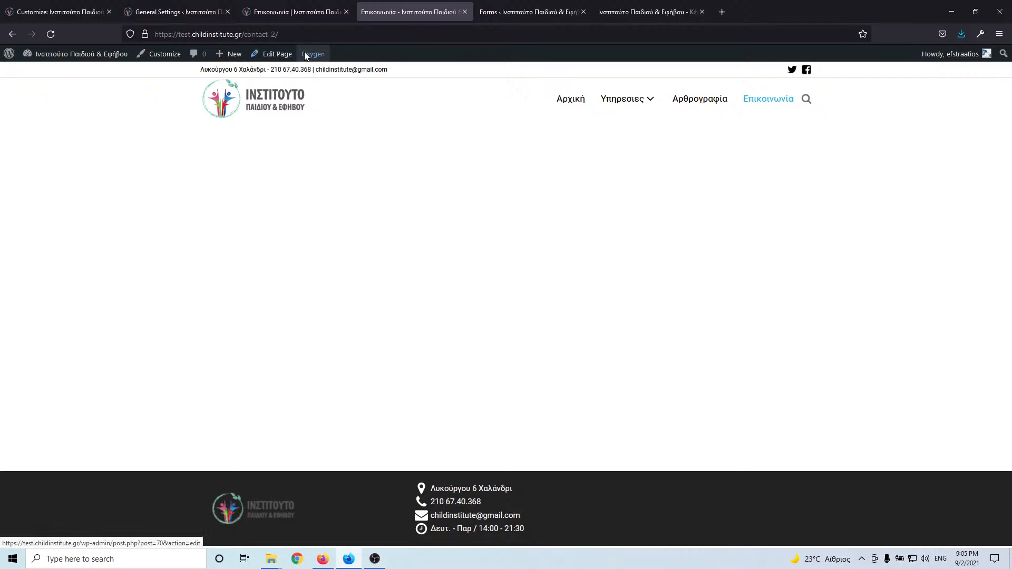
mouse_move(314, 58)
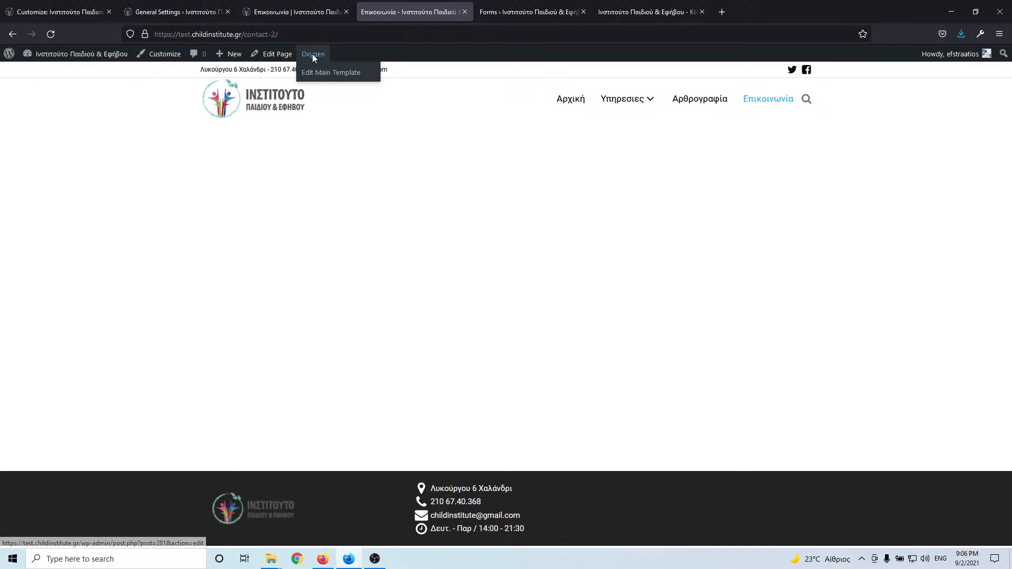
click(283, 58)
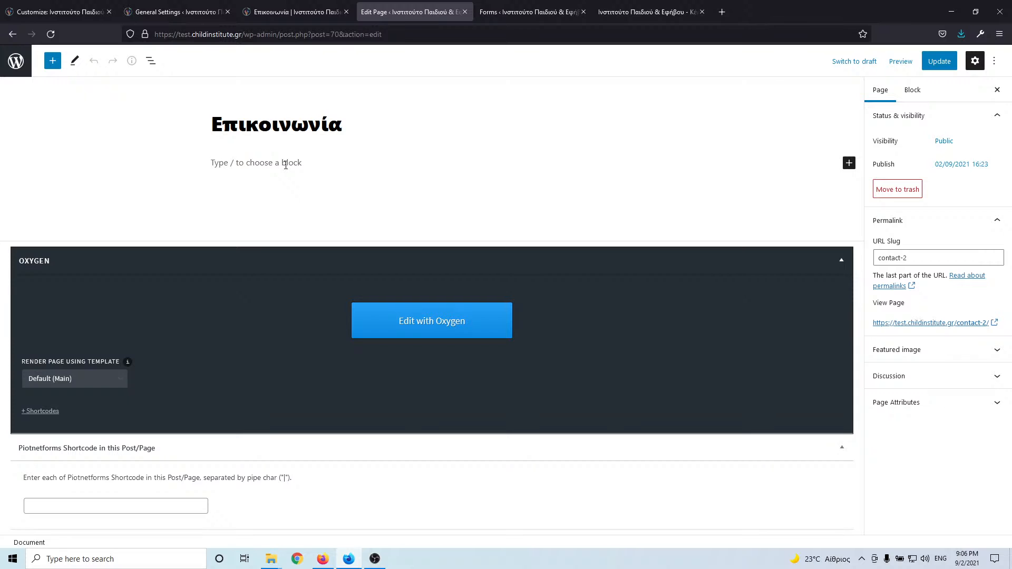
click(442, 326)
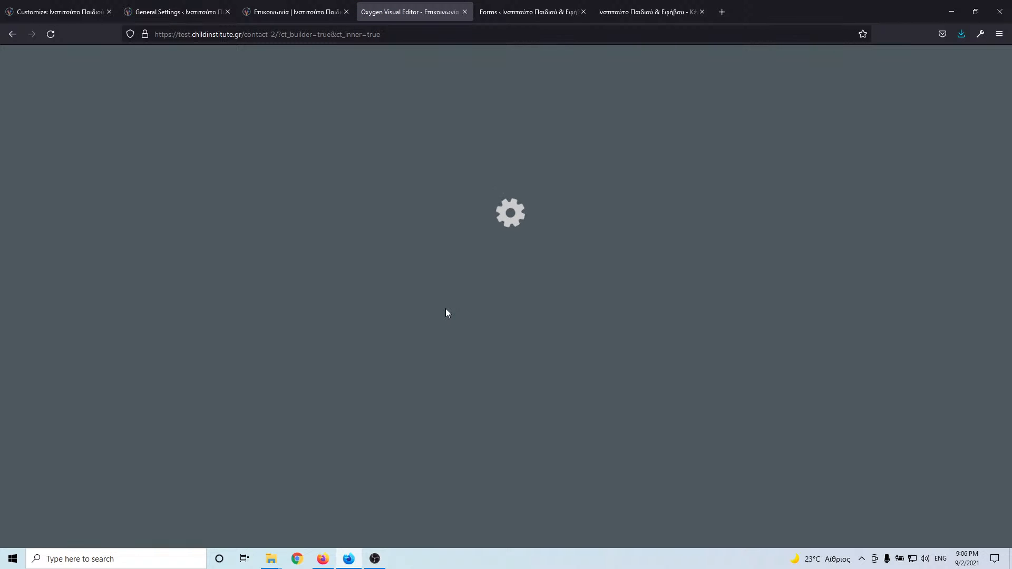
- Scroll through the live contact page for reference, then return to the Oxygen editor
click(295, 13)
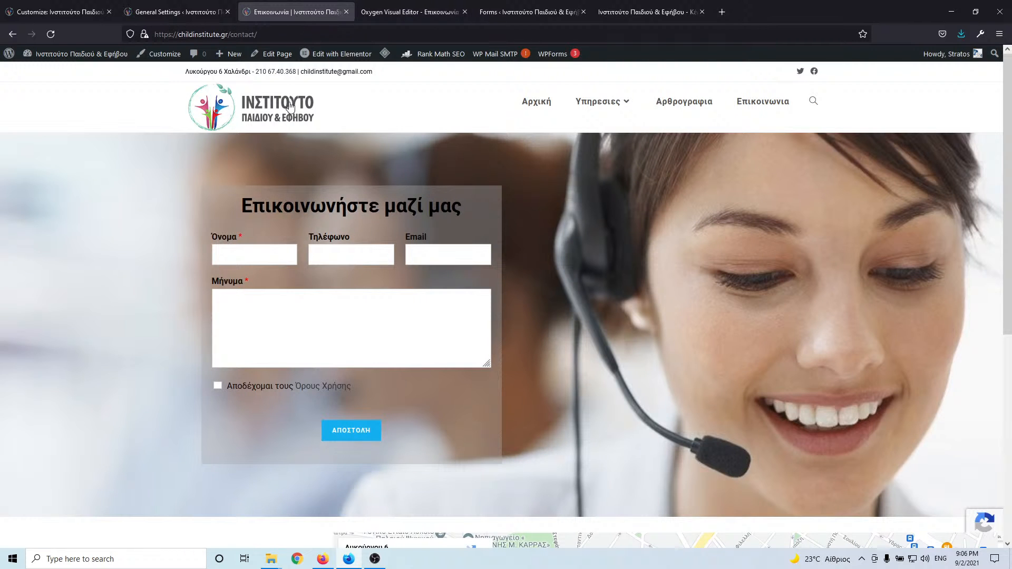
scroll(739, 310, down, 5)
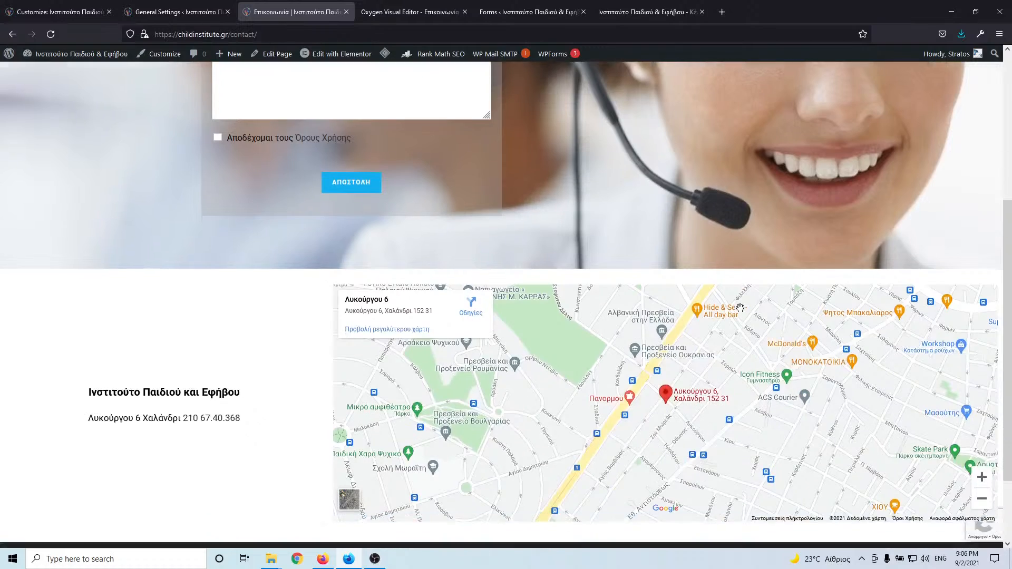
scroll(740, 308, down, 2)
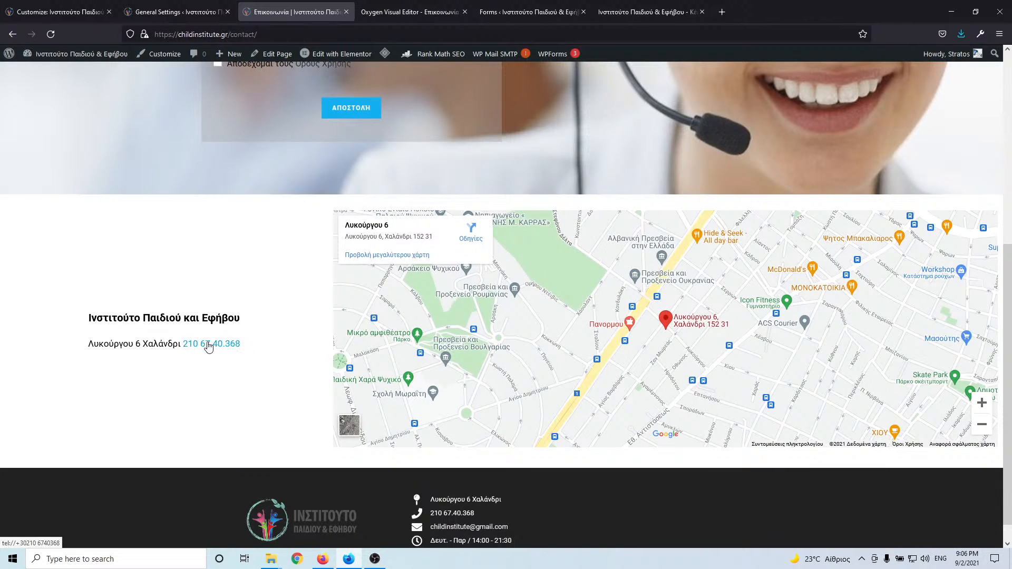
scroll(209, 347, up, 5)
click(443, 10)
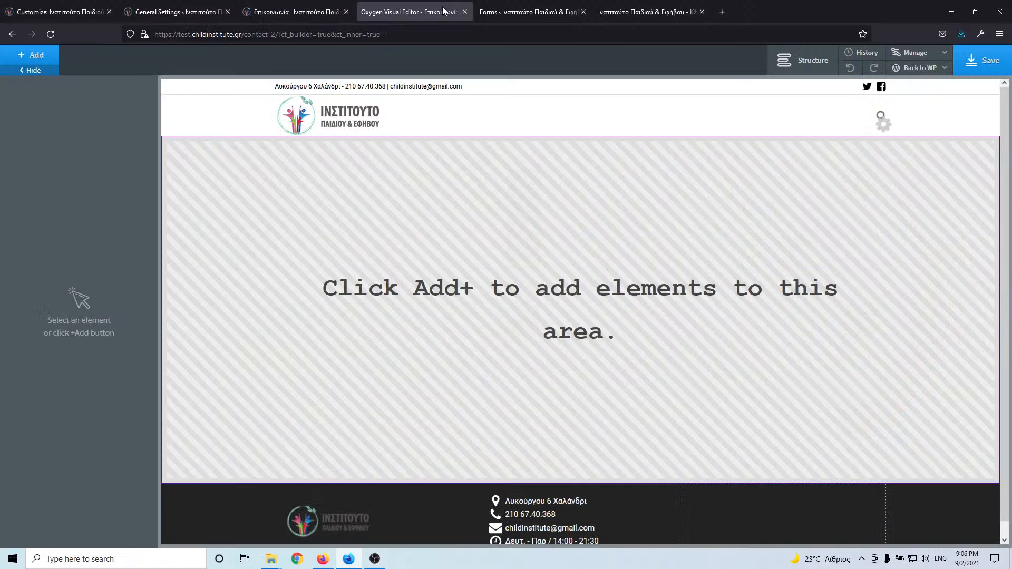
- Add a section containing a 50/50 two-column layout
click(32, 55)
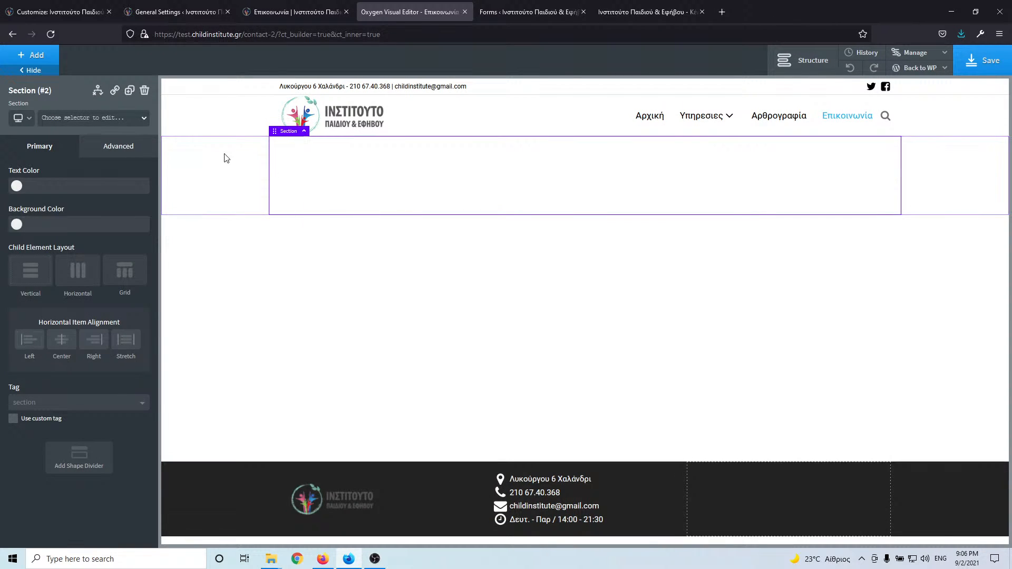
click(32, 55)
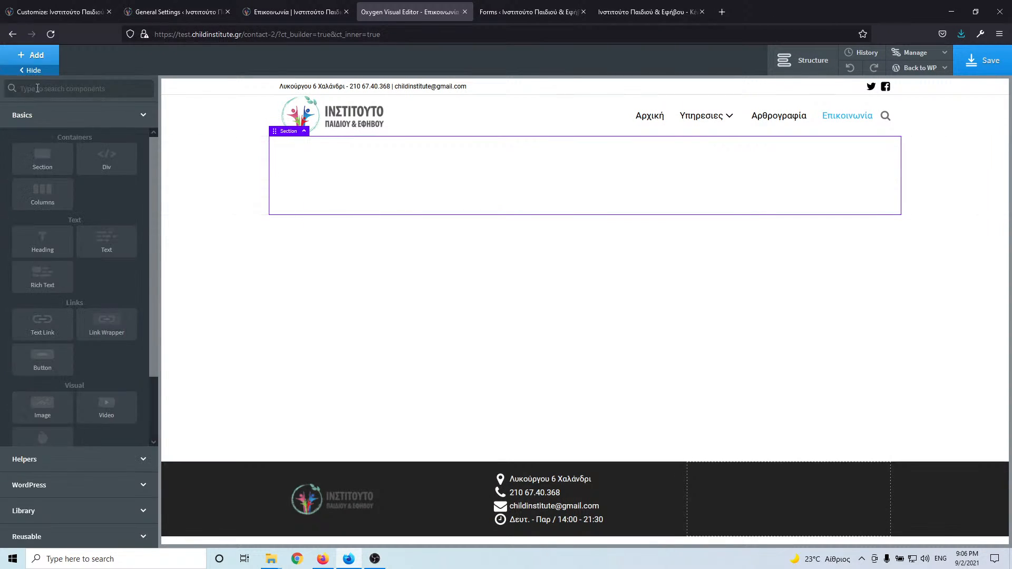
click(46, 207)
click(61, 203)
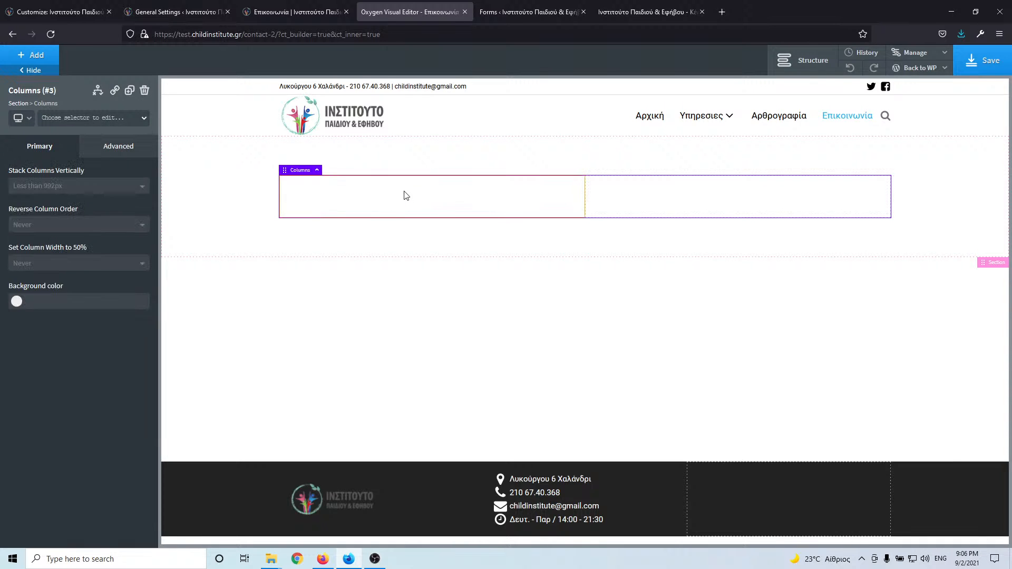
click(328, 188)
- Place a Shortcode element with [piotnetforms id=295] in the left column
click(44, 62)
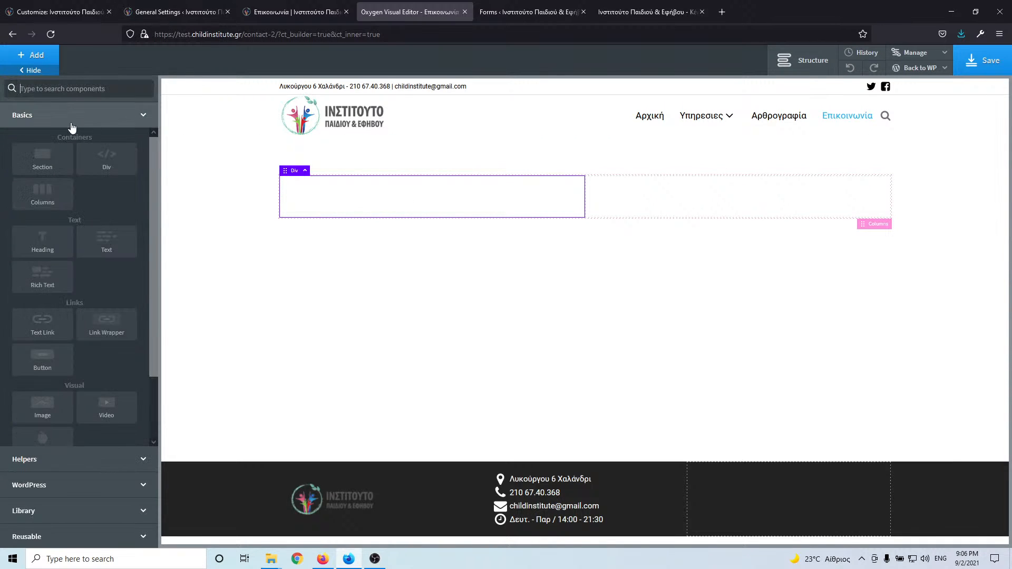
text(sh)
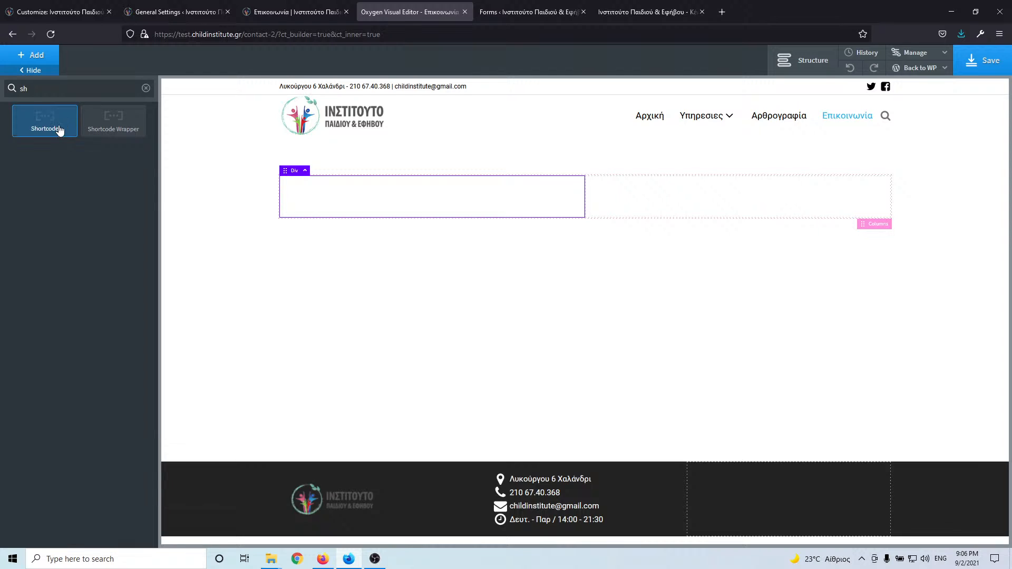
click(62, 131)
text([piotnetforms id=295])
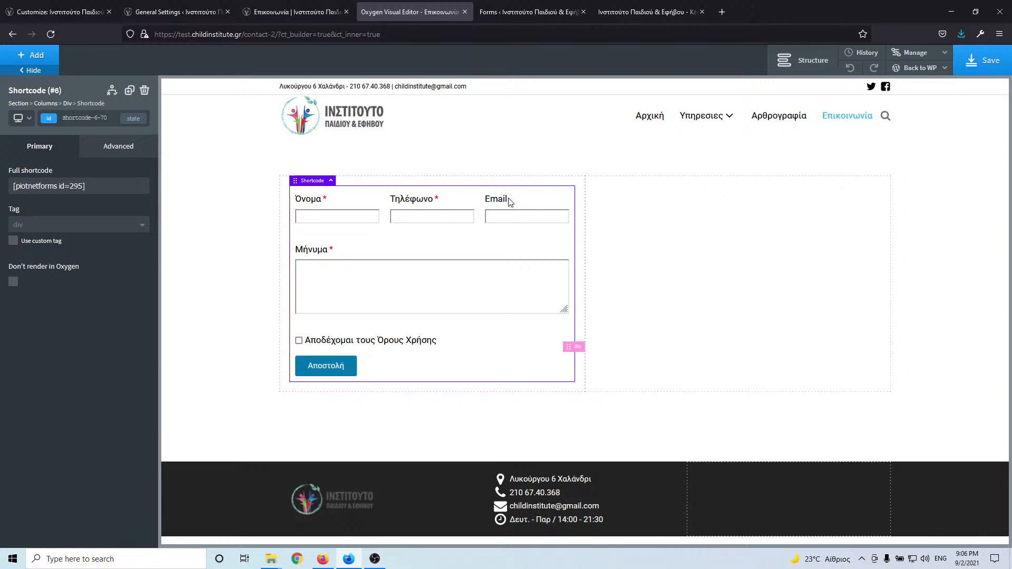
click(639, 230)
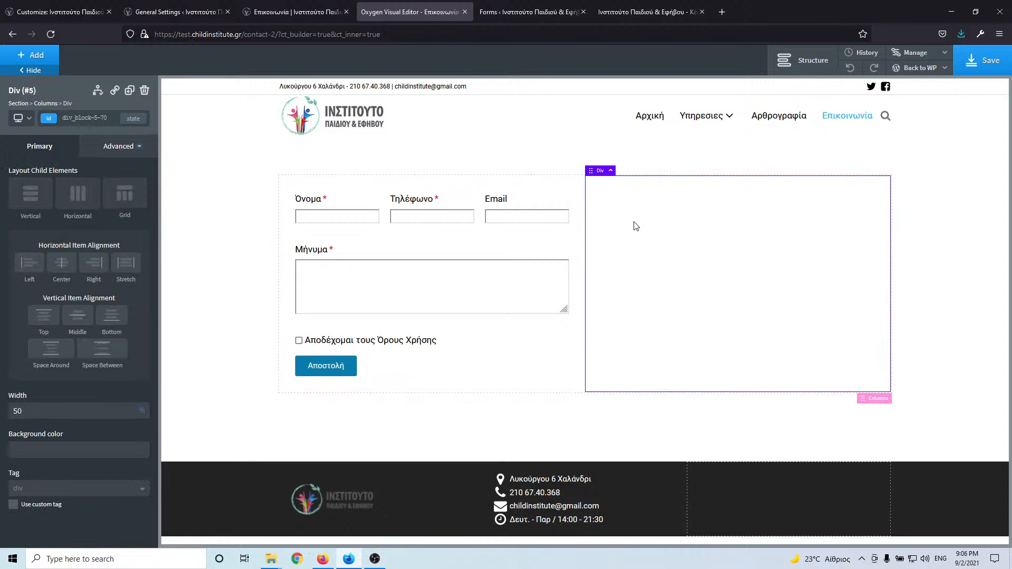
click(569, 161)
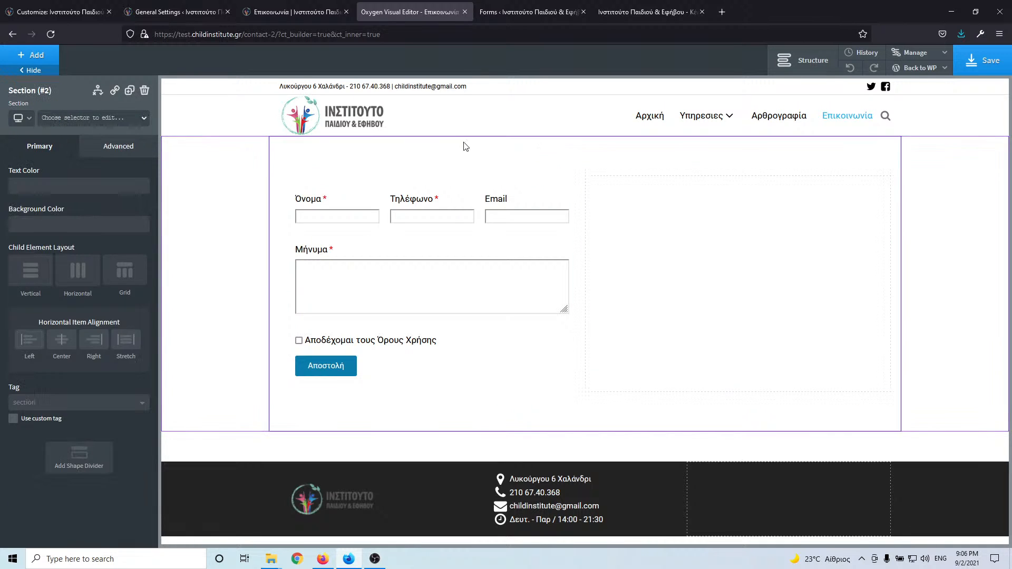
- Open the section's background image picker and load the media library until contact.jpg appears
click(118, 149)
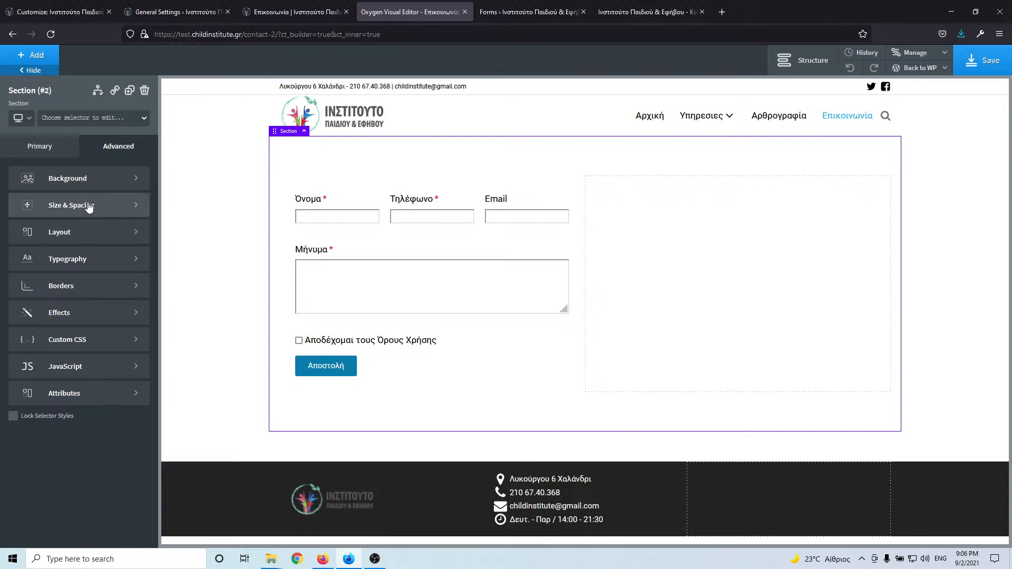
click(89, 182)
click(93, 242)
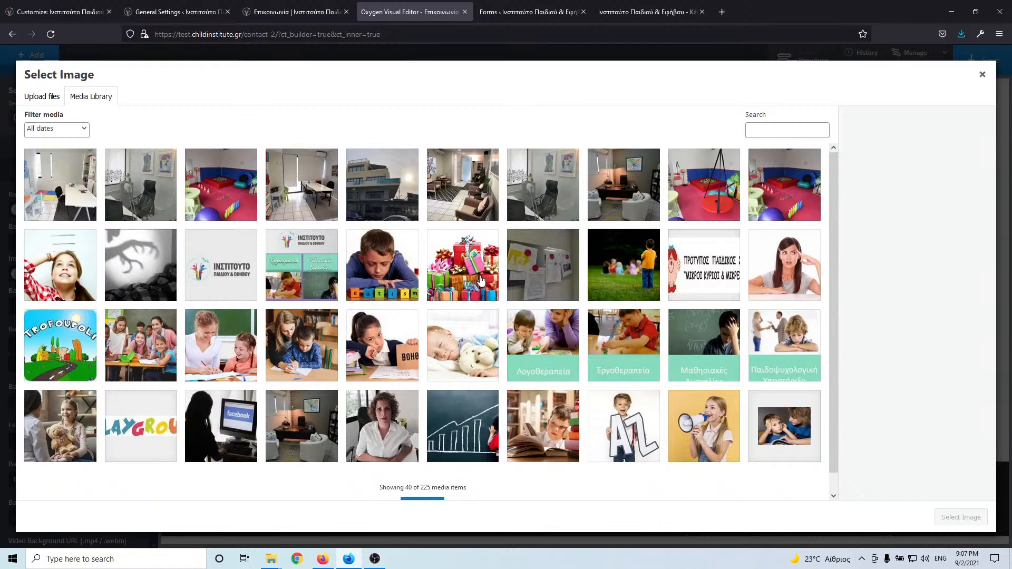
scroll(525, 295, down, 1)
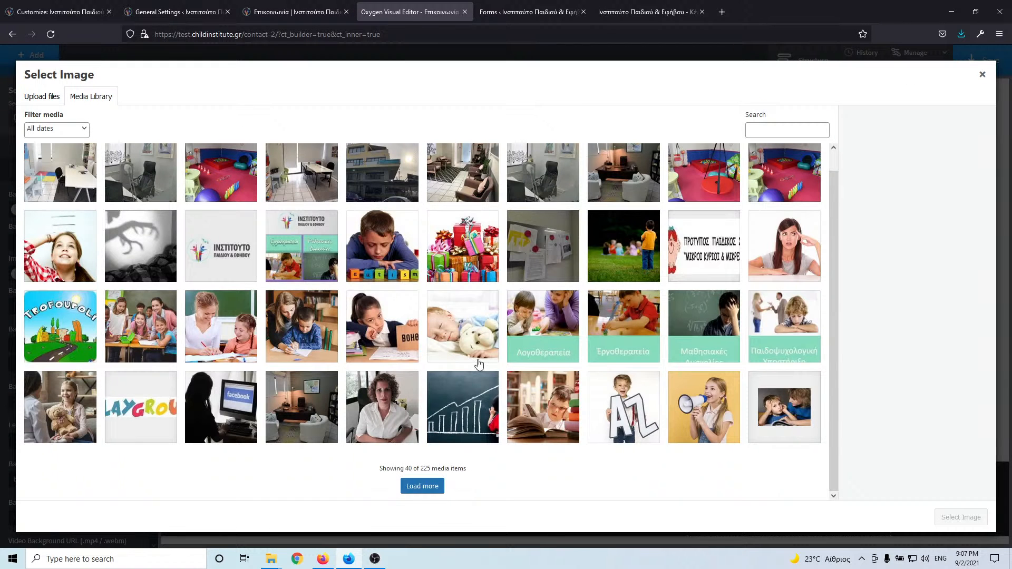
click(422, 486)
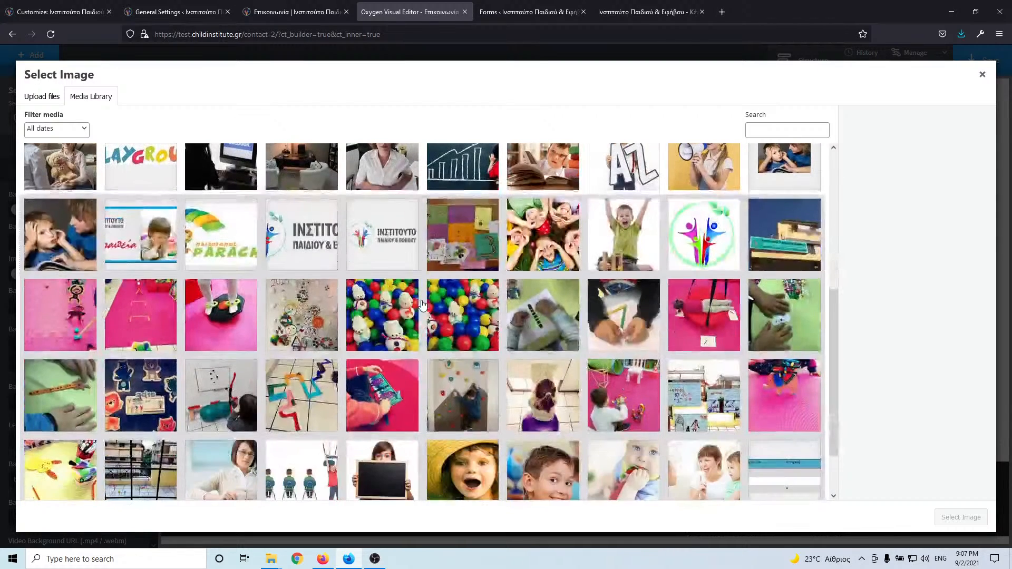
scroll(316, 239, down, 2)
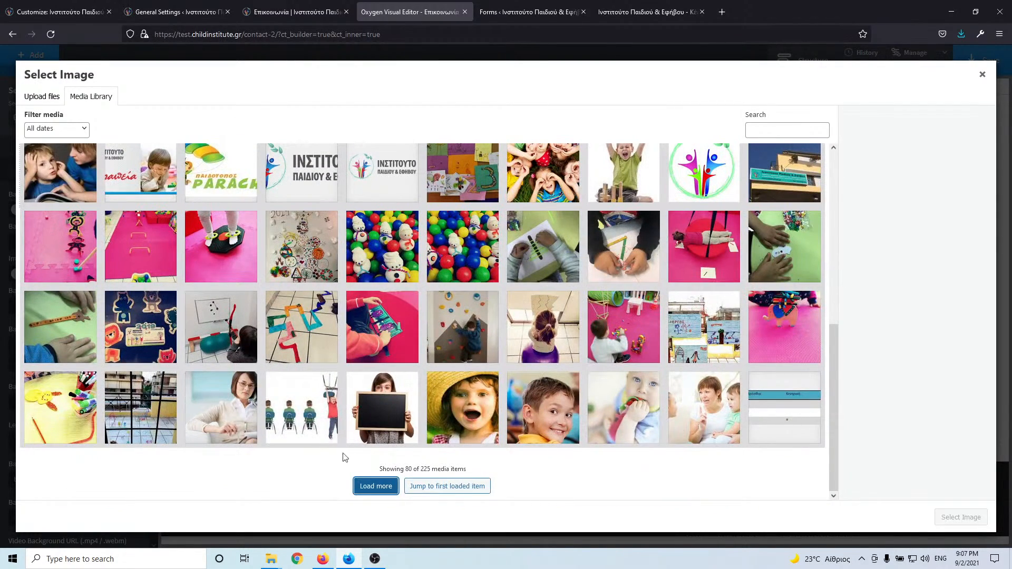
click(369, 487)
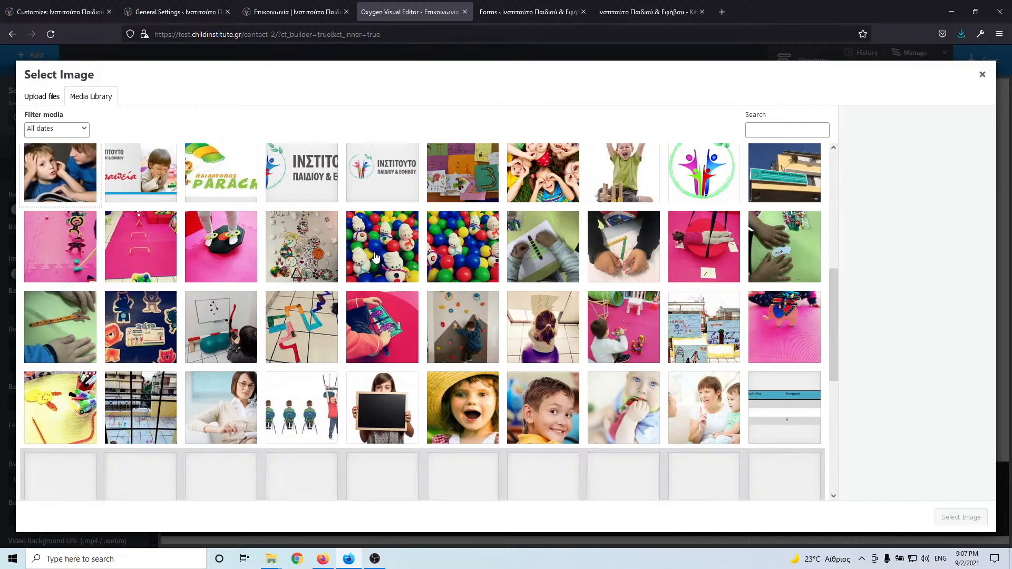
scroll(376, 257, down, 5)
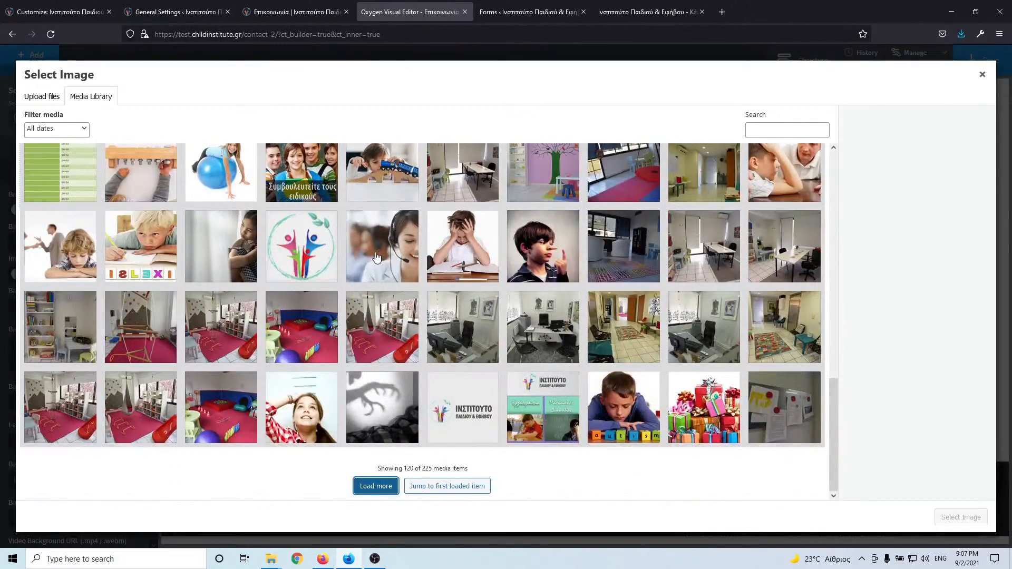
click(372, 490)
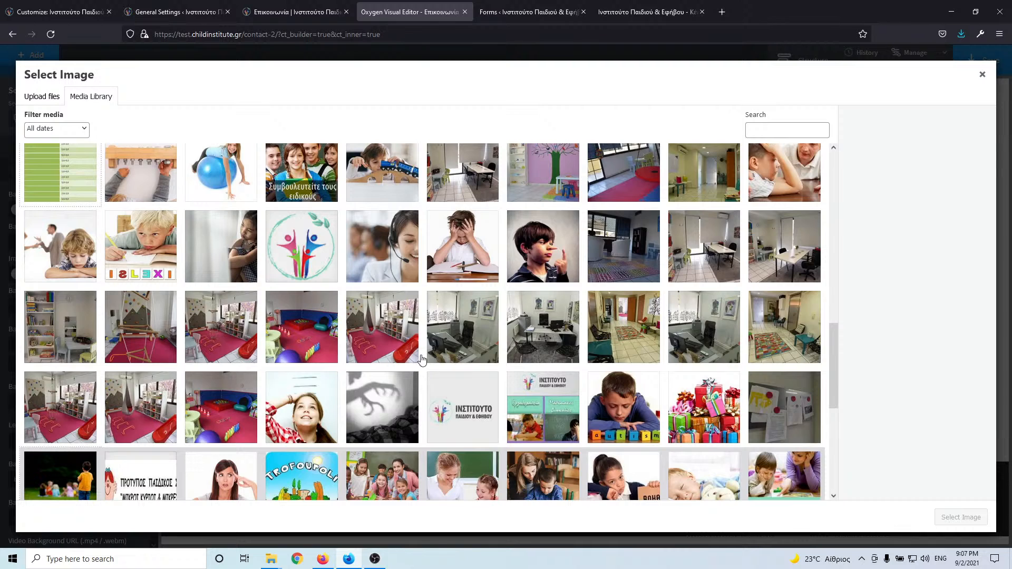
scroll(421, 361, down, 5)
scroll(447, 360, down, 2)
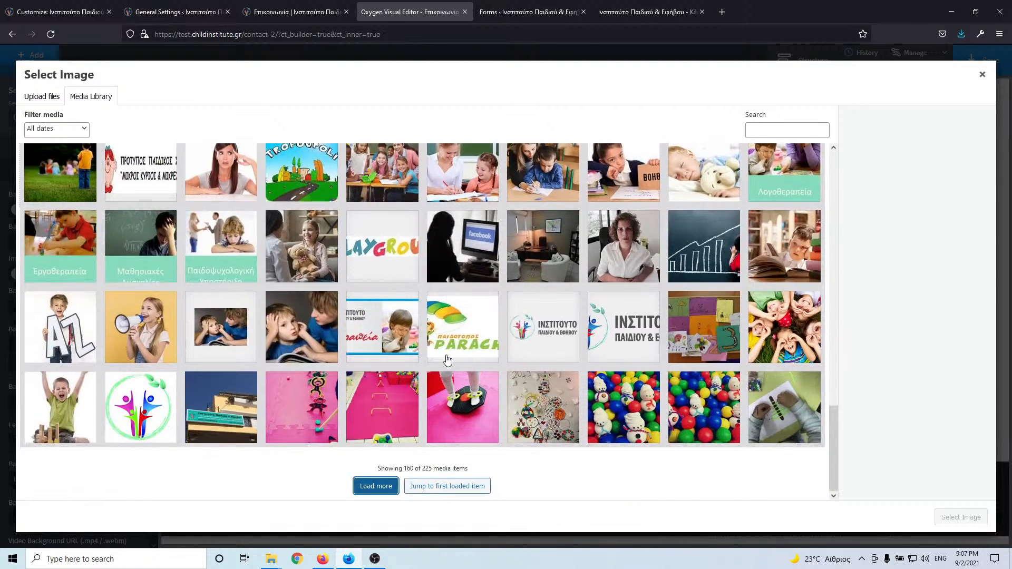
click(376, 487)
scroll(406, 303, down, 5)
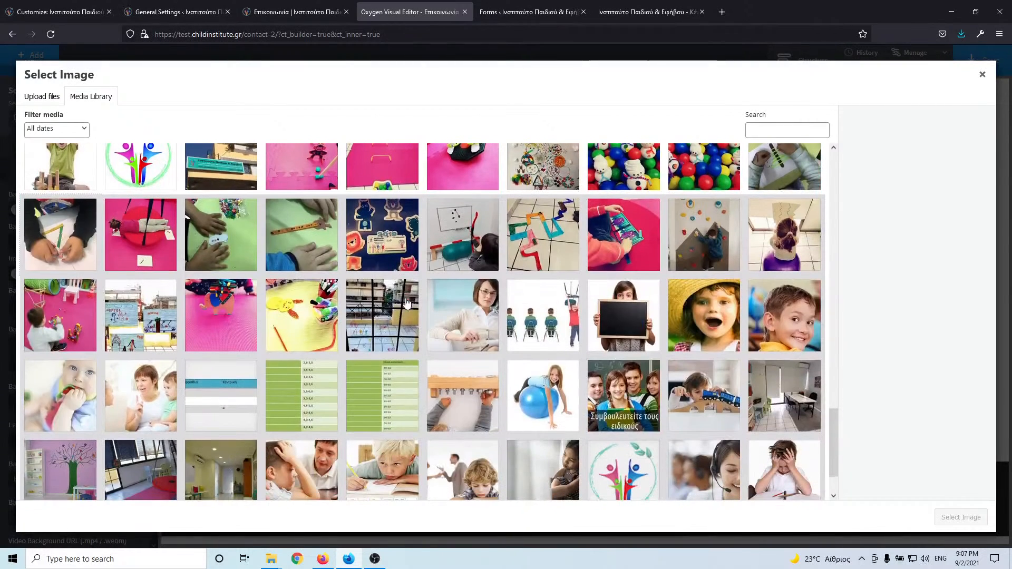
scroll(406, 303, down, 2)
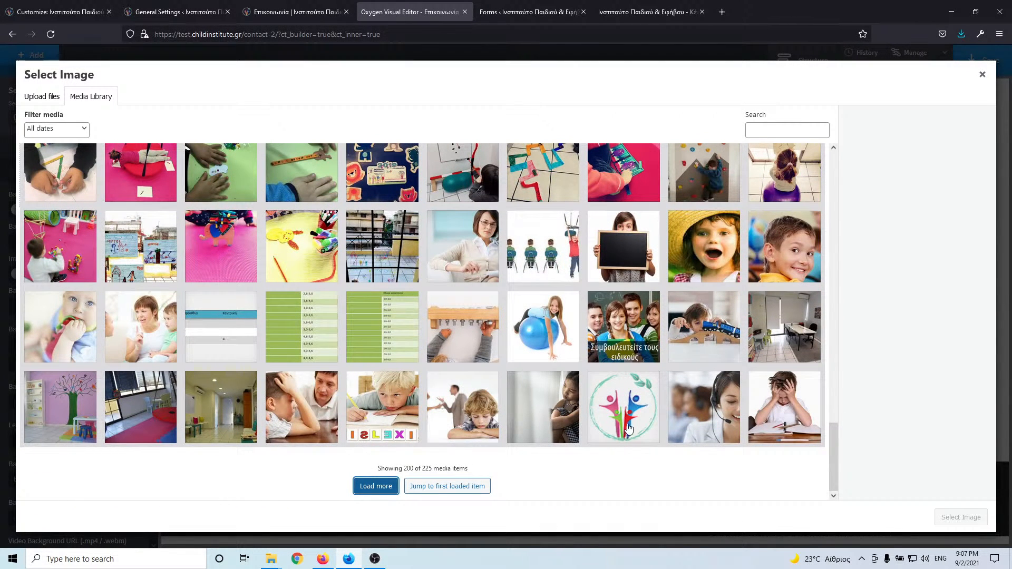
- Choose contact.jpg, give it alt text 'contact', and apply it as the background
click(687, 410)
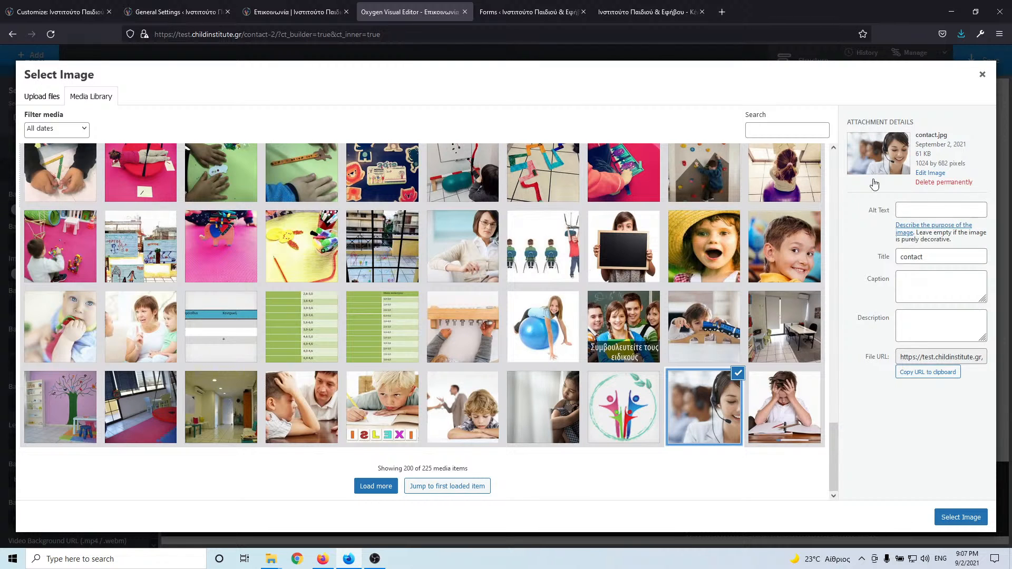
drag(950, 257, 860, 259)
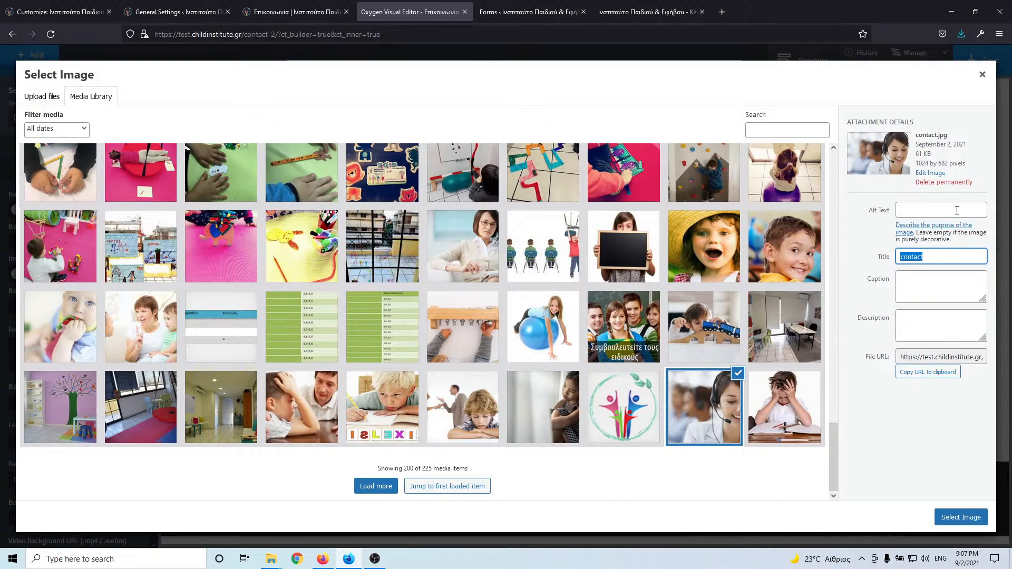
click(957, 210)
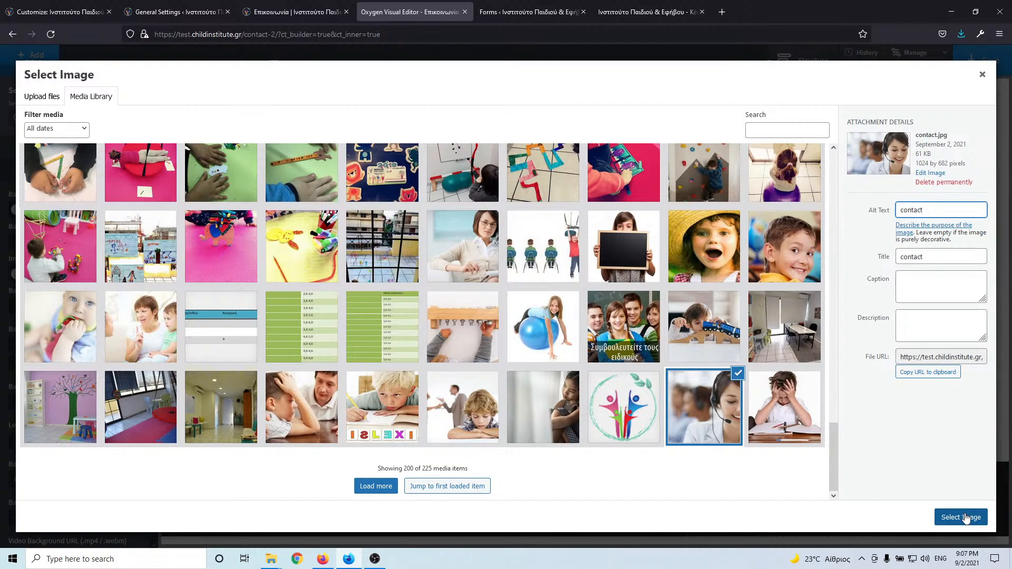
click(965, 518)
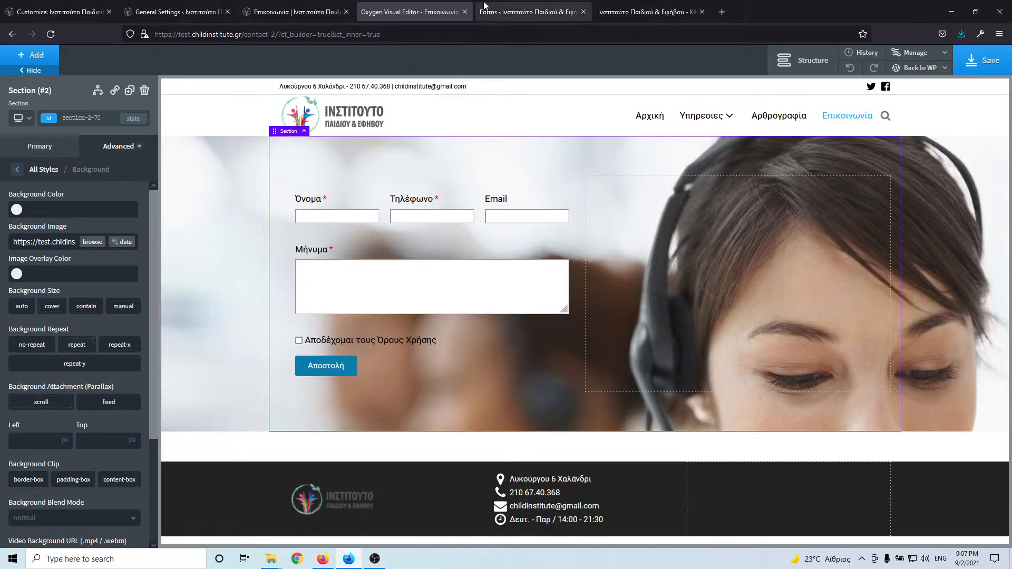
- Position the section's background photo at Top 50%, checking the result against the live contact page
click(295, 11)
click(390, 13)
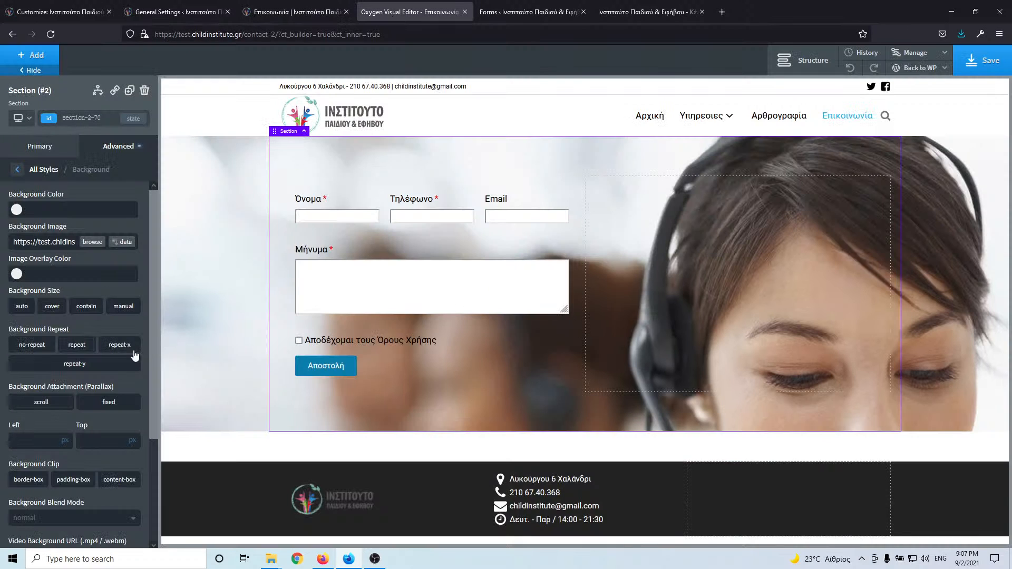
click(94, 441)
text(50)
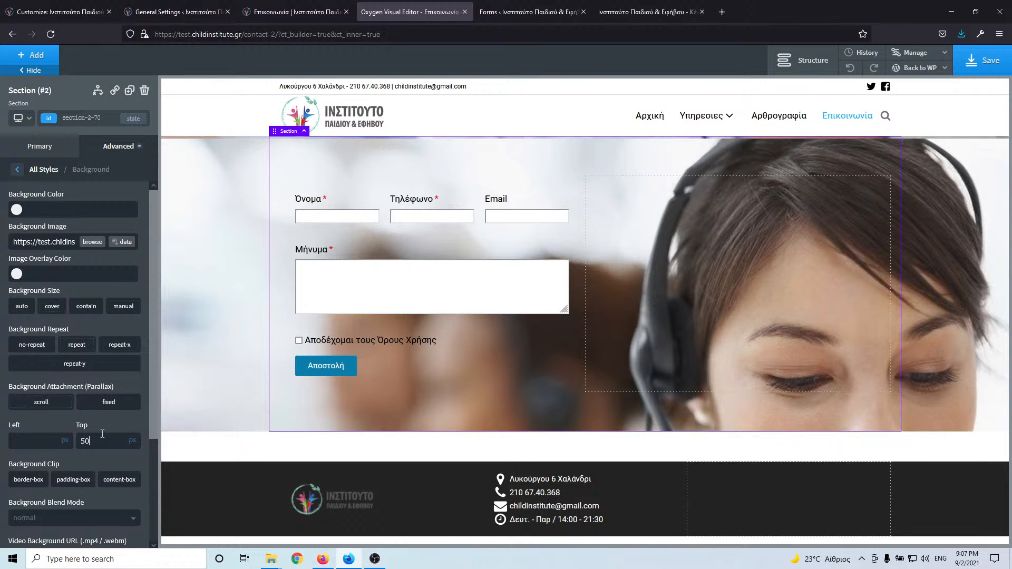
click(135, 436)
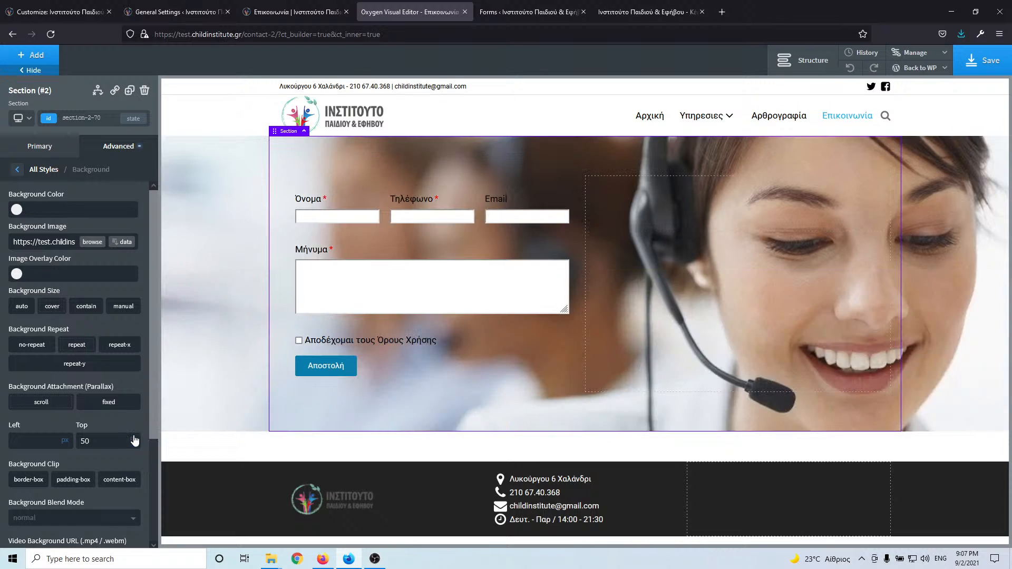
click(327, 10)
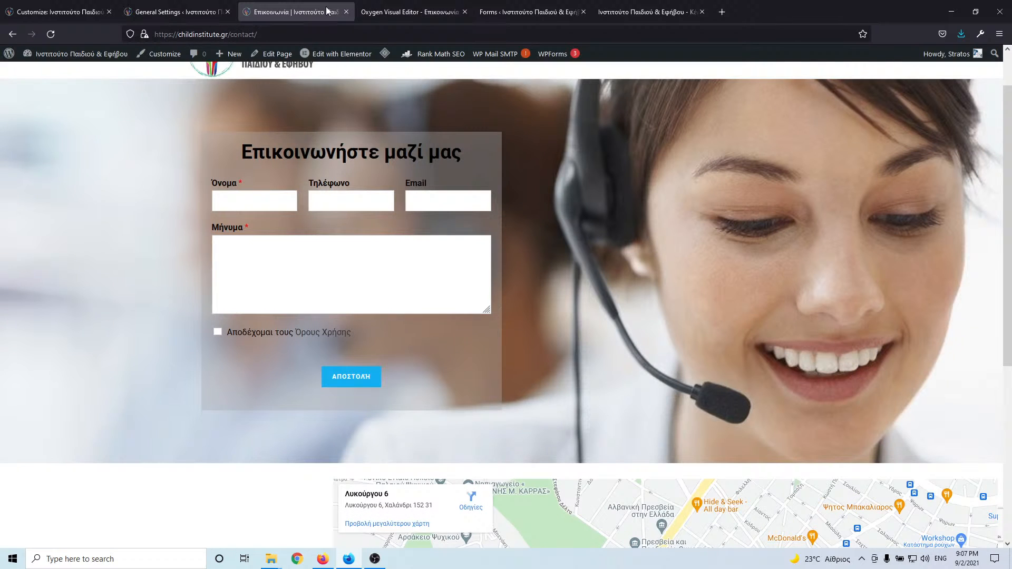
click(416, 14)
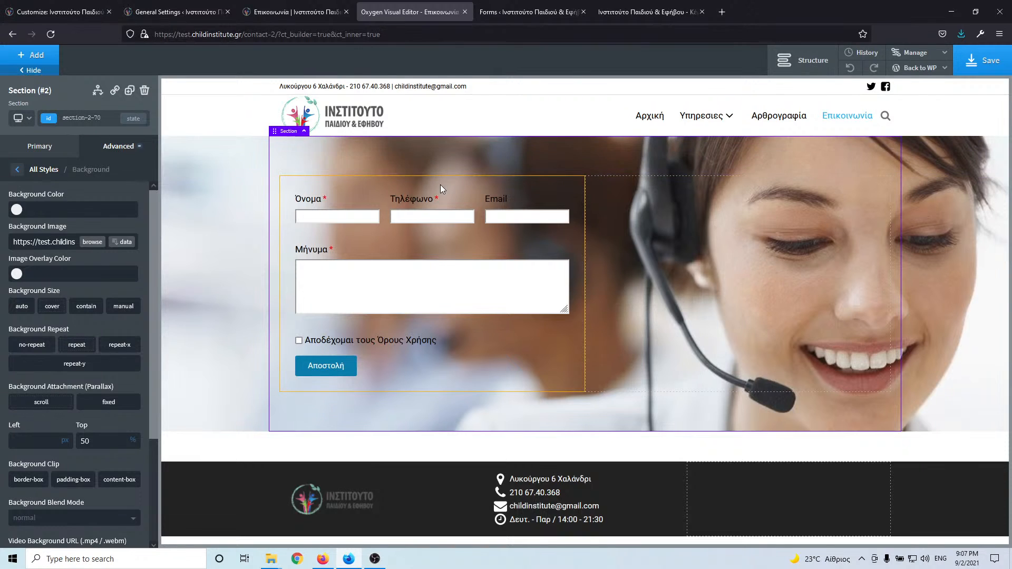
click(310, 12)
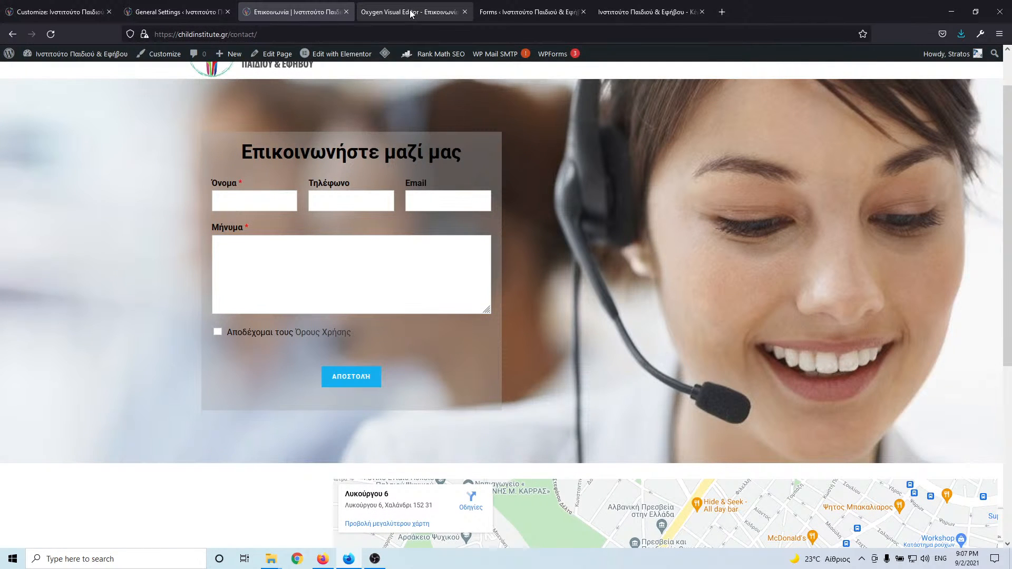
click(411, 14)
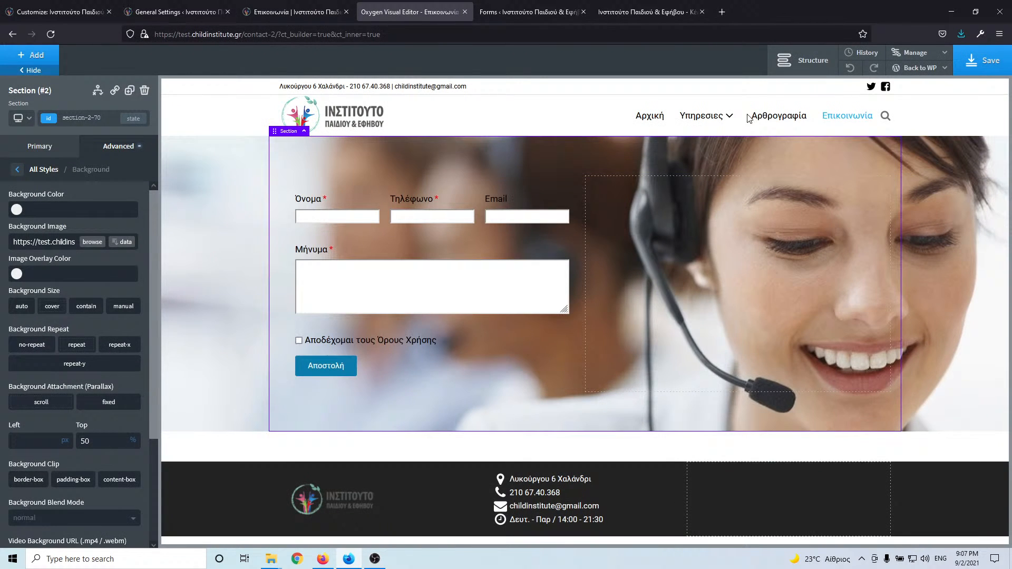
- Wrap the form shortcode in a new Div and set that Div's width to 100%
click(802, 61)
click(864, 148)
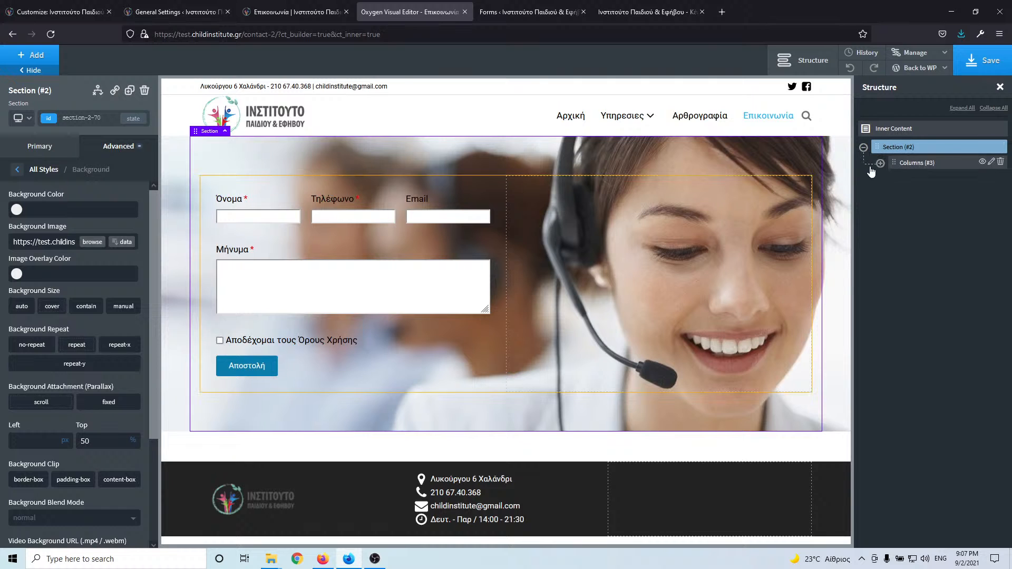
click(880, 163)
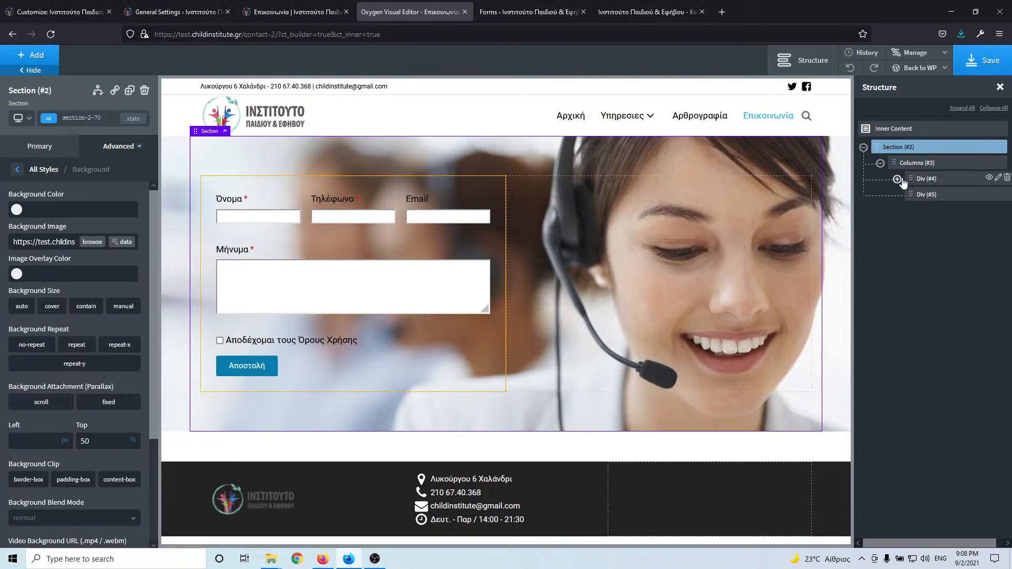
click(898, 179)
click(923, 182)
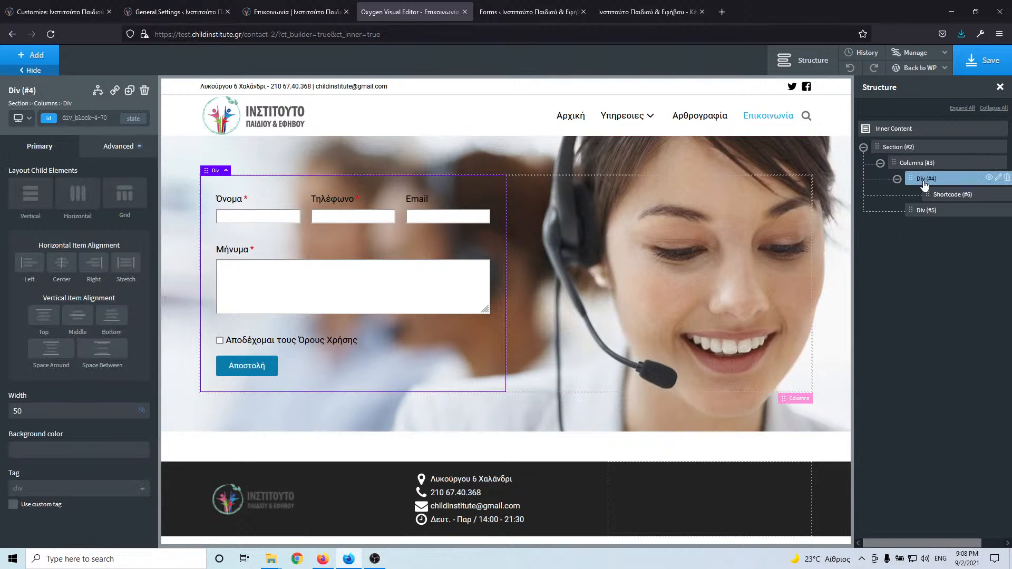
click(953, 194)
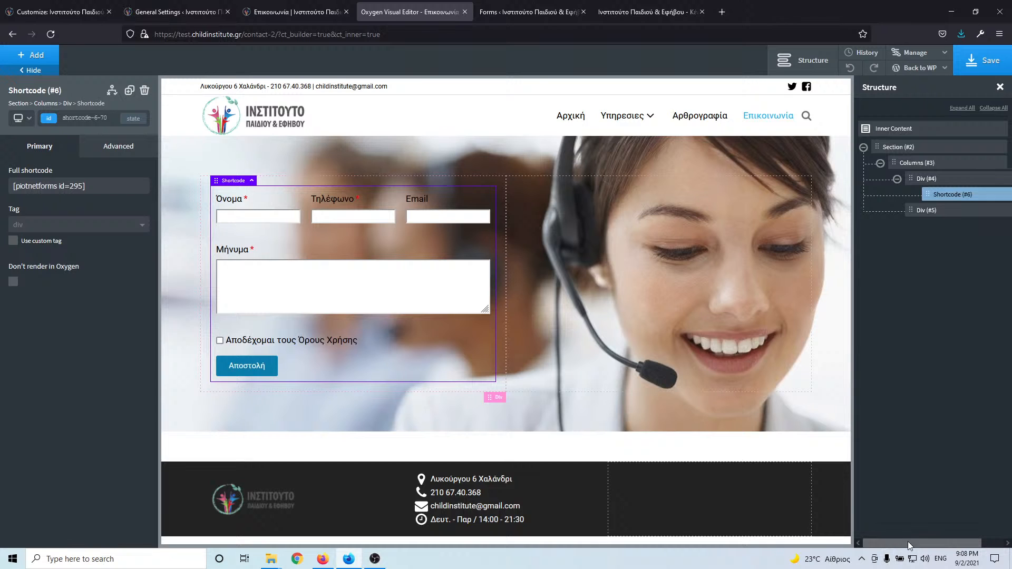
drag(939, 540, 960, 541)
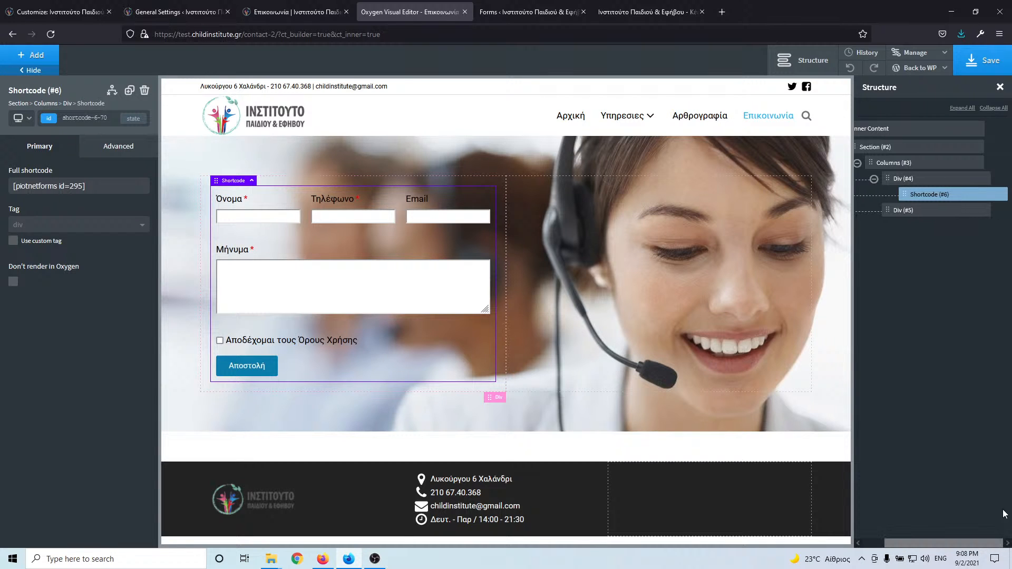
click(995, 195)
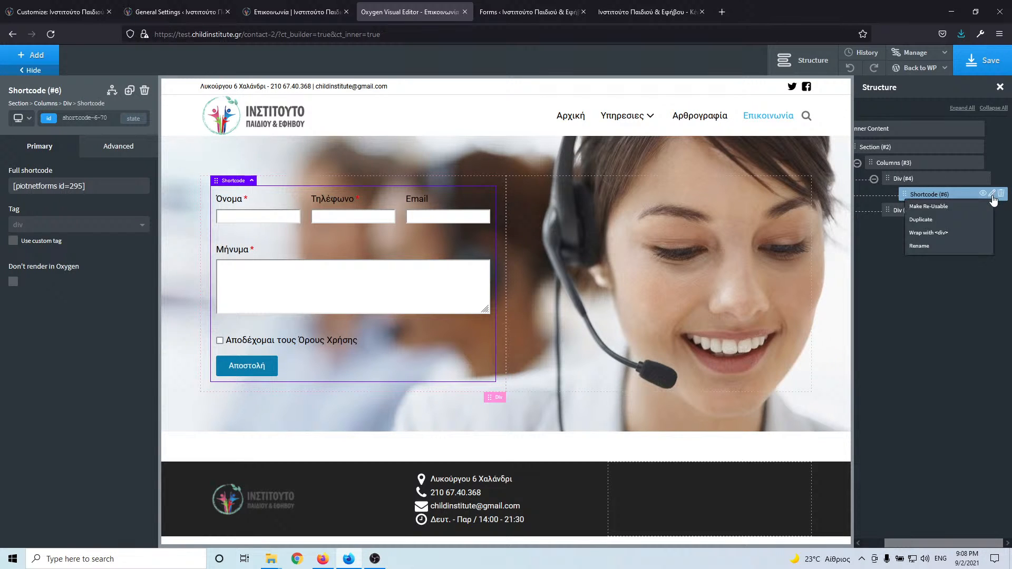
click(962, 236)
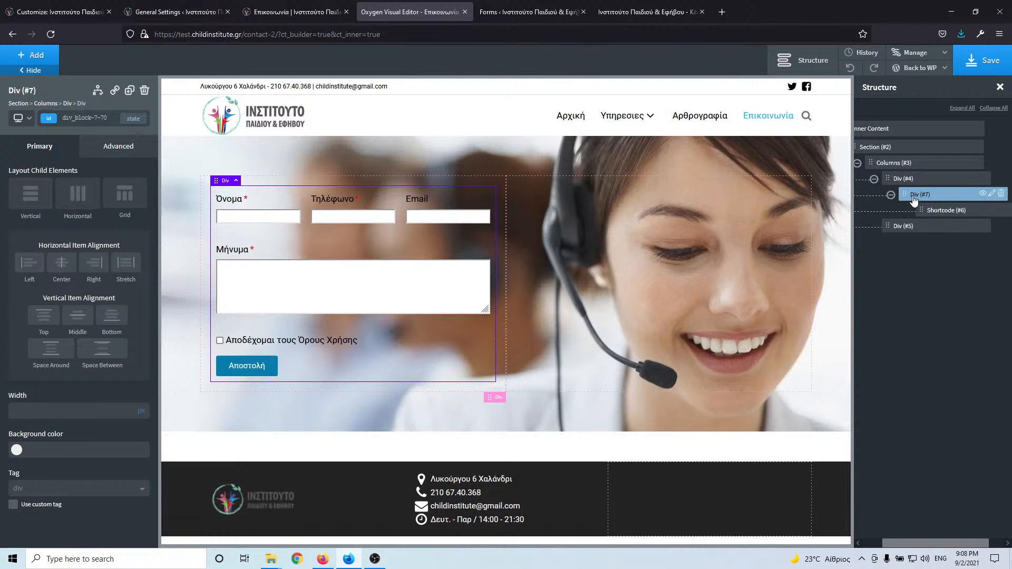
click(48, 407)
text(100)
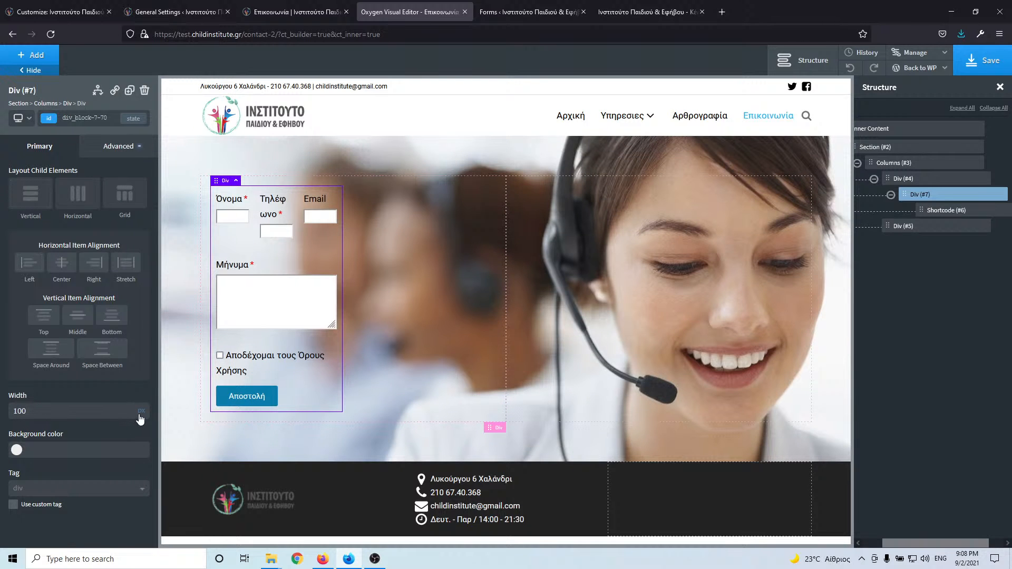
click(142, 411)
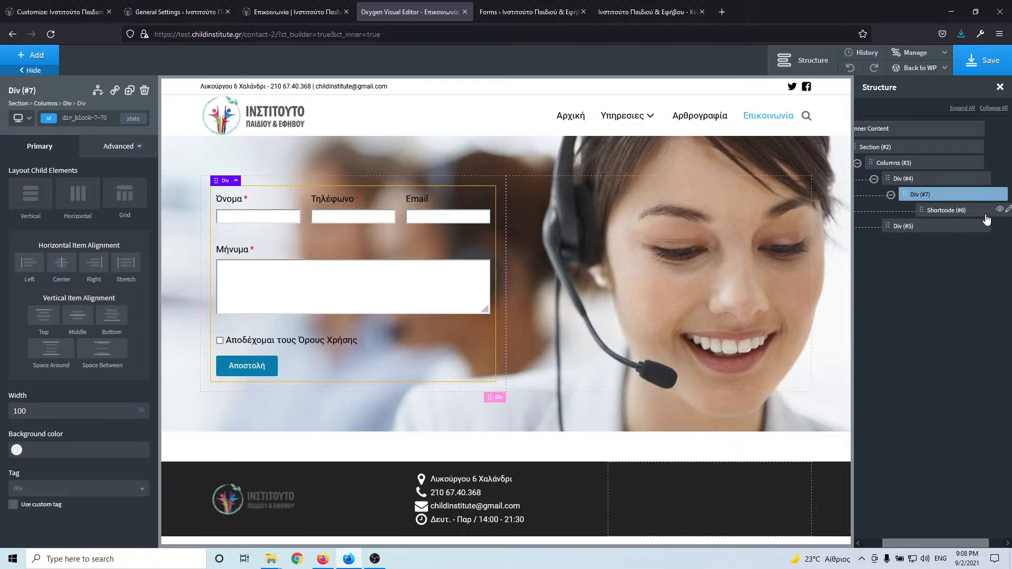
- Set the form shortcode's own width to 100% and compare with the live contact page
click(949, 216)
click(110, 154)
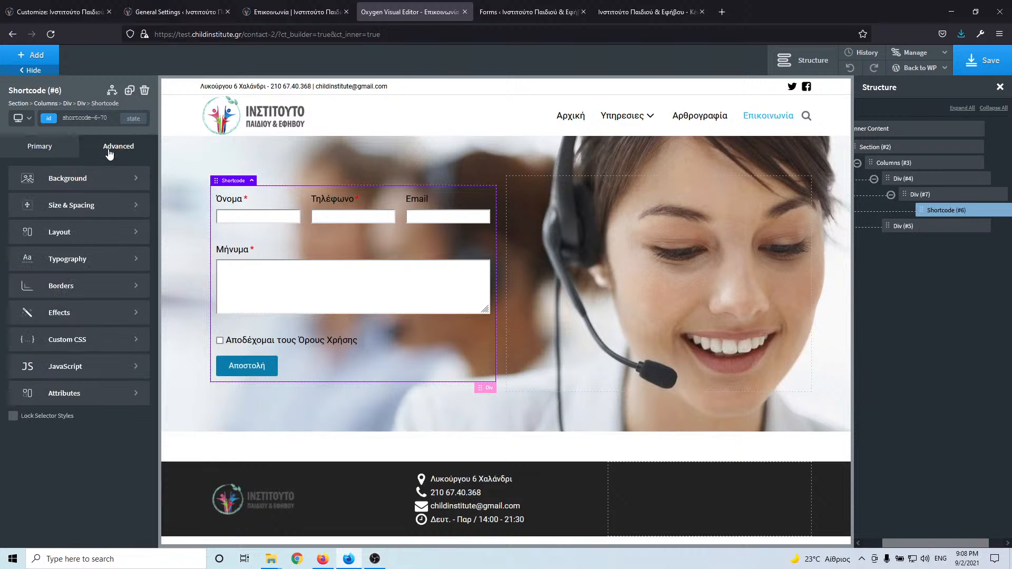
click(92, 209)
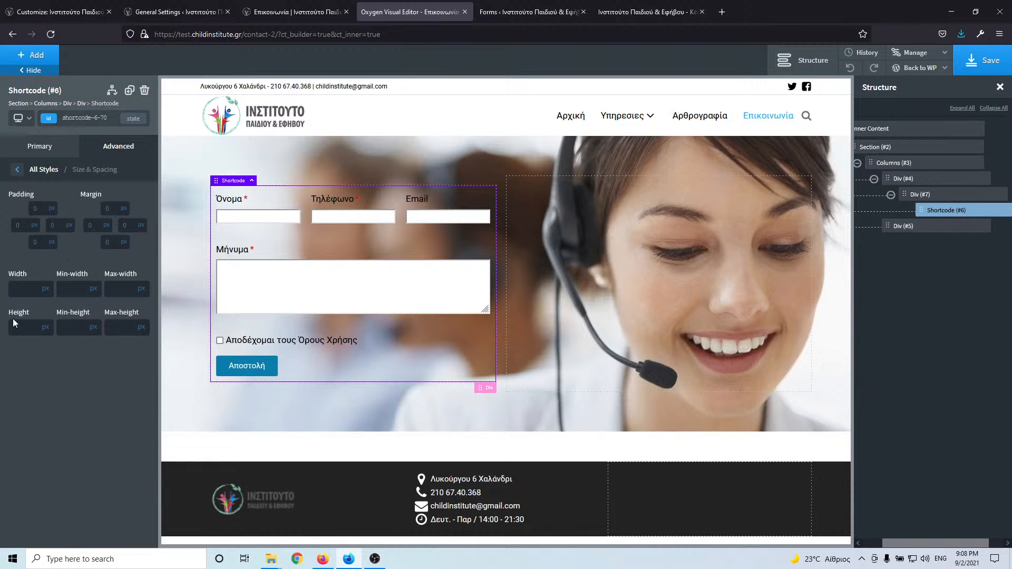
click(16, 292)
text(100)
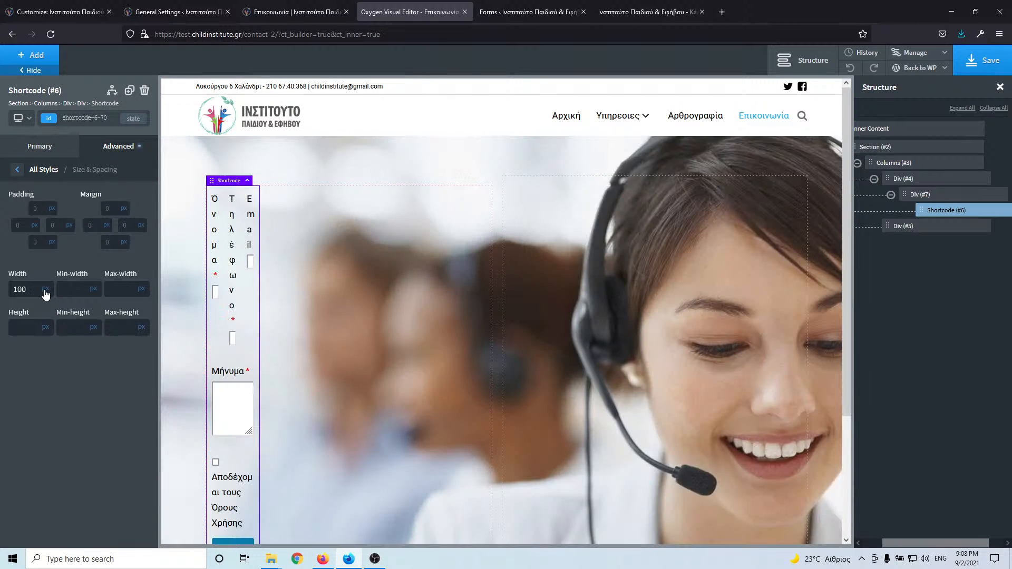
click(46, 290)
click(45, 305)
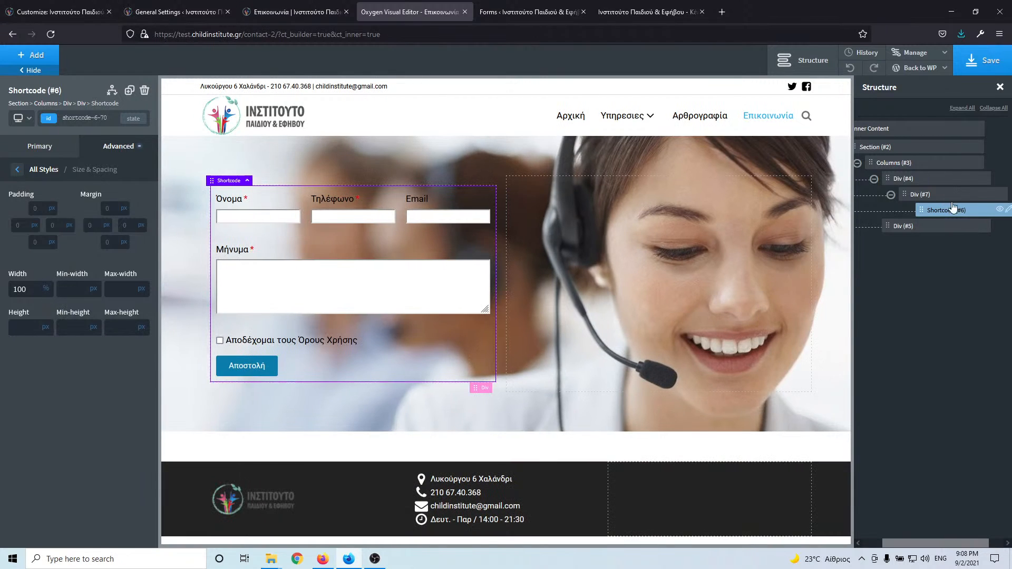
click(927, 195)
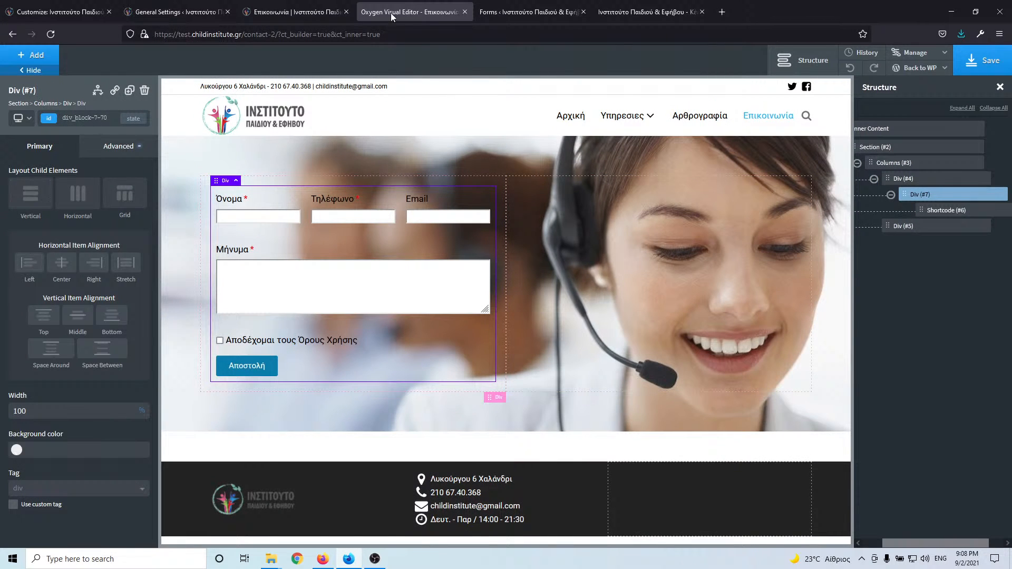
click(296, 8)
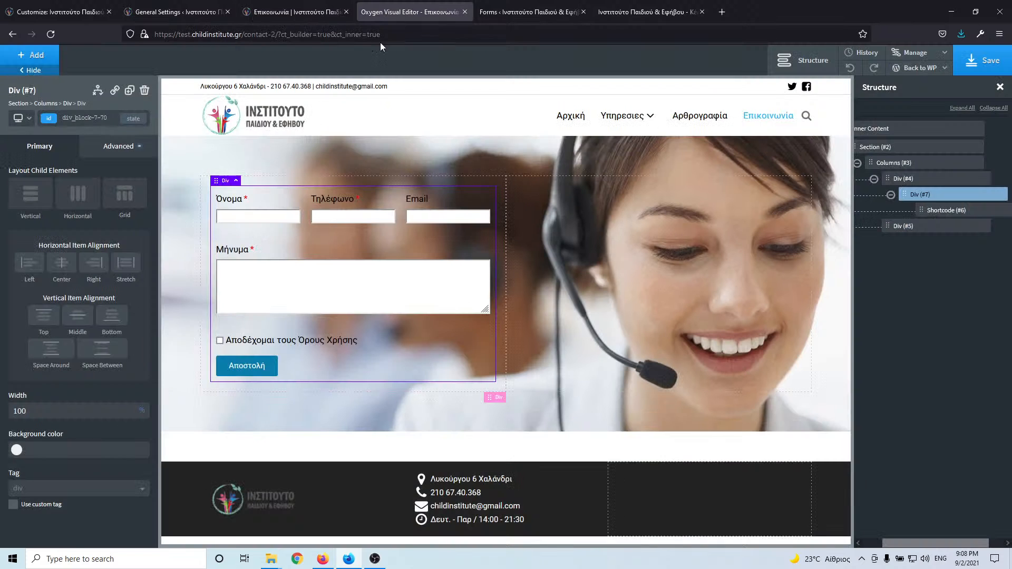
click(385, 14)
- Give the form container a white background with alpha 0.52
click(17, 452)
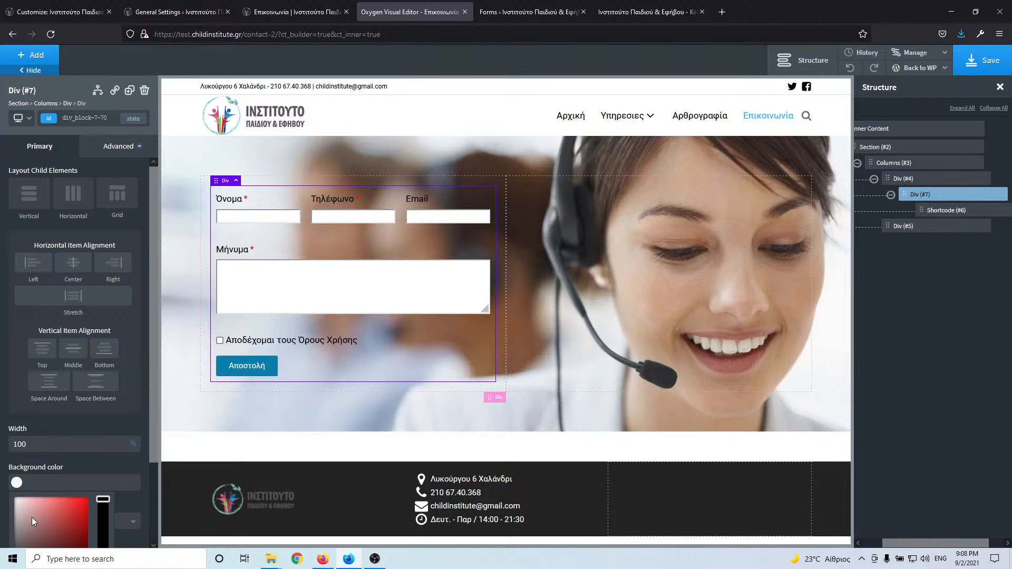
drag(16, 501, 4, 486)
click(45, 420)
scroll(46, 418, down, 2)
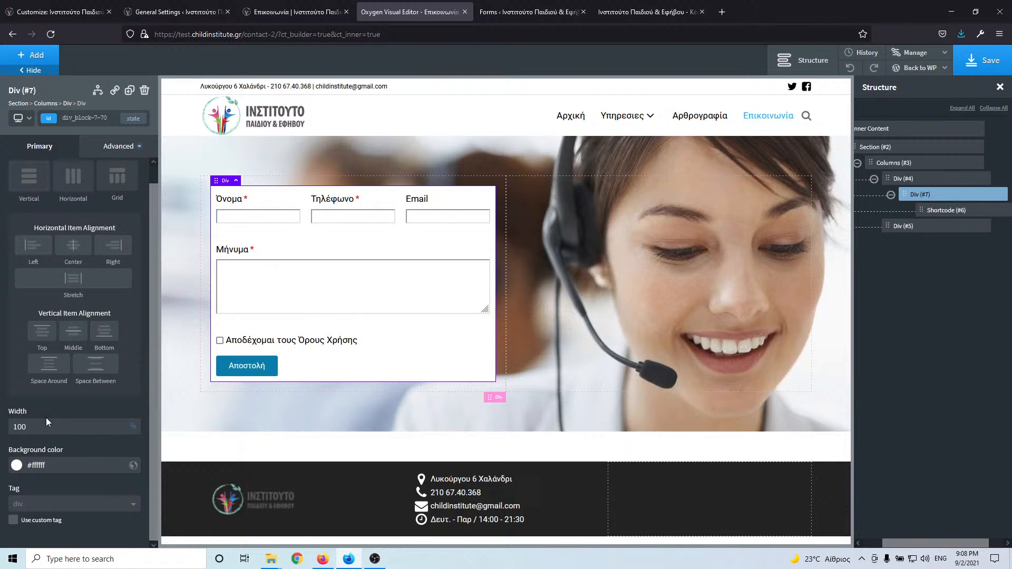
click(15, 466)
scroll(96, 462, down, 1)
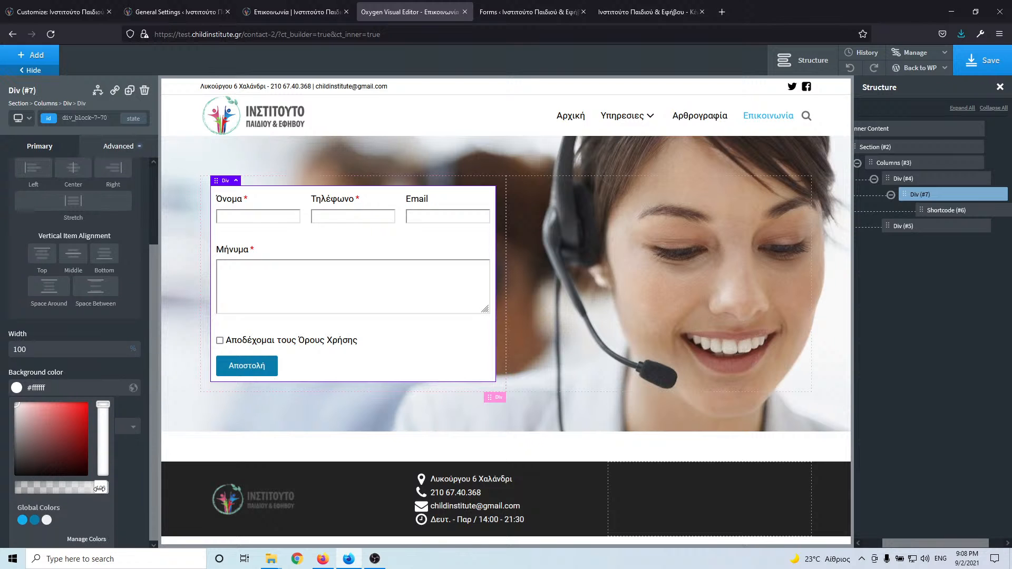
drag(102, 488, 65, 498)
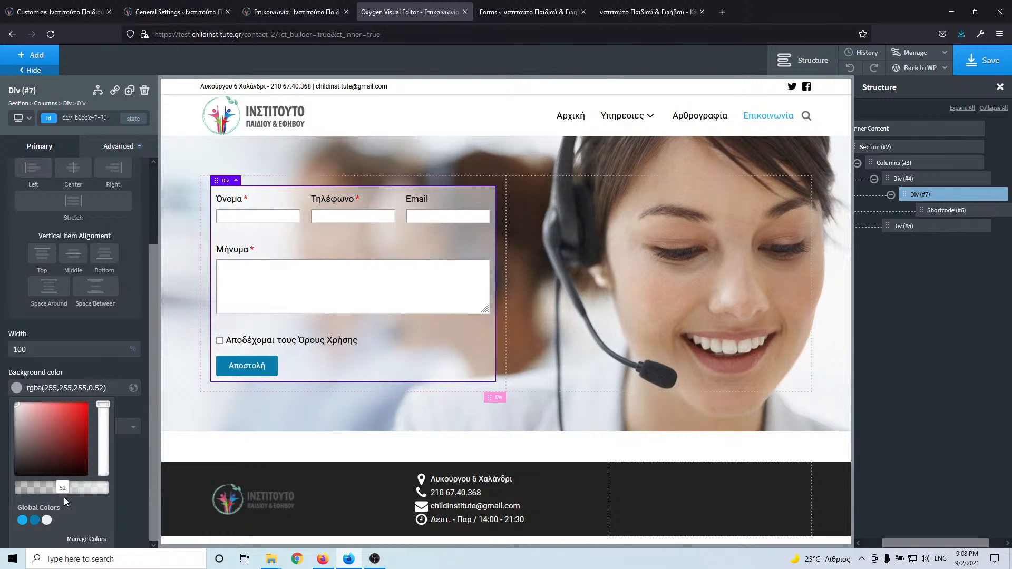
click(330, 12)
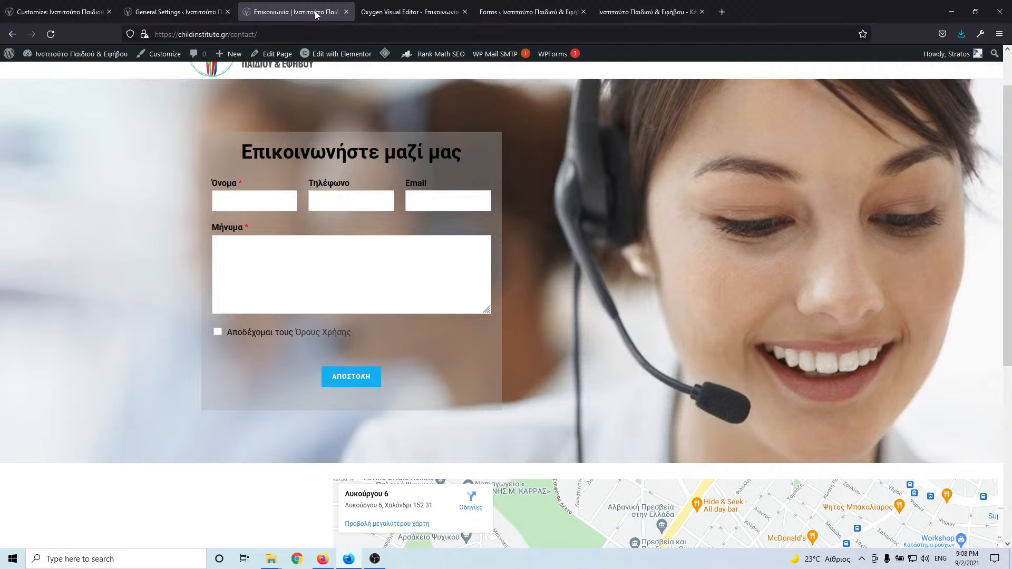
click(394, 11)
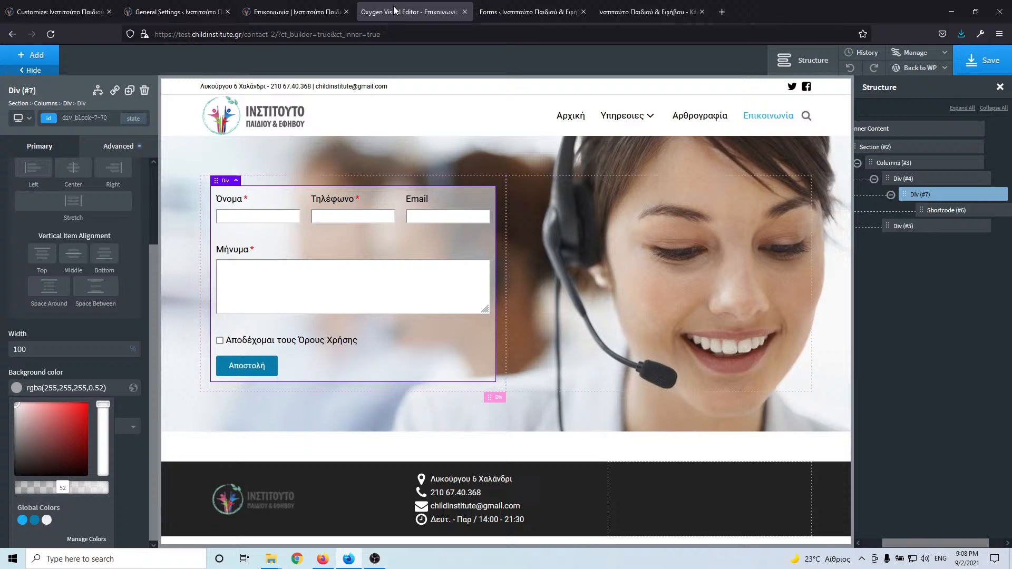
click(308, 14)
click(397, 14)
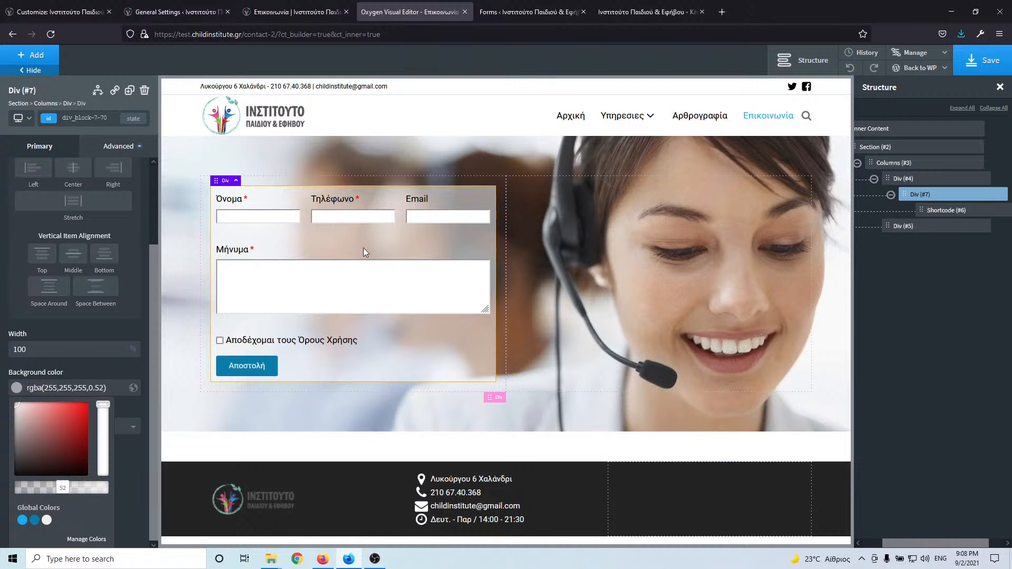
- Give the form container 20 px padding, then select the live page's heading text to copy
click(53, 146)
click(127, 153)
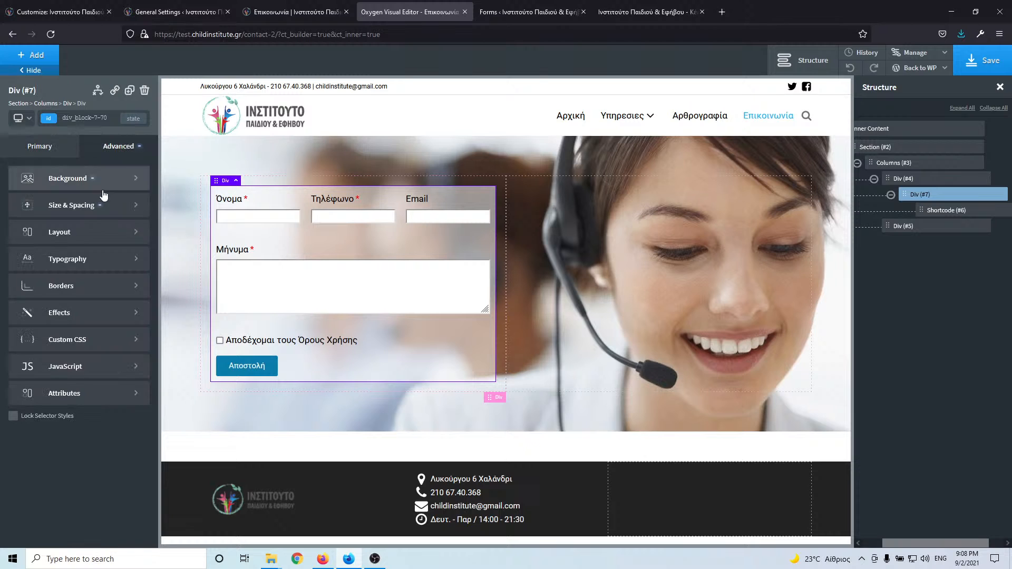
click(86, 209)
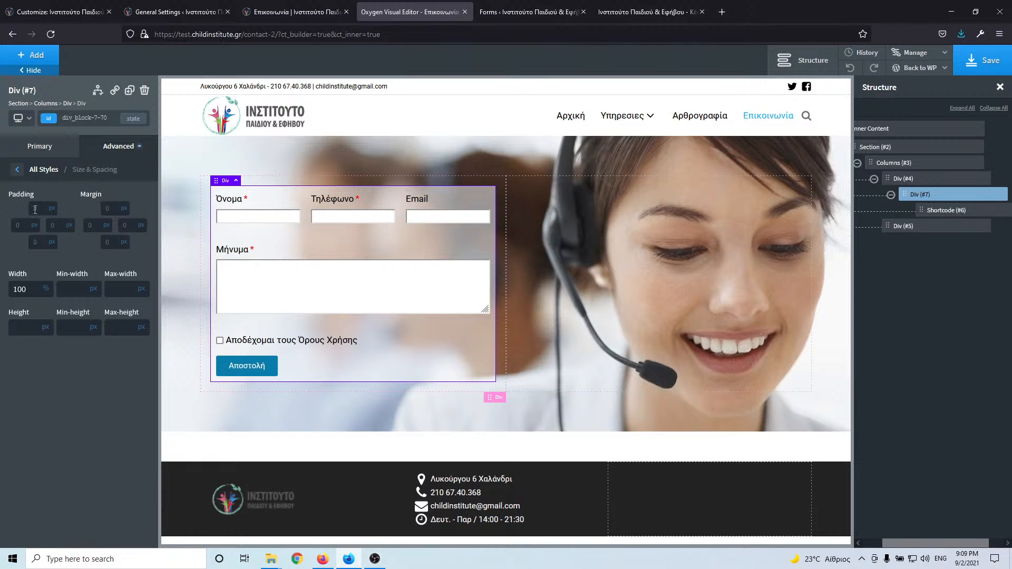
text(20)
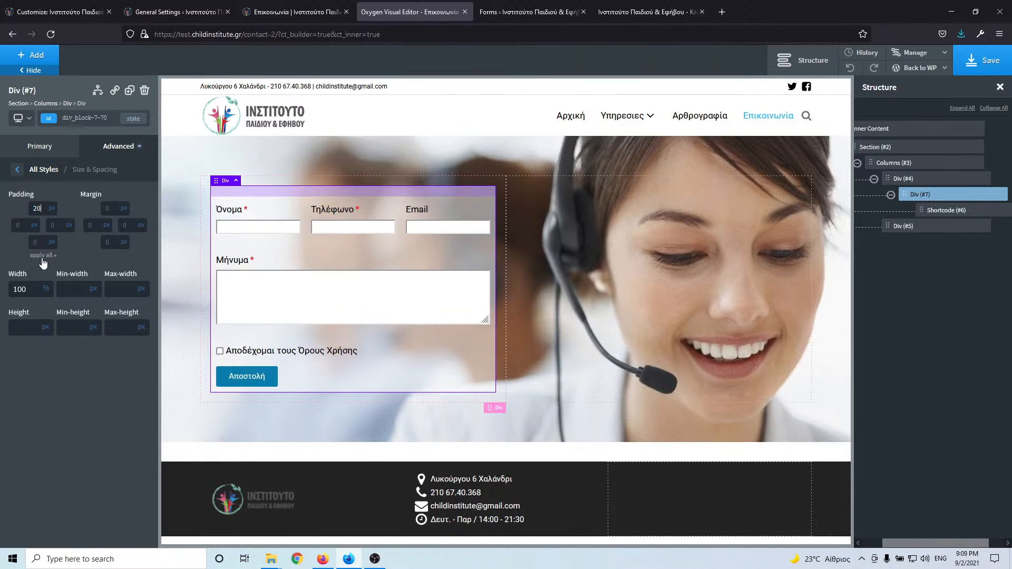
click(276, 15)
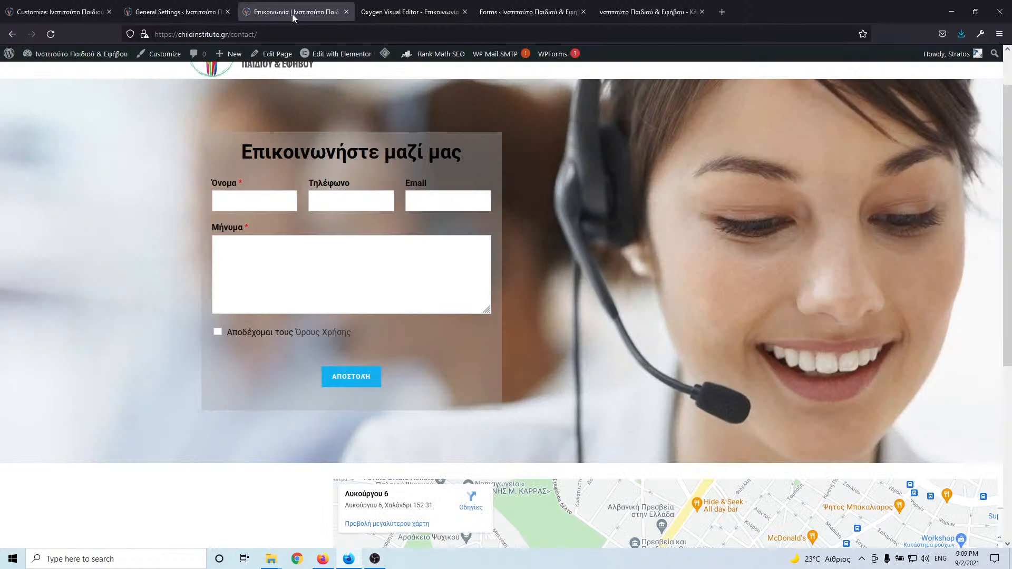
click(385, 8)
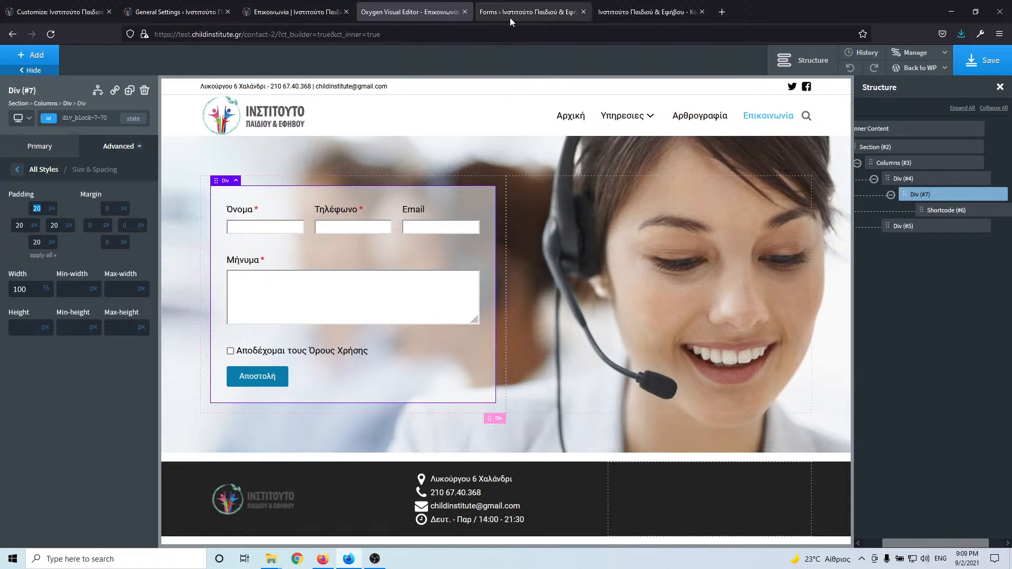
click(296, 20)
triple_click(337, 149)
key(ctrl+c)
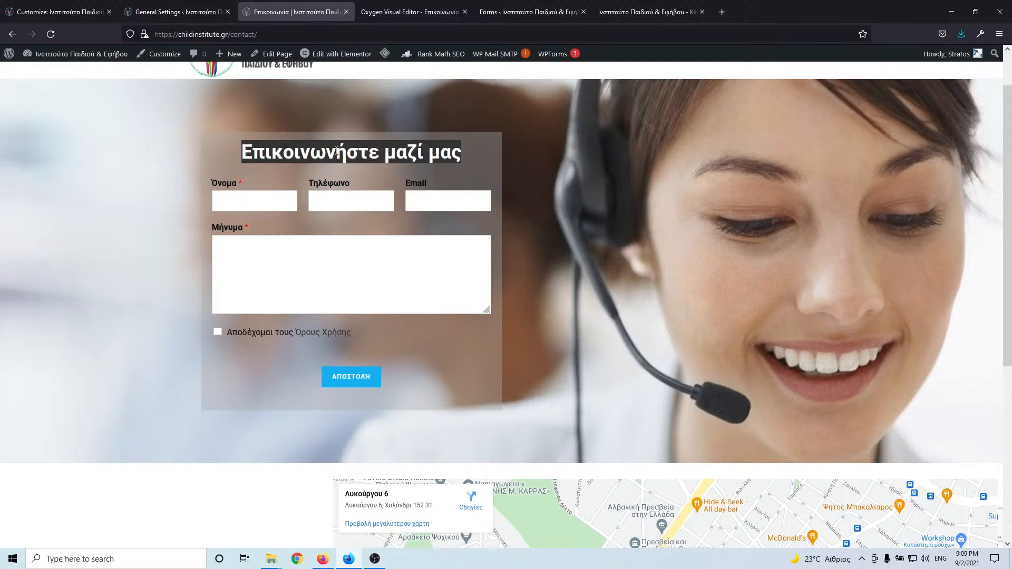
- Add a heading above the form and paste in 'Επικοινωνήστε μαζί μας'
click(411, 12)
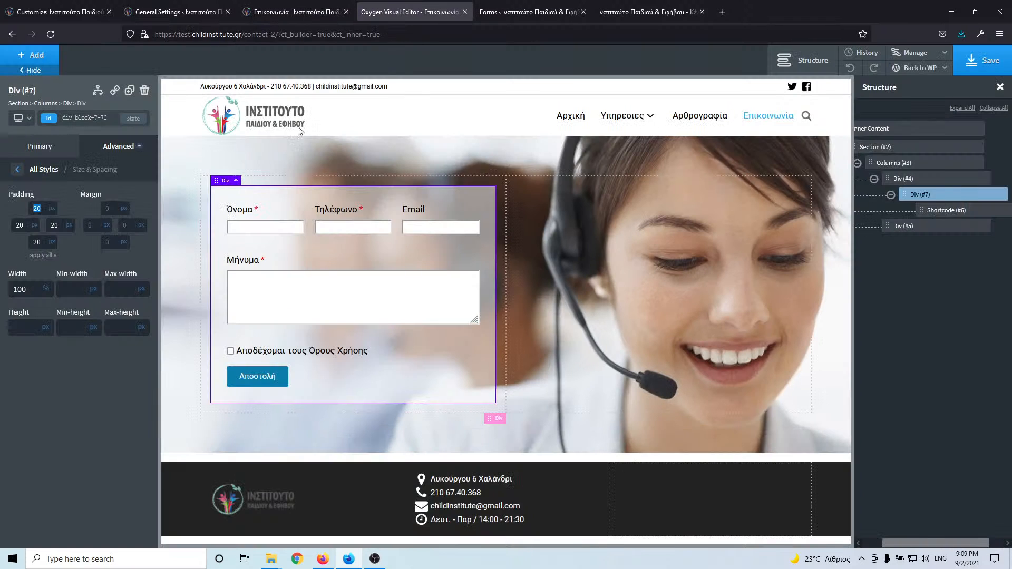
click(33, 55)
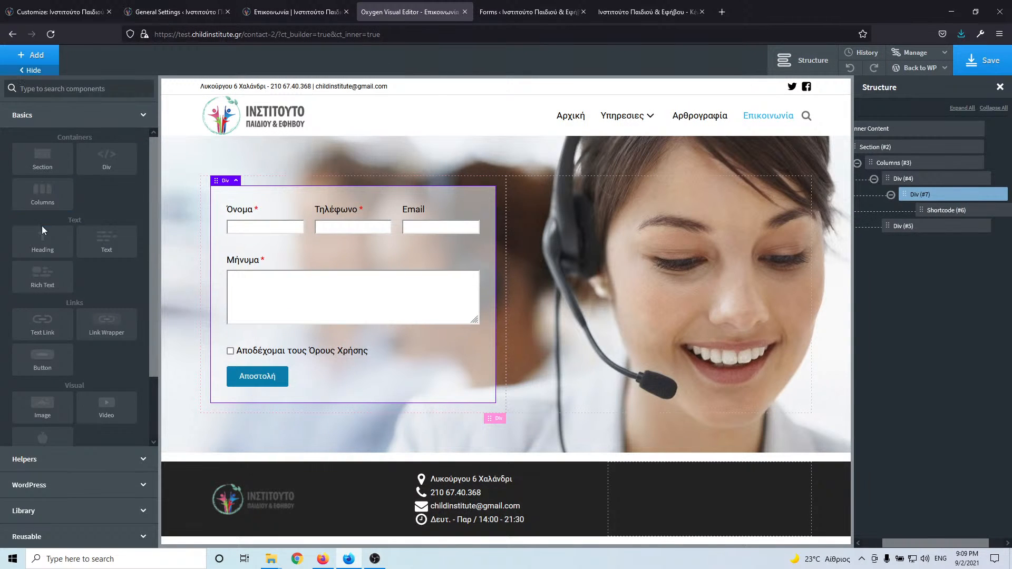
click(45, 248)
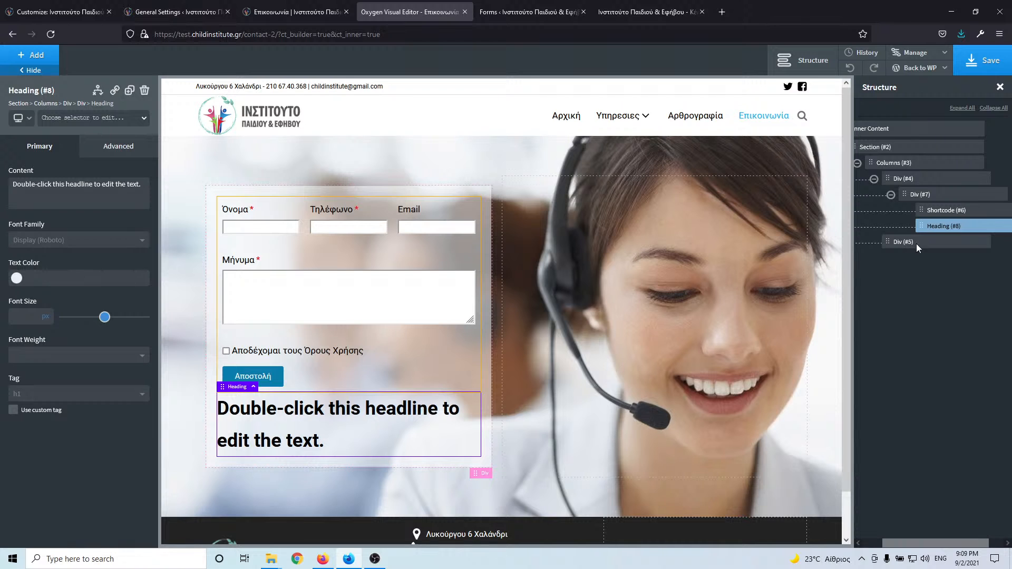
drag(923, 226, 926, 210)
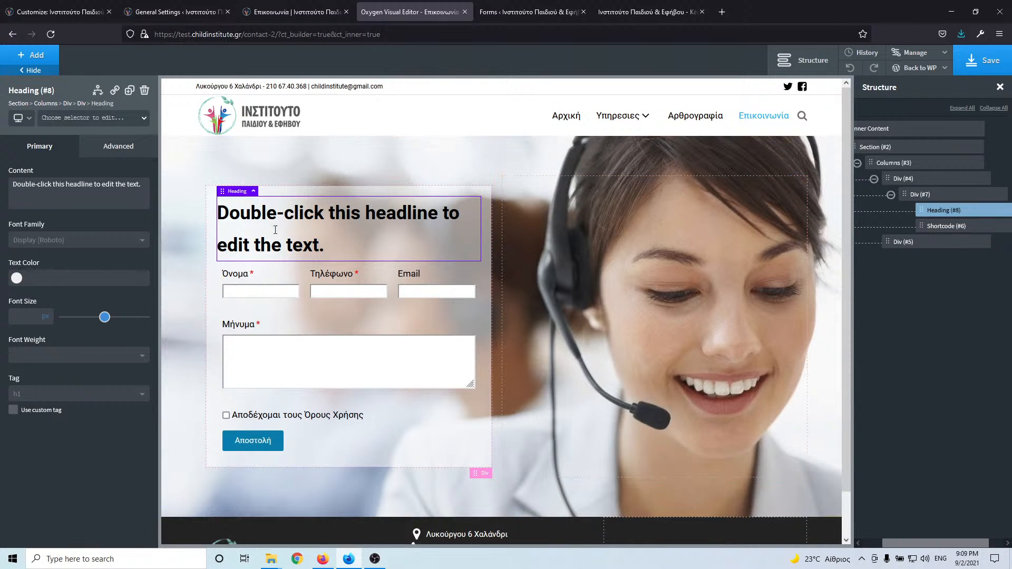
double_click(259, 213)
key(ctrl+v)
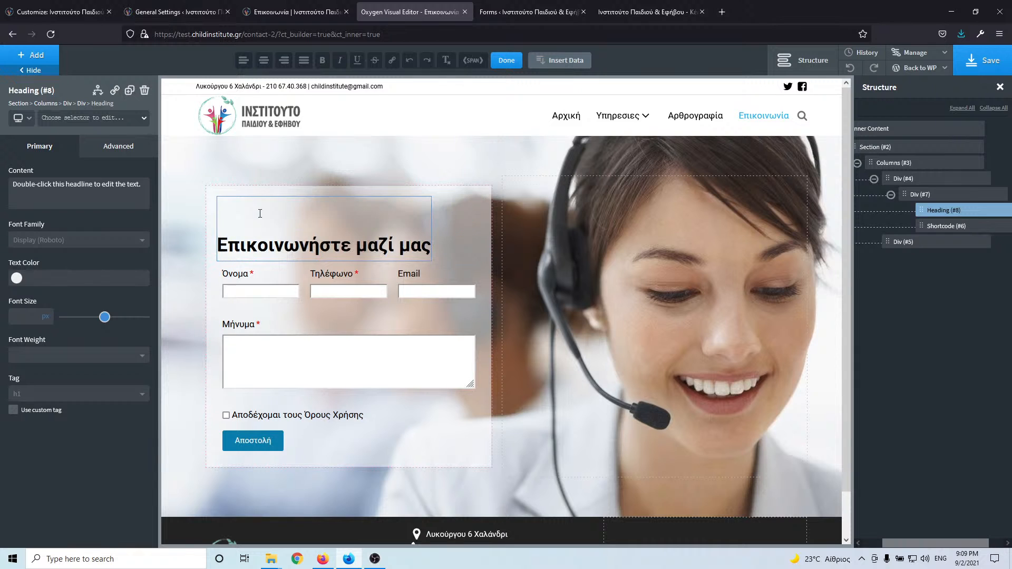
key(BackSpace)
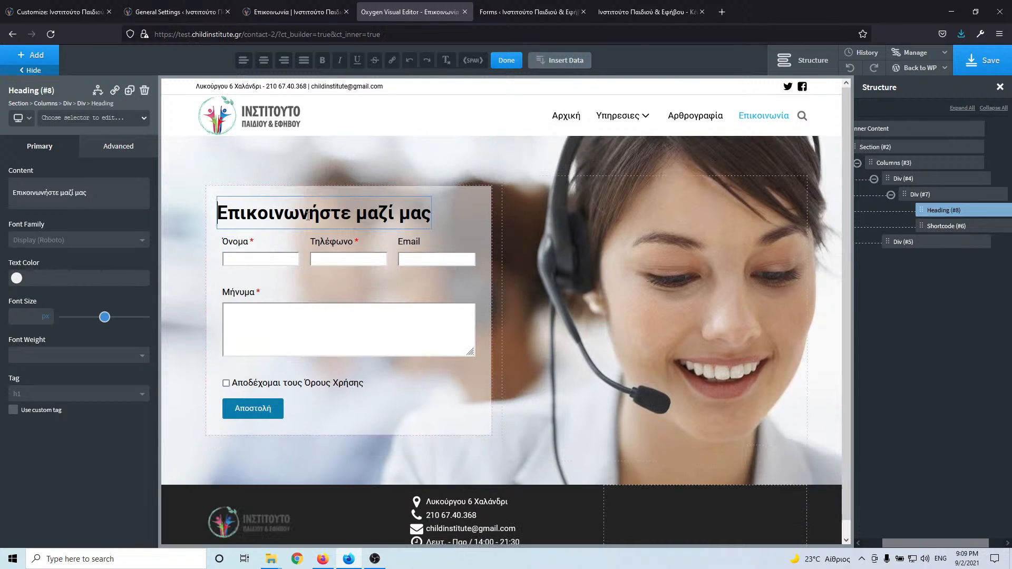
- Set the form container's Horizontal Item Alignment to Center so the heading is centred
click(19, 279)
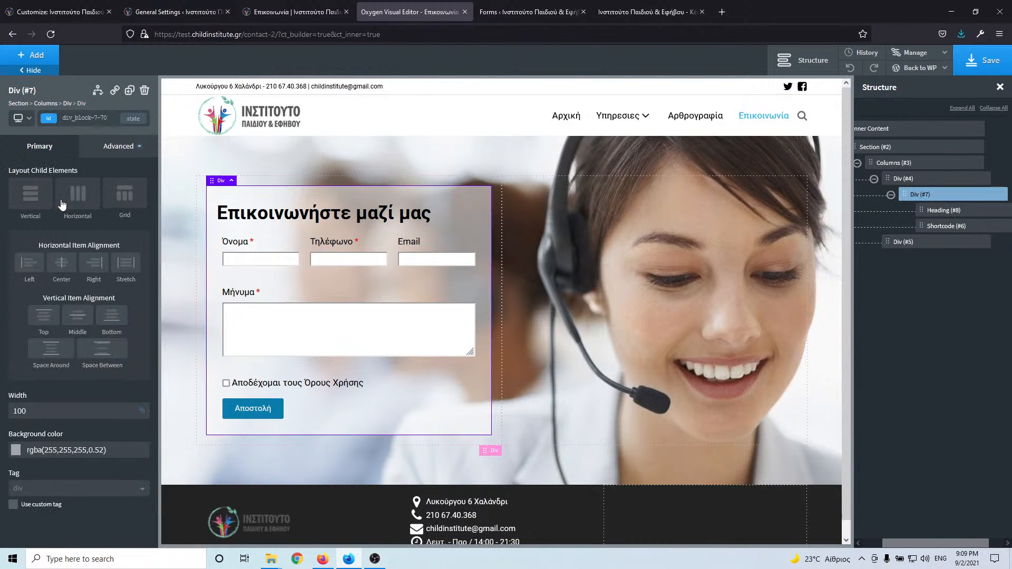
click(64, 263)
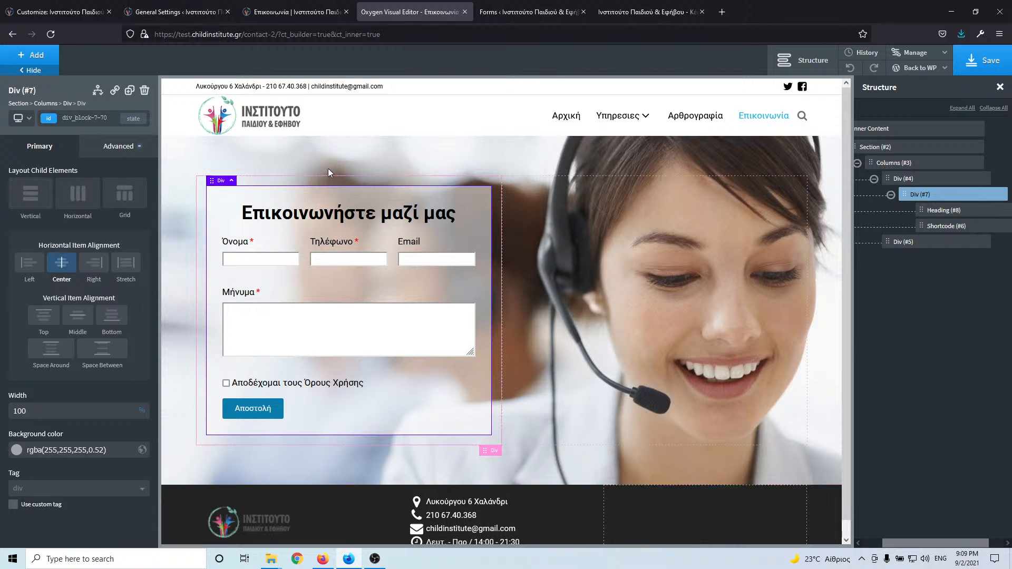
click(318, 17)
click(396, 10)
click(330, 214)
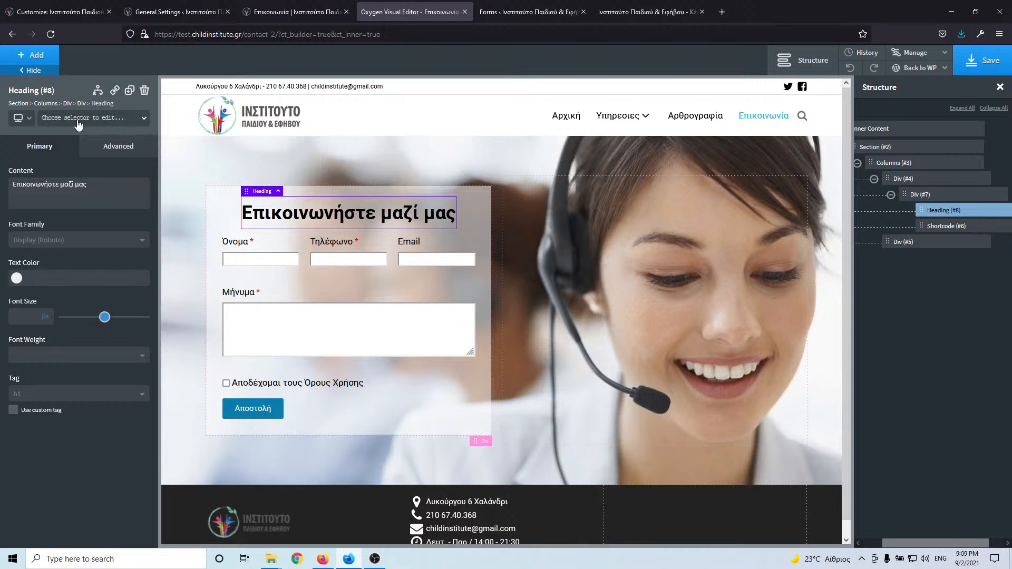
click(77, 119)
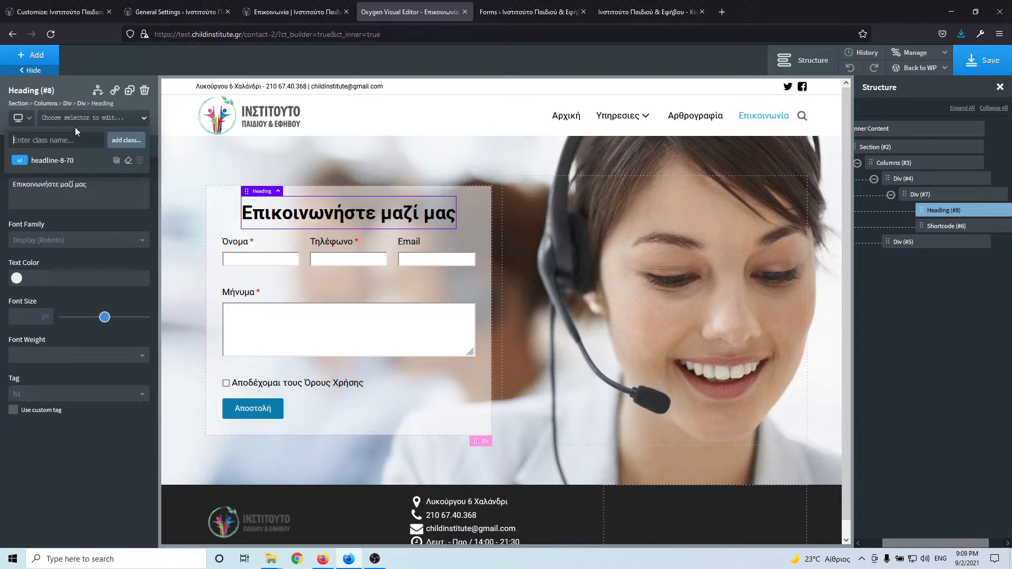
- Replace the mistaken margin-bottom-l class with margin-bottom-s on the heading and save the page
text(ma)
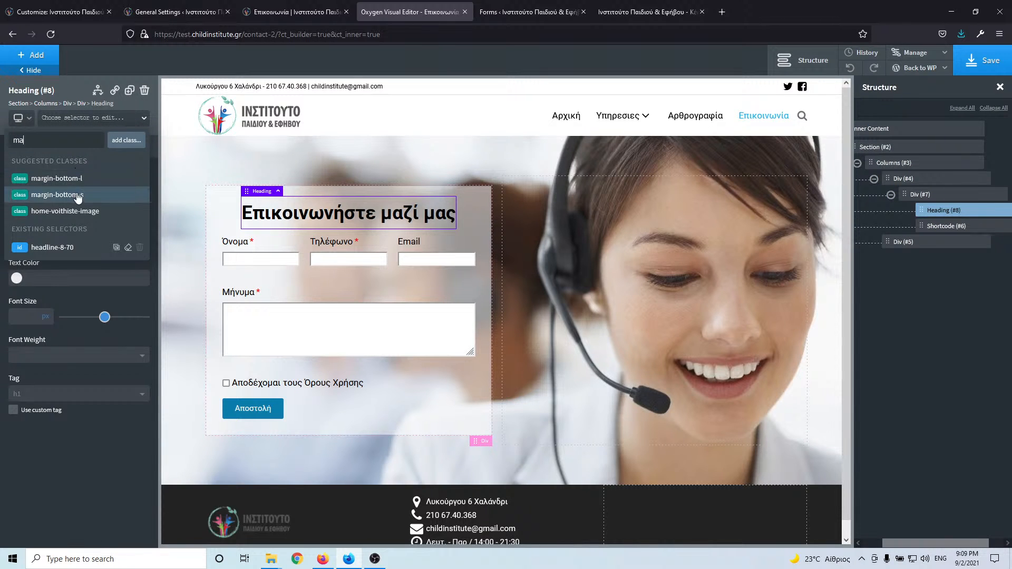
click(82, 179)
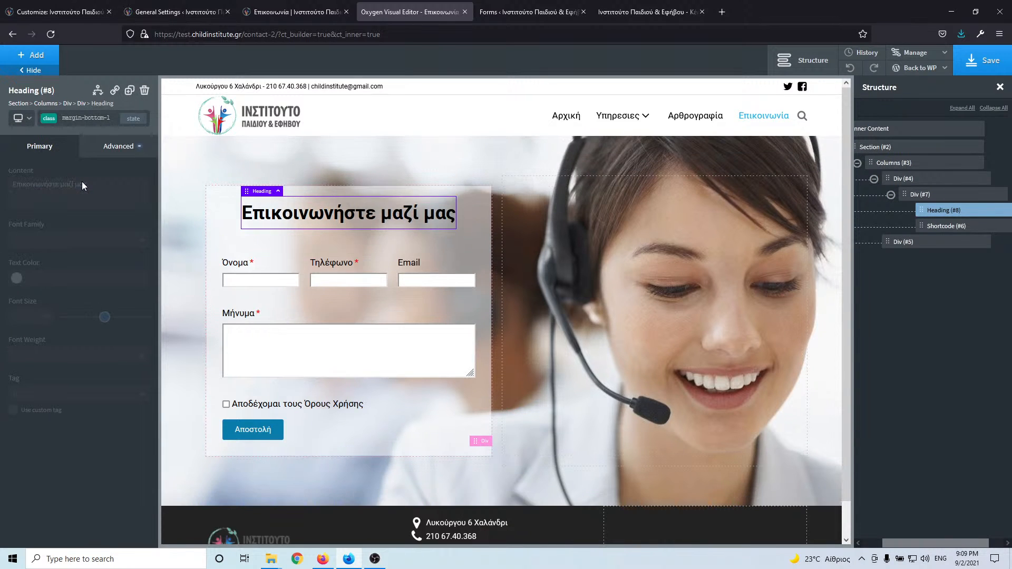
click(92, 119)
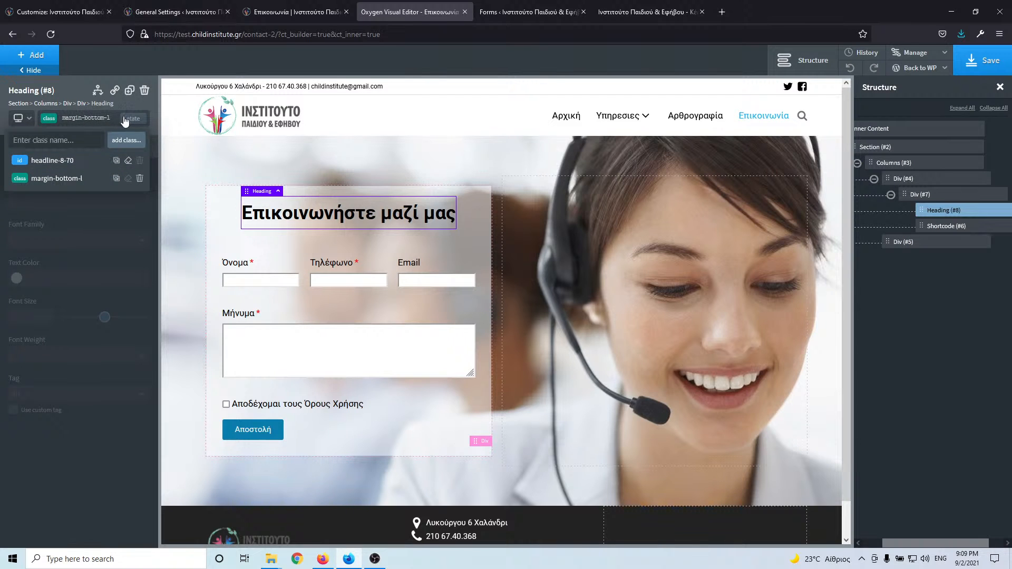
click(139, 178)
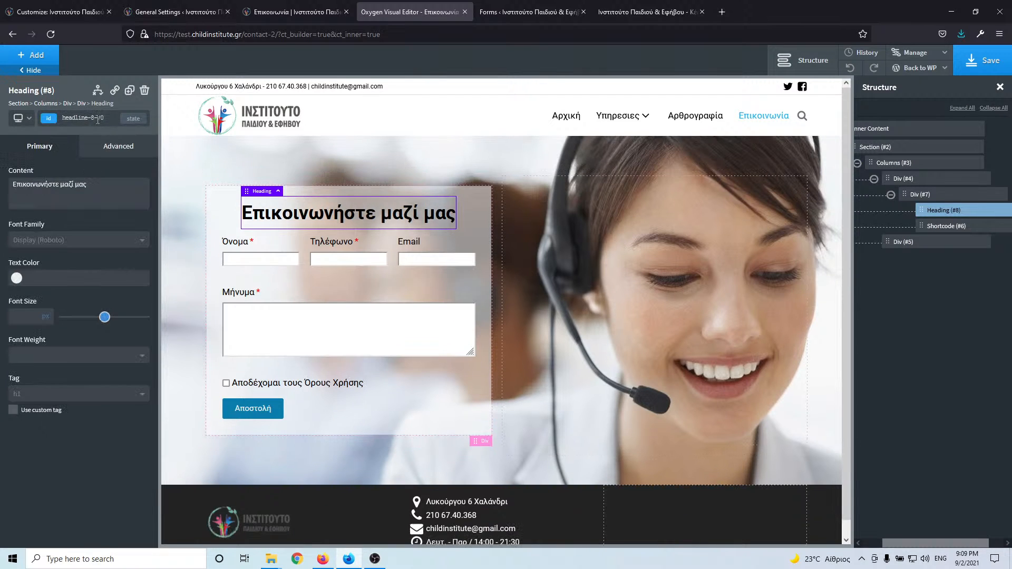
click(95, 120)
click(93, 140)
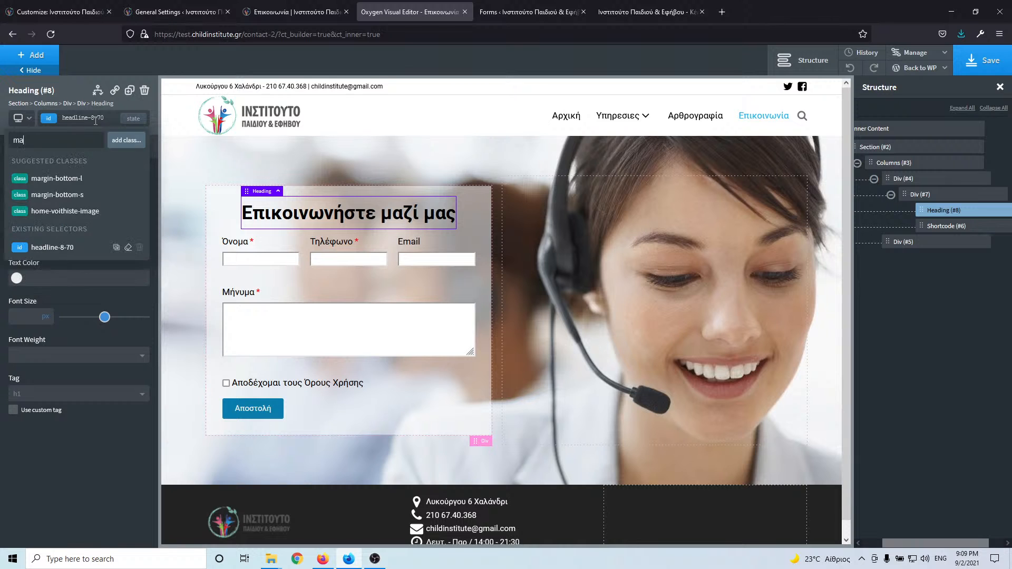
click(86, 193)
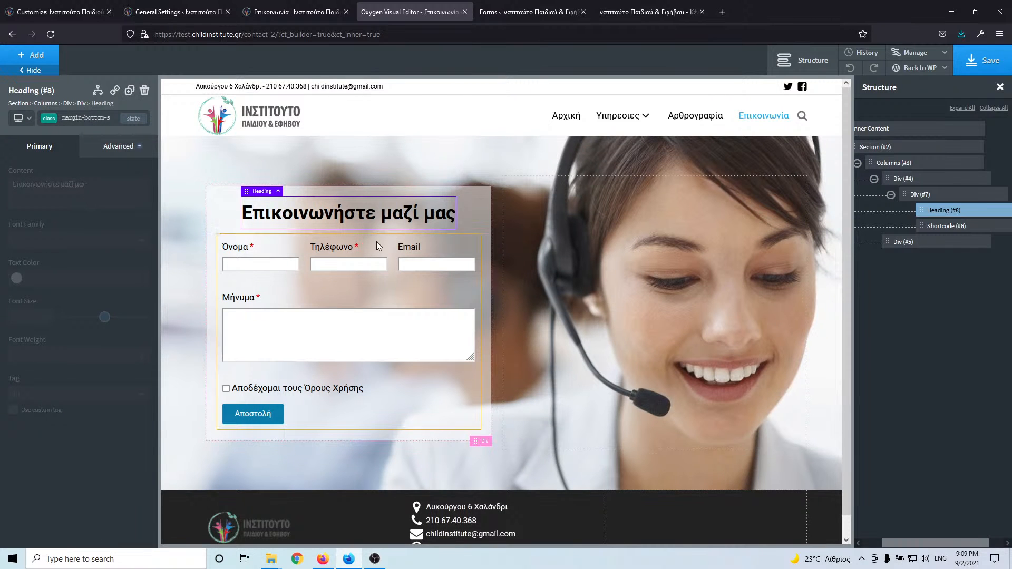
click(986, 61)
- Toggle between the live Επικοινωνία tab and the Oxygen editor, then go to the Piotnet Forms list
click(294, 10)
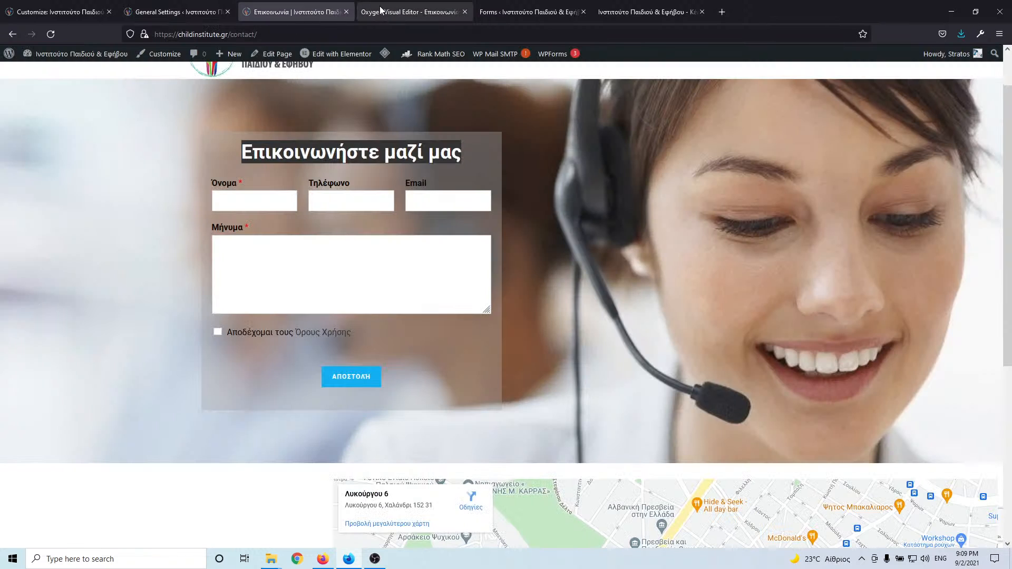
click(405, 8)
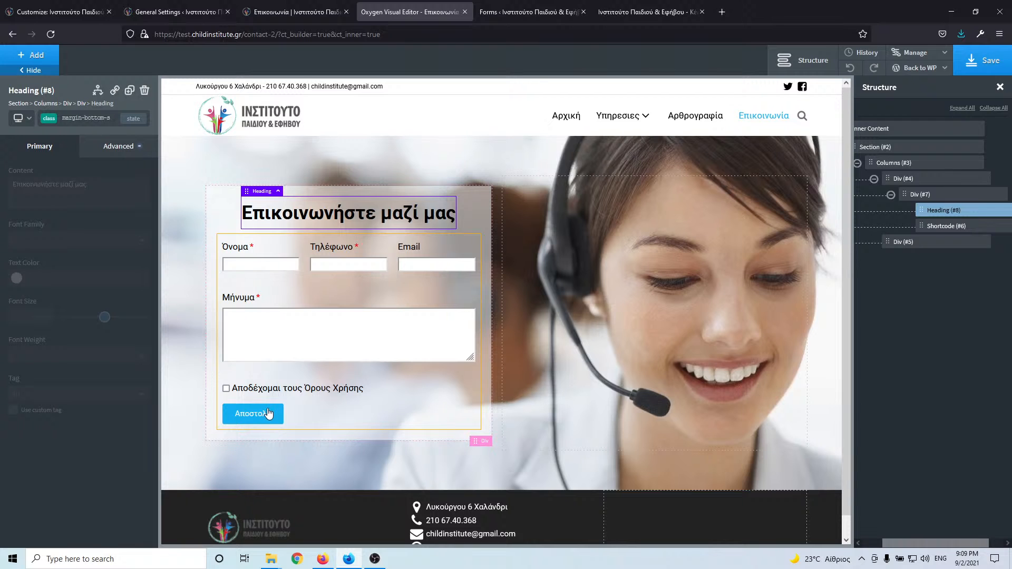
click(318, 19)
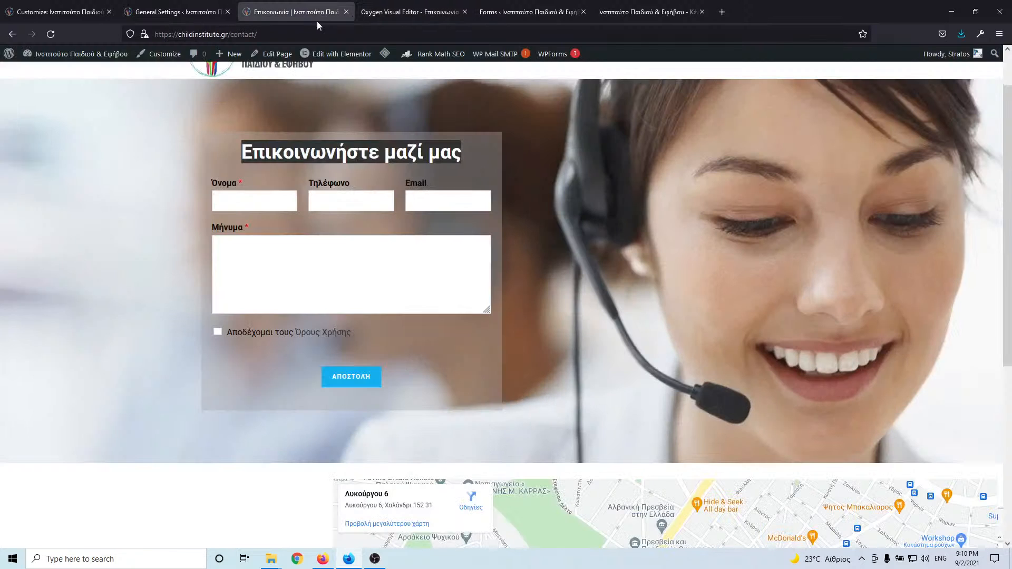
key(ctrl+Tab)
key(ctrl+Tab)
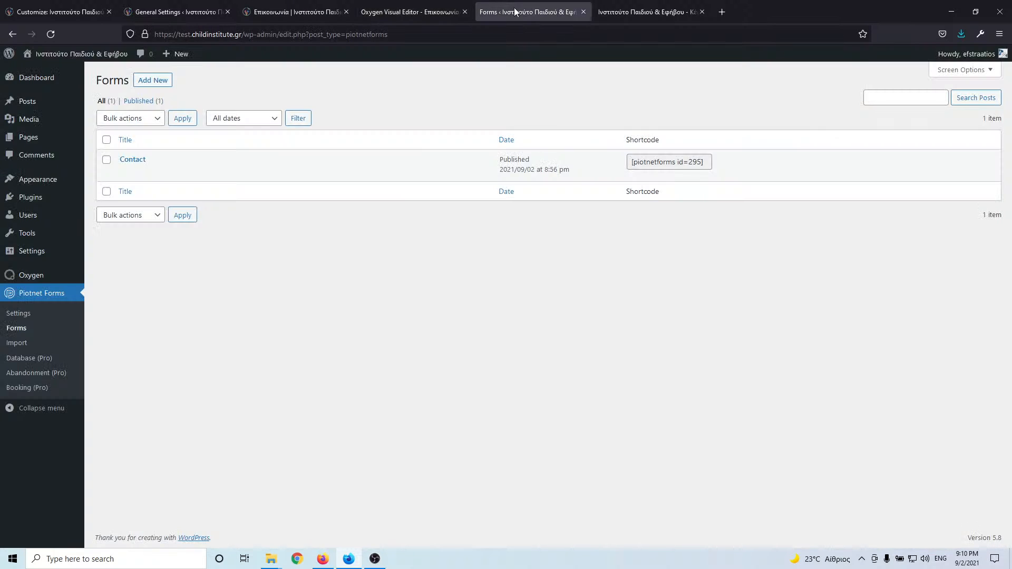
- Open the Contact form in Piotnet Forms in a new tab and select its submit button
right_click(303, 176)
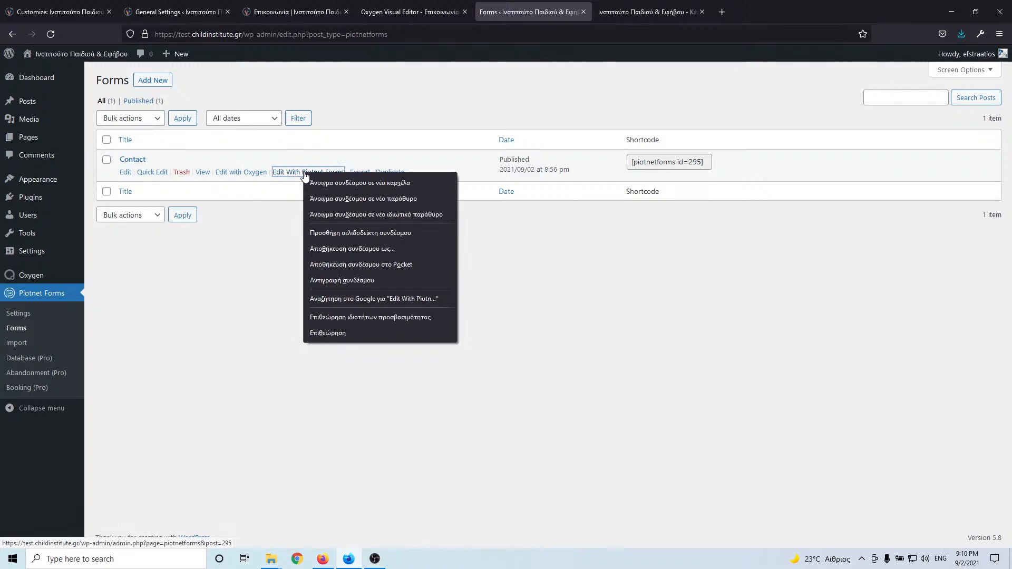
click(320, 179)
click(646, 9)
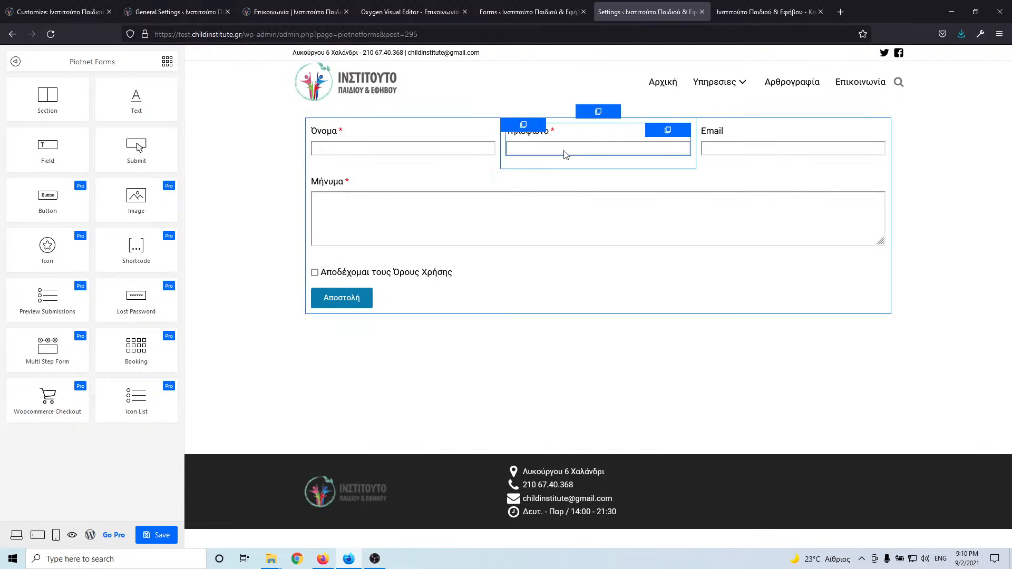
click(449, 302)
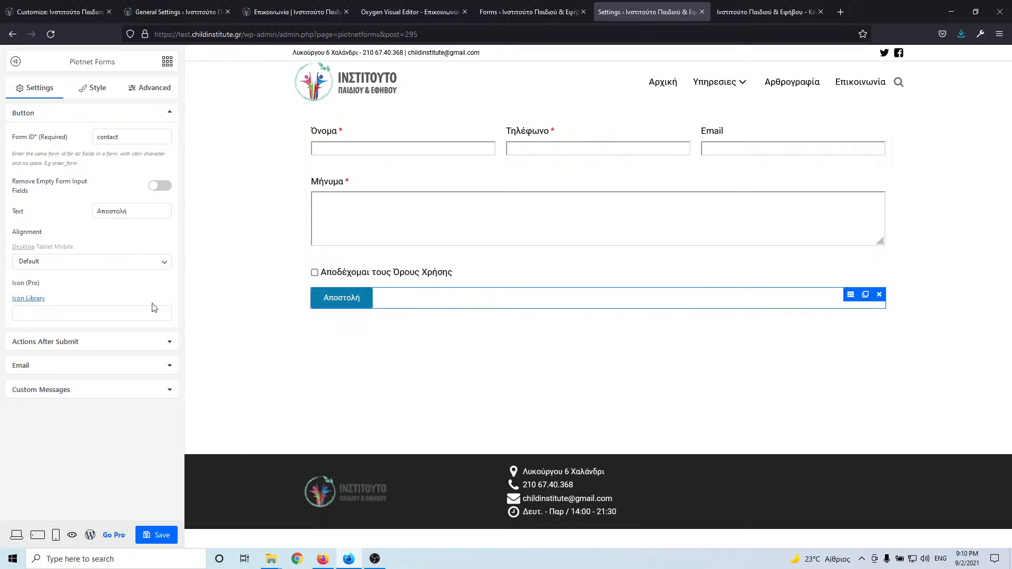
click(93, 90)
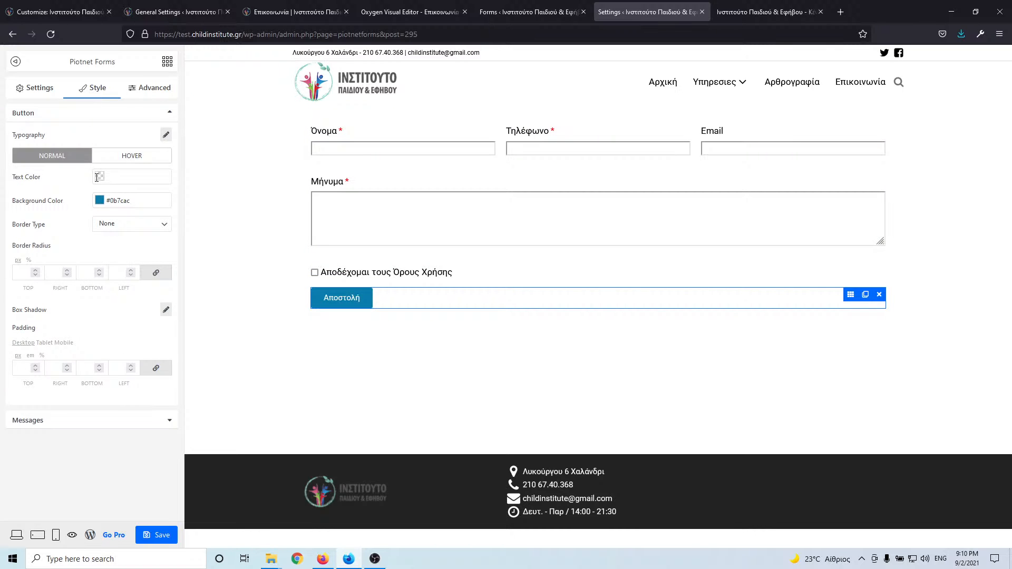
click(45, 90)
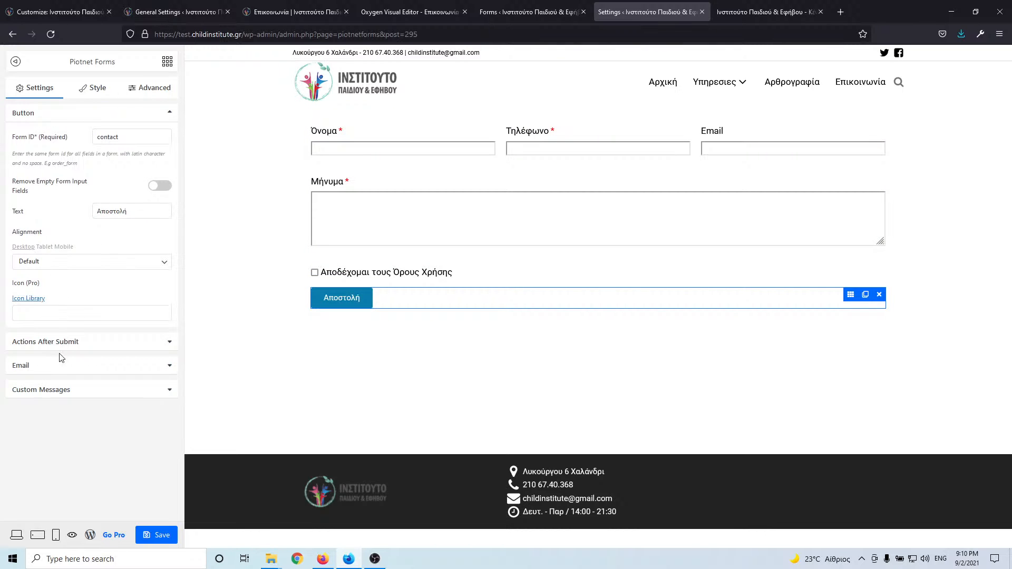
click(354, 302)
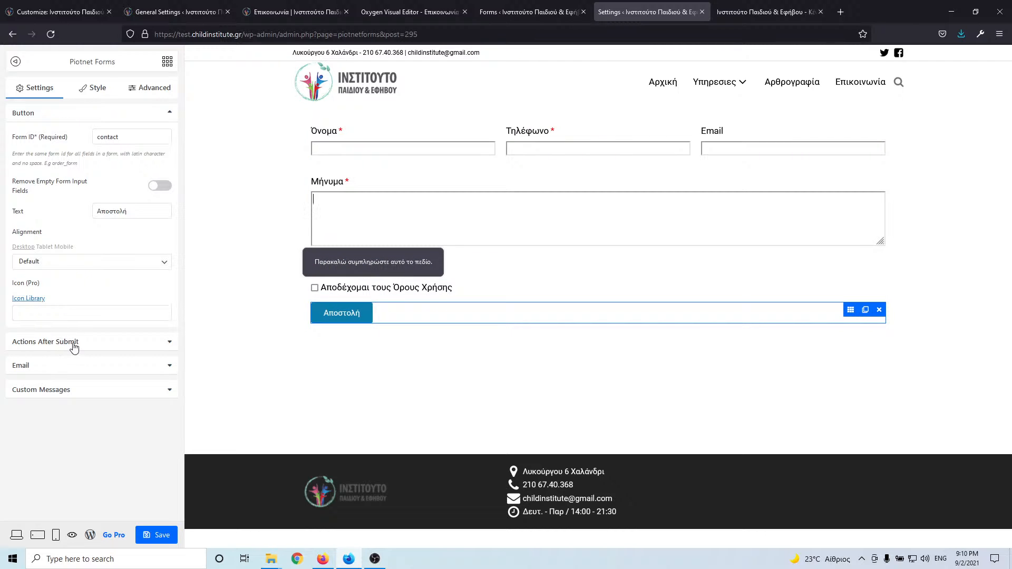
- Review the submit button's Advanced, Style and Settings tabs, including after-submit actions and message colours
click(144, 90)
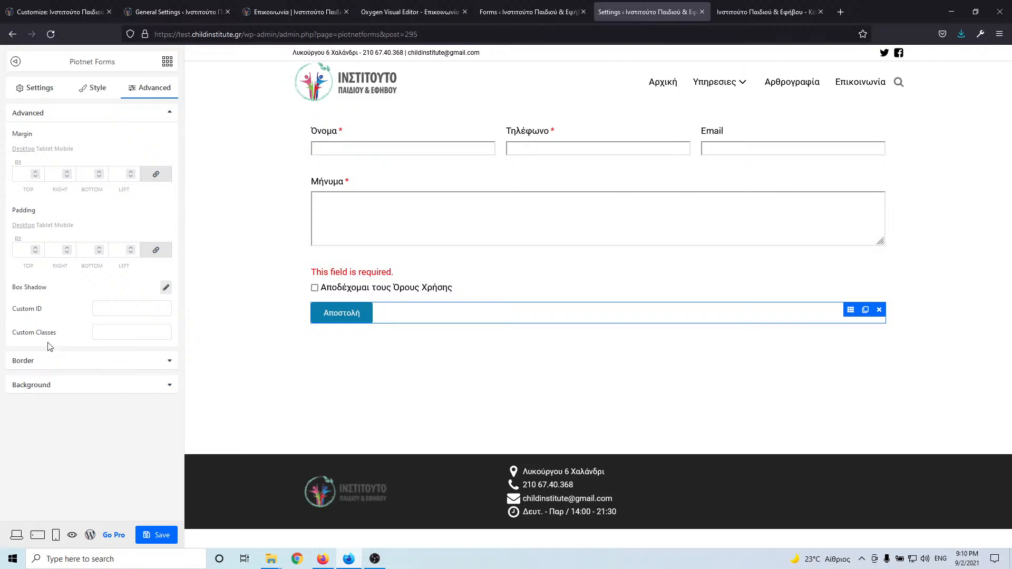
click(93, 88)
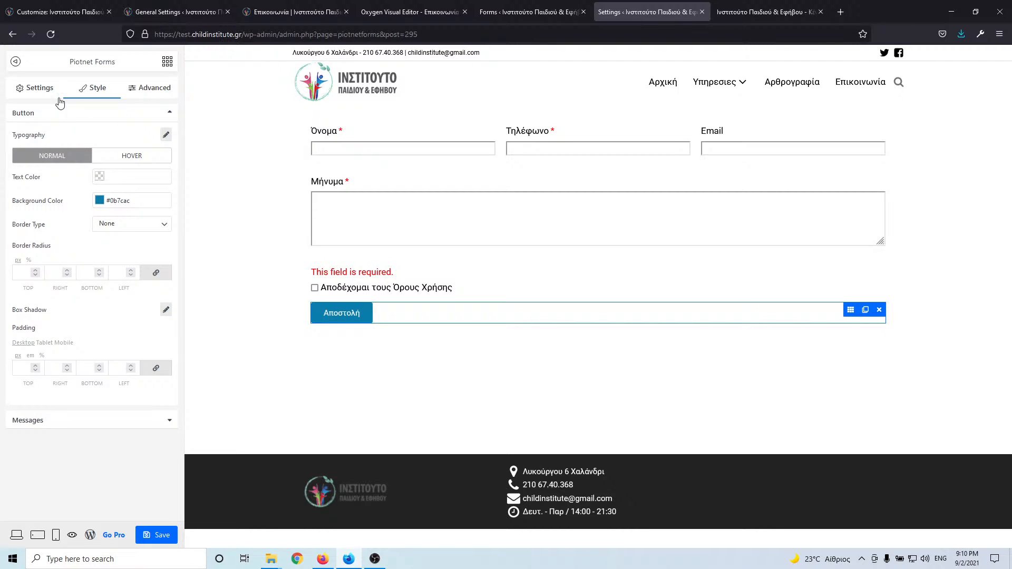
click(37, 89)
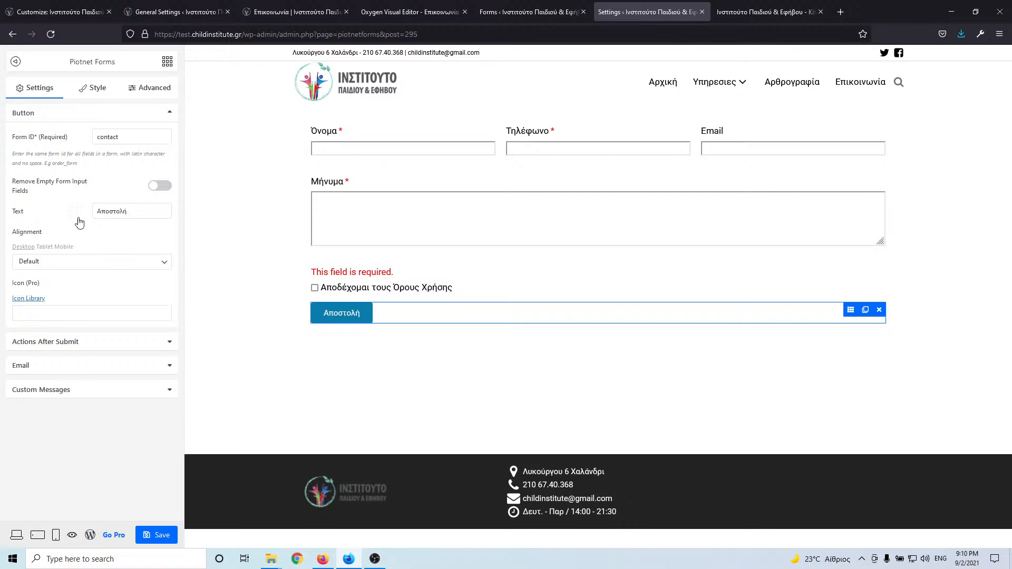
click(98, 342)
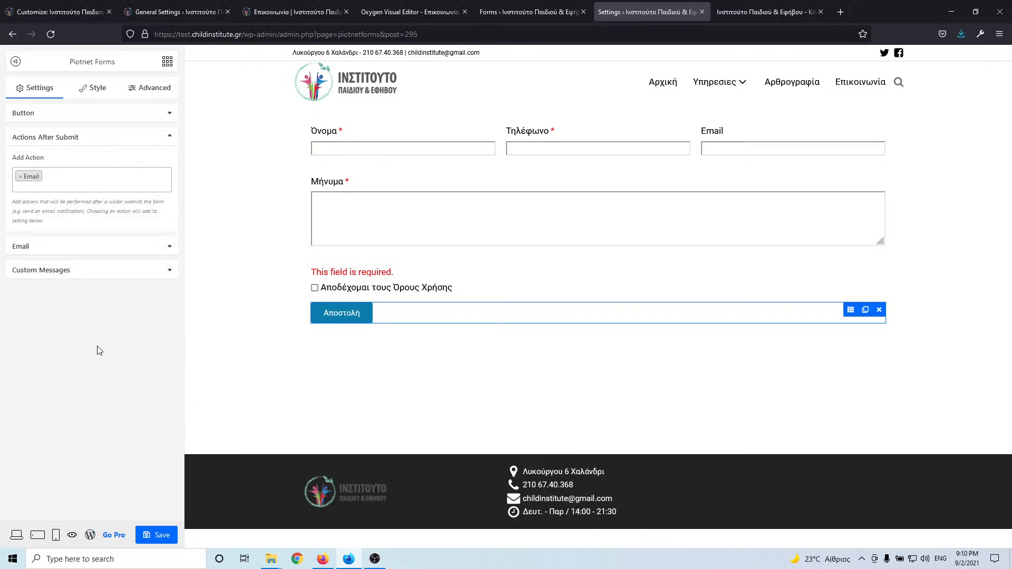
click(93, 88)
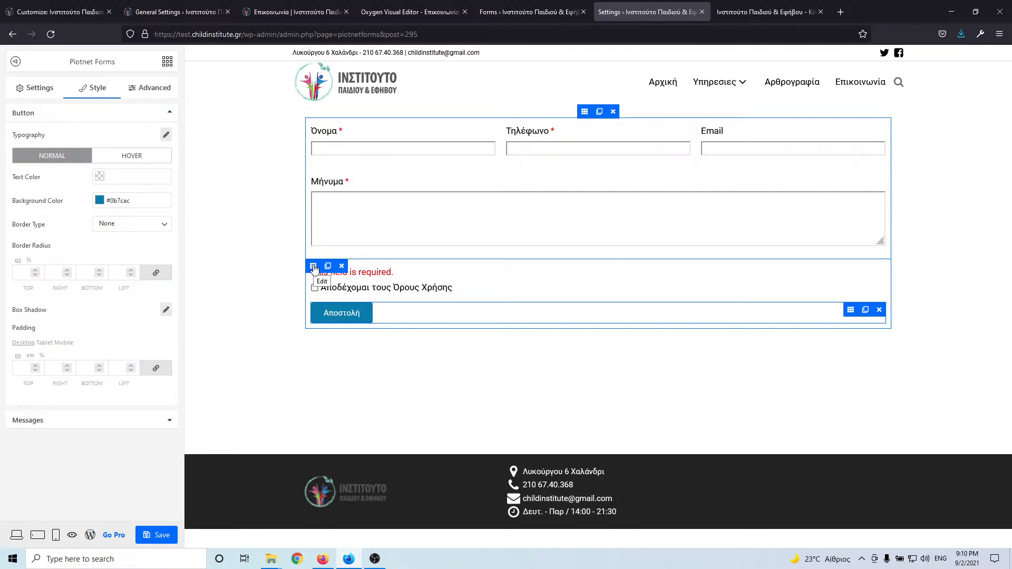
click(358, 314)
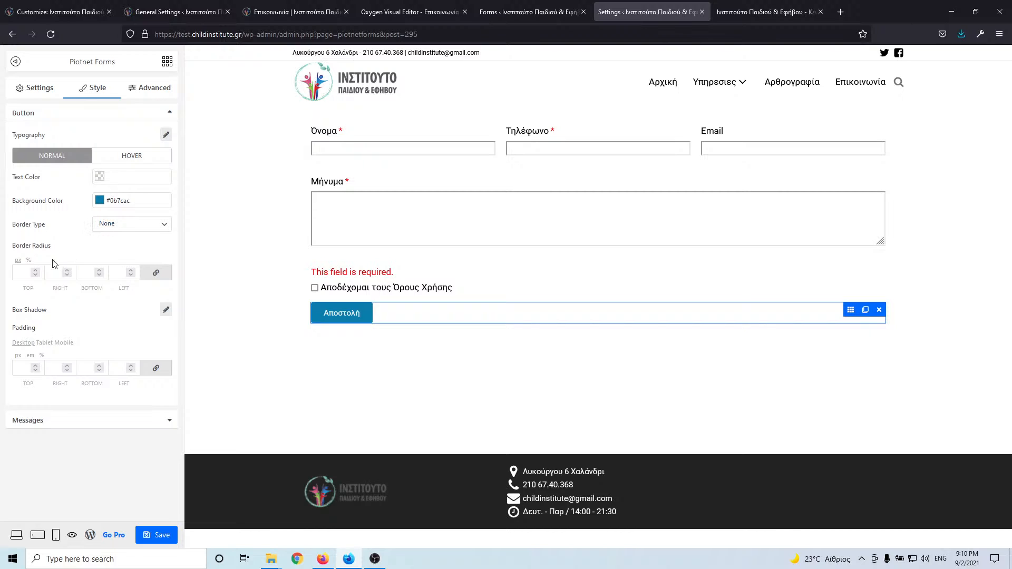
click(41, 422)
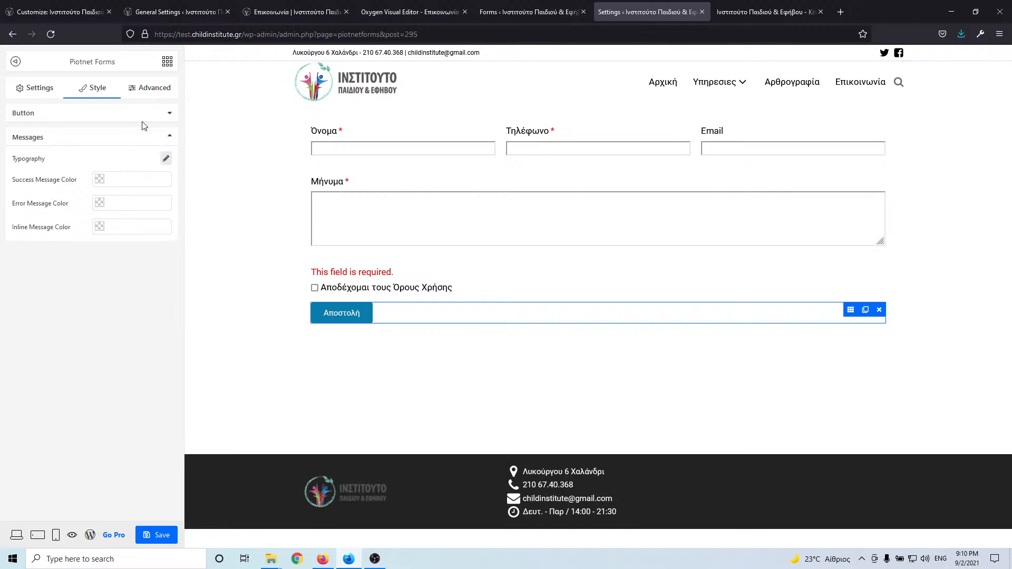
click(150, 93)
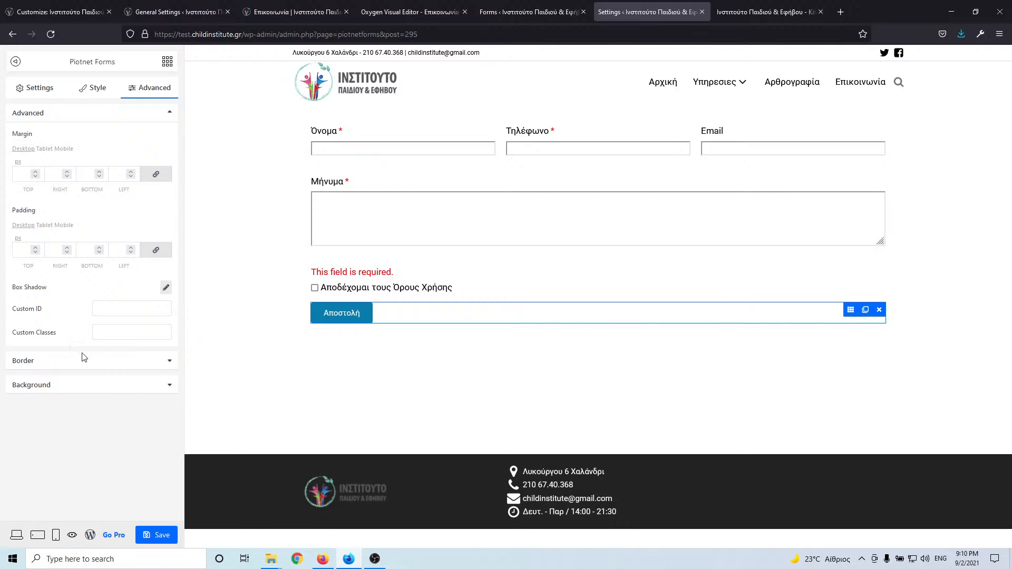
click(35, 93)
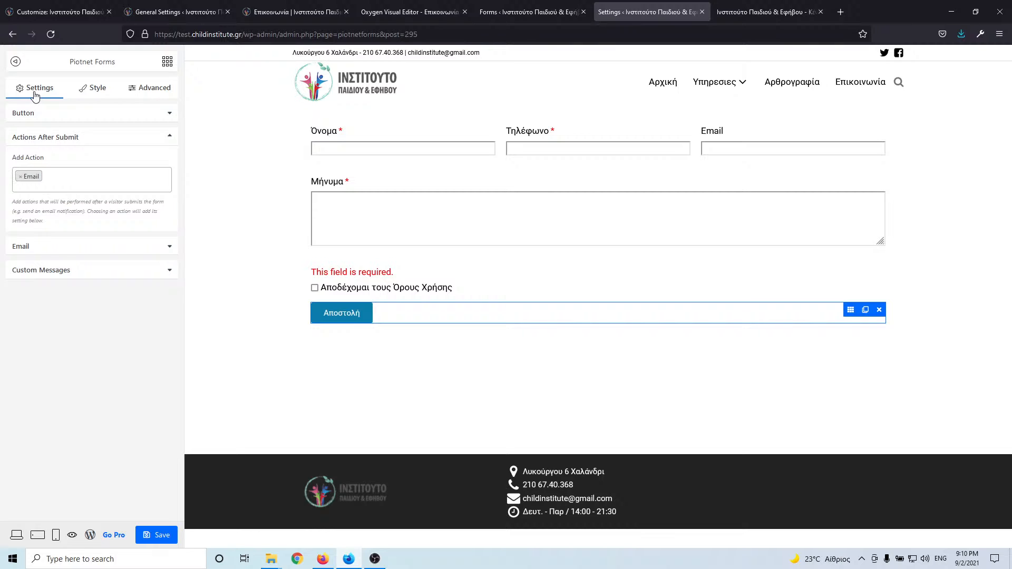
click(44, 116)
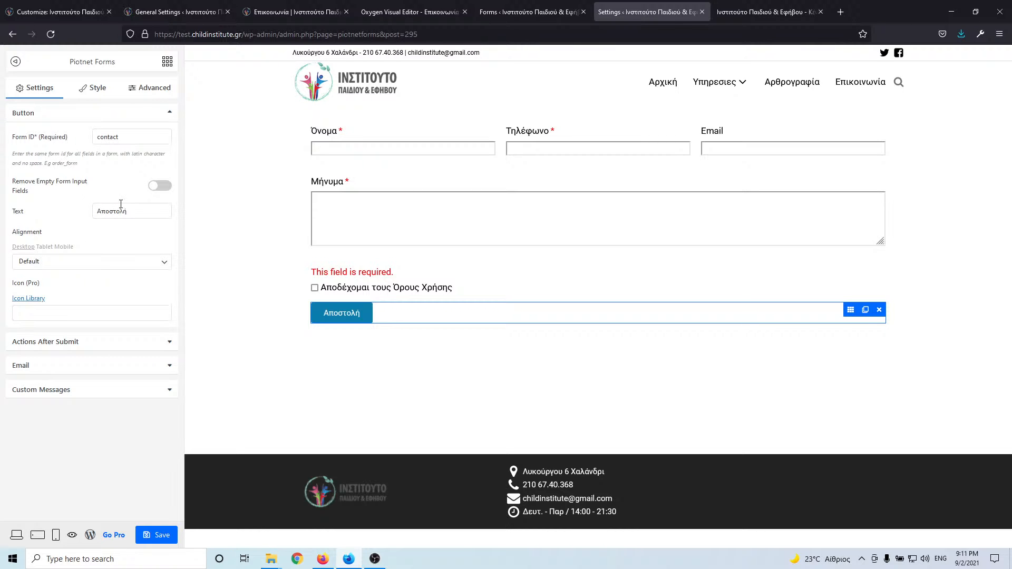
- Center-align the Αποστολή button, save the form, and return to the Oxygen editor tab
click(58, 263)
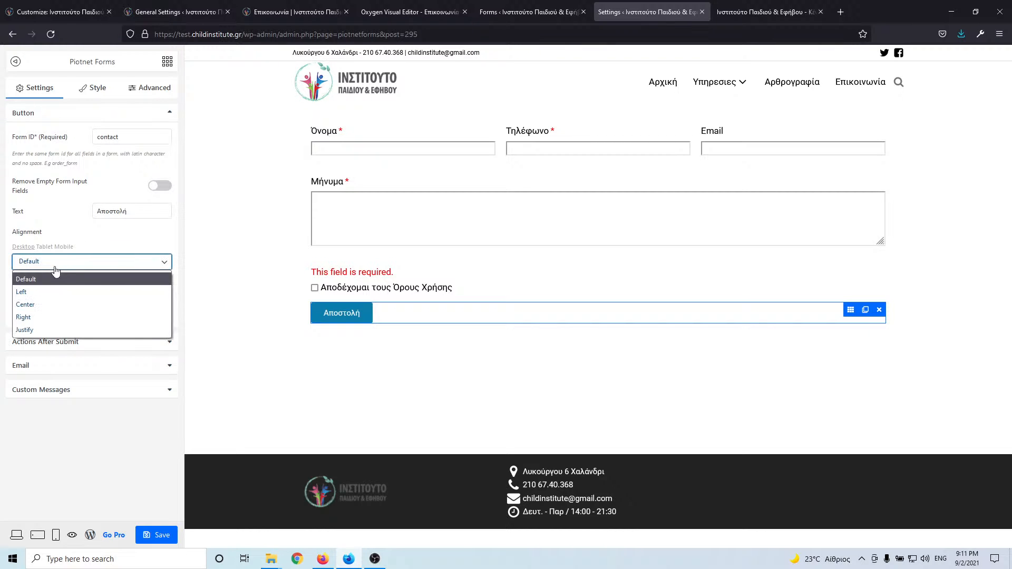
click(48, 302)
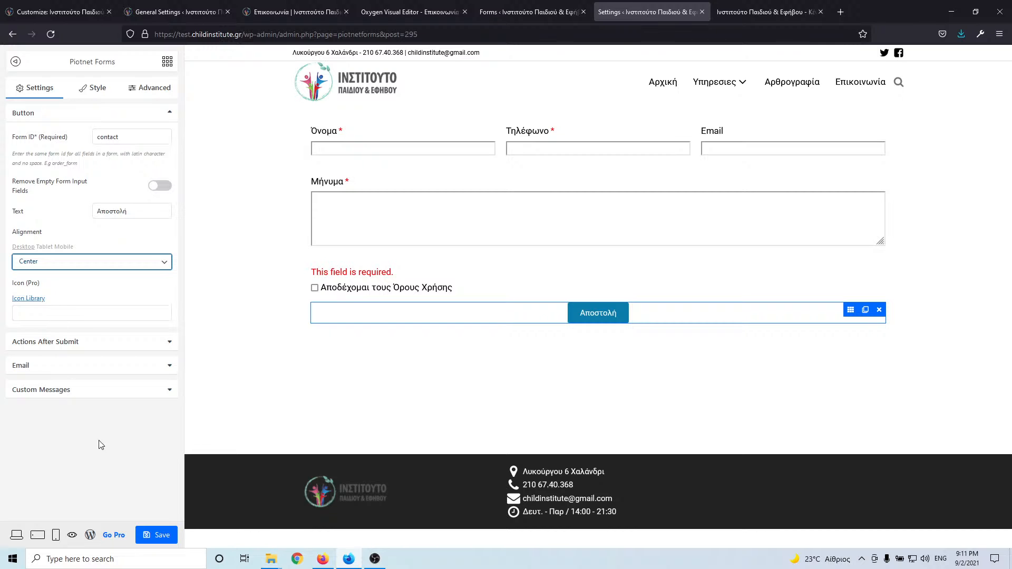
click(157, 535)
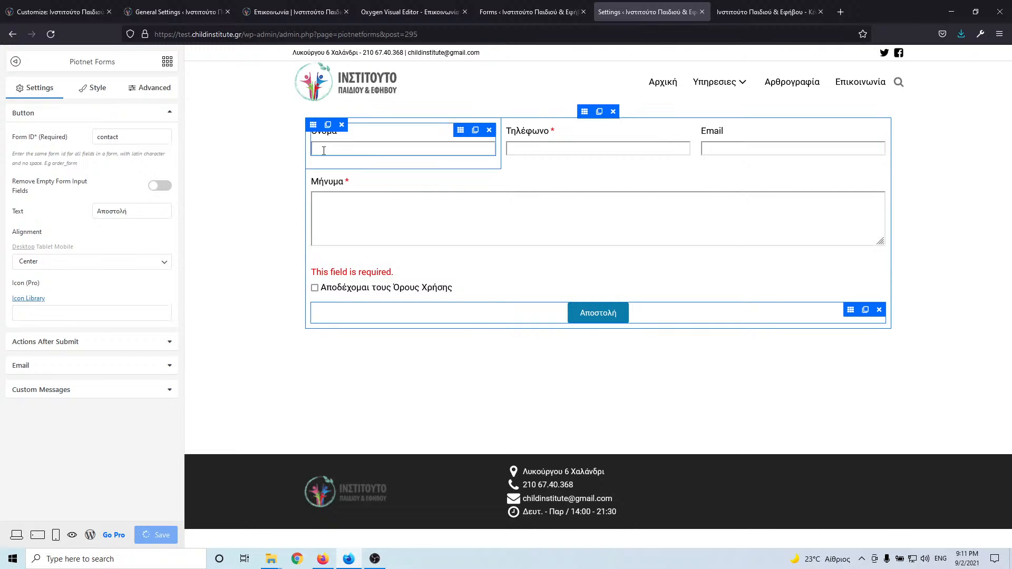
click(553, 7)
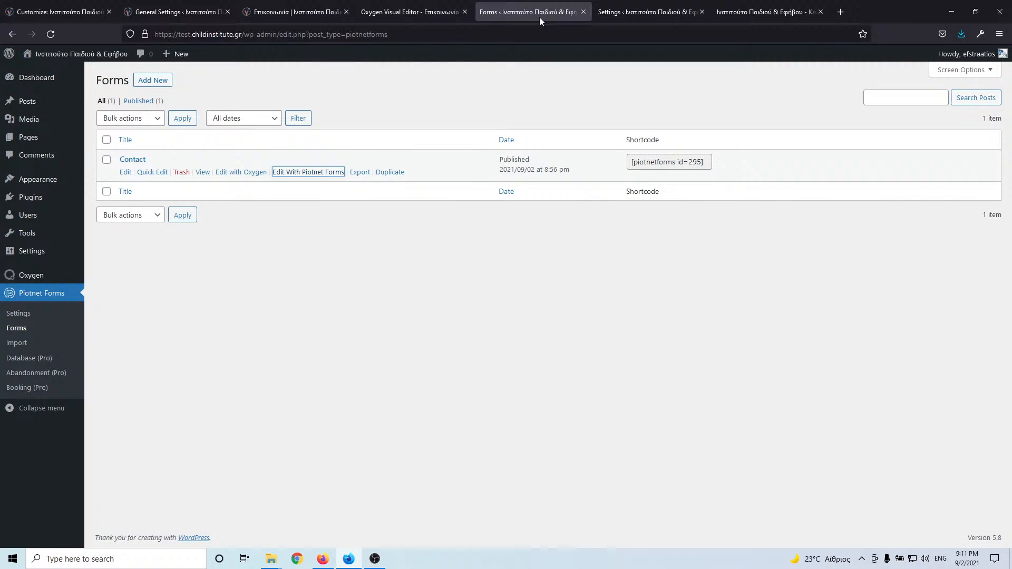
click(434, 10)
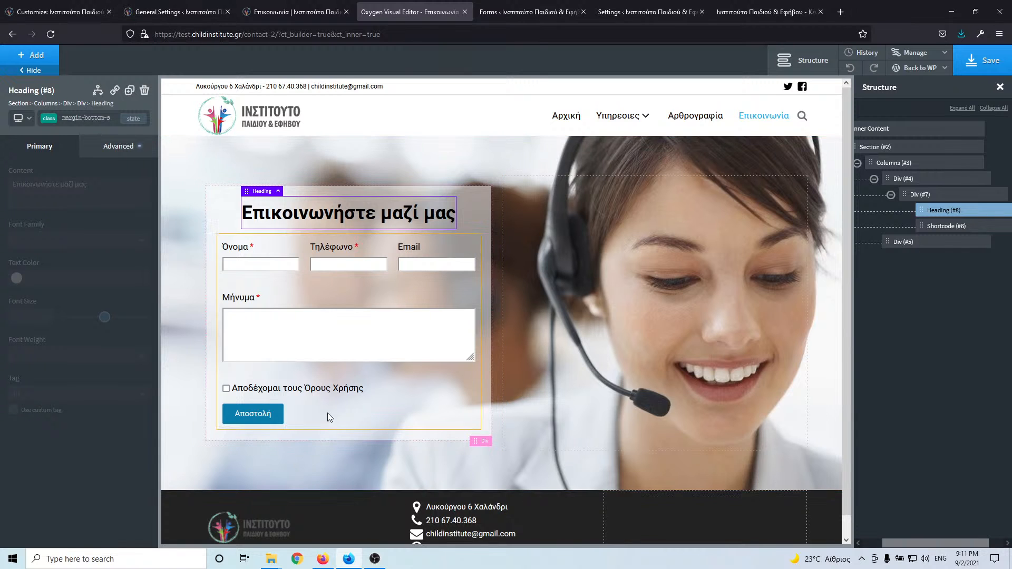
- Save the contact page and add a new empty section below the hero
scroll(641, 202, down, 1)
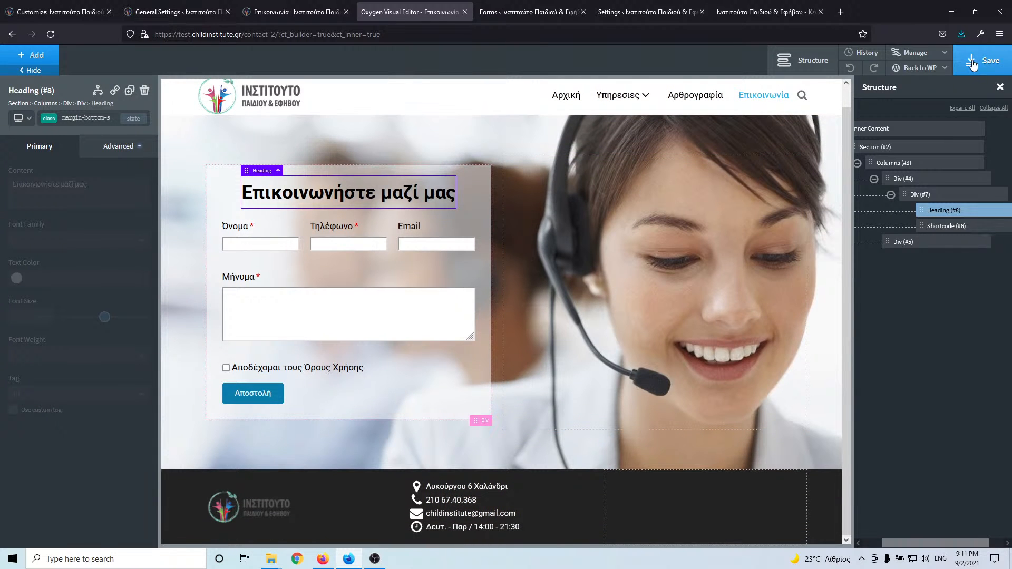
click(967, 63)
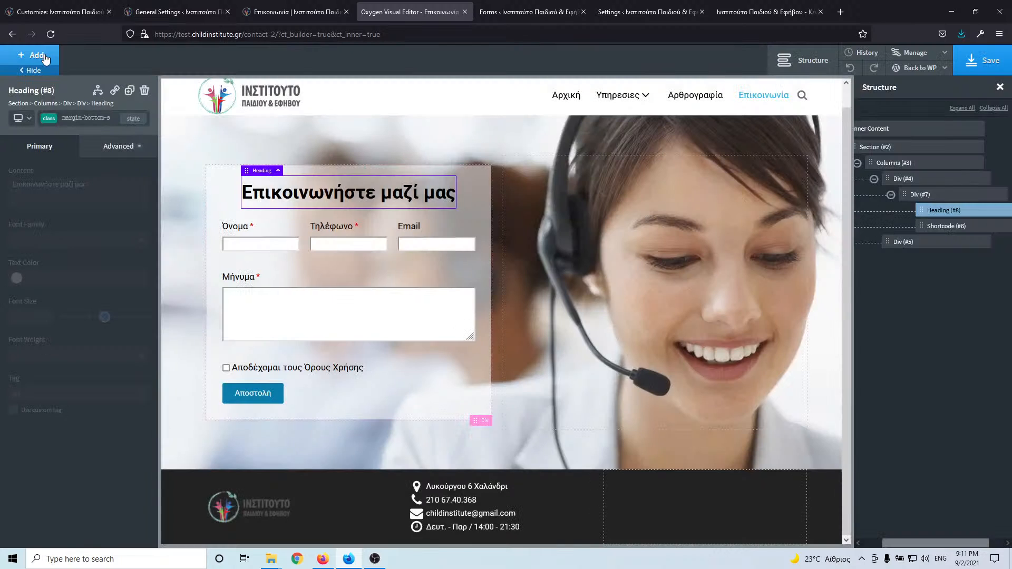
click(45, 55)
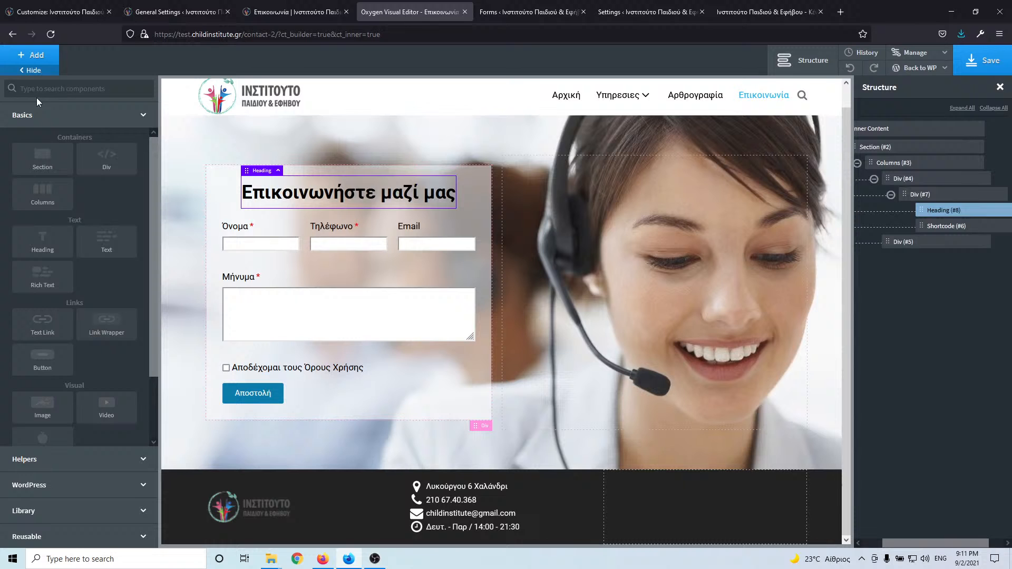
click(58, 165)
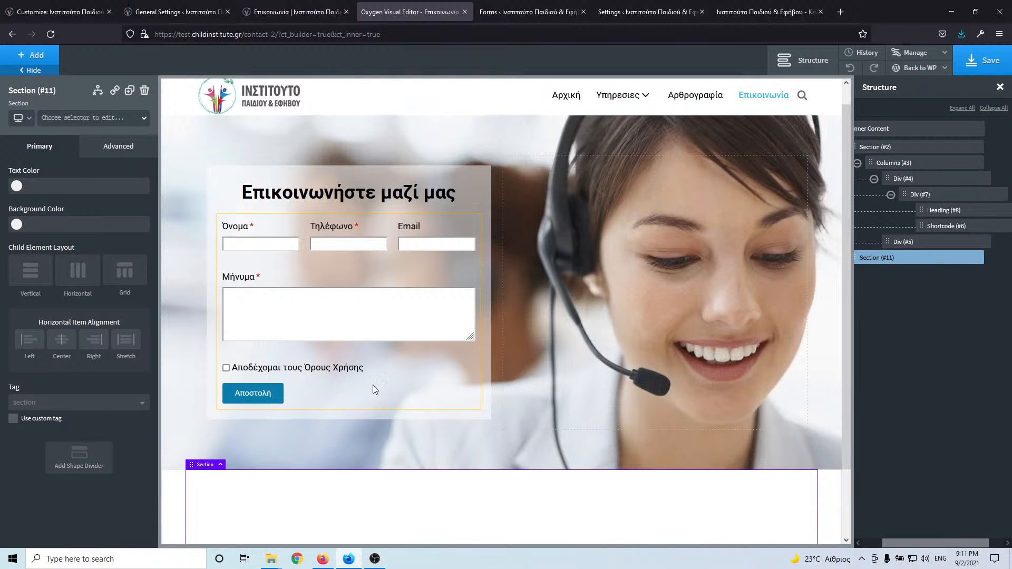
scroll(375, 390, down, 3)
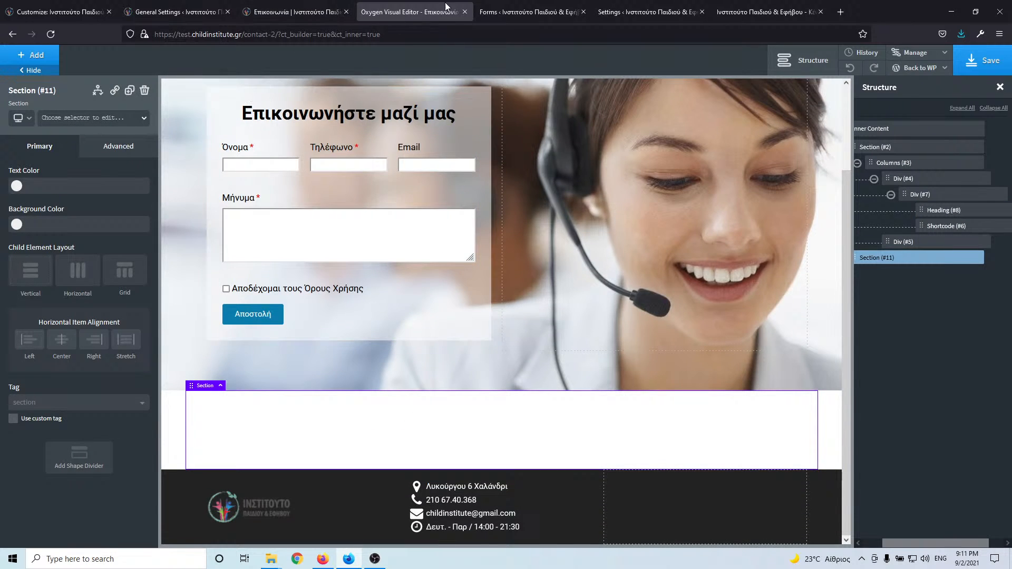
- Switch through the browser tabs to the live contact page for reference
click(527, 12)
click(412, 11)
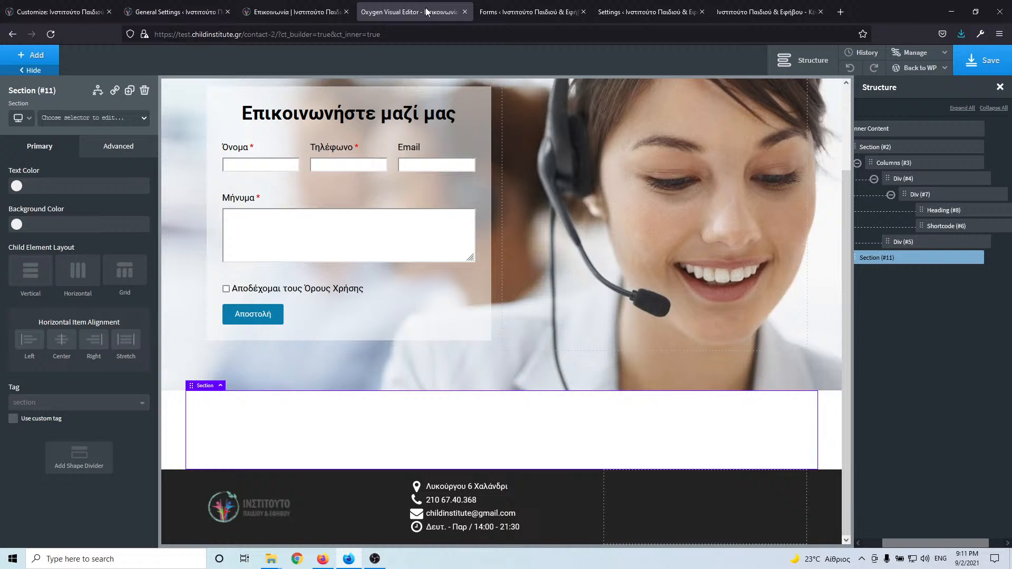
click(285, 11)
scroll(277, 348, down, 3)
- Copy the institute text from the live page and add a 50/50 two-column layout to the new section
scroll(275, 366, down, 2)
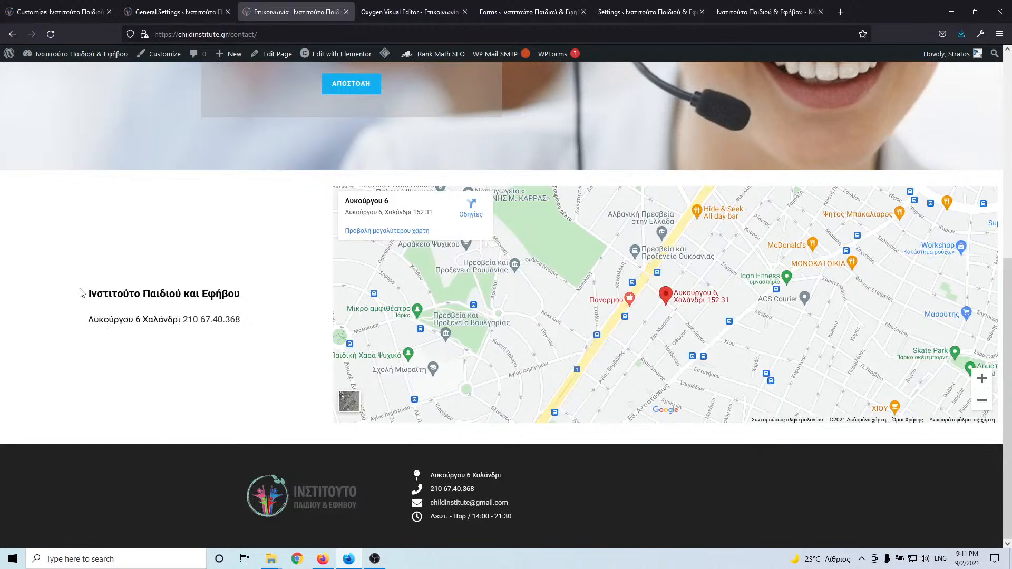
drag(81, 293, 263, 320)
key(ctrl+c)
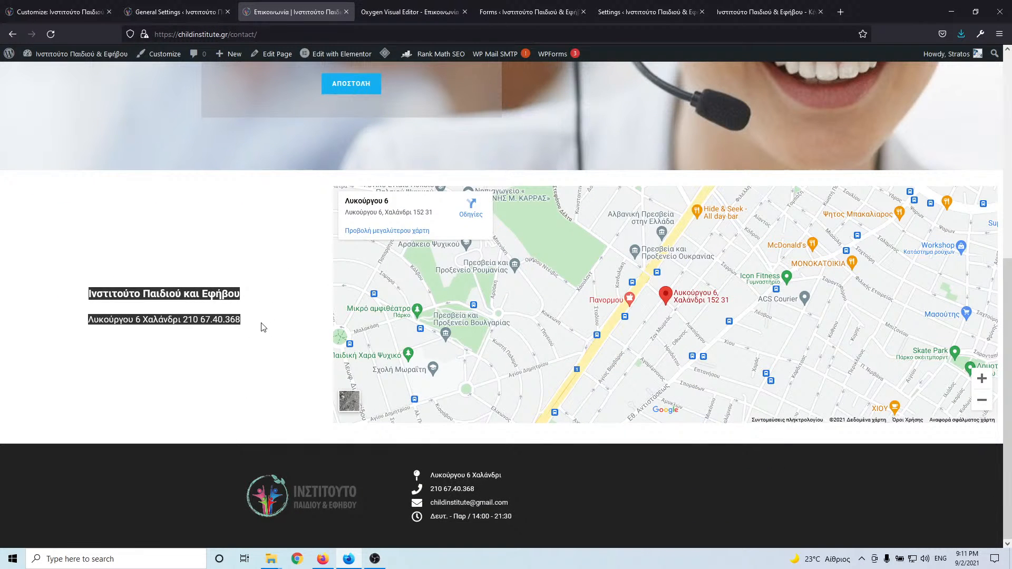
click(252, 339)
click(402, 18)
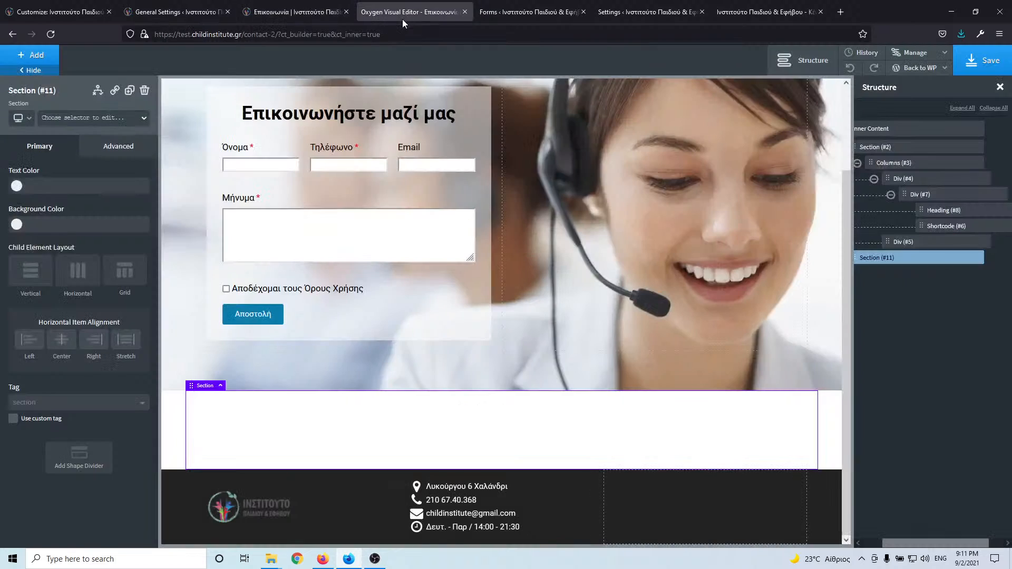
click(42, 56)
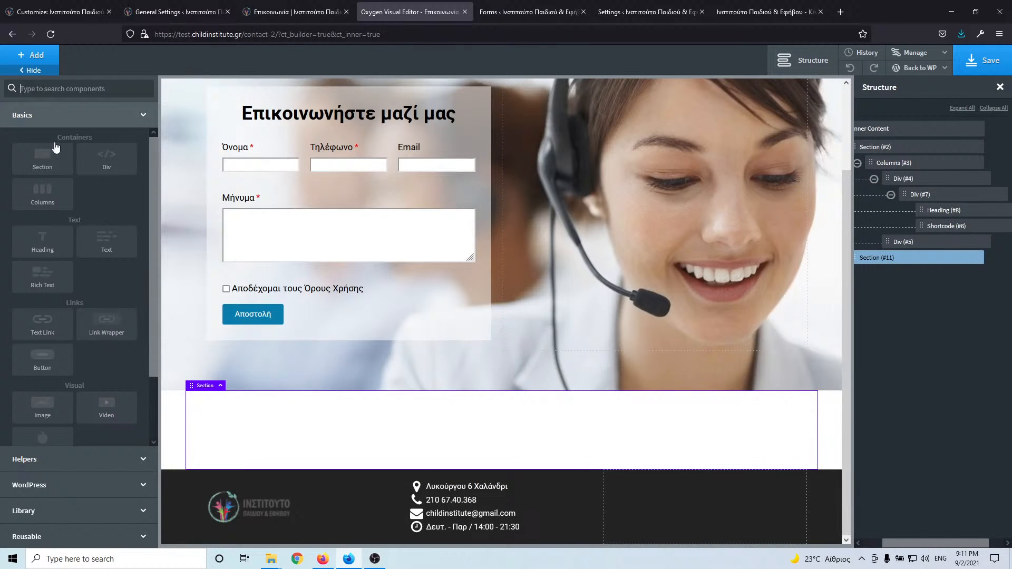
click(46, 198)
click(60, 205)
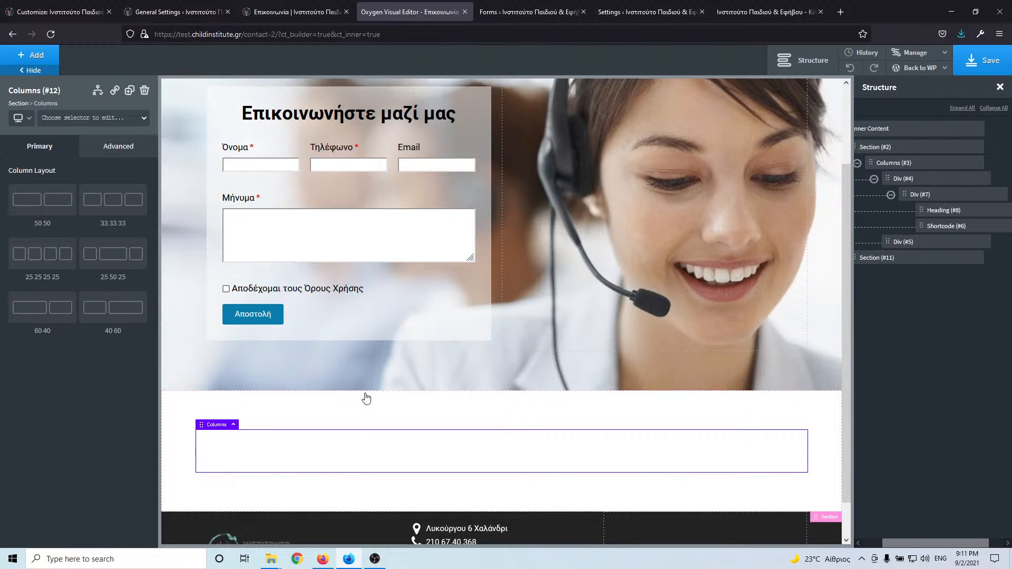
- Add an h3 heading to the left column reading 'Ινστιτούτο Παιδιού και Εφήβου', removing the address line
click(41, 56)
click(52, 237)
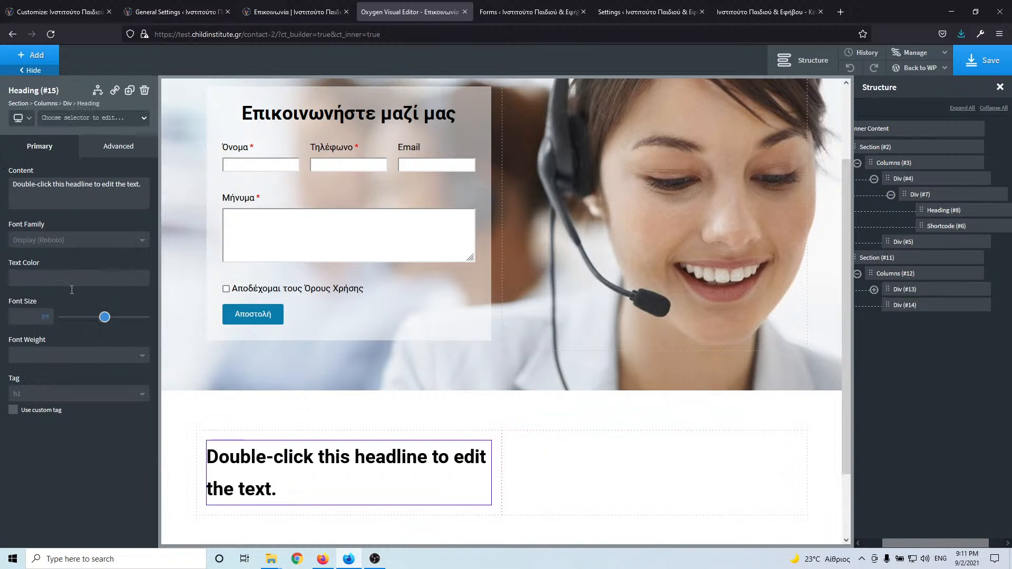
click(48, 402)
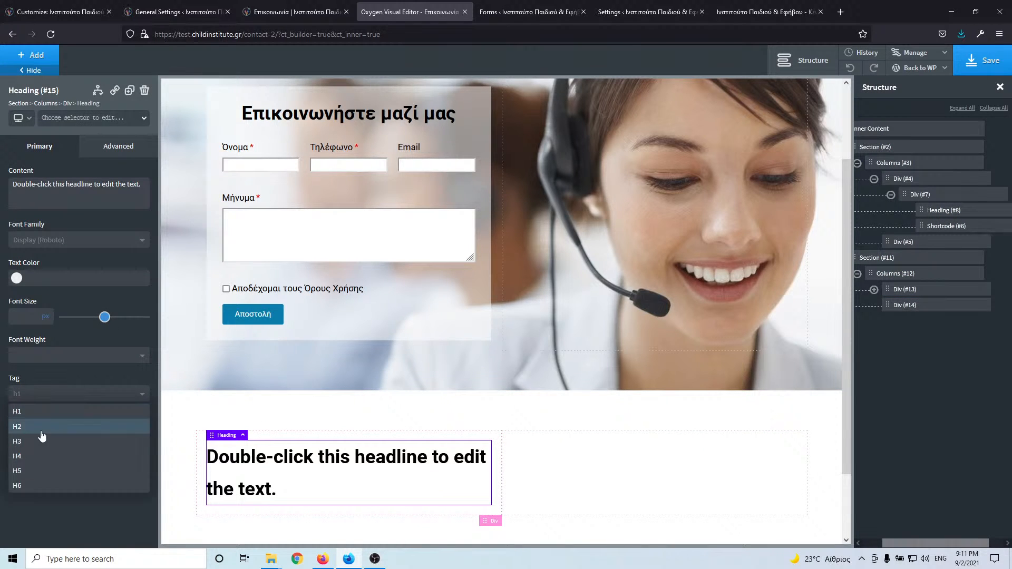
click(37, 447)
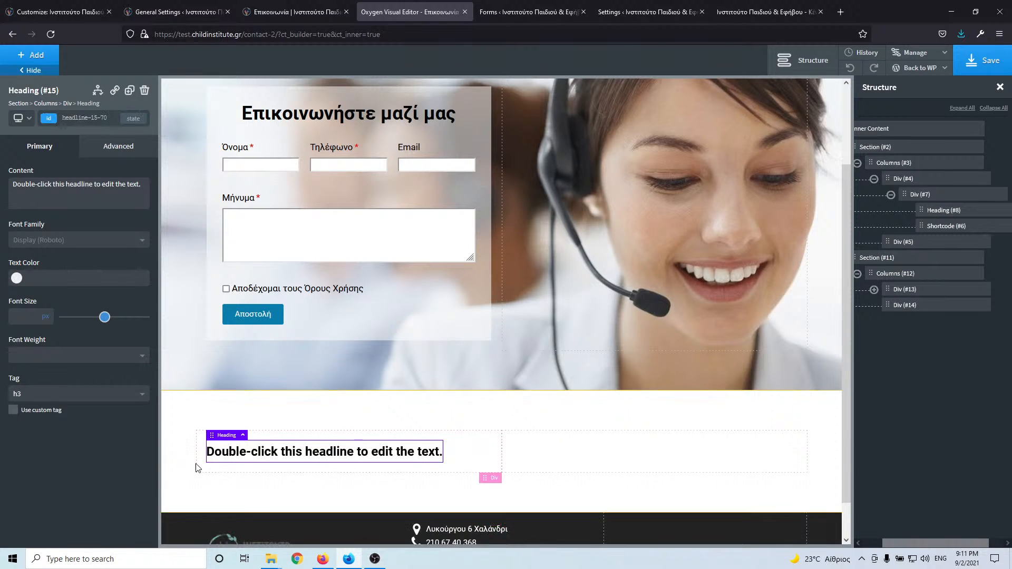
double_click(255, 452)
key(ctrl+a)
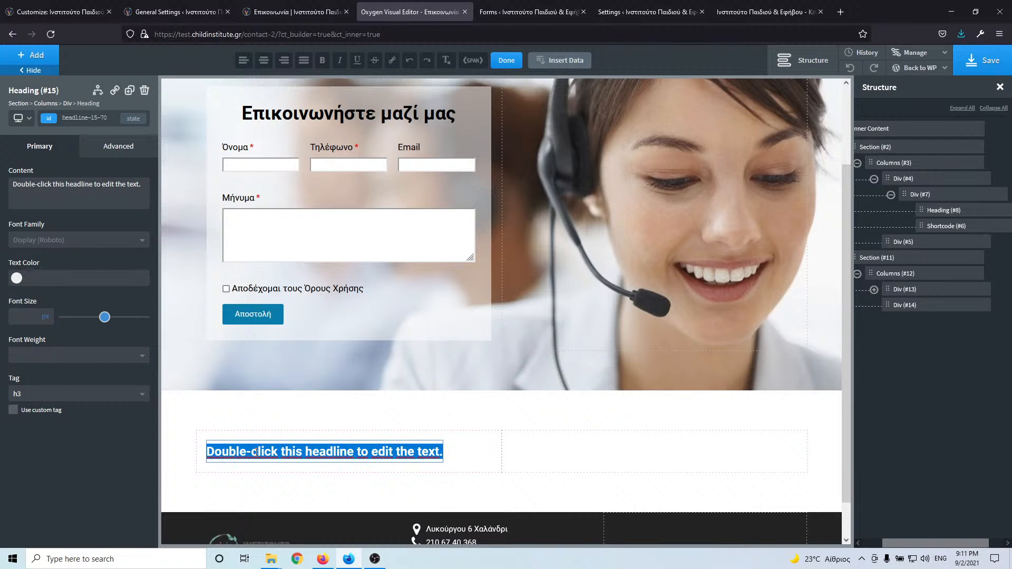
key(ctrl+v)
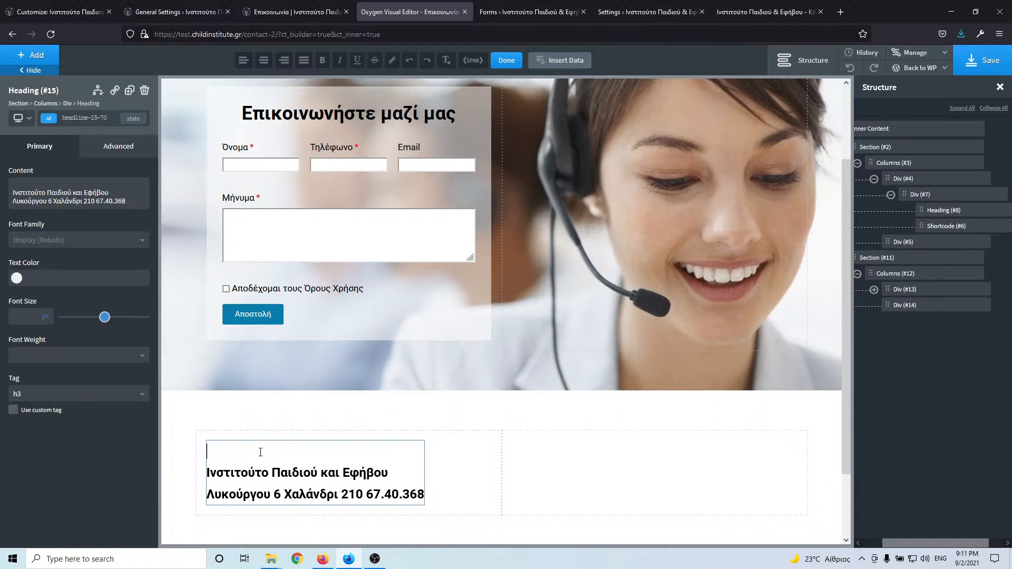
key(Delete)
triple_click(256, 470)
key(ctrl+c)
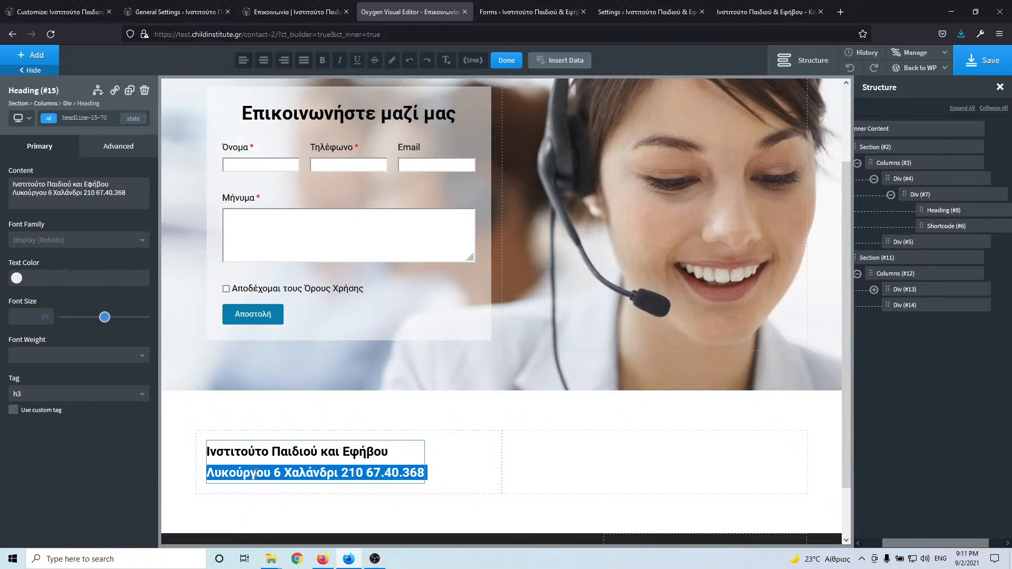
key(Delete)
key(BackSpace)
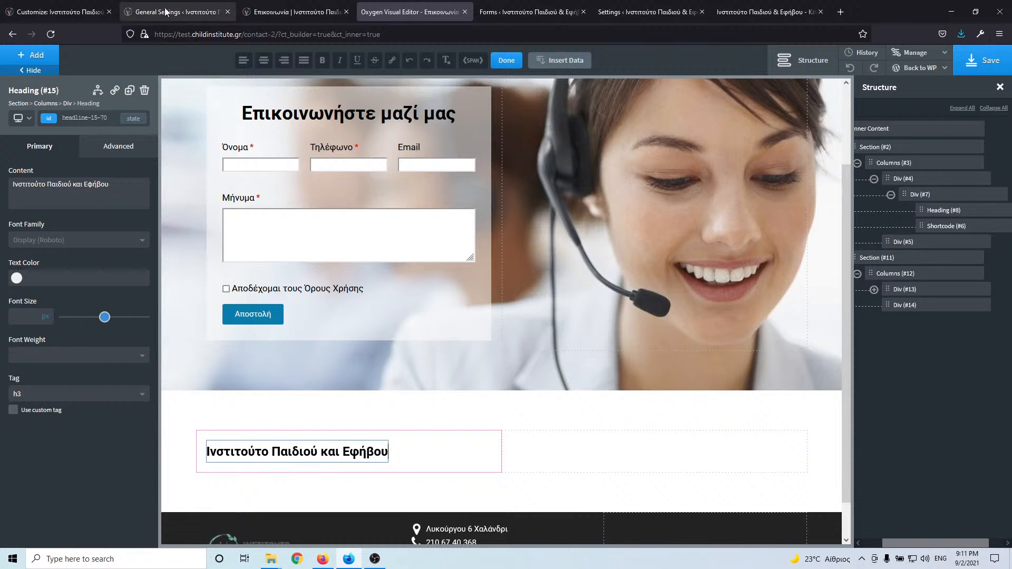
click(258, 6)
- Add a Text block under the institute heading and paste in the address and phone line
click(430, 9)
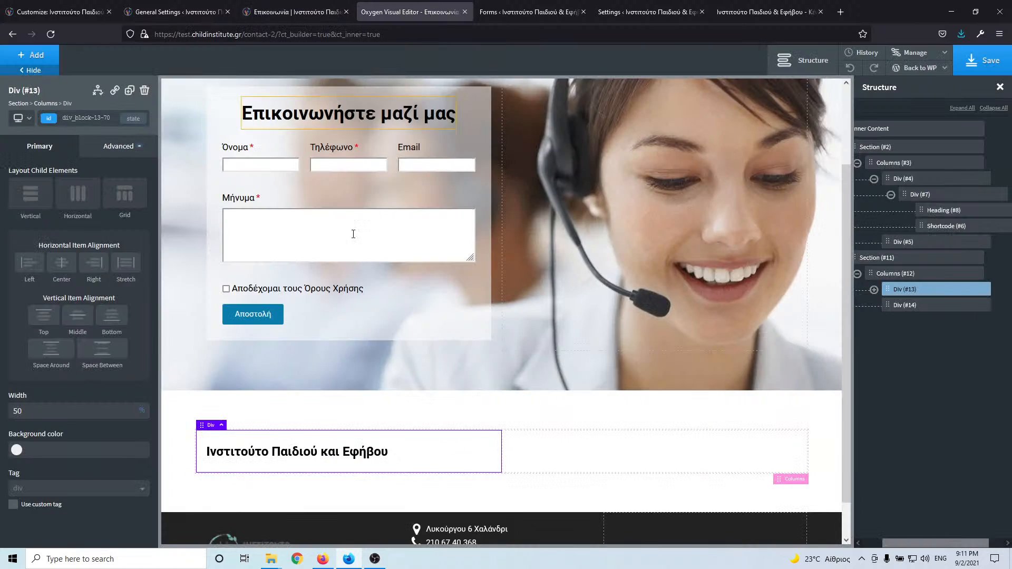
click(31, 55)
click(103, 253)
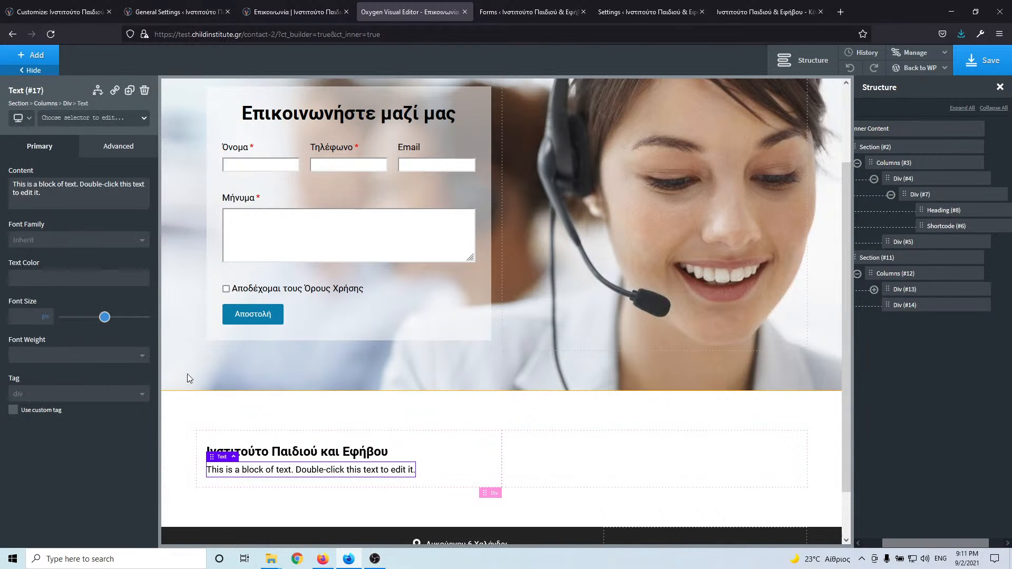
double_click(257, 471)
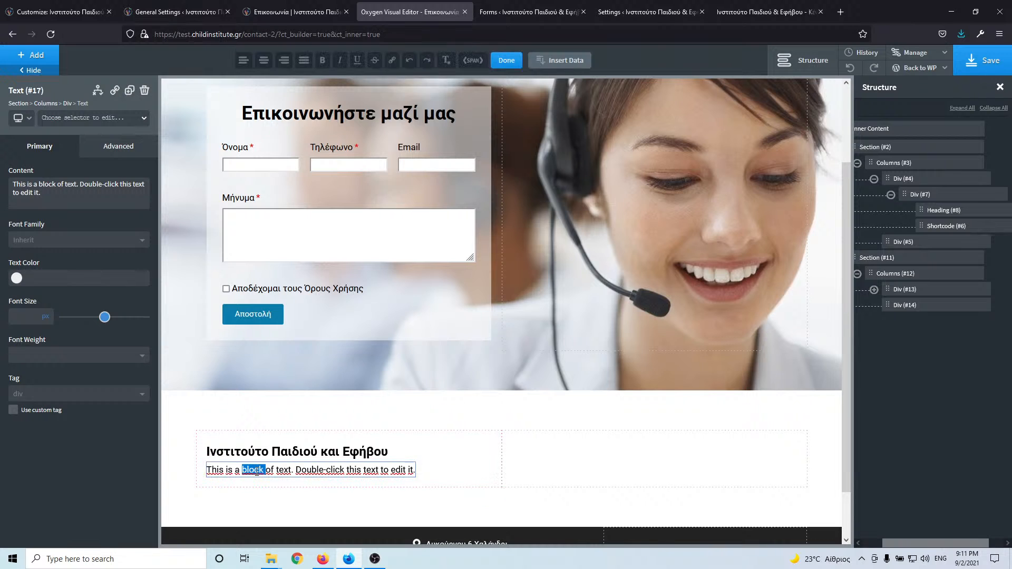
key(ctrl+a)
key(ctrl+v)
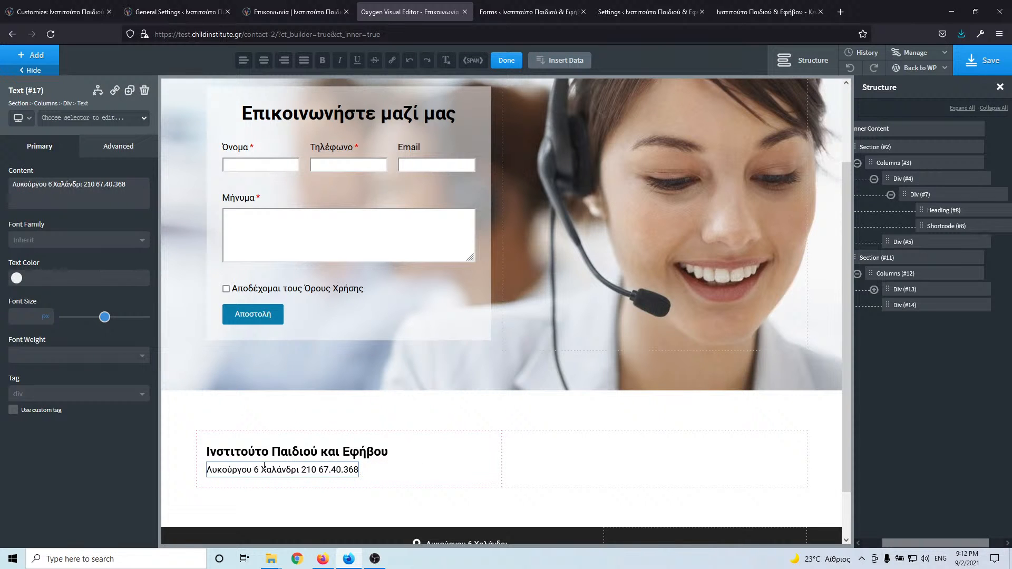
- Give the institute heading the margin-bottom-s class and a 20px font size
click(276, 451)
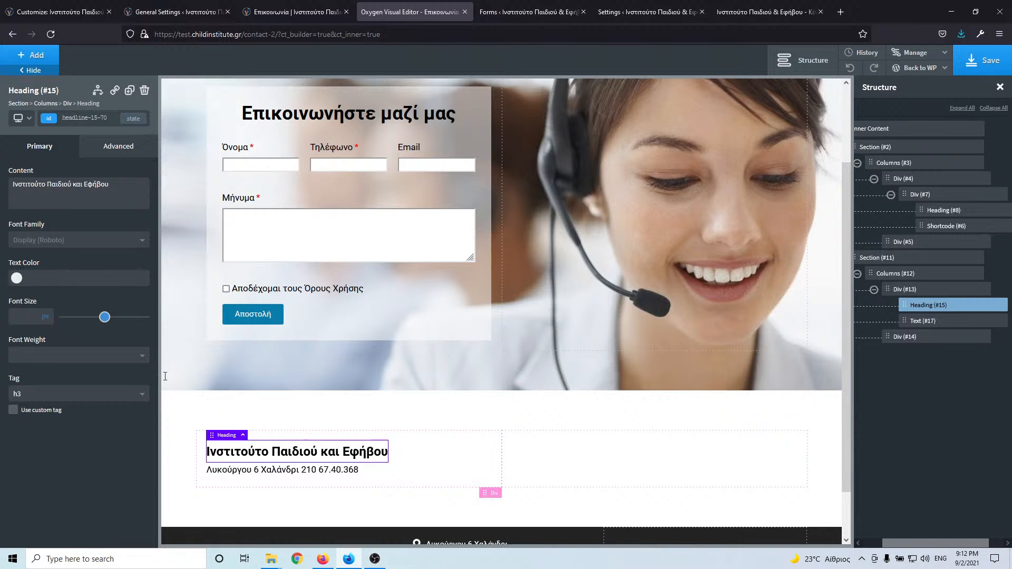
click(103, 116)
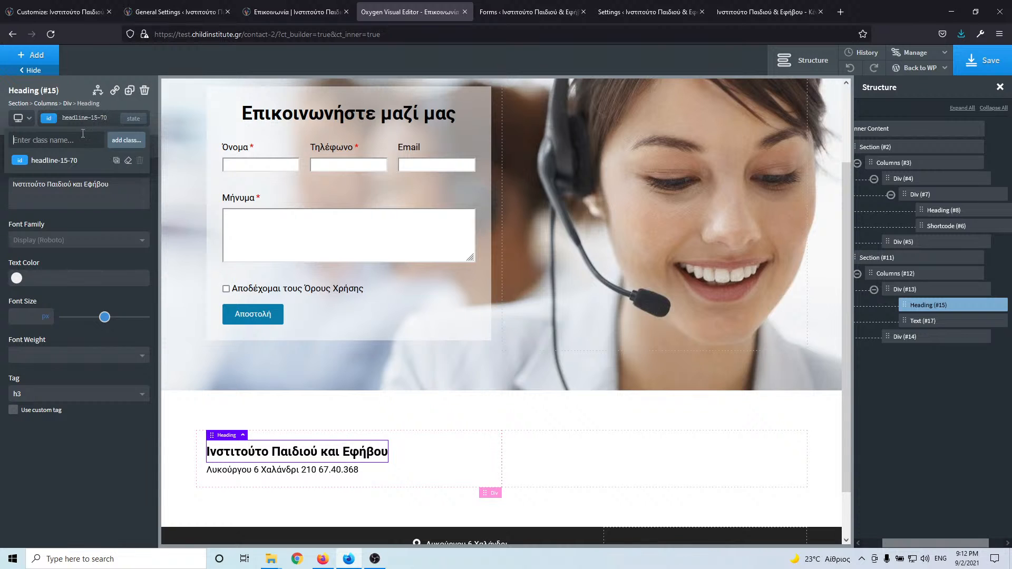
text(ma)
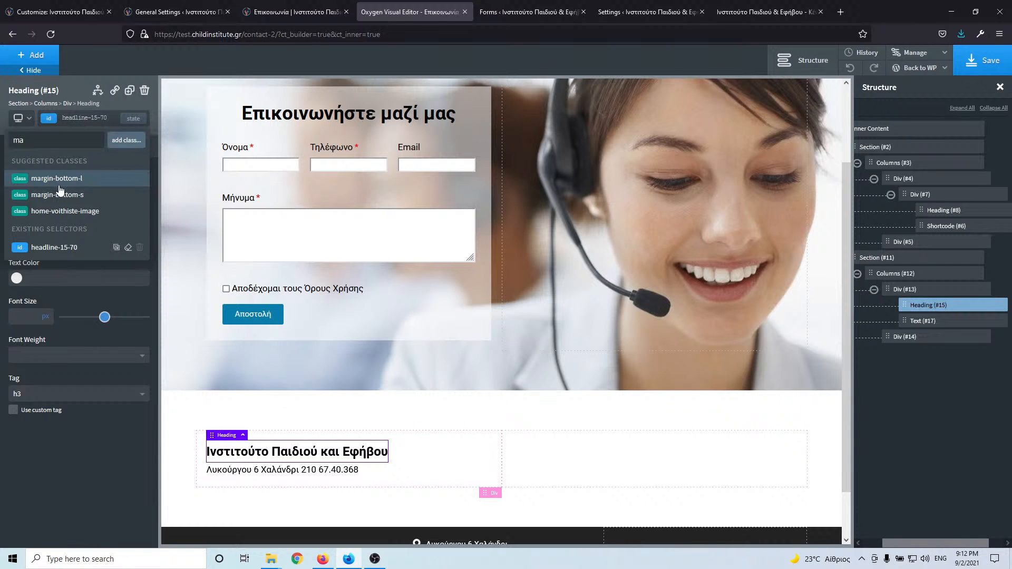
click(58, 195)
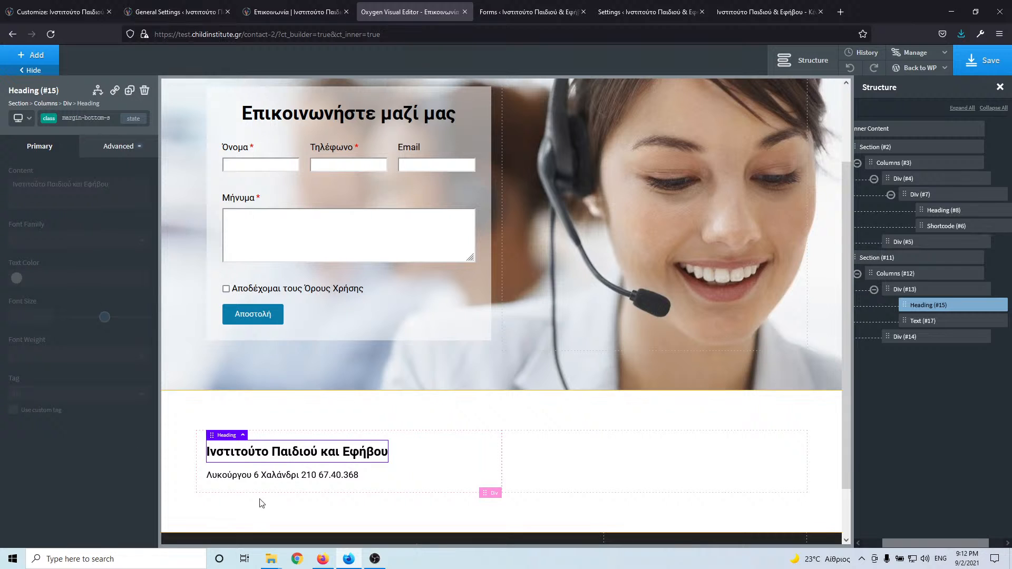
click(87, 118)
click(78, 159)
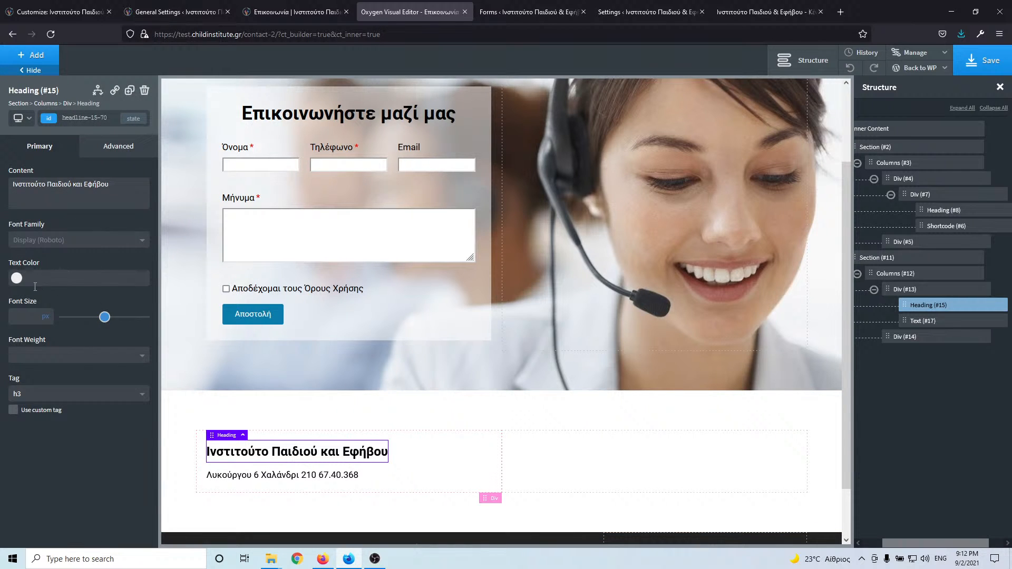
click(12, 314)
text(25)
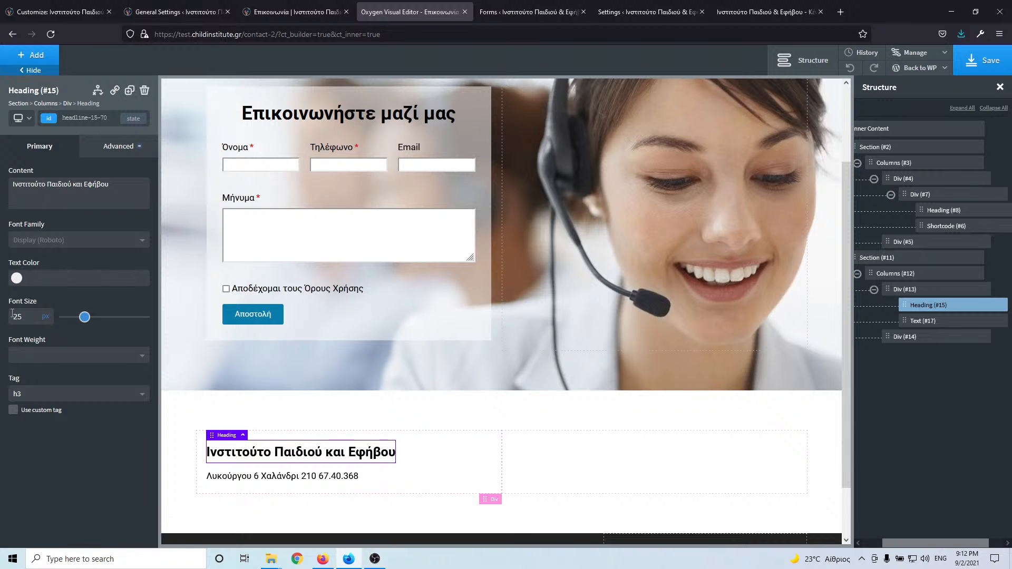
key(Down)
key(Down)
key(Down)
key(Down)
key(Down)
key(Down)
key(Up)
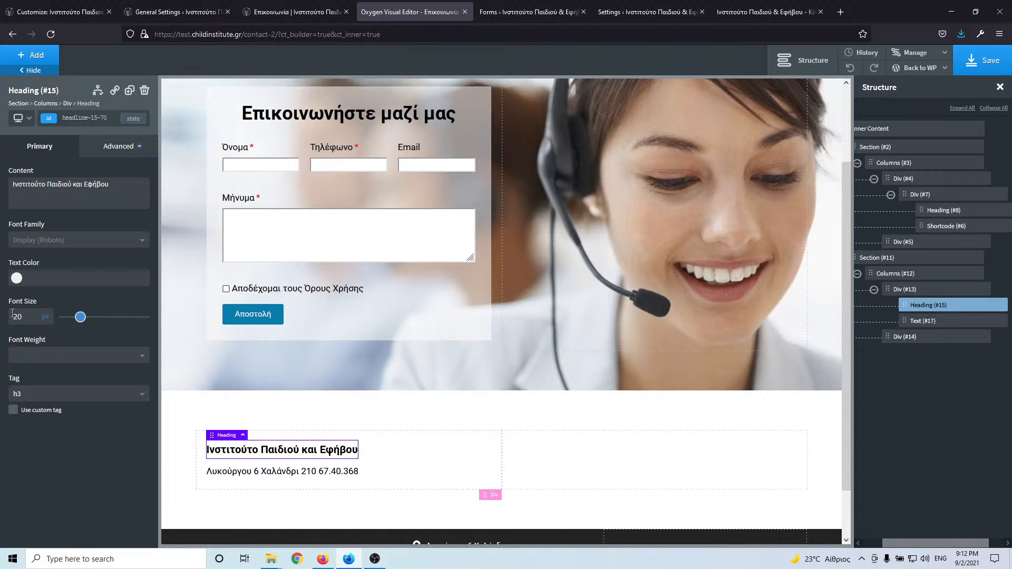
click(605, 450)
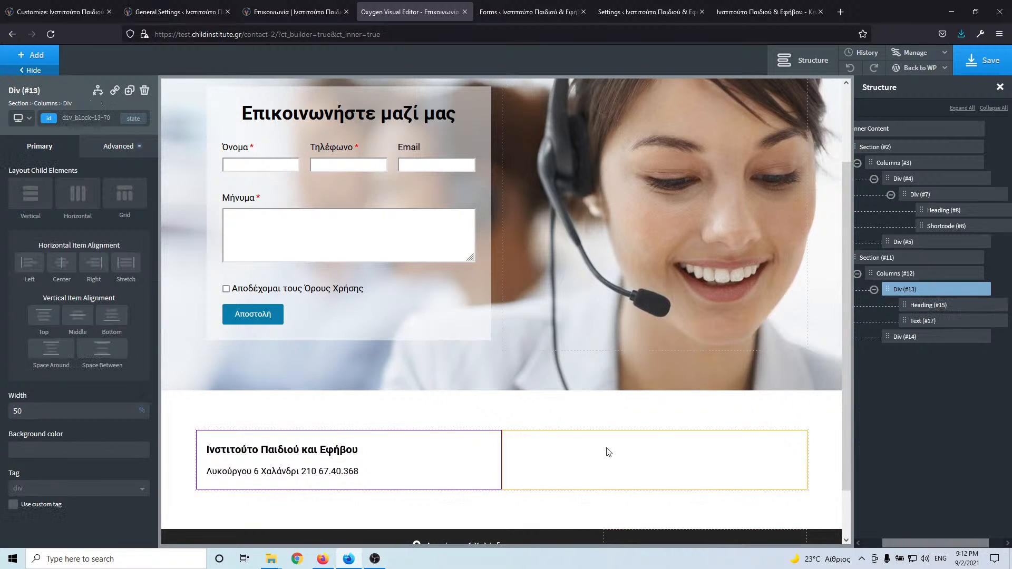
- Open the Λυκούργου 6 map in Google Maps and bring up its embed-map share option
click(286, 13)
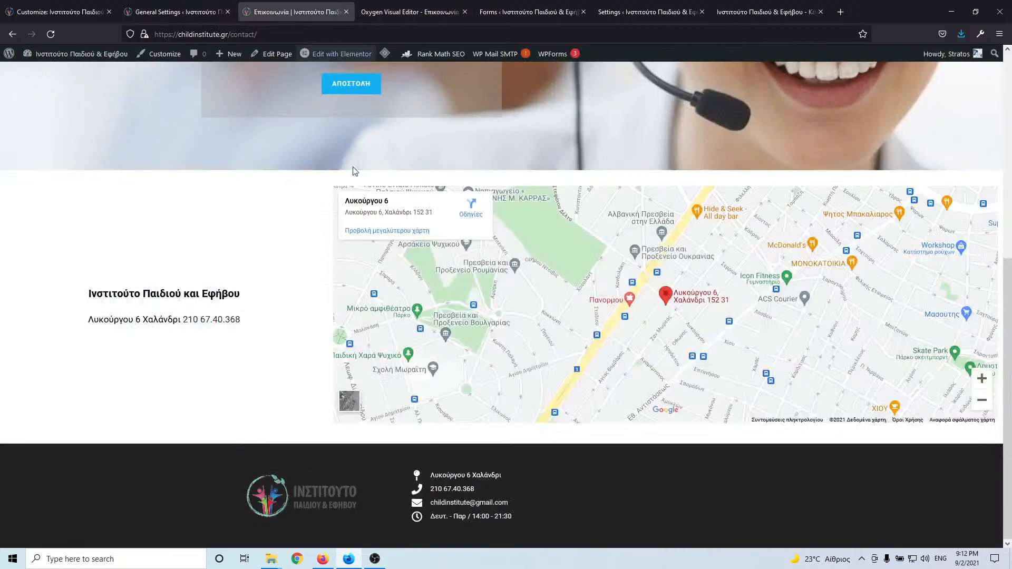
middle_click(375, 236)
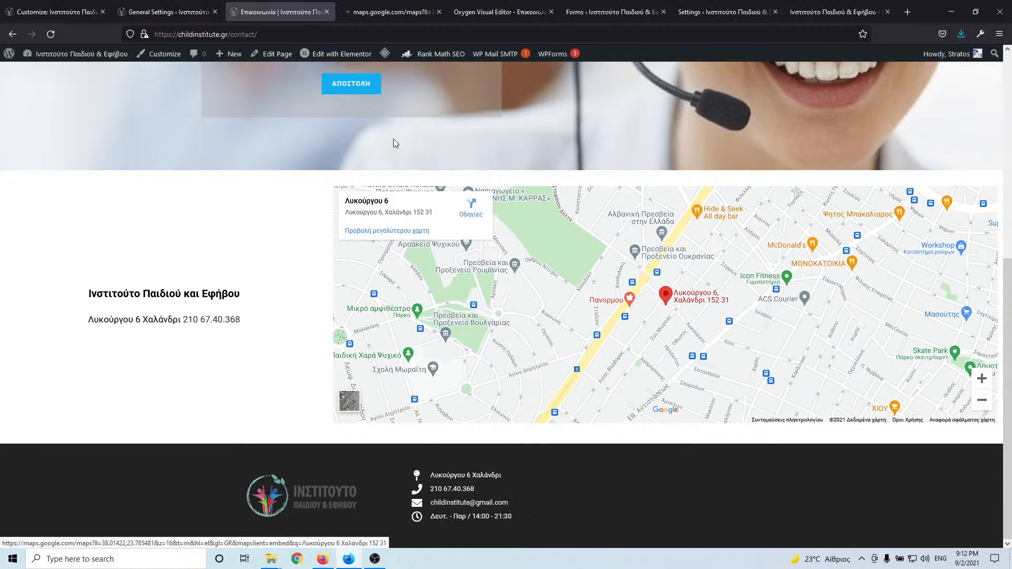
click(382, 14)
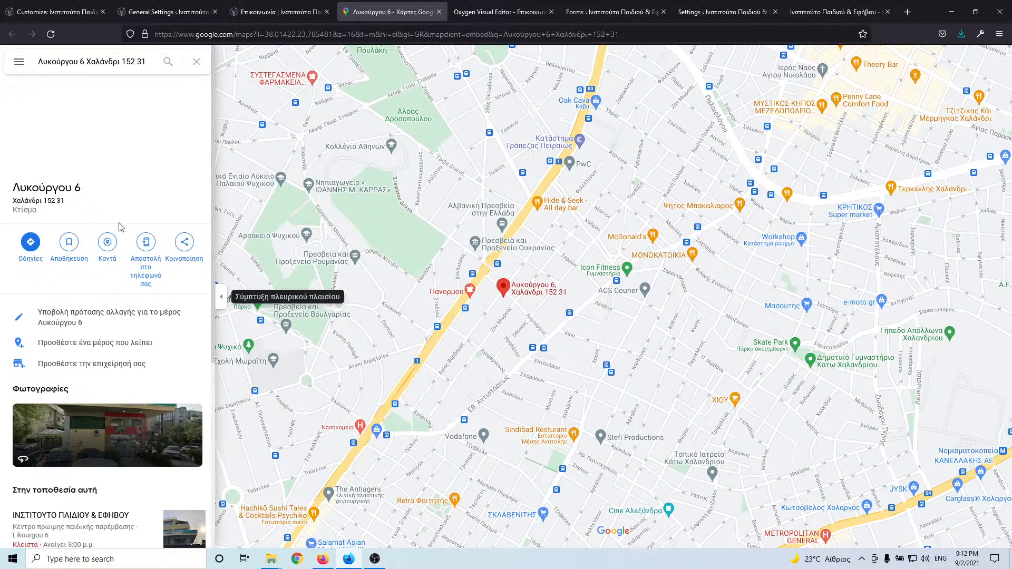
click(184, 247)
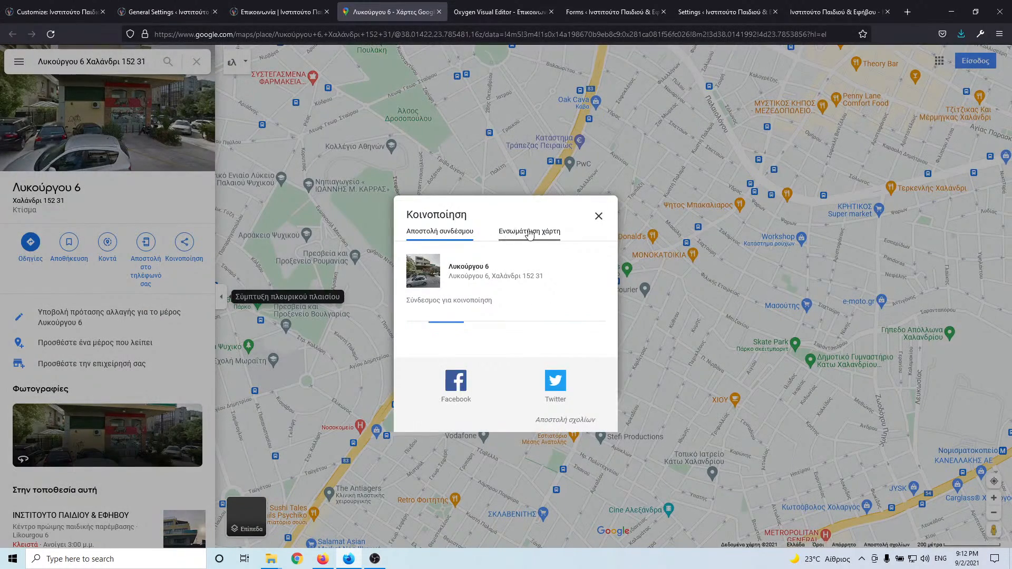
click(523, 234)
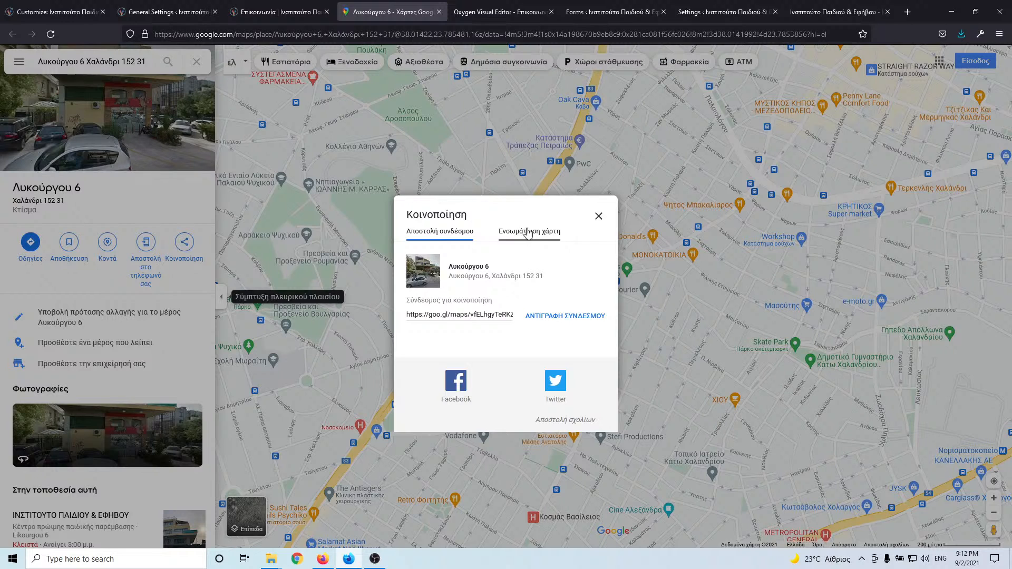
click(522, 238)
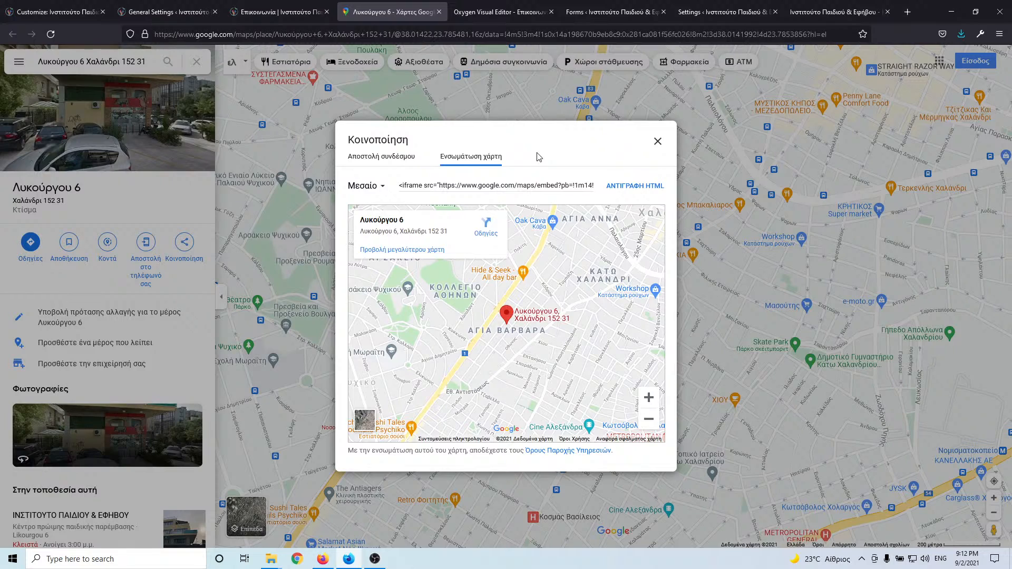
- Copy the map's embed HTML, close the share window, and return to the editor
click(635, 187)
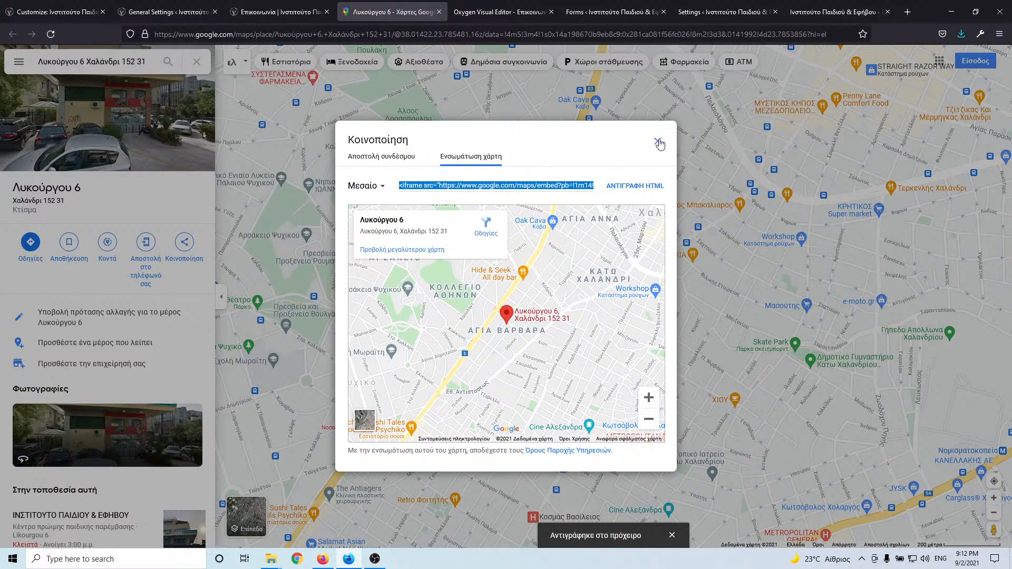
click(658, 141)
click(246, 9)
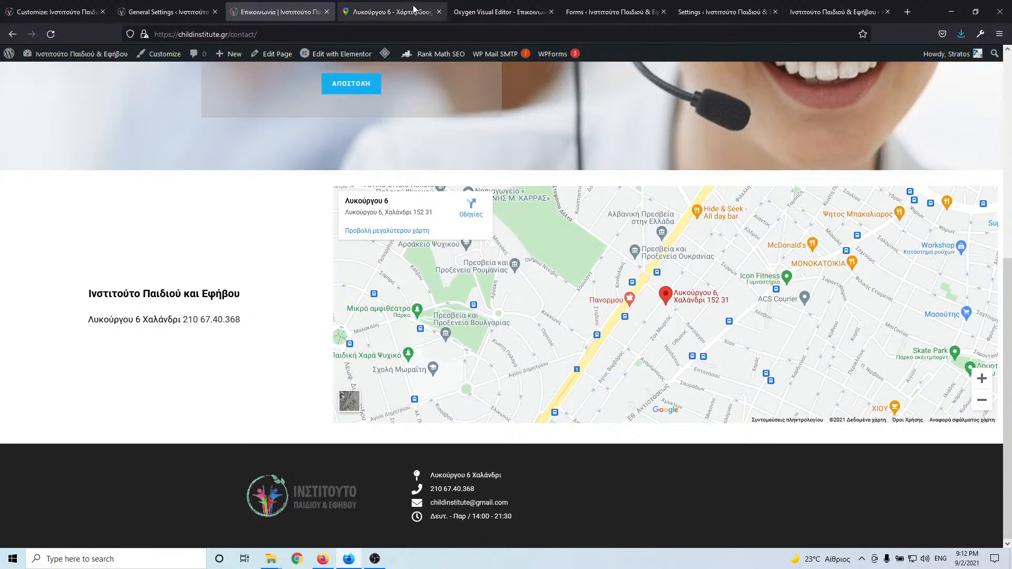
click(482, 14)
- Add a Code Block to the empty right column and paste the Google Maps iframe into it
click(438, 13)
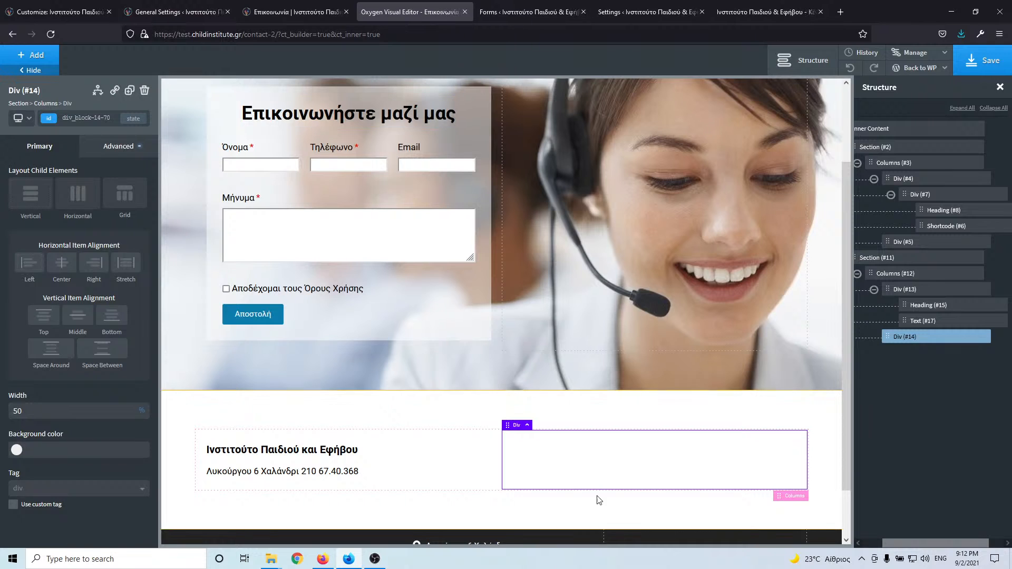
click(32, 55)
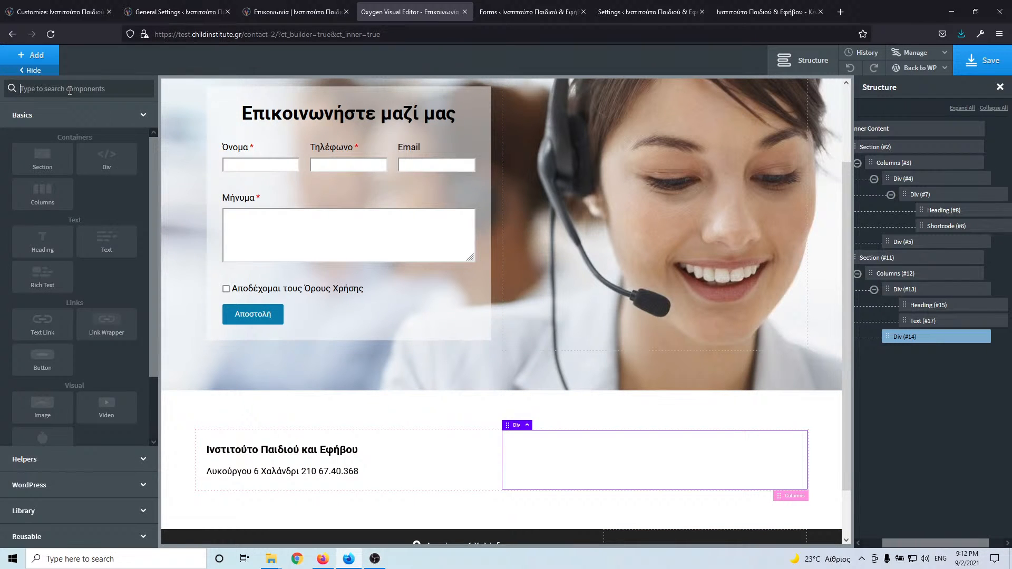
text(ht)
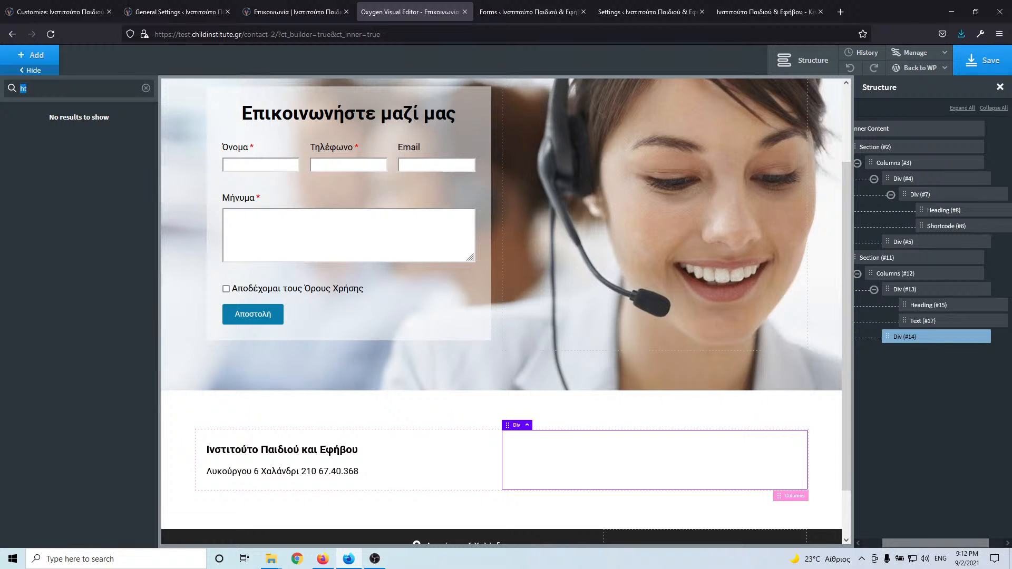
text(co)
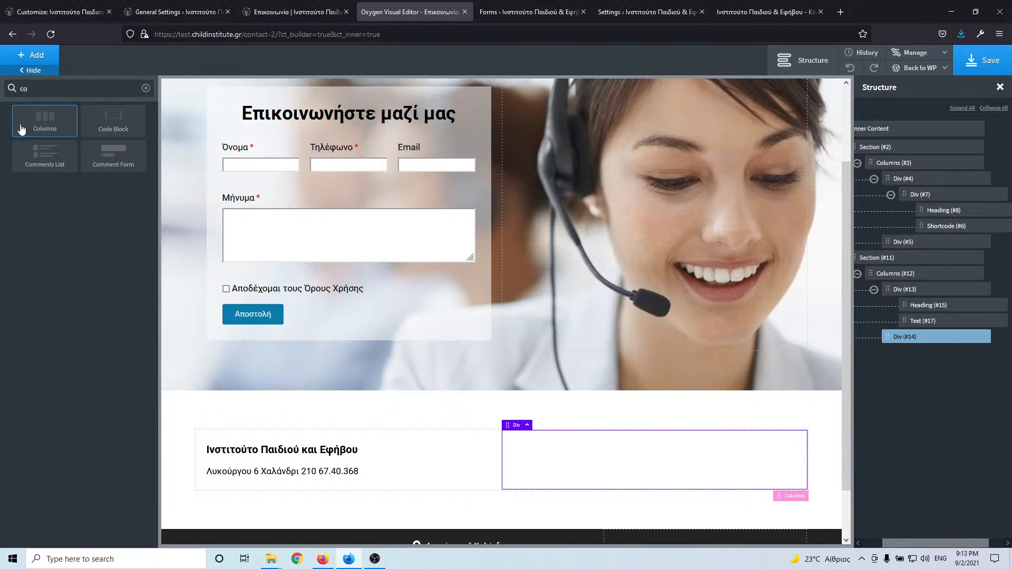
click(114, 119)
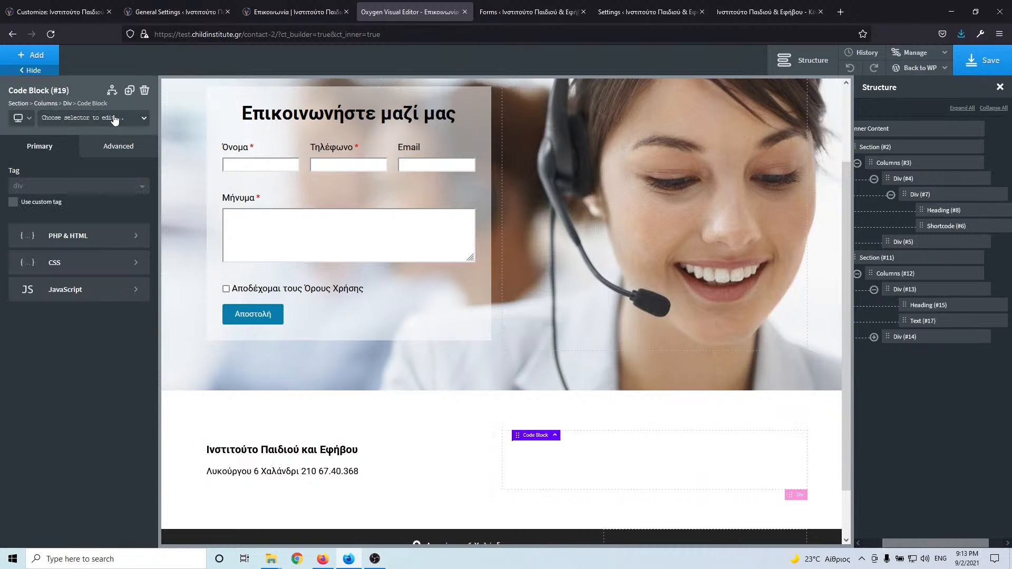
click(76, 240)
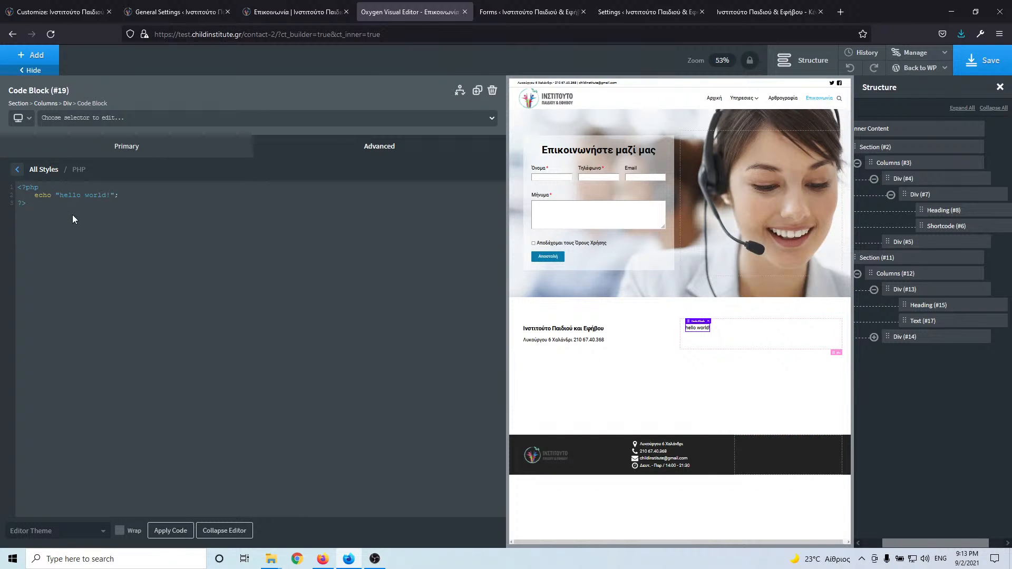
key(ctrl+v)
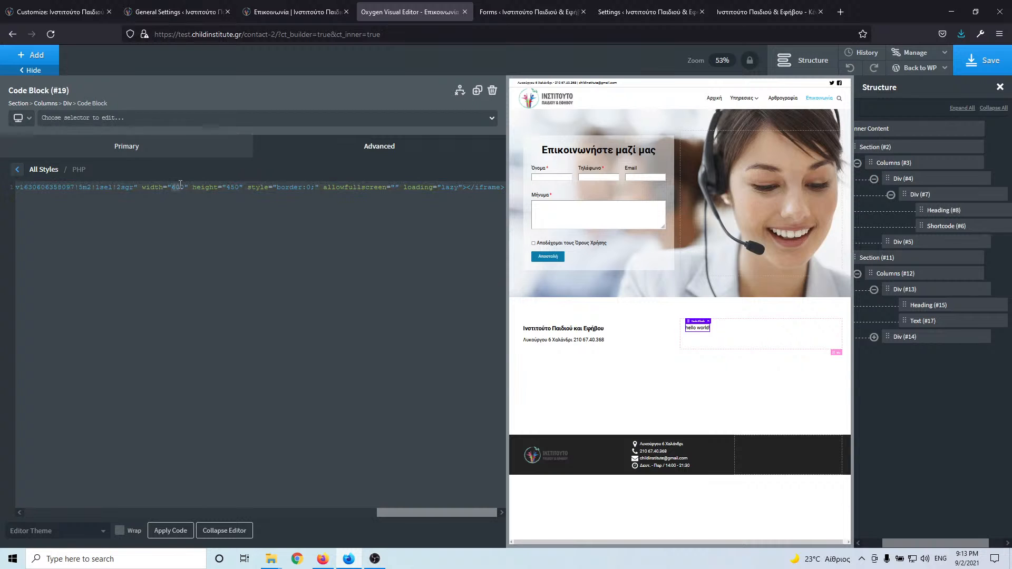
- Set the iframe to width 100% and height 600, then apply the code
text(100)
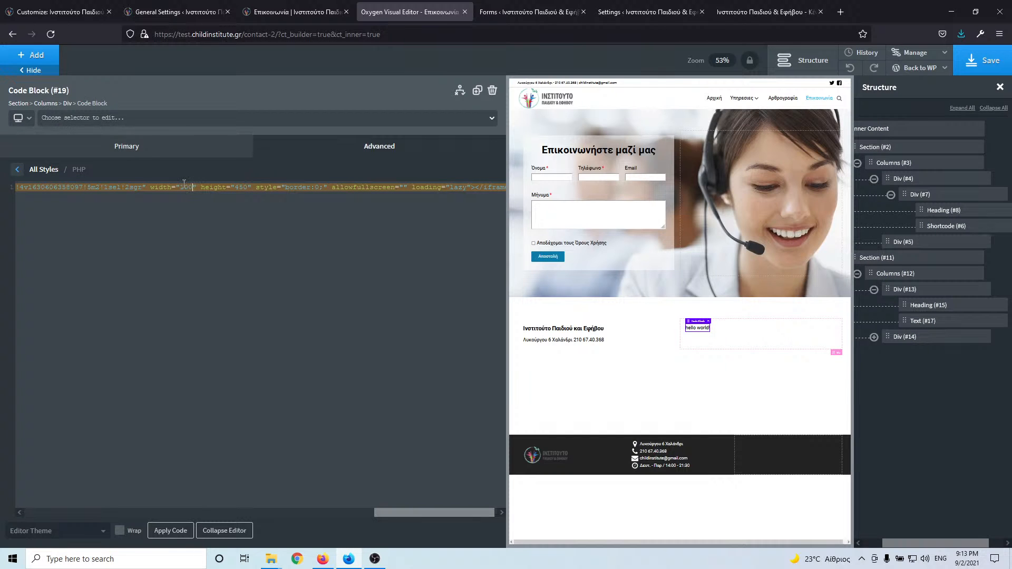
text(%)
drag(241, 188, 245, 187)
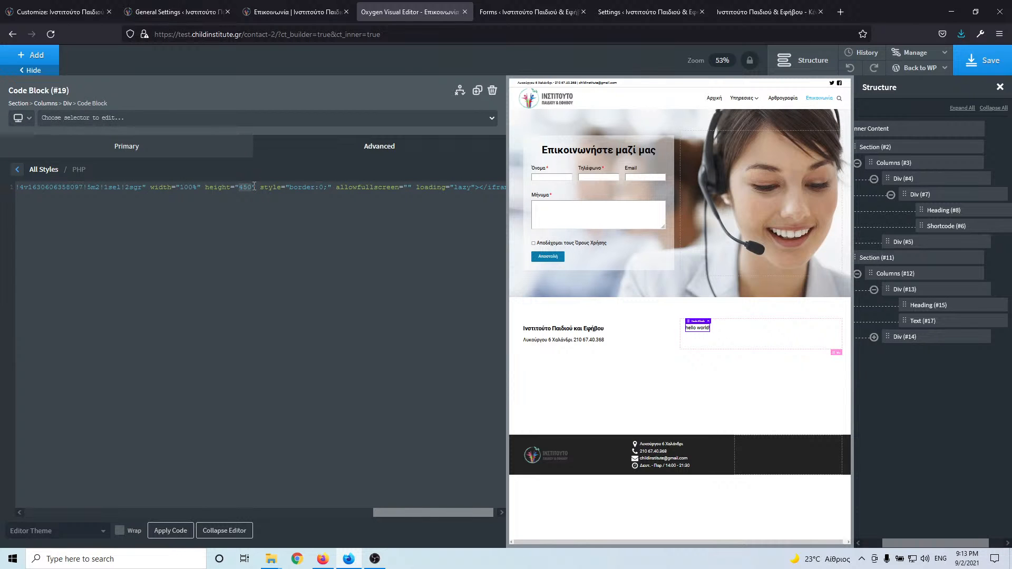
text(600)
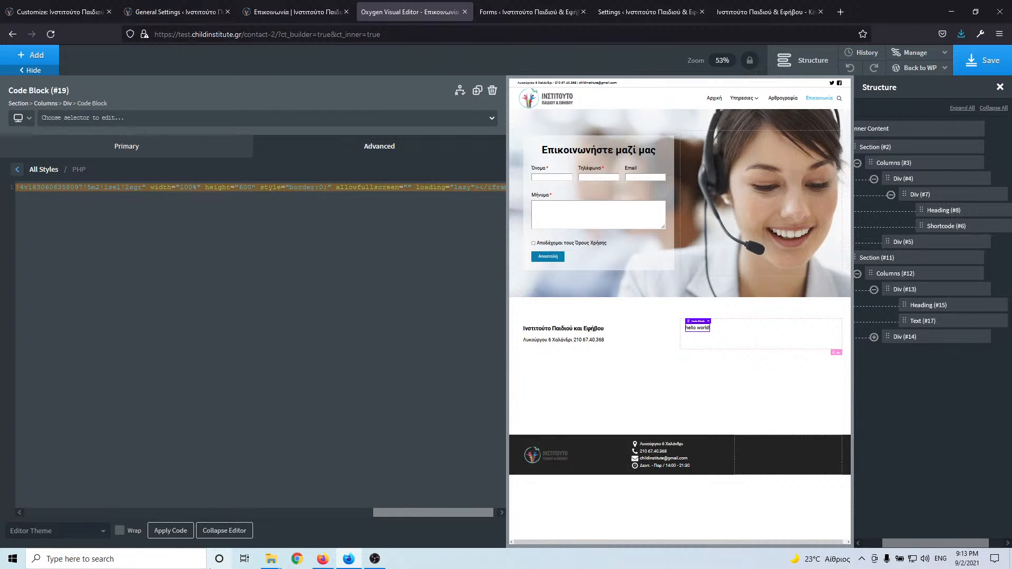
click(169, 533)
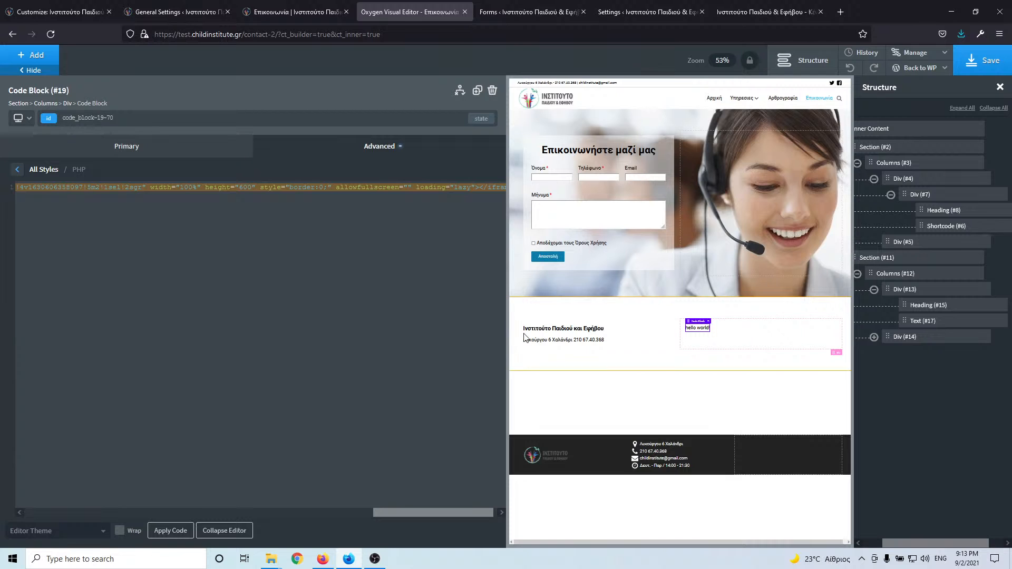
click(224, 530)
- Set the map Code Block's width to 100% in Size & Spacing
scroll(544, 477, down, 4)
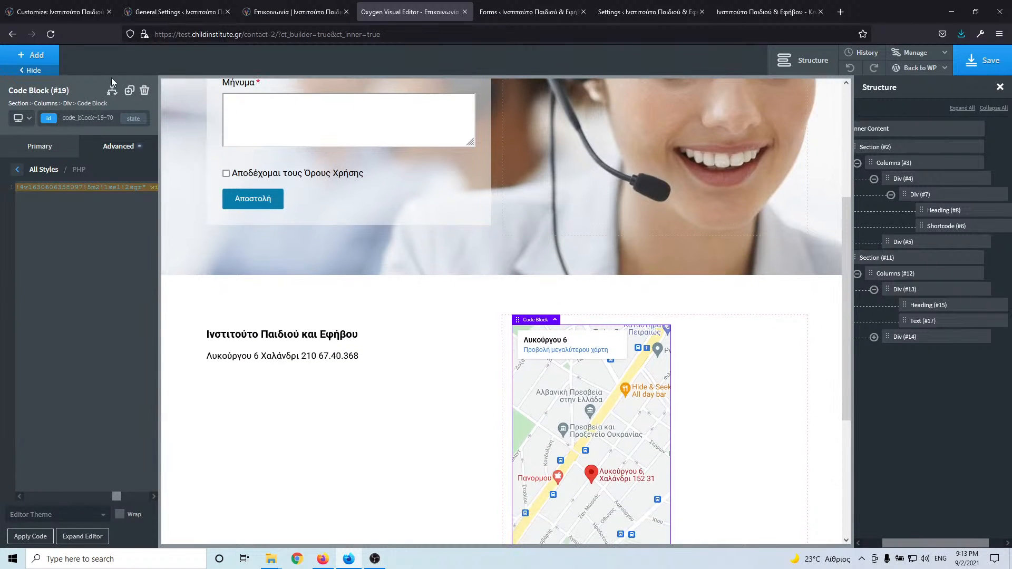
click(113, 152)
click(95, 208)
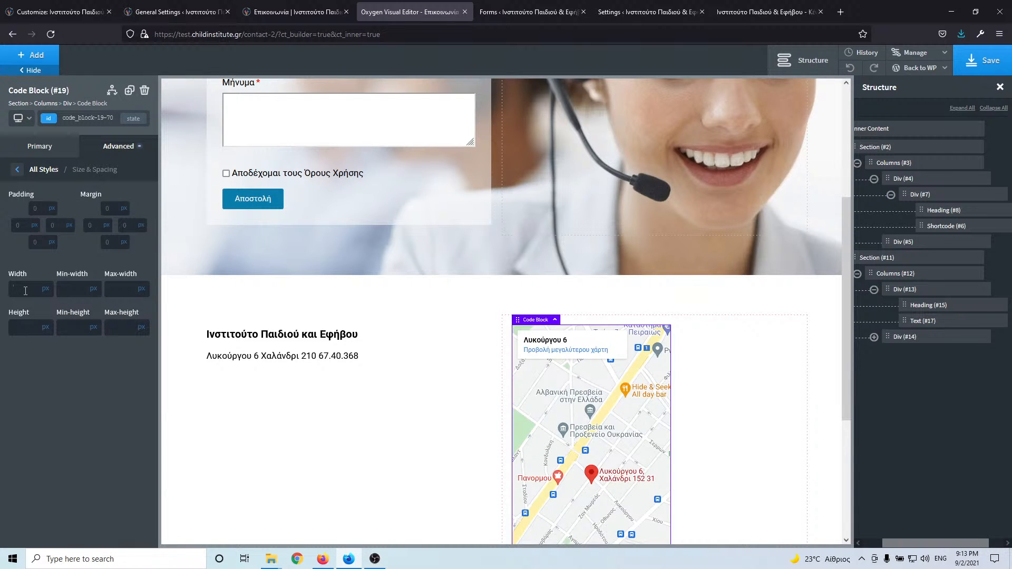
text(100)
click(46, 289)
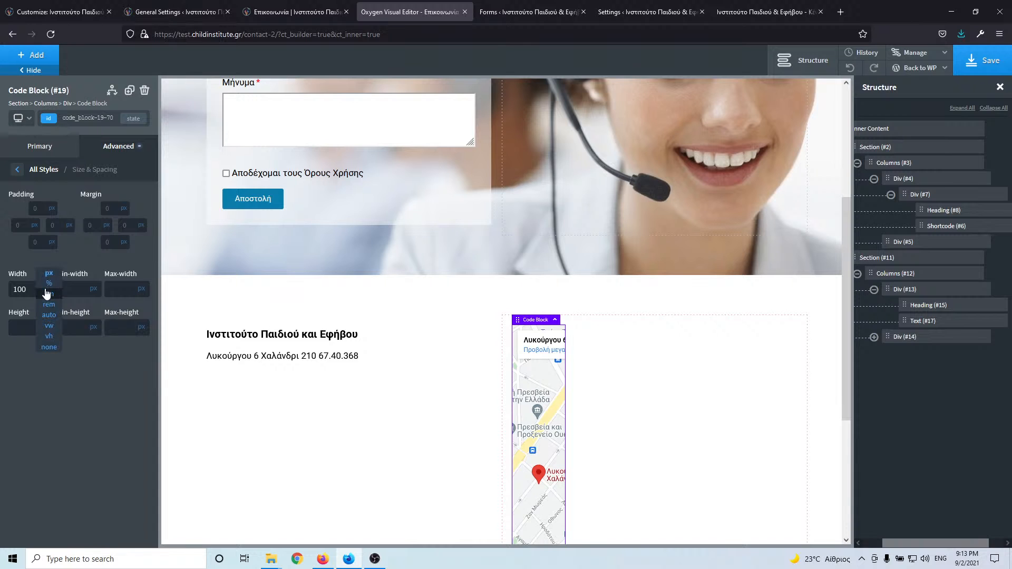
click(46, 305)
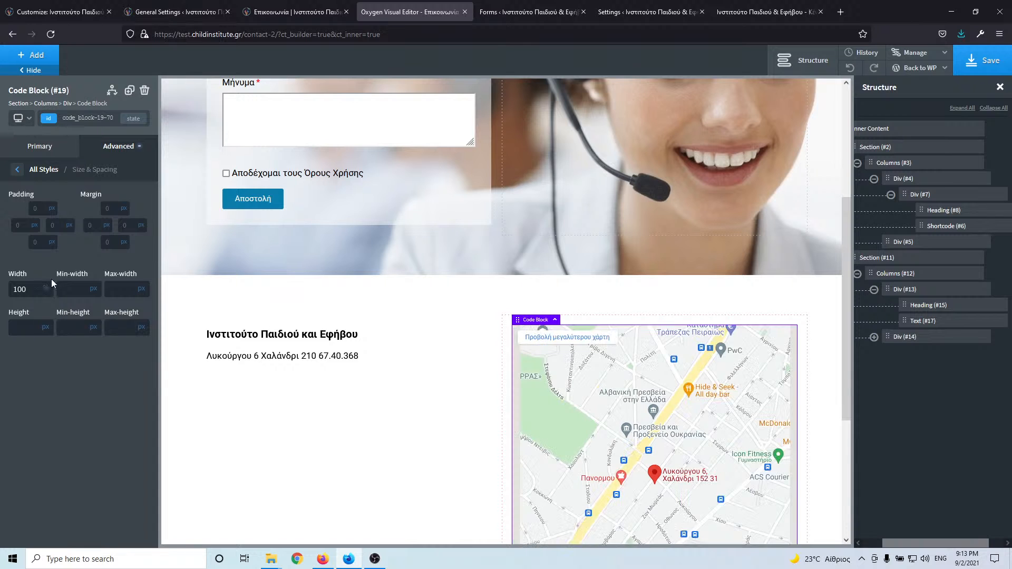
click(468, 372)
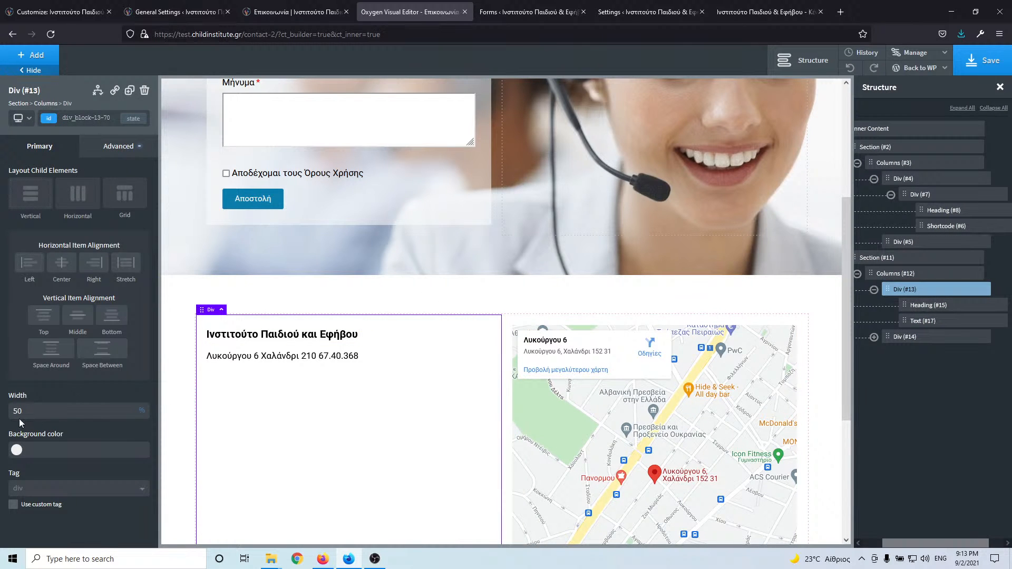
- Set the address column width to 30% and compare with the live contact page
text(30)
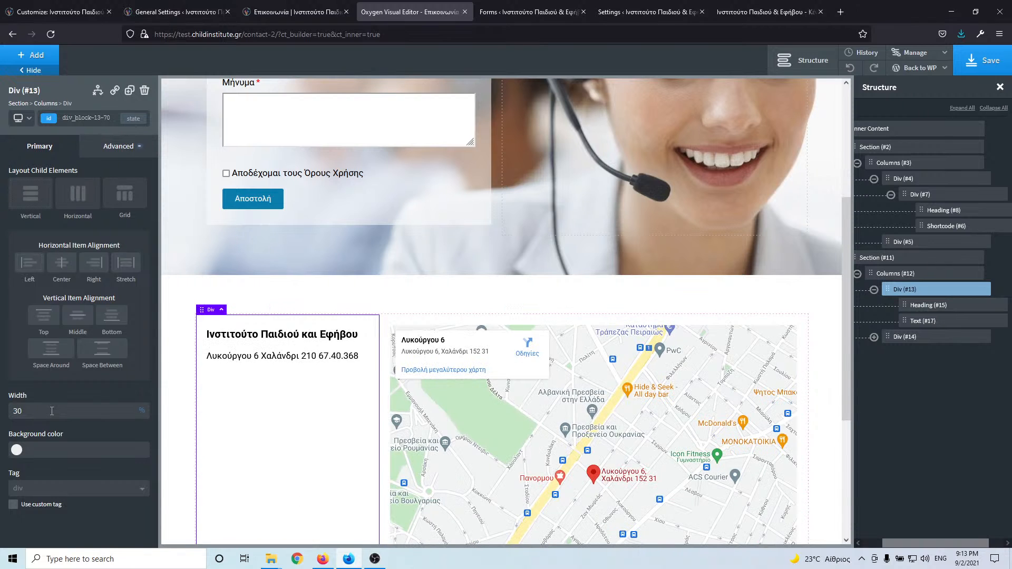
scroll(674, 301, down, 2)
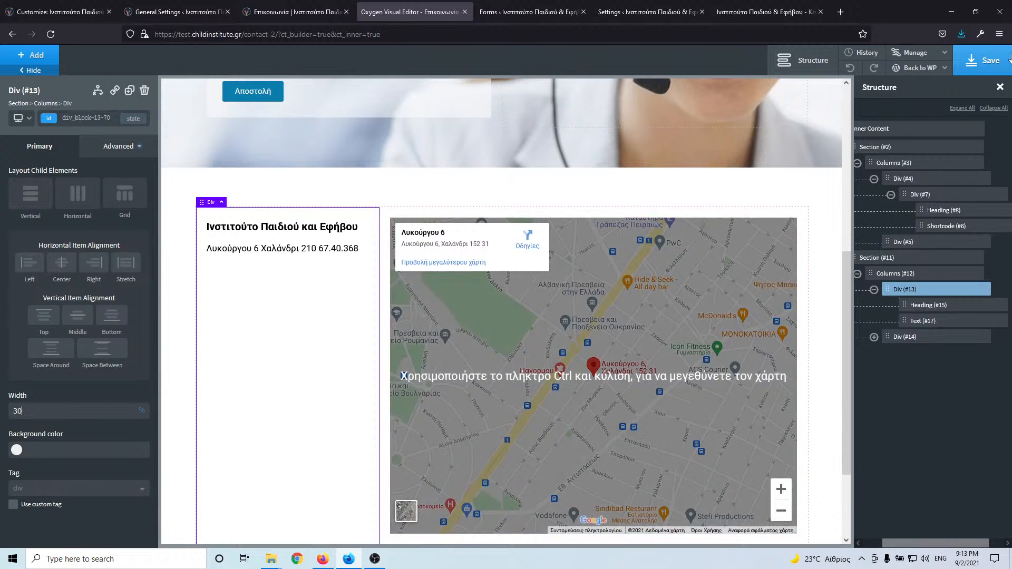
click(294, 10)
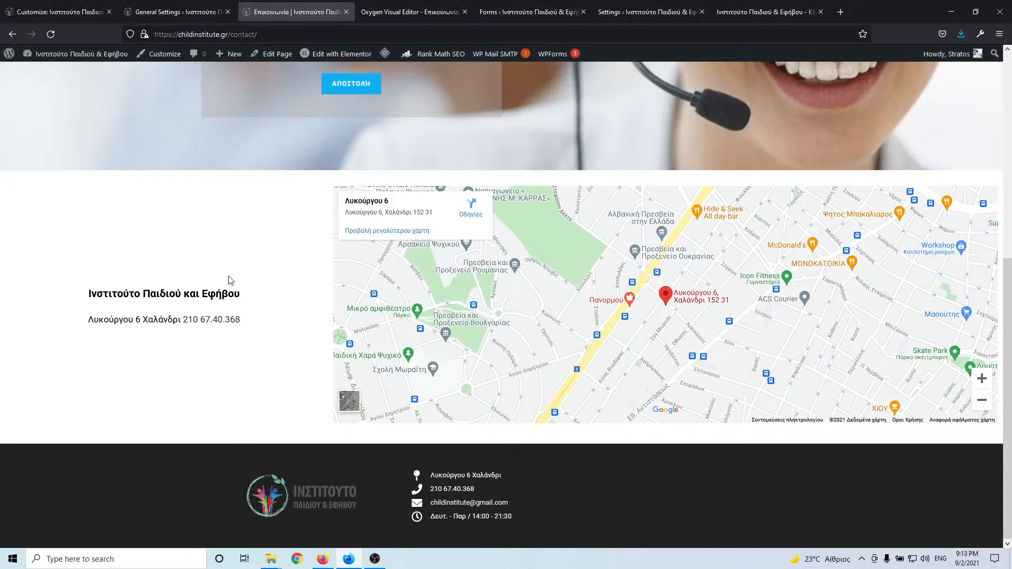
click(412, 12)
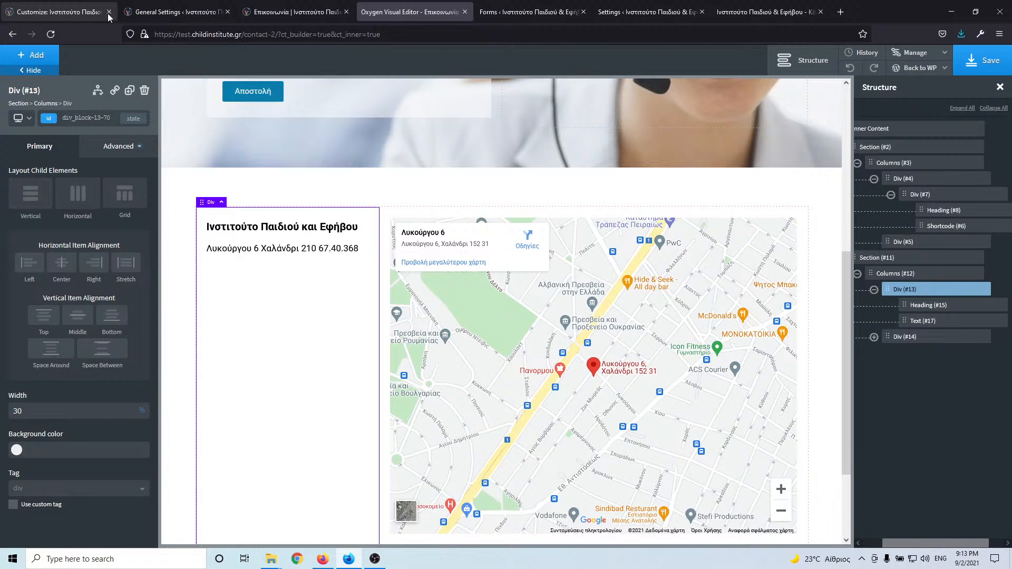
- Preview the contact page from the site menu, then vertically centre the address column's content
click(556, 12)
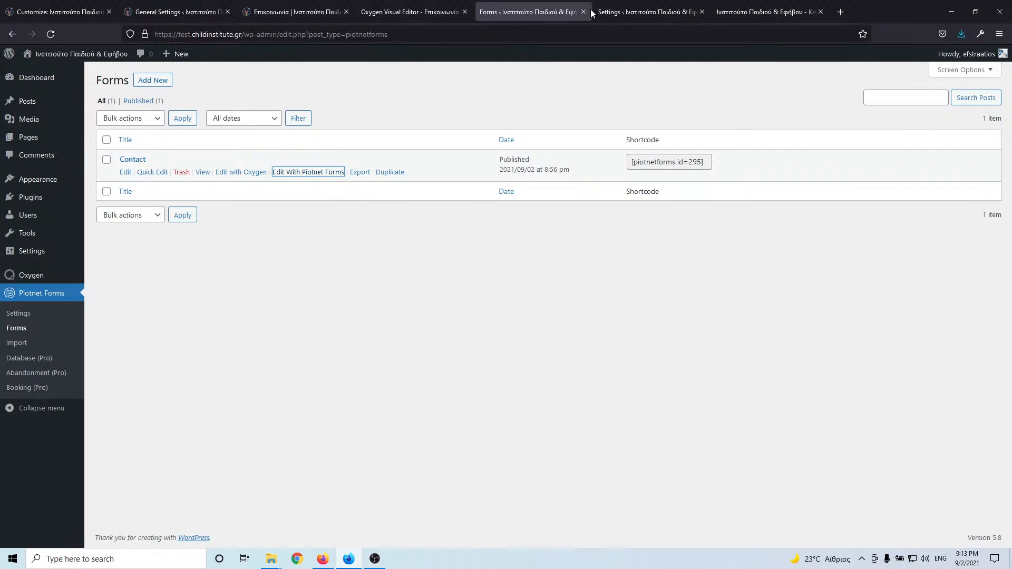
click(740, 5)
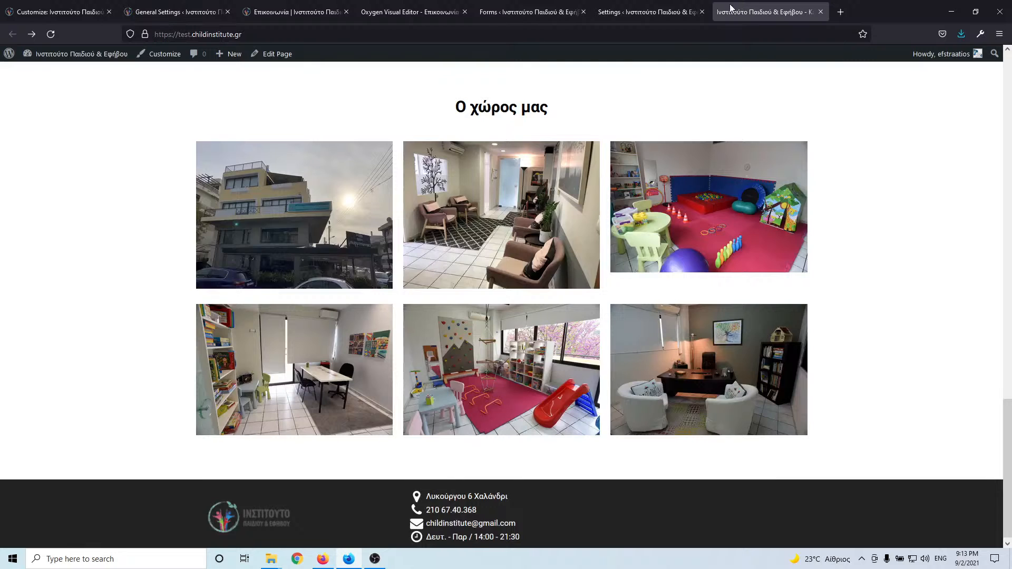
scroll(710, 153, up, 15)
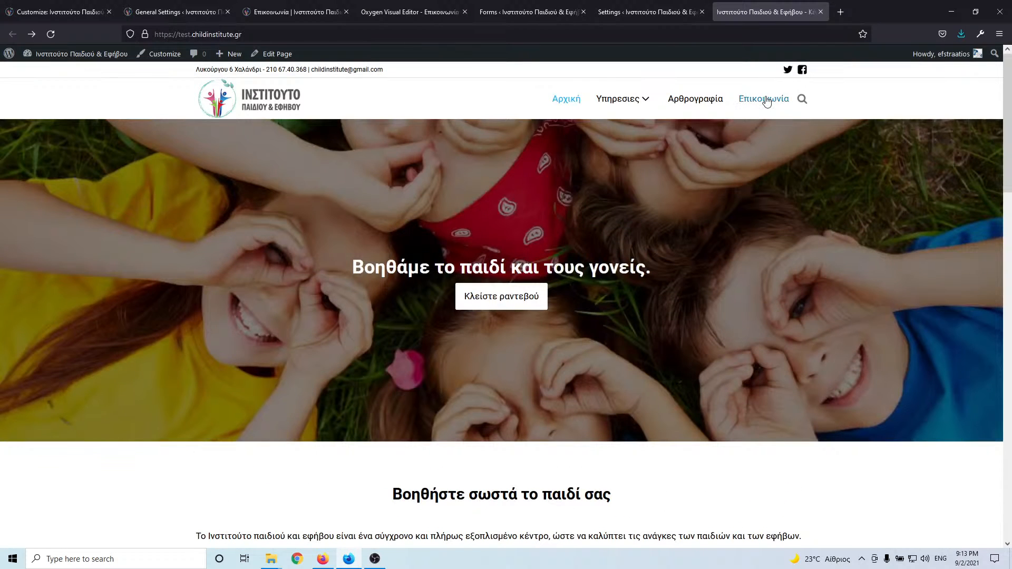
click(767, 100)
drag(765, 12, 515, 12)
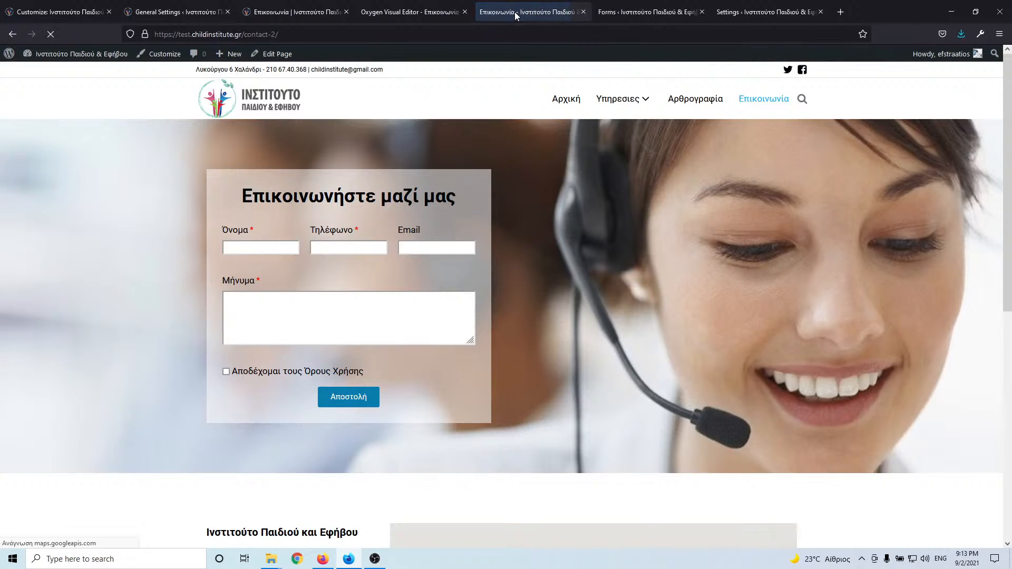
scroll(568, 228, down, 4)
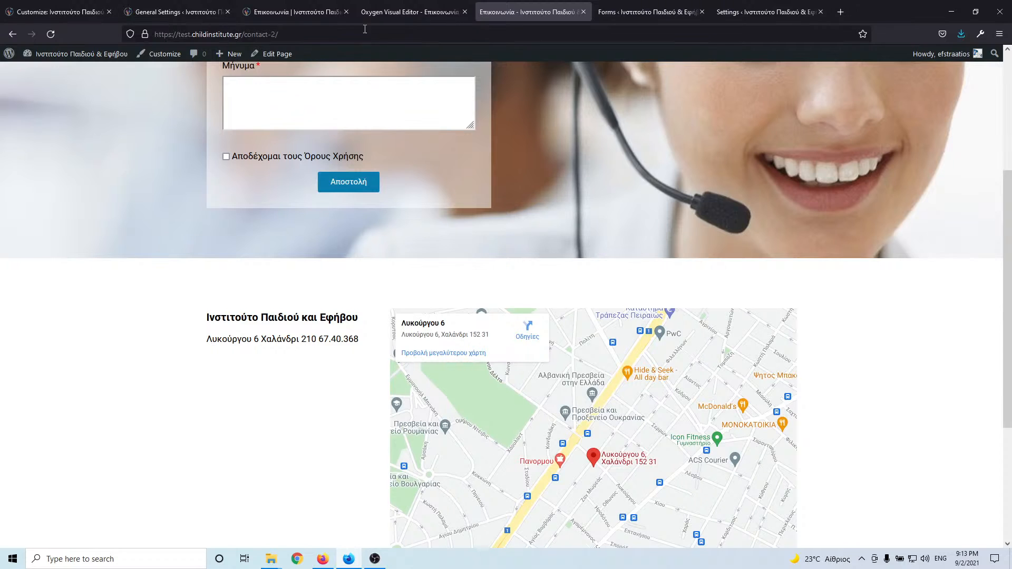
click(365, 11)
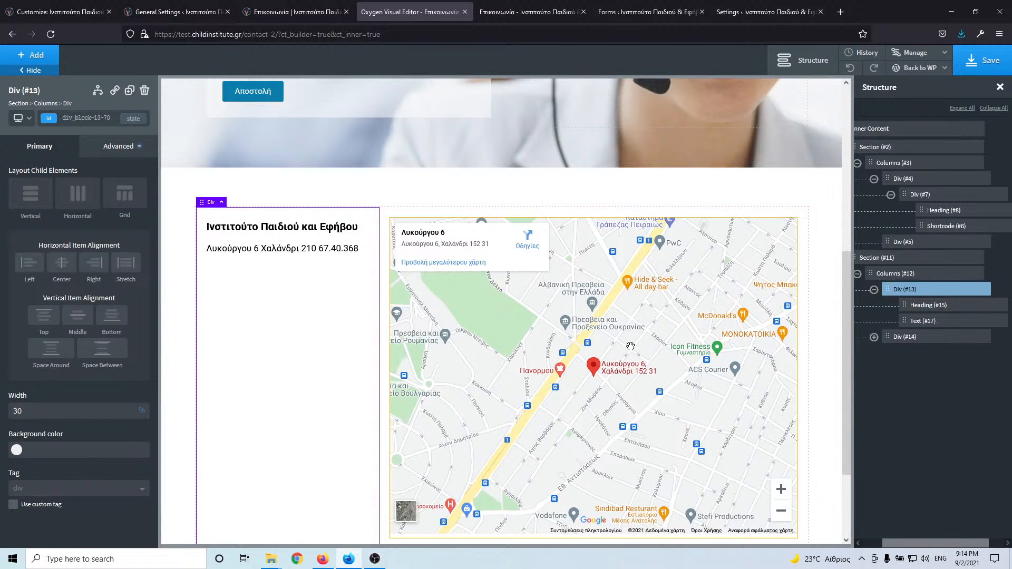
click(72, 319)
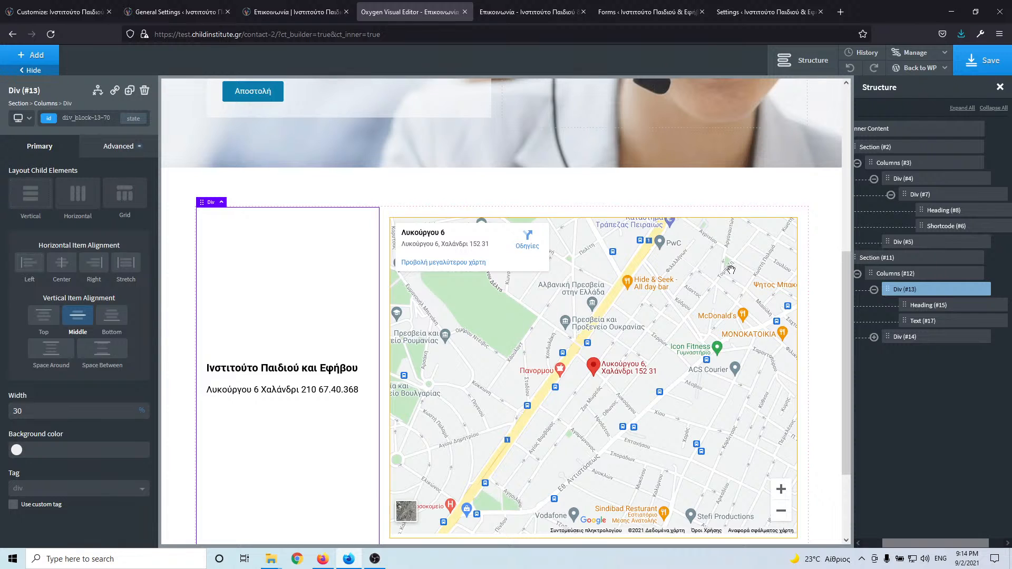
- Set the address-and-map section's container width to full width and save the page
click(901, 258)
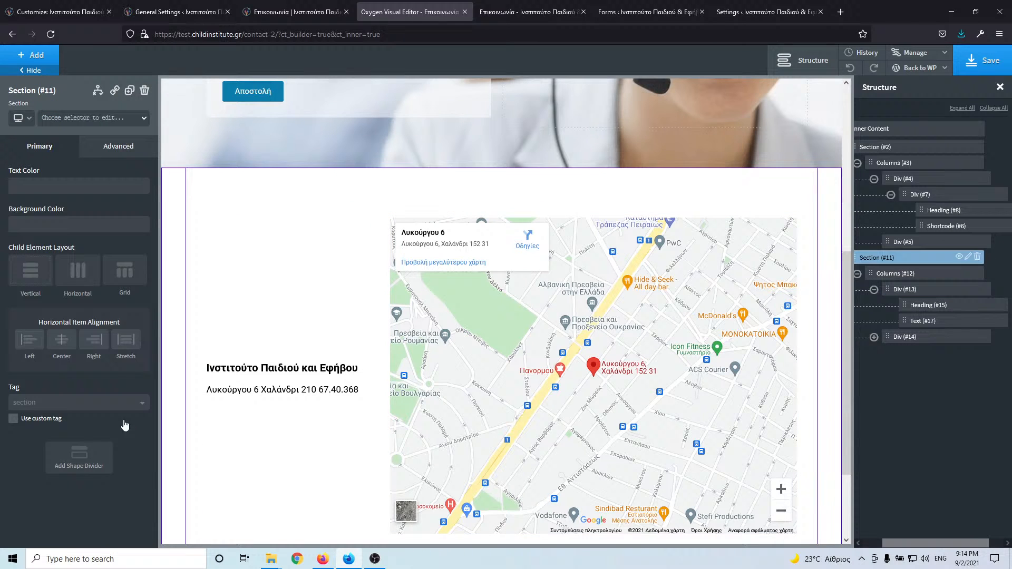
click(72, 409)
click(108, 150)
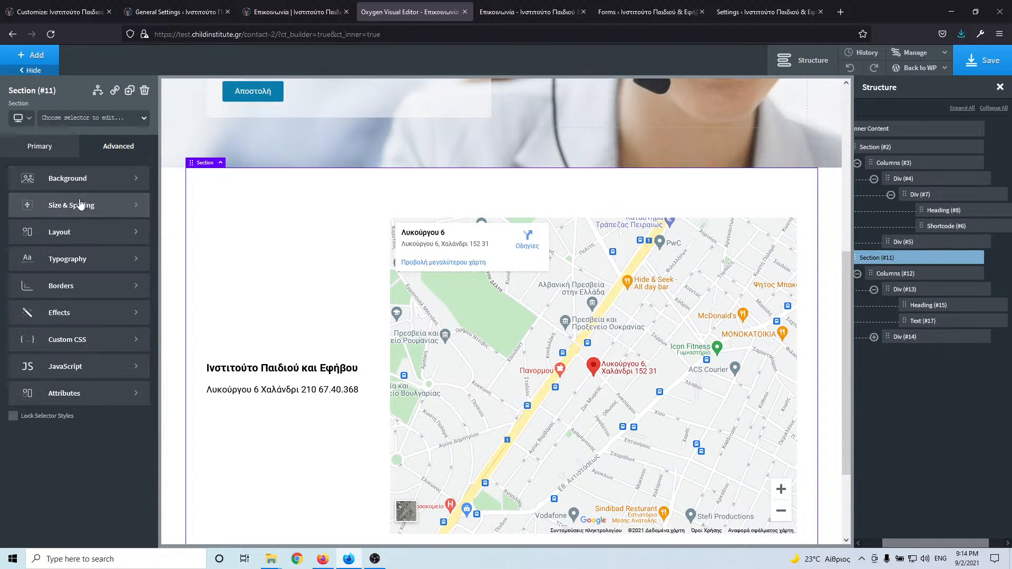
click(73, 210)
click(63, 369)
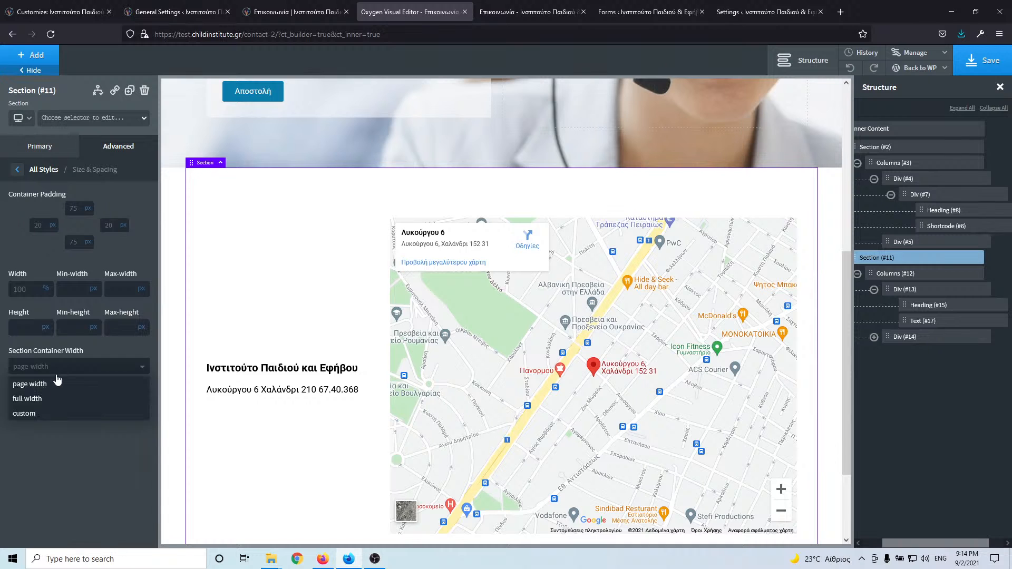
click(50, 405)
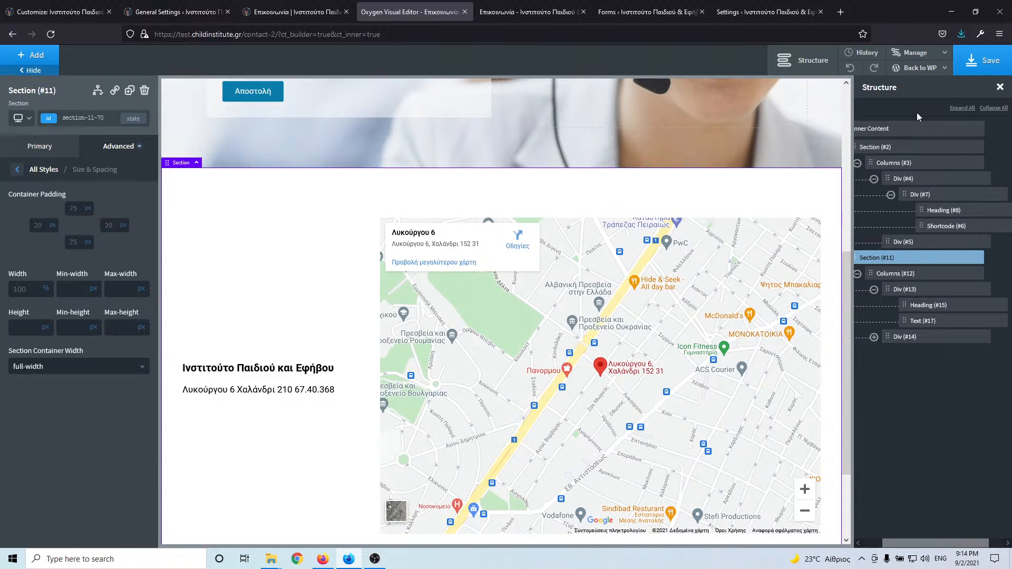
click(984, 61)
- Reload the test contact page and compare it with the live site's contact page
click(524, 15)
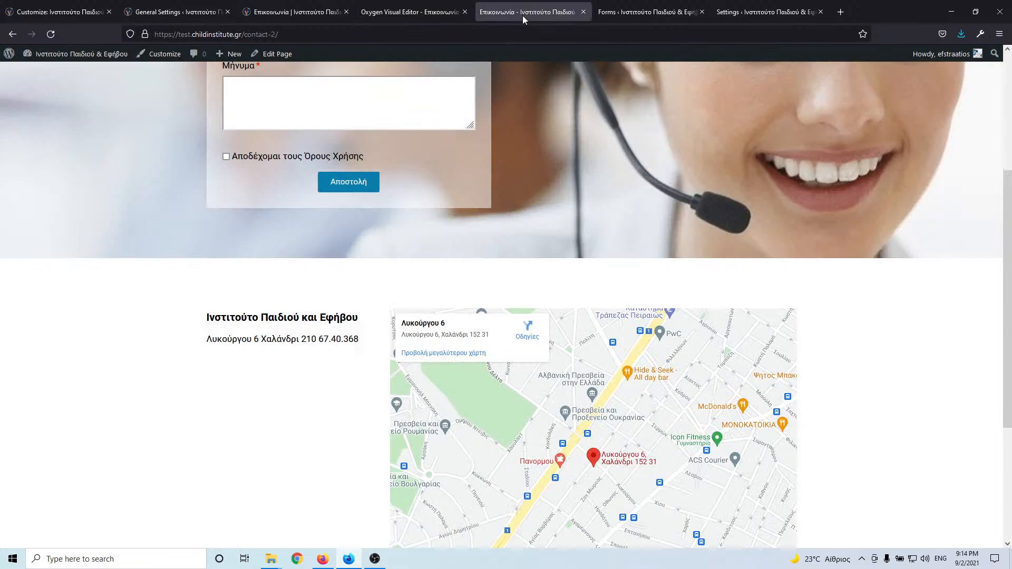
click(59, 32)
click(425, 10)
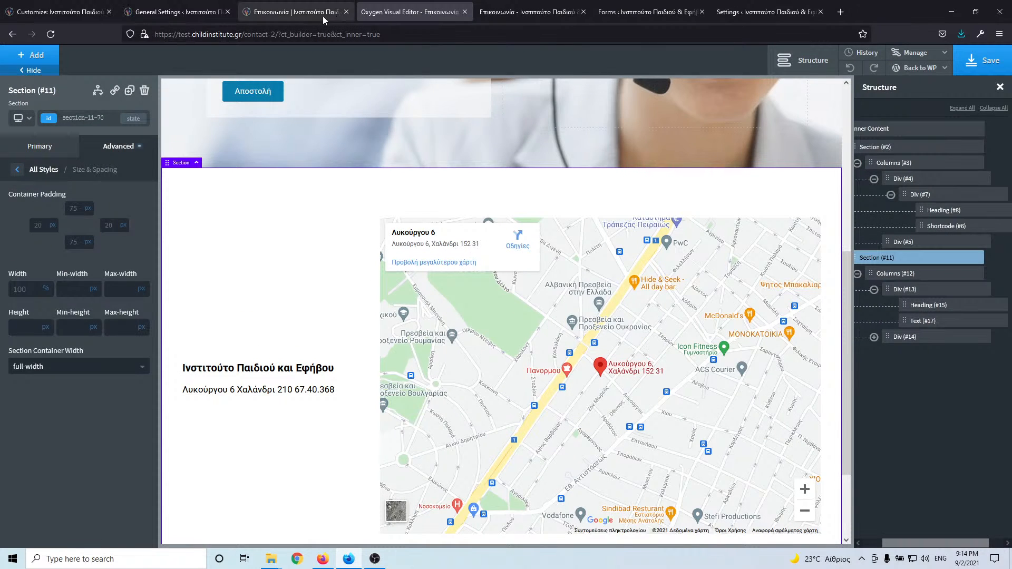
click(323, 13)
click(430, 11)
click(509, 8)
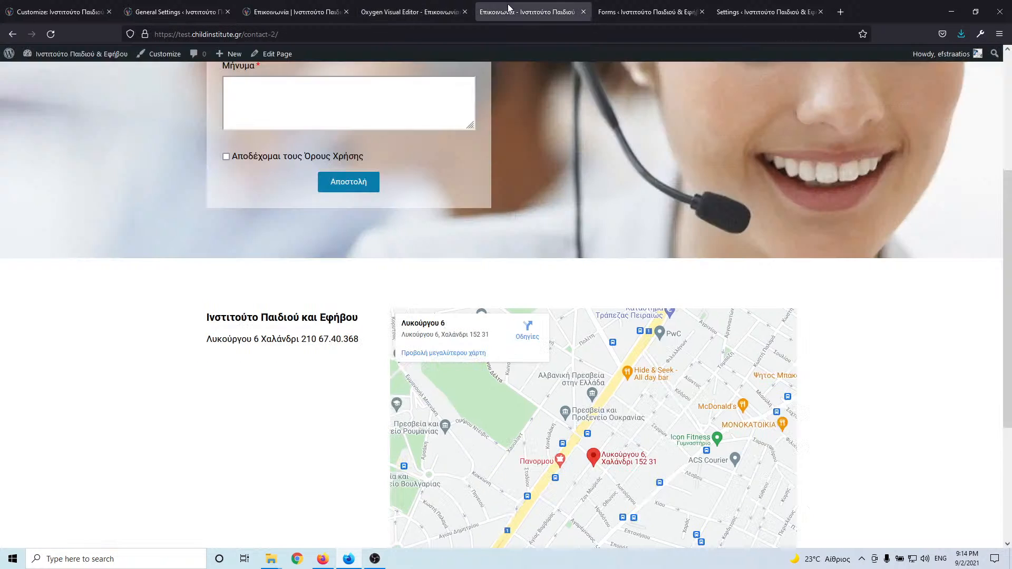
click(422, 12)
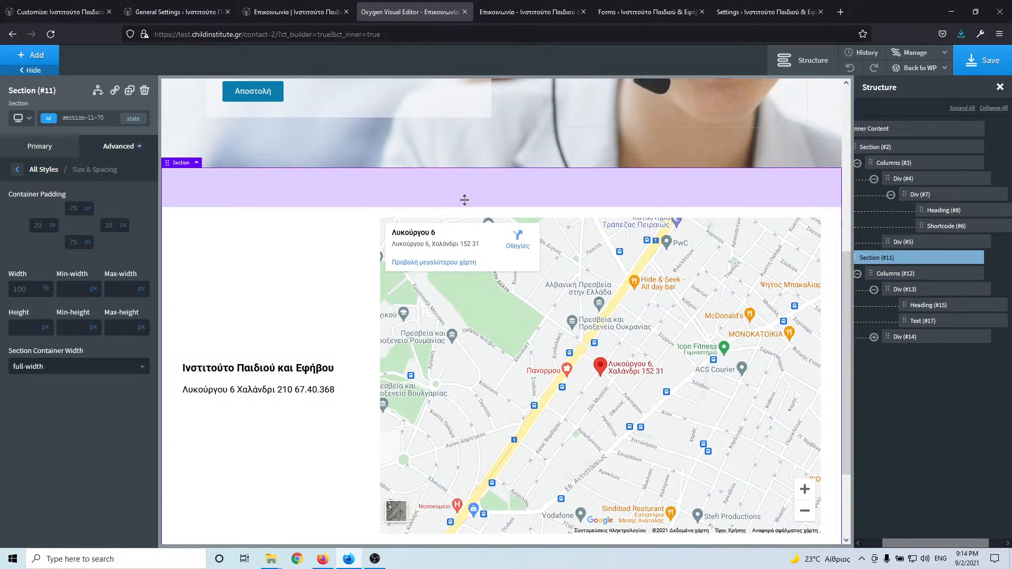
- Drag the section's top and bottom padding down to 0
drag(470, 164, 470, 124)
scroll(451, 525, down, 2)
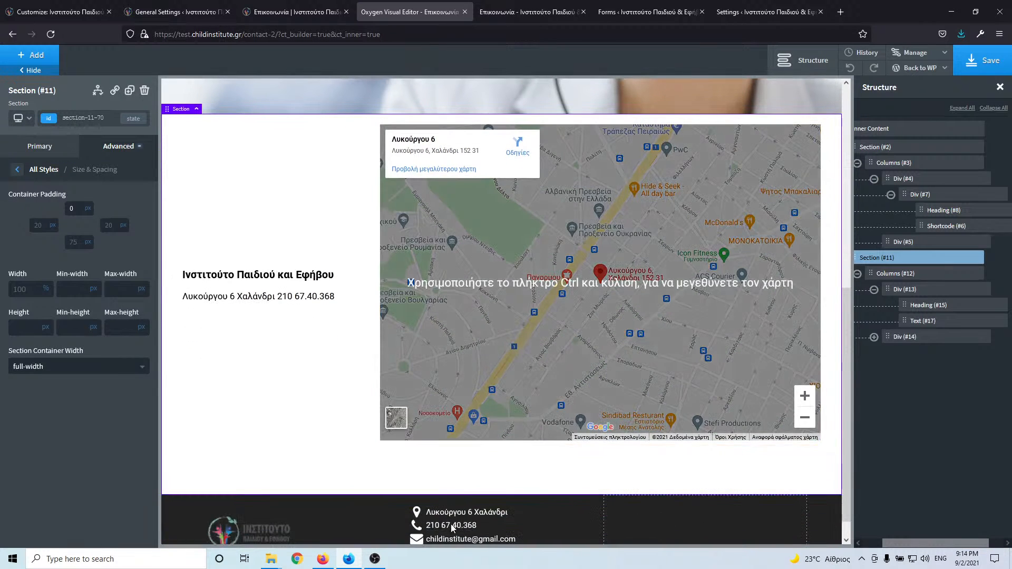
drag(469, 478, 470, 438)
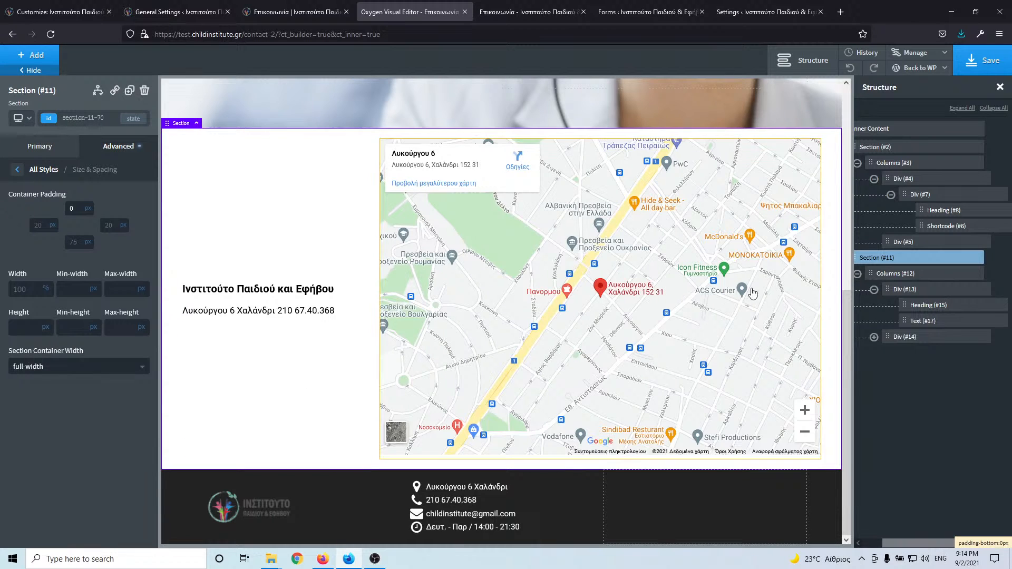
- Save the page and check the columns: address at 30%, map at 70%
click(921, 279)
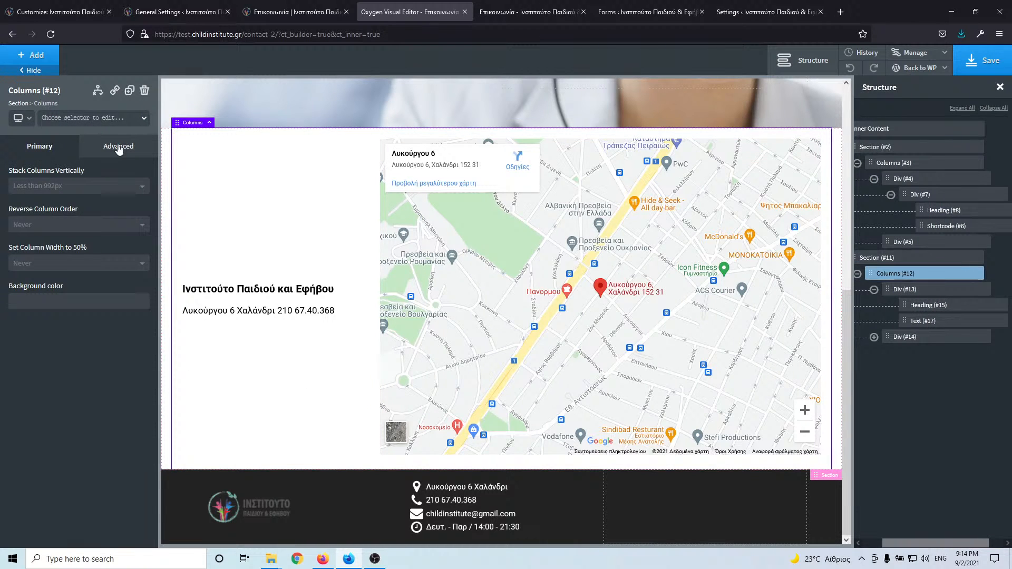
click(119, 148)
click(88, 210)
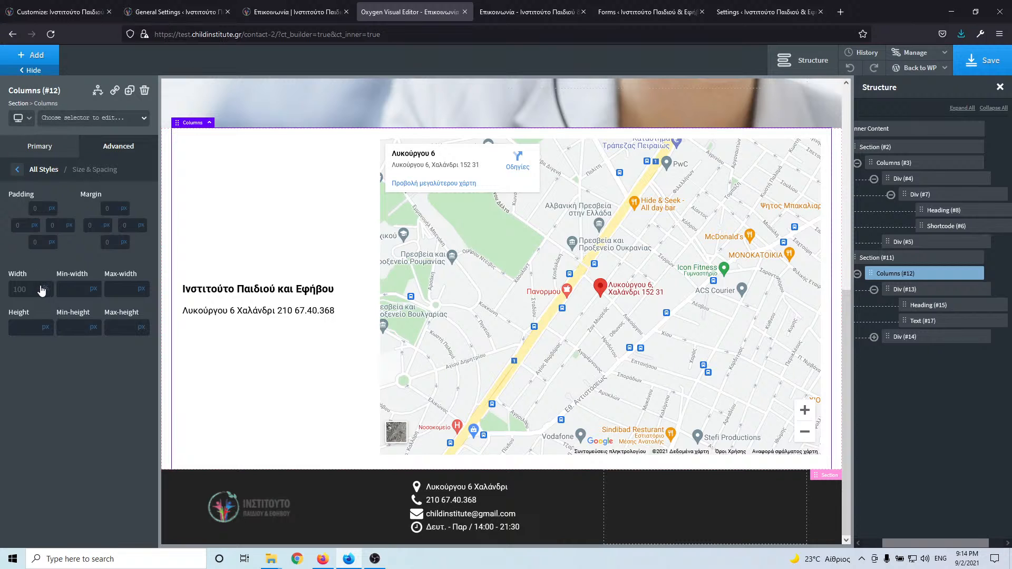
click(961, 60)
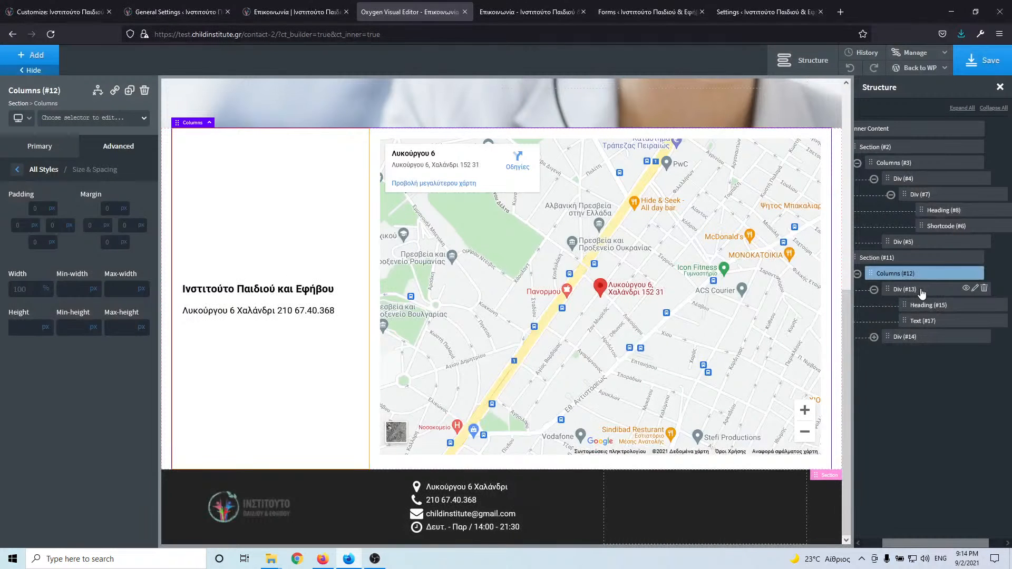
click(922, 291)
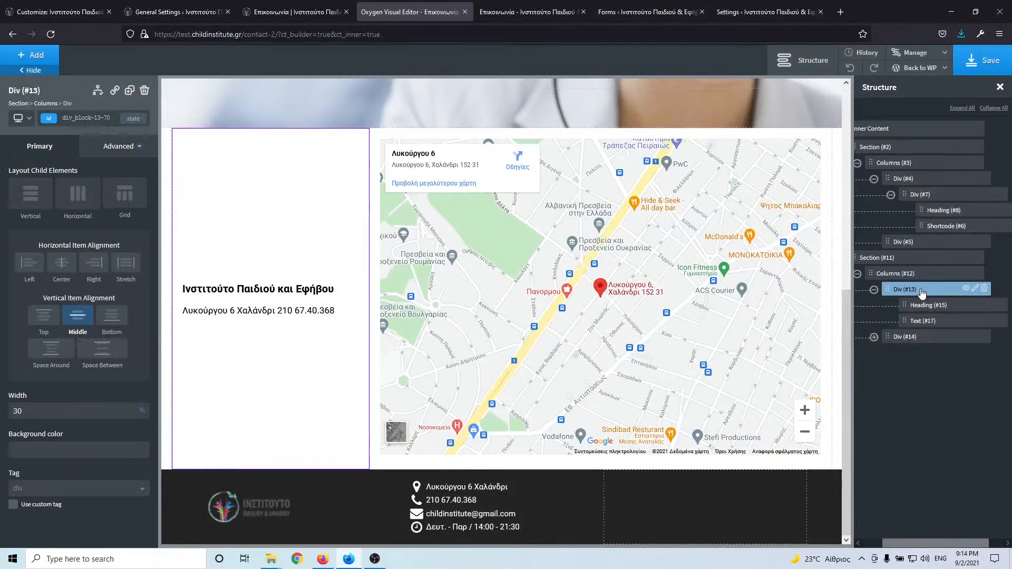
click(932, 338)
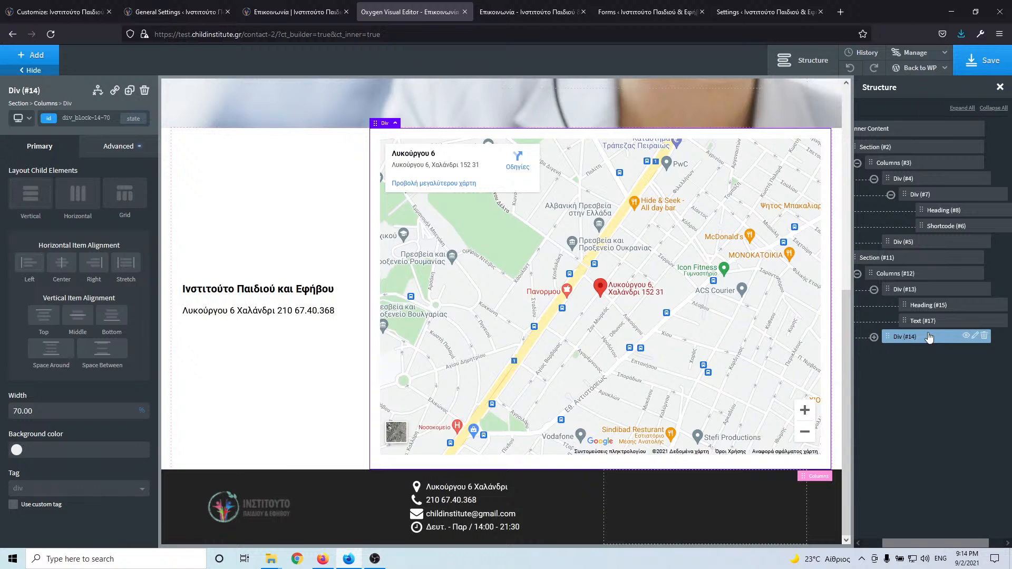
- Compare the reloaded test page with the live site, then centre the address horizontally
click(511, 15)
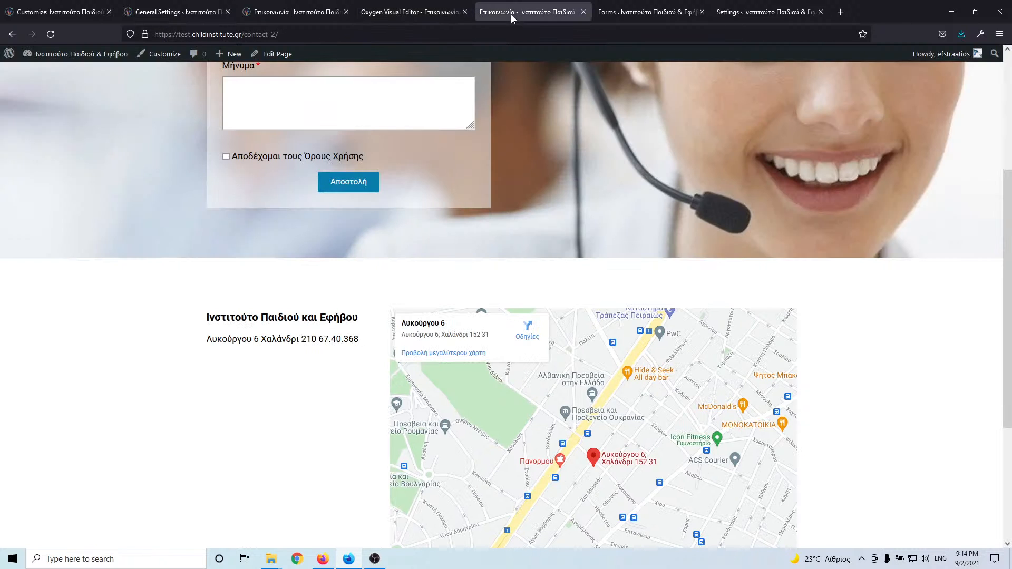
click(47, 35)
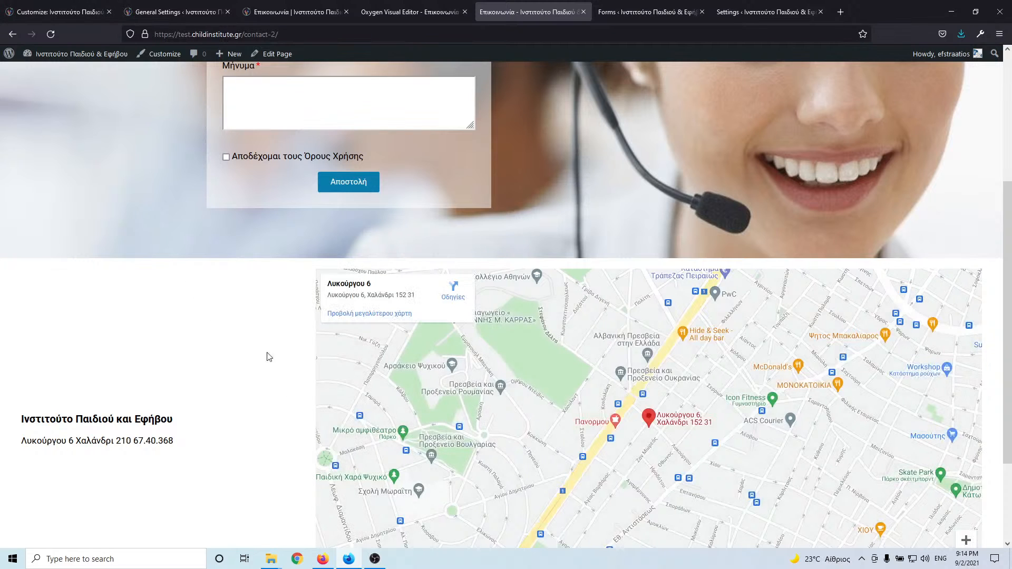
click(414, 12)
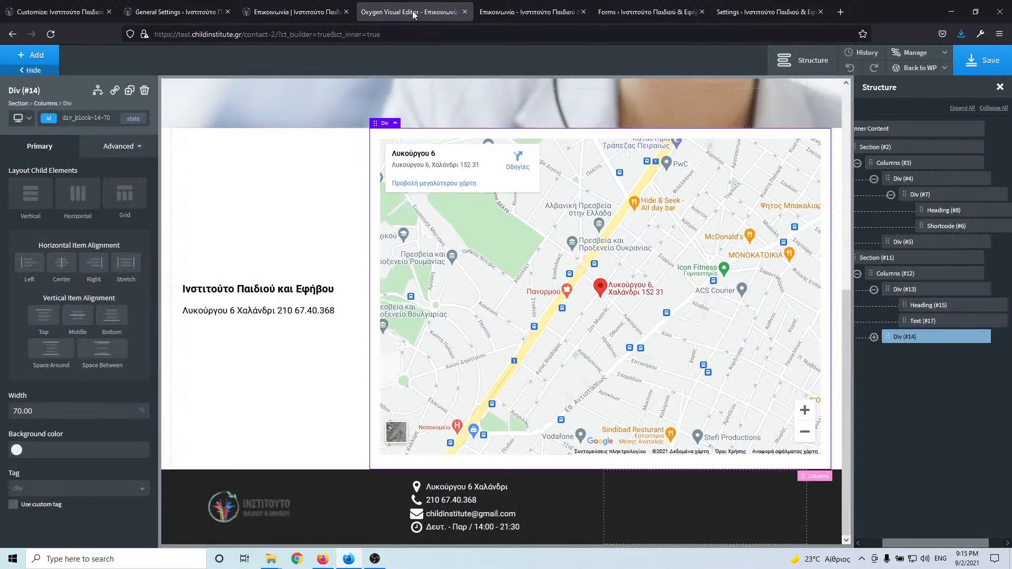
click(296, 12)
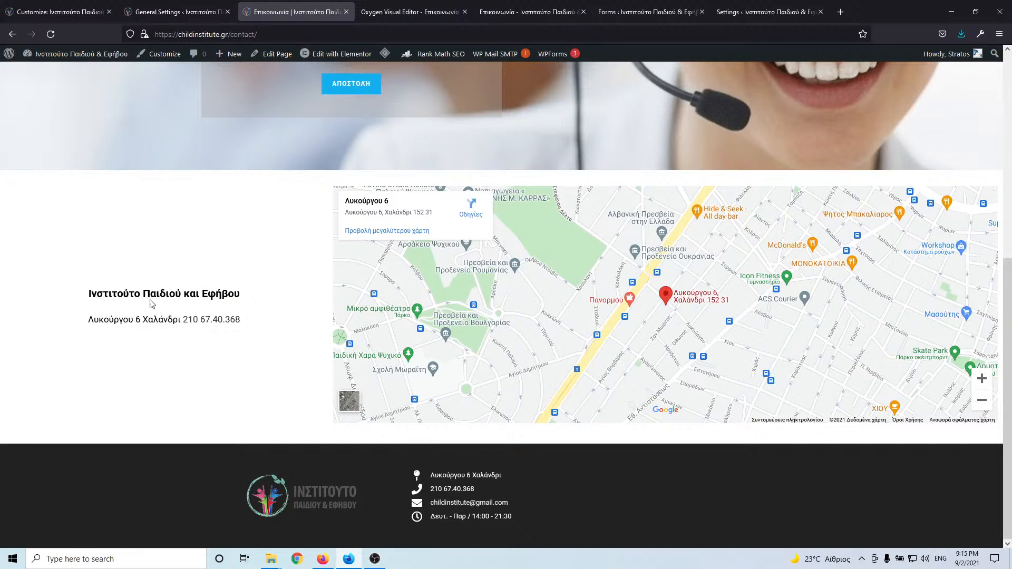
click(406, 16)
click(512, 14)
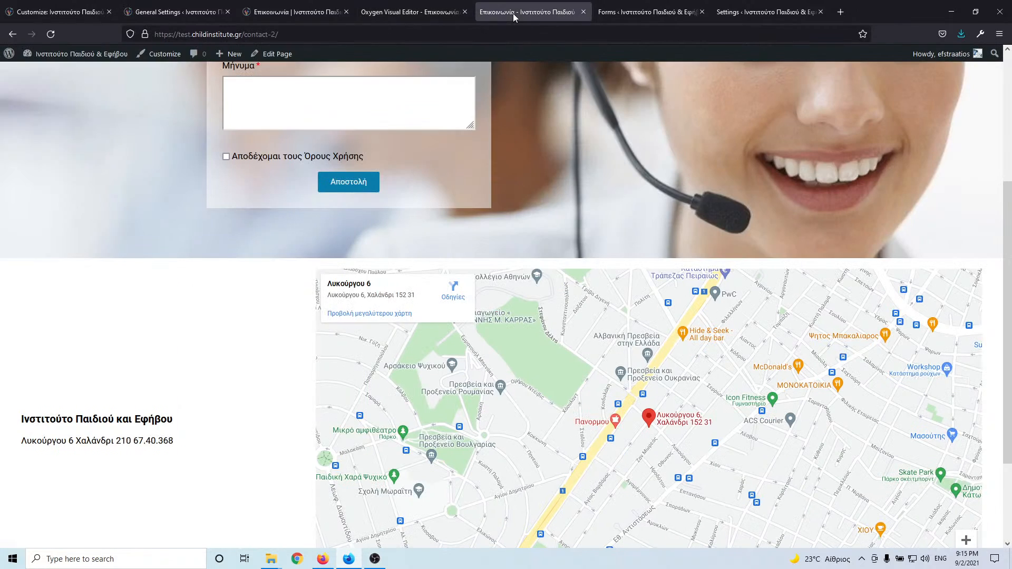
click(391, 15)
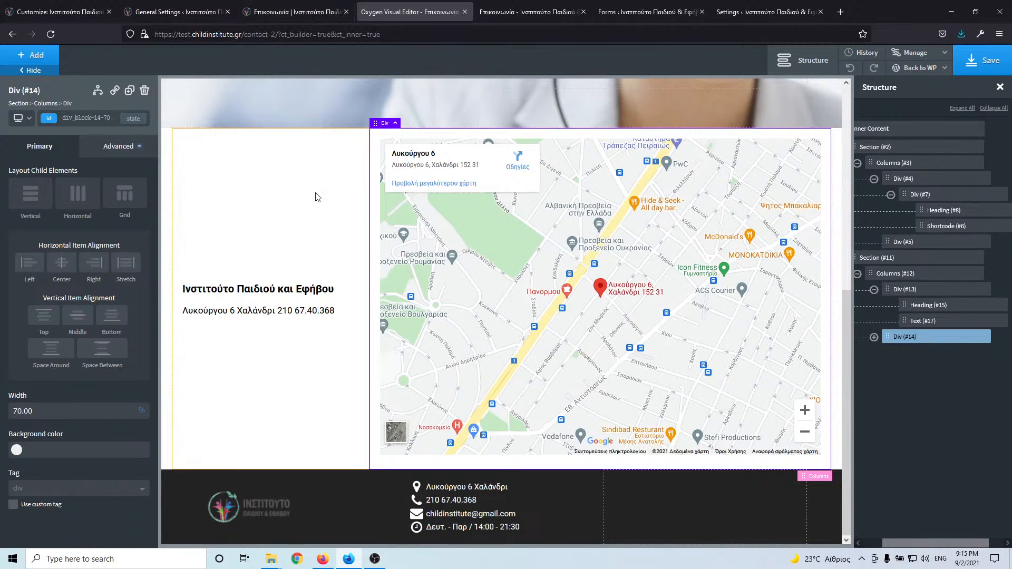
click(309, 248)
click(66, 263)
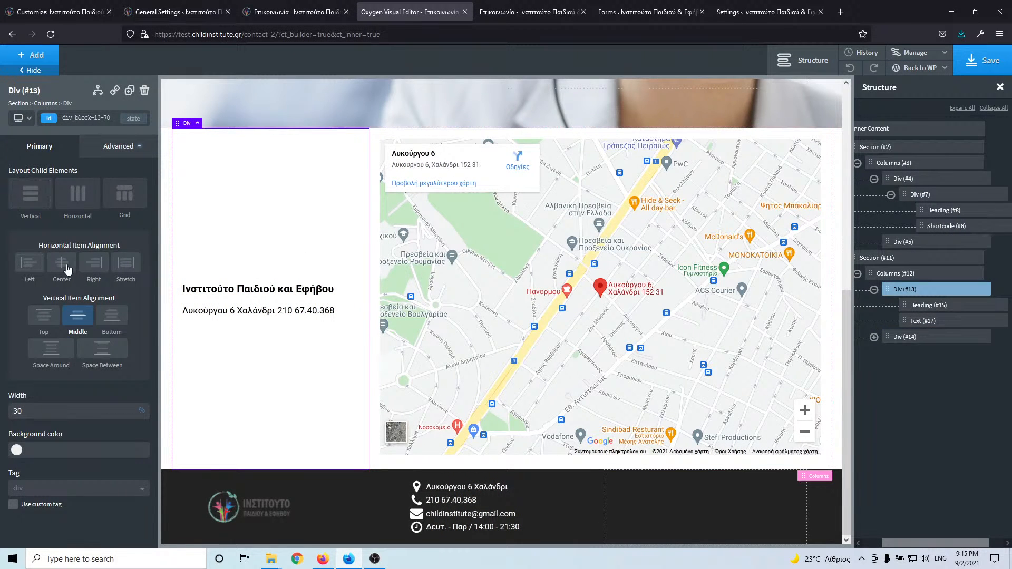
- Save the page and reload the test contact page to check the centred address
click(967, 68)
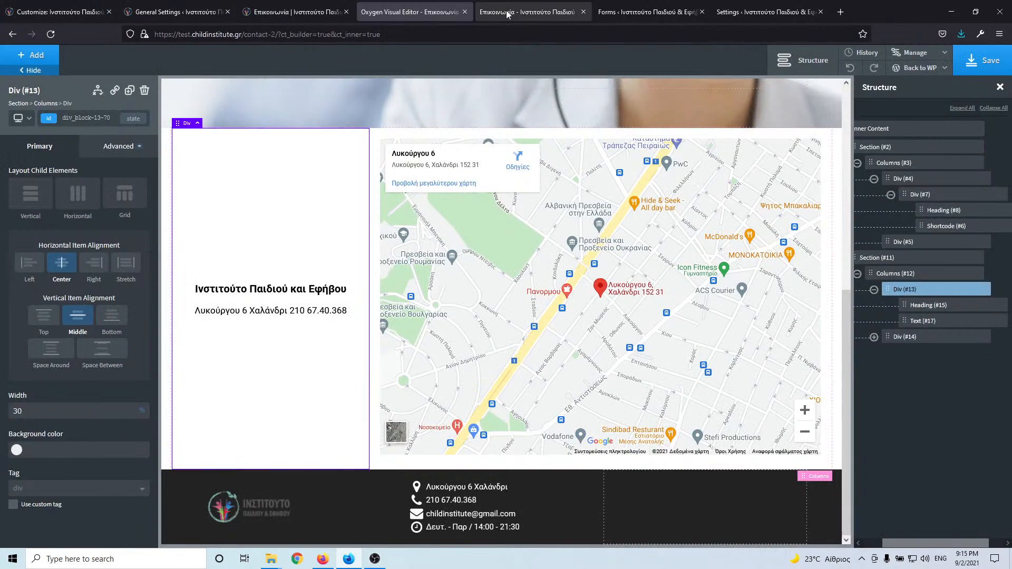
click(499, 14)
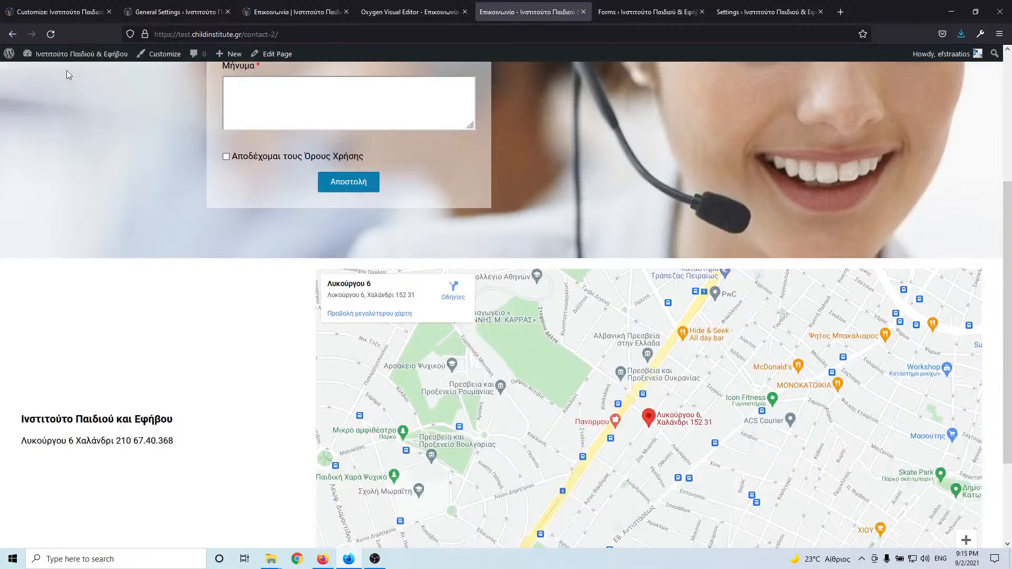
click(51, 35)
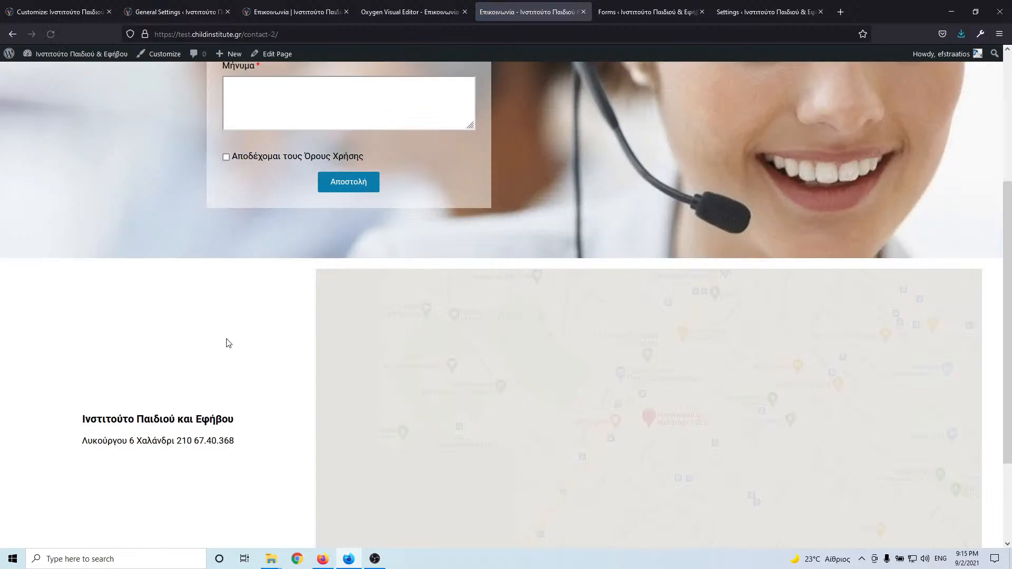
scroll(294, 339, down, 2)
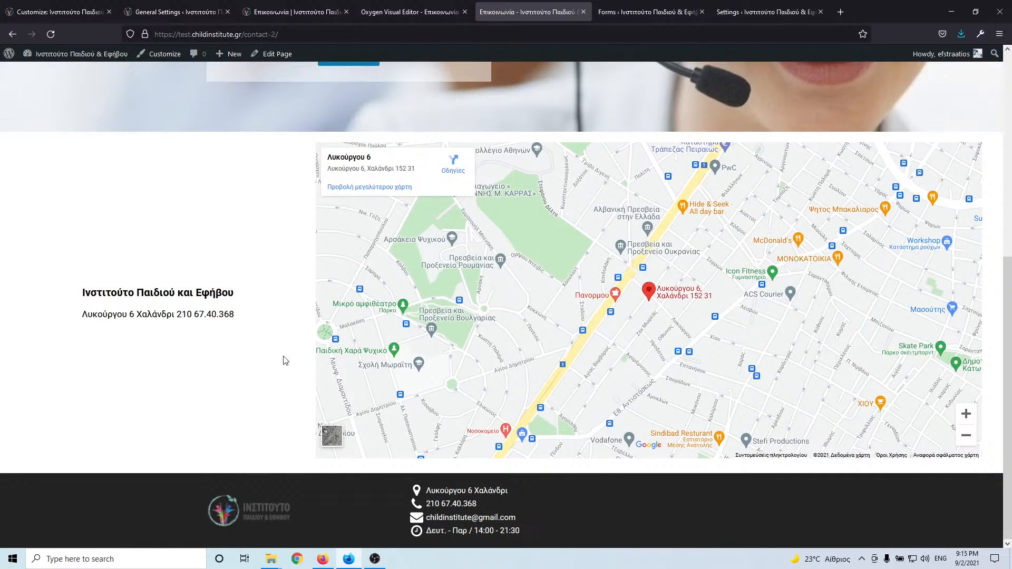
scroll(283, 357, up, 4)
scroll(283, 357, down, 4)
- Compare the test layout against the original live contact page with the map
click(423, 12)
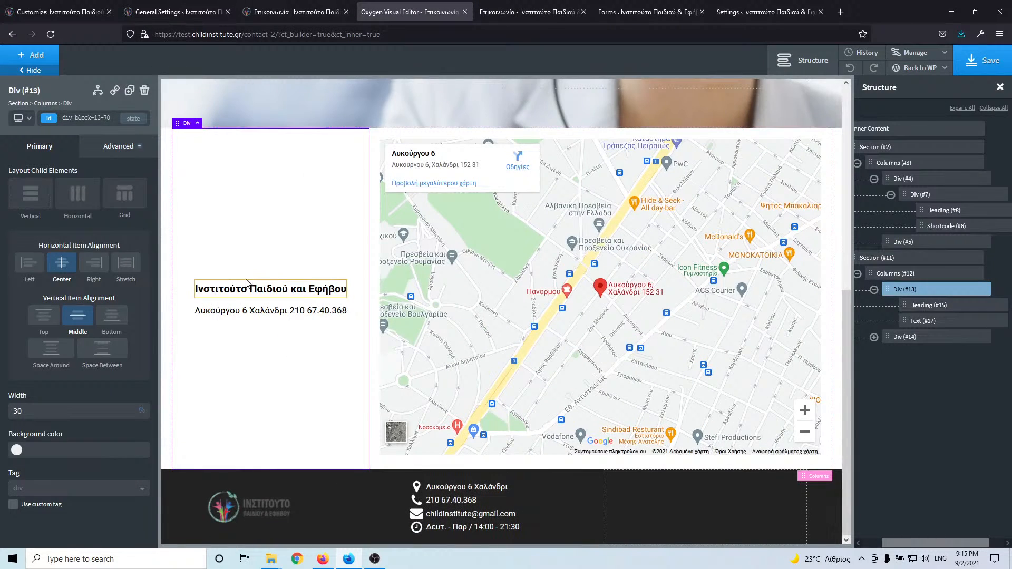
click(322, 9)
scroll(336, 307, up, 2)
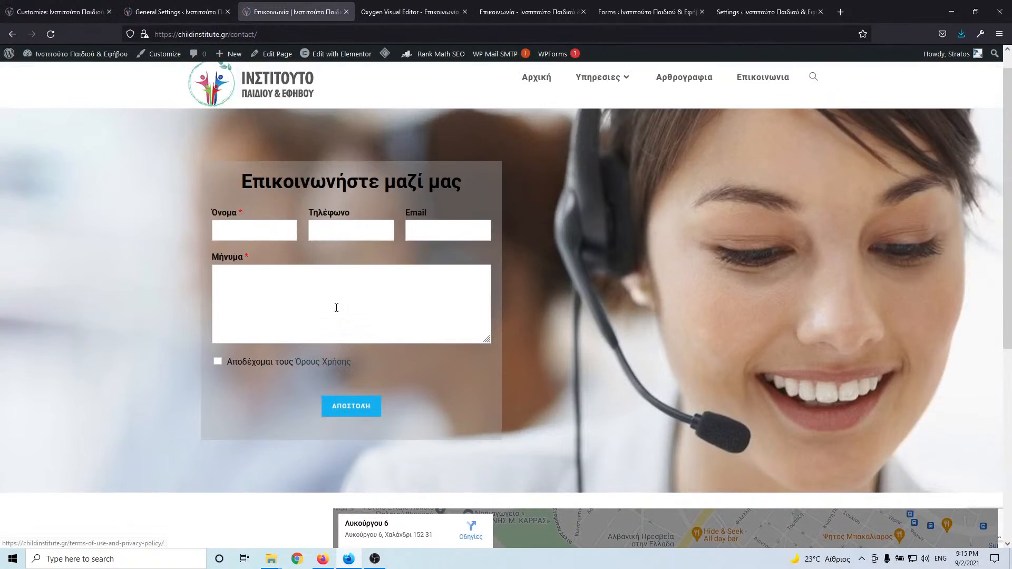
scroll(336, 310, down, 5)
click(428, 13)
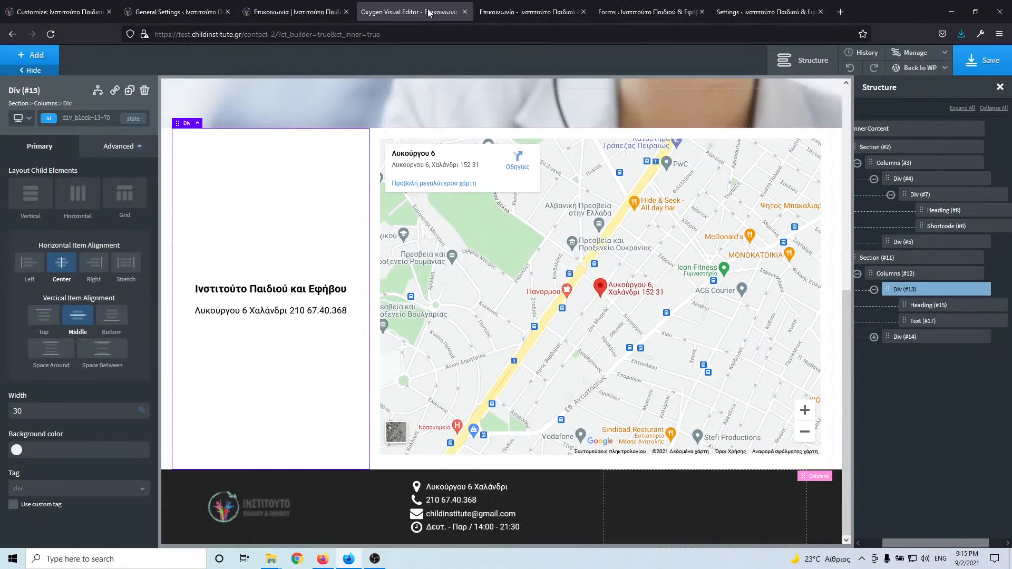
click(297, 12)
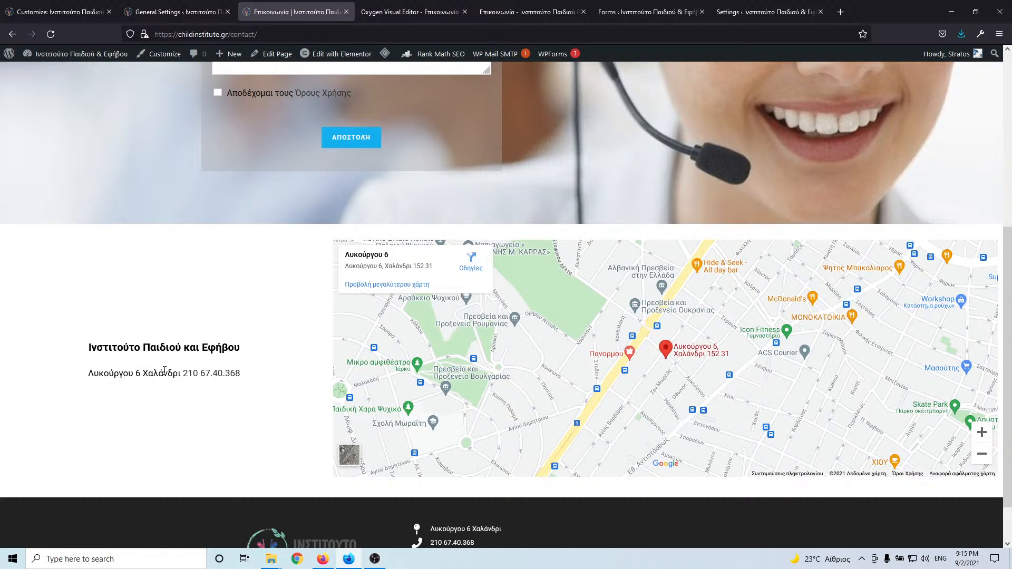
scroll(158, 354, down, 1)
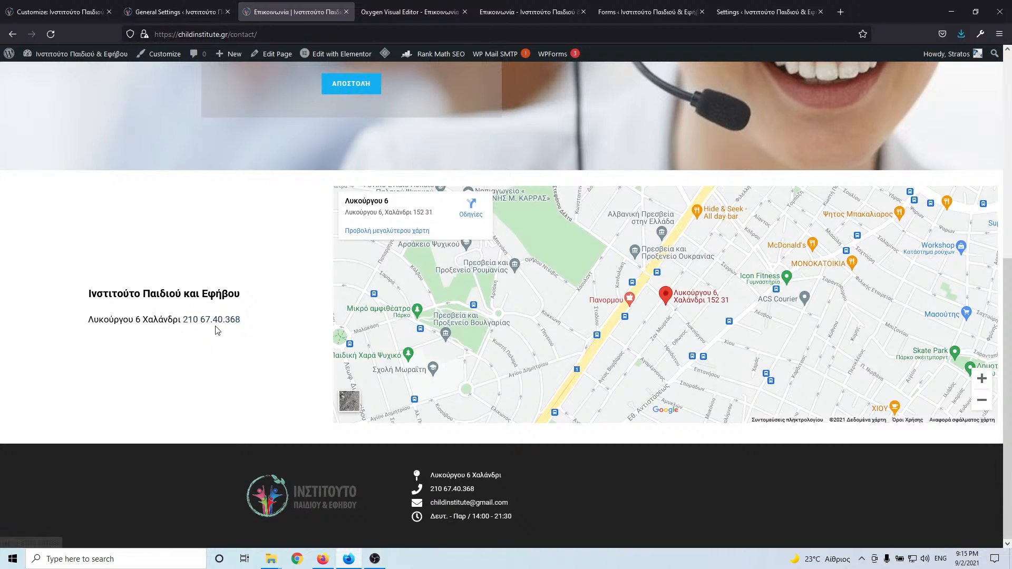
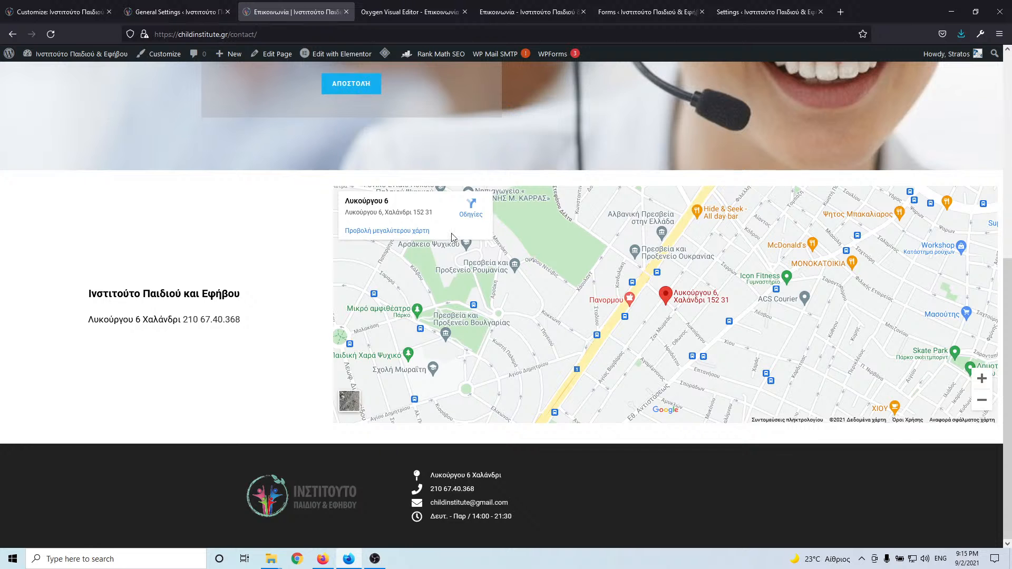
- Review the live contact page once more, then switch to the test site's Επικοινωνία tab
scroll(452, 238, up, 7)
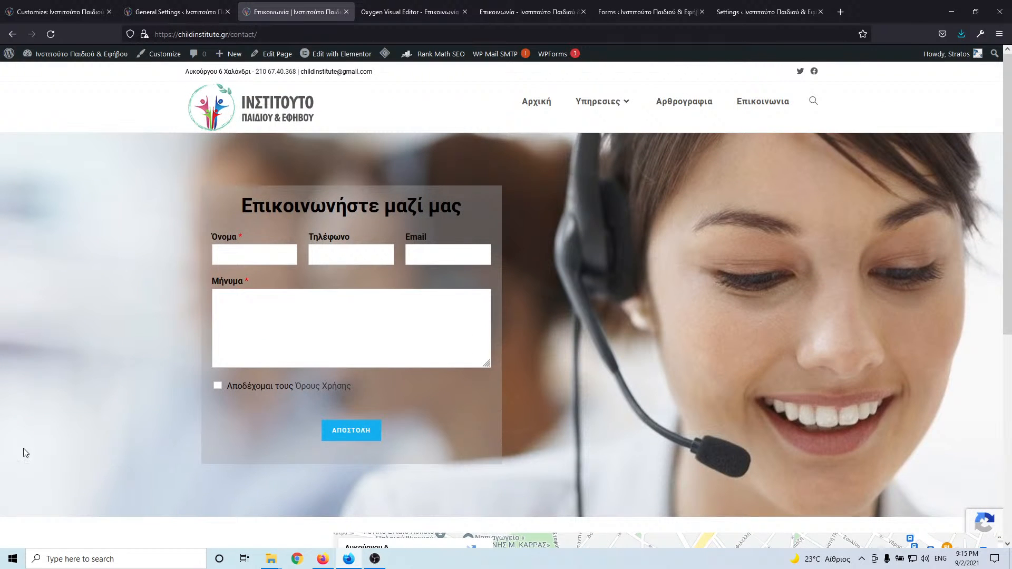
scroll(25, 452, down, 7)
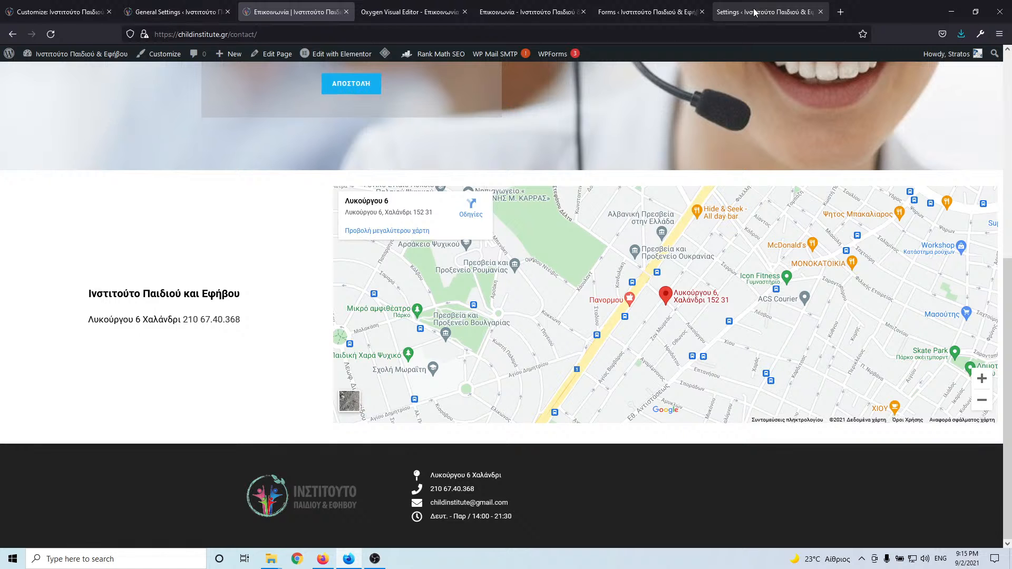
scroll(663, 143, up, 7)
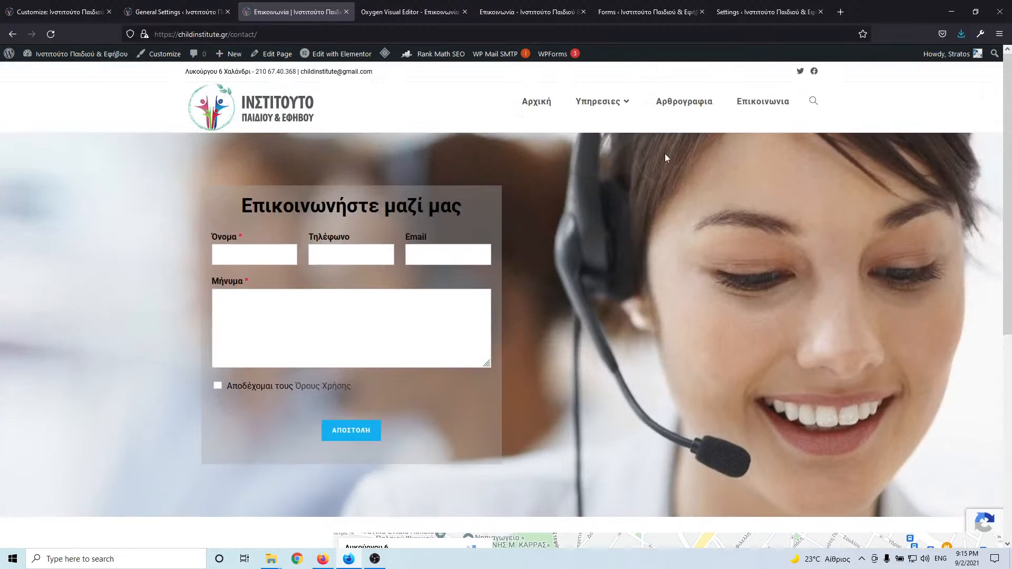
mouse_move(614, 100)
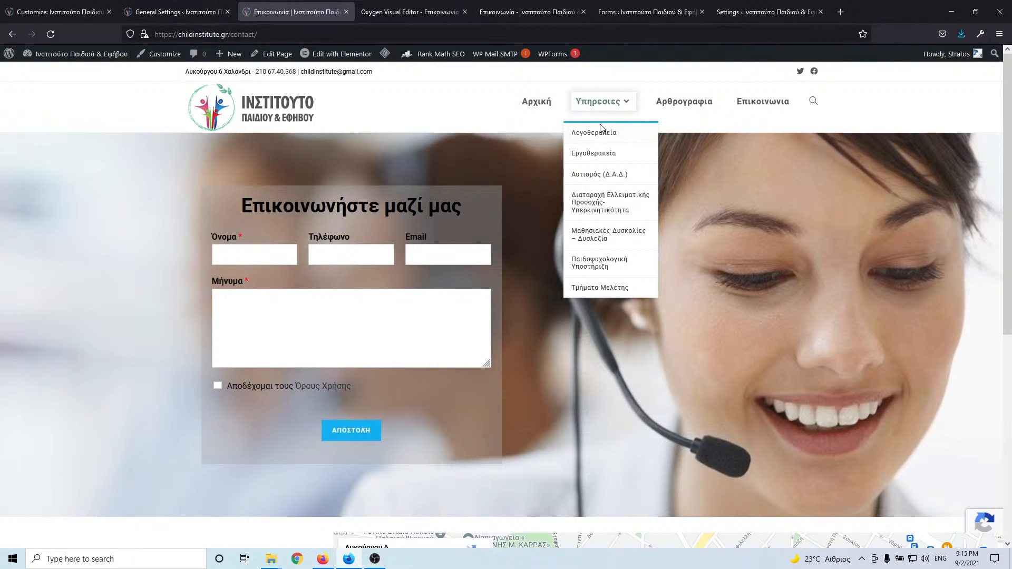
click(513, 12)
- Bring up the Contact form in the Piotnet Forms editor, then close that editor
scroll(586, 197, up, 6)
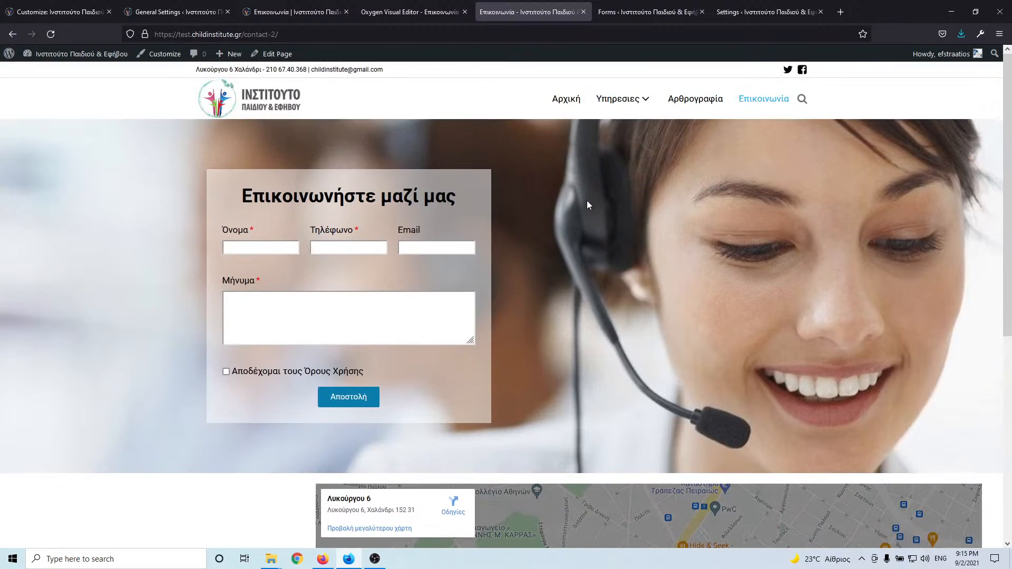
mouse_move(631, 108)
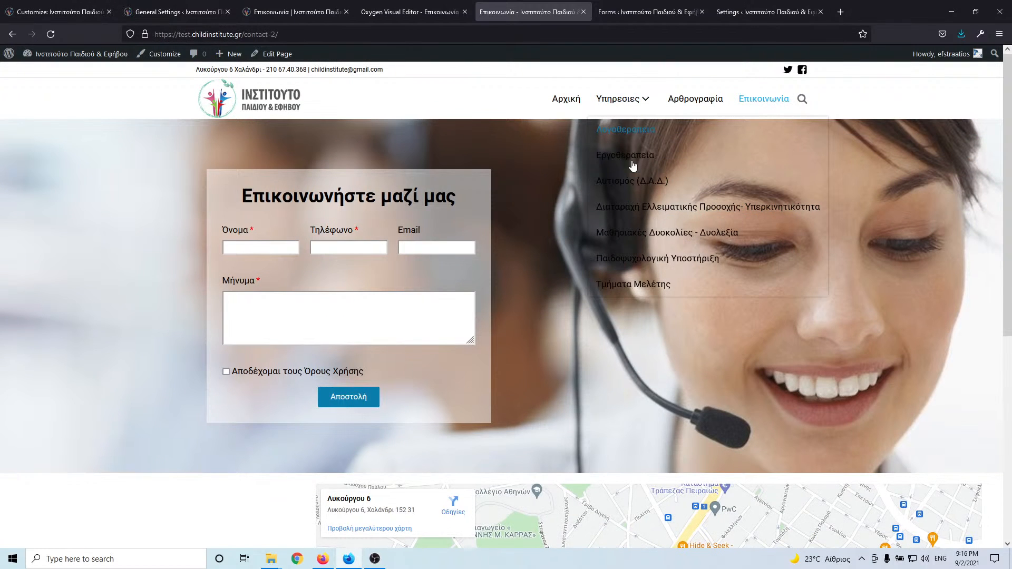
click(791, 12)
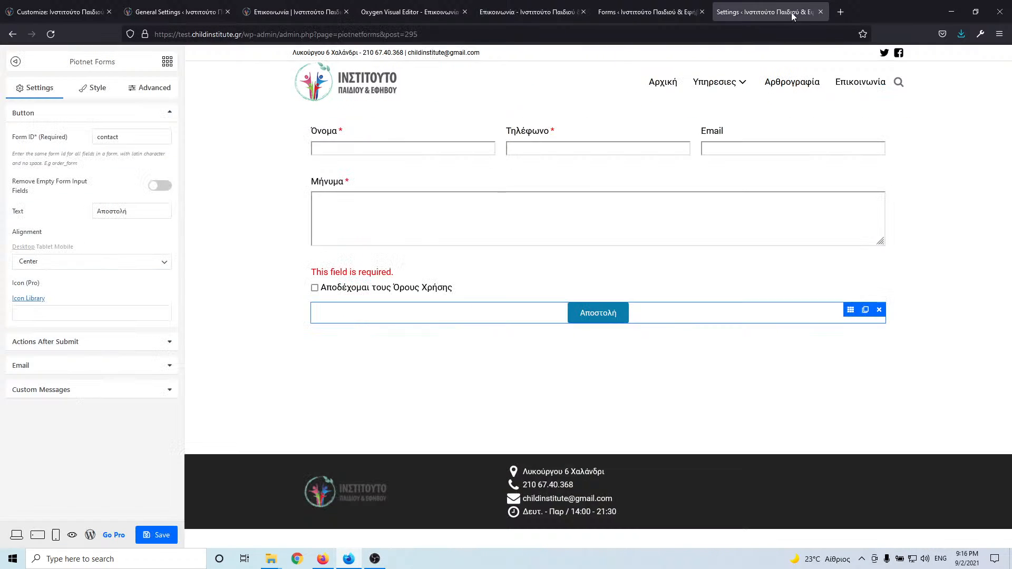
click(821, 12)
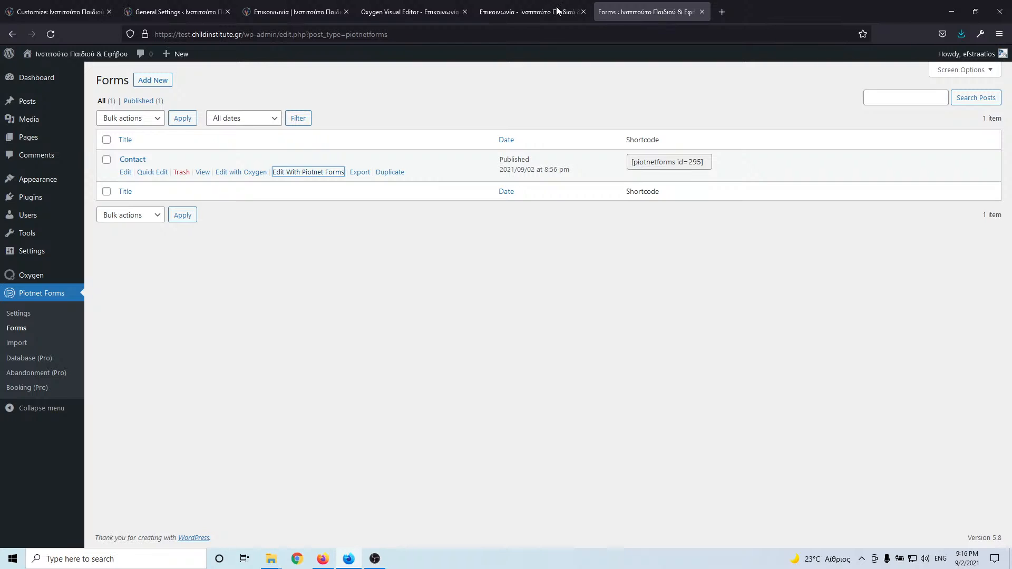
- Close the duplicate Oxygen editor tab and return to the admin forms list
click(410, 11)
click(465, 12)
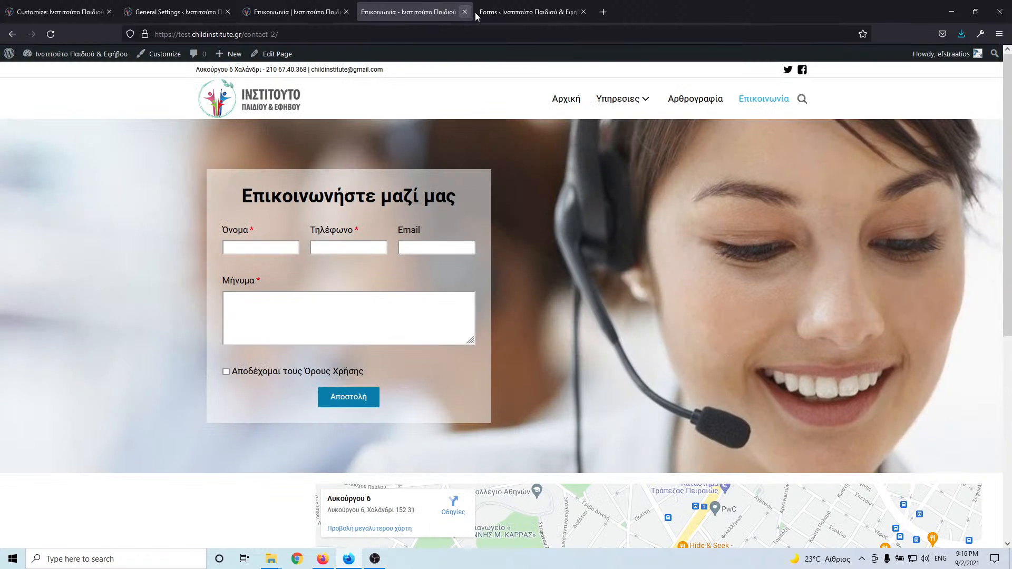
click(495, 12)
- Open the Main template from Oxygen > Templates in the visual editor, accepting the other-instance warning
mouse_move(34, 283)
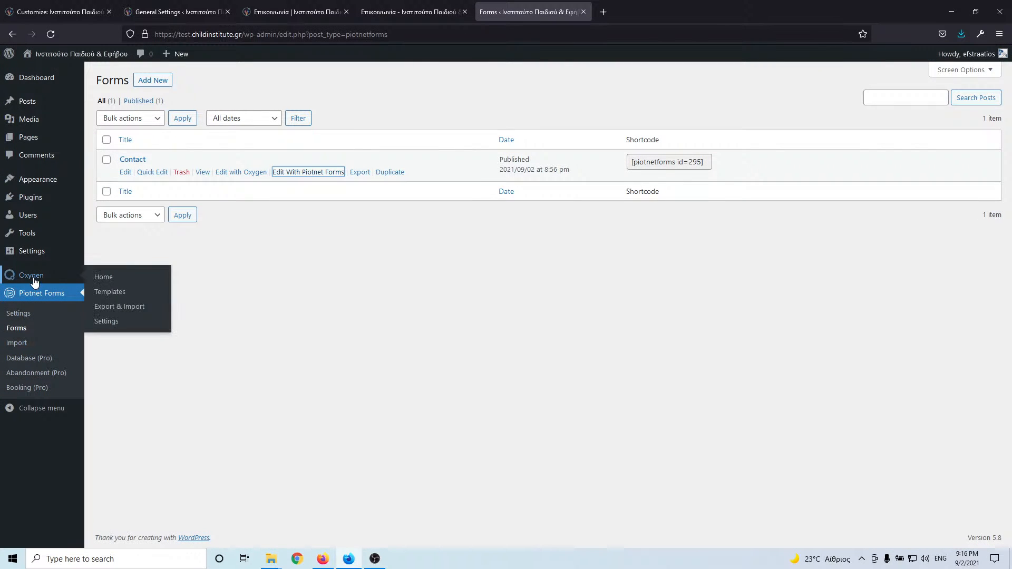
click(102, 292)
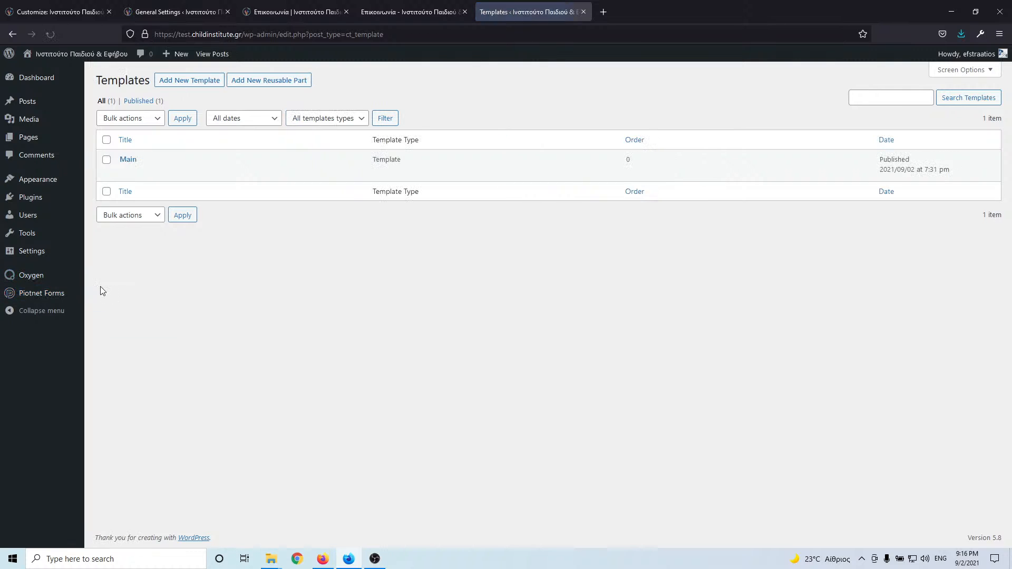
mouse_move(159, 174)
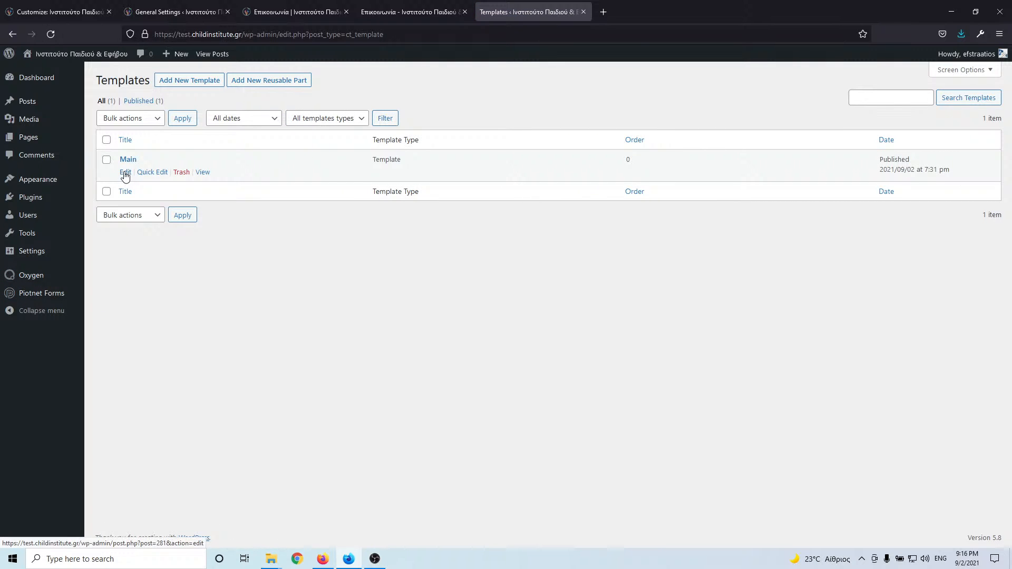
middle_click(125, 173)
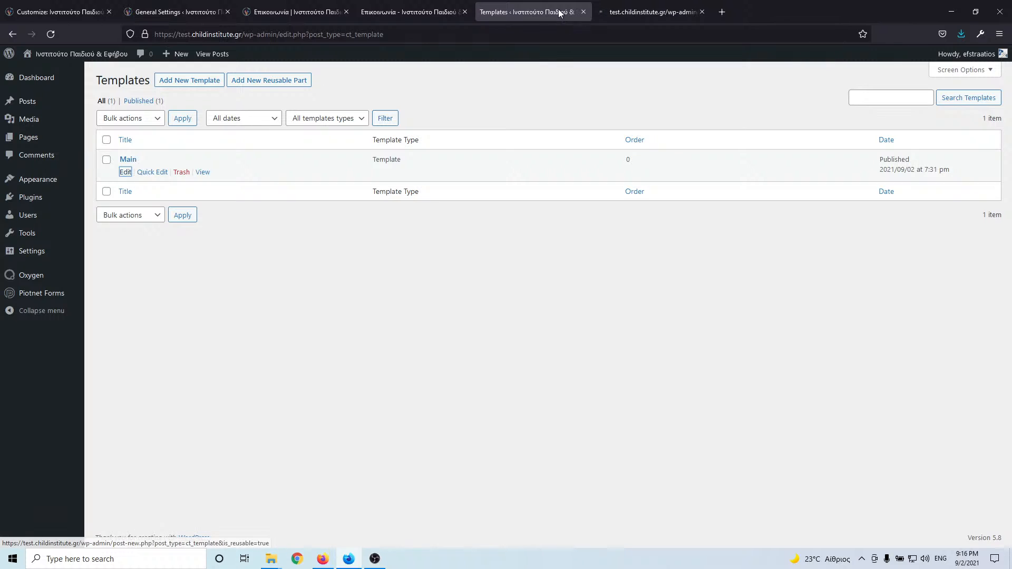
click(624, 12)
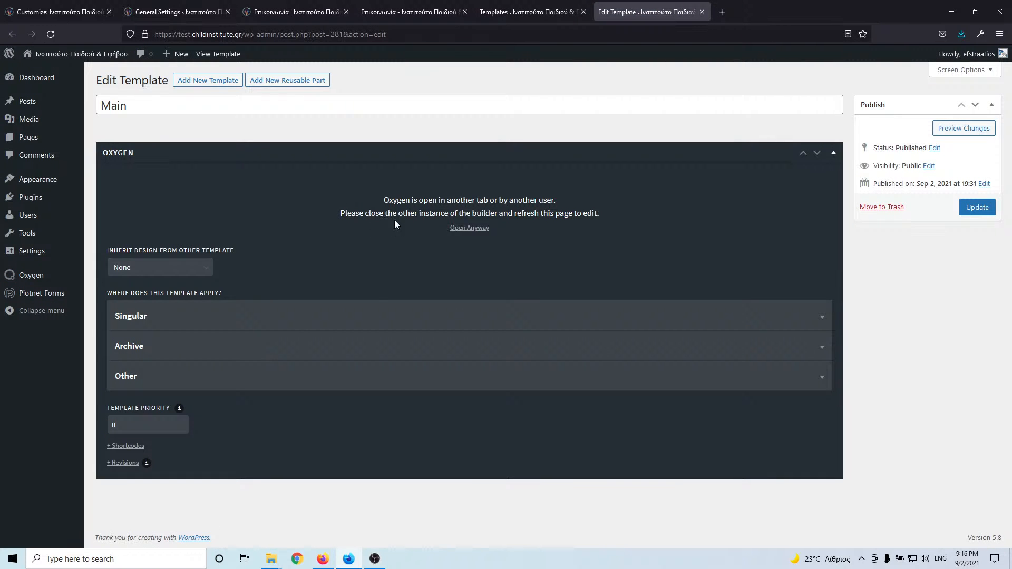
click(473, 229)
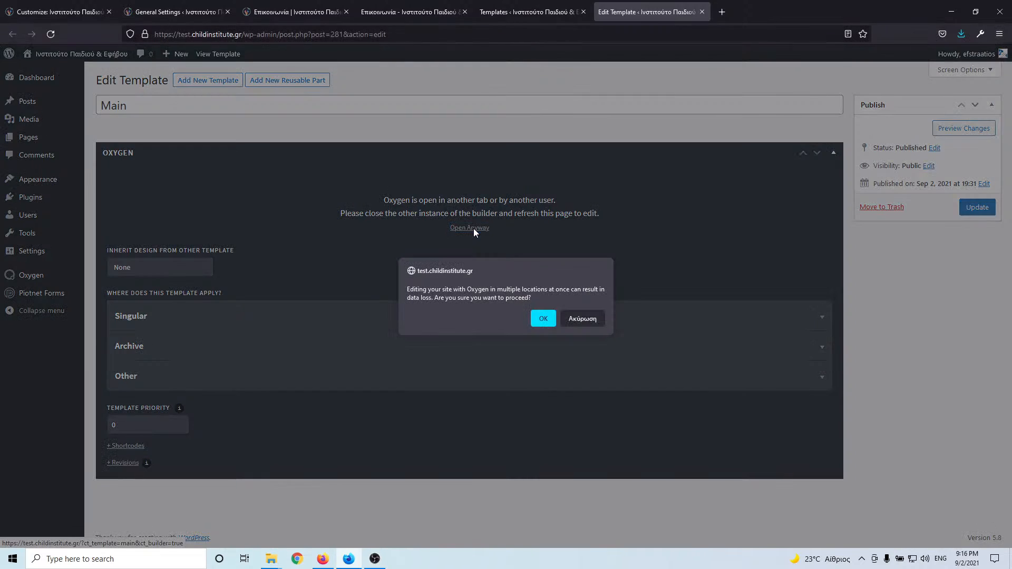
click(540, 318)
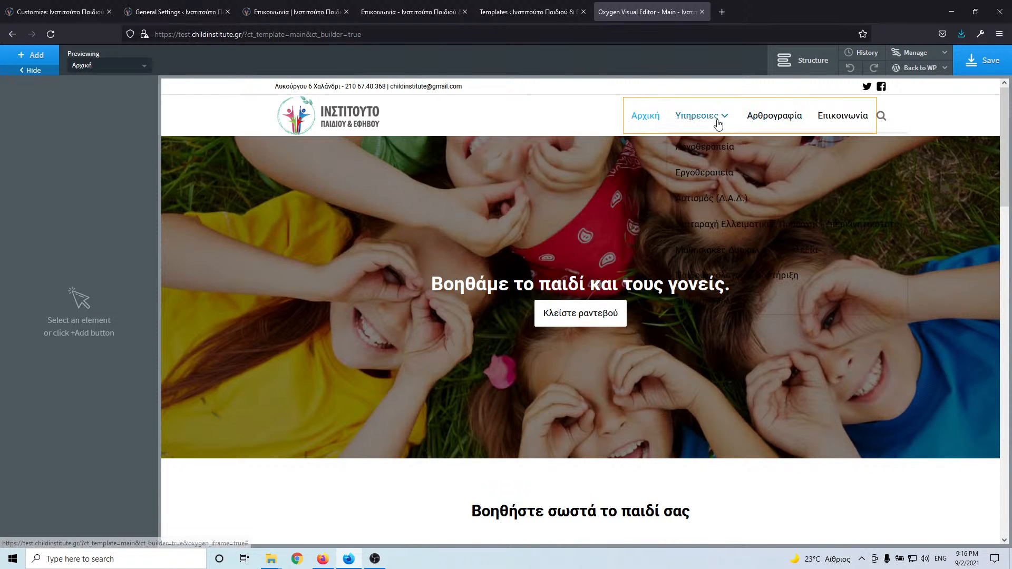
click(719, 124)
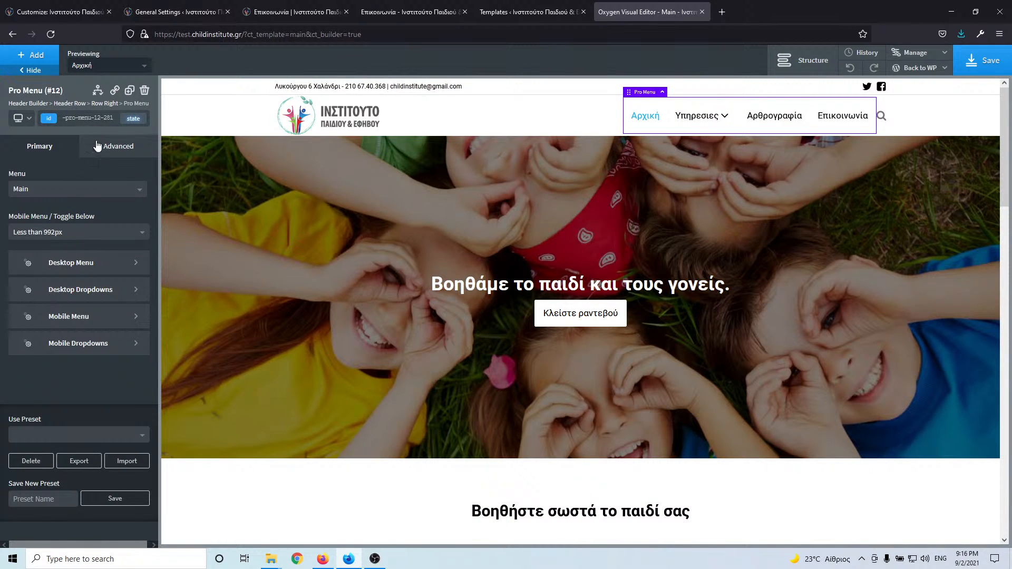
click(90, 294)
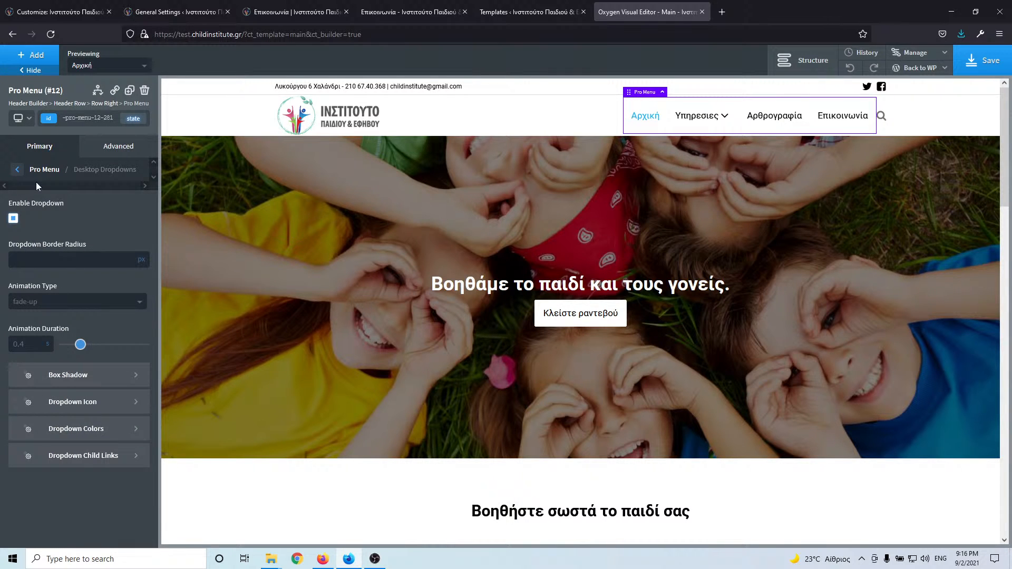
click(90, 431)
click(19, 222)
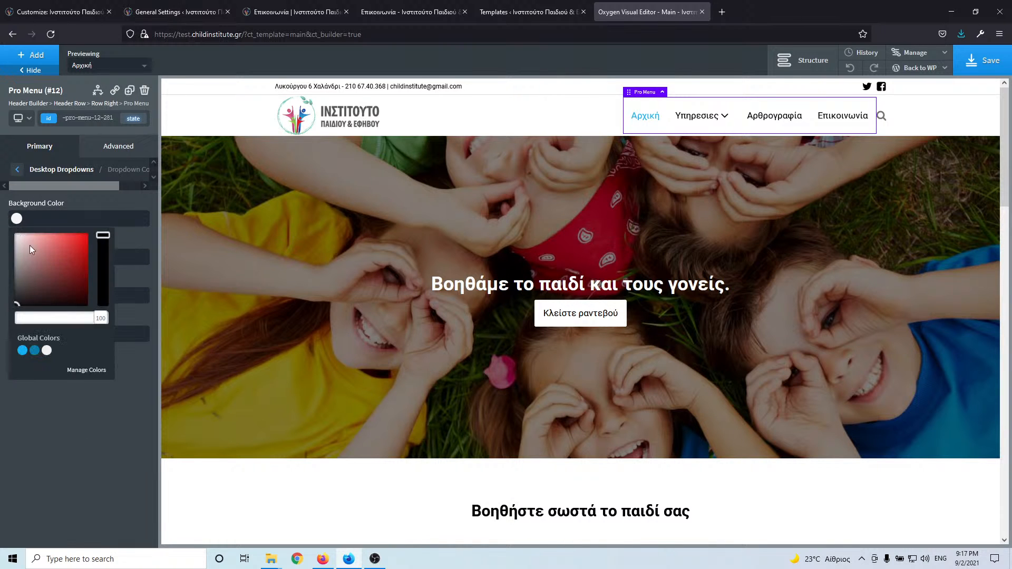
drag(31, 249, 8, 223)
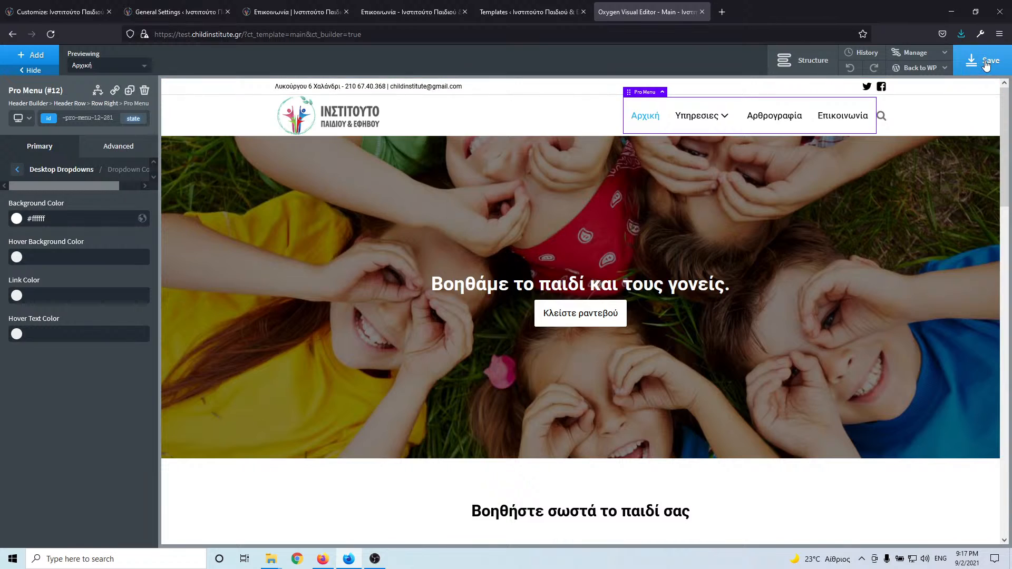
click(980, 60)
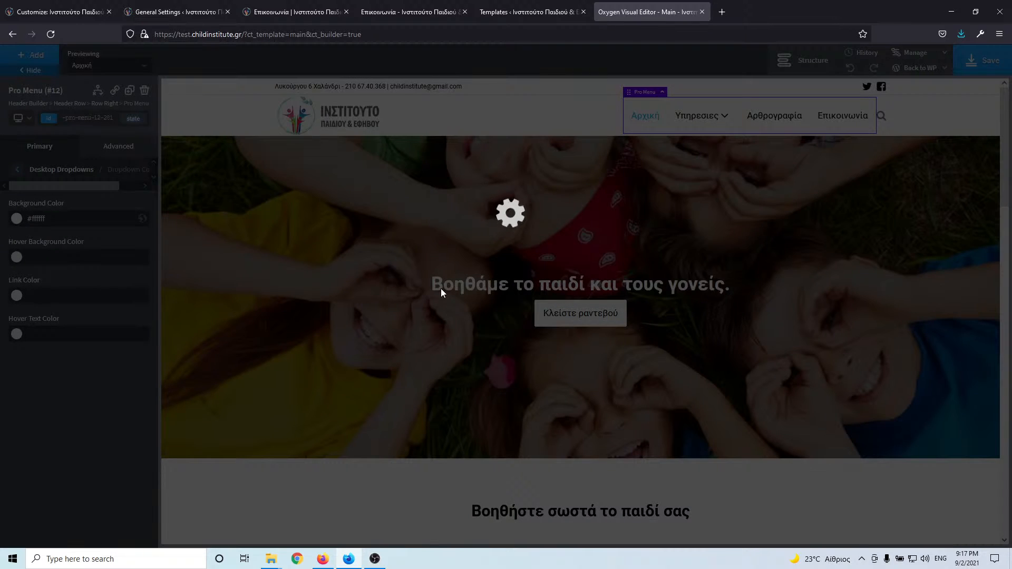
- Add a new Div to the footer and place it above the footer Columns in the Structure panel
scroll(443, 290, down, 5)
scroll(446, 290, down, 8)
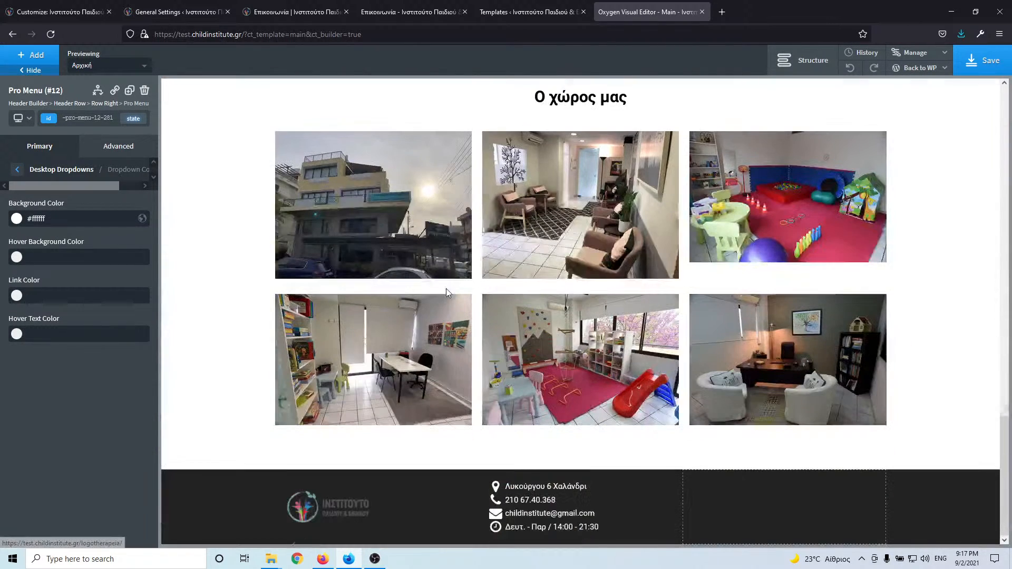
click(460, 525)
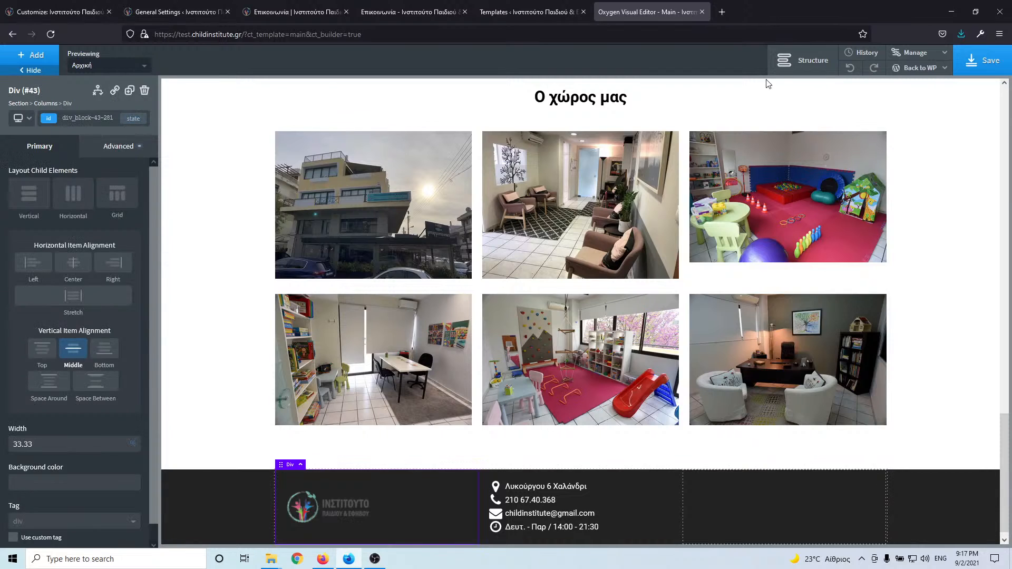
click(803, 60)
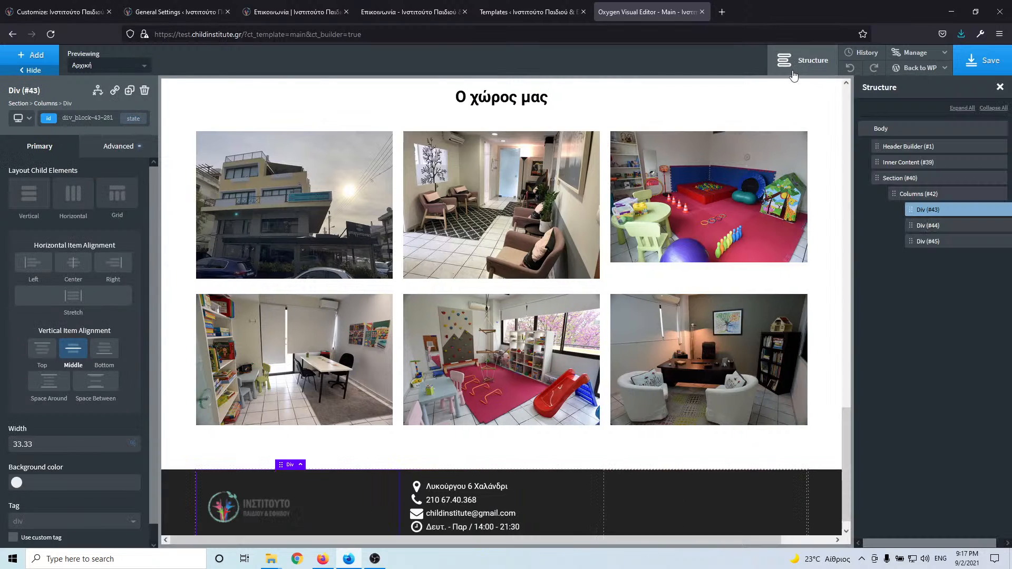
click(923, 194)
click(934, 181)
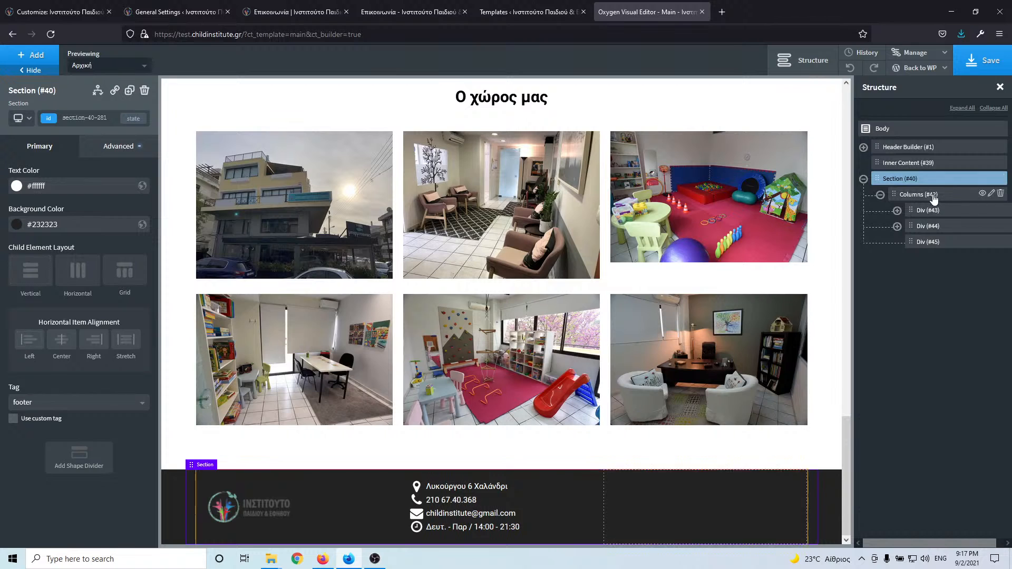
click(922, 199)
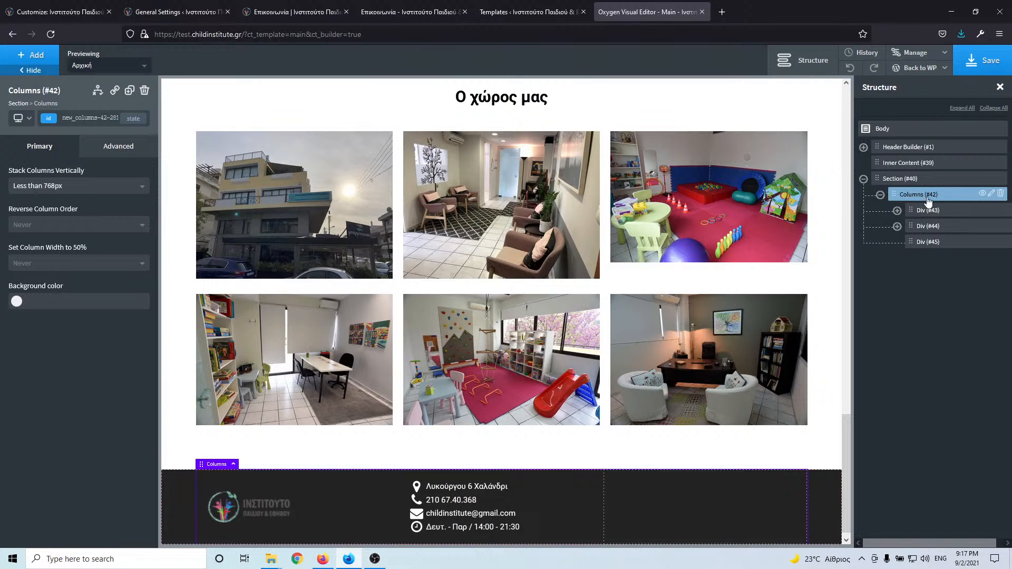
click(29, 64)
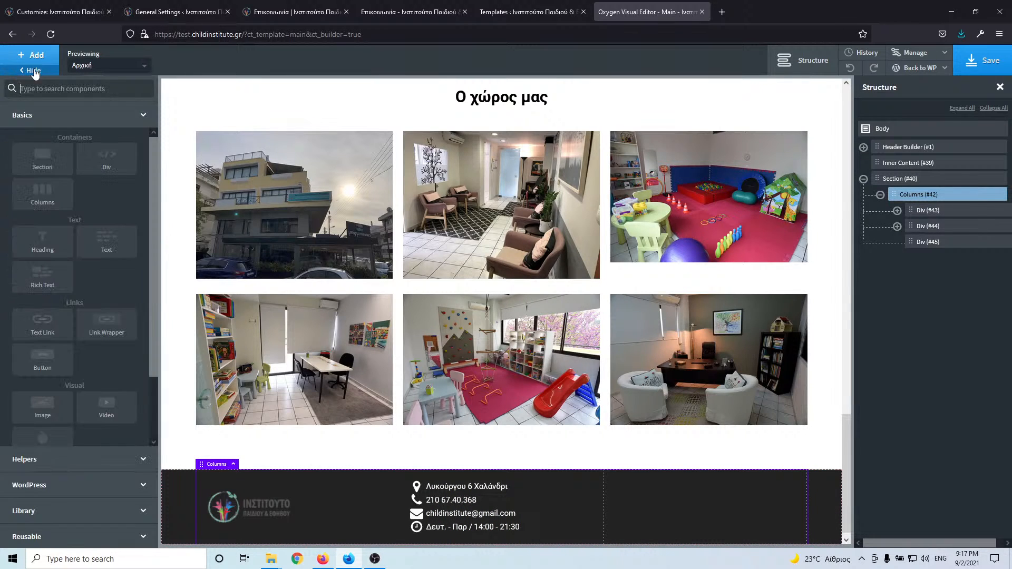
click(109, 163)
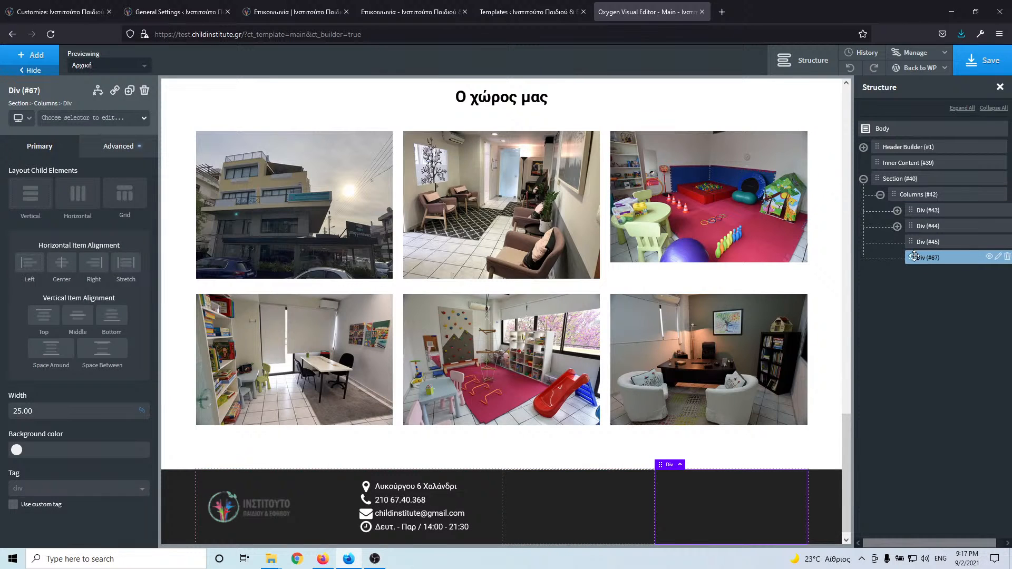
drag(913, 257, 903, 195)
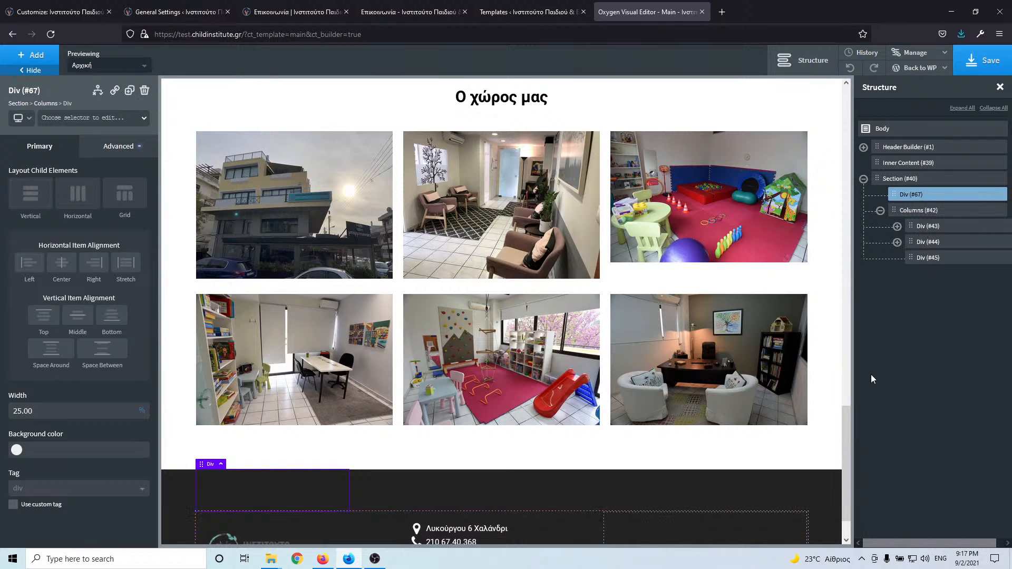
- Collapse Columns (#42) and move Div (#67) below it inside Section (#40)
scroll(662, 351, down, 1)
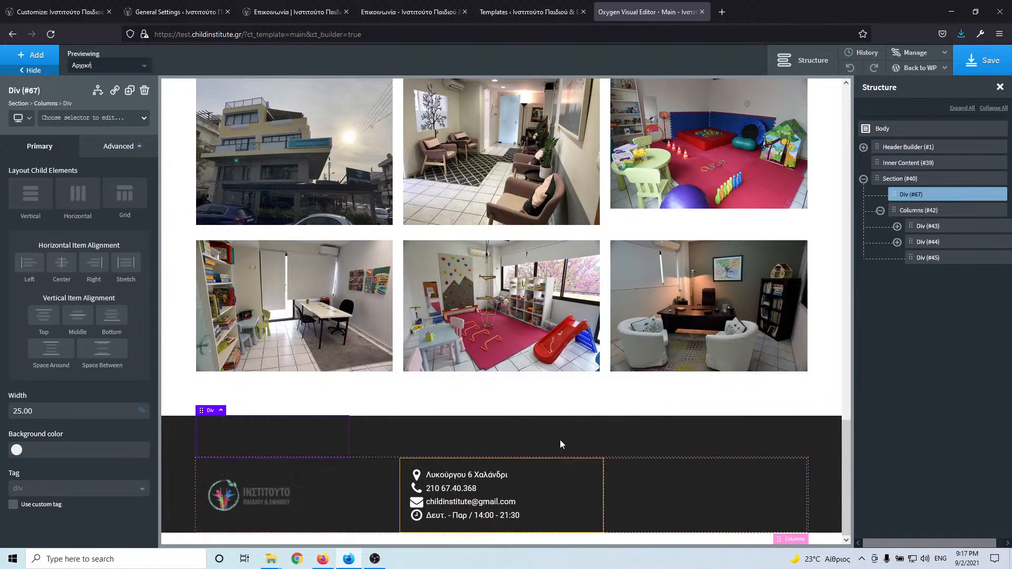
click(942, 233)
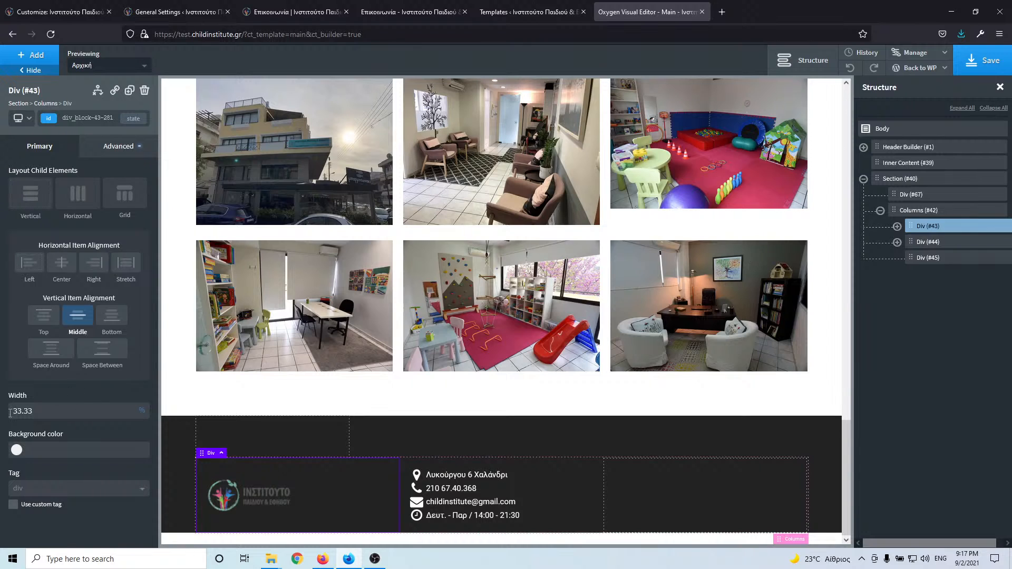
click(935, 242)
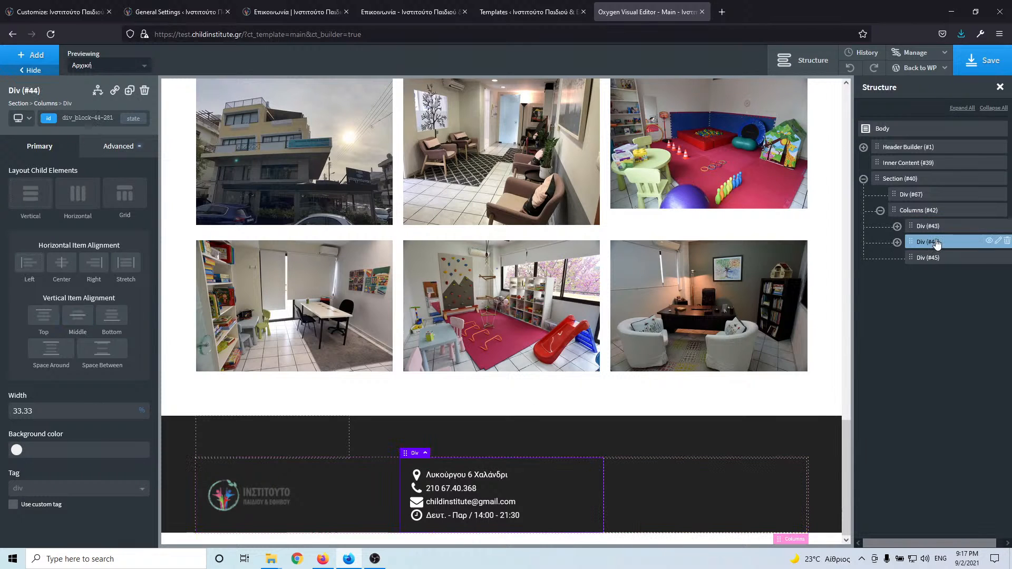
click(918, 195)
click(881, 211)
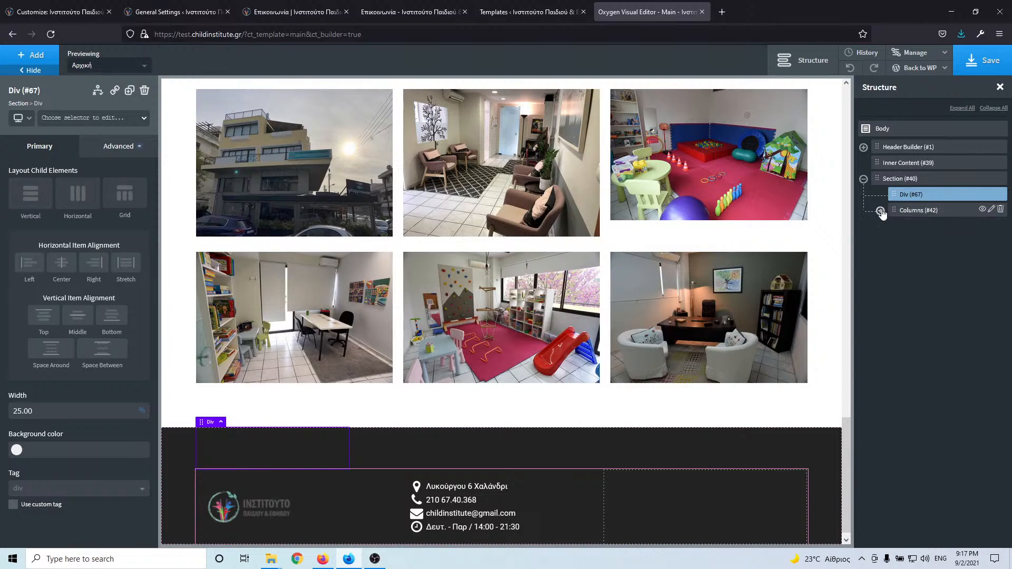
mouse_move(897, 194)
mouse_down()
mouse_move(898, 221)
mouse_move(904, 197)
mouse_move(907, 212)
mouse_move(894, 210)
mouse_move(901, 192)
mouse_up()
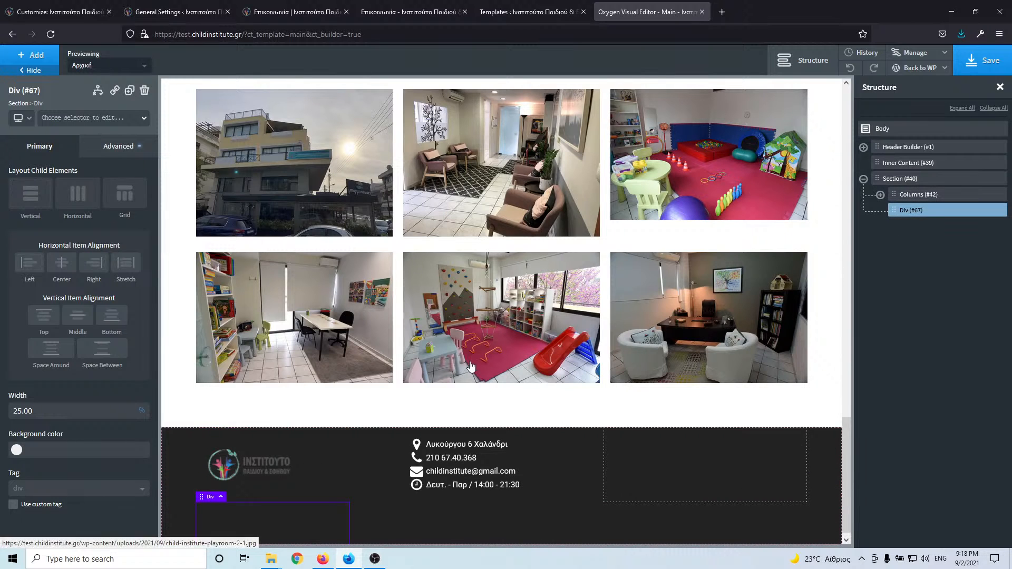
scroll(780, 298, down, 1)
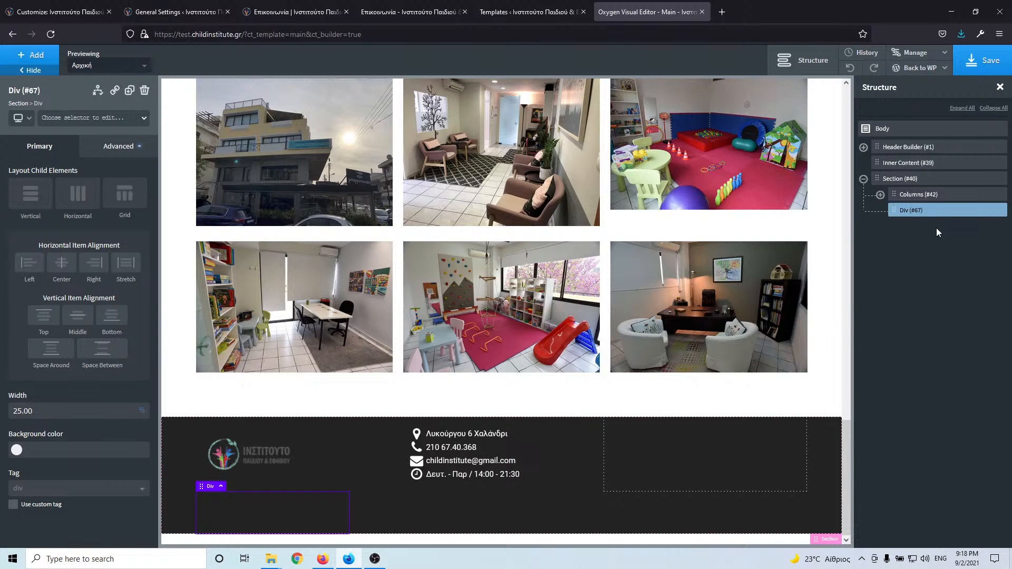
- Add a Text element (#71) to the footer Div, replacing its placeholder with 'All right reserved'
click(52, 56)
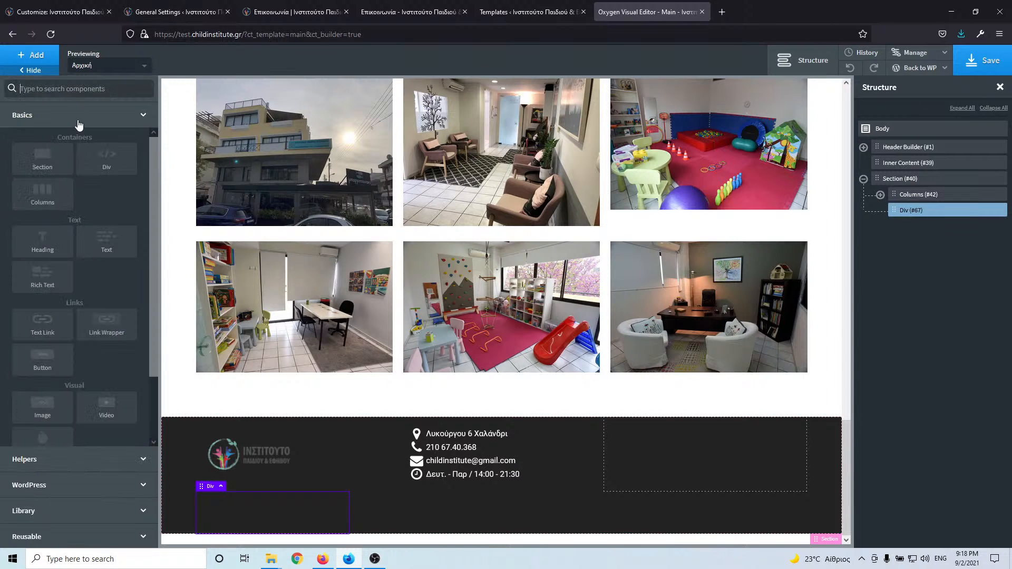
click(106, 242)
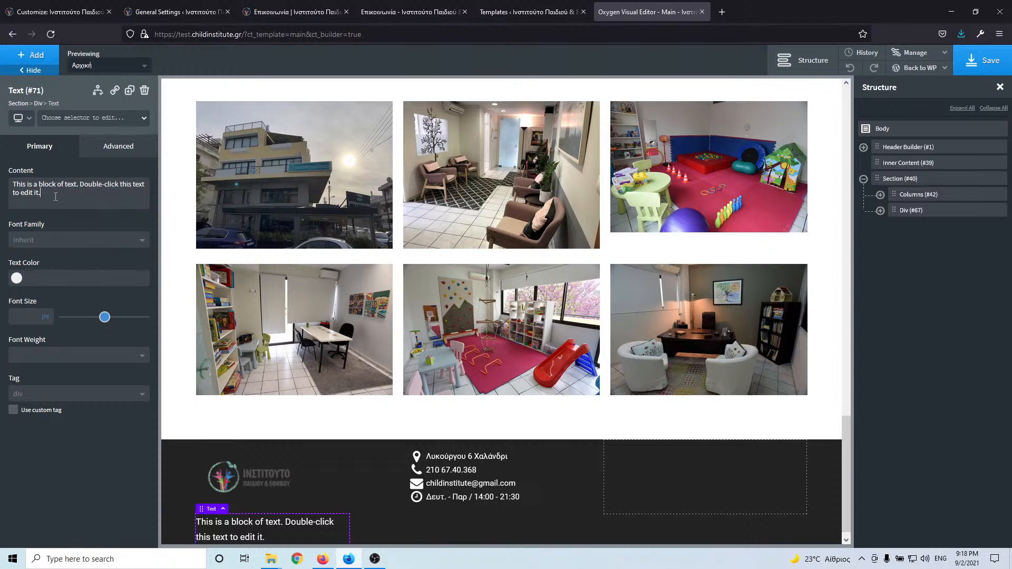
key(ctrl+a)
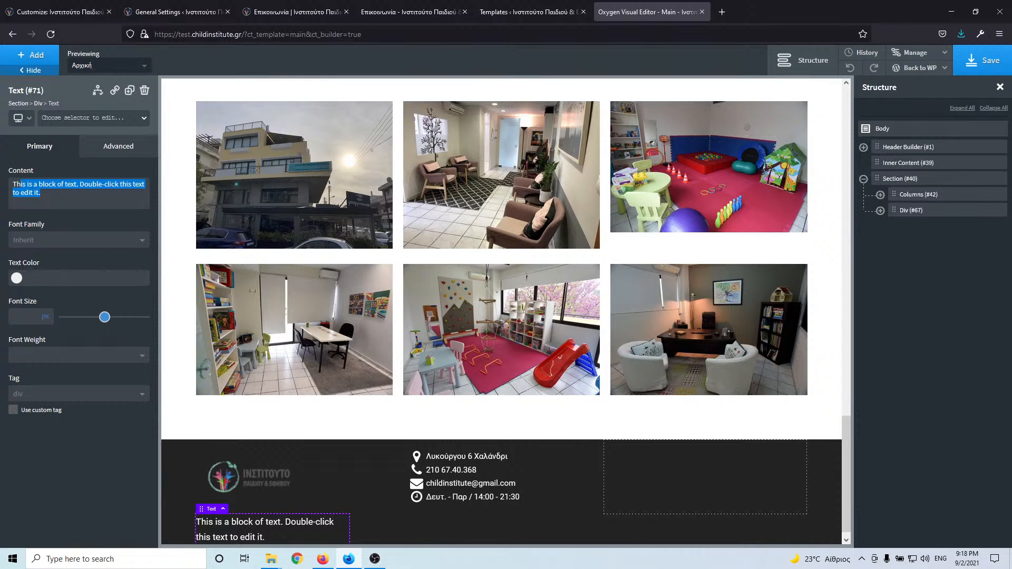
key(BackSpace)
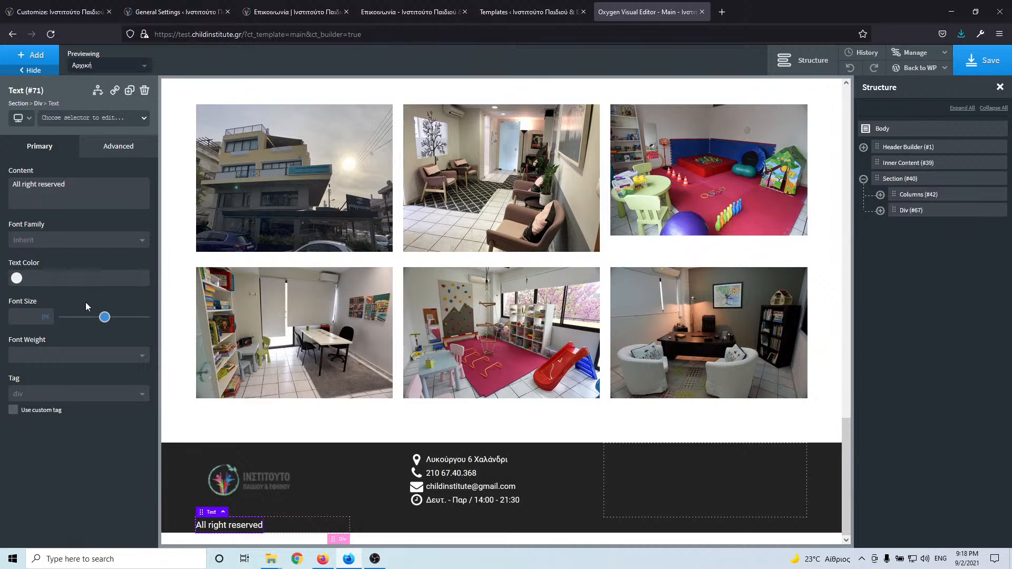
click(722, 11)
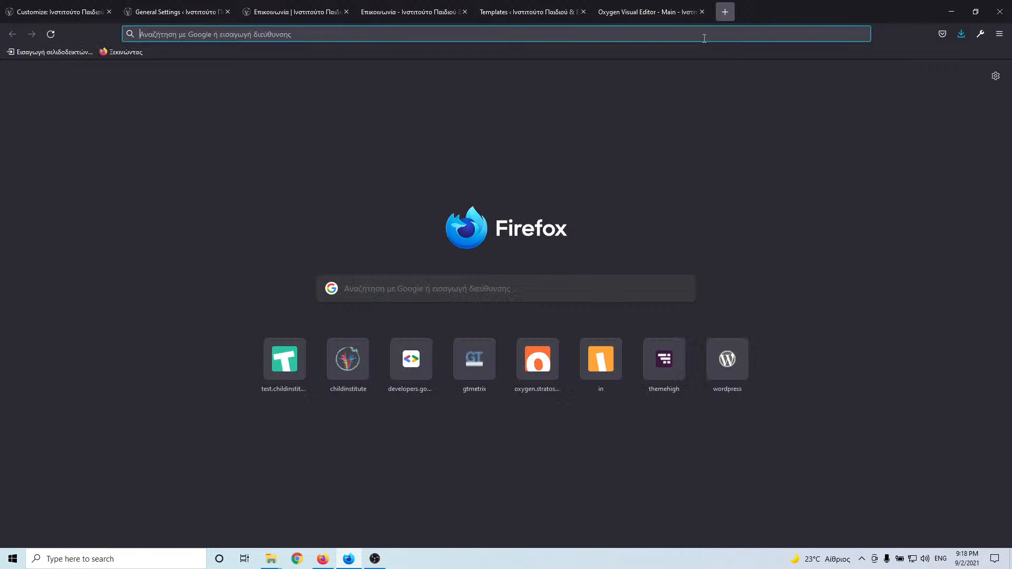
- Search google.com for 'php time' and open the W3Schools PHP time() Function result
click(704, 38)
text(google.co)
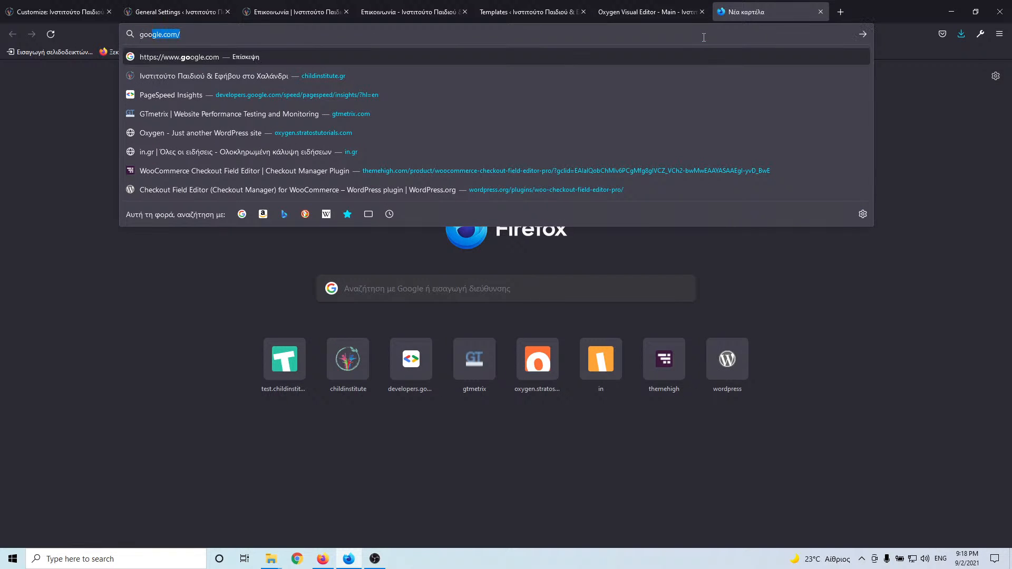
text(m)
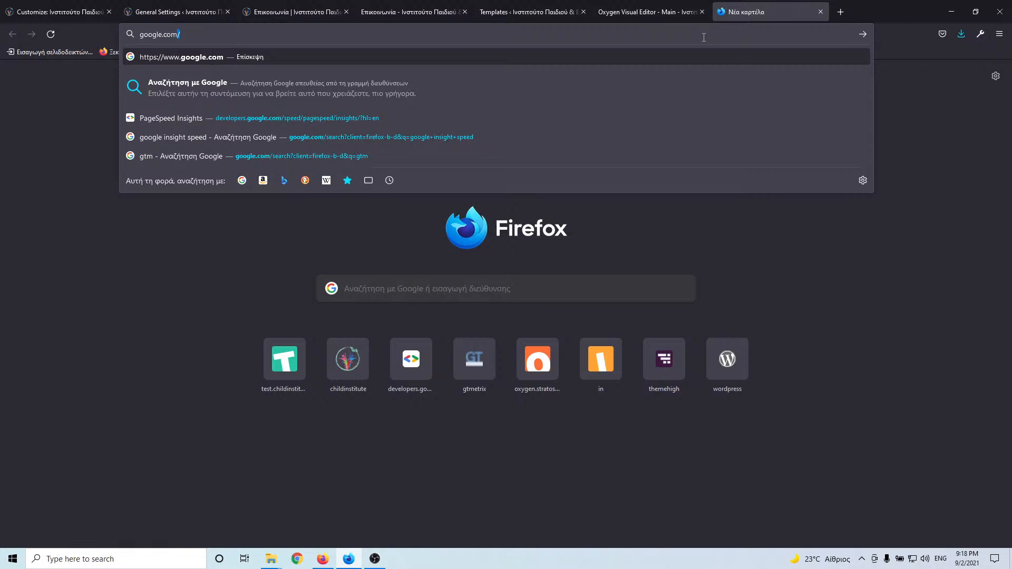
key(Return)
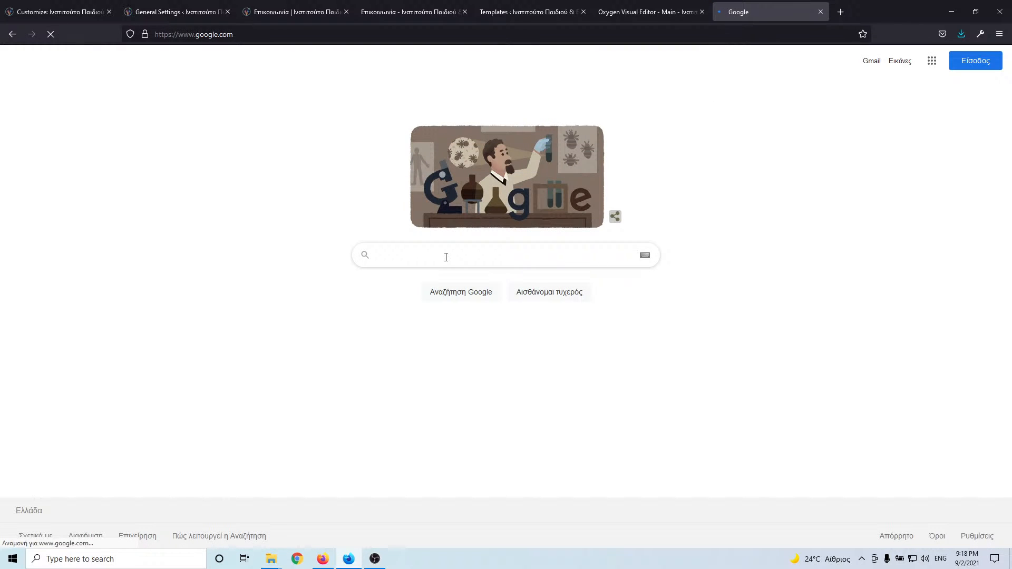
text(php time)
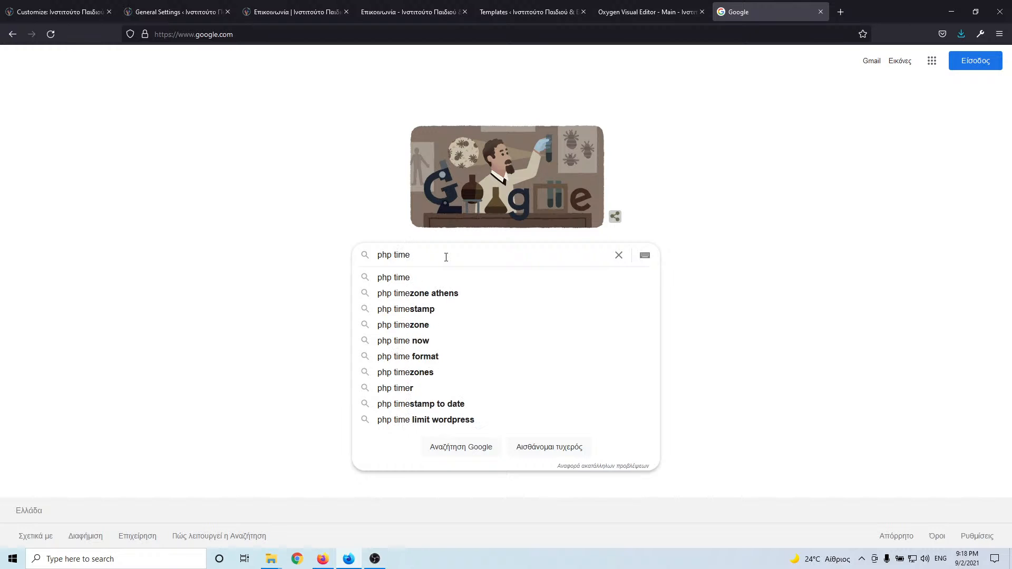
key(Return)
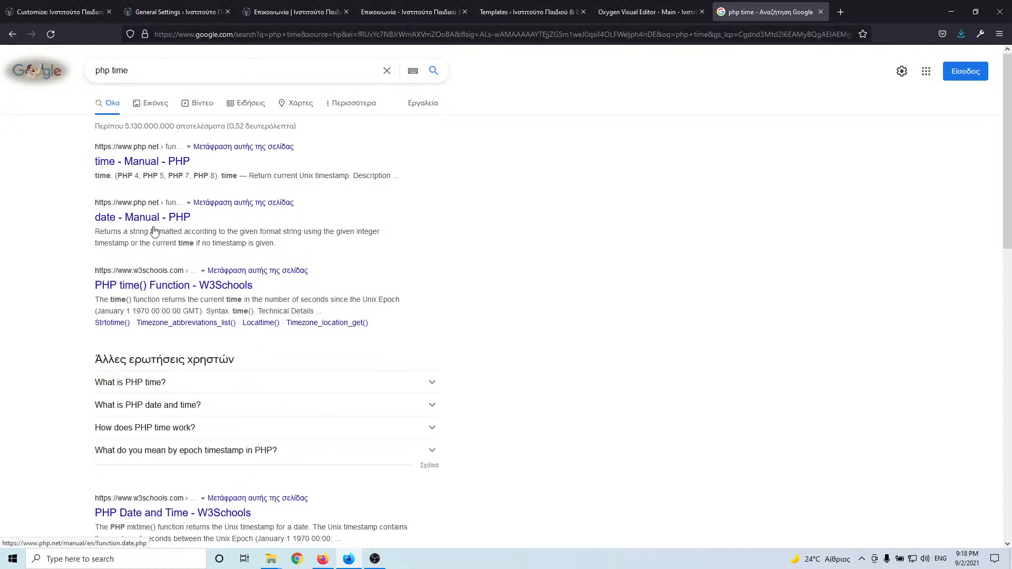
click(164, 288)
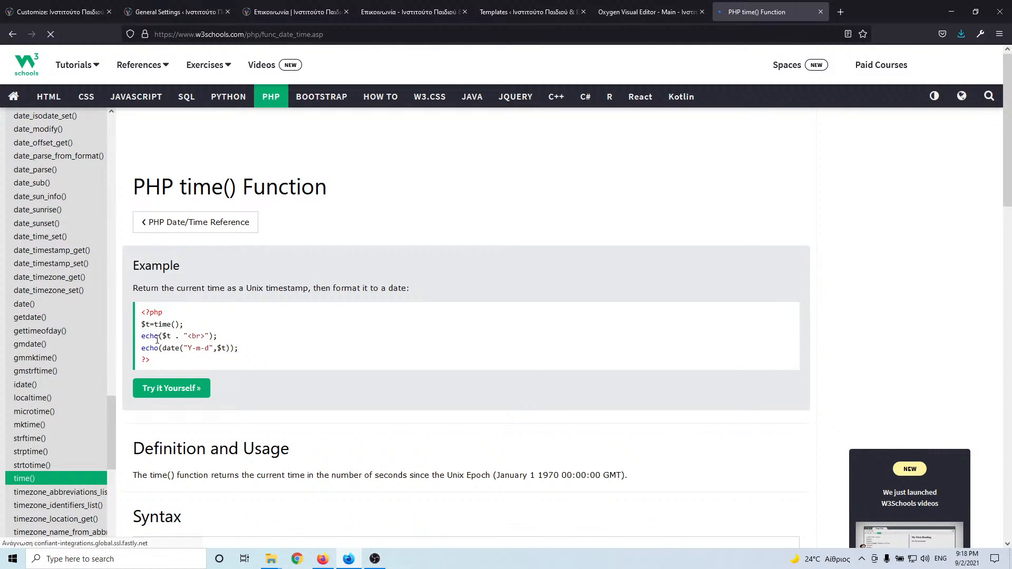
- Copy the W3Schools time() example code that echoes date("Y-m-d",$t), then return to Oxygen
drag(142, 309, 151, 360)
key(ctrl+c)
scroll(274, 330, down, 10)
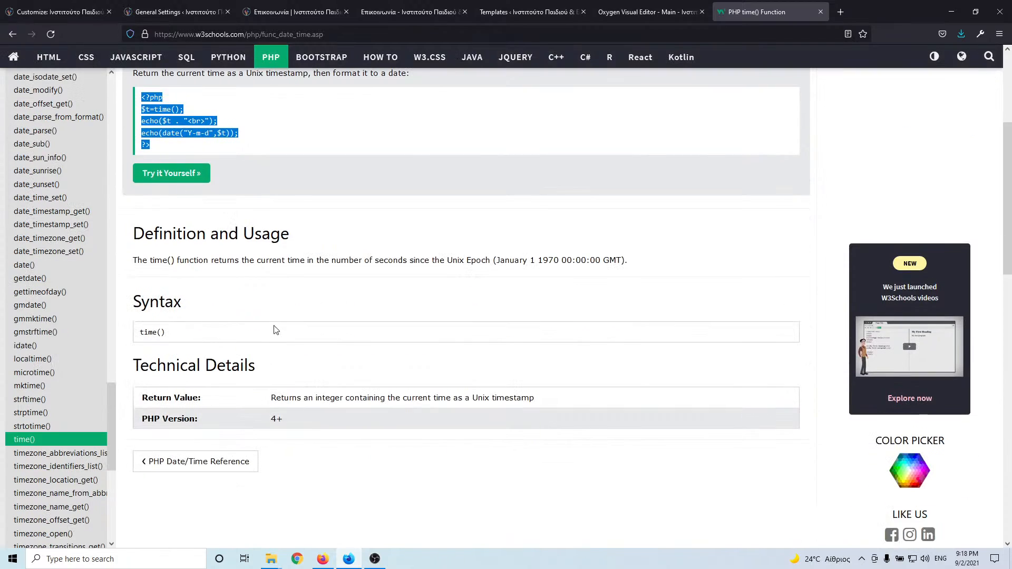
scroll(274, 330, up, 8)
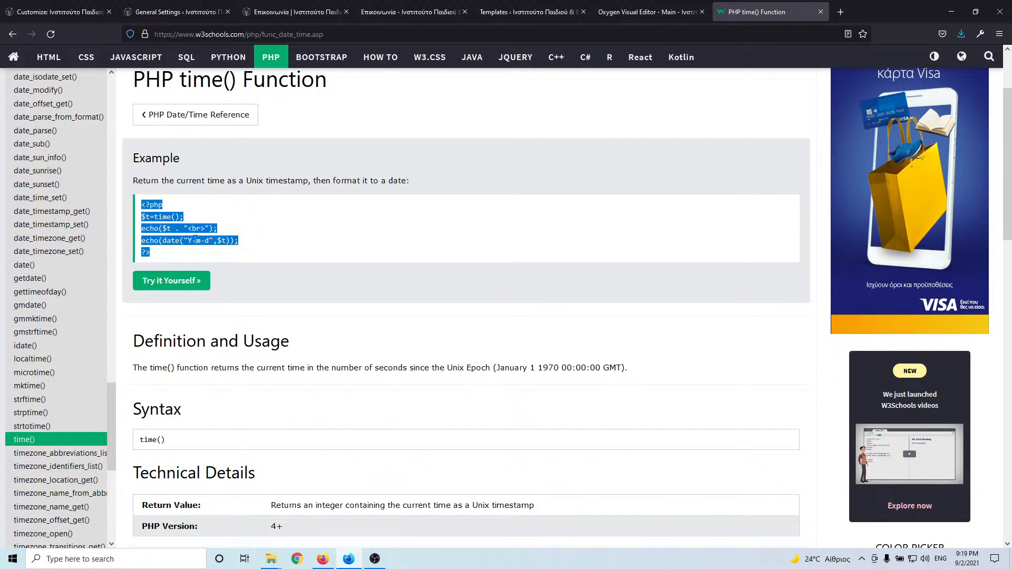
click(629, 13)
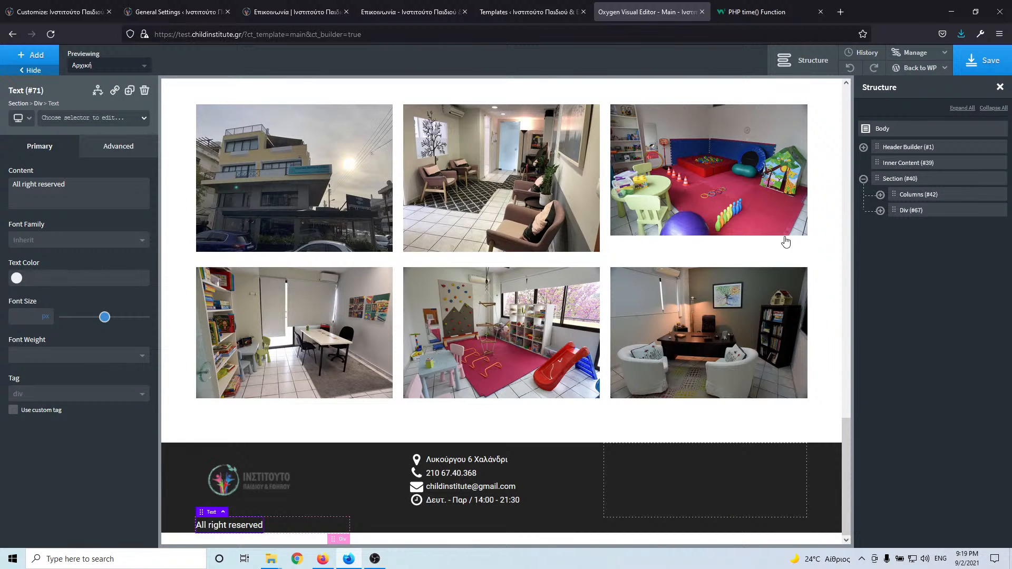
- Add a Code Block (#72) after Text (#71) in Div (#67) and open its PHP & HTML code
click(881, 211)
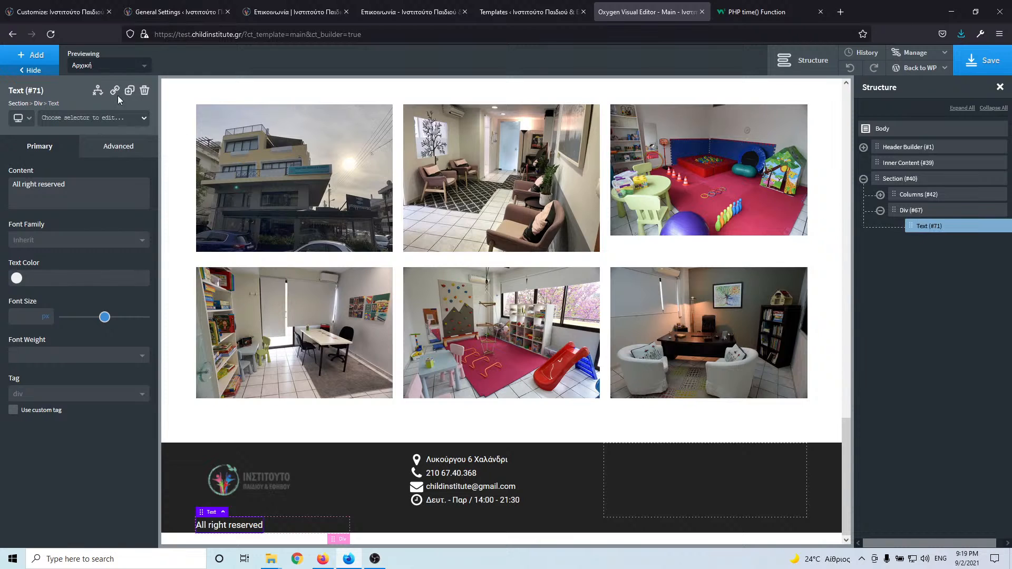
click(46, 57)
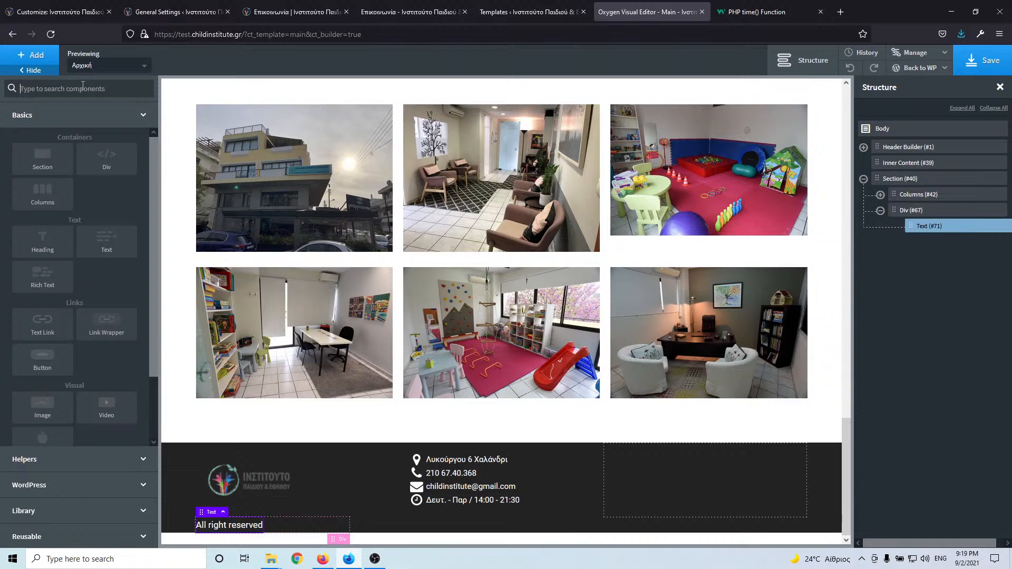
text(co)
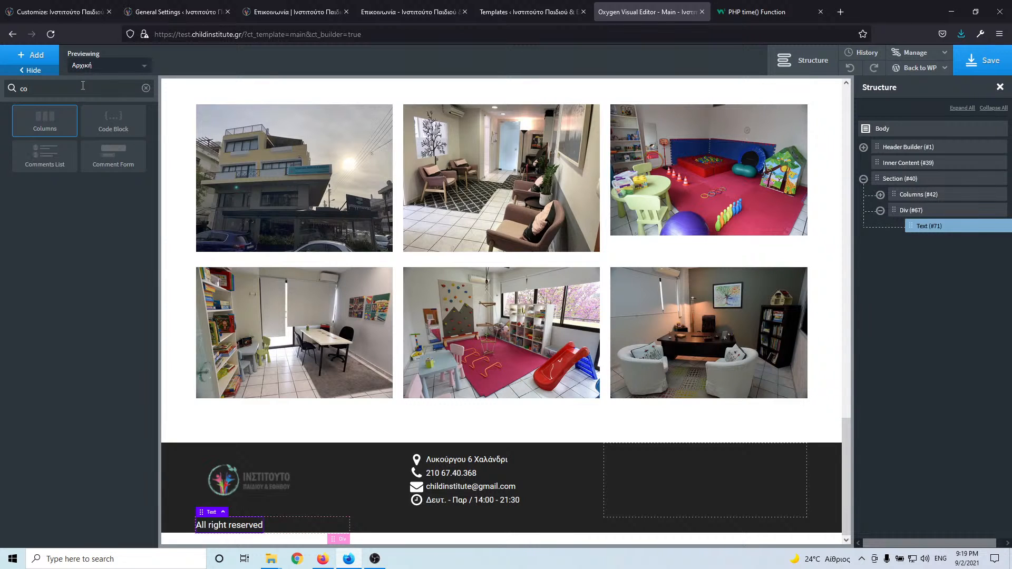
click(112, 120)
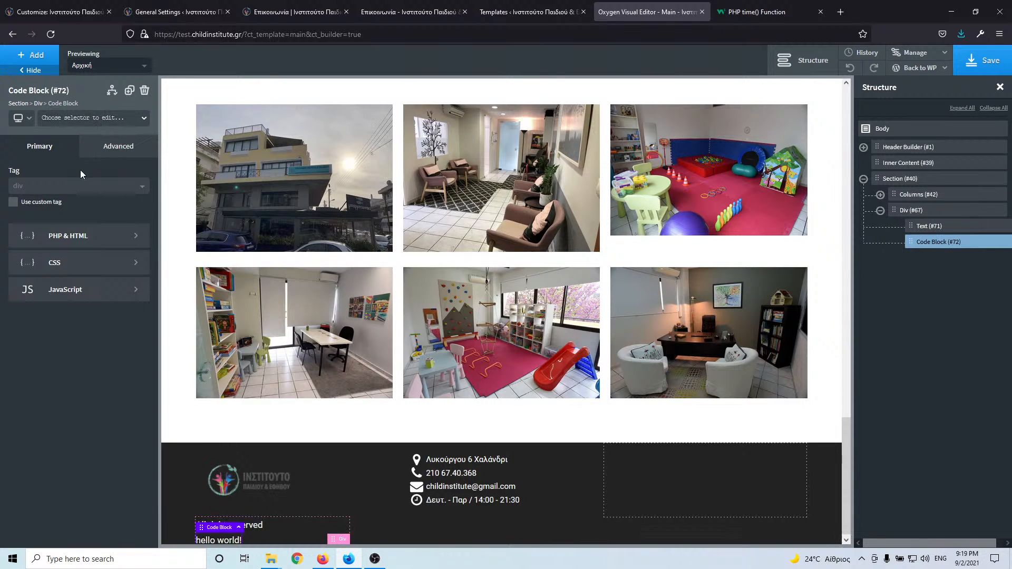
click(81, 245)
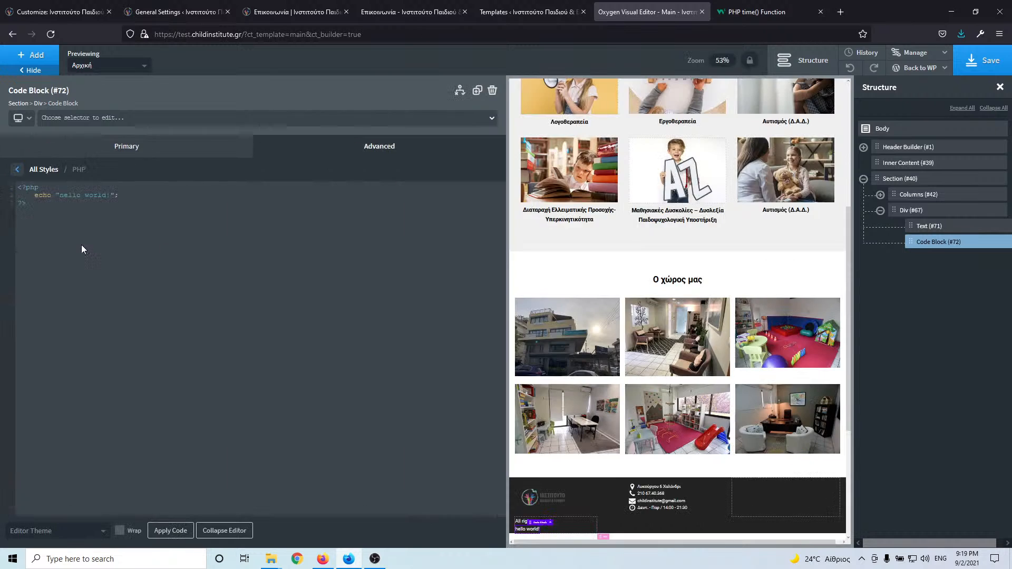
- Paste the W3Schools example into the Code Block, keep only the date("Y-m-d",$t) echo, and apply
key(ctrl+a)
key(ctrl+v)
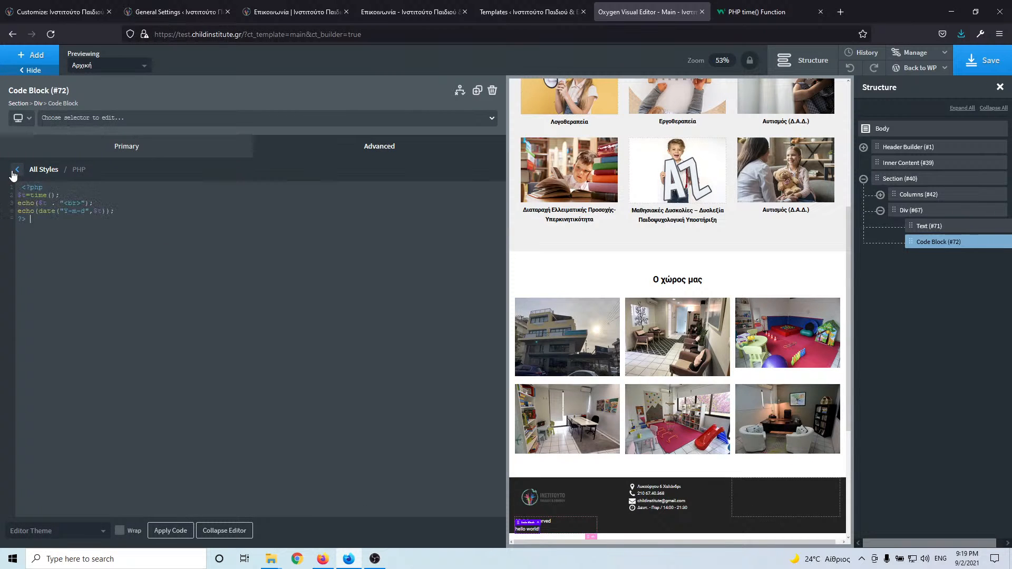
click(167, 531)
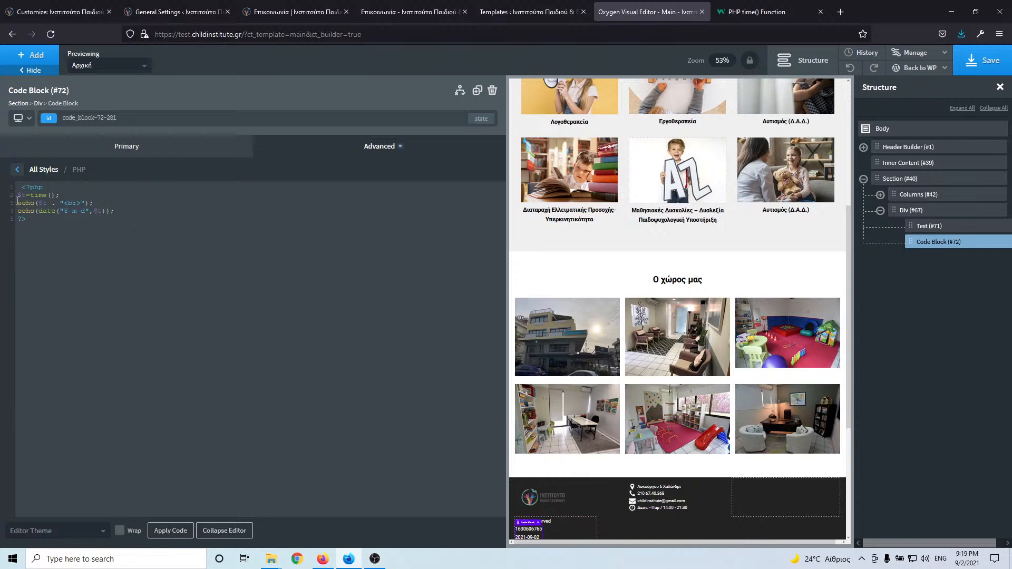
drag(17, 196, 103, 202)
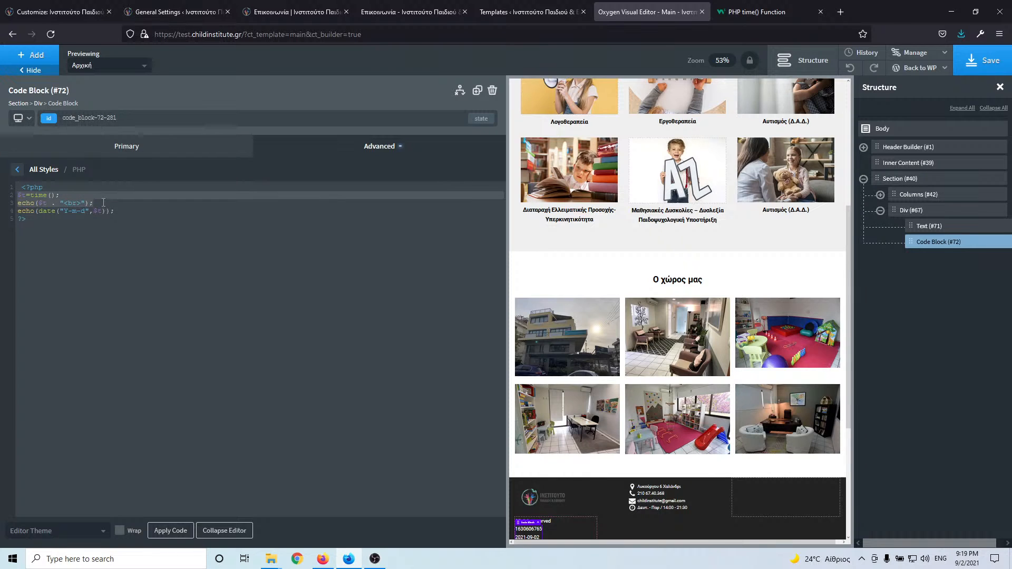
key(Delete)
key(Delete)
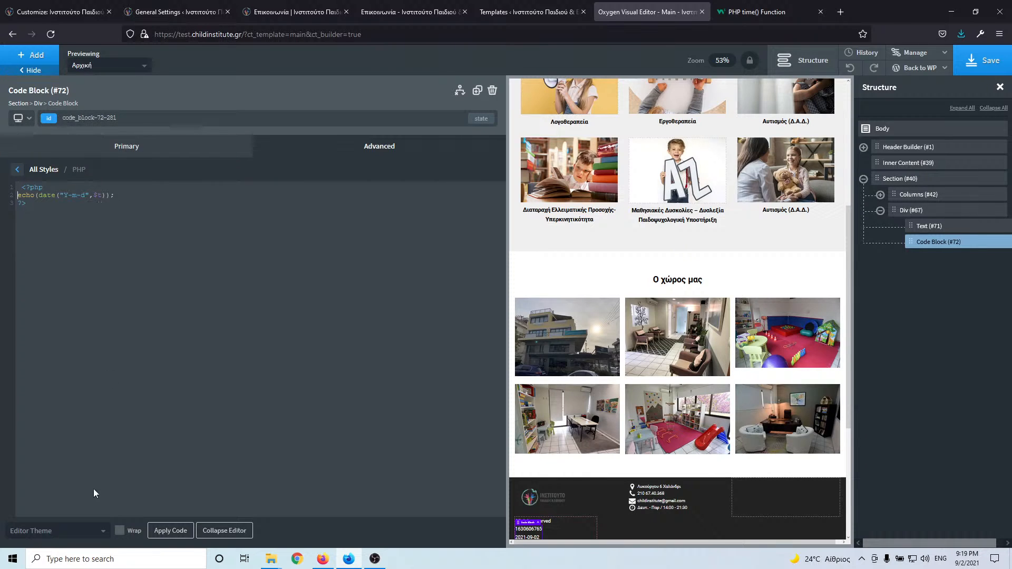
click(184, 530)
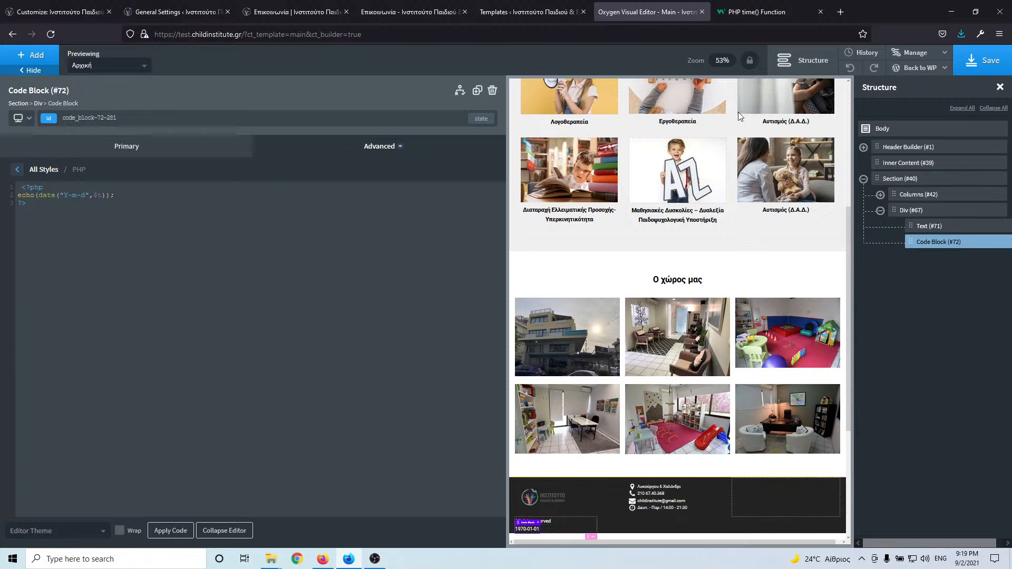
click(770, 13)
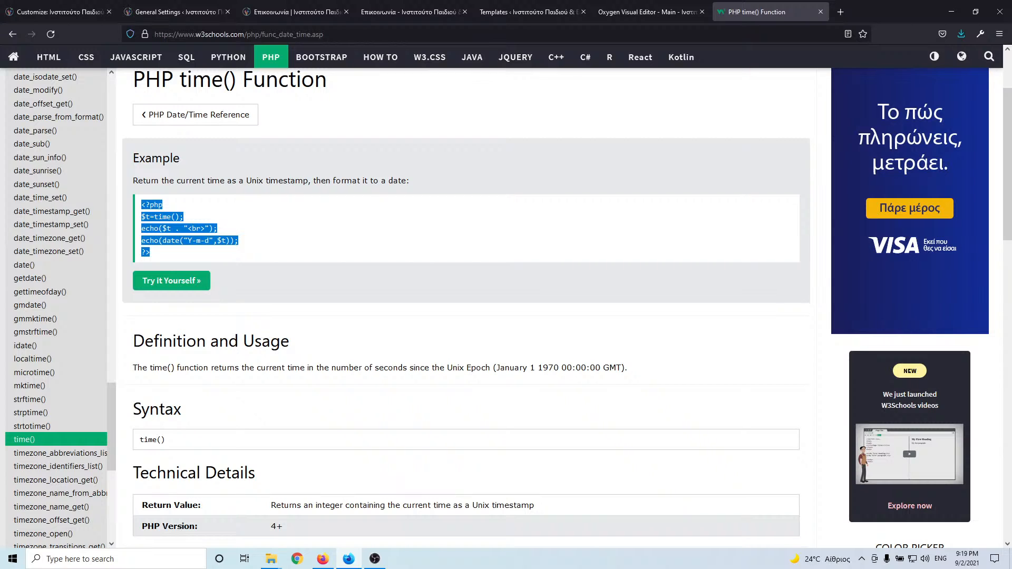
- Open W3Schools' PHP Date and Time page from the results and copy its 'Get a Date' example
click(12, 35)
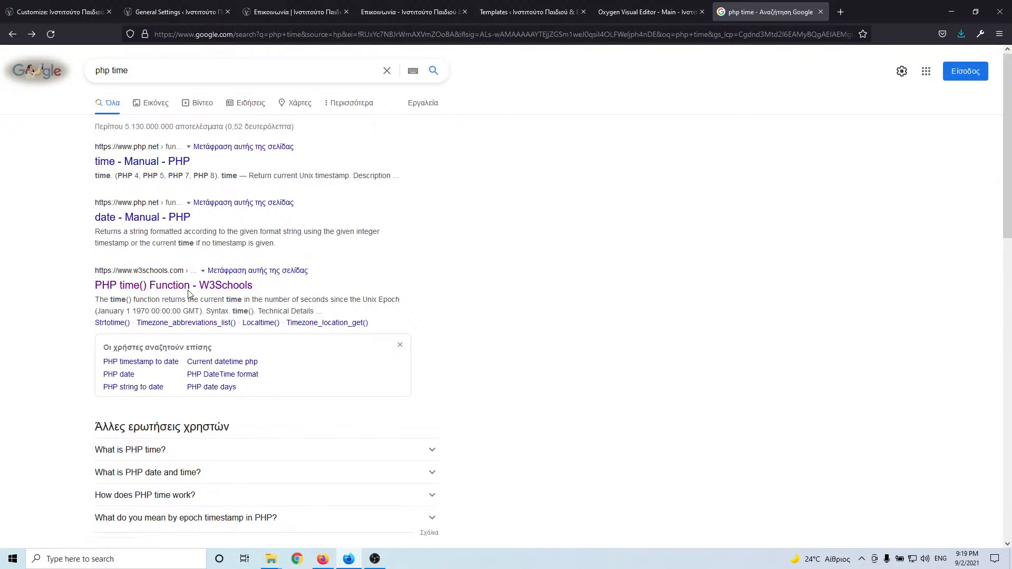
scroll(188, 294, down, 3)
middle_click(186, 420)
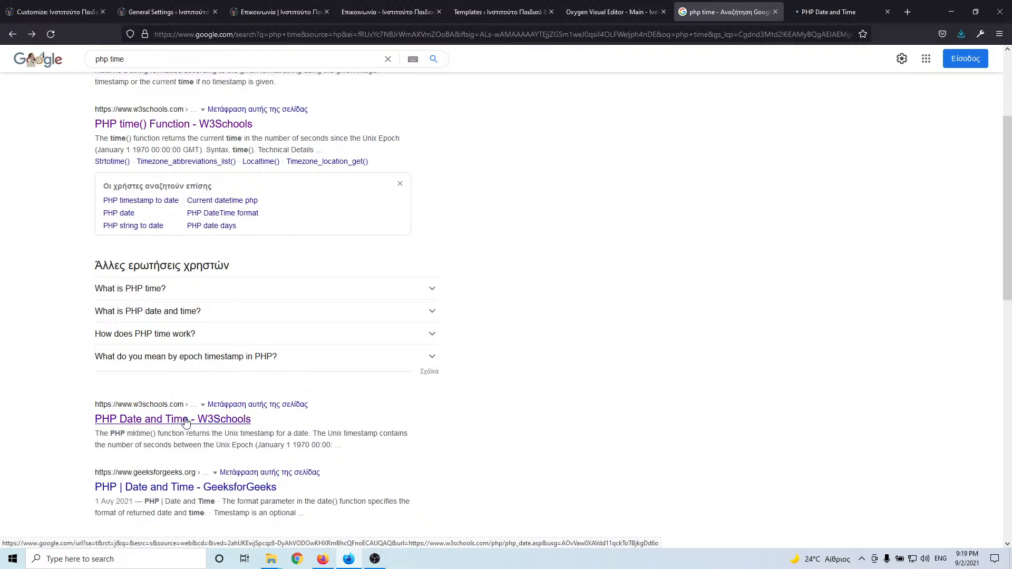
click(820, 12)
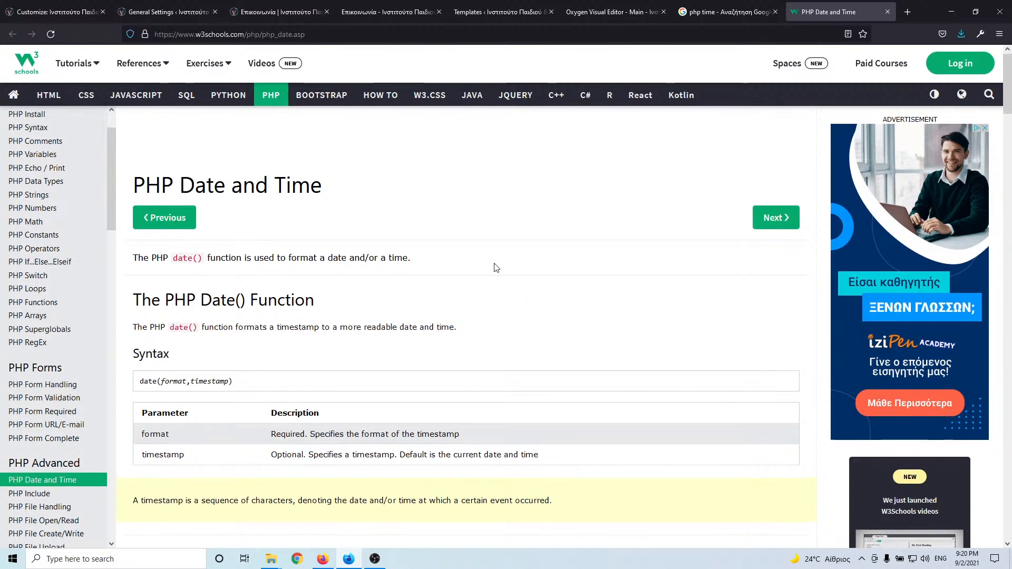
scroll(496, 268, down, 8)
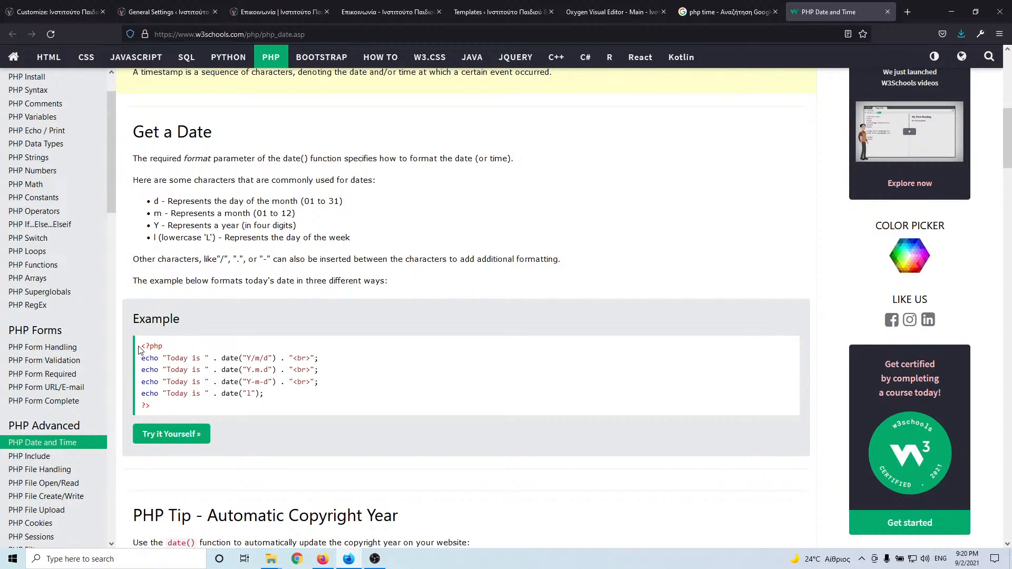
drag(139, 349, 176, 407)
key(ctrl+c)
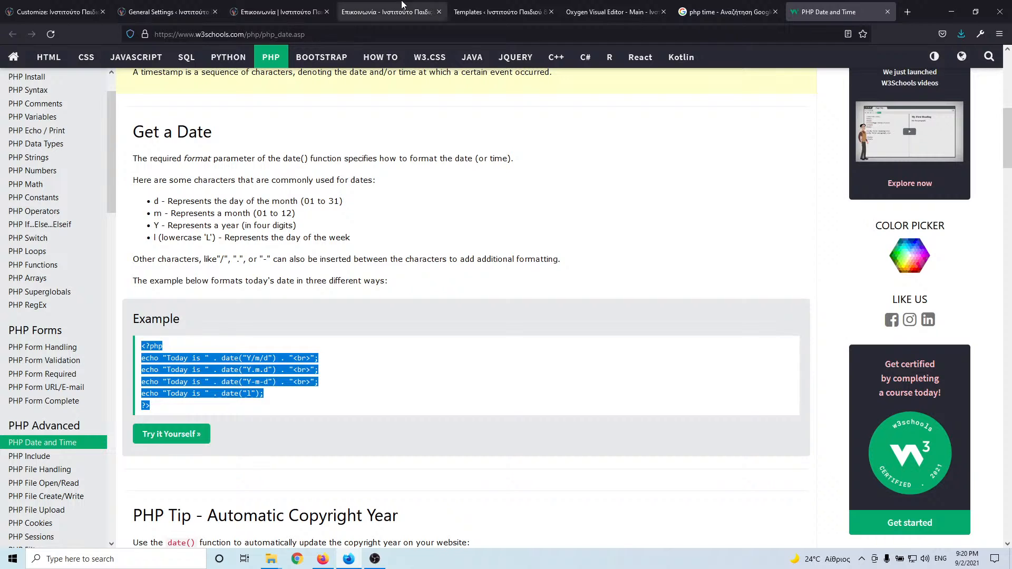
click(495, 13)
click(615, 11)
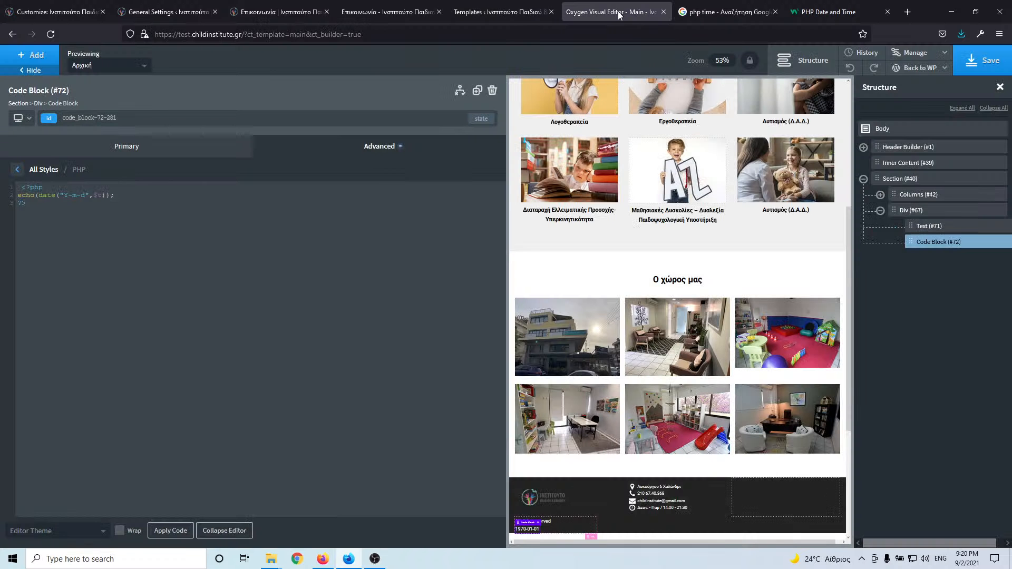
- Replace the Code Block PHP with the date example, trimmed to one echo line without "<br>", and apply it
drag(50, 212, 17, 186)
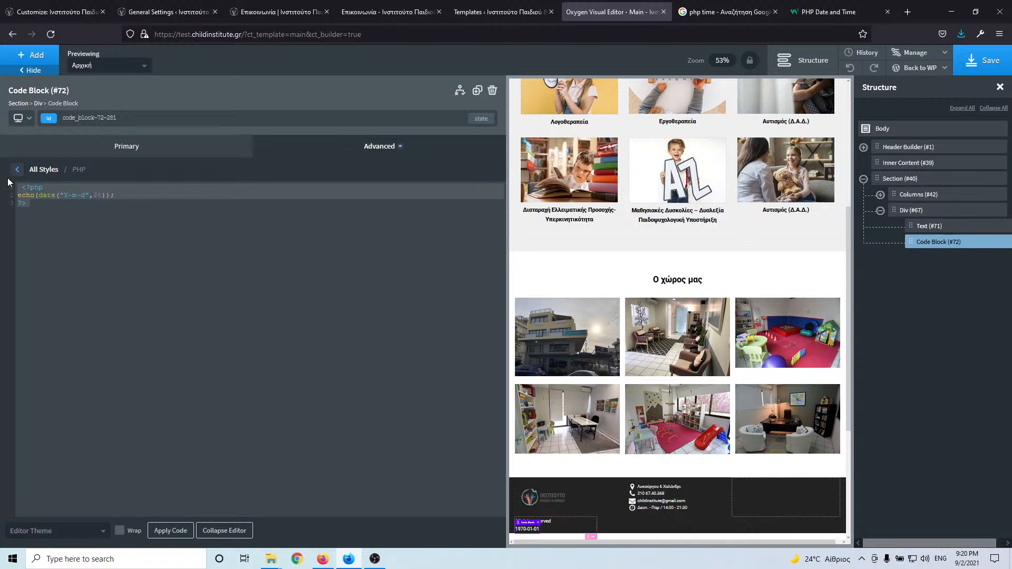
key(ctrl+v)
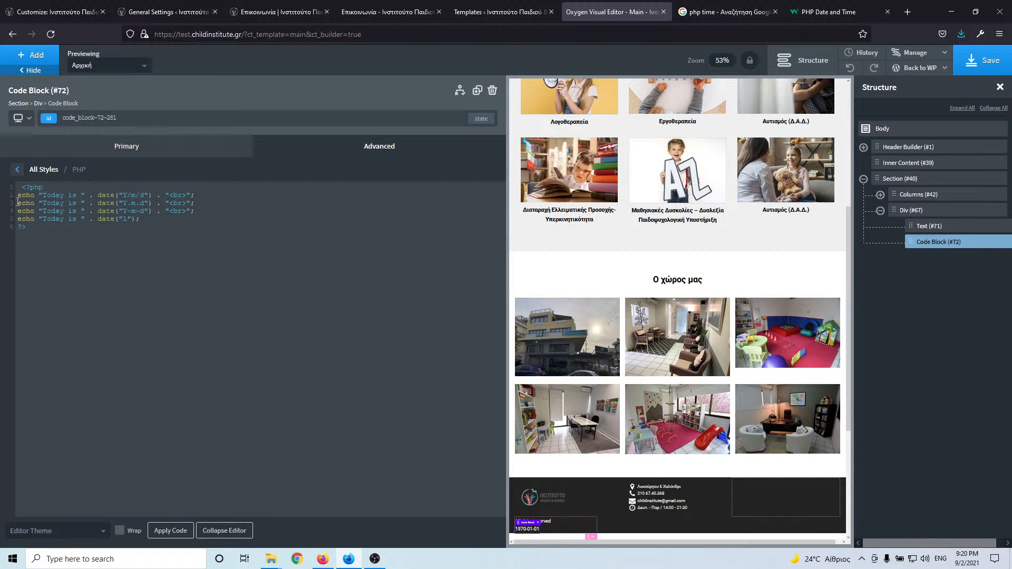
drag(20, 199, 149, 218)
key(BackSpace)
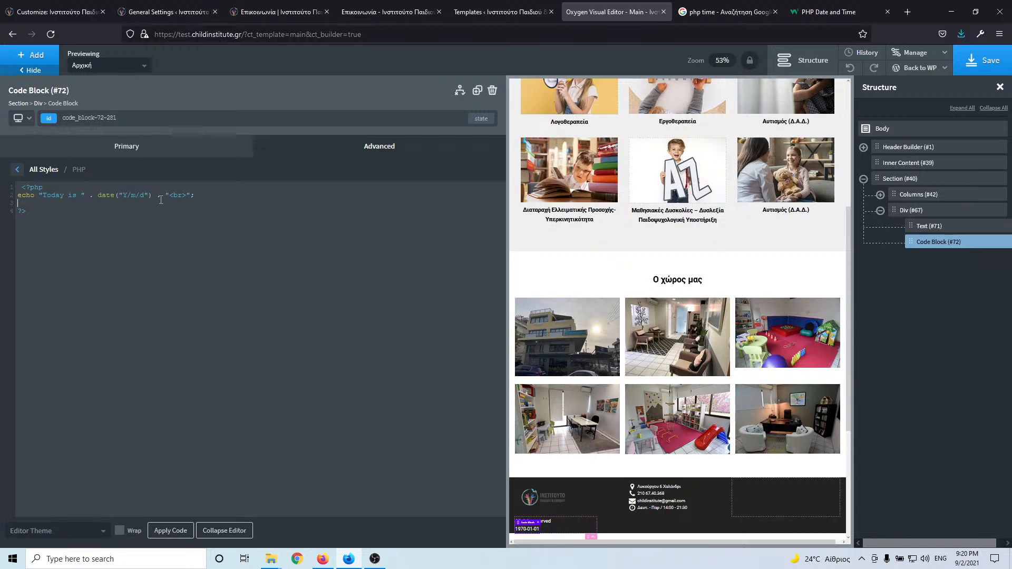
drag(157, 195, 191, 196)
key(BackSpace)
click(165, 532)
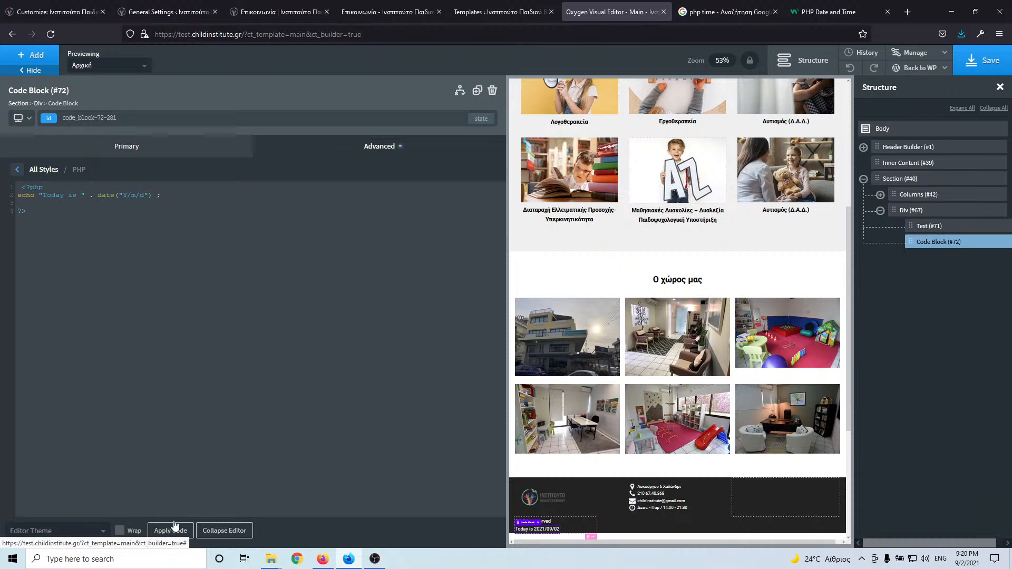
- Re-paste the clean date example over the edited code and delete its extra lines 3 to 6
drag(38, 196, 85, 194)
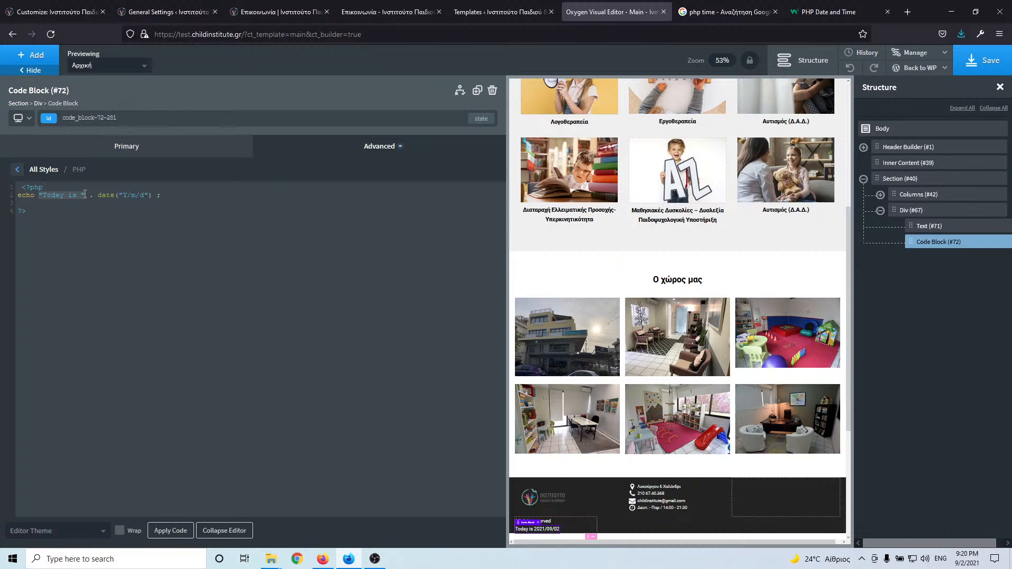
key(BackSpace)
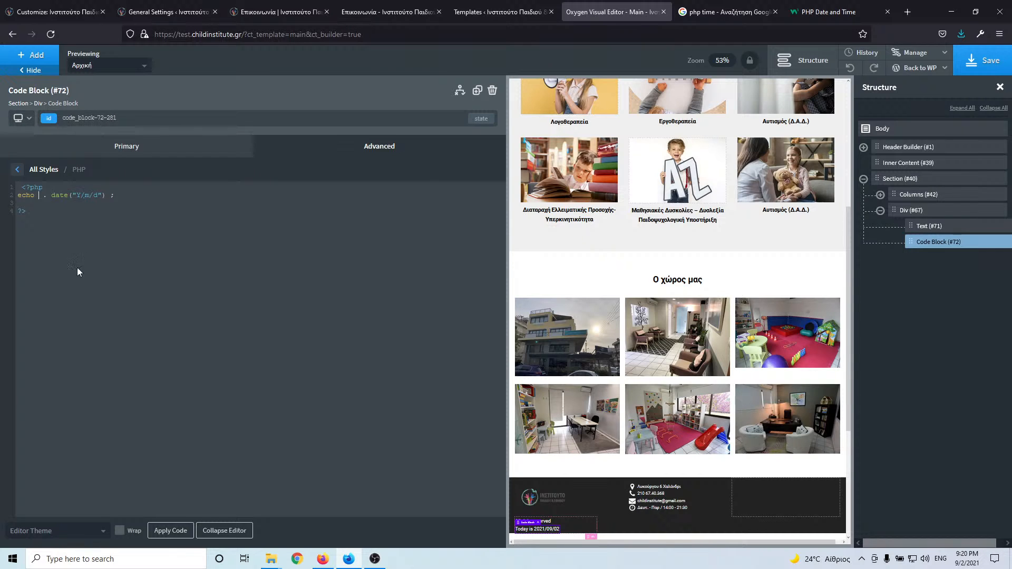
key(BackSpace)
key(ctrl+v)
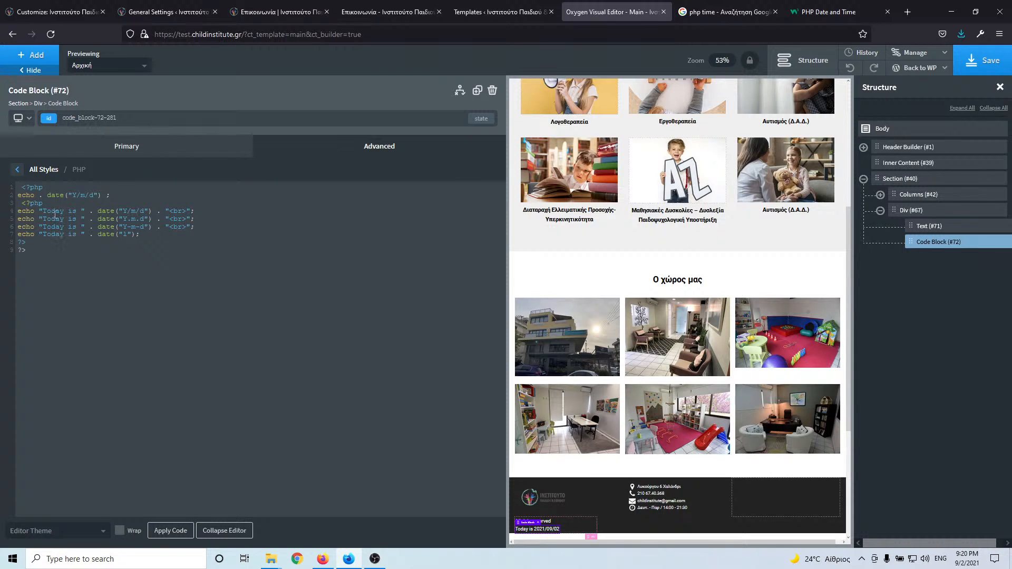
drag(21, 188, 65, 257)
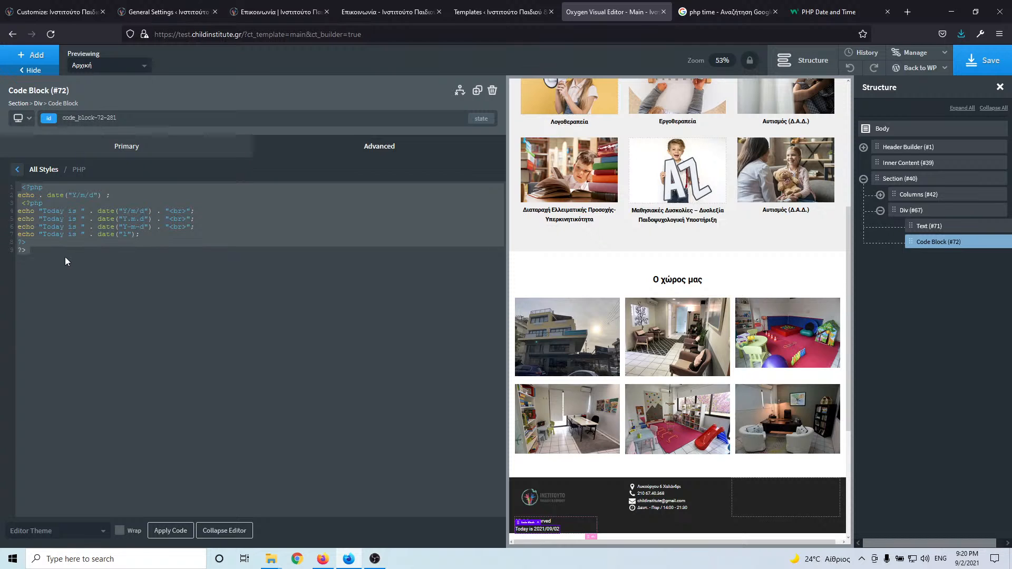
key(ctrl+v)
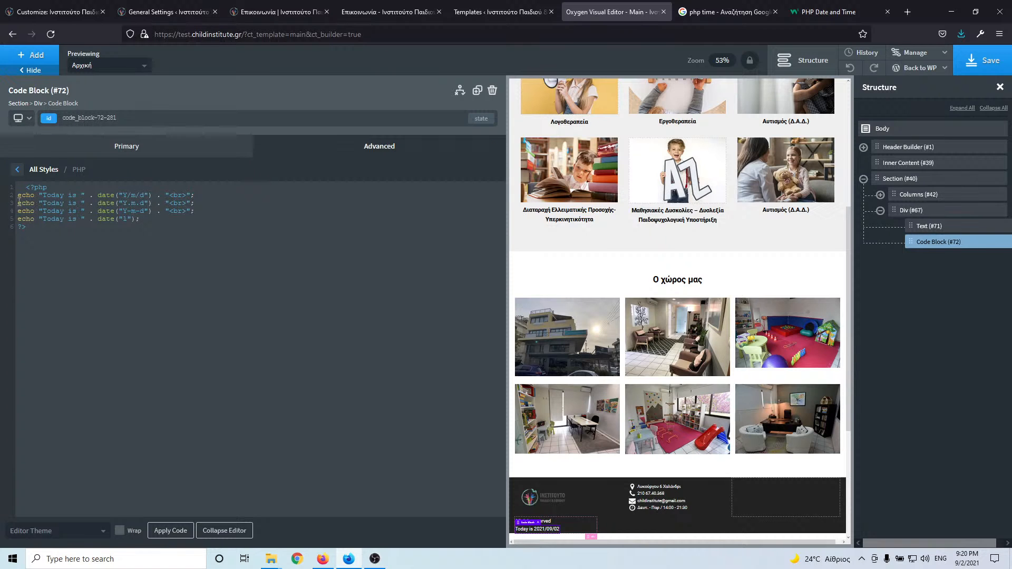
drag(18, 200, 165, 226)
key(BackSpace)
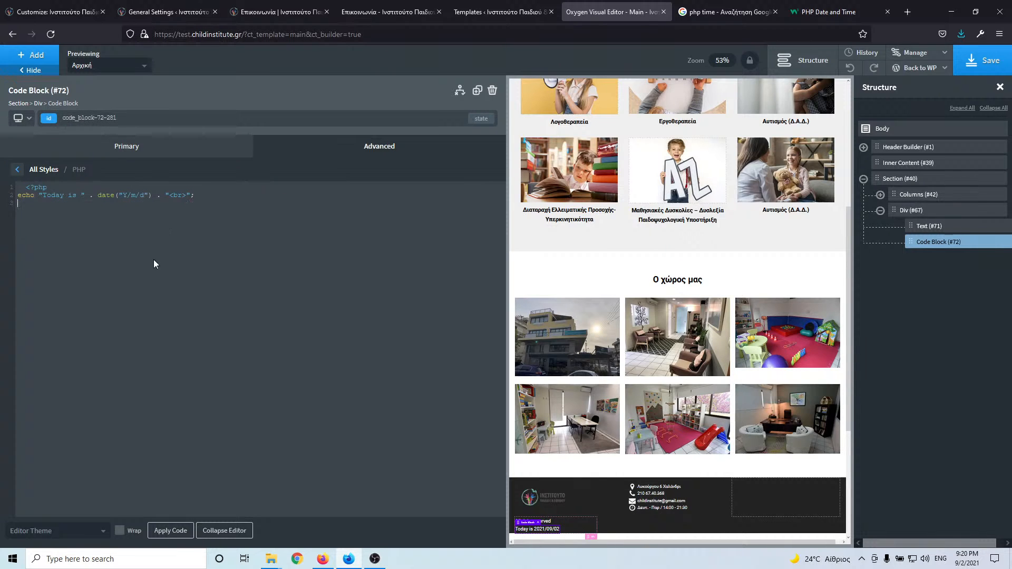
- Shorten the date format to date("Y") and remove the re-pasted extra lines
click(168, 531)
drag(131, 195, 144, 193)
key(BackSpace)
key(BackSpace)
key(ctrl+v)
drag(18, 203, 192, 232)
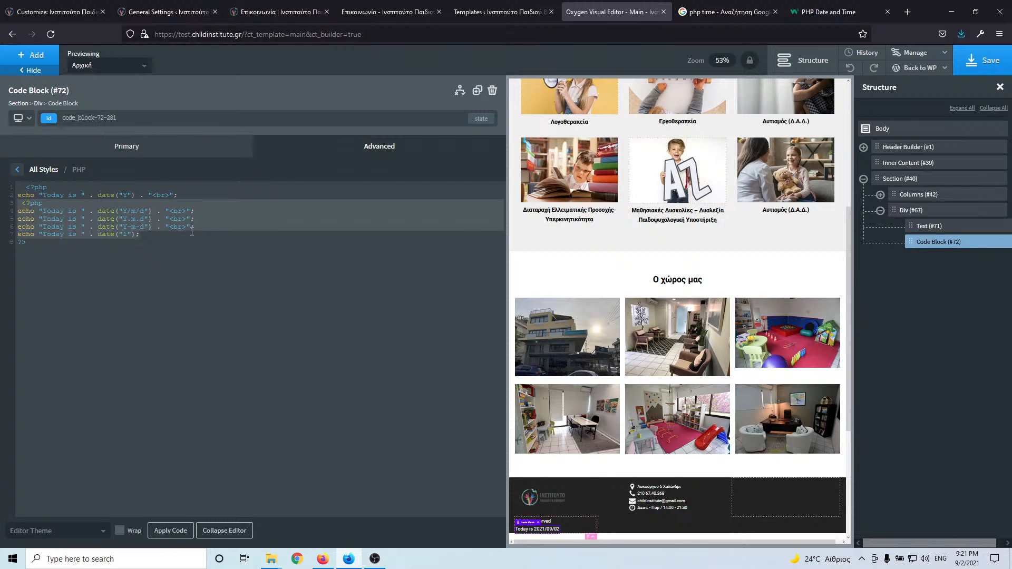
key(Delete)
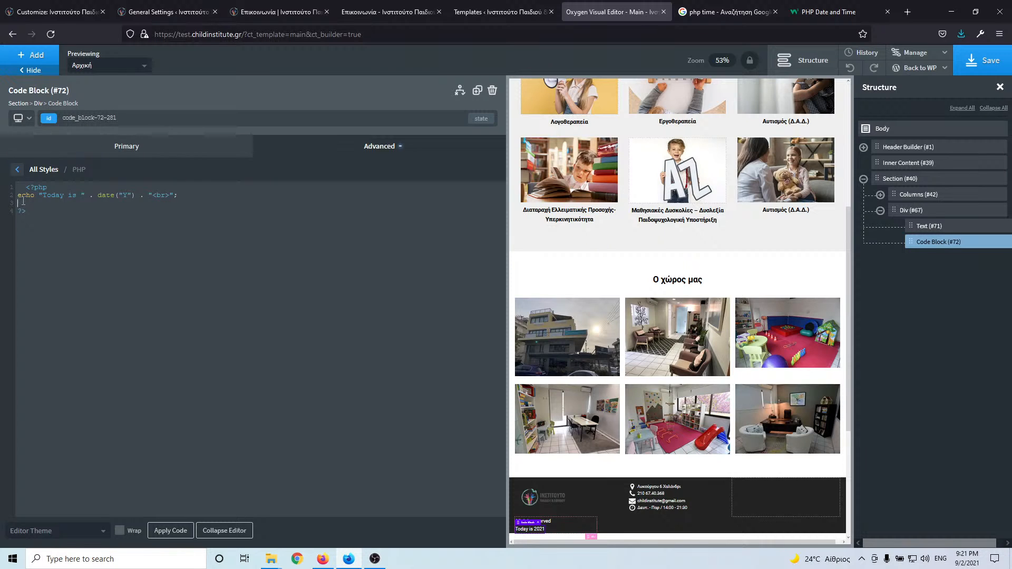
key(Delete)
- Strip "Today is ", the dot and "<br>" from the echo line so the footer shows only 2021
drag(40, 195, 85, 195)
key(BackSpace)
click(176, 534)
key(BackSpace)
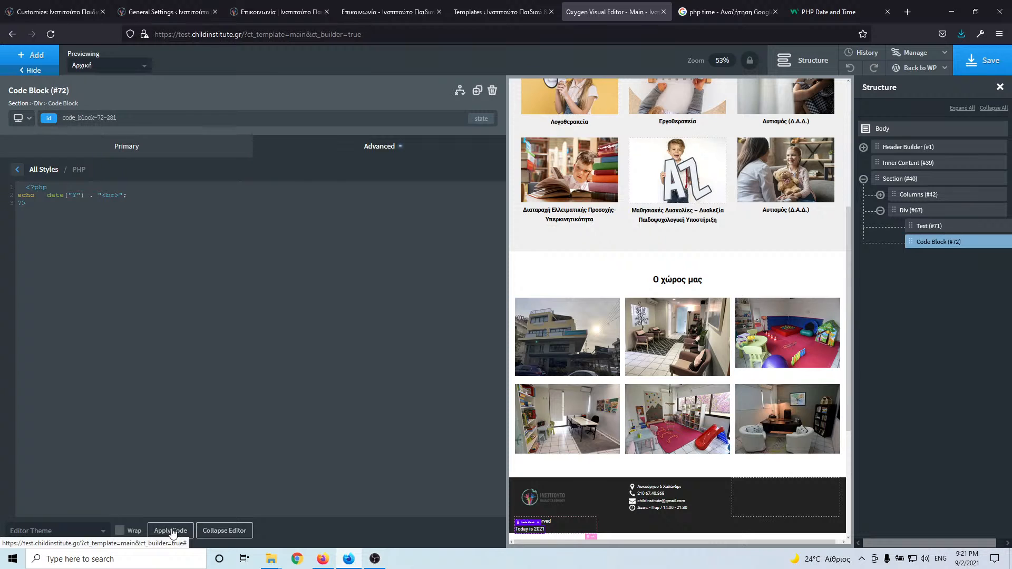
click(173, 533)
drag(98, 196, 124, 197)
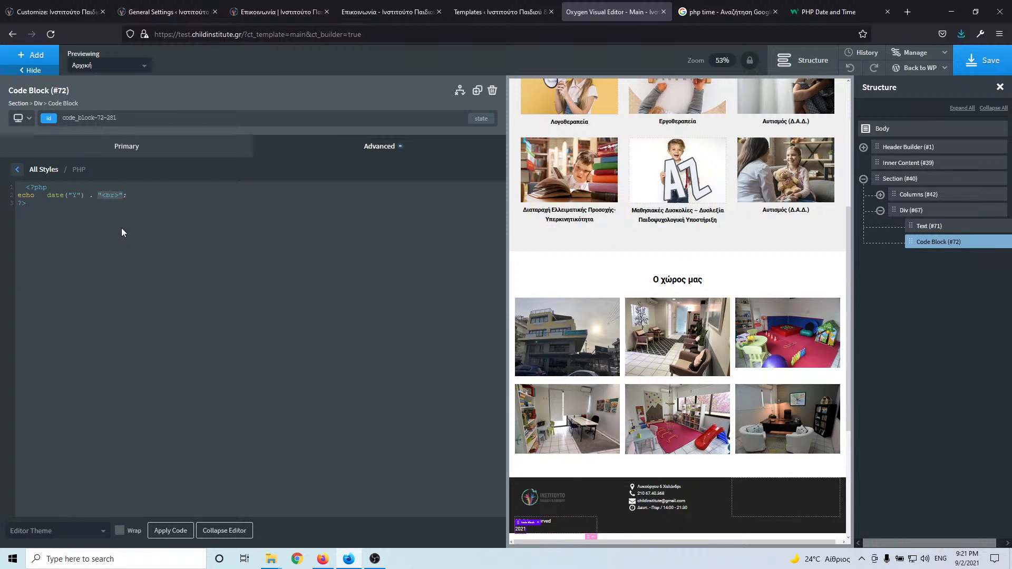
key(BackSpace)
click(174, 529)
click(949, 210)
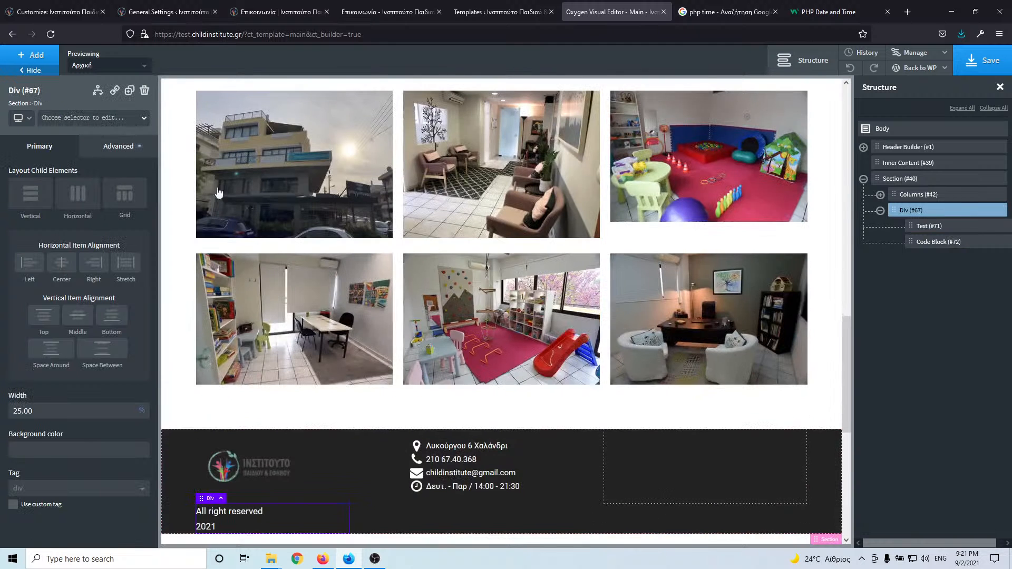
- Lay out footer Div #67 horizontally, end Text #71 with " |", and save the template
click(75, 197)
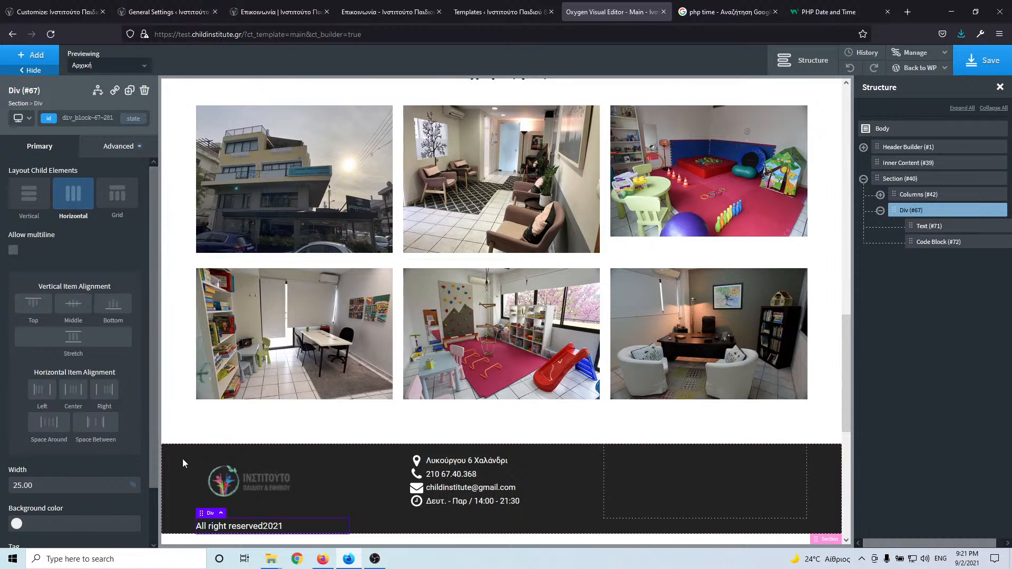
click(259, 527)
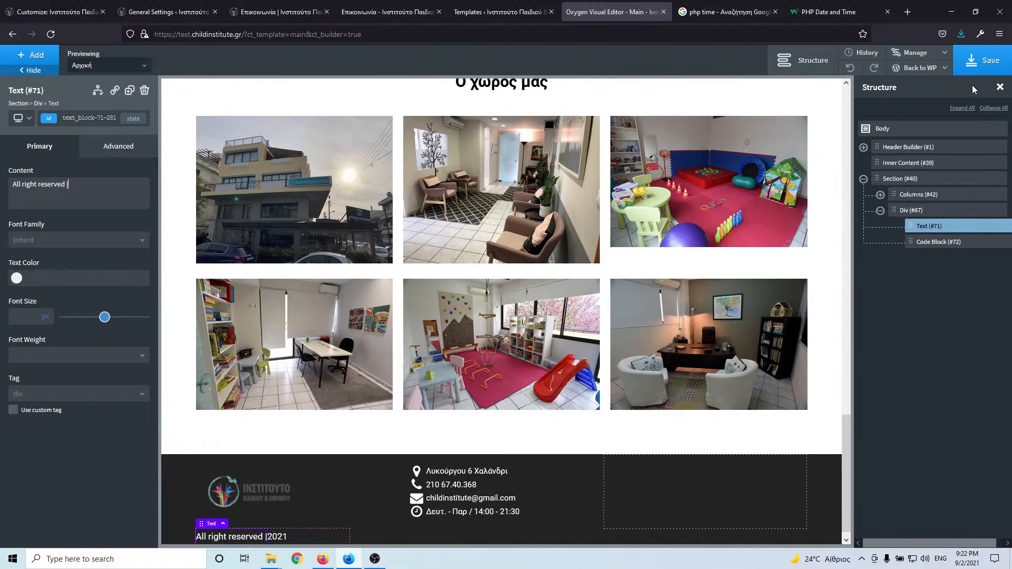
click(980, 61)
- Delete the leftover ". " after date("Y") in Code Block #72 and save the template
click(944, 242)
click(54, 245)
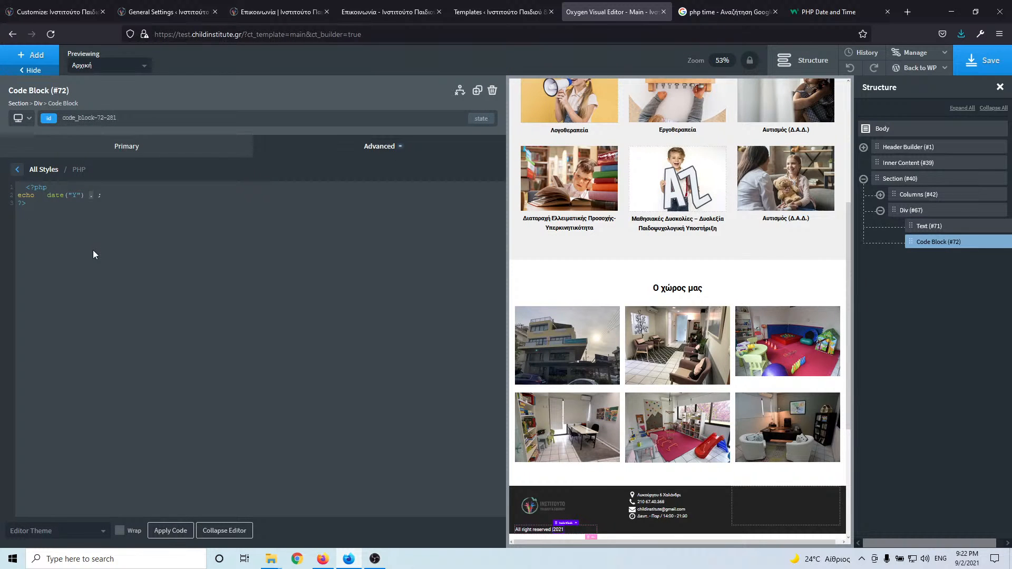
key(BackSpace)
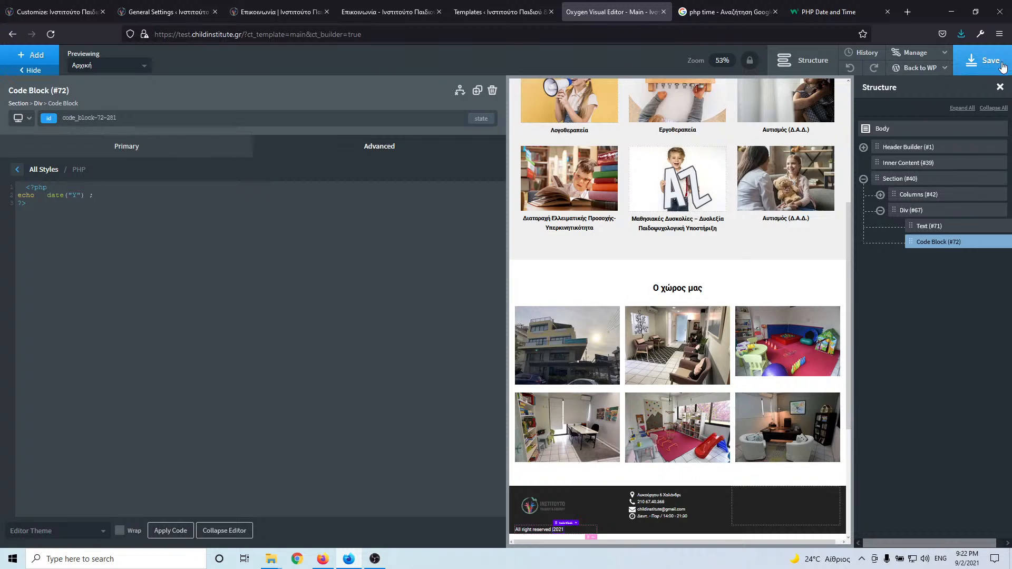
click(985, 61)
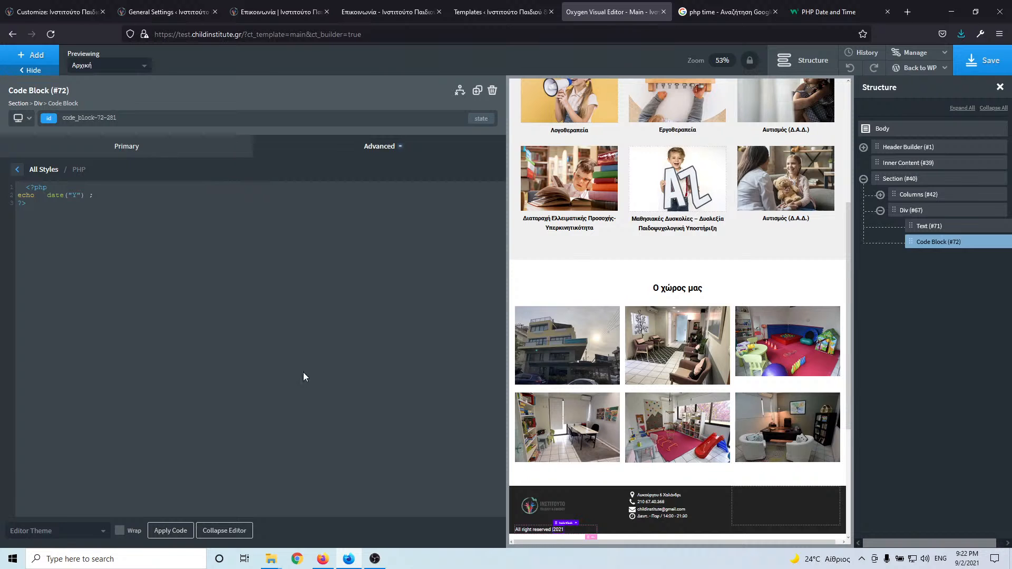
click(525, 529)
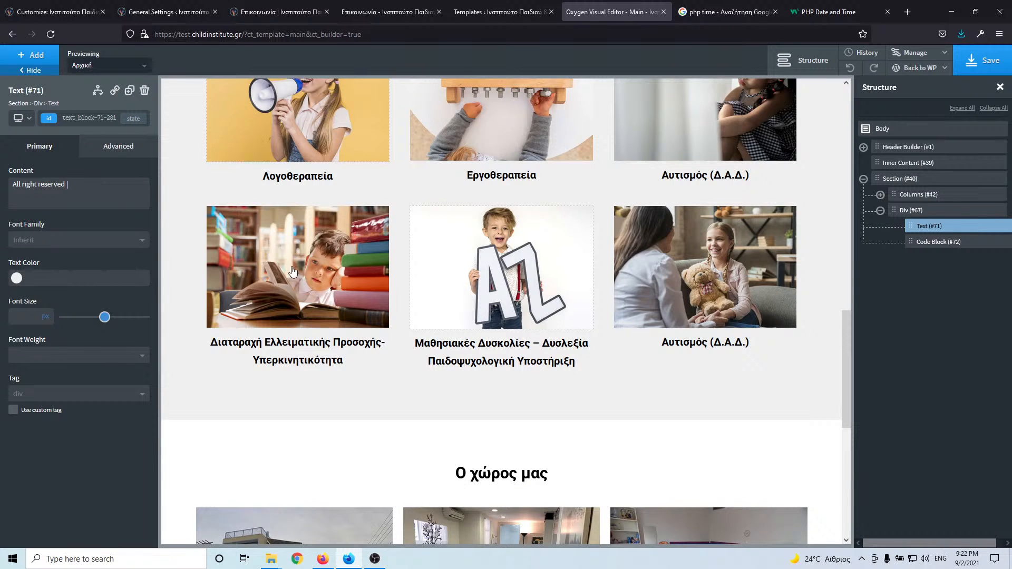
- Give the footer year Code Block a 12 px font size, save, and close the Oxygen editor tab
scroll(293, 272, down, 8)
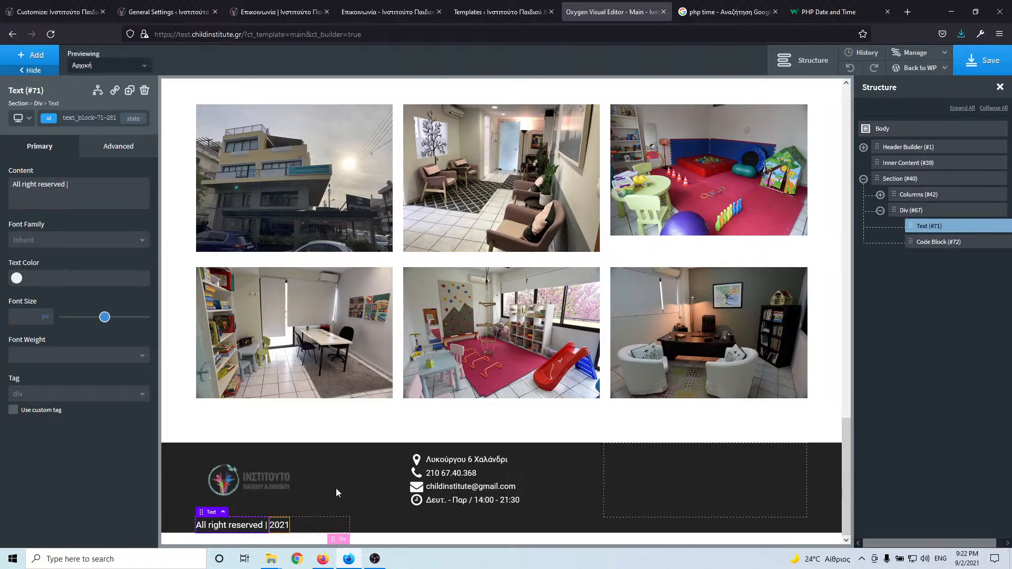
click(982, 60)
text(12)
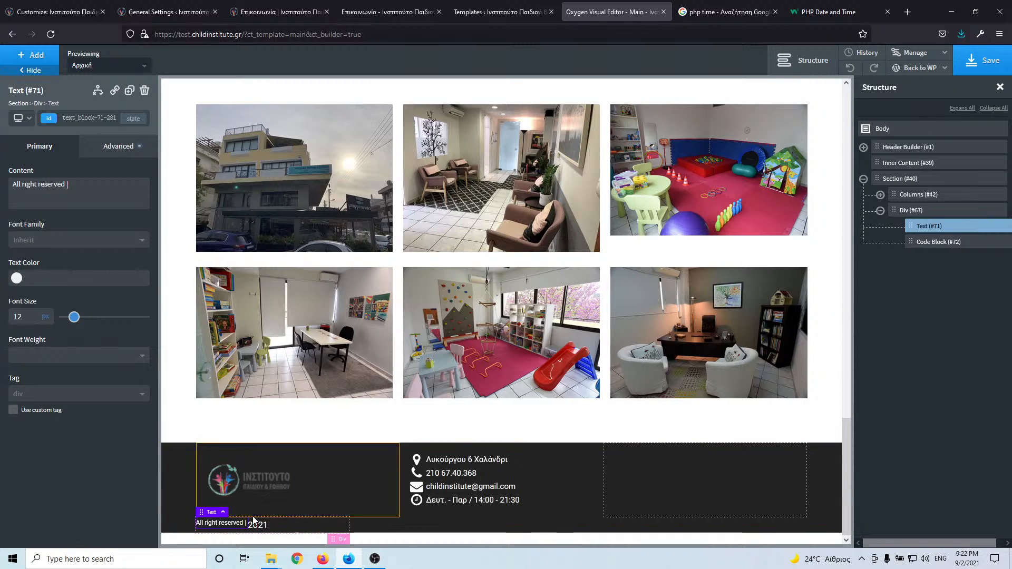
click(235, 471)
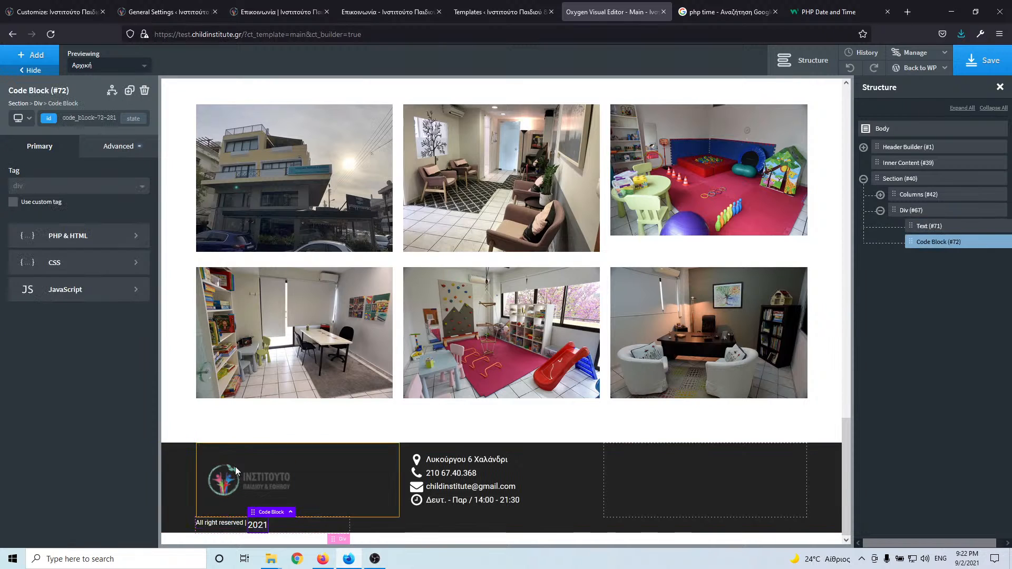
click(122, 148)
click(82, 263)
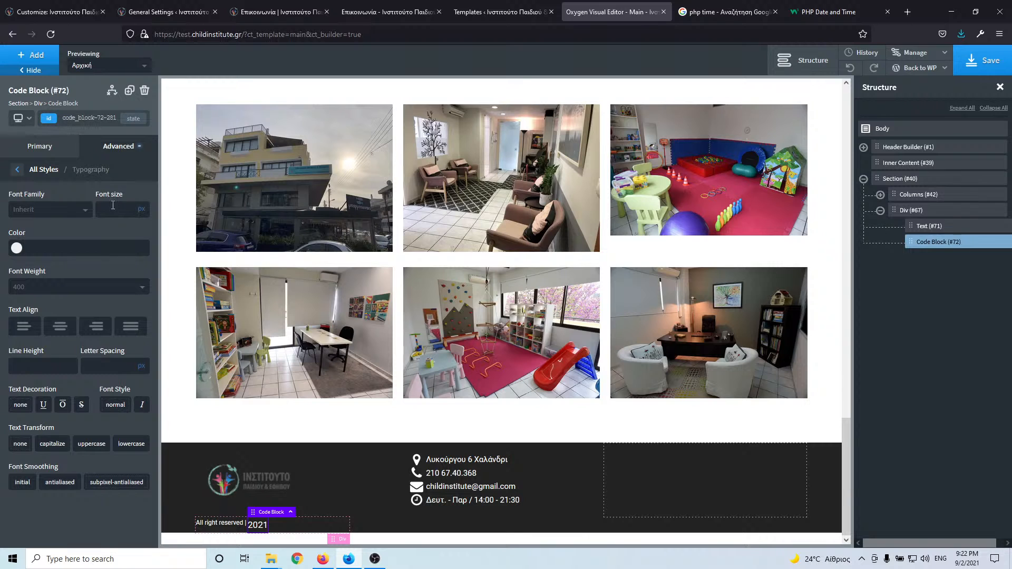
text(12)
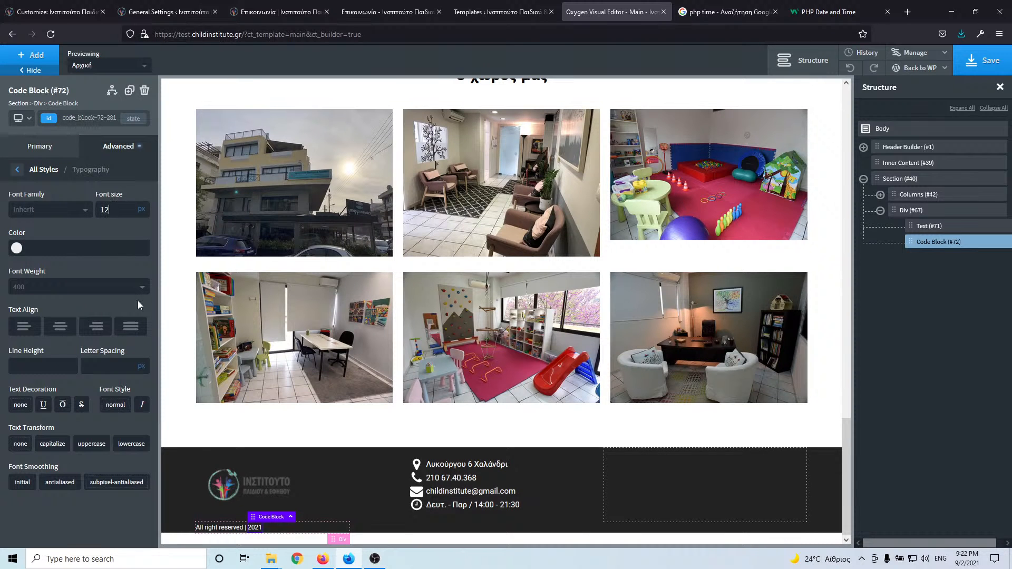
click(984, 60)
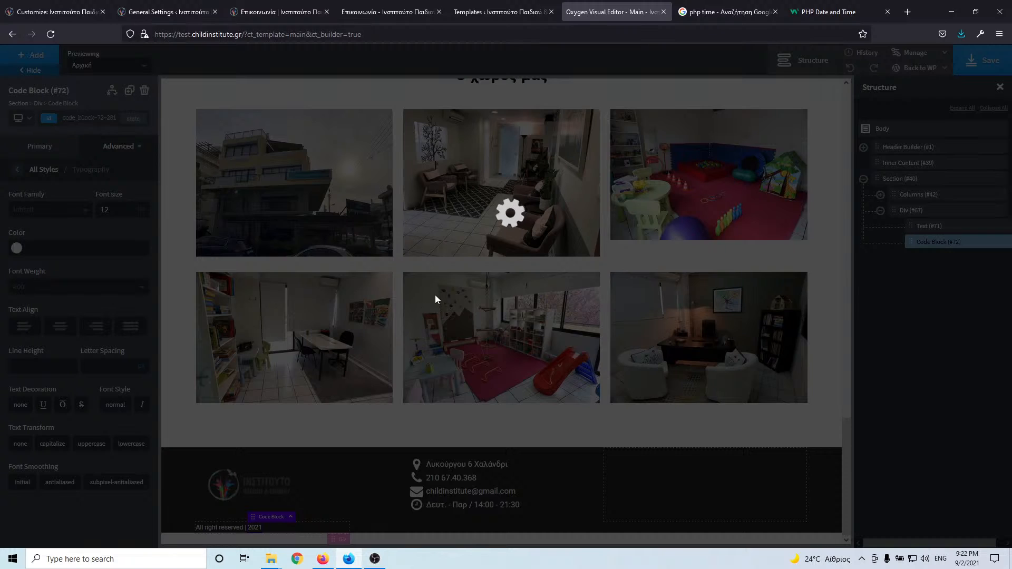
scroll(436, 296, up, 15)
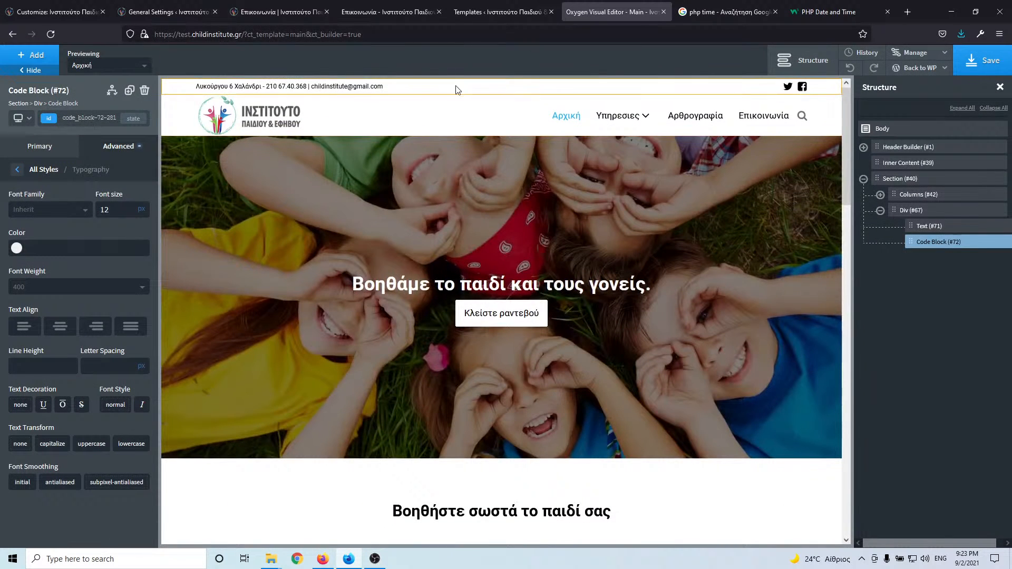
click(664, 12)
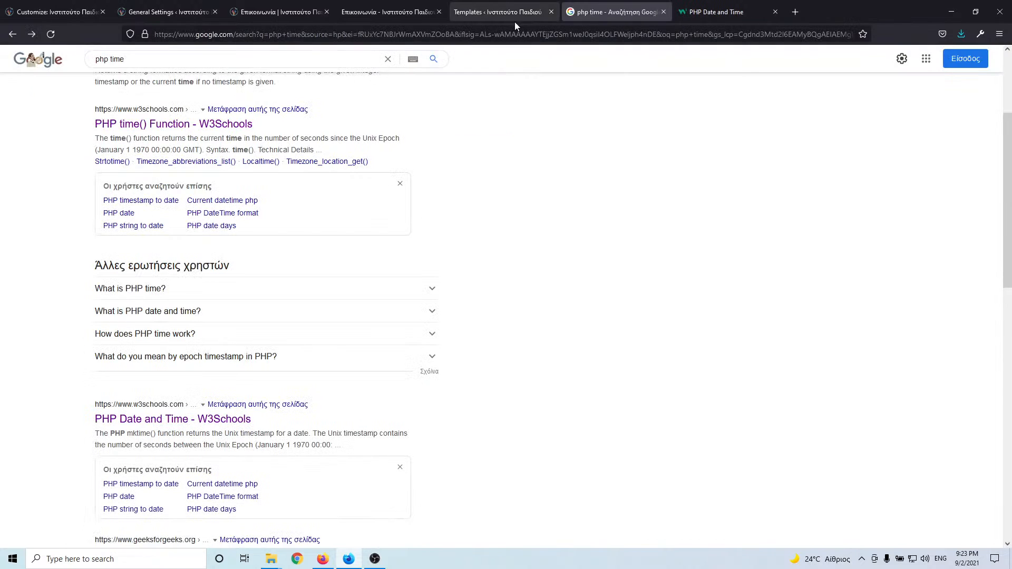
- Open the live site's Αρθρογραφια blog page and scroll through it
click(509, 14)
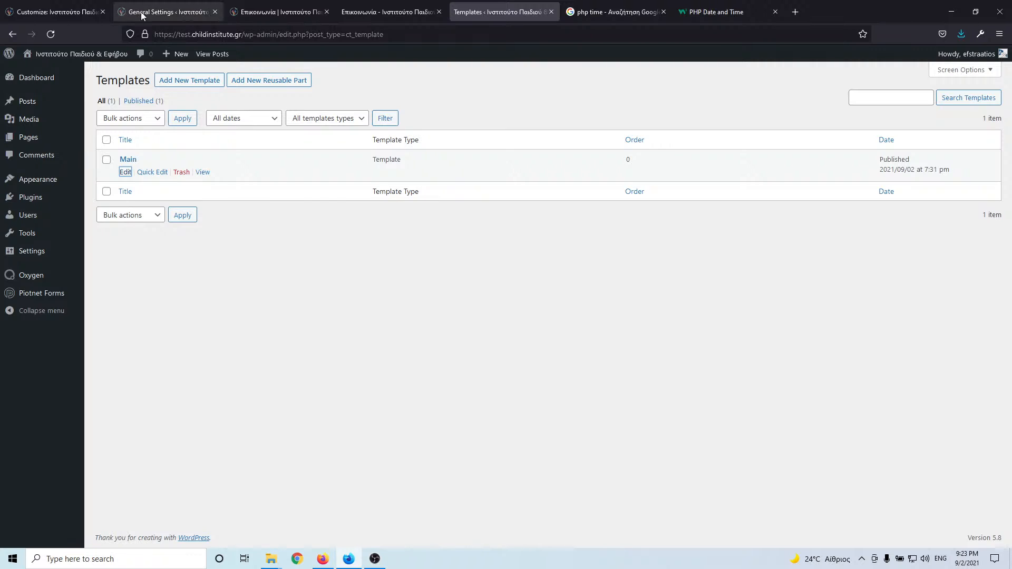
click(158, 13)
click(297, 8)
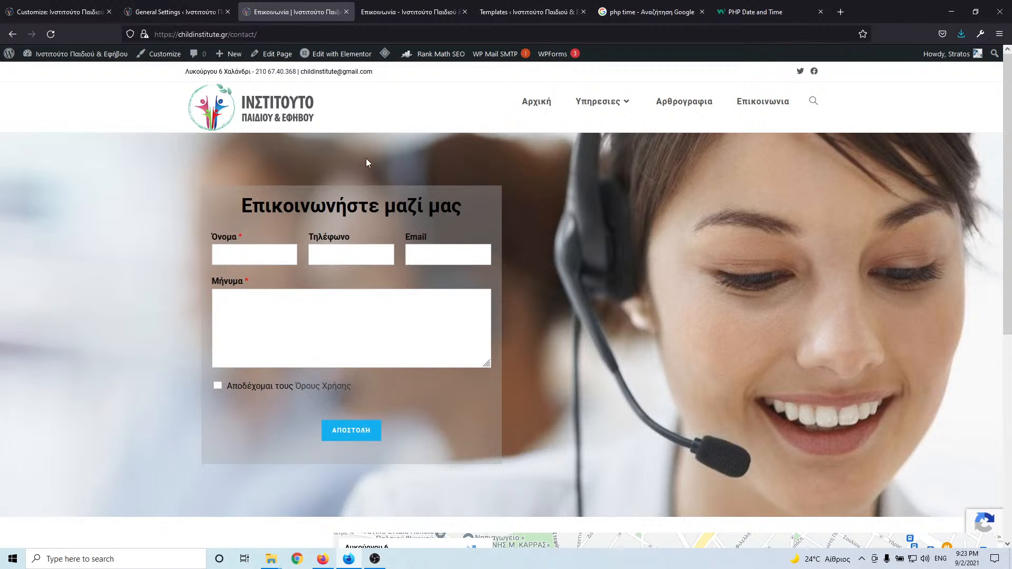
click(699, 104)
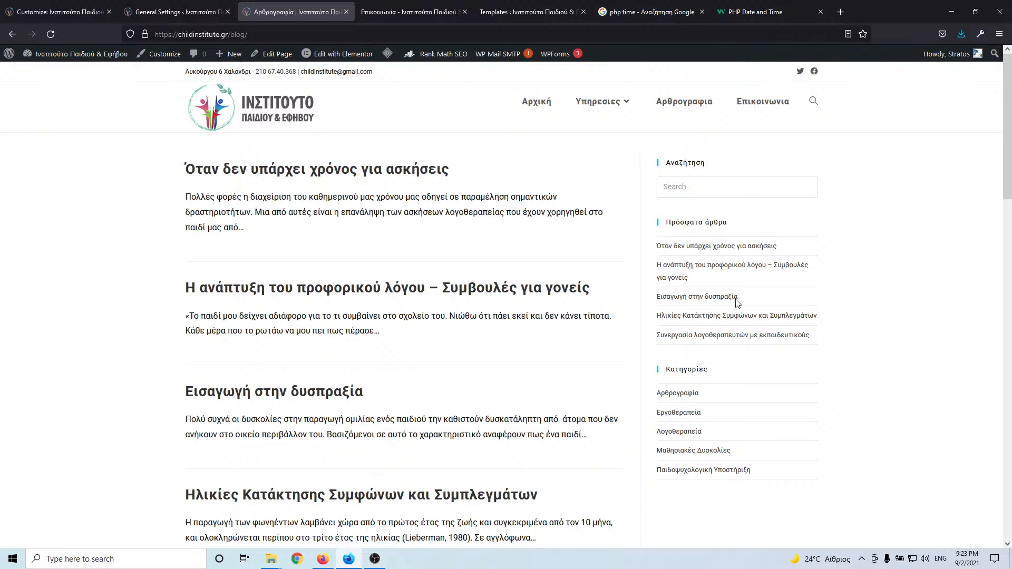
scroll(380, 281, down, 4)
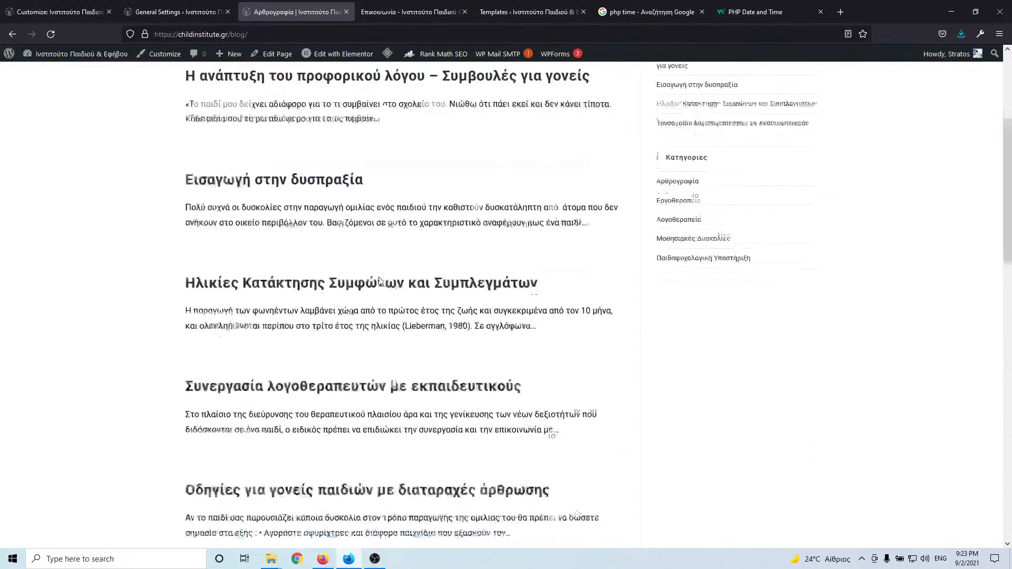
scroll(379, 281, up, 12)
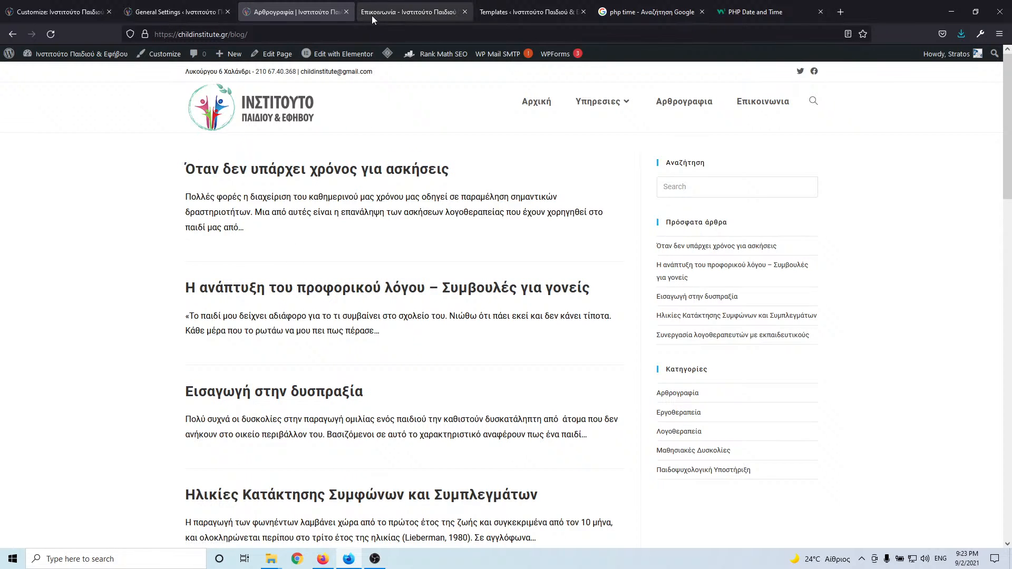
- Reload the test site's contact page, then go back to the admin Templates list
click(392, 14)
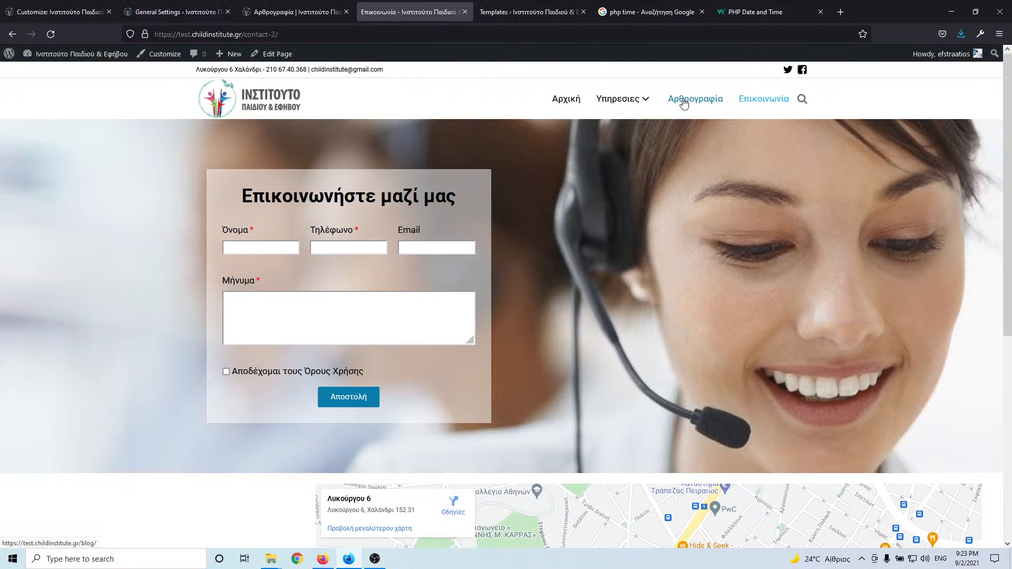
click(51, 33)
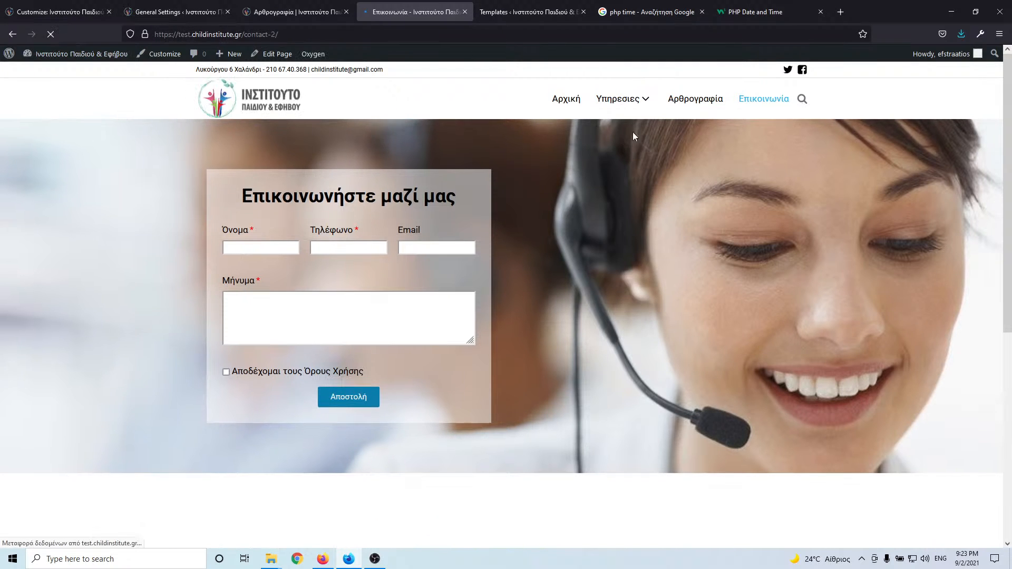
mouse_move(634, 103)
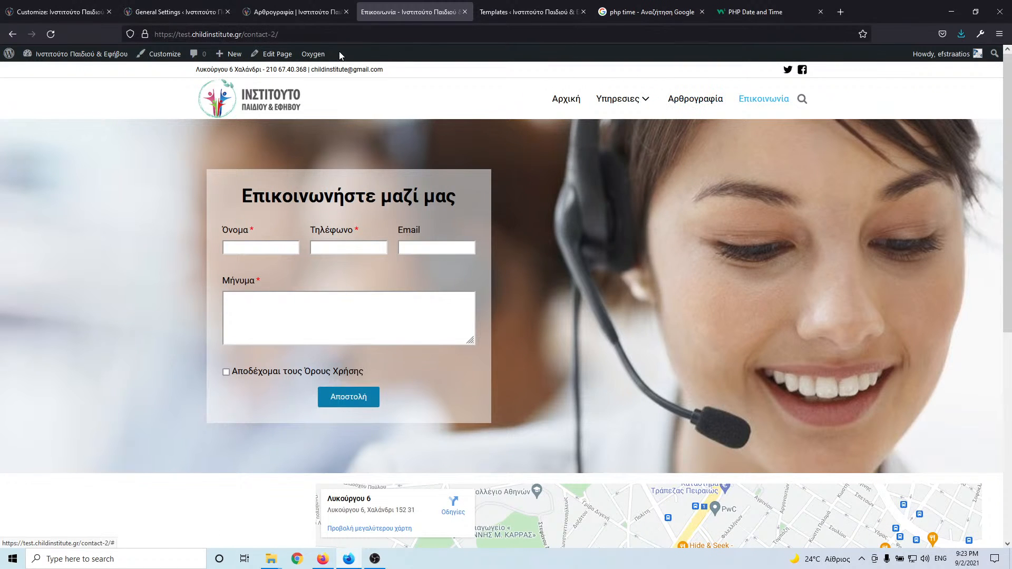
click(522, 15)
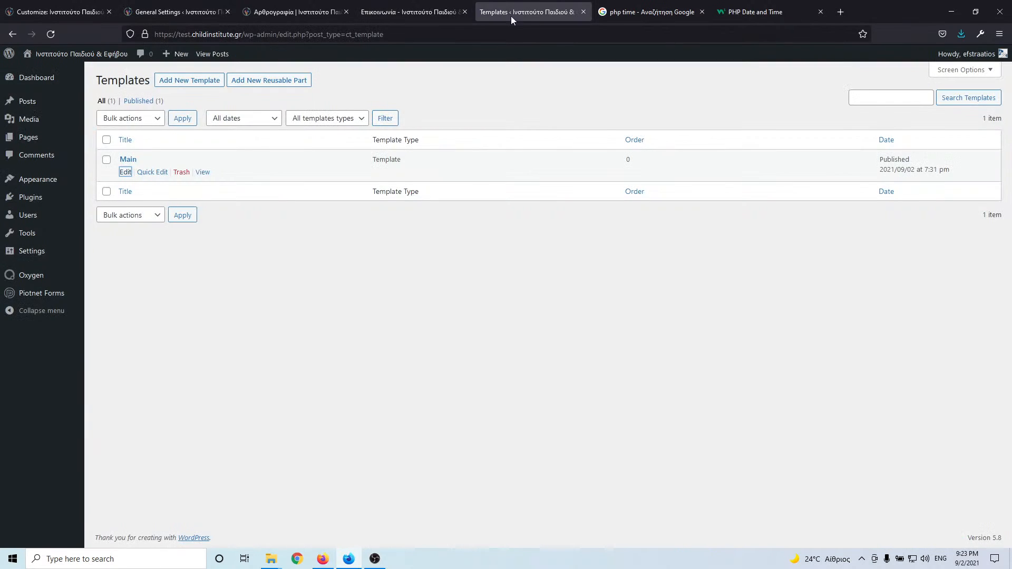
- Create a "Post Archive" template inheriting Main, assigned to Archive > post, and publish it
click(206, 83)
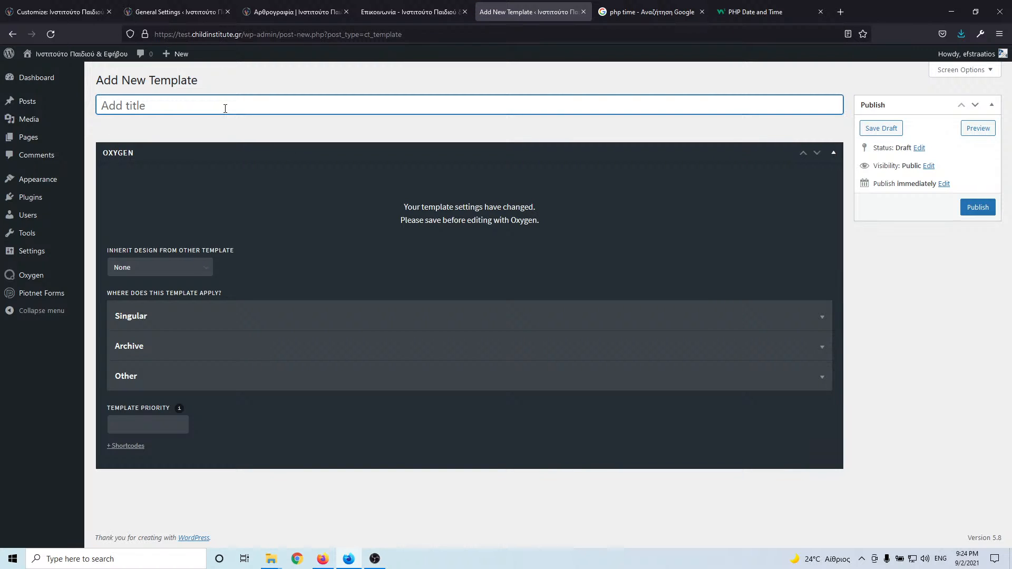
text(Post Archive)
click(189, 271)
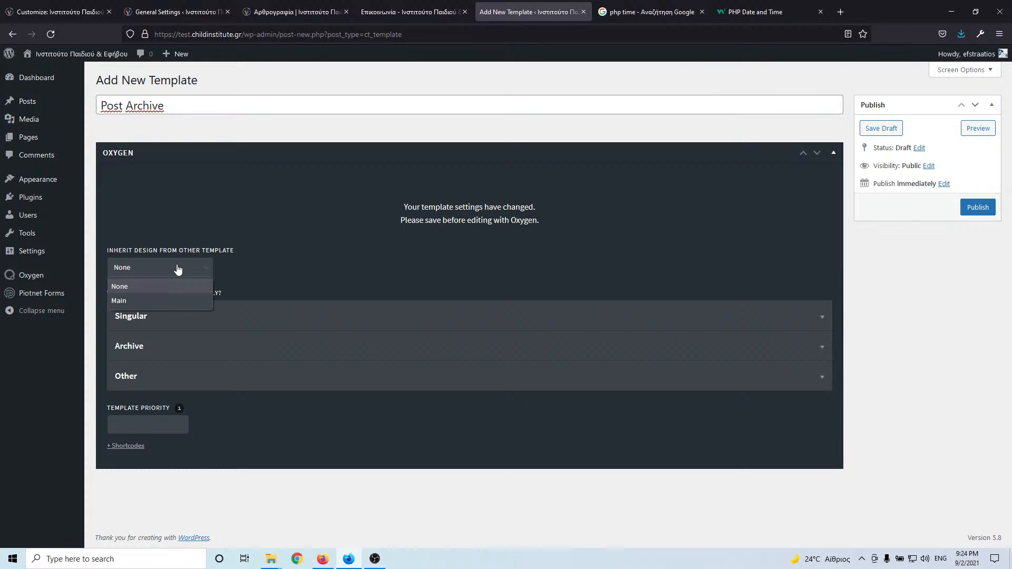
click(158, 302)
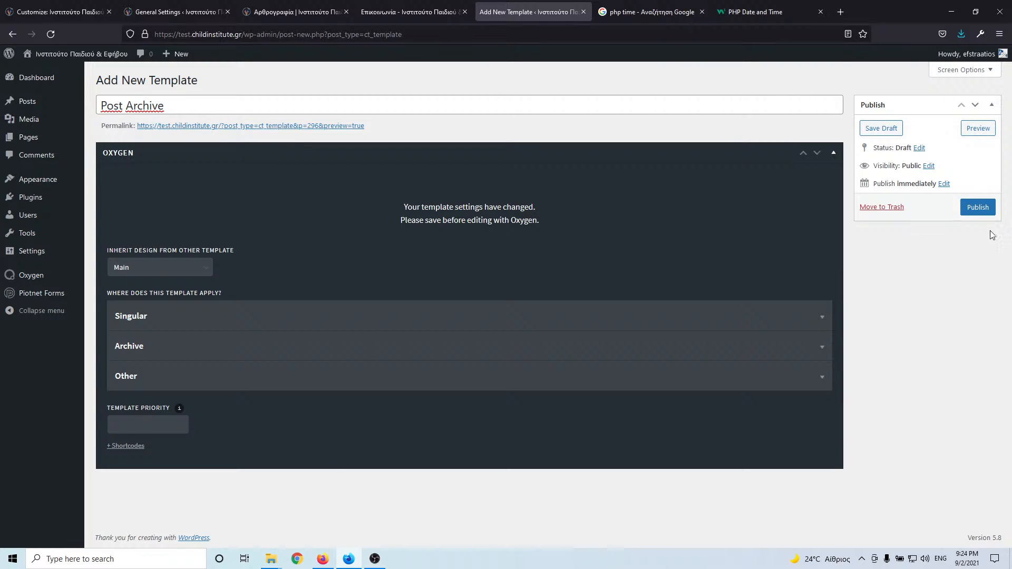
click(265, 387)
click(180, 387)
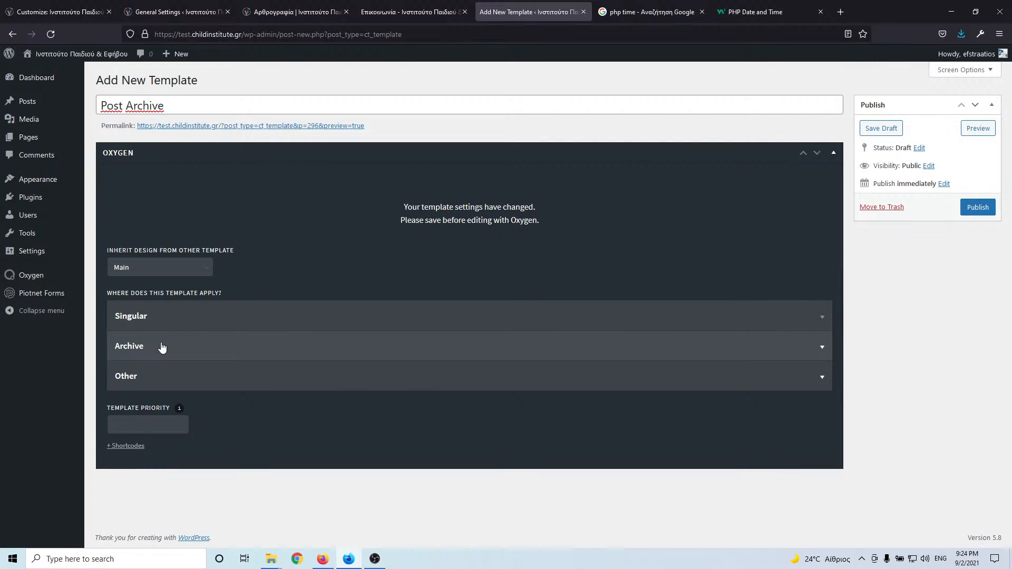
click(162, 347)
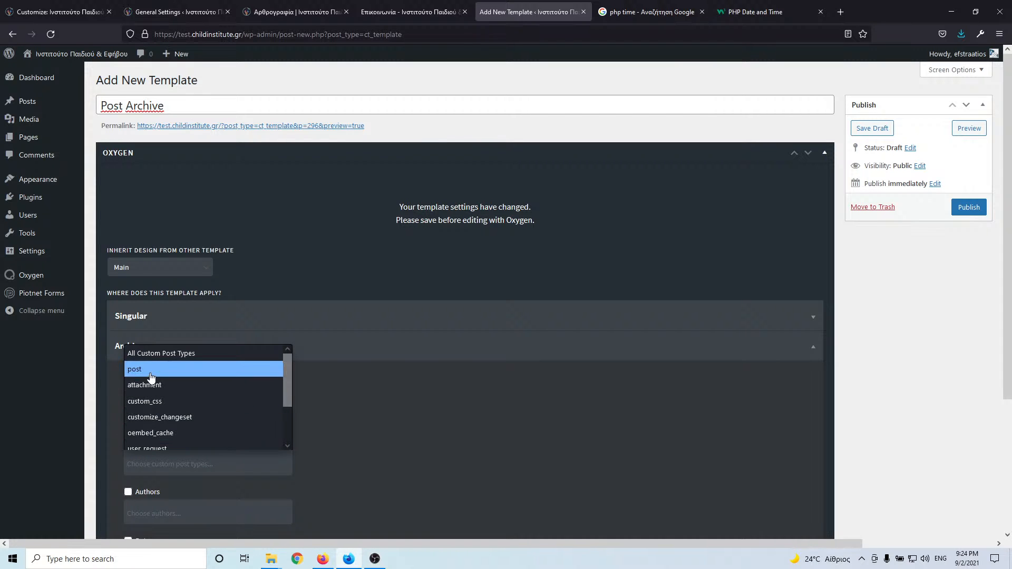
click(149, 372)
click(971, 207)
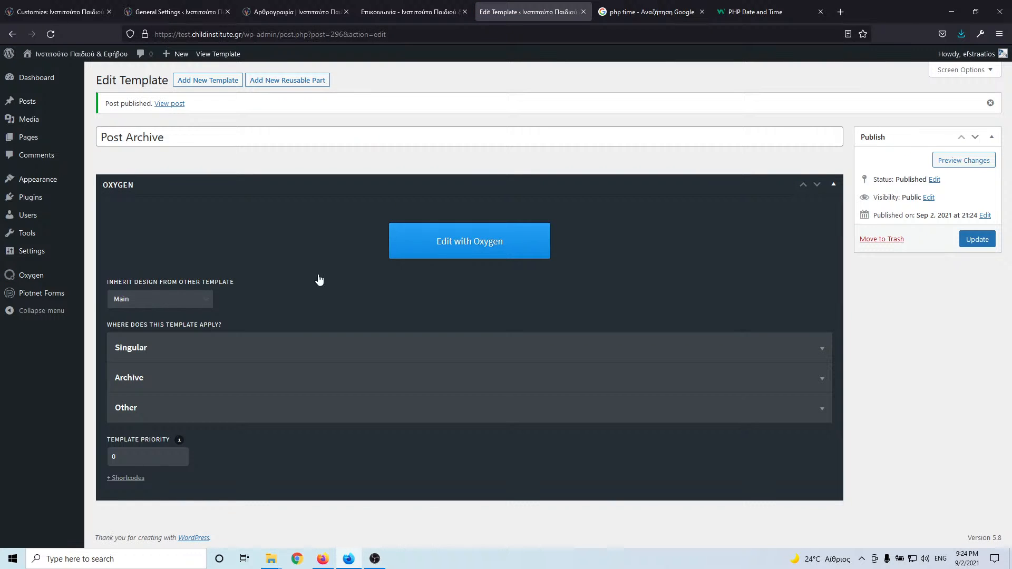
click(481, 243)
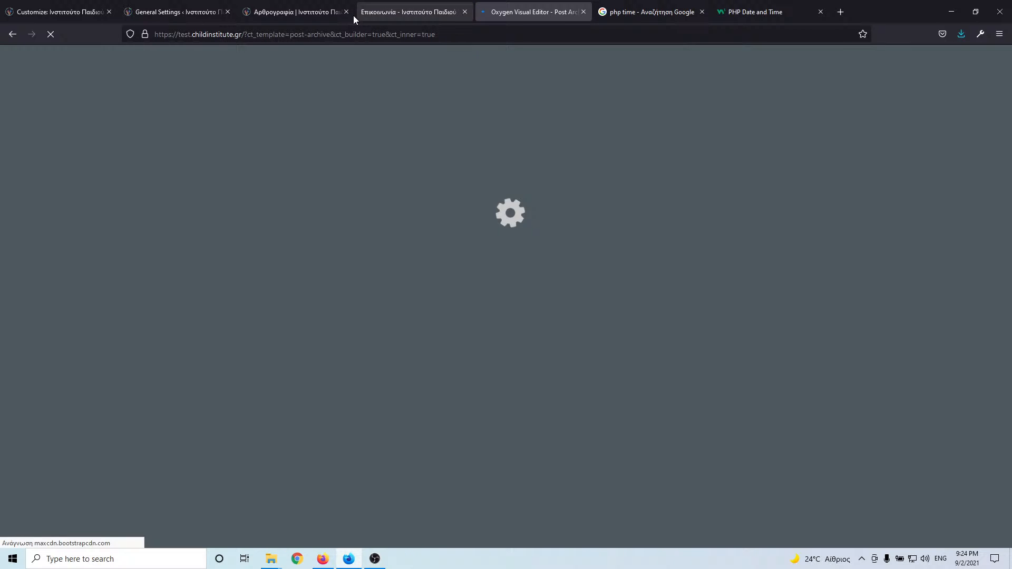
- Move the builder tab beside the blog tab and scroll through the live Αρθρογραφια post listing
click(291, 14)
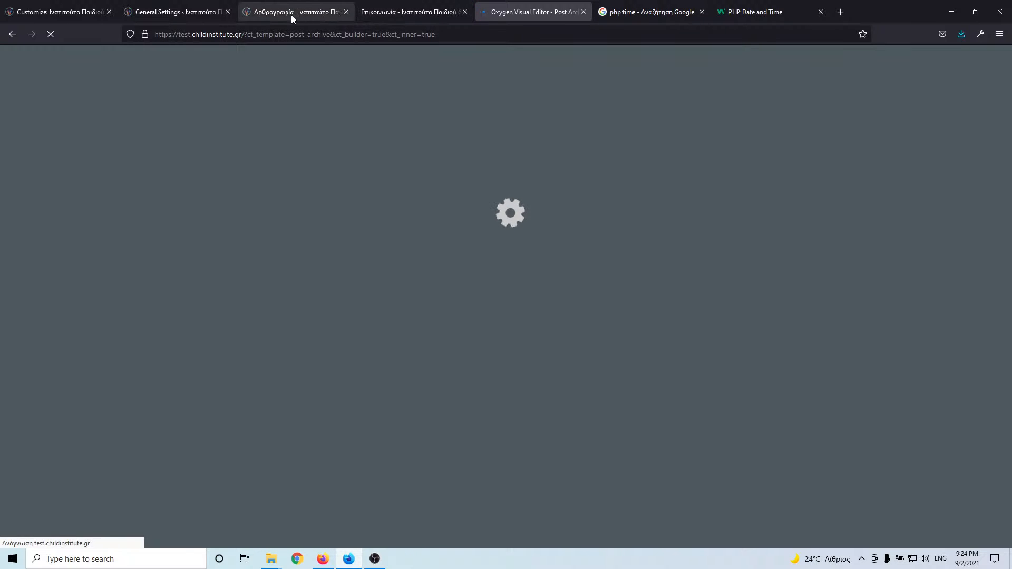
drag(527, 12, 384, 16)
click(199, 16)
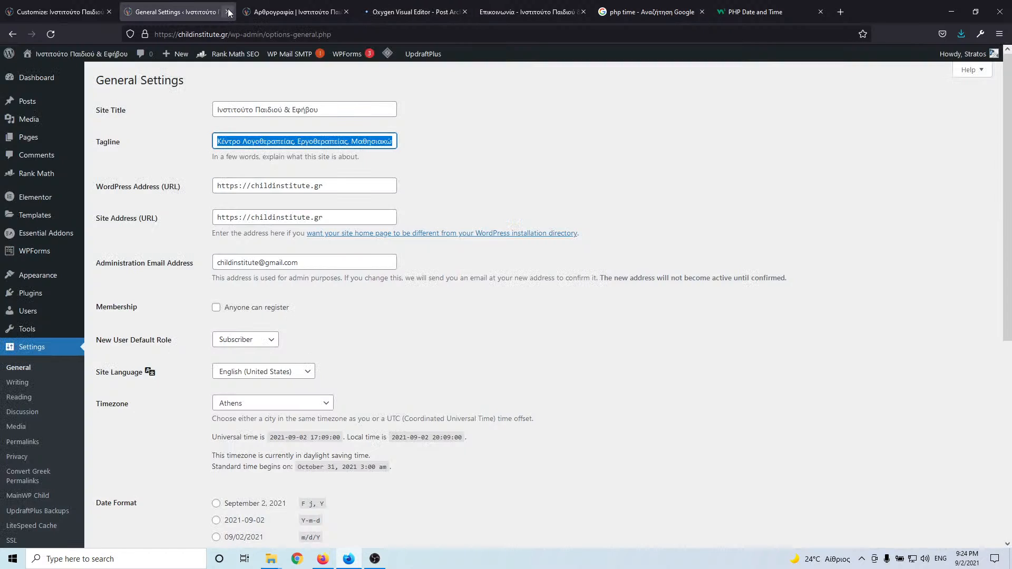
click(366, 14)
click(281, 15)
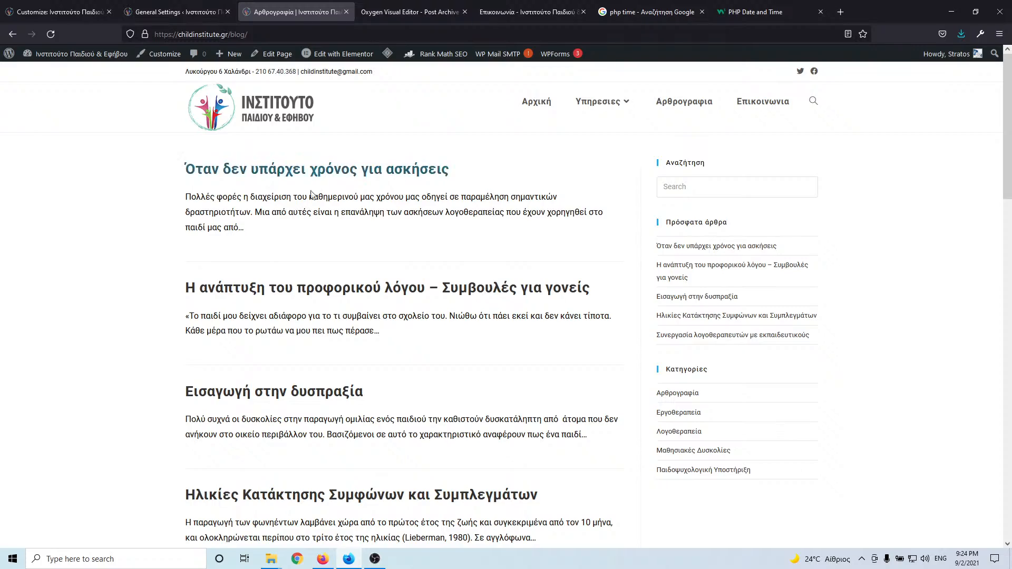
scroll(294, 218, down, 9)
scroll(294, 252, up, 6)
scroll(294, 254, down, 15)
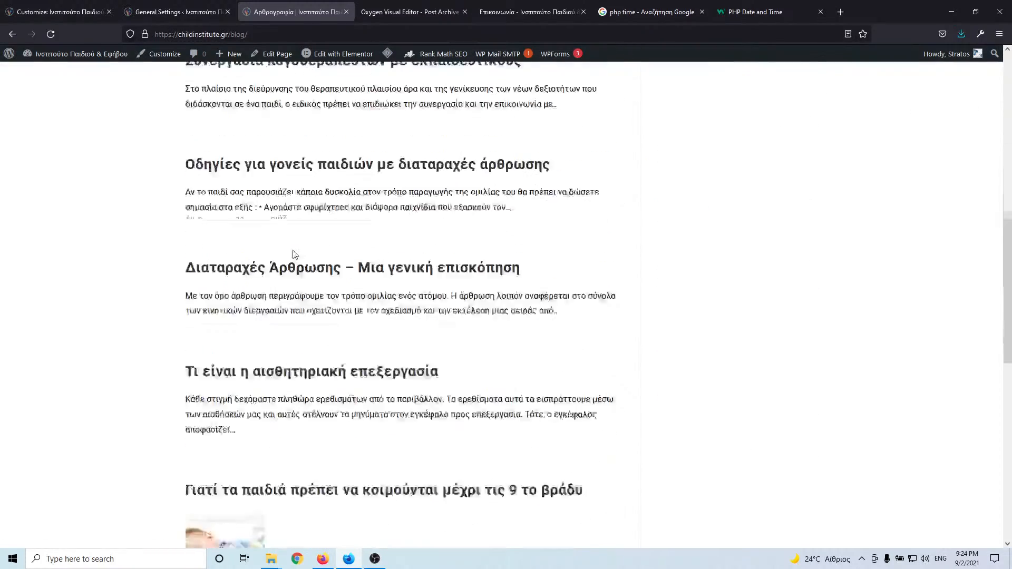
scroll(266, 287, up, 3)
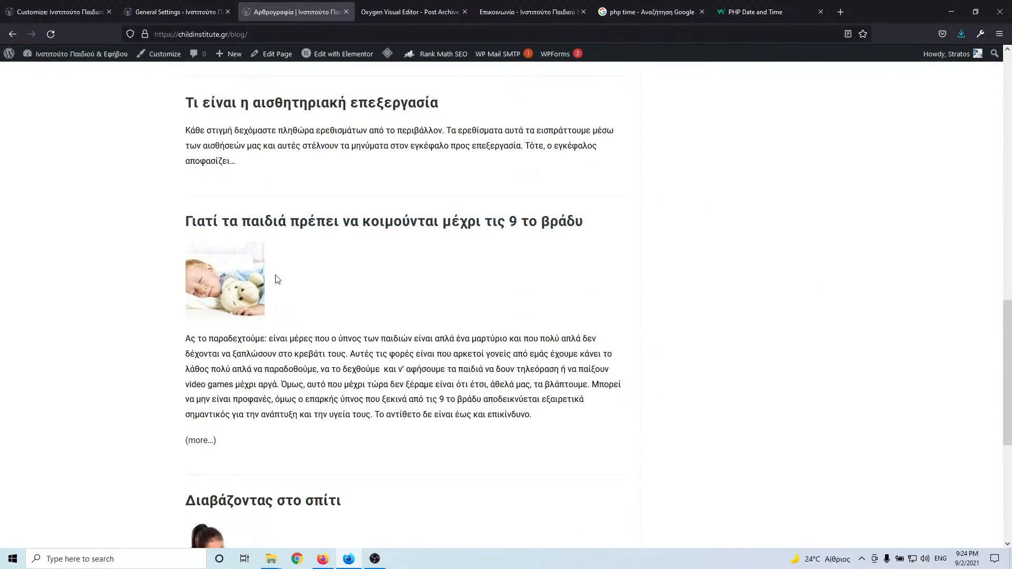
scroll(296, 274, down, 4)
scroll(298, 276, up, 6)
scroll(299, 274, up, 13)
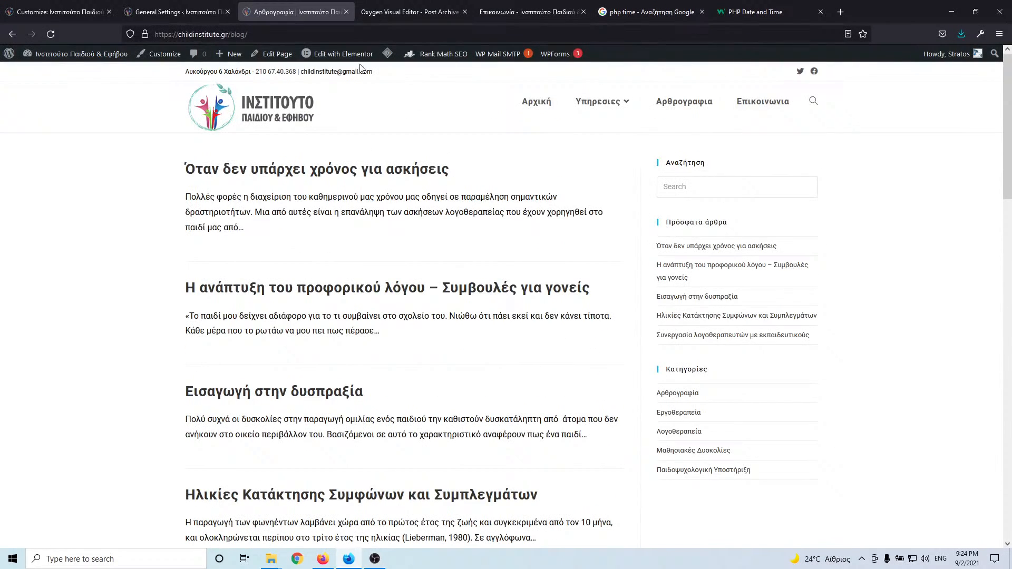
- Add a heading to the section and change its text to "Αρθογραφία"
click(412, 14)
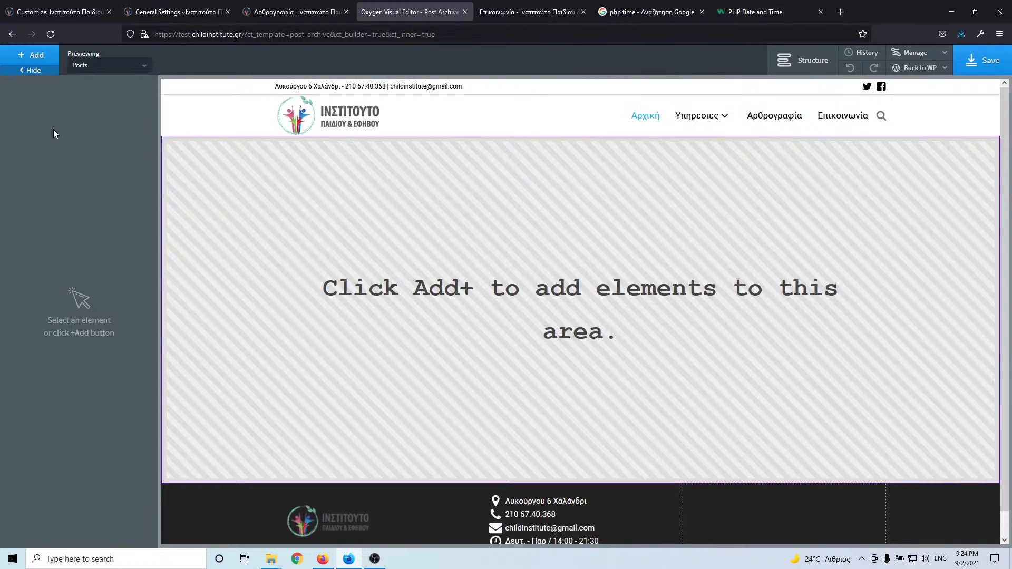
click(33, 55)
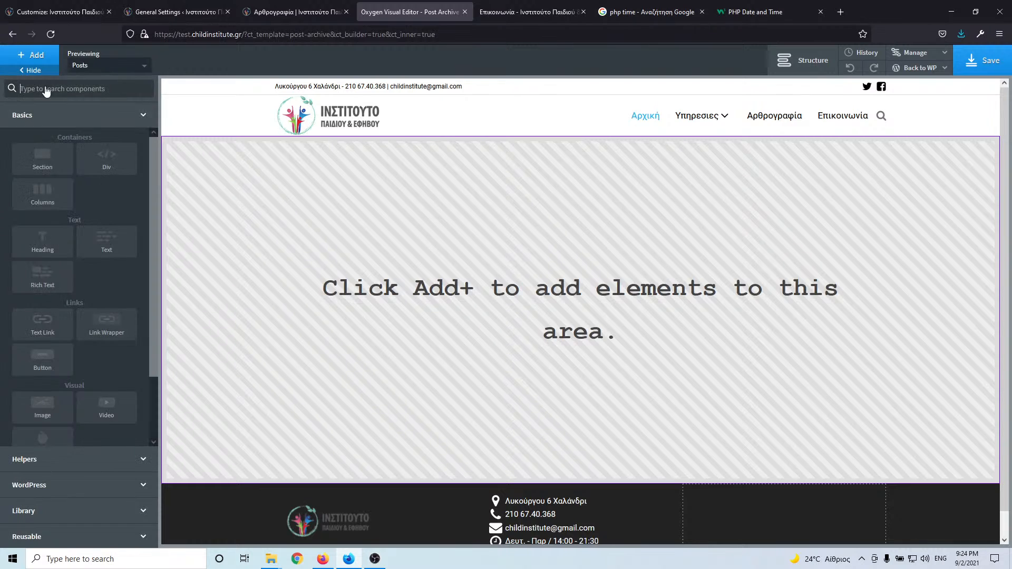
click(311, 22)
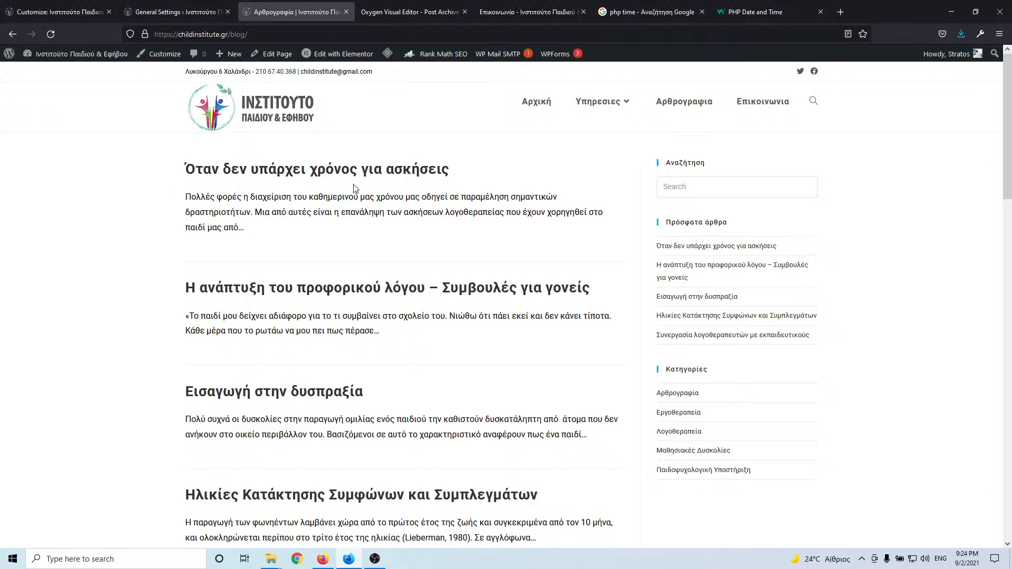
click(402, 11)
click(34, 56)
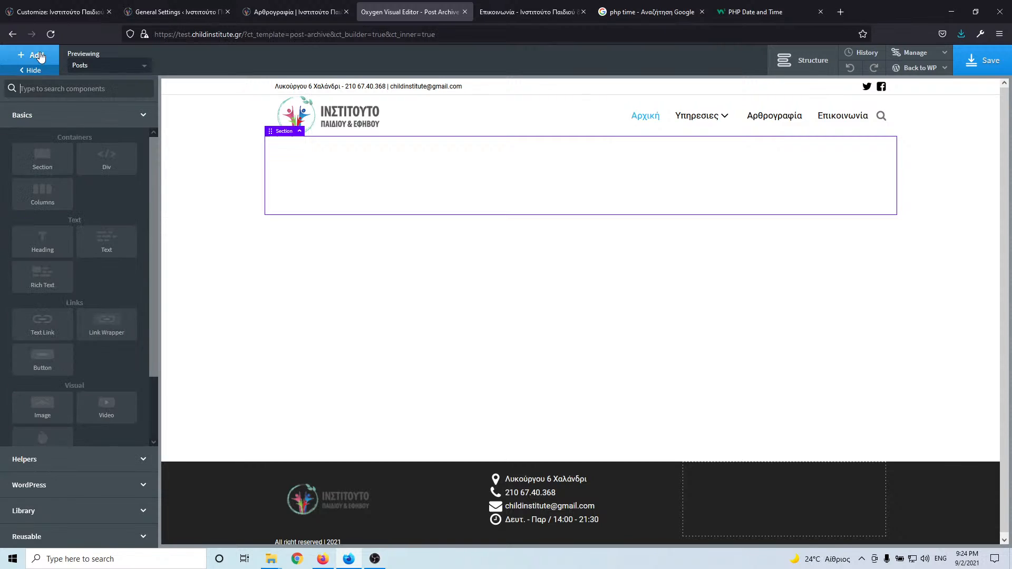
click(59, 239)
double_click(440, 191)
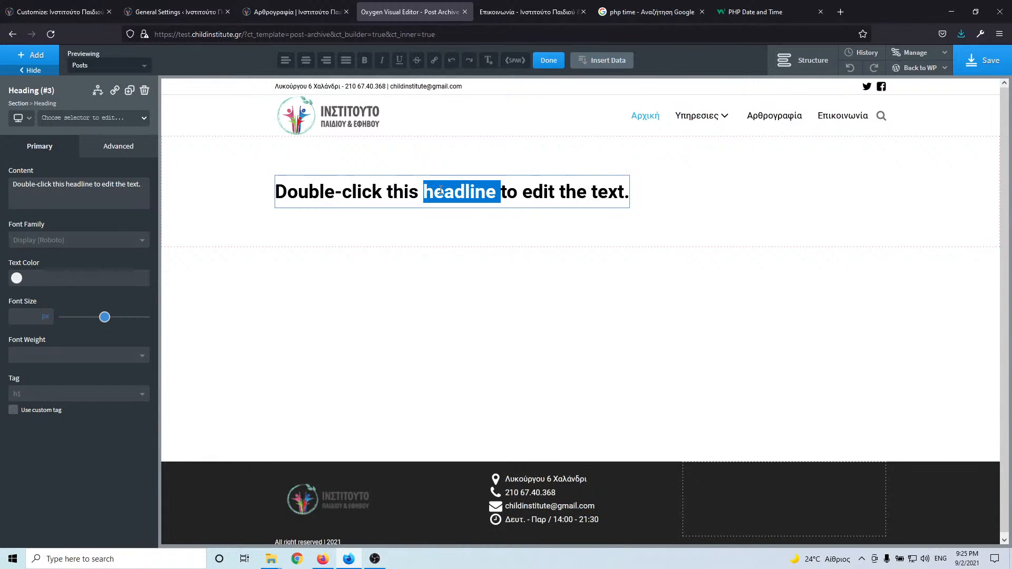
triple_click(440, 191)
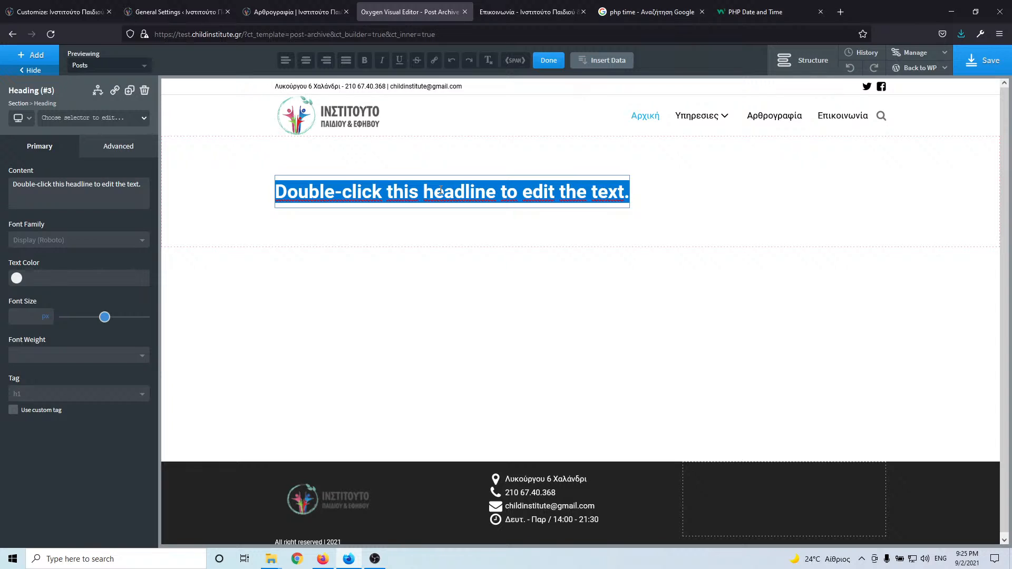
text(Νέα)
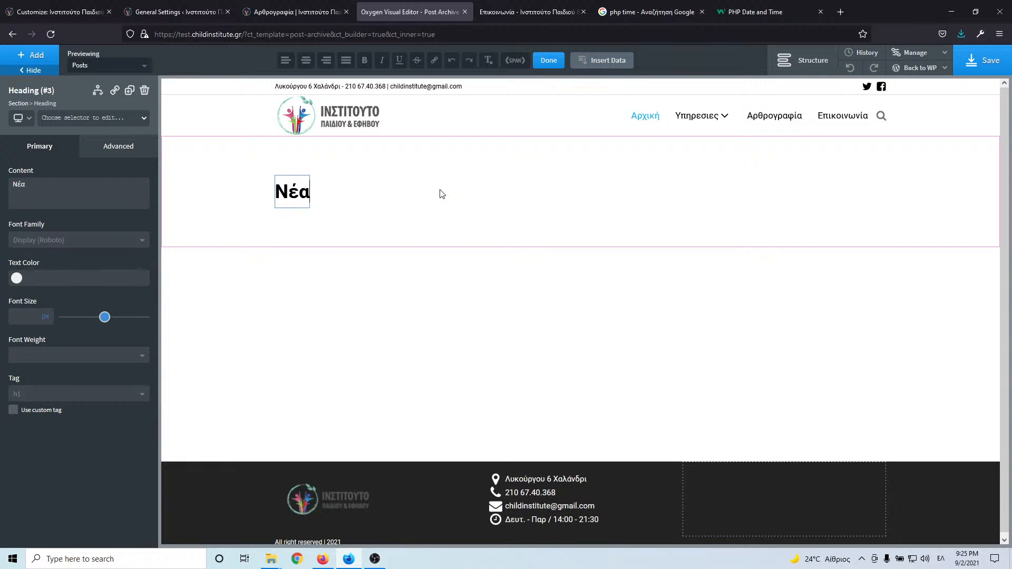
key(BackSpace)
key(BackSpace)
key(BackSpace)
key(alt+shift)
text(Ar)
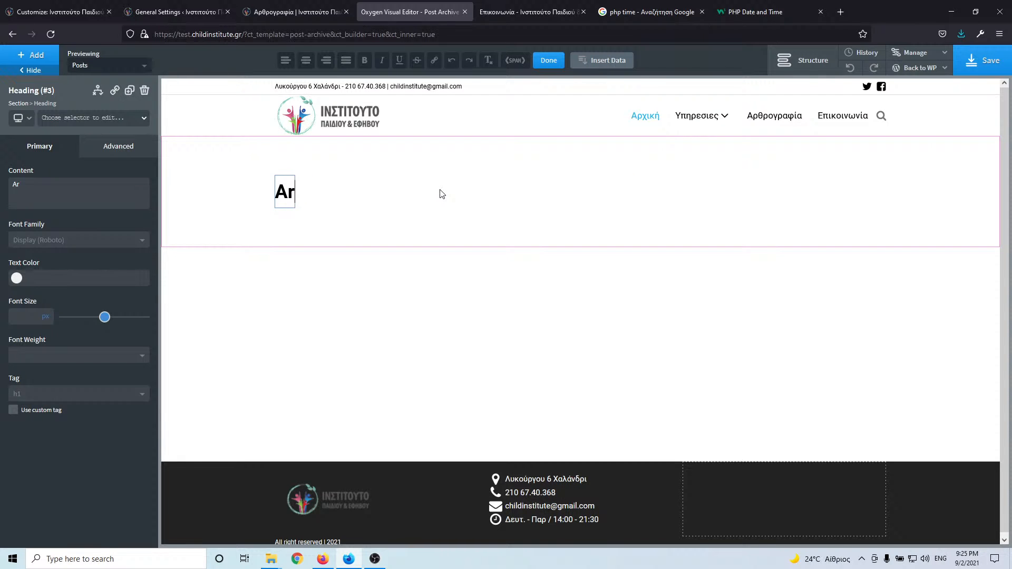
text(uogr)
key(BackSpace)
key(BackSpace)
key(BackSpace)
key(BackSpace)
key(BackSpace)
key(BackSpace)
text(Αρθογραφία)
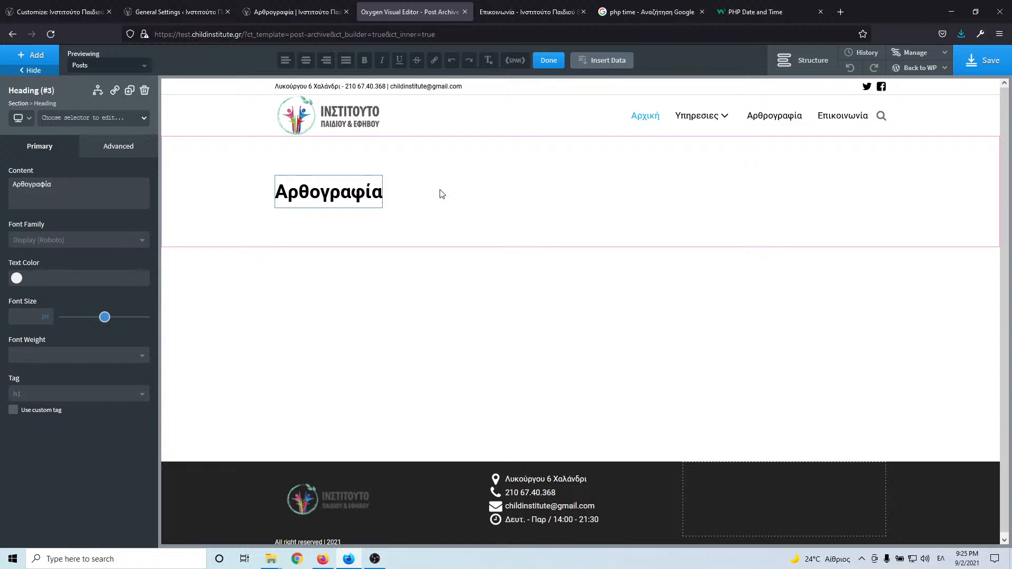
- Set the section's Horizontal Item Alignment to Center
click(262, 173)
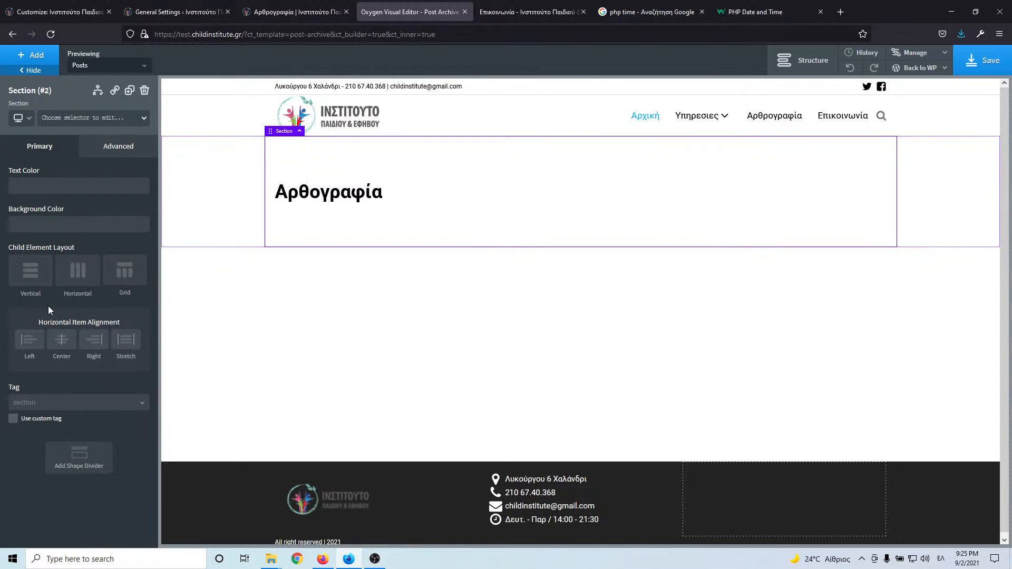
click(61, 340)
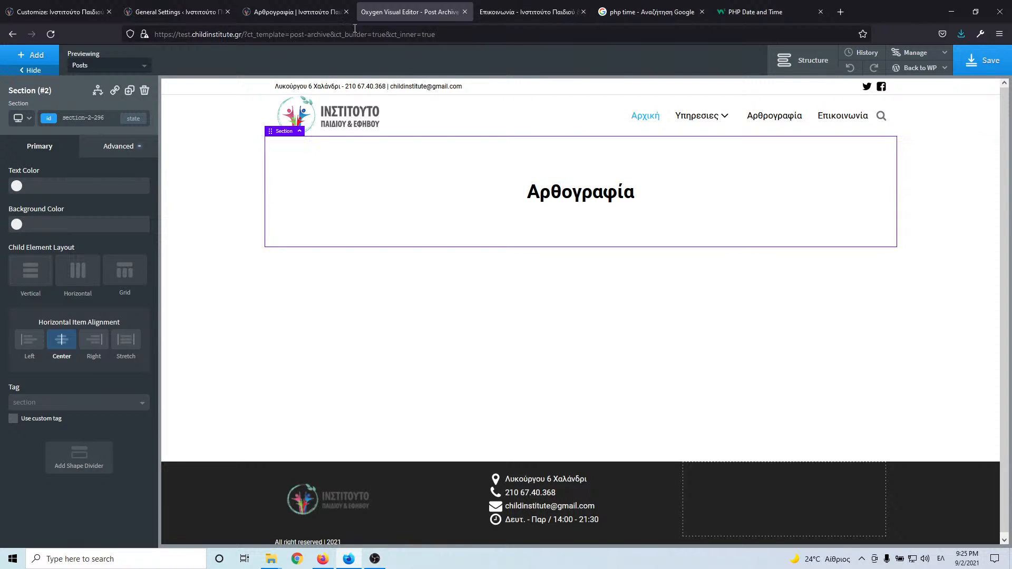
click(300, 12)
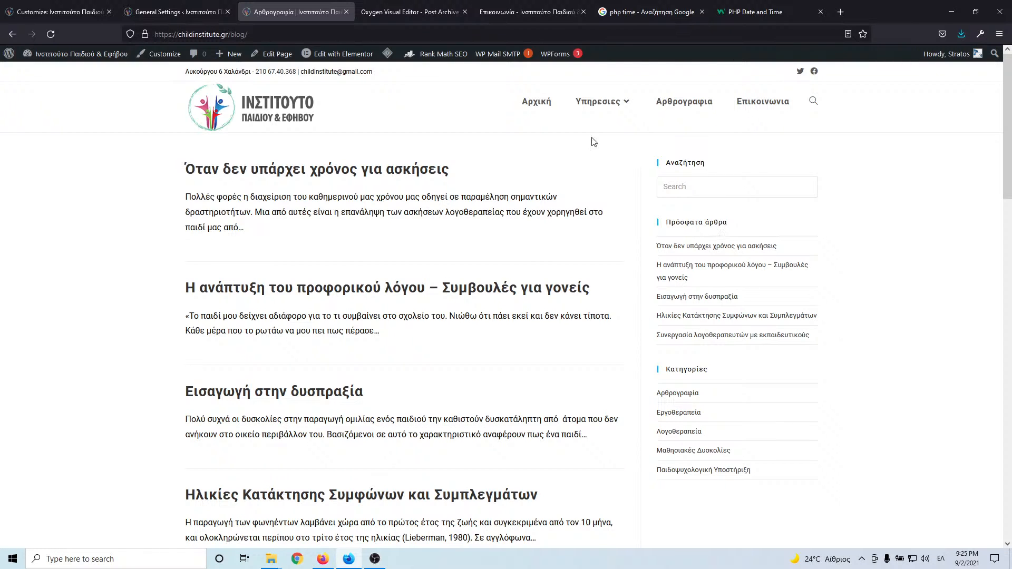
click(409, 12)
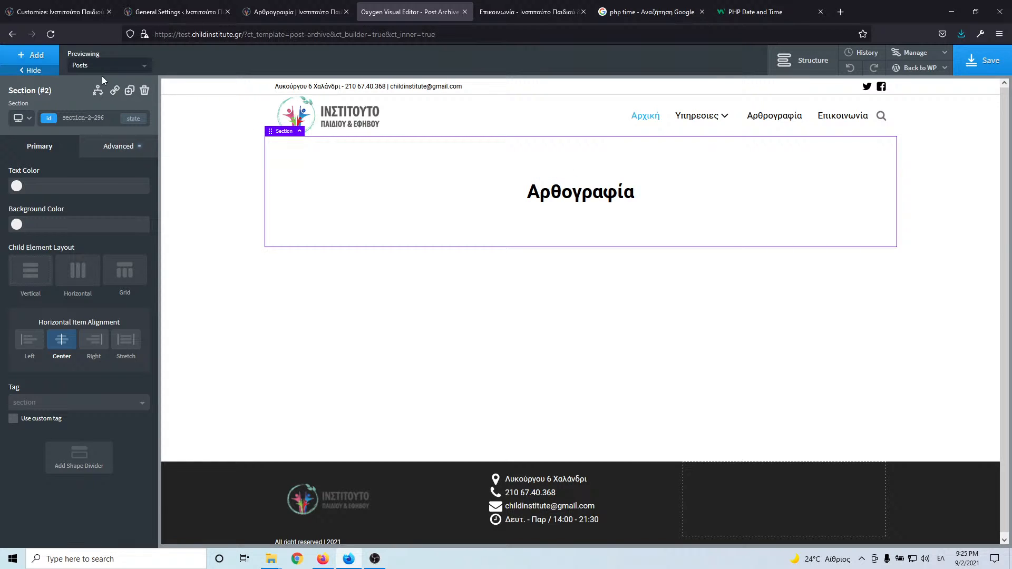
- Add the margin-bottom-l class to the section
click(91, 116)
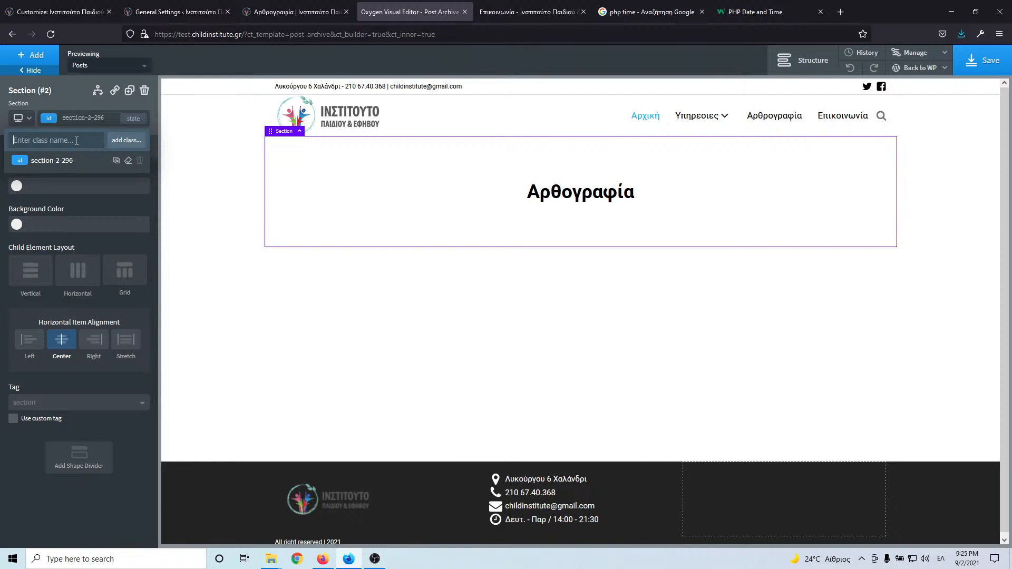
text(μ)
key(BackSpace)
text(ma)
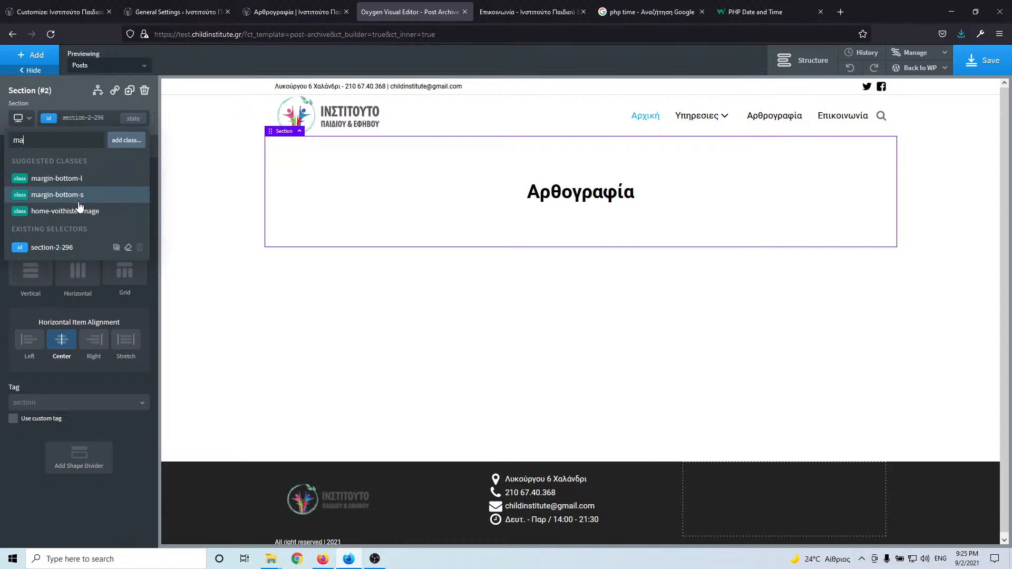
click(58, 178)
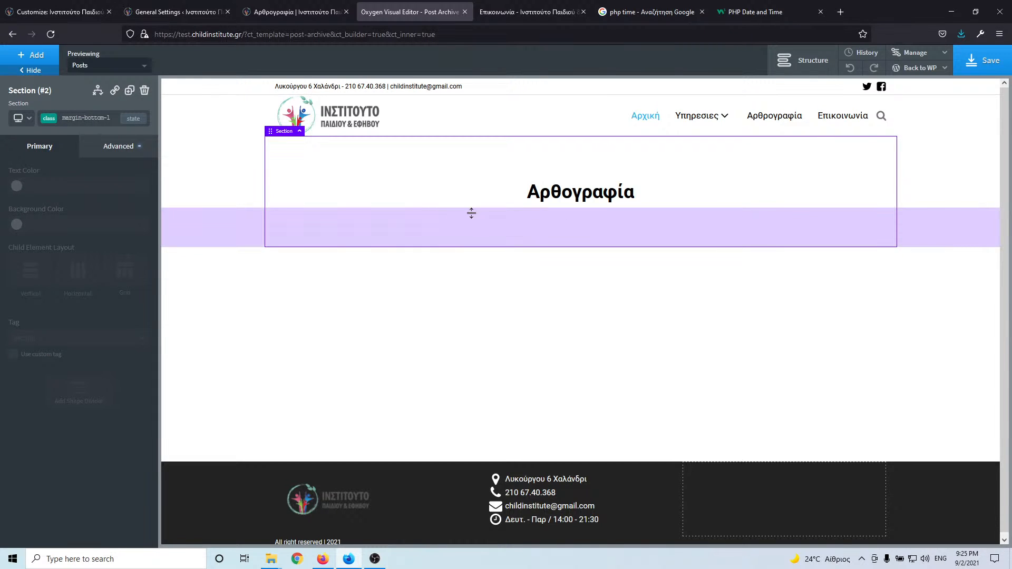
click(32, 55)
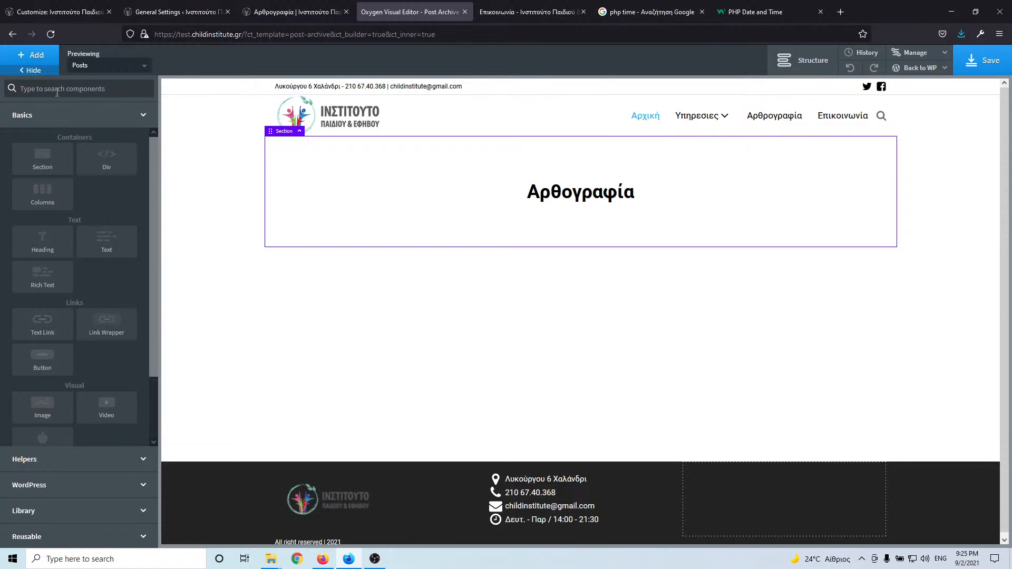
- Add a Repeater under the heading and select its Div (#6) child in the structure tree
text(rep)
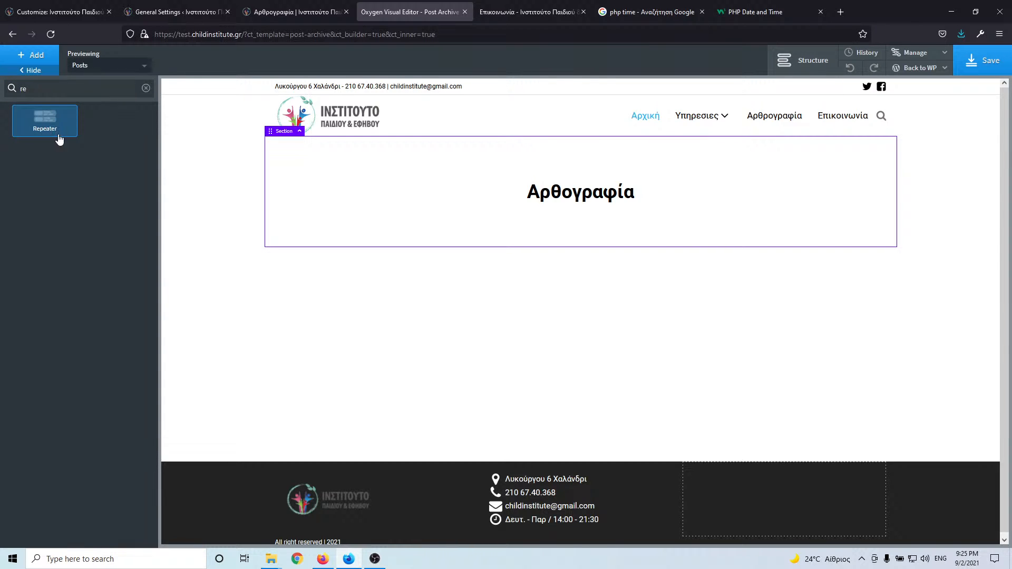
click(50, 129)
click(802, 71)
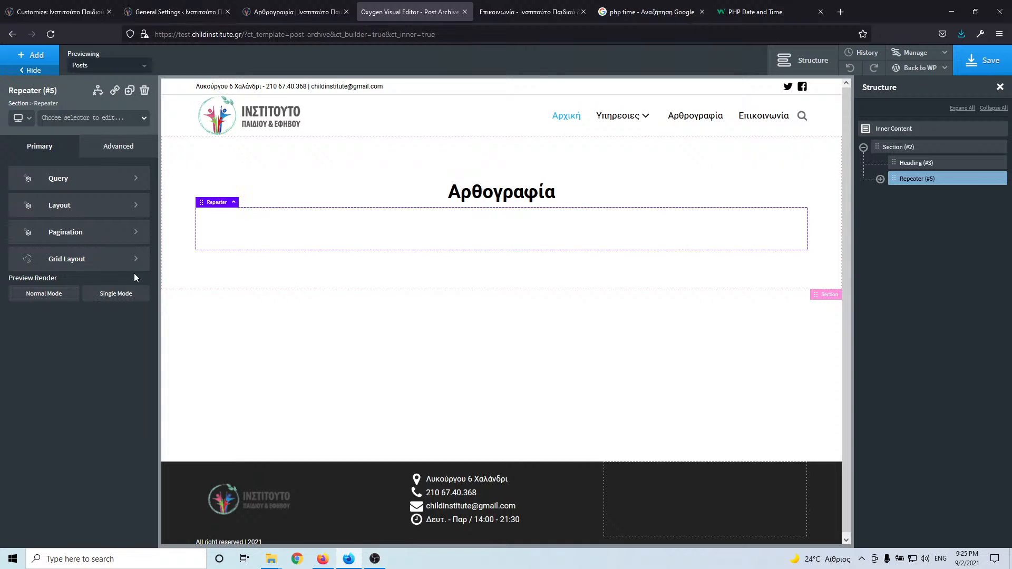
click(880, 179)
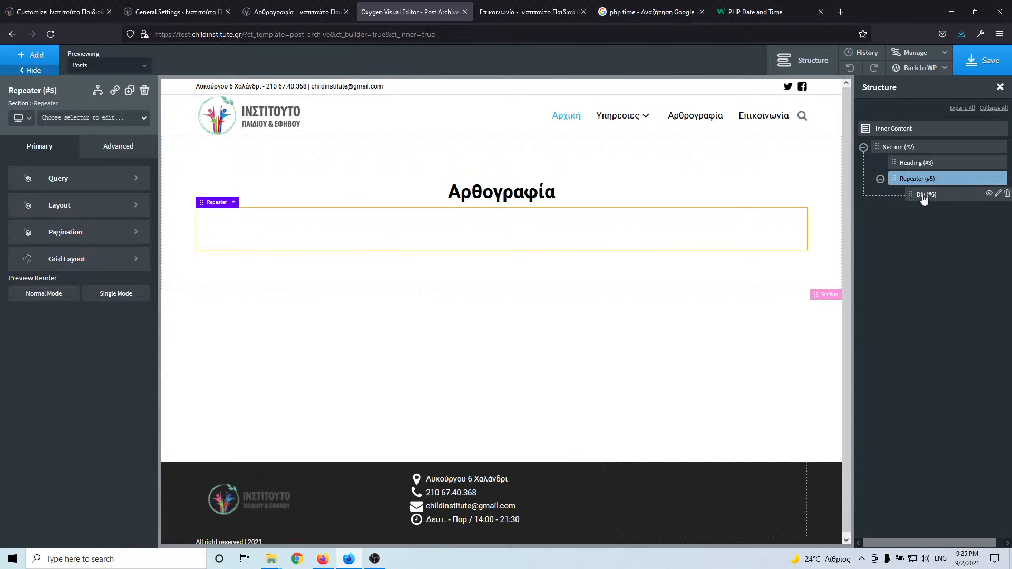
click(93, 181)
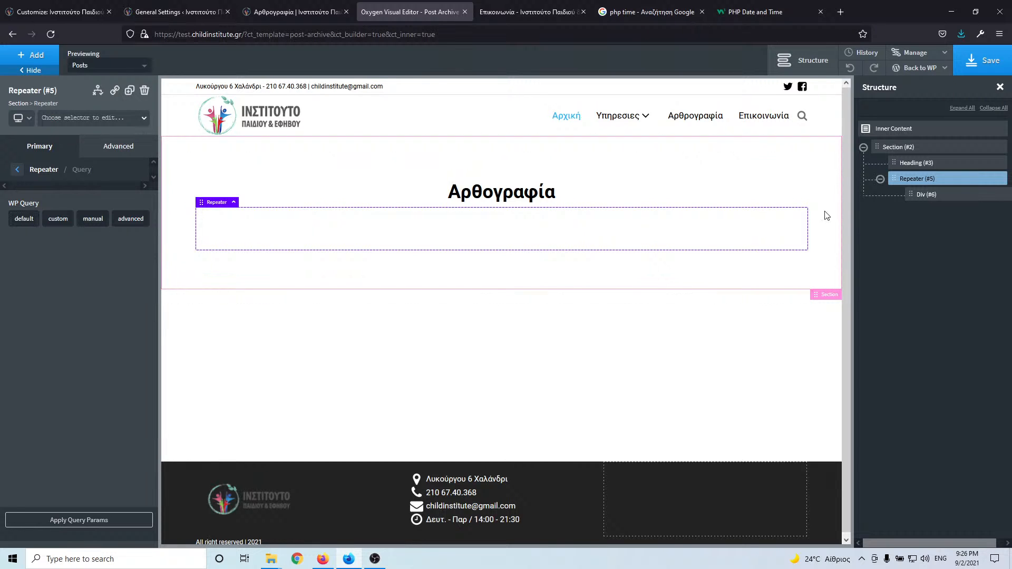
click(944, 196)
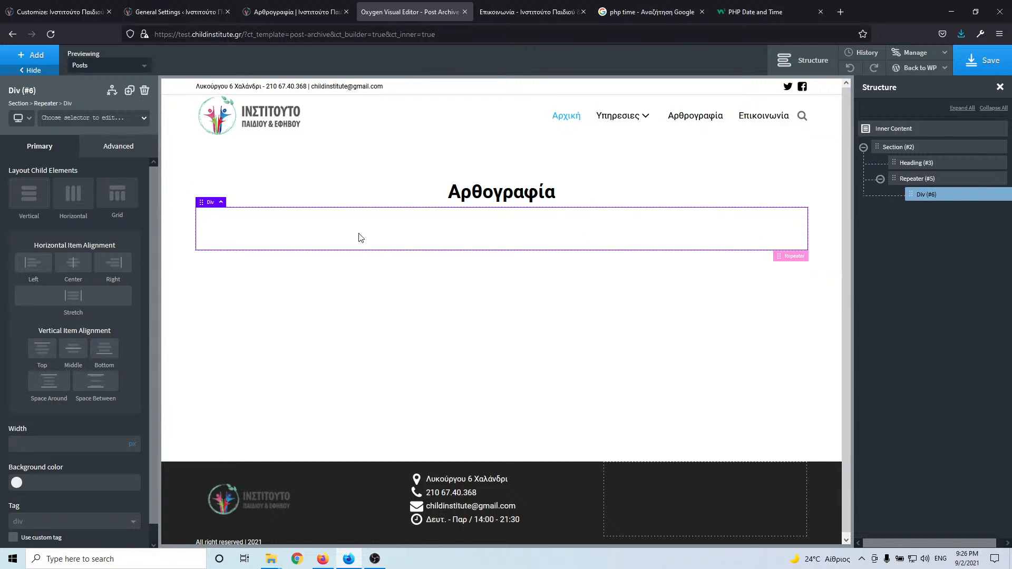
- Place an h4 heading inside the Repeater's Div
click(305, 17)
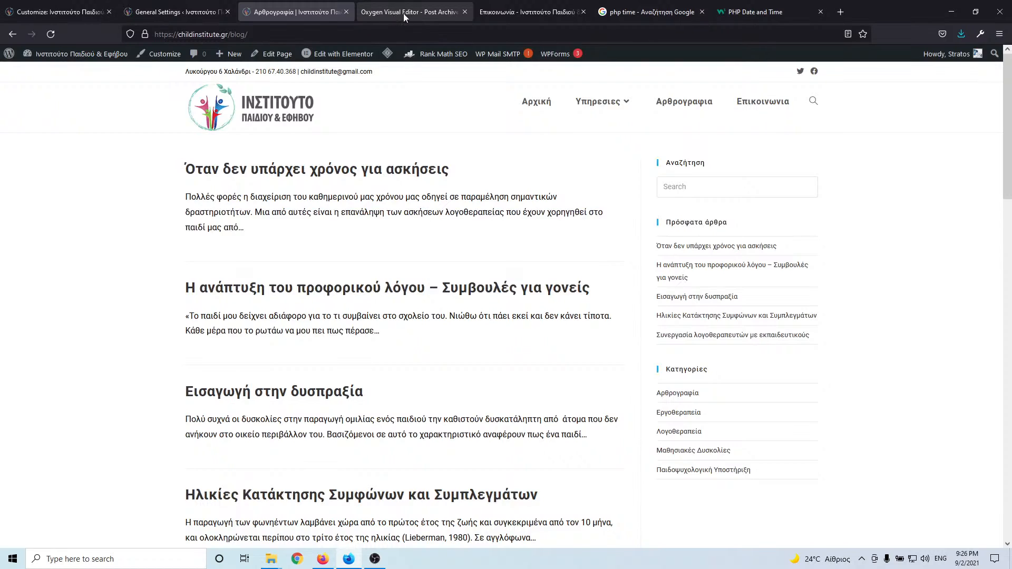
click(403, 14)
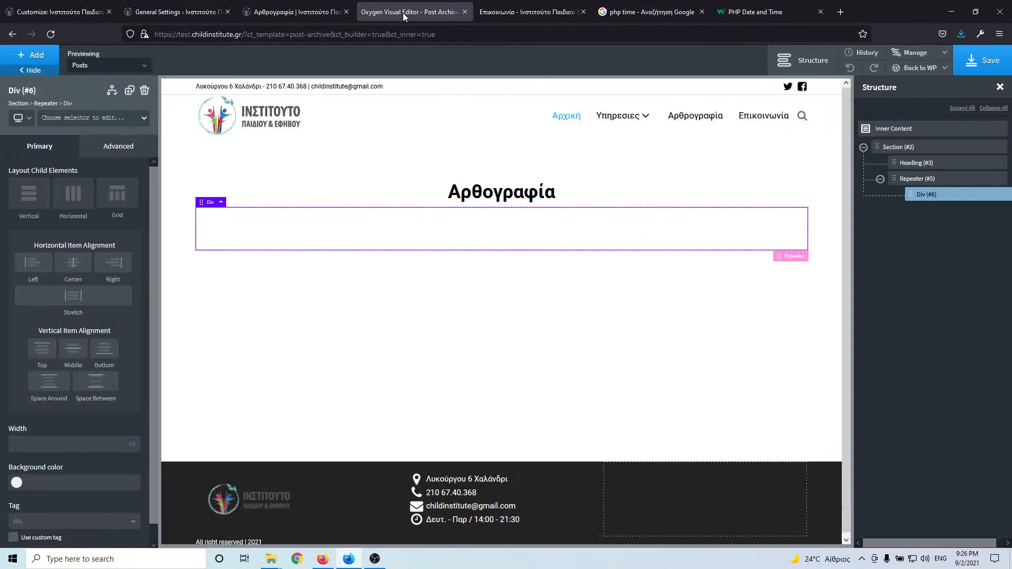
click(35, 59)
drag(46, 244, 250, 249)
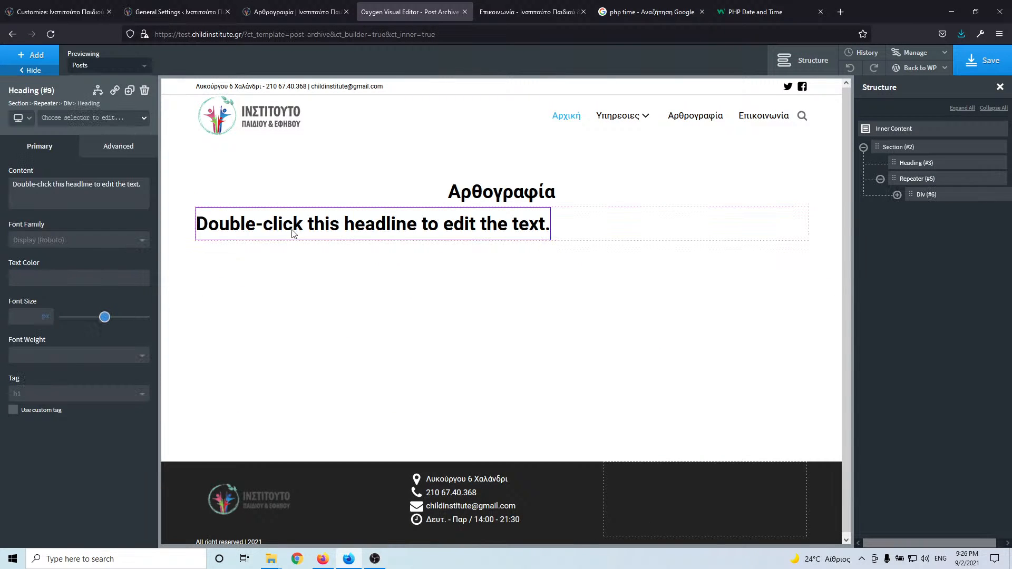
click(56, 395)
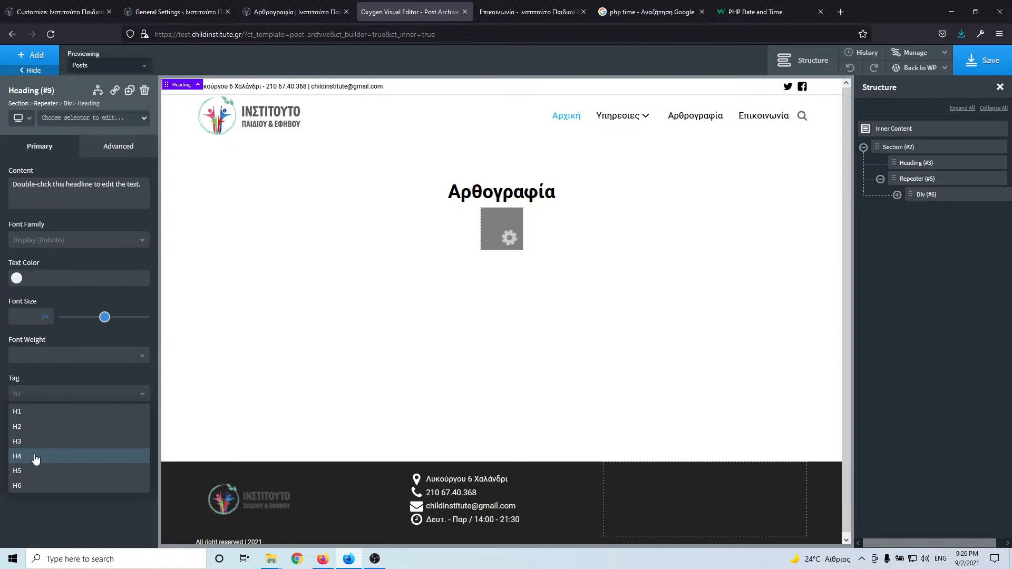
click(69, 454)
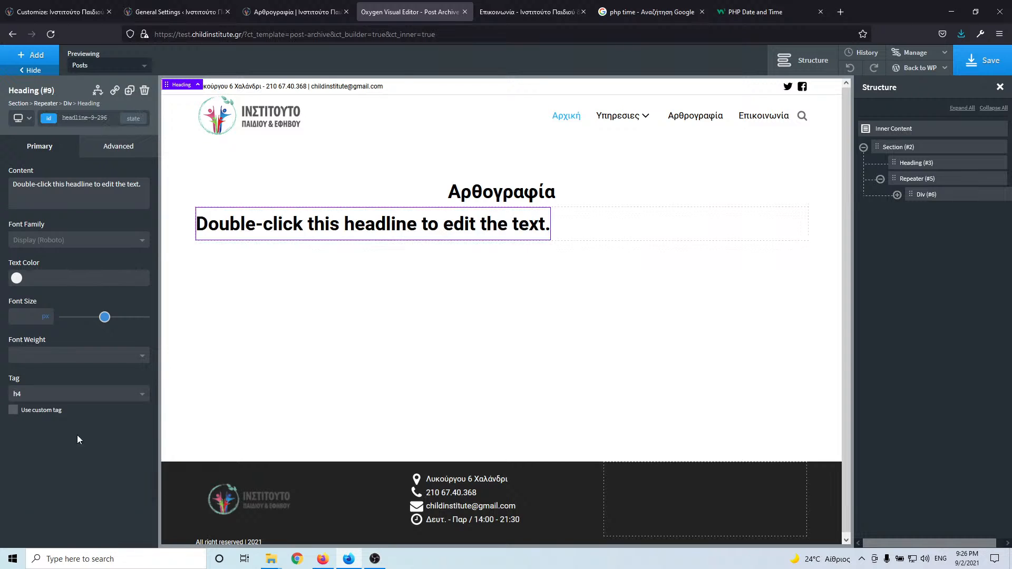
- Fill the h4 heading with the dynamic post title, which previews as "Αρχική"
double_click(328, 227)
triple_click(328, 226)
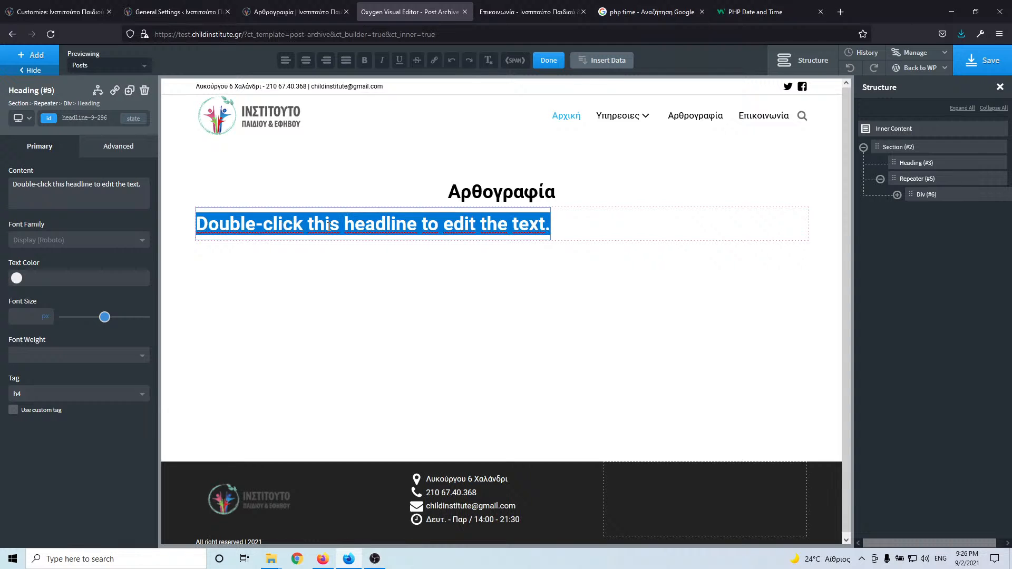
click(609, 63)
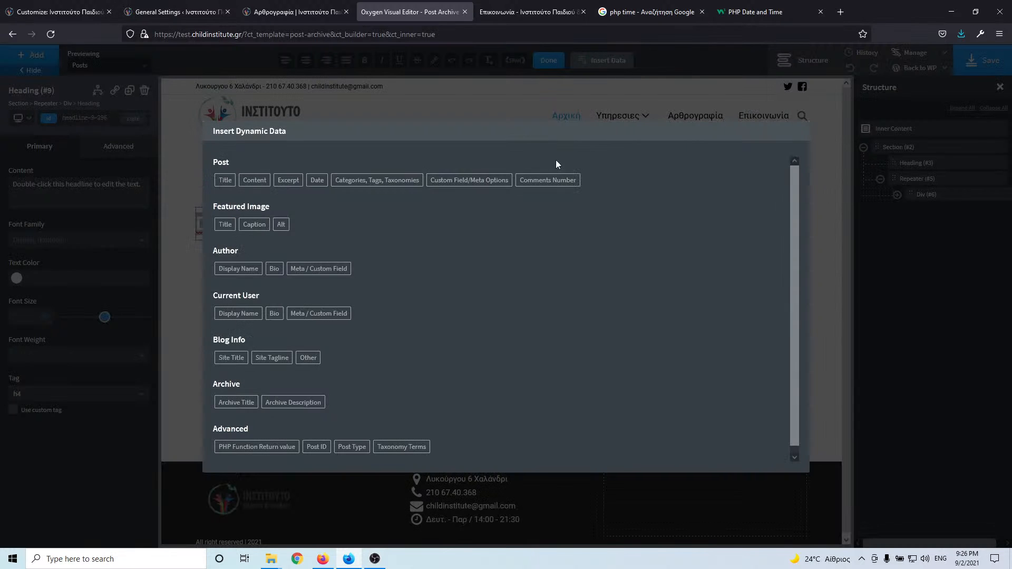
click(225, 181)
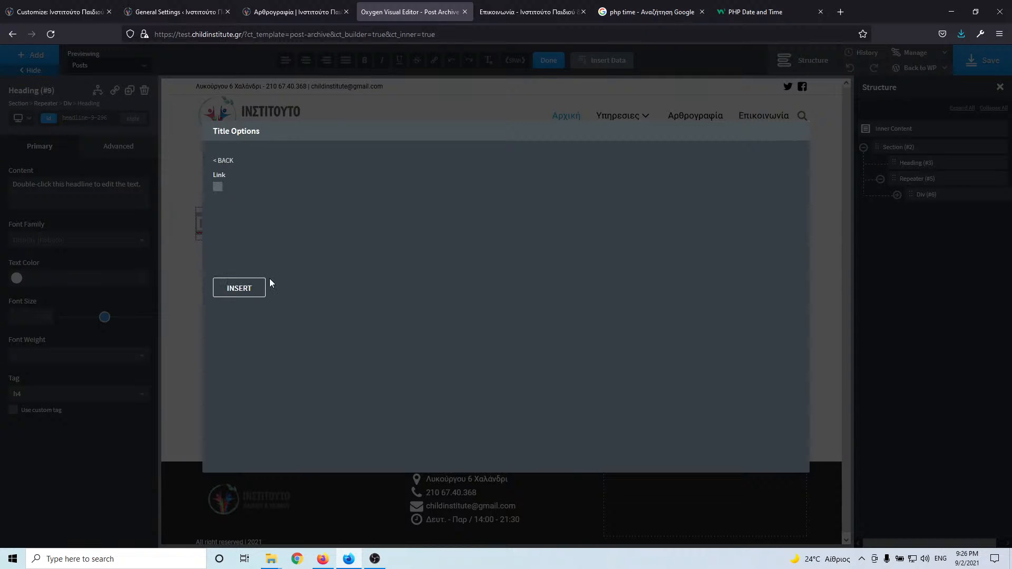
click(239, 289)
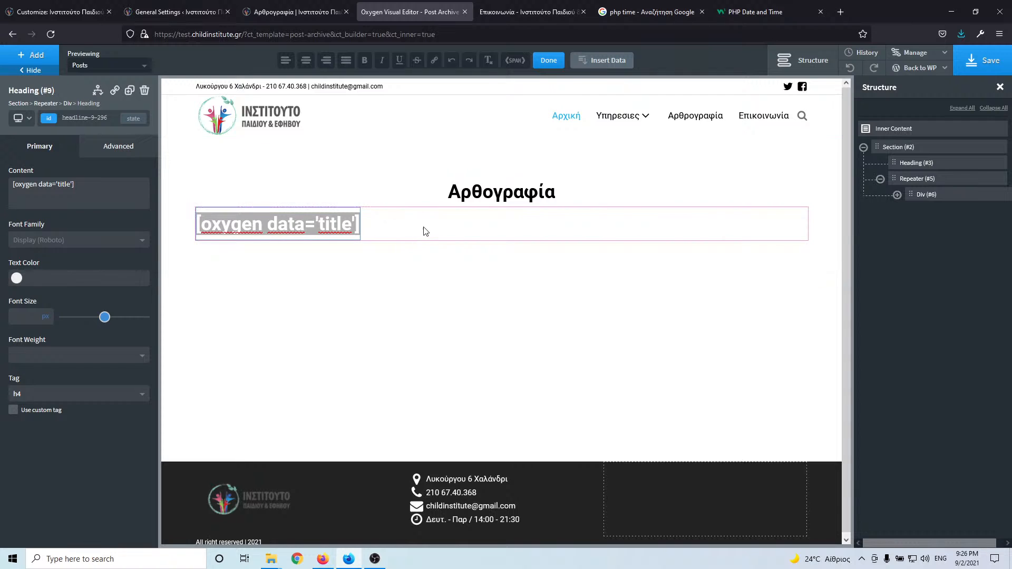
click(295, 12)
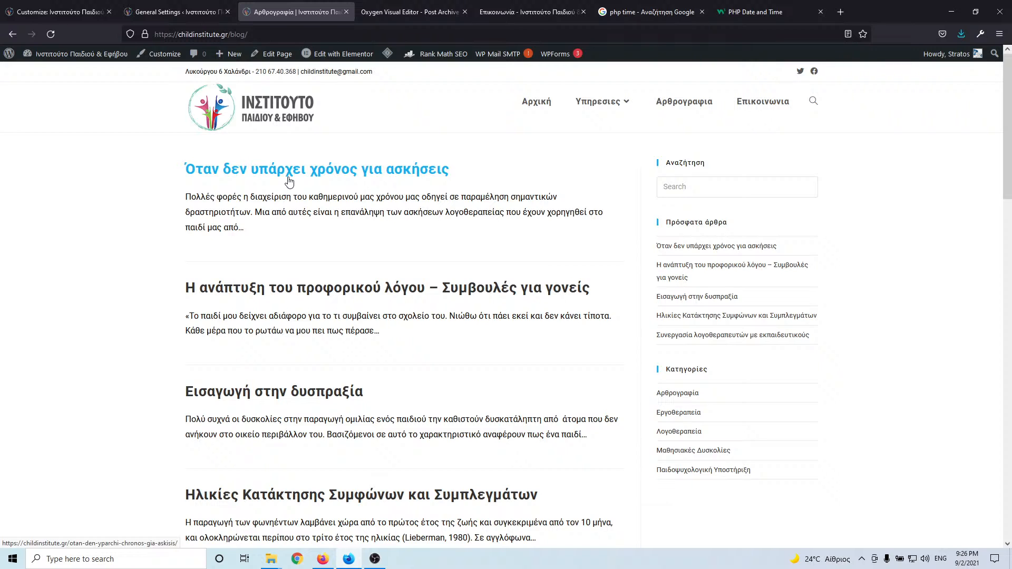
click(399, 13)
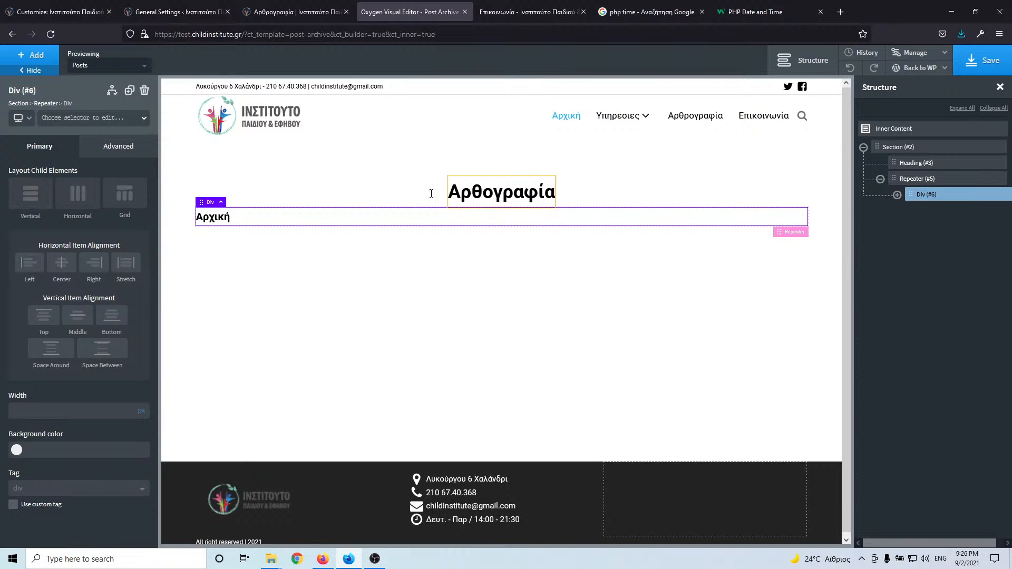
click(451, 193)
- Add the margin-bottom-l class to the archive Heading (#3)
click(79, 118)
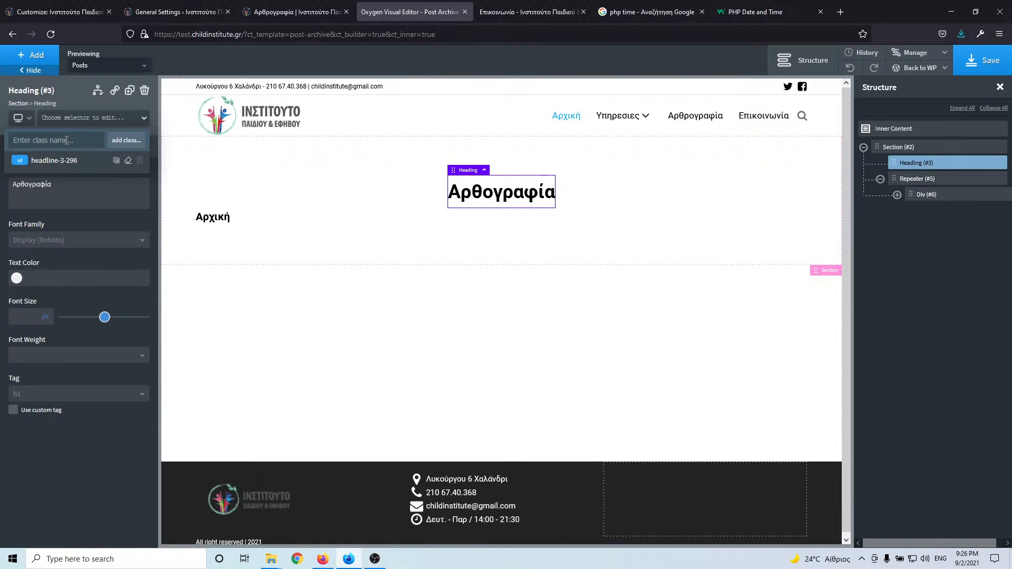
text(ma)
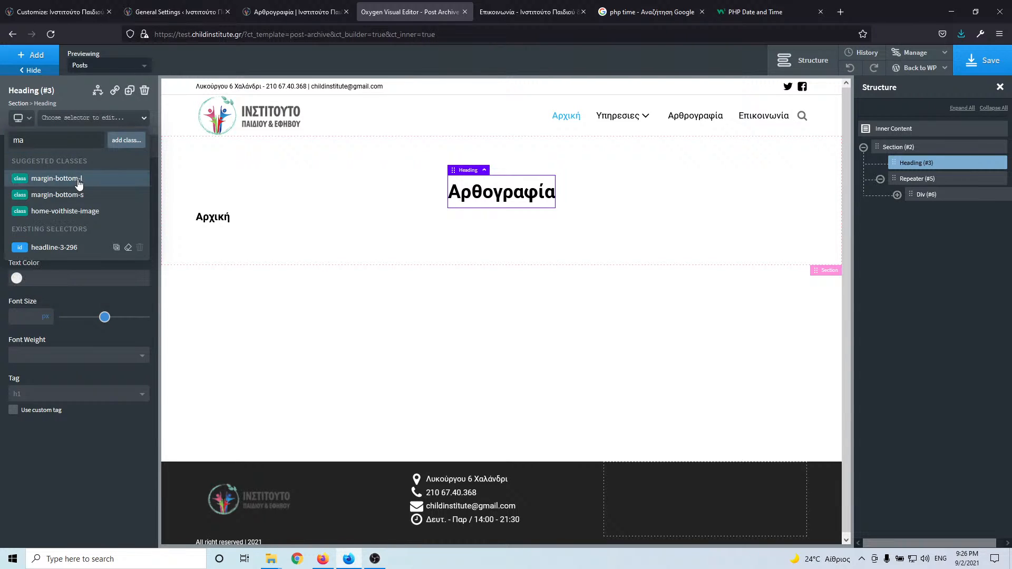
click(88, 179)
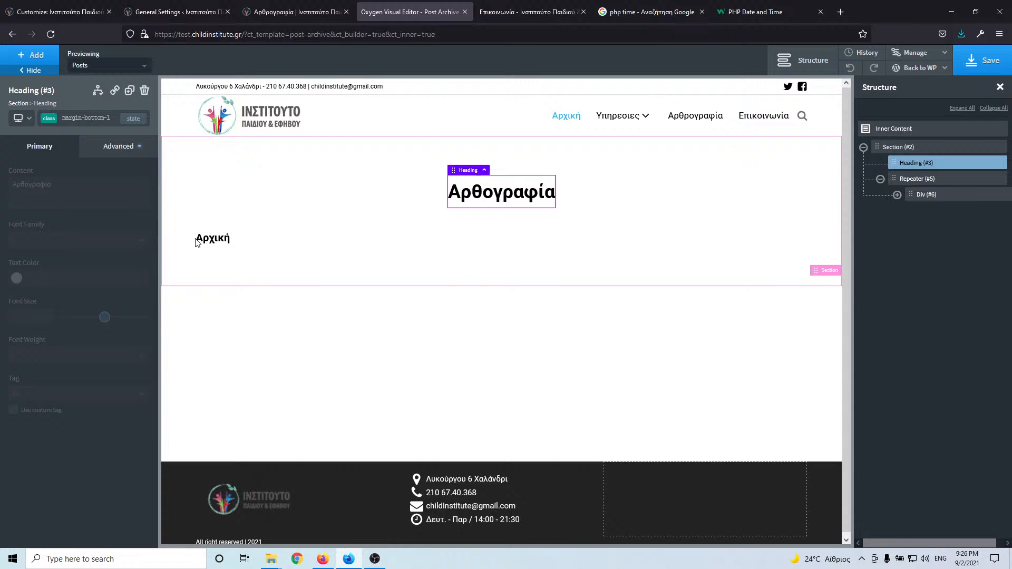
- Select the Heading (#9) nested in the Repeater's Div and compare it with the live blog page
click(256, 240)
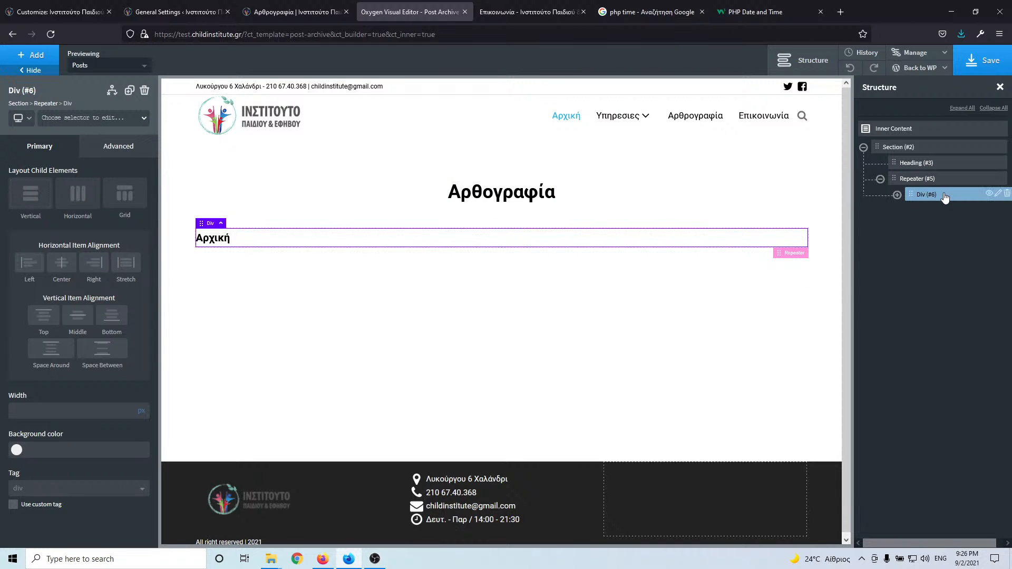
click(898, 196)
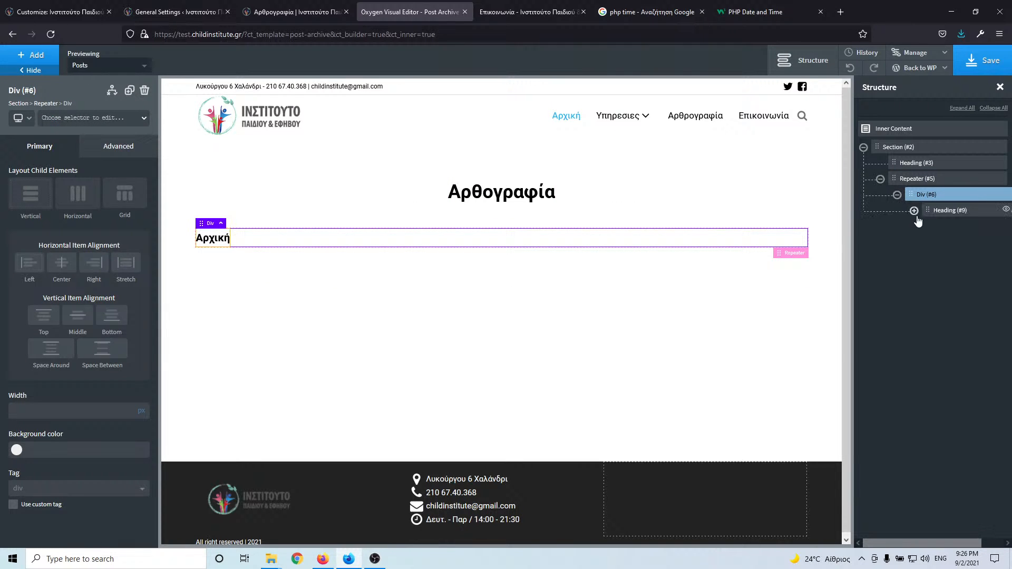
click(936, 214)
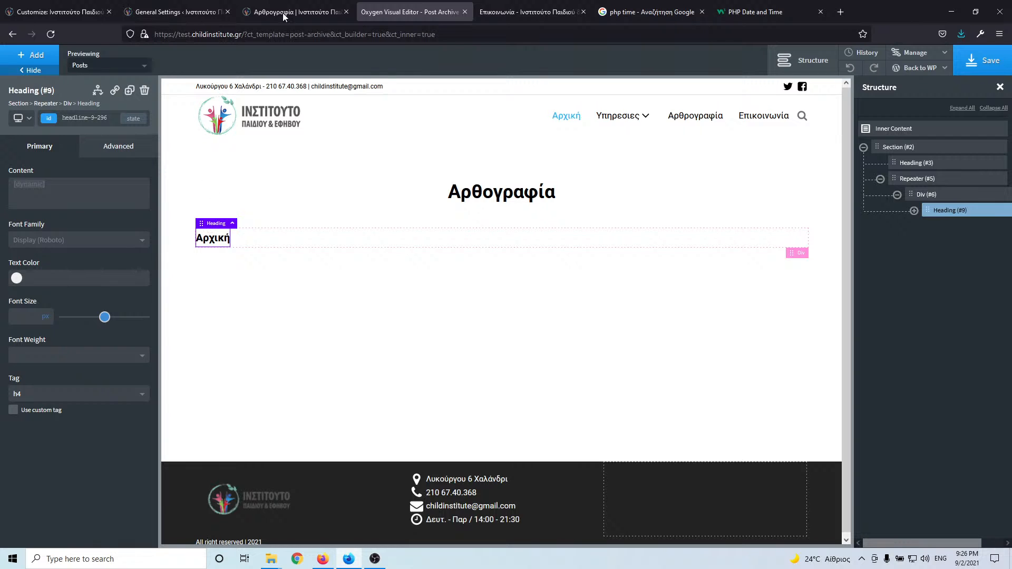
click(301, 16)
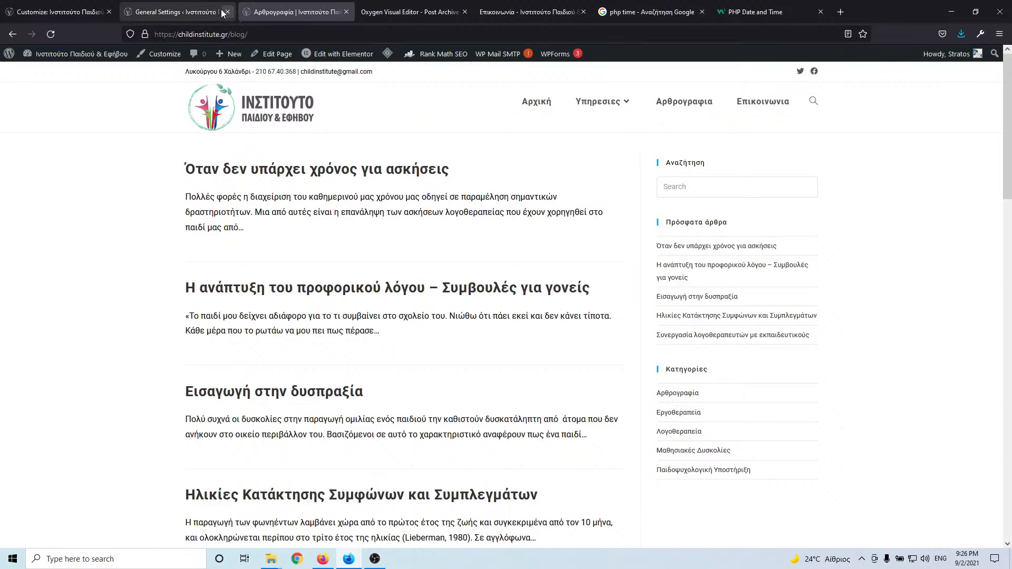
click(400, 4)
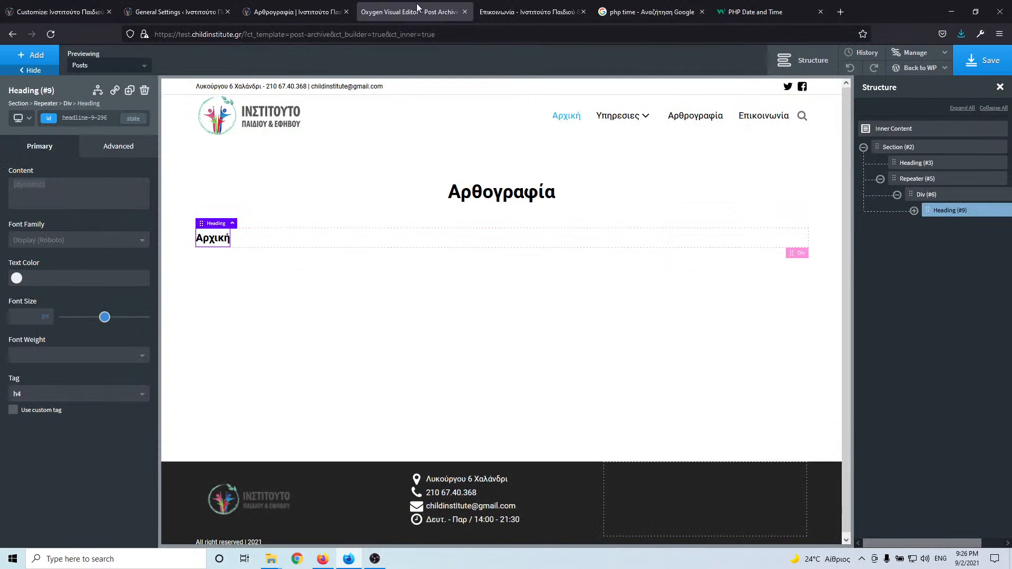
click(517, 12)
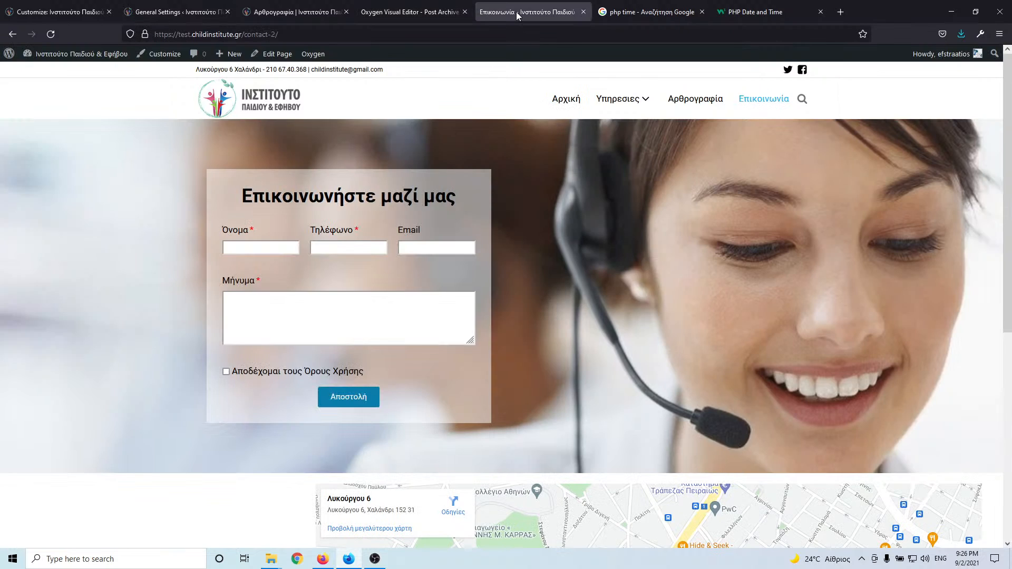
- Open the test site's Dashboard and then its All Posts list
click(631, 7)
click(421, 8)
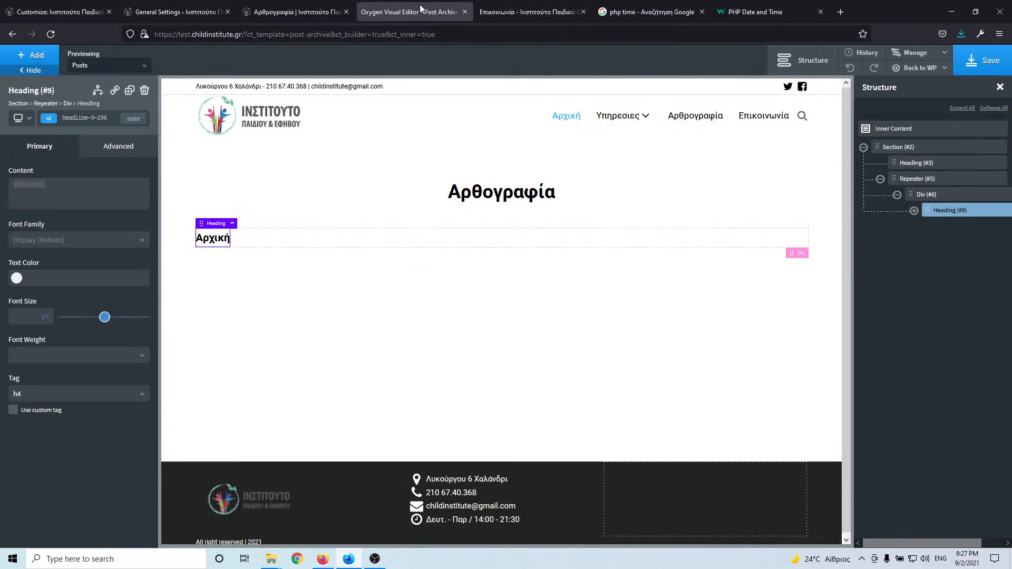
click(483, 11)
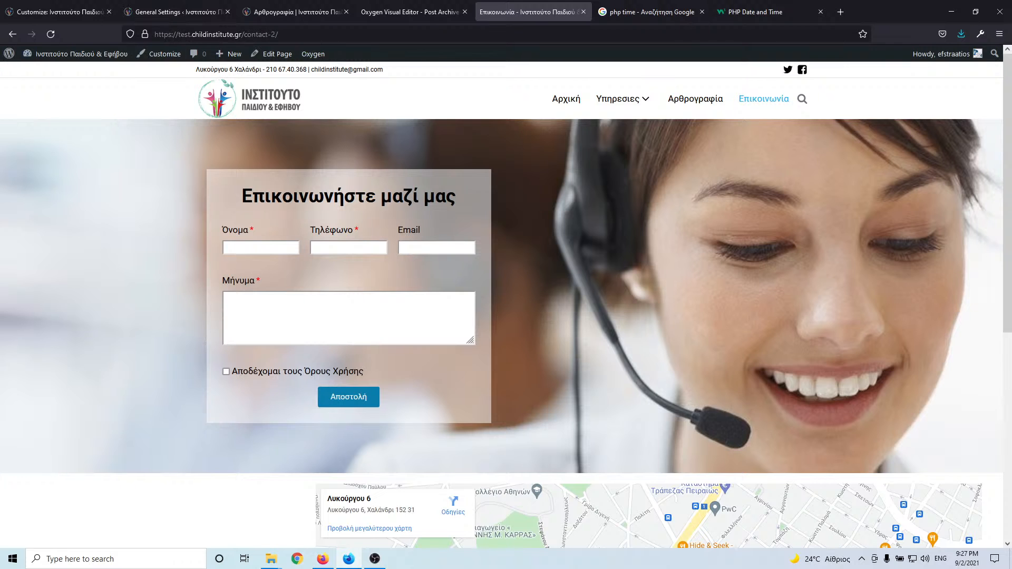
mouse_move(54, 58)
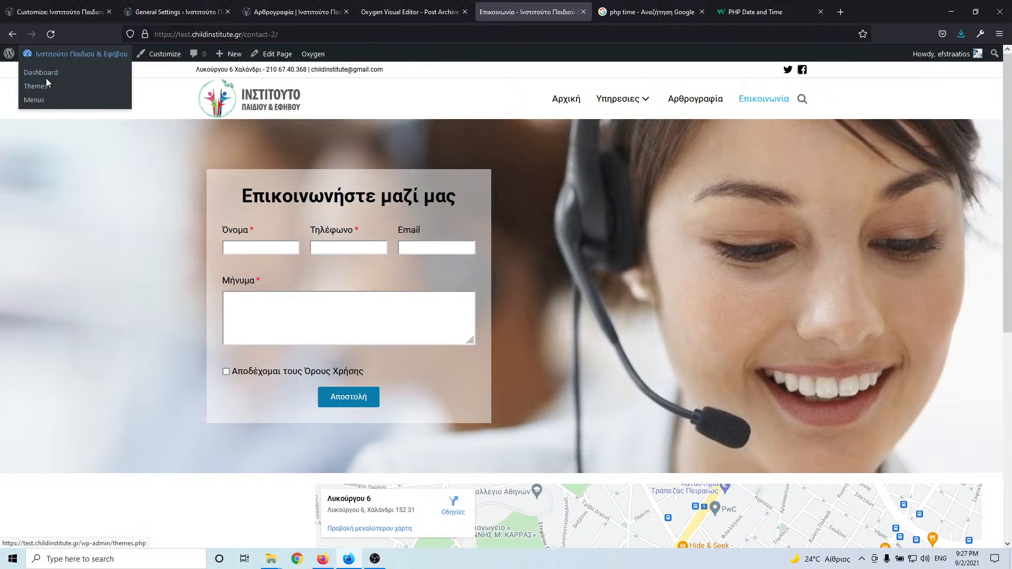
click(55, 77)
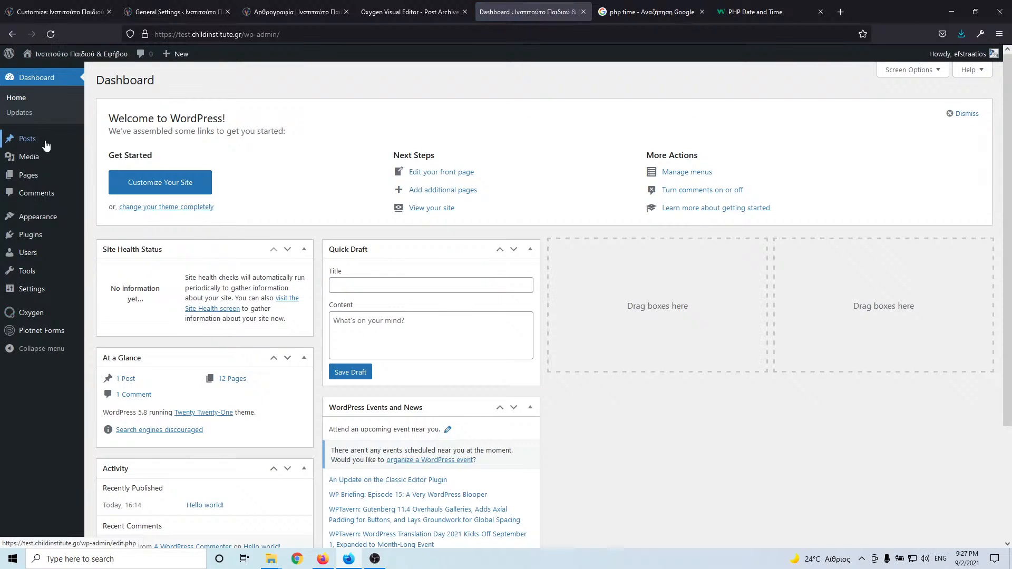
mouse_move(40, 142)
click(111, 146)
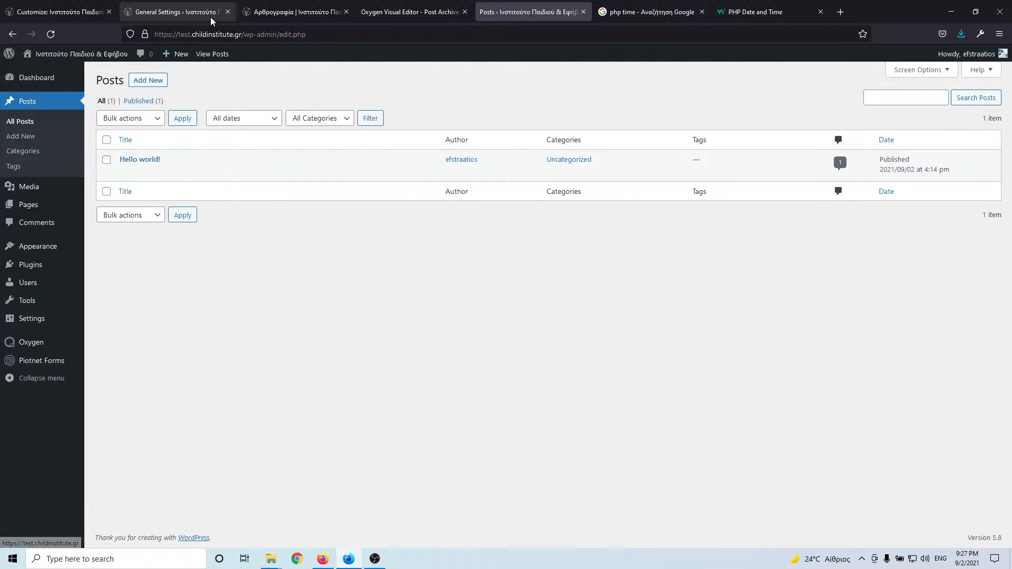
- Copy the first blog post's title from the live blog page
click(180, 12)
click(298, 12)
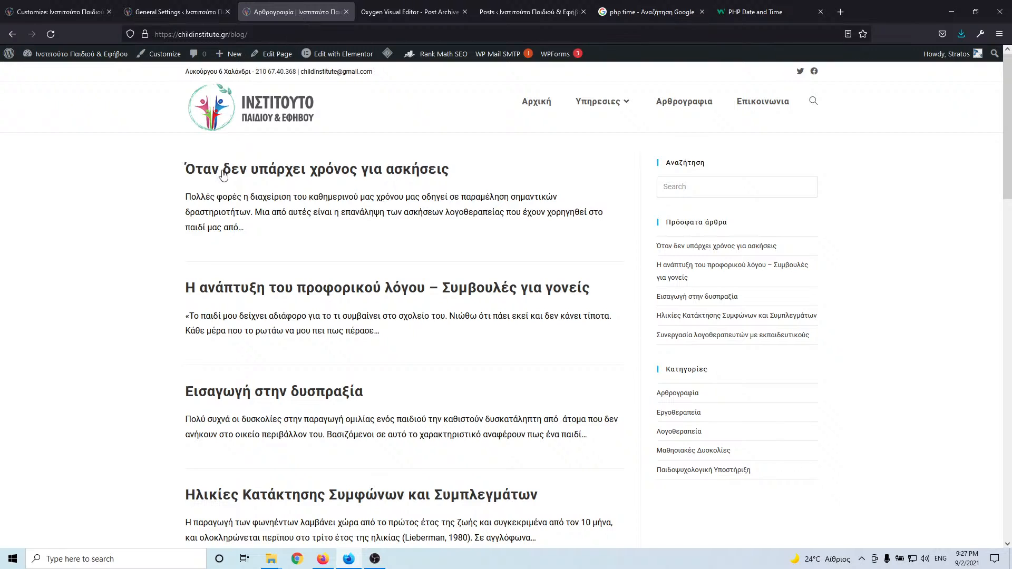
drag(169, 175, 456, 176)
key(ctrl+c)
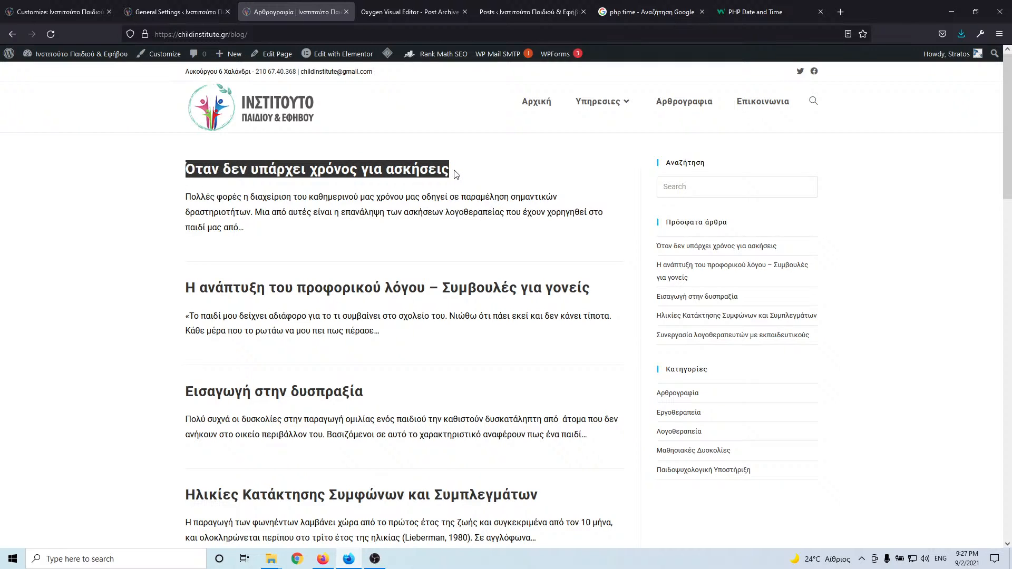
click(540, 12)
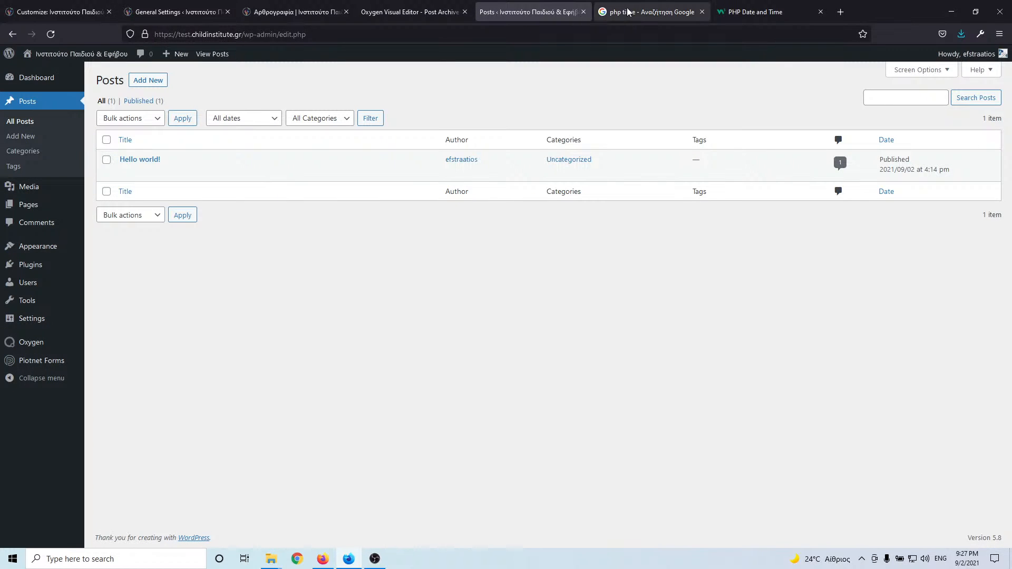
- Start a new post titled 'Όταν δεν υπάρχει χρόνος για ασκήσεις'
middle_click(151, 80)
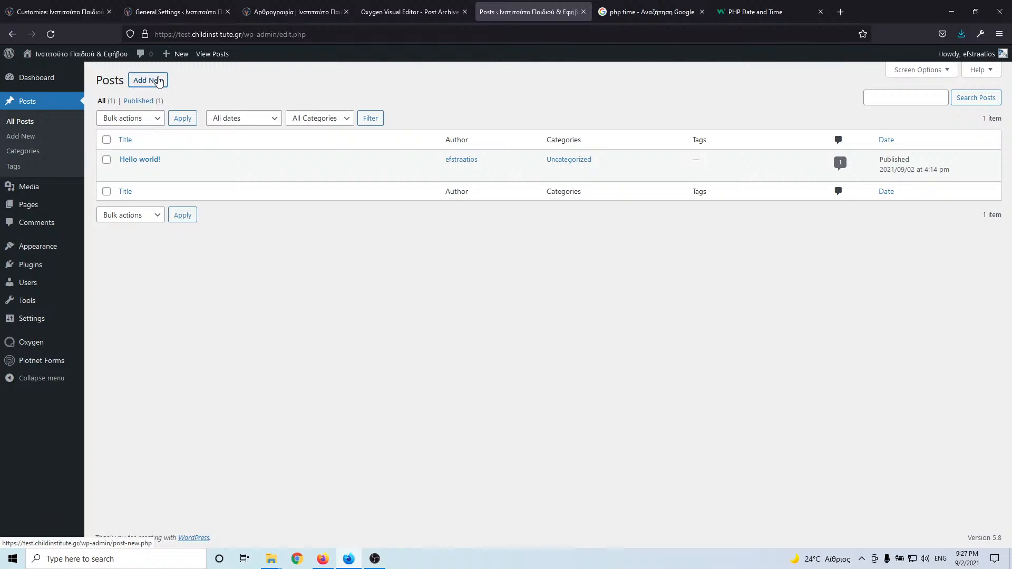
click(638, 11)
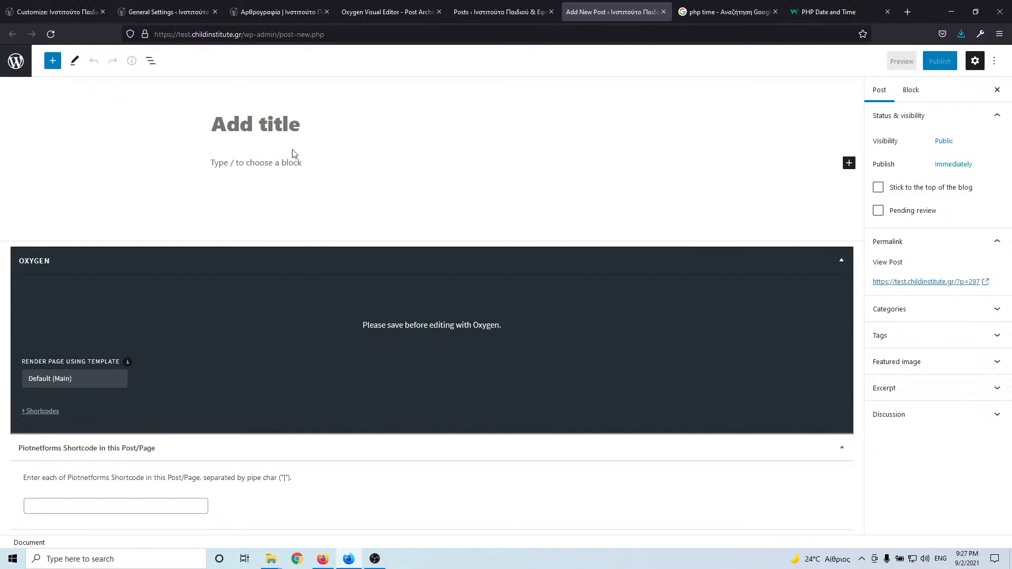
key(ctrl+v)
- Copy the first post's excerpt from the live blog and paste it as the post body
click(185, 13)
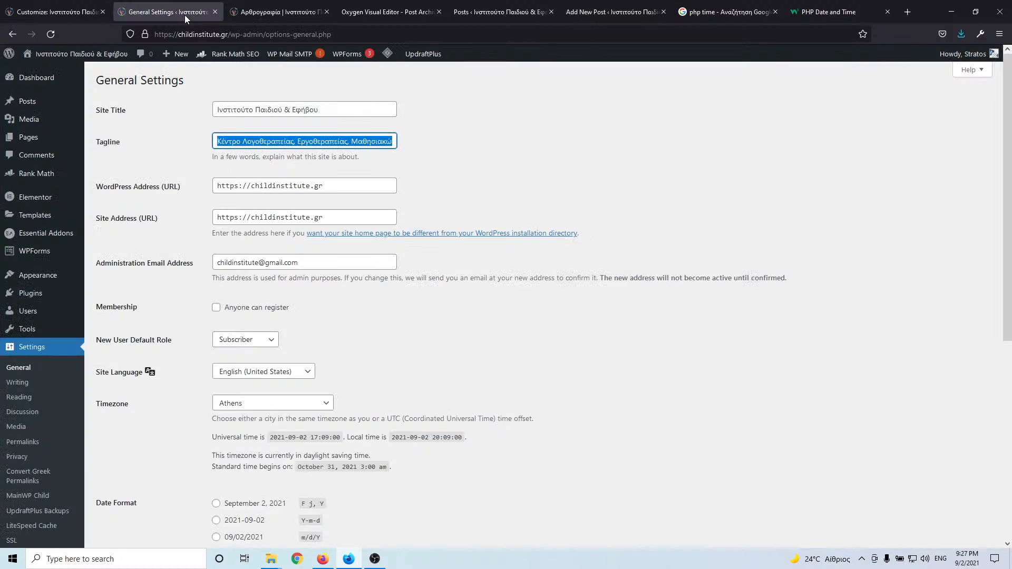
click(280, 12)
drag(268, 237, 187, 196)
click(612, 12)
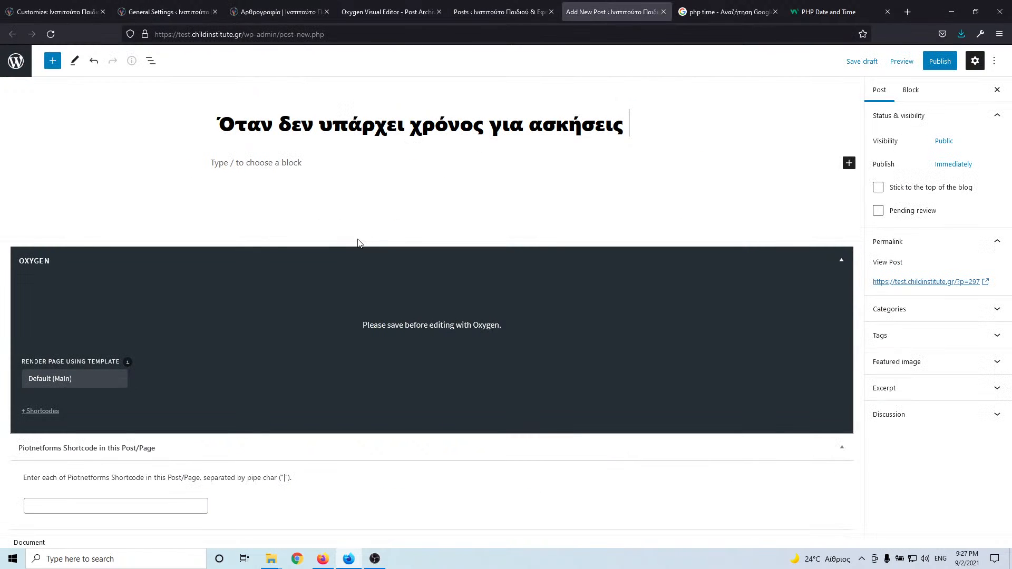
click(289, 166)
text(Πολλές φορές η διαχείριση του καθημερινού μας χρόνου μας οδηγεί σε παραμέληση σημαντικών δραστηριοτήτων. Μια από αυτές είναι η επανάληψη των ασκήσεων λογοθεραπείας που έχουν χορηγηθεί στο παιδί μας από...)
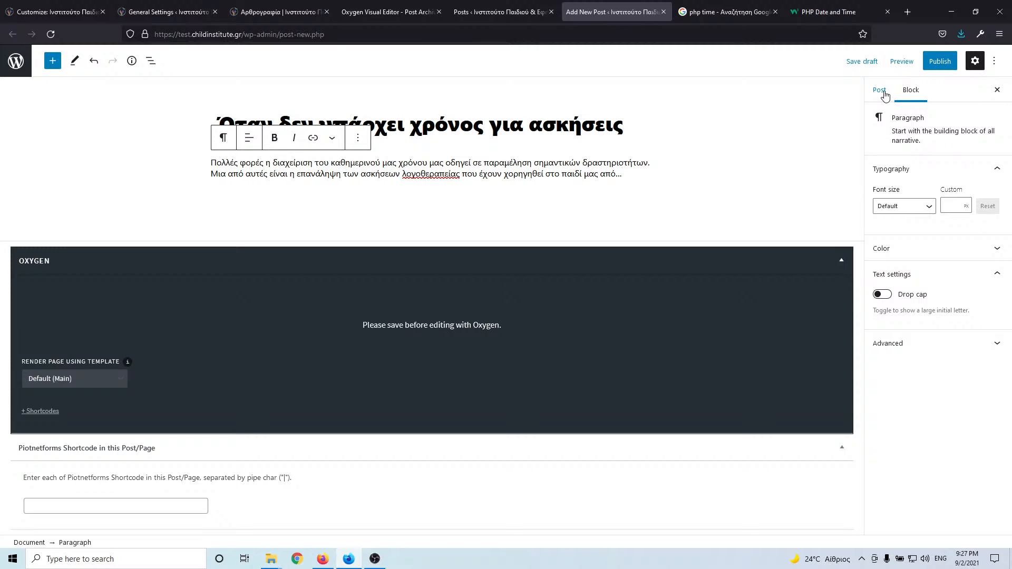
- Publish the new post
click(940, 61)
click(906, 61)
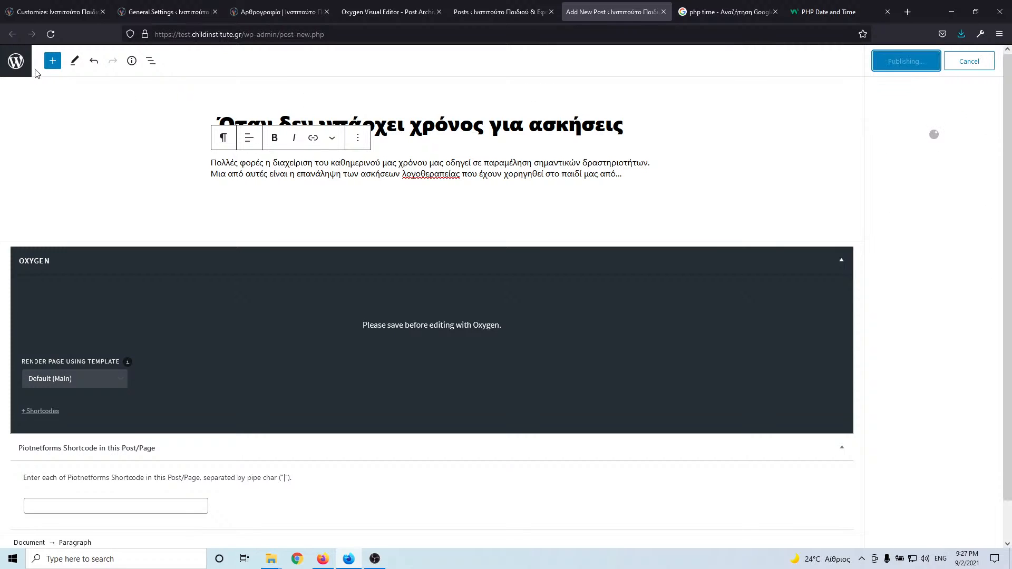
click(201, 14)
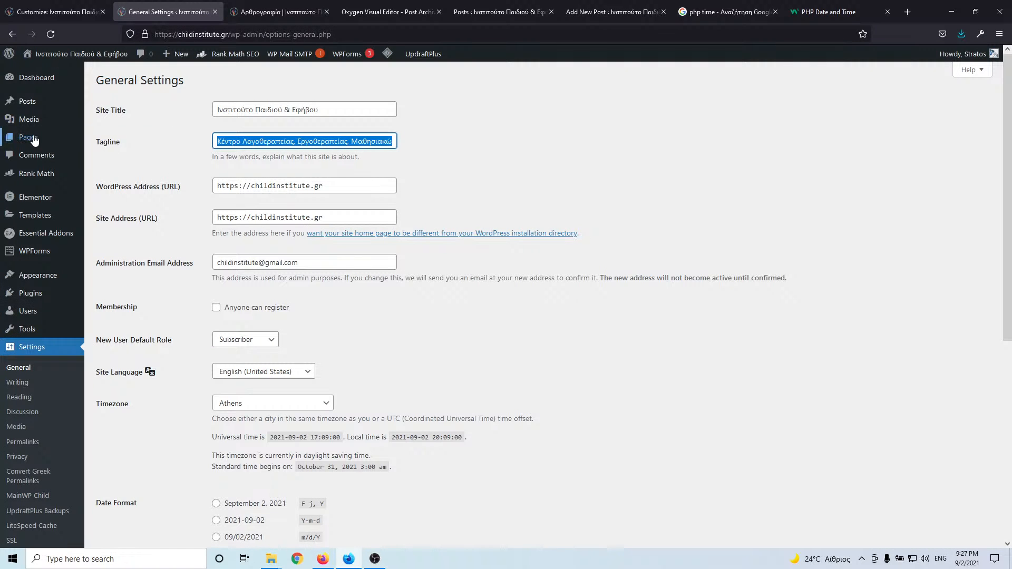
- Copy the Αρθρογραφία name from the live site and create that category with slug arthografia
click(109, 136)
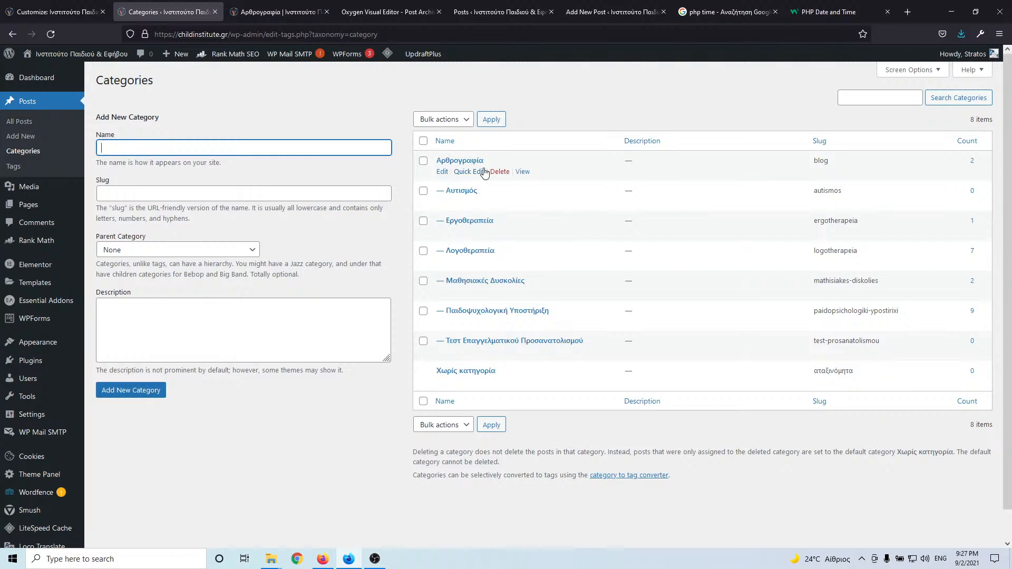
drag(494, 162, 442, 164)
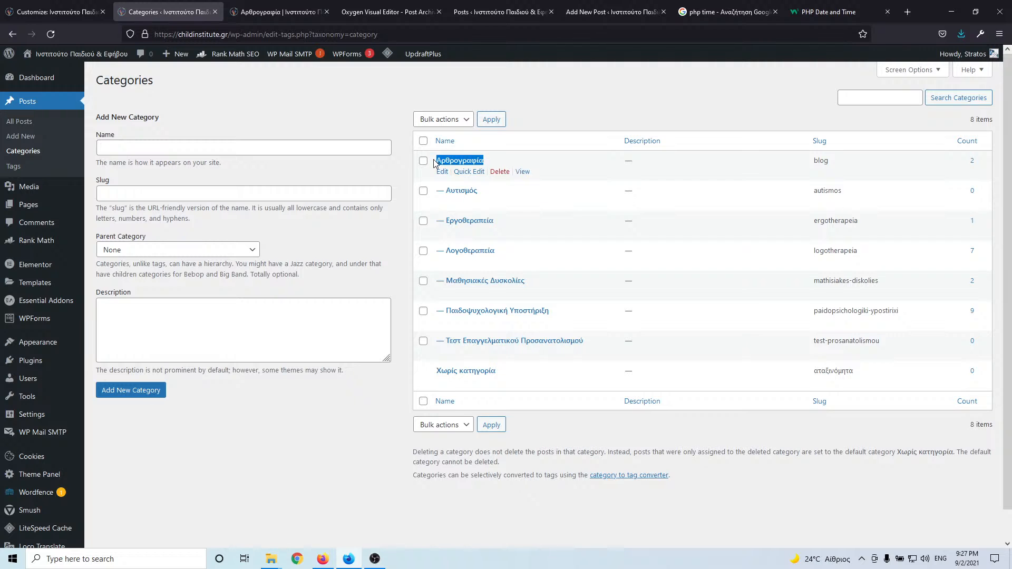
click(490, 12)
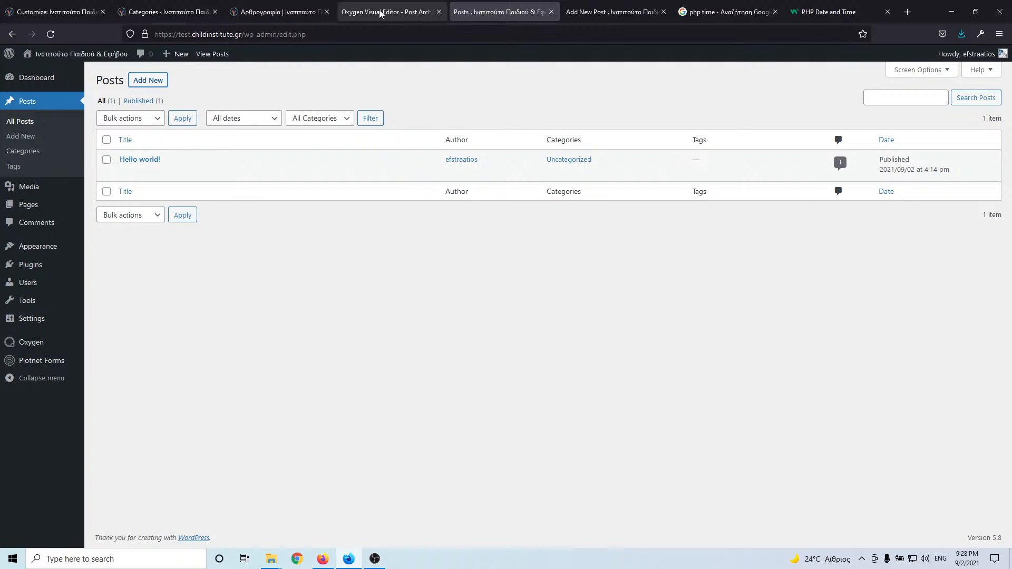
click(19, 154)
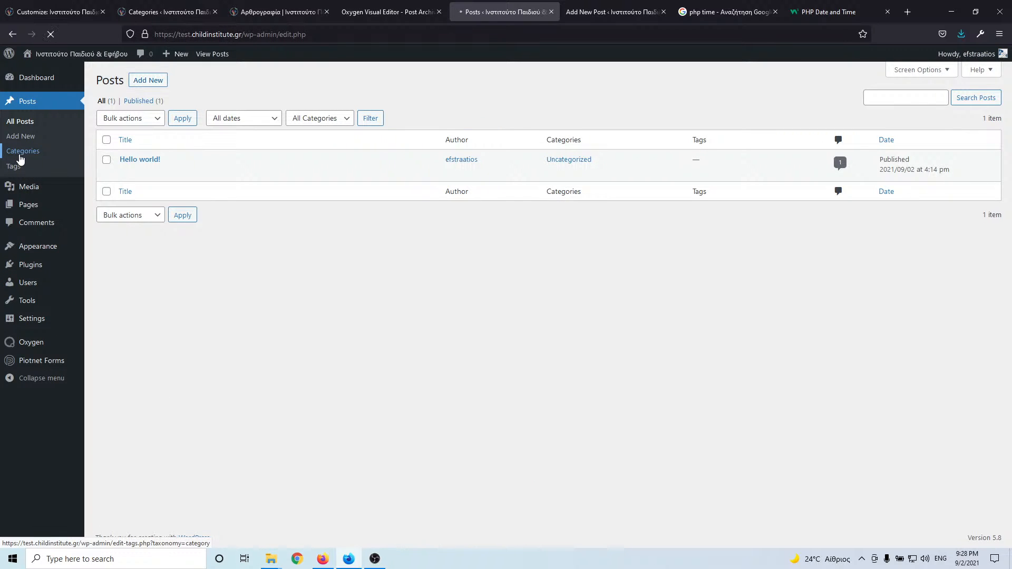
text(Αρθρογραφία)
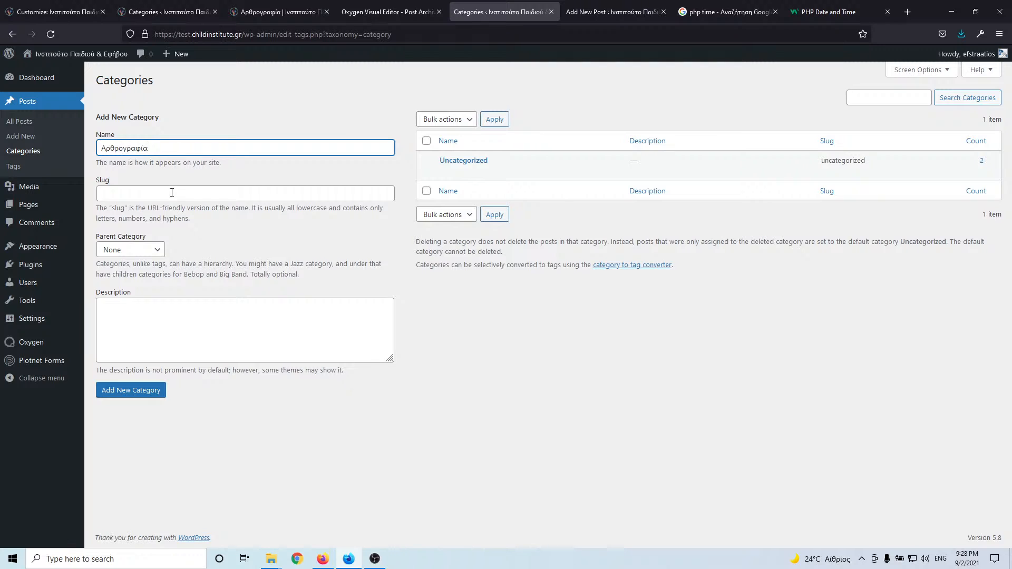
click(172, 193)
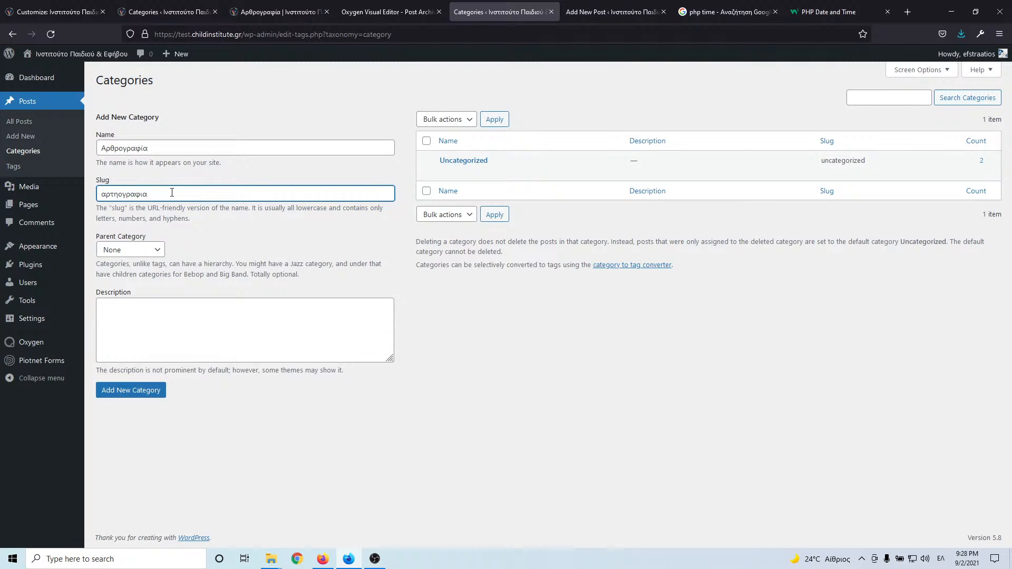
key(BackSpace)
key(BackSpace)
key(BackSpace)
key(BackSpace)
key(BackSpace)
key(BackSpace)
click(142, 394)
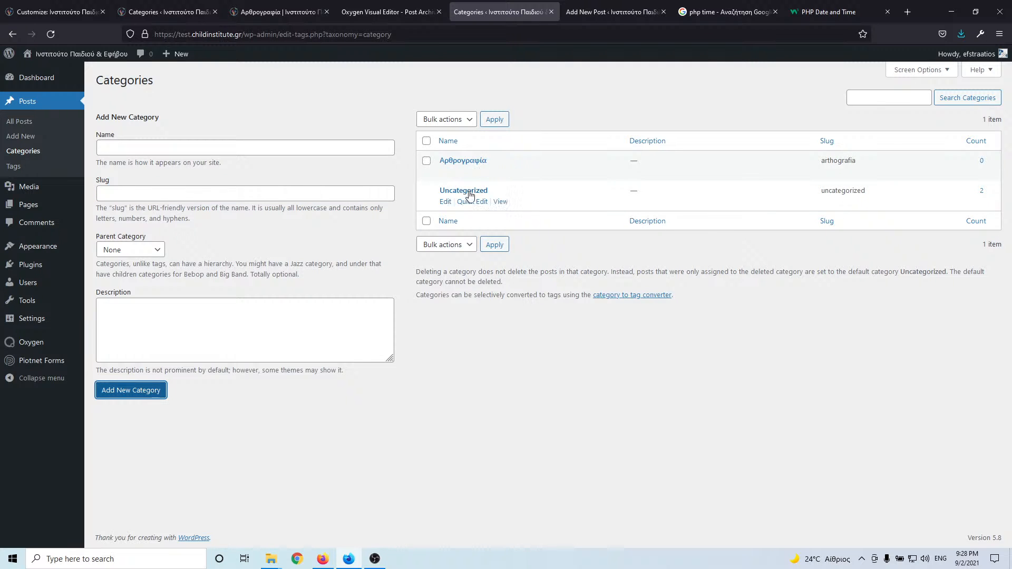
mouse_move(45, 320)
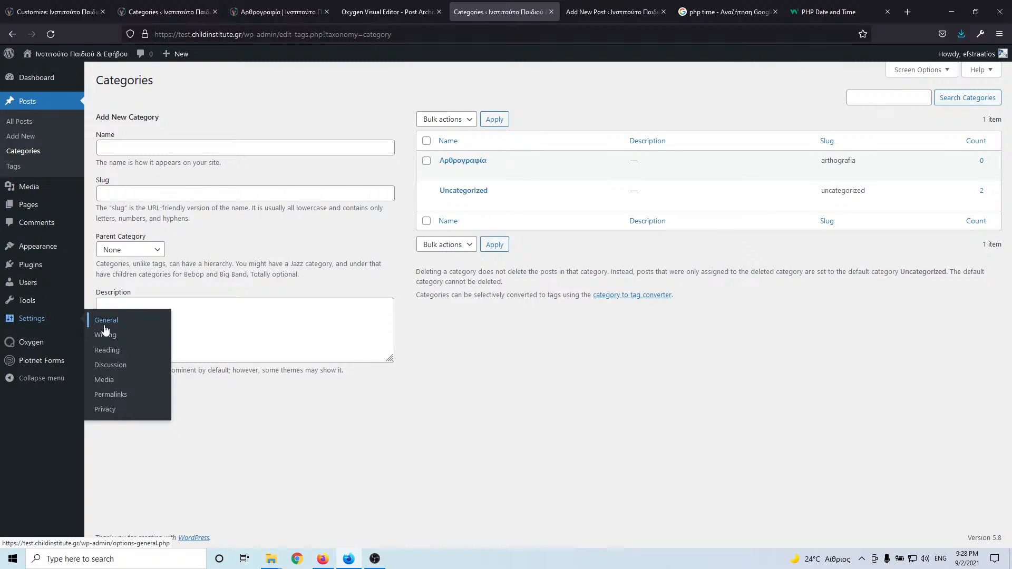
- In Writing settings, set the default mail category to Αρθρογραφία and save
click(113, 356)
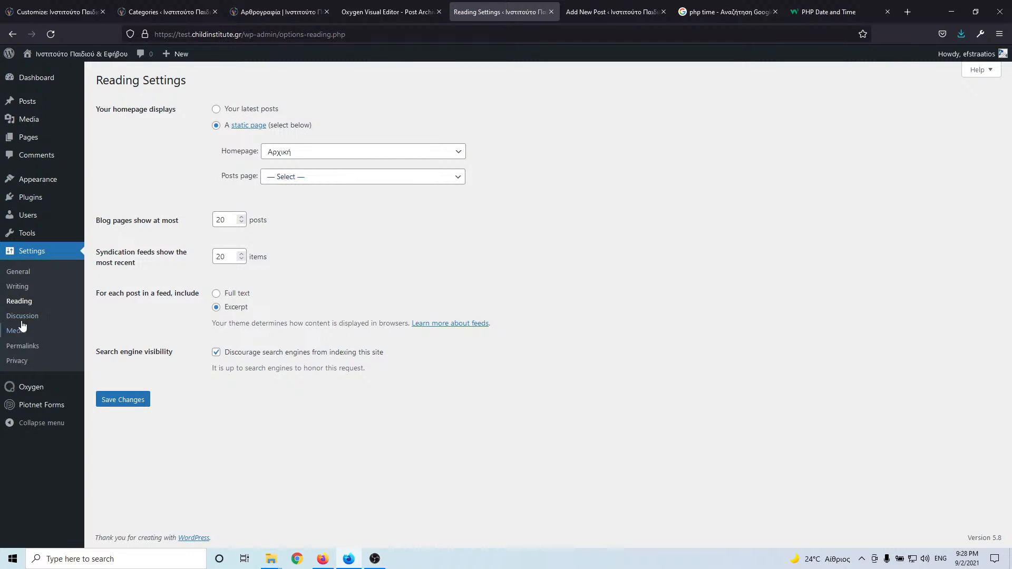
click(17, 291)
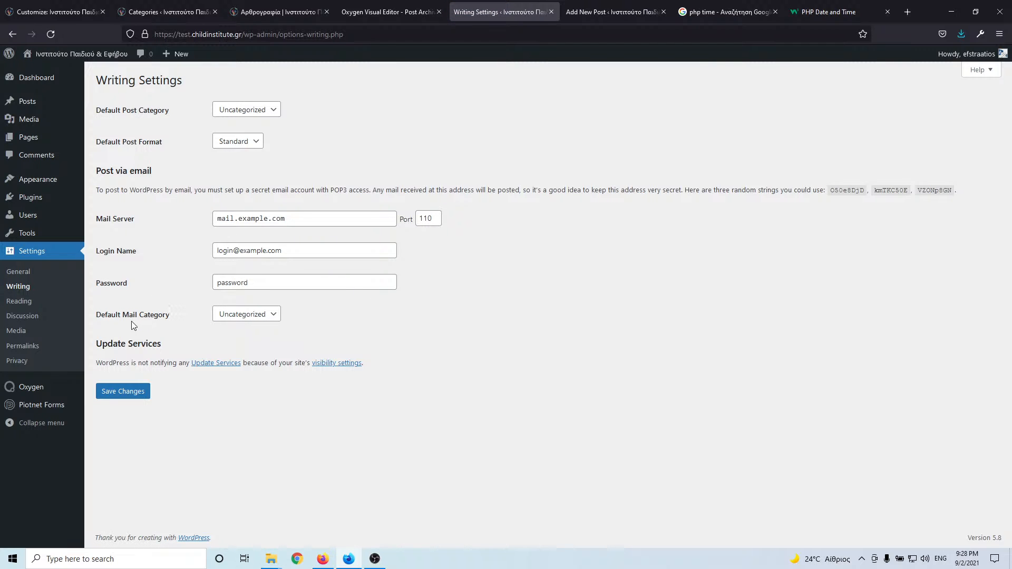
click(227, 316)
click(228, 346)
click(129, 398)
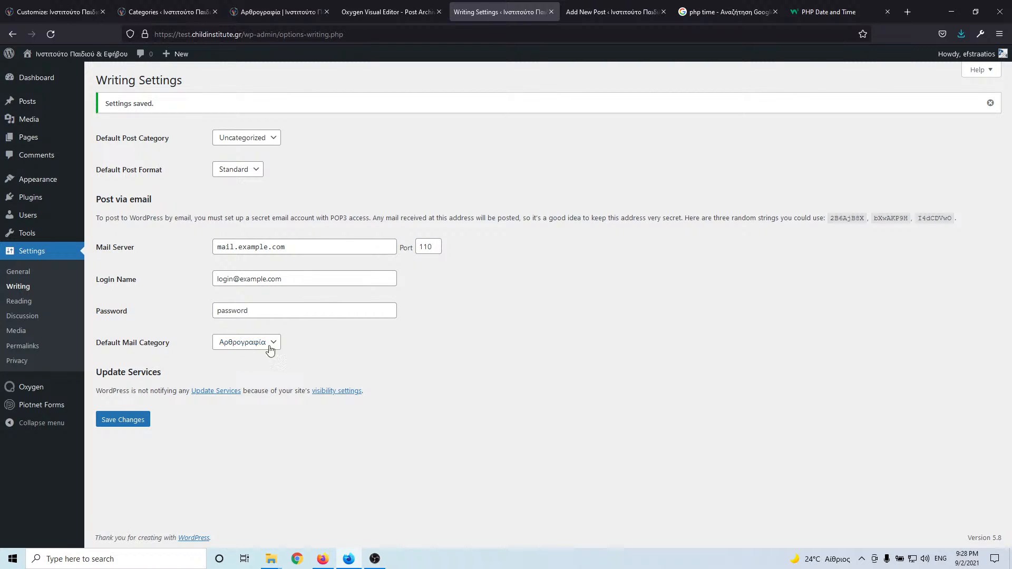
- Check the categories list, then re-save the Writing settings
mouse_move(66, 115)
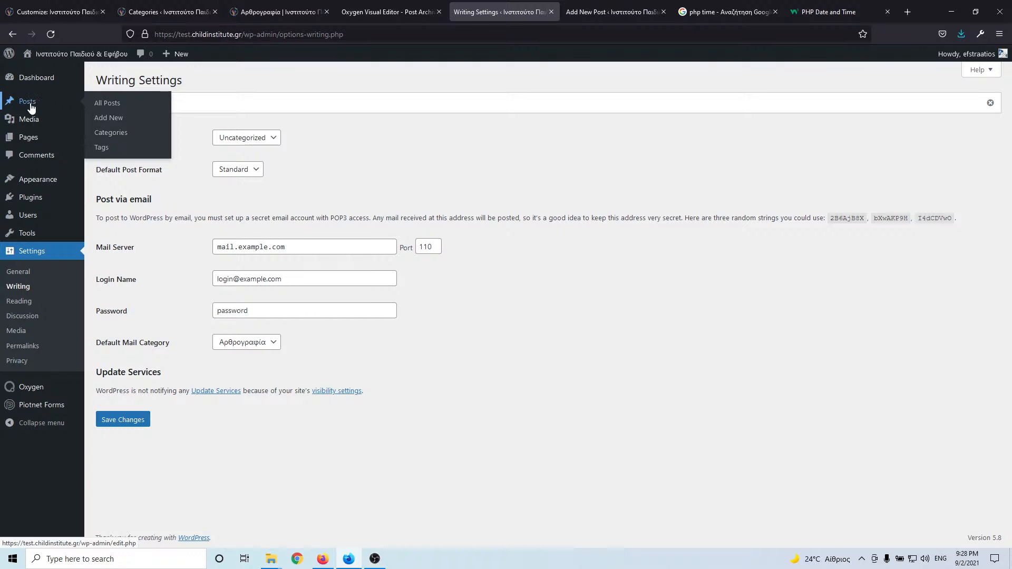
click(119, 134)
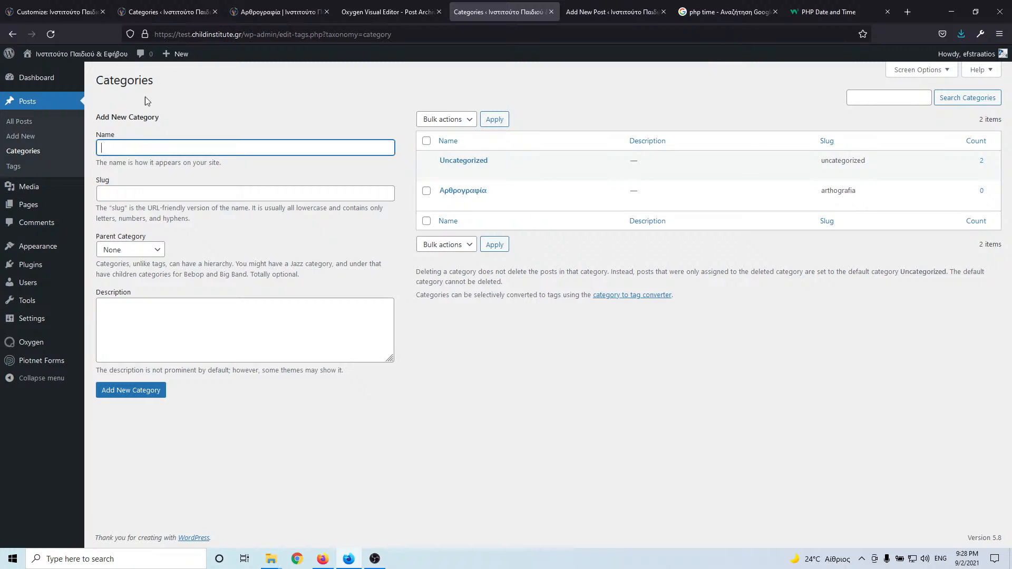
mouse_move(31, 319)
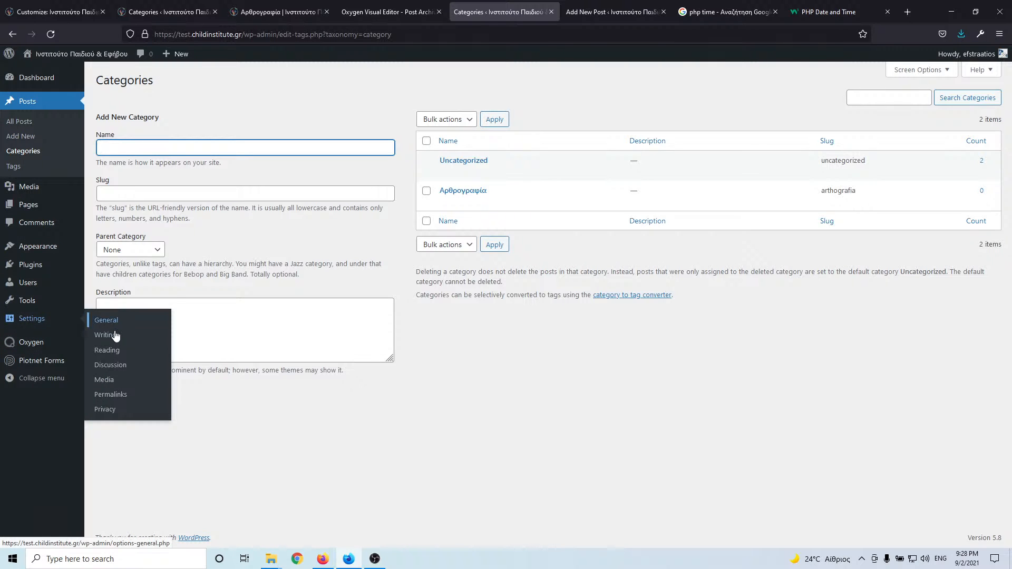
click(115, 336)
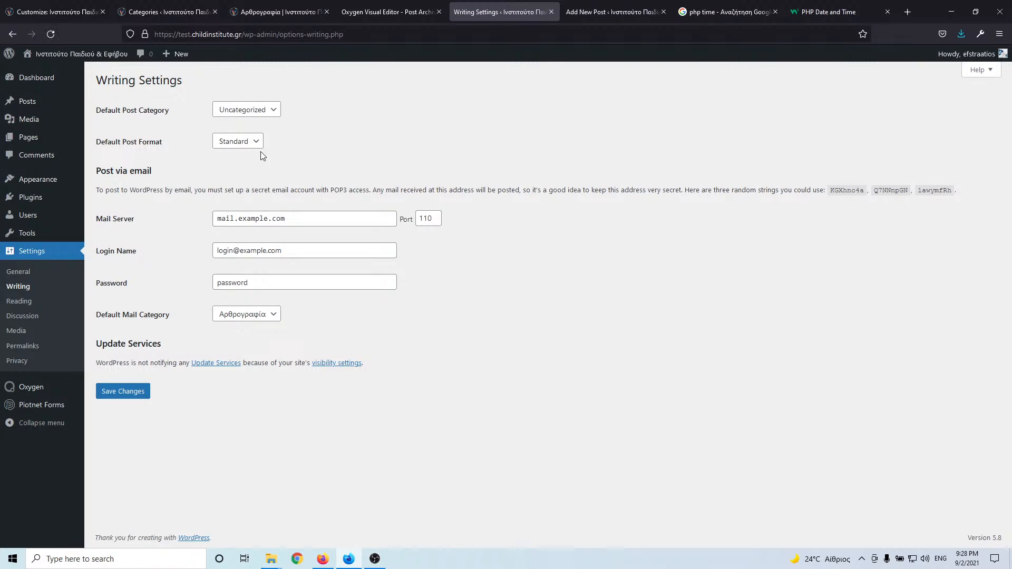
click(122, 391)
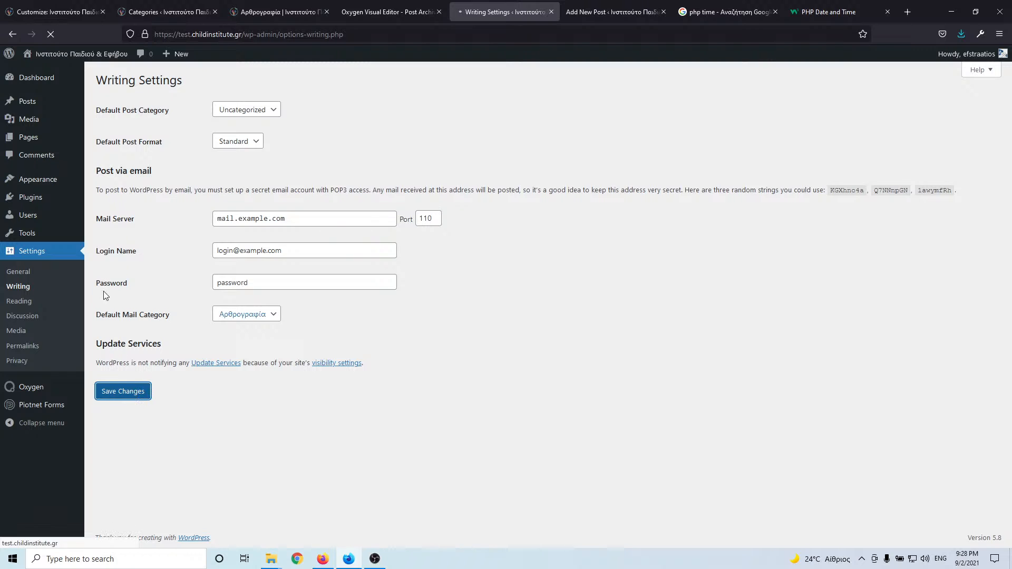
mouse_move(36, 119)
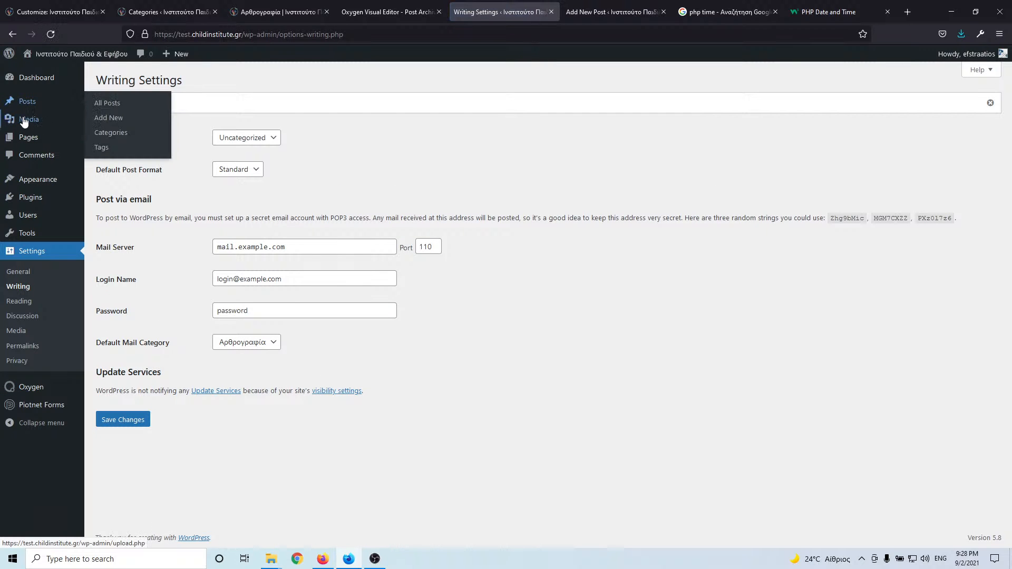
- Reset the mail category to Uncategorized, make Αρθρογραφία the default post category, and save
click(256, 342)
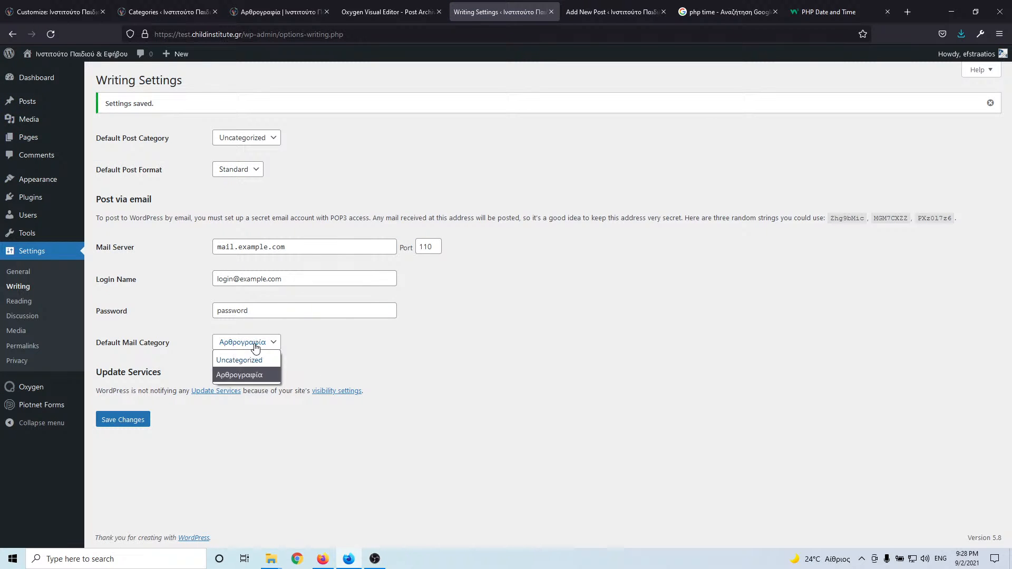
click(238, 355)
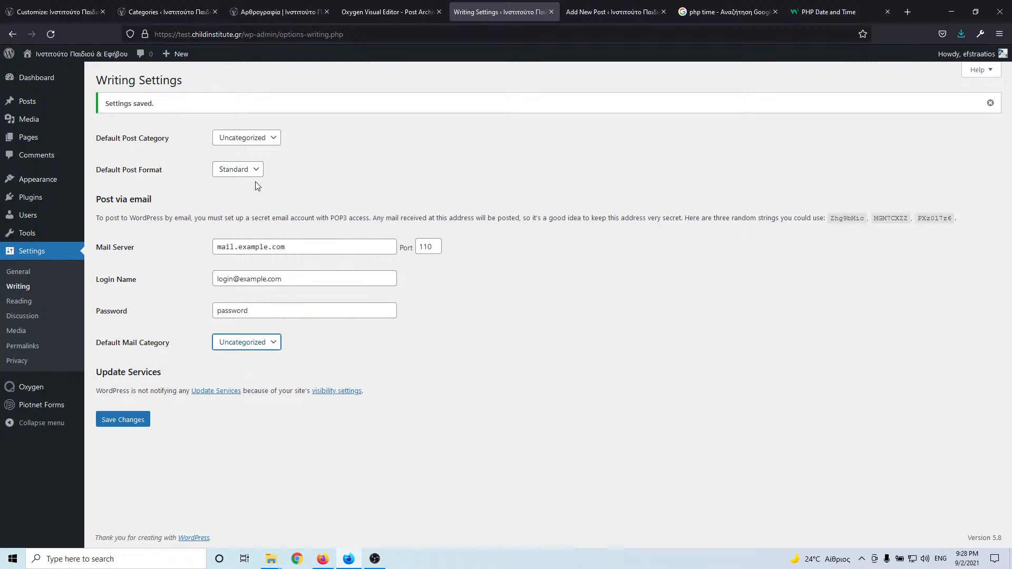
click(254, 139)
click(252, 171)
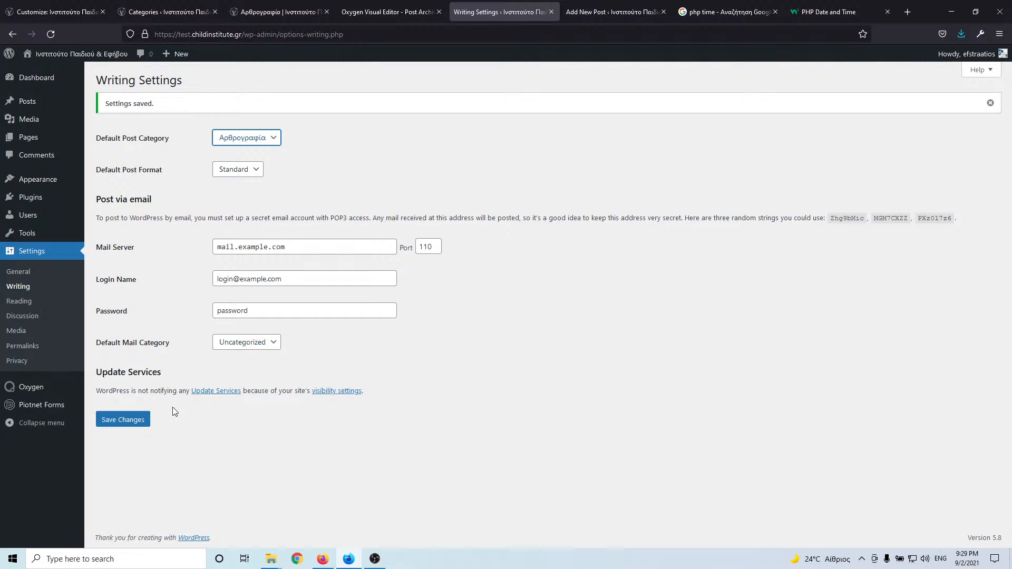
click(132, 421)
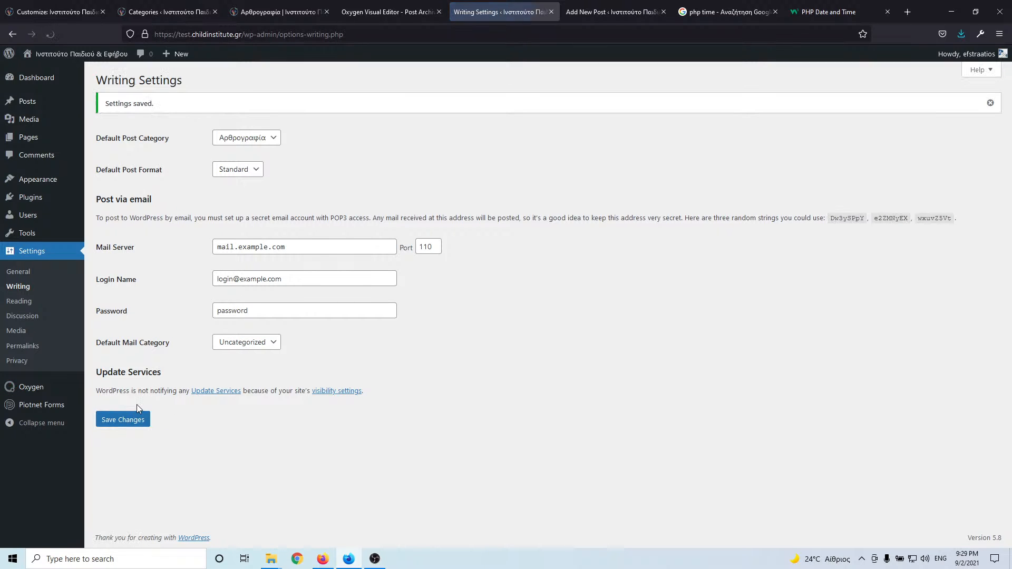
- Permanently delete the Uncategorized category
mouse_move(27, 101)
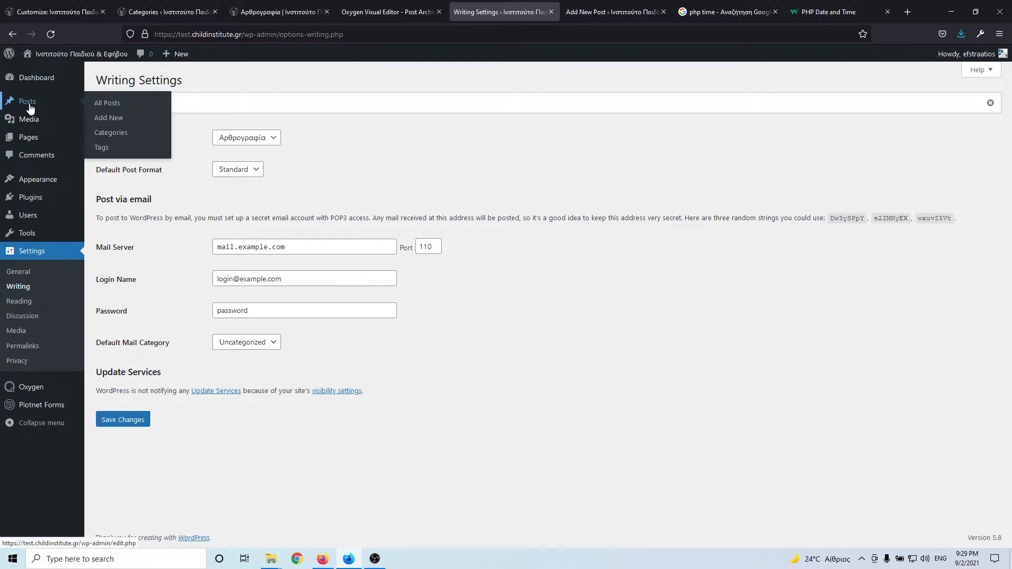
click(111, 133)
mouse_move(466, 177)
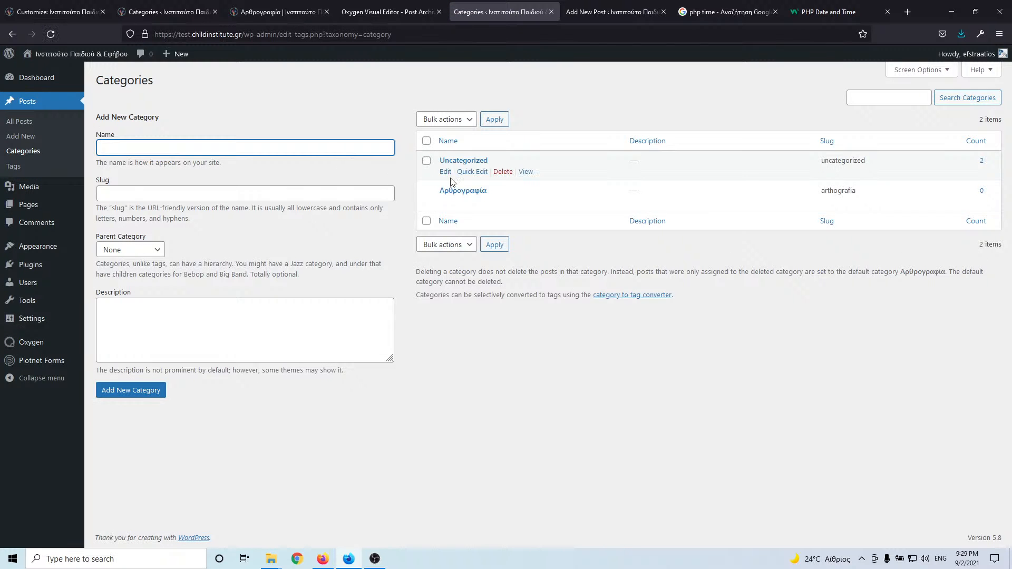
click(500, 172)
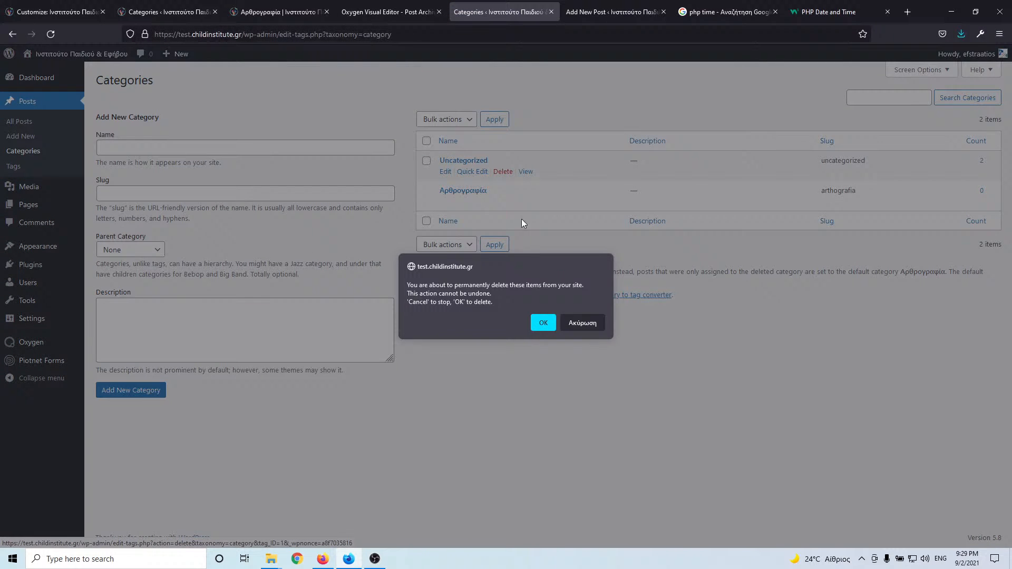
click(543, 323)
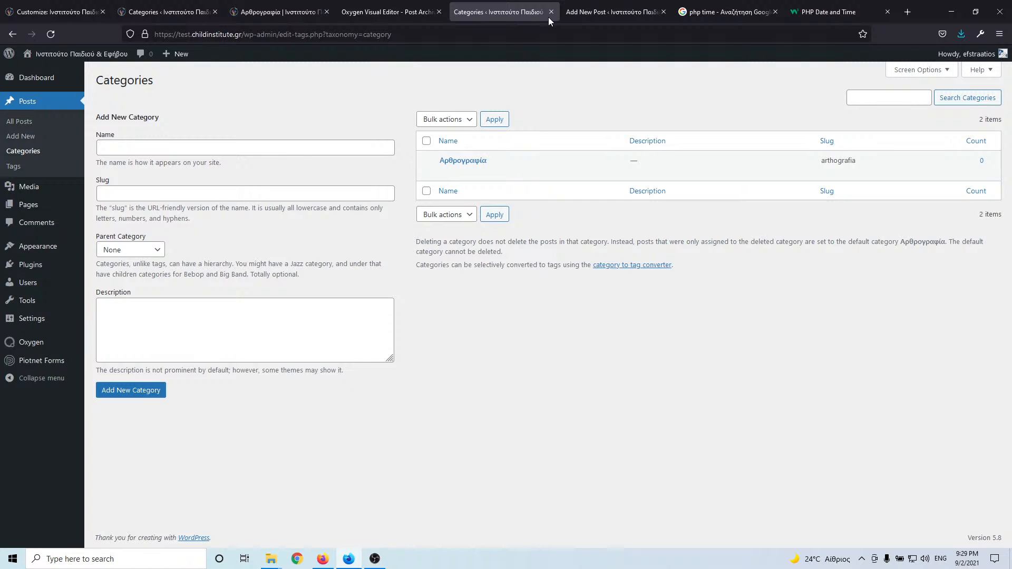
click(611, 6)
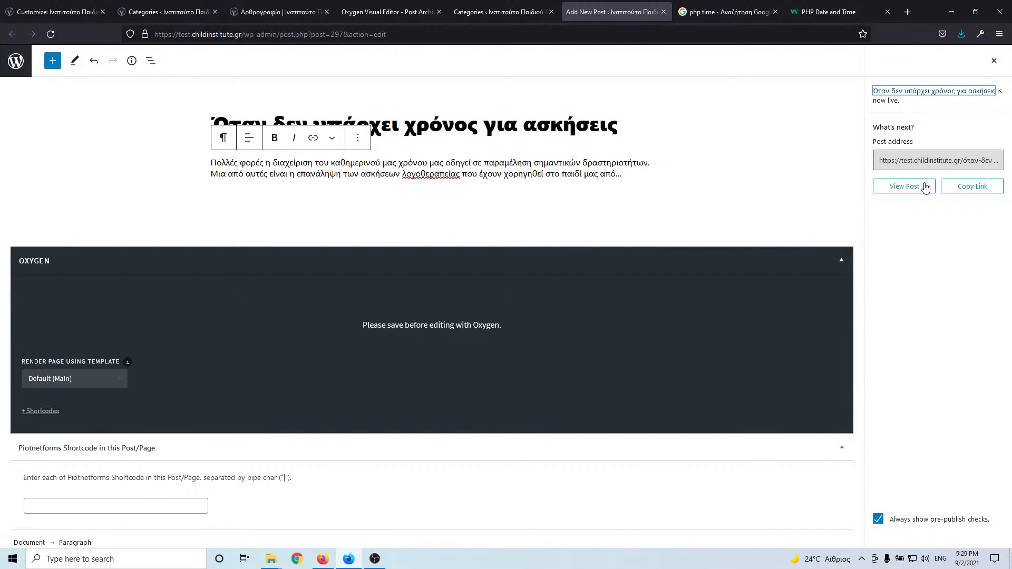
- Reload the sample post, confirm its category is Αρθρογραφία, and update it
click(994, 61)
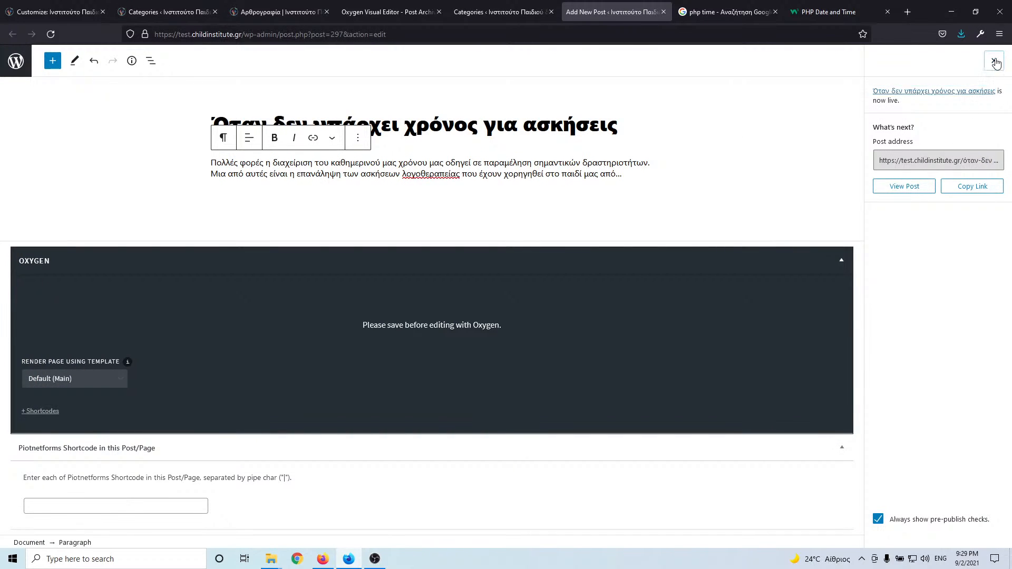
click(54, 33)
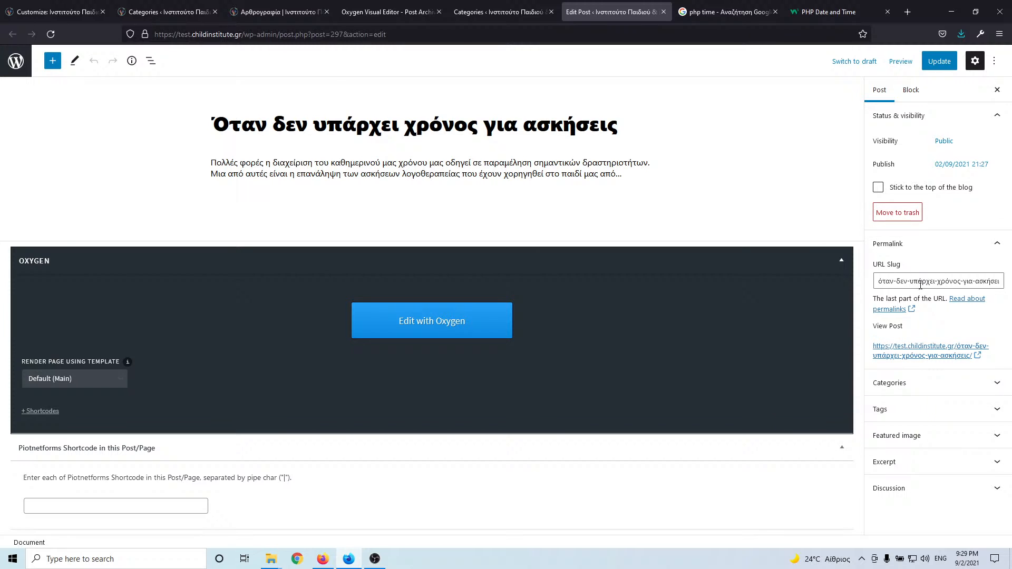
click(929, 386)
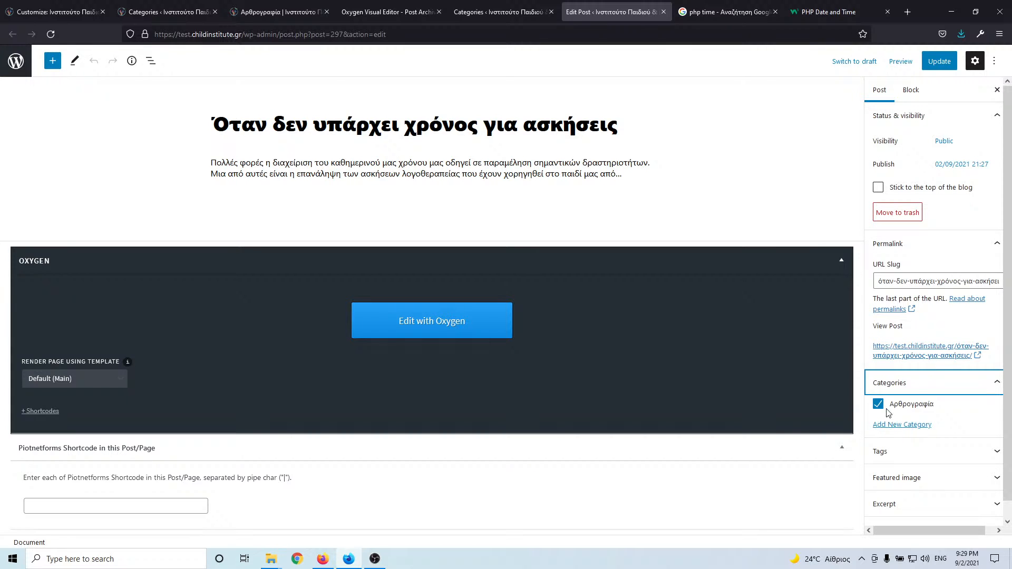
click(940, 61)
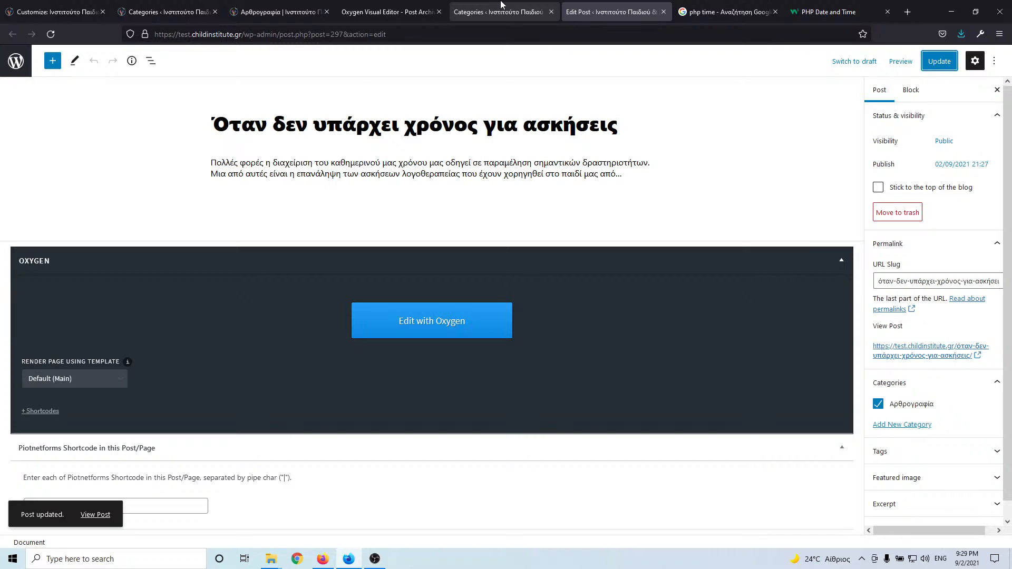
- Reload the Oxygen Post Archive template editor
click(401, 10)
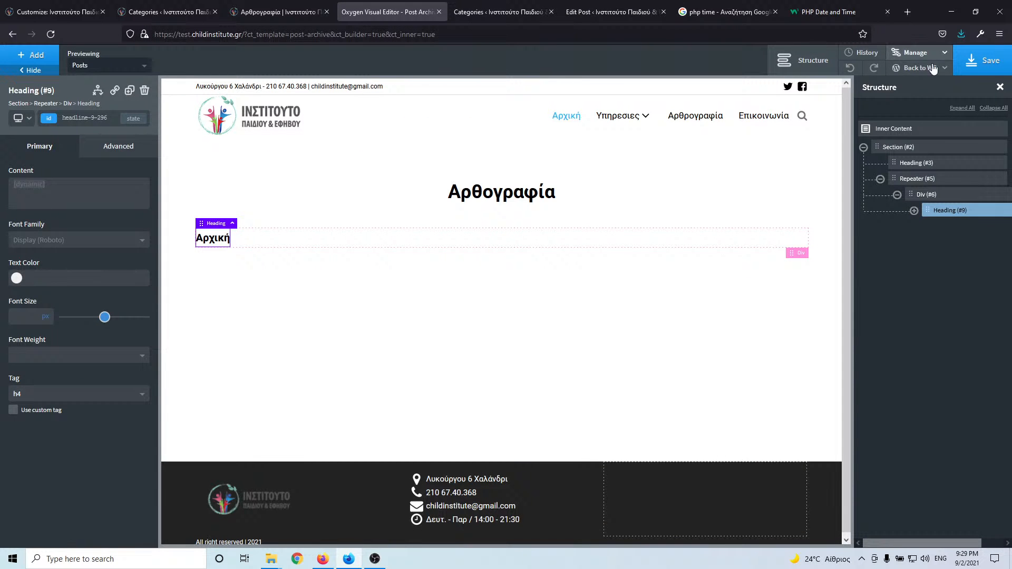
click(972, 71)
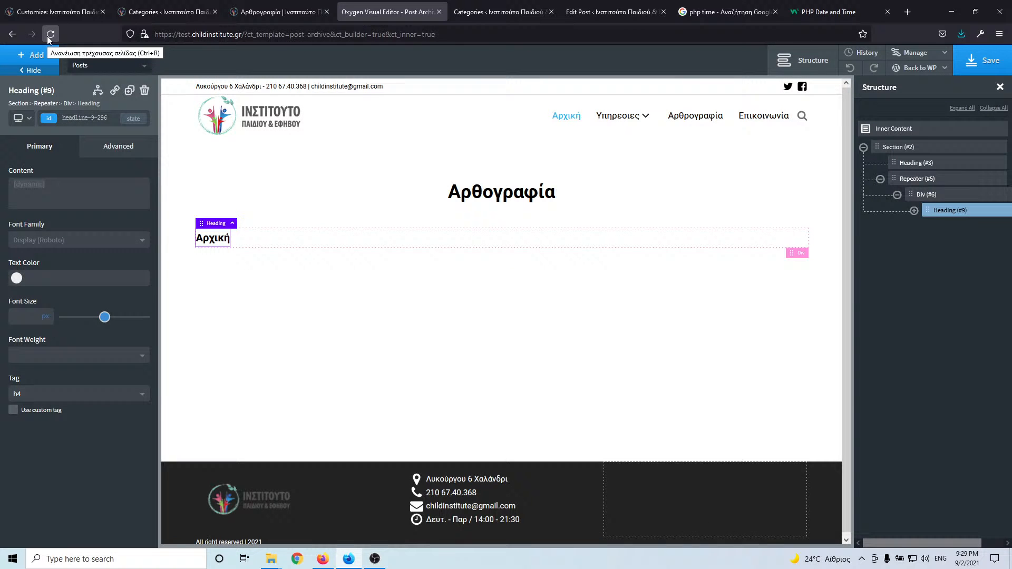
click(47, 36)
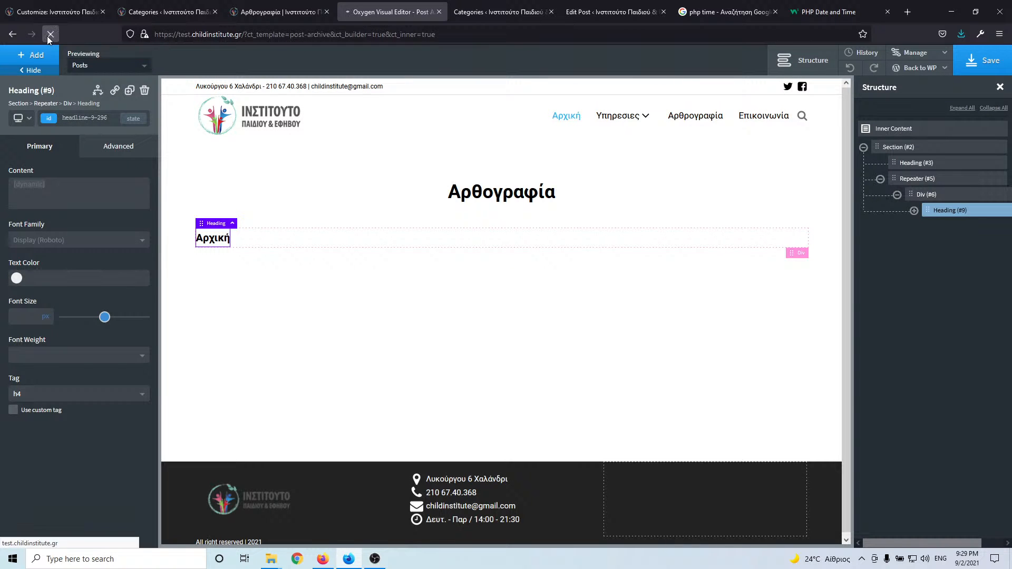
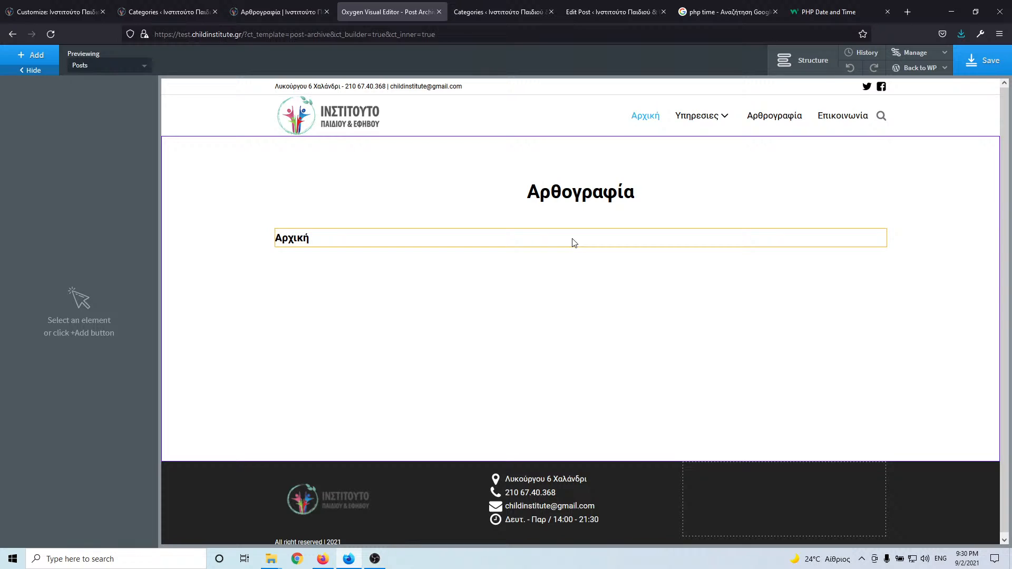
- Replace the Αρχική heading text with the dynamic post Title
click(298, 241)
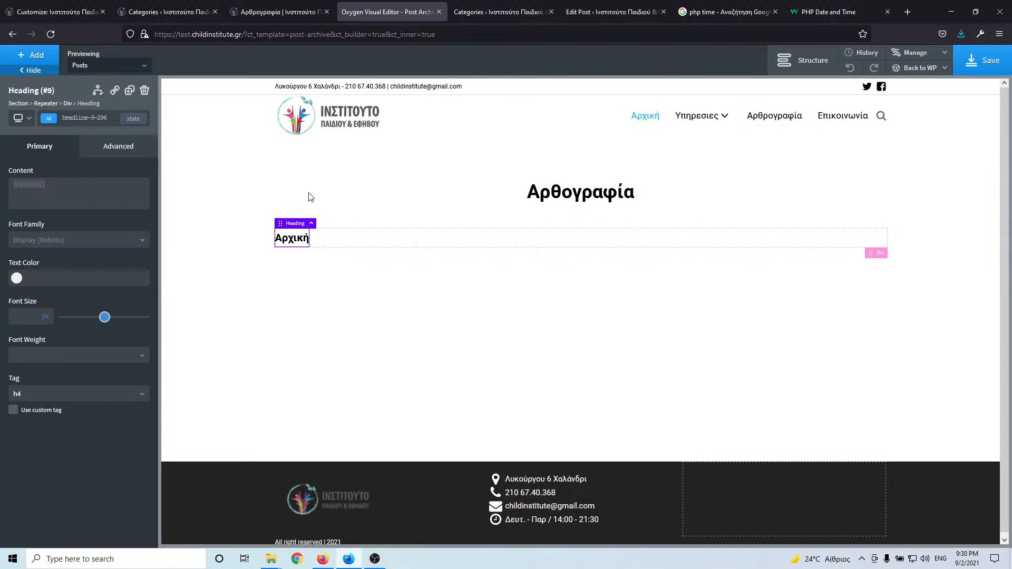
click(802, 60)
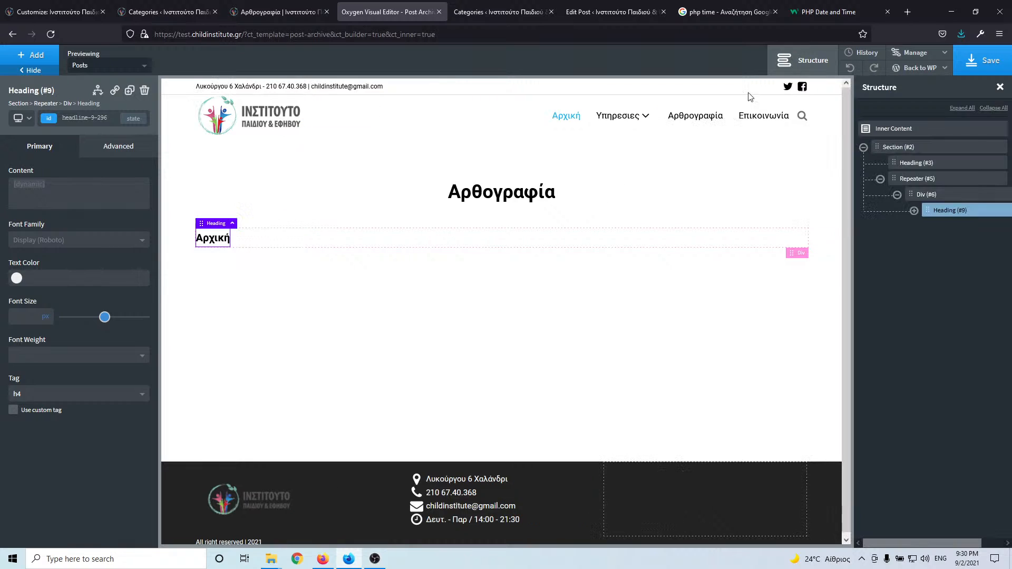
double_click(211, 239)
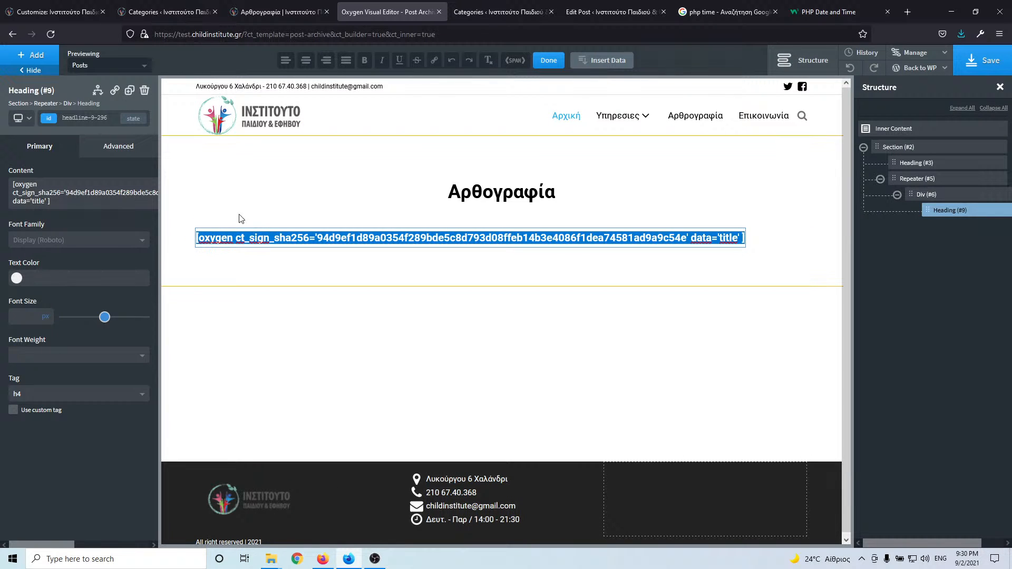
click(600, 63)
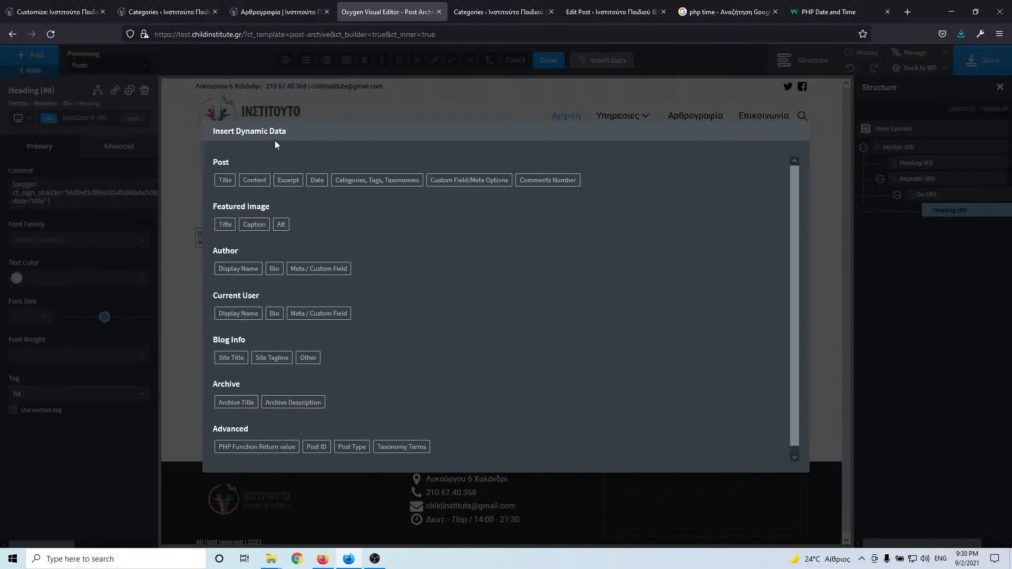
click(223, 180)
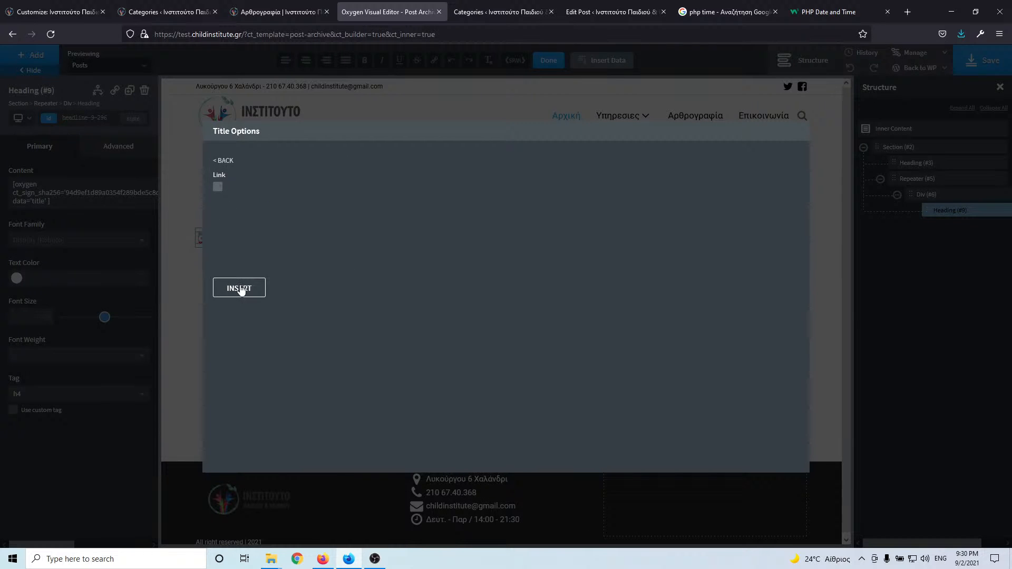
click(241, 289)
click(334, 260)
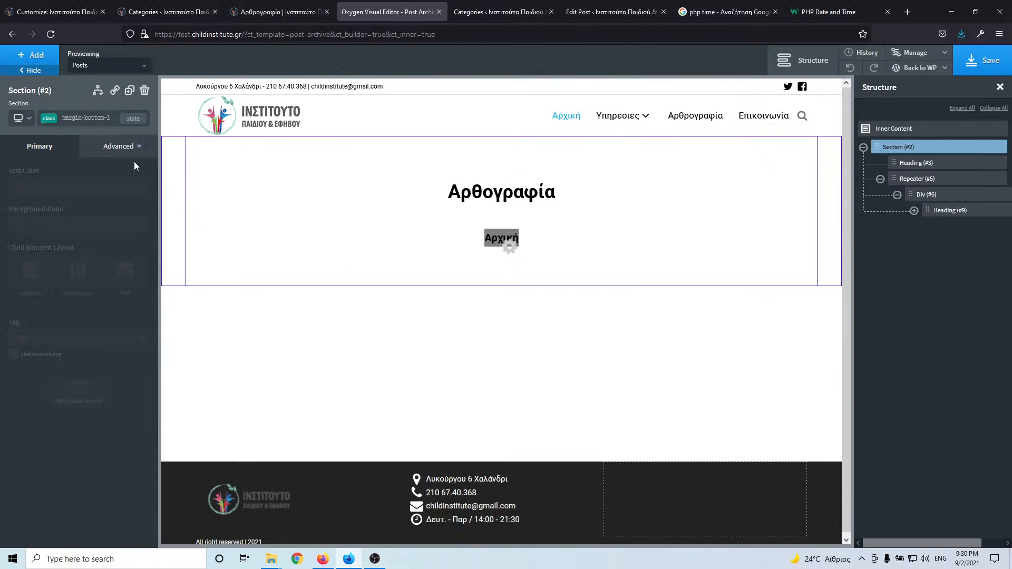
- Select the repeater and reload its preview with Posts content
click(361, 234)
click(896, 178)
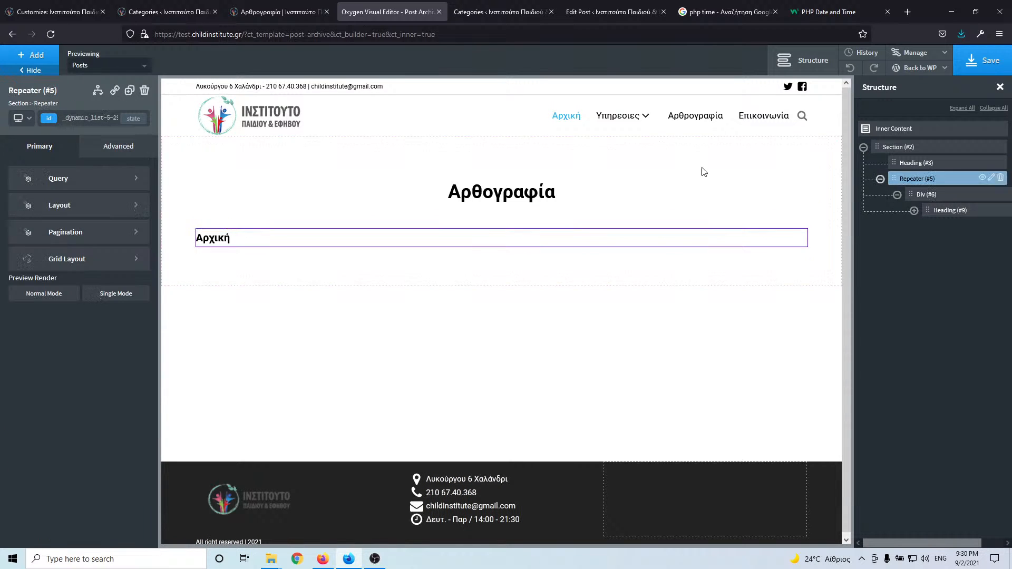
click(111, 70)
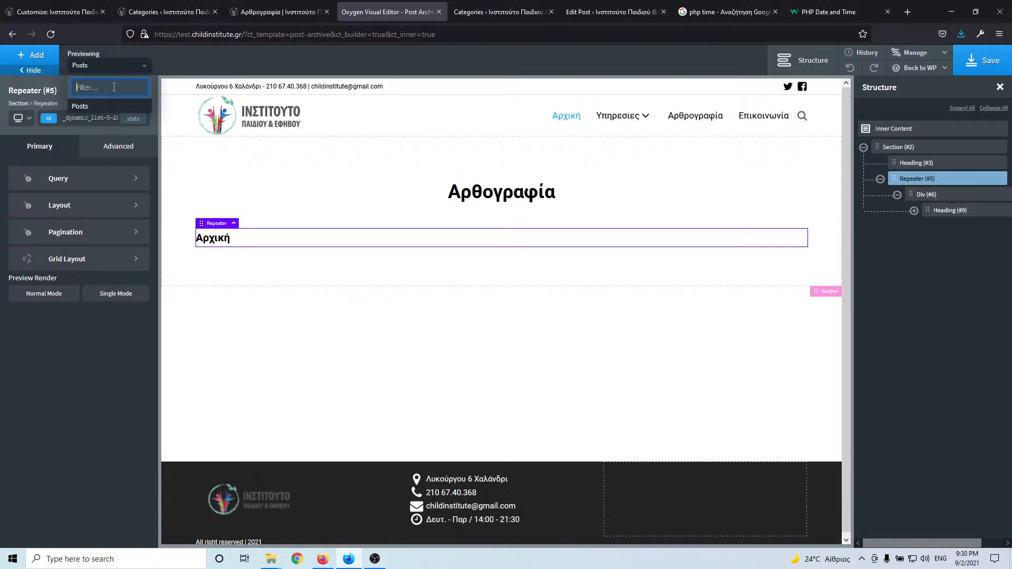
click(102, 110)
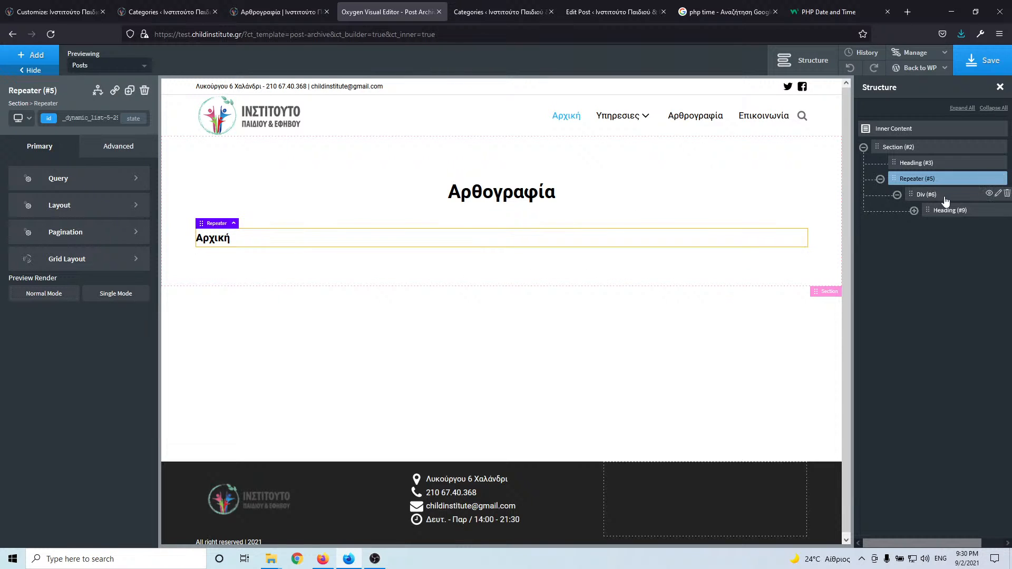
- Add the margin-bottom-l class to the repeater heading
click(969, 212)
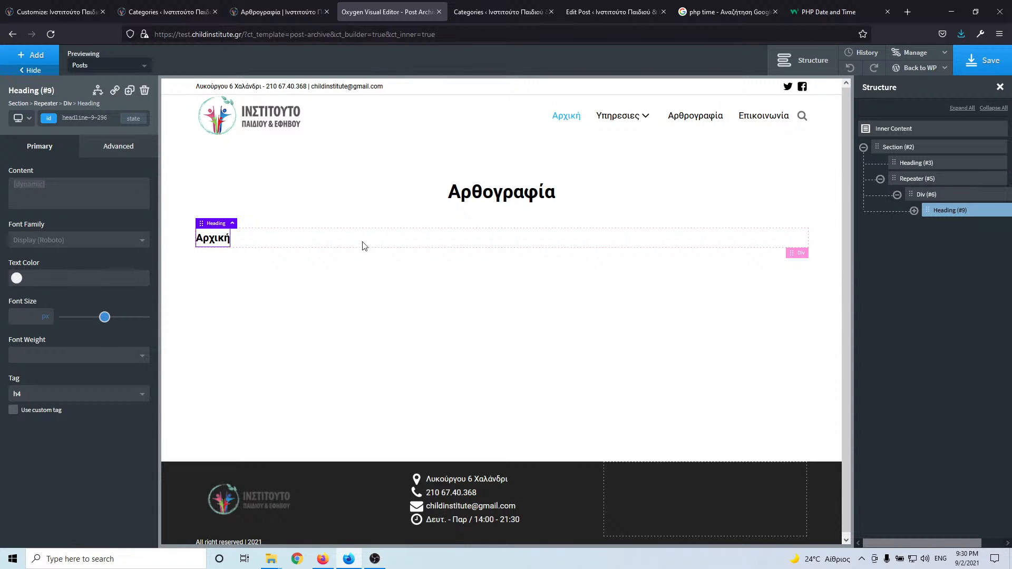
click(112, 154)
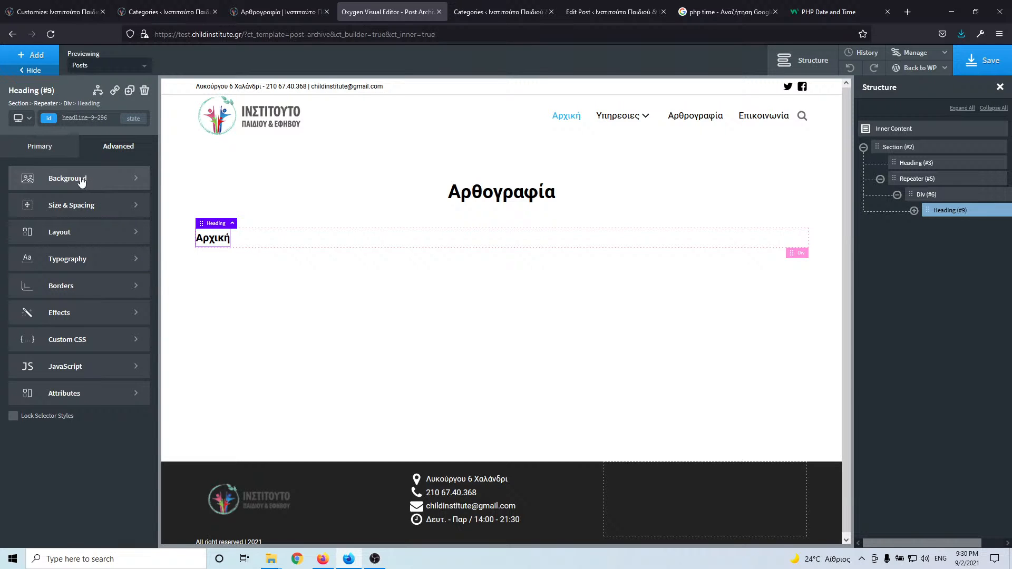
click(99, 119)
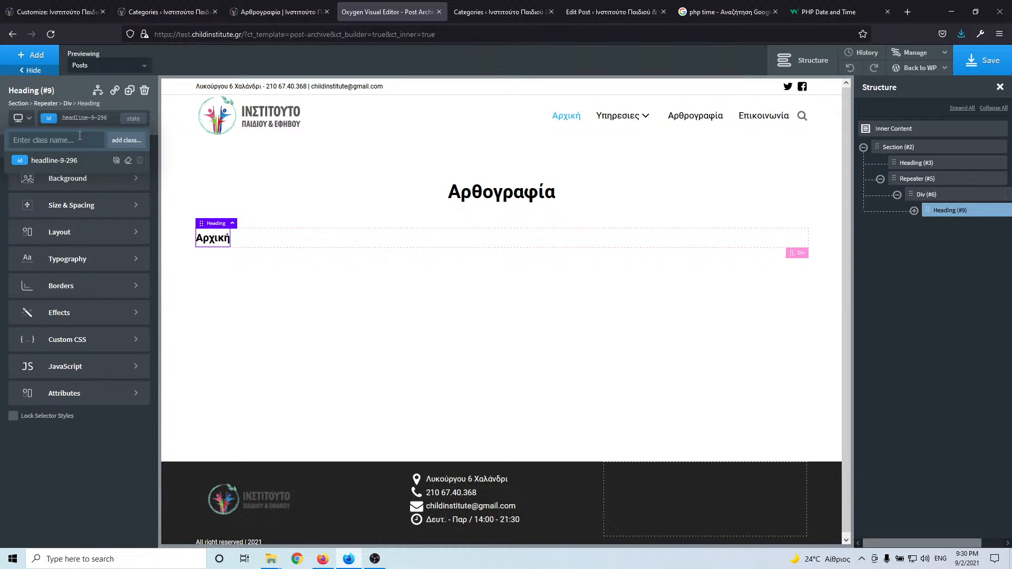
text(ma)
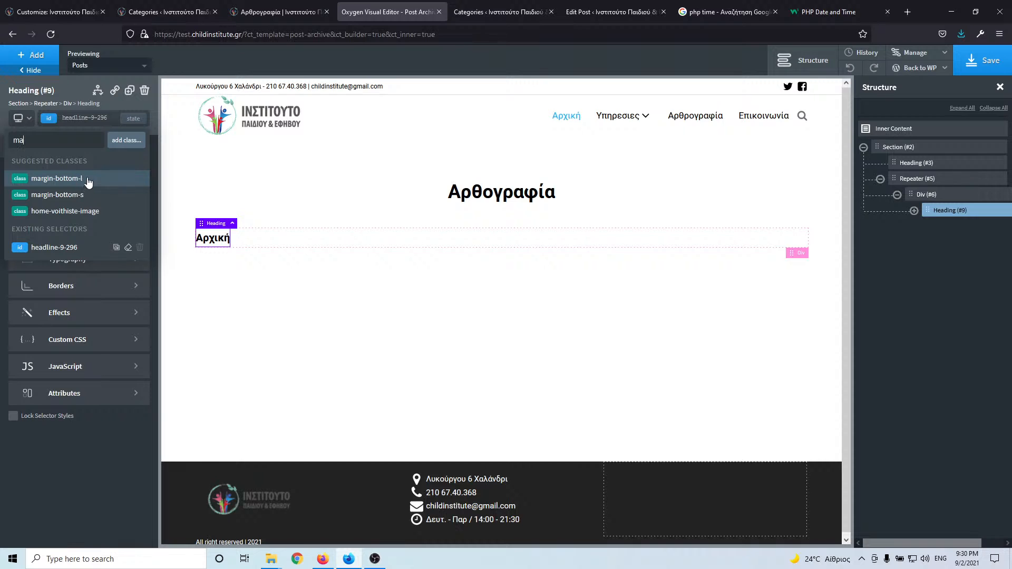
click(88, 179)
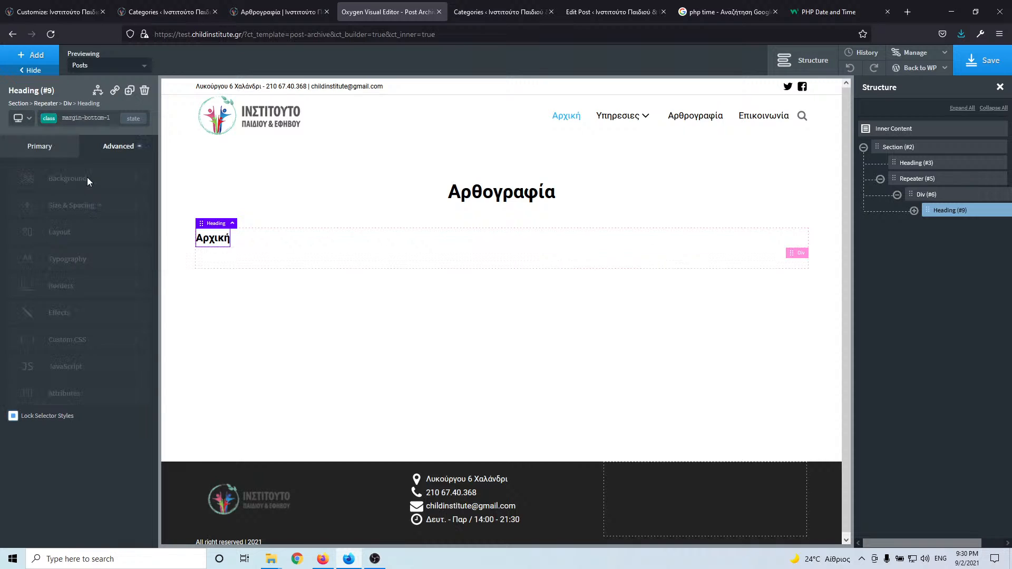
click(33, 54)
- Add a Text block under the heading showing the dynamic post excerpt
click(87, 254)
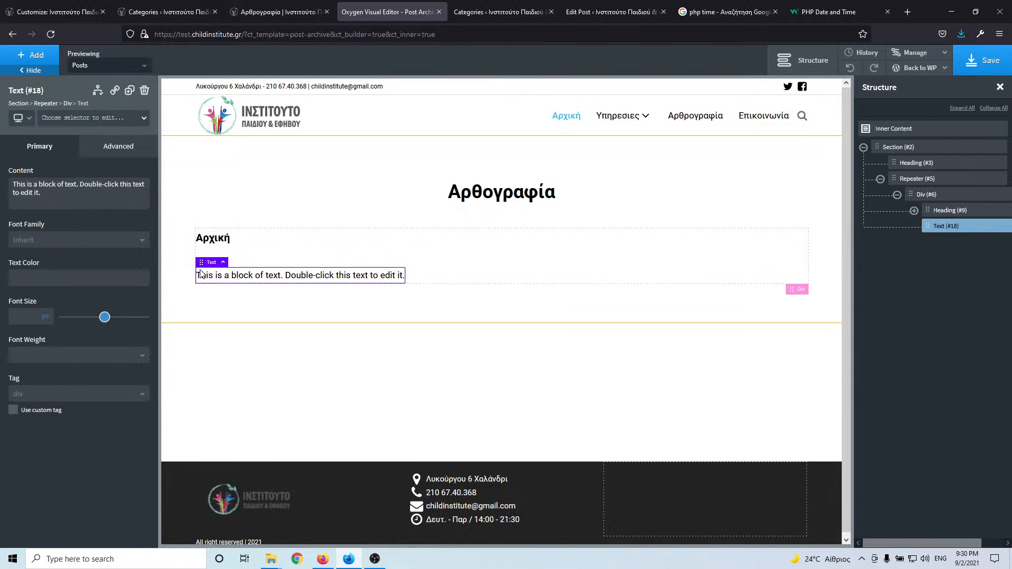
click(257, 276)
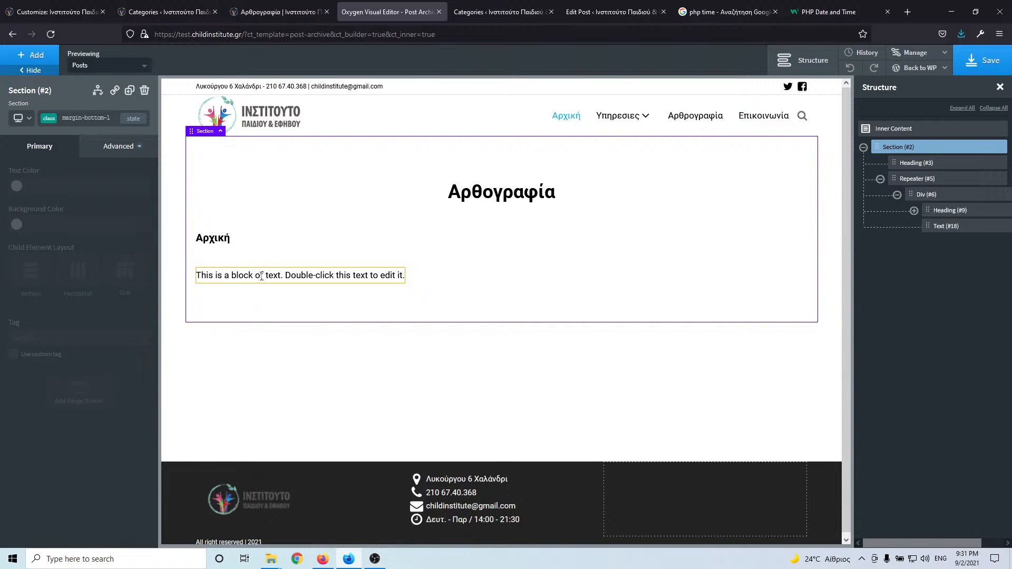
double_click(260, 275)
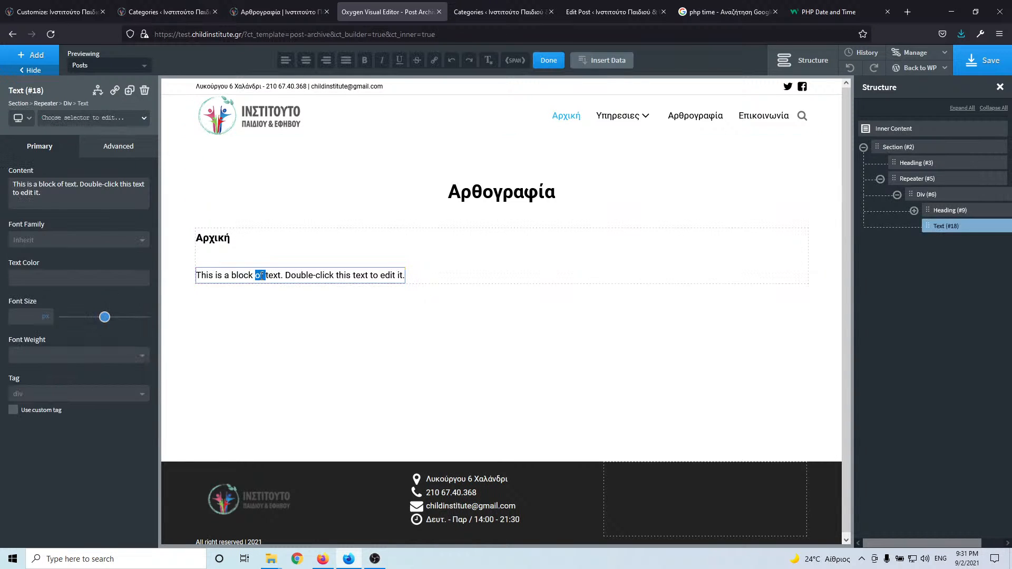
triple_click(326, 275)
click(619, 61)
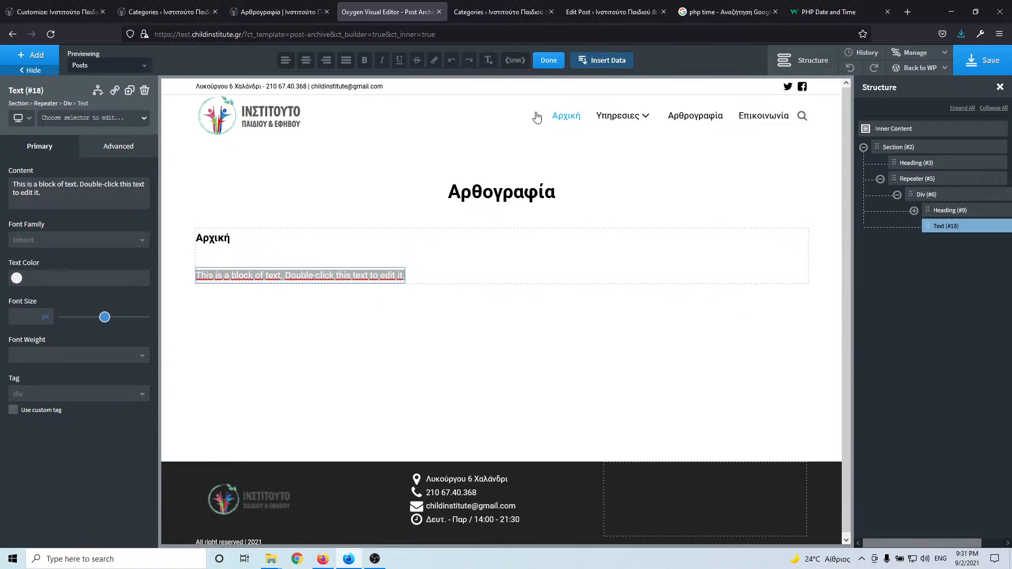
click(287, 180)
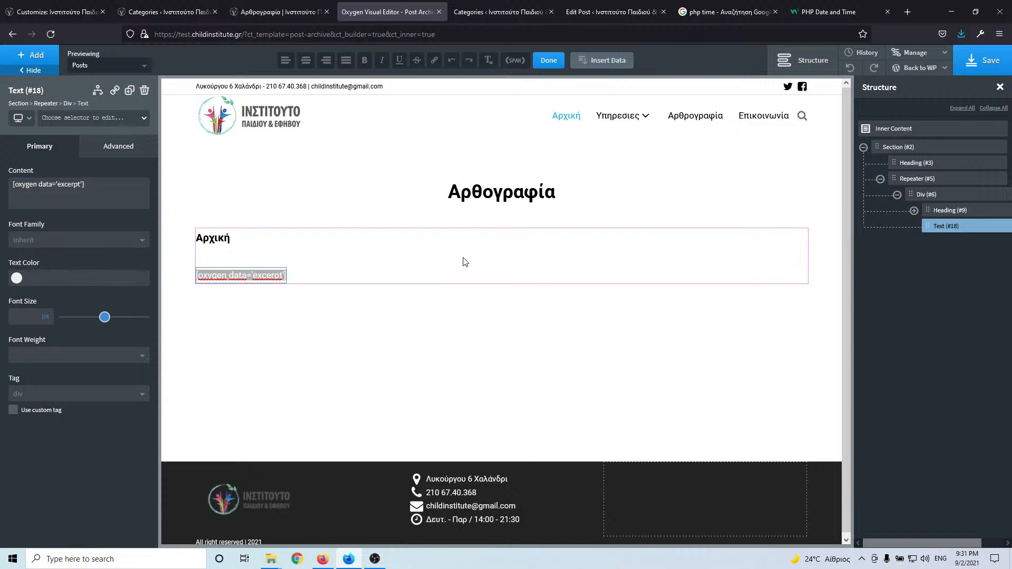
- Replace the heading's margin-bottom-l class with a new margin-bottom-m class
click(344, 267)
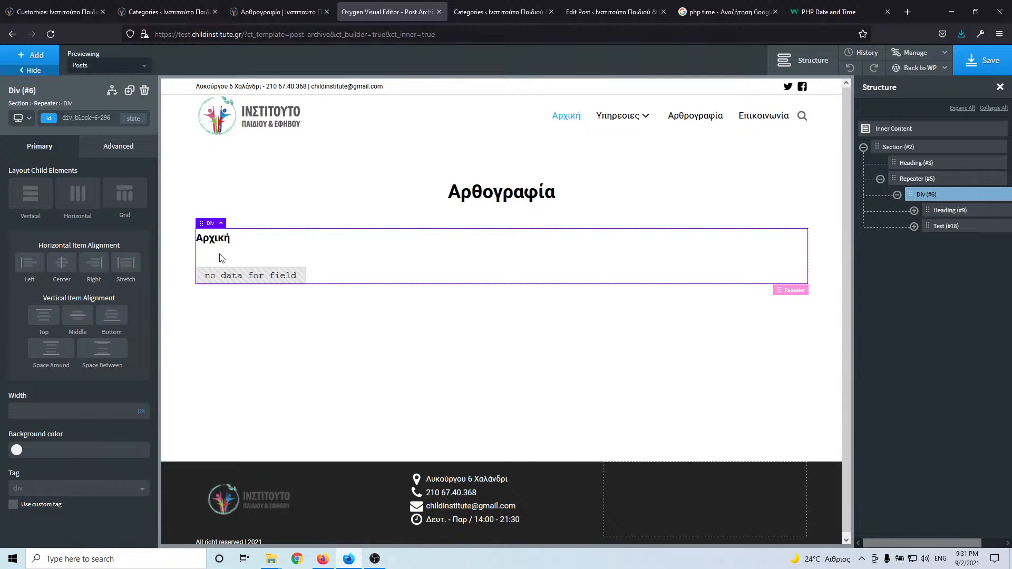
click(213, 238)
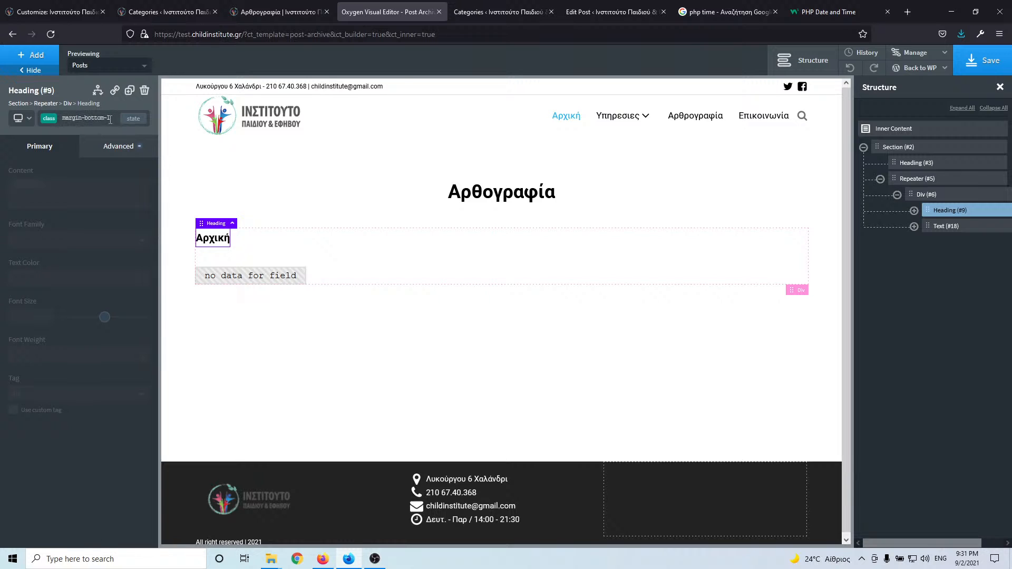
click(111, 147)
click(101, 117)
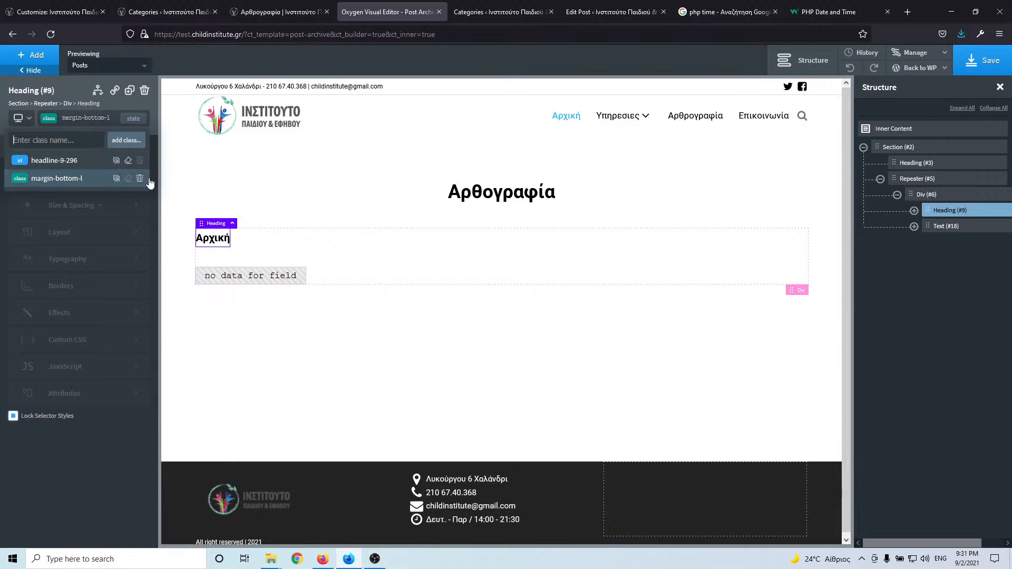
click(140, 179)
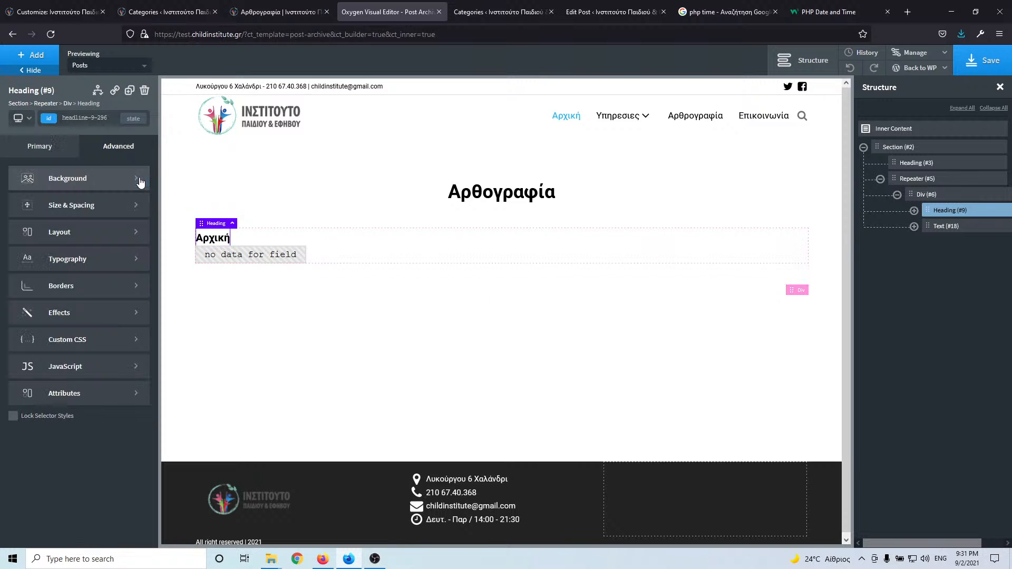
click(97, 119)
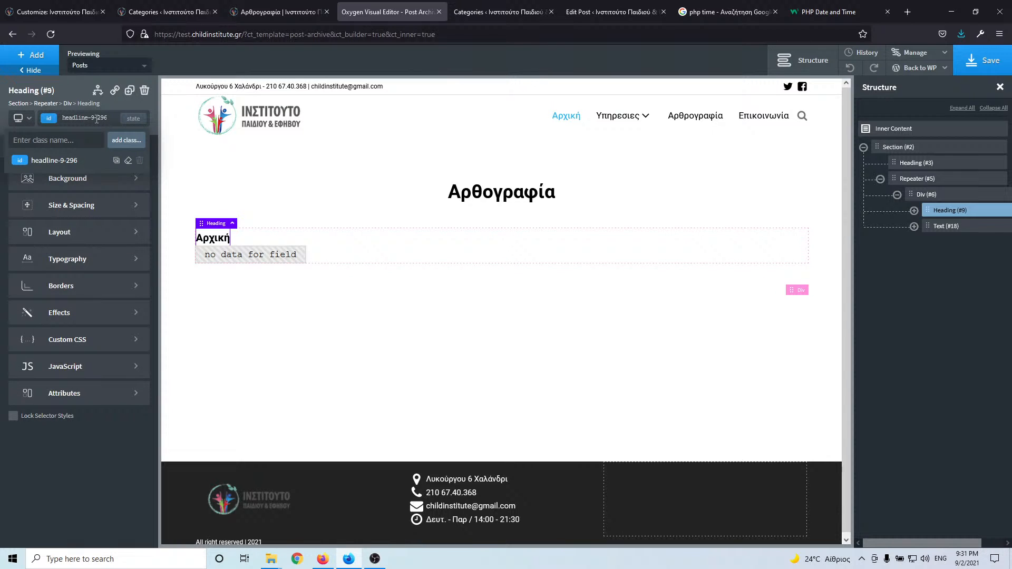
text(margin-bot)
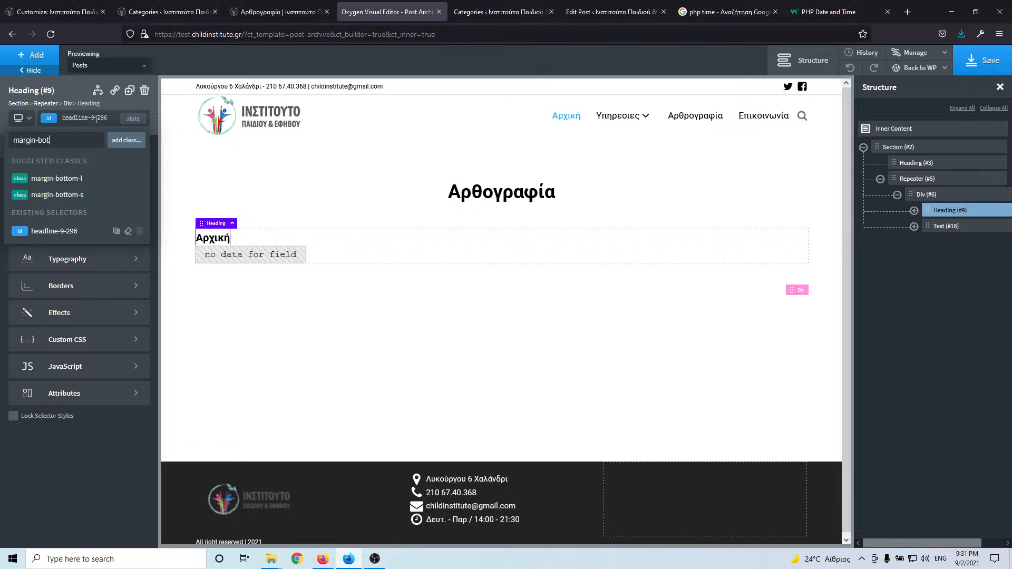
text(tom-m)
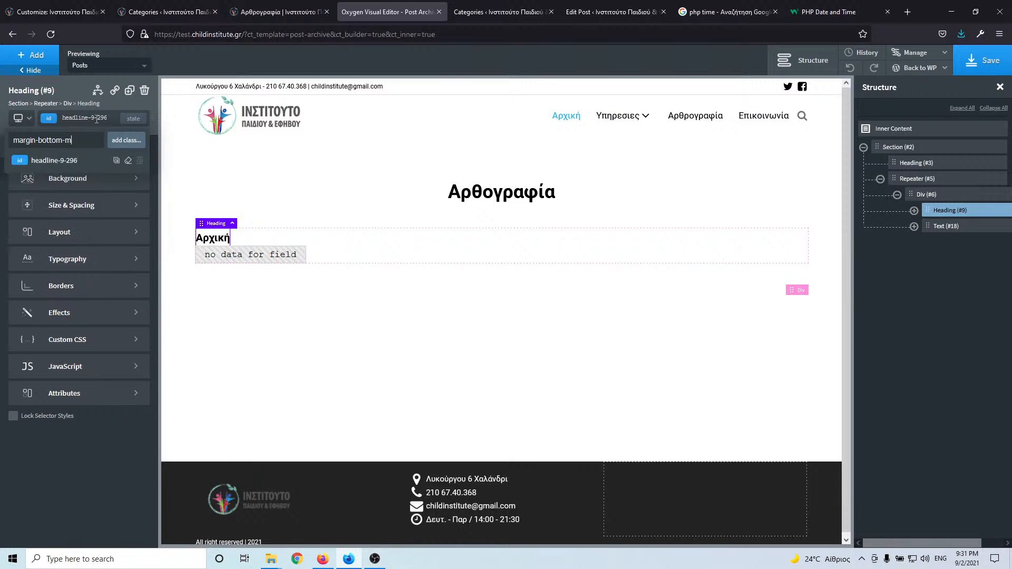
key(Return)
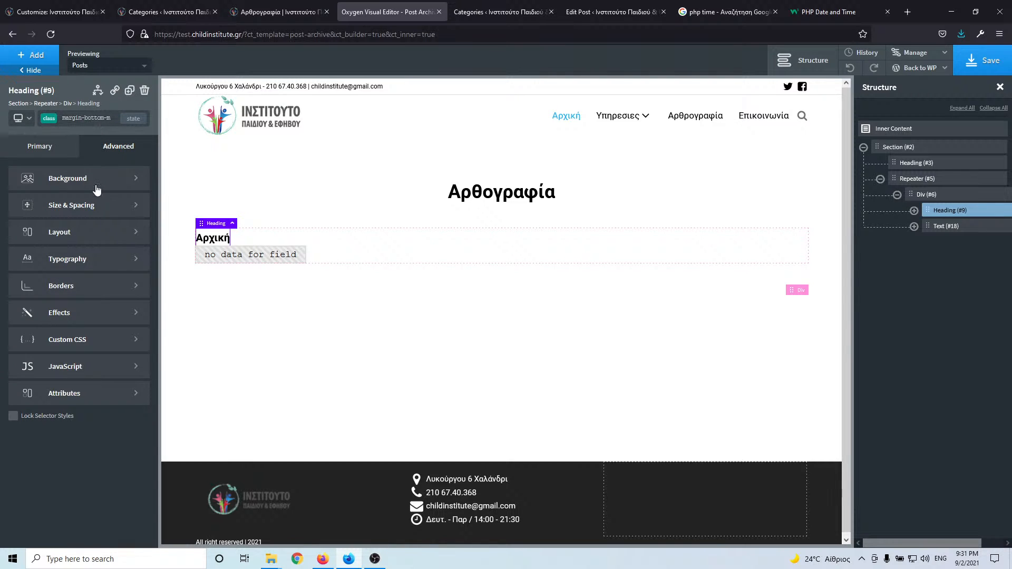
- Give the margin-bottom-m class a 20 px bottom margin and lock it
click(82, 216)
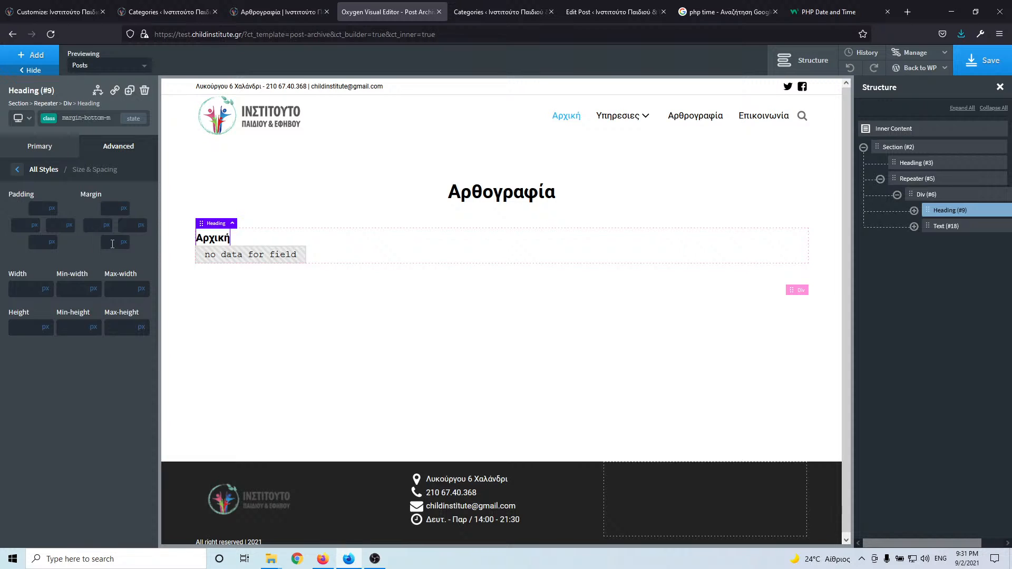
click(113, 242)
text(20)
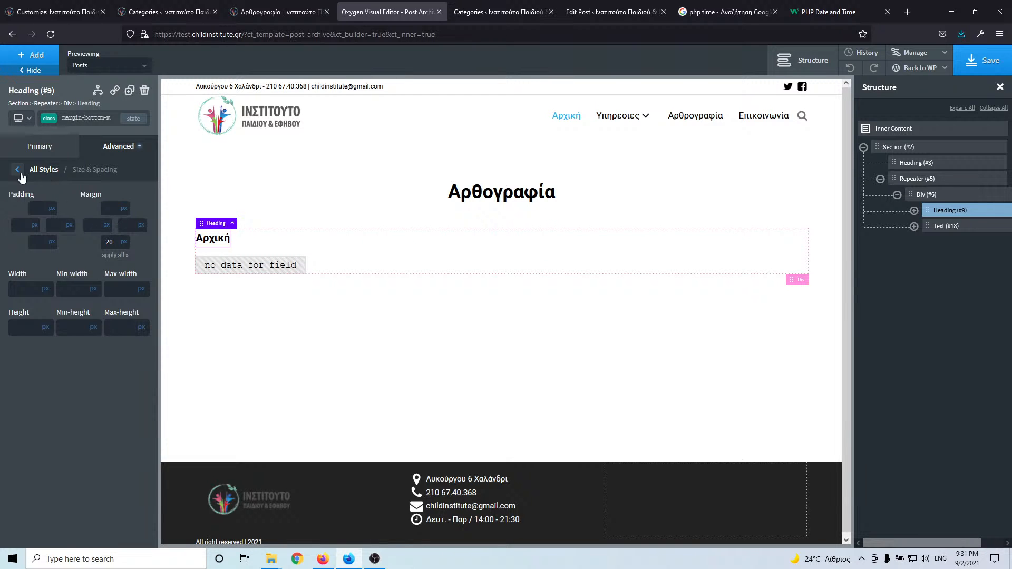
click(18, 169)
click(13, 417)
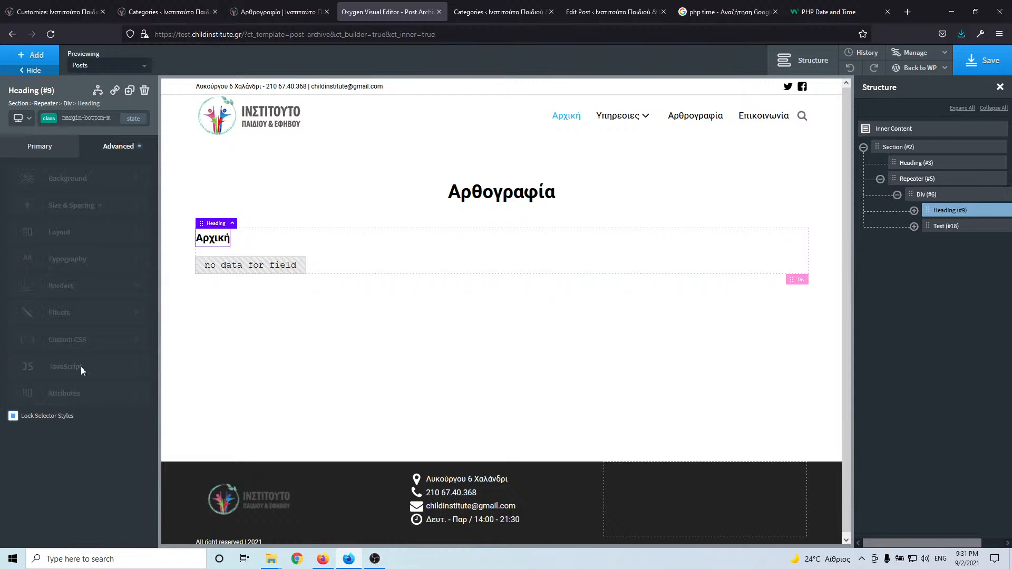
- Apply the margin-bottom-m class to the excerpt text block
click(259, 262)
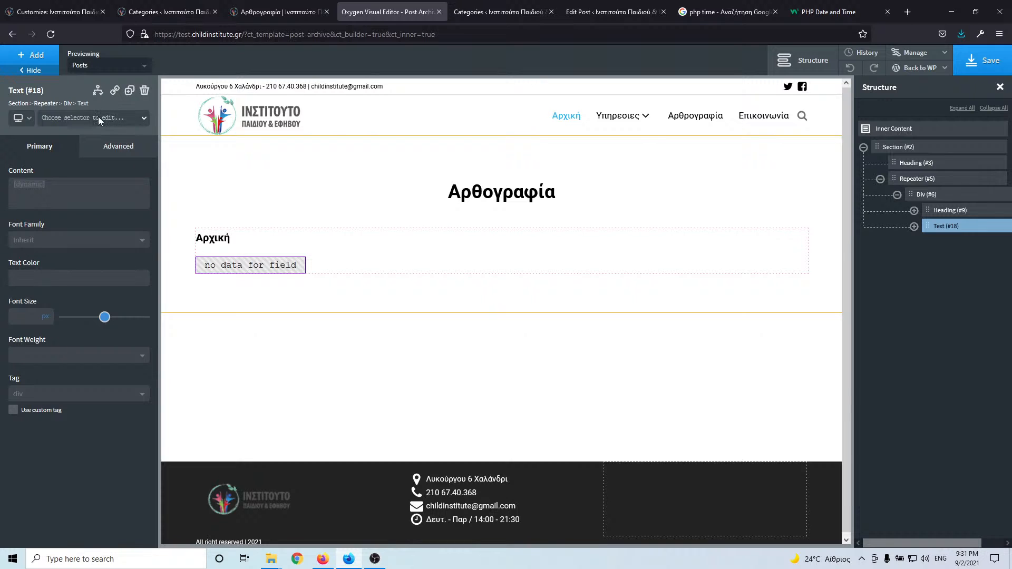
click(98, 119)
text(ma)
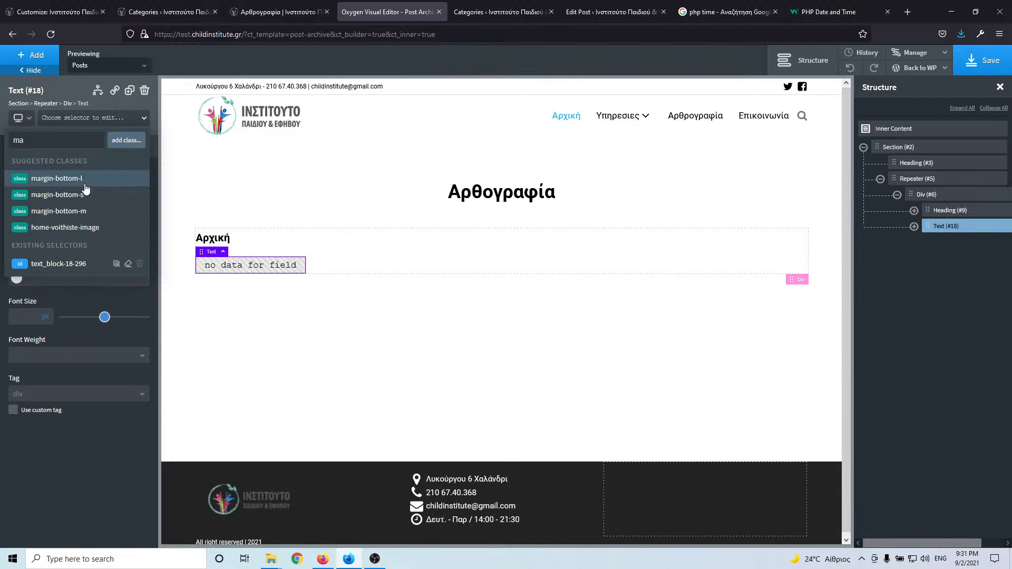
click(85, 211)
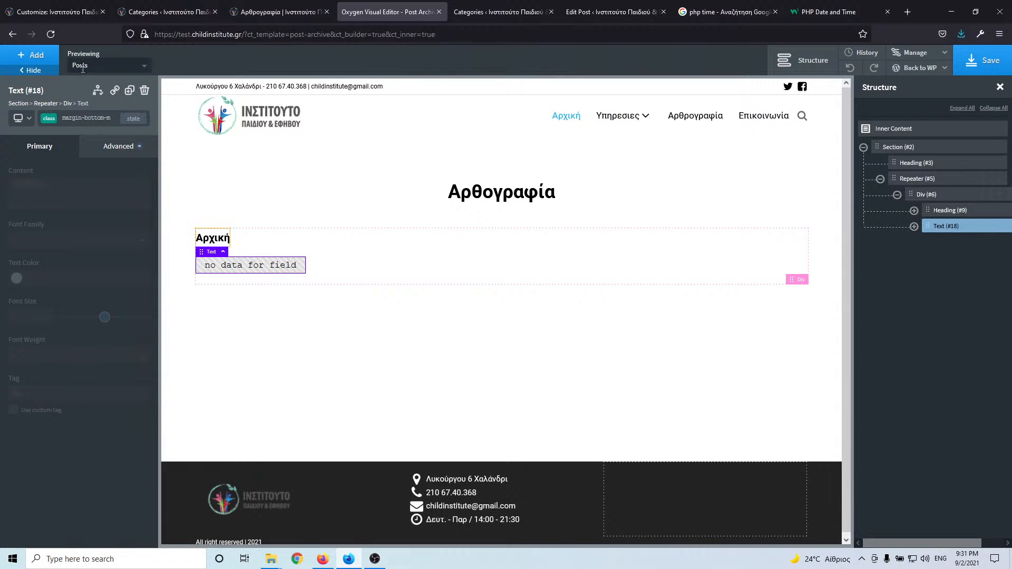
click(34, 56)
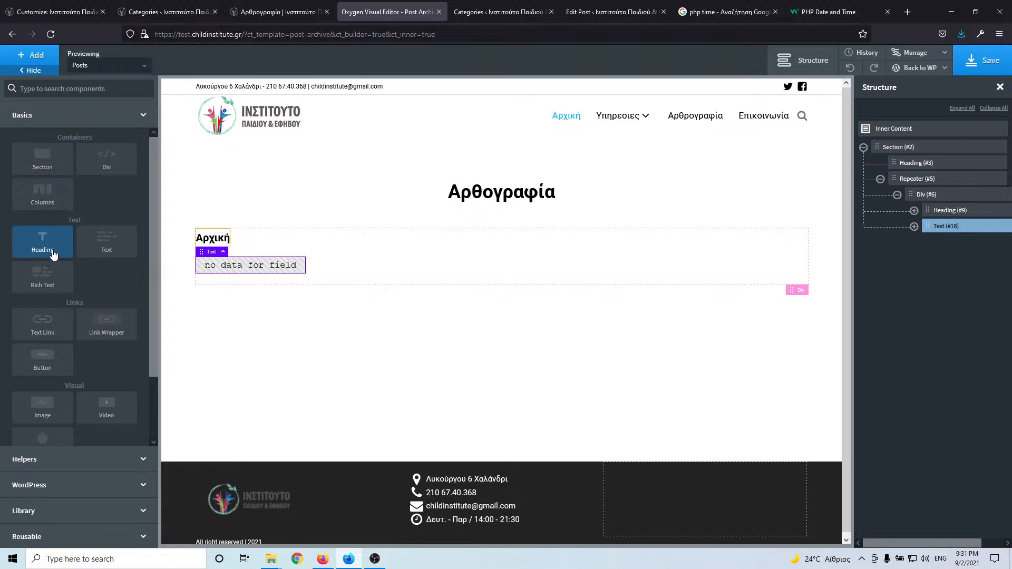
- Add a button labelled Περισσότερα and link its URL to the post's dynamic permalink
click(66, 362)
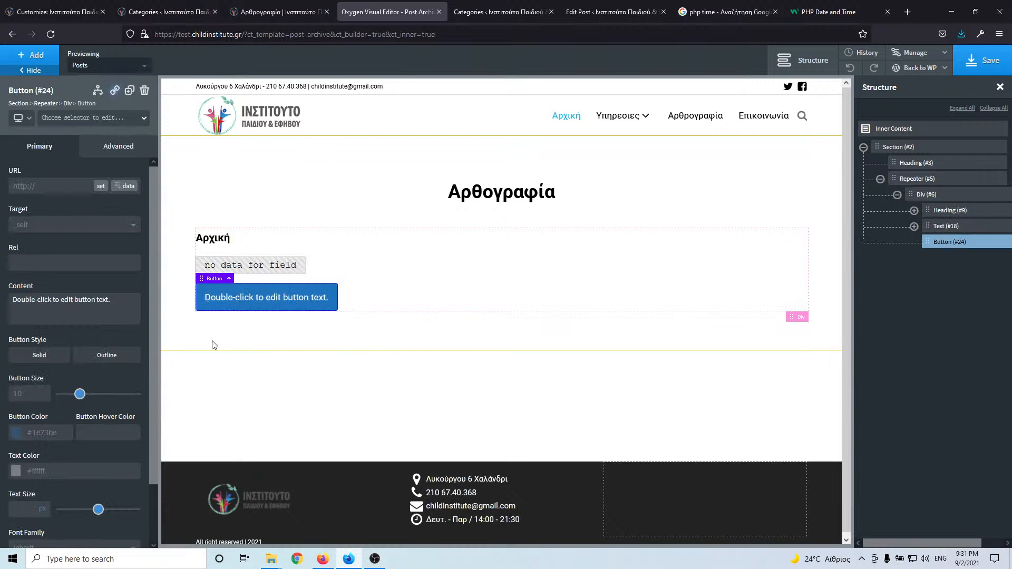
click(220, 298)
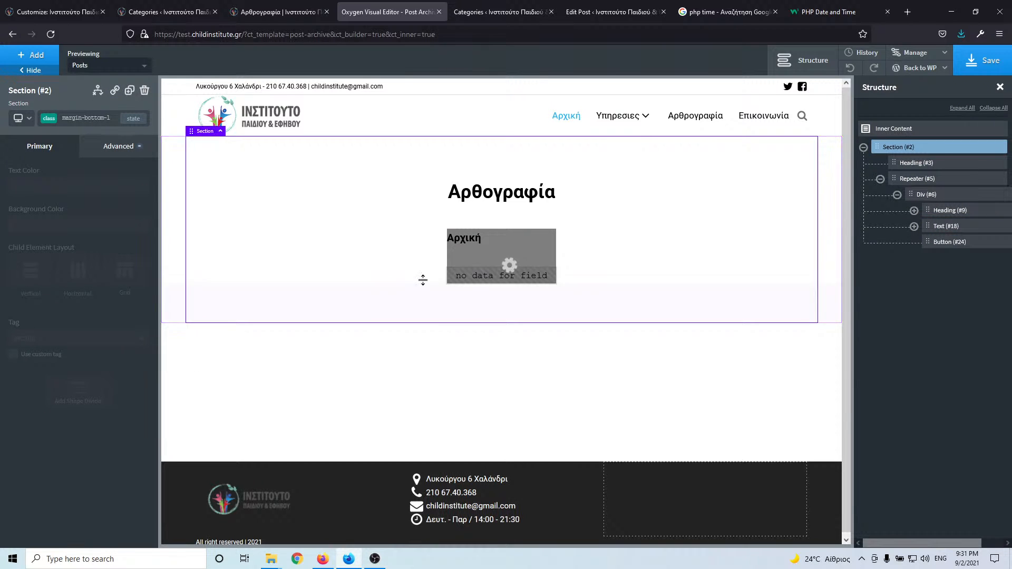
click(239, 304)
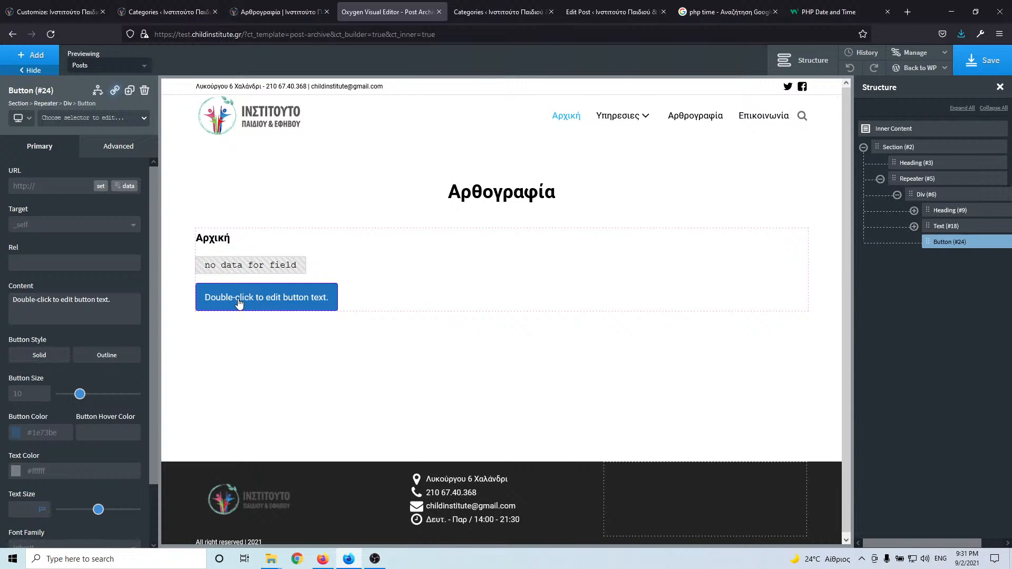
double_click(238, 304)
triple_click(239, 299)
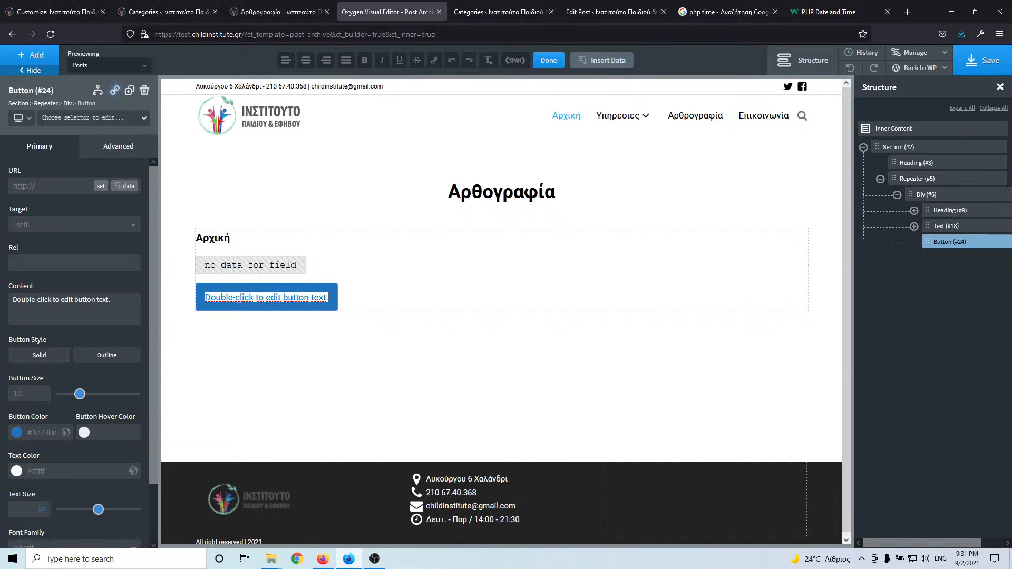
text(Pe)
key(BackSpace)
key(BackSpace)
key(alt+shift)
text(Περ)
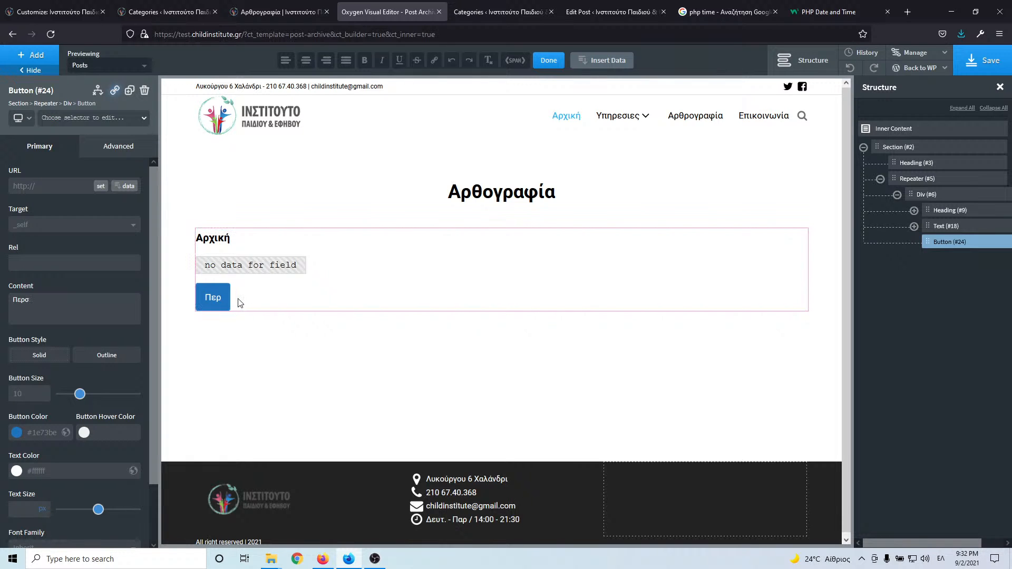
text(ισσότερα)
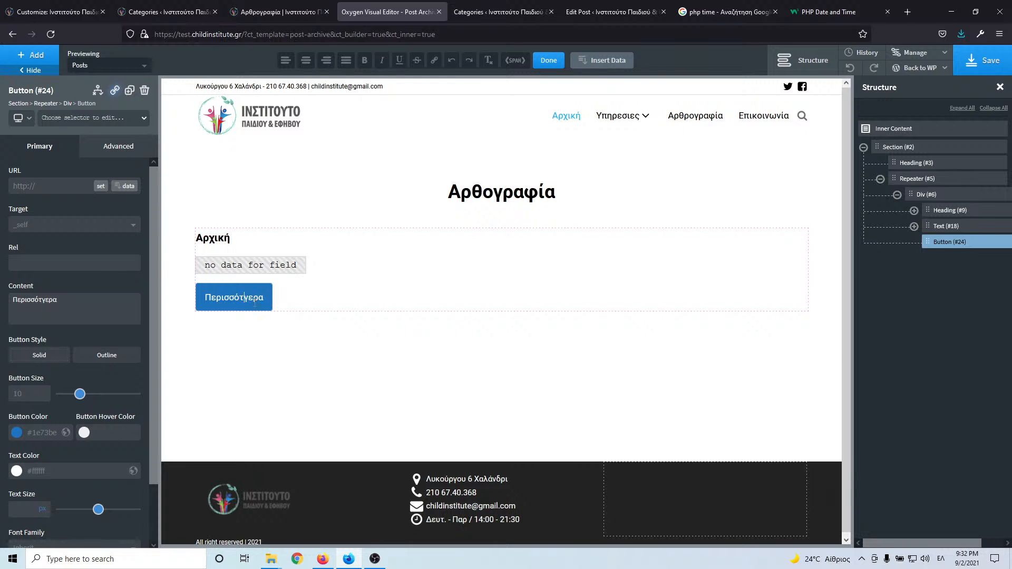
key(Delete)
click(117, 188)
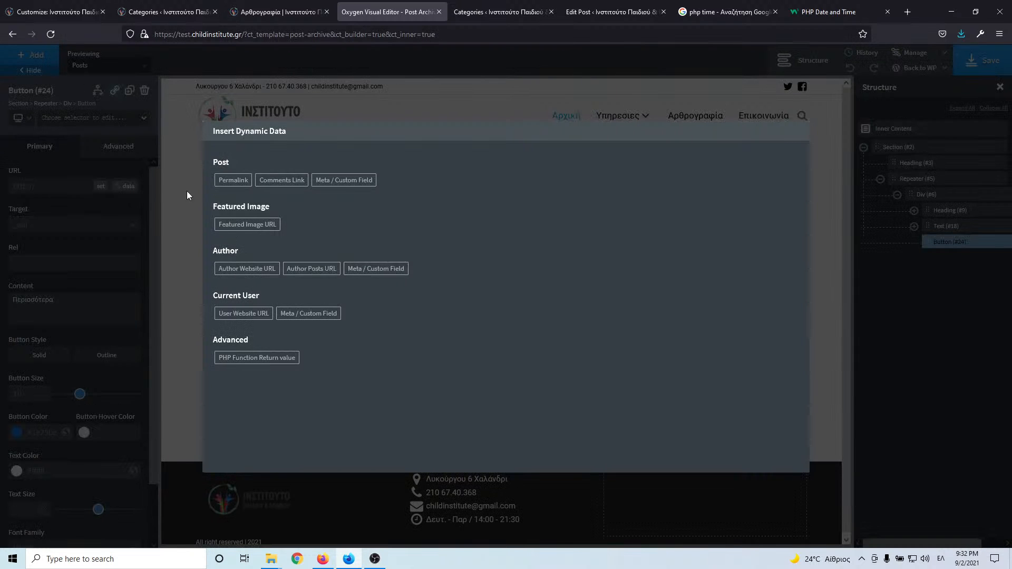
click(234, 180)
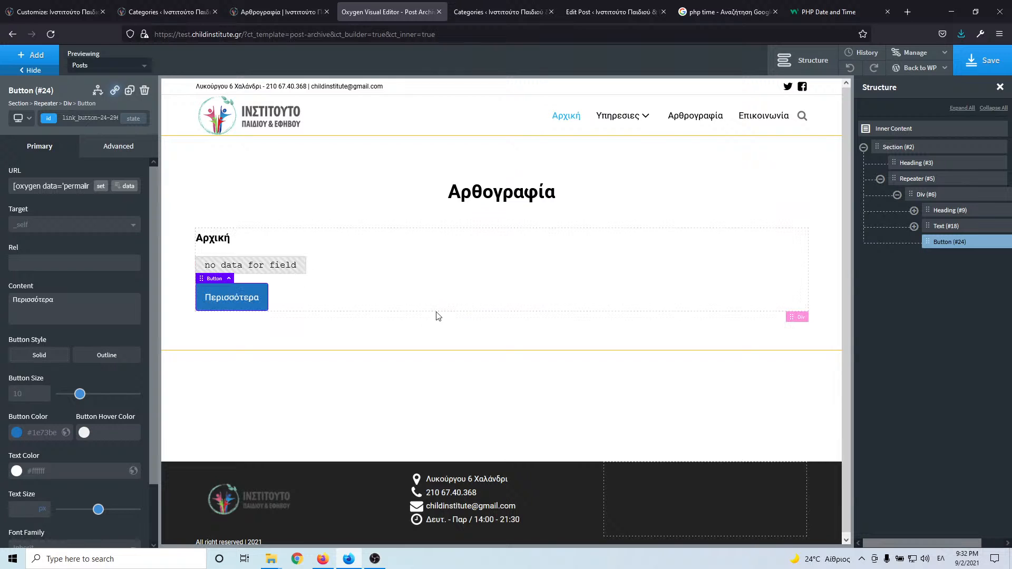
- Give the post card Div 20 px padding on all sides
click(424, 273)
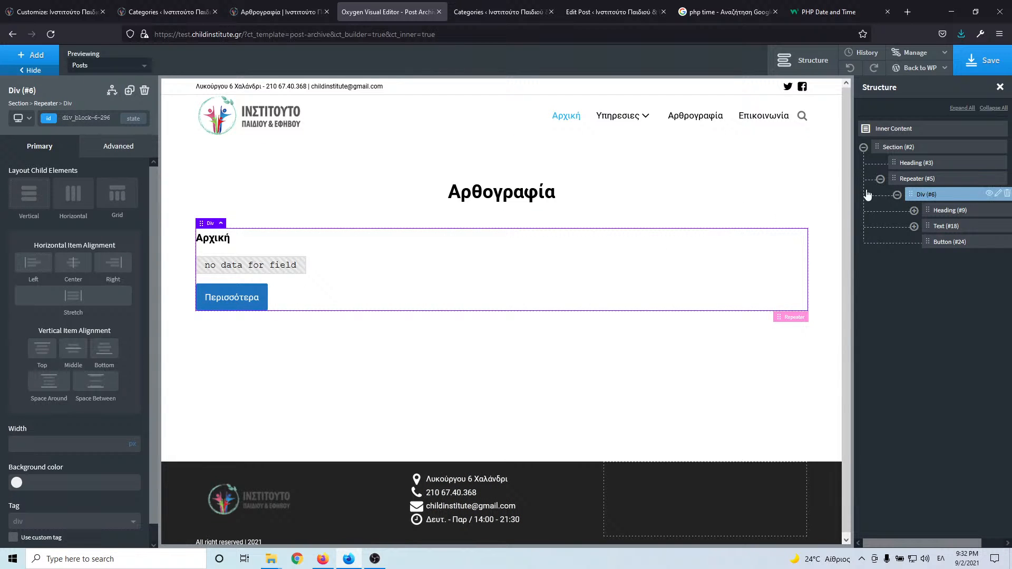
click(103, 146)
click(85, 208)
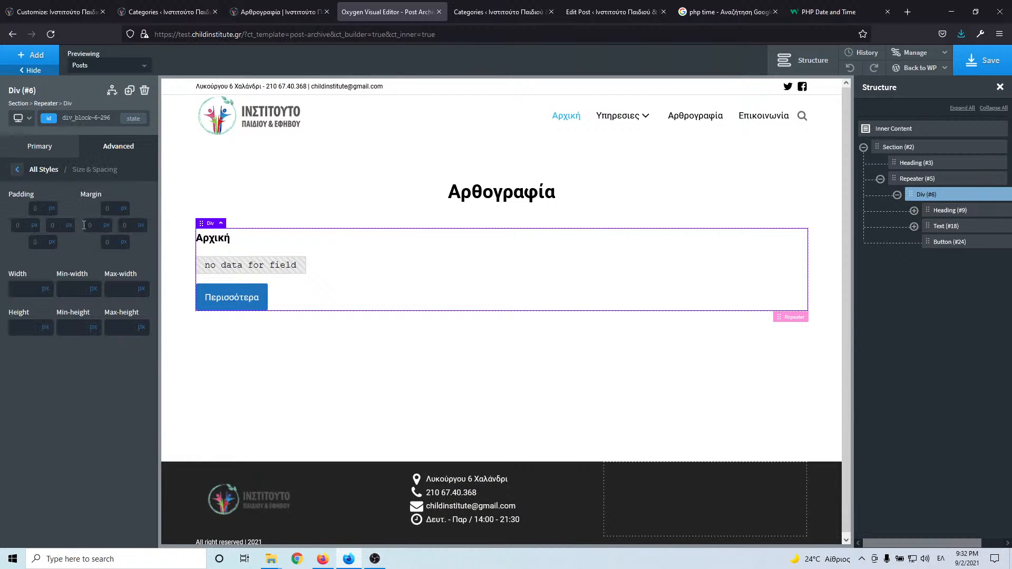
click(42, 210)
text(20)
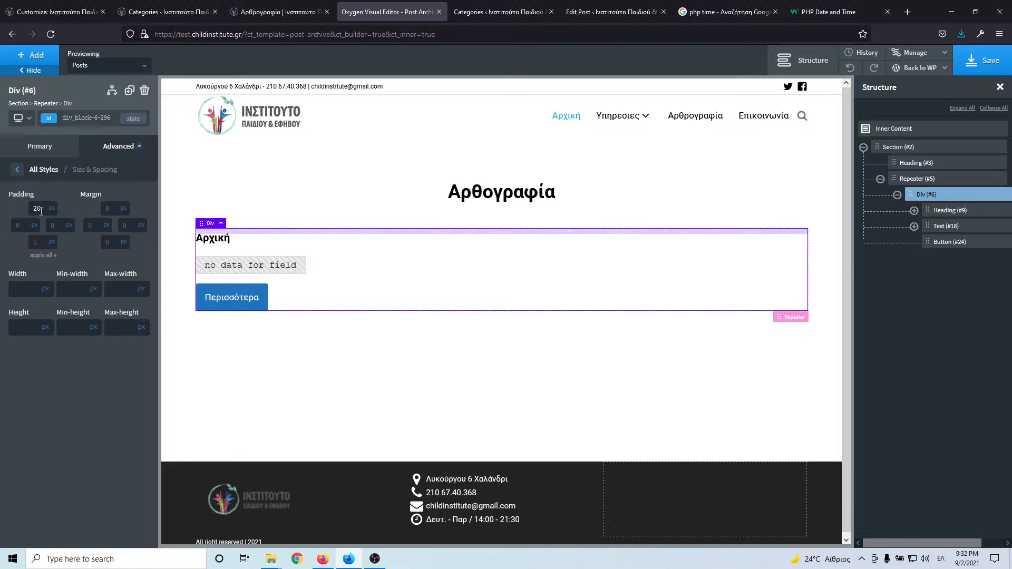
click(42, 256)
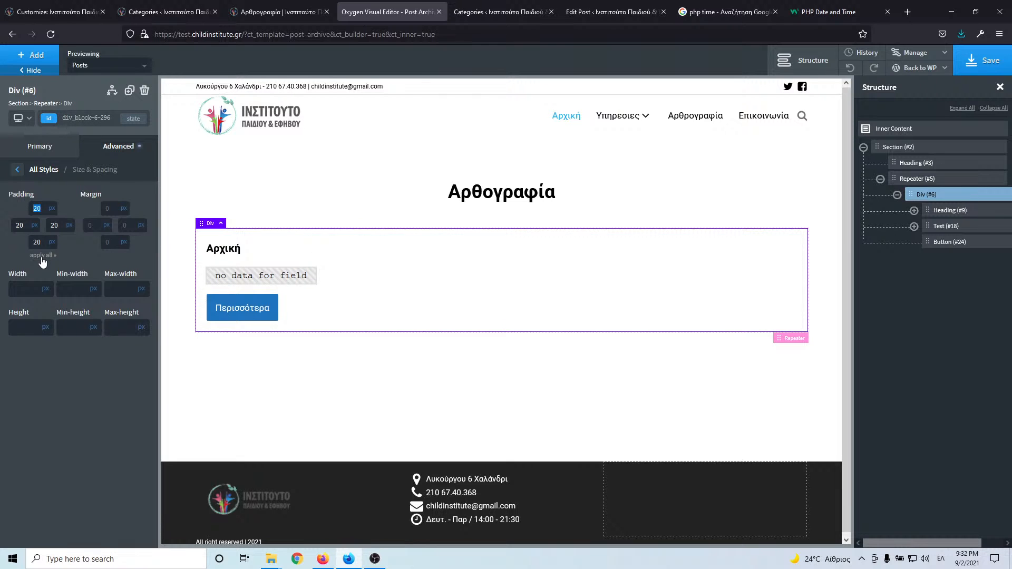
click(17, 170)
- Add a new class named shadow to the post card Div
click(86, 118)
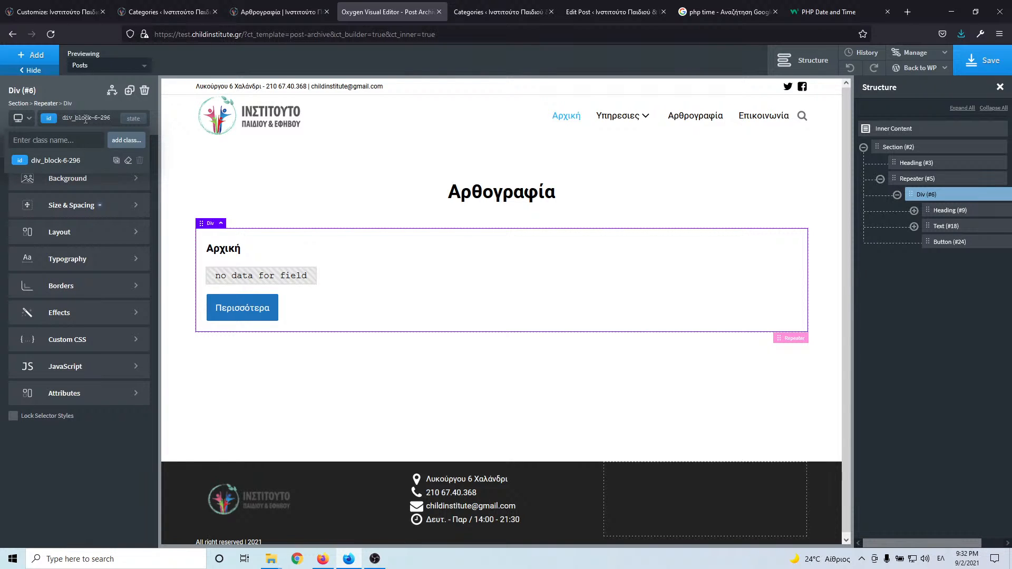
text(σ)
key(BackSpace)
key(BackSpace)
key(alt+shift)
text(shadow)
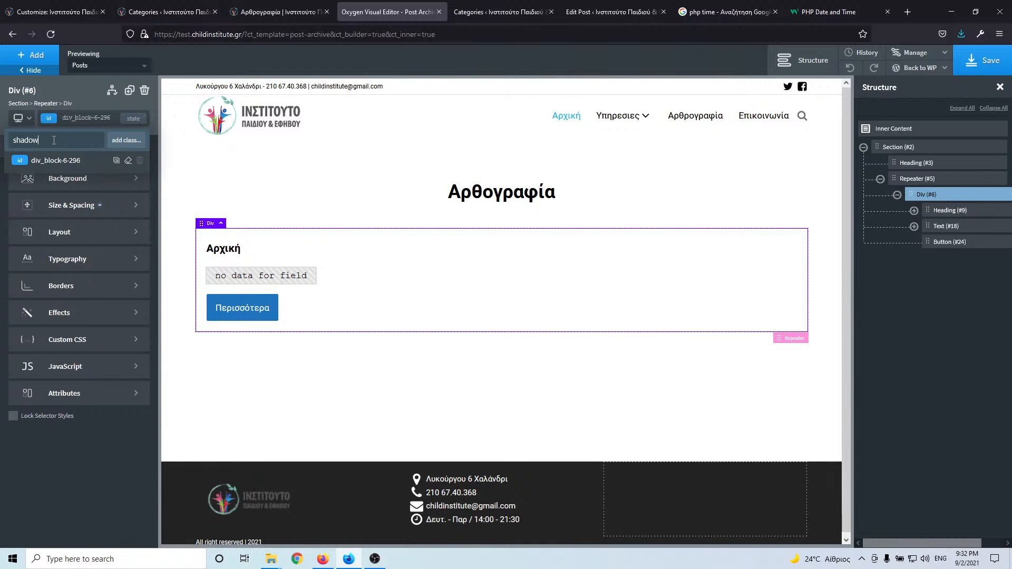
key(Return)
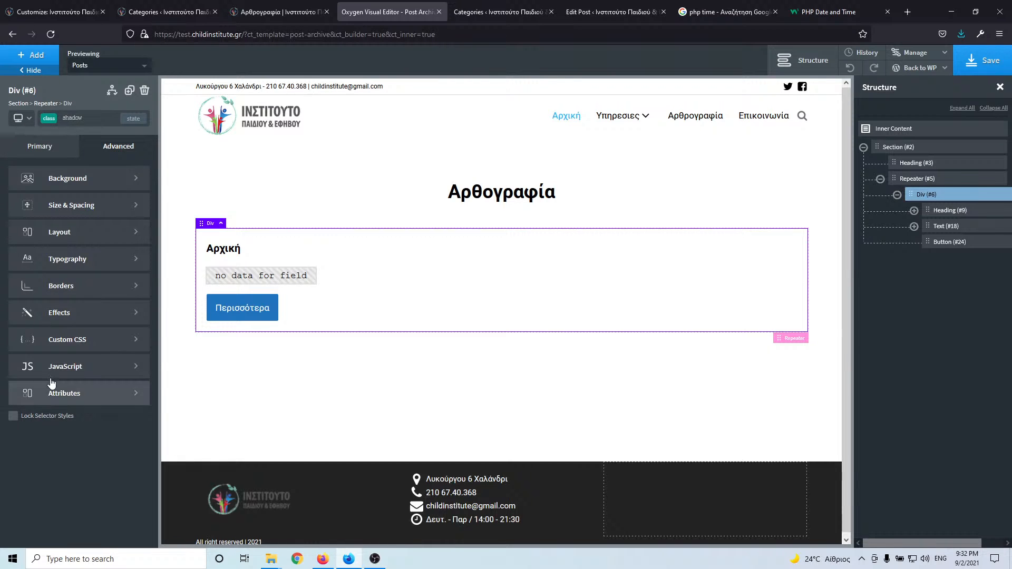
- Give the shadow class an inset box shadow: black at 0.26 opacity, 0 offsets, 5 px blur
click(84, 312)
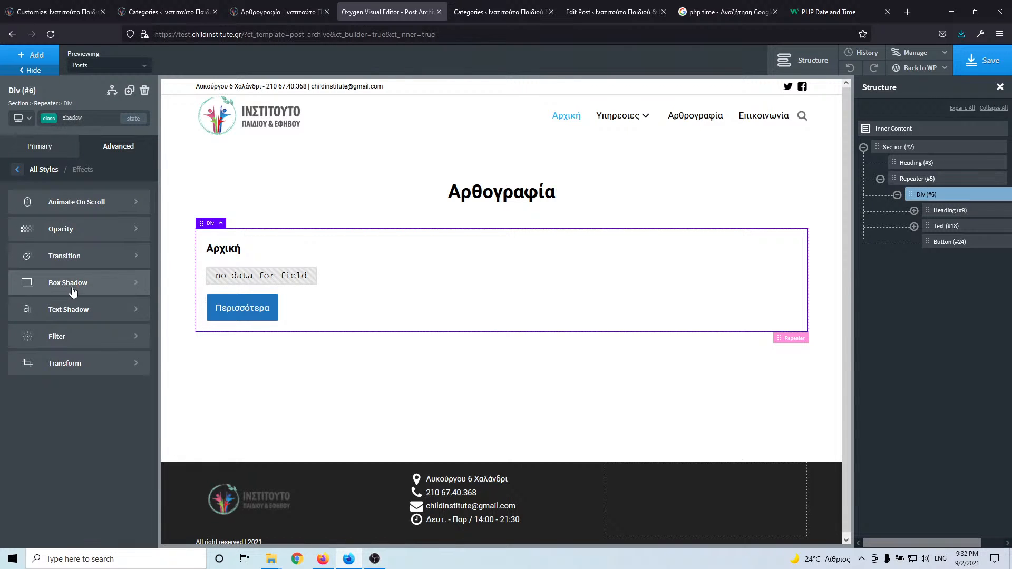
click(79, 286)
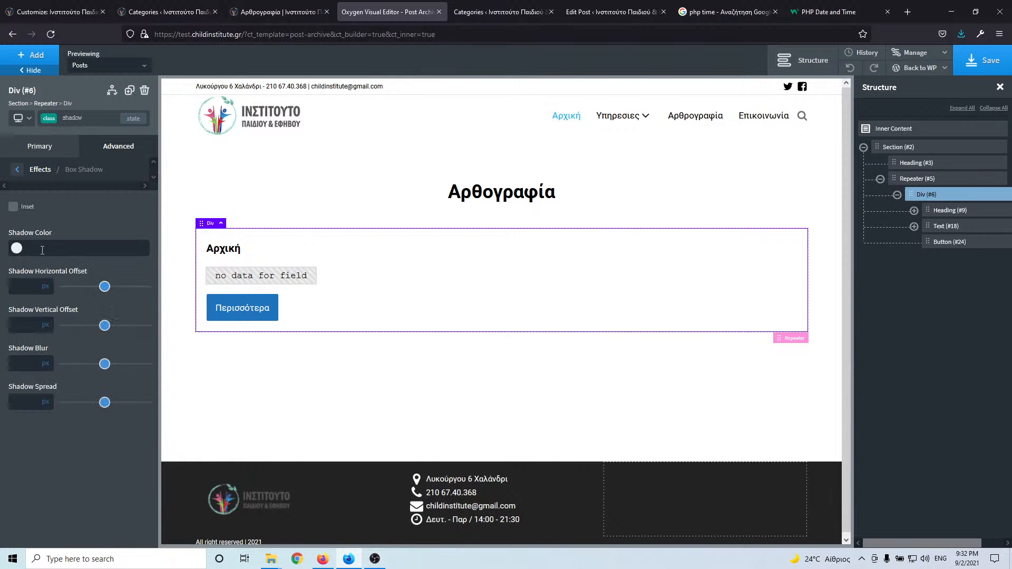
click(12, 249)
click(69, 234)
text(0)
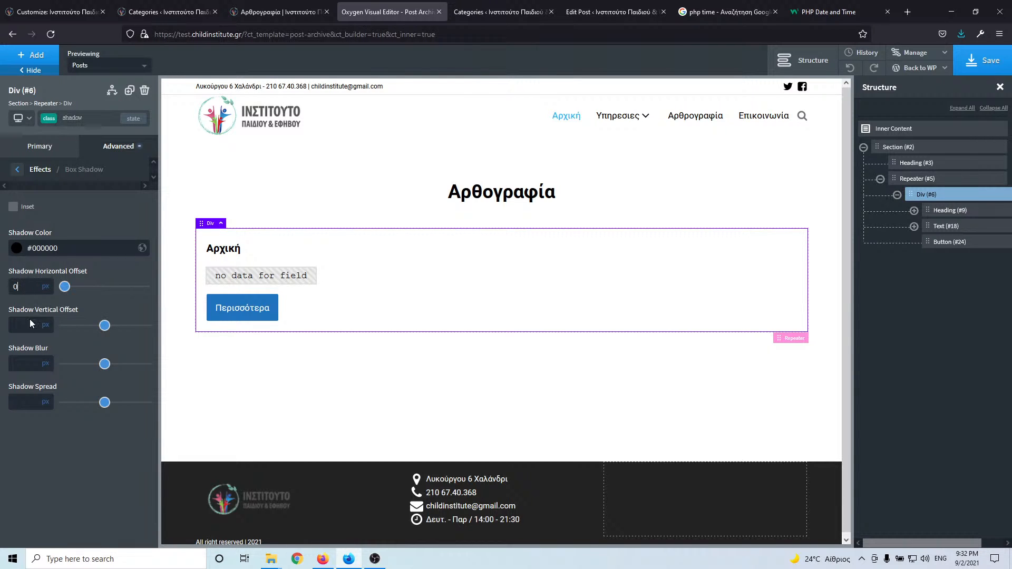
click(26, 325)
text(0)
click(19, 251)
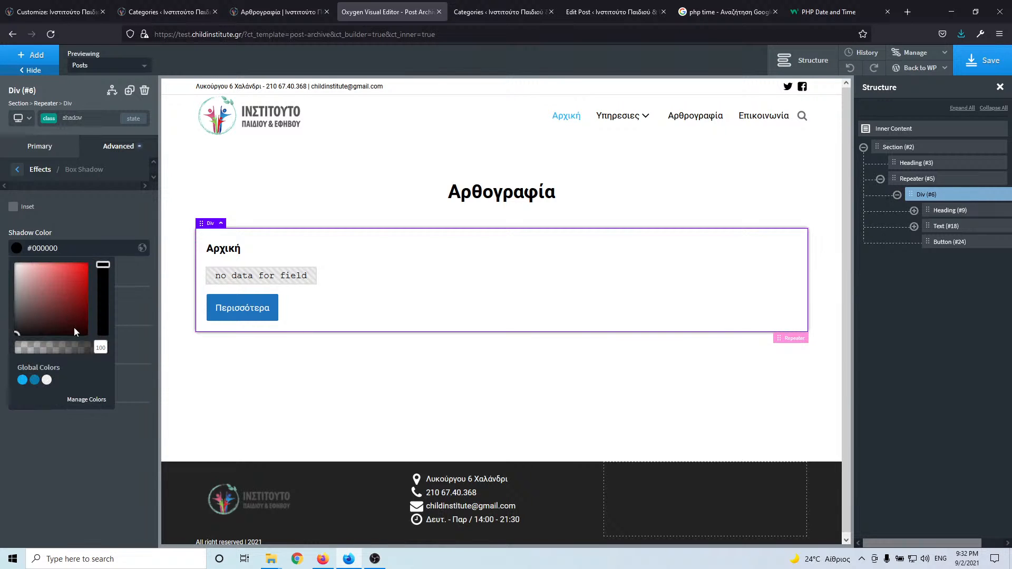
drag(101, 350, 48, 345)
click(59, 207)
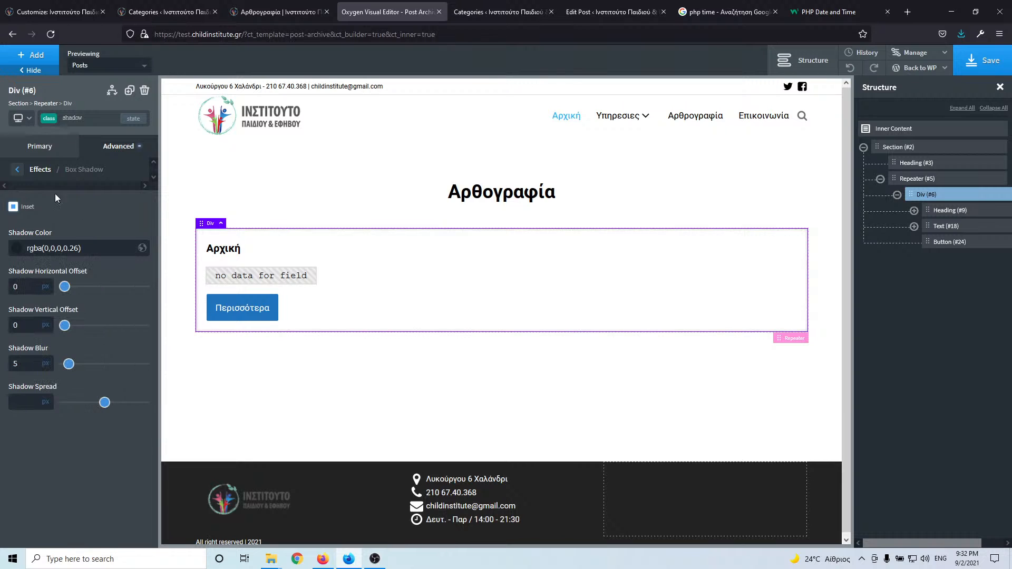
click(17, 170)
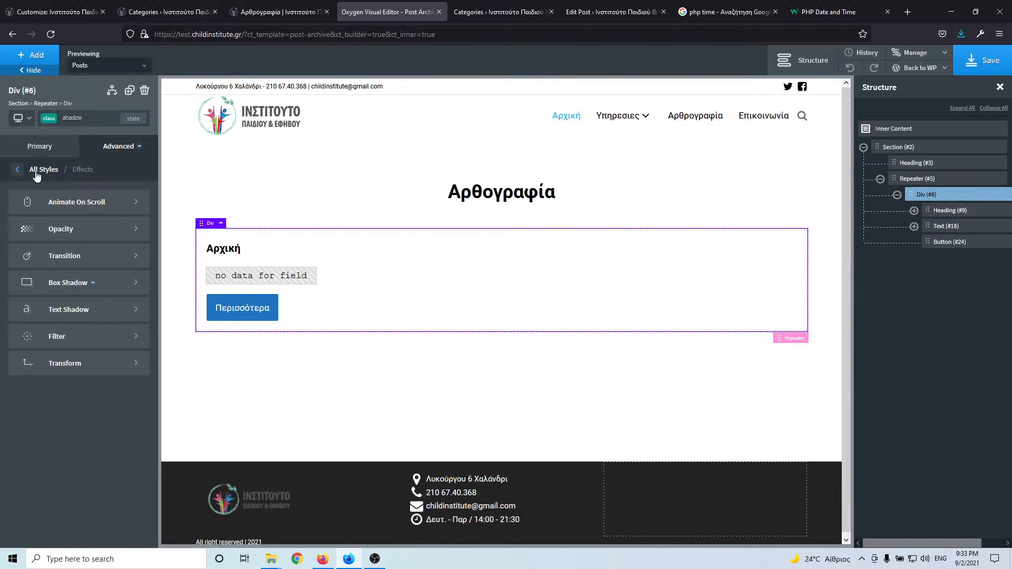
click(18, 170)
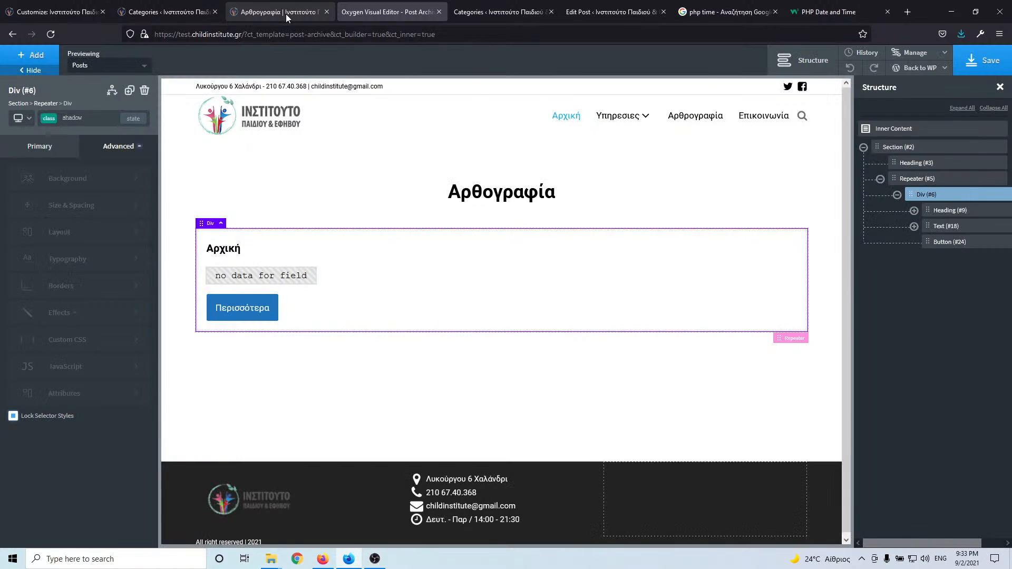
- Open the Post Archive template's edit page from the Oxygen templates list
click(286, 14)
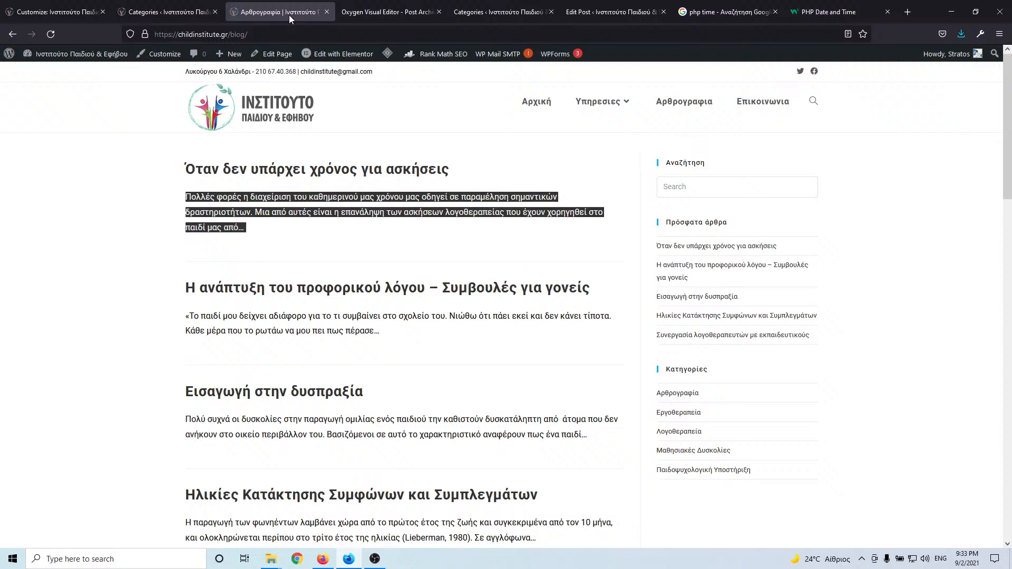
click(416, 11)
click(502, 10)
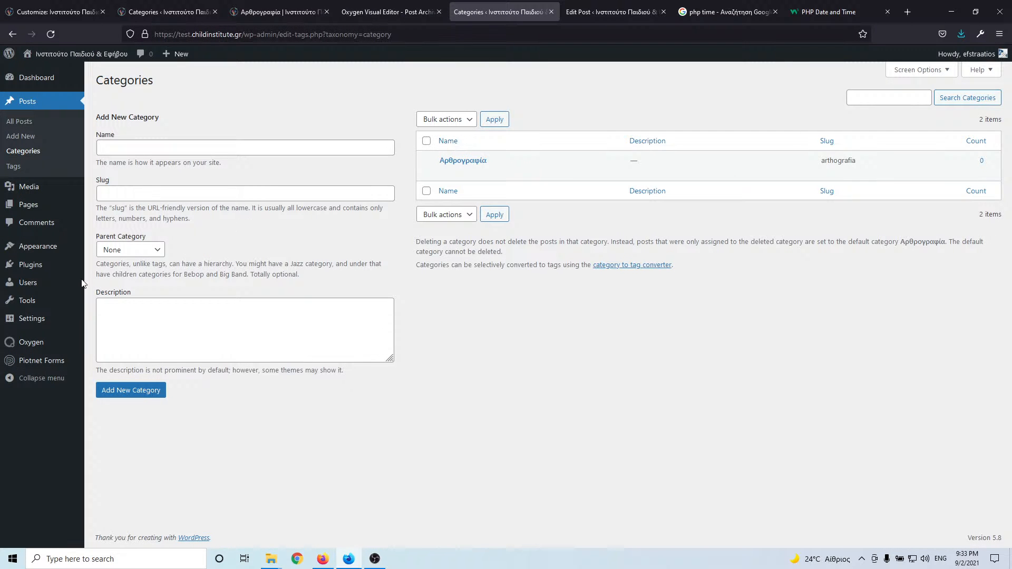
mouse_move(32, 343)
click(123, 361)
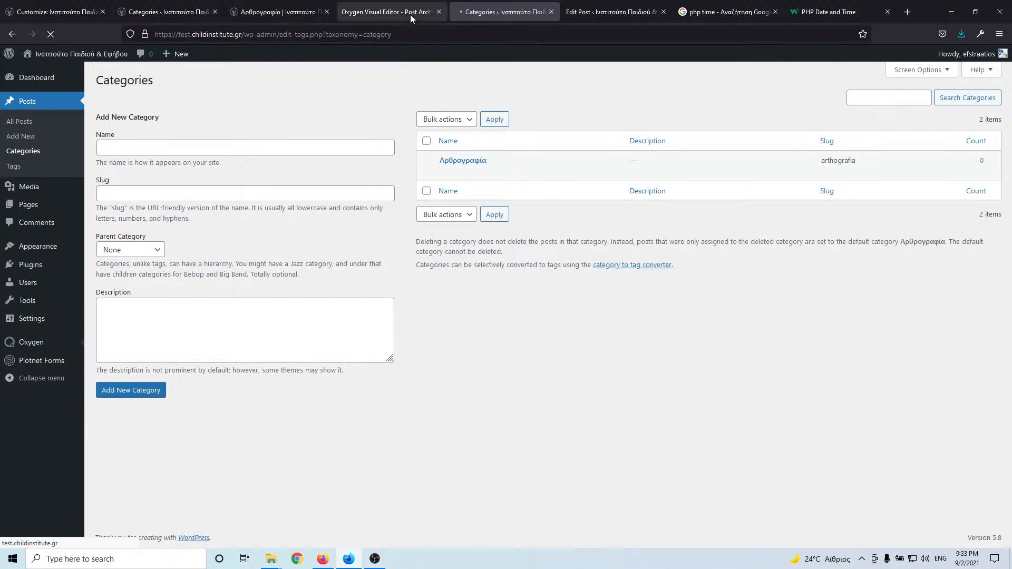
click(414, 15)
click(435, 14)
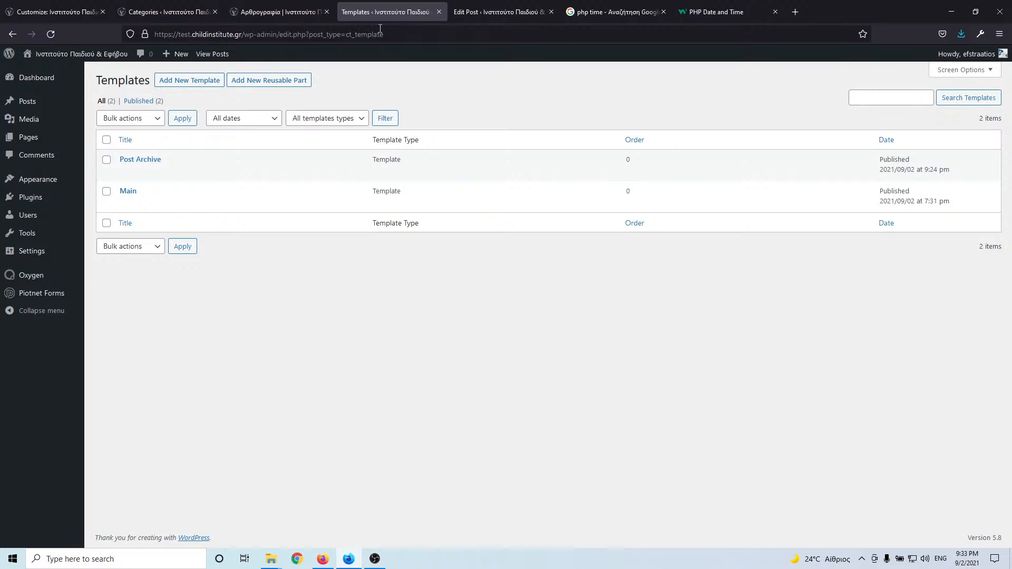
click(127, 173)
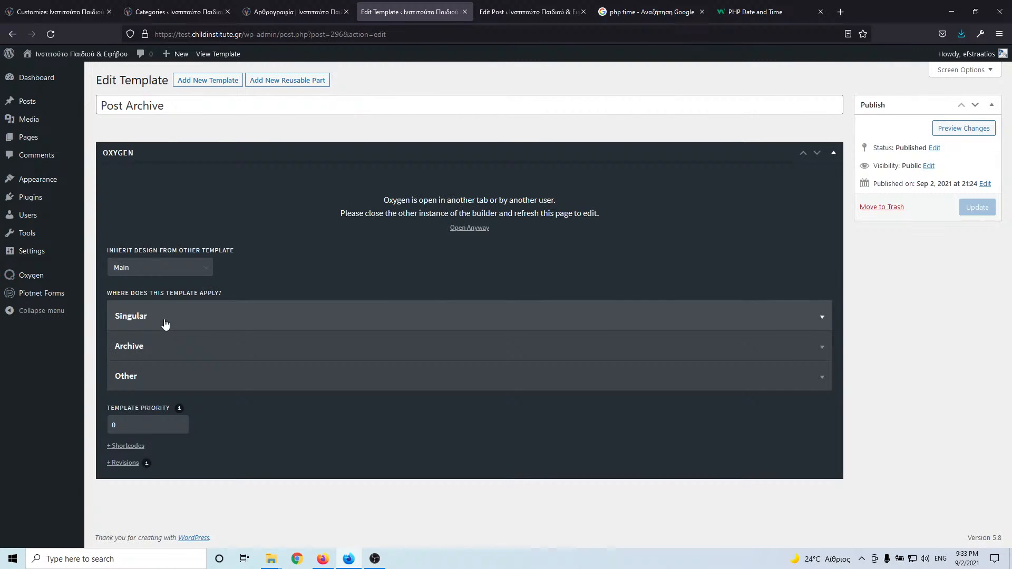
- Add All Categories to the archive taxonomies and tick Taxonomies
click(168, 354)
scroll(177, 359, down, 1)
scroll(176, 360, down, 2)
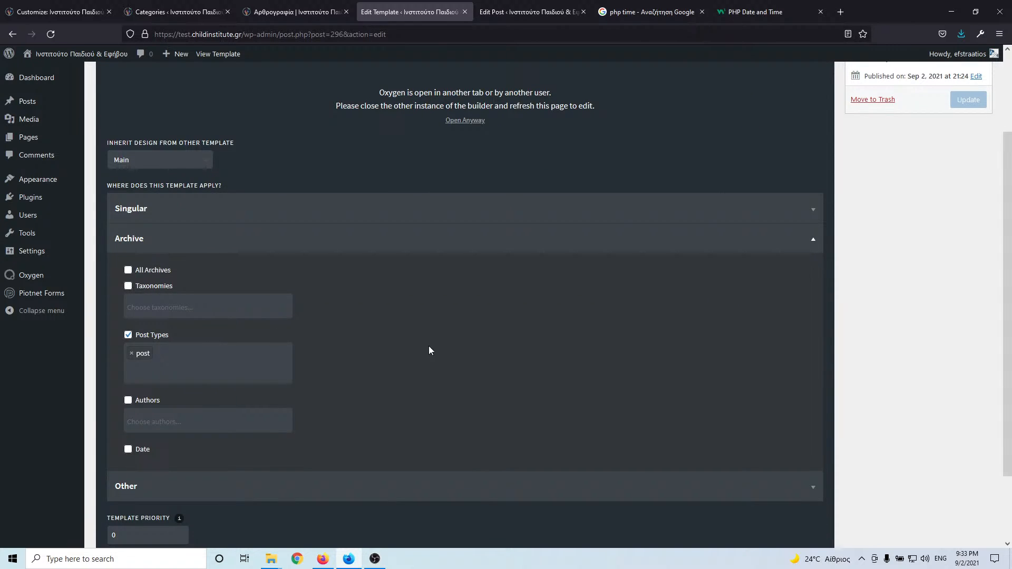
scroll(217, 351, down, 2)
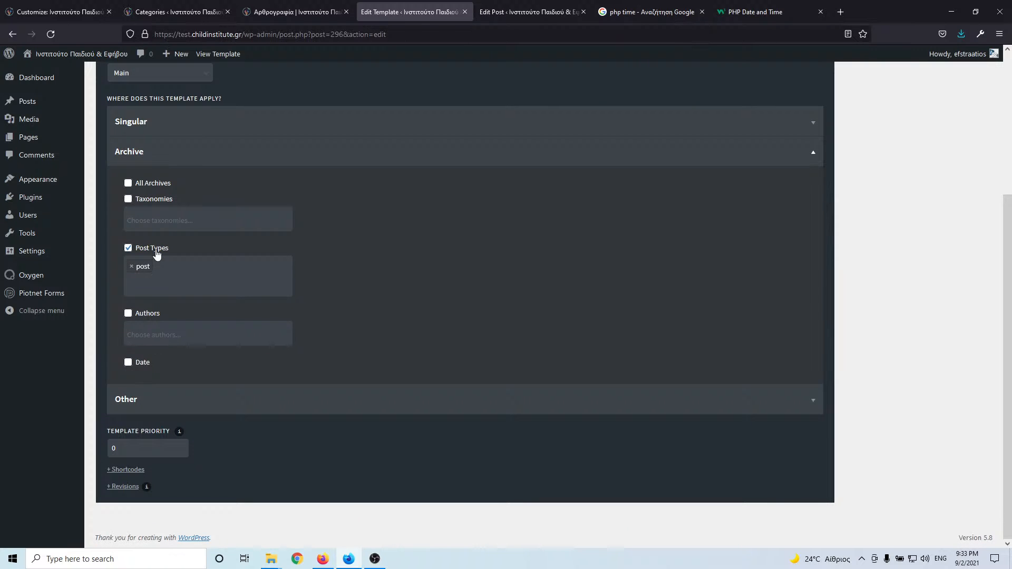
click(150, 220)
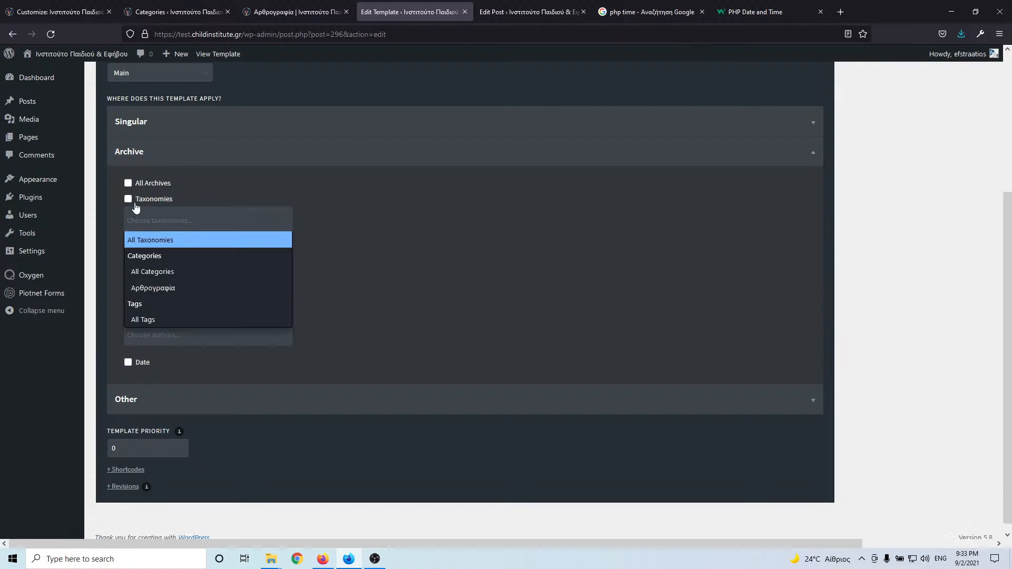
click(179, 271)
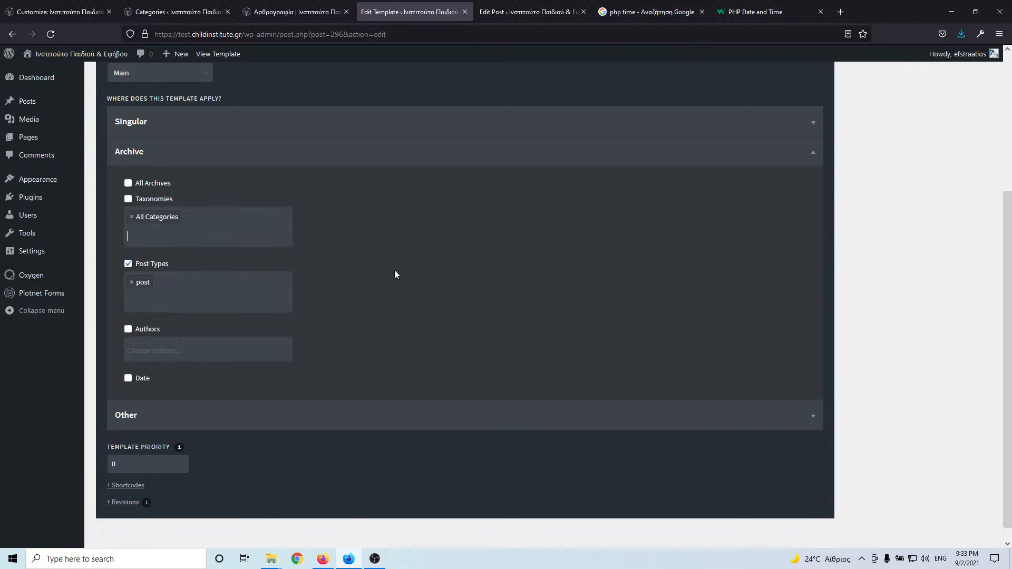
scroll(394, 270, up, 5)
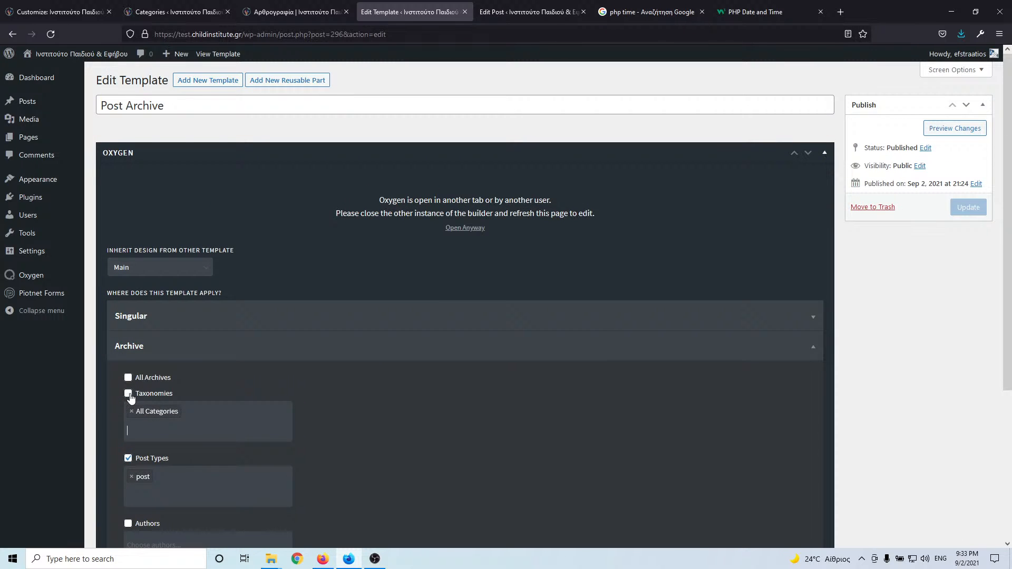
click(128, 393)
- Reload, confirm the archive conditions, and update the Post Archive template
click(51, 35)
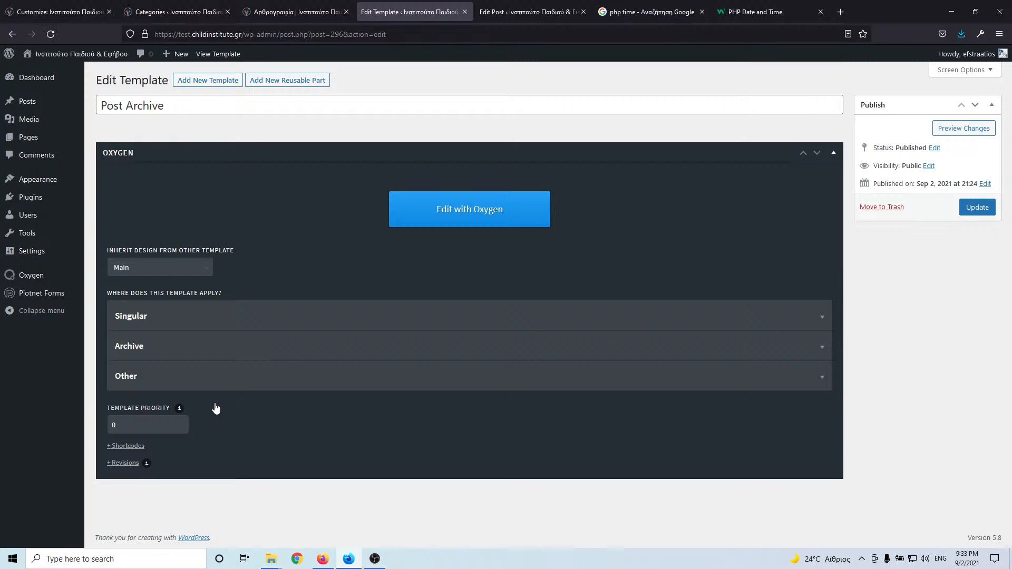
click(194, 347)
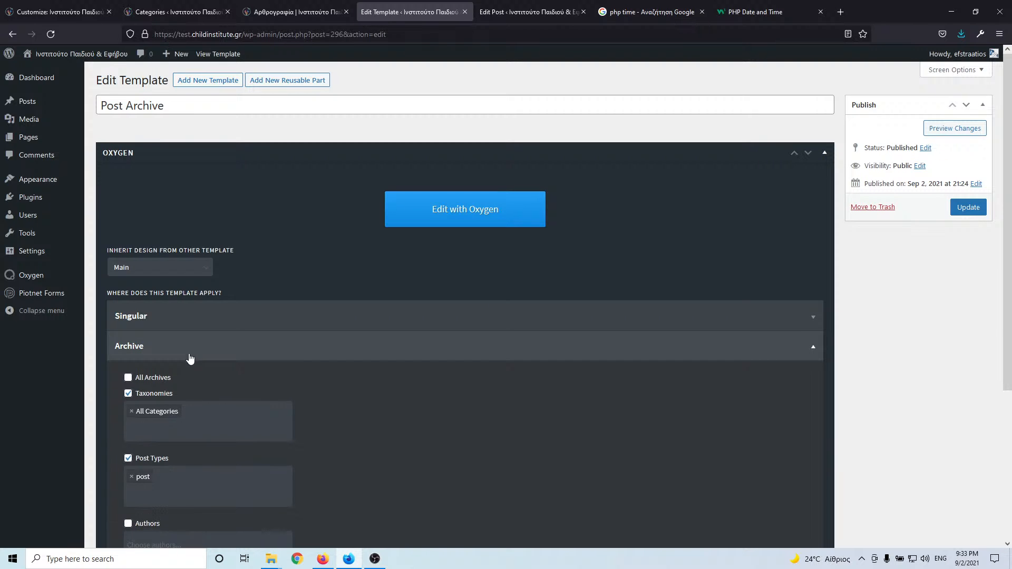
click(966, 208)
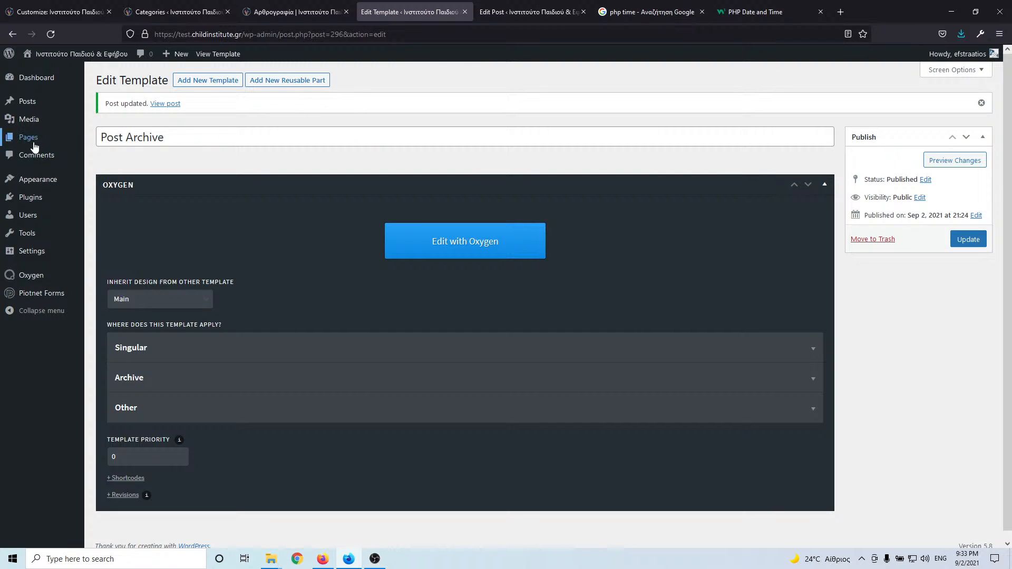
- Publish a Post Single template for singular Posts, inheriting Main, and open it in Oxygen
click(215, 84)
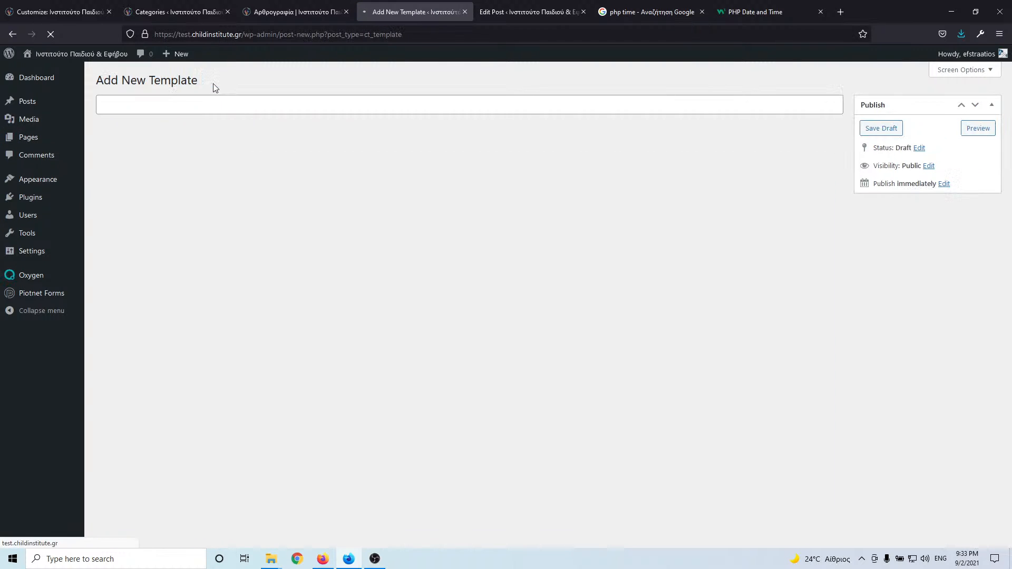
text(S)
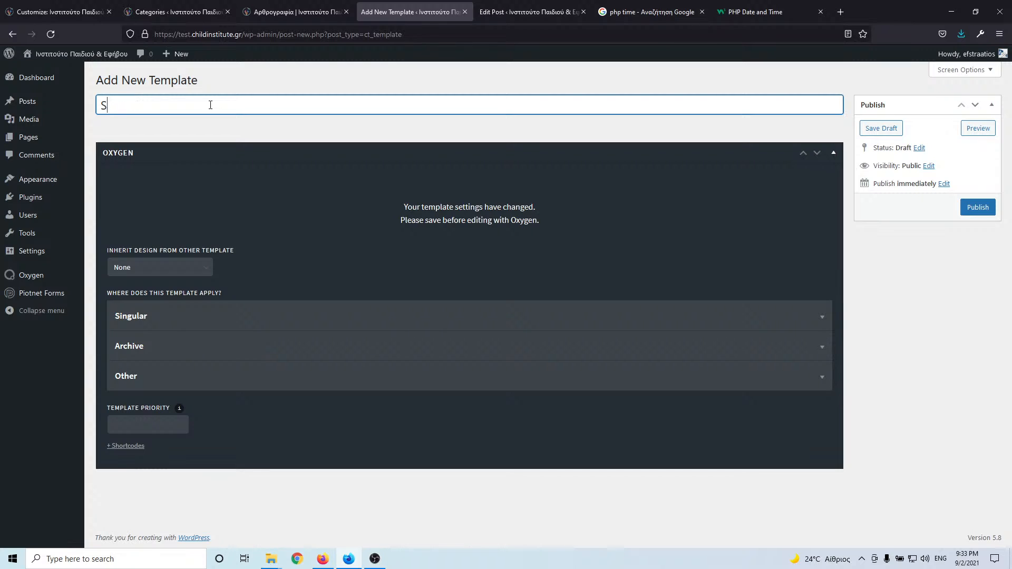
text(ingle)
text(Post)
click(165, 325)
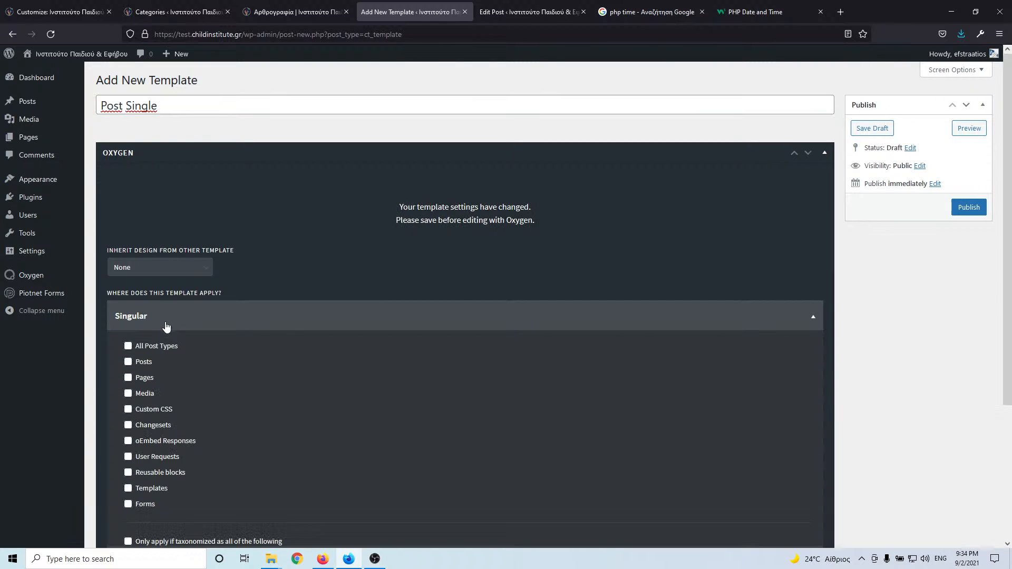
click(128, 363)
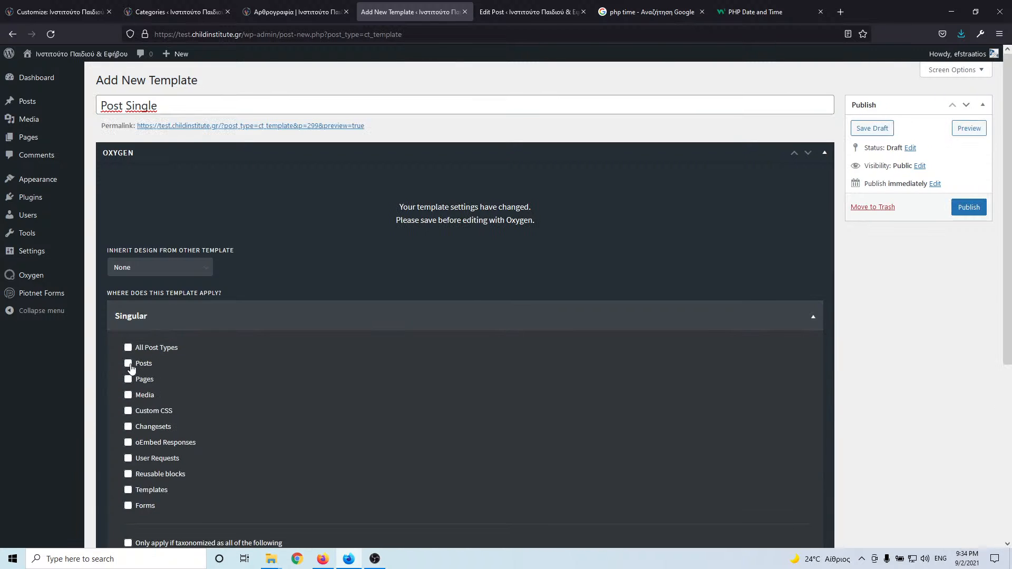
click(160, 269)
click(139, 301)
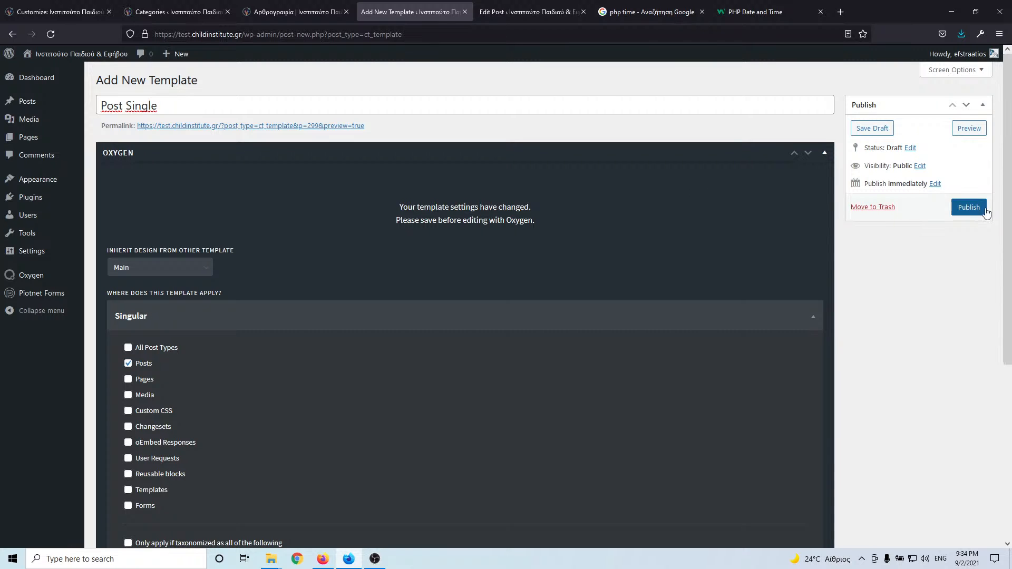
click(969, 207)
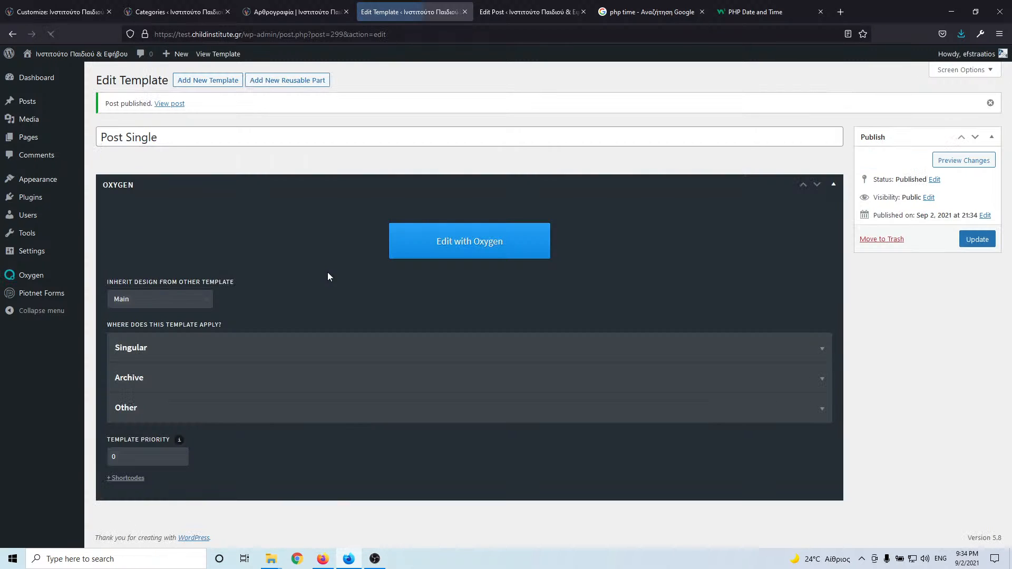
click(449, 244)
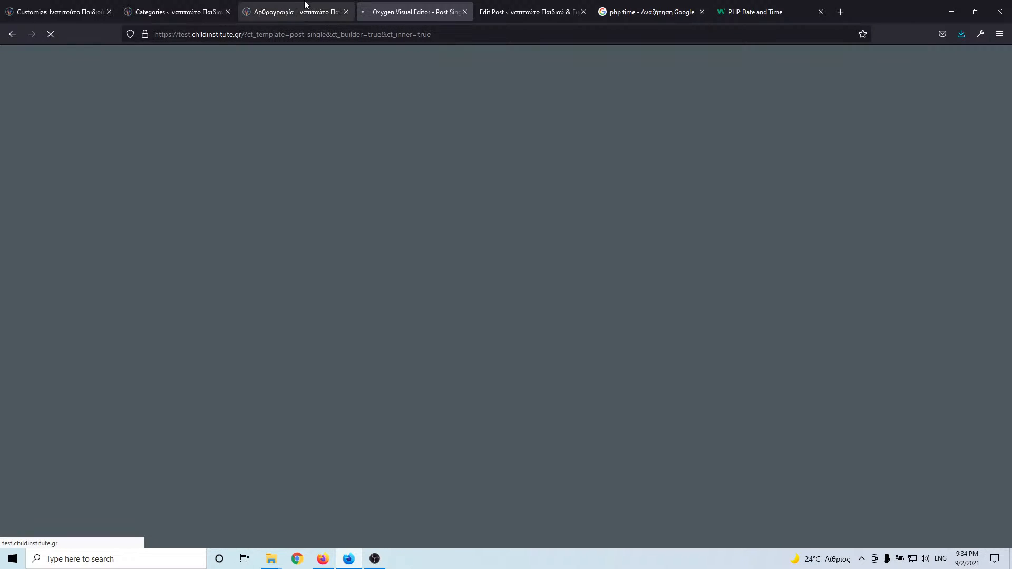
- Glance over the blog page, then return to the loaded Post Single editor
click(298, 7)
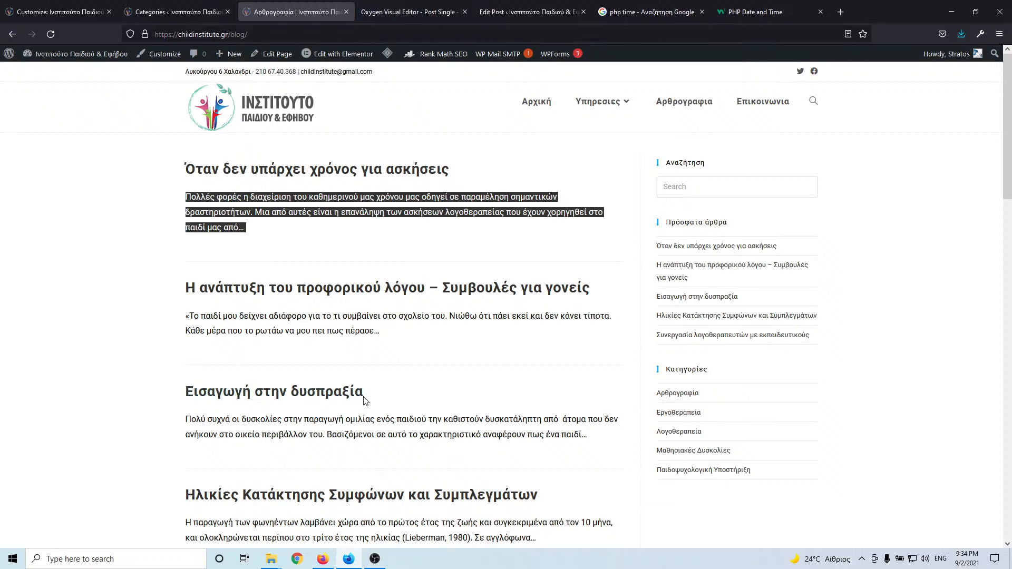
scroll(365, 398, down, 5)
scroll(365, 398, up, 4)
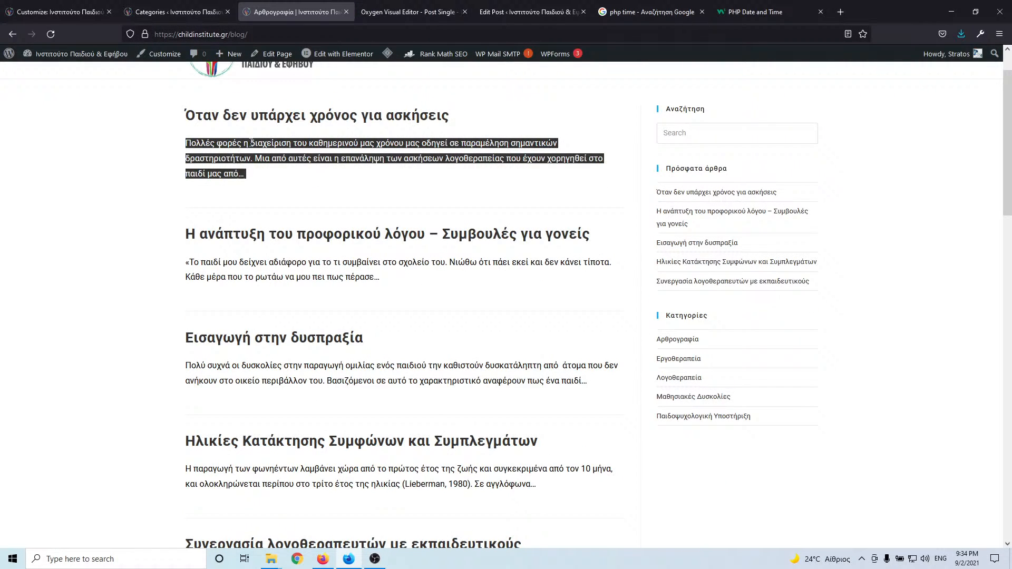
click(416, 12)
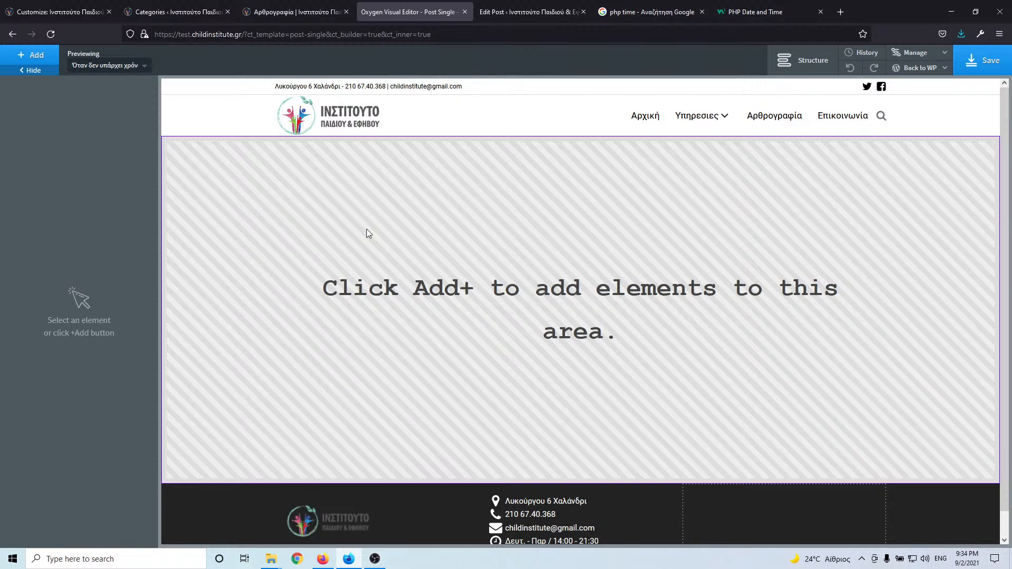
- Insert a Section containing an Image sourced from the dynamic Featured Image at Large size
click(42, 57)
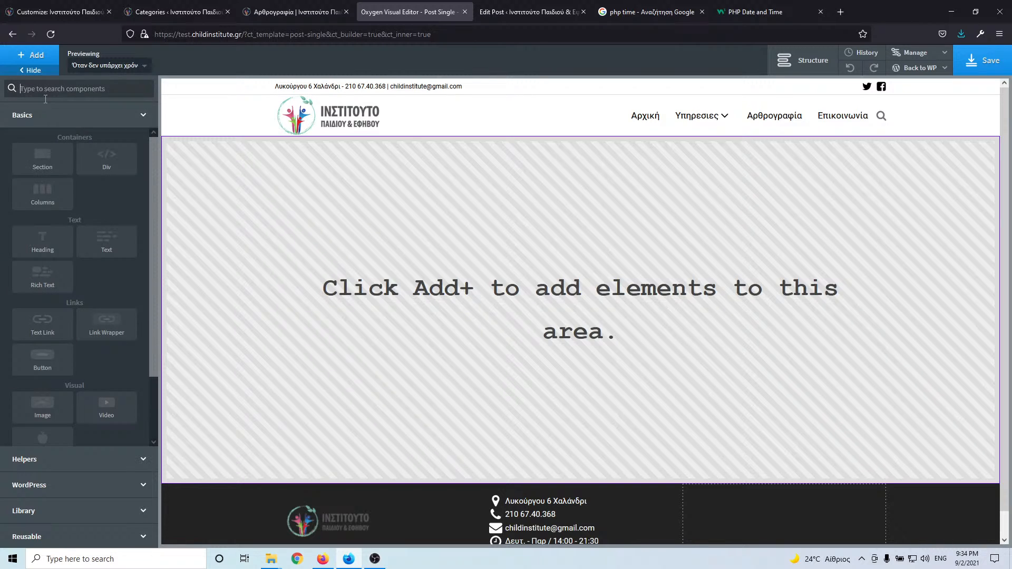
click(52, 166)
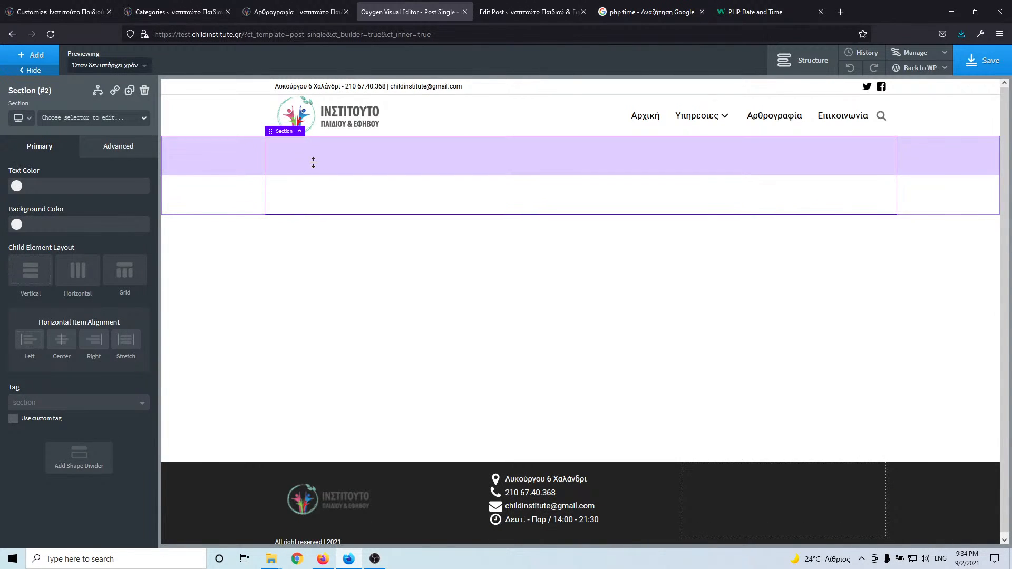
click(35, 59)
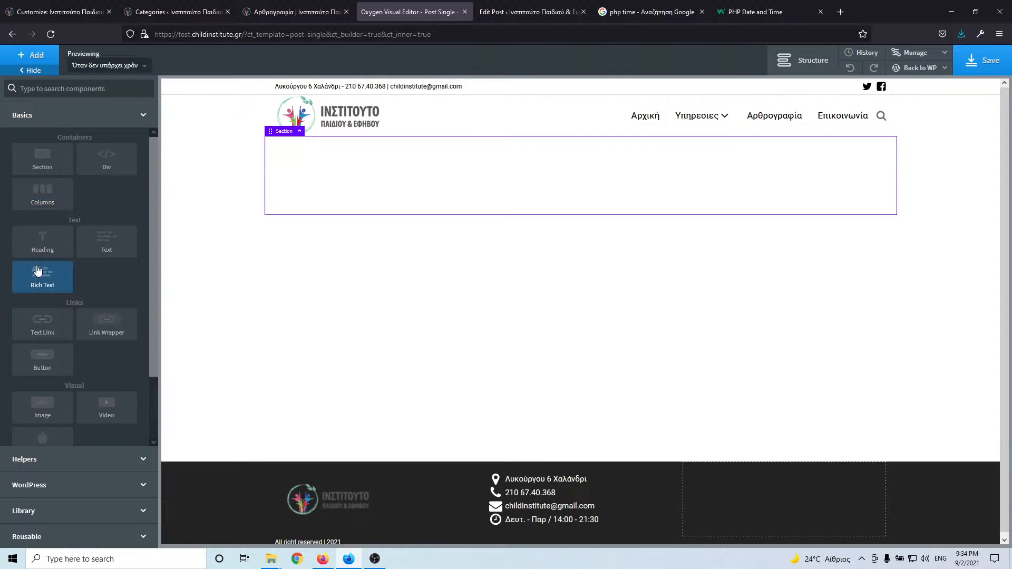
click(31, 409)
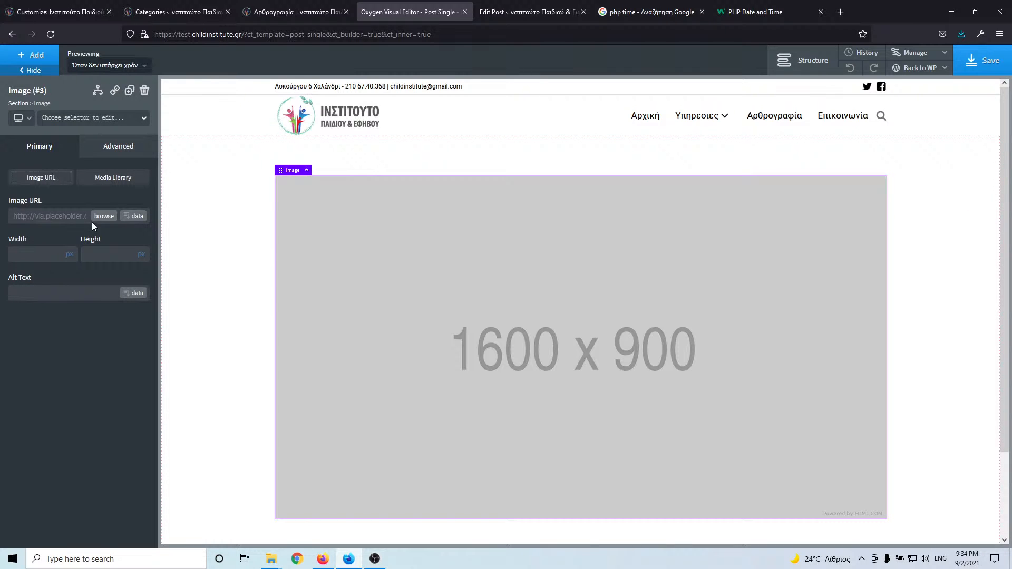
click(136, 219)
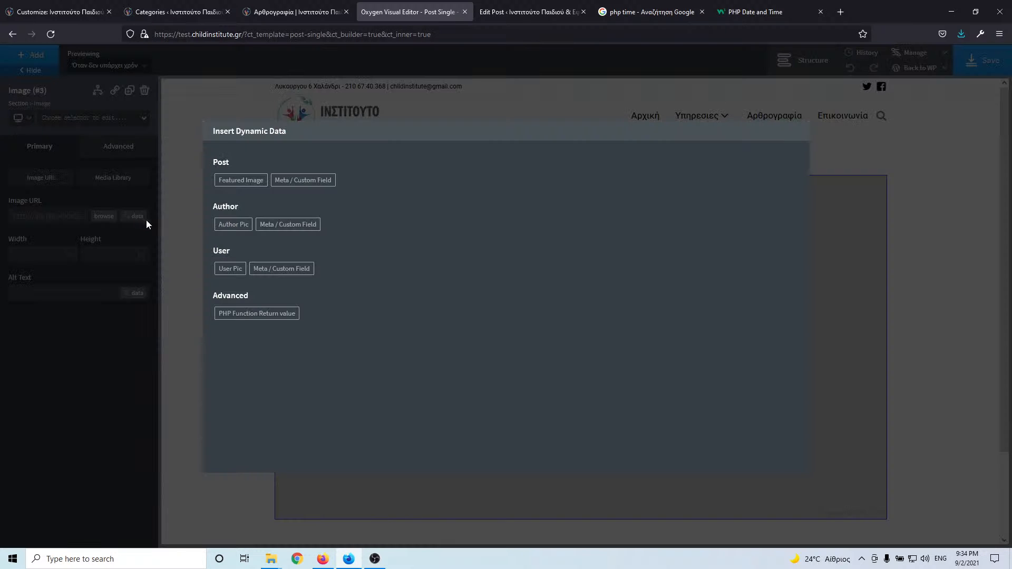
click(241, 182)
click(243, 189)
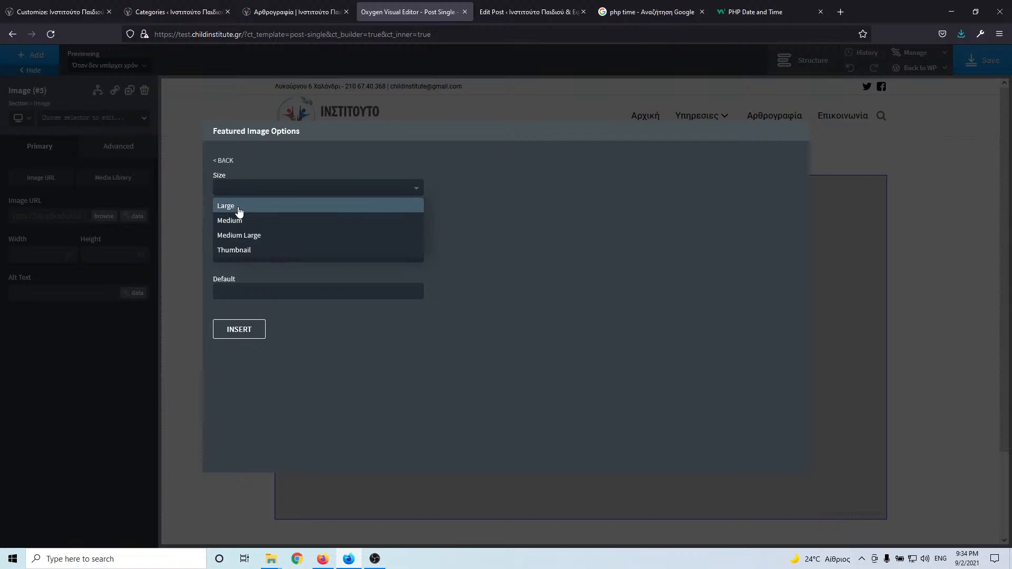
click(240, 204)
click(248, 329)
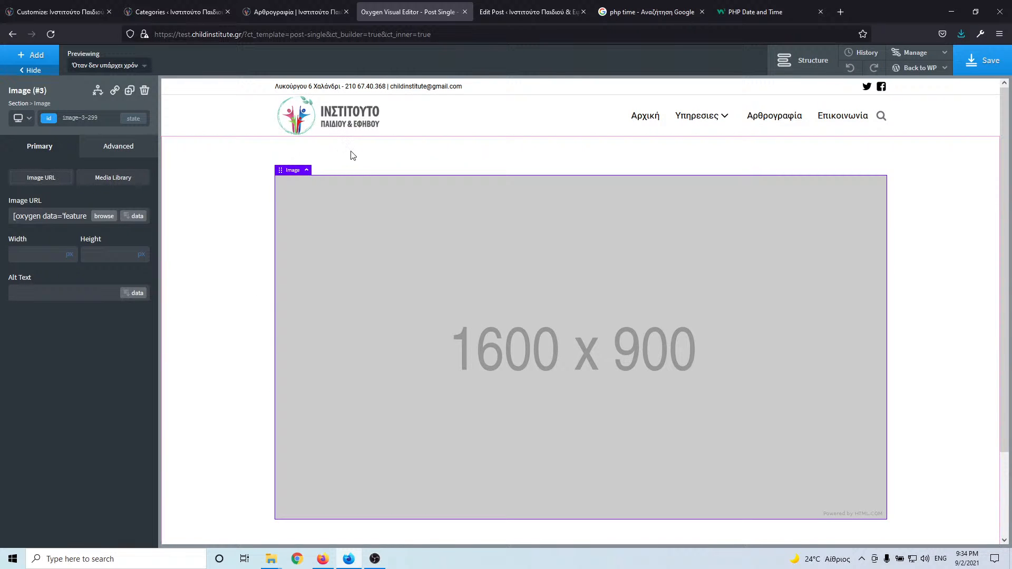
click(371, 164)
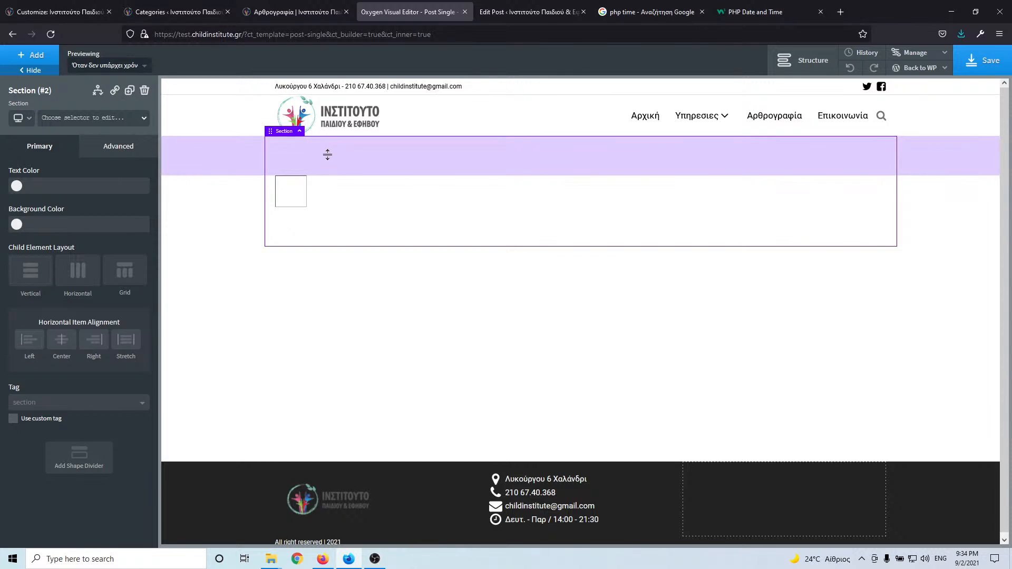
- Set the section's top and bottom padding to 5 px
drag(328, 153, 328, 135)
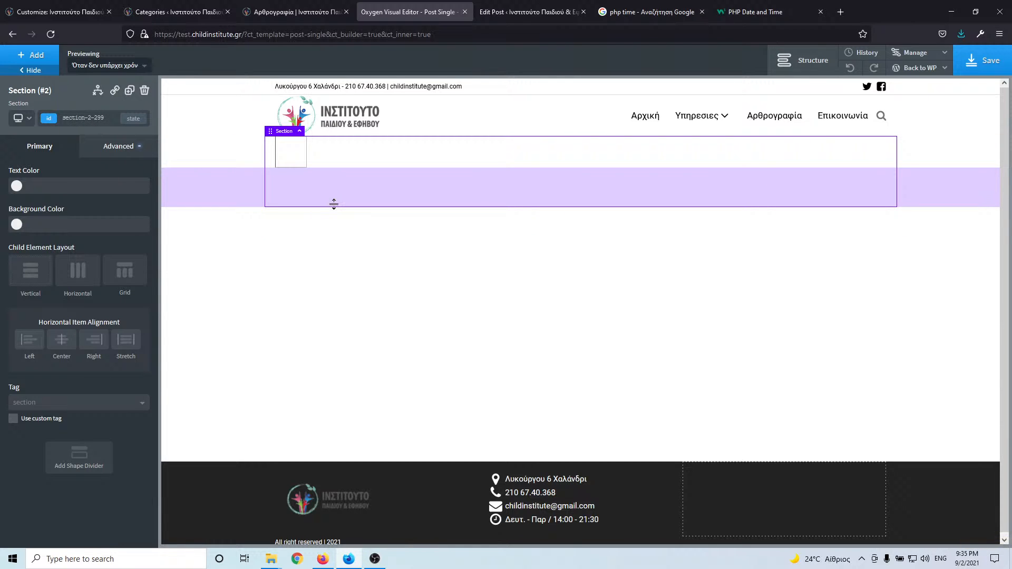
drag(335, 204, 334, 154)
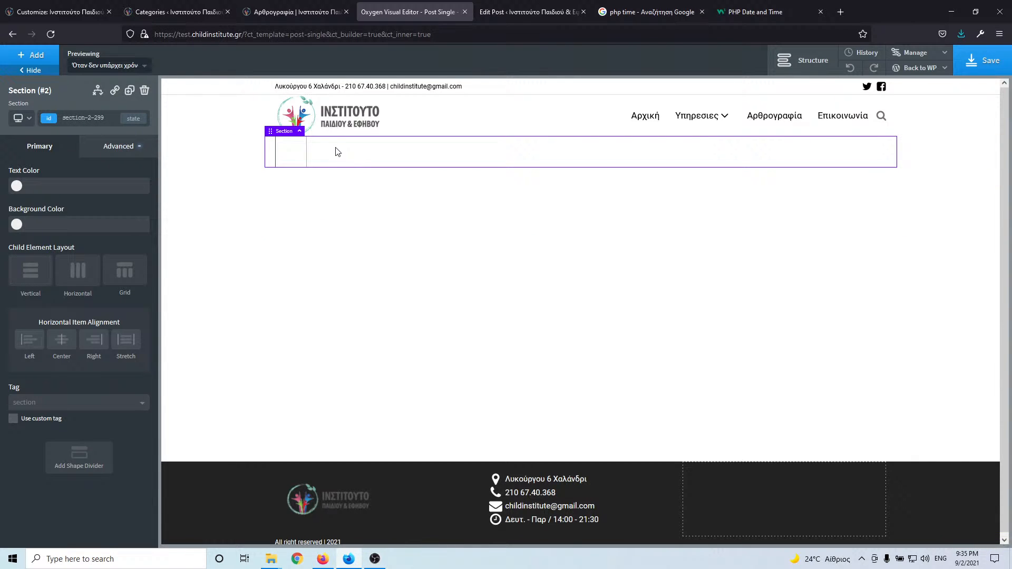
click(108, 155)
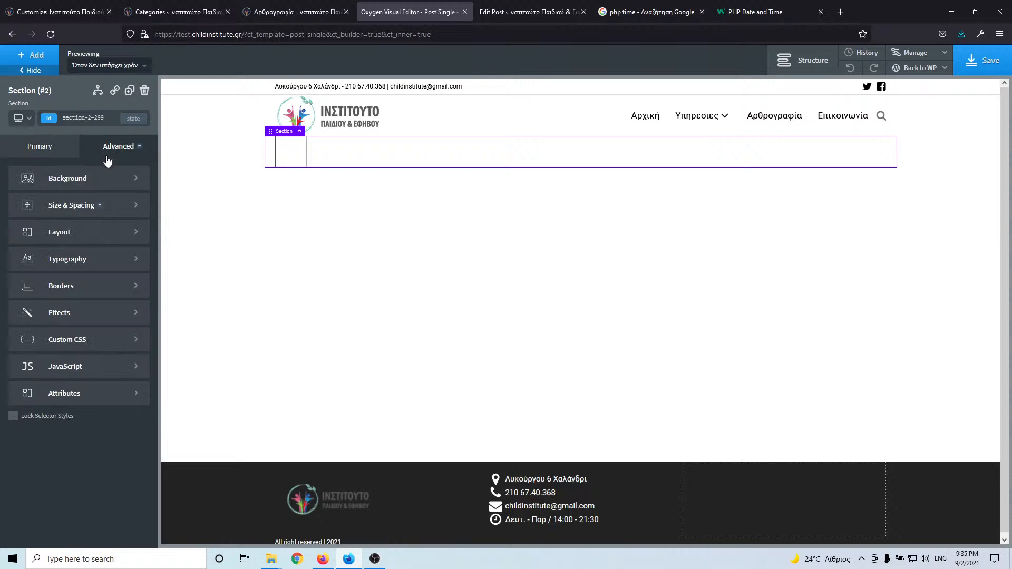
click(83, 204)
click(77, 209)
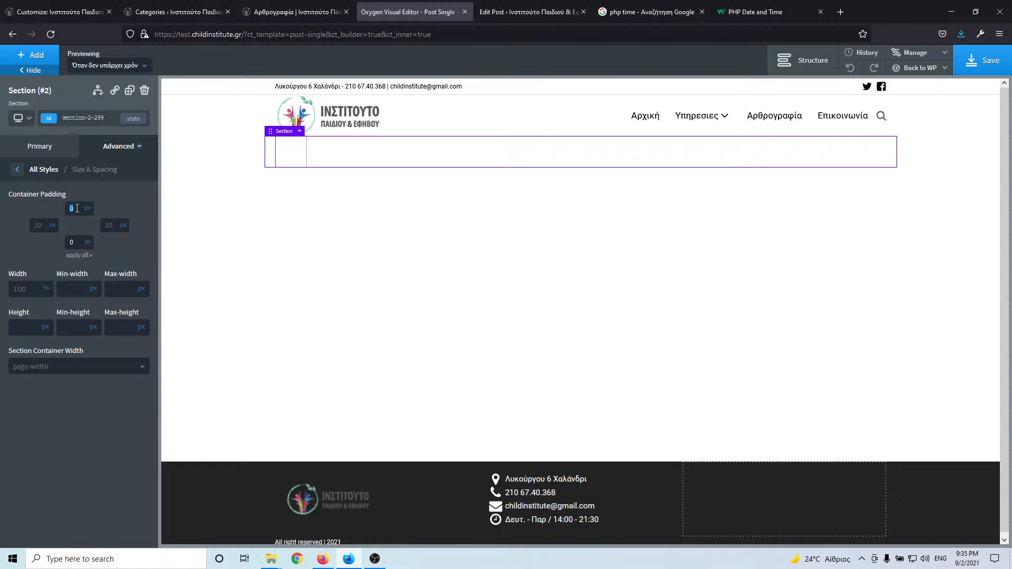
text(5)
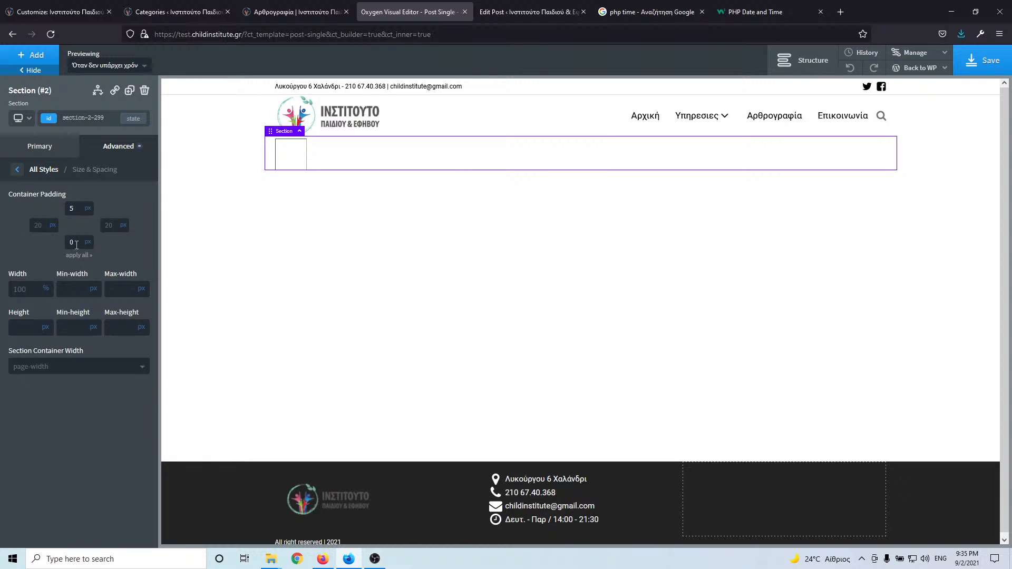
click(77, 244)
text(5)
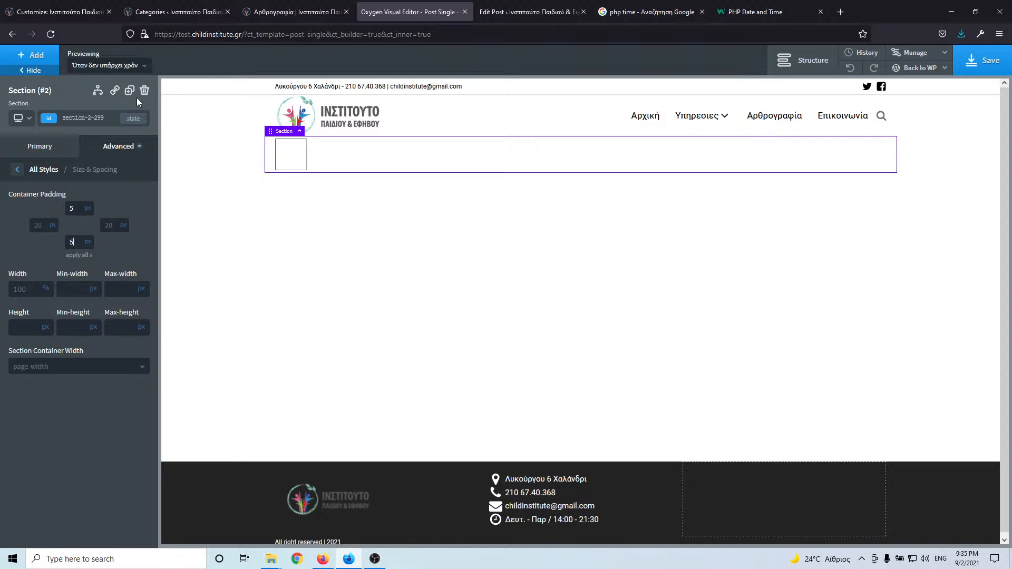
click(462, 161)
click(17, 169)
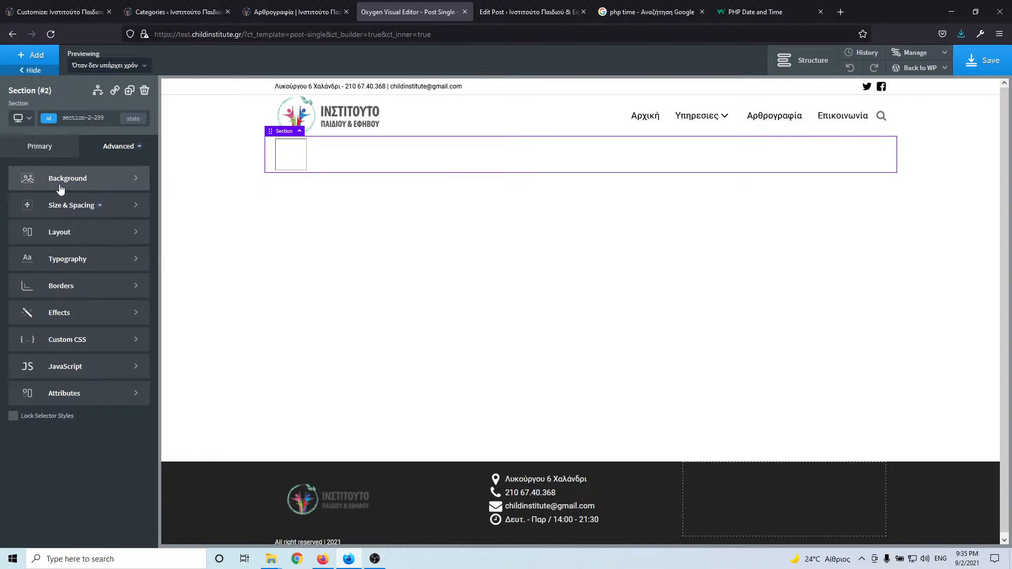
- Center the section's content horizontally, save, and open its show/hide conditions
click(49, 152)
click(62, 342)
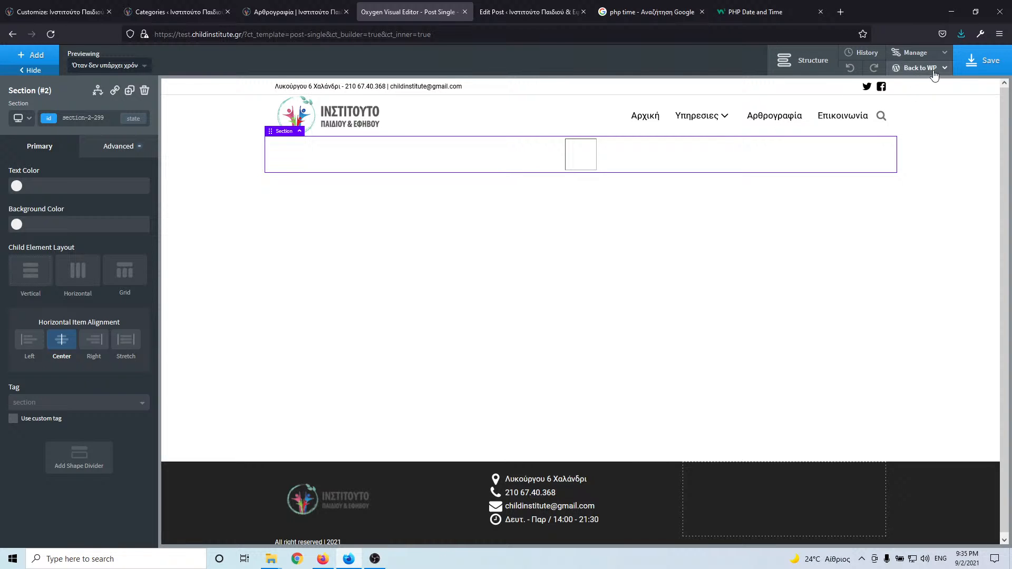
click(984, 60)
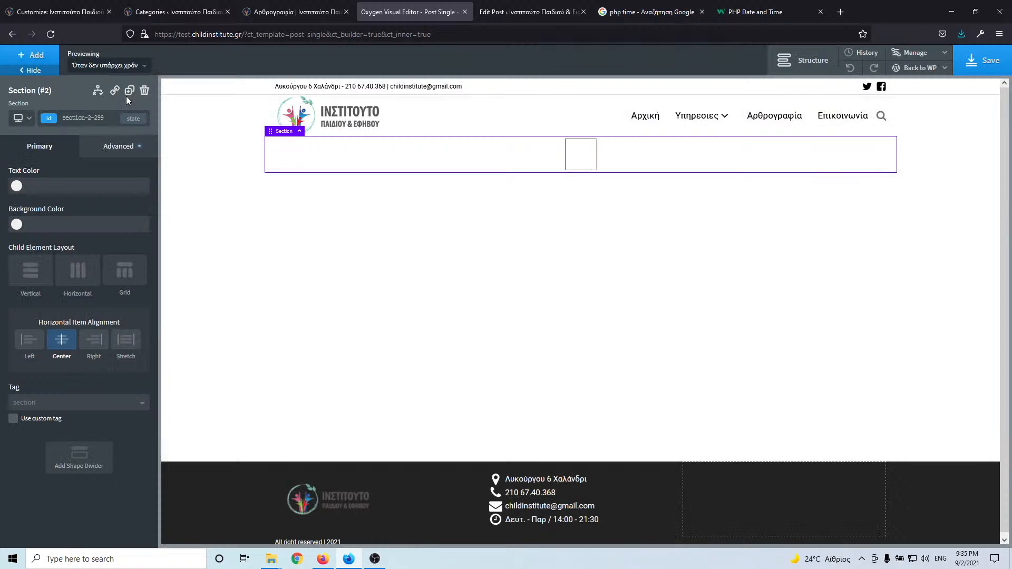
click(104, 92)
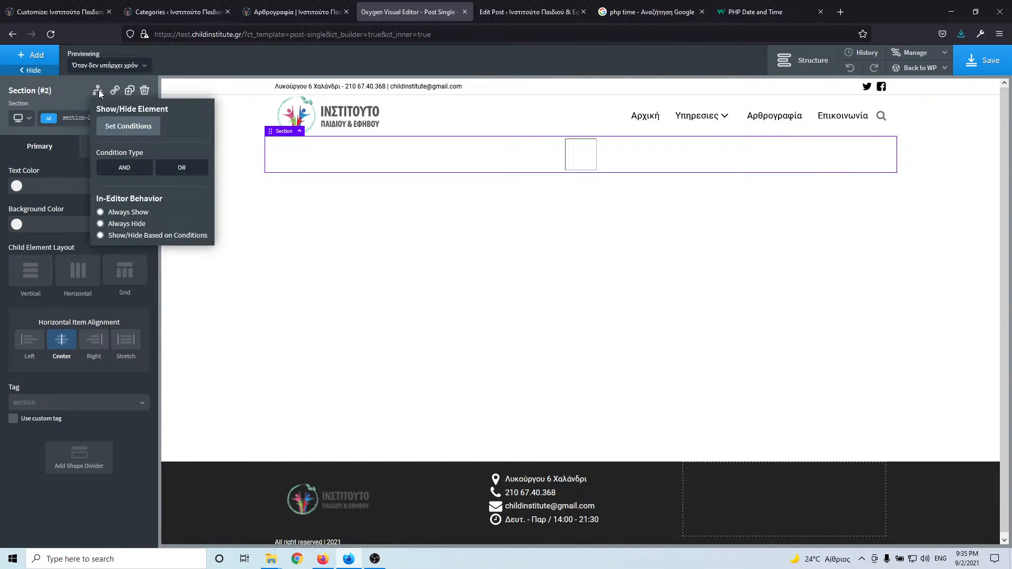
- Show the section only when Post Has Featured Image == is true, then save the template
click(132, 131)
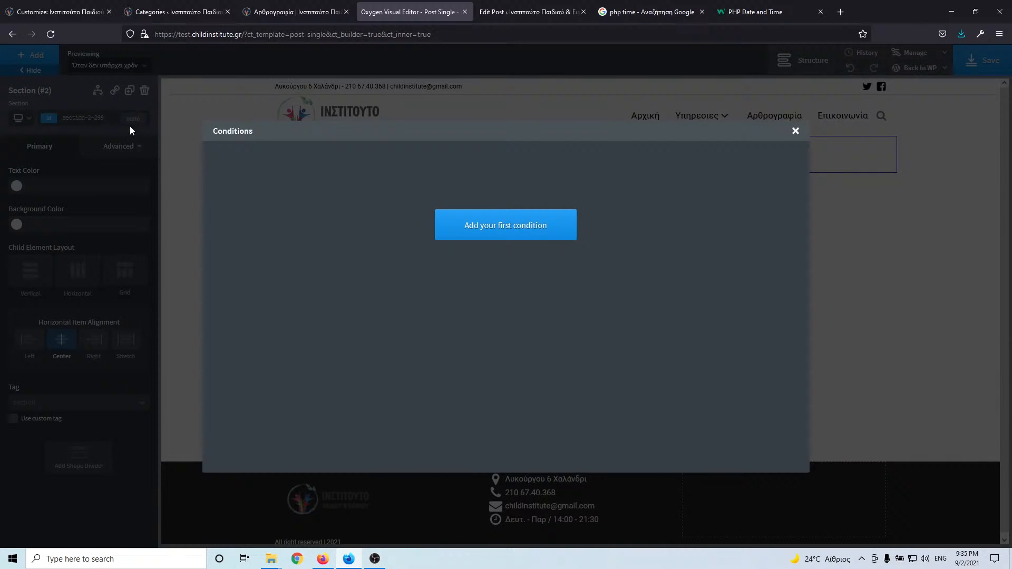
click(522, 226)
click(286, 165)
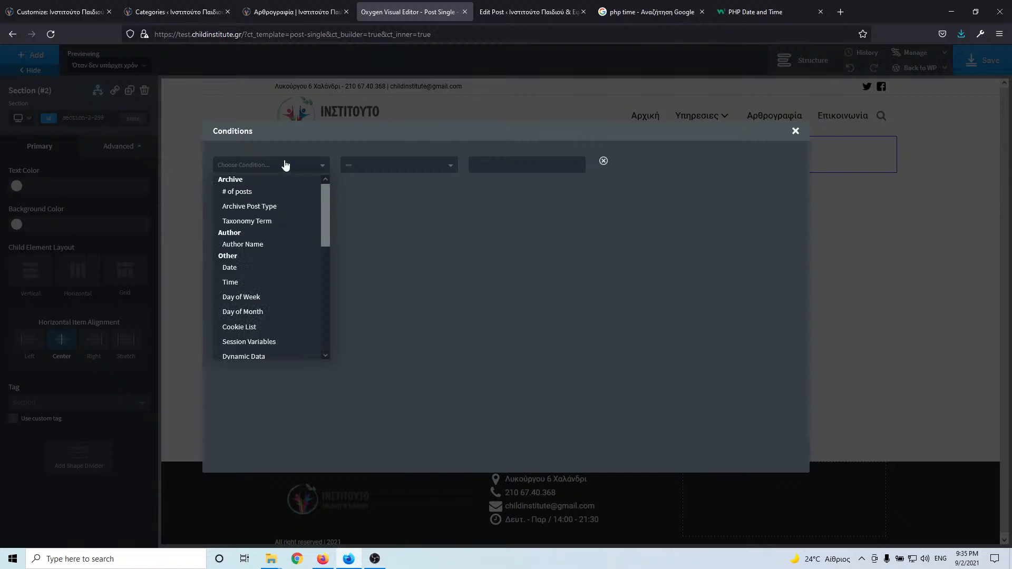
drag(327, 217, 317, 270)
click(295, 296)
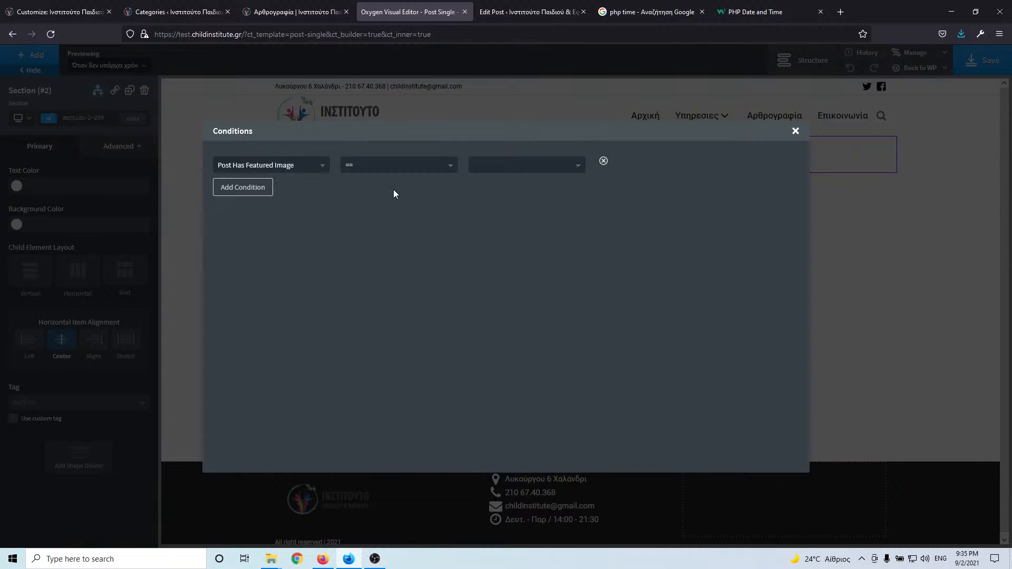
click(405, 168)
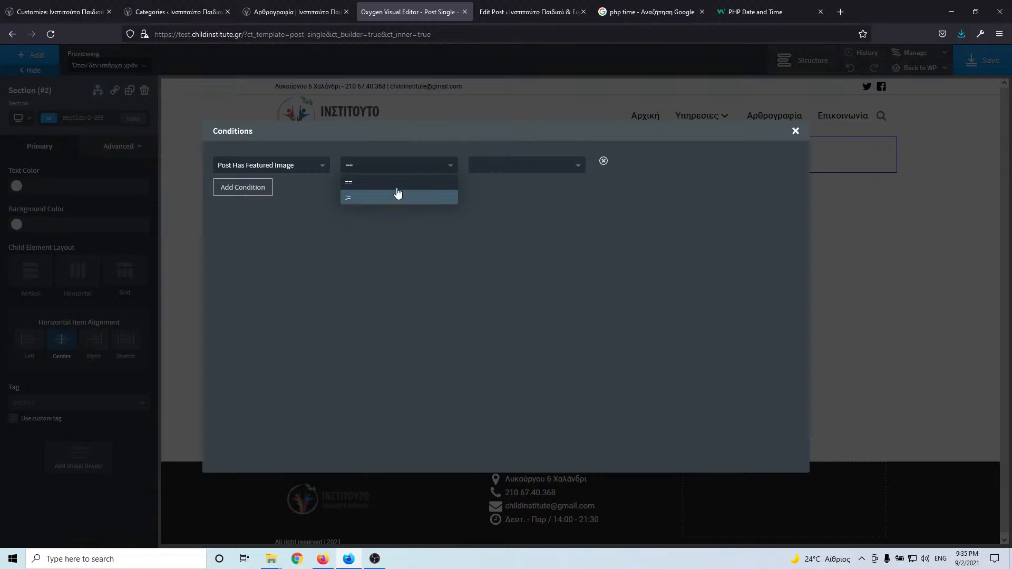
click(393, 184)
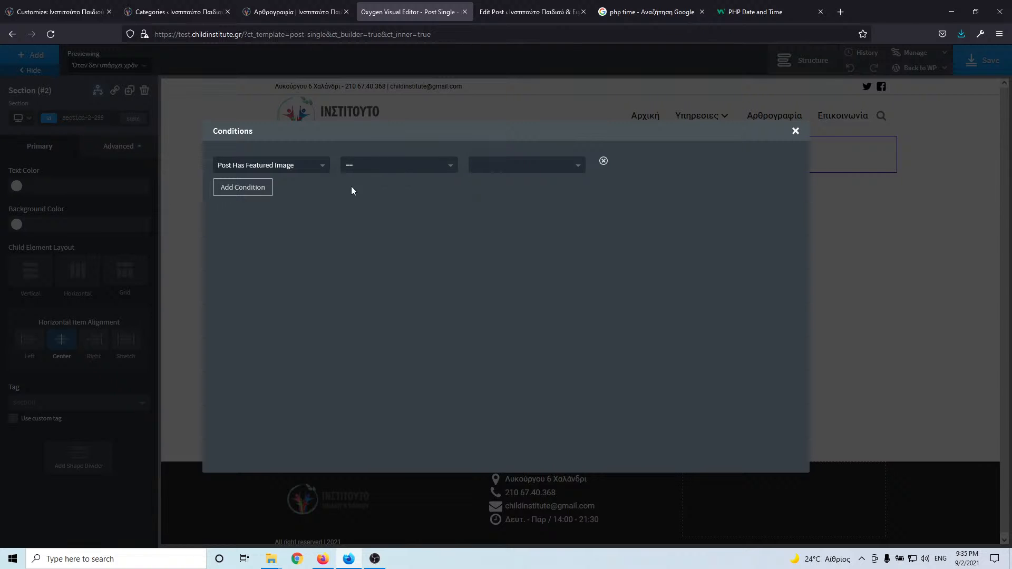
click(797, 131)
click(984, 61)
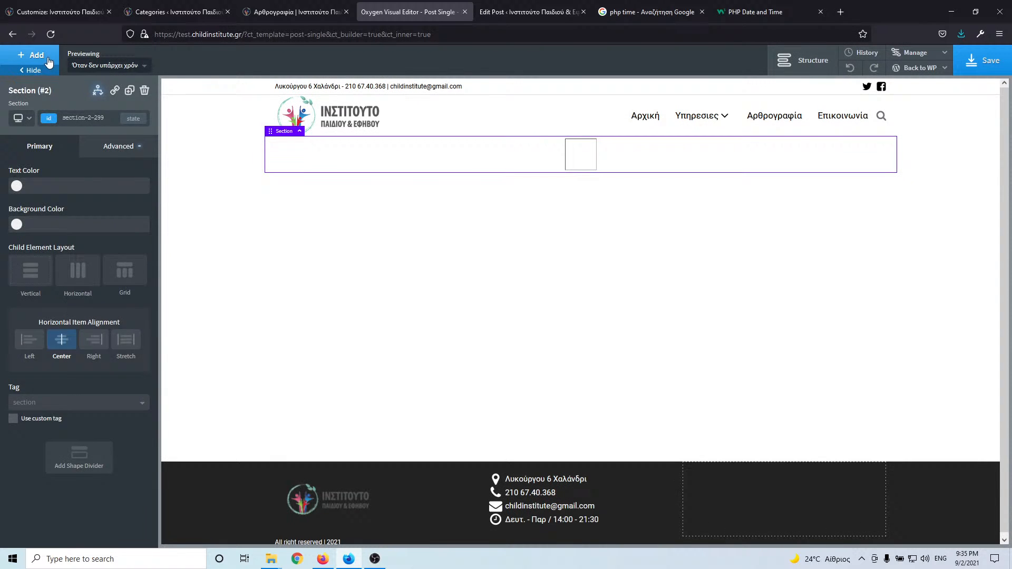
- Add a new section with a heading that displays the dynamic Post Title
click(48, 60)
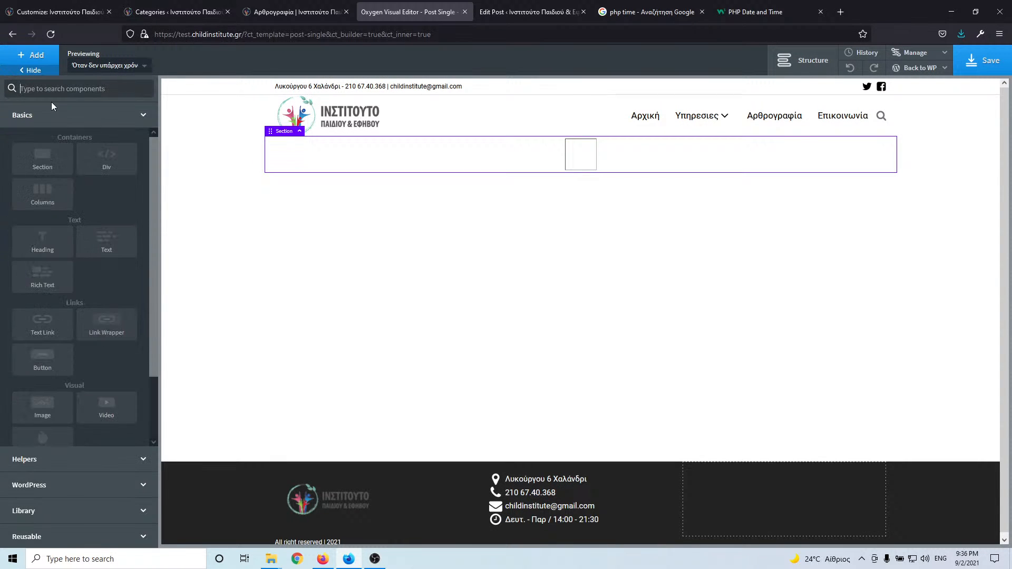
click(51, 163)
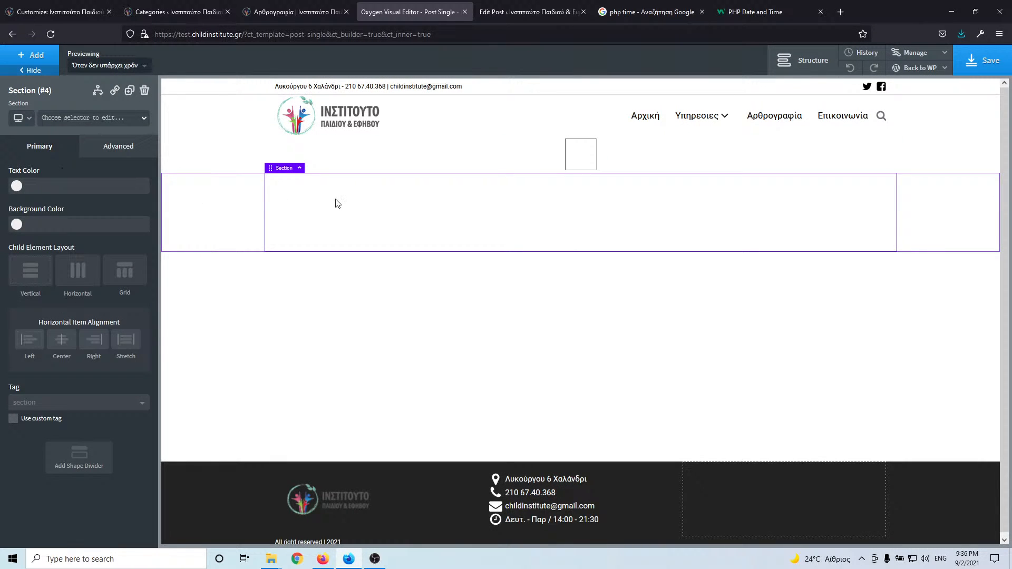
click(33, 56)
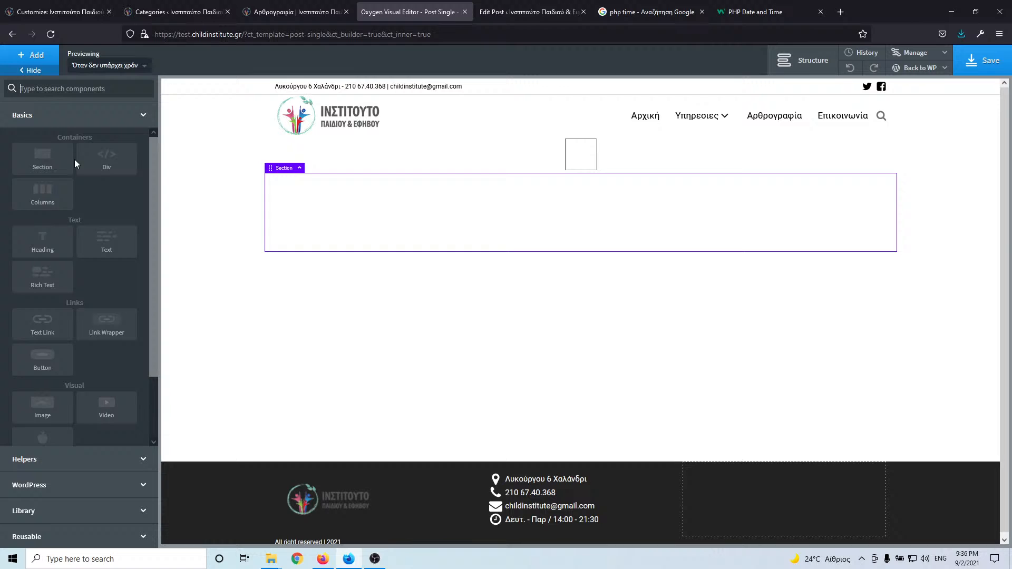
click(43, 249)
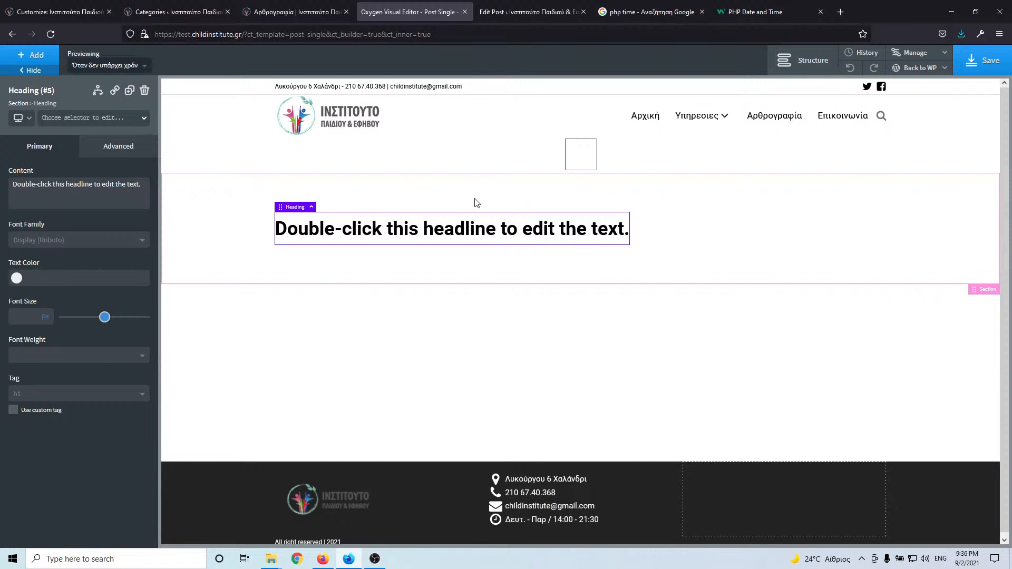
click(436, 209)
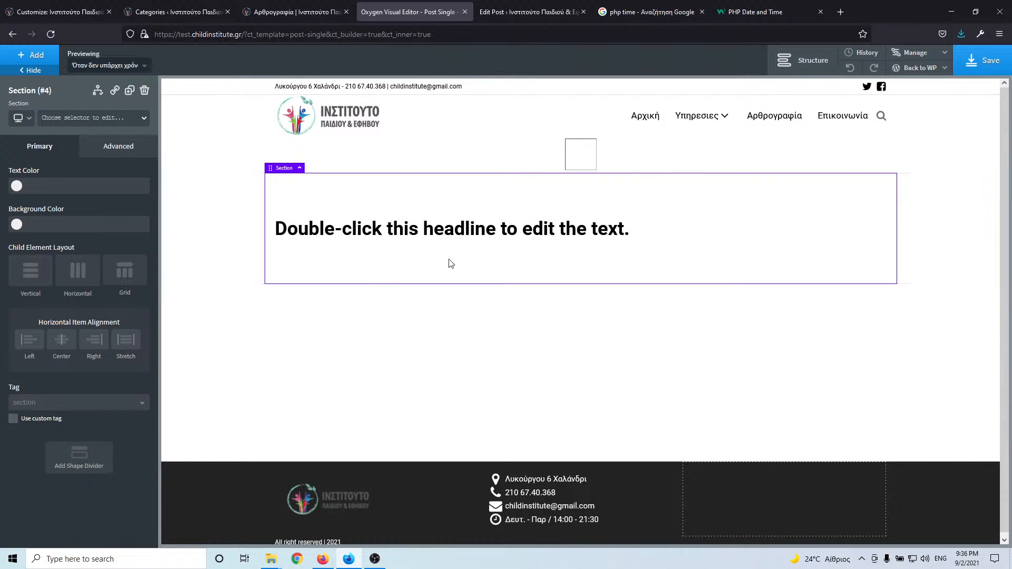
double_click(555, 227)
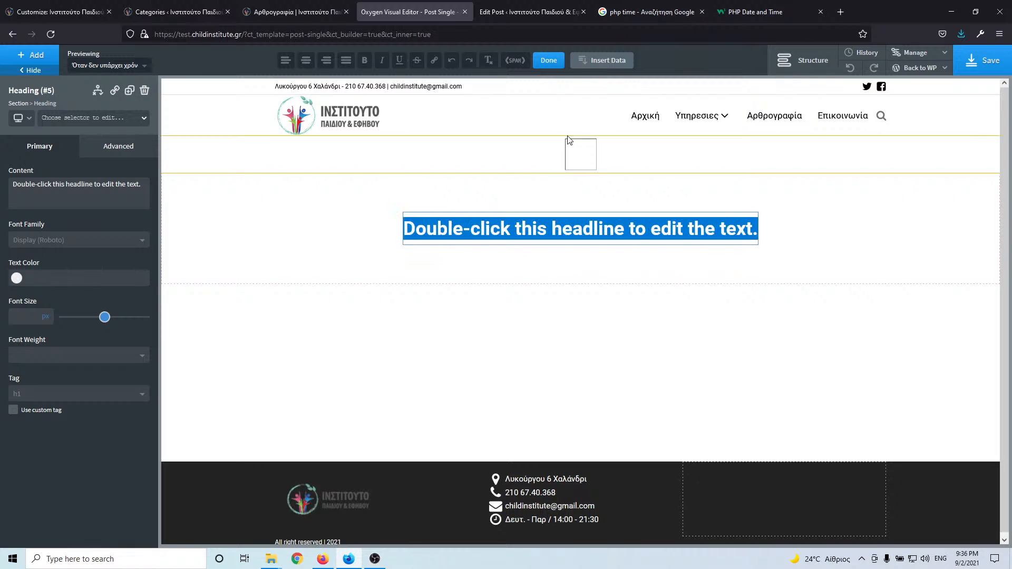
click(601, 61)
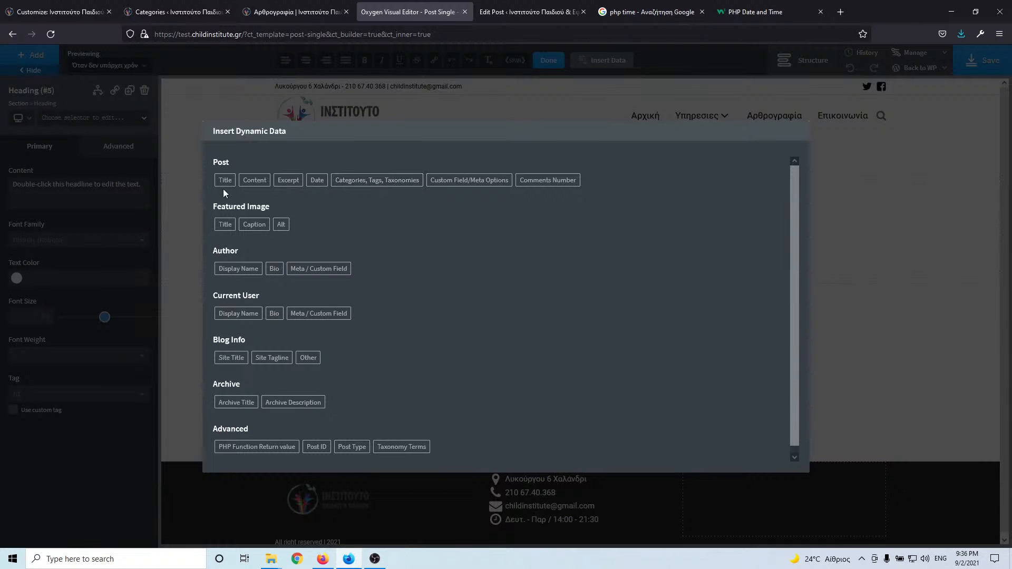
click(220, 181)
click(231, 293)
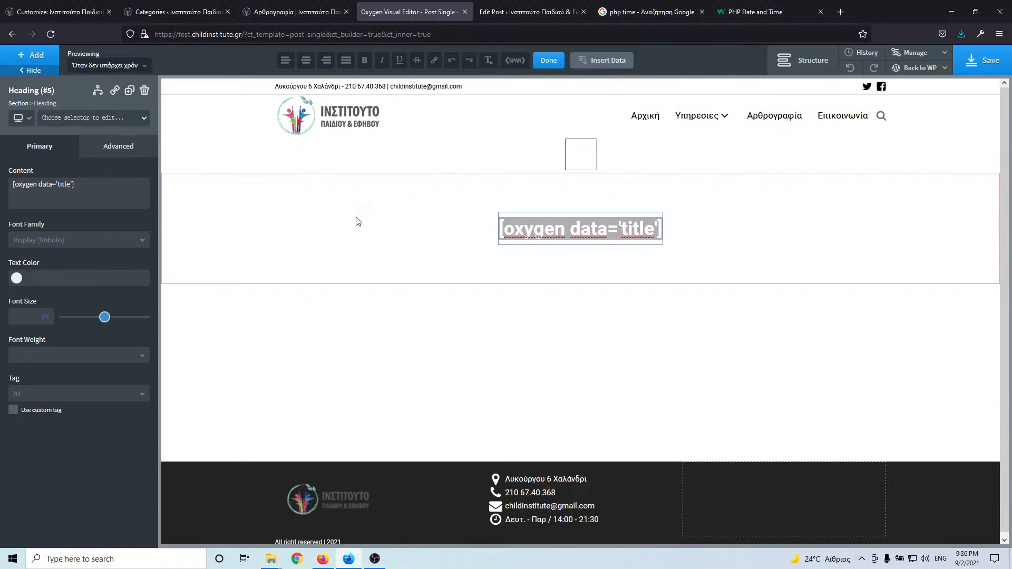
- Add a text block below the heading that displays the dynamic Post Content
click(32, 60)
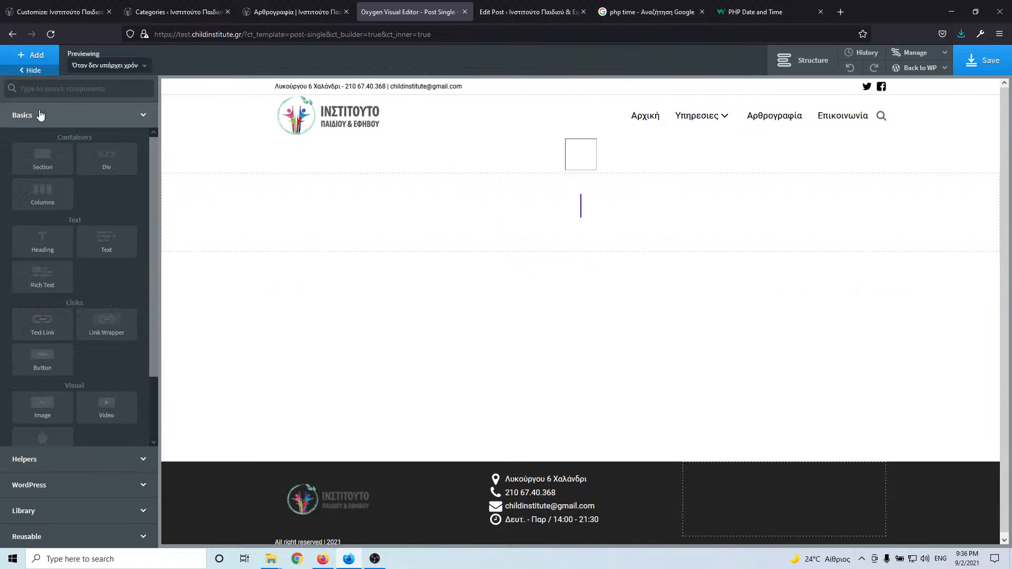
click(98, 253)
double_click(547, 254)
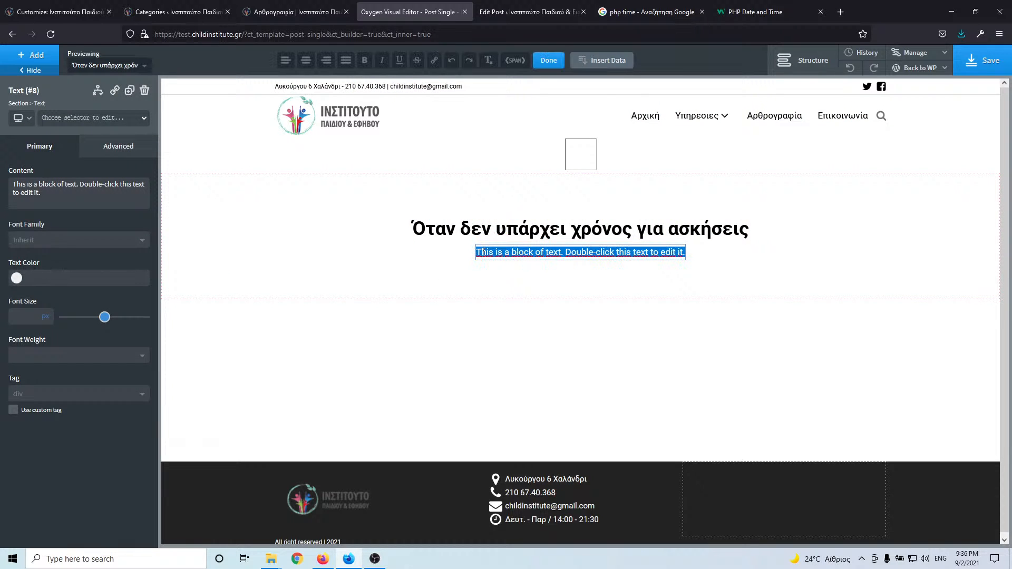
click(602, 60)
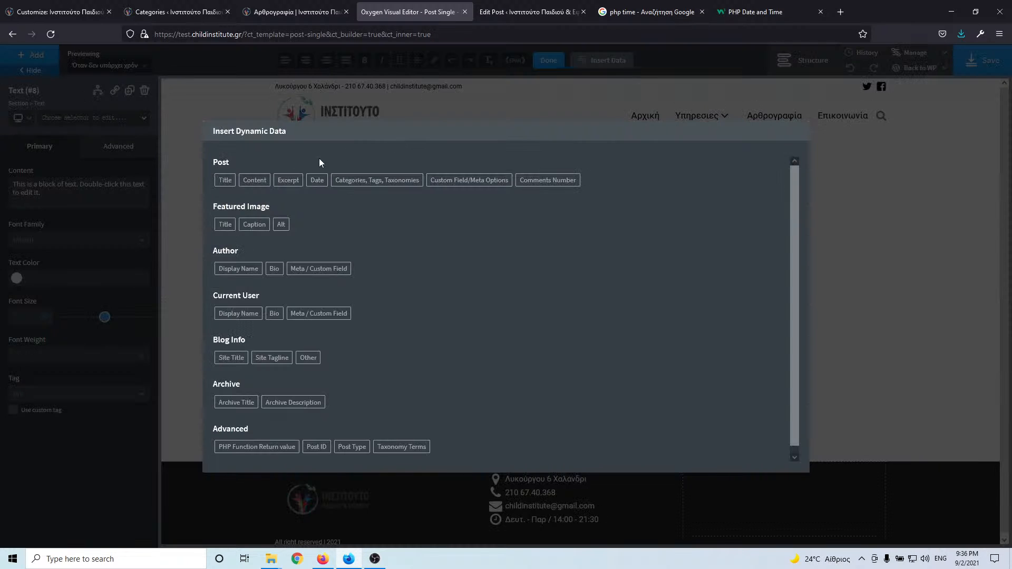
click(255, 178)
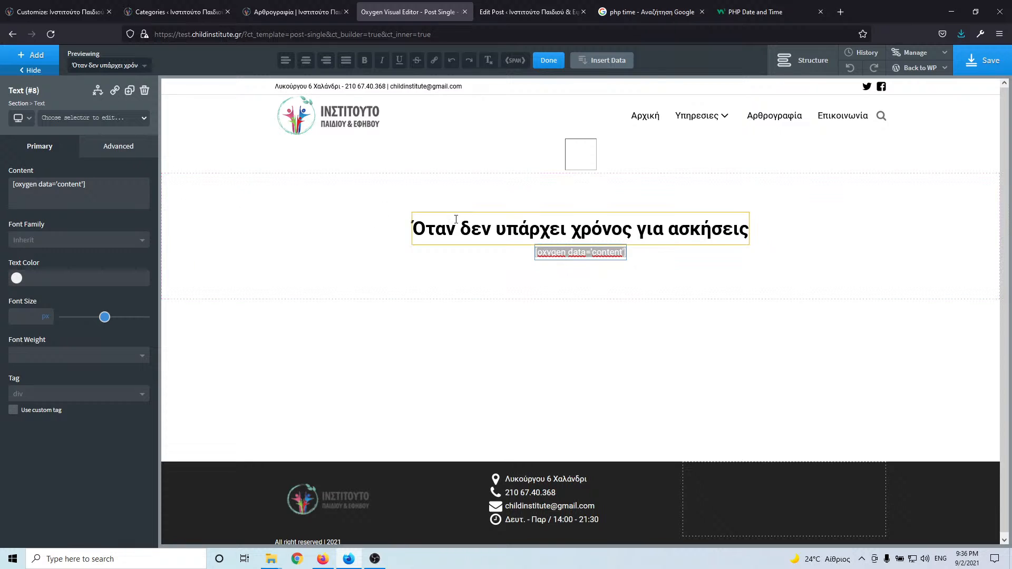
- Give the heading the margin-bottom-l class and save the template
click(93, 121)
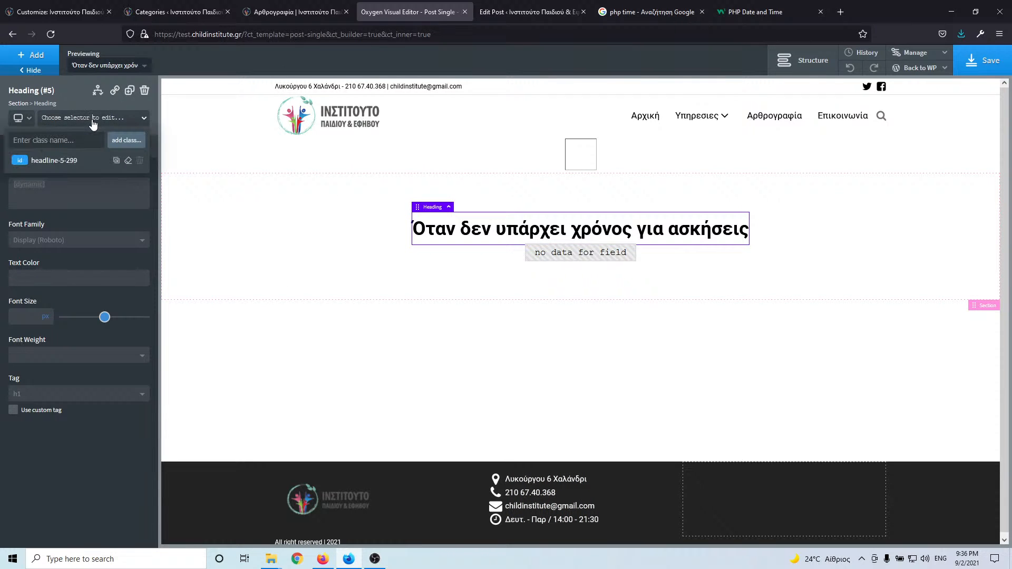
text(mar)
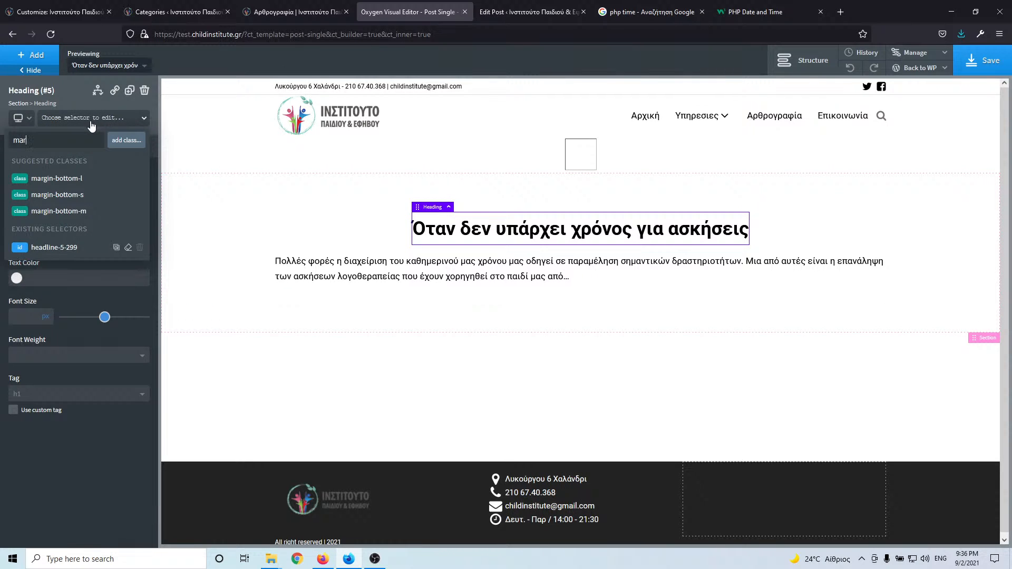
click(93, 180)
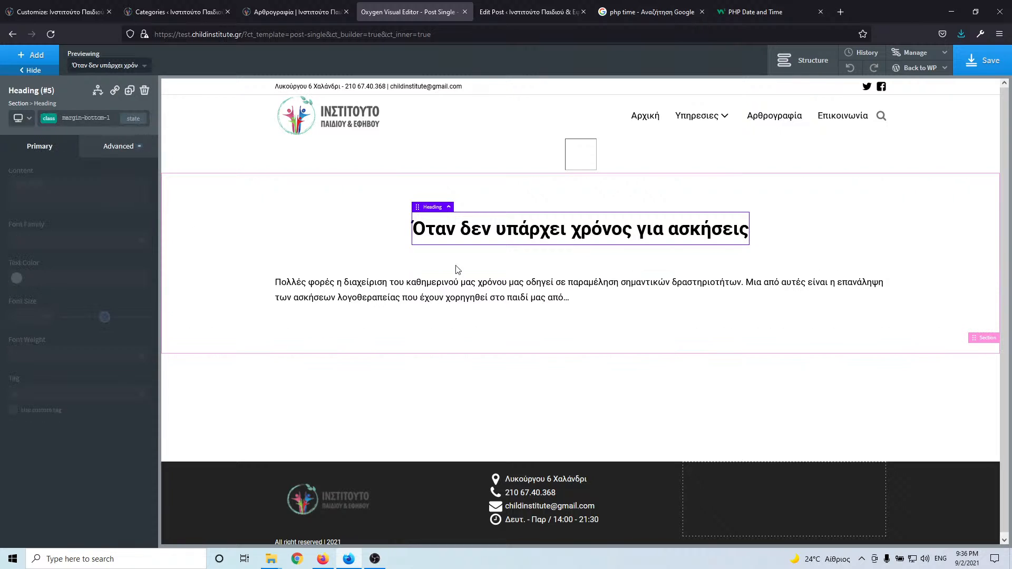
click(987, 60)
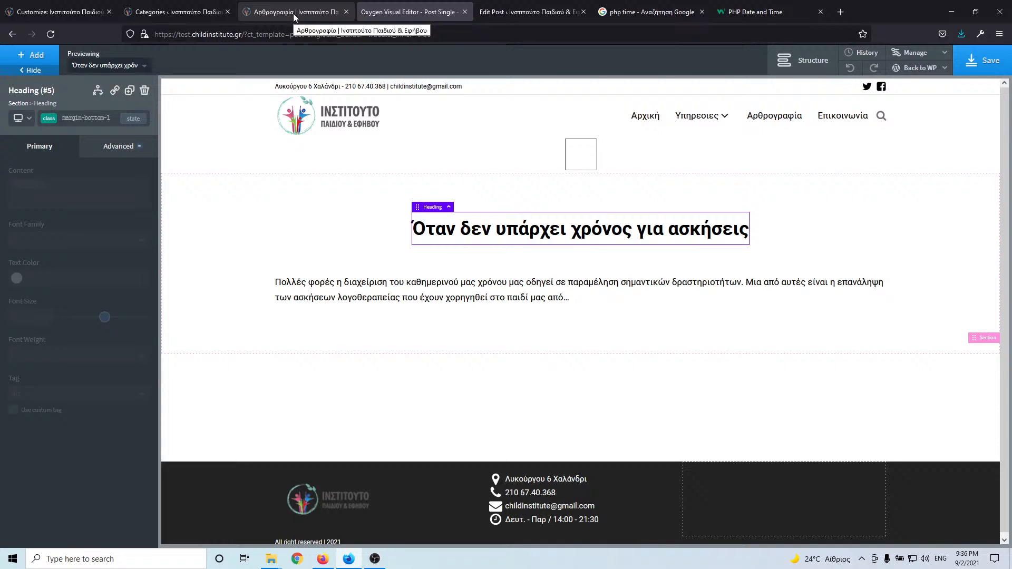
- Close the Oxygen Visual Editor tab and the Edit Post tab
click(294, 14)
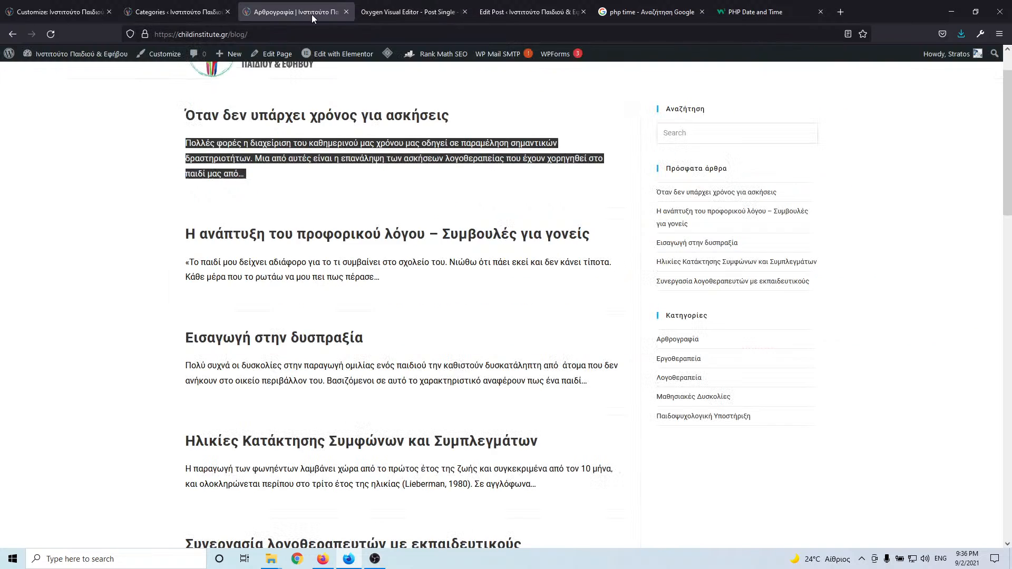
click(444, 15)
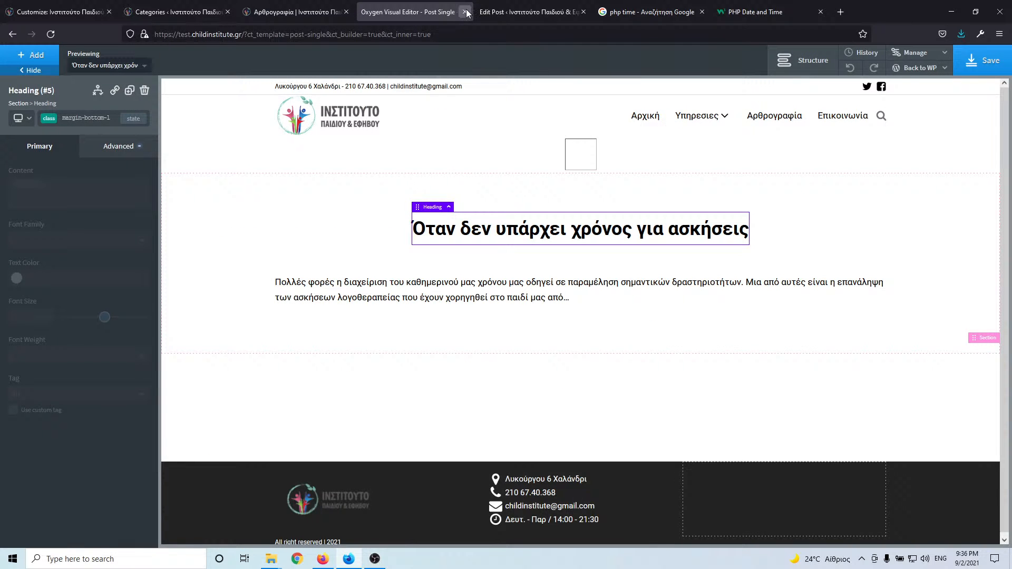
click(465, 12)
click(530, 13)
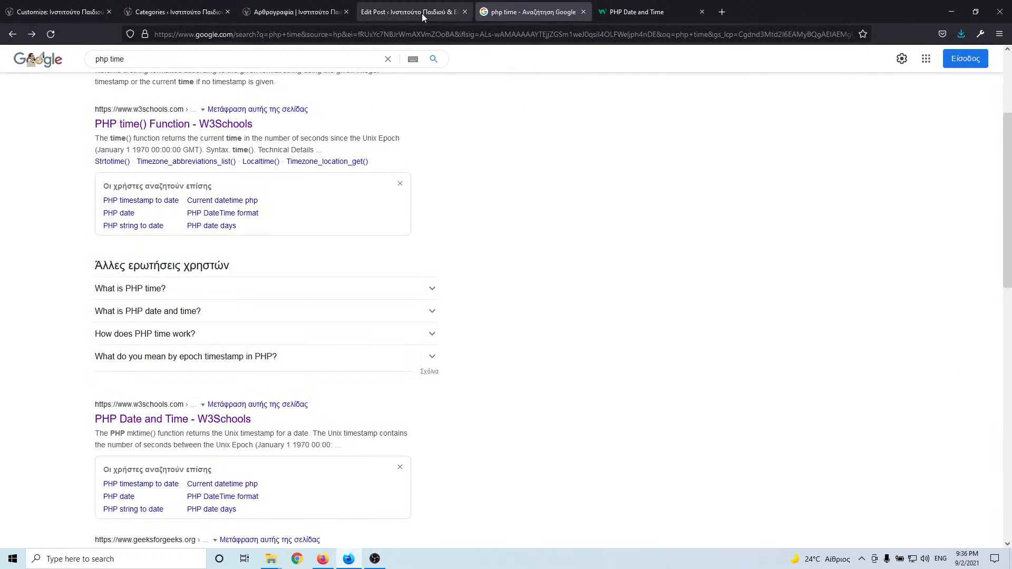
click(422, 14)
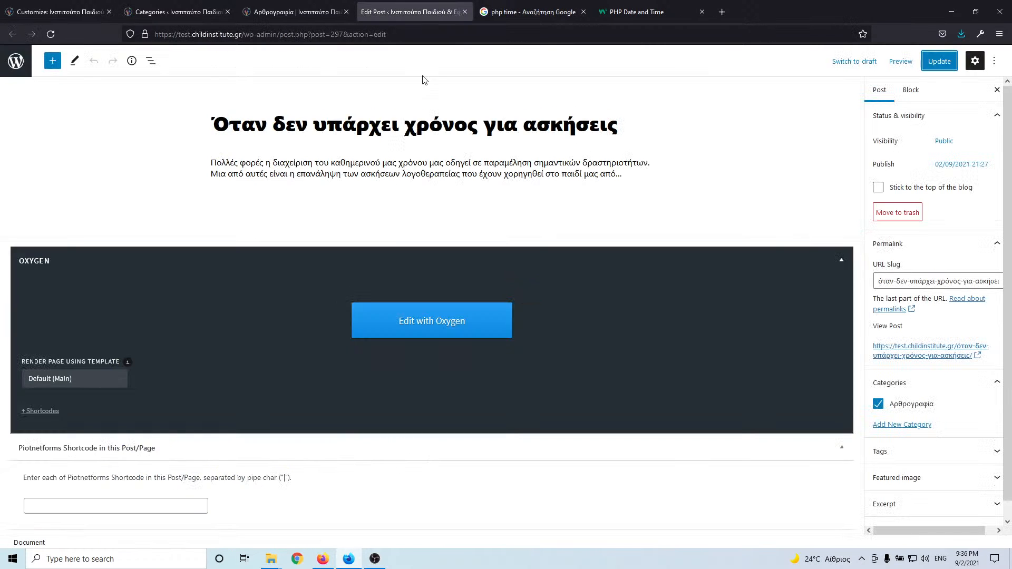
click(465, 12)
- Check the blog page, then go back to the Google 'php time' results
click(290, 12)
scroll(370, 159, up, 2)
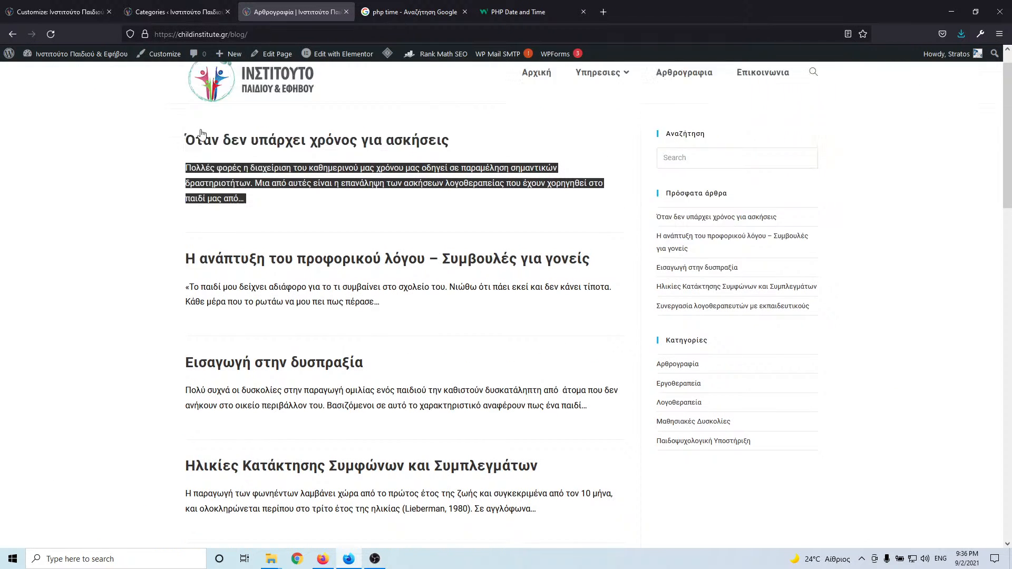
click(392, 15)
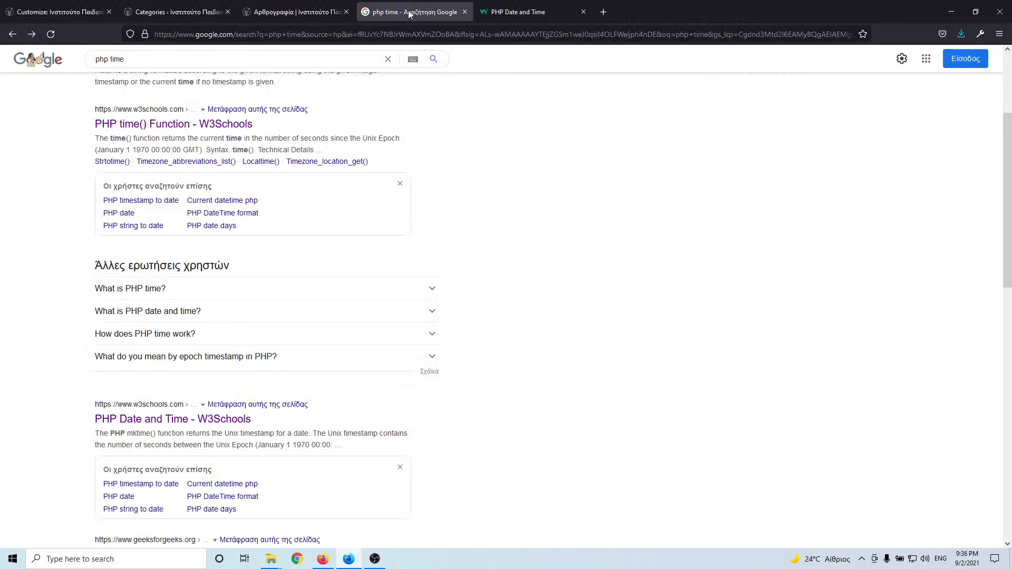
click(533, 13)
- Load the test site's wp-admin dashboard and close the PHP Date and Time tab
click(407, 12)
click(319, 35)
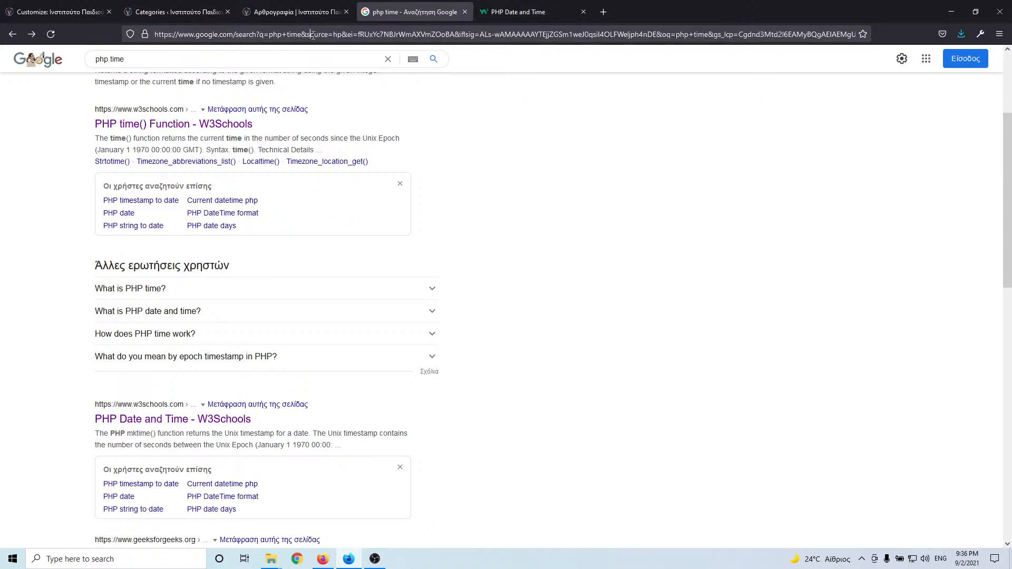
text(test.childinstitute.gr/)
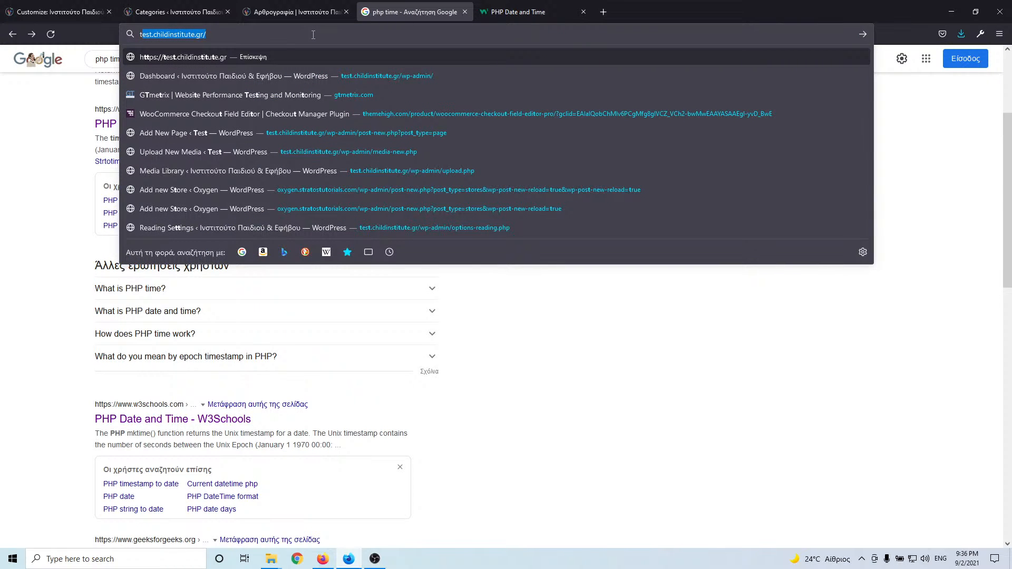
key(Right)
text(w)
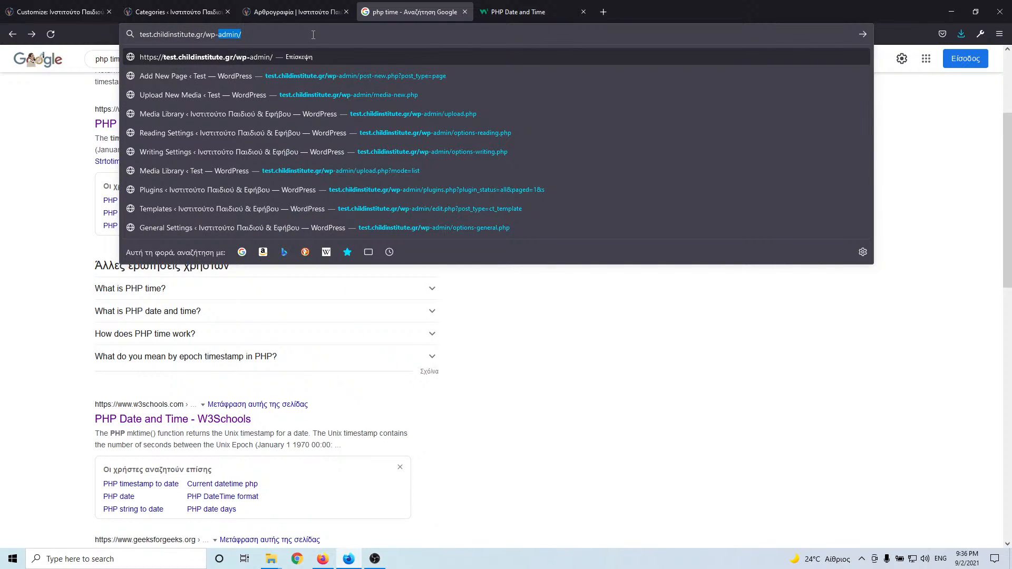
key(Return)
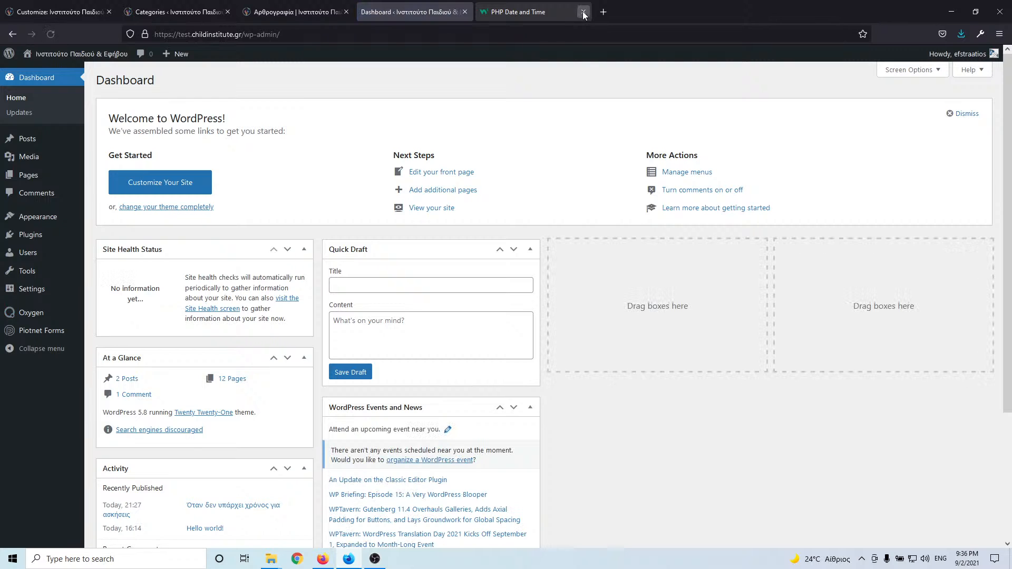
click(583, 12)
- Open Oxygen Templates, the Post Archive template in Oxygen, and Oxygen Settings in new tabs
mouse_move(57, 279)
middle_click(113, 328)
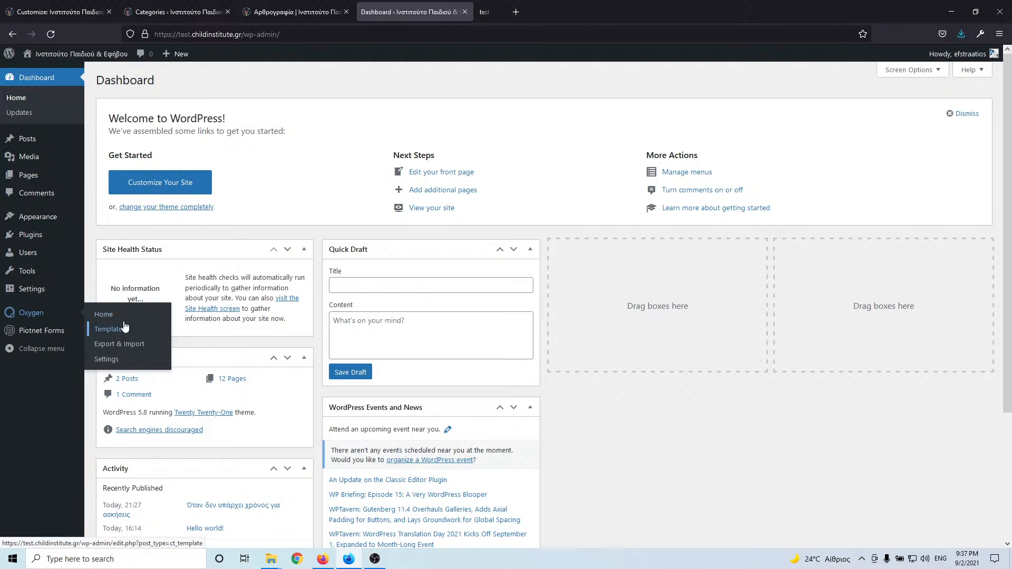
click(540, 14)
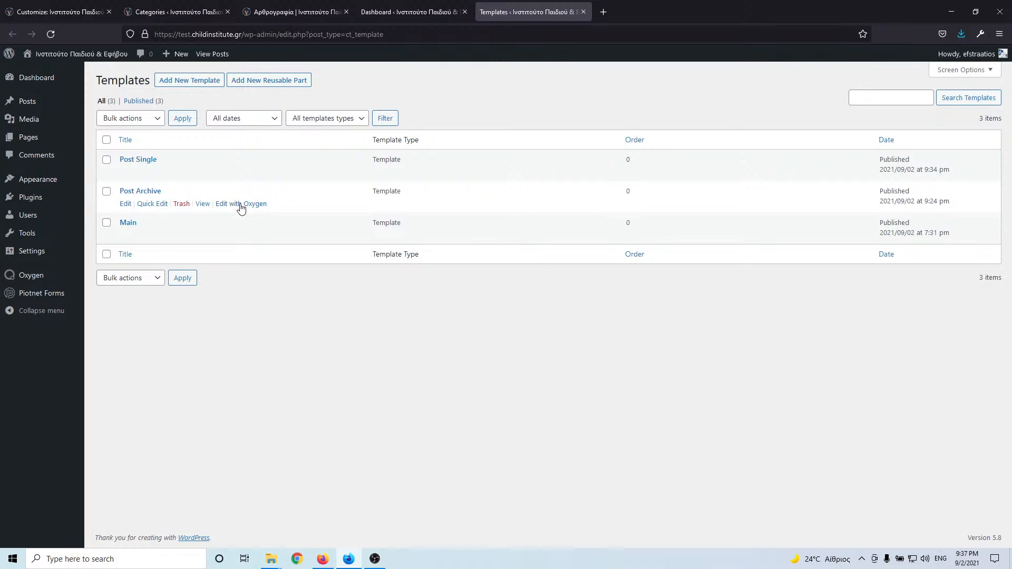
middle_click(241, 205)
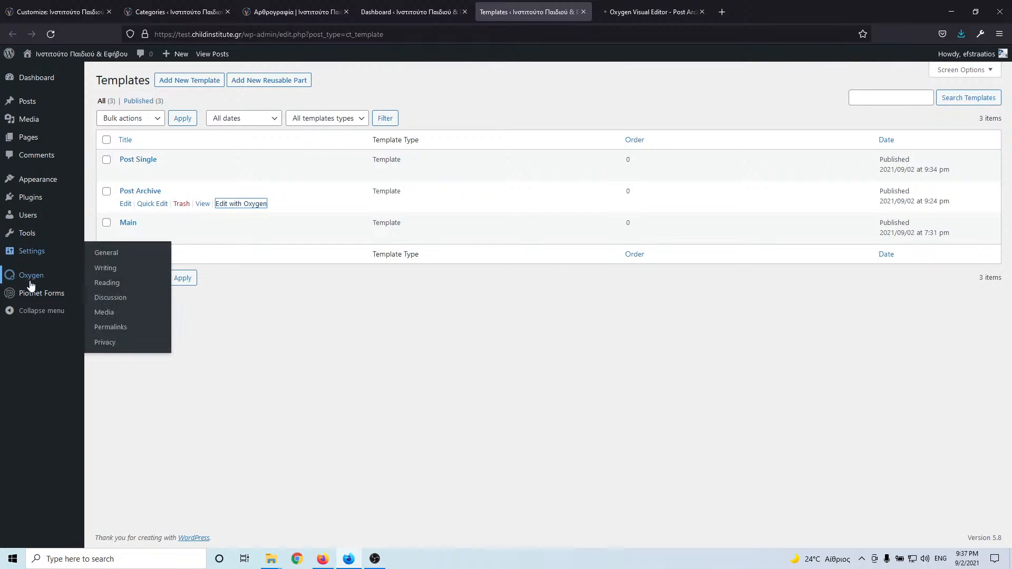
mouse_move(31, 285)
middle_click(106, 321)
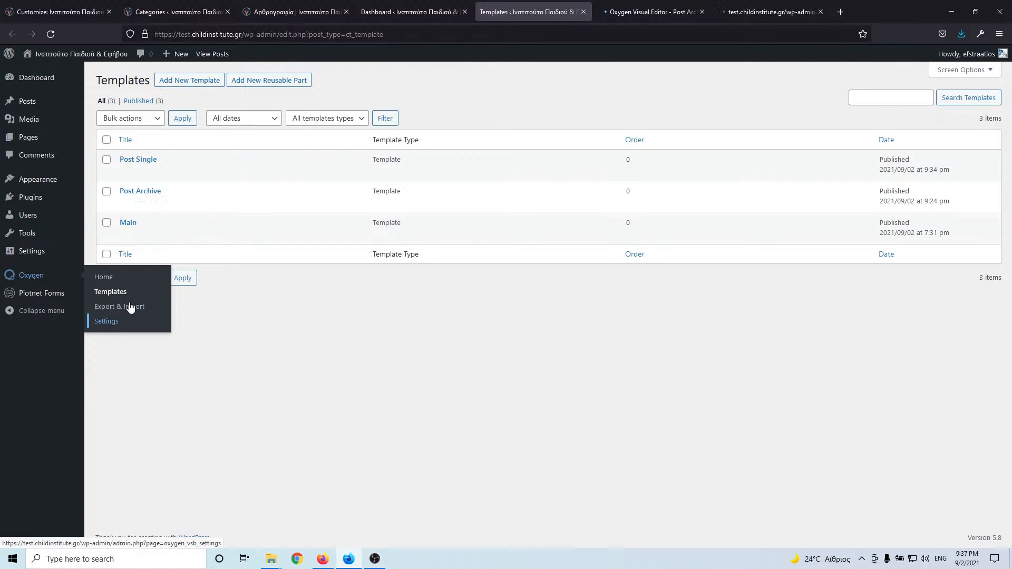
click(773, 12)
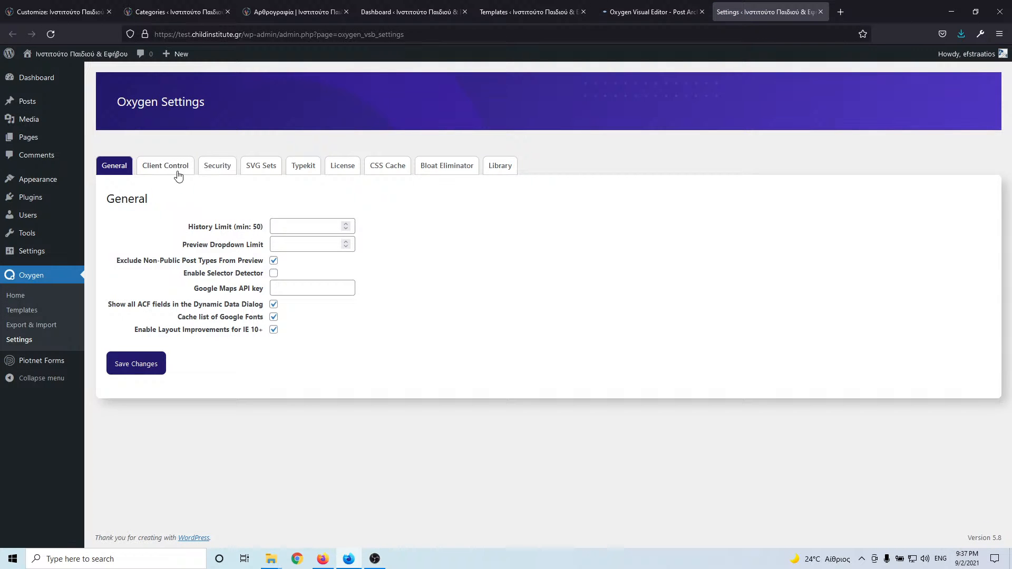
- Tick 'post' under Client Control's Post Type Manager, save changes, and close the Settings tab
click(177, 167)
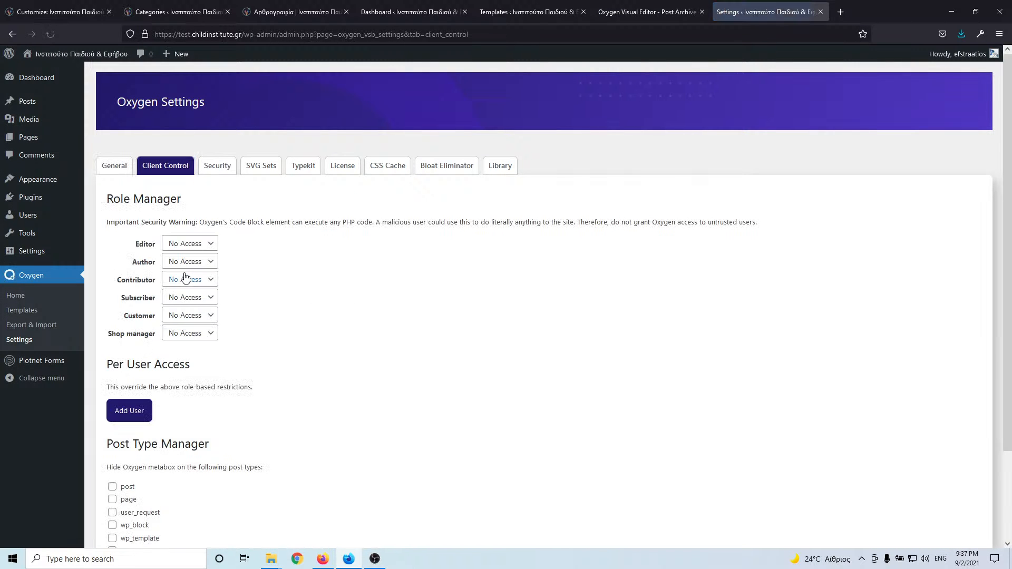
scroll(232, 359, down, 2)
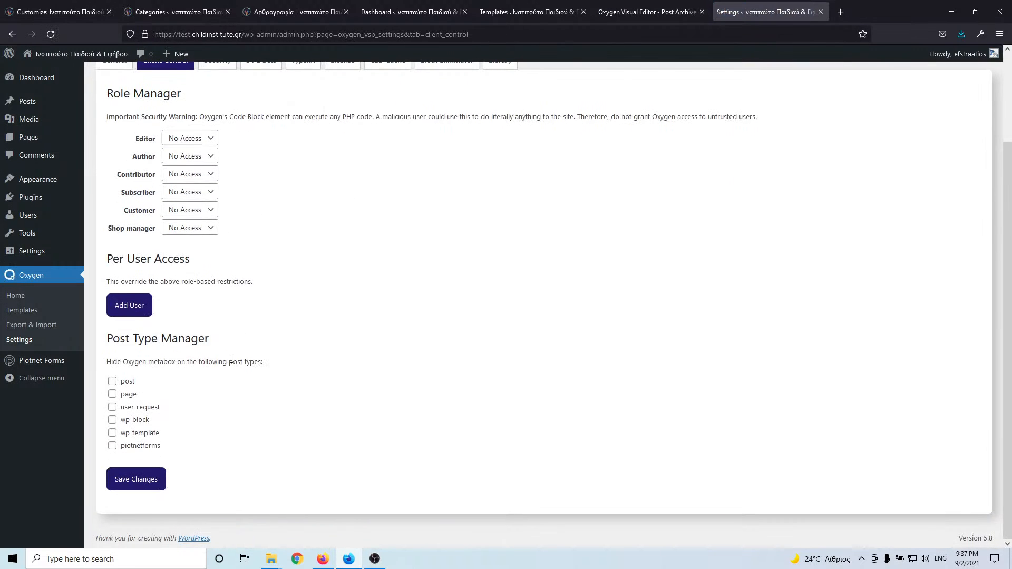
click(112, 382)
click(138, 480)
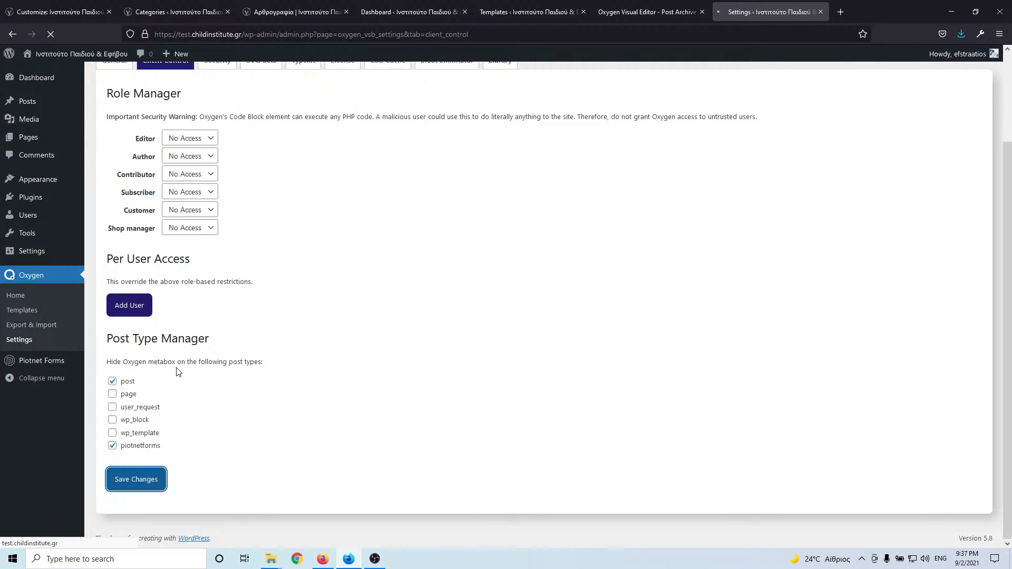
click(821, 12)
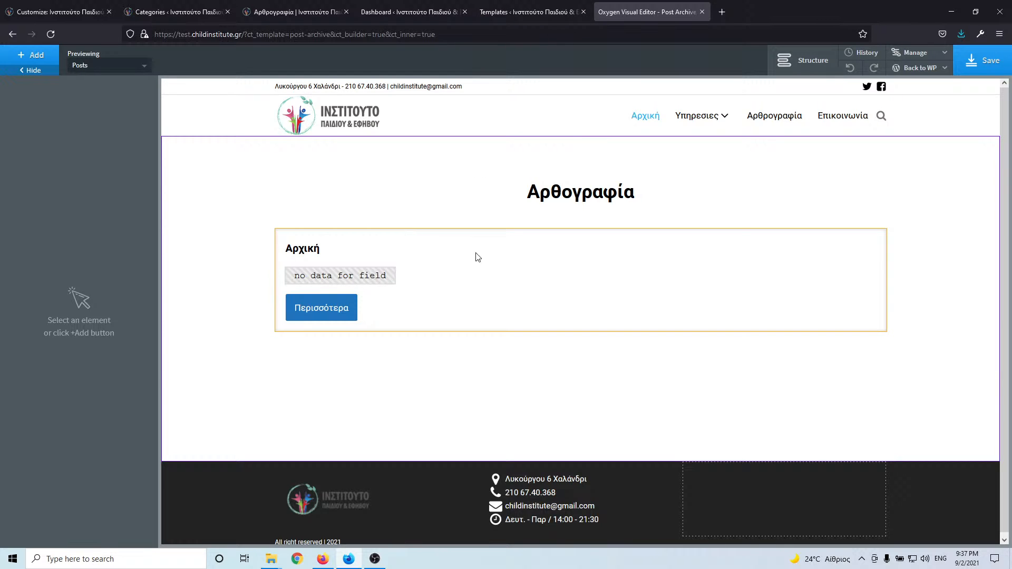
- Set a 20 px bottom margin on the post card Div via its id div_block-6-296
click(495, 258)
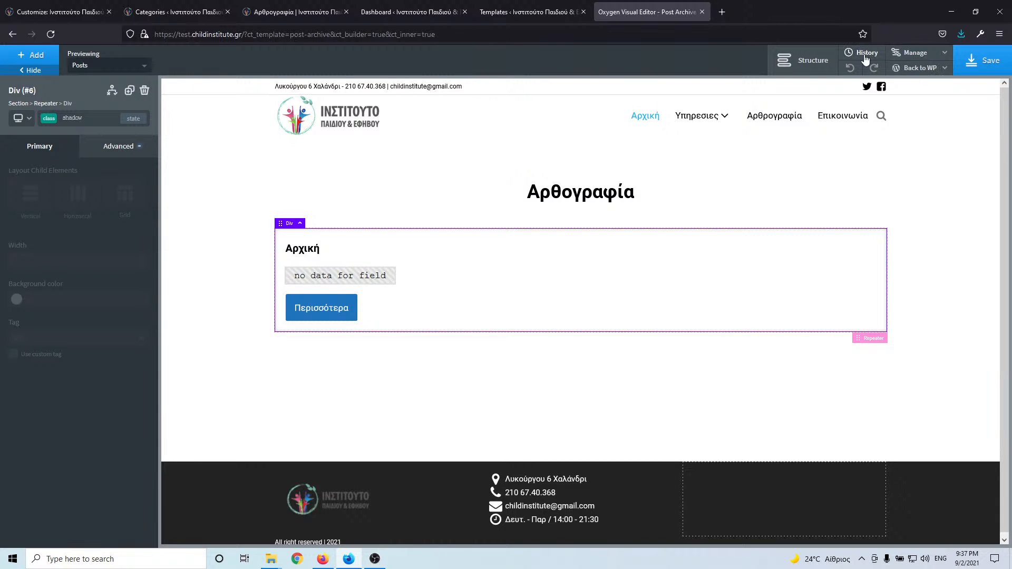
click(809, 67)
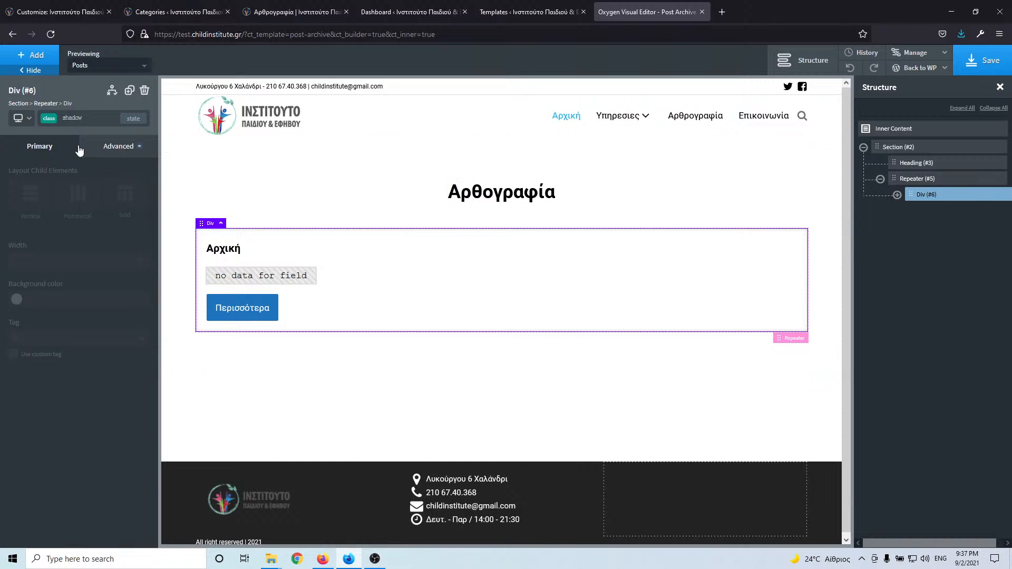
click(90, 119)
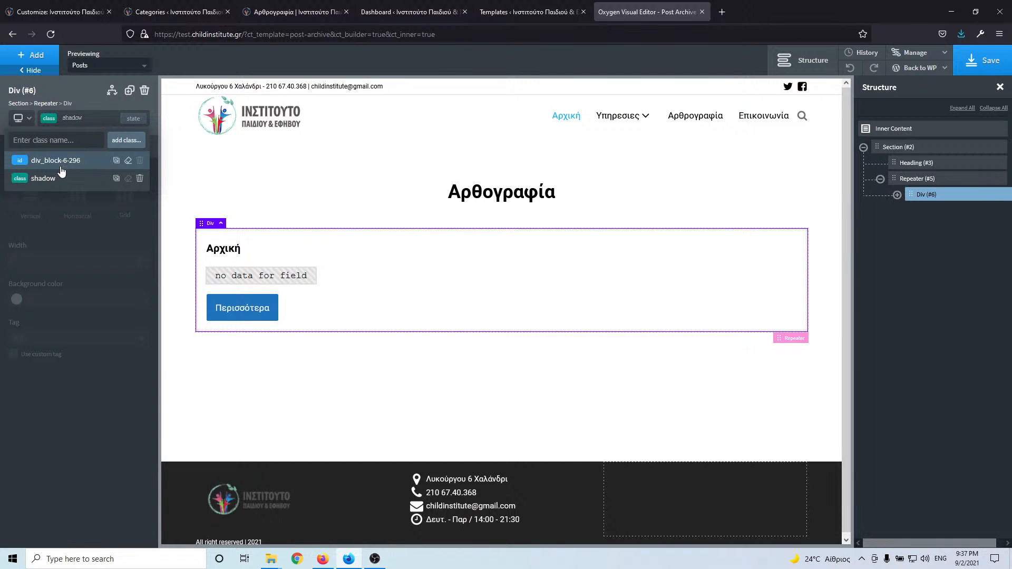
click(60, 165)
click(118, 148)
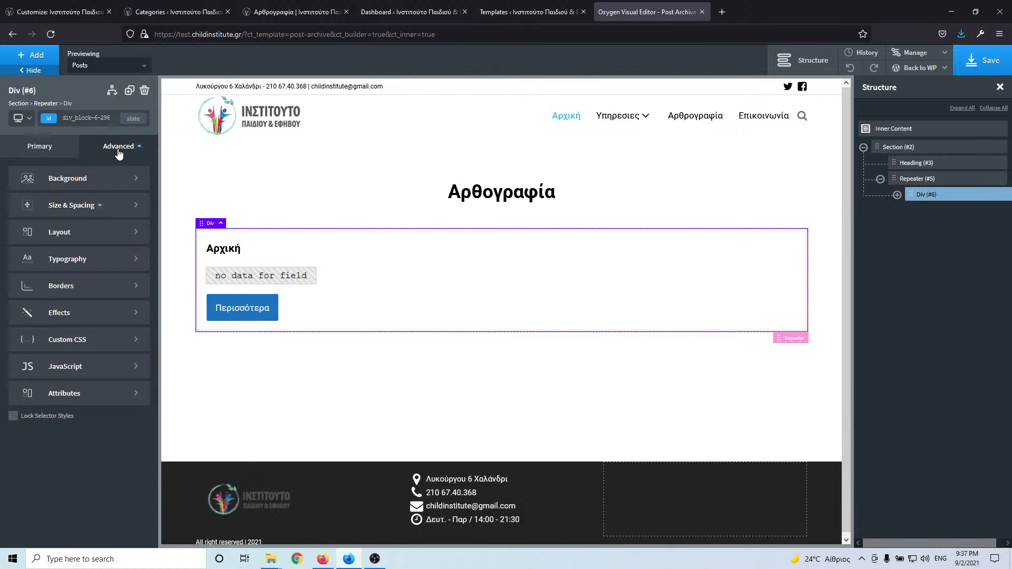
click(67, 206)
click(107, 242)
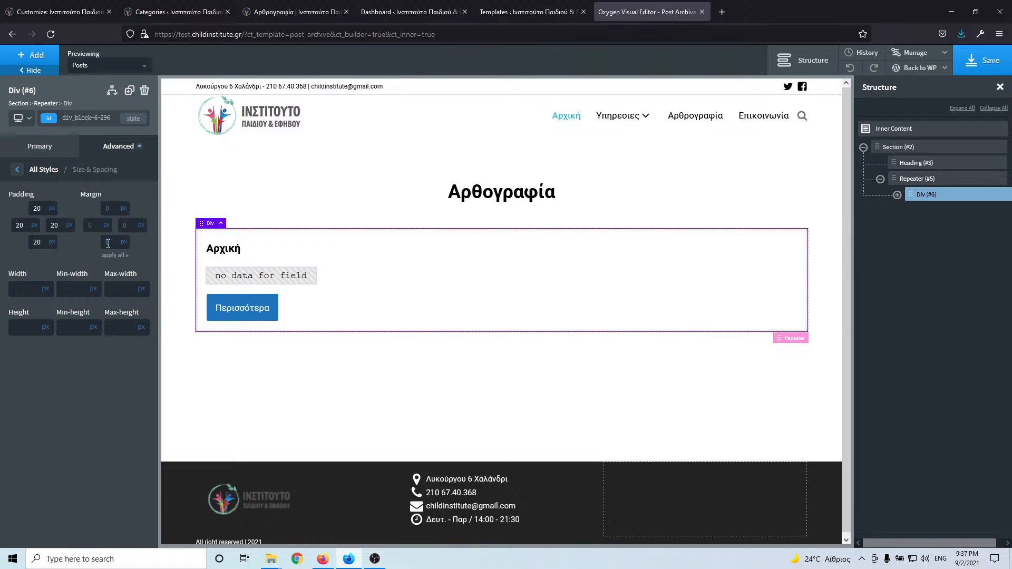
text(20)
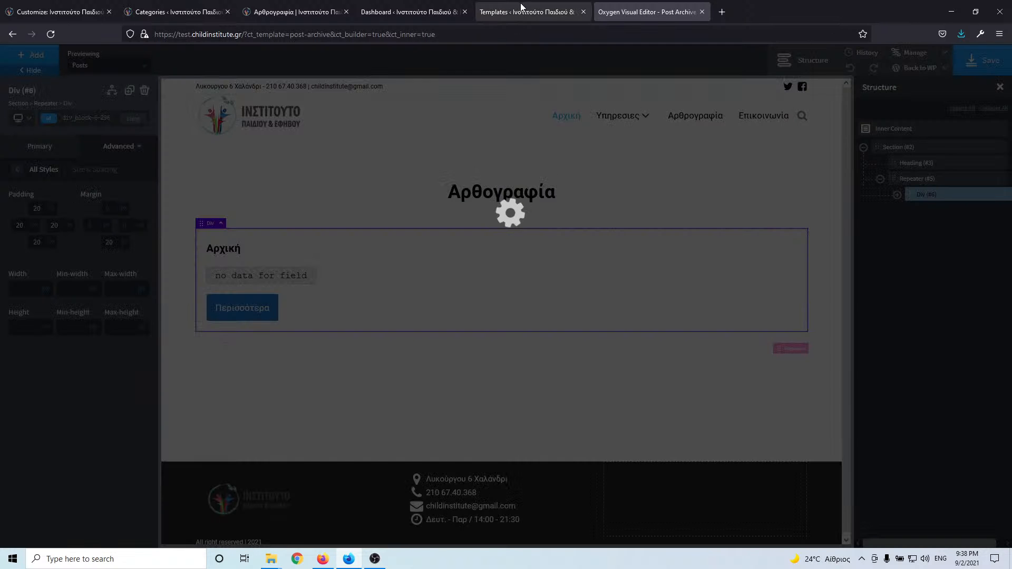
click(521, 7)
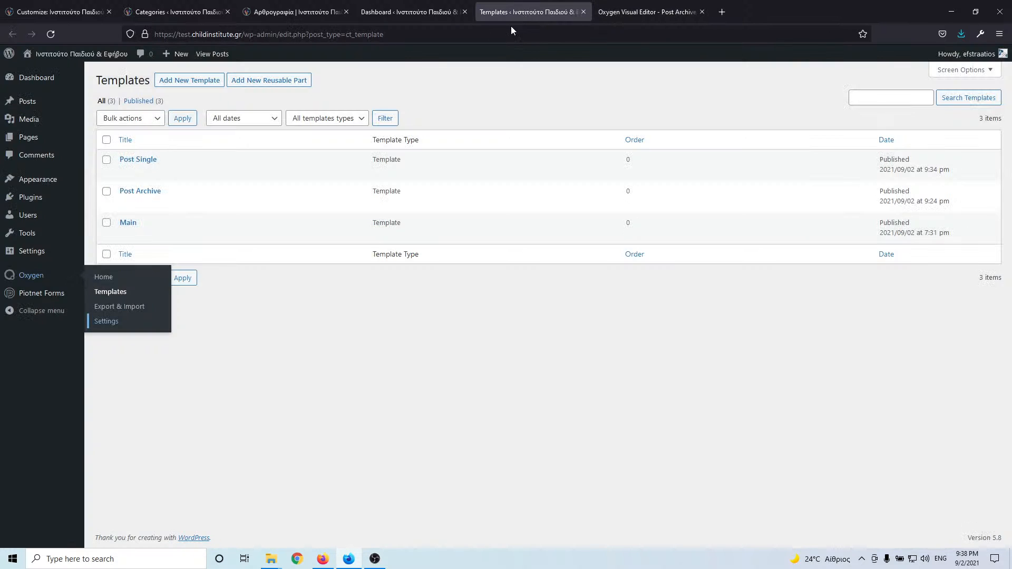
- Open the live site's homepage and its Αρθρογραφία page, then return to the Templates list
click(401, 15)
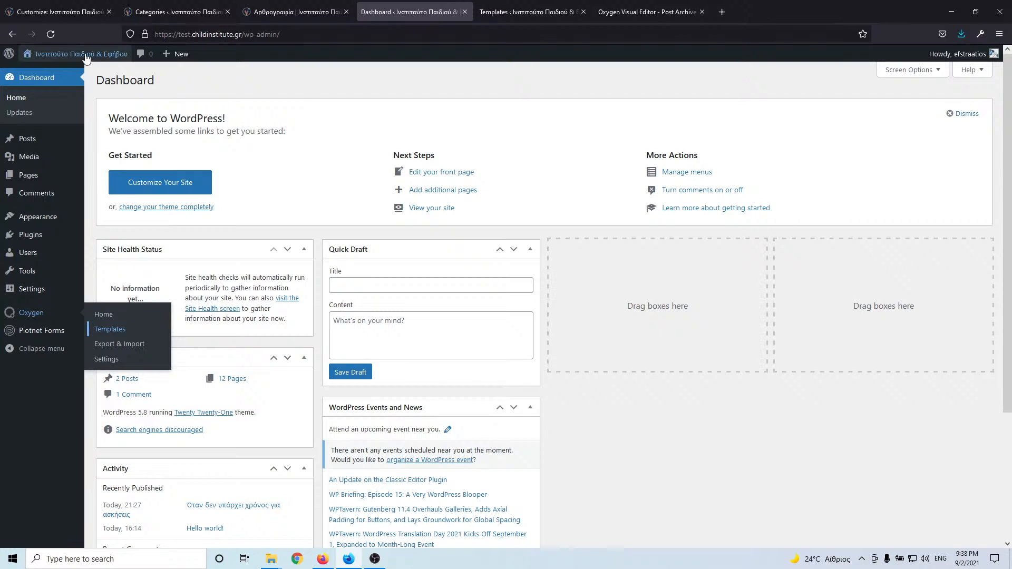
middle_click(64, 54)
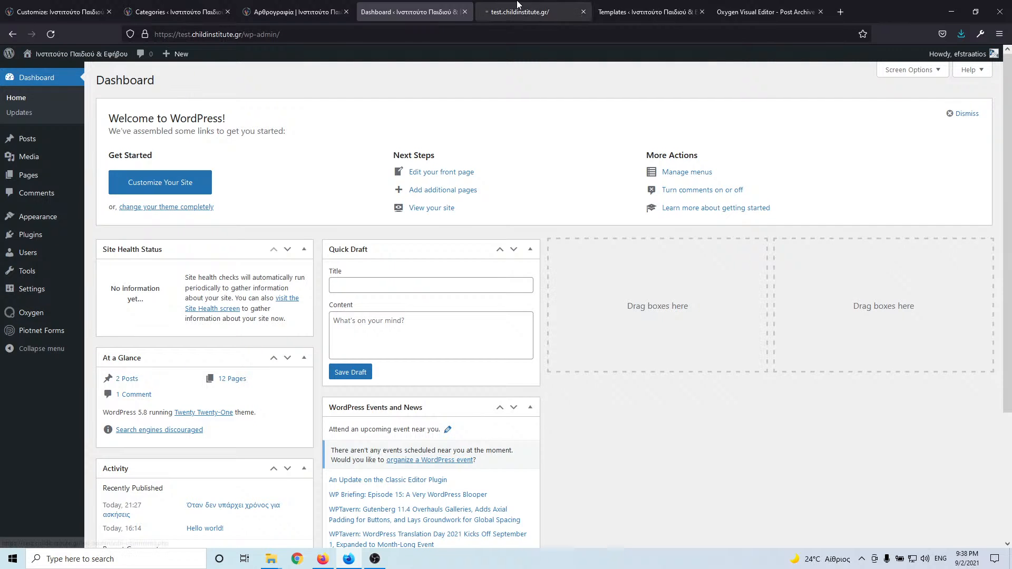
click(519, 11)
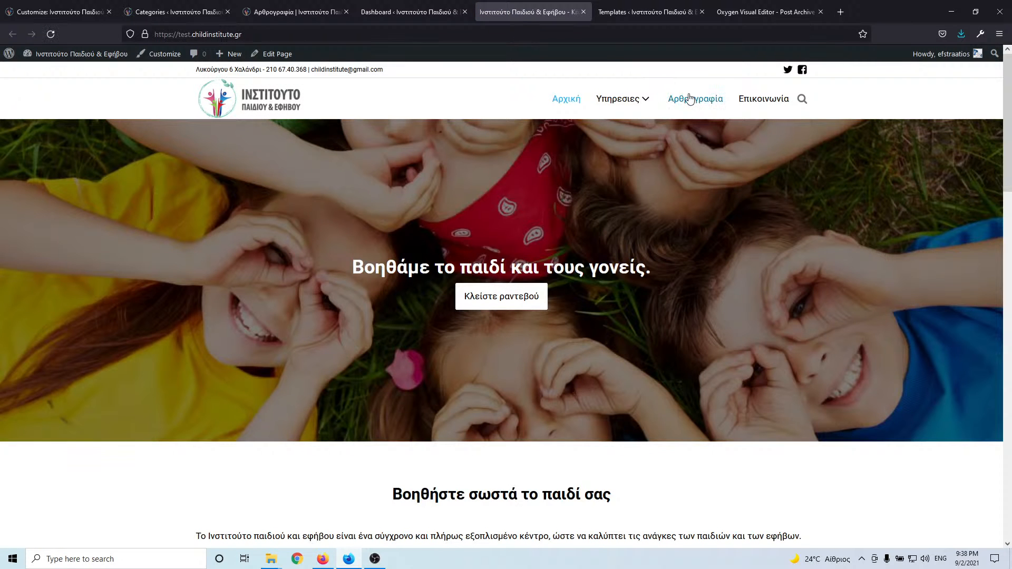
click(691, 99)
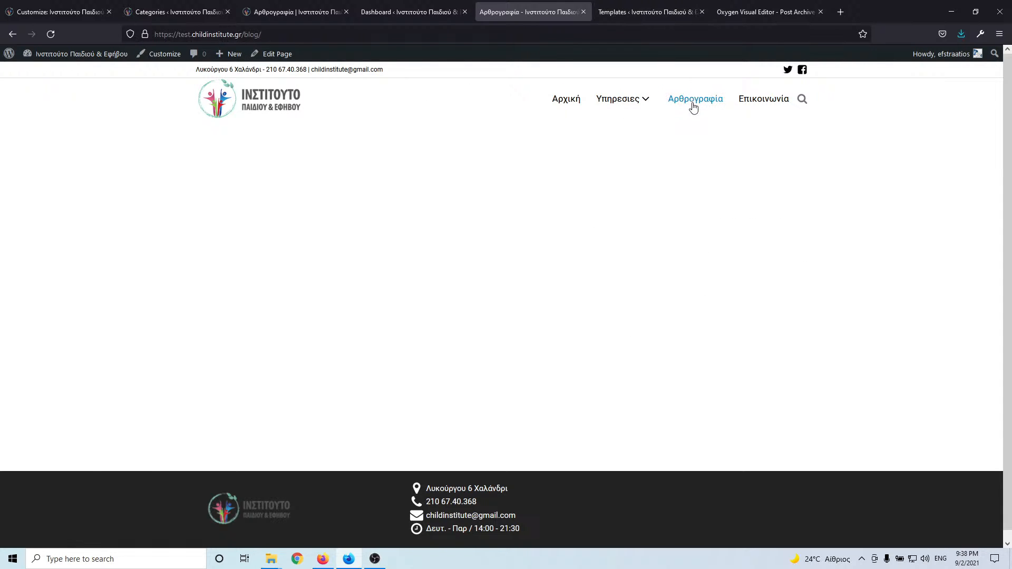
click(626, 14)
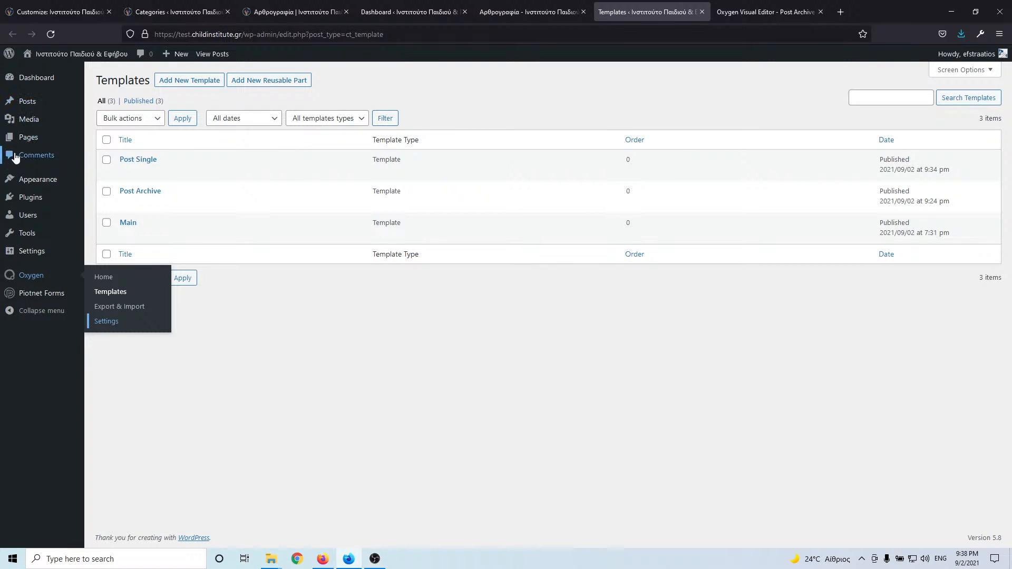
- Set the Αρθρογραφία page to render with the Post Archive template and update it
mouse_move(28, 146)
click(95, 139)
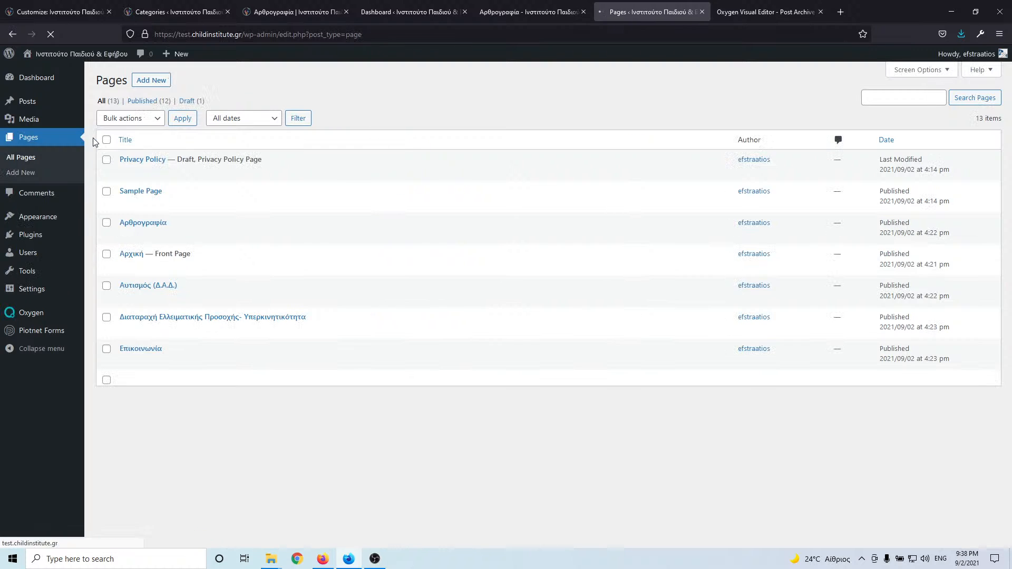
scroll(152, 248, down, 2)
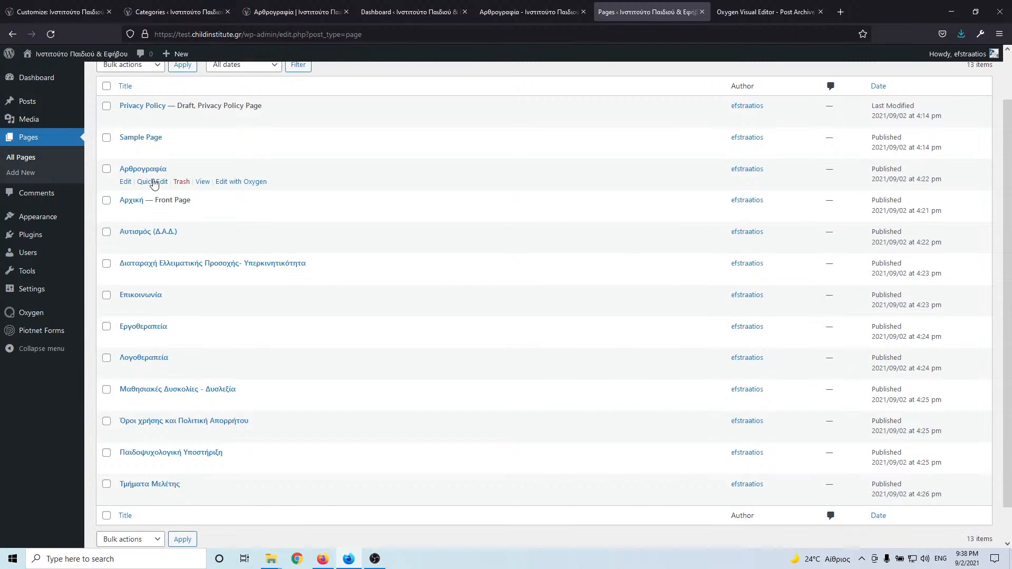
right_click(126, 184)
click(135, 195)
click(739, 11)
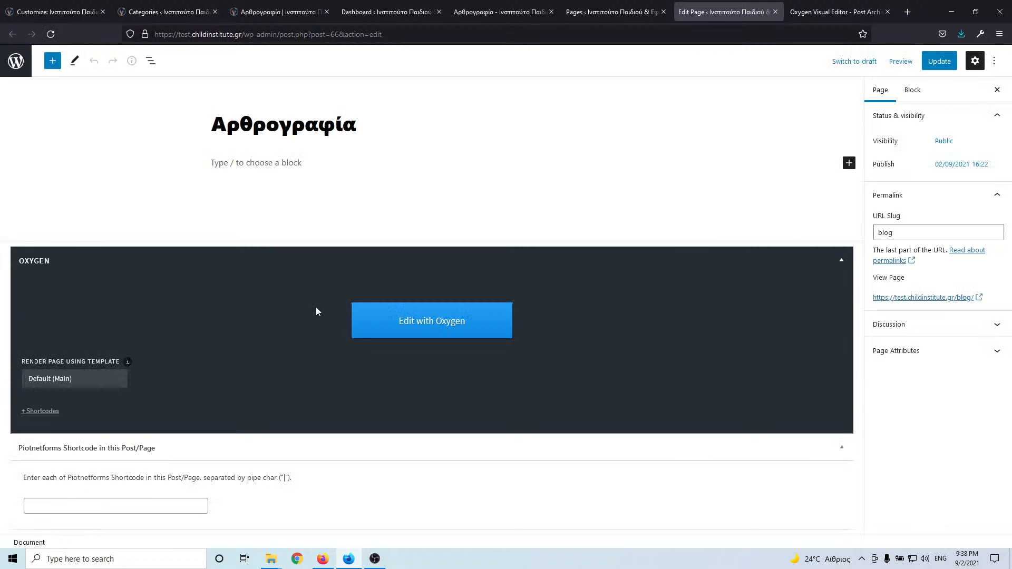
click(73, 379)
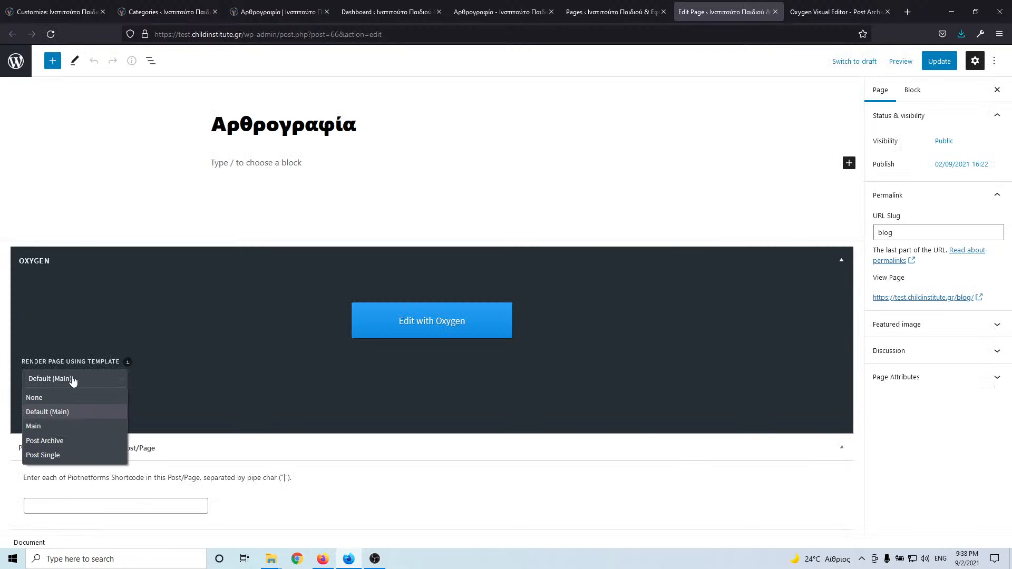
click(70, 443)
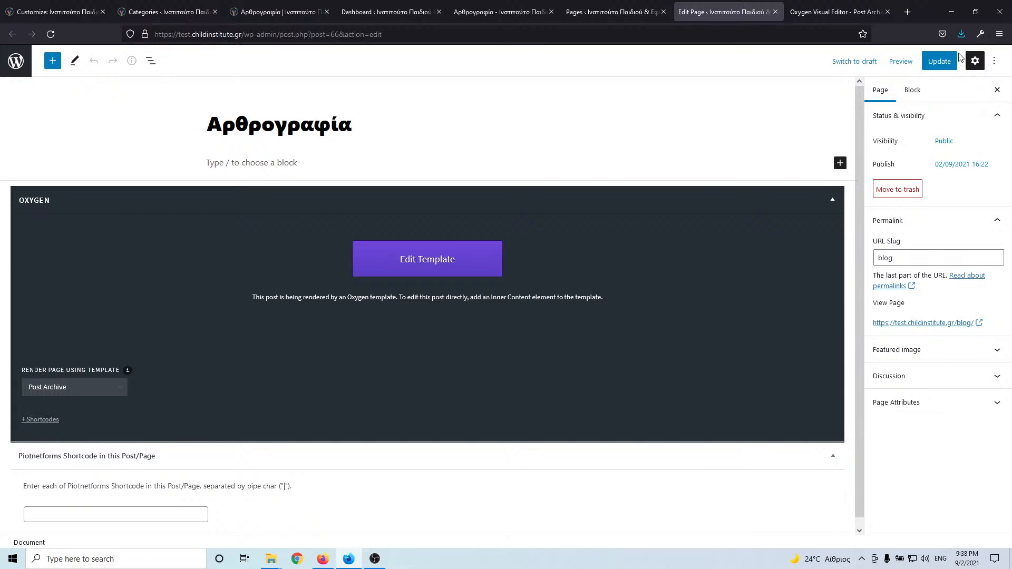
click(938, 67)
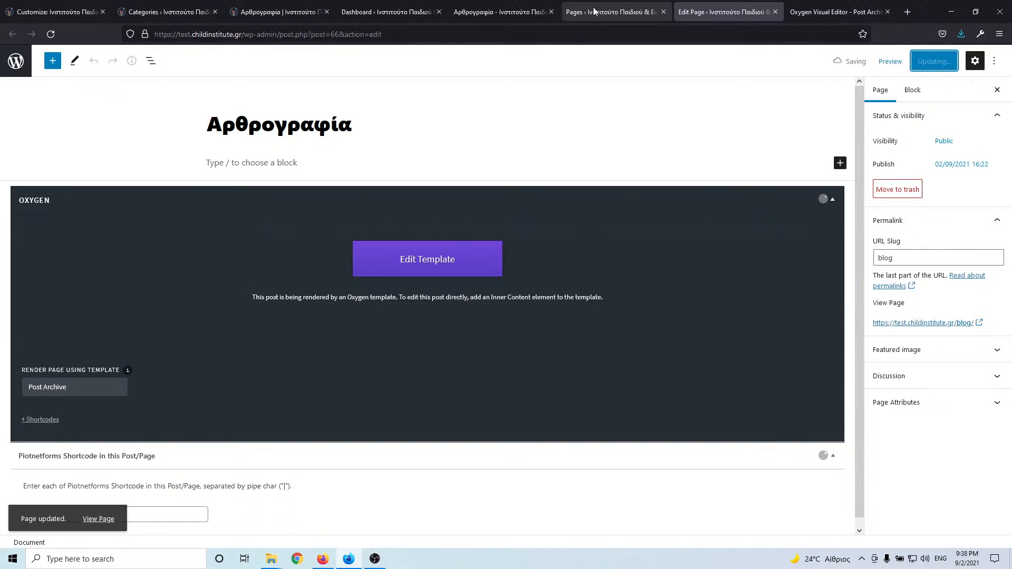
- Reload the live /blog/ page to confirm the post card appears
click(507, 11)
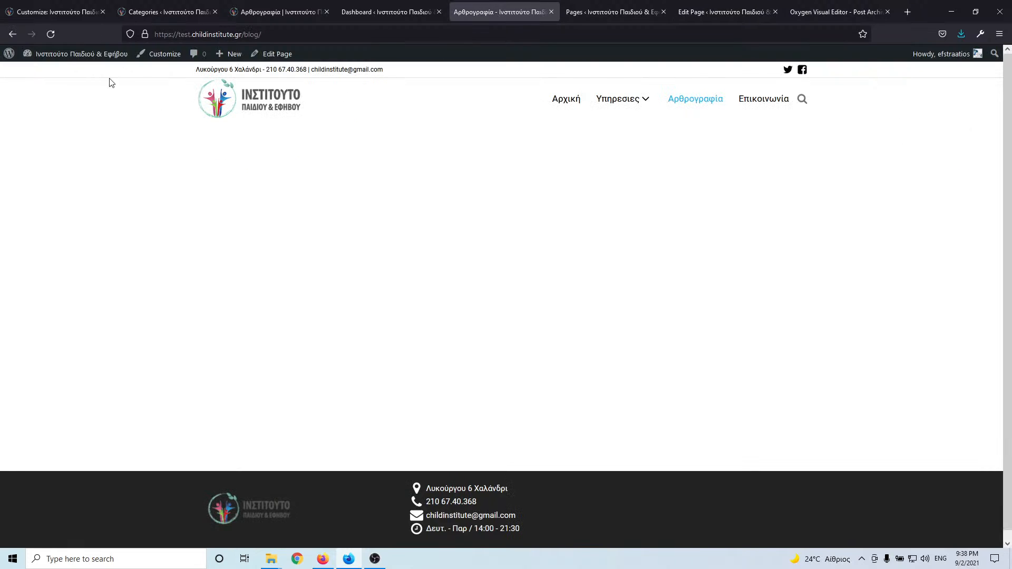
click(49, 35)
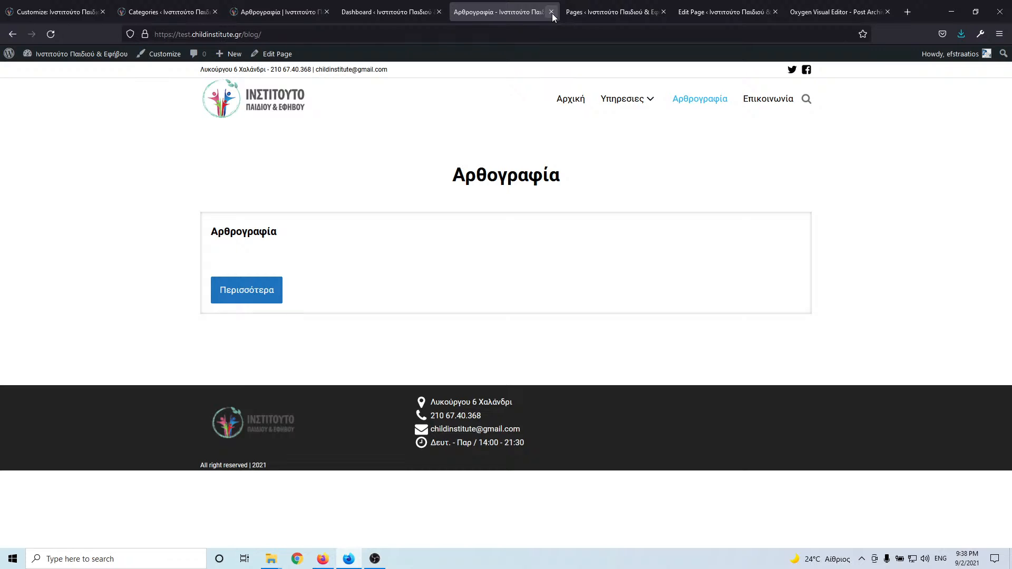
click(388, 15)
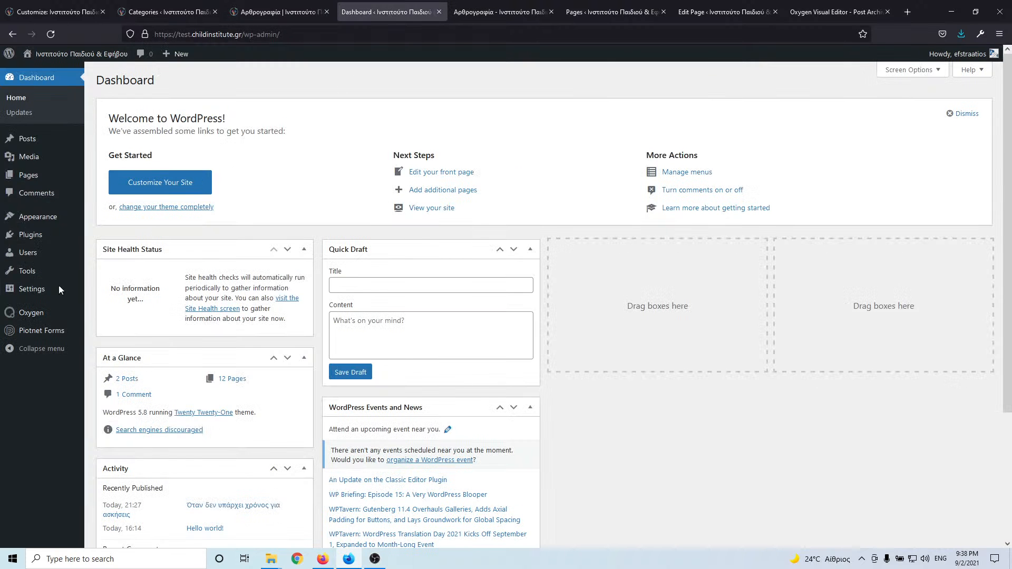
- Add the Αρθρογραφία category to the Main menu
mouse_move(35, 224)
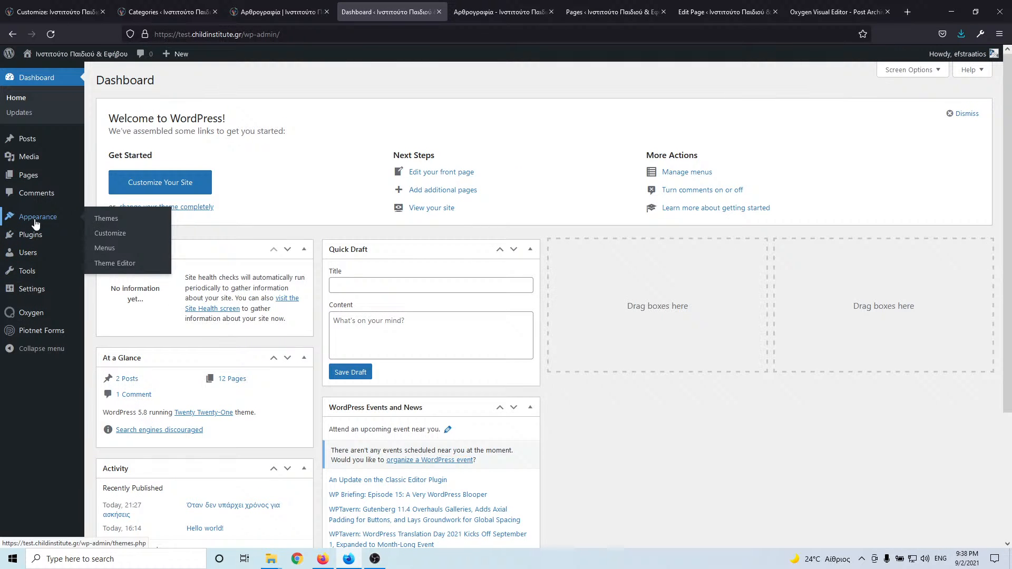
click(105, 247)
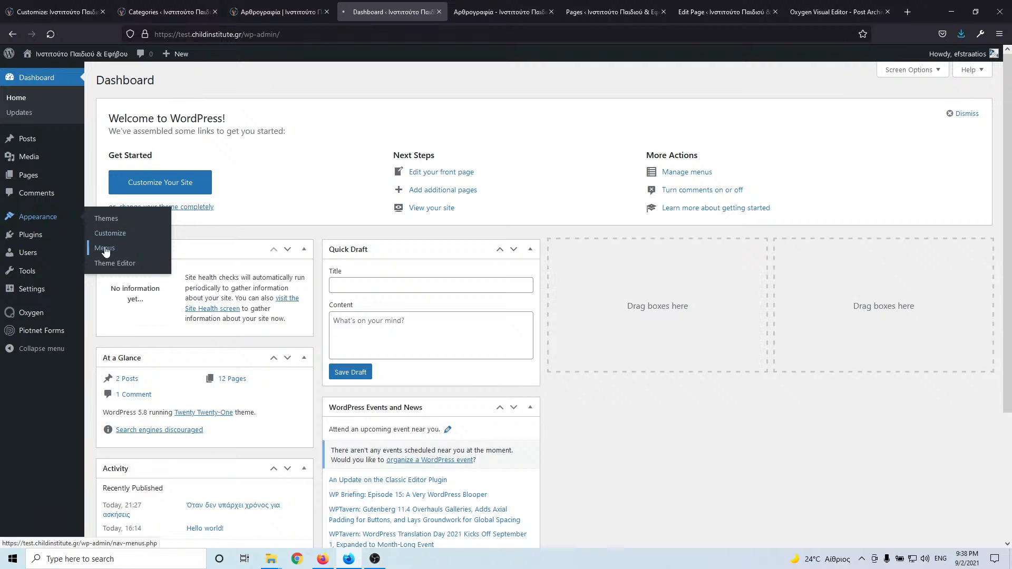
scroll(337, 314, down, 5)
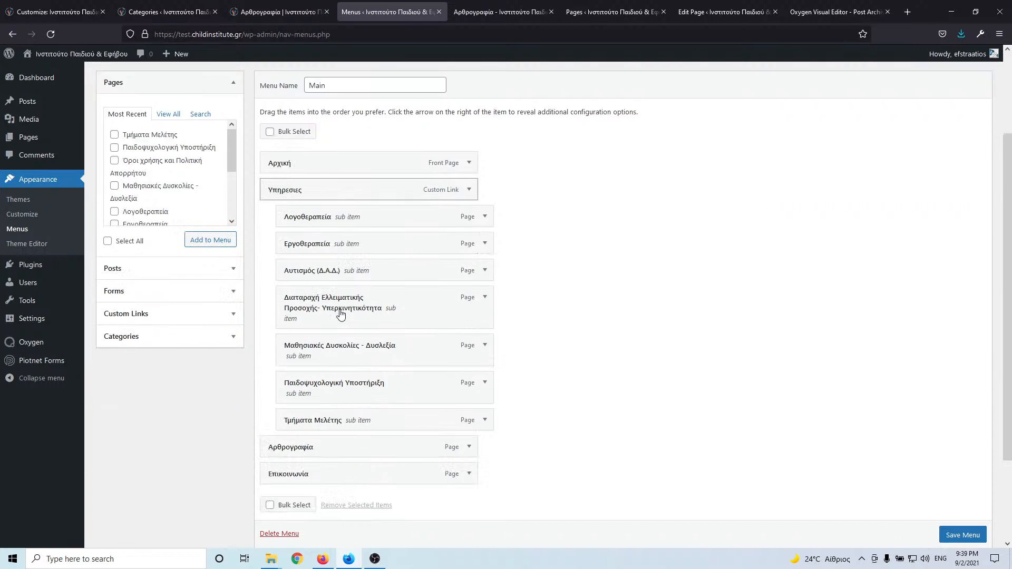
scroll(216, 268, up, 3)
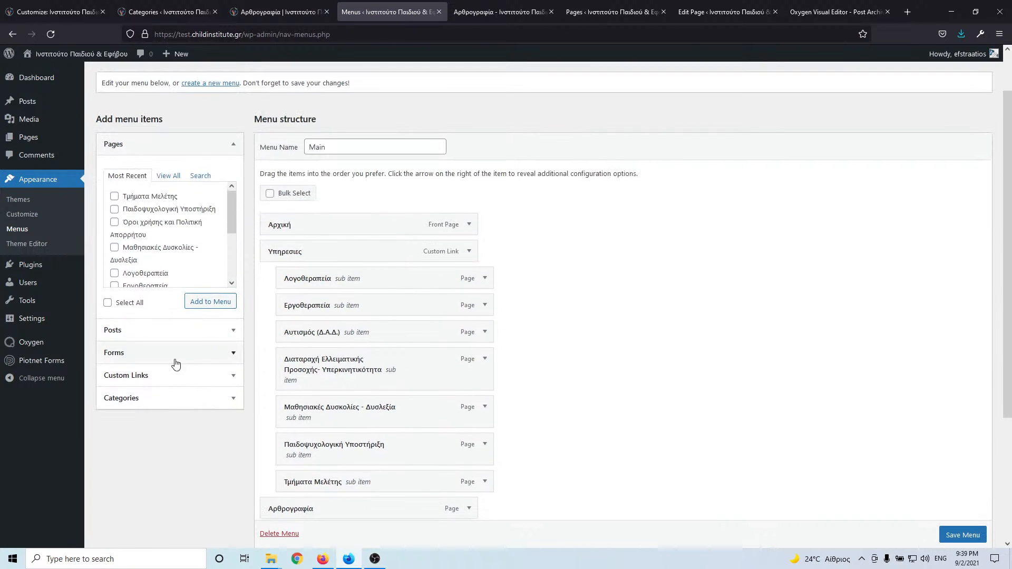
click(176, 399)
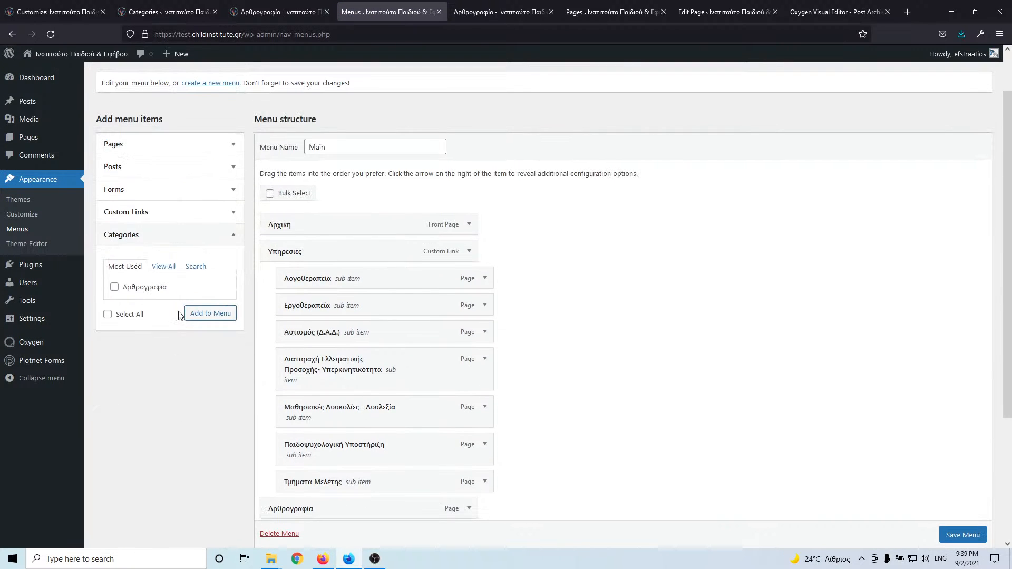
click(114, 288)
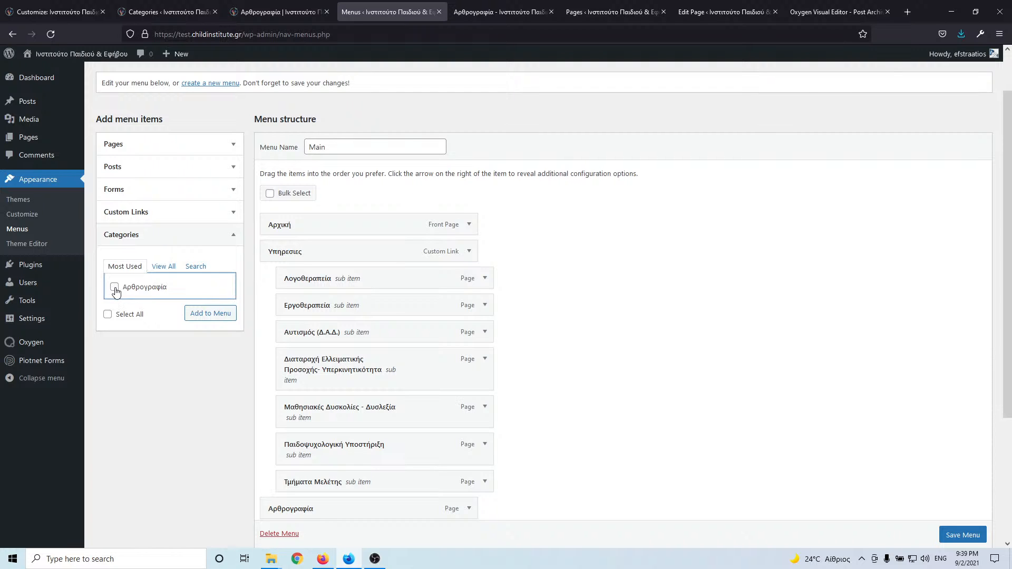
click(210, 314)
- Move the category above Επικοινωνία, remove the Αρθρογραφία page item, and save the menu
scroll(253, 290, down, 3)
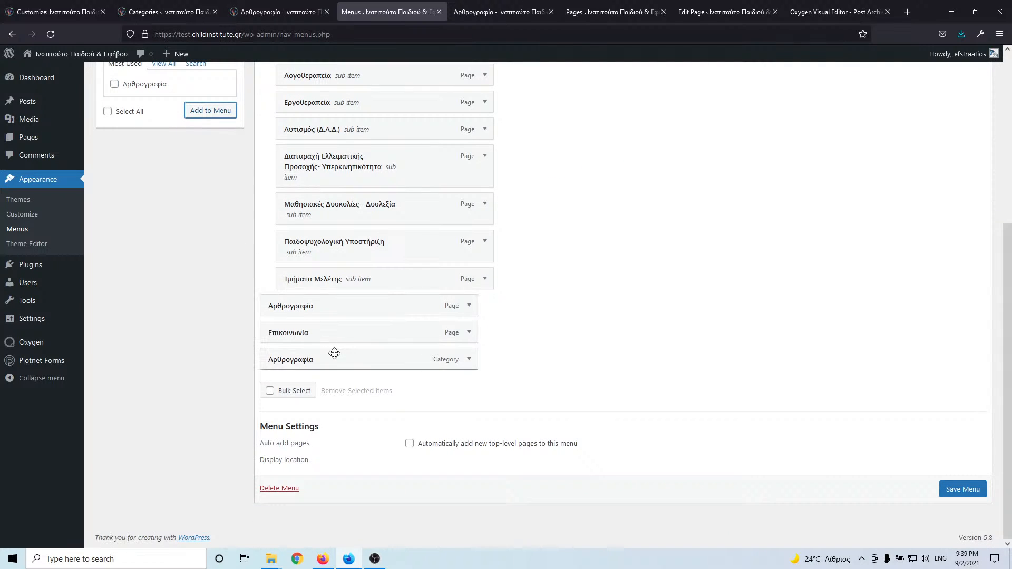
mouse_move(348, 370)
mouse_down()
mouse_move(333, 337)
mouse_move(334, 357)
mouse_up()
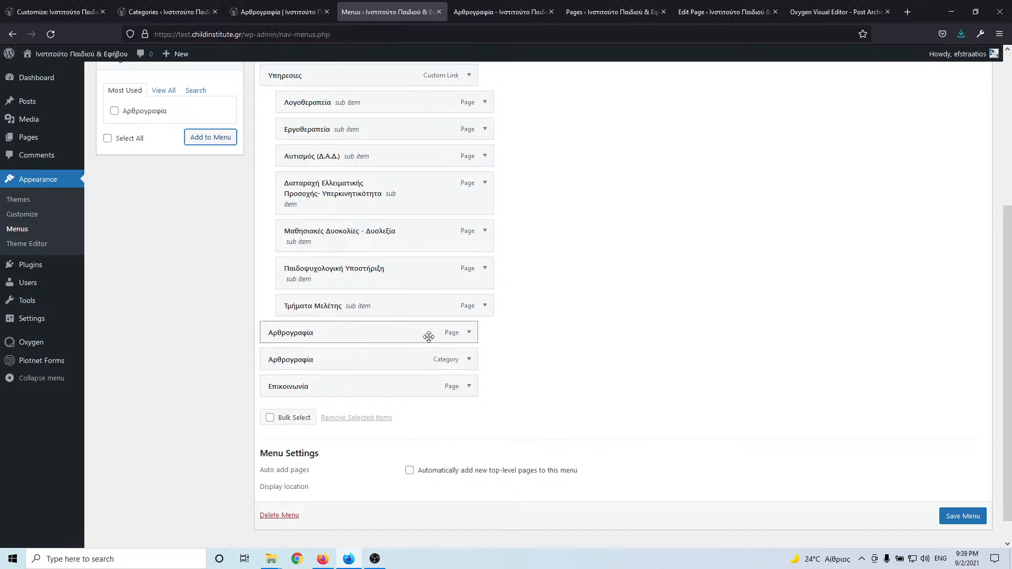
click(470, 334)
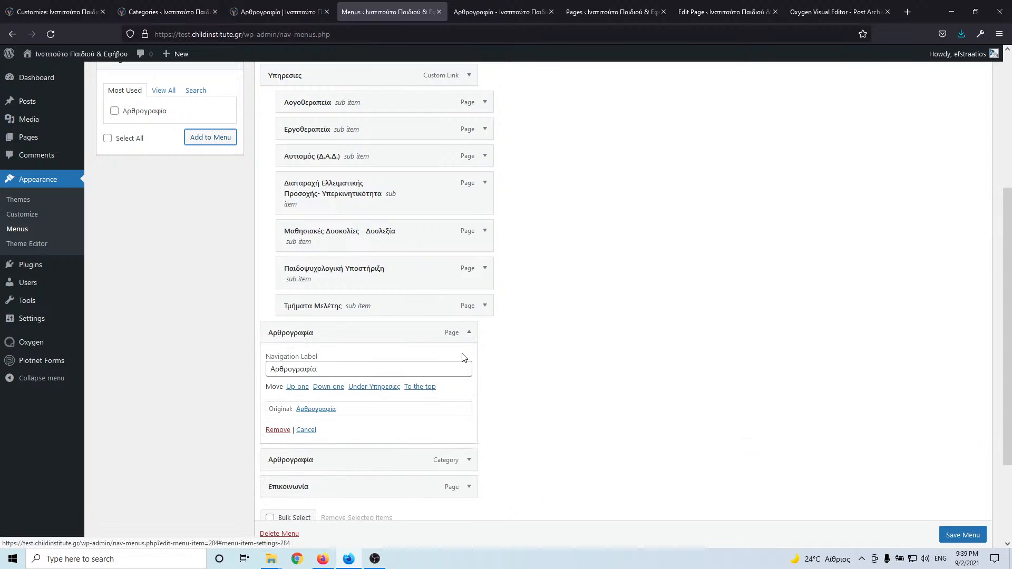
click(289, 430)
click(962, 489)
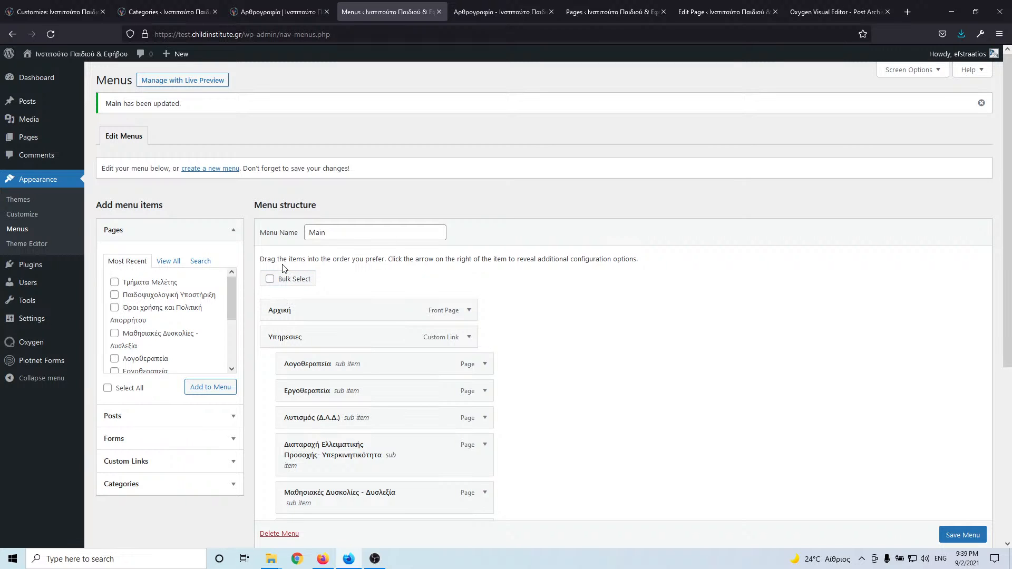
- Reload the site's /blog/ tab and follow the header's Αρθρογραφία link to the category archive
click(297, 14)
click(509, 12)
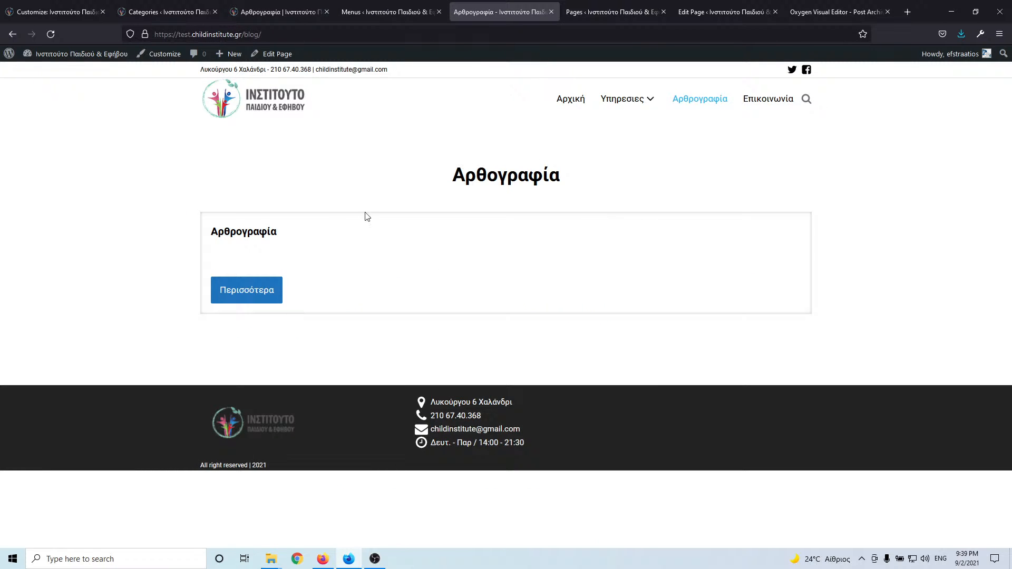
click(52, 33)
click(683, 102)
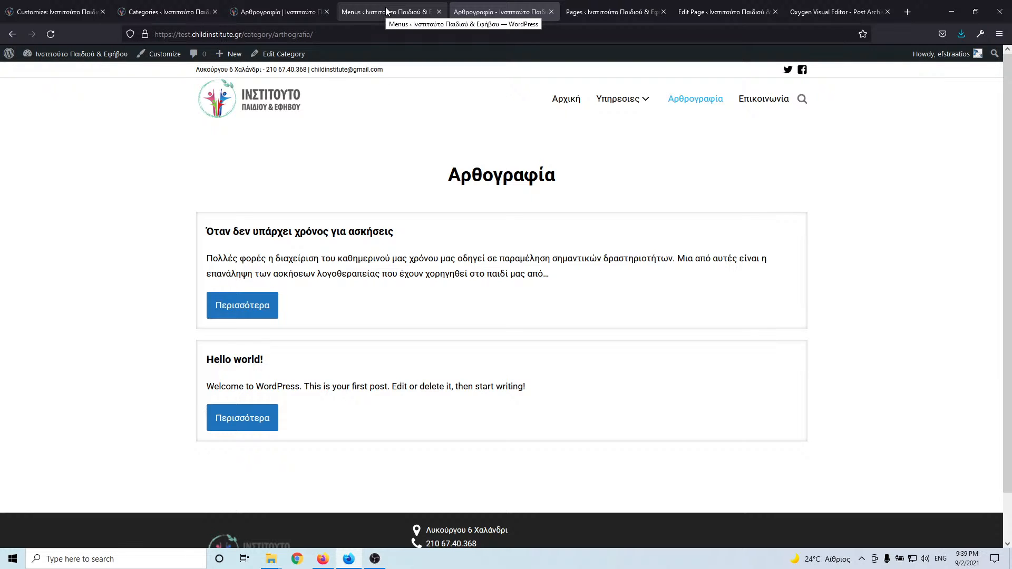
- Examine the /category/arthografia/ URL without changing it, then go to the WordPress Pages list
double_click(277, 35)
click(269, 32)
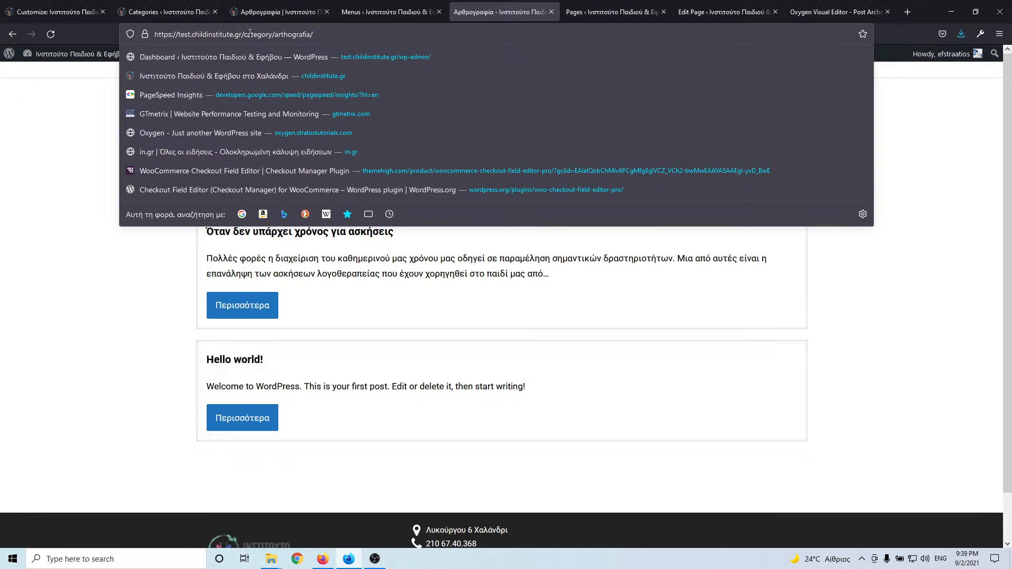
double_click(250, 33)
click(302, 35)
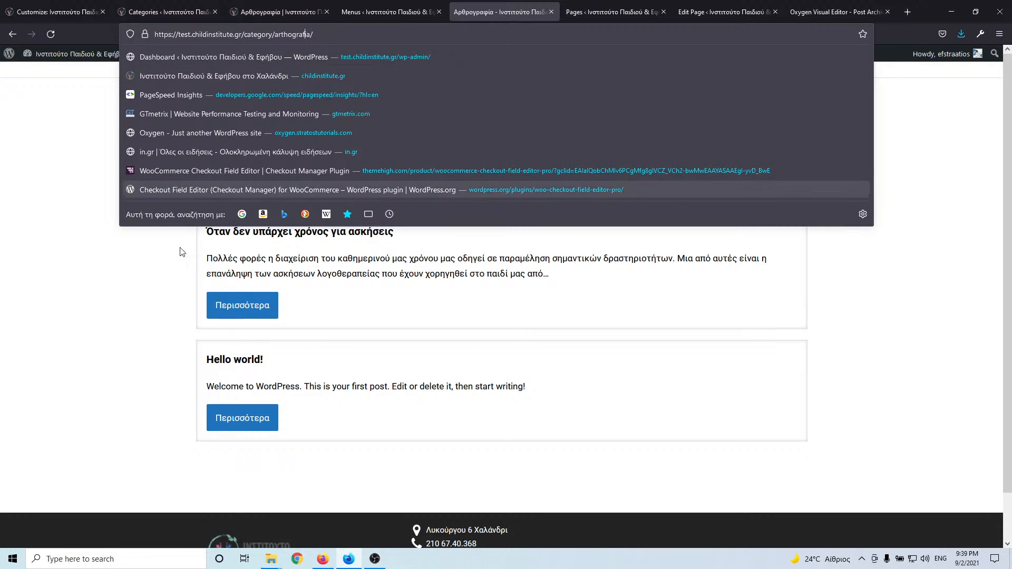
click(115, 346)
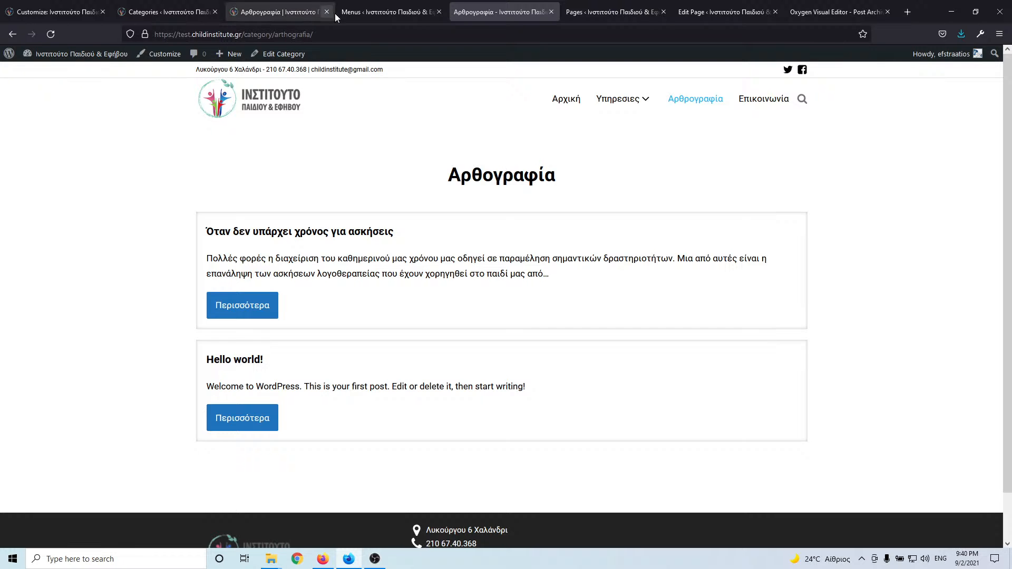
click(611, 12)
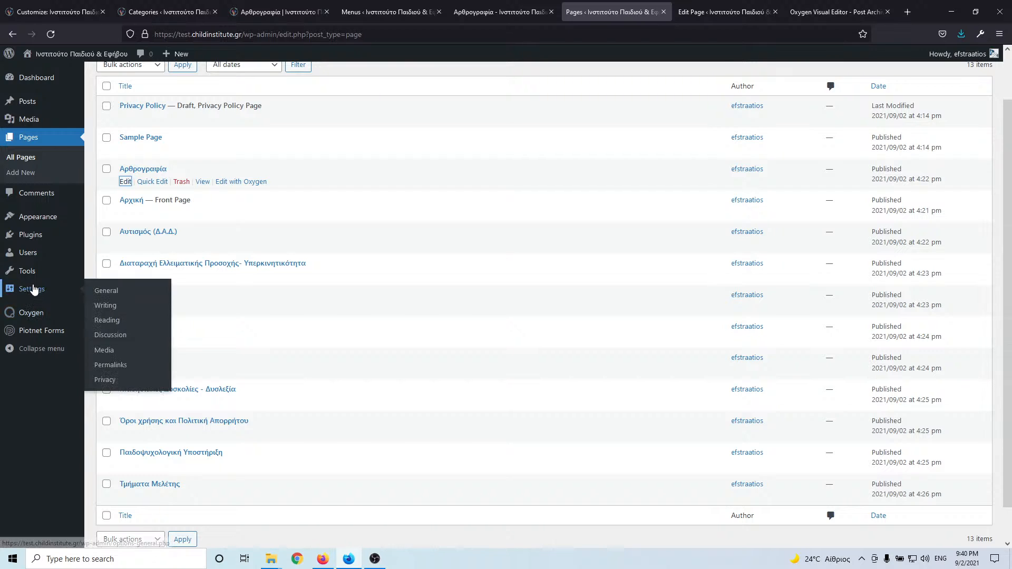
- Open the Post Archive template for editing from Oxygen's Templates list
mouse_move(34, 314)
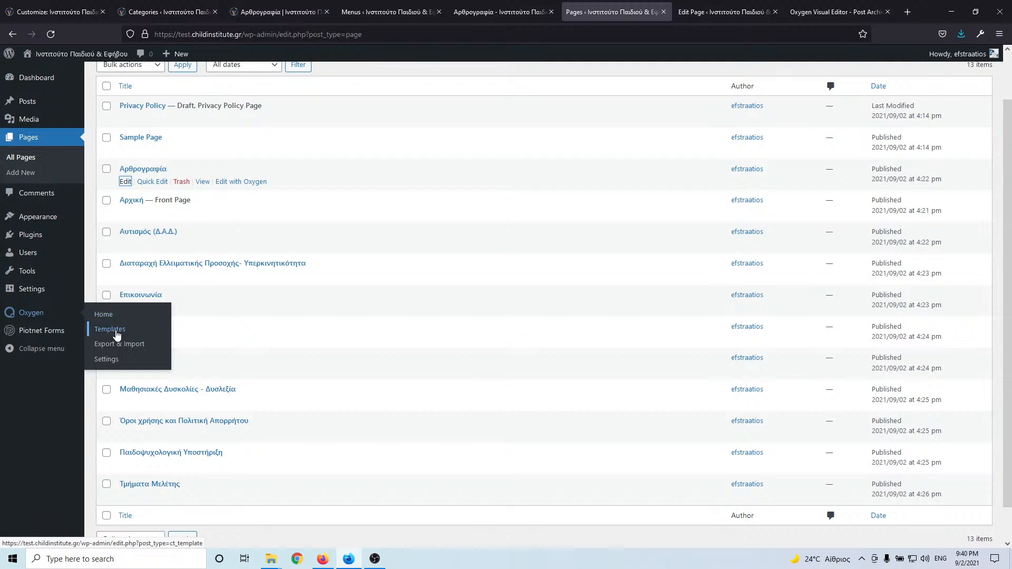
click(109, 329)
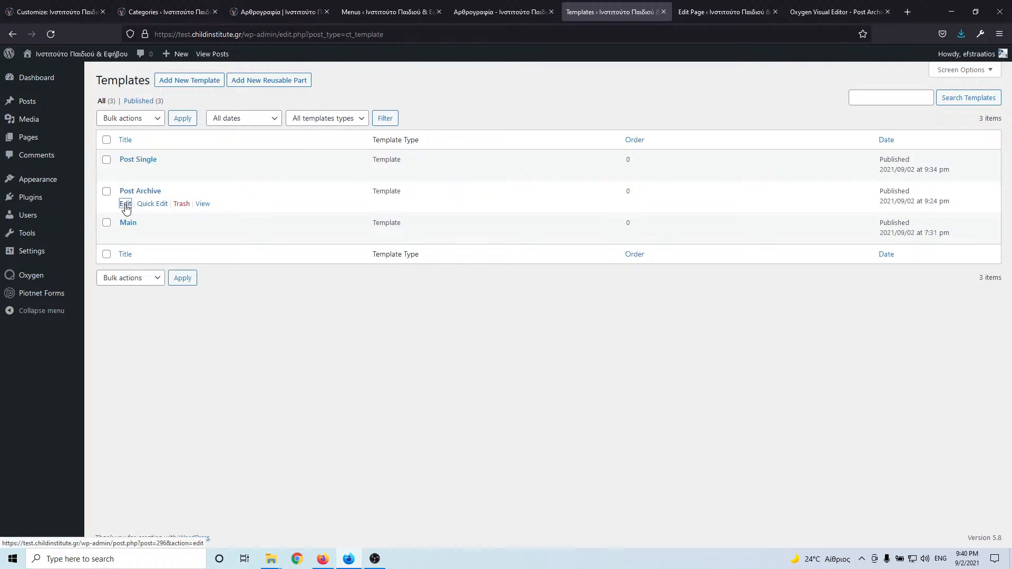
click(125, 204)
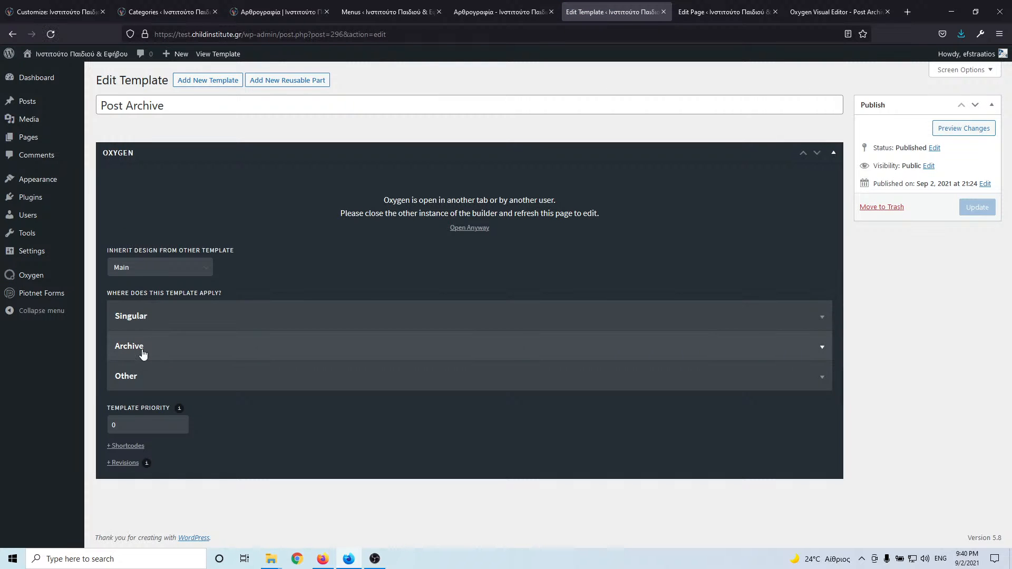
- Review its Other and Archive location conditions, then close it and return to Αρθρογραφία
click(182, 379)
scroll(129, 395, down, 2)
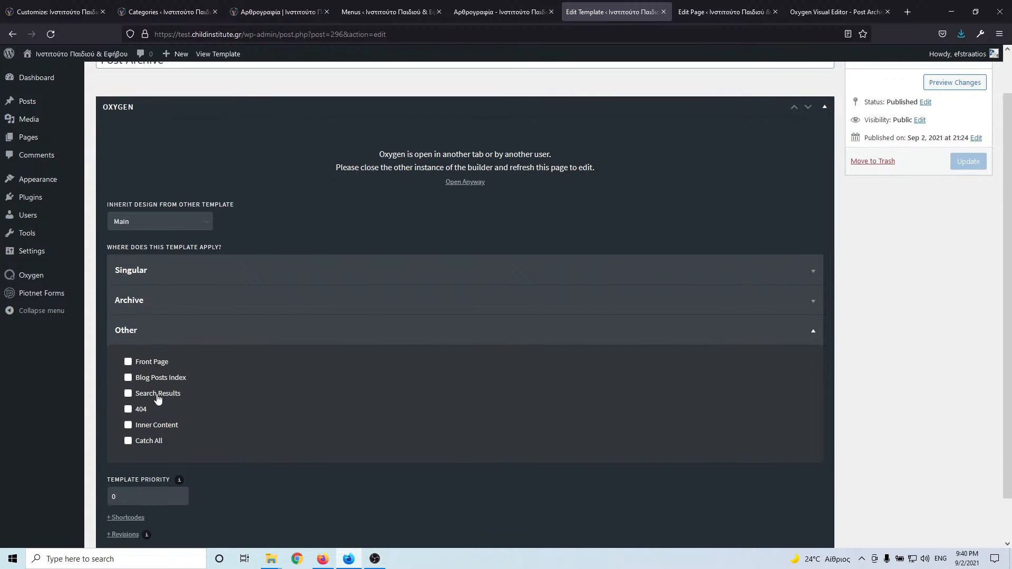
click(159, 293)
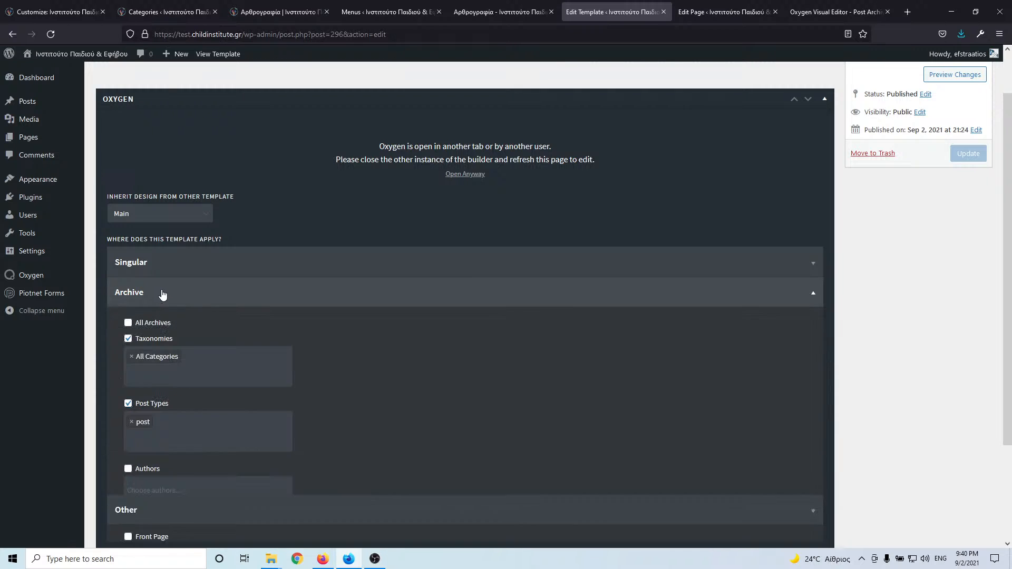
click(220, 285)
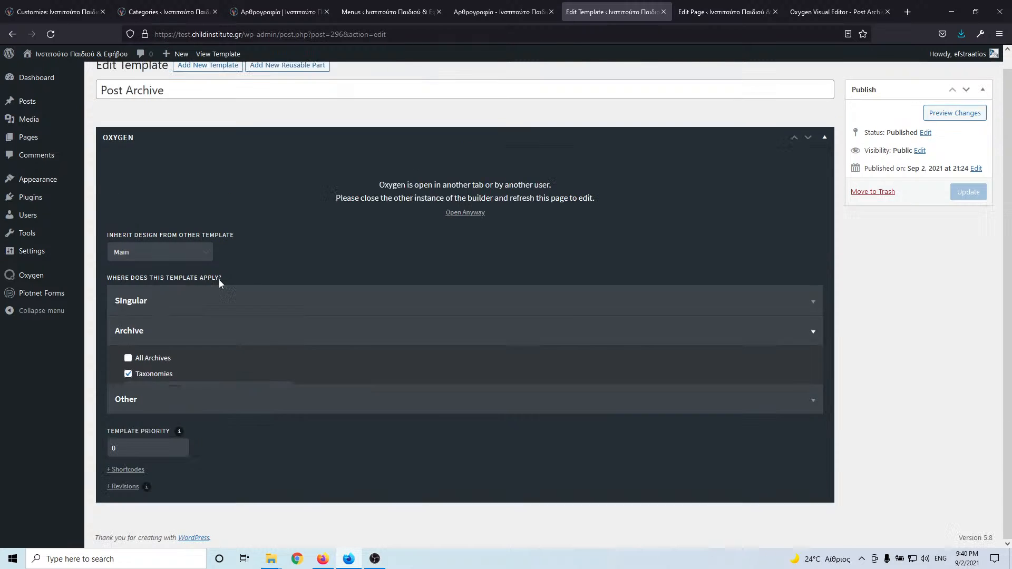
click(193, 346)
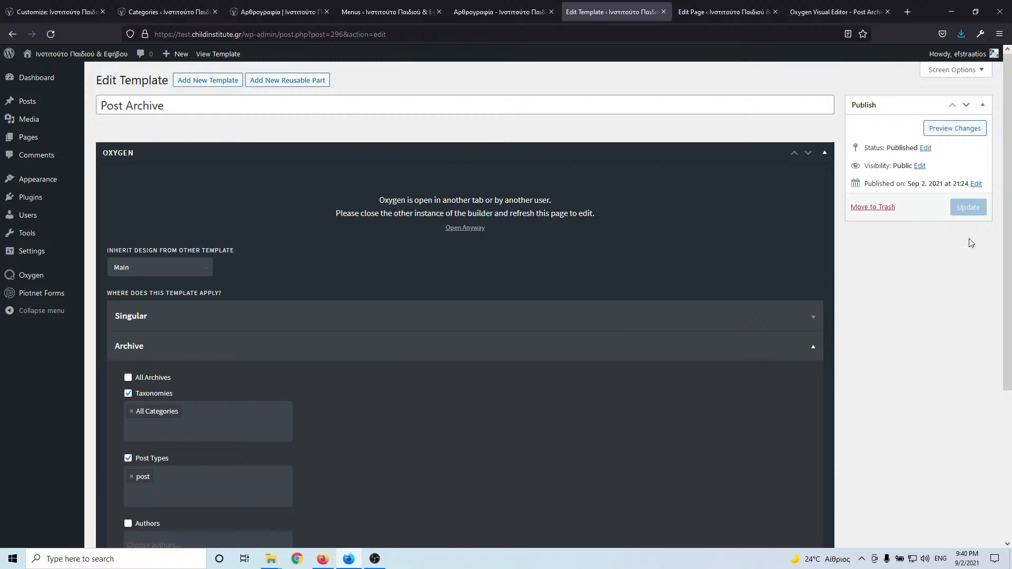
click(663, 12)
click(533, 12)
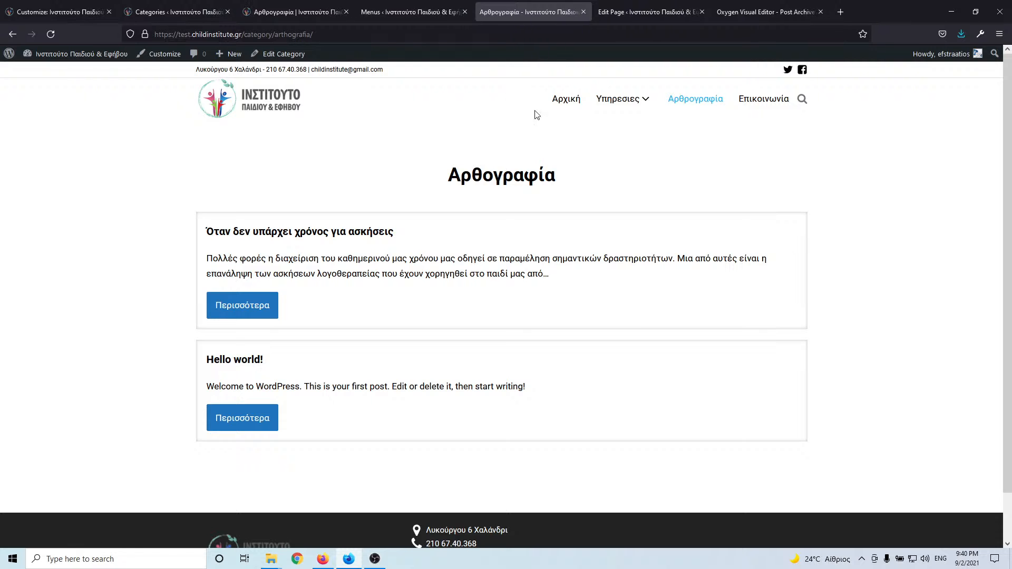
- On childinstitute.gr, open the Λογοθεραπεία service page from the Υπηρεσίες menu
click(290, 4)
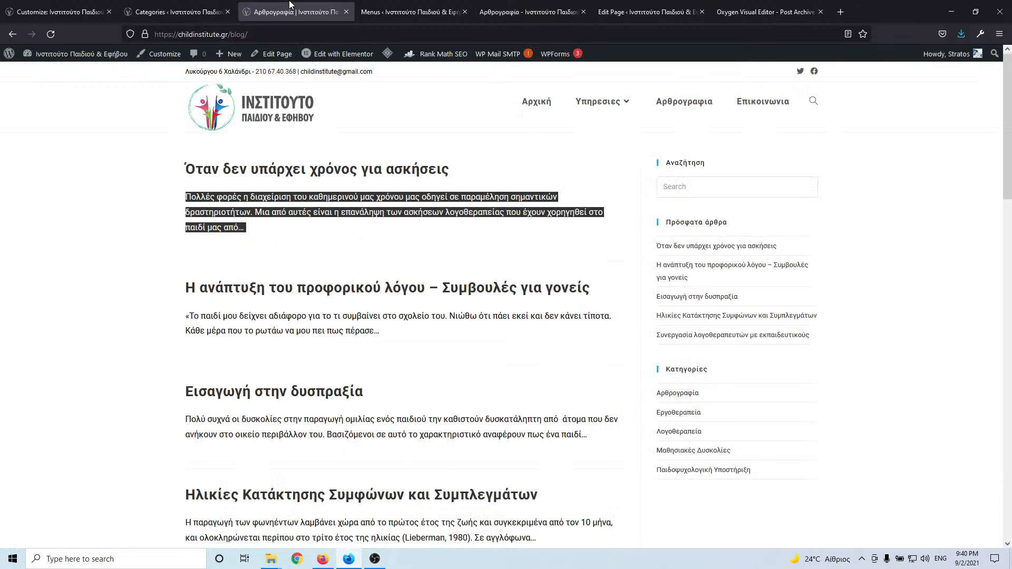
mouse_move(601, 102)
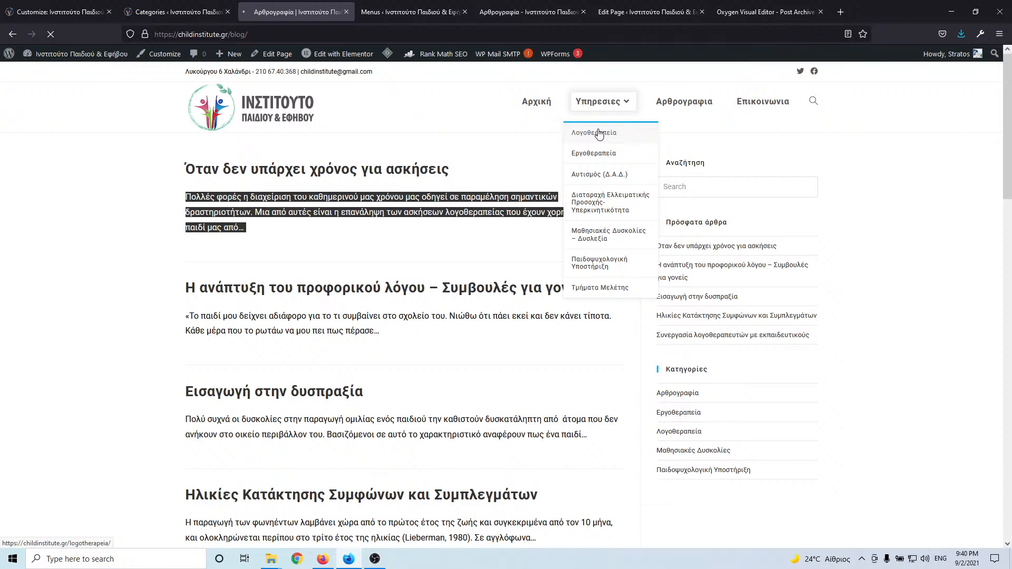
click(599, 134)
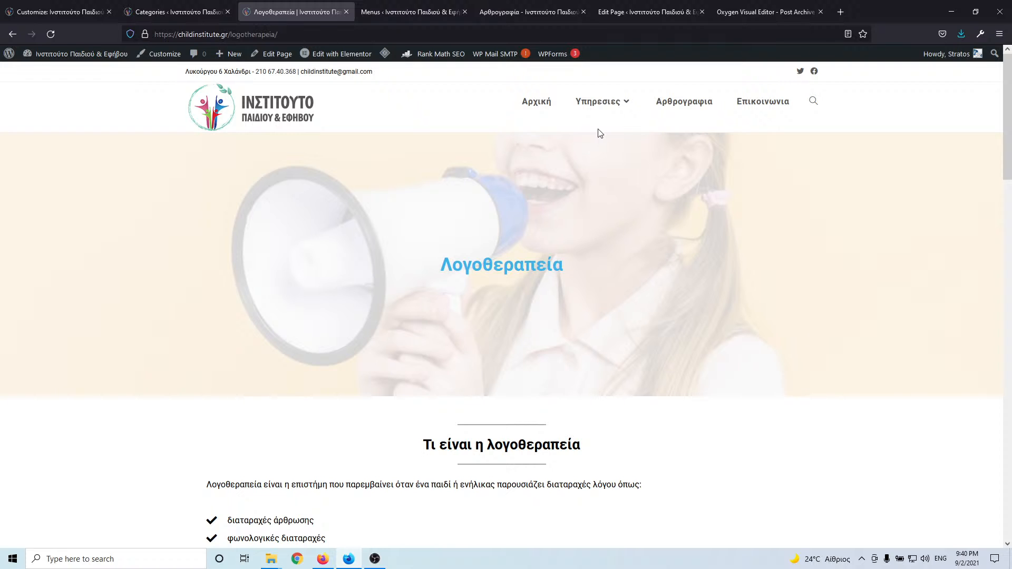
- Open the Εργοθεραπεία service page and scroll through its image banner
mouse_move(606, 122)
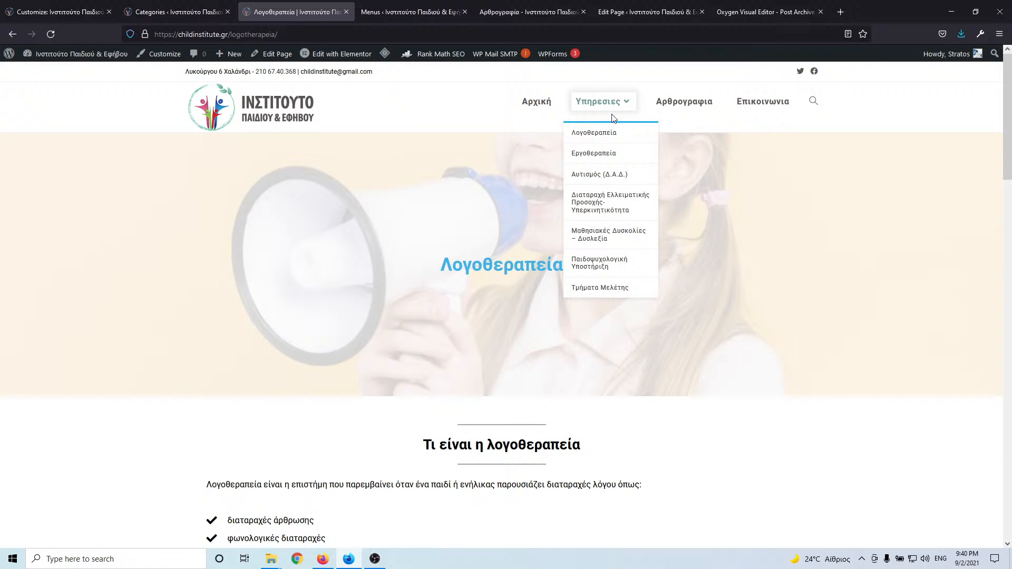
click(604, 154)
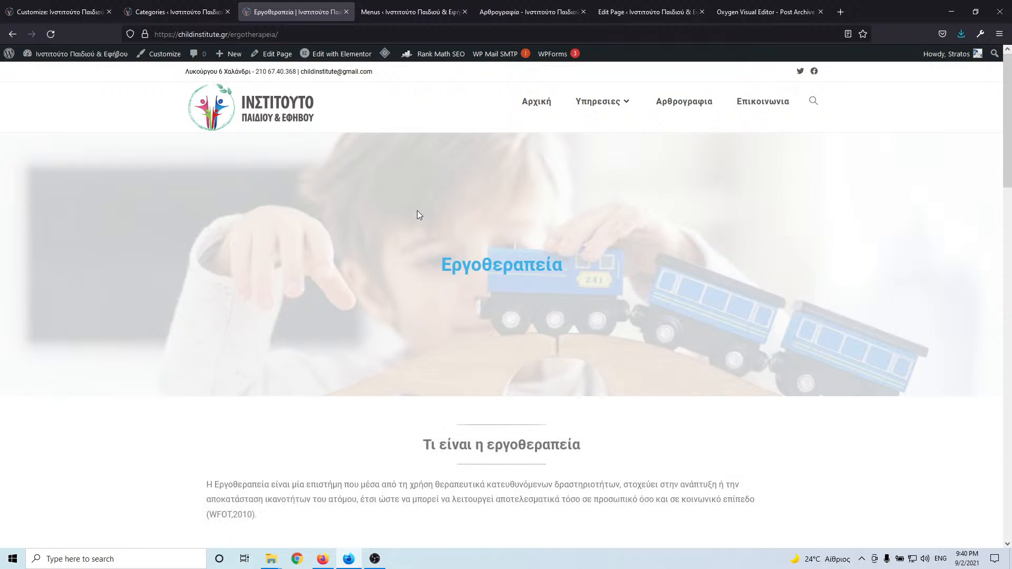
scroll(417, 210, down, 10)
scroll(419, 214, down, 5)
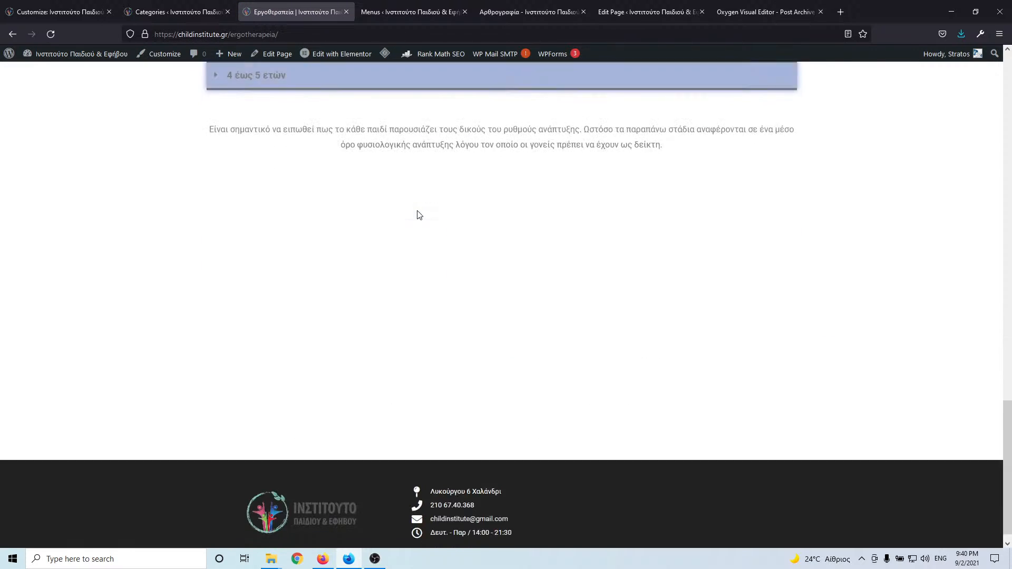
scroll(419, 215, up, 15)
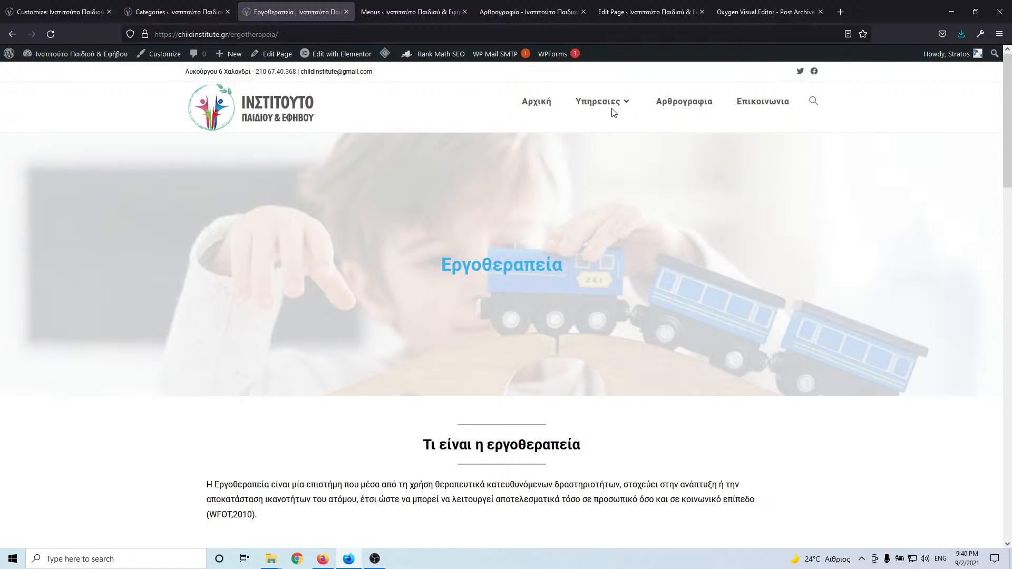
mouse_move(610, 105)
click(604, 183)
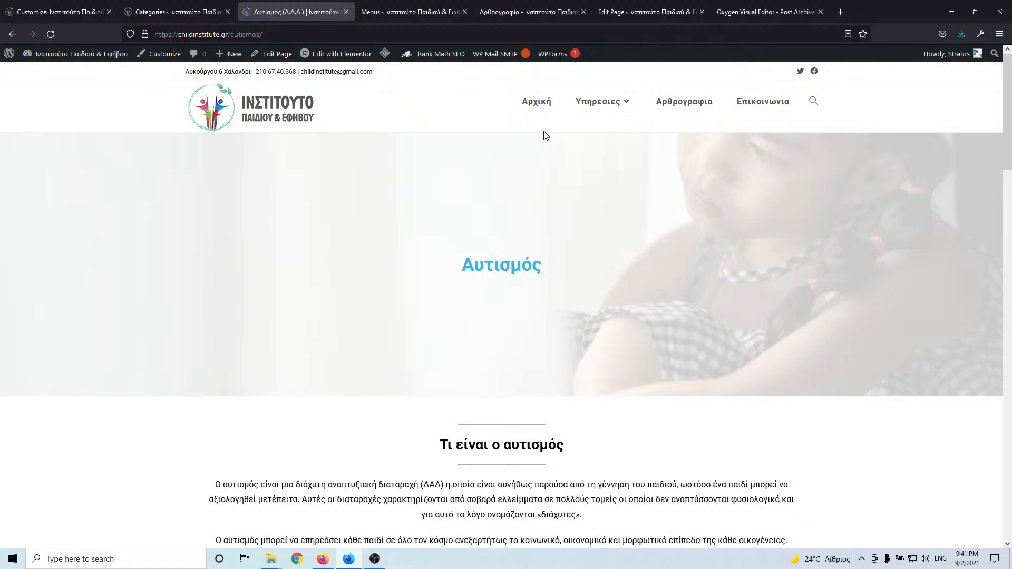
mouse_move(600, 104)
click(591, 233)
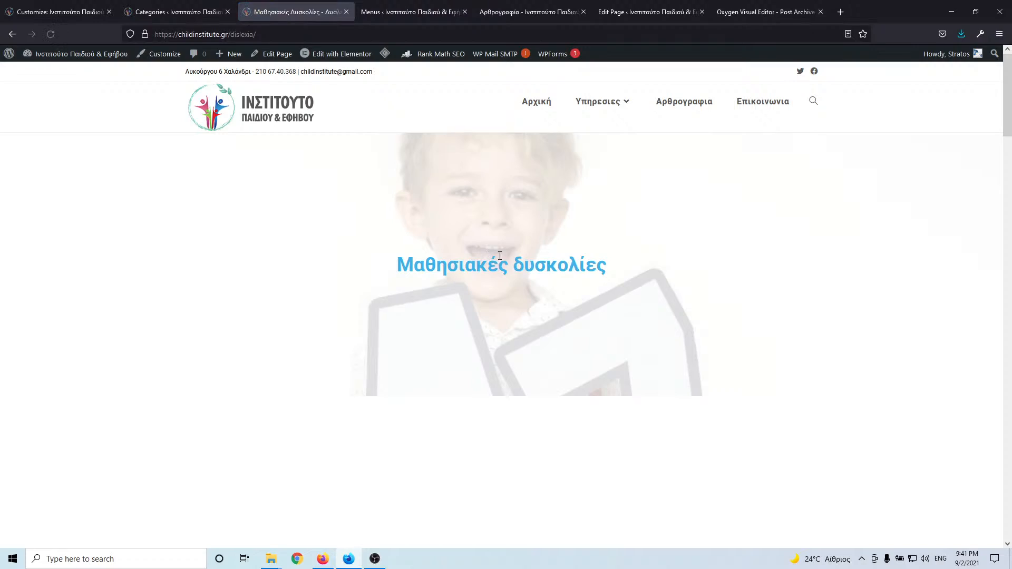
scroll(445, 255, down, 3)
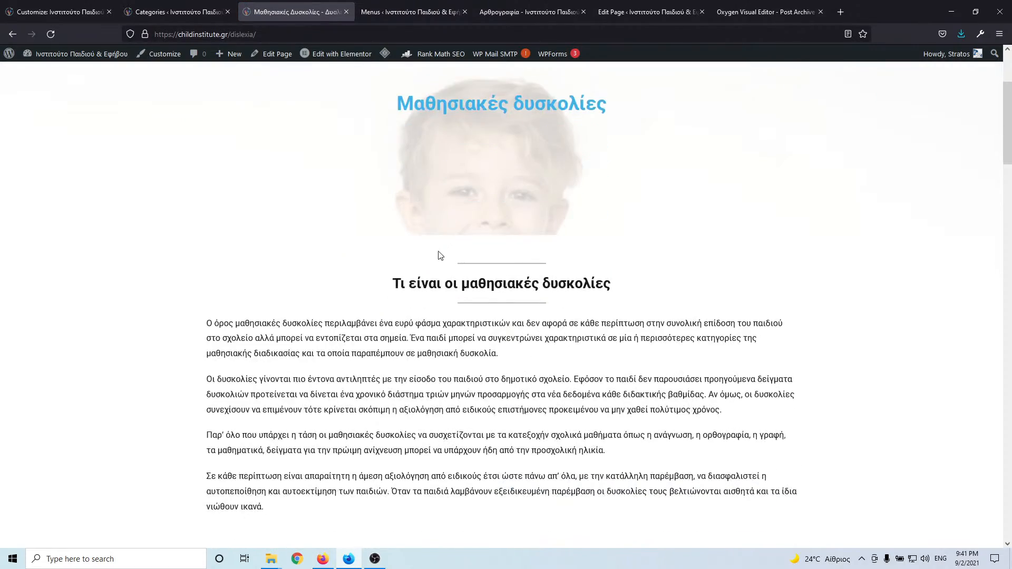
scroll(440, 253, up, 3)
scroll(439, 253, down, 5)
scroll(439, 254, up, 5)
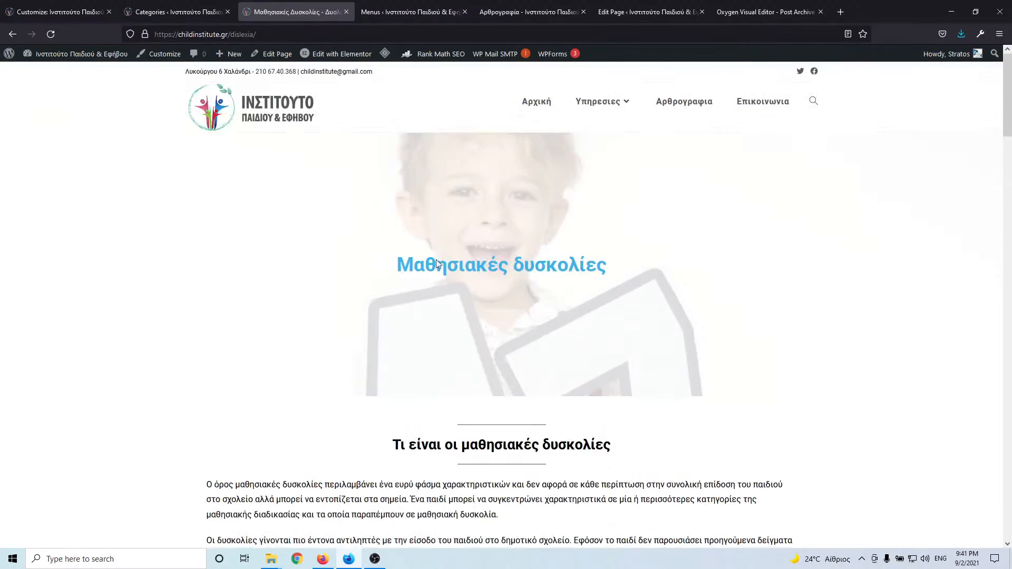
scroll(494, 285, down, 1)
scroll(494, 284, down, 10)
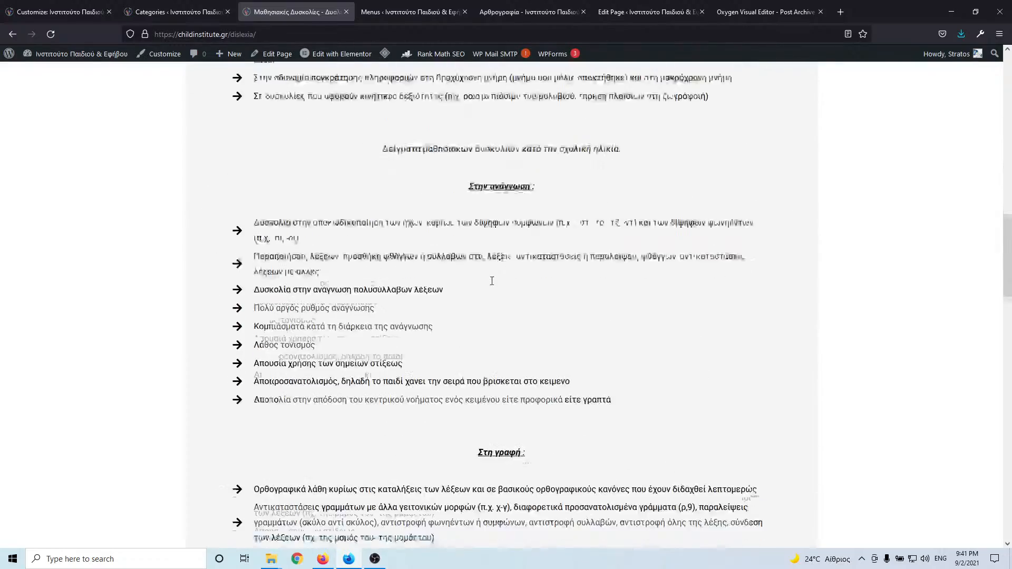
scroll(493, 285, up, 6)
scroll(493, 285, down, 16)
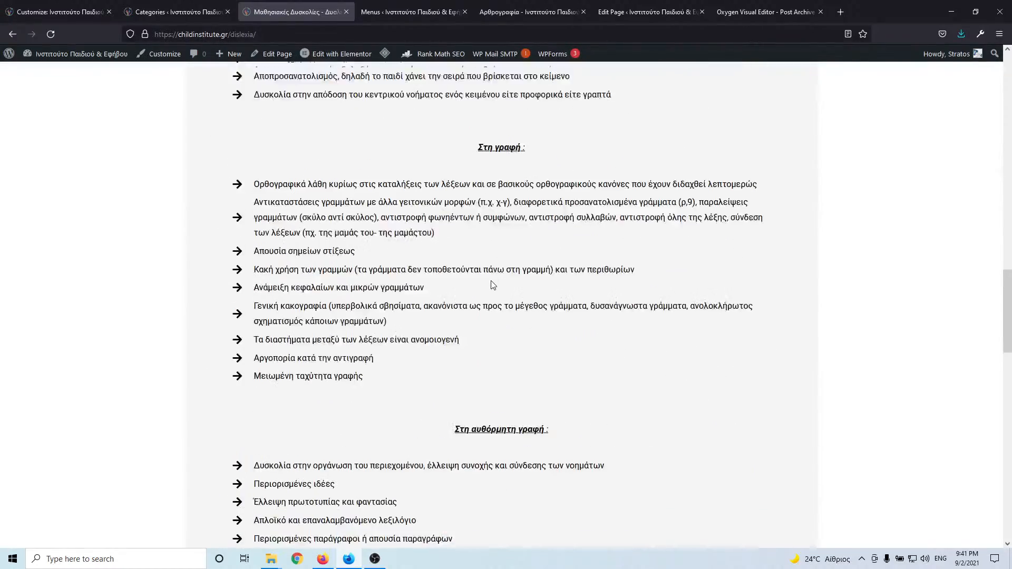
scroll(493, 284, down, 12)
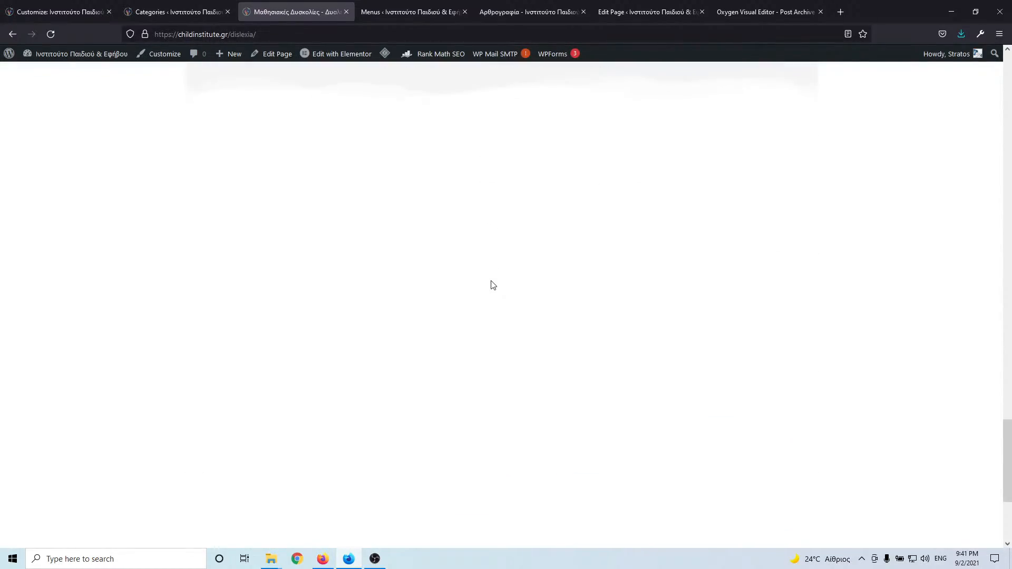
scroll(493, 286, up, 5)
scroll(485, 288, down, 3)
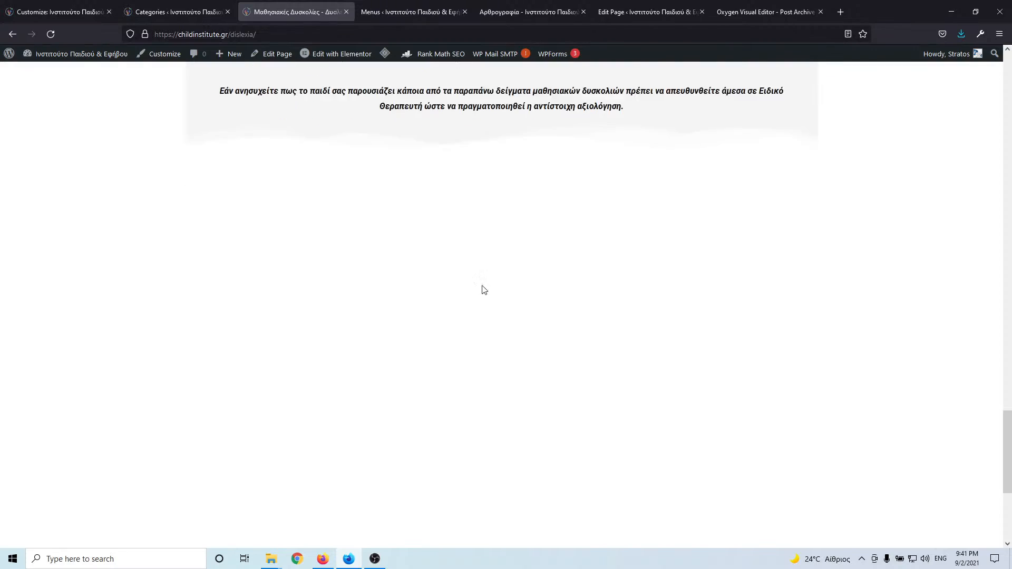
scroll(536, 311, up, 20)
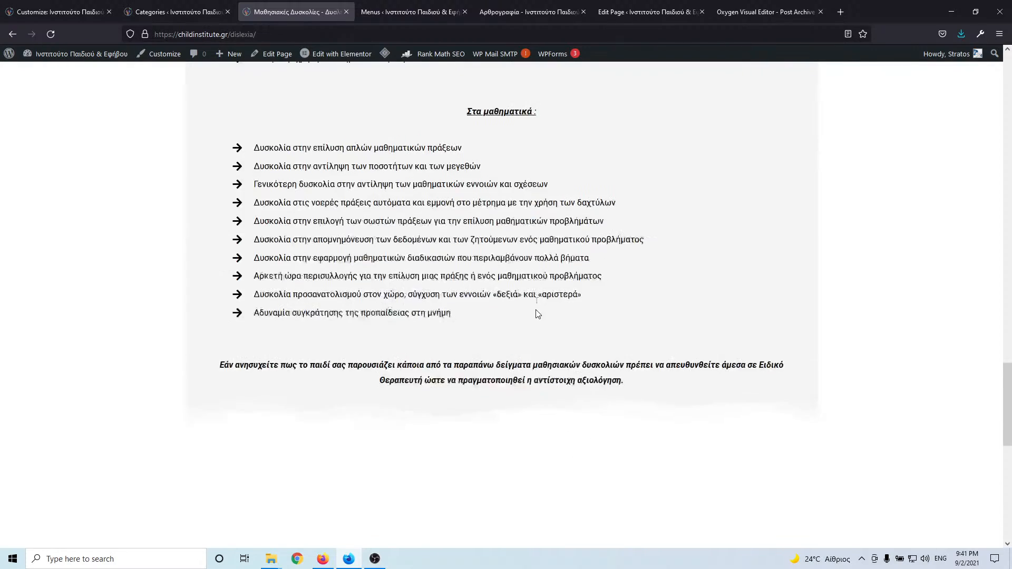
scroll(538, 315, up, 10)
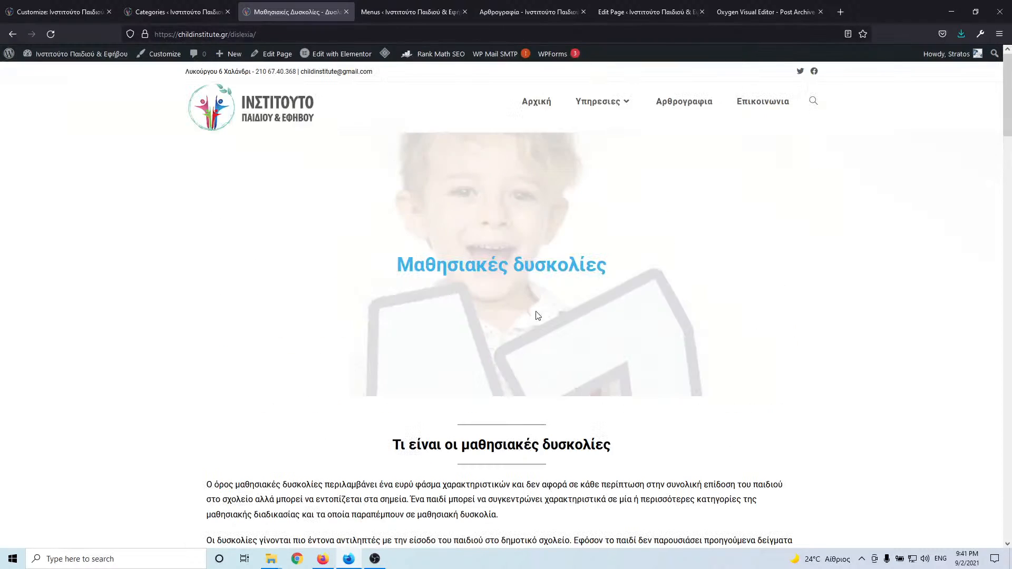
mouse_move(617, 101)
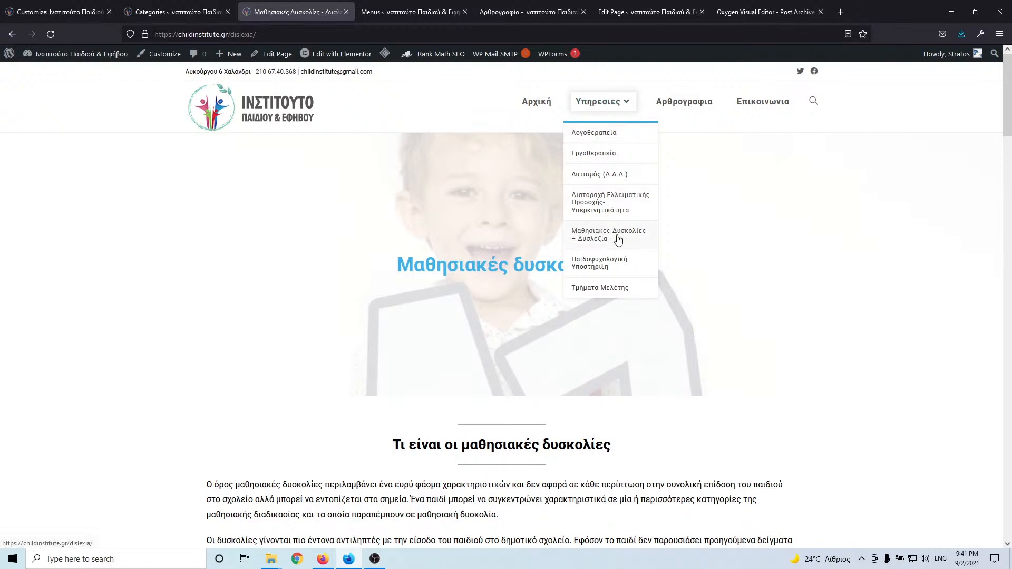
- Open the Τμήματα Μελέτης service page and scroll through it
click(608, 289)
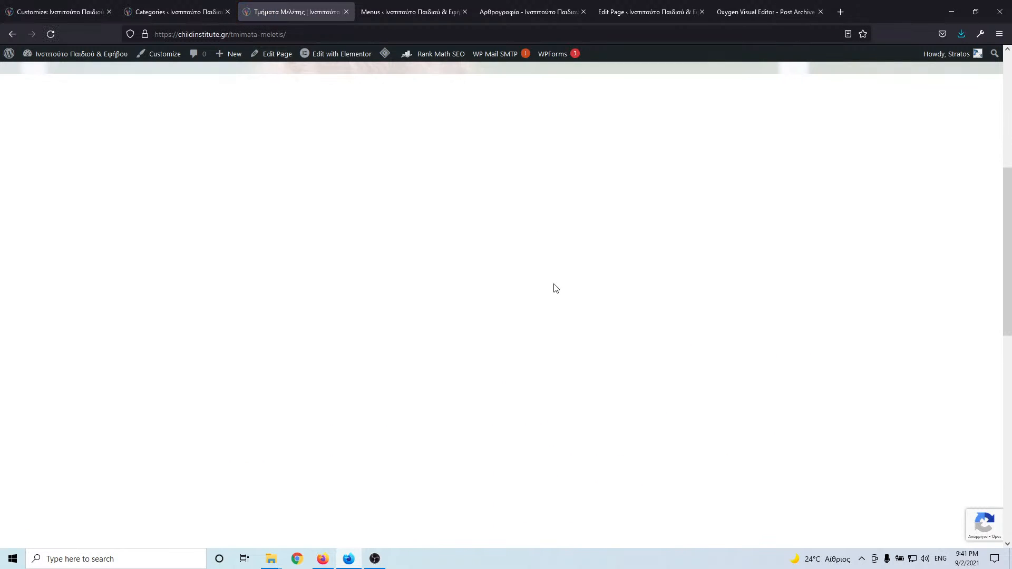
scroll(555, 289, down, 10)
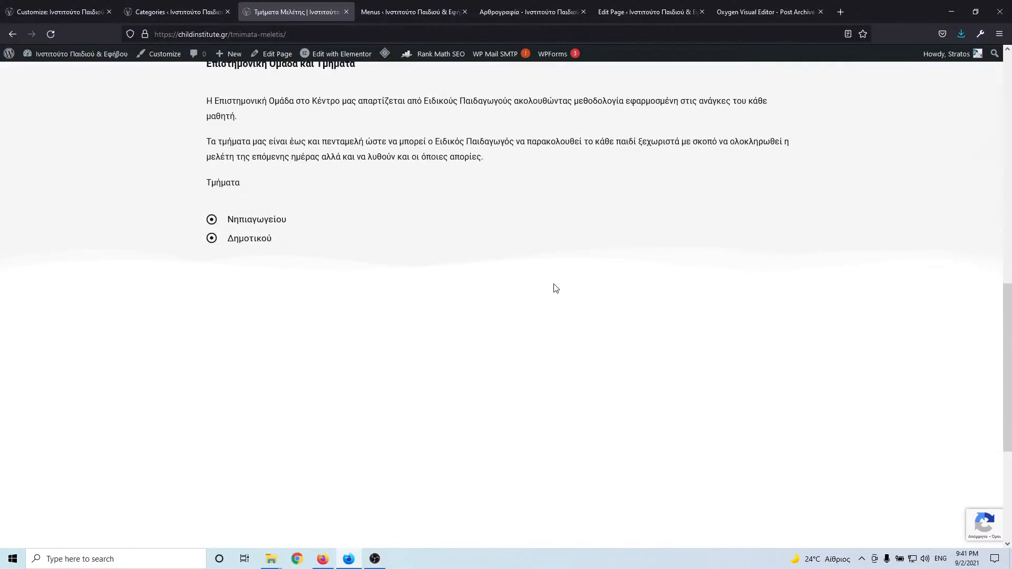
scroll(556, 288, down, 3)
scroll(555, 289, up, 9)
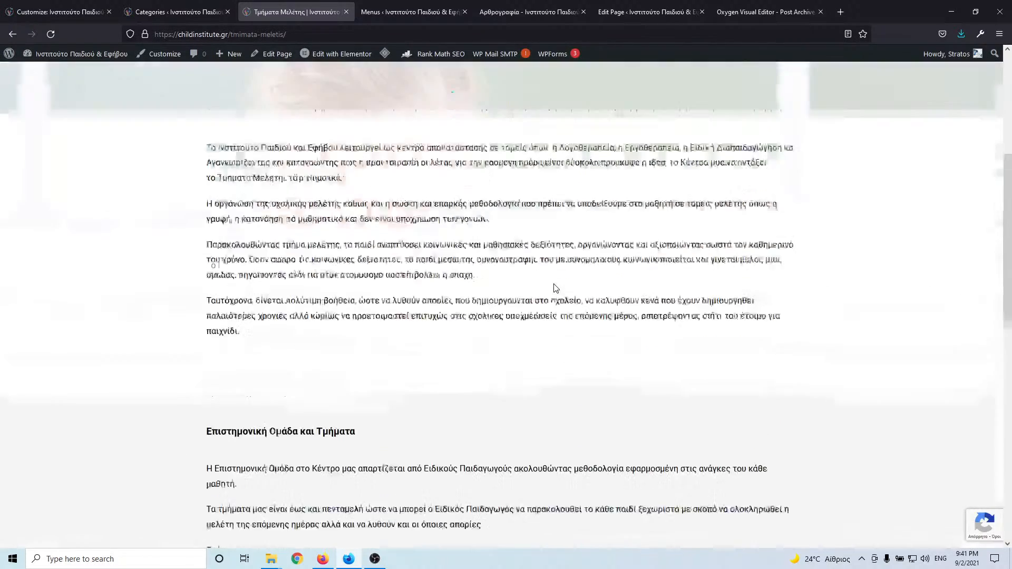
scroll(556, 289, up, 5)
- Browse the Παιδοψυχολογική Υποστήριξη page, then switch to the post Categories admin page
mouse_move(598, 101)
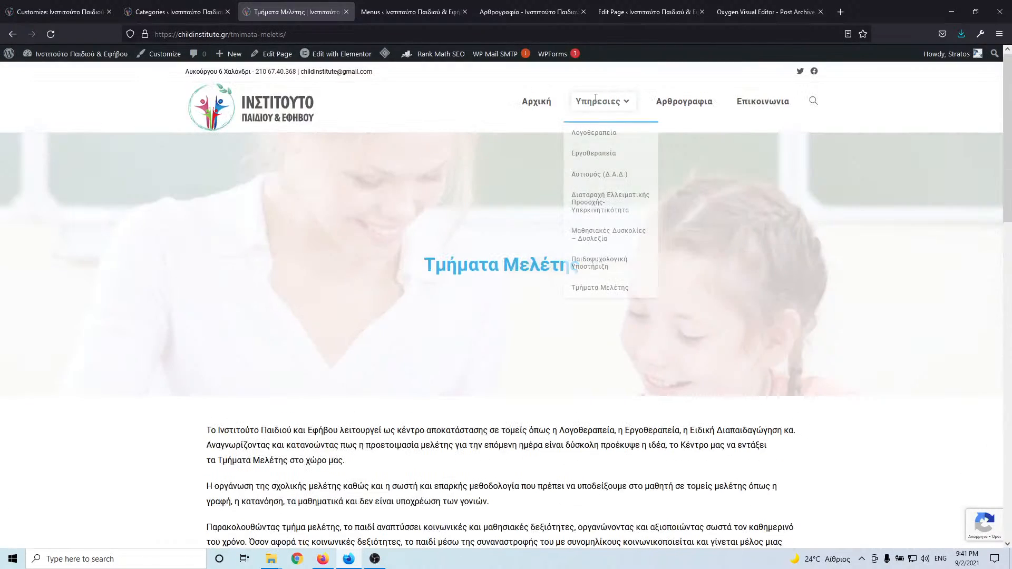
click(606, 270)
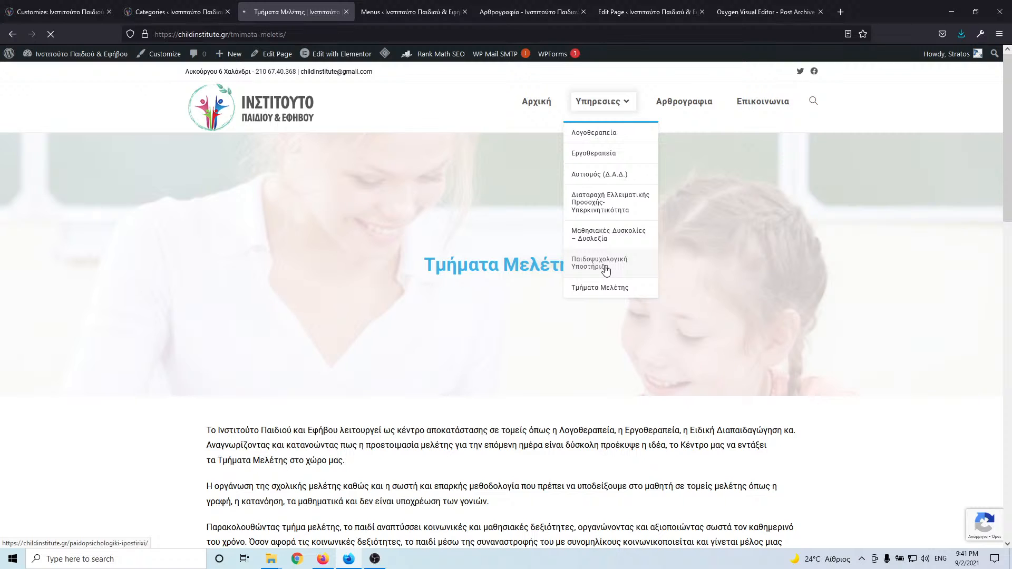
scroll(447, 241, down, 5)
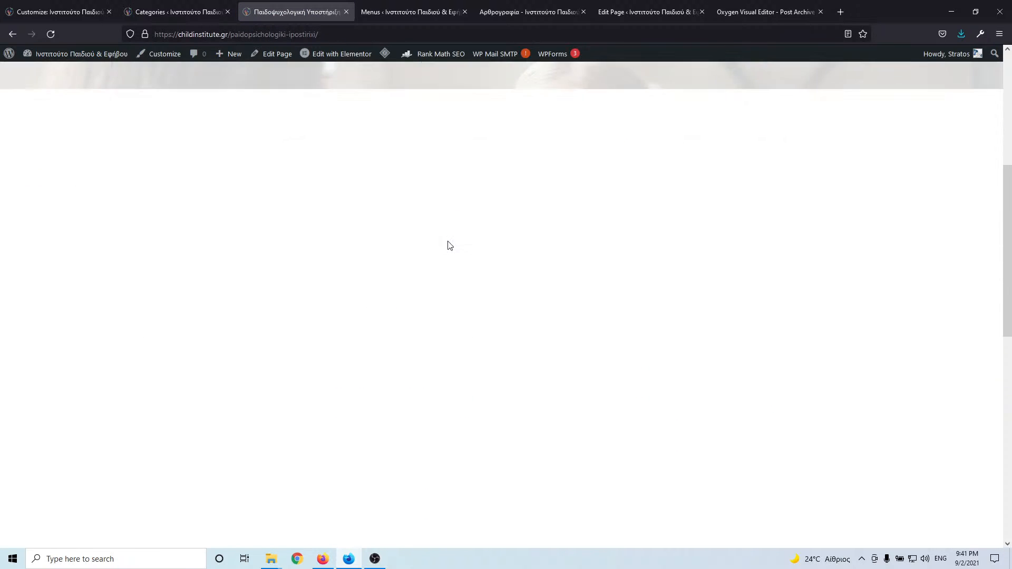
scroll(451, 247, down, 10)
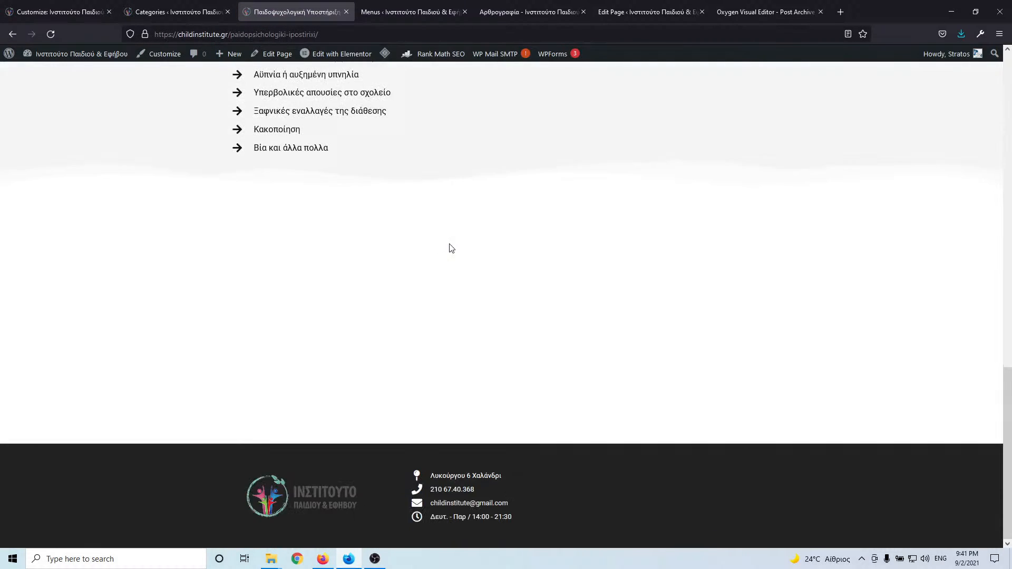
scroll(451, 248, up, 6)
scroll(451, 248, down, 5)
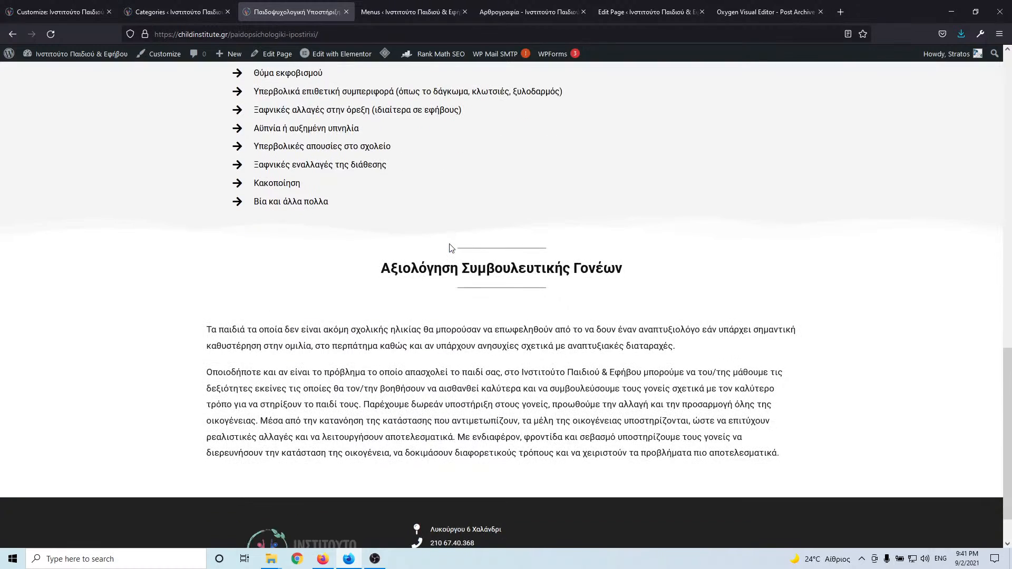
scroll(450, 248, up, 12)
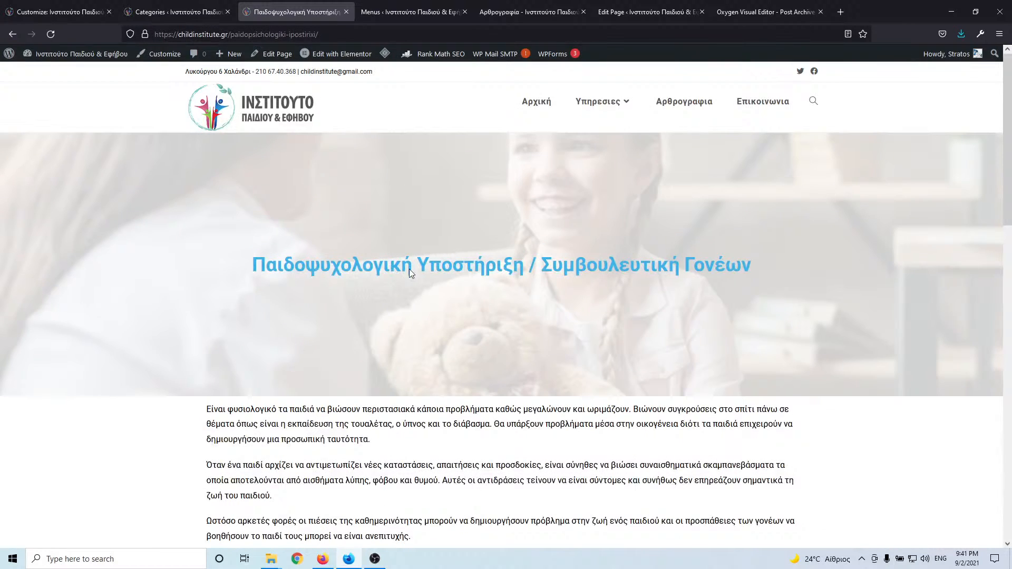
click(191, 7)
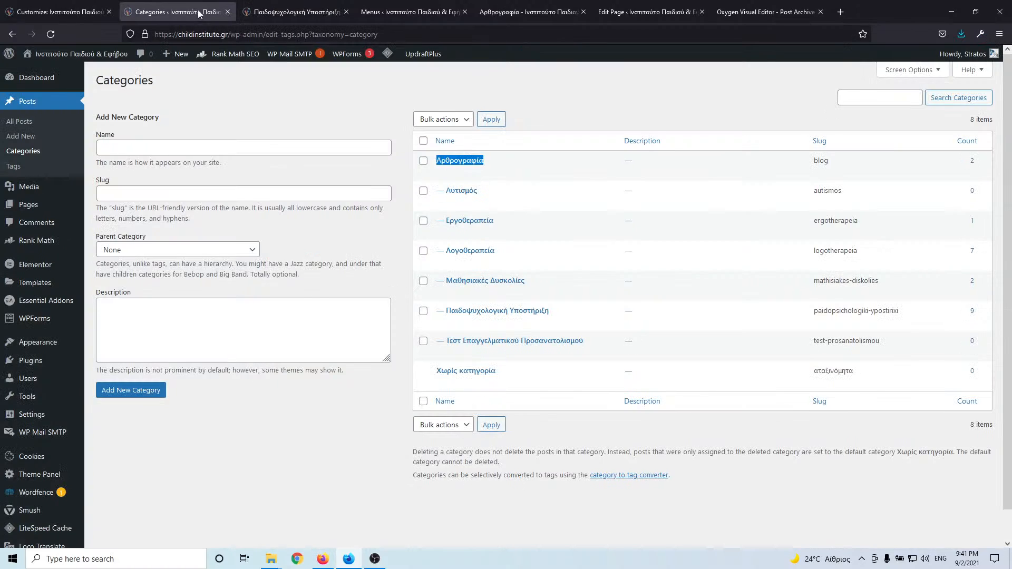
- Open All Pages in a new tab and launch the Autism page in Oxygen in another tab
click(317, 11)
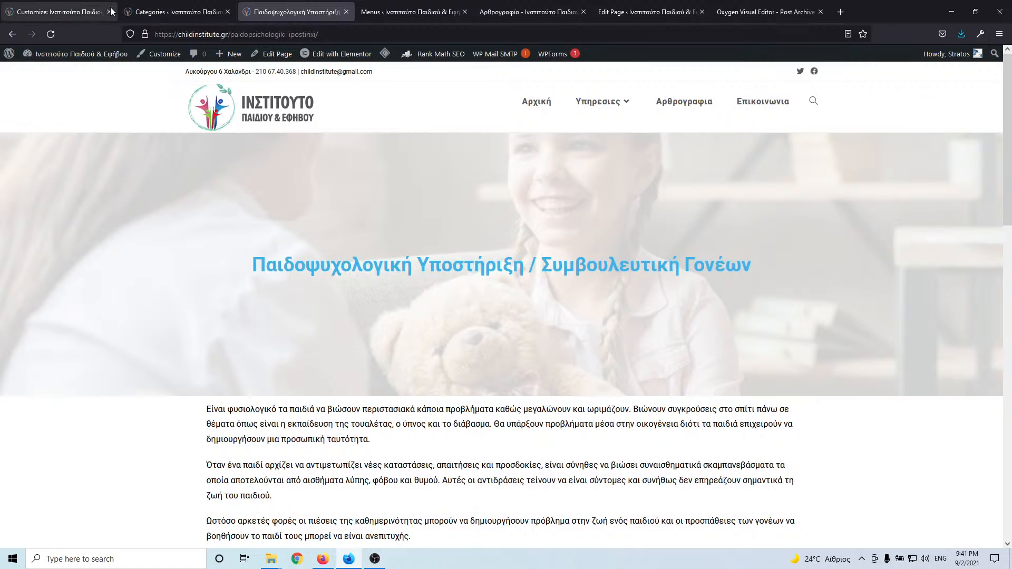
click(391, 12)
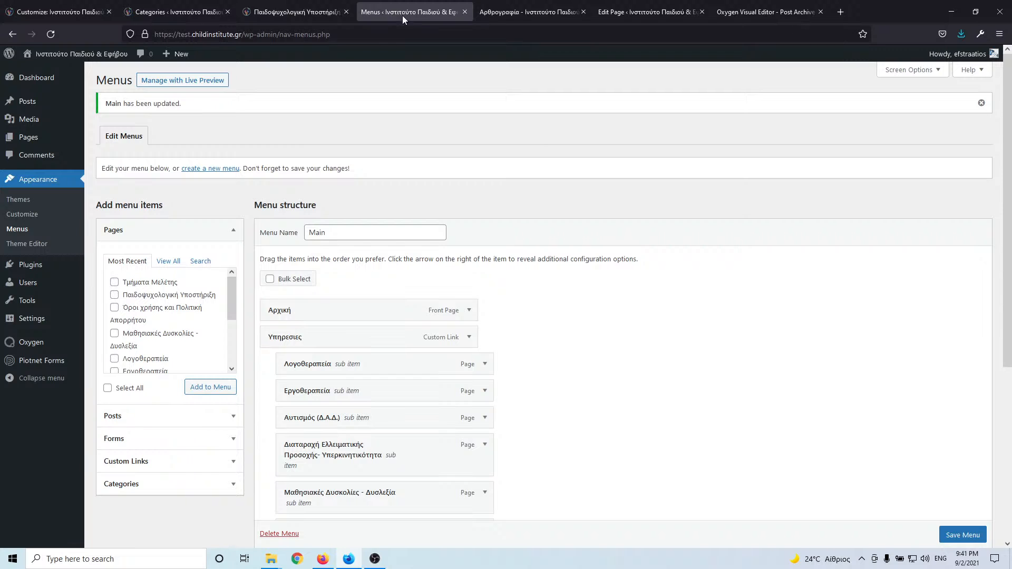
mouse_move(51, 142)
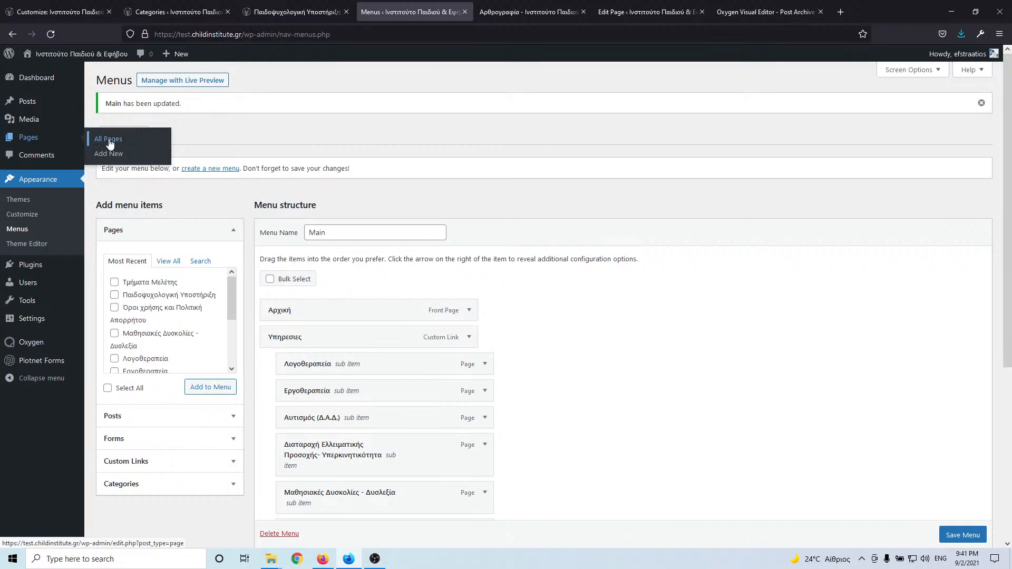
middle_click(109, 142)
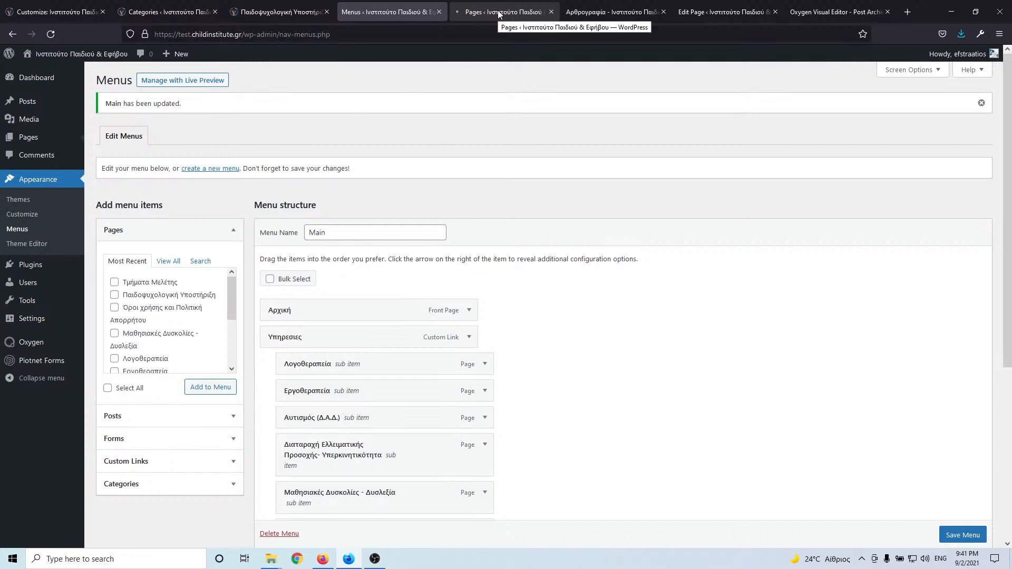
click(498, 12)
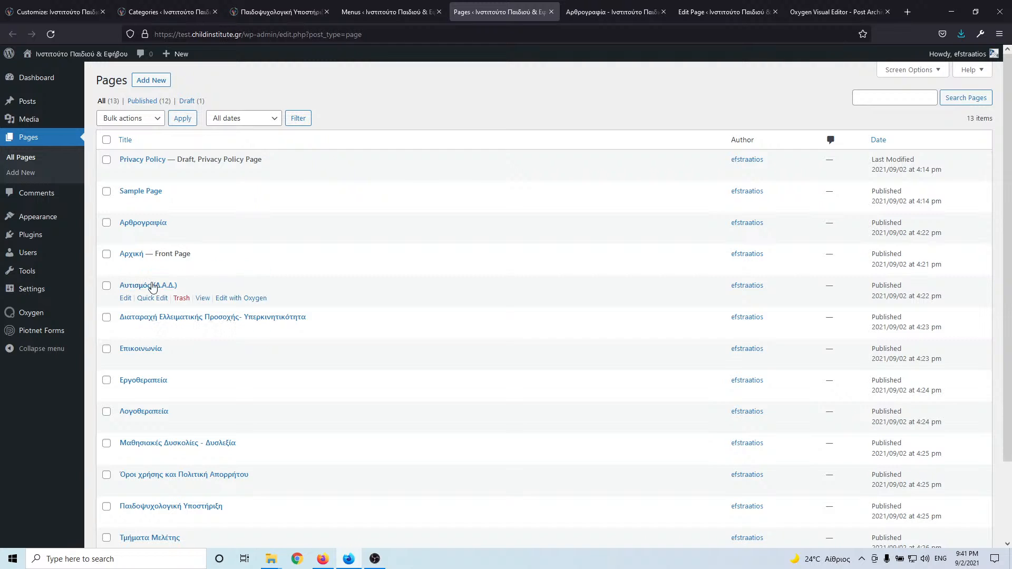
middle_click(241, 298)
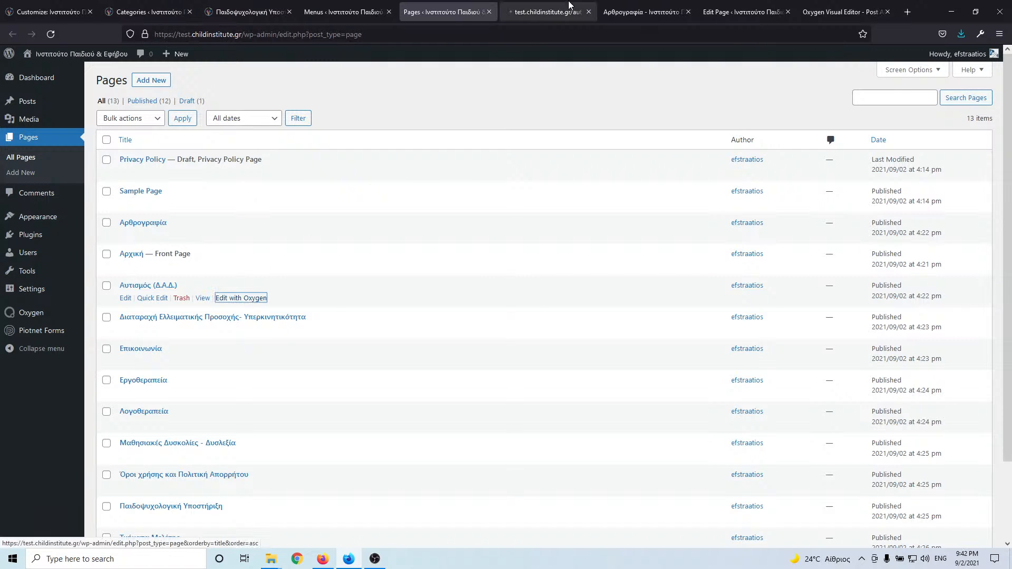
- Open the live Αυτισμός (Δ.Α.Δ.) service page and place the Oxygen tab beside it
click(248, 11)
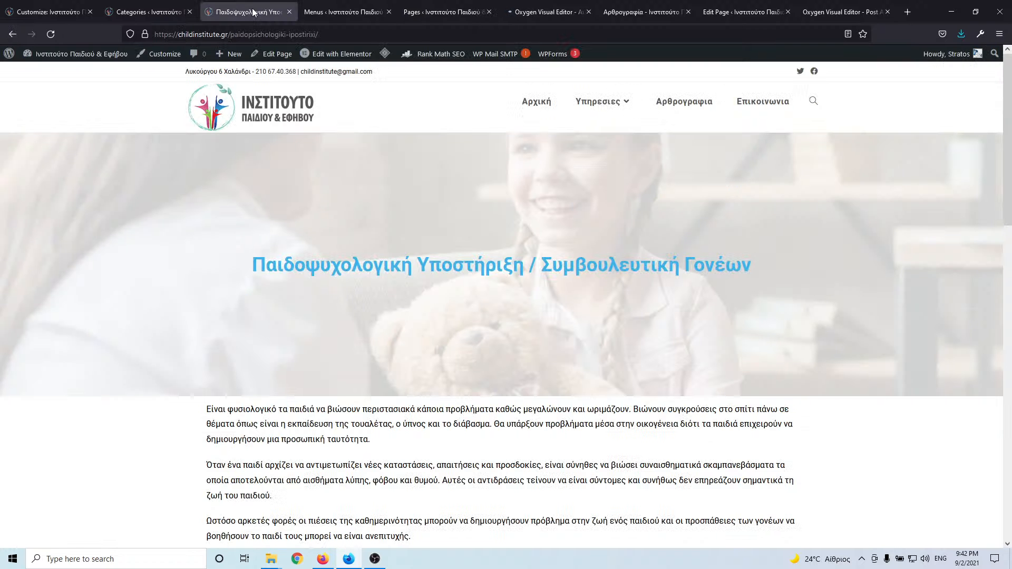
mouse_move(602, 109)
click(591, 174)
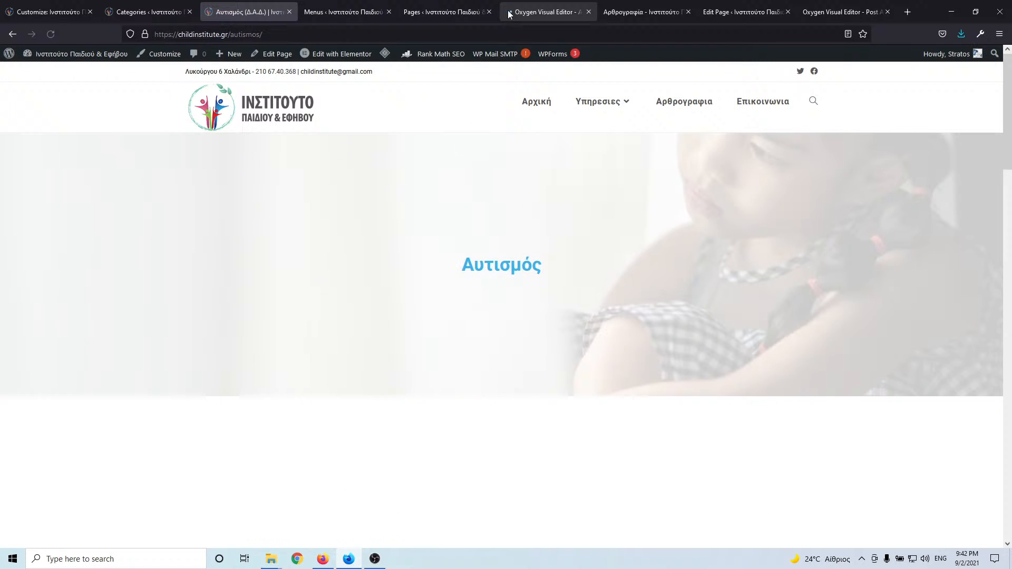
drag(509, 14, 346, 16)
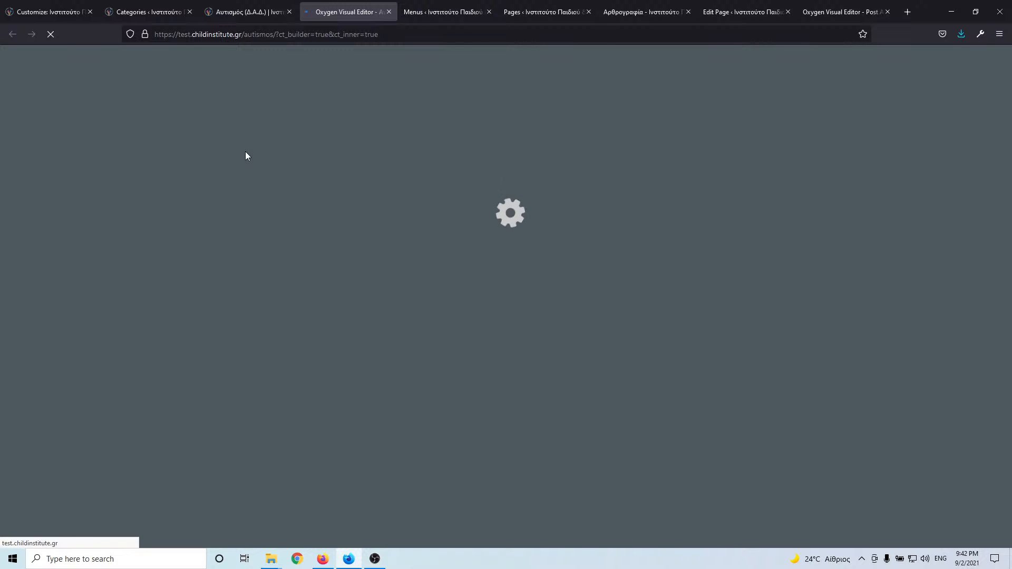
click(257, 15)
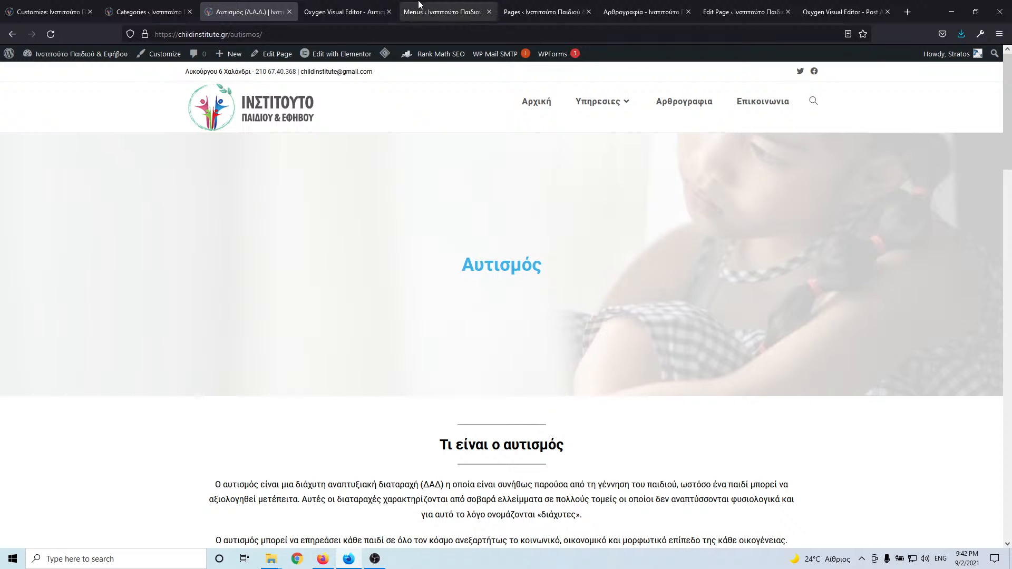
- Add a new empty section to the Autism page in Oxygen
click(353, 16)
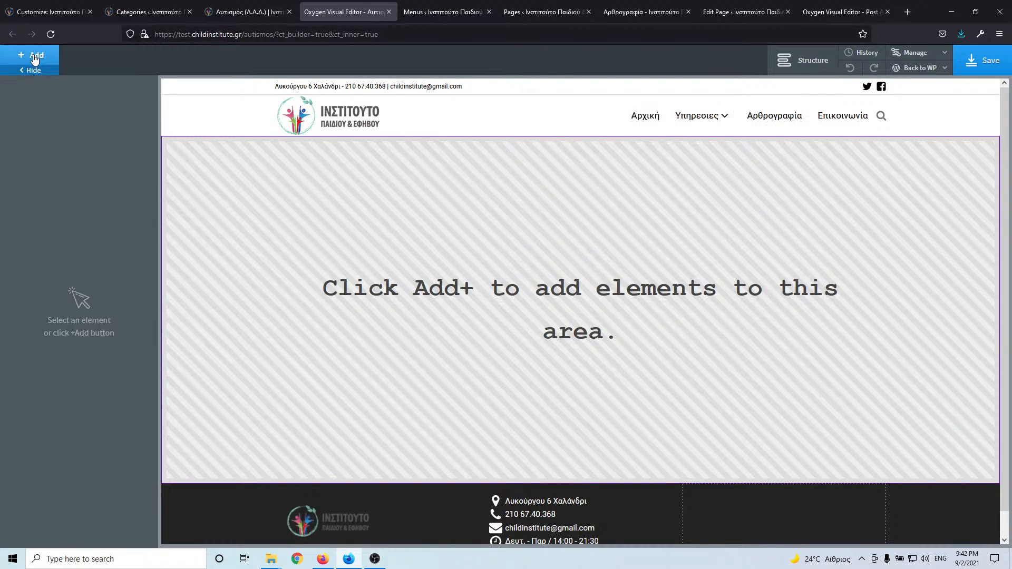
click(32, 55)
click(46, 160)
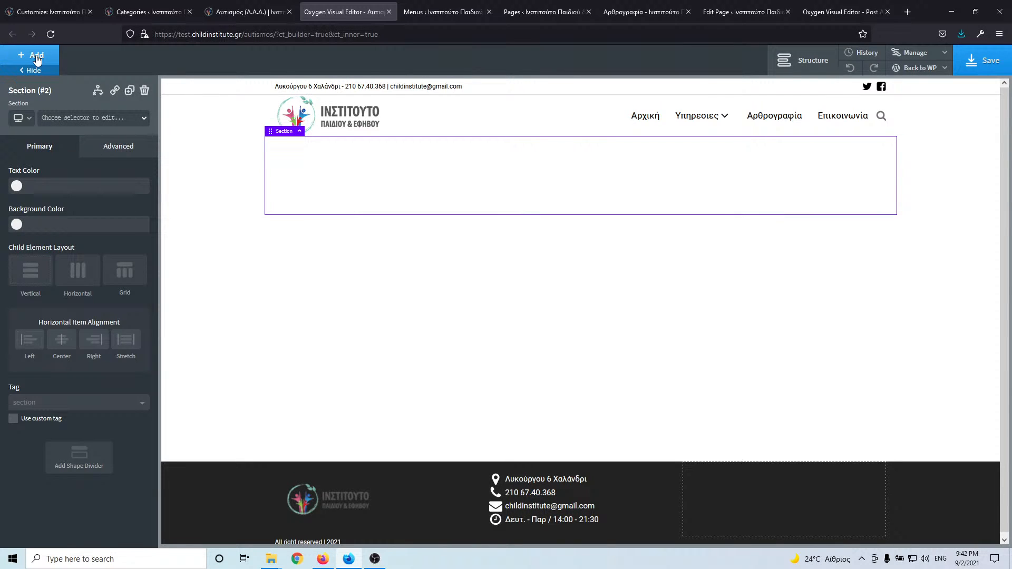
- Set the section's background image to the dynamic Featured Image at large size
click(105, 151)
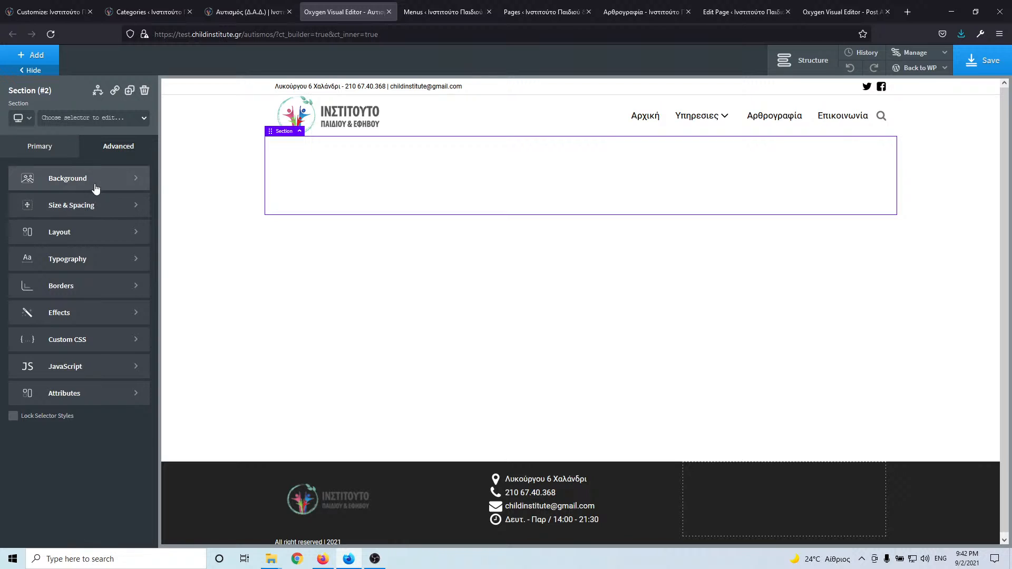
click(126, 178)
click(120, 243)
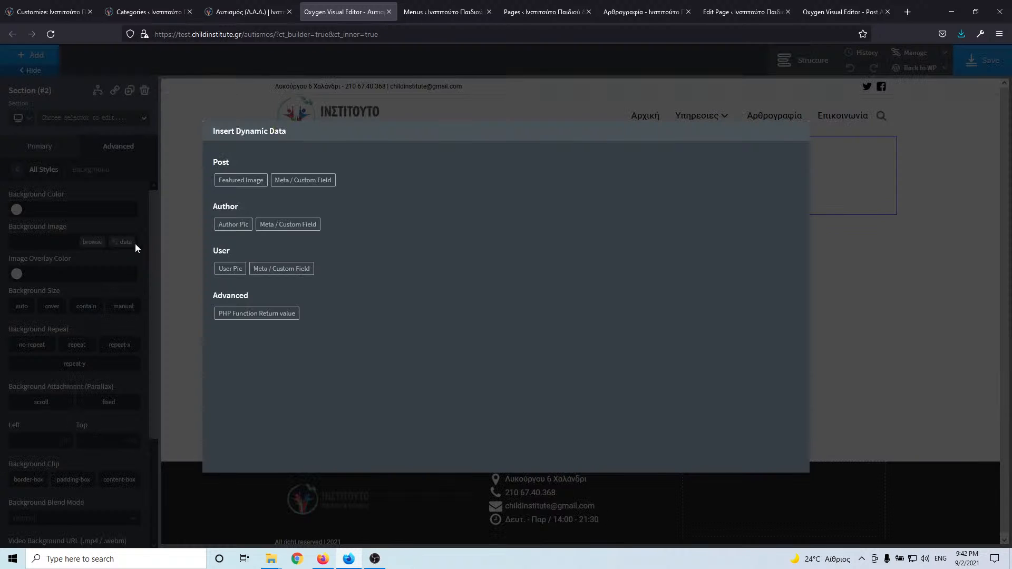
click(233, 182)
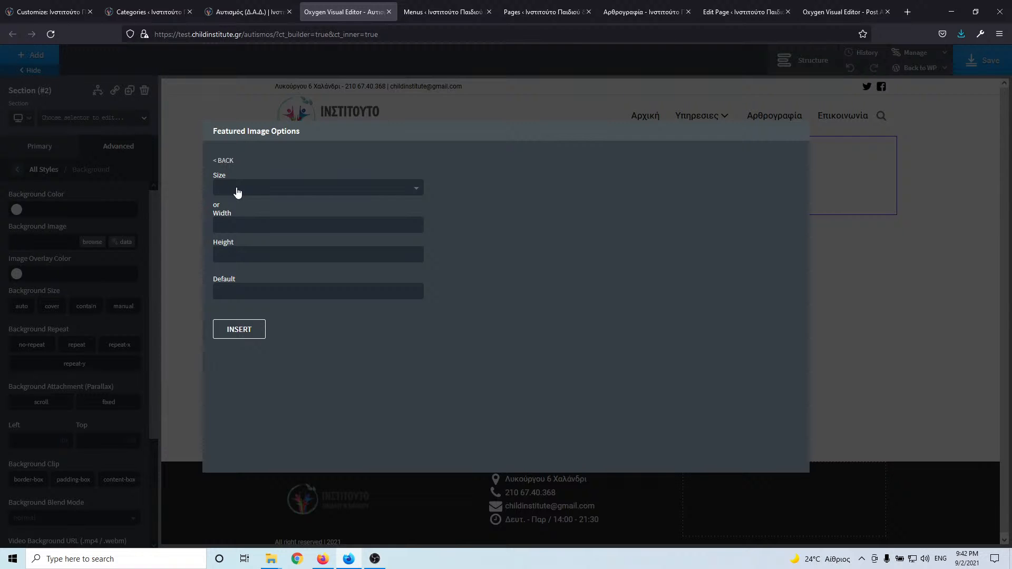
click(237, 191)
click(238, 207)
click(240, 331)
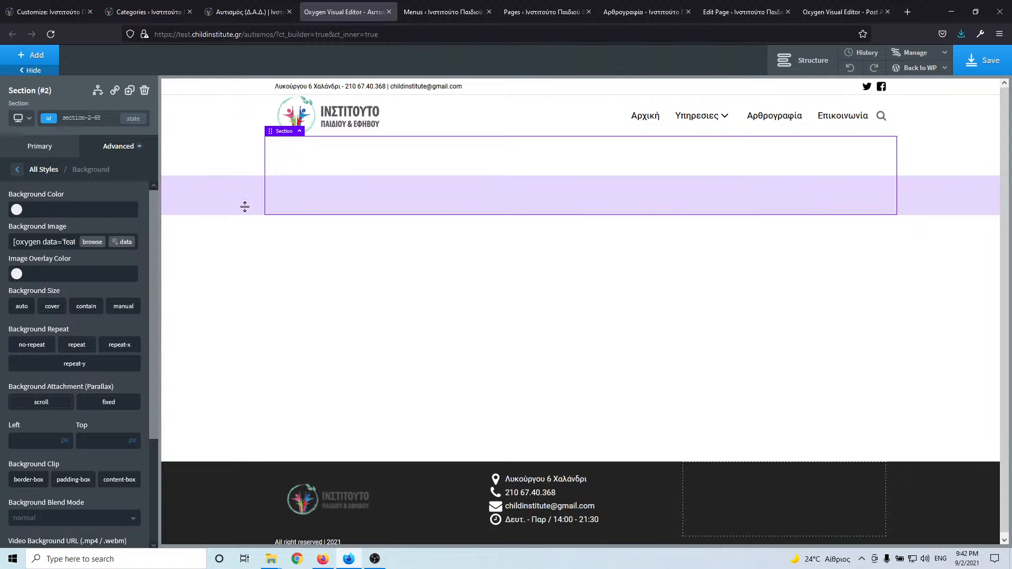
- Open another Autism page editor tab from the pages list, then return to the live autism page
click(251, 12)
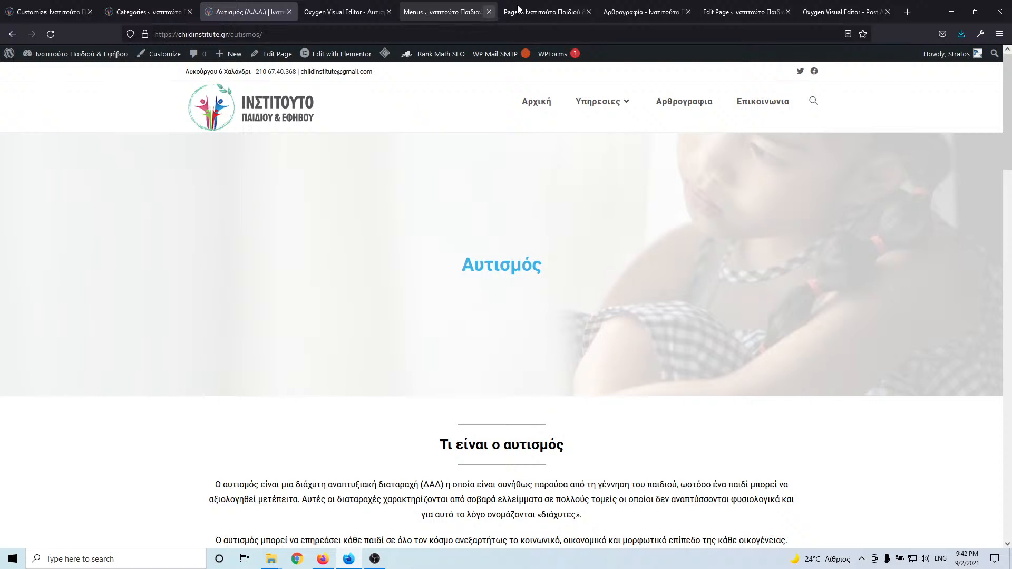
click(558, 10)
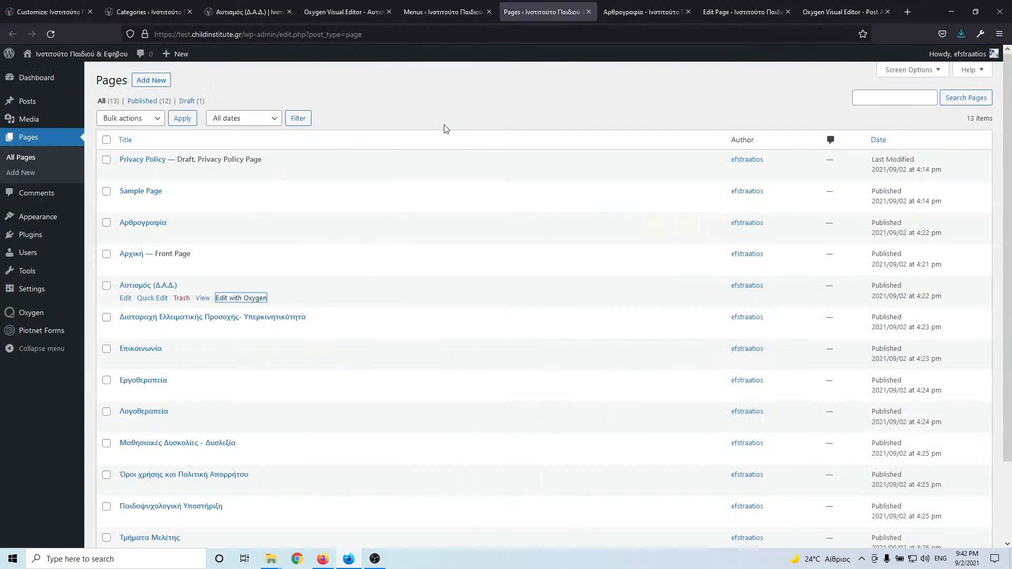
middle_click(126, 298)
click(308, 12)
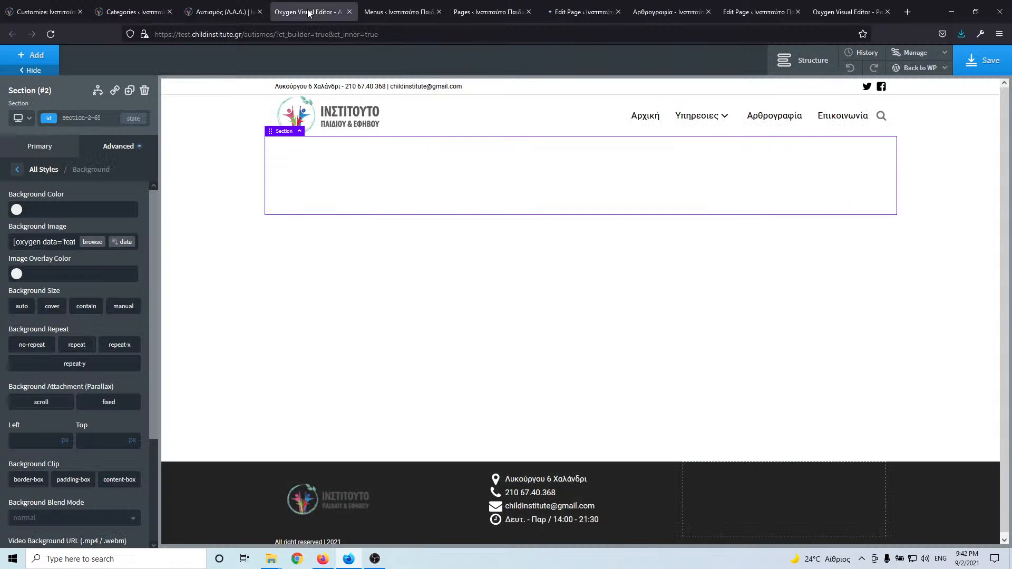
click(227, 12)
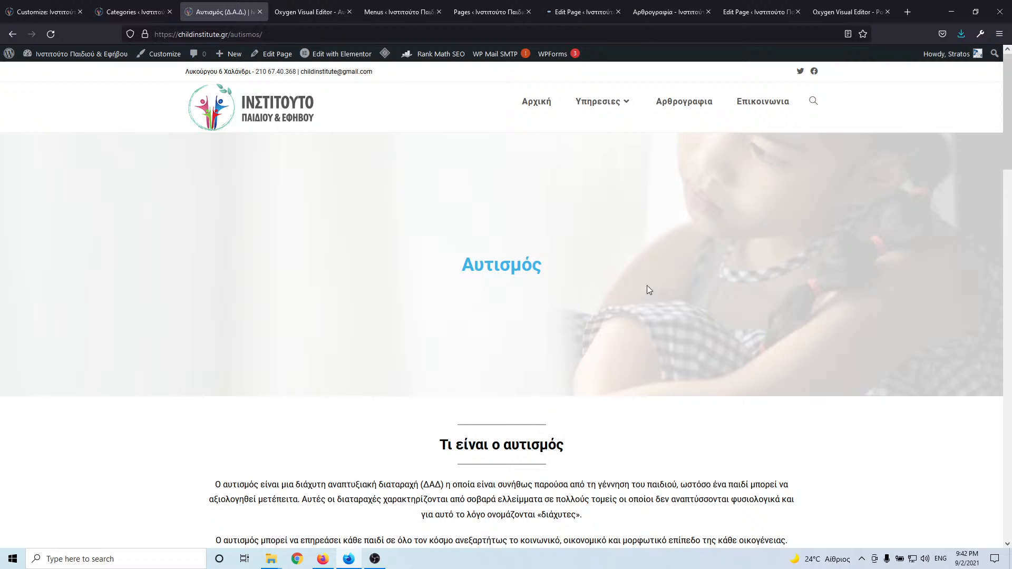
click(565, 10)
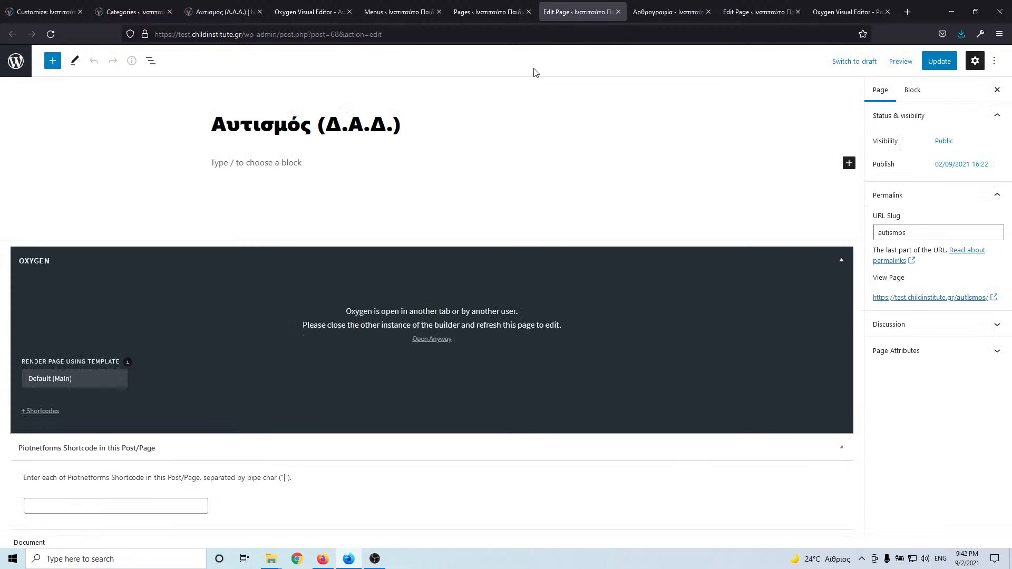
click(891, 327)
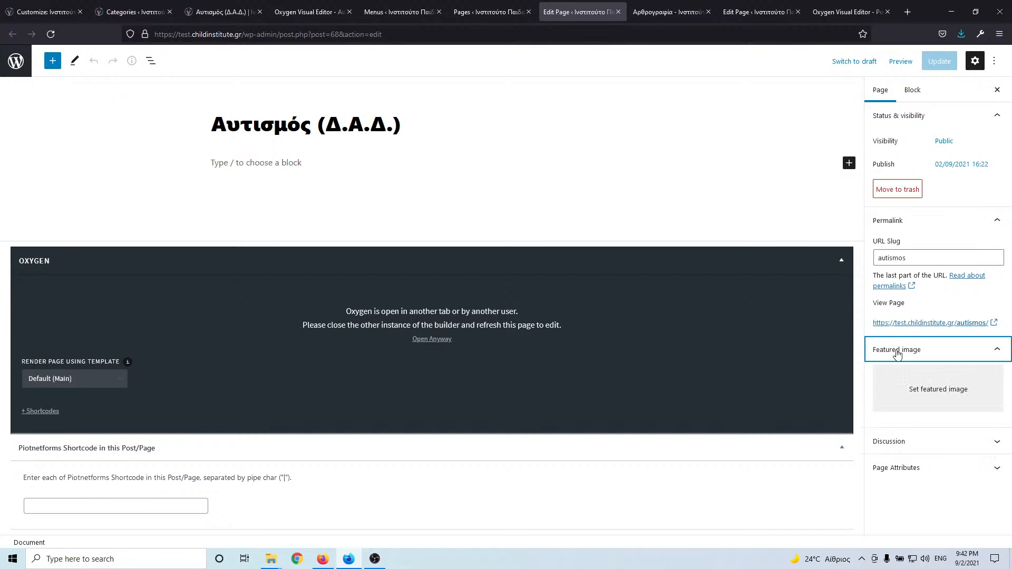
click(939, 389)
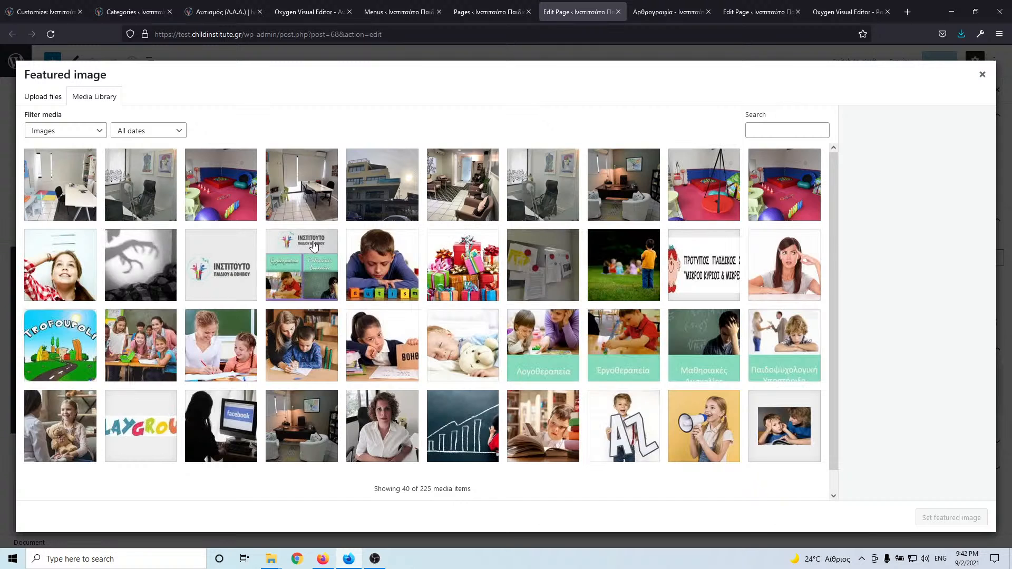
scroll(564, 294, down, 1)
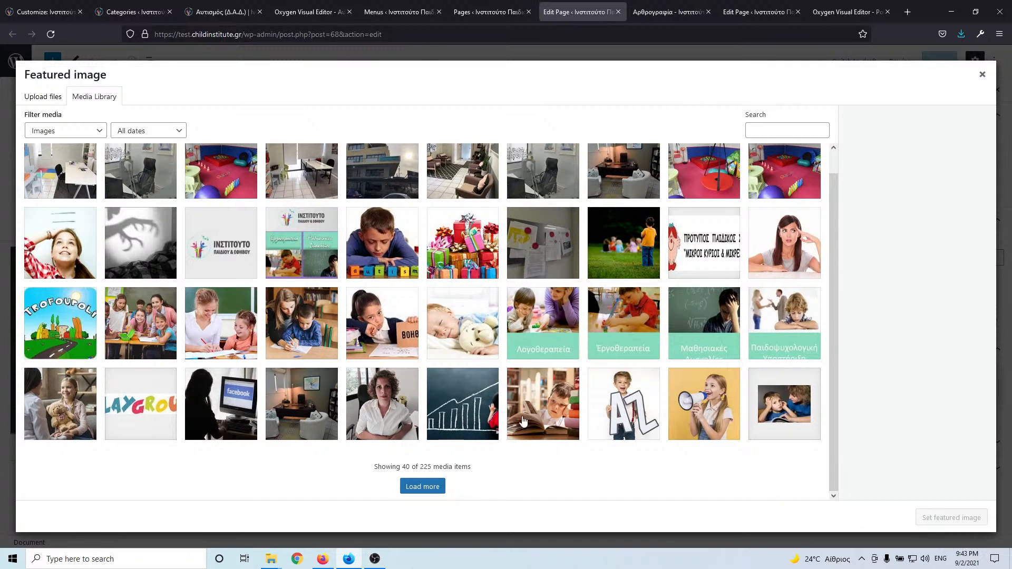
click(425, 486)
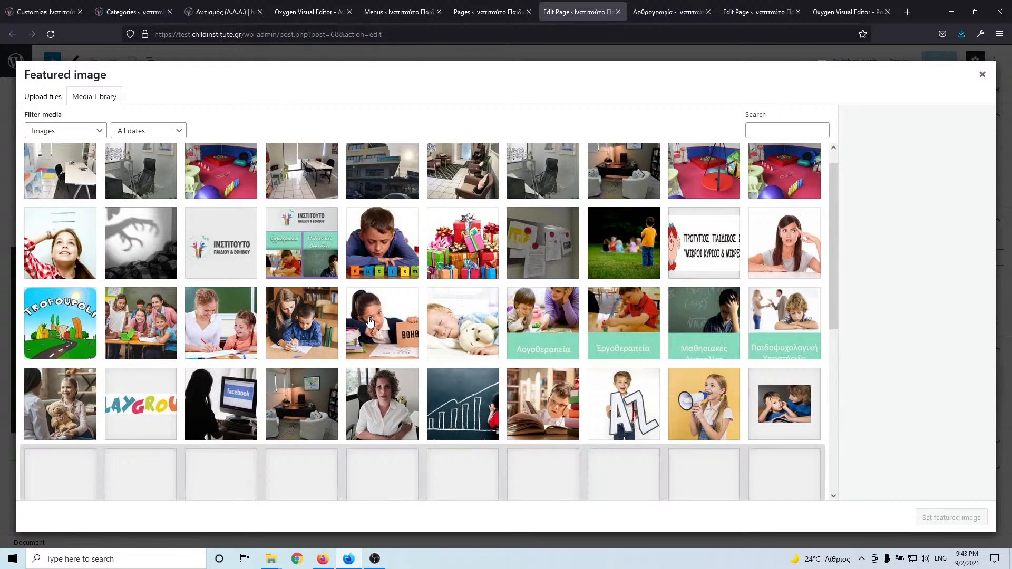
scroll(369, 322, down, 4)
scroll(369, 322, down, 1)
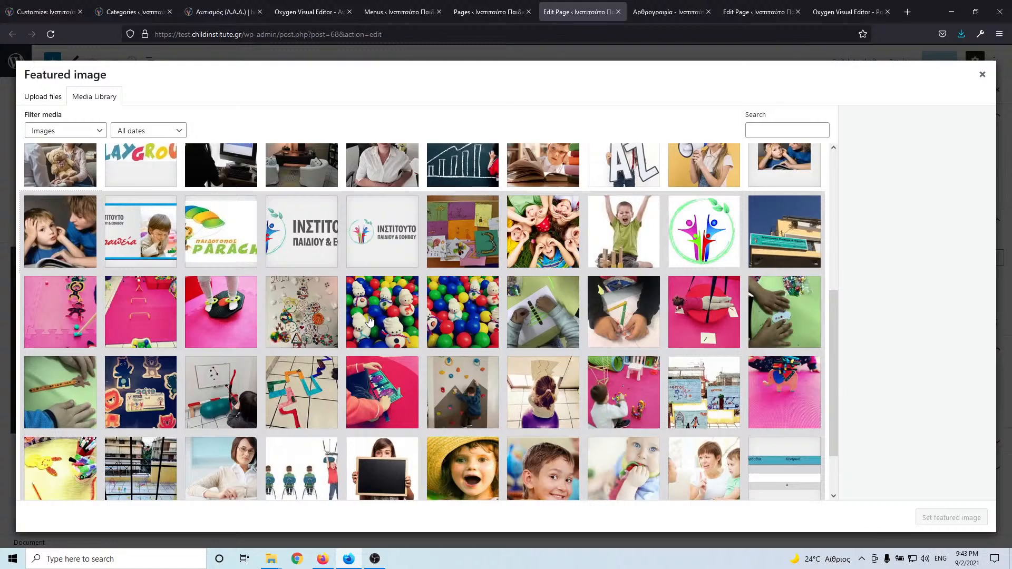
scroll(369, 322, down, 2)
click(388, 487)
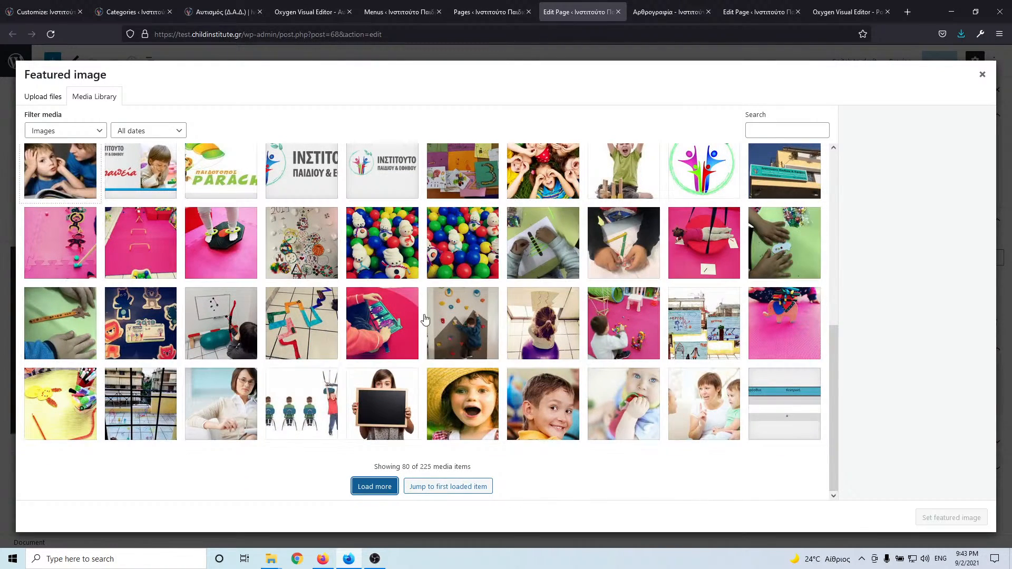
scroll(427, 317, down, 5)
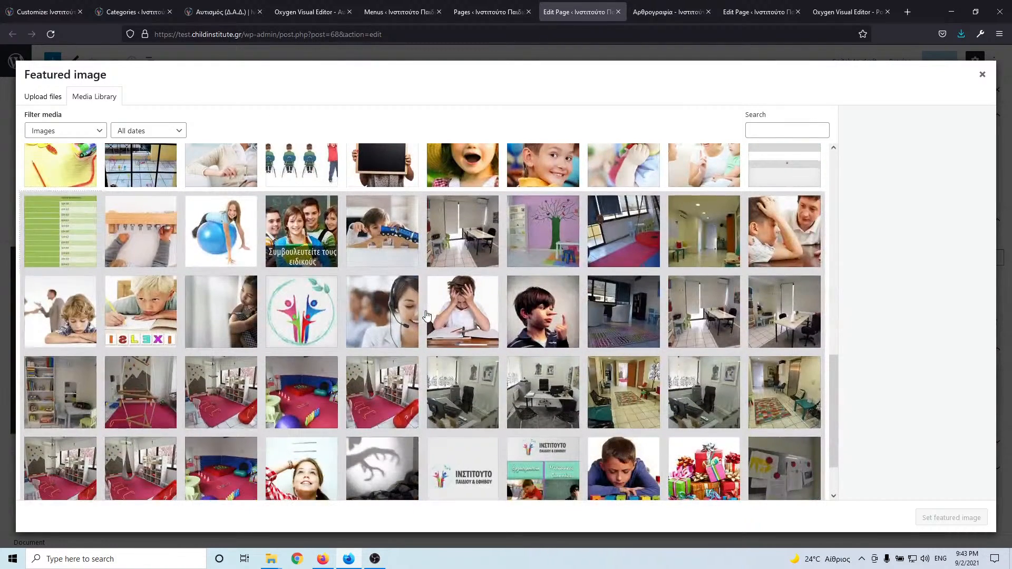
scroll(427, 315, down, 2)
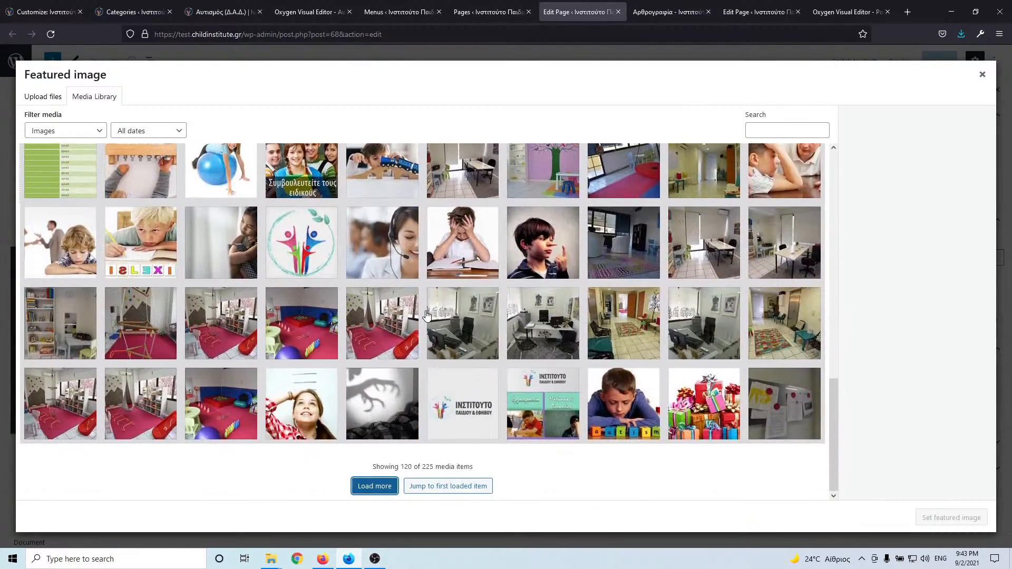
click(387, 486)
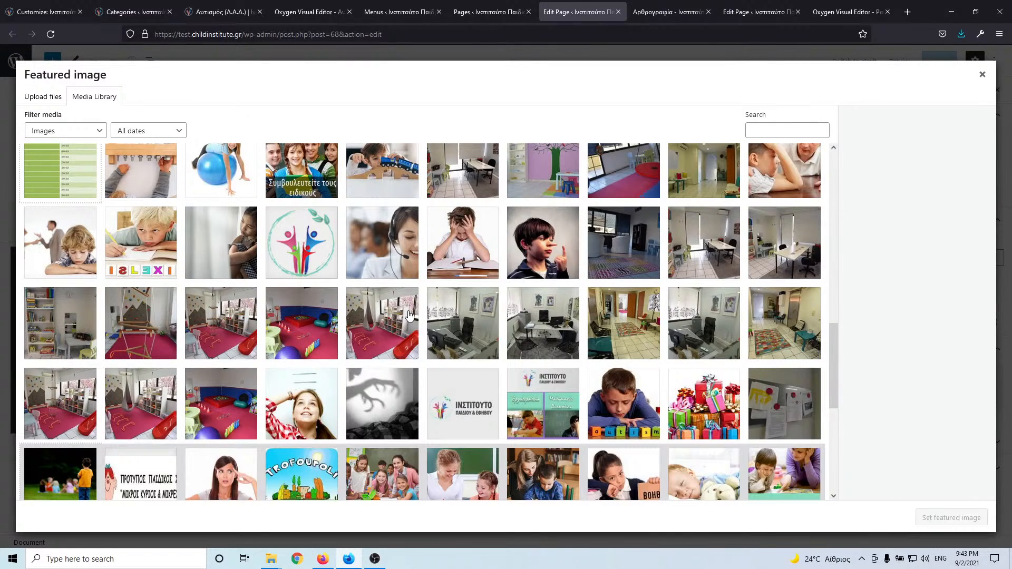
scroll(417, 314, down, 3)
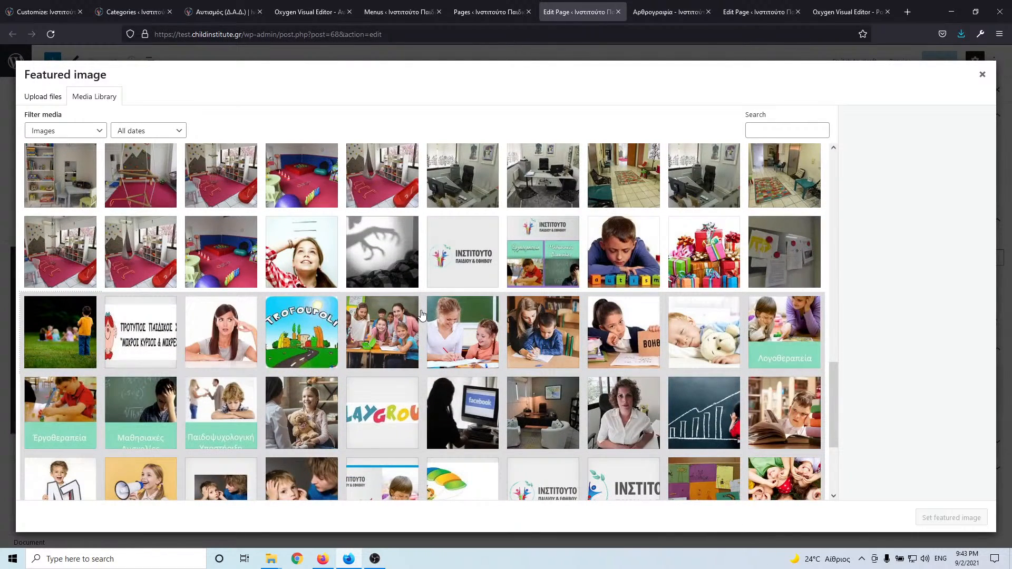
scroll(422, 314, down, 3)
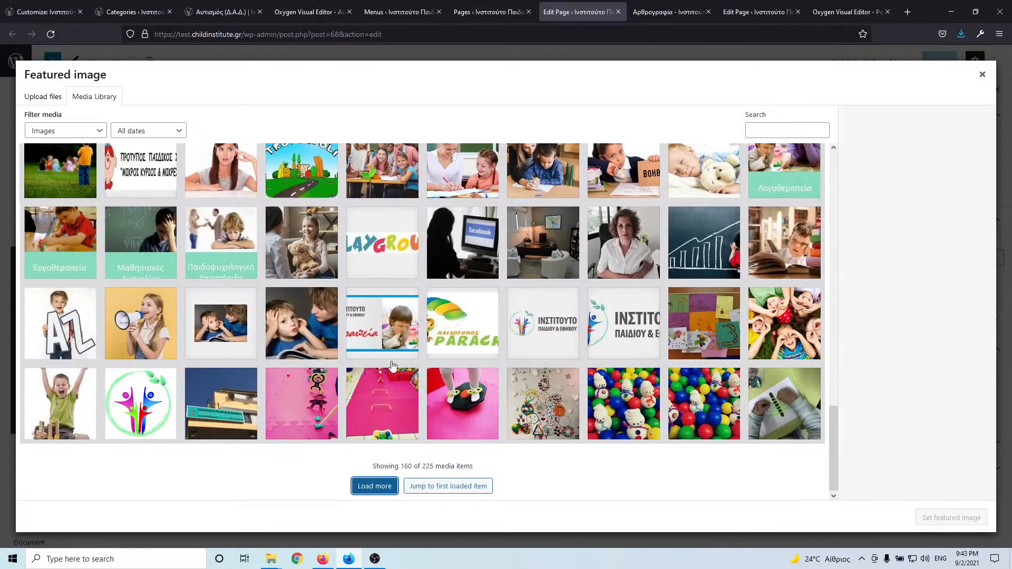
click(372, 486)
click(235, 14)
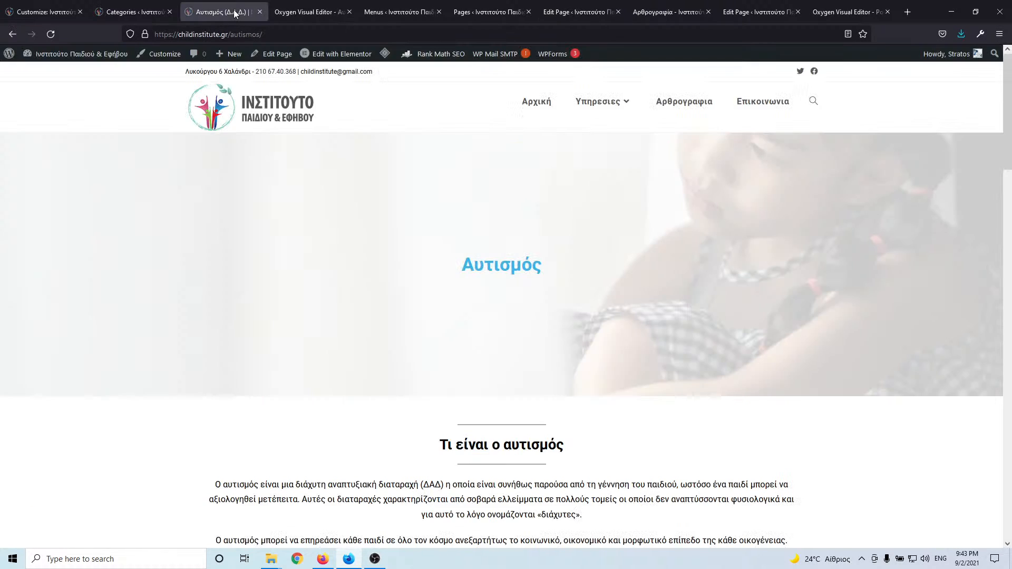
- Inspect the hero image: select its elementor-background-overlay div, then its parent banner section
right_click(254, 163)
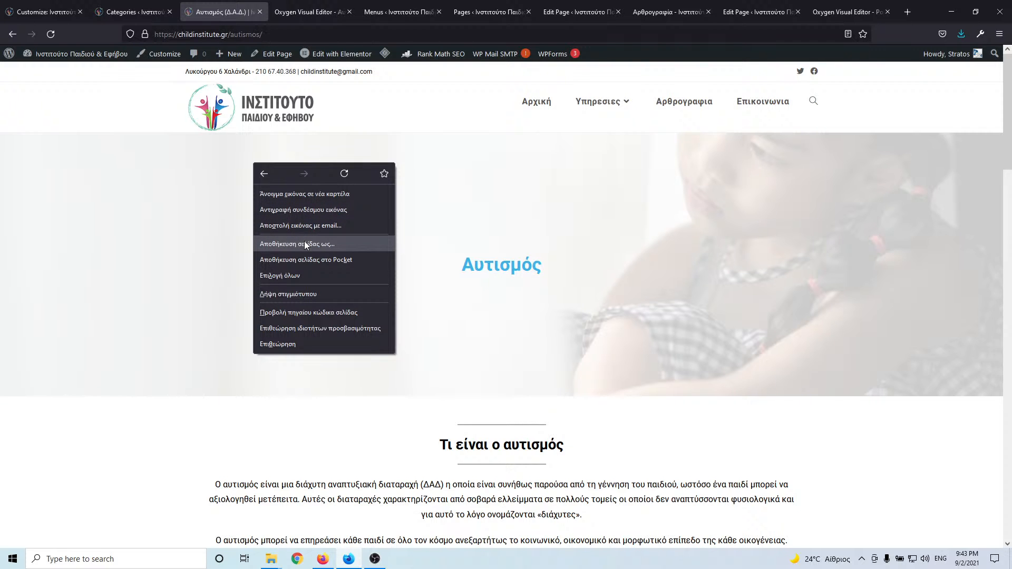
click(285, 343)
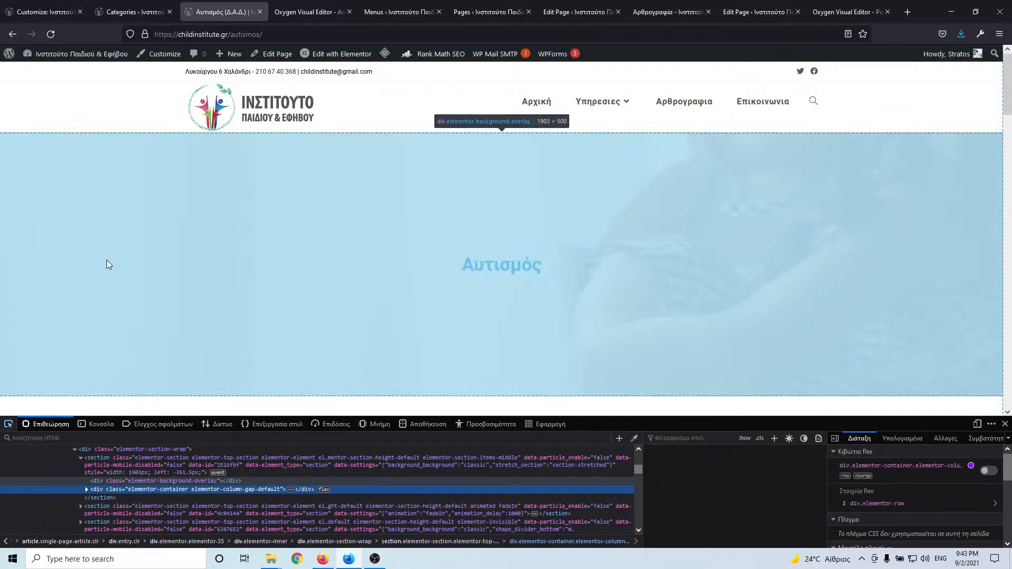
click(107, 261)
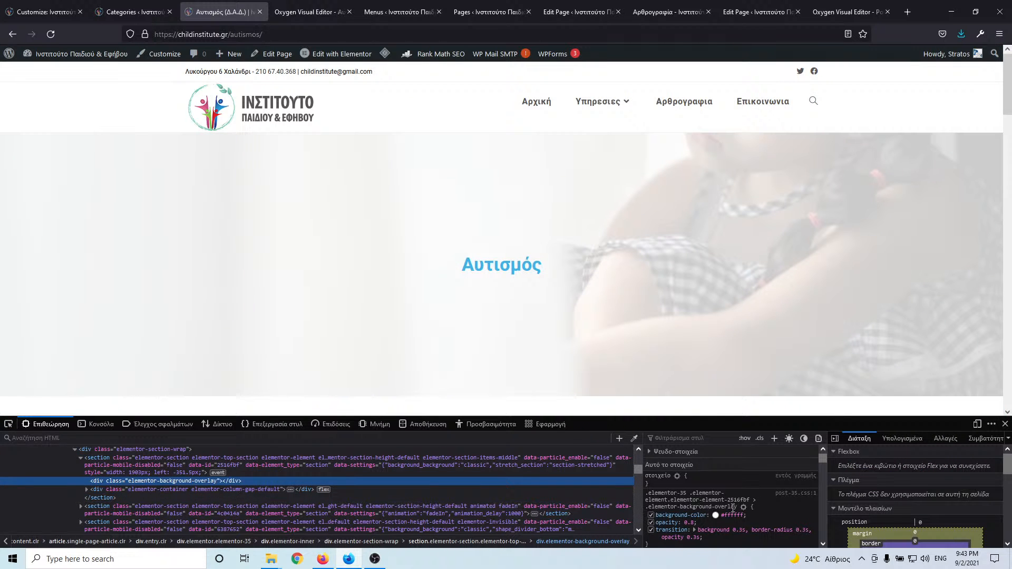
scroll(738, 505, down, 2)
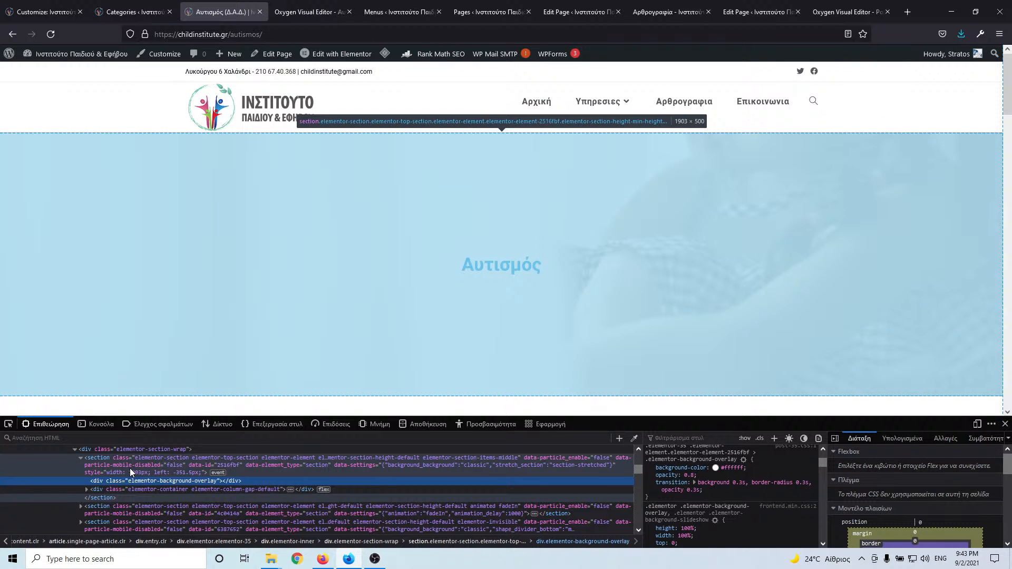
click(128, 466)
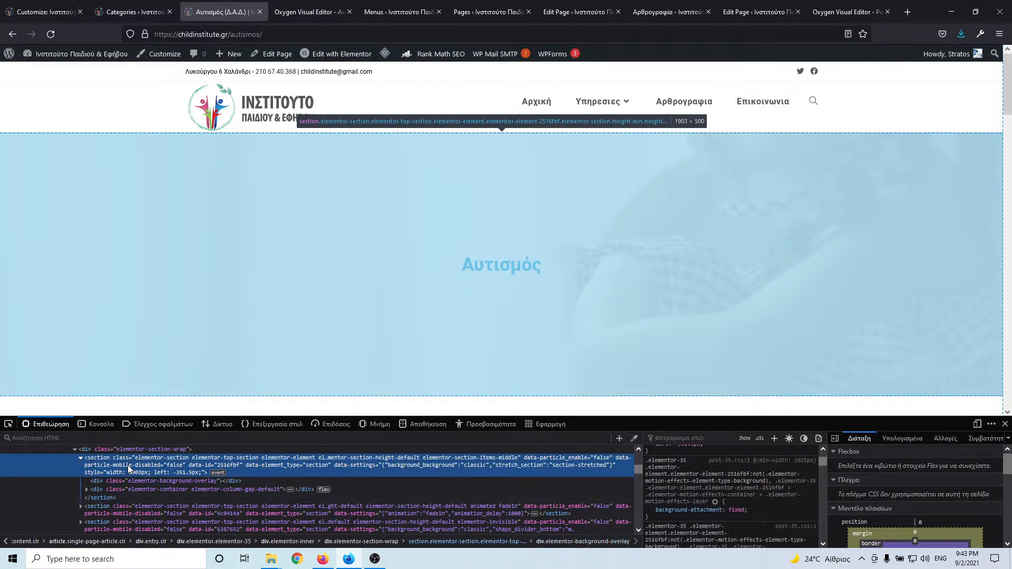
scroll(685, 490, up, 3)
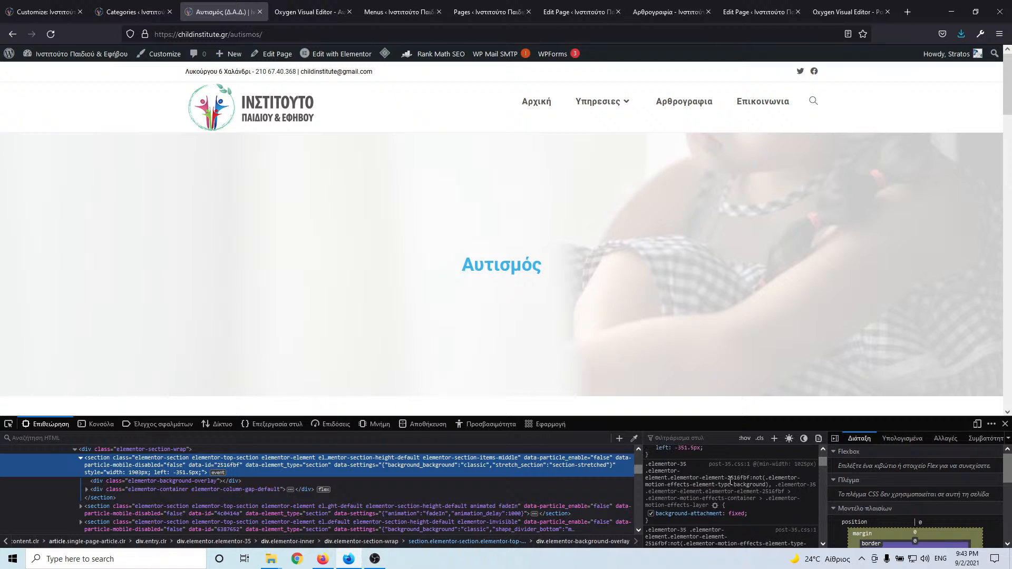
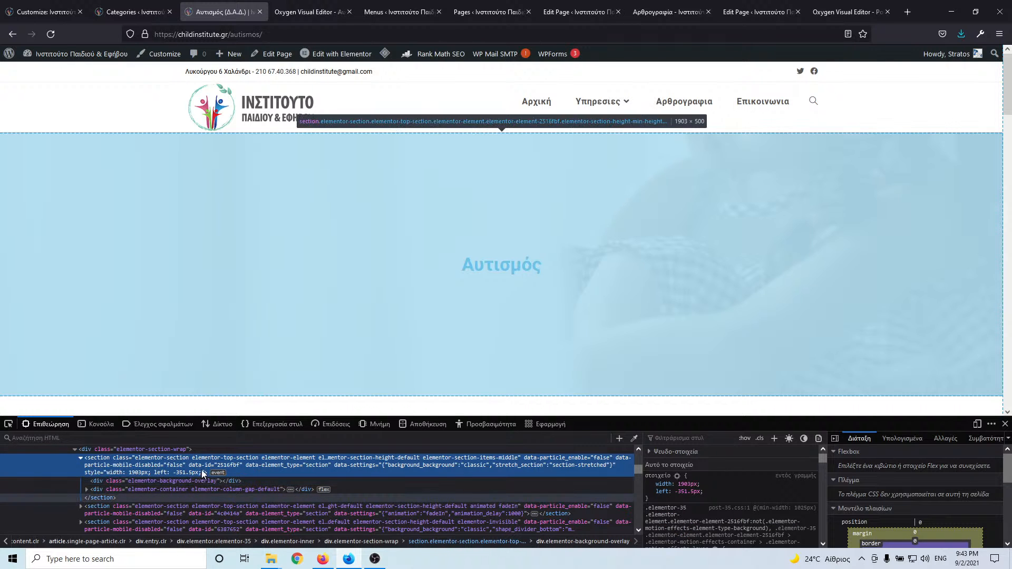
- Open the hero's background-image URL, confirm the file is dislexia.jpg, then go back to the Oxygen editor
scroll(749, 489, down, 3)
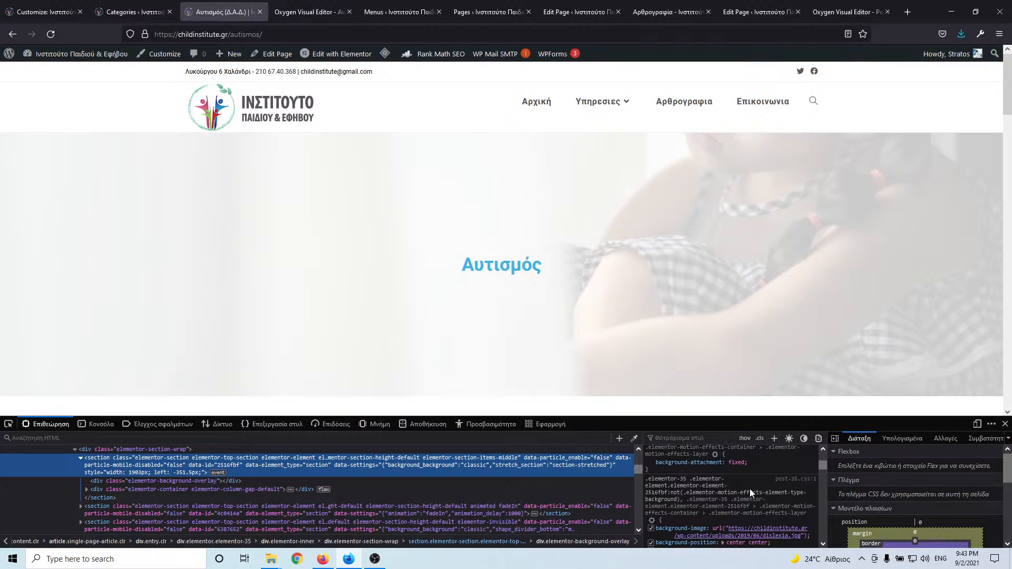
click(753, 488)
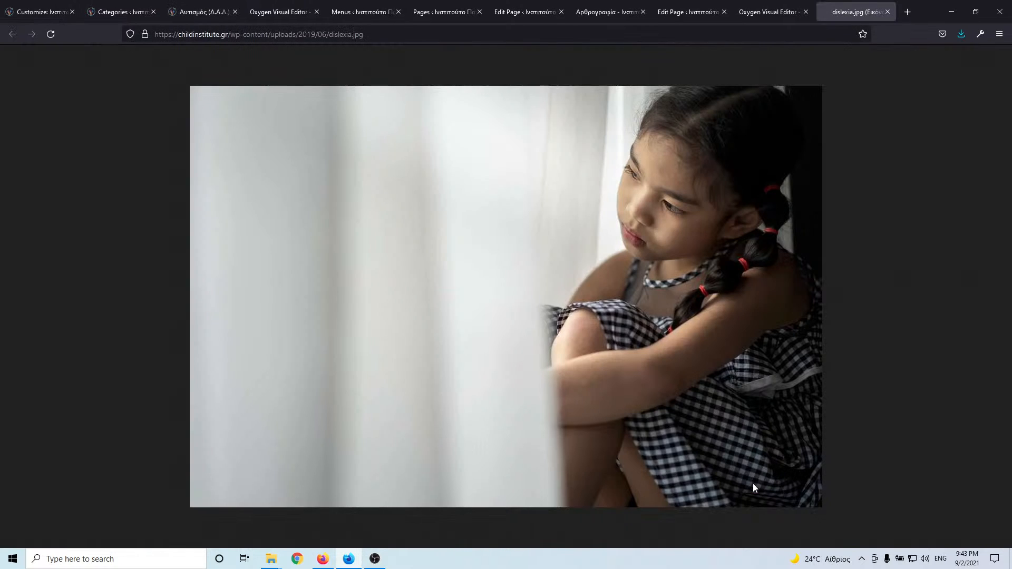
click(341, 33)
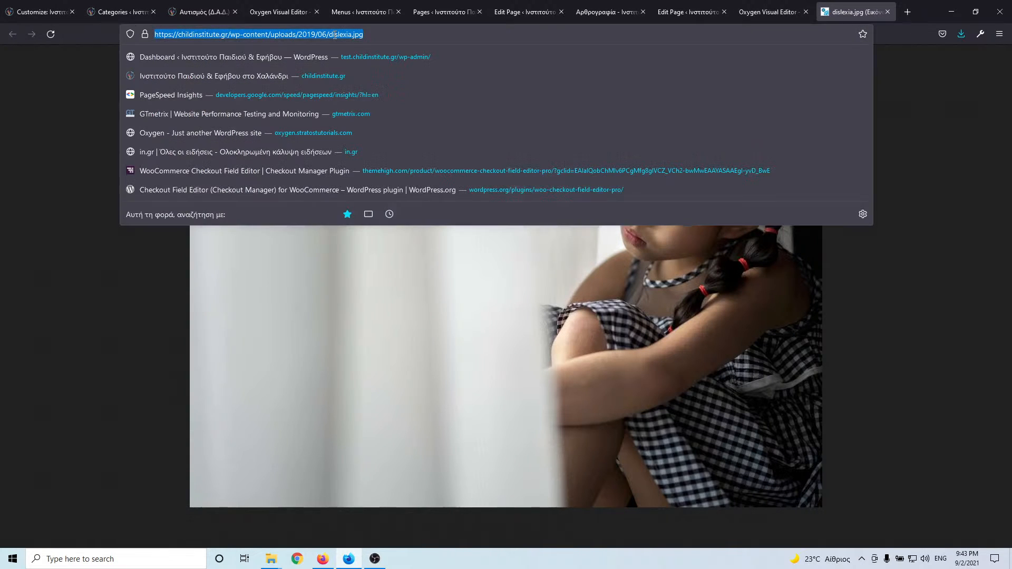
double_click(336, 34)
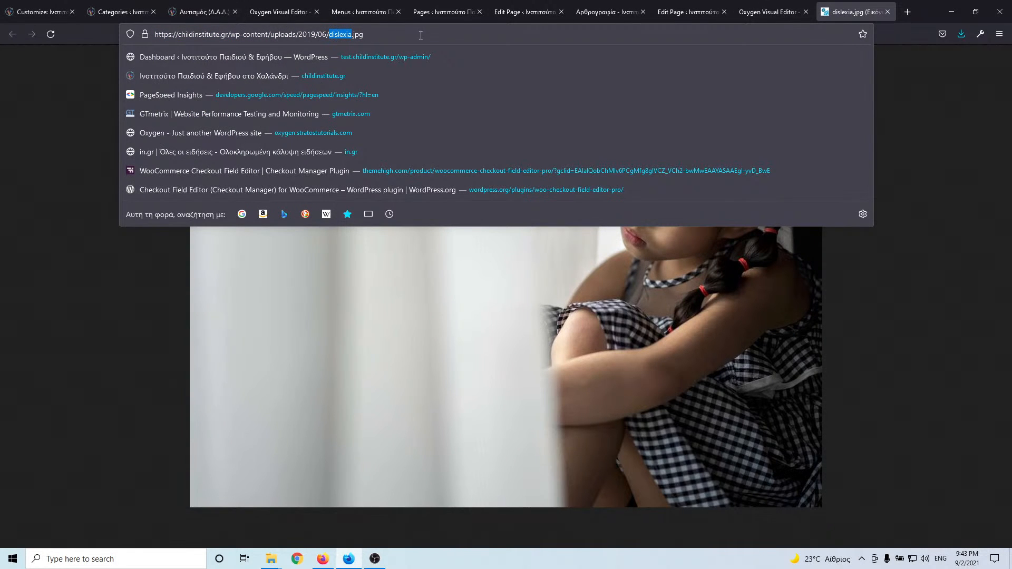
click(889, 12)
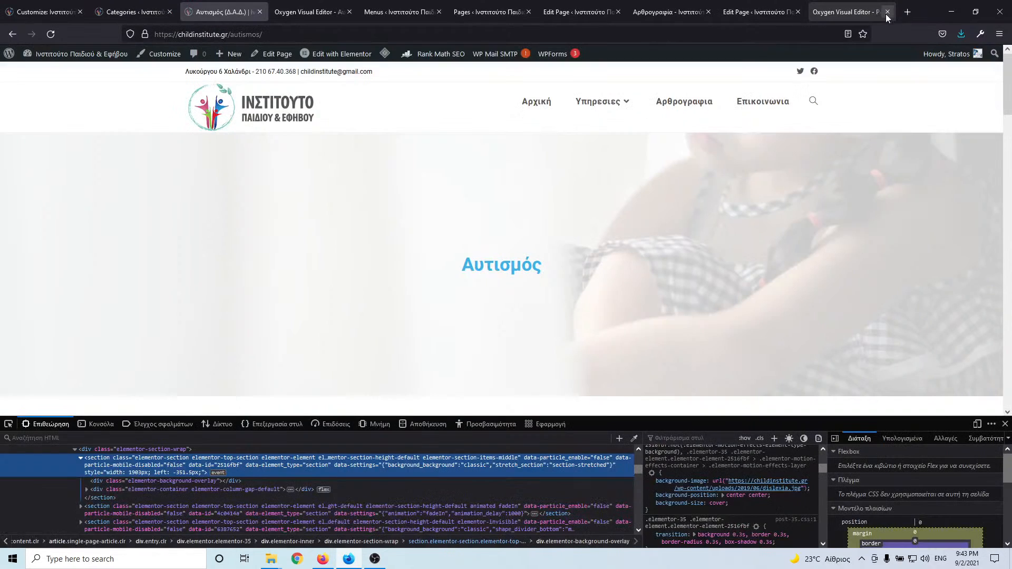
click(304, 12)
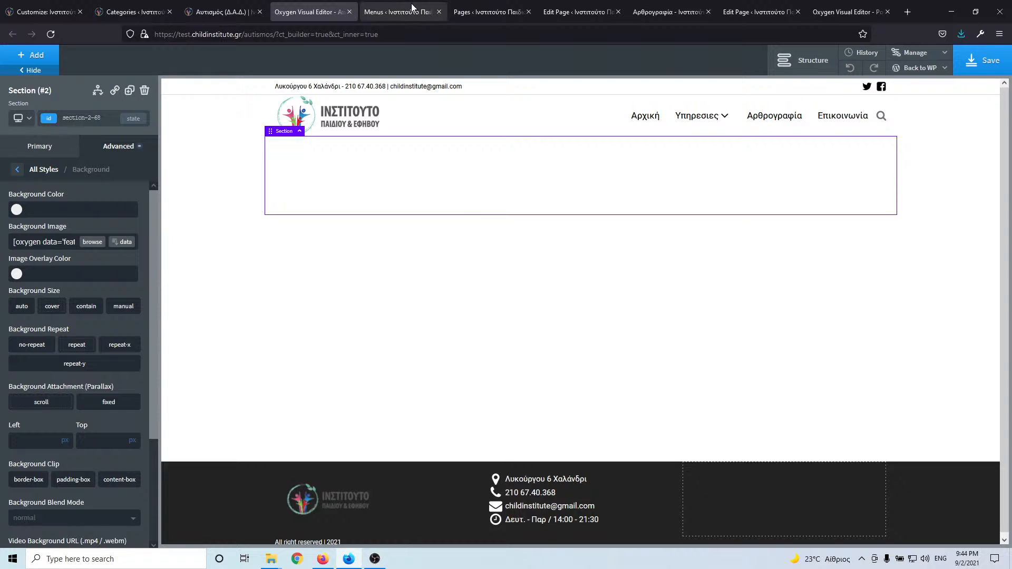
- Search the media library for 'dislexia' and set dislexia-1.jpg as the featured image
click(490, 10)
click(562, 9)
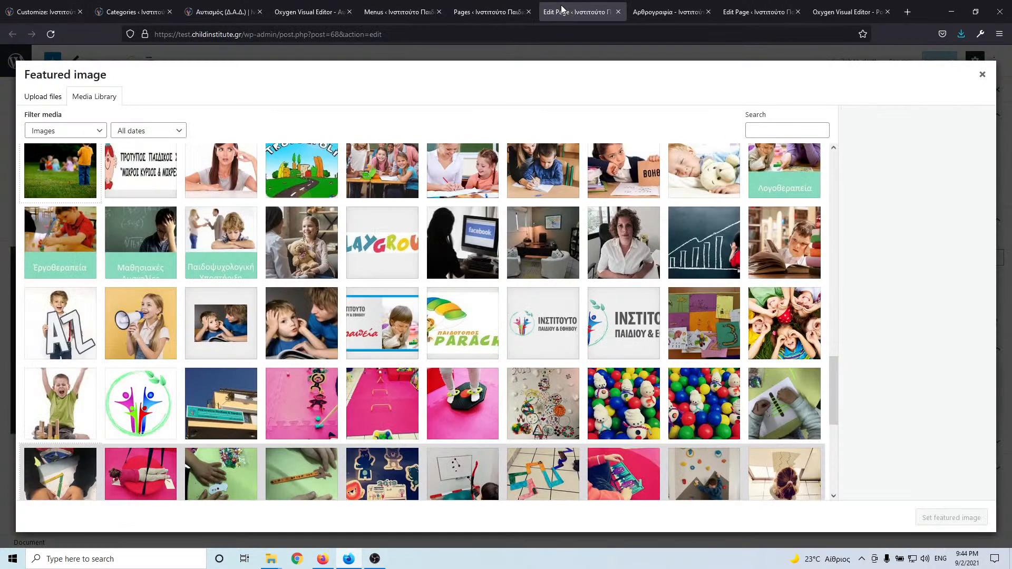
click(748, 130)
text(dislexia)
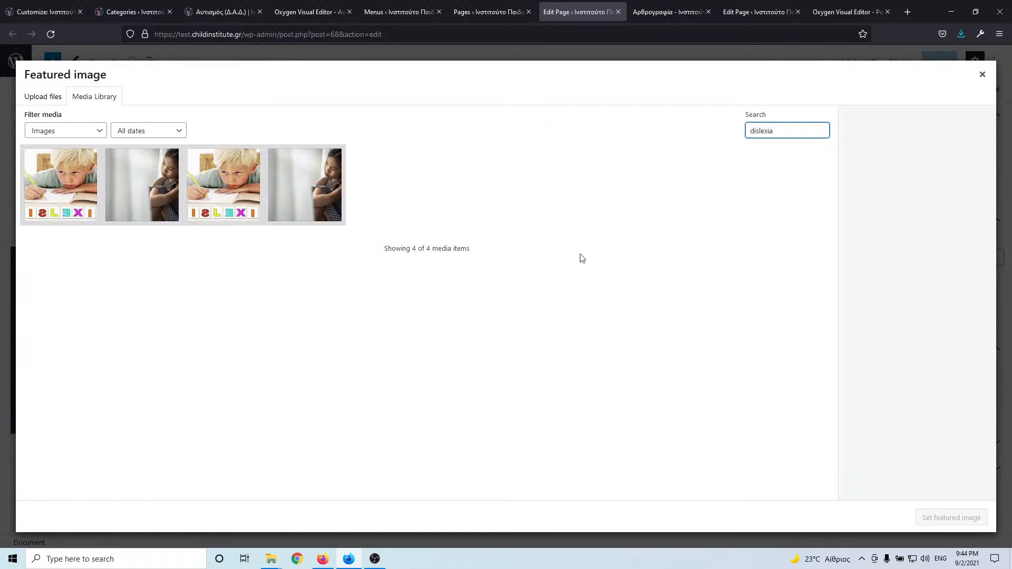
click(155, 204)
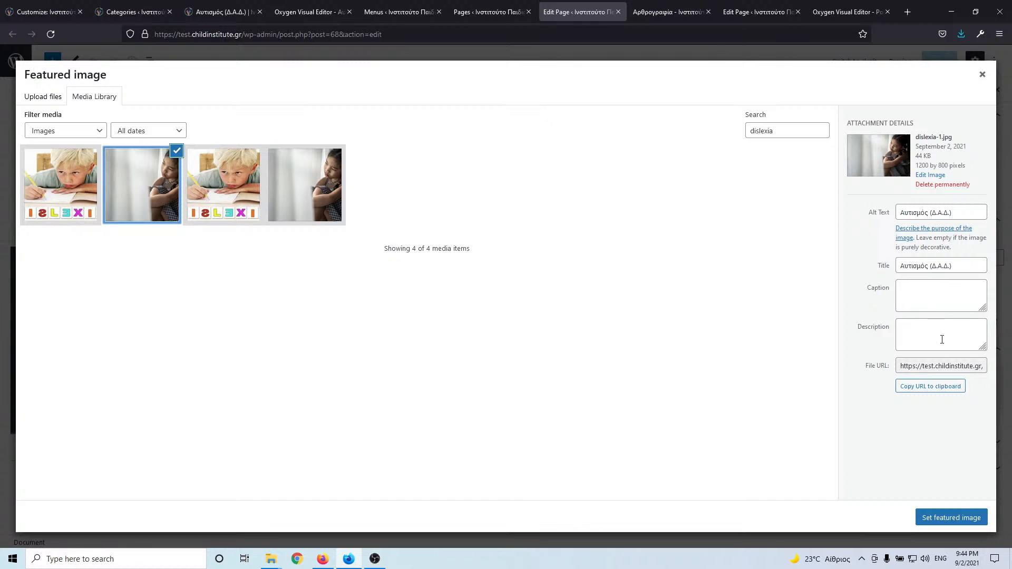
click(952, 510)
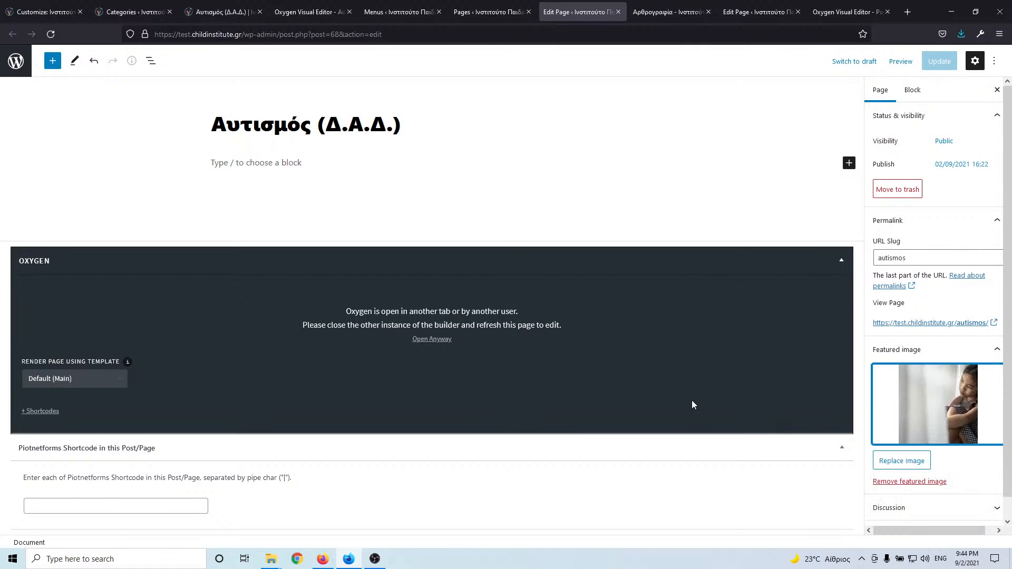
click(939, 63)
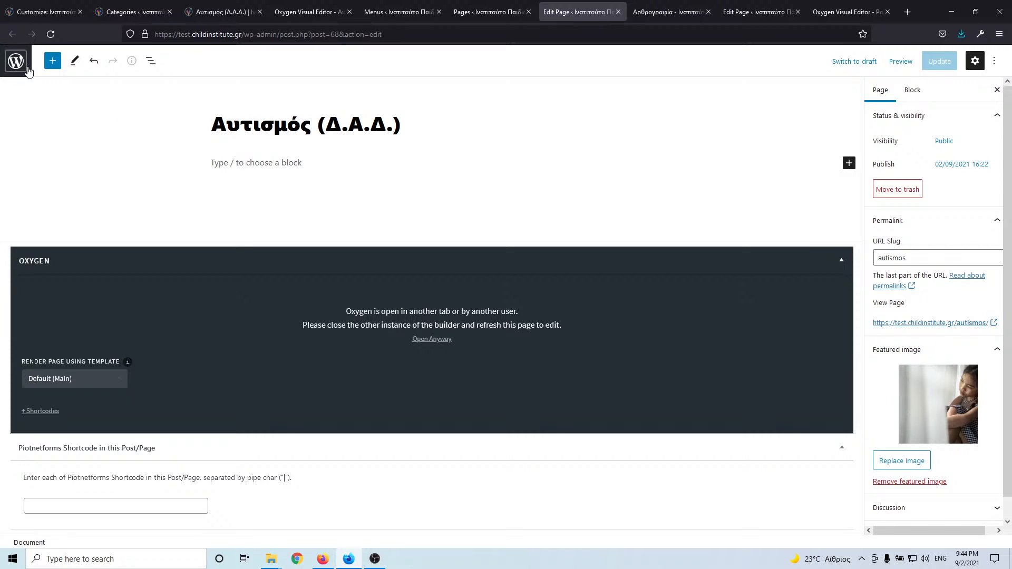
- Reload the page editor and set dislexia-1.jpg as featured image again via a 'dislexia' search
click(51, 34)
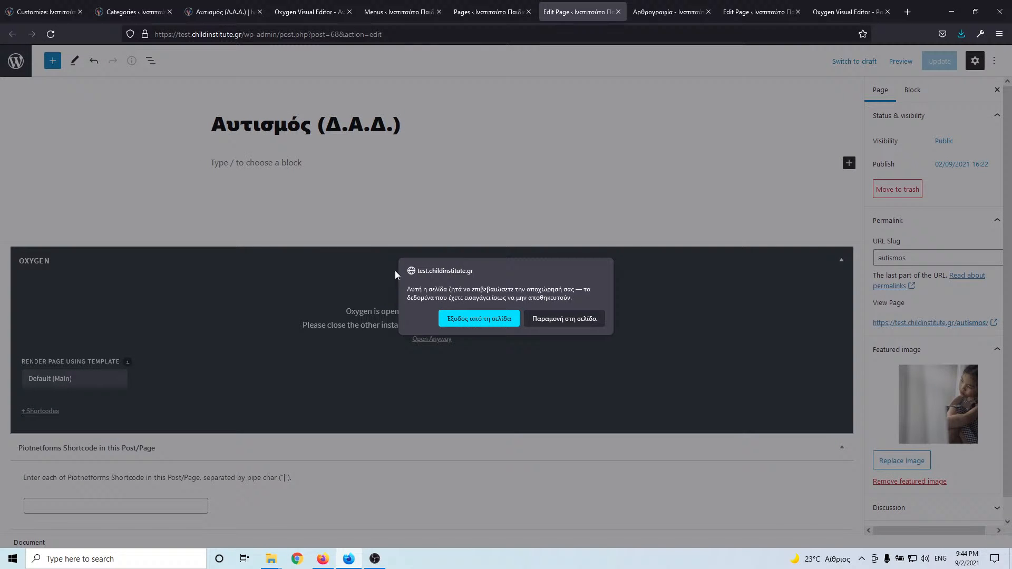
click(481, 319)
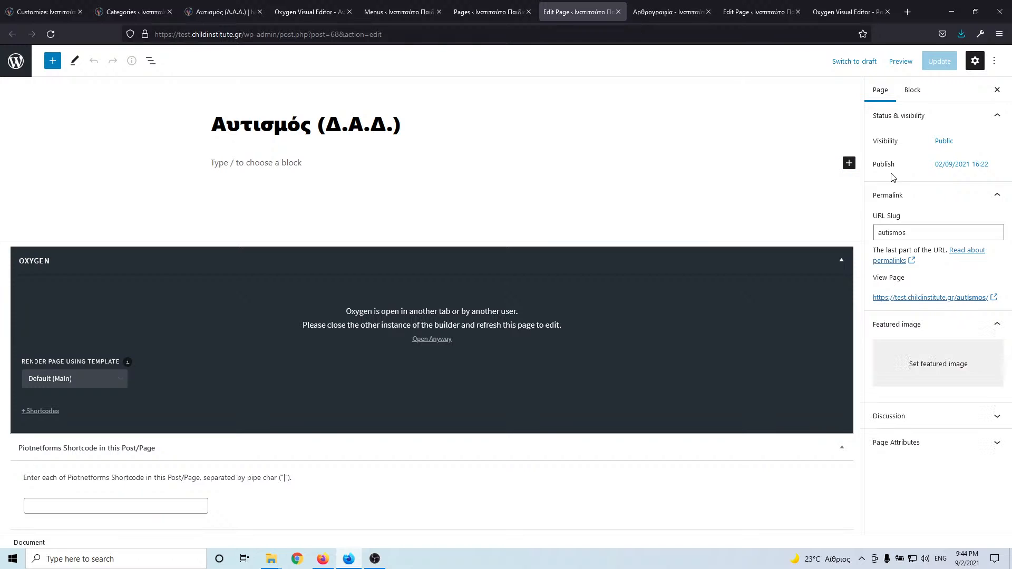
click(936, 360)
click(934, 353)
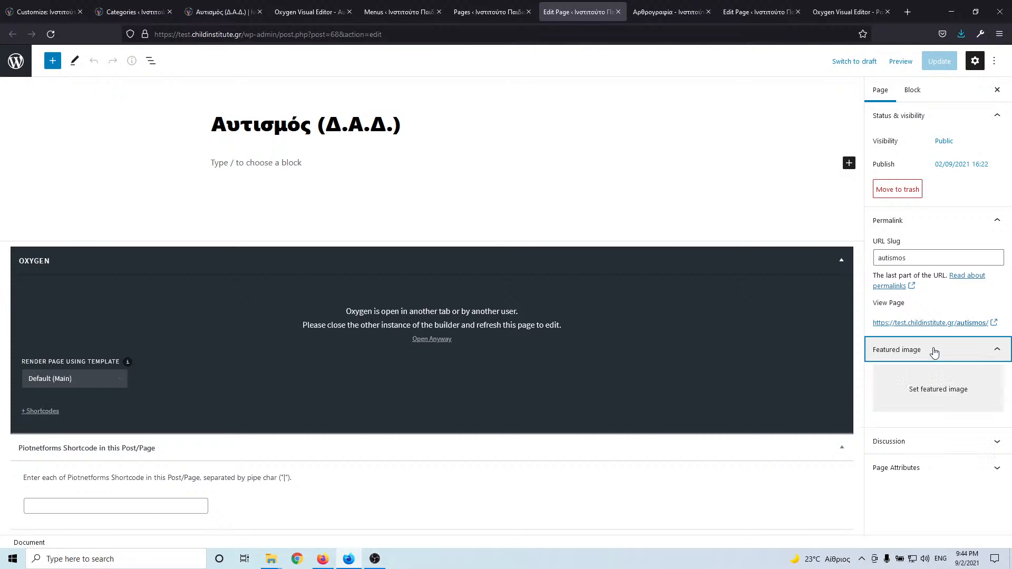
click(925, 399)
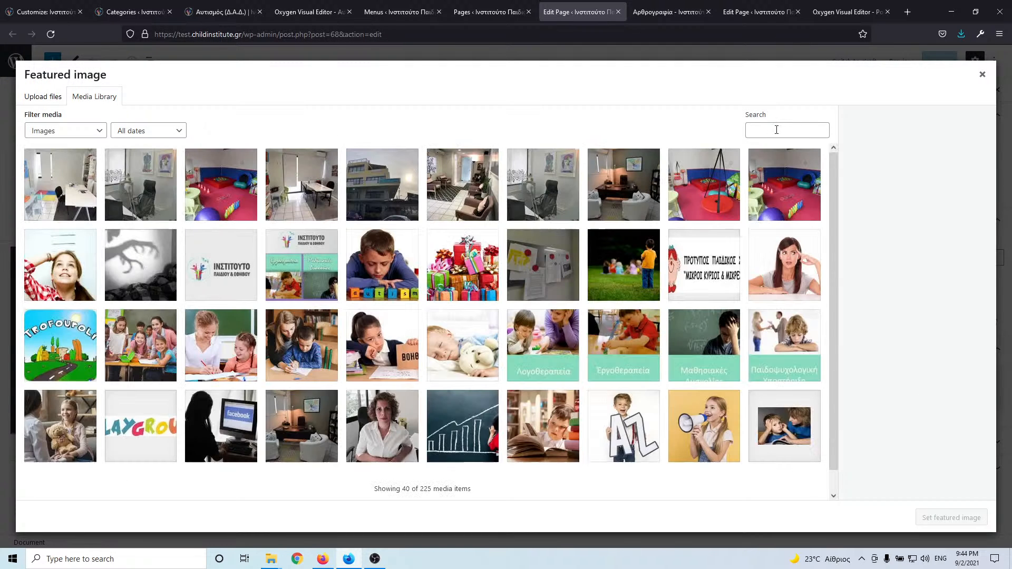
click(777, 130)
text(dislexia)
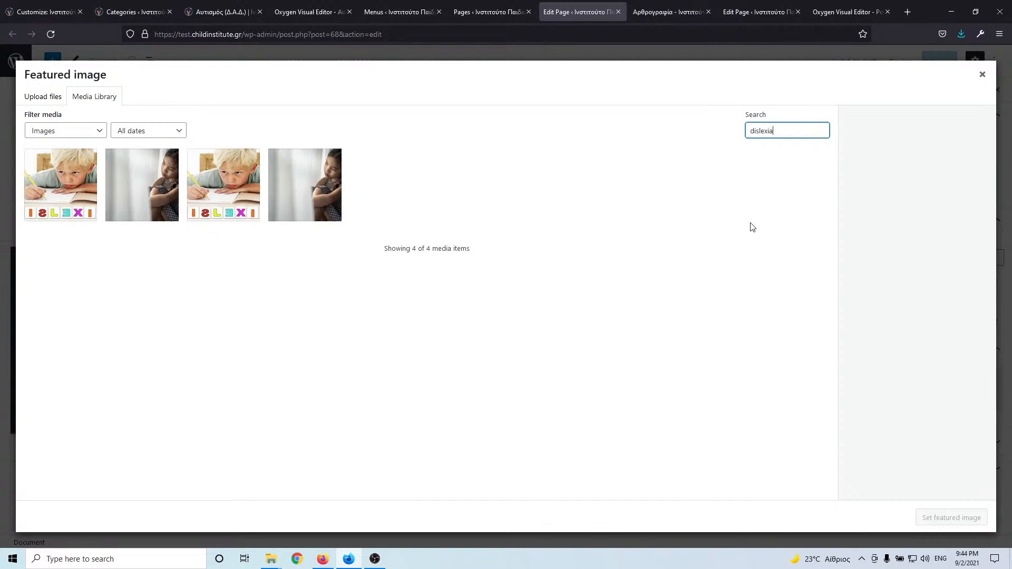
click(148, 190)
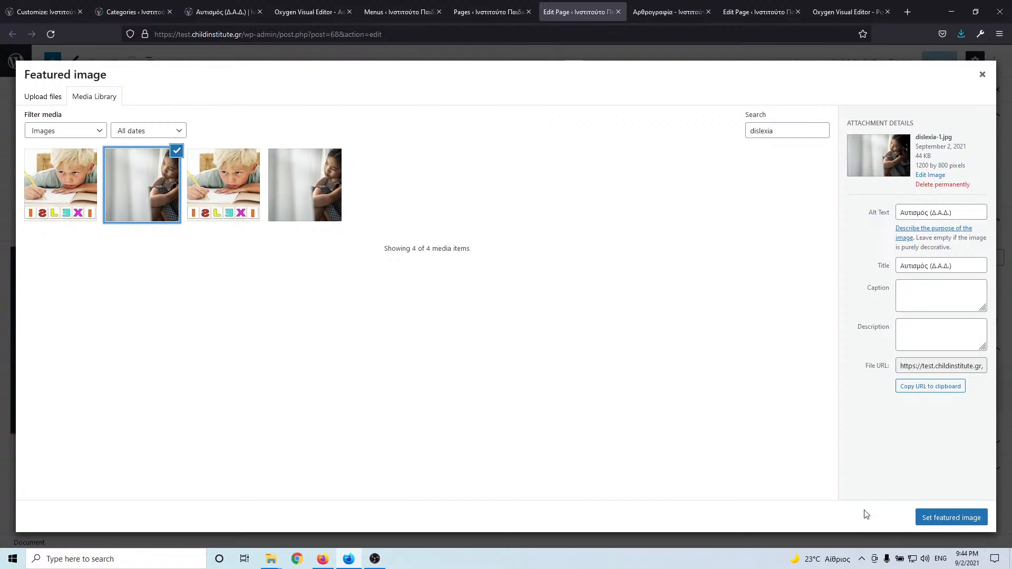
click(933, 521)
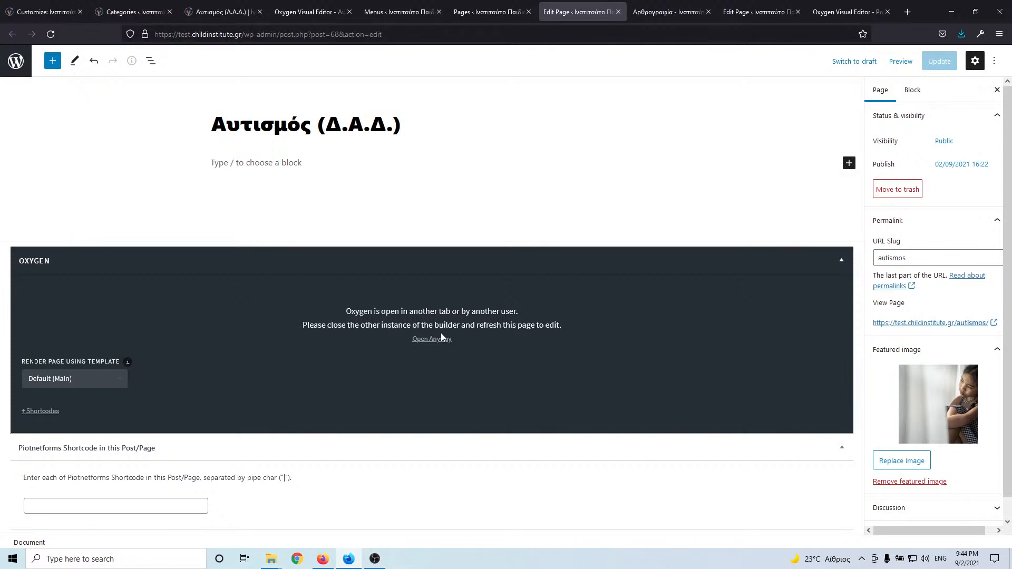
- Close the Oxygen editor tab and return to the Αυτισμός (Δ.Α.Δ.) page editor
click(481, 12)
click(409, 12)
click(313, 12)
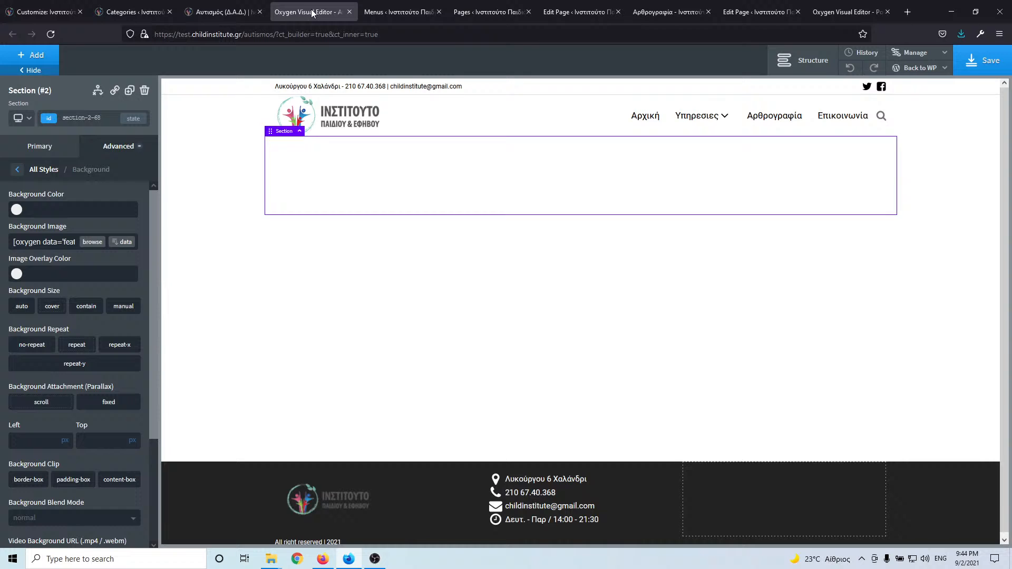
click(349, 11)
click(519, 7)
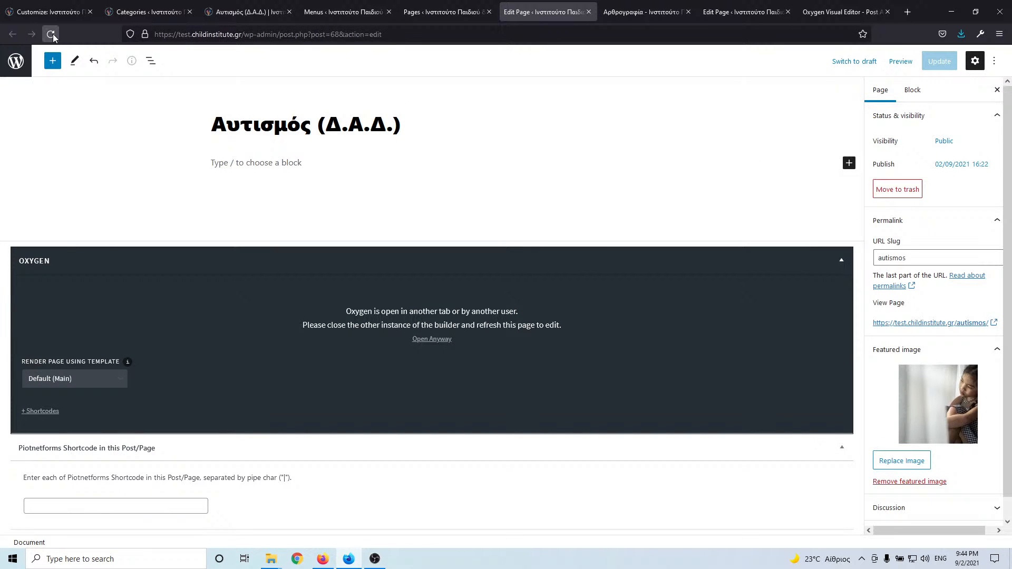
- Type test text 'dgb' in a paragraph below the title, then reload the editor without saving
click(249, 161)
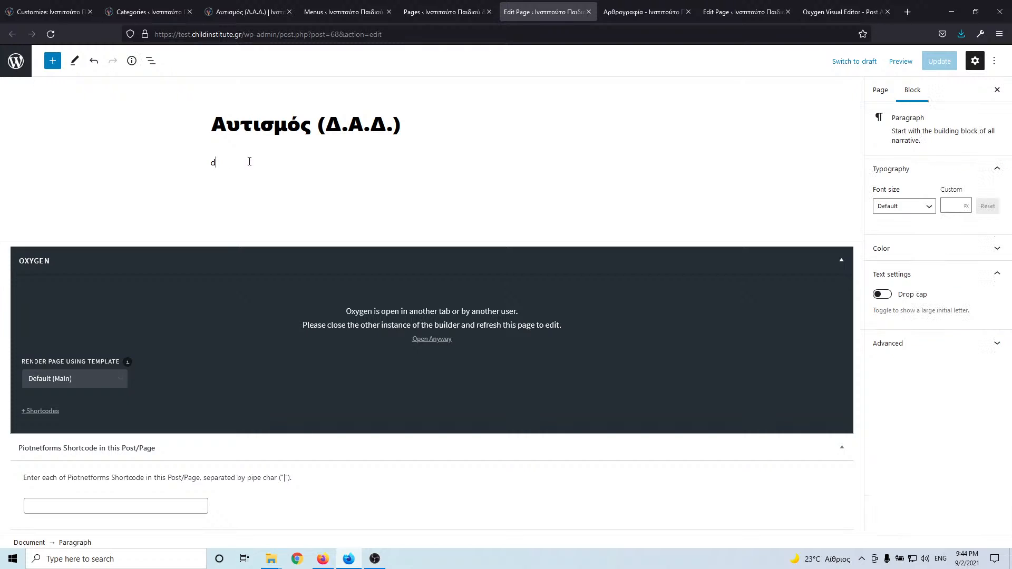
text(dgb)
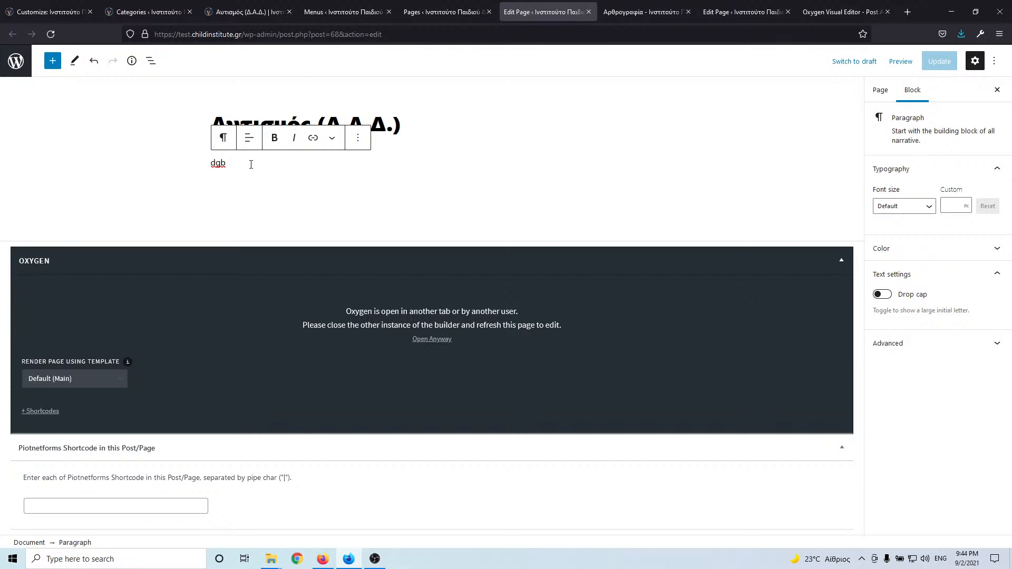
key(ctrl+a)
click(51, 33)
click(496, 322)
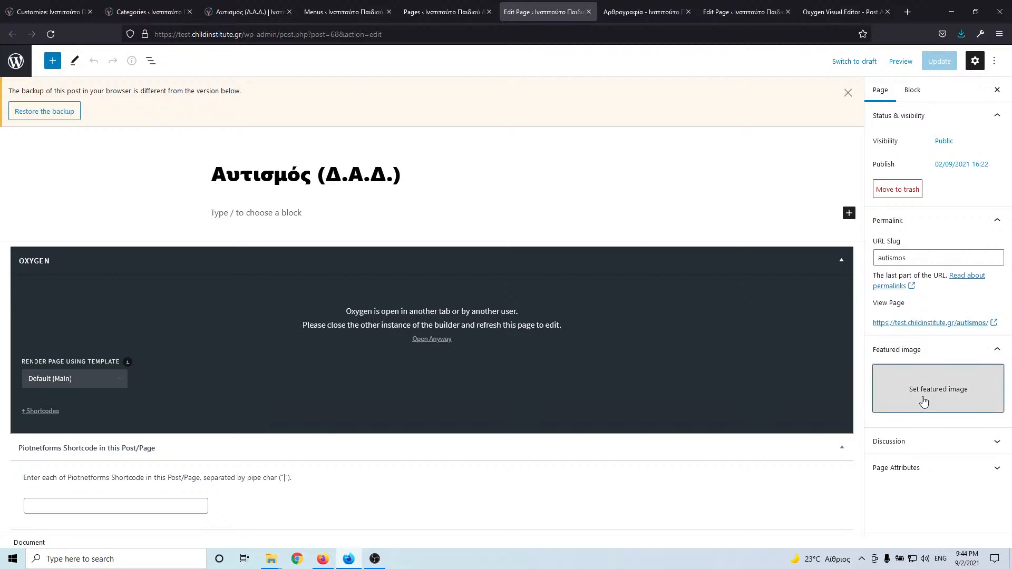
- Set dislexia-1.jpg as the page's featured image via a 'dislexia' media search
click(924, 402)
click(786, 130)
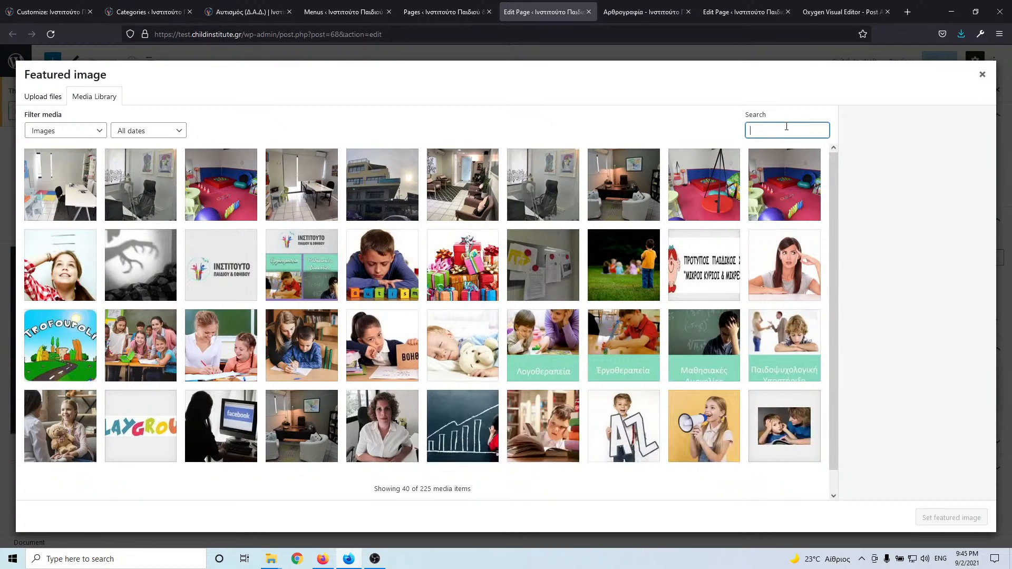
text(dislexia)
click(140, 185)
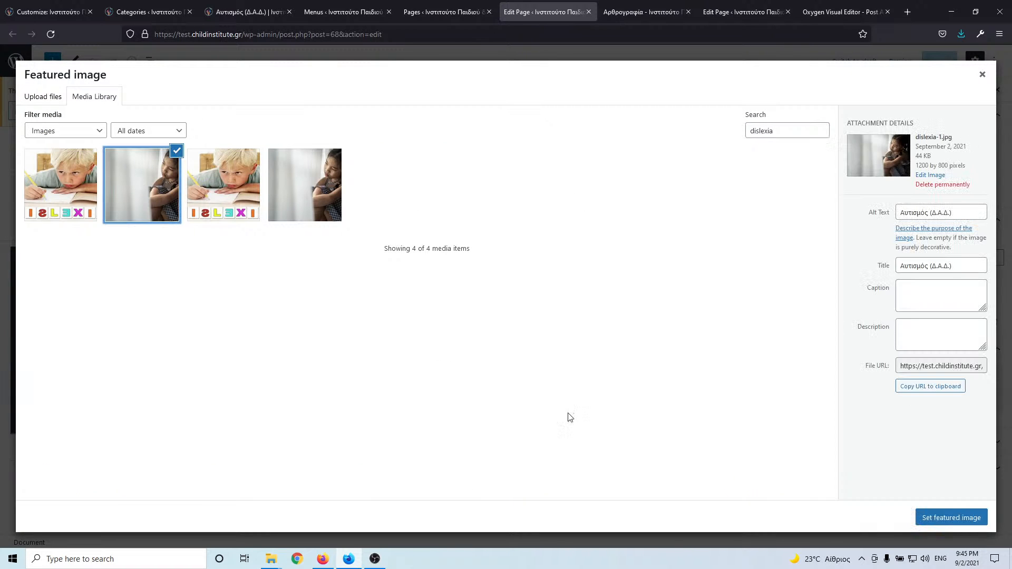
click(963, 520)
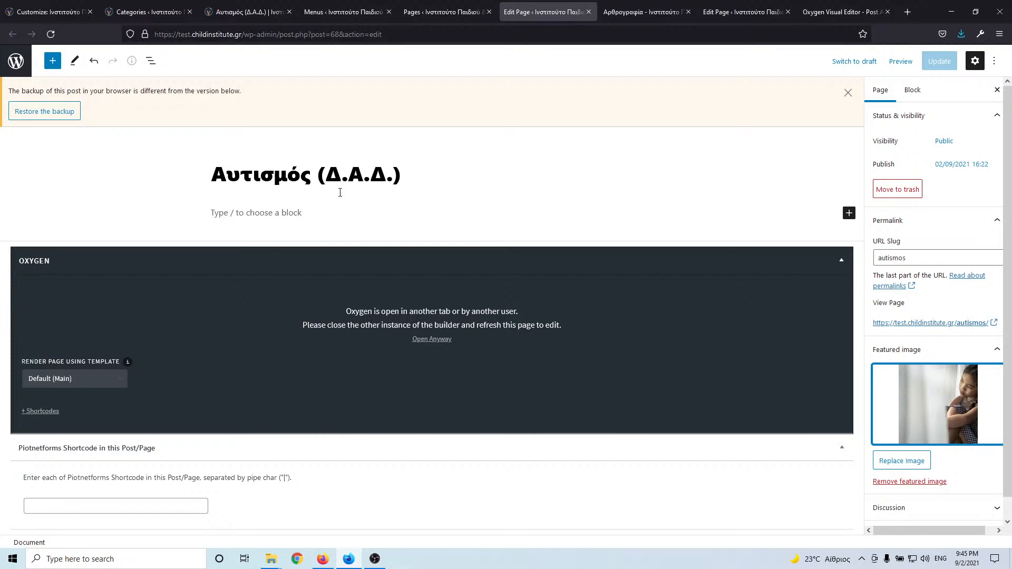
- Type test text in the paragraph, dismiss the backup notice, then delete the text and close the editor
click(277, 211)
text(dfdfv)
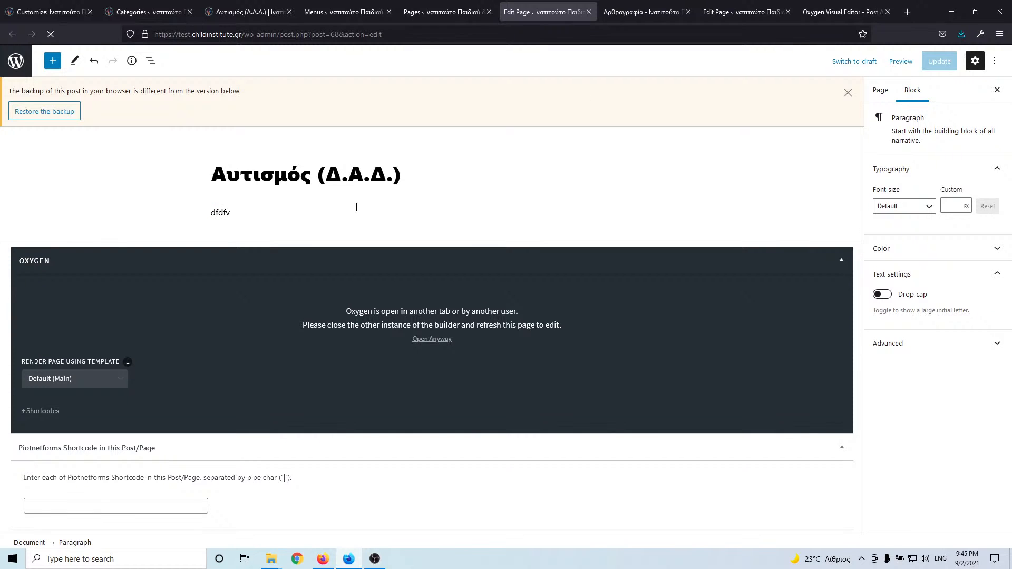
text(dfvf)
click(848, 94)
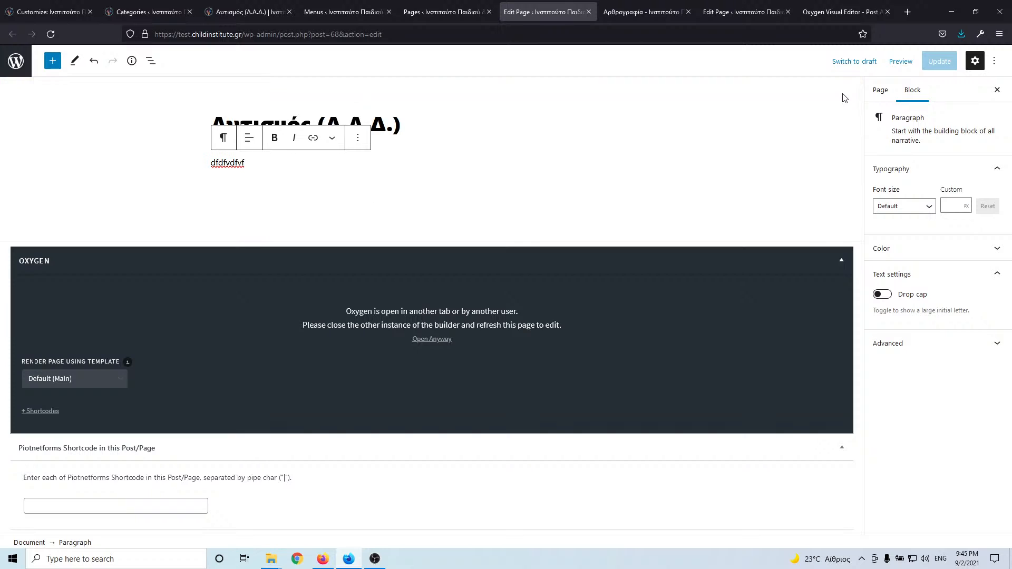
text(dfvf)
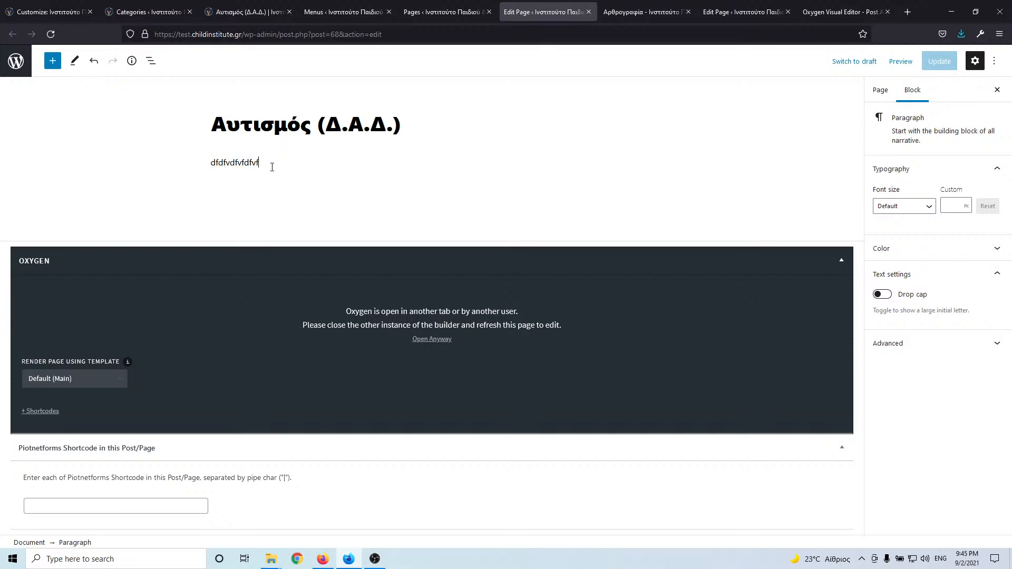
text(v)
drag(274, 165, 156, 167)
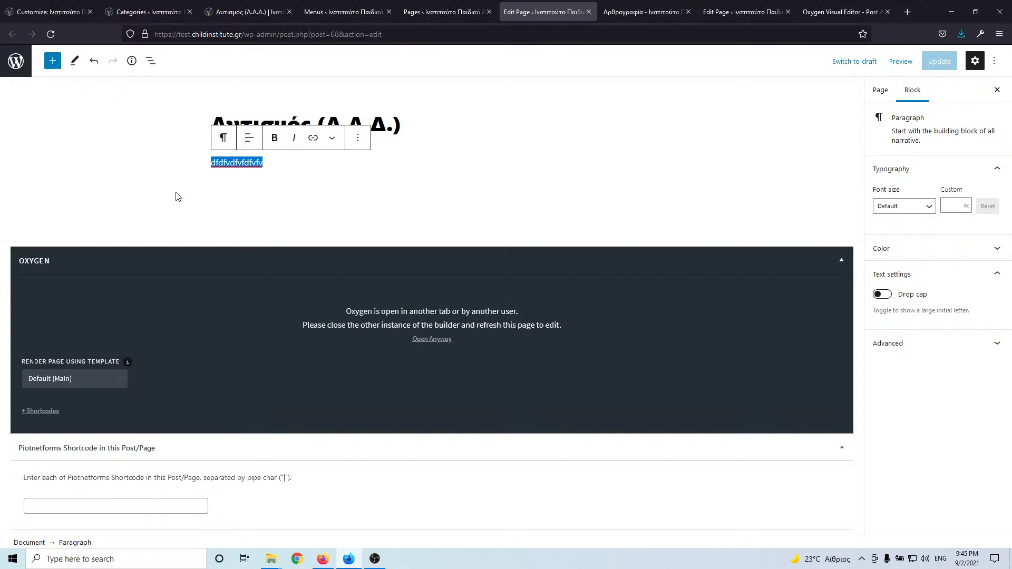
key(BackSpace)
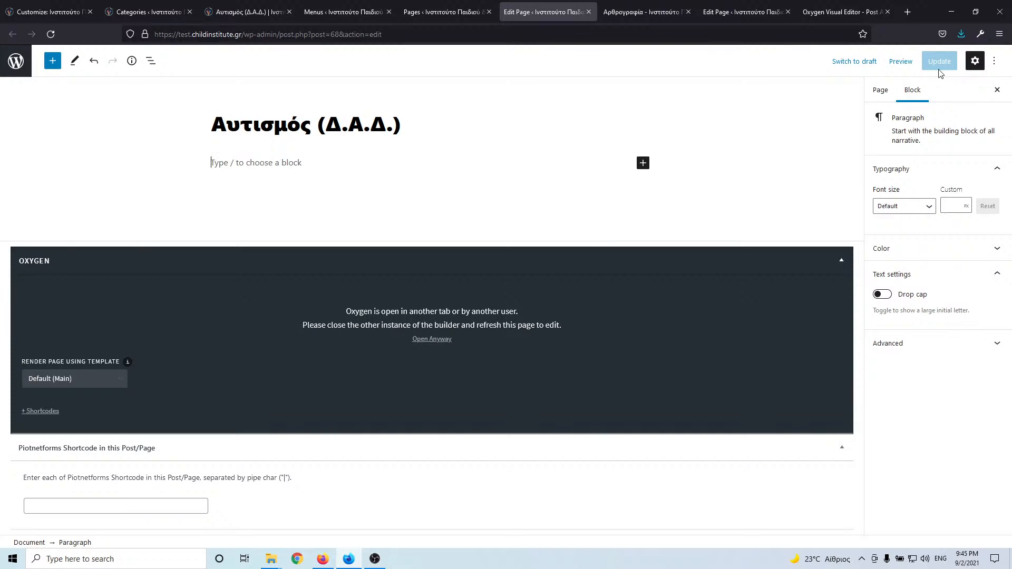
click(589, 12)
- Leave the Αυτισμός editor without saving and go to the Pages list
click(466, 319)
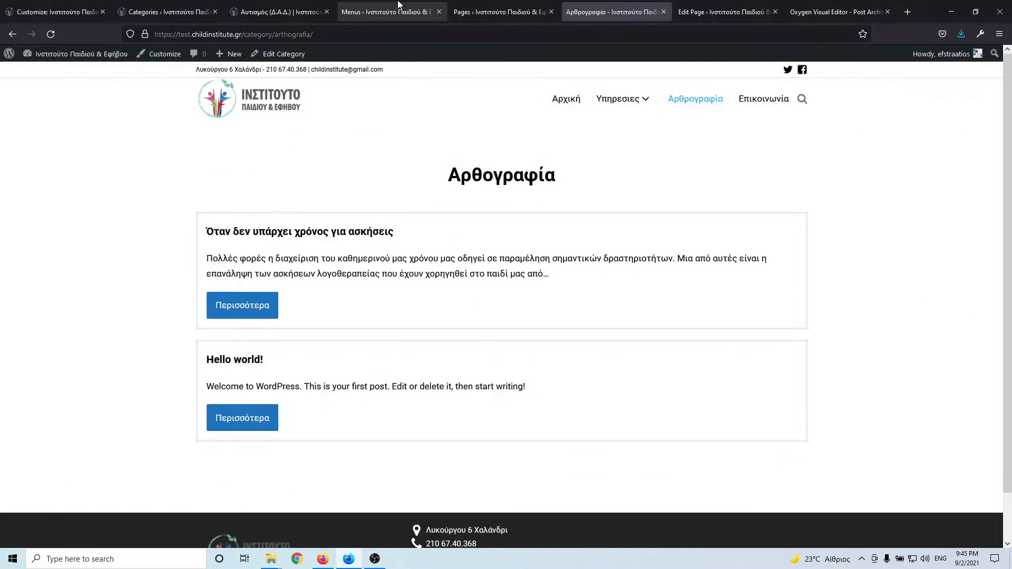
click(400, 12)
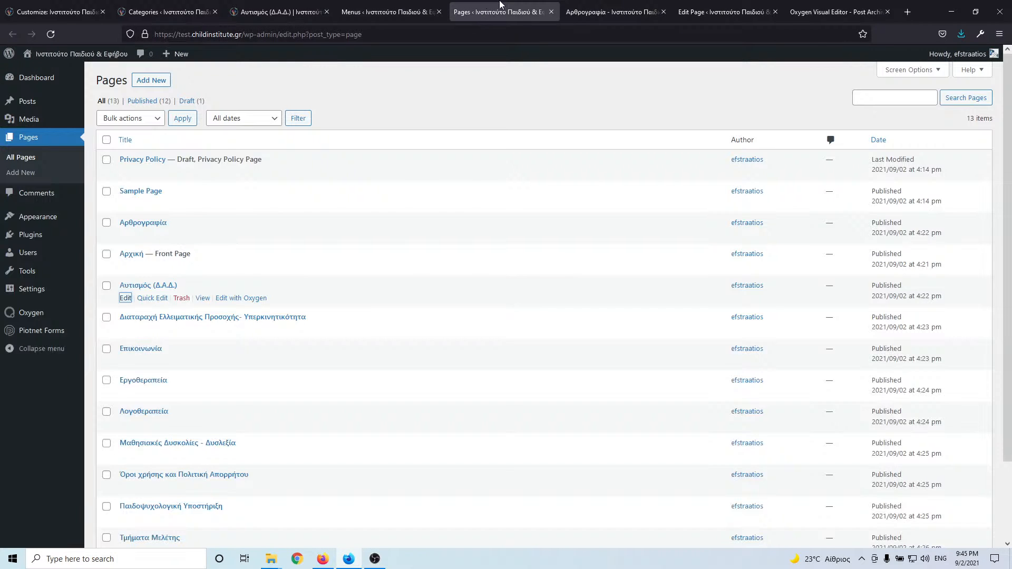
click(608, 12)
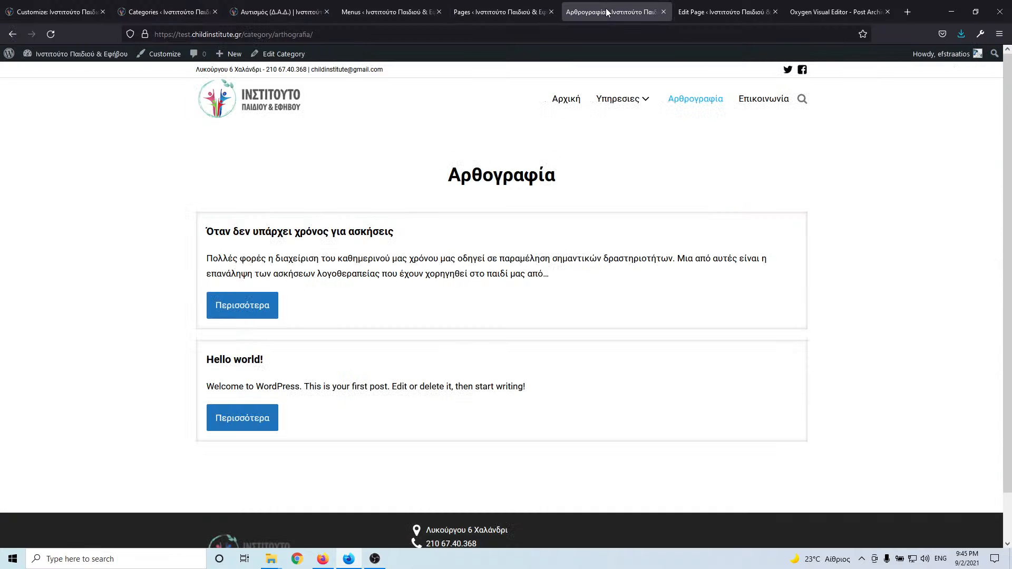
click(270, 14)
click(359, 7)
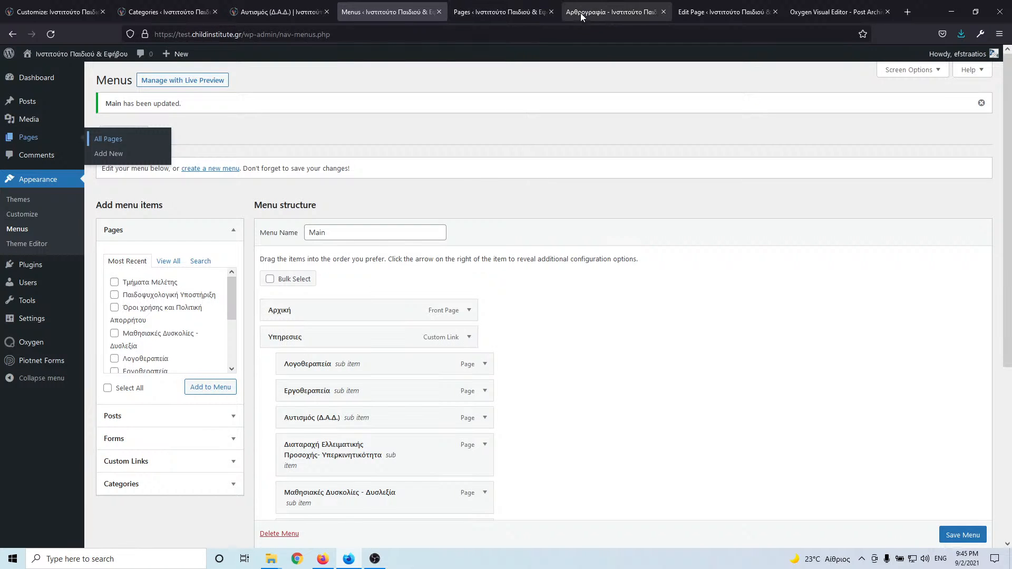
click(581, 12)
click(499, 15)
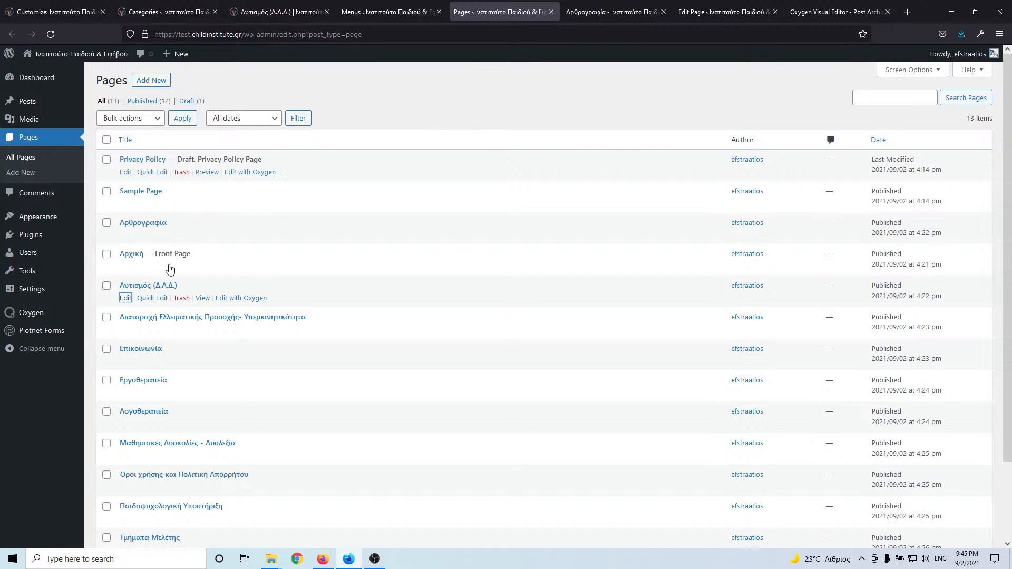
- Open the Αυτισμός page in Oxygen and the attention-deficit page editor in new tabs
middle_click(242, 298)
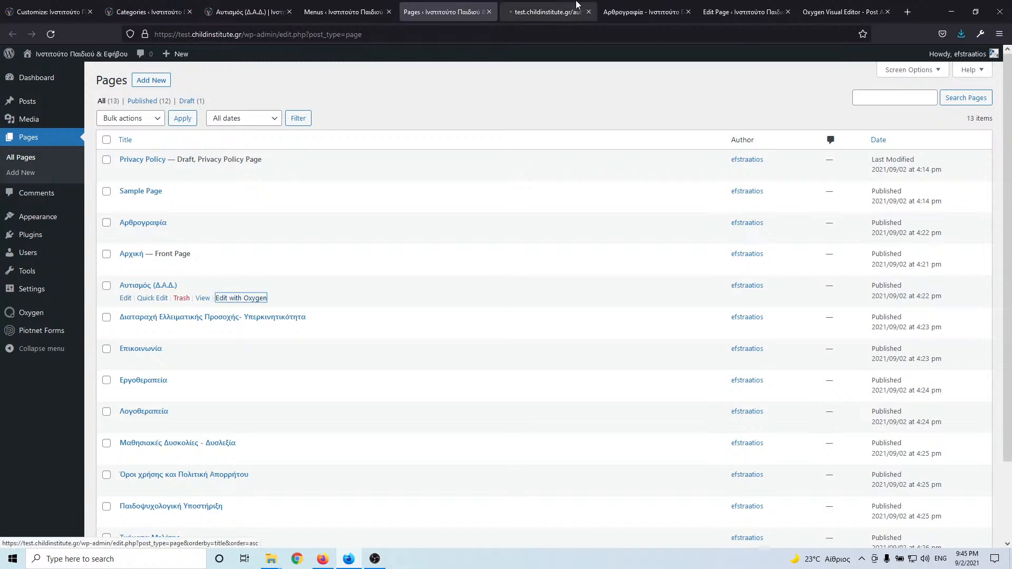
drag(549, 12, 464, 10)
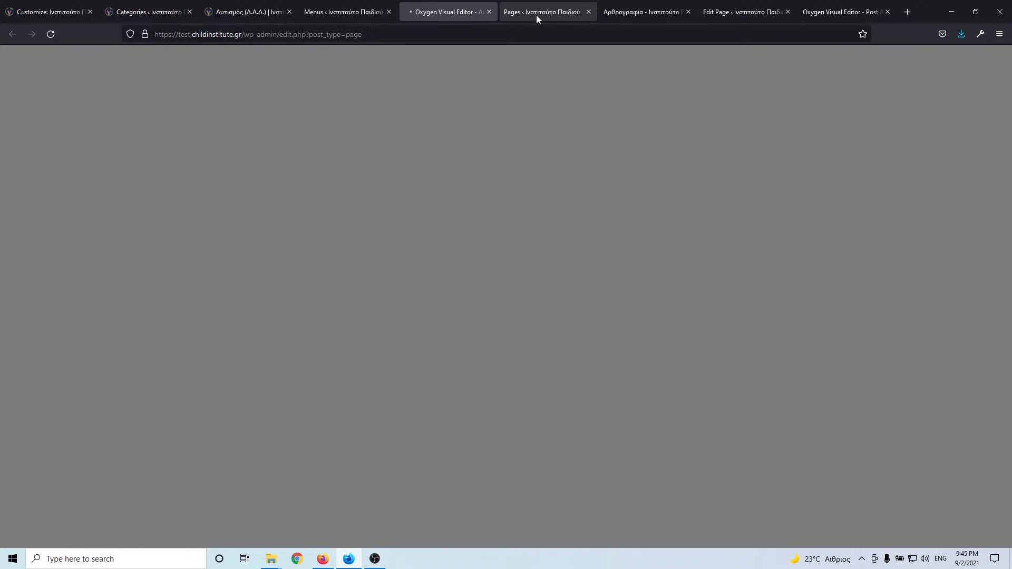
click(537, 13)
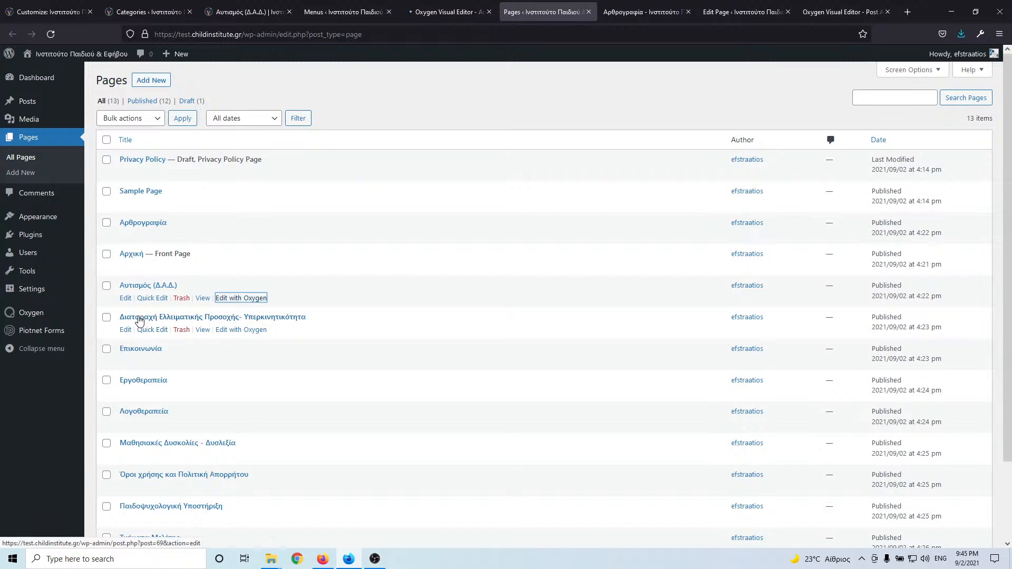
middle_click(127, 330)
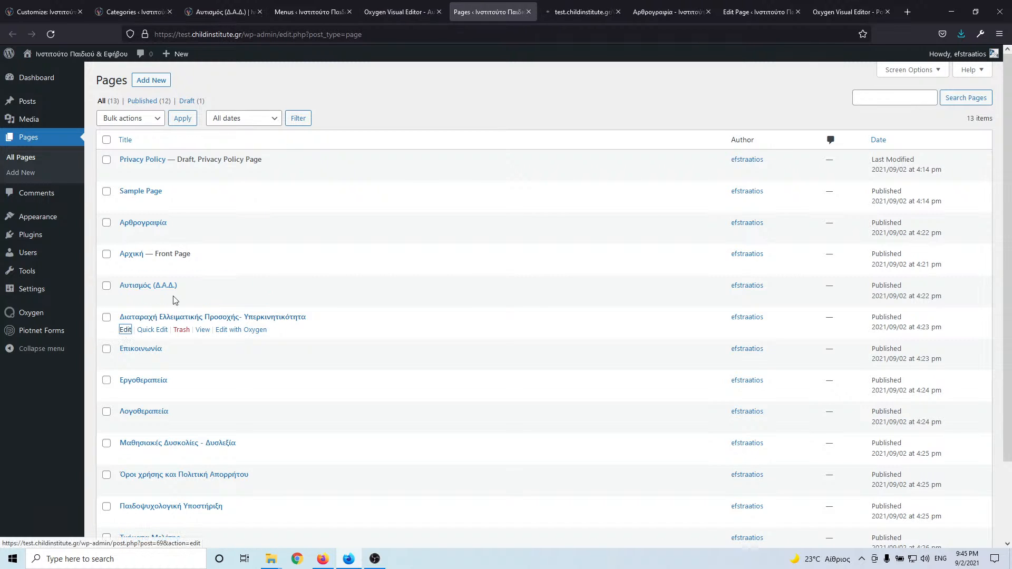
click(575, 11)
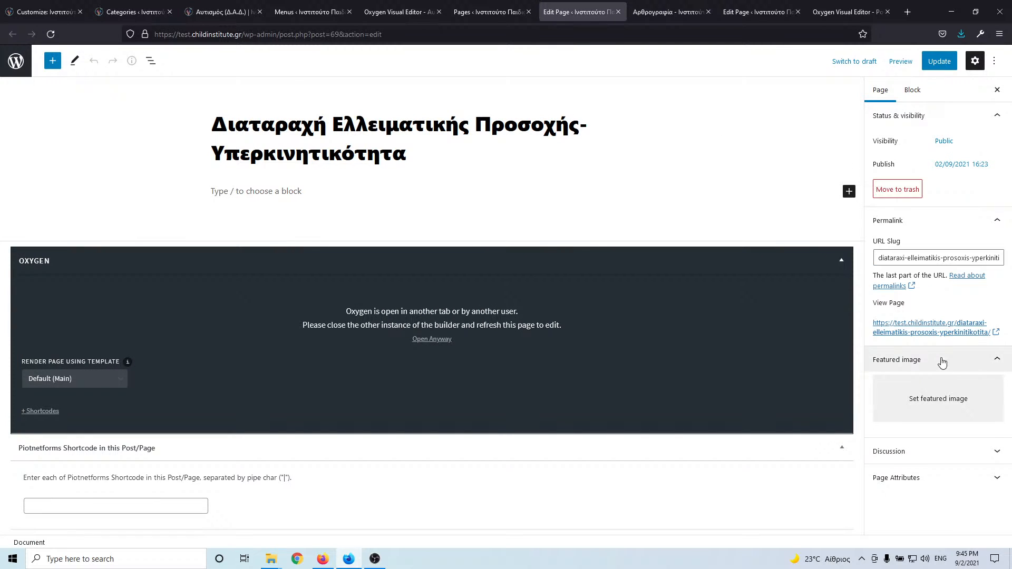
click(493, 13)
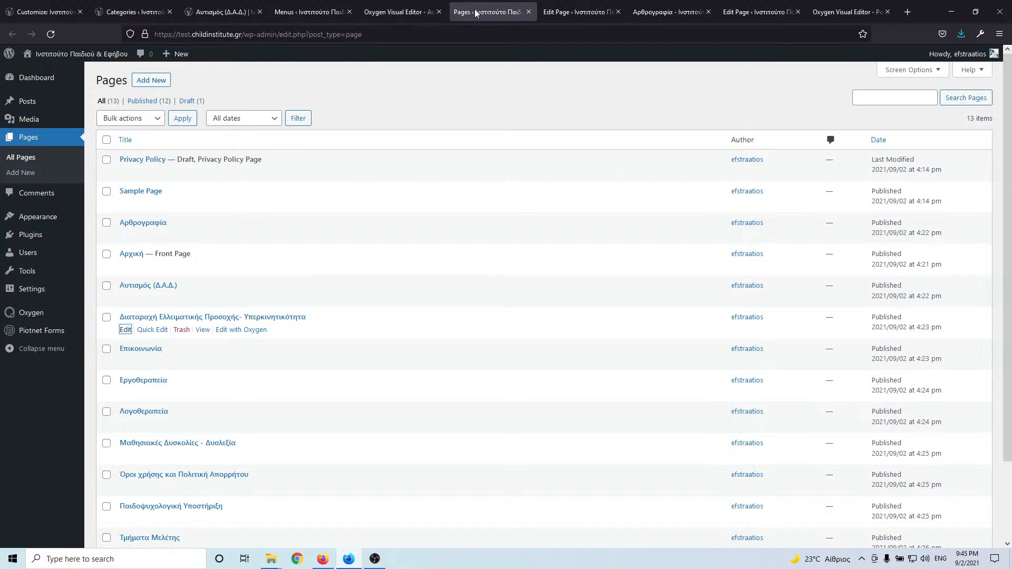
- Close the Oxygen builder tab and switch between the attention-deficit editor and the live Αυτισμός page
click(400, 12)
click(439, 12)
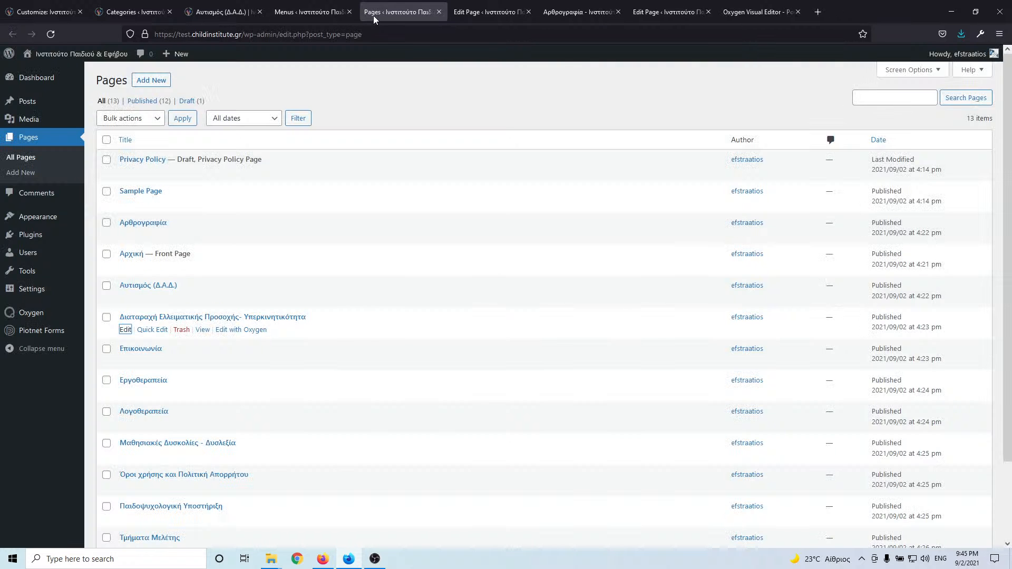
click(474, 14)
click(385, 12)
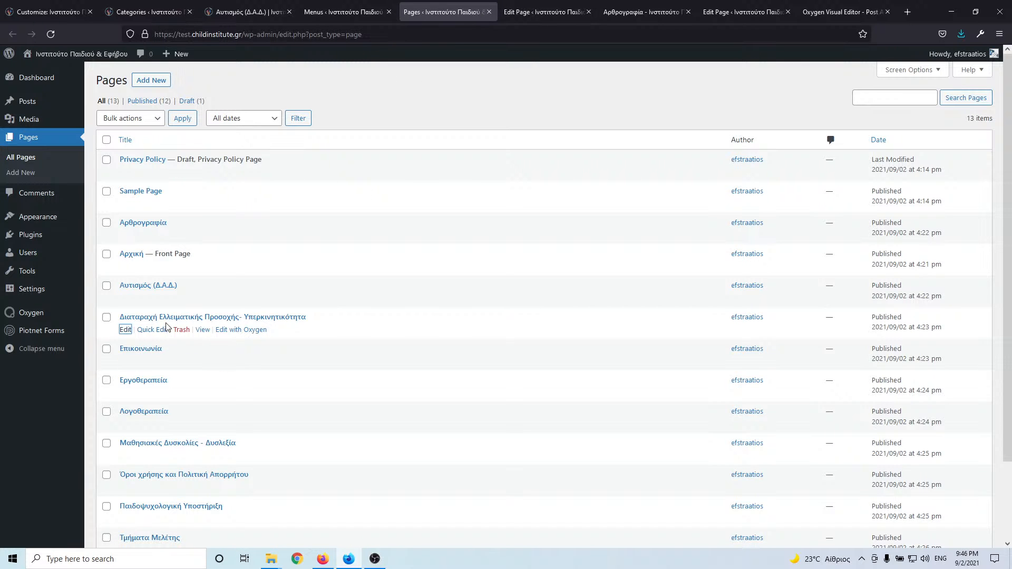
click(319, 7)
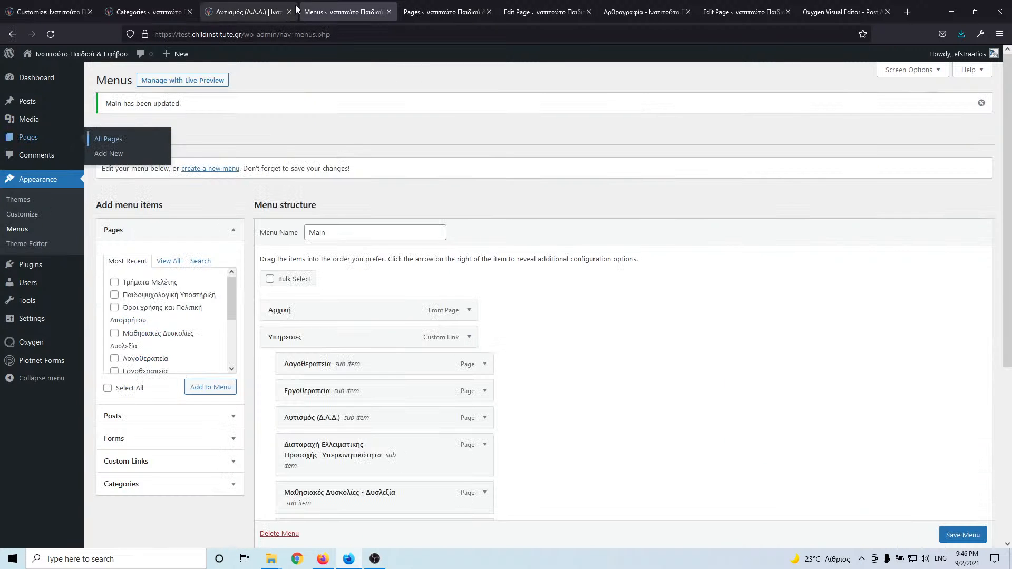
- Go to the live ΔΕΠΥ service page via the Υπηρεσίες menu, close DevTools, and return to its editor
click(254, 13)
mouse_move(602, 101)
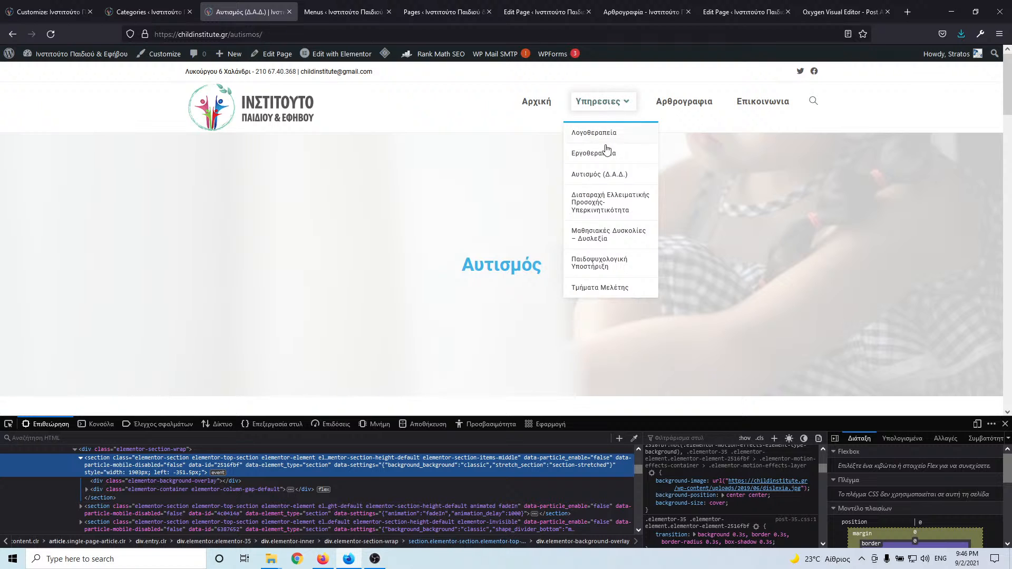
click(606, 201)
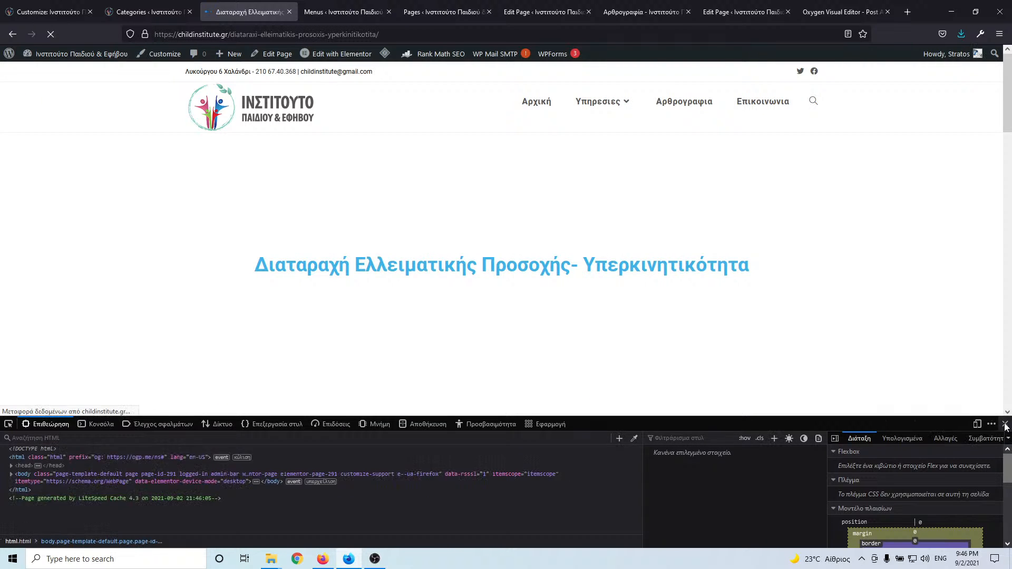
click(1005, 425)
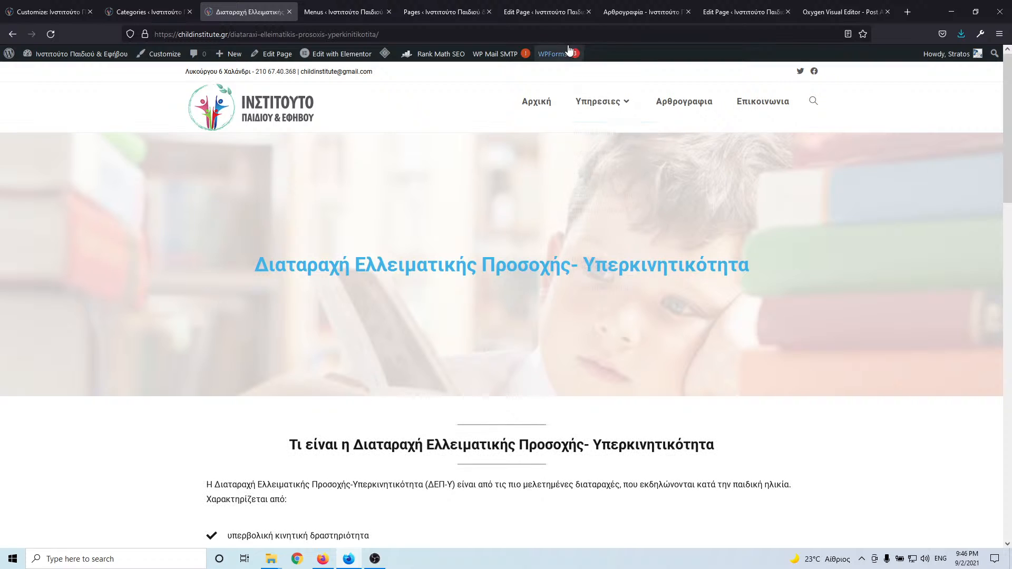
click(559, 13)
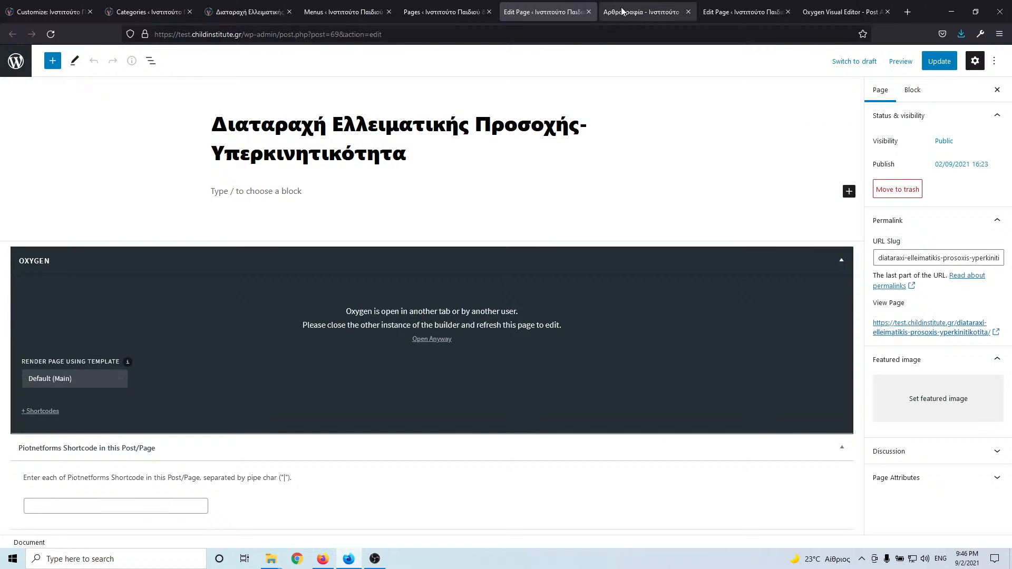
- Open the featured image picker and load more items until the whole media library is shown
click(925, 400)
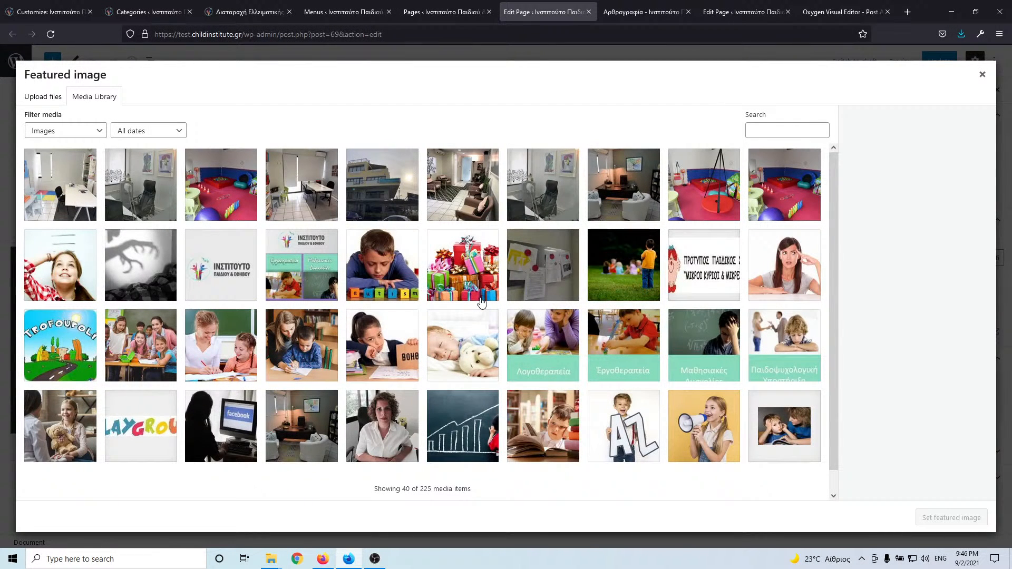
scroll(481, 302, down, 1)
click(427, 488)
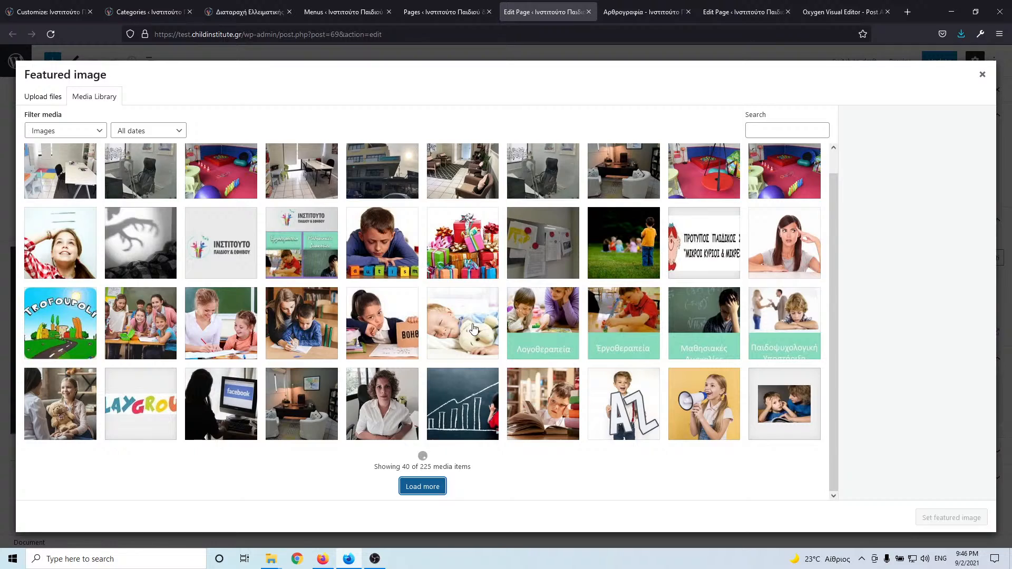
scroll(474, 328, down, 6)
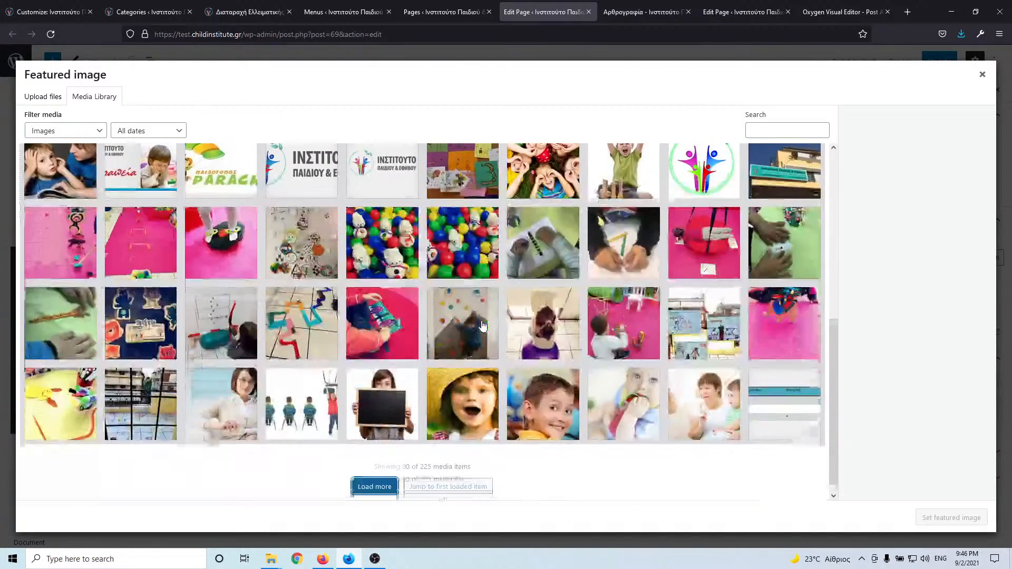
click(371, 493)
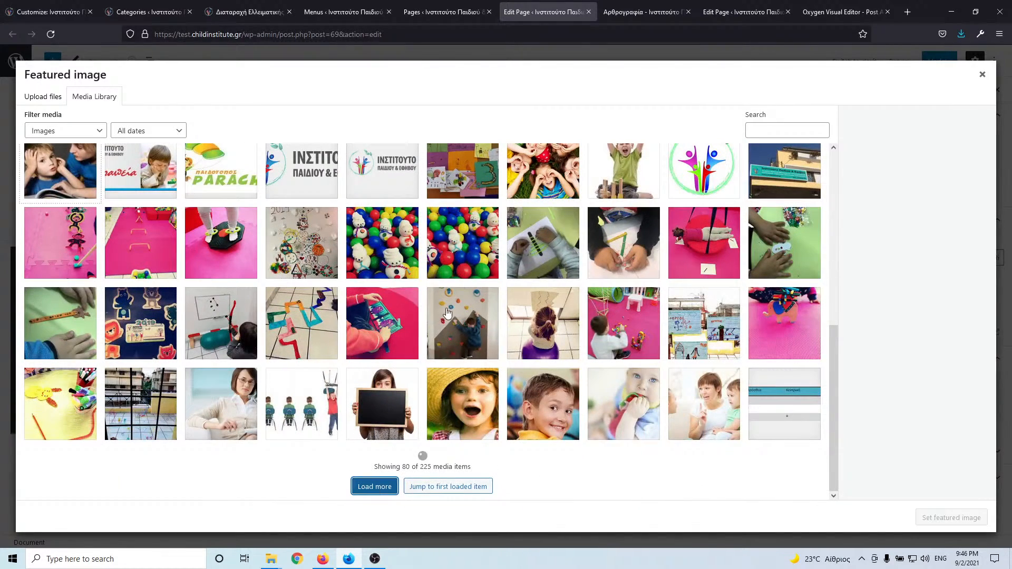
scroll(487, 309, down, 4)
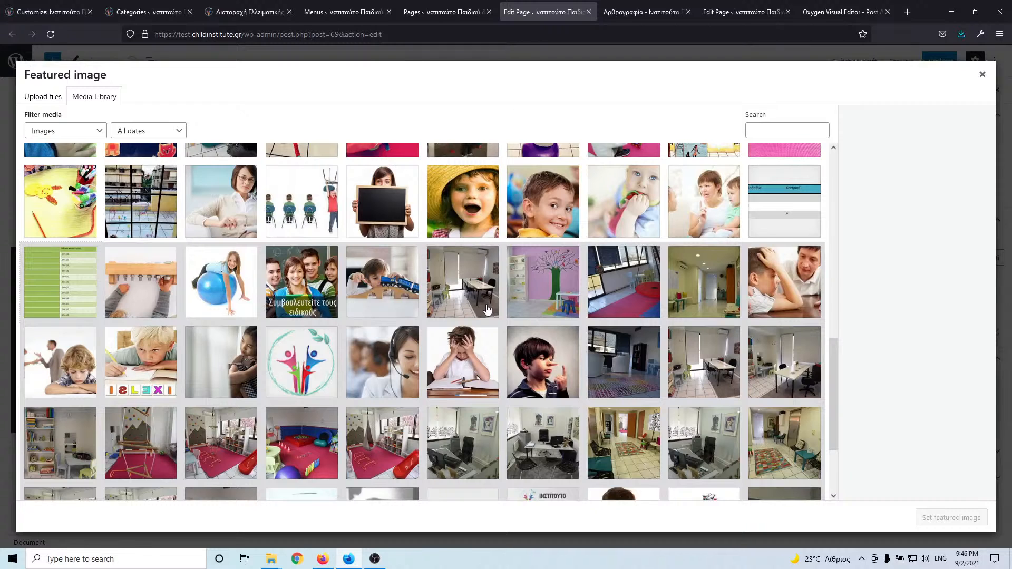
scroll(488, 310, down, 3)
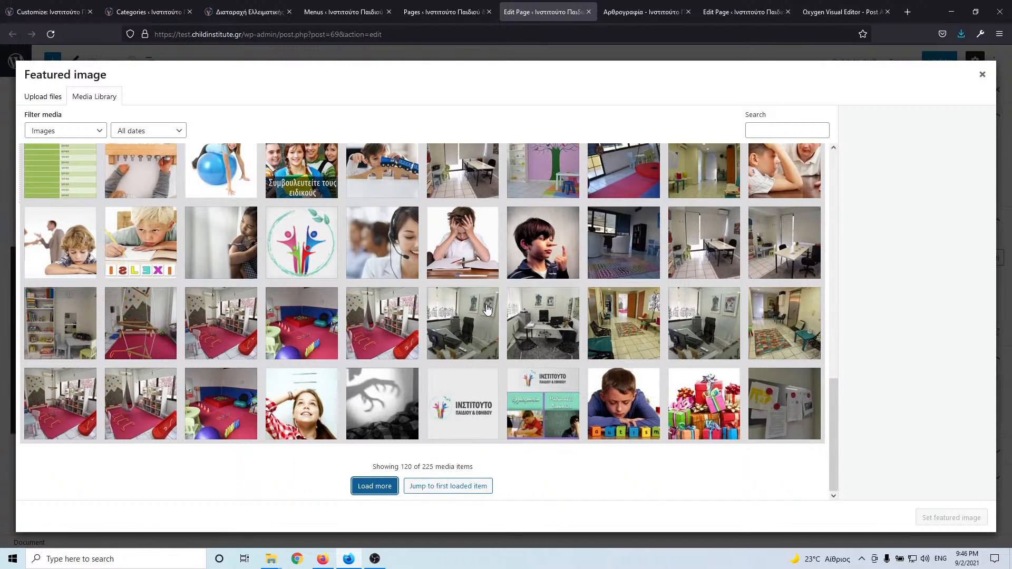
click(364, 493)
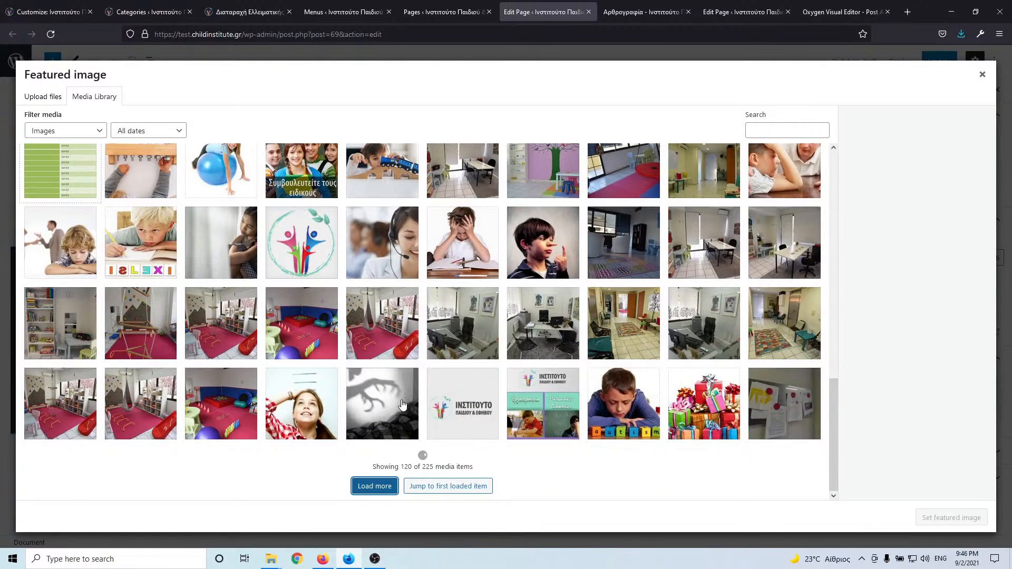
scroll(407, 393, down, 6)
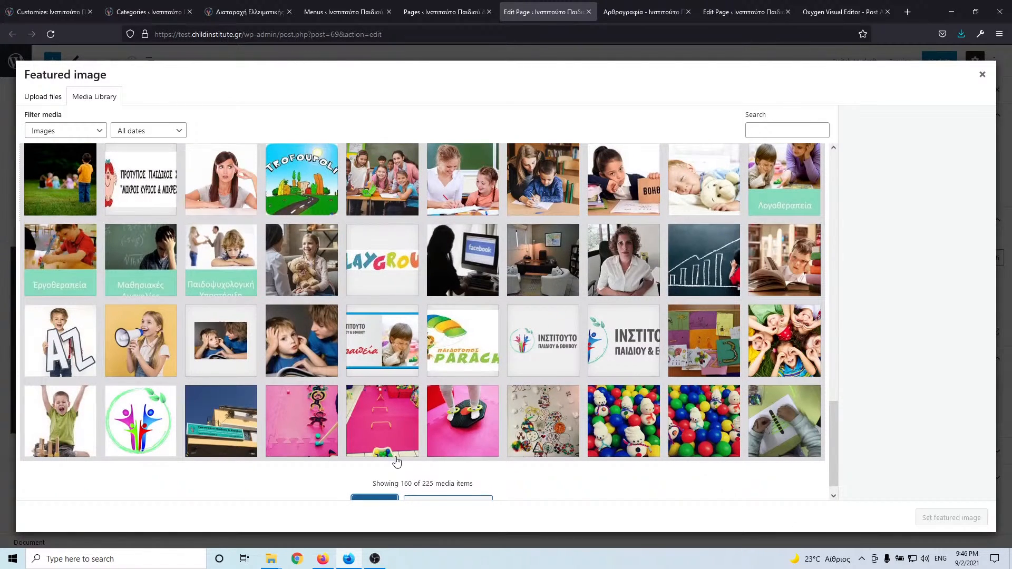
scroll(390, 475, down, 1)
click(384, 486)
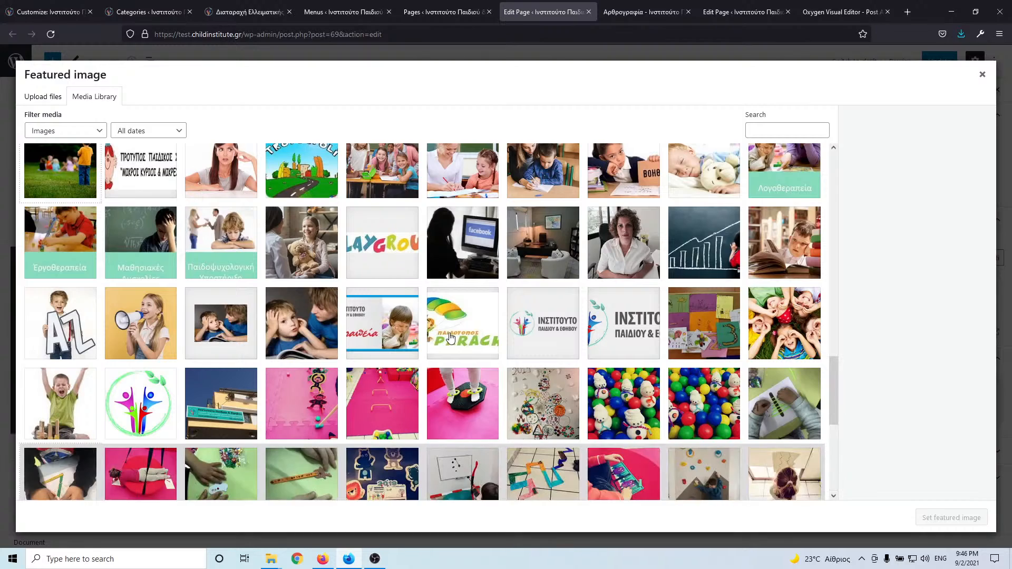
scroll(480, 293, down, 3)
scroll(518, 338, down, 3)
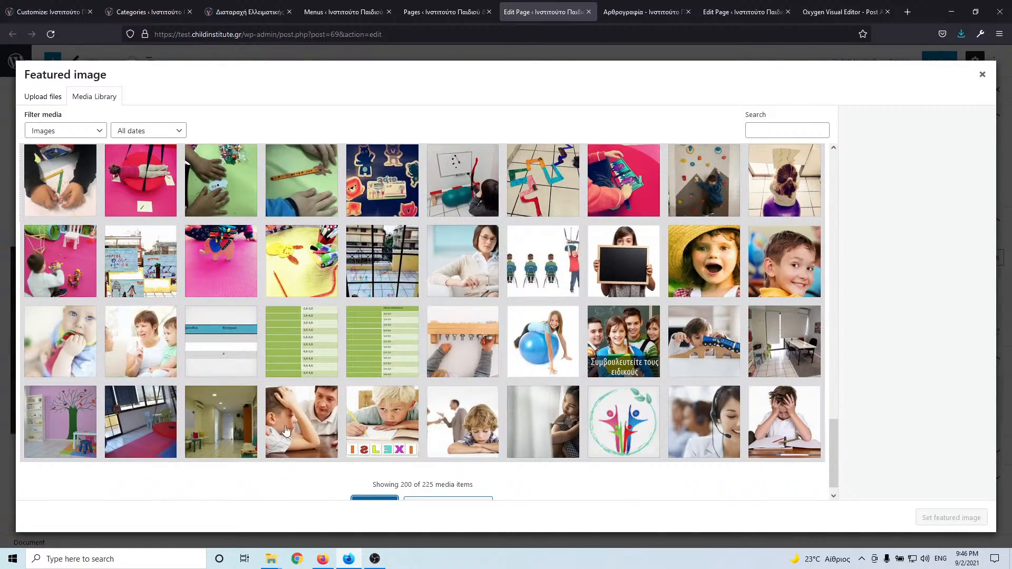
scroll(401, 421, down, 1)
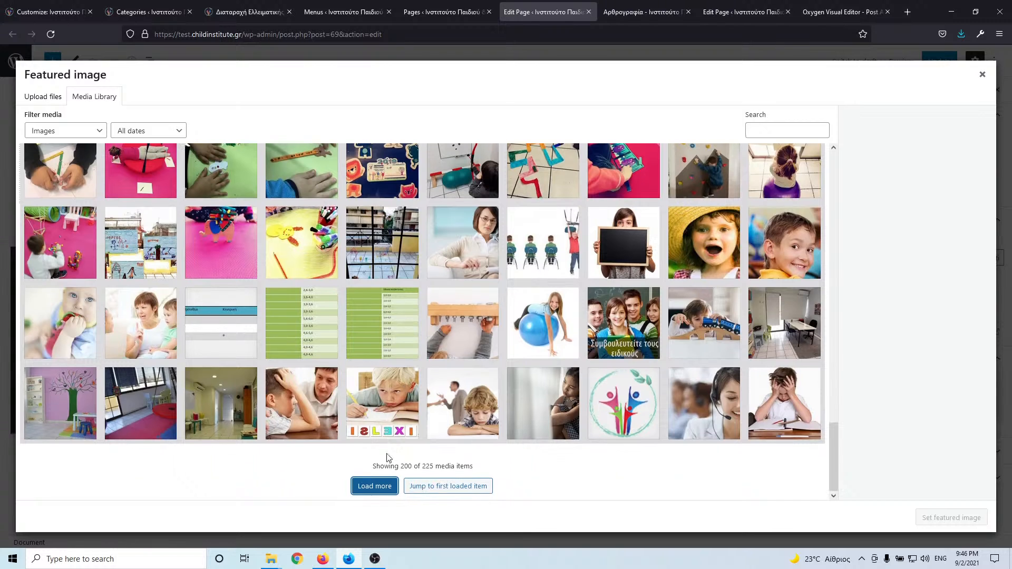
click(373, 487)
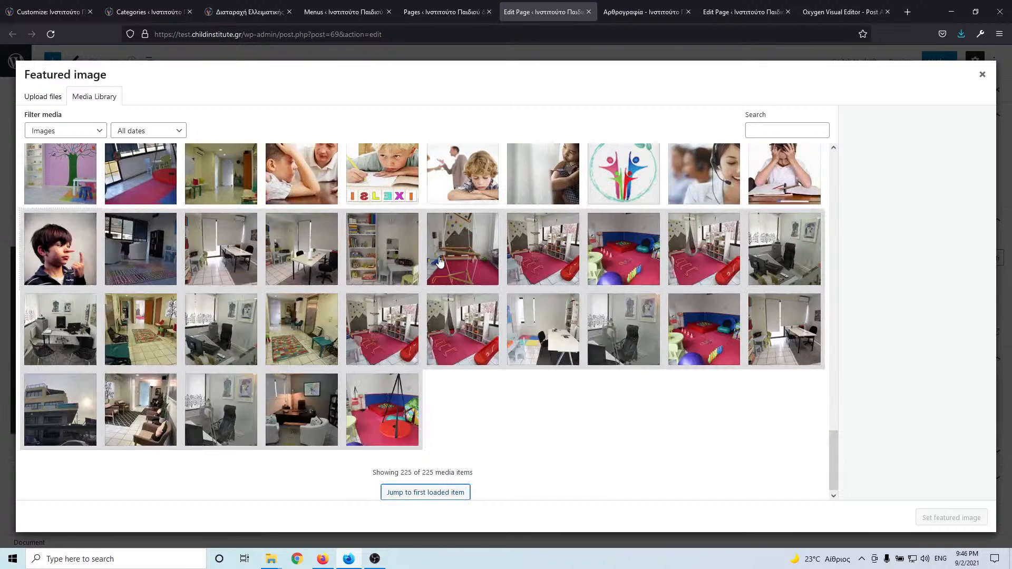
- Search the library for 'δ' and set the boy-reading photo mathisiakes-diskolies2.jpg as featured image
scroll(442, 262, up, 5)
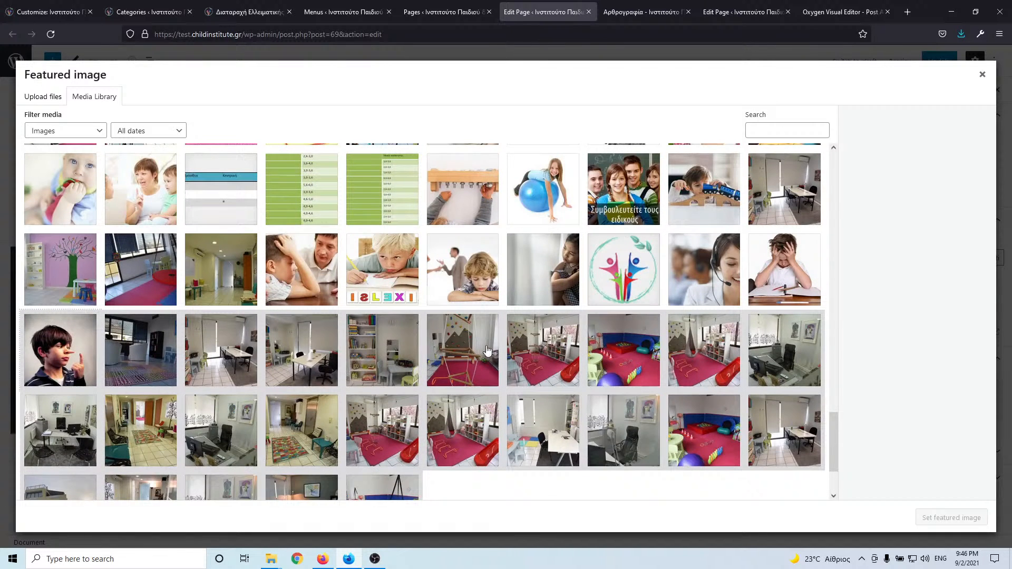
scroll(527, 361, up, 2)
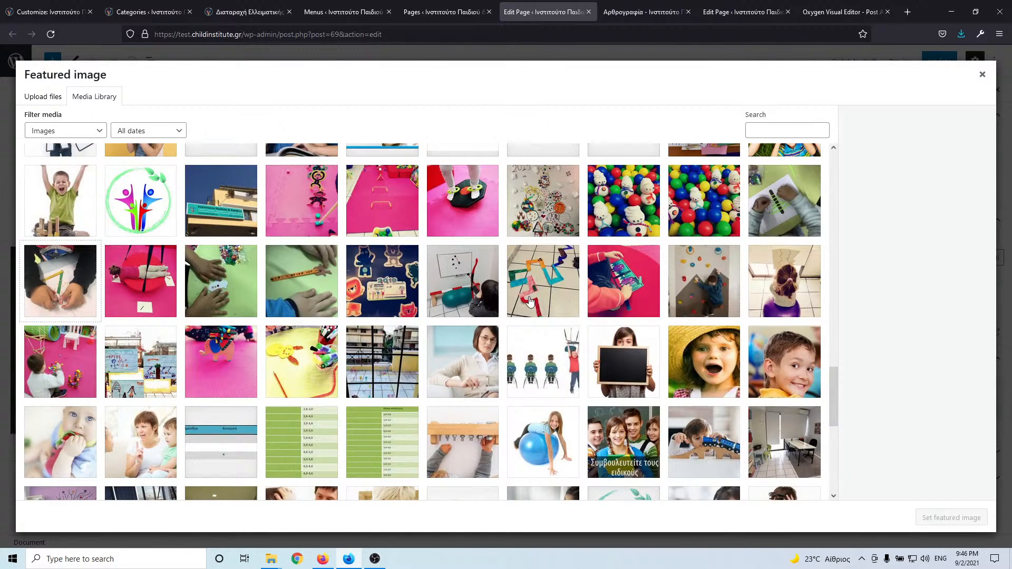
scroll(530, 301, up, 3)
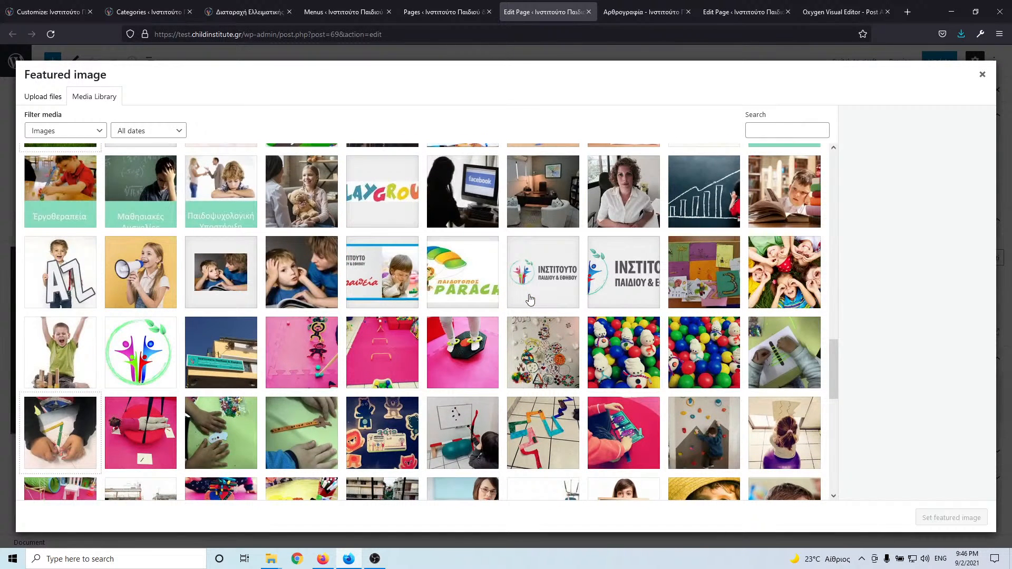
click(805, 129)
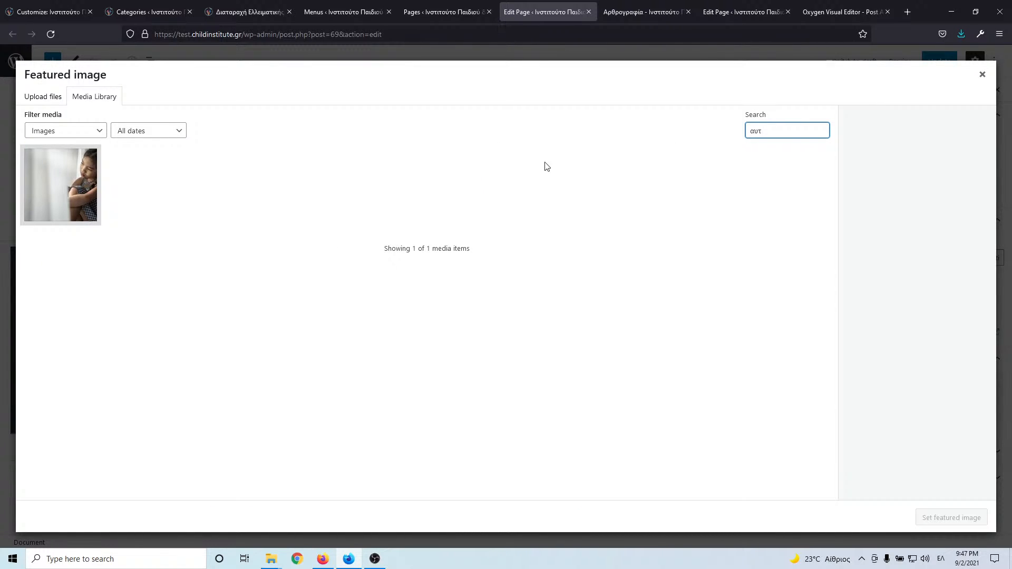
text(δια)
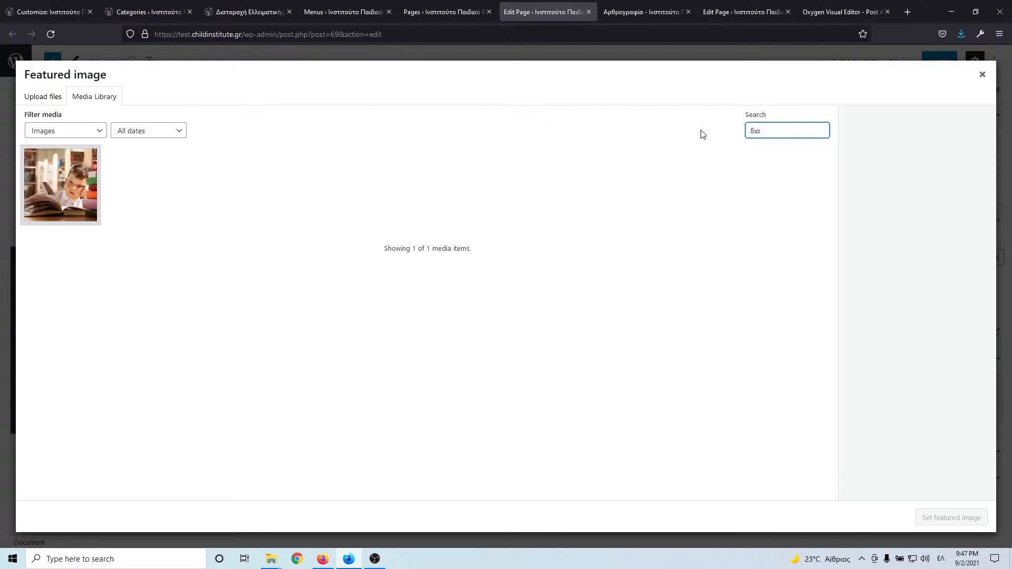
click(42, 183)
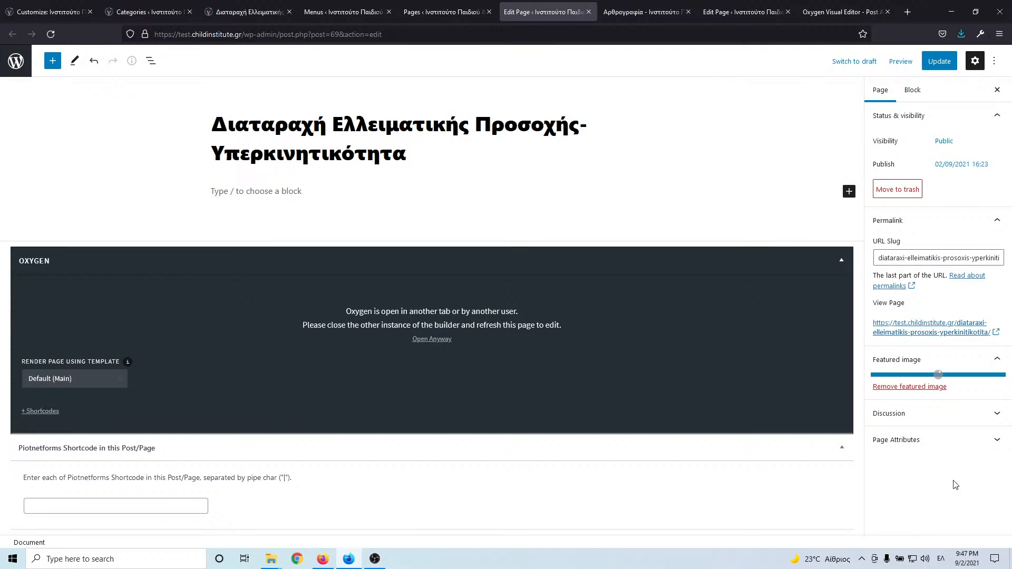
click(957, 518)
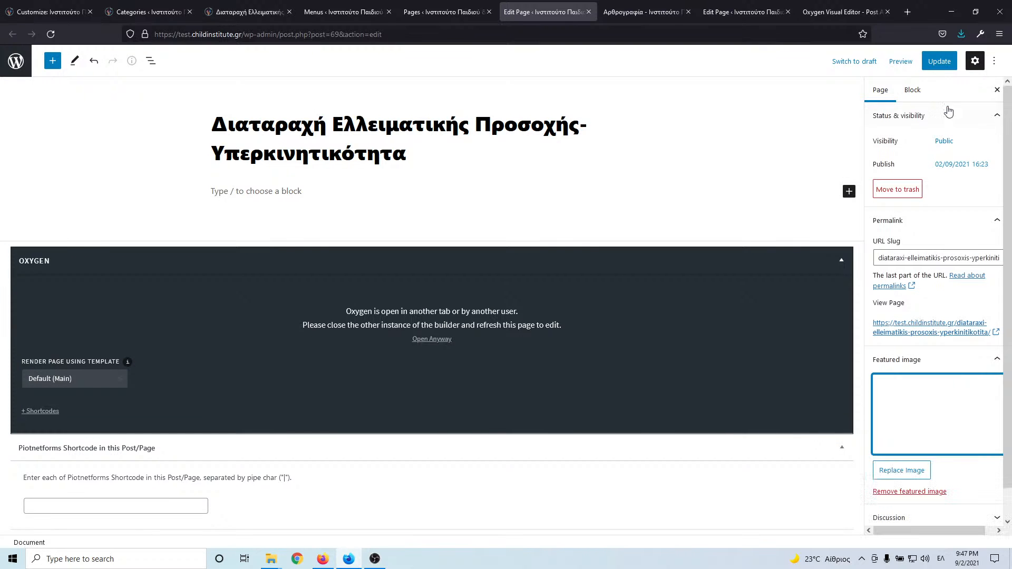
- Update the page, open it in Oxygen anyway, and wait for the builder tab to finish loading
click(940, 61)
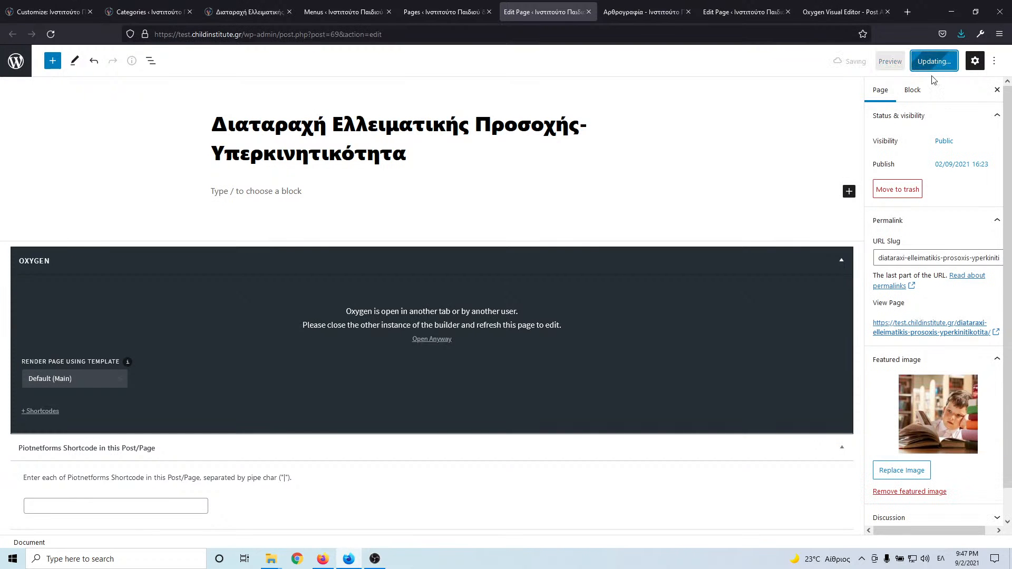
click(442, 343)
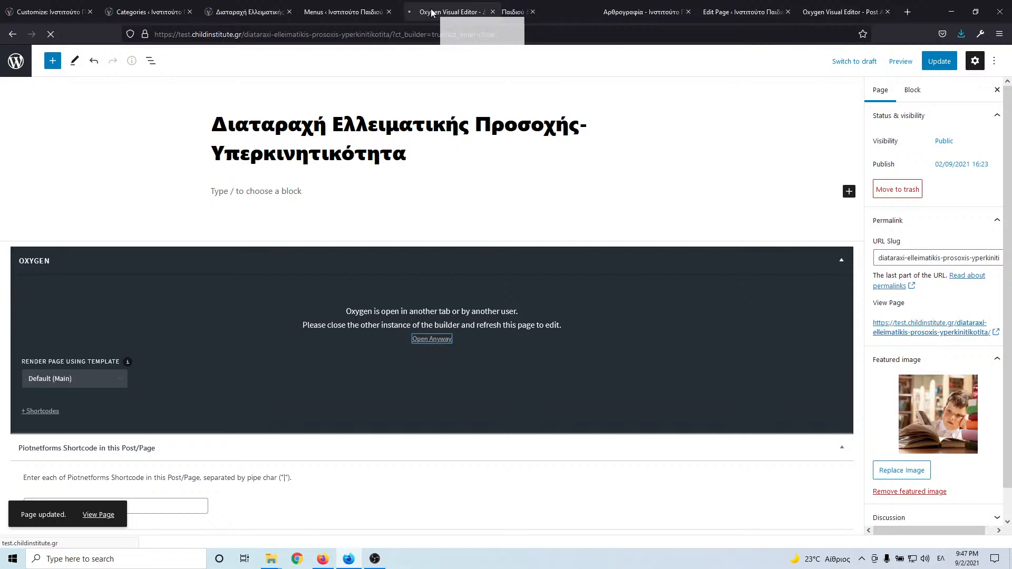
drag(431, 12, 347, 20)
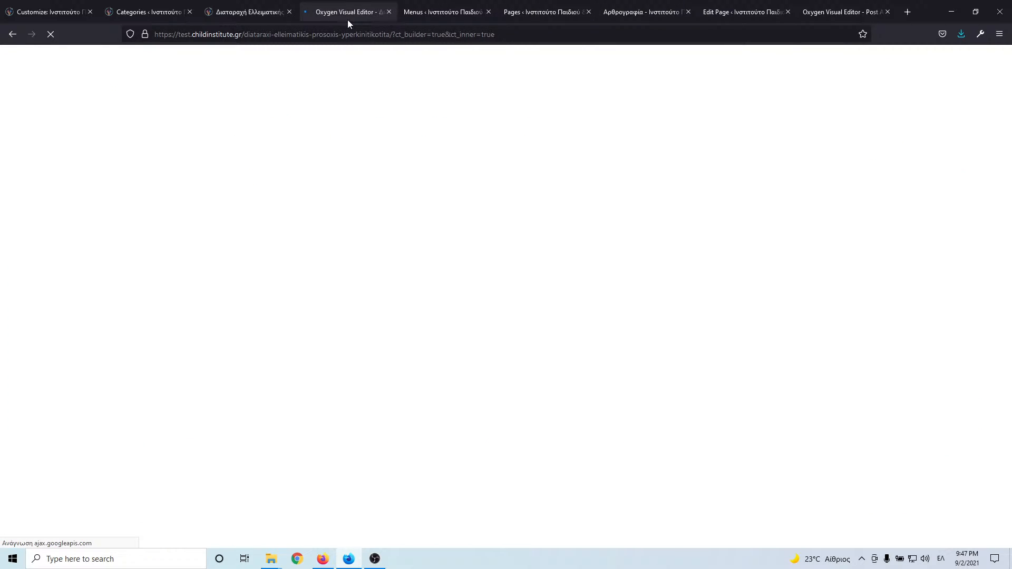
click(236, 11)
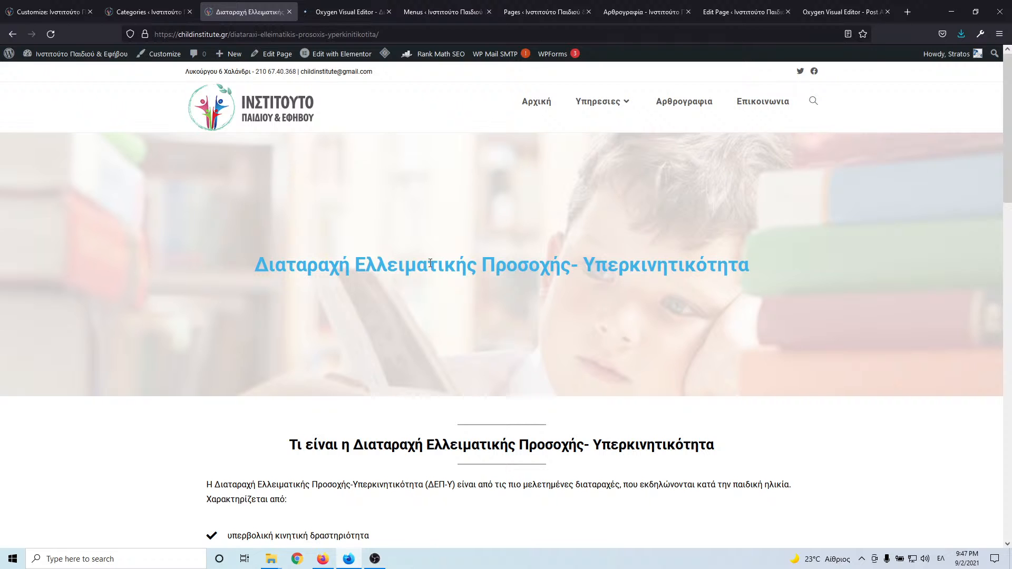
click(353, 12)
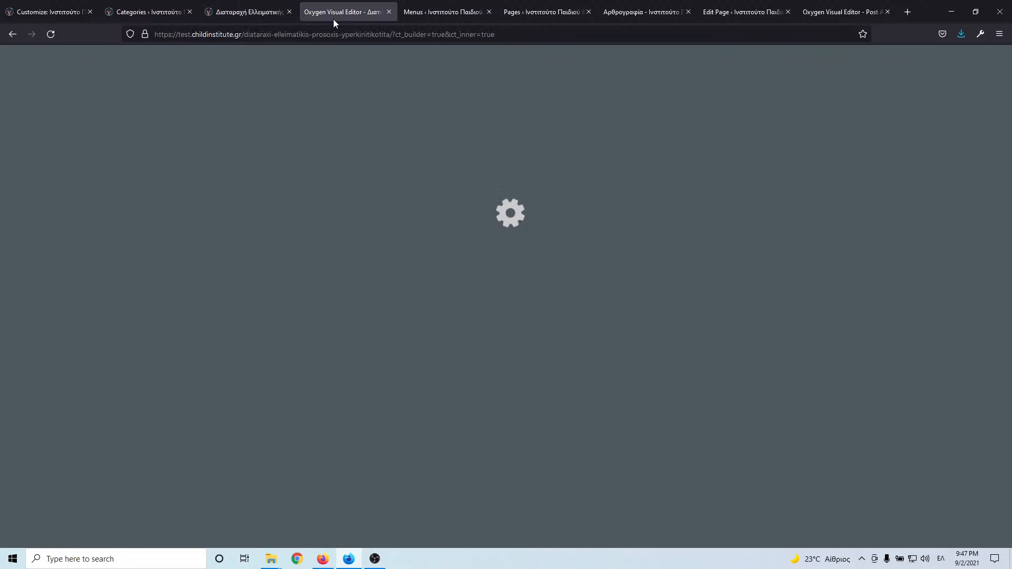
click(255, 12)
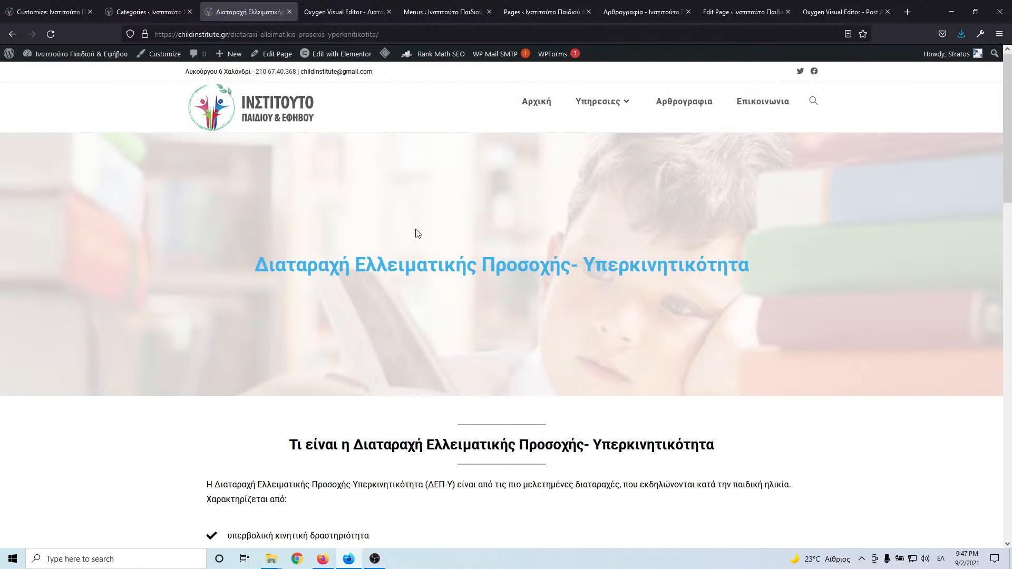
click(340, 12)
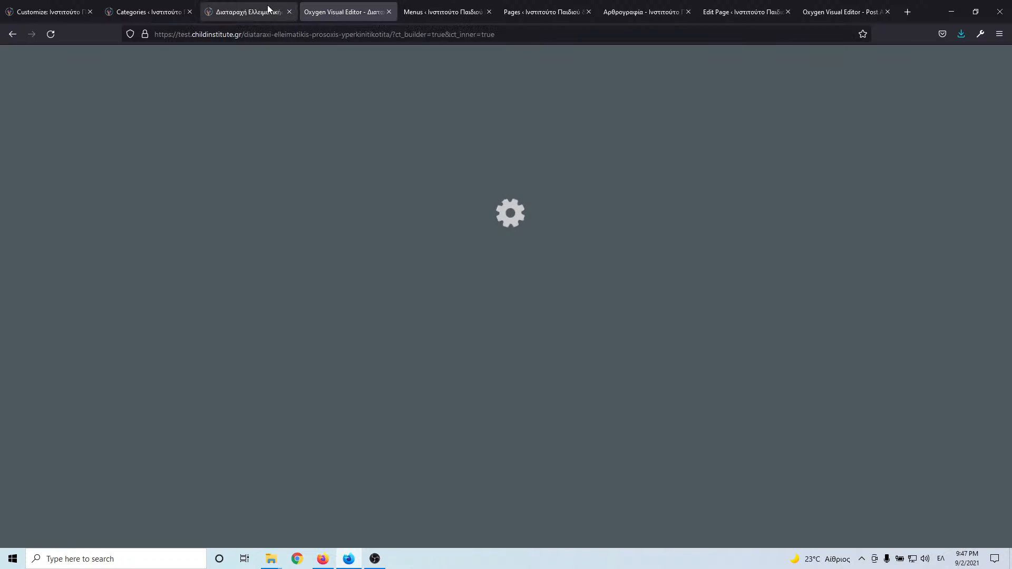
click(266, 12)
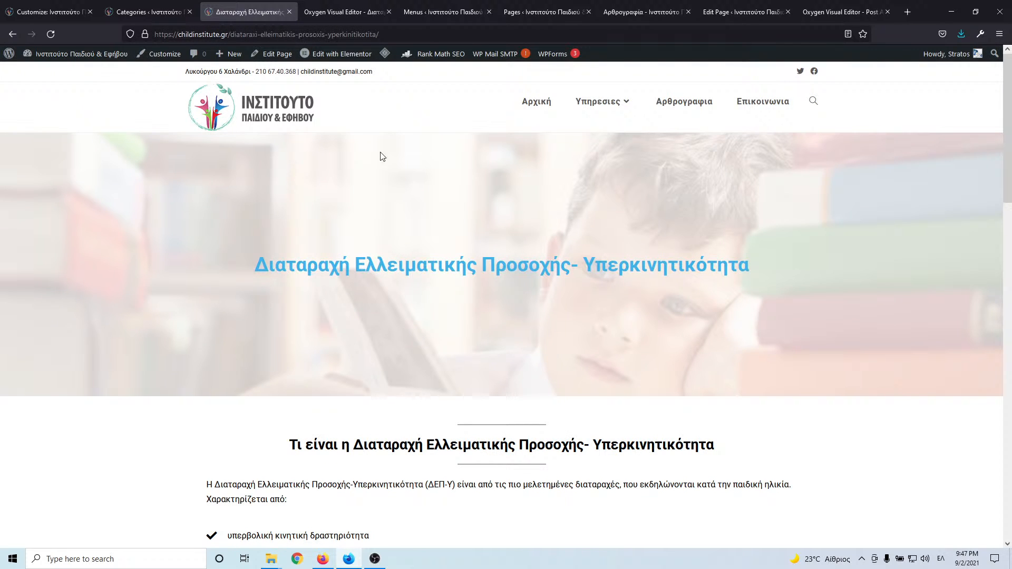
click(334, 11)
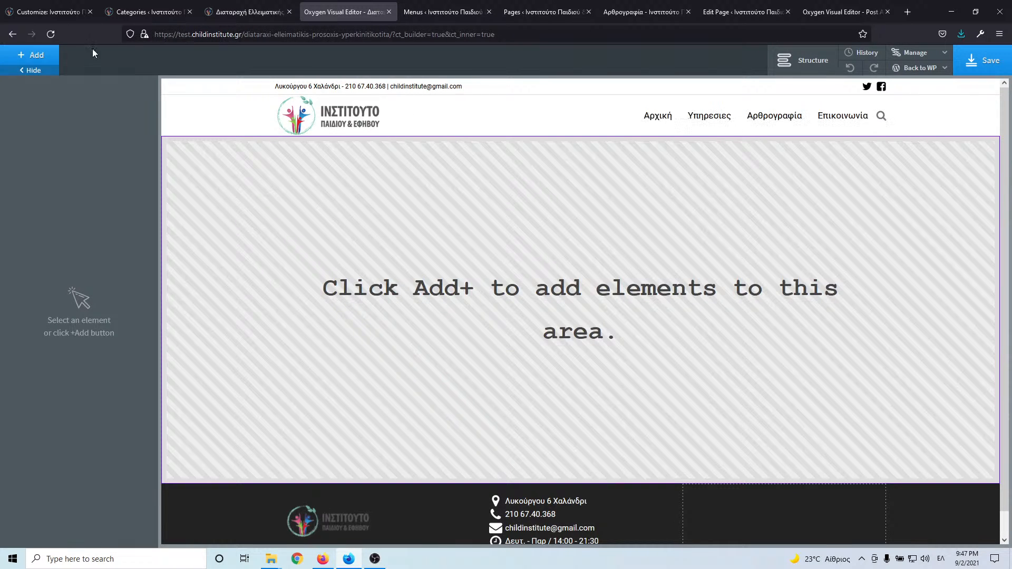
- Add a new section to the empty page and show its background settings
click(36, 55)
click(45, 169)
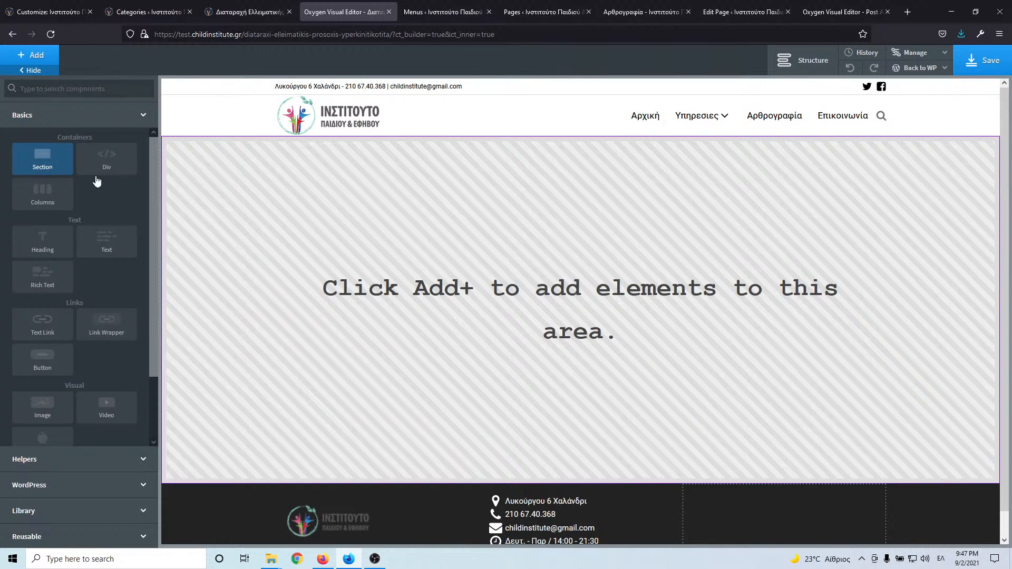
click(118, 146)
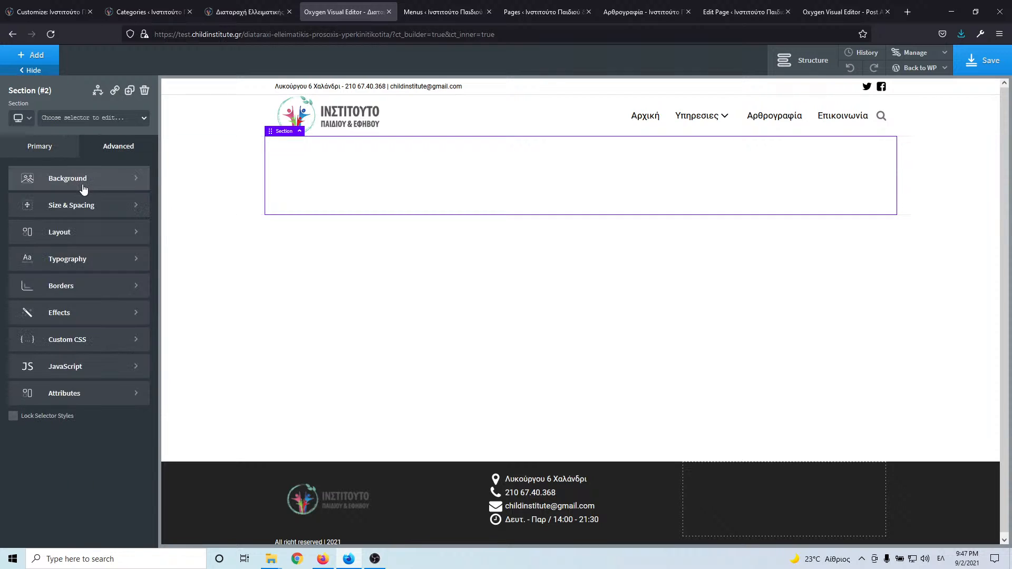
click(79, 178)
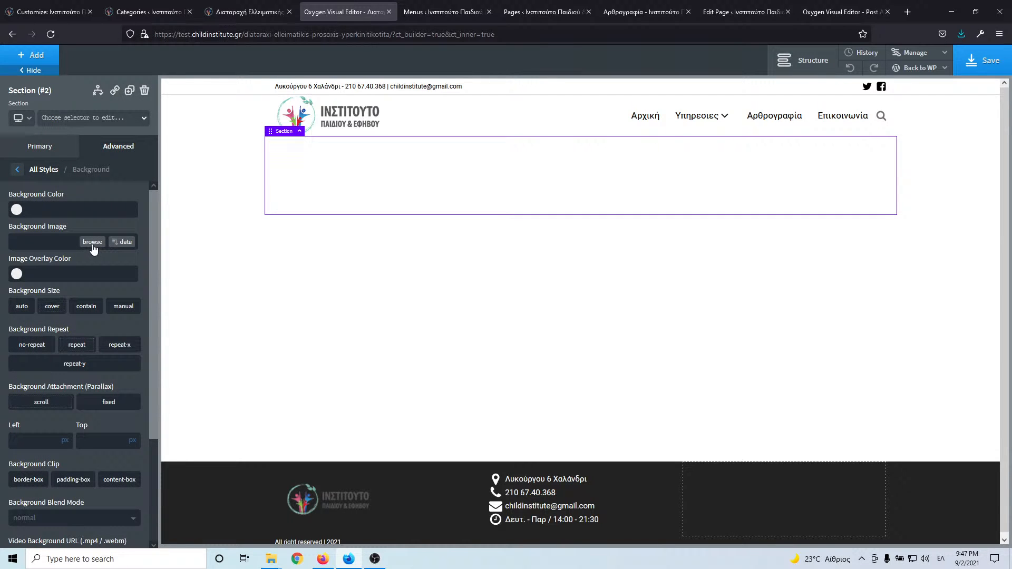
- Set the section background to the dynamic Featured Image at Large size with fixed attachment
click(121, 242)
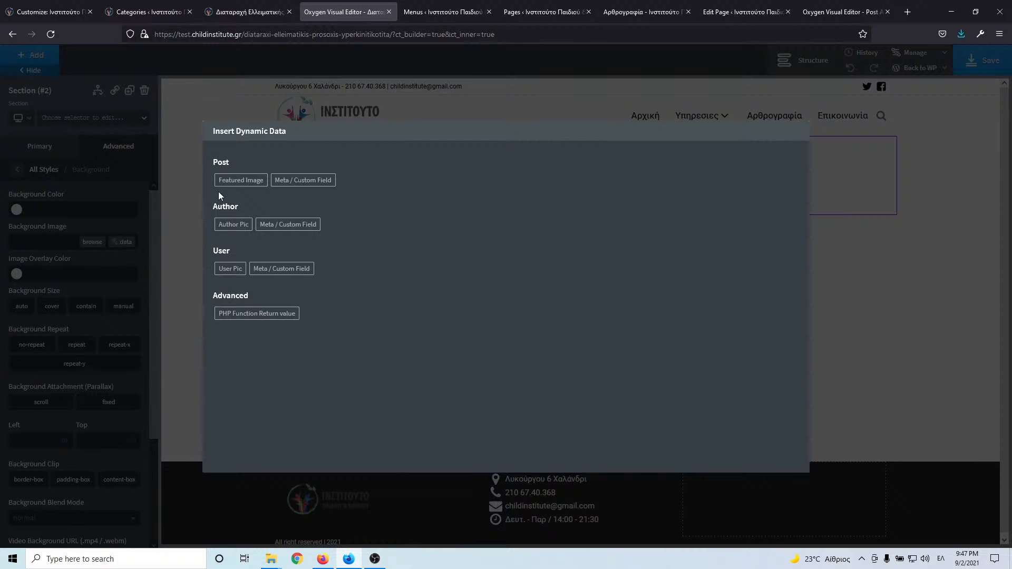
click(240, 180)
click(237, 191)
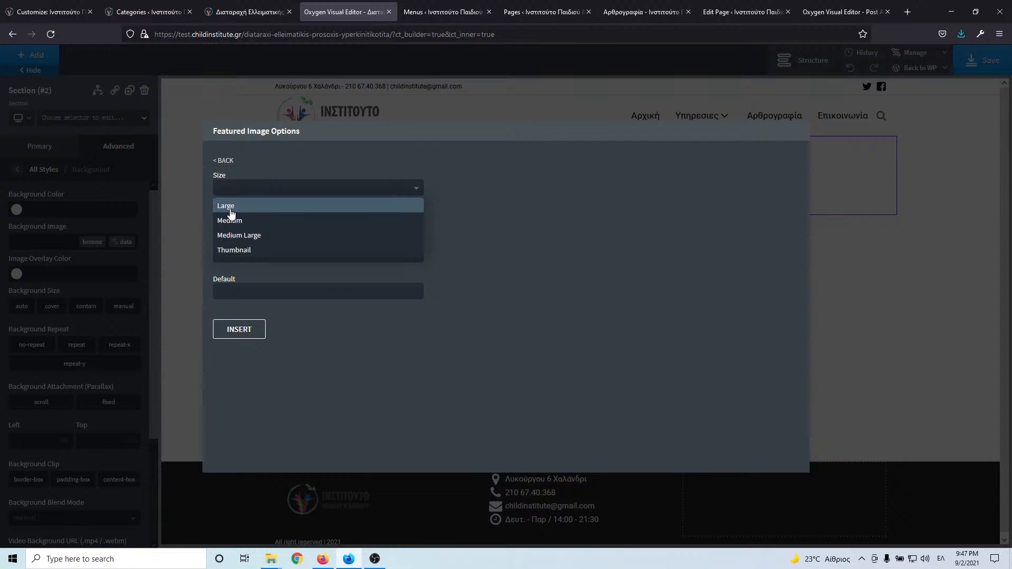
click(232, 210)
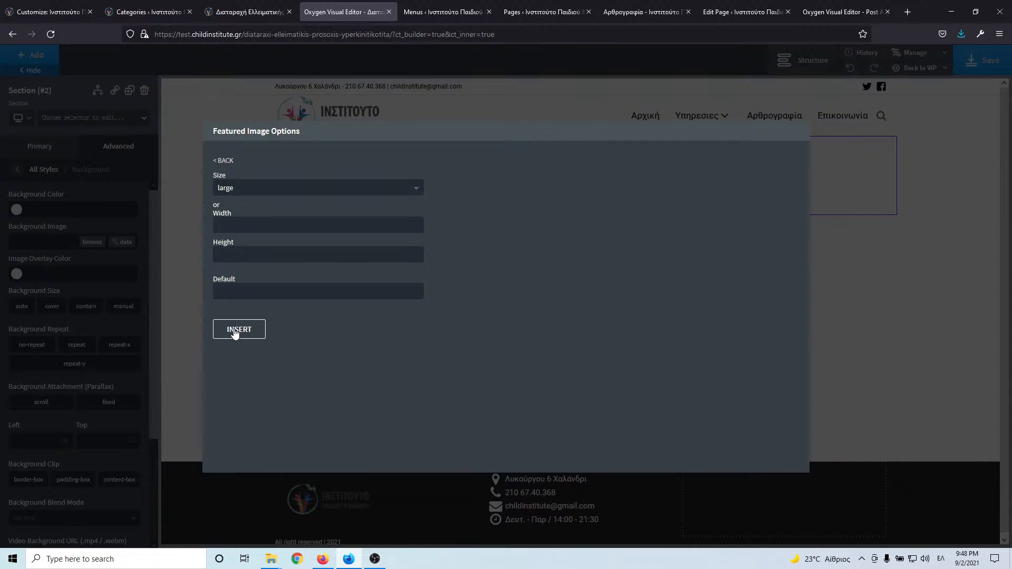
click(239, 330)
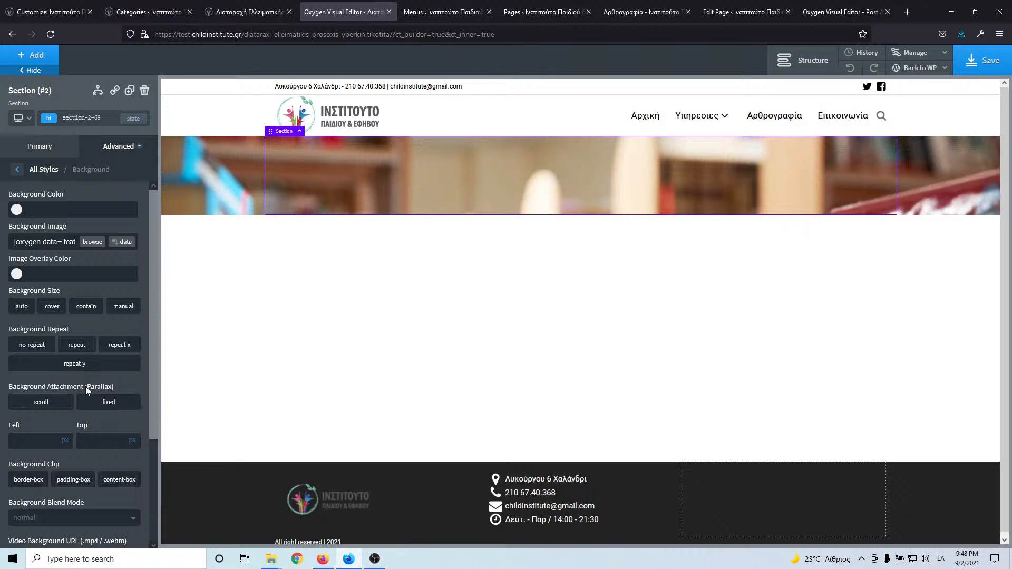
click(104, 404)
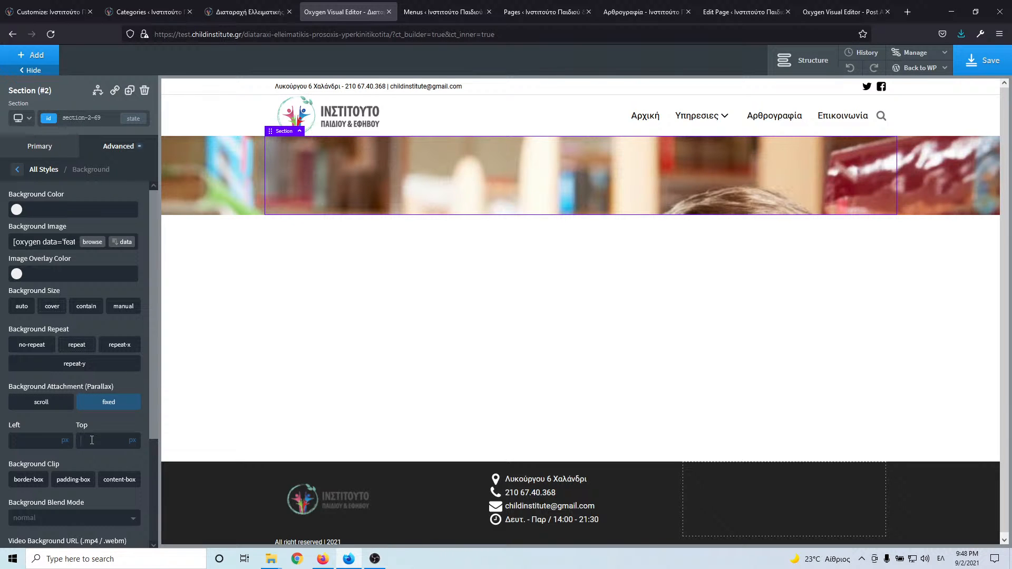
click(92, 439)
- Enter 50 for the background's Top offset and add a Heading inside the section
text(50)
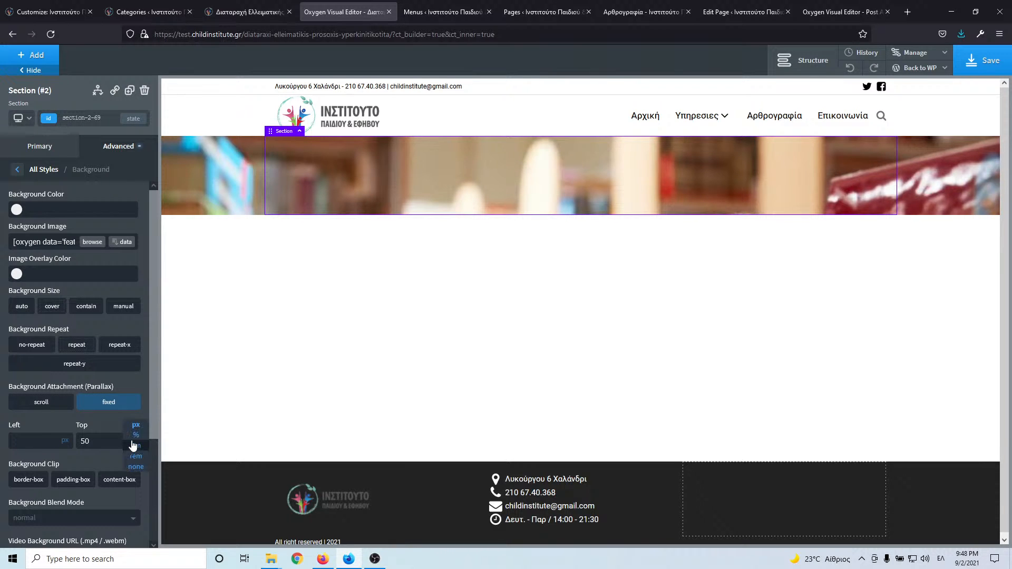
click(133, 446)
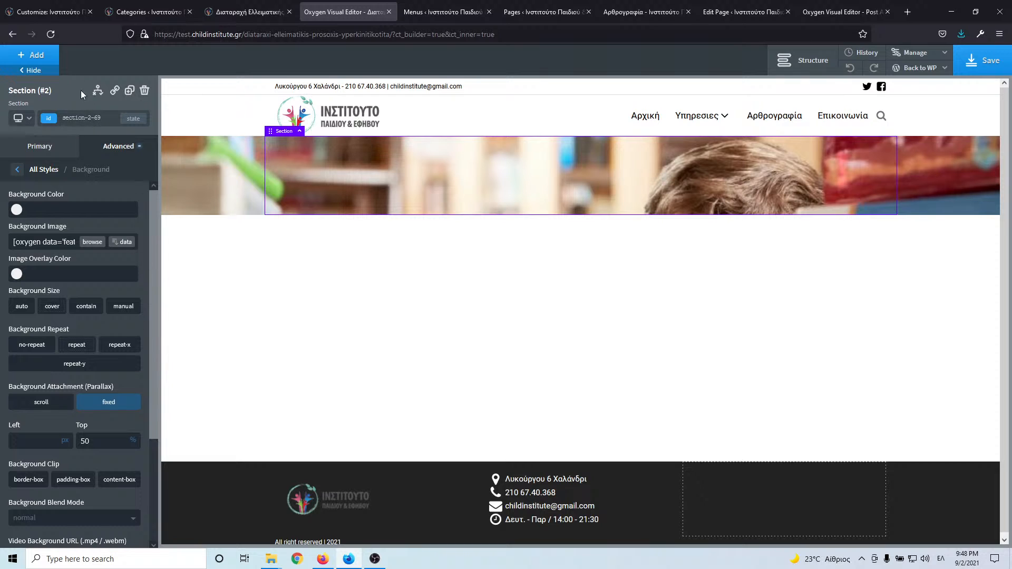
click(32, 55)
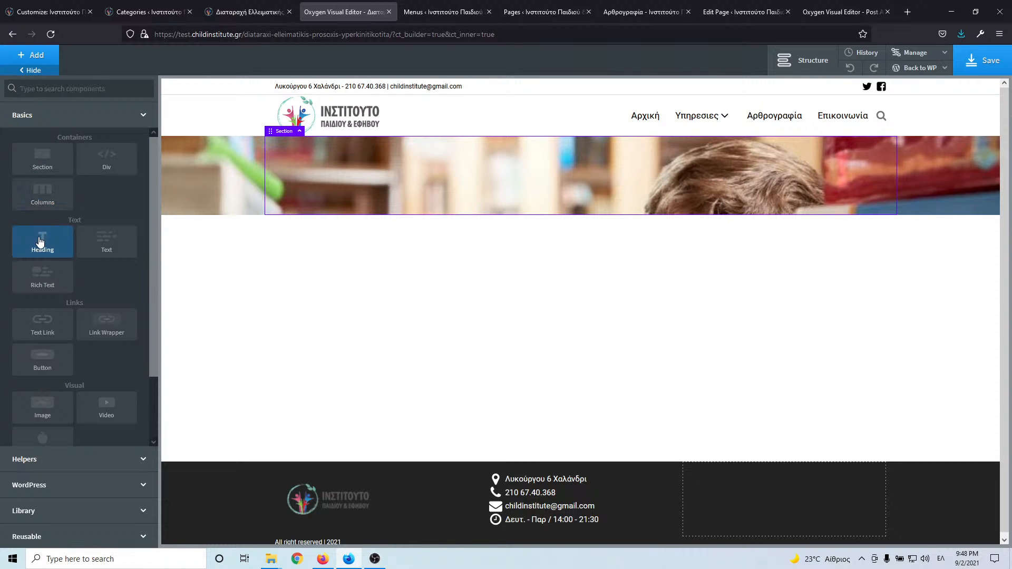
click(42, 240)
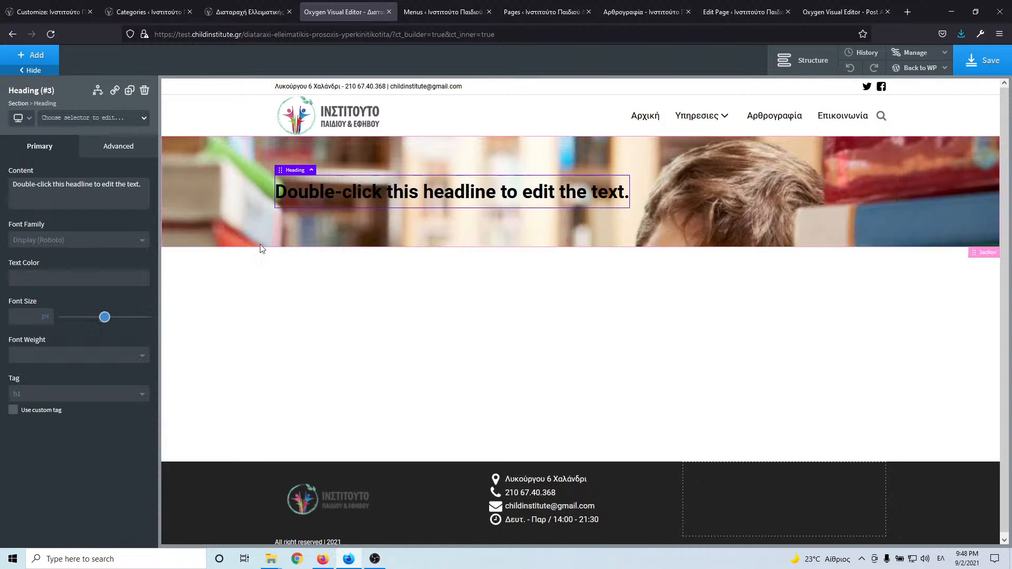
- Make the heading show the dynamic Post Title and centre it horizontally in the section
double_click(452, 196)
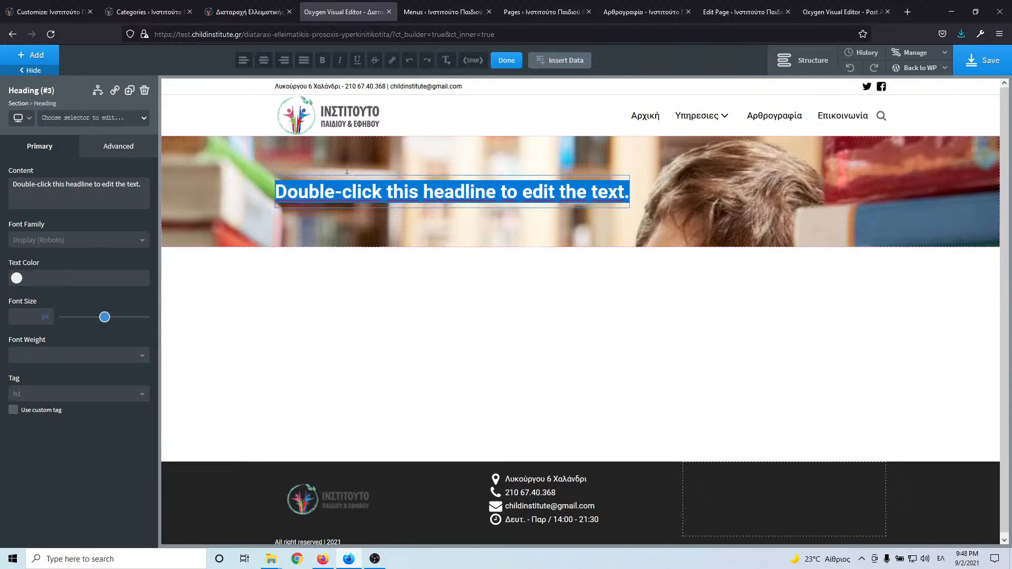
click(569, 63)
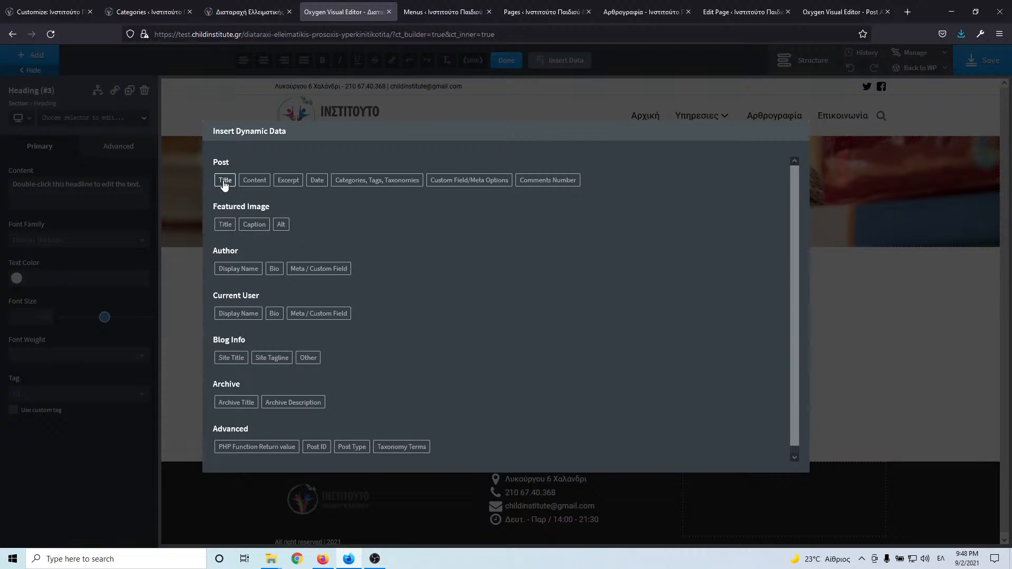
click(225, 181)
click(251, 296)
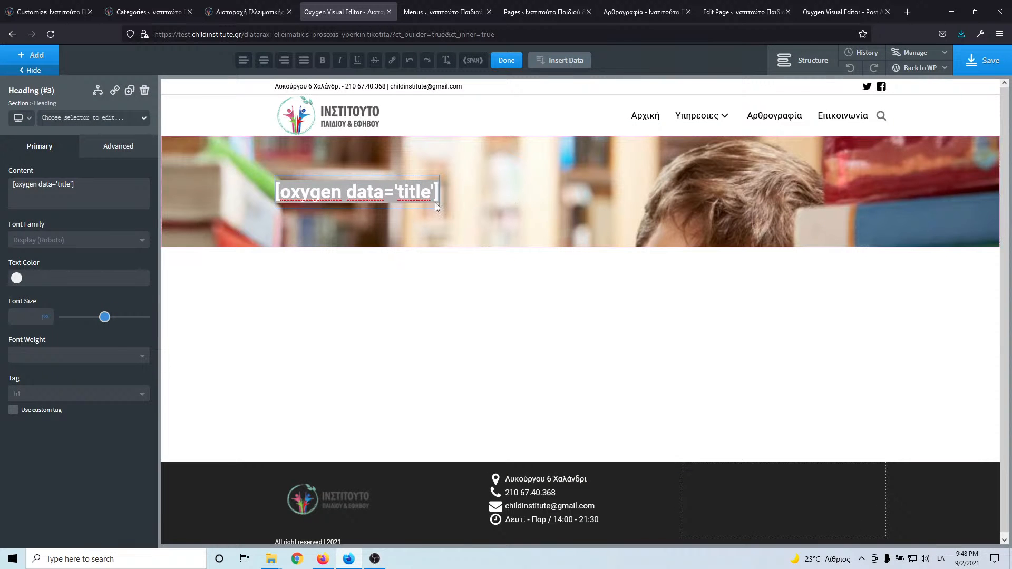
click(78, 292)
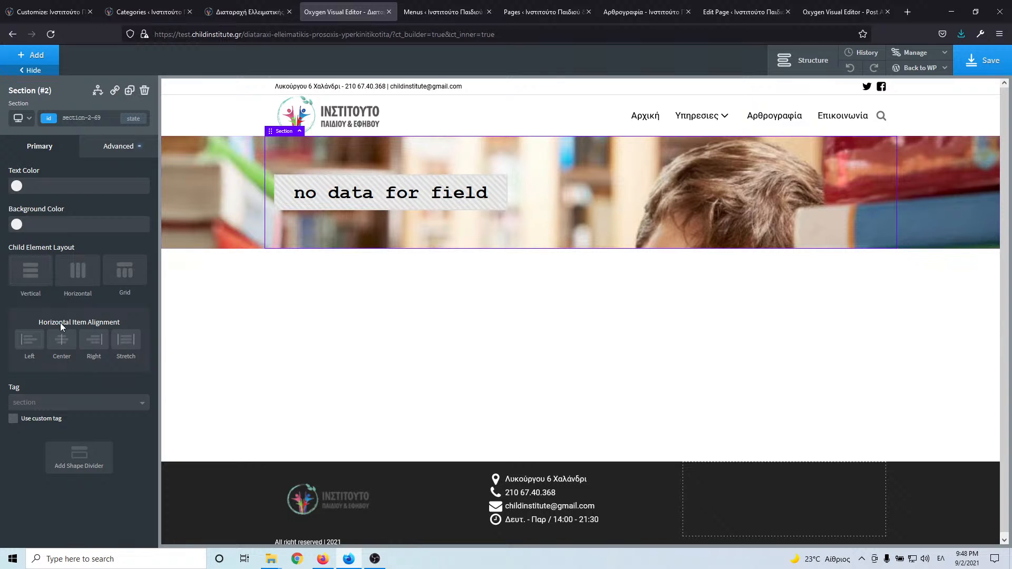
click(62, 340)
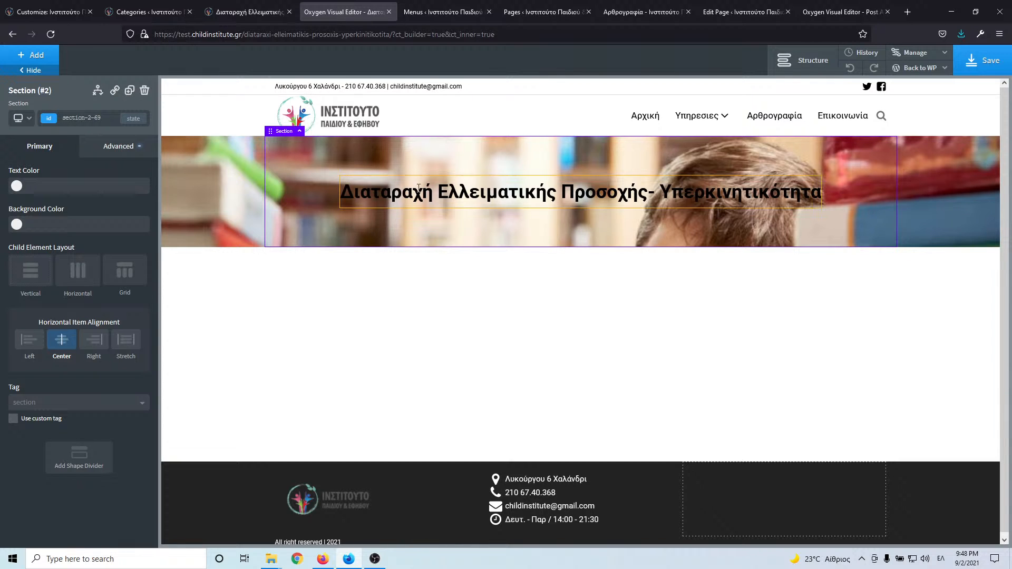
click(266, 11)
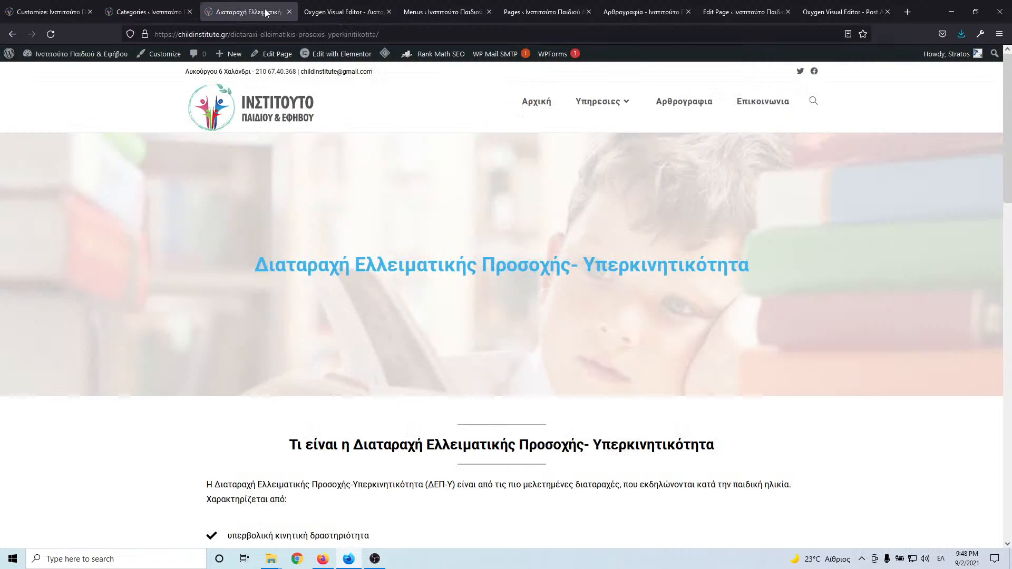
- In Size & Spacing, set the hero section's top and bottom container padding to 200 px
click(340, 15)
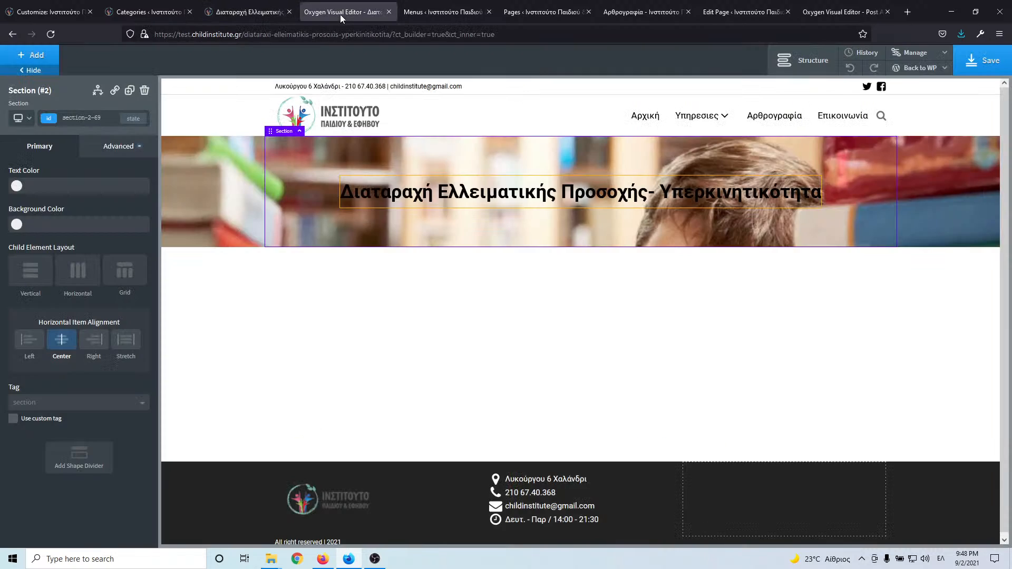
click(116, 151)
click(93, 207)
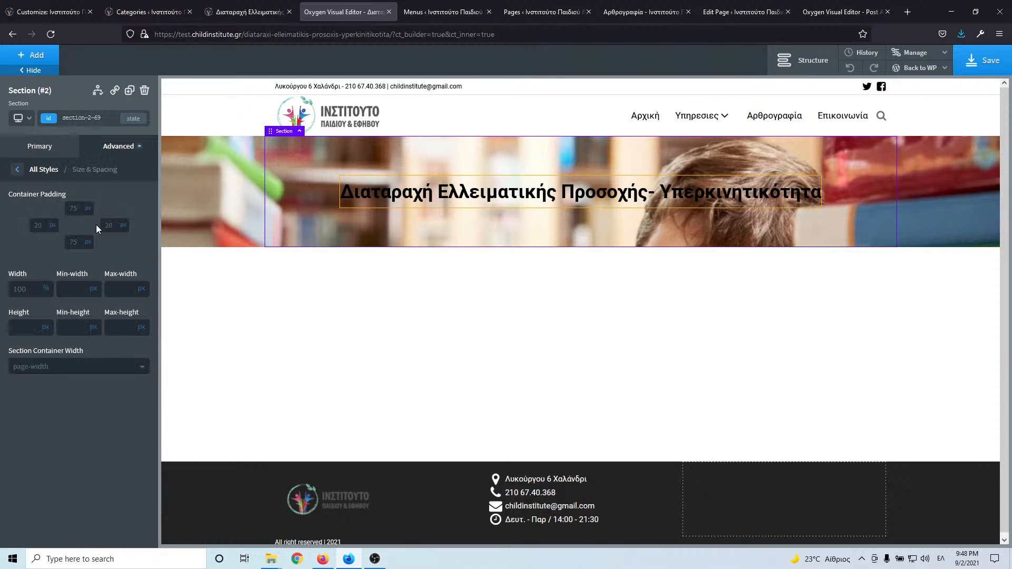
click(81, 209)
text(1)
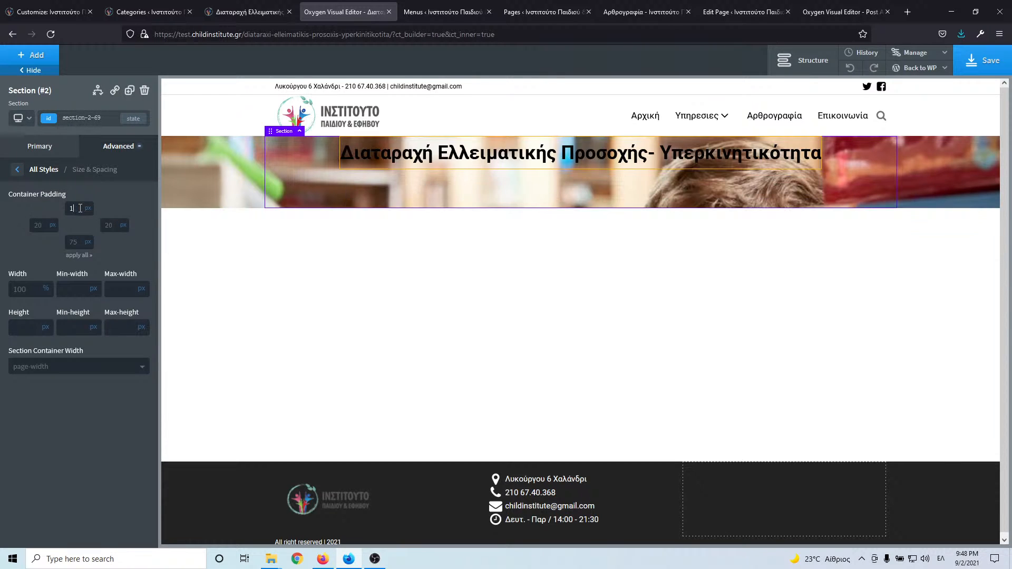
text(50)
click(76, 242)
text(150)
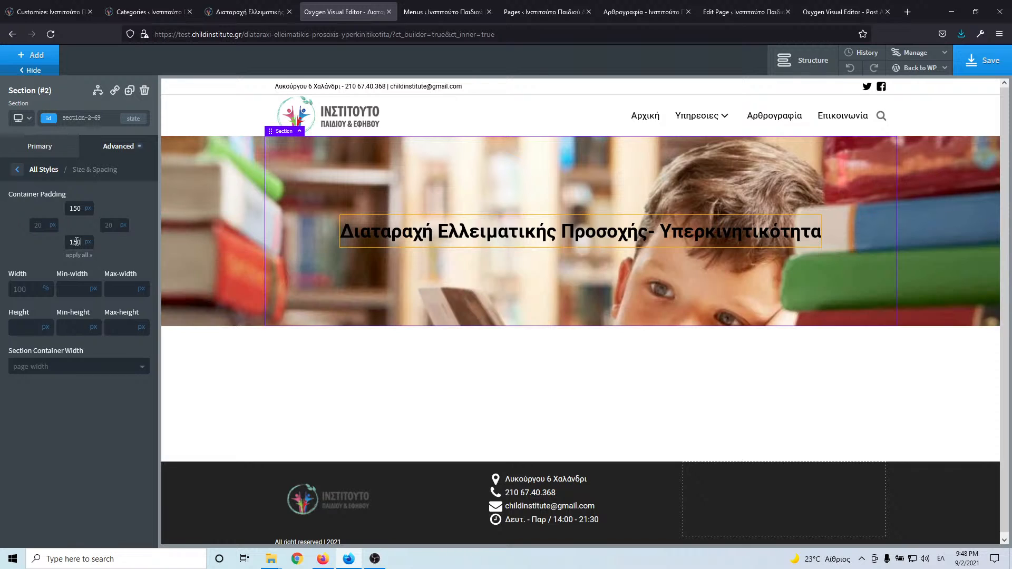
click(282, 13)
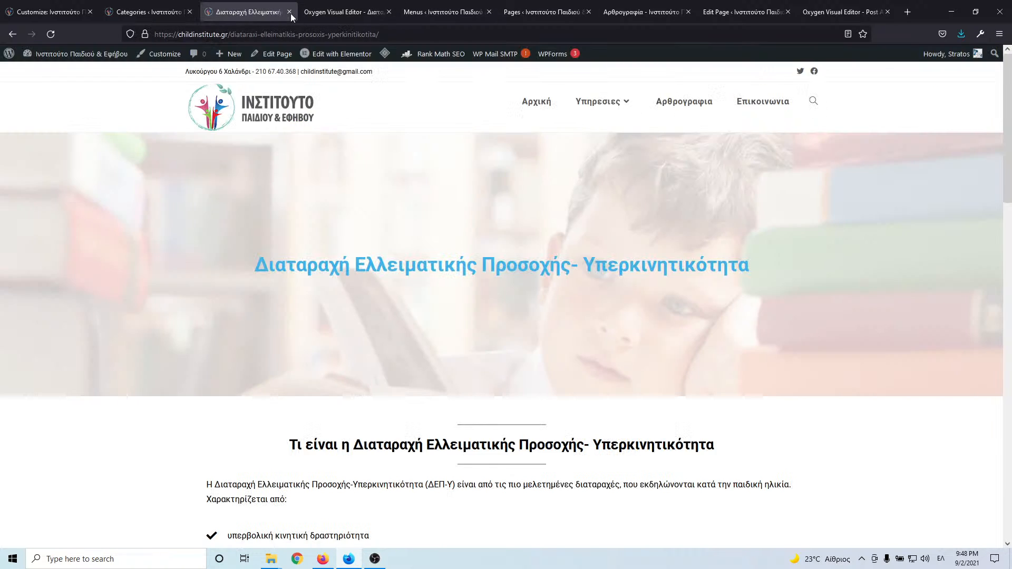
click(334, 16)
double_click(75, 209)
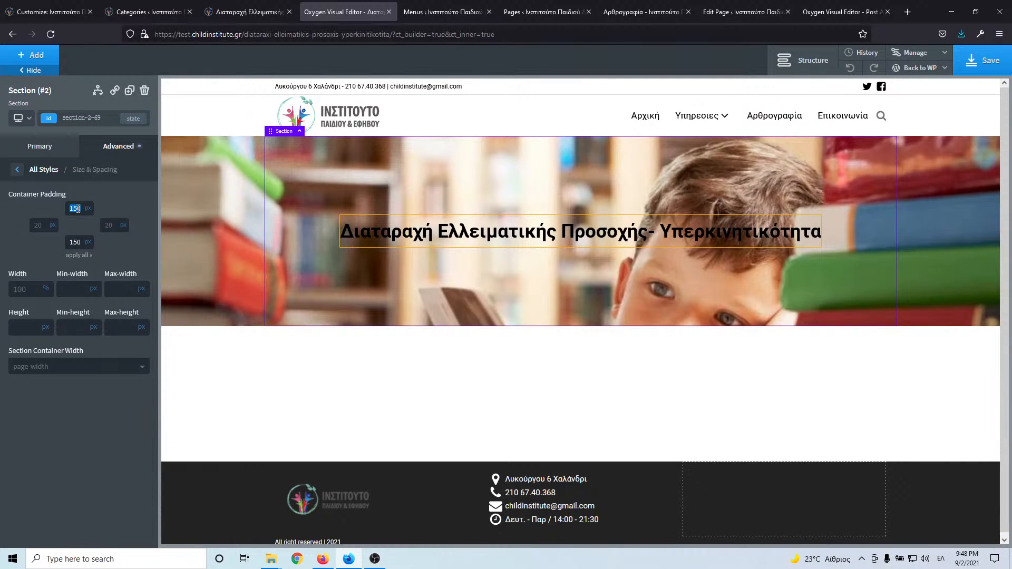
text(200)
double_click(76, 243)
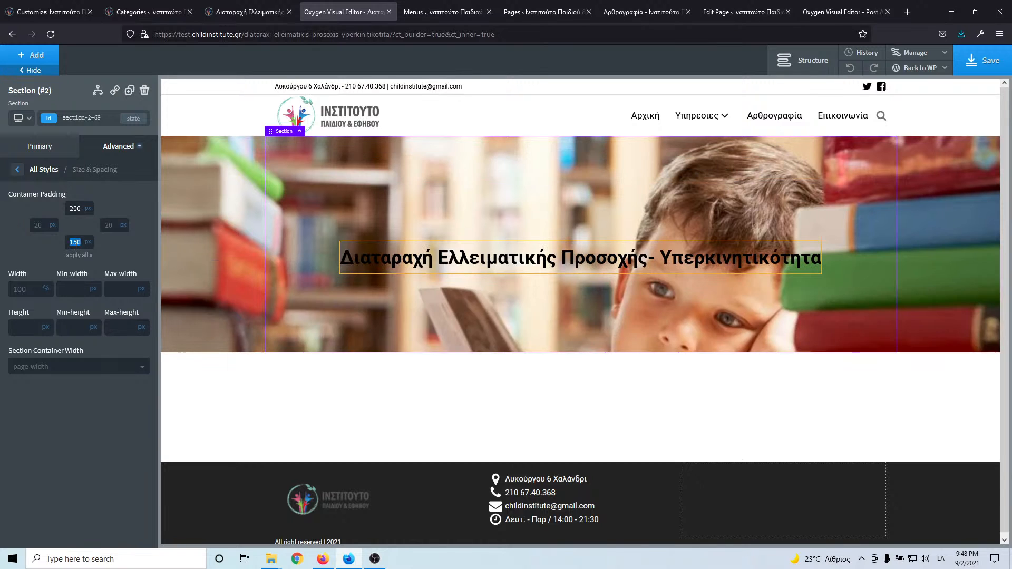
text(200)
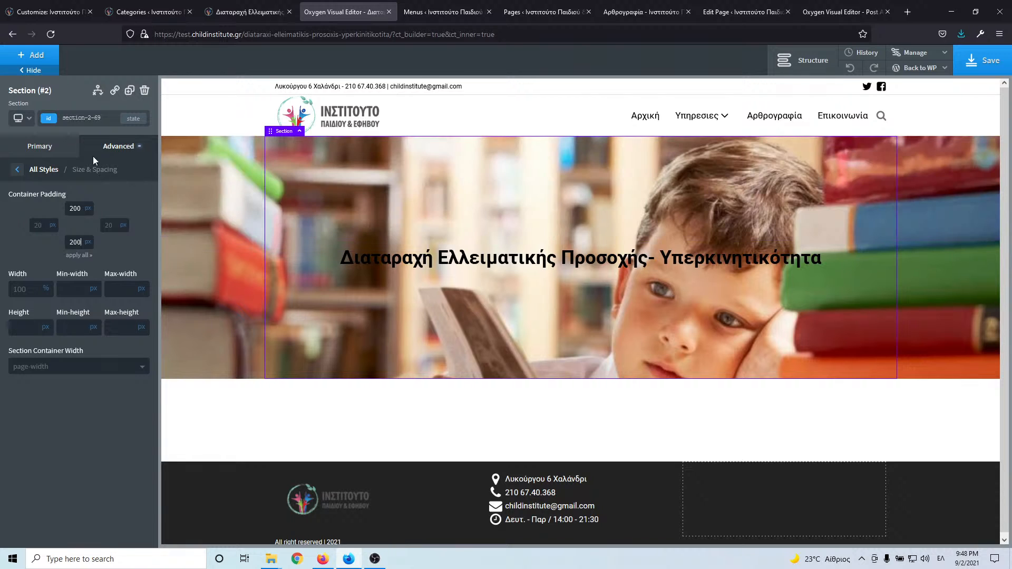
click(17, 173)
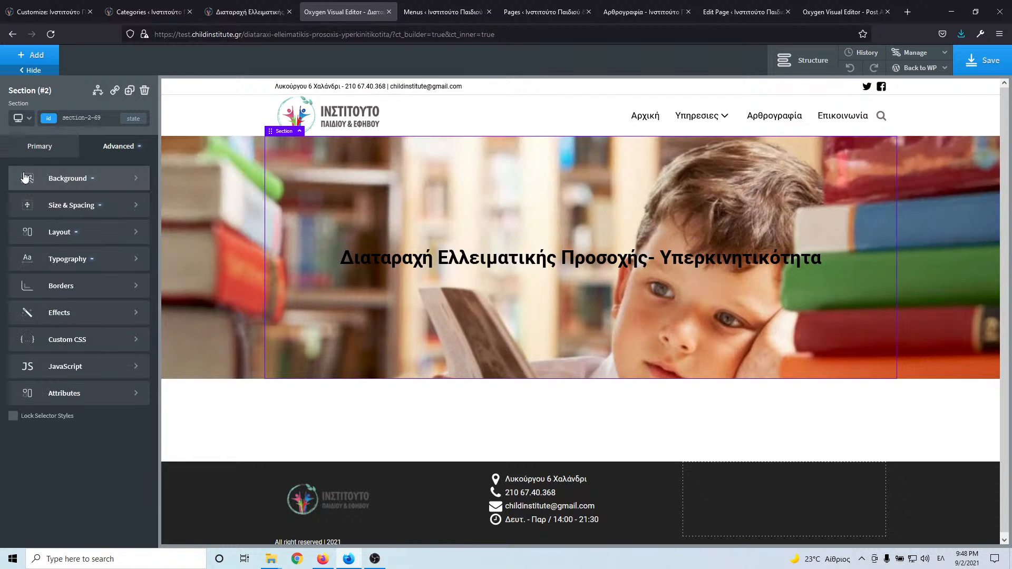
- Give the hero's background image a white overlay at 0.8 opacity
click(70, 177)
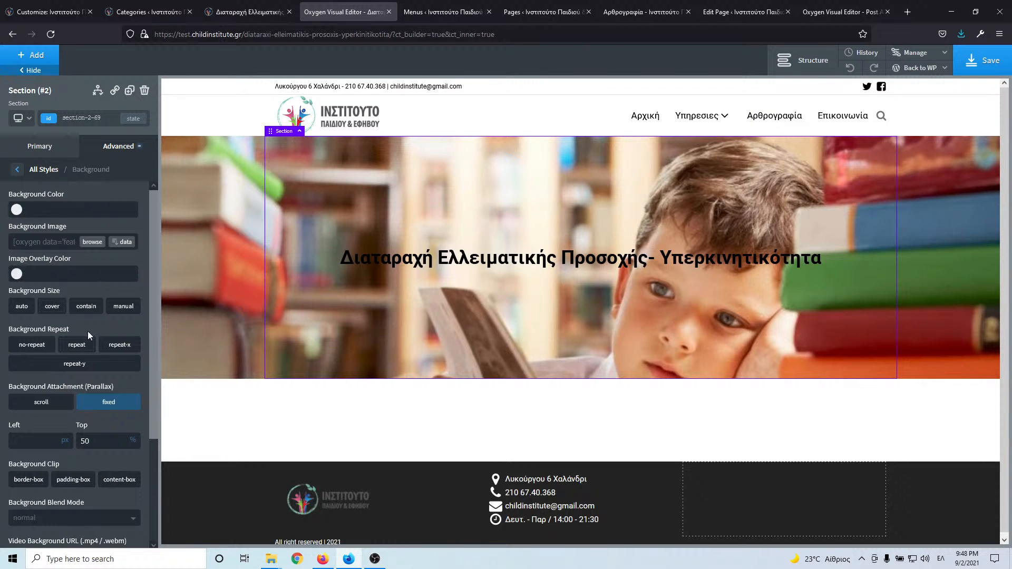
scroll(91, 422, down, 3)
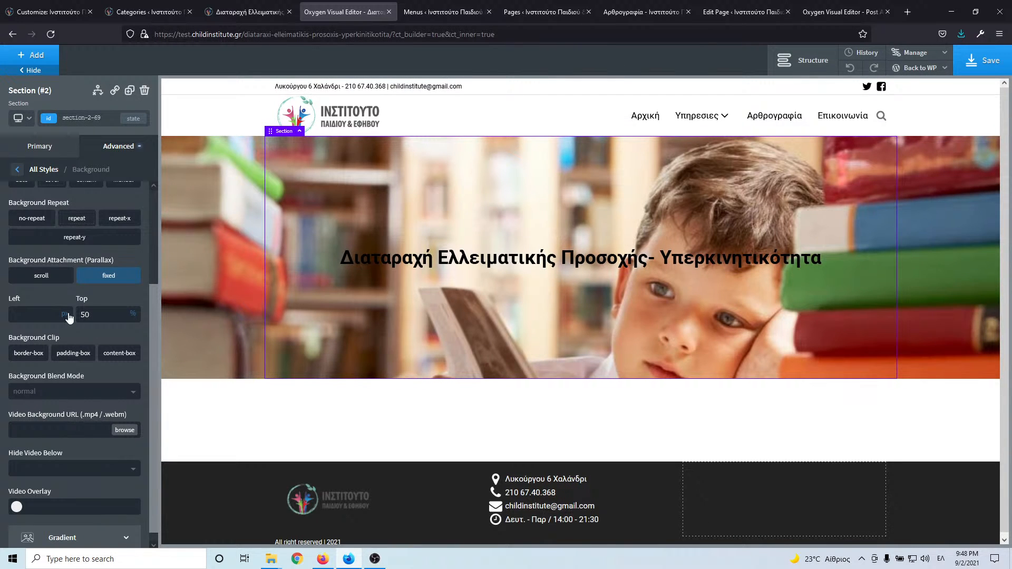
scroll(70, 311, up, 3)
click(16, 273)
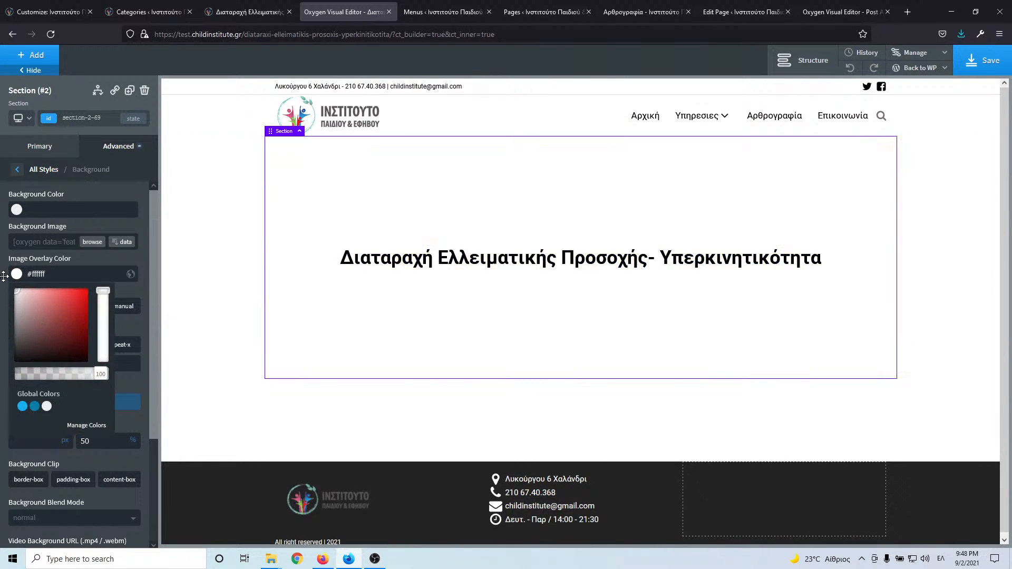
click(5, 277)
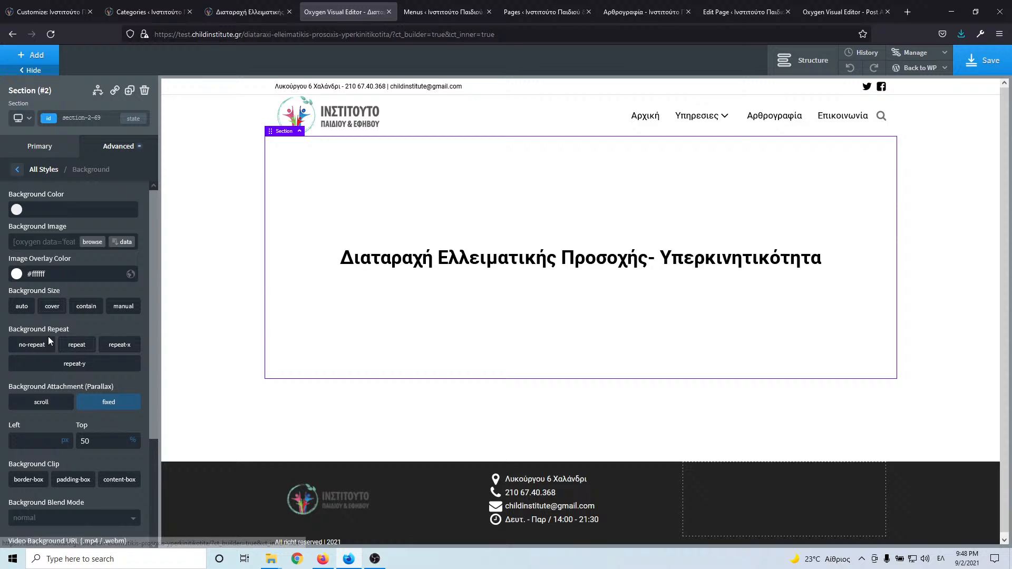
click(17, 274)
click(97, 377)
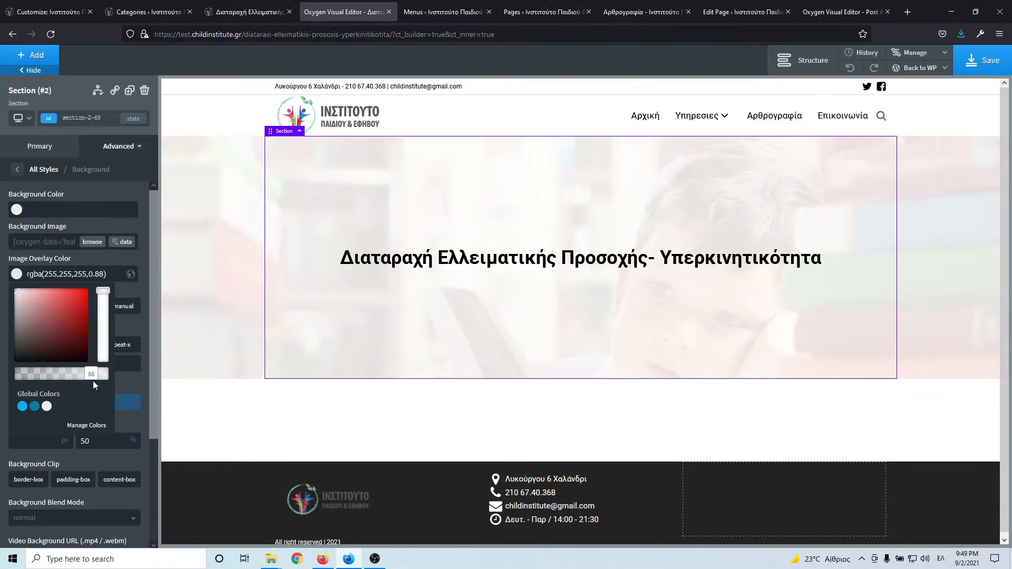
click(87, 377)
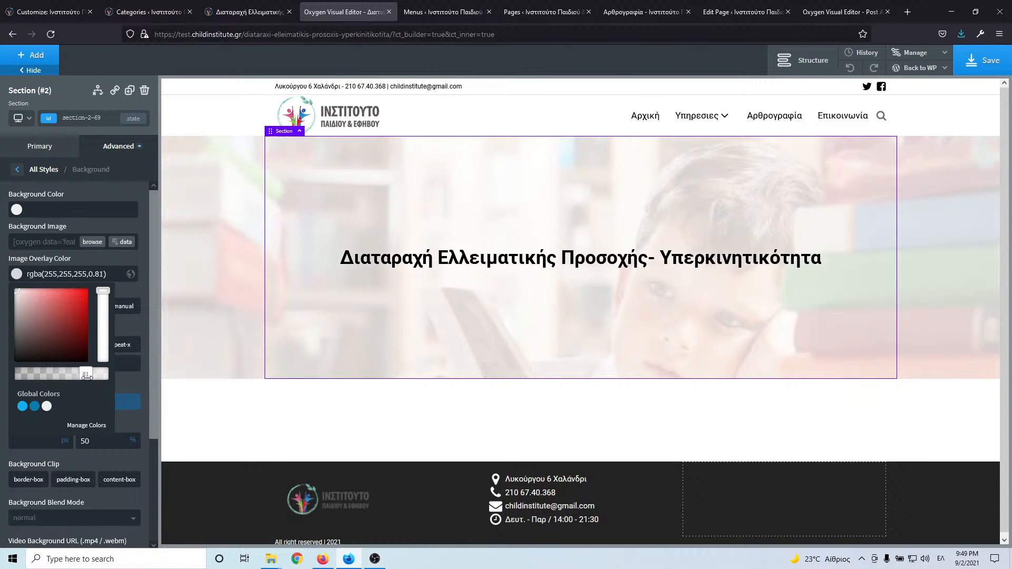
- Compare the faded hero against the live page, then save the template
click(274, 13)
click(334, 15)
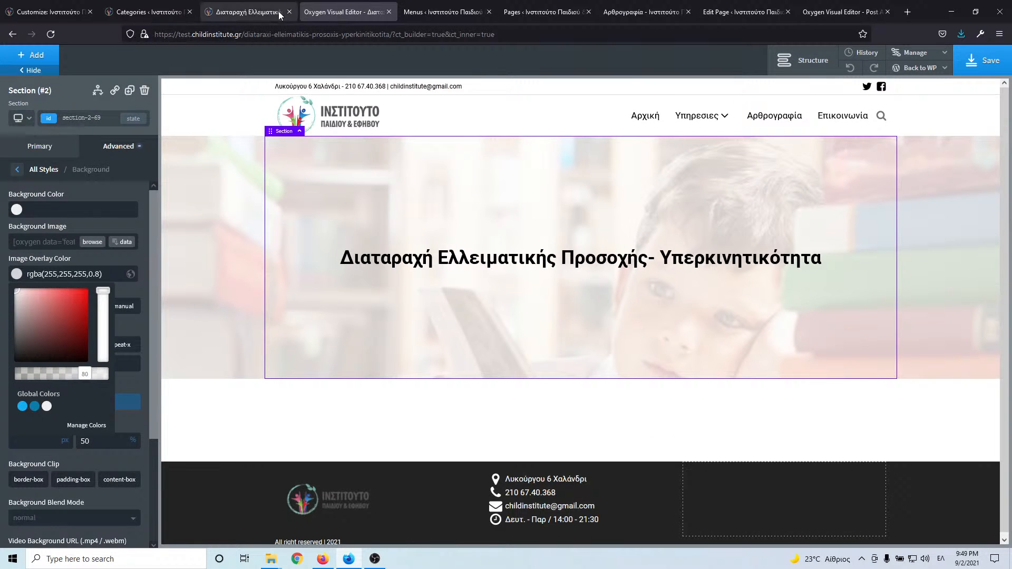
click(278, 11)
click(340, 12)
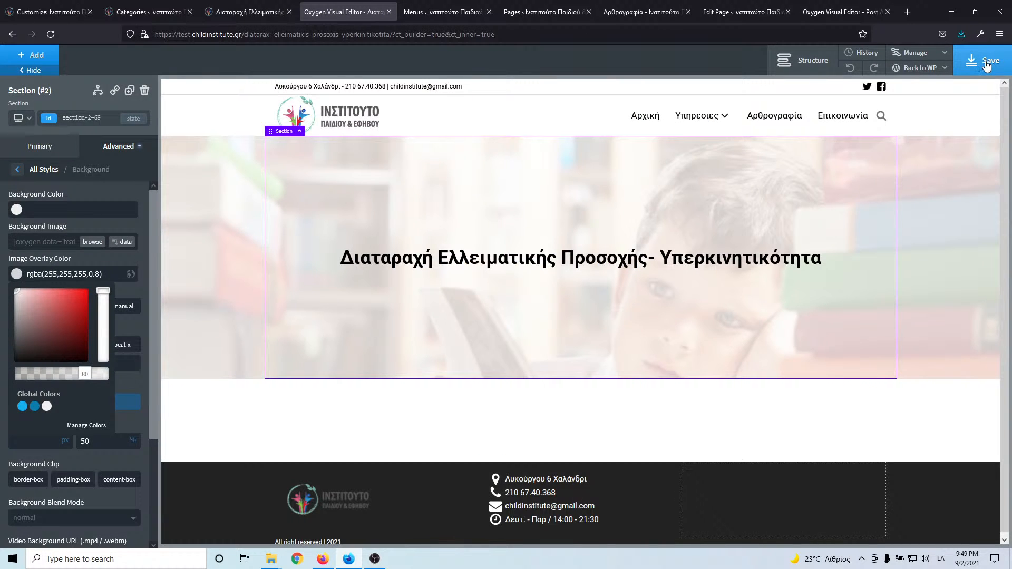
click(986, 63)
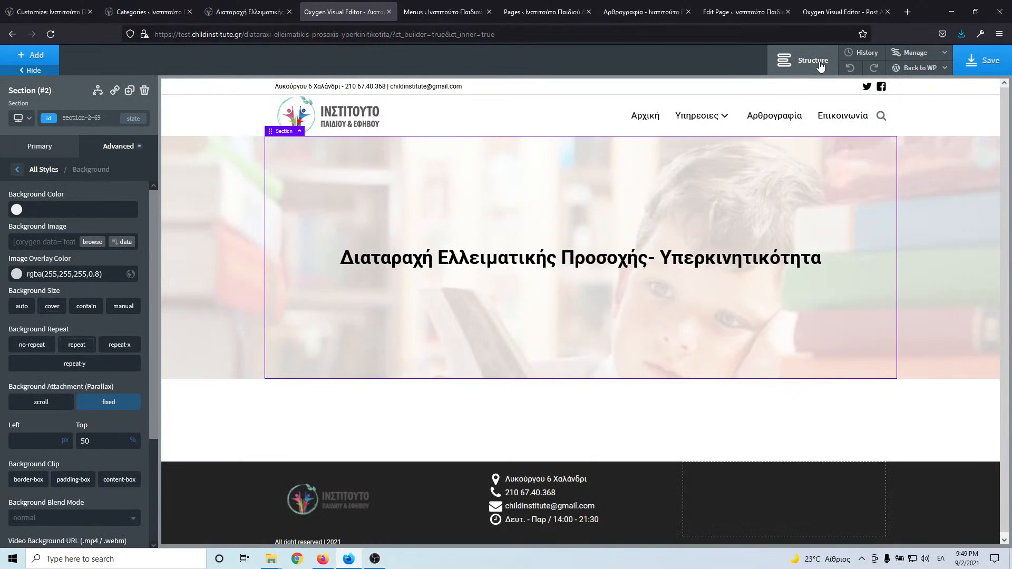
- Save the hero section as reusable part 'Page-Hero-Section' and delete its copy from the page
click(821, 65)
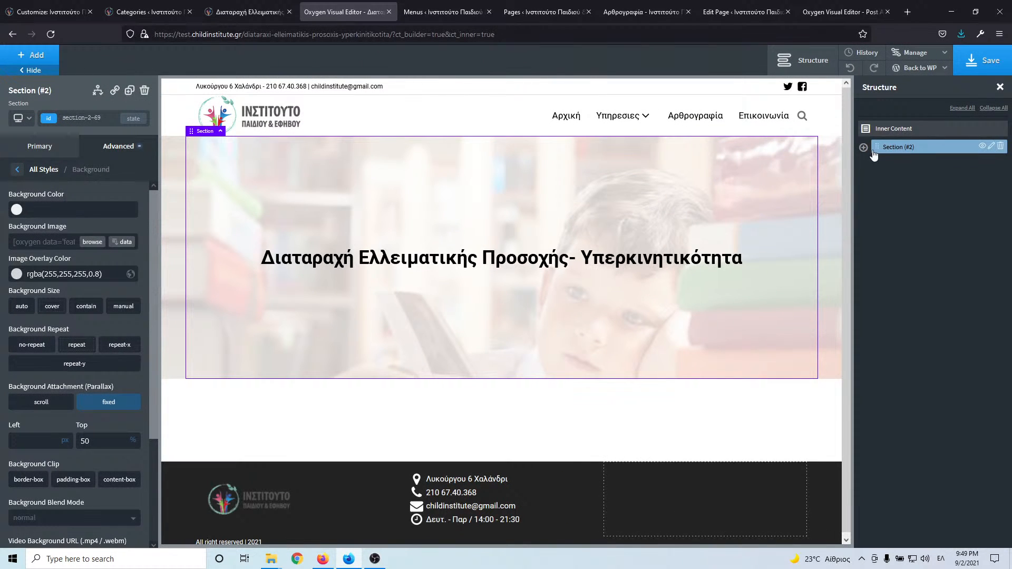
click(991, 147)
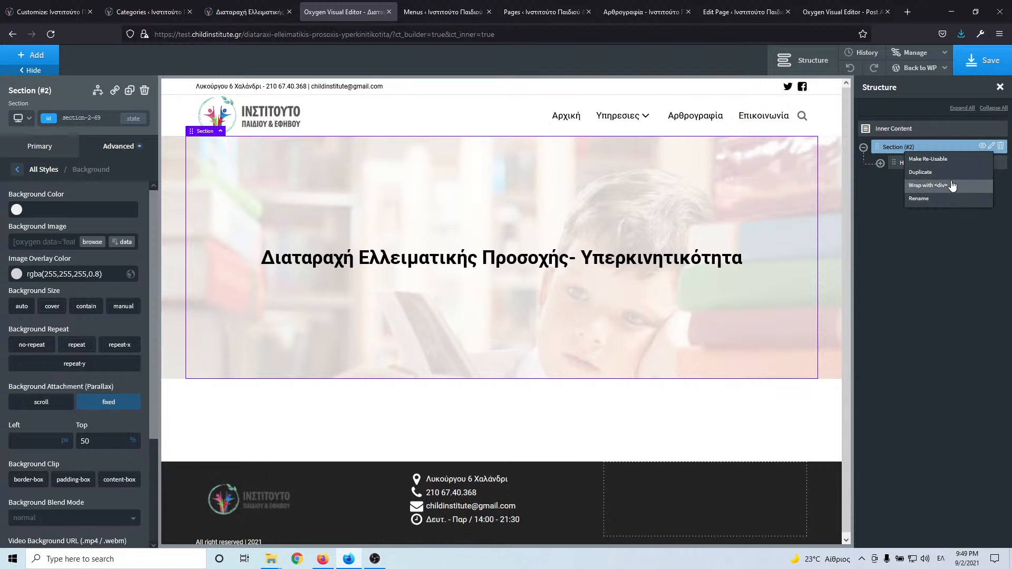
click(956, 160)
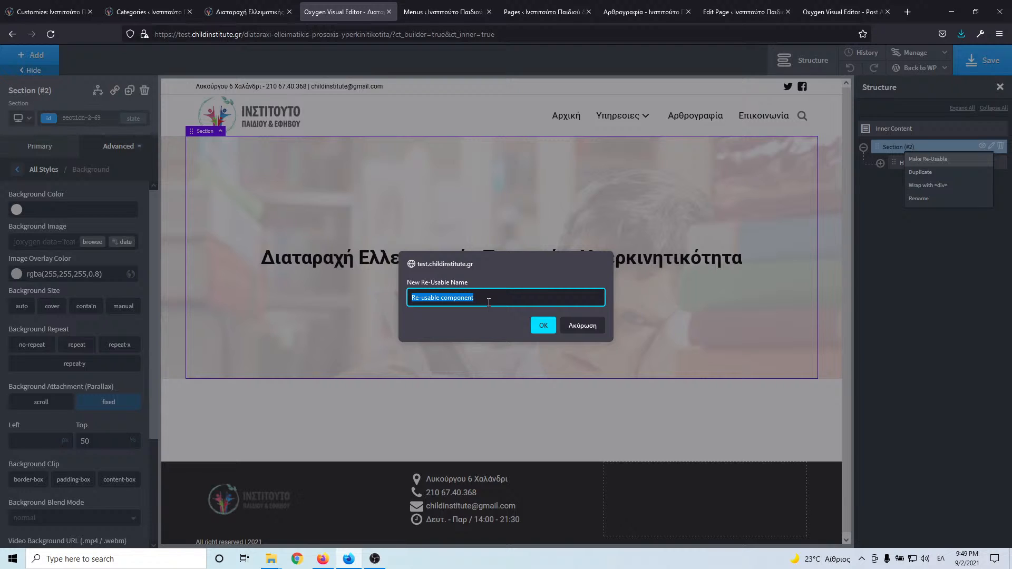
text(Π)
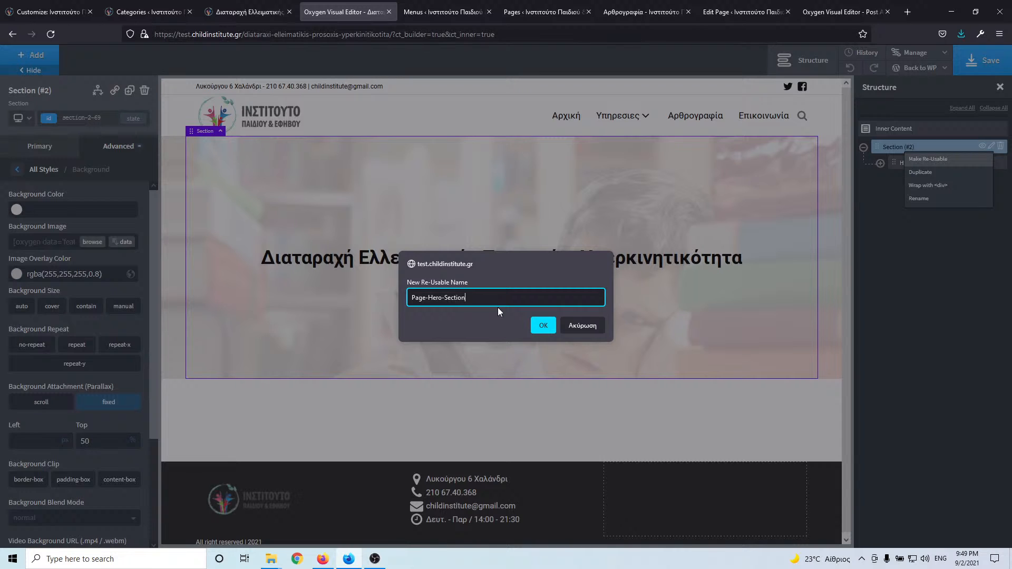
click(541, 326)
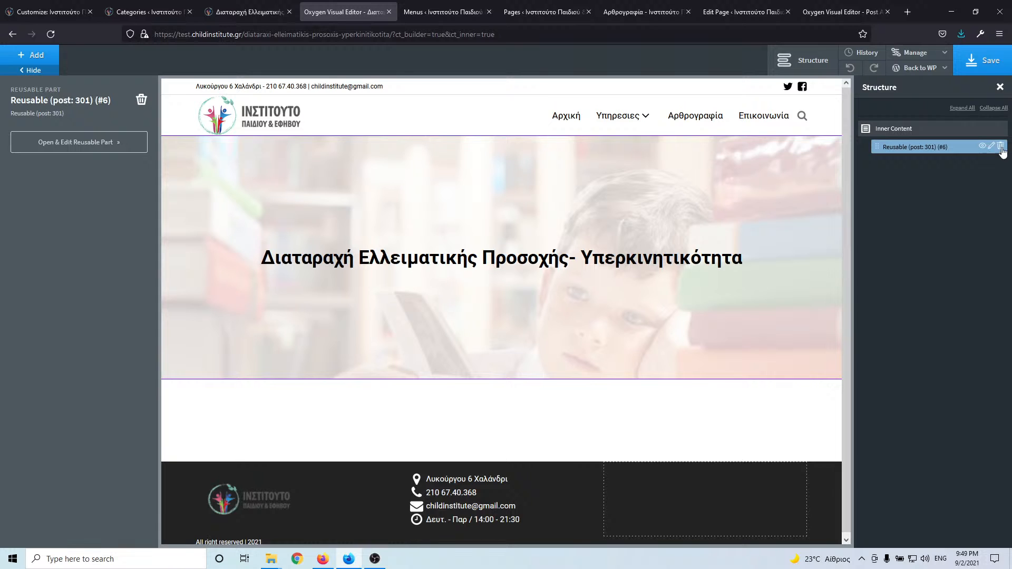
click(1005, 147)
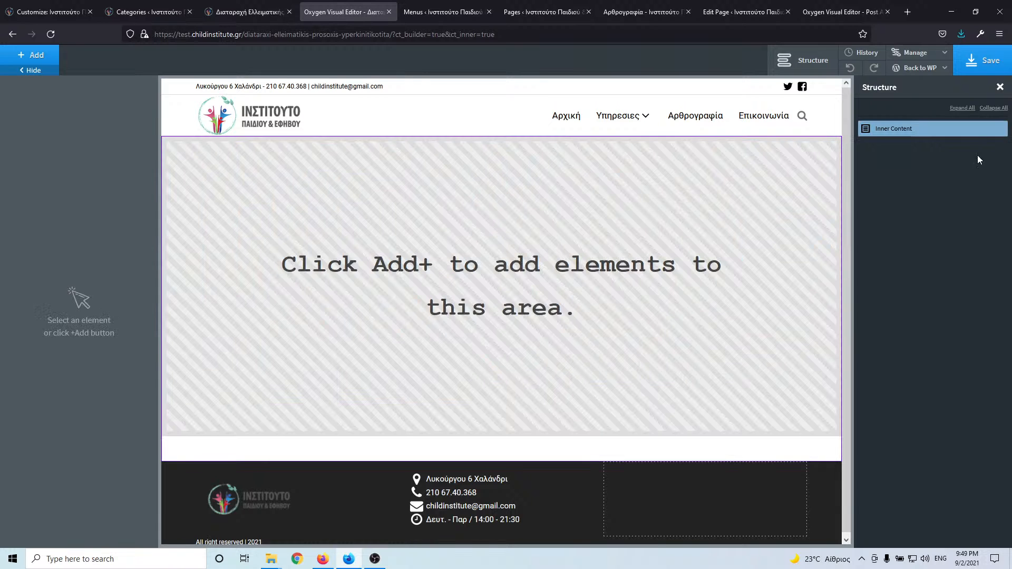
- Save the page without the hero, reload the builder and view the empty Inner Content structure
click(36, 54)
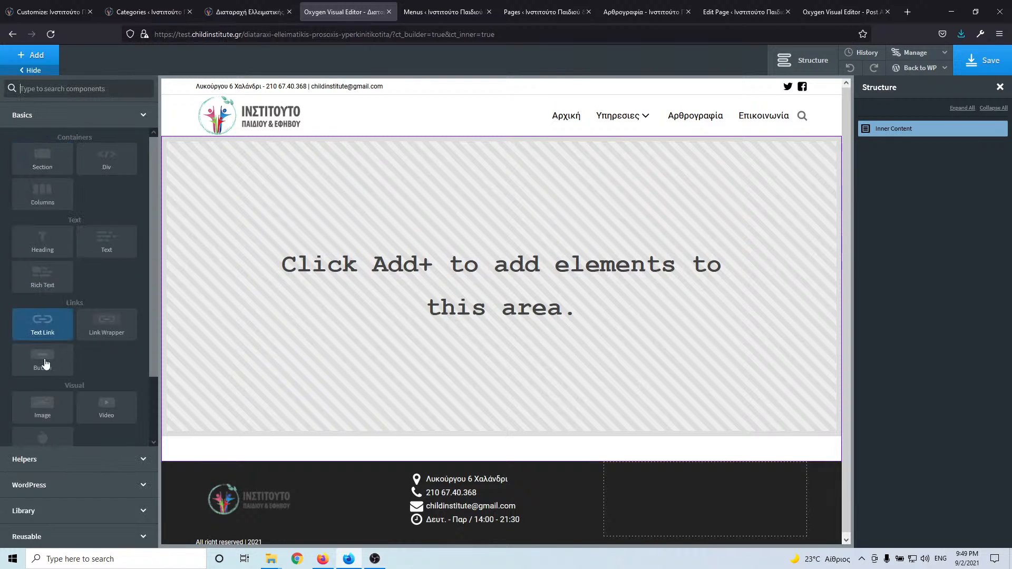
click(61, 536)
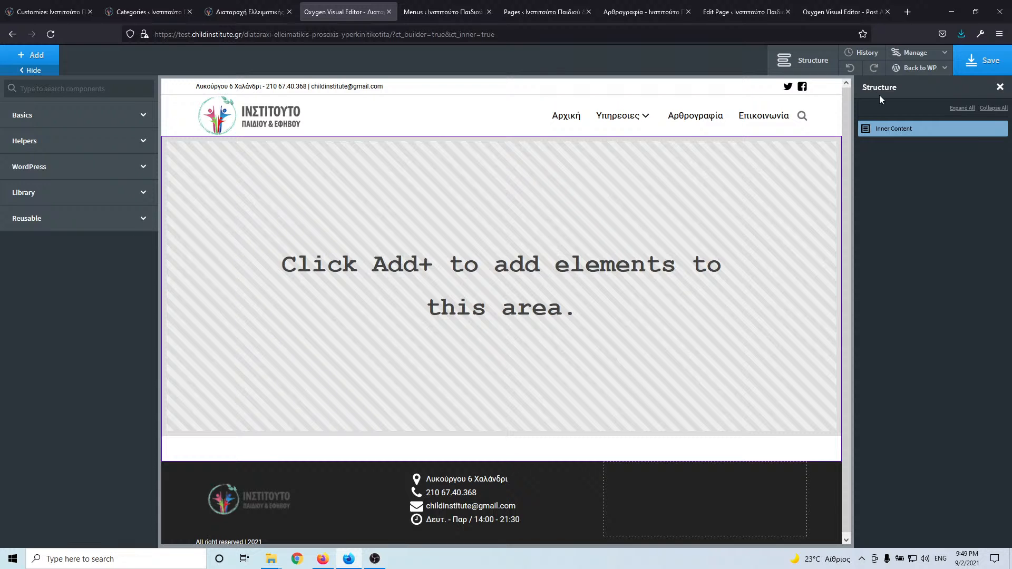
click(985, 64)
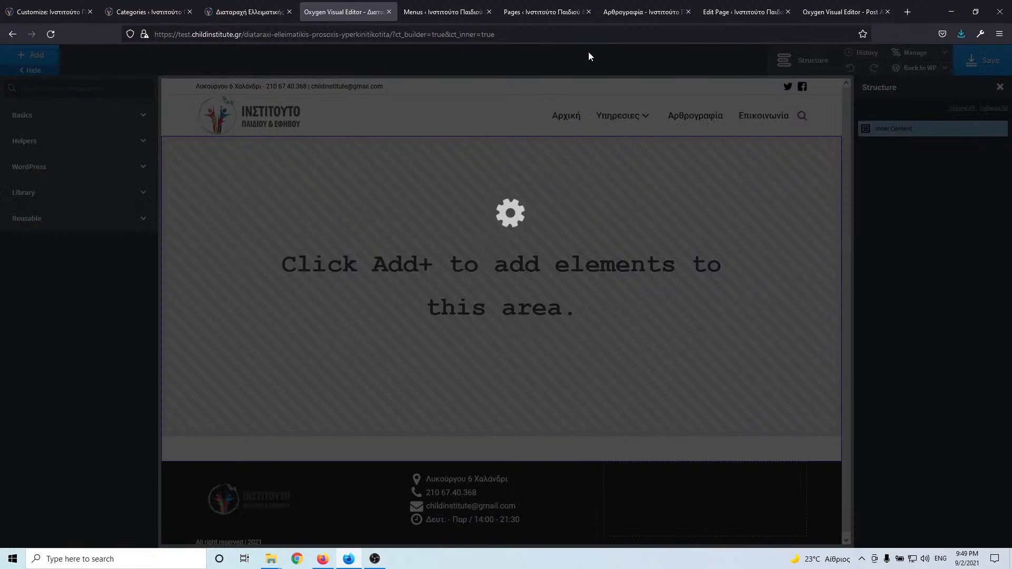
click(48, 38)
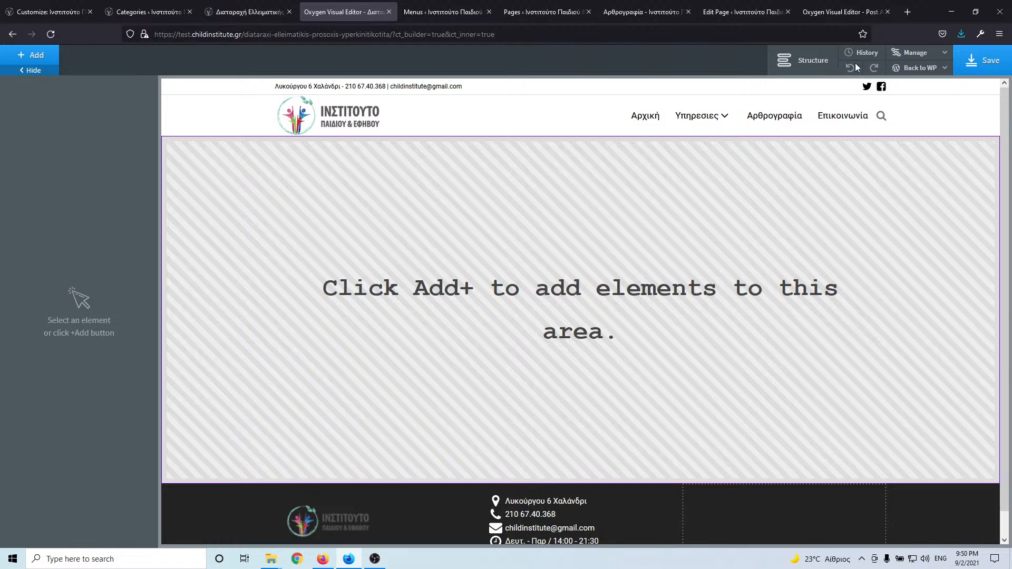
click(813, 68)
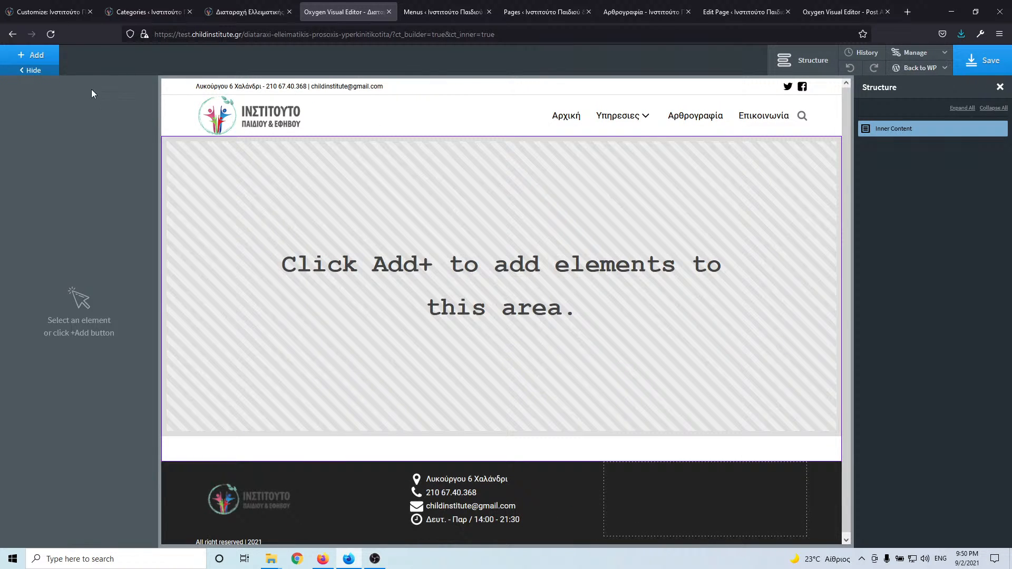
- Insert Page-Hero-Section from the Reusable list as a Single component and save the page
click(35, 56)
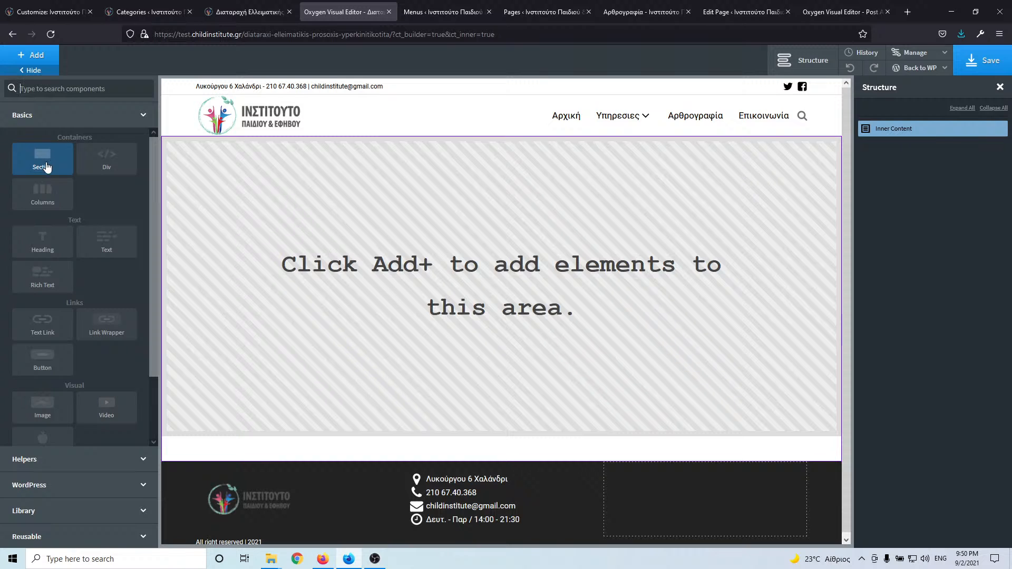
click(32, 537)
mouse_move(56, 267)
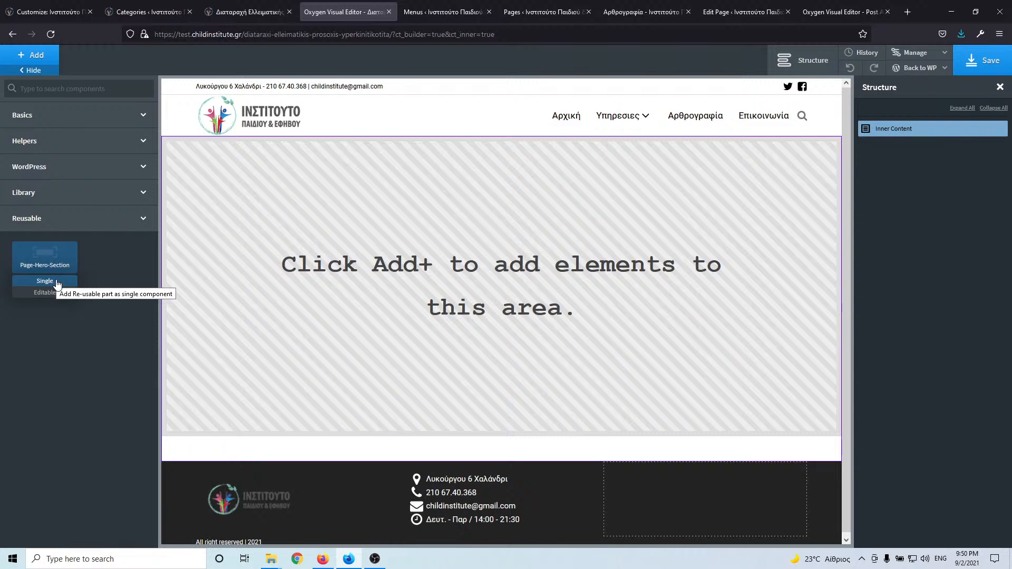
click(58, 283)
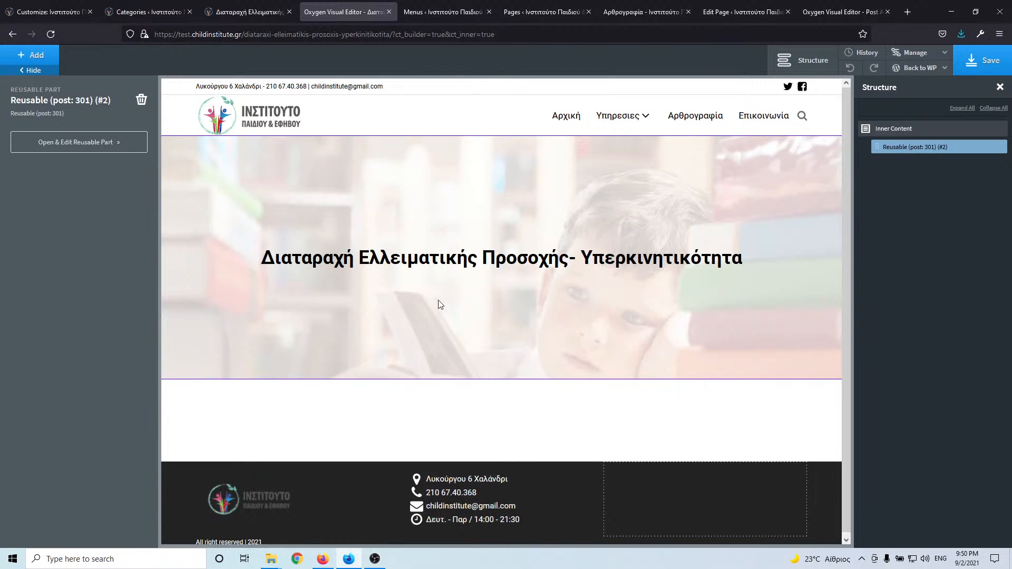
click(991, 57)
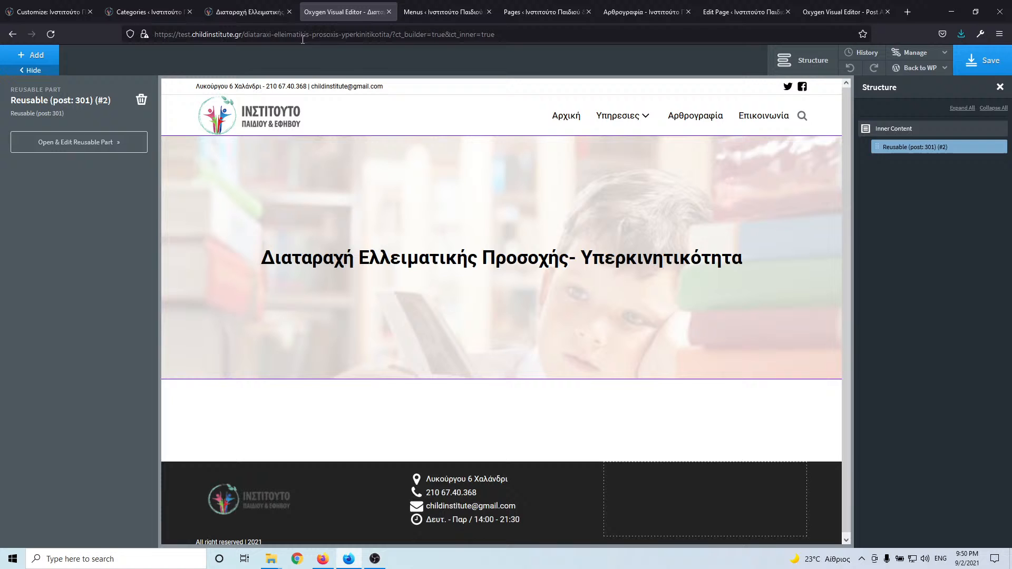
click(255, 14)
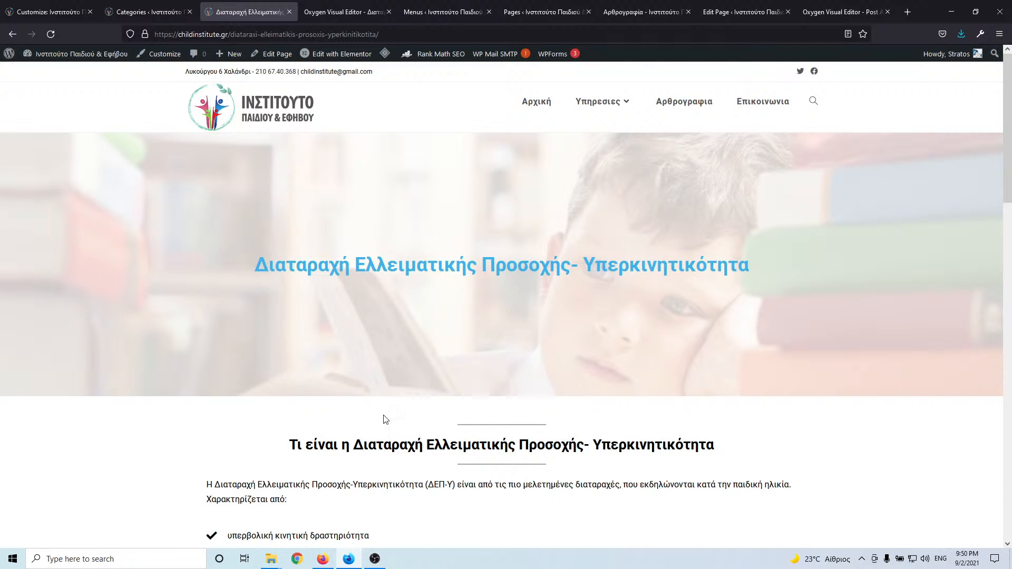
- Open Page-Hero-Section in its own editor, proceeding past the open-editor warning
click(361, 14)
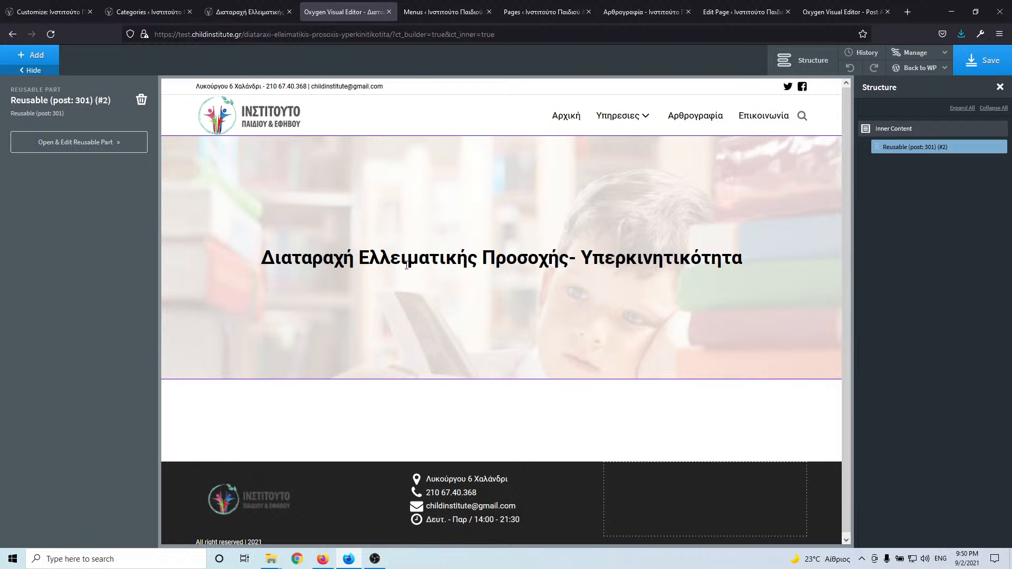
click(97, 147)
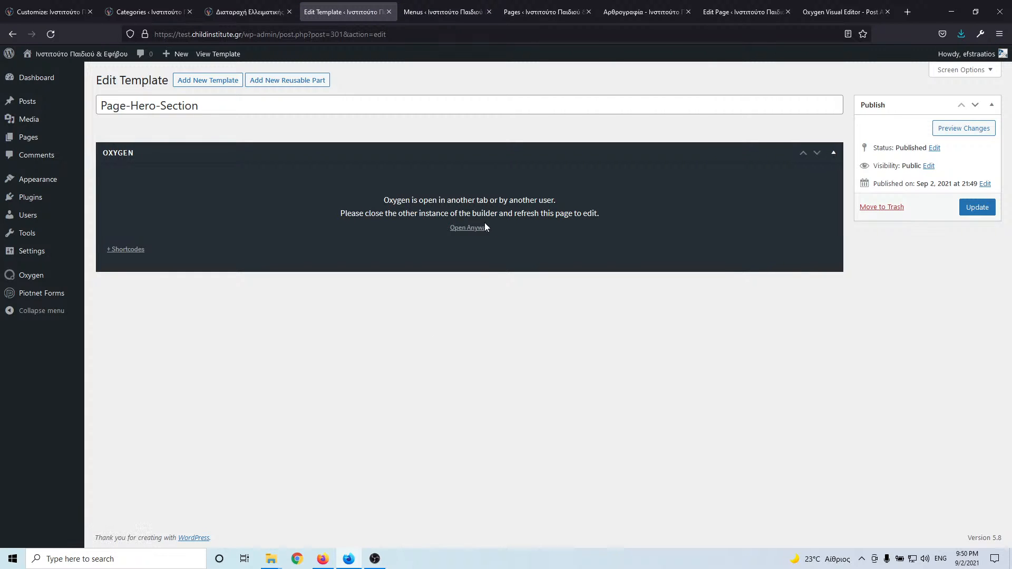
click(461, 229)
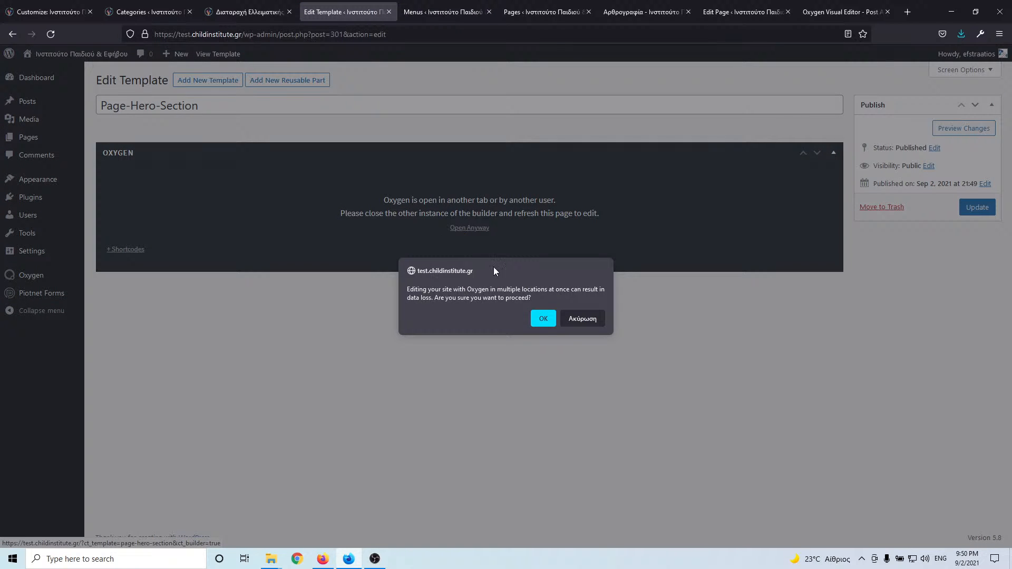
click(543, 319)
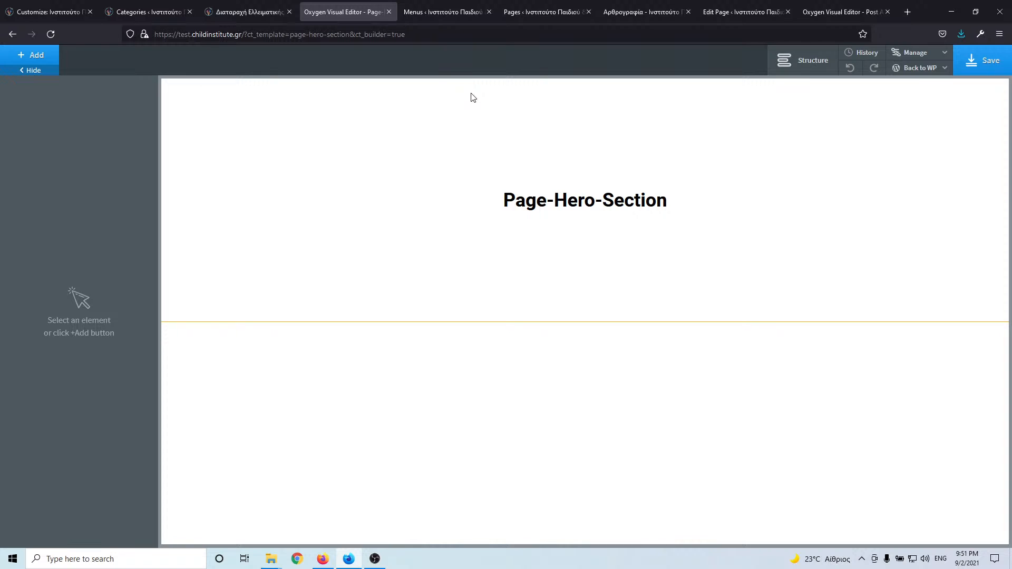
- Set the Page-Hero-Section heading font size to 25 px at the below-992px breakpoint
click(474, 125)
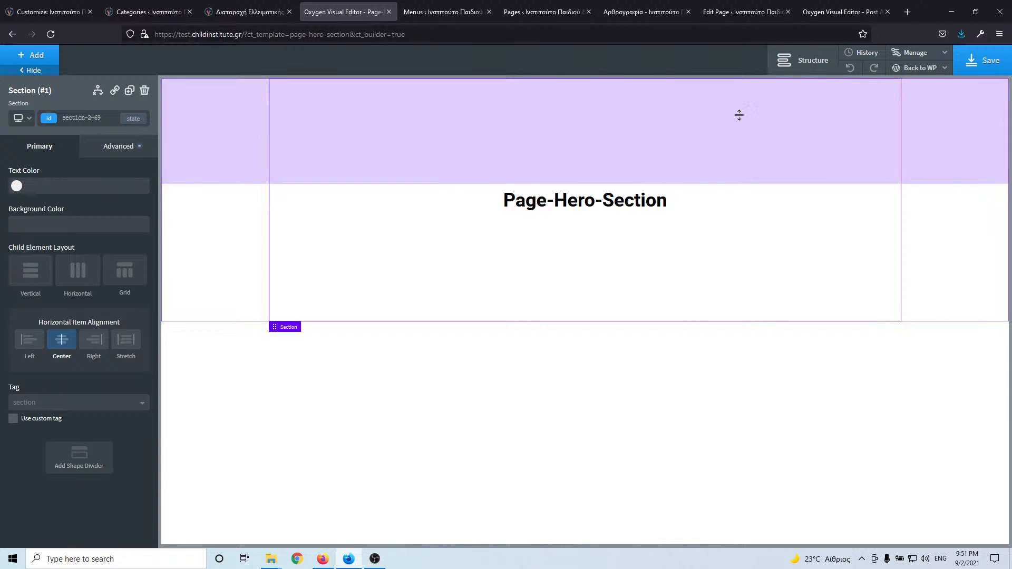
click(802, 66)
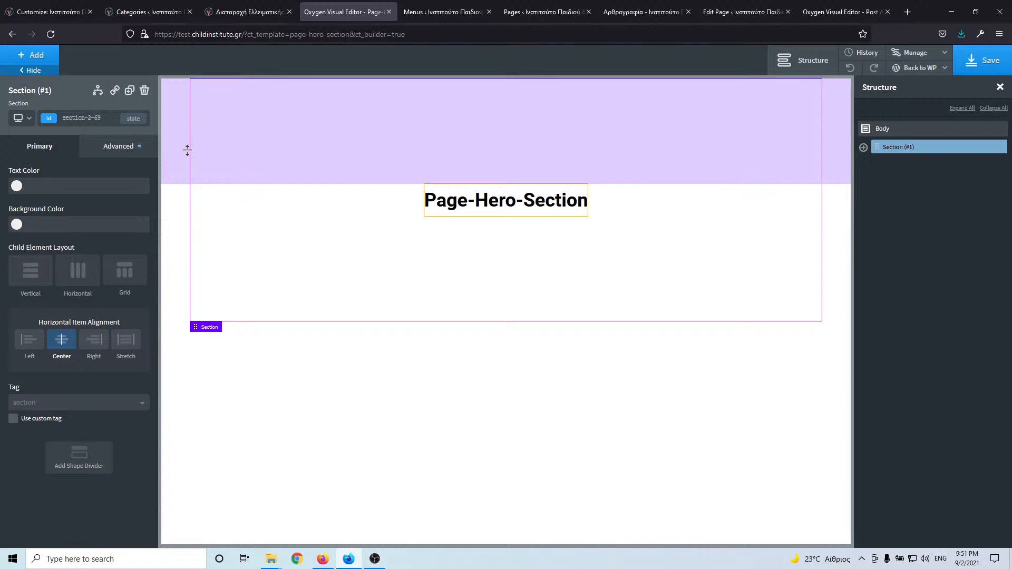
click(478, 201)
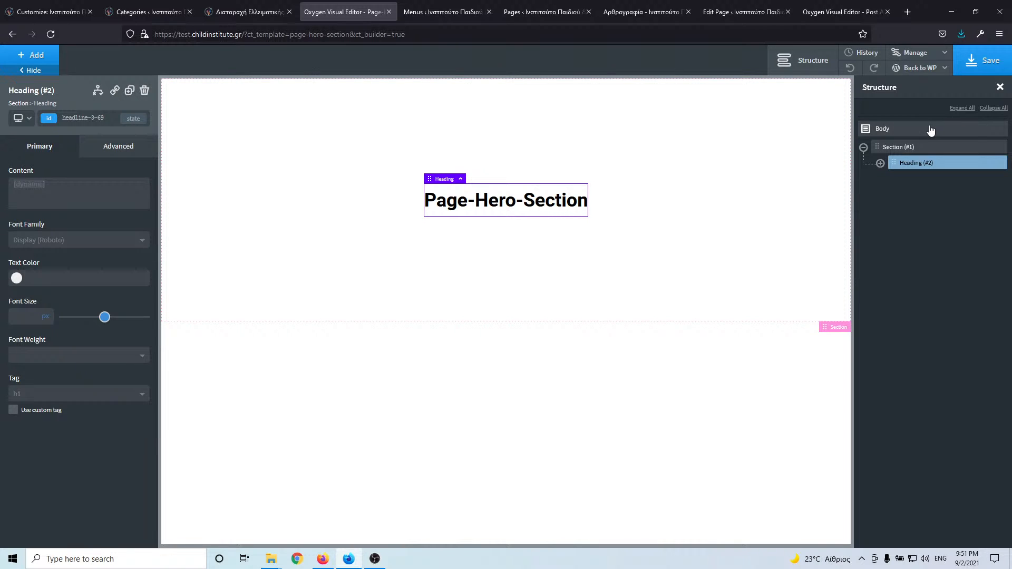
click(404, 140)
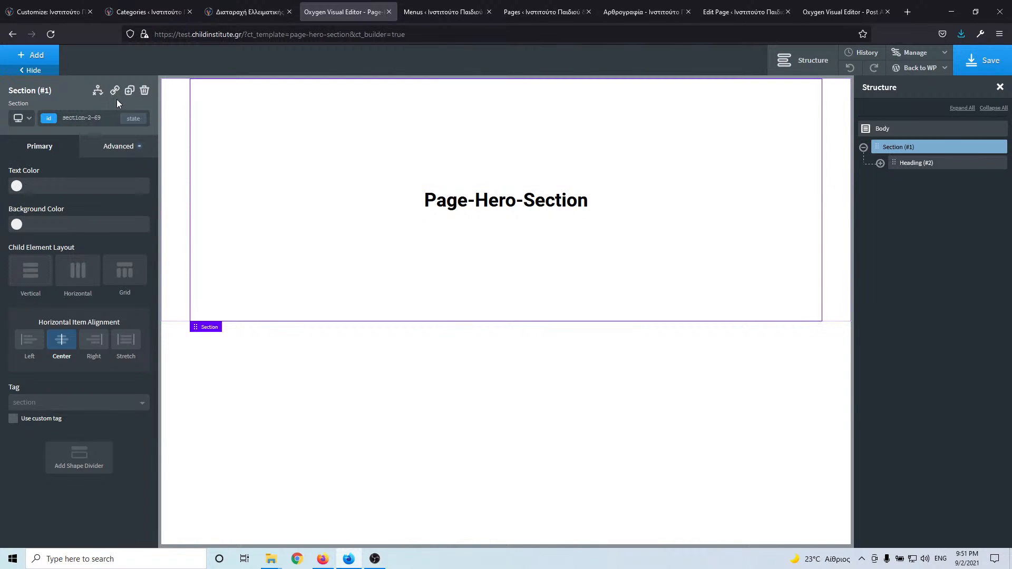
click(28, 124)
click(30, 147)
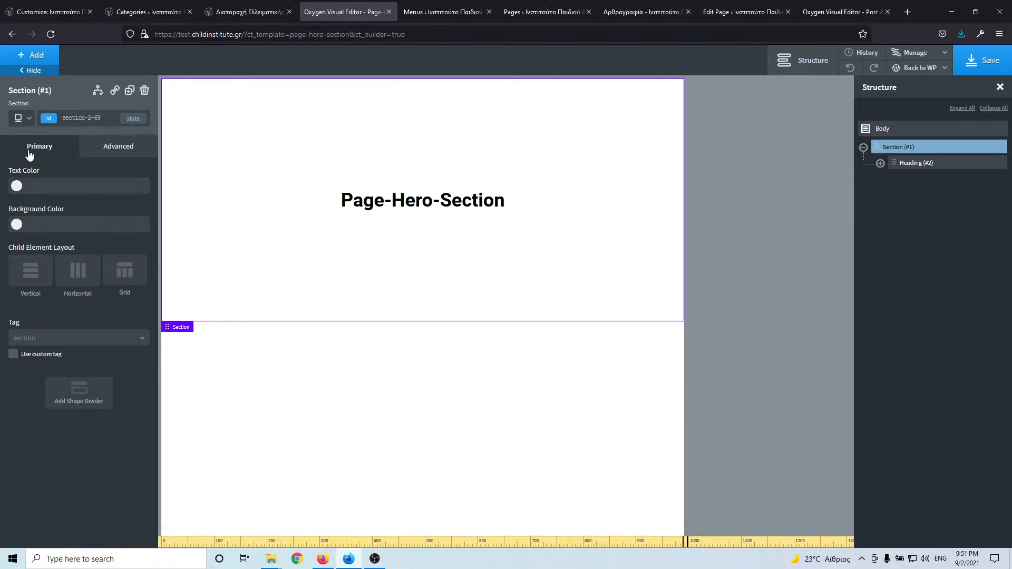
click(29, 125)
click(39, 169)
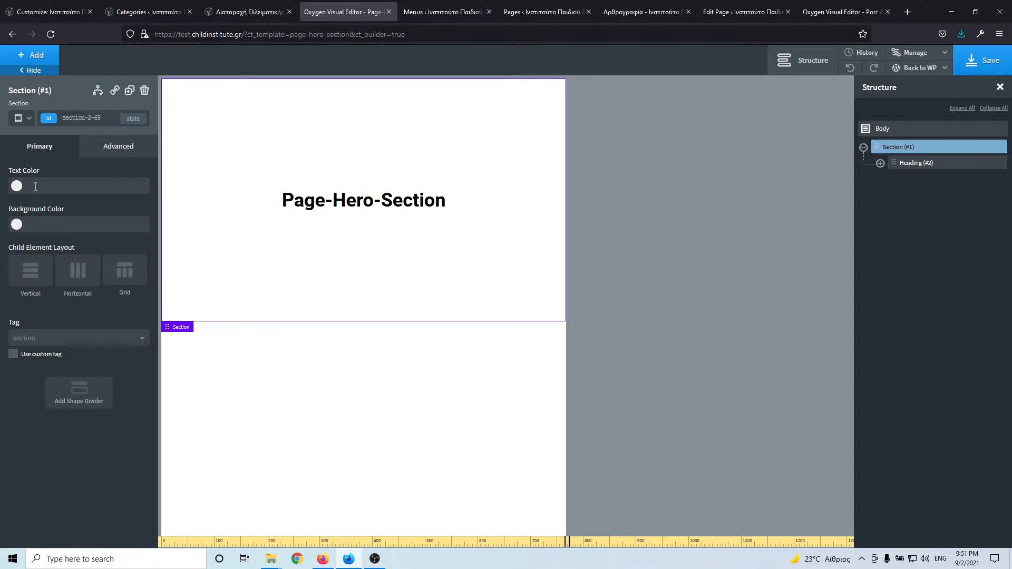
click(364, 200)
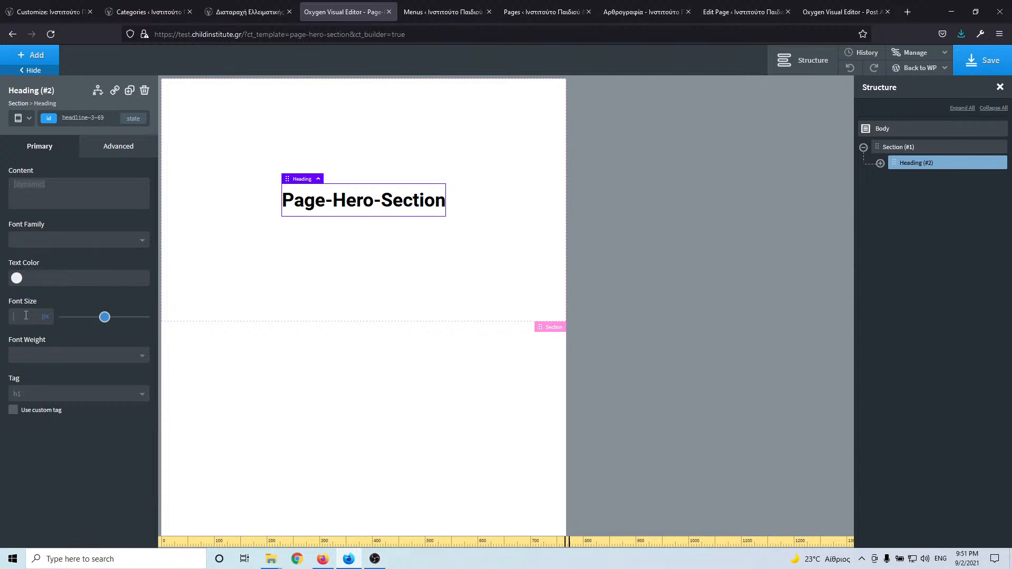
text(25)
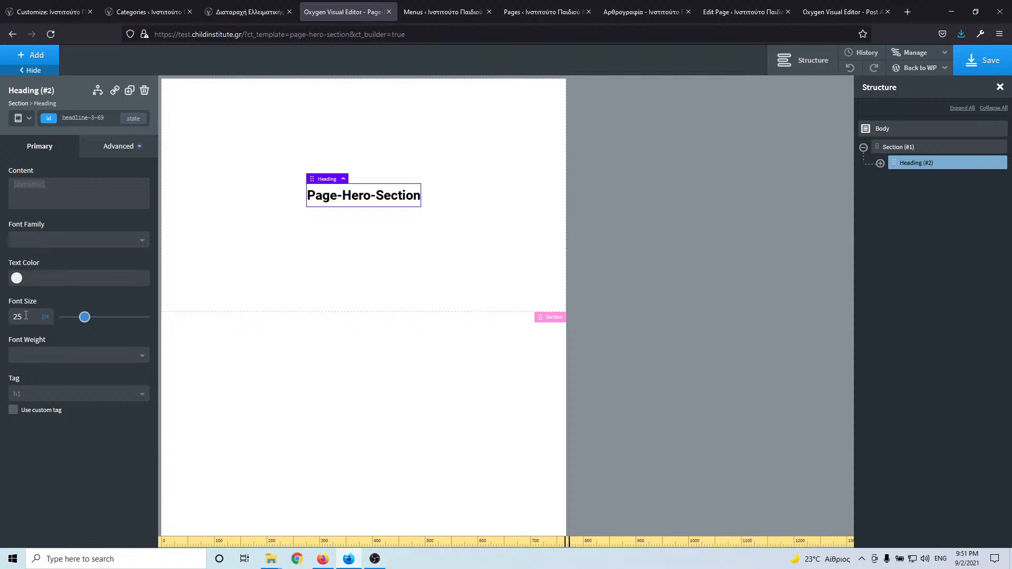
- Set the heading to 22 px at the below-480px breakpoint and save the template
click(22, 118)
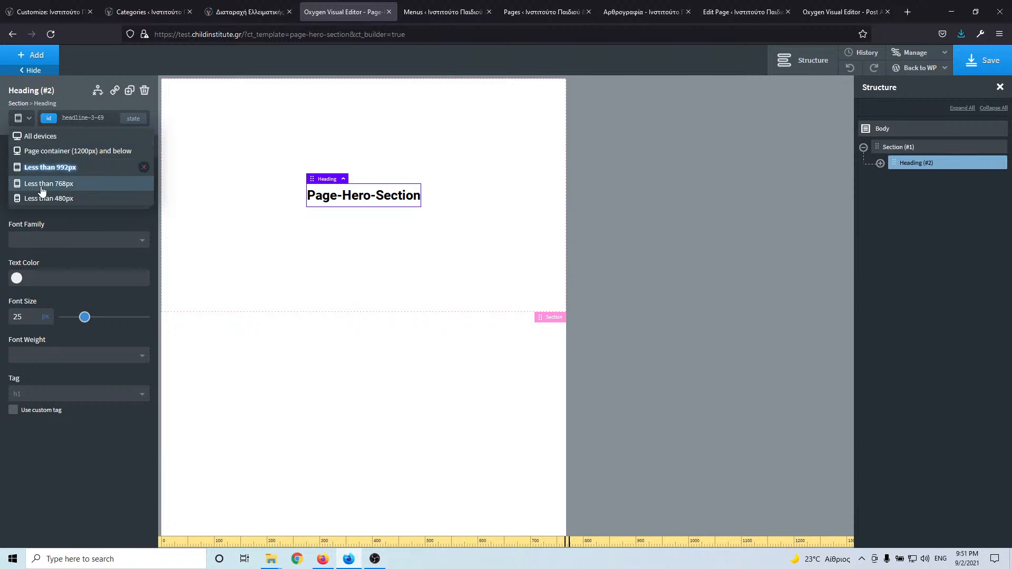
click(43, 185)
click(22, 120)
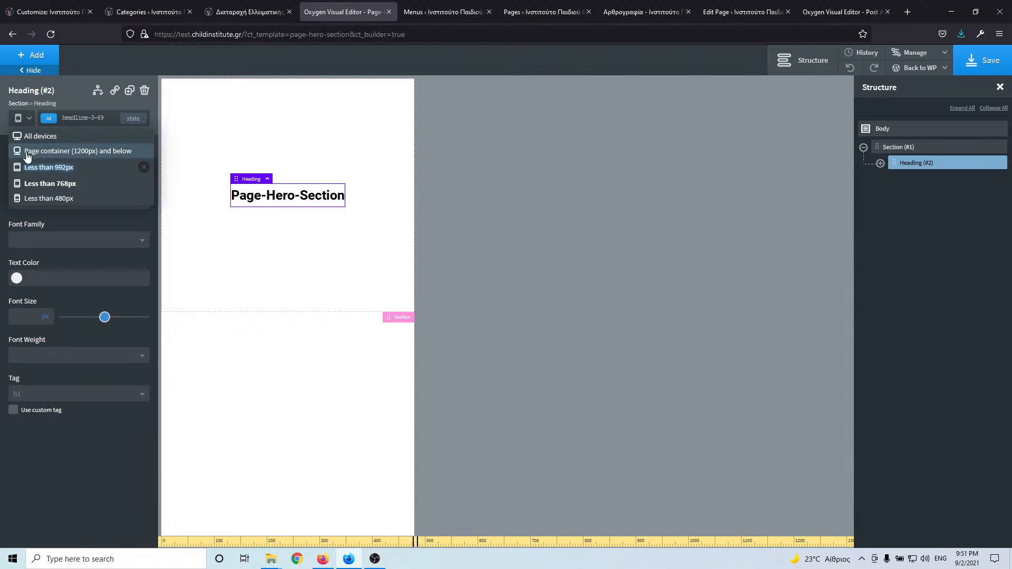
click(34, 199)
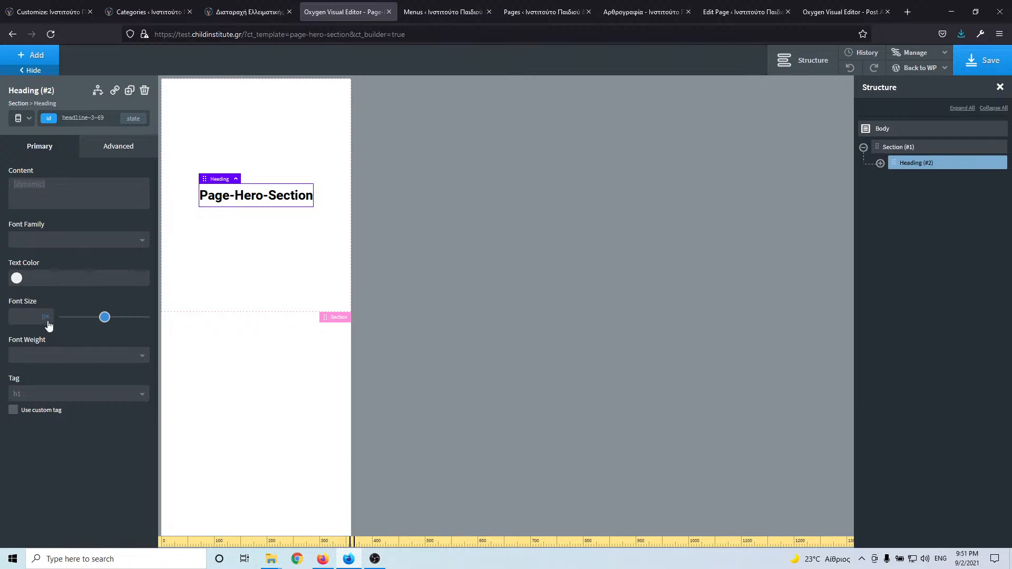
text(22)
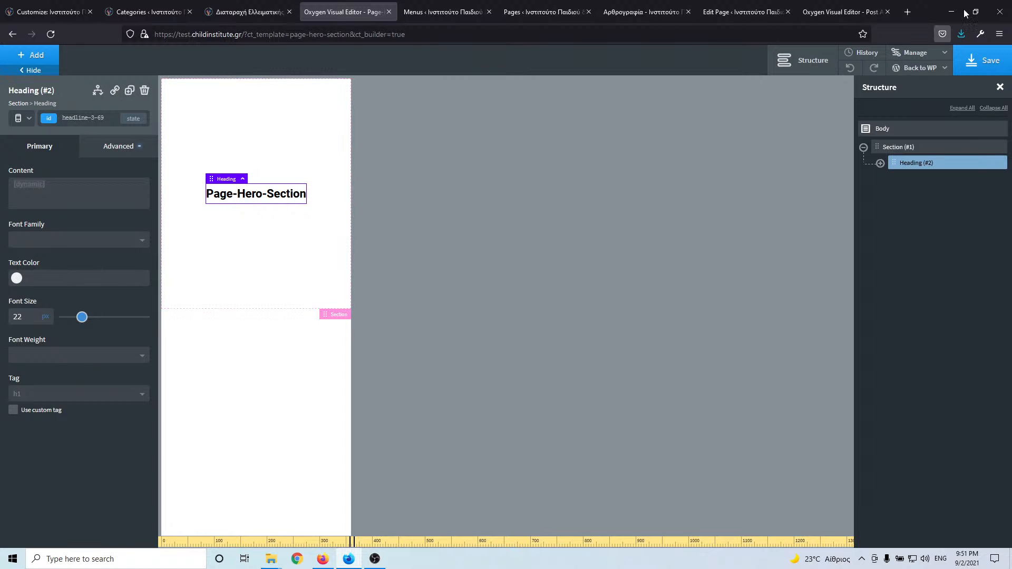
click(994, 71)
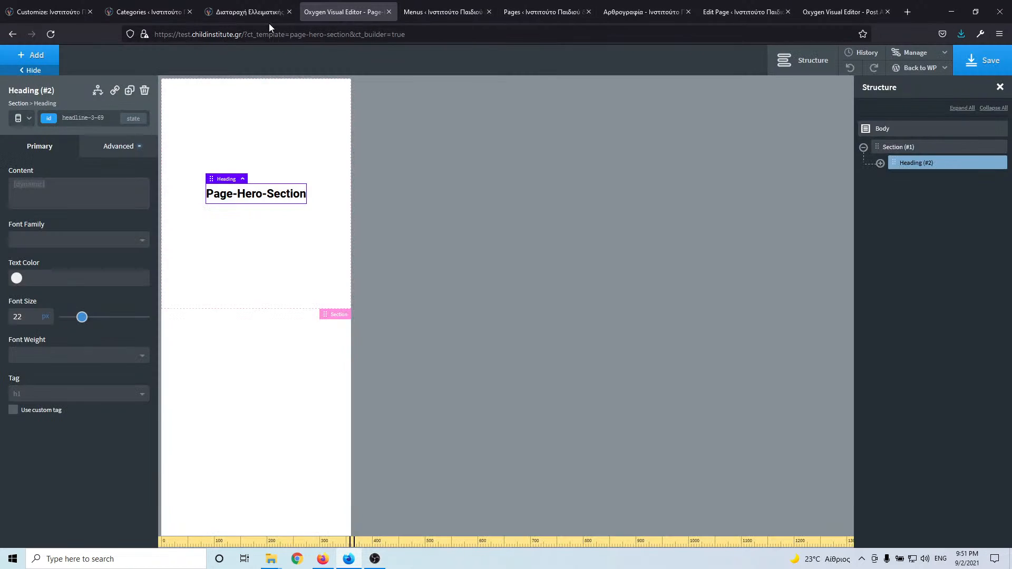
- Open the Διαταραχή Ελλειματικής Προσοχής- Υπερκινητικότητα service page from the site menu
click(522, 16)
click(630, 16)
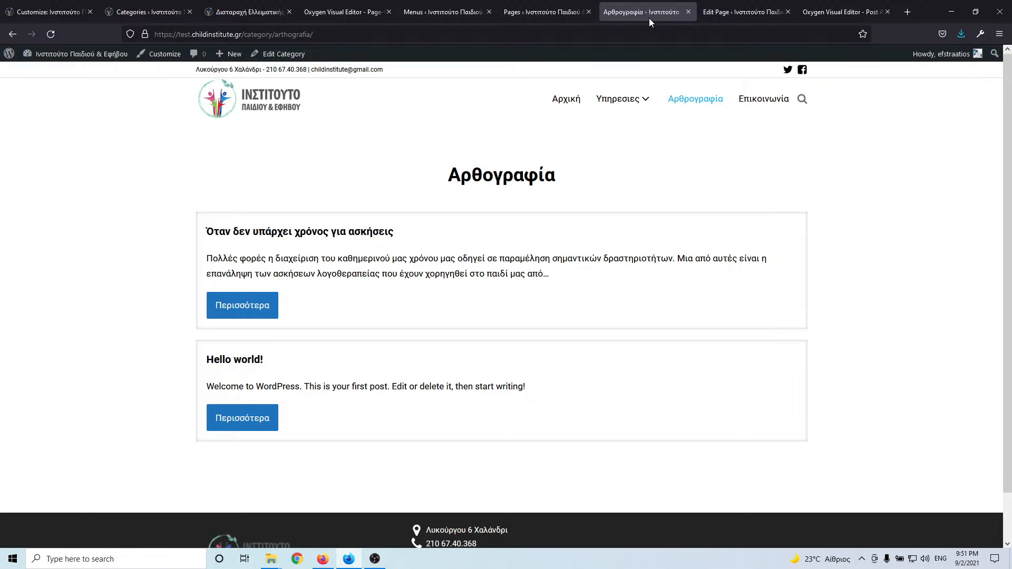
mouse_move(644, 101)
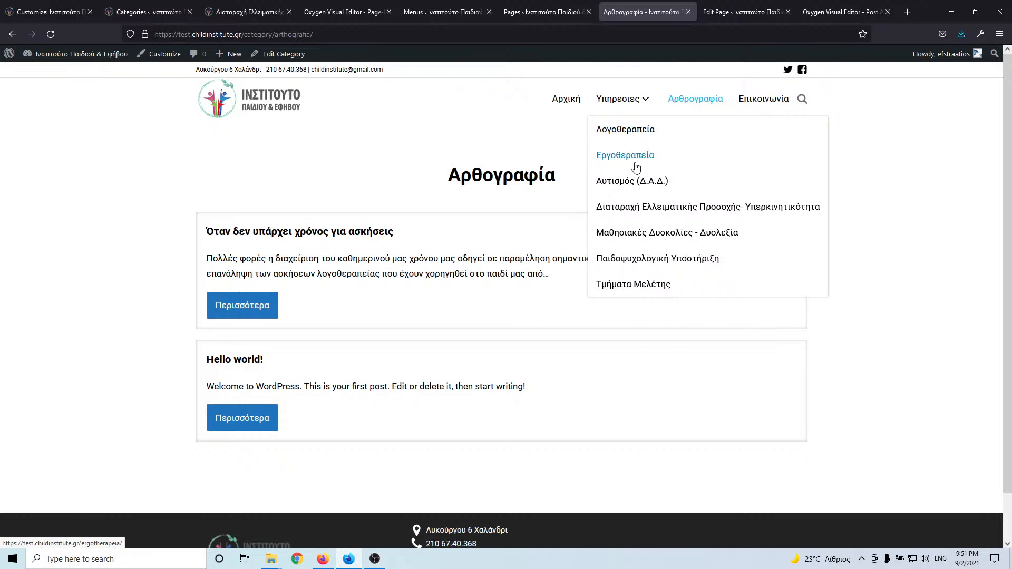
click(638, 200)
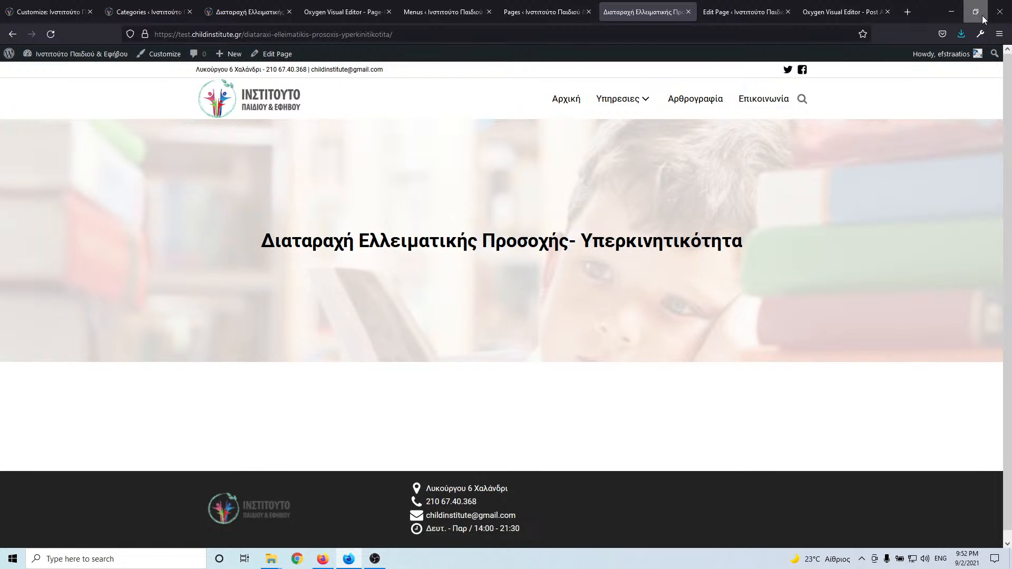
- Narrow and widen the browser window to check the hero's responsive heading, then re-maximize
click(980, 13)
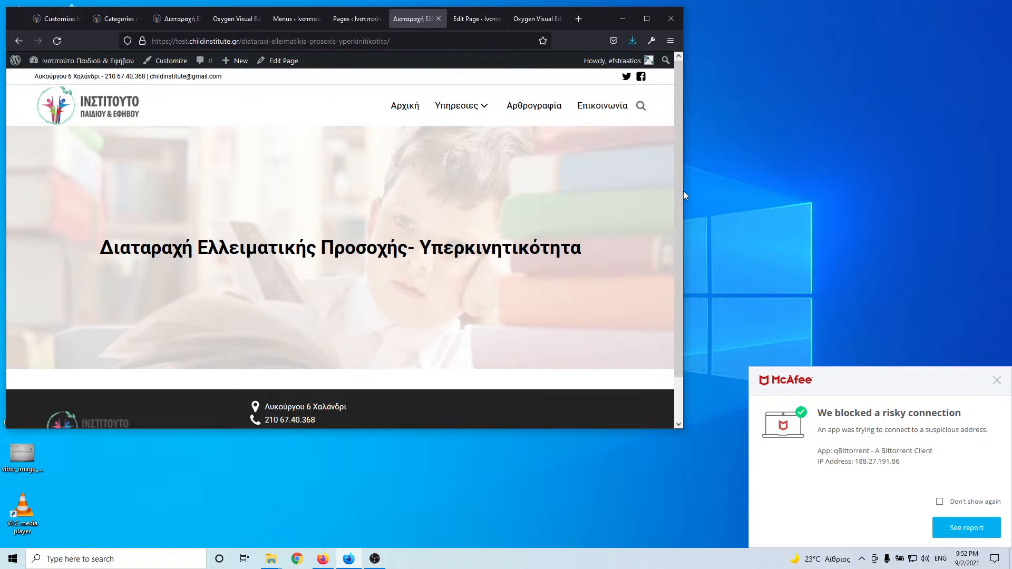
drag(684, 191, 585, 192)
drag(502, 197, 634, 121)
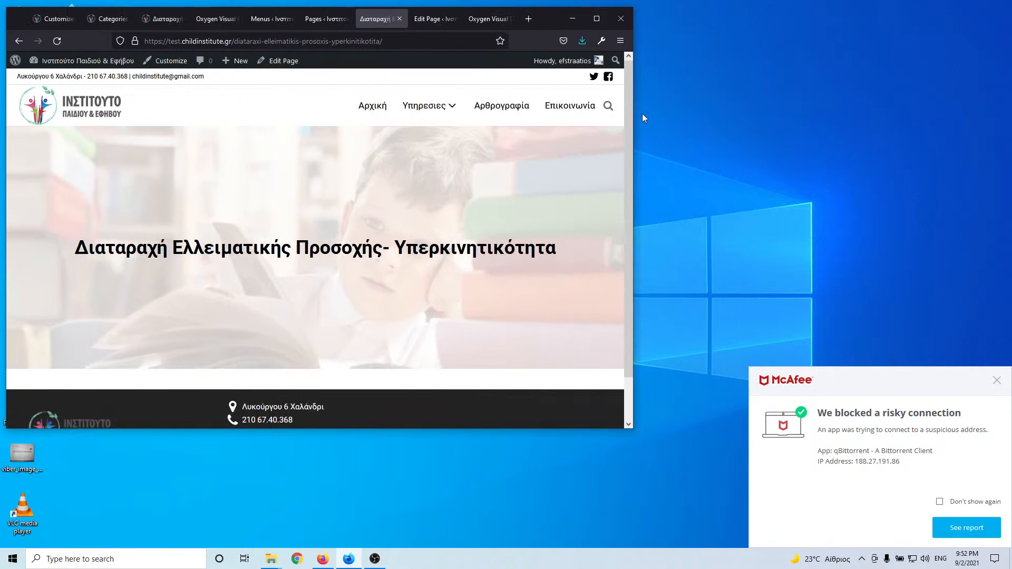
click(595, 19)
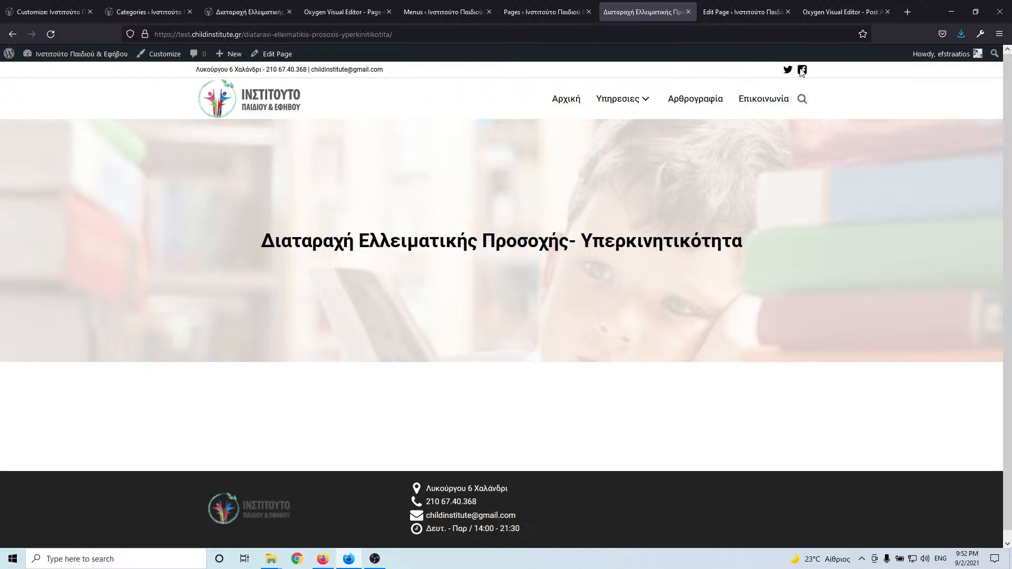
- Cycle through the pages list, template editor and ADHD page tabs, ending on Categories
click(545, 12)
click(428, 12)
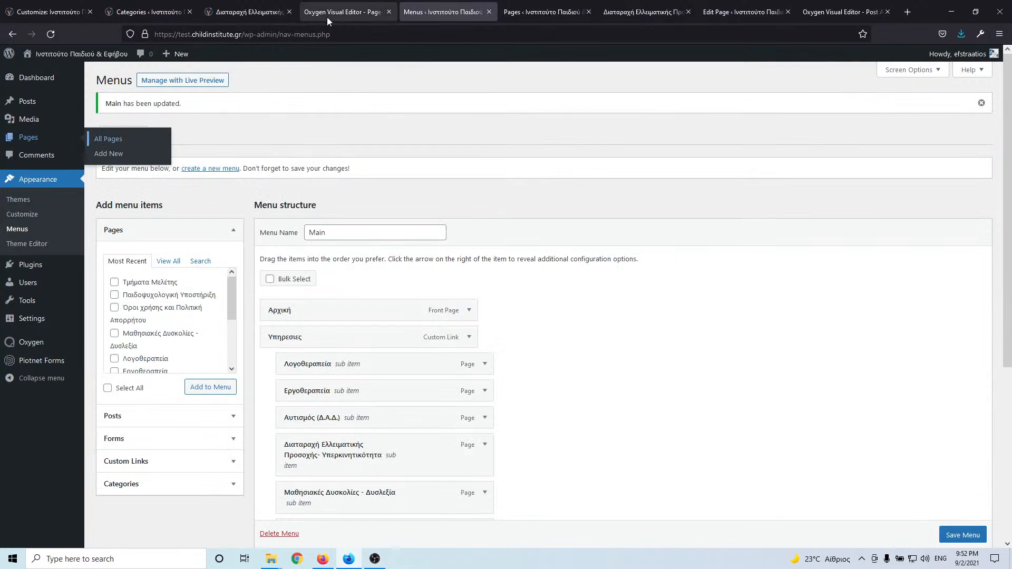
click(325, 14)
click(235, 12)
click(338, 12)
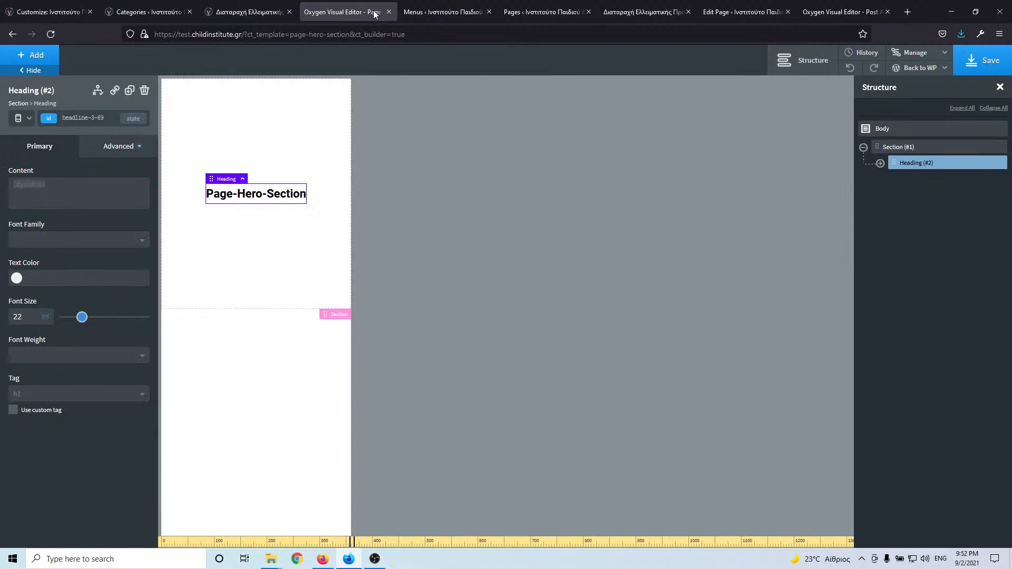
click(443, 12)
click(503, 13)
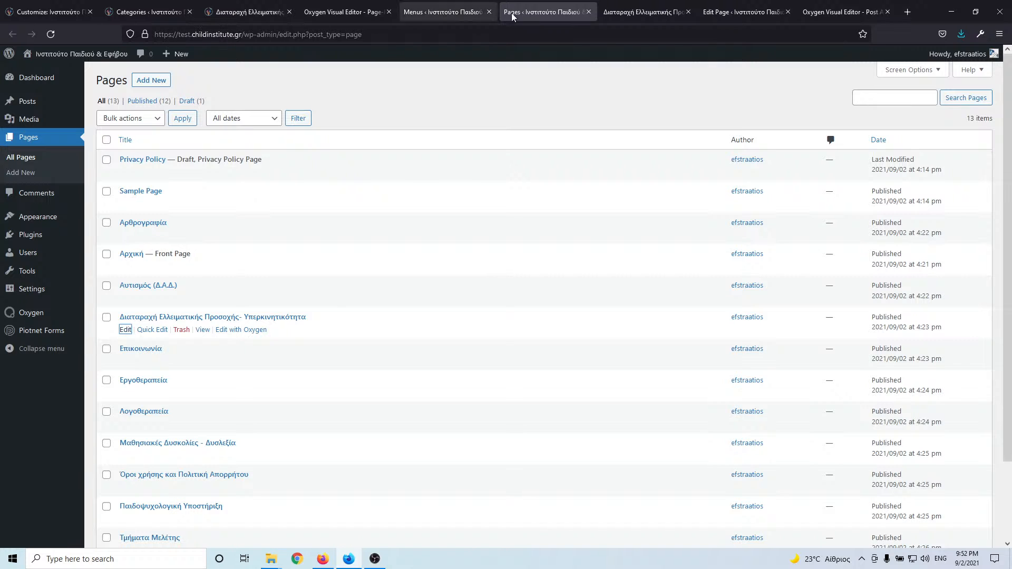
click(654, 12)
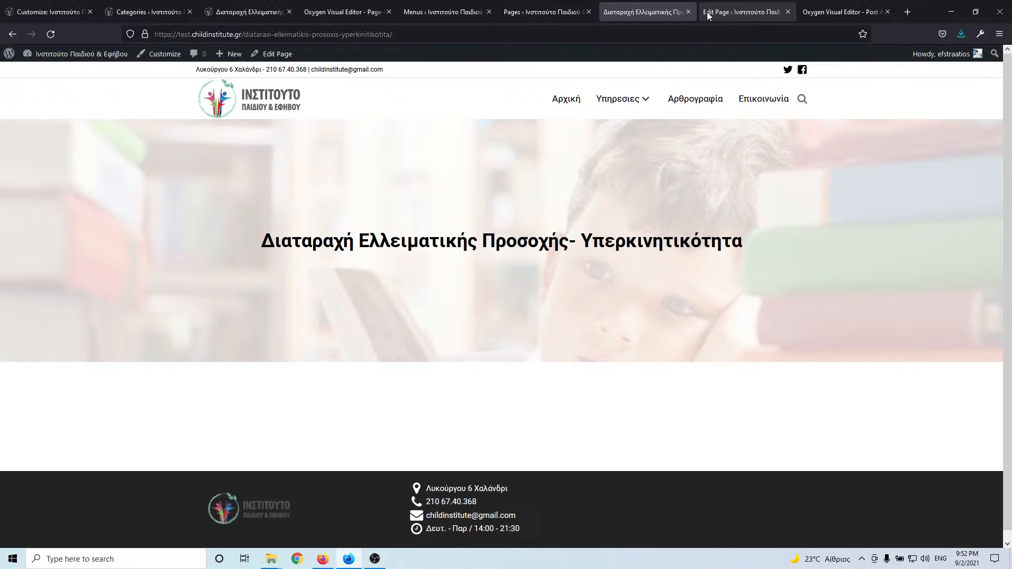
click(736, 11)
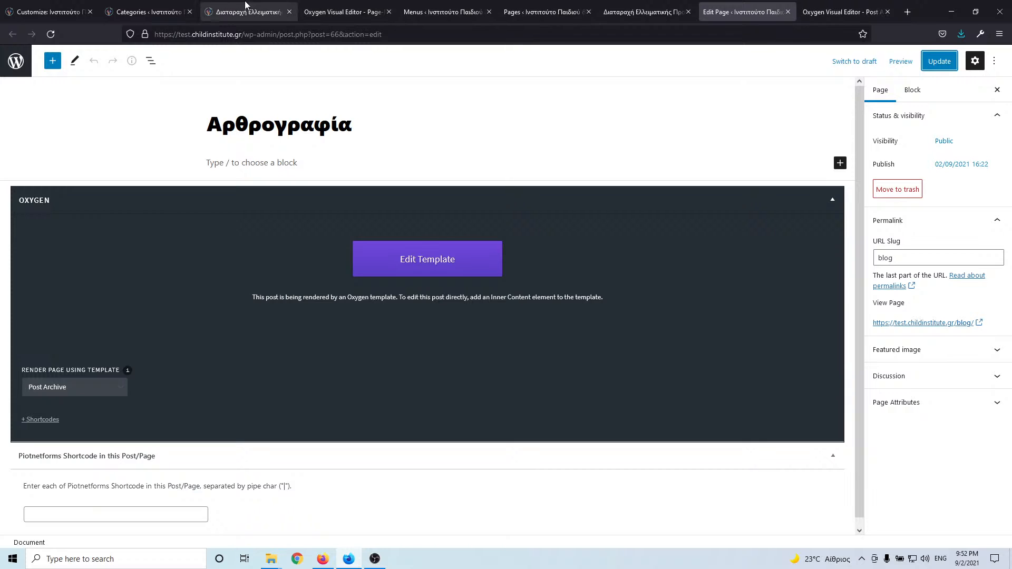
click(153, 12)
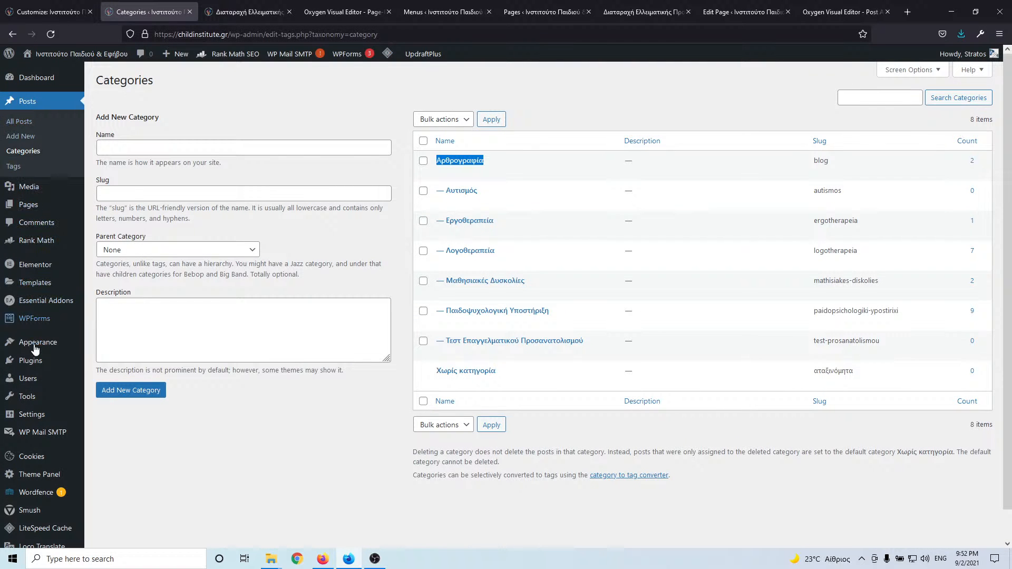
- Review the LiteSpeed Cache dashboard
scroll(33, 471, down, 1)
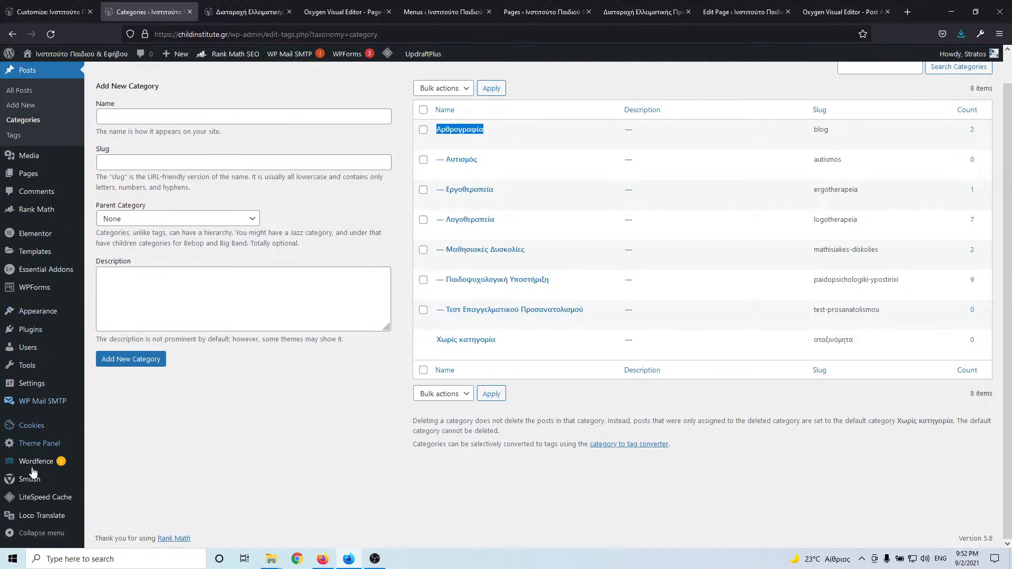
click(106, 388)
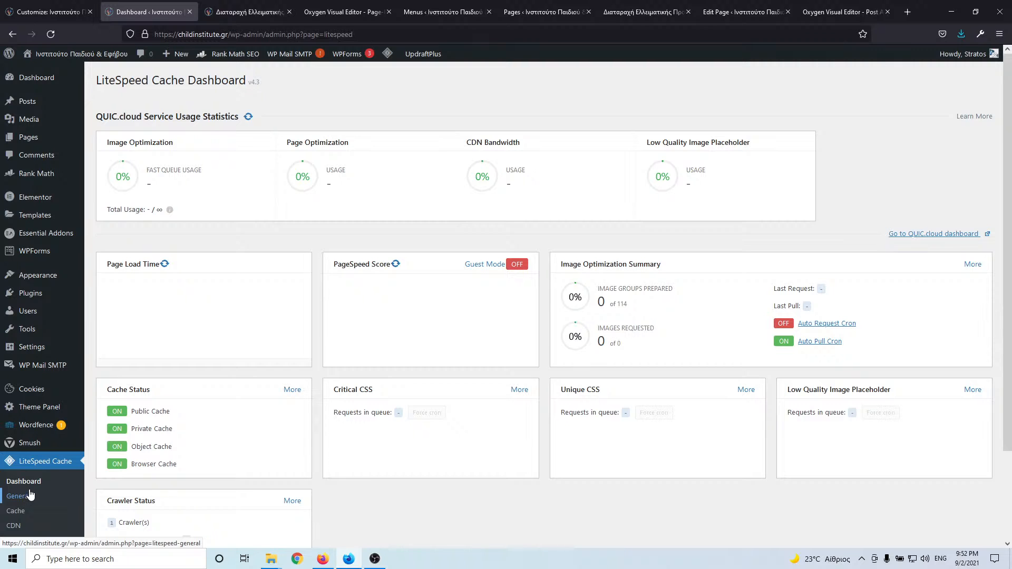
scroll(36, 470, down, 2)
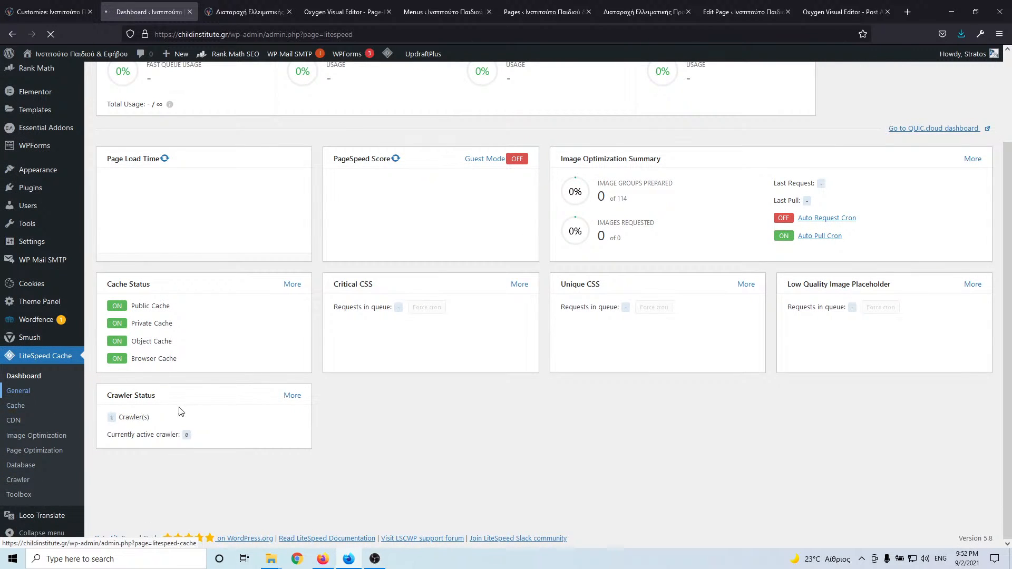
scroll(399, 236, up, 2)
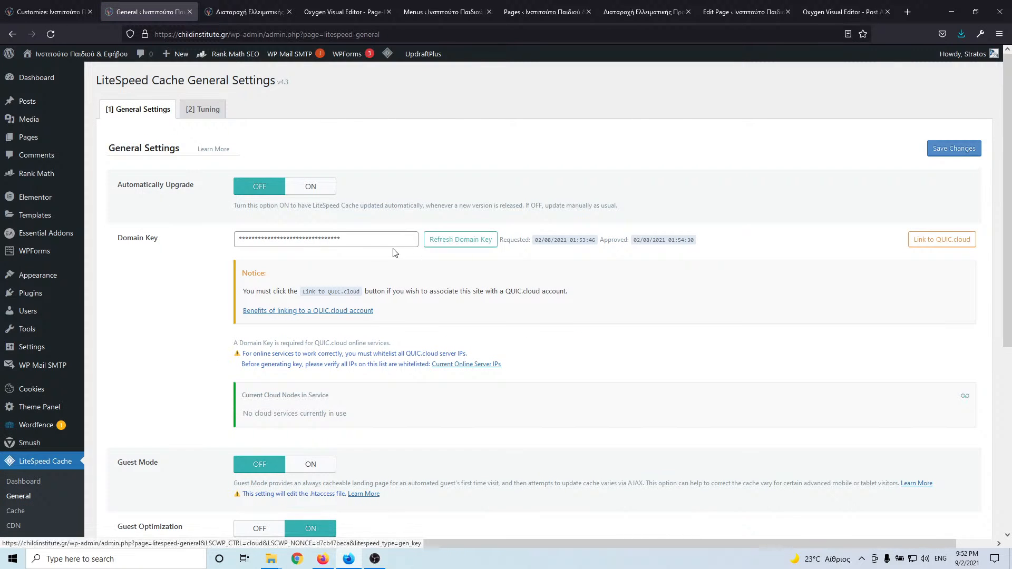
scroll(327, 274, down, 2)
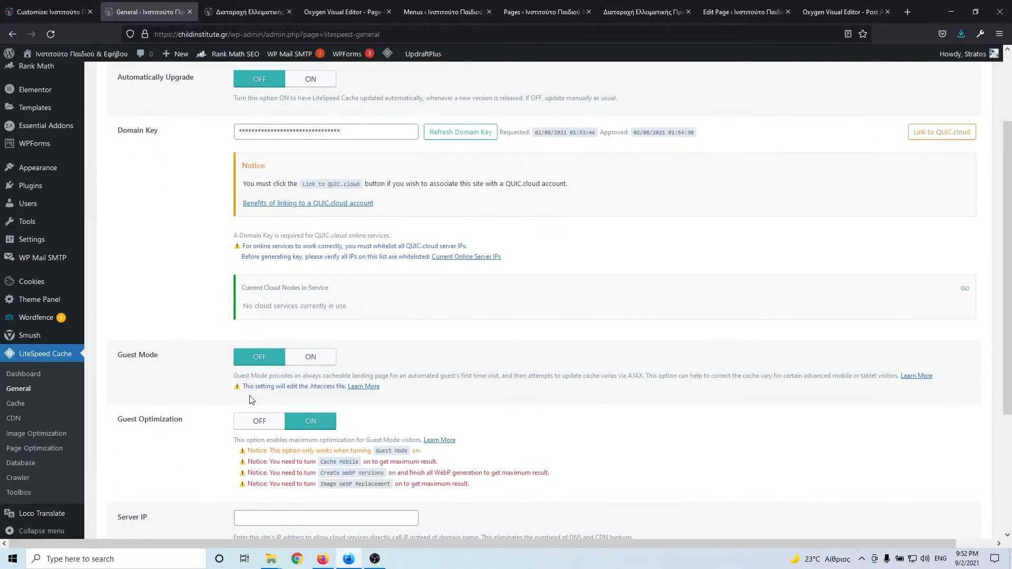
scroll(181, 371, down, 2)
- Browse the LiteSpeed cache settings' TTL, Excludes and Purge tabs
click(11, 401)
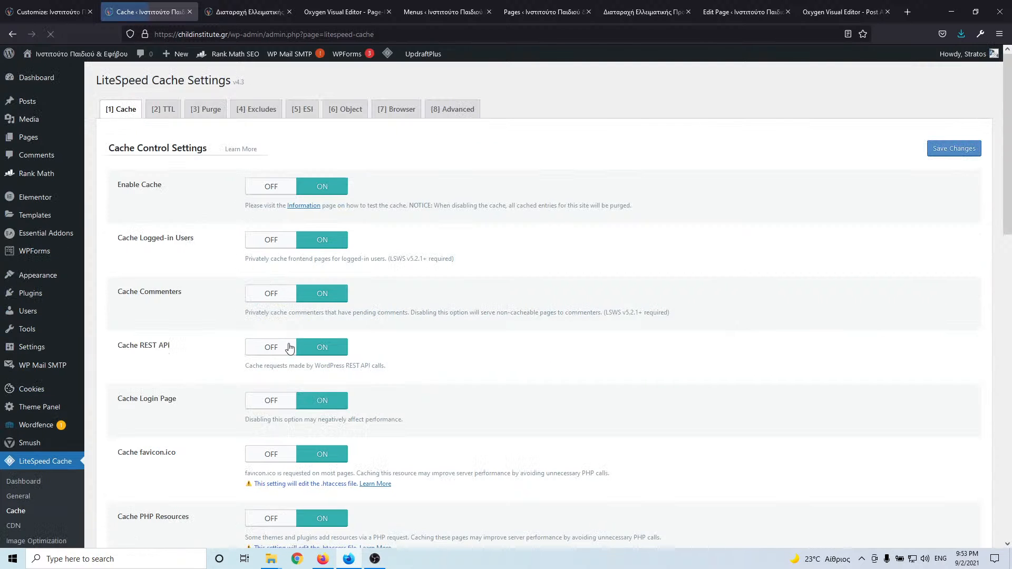
scroll(321, 258, down, 3)
scroll(319, 261, up, 3)
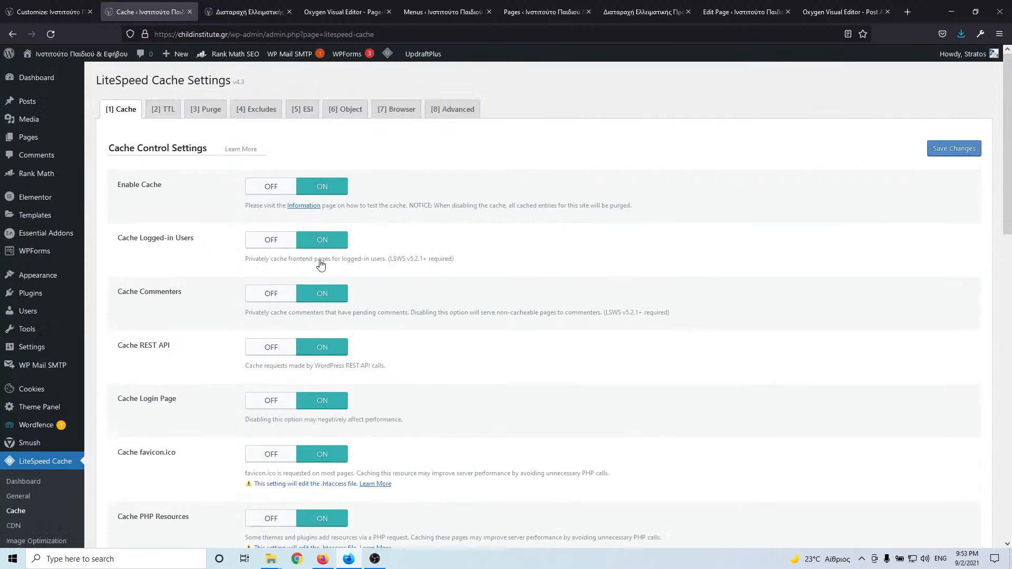
click(162, 113)
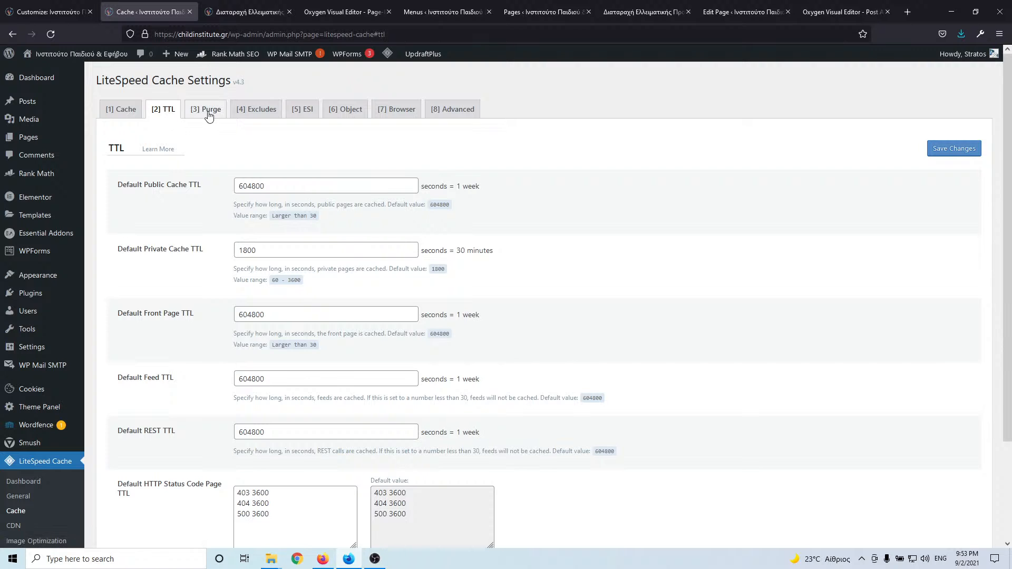
click(255, 112)
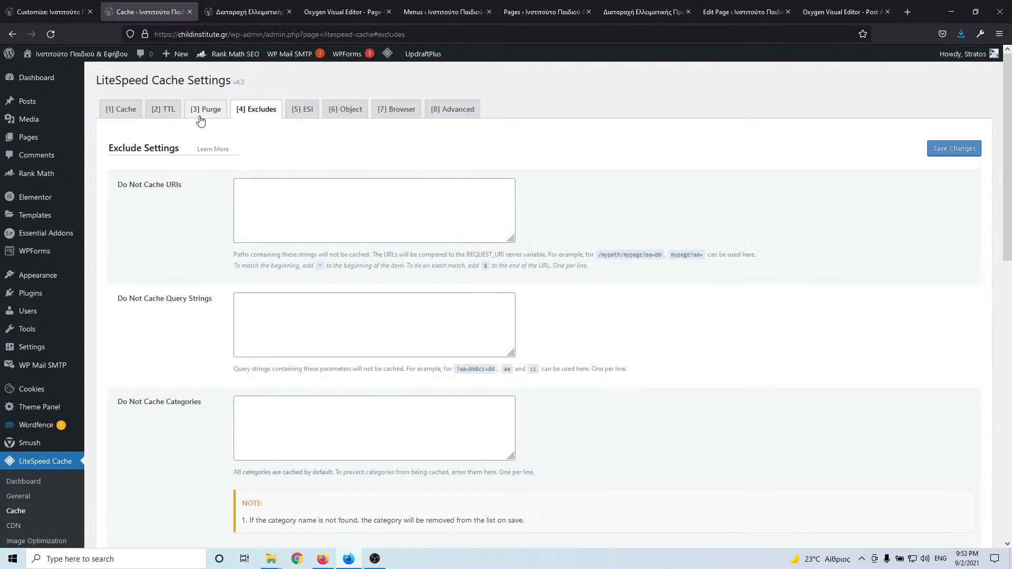
click(201, 113)
scroll(222, 244, down, 4)
scroll(222, 243, up, 4)
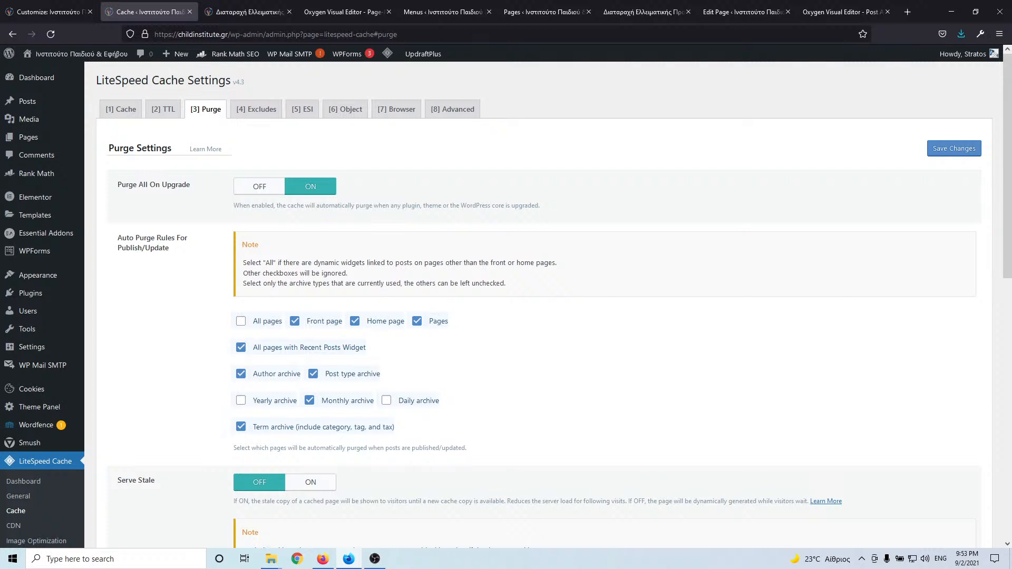
key(alt+Tab)
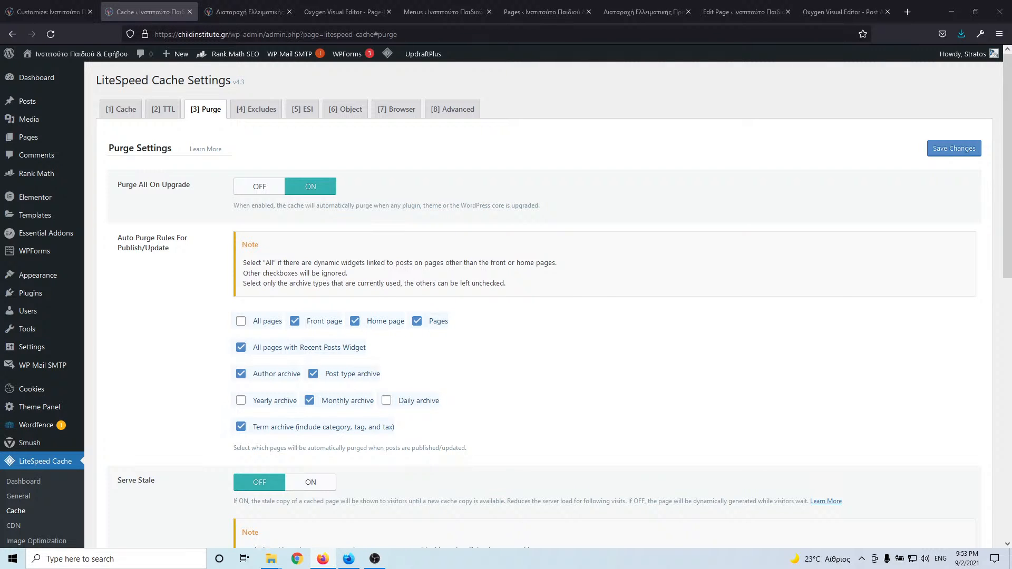